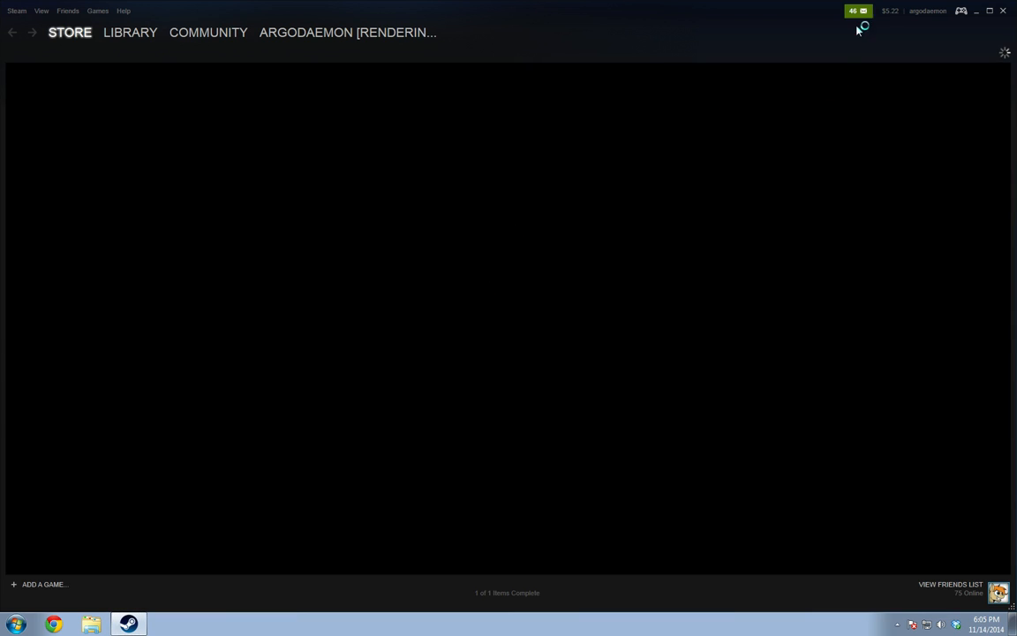
# Show the software section of the Steam library.
pyautogui.click(861, 13)
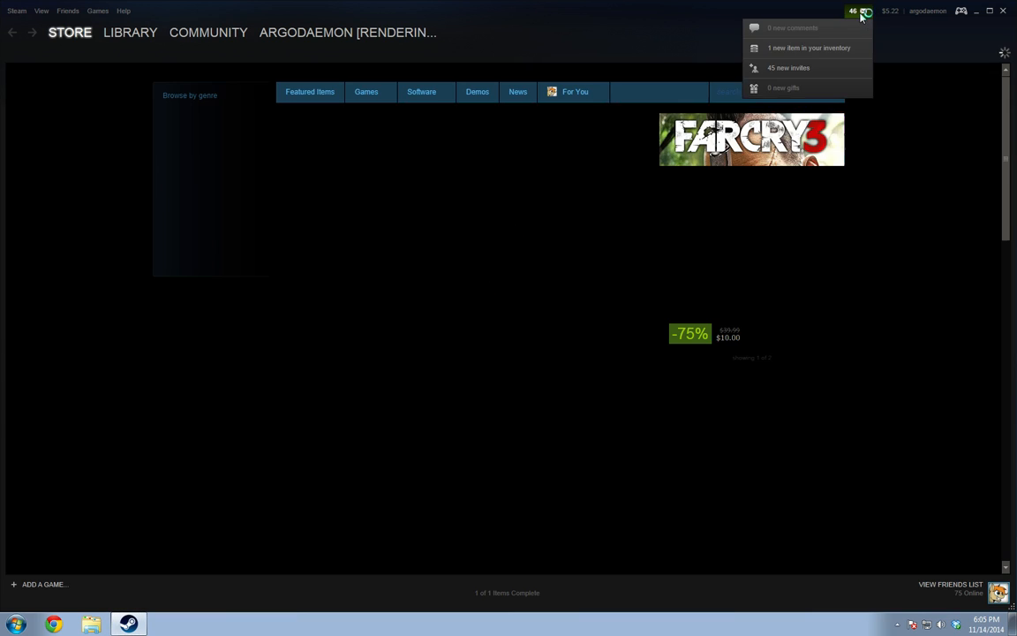
pyautogui.moveTo(130, 32)
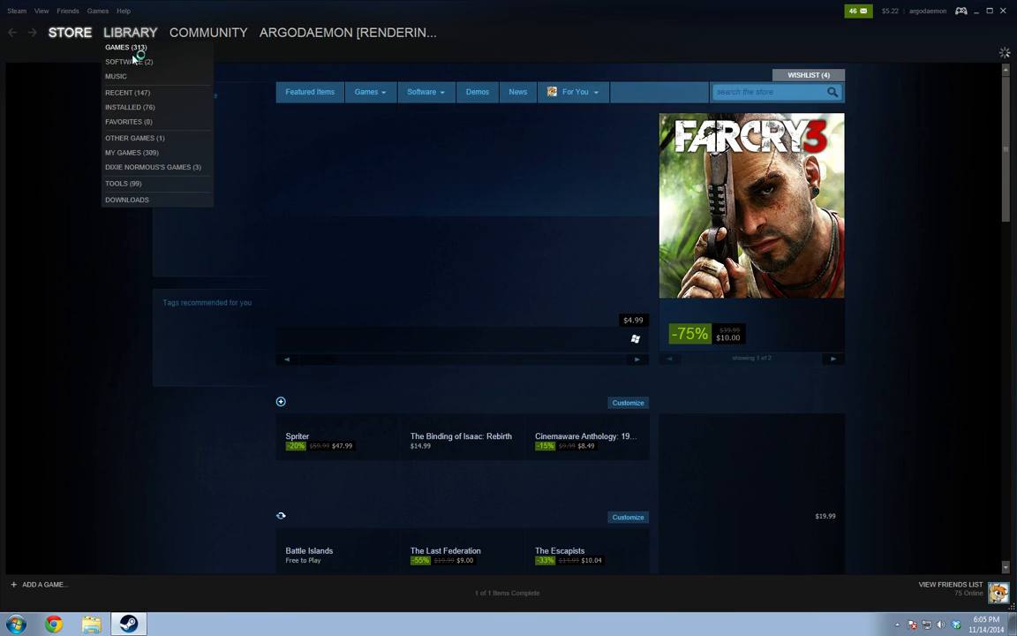
pyautogui.click(133, 61)
# Open Source Filmmaker's properties and check its launch options.
pyautogui.rightClick(66, 81)
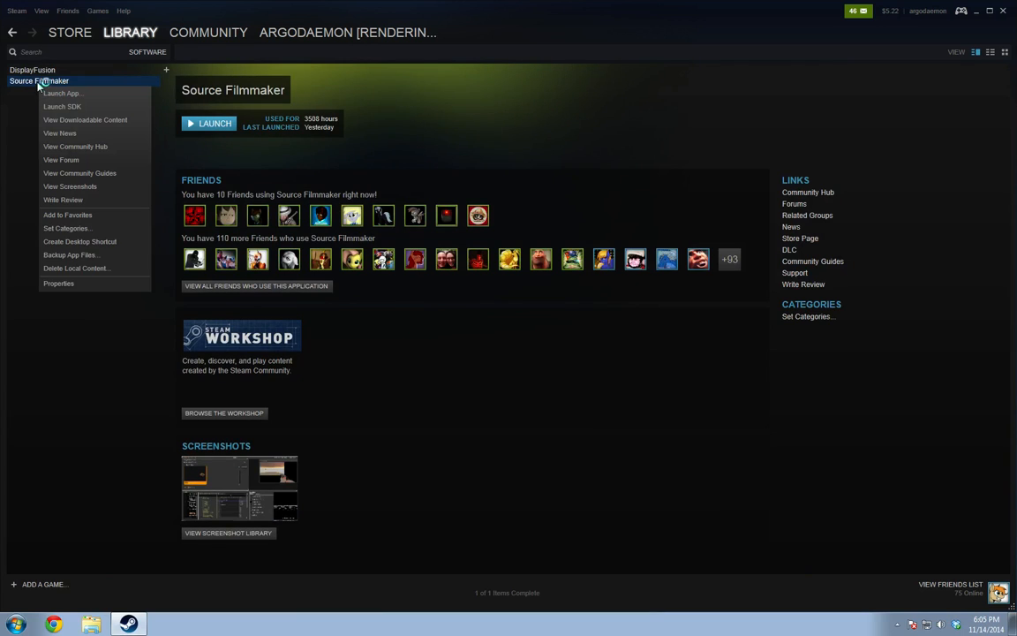
pyautogui.click(89, 281)
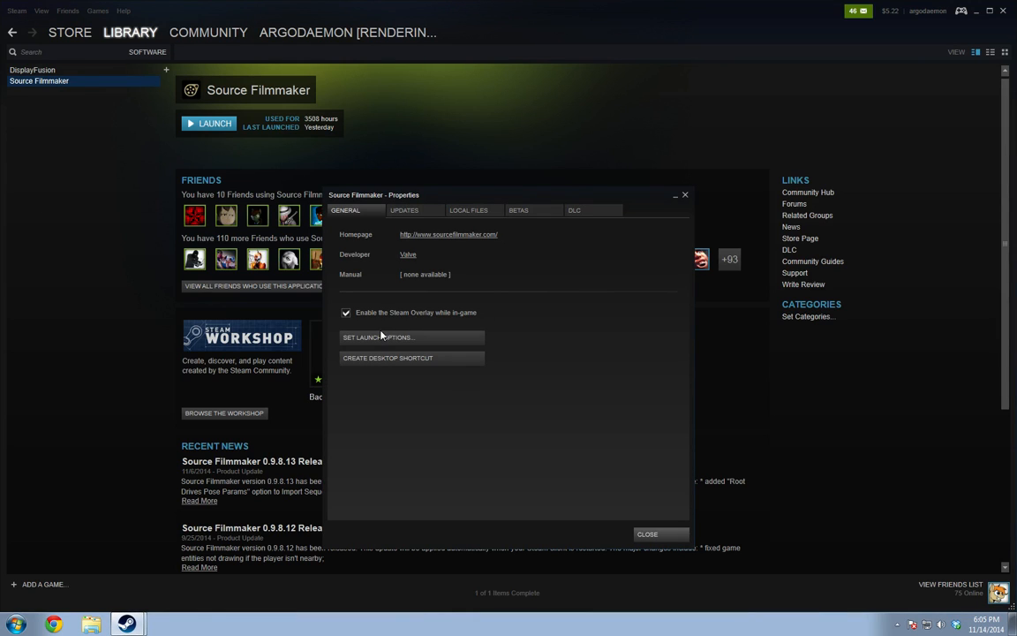
pyautogui.click(381, 337)
pyautogui.click(572, 345)
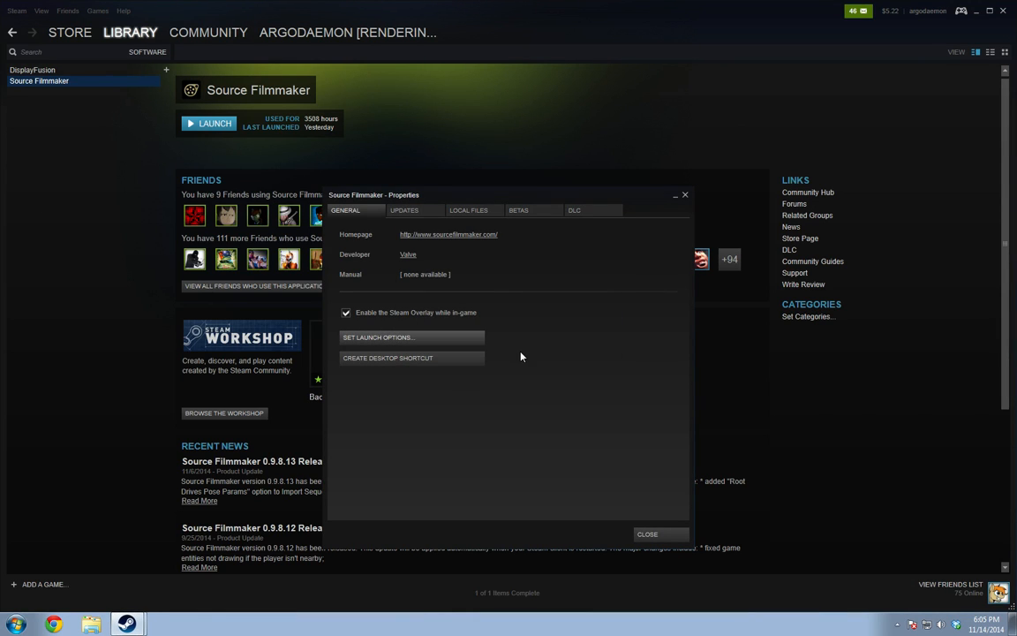
pyautogui.click(666, 535)
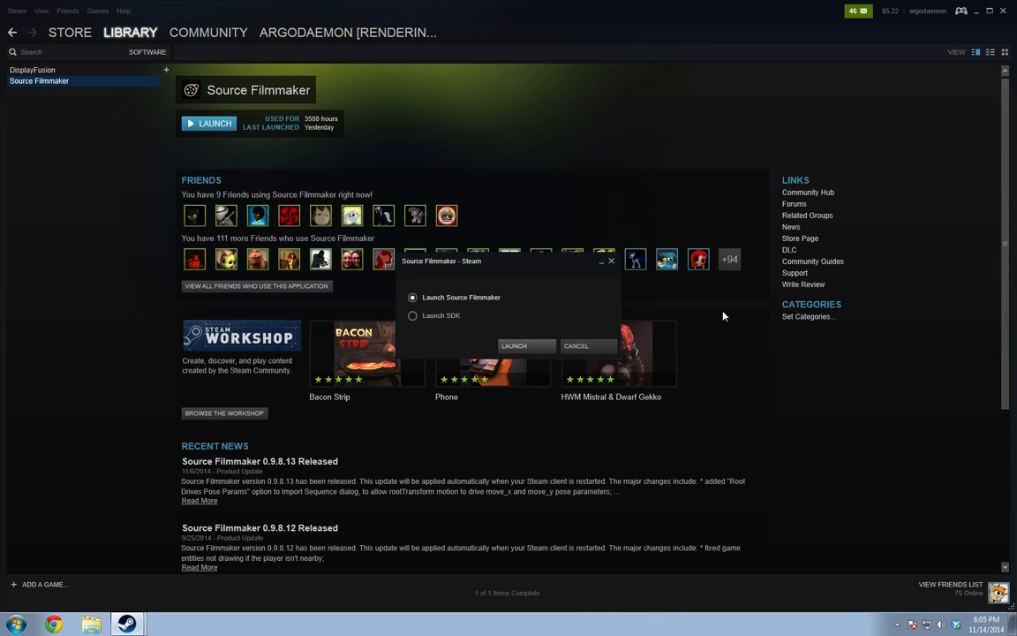
# Launch Source Filmmaker and open the recent session celestiadeep_4.dmx.
pyautogui.click(527, 350)
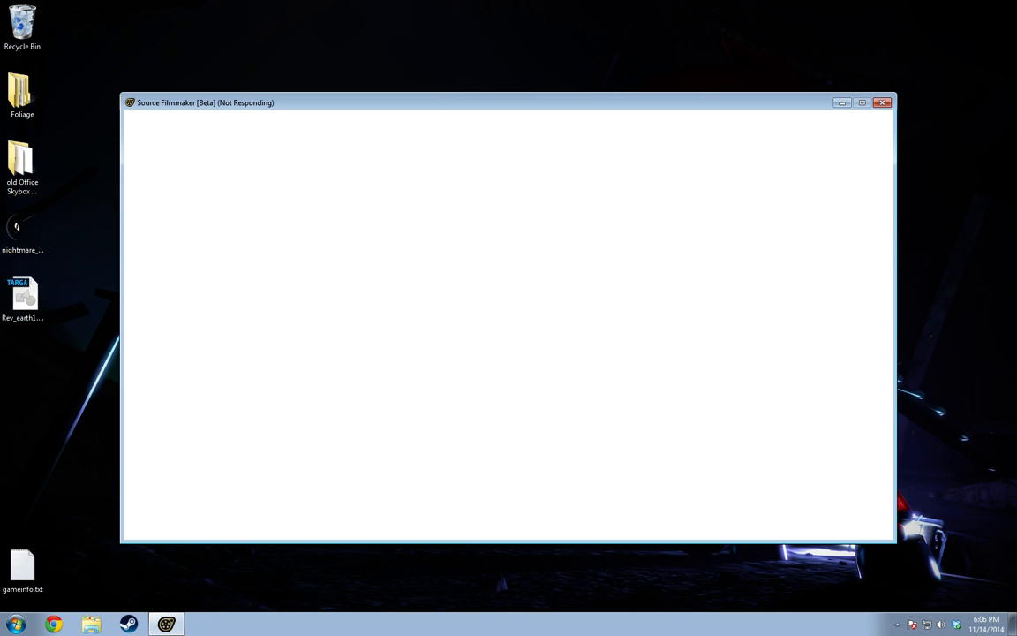
pyautogui.moveTo(408, 99); pyautogui.dragTo(439, 102)
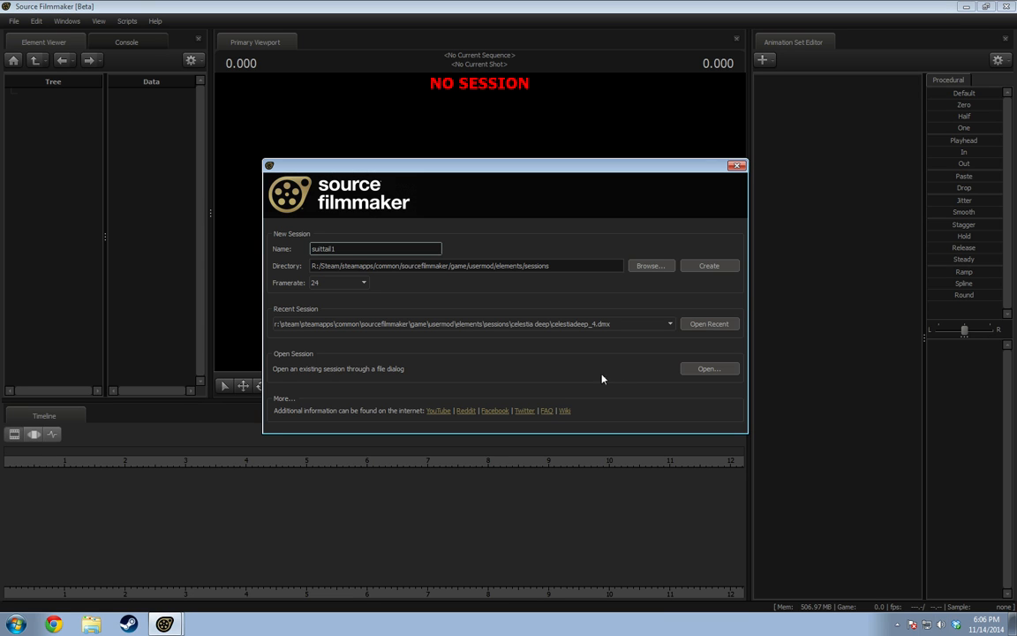
pyautogui.click(575, 324)
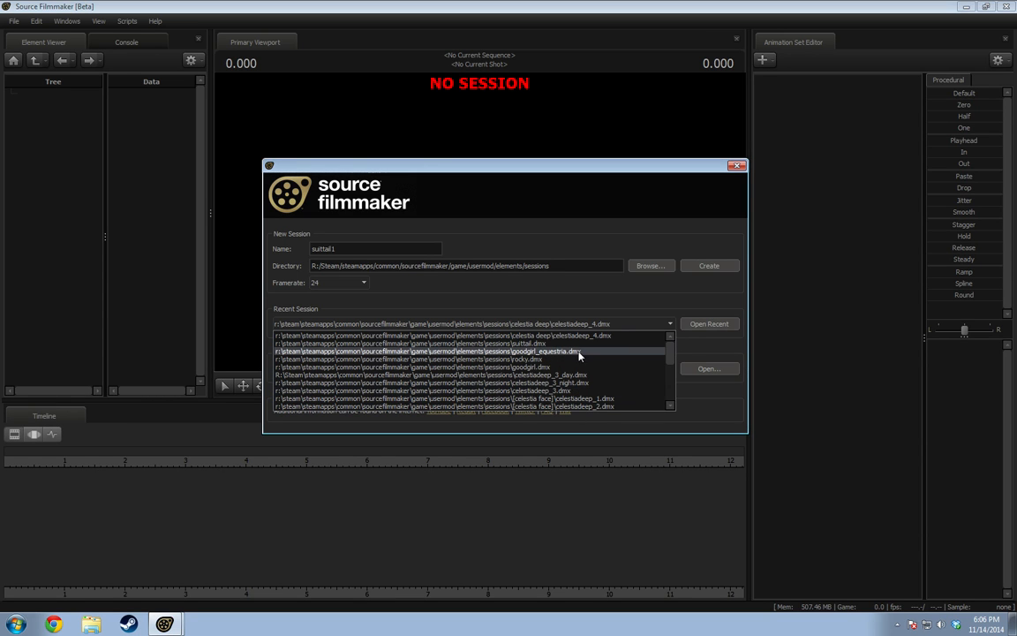
pyautogui.click(586, 312)
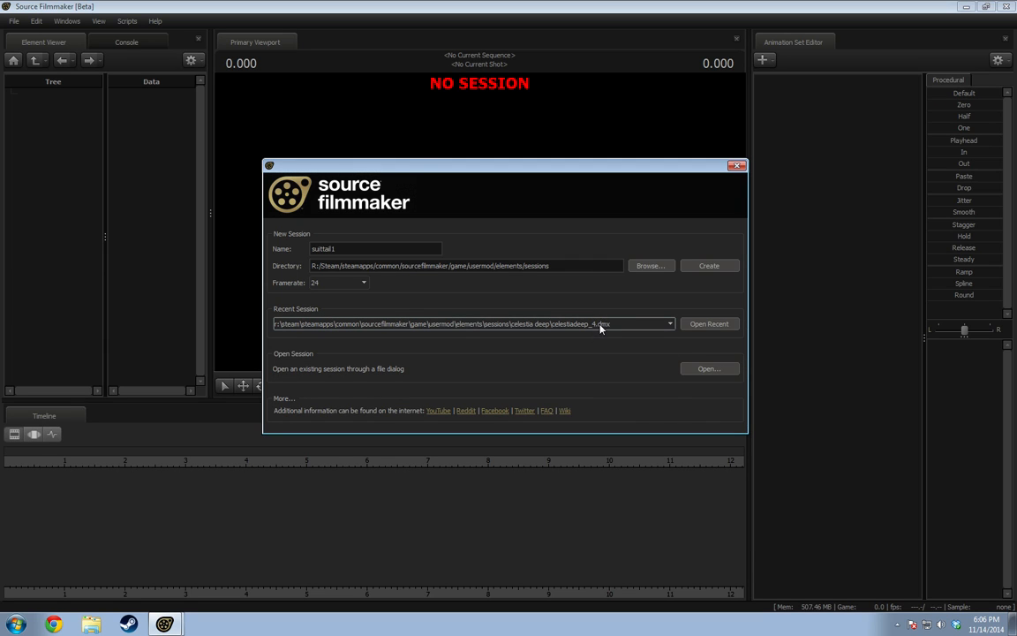
pyautogui.click(600, 325)
pyautogui.click(618, 308)
pyautogui.click(523, 326)
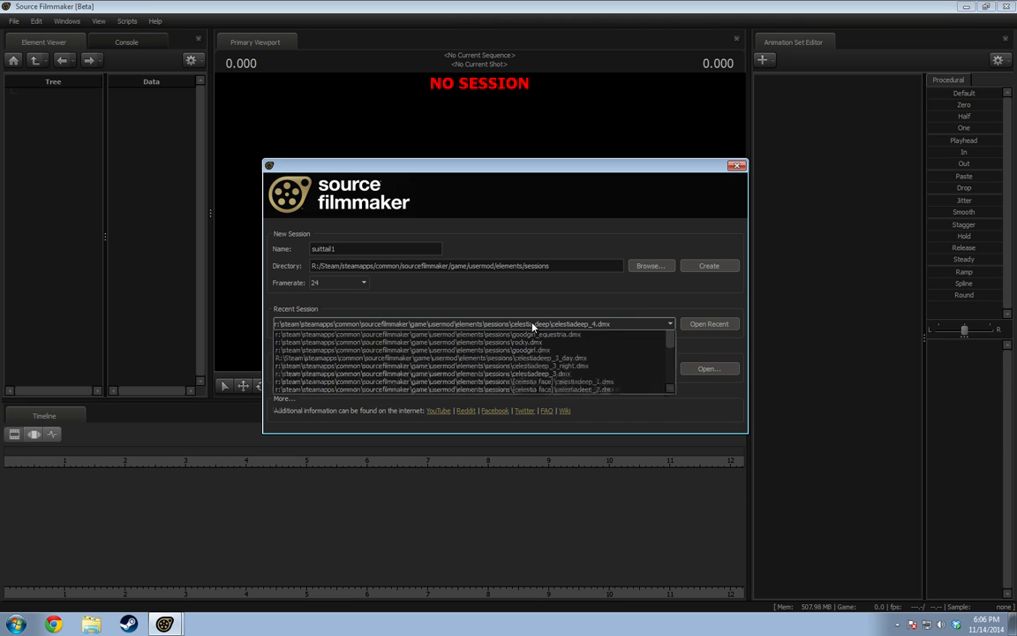
pyautogui.click(635, 292)
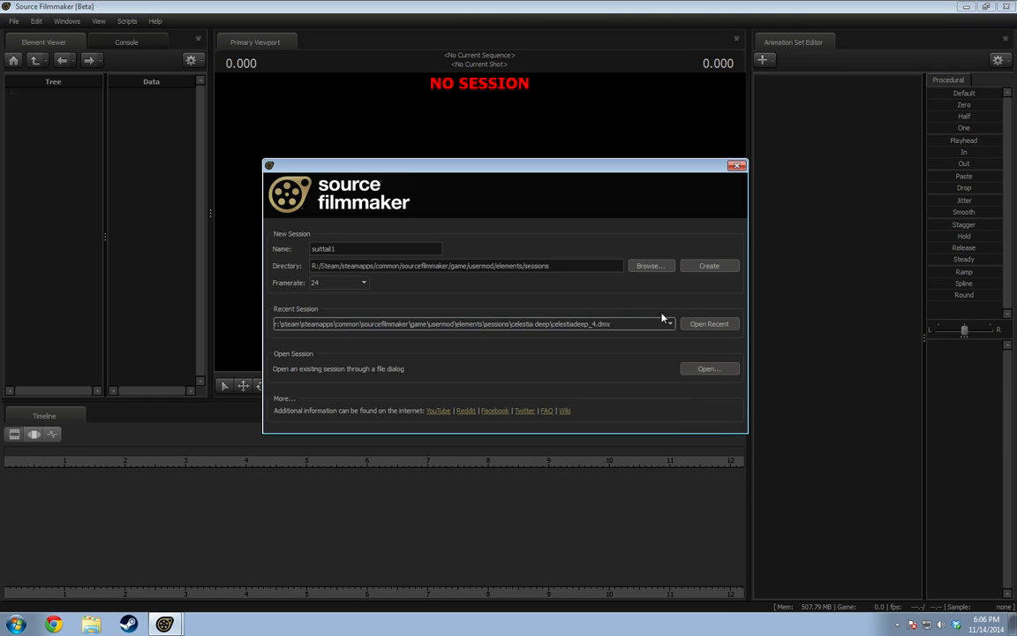
pyautogui.click(713, 324)
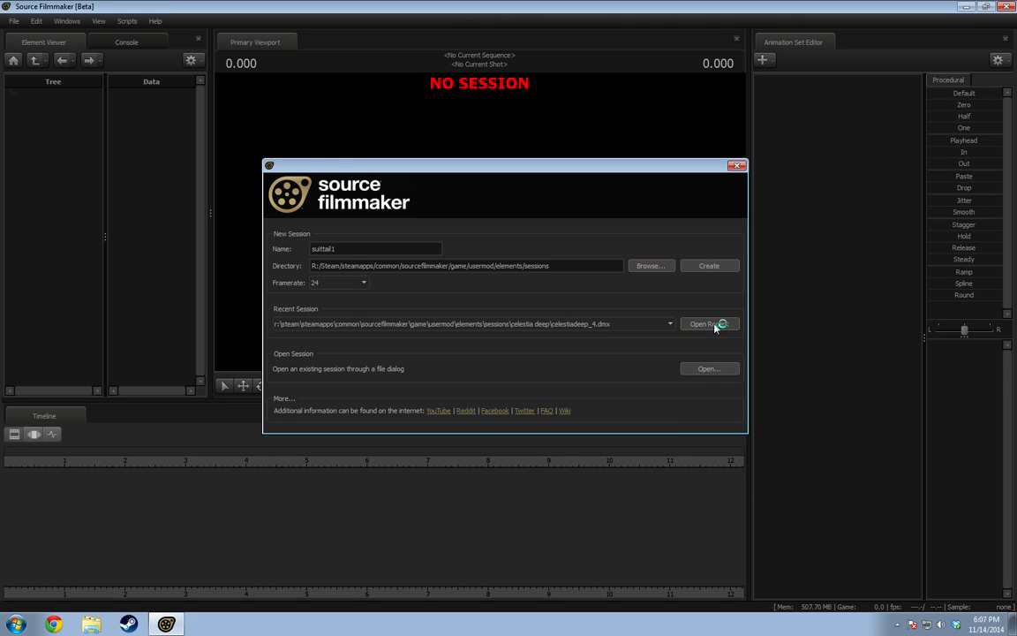
# Switch to Chrome and go to the YouTube home page.
pyautogui.click(54, 624)
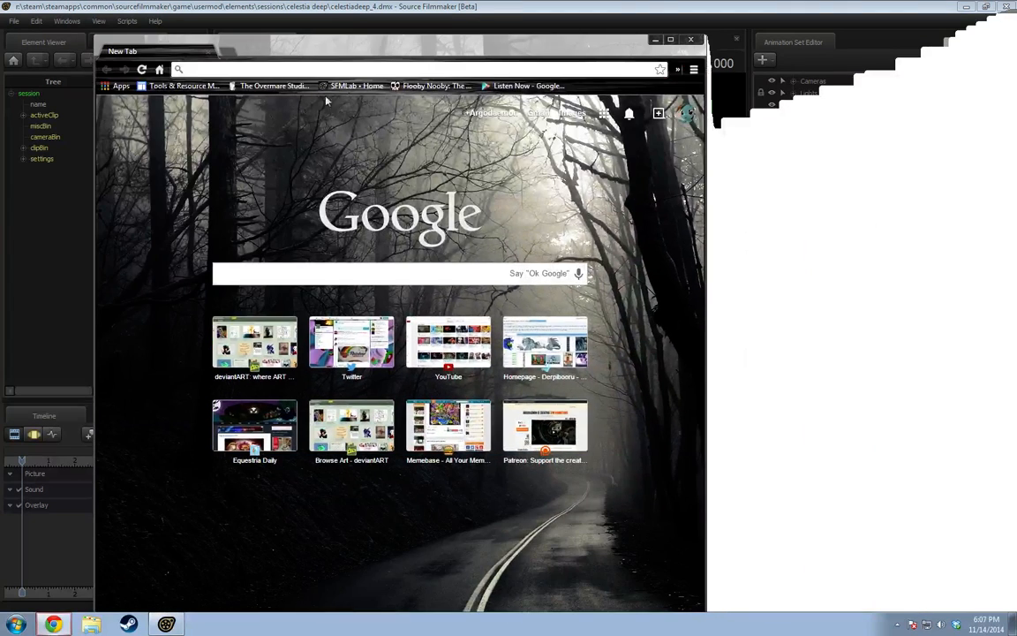
pyautogui.click(201, 65)
pyautogui.write('celesti')
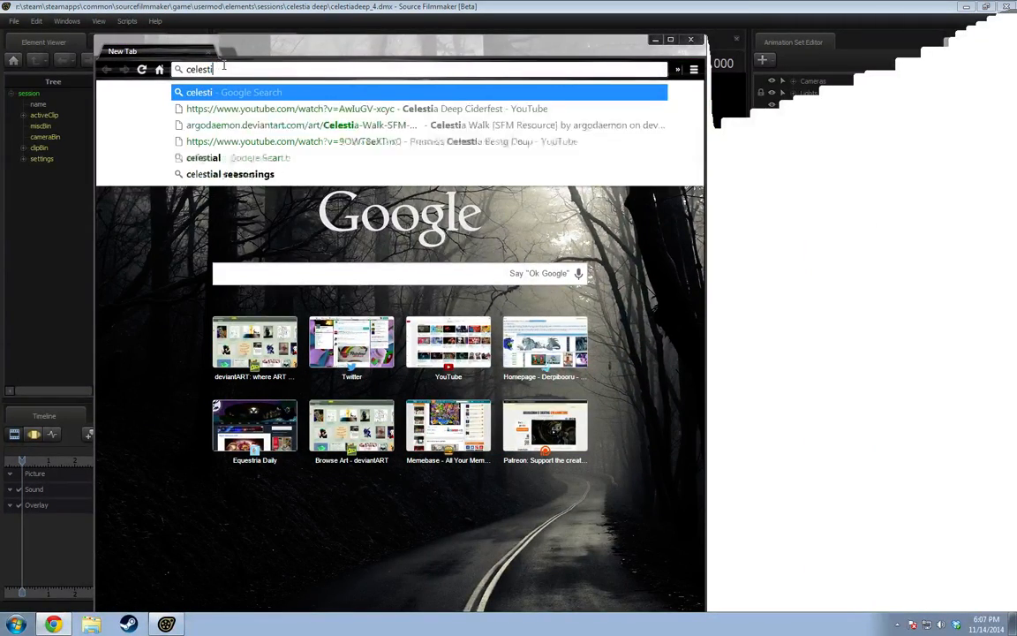
pyautogui.press('BackSpace')
pyautogui.press('BackSpace')
pyautogui.press('BackSpace')
pyautogui.press('BackSpace')
pyautogui.write('youtube.coim')
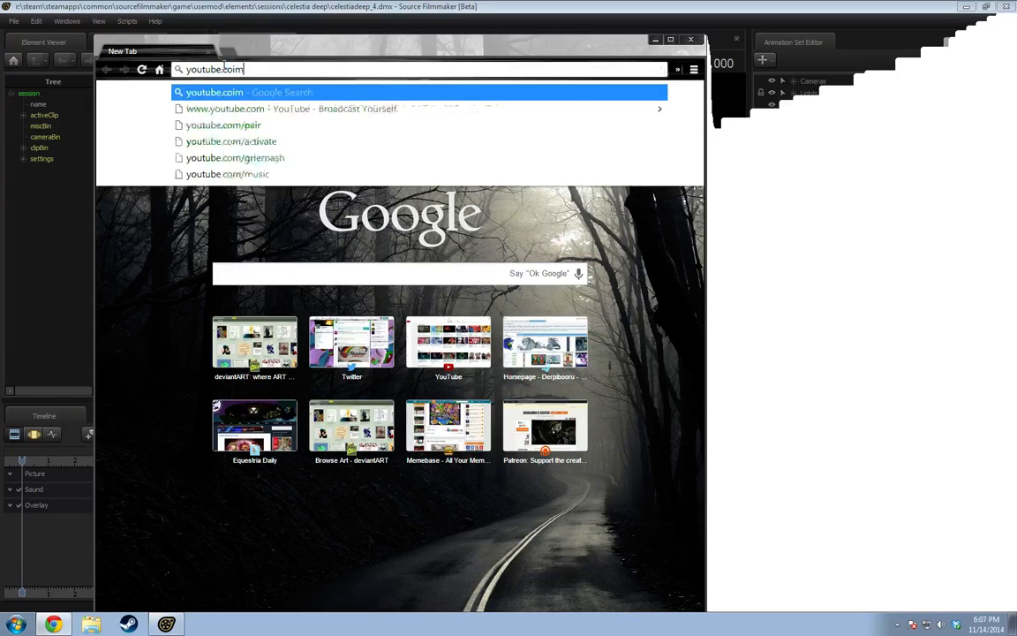
pyautogui.press('Return')
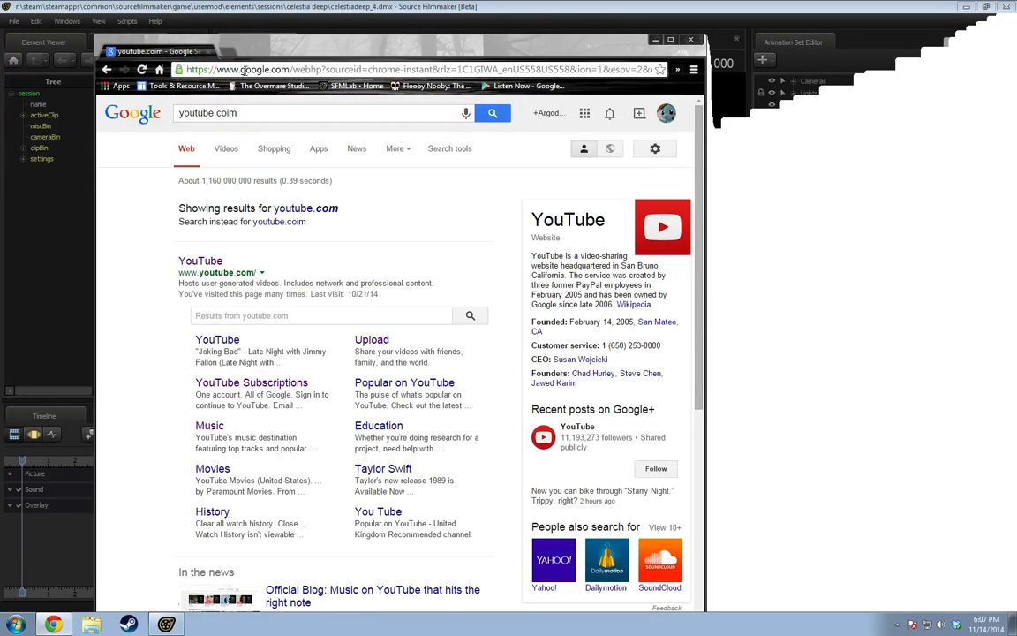
pyautogui.click(201, 261)
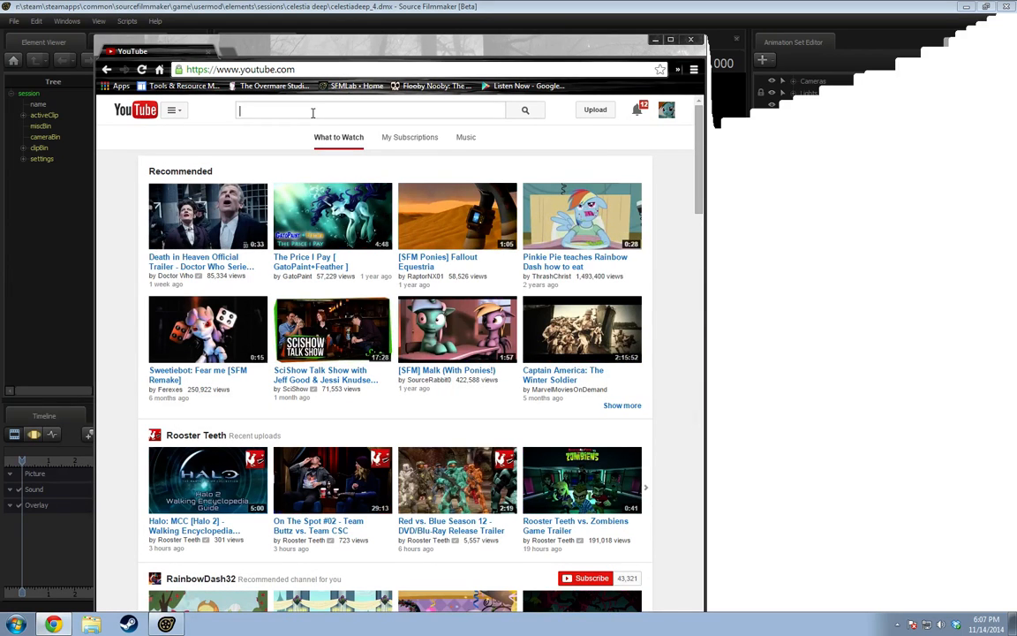
# Search YouTube for "celestia deep" and watch the video "Princess Celestia Being Deep" near its end, in a wider browser window.
pyautogui.write('celestia deep')
pyautogui.press('Return')
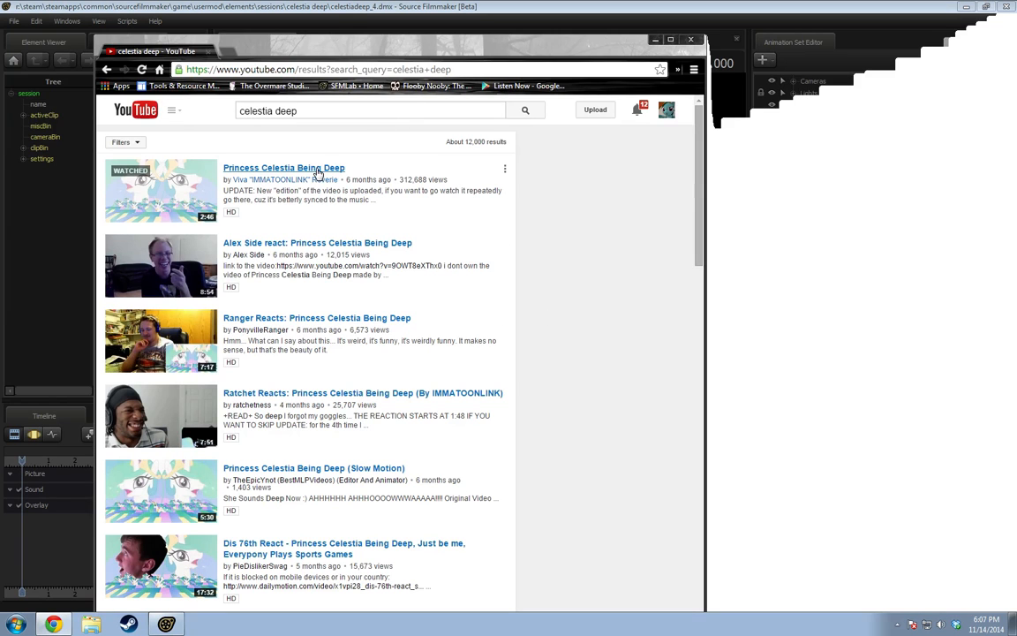
pyautogui.click(284, 167)
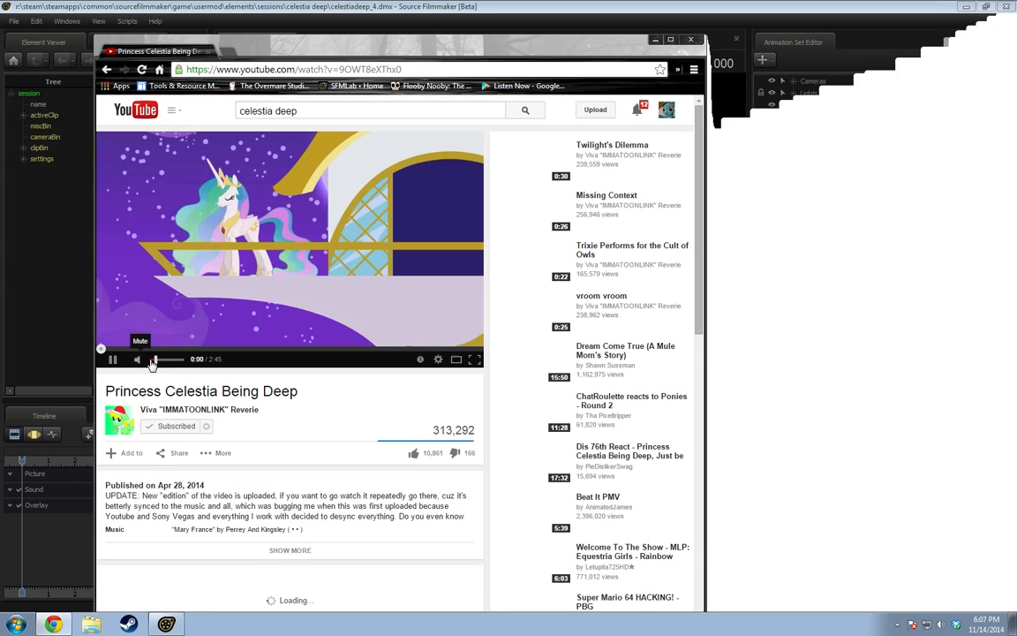
pyautogui.click(410, 352)
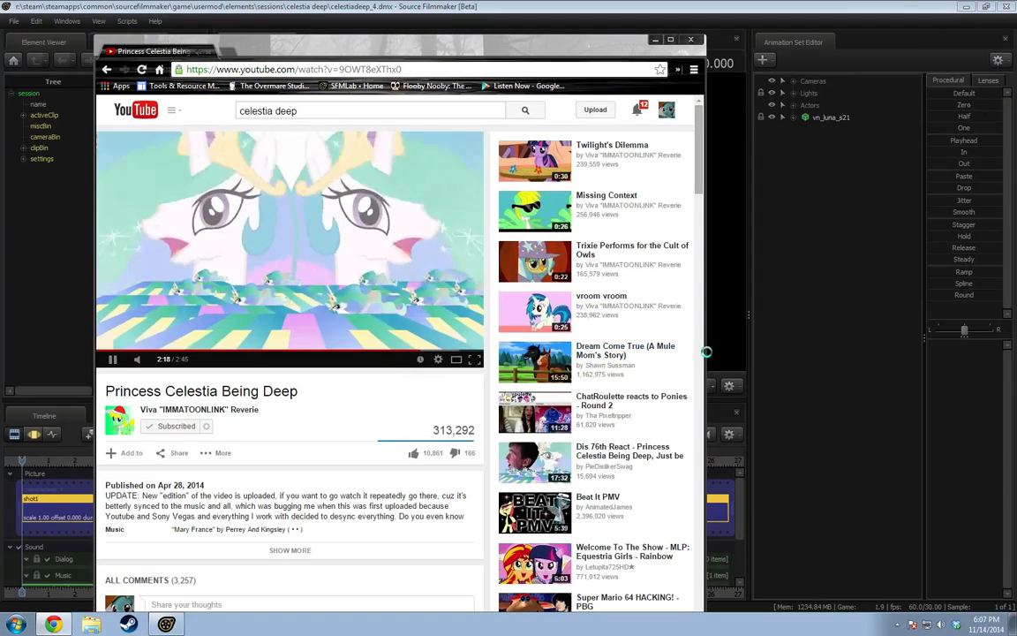
pyautogui.moveTo(706, 353); pyautogui.dragTo(837, 353)
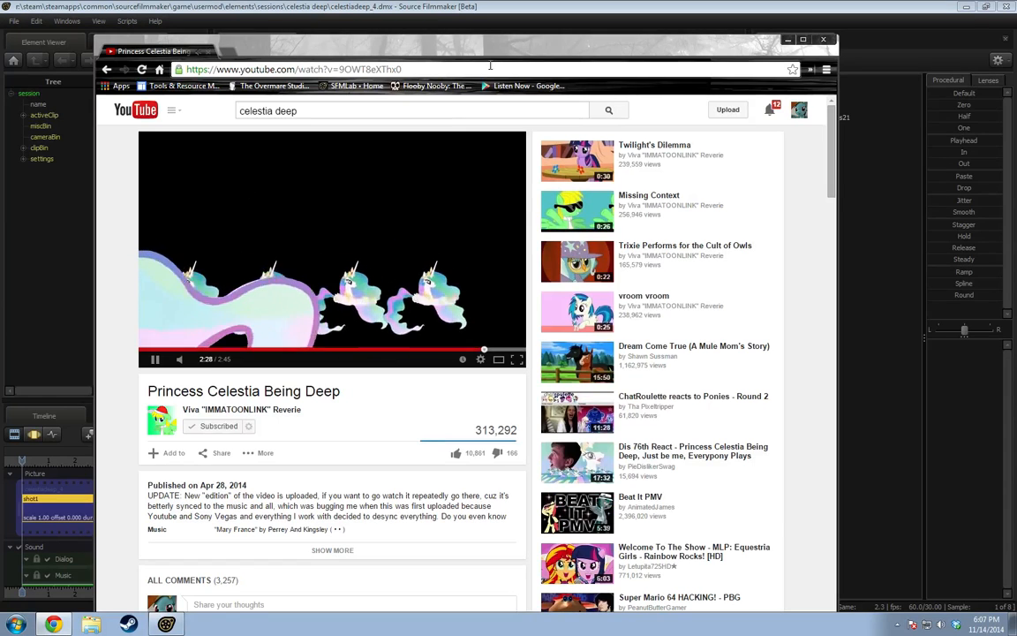
# Switch back to Source Filmmaker and lower the volume of the Music sound track.
pyautogui.click(848, 59)
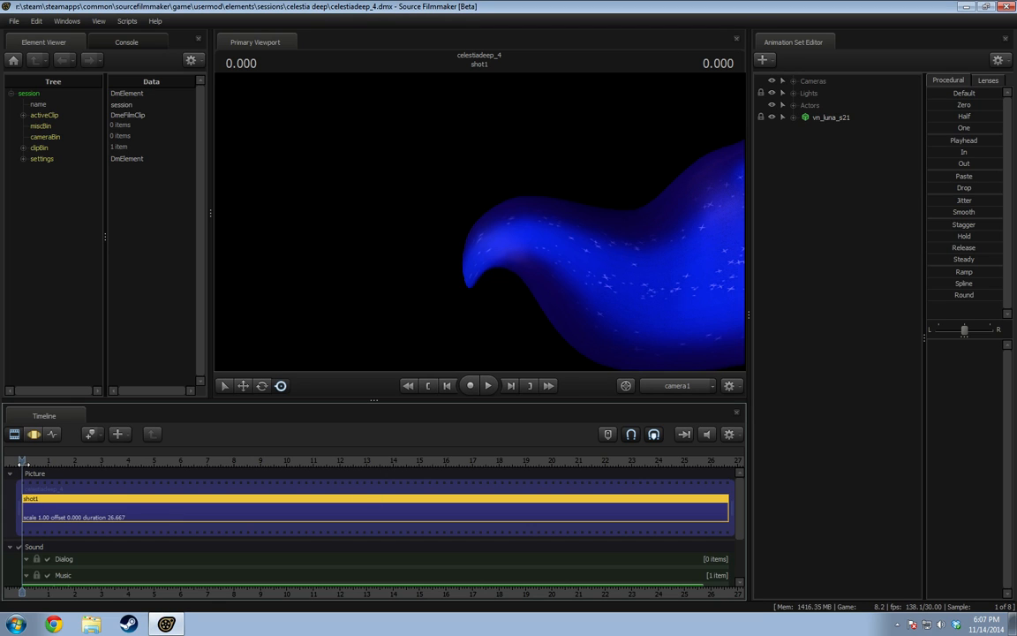
pyautogui.press('space')
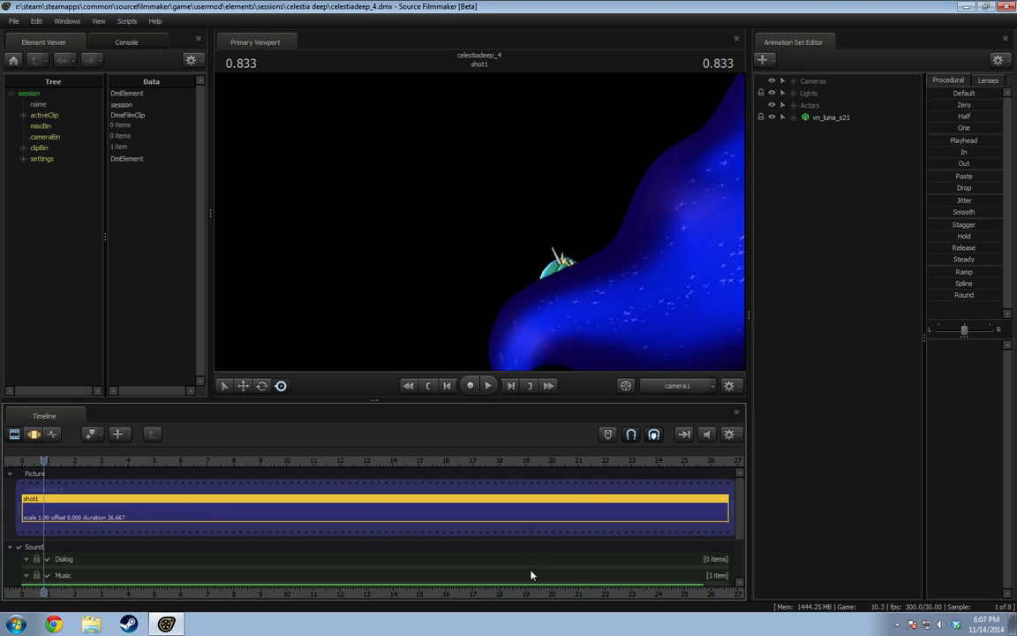
pyautogui.rightClick(132, 573)
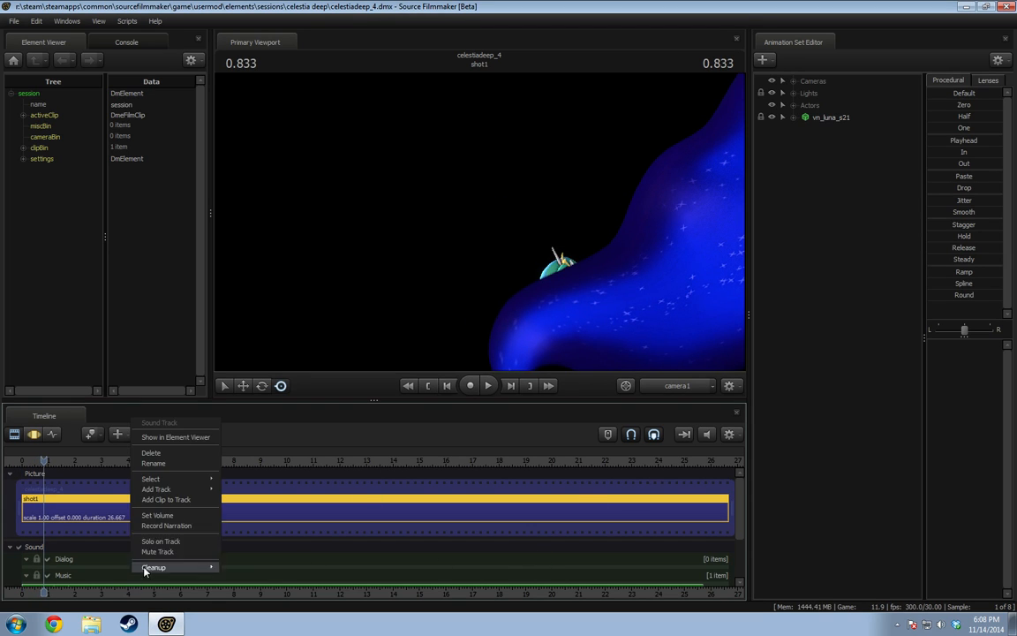
pyautogui.click(166, 517)
pyautogui.write('0.')
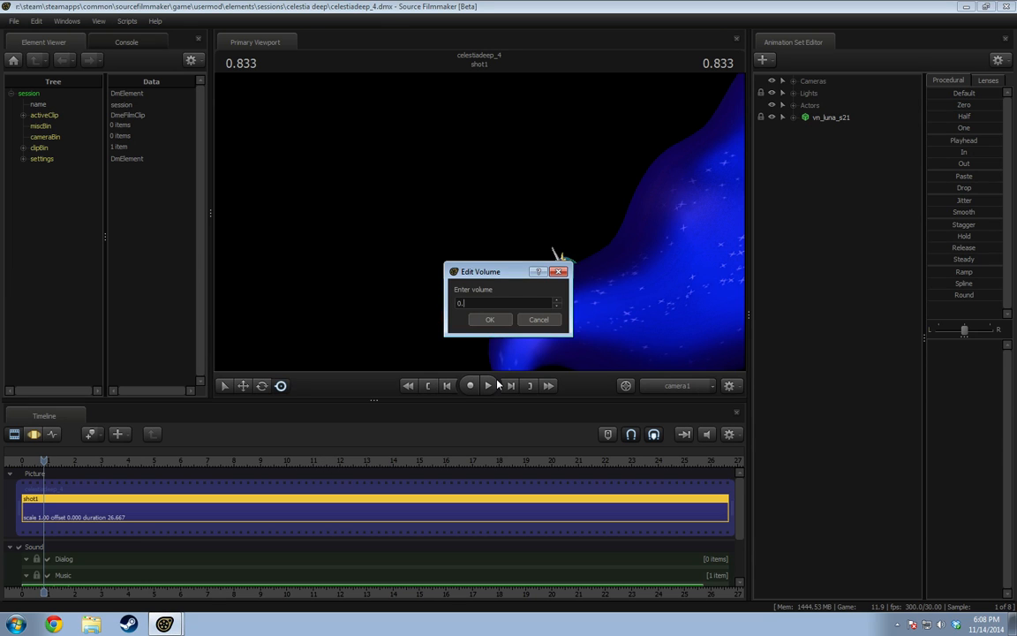
pyautogui.press('Return')
# Play shot1 from near its start and scrub back through the timeline to review the animation.
pyautogui.click(35, 459)
pyautogui.press('space')
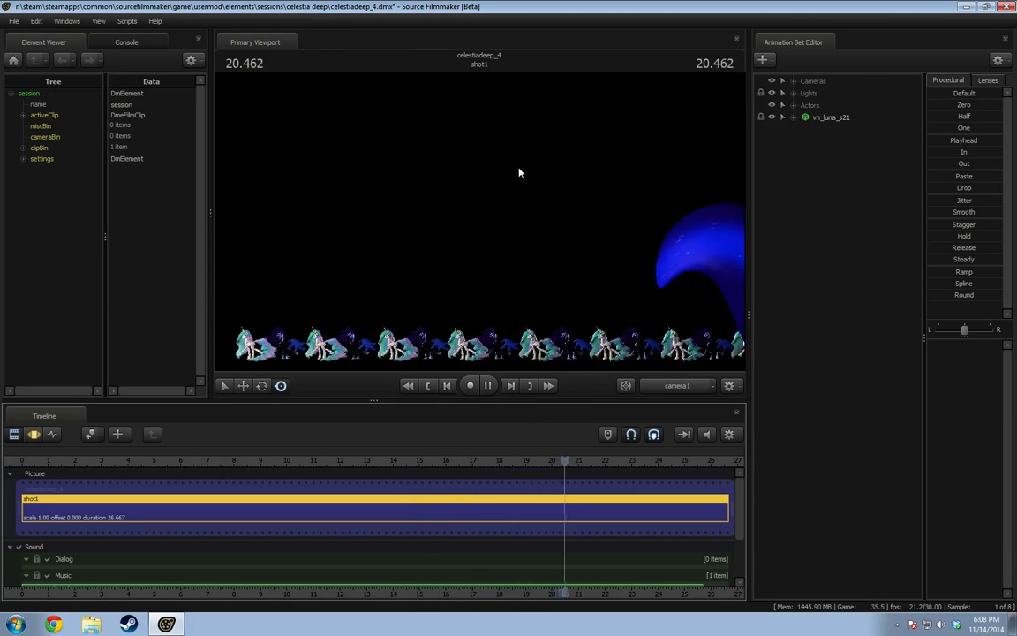
pyautogui.press('space')
pyautogui.moveTo(579, 465); pyautogui.dragTo(245, 568)
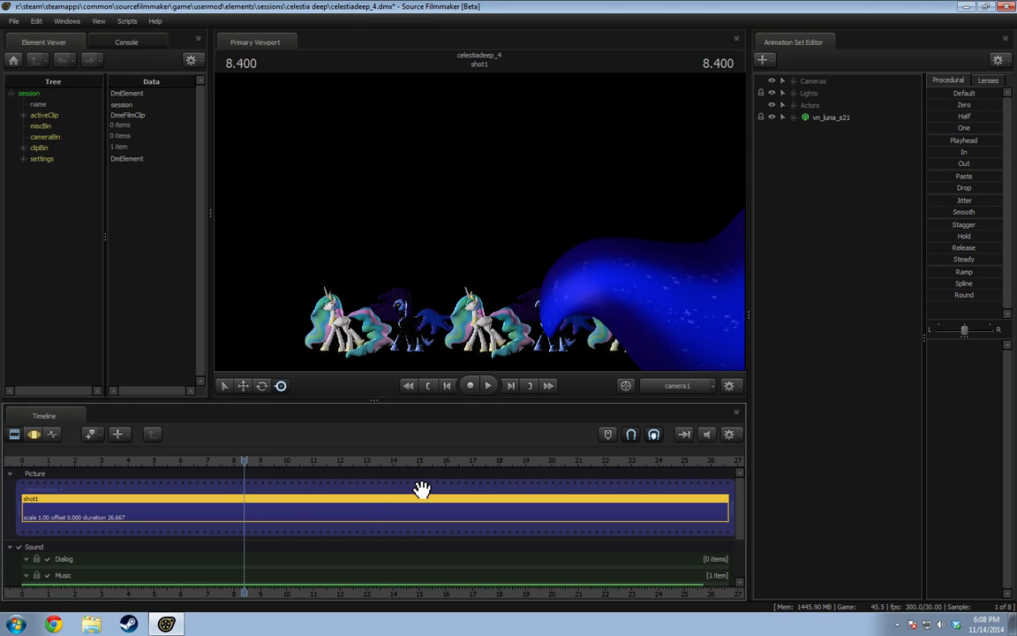
pyautogui.moveTo(265, 462); pyautogui.dragTo(307, 463)
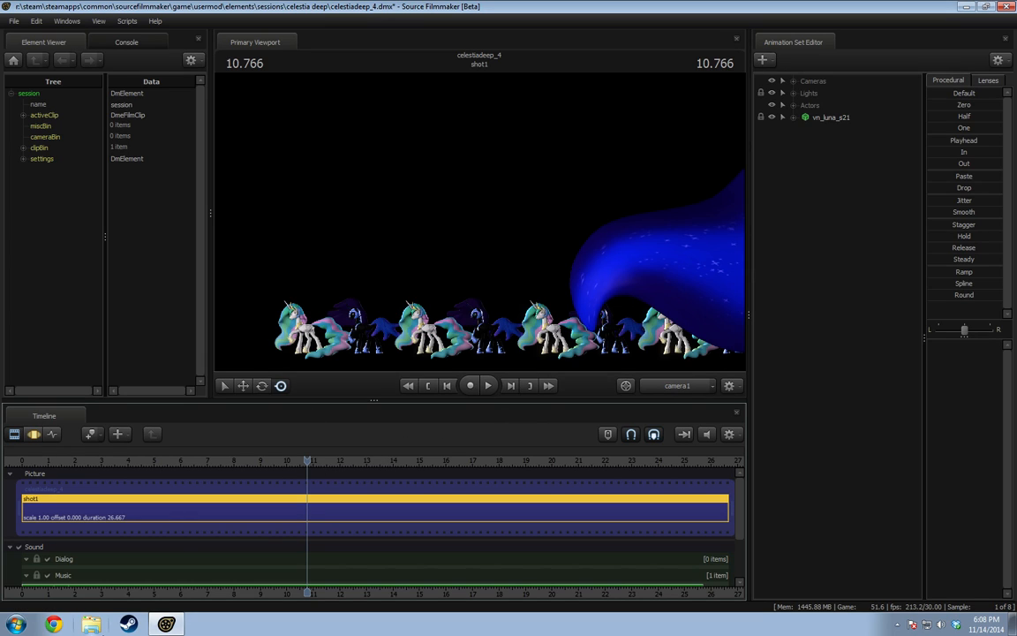
# Open the rendered frame celestiadeep_000129.png from the celestiadeep_pt4 folder on the Storage (D:) drive in Windows Photo Viewer.
pyautogui.click(97, 629)
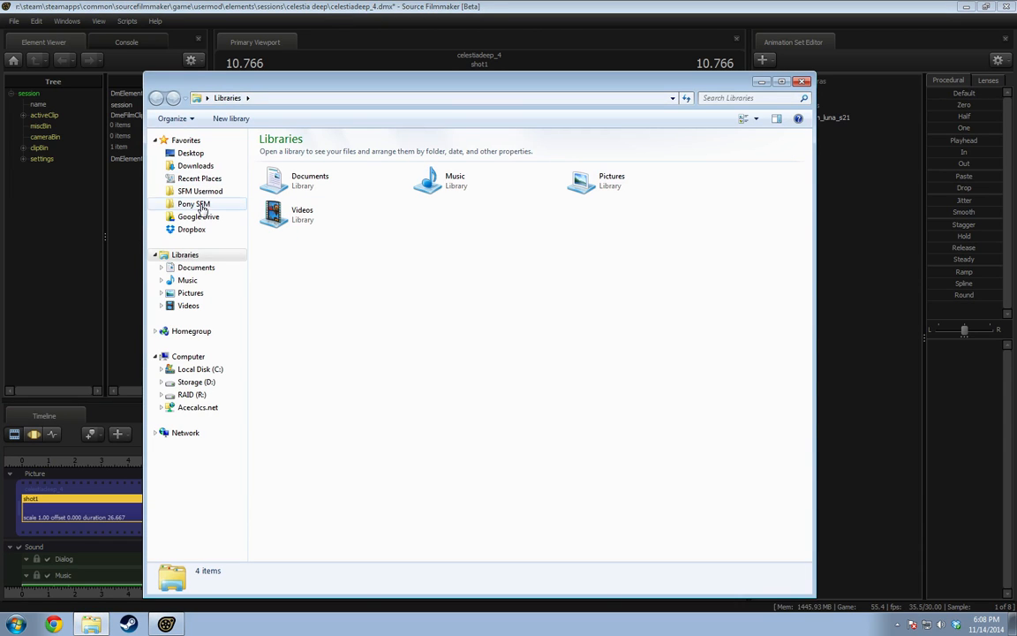
pyautogui.click(195, 383)
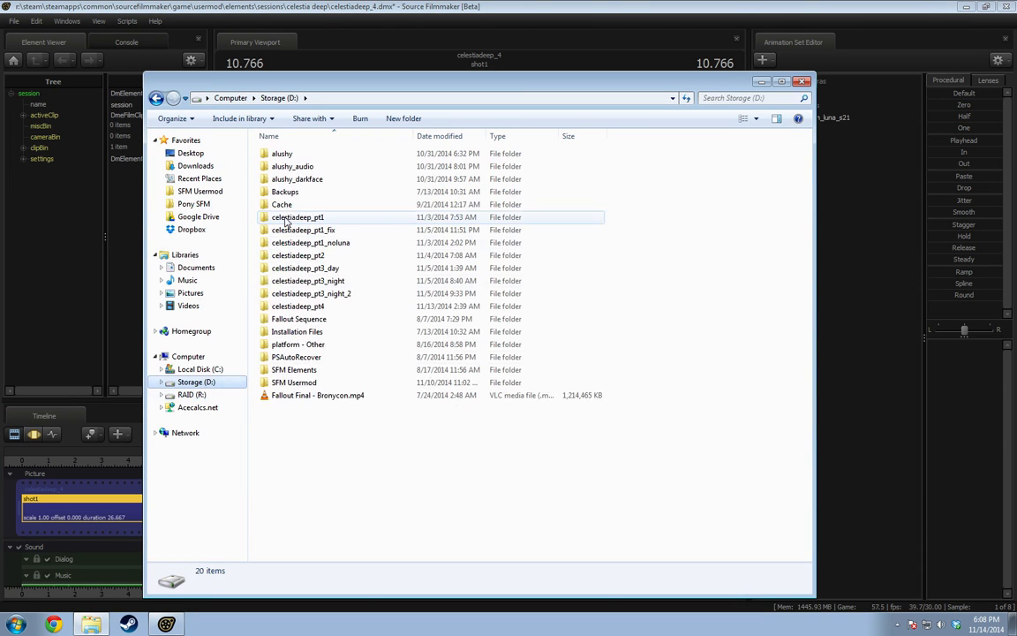
pyautogui.click(300, 306)
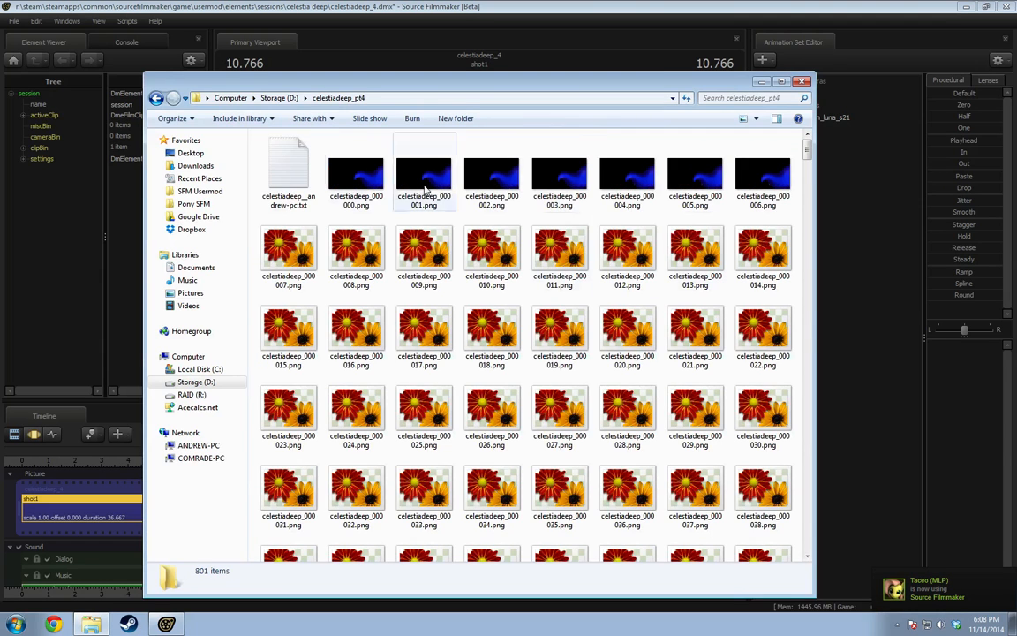
pyautogui.scroll(-10, 397, 292)
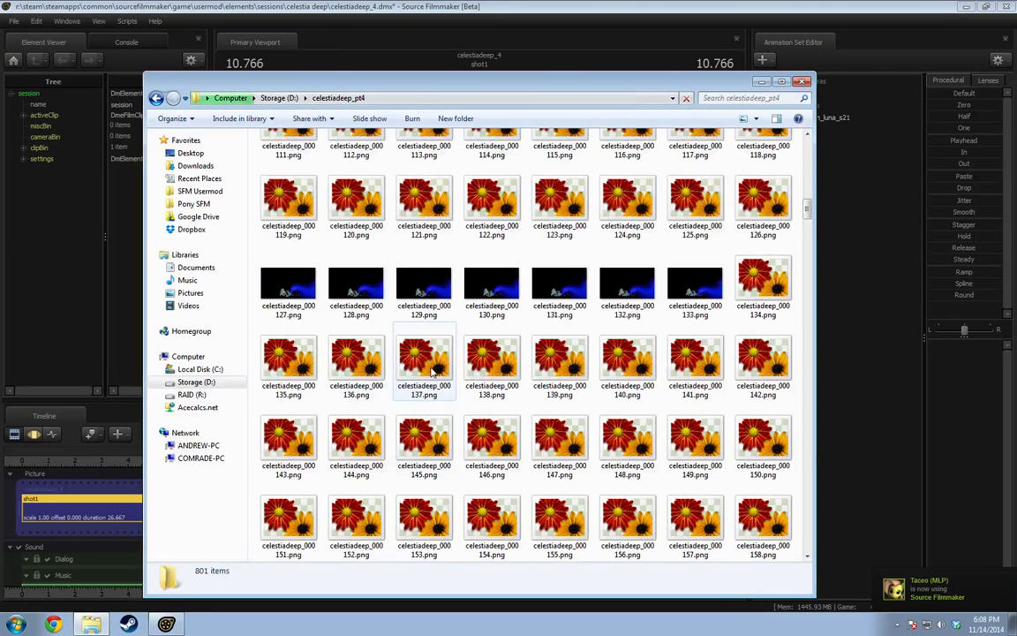
pyautogui.doubleClick(411, 296)
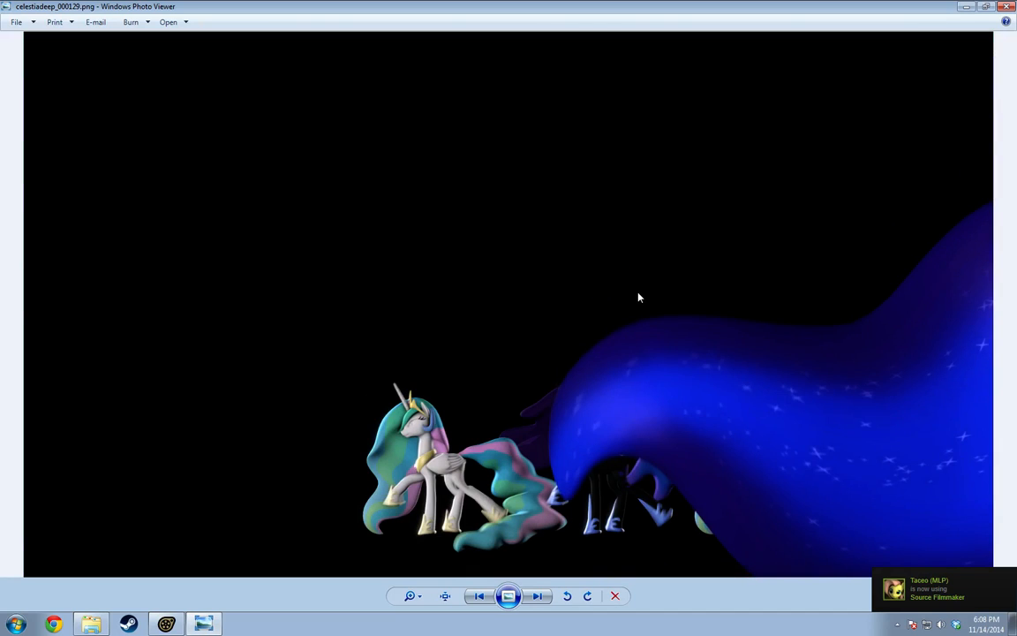
# Step forward through the rendered frames to celestiadeep_000145.png to review the motion.
pyautogui.press('Right')
pyautogui.press('Right')
pyautogui.press('Right')
pyautogui.press('Right')
pyautogui.press('Right')
pyautogui.press('Right')
pyautogui.press('Right')
pyautogui.press('Right')
pyautogui.press('Right')
pyautogui.press('Right')
pyautogui.press('Right')
pyautogui.press('Right')
pyautogui.press('Right')
pyautogui.press('Right')
pyautogui.press('Right')
pyautogui.press('Right')
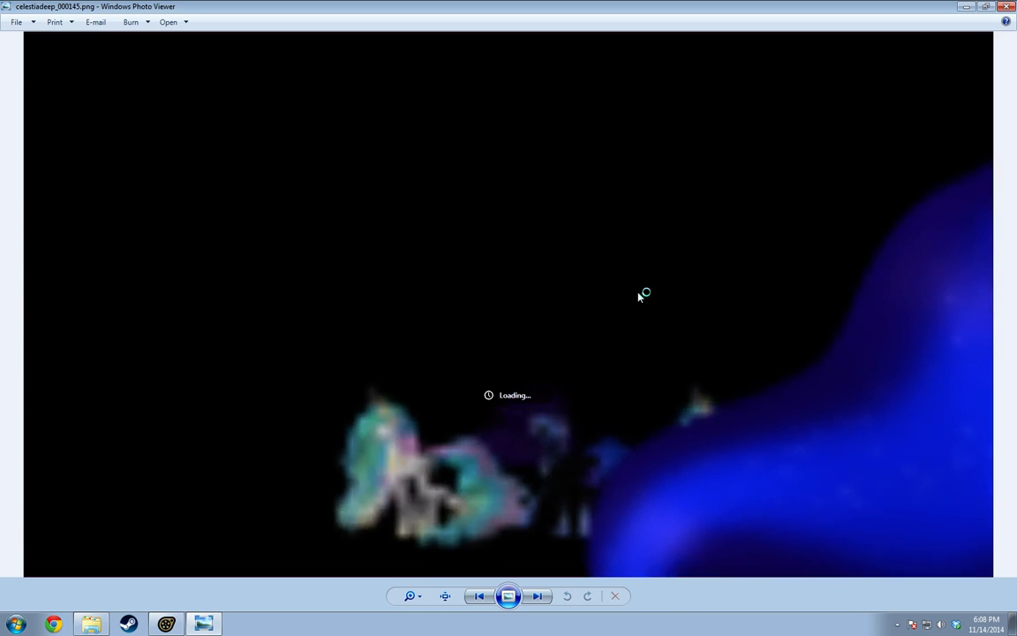
# Step forward to the rendered frame celestiadeep_000151.png and examine the walking characters at actual size.
pyautogui.press('Right')
pyautogui.press('Right')
pyautogui.press('Right')
pyautogui.press('Right')
pyautogui.press('Right')
pyautogui.press('Right')
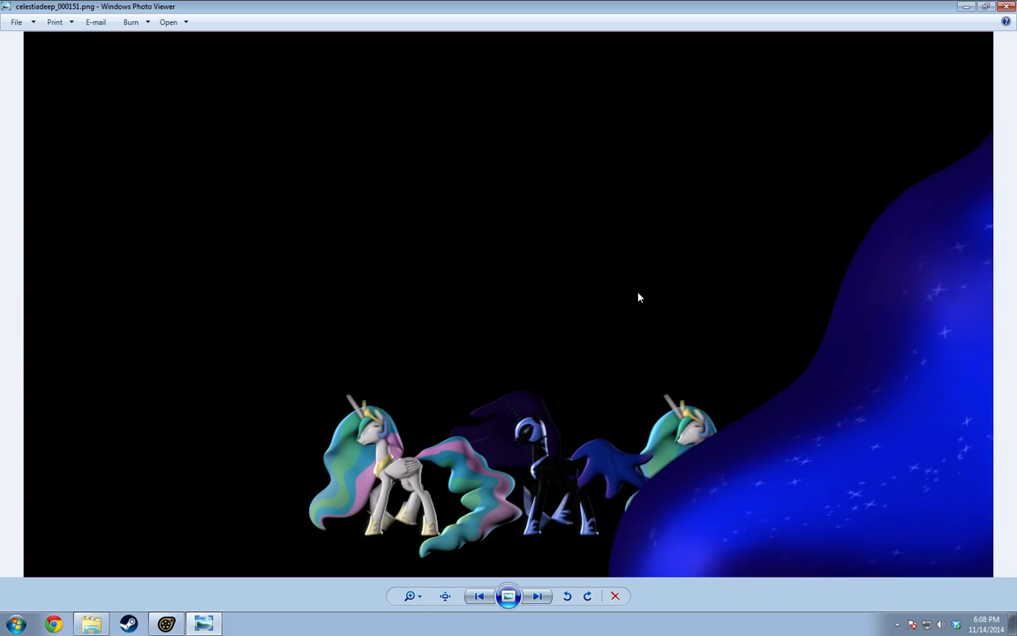
pyautogui.click(445, 596)
pyautogui.moveTo(350, 561); pyautogui.dragTo(528, 231)
pyautogui.moveTo(641, 325); pyautogui.dragTo(483, 299)
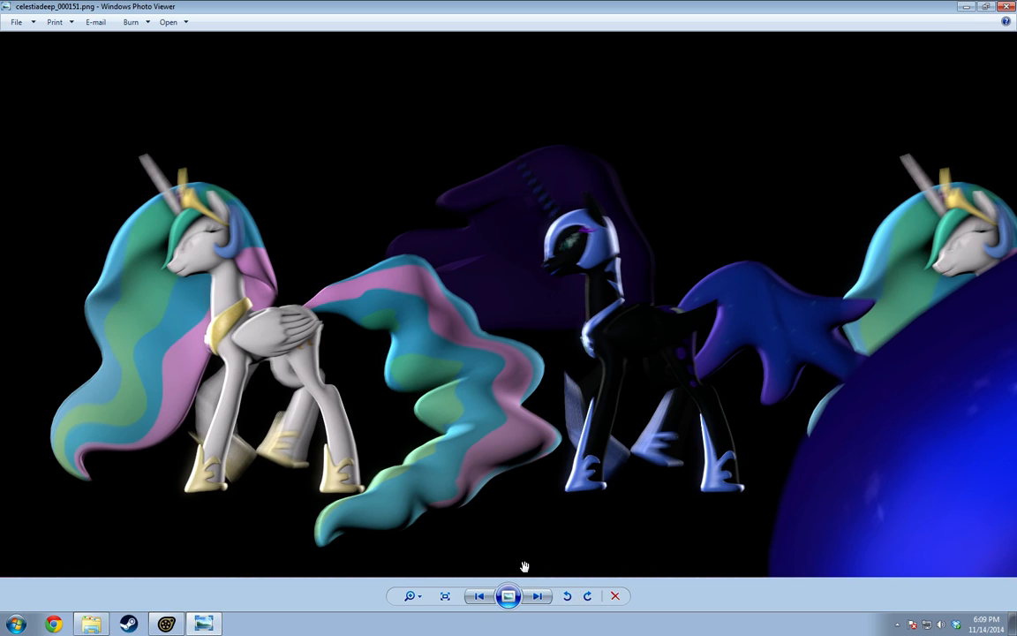
# Check frame celestiadeep_000153.png, then return to Source Filmmaker and scrub shot1 to 24.466.
pyautogui.press('Right')
pyautogui.press('Right')
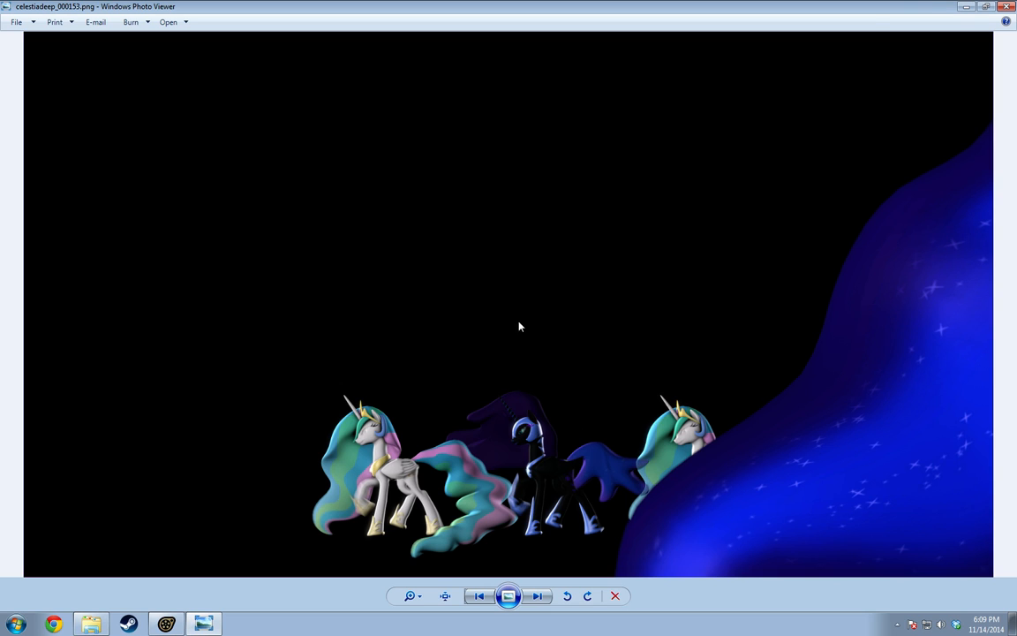
pyautogui.click(1007, 7)
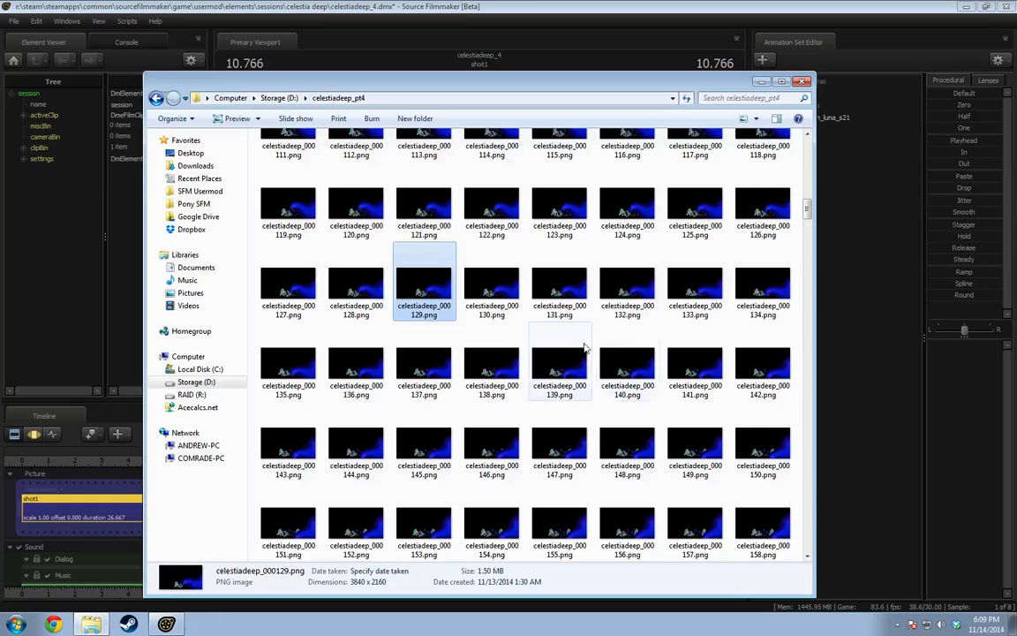
pyautogui.click(763, 84)
pyautogui.moveTo(300, 462); pyautogui.dragTo(671, 484)
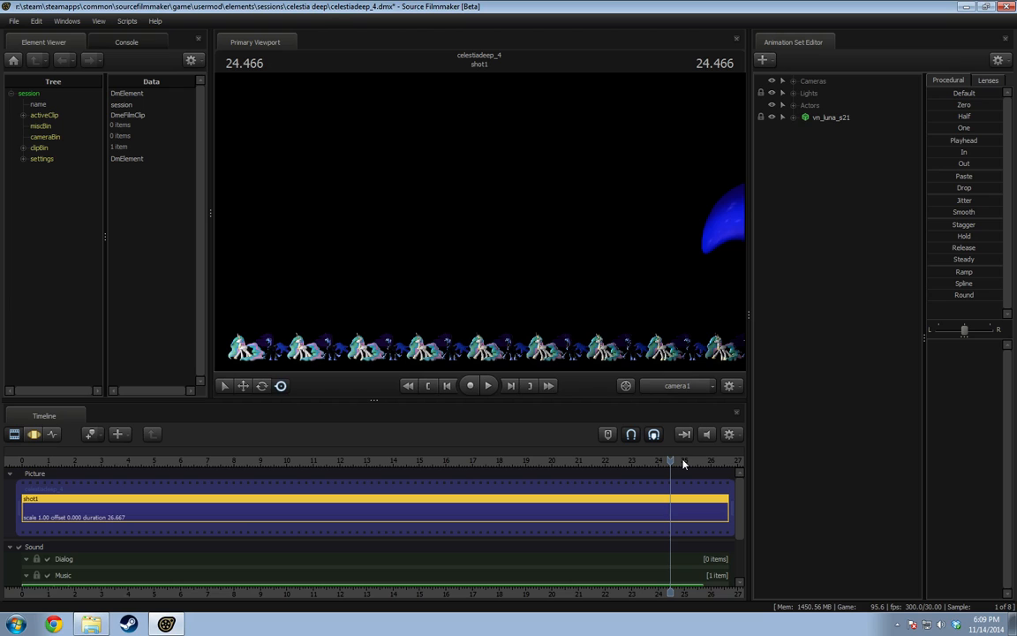
# Open the session mlp_awaken.dmx from the [] awaken sessions folder without saving changes to the current session.
pyautogui.click(14, 22)
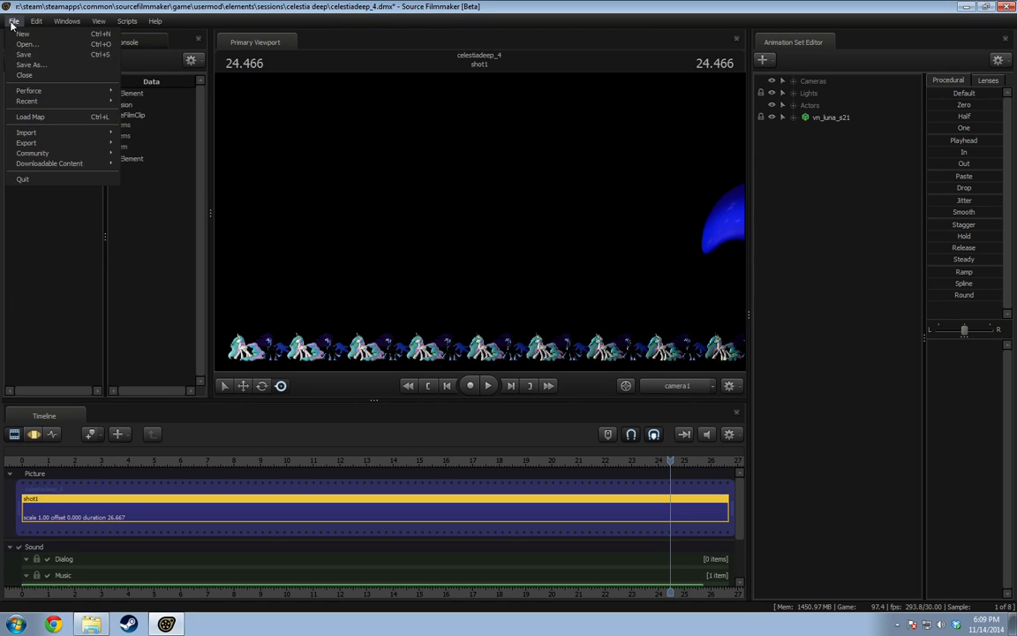
pyautogui.click(129, 78)
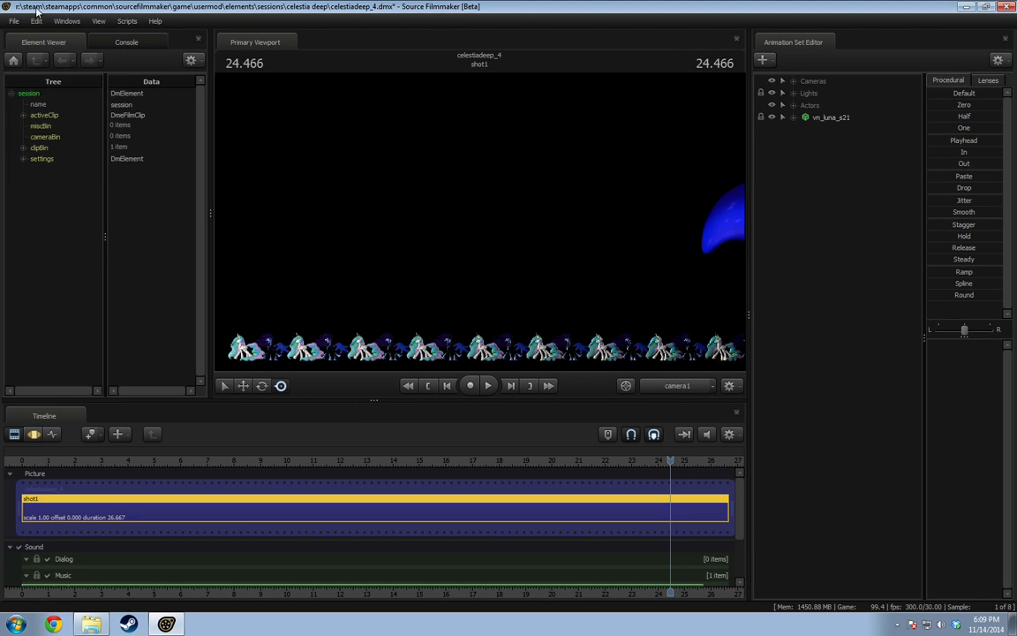
pyautogui.click(13, 21)
pyautogui.moveTo(27, 101)
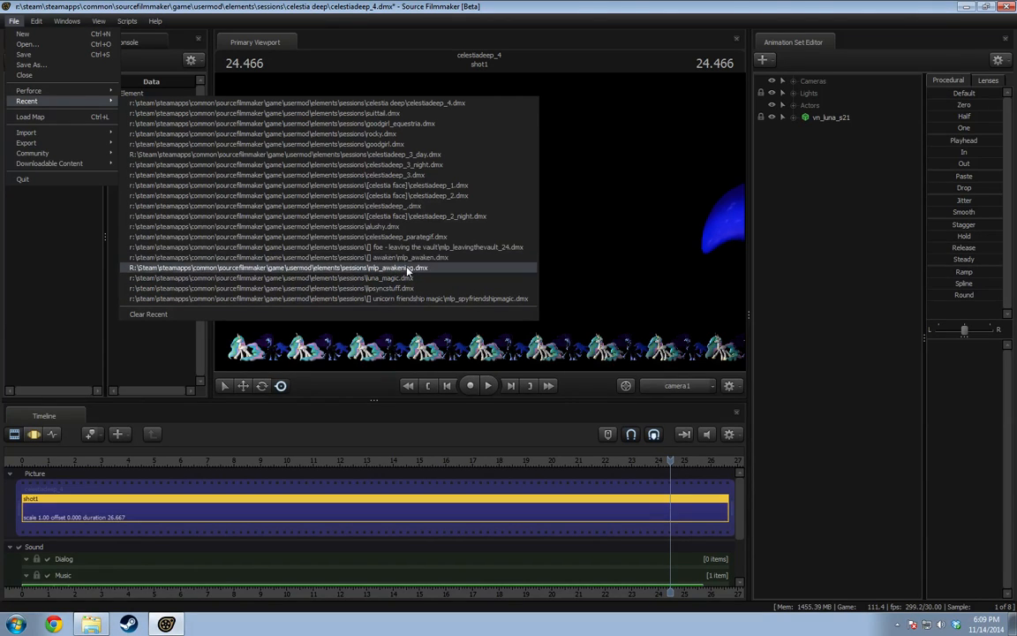
pyautogui.click(13, 20)
pyautogui.click(15, 21)
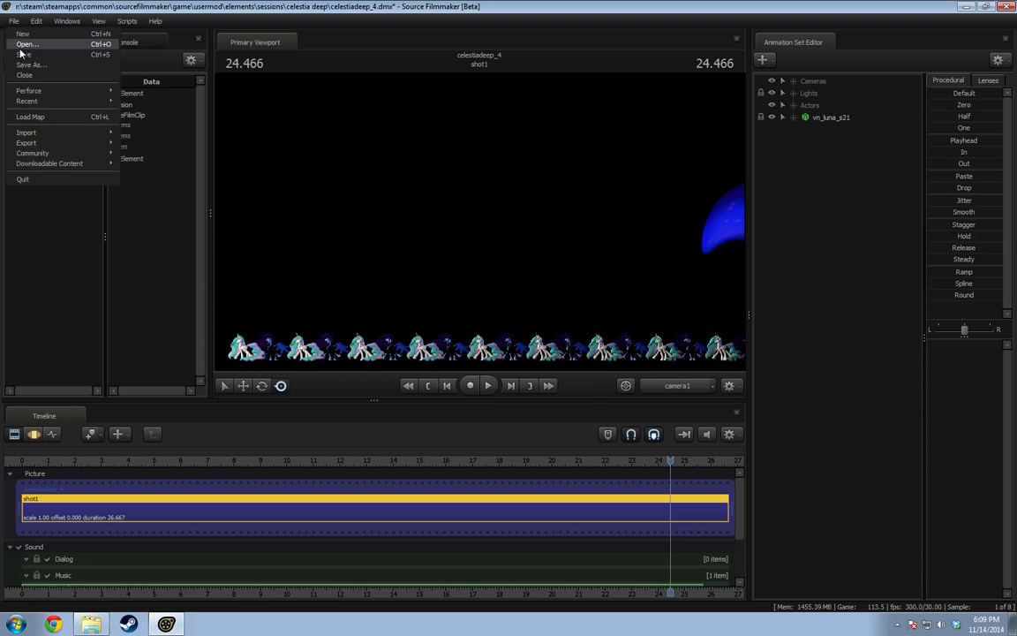
pyautogui.click(19, 45)
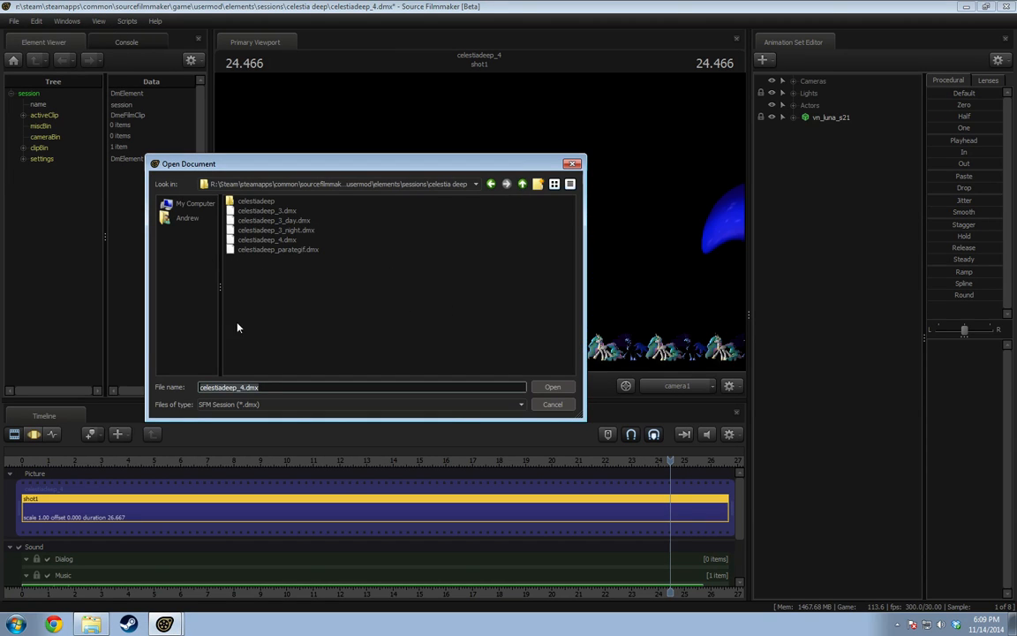
pyautogui.click(522, 184)
pyautogui.doubleClick(258, 230)
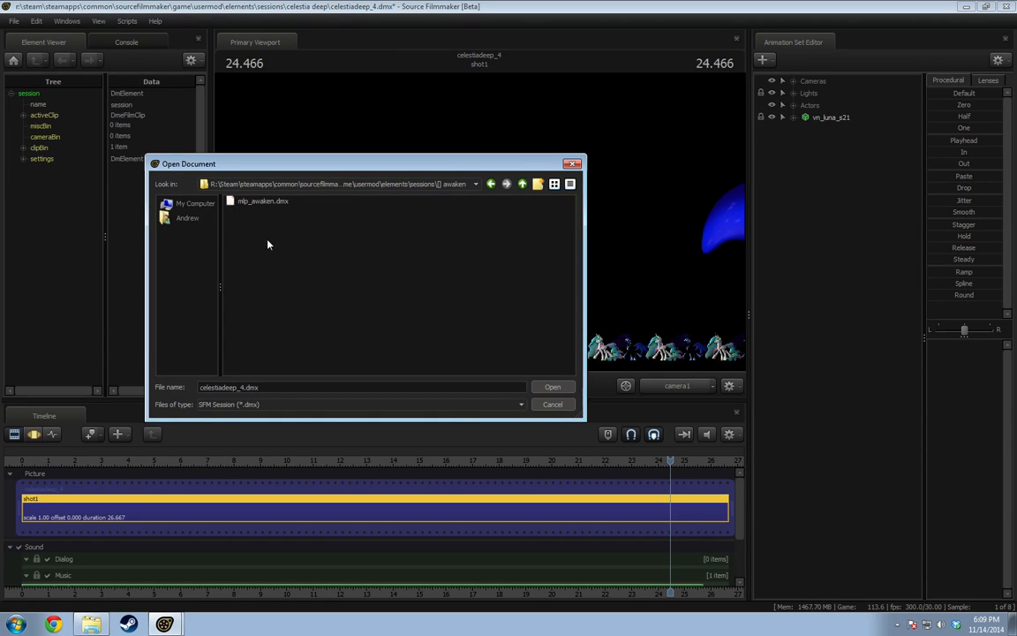
pyautogui.doubleClick(275, 203)
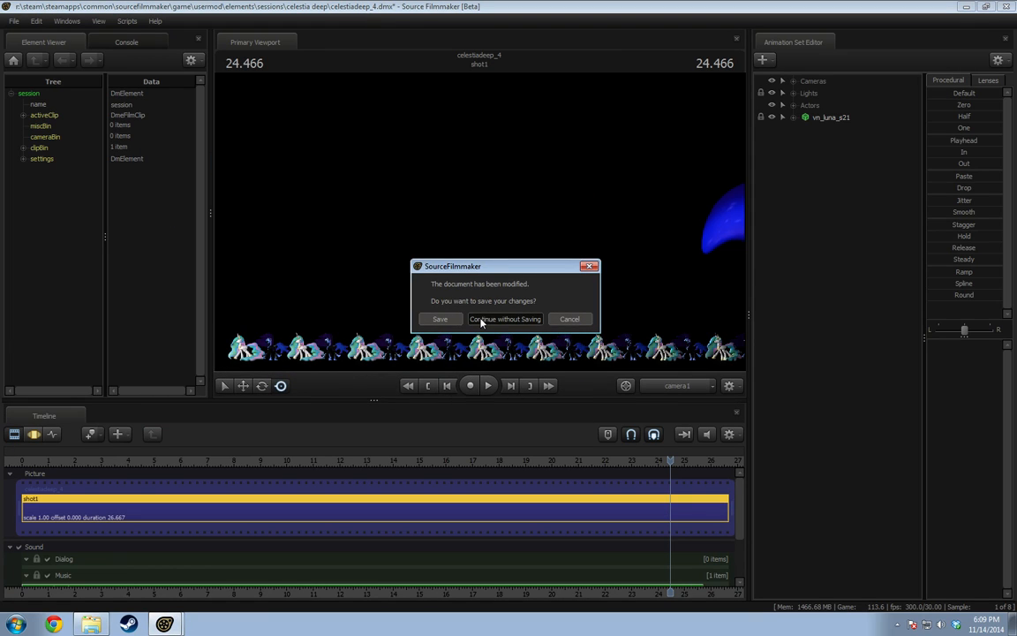
pyautogui.click(481, 323)
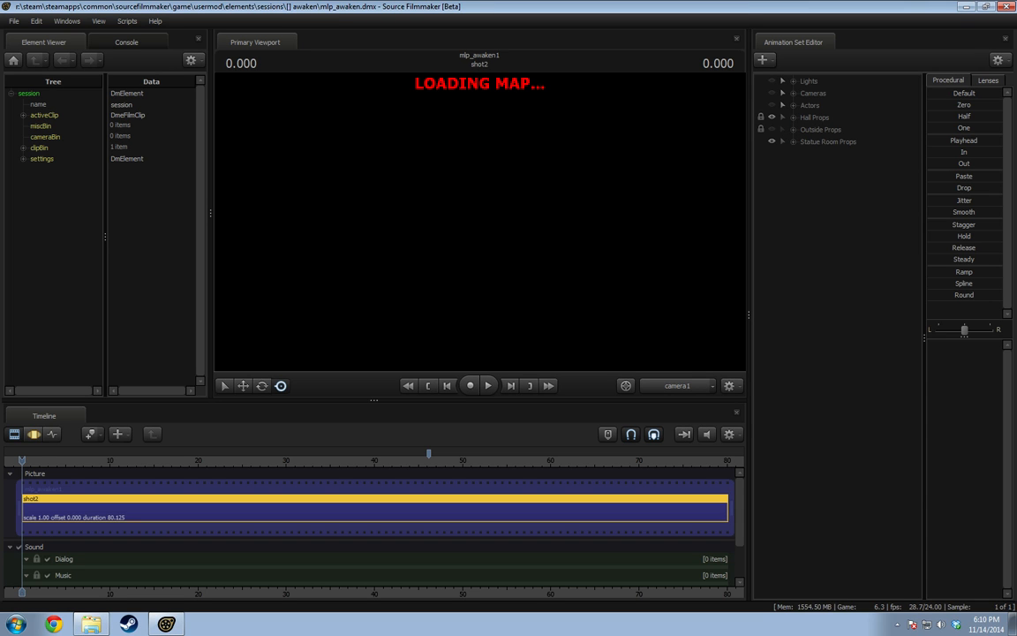
# Switch to Chrome, view the Celestia Walk [SFM Resource] page on DeviantArt, and return to Source Filmmaker.
pyautogui.click(54, 624)
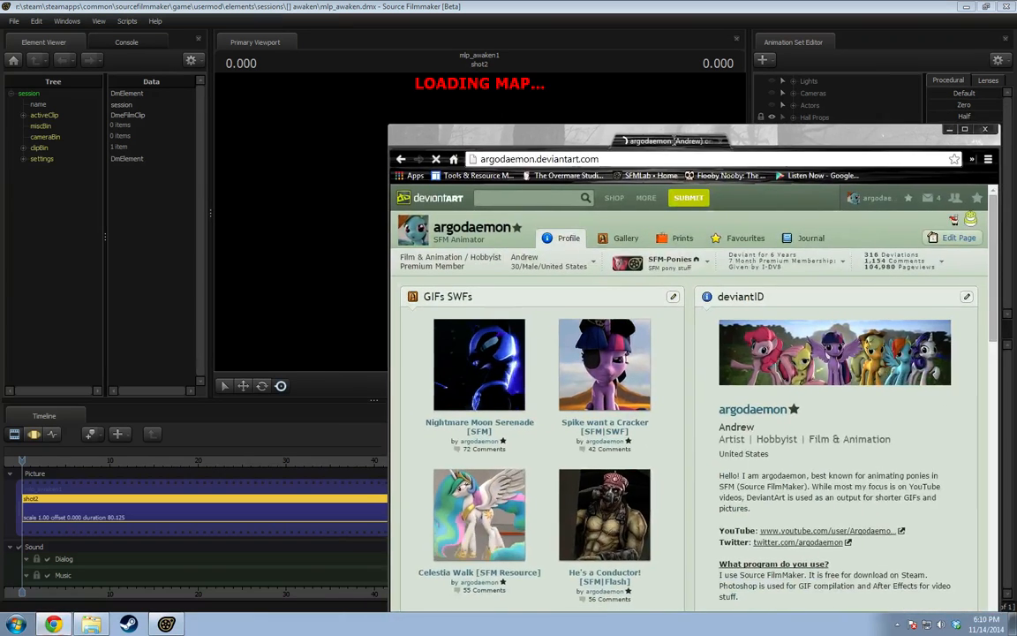
pyautogui.scroll(-2, 611, 322)
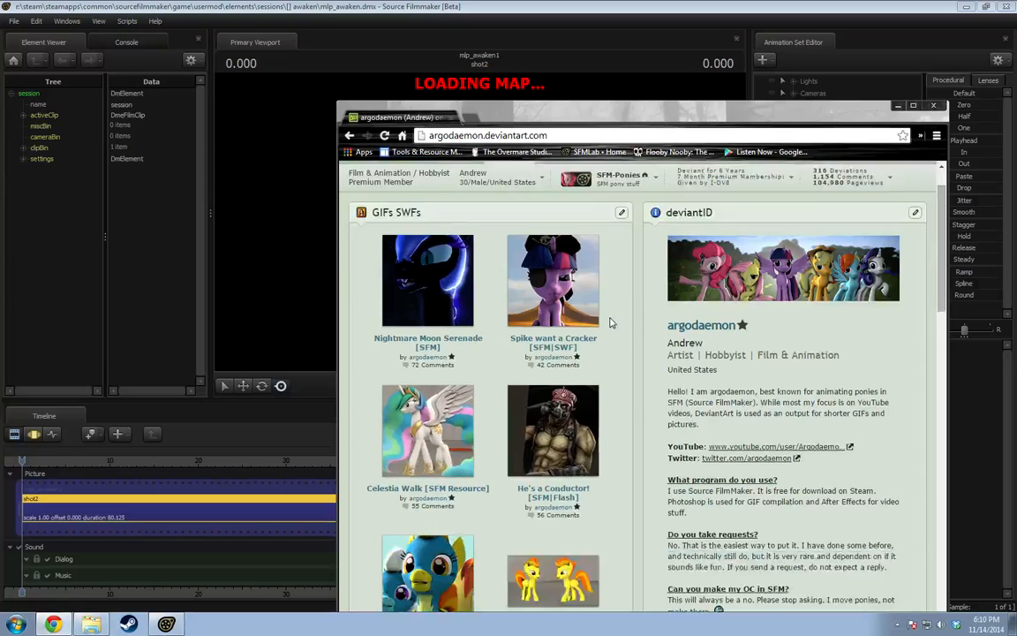
pyautogui.click(458, 367)
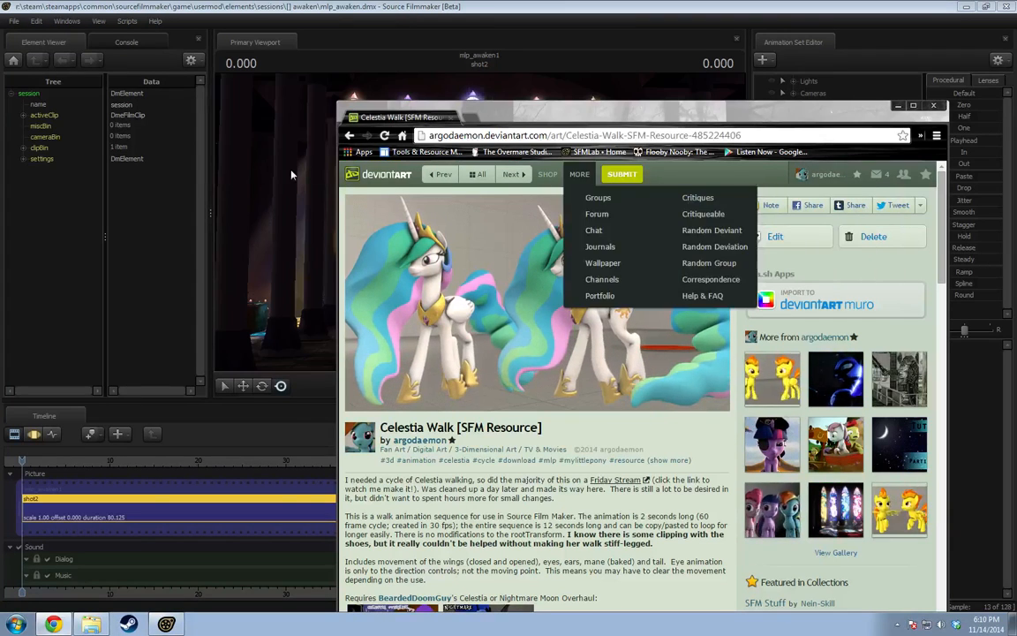
pyautogui.click(899, 106)
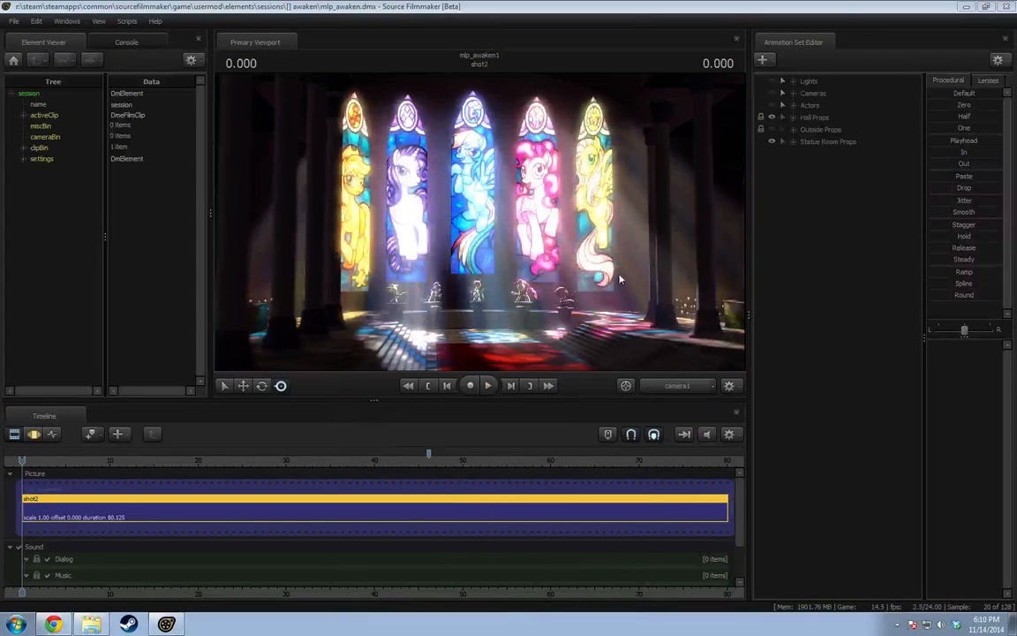
pyautogui.click(11, 10)
pyautogui.click(13, 24)
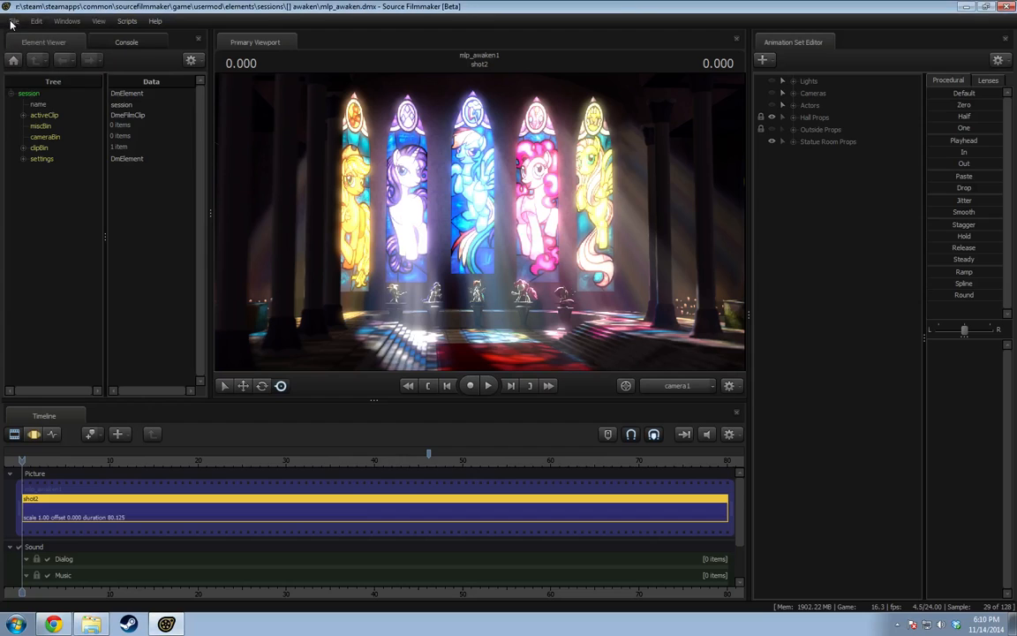
pyautogui.doubleClick(145, 34)
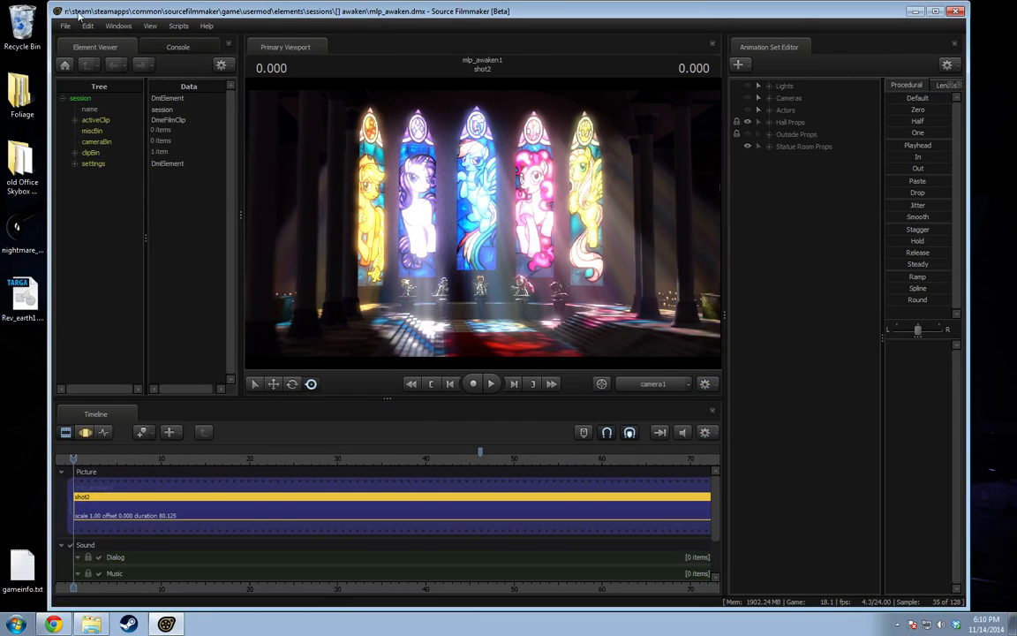
pyautogui.doubleClick(129, 8)
pyautogui.doubleClick(112, 38)
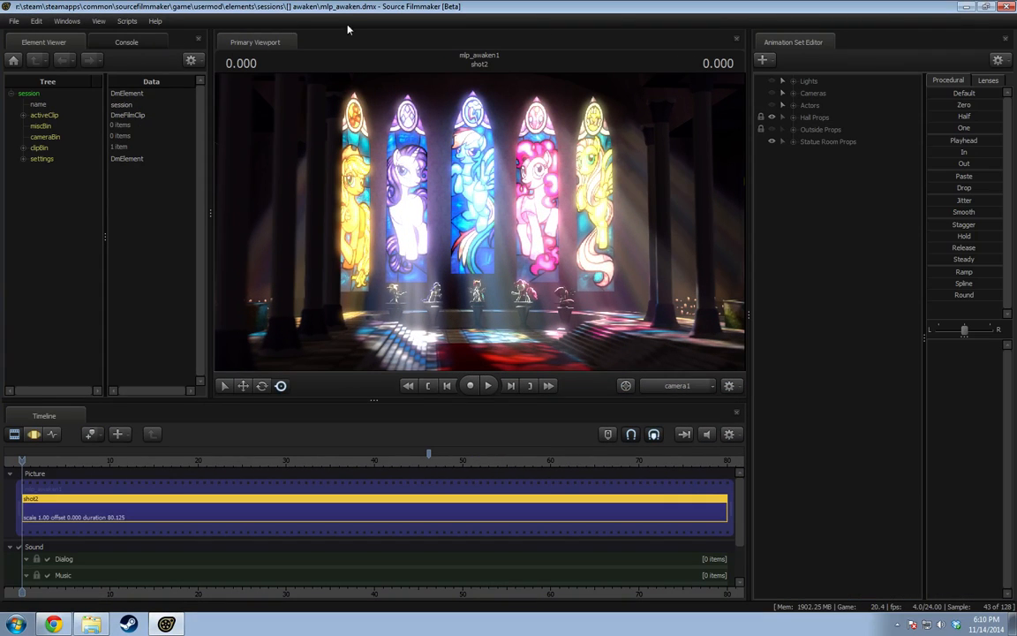
pyautogui.click(14, 22)
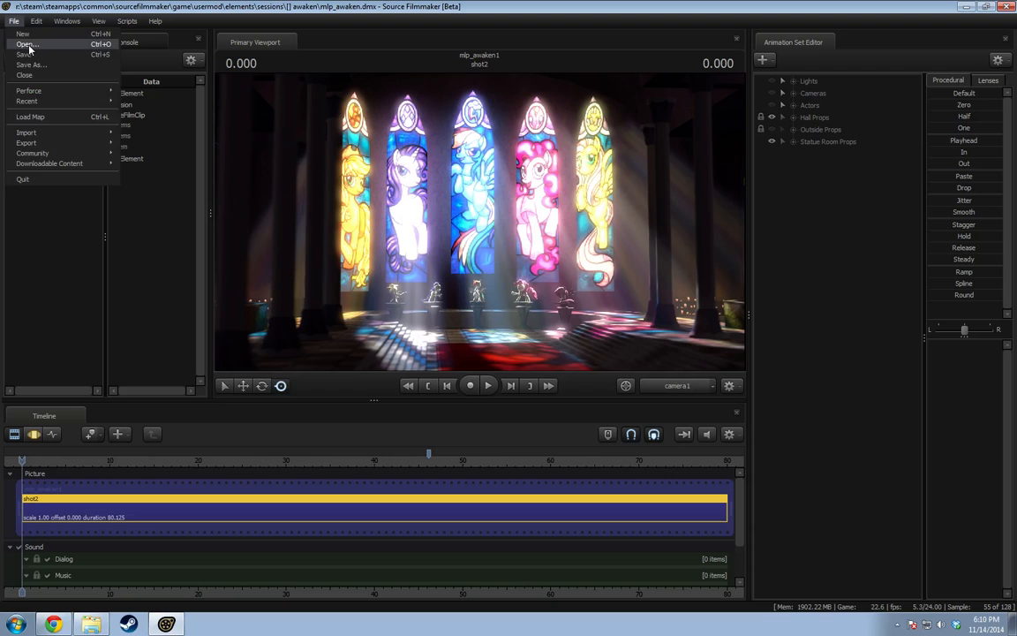
pyautogui.click(27, 42)
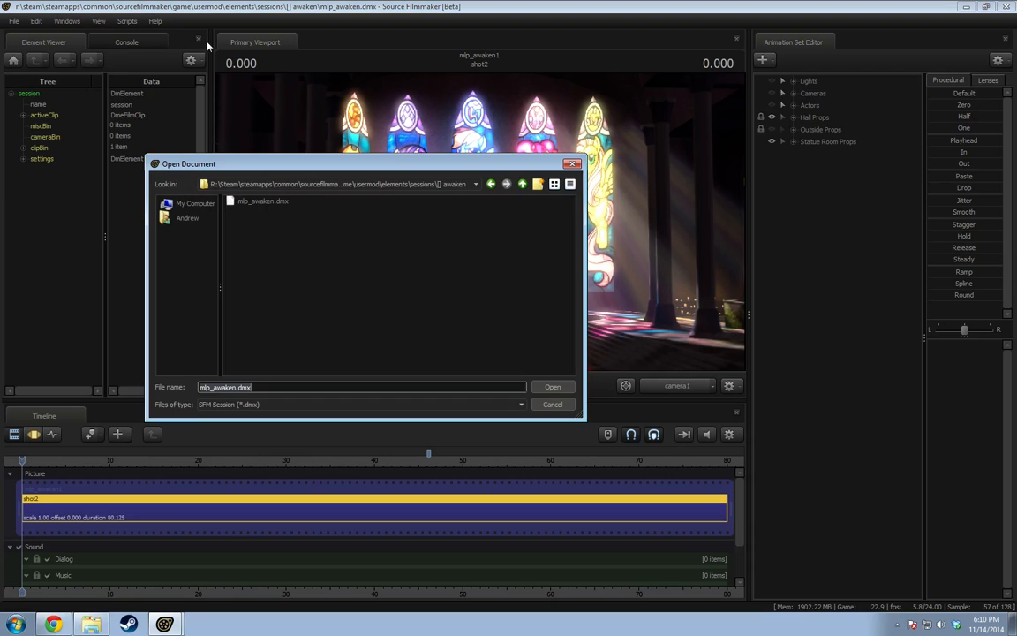
pyautogui.click(522, 184)
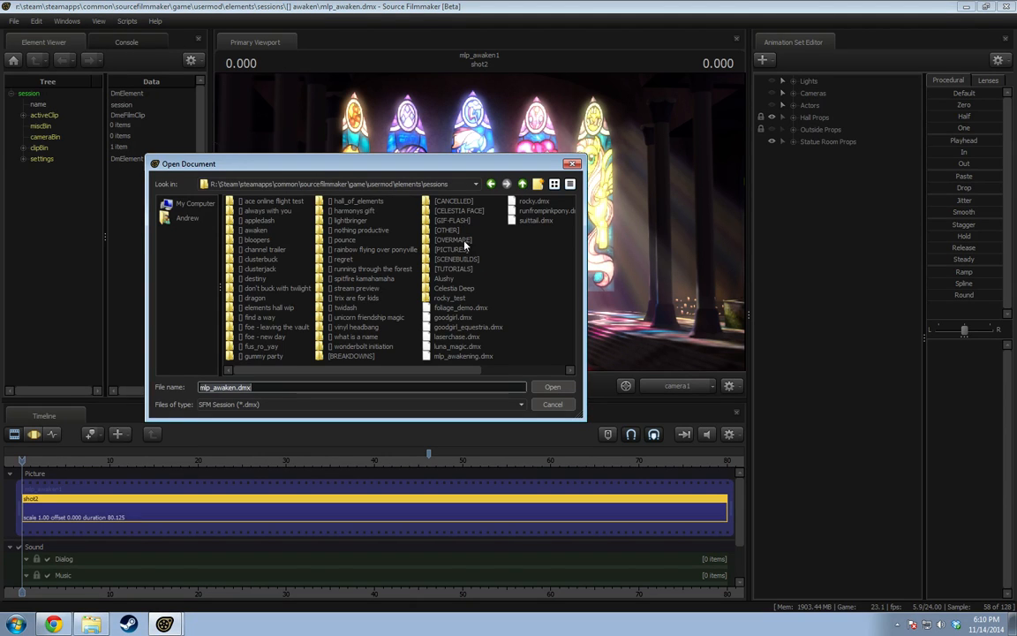
pyautogui.click(553, 404)
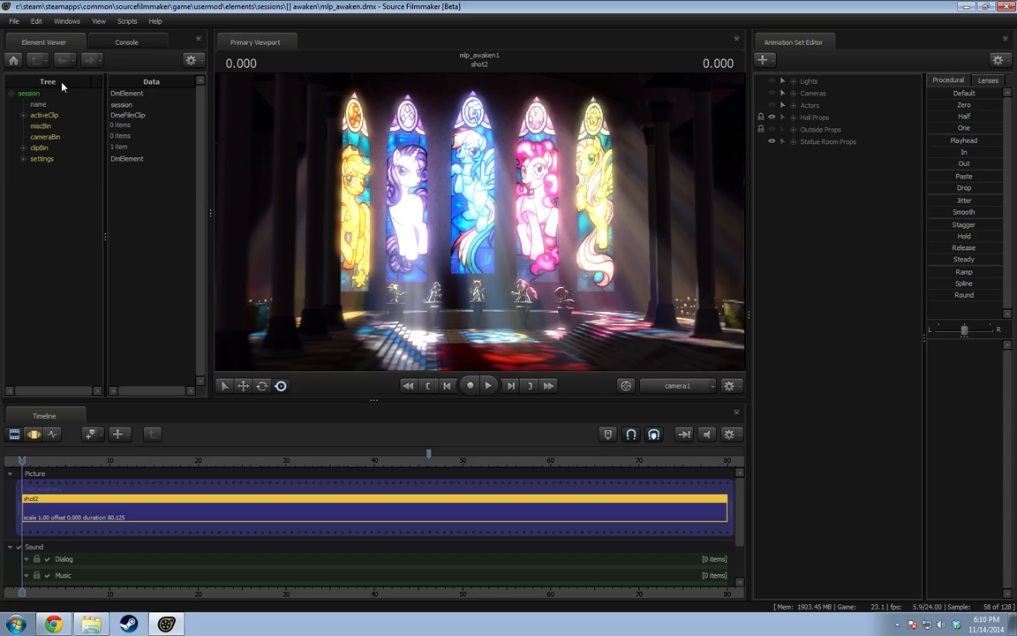
# Try to reopen celestiadeep_4.dmx from the list of recent sessions.
pyautogui.click(14, 21)
pyautogui.moveTo(26, 100)
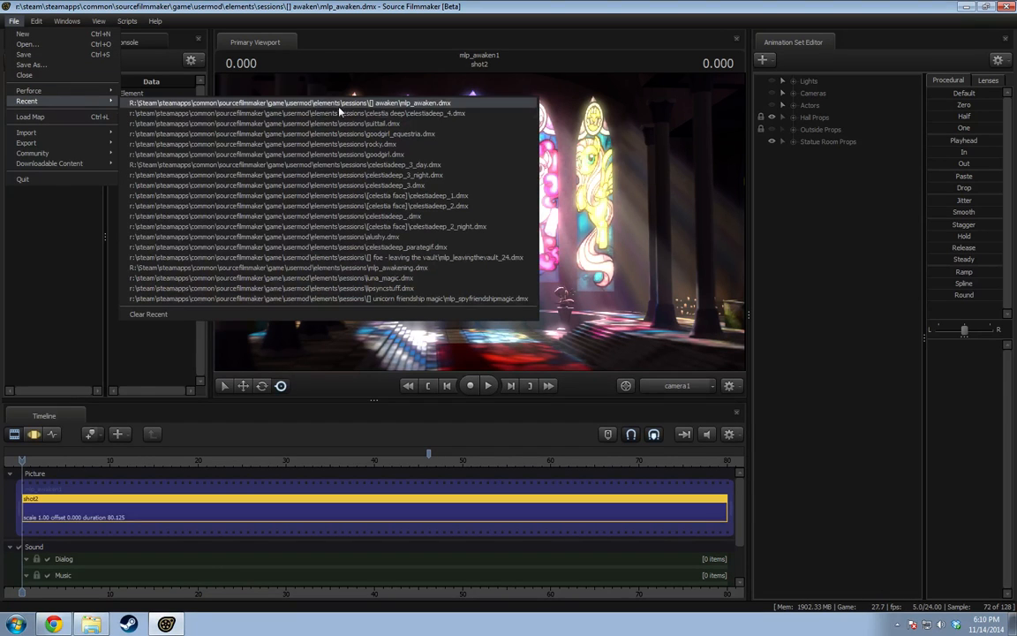
pyautogui.click(339, 115)
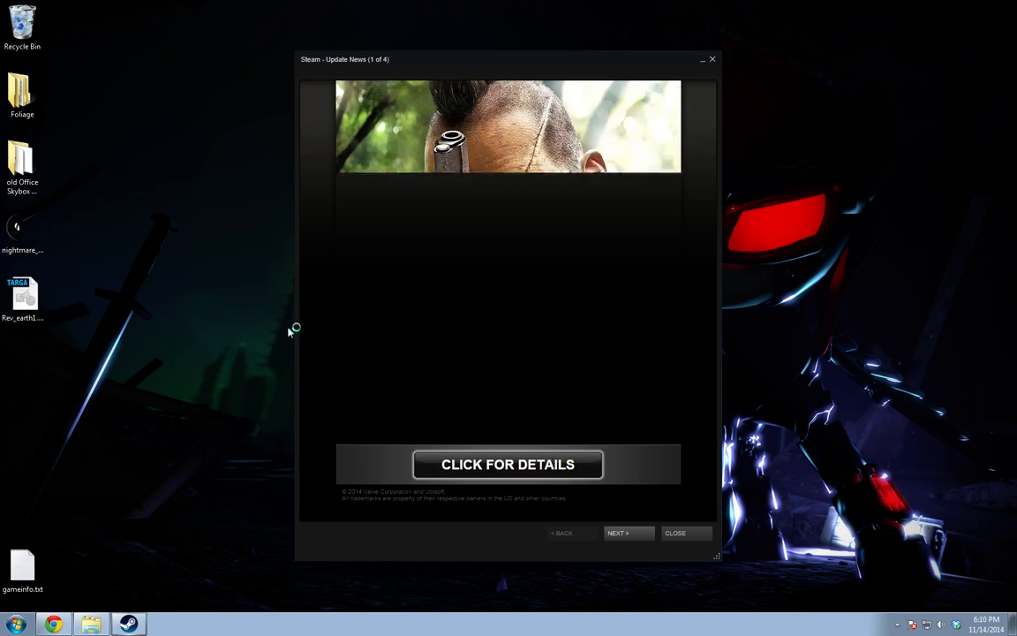
# Dismiss the Steam update news and open the recent session celestiadeep_4.dmx from the Source Filmmaker start dialog.
pyautogui.click(617, 533)
pyautogui.click(675, 534)
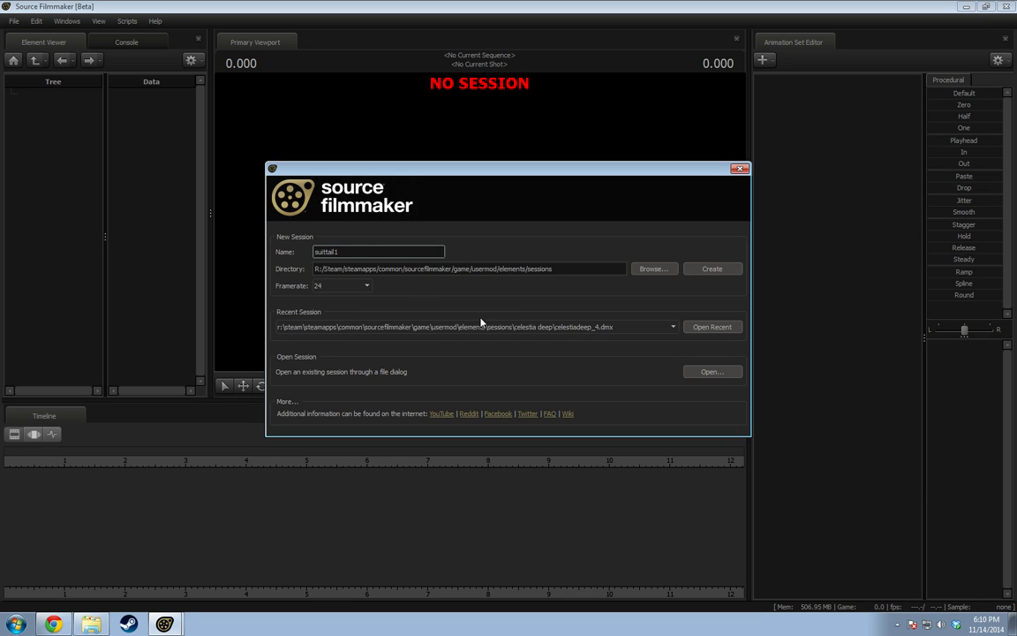
pyautogui.click(704, 327)
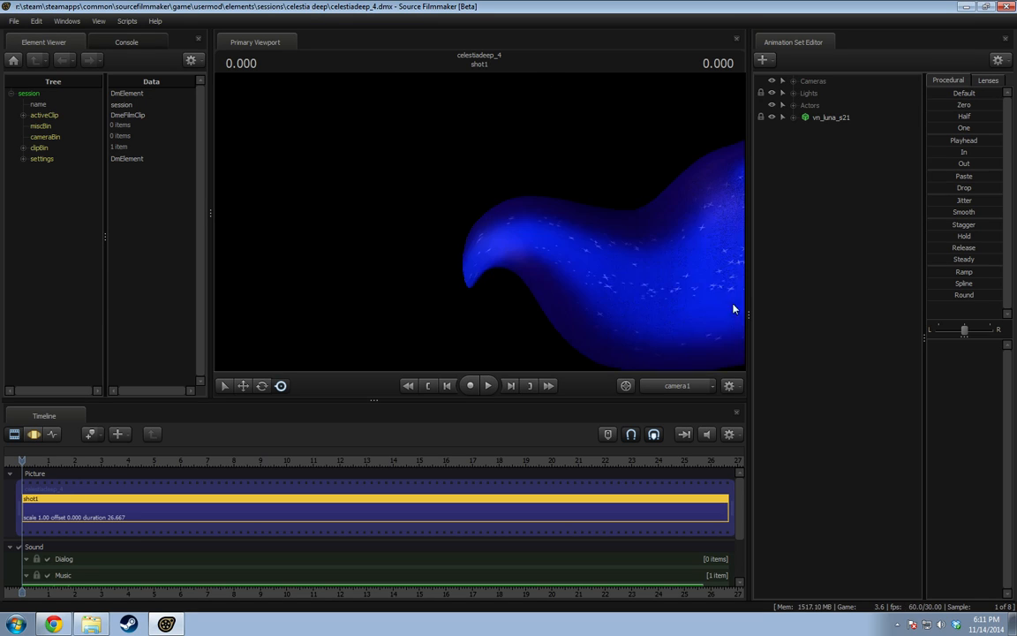
# Move the playhead to 4.466 and edit the volume of the Music sound track.
pyautogui.moveTo(124, 462); pyautogui.dragTo(140, 461)
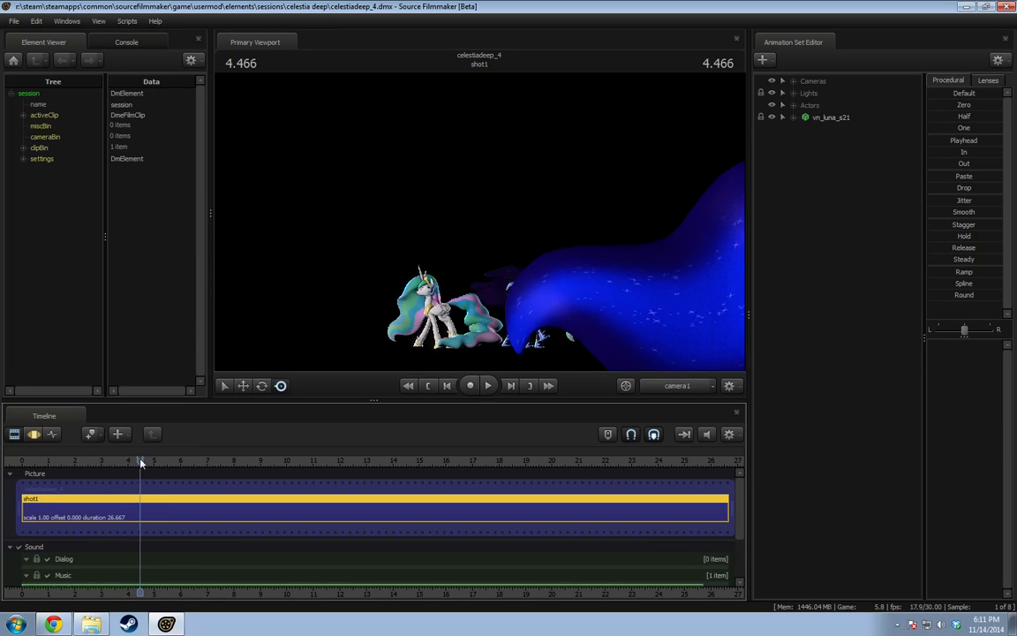
pyautogui.rightClick(604, 580)
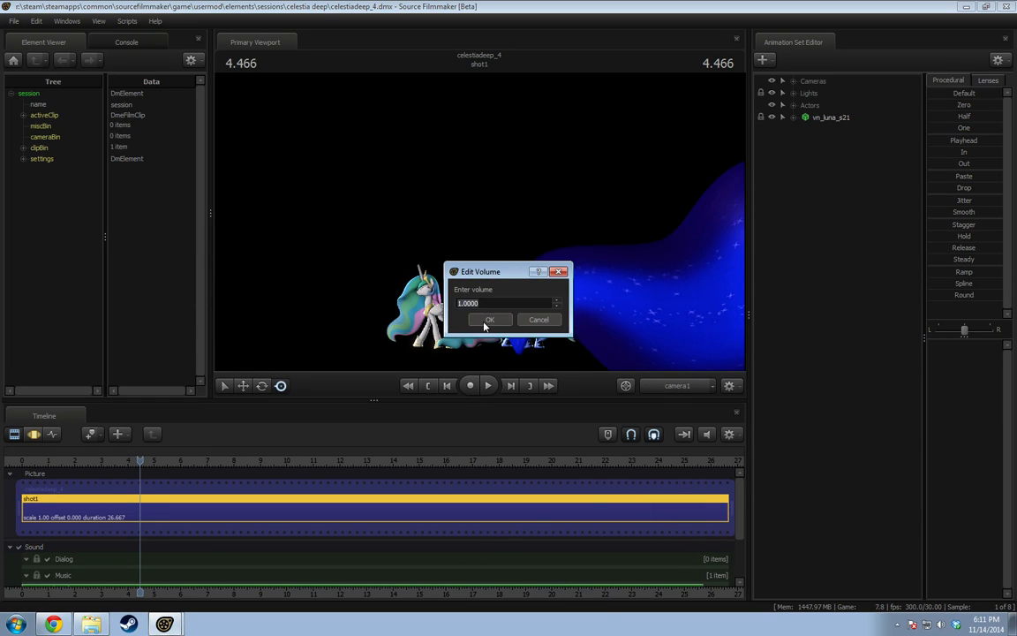
pyautogui.click(485, 321)
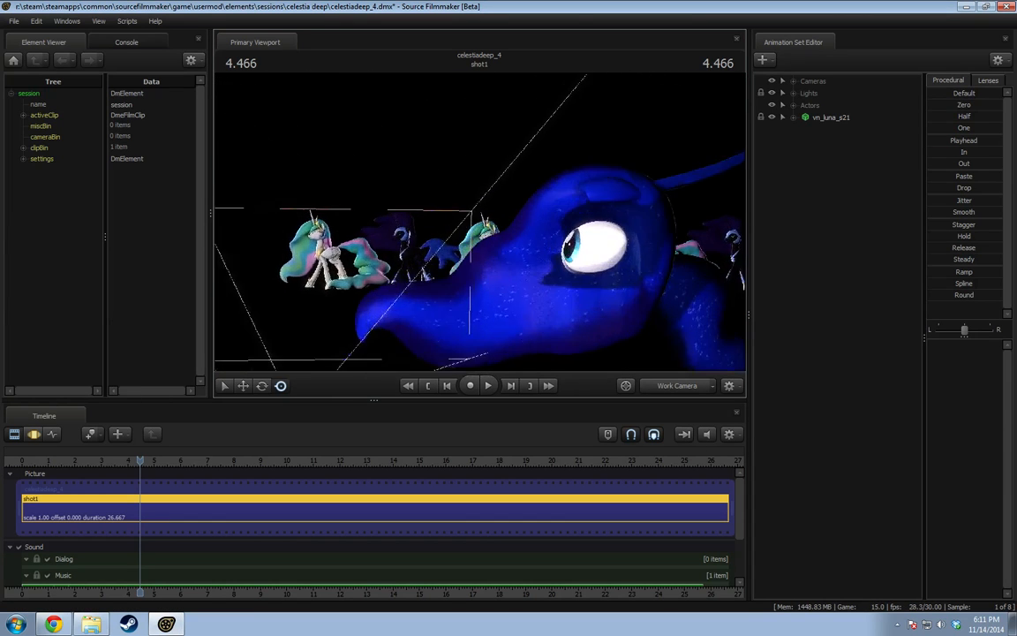
# Fly the Work Camera around the scene and play shot1 to examine the characters and the large Luna model.
pyautogui.press('w')
pyautogui.moveTo(479, 220); pyautogui.dragTo(427, 341)
pyautogui.press('s')
pyautogui.press('space')
pyautogui.press('space')
pyautogui.press('s')
pyautogui.press('d')
pyautogui.press('w')
pyautogui.press('d')
pyautogui.press('s')
pyautogui.press('space')
pyautogui.press('w')
pyautogui.press('s')
pyautogui.press('a')
pyautogui.press('w')
pyautogui.press('a')
pyautogui.press('space')
# Frame the row of walking characters at 0.266 through the Work Camera and expand the Actors group.
pyautogui.click(94, 461)
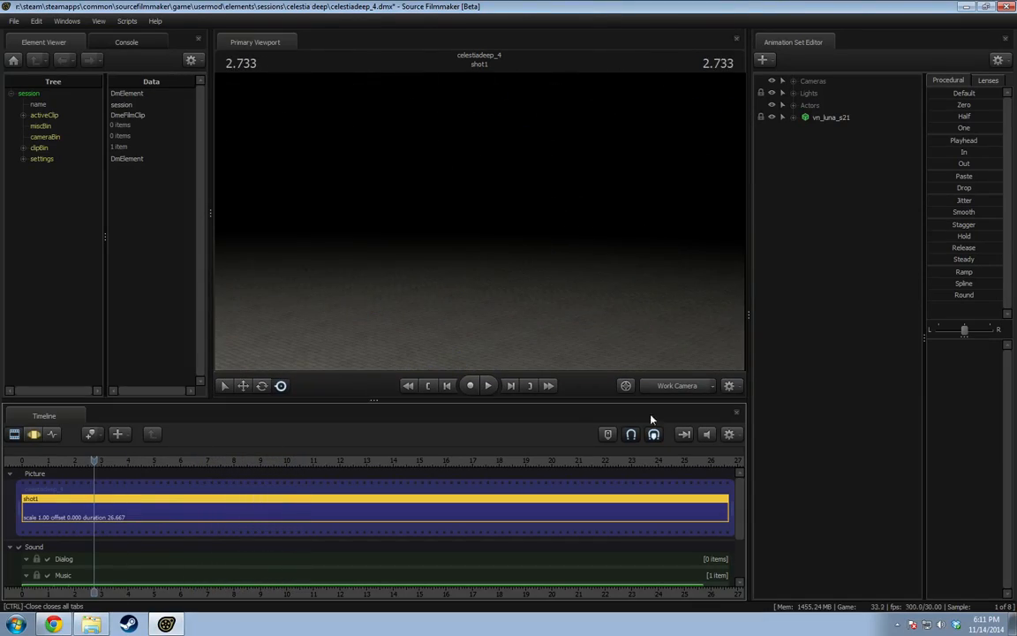
pyautogui.press('space')
pyautogui.moveTo(83, 474); pyautogui.dragTo(29, 471)
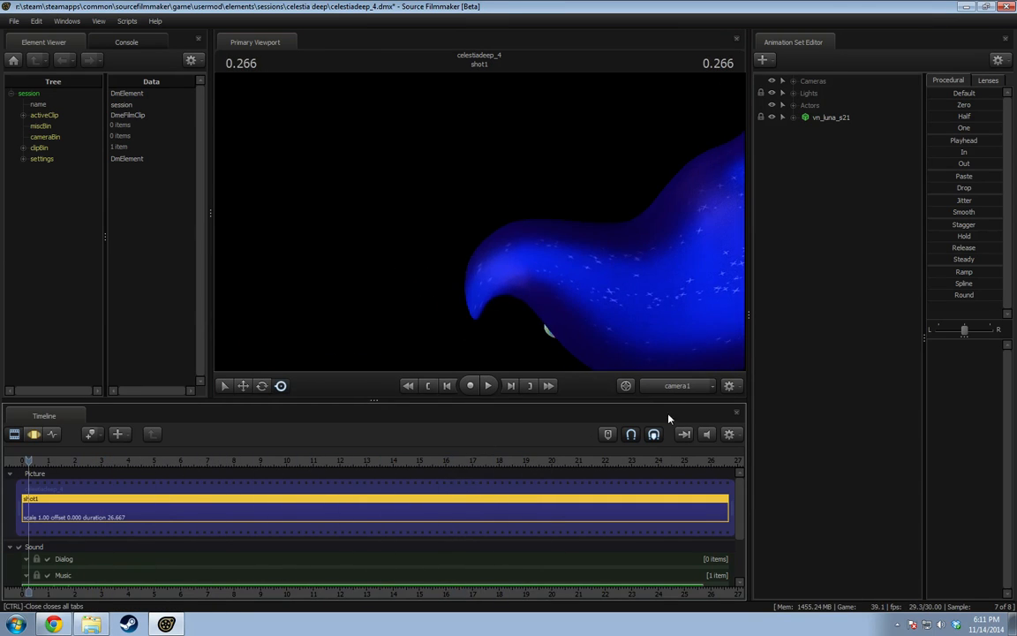
pyautogui.click(667, 386)
pyautogui.moveTo(583, 291); pyautogui.dragTo(300, 232)
pyautogui.press('w')
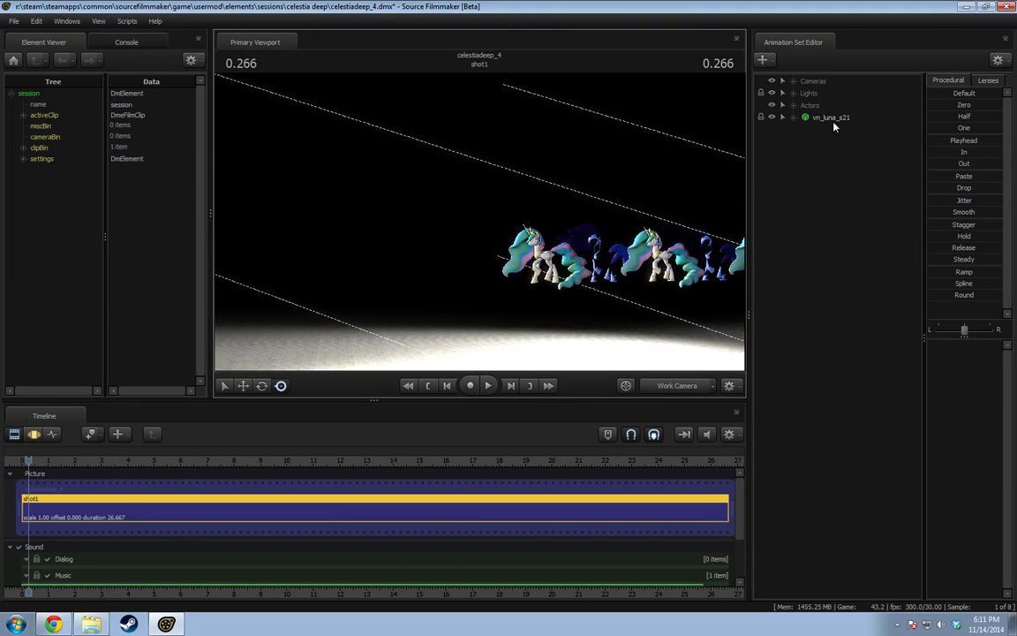
pyautogui.click(794, 105)
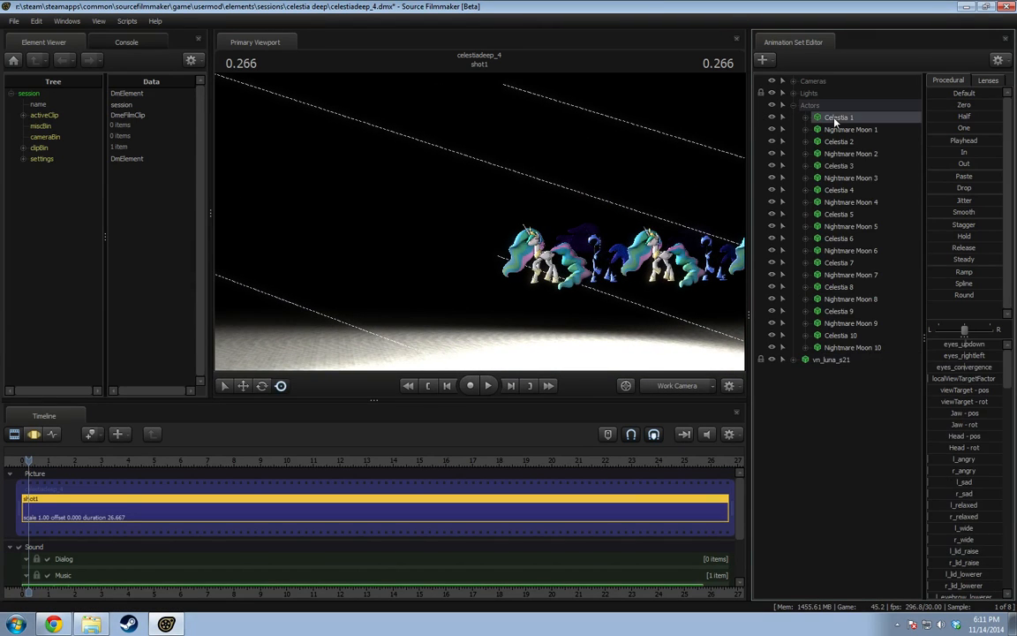
# In the Motion Editor, select Celestia 1's rootTransform and apply the Playhead preset to it with the playhead at 20.200.
pyautogui.press('F3')
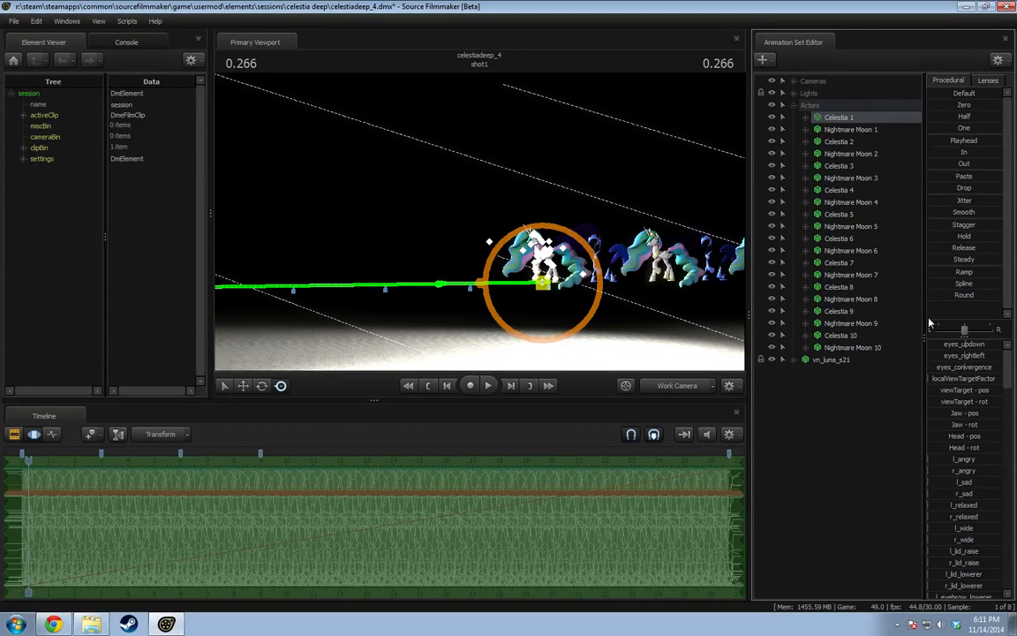
pyautogui.click(806, 118)
pyautogui.click(818, 141)
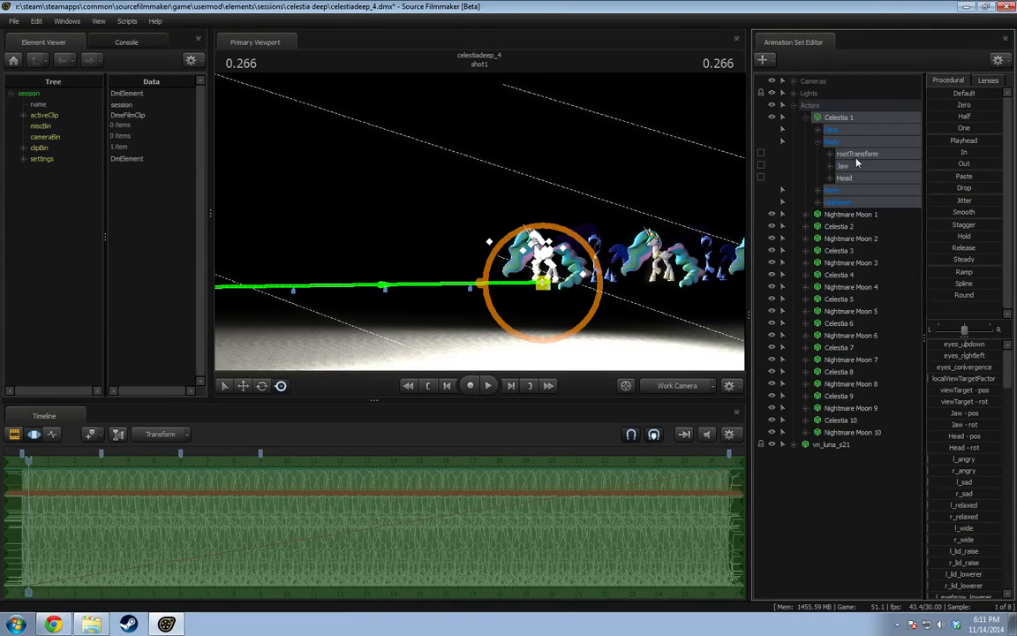
pyautogui.click(856, 153)
pyautogui.moveTo(48, 460); pyautogui.dragTo(558, 488)
pyautogui.moveTo(966, 141); pyautogui.dragTo(969, 141)
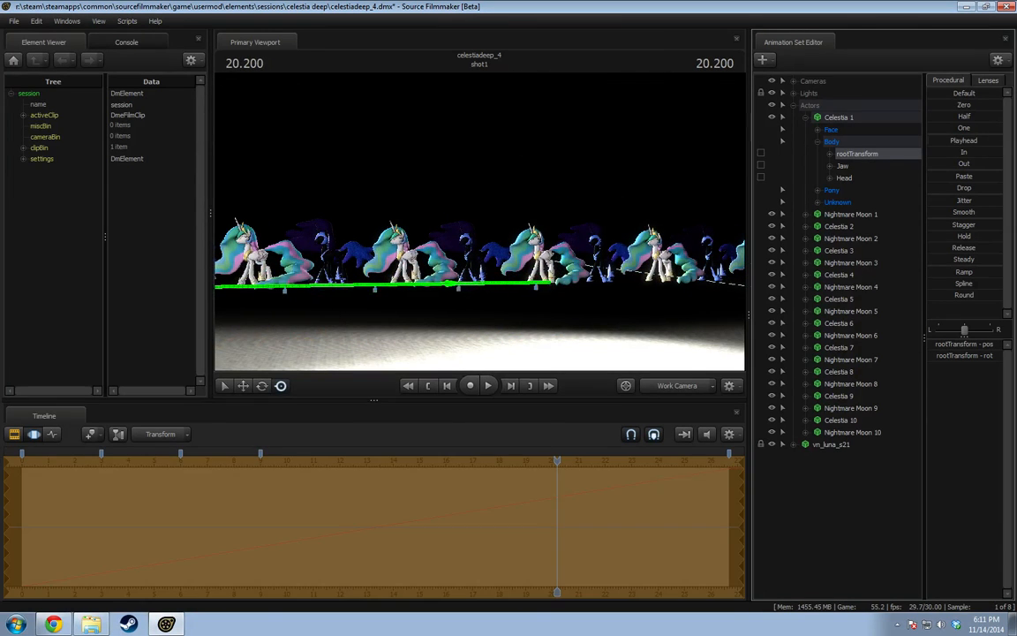
pyautogui.moveTo(517, 264); pyautogui.dragTo(380, 259)
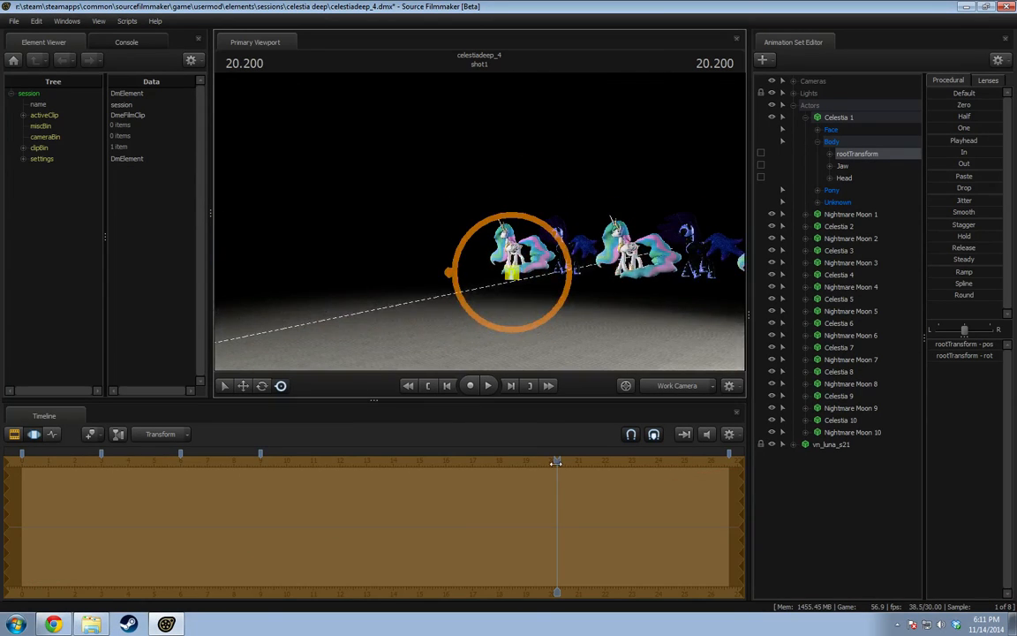
# Move the playhead to 7.166, bring the Work Camera close to Celestia 1 and play the animation to examine the walk cycle.
pyautogui.moveTo(555, 462); pyautogui.dragTo(211, 463)
pyautogui.press('w')
pyautogui.moveTo(371, 274); pyautogui.dragTo(432, 333)
pyautogui.press('a')
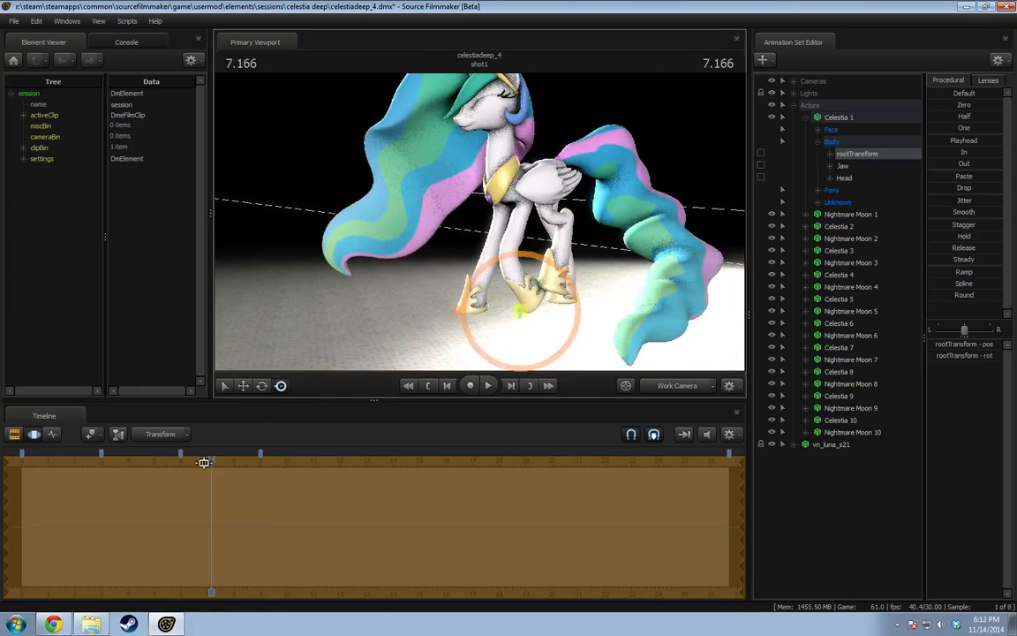
pyautogui.moveTo(204, 463); pyautogui.dragTo(193, 463)
pyautogui.press('space')
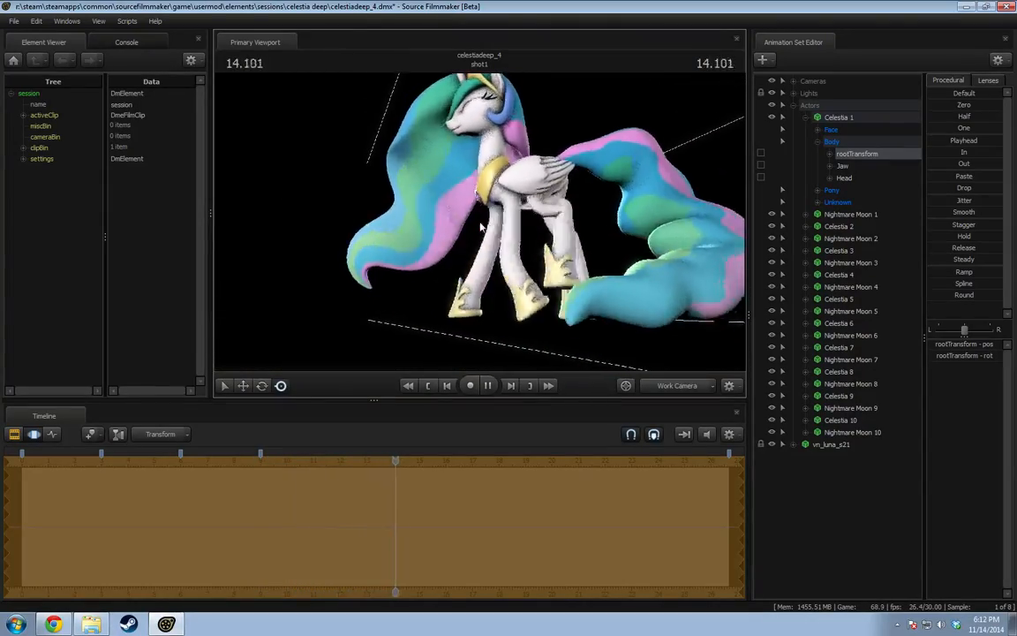
pyautogui.press('space')
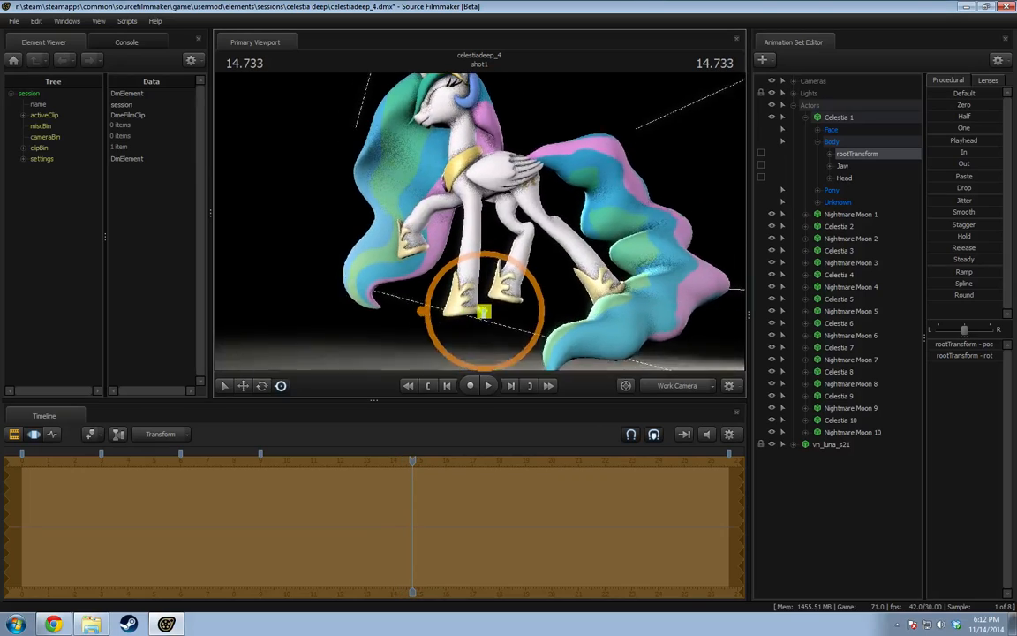
# Scrub to 11.324 and orbit around Celestia 1 while playing the shot to examine the walk from the front.
pyautogui.keyDown('alt'); pyautogui.moveTo(448, 232); pyautogui.dragTo(449, 265); pyautogui.keyUp('alt')
pyautogui.moveTo(276, 505); pyautogui.dragTo(321, 513)
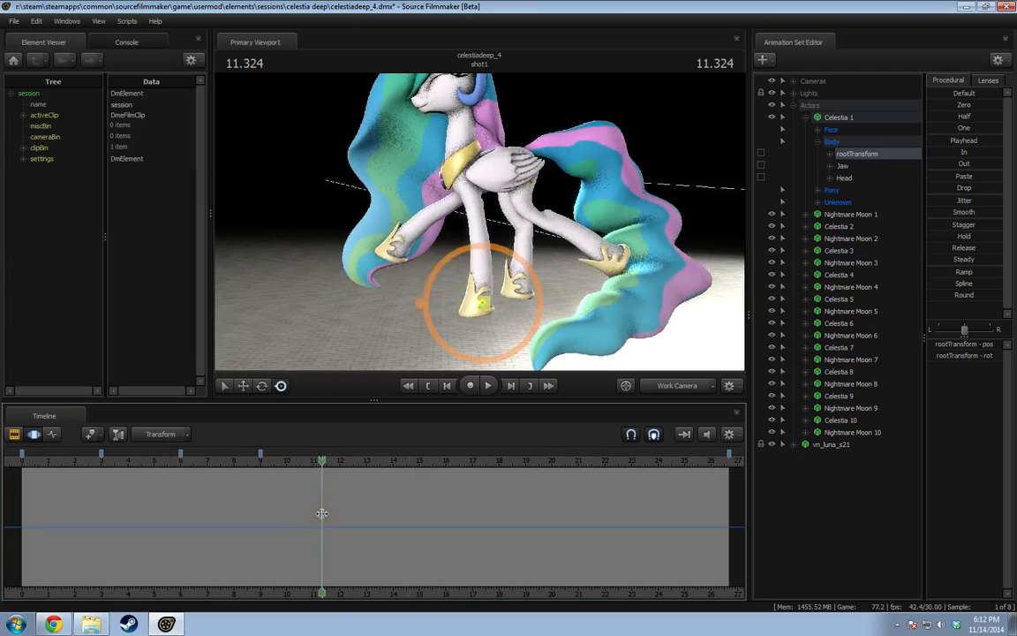
pyautogui.keyDown('alt'); pyautogui.moveTo(371, 265); pyautogui.dragTo(538, 207); pyautogui.keyUp('alt')
pyautogui.press('space')
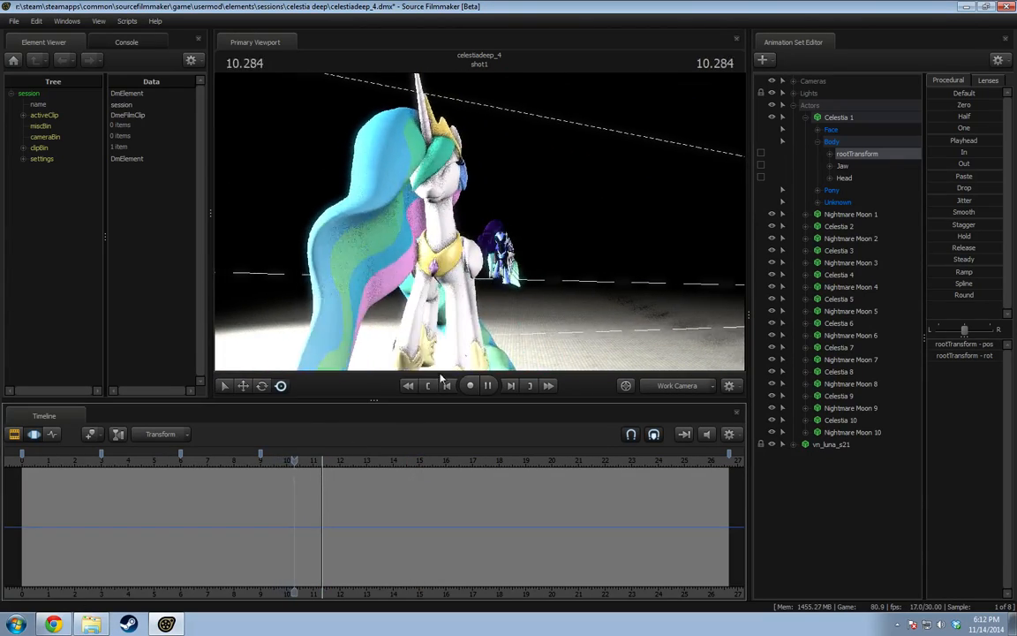
pyautogui.press('space')
pyautogui.moveTo(606, 220); pyautogui.dragTo(537, 269)
pyautogui.moveTo(329, 460); pyautogui.dragTo(240, 459)
# Replay the shot while turning the Work Camera around Celestia 1 to examine the walk from behind and from the side.
pyautogui.press('space')
pyautogui.press('space')
pyautogui.moveTo(407, 289); pyautogui.dragTo(346, 234)
pyautogui.press('space')
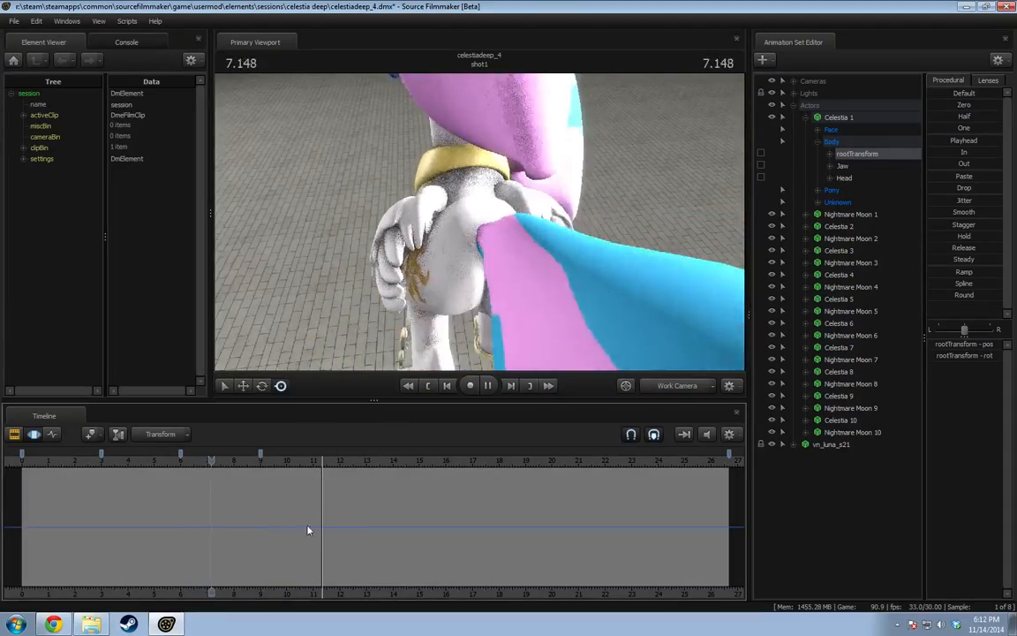
pyautogui.moveTo(382, 287); pyautogui.dragTo(475, 230)
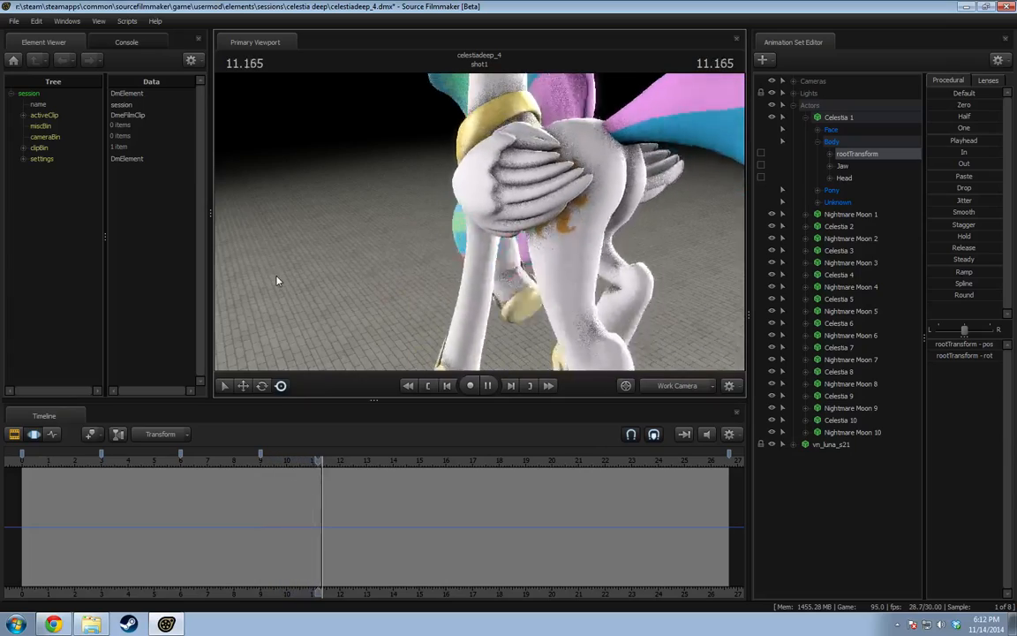
pyautogui.moveTo(403, 248); pyautogui.dragTo(507, 225)
pyautogui.click(488, 385)
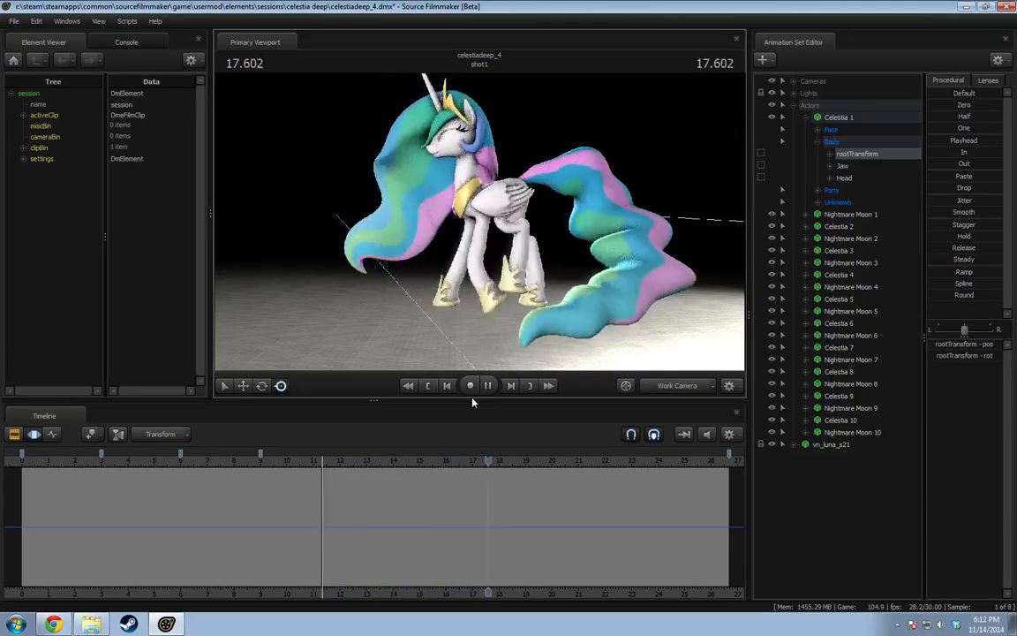
pyautogui.press('space')
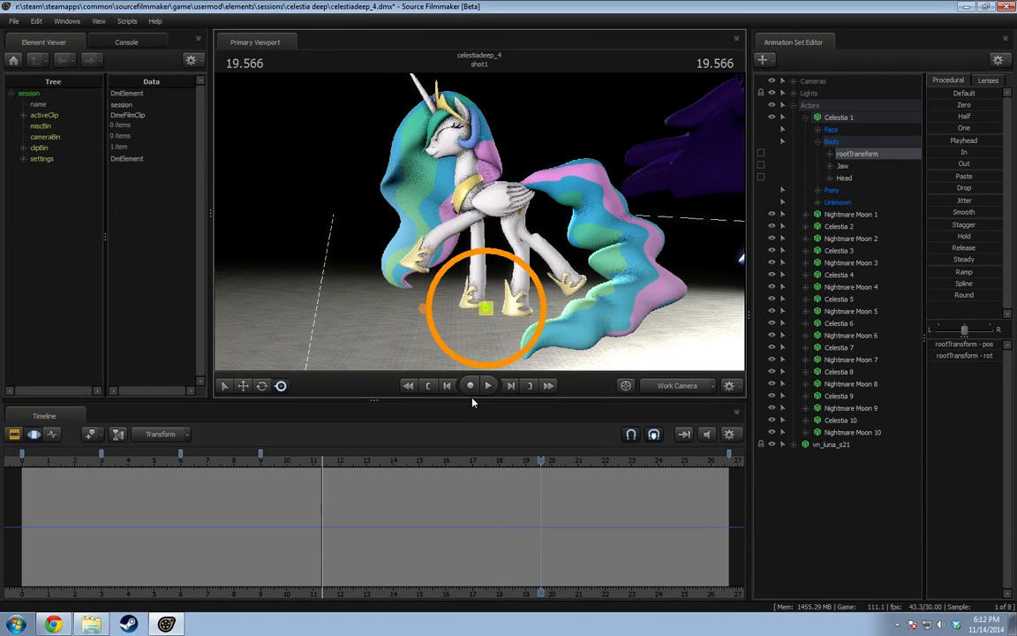
# Fly the Work Camera away from Celestia 1 to view the large Luna model beside the row of characters at 19.566.
pyautogui.moveTo(379, 327); pyautogui.dragTo(671, 309)
pyautogui.press('w')
pyautogui.moveTo(481, 221)
pyautogui.mouseDown()
pyautogui.moveTo(591, 231)
pyautogui.moveTo(441, 230)
pyautogui.moveTo(477, 228)
pyautogui.mouseUp()
pyautogui.press('d')
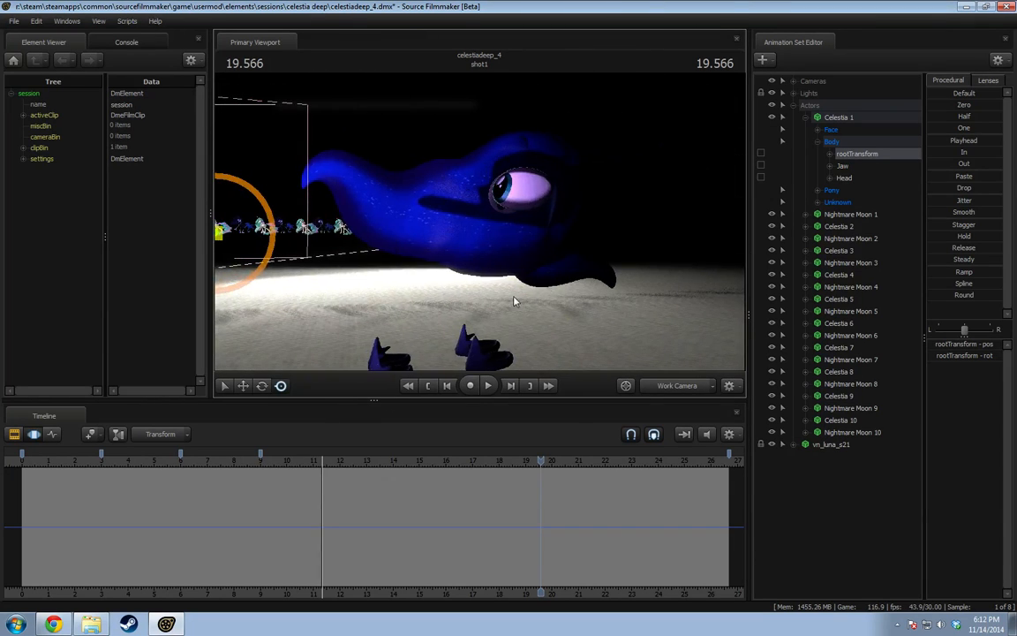
# Undo the Playhead preset on Celestia 1's rootTransform.
pyautogui.press('j')
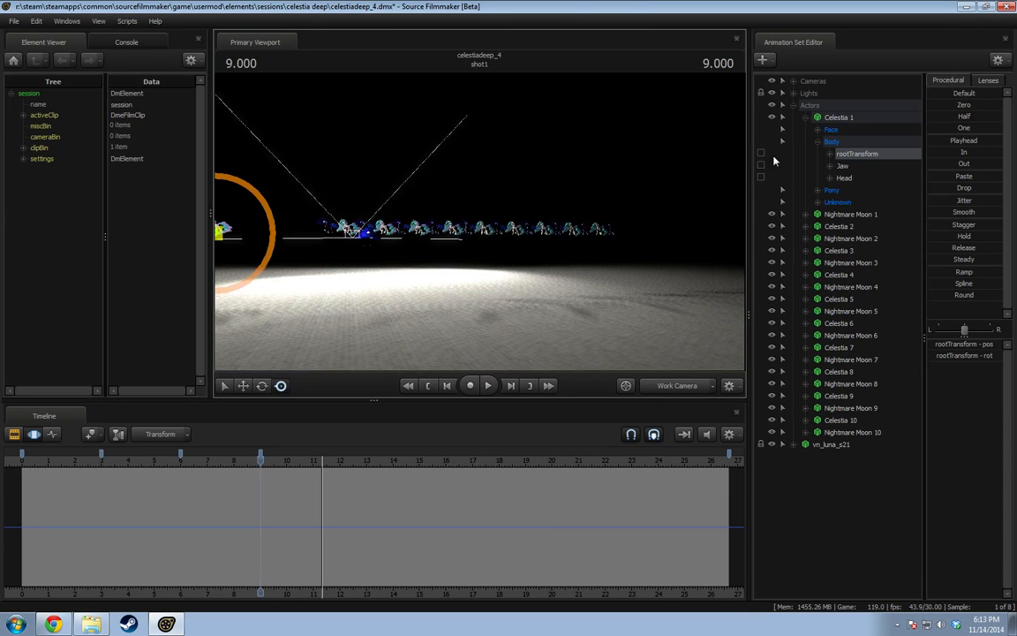
pyautogui.hotkey('ctrl', 'a')
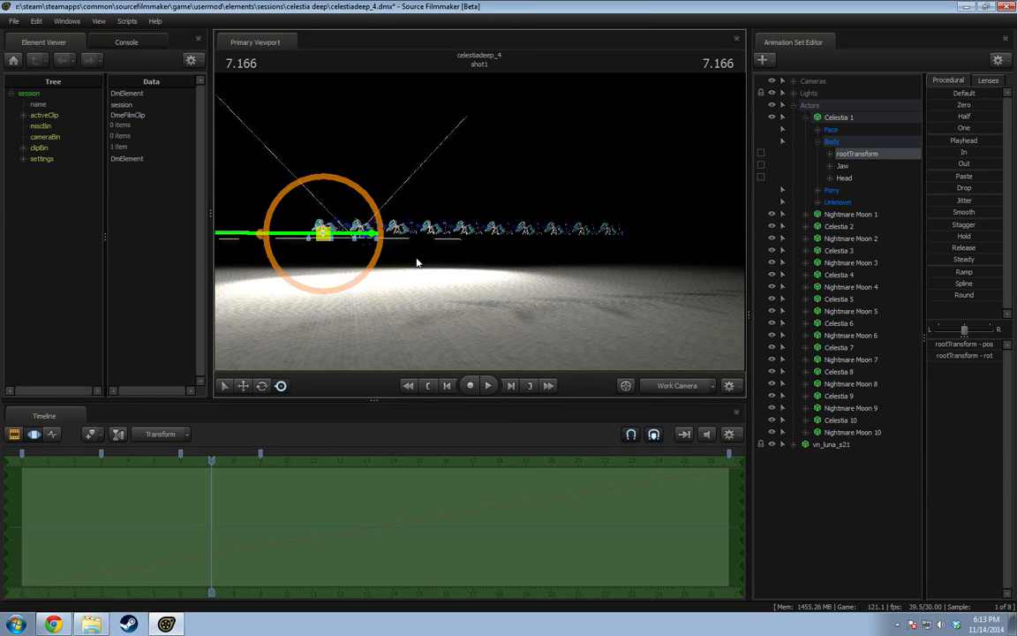
pyautogui.moveTo(418, 263); pyautogui.dragTo(363, 263)
# Show the game model of vn_luna_s21 in the Element Viewer and expand its body material.
pyautogui.click(806, 118)
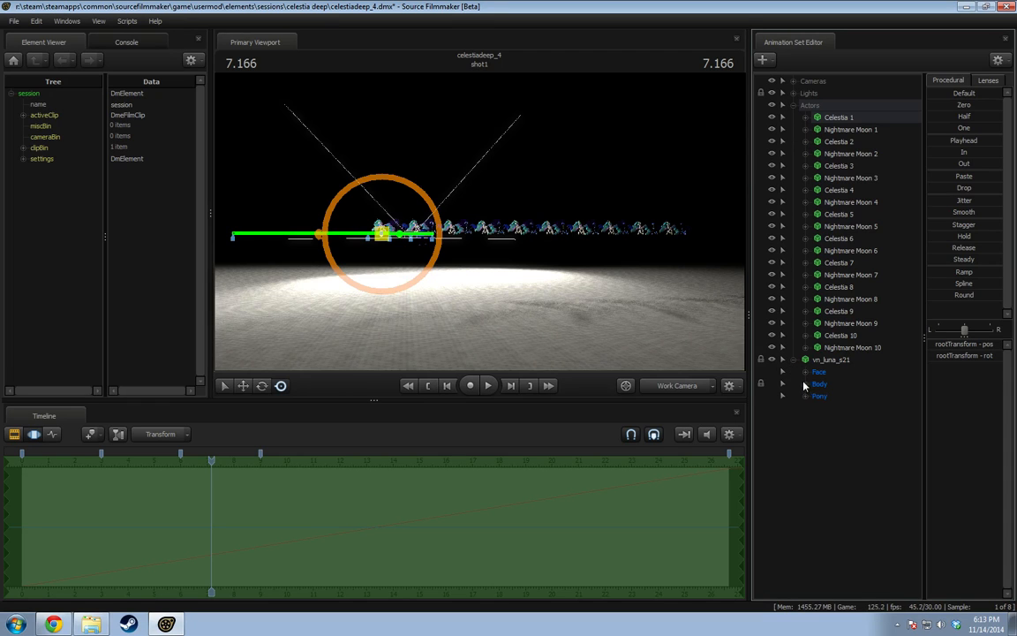
pyautogui.rightClick(827, 362)
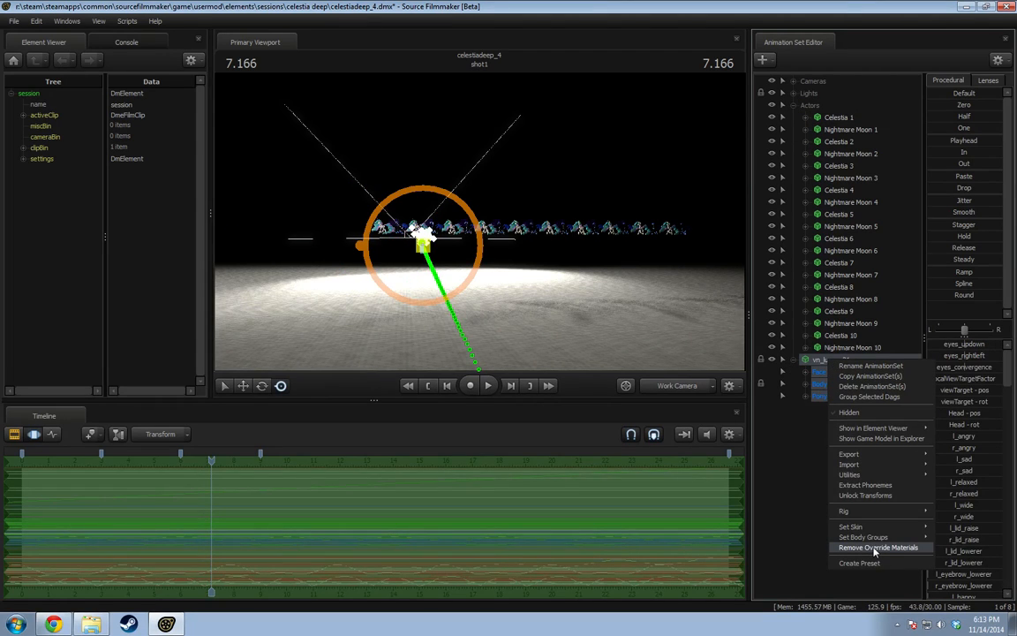
pyautogui.rightClick(815, 360)
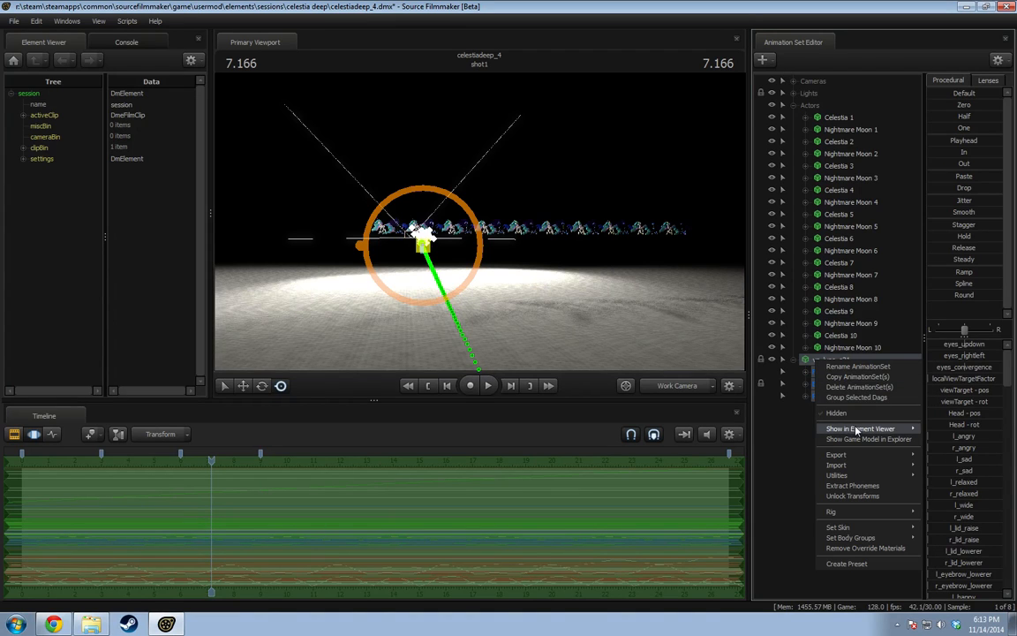
pyautogui.click(939, 440)
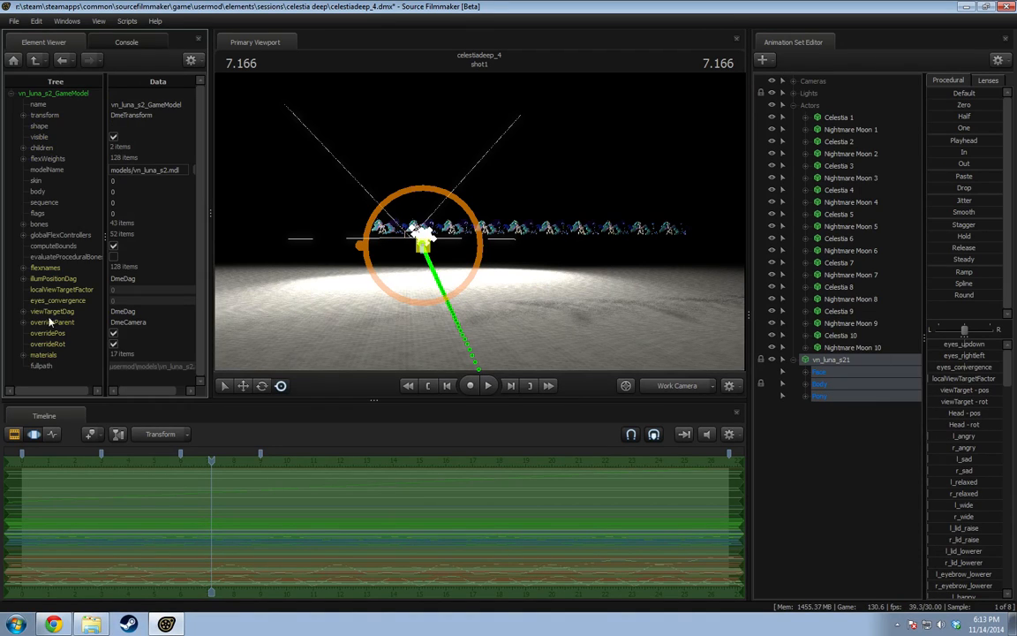
pyautogui.click(26, 356)
pyautogui.scroll(-5, 29, 317)
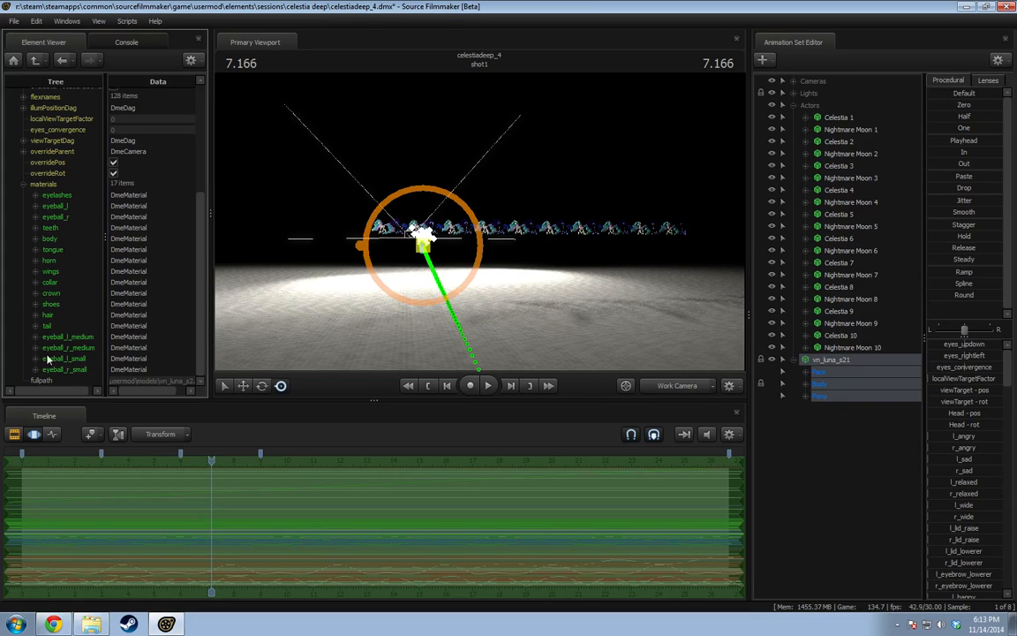
pyautogui.click(36, 238)
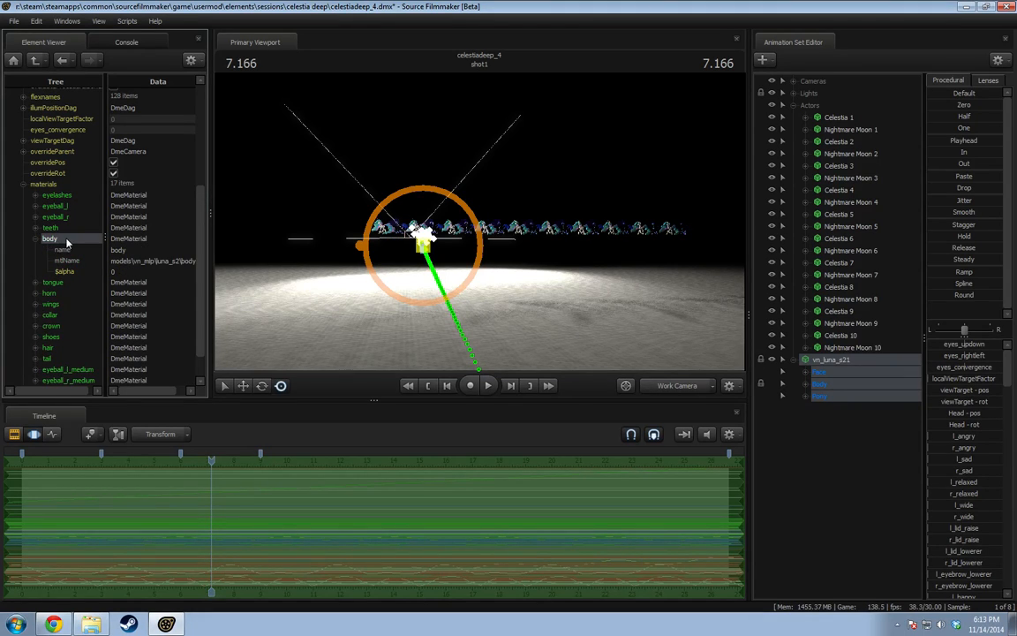
pyautogui.rightClick(67, 239)
pyautogui.moveTo(165, 331)
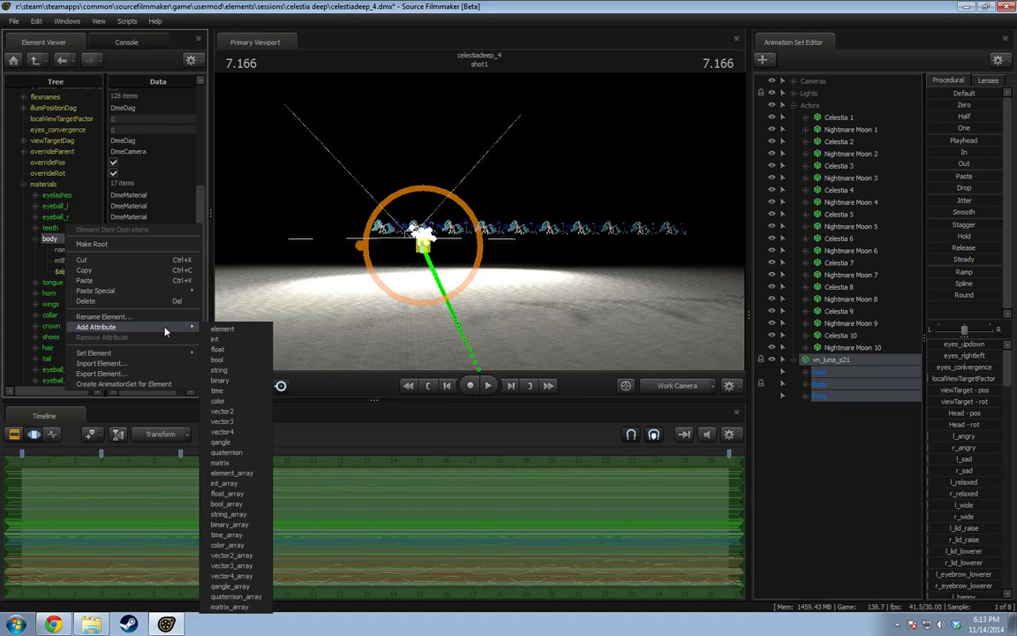
pyautogui.click(221, 349)
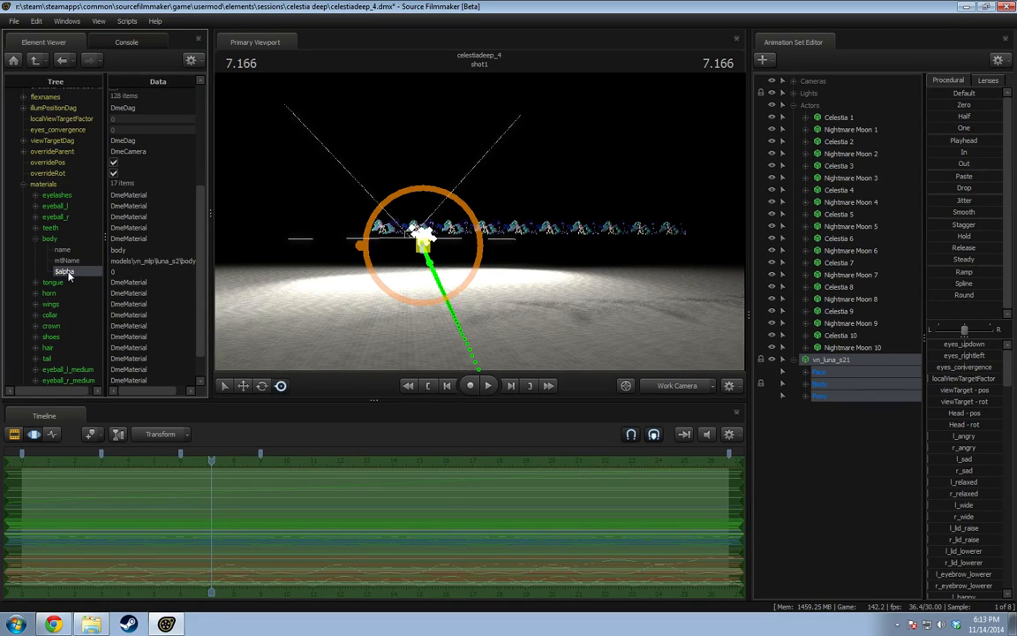
pyautogui.rightClick(58, 243)
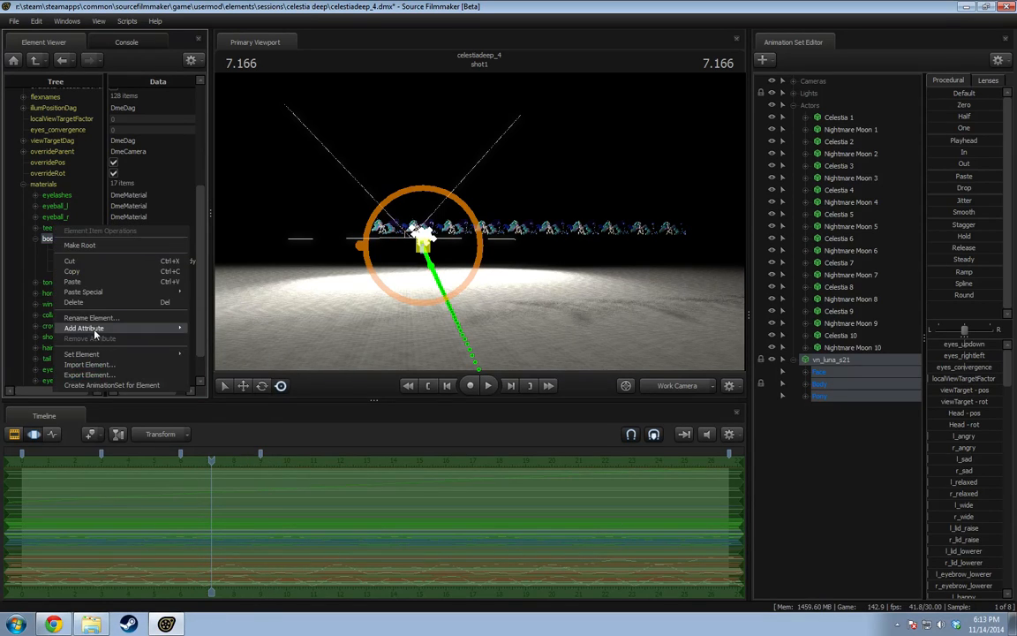
pyautogui.click(49, 228)
# Add a float attribute named $alpha to the shoes material of the Luna model.
pyautogui.moveTo(408, 287); pyautogui.dragTo(437, 225)
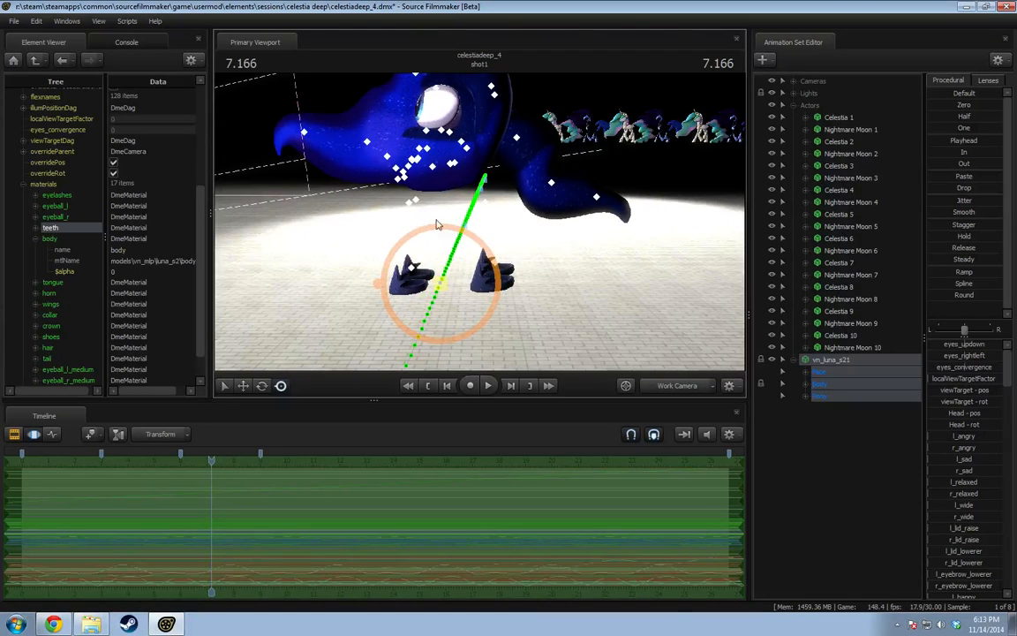
pyautogui.rightClick(56, 344)
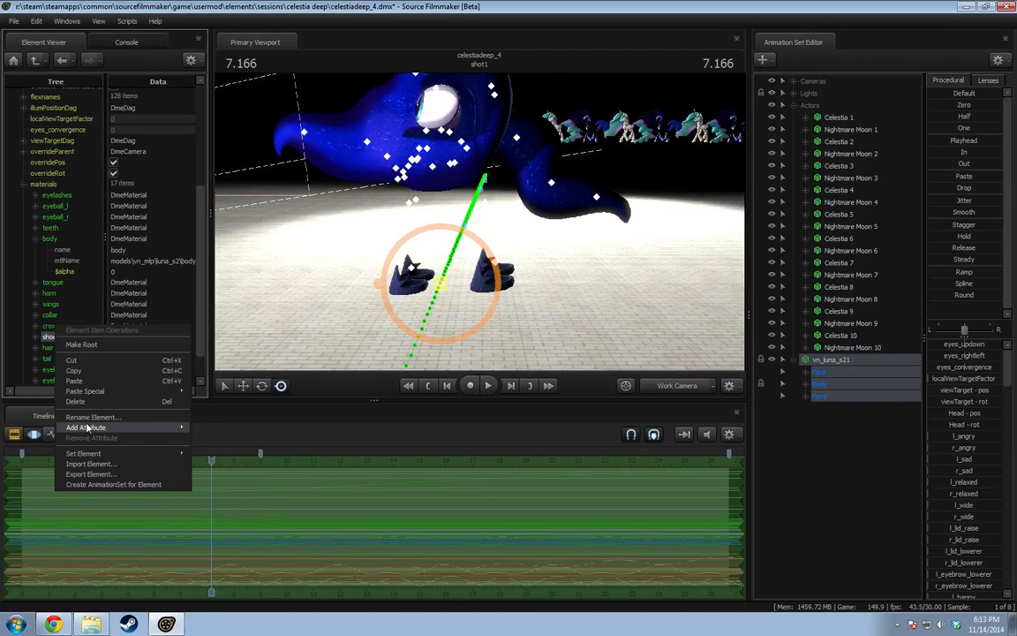
pyautogui.moveTo(134, 429)
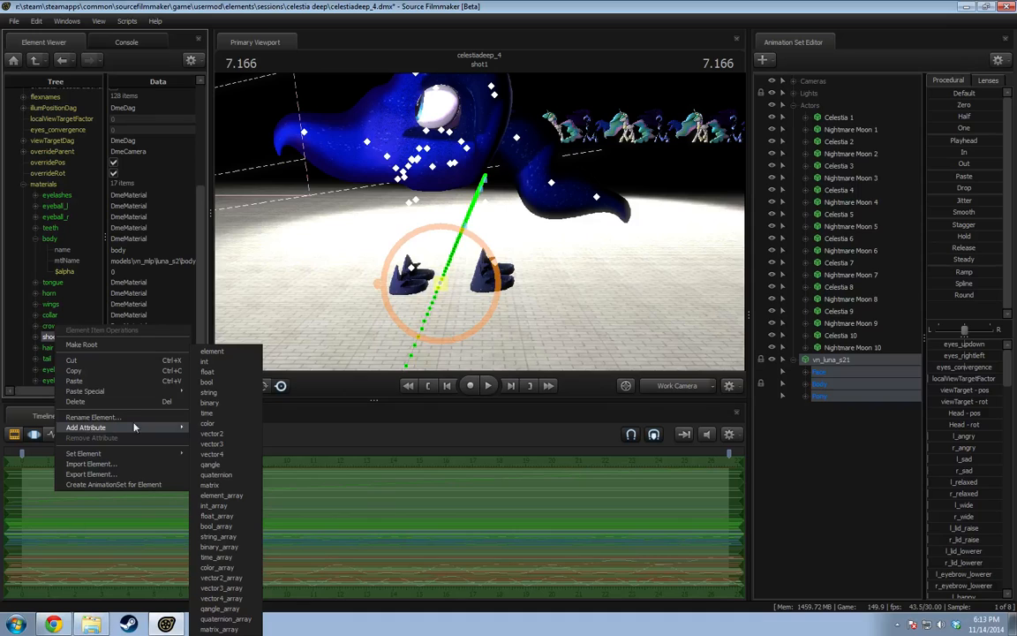
pyautogui.click(208, 371)
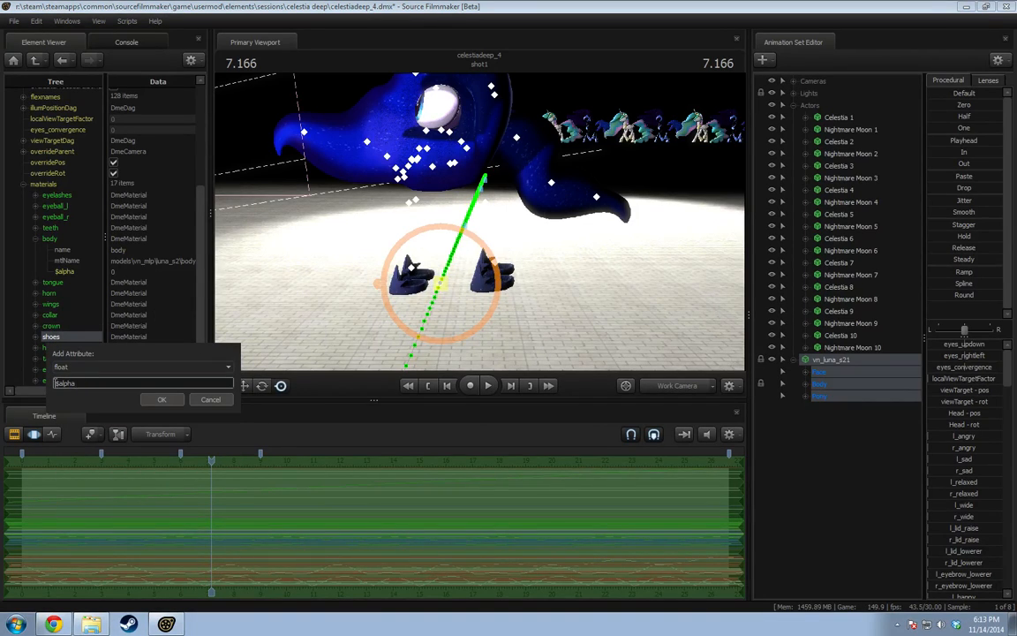
pyautogui.click(155, 400)
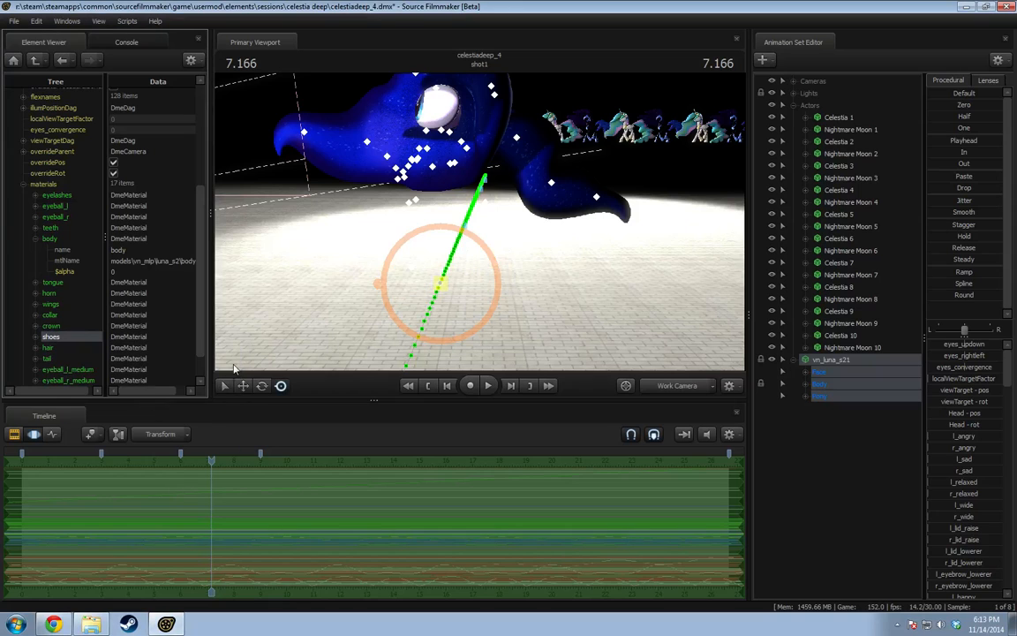
# Try the value 1 for the shoes material's $alpha, set it to 0.5 and inspect the shoes' transparency.
pyautogui.click(36, 337)
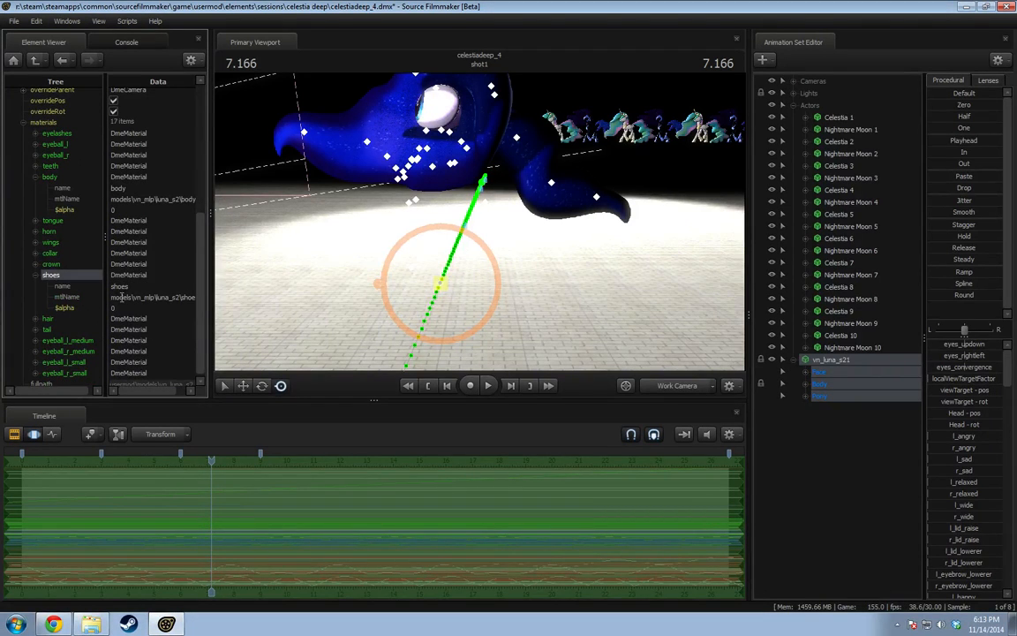
pyautogui.moveTo(247, 237); pyautogui.dragTo(384, 231)
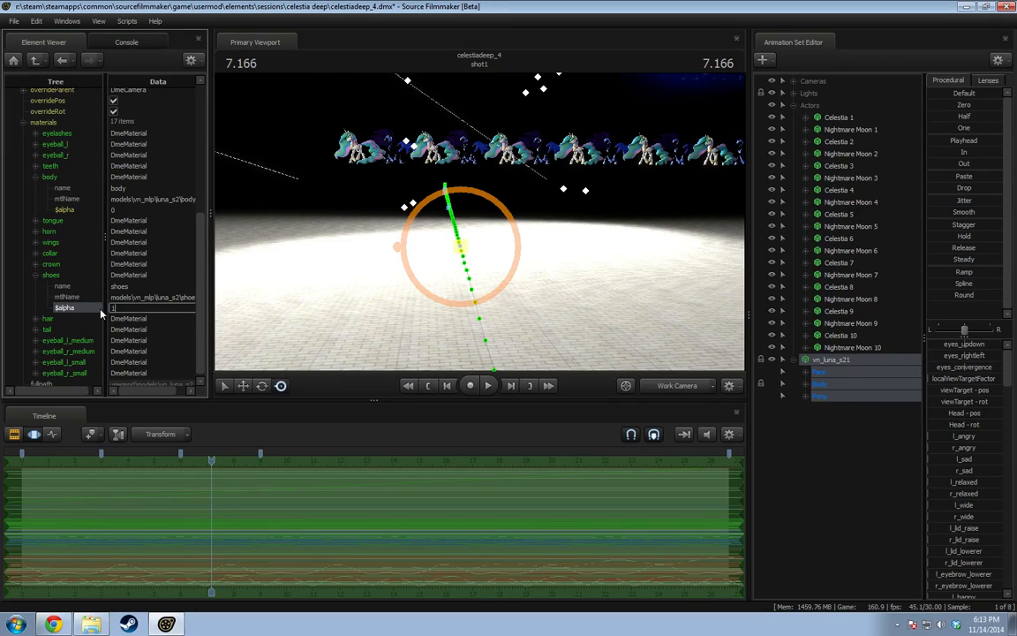
pyautogui.write('1')
pyautogui.press('Return')
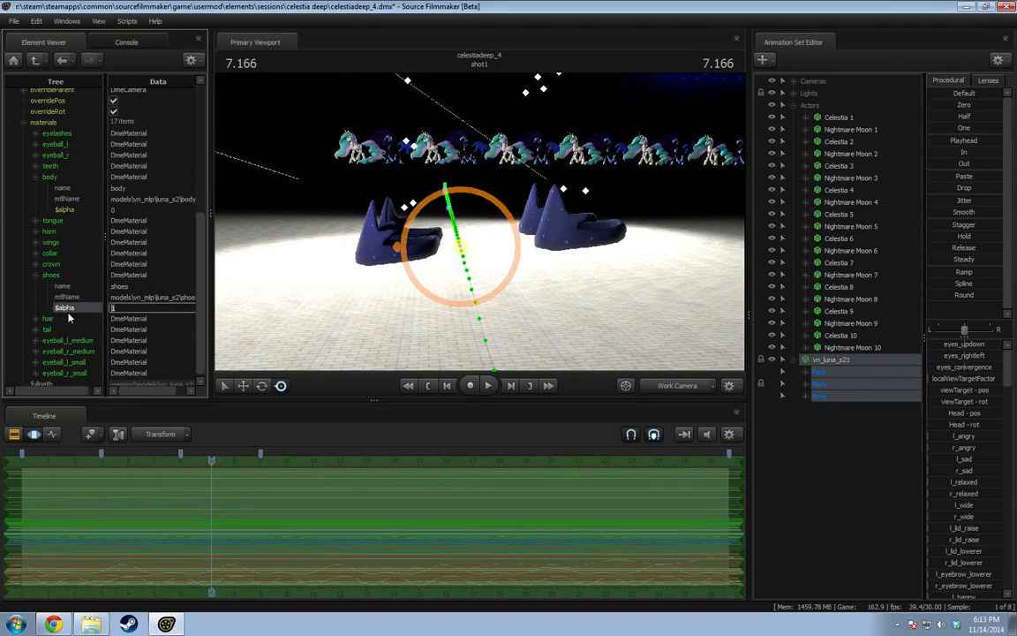
pyautogui.write('.5')
pyautogui.click(159, 284)
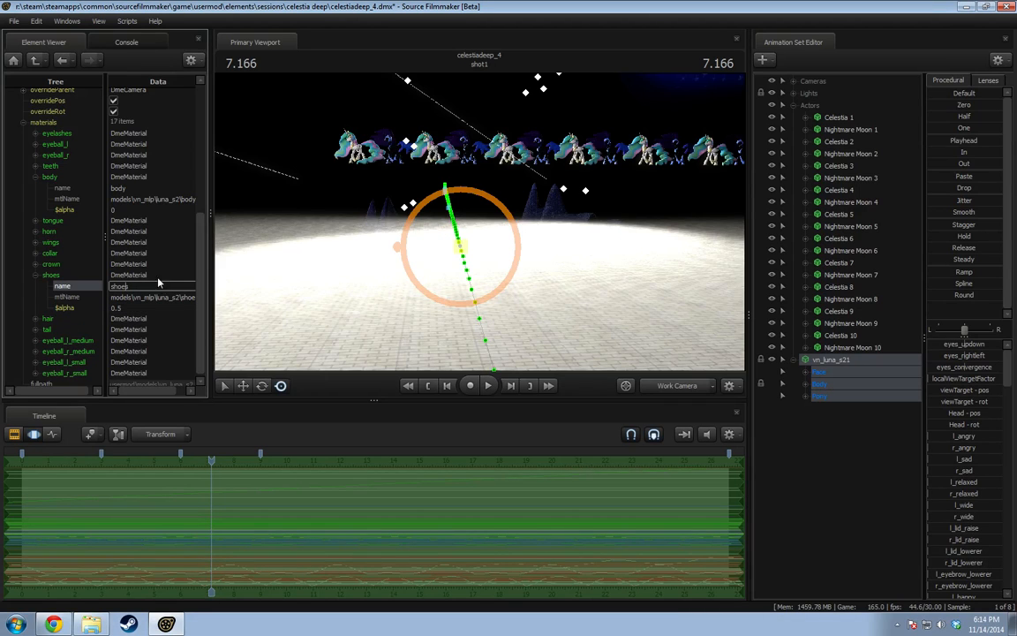
pyautogui.moveTo(480, 220); pyautogui.dragTo(351, 282)
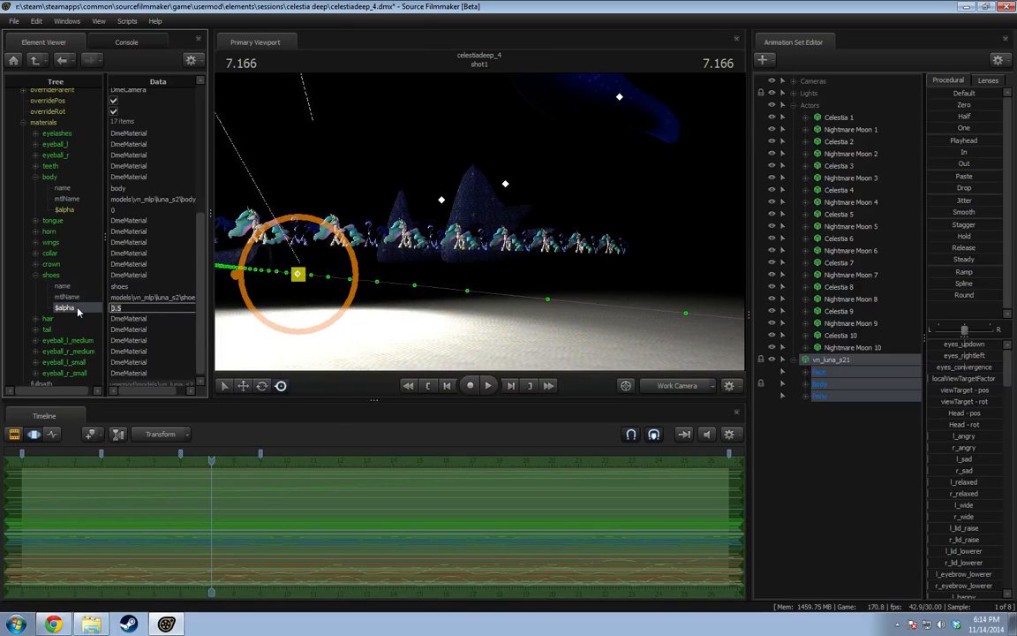
# Set the shoes material's $alpha to 0 and inspect the Luna model's remaining head in the viewport.
pyautogui.moveTo(398, 256); pyautogui.dragTo(232, 253)
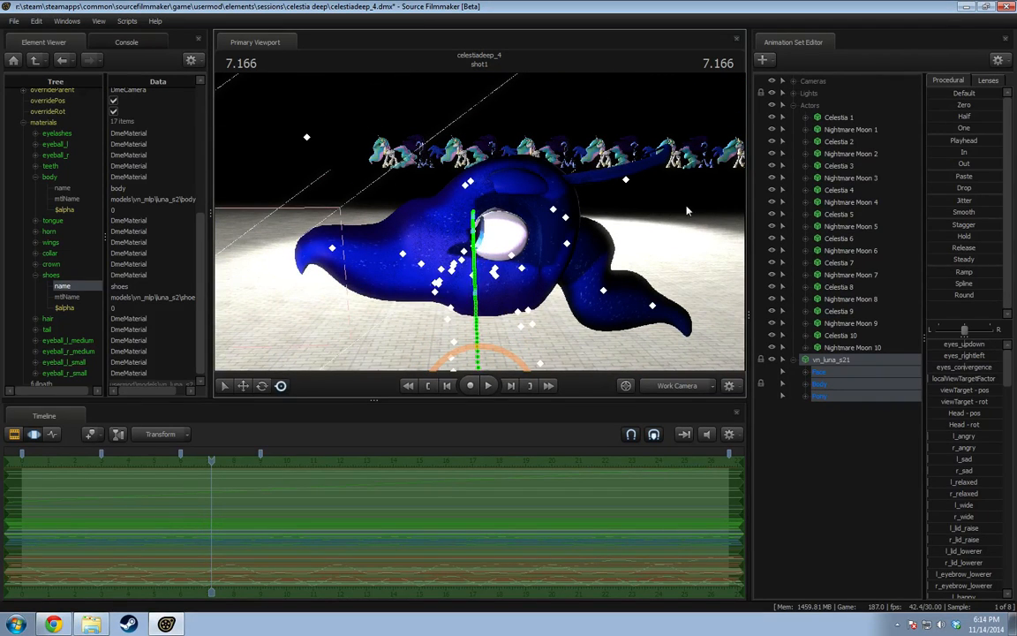
pyautogui.moveTo(658, 168); pyautogui.dragTo(438, 273)
pyautogui.press('w')
pyautogui.press('s')
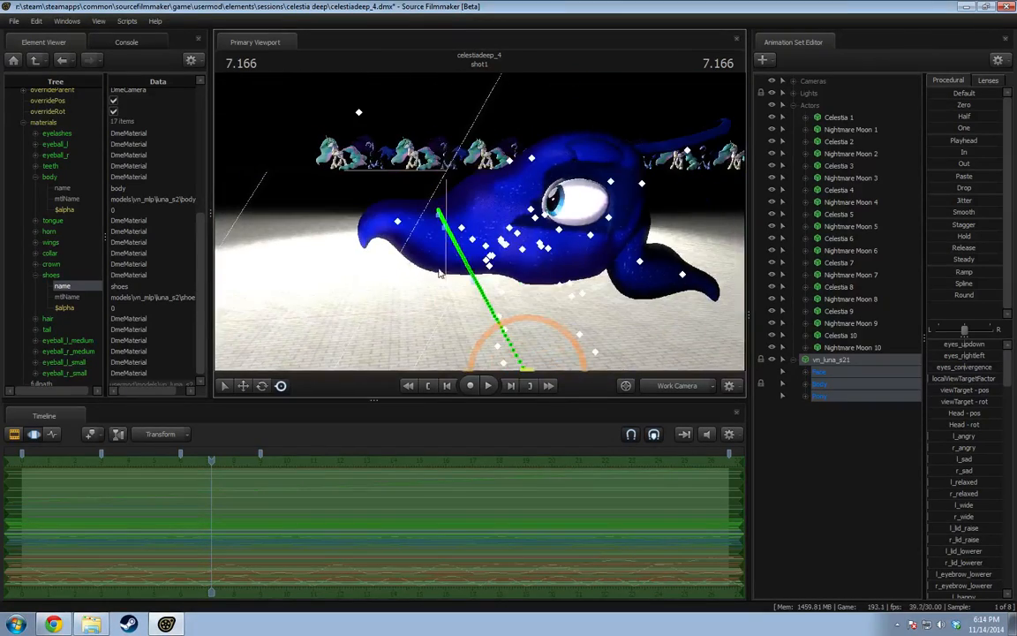
# Launch the Particle Editor Tool and open the particle file luna_mane.pcf.
pyautogui.click(14, 20)
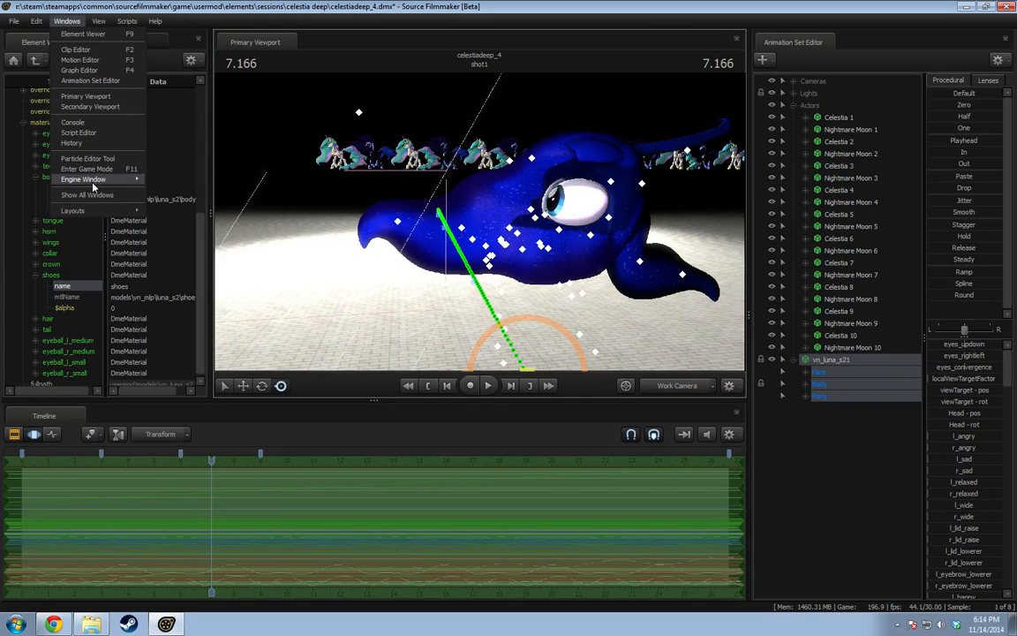
pyautogui.click(87, 158)
pyautogui.click(133, 103)
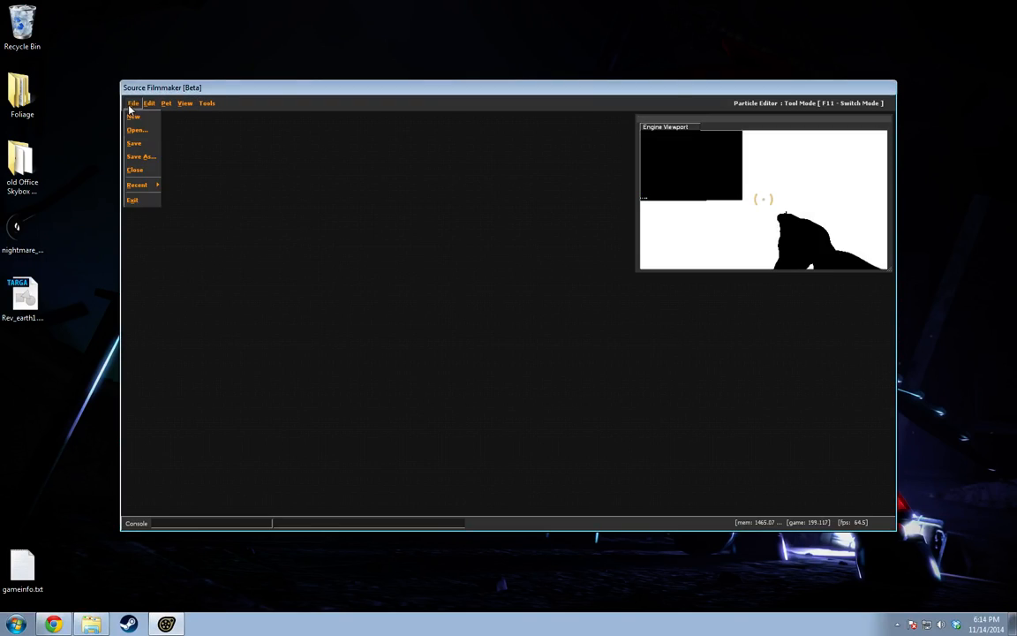
pyautogui.click(137, 130)
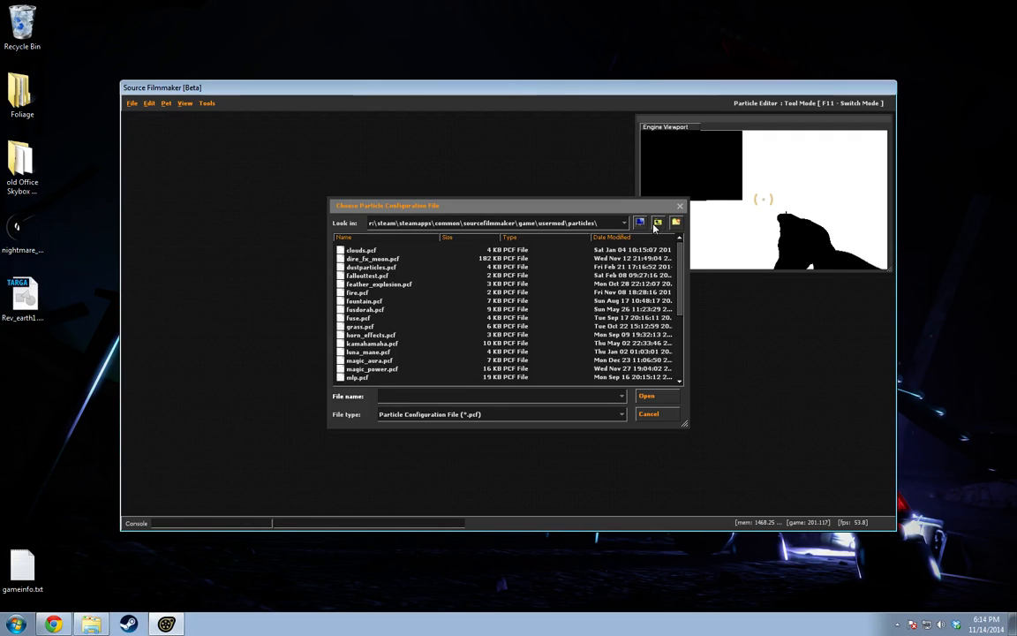
pyautogui.click(379, 352)
pyautogui.scroll(-1, 379, 358)
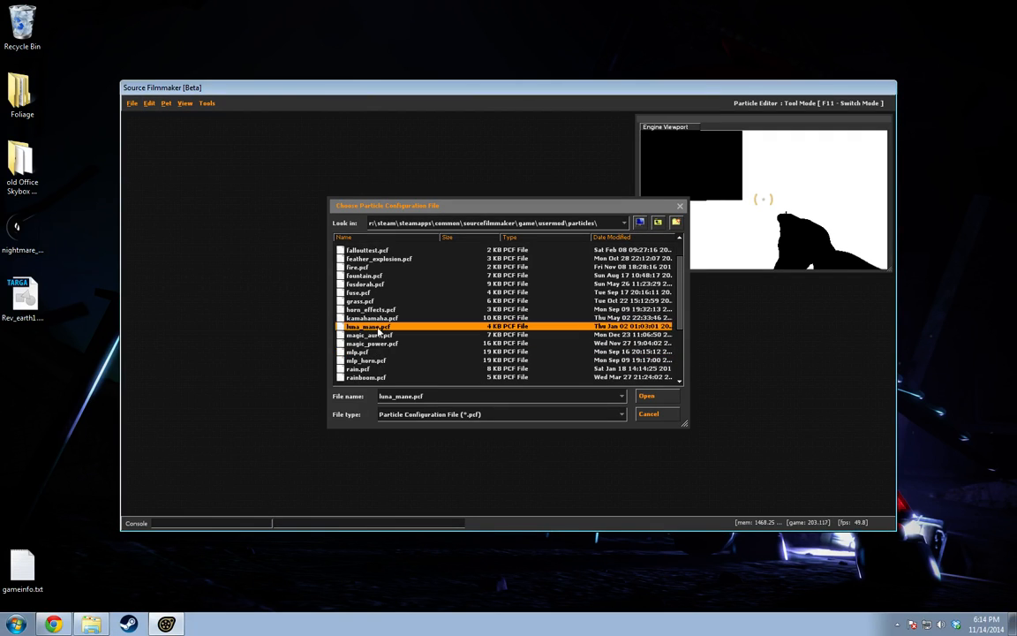
pyautogui.doubleClick(379, 329)
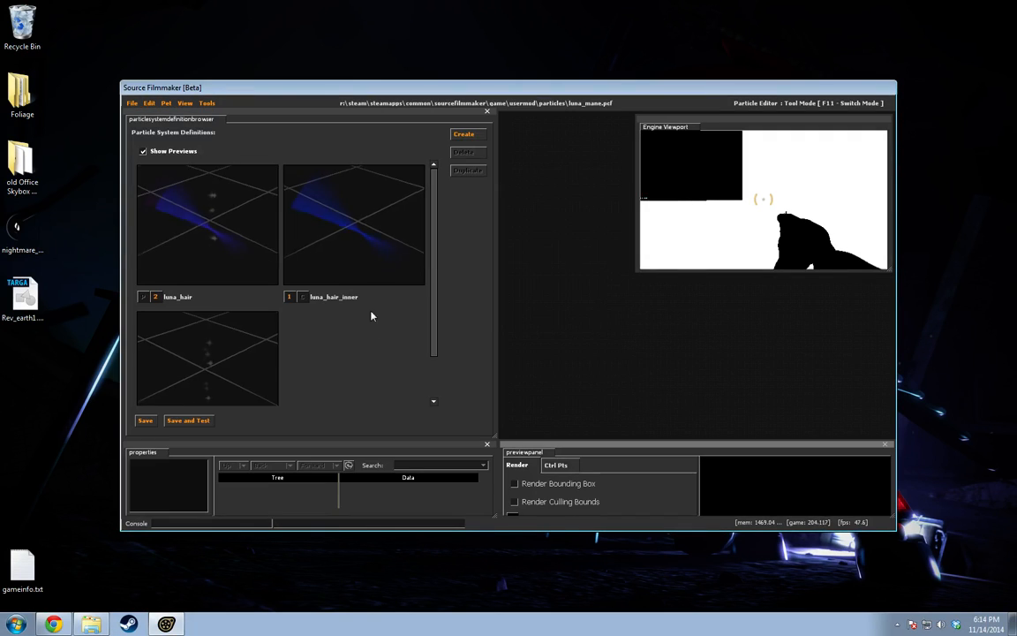
# Preview the luna_hair particle system in an enlarged preview and examine it from several angles.
pyautogui.click(203, 232)
pyautogui.doubleClick(651, 446)
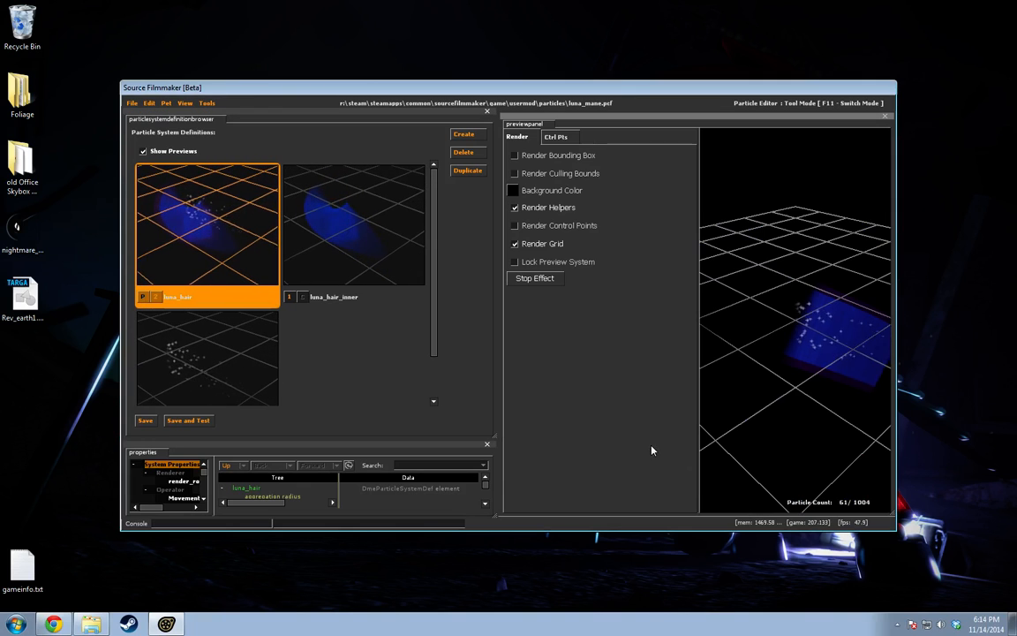
pyautogui.moveTo(697, 395); pyautogui.dragTo(608, 390)
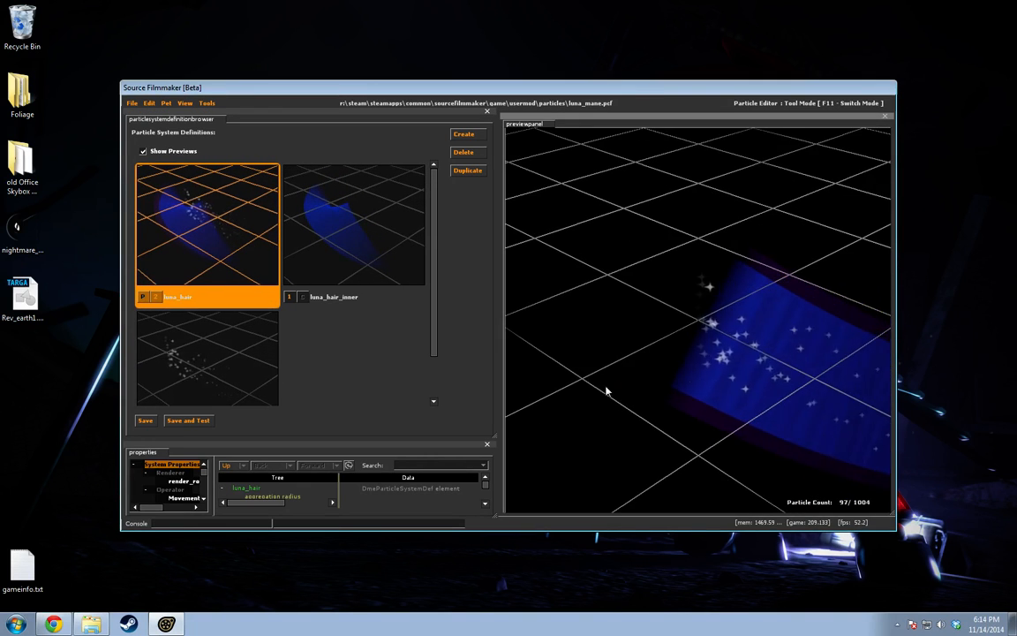
pyautogui.moveTo(697, 320); pyautogui.dragTo(698, 388, button='right')
pyautogui.moveTo(698, 320); pyautogui.dragTo(565, 296)
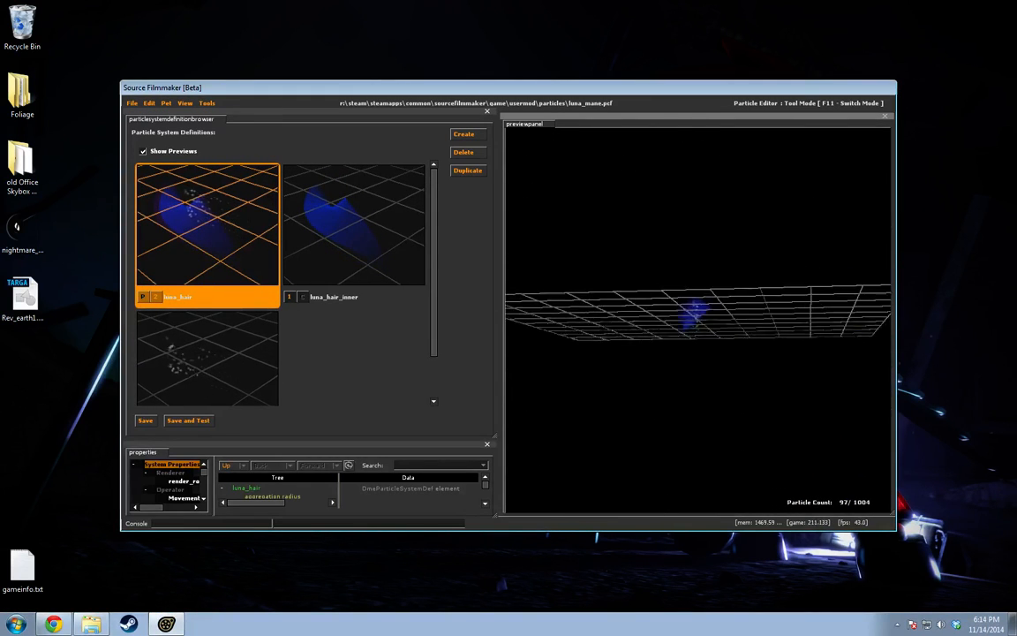
pyautogui.moveTo(740, 331); pyautogui.dragTo(740, 272, button='right')
pyautogui.moveTo(740, 272); pyautogui.dragTo(521, 287)
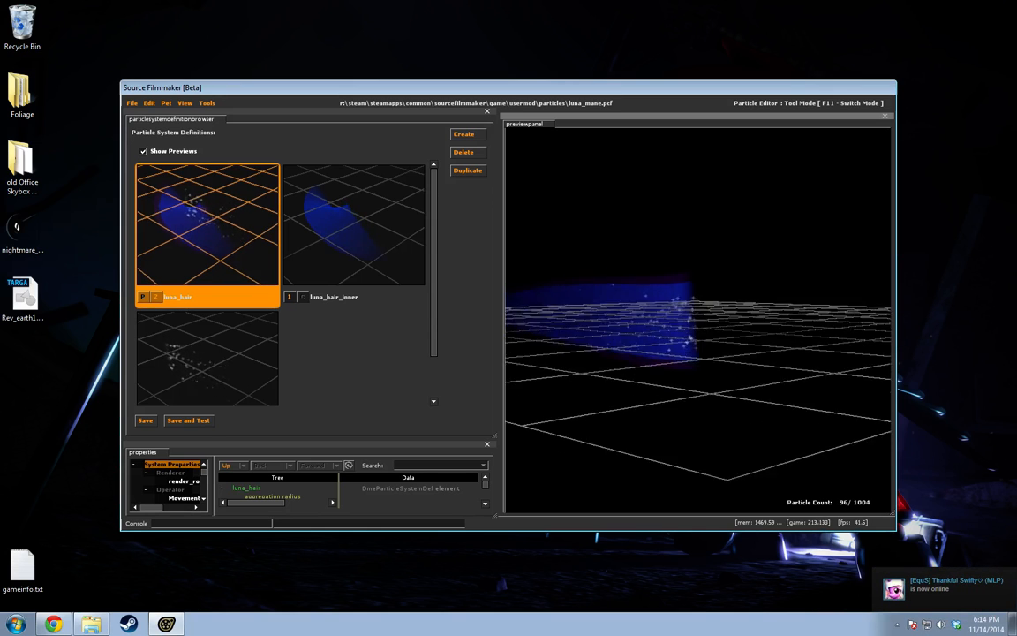
pyautogui.moveTo(698, 320); pyautogui.dragTo(591, 321)
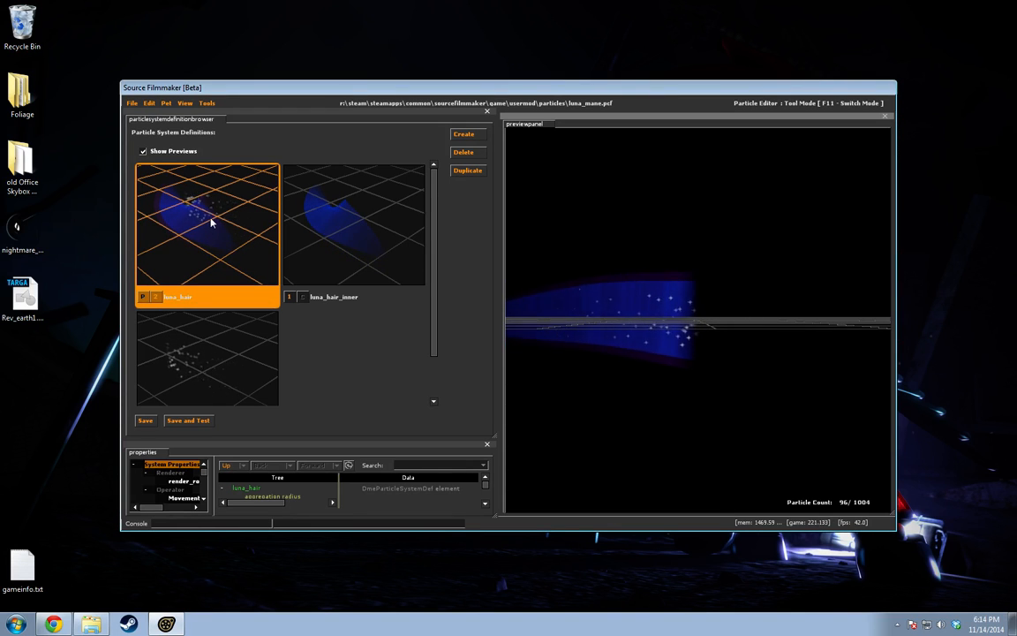
# Return from the Particle Editor to the session, view the Luna model's head and clear the animation set selection.
pyautogui.click(131, 104)
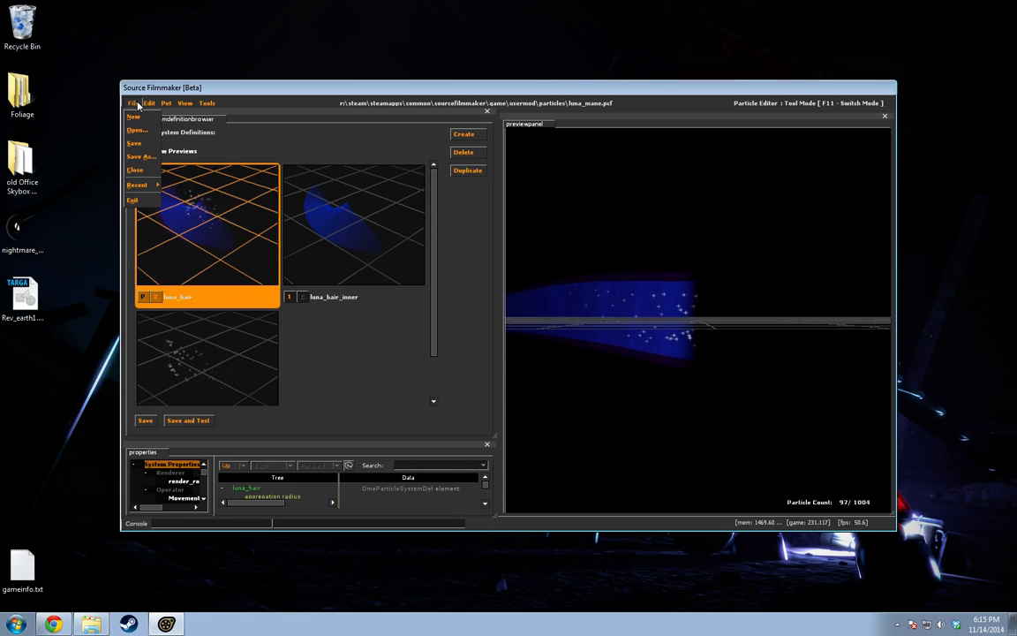
pyautogui.click(210, 116)
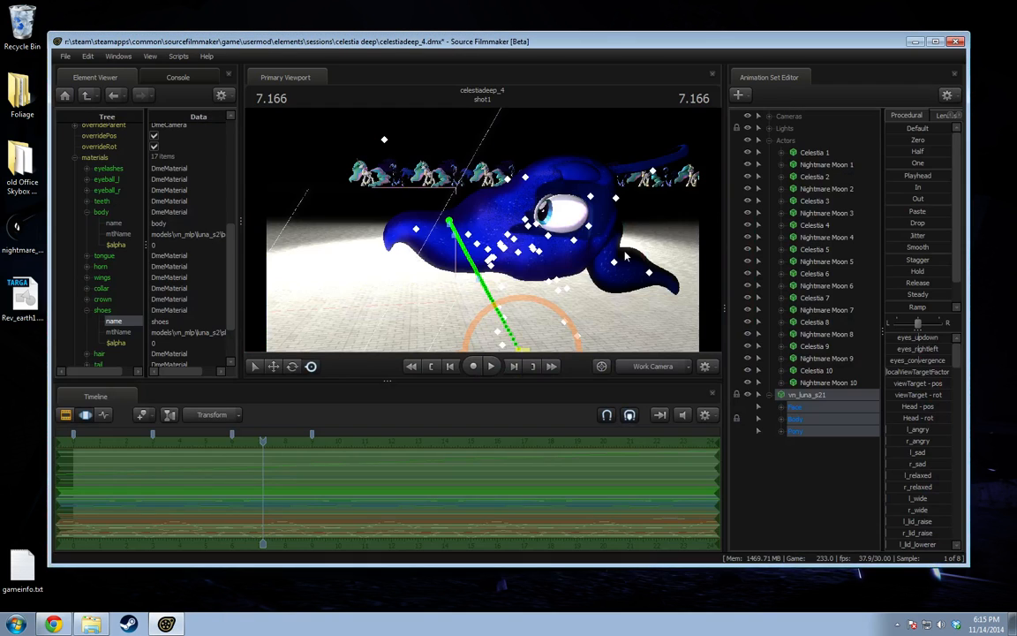
pyautogui.moveTo(439, 232)
pyautogui.mouseDown()
pyautogui.moveTo(402, 228)
pyautogui.moveTo(422, 231)
pyautogui.mouseUp()
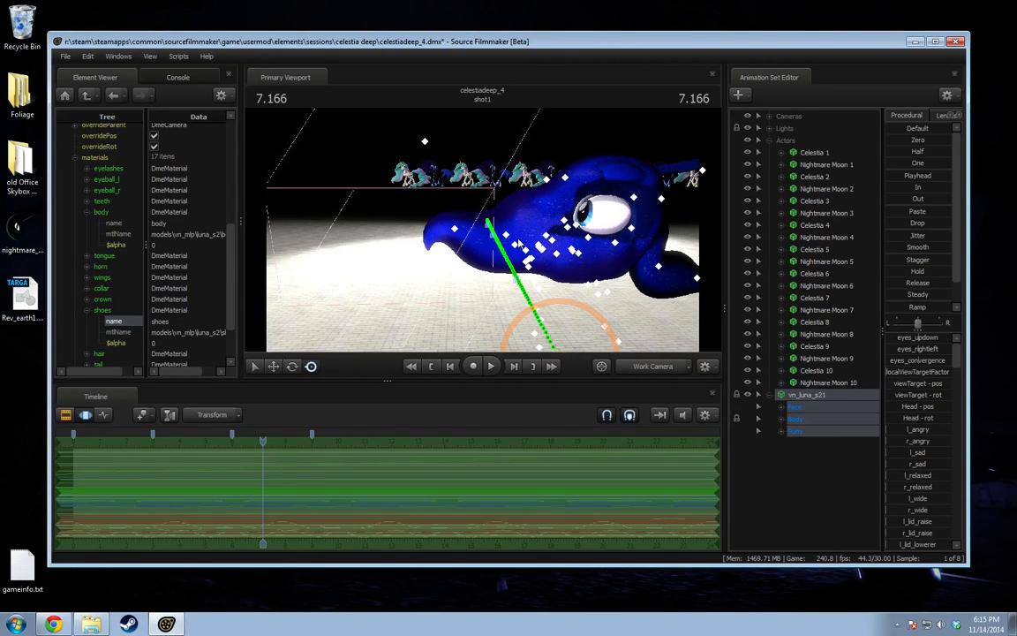
pyautogui.moveTo(459, 184); pyautogui.dragTo(428, 192)
pyautogui.rightClick(105, 314)
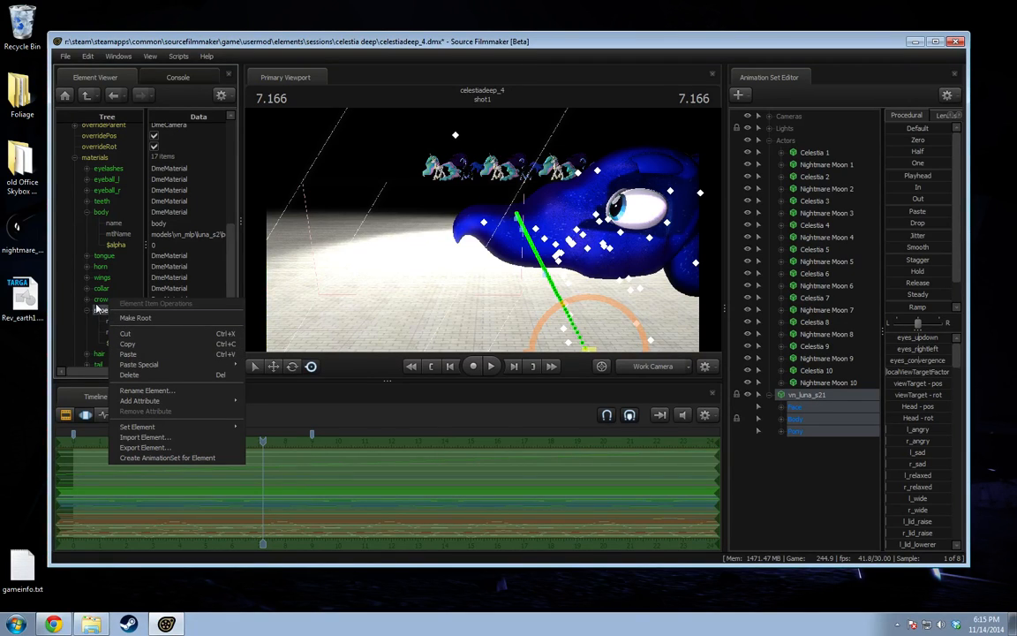
pyautogui.click(829, 483)
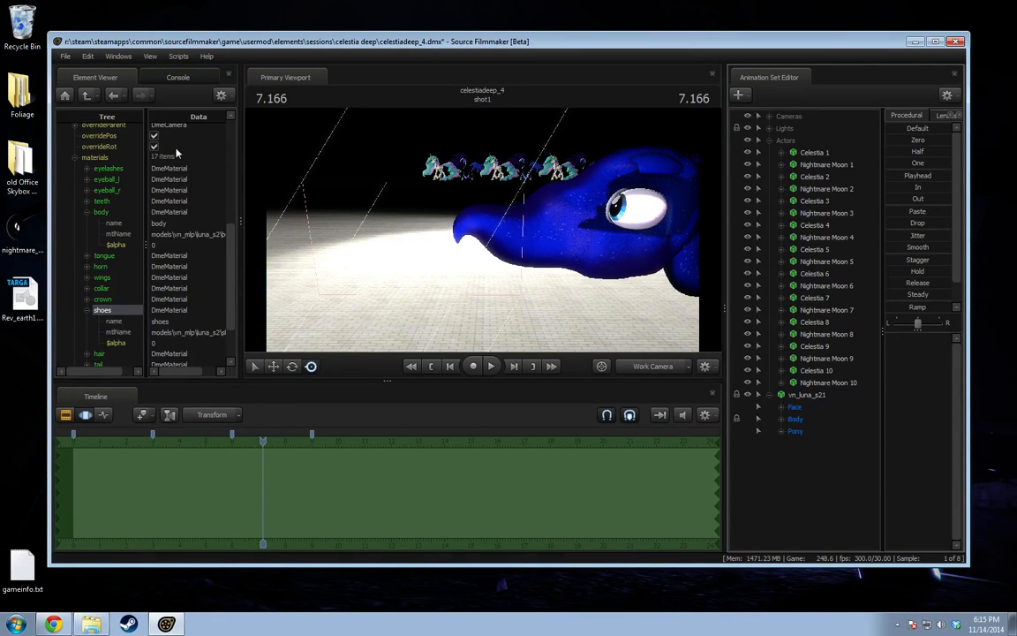
# Open the recent session mlp_awaken.dmx, continuing without saving the changes to the current session.
pyautogui.click(65, 56)
pyautogui.moveTo(79, 137)
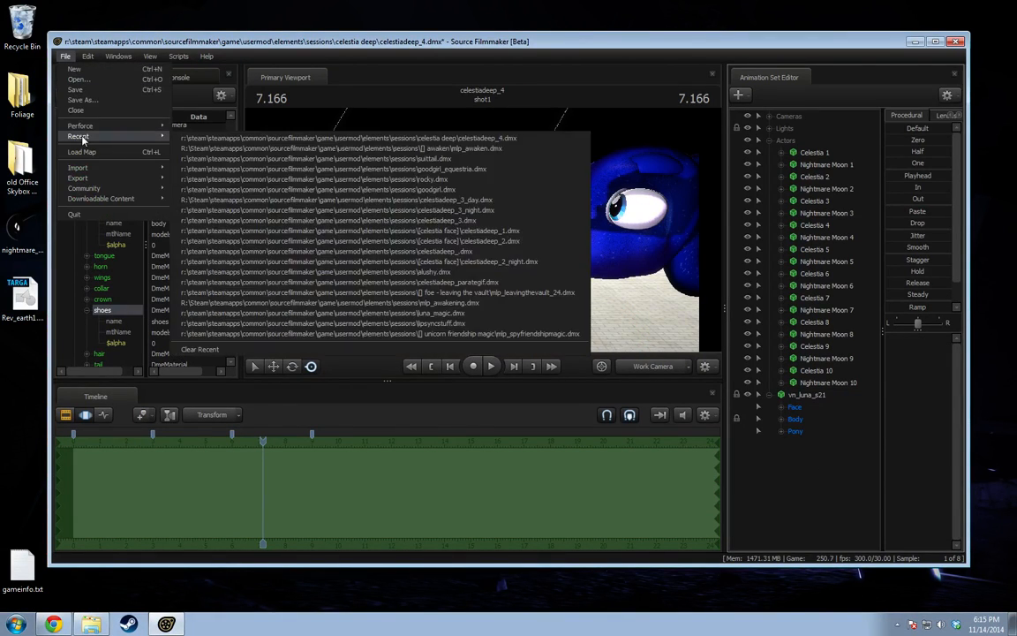
pyautogui.click(365, 150)
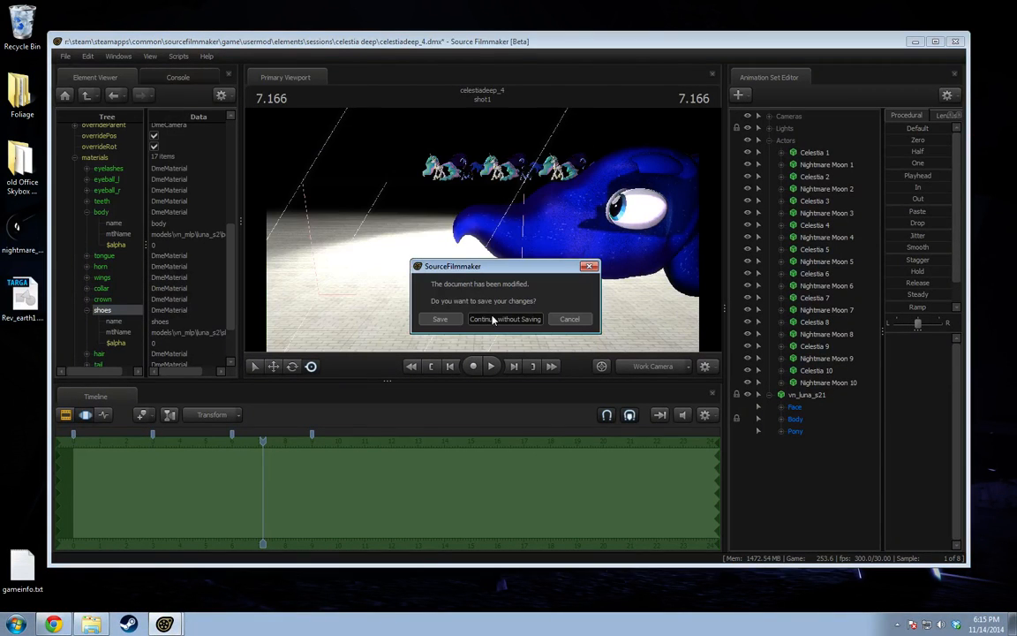
pyautogui.click(493, 319)
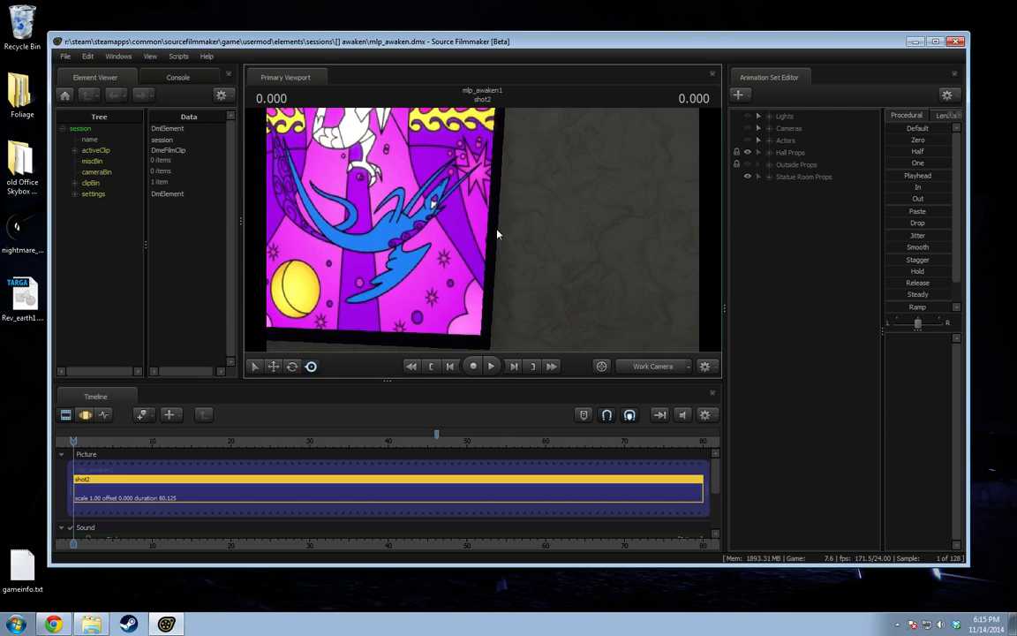
# Maximize the window and show the hall's stained-glass windows up close through the work camera.
pyautogui.click(649, 367)
pyautogui.click(660, 369)
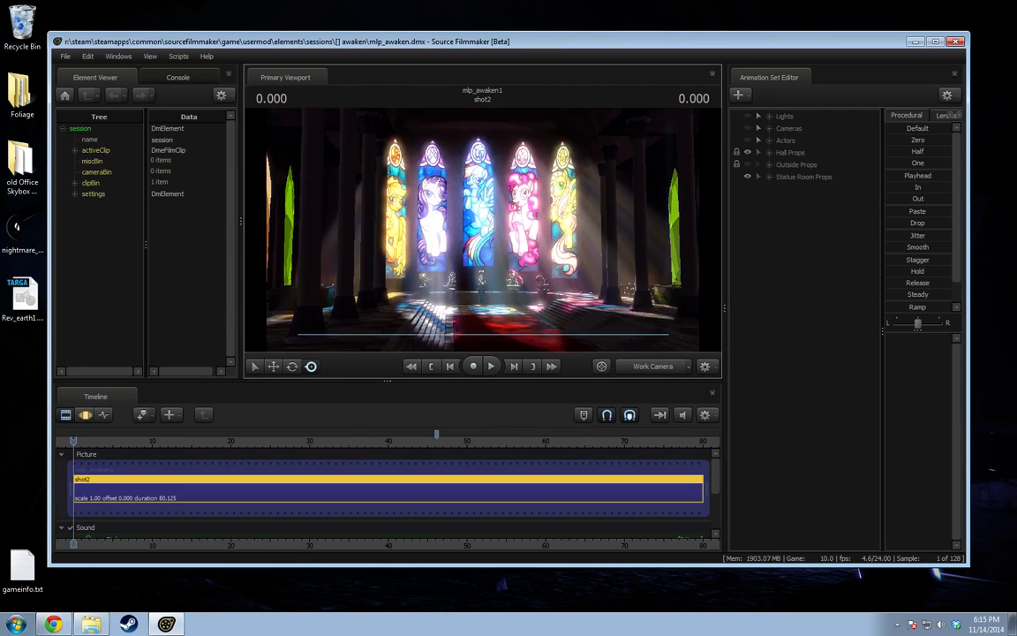
pyautogui.doubleClick(622, 40)
pyautogui.press('w')
pyautogui.moveTo(589, 221); pyautogui.dragTo(574, 220)
# Turn the viewport lighting off and back on to compare the stained-glass windows without it.
pyautogui.rightClick(588, 215)
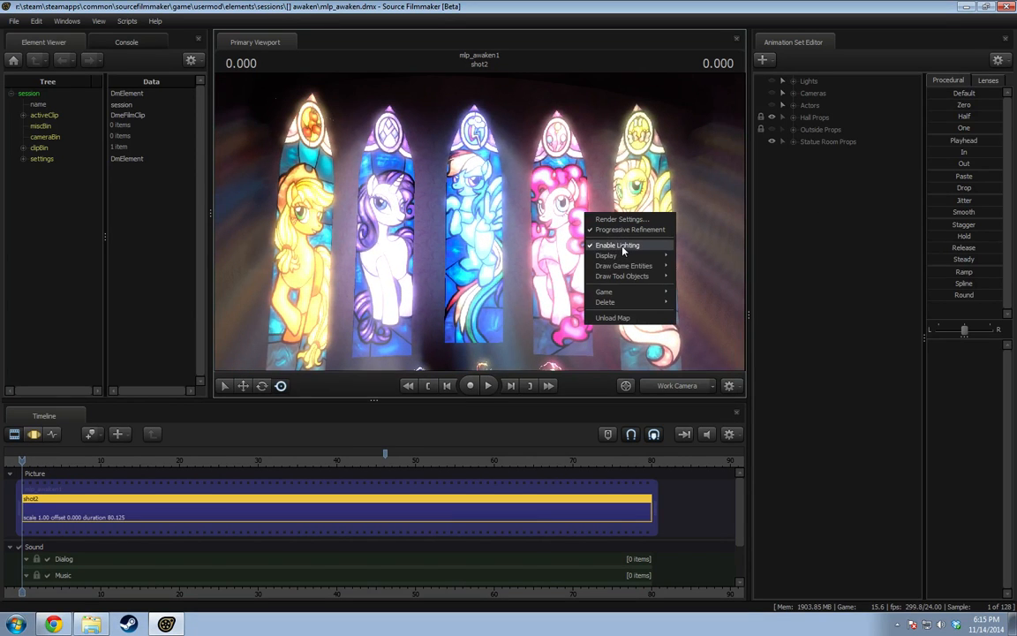
pyautogui.click(623, 250)
pyautogui.moveTo(486, 227); pyautogui.dragTo(480, 227)
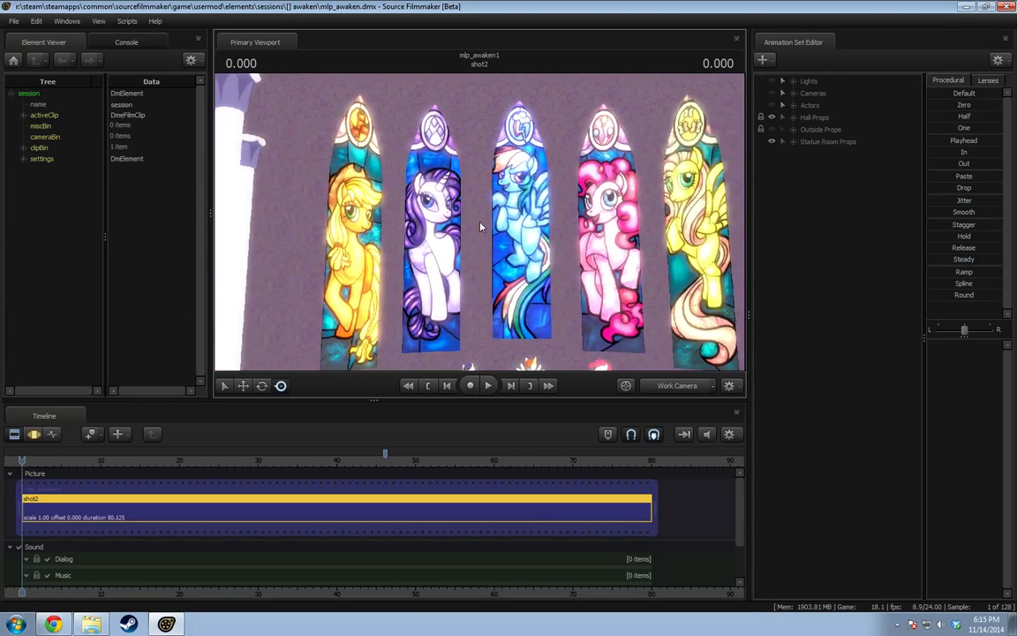
pyautogui.rightClick(481, 227)
pyautogui.click(518, 260)
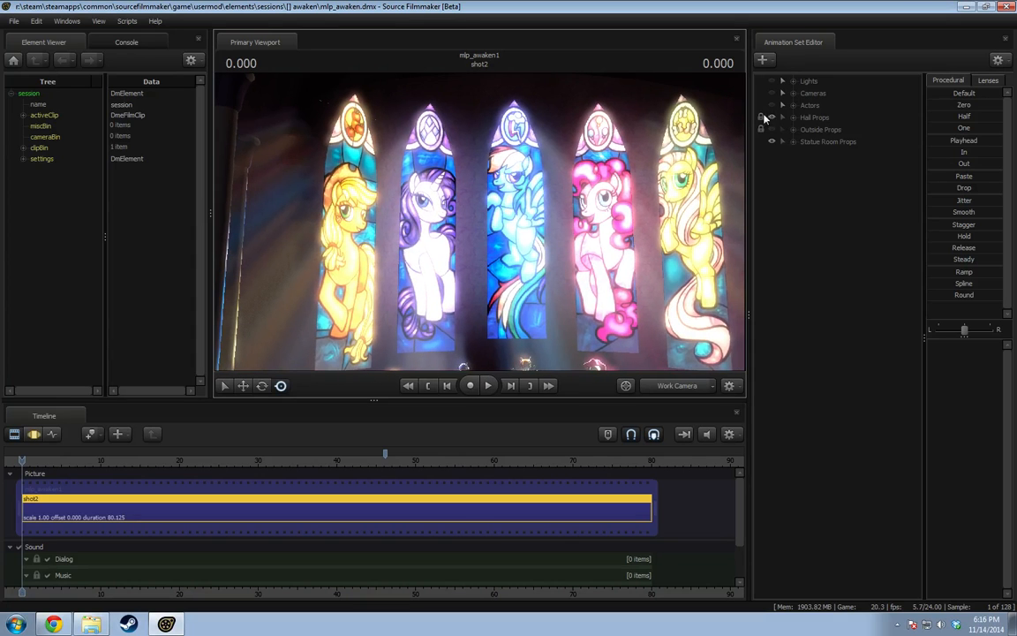
# Expand the Windows group under Statue Room Props, test its visibility and hide the Mane Room Window Lights.
pyautogui.click(794, 81)
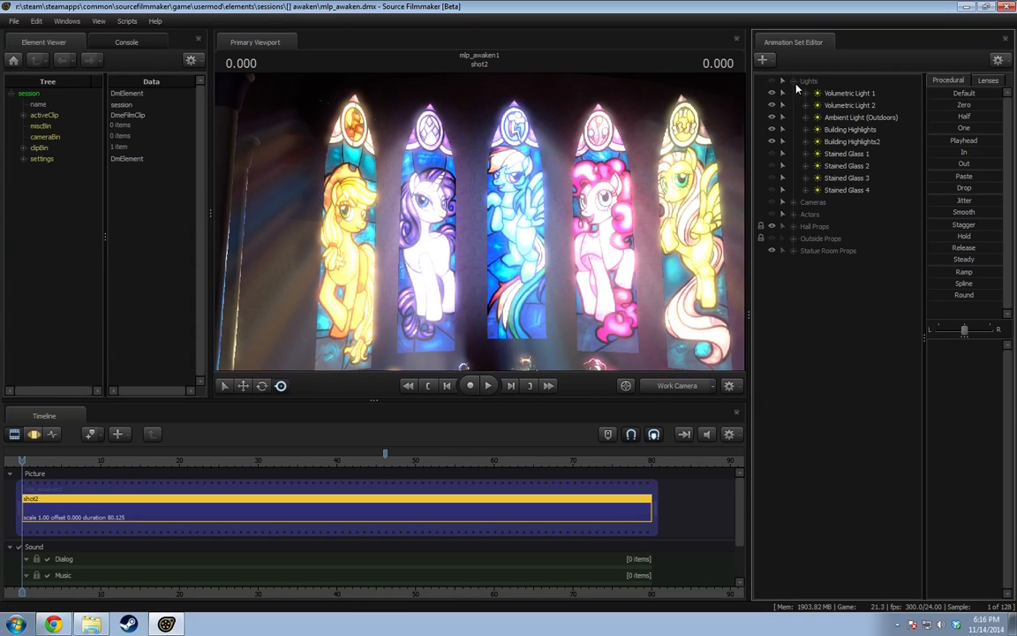
pyautogui.click(794, 251)
pyautogui.click(773, 275)
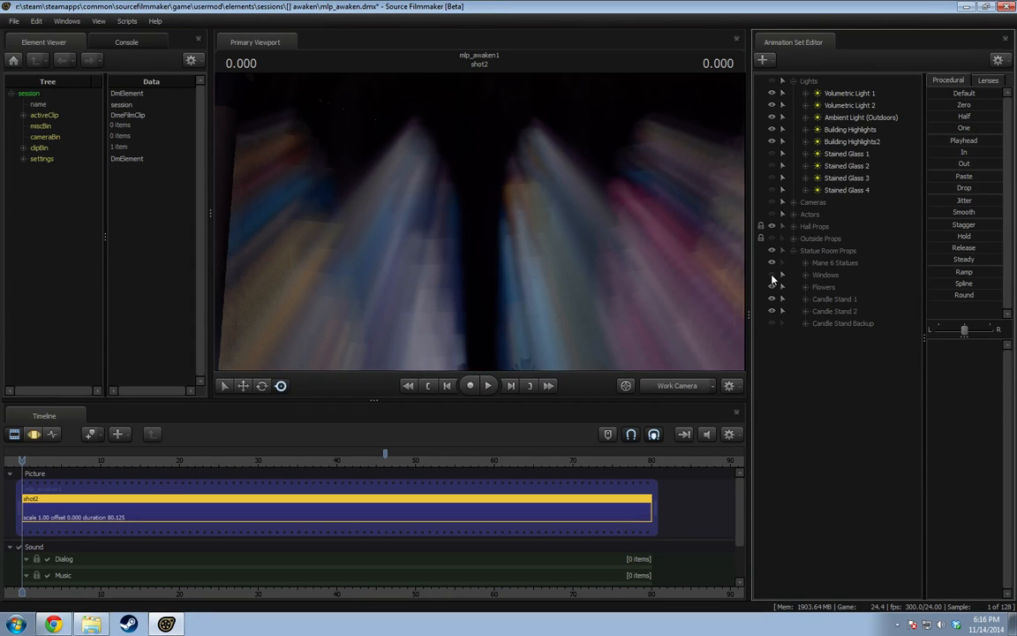
pyautogui.click(773, 275)
pyautogui.click(806, 274)
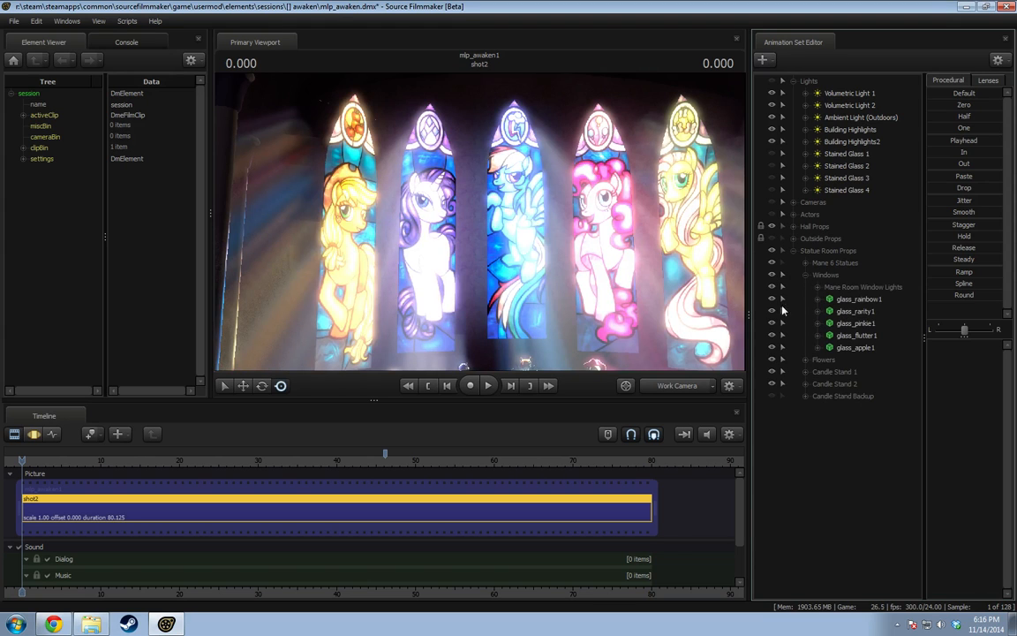
pyautogui.click(773, 287)
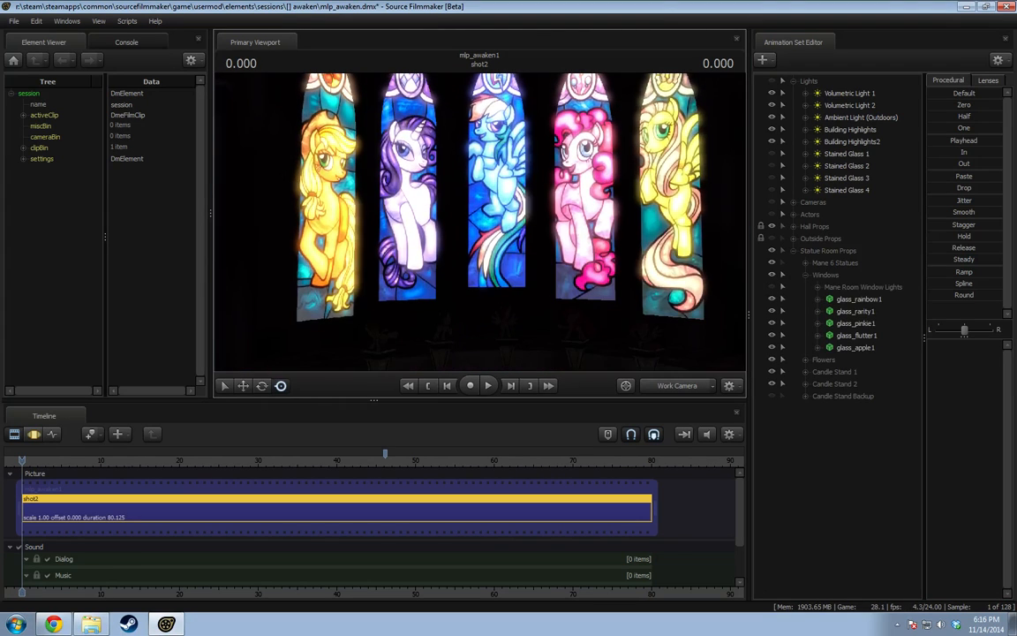
pyautogui.moveTo(480, 221); pyautogui.dragTo(478, 179)
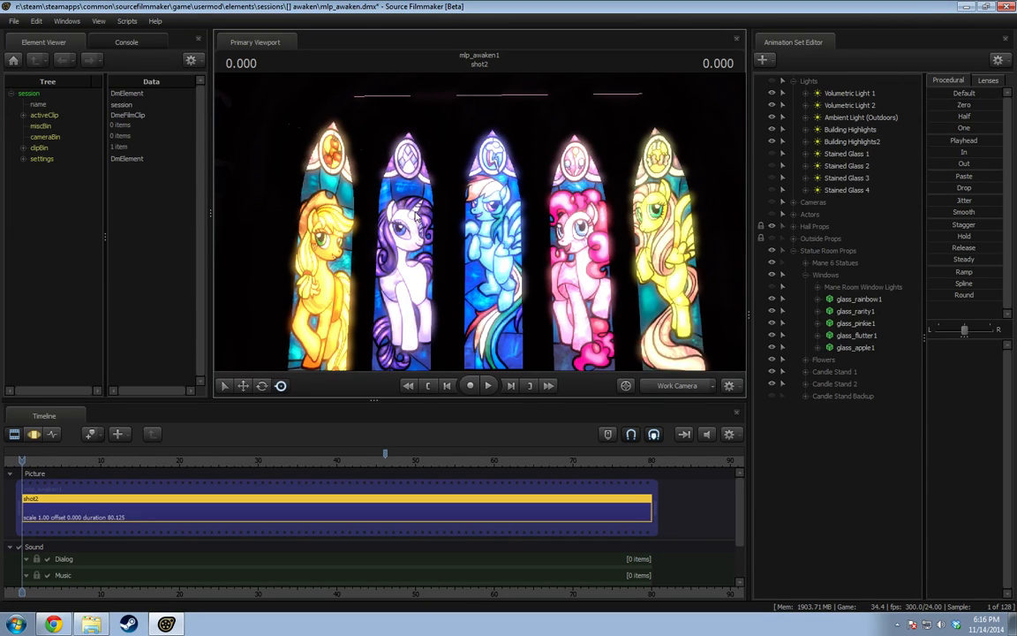
# Show glass_rainbow1's game model in the Element Viewer and expand its glass_harm material.
pyautogui.click(853, 301)
pyautogui.rightClick(853, 301)
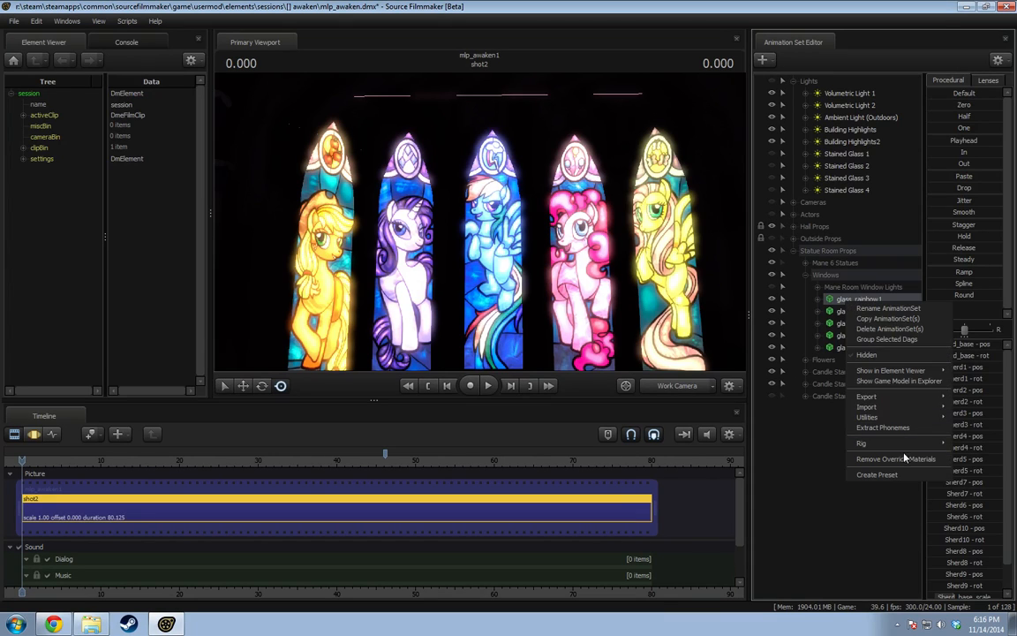
pyautogui.moveTo(893, 371)
pyautogui.click(966, 381)
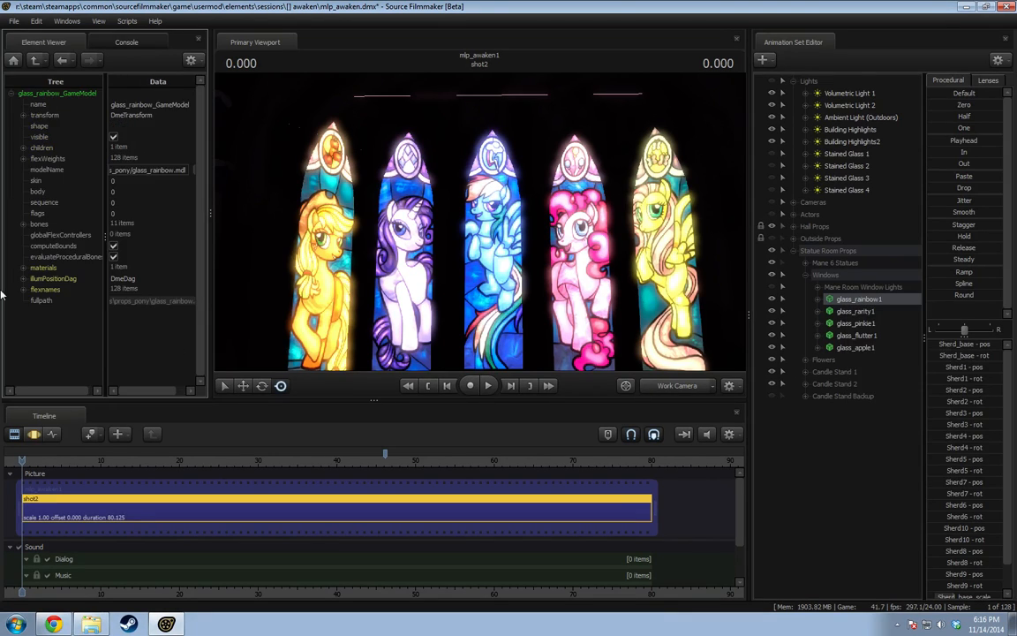
pyautogui.click(21, 288)
pyautogui.click(21, 288)
pyautogui.click(22, 267)
pyautogui.click(36, 279)
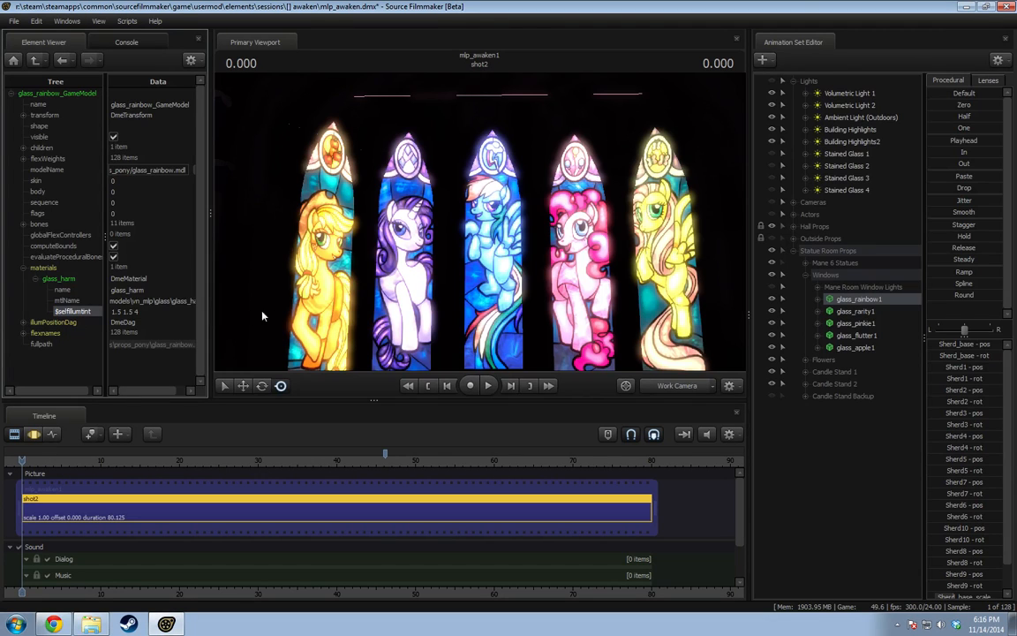
pyautogui.rightClick(852, 301)
pyautogui.moveTo(901, 445)
pyautogui.moveTo(868, 407)
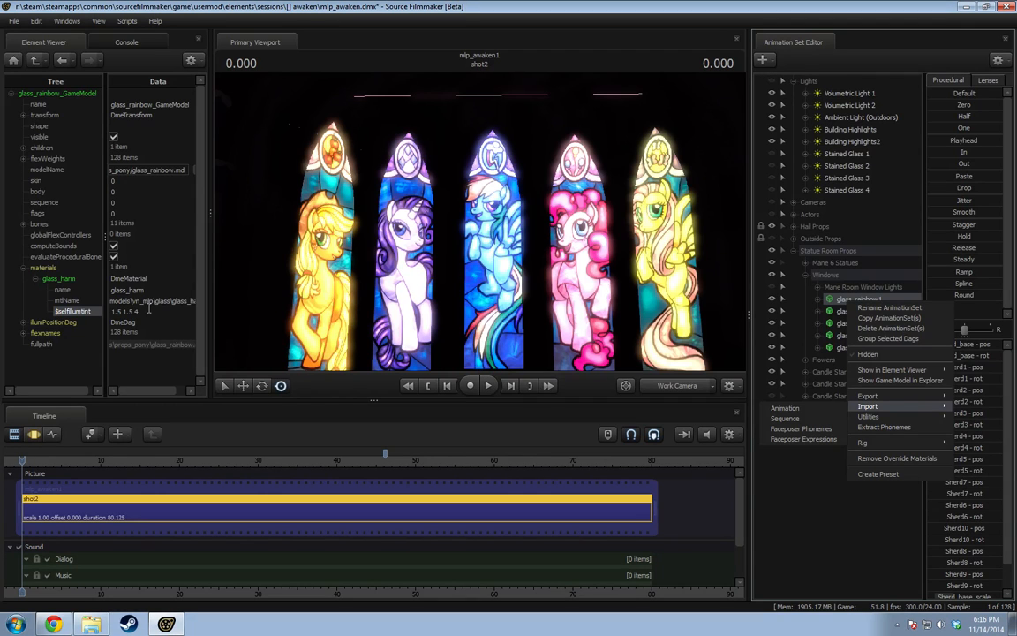
pyautogui.click(316, 150)
# Examine the Rainbow Dash window up close alongside the mtlName and $selfillumtint values of its glass_harm material.
pyautogui.moveTo(398, 190); pyautogui.dragTo(465, 195)
pyautogui.press('w')
pyautogui.moveTo(454, 239); pyautogui.dragTo(550, 204)
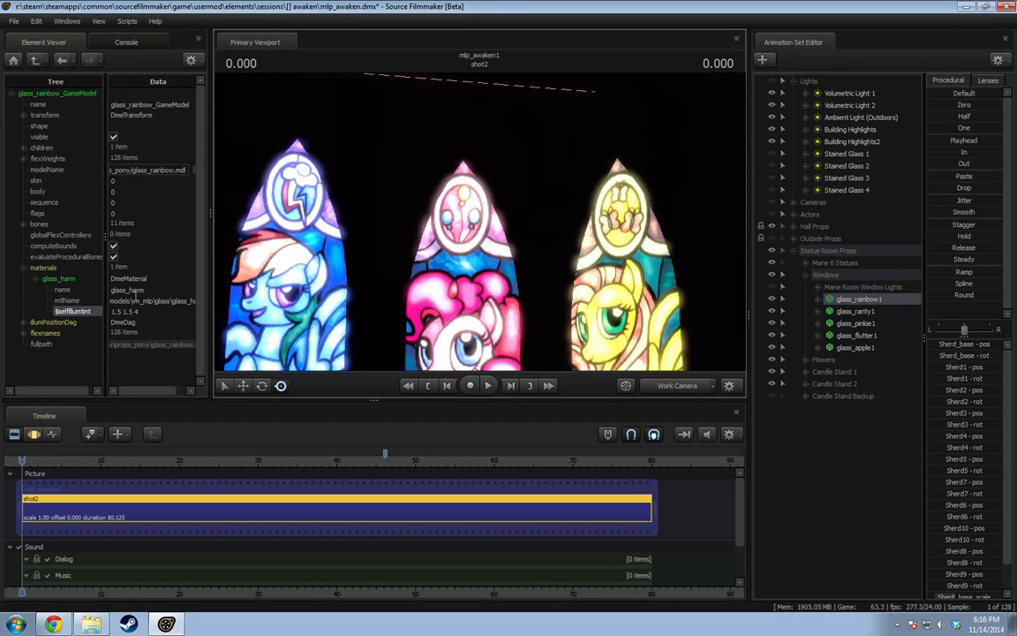
pyautogui.click(115, 313)
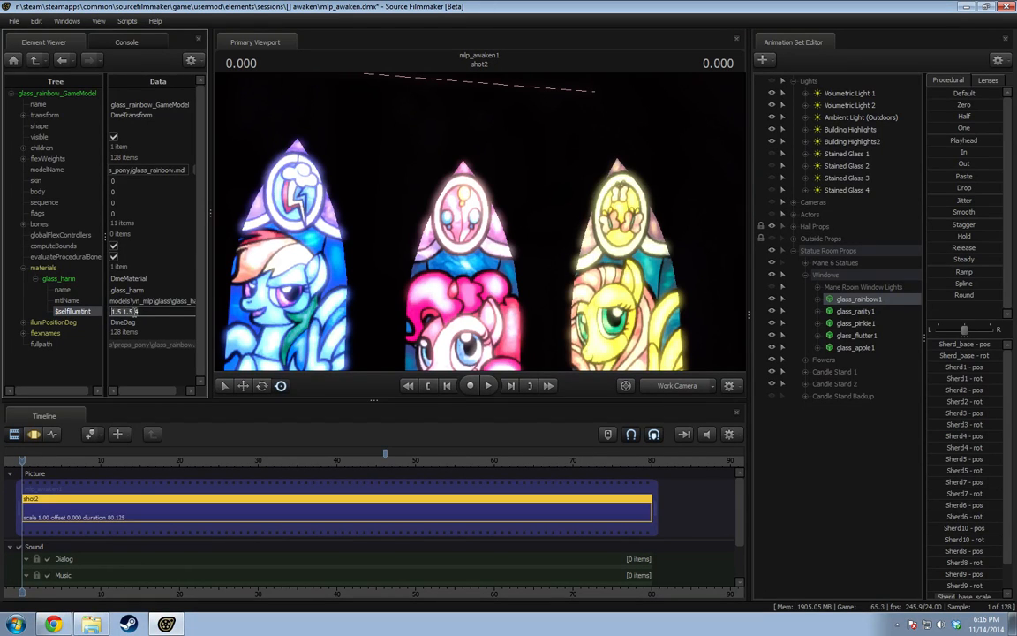
pyautogui.click(151, 302)
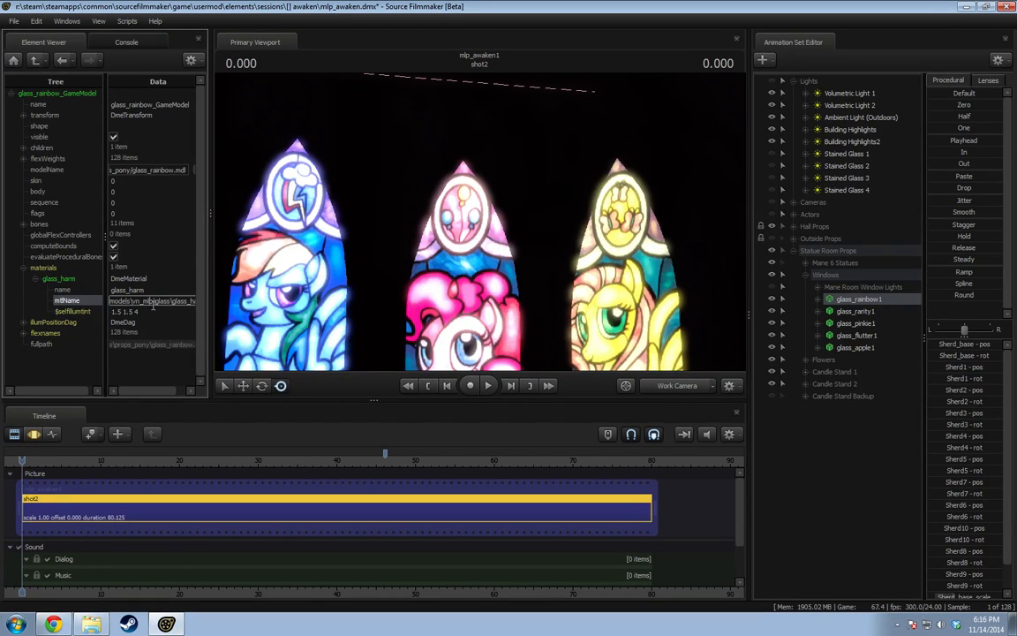
pyautogui.click(148, 311)
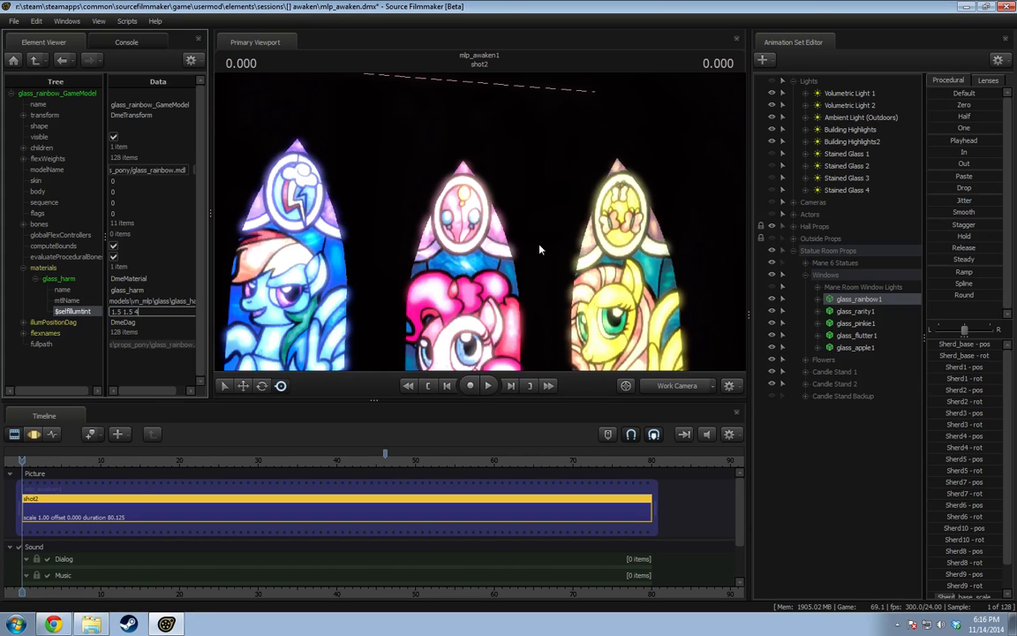
# Examine the five glowing stained-glass windows from farther back in the dark statue room.
pyautogui.moveTo(540, 250); pyautogui.dragTo(503, 227)
pyautogui.press('w')
pyautogui.press('s')
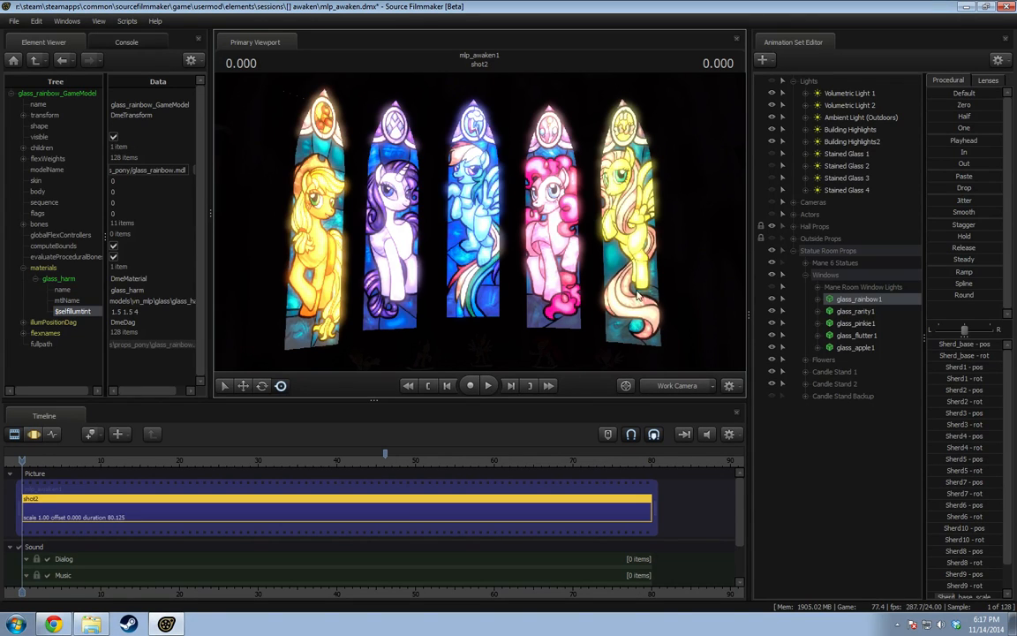
pyautogui.moveTo(638, 290)
pyautogui.mouseDown()
pyautogui.moveTo(669, 304)
pyautogui.moveTo(632, 303)
pyautogui.mouseUp()
pyautogui.press('s')
pyautogui.press('d')
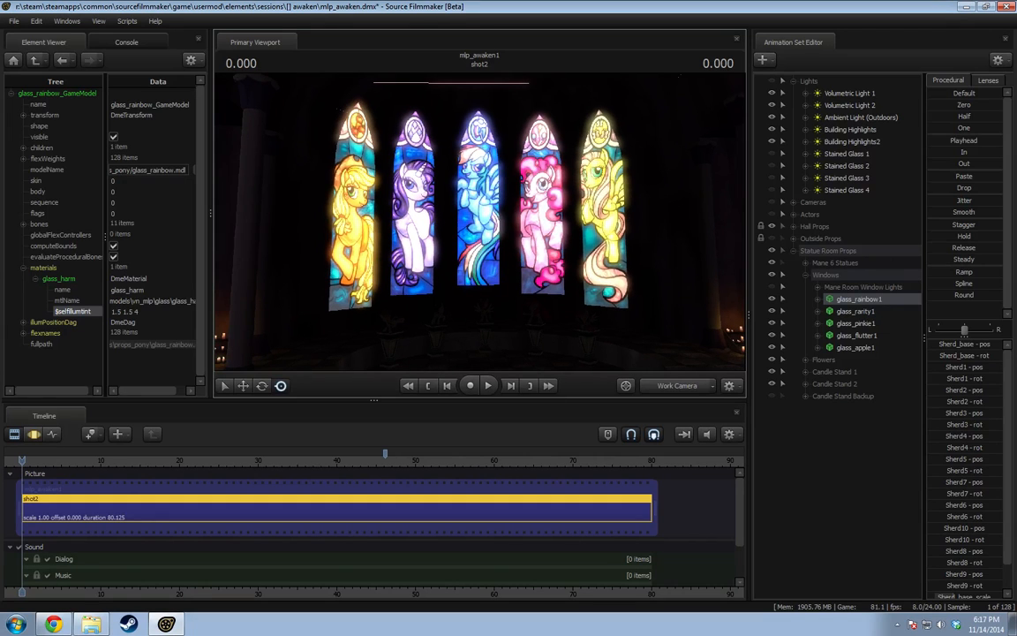
pyautogui.moveTo(417, 239); pyautogui.dragTo(444, 253)
pyautogui.press('s')
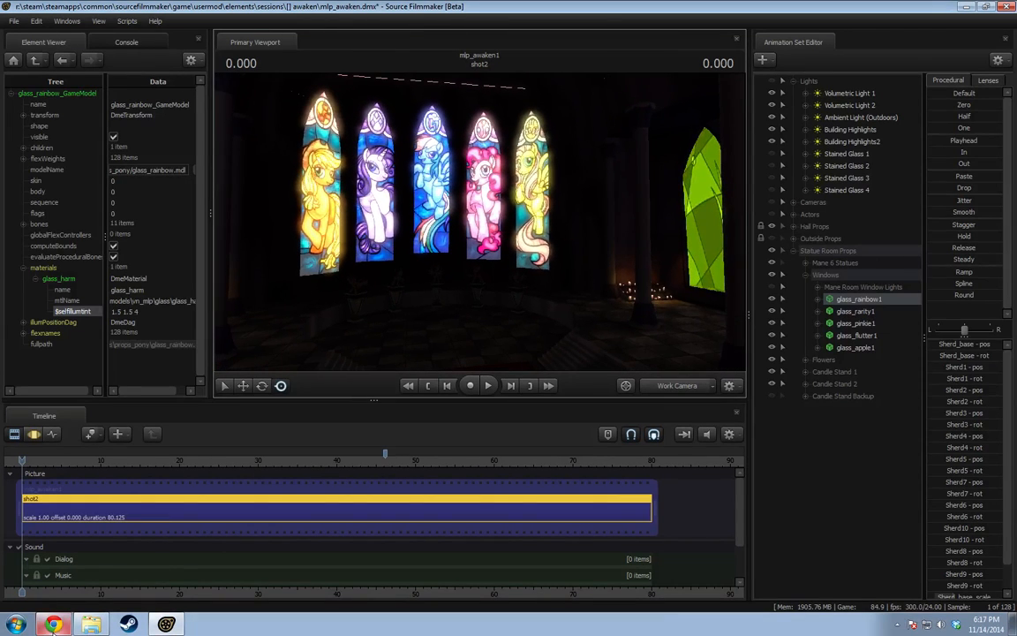
# Switch to Chrome and go to youtube.com.
pyautogui.click(54, 624)
pyautogui.click(442, 137)
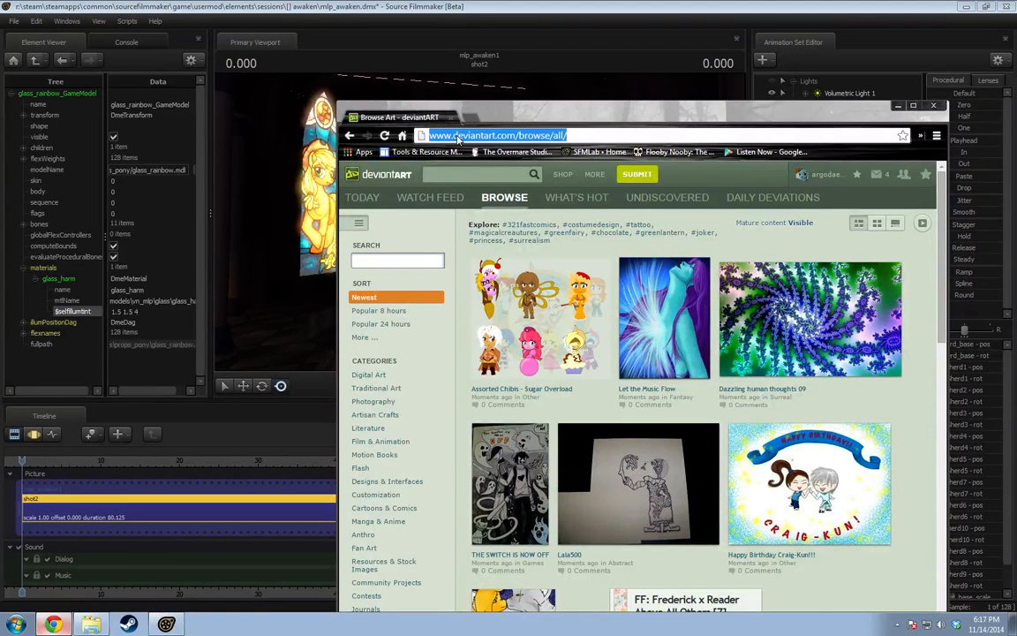
pyautogui.write('youtube.com')
pyautogui.press('Return')
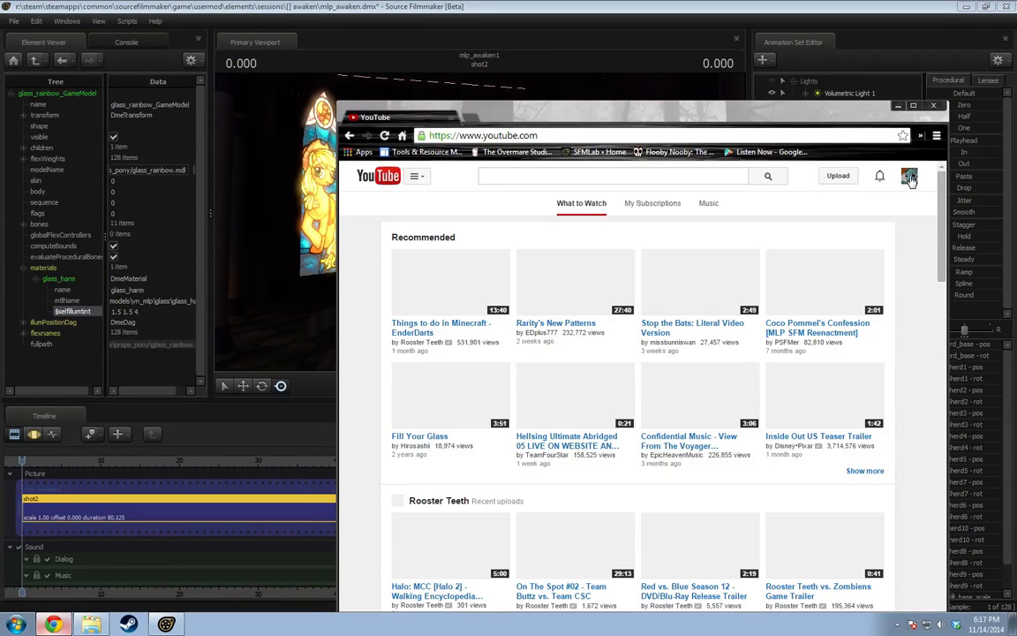
# Open the SFM Tutorial: Particles 101 video, select its web address and switch back to Source Filmmaker.
pyautogui.click(909, 178)
pyautogui.click(842, 256)
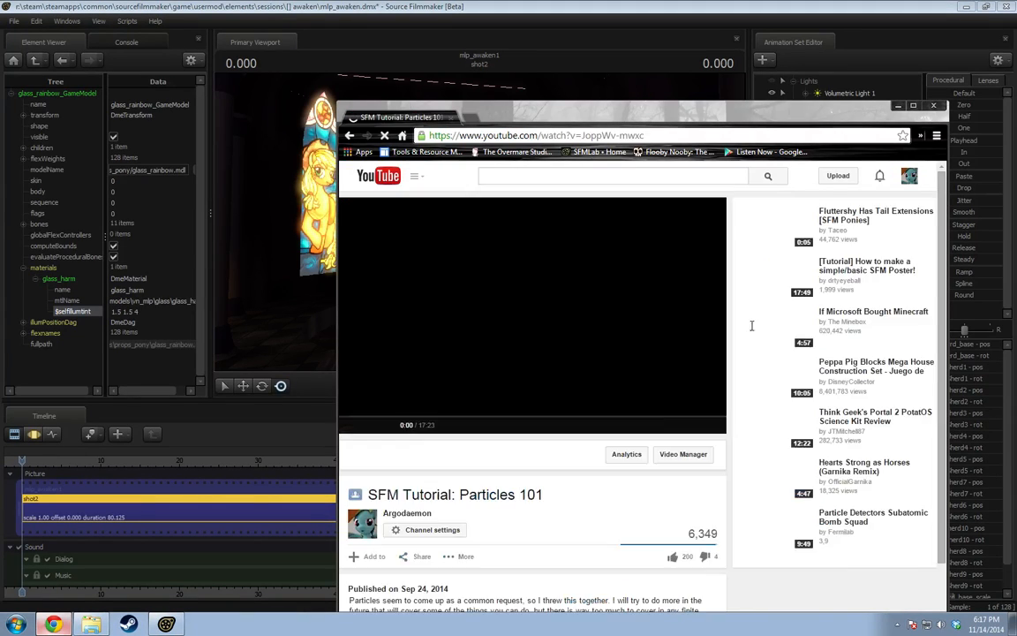
pyautogui.click(486, 137)
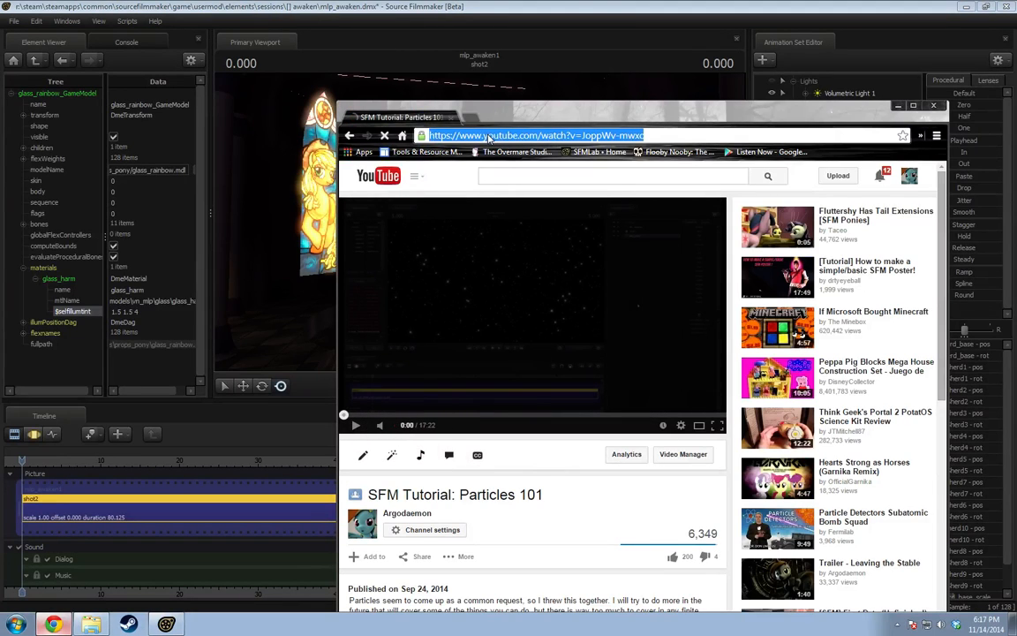
pyautogui.moveTo(713, 110); pyautogui.dragTo(646, 45)
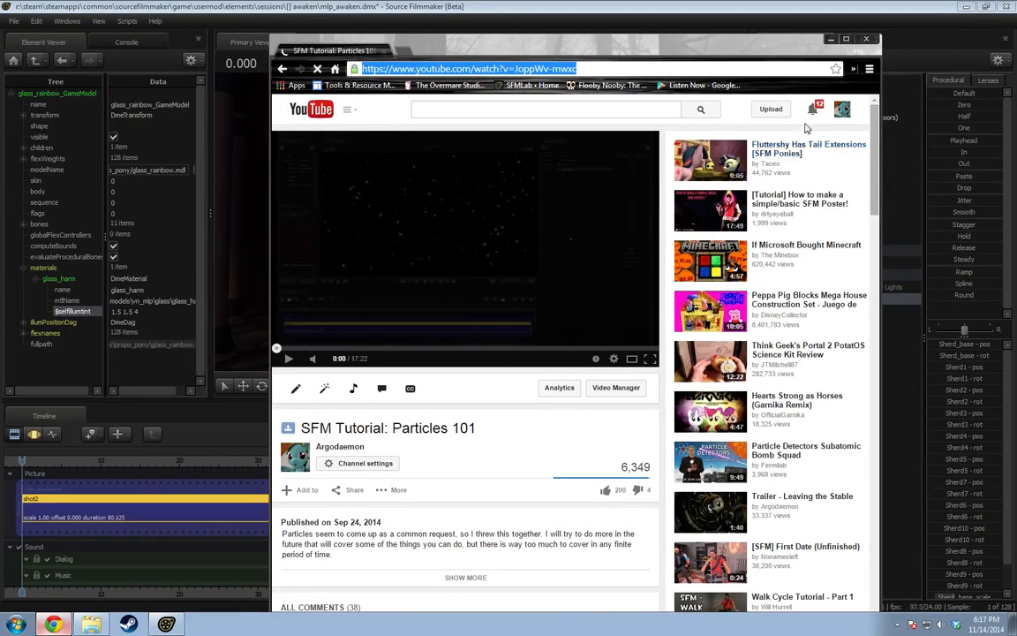
pyautogui.click(747, 7)
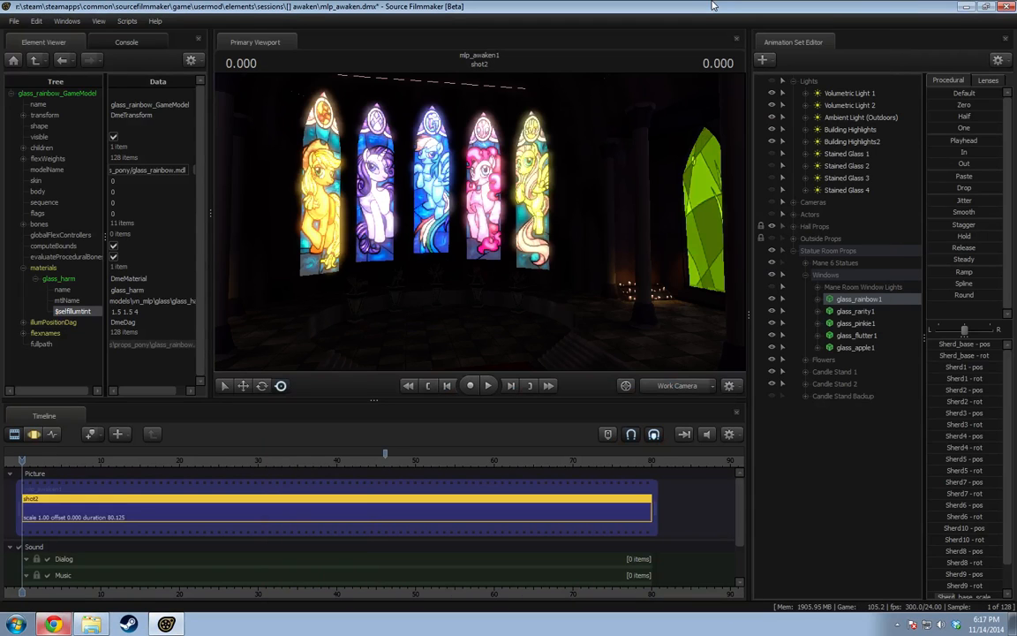
pyautogui.rightClick(550, 248)
pyautogui.click(806, 265)
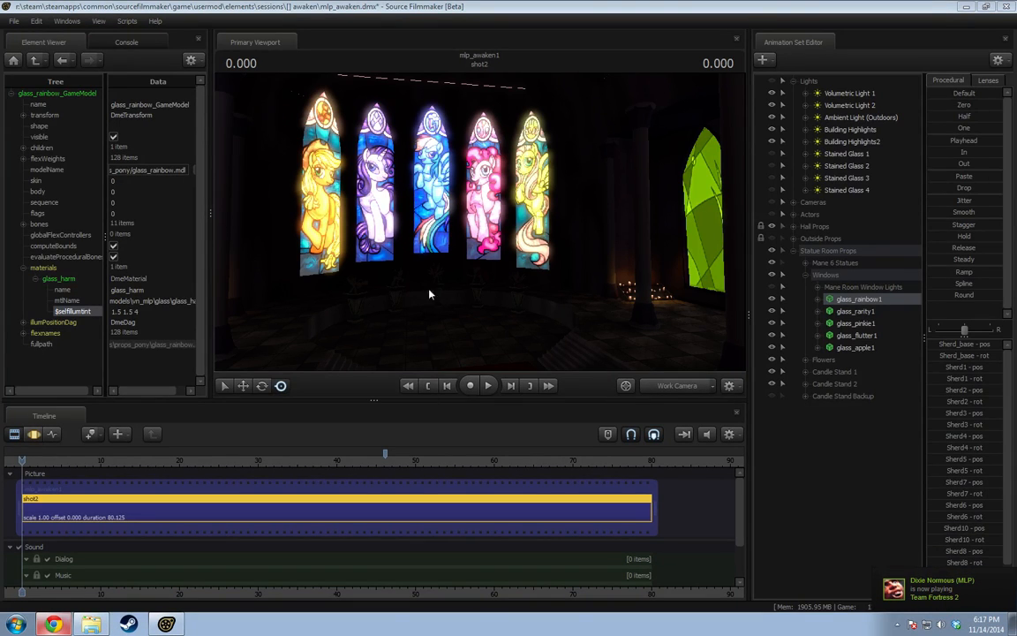
pyautogui.rightClick(503, 283)
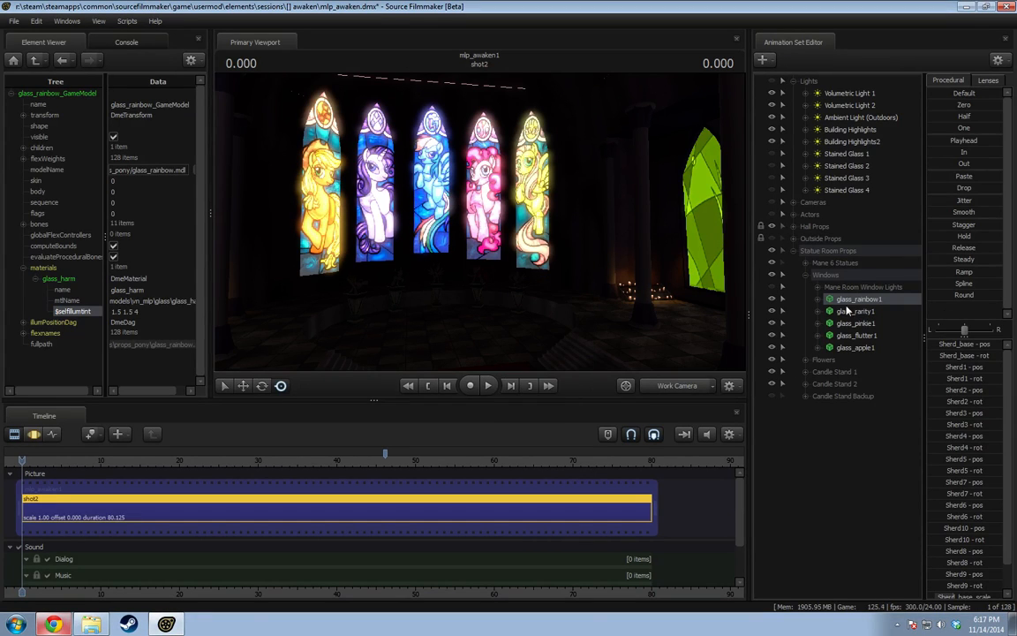
# Show the Mane Room Window Lights to view their colored beams around the stained glass, and hide them again.
pyautogui.click(771, 287)
pyautogui.moveTo(542, 236)
pyautogui.mouseDown()
pyautogui.moveTo(574, 278)
pyautogui.moveTo(649, 252)
pyautogui.moveTo(740, 251)
pyautogui.moveTo(549, 237)
pyautogui.mouseUp()
pyautogui.press('s')
pyautogui.press('w')
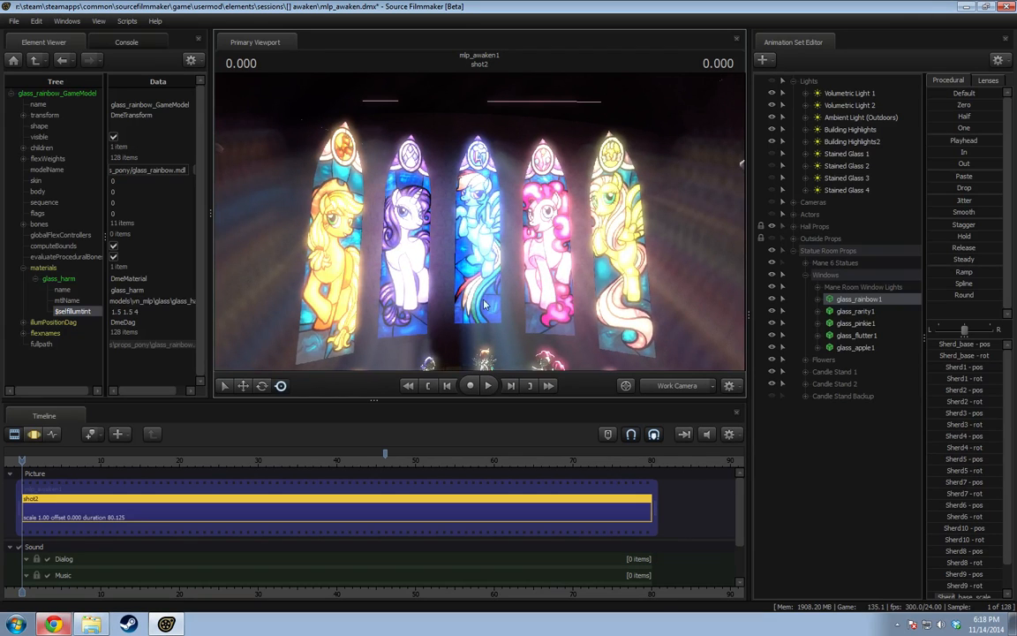
pyautogui.click(773, 288)
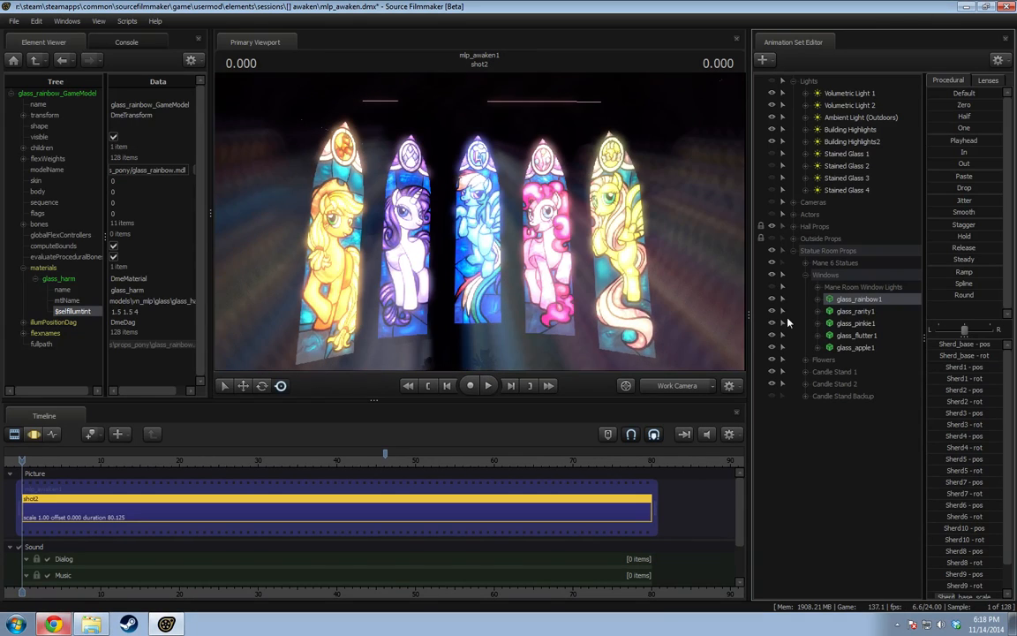
# Frame the five stained-glass windows closer and turn off the viewport lighting.
pyautogui.moveTo(618, 252); pyautogui.dragTo(556, 250)
pyautogui.press('d')
pyautogui.press('w')
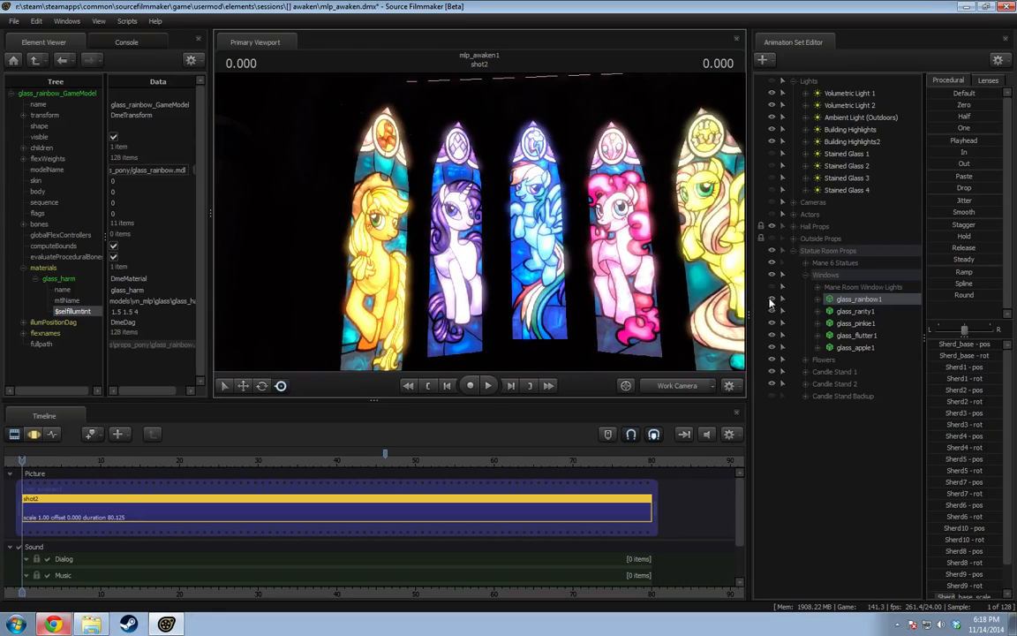
pyautogui.rightClick(604, 245)
pyautogui.press('Return')
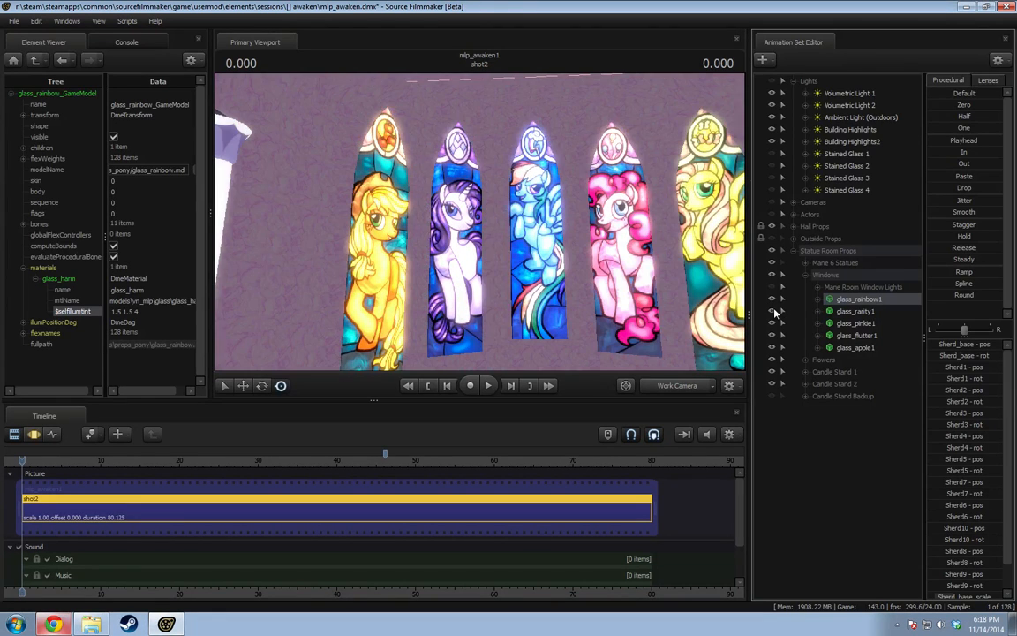
# Hide the glass_rainbow1, glass_rarity1, glass_pinkie1, glass_flutter1 and glass_apple1 models.
pyautogui.click(772, 311)
pyautogui.click(772, 299)
pyautogui.click(772, 323)
pyautogui.click(772, 335)
pyautogui.click(772, 347)
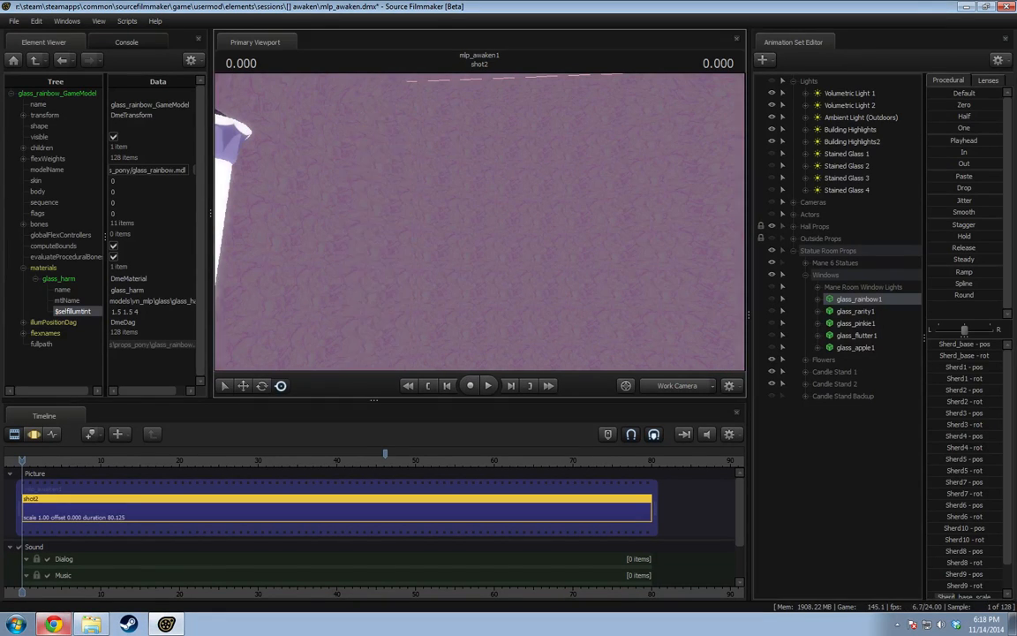
# Look through and around the bare wall, and turn the viewport lighting back on to inspect the light beams.
pyautogui.press('w')
pyautogui.press('s')
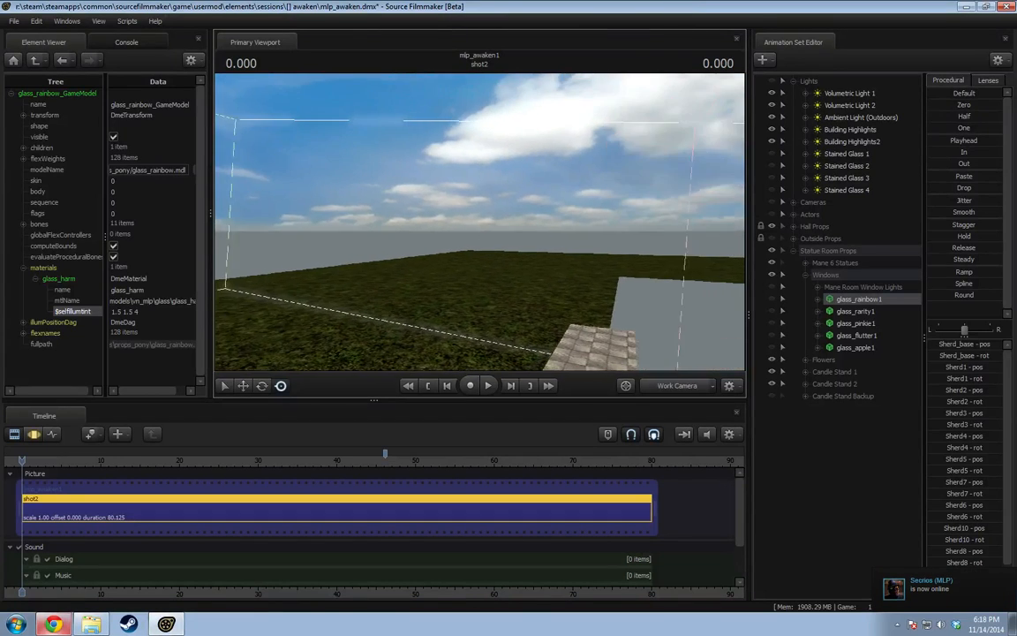
pyautogui.moveTo(479, 222); pyautogui.dragTo(346, 229)
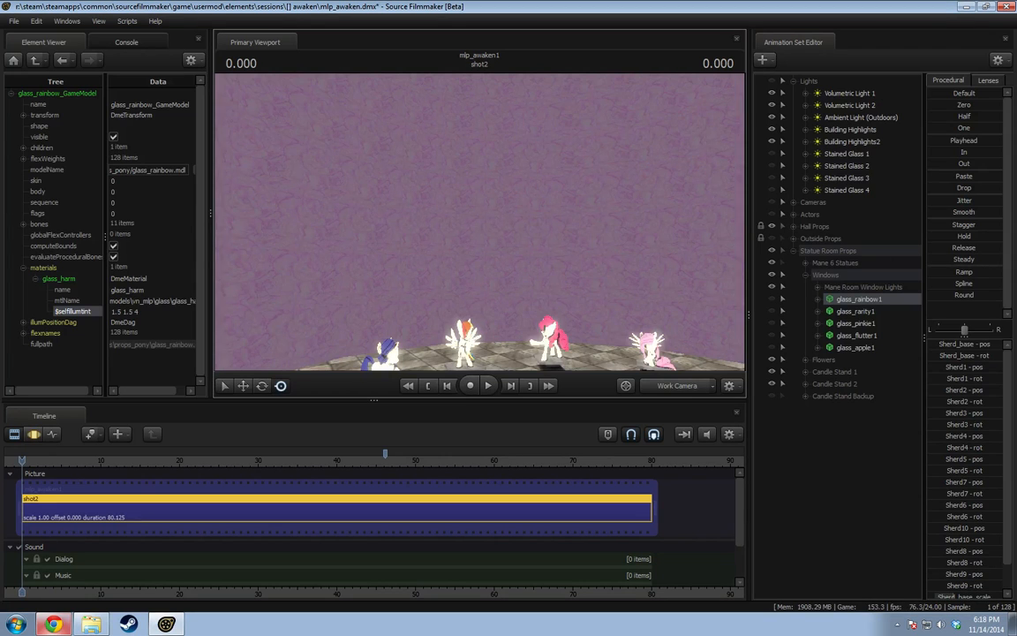
pyautogui.rightClick(499, 241)
pyautogui.click(529, 267)
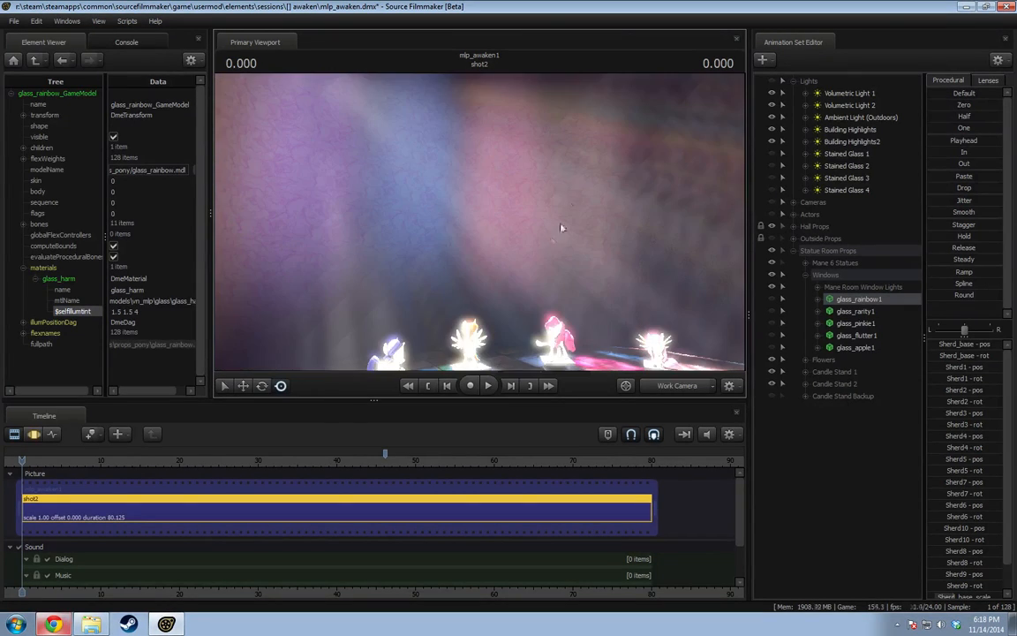
pyautogui.press('s')
pyautogui.moveTo(499, 242); pyautogui.dragTo(500, 220)
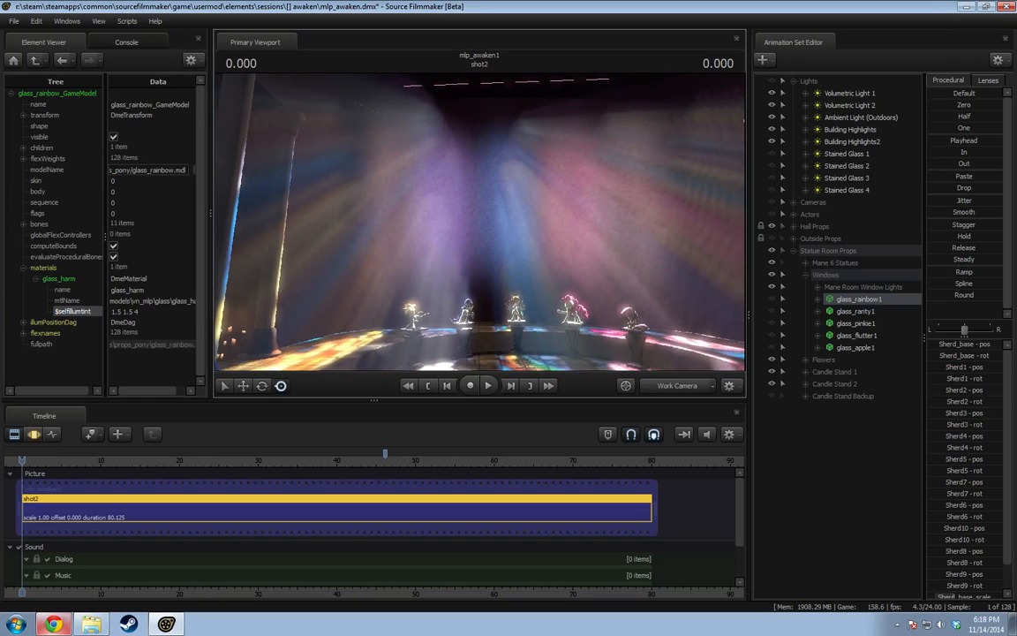
# Show the hidden stained-glass window models in the Windows group again.
pyautogui.click(772, 322)
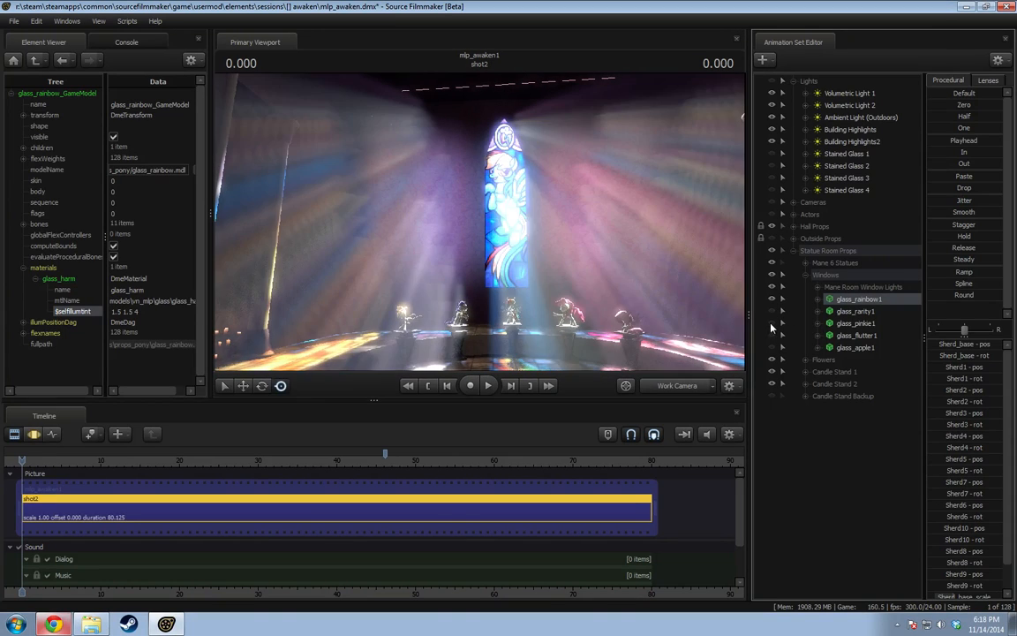
pyautogui.click(773, 336)
pyautogui.click(782, 349)
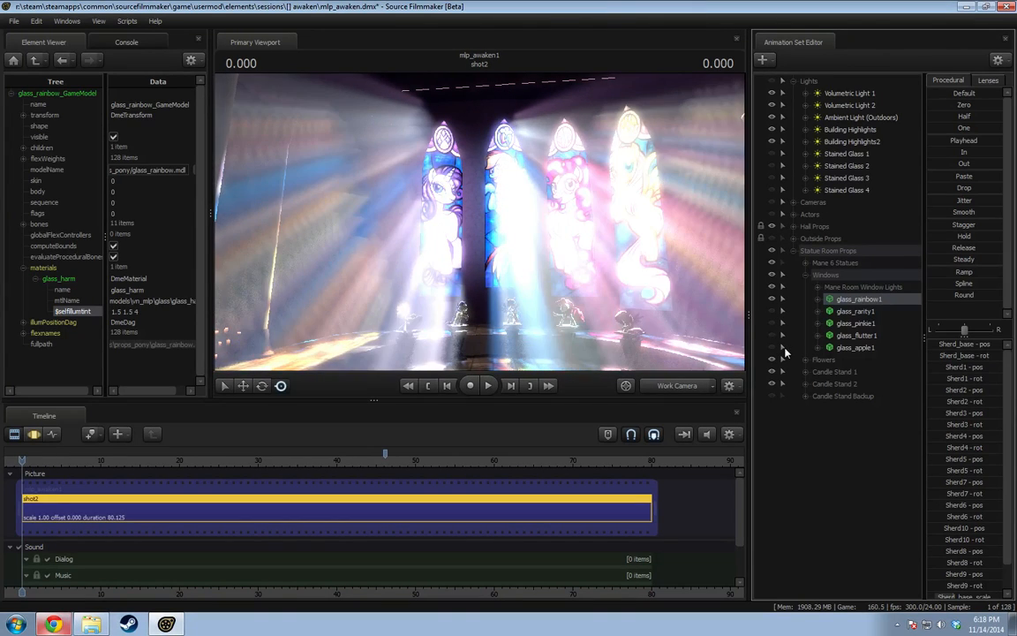
# Take the work camera outside the hall, show the Outside Props and briefly expand that group.
pyautogui.moveTo(479, 222); pyautogui.dragTo(556, 205)
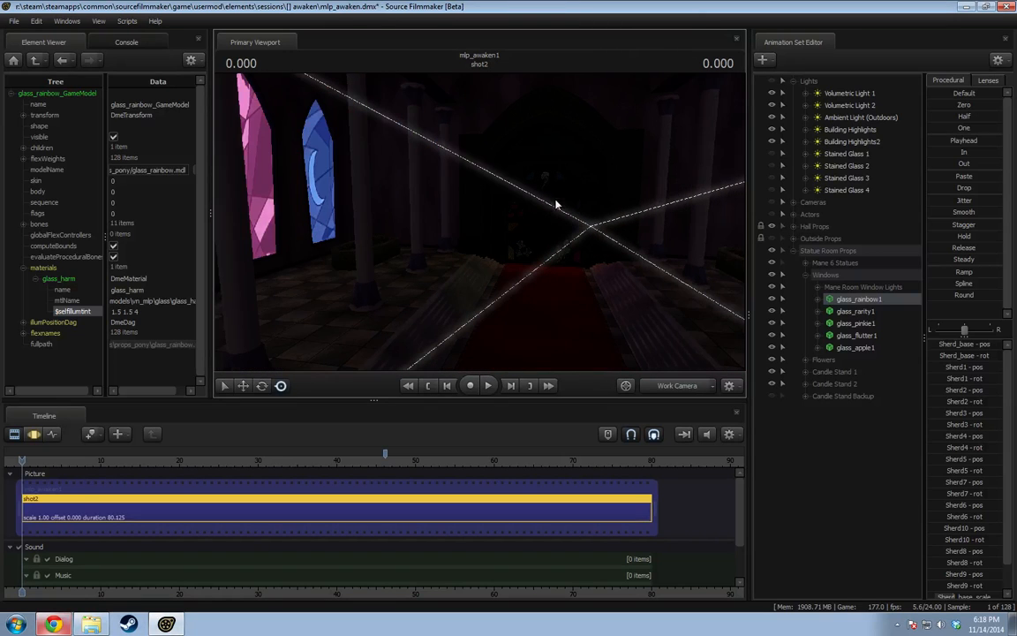
pyautogui.moveTo(534, 249); pyautogui.dragTo(662, 250)
pyautogui.moveTo(480, 223)
pyautogui.mouseDown()
pyautogui.moveTo(609, 224)
pyautogui.moveTo(498, 226)
pyautogui.mouseUp()
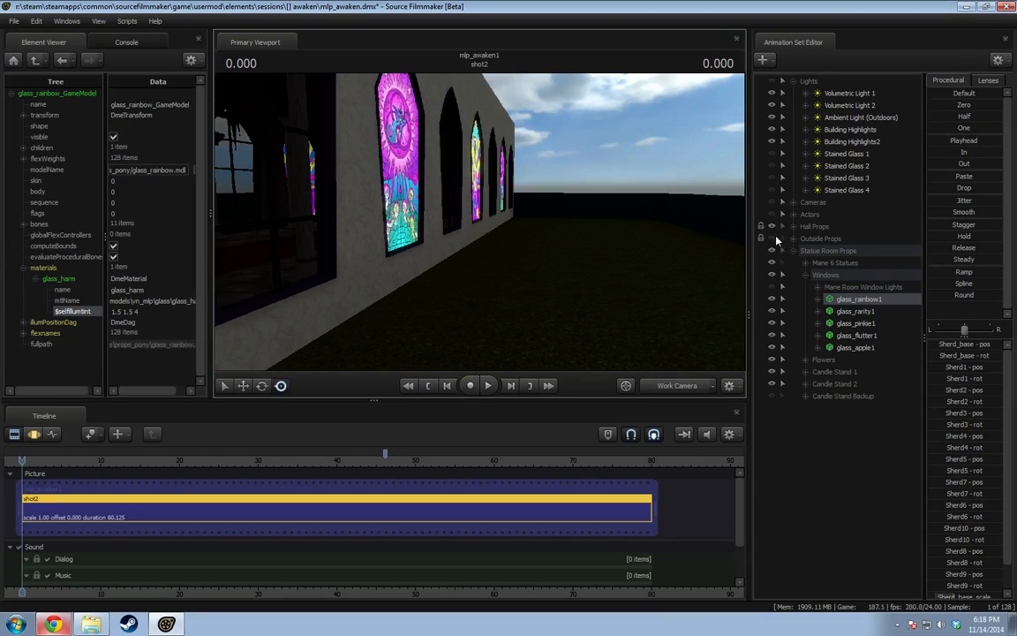
pyautogui.moveTo(522, 246); pyautogui.dragTo(481, 223)
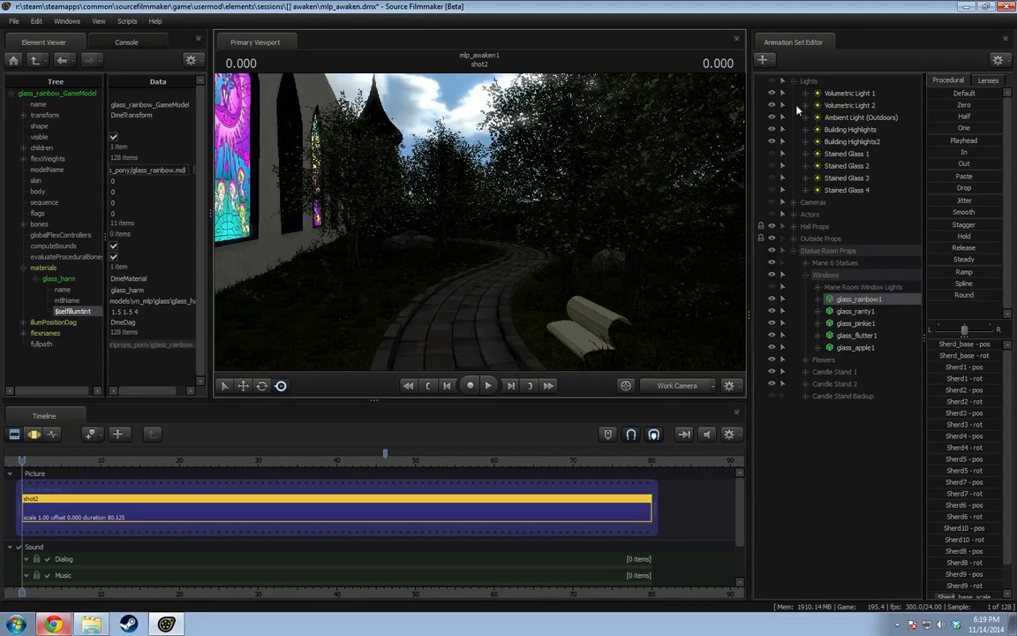
pyautogui.click(794, 237)
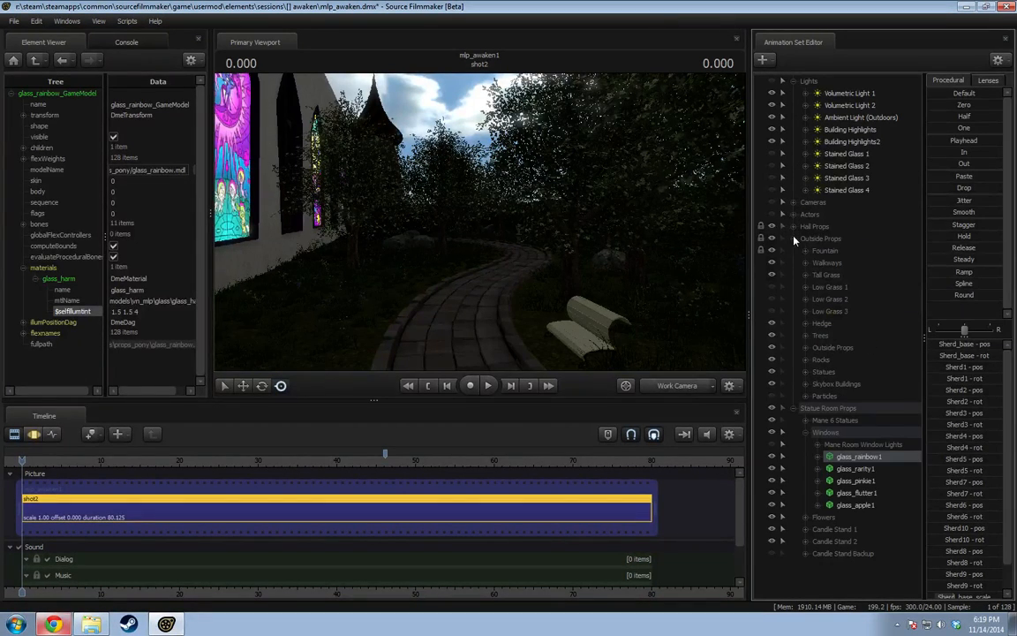
pyautogui.click(794, 238)
# Frame the garden path and bench, select Volumetric Light 2 and show the whole Lights group.
pyautogui.moveTo(529, 229); pyautogui.dragTo(473, 333)
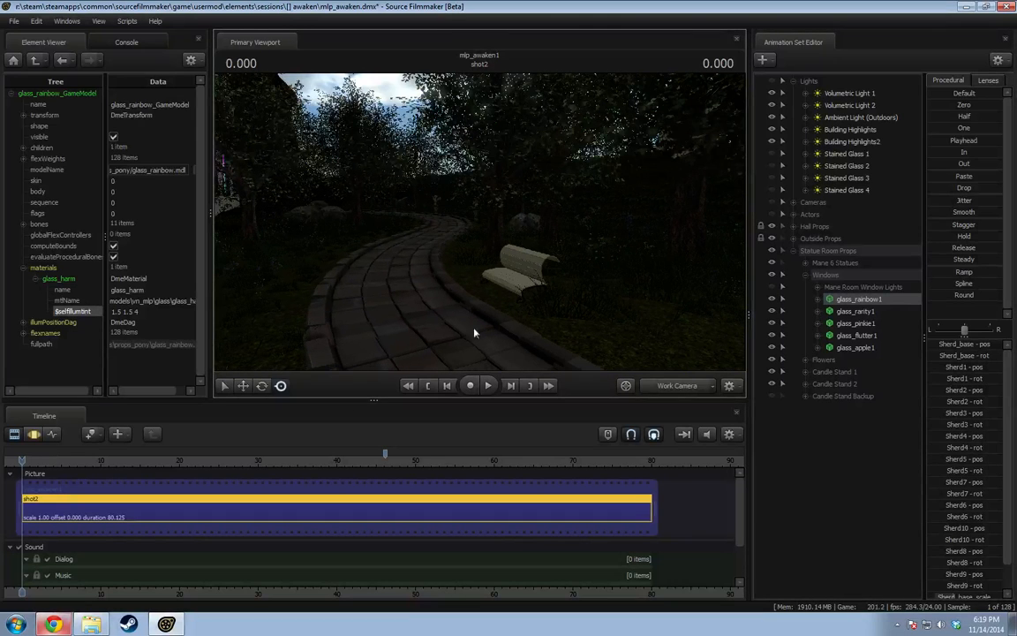
pyautogui.click(661, 387)
pyautogui.click(837, 105)
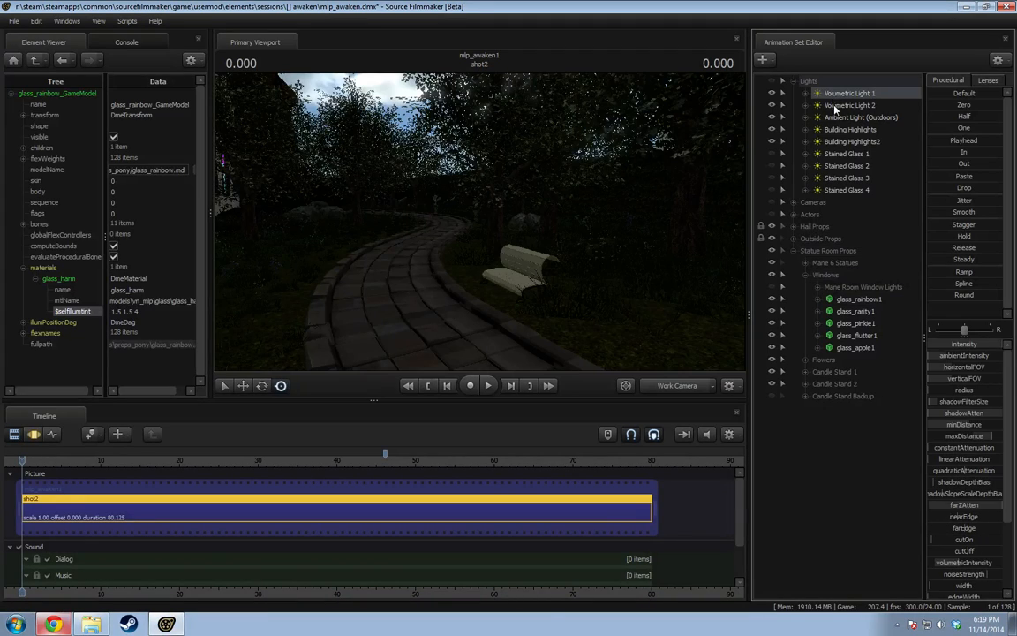
pyautogui.click(771, 81)
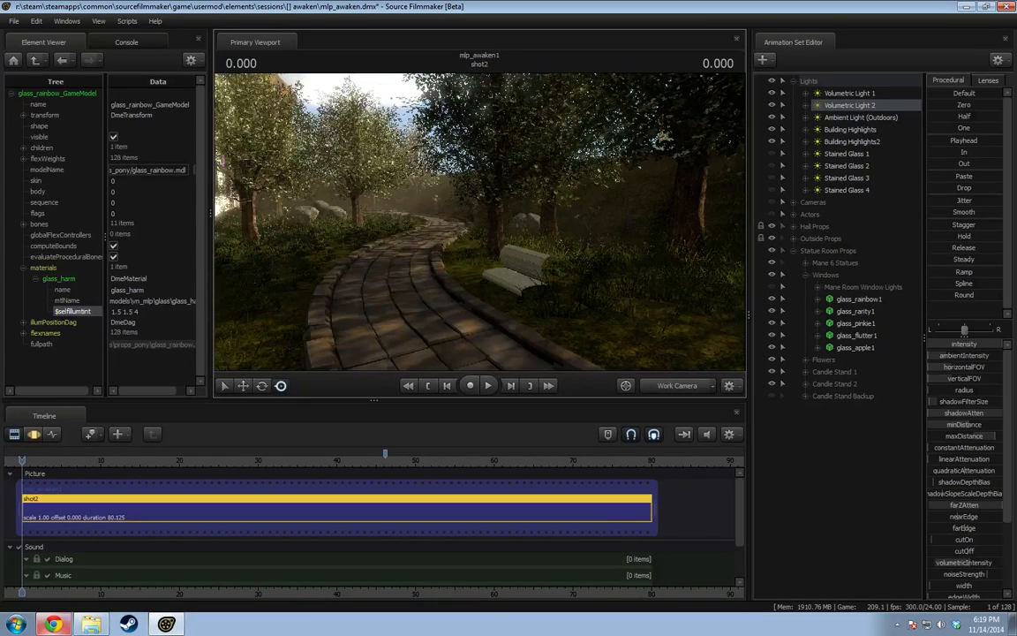
# Examine the volumetric sunlight and tree shadows coming through the windows from inside the hall.
pyautogui.moveTo(481, 221); pyautogui.dragTo(707, 222)
pyautogui.moveTo(480, 222); pyautogui.dragTo(407, 222)
pyautogui.moveTo(351, 250); pyautogui.dragTo(566, 241)
pyautogui.press('w')
pyautogui.press('w')
pyautogui.press('w')
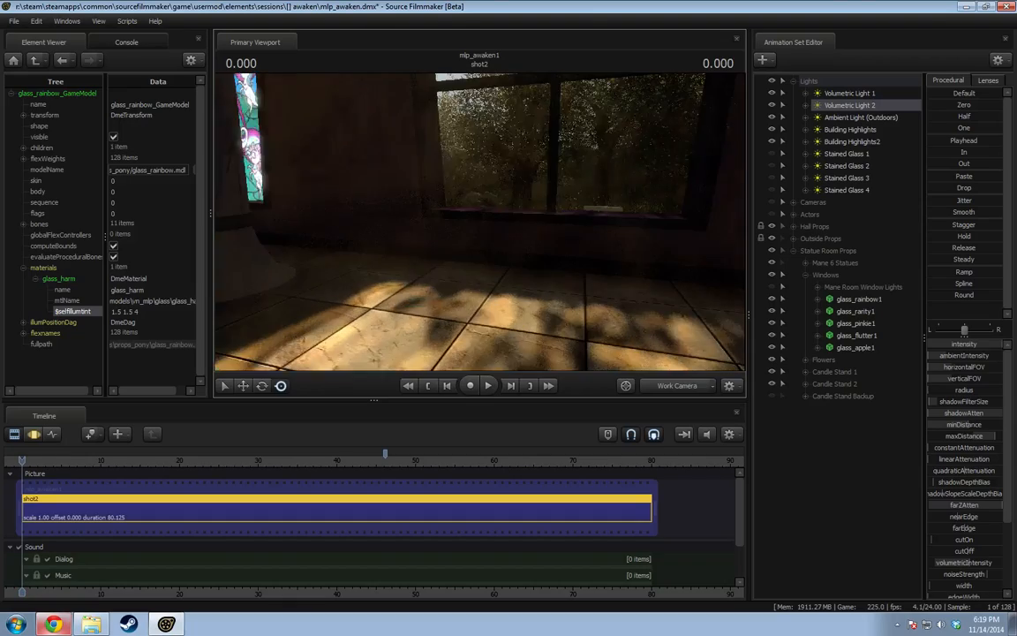
pyautogui.moveTo(480, 222); pyautogui.dragTo(609, 223)
pyautogui.moveTo(480, 221); pyautogui.dragTo(481, 164)
pyautogui.press('w')
pyautogui.press('w')
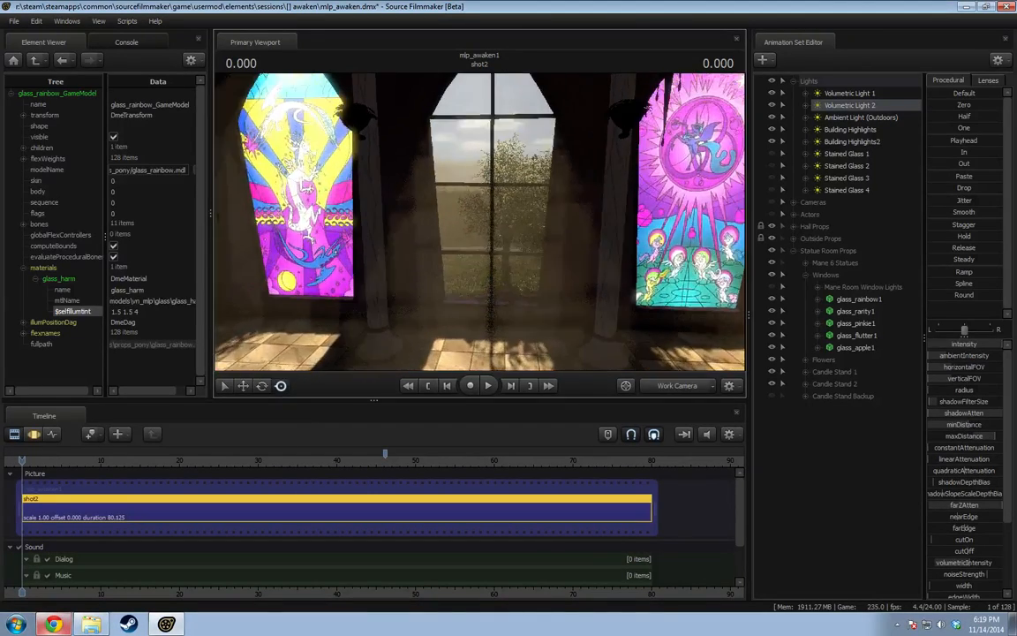
# Fly the work camera out to the garden, turn off viewport lighting and frame the trees and tall grass.
pyautogui.press('w')
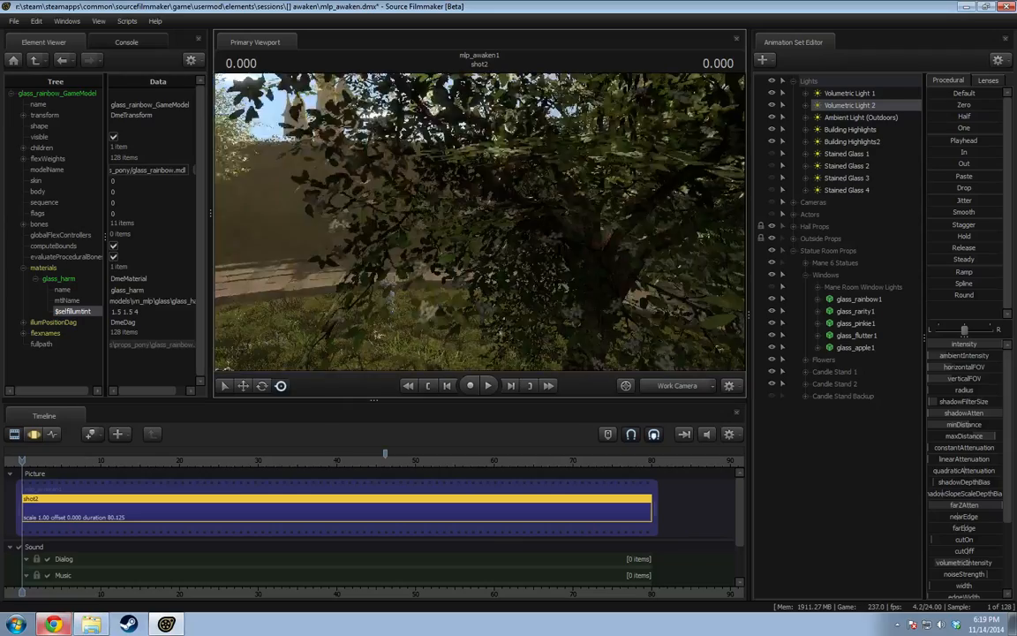
pyautogui.press('w')
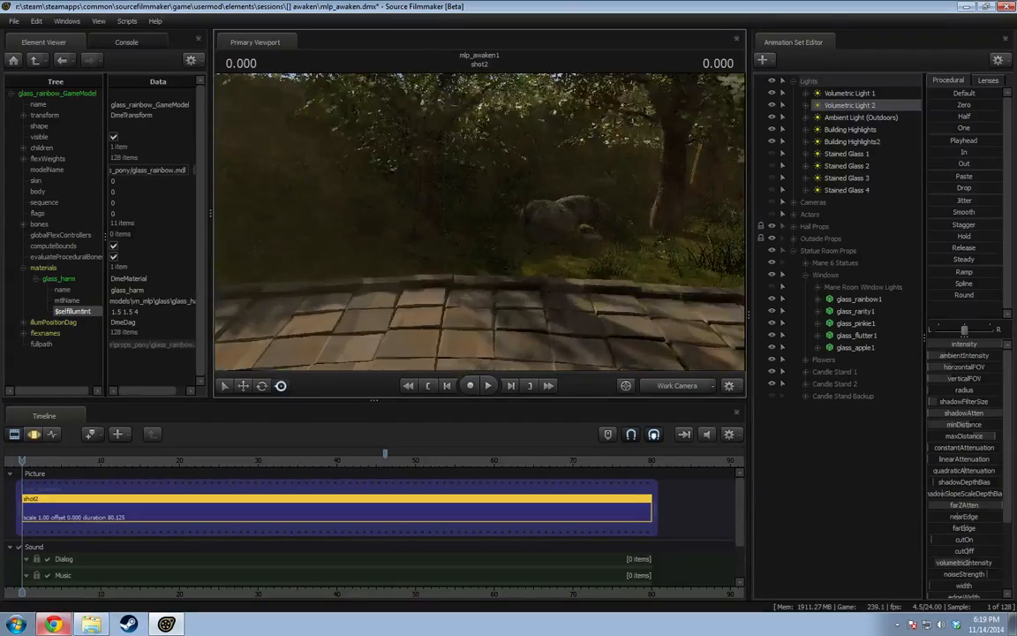
pyautogui.press('w')
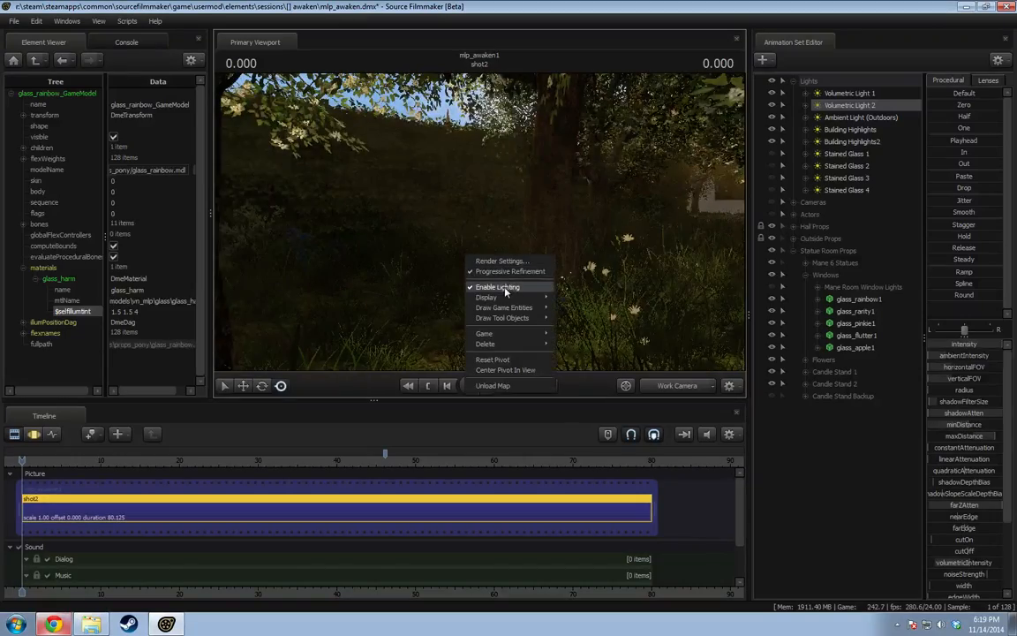
pyautogui.click(506, 289)
pyautogui.press('w')
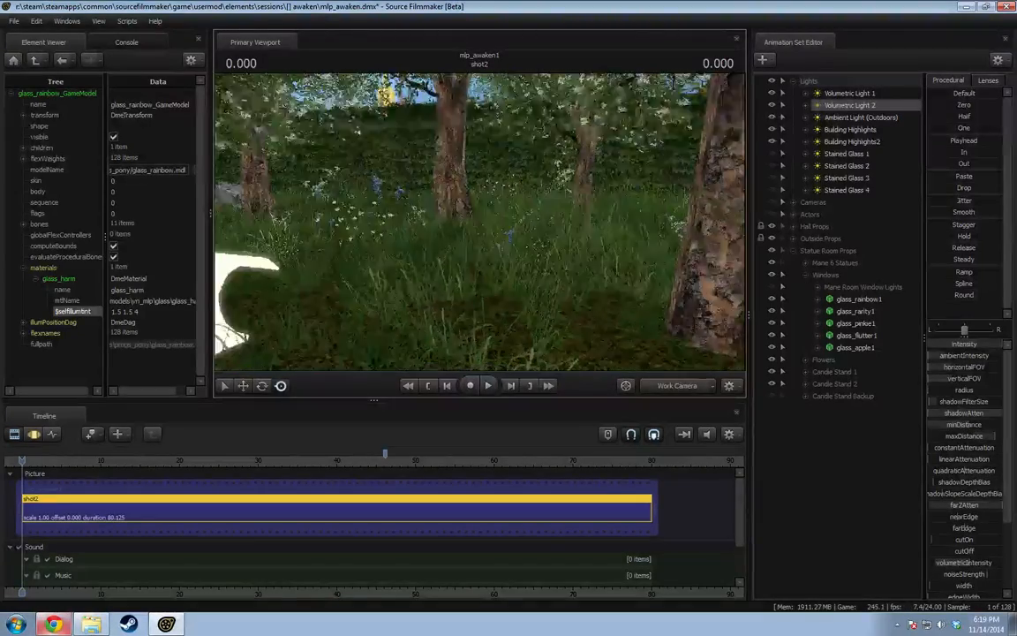
pyautogui.press('w')
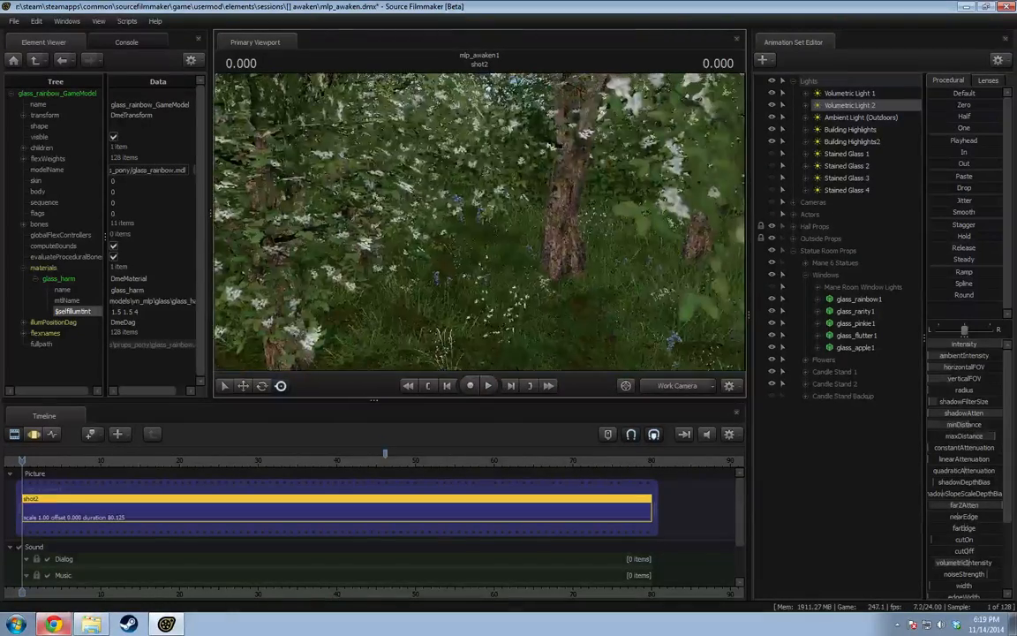
pyautogui.press('w')
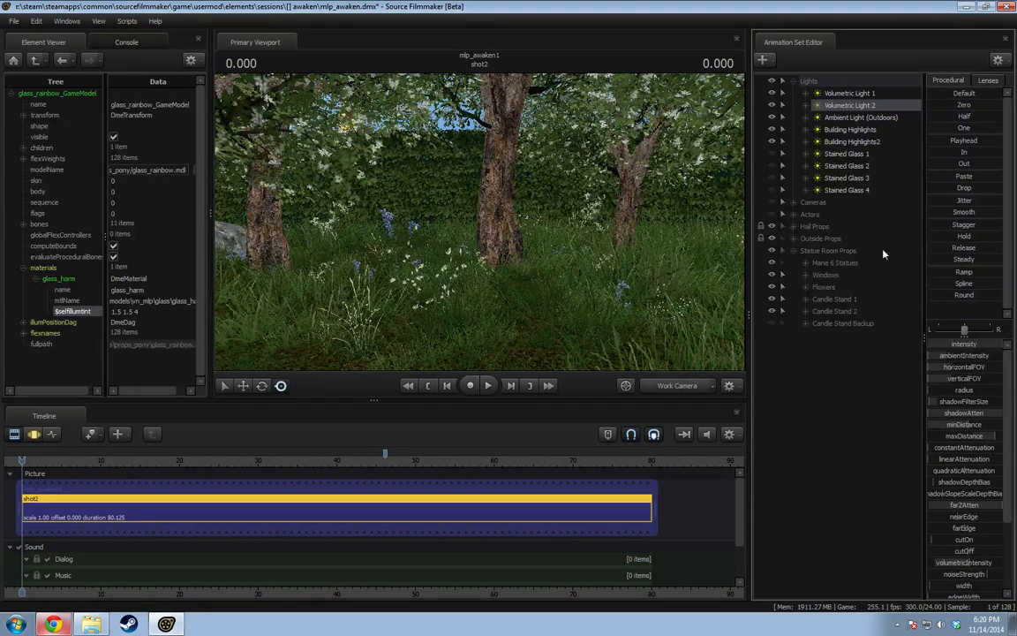
# Collapse Statue Room Props, expand Outside Props, and toggle the Trees group's visibility around the garden path, leaving it hidden.
pyautogui.click(794, 251)
pyautogui.click(794, 239)
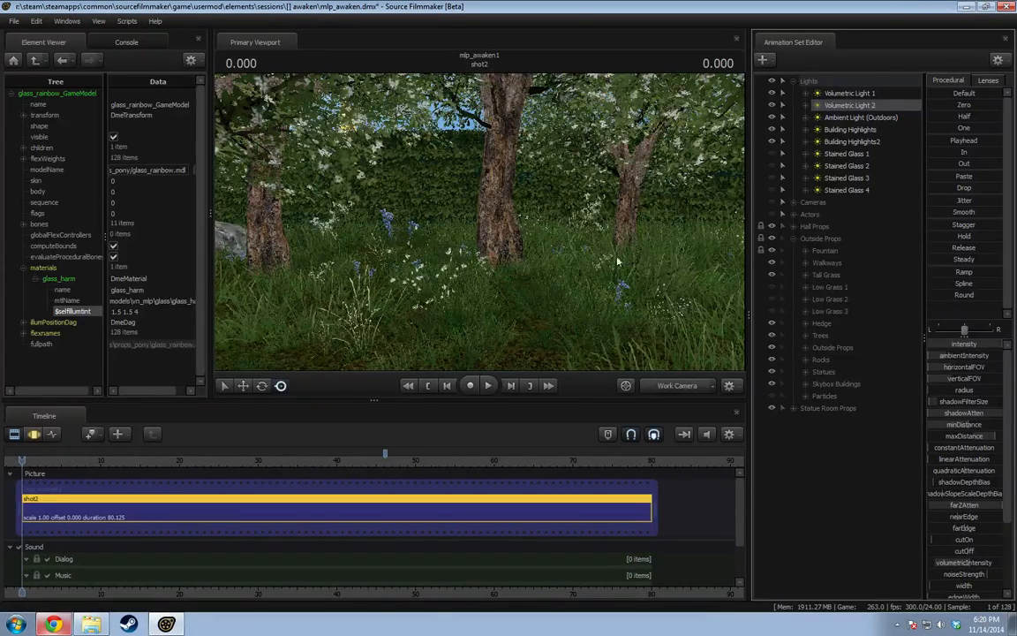
pyautogui.moveTo(617, 262); pyautogui.dragTo(479, 229)
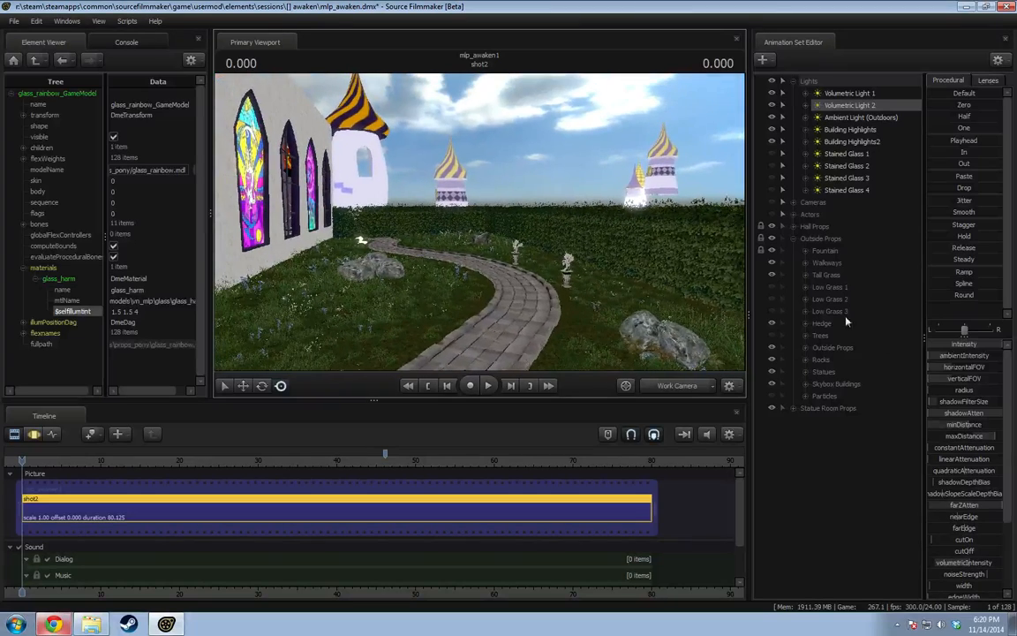
pyautogui.click(772, 276)
pyautogui.click(772, 324)
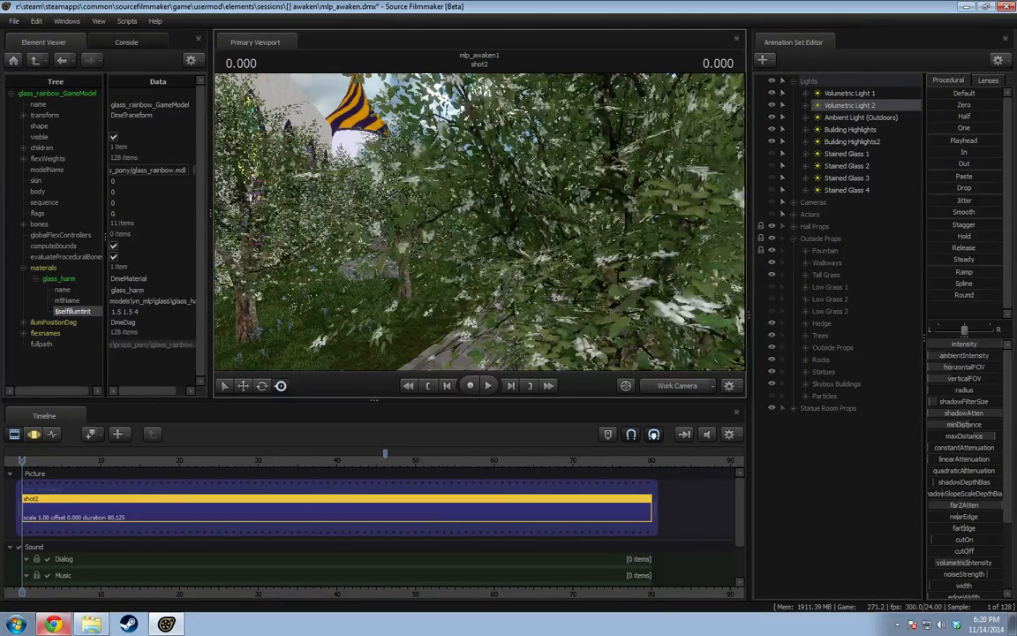
pyautogui.moveTo(631, 274); pyautogui.dragTo(663, 302)
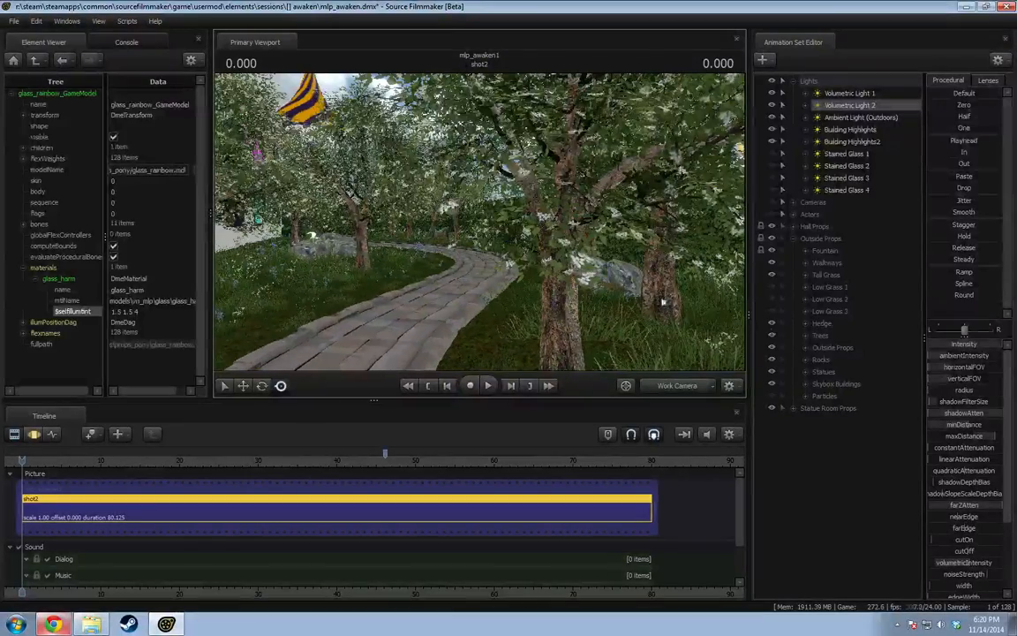
pyautogui.moveTo(485, 305); pyautogui.dragTo(680, 331)
pyautogui.click(773, 338)
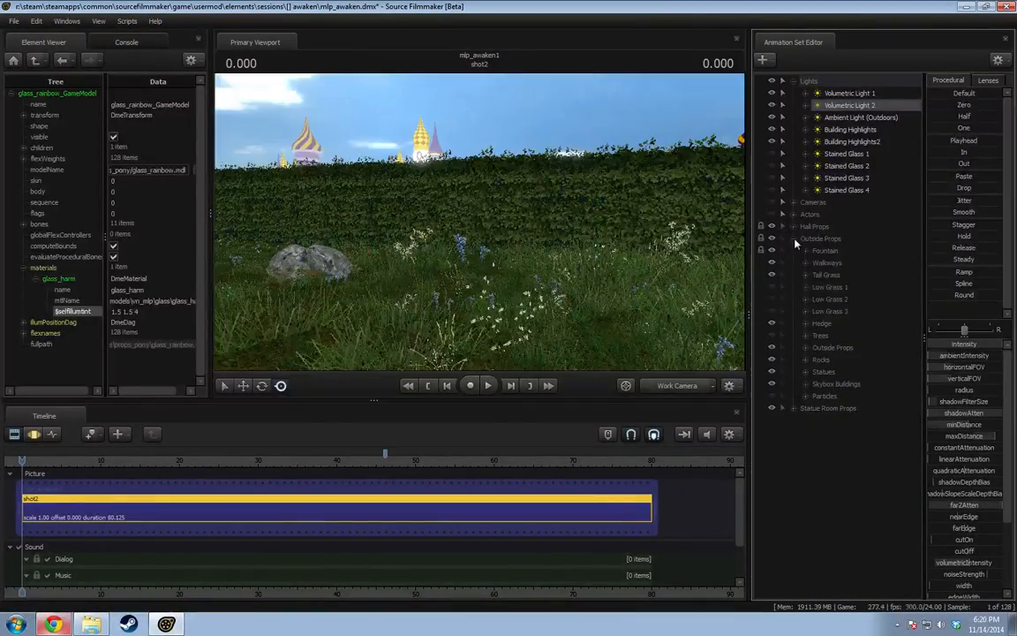
# Collapse the Outside Props group and start creating an animation set for a new model.
pyautogui.click(794, 238)
pyautogui.rightClick(818, 323)
pyautogui.click(892, 336)
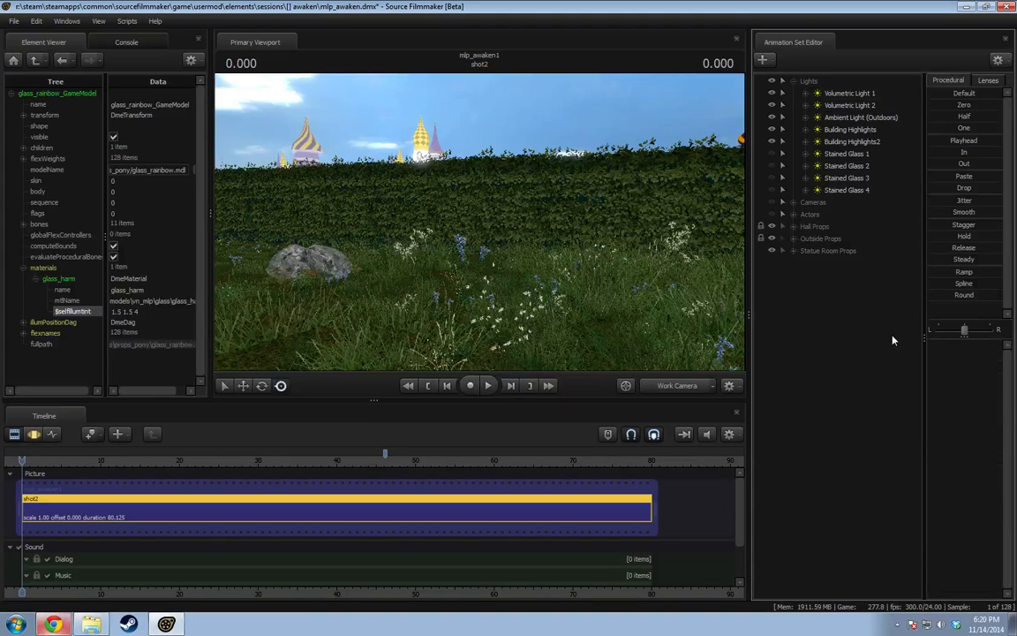
pyautogui.rightClick(835, 323)
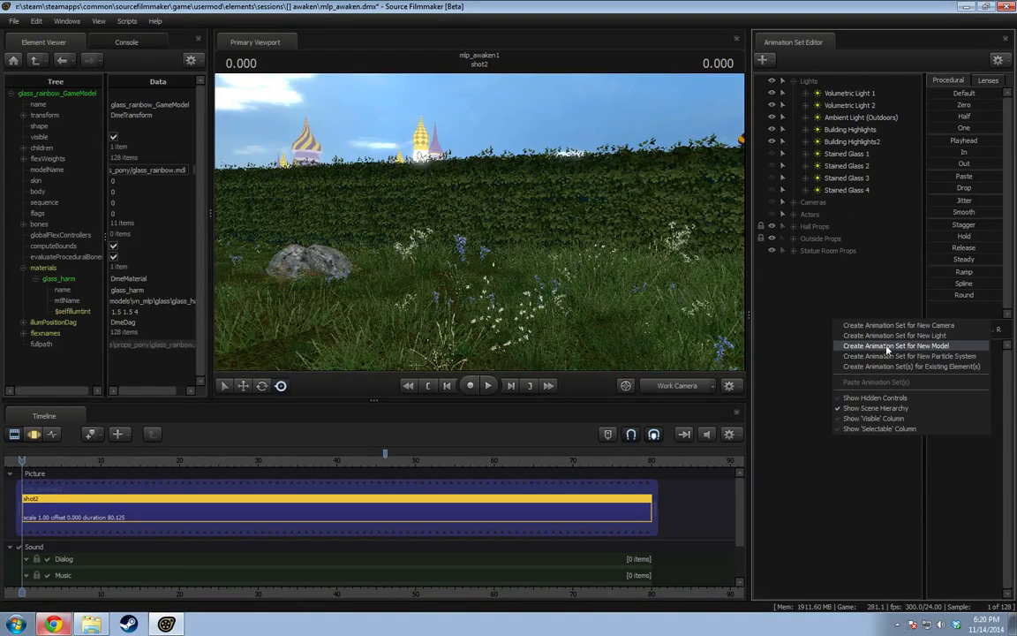
pyautogui.click(888, 351)
# Filter the model list by "table".
pyautogui.write('tasbl')
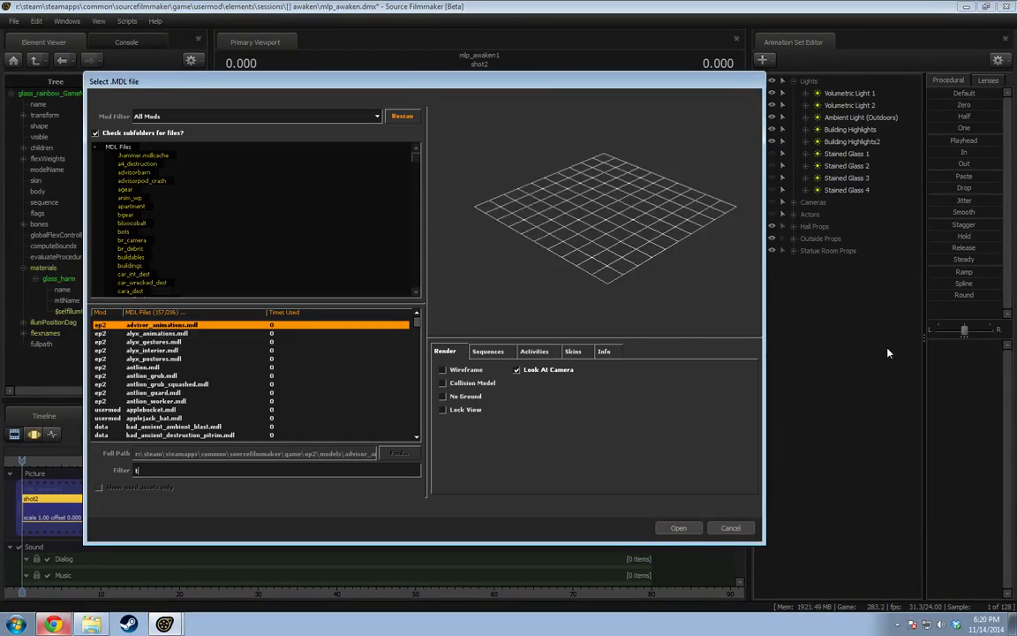
pyautogui.press('BackSpace')
pyautogui.press('BackSpace')
pyautogui.press('BackSpace')
pyautogui.write('ble')
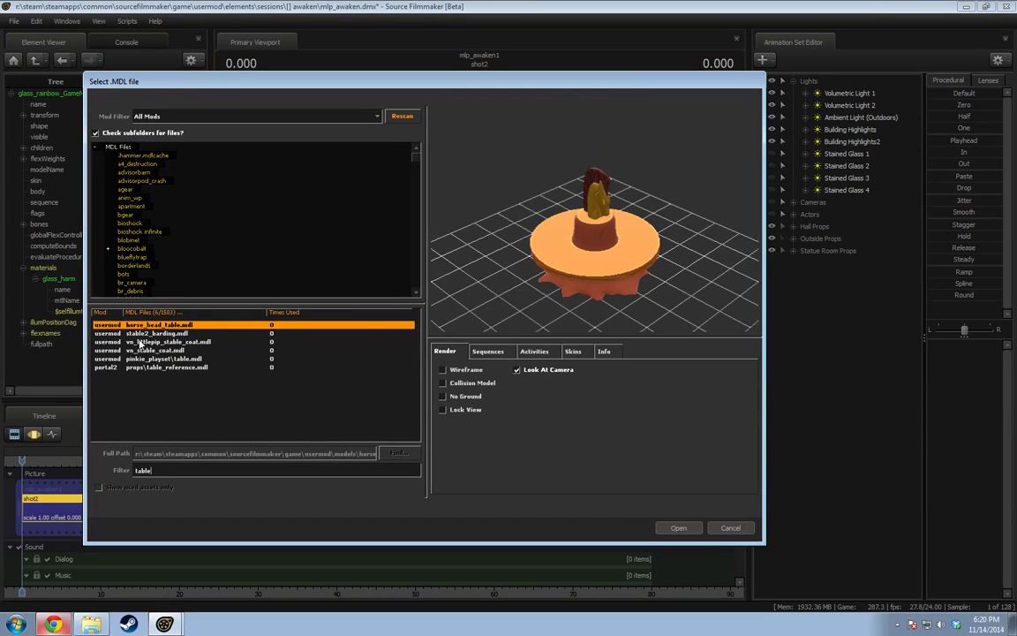
# Preview the filtered models from stable2_barding.mdl through the props_fallout tables to props_mlpprops\ponytable.mdl.
pyautogui.click(214, 334)
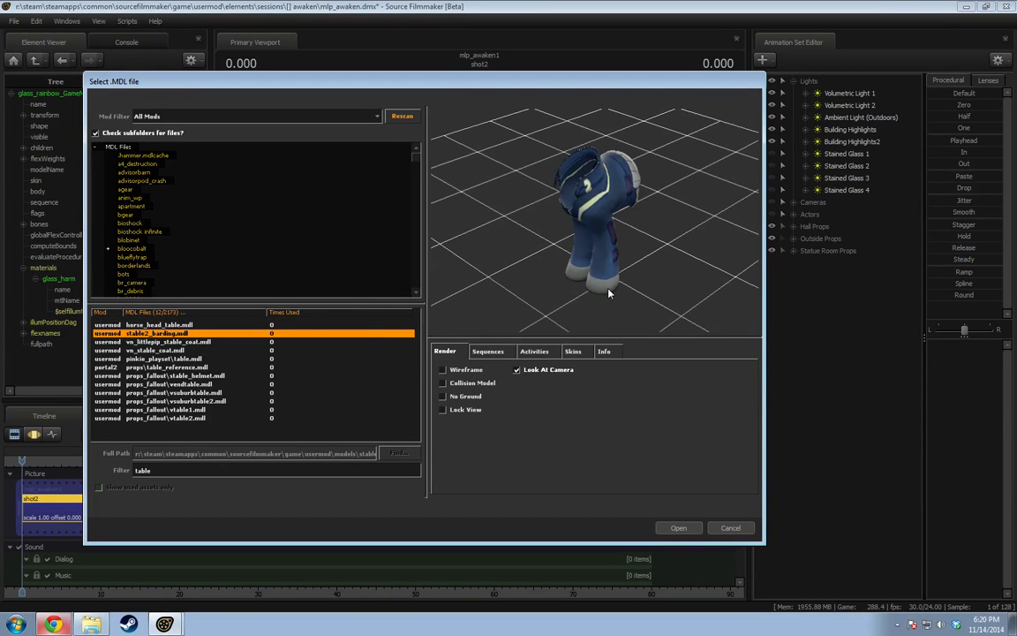
pyautogui.click(146, 350)
pyautogui.press('Up')
pyautogui.moveTo(605, 285); pyautogui.dragTo(591, 253)
pyautogui.press('Down')
pyautogui.press('Down')
pyautogui.press('Down')
pyautogui.press('Down')
pyautogui.press('Down')
pyautogui.press('Down')
pyautogui.press('Down')
pyautogui.press('Down')
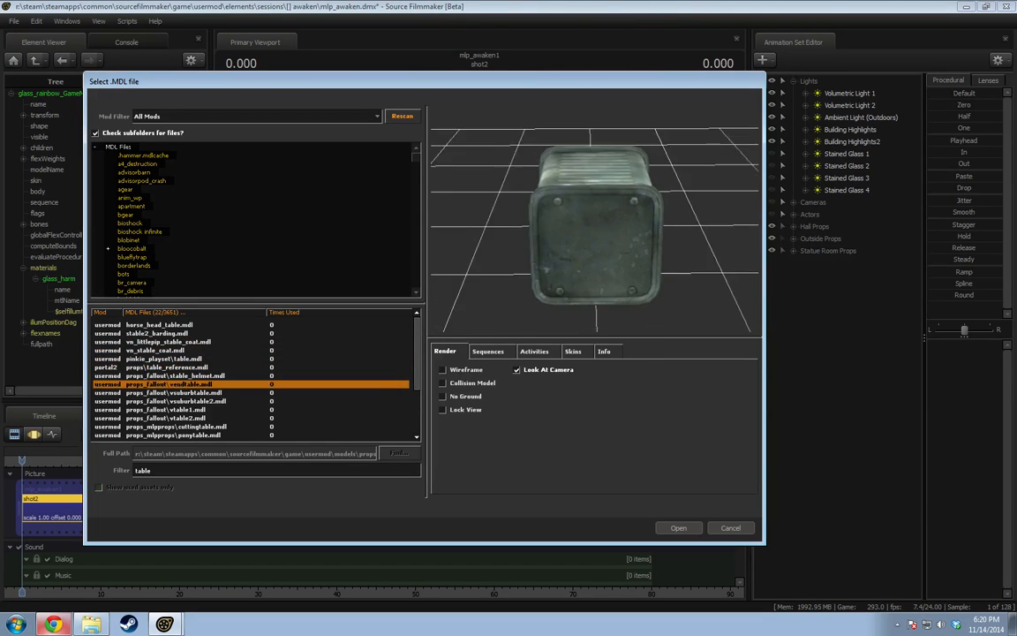
pyautogui.press('Down')
pyautogui.press('Down')
pyautogui.press('Down')
pyautogui.press('Down')
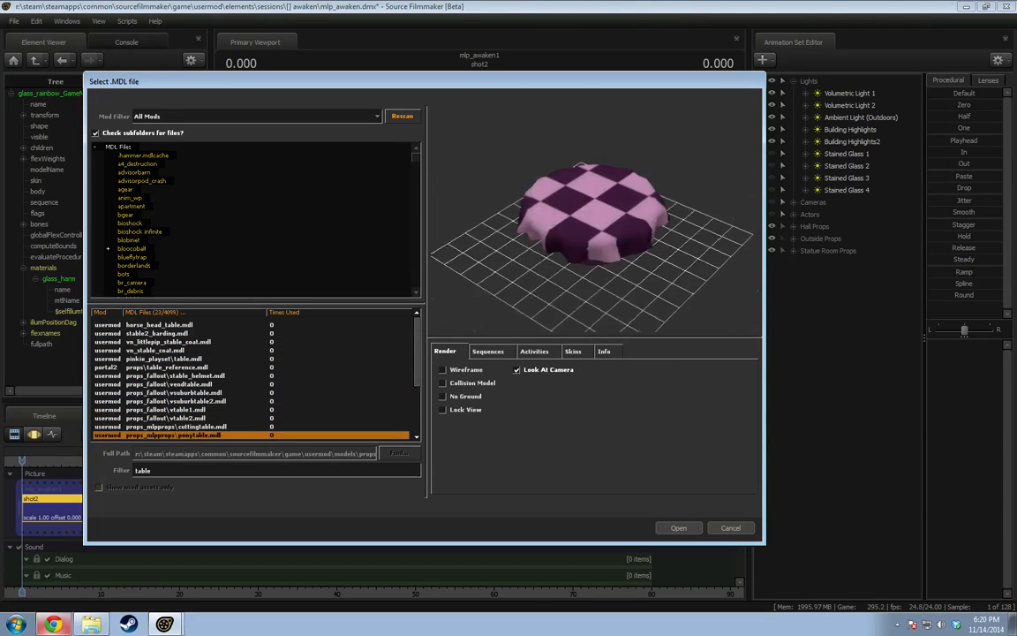
# Orbit the ponytable preview and look through the smaller pony tables and motel tables down to props_pony\round_table.mdl.
pyautogui.moveTo(594, 220); pyautogui.dragTo(561, 242)
pyautogui.press('Down')
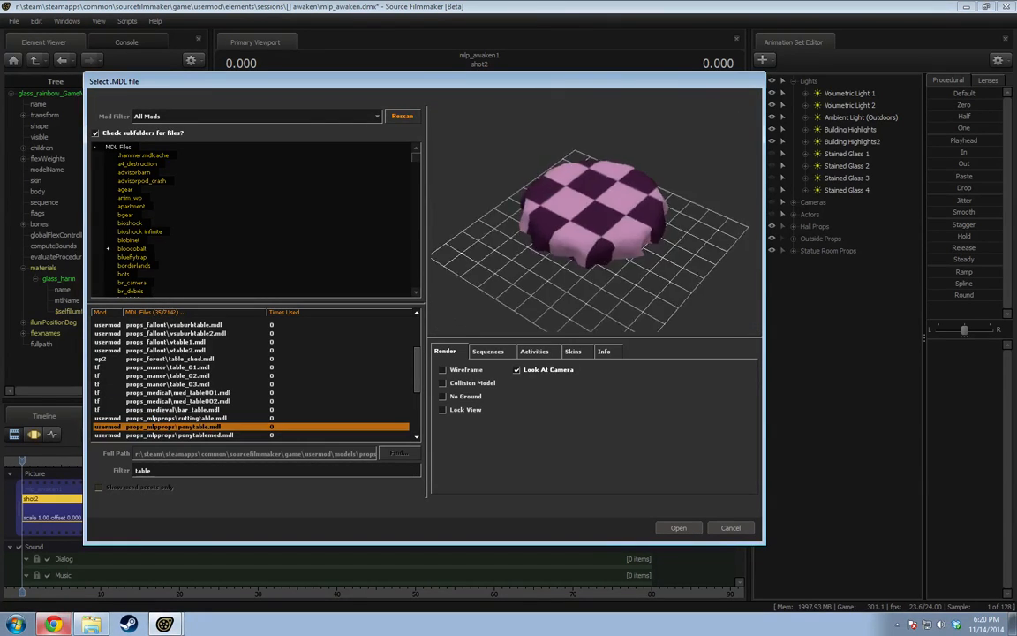
pyautogui.press('Down')
pyautogui.press('Down')
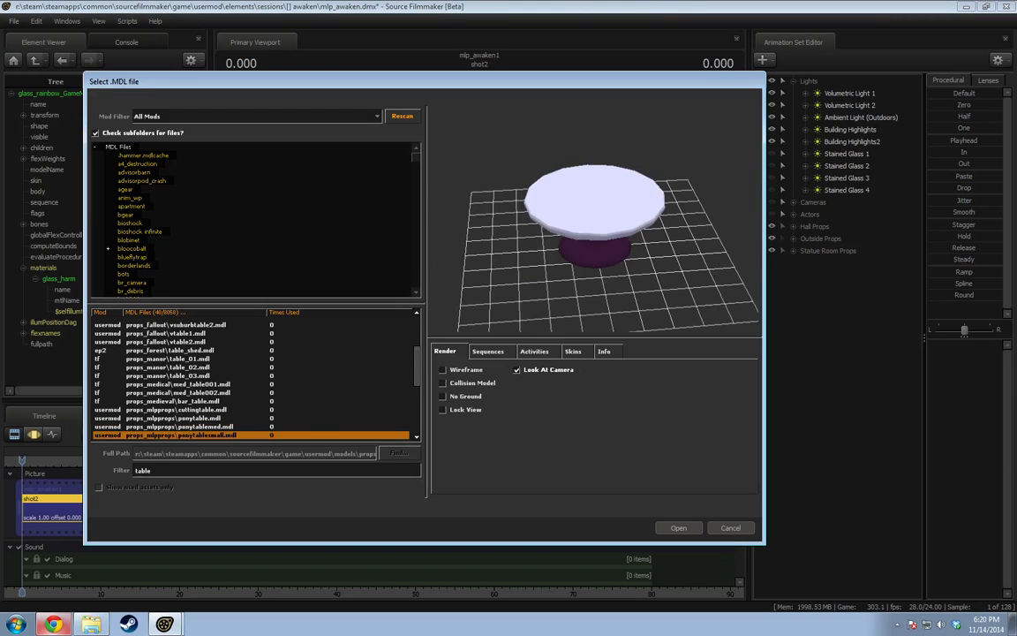
pyautogui.press('Down')
pyautogui.press('Down')
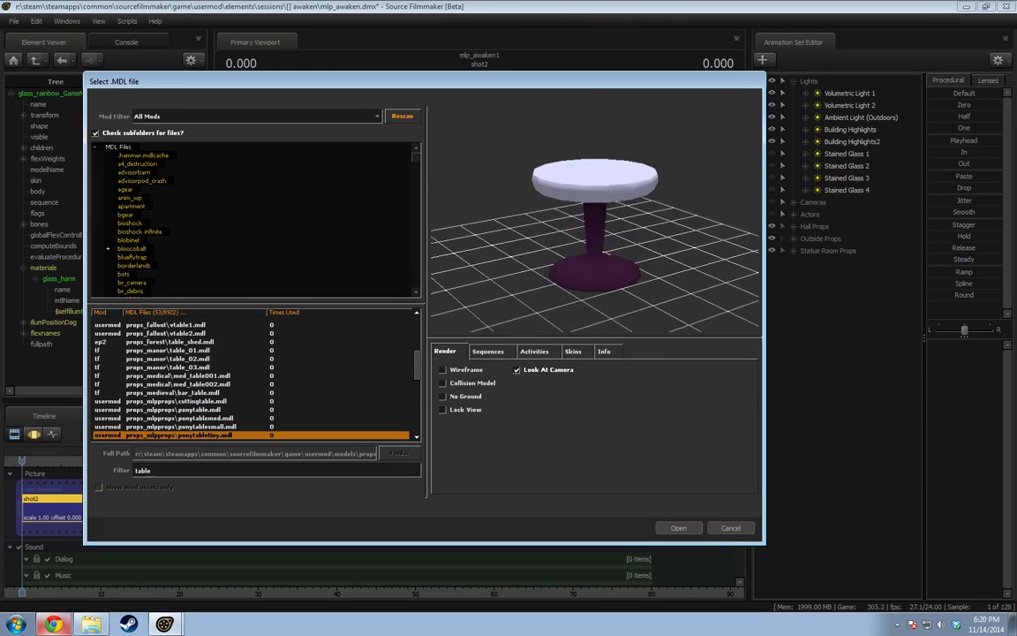
pyautogui.press('Down')
pyautogui.press('Down')
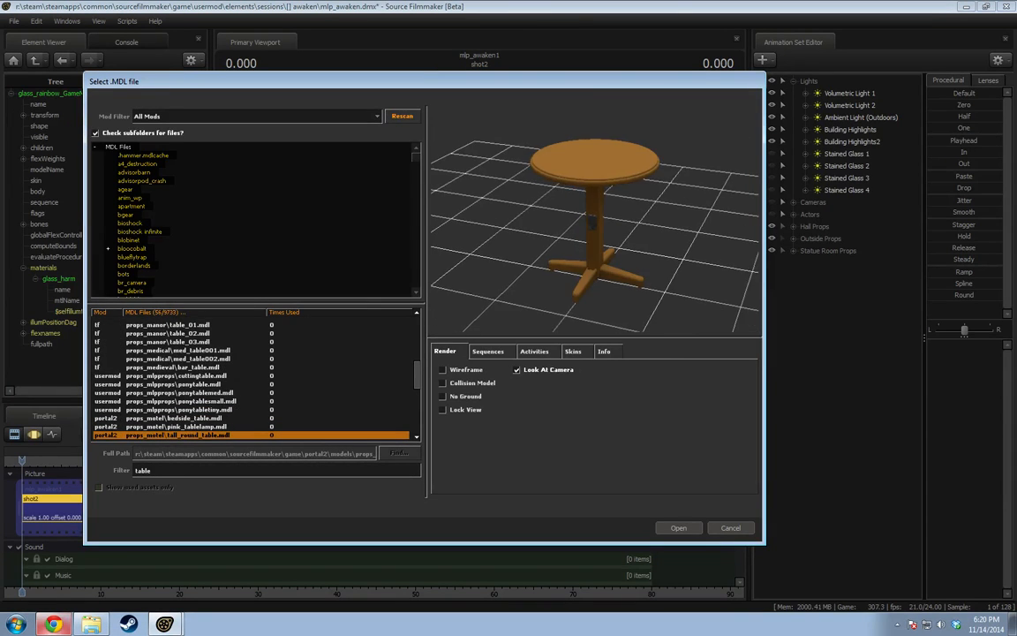
pyautogui.press('Down')
pyautogui.press('Down')
pyautogui.press('Down')
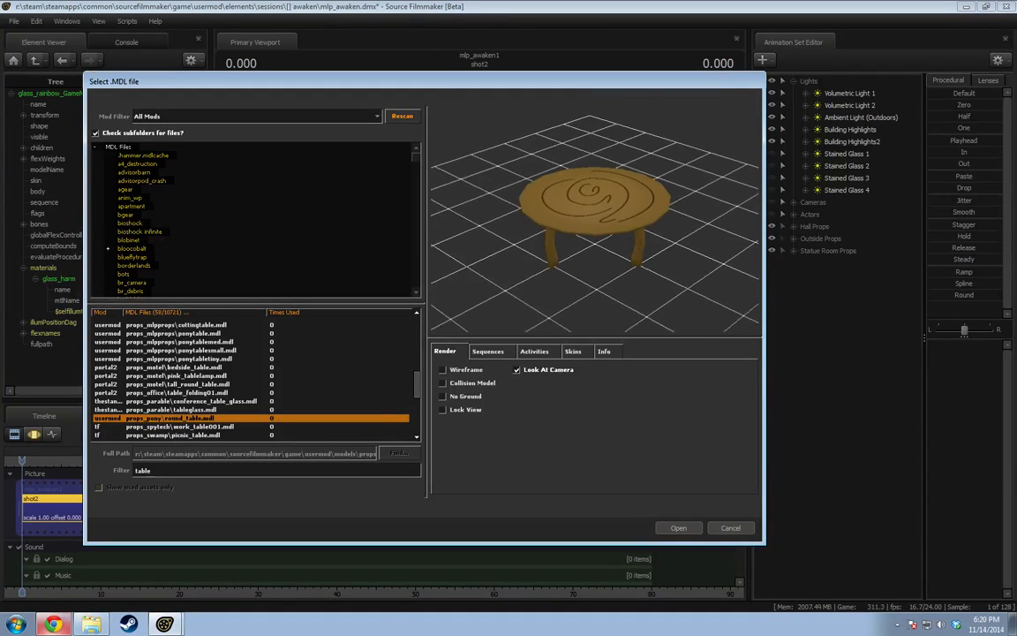
# Preview the rest of the filtered list, from the props_spytech and props_urban tables past the props_wasteland cafeteria tables.
pyautogui.press('Down')
pyautogui.press('Down')
pyautogui.press('Down')
pyautogui.press('Down')
pyautogui.press('Down')
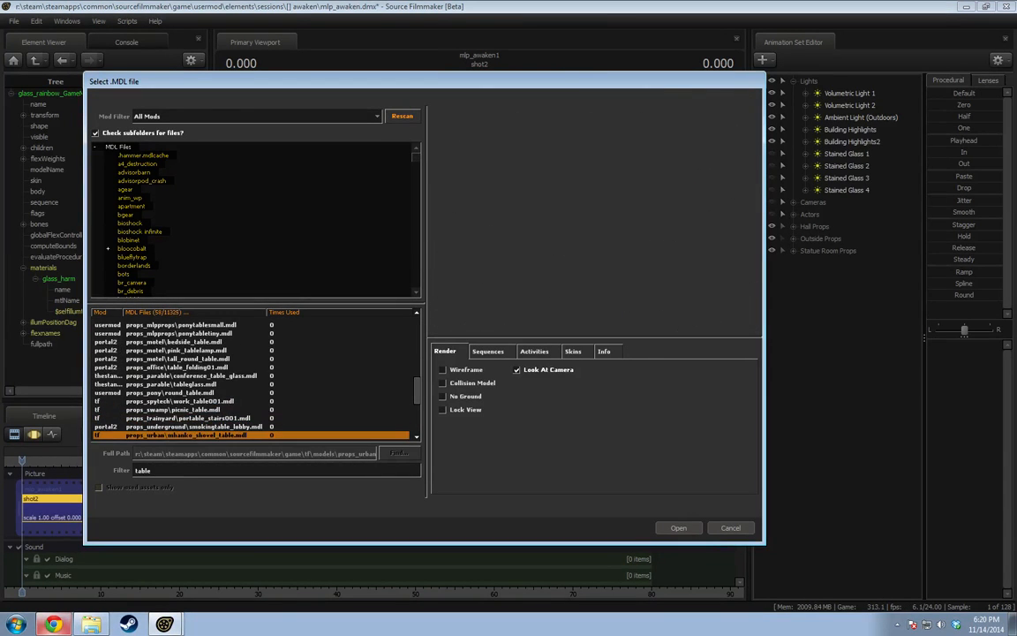
pyautogui.press('Down')
pyautogui.press('Down')
pyautogui.press('Down')
pyautogui.press('Down')
pyautogui.press('Down')
pyautogui.press('Down')
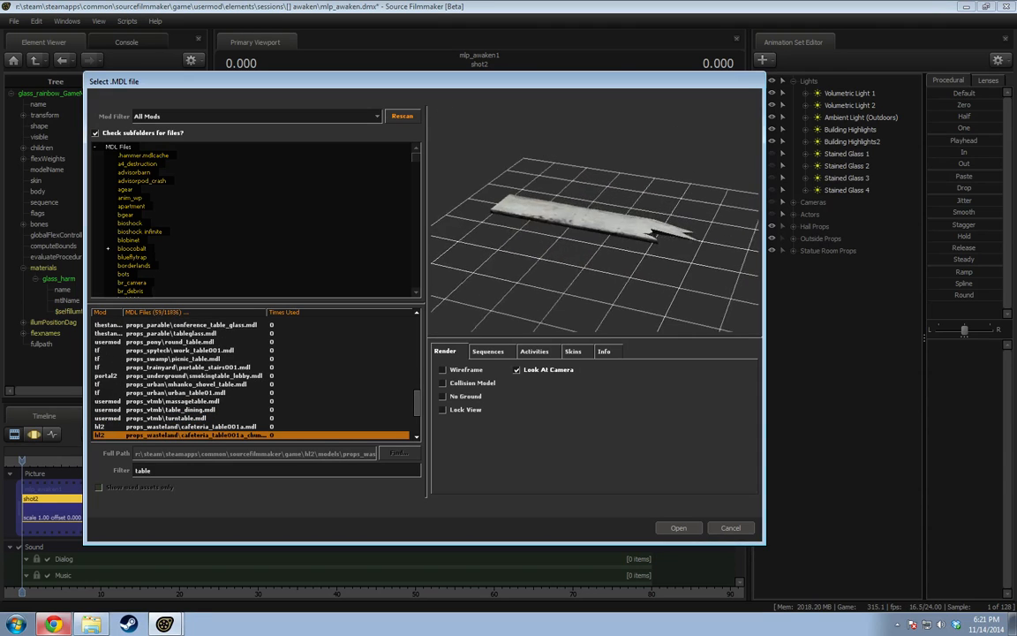
pyautogui.press('Down')
pyautogui.press('Down')
pyautogui.press('Down')
pyautogui.press('Down')
pyautogui.press('Down')
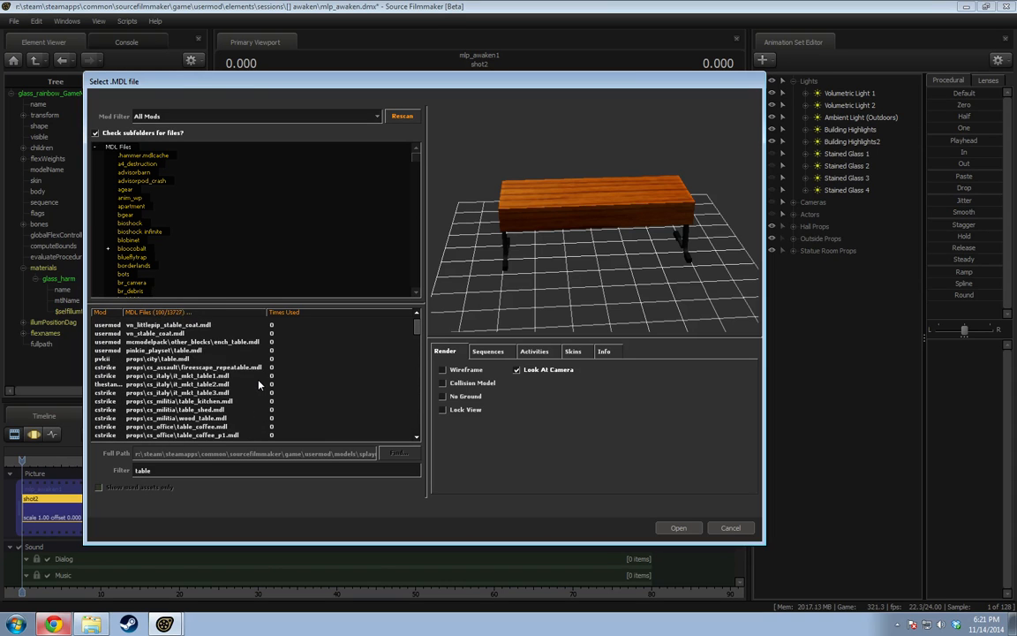
# Return to props\cs_italy\it_mkt_table2.mdl and preview the models below it down to the props_facemovie medic bird table.
pyautogui.click(260, 384)
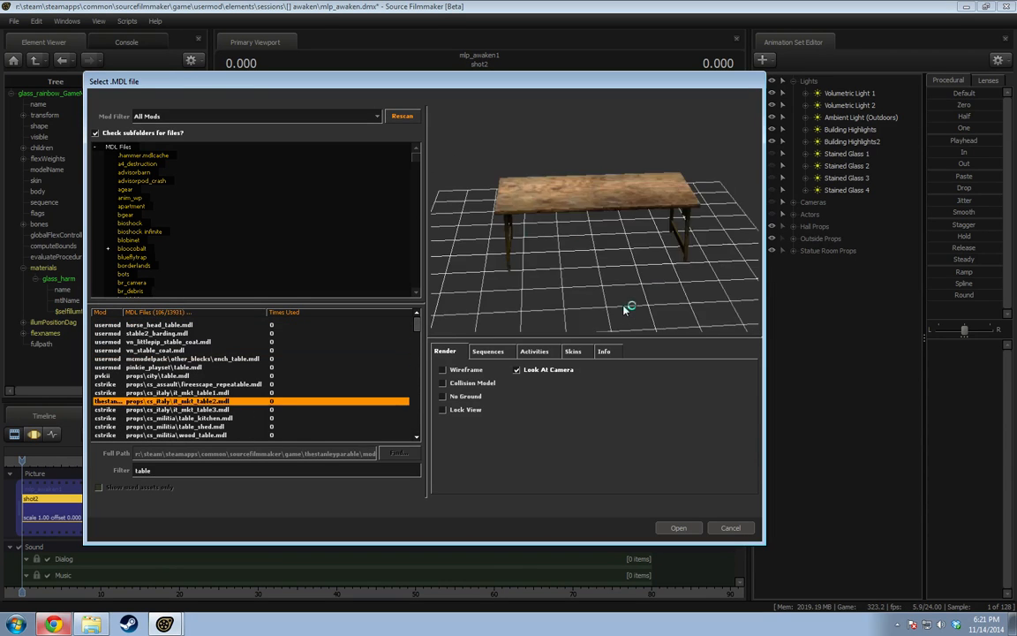
pyautogui.press('Down')
pyautogui.press('Down')
pyautogui.press('Down')
pyautogui.press('Down')
pyautogui.press('Down')
pyautogui.press('Down')
pyautogui.press('Down')
pyautogui.press('Down')
pyautogui.press('Down')
pyautogui.press('Down')
pyautogui.press('Down')
pyautogui.press('Down')
pyautogui.press('Down')
pyautogui.press('Down')
pyautogui.press('Down')
pyautogui.press('Down')
pyautogui.press('Down')
pyautogui.press('Down')
pyautogui.press('Down')
pyautogui.press('Down')
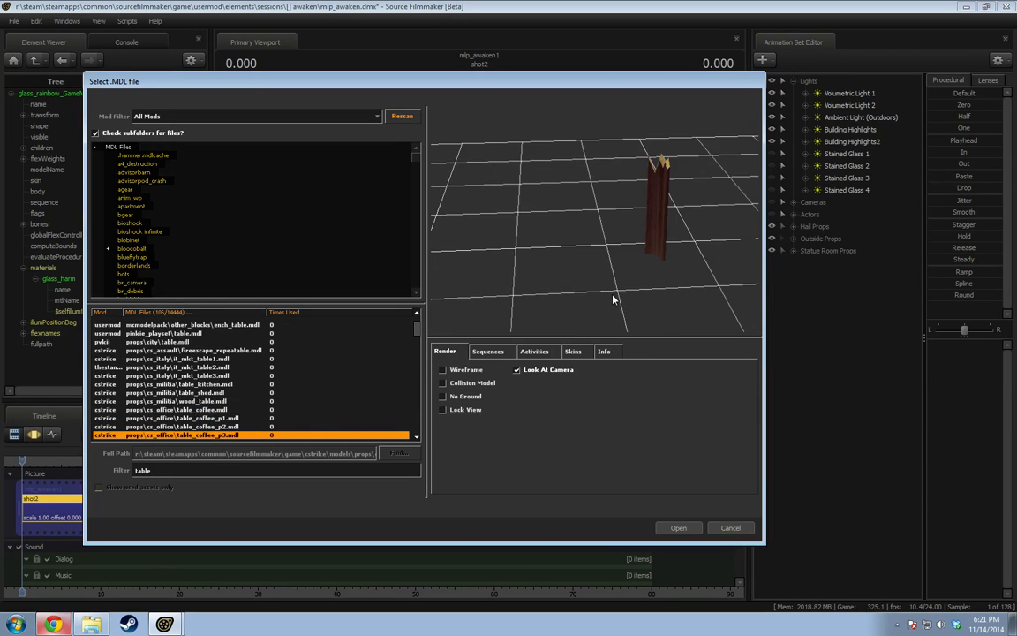
pyautogui.press('Down')
pyautogui.press('Down')
pyautogui.press('Down')
pyautogui.press('Down')
pyautogui.press('Down')
pyautogui.press('Down')
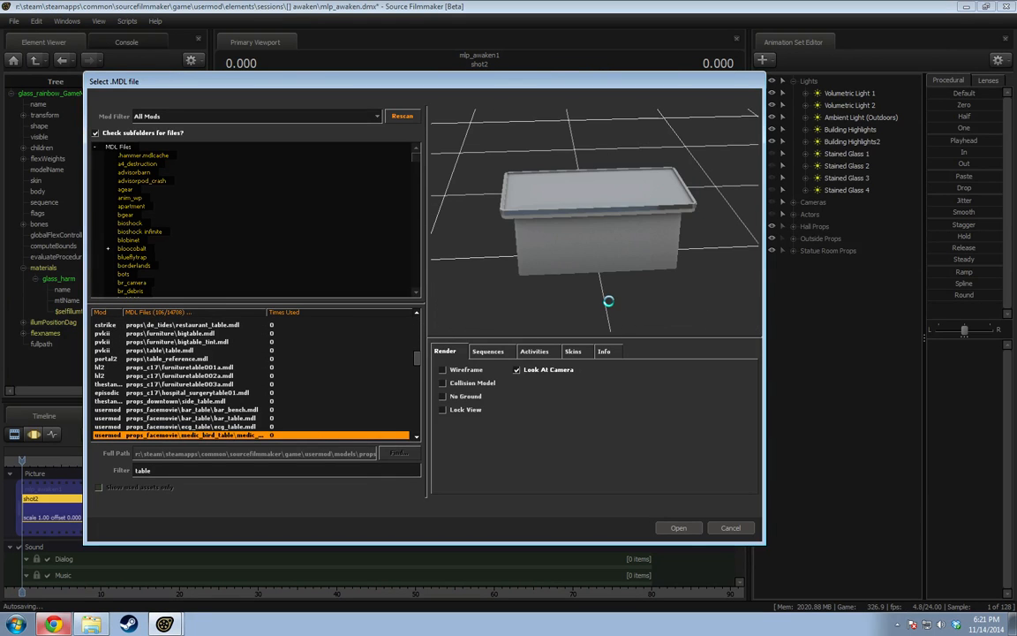
# Go back up the list to examine the hospital surgery table, props\table\table.mdl, the restaurant table and bigtable_tint.mdl.
pyautogui.press('Up')
pyautogui.press('Up')
pyautogui.press('Up')
pyautogui.press('Up')
pyautogui.press('Up')
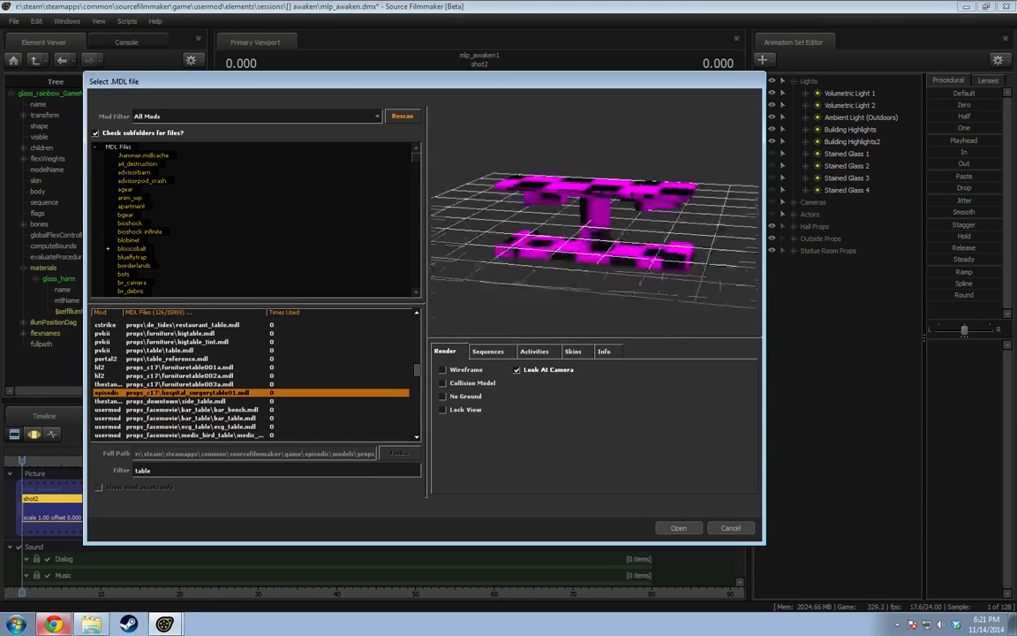
pyautogui.press('Up')
pyautogui.press('Up')
pyautogui.press('Up')
pyautogui.press('Up')
pyautogui.press('Up')
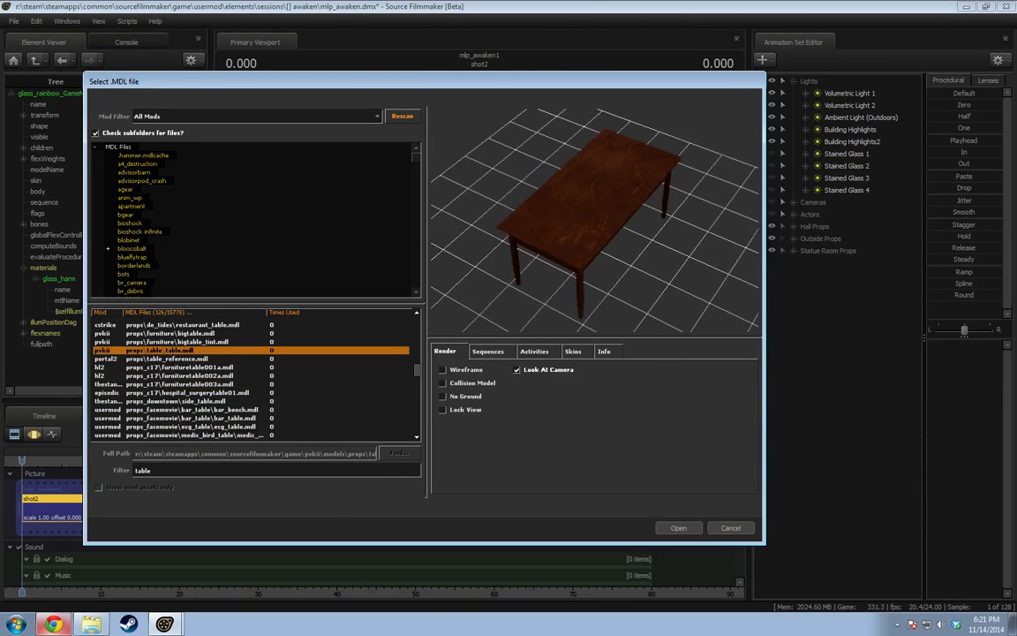
pyautogui.press('Down')
pyautogui.press('Down')
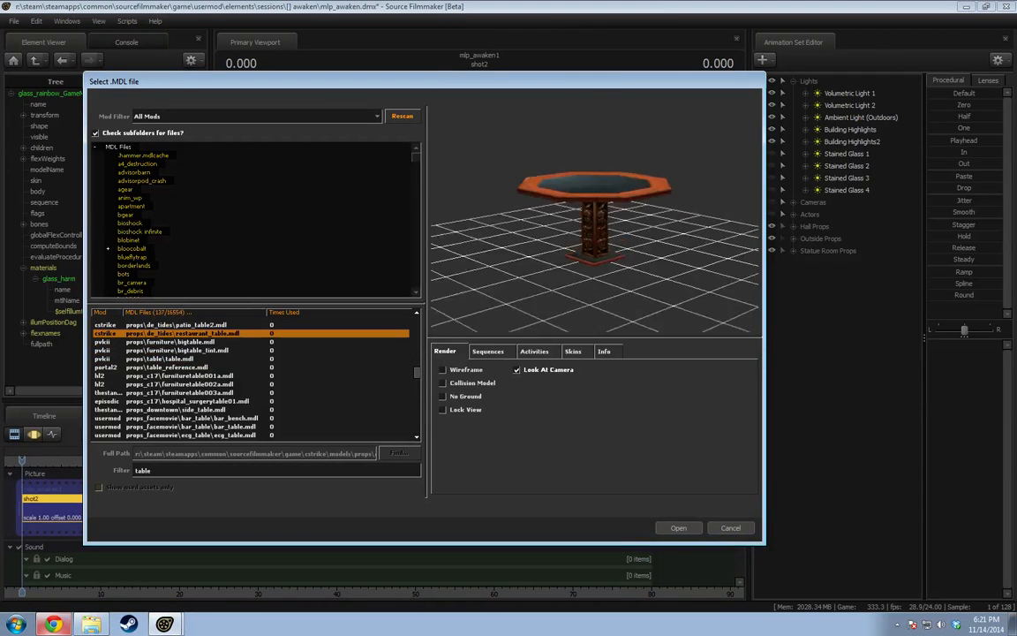
pyautogui.press('Down')
pyautogui.press('Down')
pyautogui.press('Down')
pyautogui.press('Down')
pyautogui.press('Down')
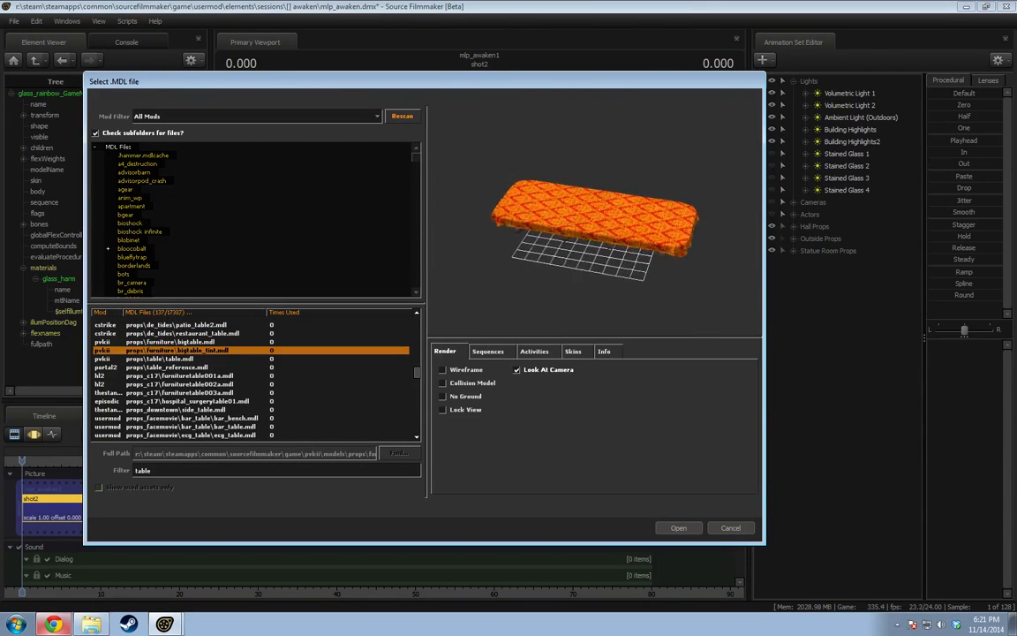
pyautogui.press('Up')
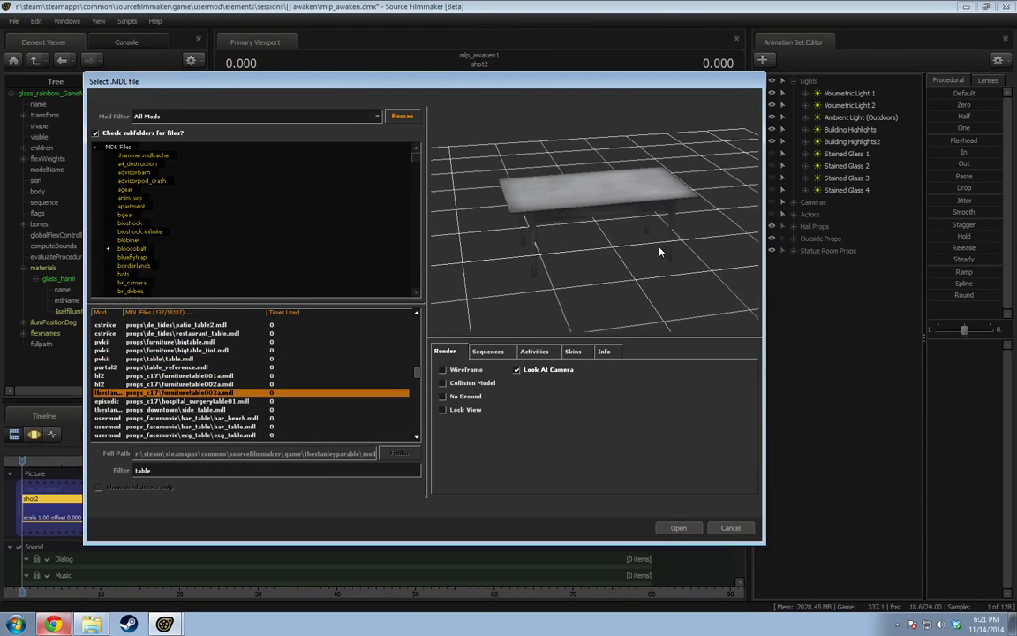
# Preview the models below props_c17\furnituretable003a.mdl, through the props_facemovie bar and medic table props to the posed operating table.
pyautogui.press('Down')
pyautogui.press('Down')
pyautogui.press('Down')
pyautogui.press('Down')
pyautogui.press('Down')
pyautogui.press('Down')
pyautogui.press('Down')
pyautogui.press('Down')
pyautogui.press('Down')
pyautogui.press('Down')
pyautogui.press('Down')
pyautogui.press('Down')
pyautogui.press('Down')
pyautogui.press('Down')
pyautogui.press('Down')
pyautogui.press('Down')
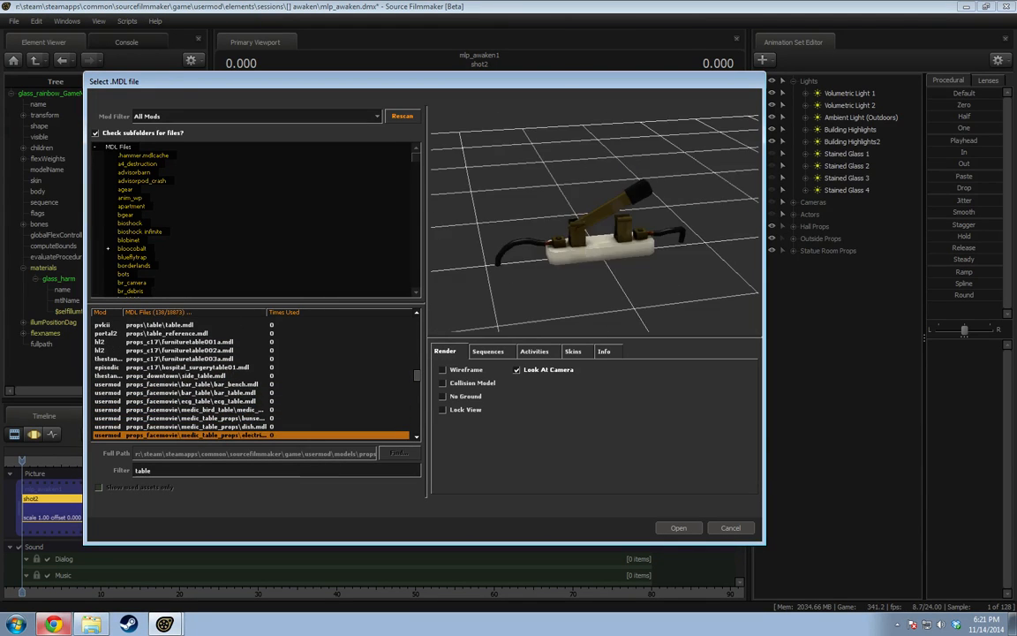
pyautogui.press('Down')
pyautogui.press('Down')
pyautogui.press('Down')
pyautogui.press('Down')
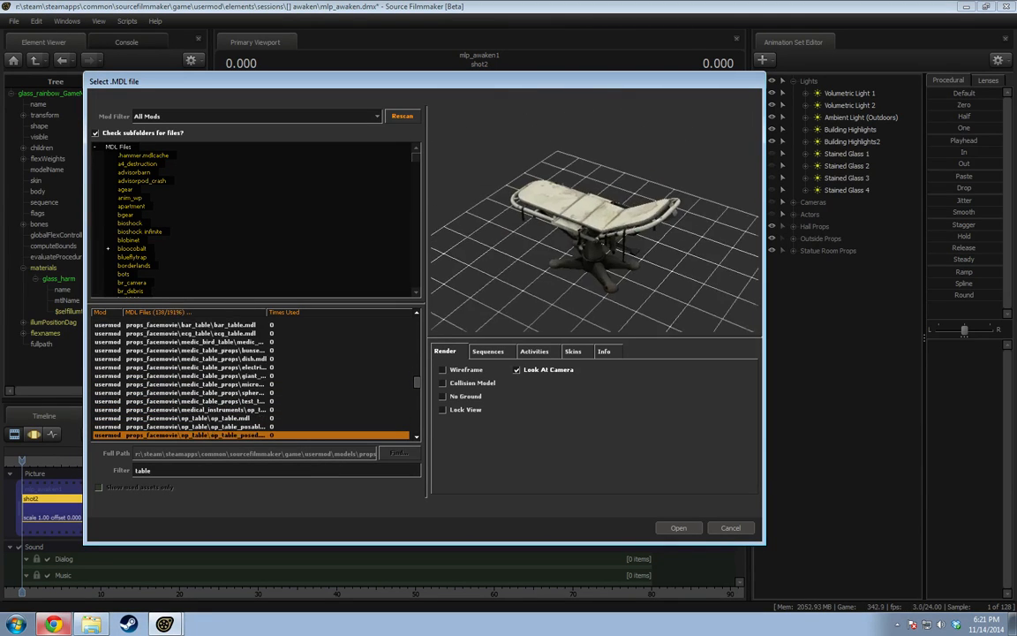
# Continue previewing table models from props_facemovie\table001 through the props_fallout tables and props_forest\table_shed.mdl to props_motel\pink_tablelamp.mdl.
pyautogui.press('Down')
pyautogui.press('Down')
pyautogui.press('Down')
pyautogui.press('Down')
pyautogui.press('Down')
pyautogui.press('Down')
pyautogui.press('Down')
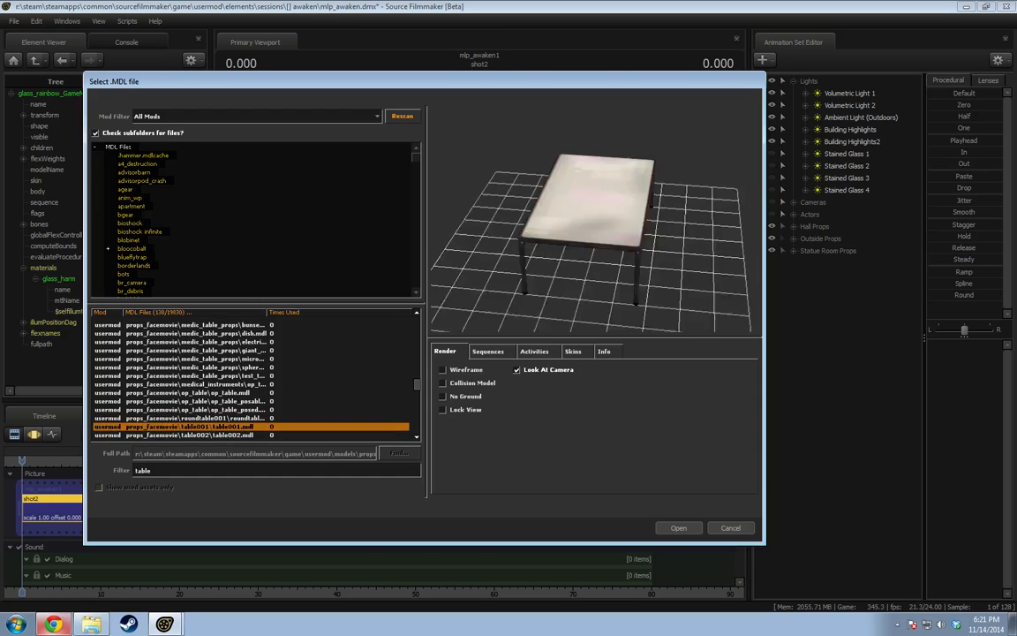
pyautogui.press('Down')
pyautogui.press('Down')
pyautogui.press('Down')
pyautogui.press('Down')
pyautogui.press('Down')
pyautogui.press('Down')
pyautogui.press('Down')
pyautogui.press('Down')
pyautogui.press('Down')
pyautogui.press('Down')
pyautogui.press('Down')
pyautogui.press('Down')
pyautogui.press('Down')
pyautogui.press('Down')
pyautogui.press('Down')
pyautogui.press('Down')
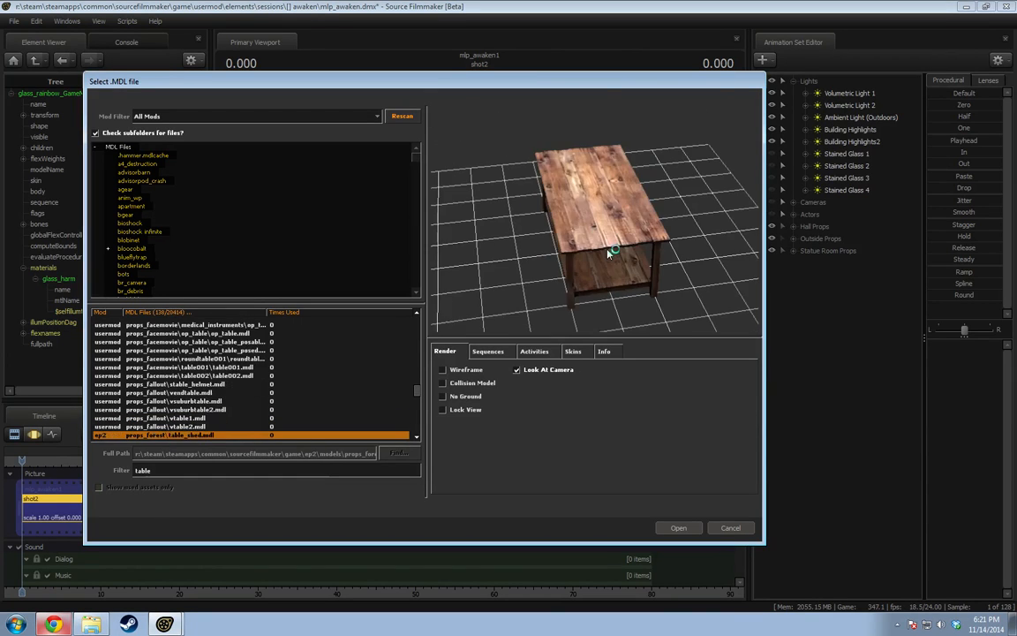
pyautogui.press('Down')
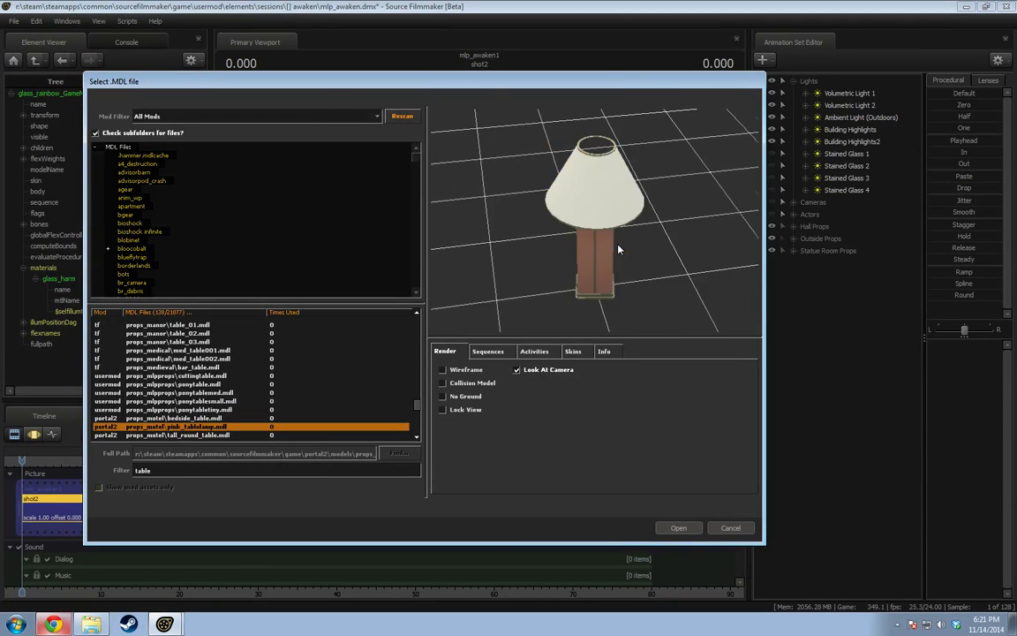
# Go back up to props_medieval\bar_table.mdl and look through the pony tables again down to props_motel\bedside_table.mdl.
pyautogui.press('Up')
pyautogui.press('Up')
pyautogui.press('Up')
pyautogui.press('Up')
pyautogui.press('Up')
pyautogui.press('Up')
pyautogui.press('Up')
pyautogui.press('Down')
pyautogui.press('Down')
pyautogui.press('Down')
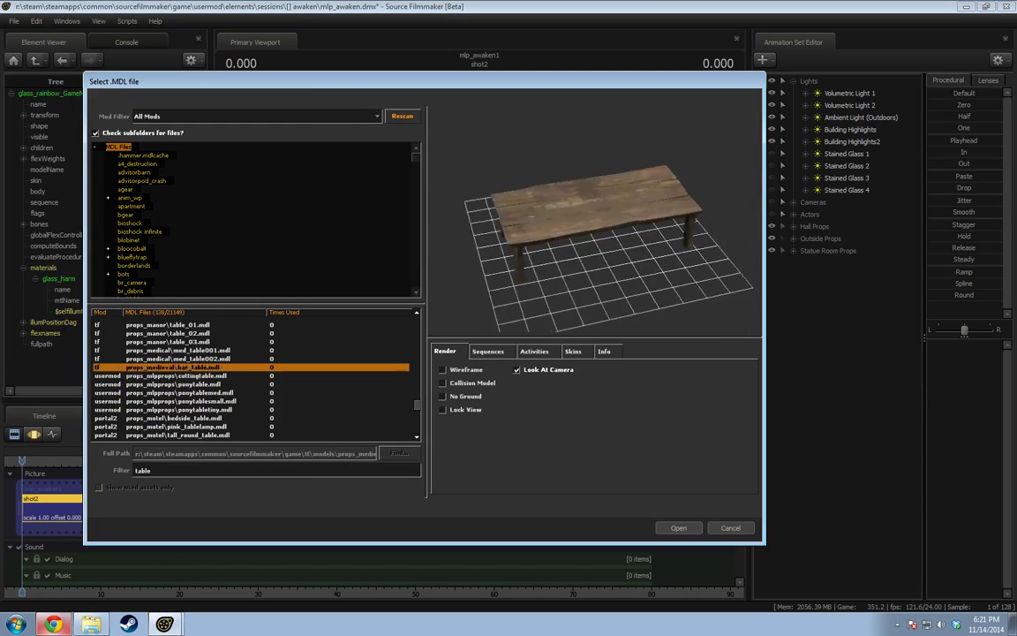
pyautogui.press('Down')
pyautogui.press('Down')
pyautogui.press('Down')
pyautogui.press('Down')
pyautogui.press('Down')
pyautogui.press('Down')
pyautogui.press('Down')
pyautogui.press('Down')
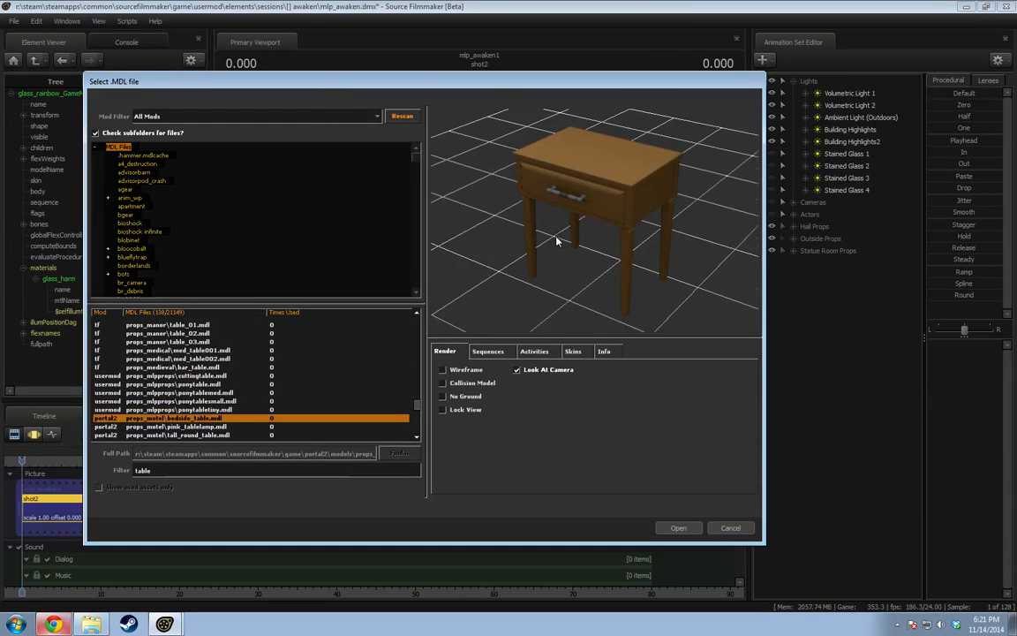
# Preview the remaining tables from the motel lamp past props_spytech\work_table001.mdl and props_urban\urban_table01.mdl to splayn\table_gewerbe.mdl.
pyautogui.press('Down')
pyautogui.press('Down')
pyautogui.press('Down')
pyautogui.press('Down')
pyautogui.press('Down')
pyautogui.press('Down')
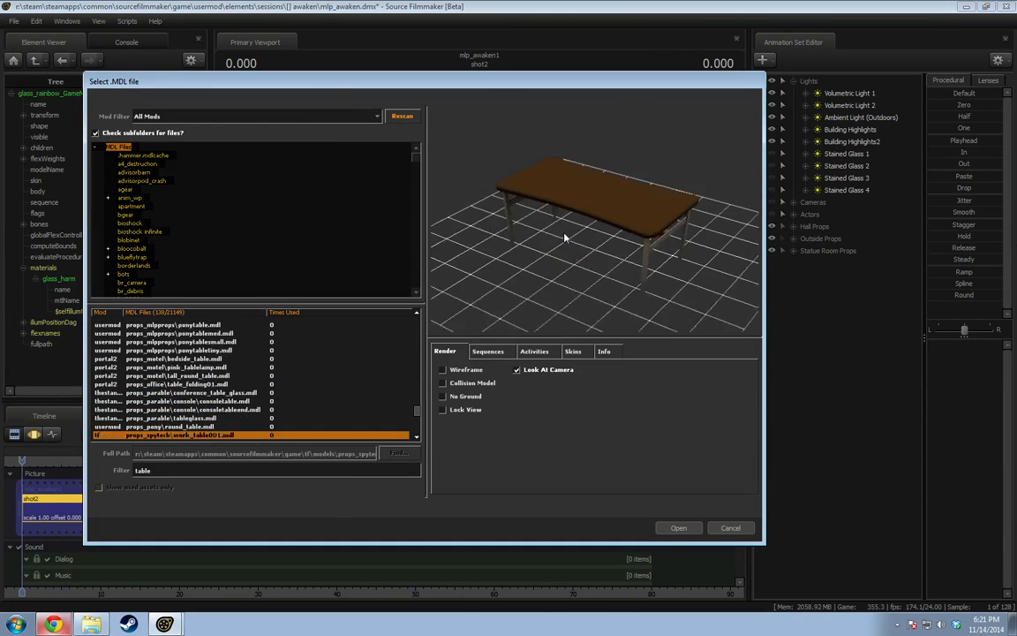
pyautogui.press('Down')
pyautogui.press('Down')
pyautogui.press('Down')
pyautogui.press('Down')
pyautogui.press('Down')
pyautogui.press('Down')
pyautogui.press('Down')
pyautogui.press('Down')
pyautogui.press('Down')
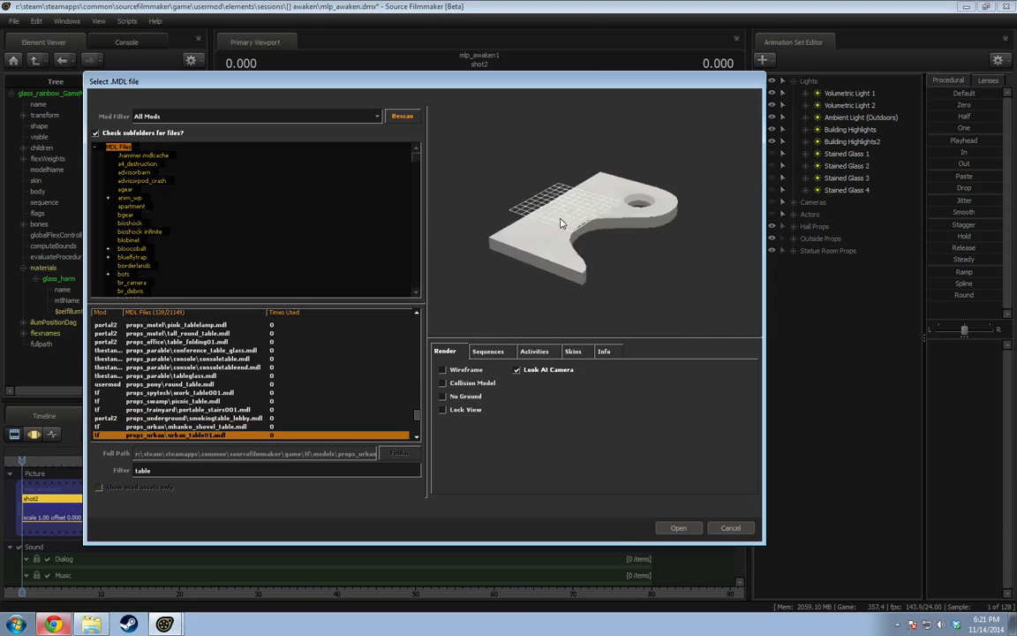
pyautogui.press('Down')
pyautogui.press('Down')
pyautogui.press('Down')
pyautogui.press('Down')
pyautogui.press('Down')
pyautogui.press('Down')
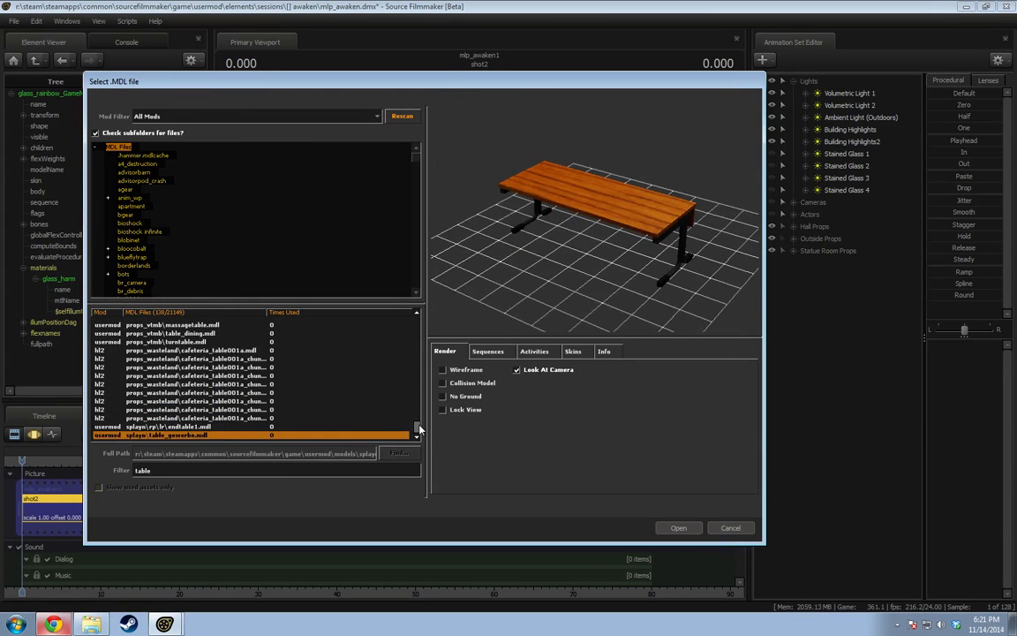
# Return to the start of the filtered list and preview the models from horse_head_table.mdl to the first furniture gibs.
pyautogui.moveTo(418, 425); pyautogui.dragTo(389, 293)
pyautogui.click(160, 325)
pyautogui.press('Down')
pyautogui.press('Down')
pyautogui.press('Down')
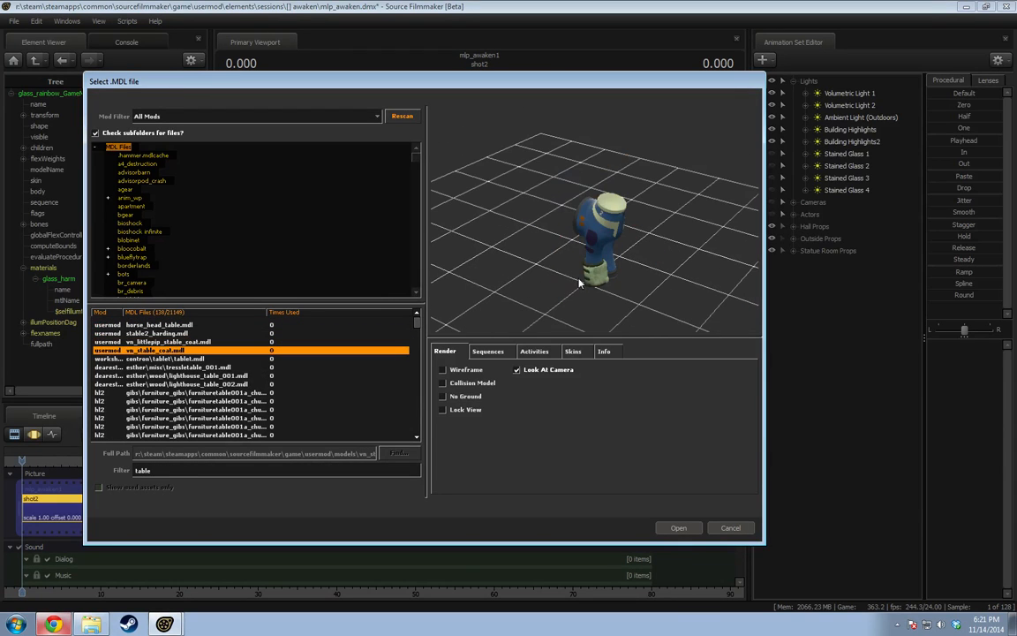
pyautogui.press('Down')
pyautogui.press('Down')
pyautogui.press('Down')
pyautogui.press('Down')
pyautogui.press('Down')
pyautogui.press('Down')
pyautogui.press('Down')
pyautogui.press('Down')
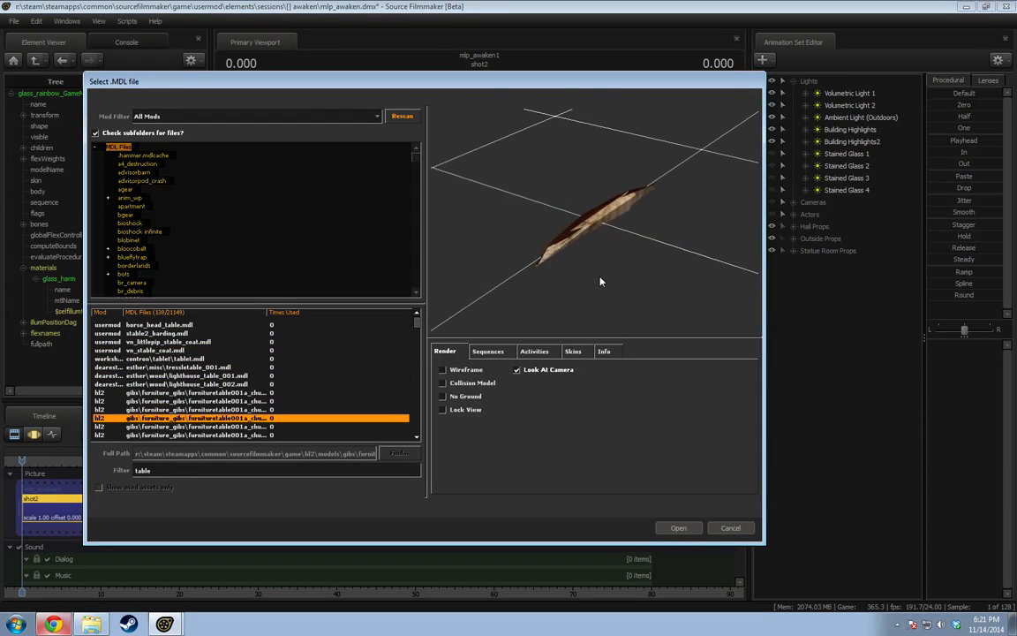
pyautogui.press('Down')
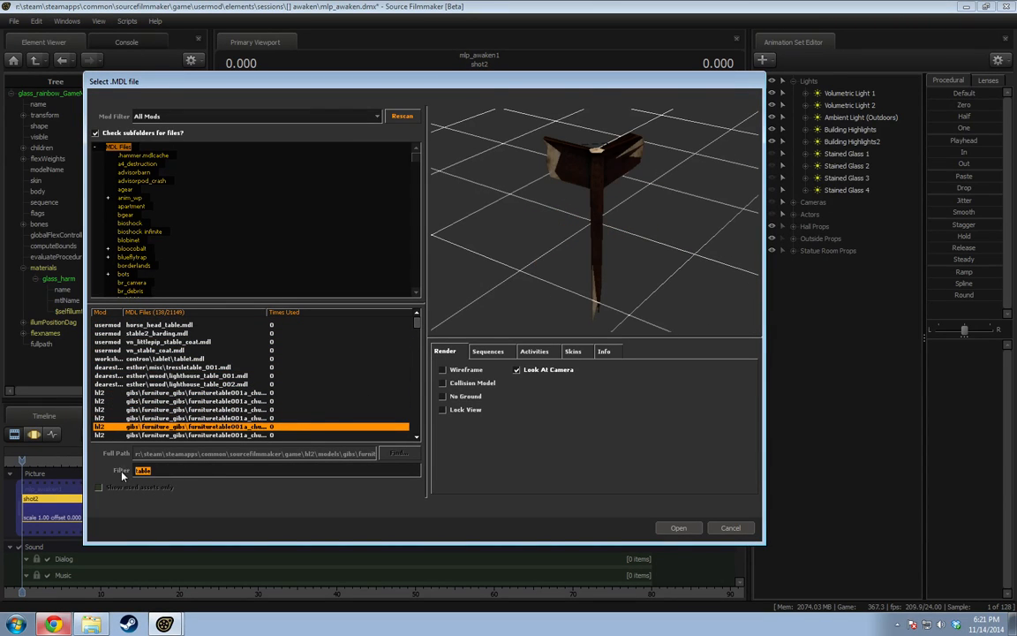
# Look through the hl2 furniture gibs from the furnituretable001a chunks down to the furnituretable003a pieces.
pyautogui.press('Down')
pyautogui.press('Down')
pyautogui.press('Down')
pyautogui.press('Down')
pyautogui.press('Down')
pyautogui.press('Down')
pyautogui.press('Down')
pyautogui.press('Down')
pyautogui.press('Down')
pyautogui.press('Down')
pyautogui.press('Down')
pyautogui.press('Down')
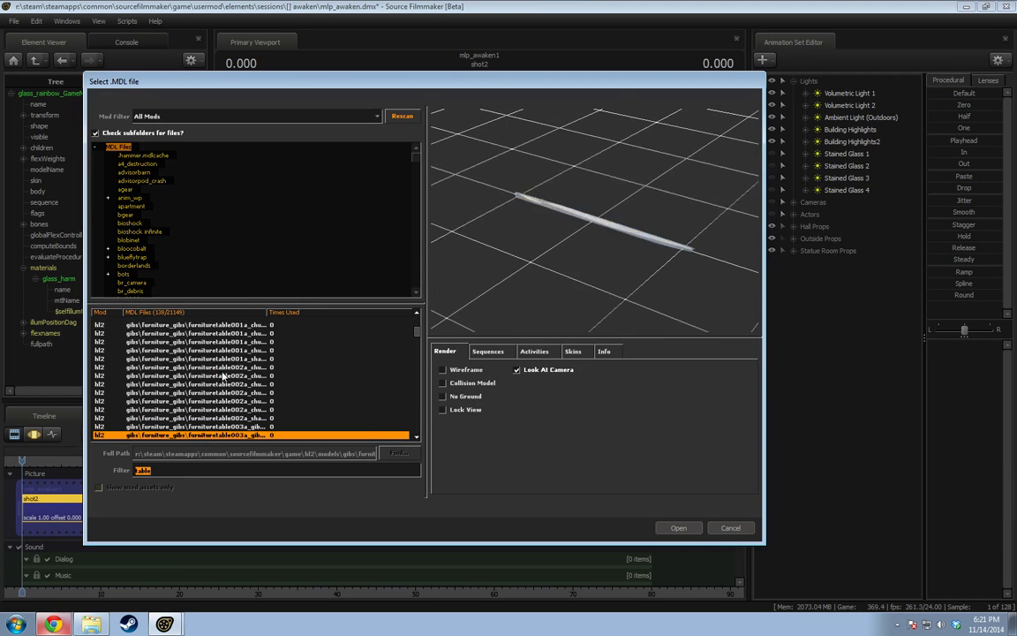
# Preview the models below the furniture gibs, past the cs_italy, cs_militia and cs_office tables to props\de_boathouse\table_drafting02.mdl.
pyautogui.press('Down')
pyautogui.press('Down')
pyautogui.press('Down')
pyautogui.press('Down')
pyautogui.press('Down')
pyautogui.press('Down')
pyautogui.press('Down')
pyautogui.press('Down')
pyautogui.press('Down')
pyautogui.press('Down')
pyautogui.press('Down')
pyautogui.press('Down')
pyautogui.press('Down')
pyautogui.press('Down')
pyautogui.press('Down')
pyautogui.press('Down')
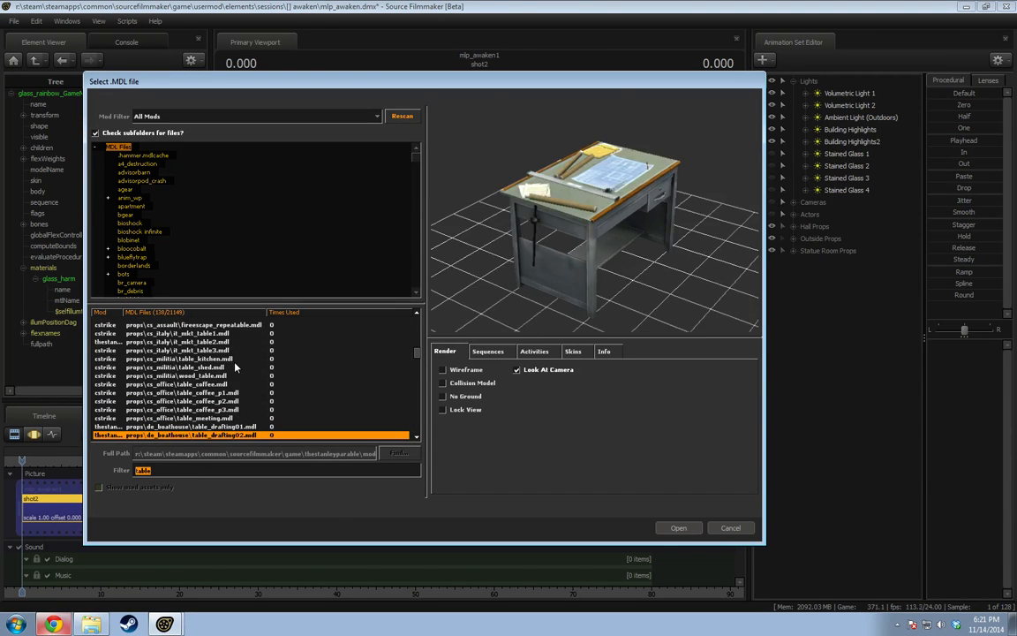
# Preview the de_inferno coffee tables and examine props\de_tides\patio_table.mdl and the damaged coffee table just above it.
pyautogui.press('Down')
pyautogui.press('Down')
pyautogui.press('Down')
pyautogui.press('Down')
pyautogui.press('Down')
pyautogui.press('Down')
pyautogui.press('Down')
pyautogui.press('Down')
pyautogui.press('Down')
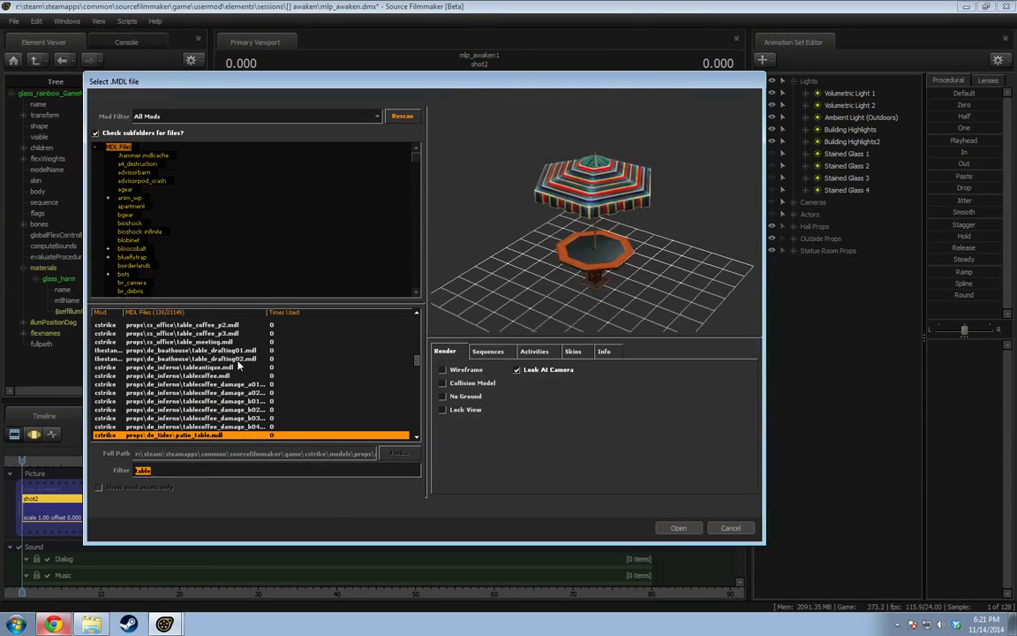
pyautogui.press('Up')
pyautogui.press('Up')
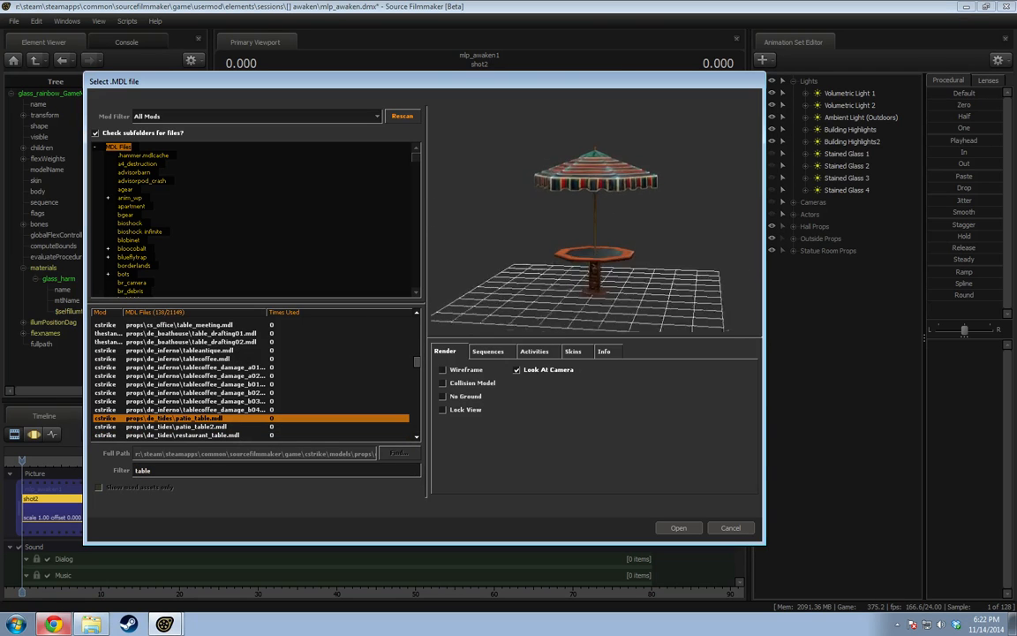
pyautogui.press('Down')
pyautogui.press('Up')
pyautogui.press('Up')
pyautogui.press('Up')
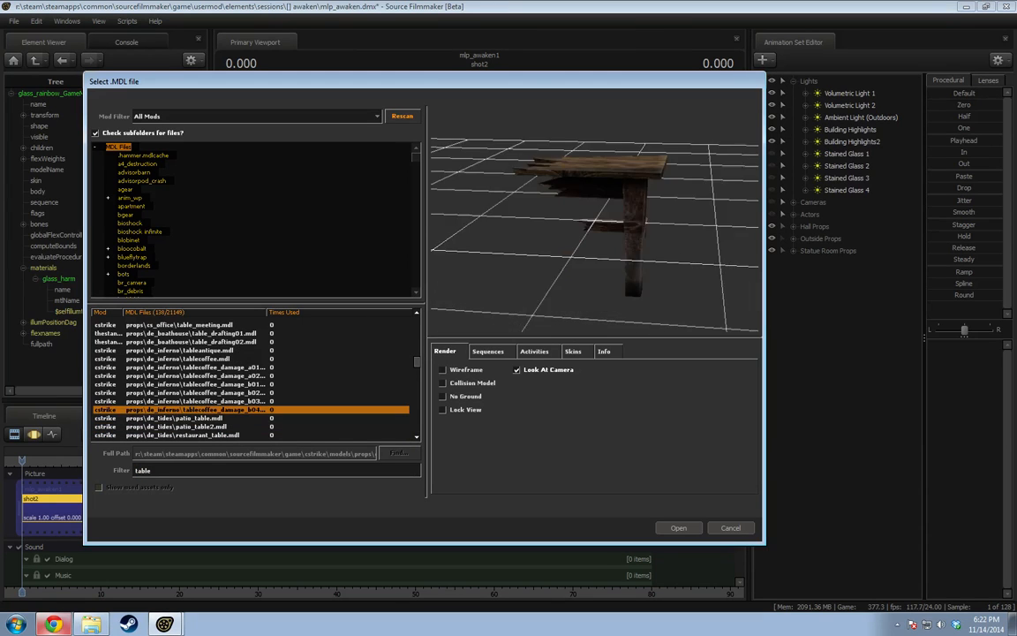
# Preview the tables from props\de_tides\patio_table.mdl past props\table\table.mdl to props_c17\furnituretable001a.mdl.
pyautogui.press('Down')
pyautogui.press('Down')
pyautogui.press('Down')
pyautogui.press('Down')
pyautogui.press('Down')
pyautogui.press('Down')
pyautogui.press('Down')
pyautogui.press('Down')
pyautogui.press('Down')
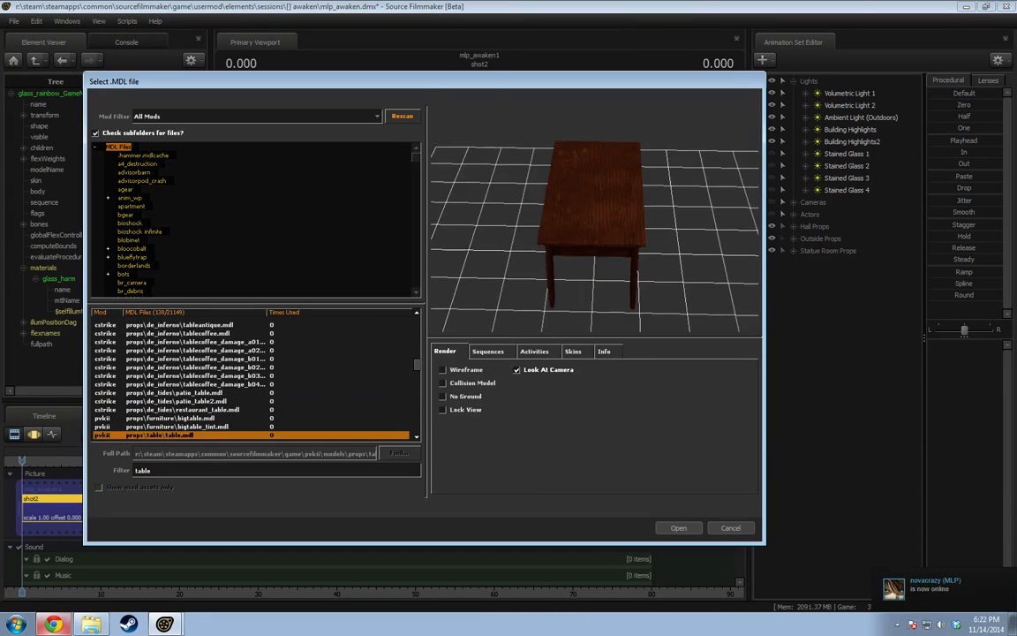
pyautogui.press('Down')
pyautogui.press('Down')
pyautogui.press('Down')
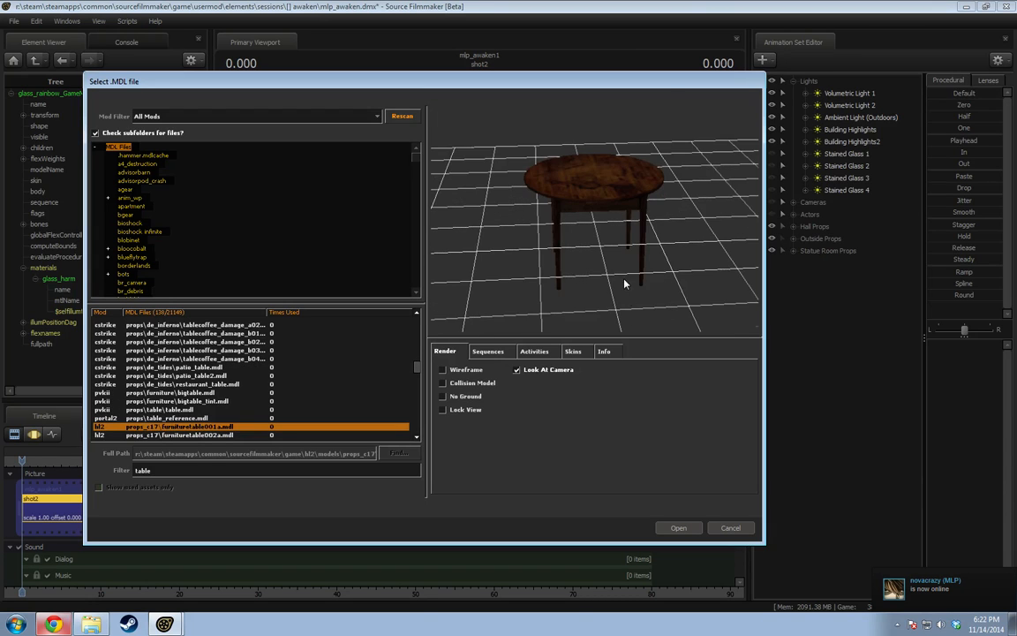
# Preview the models below furnituretable001a.mdl through the props_facemovie medic table props, and return to props_c17\furnituretable001a.mdl.
pyautogui.press('Down')
pyautogui.press('Down')
pyautogui.press('Down')
pyautogui.press('Down')
pyautogui.press('Down')
pyautogui.press('Down')
pyautogui.press('Down')
pyautogui.press('Down')
pyautogui.press('Down')
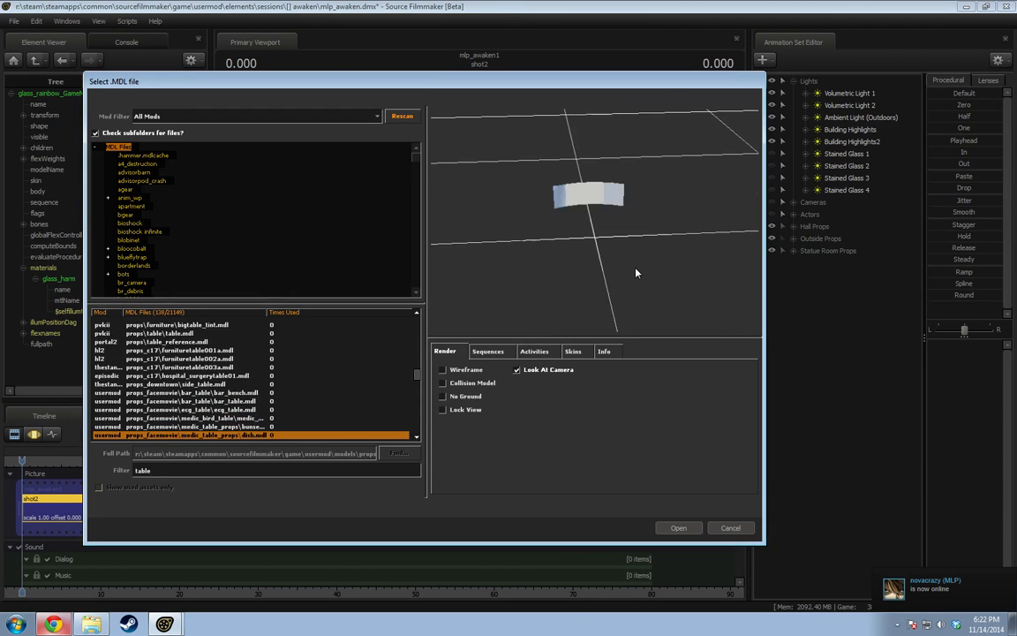
pyautogui.press('Up')
pyautogui.press('Up')
pyautogui.press('Up')
pyautogui.press('Up')
pyautogui.press('Up')
pyautogui.press('Up')
pyautogui.press('Up')
pyautogui.press('Up')
pyautogui.press('Up')
pyautogui.press('Up')
pyautogui.press('Up')
pyautogui.press('Up')
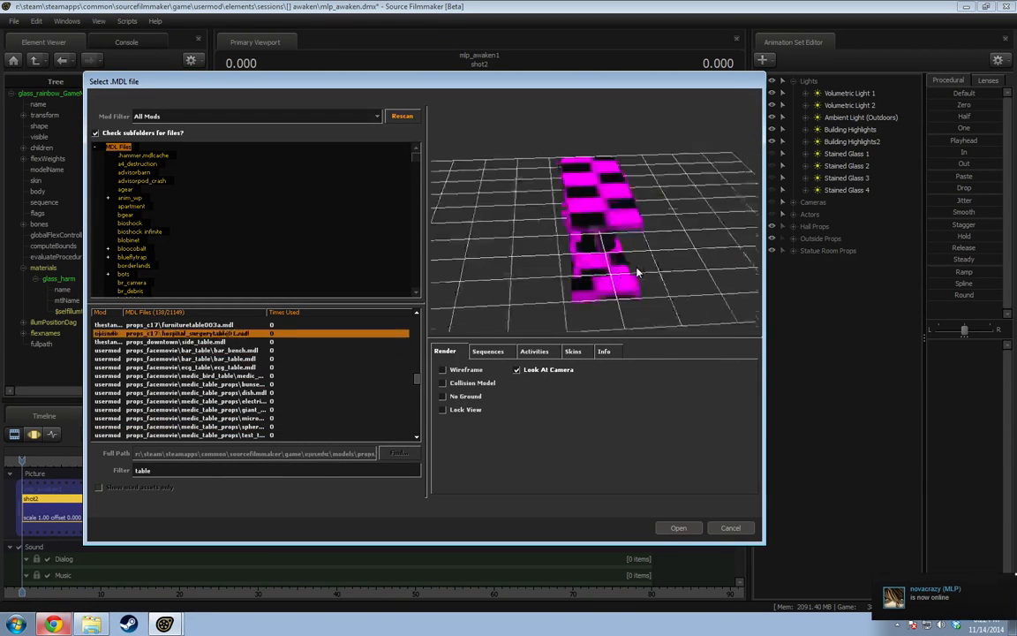
# Load props_c17\furnituretable001a.mdl into the shot and place the table on the grass between the stone path and the hedge.
pyautogui.press('Return')
pyautogui.moveTo(479, 222); pyautogui.dragTo(689, 261)
pyautogui.press('s')
pyautogui.click(835, 263)
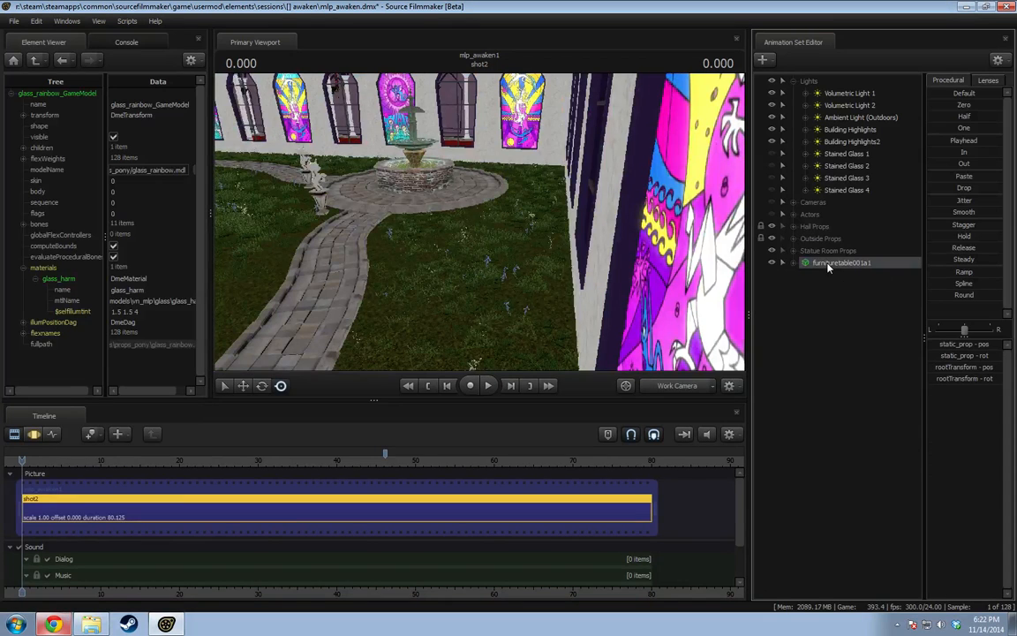
pyautogui.click(608, 120)
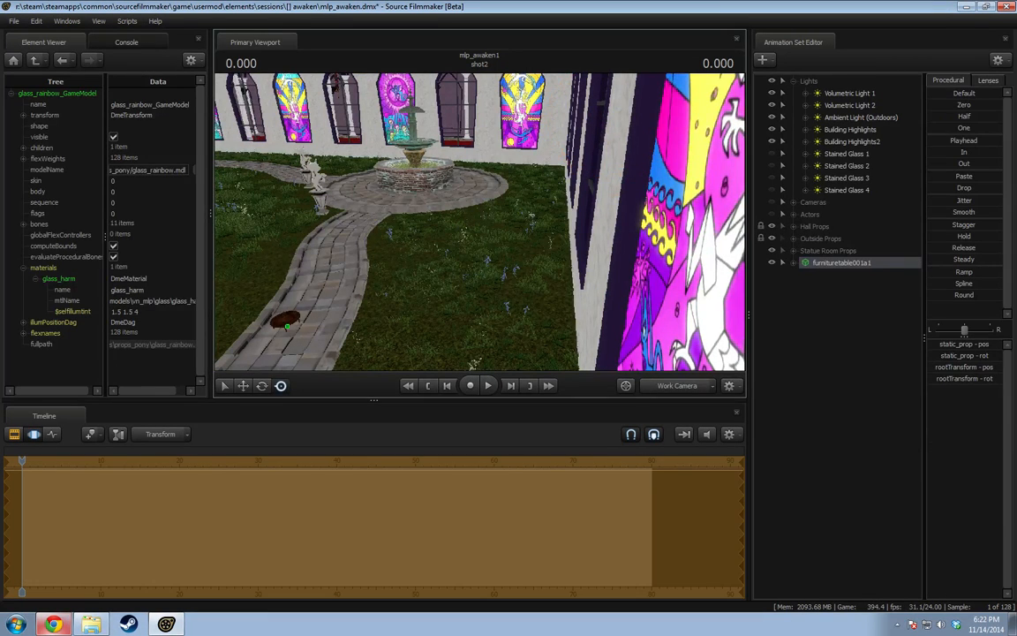
pyautogui.moveTo(689, 274); pyautogui.dragTo(618, 291)
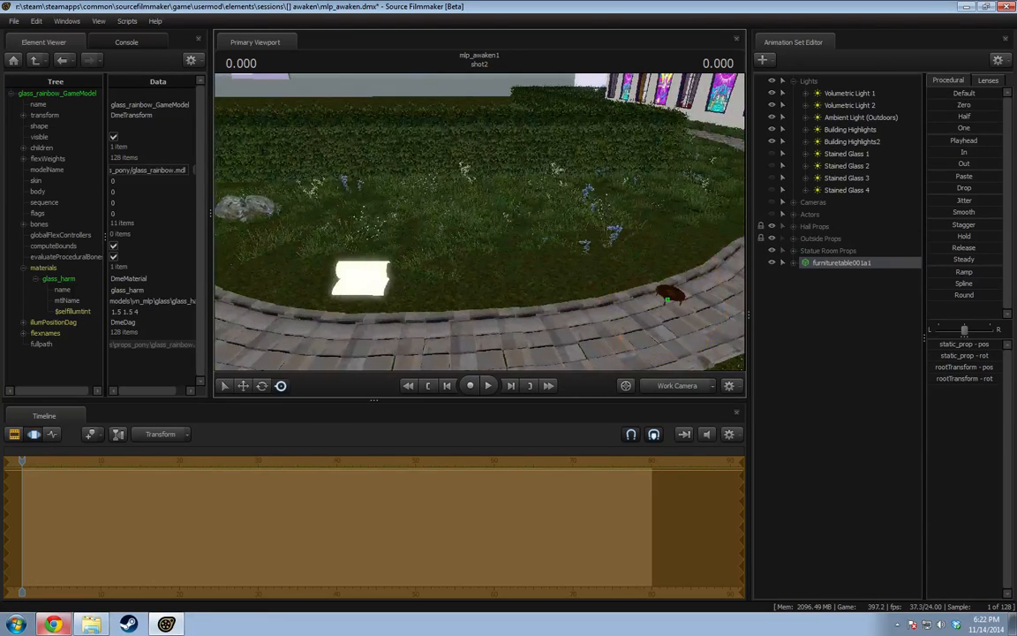
pyautogui.click(430, 207)
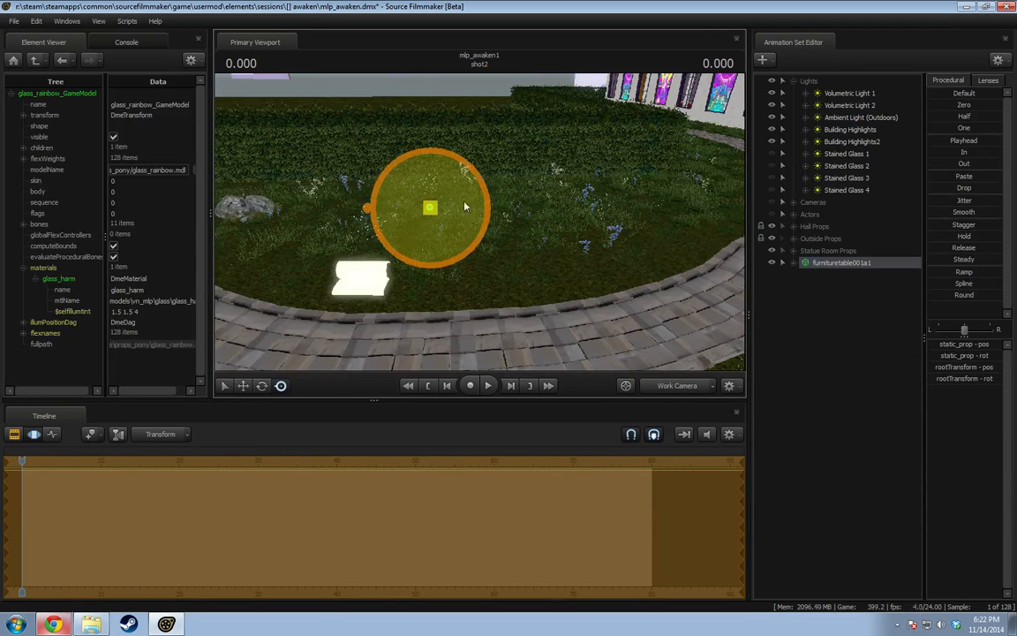
# Move the Twilight actor out onto the grass so she stands beside the table in front of the hedge.
pyautogui.rightClick(809, 315)
pyautogui.click(794, 214)
pyautogui.click(831, 228)
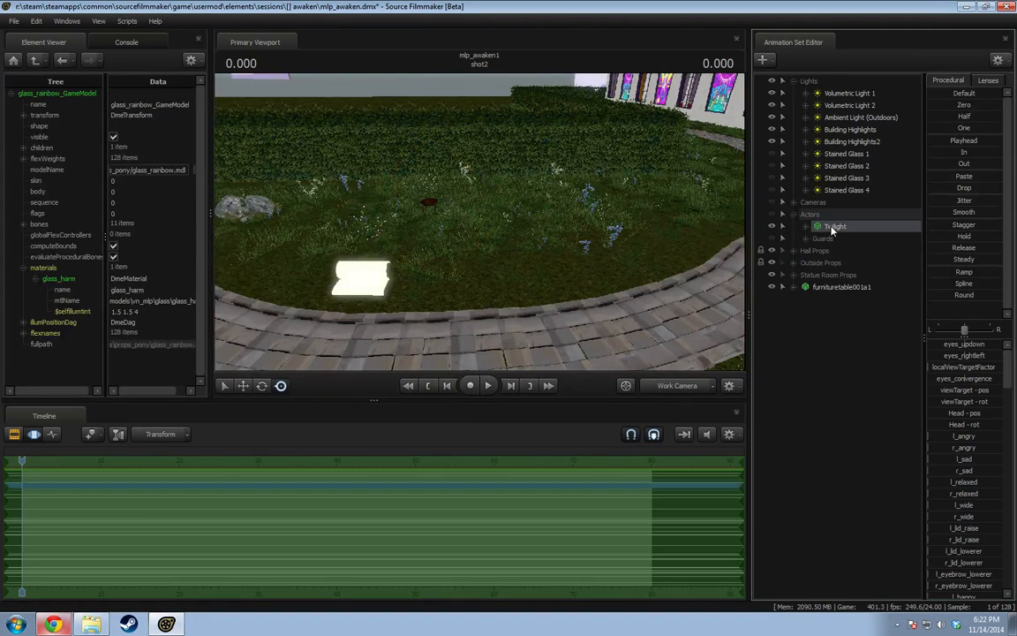
pyautogui.press('w')
pyautogui.moveTo(480, 221); pyautogui.dragTo(689, 212)
pyautogui.moveTo(604, 195); pyautogui.dragTo(710, 193)
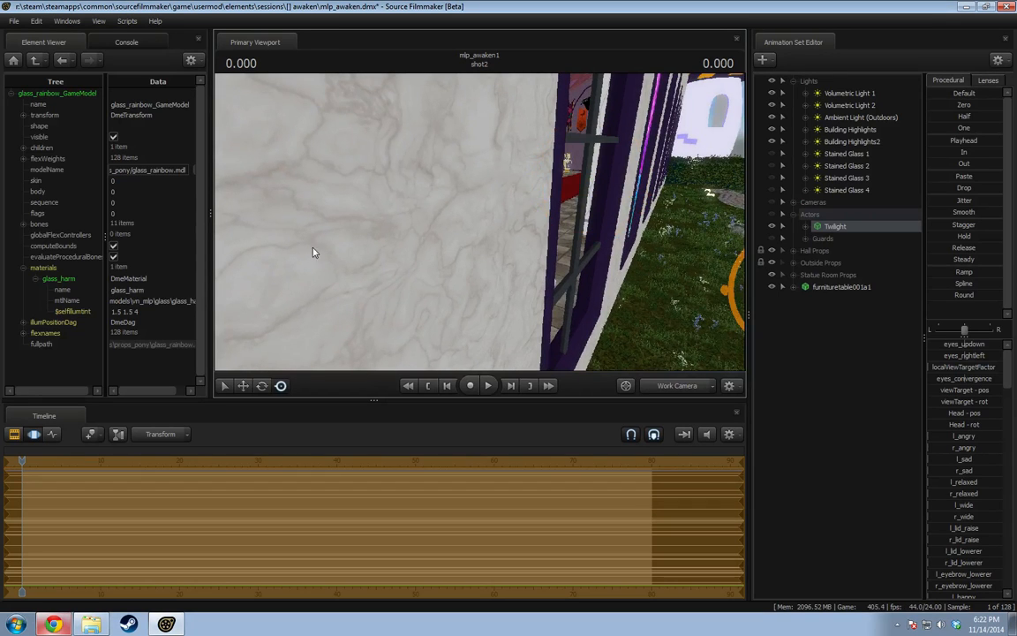
pyautogui.moveTo(314, 248); pyautogui.dragTo(486, 249)
pyautogui.moveTo(364, 251); pyautogui.dragTo(376, 251)
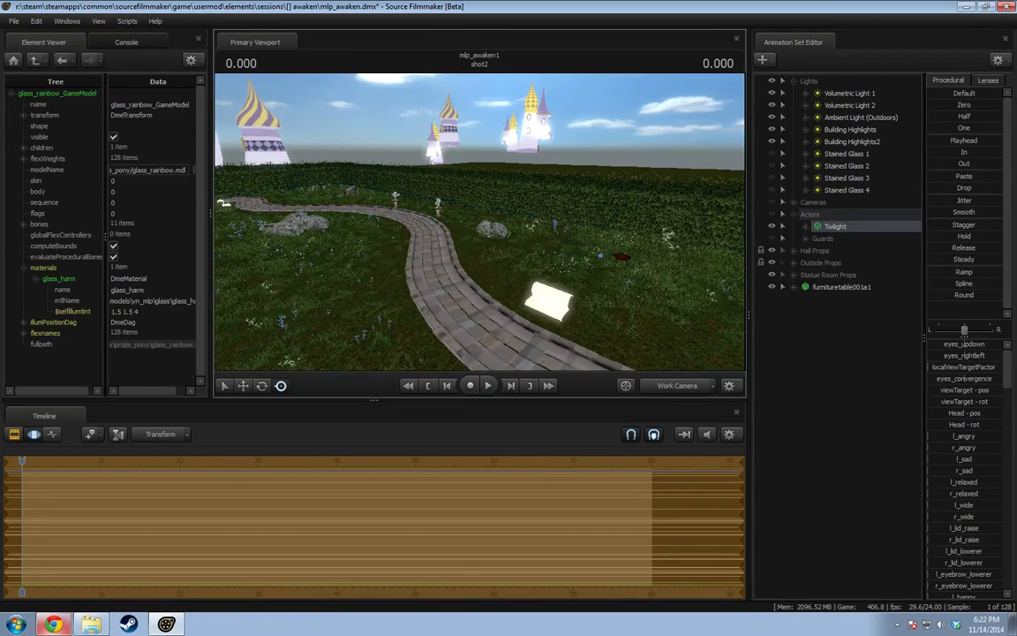
pyautogui.moveTo(689, 233); pyautogui.dragTo(758, 246)
pyautogui.press('w')
pyautogui.moveTo(482, 179); pyautogui.dragTo(521, 189)
# Create an animation set for a new model using celestia_overhaul\vn_celestia.mdl, filtering the models by "celestia".
pyautogui.rightClick(859, 342)
pyautogui.click(907, 369)
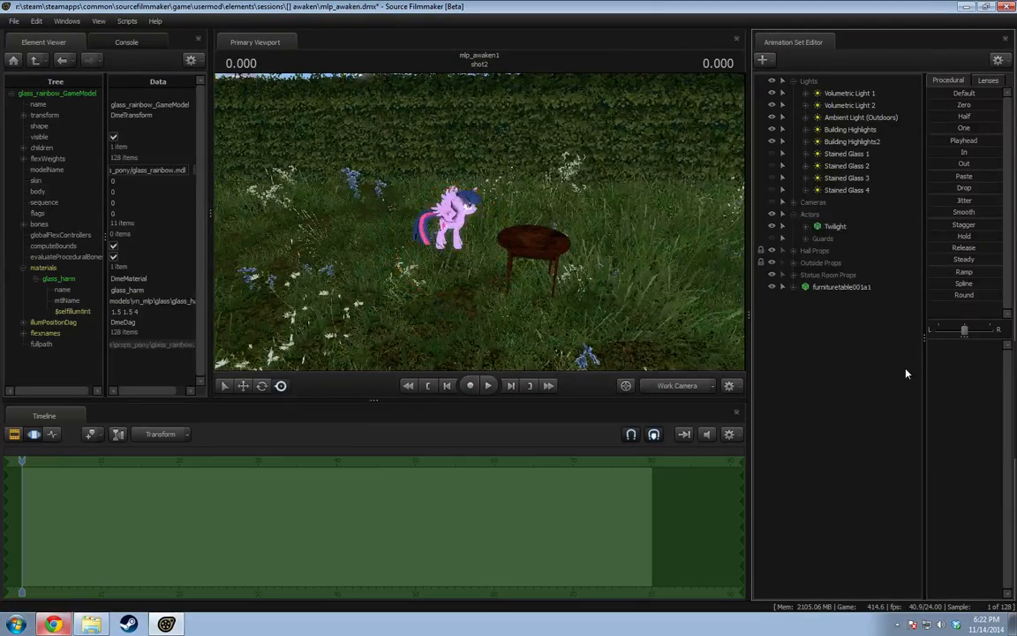
pyautogui.write('celestia')
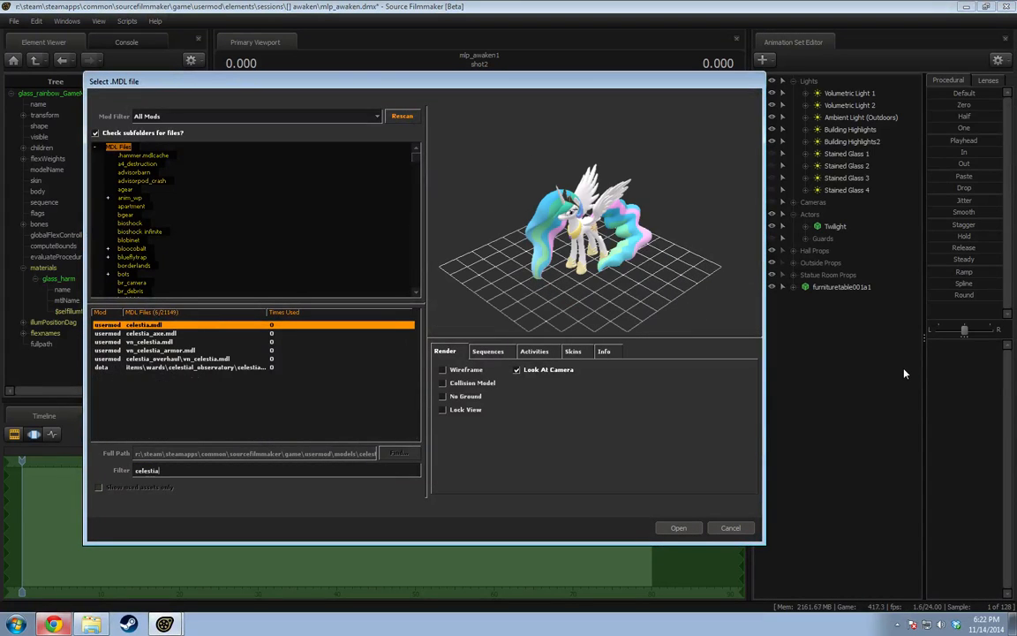
pyautogui.click(156, 359)
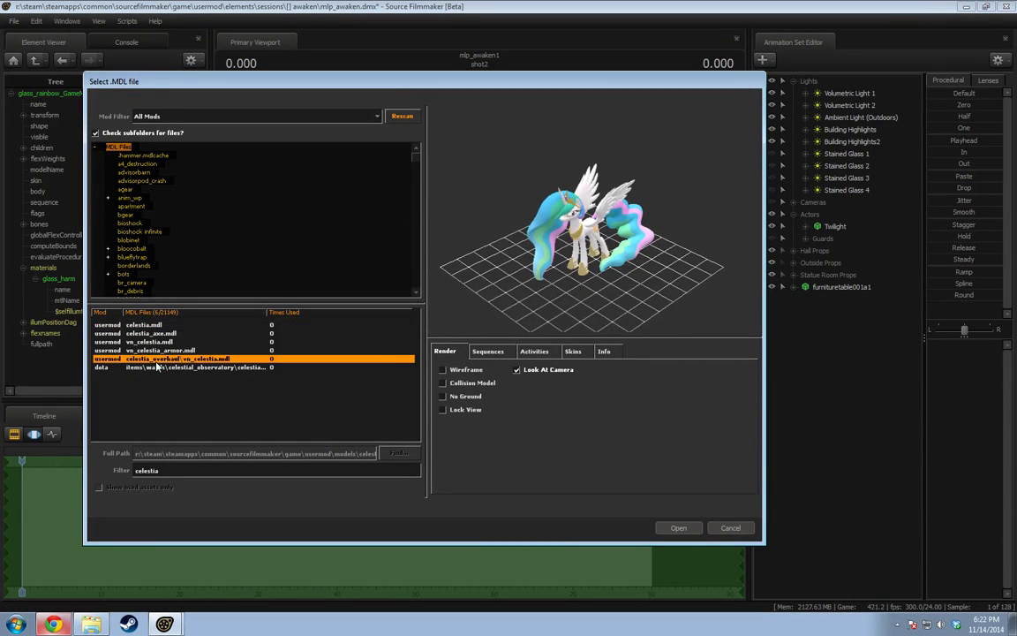
pyautogui.click(678, 528)
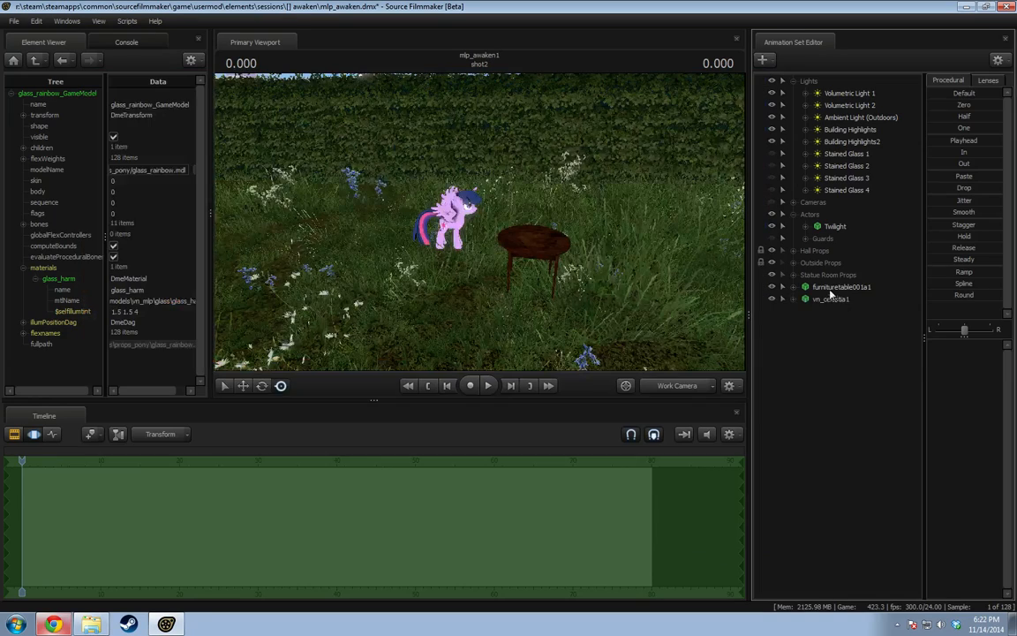
# Place the Celestia model on the grass across the table from Twilight.
pyautogui.moveTo(479, 222); pyautogui.dragTo(689, 221)
pyautogui.moveTo(479, 228); pyautogui.dragTo(335, 302)
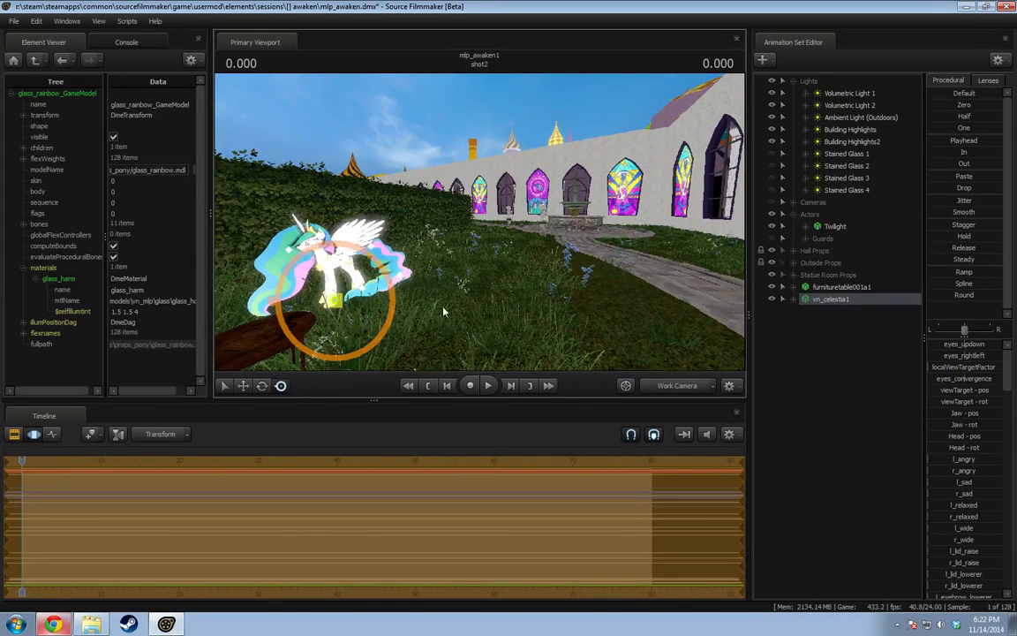
pyautogui.moveTo(444, 311); pyautogui.dragTo(305, 306)
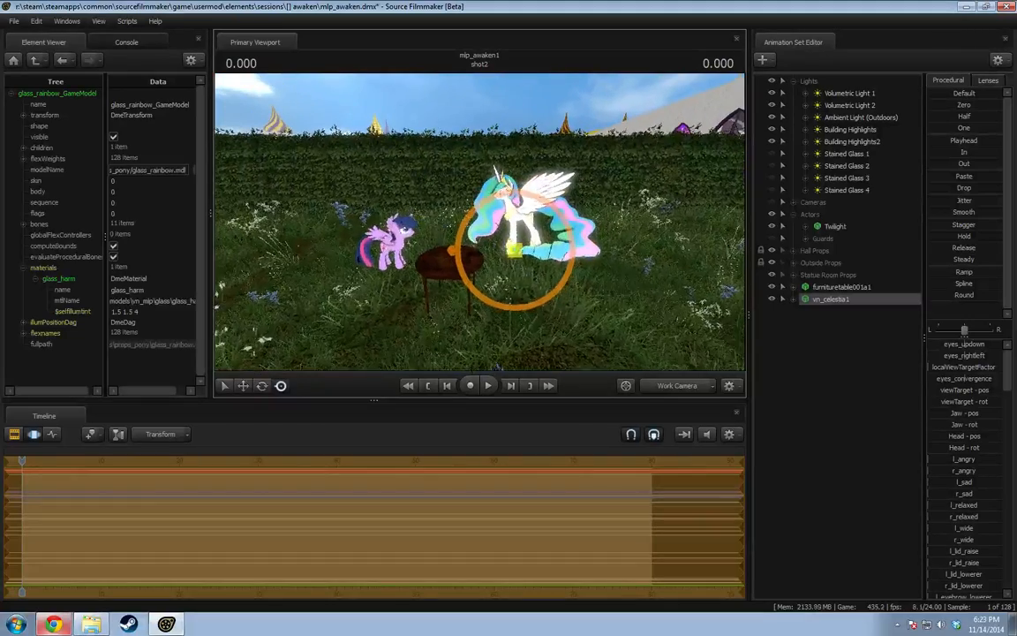
pyautogui.press('w')
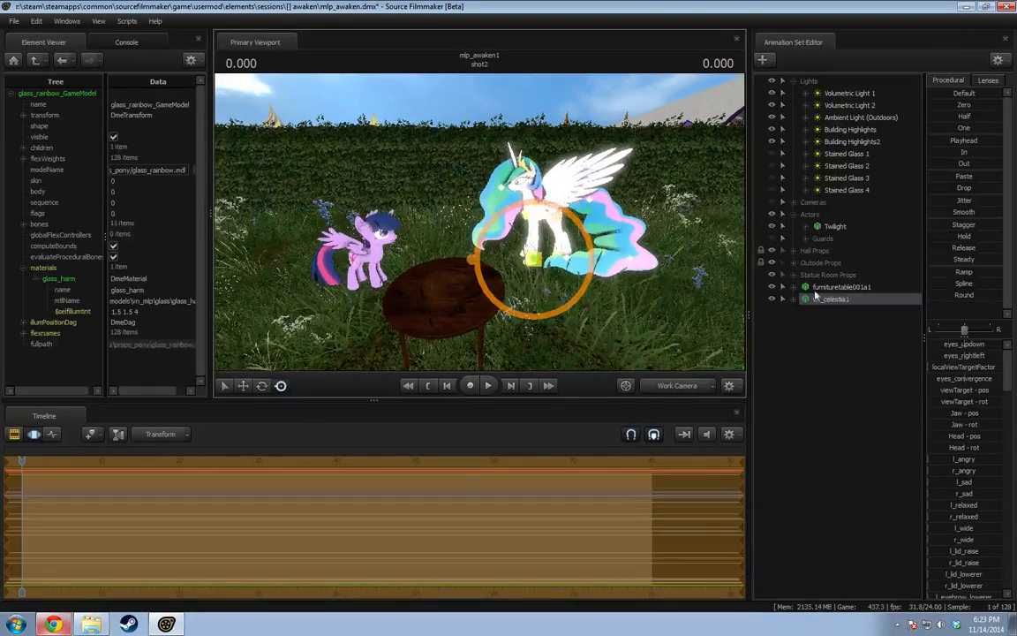
pyautogui.moveTo(841, 304); pyautogui.dragTo(831, 248)
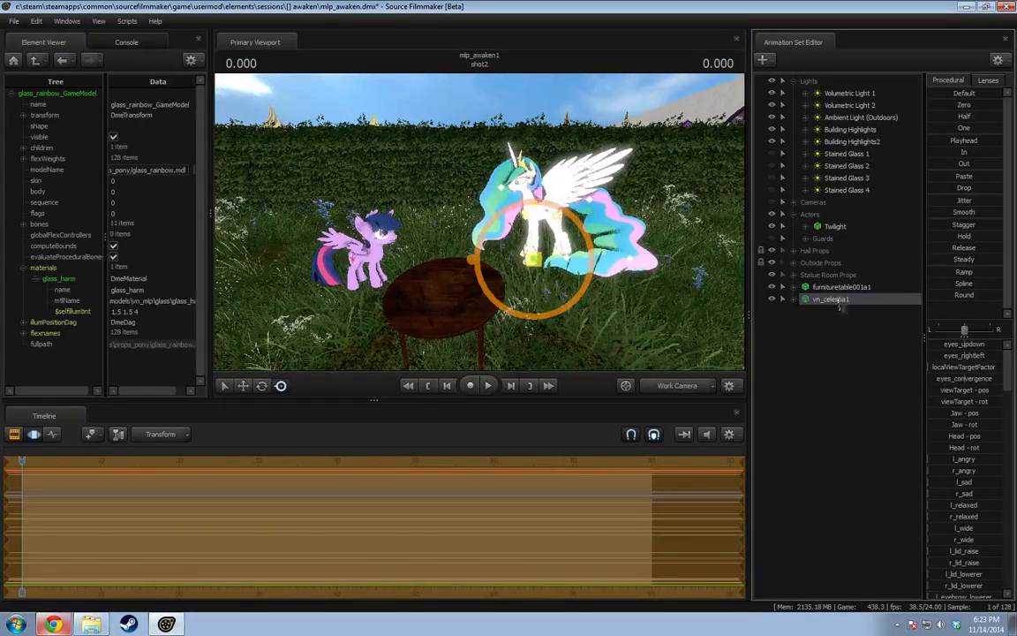
# Import a sitting animation from the usermod dmx folder onto Twilight and apply the Playhead preset to it.
pyautogui.click(830, 226)
pyautogui.rightClick(818, 227)
pyautogui.click(821, 265)
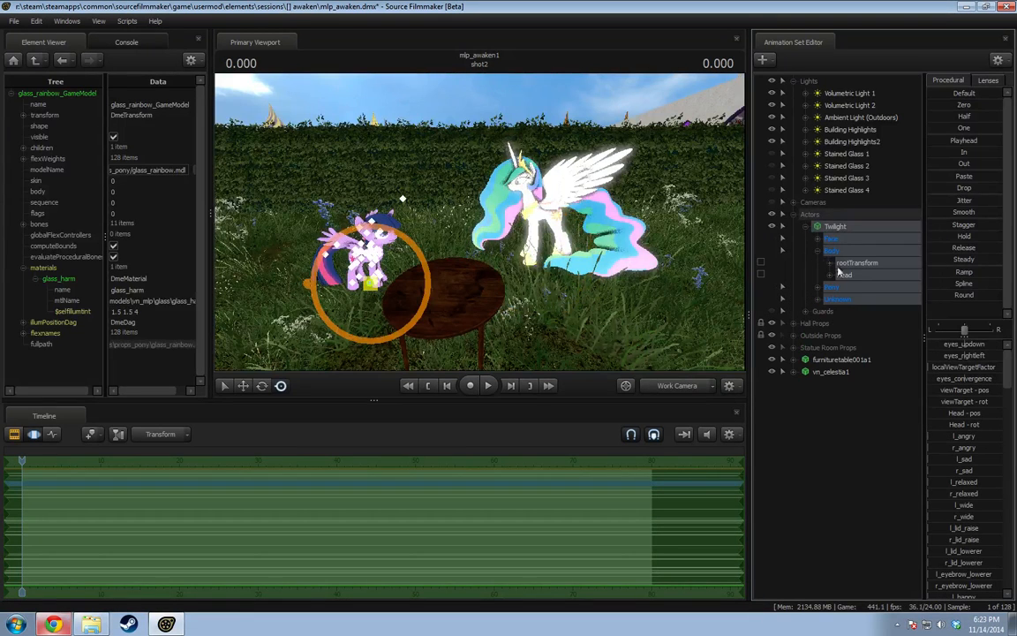
pyautogui.click(843, 275)
pyautogui.rightClick(855, 276)
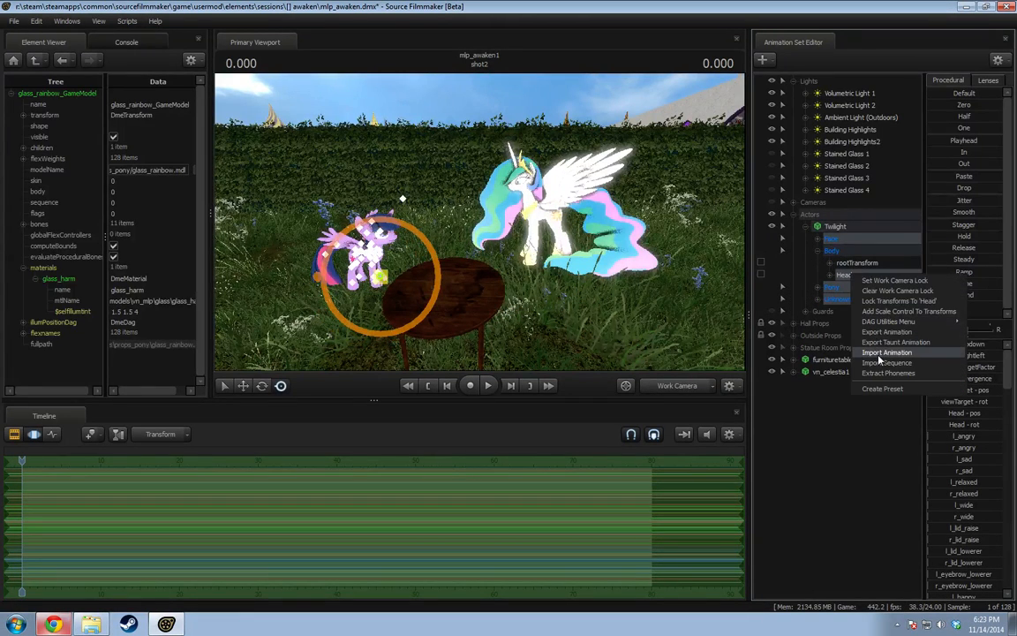
pyautogui.click(879, 354)
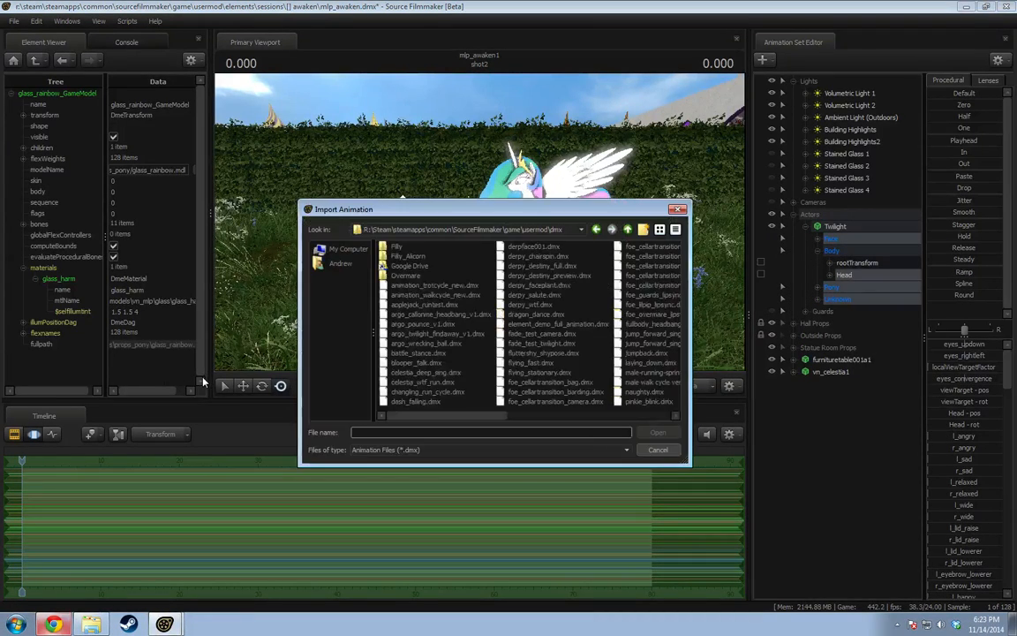
pyautogui.moveTo(450, 415); pyautogui.dragTo(597, 414)
pyautogui.click(652, 434)
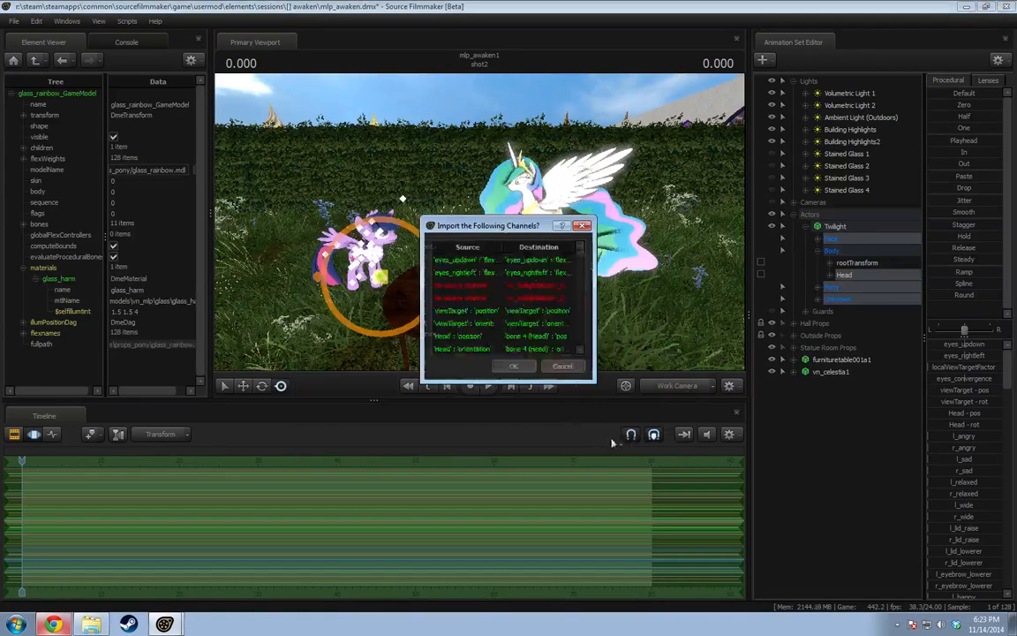
pyautogui.click(520, 368)
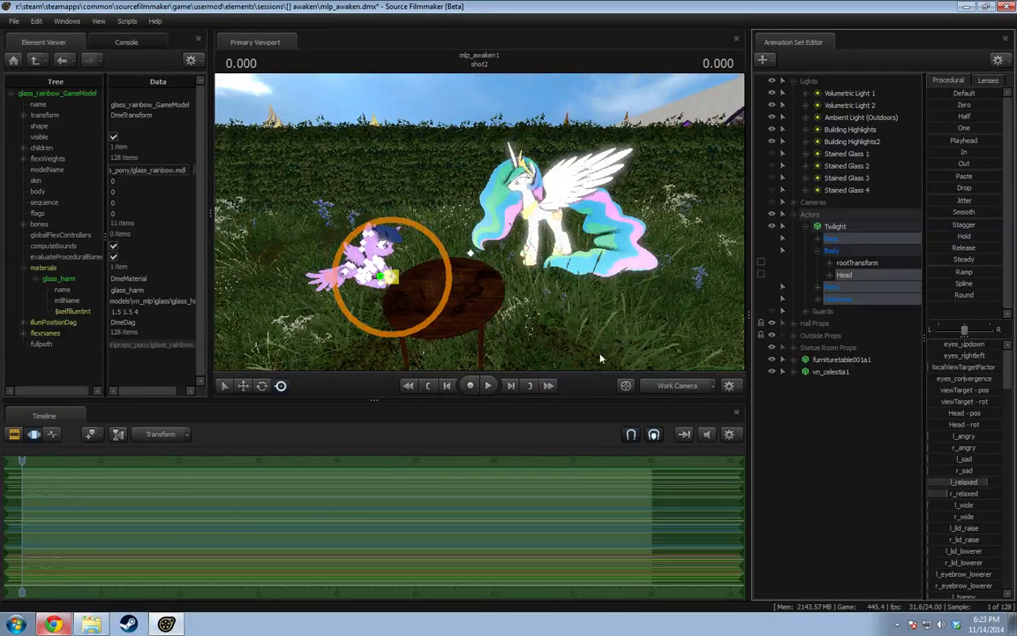
pyautogui.moveTo(943, 145); pyautogui.dragTo(1005, 146)
# Set Twilight's right_wing and left_wing body groups to right_wing_large_closed.smd and left_wing_large_closed.smd.
pyautogui.moveTo(473, 224); pyautogui.dragTo(424, 230)
pyautogui.press('d')
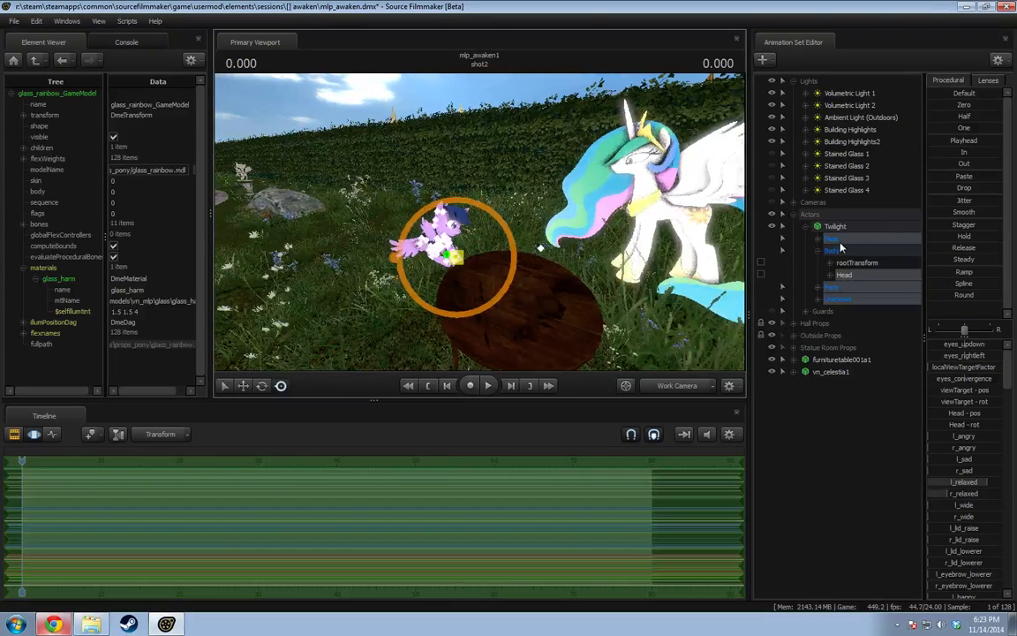
pyautogui.rightClick(839, 227)
pyautogui.moveTo(876, 403)
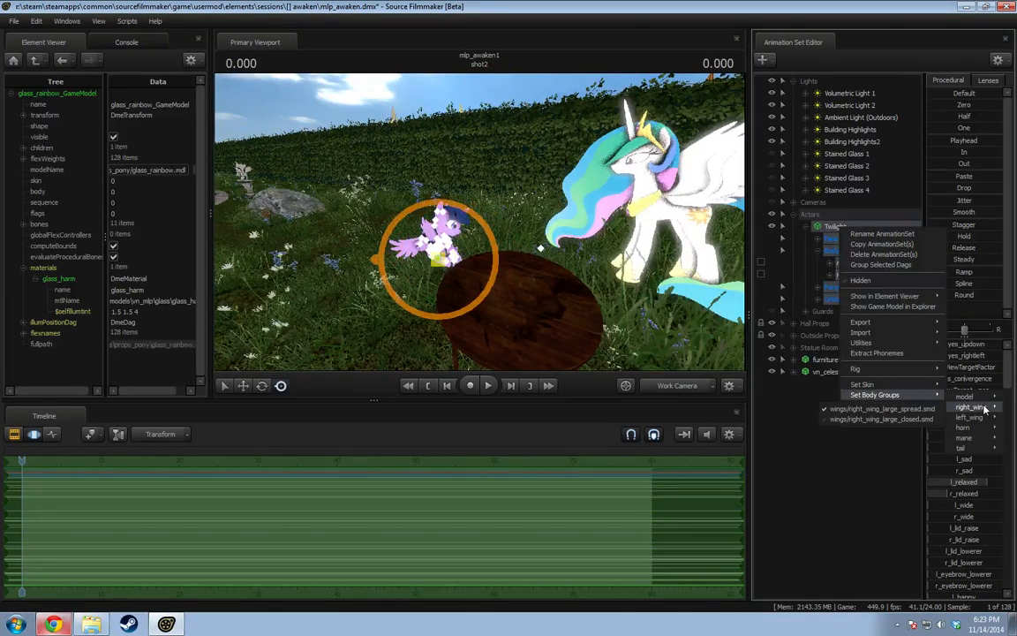
pyautogui.click(899, 419)
pyautogui.rightClick(837, 227)
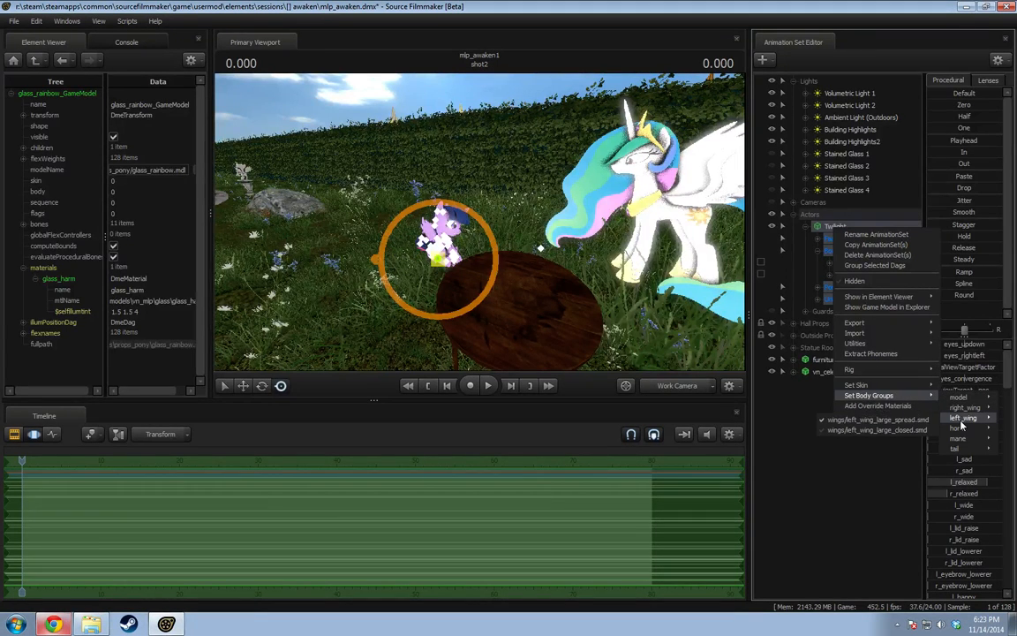
pyautogui.click(905, 430)
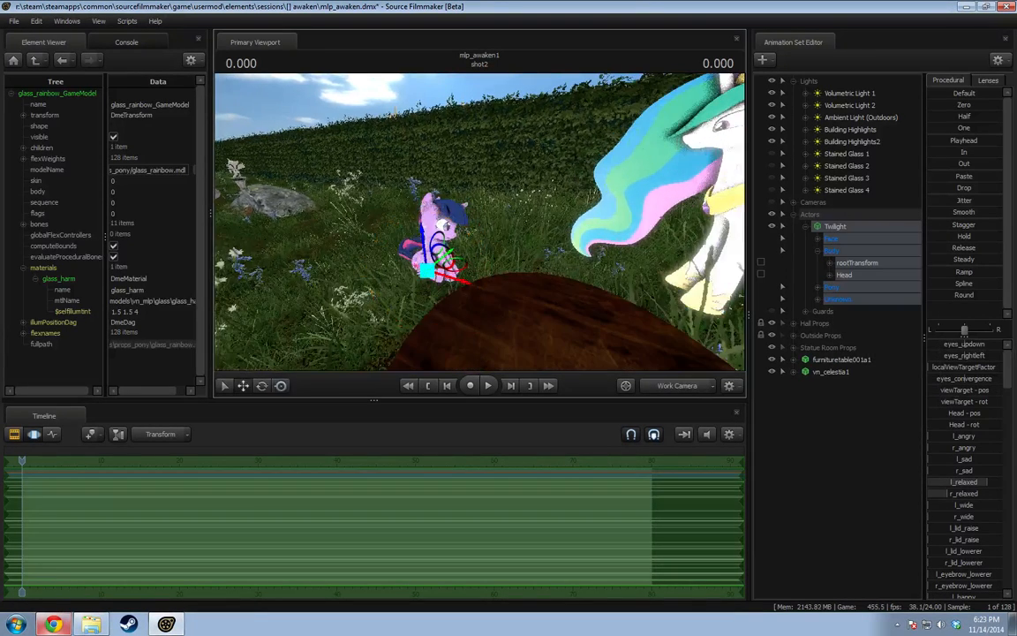
# Adjust the seated Twilight's neck and rotate her head up so she looks towards Celestia.
pyautogui.press('w')
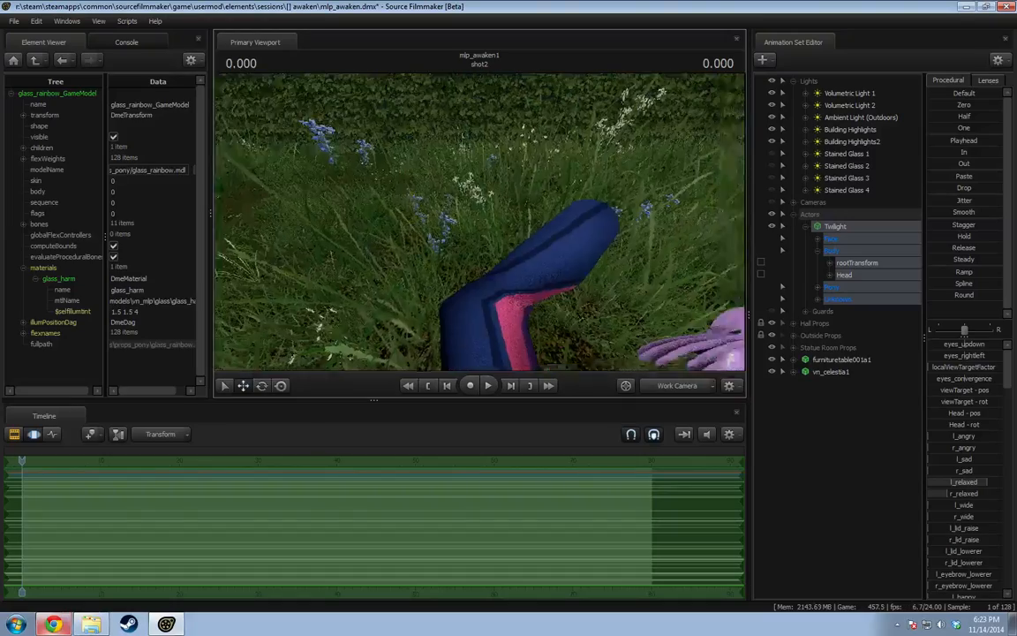
pyautogui.press('s')
pyautogui.press('s')
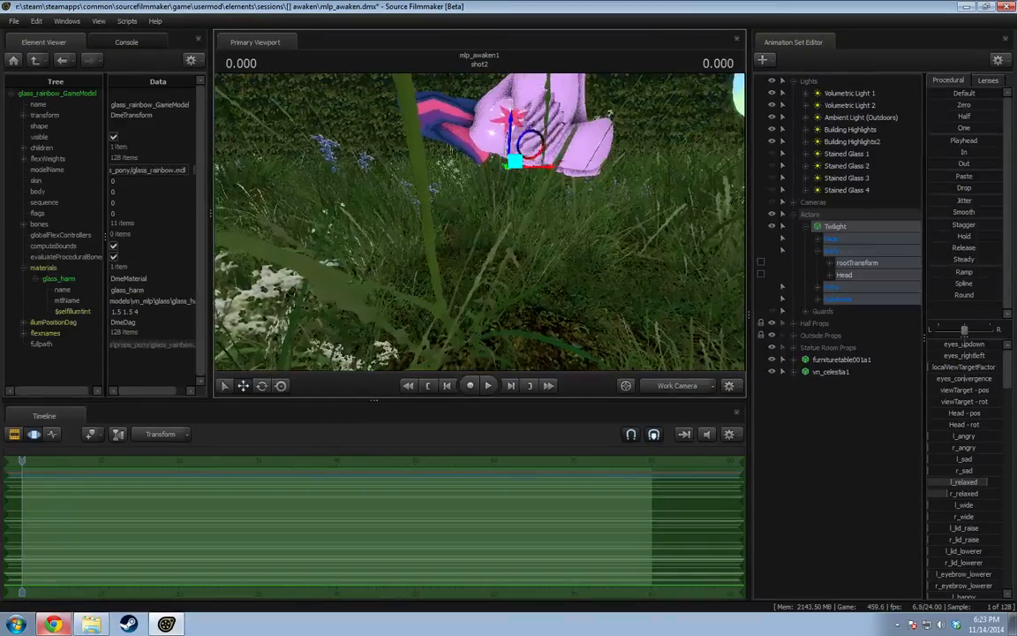
pyautogui.press('s')
pyautogui.press('s')
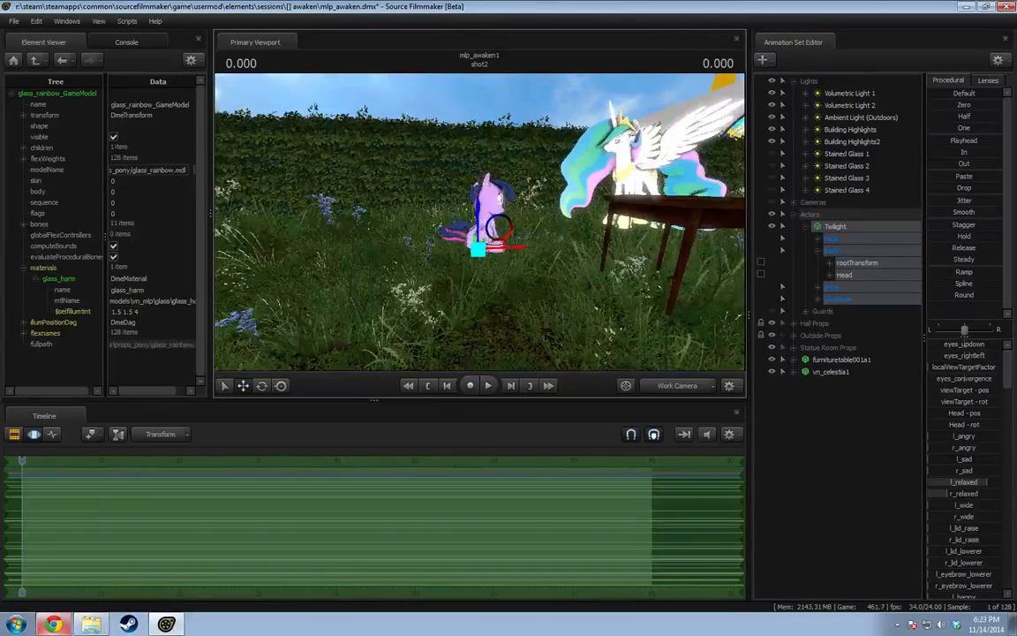
pyautogui.press('d')
pyautogui.press('w')
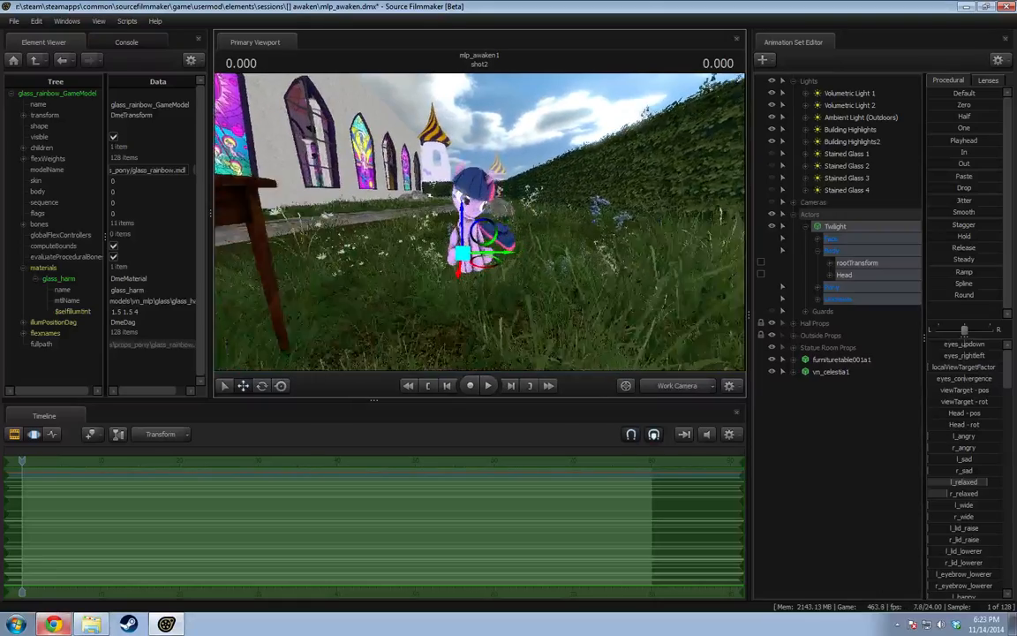
pyautogui.press('w')
pyautogui.keyDown('ctrl'); pyautogui.click(477, 210); pyautogui.keyUp('ctrl')
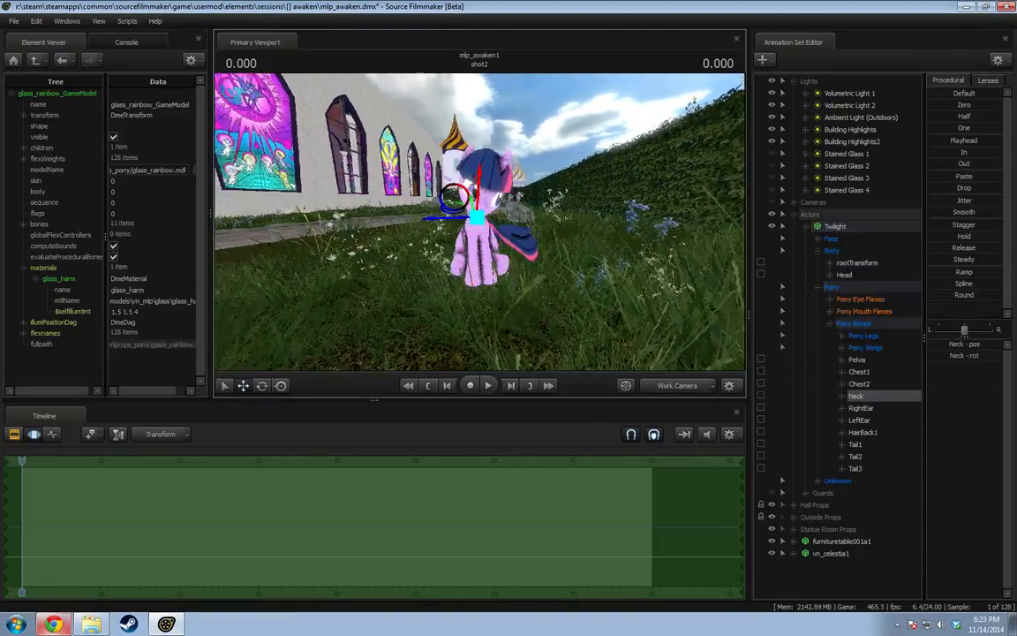
pyautogui.keyDown('alt'); pyautogui.moveTo(476, 205); pyautogui.dragTo(474, 157); pyautogui.keyUp('alt')
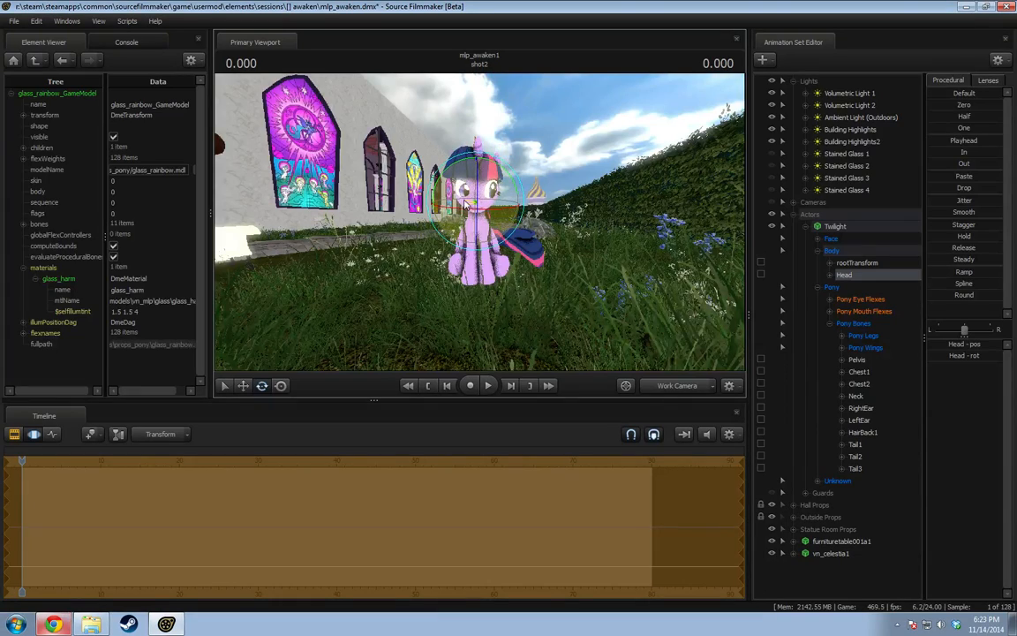
pyautogui.keyDown('alt'); pyautogui.moveTo(373, 275); pyautogui.dragTo(611, 251); pyautogui.keyUp('alt')
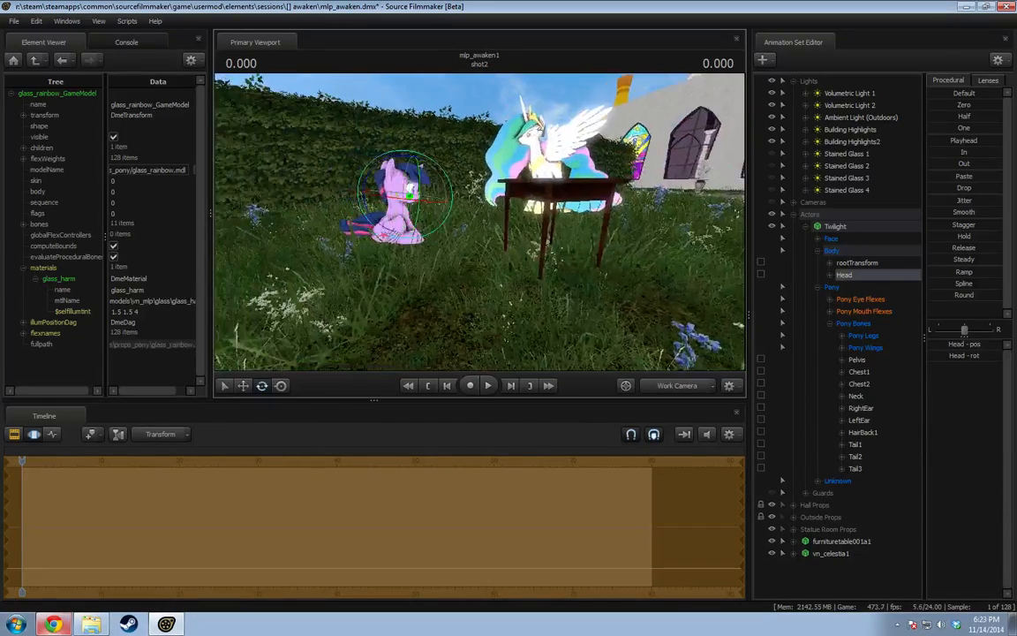
# Hide the Tall Grass group in Outside Props and show the Low Grass 1 group instead.
pyautogui.moveTo(480, 222); pyautogui.dragTo(513, 222)
pyautogui.press('z')
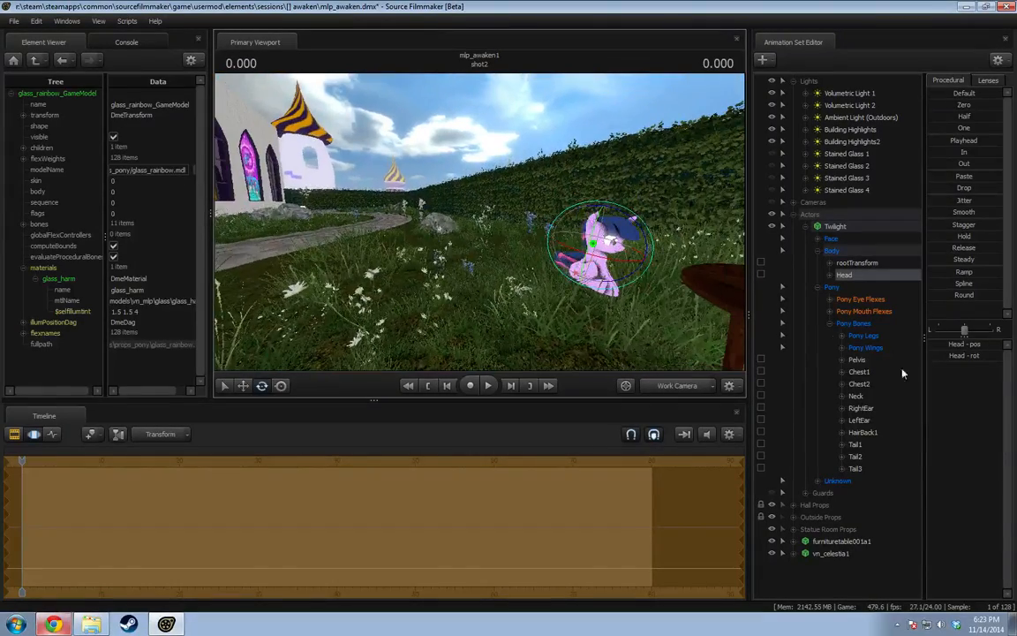
pyautogui.click(794, 517)
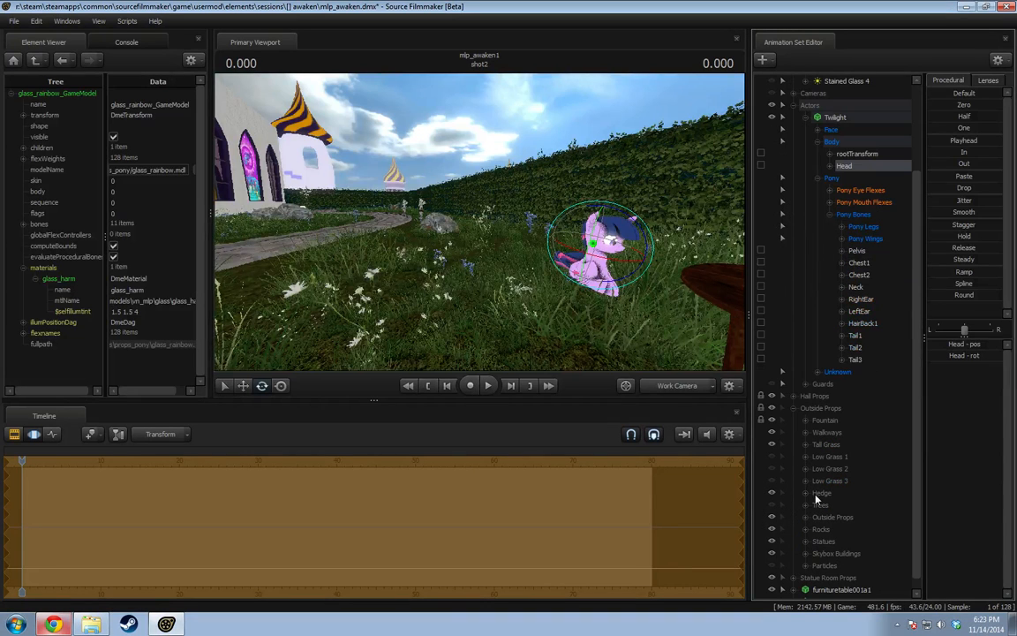
pyautogui.click(772, 444)
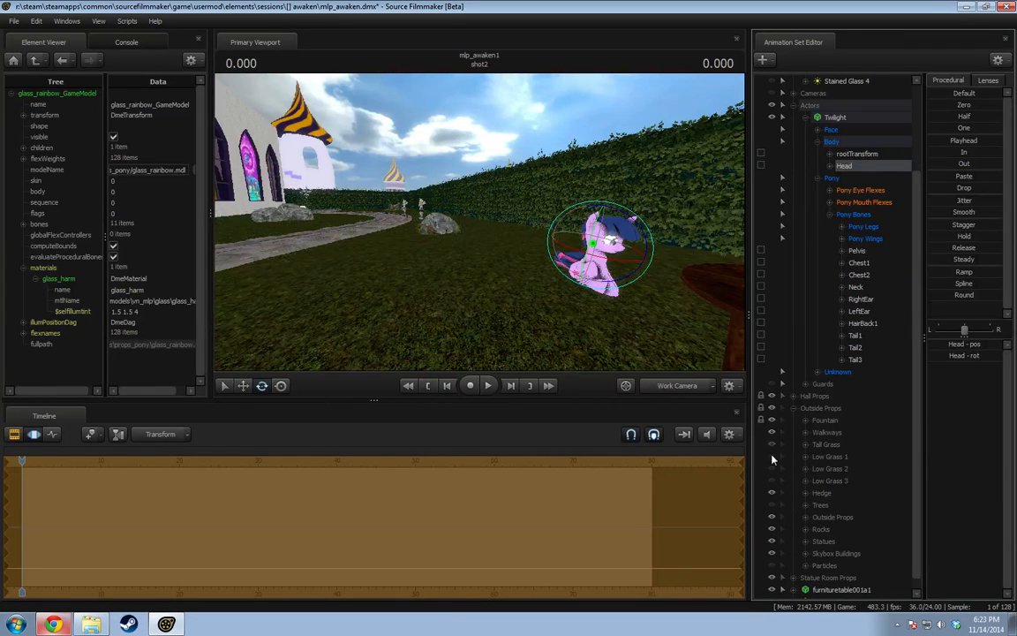
pyautogui.click(772, 456)
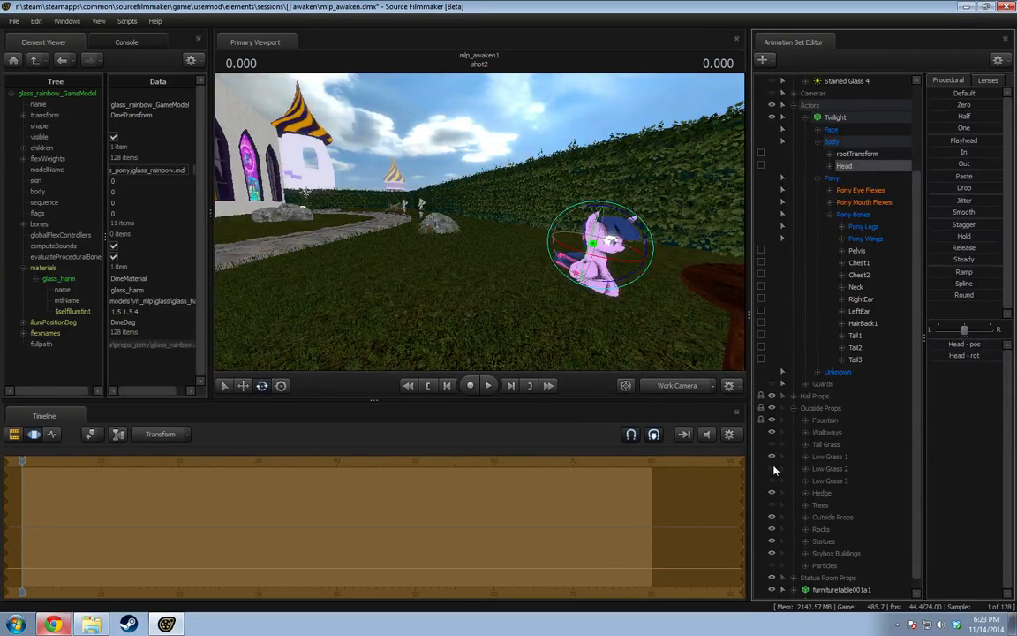
# Move the whole Twilight model across the grass, slightly away from the table and Celestia, using the screen-space manipulator.
pyautogui.moveTo(530, 230); pyautogui.dragTo(692, 234)
pyautogui.press('s')
pyautogui.moveTo(487, 231); pyautogui.dragTo(488, 227)
pyautogui.click(280, 386)
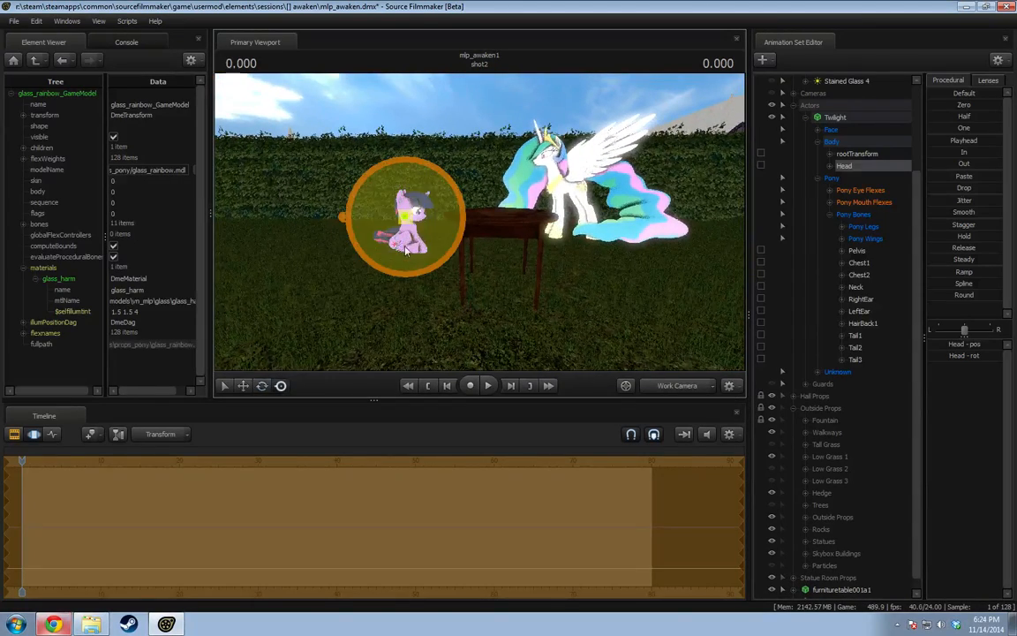
pyautogui.click(837, 119)
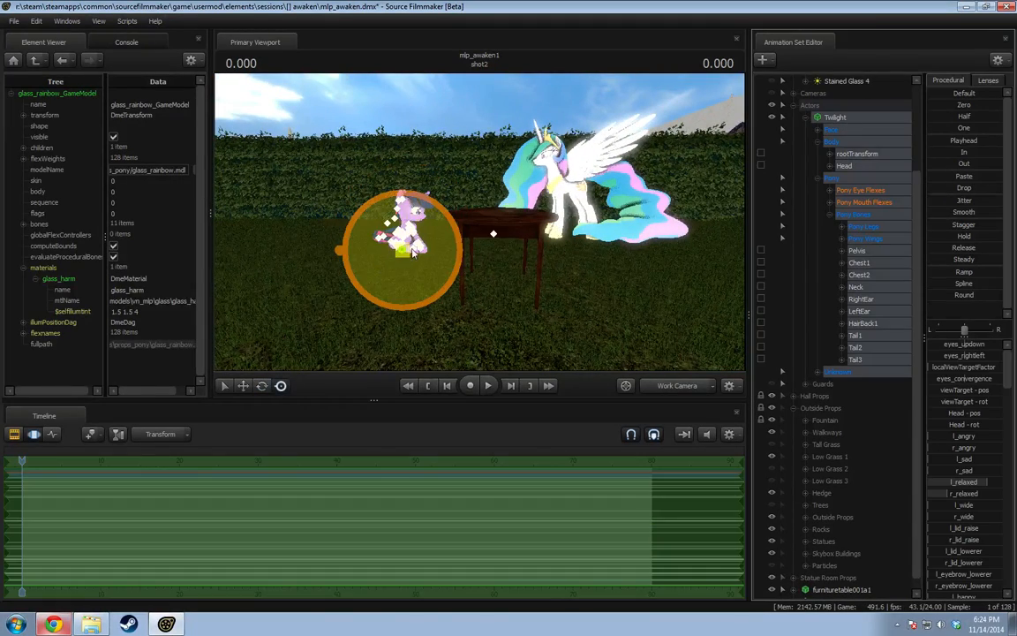
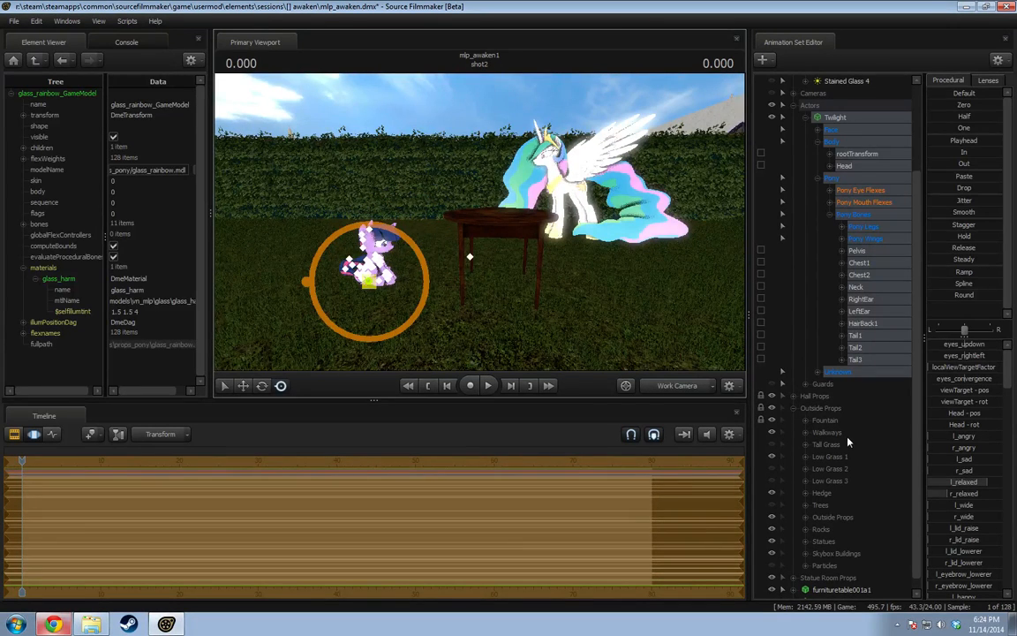
# Move furnituretable001a1 on the grass so that it stands right in front of the seated Twilight.
pyautogui.scroll(-1, 823, 543)
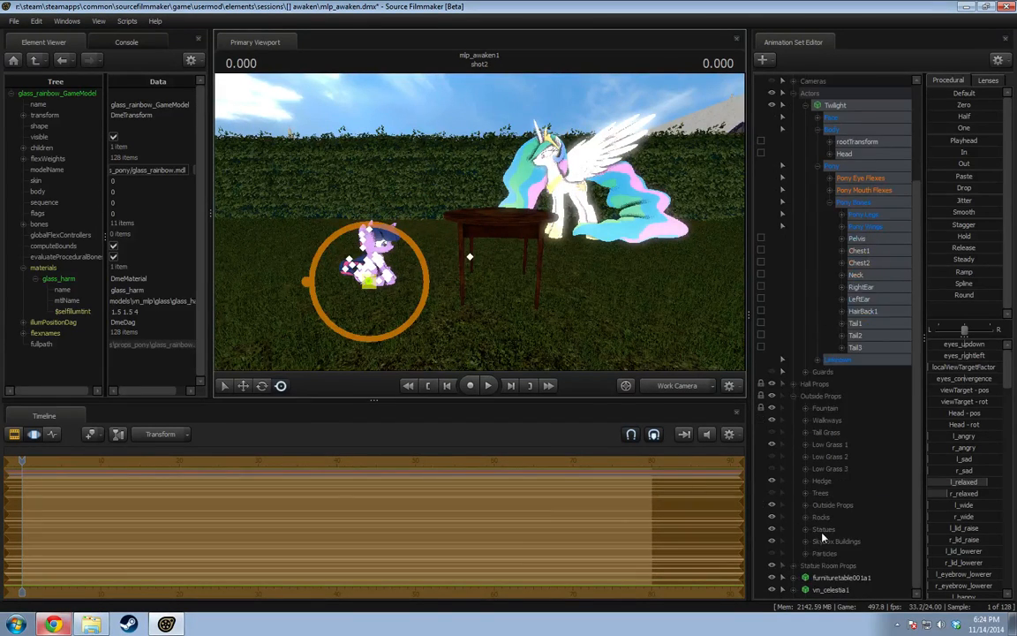
pyautogui.click(830, 581)
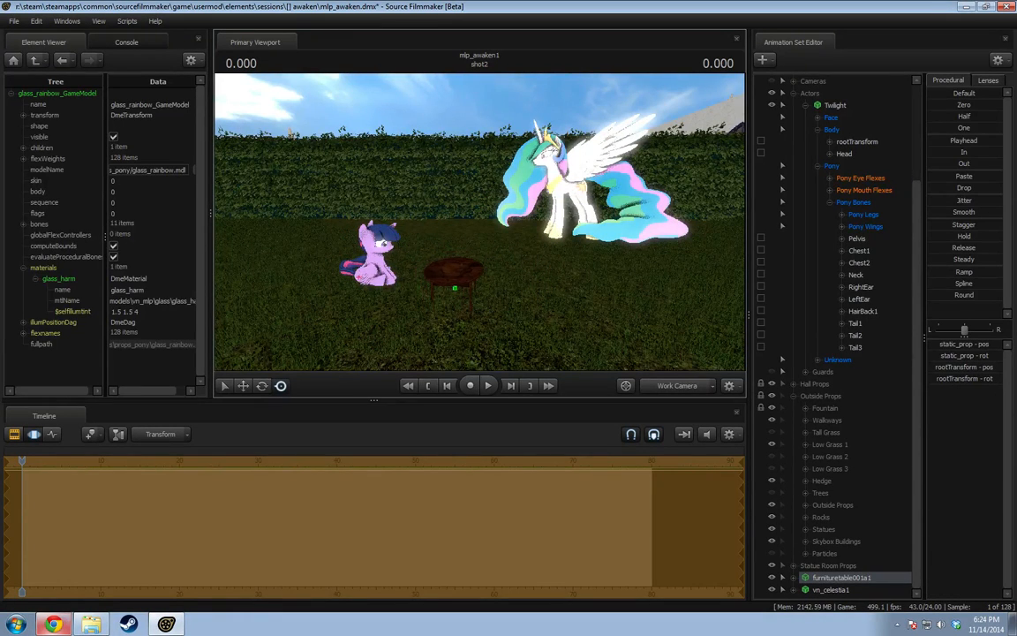
pyautogui.keyDown('alt'); pyautogui.moveTo(460, 292); pyautogui.dragTo(469, 257); pyautogui.keyUp('alt')
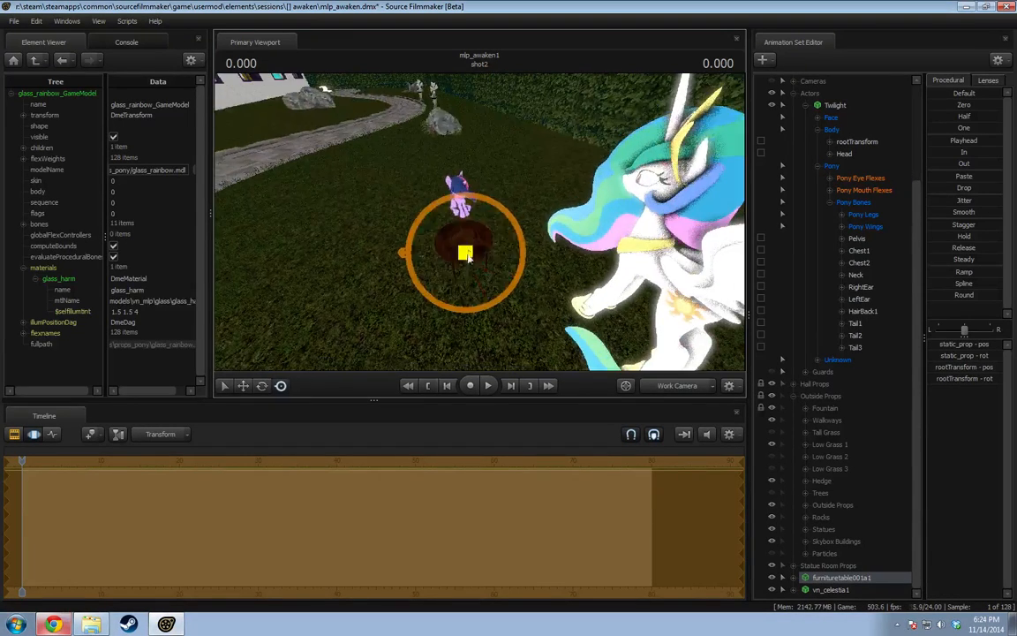
pyautogui.keyDown('alt'); pyautogui.moveTo(441, 310); pyautogui.dragTo(491, 263); pyautogui.keyUp('alt')
# Add a scale control to the static_prop bone of furnituretable001a1.
pyautogui.click(794, 579)
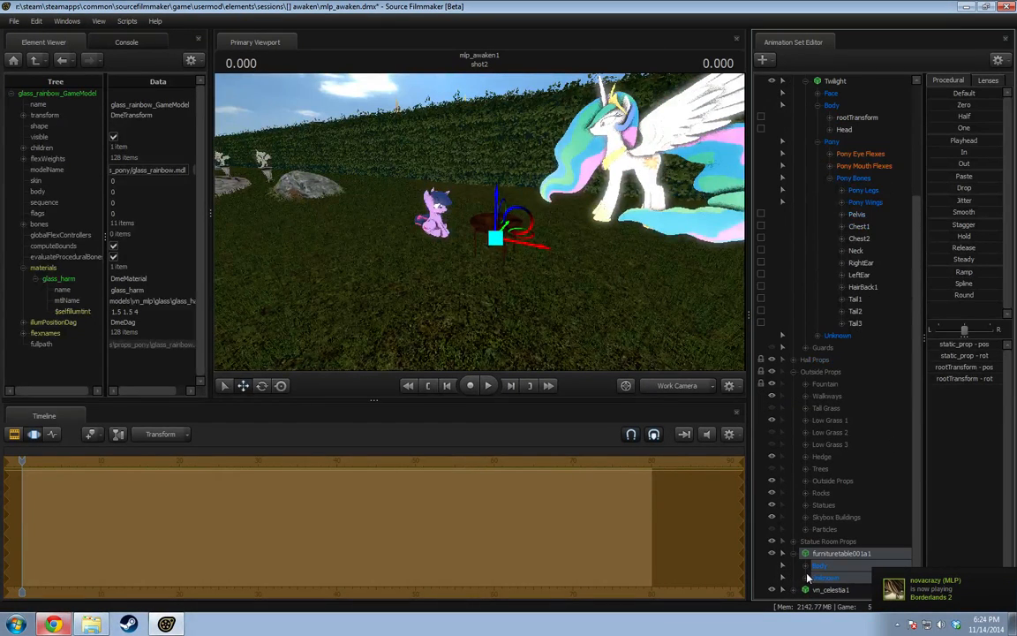
pyautogui.click(807, 578)
pyautogui.click(841, 578)
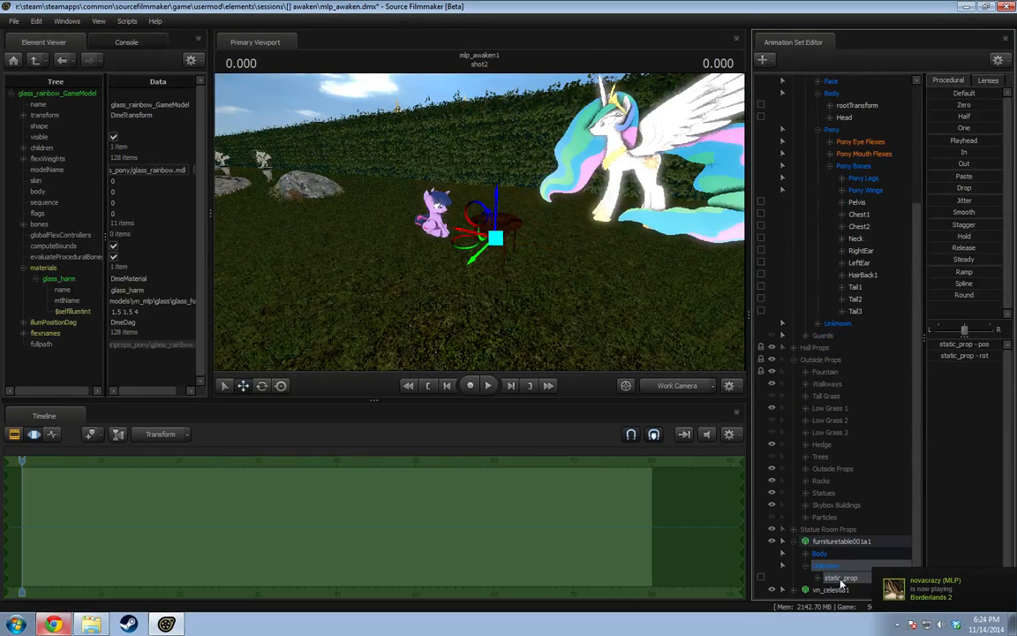
pyautogui.rightClick(846, 579)
pyautogui.click(883, 495)
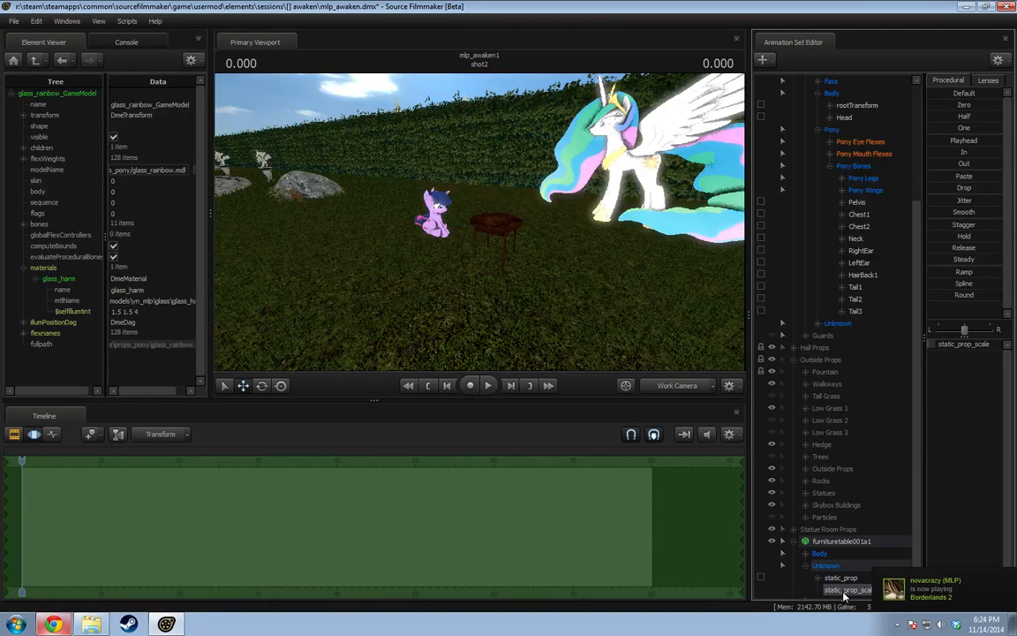
# Enlarge the table with its static_prop_scale control until it suits both ponies.
pyautogui.click(950, 346)
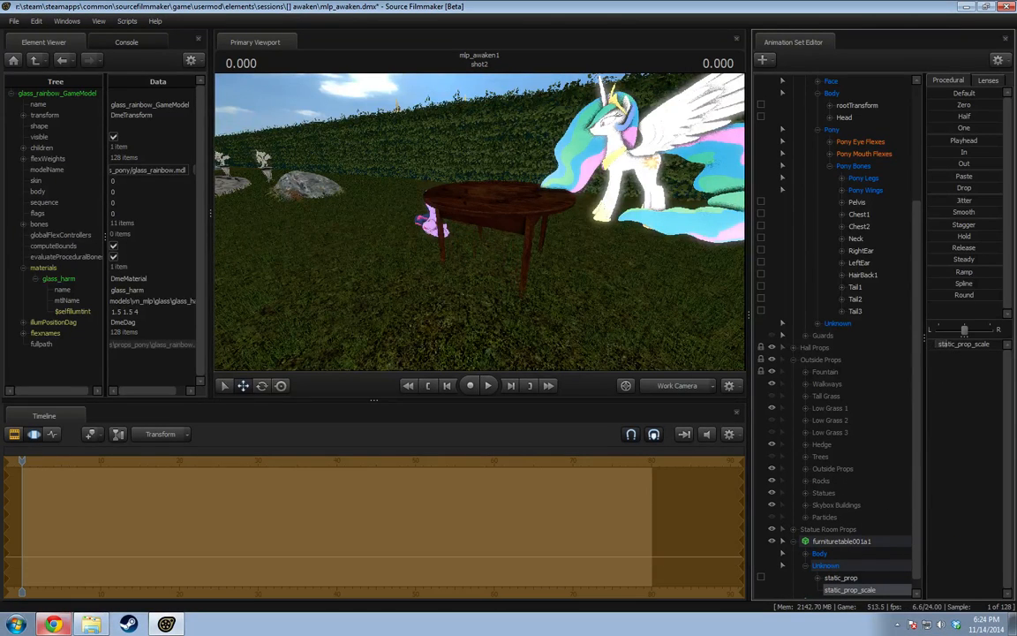
pyautogui.moveTo(676, 311); pyautogui.dragTo(473, 223)
pyautogui.press('w')
pyautogui.moveTo(950, 347); pyautogui.dragTo(947, 347)
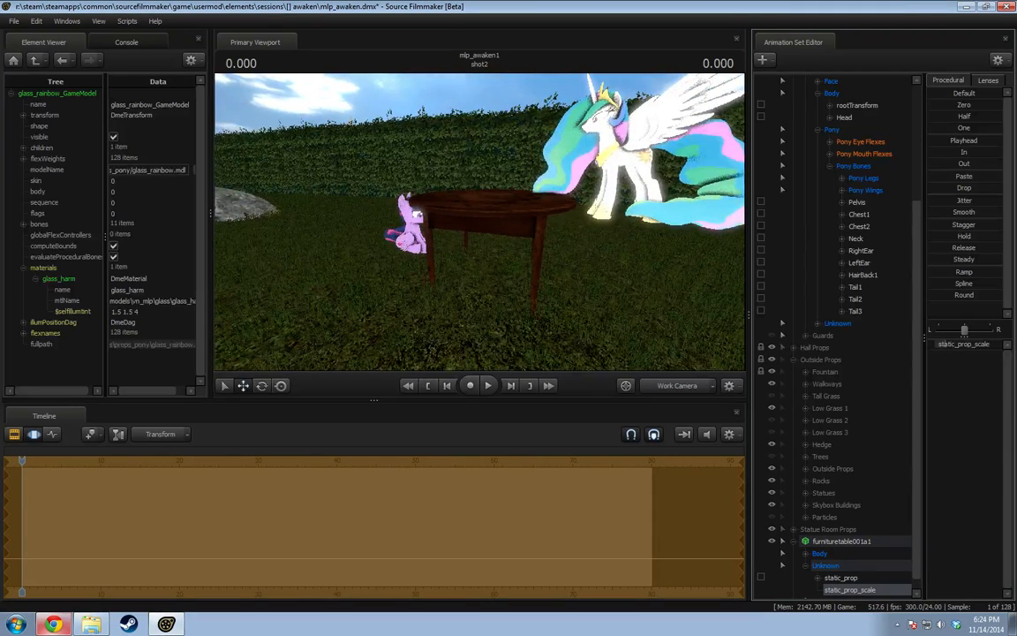
# Lower the whole enlarged table into the ground so its top sits near Twilight's chest height.
pyautogui.click(851, 541)
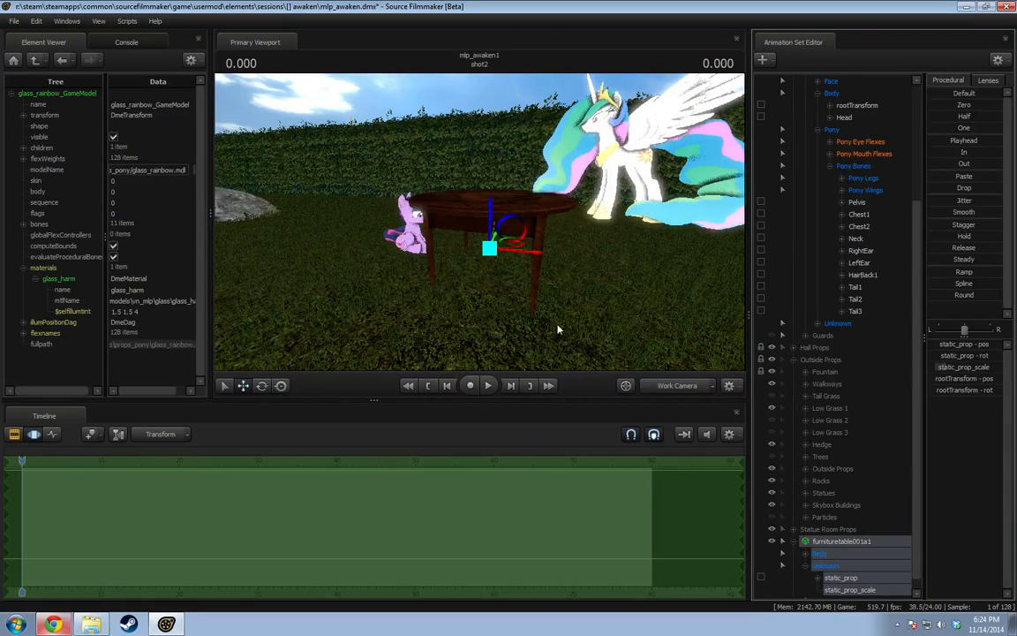
pyautogui.keyDown('alt'); pyautogui.moveTo(559, 329); pyautogui.dragTo(559, 371); pyautogui.keyUp('alt')
pyautogui.moveTo(491, 218)
pyautogui.mouseDown()
pyautogui.moveTo(491, 243)
pyautogui.moveTo(455, 225)
pyautogui.moveTo(455, 204)
pyautogui.moveTo(500, 209)
pyautogui.moveTo(500, 225)
pyautogui.mouseUp()
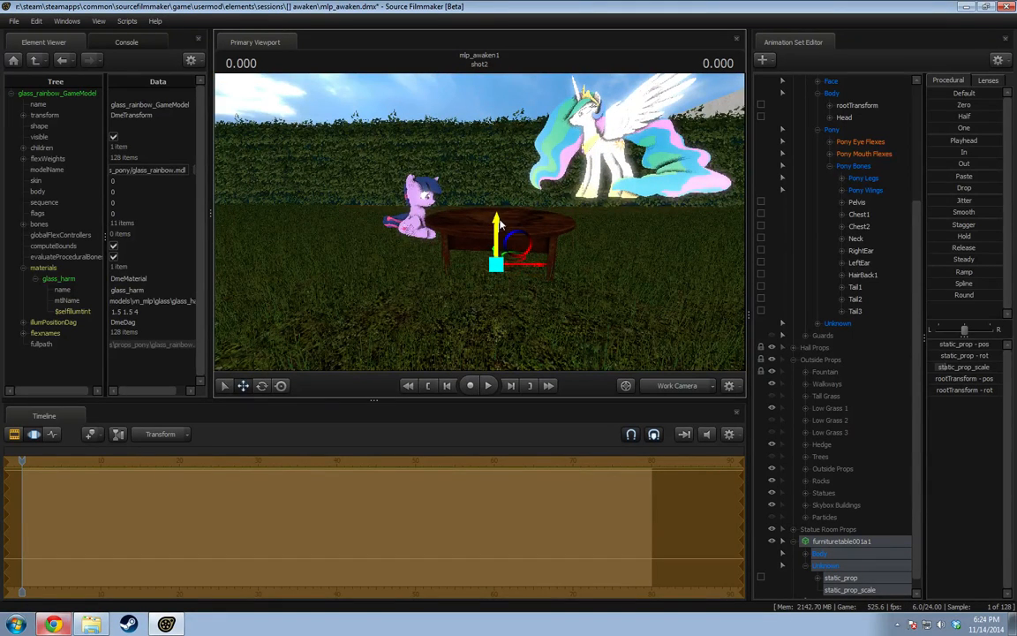
# Collapse the Outside Props group and Twilight's controls, and shift the whole Twilight model slightly back from the table's edge.
pyautogui.scroll(4, 870, 142)
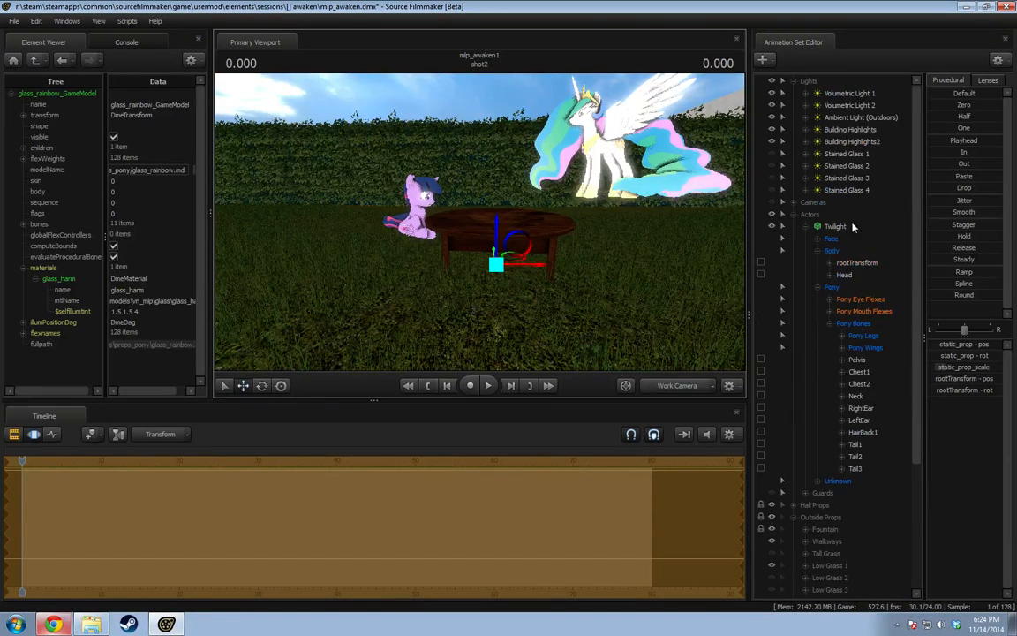
pyautogui.click(793, 215)
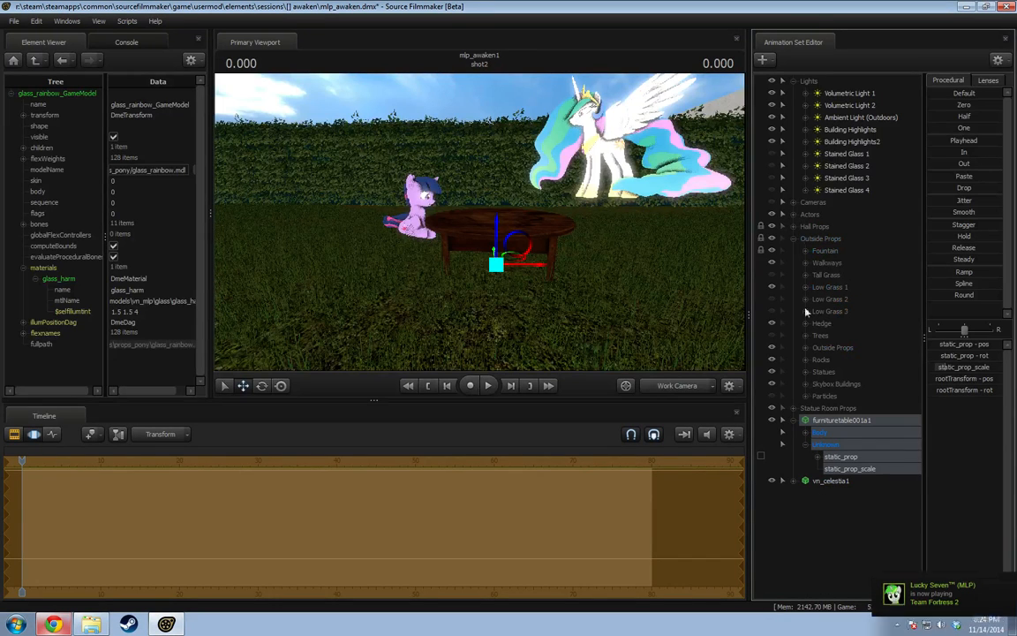
pyautogui.click(792, 238)
pyautogui.click(792, 215)
pyautogui.click(817, 227)
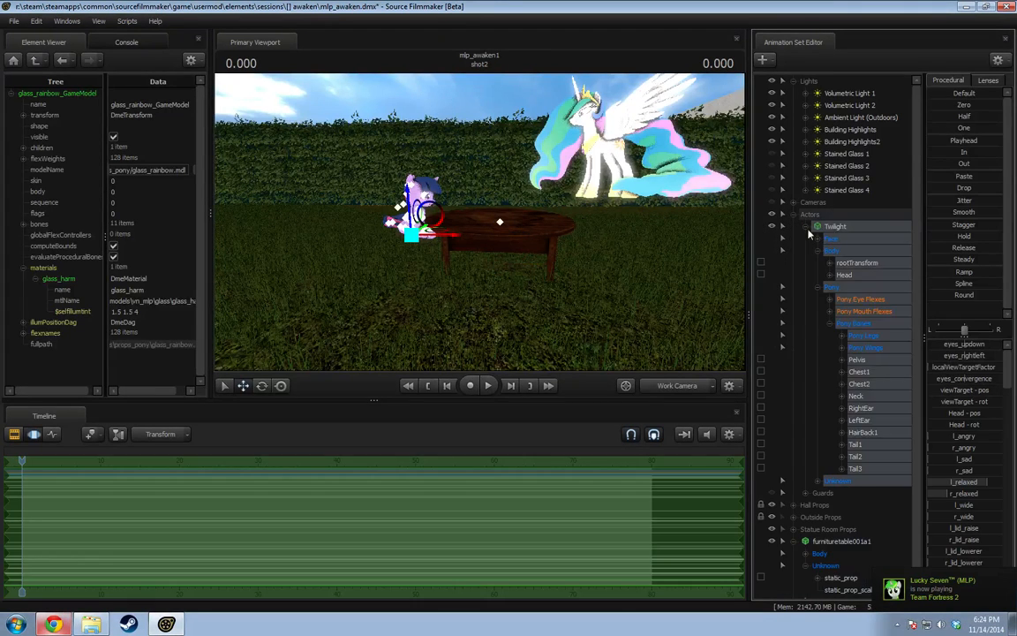
pyautogui.click(817, 228)
pyautogui.moveTo(417, 240)
pyautogui.keyDown('alt'); pyautogui.mouseDown()
pyautogui.moveTo(416, 261)
pyautogui.moveTo(406, 237)
pyautogui.mouseUp(); pyautogui.keyUp('alt')
pyautogui.moveTo(406, 237)
pyautogui.keyDown('alt'); pyautogui.mouseDown()
pyautogui.moveTo(371, 252)
pyautogui.moveTo(382, 232)
pyautogui.moveTo(408, 221)
pyautogui.moveTo(436, 227)
pyautogui.moveTo(394, 232)
pyautogui.mouseUp(); pyautogui.keyUp('alt')
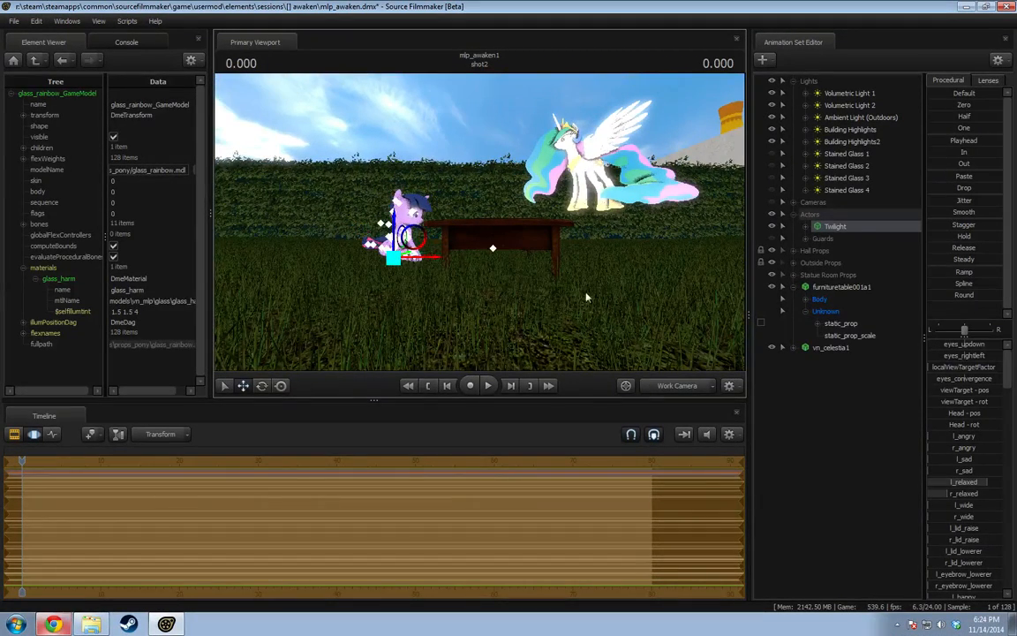
# Check the table's placement relative to Celestia and select her LeftThigh bone.
pyautogui.click(839, 226)
pyautogui.click(844, 348)
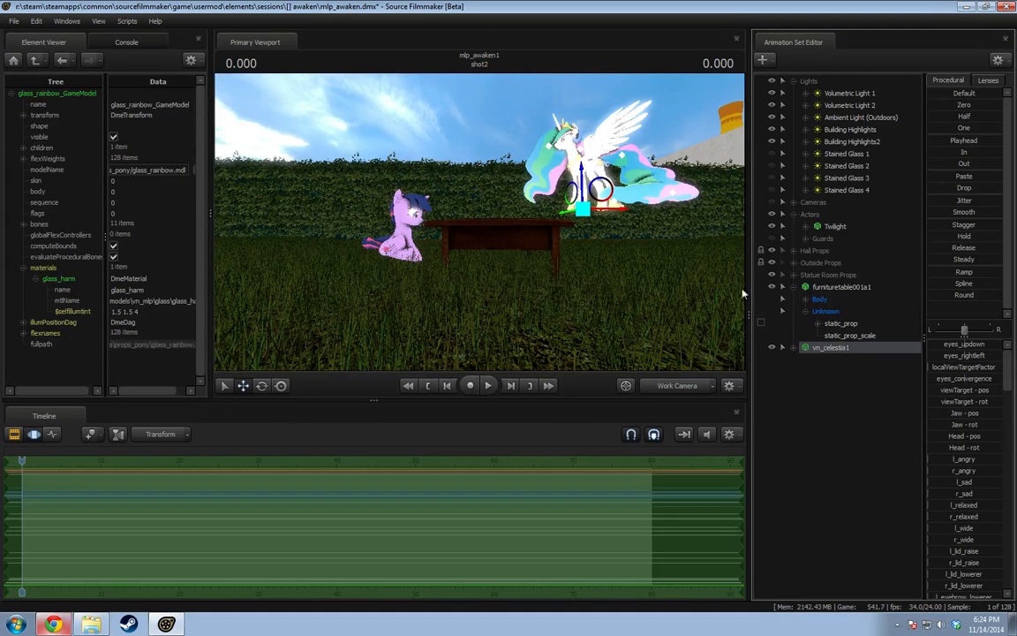
pyautogui.click(842, 288)
pyautogui.keyDown('alt'); pyautogui.moveTo(504, 265); pyautogui.dragTo(497, 228); pyautogui.keyUp('alt')
pyautogui.keyDown('alt'); pyautogui.moveTo(741, 257); pyautogui.dragTo(514, 206); pyautogui.keyUp('alt')
pyautogui.press('q')
pyautogui.click(570, 133)
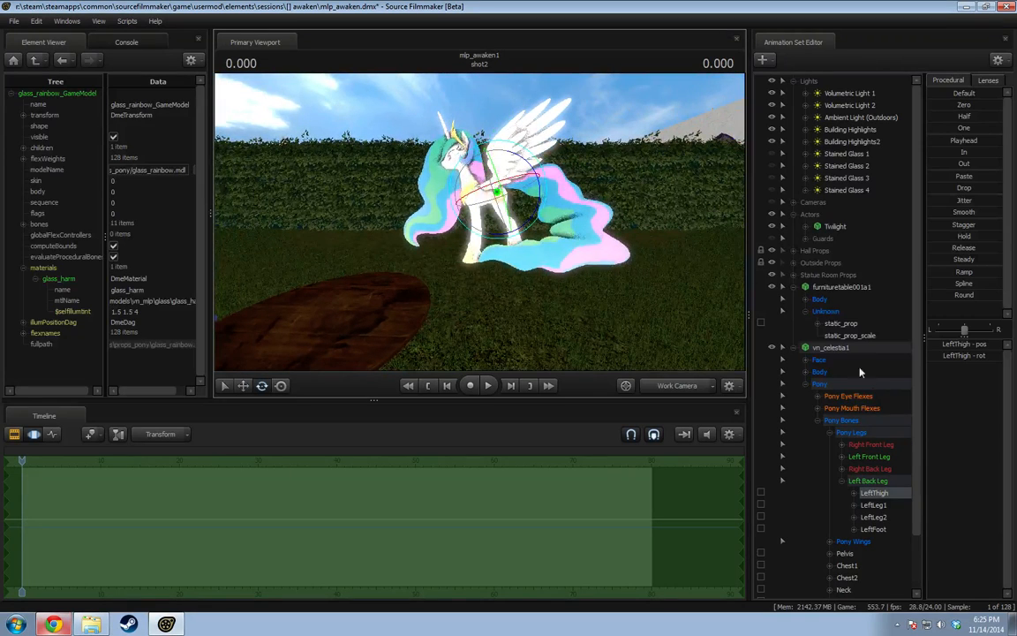
# Set Celestia's Right_wing and Left_wing body groups to the closed wings.
pyautogui.rightClick(858, 351)
pyautogui.moveTo(883, 508)
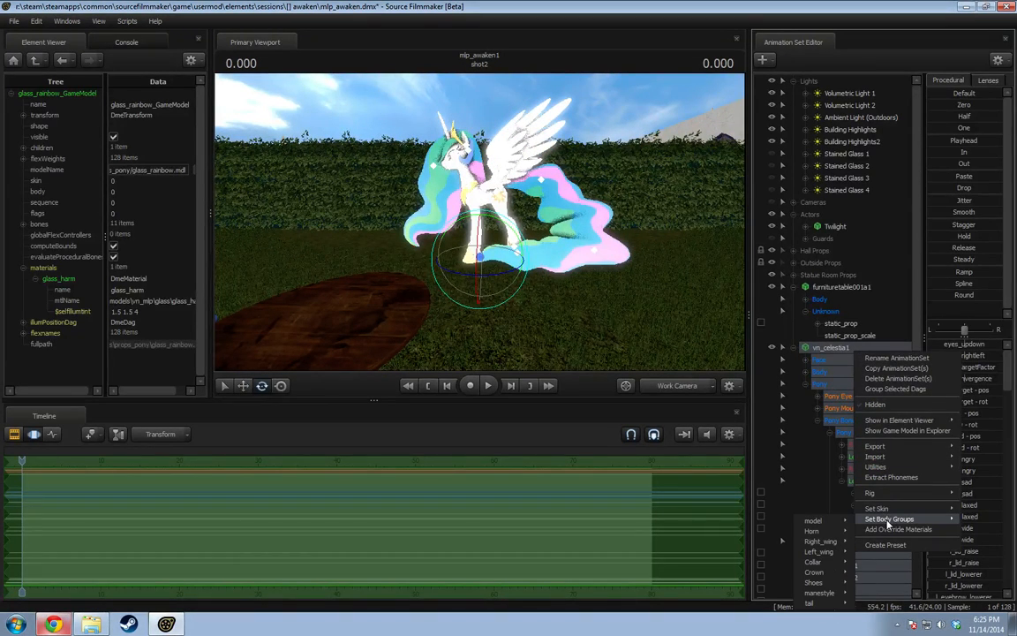
pyautogui.click(914, 545)
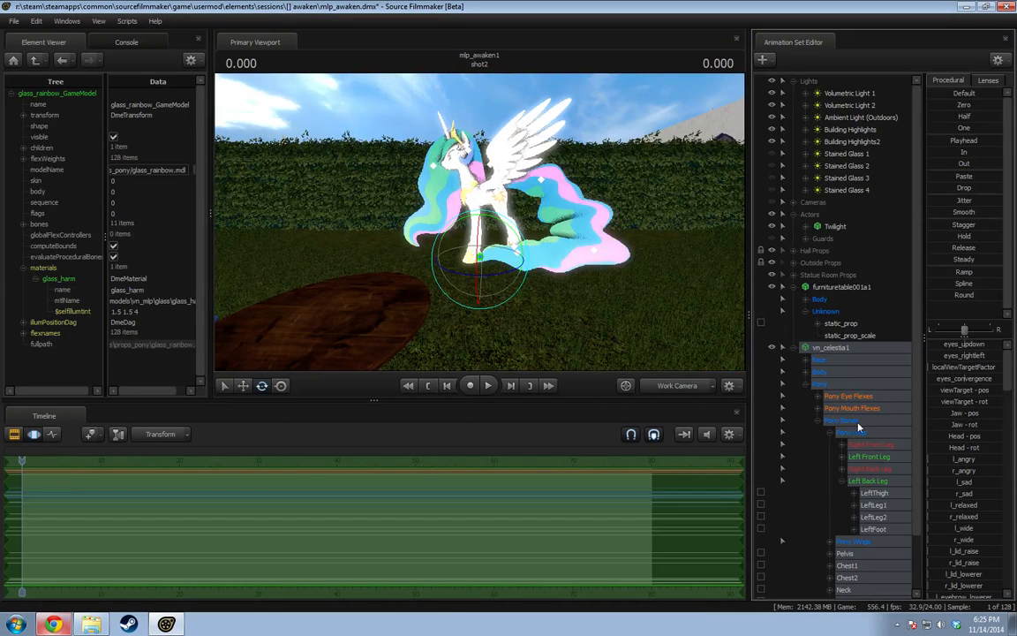
pyautogui.rightClick(839, 351)
pyautogui.moveTo(892, 519)
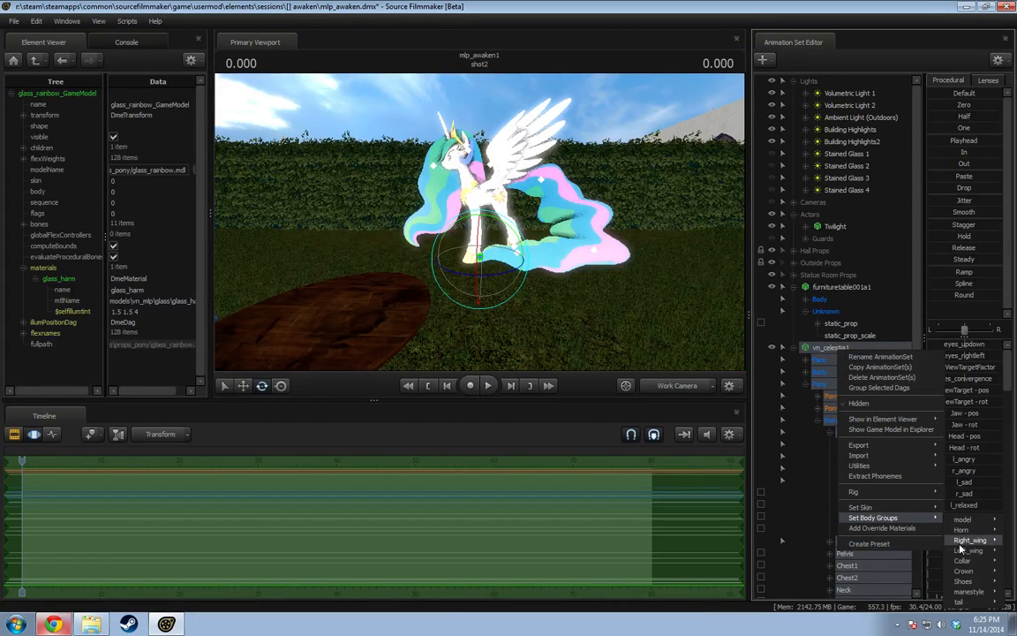
pyautogui.moveTo(961, 549)
pyautogui.click(866, 553)
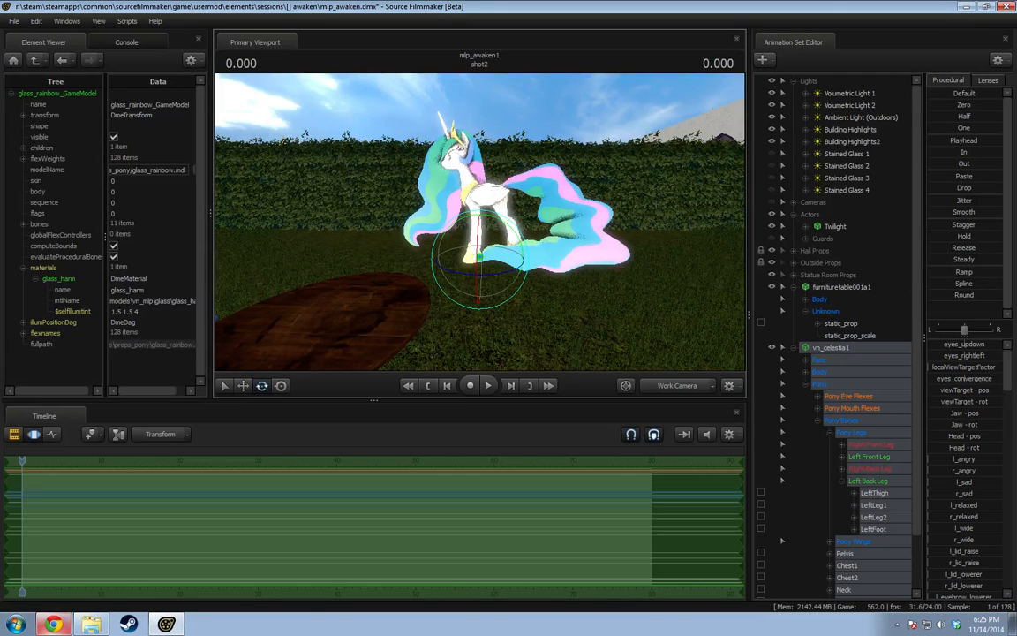
# Select Celestia's Pelvis bone and rotate it so her body tilts up into an upright pose.
pyautogui.press('w')
pyautogui.press('w')
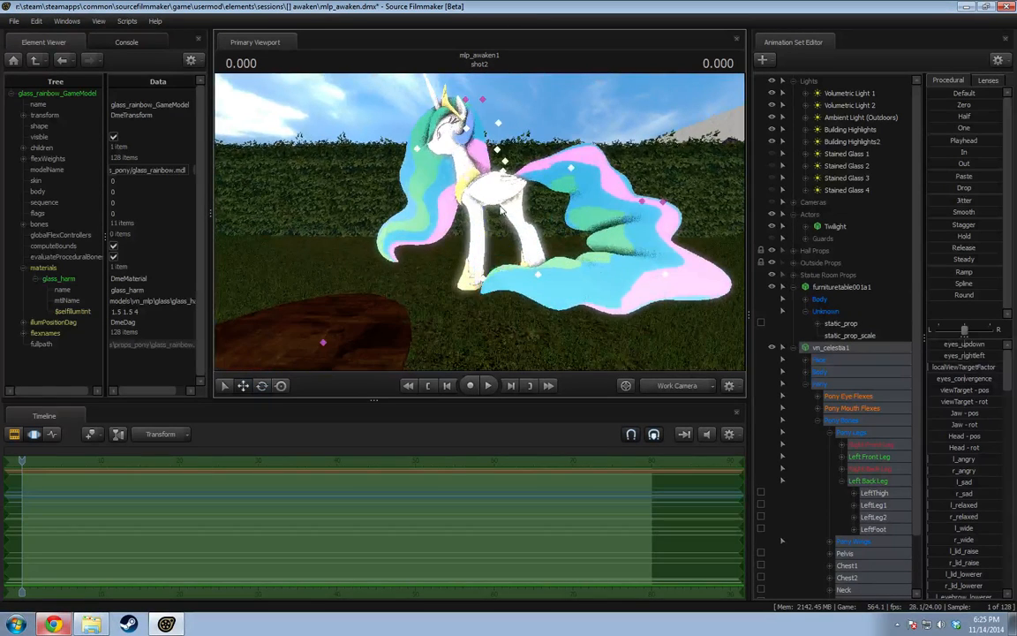
pyautogui.click(508, 195)
pyautogui.click(510, 189)
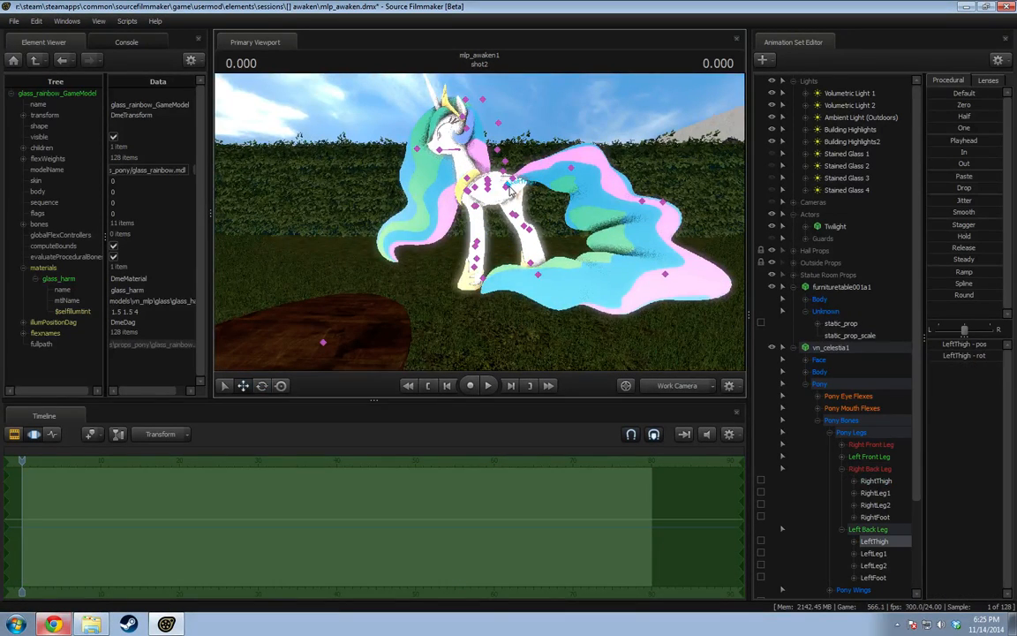
pyautogui.keyDown('ctrl'); pyautogui.click(507, 186); pyautogui.keyUp('ctrl')
pyautogui.press('e')
pyautogui.moveTo(525, 152); pyautogui.dragTo(535, 184)
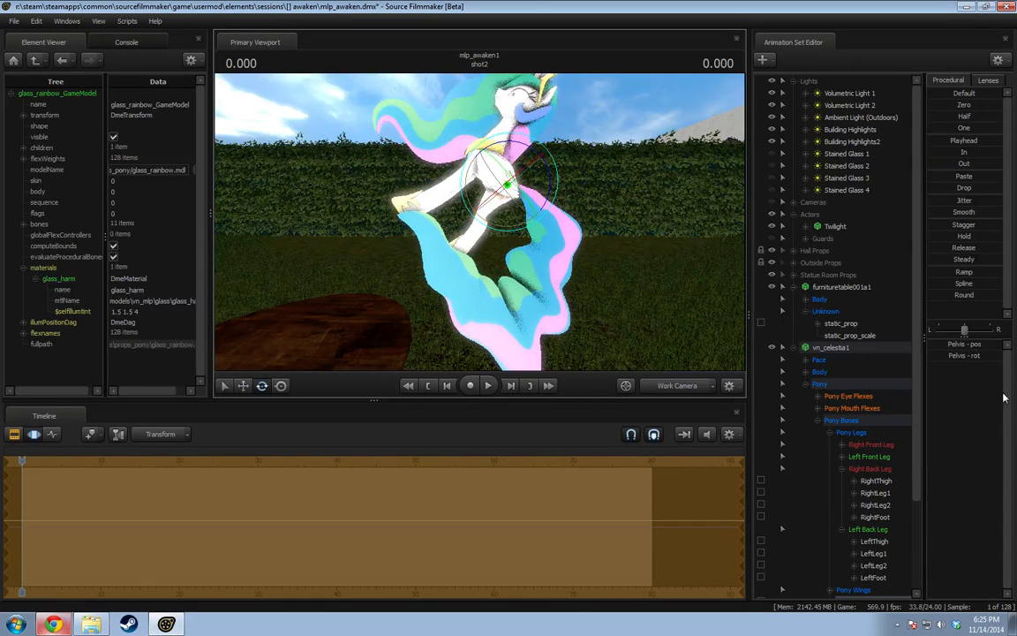
# Expand Celestia's Pony Wings controls and add override materials to the vn_celestia1 model.
pyautogui.scroll(-3, 883, 508)
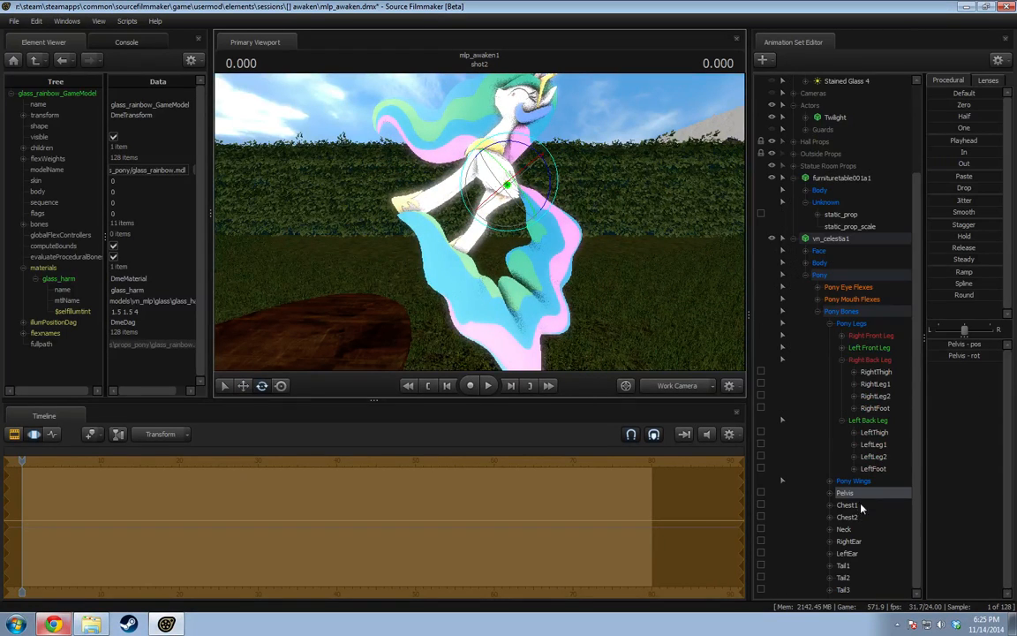
pyautogui.click(829, 481)
pyautogui.rightClick(850, 482)
pyautogui.rightClick(835, 243)
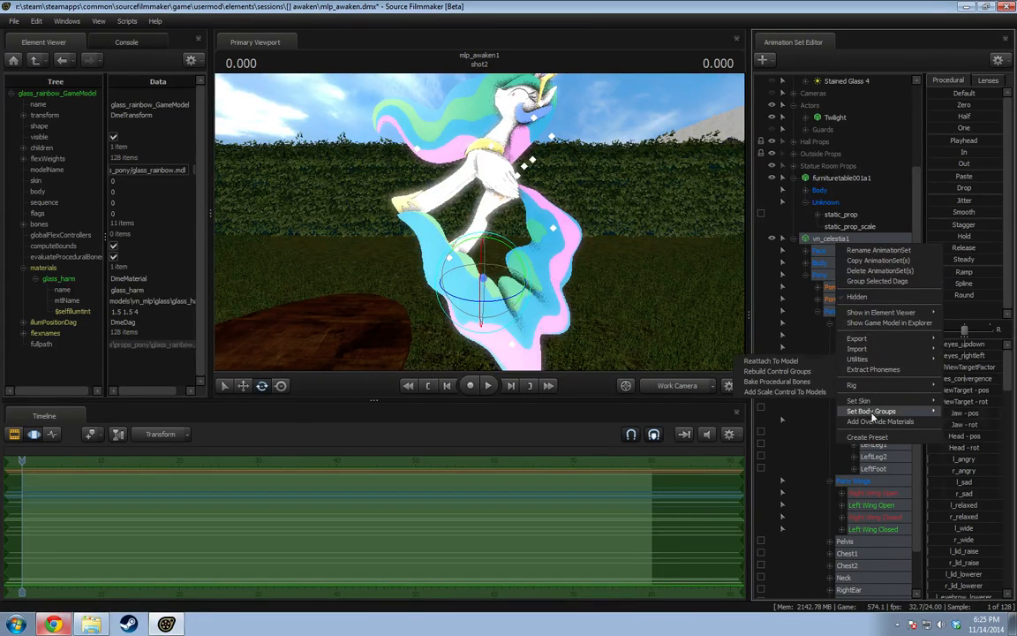
pyautogui.click(873, 420)
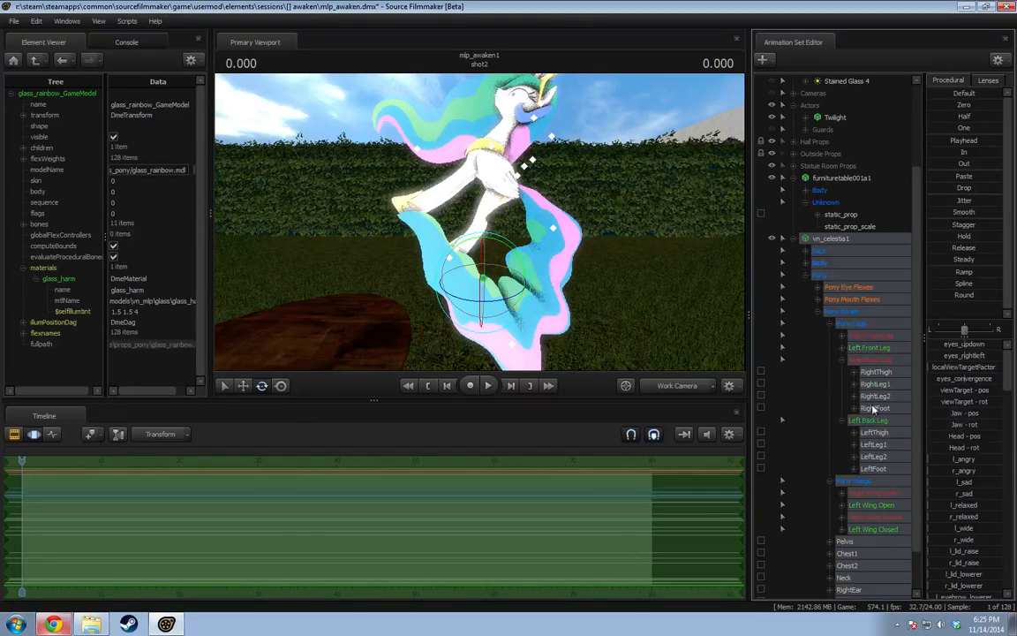
# Show the vn_celestia1 model in the Element Viewer and expand its materials list.
pyautogui.rightClick(851, 238)
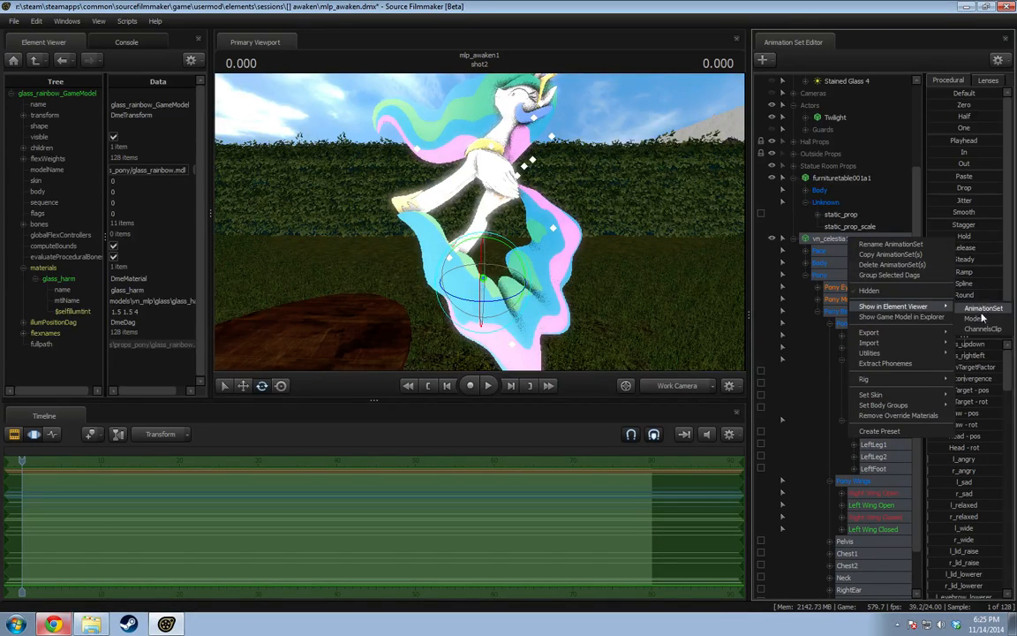
pyautogui.click(979, 318)
pyautogui.click(23, 333)
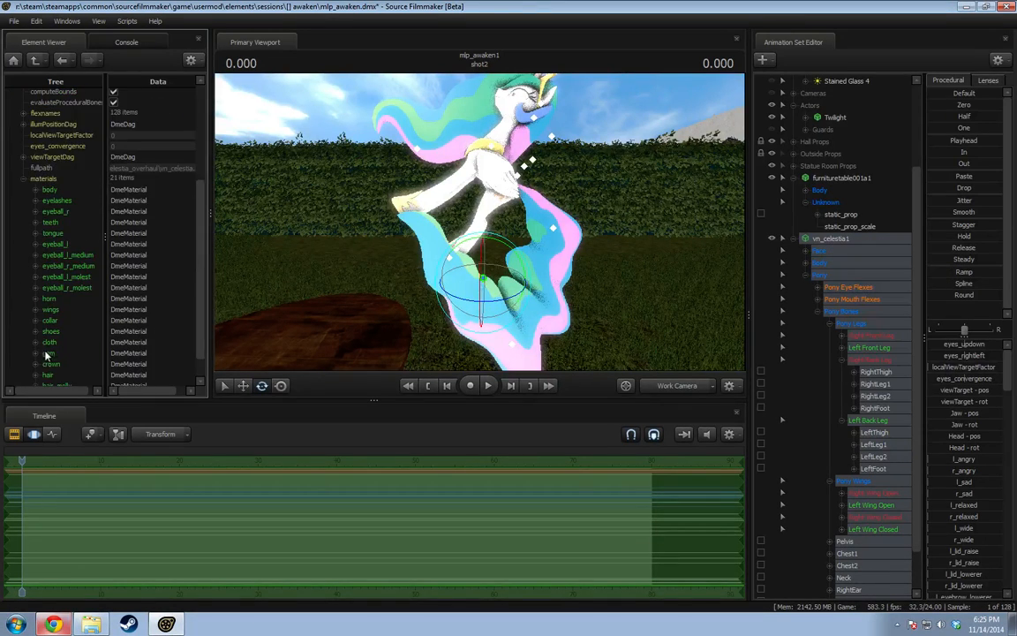
# Add a float attribute named $alpha to the wings material of the vn_celestia1 model.
pyautogui.scroll(-1, 55, 369)
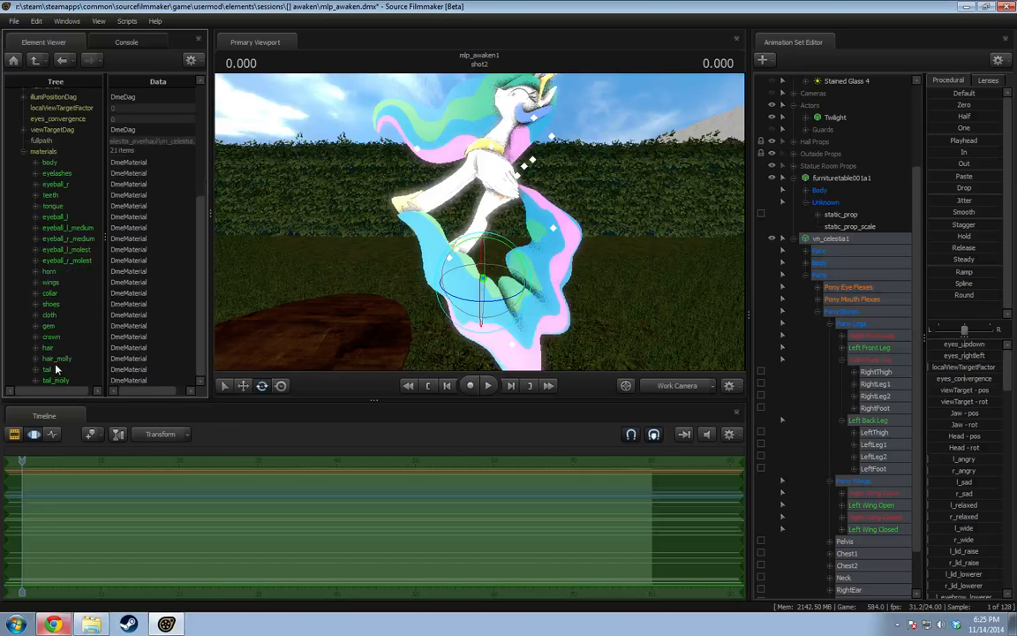
pyautogui.rightClick(53, 284)
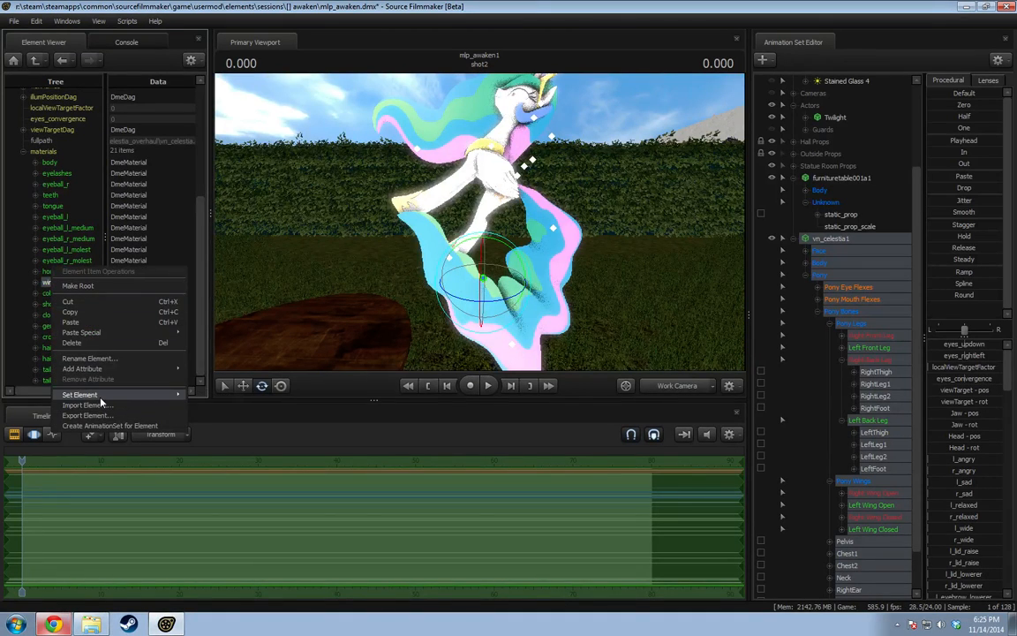
pyautogui.moveTo(167, 368)
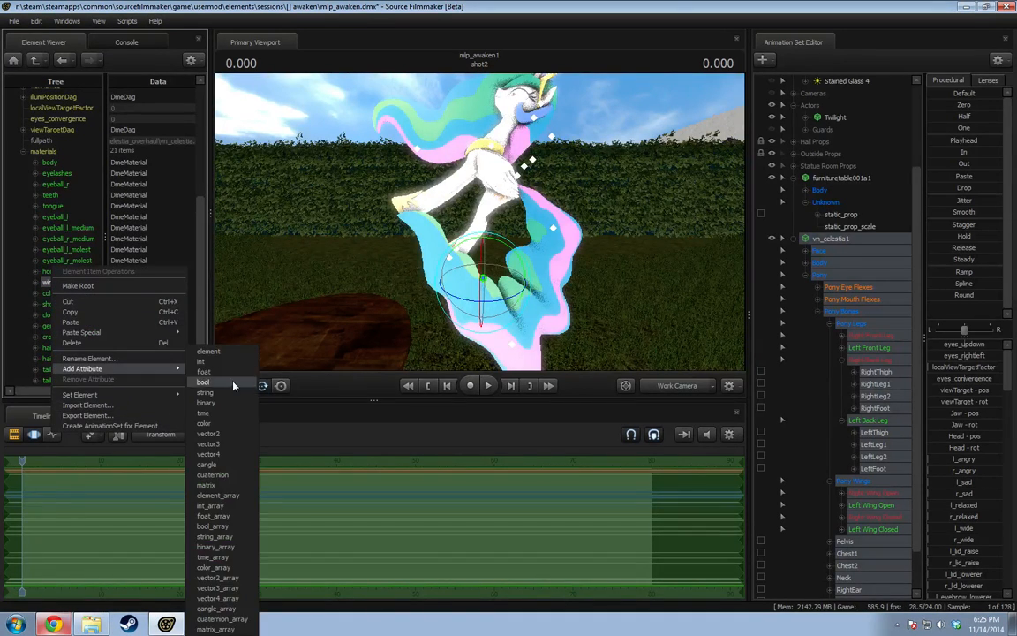
pyautogui.click(205, 372)
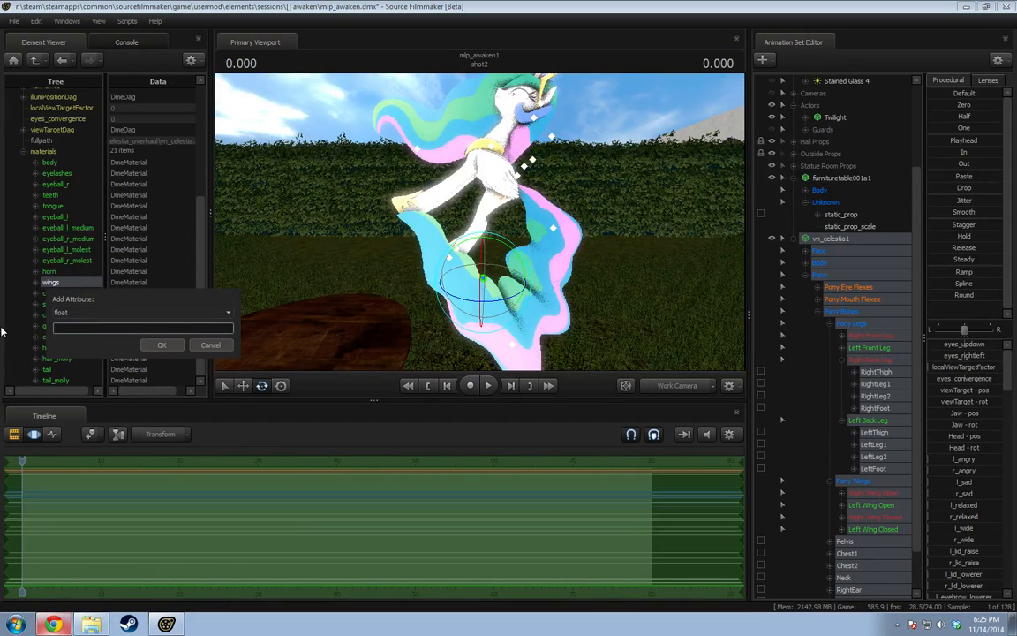
pyautogui.write('$alpha')
pyautogui.press('Return')
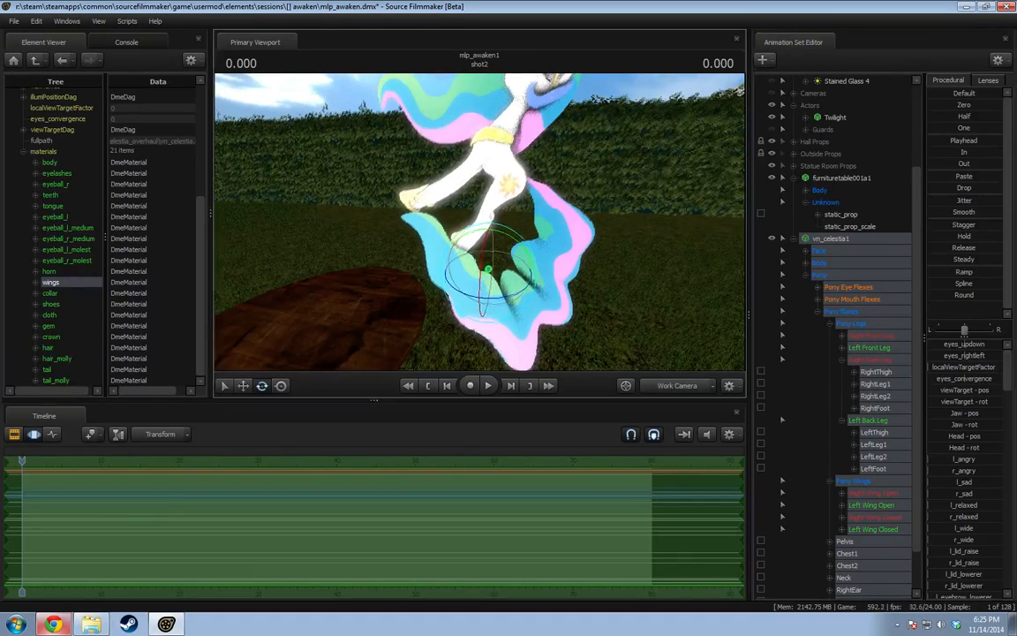
# Enable lighting in the viewport and toggle the visibility of the Outside Props and Statue Room Props groups.
pyautogui.press('w')
pyautogui.moveTo(553, 215); pyautogui.dragTo(553, 215)
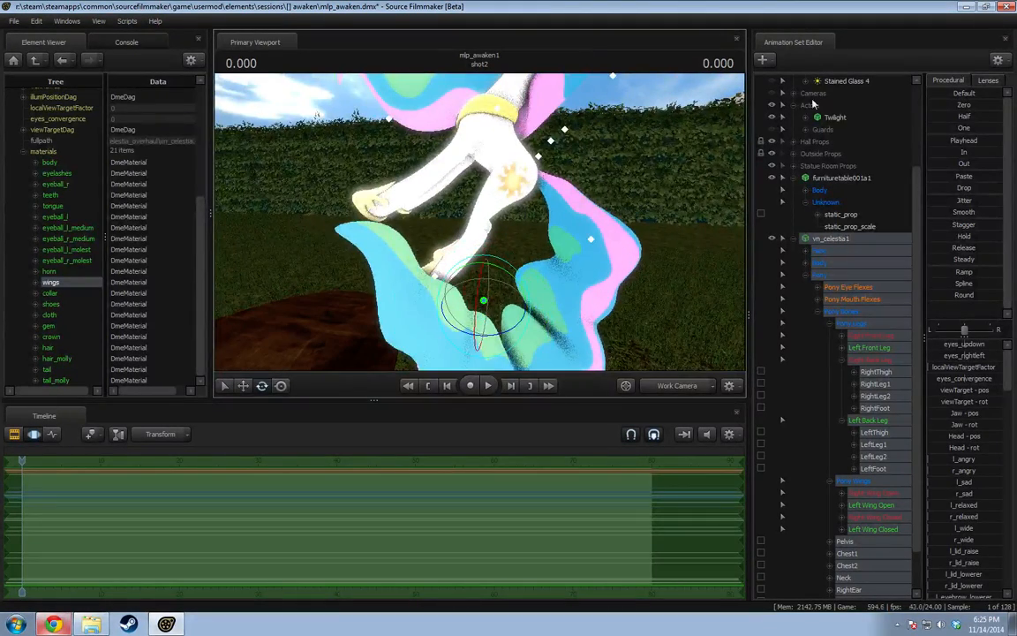
pyautogui.scroll(3, 817, 141)
pyautogui.rightClick(664, 145)
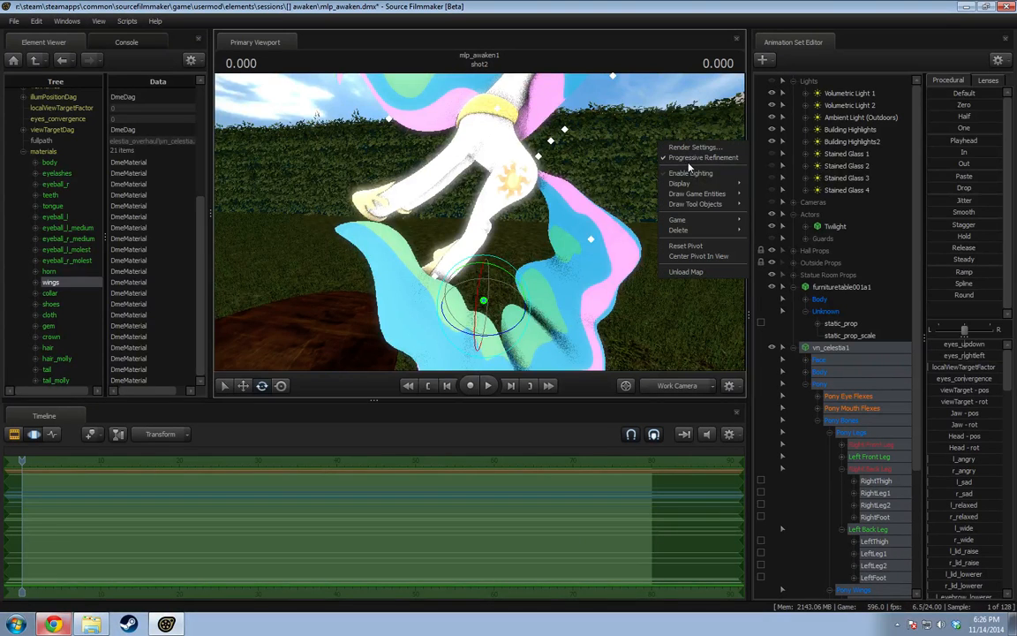
pyautogui.click(690, 173)
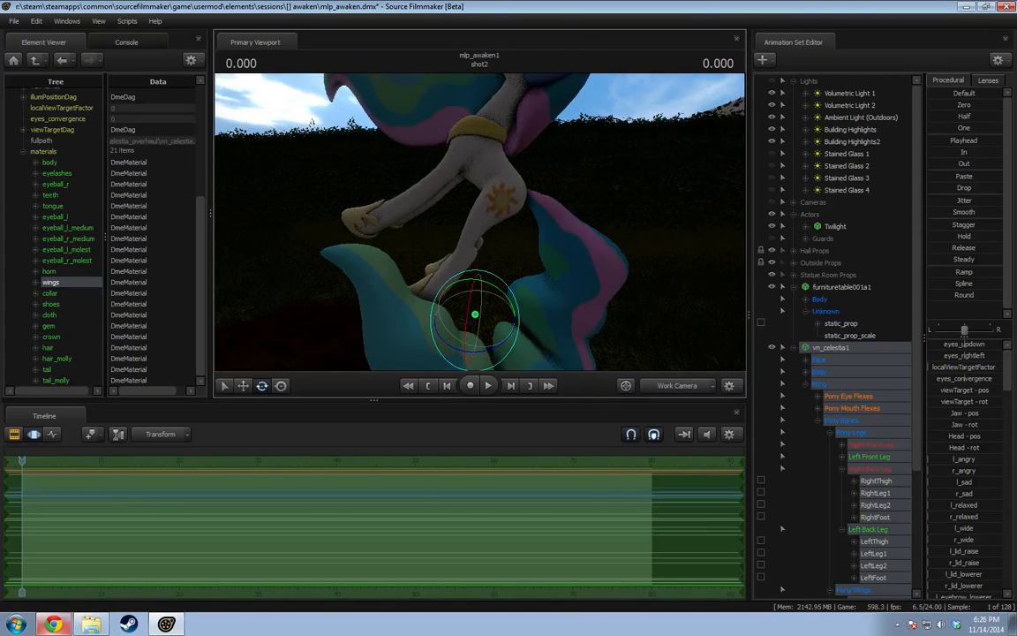
pyautogui.click(771, 264)
pyautogui.moveTo(646, 236); pyautogui.dragTo(440, 201)
pyautogui.click(773, 274)
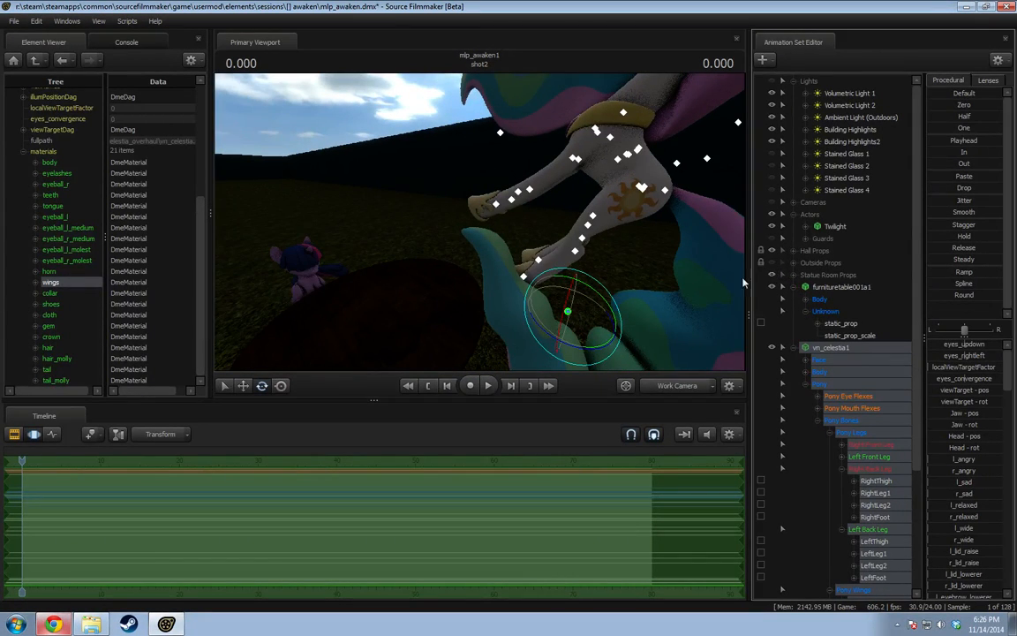
# Select Celestia's LeftThigh bone and rotate it to swing her left back leg forward.
pyautogui.moveTo(503, 228); pyautogui.dragTo(601, 234)
pyautogui.moveTo(504, 221); pyautogui.dragTo(441, 216)
pyautogui.keyDown('ctrl'); pyautogui.click(480, 212); pyautogui.keyUp('ctrl')
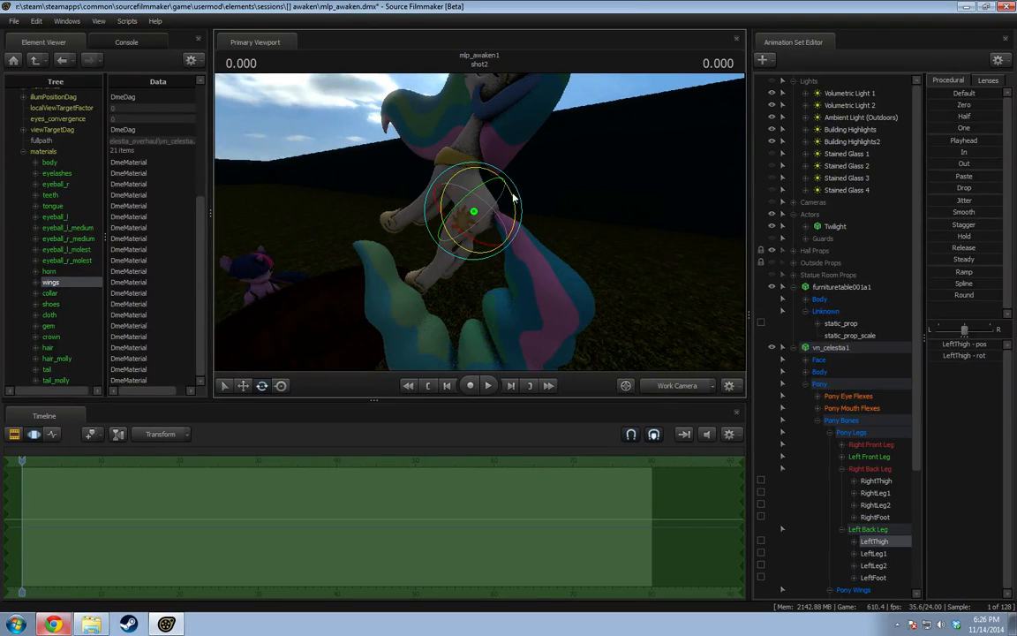
pyautogui.keyDown('alt'); pyautogui.moveTo(489, 213); pyautogui.dragTo(388, 212); pyautogui.keyUp('alt')
pyautogui.keyDown('ctrl'); pyautogui.click(505, 223); pyautogui.keyUp('ctrl')
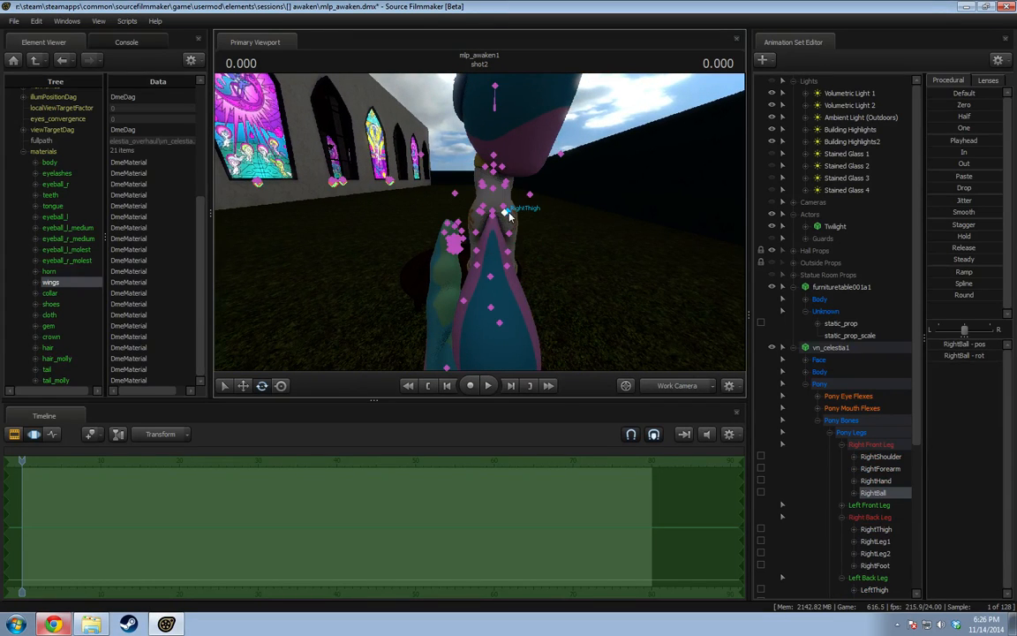
pyautogui.keyDown('ctrl'); pyautogui.click(480, 221); pyautogui.keyUp('ctrl')
pyautogui.keyDown('ctrl'); pyautogui.click(481, 215); pyautogui.keyUp('ctrl')
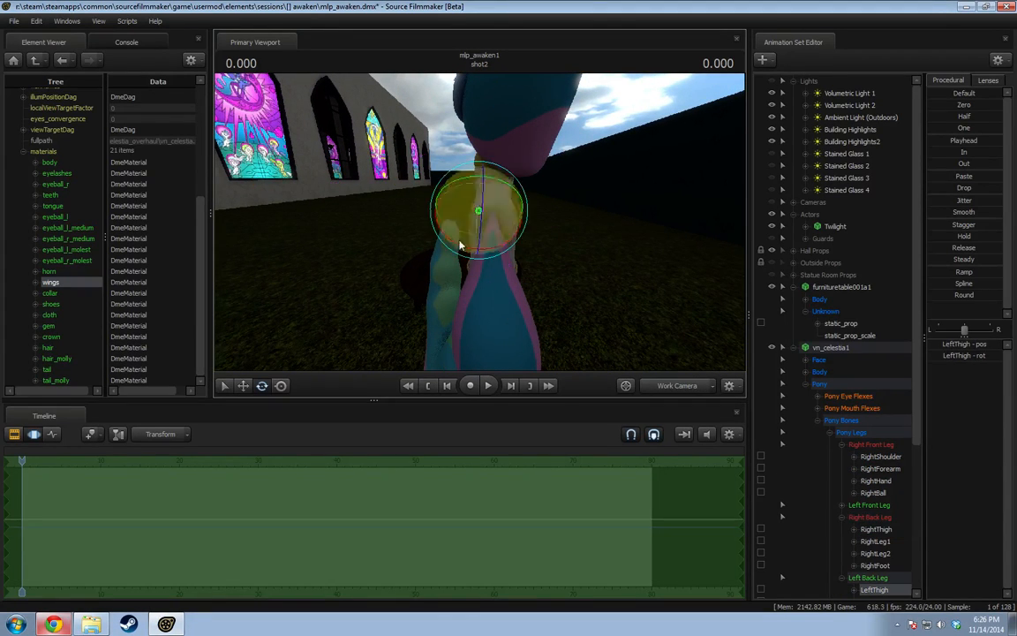
pyautogui.keyDown('alt'); pyautogui.moveTo(481, 214); pyautogui.dragTo(514, 254); pyautogui.keyUp('alt')
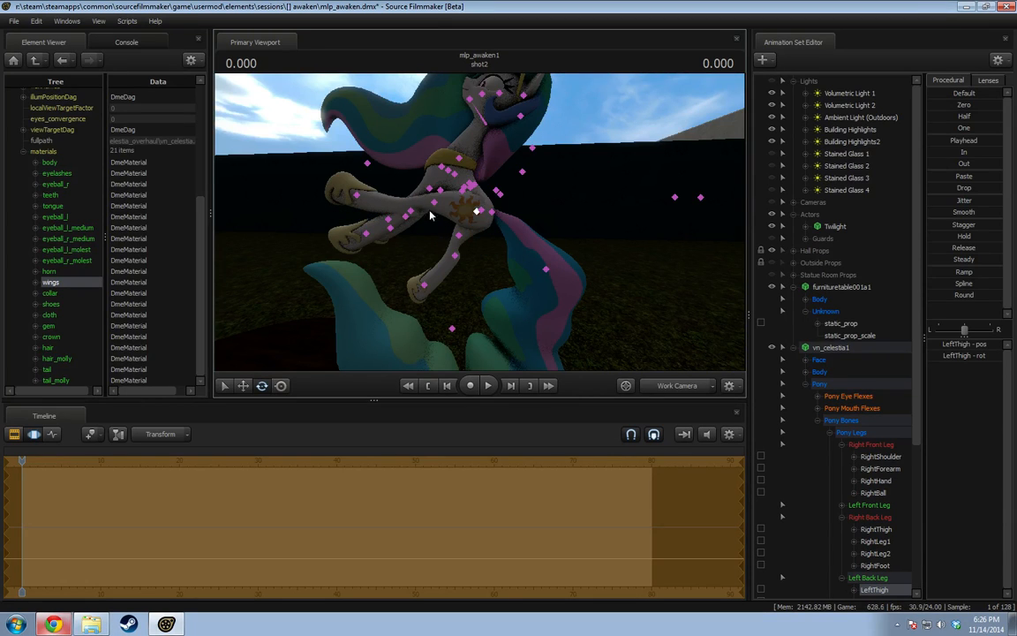
# Rotate Celestia's LeftLeg1 and LeftLeg2 bones to fold the left back leg, with the lower leg pointing forward.
pyautogui.click(435, 203)
pyautogui.moveTo(457, 210); pyautogui.dragTo(386, 195)
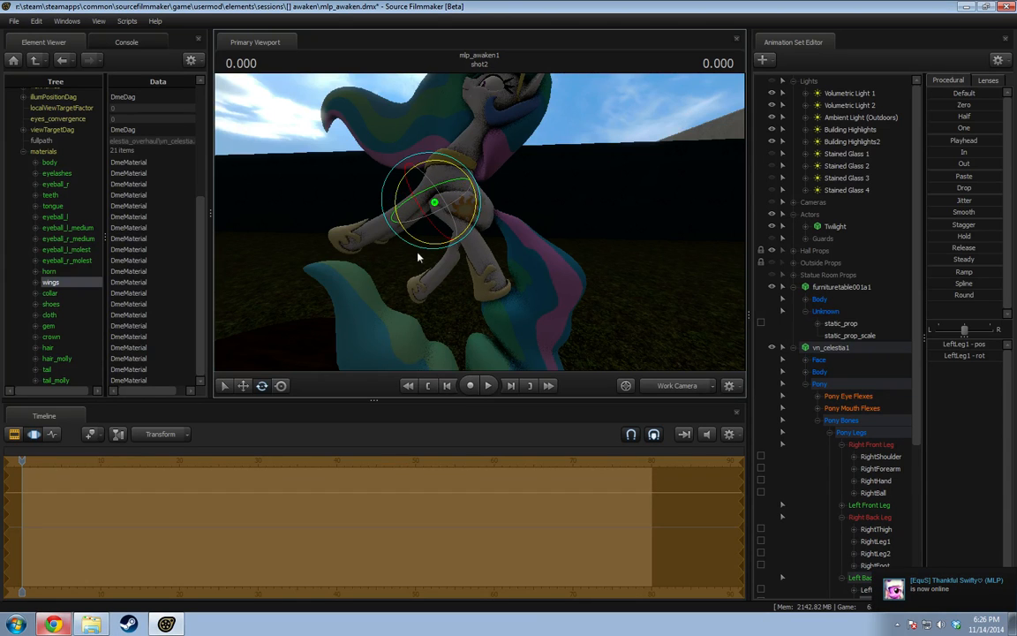
pyautogui.click(456, 215)
pyautogui.moveTo(457, 216); pyautogui.dragTo(445, 251)
pyautogui.moveTo(394, 131); pyautogui.dragTo(413, 161)
pyautogui.press('s')
pyautogui.press('w')
pyautogui.press('w')
pyautogui.press('w')
pyautogui.moveTo(479, 222); pyautogui.dragTo(479, 222)
pyautogui.press('s')
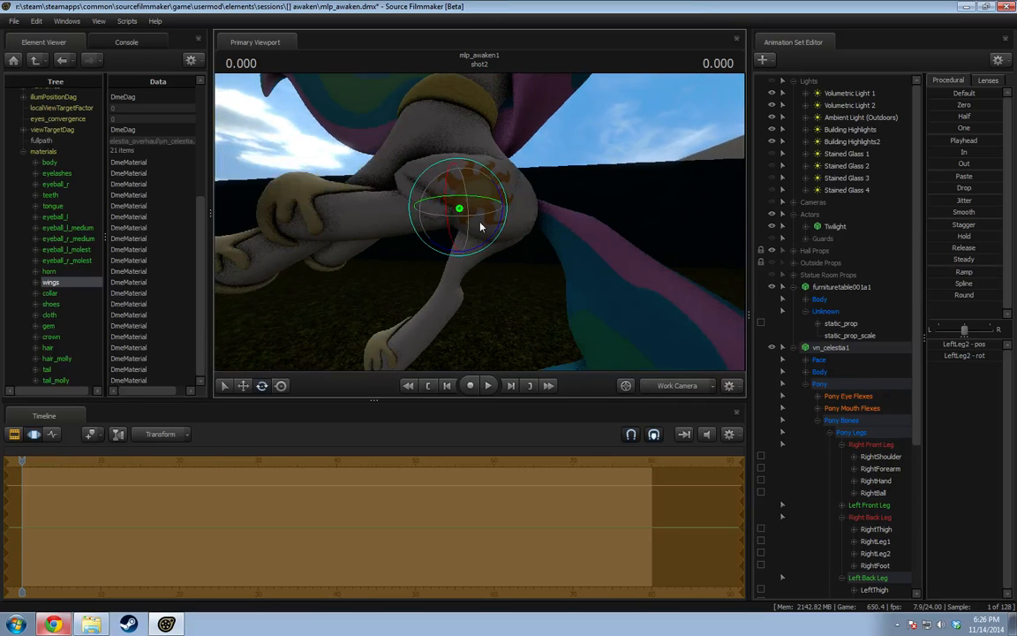
# Move Celestia's LeftLeg2 and LeftLeg1 bones slightly to reshape the folded left back leg.
pyautogui.press('ctrl')
pyautogui.keyDown('ctrl'); pyautogui.click(416, 184); pyautogui.keyUp('ctrl')
pyautogui.press('w')
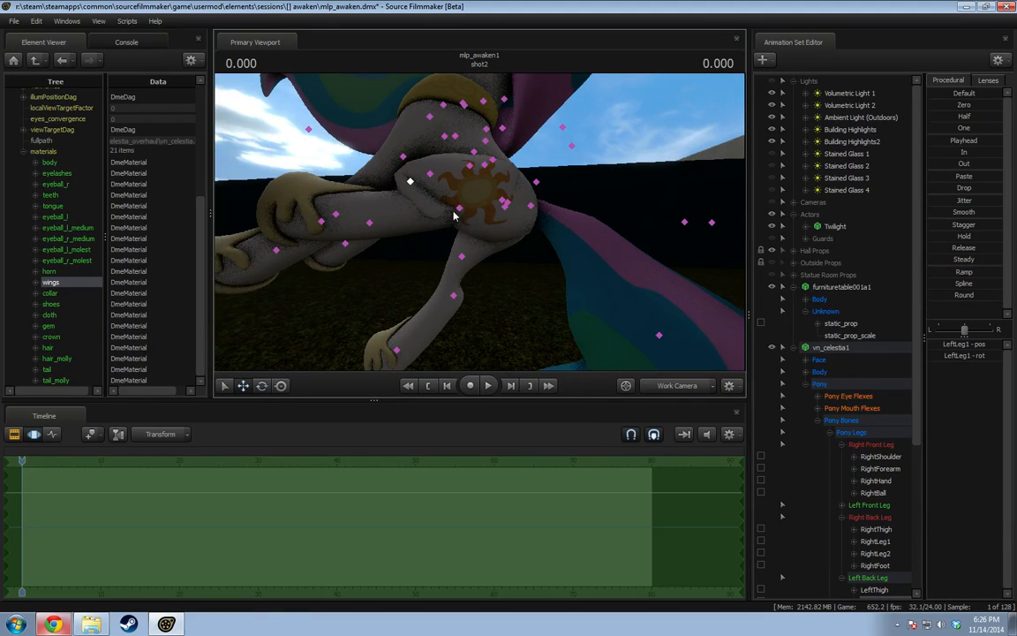
pyautogui.keyDown('ctrl'); pyautogui.click(460, 210); pyautogui.keyUp('ctrl')
pyautogui.moveTo(480, 223); pyautogui.dragTo(476, 237)
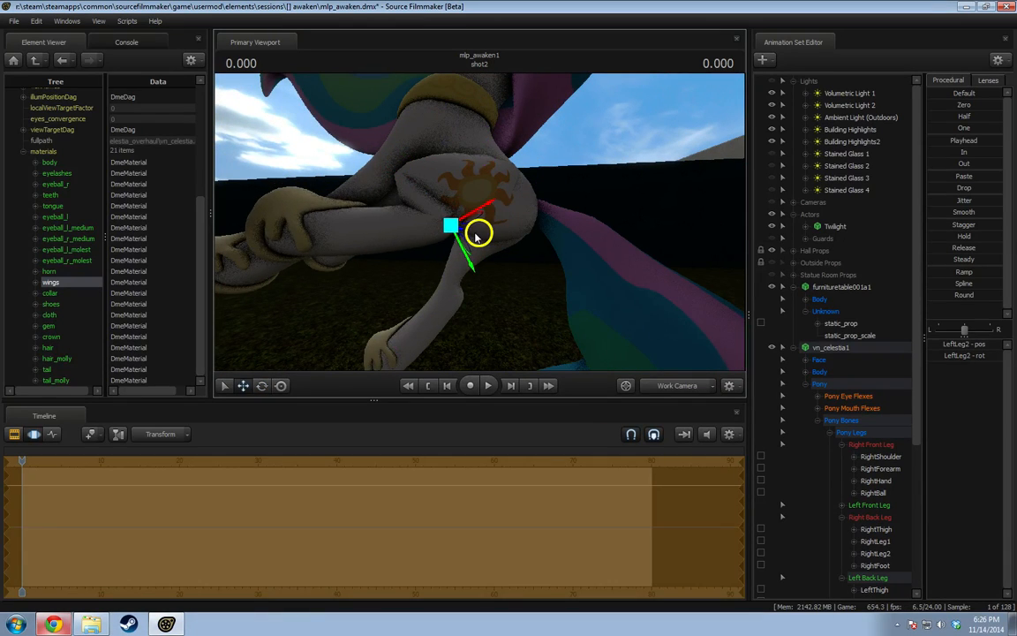
pyautogui.keyDown('ctrl'); pyautogui.click(417, 184); pyautogui.keyUp('ctrl')
pyautogui.moveTo(417, 186)
pyautogui.mouseDown()
pyautogui.moveTo(408, 184)
pyautogui.moveTo(433, 182)
pyautogui.mouseUp()
# Rotate Celestia's LeftLeg2 bone to adjust the angle of the lower left back leg.
pyautogui.press('e')
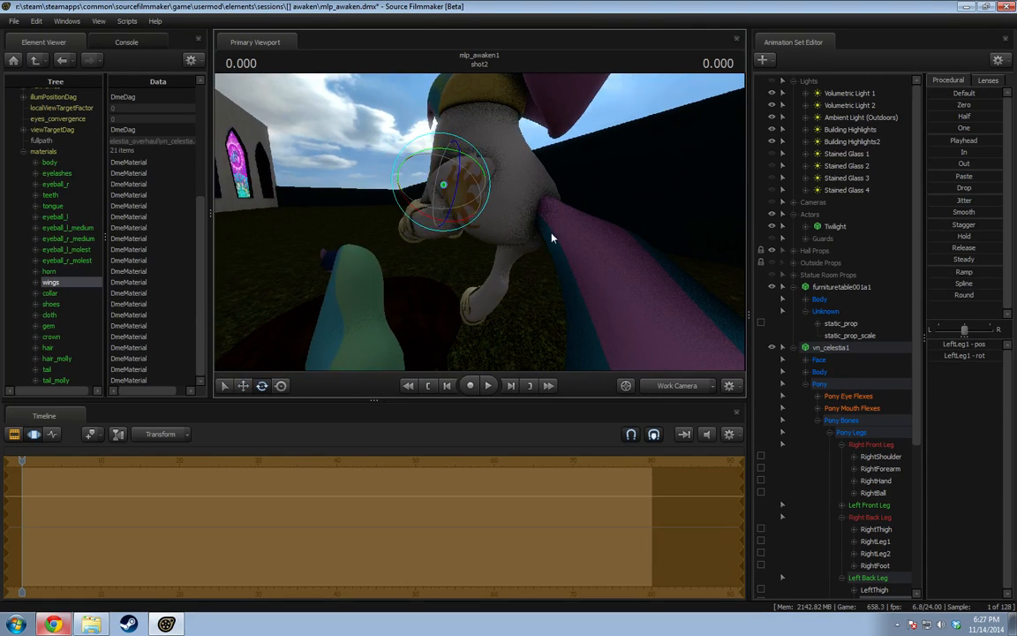
pyautogui.keyDown('alt'); pyautogui.moveTo(553, 239); pyautogui.dragTo(553, 237); pyautogui.keyUp('alt')
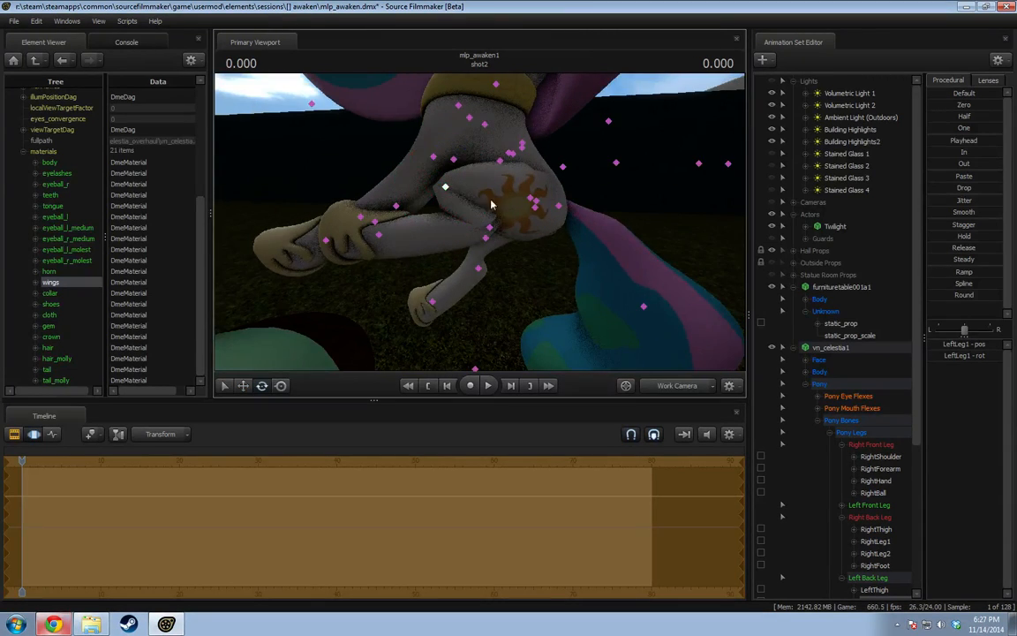
pyautogui.click(487, 240)
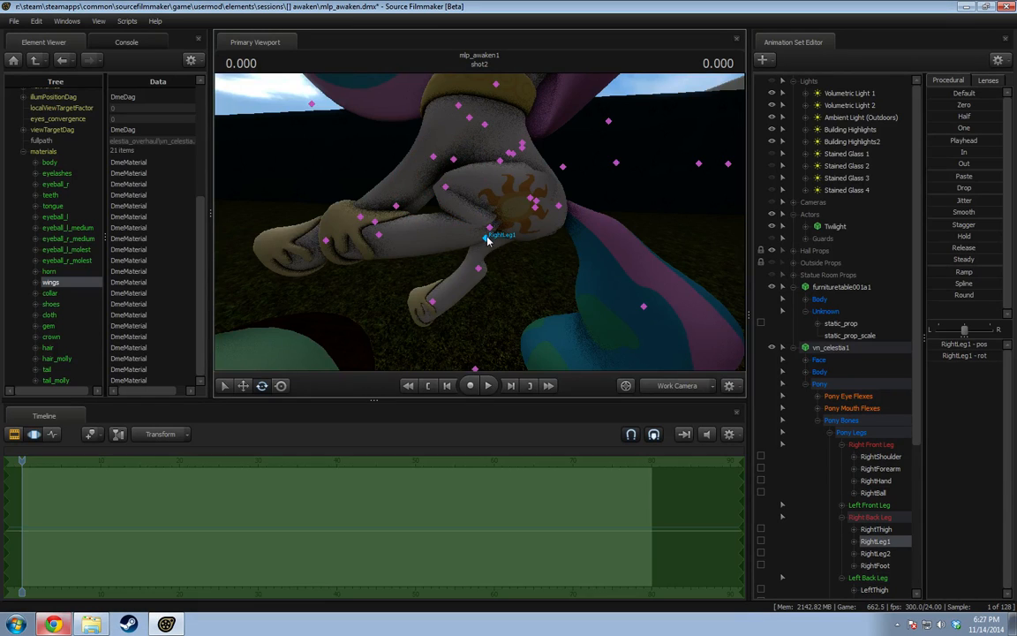
pyautogui.click(490, 226)
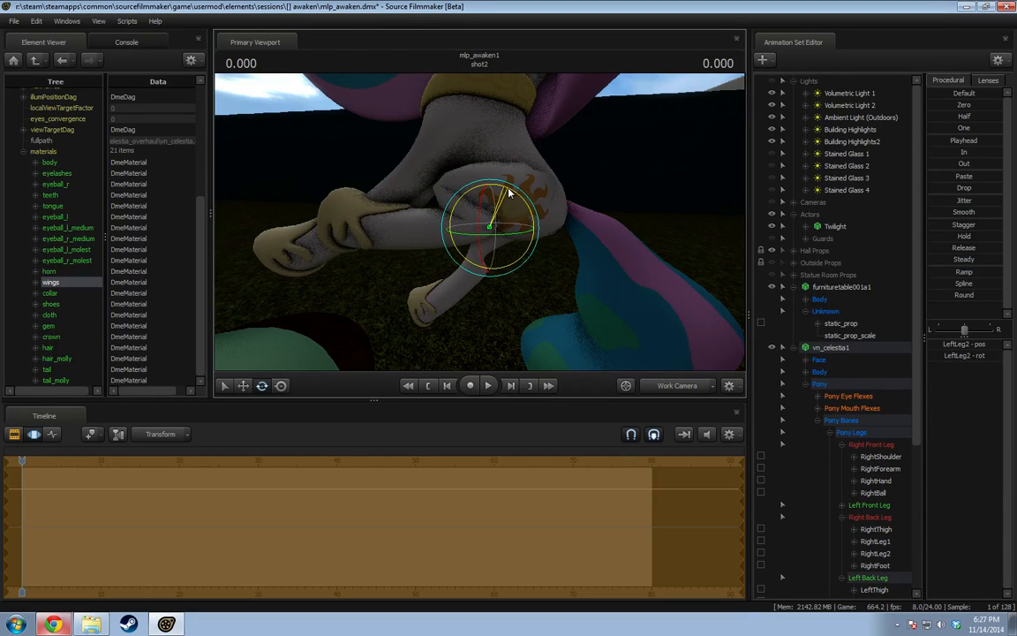
pyautogui.press('q')
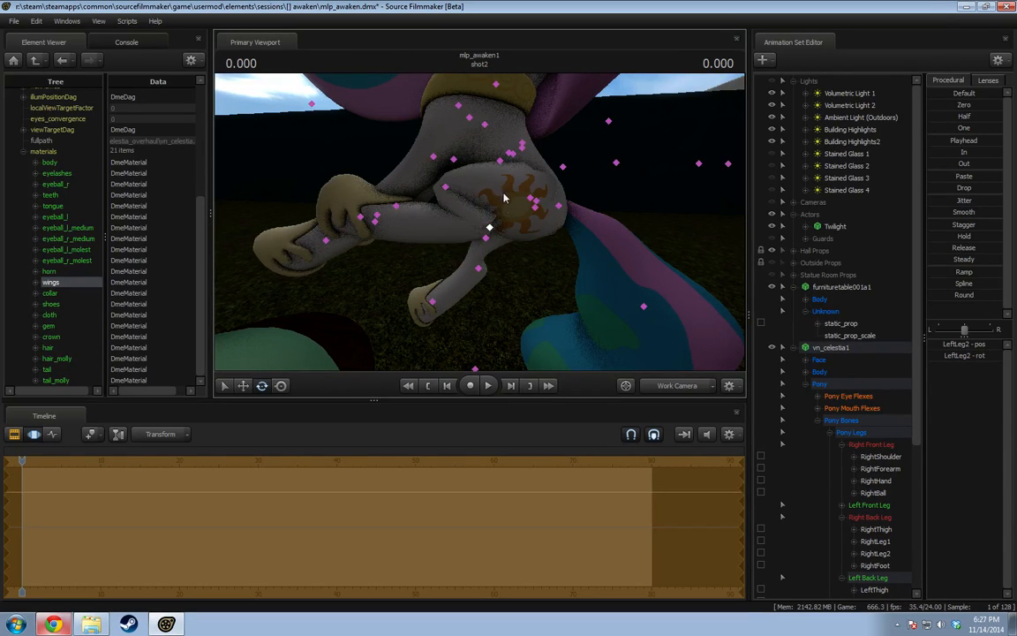
pyautogui.press('e')
# Lock the LeftLeg2 bone and rotate LeftThigh and LeftLeg1 to refine the upper part of the left back leg.
pyautogui.scroll(-5, 865, 448)
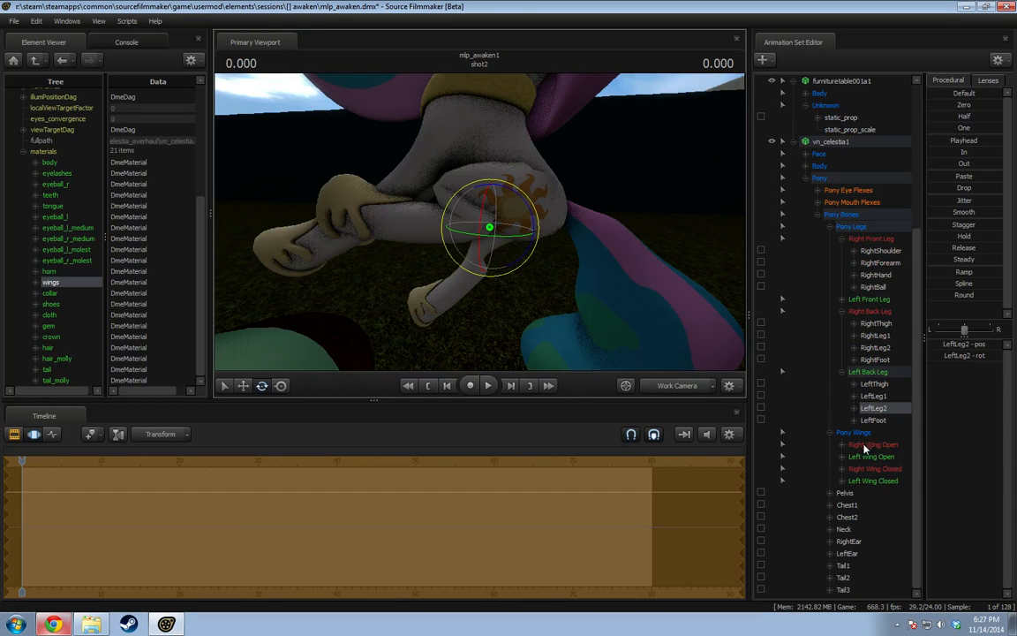
pyautogui.click(877, 384)
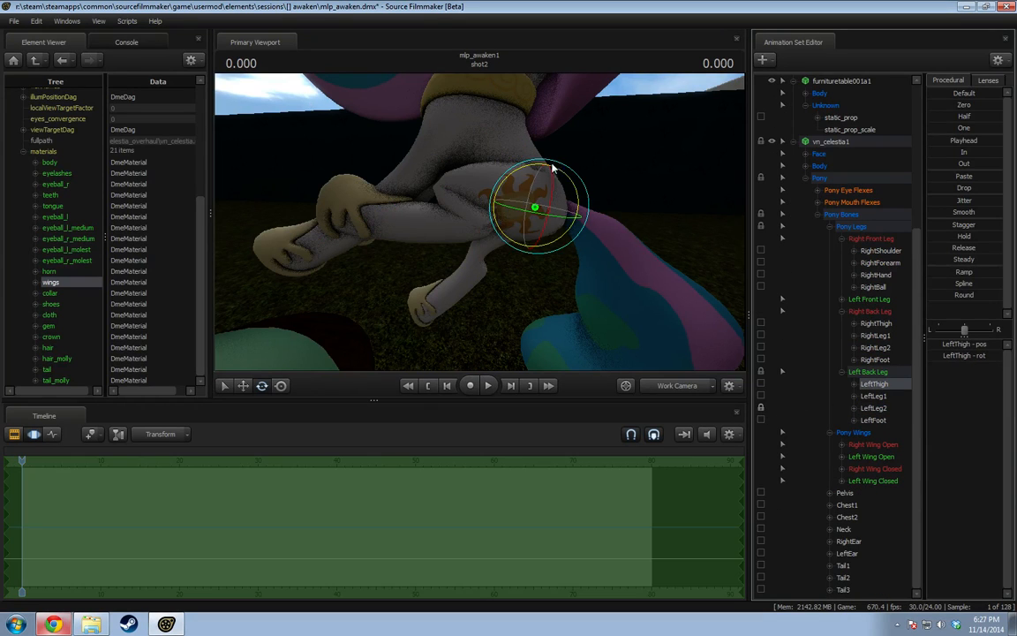
pyautogui.moveTo(552, 168); pyautogui.dragTo(567, 181)
pyautogui.keyDown('ctrl'); pyautogui.click(450, 167); pyautogui.keyUp('ctrl')
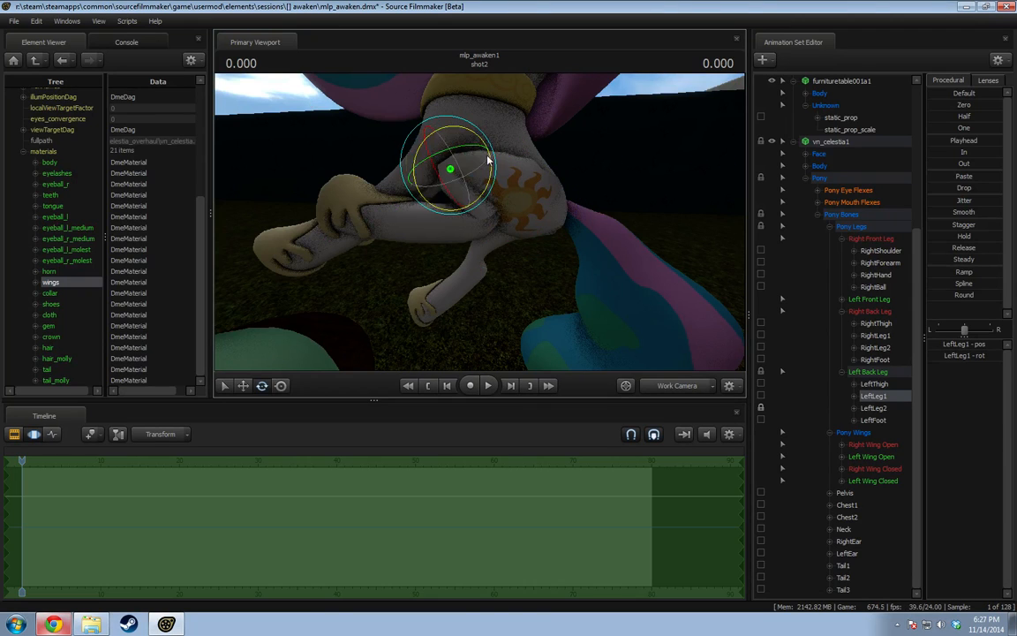
pyautogui.moveTo(490, 162); pyautogui.dragTo(491, 169)
# Select Celestia's LeftFoot bone and rotate it to adjust the left back hoof.
pyautogui.moveTo(488, 172)
pyautogui.keyDown('alt'); pyautogui.mouseDown()
pyautogui.moveTo(471, 181)
pyautogui.moveTo(470, 166)
pyautogui.mouseUp(); pyautogui.keyUp('alt')
pyautogui.keyDown('alt'); pyautogui.moveTo(470, 168); pyautogui.dragTo(501, 271); pyautogui.keyUp('alt')
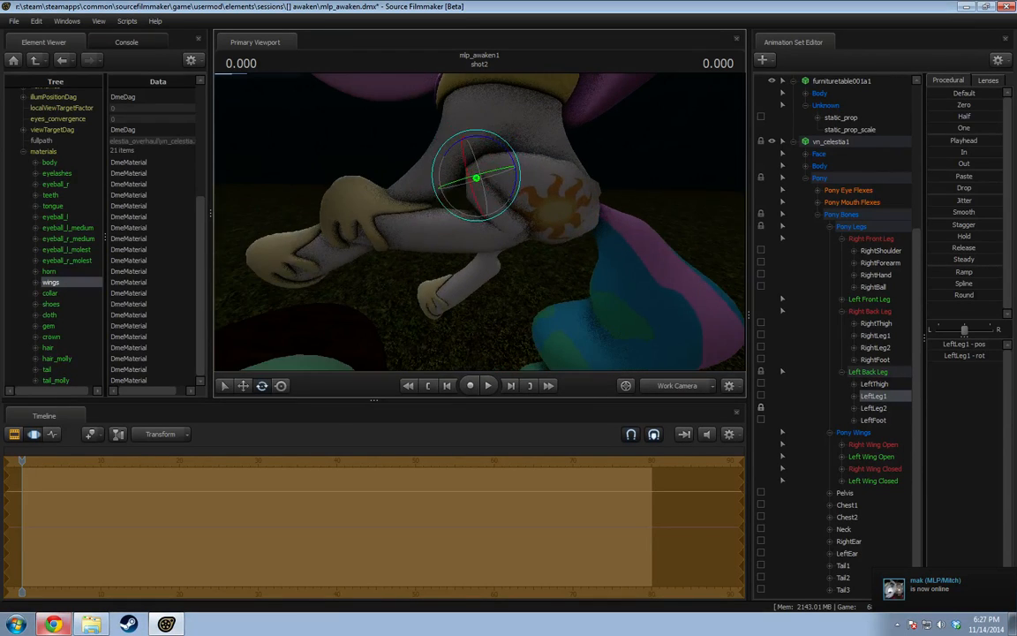
pyautogui.keyDown('alt'); pyautogui.moveTo(495, 265); pyautogui.dragTo(471, 231, button='right'); pyautogui.keyUp('alt')
pyautogui.keyDown('ctrl'); pyautogui.click(439, 239); pyautogui.keyUp('ctrl')
pyautogui.moveTo(464, 211); pyautogui.dragTo(442, 215)
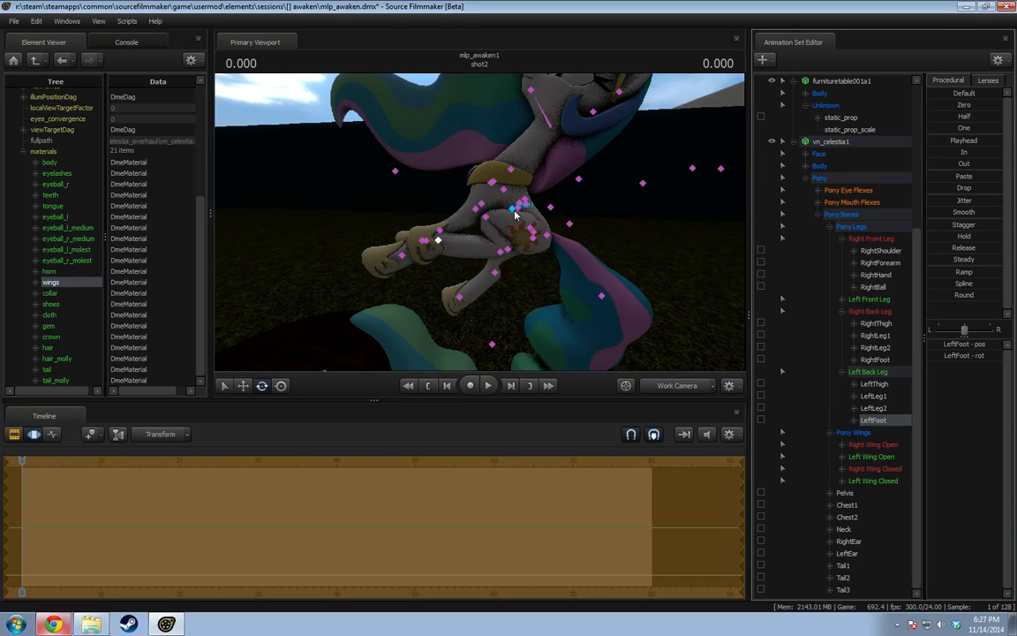
# Select Celestia's Chest1 bone and rotate it to adjust the lean of her upper body.
pyautogui.click(512, 208)
pyautogui.moveTo(533, 168); pyautogui.dragTo(519, 184)
pyautogui.press('w')
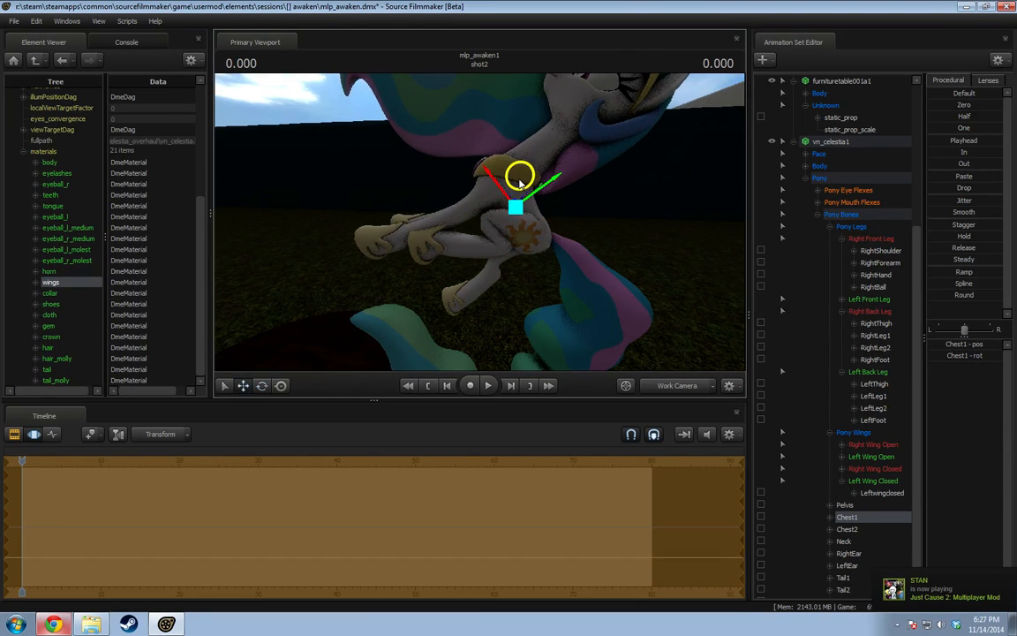
pyautogui.press('e')
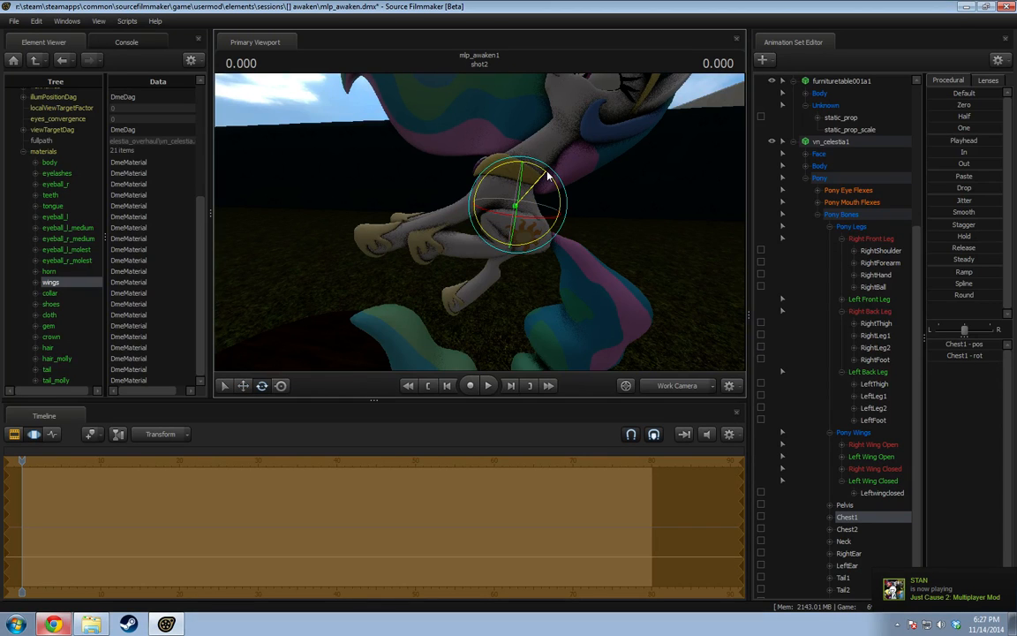
pyautogui.moveTo(547, 174); pyautogui.dragTo(550, 176)
pyautogui.press('ctrl')
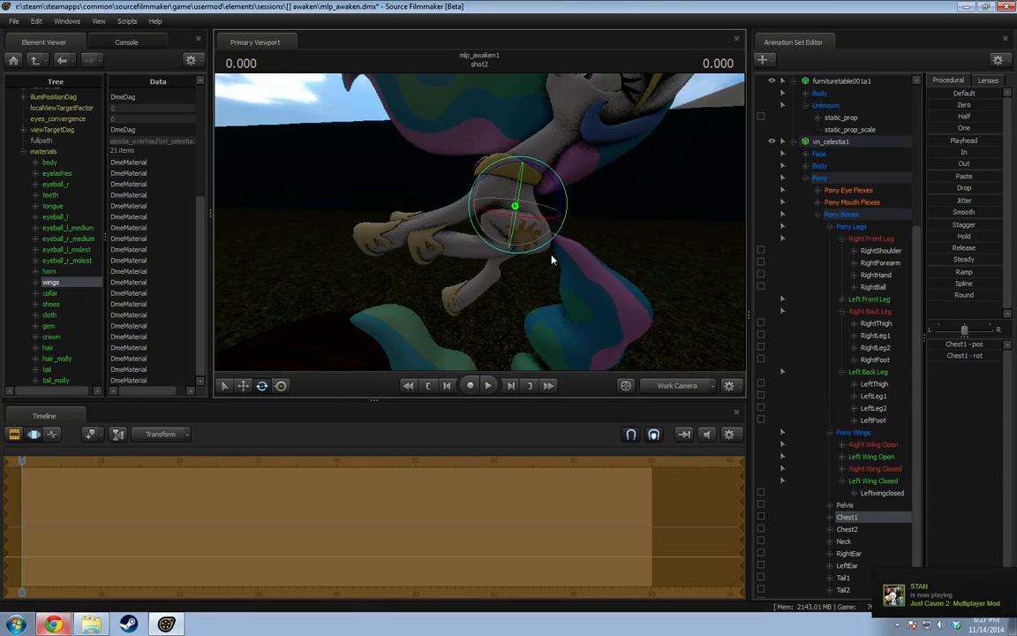
# Select the whole vn_celestia1 model and move it down so Celestia sits on the grass beside the table.
pyautogui.click(841, 145)
pyautogui.moveTo(624, 219); pyautogui.dragTo(619, 222)
pyautogui.press('s')
pyautogui.press('w')
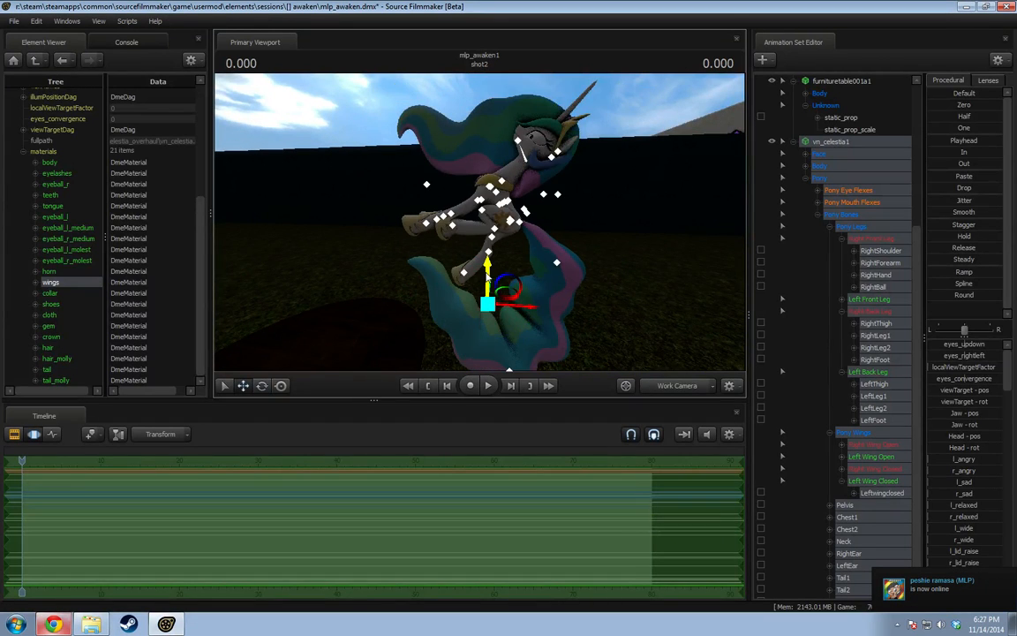
pyautogui.moveTo(487, 277); pyautogui.dragTo(499, 397)
pyautogui.moveTo(479, 221); pyautogui.dragTo(480, 332)
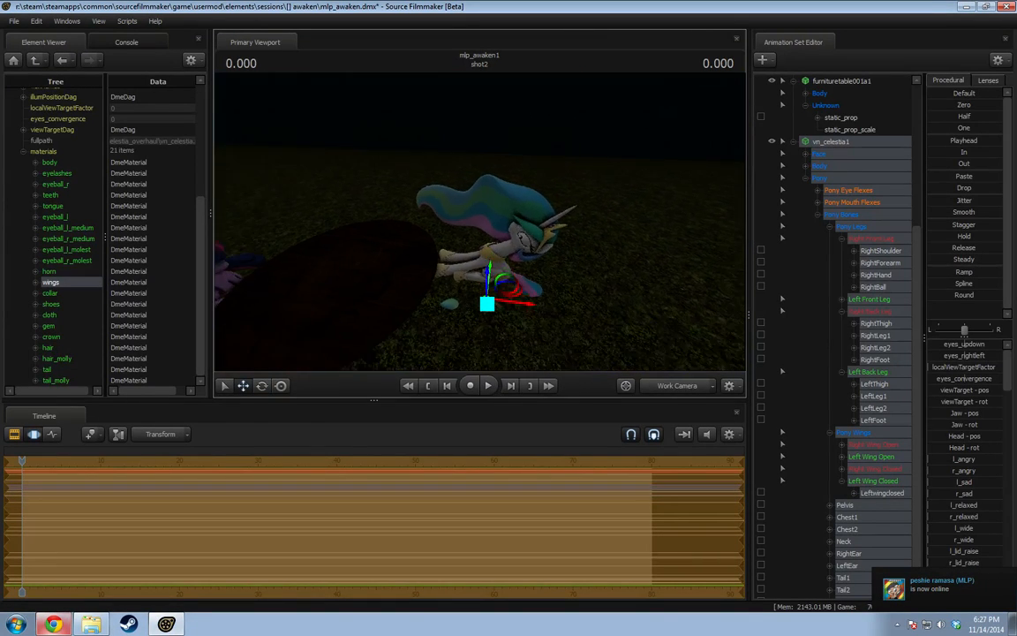
pyautogui.press('w')
pyautogui.press('s')
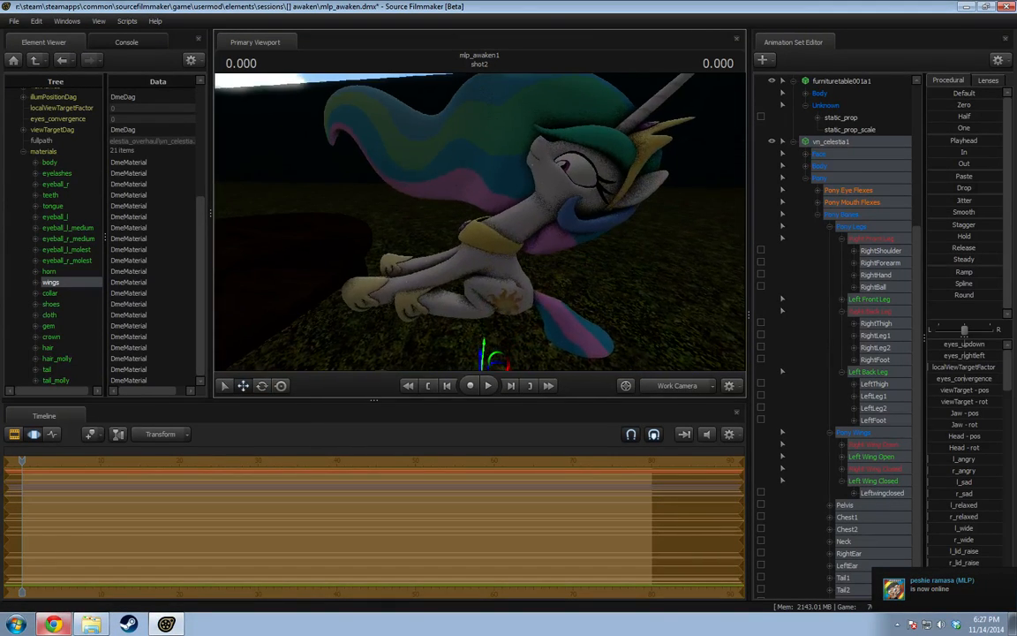
pyautogui.moveTo(505, 307); pyautogui.dragTo(483, 304)
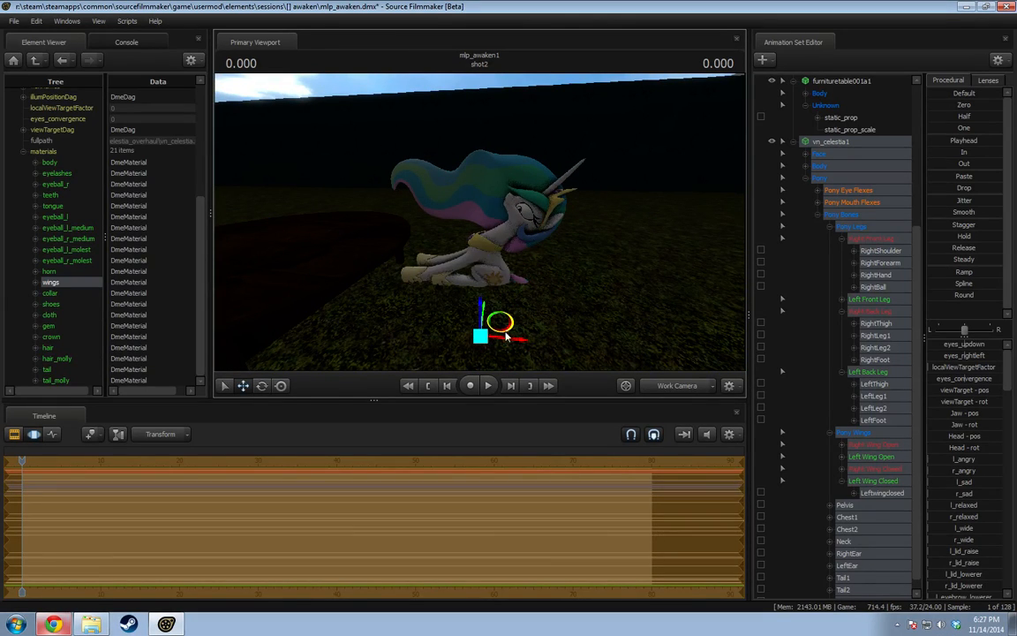
pyautogui.click(496, 325)
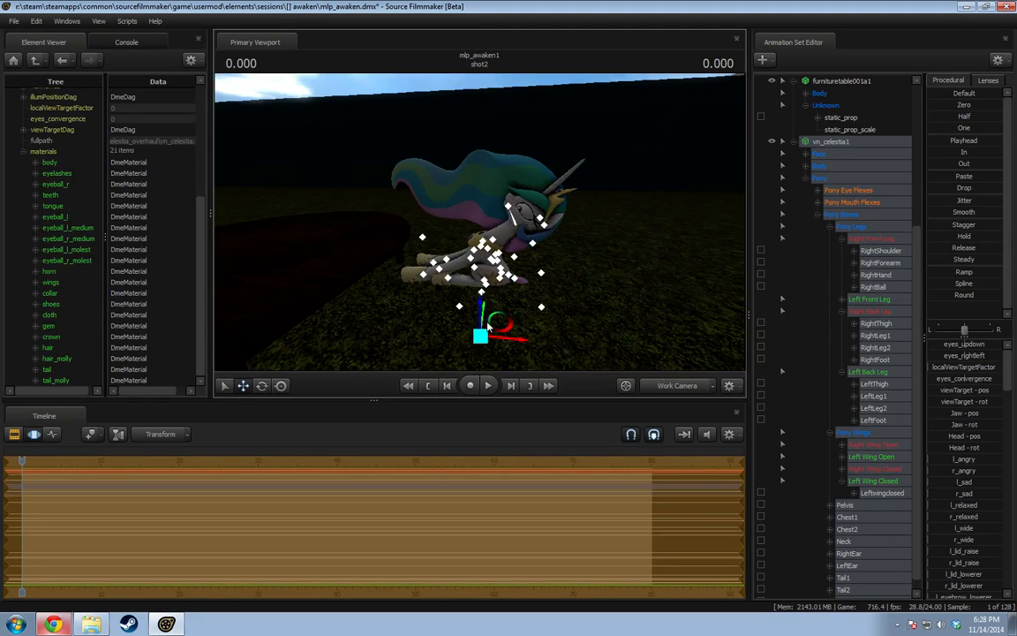
# Lock Celestia's RightThigh and LeftThigh bones and rotate her Pelvis bone to adjust the angle of her hips.
pyautogui.keyDown('alt'); pyautogui.moveTo(529, 322); pyautogui.dragTo(517, 266); pyautogui.keyUp('alt')
pyautogui.click(442, 228)
pyautogui.press('e')
pyautogui.press('w')
pyautogui.keyDown('ctrl'); pyautogui.click(481, 272); pyautogui.keyUp('ctrl')
pyautogui.press('ctrl')
pyautogui.keyDown('ctrl'); pyautogui.click(482, 221); pyautogui.keyUp('ctrl')
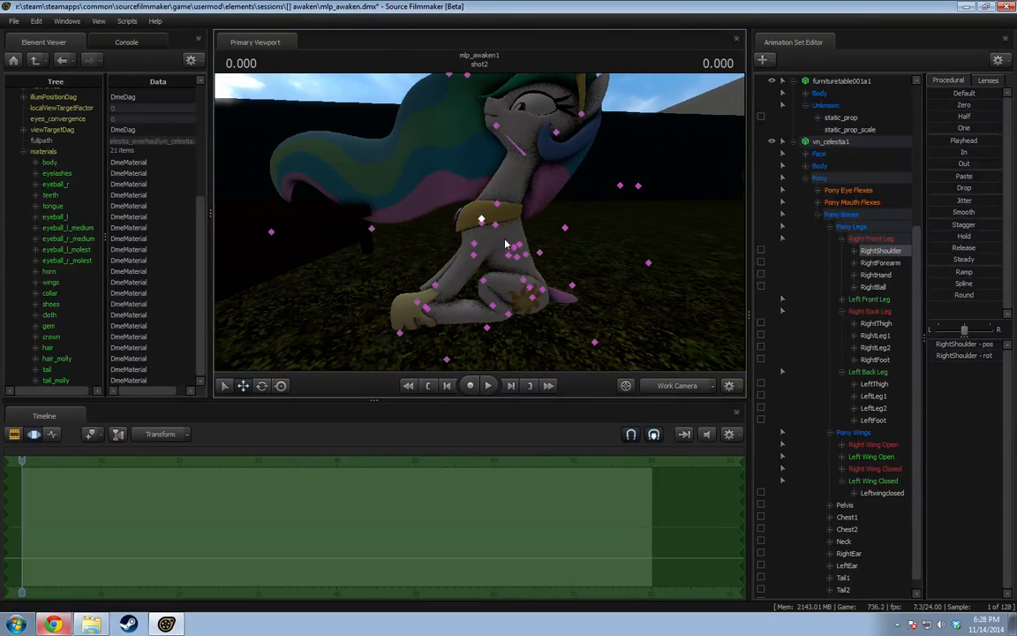
pyautogui.keyDown('ctrl'); pyautogui.click(532, 289); pyautogui.keyUp('ctrl')
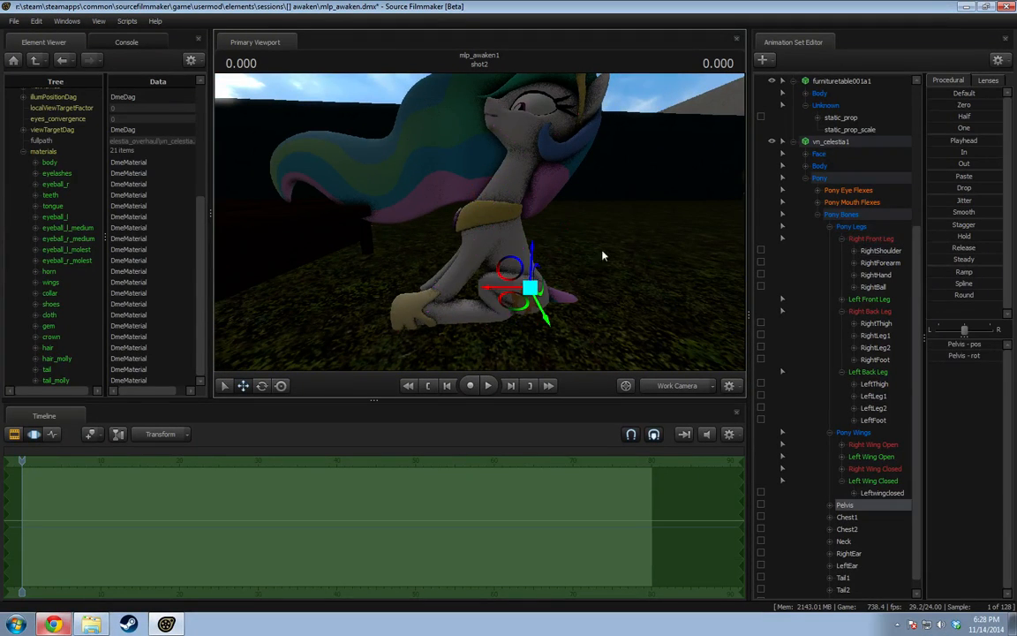
pyautogui.keyDown('alt'); pyautogui.moveTo(601, 254); pyautogui.dragTo(560, 254); pyautogui.keyUp('alt')
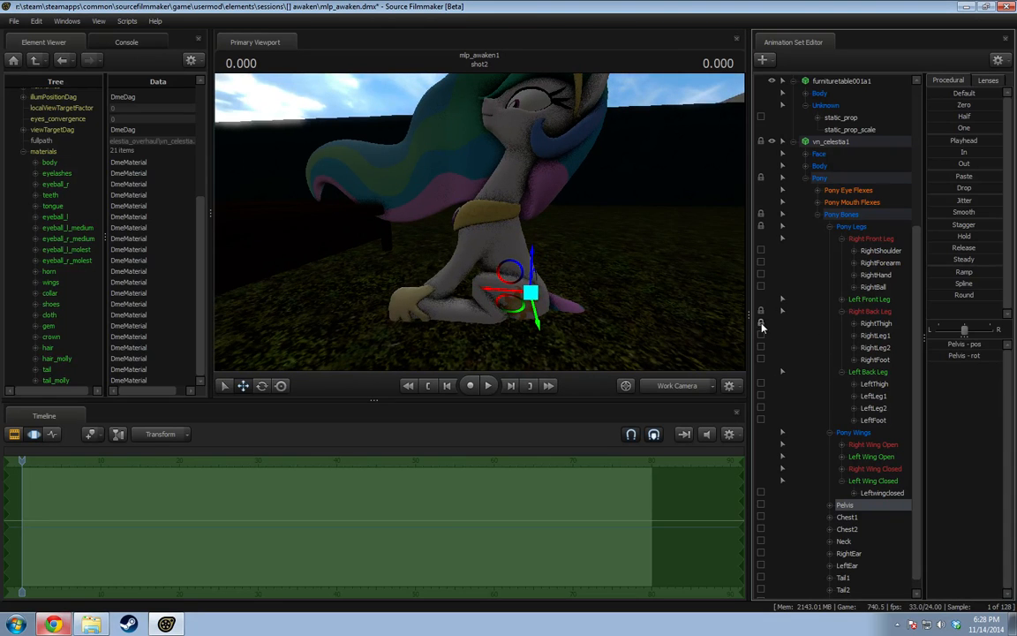
pyautogui.press('e')
pyautogui.moveTo(534, 300); pyautogui.dragTo(506, 199)
# Select Celestia's RightShoulder and LeftShoulder bones together, then shift and rotate them to reposition her front legs.
pyautogui.keyDown('ctrl'); pyautogui.click(506, 256); pyautogui.keyUp('ctrl')
pyautogui.press('w')
pyautogui.keyDown('ctrl'); pyautogui.click(484, 227); pyautogui.keyUp('ctrl')
pyautogui.press('e')
pyautogui.press('w')
pyautogui.keyDown('alt'); pyautogui.moveTo(475, 234); pyautogui.dragTo(484, 196); pyautogui.keyUp('alt')
pyautogui.keyDown('ctrl'); pyautogui.click(477, 222); pyautogui.keyUp('ctrl')
pyautogui.keyDown('ctrl'); pyautogui.keyDown('shift'); pyautogui.click(469, 218); pyautogui.keyUp('shift'); pyautogui.keyUp('ctrl')
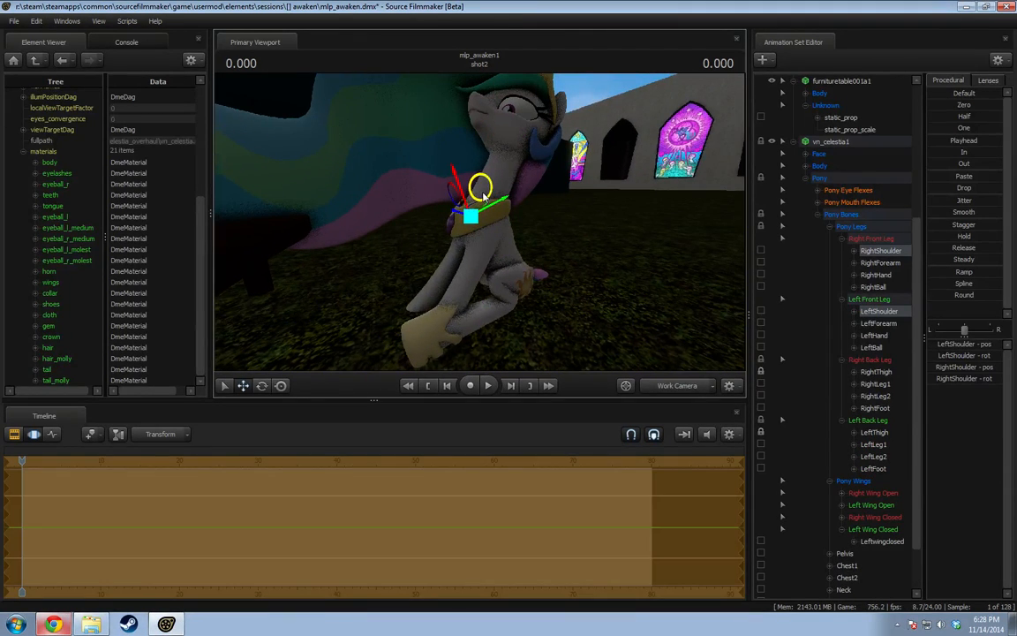
pyautogui.press('e')
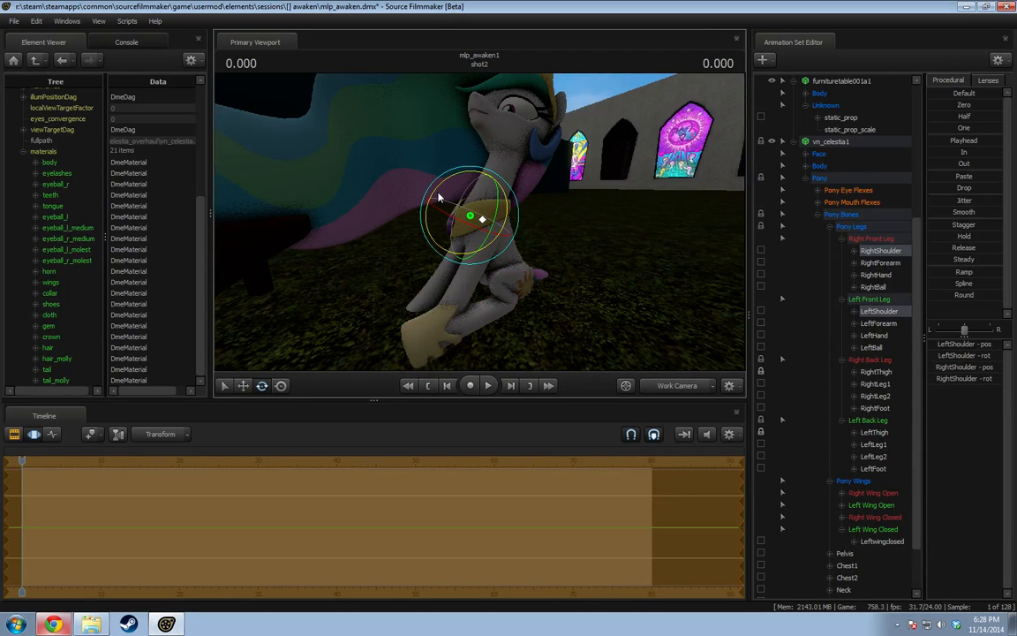
pyautogui.moveTo(439, 193); pyautogui.dragTo(440, 198)
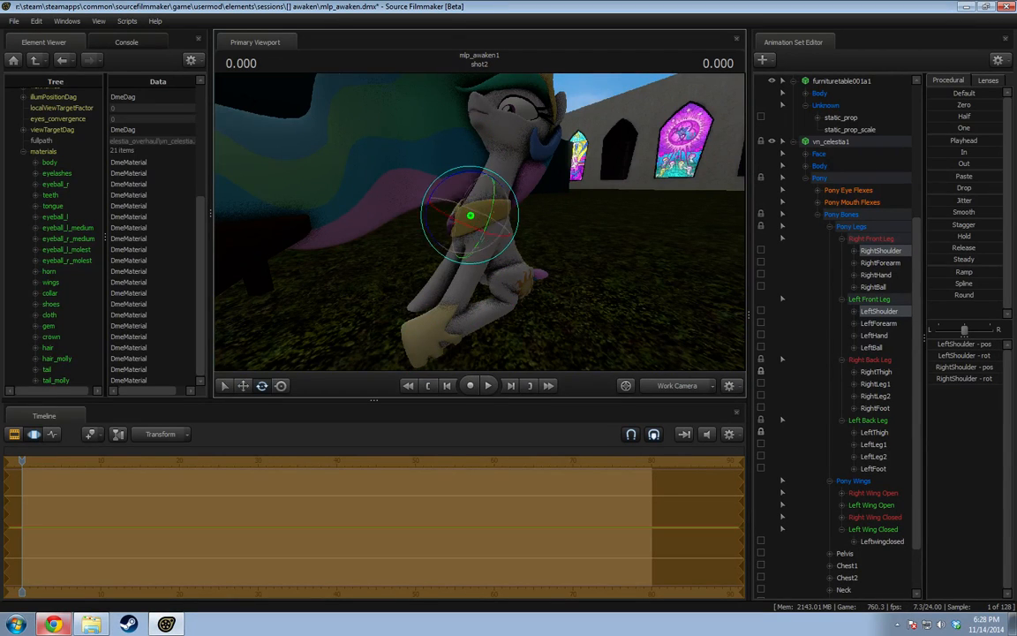
pyautogui.moveTo(515, 282)
pyautogui.keyDown('alt'); pyautogui.mouseDown()
pyautogui.moveTo(487, 274)
pyautogui.moveTo(499, 279)
pyautogui.mouseUp(); pyautogui.keyUp('alt')
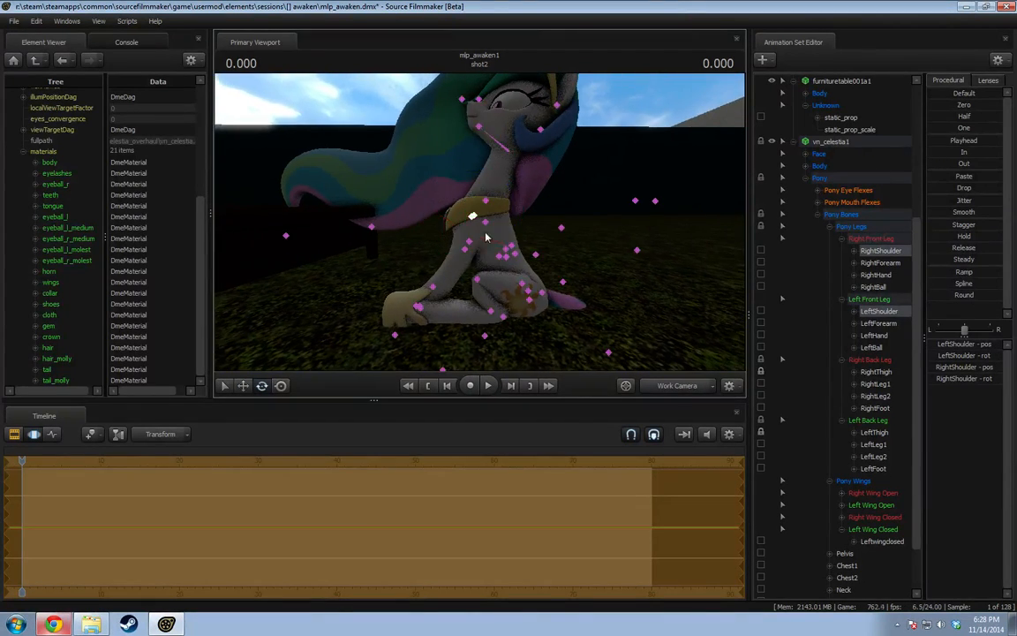
# Select Celestia's RightForearm and LeftForearm bones together and adjust them to change the bend of her front legs.
pyautogui.keyDown('ctrl'); pyautogui.click(502, 257); pyautogui.keyUp('ctrl')
pyautogui.press('w')
pyautogui.moveTo(500, 229); pyautogui.dragTo(484, 243)
pyautogui.keyDown('ctrl'); pyautogui.click(494, 266); pyautogui.keyUp('ctrl')
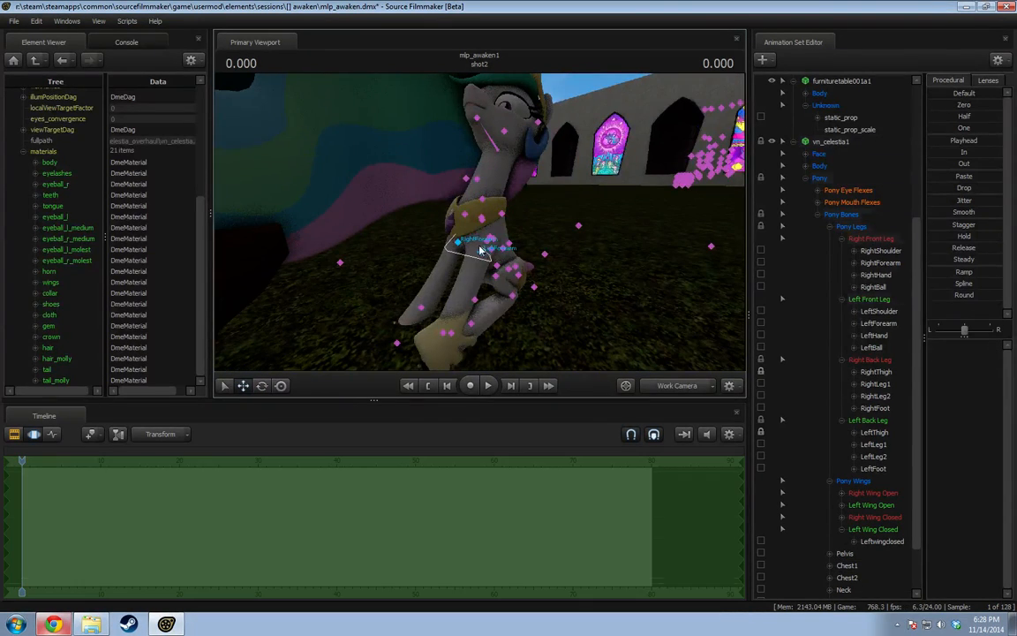
pyautogui.keyDown('ctrl'); pyautogui.click(480, 251); pyautogui.keyUp('ctrl')
pyautogui.keyDown('alt'); pyautogui.moveTo(484, 285); pyautogui.dragTo(446, 262); pyautogui.keyUp('alt')
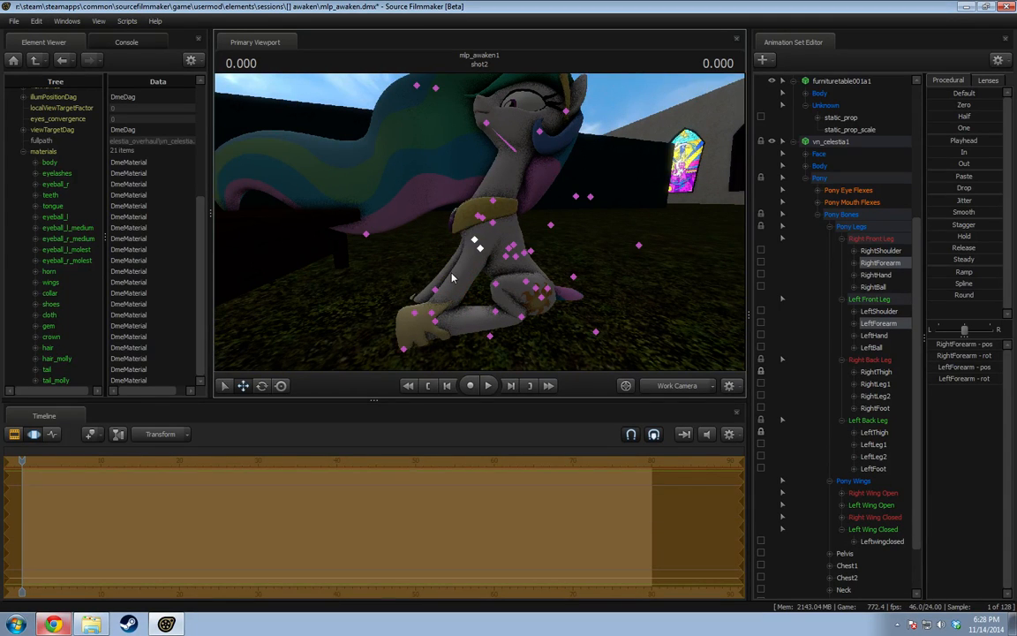
# Select Celestia's LeftHand and RightHand bones together and adjust the lower part of both front legs.
pyautogui.keyDown('ctrl'); pyautogui.click(430, 316); pyautogui.keyUp('ctrl')
pyautogui.click(432, 314)
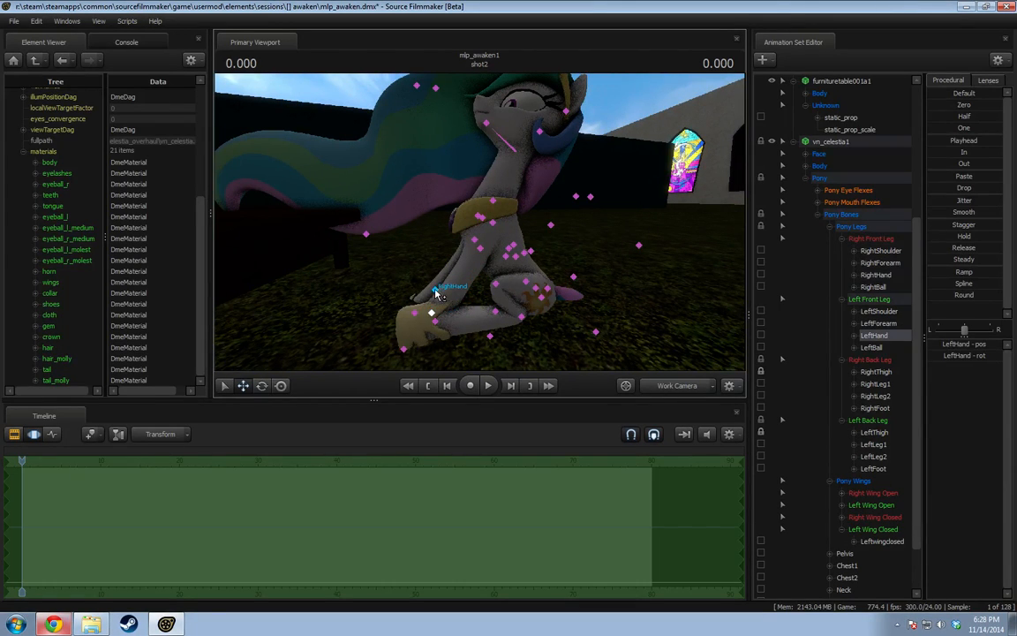
pyautogui.keyDown('ctrl'); pyautogui.click(435, 291); pyautogui.keyUp('ctrl')
pyautogui.moveTo(453, 276); pyautogui.dragTo(428, 261)
pyautogui.press('ctrl')
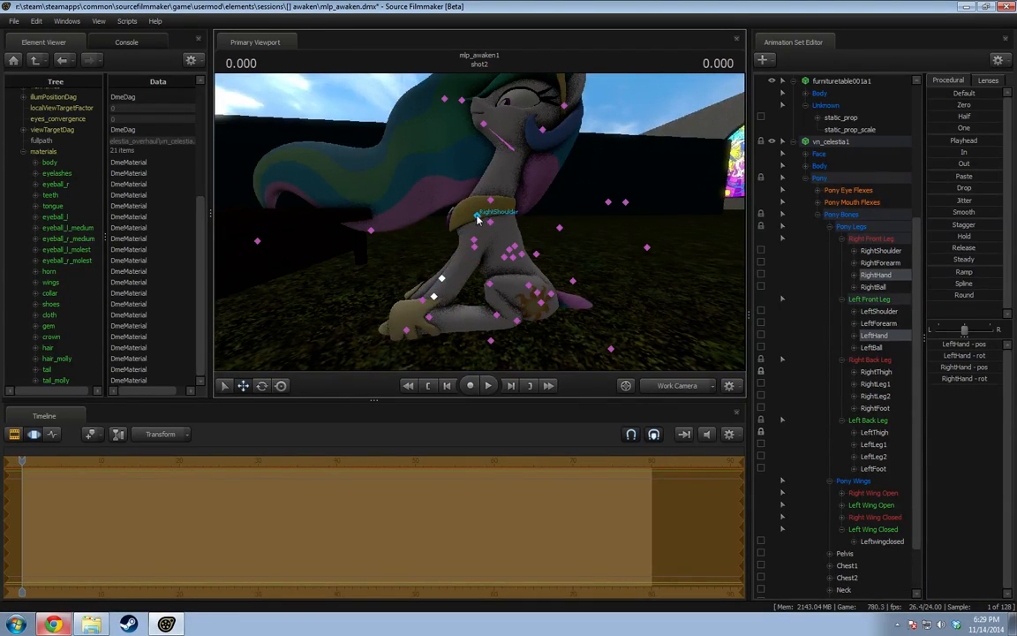
# Switch to the parent forearm bones and rotate both so Celestia's front legs stand more upright.
pyautogui.press('Up')
pyautogui.press('e')
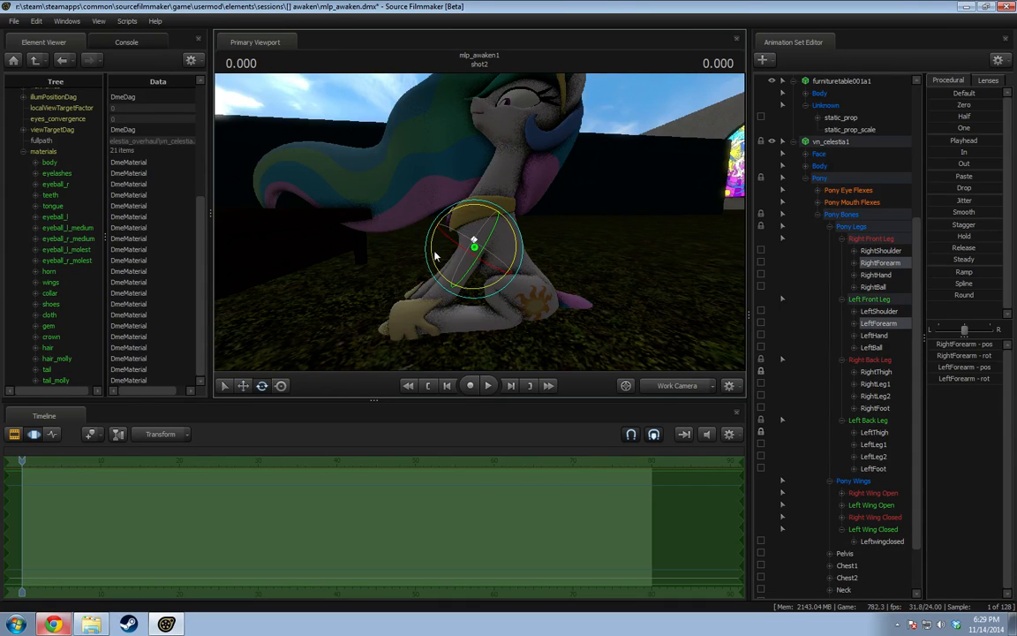
pyautogui.moveTo(433, 249); pyautogui.dragTo(434, 256)
pyautogui.press('ctrl')
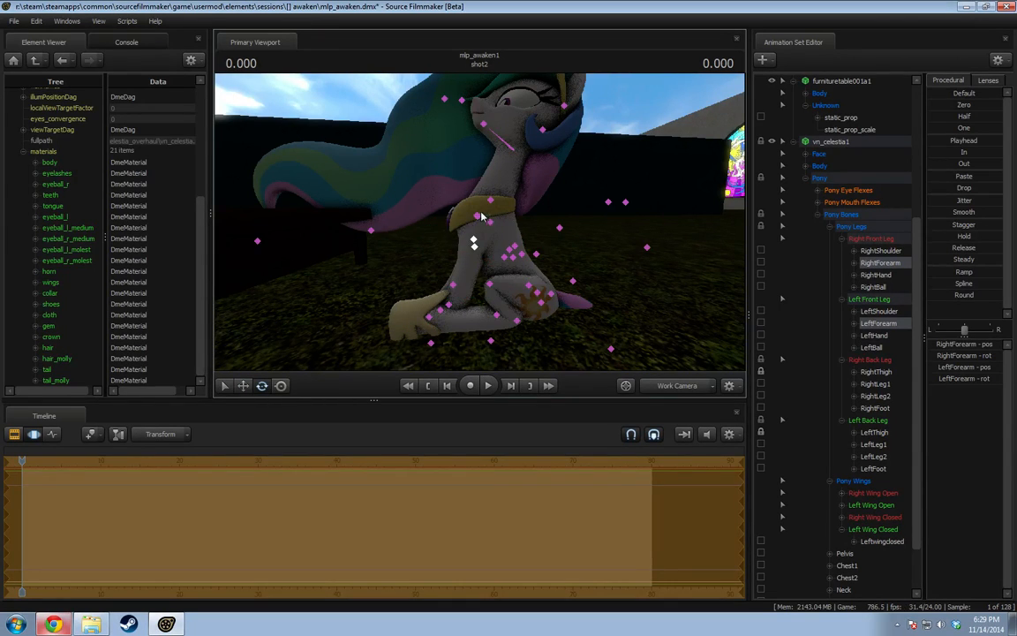
# Try to move Celestia's RightShoulder and LeftShoulder bones together.
pyautogui.keyDown('ctrl'); pyautogui.click(477, 216); pyautogui.keyUp('ctrl')
pyautogui.keyDown('ctrl'); pyautogui.keyDown('shift'); pyautogui.click(476, 219); pyautogui.keyUp('shift'); pyautogui.keyUp('ctrl')
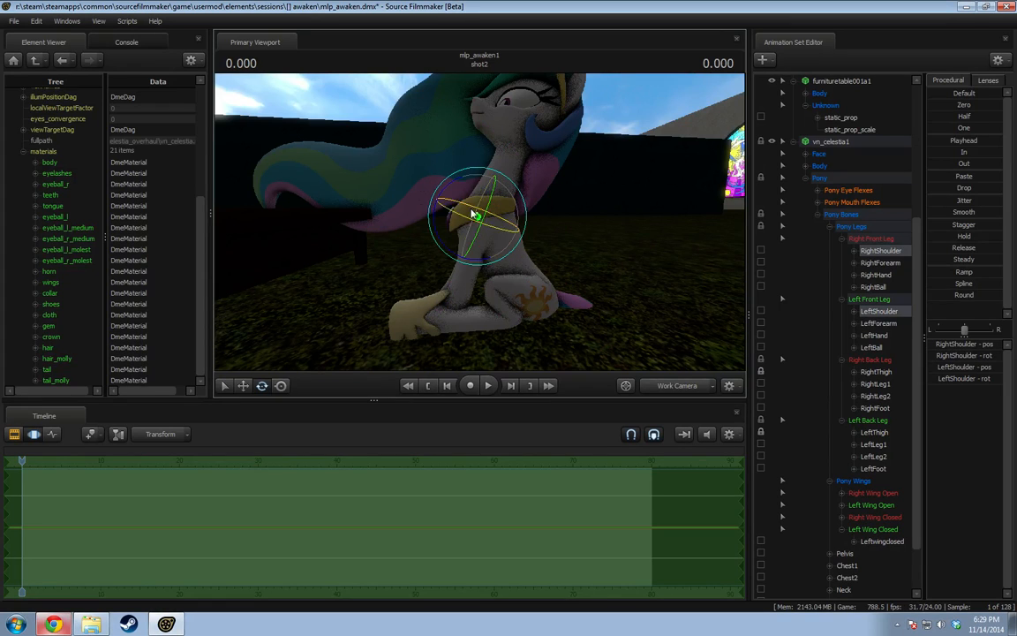
pyautogui.press('w')
pyautogui.moveTo(484, 195); pyautogui.dragTo(480, 193)
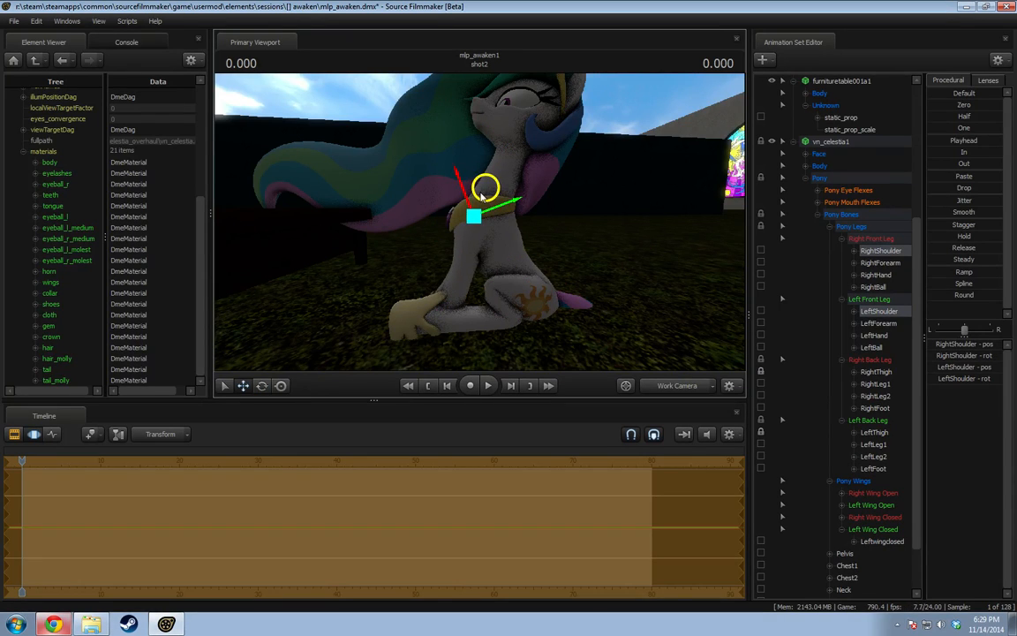
pyautogui.hotkey('ctrl', 'z')
# Select Celestia's LeftLeg2 bone and rotate it to adjust the lower part of the left back leg.
pyautogui.keyDown('ctrl'); pyautogui.click(465, 259); pyautogui.keyUp('ctrl')
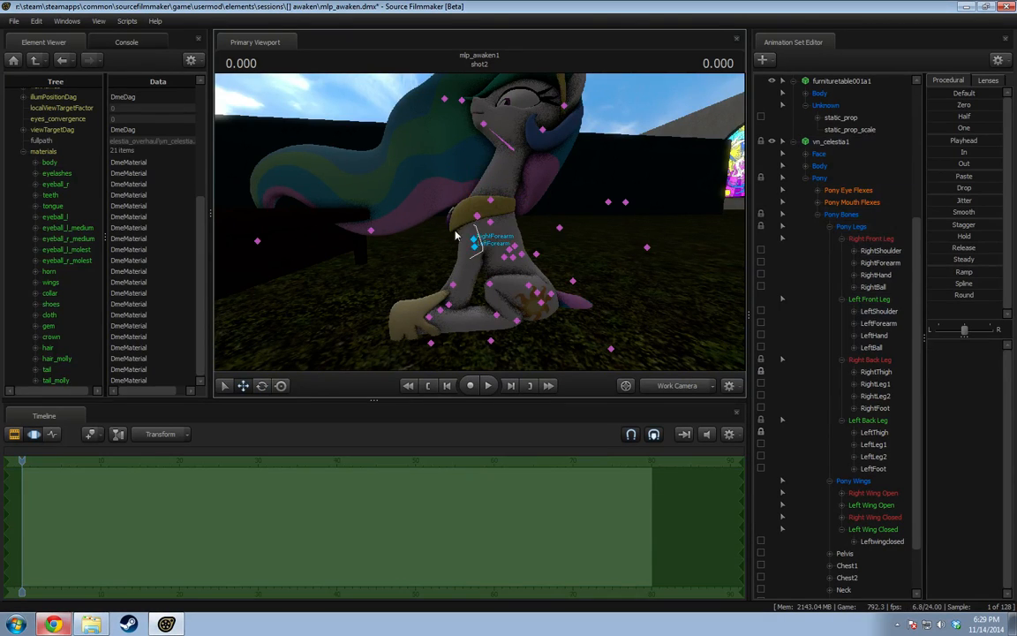
pyautogui.moveTo(455, 233)
pyautogui.keyDown('ctrl'); pyautogui.mouseDown()
pyautogui.moveTo(450, 264)
pyautogui.moveTo(589, 265)
pyautogui.moveTo(516, 248)
pyautogui.moveTo(503, 256)
pyautogui.mouseUp(); pyautogui.keyUp('ctrl')
pyautogui.keyDown('ctrl'); pyautogui.click(513, 308); pyautogui.keyUp('ctrl')
pyautogui.press('e')
pyautogui.moveTo(516, 339); pyautogui.dragTo(518, 336)
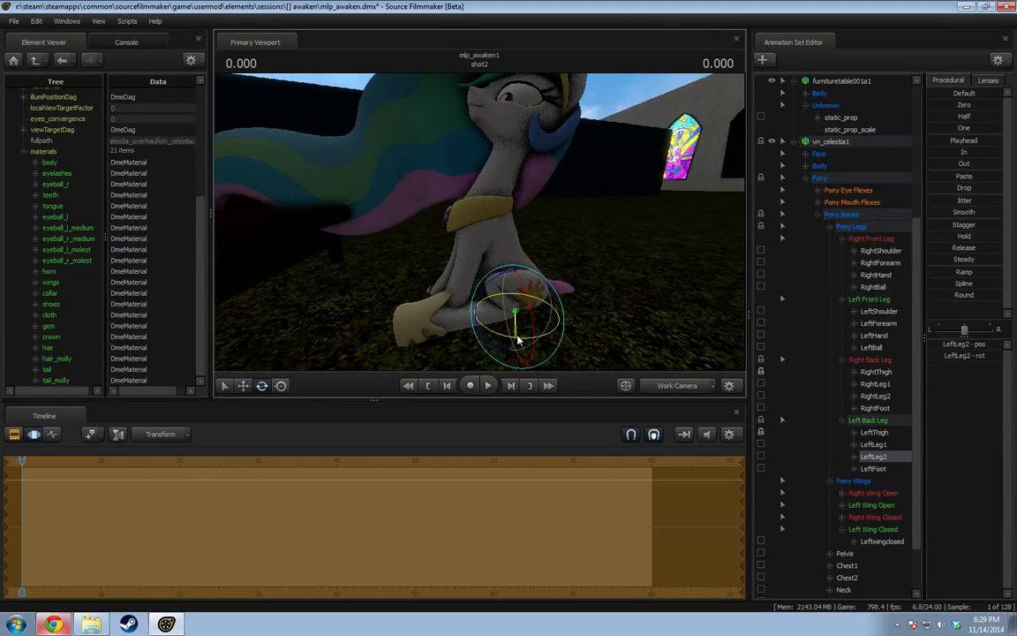
# Try to rotate Celestia's Neck bone to lower her head.
pyautogui.keyDown('alt'); pyautogui.moveTo(557, 251); pyautogui.dragTo(481, 230); pyautogui.keyUp('alt')
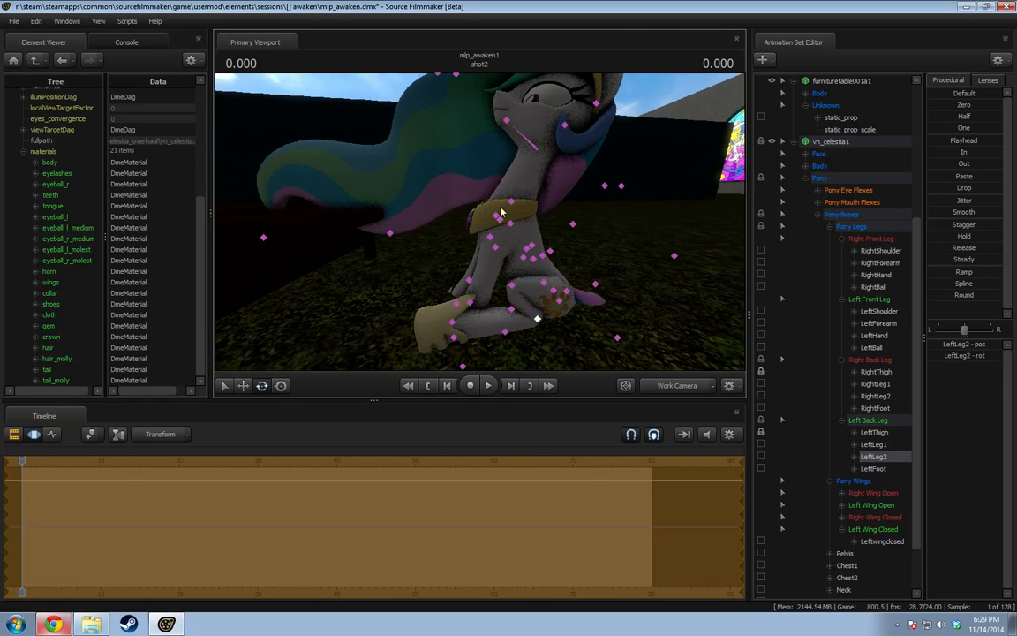
pyautogui.keyDown('ctrl'); pyautogui.click(510, 203); pyautogui.keyUp('ctrl')
pyautogui.press('e')
pyautogui.moveTo(484, 182); pyautogui.dragTo(494, 231)
pyautogui.hotkey('ctrl', 'z')
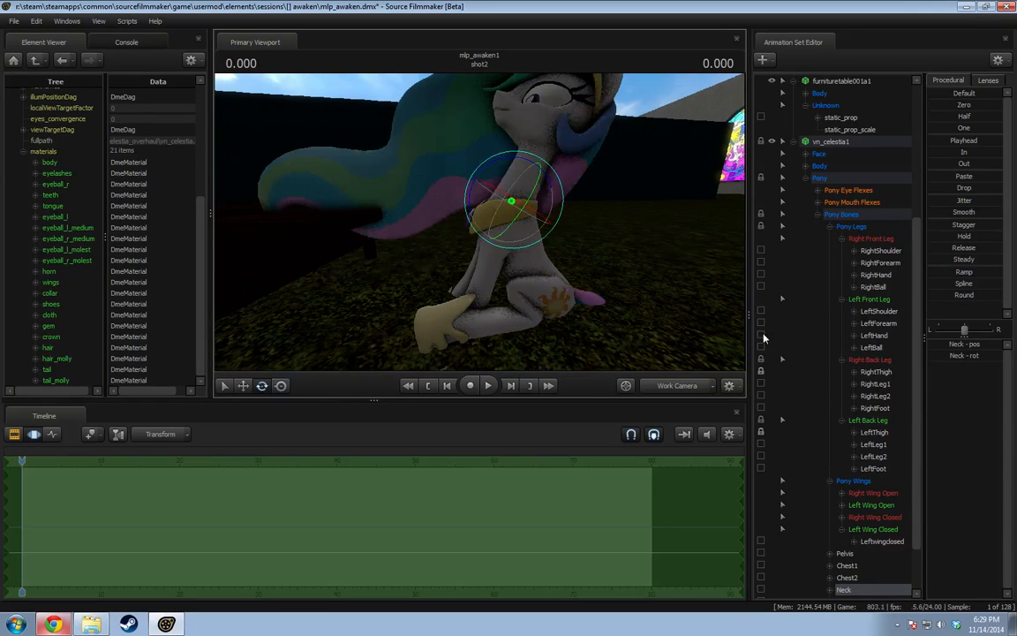
# Lock Celestia's RightShoulder and LeftShoulder bones and rotate Chest2 to lean her upper chest forward.
pyautogui.click(761, 251)
pyautogui.keyDown('ctrl'); pyautogui.click(510, 223); pyautogui.keyUp('ctrl')
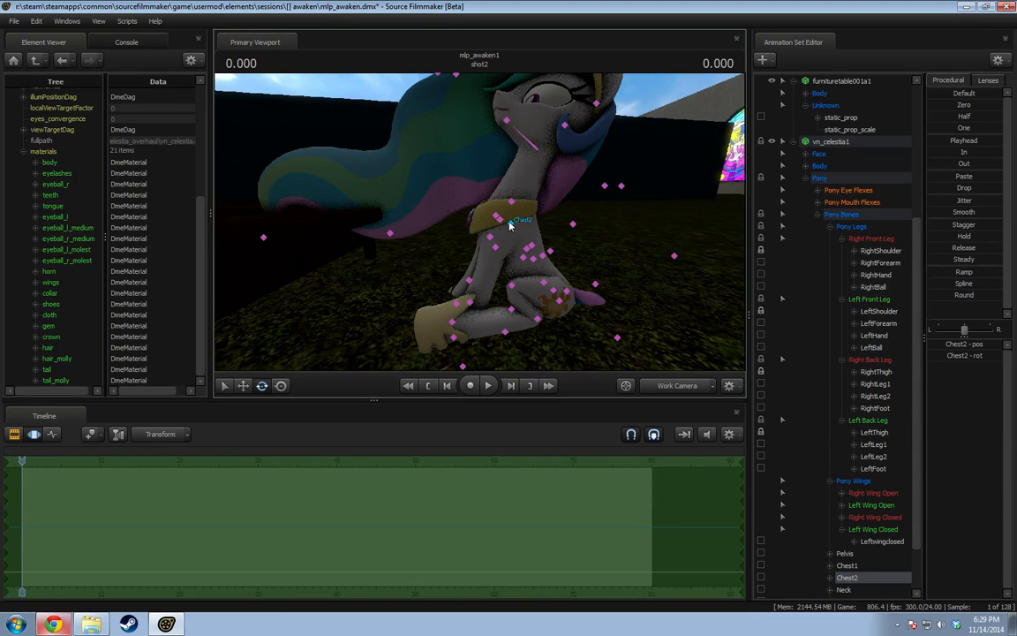
pyautogui.moveTo(479, 195); pyautogui.dragTo(478, 213)
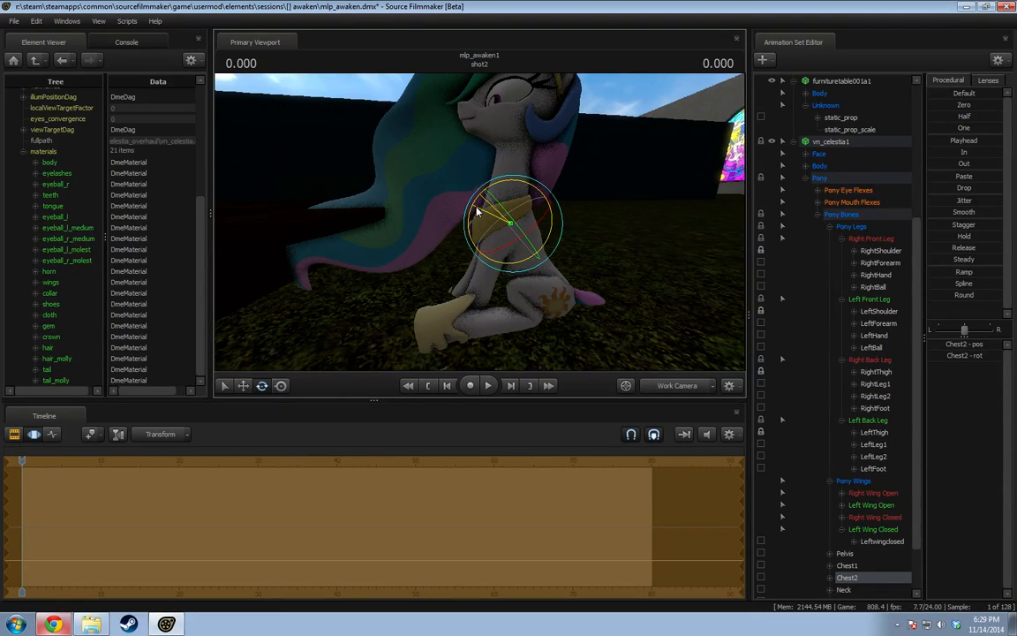
# Select Celestia's Neck bone and rotate it to adjust the tilt of her neck and head.
pyautogui.keyDown('ctrl'); pyautogui.click(506, 206); pyautogui.keyUp('ctrl')
pyautogui.moveTo(493, 164); pyautogui.dragTo(477, 140)
pyautogui.keyDown('ctrl'); pyautogui.click(508, 138); pyautogui.keyUp('ctrl')
# Select Celestia's Face group and move the view target across the table to direct her gaze toward Twilight.
pyautogui.moveTo(698, 212)
pyautogui.keyDown('alt'); pyautogui.mouseDown()
pyautogui.moveTo(609, 208)
pyautogui.moveTo(714, 214)
pyautogui.mouseUp(); pyautogui.keyUp('alt')
pyautogui.click(825, 155)
pyautogui.keyDown('alt'); pyautogui.moveTo(530, 221); pyautogui.dragTo(450, 227, button='right'); pyautogui.keyUp('alt')
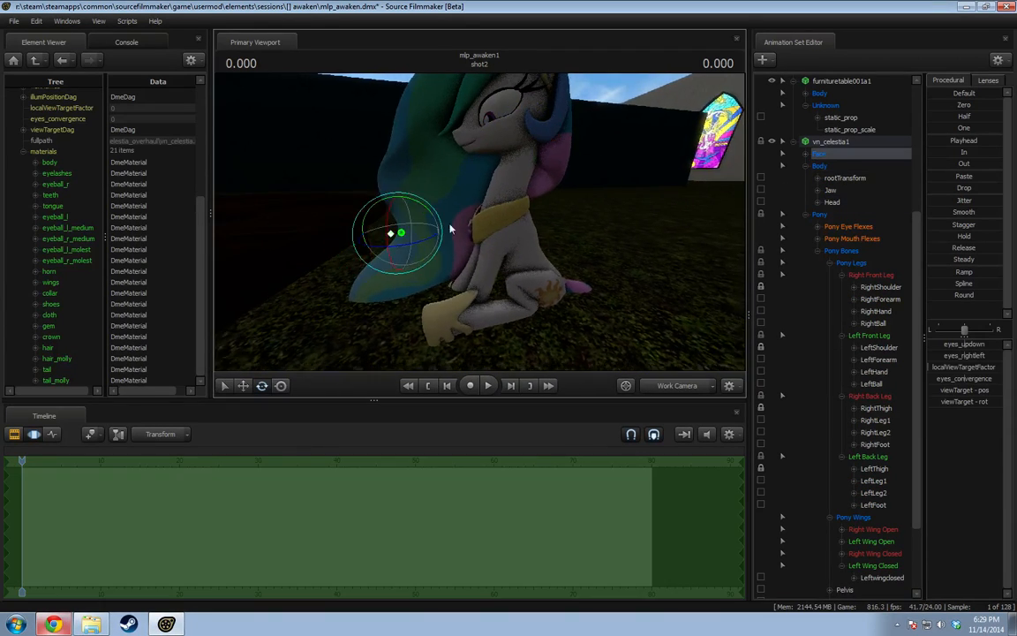
pyautogui.press('w')
pyautogui.moveTo(402, 233); pyautogui.dragTo(237, 175)
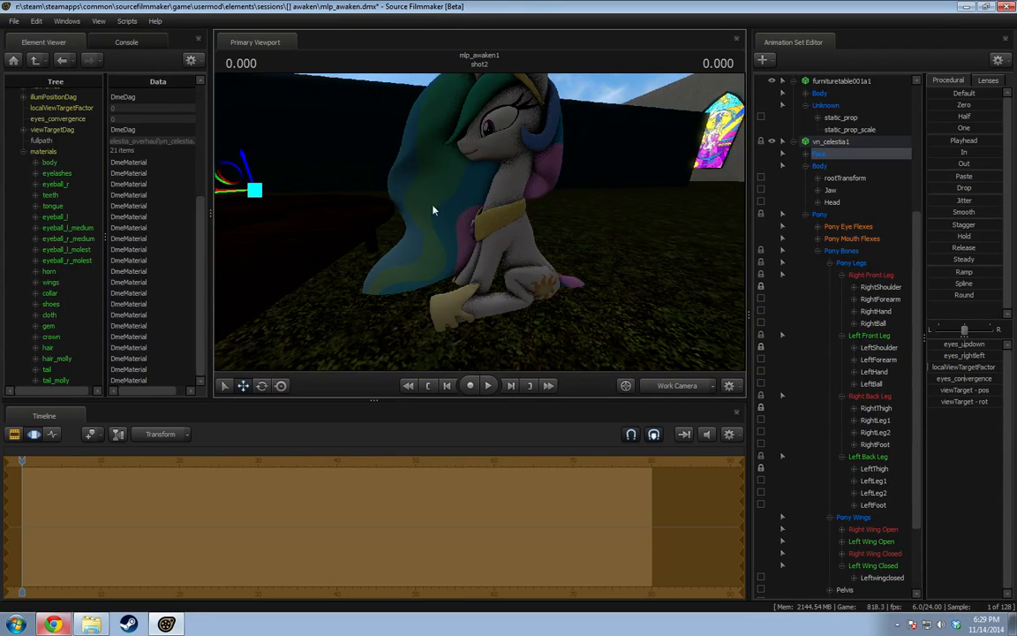
# Examine the overall composition of Twilight, the table and Celestia from farther back.
pyautogui.press('s')
pyautogui.moveTo(432, 205); pyautogui.dragTo(485, 223)
pyautogui.press('s')
pyautogui.press('d')
pyautogui.press('a')
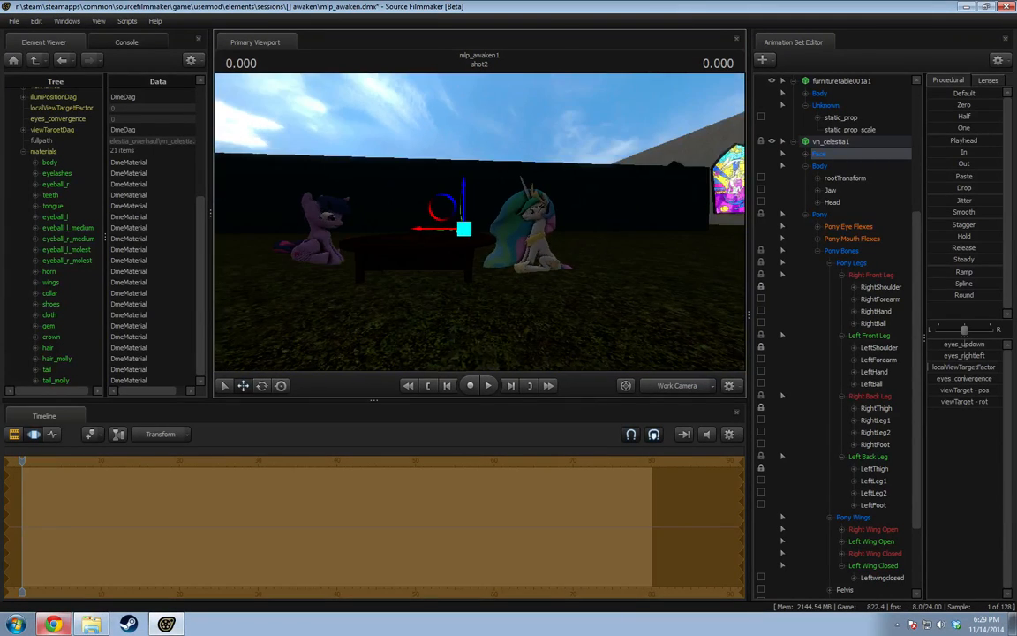
pyautogui.press('a')
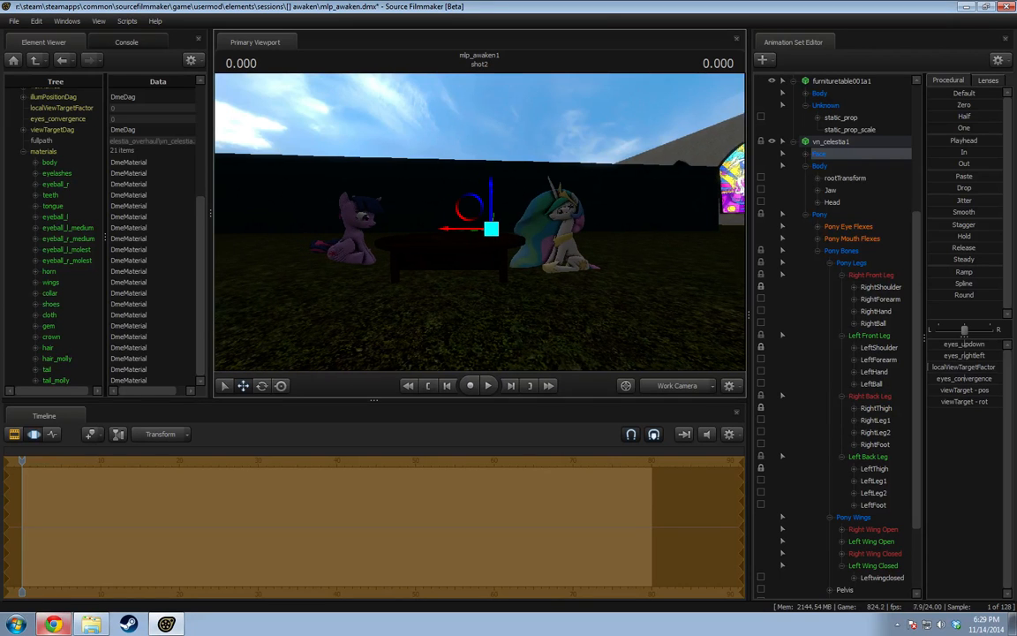
pyautogui.press('w')
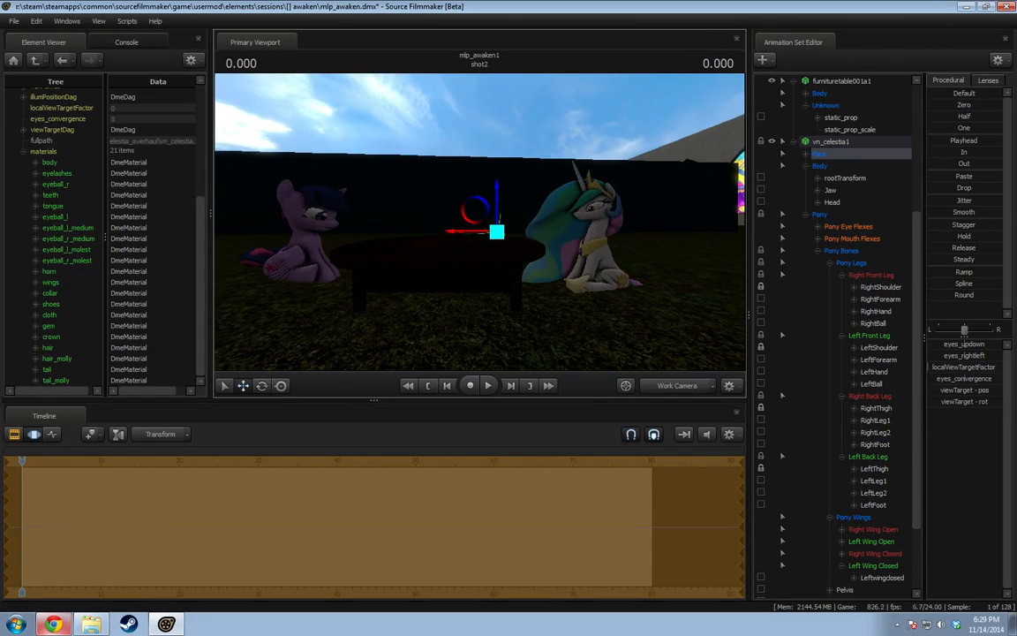
pyautogui.keyDown('alt'); pyautogui.moveTo(480, 223); pyautogui.dragTo(499, 243); pyautogui.keyUp('alt')
pyautogui.press('d')
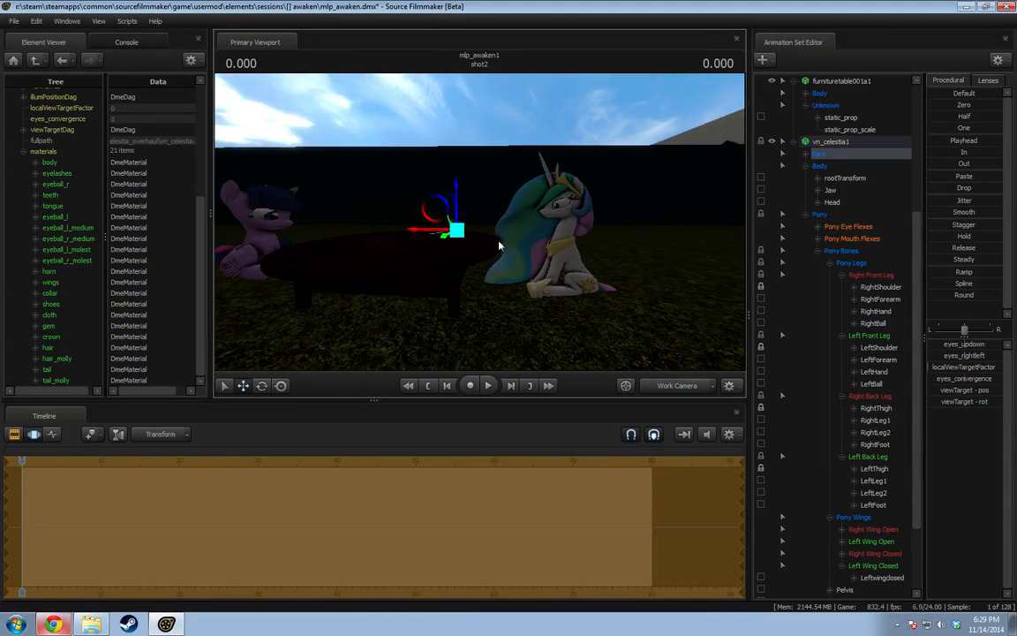
# Unlock Celestia's RightShoulder and LeftShoulder bones and move the Chest1 bone up slightly to raise her upper body.
pyautogui.press('ctrl')
pyautogui.keyDown('ctrl'); pyautogui.click(569, 245); pyautogui.keyUp('ctrl')
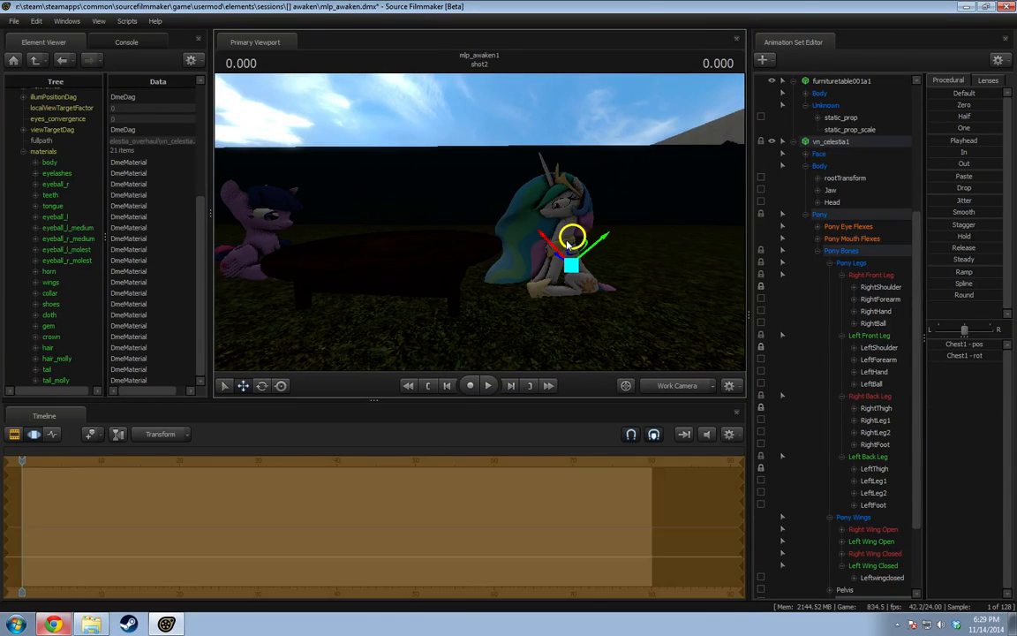
pyautogui.moveTo(565, 236); pyautogui.dragTo(570, 235)
pyautogui.hotkey('ctrl', 'z')
pyautogui.click(761, 287)
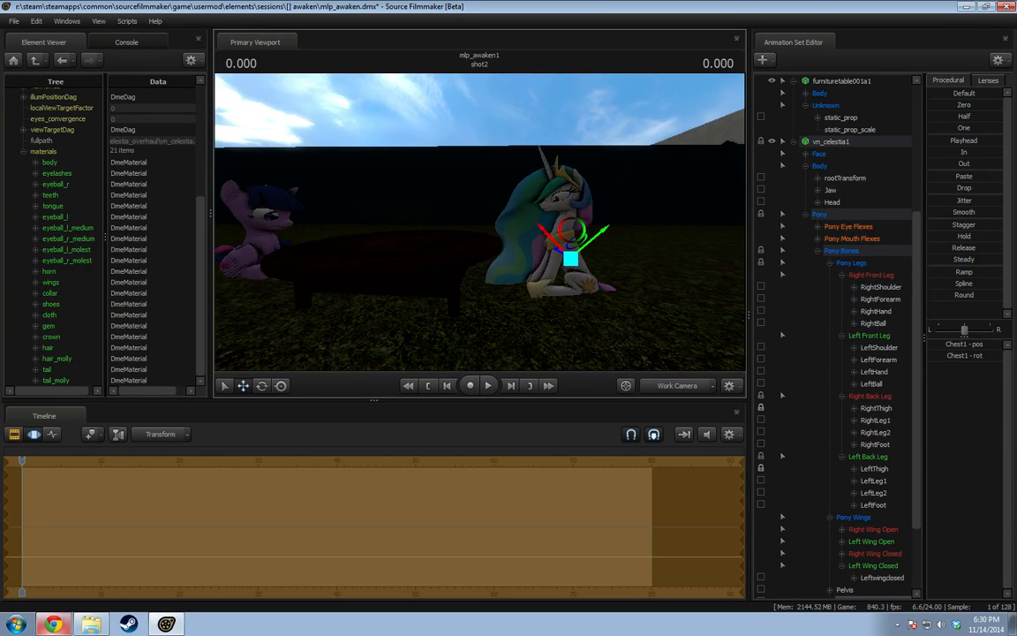
# Collapse the vn_celestia1 model's controls and make the Lights and Outside Props groups visible in the garden scene.
pyautogui.press('w')
pyautogui.moveTo(481, 225)
pyautogui.mouseDown()
pyautogui.moveTo(441, 223)
pyautogui.moveTo(521, 222)
pyautogui.moveTo(412, 221)
pyautogui.moveTo(484, 226)
pyautogui.mouseUp()
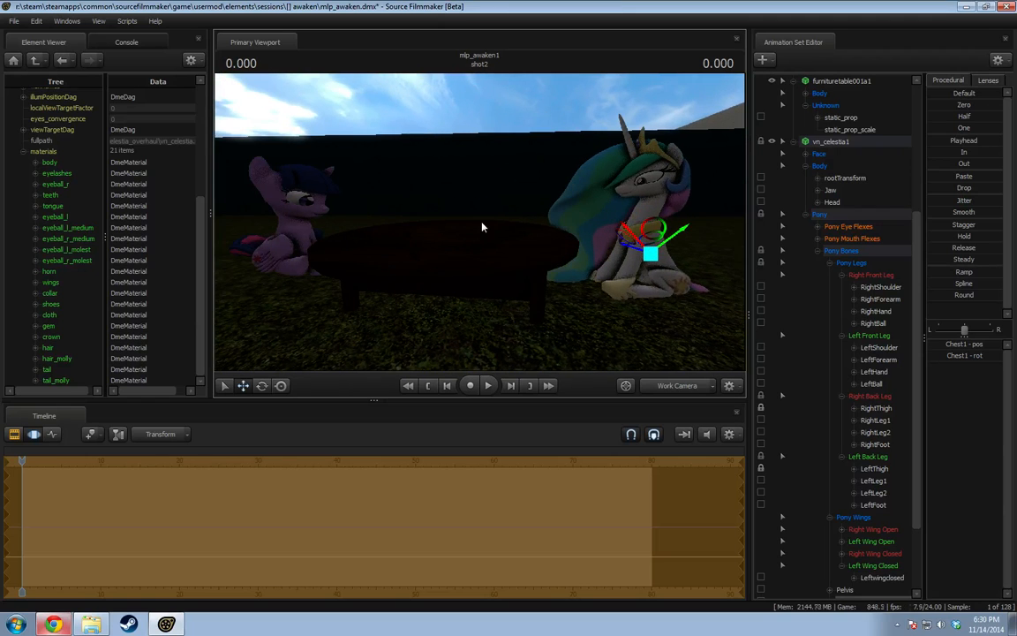
pyautogui.rightClick(484, 225)
pyautogui.click(794, 142)
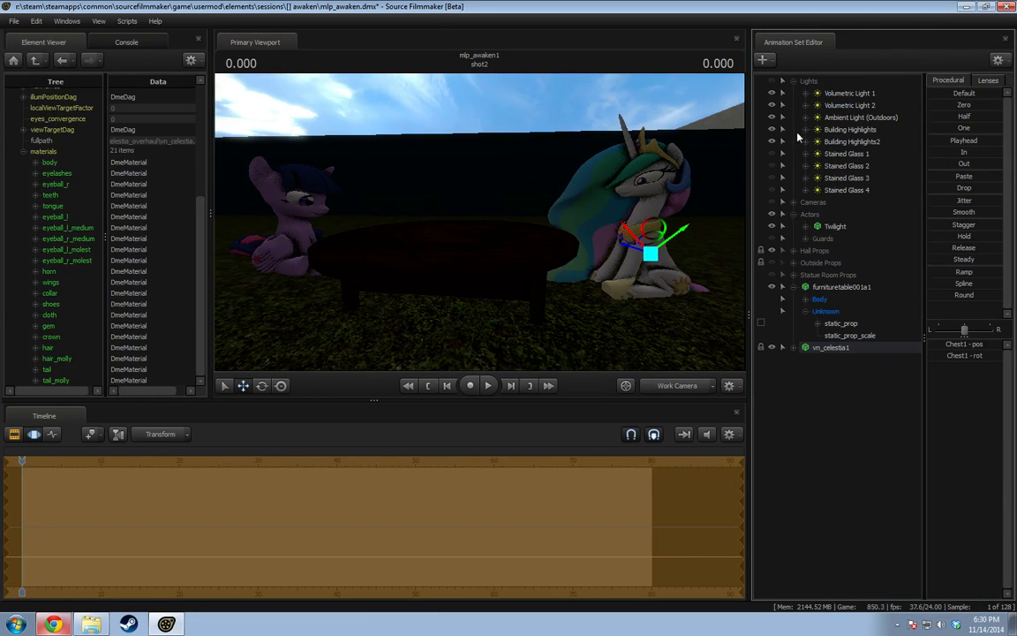
pyautogui.click(773, 82)
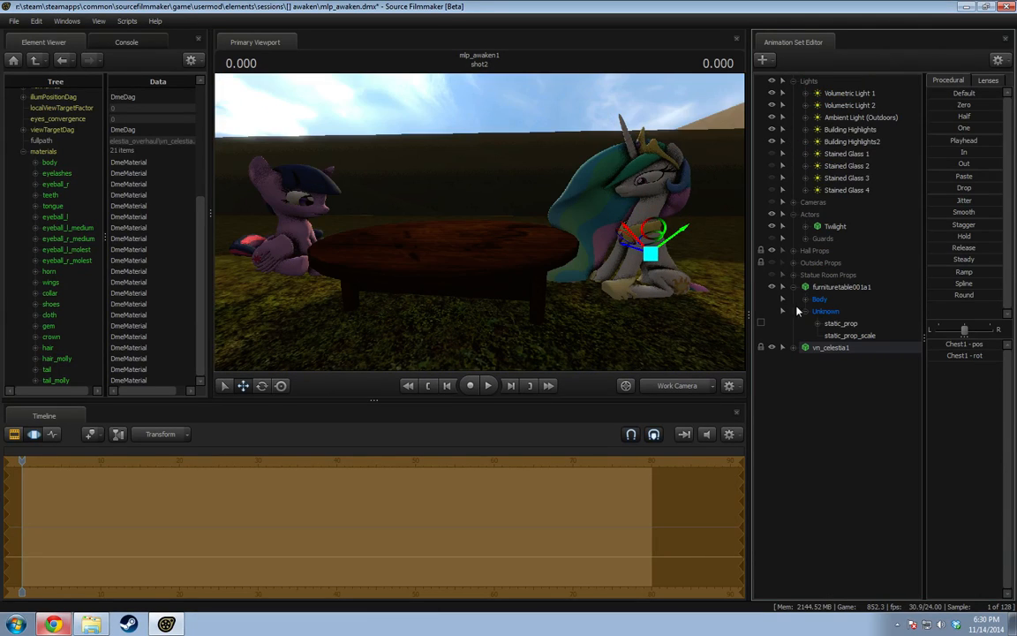
pyautogui.click(773, 263)
pyautogui.moveTo(480, 222); pyautogui.dragTo(388, 222)
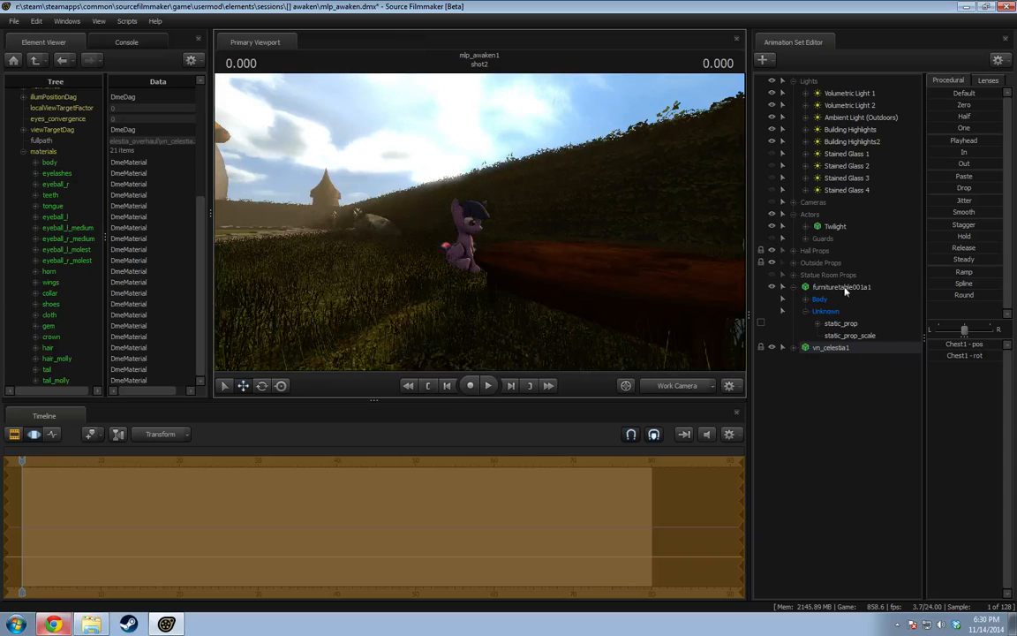
# Make the Trees group under Outside Props visible and selectable in the animation set list.
pyautogui.click(793, 263)
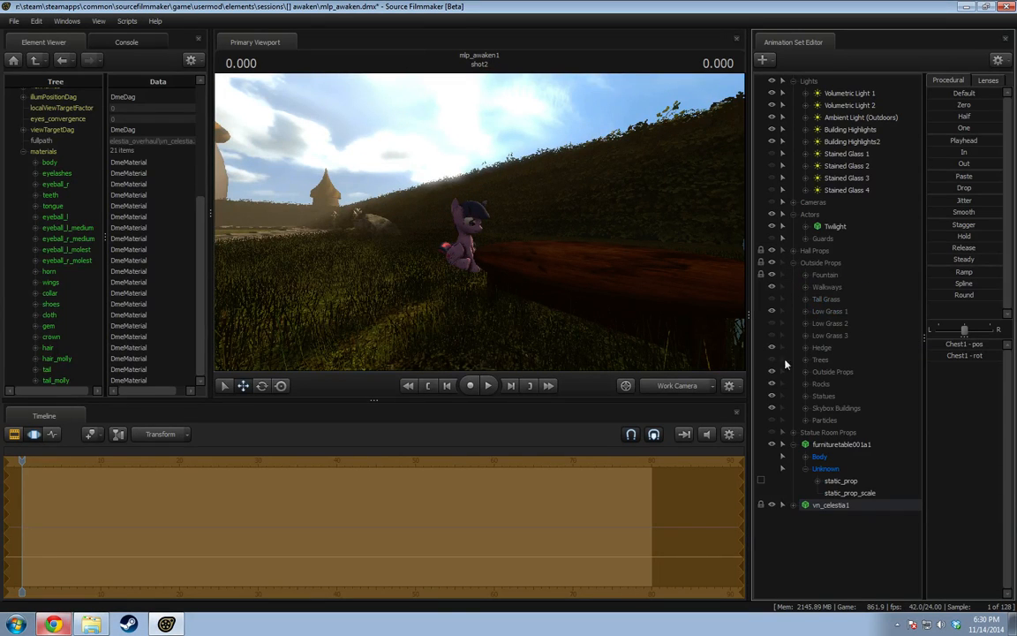
pyautogui.click(772, 359)
pyautogui.click(805, 360)
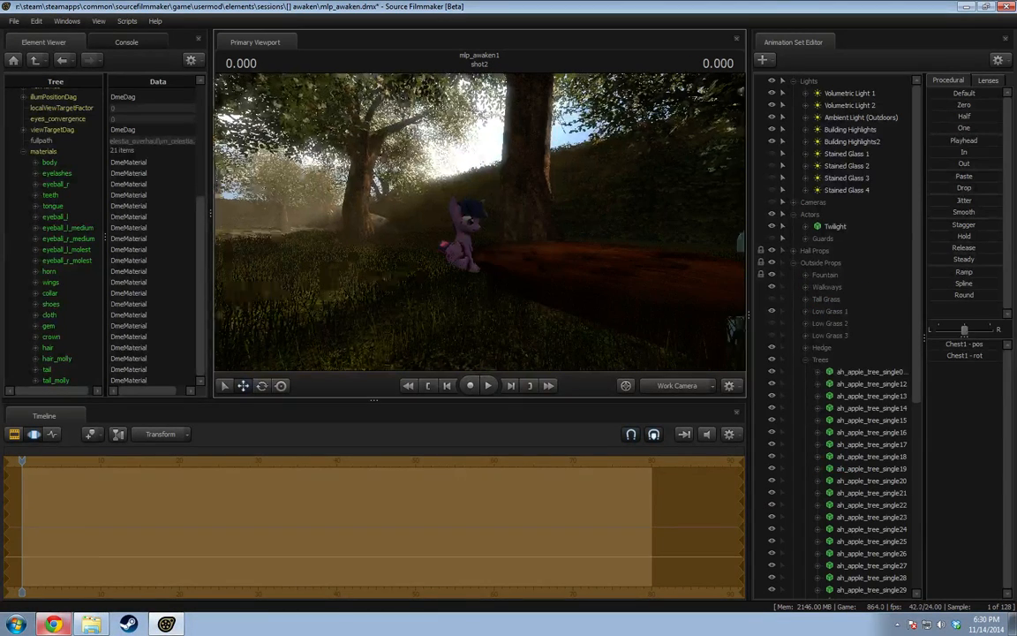
pyautogui.moveTo(480, 222); pyautogui.dragTo(614, 222)
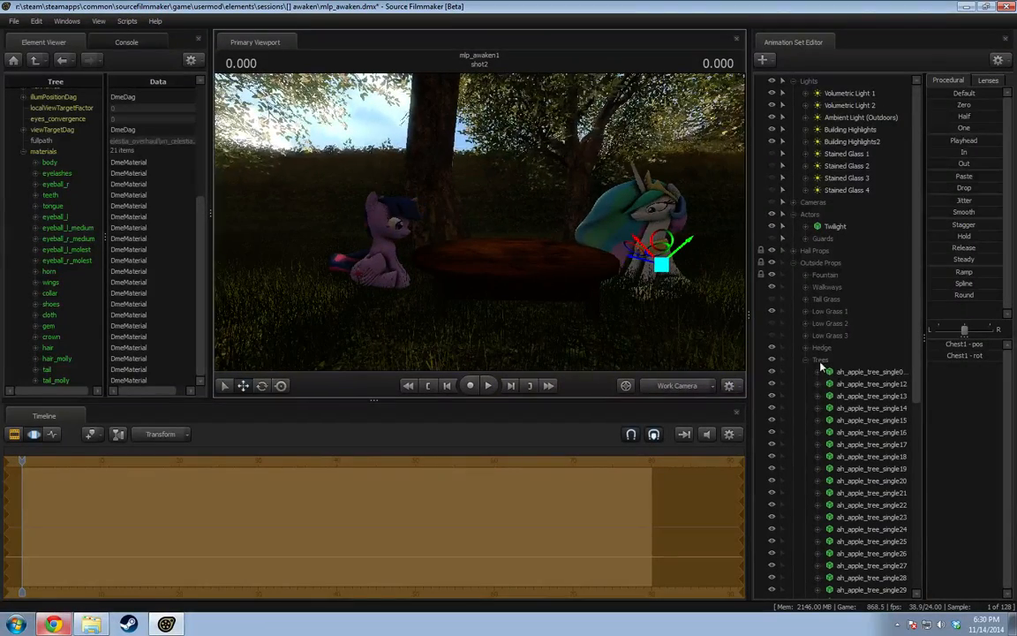
pyautogui.scroll(-2, 848, 360)
pyautogui.click(858, 300)
pyautogui.click(822, 287)
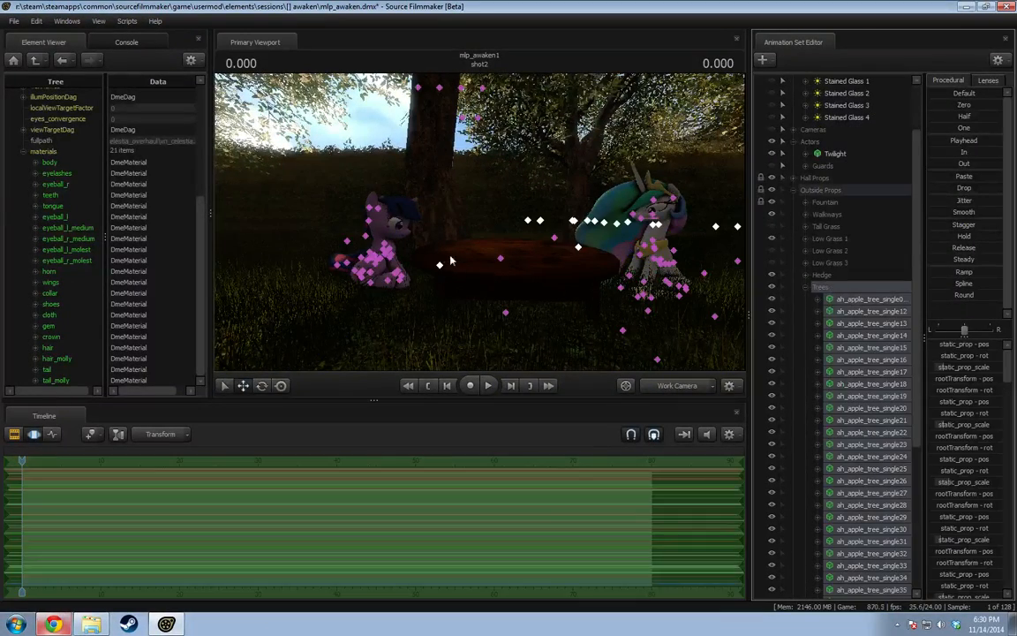
pyautogui.click(451, 260)
pyautogui.click(783, 288)
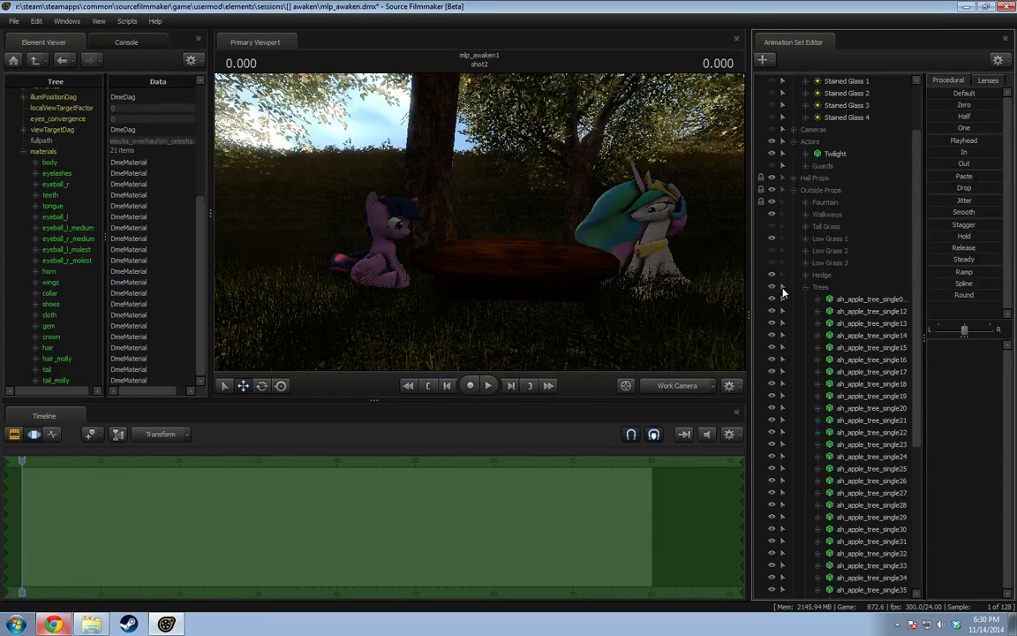
# Move the apple tree nearest the table so its trunk stands behind Twilight.
pyautogui.press('ctrl')
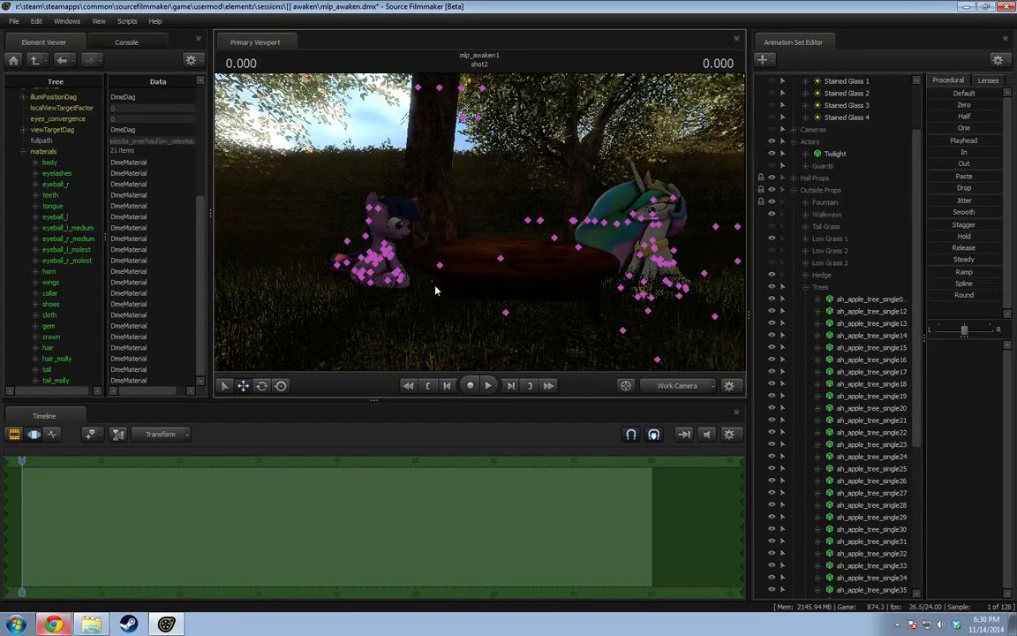
pyautogui.click(439, 263)
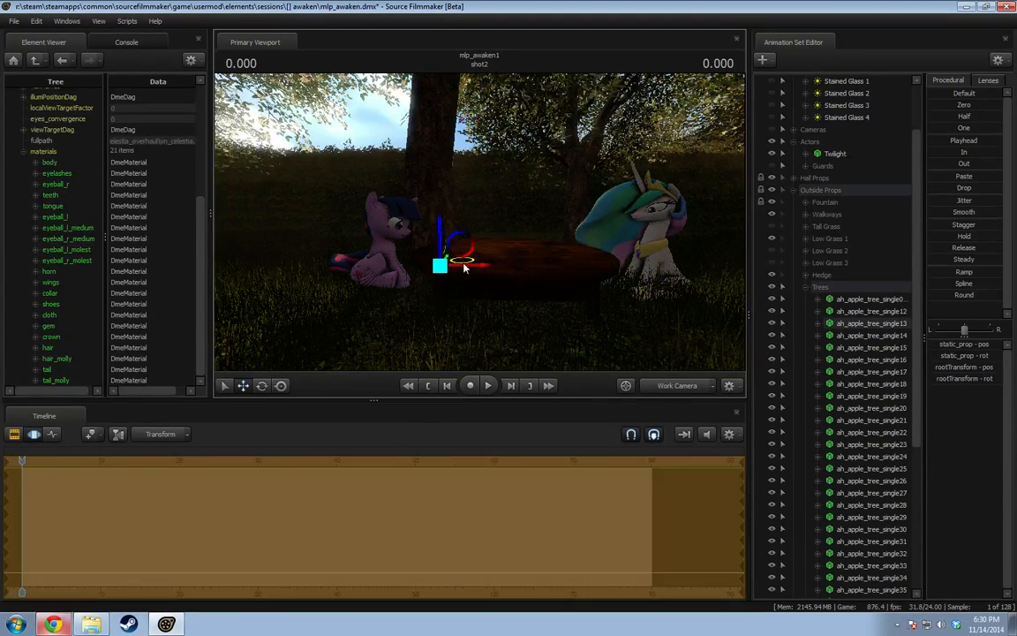
pyautogui.moveTo(463, 267); pyautogui.dragTo(368, 249)
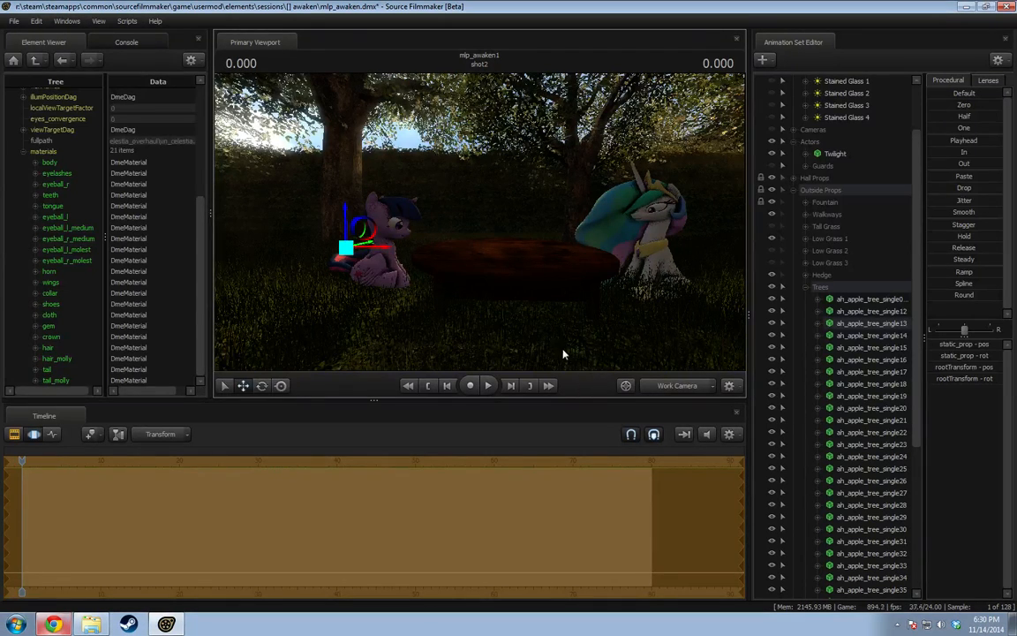
# Adjust the Twilight actor's height and lower the furnituretable001a1 table into the grass.
pyautogui.moveTo(515, 231); pyautogui.dragTo(434, 265)
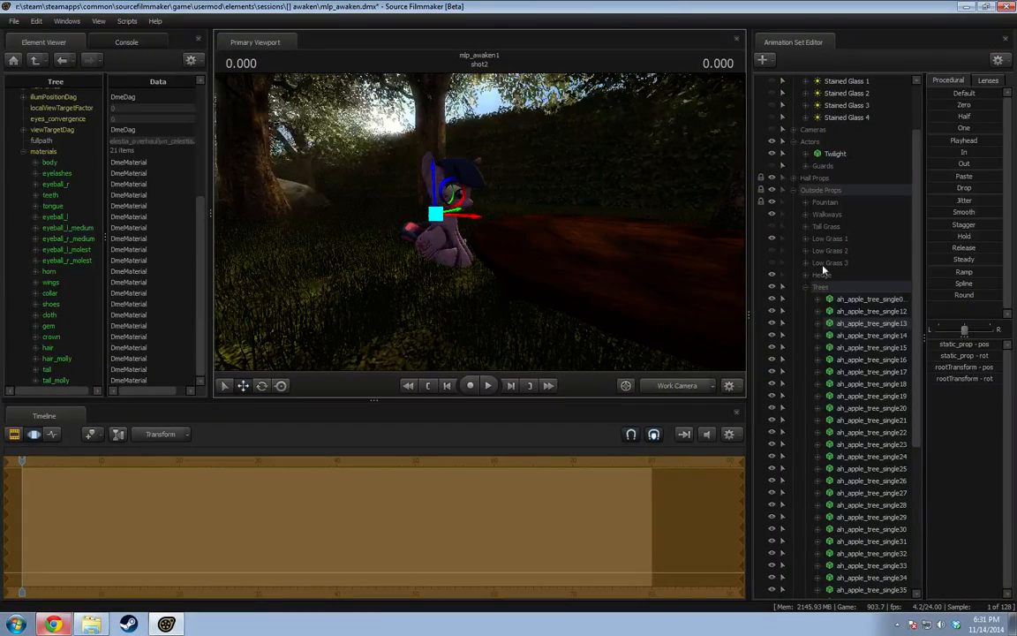
pyautogui.click(827, 156)
pyautogui.moveTo(436, 224); pyautogui.dragTo(498, 233)
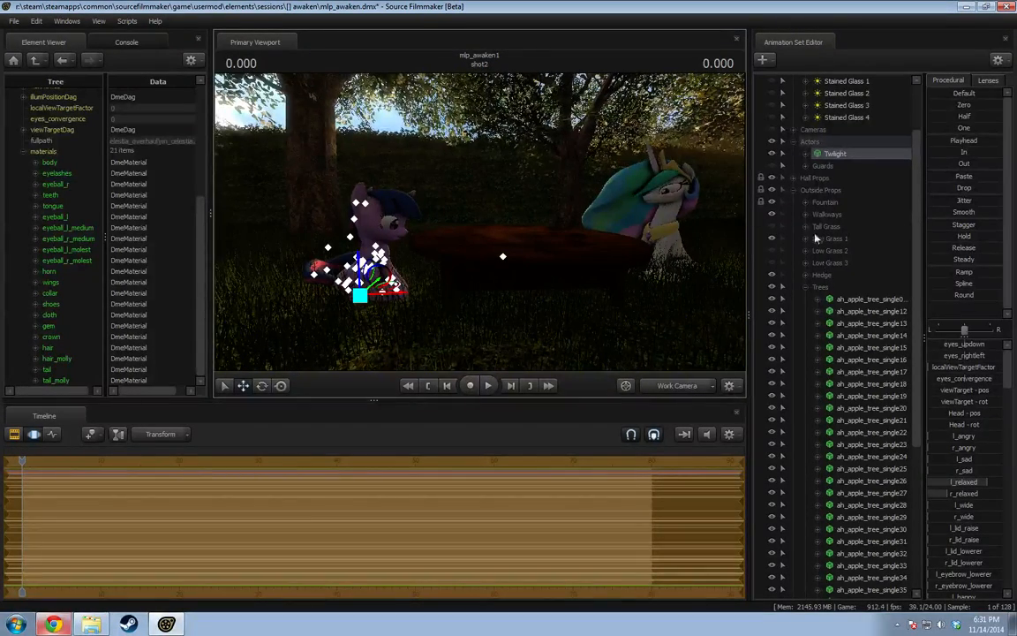
pyautogui.click(807, 287)
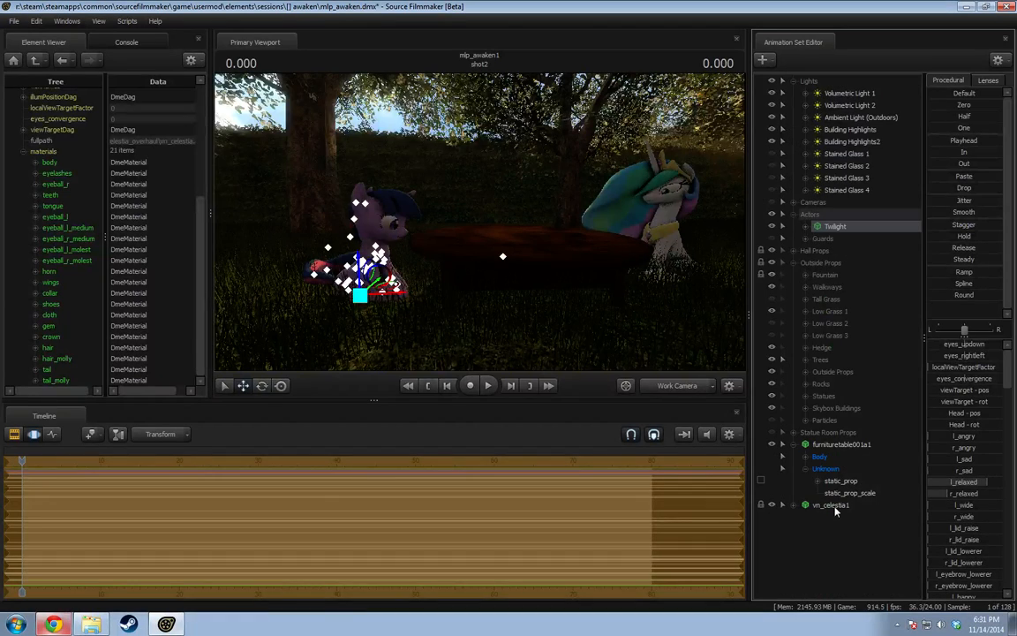
pyautogui.click(831, 446)
pyautogui.keyDown('alt'); pyautogui.moveTo(593, 259); pyautogui.dragTo(485, 242); pyautogui.keyUp('alt')
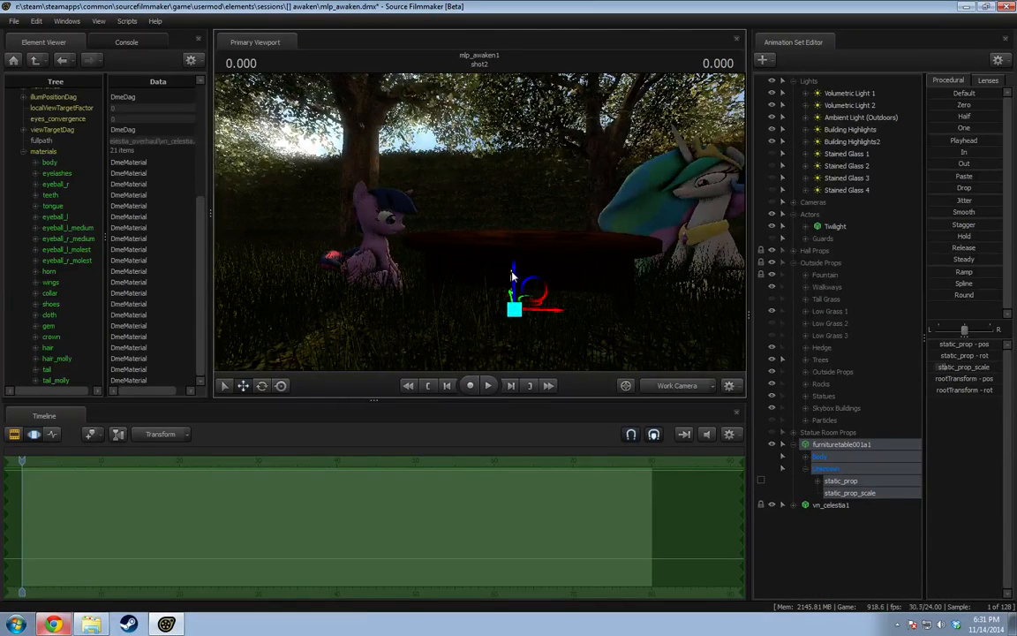
pyautogui.moveTo(512, 276)
pyautogui.mouseDown()
pyautogui.moveTo(512, 288)
pyautogui.moveTo(507, 266)
pyautogui.moveTo(516, 266)
pyautogui.moveTo(507, 265)
pyautogui.mouseUp()
pyautogui.press('s')
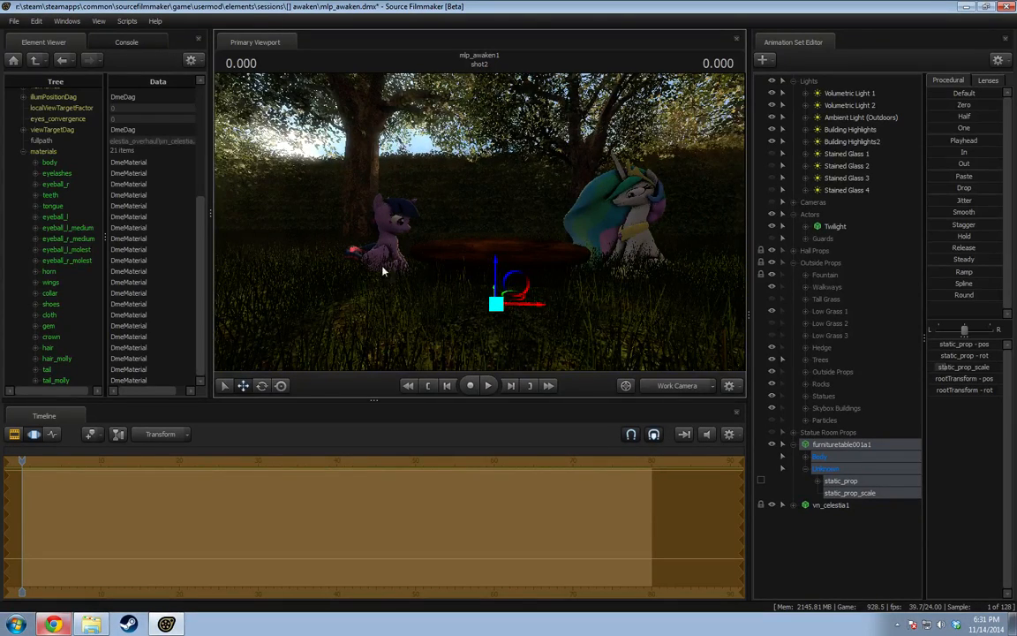
# Switch the timeline to the Clip Editor to show the picture, sound and overlay tracks.
pyautogui.moveTo(383, 270); pyautogui.dragTo(479, 225)
pyautogui.press('w')
pyautogui.press('s')
pyautogui.press('w')
pyautogui.press('x')
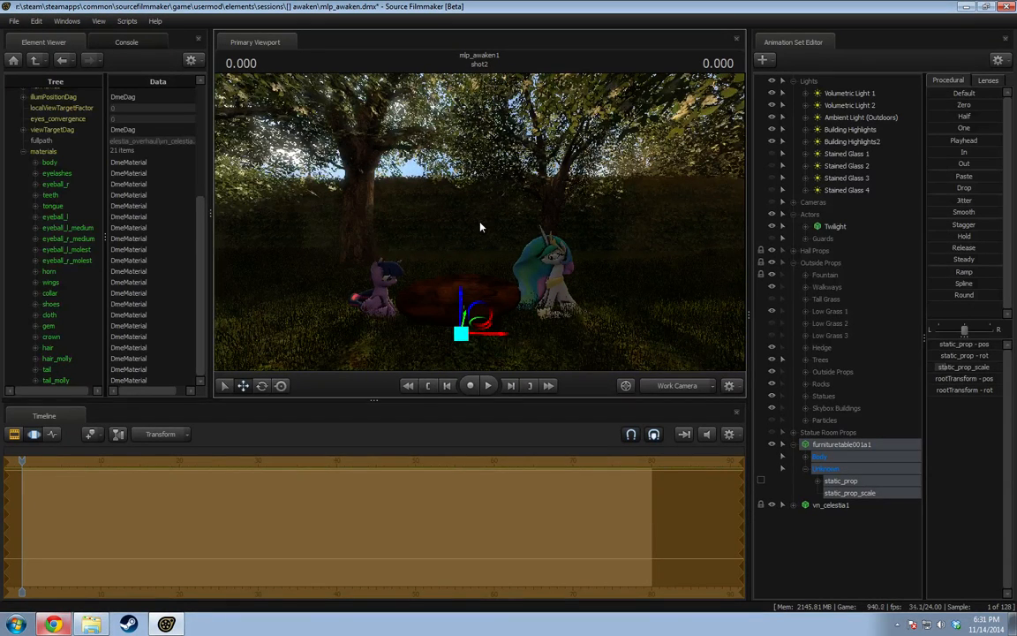
pyautogui.press('F3')
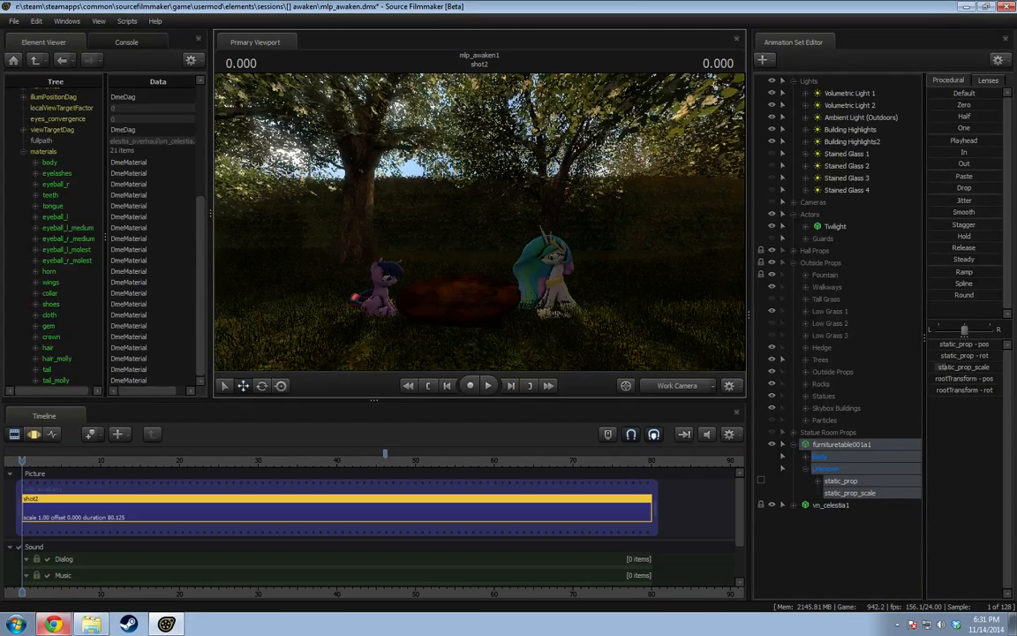
# Examine the garden surroundings and the red-carpeted hall with its stained-glass windows, statues and light shafts.
pyautogui.press('w')
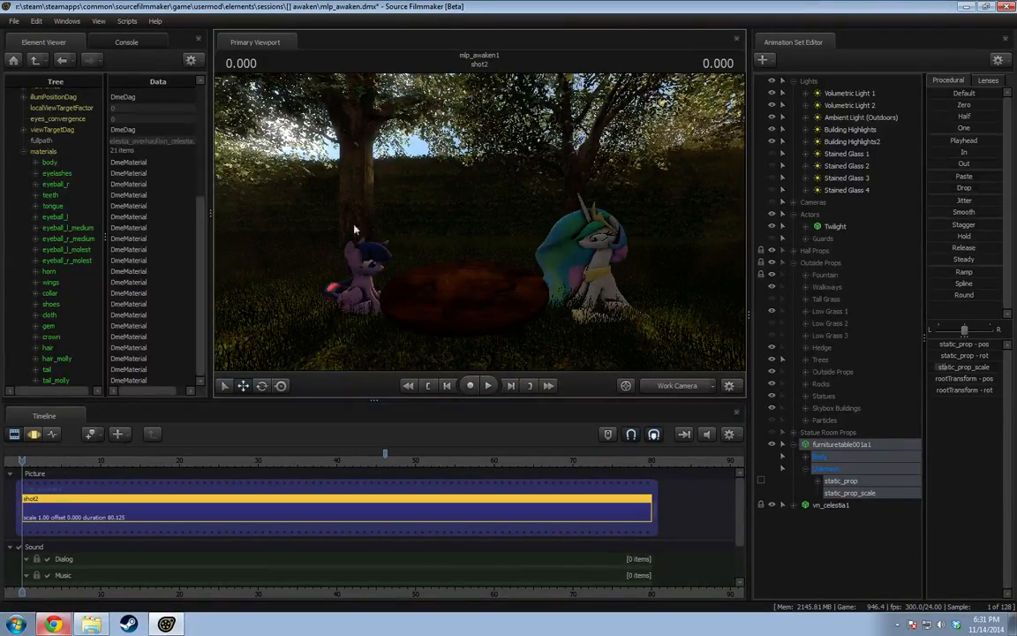
pyautogui.moveTo(480, 222); pyautogui.dragTo(592, 222)
pyautogui.press('w')
pyautogui.press('s')
pyautogui.press('w')
pyautogui.press('w')
pyautogui.press('w')
pyautogui.moveTo(548, 267); pyautogui.dragTo(548, 267)
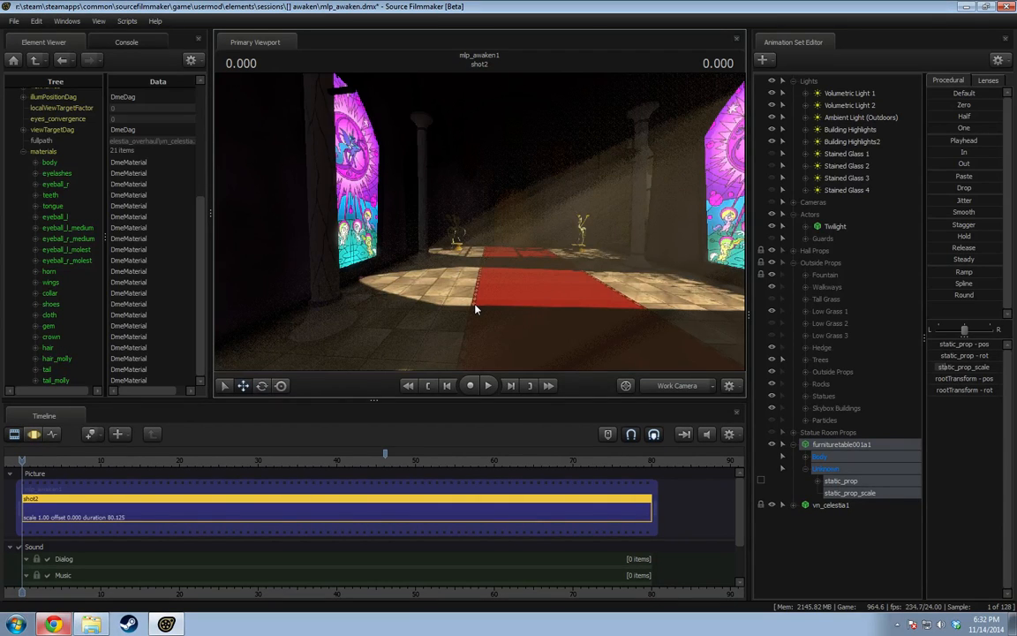
pyautogui.press('d')
pyautogui.moveTo(468, 240); pyautogui.dragTo(468, 240)
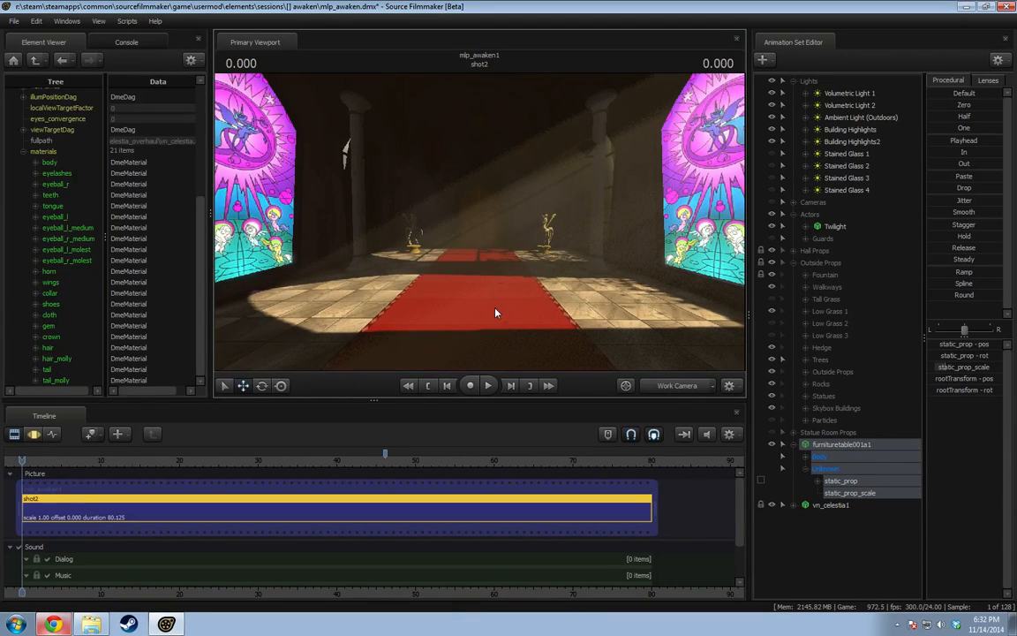
pyautogui.moveTo(493, 307); pyautogui.dragTo(505, 203)
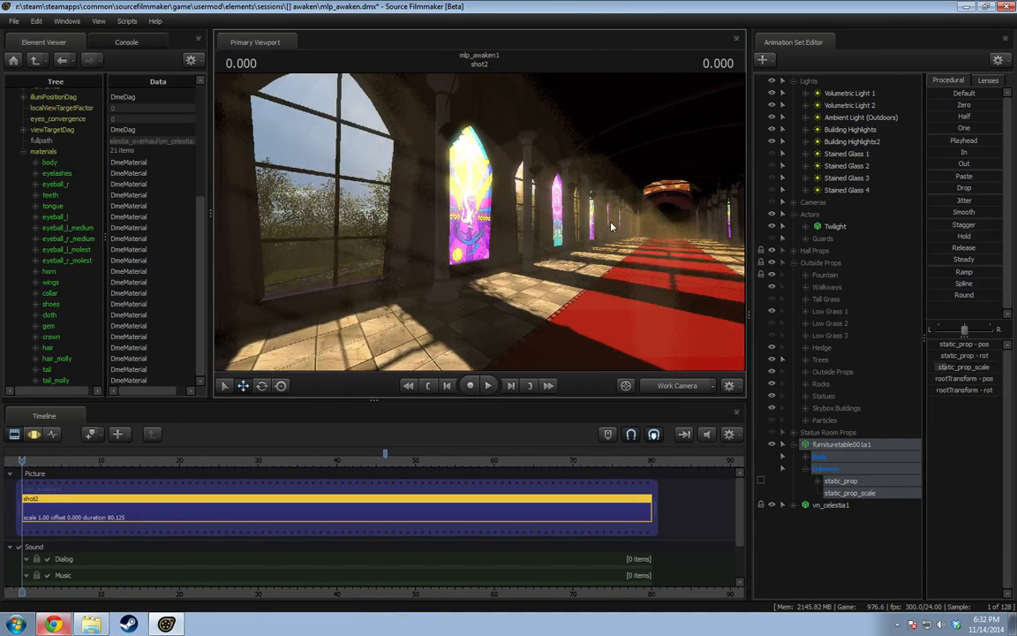
pyautogui.press('w')
pyautogui.moveTo(611, 226); pyautogui.dragTo(611, 226)
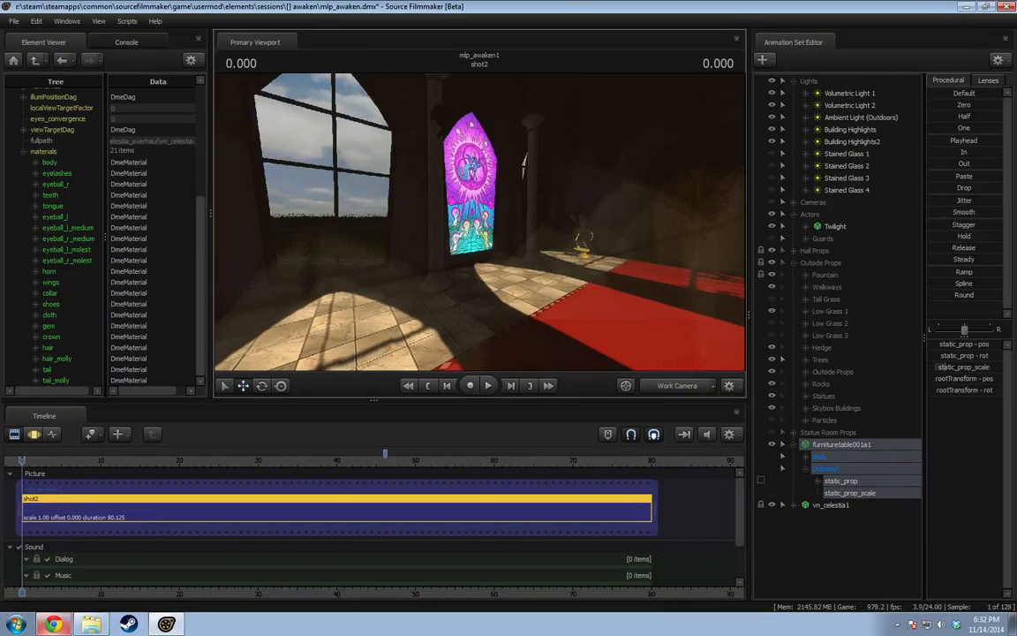
pyautogui.moveTo(505, 309); pyautogui.dragTo(505, 310)
# Examine the garden composition of Twilight and Celestia seated at the table beneath the trees.
pyautogui.press('w')
pyautogui.press('w')
pyautogui.press('w')
pyautogui.press('w')
pyautogui.press('w')
pyautogui.press('w')
pyautogui.press('d')
pyautogui.press('d')
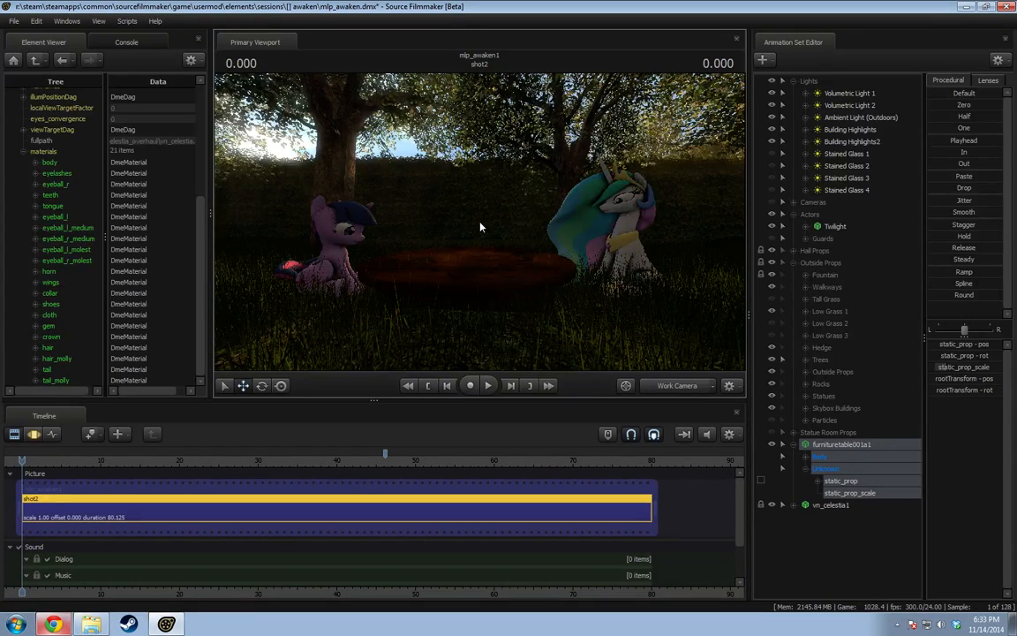
pyautogui.press('w')
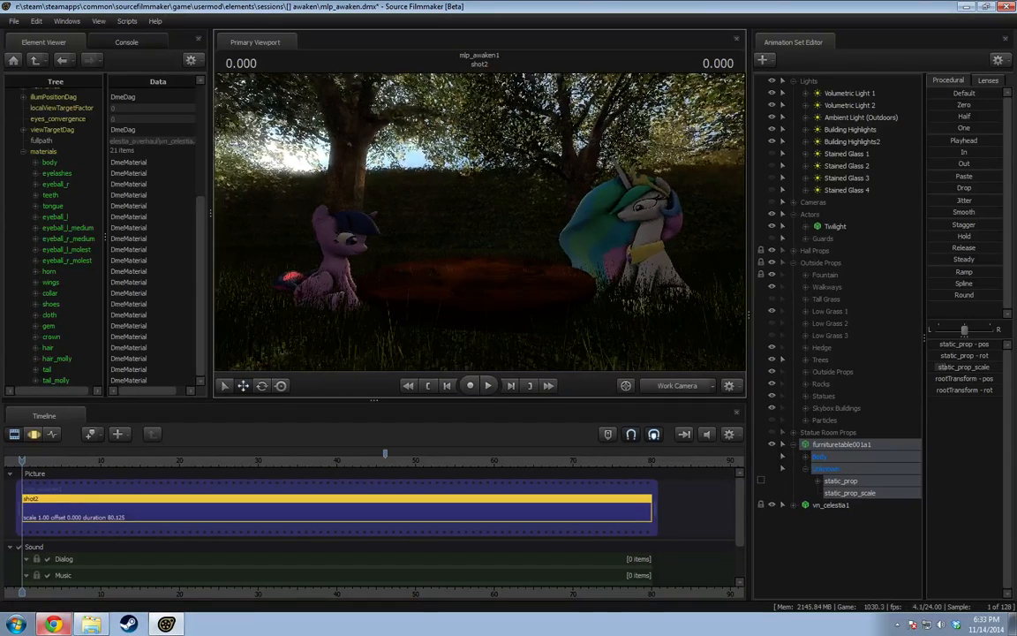
pyautogui.moveTo(301, 250); pyautogui.dragTo(308, 250)
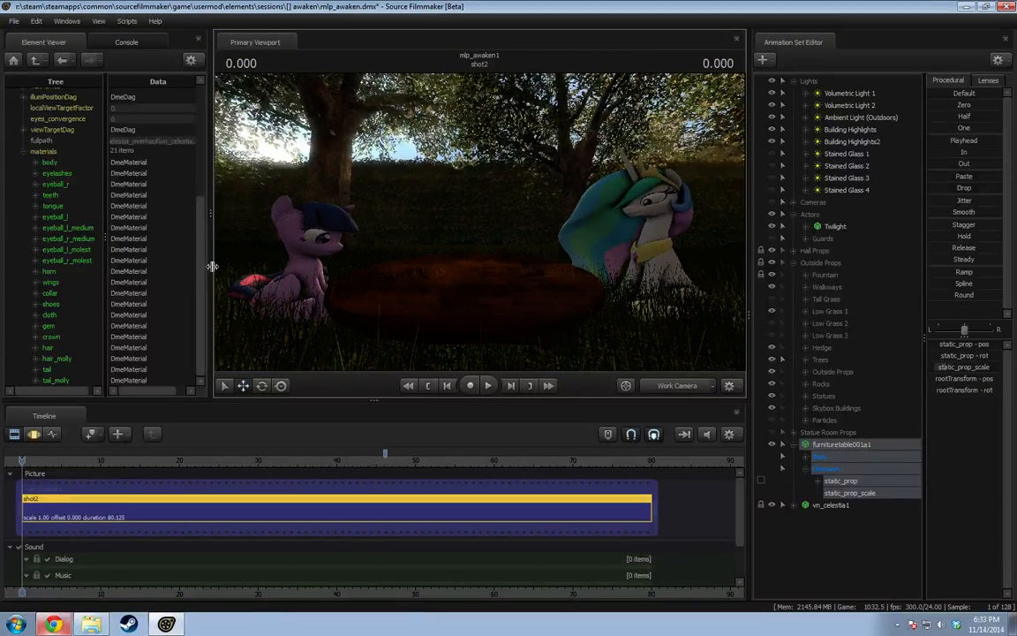
# Enlarge the primary viewport by narrowing the Element Viewer and shortening the Timeline.
pyautogui.moveTo(213, 266); pyautogui.dragTo(167, 265)
pyautogui.moveTo(318, 401); pyautogui.dragTo(325, 429)
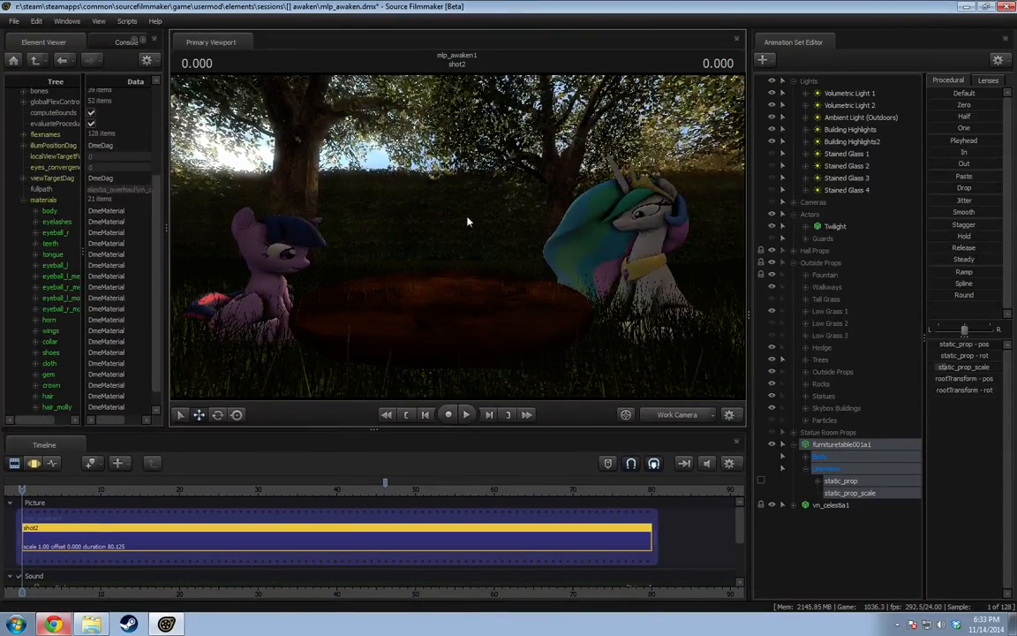
# Examine the table scene, the castle's outer wall, the garden bench area and the dark stained-glass hall.
pyautogui.moveTo(379, 265); pyautogui.dragTo(563, 255)
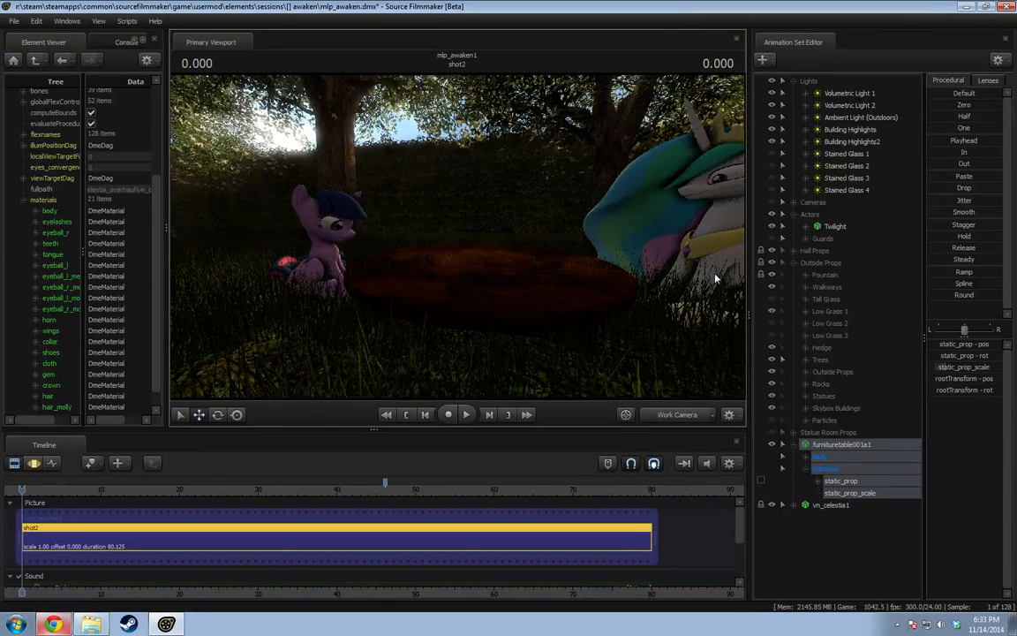
pyautogui.moveTo(473, 240); pyautogui.dragTo(473, 241)
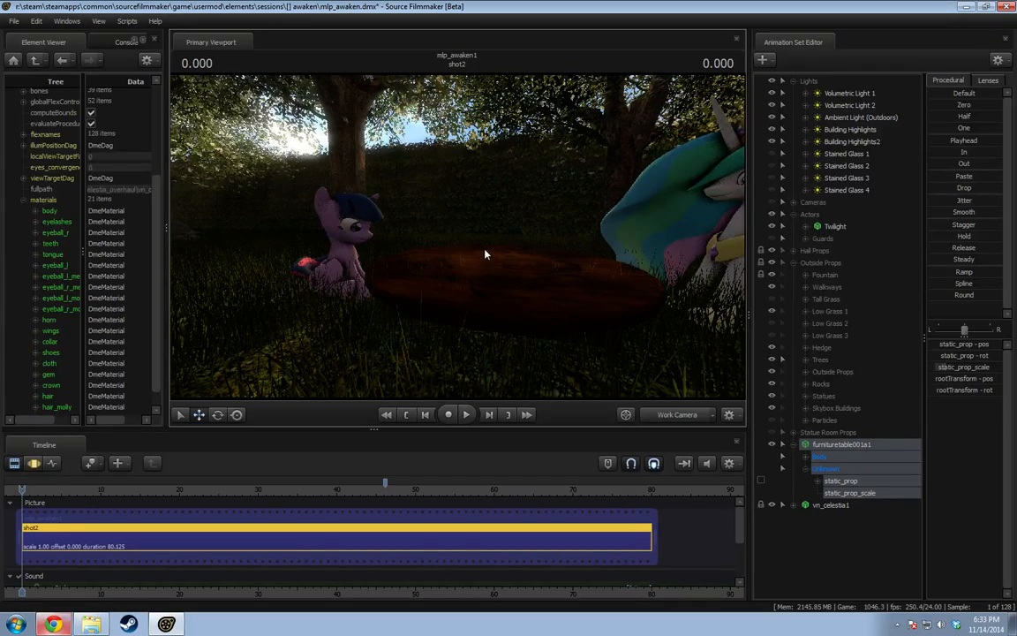
pyautogui.moveTo(465, 247); pyautogui.dragTo(454, 284)
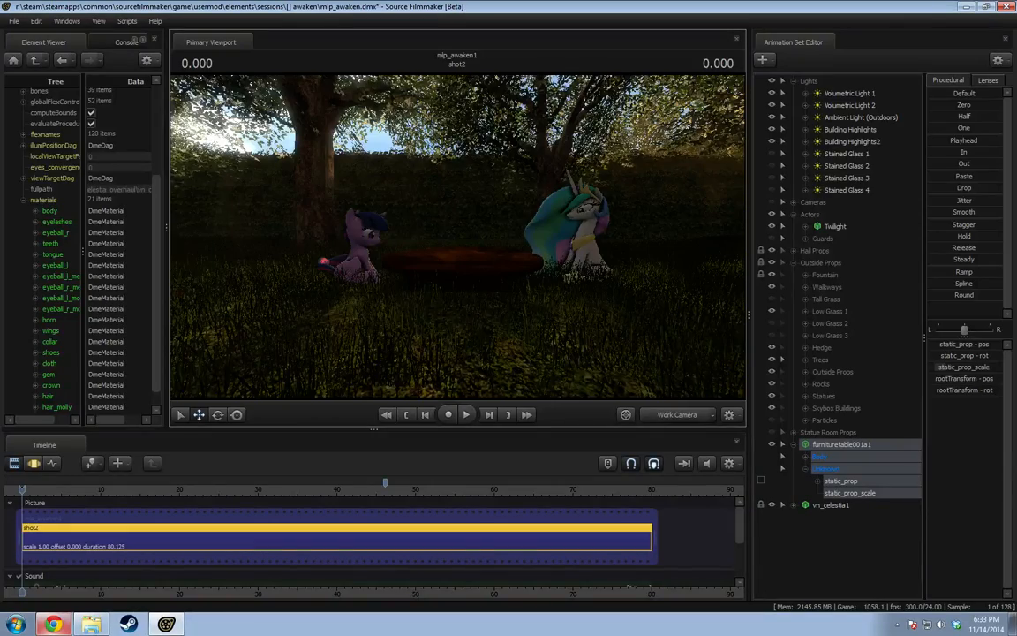
pyautogui.moveTo(457, 246); pyautogui.dragTo(221, 237)
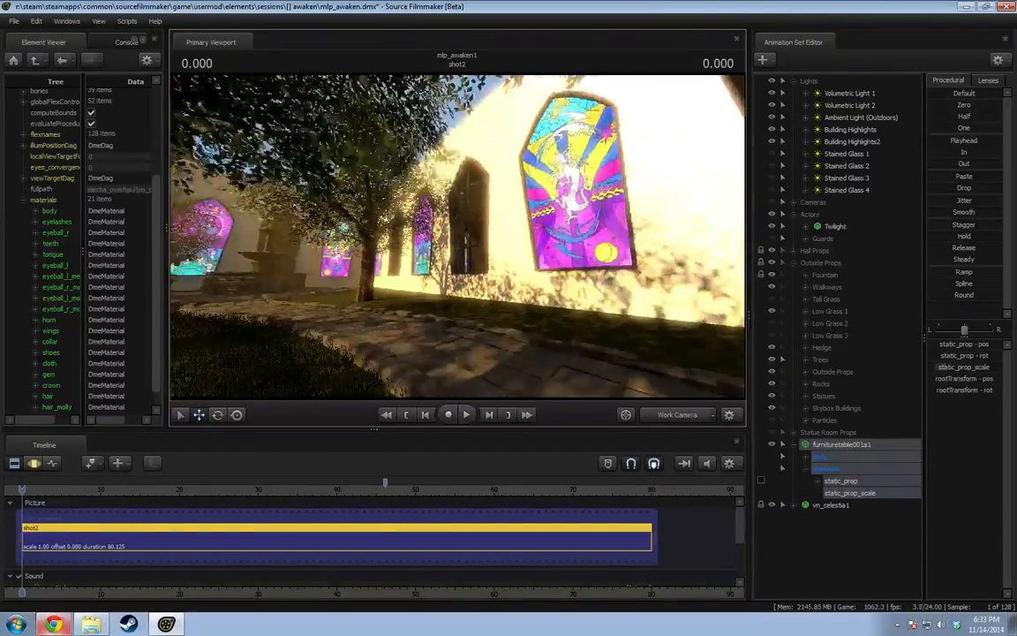
pyautogui.moveTo(495, 282); pyautogui.dragTo(397, 293)
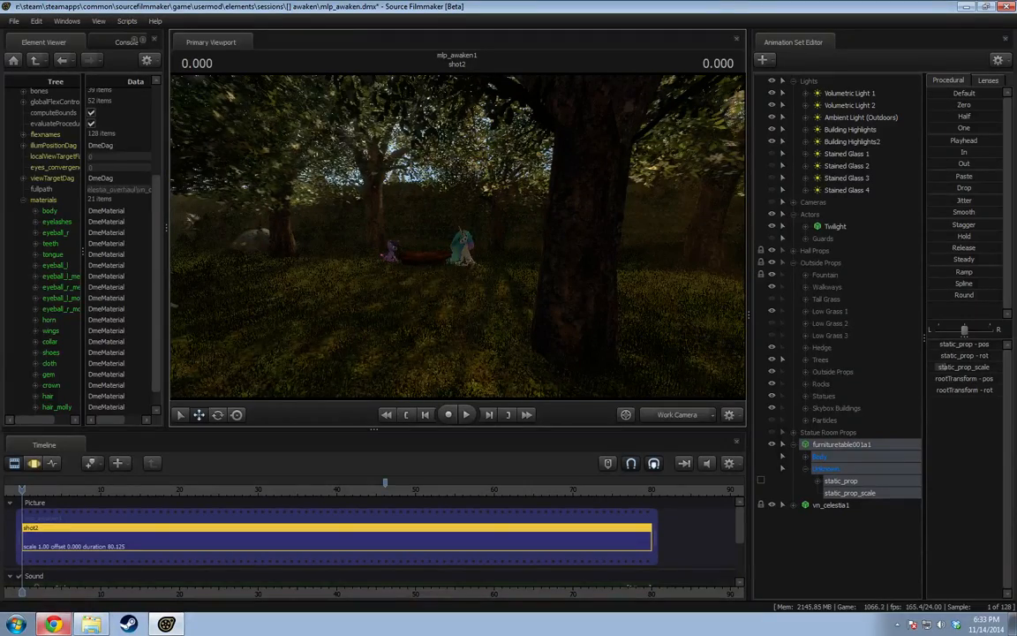
pyautogui.moveTo(457, 246); pyautogui.dragTo(487, 249)
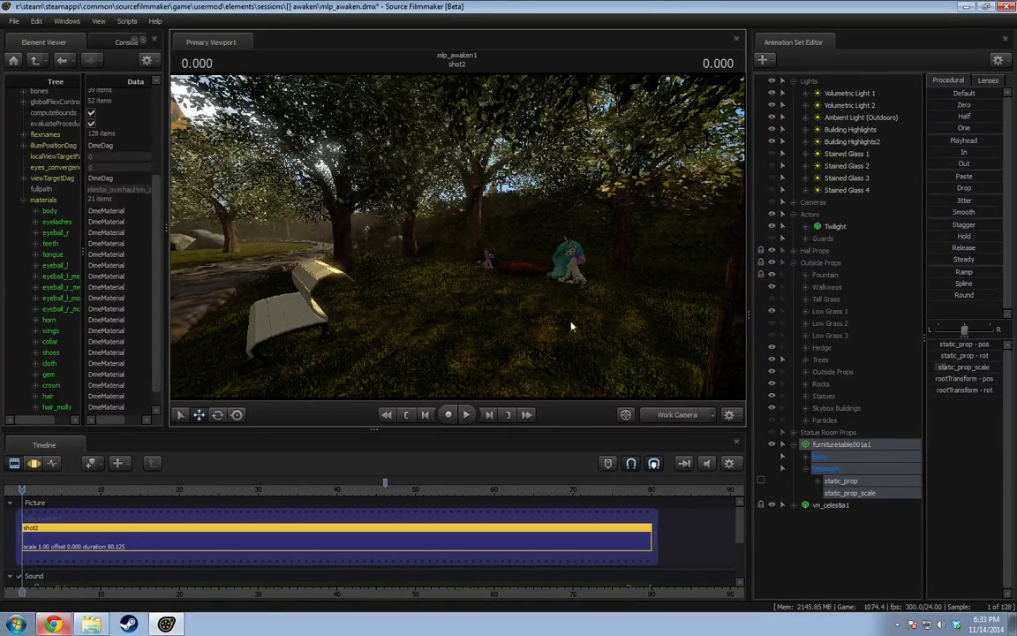
pyautogui.moveTo(458, 236); pyautogui.dragTo(645, 234)
pyautogui.press('w')
pyautogui.press('w')
pyautogui.press('w')
pyautogui.moveTo(489, 199); pyautogui.dragTo(489, 200)
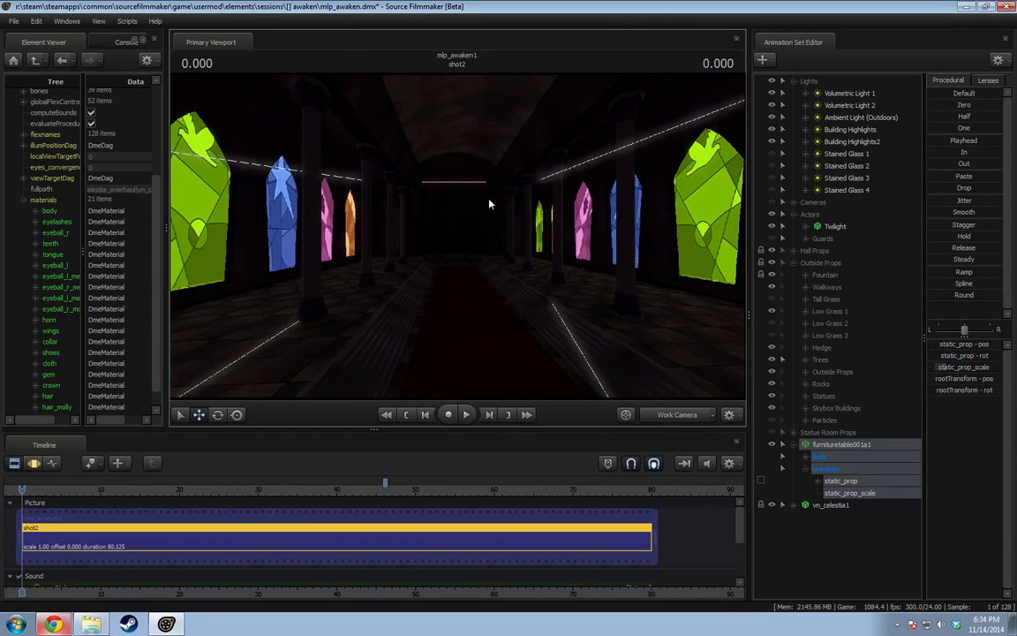
pyautogui.rightClick(483, 258)
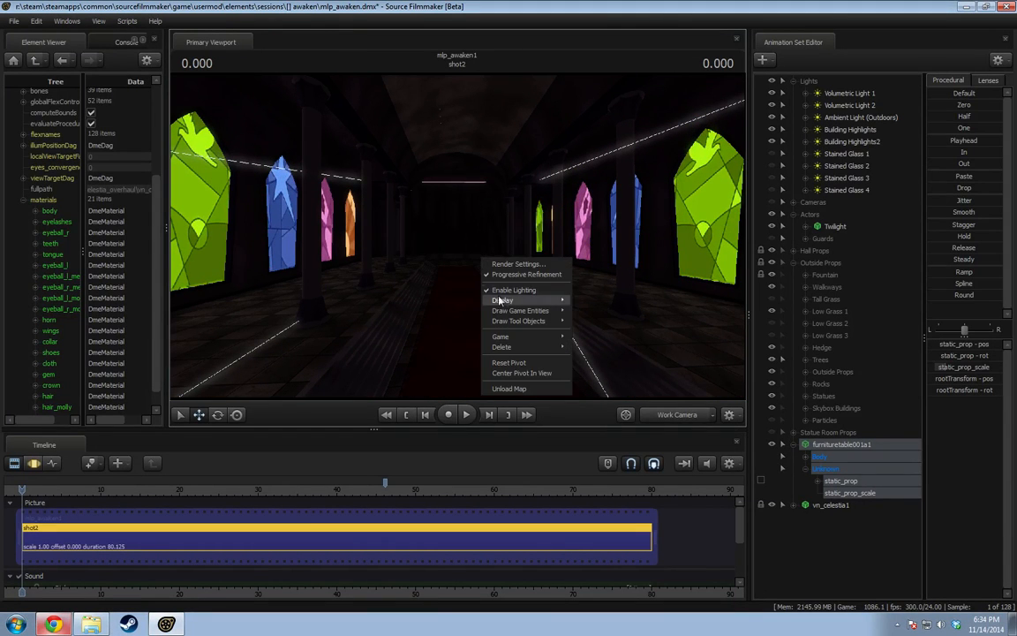
pyautogui.click(457, 237)
pyautogui.moveTo(457, 238)
pyautogui.mouseDown()
pyautogui.moveTo(710, 251)
pyautogui.moveTo(454, 240)
pyautogui.mouseUp()
pyautogui.scroll(-3, 734, 547)
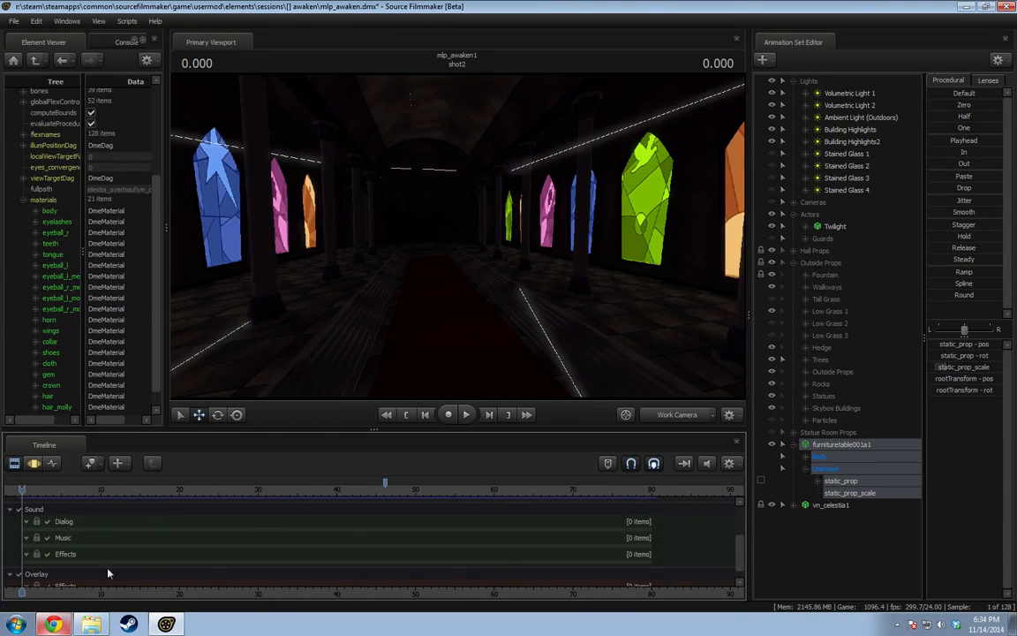
pyautogui.rightClick(118, 535)
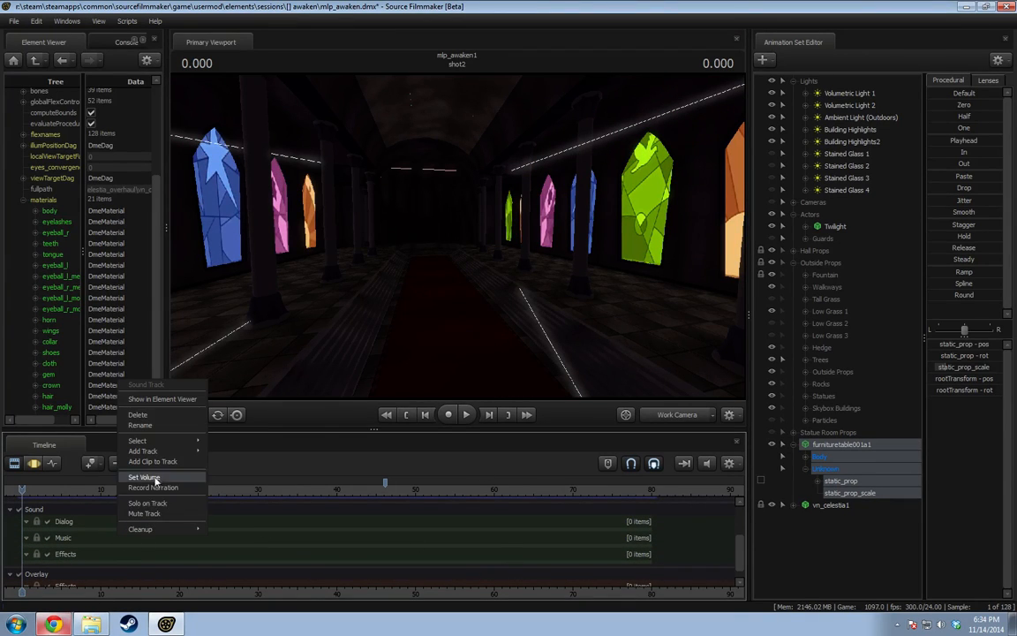
pyautogui.click(152, 461)
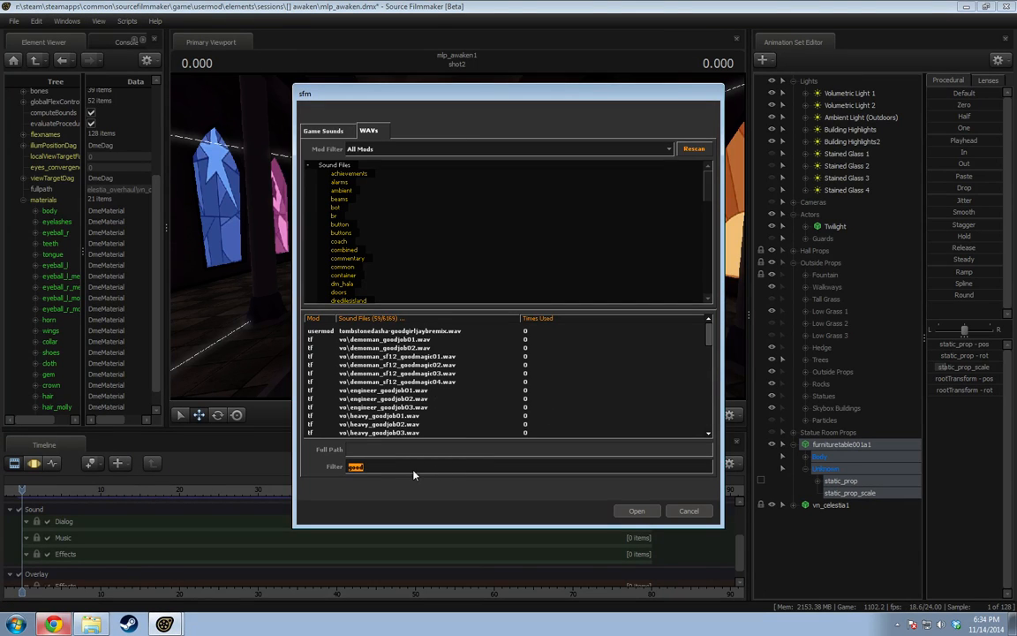
pyautogui.write('remem')
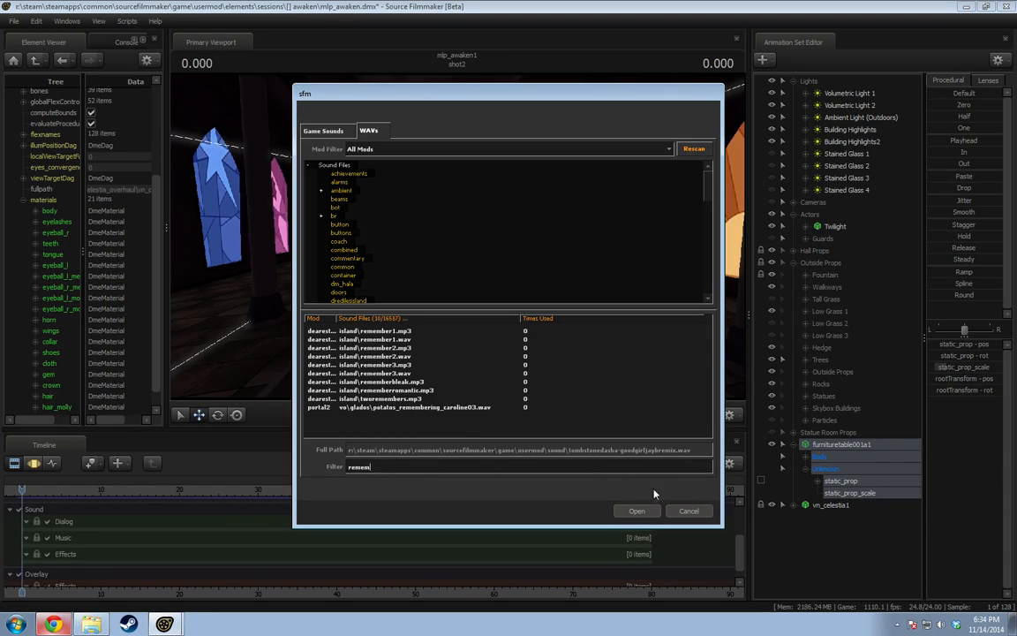
pyautogui.click(689, 510)
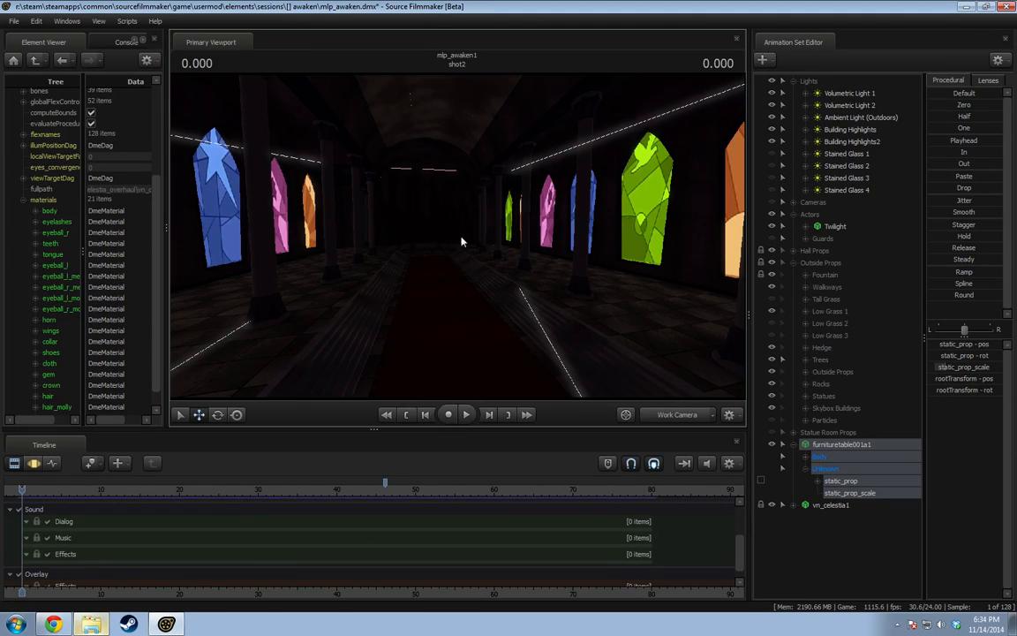
# Split shot2 in the clip timeline at 34.916 s.
pyautogui.press('F3')
pyautogui.scroll(-3, 540, 536)
pyautogui.press('F2')
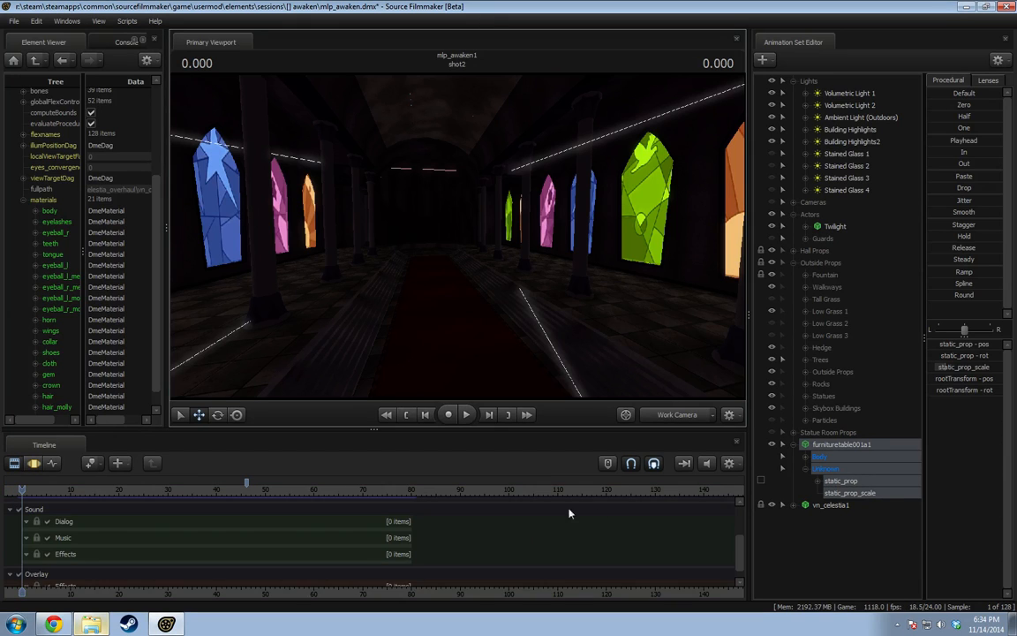
pyautogui.moveTo(738, 561); pyautogui.dragTo(740, 529)
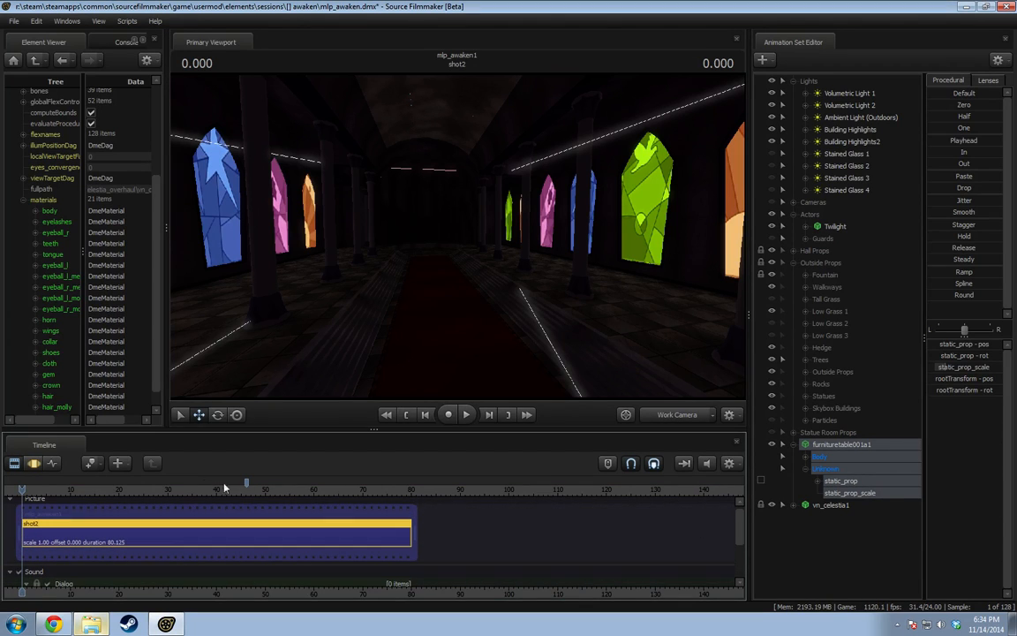
pyautogui.moveTo(213, 491); pyautogui.dragTo(192, 499)
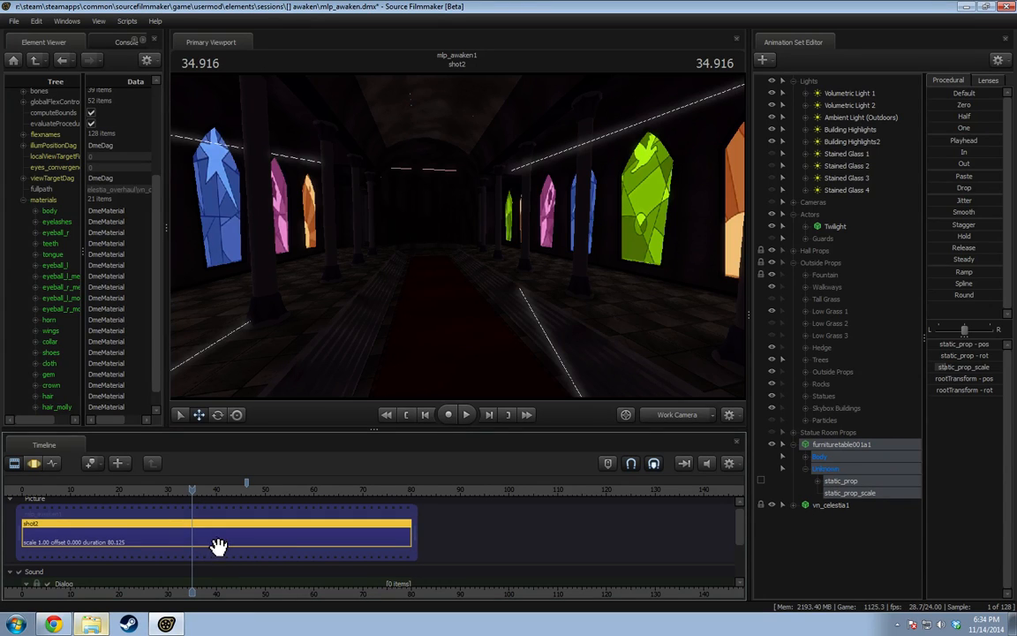
pyautogui.press('b')
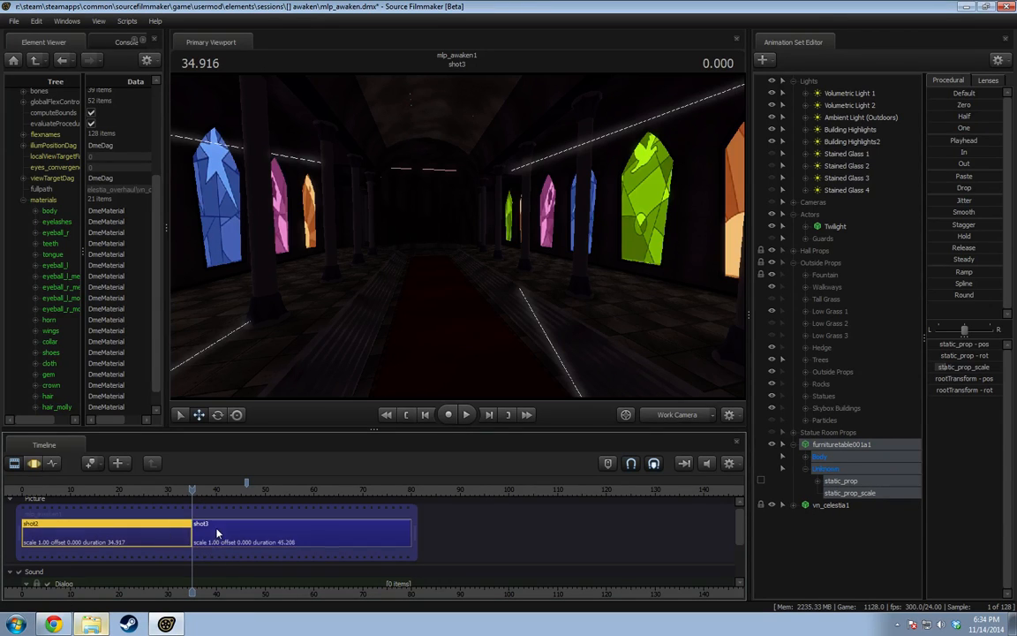
# Rename the second of the two split clips as "Outside Scenebuild".
pyautogui.click(233, 529)
pyautogui.rightClick(233, 528)
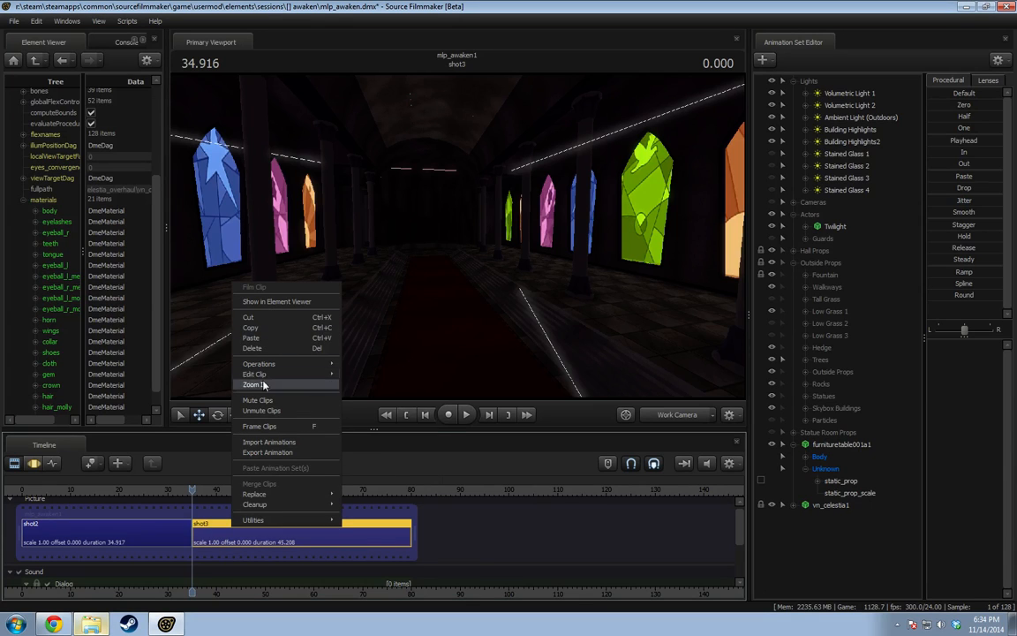
pyautogui.moveTo(265, 373)
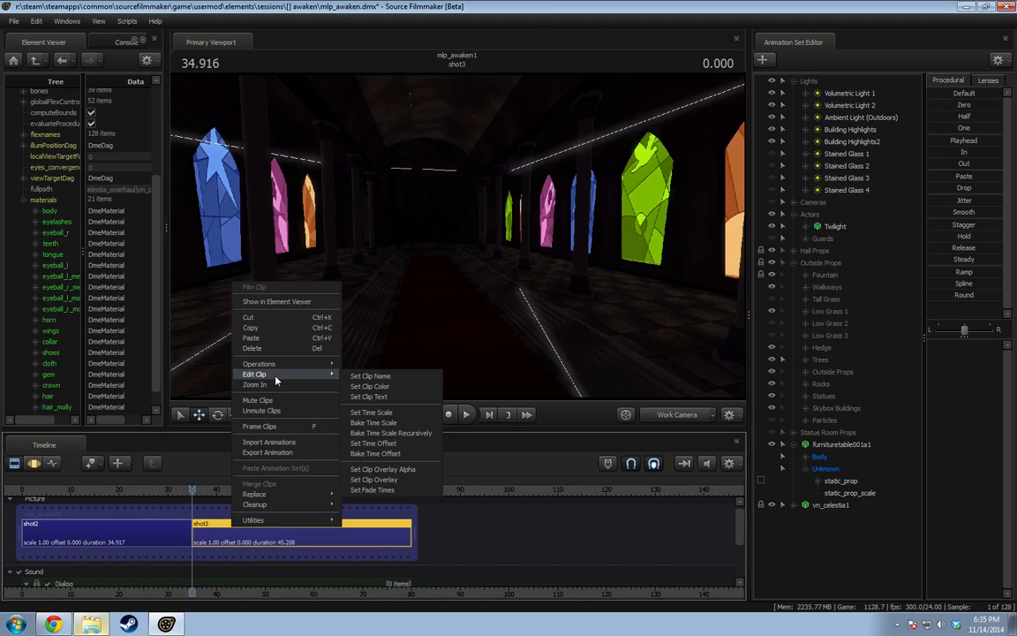
pyautogui.click(381, 377)
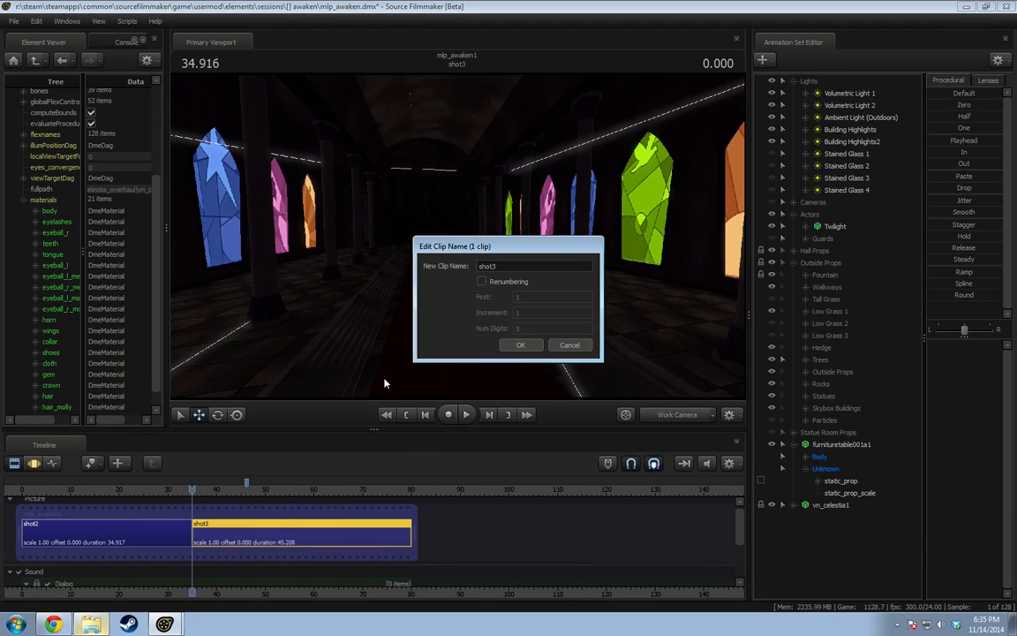
pyautogui.doubleClick(492, 266)
pyautogui.write('Out')
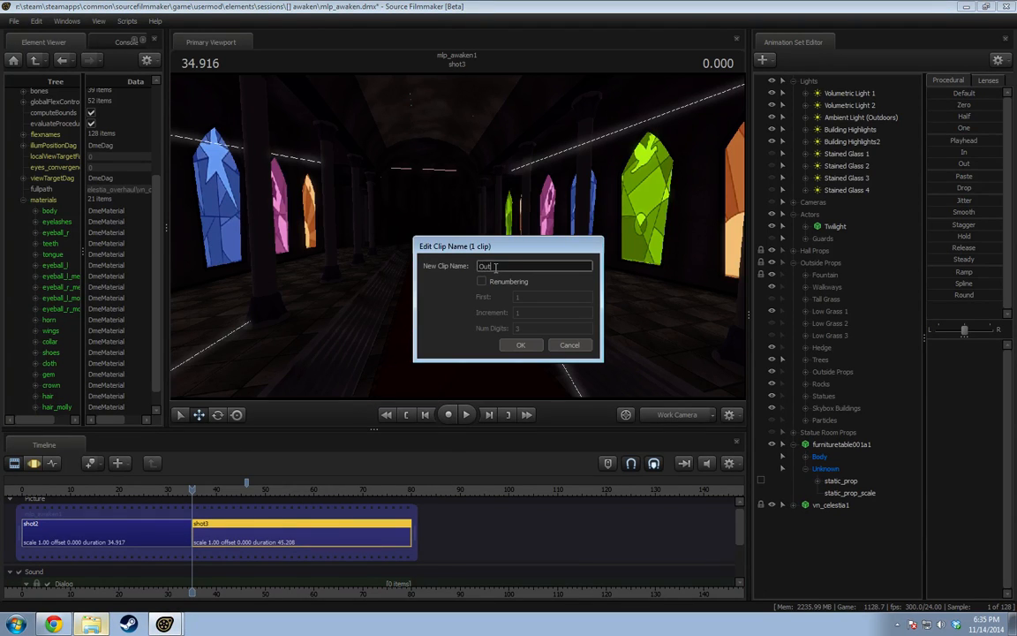
pyautogui.write('side Scenebuild')
pyautogui.press('Return')
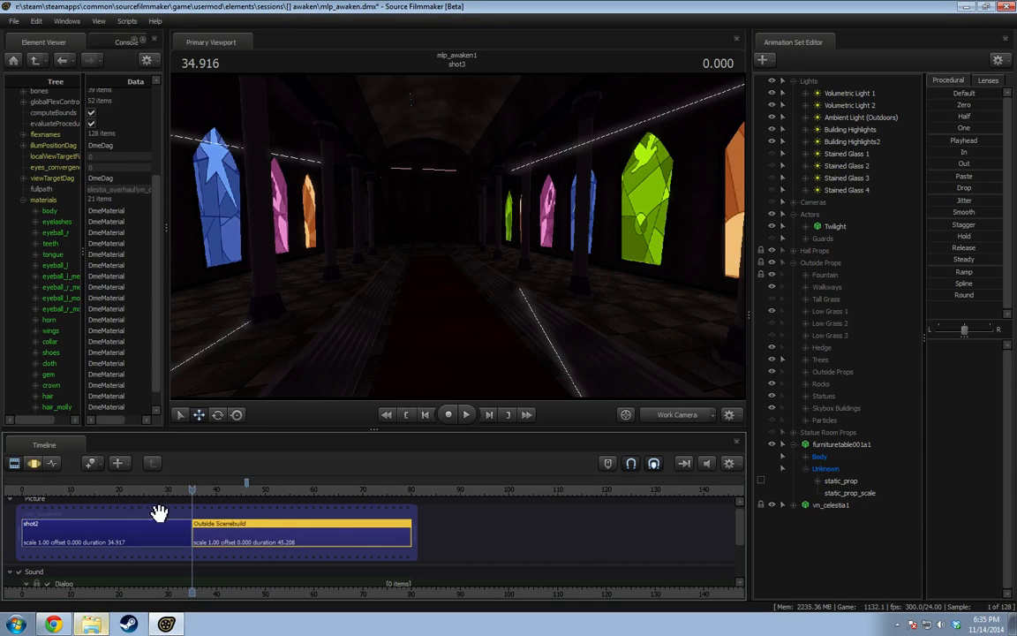
# Move the playhead into shot2 at 12.041 s and hide the outside props, the furniture table and Celestia there.
pyautogui.moveTo(87, 495); pyautogui.dragTo(81, 493)
pyautogui.moveTo(457, 236); pyautogui.dragTo(247, 237)
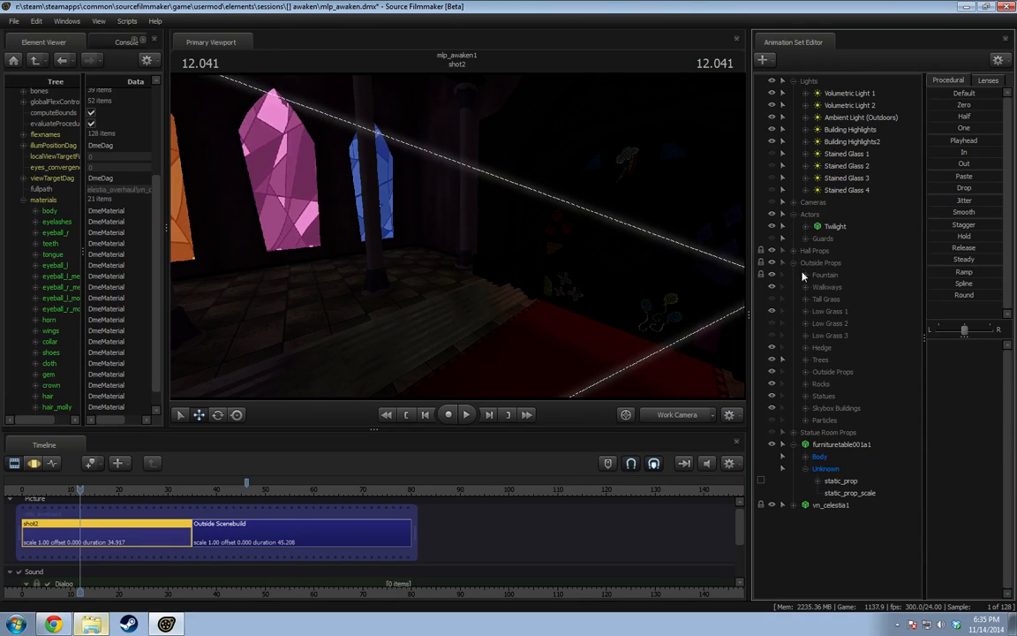
pyautogui.click(771, 252)
pyautogui.click(782, 262)
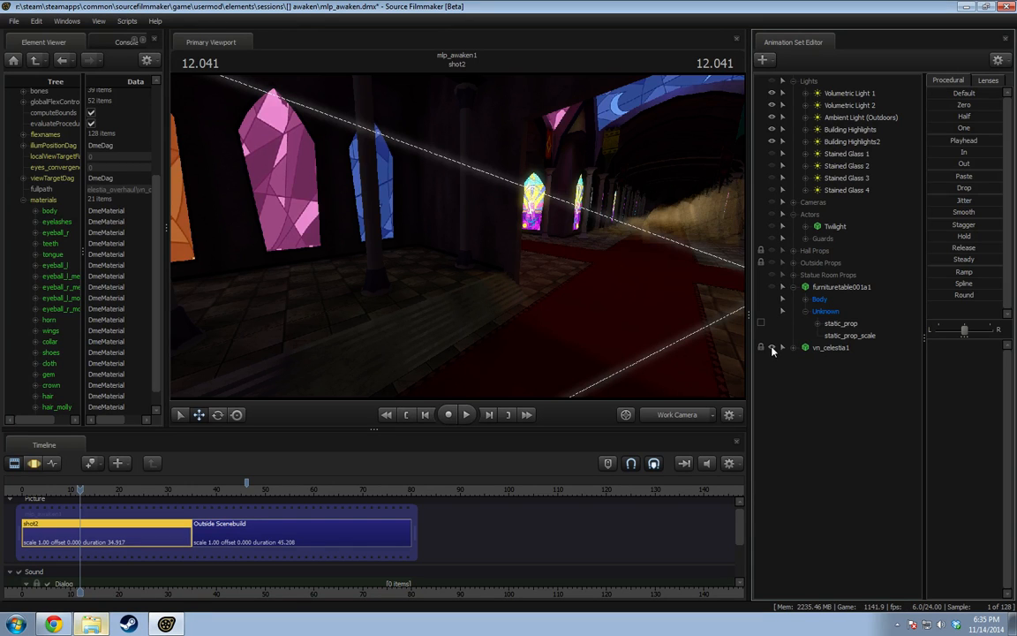
pyautogui.click(771, 347)
pyautogui.click(794, 287)
# Delete the entire Outside Props group, including its fountain particle systems, from shot2.
pyautogui.moveTo(565, 264); pyautogui.dragTo(735, 248)
pyautogui.press('w')
pyautogui.press('w')
pyautogui.moveTo(493, 266); pyautogui.dragTo(486, 219)
pyautogui.press('w')
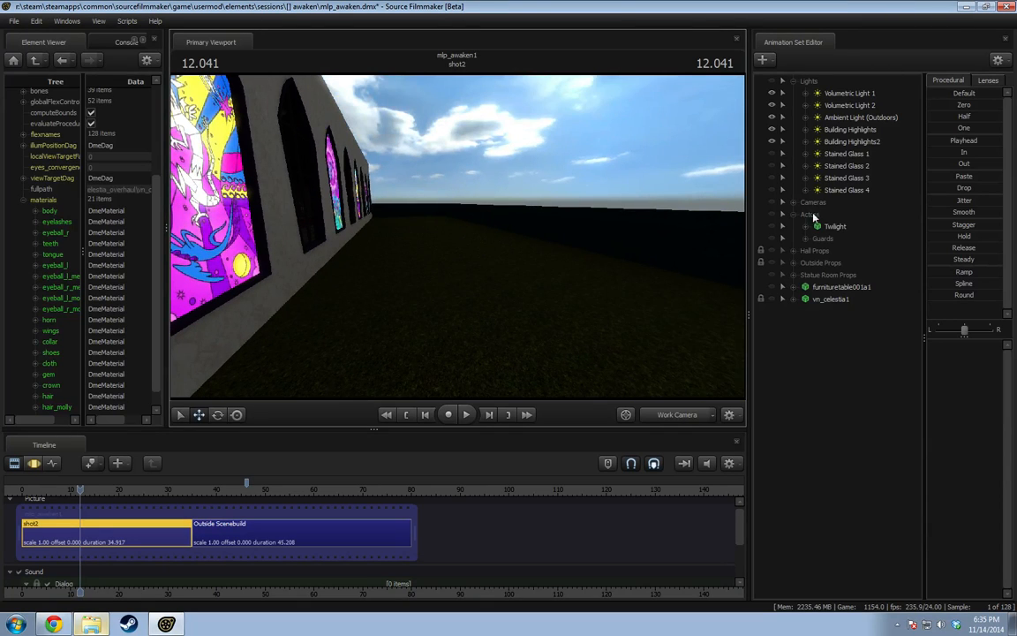
pyautogui.click(791, 262)
pyautogui.click(807, 264)
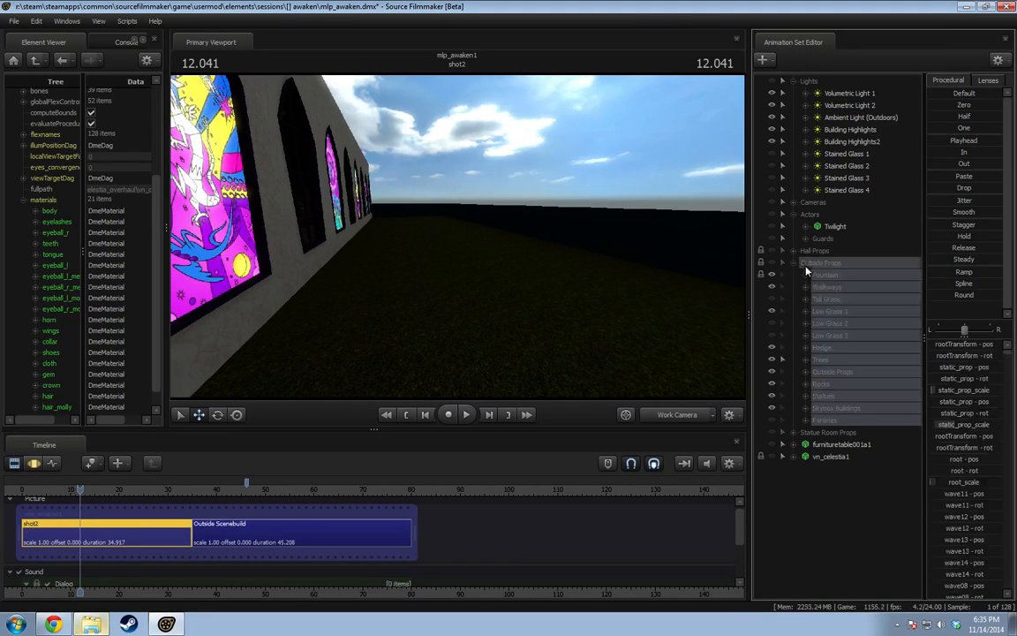
pyautogui.click(806, 421)
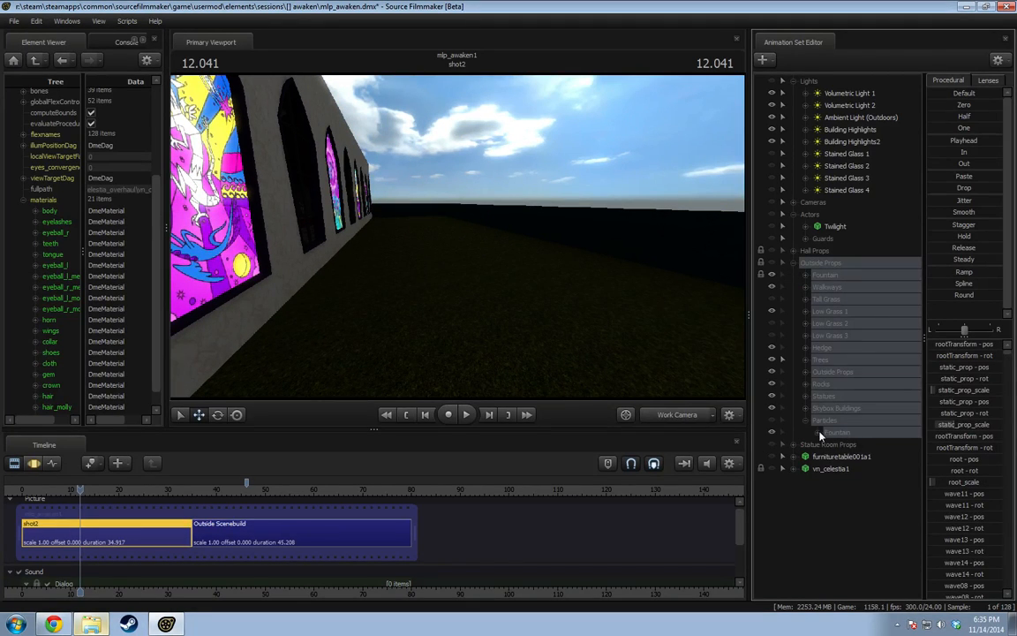
pyautogui.click(819, 433)
pyautogui.rightClick(857, 452)
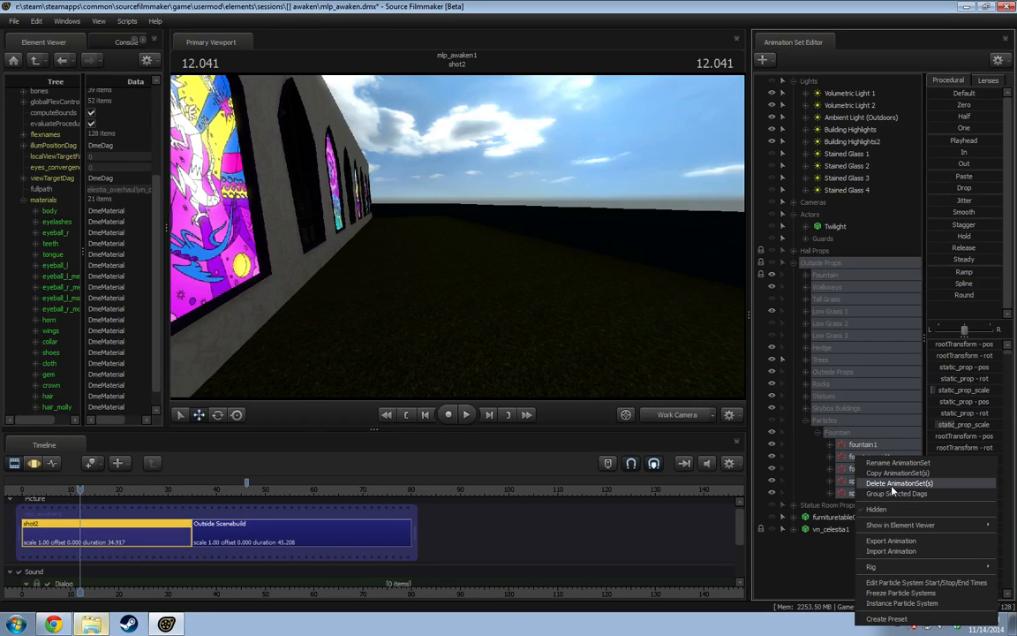
pyautogui.click(896, 484)
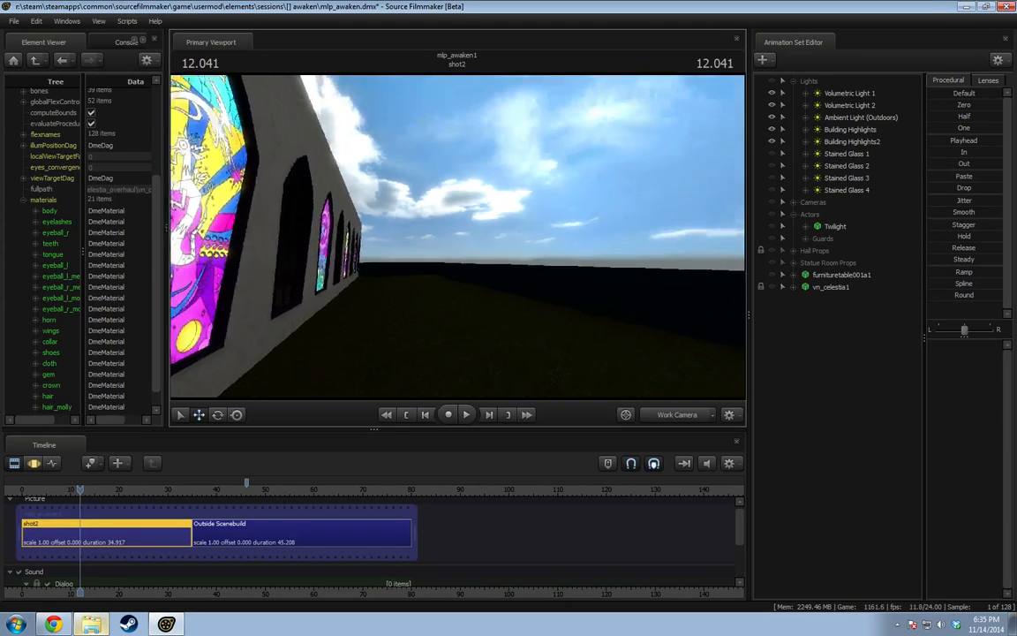
# Make the Statue Room Props and their Mane Room Window Lights visible in shot2.
pyautogui.moveTo(458, 236); pyautogui.dragTo(300, 234)
pyautogui.press('w')
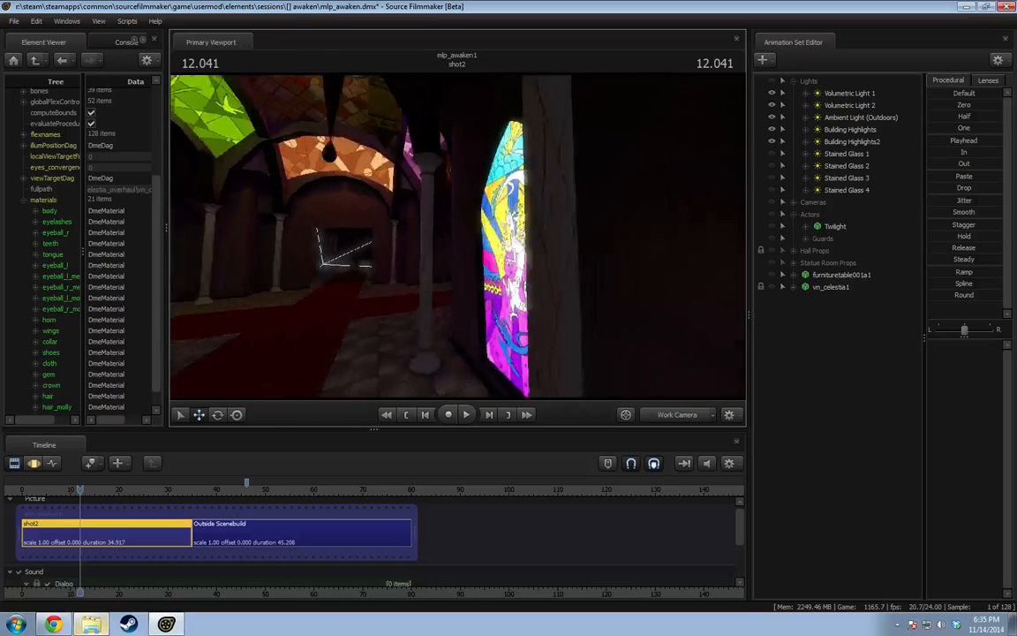
pyautogui.press('w')
pyautogui.moveTo(536, 215)
pyautogui.mouseDown()
pyautogui.moveTo(495, 215)
pyautogui.moveTo(536, 215)
pyautogui.mouseUp()
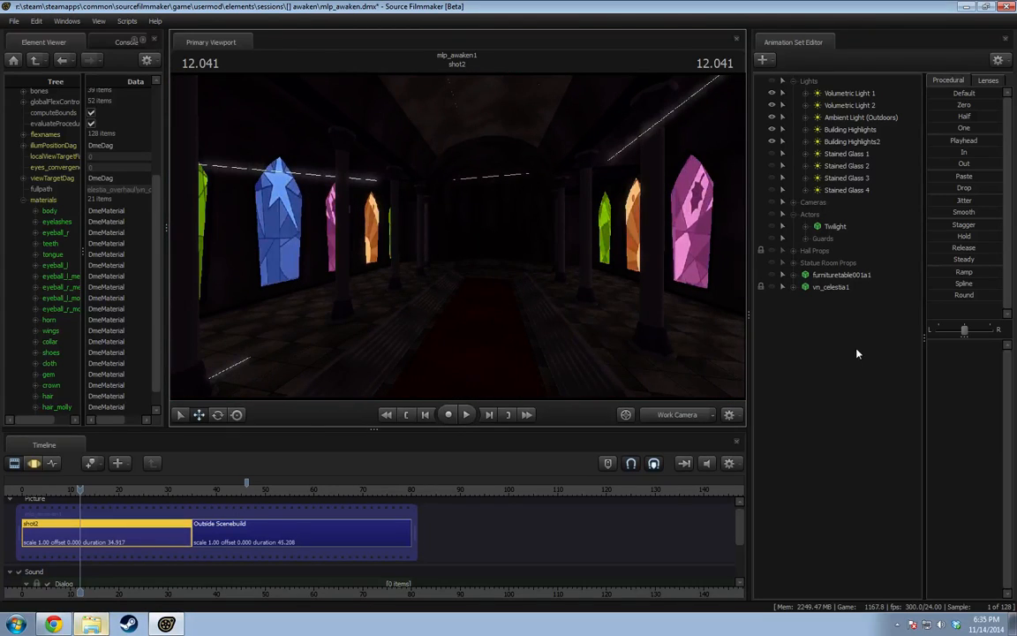
pyautogui.click(772, 263)
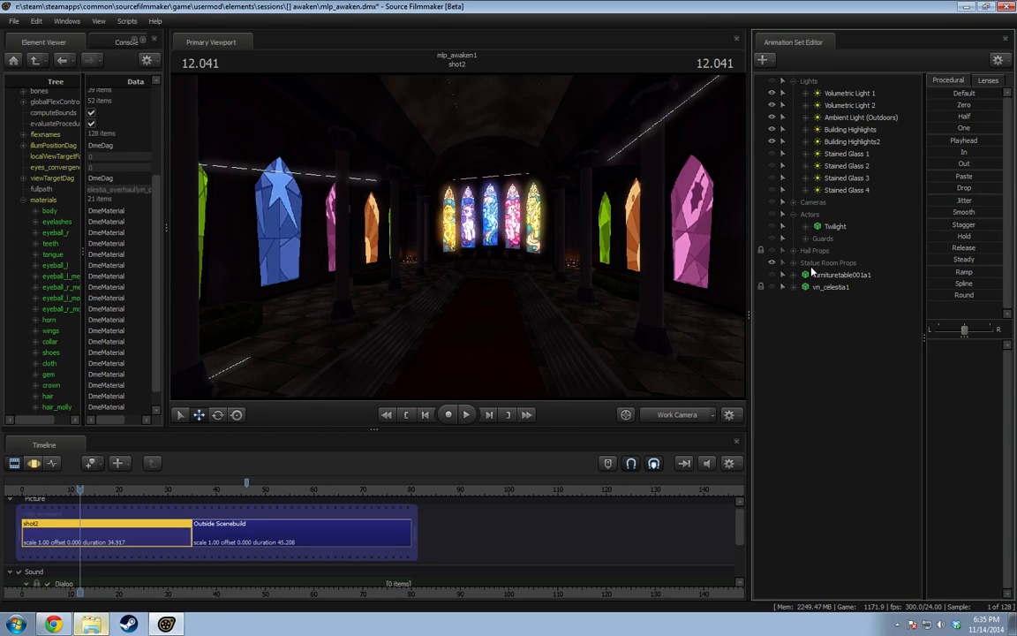
pyautogui.click(793, 264)
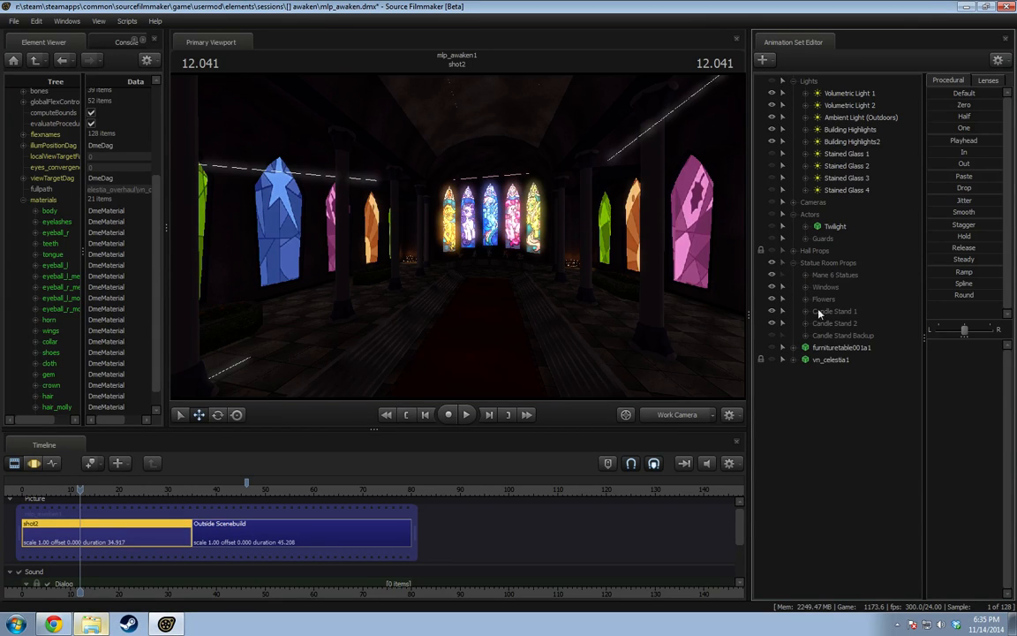
pyautogui.click(806, 287)
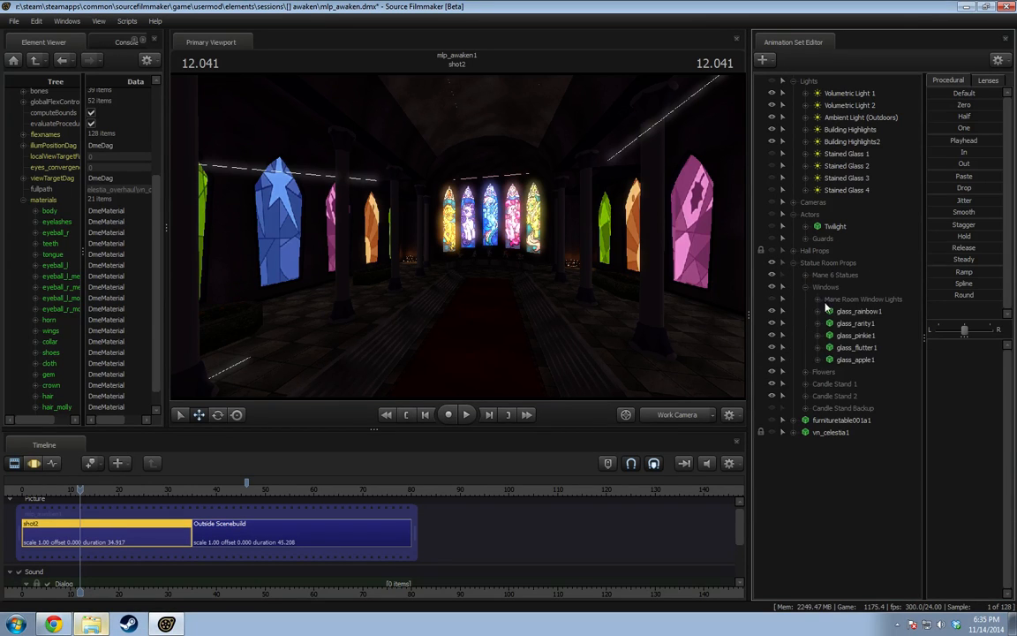
pyautogui.click(771, 299)
# Examine the statue room's lit stained-glass windows, the statues on their pedestals and the coloured light on the floor.
pyautogui.press('w')
pyautogui.moveTo(671, 283); pyautogui.dragTo(536, 258)
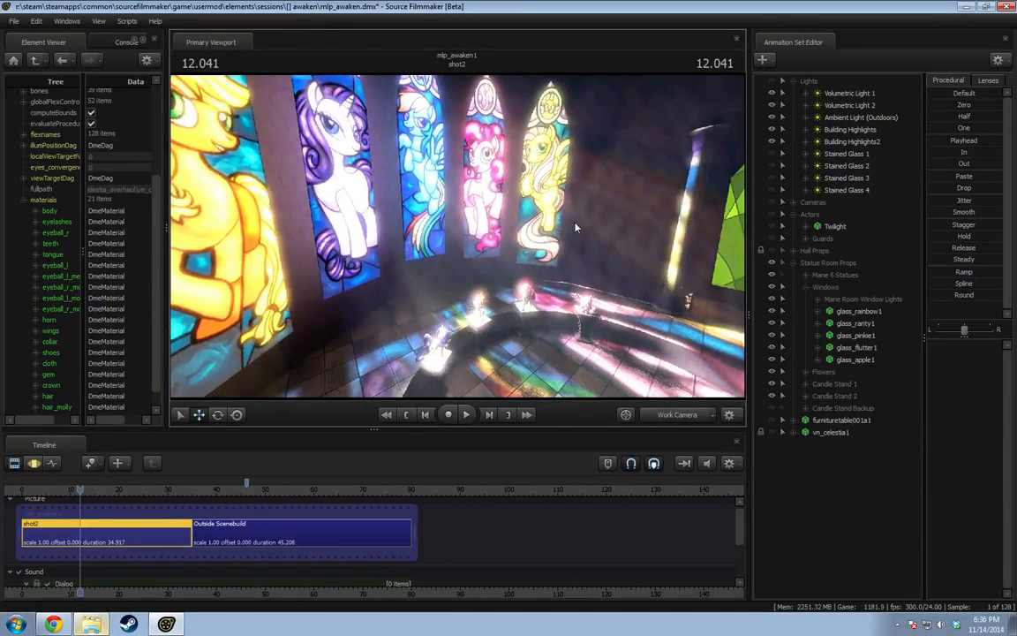
pyautogui.moveTo(575, 225); pyautogui.dragTo(458, 238)
pyautogui.press('w')
pyautogui.press('s')
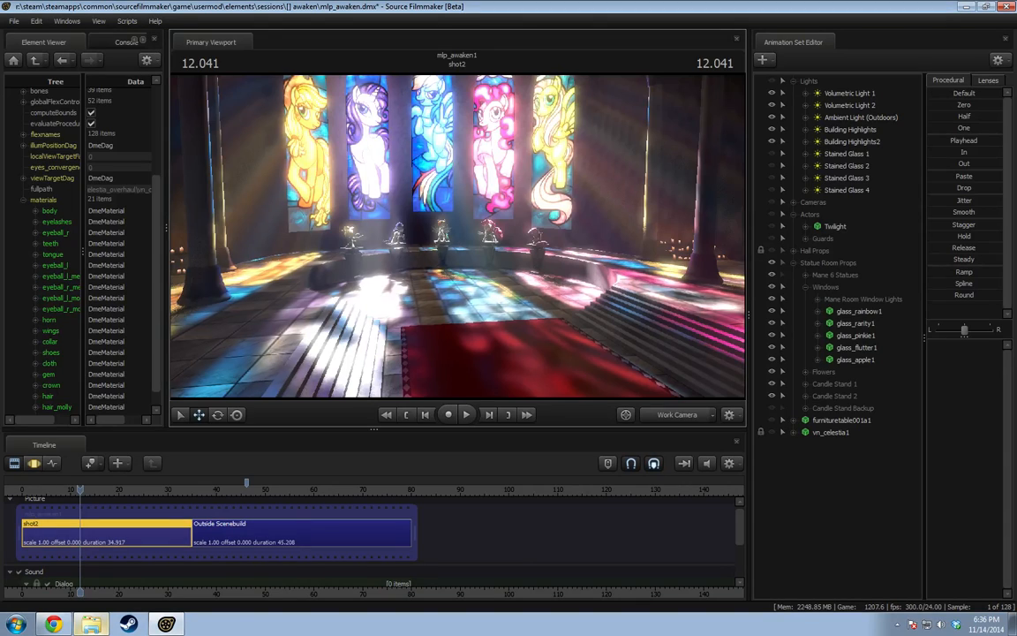
pyautogui.press('w')
pyautogui.moveTo(459, 237); pyautogui.dragTo(465, 240)
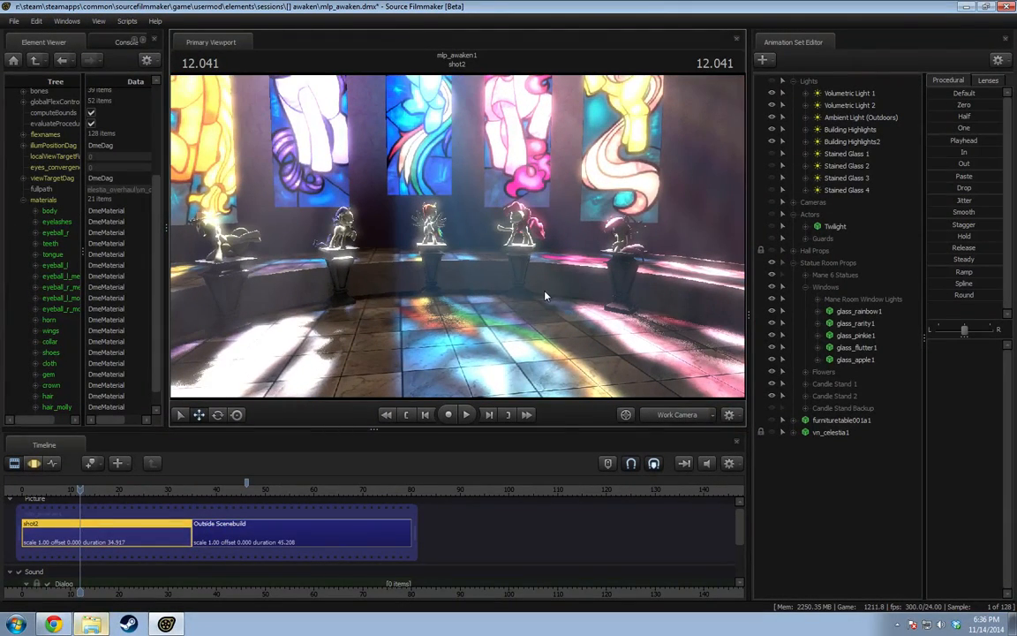
pyautogui.moveTo(545, 292); pyautogui.dragTo(457, 238)
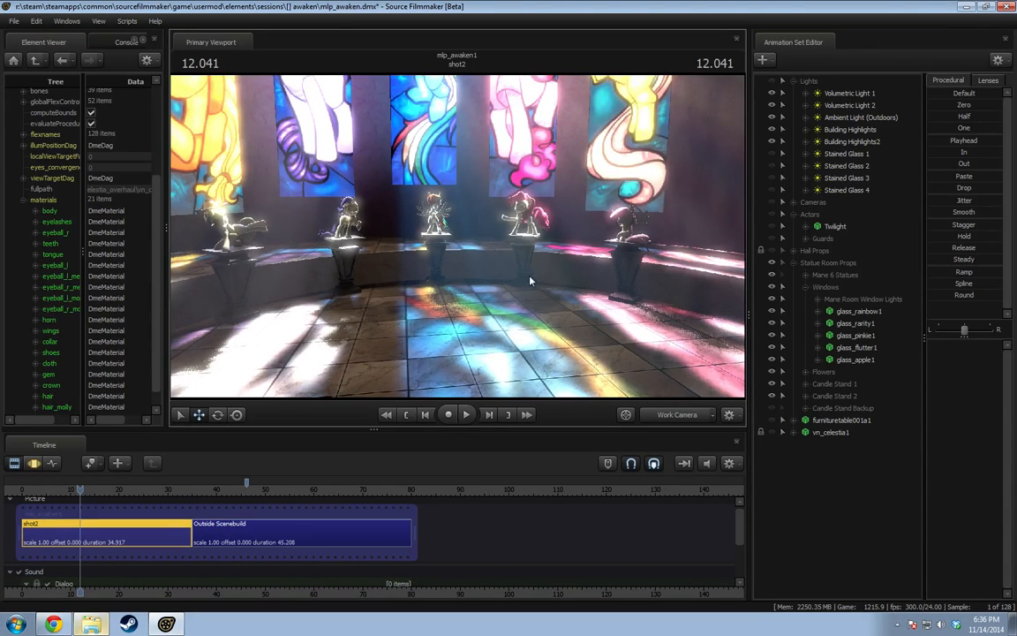
pyautogui.moveTo(530, 280); pyautogui.dragTo(512, 237)
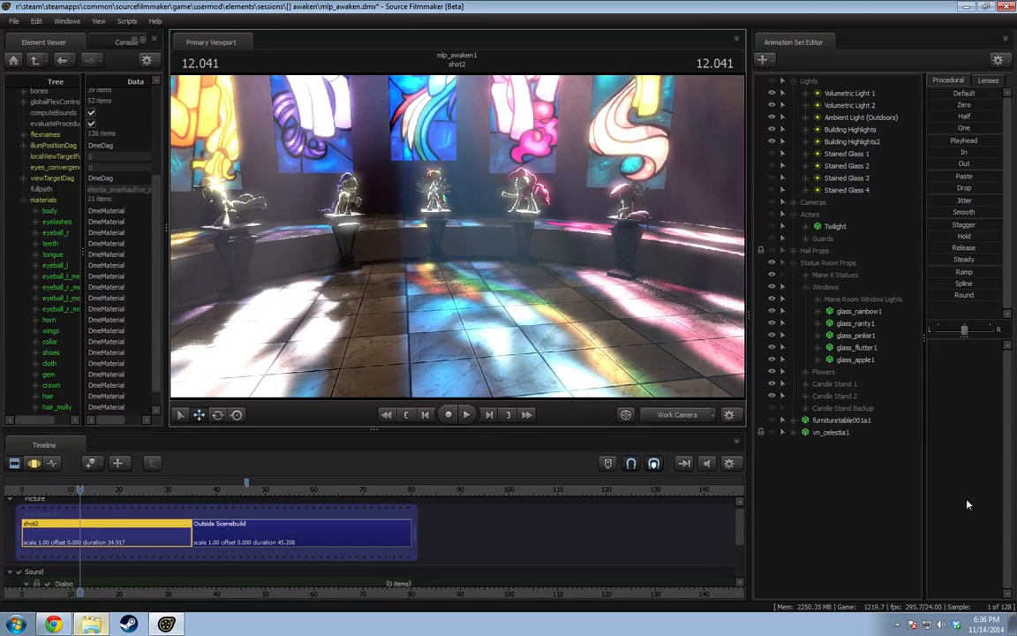
# Look through the Downloads, Pony SFM, Models and RAID (R:) folders for a model to add to the scene.
pyautogui.rightClick(967, 505)
pyautogui.click(883, 528)
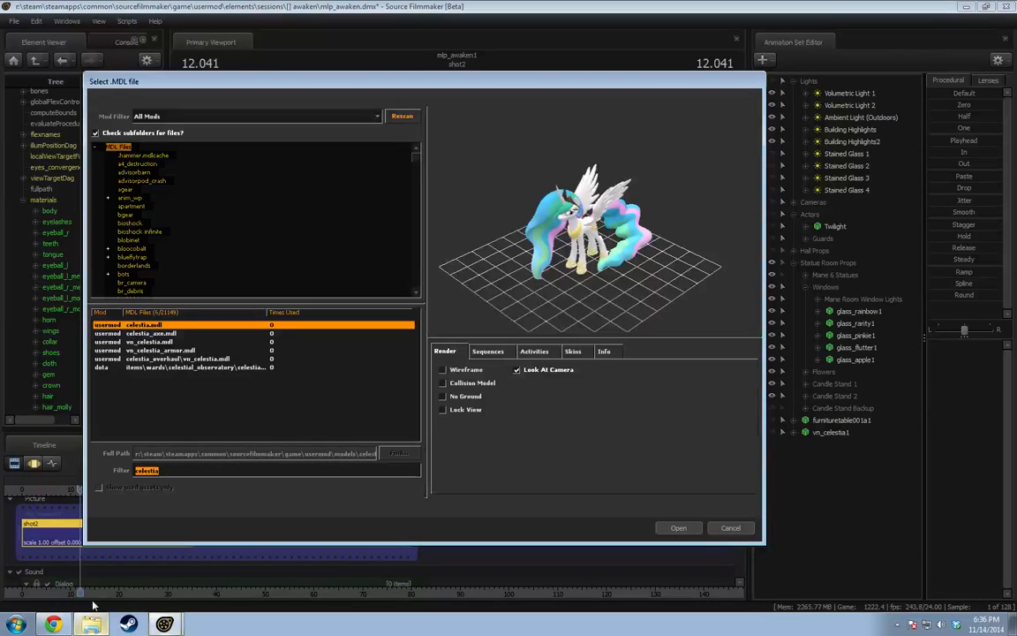
pyautogui.click(92, 623)
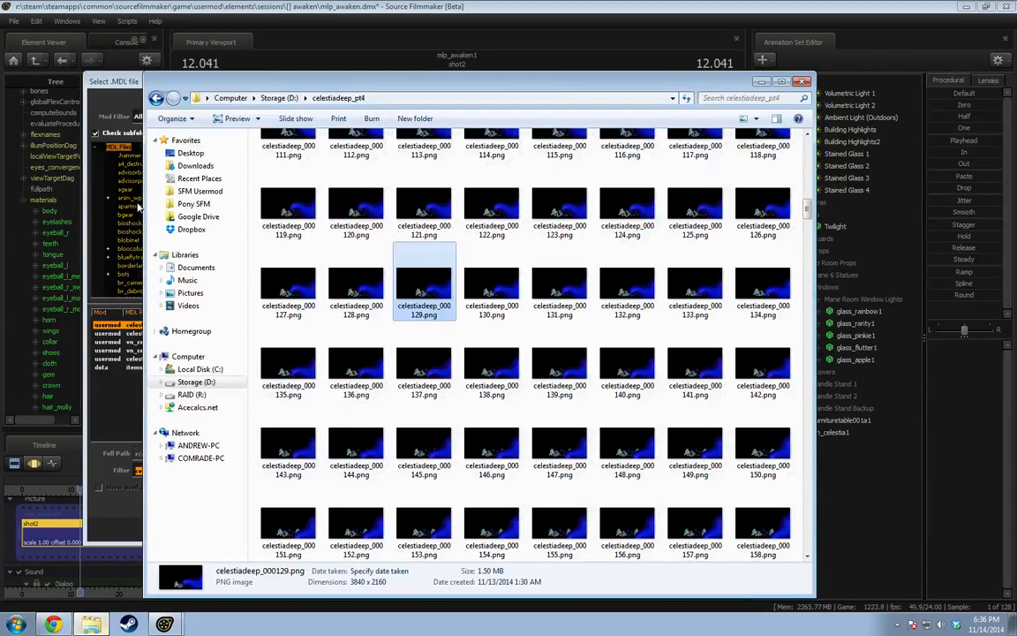
pyautogui.click(195, 165)
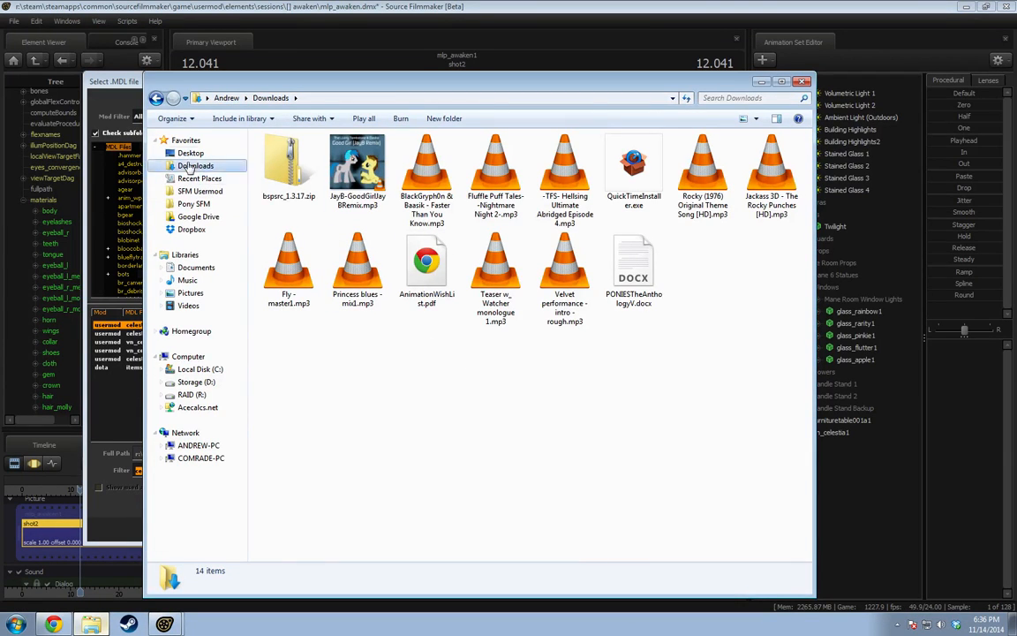
pyautogui.click(194, 204)
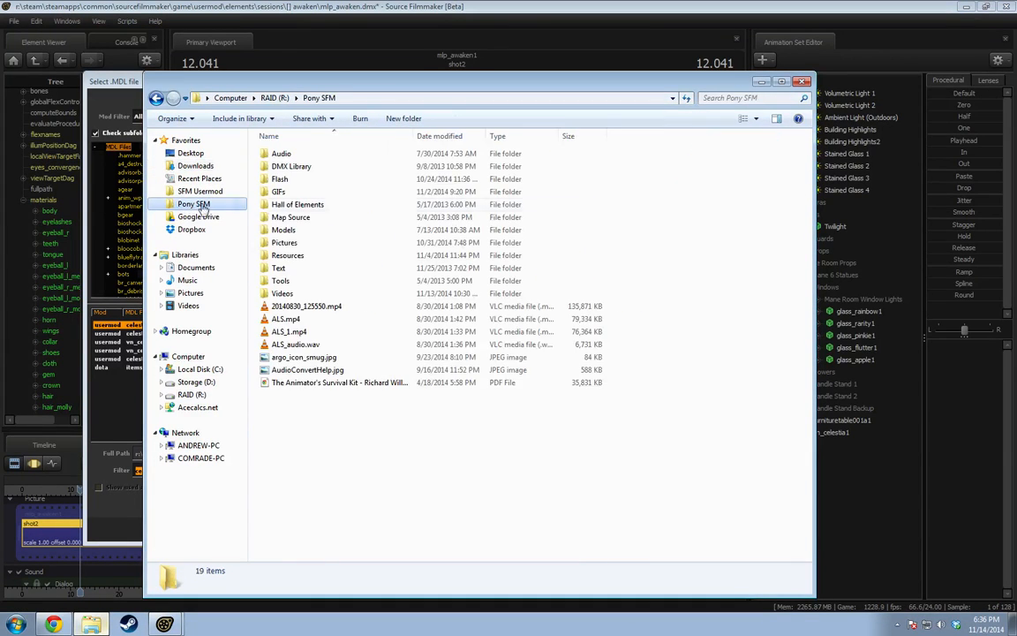
pyautogui.doubleClick(283, 229)
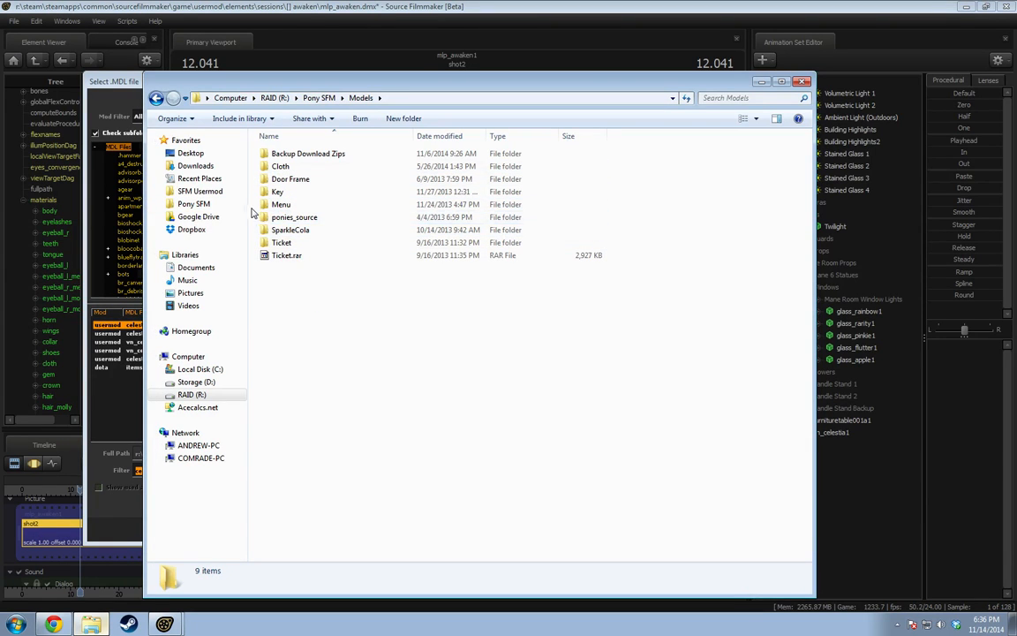
pyautogui.click(311, 98)
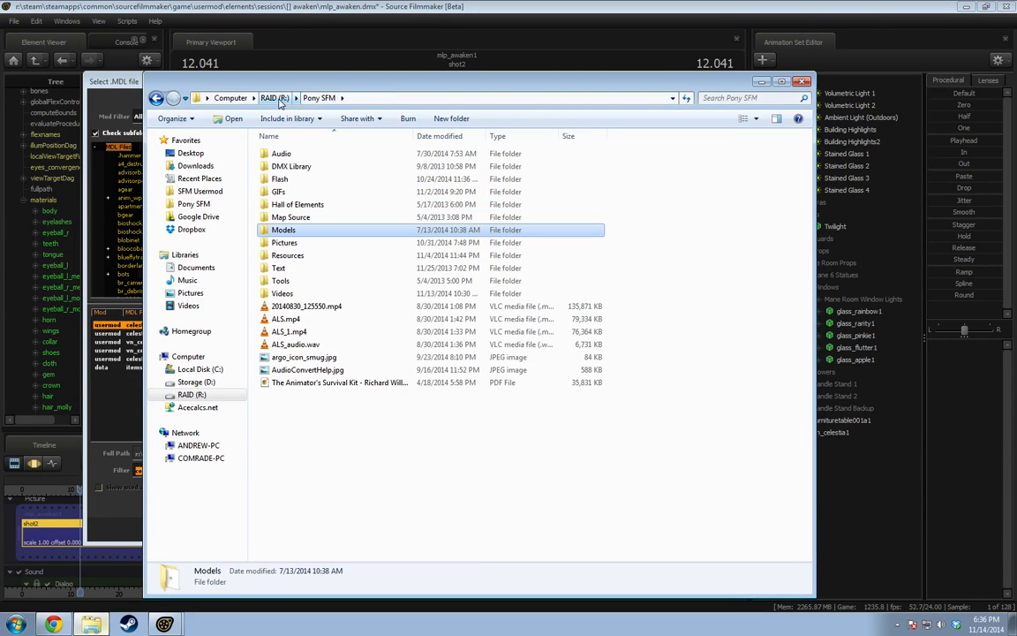
pyautogui.click(275, 98)
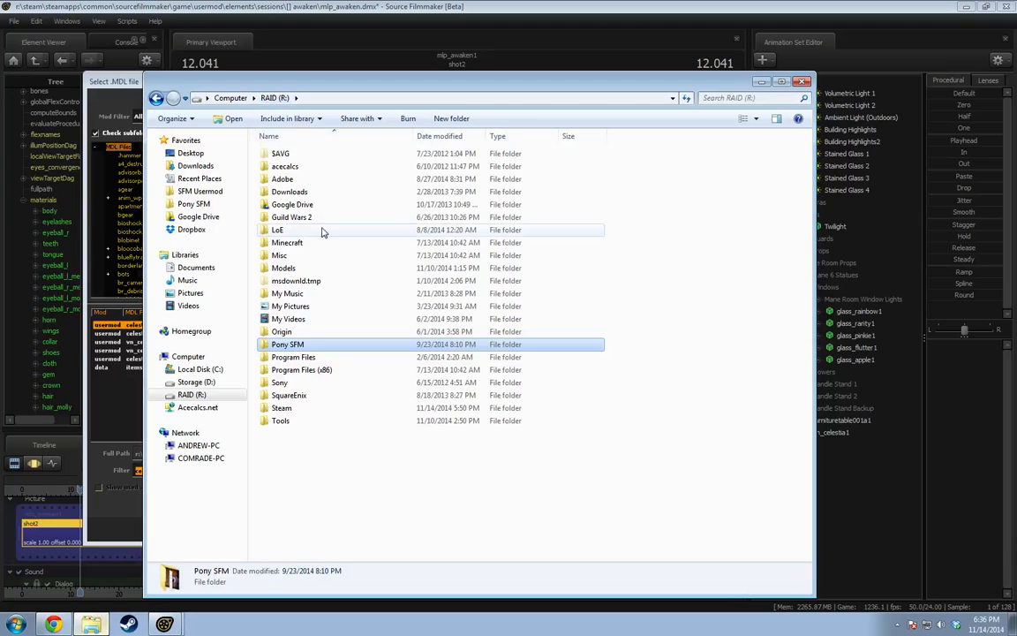
pyautogui.click(329, 469)
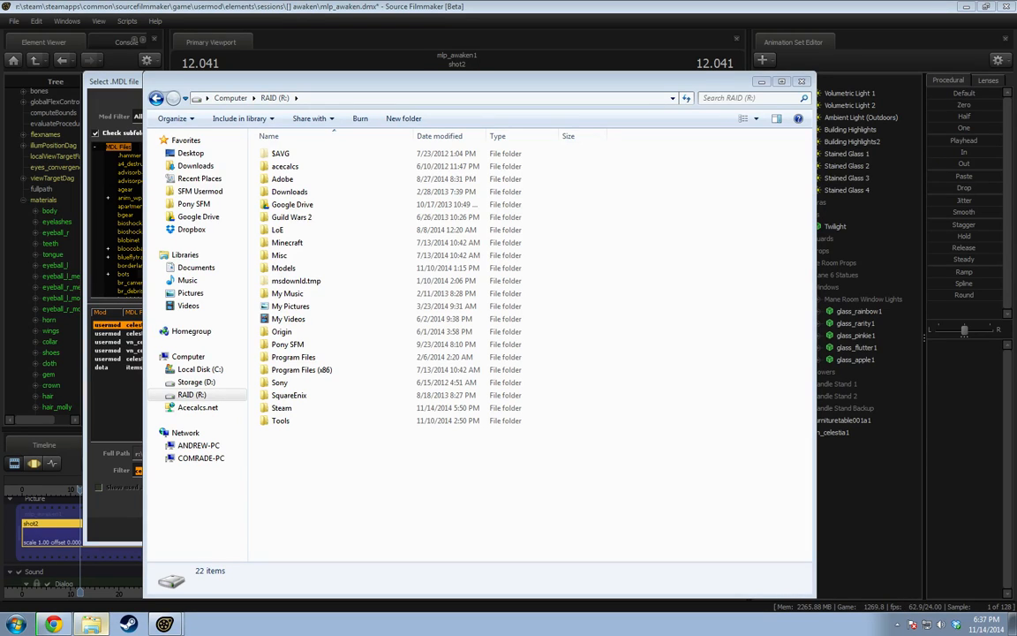
pyautogui.click(761, 82)
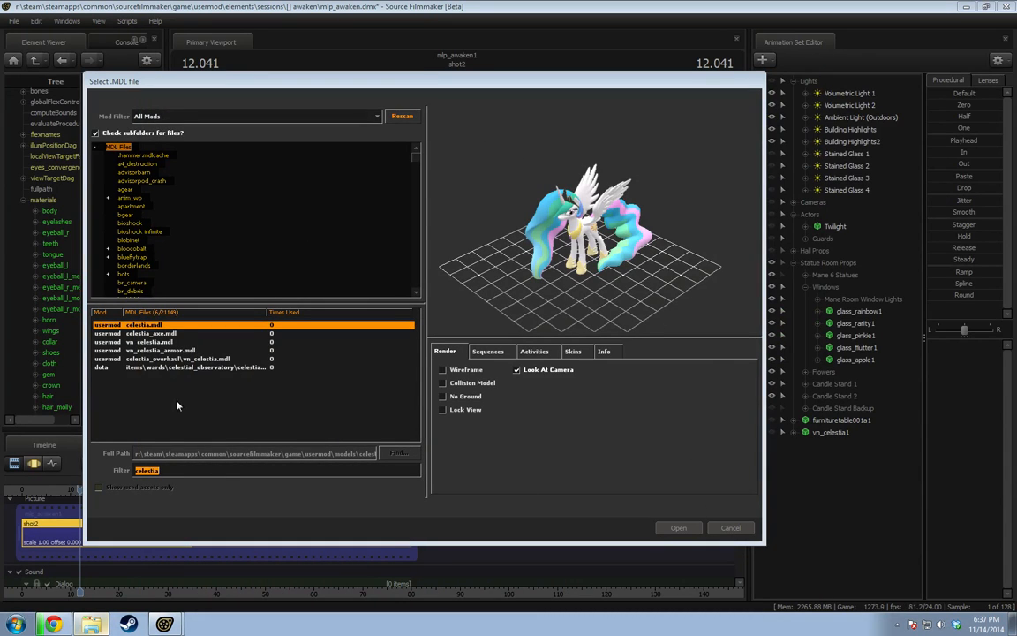
pyautogui.click(212, 468)
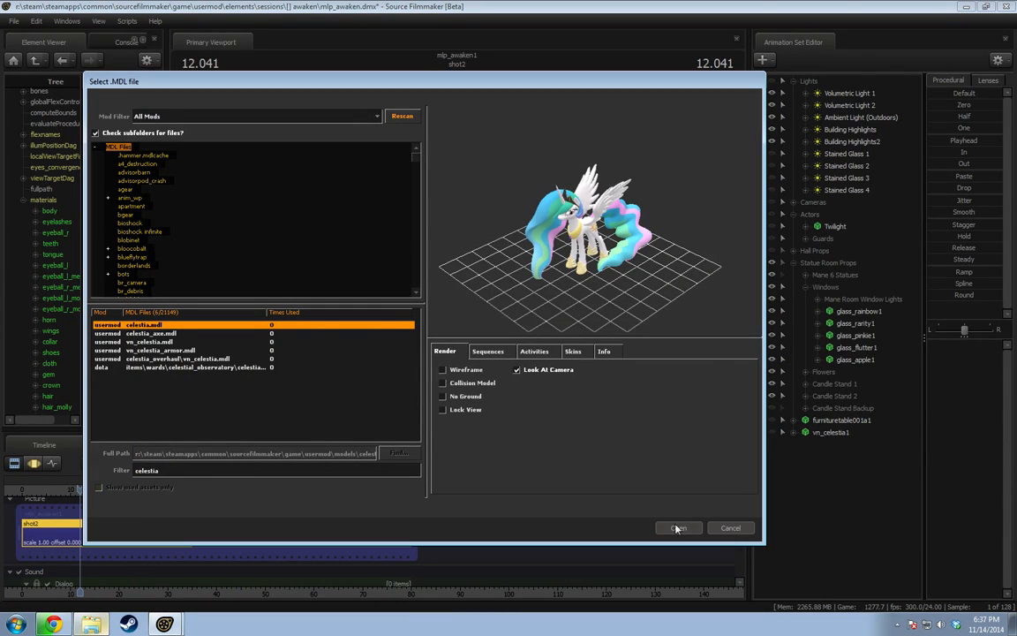
pyautogui.click(730, 529)
pyautogui.moveTo(447, 161); pyautogui.dragTo(448, 175)
pyautogui.press('s')
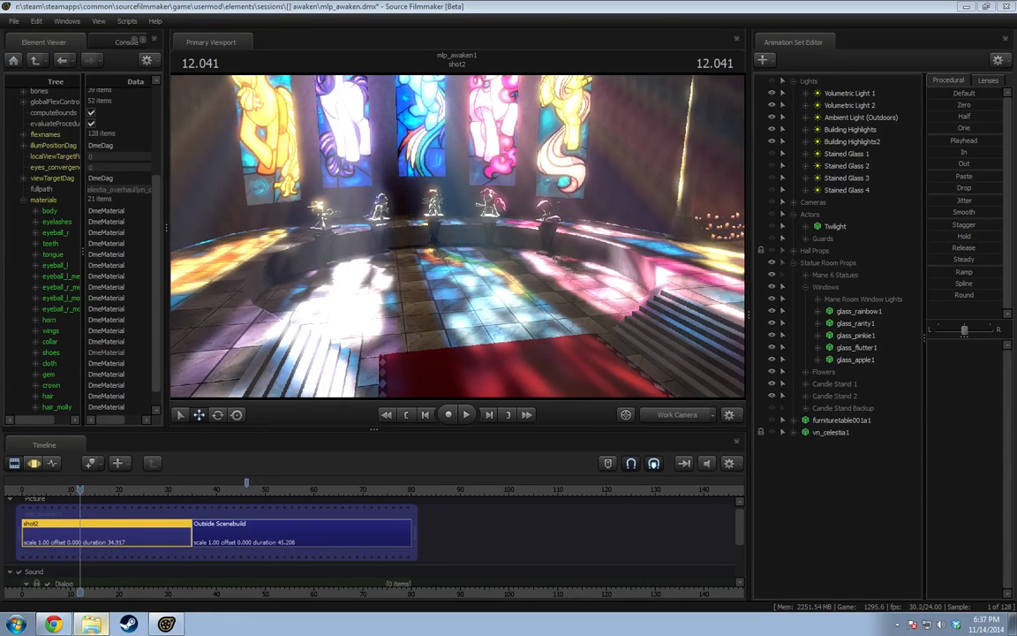
# Open the downloaded Twilight_Res_Floor.rar archive in 7-Zip.
pyautogui.click(90, 624)
pyautogui.rightClick(271, 250)
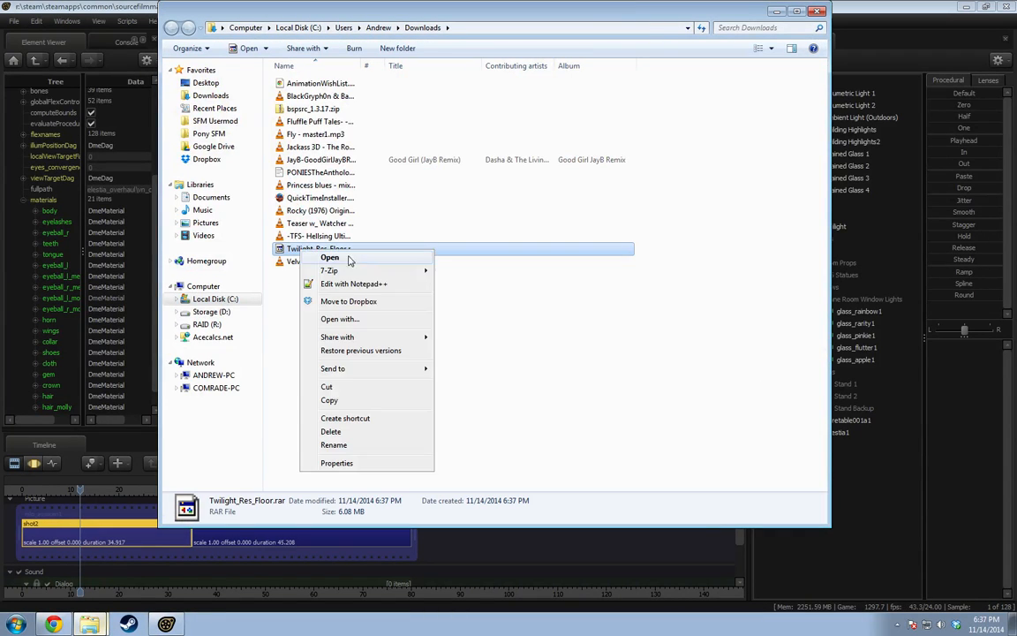
pyautogui.moveTo(331, 270)
pyautogui.click(528, 283)
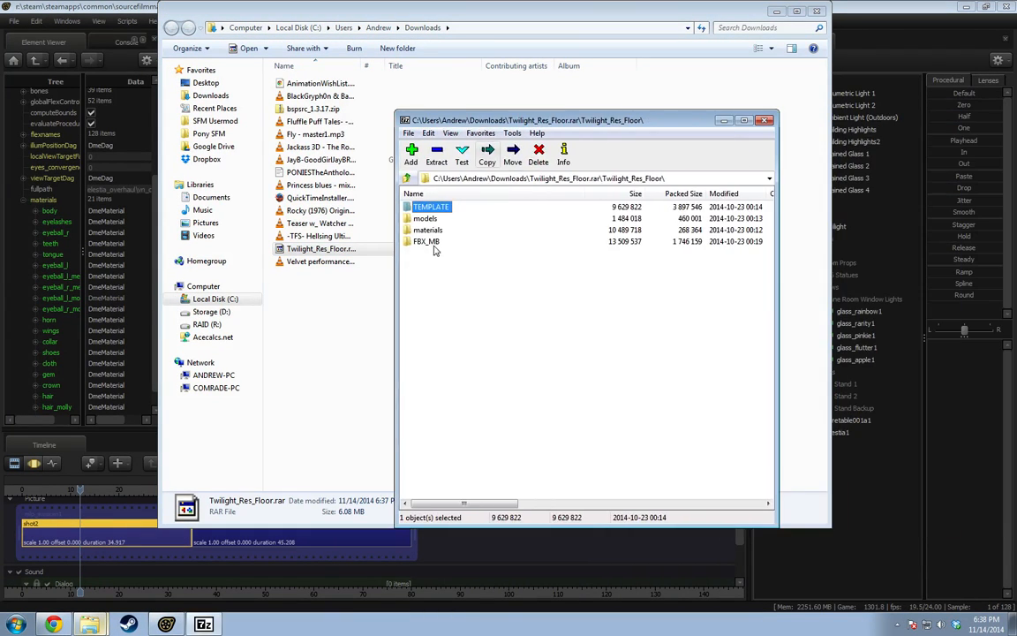
# Copy the archive's models and materials folders into the SFM usermod folder.
pyautogui.click(424, 218)
pyautogui.keyDown('shift'); pyautogui.click(427, 230); pyautogui.keyUp('shift')
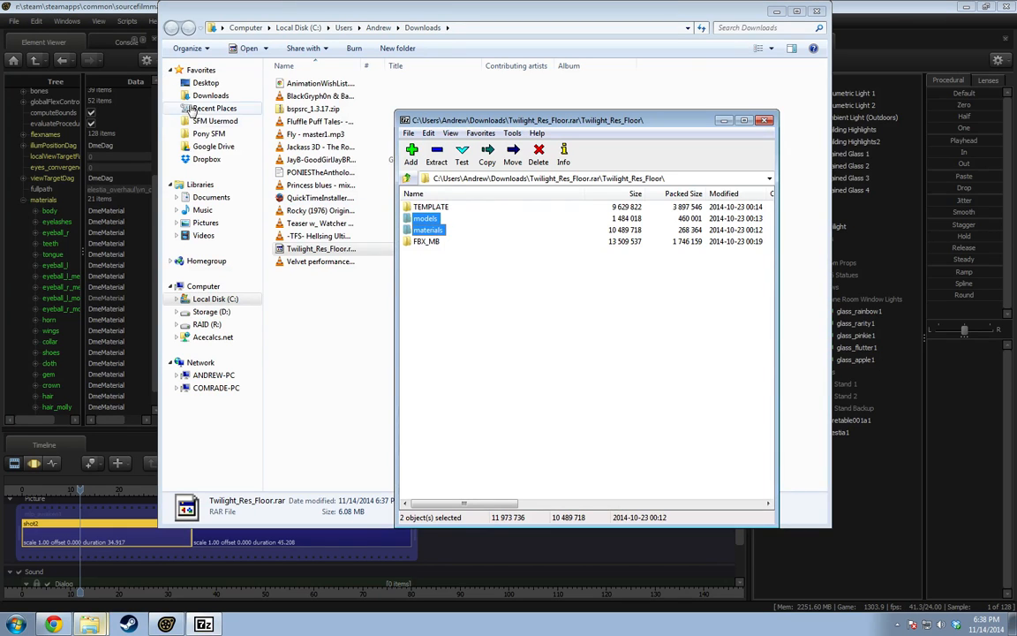
pyautogui.click(214, 121)
pyautogui.hotkey('alt', 'Tab')
pyautogui.moveTo(421, 221); pyautogui.dragTo(292, 336)
pyautogui.click(494, 424)
pyautogui.click(495, 424)
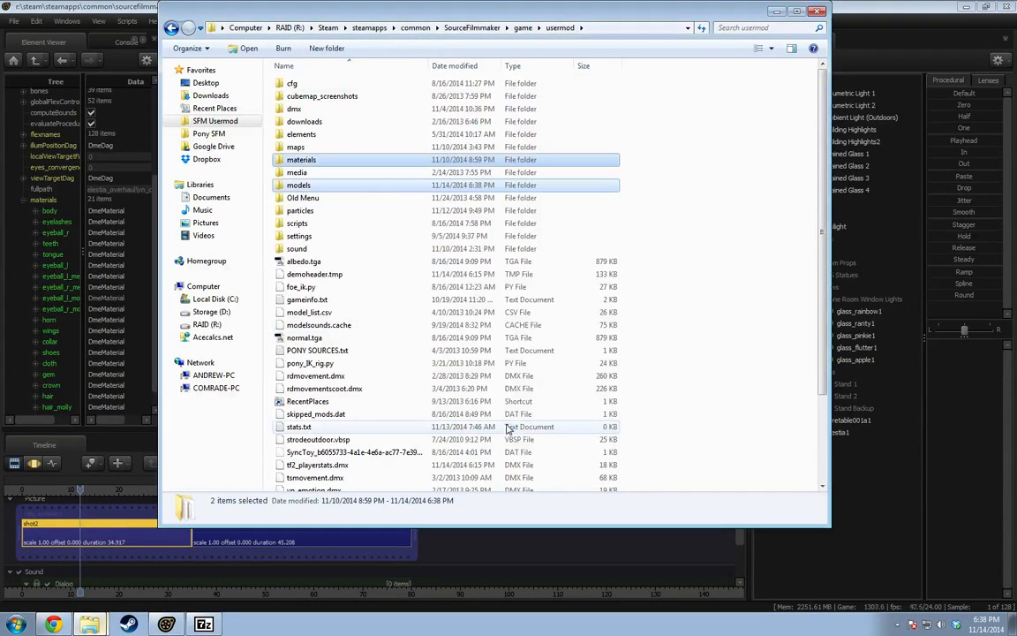
pyautogui.click(777, 12)
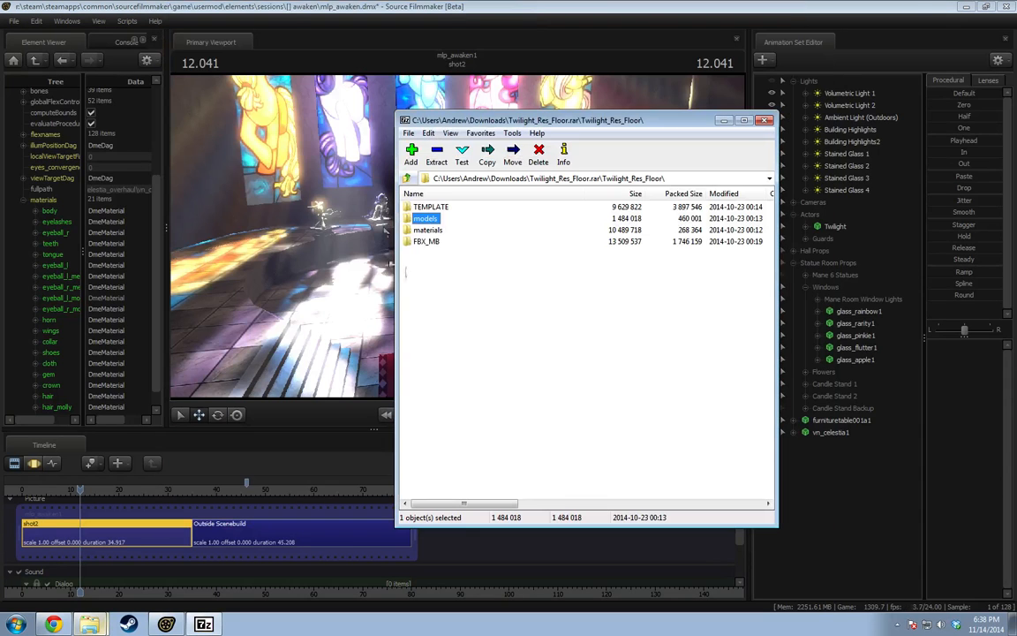
# Check the archive's model file names, filter the models by "twilight res" and add twilight_res_floor.mdl to shot2.
pyautogui.doubleClick(425, 219)
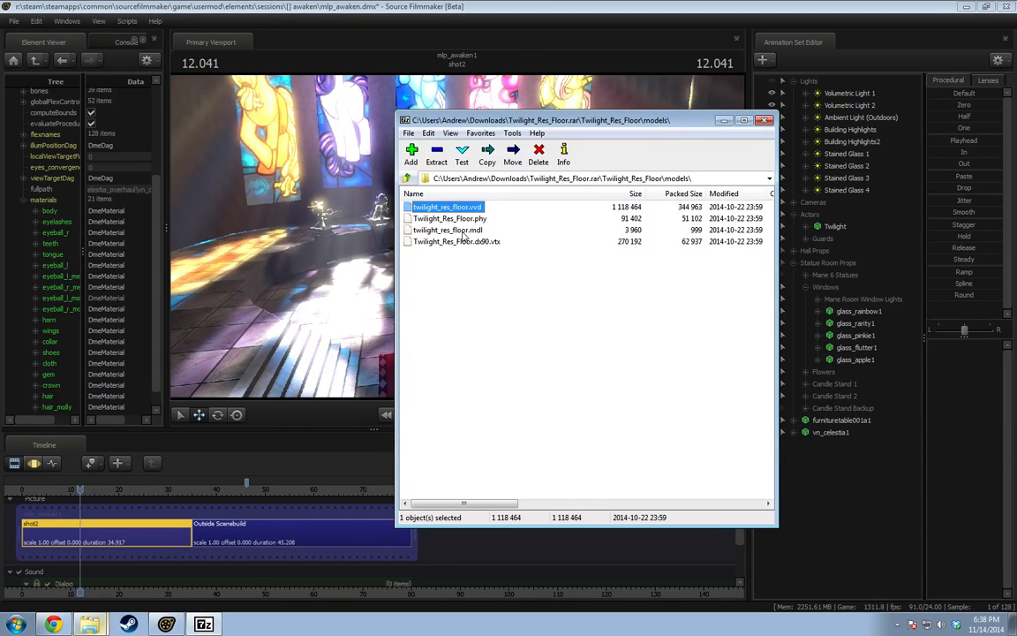
pyautogui.click(724, 120)
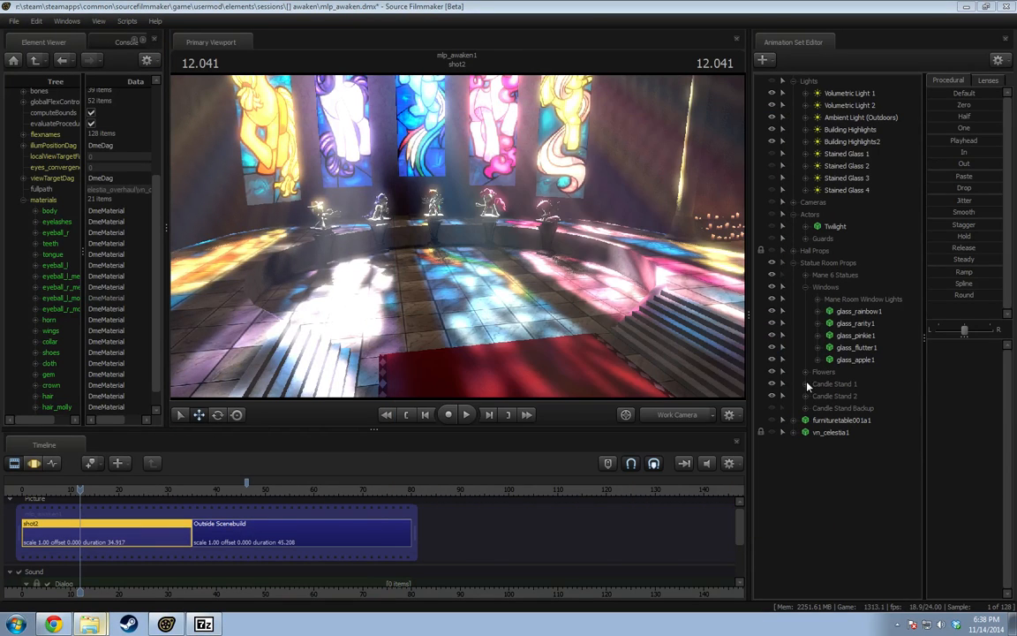
pyautogui.rightClick(817, 461)
pyautogui.click(864, 493)
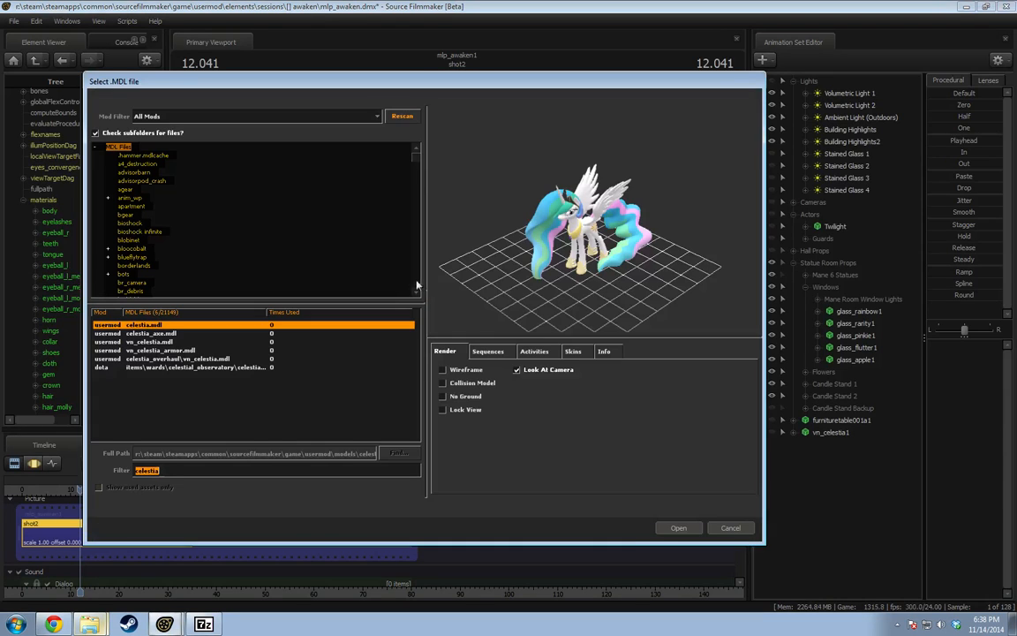
pyautogui.doubleClick(132, 469)
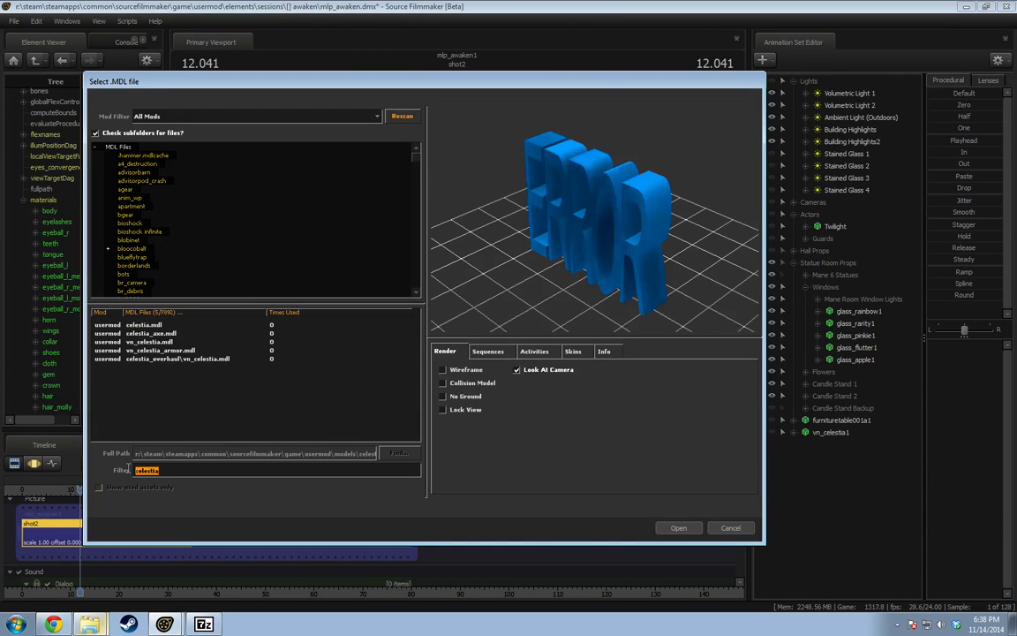
pyautogui.write('twilight ')
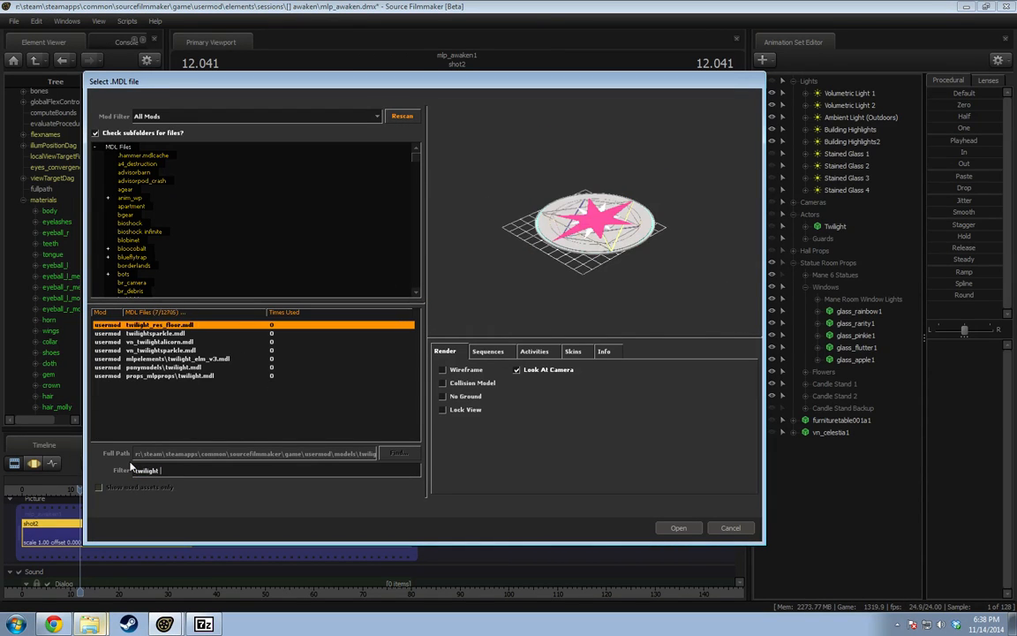
pyautogui.write('res')
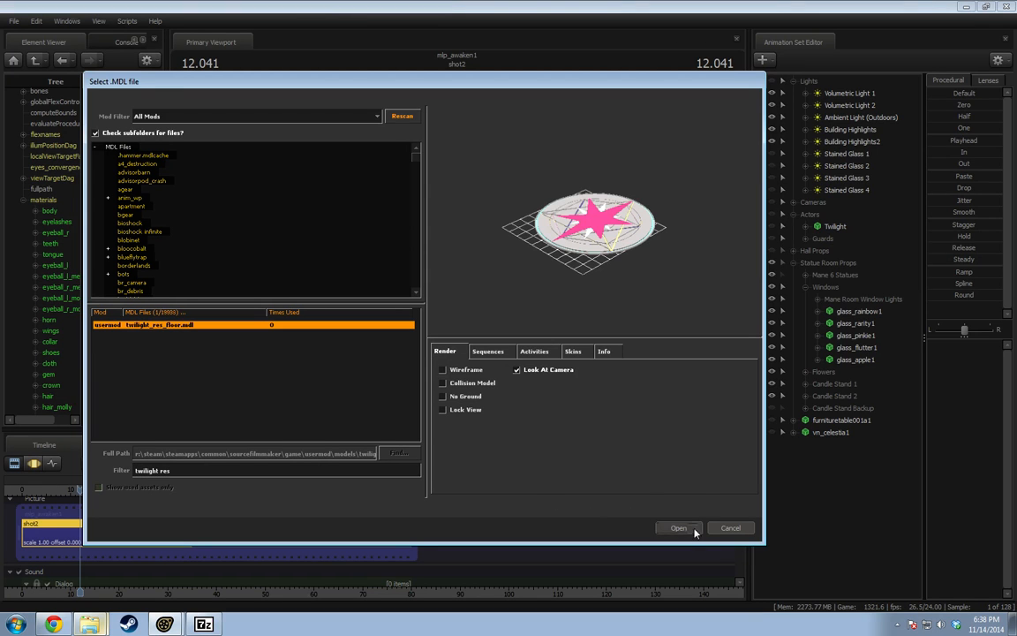
pyautogui.click(678, 527)
# Turn off lighting in the primary viewport.
pyautogui.moveTo(471, 256); pyautogui.dragTo(470, 283)
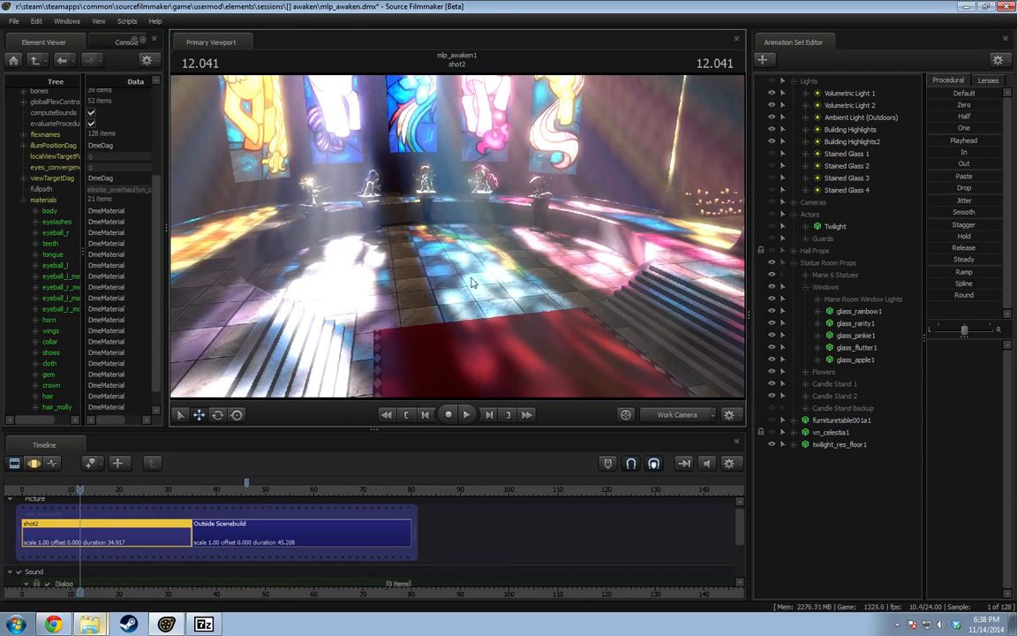
pyautogui.rightClick(450, 226)
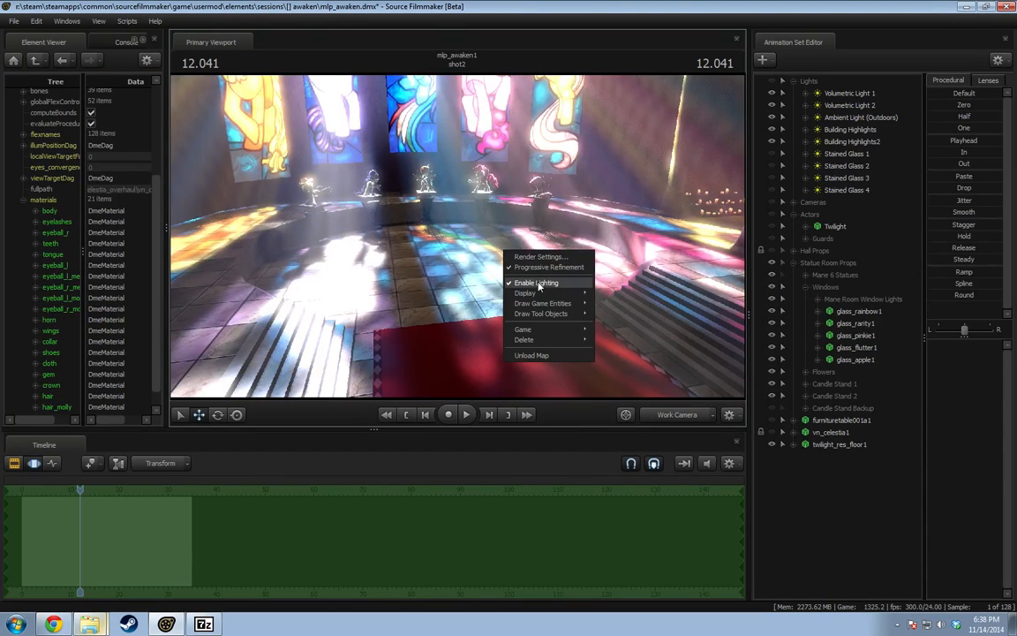
pyautogui.click(481, 254)
# Move twilight_res_floor1 from the end of the red carpet to the open floor within the ring of statues.
pyautogui.click(844, 444)
pyautogui.moveTo(477, 247); pyautogui.dragTo(733, 242)
pyautogui.moveTo(671, 189); pyautogui.dragTo(600, 202)
pyautogui.press('s')
pyautogui.moveTo(656, 169); pyautogui.dragTo(366, 301)
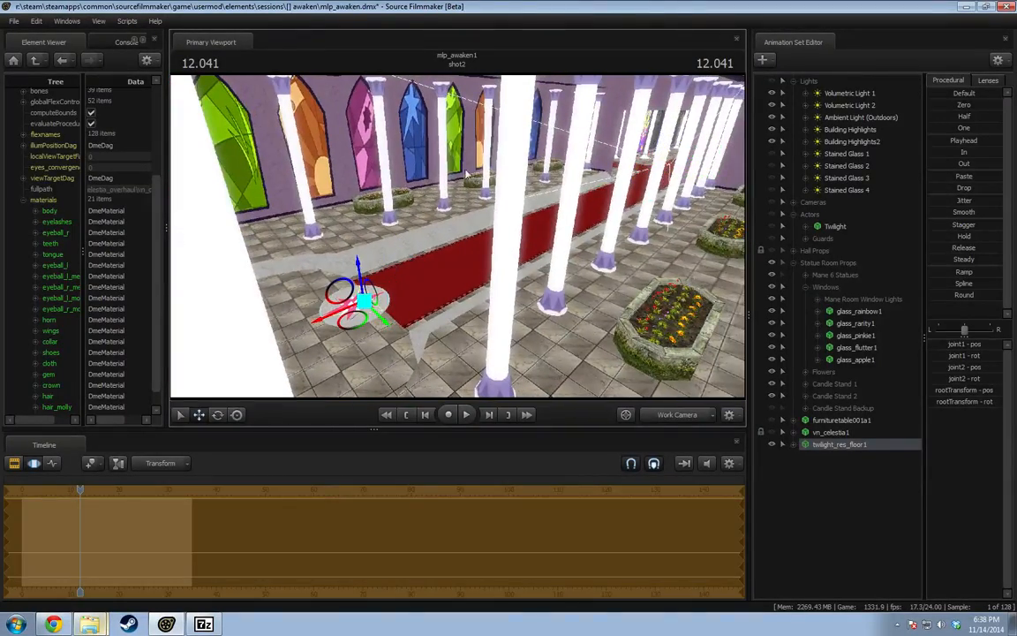
pyautogui.moveTo(380, 256); pyautogui.dragTo(243, 283)
pyautogui.press('w')
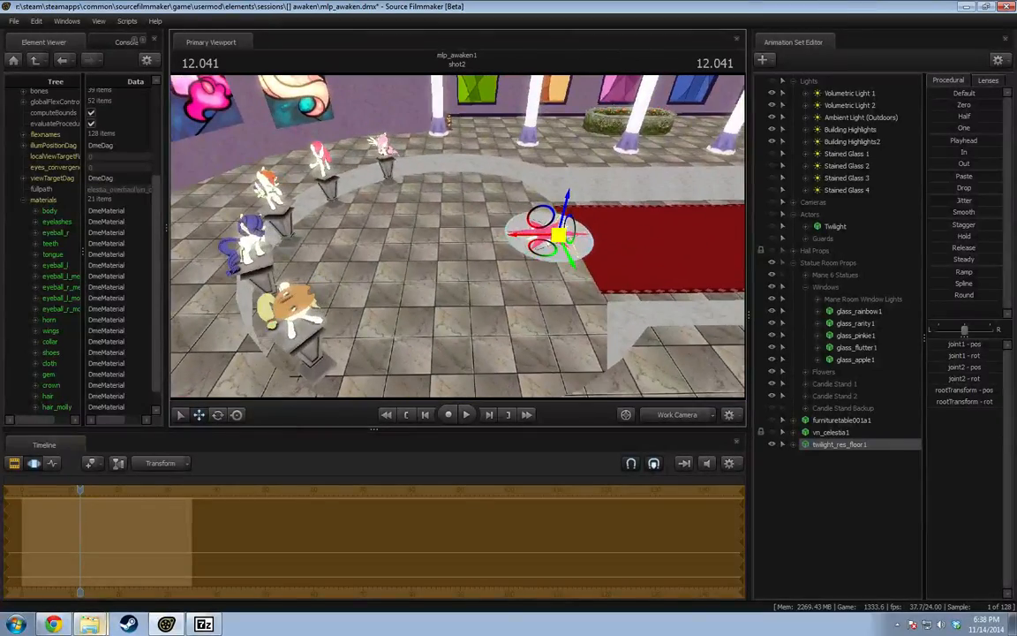
pyautogui.moveTo(559, 236); pyautogui.dragTo(453, 246)
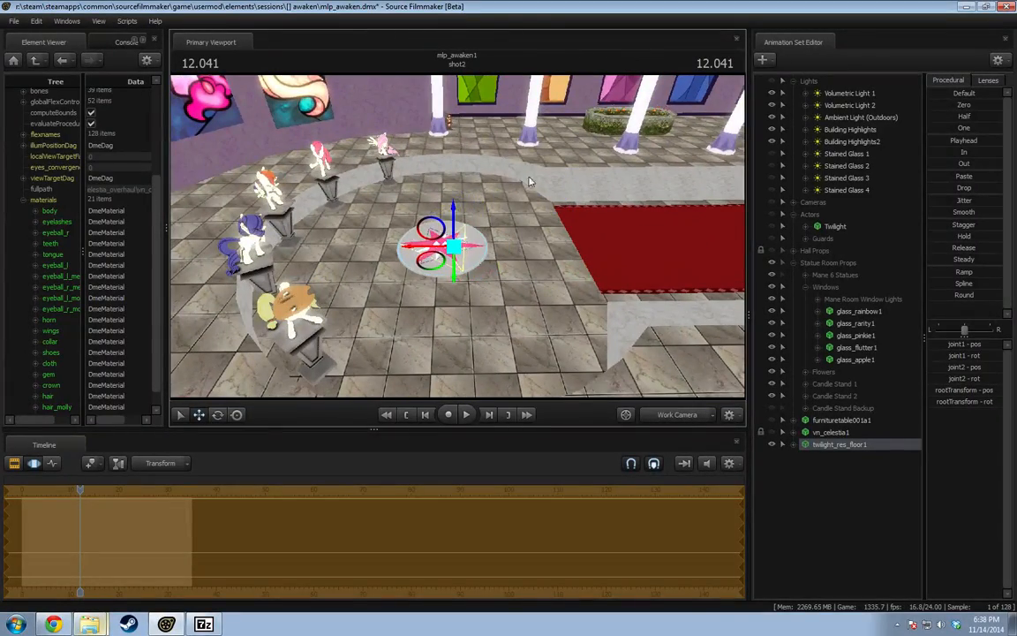
# Examine the round floor piece's star emblem, coloured lines and raised rim from close up.
pyautogui.press('w')
pyautogui.moveTo(529, 182); pyautogui.dragTo(446, 305)
pyautogui.press('d')
pyautogui.press('w')
pyautogui.press('w')
pyautogui.press('z')
pyautogui.moveTo(439, 237); pyautogui.dragTo(446, 242)
pyautogui.press('d')
pyautogui.press('x')
pyautogui.moveTo(471, 197); pyautogui.dragTo(344, 130)
# Turn the viewport lighting back on and inspect the floor emblem under the stained-glass light.
pyautogui.rightClick(470, 189)
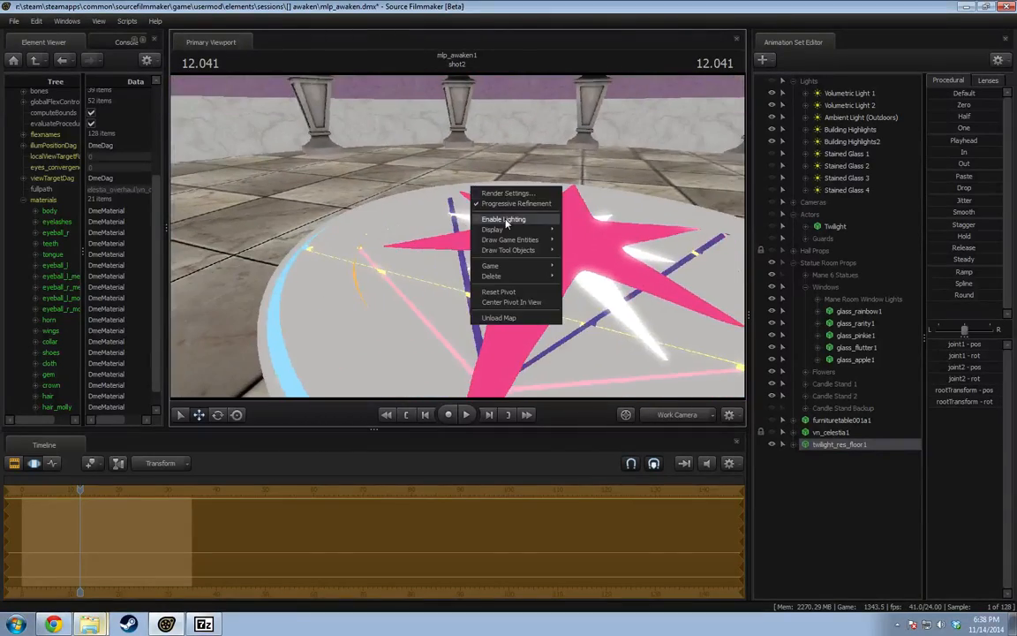
pyautogui.click(504, 220)
pyautogui.press('s')
pyautogui.moveTo(504, 220); pyautogui.dragTo(458, 241)
pyautogui.press('d')
pyautogui.press('z')
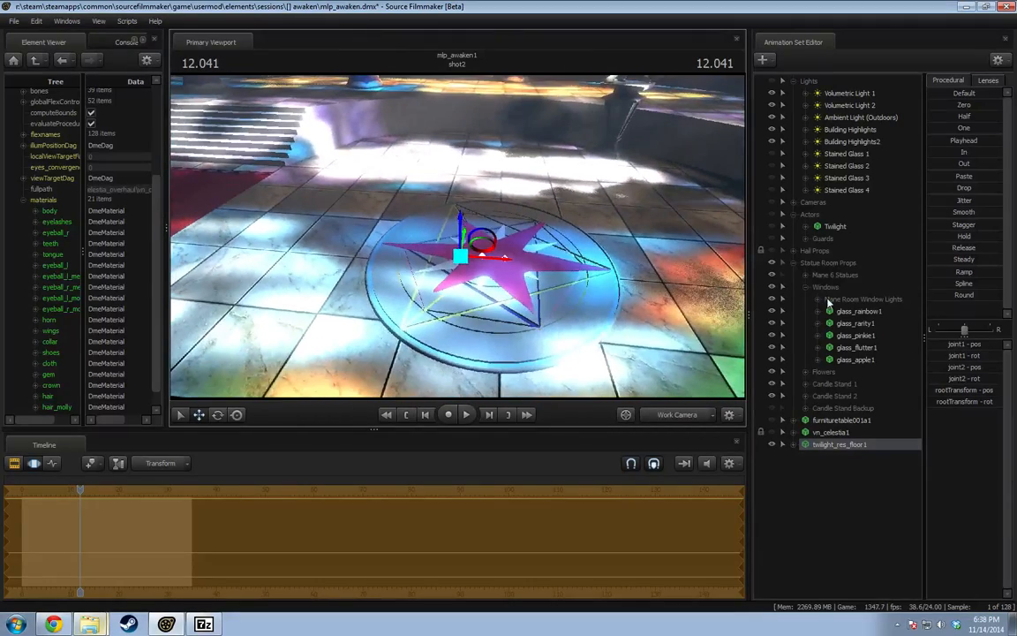
pyautogui.keyDown('alt'); pyautogui.moveTo(607, 250); pyautogui.dragTo(578, 313); pyautogui.keyUp('alt')
pyautogui.press('z')
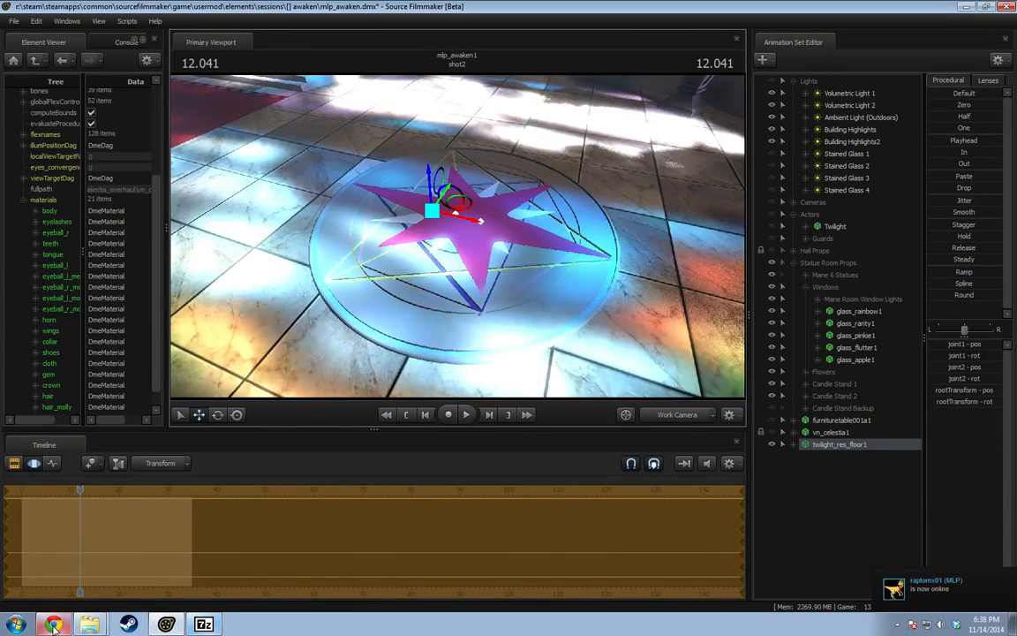
# Open the usermod materials folder, and open Twilight_Res_Floor.rar from Downloads in 7-Zip.
pyautogui.click(90, 624)
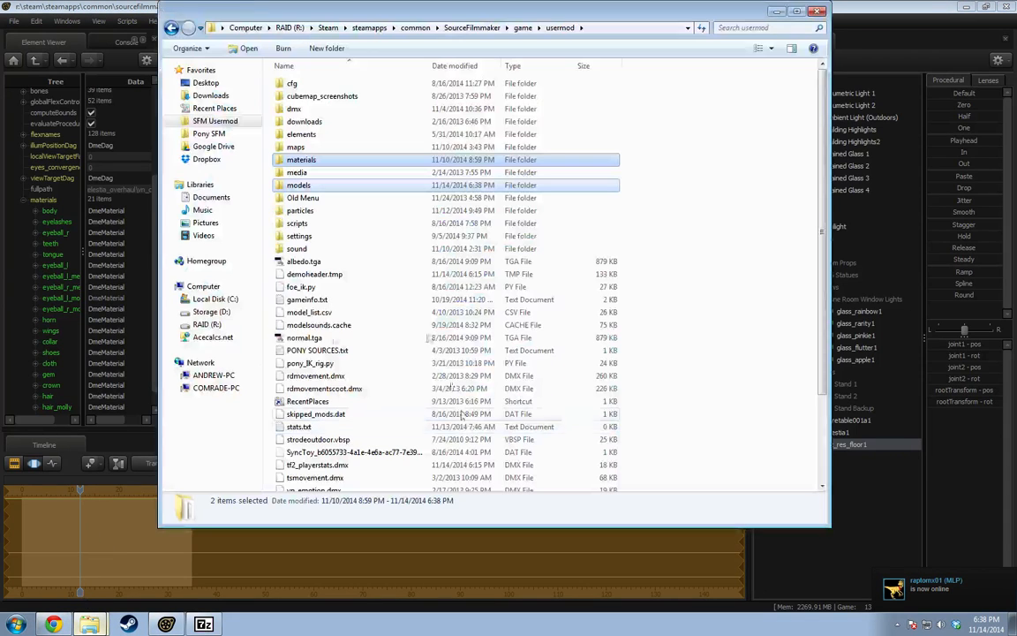
pyautogui.doubleClick(298, 160)
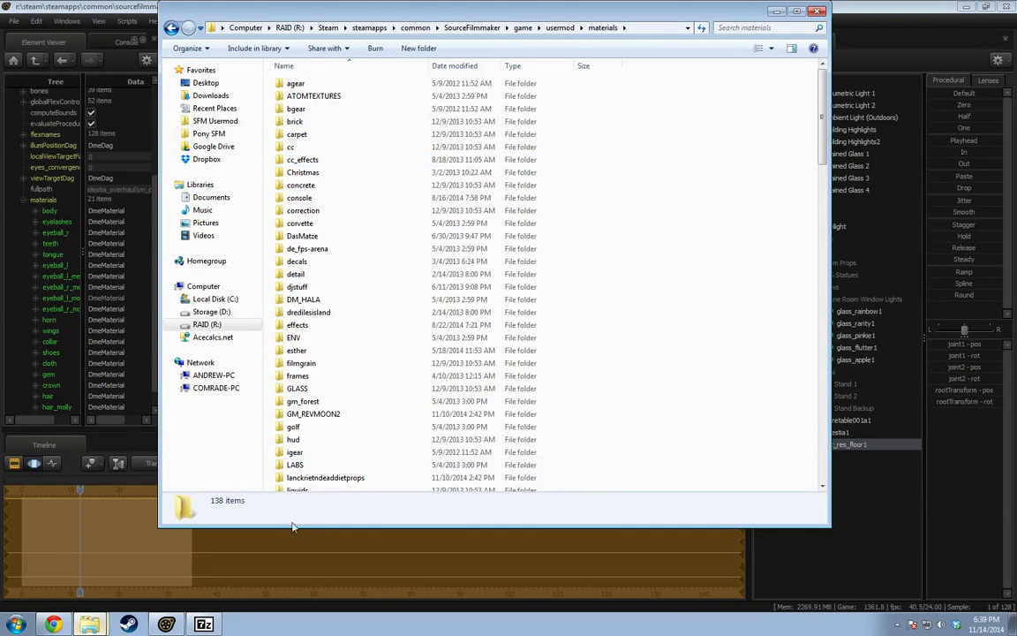
pyautogui.click(98, 579)
pyautogui.click(190, 155)
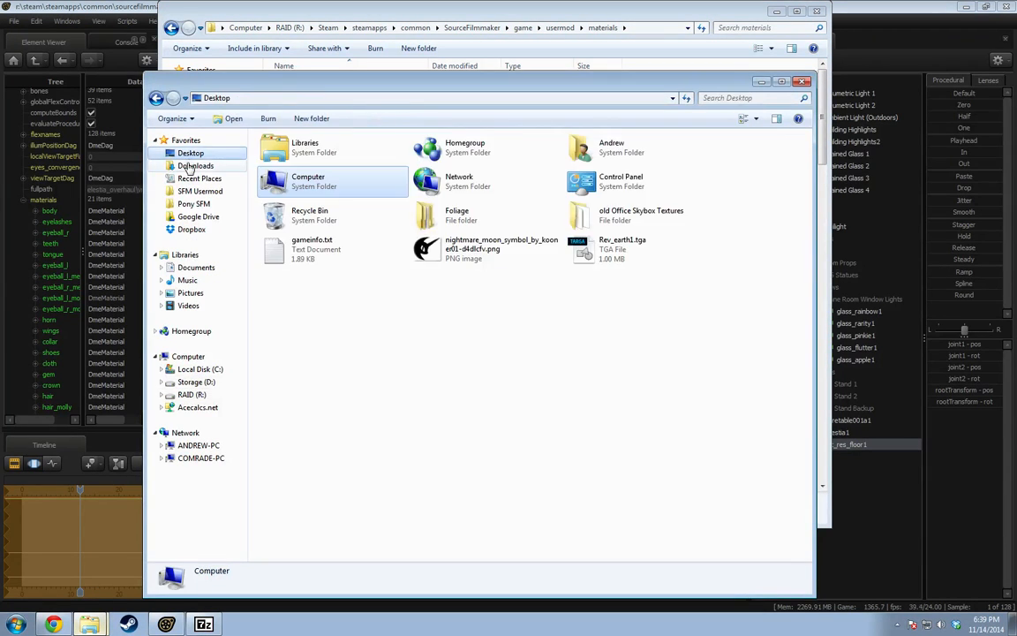
pyautogui.click(194, 166)
pyautogui.click(299, 164)
pyautogui.rightClick(303, 161)
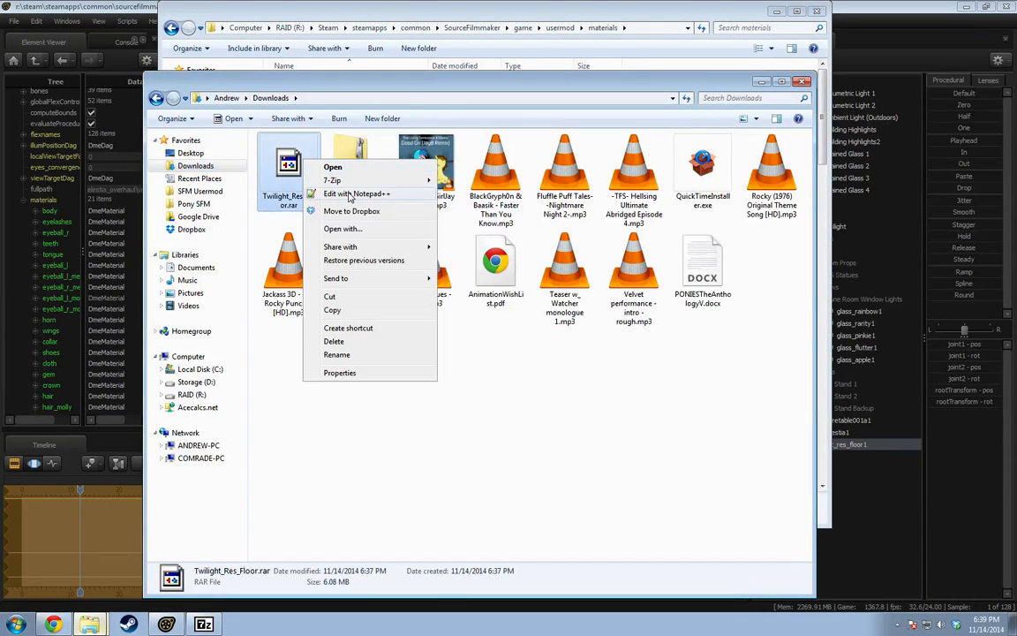
pyautogui.moveTo(349, 182)
pyautogui.click(515, 180)
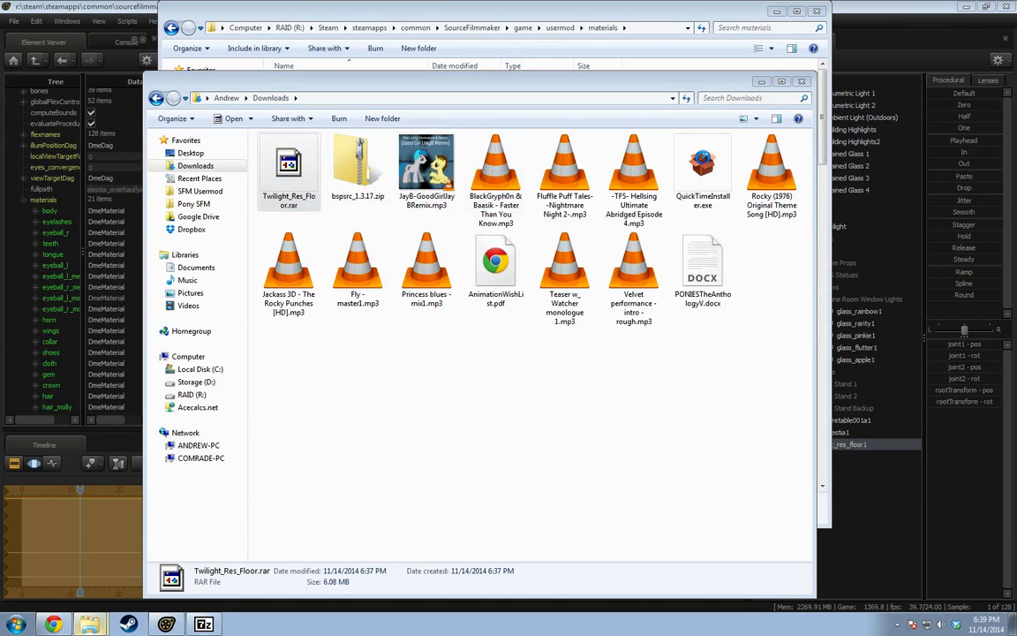
pyautogui.click(802, 82)
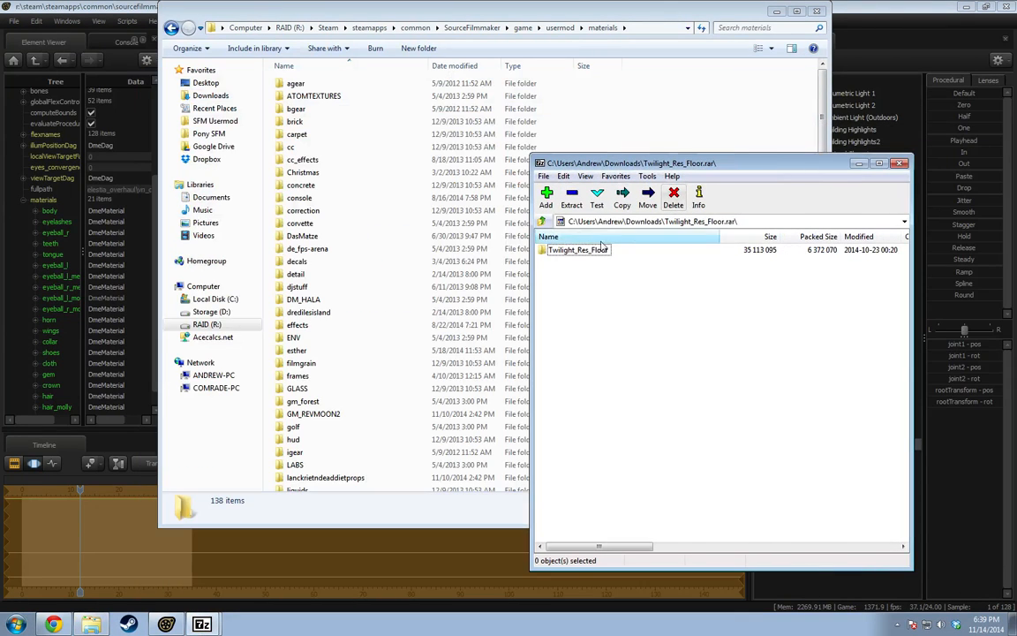
# Browse the archive to Twilight_Res_Floor\materials\models to see which folder holds the floor's materials.
pyautogui.doubleClick(579, 250)
pyautogui.click(565, 275)
pyautogui.doubleClick(565, 274)
pyautogui.doubleClick(565, 252)
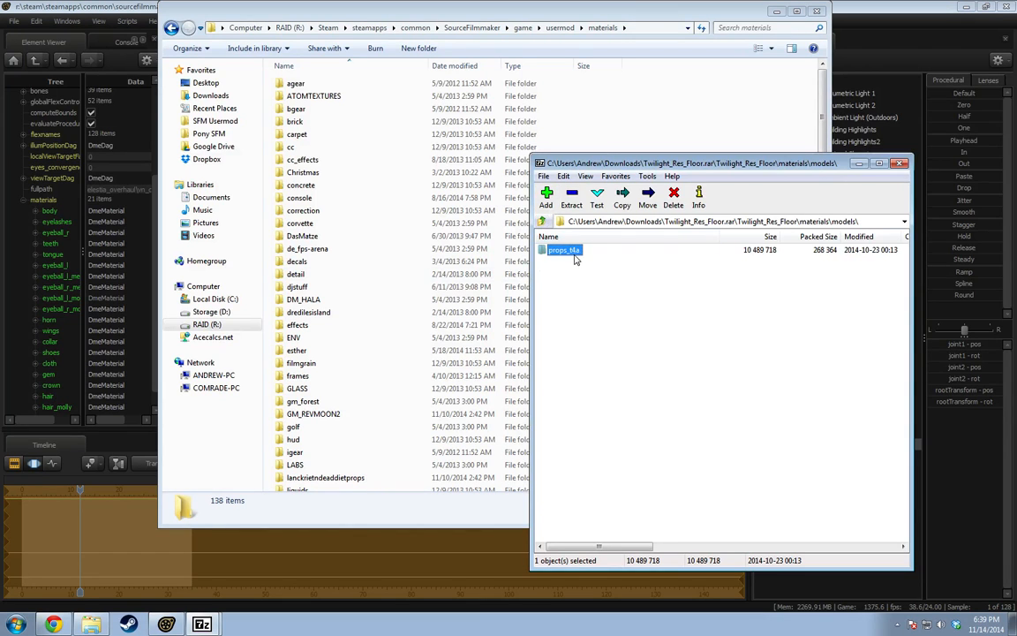
# Open the installed materials folder models\props_t4a\twi_res_floor in usermod and put the archive window away.
pyautogui.click(370, 287)
pyautogui.scroll(-6, 304, 327)
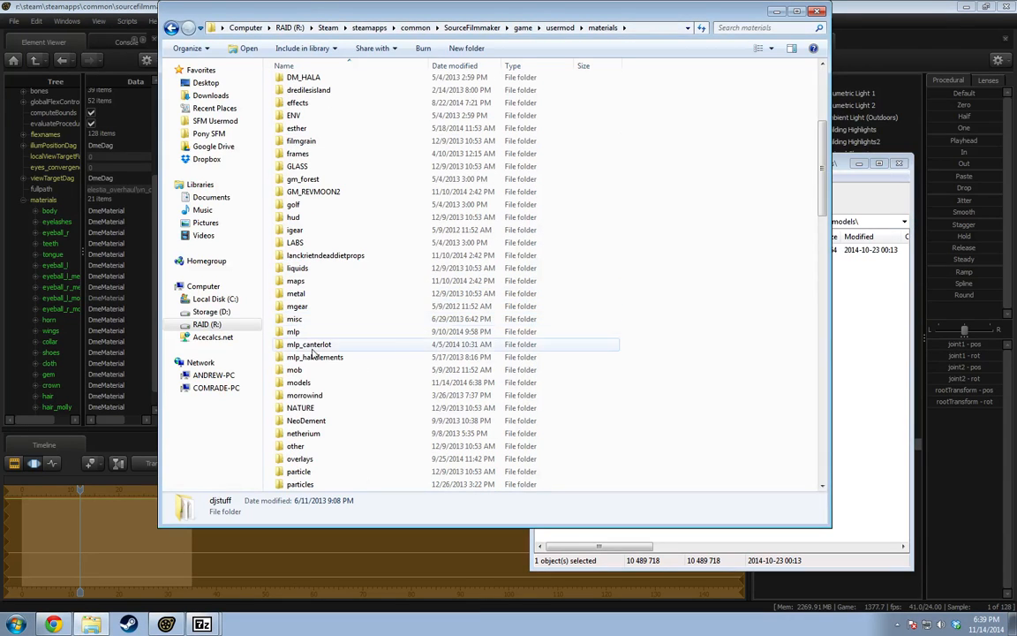
pyautogui.doubleClick(314, 382)
pyautogui.scroll(-13, 320, 351)
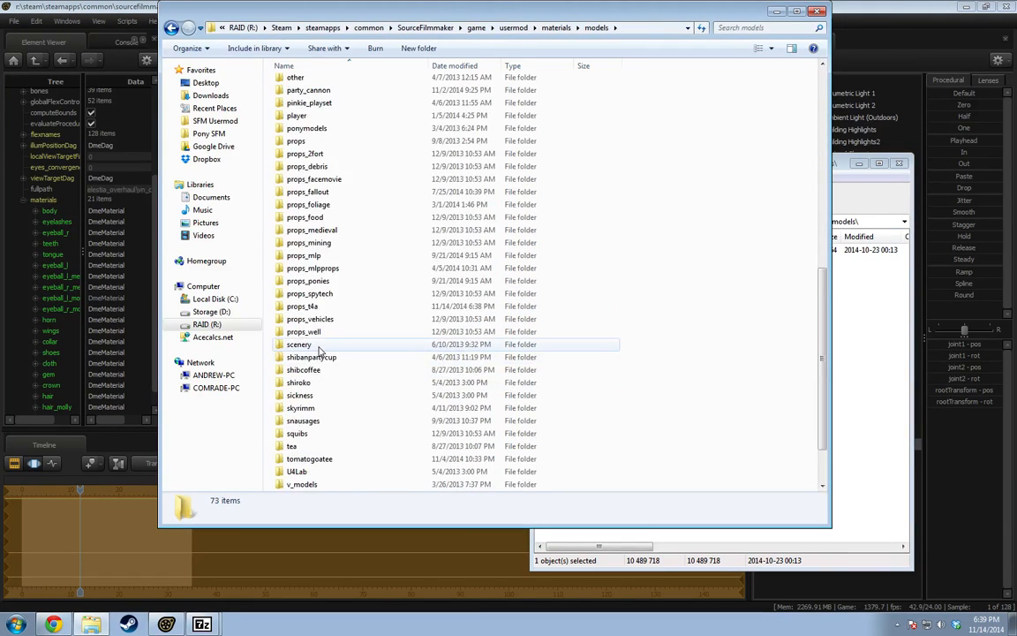
pyautogui.doubleClick(305, 305)
pyautogui.doubleClick(295, 88)
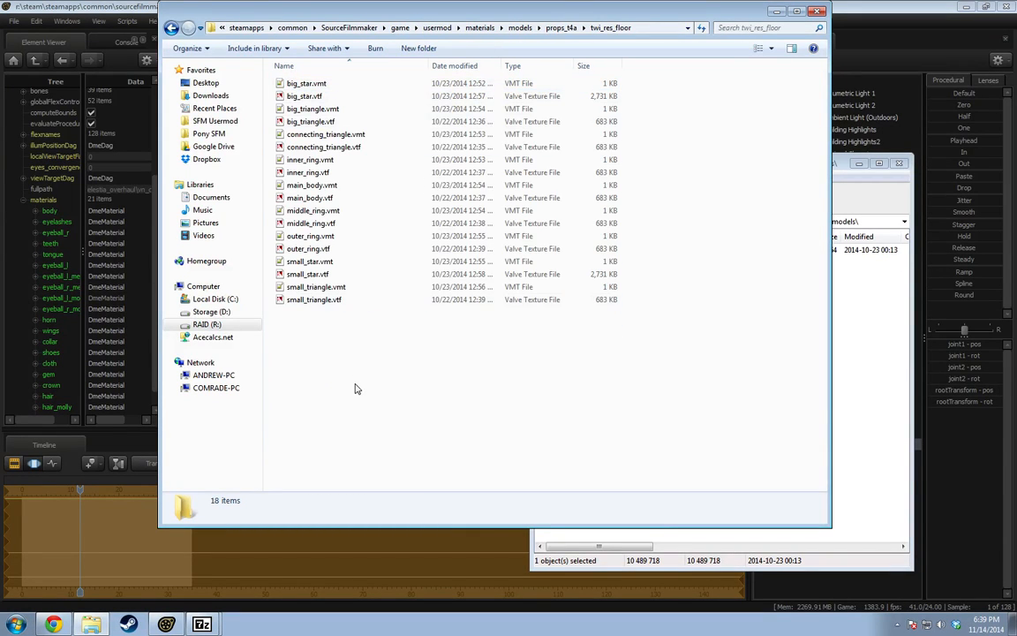
pyautogui.click(859, 165)
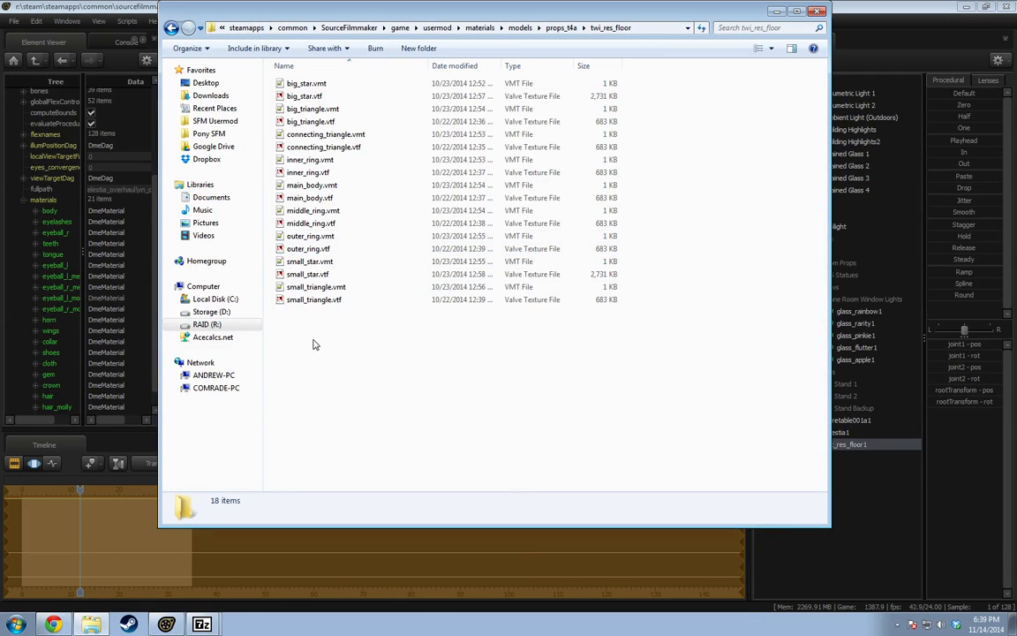
# View the small_triangle.vtf texture in VTFEdit.
pyautogui.doubleClick(311, 300)
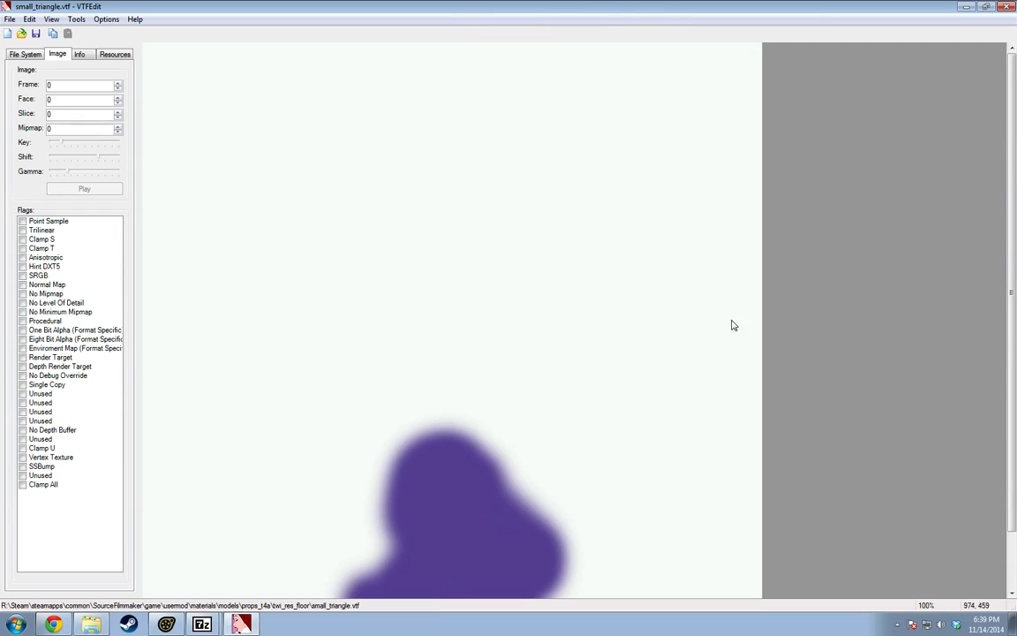
pyautogui.scroll(-1, 995, 372)
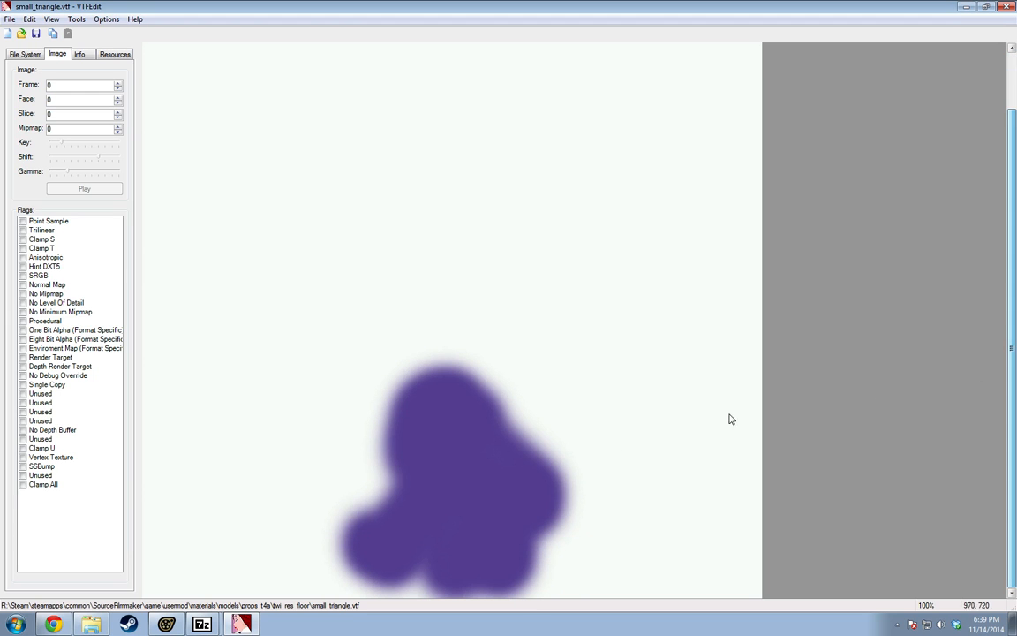
pyautogui.hotkey('alt', 'Tab')
pyautogui.hotkey('alt', 'Tab')
pyautogui.hotkey('alt', 'Tab')
pyautogui.hotkey('alt', 'Tab')
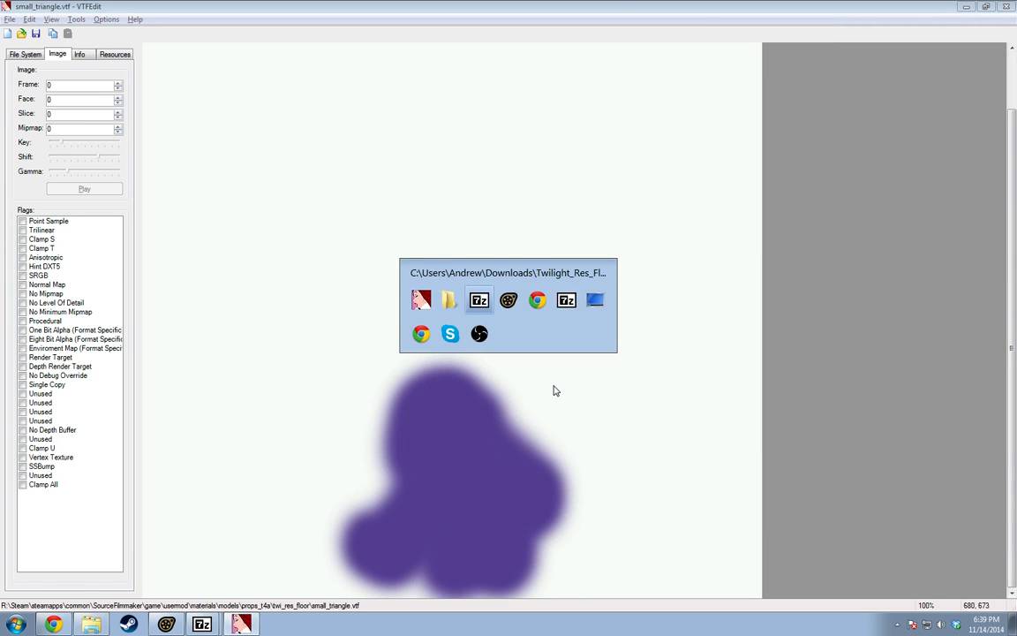
pyautogui.hotkey('alt', 'Tab')
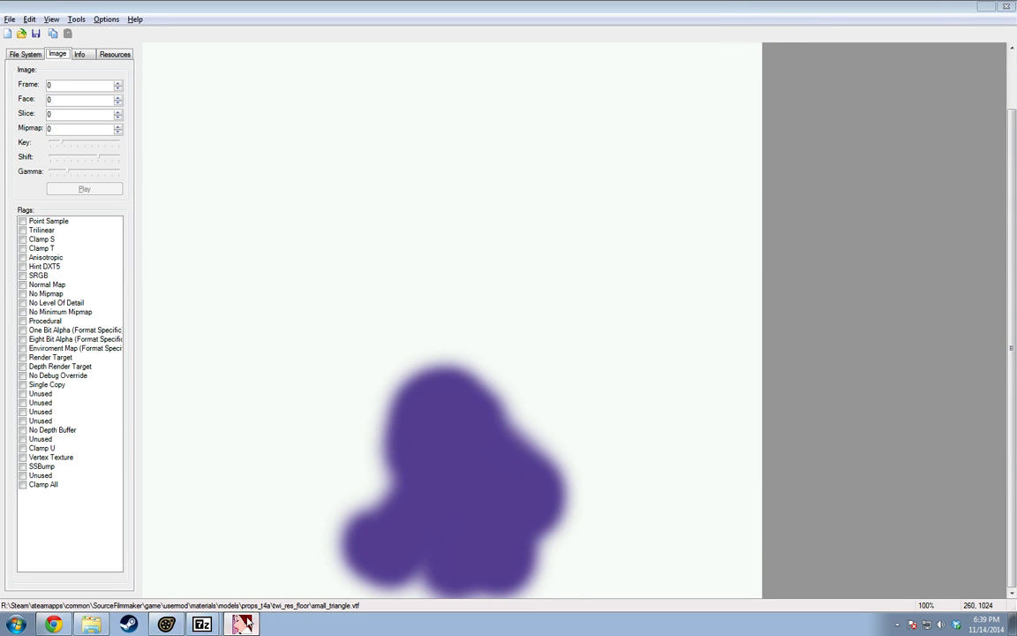
pyautogui.click(237, 625)
pyautogui.click(238, 626)
pyautogui.click(242, 626)
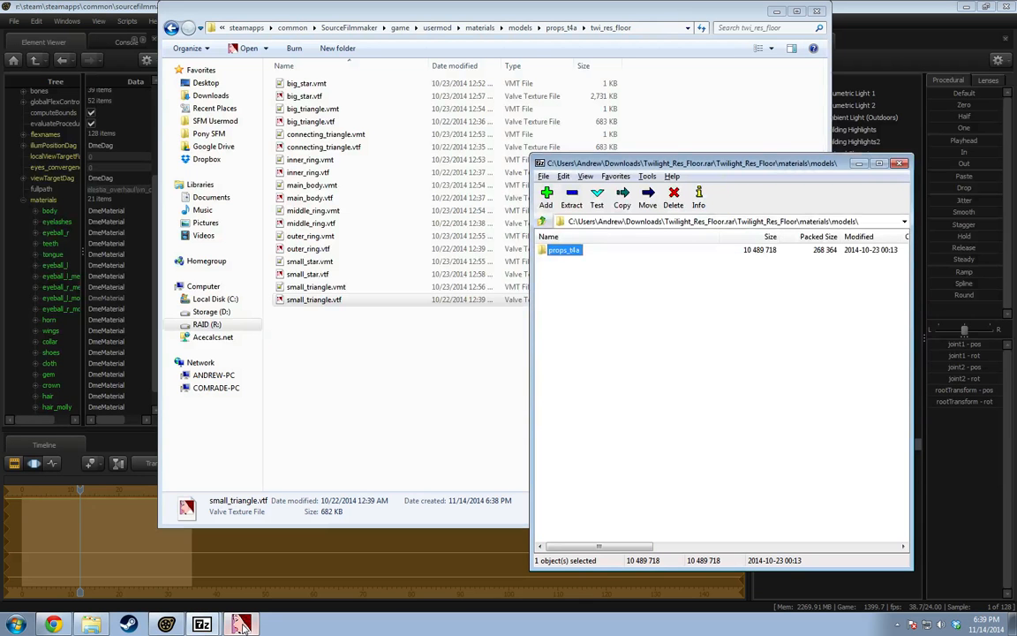
pyautogui.click(241, 625)
pyautogui.hotkey('alt', 'Tab')
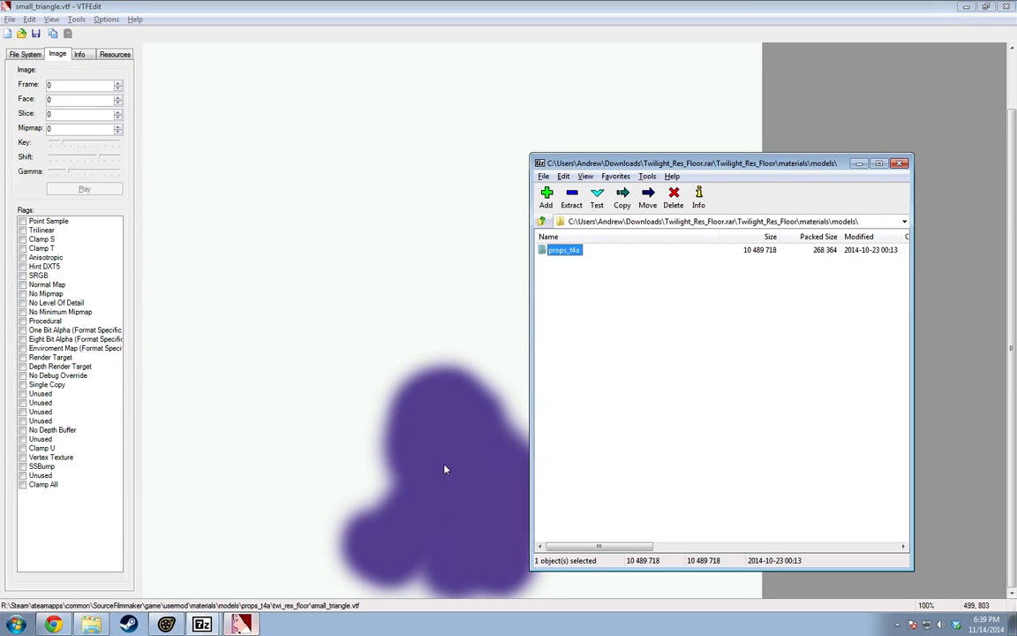
pyautogui.hotkey('alt', 'Tab')
pyautogui.hotkey('alt', 'Tab')
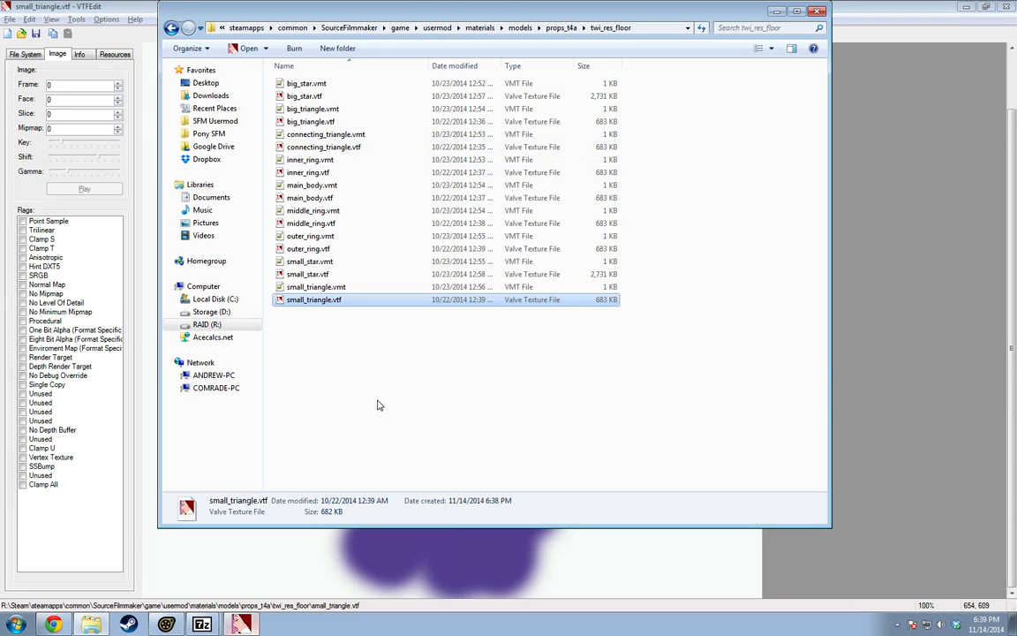
pyautogui.click(92, 625)
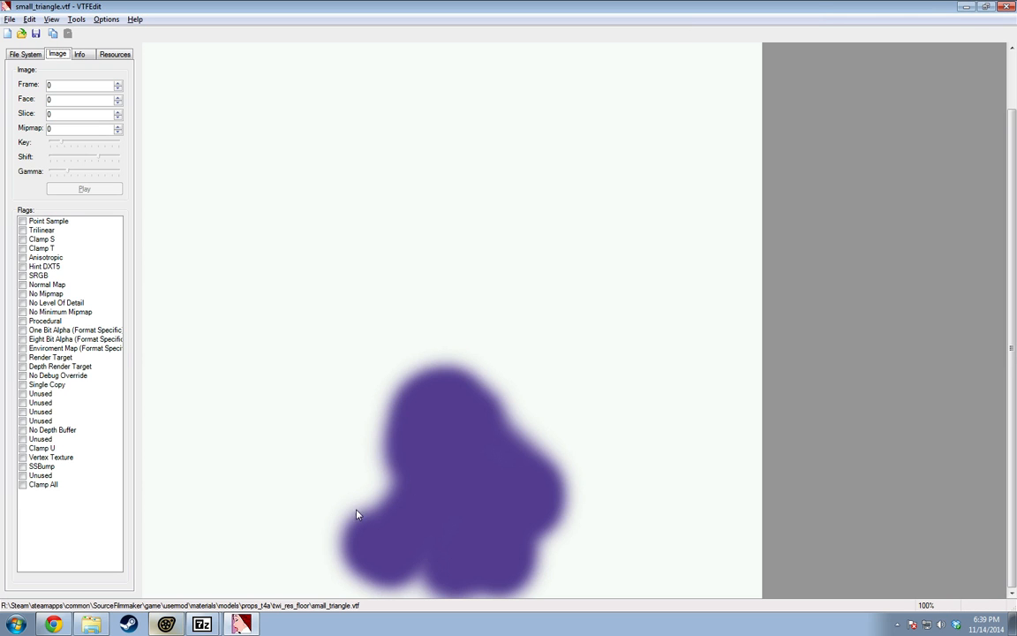
# Switch to Source Filmmaker and examine the floor emblem's star and triangle lines from above, with VTFEdit minimized.
pyautogui.hotkey('alt', 'Tab')
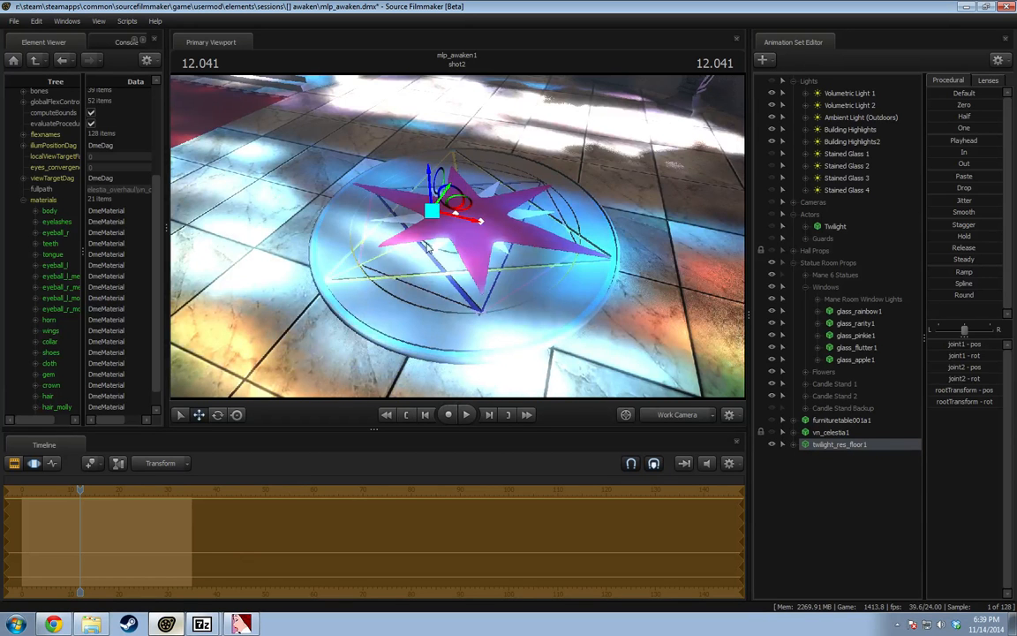
pyautogui.keyDown('alt'); pyautogui.moveTo(498, 285); pyautogui.dragTo(475, 371); pyautogui.keyUp('alt')
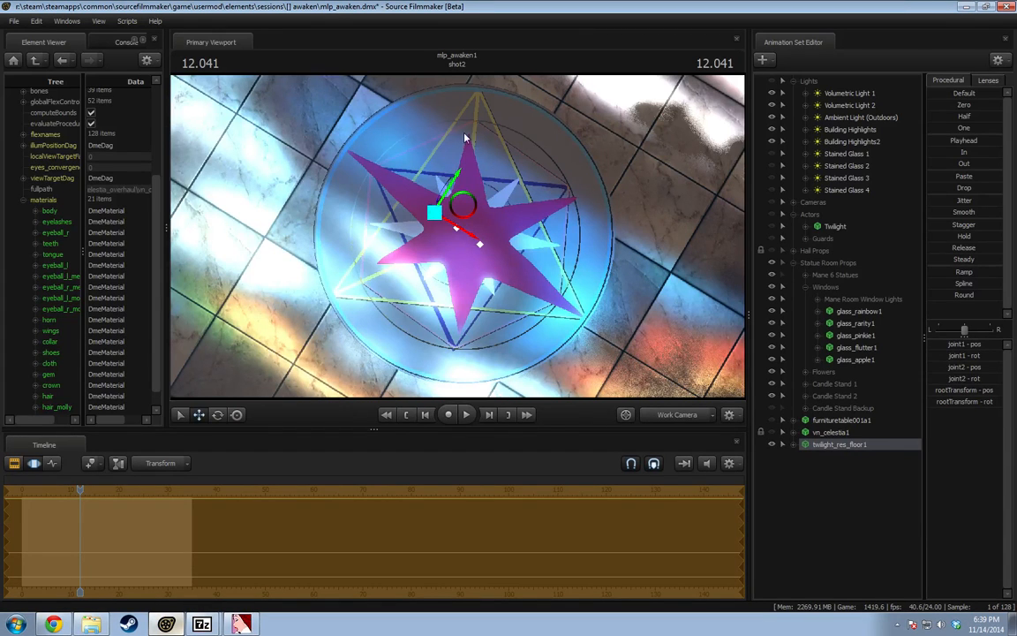
pyautogui.keyDown('alt'); pyautogui.moveTo(583, 297); pyautogui.dragTo(560, 298); pyautogui.keyUp('alt')
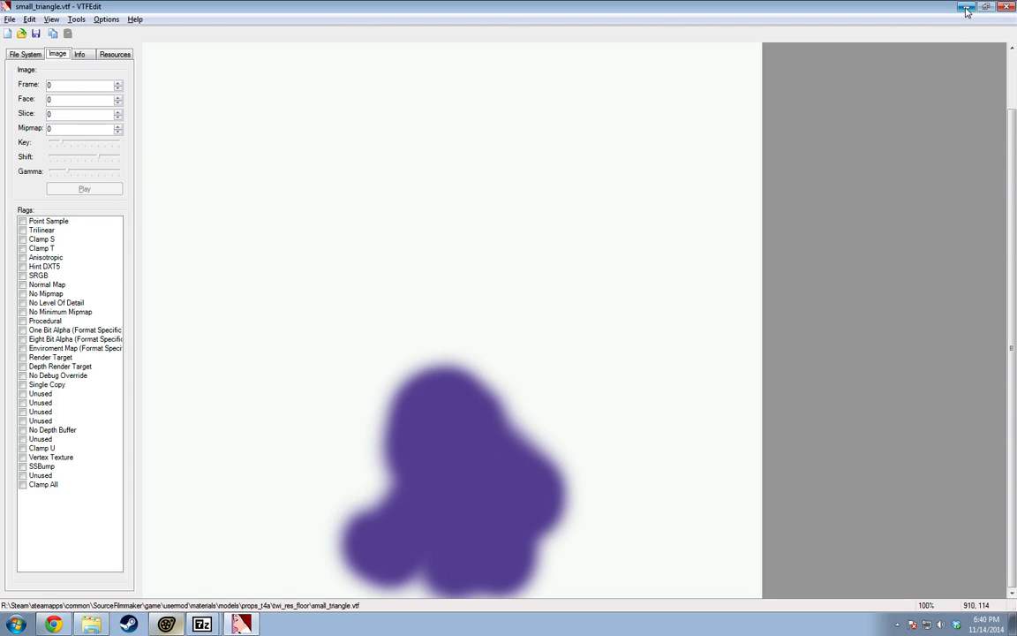
pyautogui.click(966, 8)
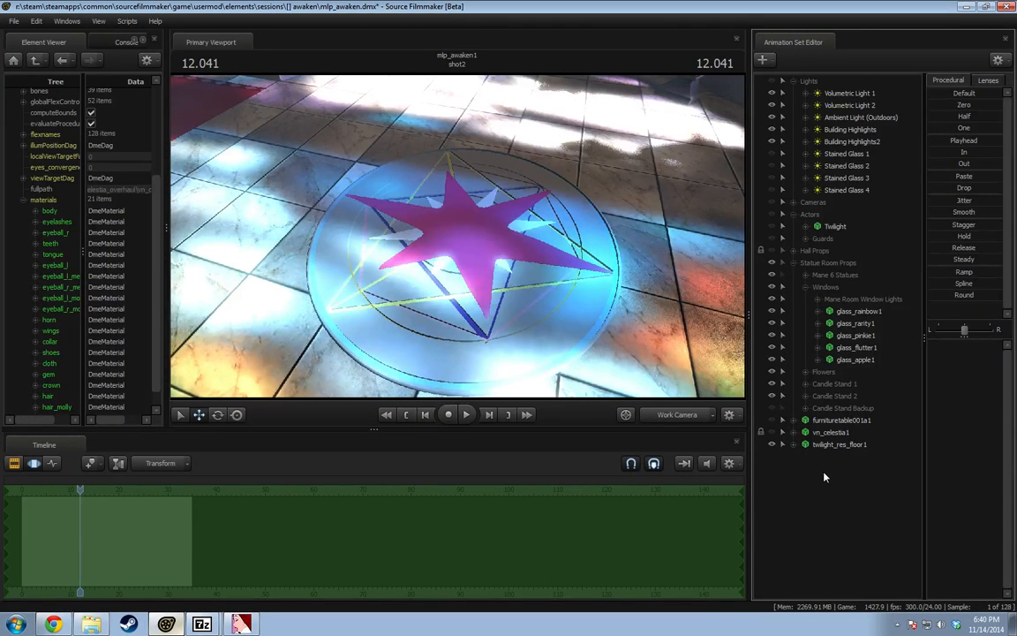
# Open small_triangle.vmt in Notepad++, set $selfIllum to "1" and save the file.
pyautogui.click(91, 624)
pyautogui.doubleClick(315, 287)
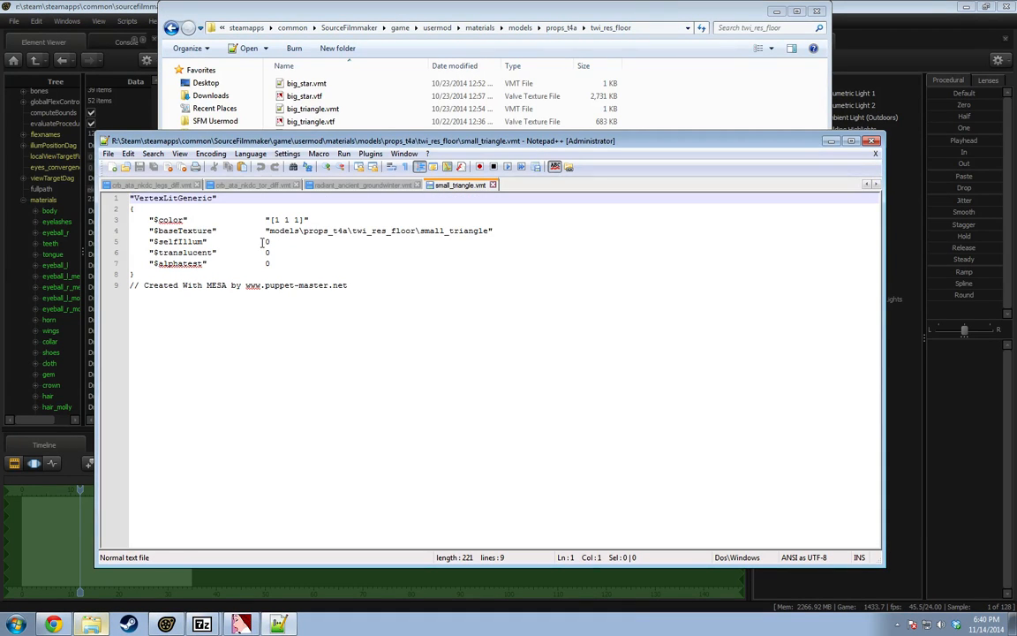
pyautogui.click(285, 241)
pyautogui.press('BackSpace')
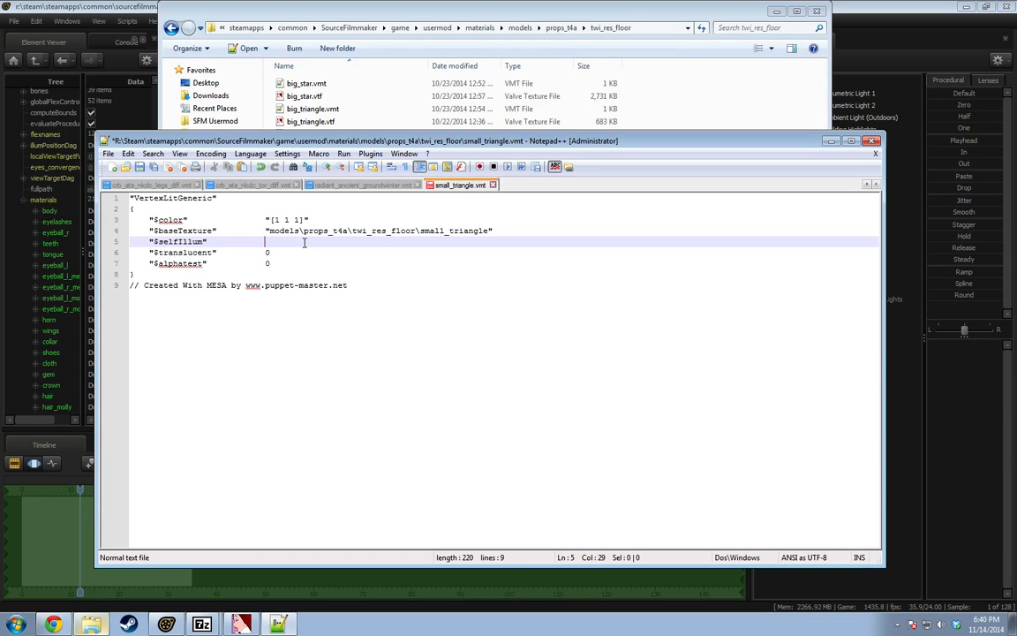
pyautogui.write('"1"')
pyautogui.hotkey('ctrl', 's')
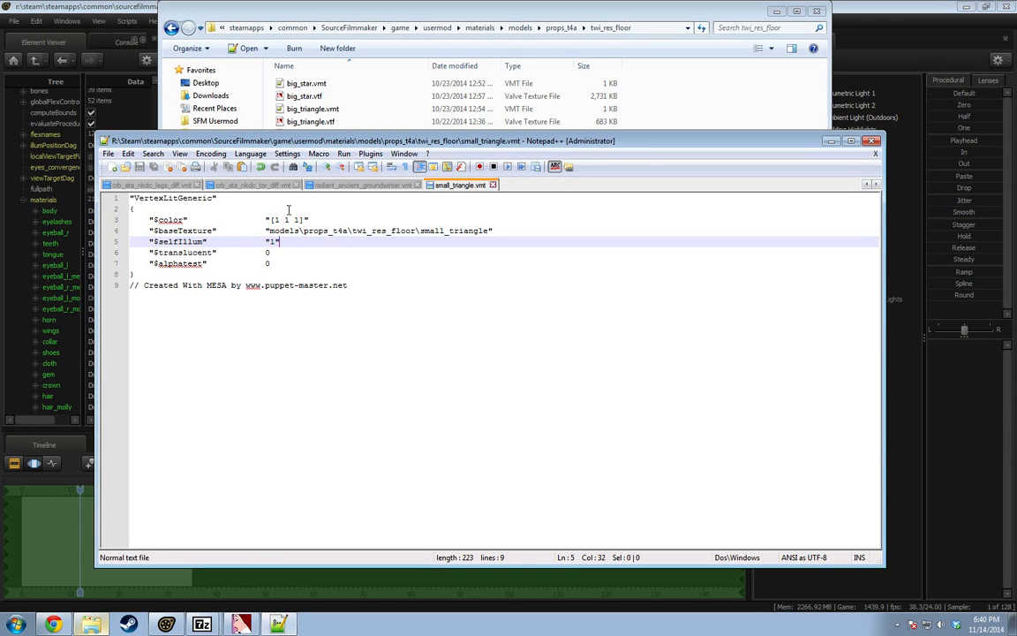
# Reload the material in Source Filmmaker's console with mat_reloadmaterial small_triangle and inspect the floor emblem.
pyautogui.doubleClick(466, 231)
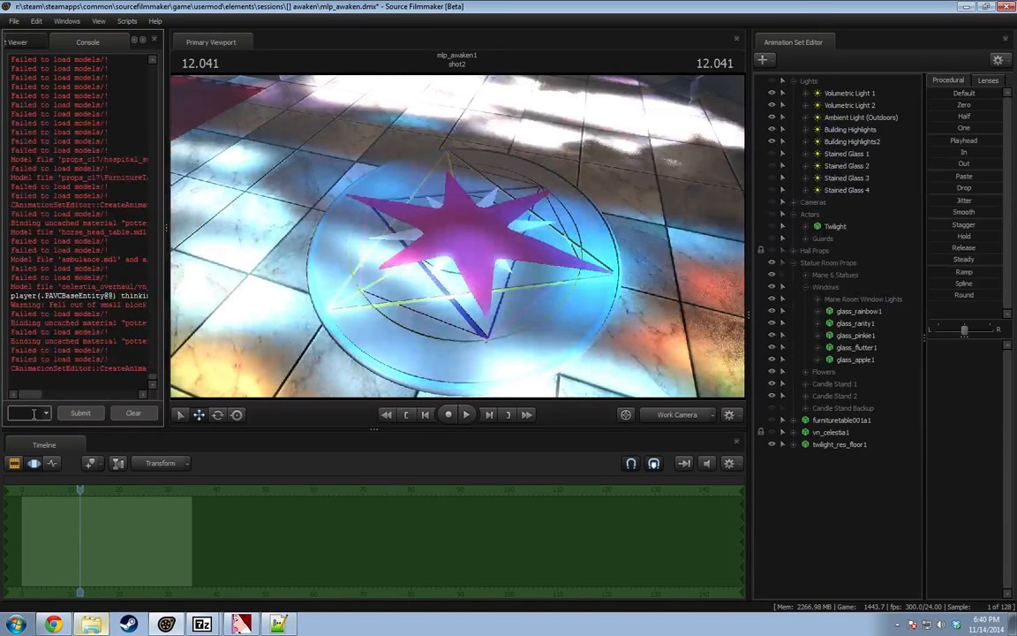
pyautogui.click(34, 413)
pyautogui.write('mat_reloadmat')
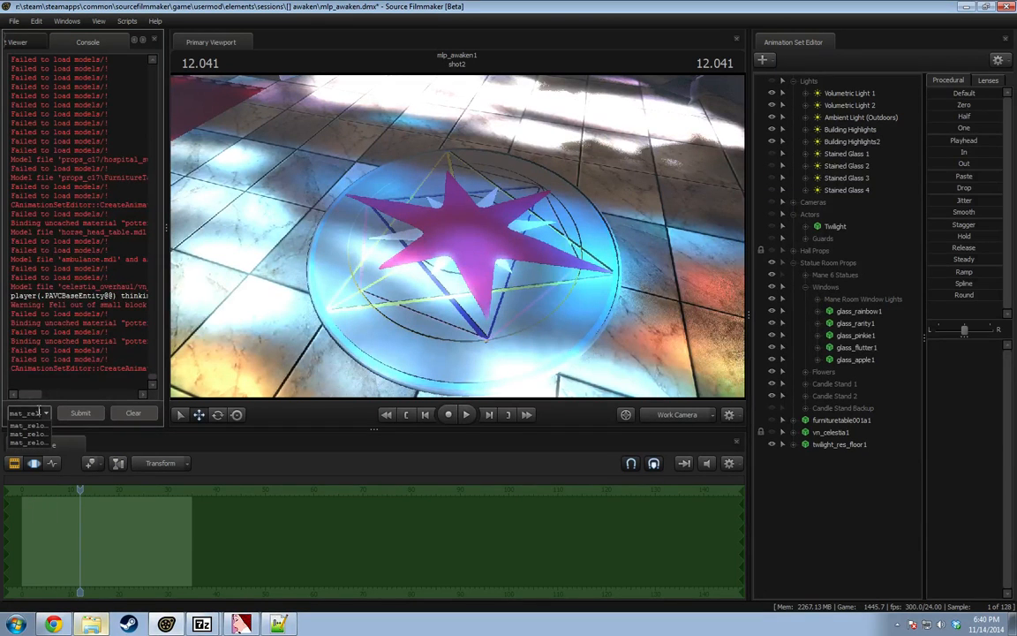
pyautogui.write('erial')
pyautogui.hotkey('ctrl', 'v')
pyautogui.press('Return')
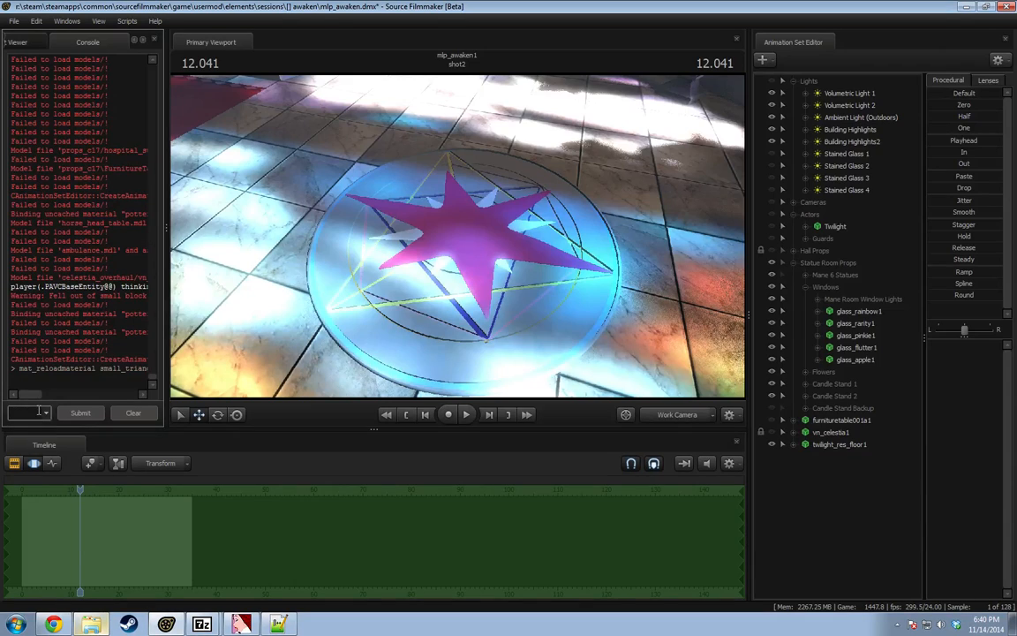
pyautogui.moveTo(479, 294); pyautogui.dragTo(541, 264)
pyautogui.rightClick(546, 257)
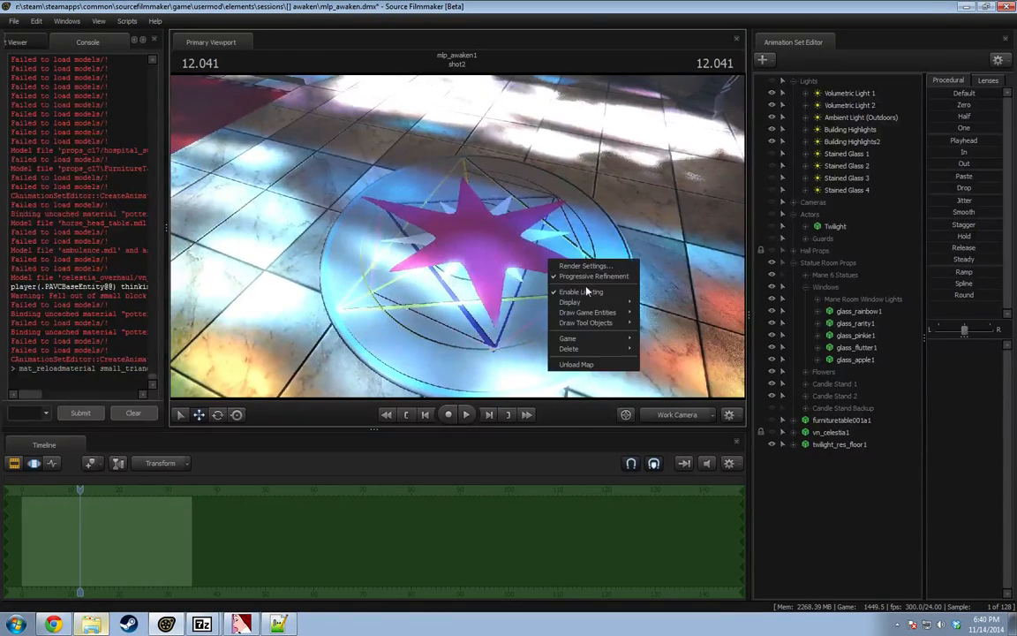
pyautogui.moveTo(458, 238); pyautogui.dragTo(428, 248)
# Comment out the $color, $translucent and $alphatest lines with // in small_triangle.vmt in Notepad++ and save the file.
pyautogui.hotkey('alt', 'Tab')
pyautogui.click(290, 244)
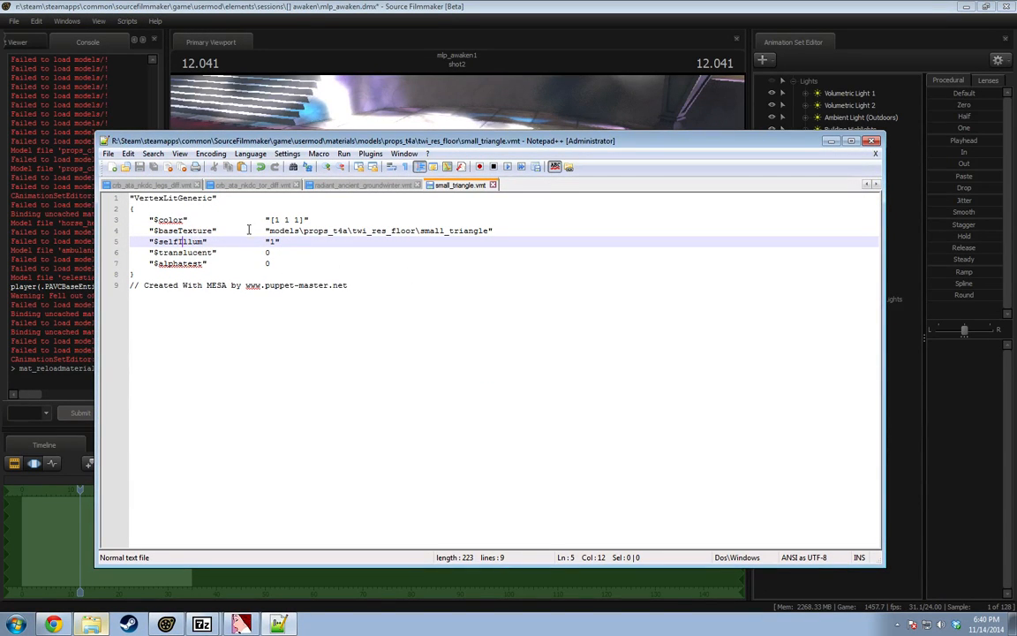
pyautogui.click(146, 219)
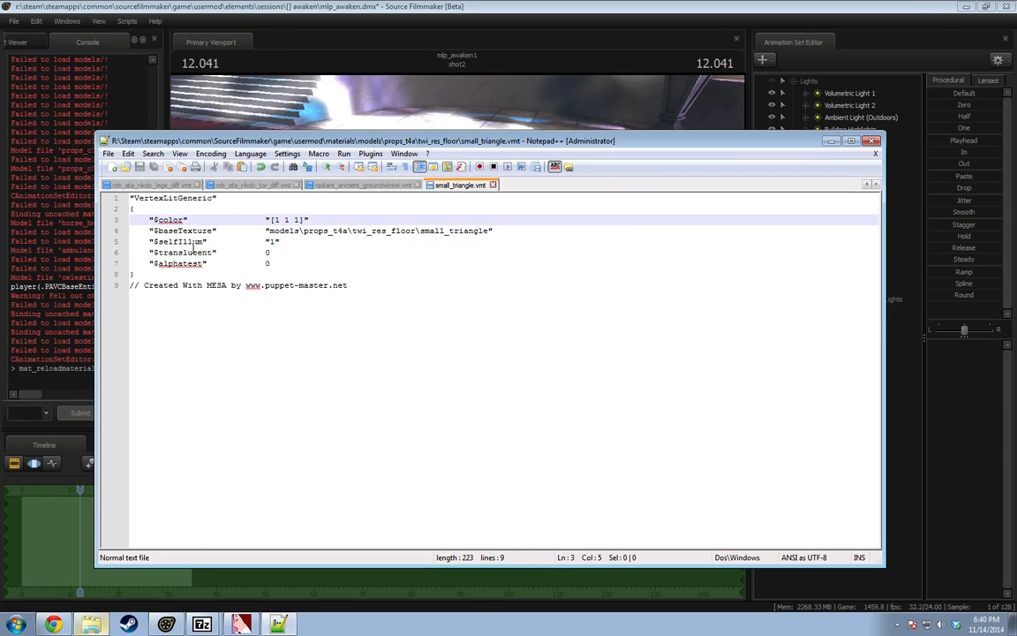
pyautogui.write('//')
pyautogui.click(150, 263)
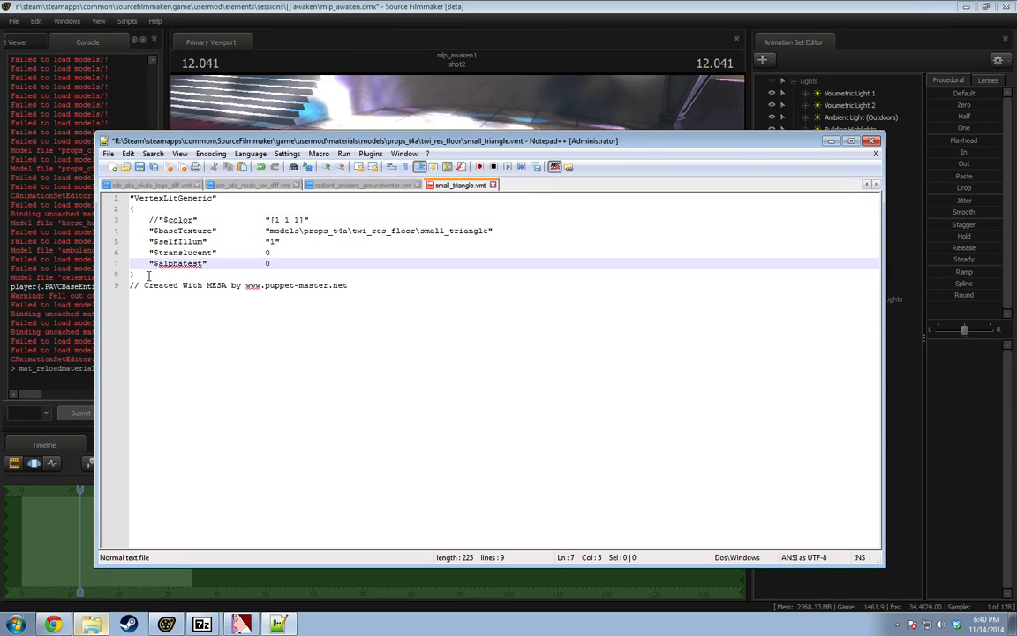
pyautogui.write('//')
pyautogui.click(150, 252)
pyautogui.write('//')
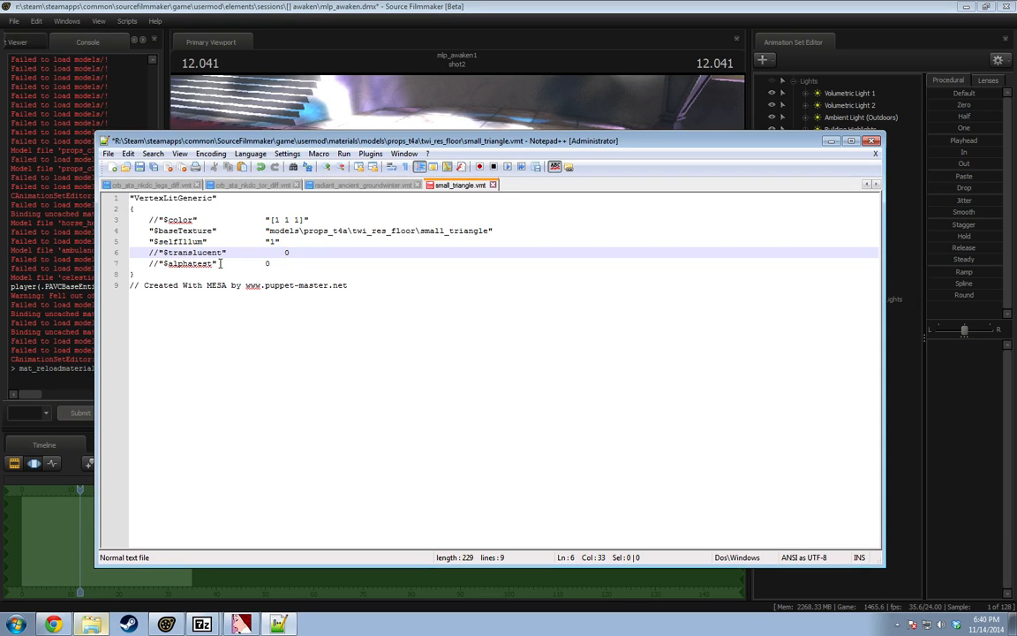
pyautogui.hotkey('ctrl', 's')
# Reload the small_triangle material in Source Filmmaker's console and inspect the floor emblem up close at a slightly later frame.
pyautogui.click(40, 412)
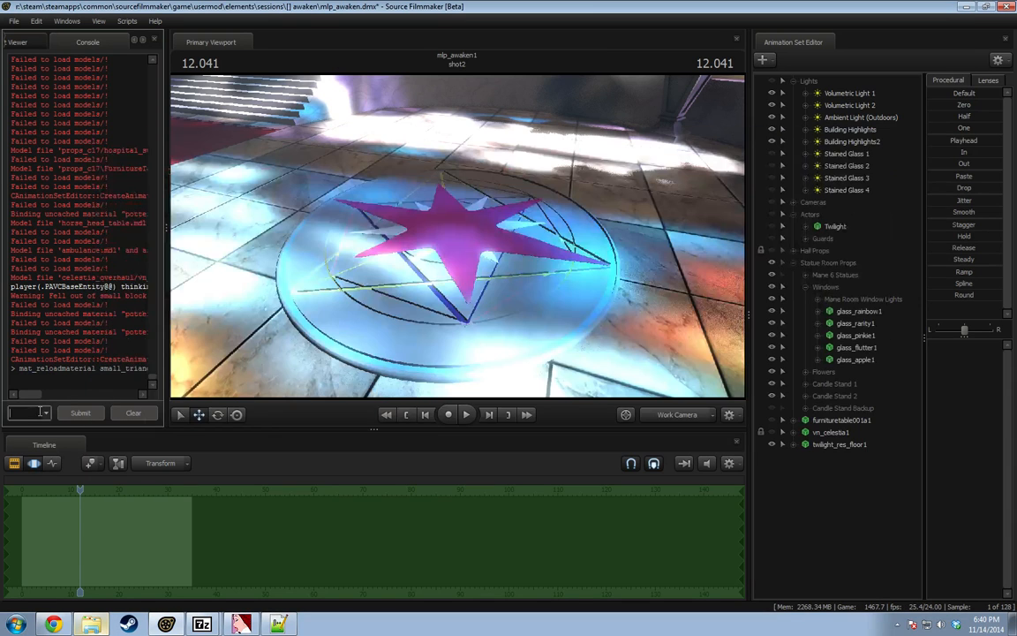
pyautogui.press('Return')
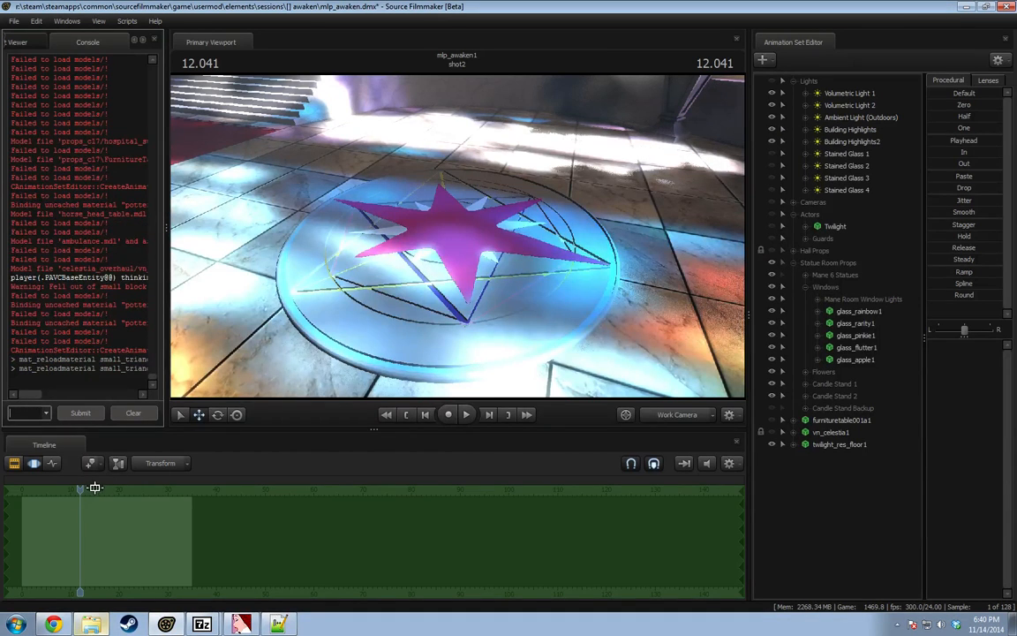
pyautogui.moveTo(80, 488); pyautogui.dragTo(94, 489)
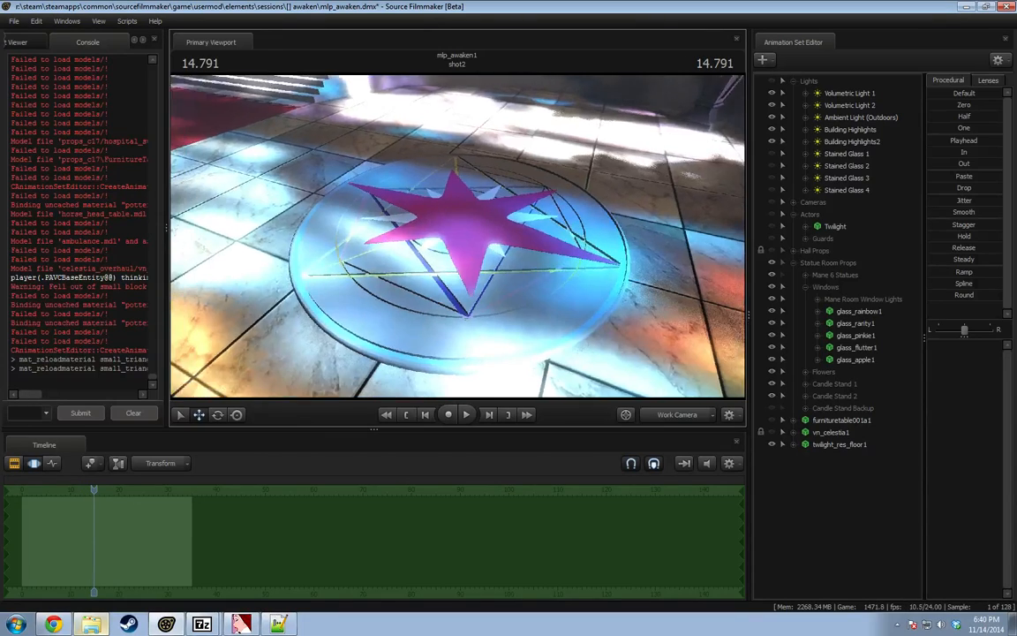
pyautogui.moveTo(458, 236)
pyautogui.mouseDown()
pyautogui.moveTo(442, 274)
pyautogui.moveTo(463, 287)
pyautogui.moveTo(457, 235)
pyautogui.mouseUp()
pyautogui.press('w')
# Add a $selfIllumtint line with the value "[10 10 10]" below $selfIllum in small_triangle.vmt in Notepad++ and save the file.
pyautogui.hotkey('alt', 'Tab')
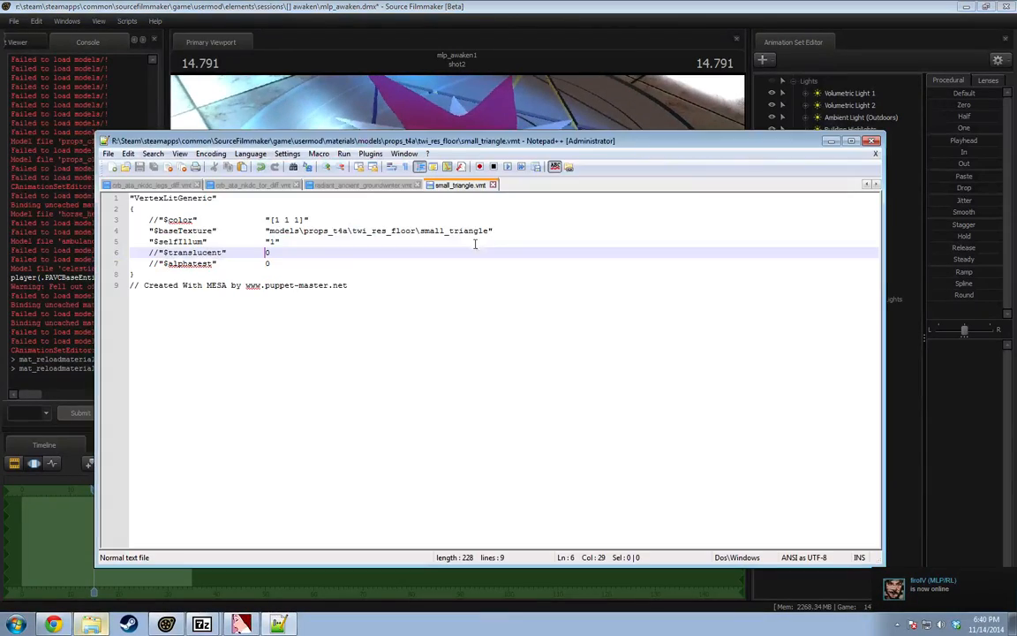
pyautogui.click(296, 242)
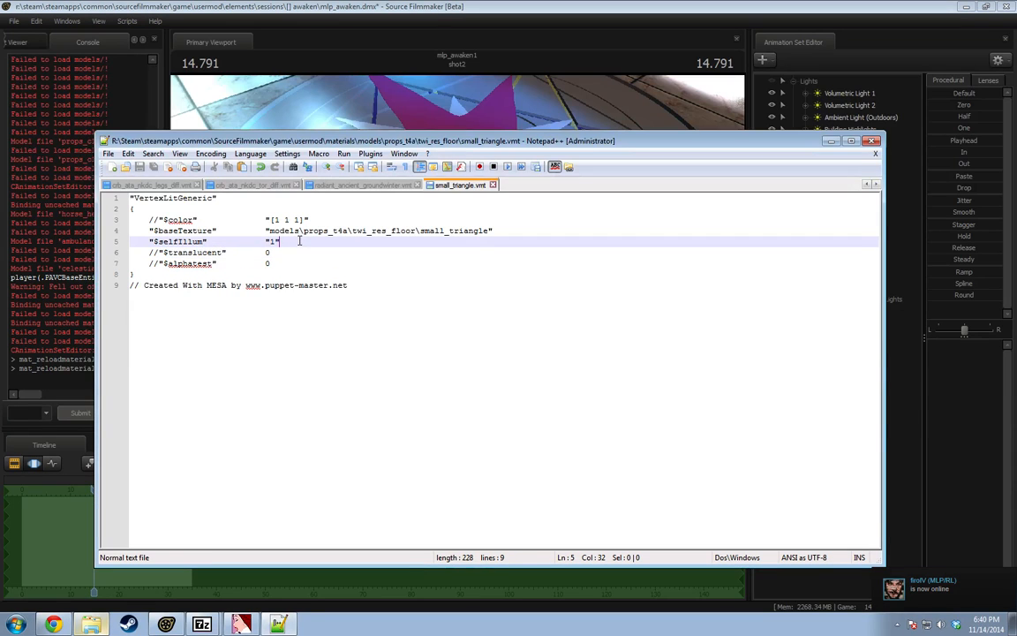
pyautogui.hotkey('ctrl', 'd')
pyautogui.click(210, 252)
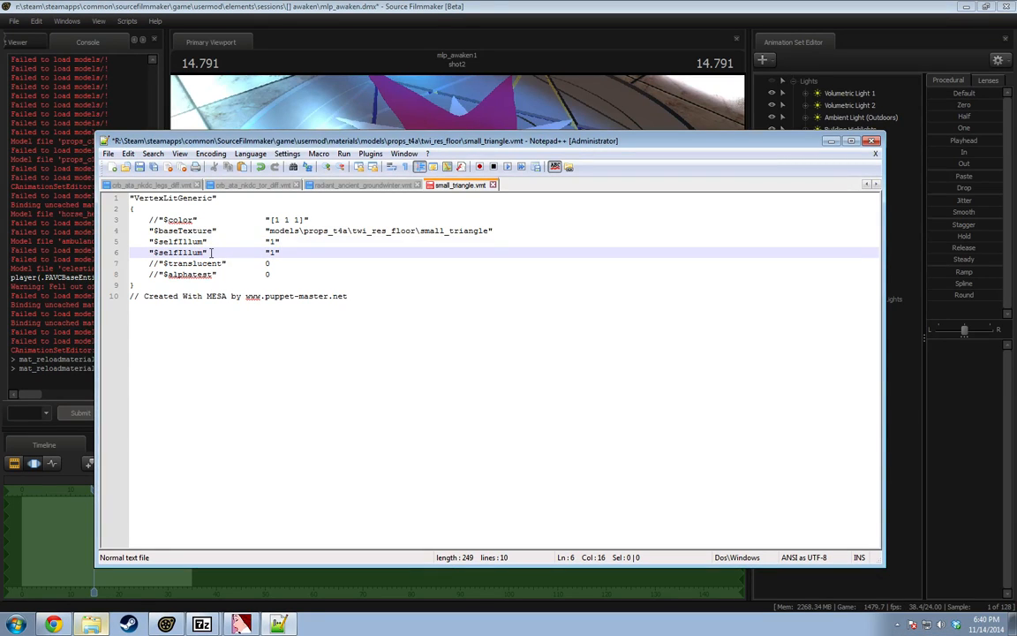
pyautogui.write('tint')
pyautogui.click(283, 252)
pyautogui.press('Left')
pyautogui.press('BackSpace')
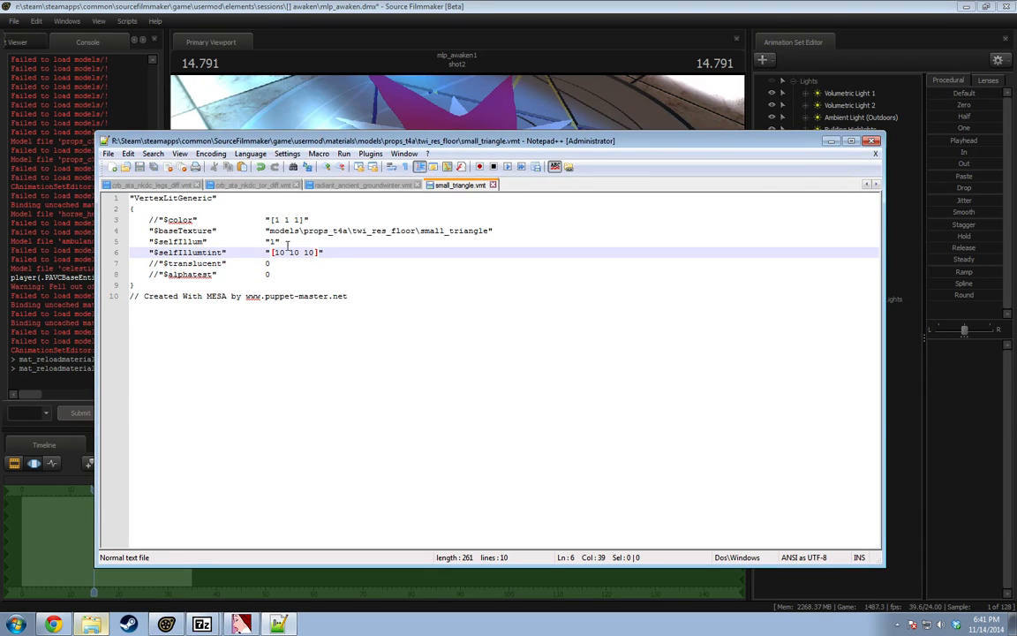
# Reload small_triangle again in Source Filmmaker's console and inspect the emblem's triangle lines.
pyautogui.click(14, 411)
pyautogui.press('Return')
pyautogui.moveTo(468, 255)
pyautogui.mouseDown()
pyautogui.moveTo(484, 251)
pyautogui.moveTo(458, 240)
pyautogui.mouseUp()
pyautogui.hotkey('alt', 'Tab')
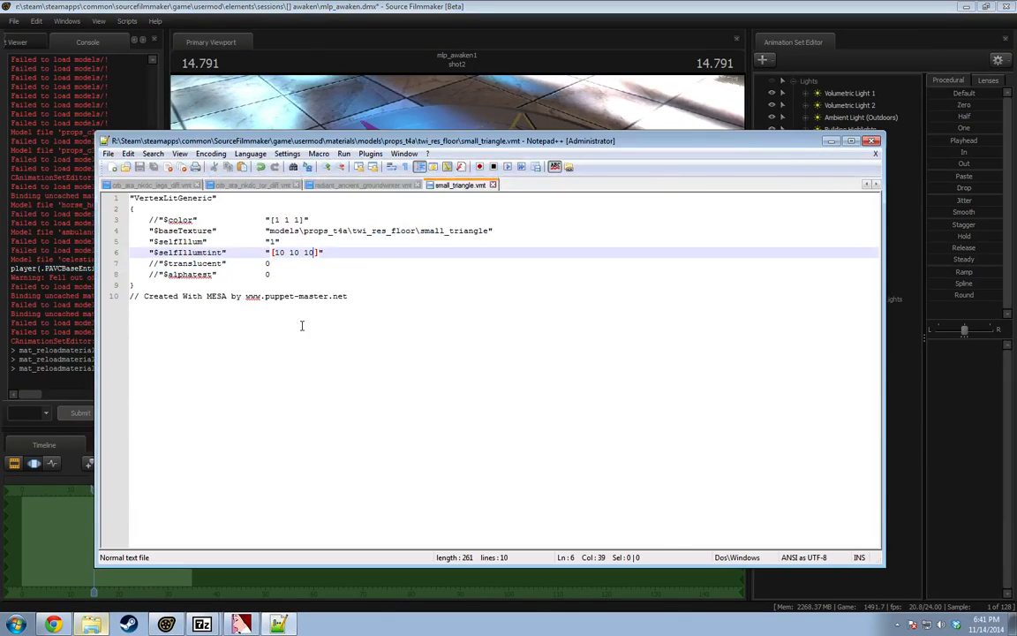
pyautogui.click(41, 414)
pyautogui.hotkey('alt', 'Tab')
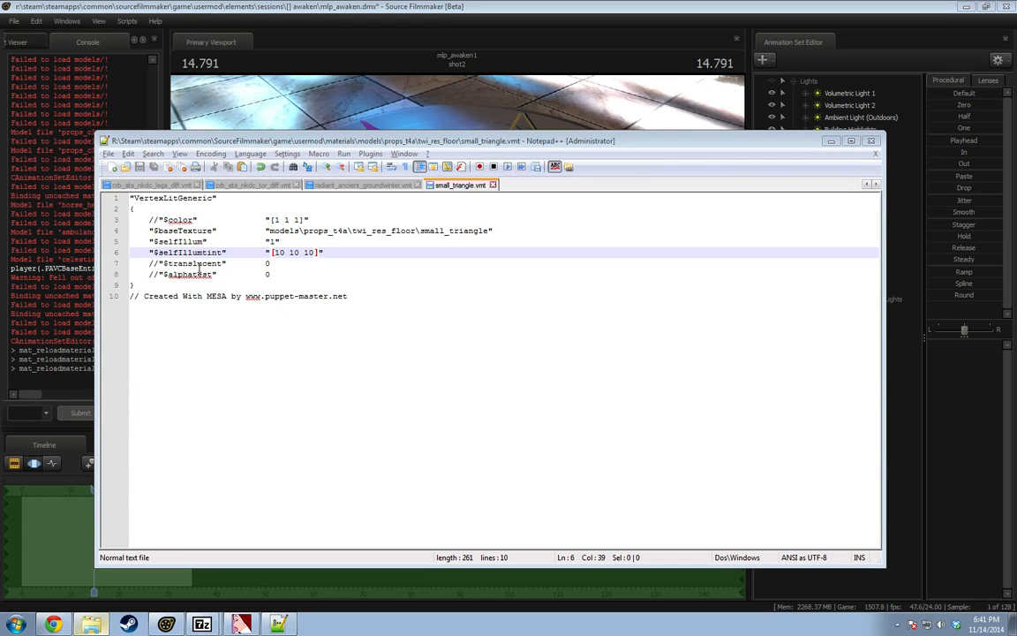
pyautogui.click(277, 243)
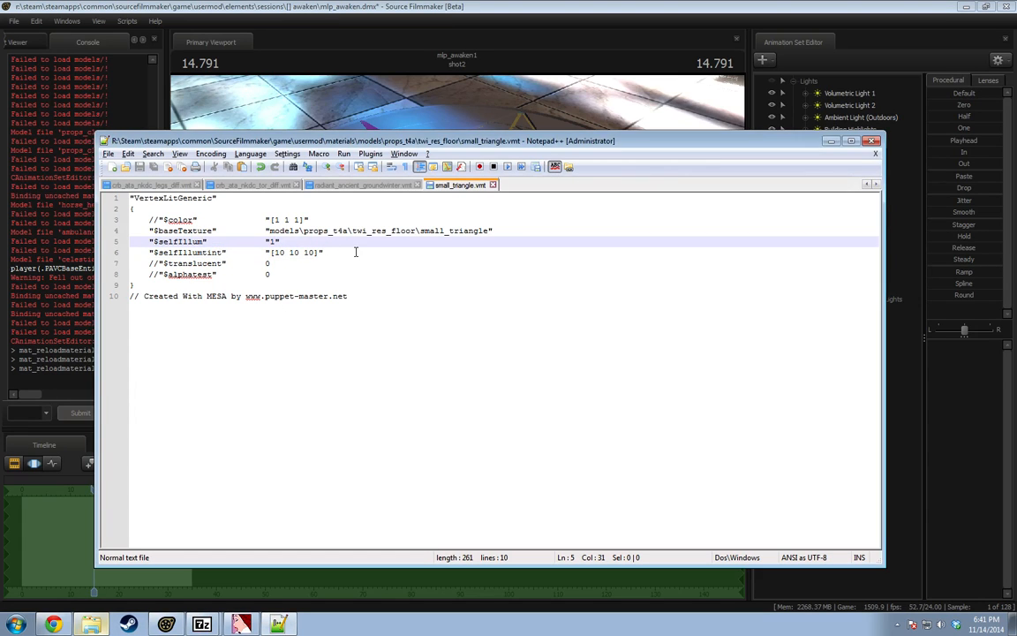
pyautogui.hotkey('alt', 'Tab')
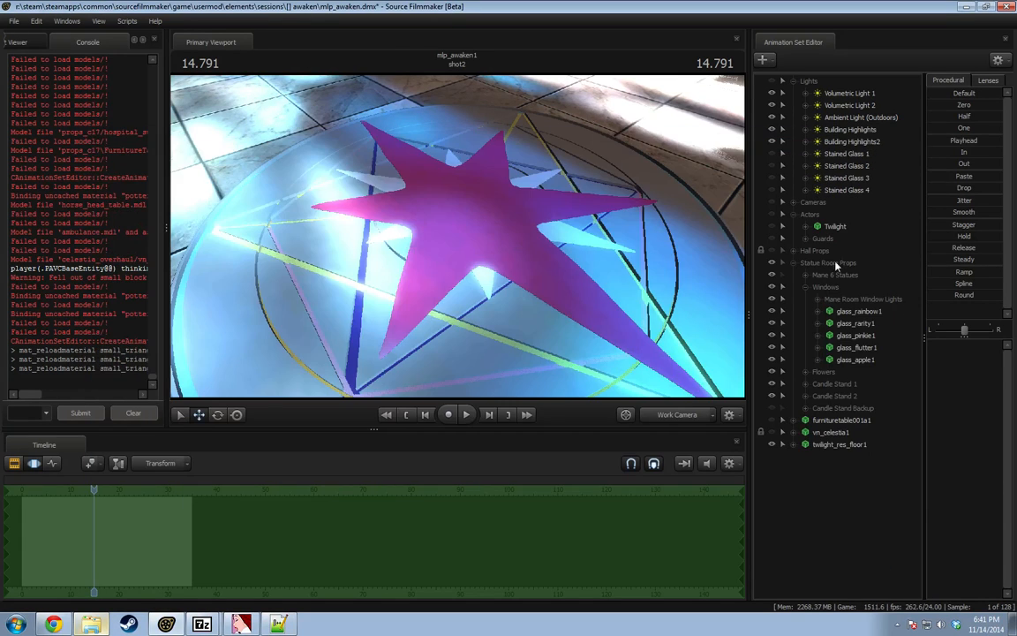
pyautogui.rightClick(842, 446)
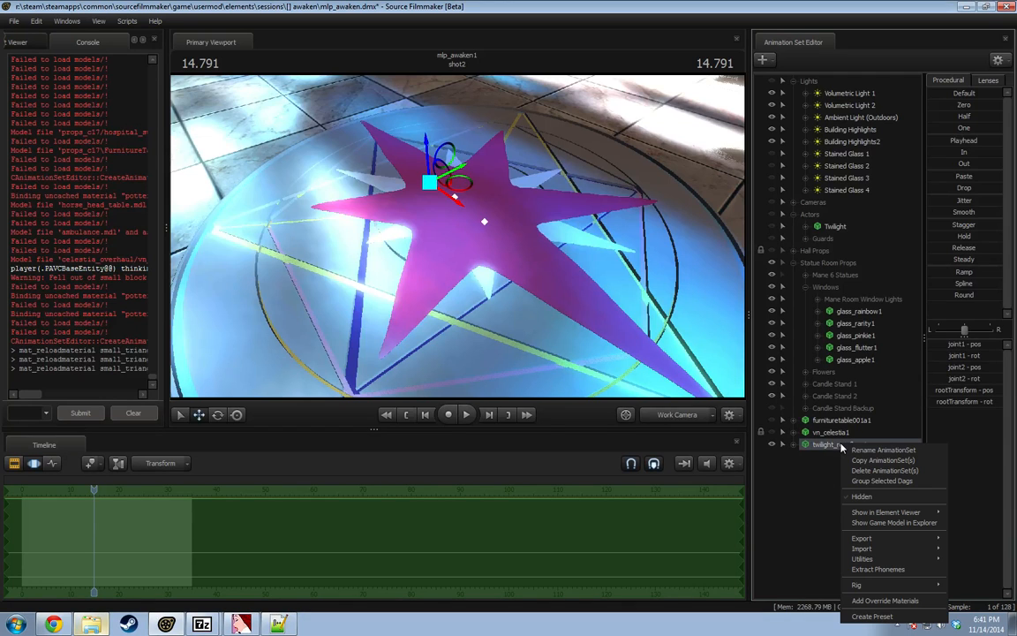
pyautogui.press('Escape')
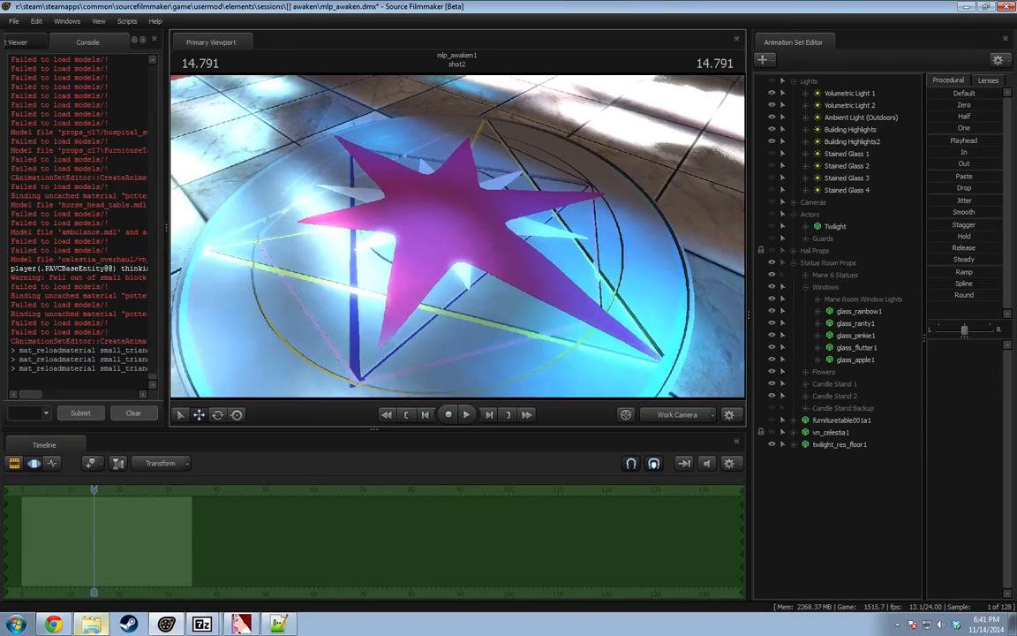
# Copy the four lines from $selfIllum to $alphatest in small_triangle.vmt in Notepad++.
pyautogui.hotkey('alt', 'Tab')
pyautogui.moveTo(289, 274); pyautogui.dragTo(74, 246)
pyautogui.hotkey('ctrl', 'c')
pyautogui.hotkey('alt', 'Tab')
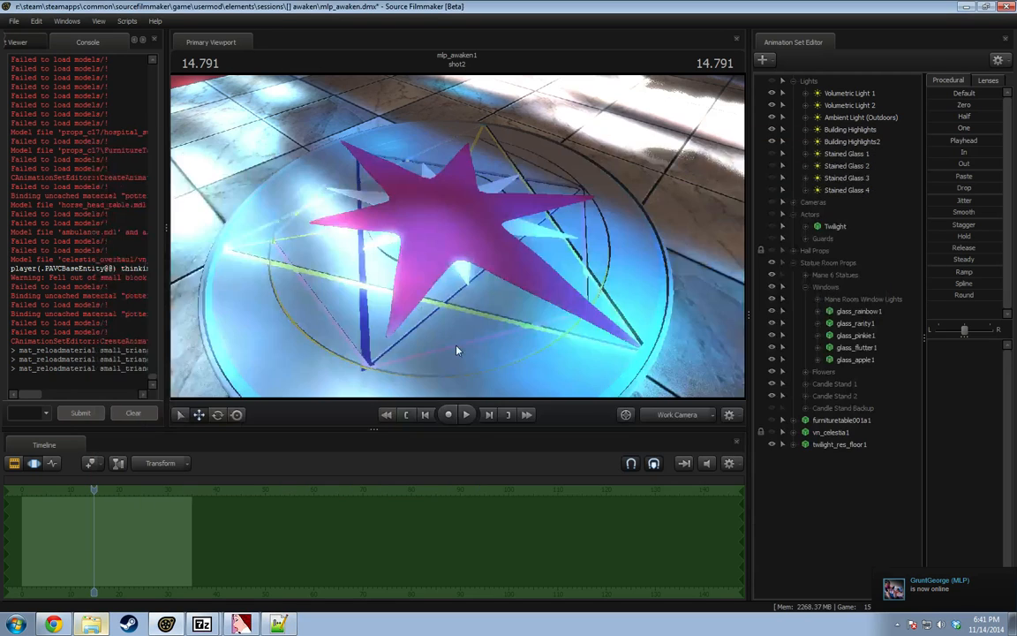
# Open big_star.vtf from the twi_res_floor folder in VTFEdit, examine the star texture and close it.
pyautogui.hotkey('alt', 'Tab')
pyautogui.hotkey('alt', 'Tab')
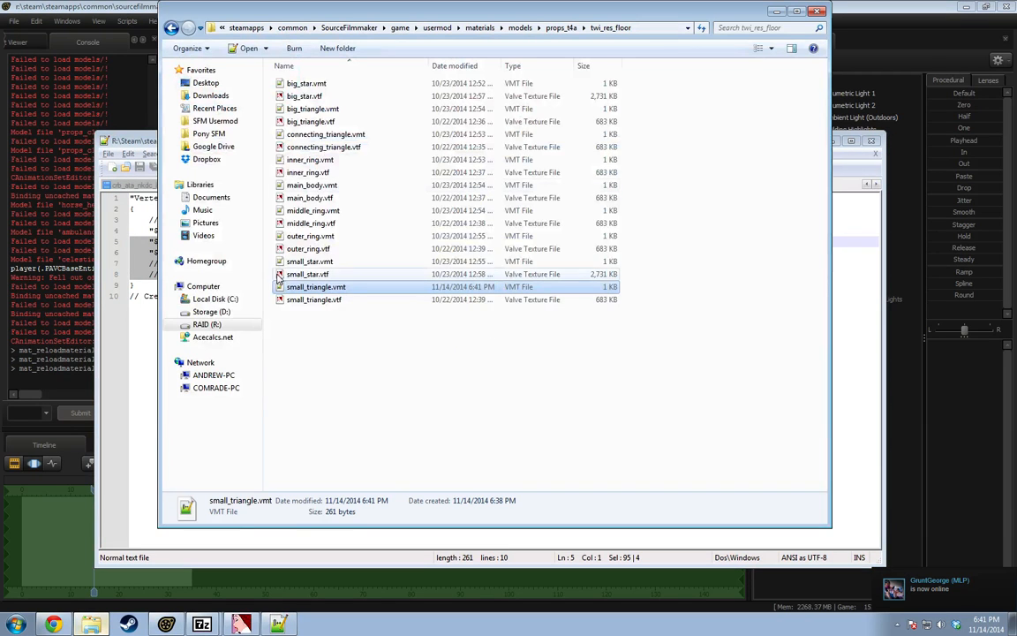
pyautogui.click(310, 87)
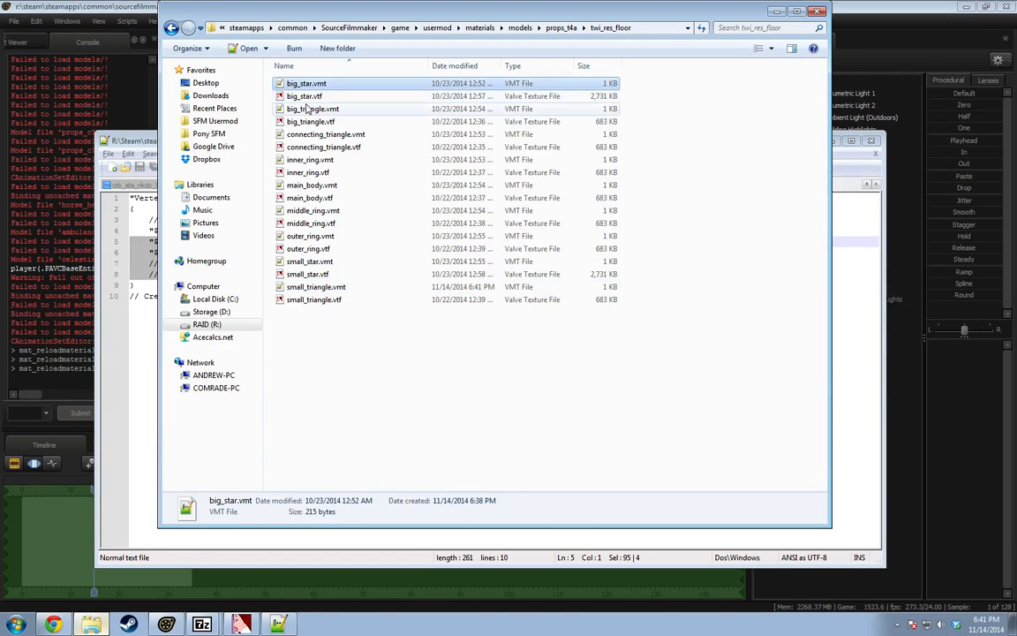
pyautogui.click(307, 106)
pyautogui.click(306, 99)
pyautogui.doubleClick(306, 97)
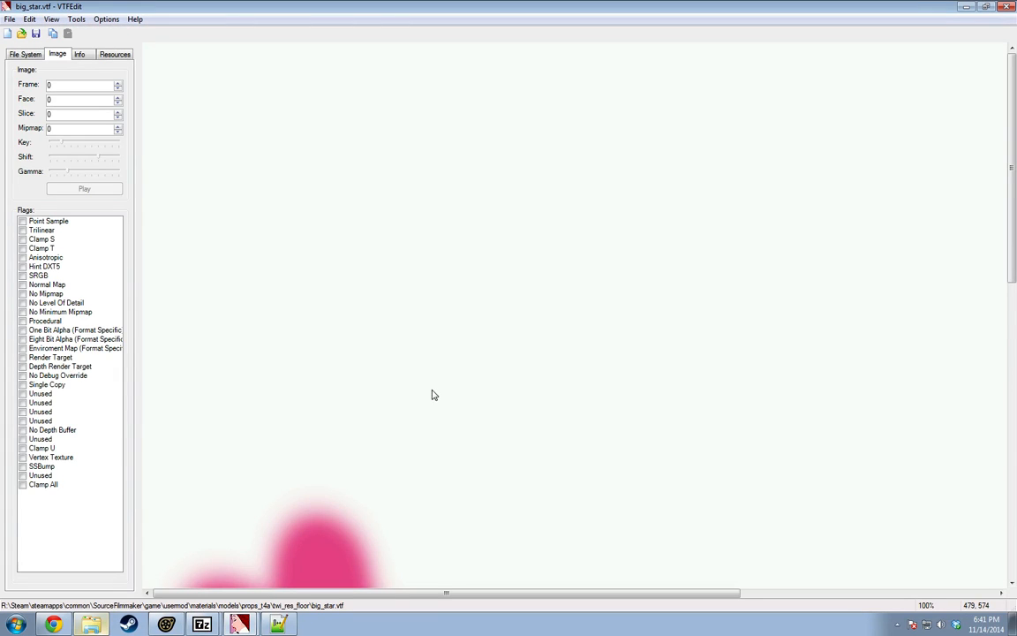
pyautogui.moveTo(1006, 193); pyautogui.dragTo(1001, 329)
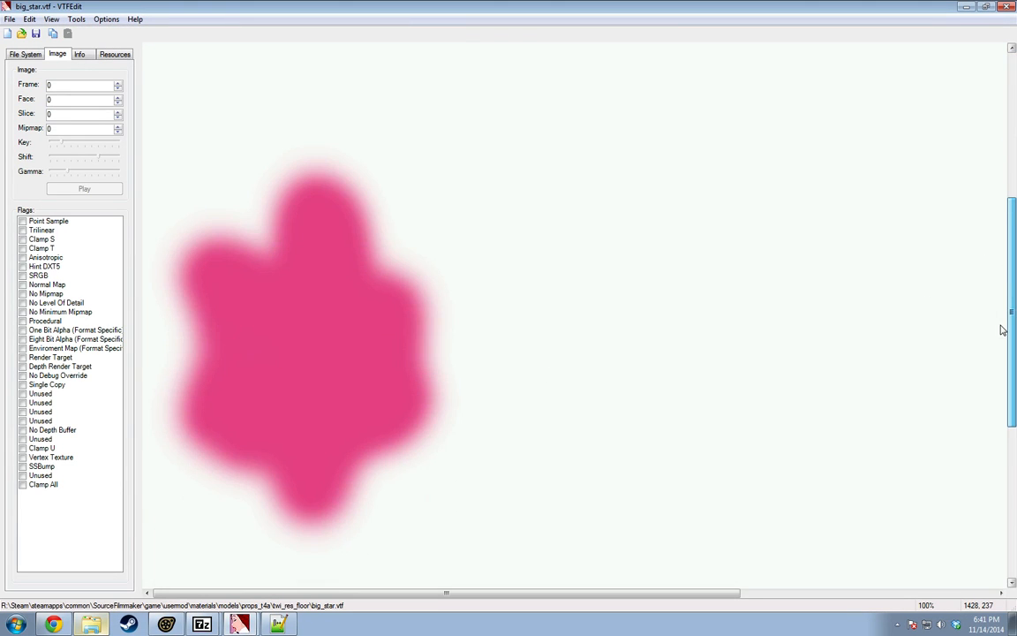
pyautogui.click(1004, 8)
# Open big_star.vmt in Notepad++, replace its $selfIllum, $translucent and $alphatest lines with the copied lines and save the file.
pyautogui.doubleClick(281, 83)
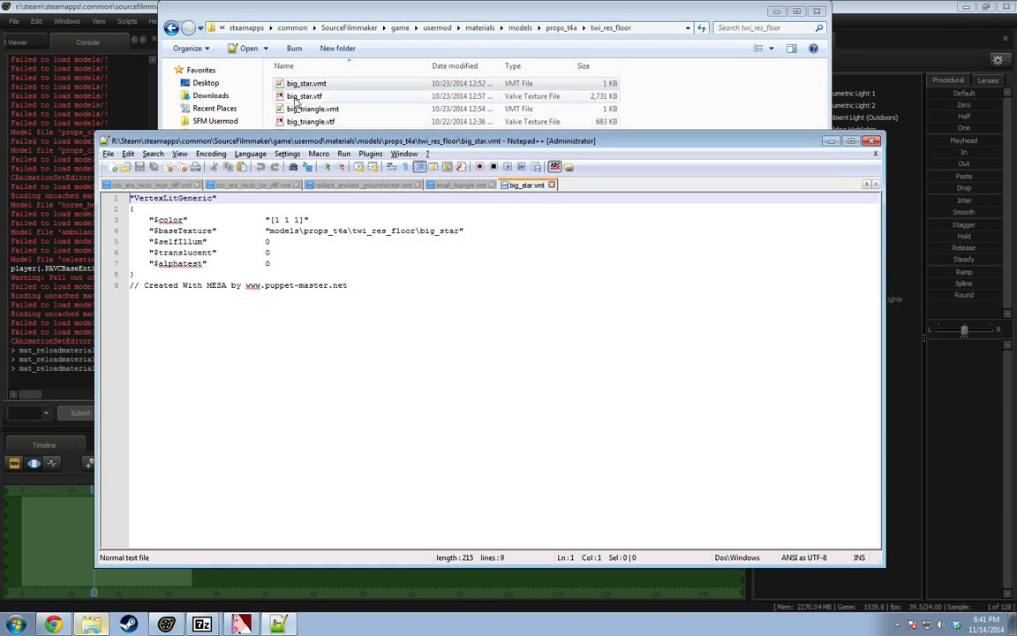
pyautogui.moveTo(294, 266); pyautogui.dragTo(71, 243)
pyautogui.hotkey('ctrl', 'v')
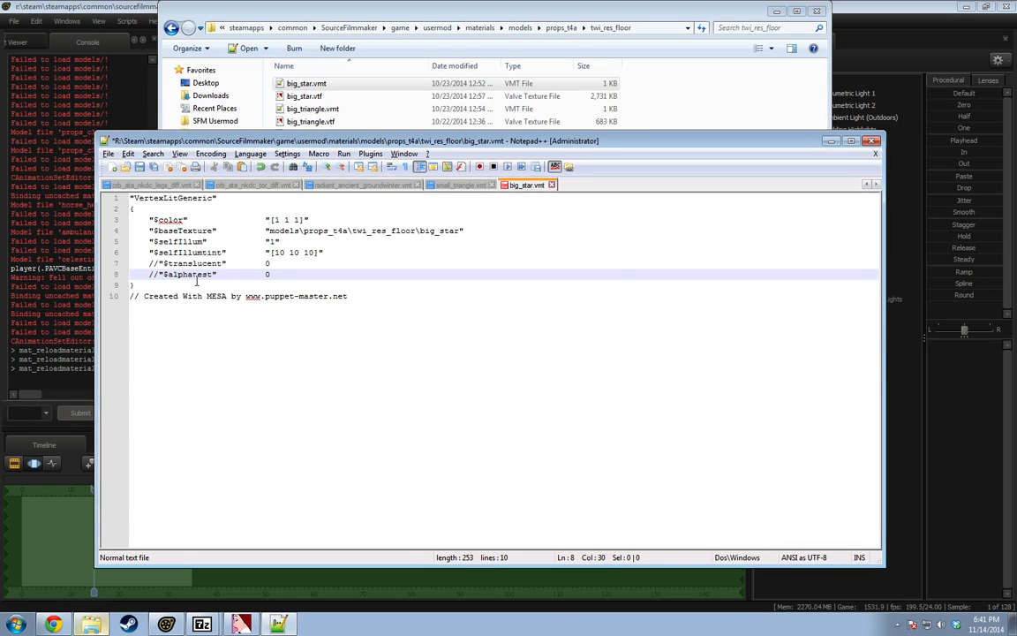
pyautogui.hotkey('ctrl', 's')
# Reload every material in Source Filmmaker's console with mat_reloadallmaterials and inspect the emblem's big star.
pyautogui.hotkey('alt', 'Tab')
pyautogui.click(23, 410)
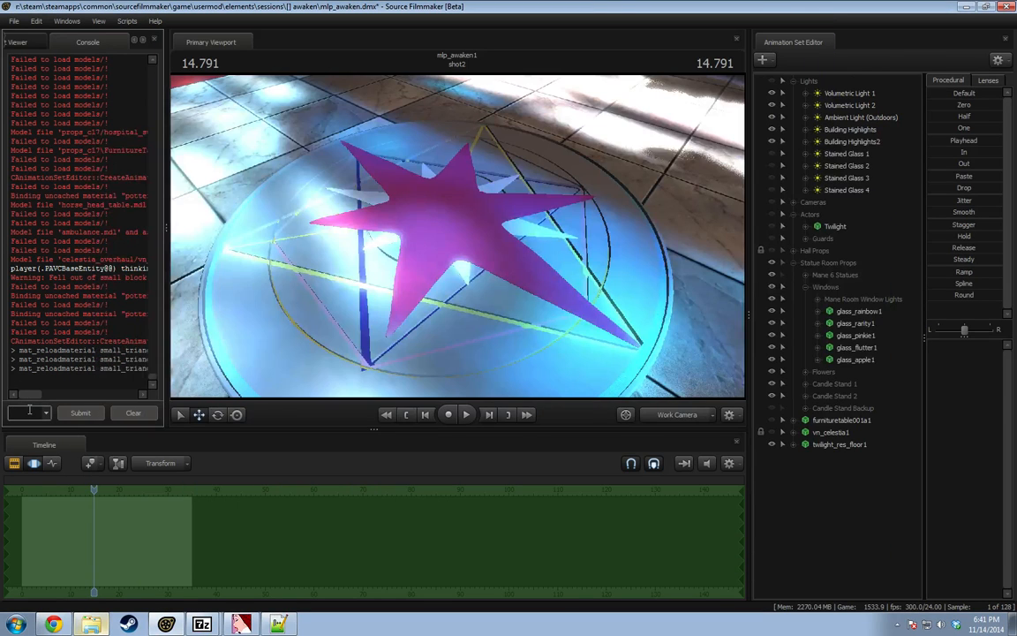
pyautogui.write('mat_reloadall')
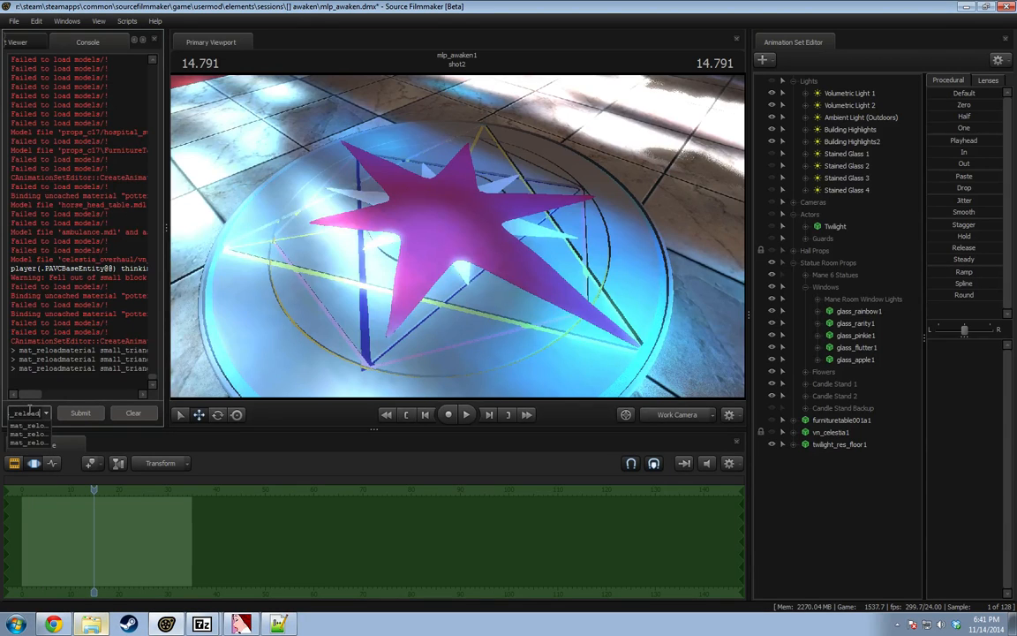
pyautogui.write('materials')
pyautogui.press('Return')
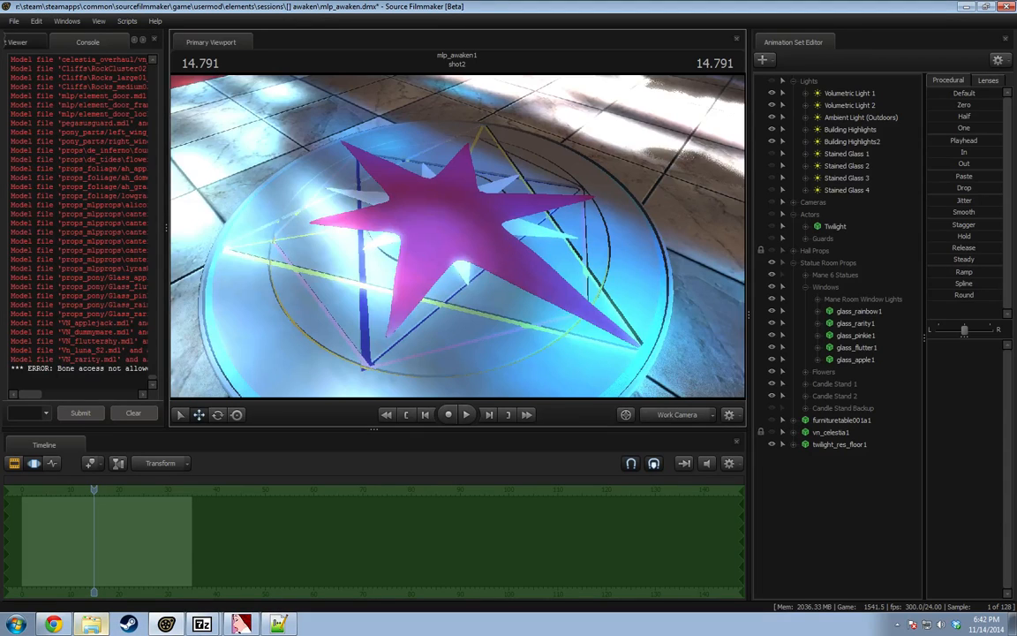
pyautogui.moveTo(526, 224); pyautogui.dragTo(565, 233)
# Comment out the $color line with // in big_star.vmt in Notepad++ and save the file.
pyautogui.hotkey('alt', 'Tab')
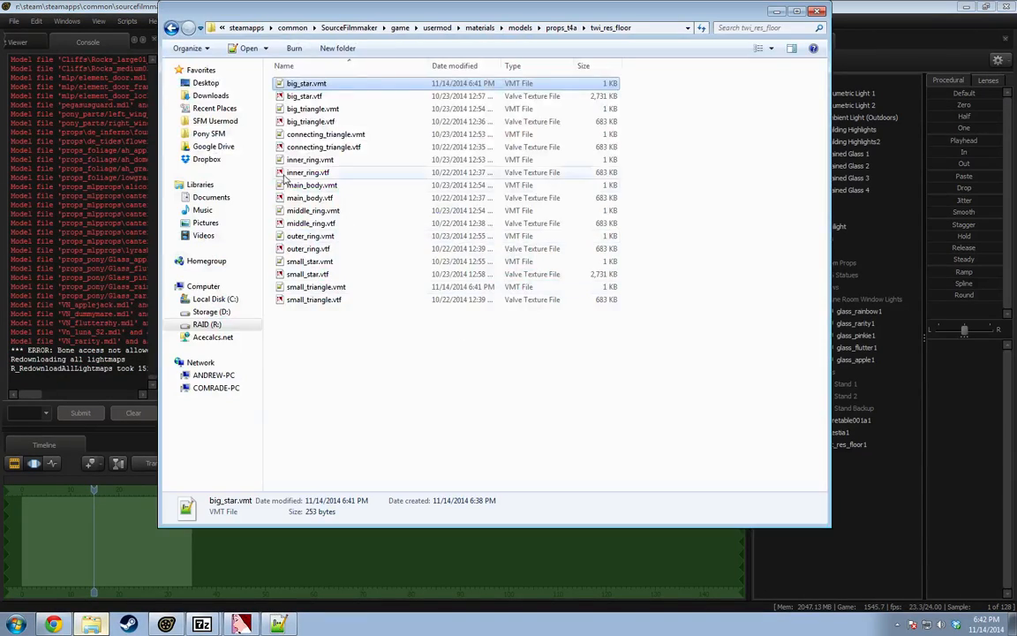
pyautogui.hotkey('alt', 'Tab')
pyautogui.hotkey('alt', 'Tab')
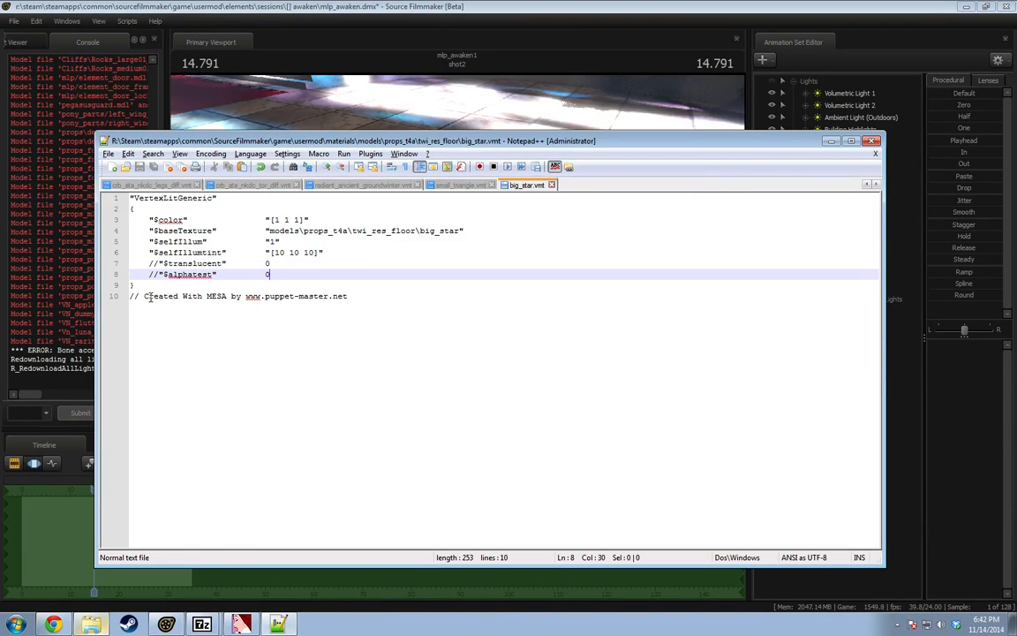
pyautogui.click(149, 219)
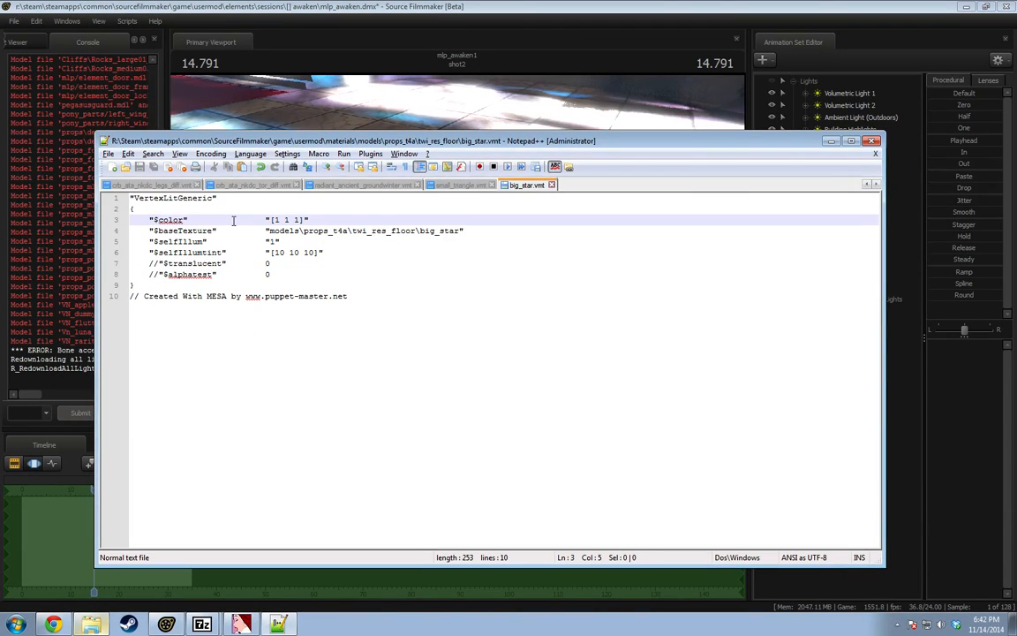
pyautogui.write('//')
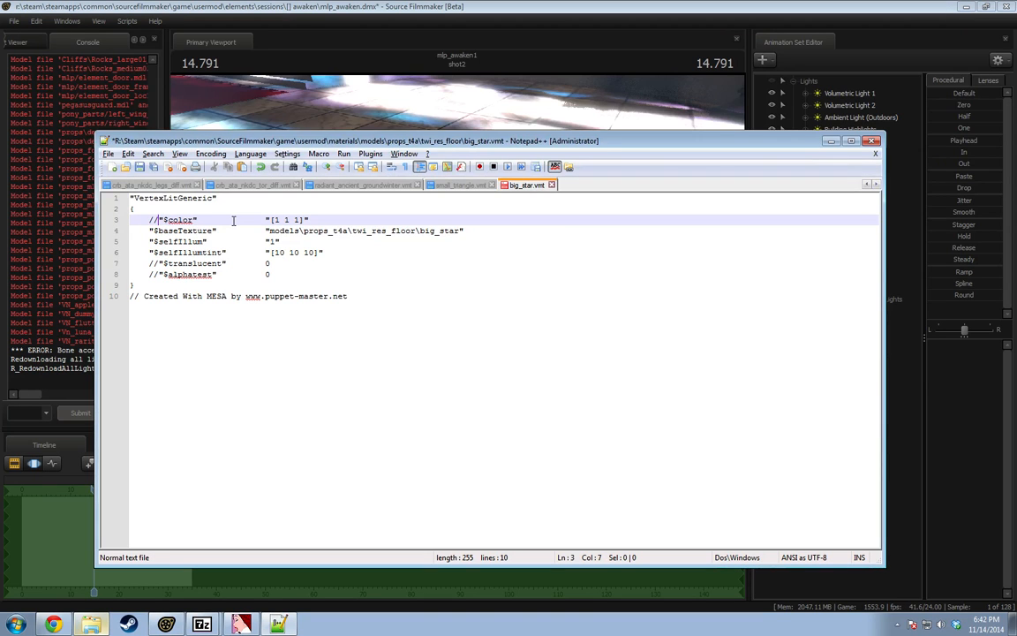
pyautogui.hotkey('ctrl', 's')
# Run mat_reloadallmaterials again in Source Filmmaker and check the star on the floor emblem.
pyautogui.hotkey('alt', 'Tab')
pyautogui.click(19, 413)
pyautogui.press('Up')
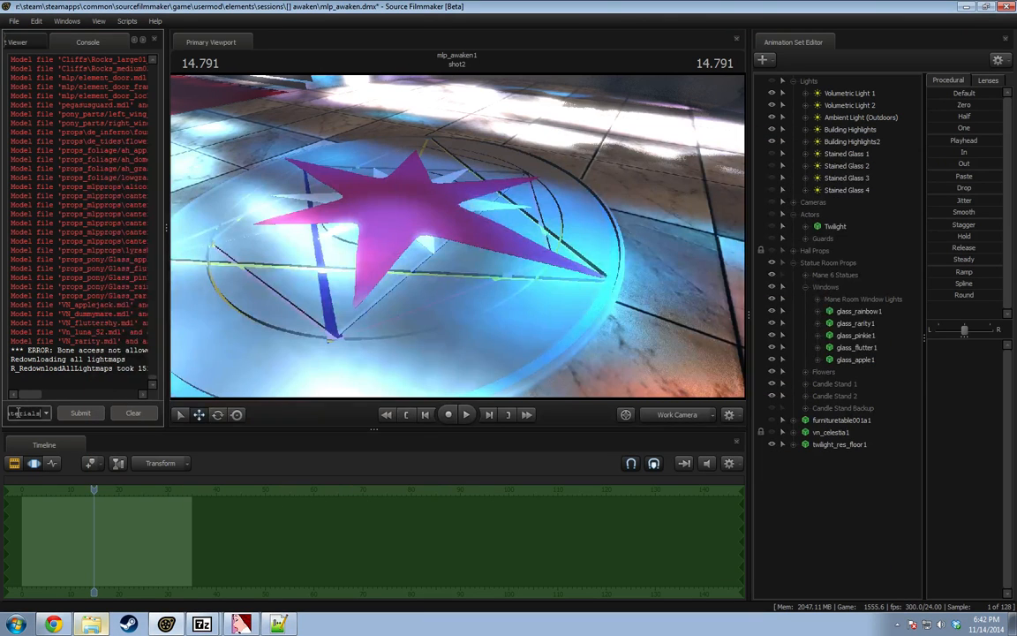
pyautogui.press('Return')
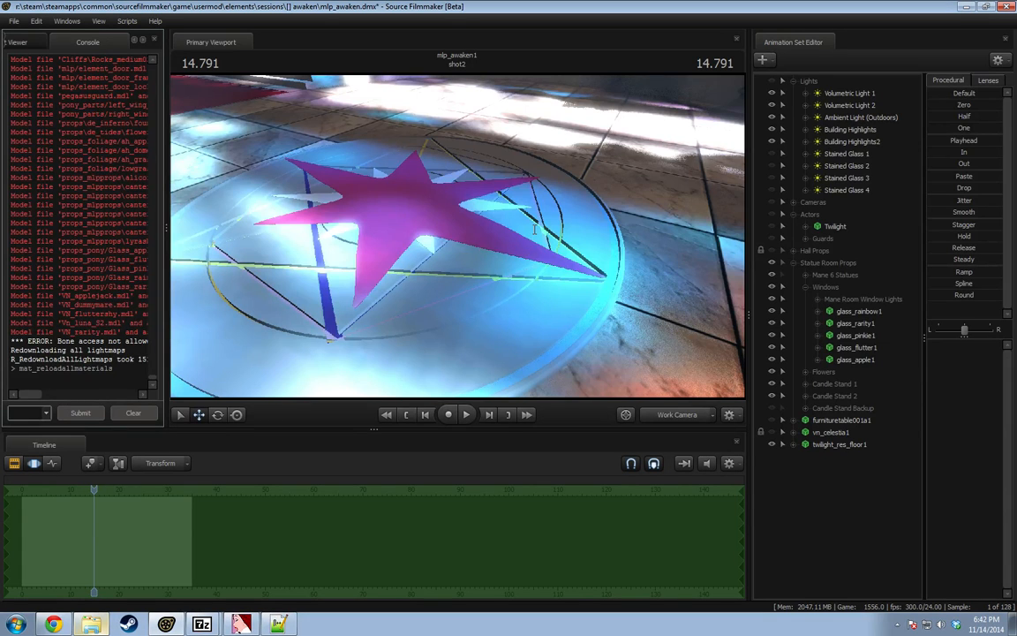
pyautogui.moveTo(482, 235)
pyautogui.mouseDown()
pyautogui.moveTo(424, 210)
pyautogui.moveTo(482, 234)
pyautogui.mouseUp()
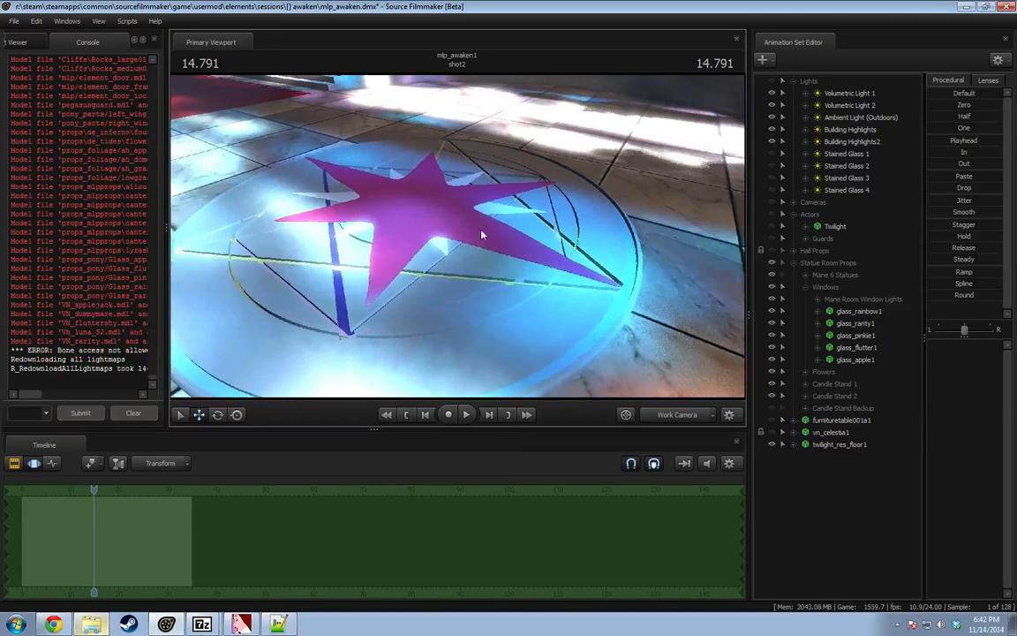
pyautogui.hotkey('alt', 'Tab')
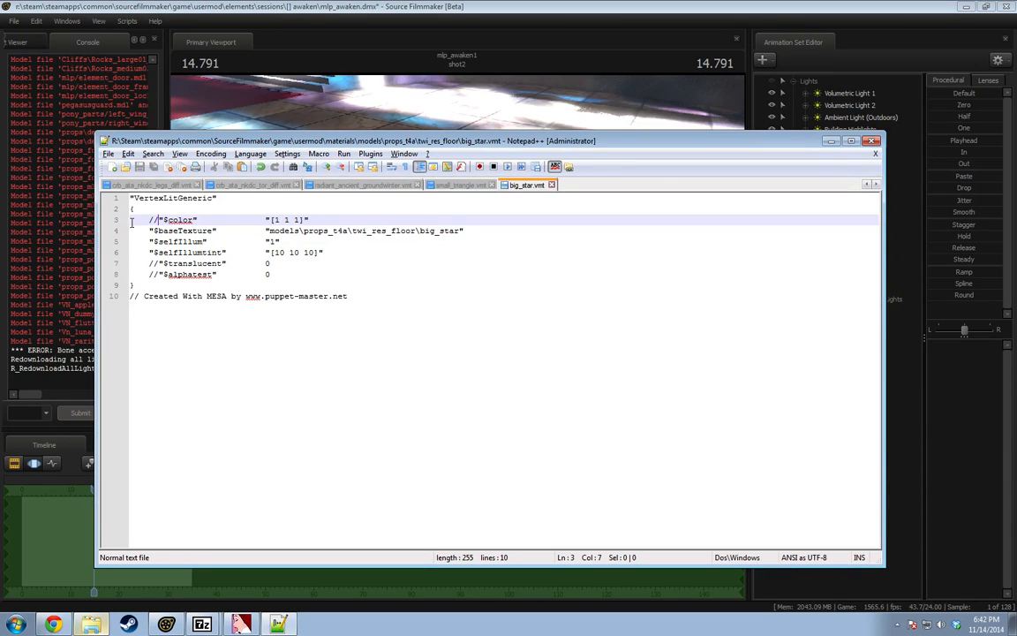
pyautogui.click(397, 24)
pyautogui.click(14, 21)
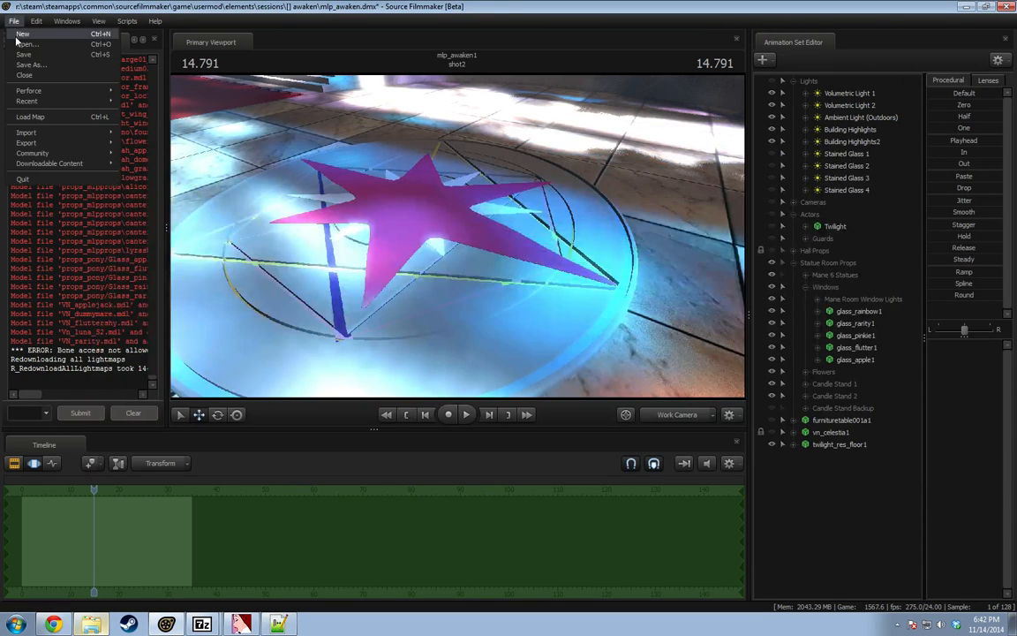
pyautogui.click(25, 44)
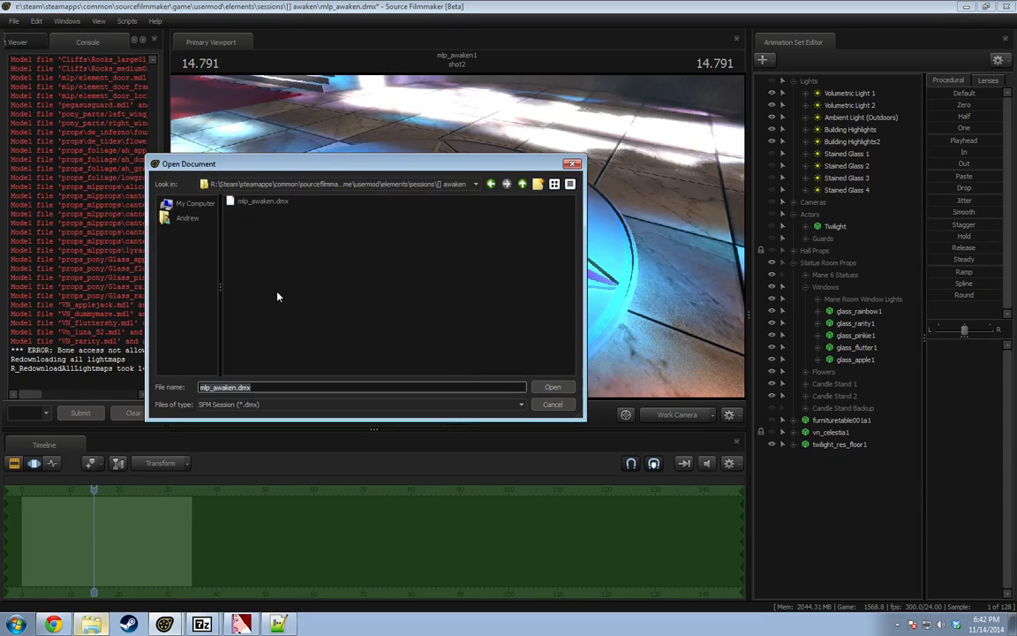
pyautogui.click(551, 409)
# Switch the timeline to the Clip Editor, select the Outside Scenebuild shot and return to shot2.
pyautogui.press('F2')
pyautogui.click(273, 538)
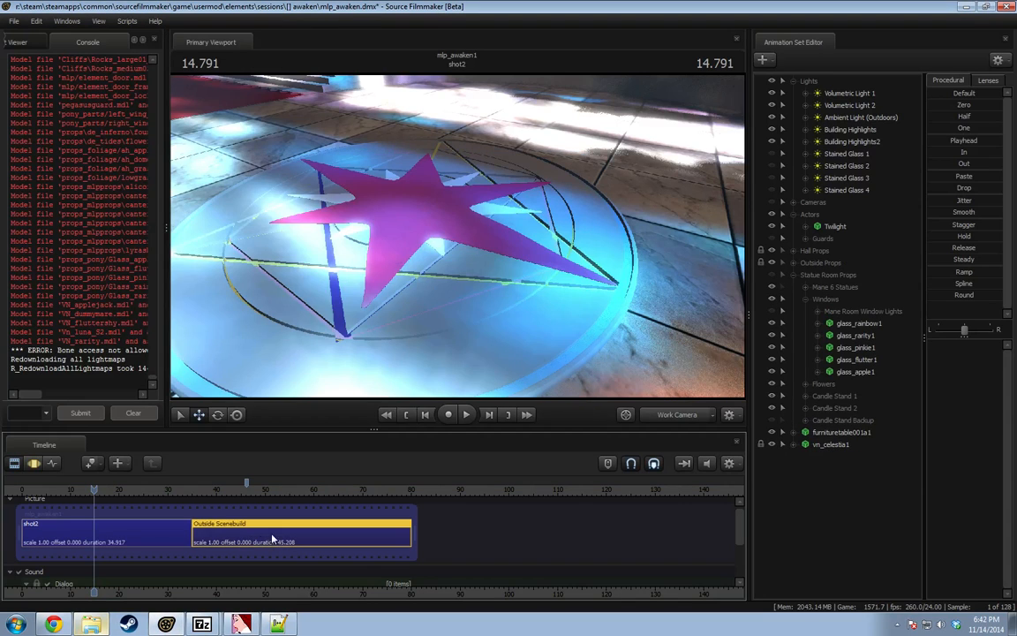
pyautogui.click(151, 540)
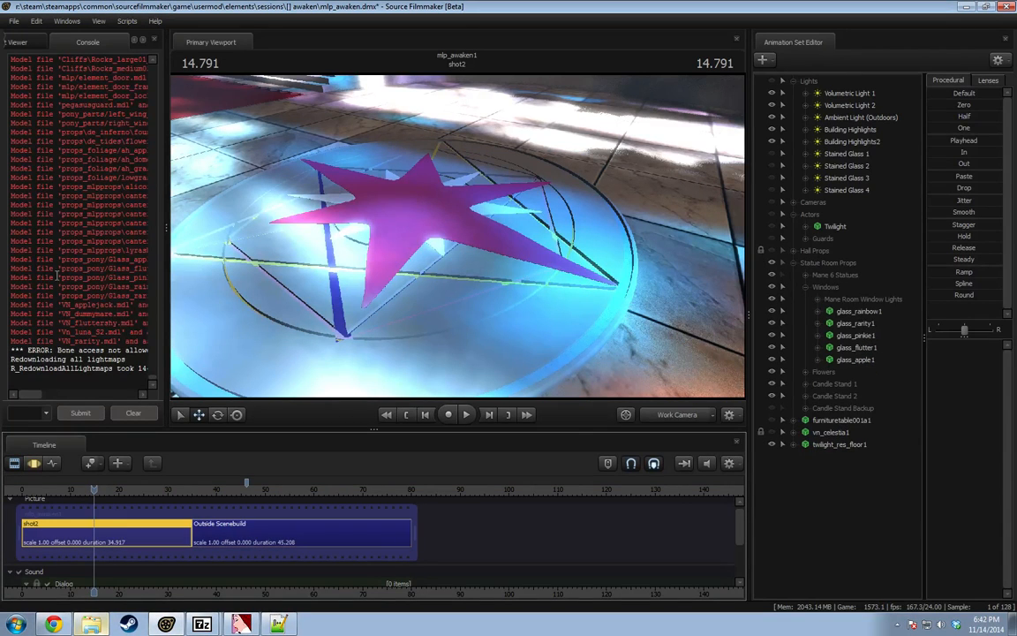
pyautogui.click(14, 21)
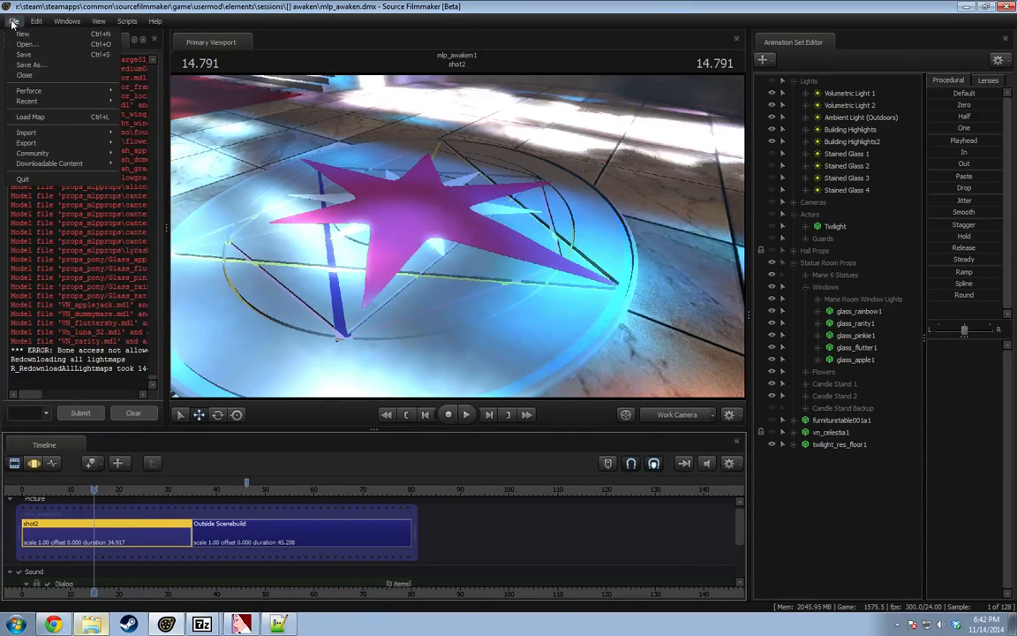
pyautogui.click(23, 34)
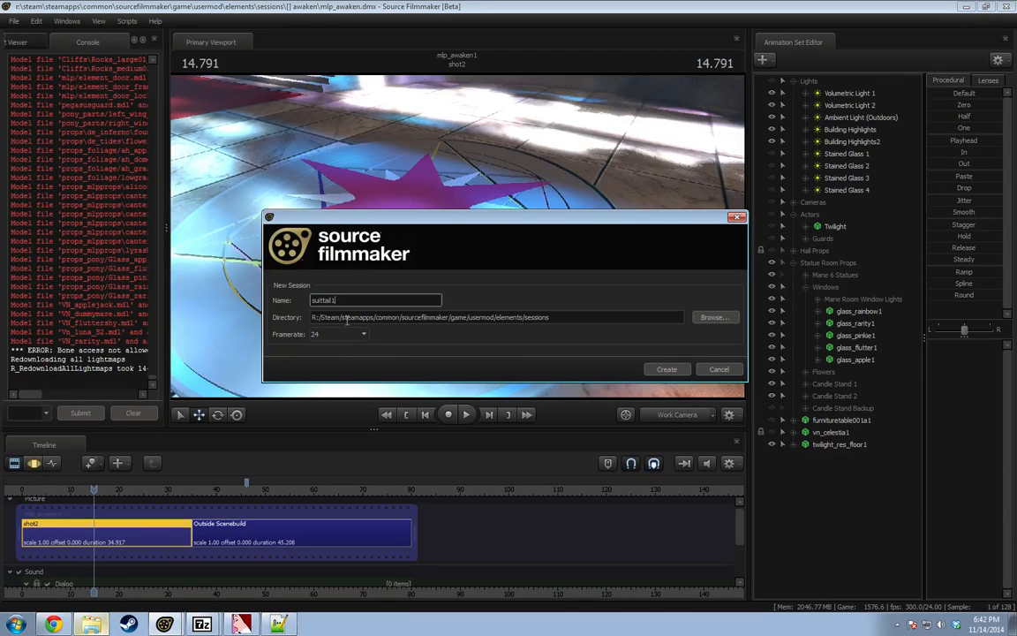
pyautogui.click(704, 372)
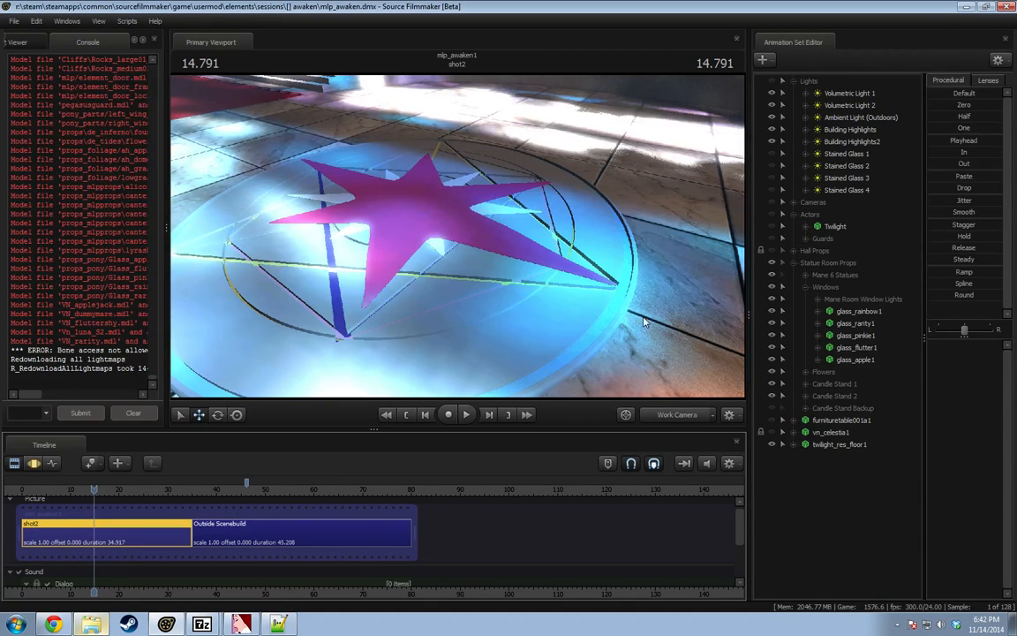
# Open the recent session suittail.dmx in Source Filmmaker and turn off lighting in the primary viewport.
pyautogui.click(14, 20)
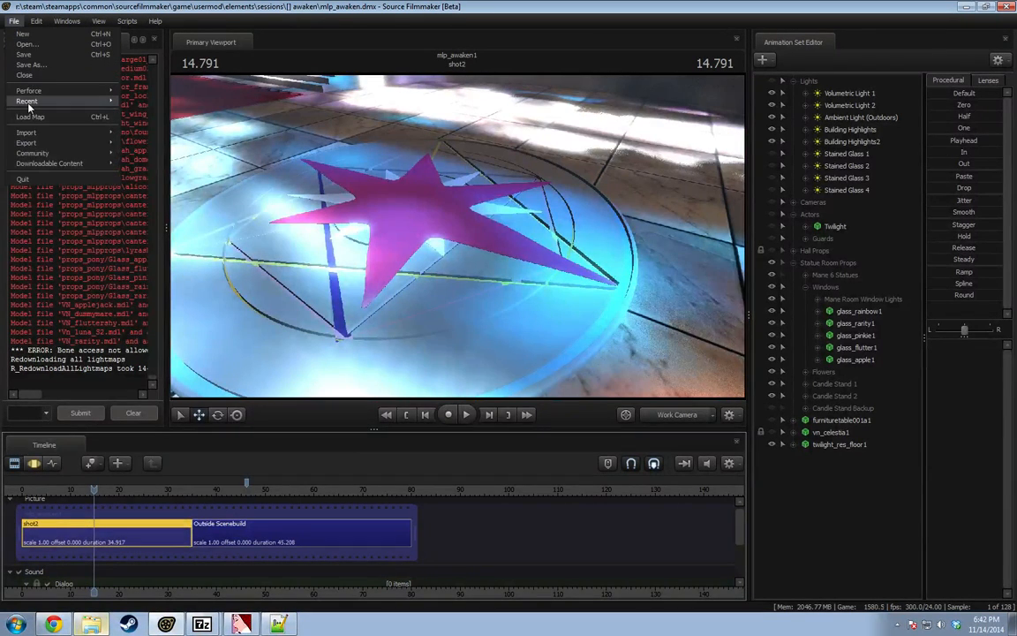
pyautogui.moveTo(27, 101)
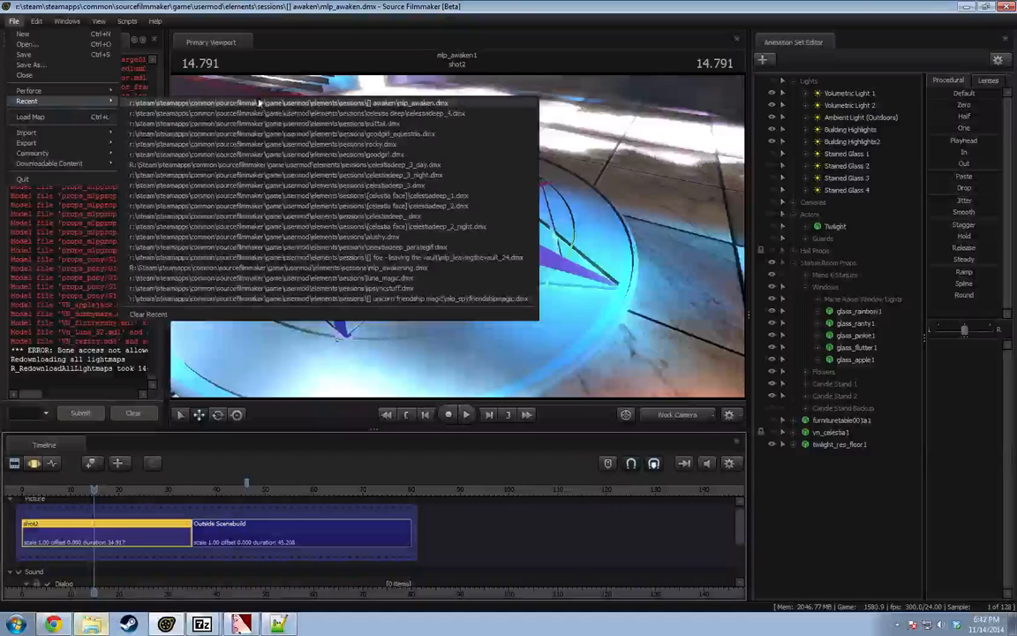
pyautogui.click(351, 124)
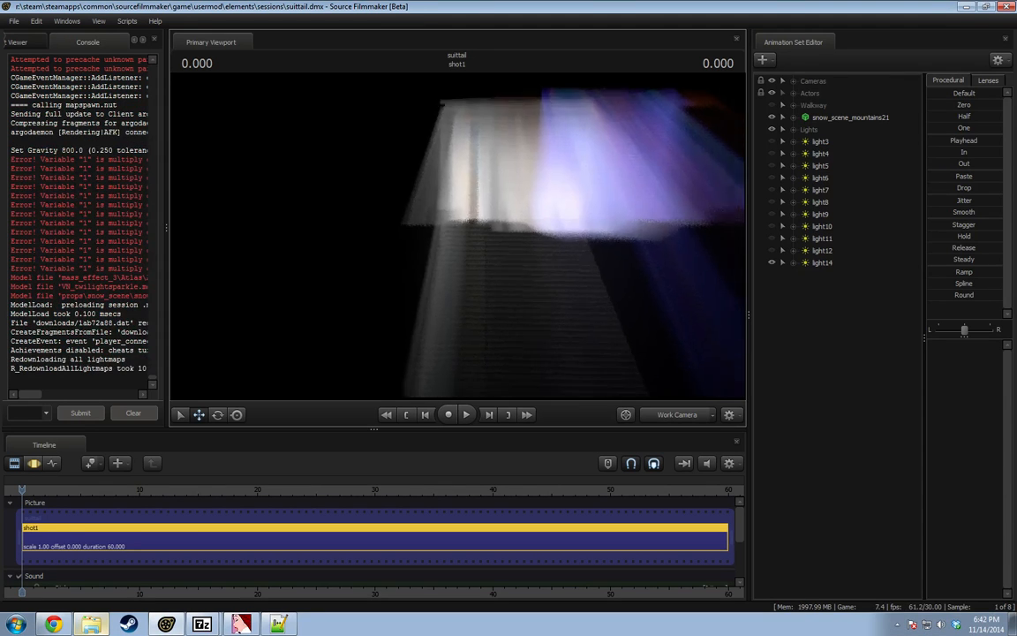
pyautogui.rightClick(500, 264)
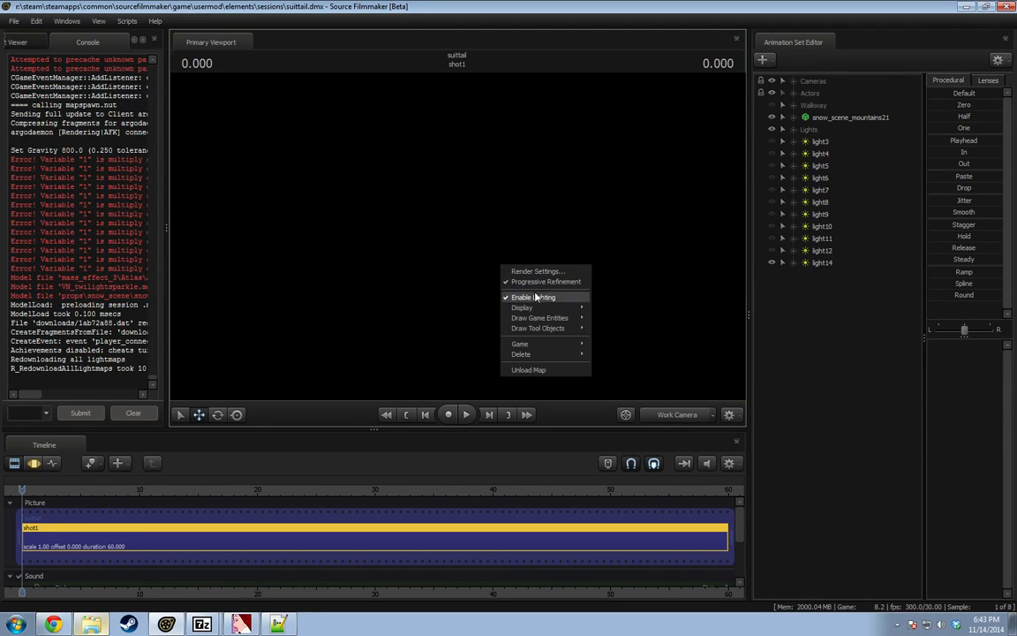
pyautogui.click(534, 296)
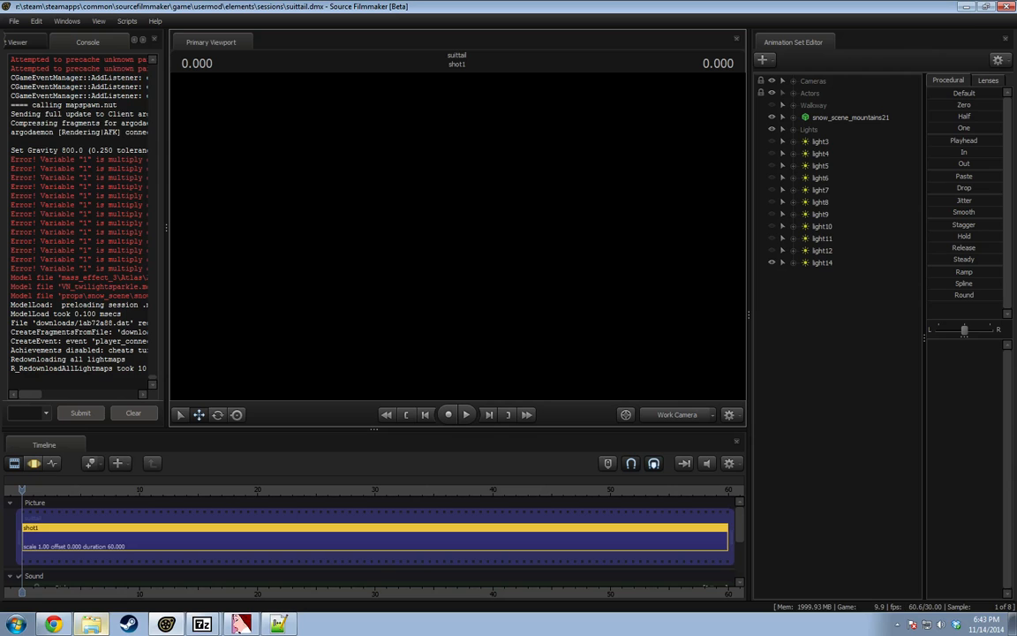
pyautogui.rightClick(519, 227)
pyautogui.click(534, 257)
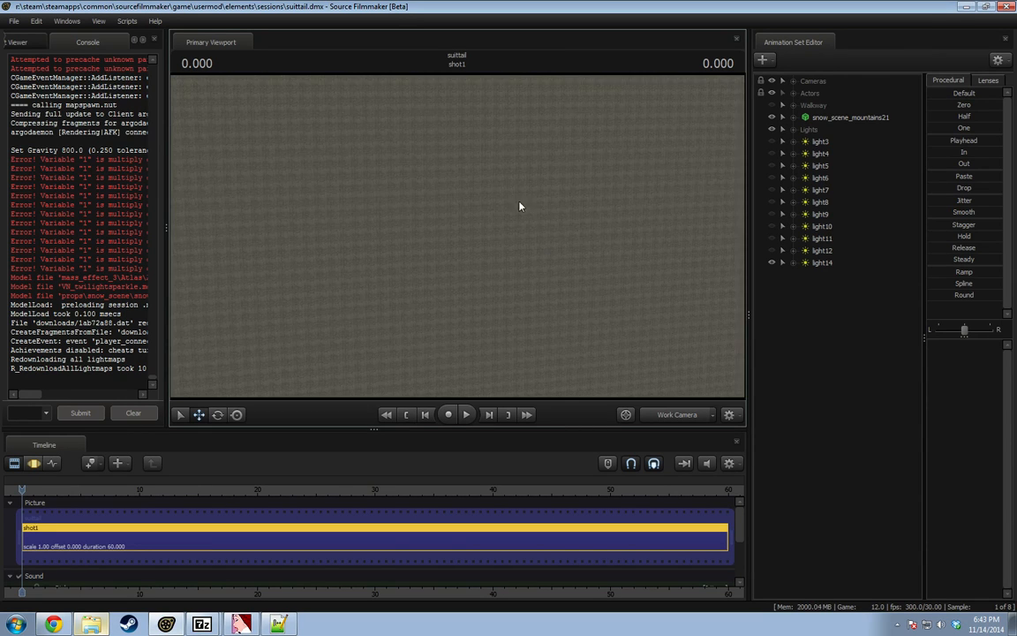
# Bring the mech into view with the work camera and play the opening of its animation.
pyautogui.press('s')
pyautogui.moveTo(521, 252); pyautogui.dragTo(625, 279)
pyautogui.press('w')
pyautogui.press('w')
pyautogui.press('w')
pyautogui.press('w')
pyautogui.press('space')
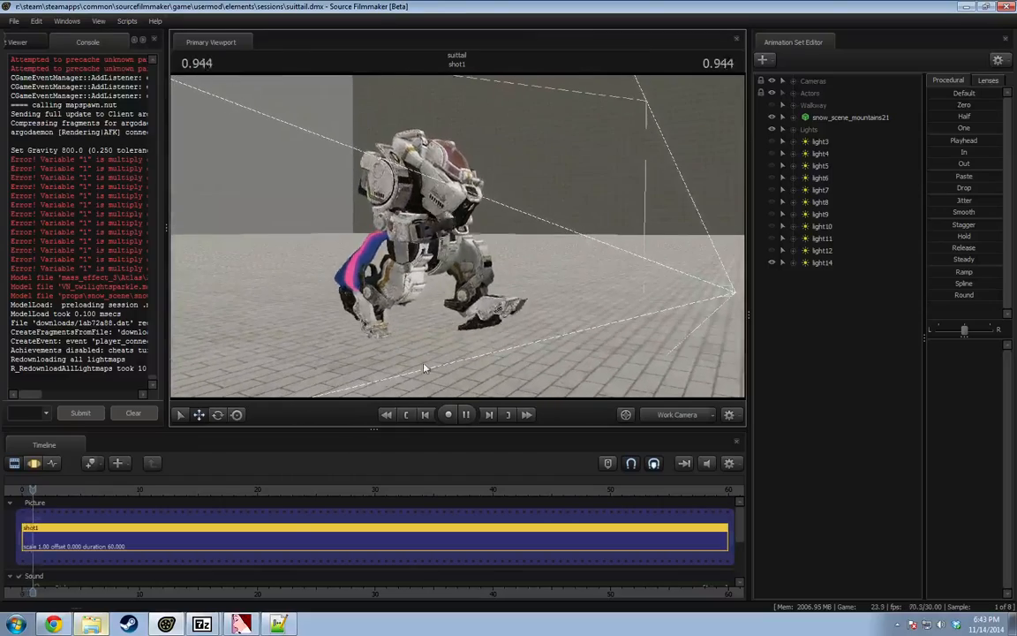
pyautogui.press('space')
# Switch the timeline to the Motion Editor, play the mech's animation from further along and view the mech from the front.
pyautogui.press('F3')
pyautogui.moveTo(48, 491); pyautogui.dragTo(85, 490)
pyautogui.press('space')
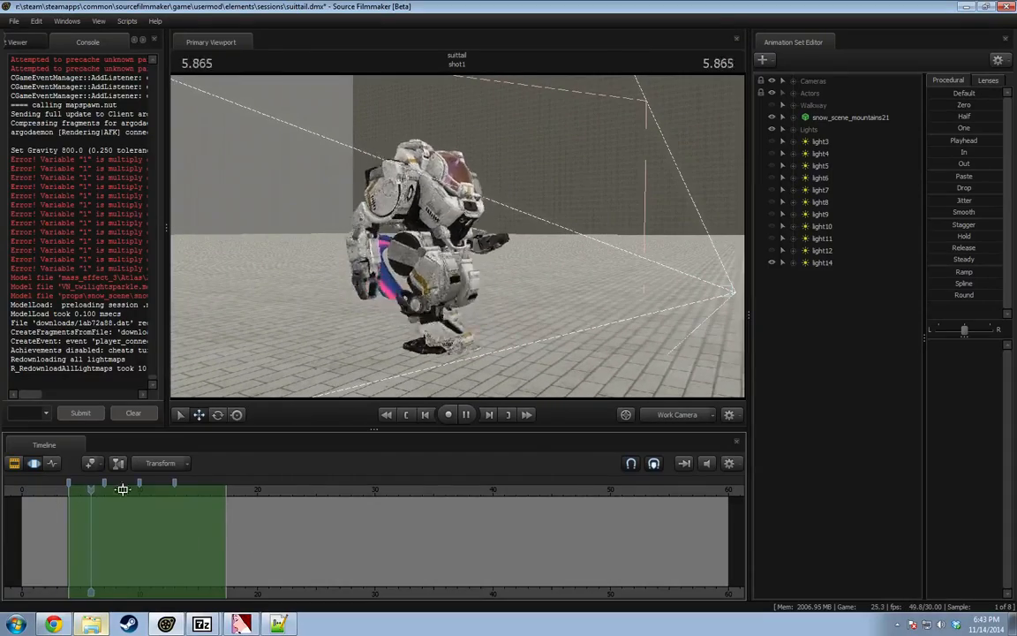
pyautogui.moveTo(424, 310); pyautogui.dragTo(434, 309)
pyautogui.press('w')
pyautogui.moveTo(458, 236); pyautogui.dragTo(431, 243)
pyautogui.press('d')
pyautogui.press('w')
pyautogui.press('space')
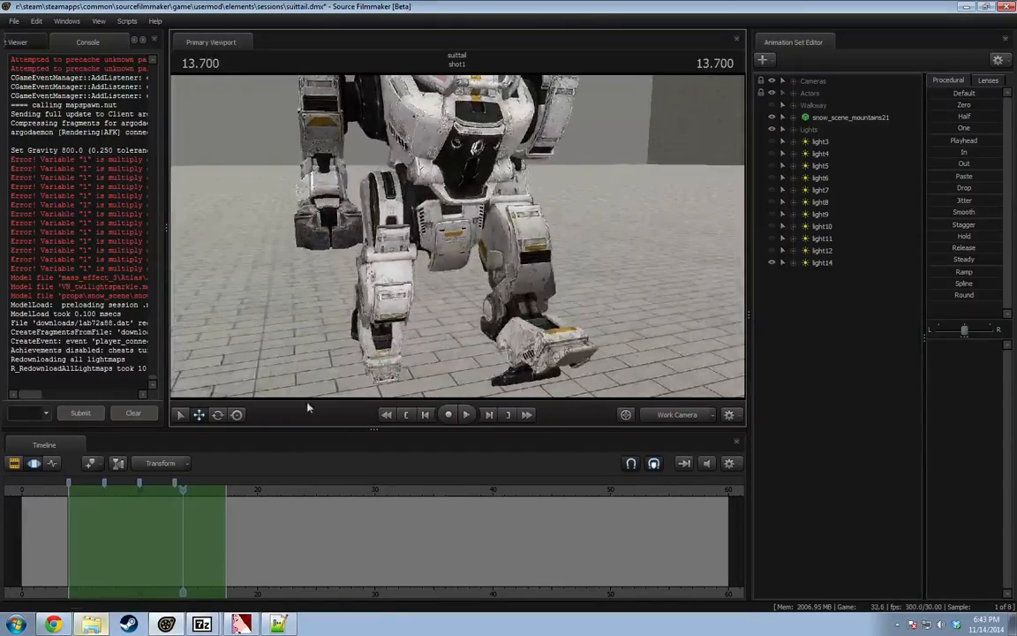
# Replay the mech's walk from about 7 seconds and examine it from another camera angle.
pyautogui.moveTo(179, 488); pyautogui.dragTo(105, 491)
pyautogui.press('space')
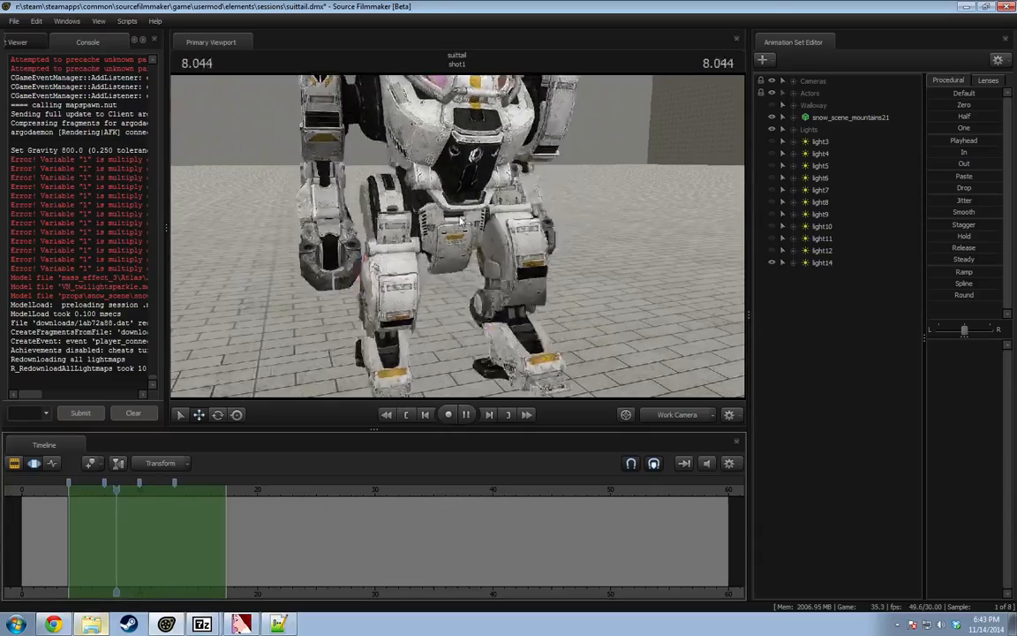
pyautogui.moveTo(457, 238); pyautogui.dragTo(334, 261)
pyautogui.press('w')
pyautogui.press('s')
pyautogui.press('space')
# Create an animation set for the model twilight_res_floor.mdl and select it.
pyautogui.rightClick(954, 334)
pyautogui.click(909, 341)
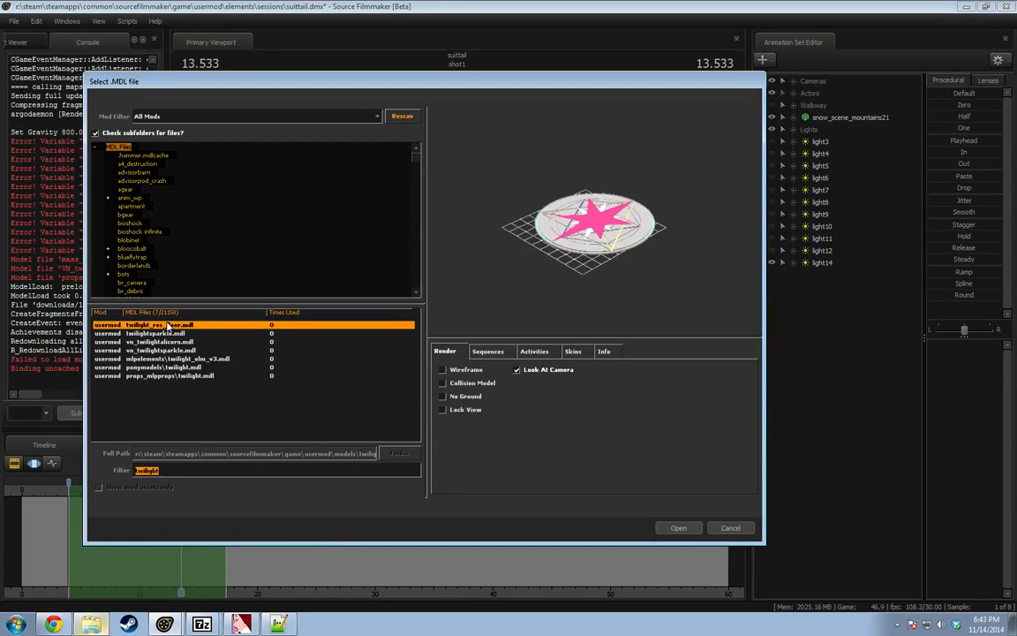
pyautogui.doubleClick(169, 324)
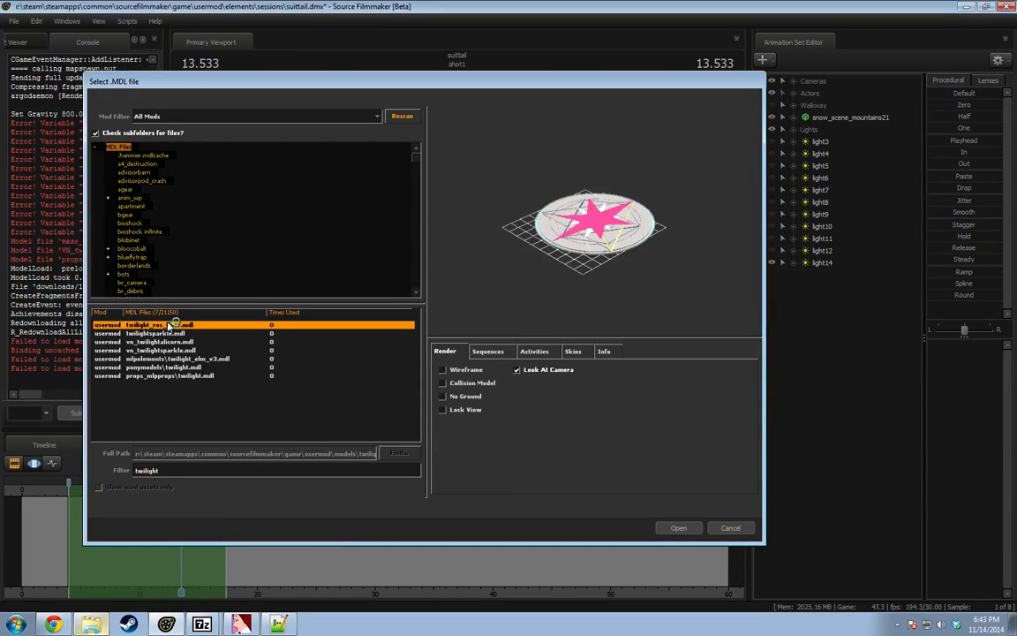
pyautogui.click(849, 275)
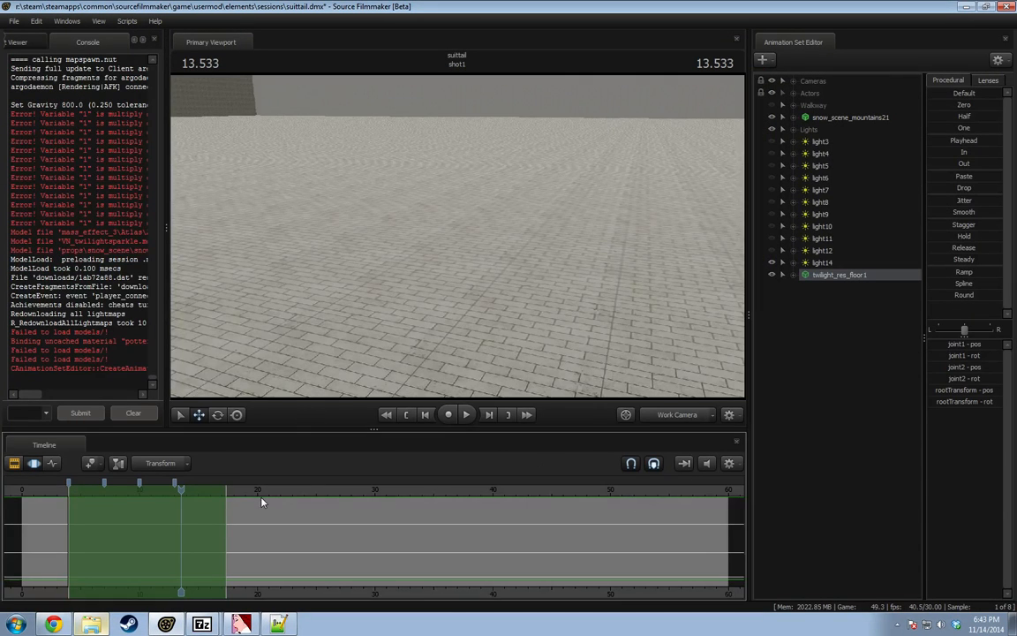
# Frame the floor emblem in the viewport, turn lighting on and move in close to its big star.
pyautogui.press('s')
pyautogui.moveTo(477, 237); pyautogui.dragTo(279, 372)
pyautogui.press('t')
pyautogui.moveTo(478, 175); pyautogui.dragTo(442, 220)
pyautogui.press('w')
pyautogui.rightClick(620, 316)
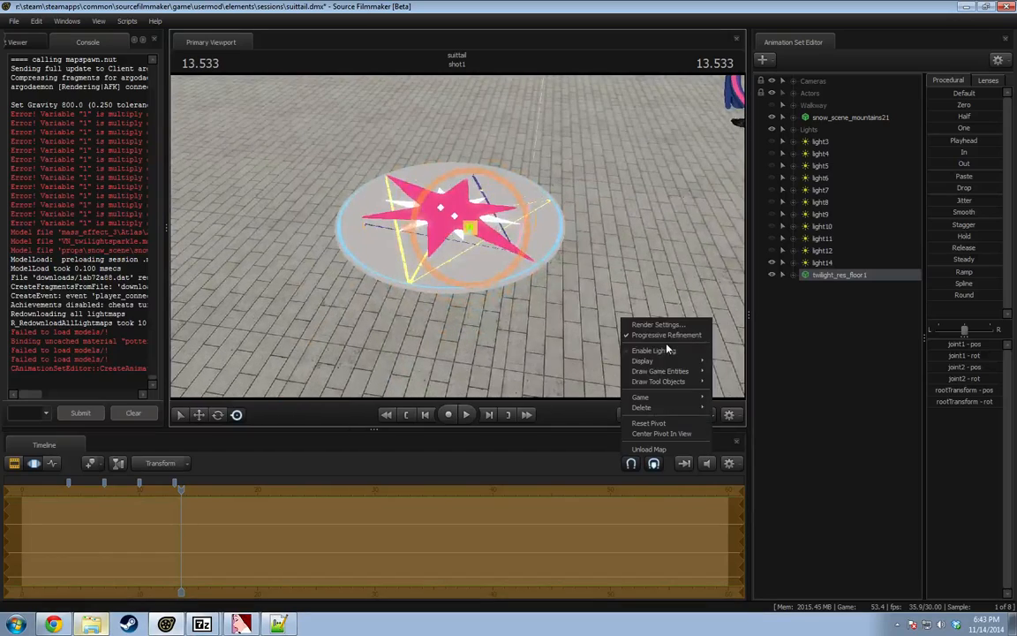
pyautogui.click(664, 350)
pyautogui.press('w')
pyautogui.moveTo(663, 345); pyautogui.dragTo(398, 242)
# Switch to Notepad++, change $selfIllum to the all-lowercase $selfillum in big_star.vmt and save the file.
pyautogui.hotkey('alt', 'Tab')
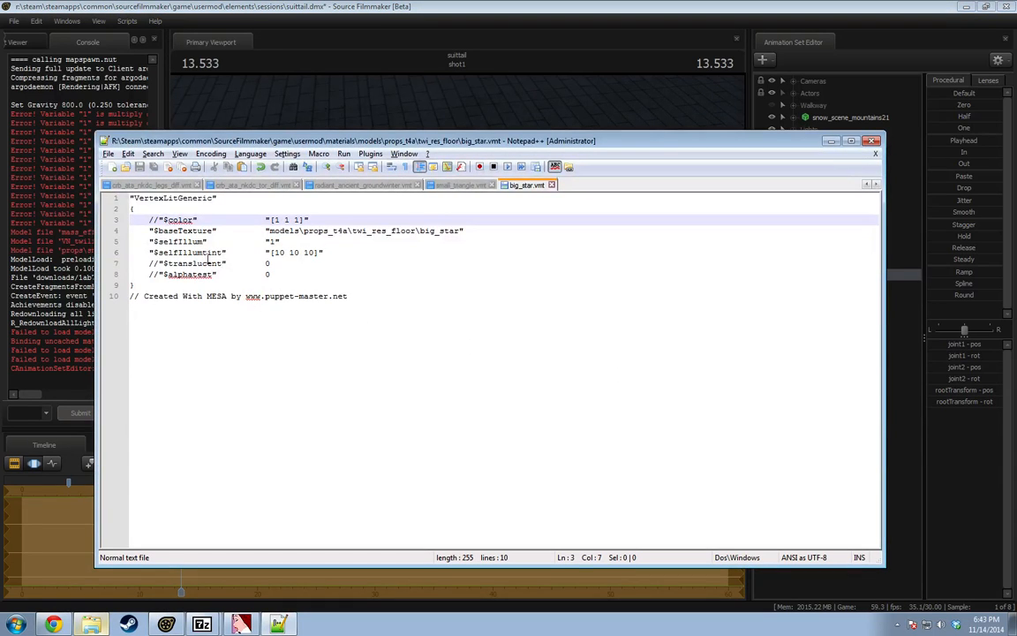
pyautogui.click(153, 252)
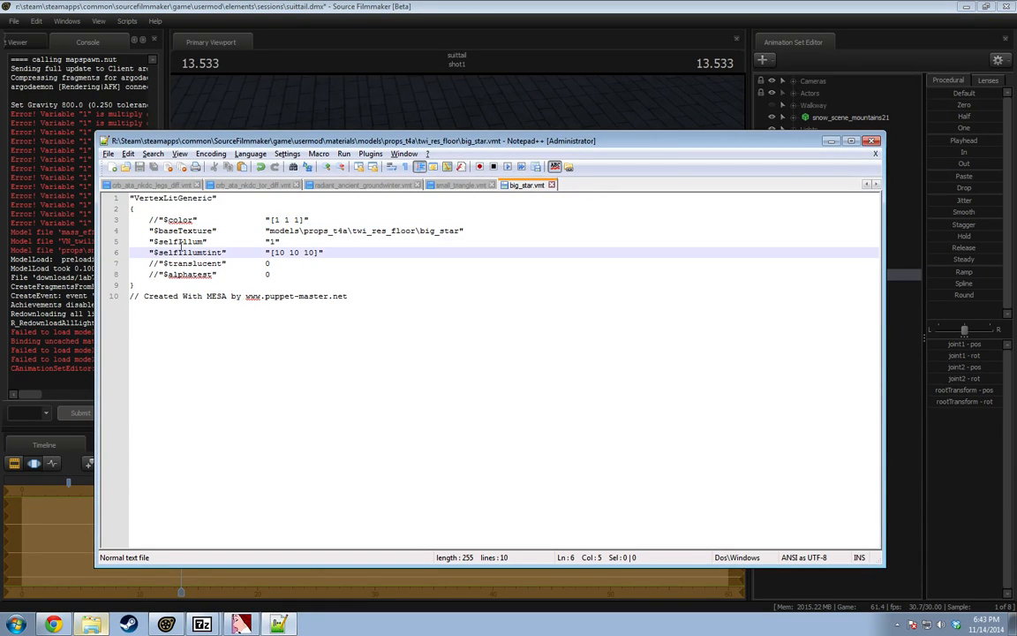
pyautogui.click(181, 242)
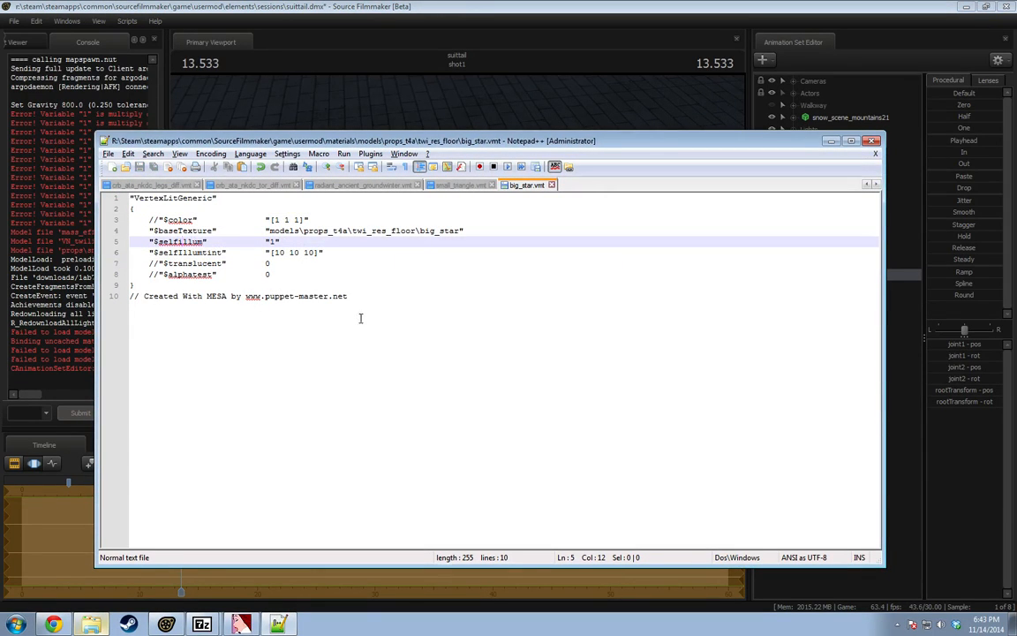
# Return to Source Filmmaker and reload all materials with mat_reloadallmaterials in the console.
pyautogui.hotkey('alt', 'Tab')
pyautogui.click(26, 414)
pyautogui.press('Up')
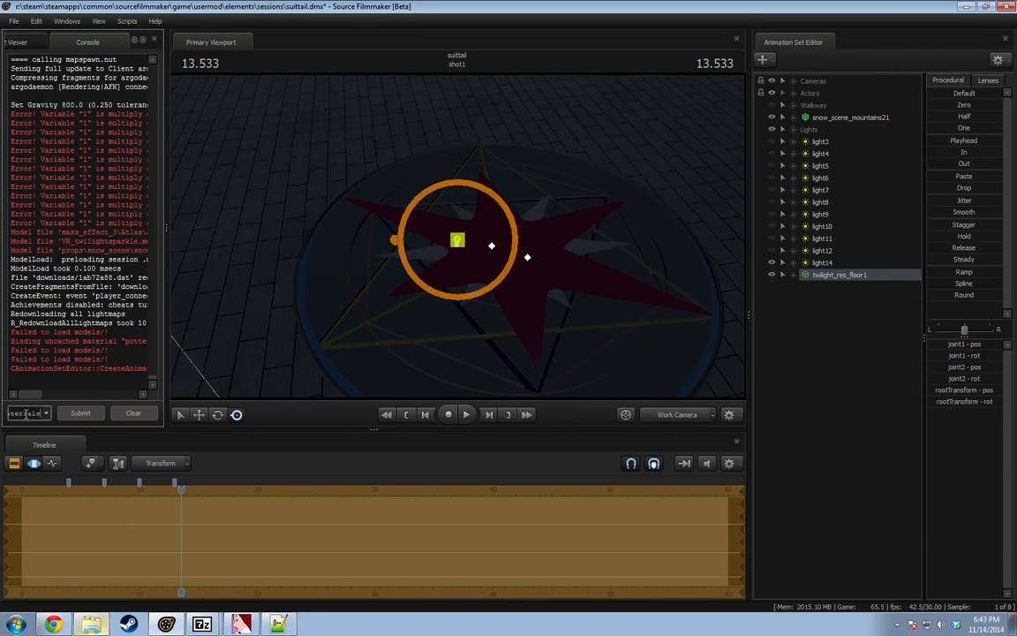
pyautogui.press('Return')
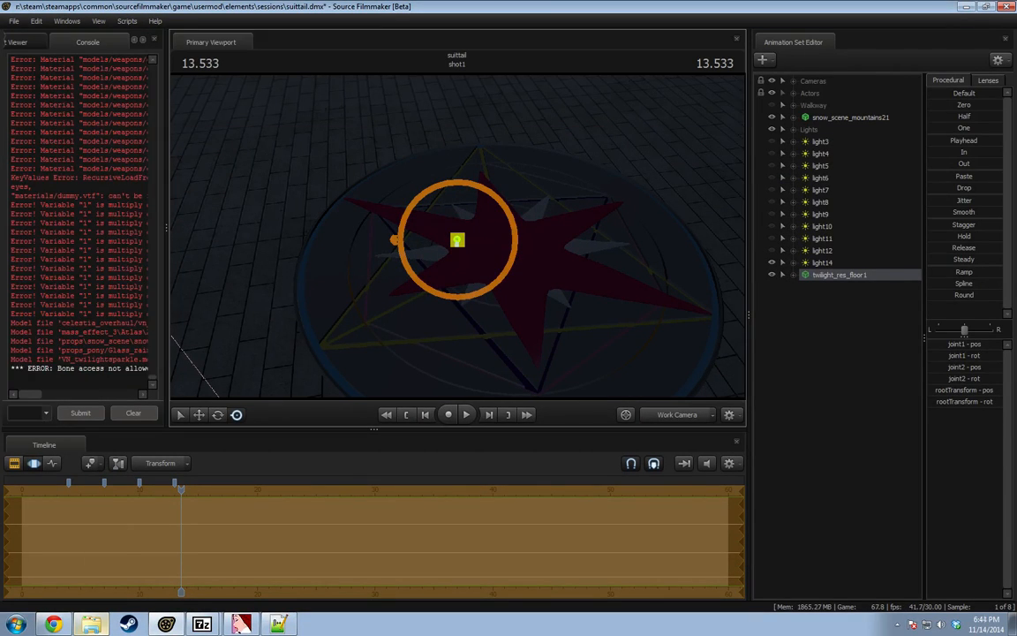
# Change the shader in big_star.vmt from VertexLitGeneric to UnLitGeneric in Notepad++ and save the file.
pyautogui.hotkey('alt', 'Tab')
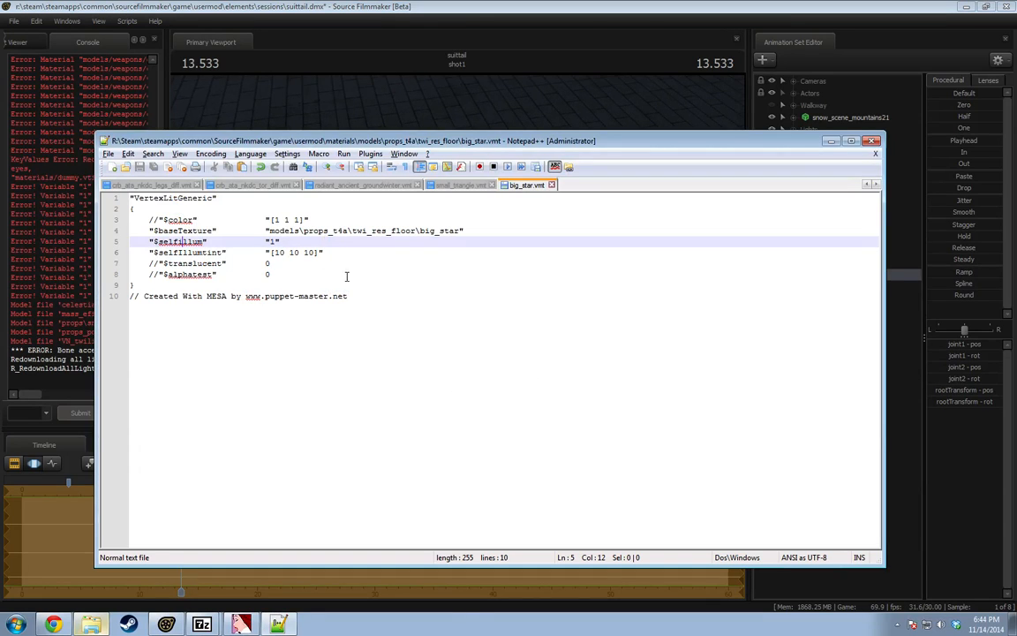
pyautogui.click(149, 252)
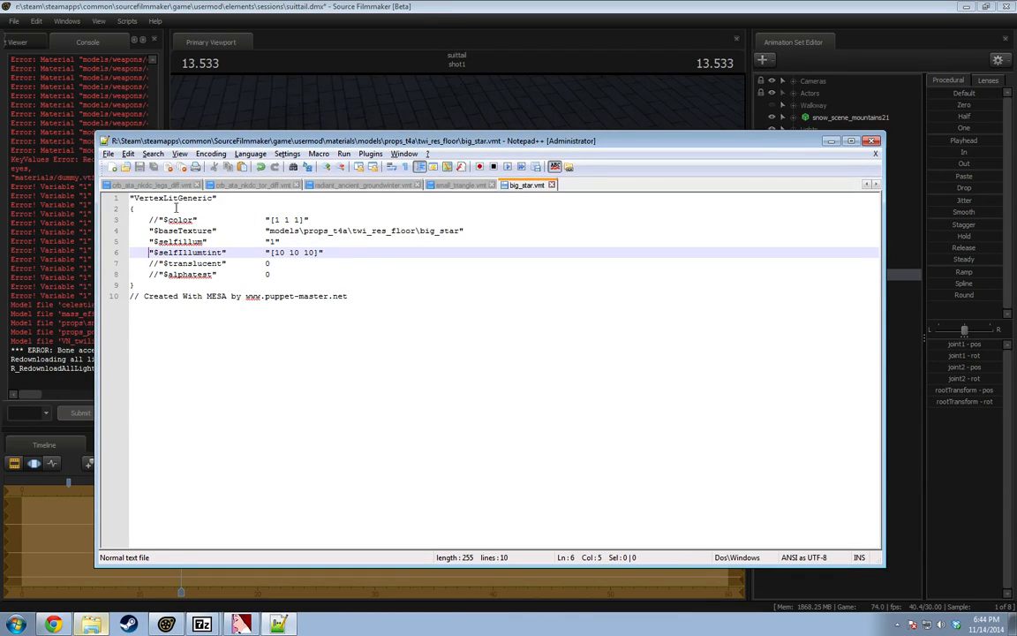
pyautogui.moveTo(162, 198); pyautogui.dragTo(136, 199)
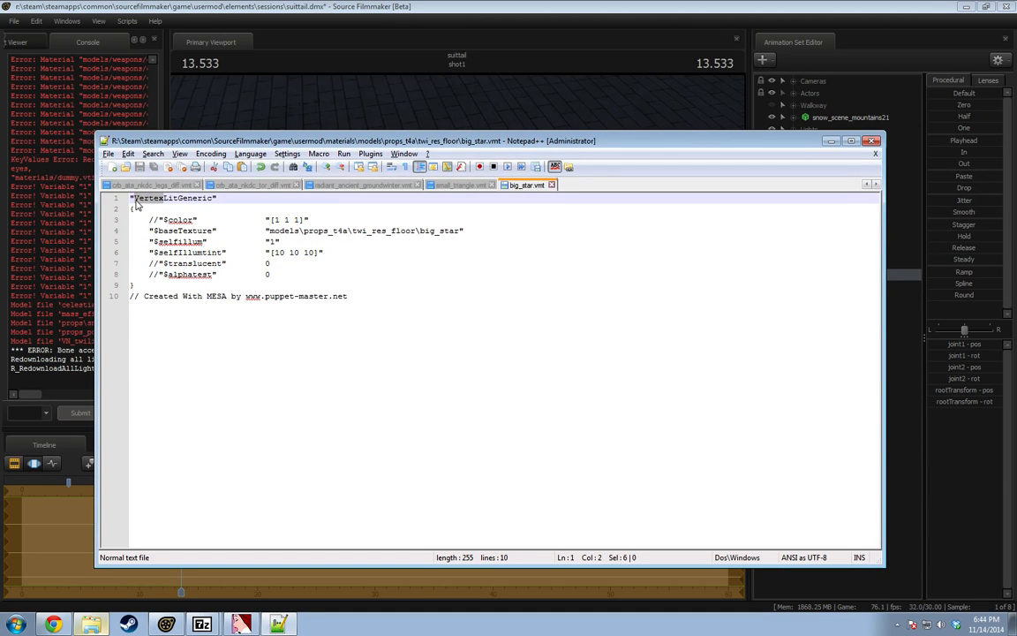
pyautogui.write('Un')
pyautogui.hotkey('ctrl', 's')
# Run mat_reloadallmaterials in Source Filmmaker with the unlit shader and examine the emblem's big star from several angles.
pyautogui.click(28, 412)
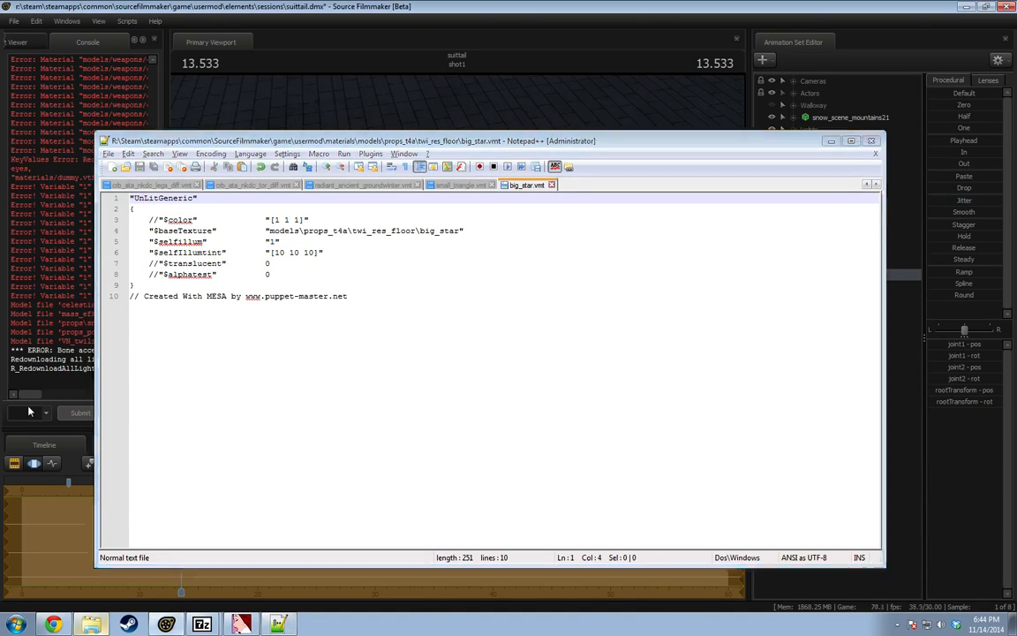
pyautogui.press('Up')
pyautogui.press('Return')
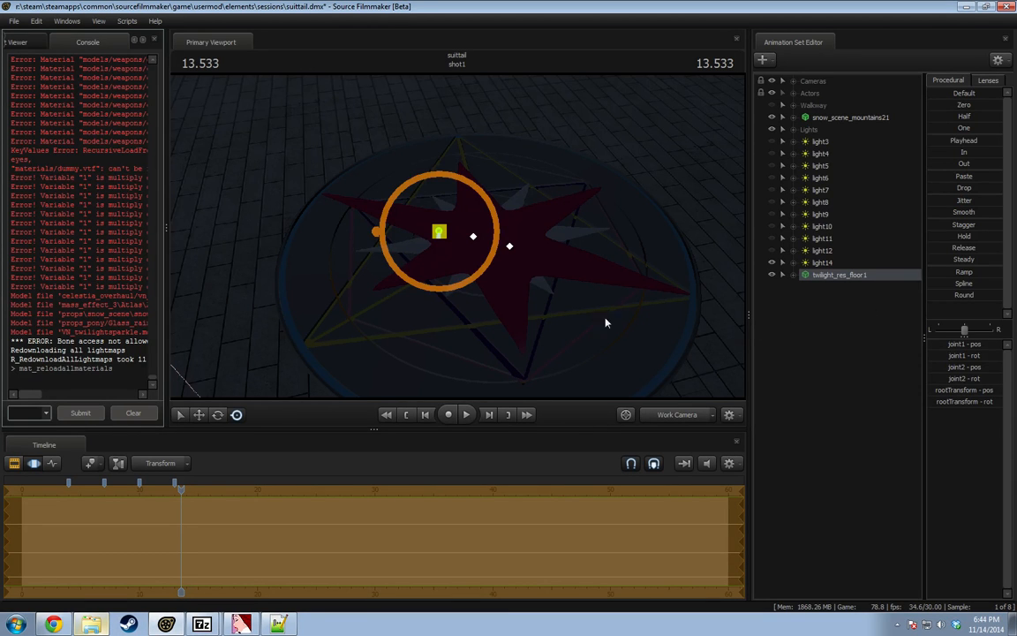
pyautogui.moveTo(457, 241); pyautogui.dragTo(654, 239)
pyautogui.hotkey('ctrl', 'z')
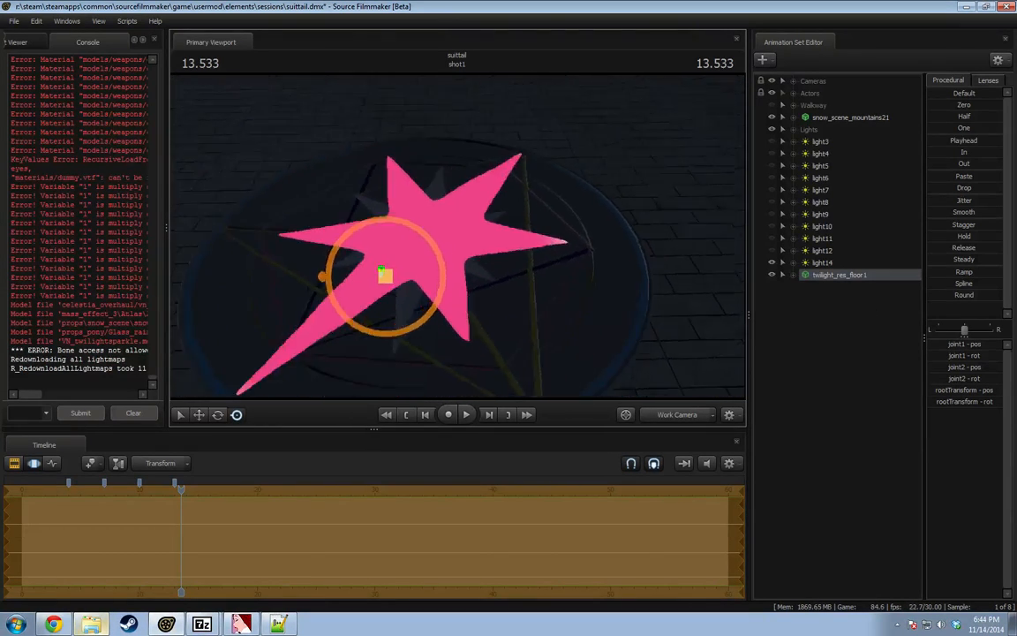
pyautogui.keyDown('alt'); pyautogui.moveTo(450, 309); pyautogui.dragTo(313, 297); pyautogui.keyUp('alt')
# Change the shader in big_star.vmt back to VertexLitGeneric in Notepad++ and save the file.
pyautogui.hotkey('alt', 'Tab')
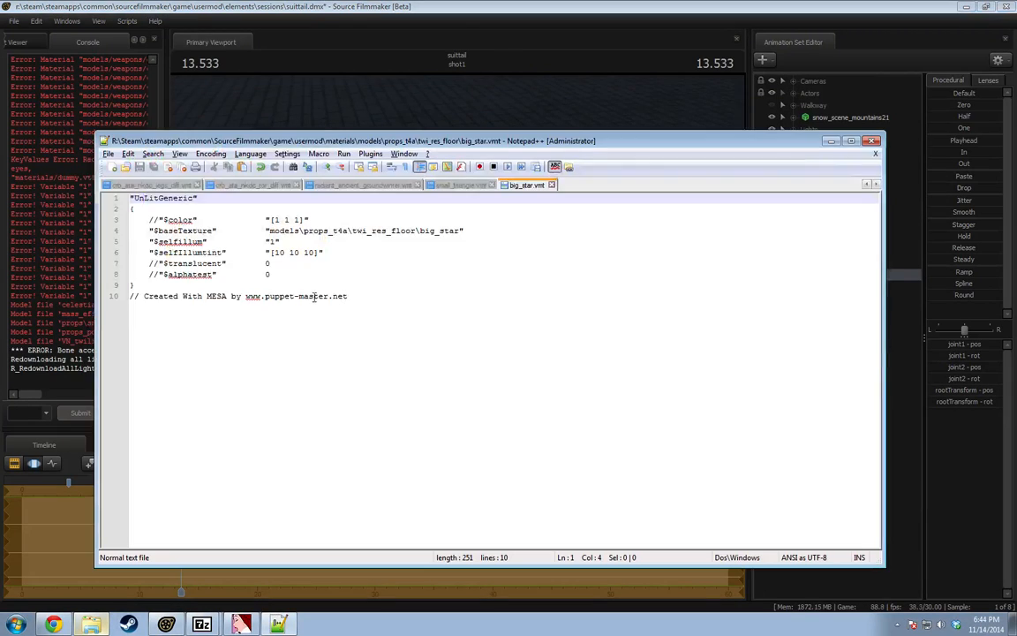
pyautogui.press('BackSpace')
pyautogui.press('BackSpace')
pyautogui.write('VertexL')
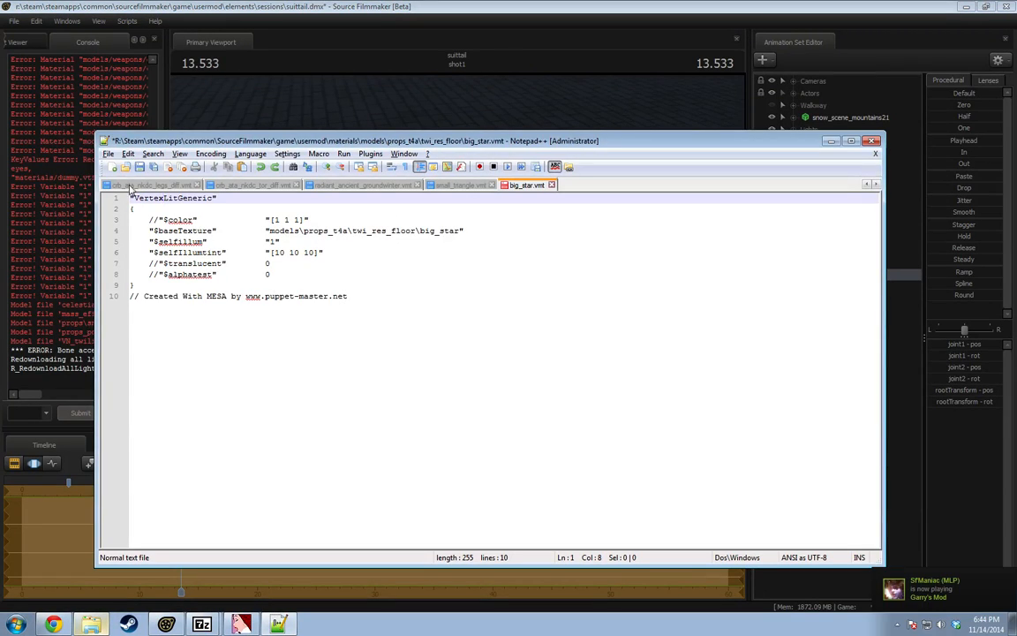
pyautogui.hotkey('ctrl', 's')
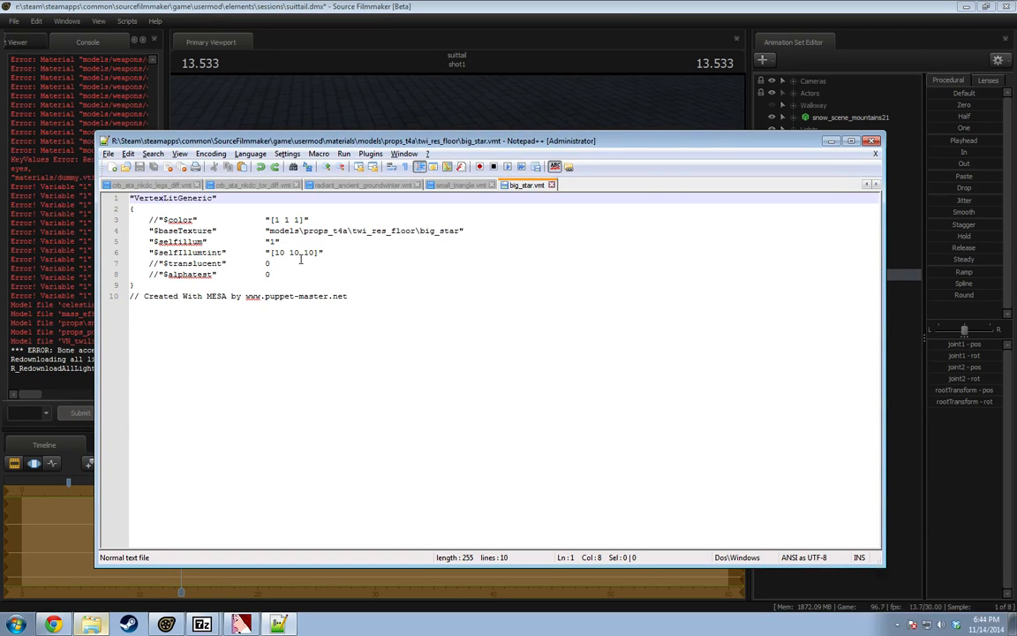
# Delete the commented-out $color line from big_star.vmt and leave an empty line below the opening brace.
pyautogui.click(202, 231)
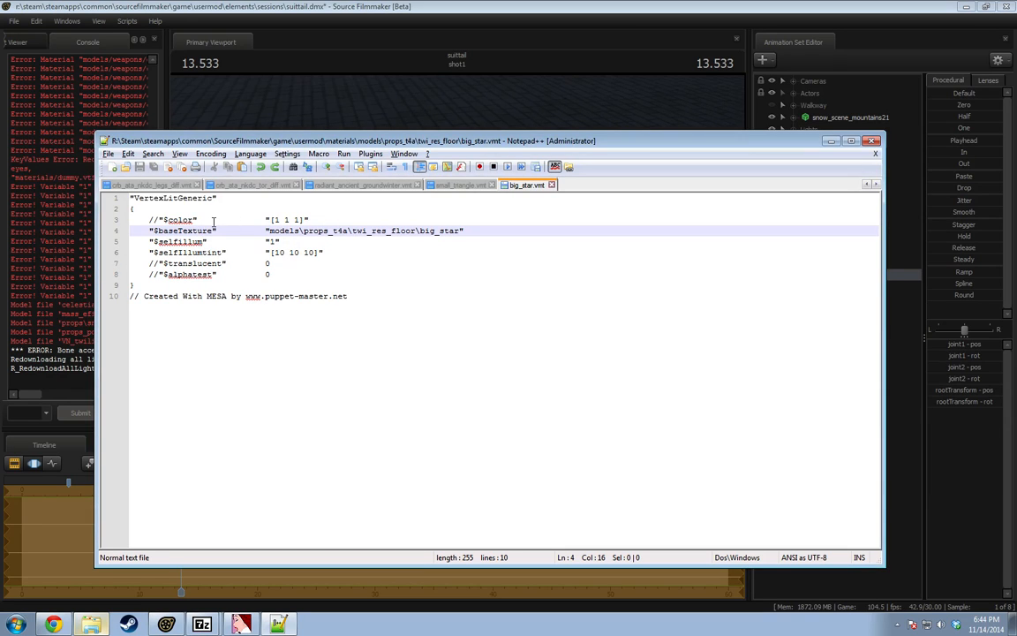
pyautogui.click(327, 219)
pyautogui.hotkey('shift', 'Up')
pyautogui.press('BackSpace')
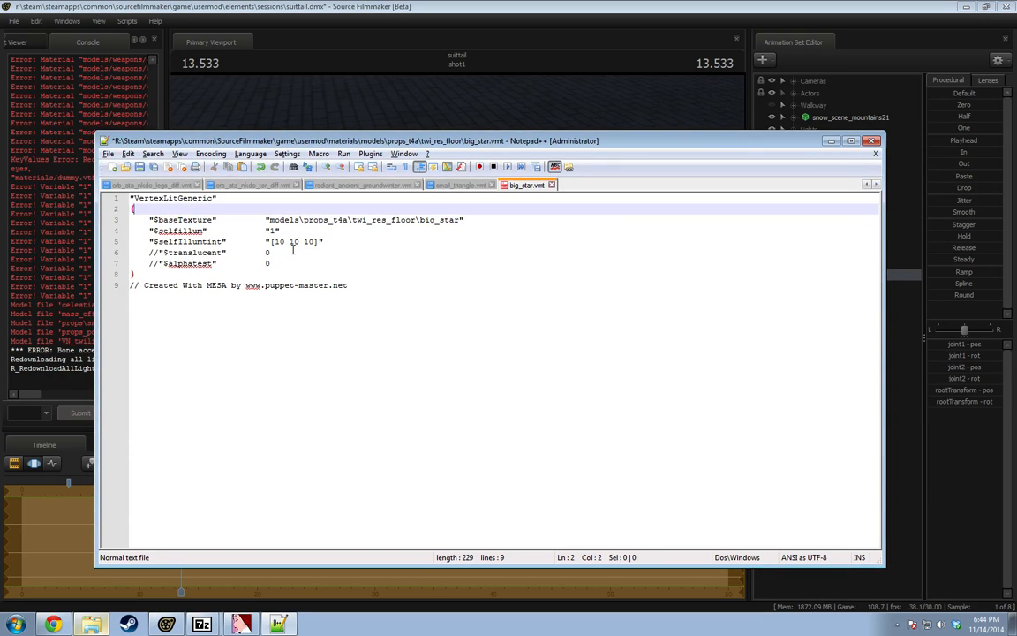
pyautogui.press('Return')
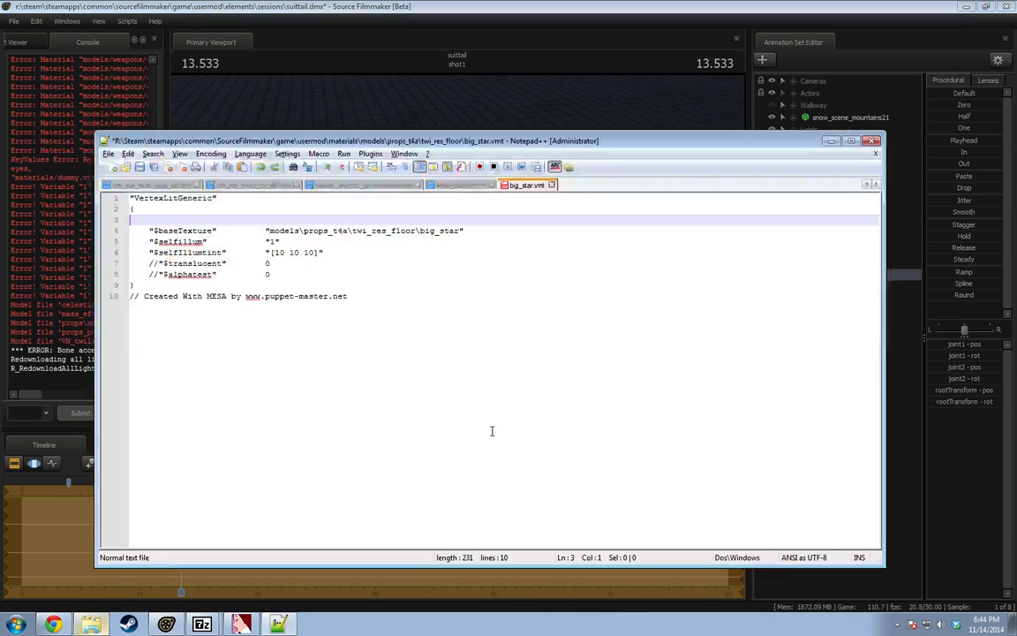
# Open big_star.vtf from the twi_res_floor folder in VTFEdit, check its Eight Bit Alpha flag, and close it.
pyautogui.hotkey('alt', 'Tab')
pyautogui.click(353, 95)
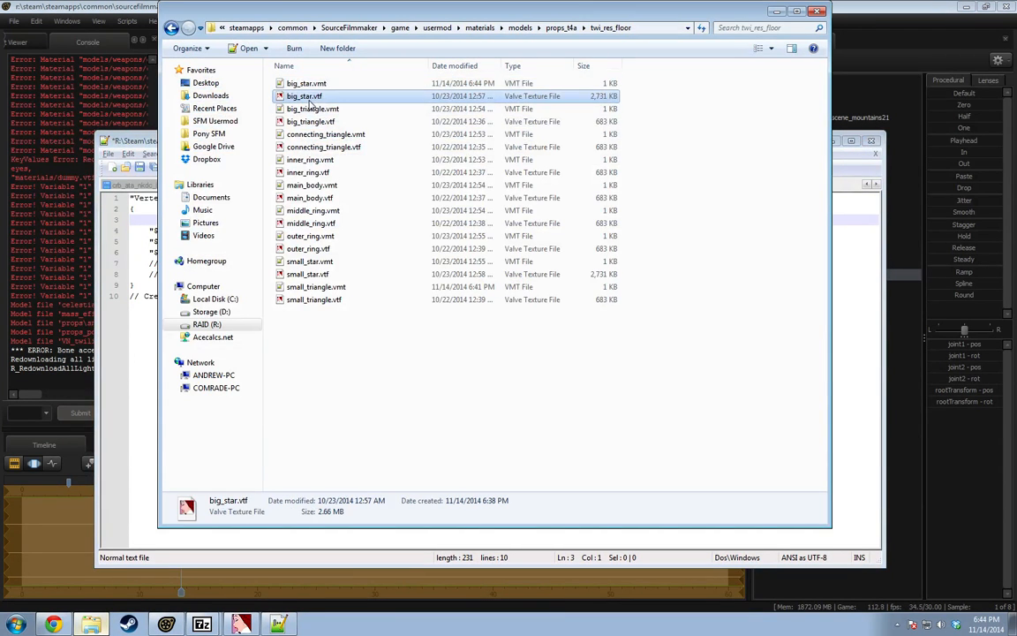
pyautogui.press('Return')
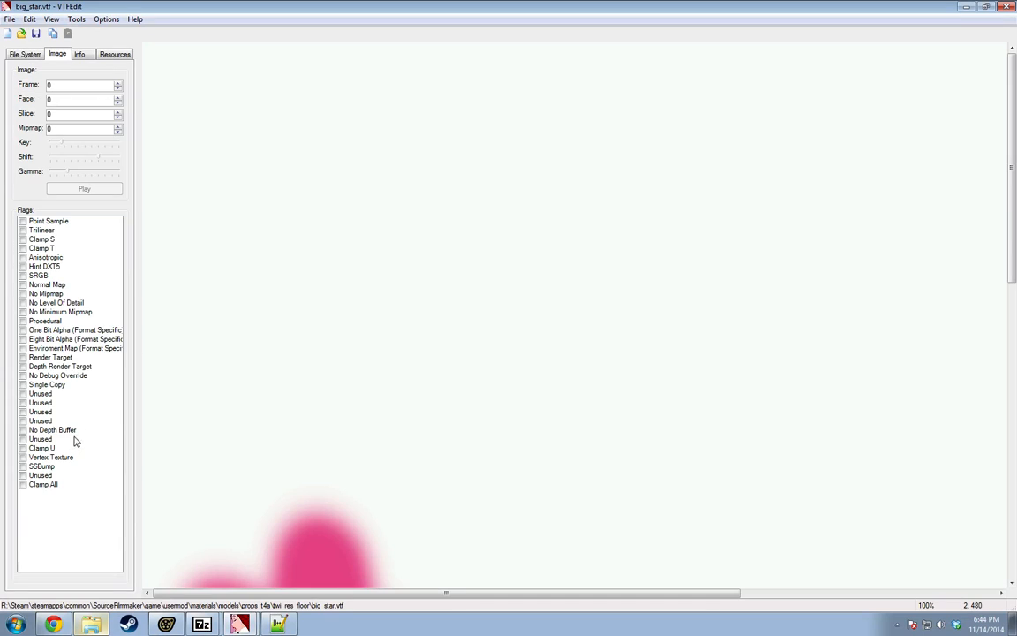
pyautogui.click(23, 340)
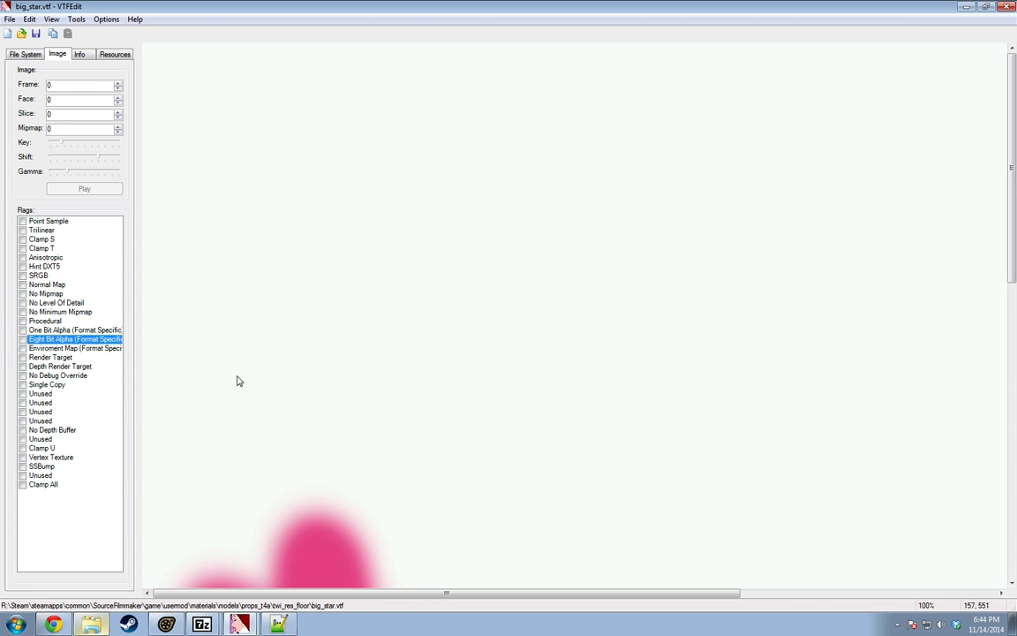
pyautogui.click(10, 21)
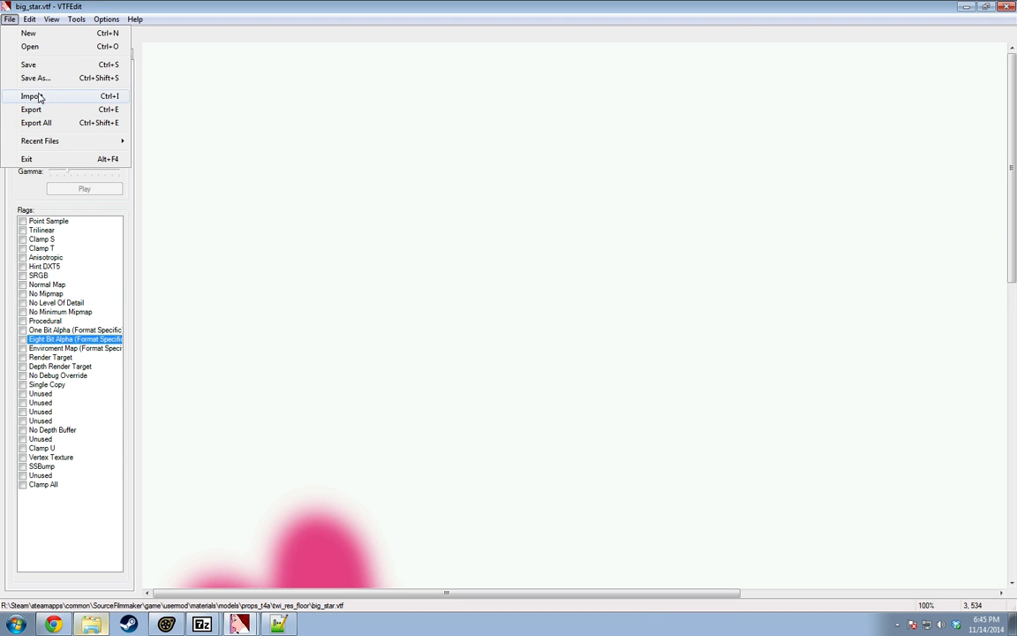
pyautogui.click(230, 295)
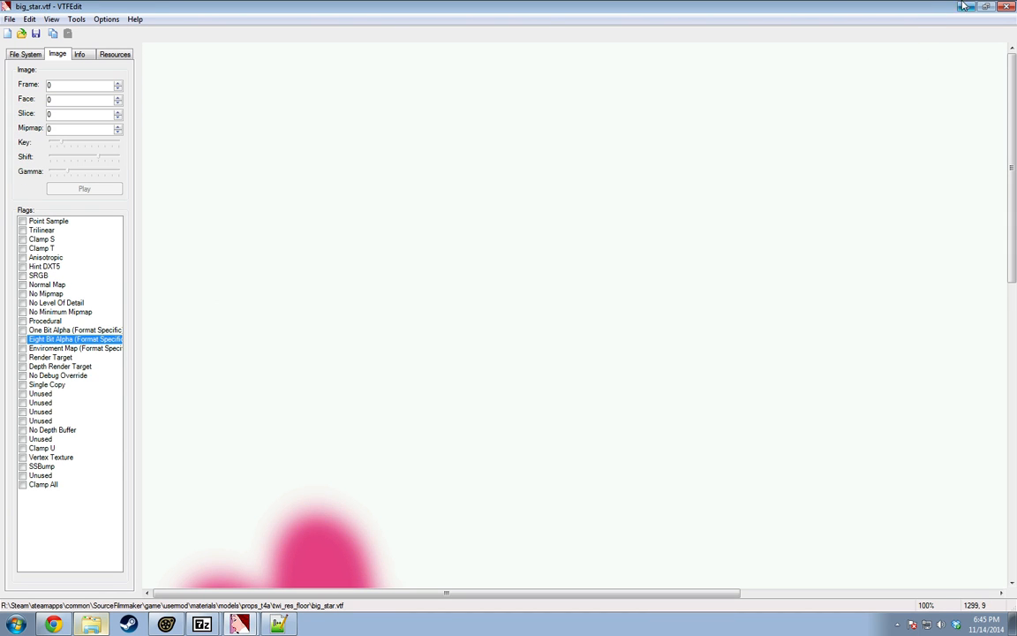
pyautogui.click(1006, 8)
pyautogui.click(995, 13)
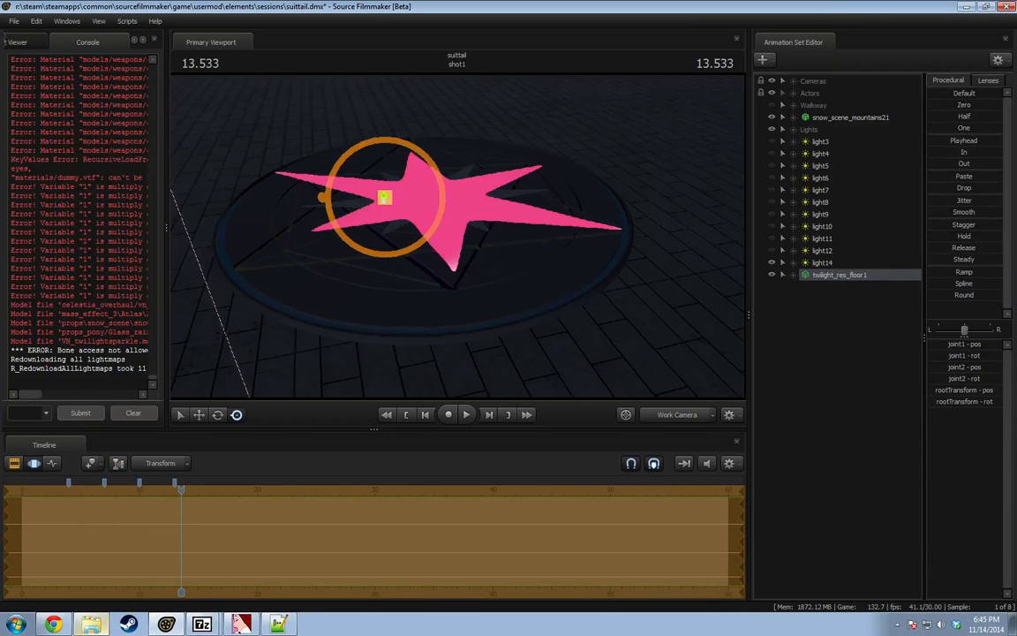
# Examine the emblem's big star in Source Filmmaker from closer up and from a steeper angle.
pyautogui.press('w')
pyautogui.moveTo(457, 236)
pyautogui.mouseDown()
pyautogui.moveTo(459, 274)
pyautogui.moveTo(456, 243)
pyautogui.mouseUp()
pyautogui.press('s')
pyautogui.keyDown('alt'); pyautogui.moveTo(326, 206); pyautogui.dragTo(576, 273); pyautogui.keyUp('alt')
# Undo the latest edits to big_star.vmt in Notepad++ until the commented-out $color line is restored.
pyautogui.hotkey('alt', 'Tab')
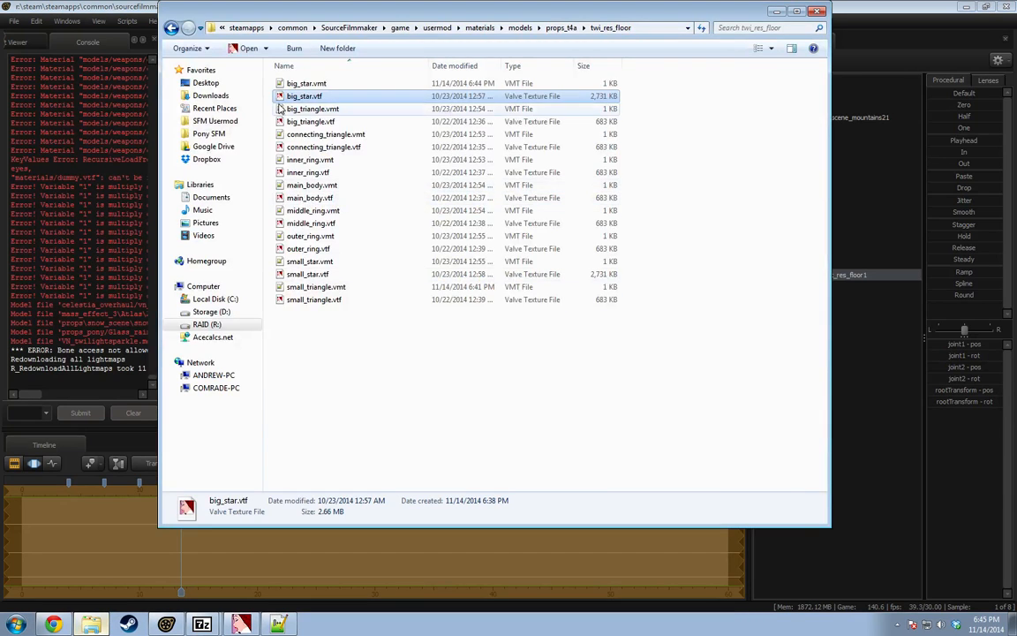
pyautogui.hotkey('alt', 'Tab')
pyautogui.hotkey('alt', 'Tab')
pyautogui.hotkey('alt', 'Tab')
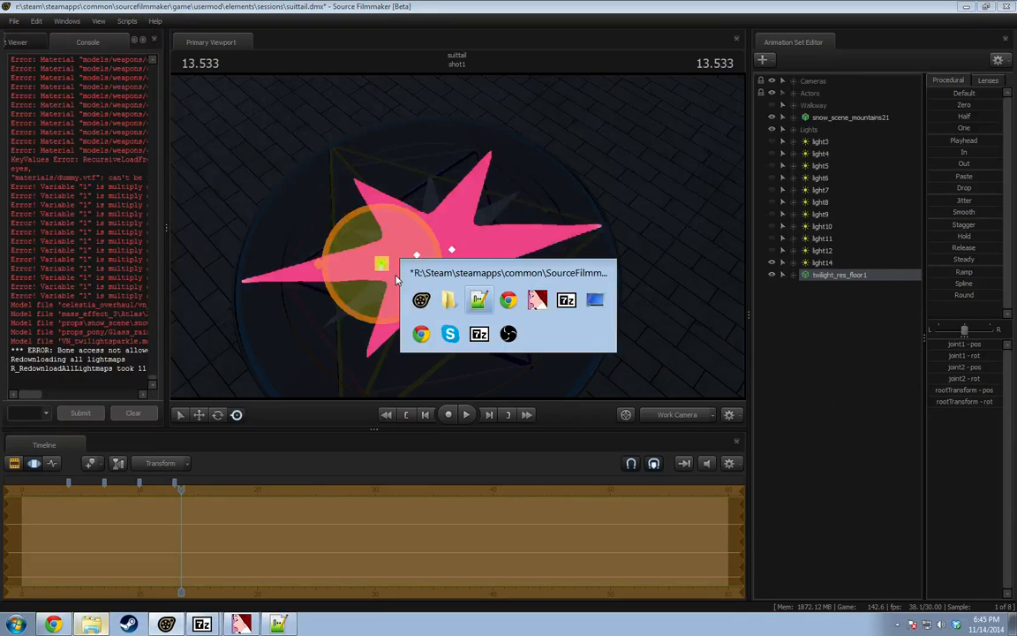
pyautogui.hotkey('ctrl', 'z')
pyautogui.hotkey('ctrl', 'z')
pyautogui.hotkey('ctrl', 'z')
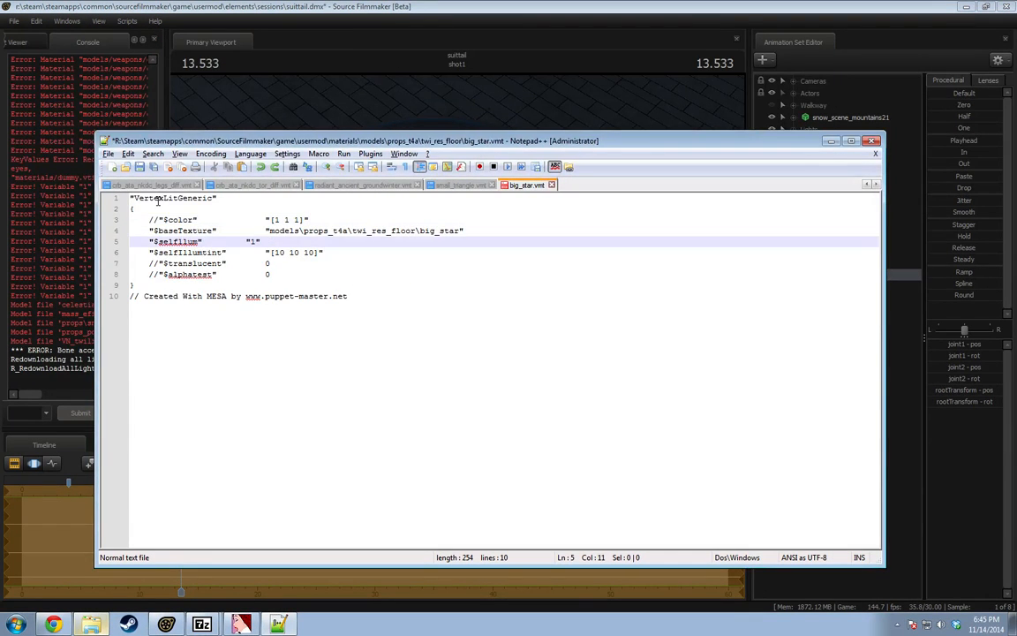
# Undo the stray characters and the edits to the $selfIllum line, and comment out the $color line with //.
pyautogui.hotkey('ctrl', 'shift', 'z')
pyautogui.hotkey('ctrl', 'shift', 'z')
pyautogui.hotkey('ctrl', 'shift', 'z')
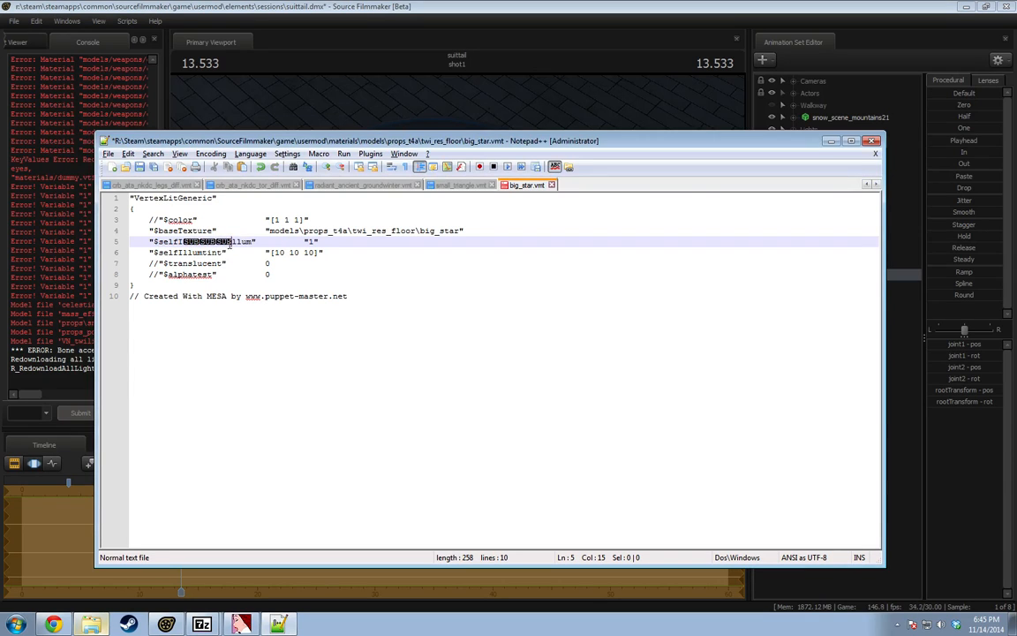
pyautogui.hotkey('ctrl', 'z')
pyautogui.hotkey('ctrl', 'z')
pyautogui.hotkey('ctrl', 'z')
pyautogui.hotkey('ctrl', 'z')
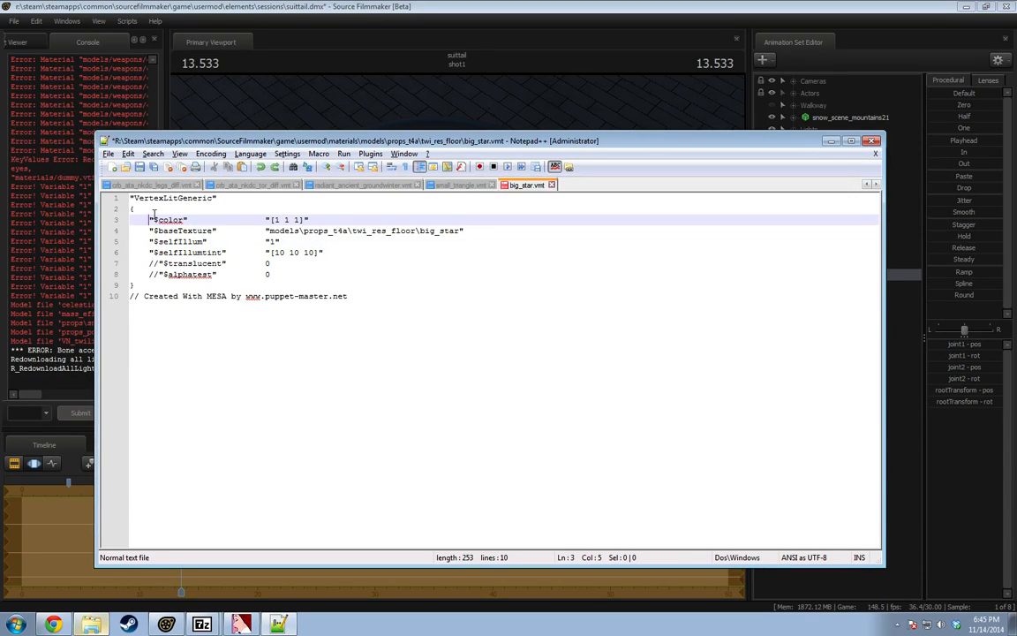
pyautogui.write('//')
pyautogui.moveTo(163, 199); pyautogui.dragTo(135, 200)
# Switch to Source Filmmaker and inspect the big star from above and from a lower angle.
pyautogui.click(472, 4)
pyautogui.moveTo(464, 89); pyautogui.dragTo(463, 120)
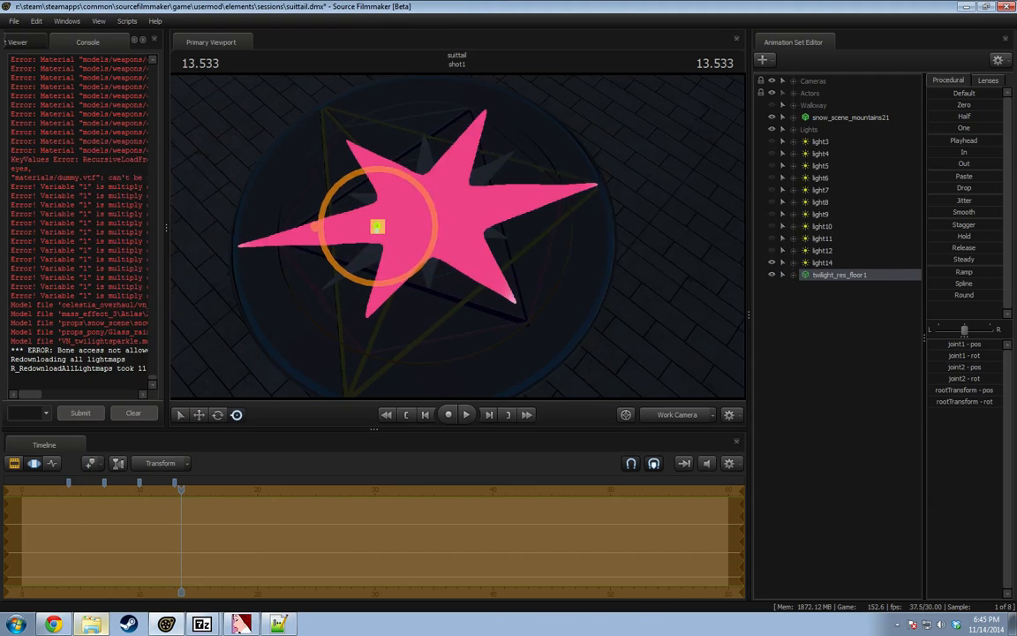
pyautogui.press('w')
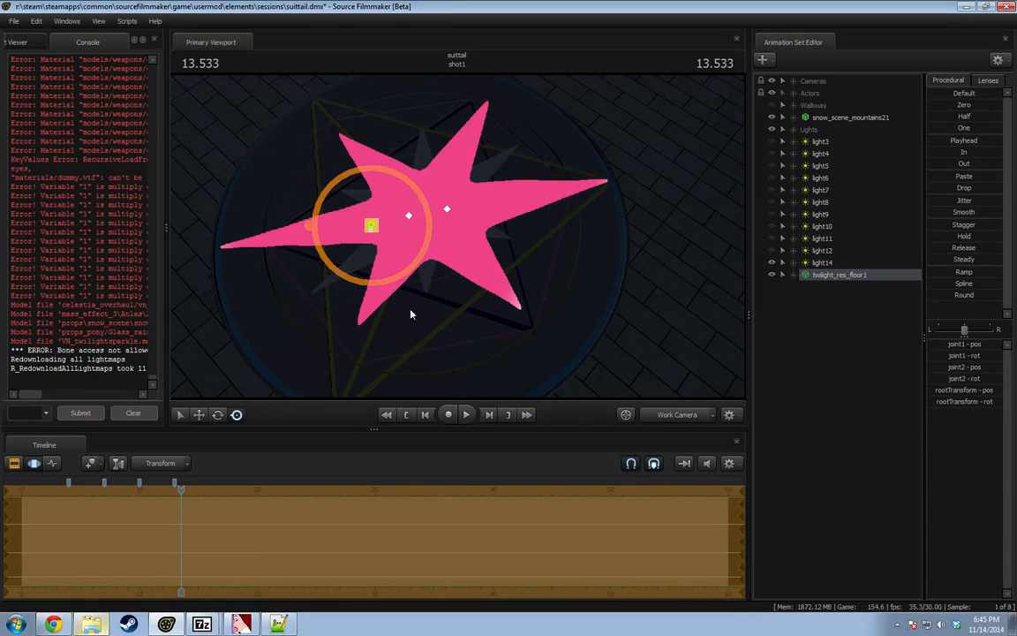
pyautogui.moveTo(676, 289); pyautogui.dragTo(712, 258)
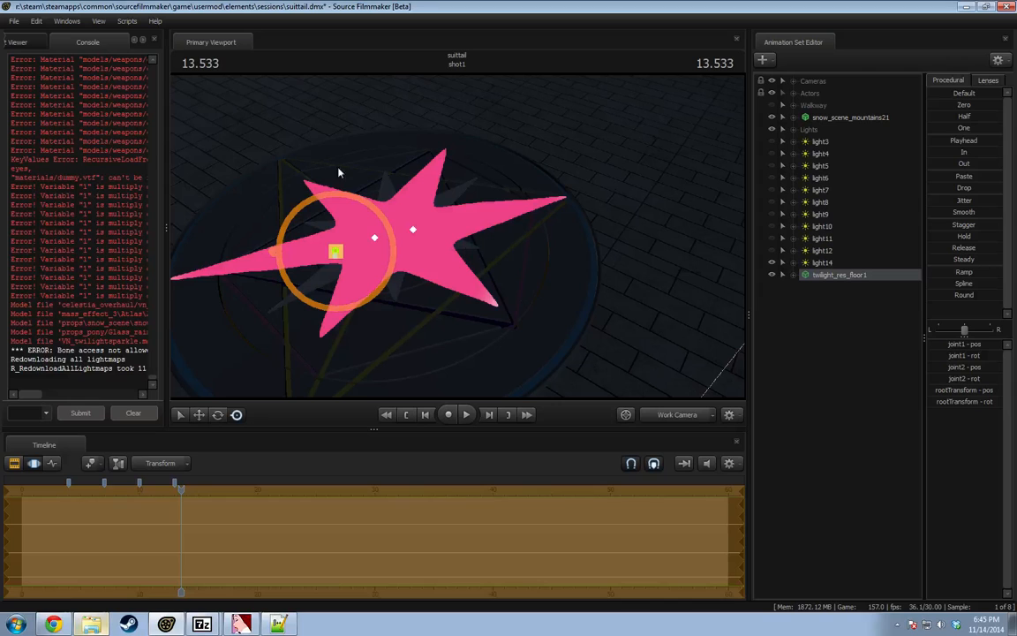
# Open the recent session luna_magic.dmx and continue without saving the current session.
pyautogui.click(15, 22)
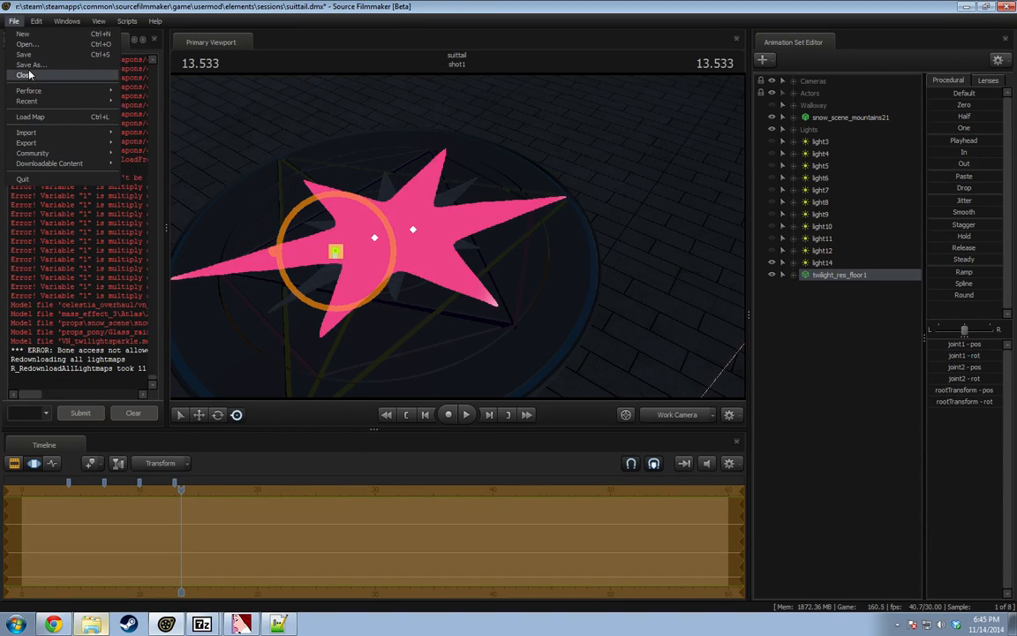
pyautogui.moveTo(32, 101)
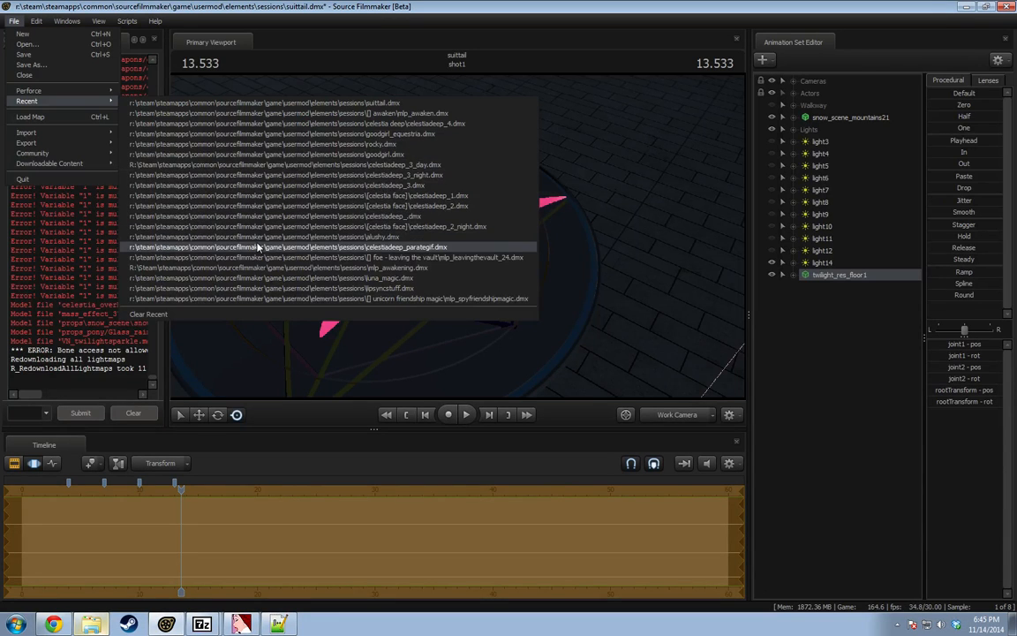
pyautogui.click(263, 277)
pyautogui.click(486, 322)
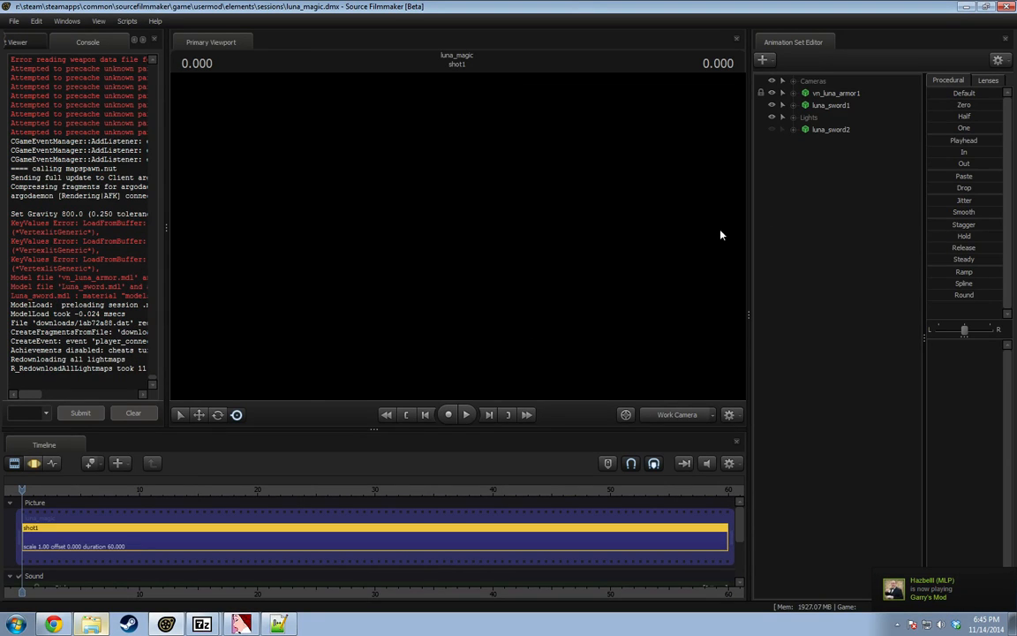
# View the luna_magic shot through camera1, briefly play it, and move the playhead to about 7.3 seconds.
pyautogui.click(665, 416)
pyautogui.press('space')
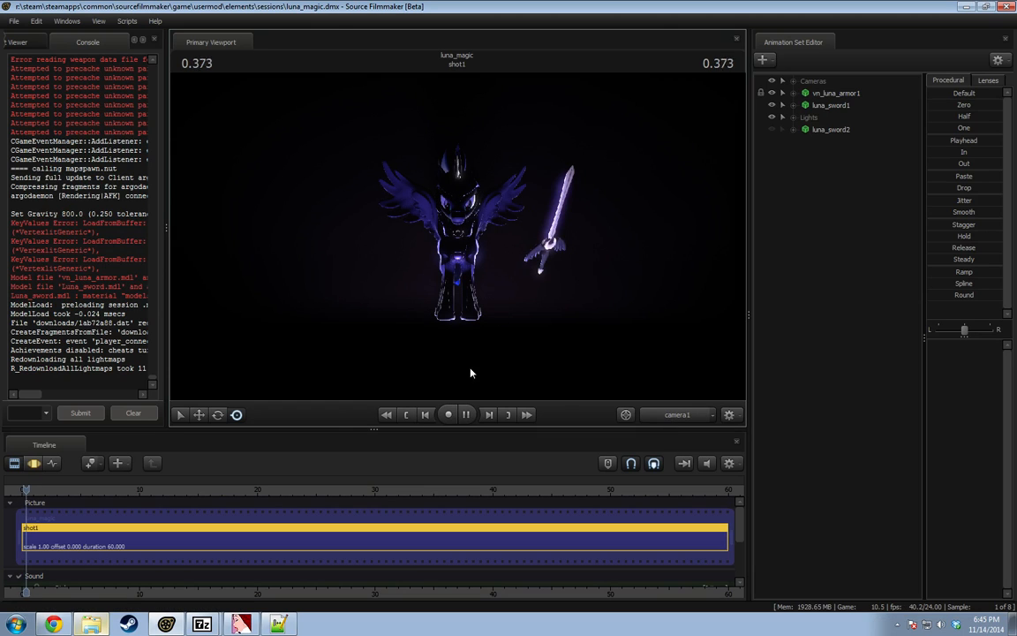
pyautogui.press('space')
pyautogui.moveTo(91, 489); pyautogui.dragTo(108, 490)
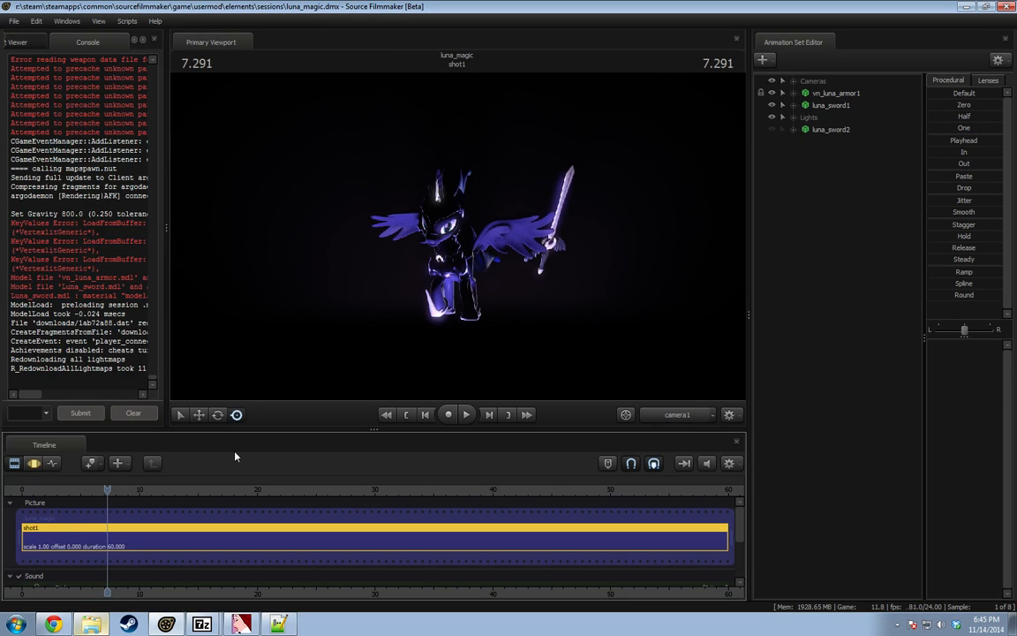
# Unhide the Pentagram light and view its projected circle with the Work Camera from several angles.
pyautogui.click(793, 117)
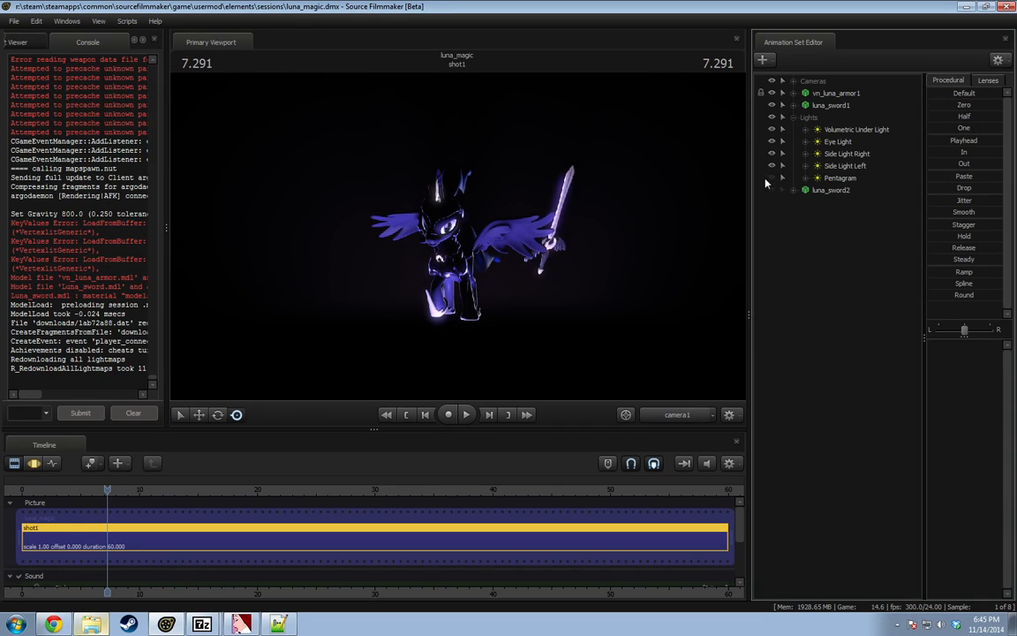
pyautogui.click(772, 178)
pyautogui.click(673, 414)
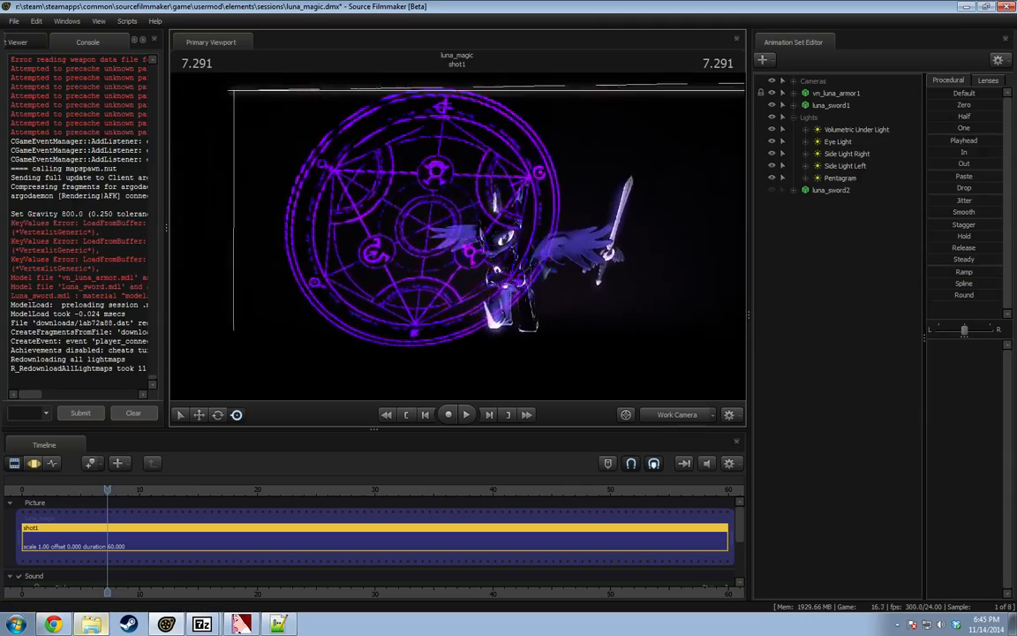
pyautogui.press('w')
pyautogui.moveTo(457, 237)
pyautogui.mouseDown()
pyautogui.moveTo(550, 237)
pyautogui.moveTo(388, 236)
pyautogui.moveTo(397, 236)
pyautogui.moveTo(388, 221)
pyautogui.moveTo(504, 237)
pyautogui.moveTo(459, 247)
pyautogui.moveTo(432, 226)
pyautogui.moveTo(458, 237)
pyautogui.mouseUp()
pyautogui.press('s')
pyautogui.press('a')
pyautogui.press('s')
pyautogui.press('d')
pyautogui.press('d')
pyautogui.press('s')
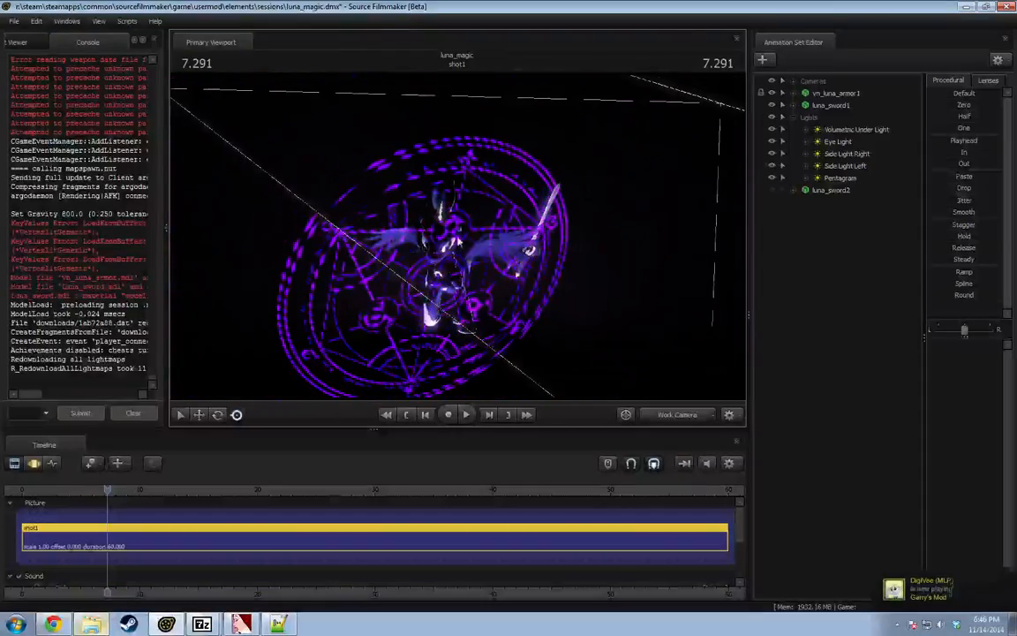
# Select the Pentagram light over the full time range in the Motion Editor and rotate it freehand.
pyautogui.press('F3')
pyautogui.click(673, 415)
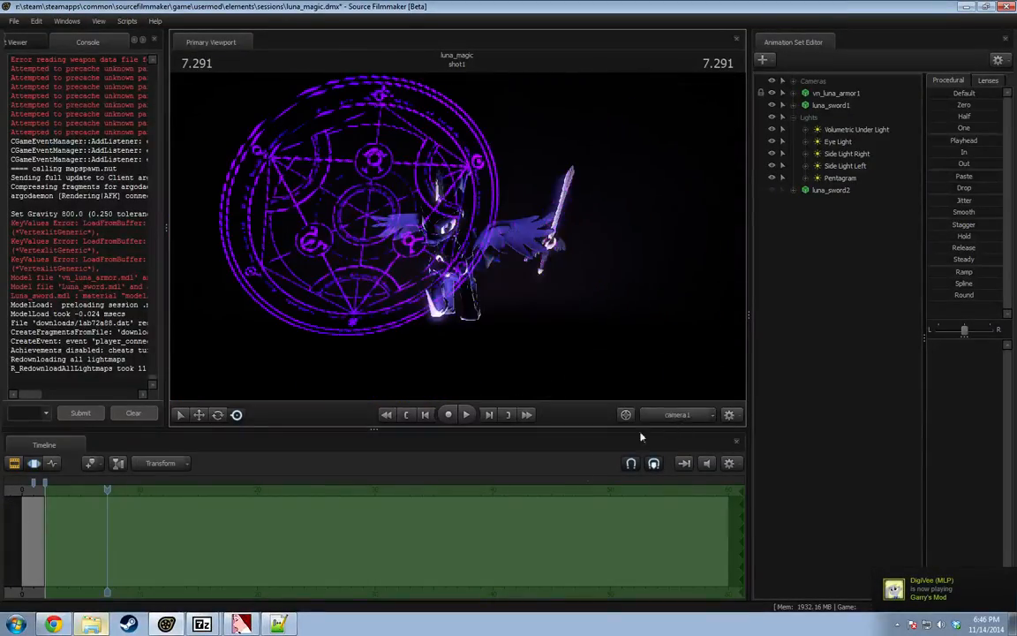
pyautogui.hotkey('ctrl', 'a')
pyautogui.press('F2')
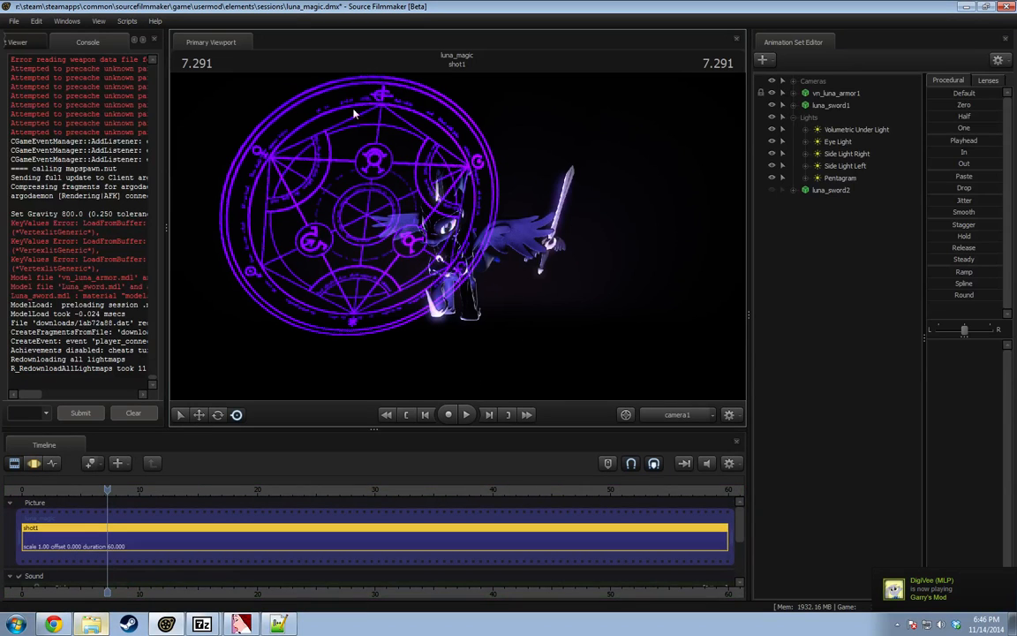
pyautogui.click(840, 177)
pyautogui.press('F3')
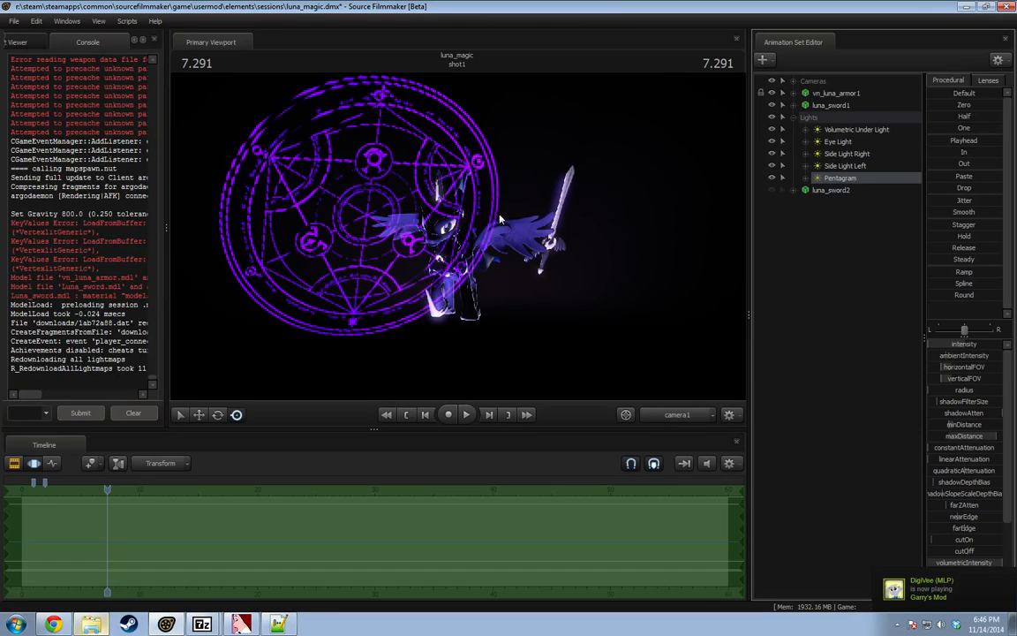
pyautogui.press('s')
pyautogui.moveTo(439, 257); pyautogui.dragTo(512, 370)
pyautogui.moveTo(438, 291); pyautogui.dragTo(388, 234)
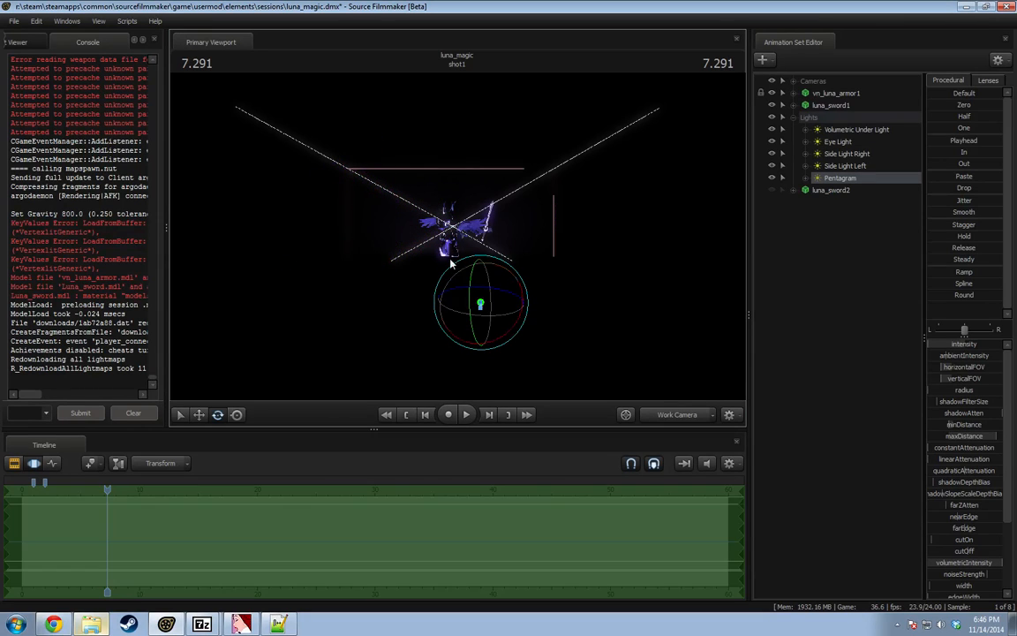
pyautogui.click(14, 21)
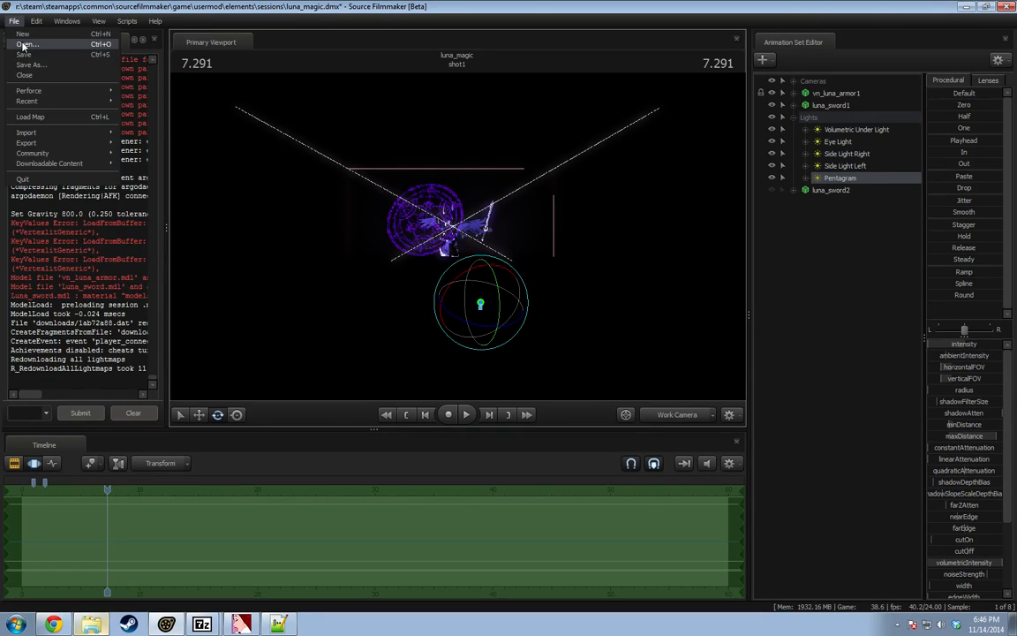
pyautogui.click(36, 40)
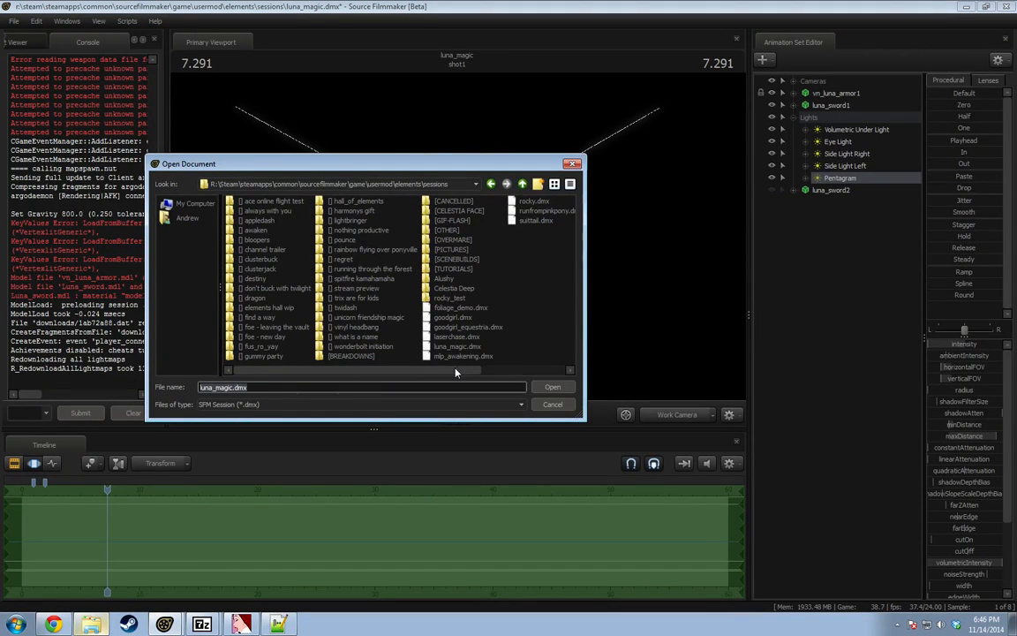
pyautogui.click(462, 370)
pyautogui.click(551, 406)
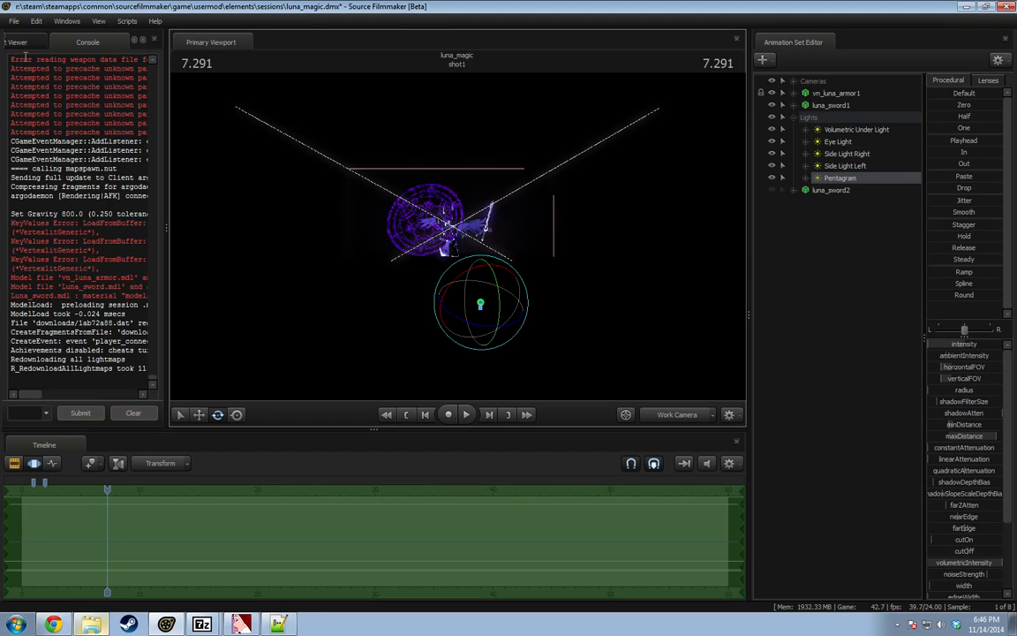
# Open the recent session mlp_awaken.dmx and continue without saving luna_magic.
pyautogui.click(14, 20)
pyautogui.moveTo(29, 101)
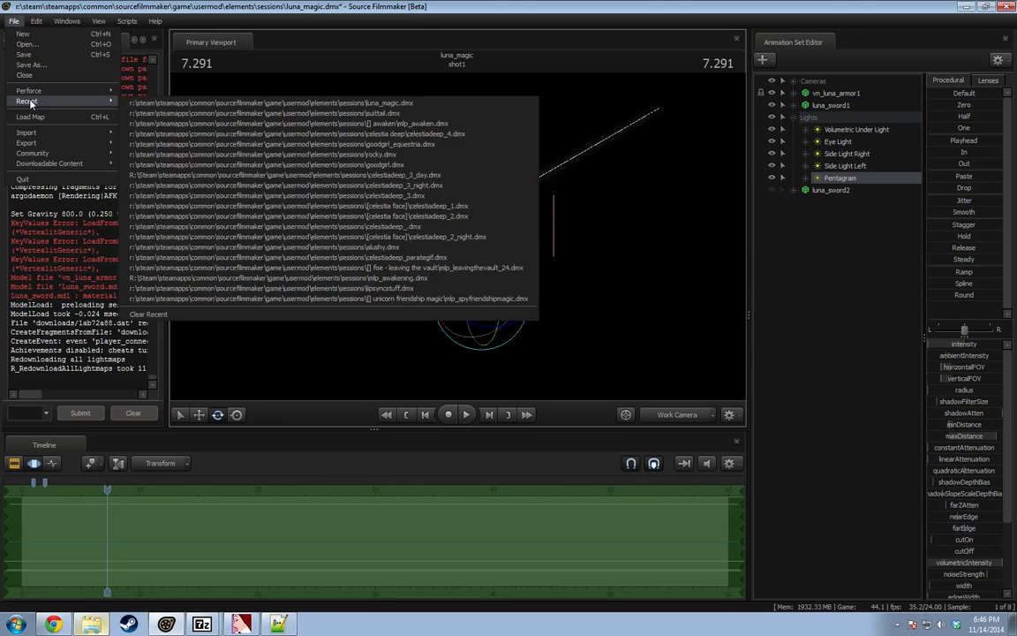
pyautogui.click(338, 124)
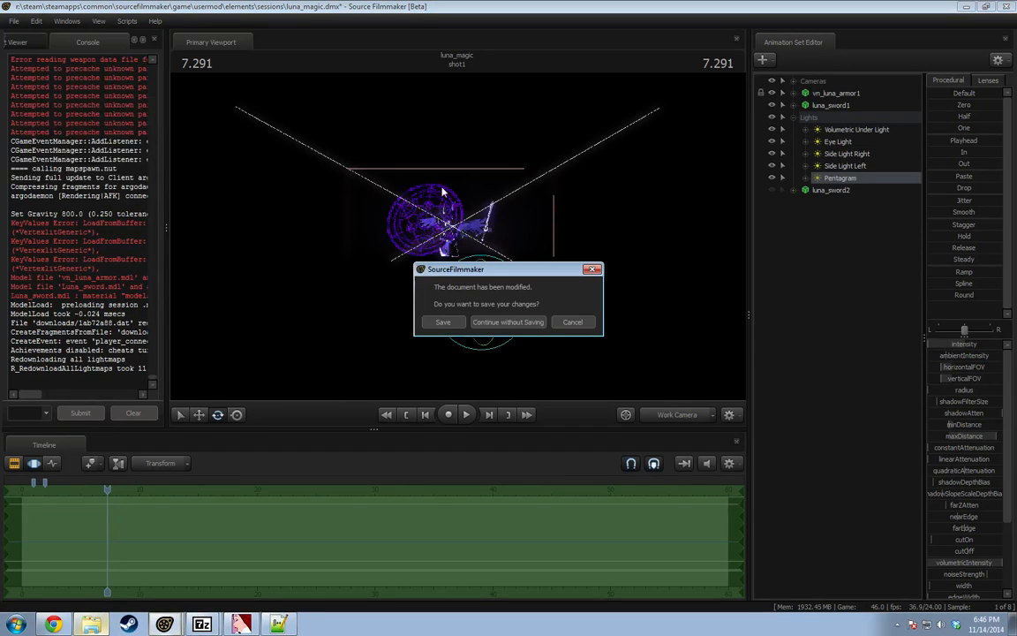
pyautogui.click(536, 323)
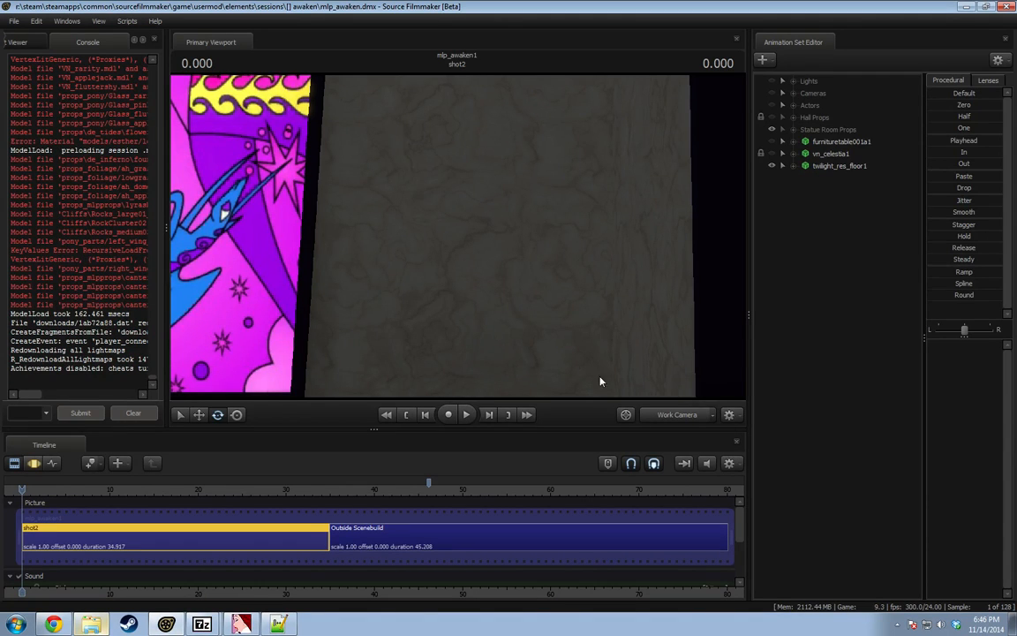
# Fly the Work Camera through the statue room until the floor emblem and its star are in view.
pyautogui.moveTo(618, 362); pyautogui.dragTo(600, 243)
pyautogui.press('w')
pyautogui.press('w')
pyautogui.moveTo(390, 334); pyautogui.dragTo(357, 334)
pyautogui.press('w')
pyautogui.press('w')
pyautogui.moveTo(428, 251); pyautogui.dragTo(432, 286)
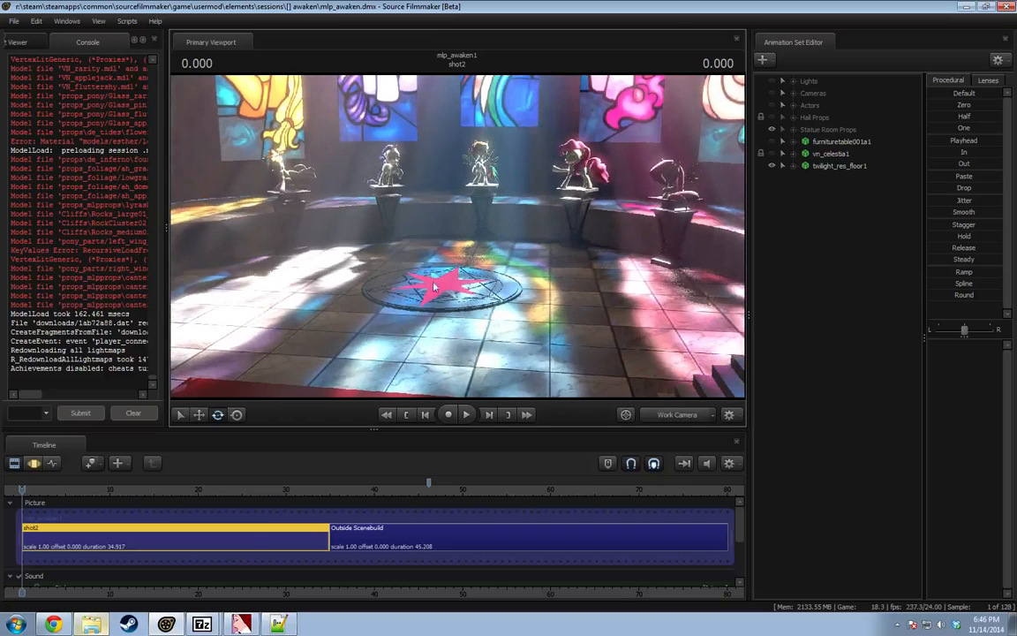
# Widen the console pane and recall the mat_reloadallmaterials command in its entry line.
pyautogui.moveTo(167, 335); pyautogui.dragTo(339, 323)
pyautogui.click(60, 412)
pyautogui.press('Up')
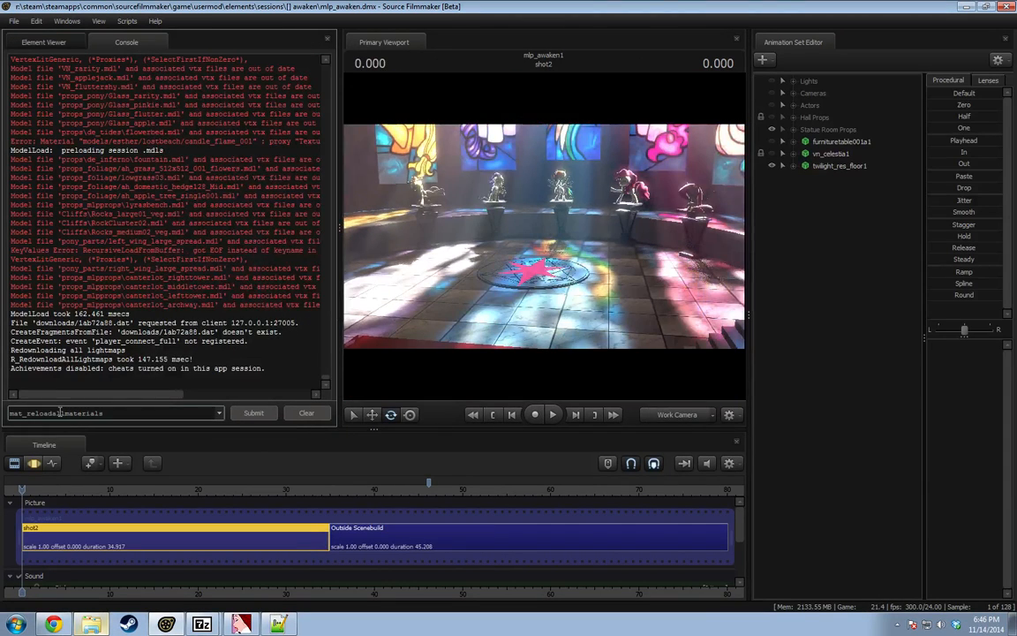
pyautogui.moveTo(50, 415); pyautogui.dragTo(208, 402)
pyautogui.moveTo(134, 414); pyautogui.dragTo(1, 414)
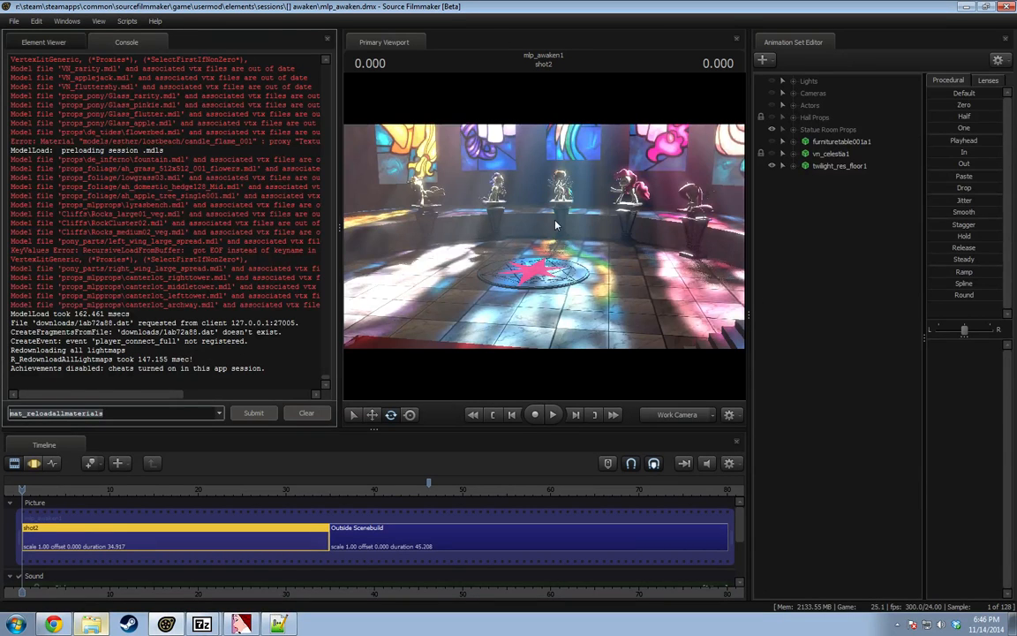
# Aim the Work Camera at the stained-glass windows, recall mat_reloadallmaterials again and narrow the console to enlarge the viewport.
pyautogui.moveTo(554, 219); pyautogui.dragTo(540, 159)
pyautogui.moveTo(399, 326); pyautogui.dragTo(398, 316)
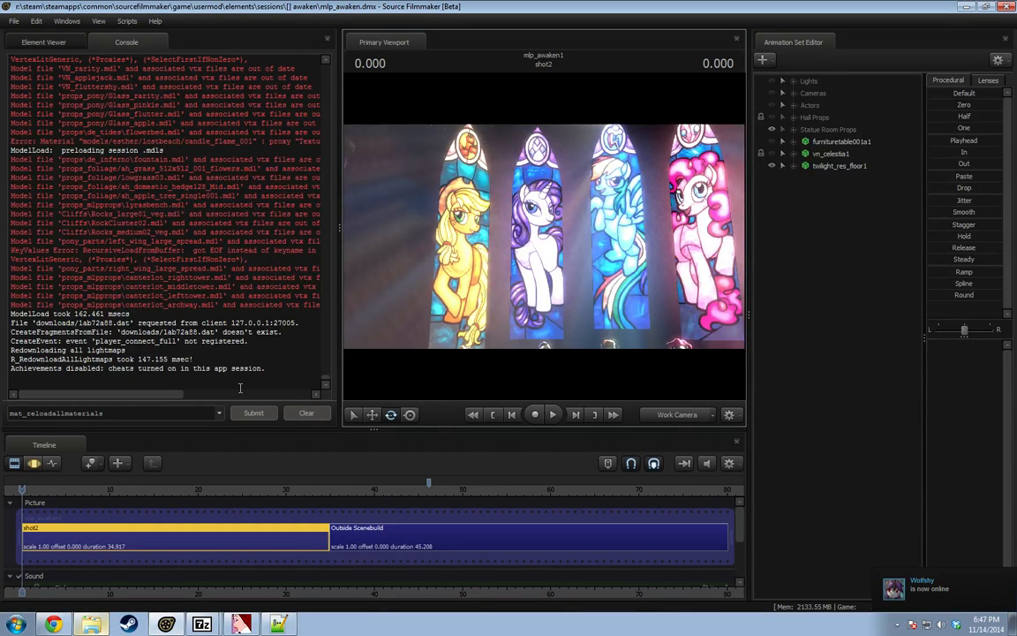
pyautogui.click(184, 408)
pyautogui.press('Up')
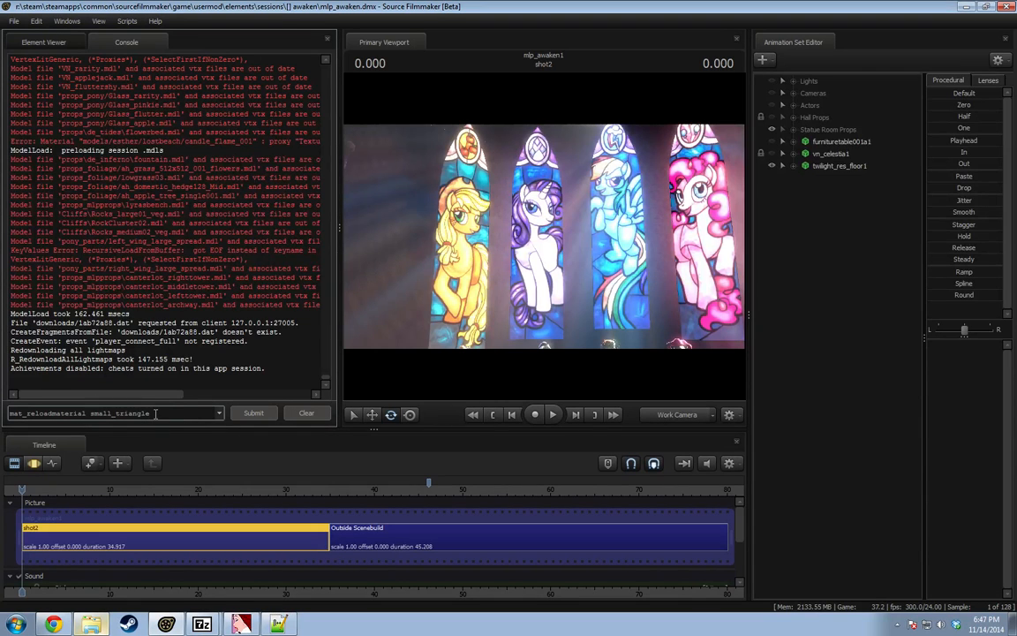
pyautogui.moveTo(340, 316); pyautogui.dragTo(148, 325)
pyautogui.moveTo(747, 289); pyautogui.dragTo(712, 298)
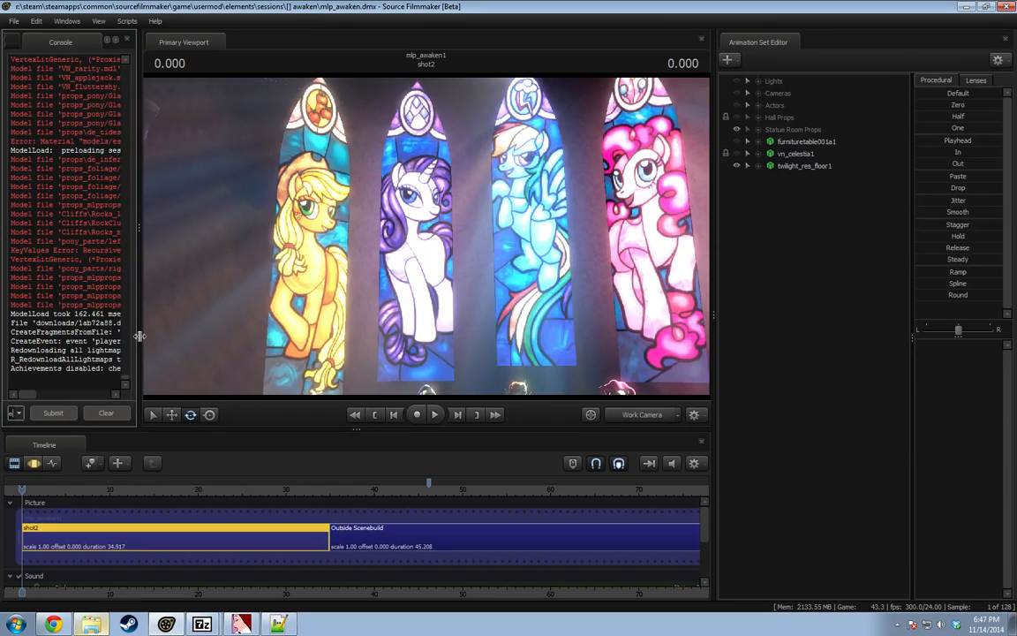
pyautogui.moveTo(140, 336); pyautogui.dragTo(348, 336)
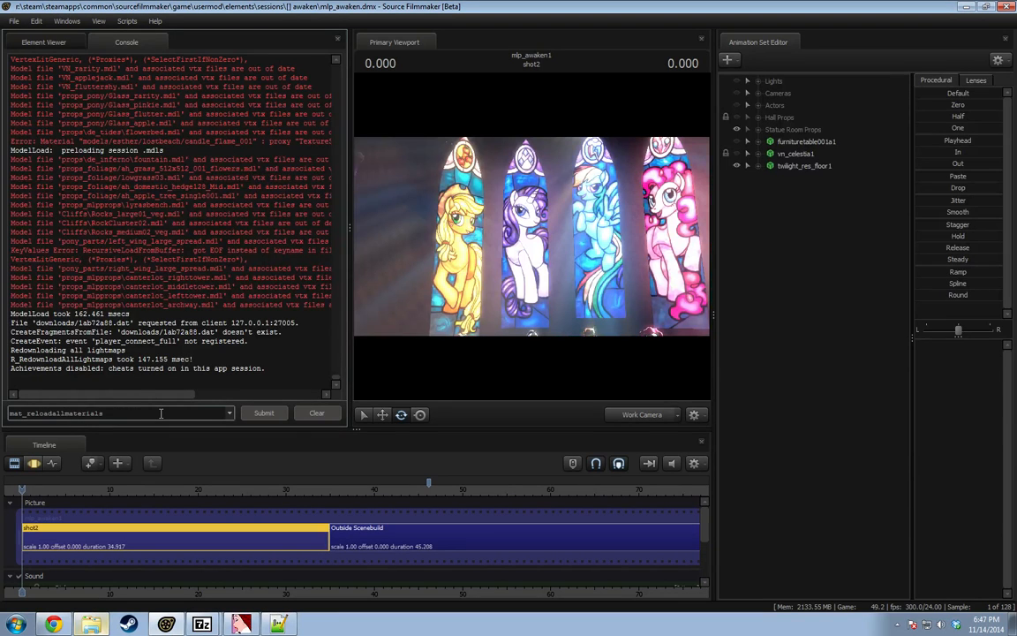
pyautogui.press('Up')
pyautogui.moveTo(352, 302); pyautogui.dragTo(169, 302)
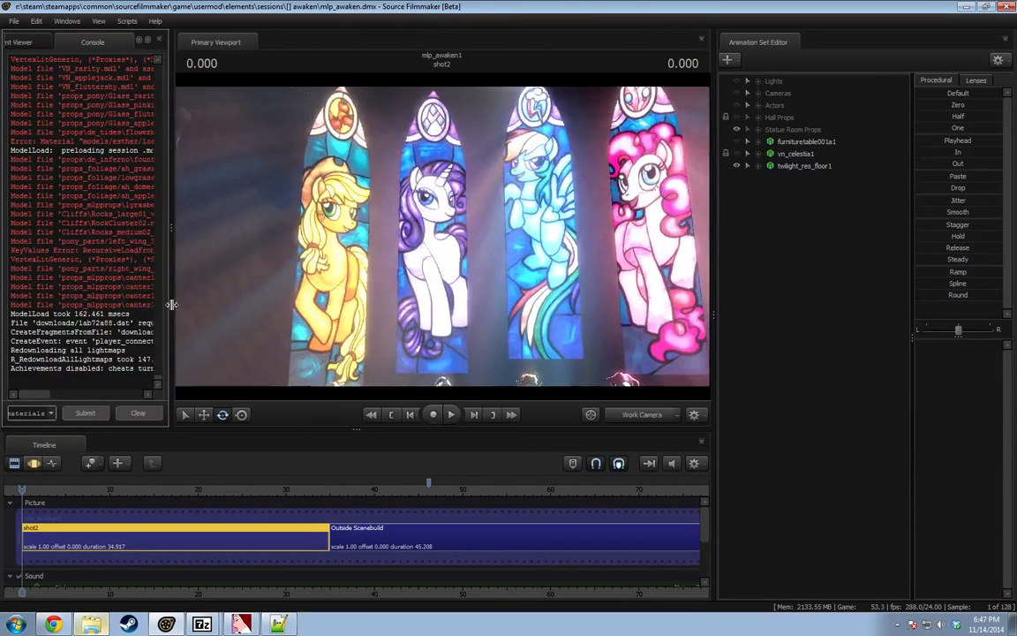
# Fly the Work Camera down to a close view of the floor emblem and its pink star.
pyautogui.moveTo(442, 235)
pyautogui.mouseDown()
pyautogui.moveTo(406, 267)
pyautogui.moveTo(408, 302)
pyautogui.moveTo(440, 308)
pyautogui.moveTo(452, 255)
pyautogui.moveTo(443, 241)
pyautogui.mouseUp()
pyautogui.press('s')
pyautogui.press('w')
pyautogui.press('a')
pyautogui.press('d')
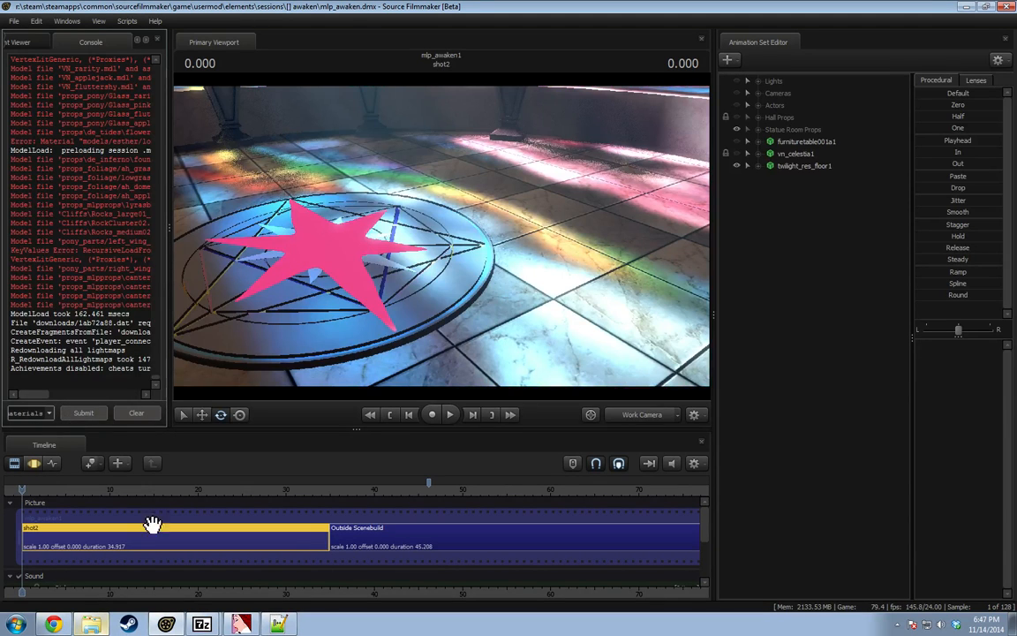
# Save big_star.vmt in Notepad++ and run mat_reloadallmaterials in the Source Filmmaker console.
pyautogui.click(282, 624)
pyautogui.click(394, 363)
pyautogui.hotkey('ctrl', 's')
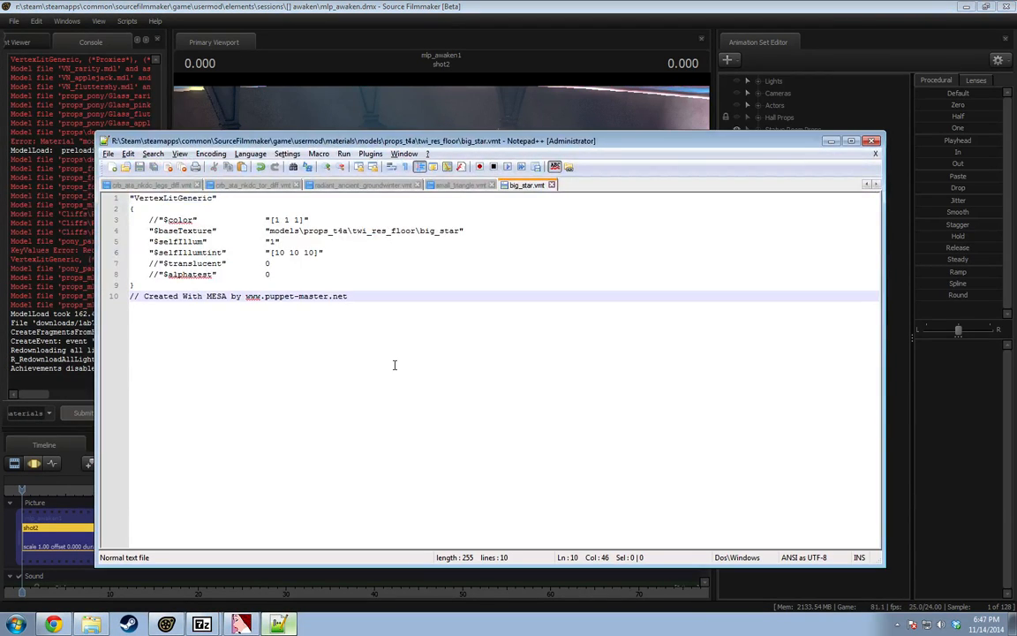
pyautogui.click(84, 412)
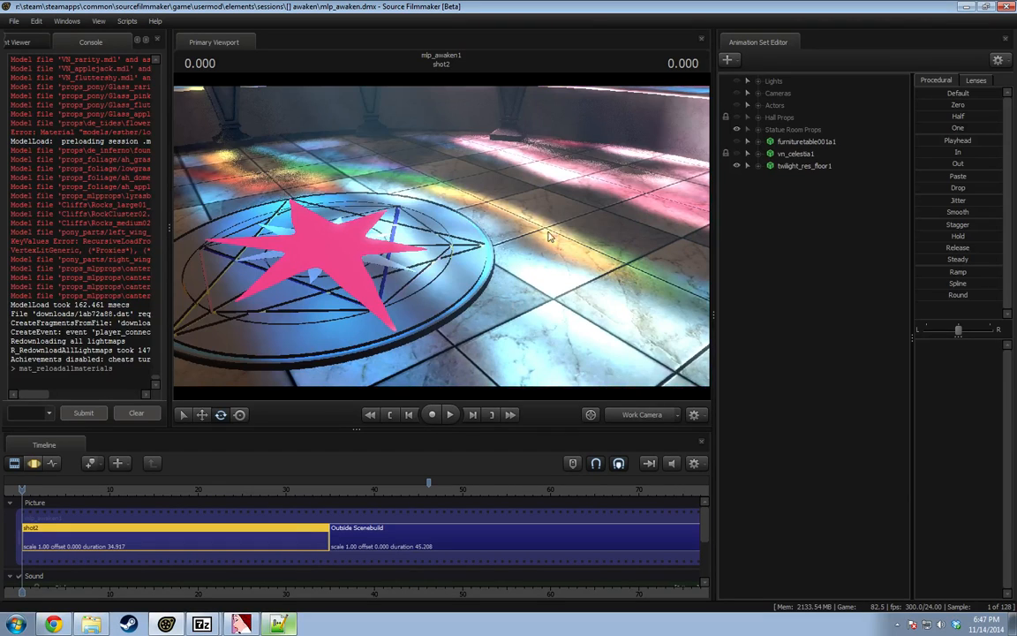
# Examine the reloaded star material up close and from farther back in the statue room.
pyautogui.moveTo(525, 227); pyautogui.dragTo(619, 214)
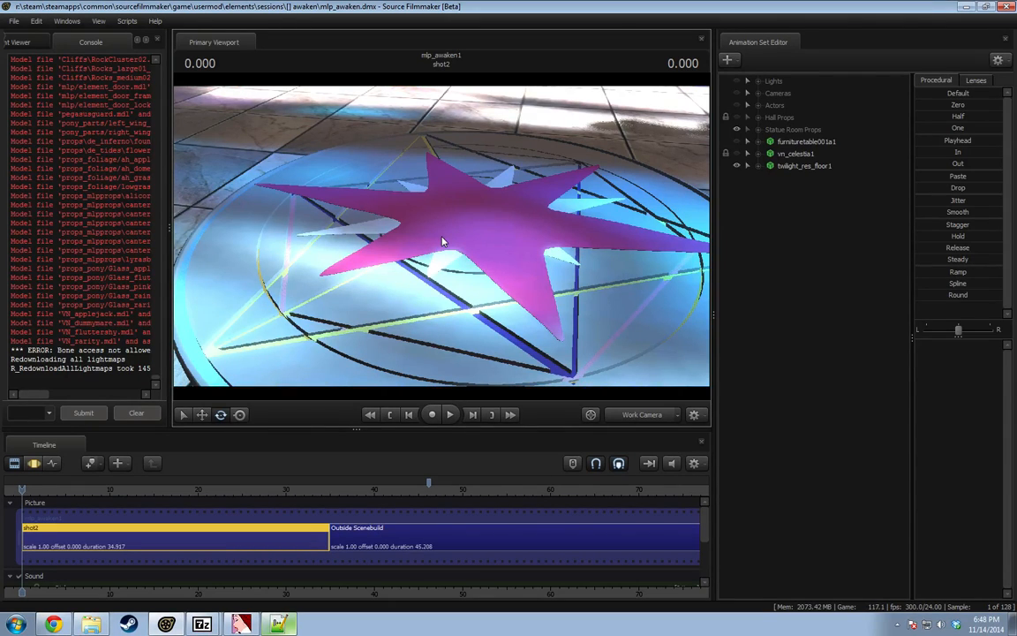
pyautogui.moveTo(442, 236); pyautogui.dragTo(543, 125)
pyautogui.press('s')
pyautogui.press('s')
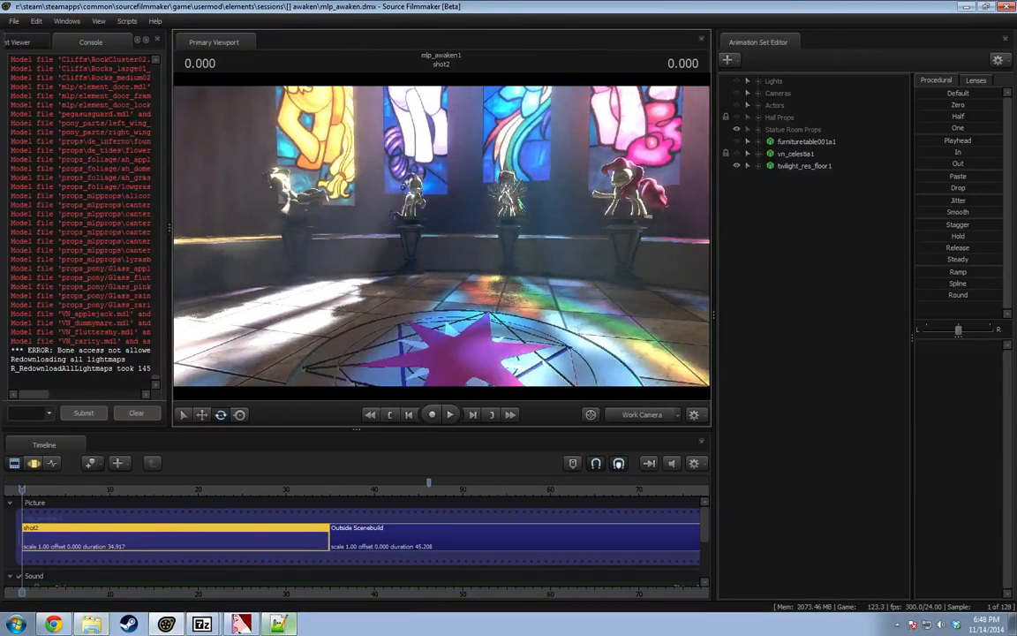
# Browse the audio files in the usermod sound folder in Windows Explorer.
pyautogui.click(92, 623)
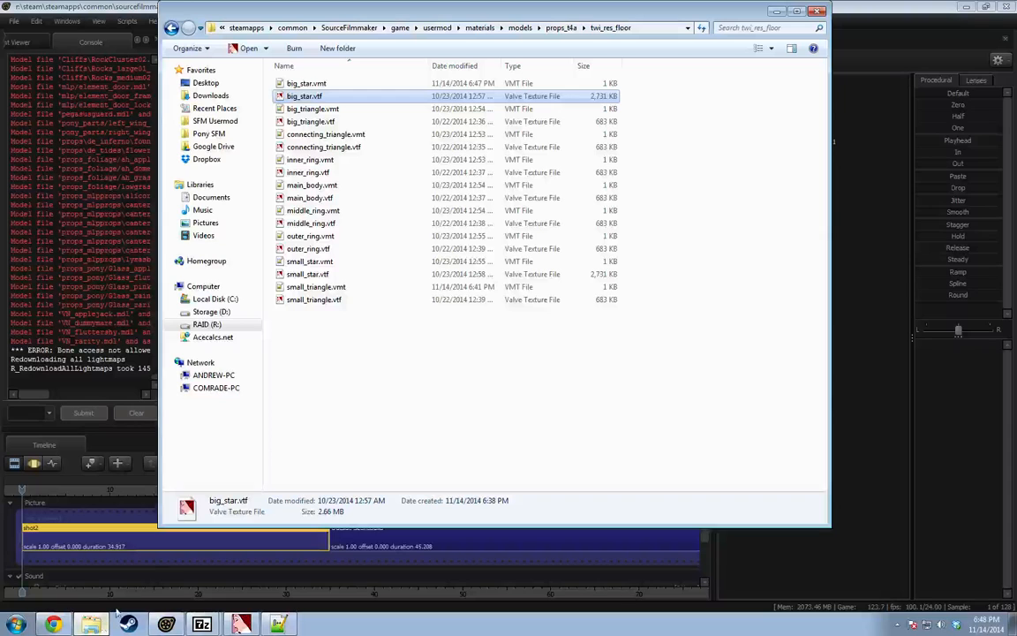
pyautogui.click(222, 123)
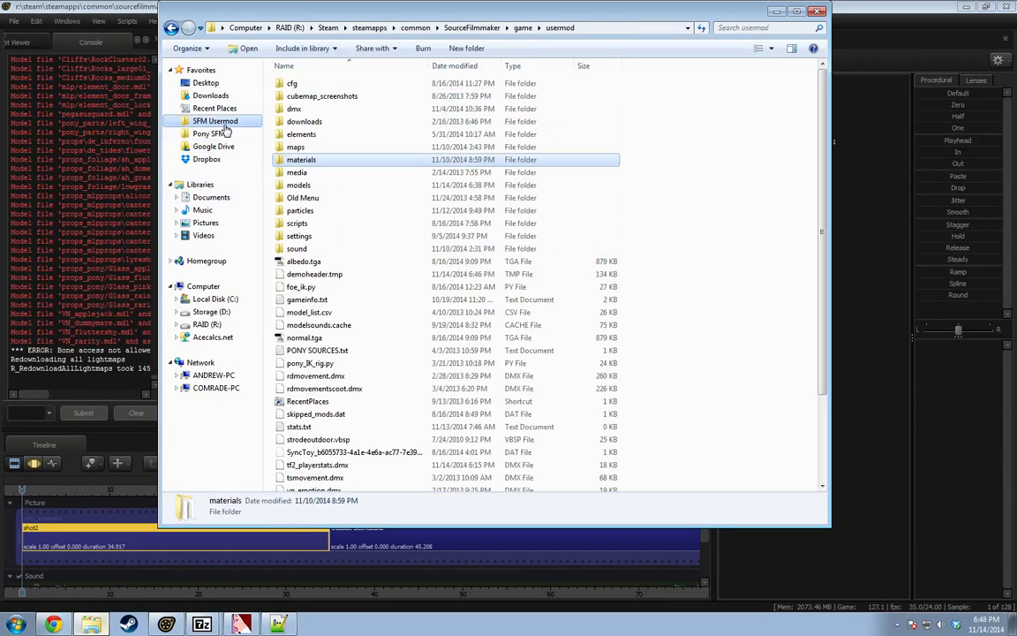
pyautogui.doubleClick(305, 249)
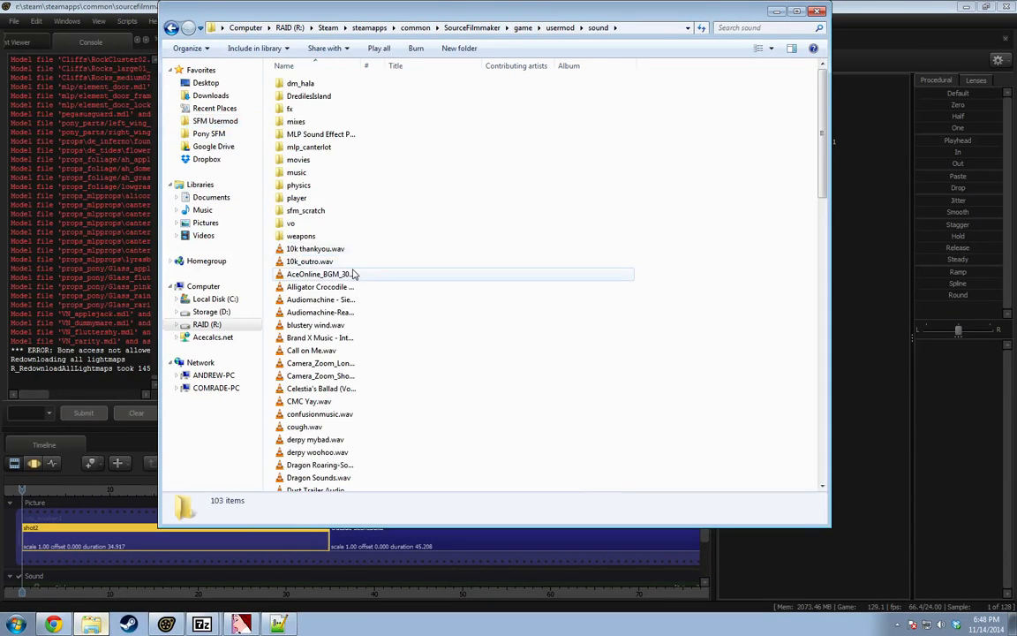
pyautogui.scroll(-3, 352, 274)
pyautogui.moveTo(360, 65); pyautogui.dragTo(427, 69)
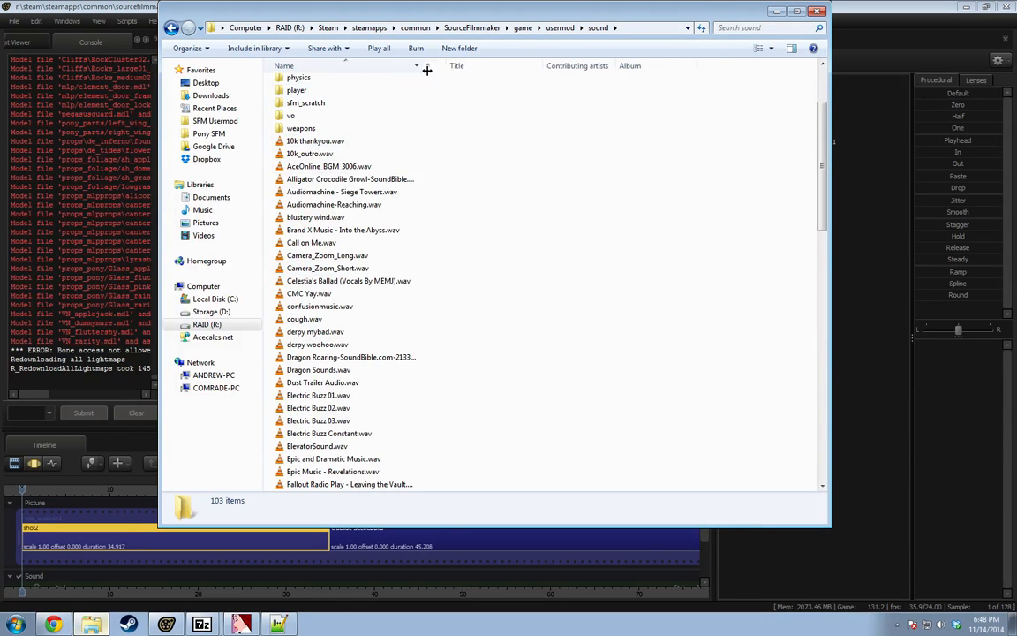
pyautogui.scroll(-20, 338, 335)
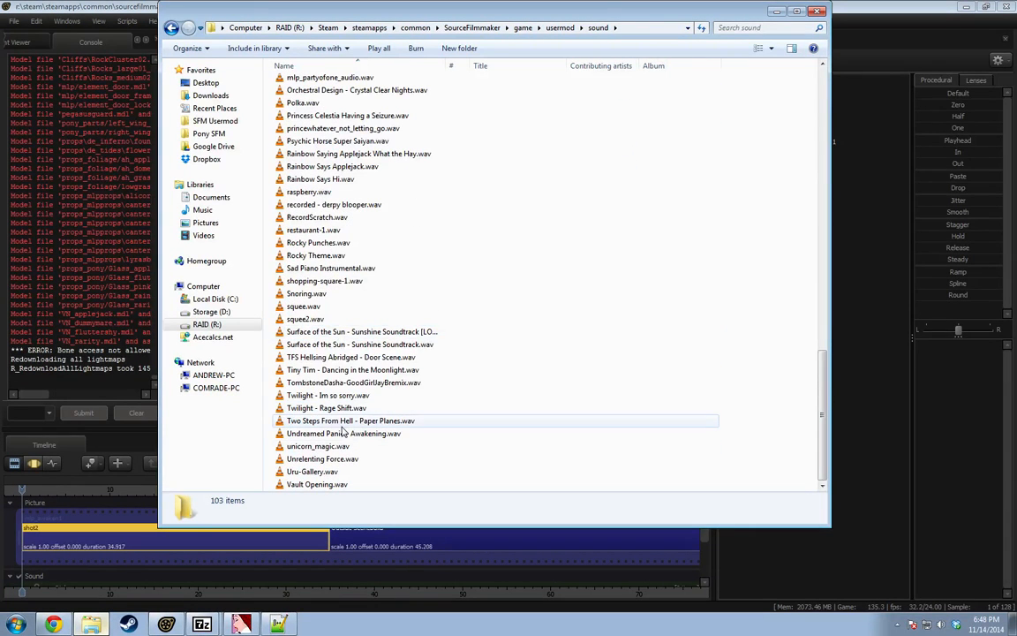
pyautogui.scroll(20, 343, 424)
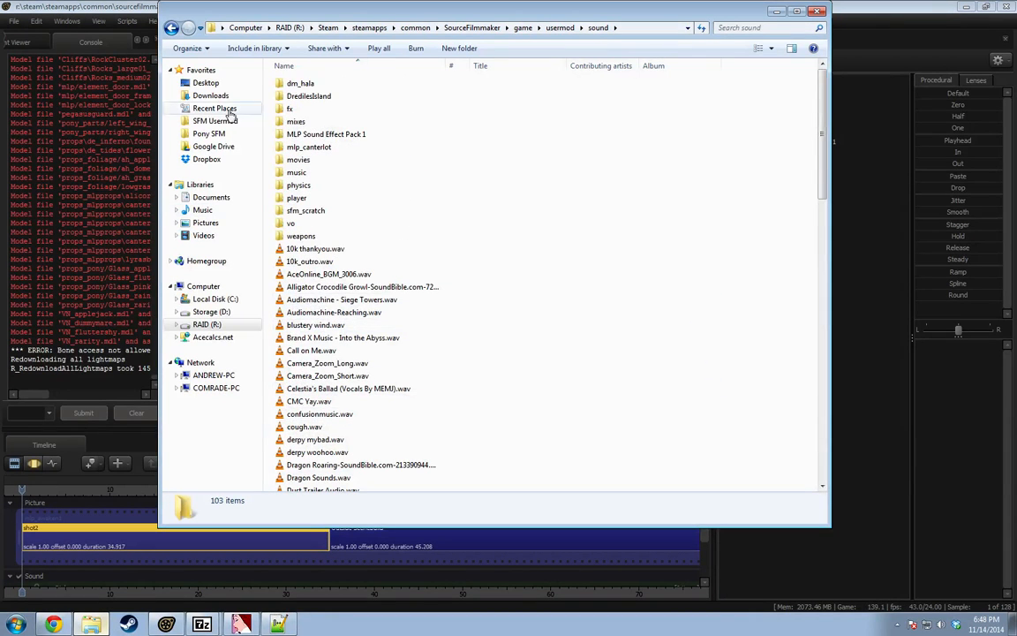
# Open the Illusions album folder by Thomas Bergersen in the Music library.
pyautogui.click(171, 28)
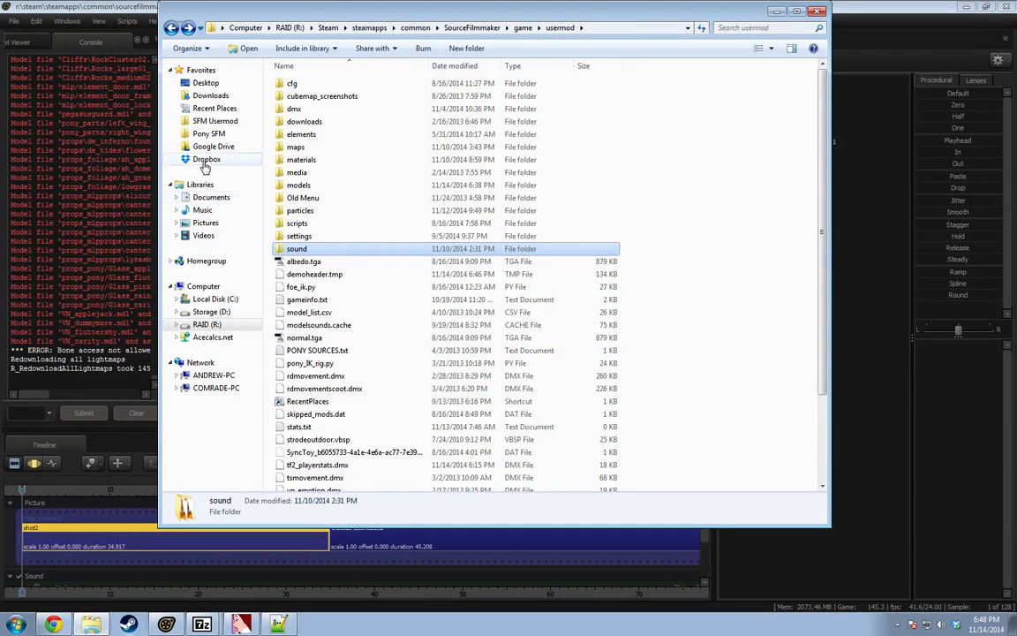
pyautogui.click(195, 209)
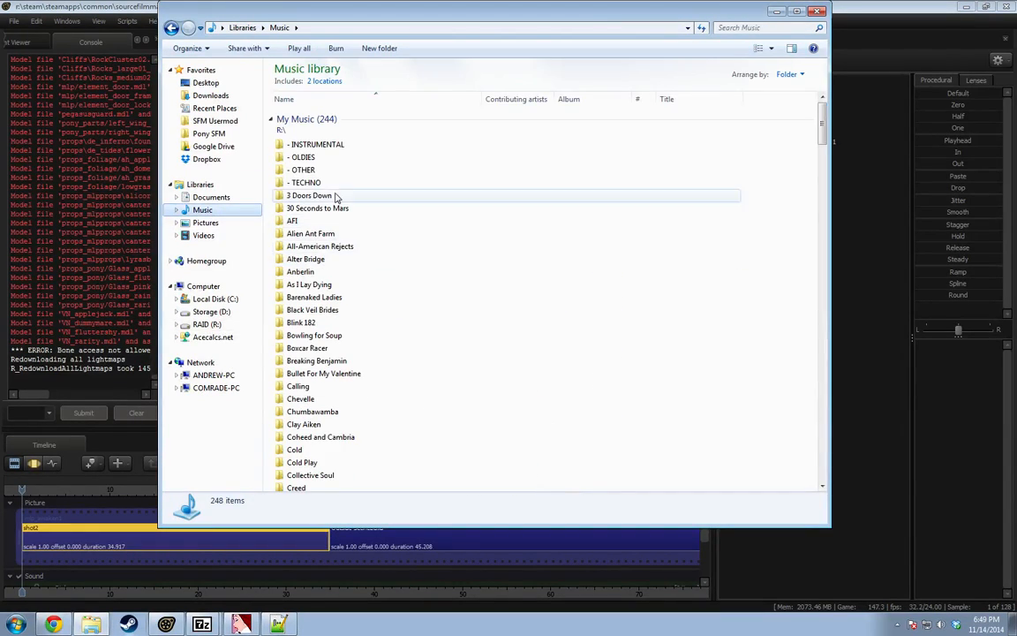
pyautogui.doubleClick(322, 144)
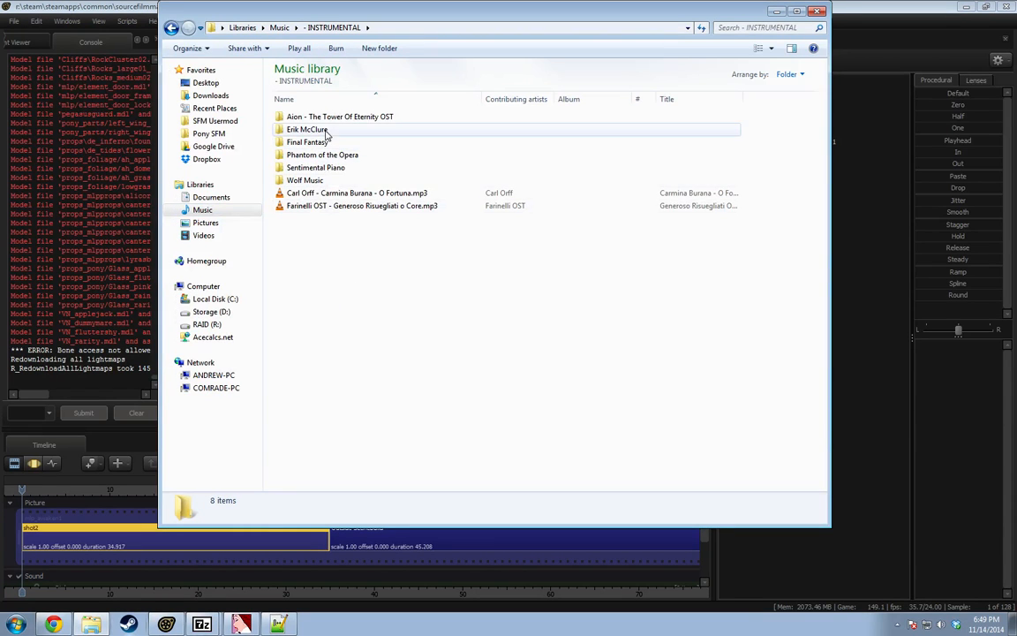
pyautogui.click(171, 28)
pyautogui.scroll(-14, 324, 332)
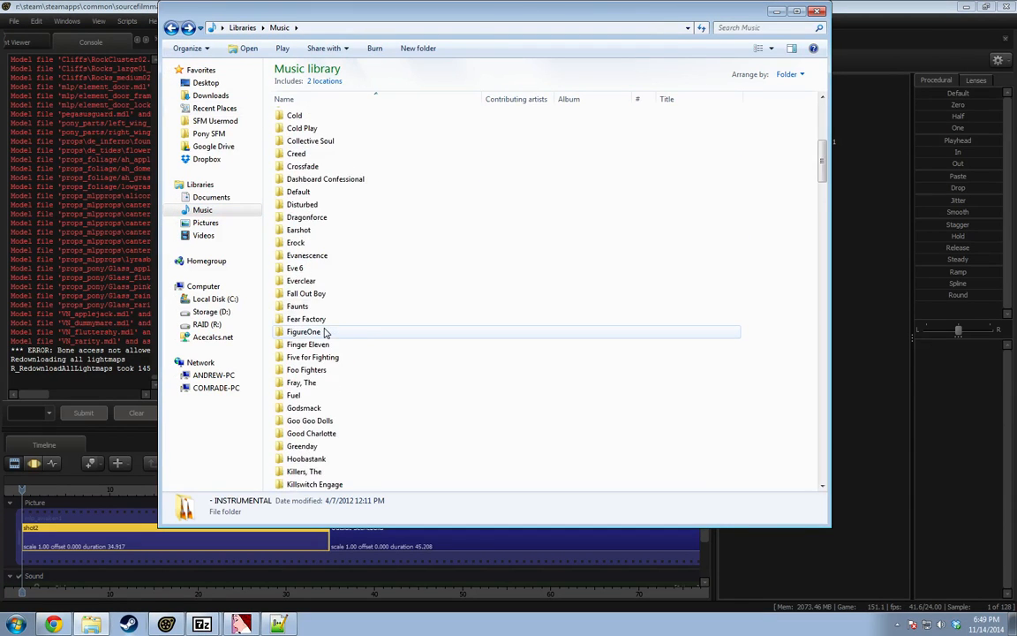
pyautogui.scroll(-5, 324, 332)
pyautogui.scroll(13, 325, 332)
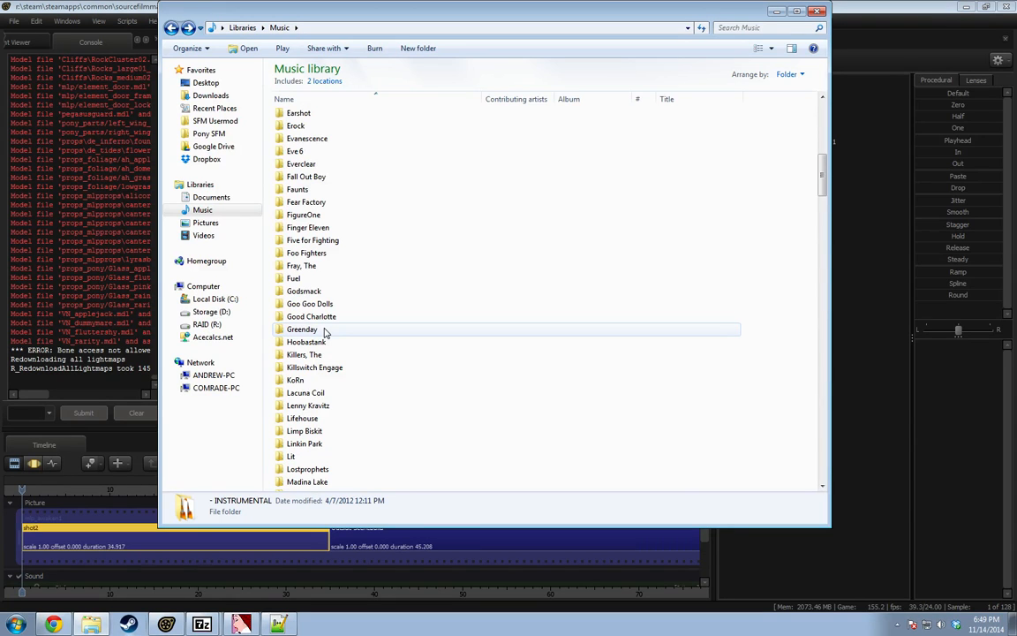
pyautogui.scroll(2, 370, 344)
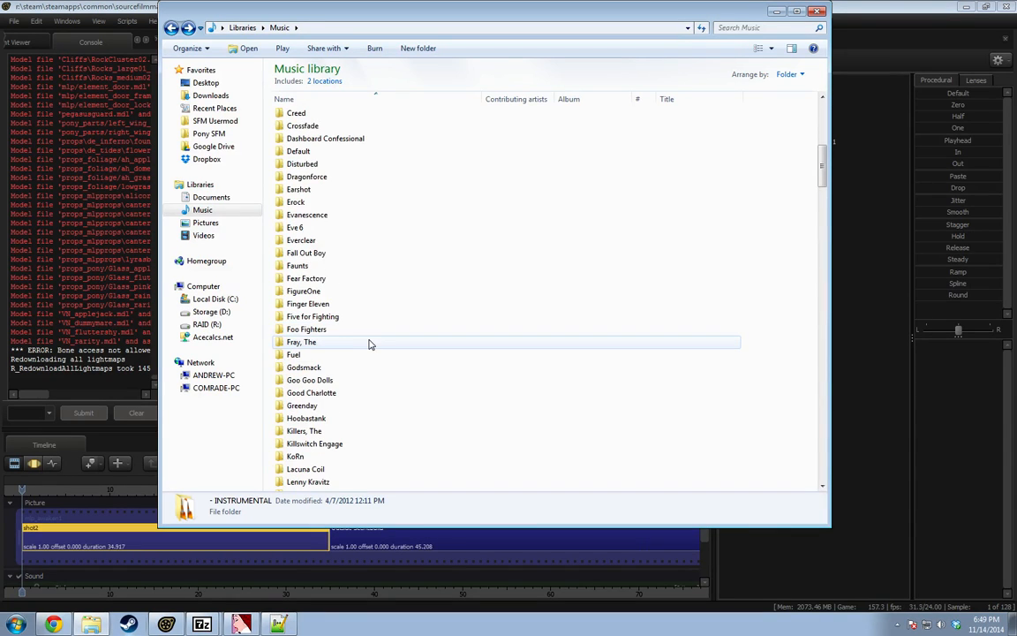
pyautogui.scroll(-15, 370, 345)
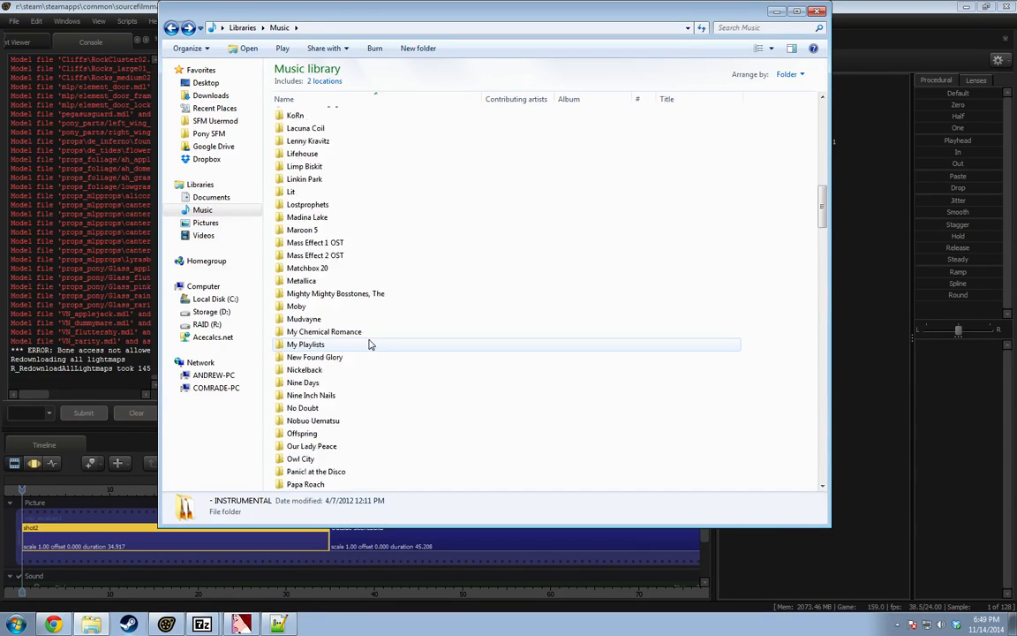
pyautogui.scroll(-12, 370, 344)
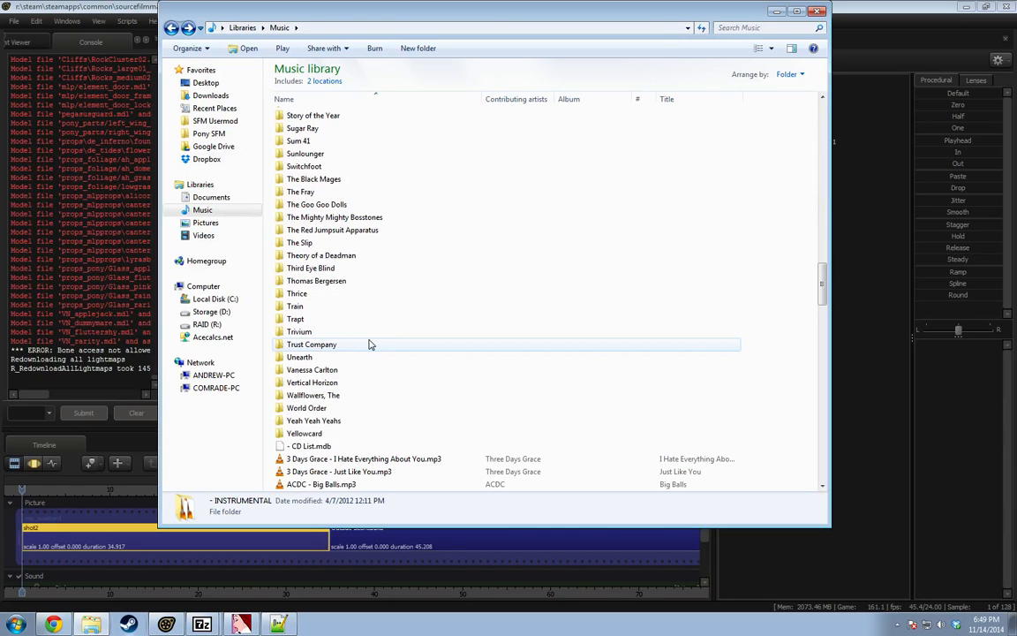
pyautogui.doubleClick(329, 281)
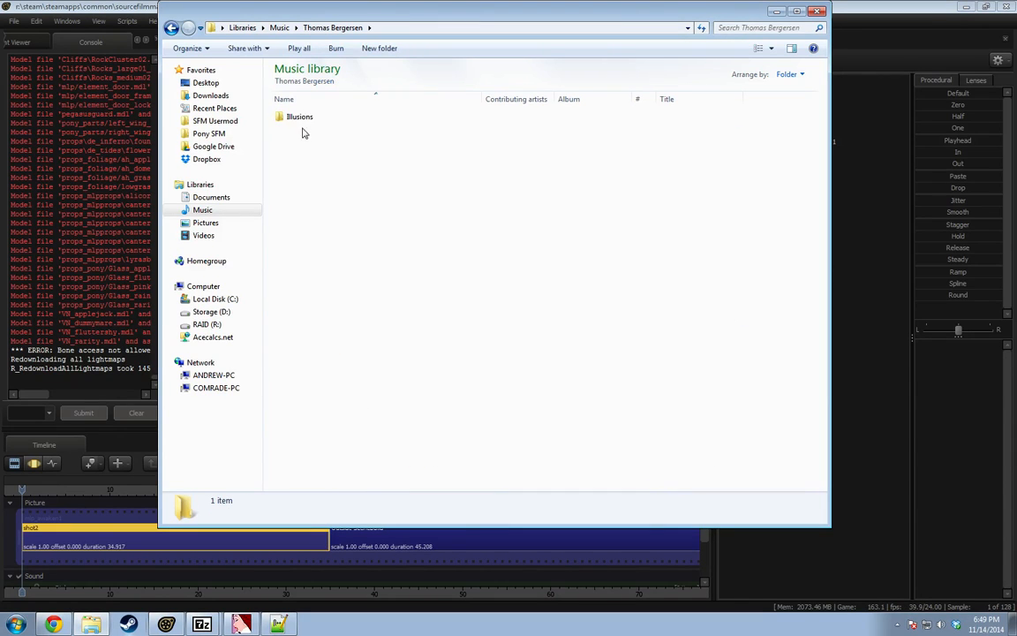
pyautogui.doubleClick(300, 118)
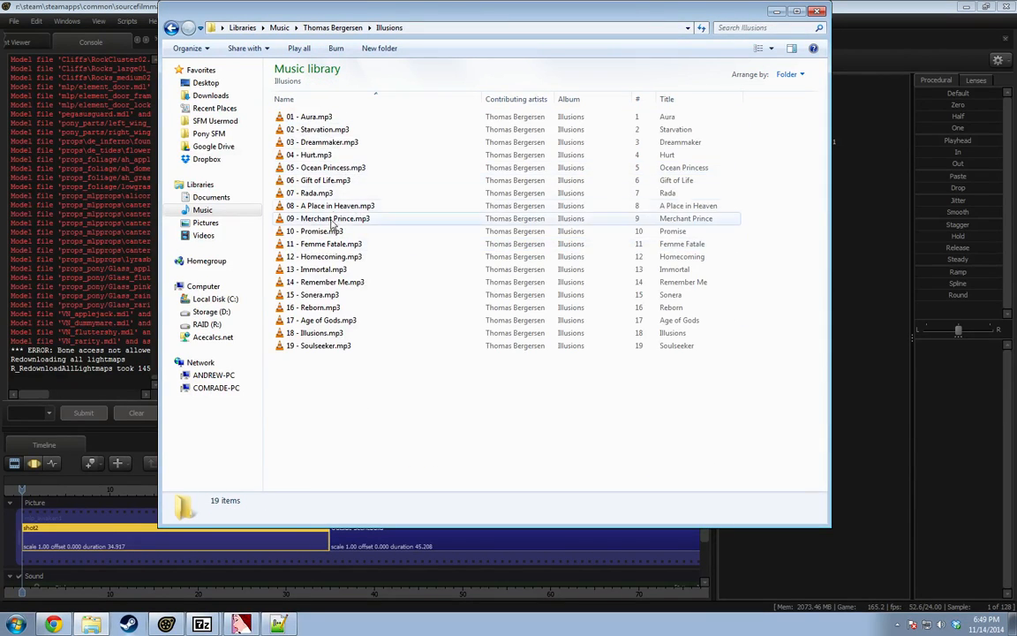
# Play 14 - Remember Me.mp3 in VLC media player as a preview and close the player.
pyautogui.doubleClick(326, 283)
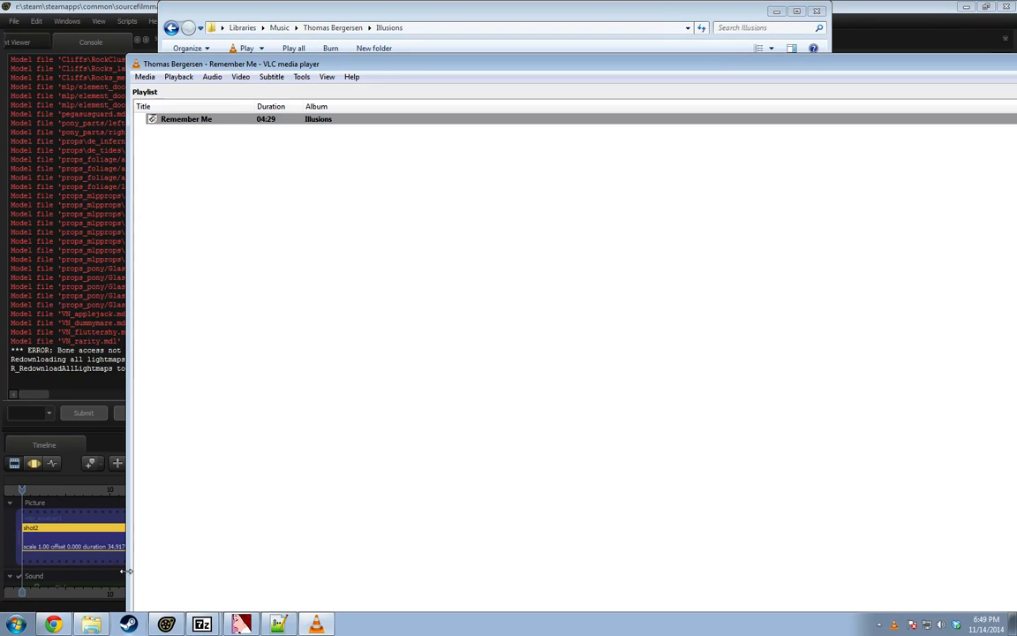
pyautogui.moveTo(379, 67); pyautogui.dragTo(163, 98)
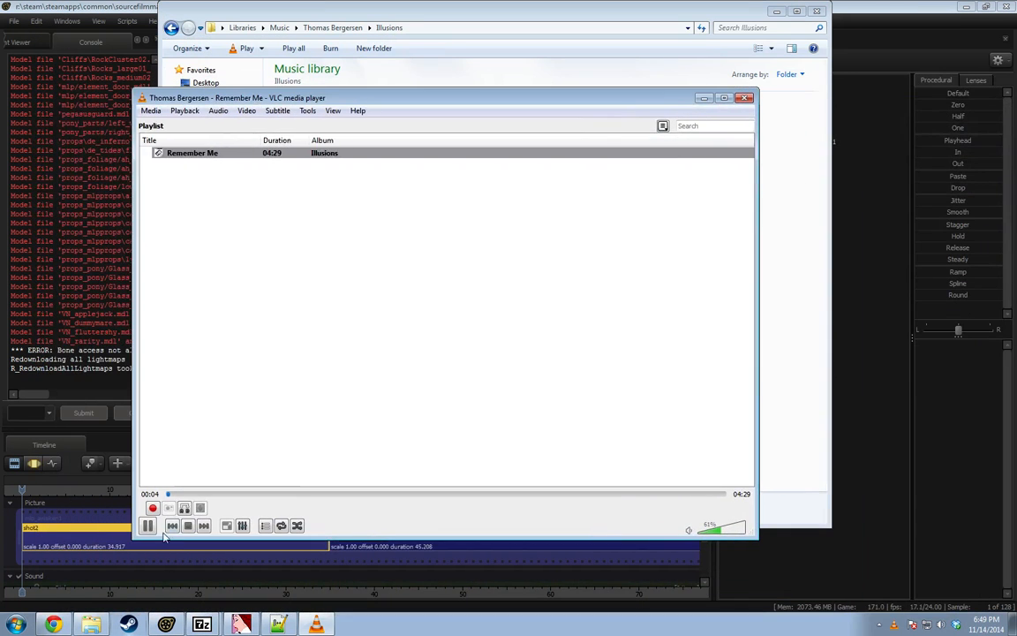
pyautogui.click(746, 100)
# Launch Audacity, dismiss its welcome message and import 14 - Remember Me.mp3 from the Illusions folder.
pyautogui.press('super')
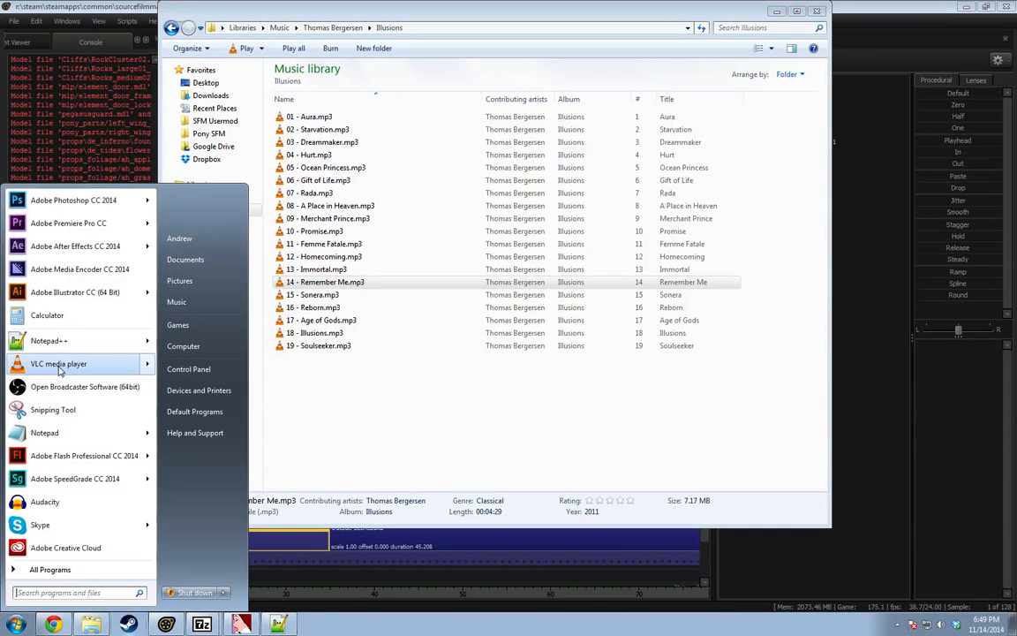
pyautogui.click(51, 501)
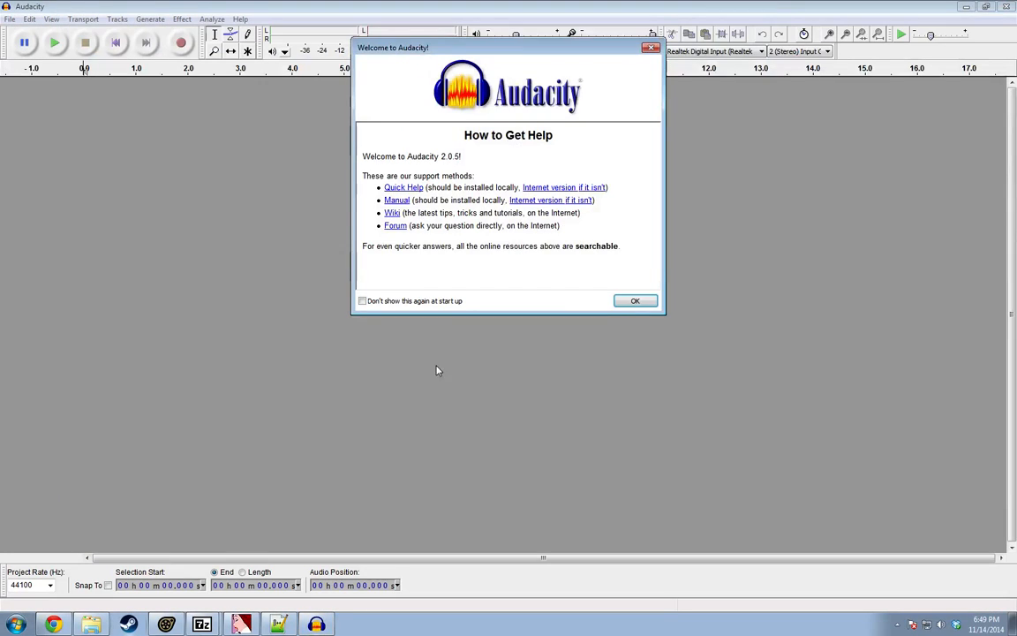
pyautogui.click(628, 302)
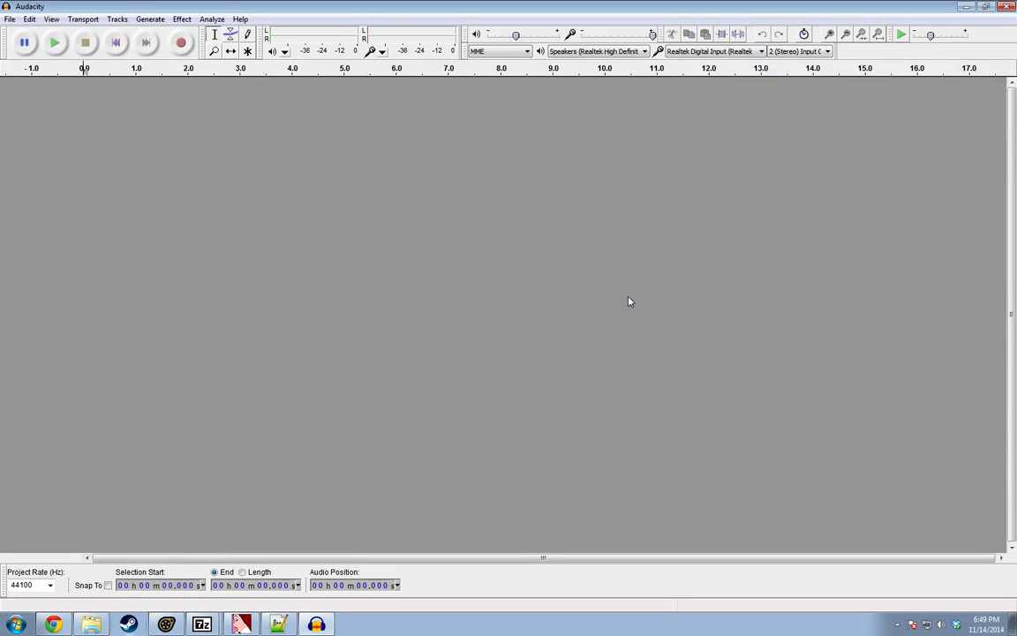
pyautogui.hotkey('alt', 'Tab')
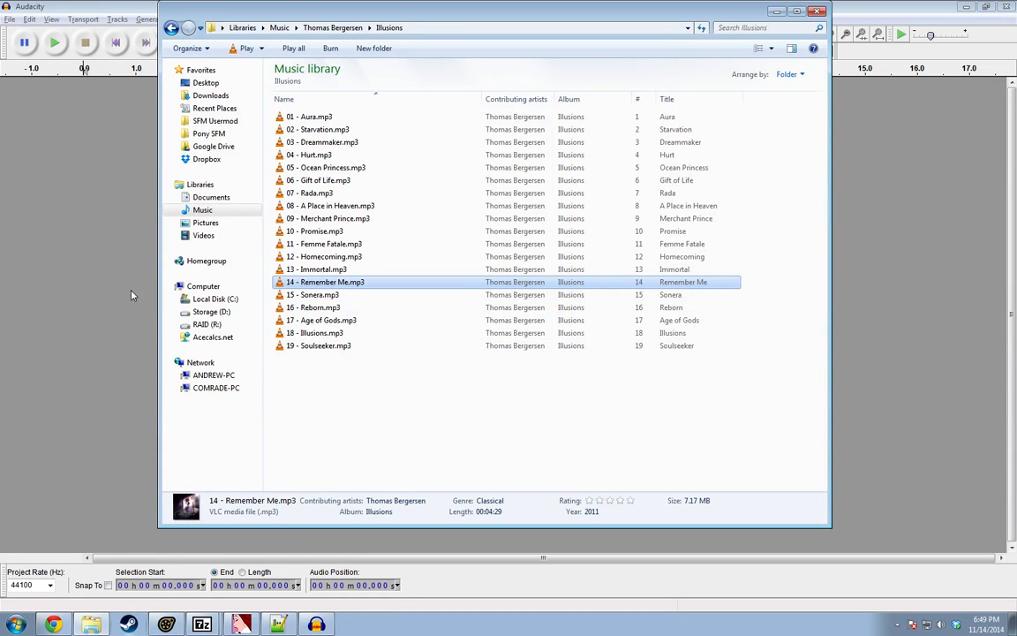
pyautogui.click(100, 4)
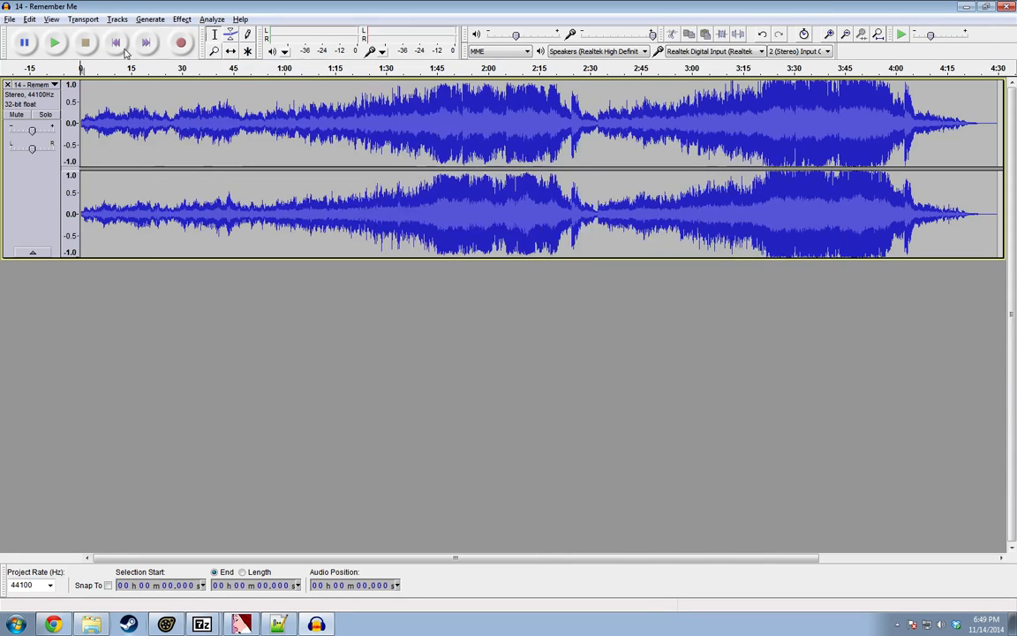
# Export the track as a signed 16-bit PCM WAV named Thomas Bergerson - Remember Me to the sound folder, keeping its metadata.
pyautogui.click(10, 19)
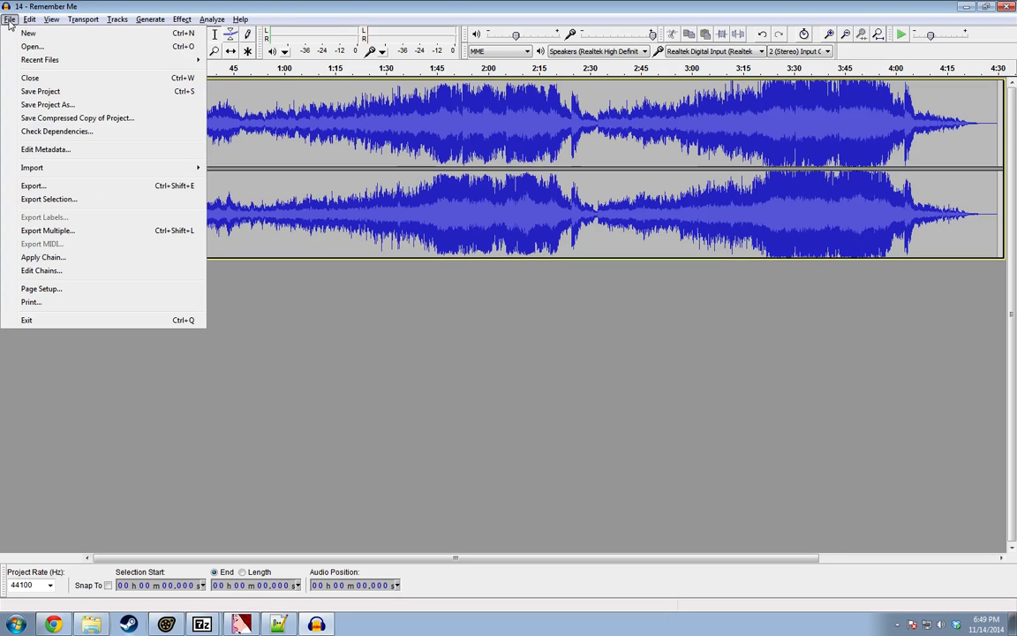
pyautogui.click(53, 186)
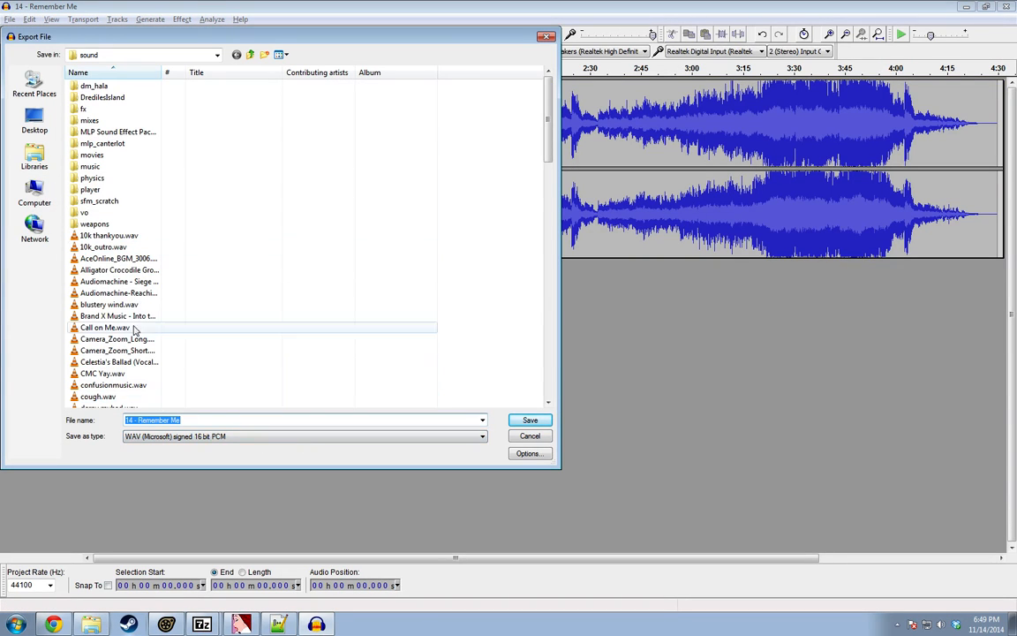
pyautogui.click(137, 420)
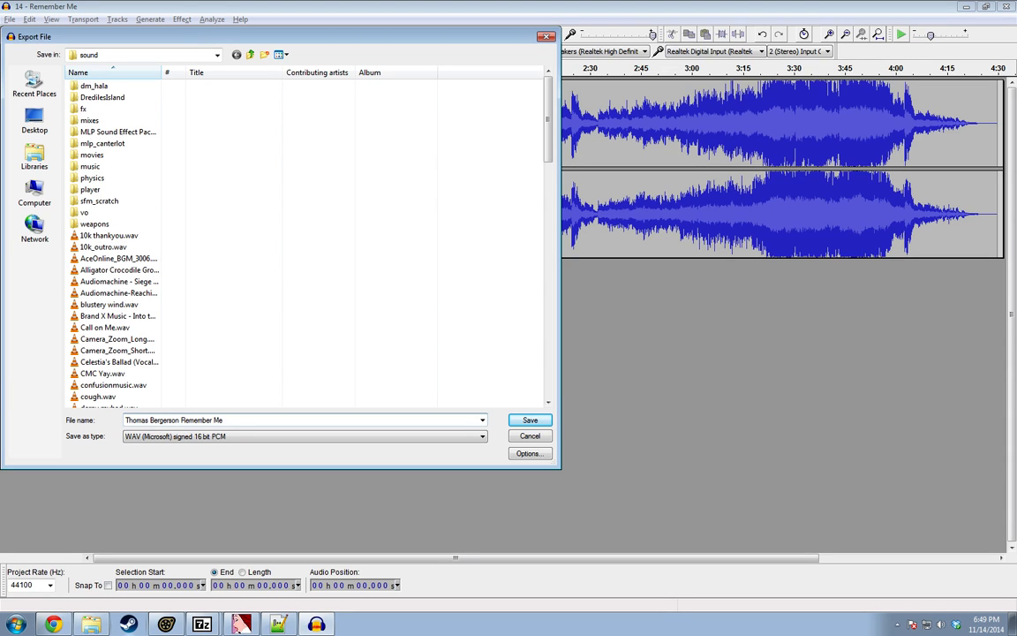
pyautogui.press('Return')
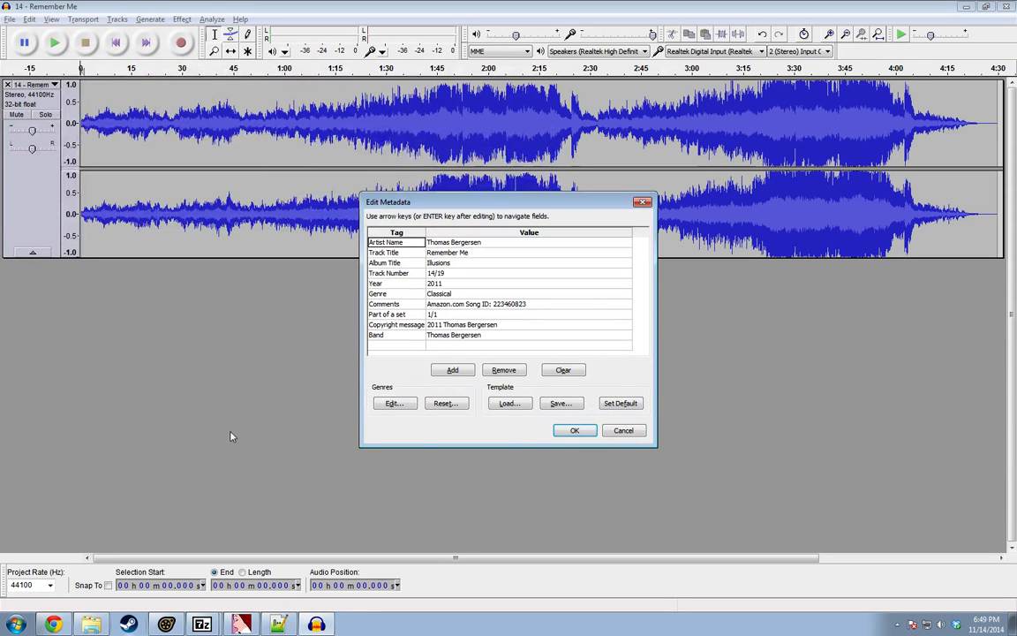
pyautogui.click(590, 431)
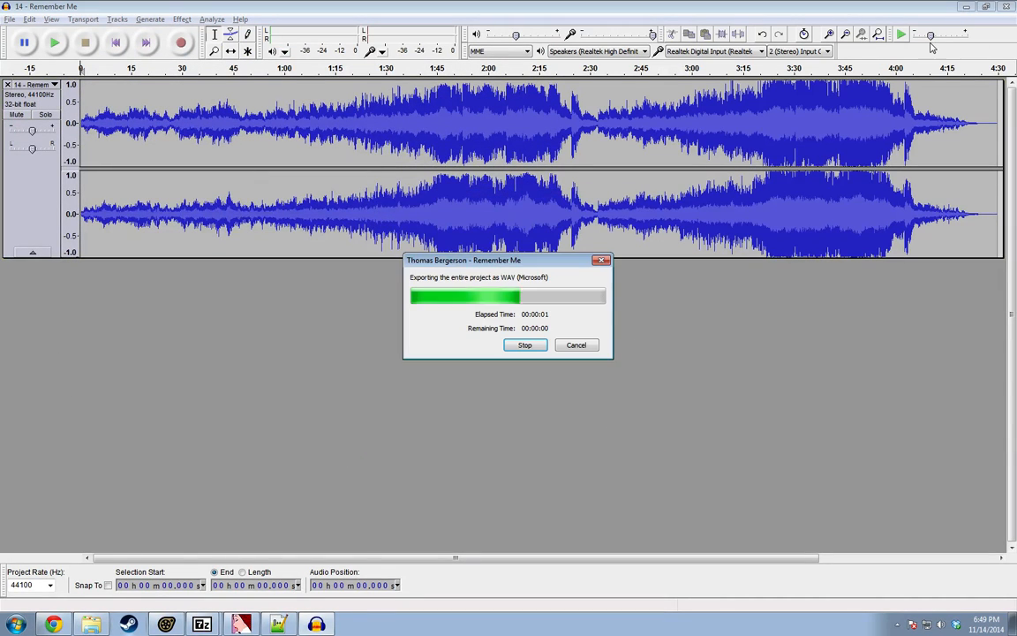
# Switch to Source Filmmaker, rescan the WAV files and add thomas bergerson - remember me.wav to the Music sound track.
pyautogui.click(966, 6)
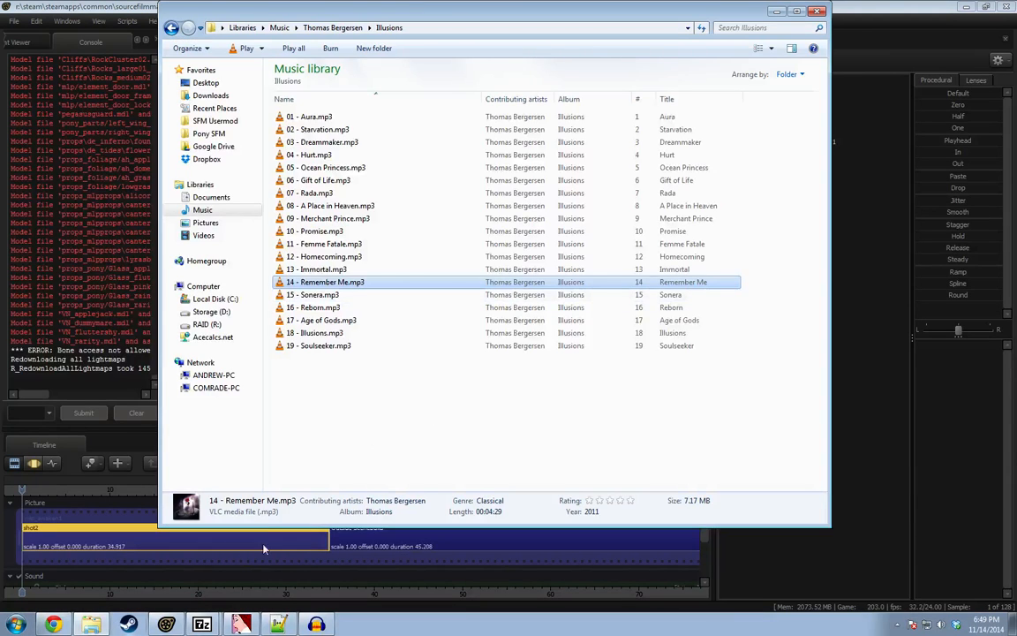
pyautogui.click(112, 5)
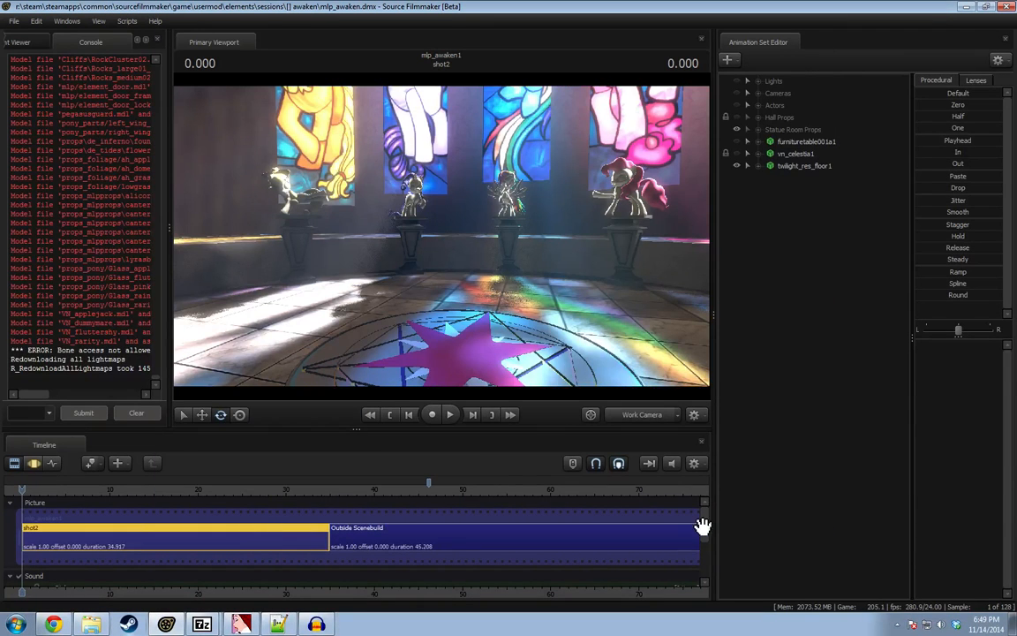
pyautogui.scroll(-3, 702, 527)
pyautogui.rightClick(107, 555)
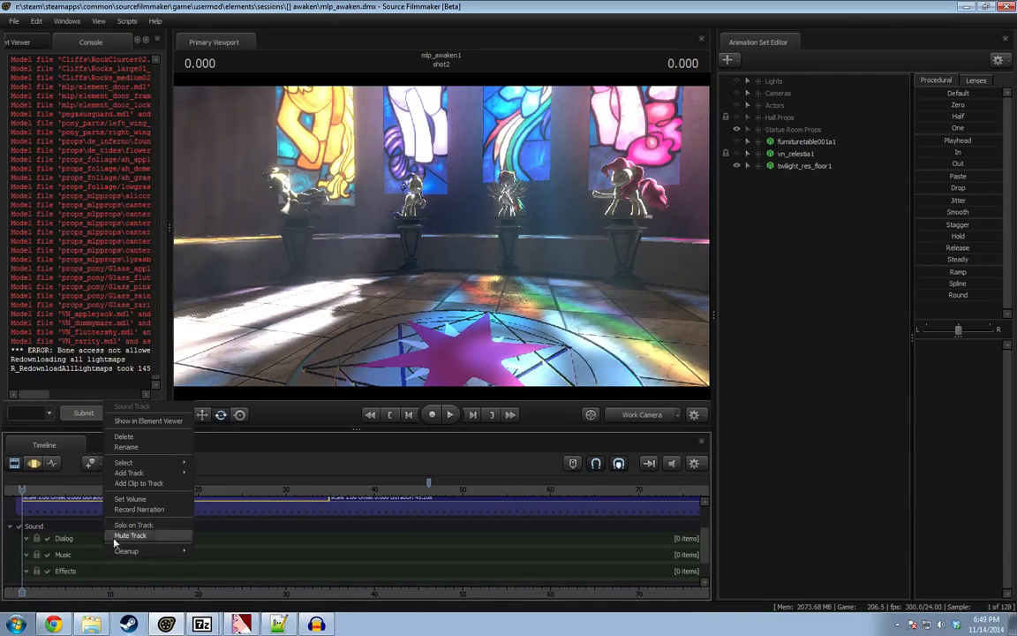
pyautogui.click(138, 483)
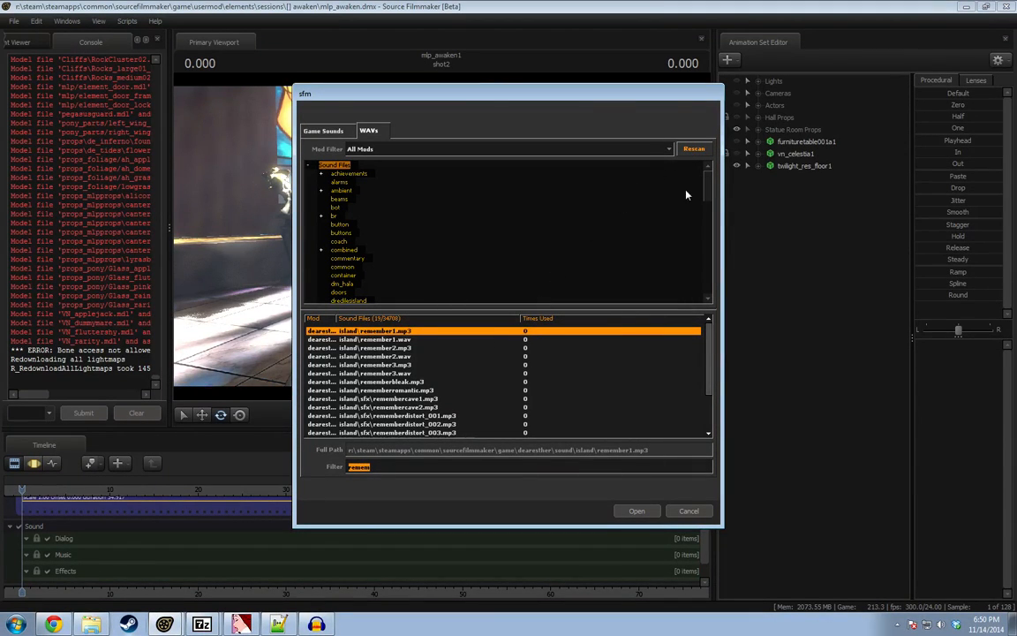
pyautogui.click(698, 149)
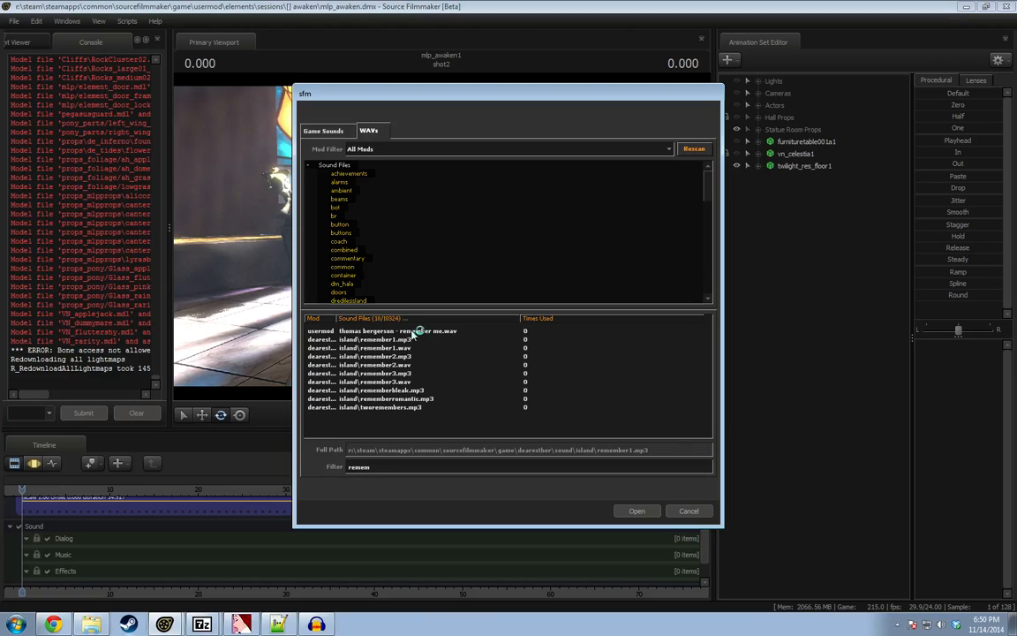
pyautogui.click(420, 331)
pyautogui.click(637, 513)
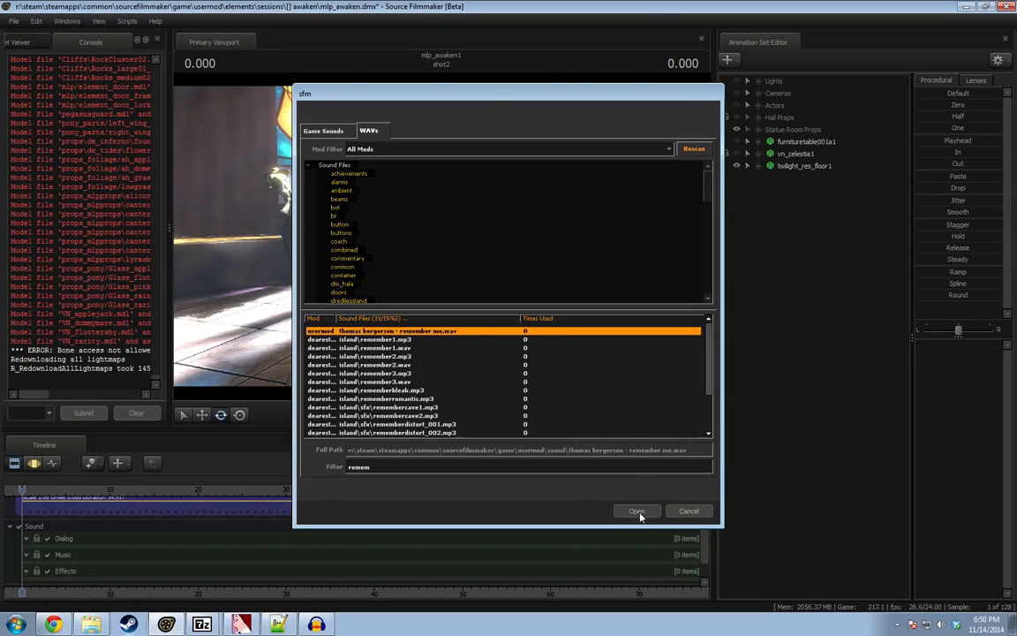
# Play a moment of the new music clip and set its volume to 0.5.
pyautogui.click(63, 484)
pyautogui.press('space')
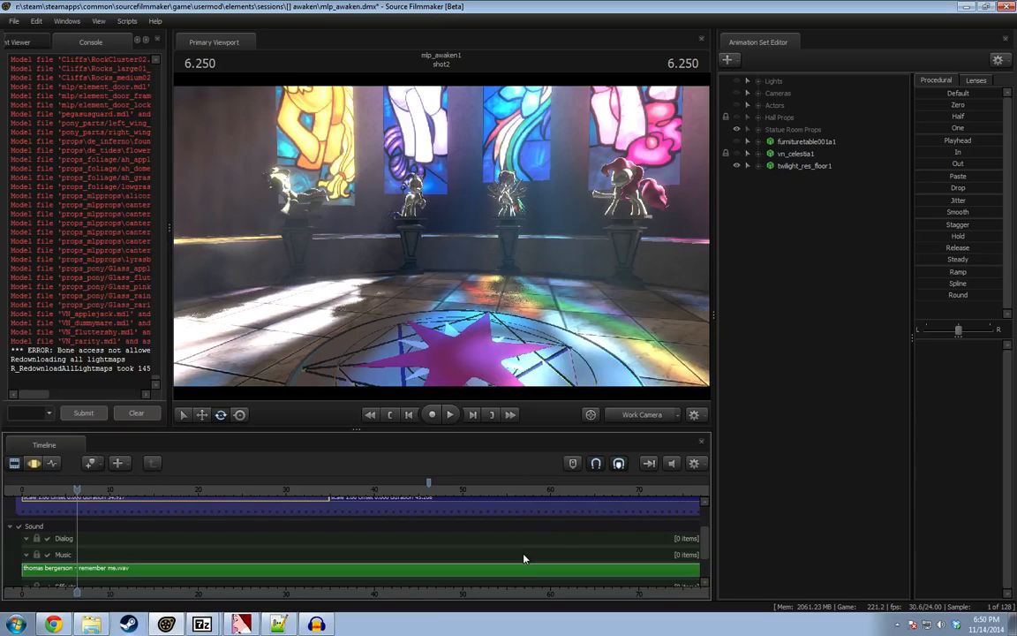
pyautogui.rightClick(524, 558)
pyautogui.click(619, 475)
pyautogui.write('0.3')
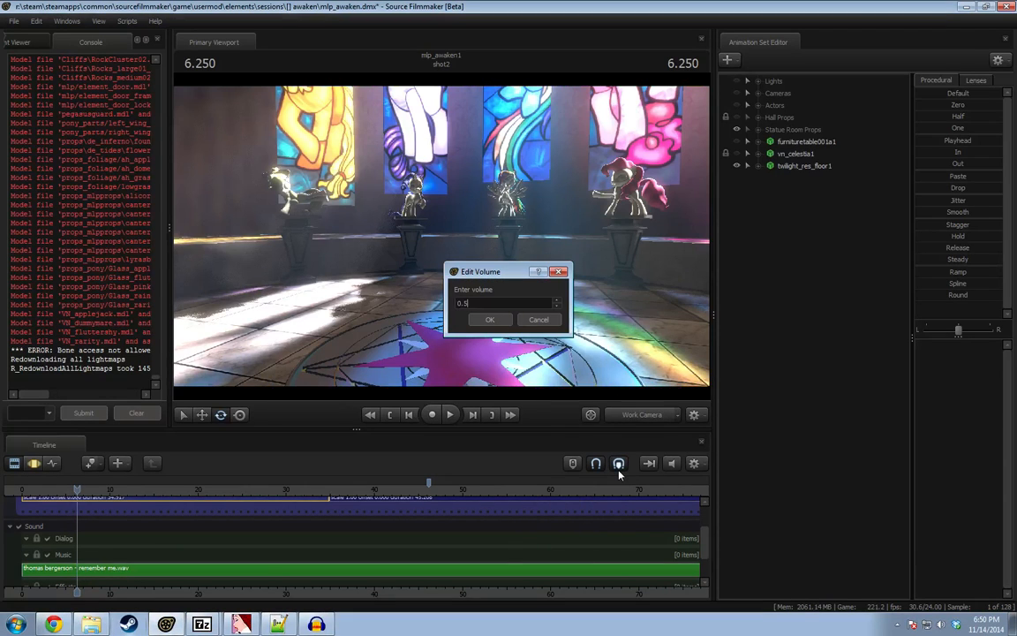
pyautogui.press('Return')
# Listen to the music from about 66 seconds into the sequence.
pyautogui.scroll(-5, 128, 514)
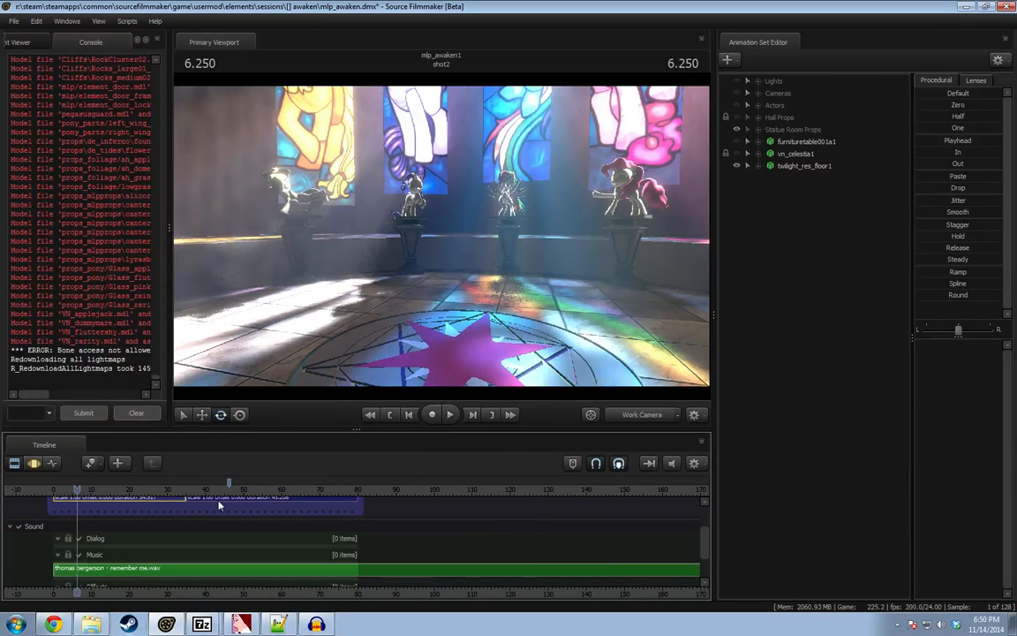
pyautogui.moveTo(253, 491); pyautogui.dragTo(306, 493)
pyautogui.press('space')
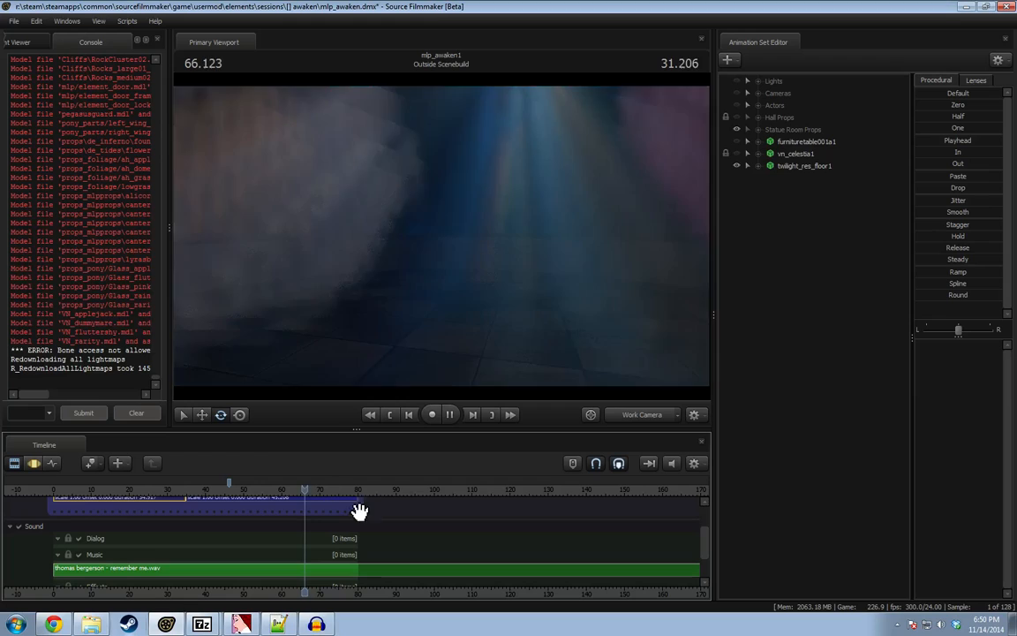
pyautogui.press('space')
pyautogui.press('F3')
pyautogui.press('F2')
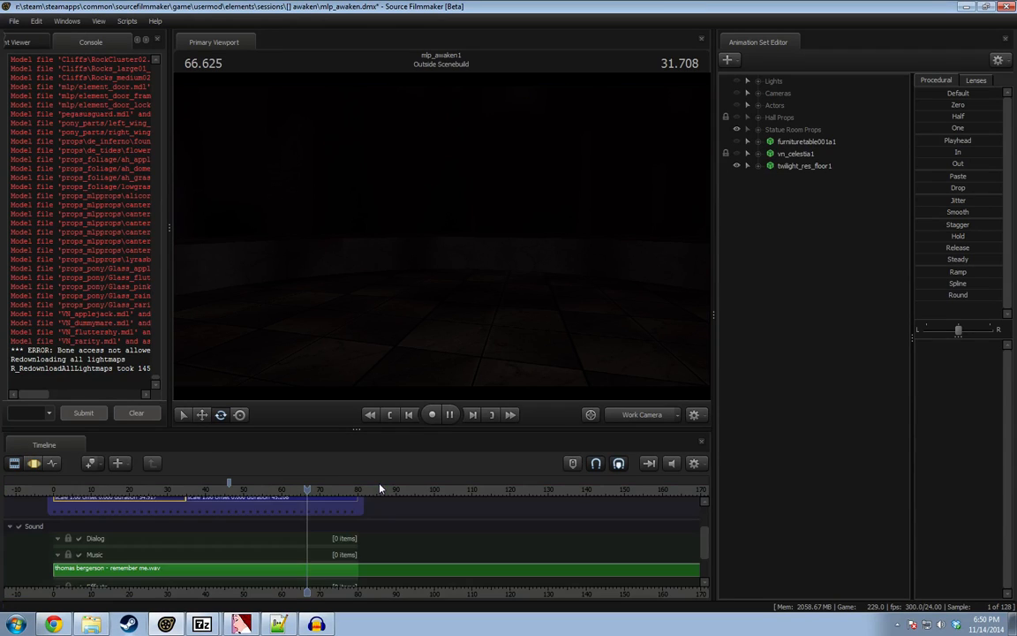
pyautogui.press('space')
pyautogui.press('space')
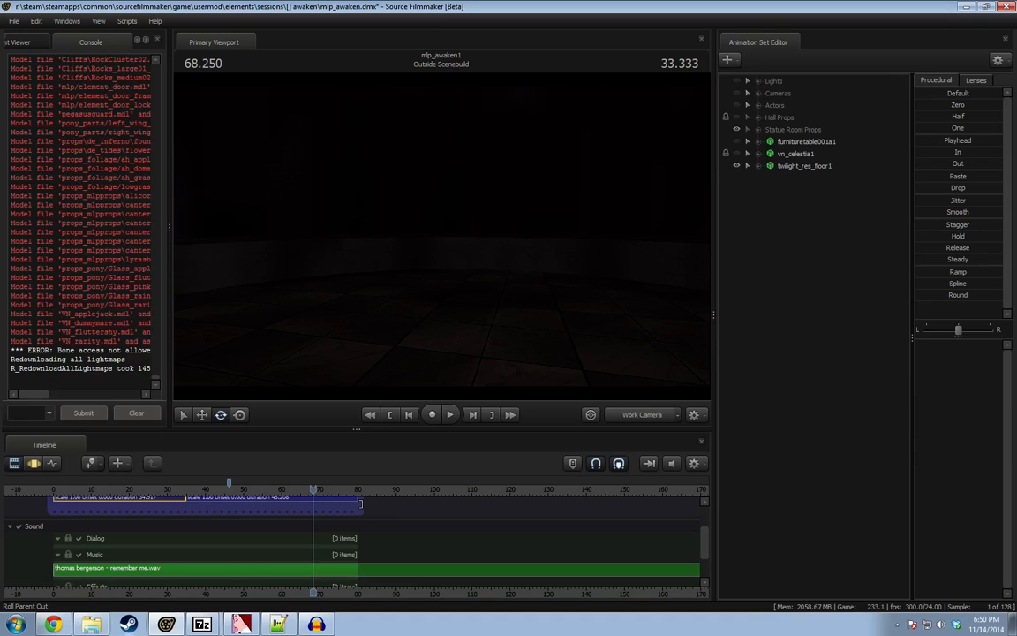
# Extend the parent sequence to about 156 seconds and shorten the Outside Scenebuild shot to about 3 seconds.
pyautogui.moveTo(436, 501); pyautogui.dragTo(647, 512)
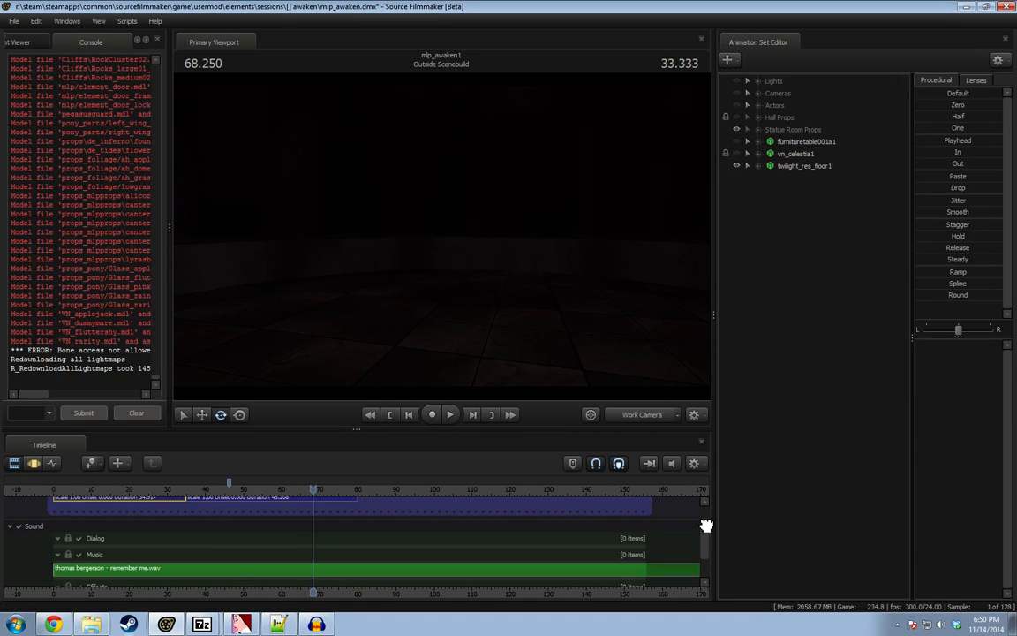
pyautogui.moveTo(707, 525); pyautogui.dragTo(712, 516)
pyautogui.click(246, 546)
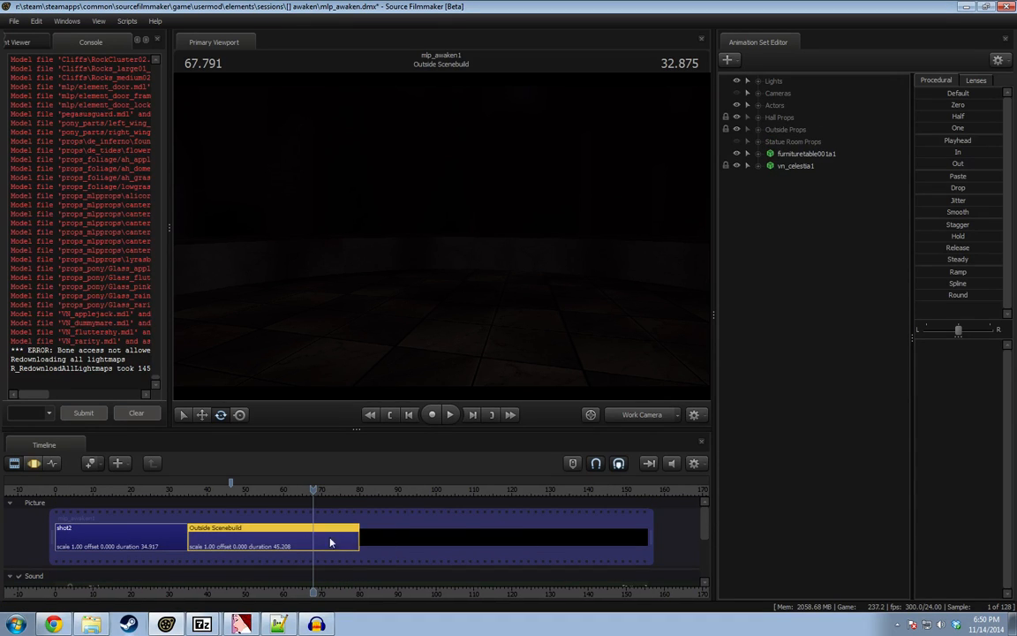
pyautogui.moveTo(237, 545); pyautogui.dragTo(195, 543)
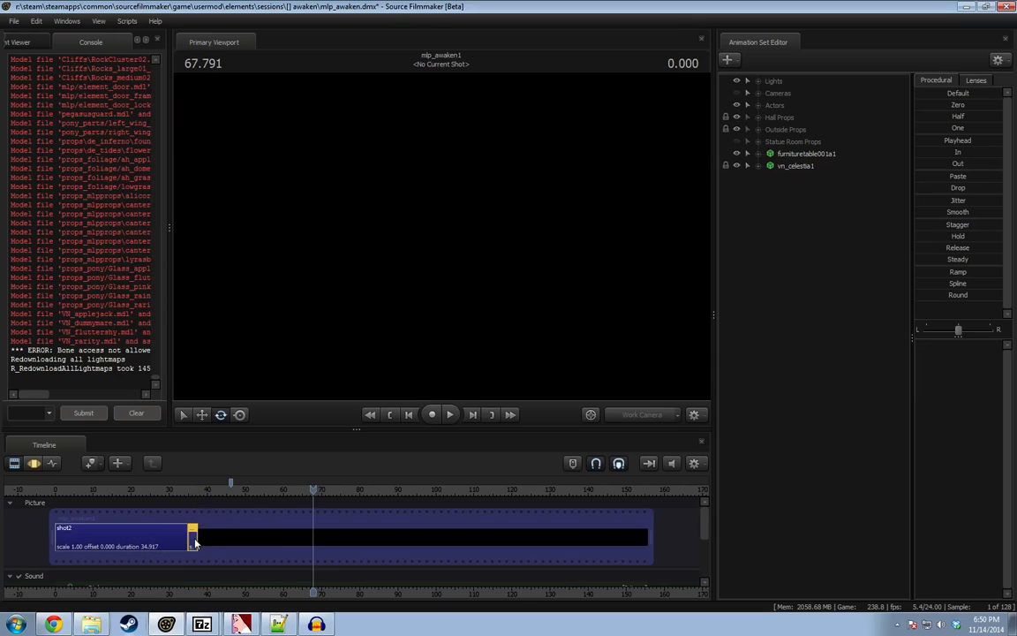
pyautogui.rightClick(271, 535)
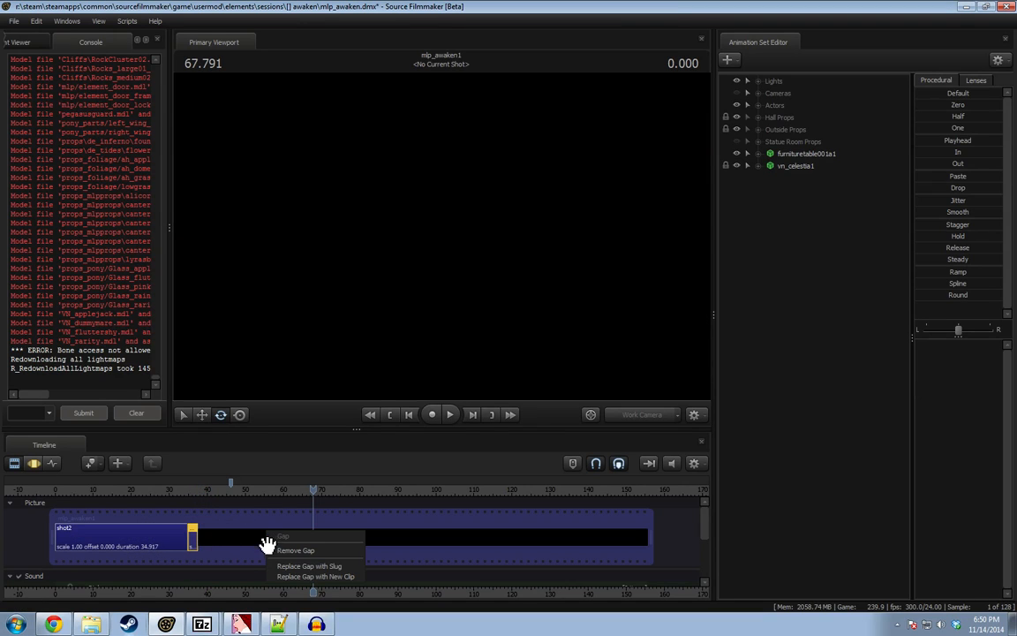
pyautogui.click(316, 576)
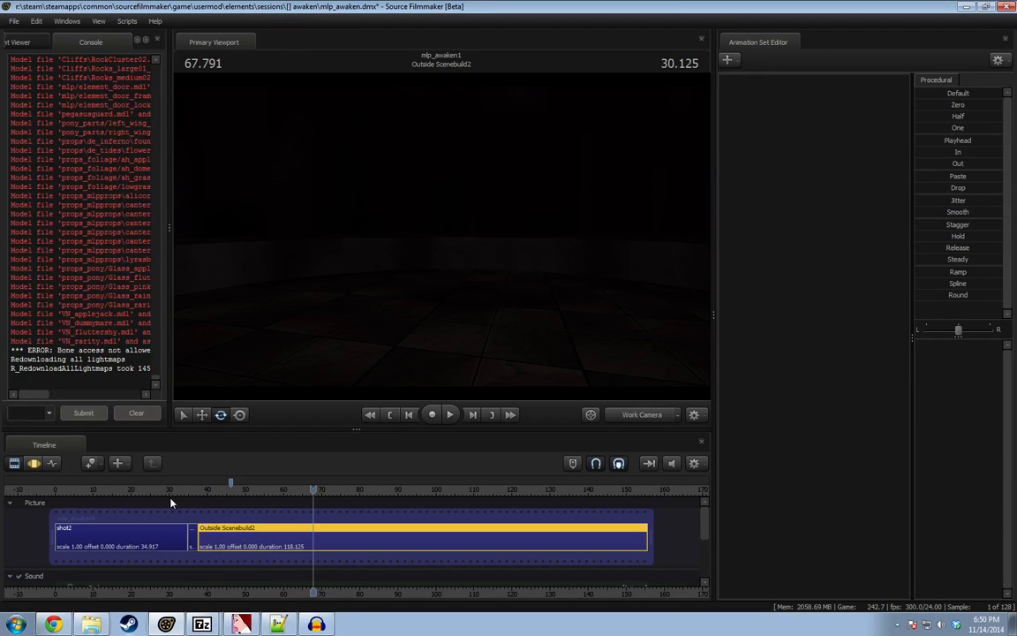
pyautogui.press('Delete')
# Paste a copy of shot2 after Outside Scenebuild and extend it to fill the remaining gap, giving a duration of 118.125.
pyautogui.click(143, 544)
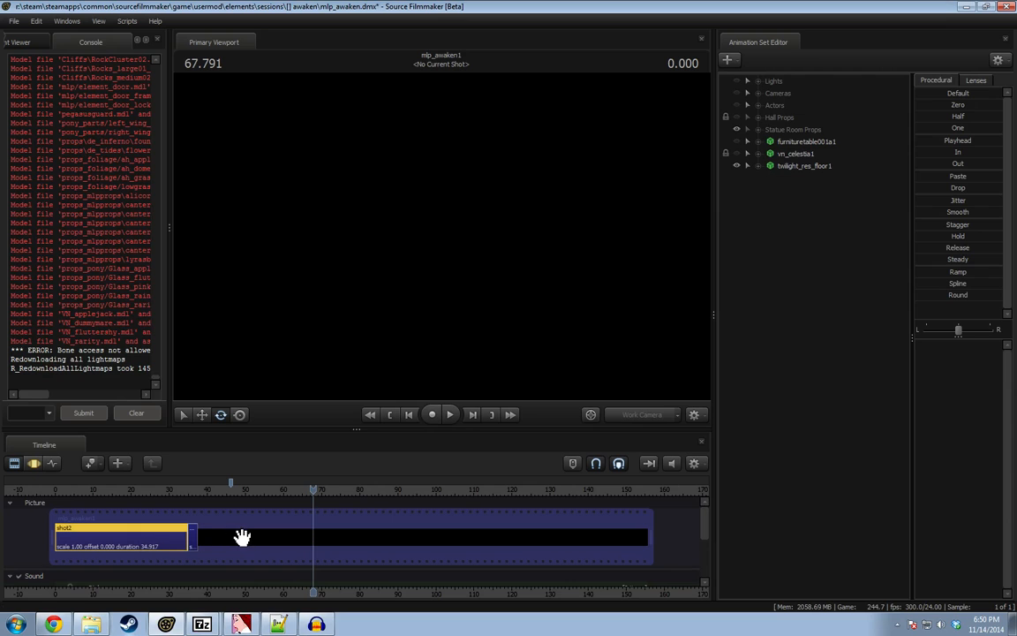
pyautogui.hotkey('ctrl', 'v')
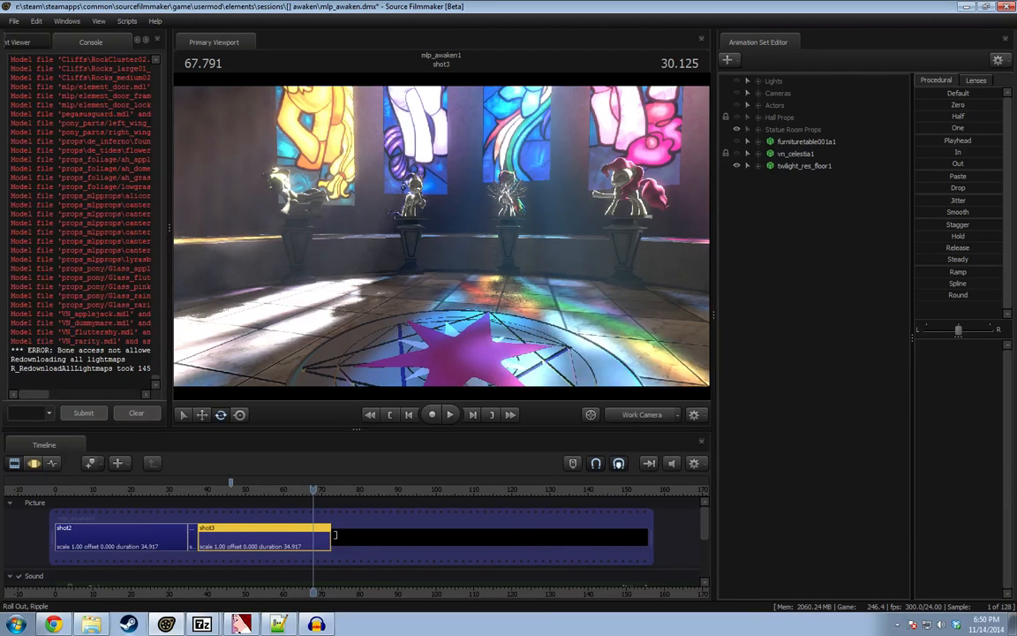
pyautogui.moveTo(335, 535); pyautogui.dragTo(646, 537)
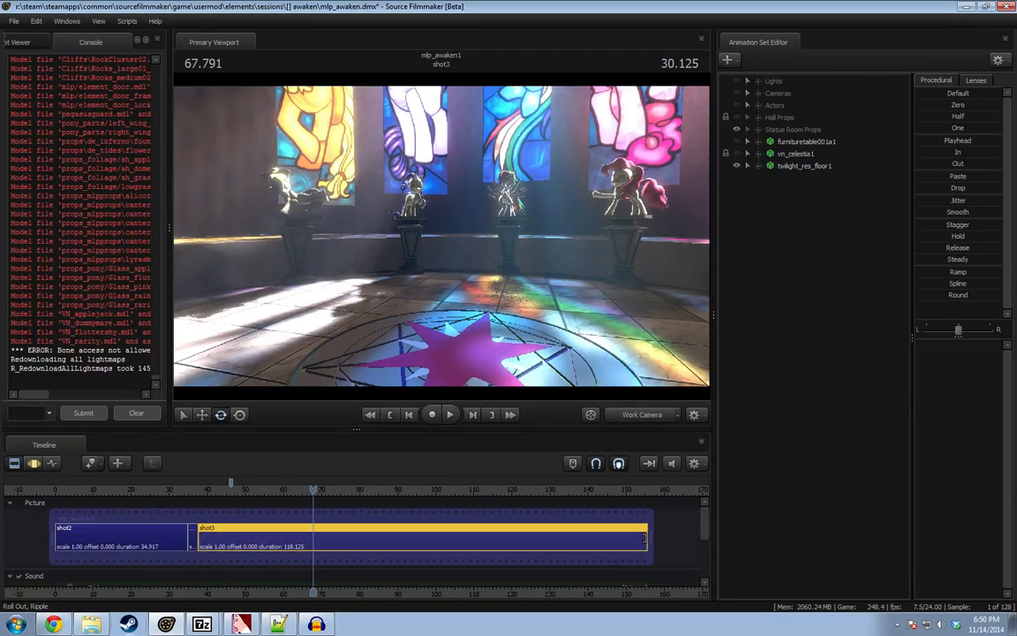
# Extend the parent sequence to about 262 seconds and move the playhead to about 251 seconds, near the music clip's end.
pyautogui.scroll(-5, 568, 568)
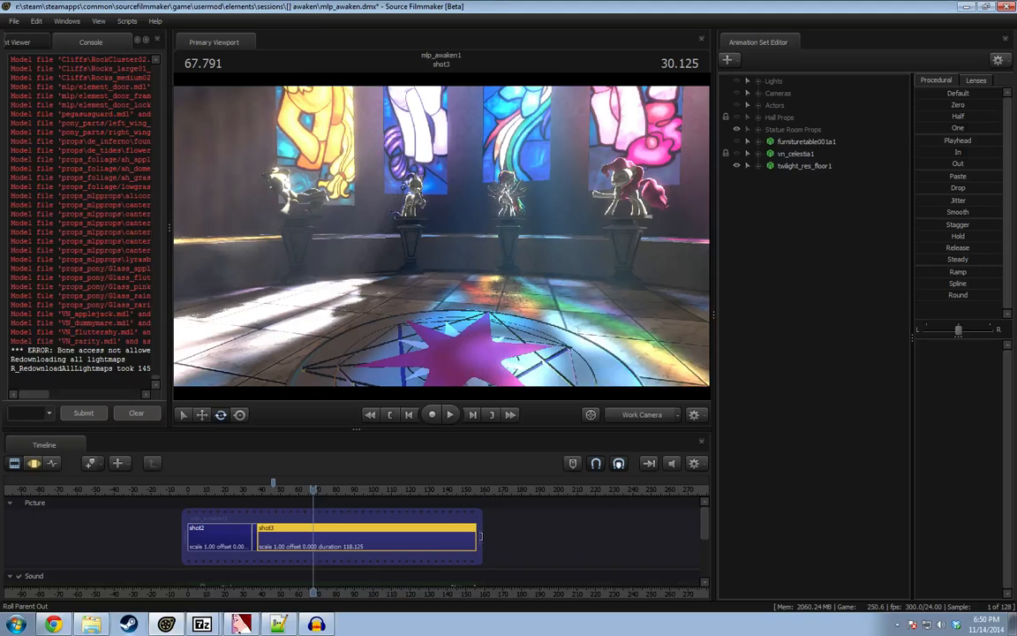
pyautogui.moveTo(480, 536); pyautogui.dragTo(678, 536)
pyautogui.moveTo(655, 487); pyautogui.dragTo(644, 491)
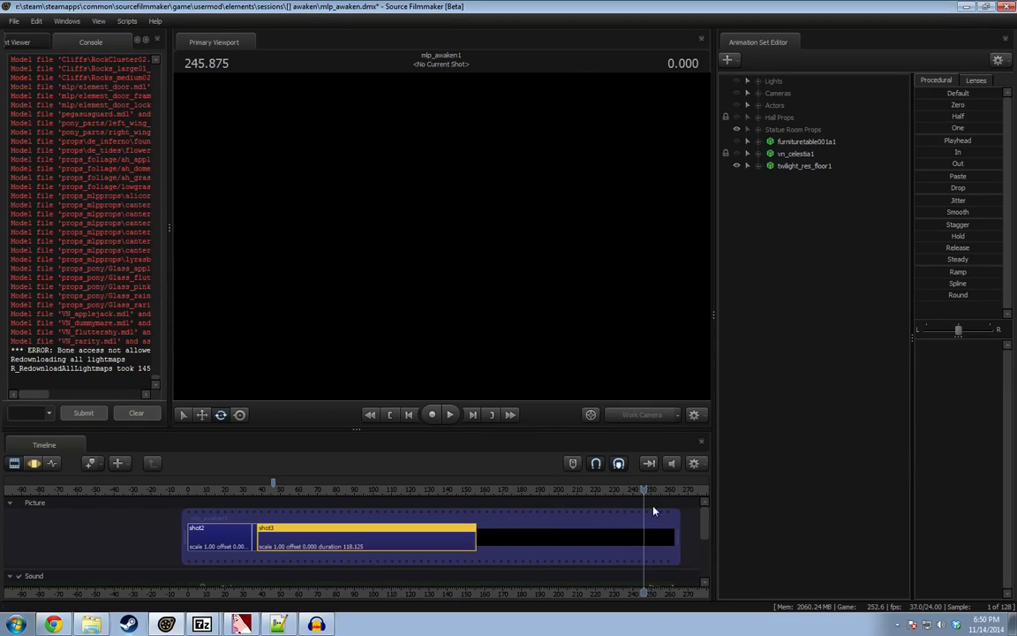
pyautogui.moveTo(704, 529); pyautogui.dragTo(704, 548)
pyautogui.click(654, 489)
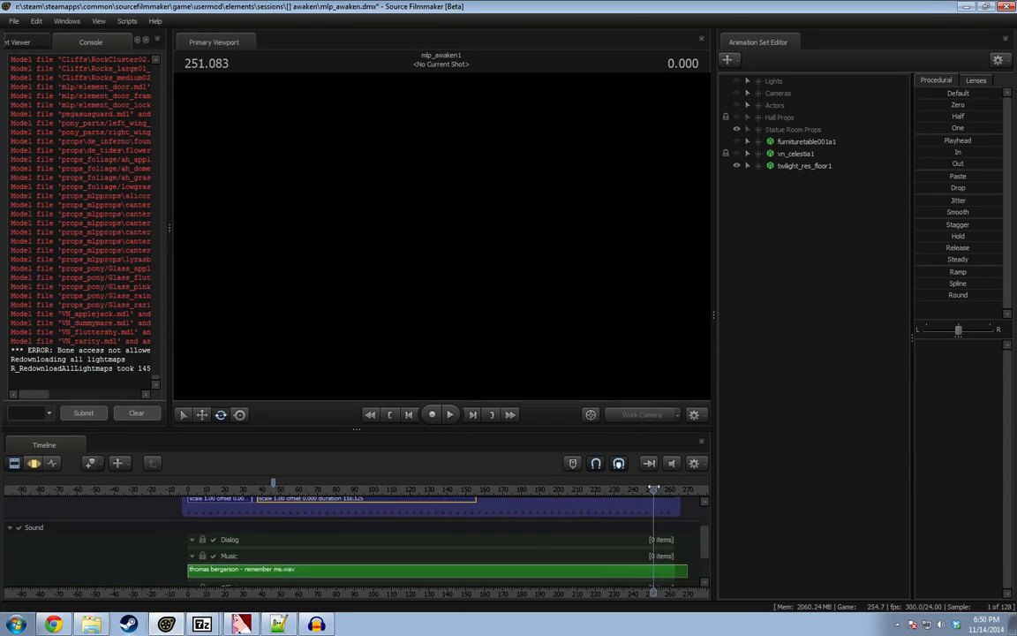
# Listen to the music from about 180 seconds and in the passages between about 140 and 150 seconds.
pyautogui.moveTo(653, 489); pyautogui.dragTo(520, 491)
pyautogui.press('space')
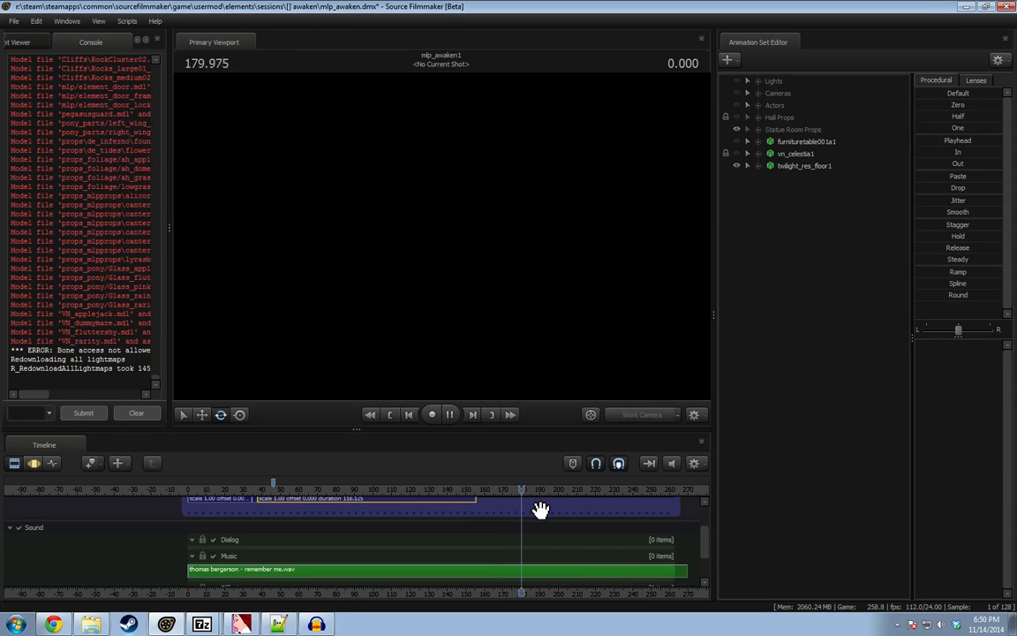
pyautogui.moveTo(636, 599); pyautogui.dragTo(472, 589, button='middle')
pyautogui.scroll(3, 383, 530)
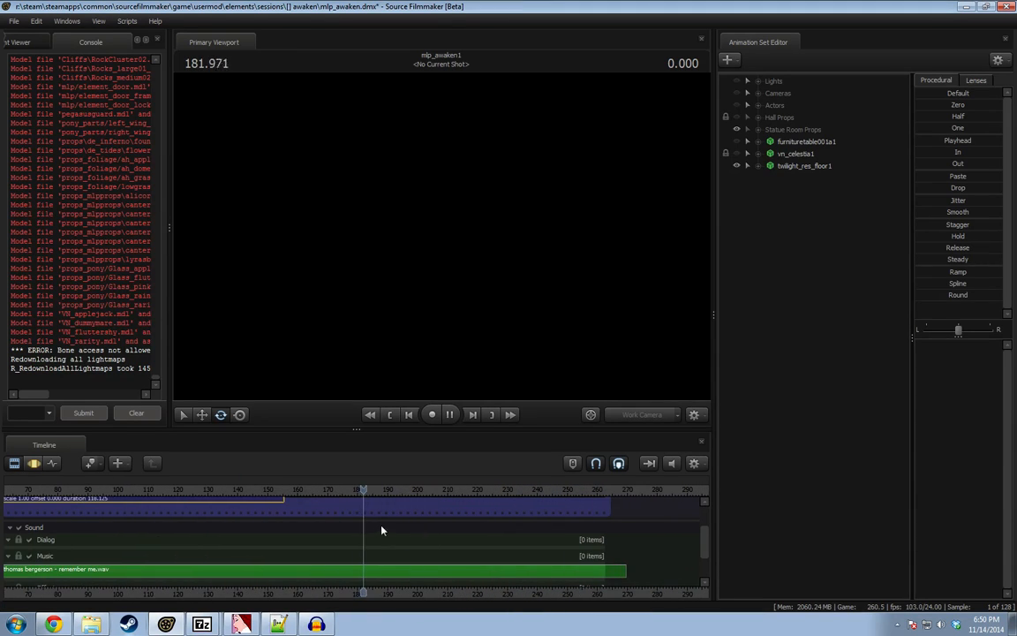
pyautogui.moveTo(321, 495); pyautogui.dragTo(260, 493)
pyautogui.press('space')
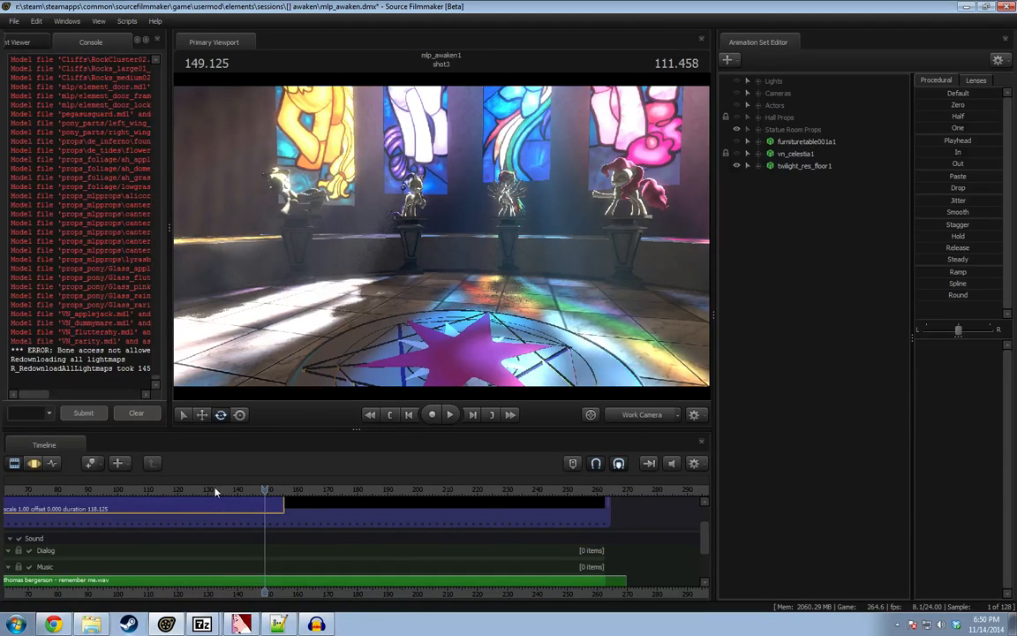
pyautogui.click(239, 492)
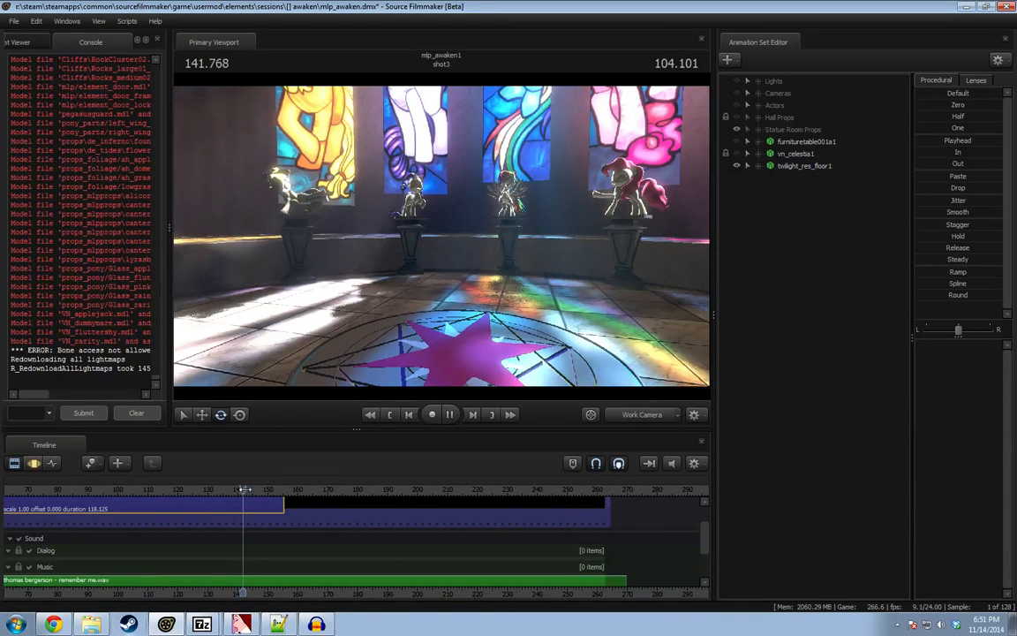
pyautogui.click(248, 493)
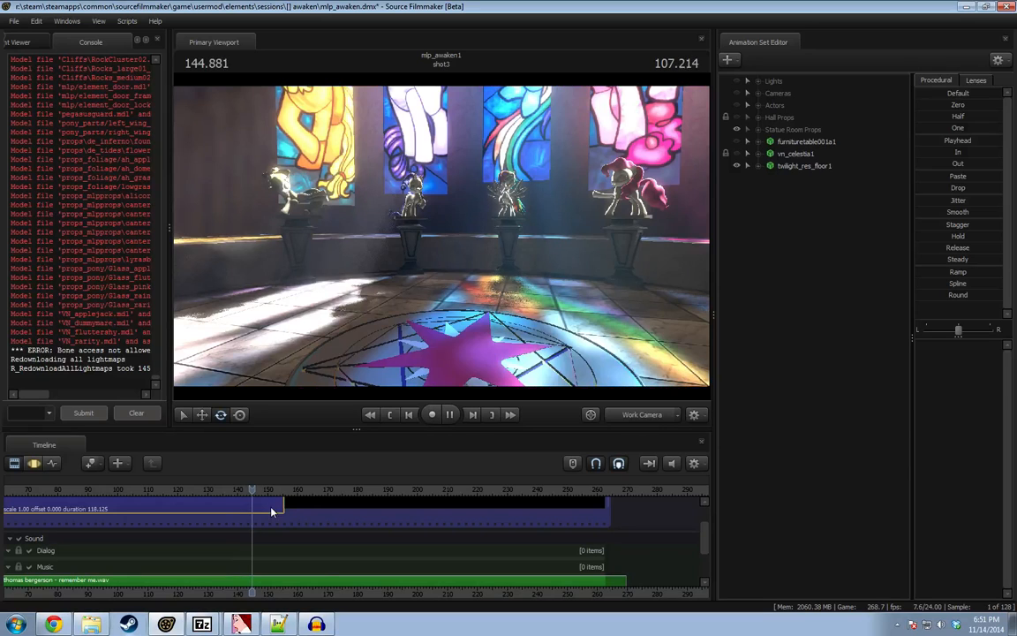
pyautogui.press('space')
# Move the playhead to about 127 seconds and extend shot3 to the end of the sequence, giving a duration of 224.875.
pyautogui.scroll(-2, 226, 521)
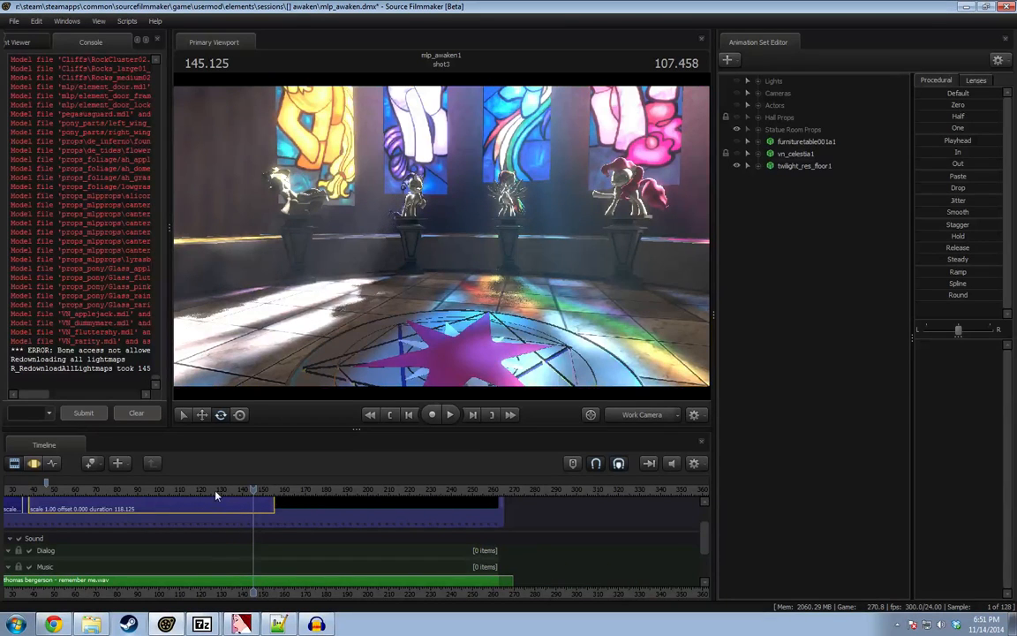
pyautogui.click(215, 491)
pyautogui.moveTo(269, 508); pyautogui.dragTo(494, 507)
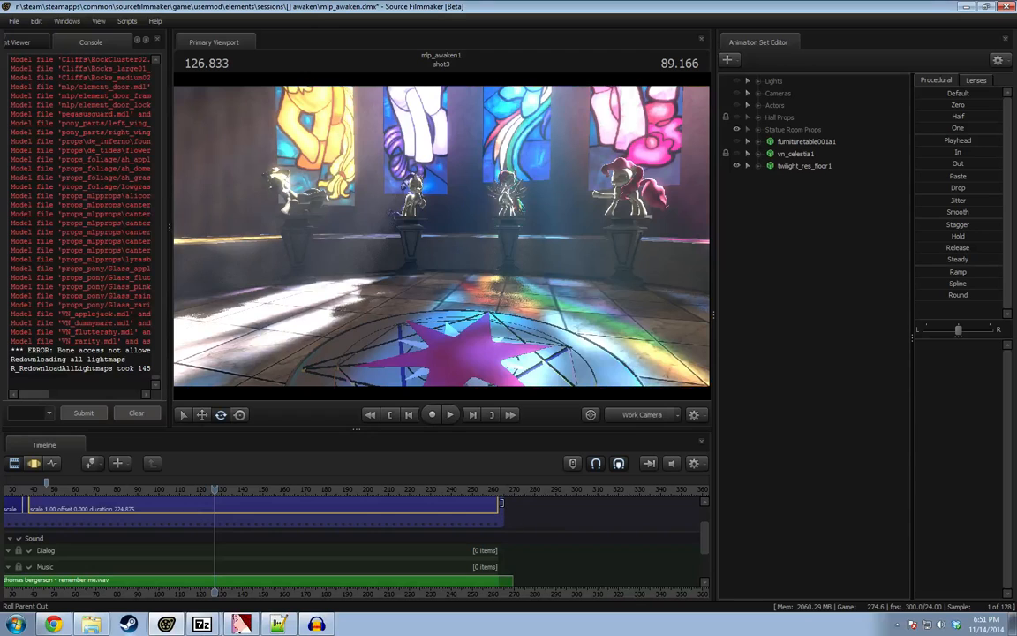
# Extend shot3 to the end of the music clip, giving a duration of 231.833, and play the sequence briefly from about 93 seconds.
pyautogui.moveTo(494, 506); pyautogui.dragTo(509, 507)
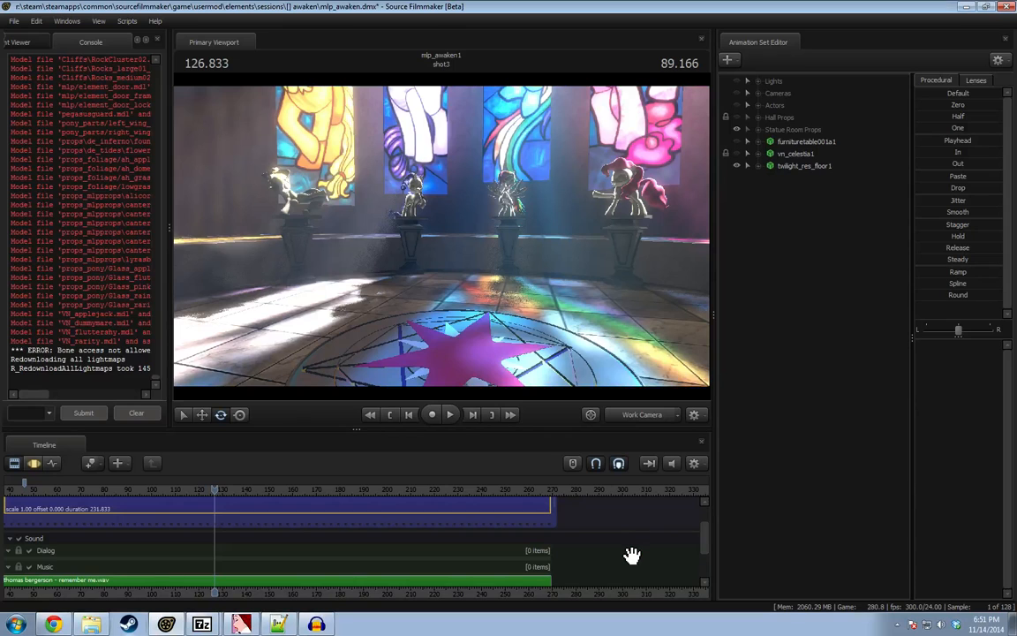
pyautogui.moveTo(212, 509); pyautogui.dragTo(157, 494)
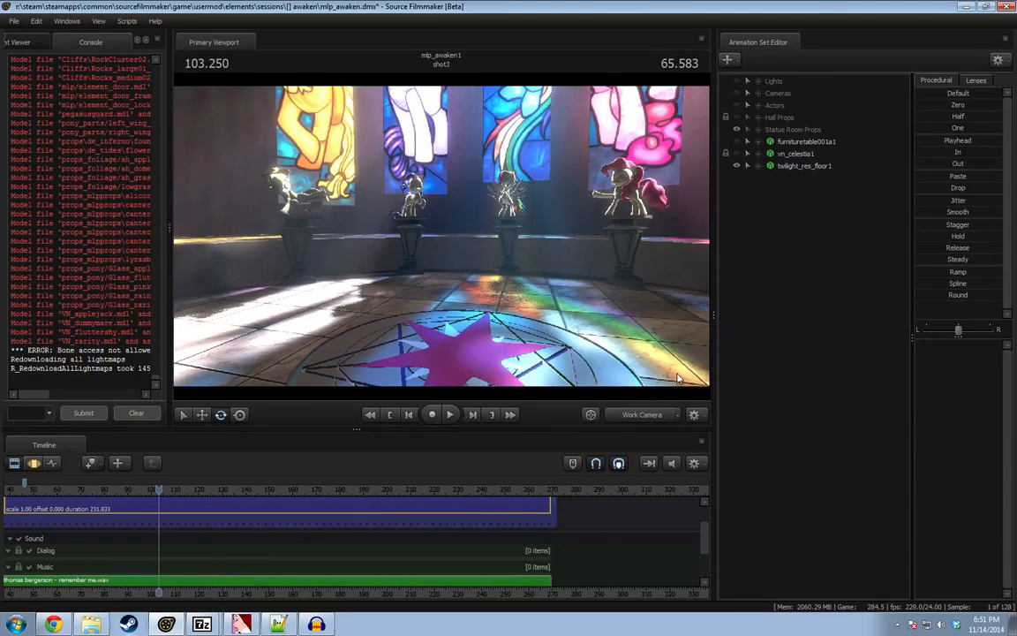
pyautogui.scroll(5, 353, 542)
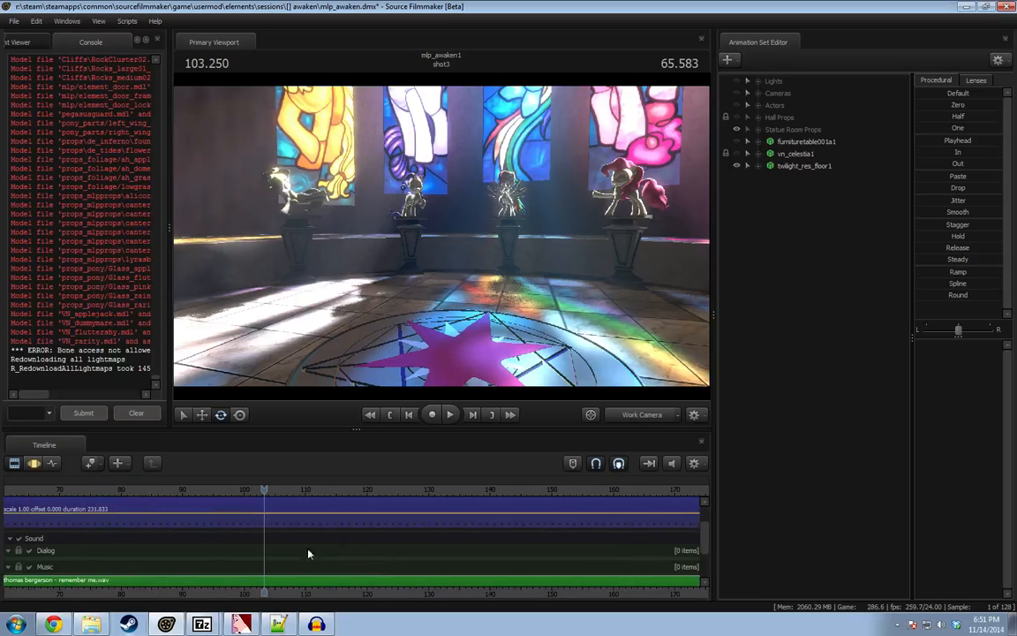
pyautogui.moveTo(215, 501); pyautogui.dragTo(176, 495)
pyautogui.press('space')
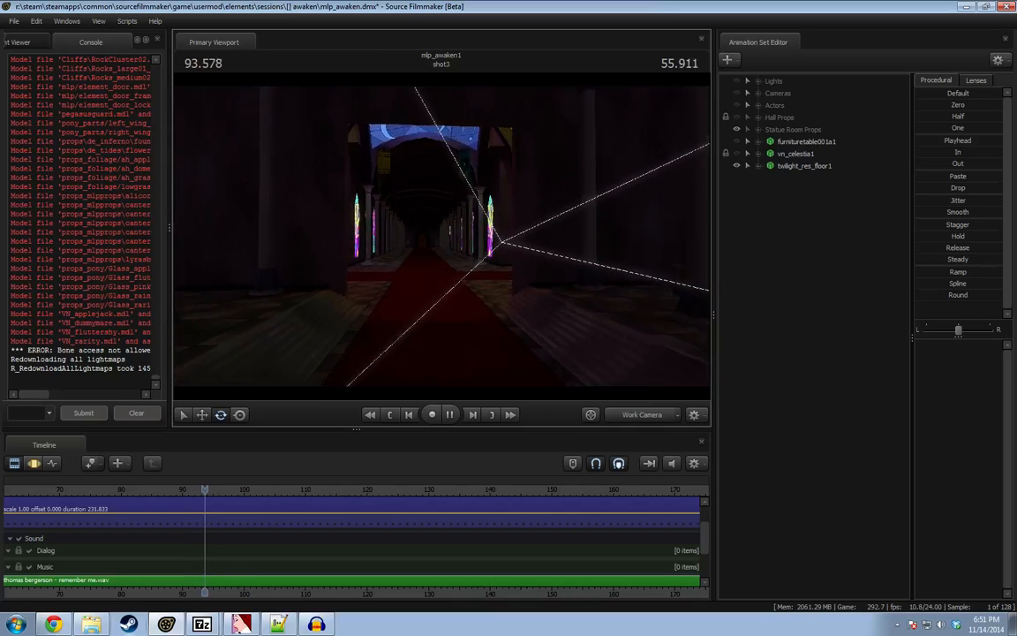
pyautogui.press('space')
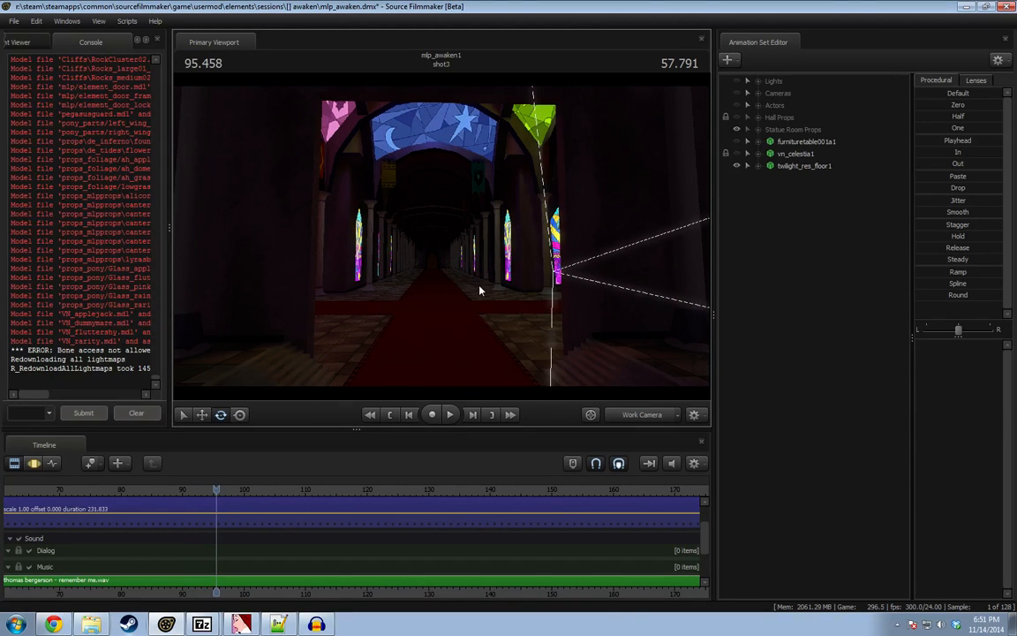
# Make the Hall Props group visible and fly the work camera to a position facing the closed element door.
pyautogui.rightClick(480, 287)
pyautogui.moveTo(520, 264); pyautogui.dragTo(706, 151)
pyautogui.press('w')
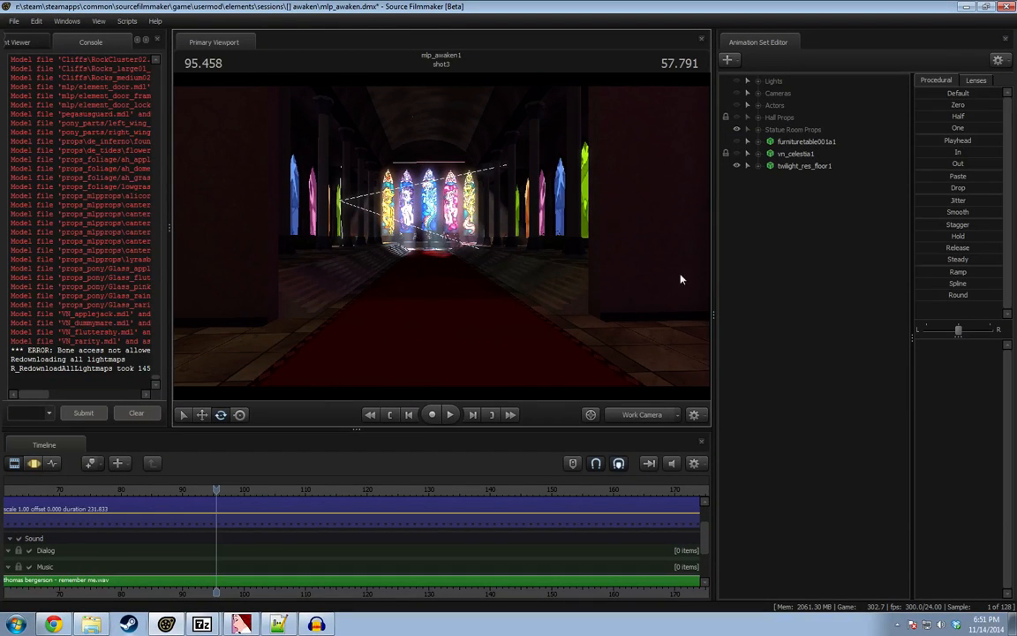
pyautogui.click(757, 120)
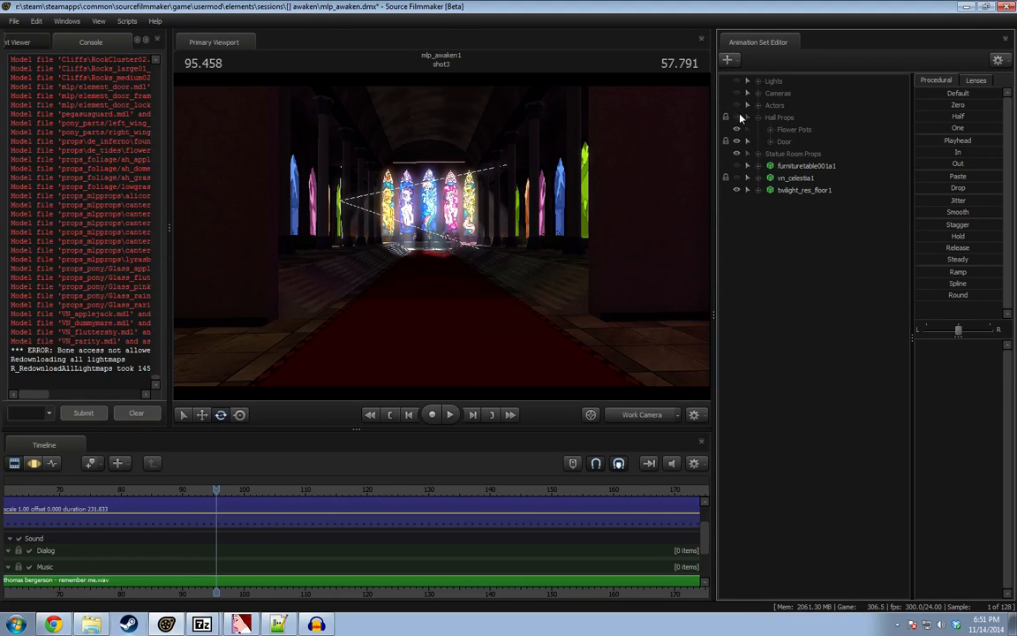
pyautogui.click(737, 118)
pyautogui.moveTo(609, 186)
pyautogui.mouseDown()
pyautogui.moveTo(589, 157)
pyautogui.moveTo(597, 212)
pyautogui.moveTo(602, 161)
pyautogui.moveTo(604, 203)
pyautogui.moveTo(612, 194)
pyautogui.mouseUp()
pyautogui.press('w')
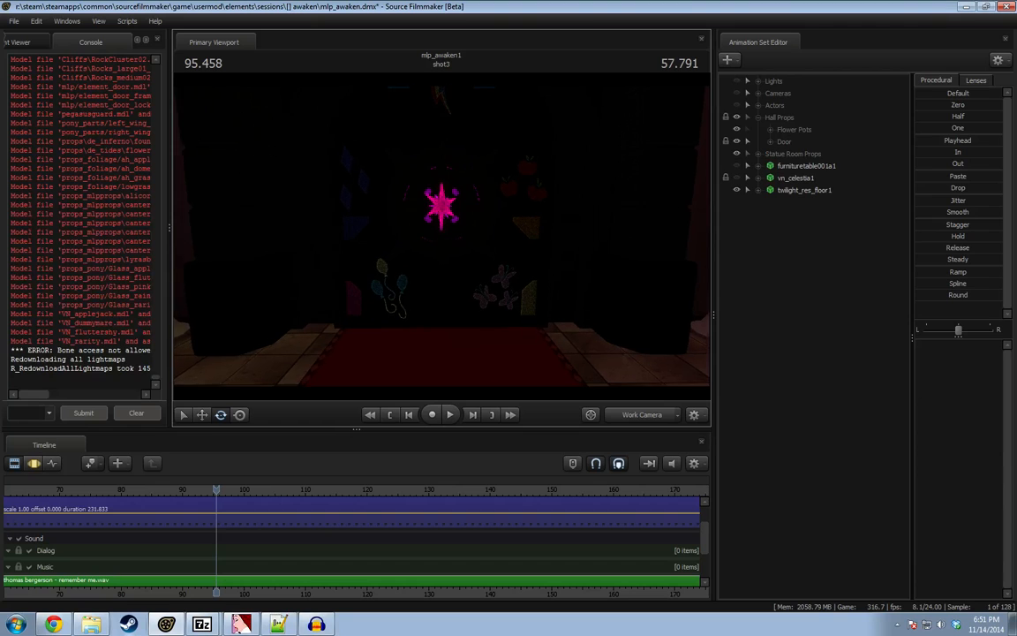
# Listen to the music from about 95 seconds and stop the playhead at about 106 seconds.
pyautogui.press('space')
pyautogui.moveTo(295, 595); pyautogui.dragTo(281, 589)
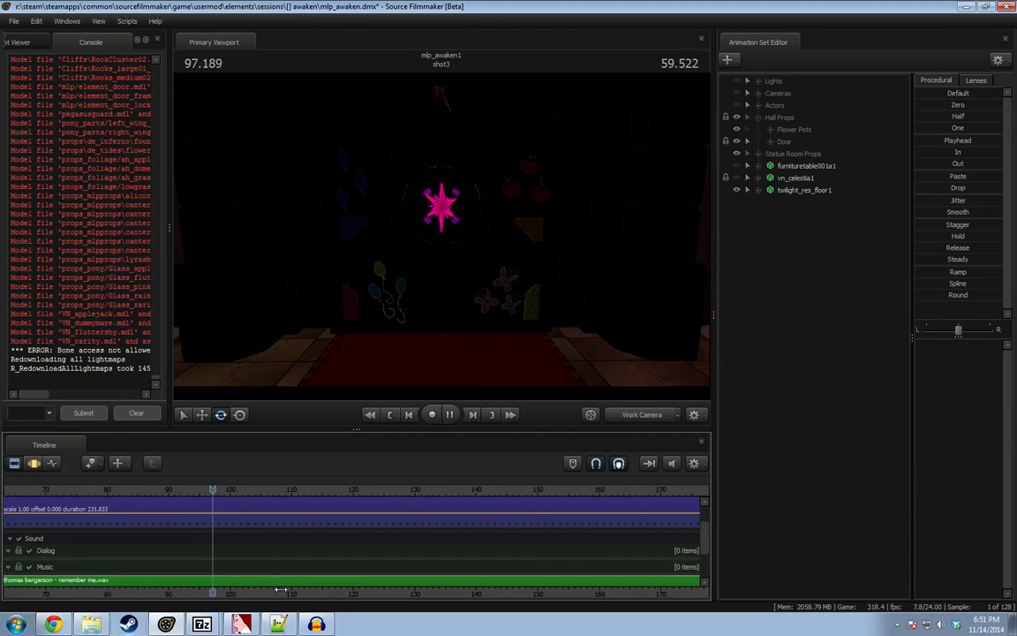
pyautogui.scroll(5, 234, 530)
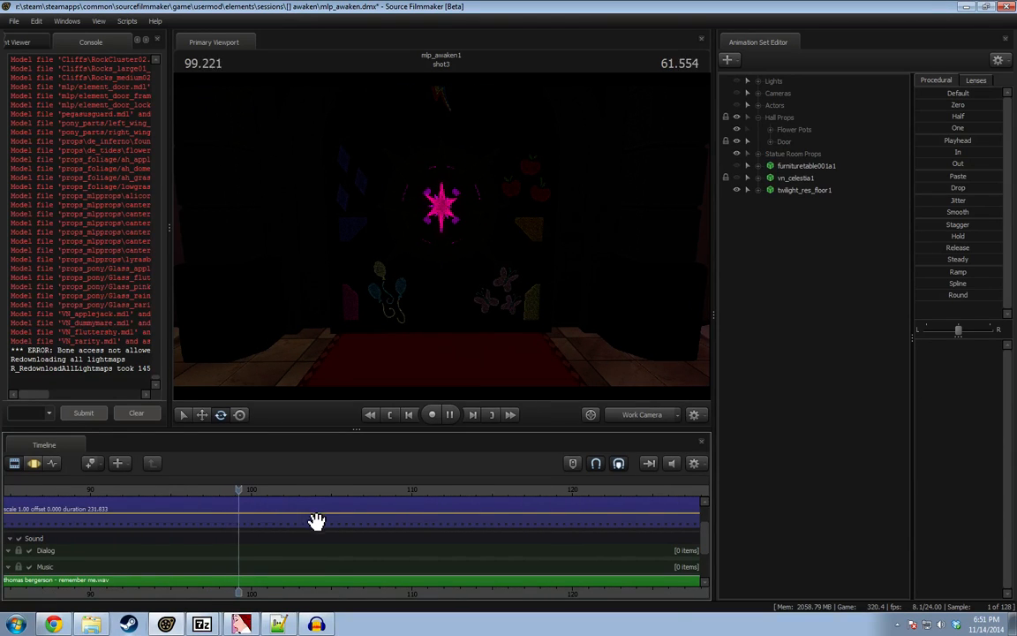
pyautogui.scroll(-3, 282, 592)
pyautogui.scroll(-2, 269, 547)
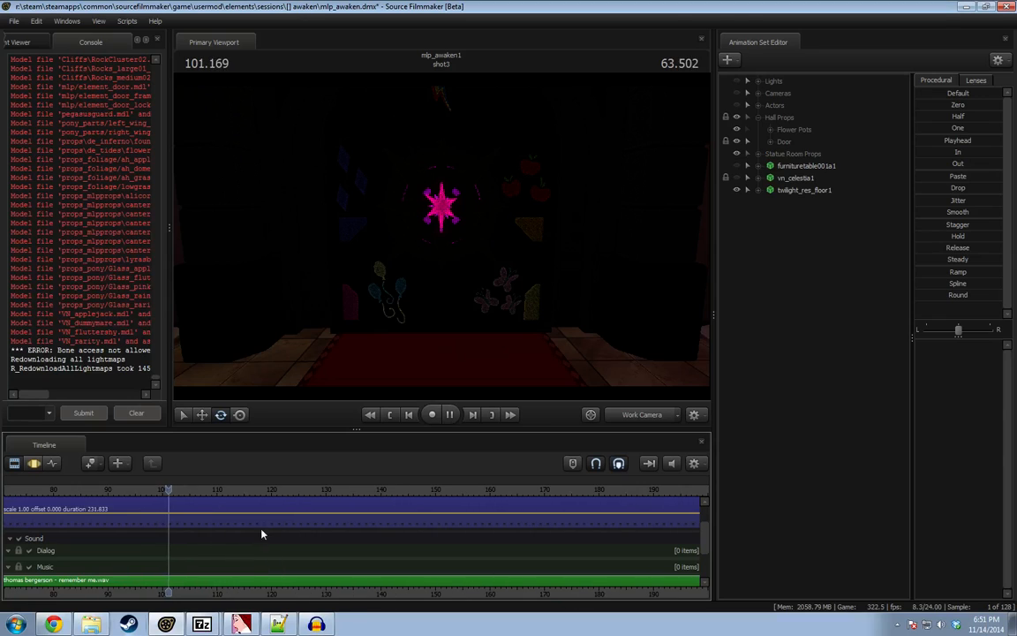
pyautogui.scroll(1, 192, 498)
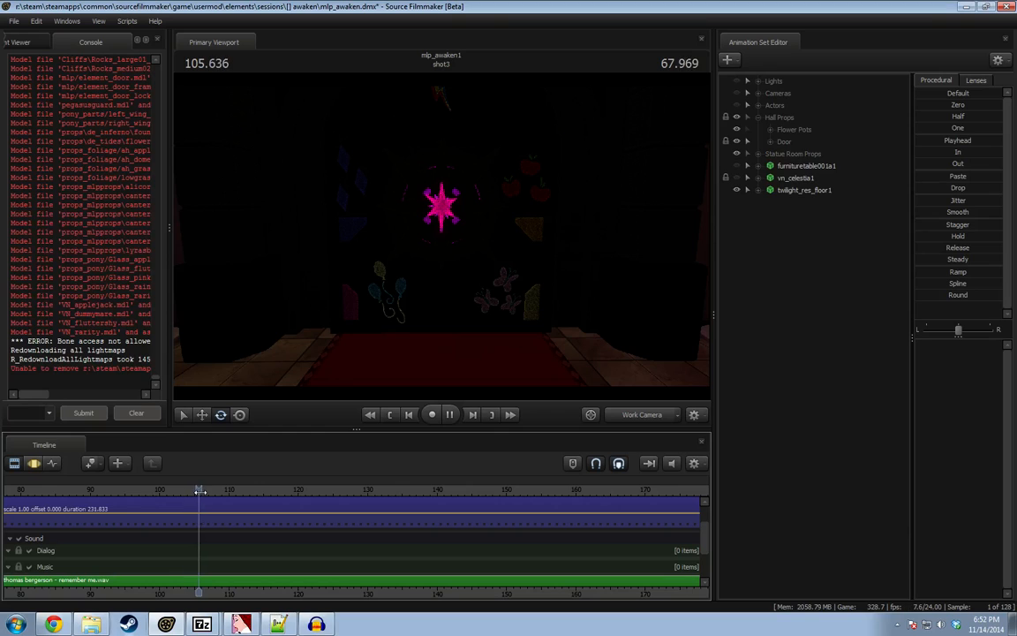
pyautogui.moveTo(203, 491); pyautogui.dragTo(200, 492)
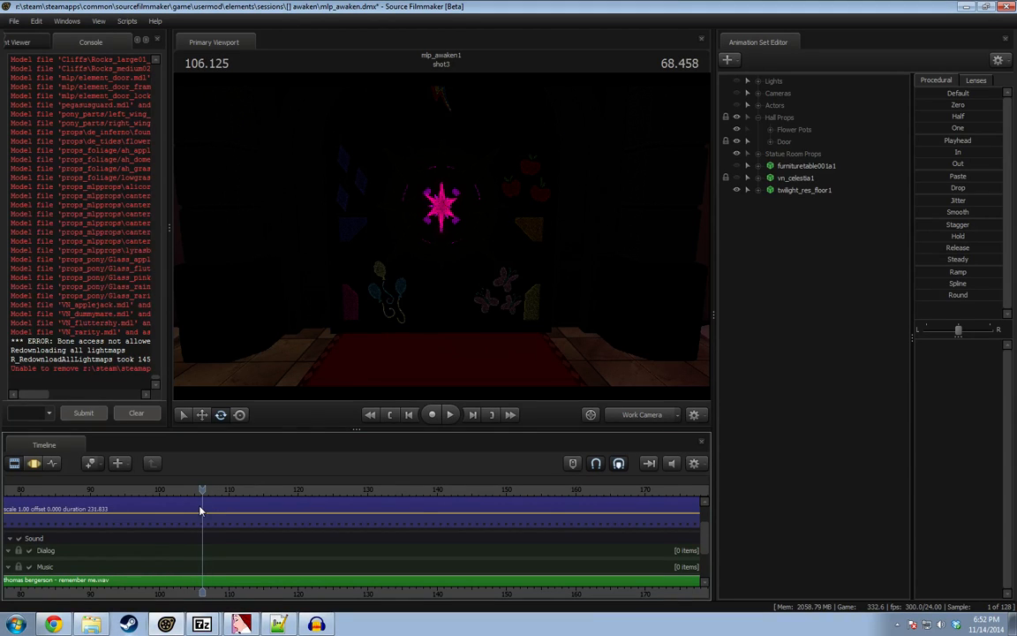
# In the Motion Editor, set a time selection with a falloff from about 106.3 to 110.75 seconds that continues to the end.
pyautogui.press('F3')
pyautogui.moveTo(196, 521); pyautogui.dragTo(190, 530)
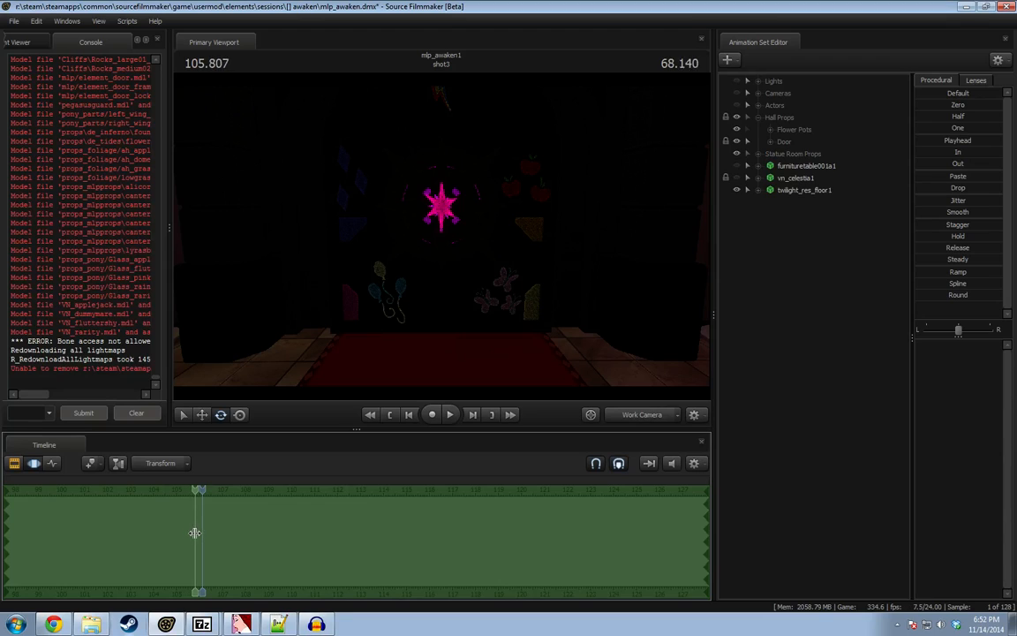
pyautogui.click(206, 537)
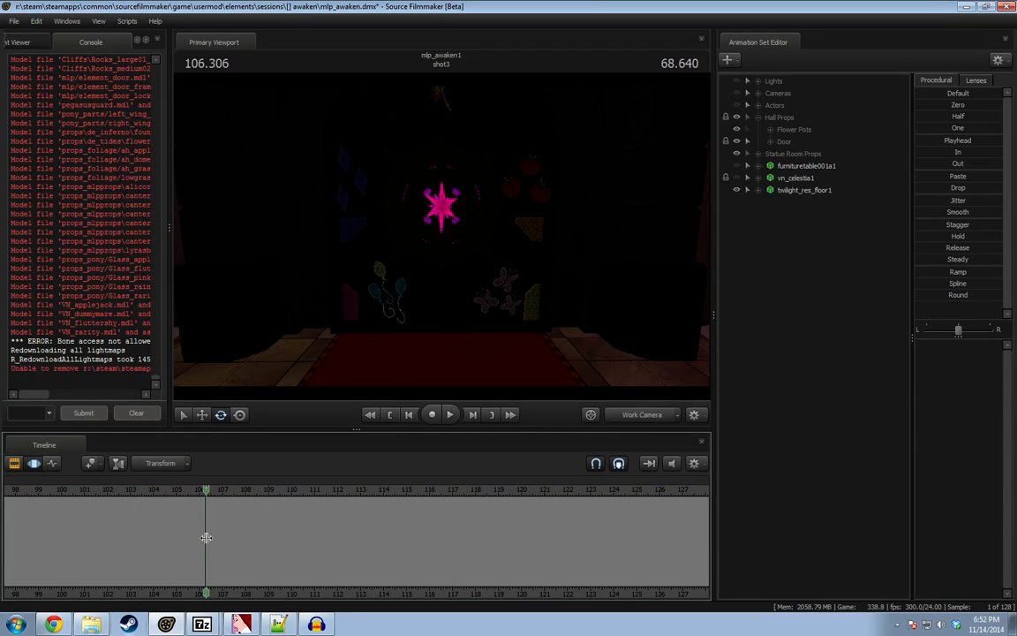
pyautogui.moveTo(252, 533); pyautogui.dragTo(422, 527)
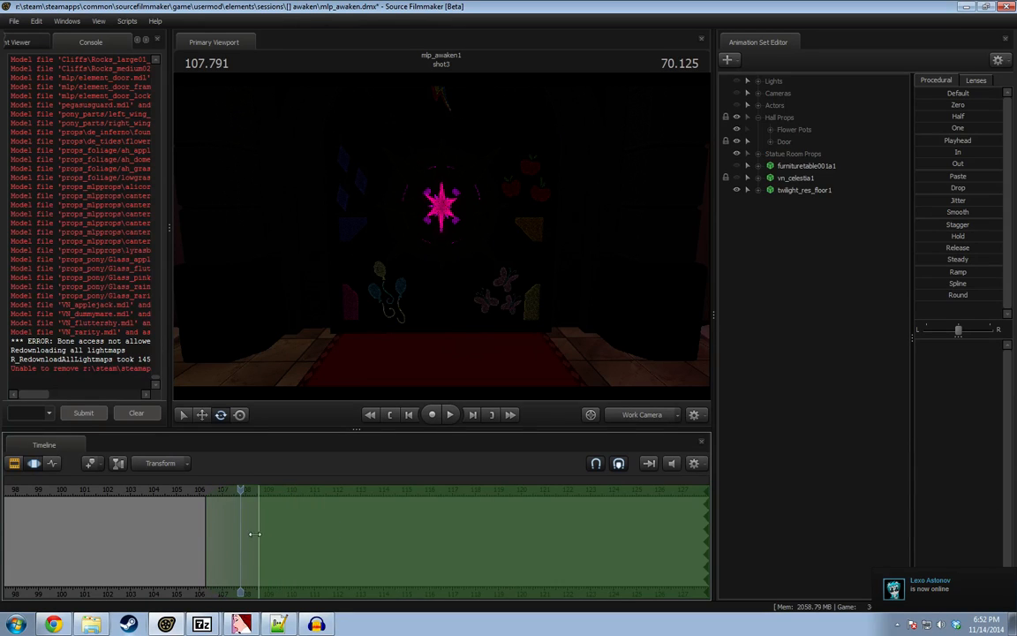
pyautogui.moveTo(255, 533); pyautogui.dragTo(304, 535)
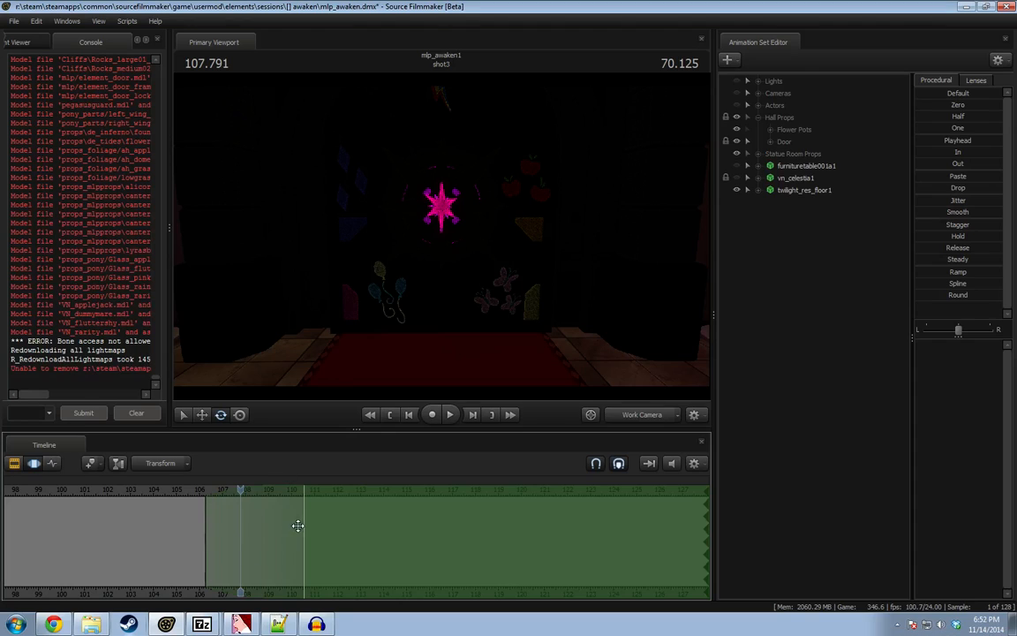
pyautogui.moveTo(309, 516)
pyautogui.mouseDown()
pyautogui.moveTo(468, 527)
pyautogui.moveTo(309, 536)
pyautogui.mouseUp()
# Play the passage within the falloff and pause the playhead at 108.750 seconds.
pyautogui.press('space')
pyautogui.scroll(3, 230, 521)
pyautogui.scroll(2, 228, 521)
pyautogui.press('space')
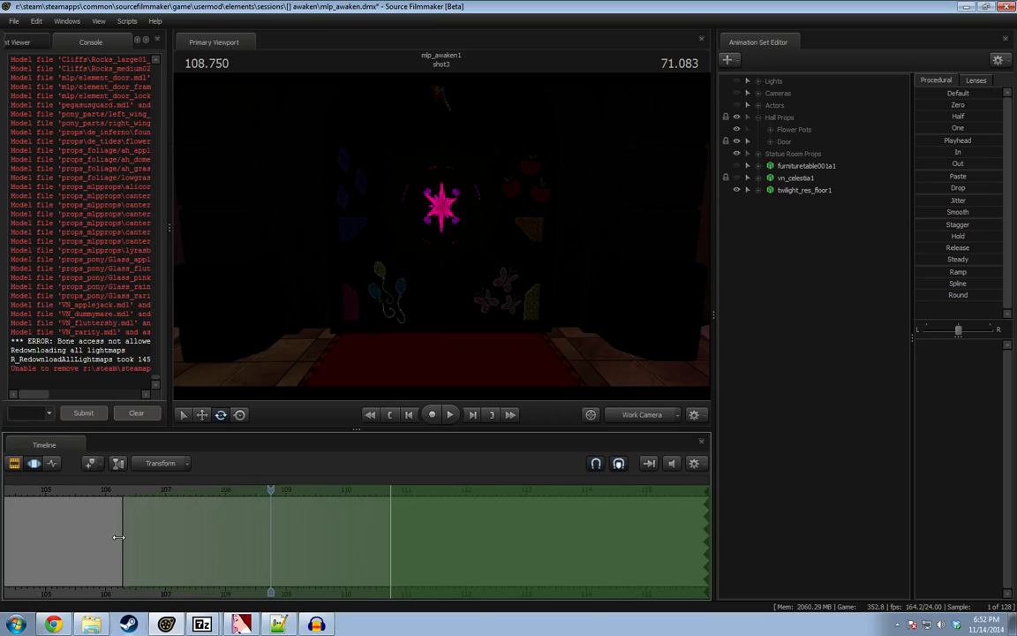
pyautogui.moveTo(114, 585); pyautogui.dragTo(277, 573, button='middle')
pyautogui.scroll(6, 386, 545)
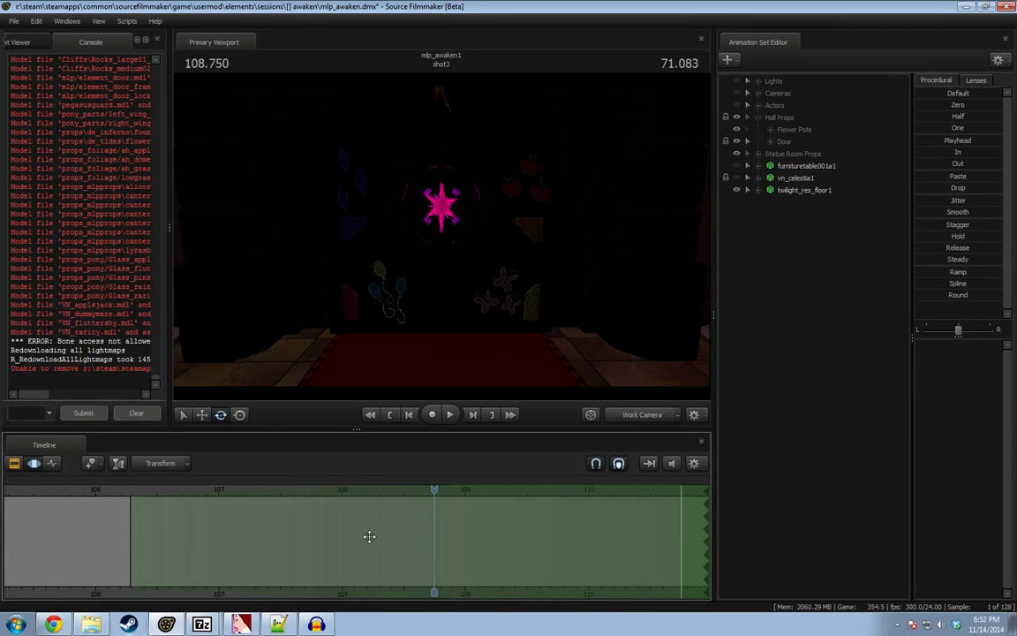
pyautogui.scroll(-1, 368, 537)
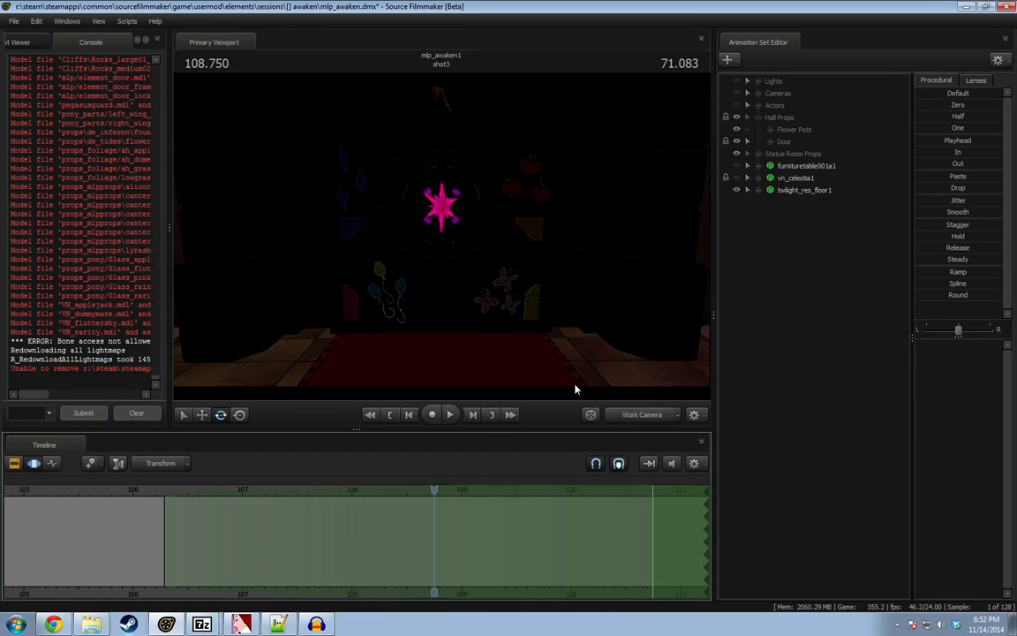
# Select the LeftDoor control of the Element Door model and turn off lighting in the viewport.
pyautogui.click(770, 142)
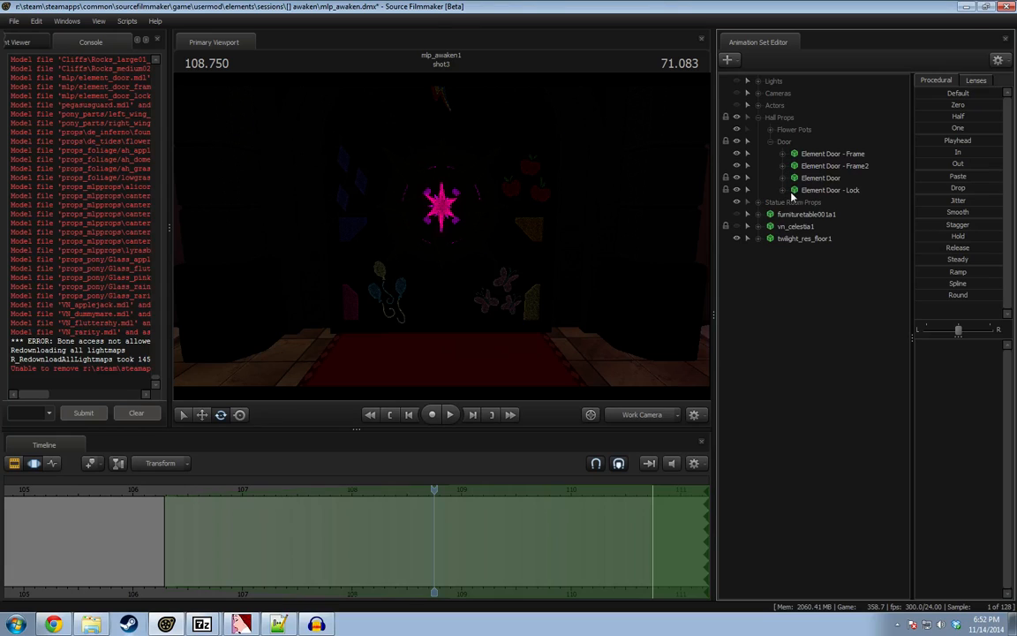
pyautogui.click(785, 178)
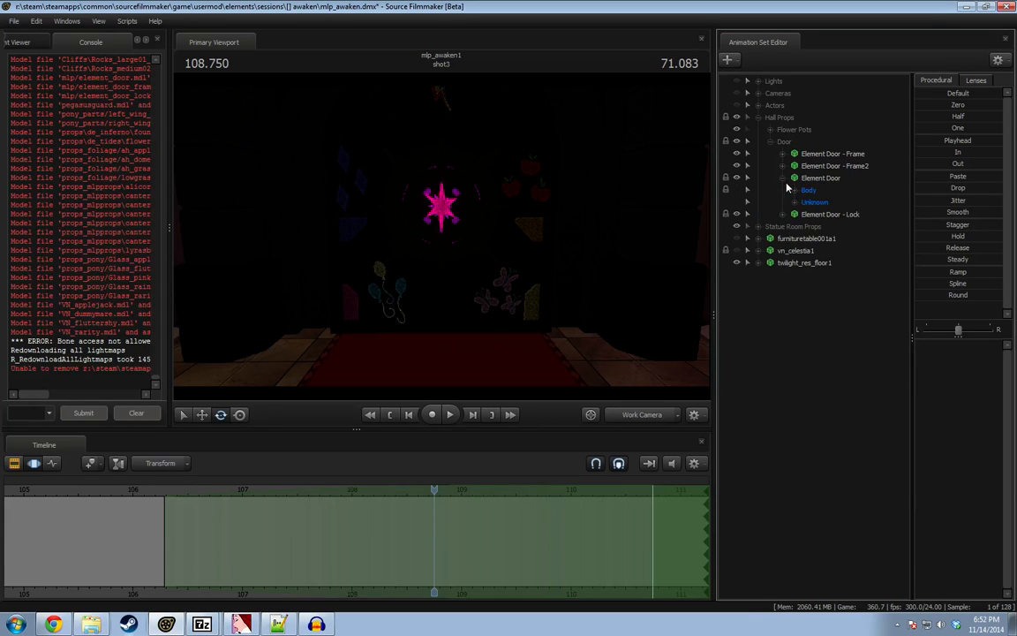
pyautogui.click(807, 217)
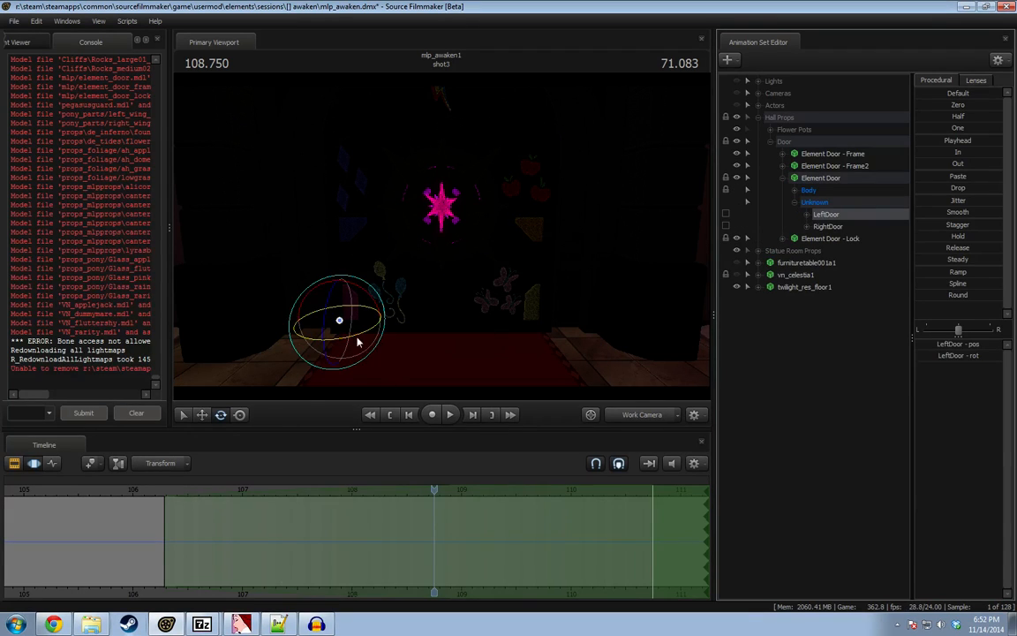
pyautogui.moveTo(352, 337); pyautogui.dragTo(340, 341)
pyautogui.rightClick(500, 298)
pyautogui.click(533, 327)
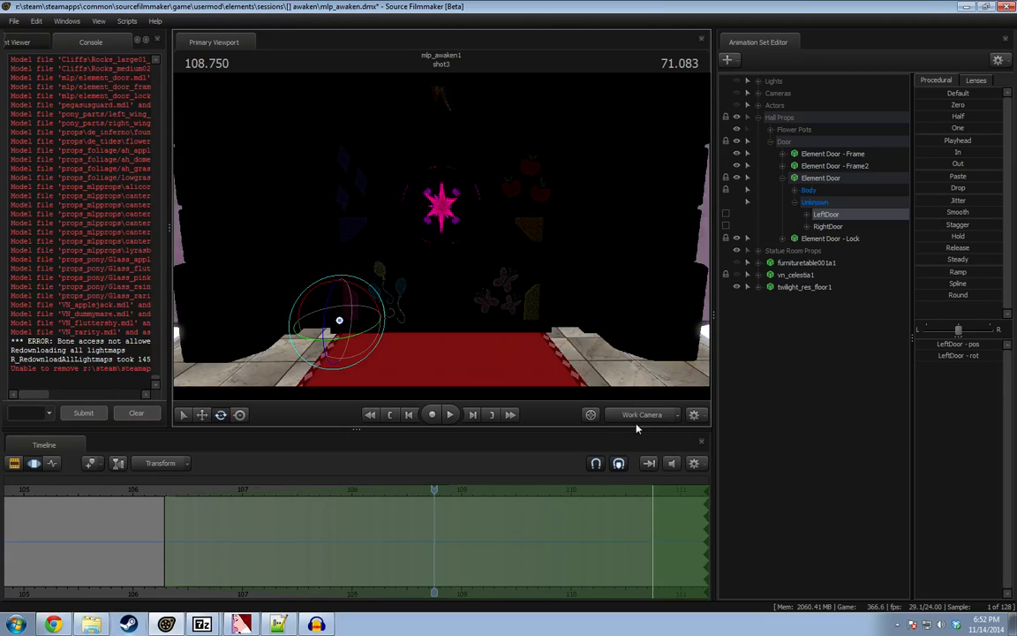
# Rotate LeftDoor about its vertical axis until the left door stands open beside the carpet.
pyautogui.moveTo(361, 336); pyautogui.dragTo(334, 320)
pyautogui.moveTo(461, 231)
pyautogui.mouseDown()
pyautogui.moveTo(491, 231)
pyautogui.moveTo(461, 231)
pyautogui.mouseUp()
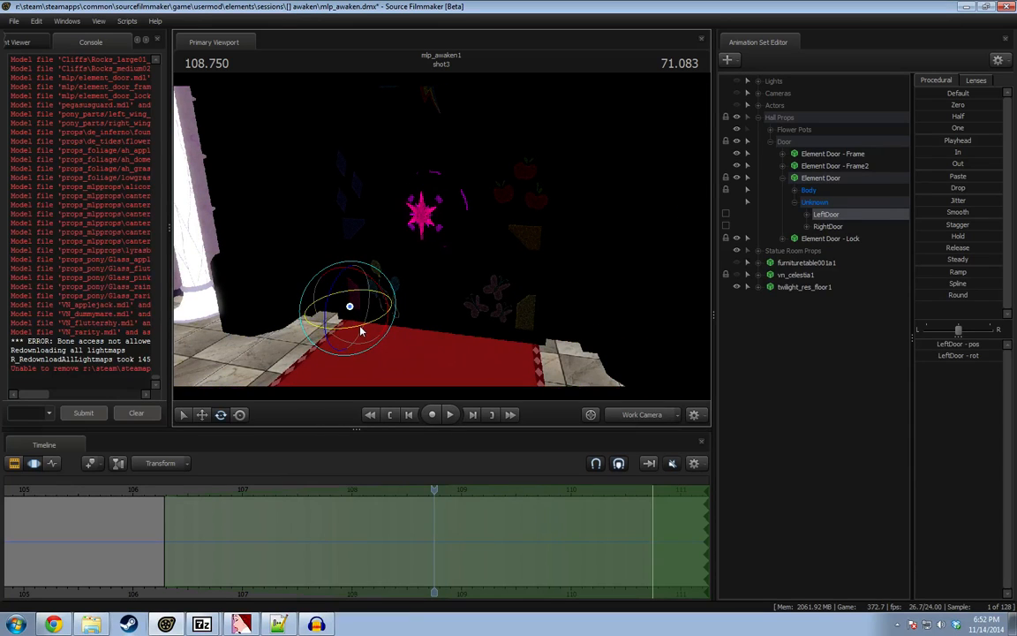
pyautogui.moveTo(361, 332)
pyautogui.mouseDown()
pyautogui.moveTo(226, 343)
pyautogui.moveTo(225, 321)
pyautogui.mouseUp()
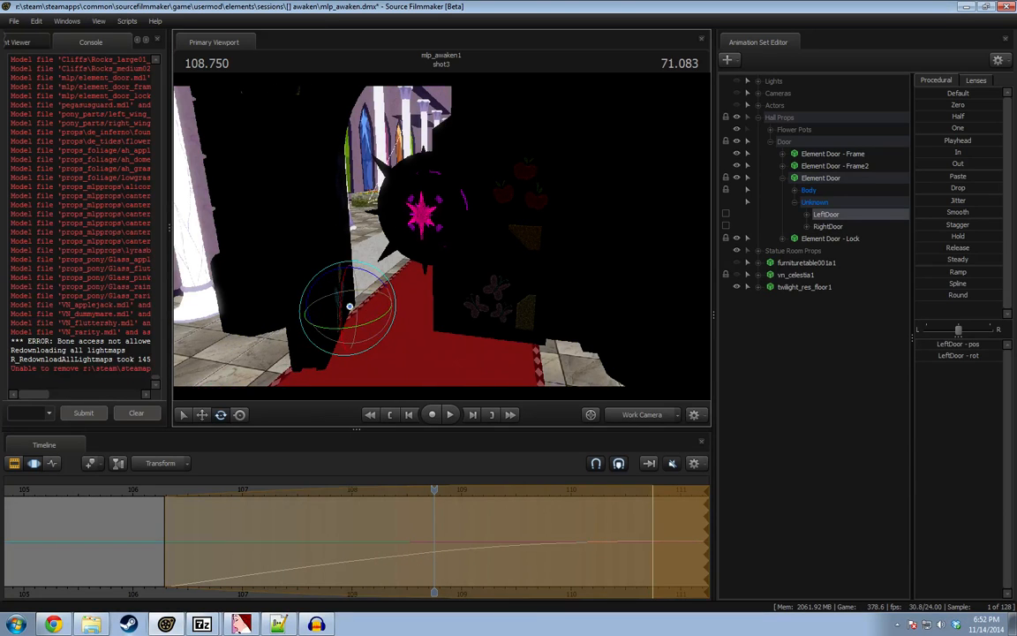
pyautogui.moveTo(442, 235); pyautogui.dragTo(492, 207)
pyautogui.press('s')
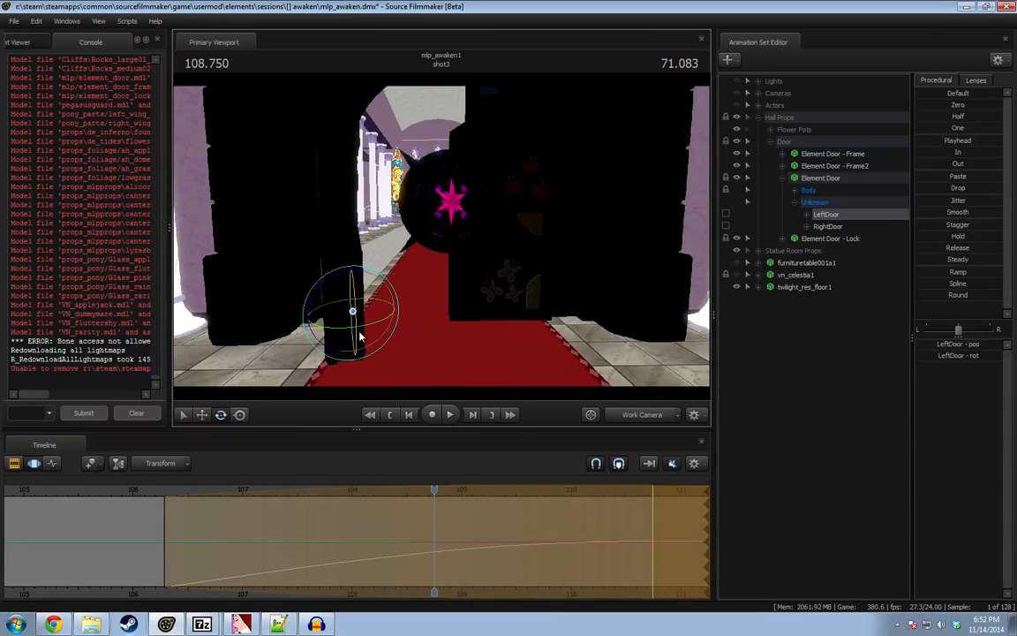
pyautogui.moveTo(367, 325); pyautogui.dragTo(369, 330)
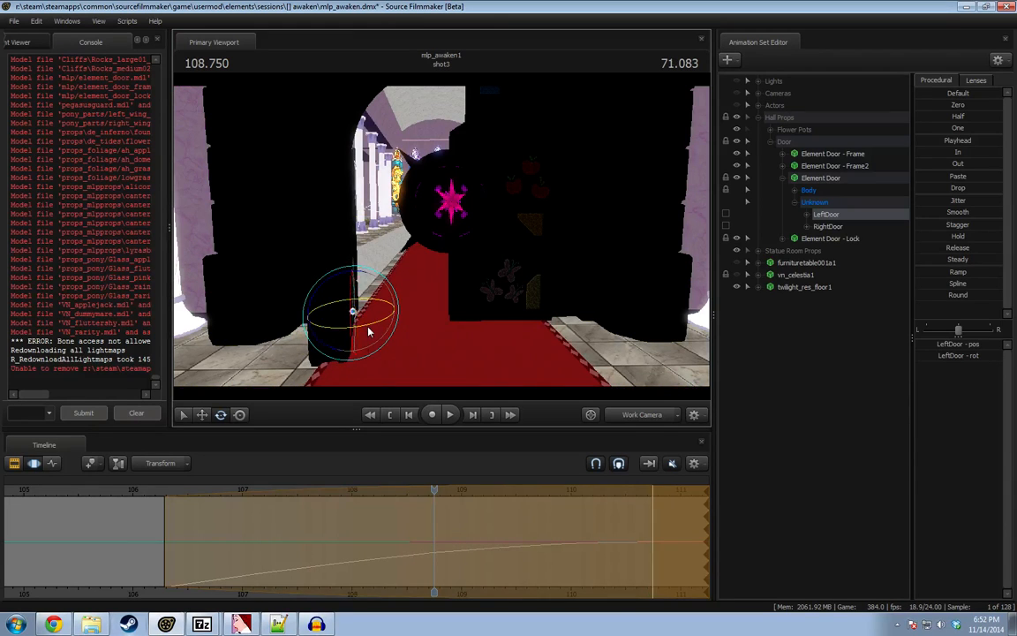
# Select RightDoor, move the playhead to about 110.9 seconds, and rotate the right door open to match the left one.
pyautogui.click(829, 226)
pyautogui.moveTo(555, 328); pyautogui.dragTo(638, 332)
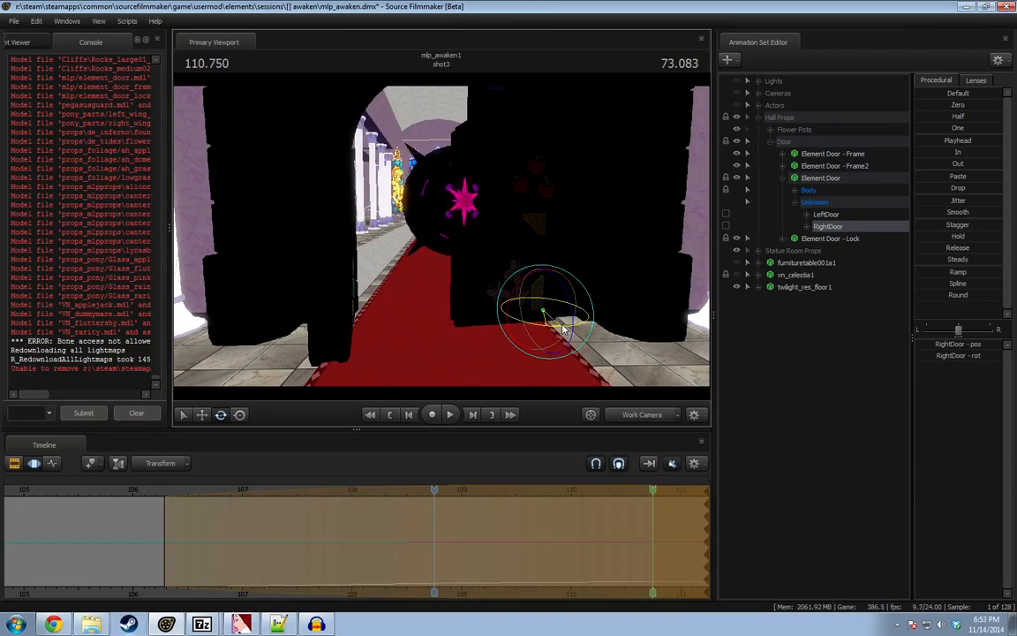
pyautogui.moveTo(437, 491); pyautogui.dragTo(652, 492)
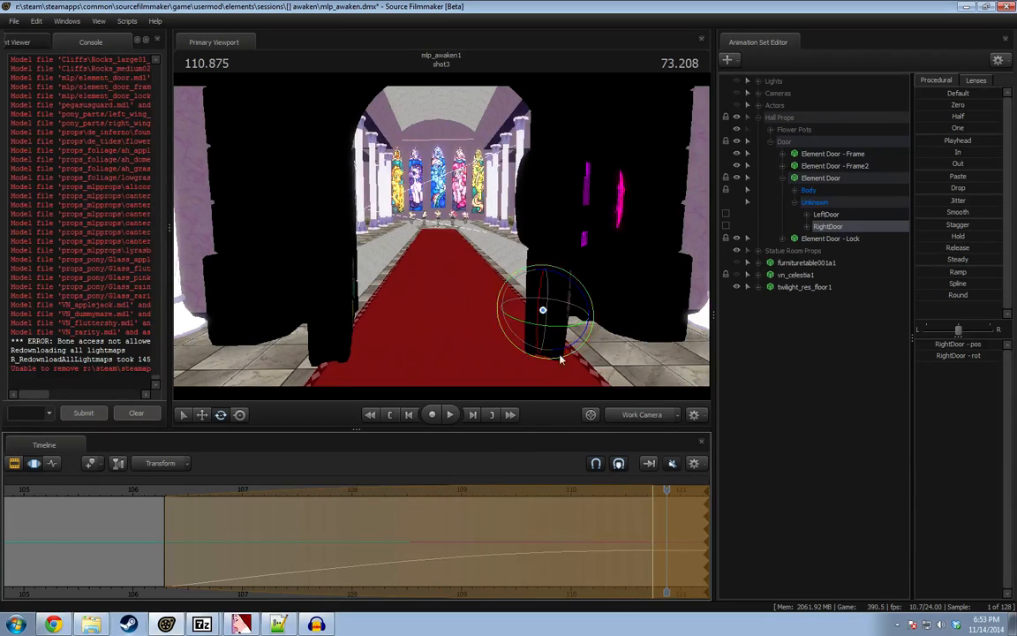
pyautogui.moveTo(558, 328); pyautogui.dragTo(542, 277)
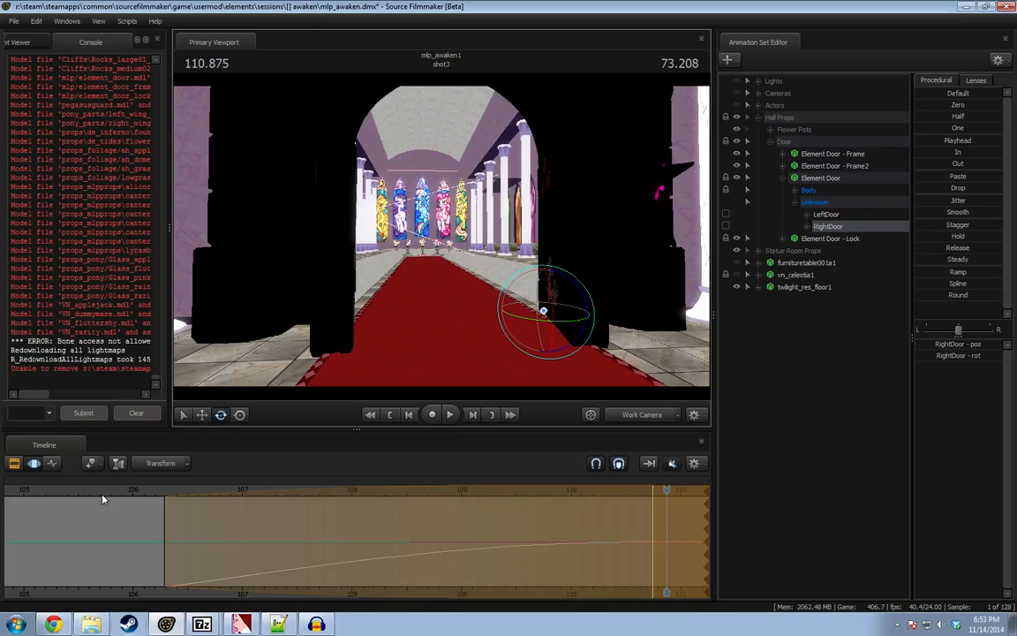
# Play back the door opening from about 106.4 seconds and return the playhead to about 106.3 seconds, undoing the time selection change.
pyautogui.moveTo(102, 500); pyautogui.dragTo(182, 499)
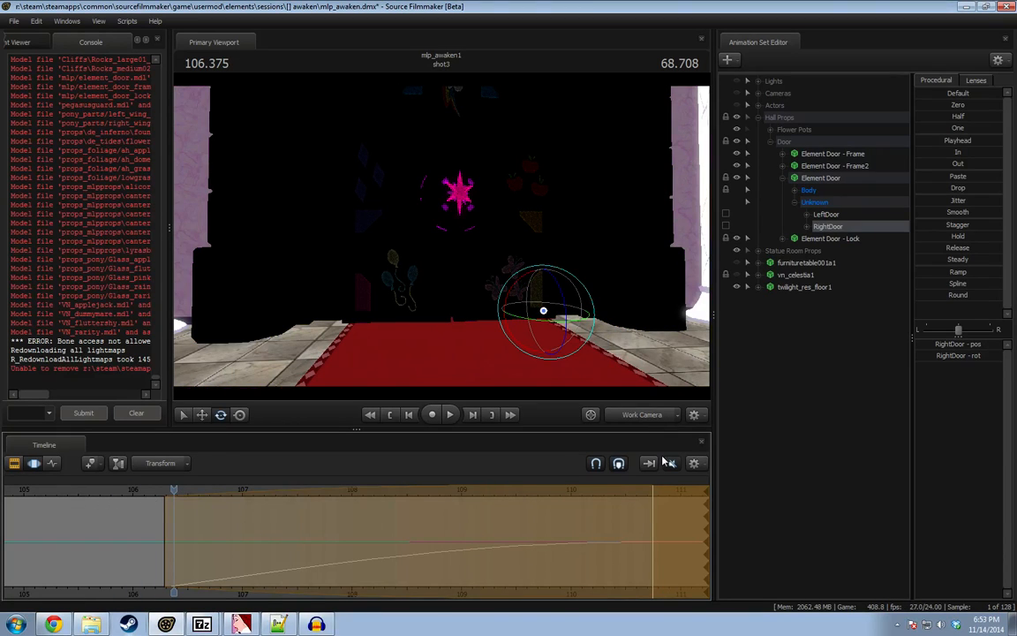
pyautogui.press('space')
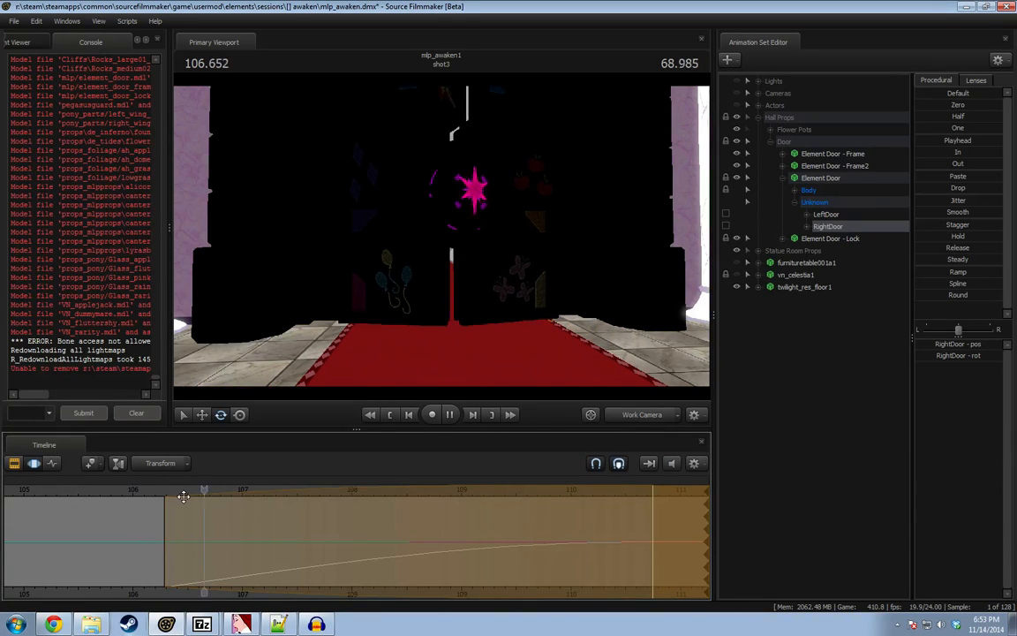
pyautogui.scroll(-4, 373, 549)
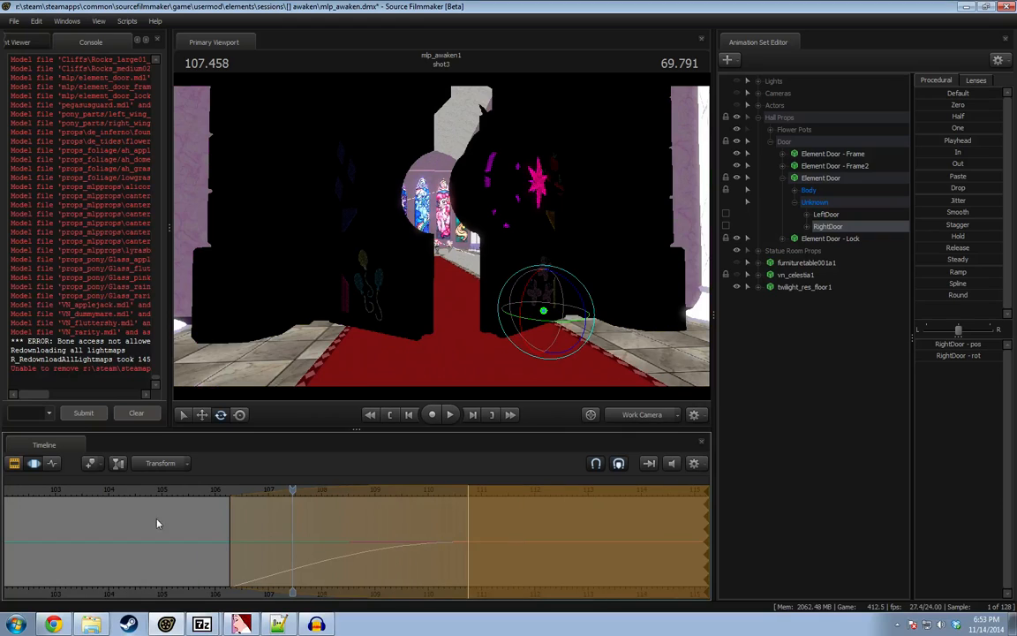
pyautogui.click(218, 490)
pyautogui.moveTo(221, 526); pyautogui.dragTo(190, 527)
pyautogui.hotkey('ctrl', 'z')
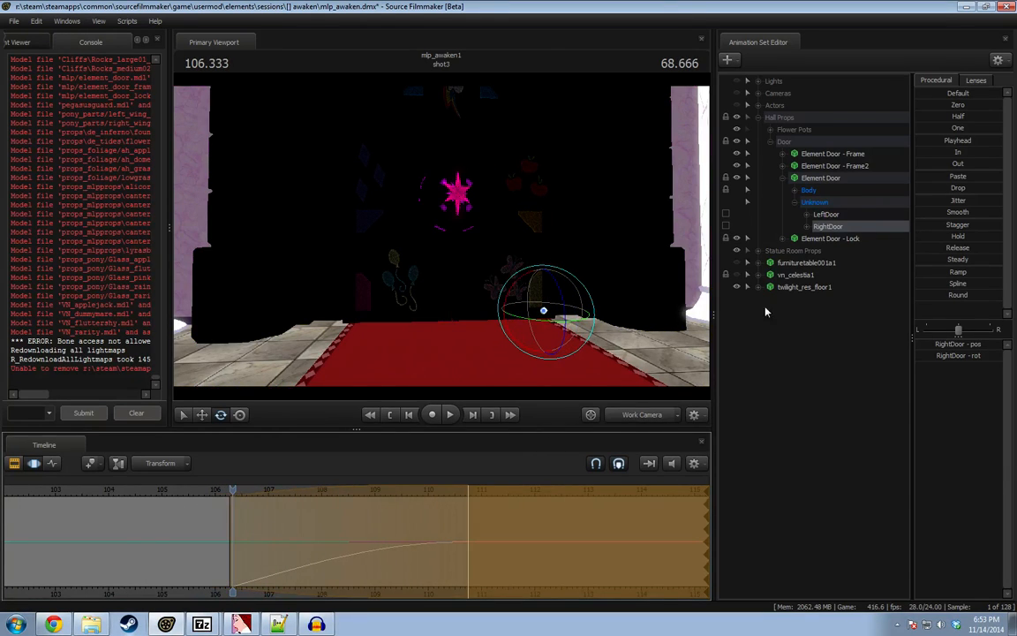
# Add LeftDoor to the selection, move the start of the door opening earlier to about 105.7 seconds, and play it back.
pyautogui.keyDown('ctrl'); pyautogui.click(837, 215); pyautogui.keyUp('ctrl')
pyautogui.moveTo(230, 554)
pyautogui.mouseDown()
pyautogui.moveTo(196, 543)
pyautogui.moveTo(223, 559)
pyautogui.mouseUp()
pyautogui.press('space')
pyautogui.press('space')
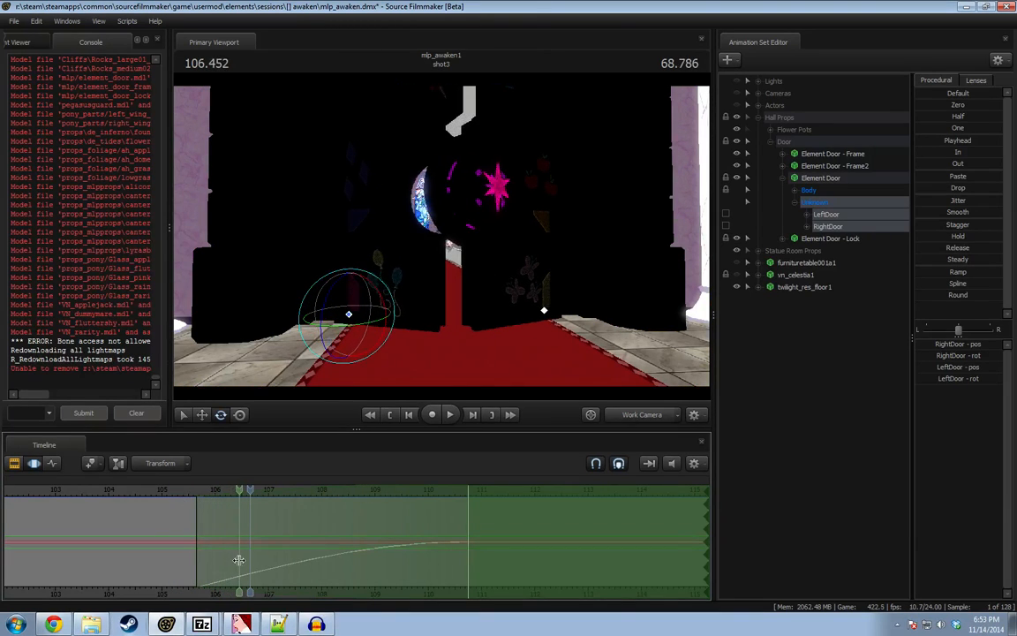
pyautogui.keyDown('shift'); pyautogui.click(244, 560); pyautogui.keyUp('shift')
pyautogui.keyDown('shift'); pyautogui.scroll(6, 243, 561); pyautogui.keyUp('shift')
pyautogui.keyDown('shift'); pyautogui.scroll(2, 239, 566); pyautogui.keyUp('shift')
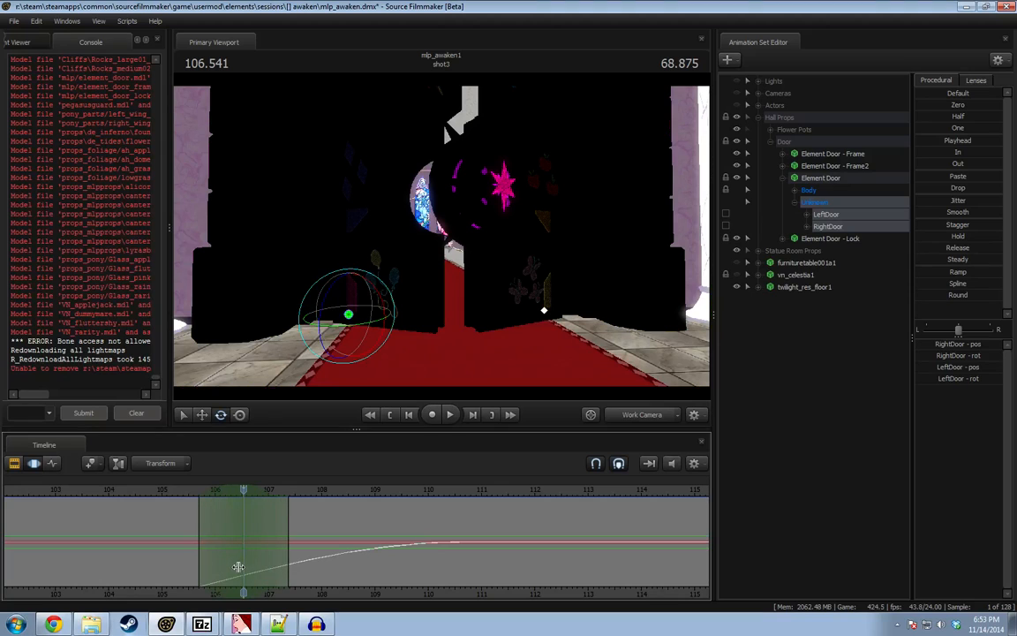
pyautogui.moveTo(291, 554); pyautogui.dragTo(382, 553)
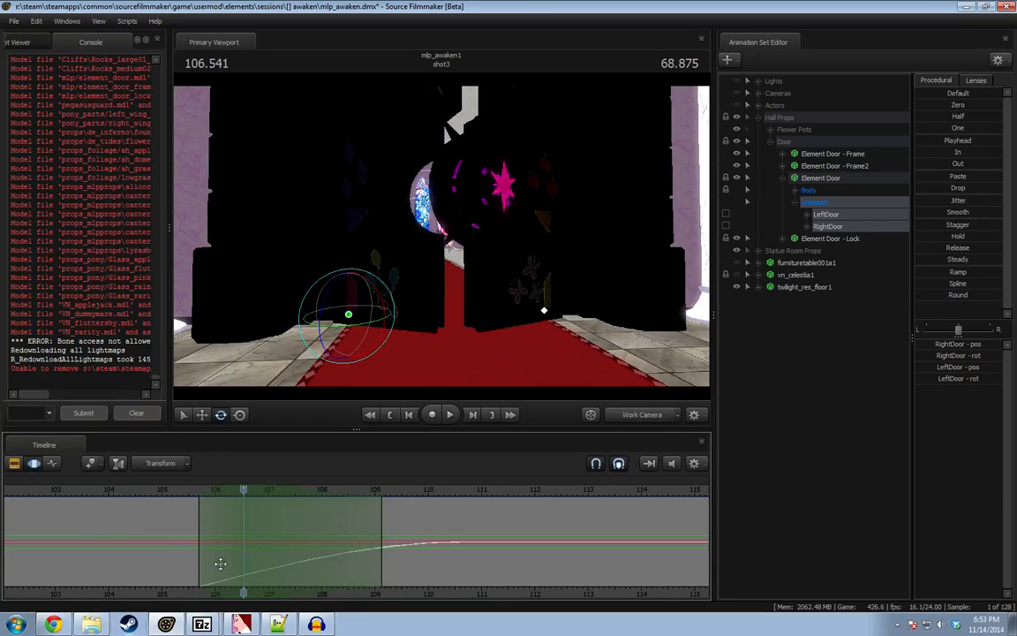
# Make a time selection at about 107.1 seconds with falloff from 106.1 to 110.7, and shift both doors' motion earlier to about 106.7.
pyautogui.keyDown('shift'); pyautogui.click(273, 560); pyautogui.keyUp('shift')
pyautogui.keyDown('shift'); pyautogui.scroll(7, 274, 559); pyautogui.keyUp('shift')
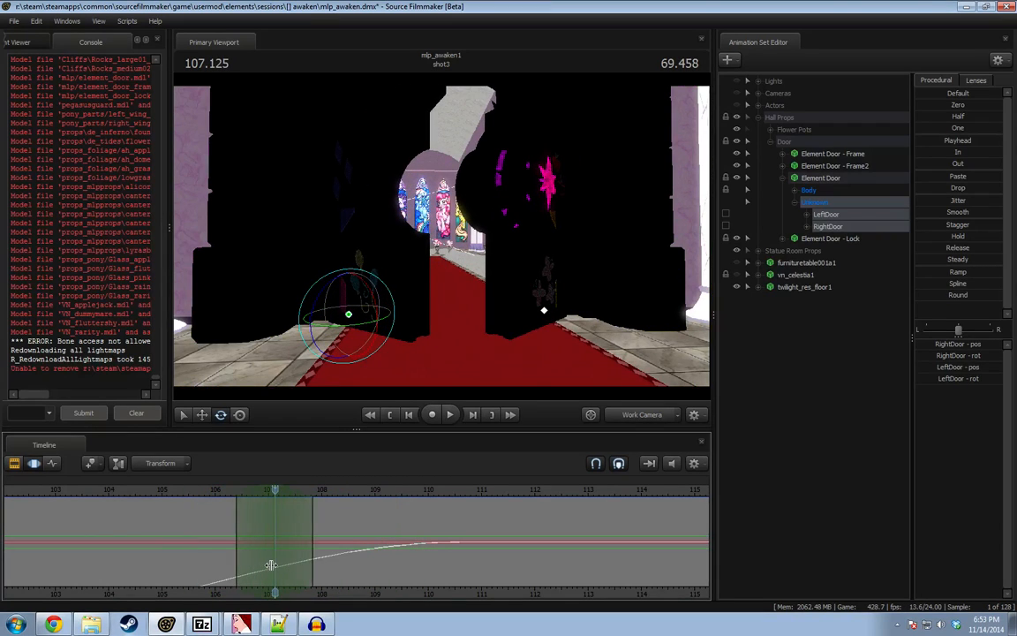
pyautogui.moveTo(327, 555); pyautogui.dragTo(466, 554)
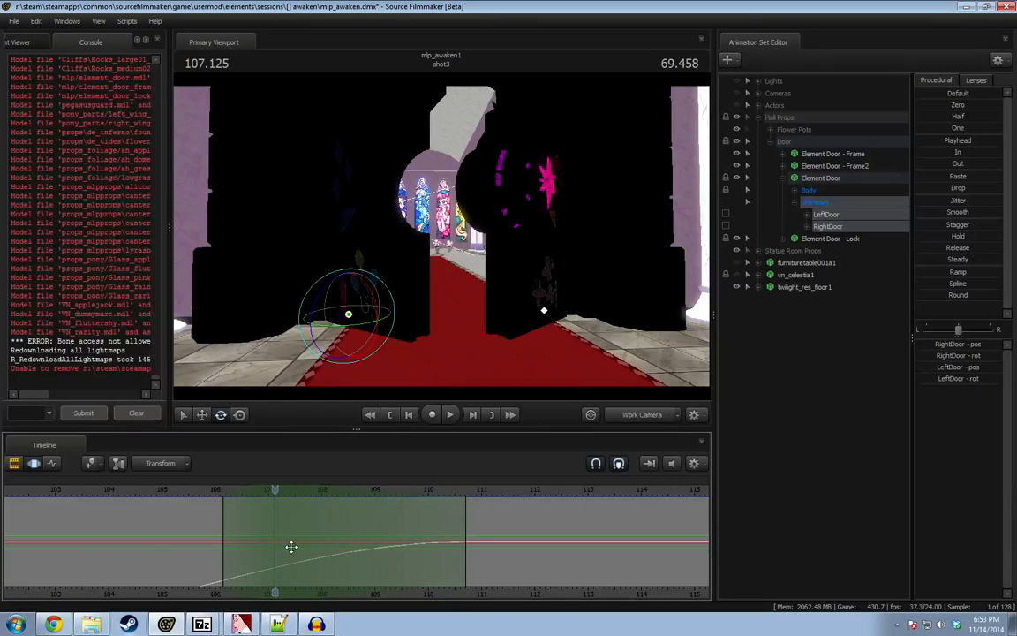
pyautogui.moveTo(277, 542); pyautogui.dragTo(252, 546)
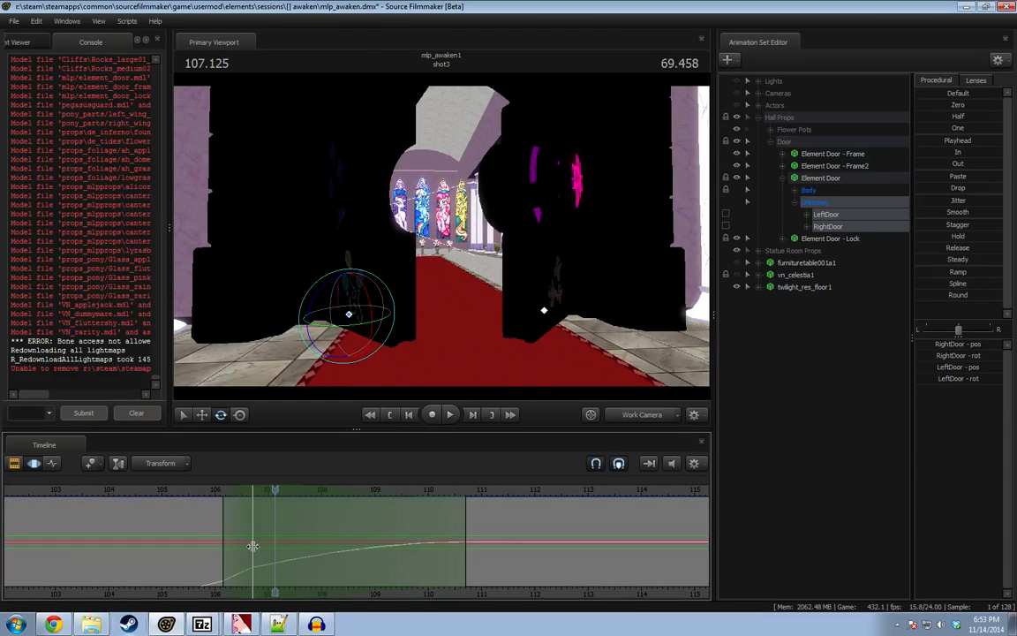
# Move the start of the selected door motion to about 106.0 seconds and its centre to about 106.6, checking it in playback.
pyautogui.click(193, 494)
pyautogui.press('space')
pyautogui.press('space')
pyautogui.moveTo(223, 534); pyautogui.dragTo(215, 537)
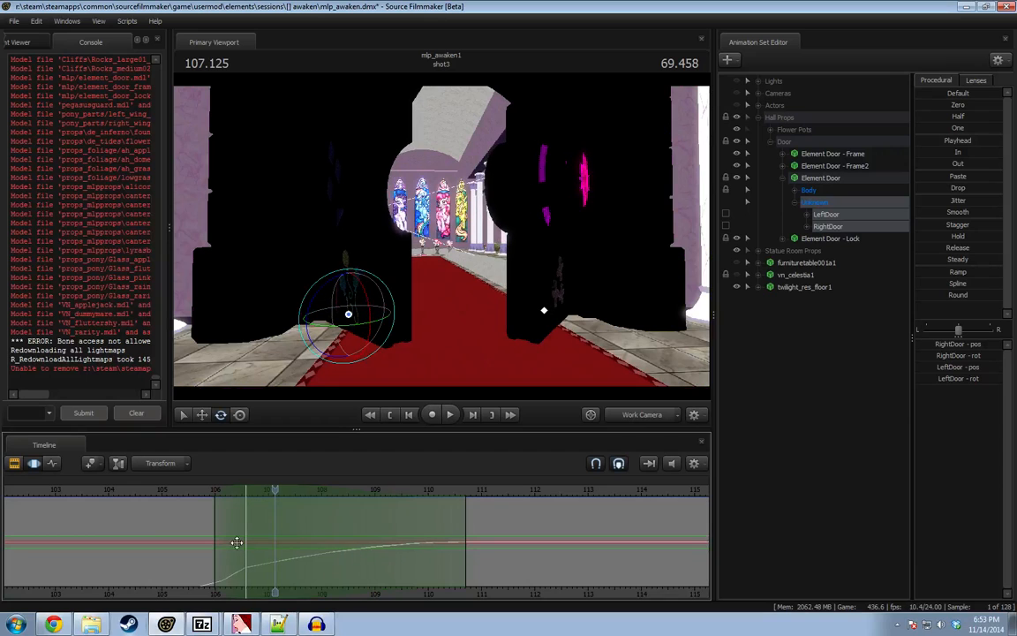
pyautogui.click(192, 492)
pyautogui.press('space')
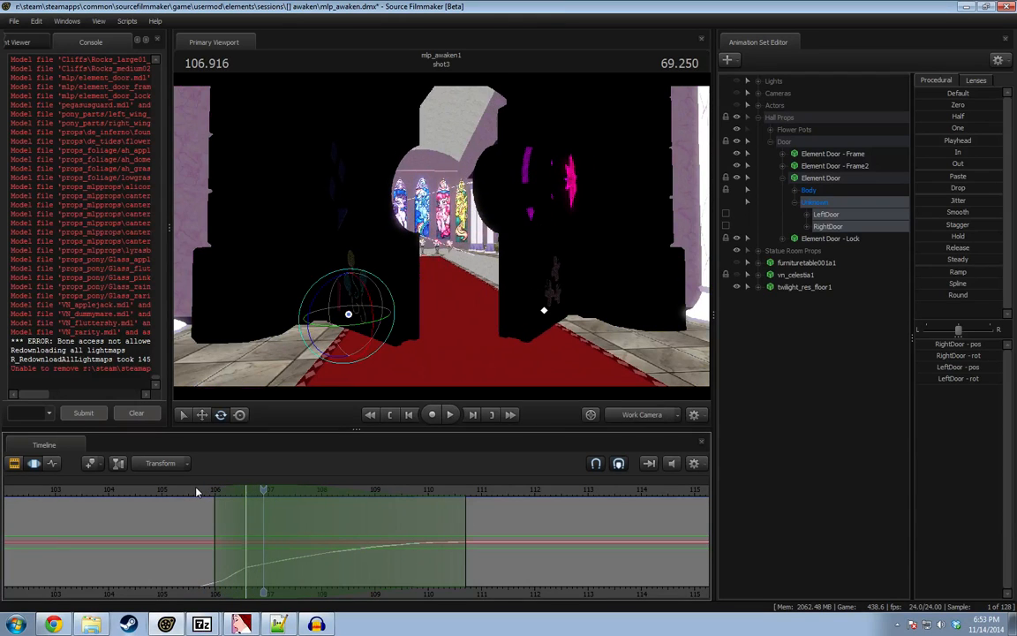
# Pull the end of the door opening earlier to about 110 seconds and play it back from about 105.6 seconds.
pyautogui.click(247, 549)
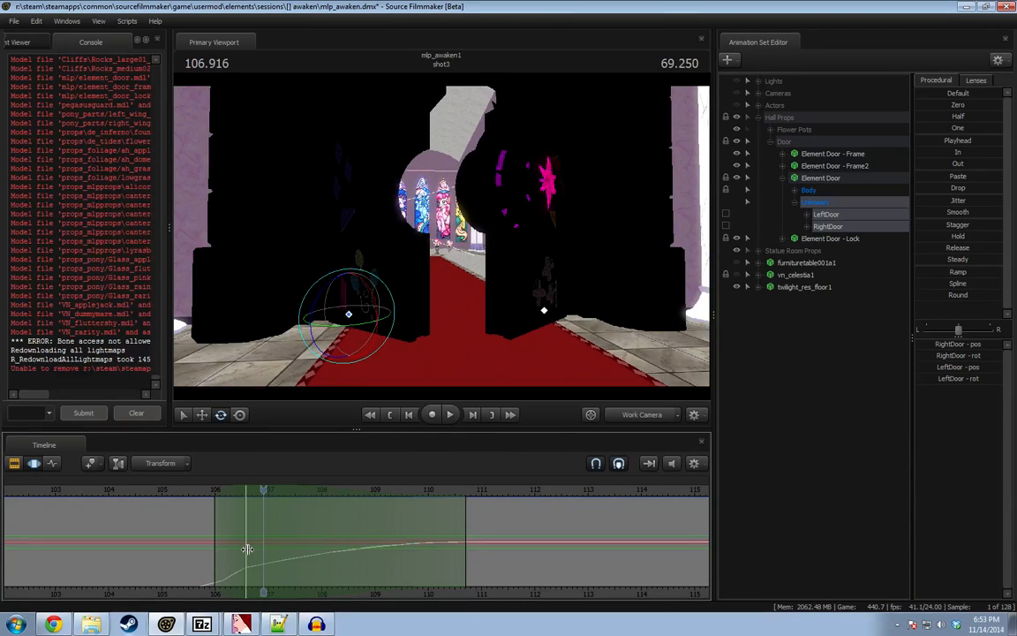
pyautogui.moveTo(467, 546); pyautogui.dragTo(429, 542)
pyautogui.click(196, 494)
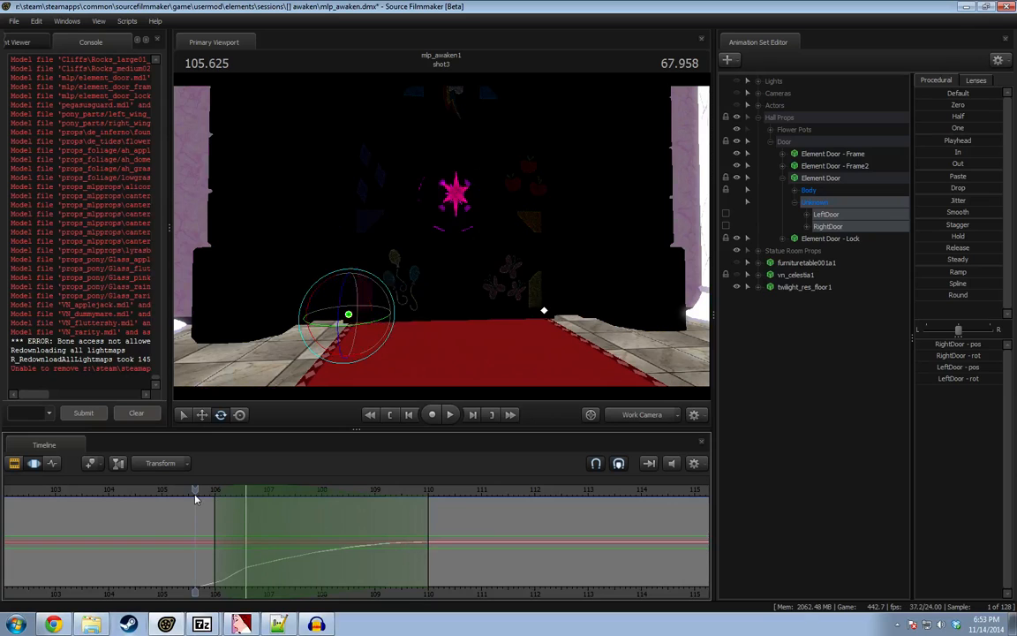
pyautogui.press('space')
pyautogui.press('space')
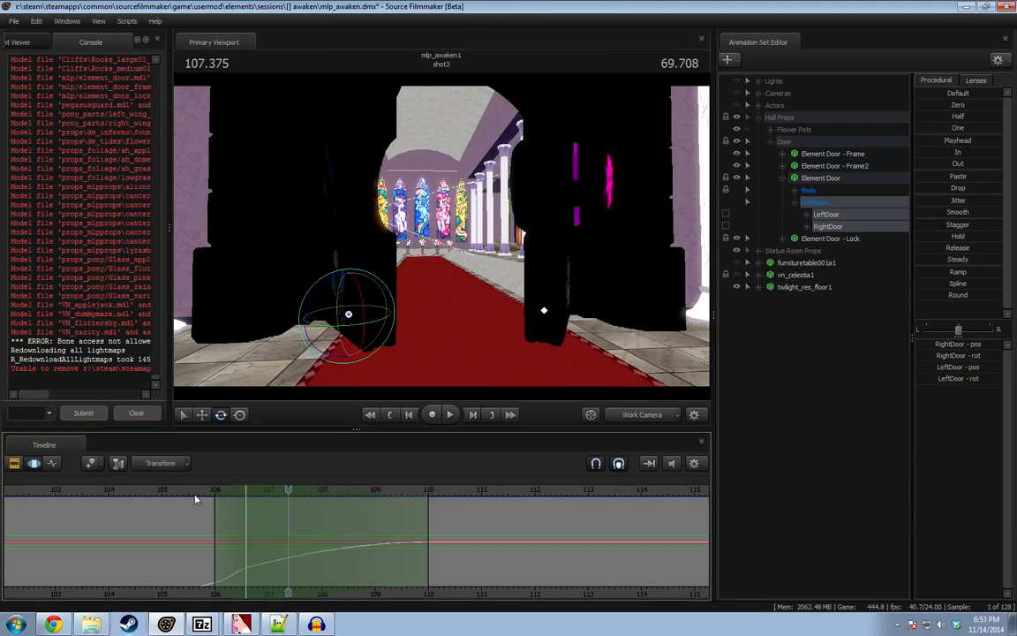
# Move the start of the selected door motion to about 105.7 seconds and its centre to about 106.3, and play back from about 105.2.
pyautogui.moveTo(536, 347); pyautogui.dragTo(536, 344)
pyautogui.press('d')
pyautogui.press('s')
pyautogui.press('w')
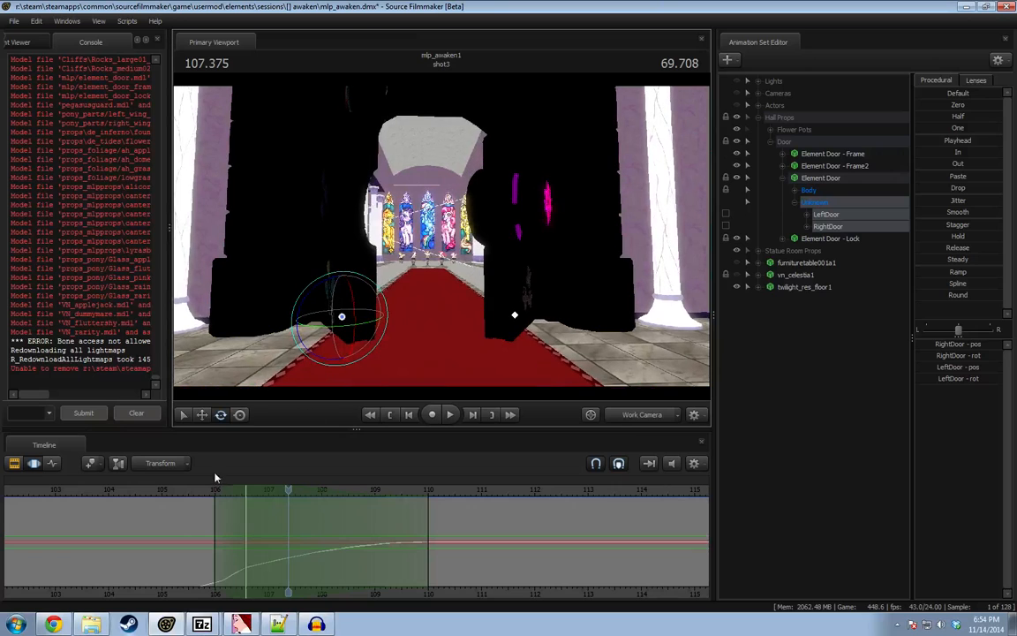
pyautogui.click(214, 492)
pyautogui.moveTo(214, 539); pyautogui.dragTo(249, 513)
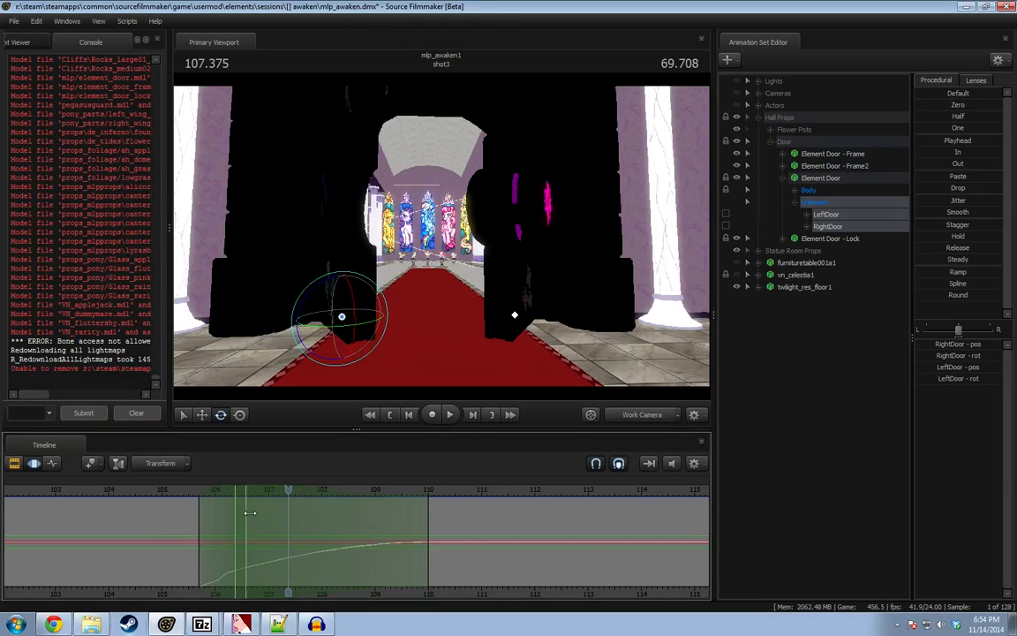
pyautogui.click(172, 489)
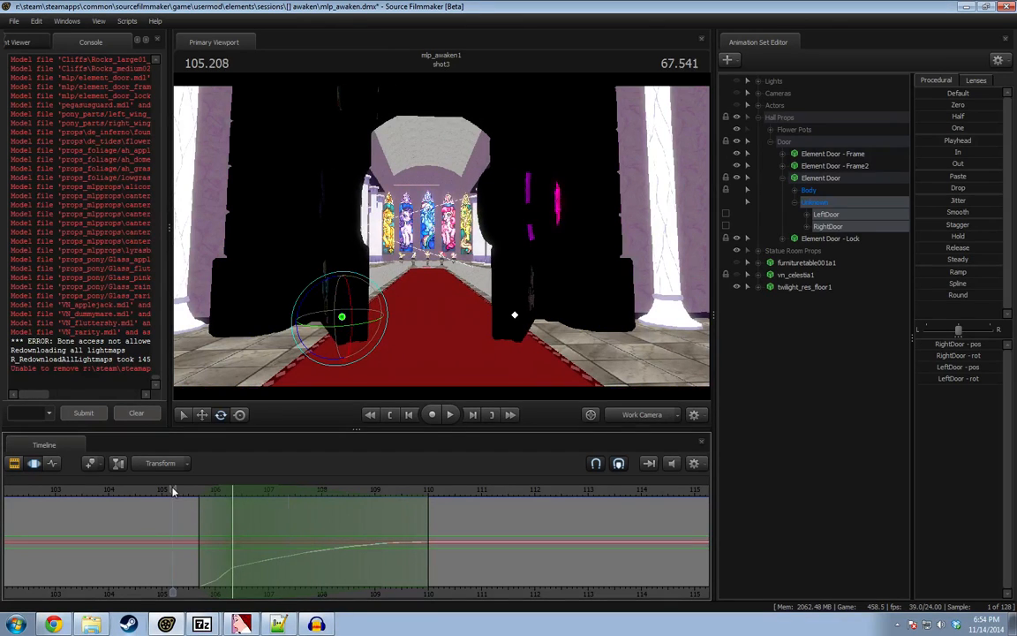
pyautogui.press('space')
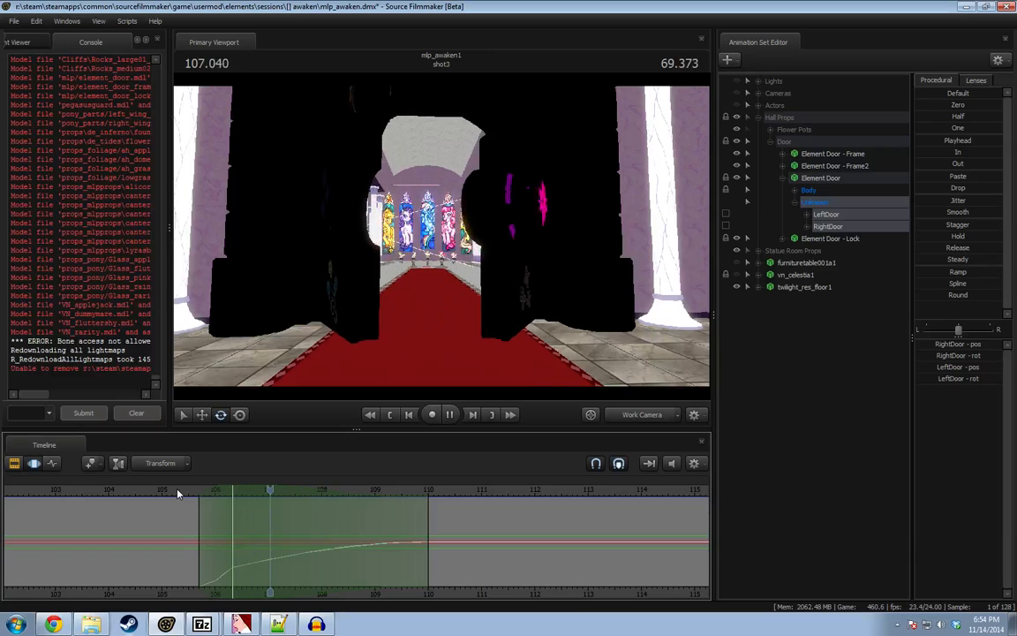
pyautogui.press('space')
# Select about 106.3 to 106.5 seconds with a short falloff and apply the Round preset to both doors' motion.
pyautogui.click(228, 559)
pyautogui.keyDown('shift'); pyautogui.moveTo(230, 559); pyautogui.dragTo(243, 557); pyautogui.keyUp('shift')
pyautogui.keyDown('shift'); pyautogui.scroll(3, 234, 562); pyautogui.keyUp('shift')
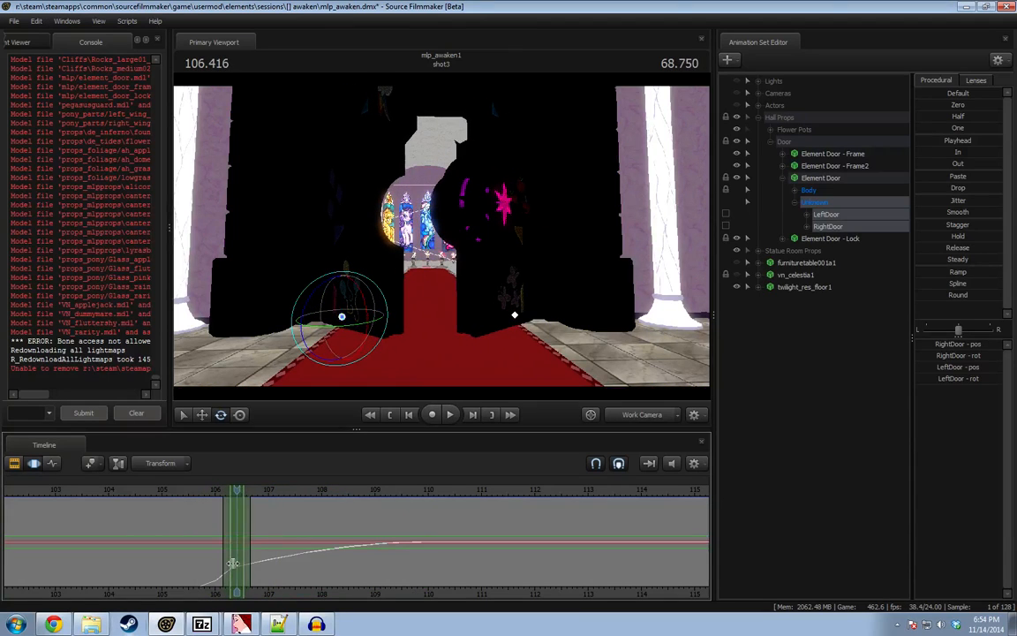
pyautogui.click(946, 295)
# Select about 106.0 to 106.1 seconds with falloff and apply the Round preset to the doors' motion there.
pyautogui.scroll(5, 320, 594)
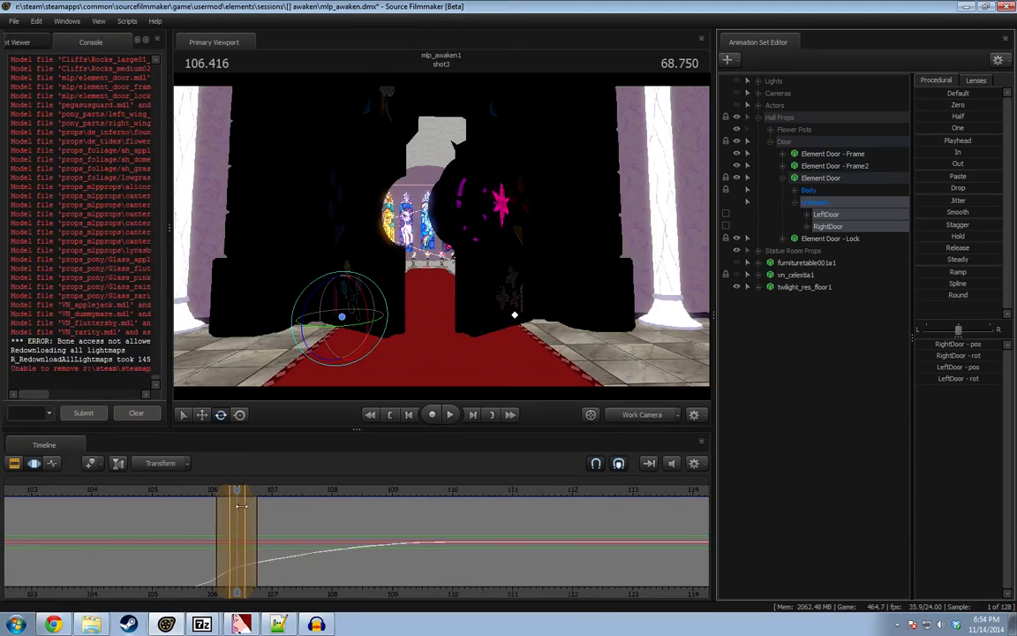
pyautogui.moveTo(382, 595); pyautogui.dragTo(586, 590, button='middle')
pyautogui.keyDown('shift'); pyautogui.moveTo(370, 572); pyautogui.dragTo(390, 571); pyautogui.keyUp('shift')
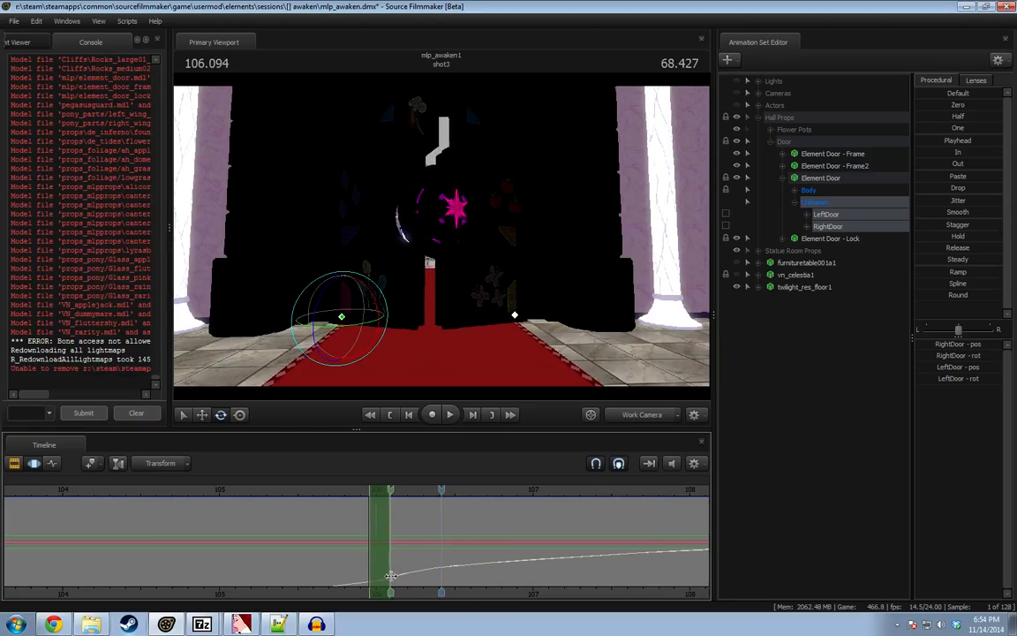
pyautogui.keyDown('shift'); pyautogui.scroll(3, 388, 570); pyautogui.keyUp('shift')
pyautogui.click(957, 293)
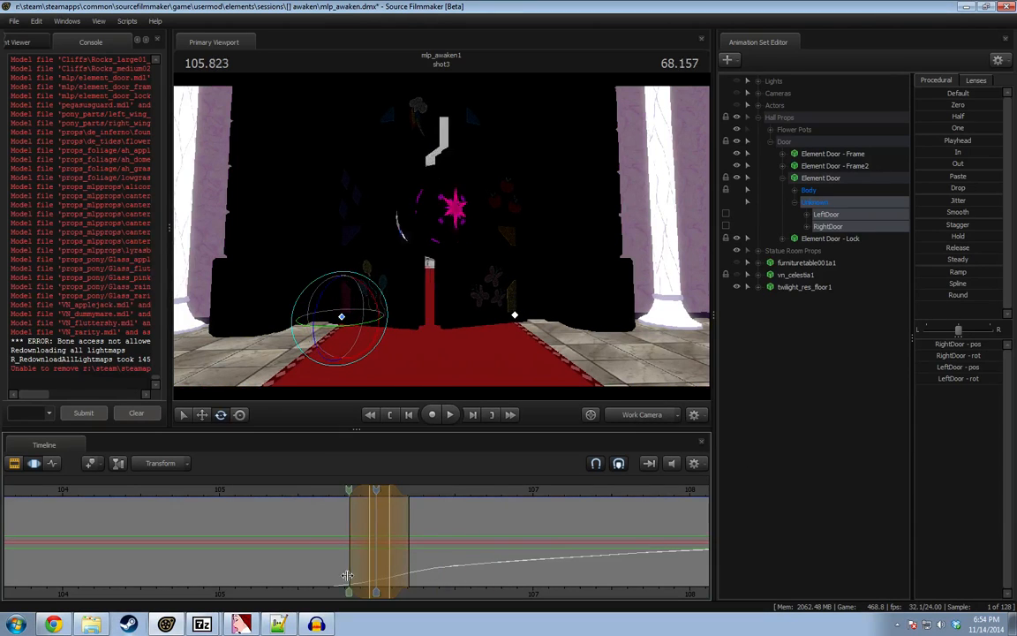
# Apply the Round preset to the start of the door motion between about 105.6 and 105.9 seconds, and play back from about 105.3.
pyautogui.keyDown('shift'); pyautogui.moveTo(311, 570); pyautogui.dragTo(354, 572); pyautogui.keyUp('shift')
pyautogui.keyDown('shift'); pyautogui.scroll(1, 355, 572); pyautogui.keyUp('shift')
pyautogui.keyDown('shift'); pyautogui.scroll(1, 354, 572); pyautogui.keyUp('shift')
pyautogui.click(956, 295)
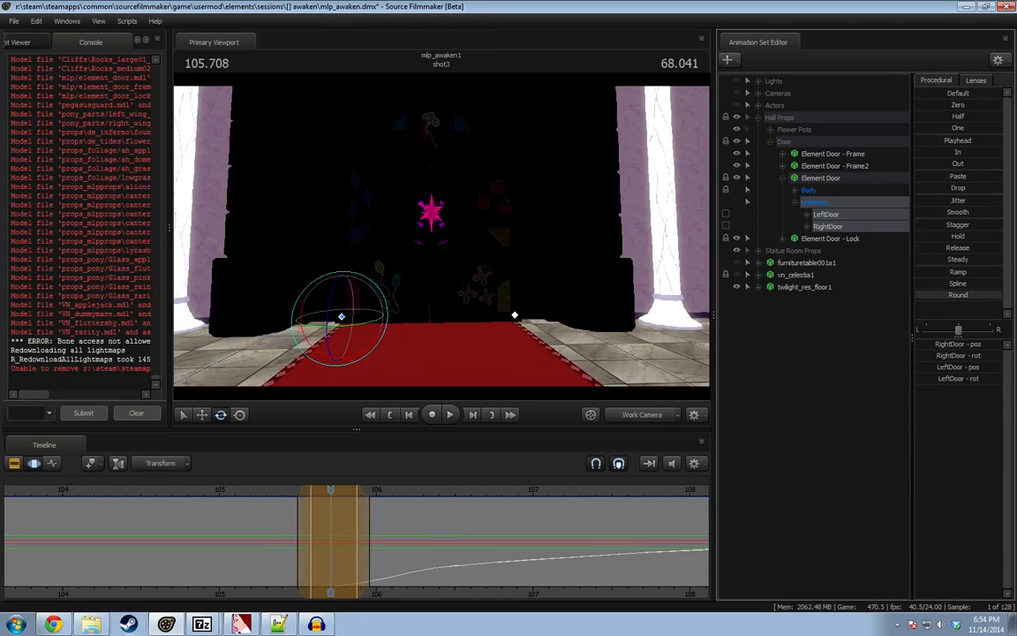
pyautogui.click(273, 489)
pyautogui.press('space')
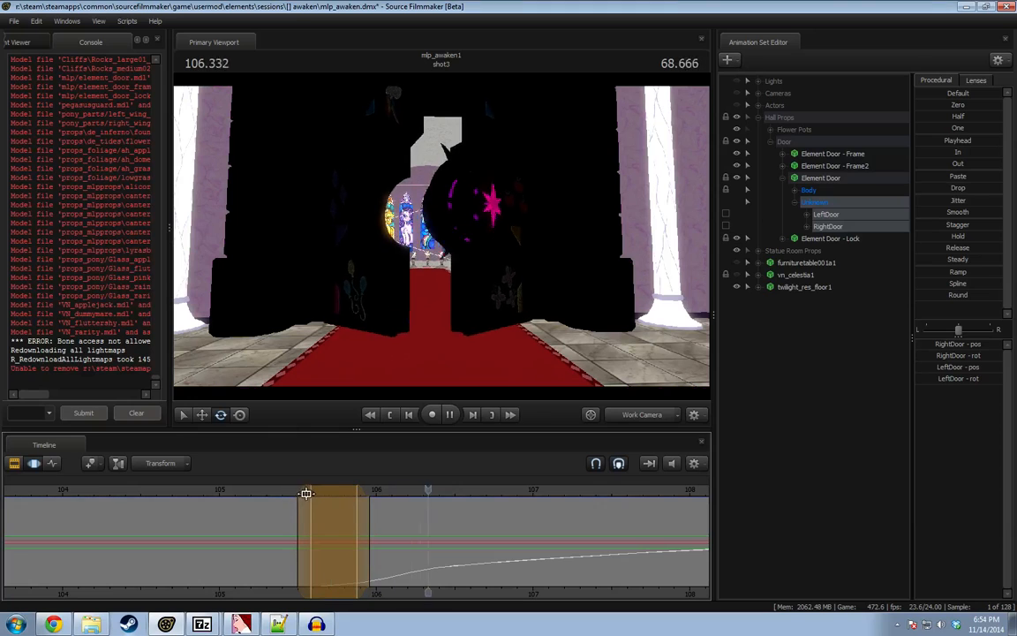
pyautogui.press('space')
# Select the end of the door motion from about 108.8 to 109.9 seconds and play back the opening from about 105.7.
pyautogui.scroll(-3, 353, 585)
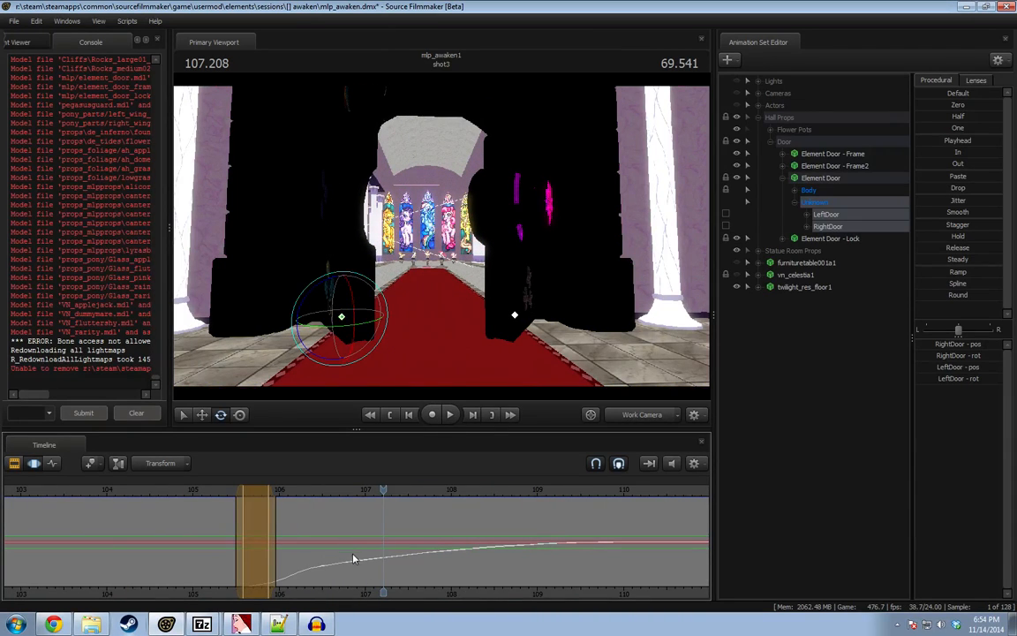
pyautogui.moveTo(552, 553); pyautogui.dragTo(613, 552)
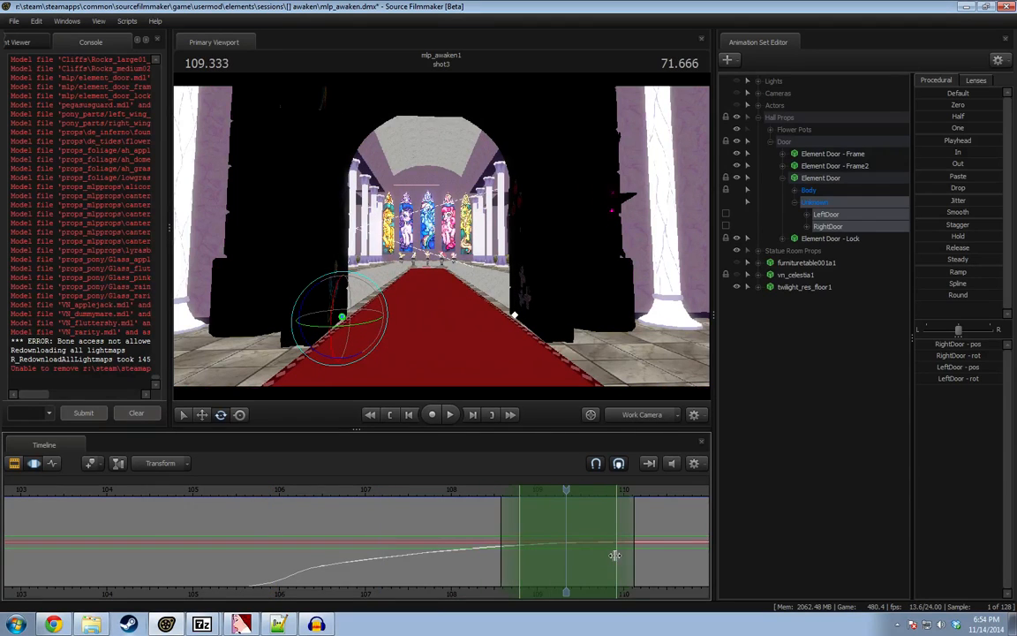
pyautogui.click(255, 489)
pyautogui.press('space')
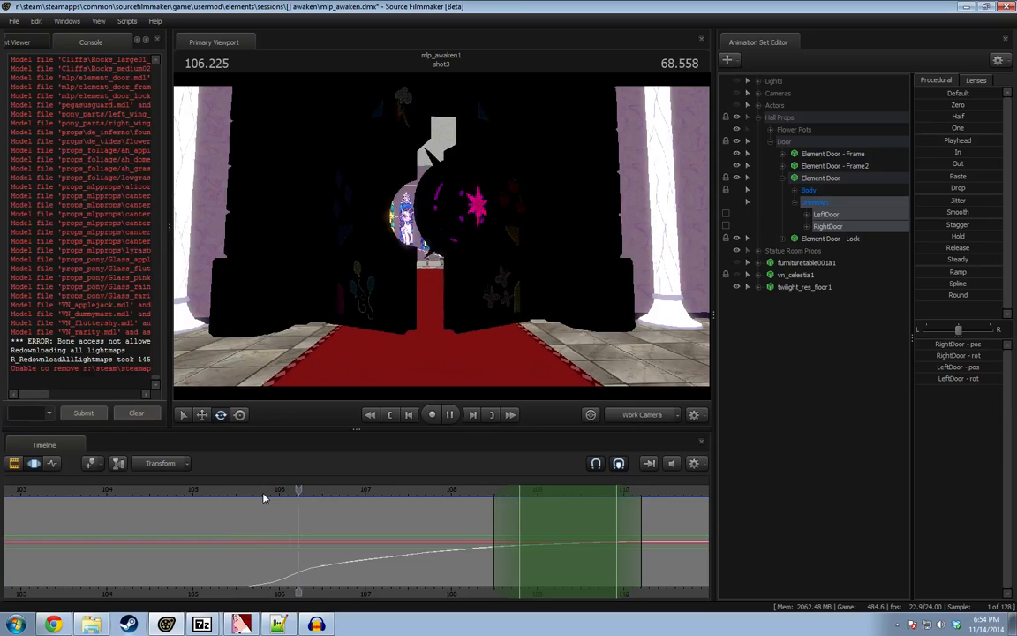
pyautogui.press('space')
# Set the time selection to about 106.5 to 107.3 seconds with falloff from 106.2 to 107.6, and apply the Round preset.
pyautogui.click(234, 556)
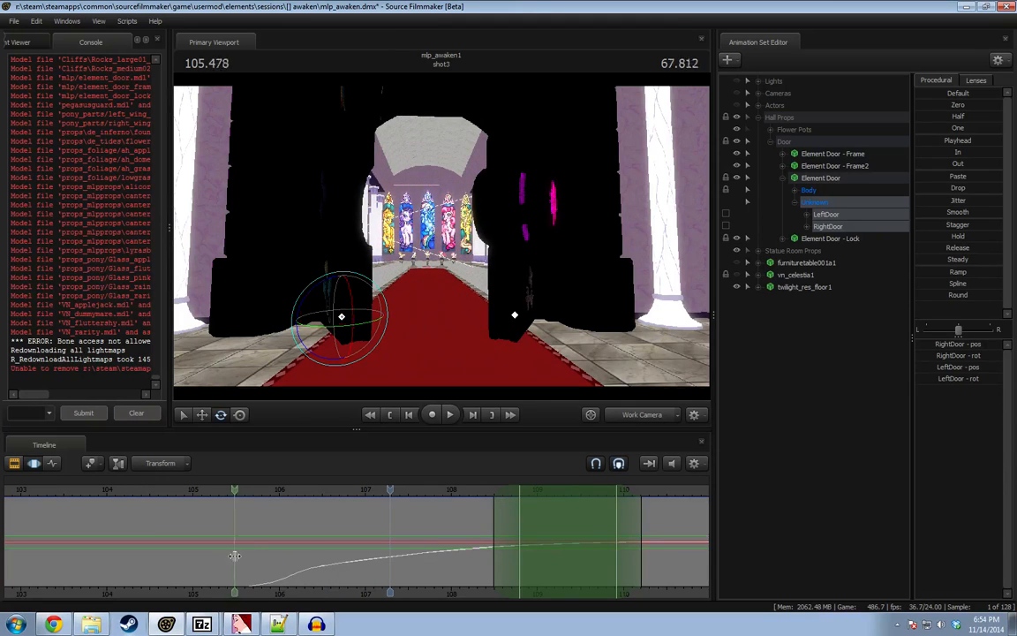
pyautogui.moveTo(234, 556); pyautogui.dragTo(679, 547)
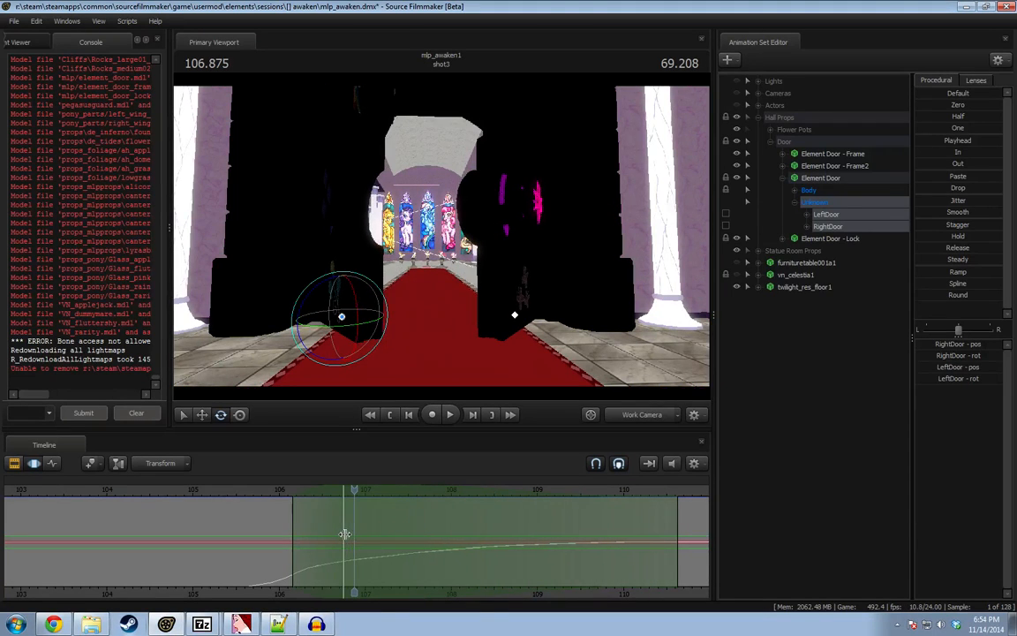
pyautogui.moveTo(336, 533); pyautogui.dragTo(415, 538)
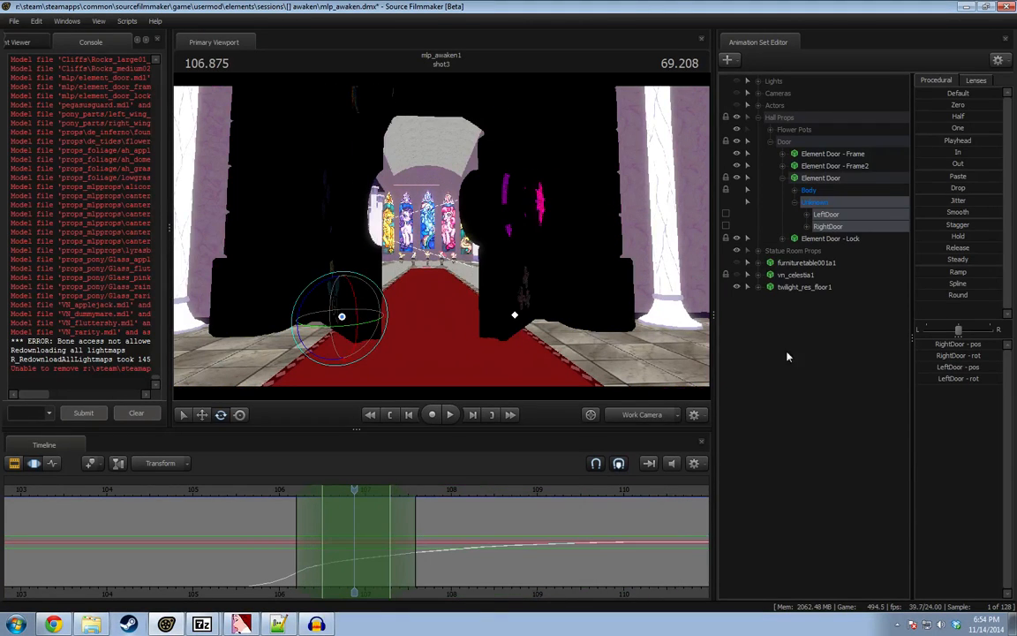
pyautogui.click(944, 296)
# Preview the opening, pull the end of the selected door motion earlier to about 107.0 seconds, and play it back again.
pyautogui.moveTo(253, 490); pyautogui.dragTo(383, 484)
pyautogui.moveTo(395, 524); pyautogui.dragTo(371, 536)
pyautogui.press('space')
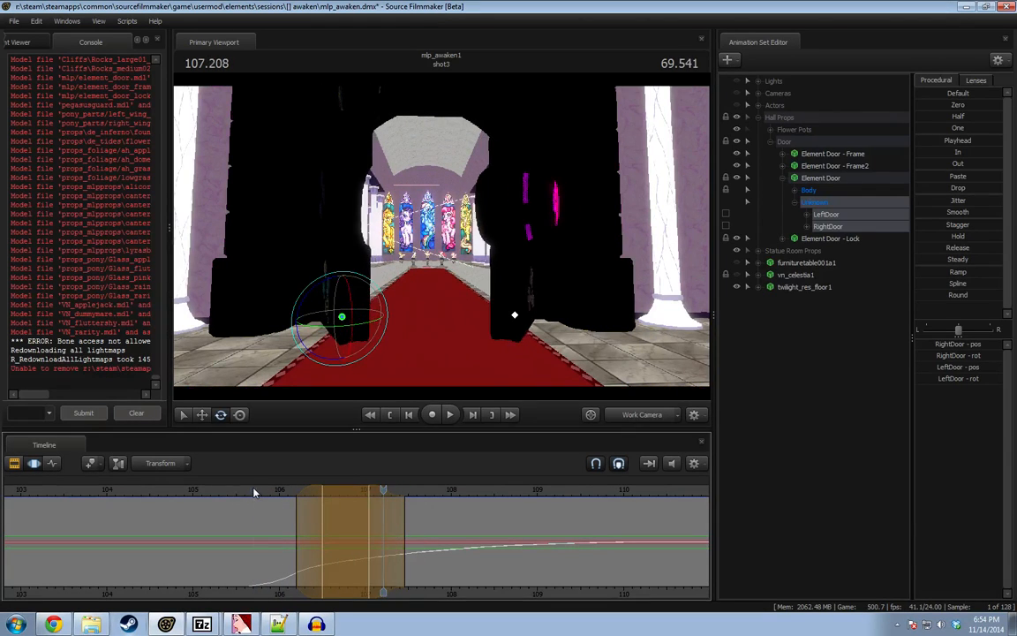
pyautogui.click(274, 490)
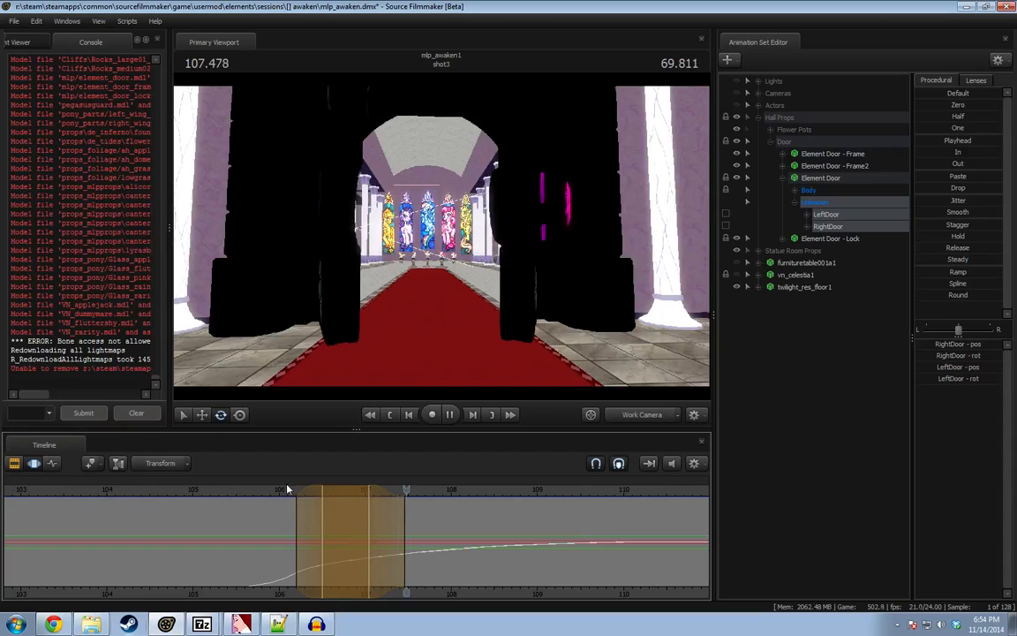
# Play back the door-opening animation repeatedly from just before the doors start moving to check its timing.
pyautogui.press('space')
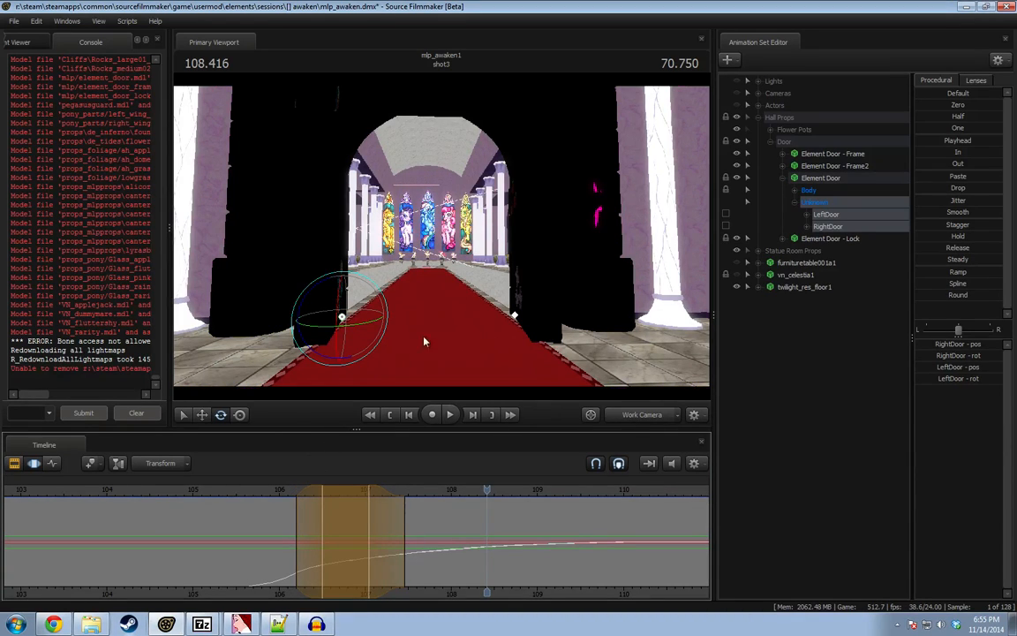
pyautogui.click(238, 489)
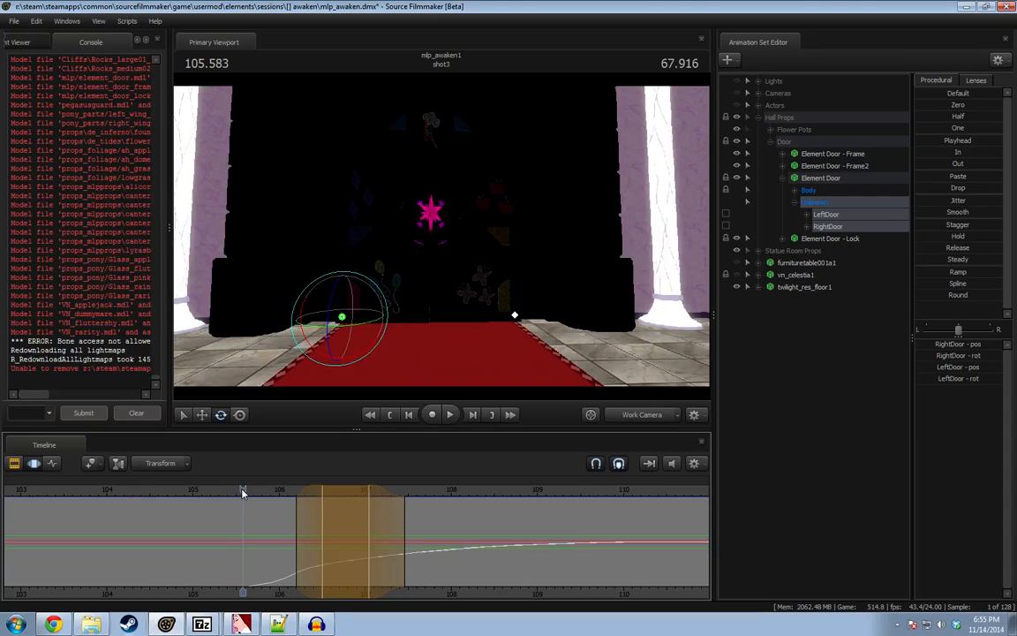
pyautogui.press('space')
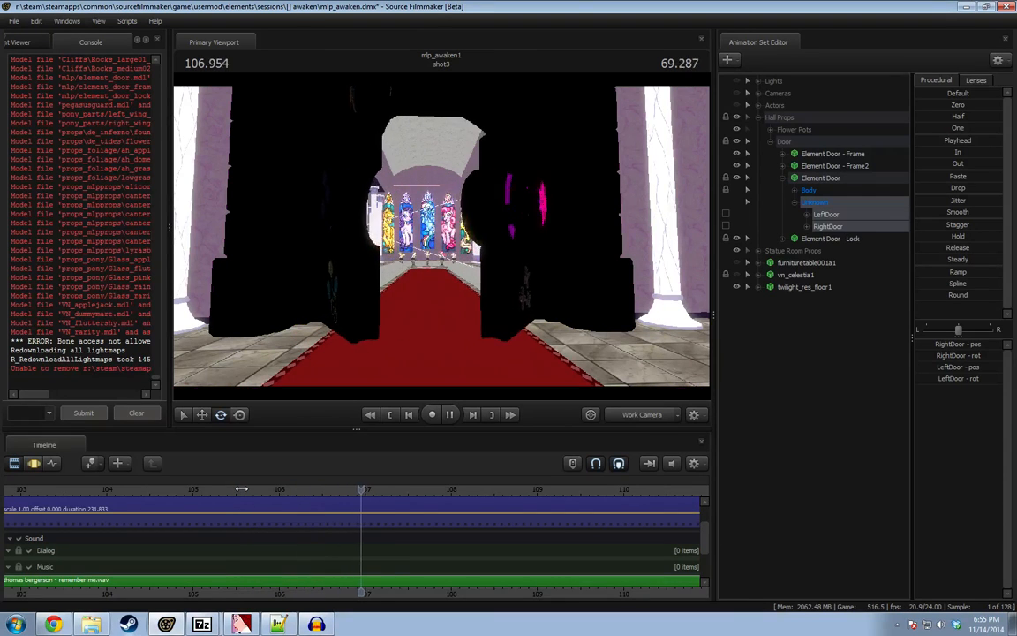
pyautogui.press('space')
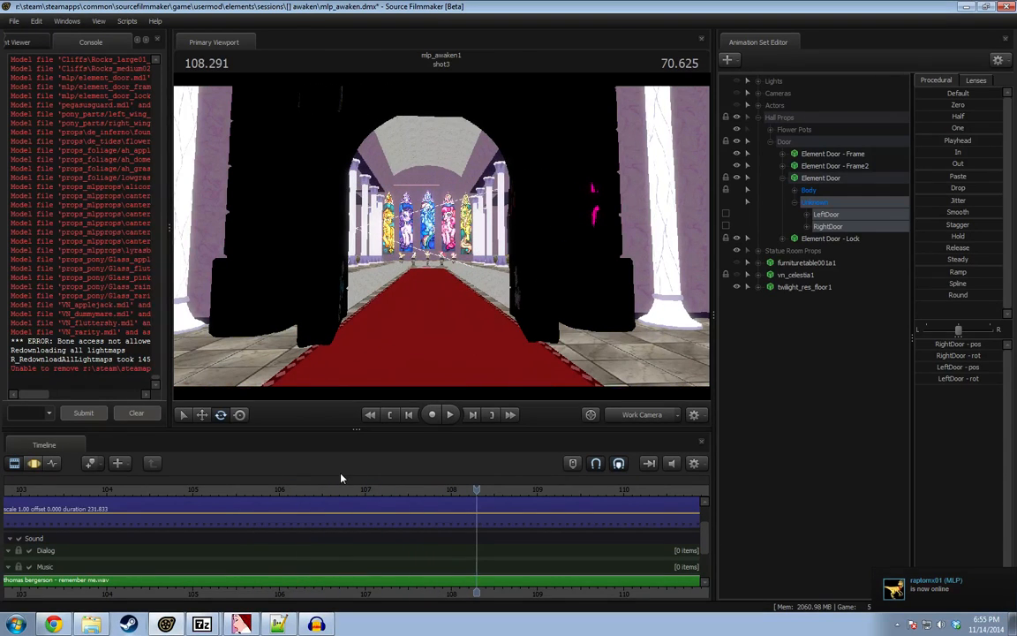
pyautogui.scroll(-5, 431, 538)
pyautogui.moveTo(356, 490); pyautogui.dragTo(365, 490)
pyautogui.press('space')
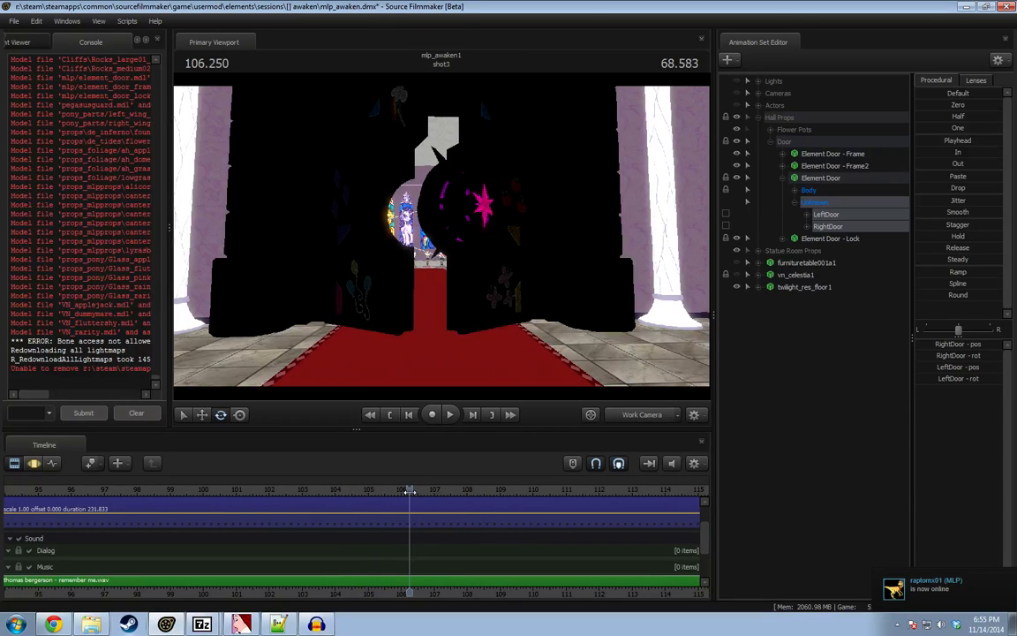
pyautogui.press('space')
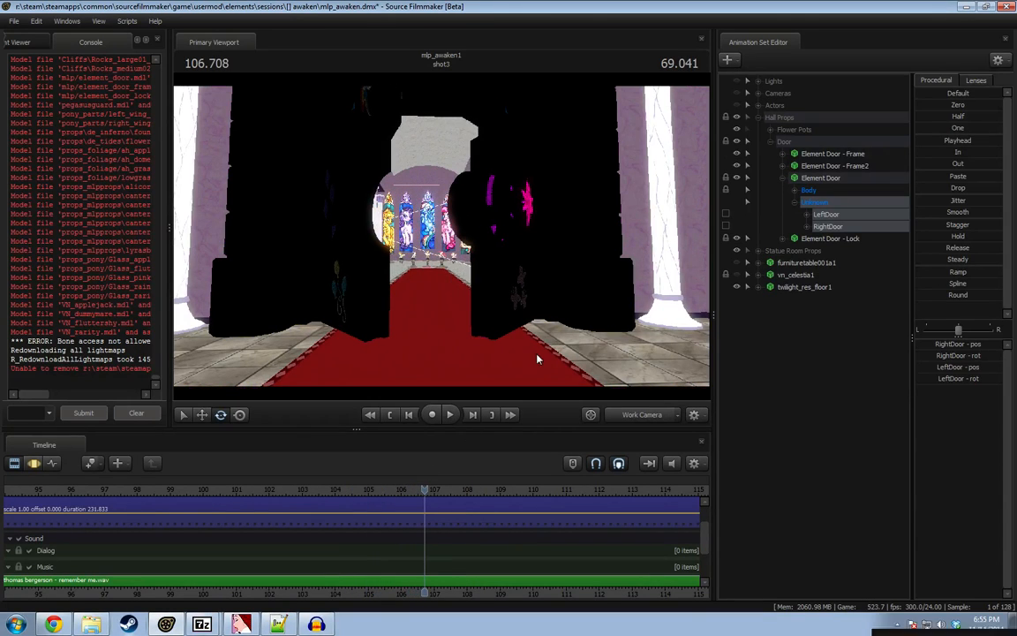
# Split the shot on the timeline at 103.083, shortly before the doors open.
pyautogui.click(748, 93)
pyautogui.click(802, 105)
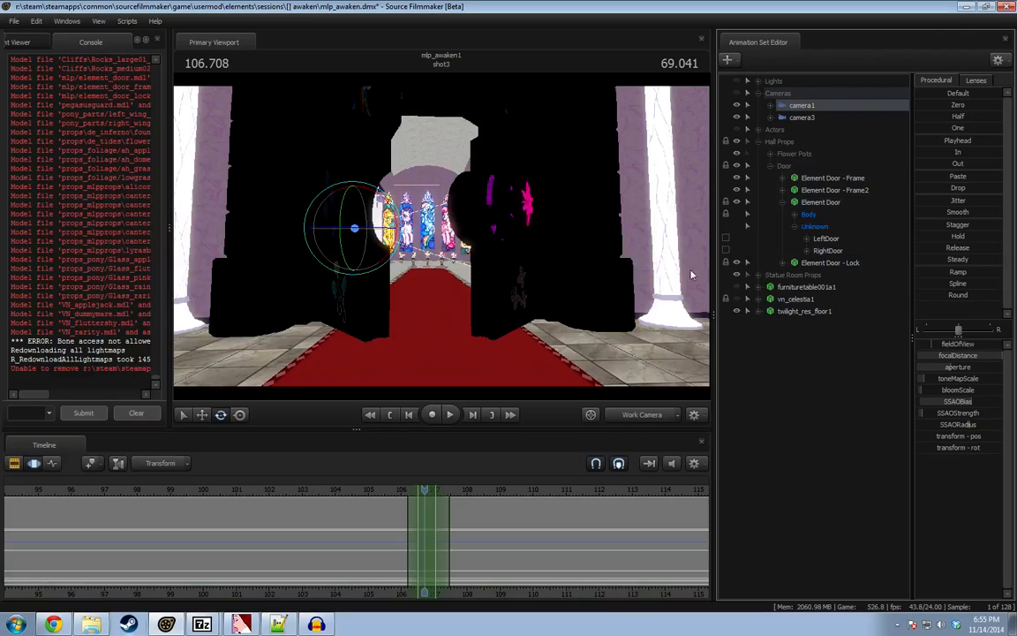
pyautogui.scroll(-4, 471, 505)
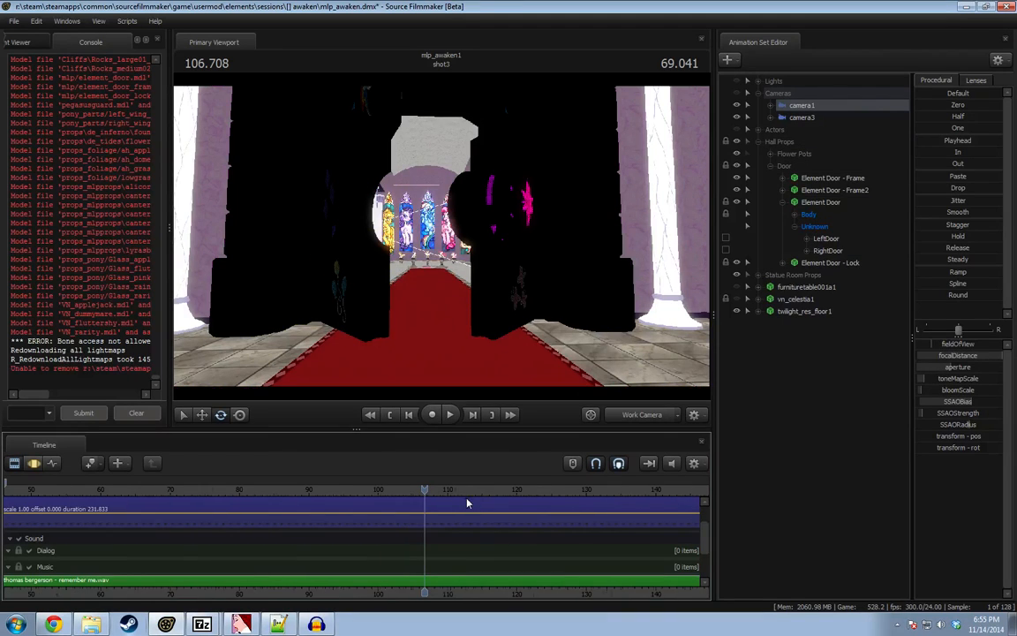
pyautogui.click(385, 489)
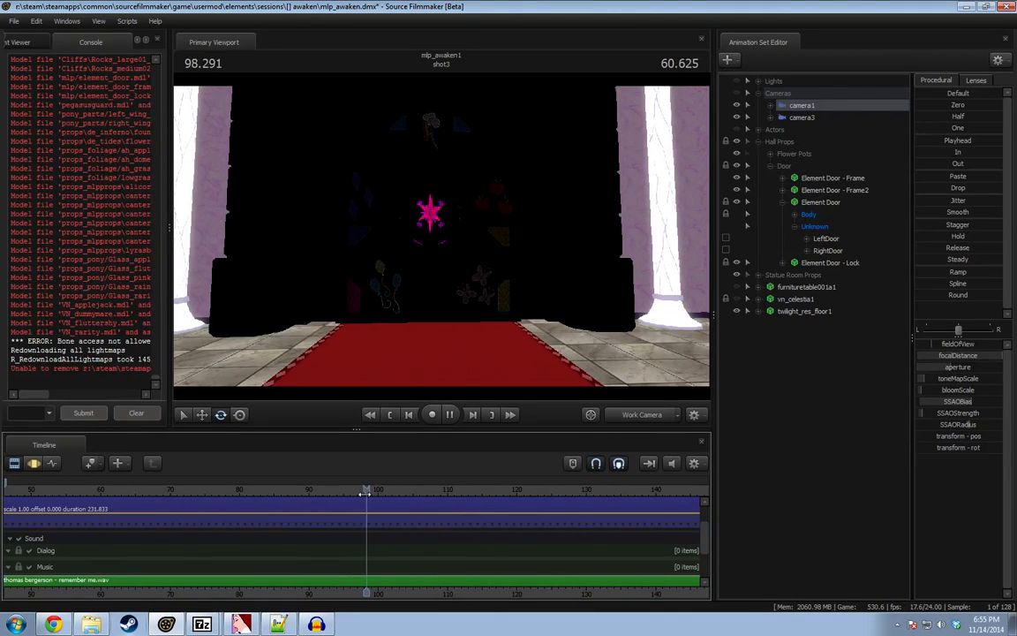
pyautogui.moveTo(365, 493); pyautogui.dragTo(394, 500)
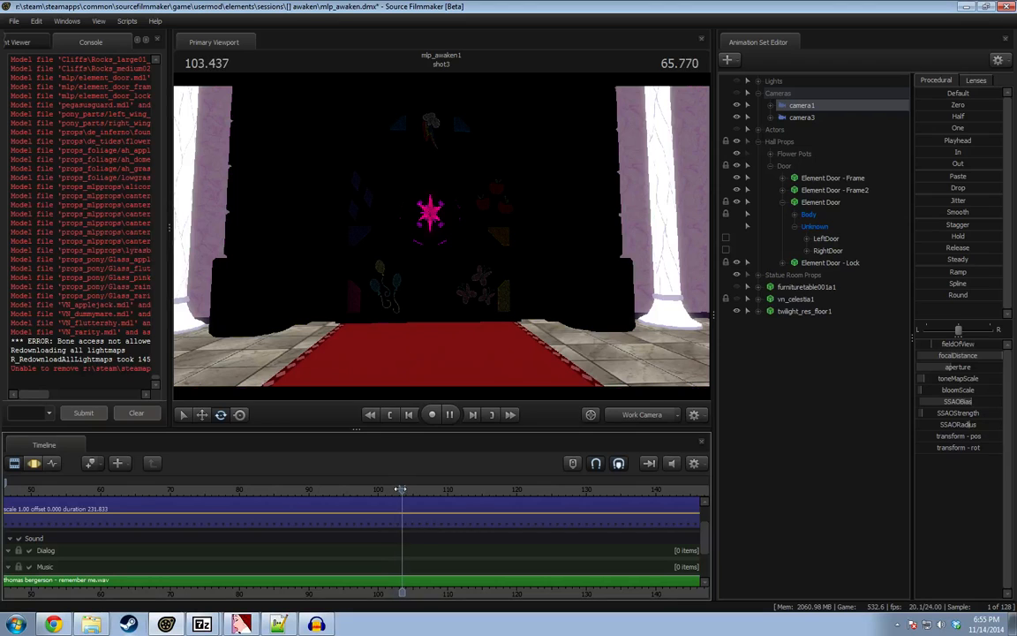
pyautogui.moveTo(403, 490); pyautogui.dragTo(381, 507)
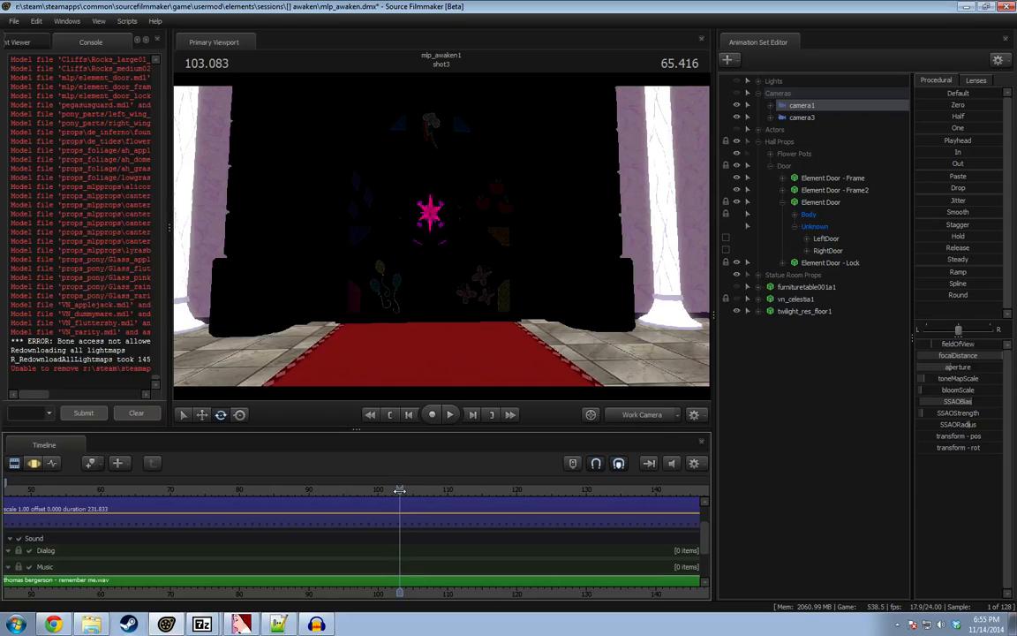
pyautogui.press('b')
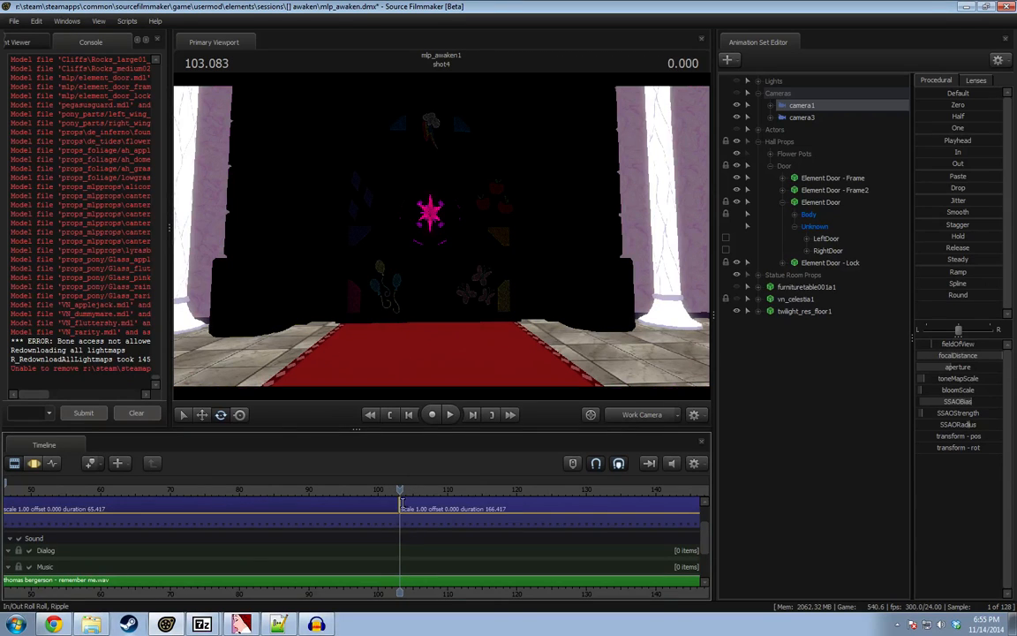
# Play the new shot from around its start to check how the door opening fits into it.
pyautogui.click(395, 490)
pyautogui.press('space')
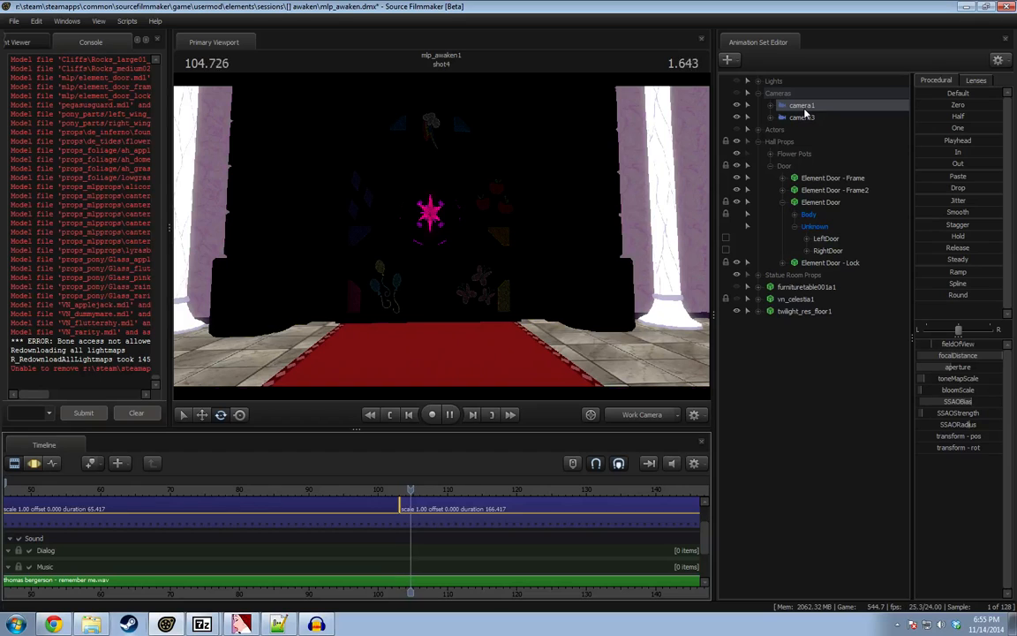
pyautogui.press('space')
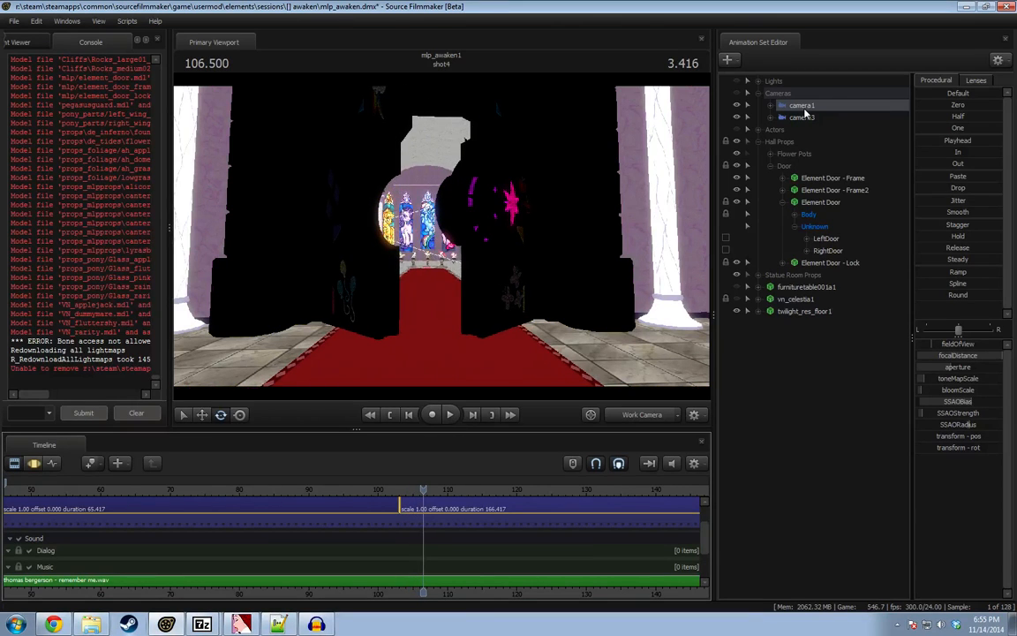
pyautogui.press('space')
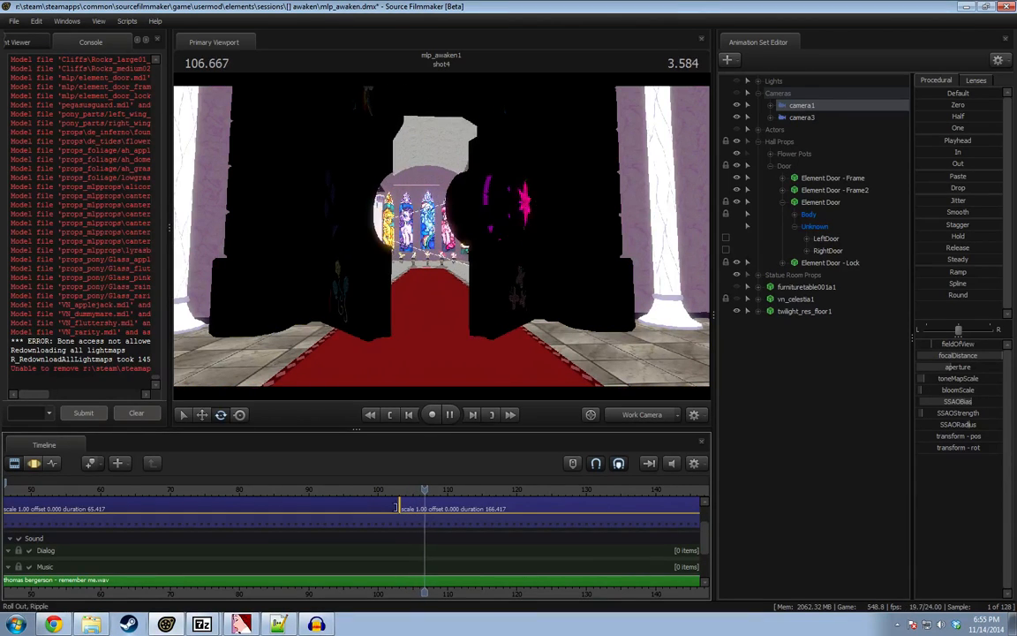
pyautogui.click(406, 493)
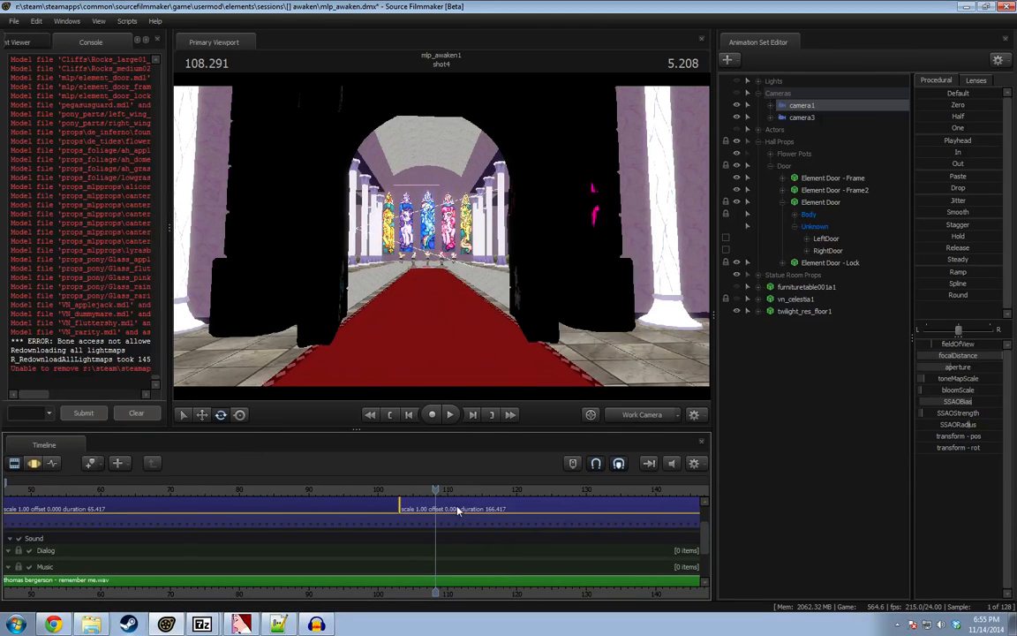
# Preview the door opening from several work camera positions, both inside the hall and up close to the door.
pyautogui.click(406, 489)
pyautogui.press('space')
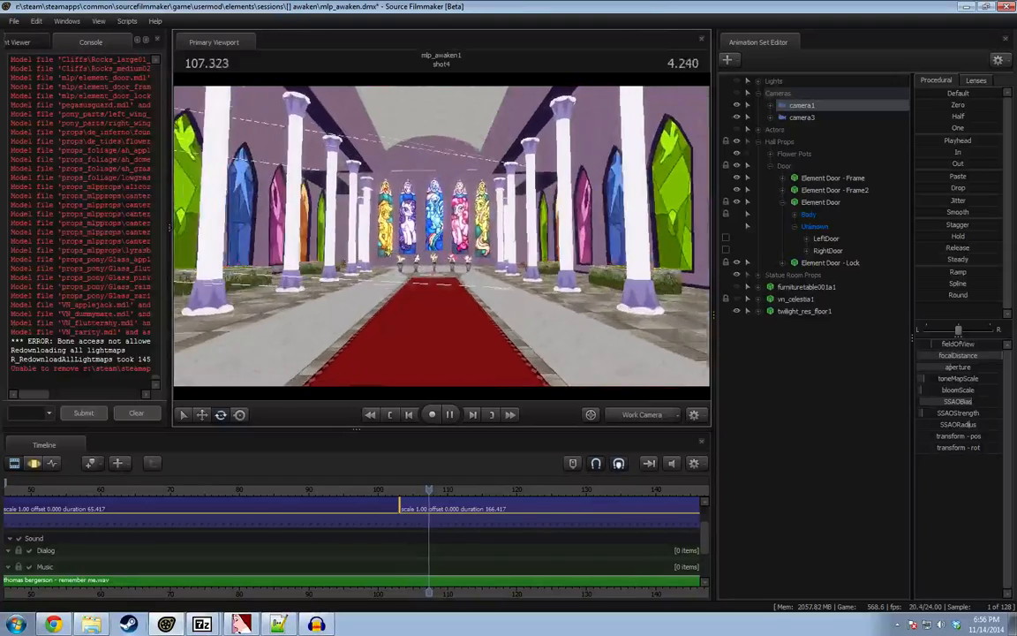
pyautogui.press('space')
pyautogui.click(406, 491)
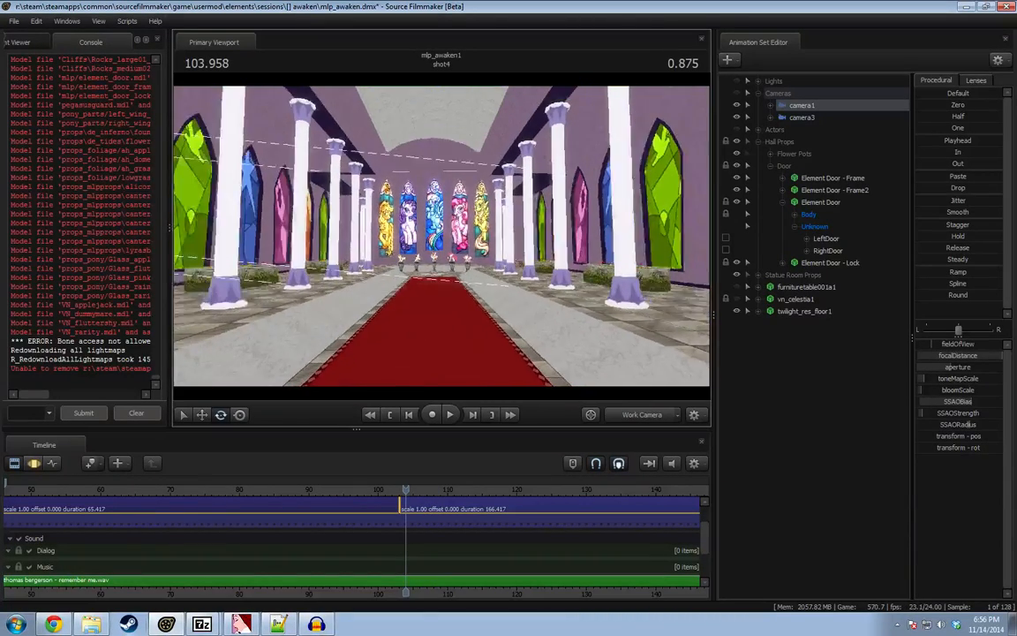
pyautogui.press('space')
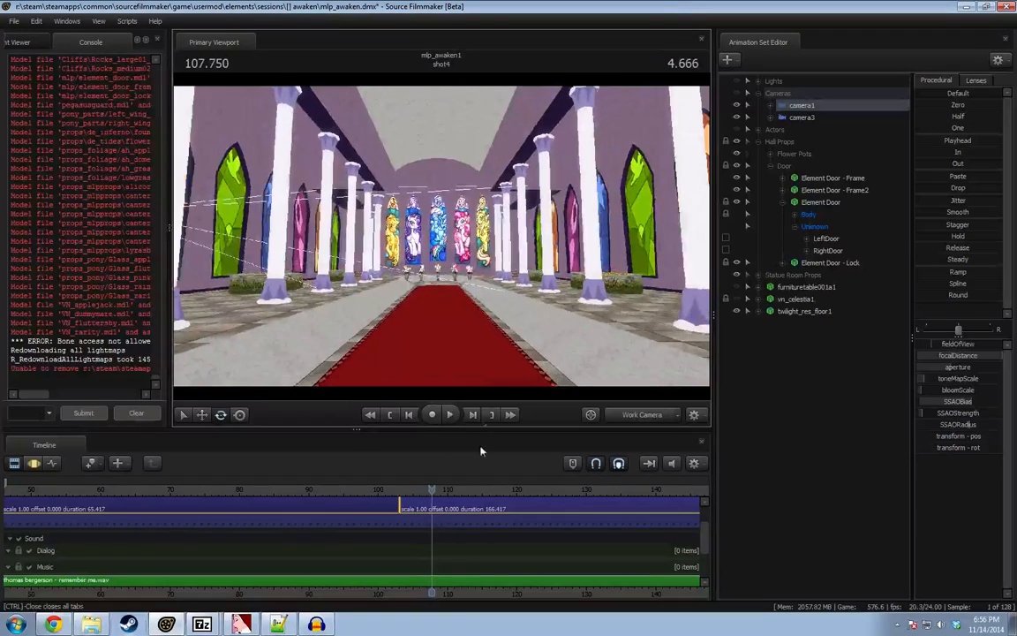
pyautogui.press('space')
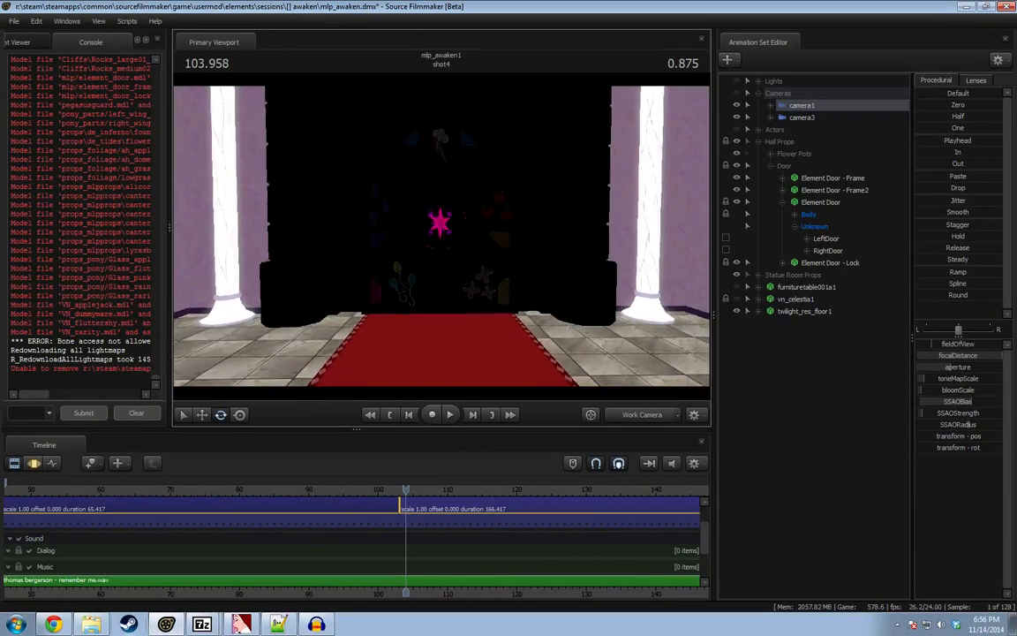
pyautogui.press('space')
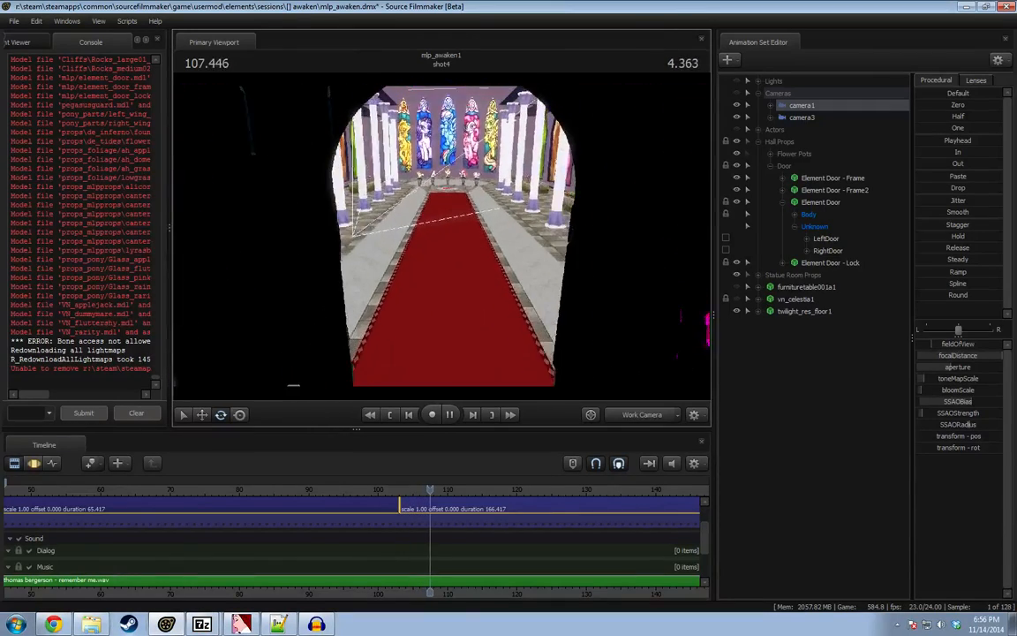
pyautogui.click(448, 415)
pyautogui.click(416, 490)
pyautogui.press('space')
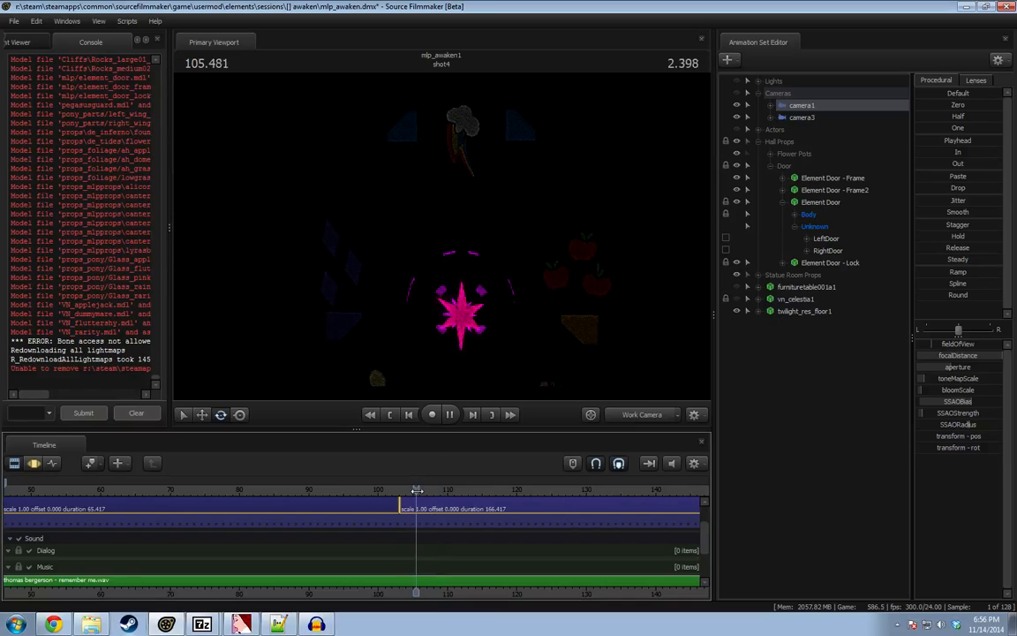
pyautogui.press('space')
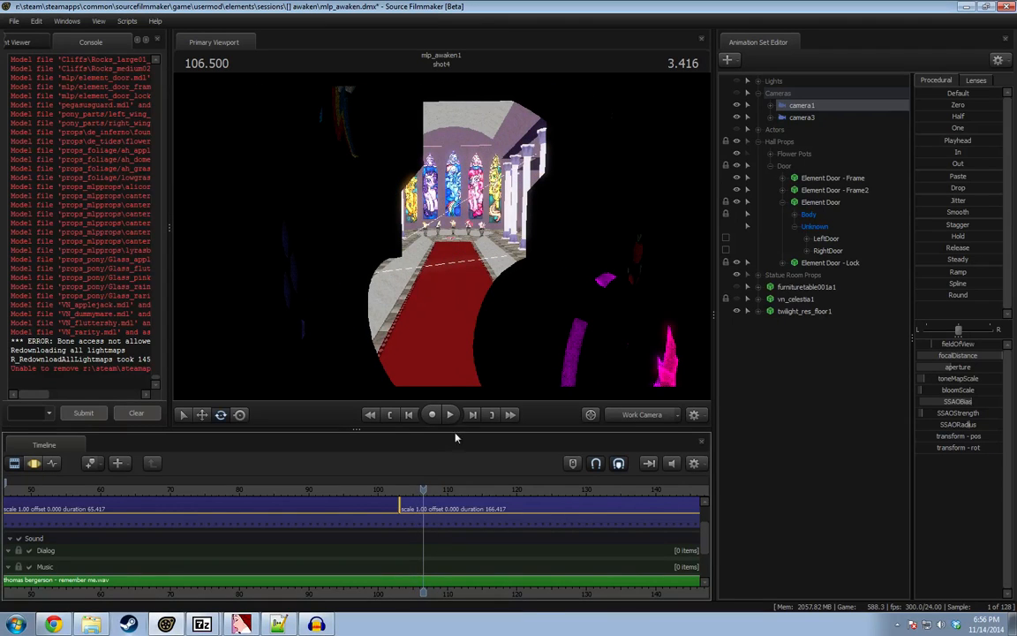
# Open the new shot in the Motion Editor and set the viewport to look through camera1.
pyautogui.press('F3')
pyautogui.press('F2')
pyautogui.scroll(2, 417, 553)
pyautogui.click(417, 505)
pyautogui.press('F3')
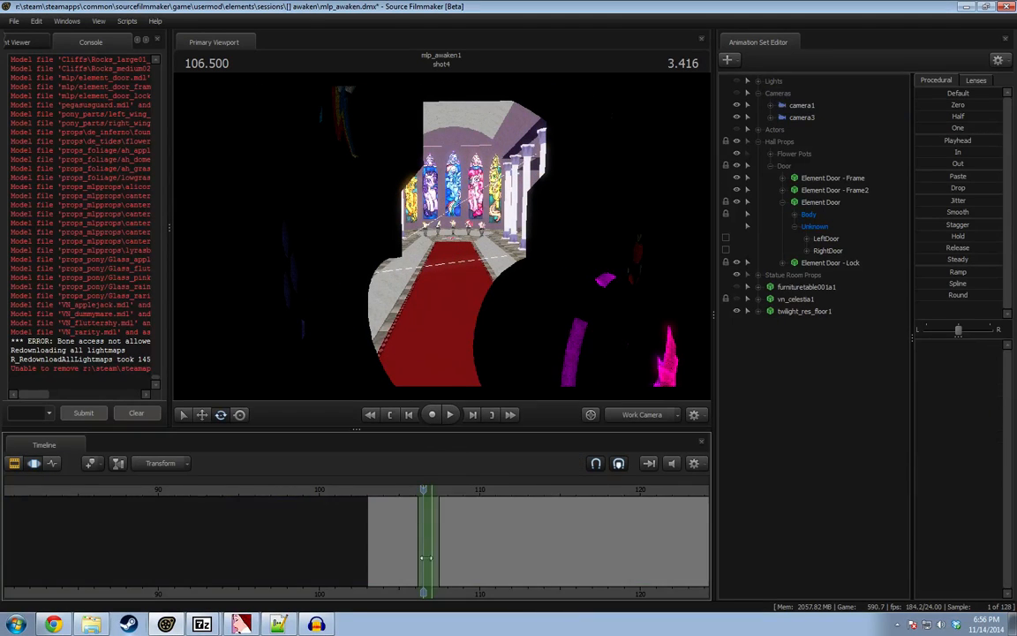
pyautogui.moveTo(453, 599); pyautogui.dragTo(389, 540, button='middle')
pyautogui.click(802, 105)
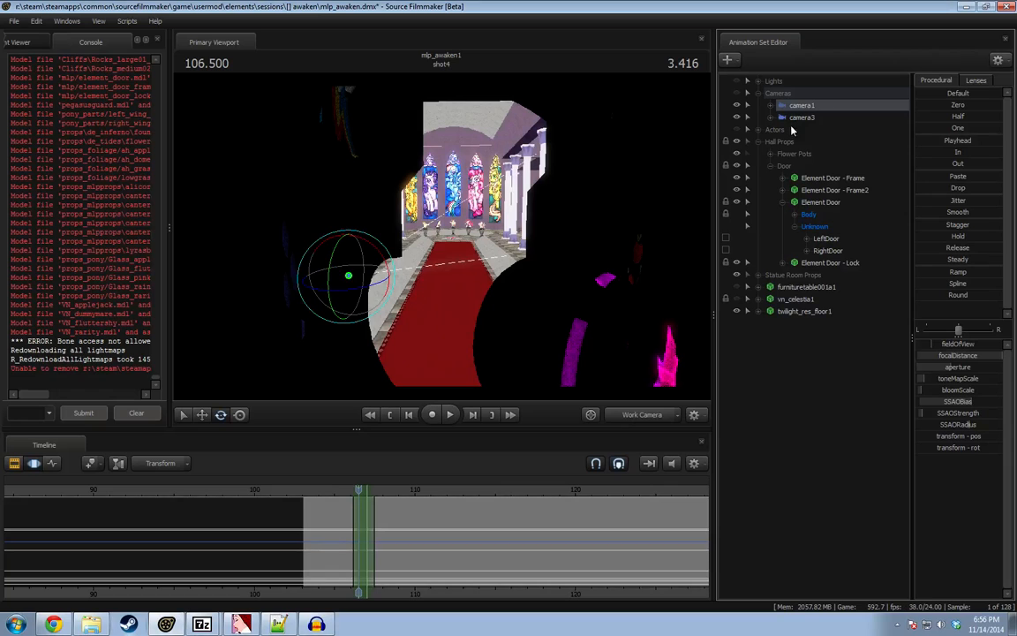
pyautogui.click(806, 120)
pyautogui.click(817, 109)
pyautogui.moveTo(806, 110); pyautogui.dragTo(482, 166)
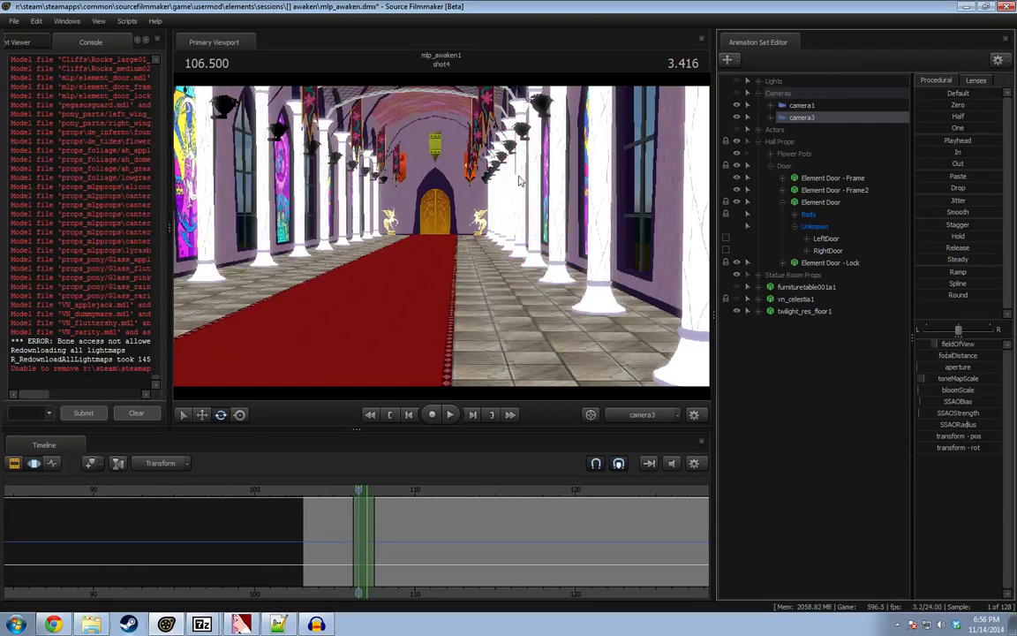
pyautogui.moveTo(800, 106); pyautogui.dragTo(397, 175)
# Reposition camera1 over the entire time range so that it looks down at the opening Element Door.
pyautogui.click(441, 533)
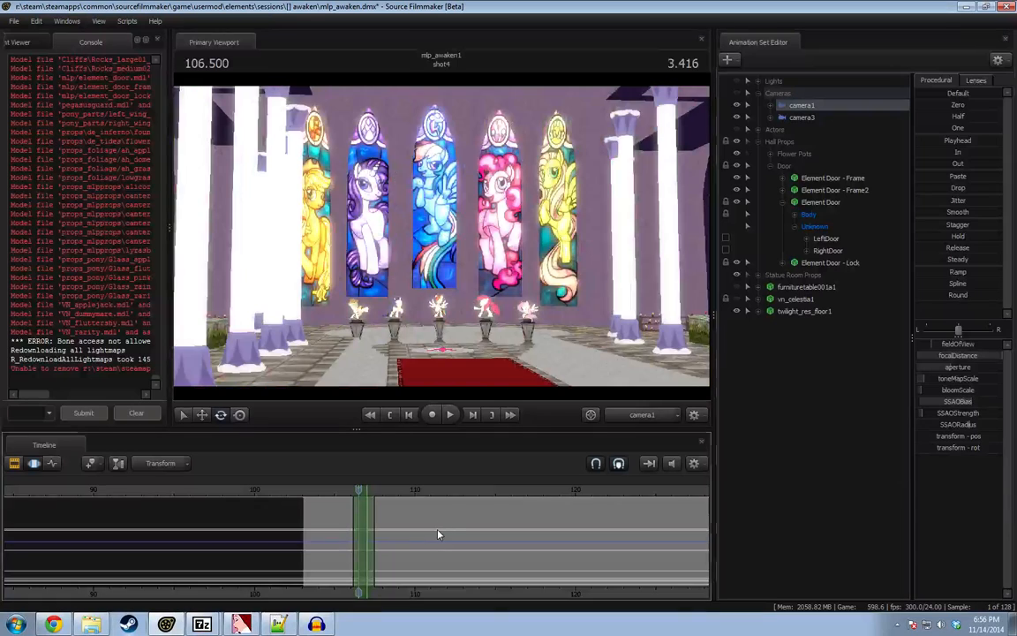
pyautogui.hotkey('ctrl', 'a')
pyautogui.moveTo(442, 291); pyautogui.dragTo(443, 371)
pyautogui.press('s')
# Move Twilight onto the red carpet at the hall crossing over the entire time range, viewed through the Work Camera.
pyautogui.click(758, 130)
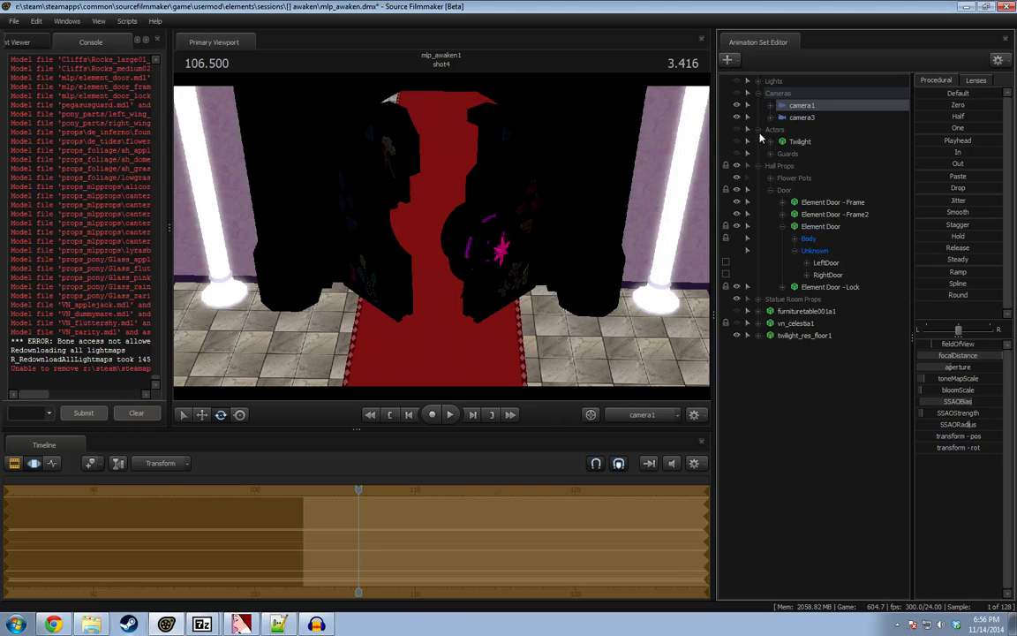
pyautogui.click(794, 141)
pyautogui.click(585, 341)
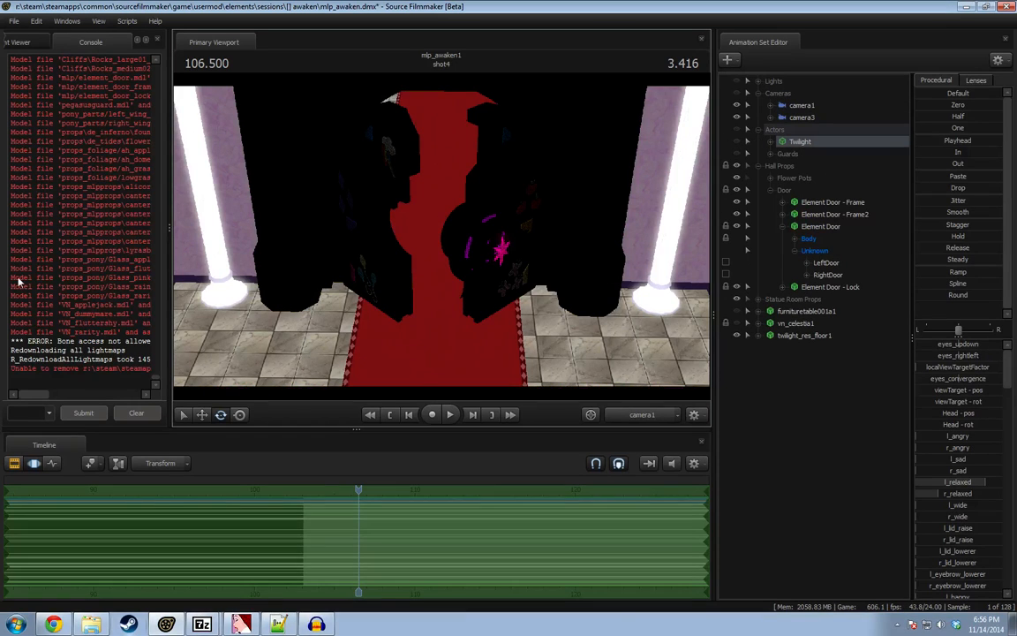
pyautogui.click(628, 419)
pyautogui.moveTo(538, 301); pyautogui.dragTo(658, 309)
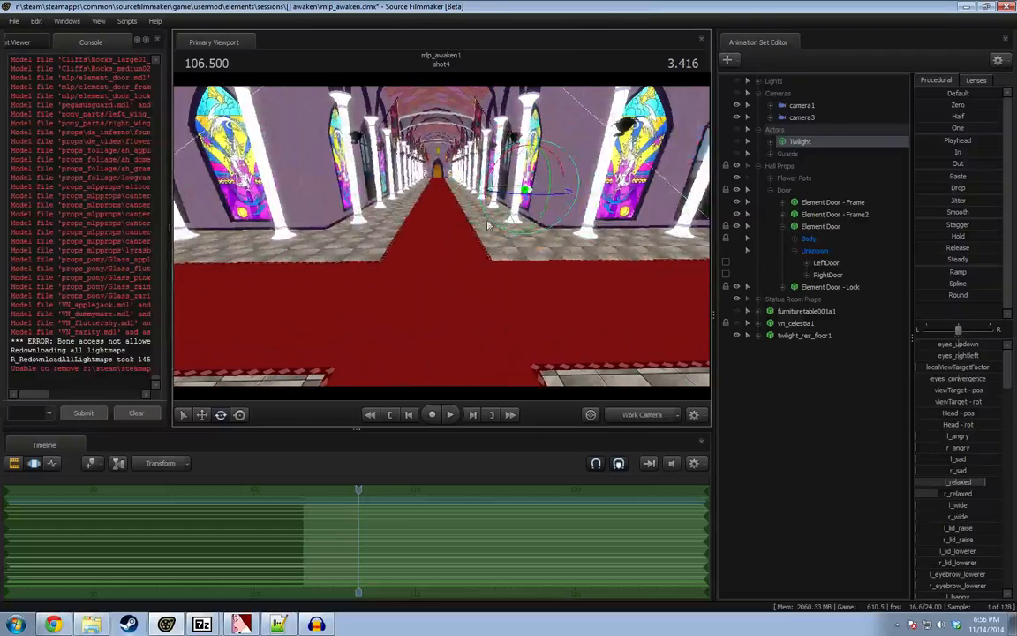
pyautogui.press('r')
pyautogui.moveTo(528, 188); pyautogui.dragTo(453, 369)
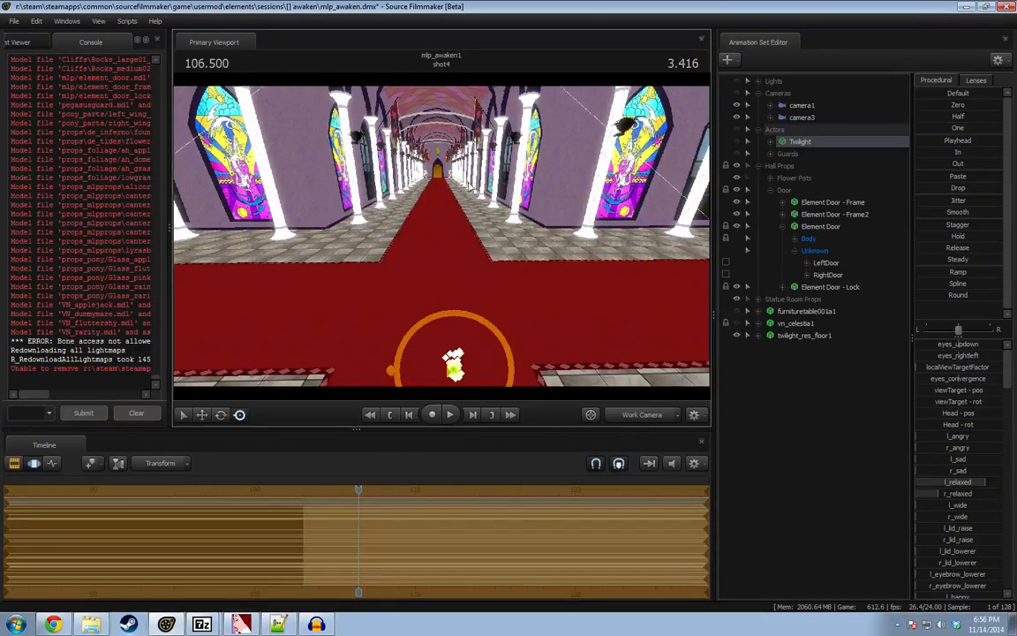
# Make the Actors group and its Twilight model visible in the scene.
pyautogui.moveTo(467, 180); pyautogui.dragTo(578, 140)
pyautogui.click(748, 131)
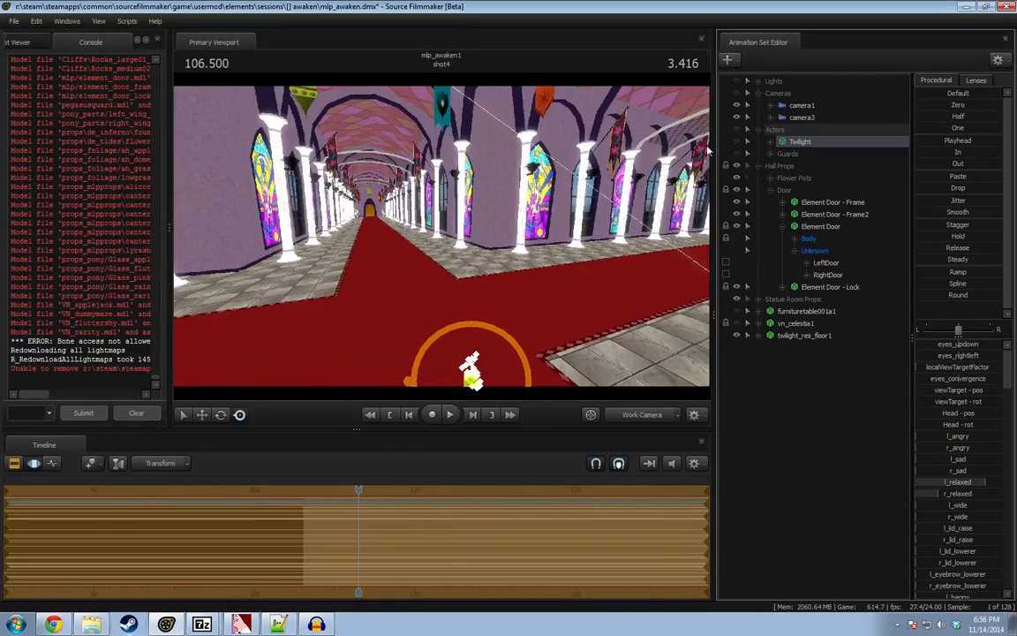
pyautogui.moveTo(618, 203); pyautogui.dragTo(669, 241)
pyautogui.click(736, 140)
pyautogui.moveTo(649, 181); pyautogui.dragTo(677, 149)
# Try resetting all of Twilight's controls, including the root transform, to Default, and undo the reset.
pyautogui.press('w')
pyautogui.moveTo(934, 97); pyautogui.dragTo(908, 103)
pyautogui.click(770, 142)
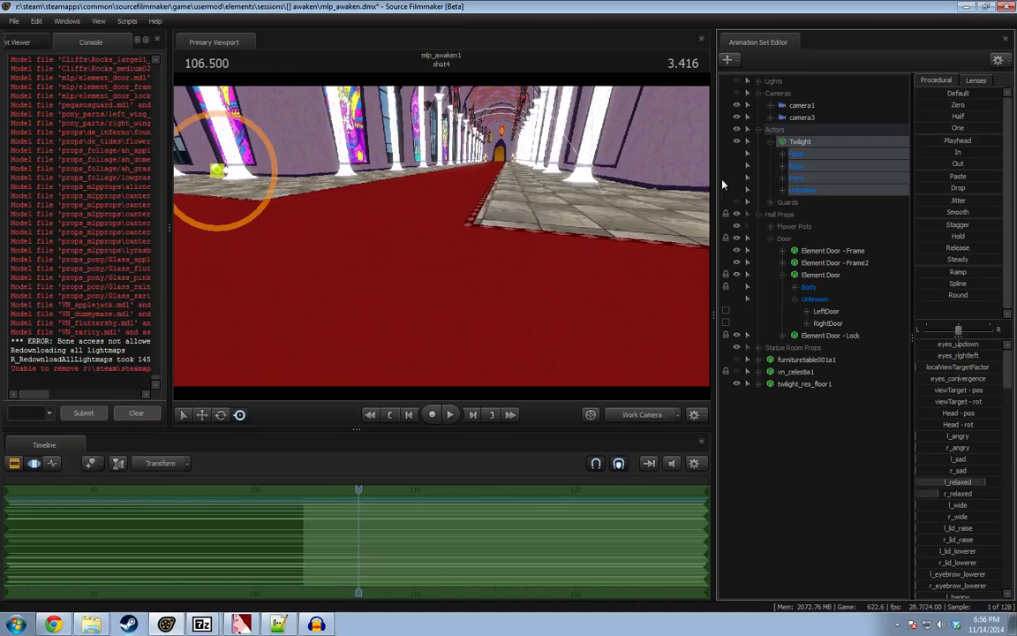
pyautogui.hotkey('ctrl', 'z')
# Reset all of Twilight's controls except rootTransform to Default.
pyautogui.click(782, 167)
pyautogui.click(821, 179)
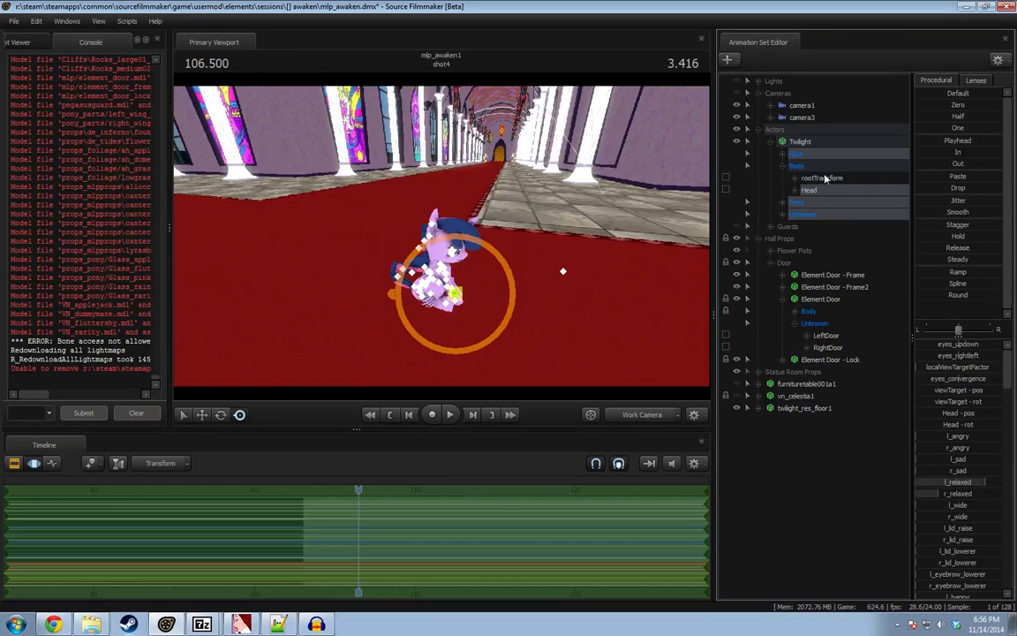
pyautogui.moveTo(956, 96); pyautogui.dragTo(1000, 96)
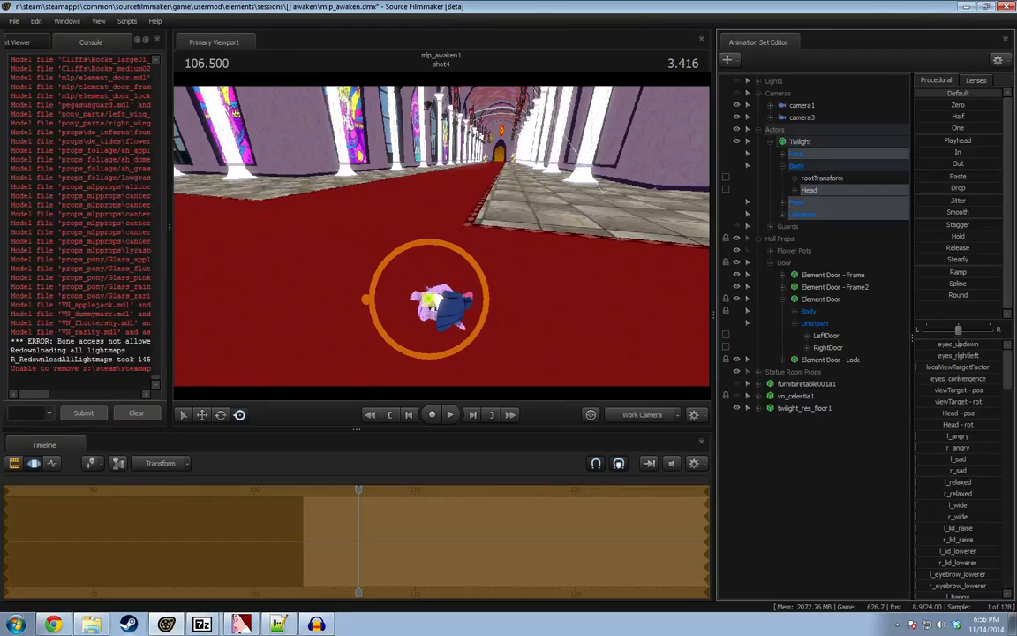
# Undo the reset of Twilight's controls.
pyautogui.moveTo(478, 227)
pyautogui.keyDown('alt'); pyautogui.mouseDown()
pyautogui.moveTo(525, 274)
pyautogui.moveTo(478, 227)
pyautogui.mouseUp(); pyautogui.keyUp('alt')
pyautogui.hotkey('ctrl', 'z')
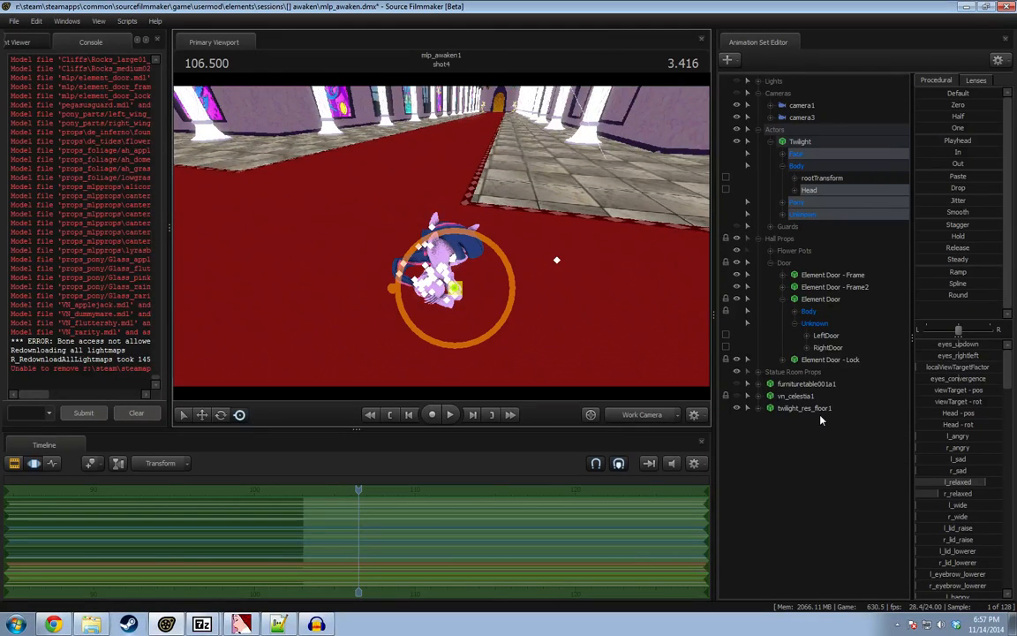
# Delete the furnituretable001a1 and vn_celestia1 animation sets.
pyautogui.click(805, 385)
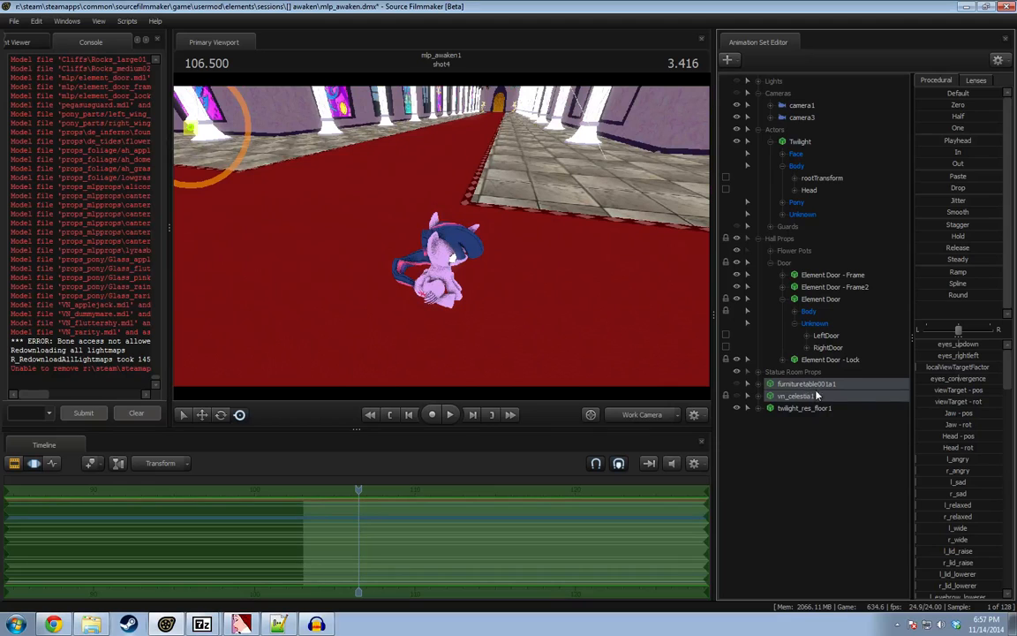
pyautogui.rightClick(817, 397)
pyautogui.click(817, 413)
# Create an animation set for a new model, filtering the models for twilight and choosing vn_twilightalicorn.mdl.
pyautogui.rightClick(786, 434)
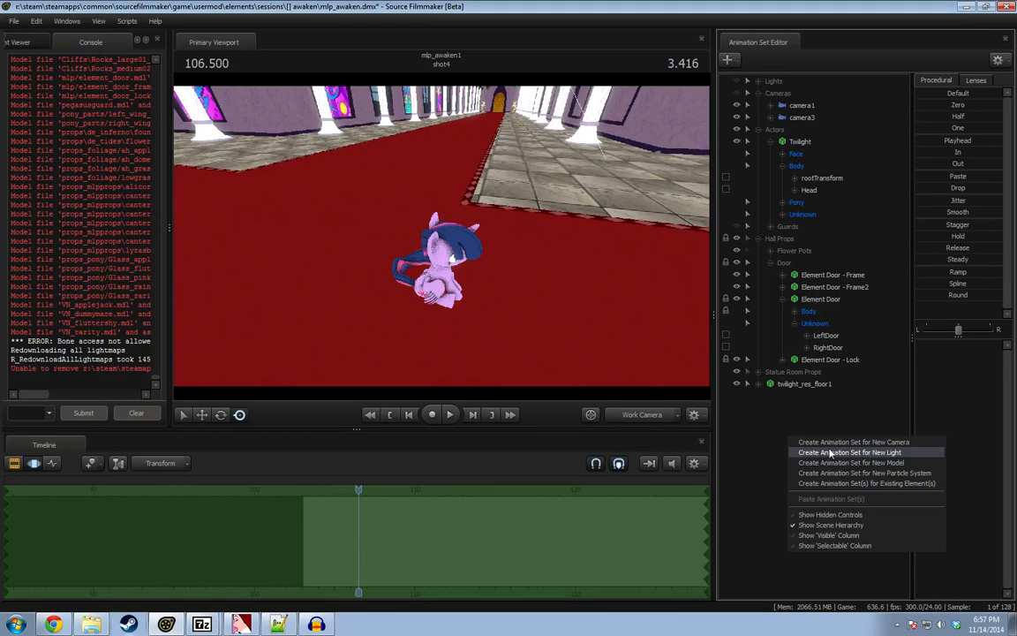
pyautogui.click(856, 459)
pyautogui.write('twl')
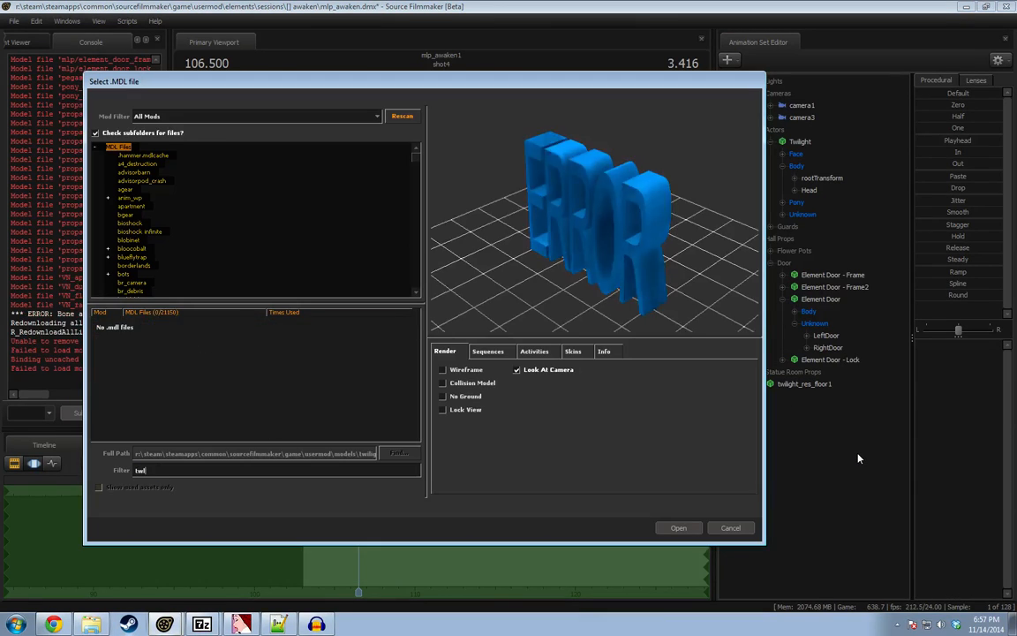
pyautogui.press('BackSpace')
pyautogui.write('ilight')
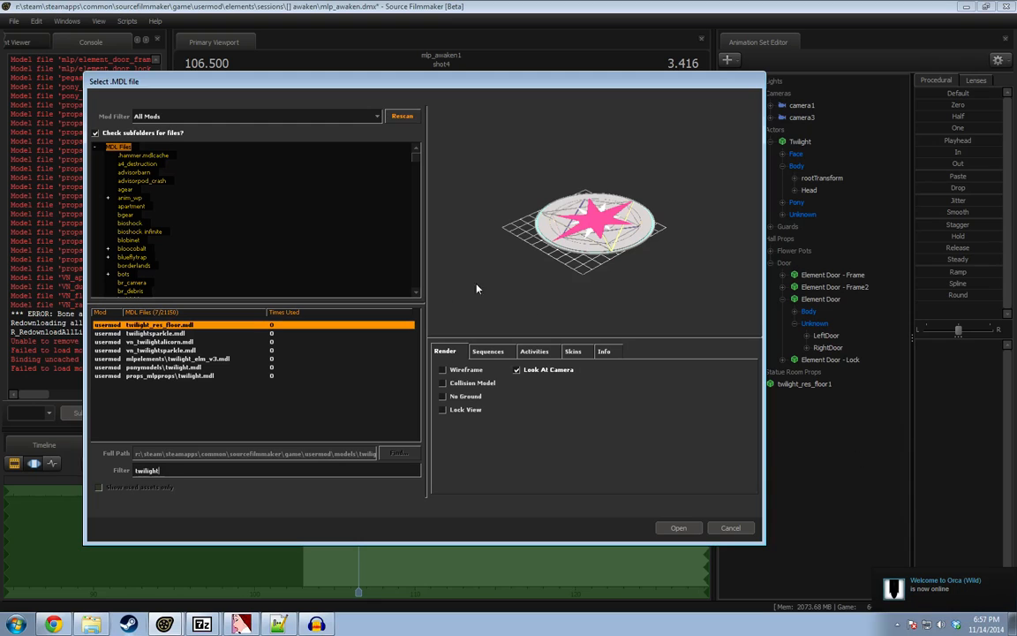
pyautogui.click(174, 342)
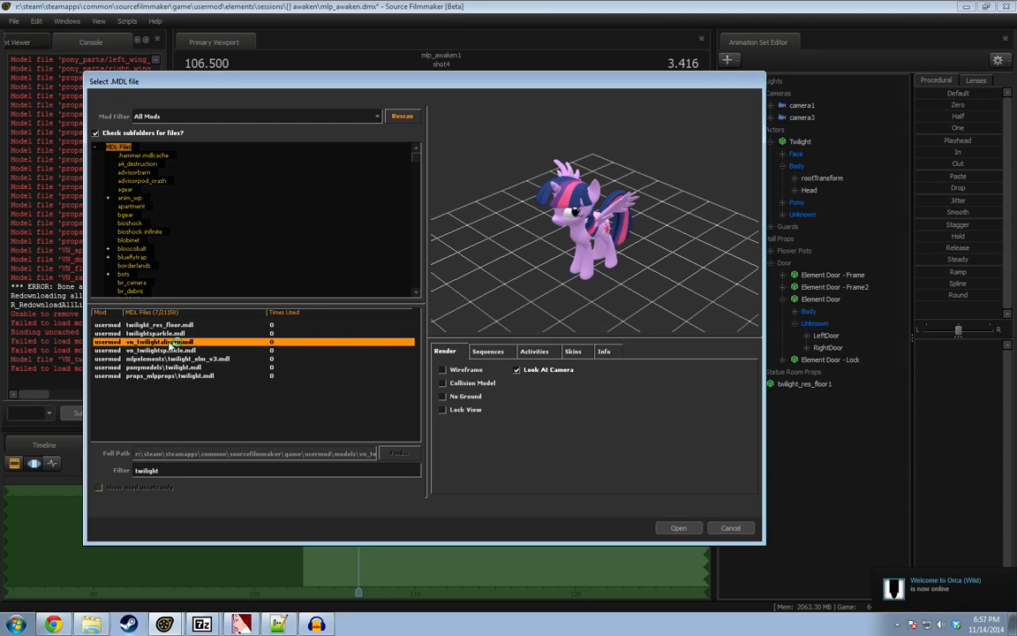
pyautogui.click(678, 527)
# Place the new vn_twilightalicorn model in the Actors group above Guards and rename it BASE TWILIGHT.
pyautogui.moveTo(782, 139); pyautogui.dragTo(784, 133)
pyautogui.rightClick(803, 240)
pyautogui.click(841, 252)
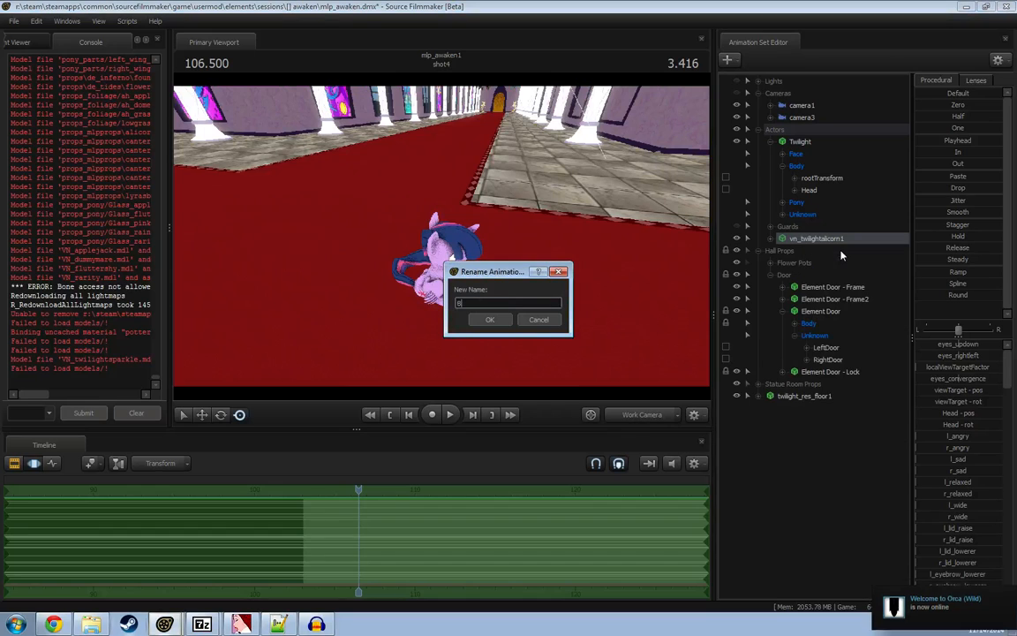
pyautogui.write('BASE TWILIGHT')
pyautogui.press('Return')
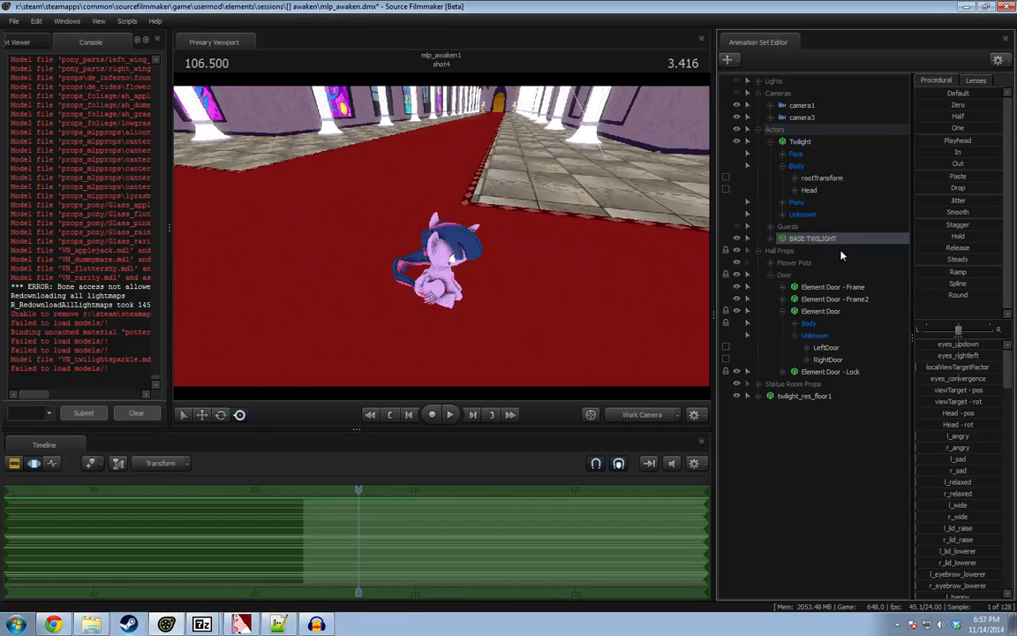
pyautogui.moveTo(802, 227); pyautogui.dragTo(801, 223)
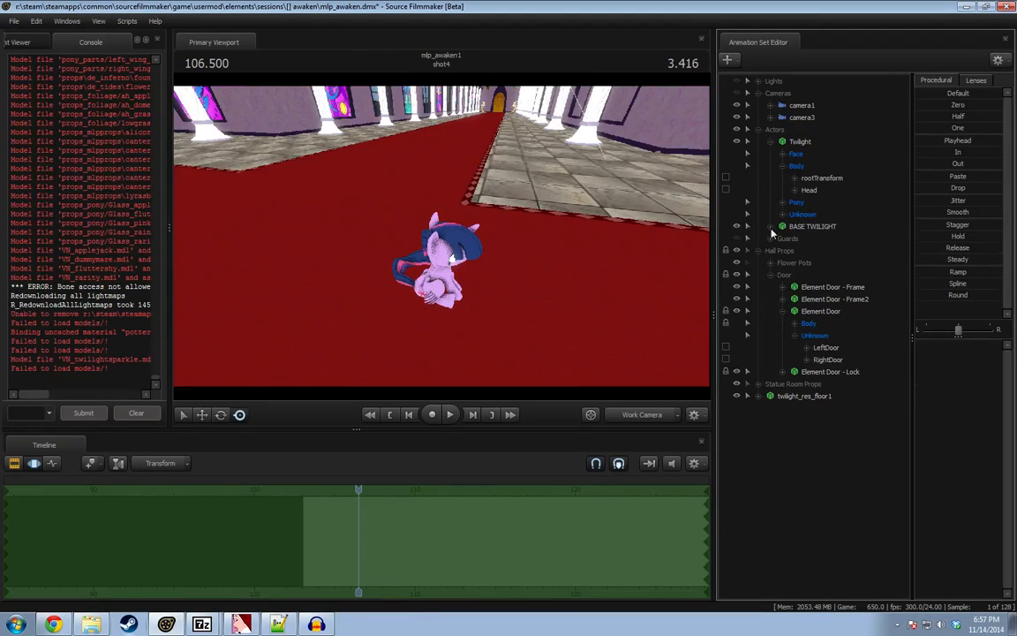
# Copy BASE TWILIGHT's default pose and paste it onto Twilight's controls, leaving out rootTransform.
pyautogui.click(814, 228)
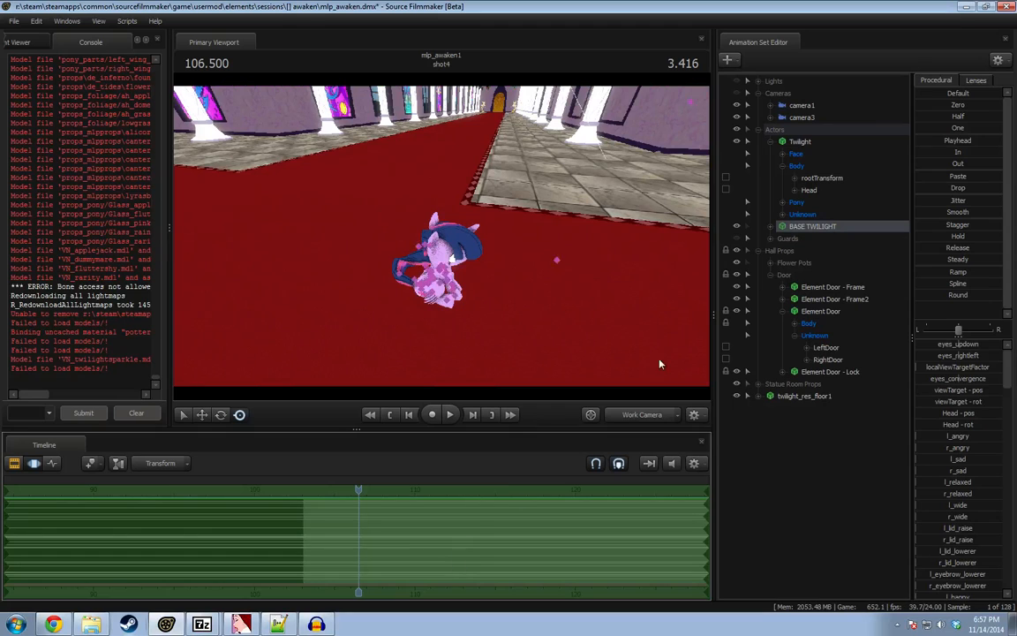
pyautogui.click(787, 131)
pyautogui.keyDown('ctrl'); pyautogui.click(812, 179); pyautogui.keyUp('ctrl')
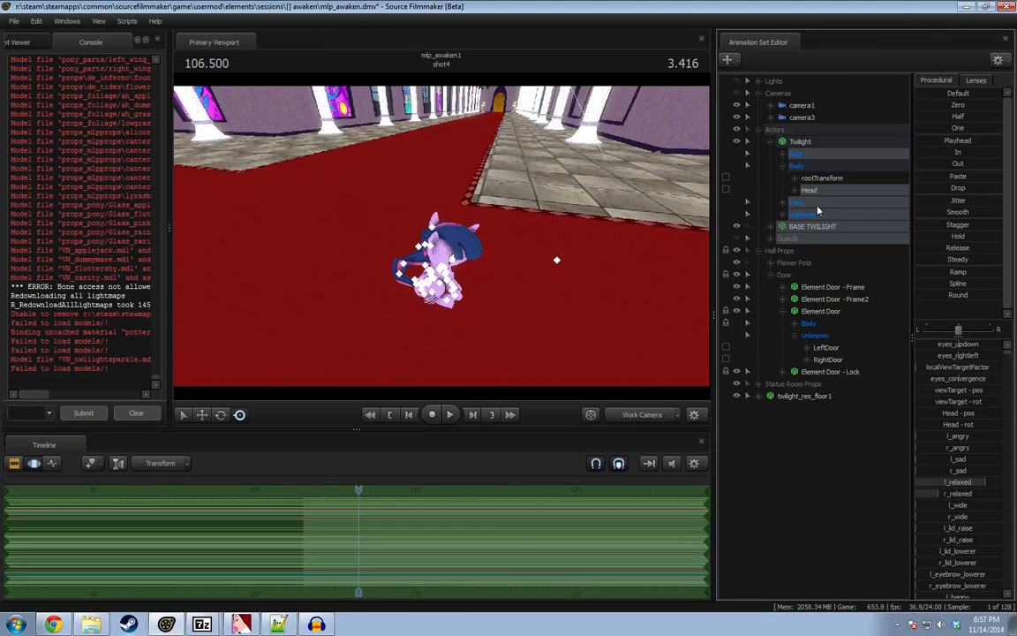
pyautogui.hotkey('ctrl', 'v')
pyautogui.moveTo(536, 312); pyautogui.dragTo(565, 260)
pyautogui.press('w')
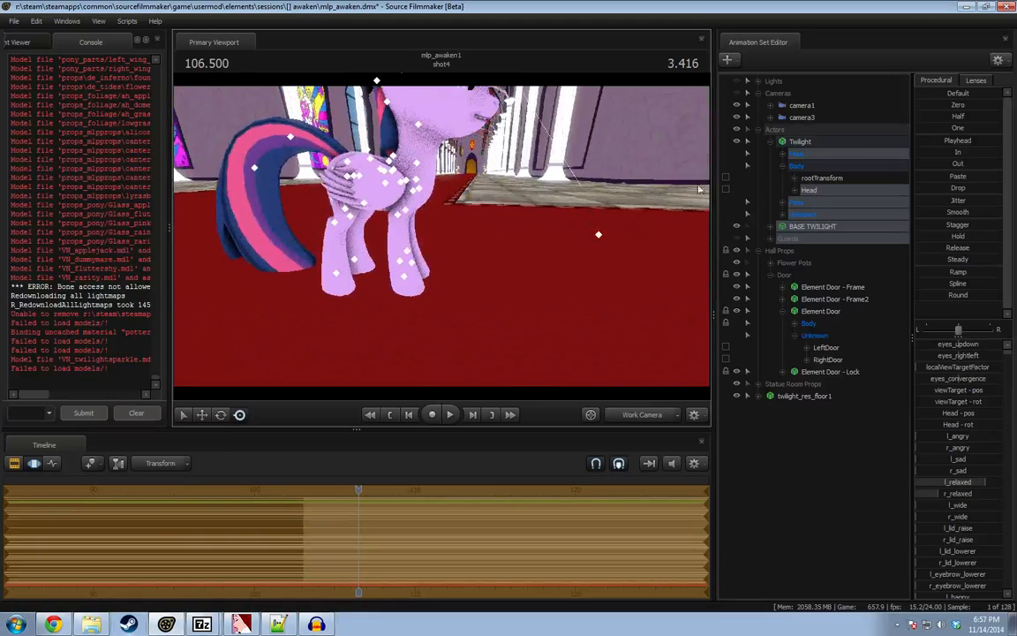
# Move the whole Twilight model along the red carpet to the hall door.
pyautogui.click(830, 145)
pyautogui.moveTo(386, 281); pyautogui.dragTo(402, 294)
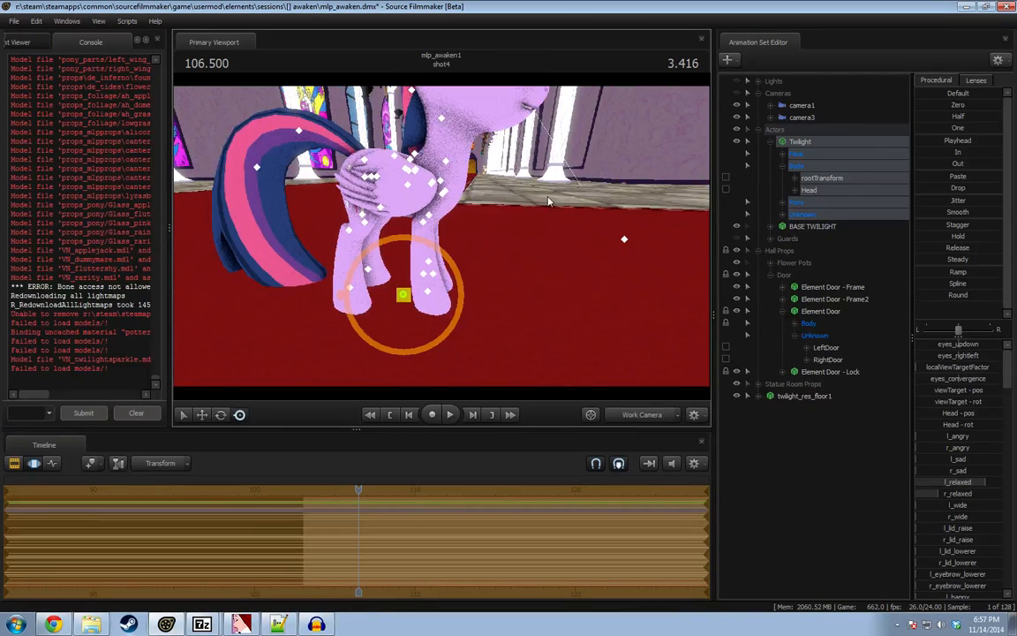
pyautogui.press('a')
pyautogui.moveTo(548, 202); pyautogui.dragTo(428, 262)
pyautogui.press('s')
pyautogui.press('a')
pyautogui.moveTo(416, 305); pyautogui.dragTo(440, 151)
pyautogui.press('d')
pyautogui.moveTo(525, 270); pyautogui.dragTo(419, 226)
pyautogui.press('w')
pyautogui.moveTo(527, 205); pyautogui.dragTo(446, 201)
# Adjust Twilight's height above the carpet with the playhead at 104.833.
pyautogui.moveTo(351, 489); pyautogui.dragTo(332, 489)
pyautogui.moveTo(414, 330); pyautogui.dragTo(444, 257)
pyautogui.click(446, 303)
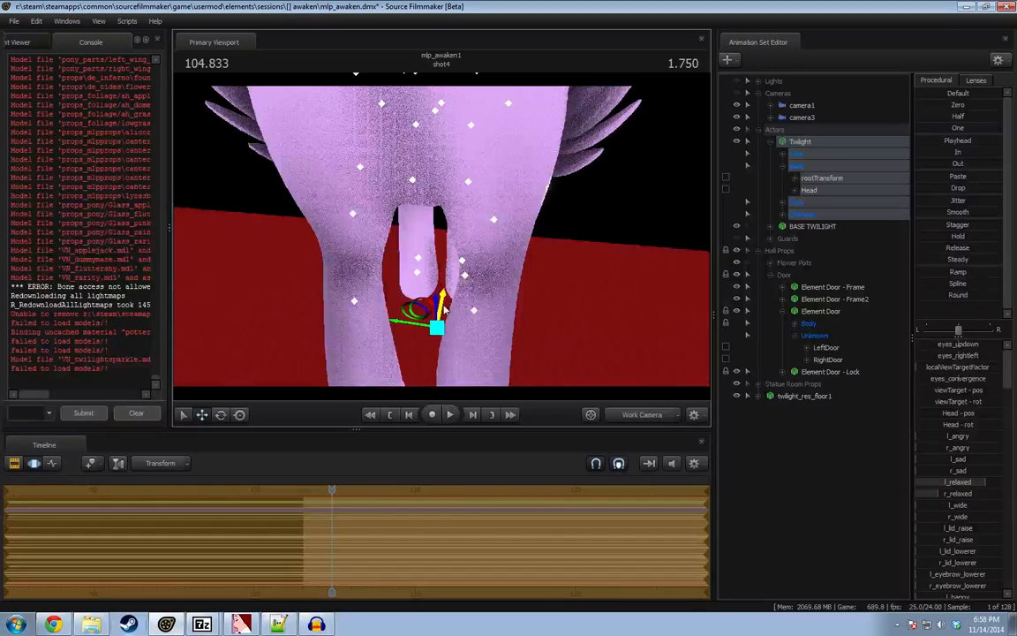
pyautogui.moveTo(446, 305); pyautogui.dragTo(485, 238)
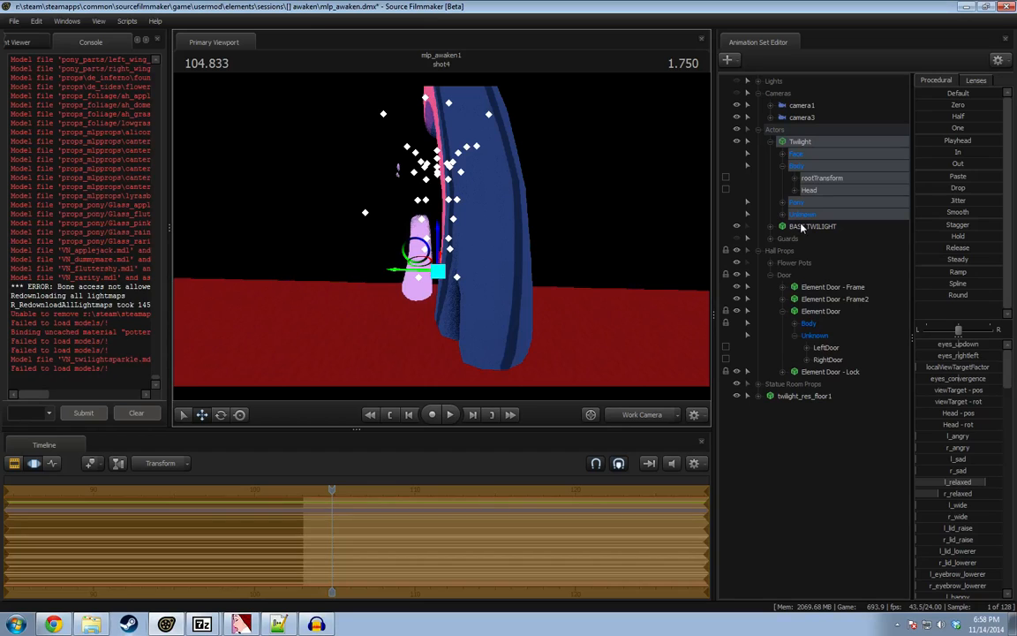
# Reset only the rot channel of Twilight's rootTransform to Default.
pyautogui.click(817, 180)
pyautogui.click(796, 179)
pyautogui.click(807, 202)
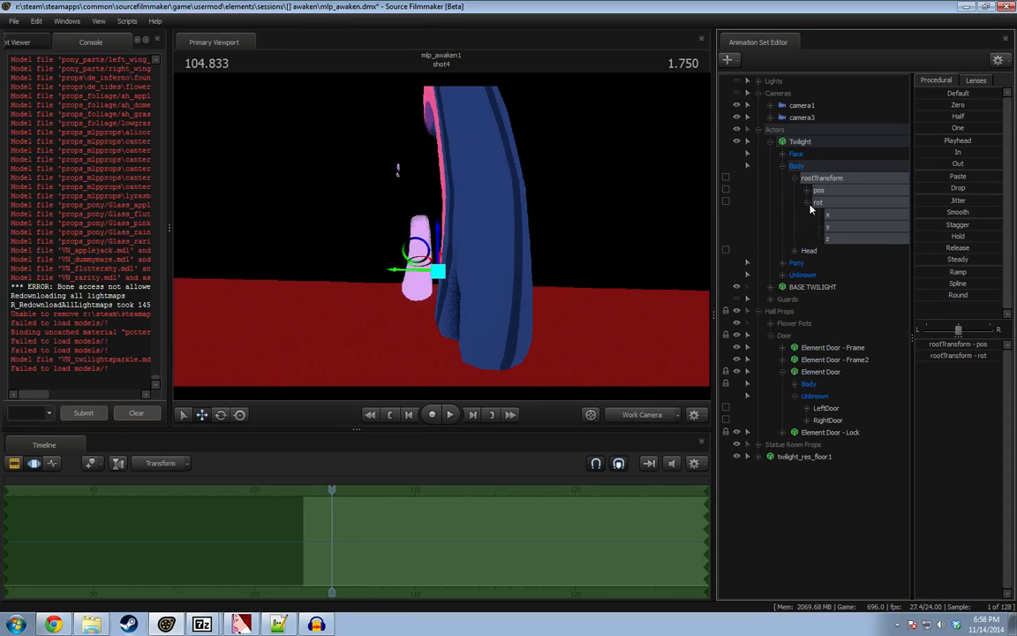
pyautogui.click(833, 204)
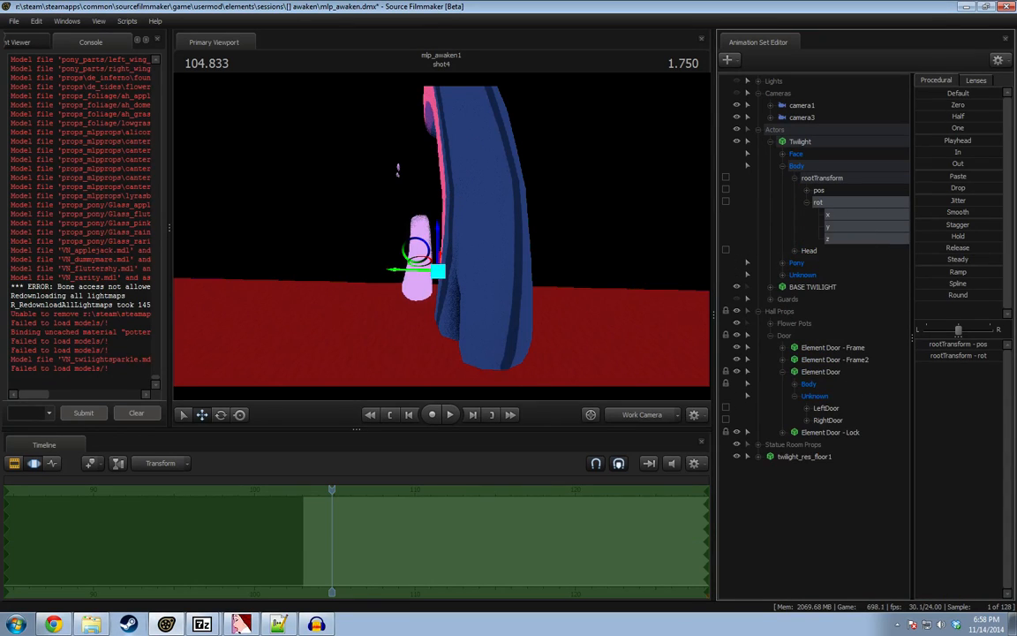
pyautogui.moveTo(958, 94); pyautogui.dragTo(993, 94)
# Reposition the whole Twilight model on the carpet by the doorway.
pyautogui.click(801, 143)
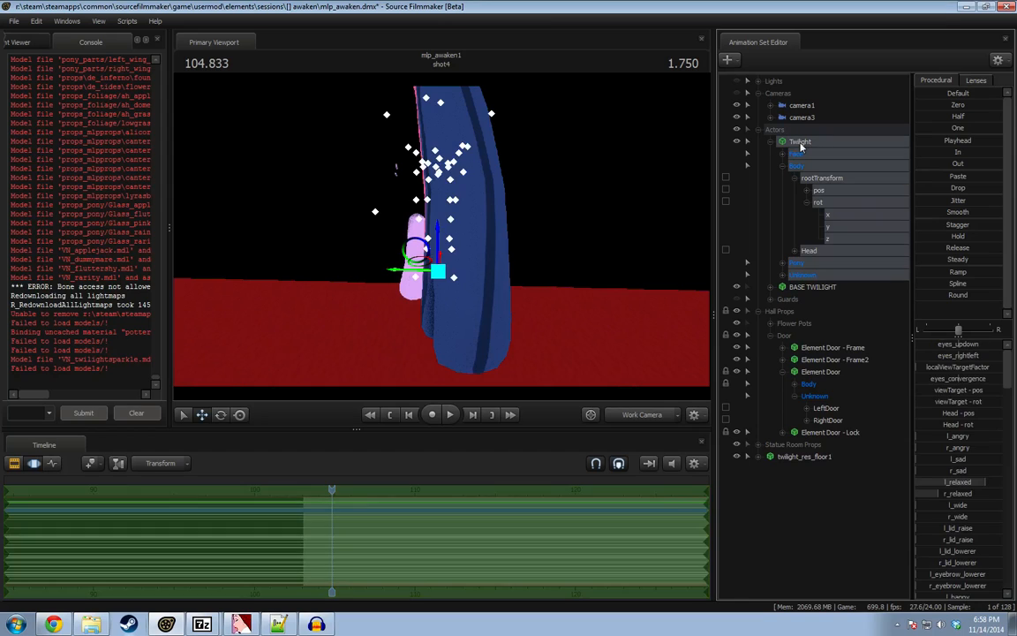
pyautogui.keyDown('alt'); pyautogui.moveTo(459, 199); pyautogui.dragTo(552, 208); pyautogui.keyUp('alt')
pyautogui.keyDown('alt'); pyautogui.moveTo(408, 310); pyautogui.dragTo(415, 270); pyautogui.keyUp('alt')
pyautogui.press('s')
pyautogui.moveTo(458, 227); pyautogui.dragTo(291, 324)
# Play the shot to 106.916 and check Twilight's placement from behind, looking through the open door.
pyautogui.press('space')
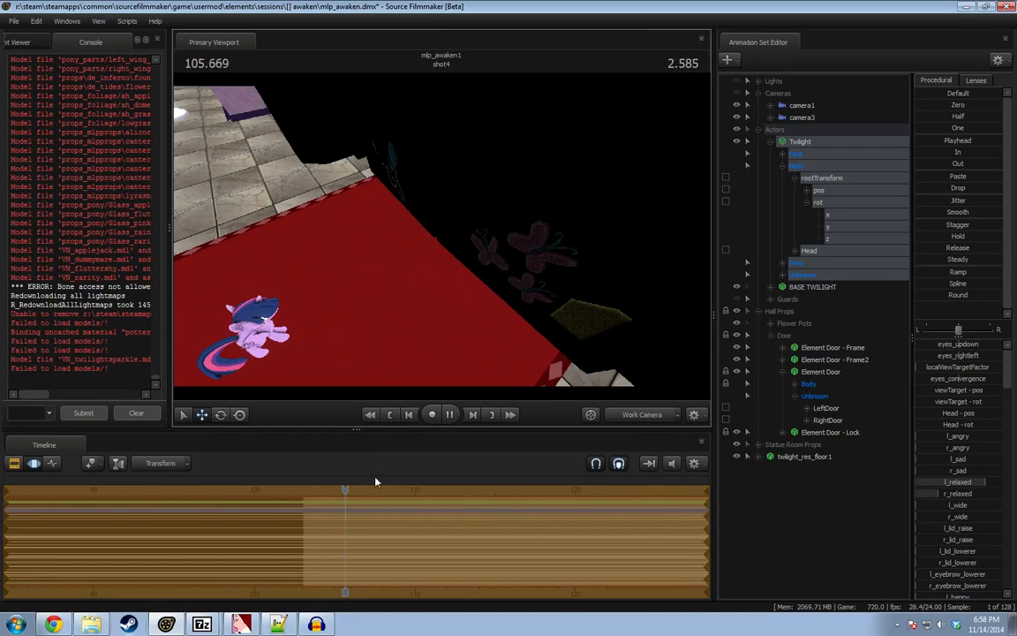
pyautogui.press('space')
pyautogui.moveTo(459, 323); pyautogui.dragTo(537, 177)
pyautogui.press('s')
pyautogui.press('s')
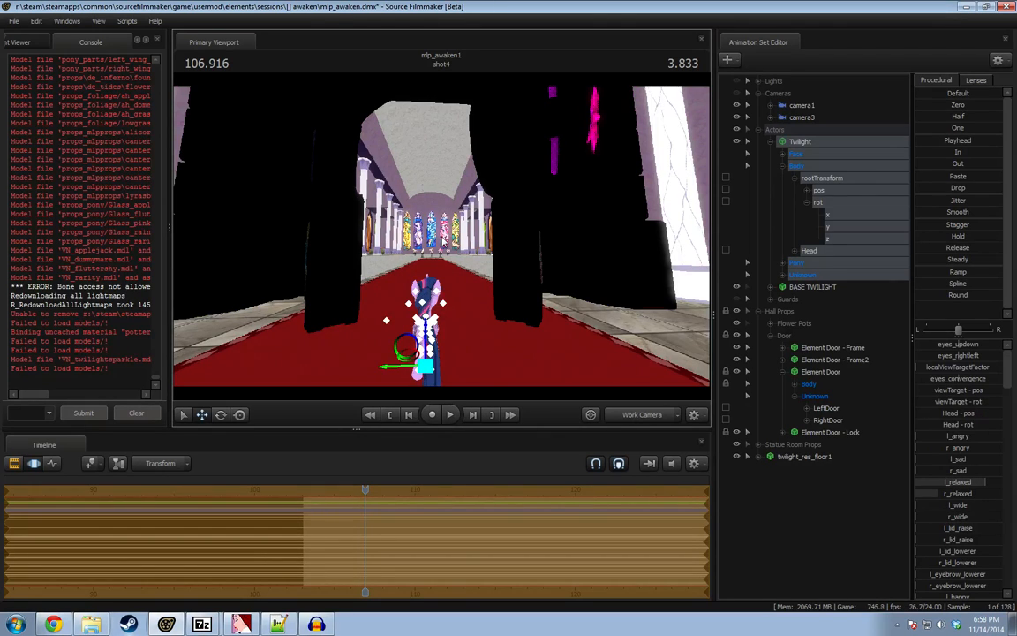
# Move BASE TWILIGHT onto the red carpet in the hall over the entire time range.
pyautogui.click(799, 289)
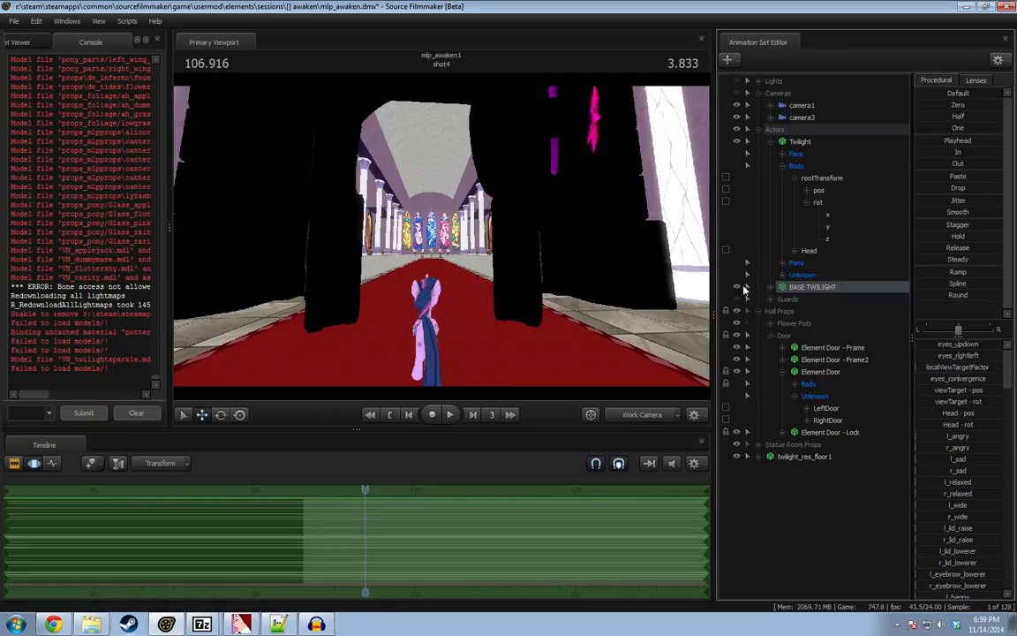
pyautogui.moveTo(512, 257); pyautogui.dragTo(477, 252)
pyautogui.press('F2')
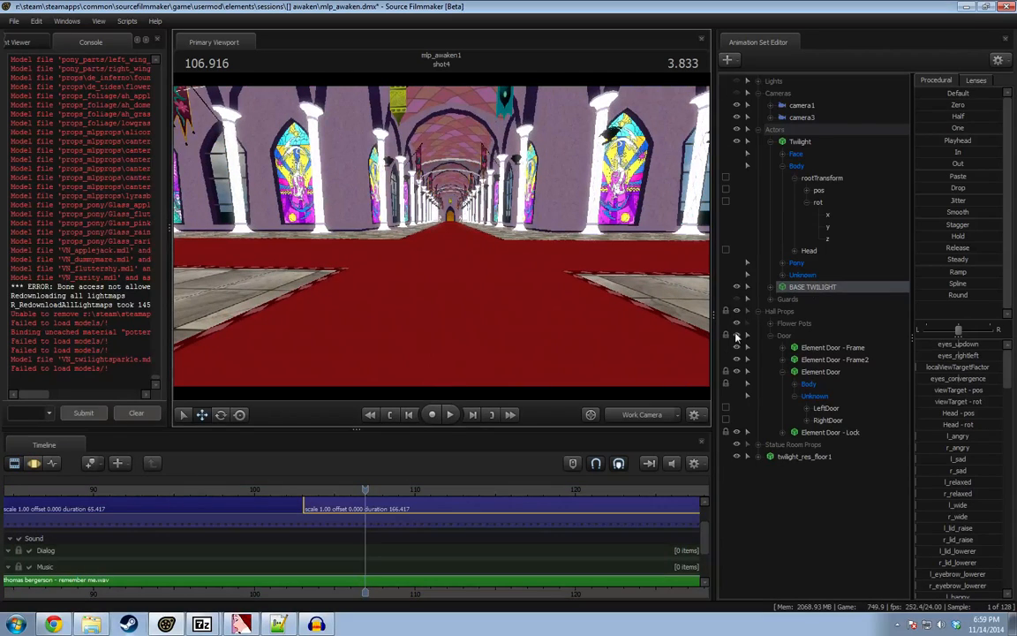
pyautogui.press('F3')
pyautogui.moveTo(425, 304); pyautogui.dragTo(465, 352)
pyautogui.press('s')
pyautogui.moveTo(449, 227); pyautogui.dragTo(450, 292)
pyautogui.moveTo(456, 178); pyautogui.dragTo(483, 278)
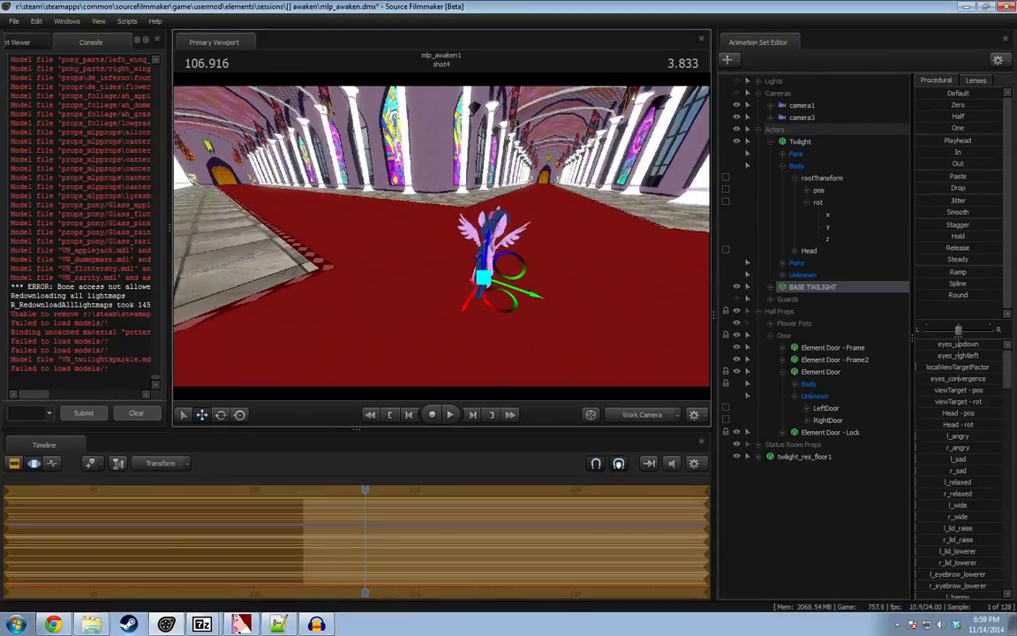
pyautogui.press('d')
pyautogui.moveTo(497, 212); pyautogui.dragTo(426, 222)
pyautogui.press('w')
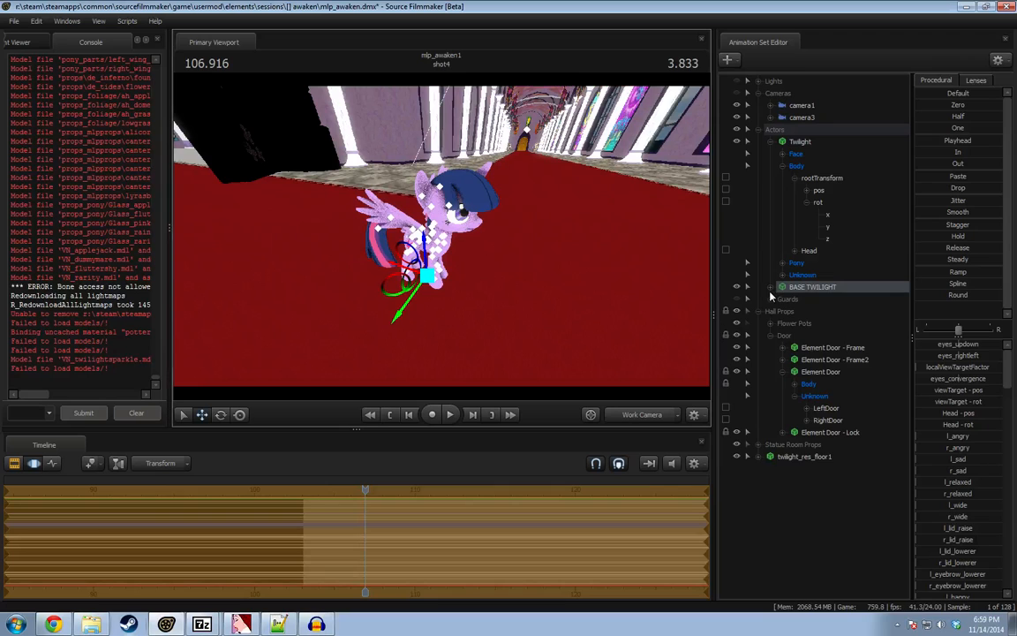
# Reset all of BASE TWILIGHT's controls except rootTransform to Default.
pyautogui.click(770, 287)
pyautogui.click(809, 336)
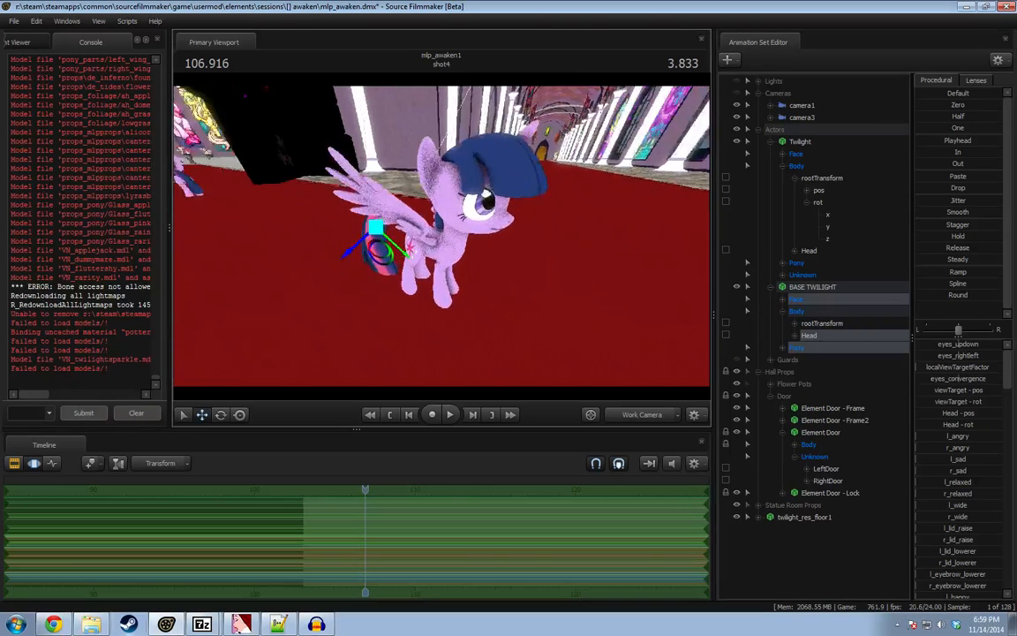
pyautogui.moveTo(498, 218); pyautogui.dragTo(468, 189)
pyautogui.moveTo(959, 95); pyautogui.dragTo(998, 95)
# Tilt BASE TWILIGHT's head by rotating its Head control.
pyautogui.keyDown('alt'); pyautogui.moveTo(609, 147); pyautogui.dragTo(653, 149); pyautogui.keyUp('alt')
pyautogui.keyDown('alt'); pyautogui.moveTo(653, 231); pyautogui.dragTo(582, 231); pyautogui.keyUp('alt')
pyautogui.moveTo(441, 235); pyautogui.dragTo(443, 241)
pyautogui.press('w')
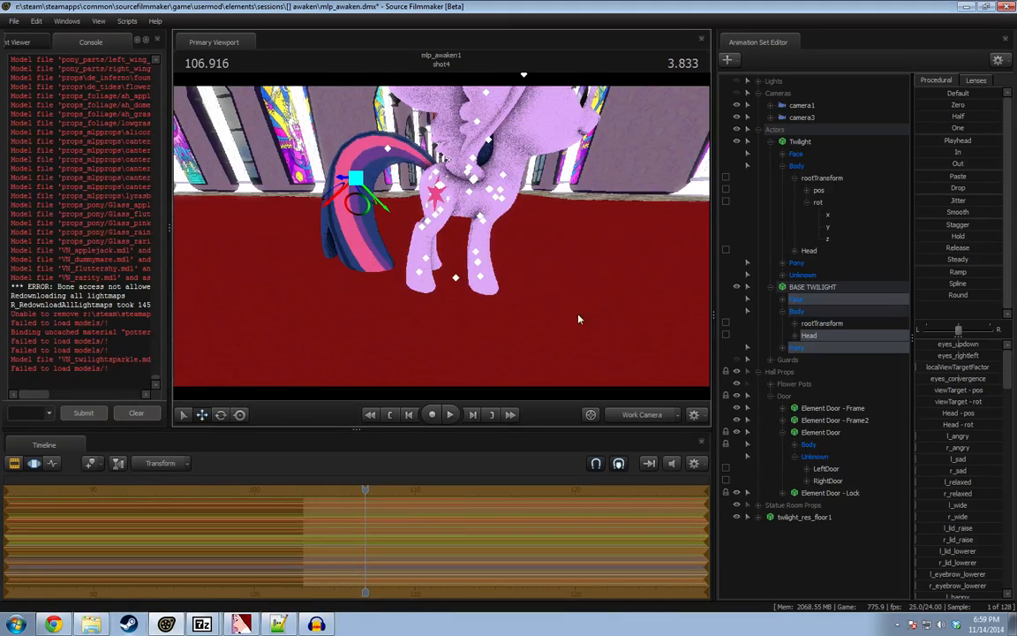
pyautogui.keyDown('alt'); pyautogui.moveTo(580, 319); pyautogui.dragTo(510, 252); pyautogui.keyUp('alt')
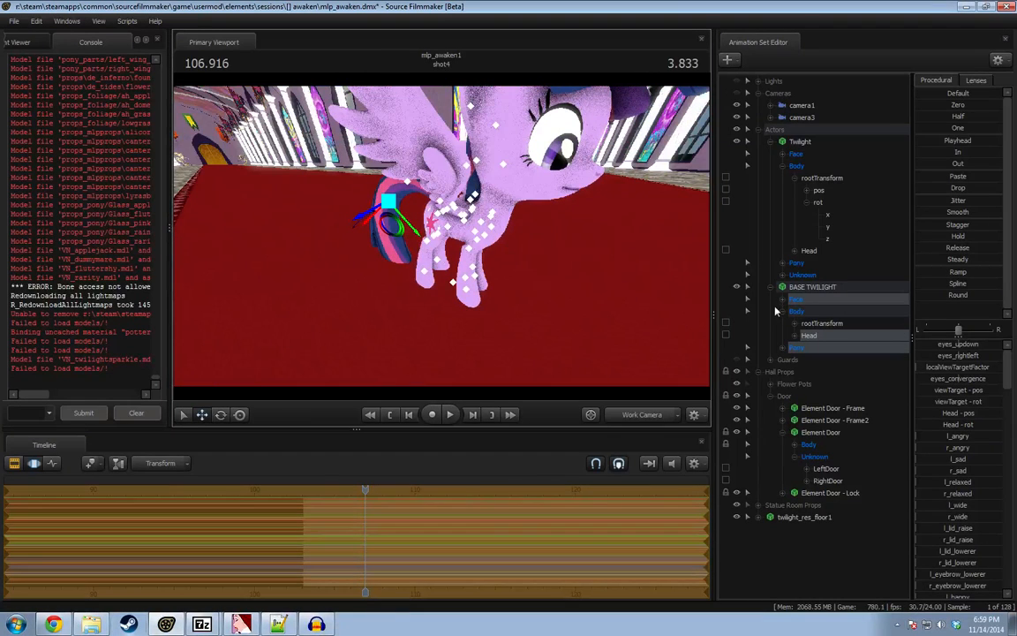
pyautogui.click(809, 336)
pyautogui.rightClick(808, 338)
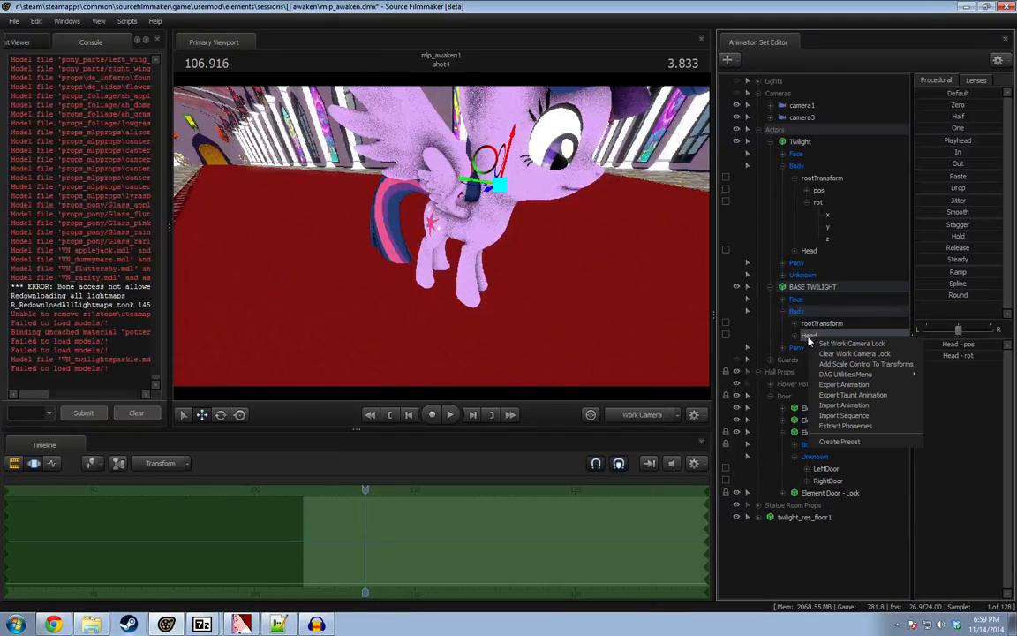
pyautogui.keyDown('alt'); pyautogui.moveTo(565, 265); pyautogui.dragTo(445, 235); pyautogui.keyUp('alt')
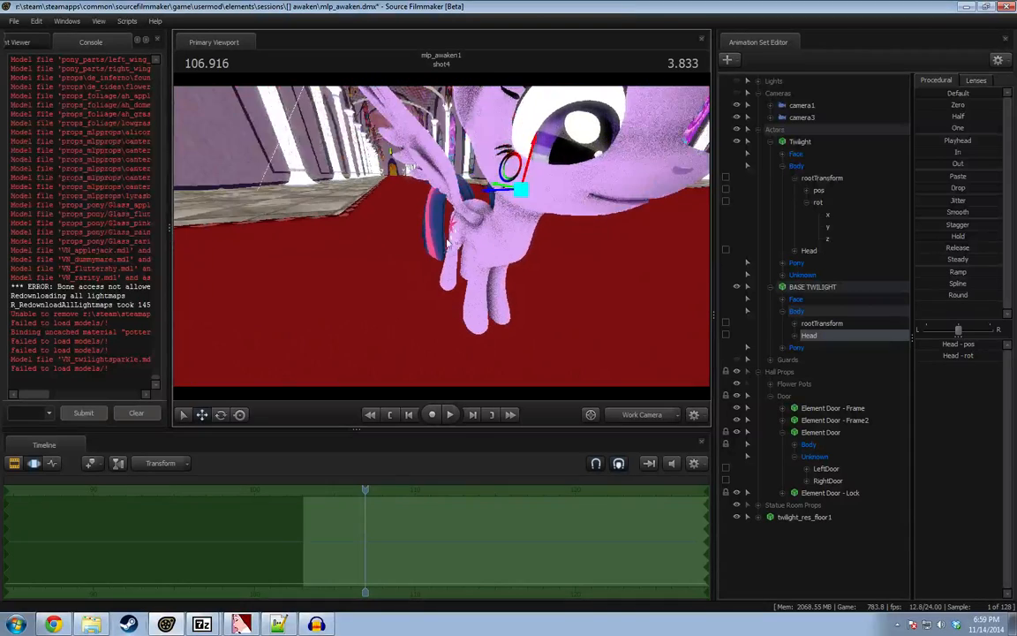
pyautogui.press('e')
pyautogui.moveTo(495, 182); pyautogui.dragTo(540, 151)
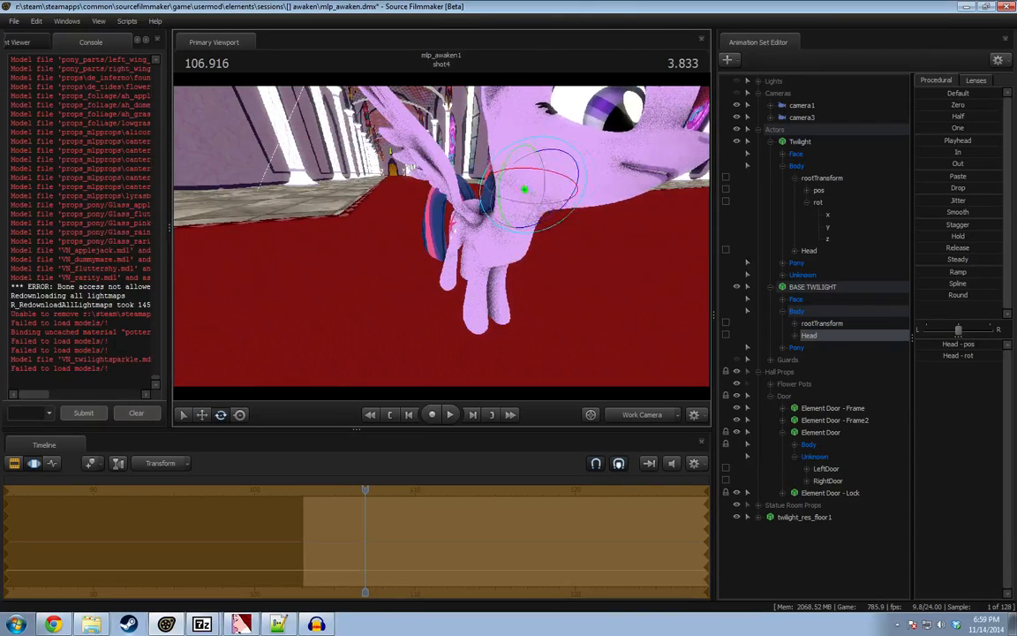
pyautogui.keyDown('alt'); pyautogui.moveTo(503, 232); pyautogui.dragTo(362, 238); pyautogui.keyUp('alt')
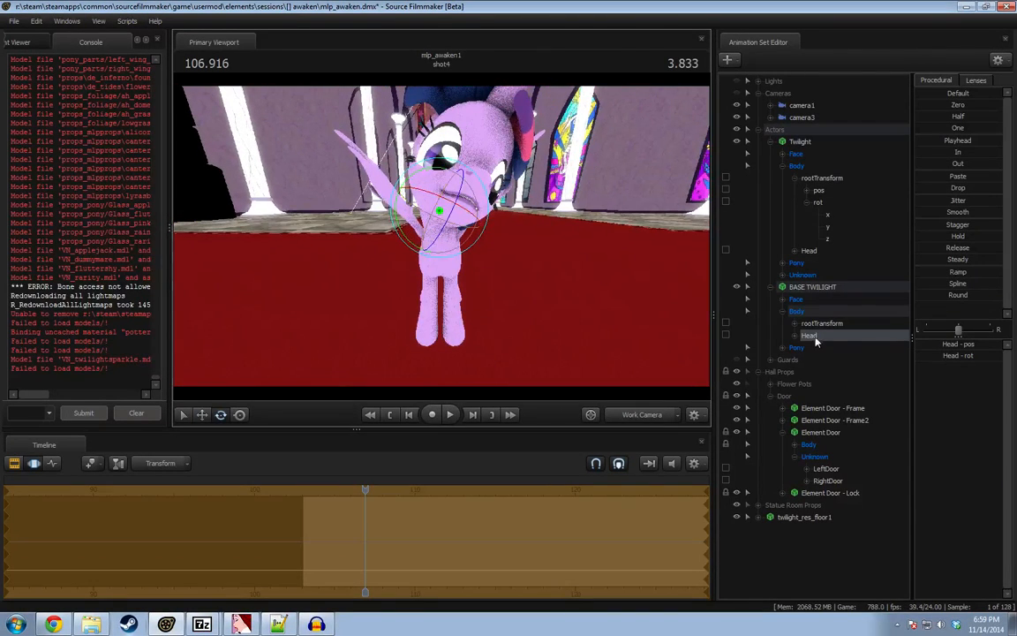
pyautogui.rightClick(818, 338)
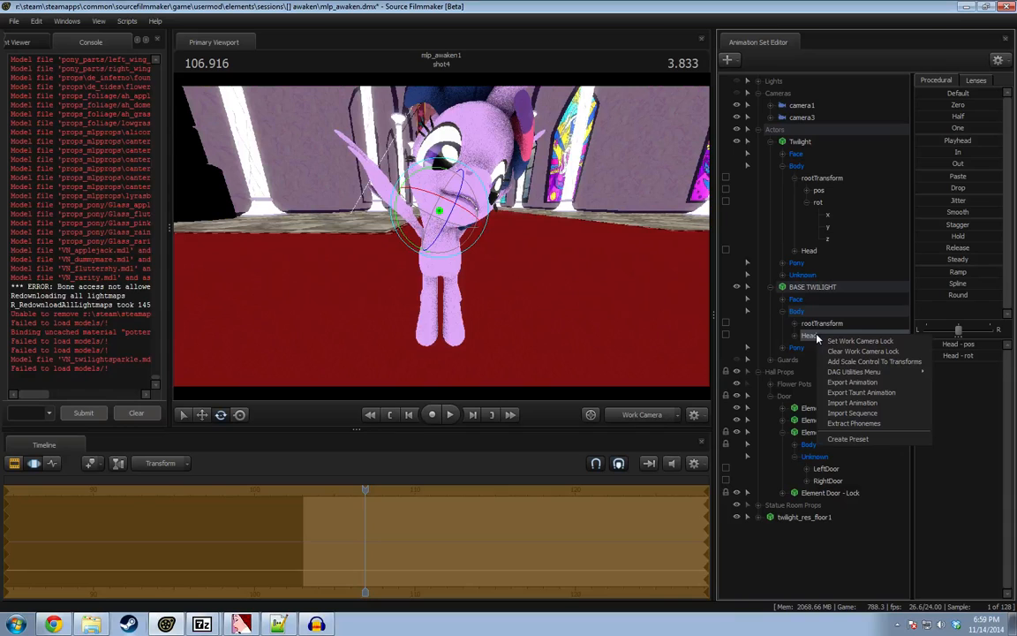
pyautogui.moveTo(838, 375)
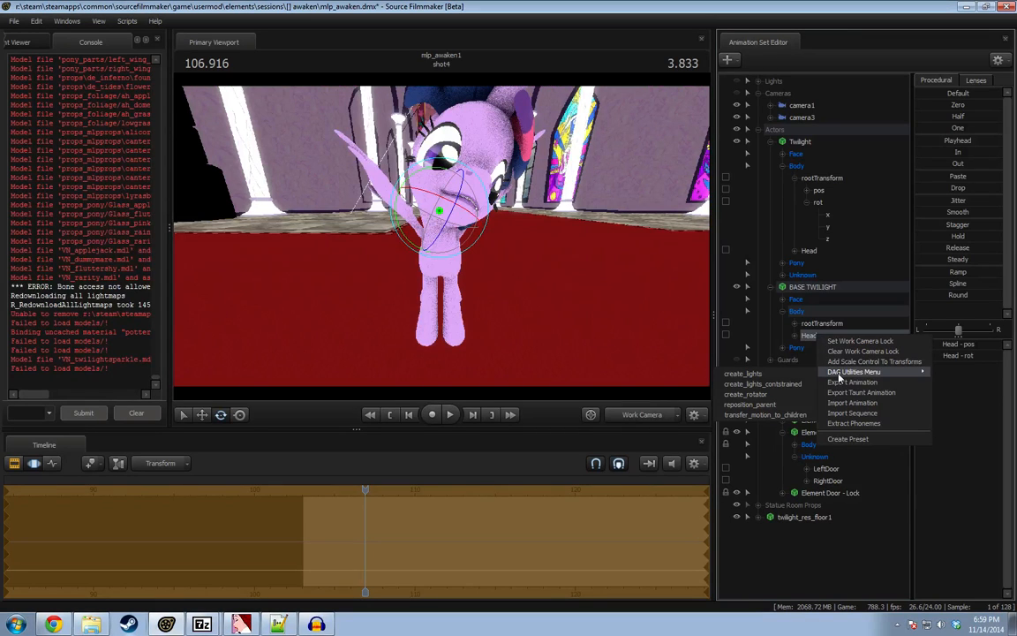
pyautogui.rightClick(429, 206)
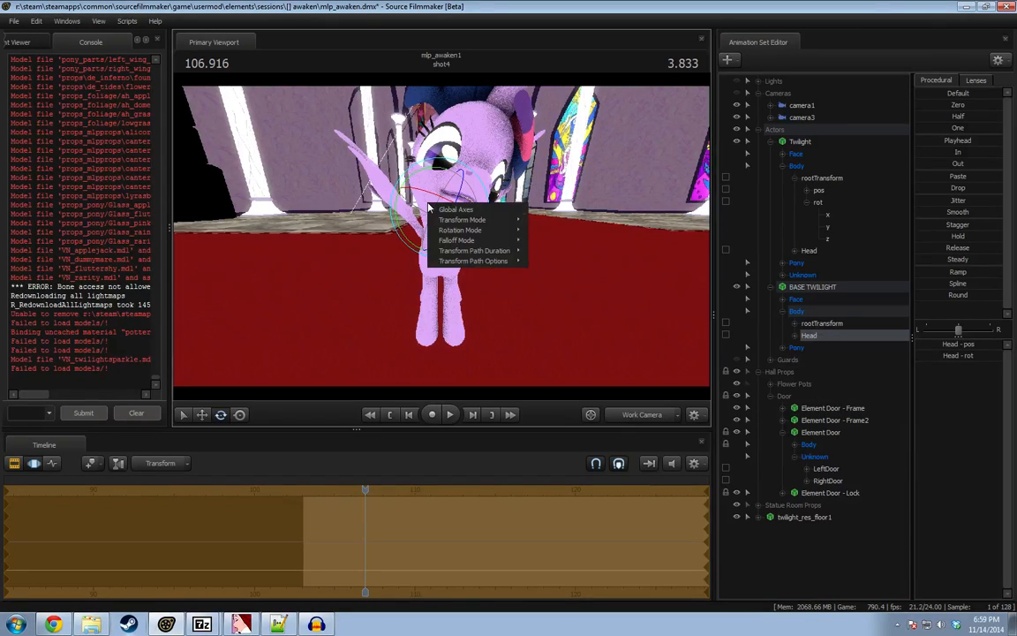
pyautogui.moveTo(451, 244)
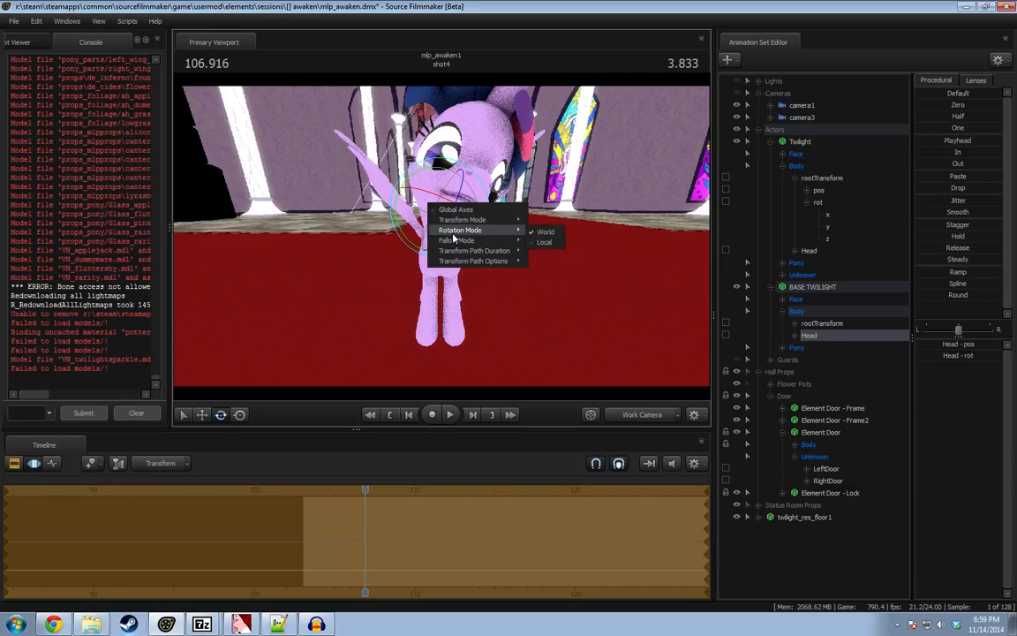
pyautogui.moveTo(465, 265)
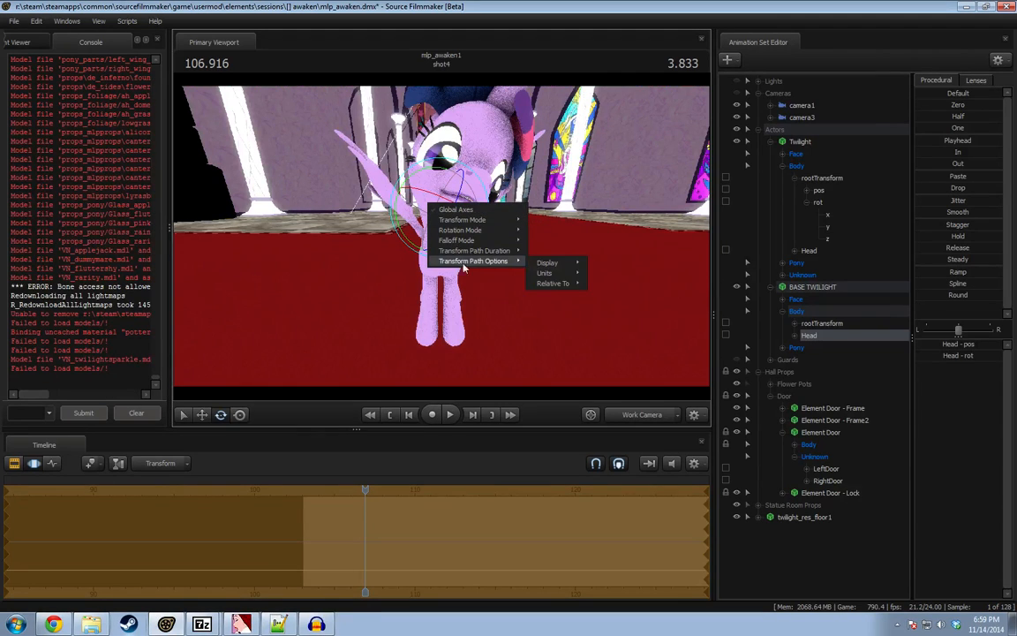
# Try to return BASE TWILIGHT's Head rotation to its untilted pose, and undo the attempt.
pyautogui.rightClick(845, 333)
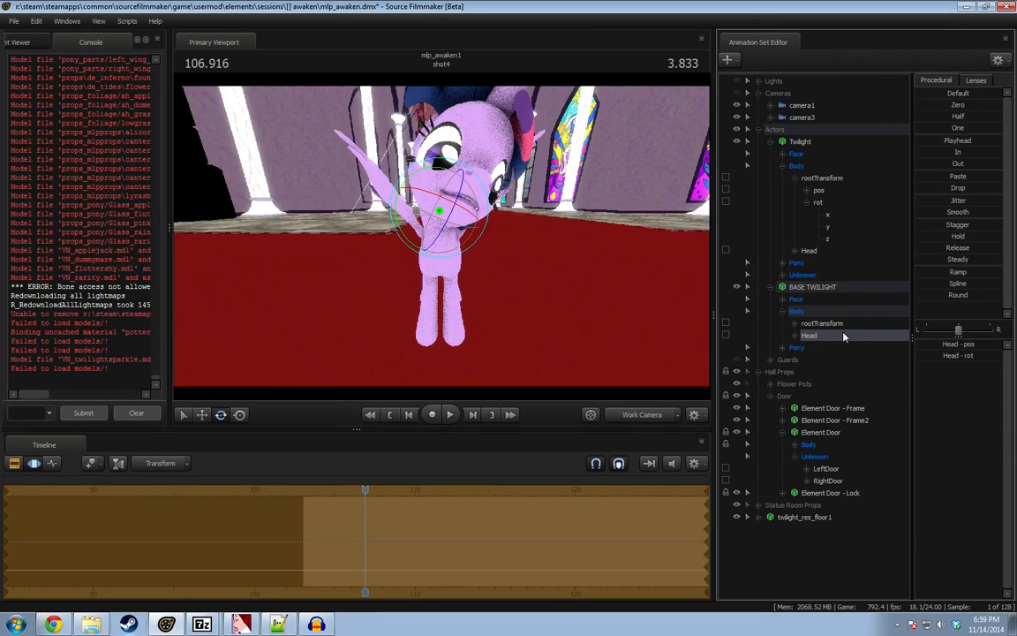
pyautogui.rightClick(980, 349)
pyautogui.rightClick(967, 350)
pyautogui.click(980, 364)
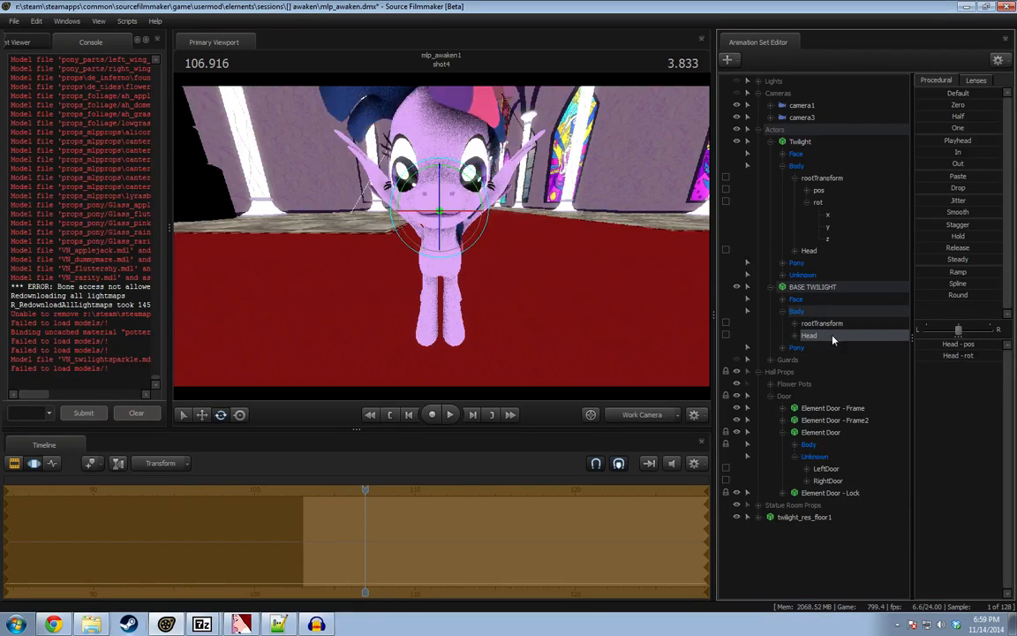
pyautogui.hotkey('ctrl', 'z')
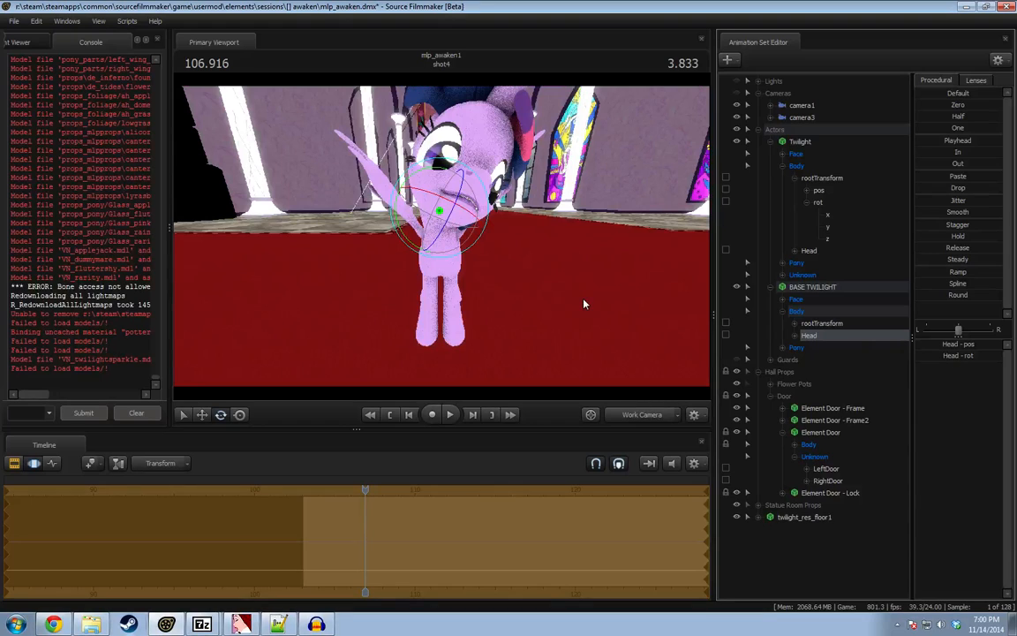
# Try the options of BASE TWILIGHT's Head - rot control, and undo back to before the head was tilted.
pyautogui.click(951, 355)
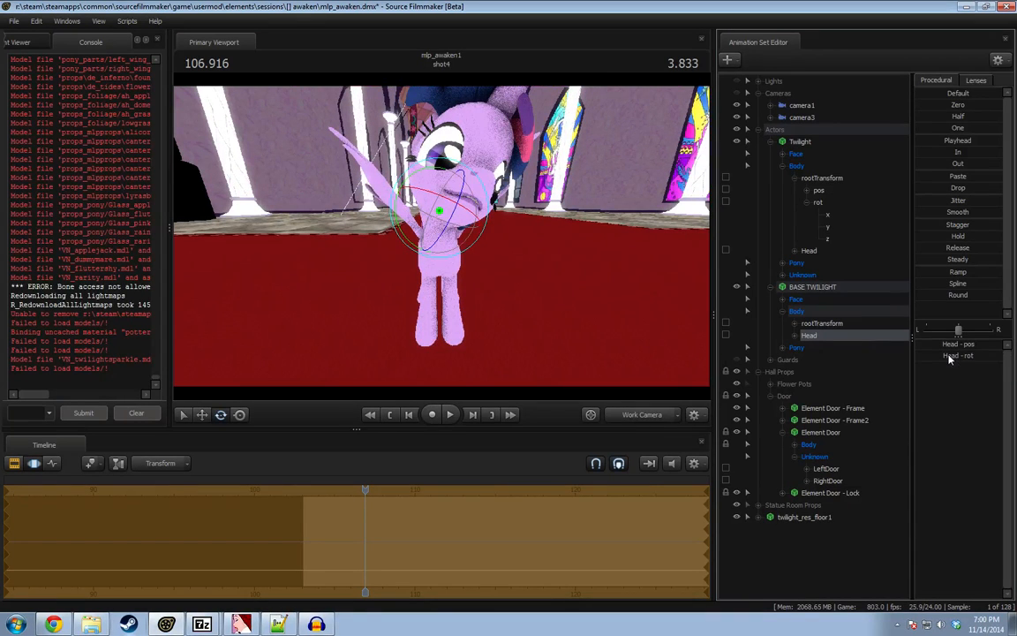
pyautogui.doubleClick(949, 355)
pyautogui.rightClick(953, 357)
pyautogui.click(930, 381)
pyautogui.rightClick(941, 356)
pyautogui.click(959, 366)
pyautogui.hotkey('ctrl', 'z')
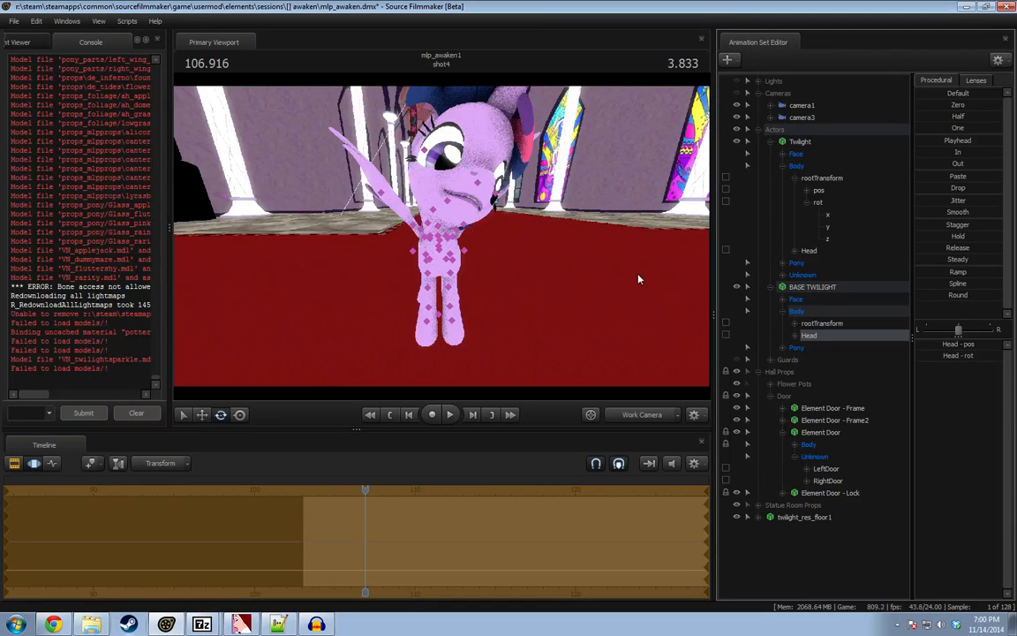
pyautogui.hotkey('ctrl', 'z')
# Try to tilt BASE TWILIGHT's head down while viewing the model close up from the side, and undo the rotation.
pyautogui.keyDown('alt'); pyautogui.moveTo(613, 281); pyautogui.dragTo(729, 282); pyautogui.keyUp('alt')
pyautogui.keyDown('alt'); pyautogui.moveTo(605, 258); pyautogui.dragTo(604, 318, button='right'); pyautogui.keyUp('alt')
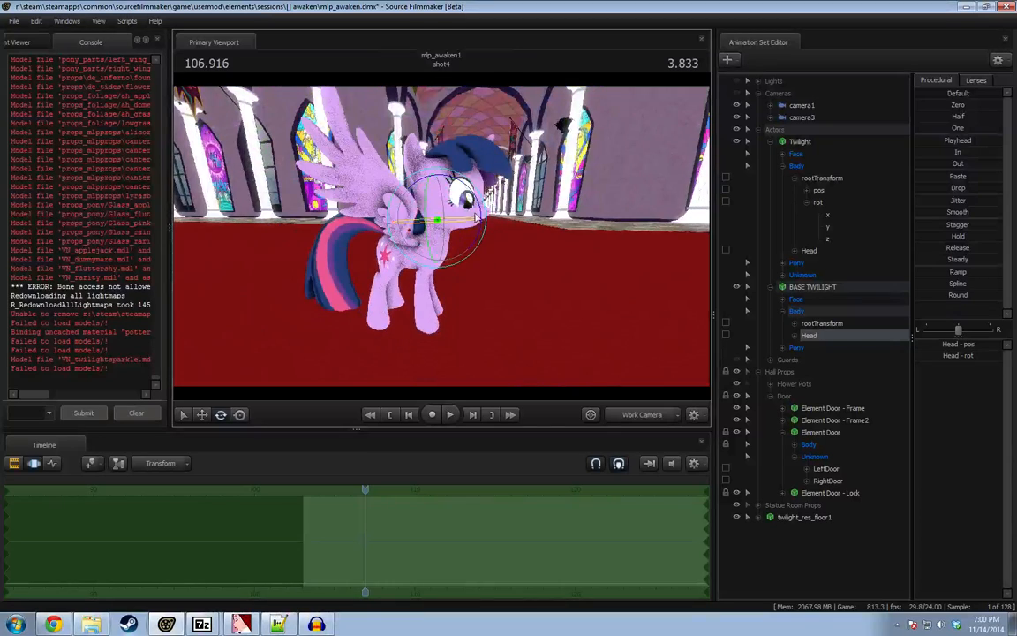
pyautogui.keyDown('alt'); pyautogui.moveTo(605, 258); pyautogui.dragTo(495, 258); pyautogui.keyUp('alt')
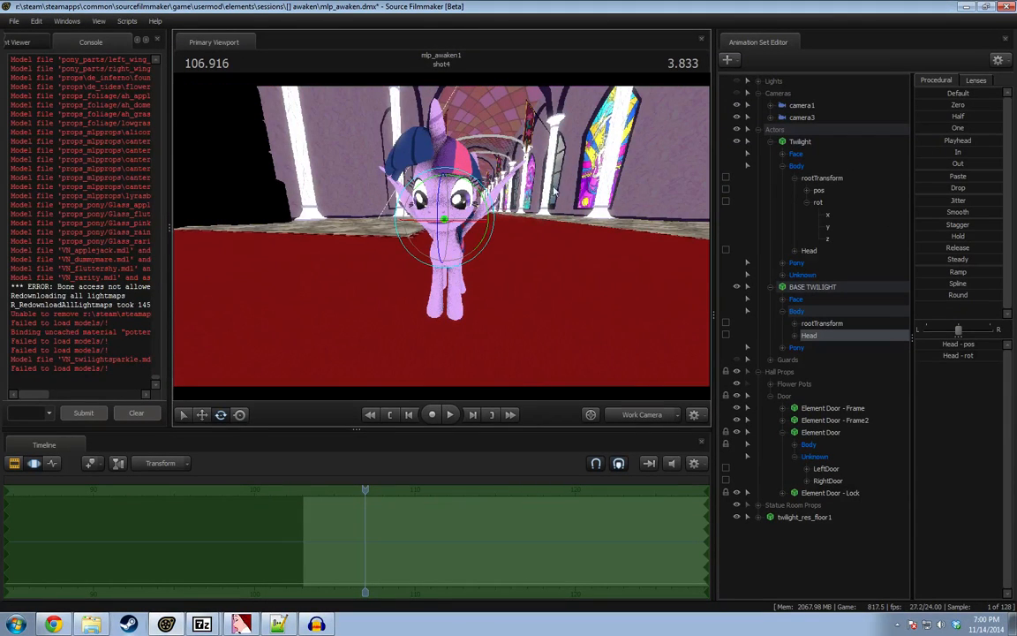
pyautogui.moveTo(458, 96); pyautogui.dragTo(402, 97)
pyautogui.press('w')
pyautogui.moveTo(441, 236); pyautogui.dragTo(459, 263)
pyautogui.press('s')
pyautogui.moveTo(947, 106); pyautogui.dragTo(998, 109)
pyautogui.press('w')
pyautogui.press('d')
pyautogui.moveTo(565, 291); pyautogui.dragTo(432, 288)
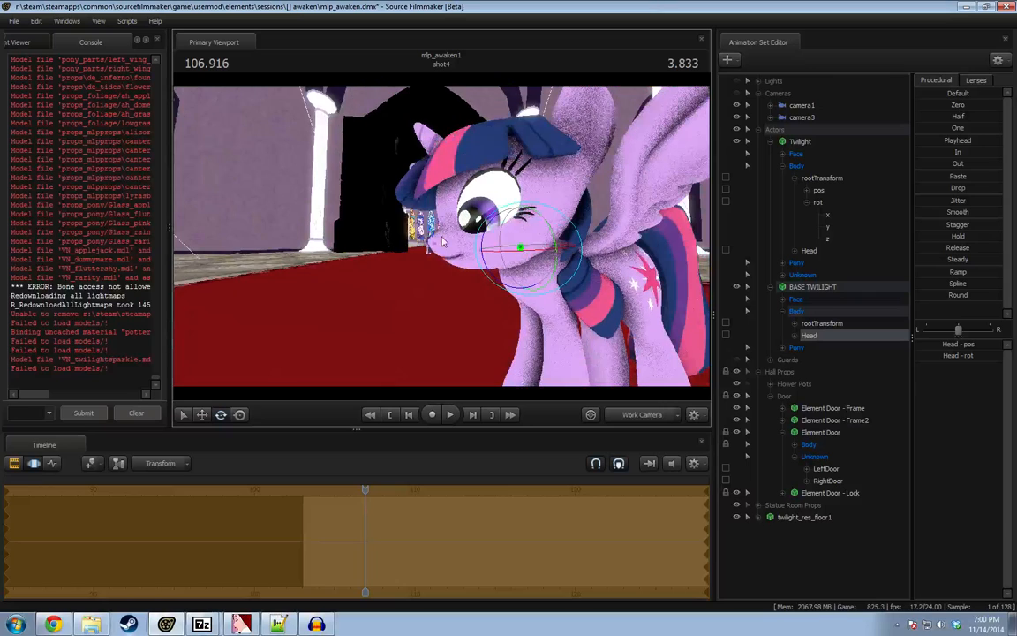
pyautogui.hotkey('ctrl', 'z')
# Undo the pose changes and the move of BASE TWILIGHT onto the carpet, and collapse its control list.
pyautogui.click(817, 301)
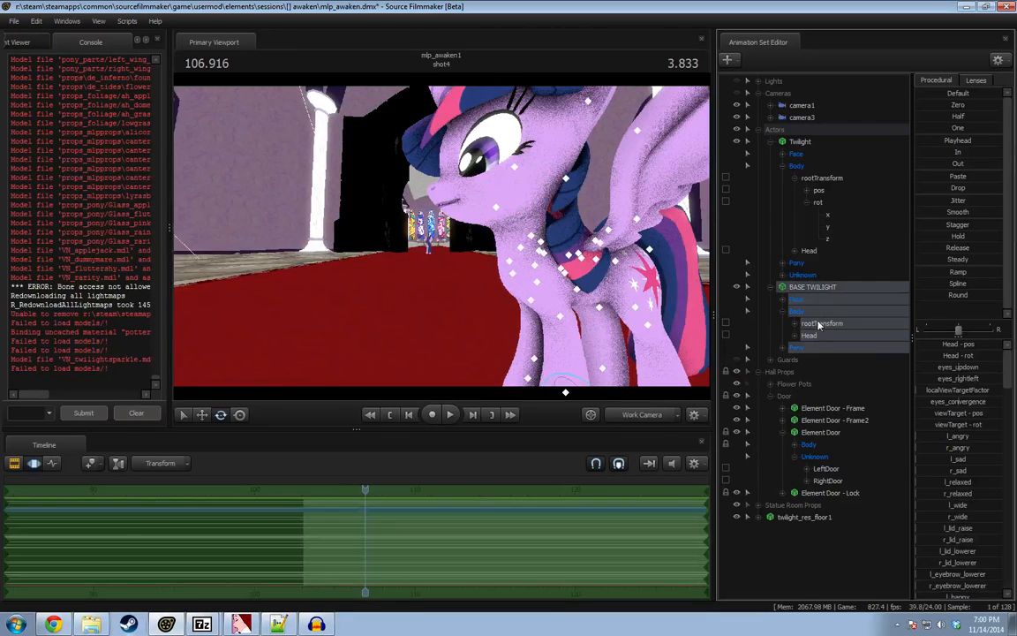
pyautogui.click(944, 108)
pyautogui.moveTo(565, 238); pyautogui.dragTo(595, 230)
pyautogui.hotkey('ctrl', 'z')
pyautogui.hotkey('ctrl', 'z')
pyautogui.hotkey('ctrl', 'z')
pyautogui.hotkey('ctrl', 'z')
pyautogui.hotkey('ctrl', 'z')
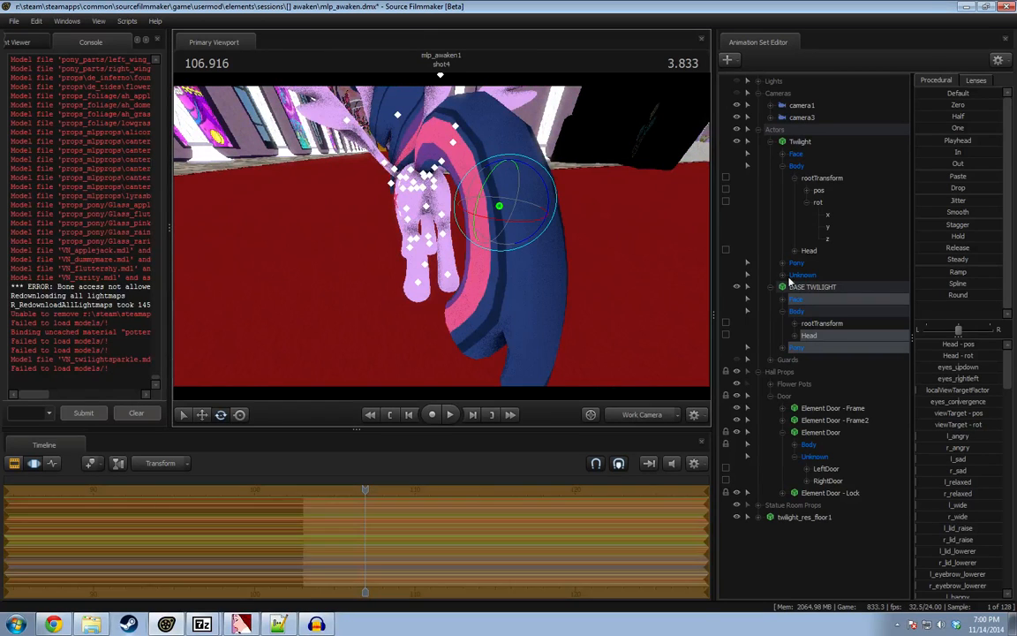
pyautogui.click(769, 288)
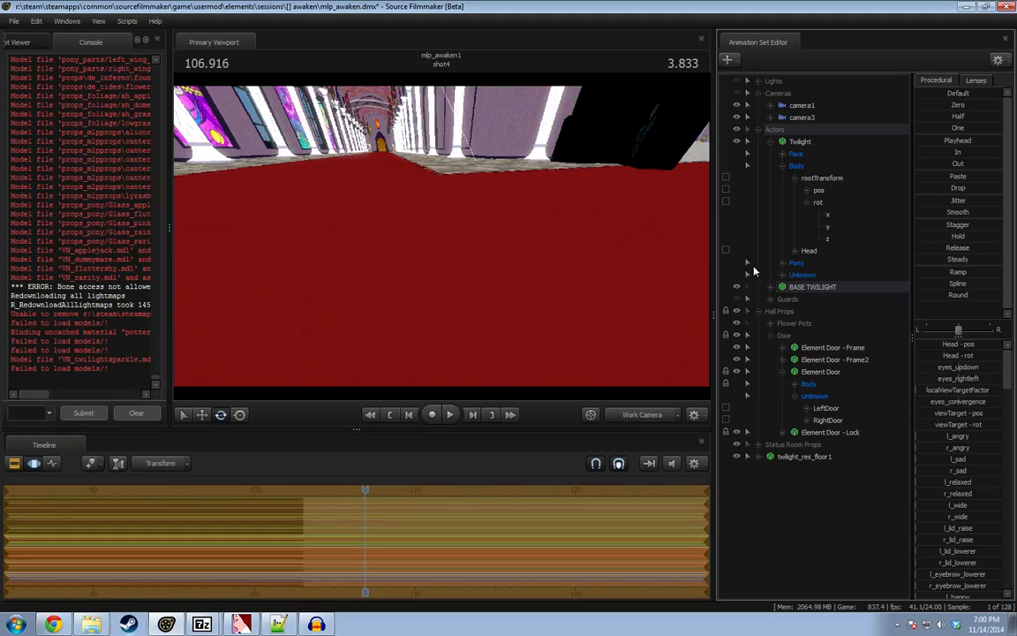
# Check Twilight's placement at the open hall door from behind and to the side.
pyautogui.moveTo(495, 153); pyautogui.dragTo(636, 123)
pyautogui.press('w')
pyautogui.moveTo(424, 225); pyautogui.dragTo(423, 249)
pyautogui.press('a')
pyautogui.press('a')
pyautogui.press('s')
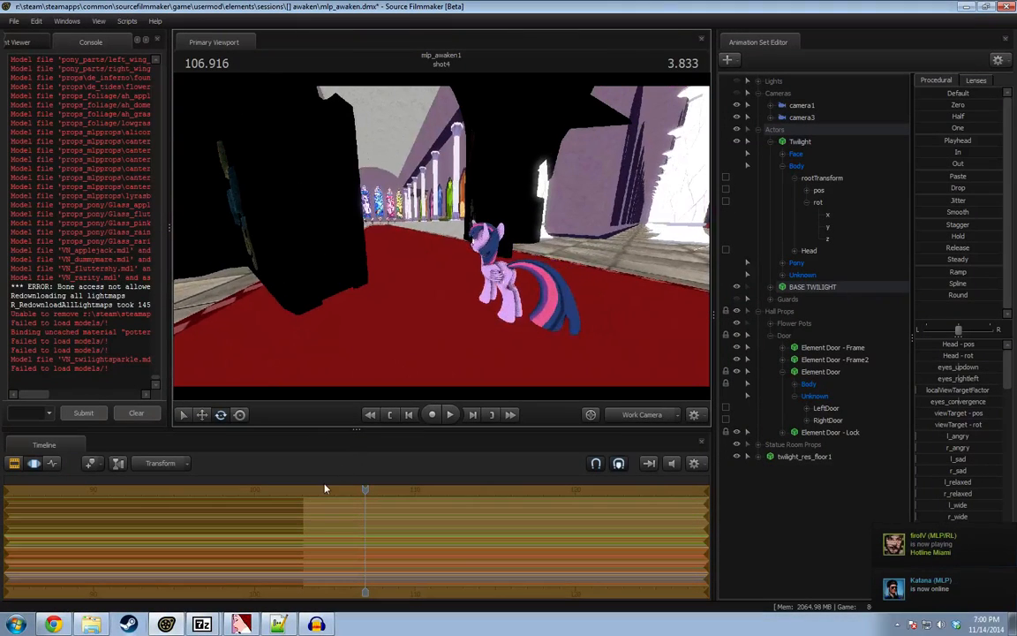
# Play CelestiaDeep_Ciderfest.mp4 from the Pony SFM Videos folder in VLC, and put the player and folder away.
pyautogui.click(324, 487)
pyautogui.click(203, 627)
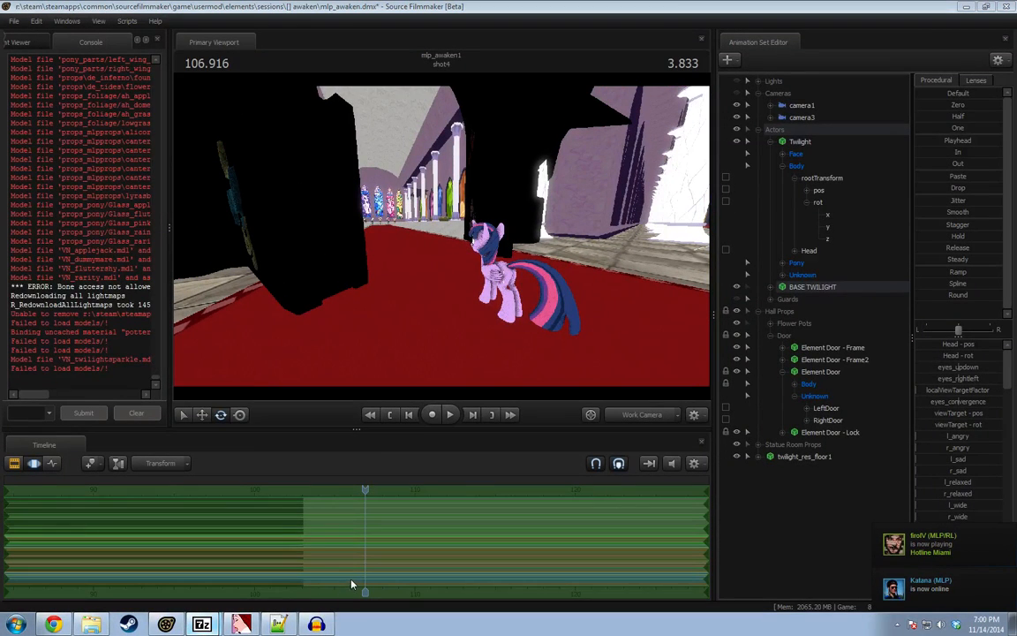
pyautogui.click(96, 625)
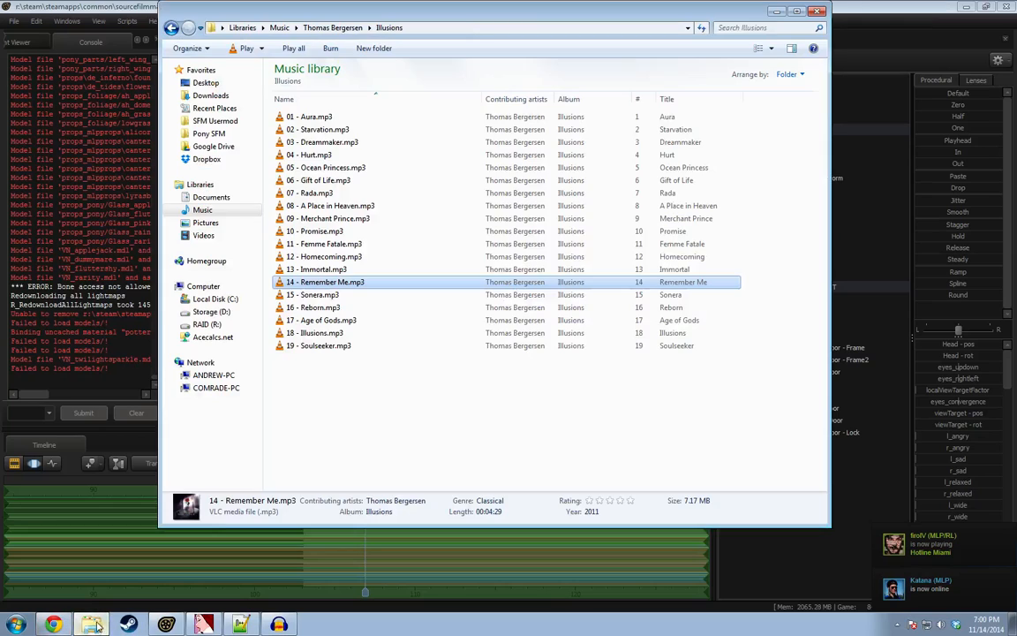
pyautogui.click(329, 389)
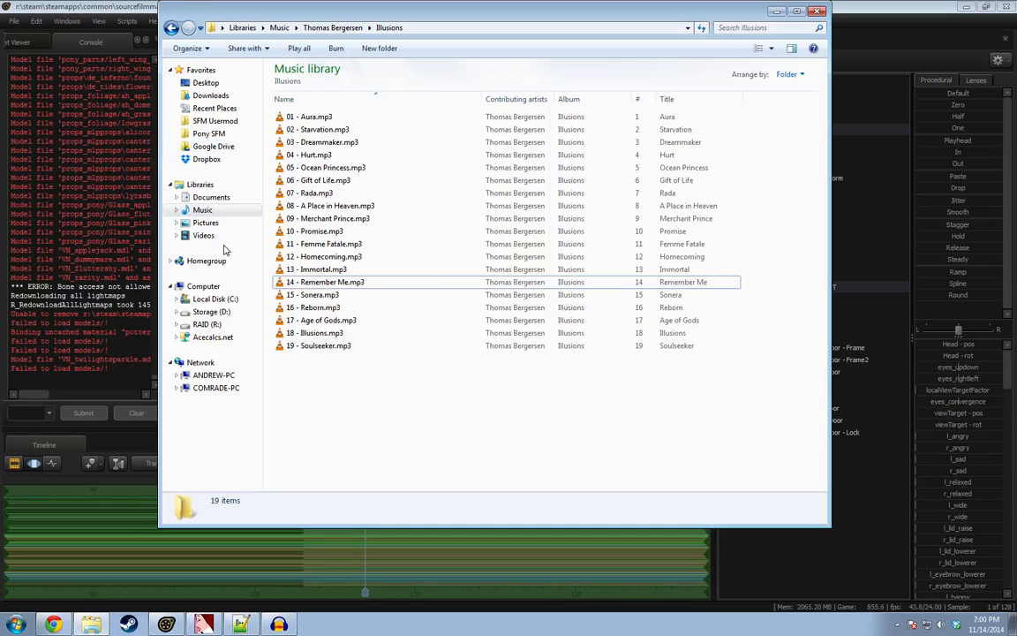
pyautogui.click(212, 134)
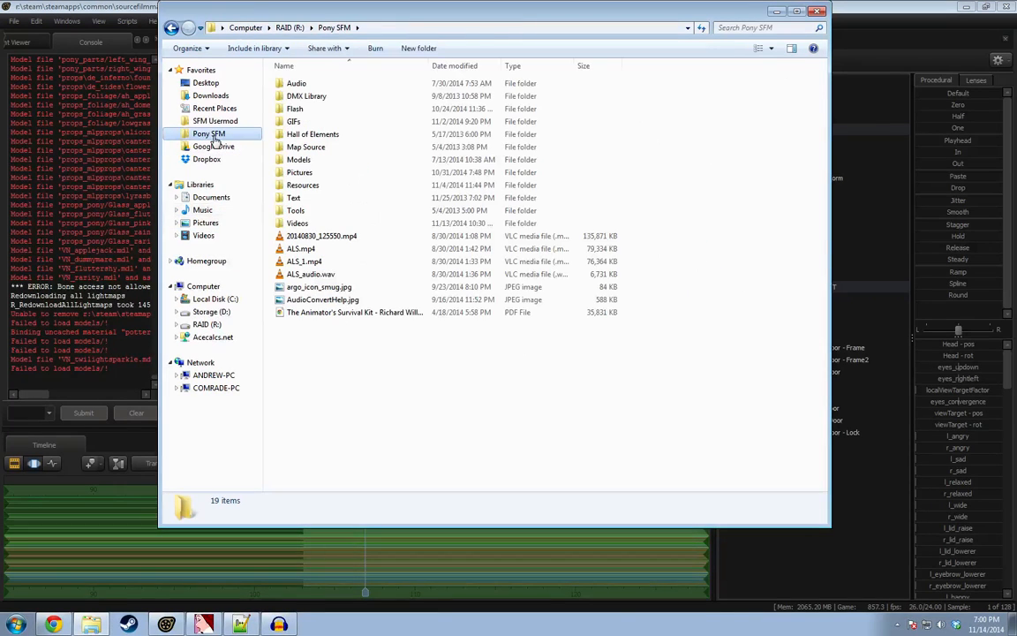
pyautogui.doubleClick(299, 224)
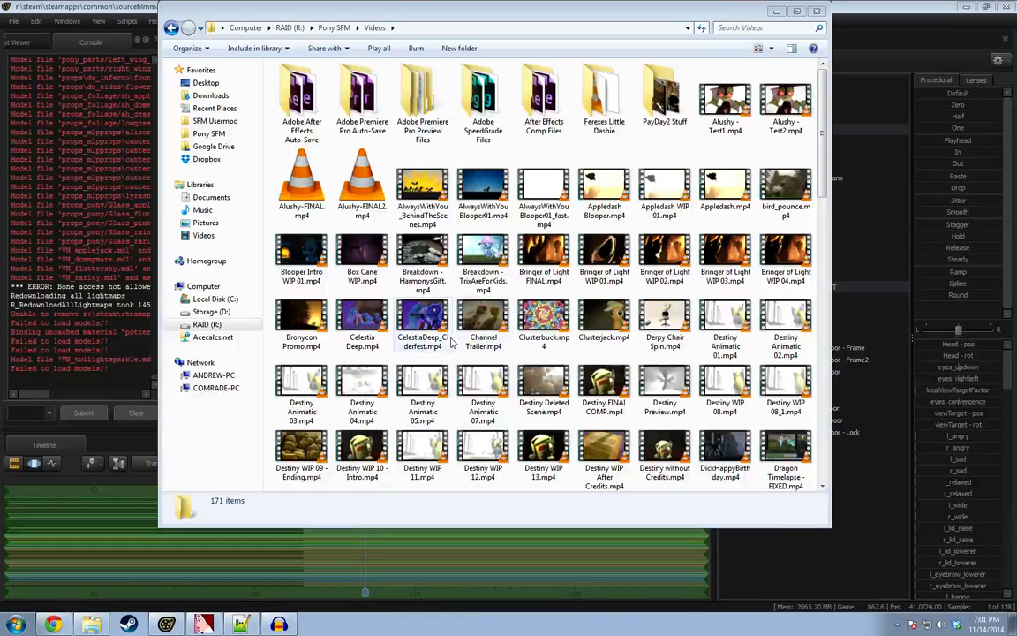
pyautogui.doubleClick(421, 318)
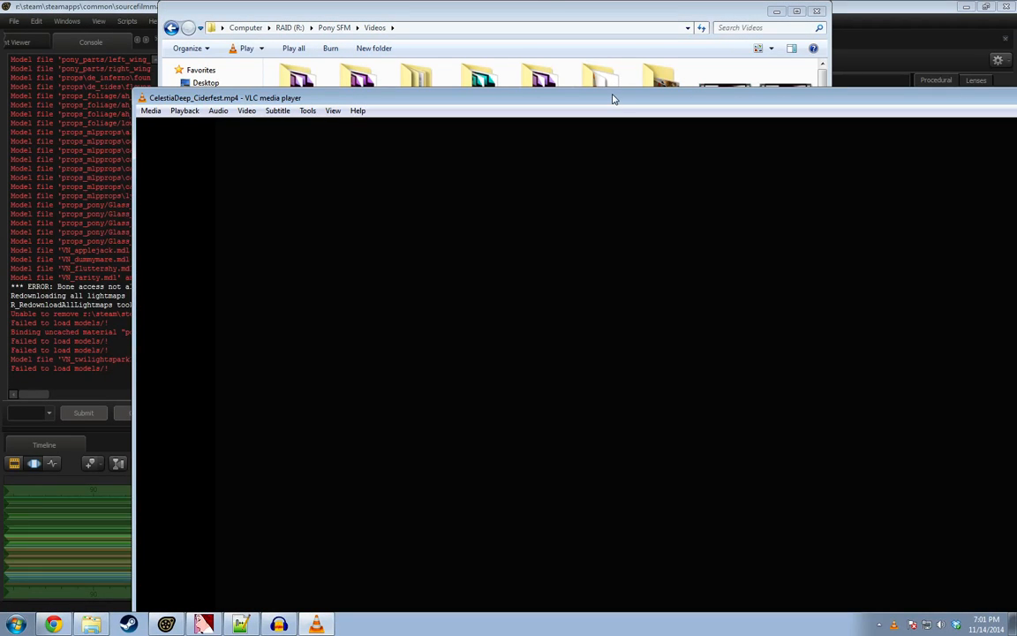
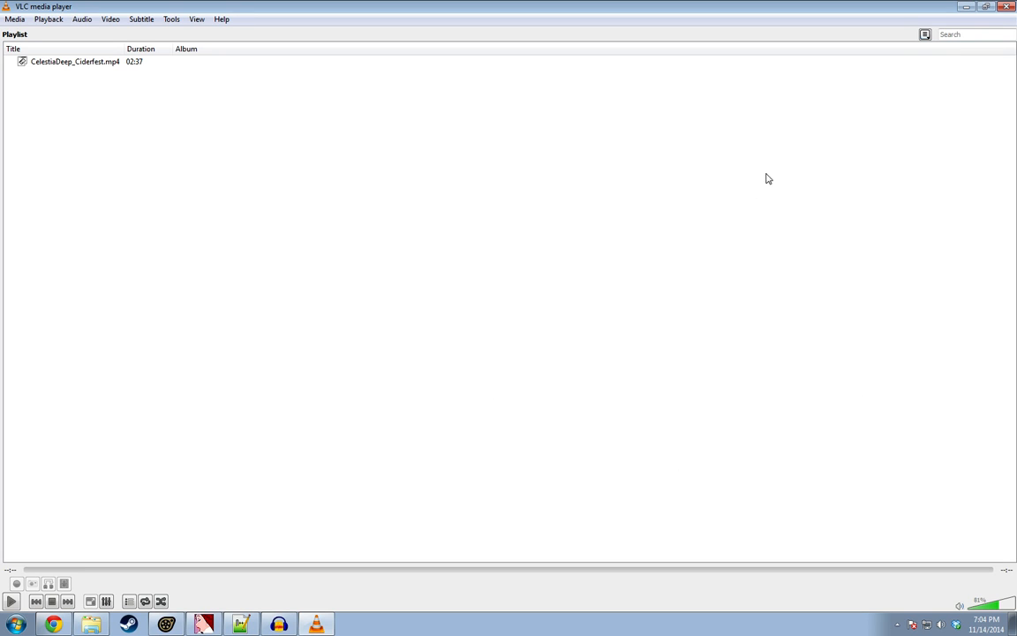
pyautogui.click(1004, 10)
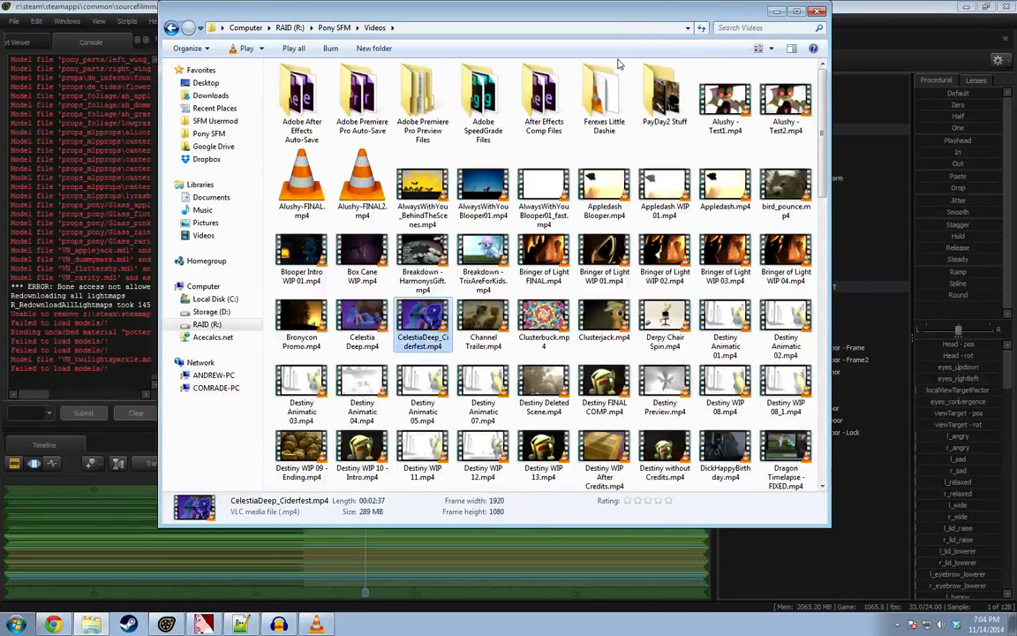
pyautogui.click(778, 12)
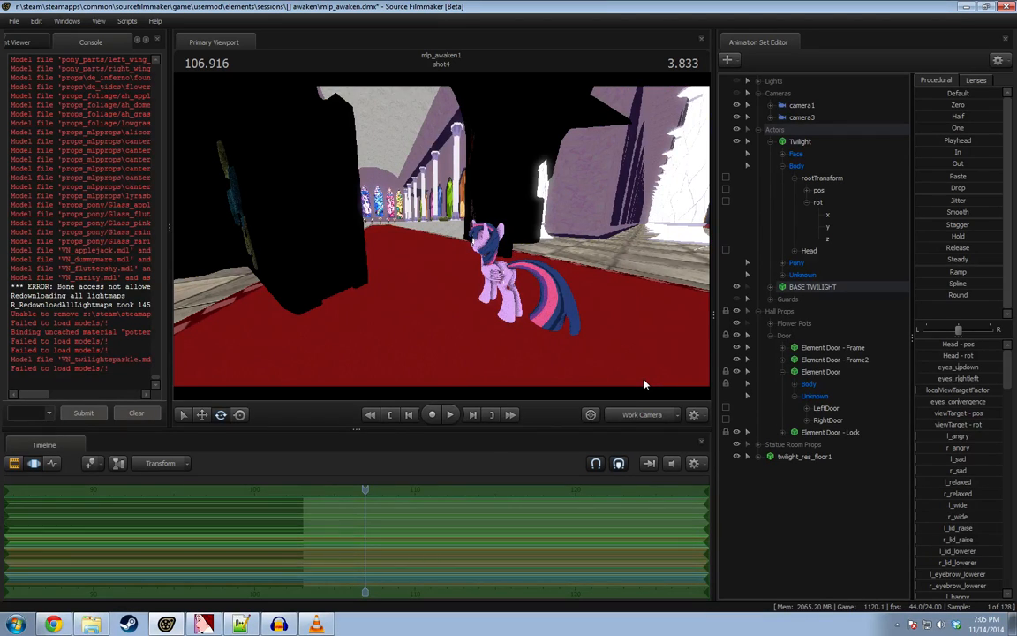
# Scrub the shot back to 105.791 to check the door's movement in front of Twilight.
pyautogui.moveTo(363, 489); pyautogui.dragTo(359, 489)
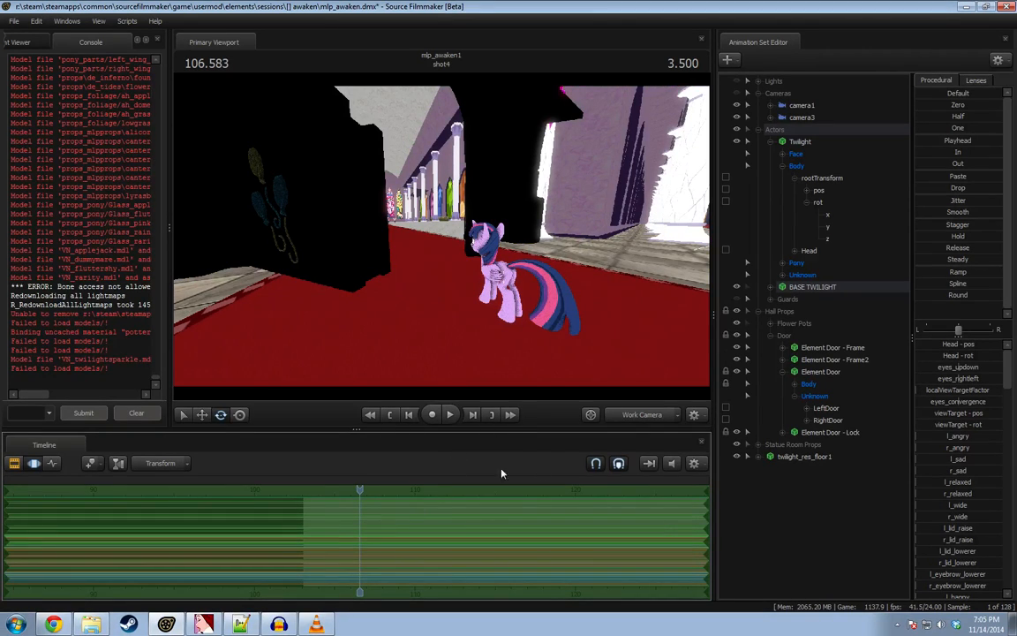
pyautogui.moveTo(365, 489); pyautogui.dragTo(352, 489)
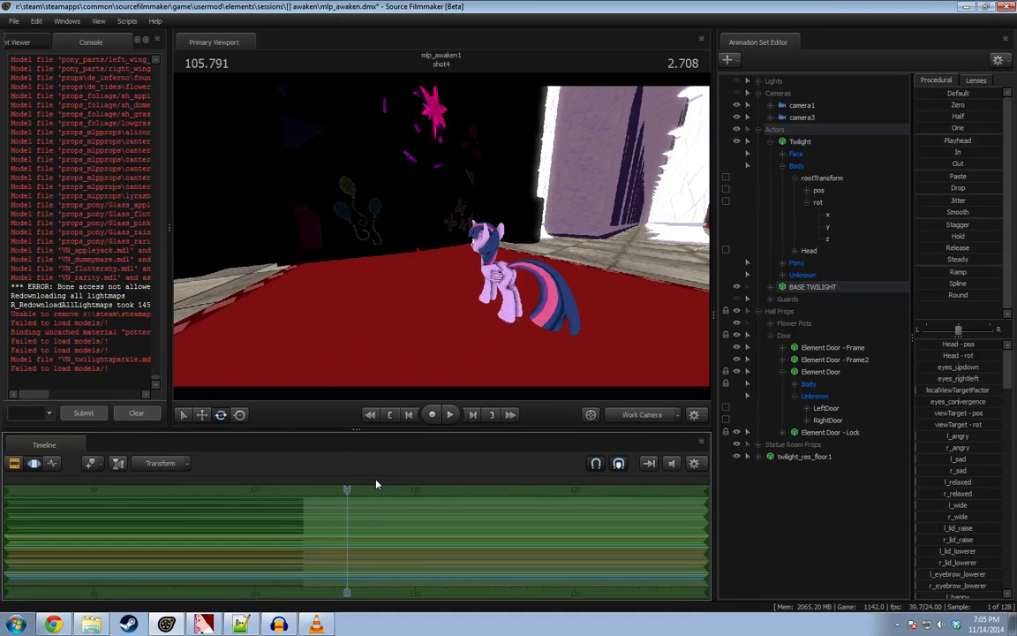
# Switch to Chrome and go back through the history to view the deviantART profile and journal pages.
pyautogui.click(54, 625)
pyautogui.click(282, 68)
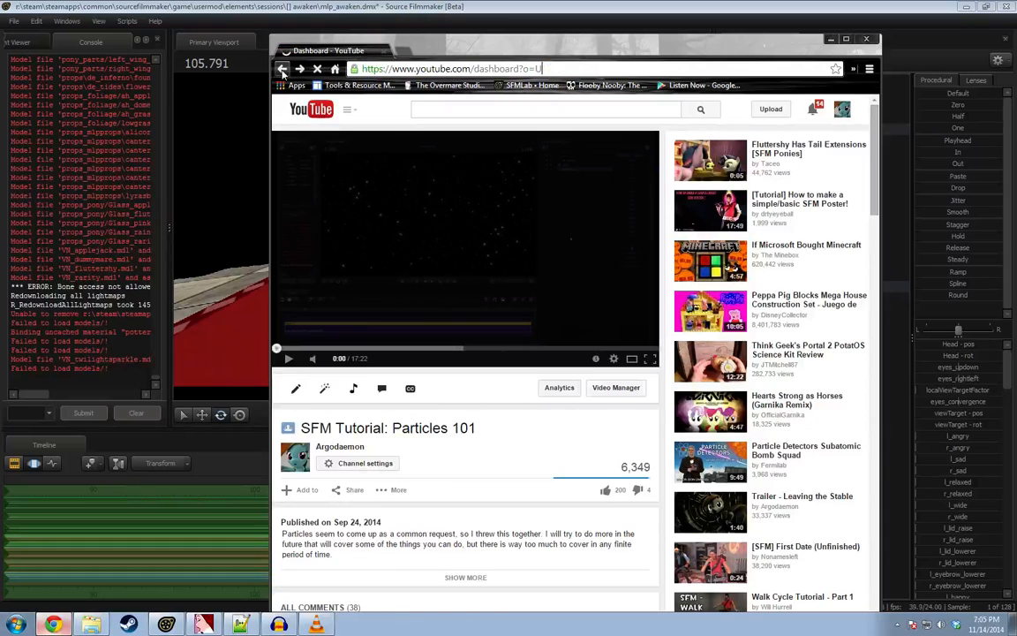
pyautogui.click(283, 69)
pyautogui.click(283, 69)
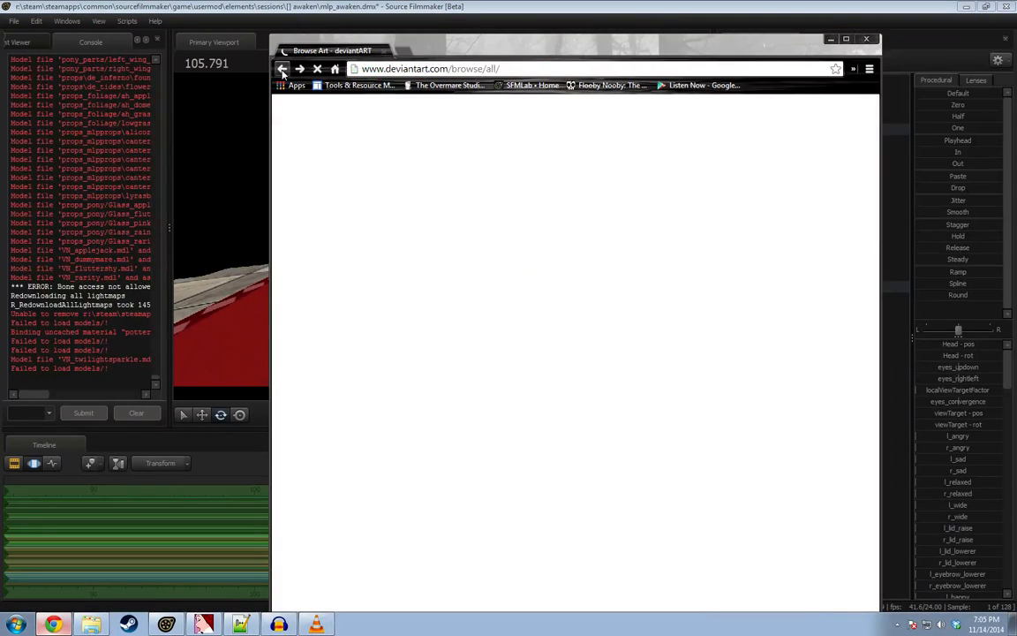
pyautogui.click(283, 69)
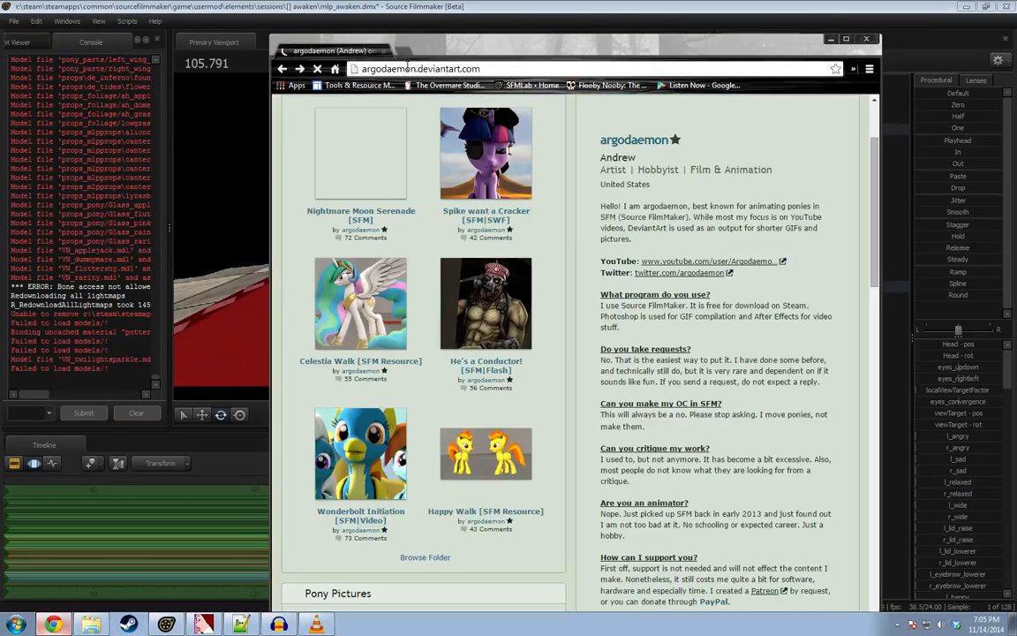
pyautogui.click(290, 70)
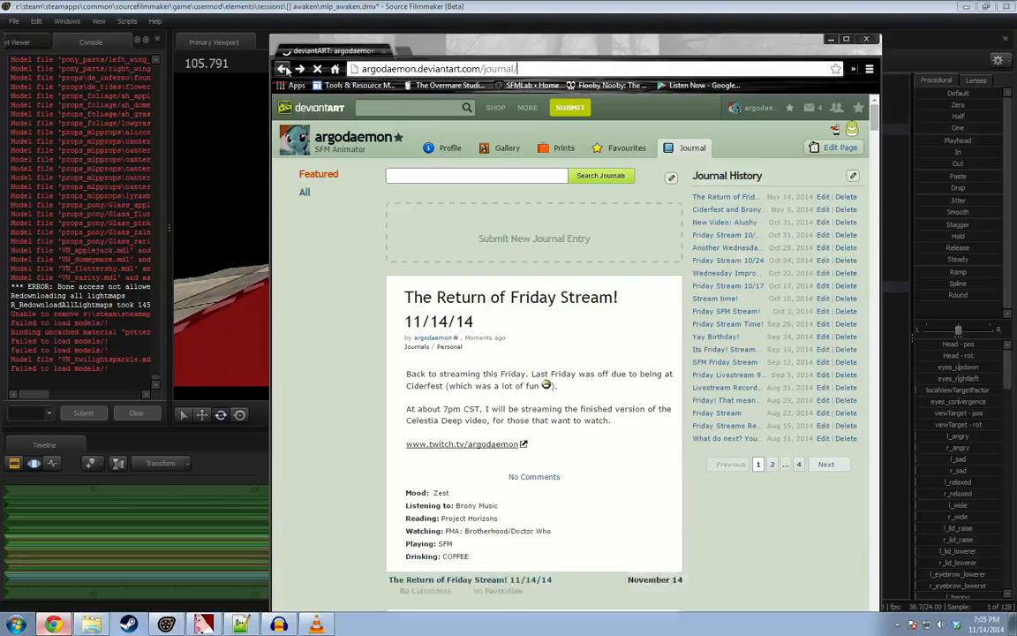
pyautogui.click(290, 69)
pyautogui.click(297, 70)
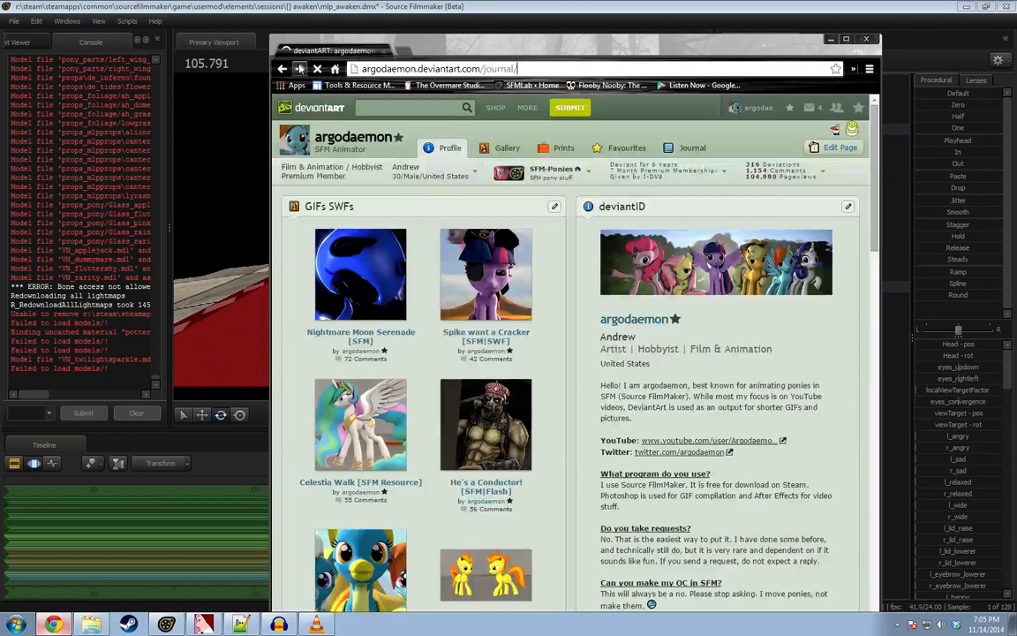
# Return to Source Filmmaker and move the playhead to 105.041.
pyautogui.click(831, 39)
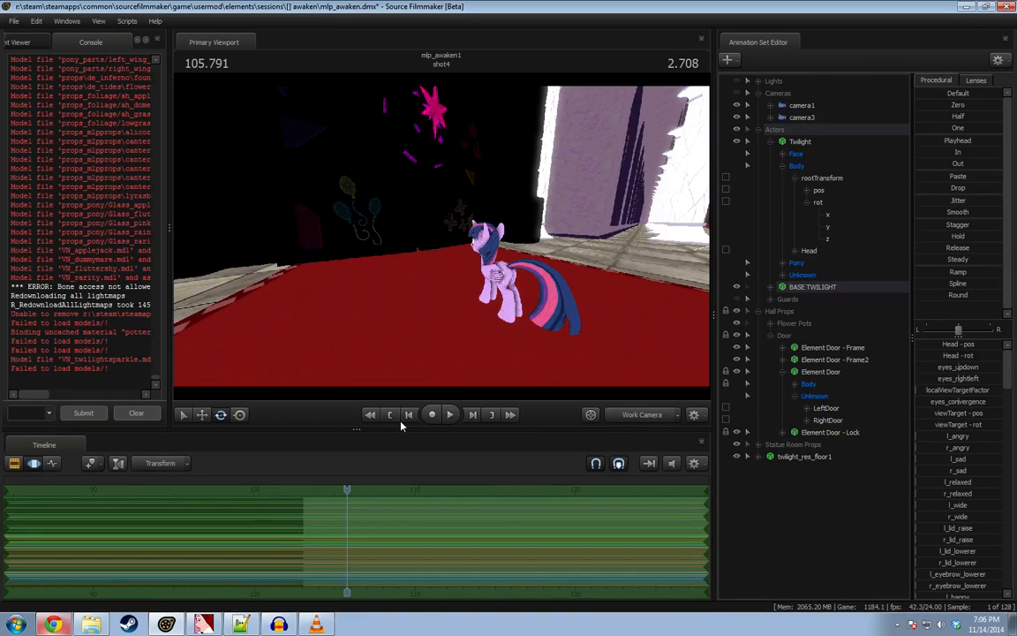
pyautogui.click(335, 491)
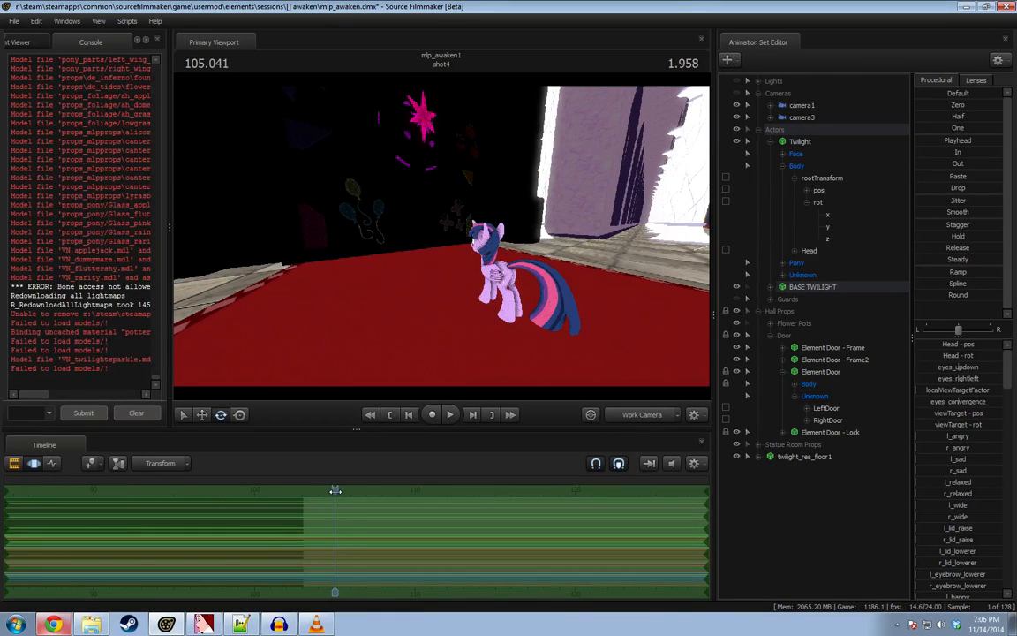
# Play the shot up to 107.125 while viewing the opening door from directly behind Twilight.
pyautogui.press('space')
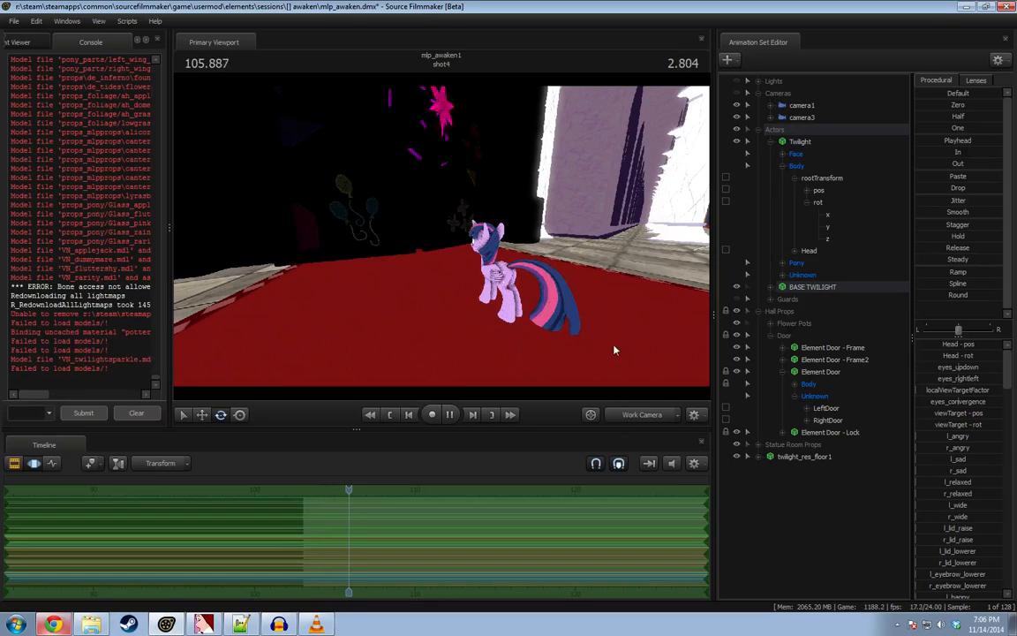
pyautogui.press('space')
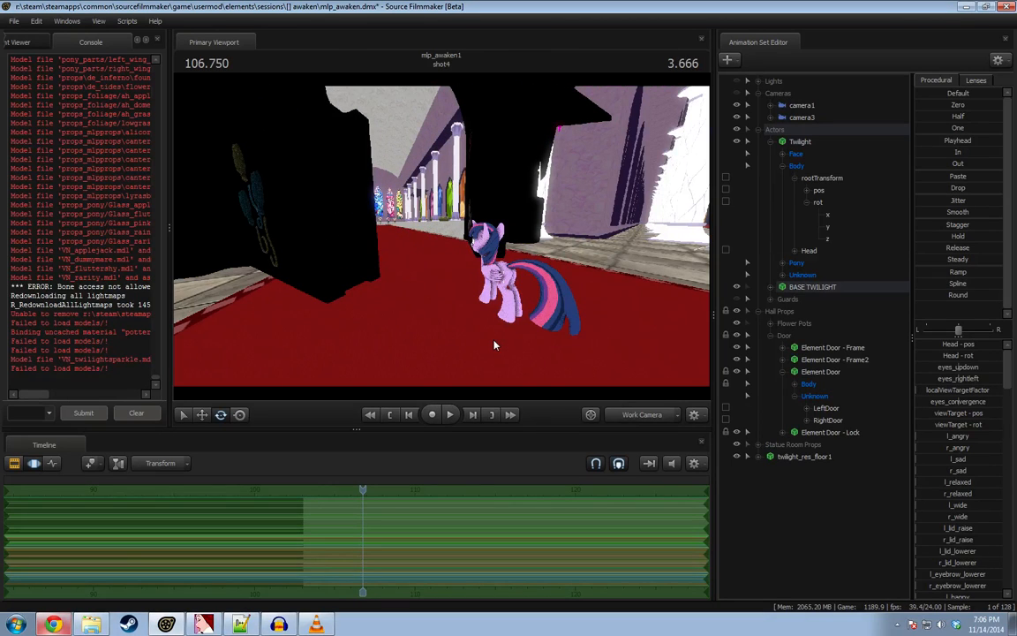
pyautogui.moveTo(478, 298); pyautogui.dragTo(444, 241)
pyautogui.press('space')
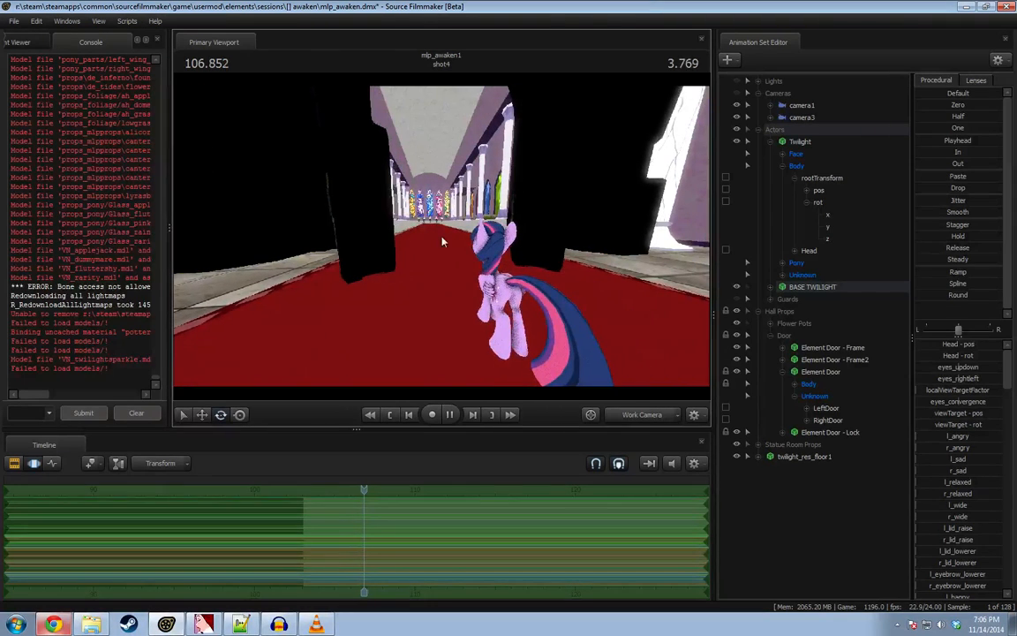
pyautogui.press('space')
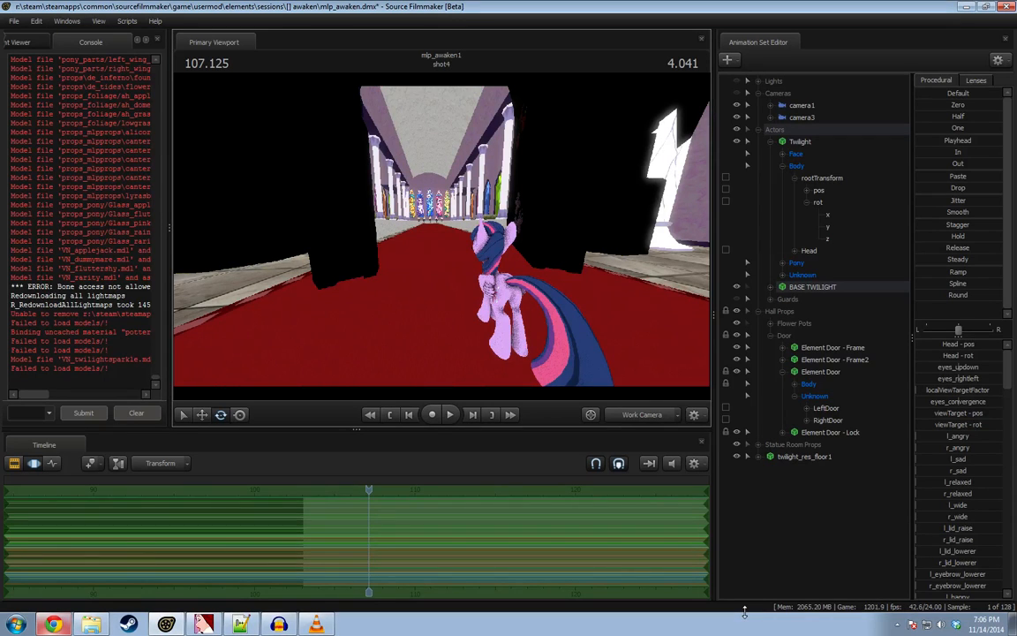
pyautogui.moveTo(508, 301)
pyautogui.mouseDown()
pyautogui.moveTo(698, 301)
pyautogui.moveTo(505, 301)
pyautogui.mouseUp()
pyautogui.press('a')
pyautogui.press('d')
pyautogui.press('s')
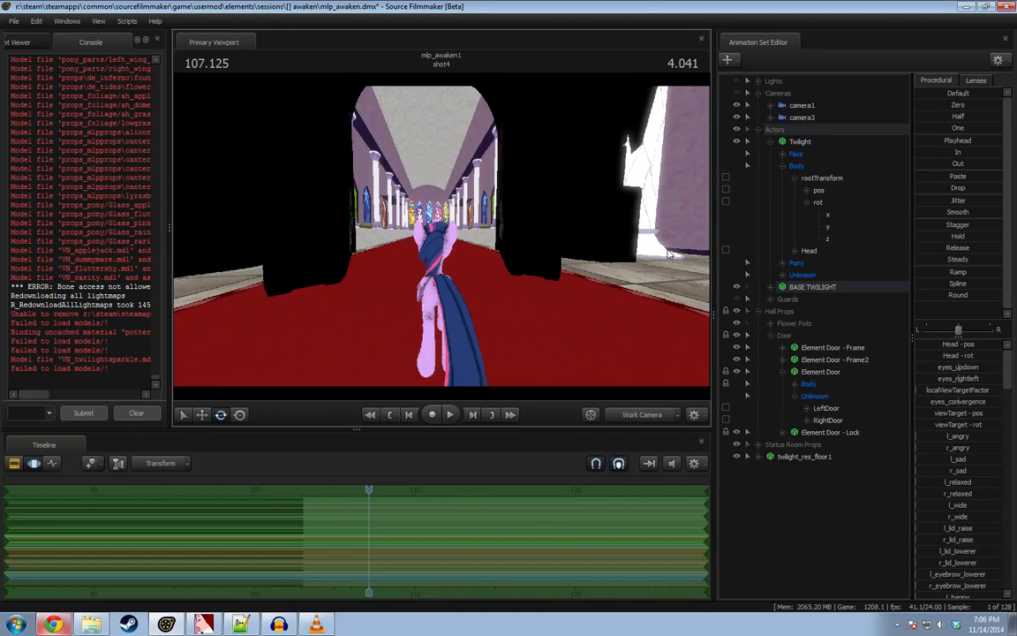
# Switch the primary viewport to camera1 and collapse the Actors and Hall Props groups.
pyautogui.click(643, 415)
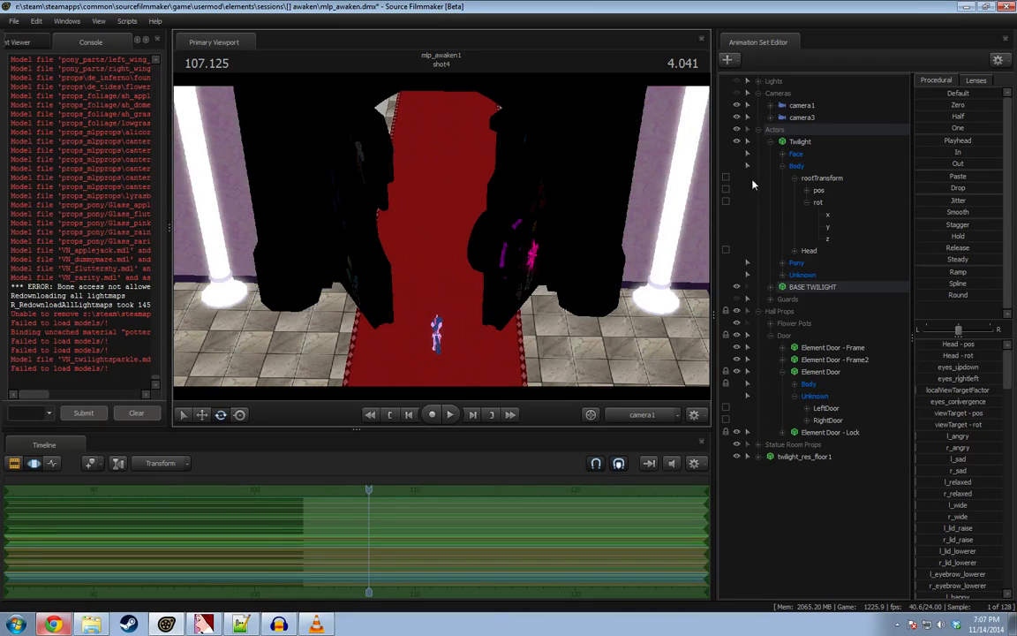
pyautogui.click(757, 130)
pyautogui.click(756, 141)
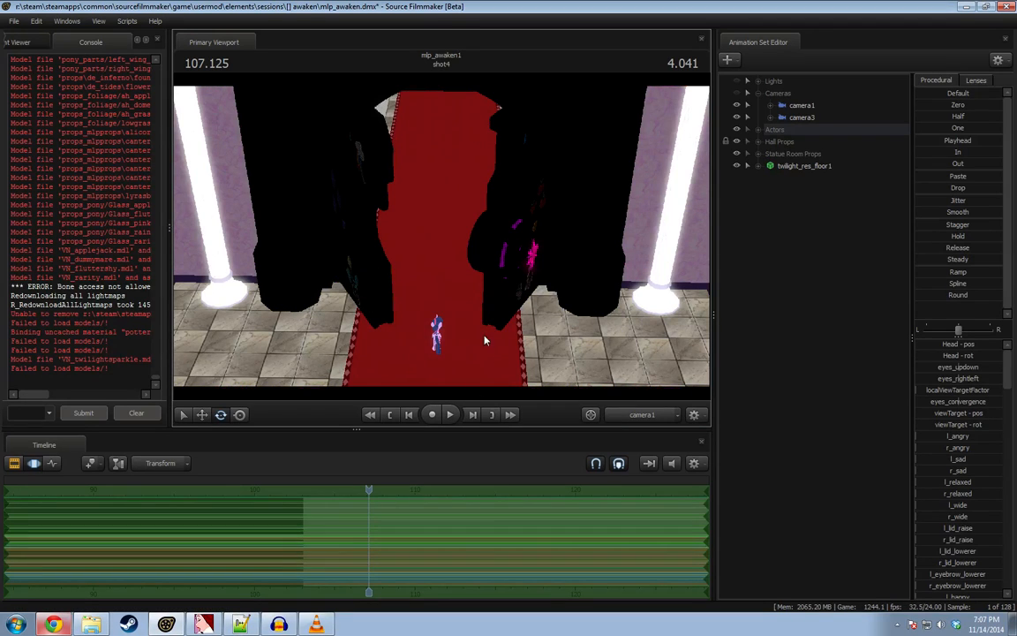
# Play the door opening through camera1, reset the time selection to the whole timeline, and return the playhead to 103.583.
pyautogui.click(430, 557)
pyautogui.moveTo(400, 533); pyautogui.dragTo(324, 578, button='middle')
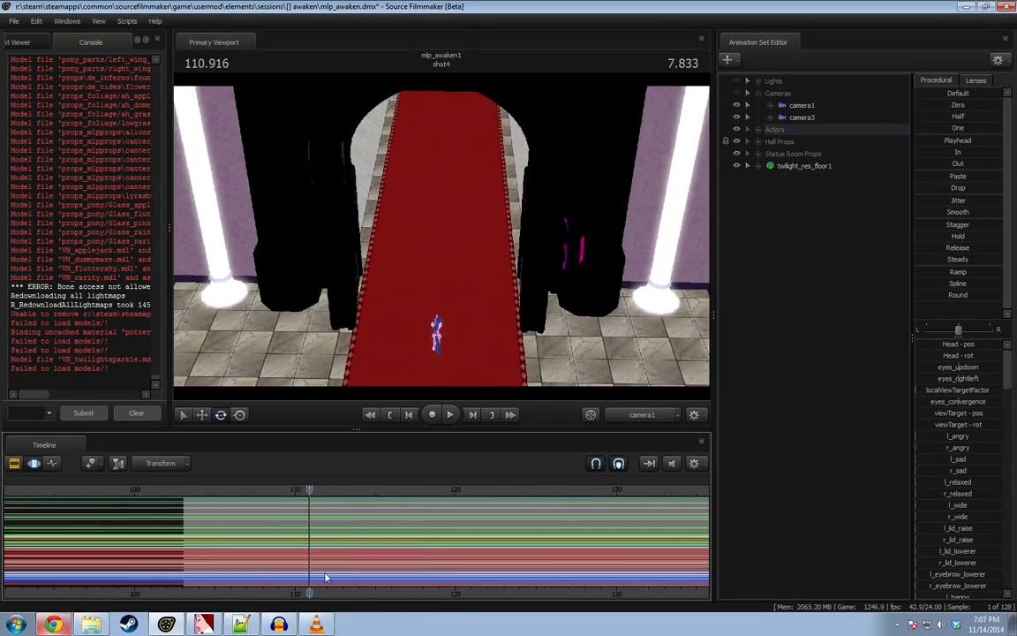
pyautogui.click(197, 490)
pyautogui.press('space')
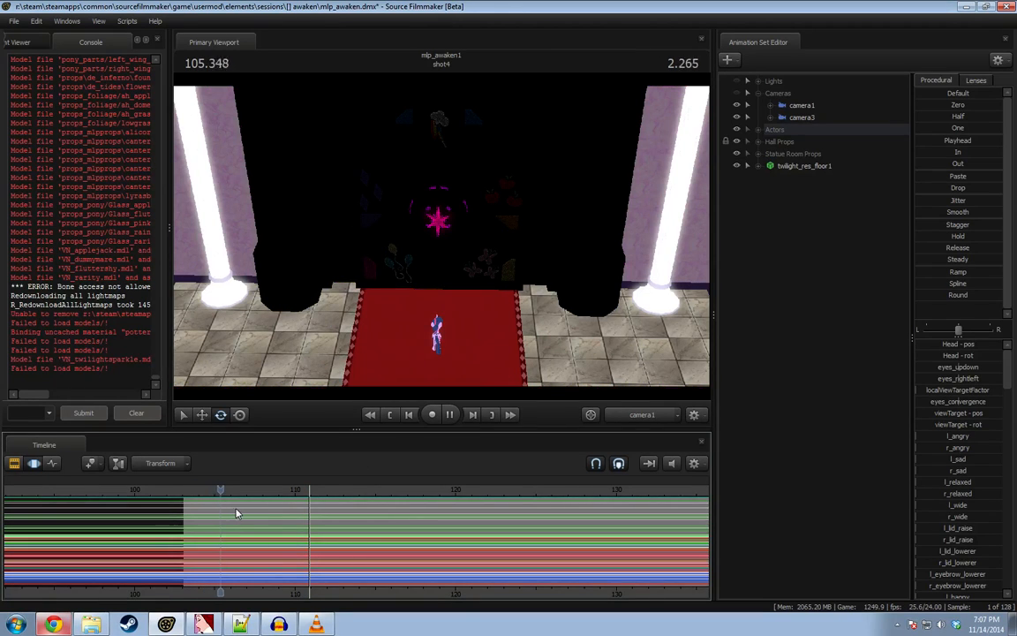
pyautogui.moveTo(236, 513); pyautogui.dragTo(609, 514)
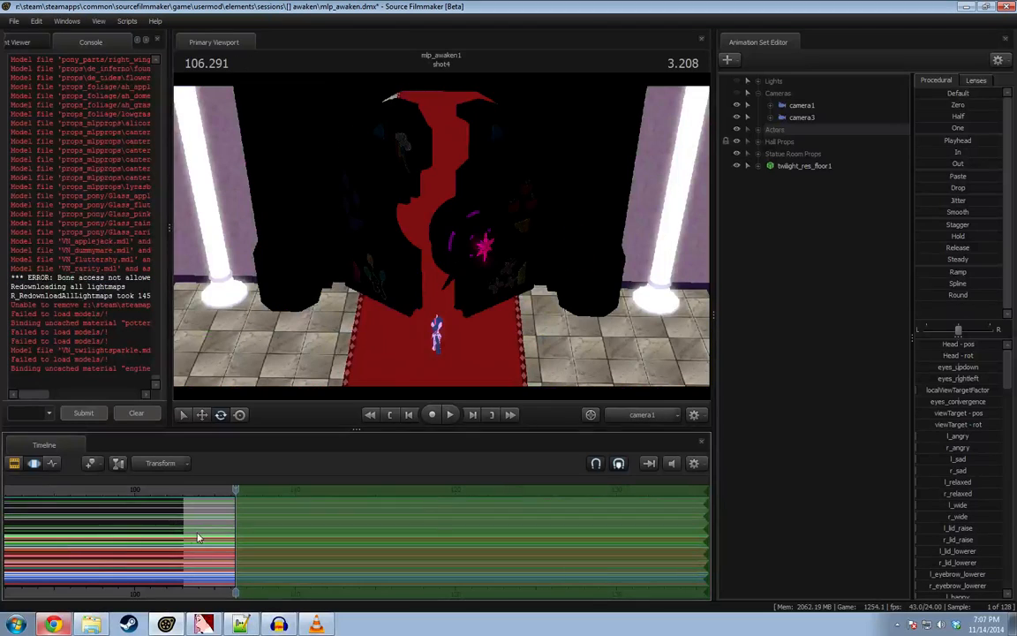
pyautogui.press('Escape')
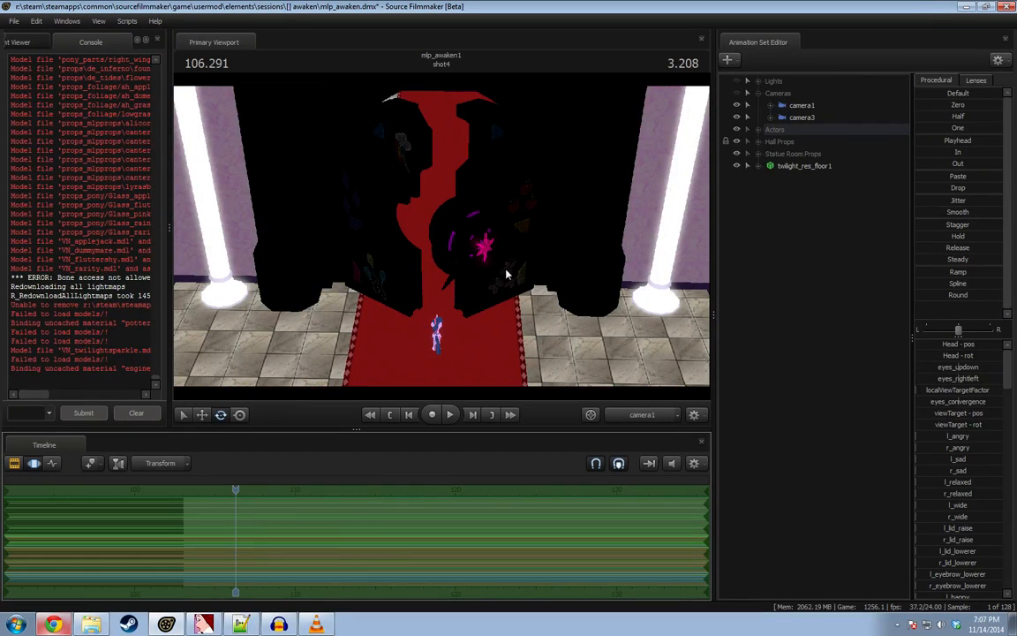
pyautogui.moveTo(239, 492); pyautogui.dragTo(192, 503)
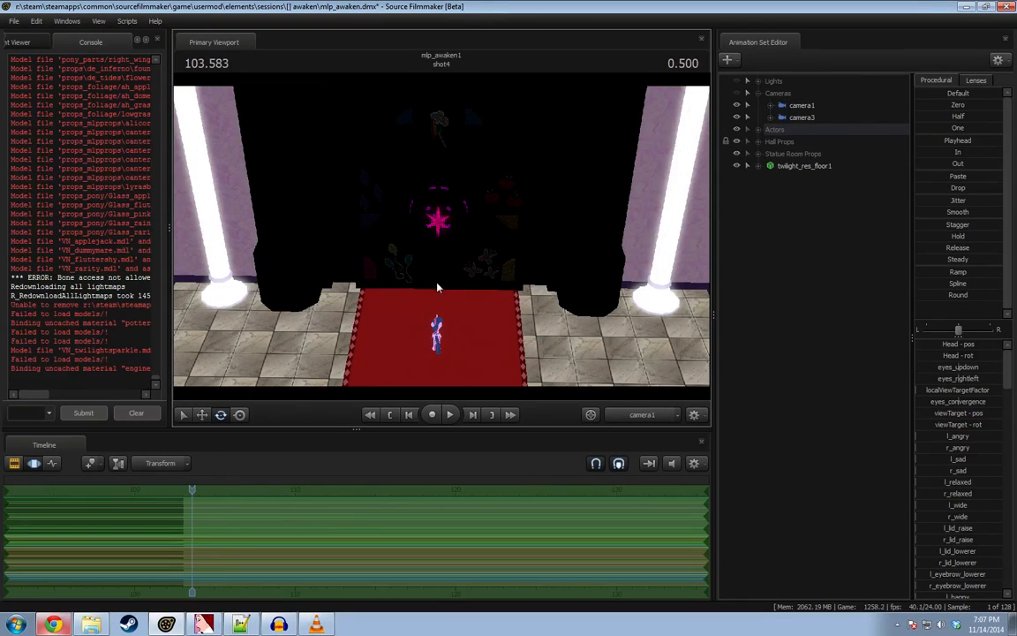
# Select camera1 and tilt its view slightly upward towards the hall door.
pyautogui.press('F2')
pyautogui.press('F3')
pyautogui.click(799, 107)
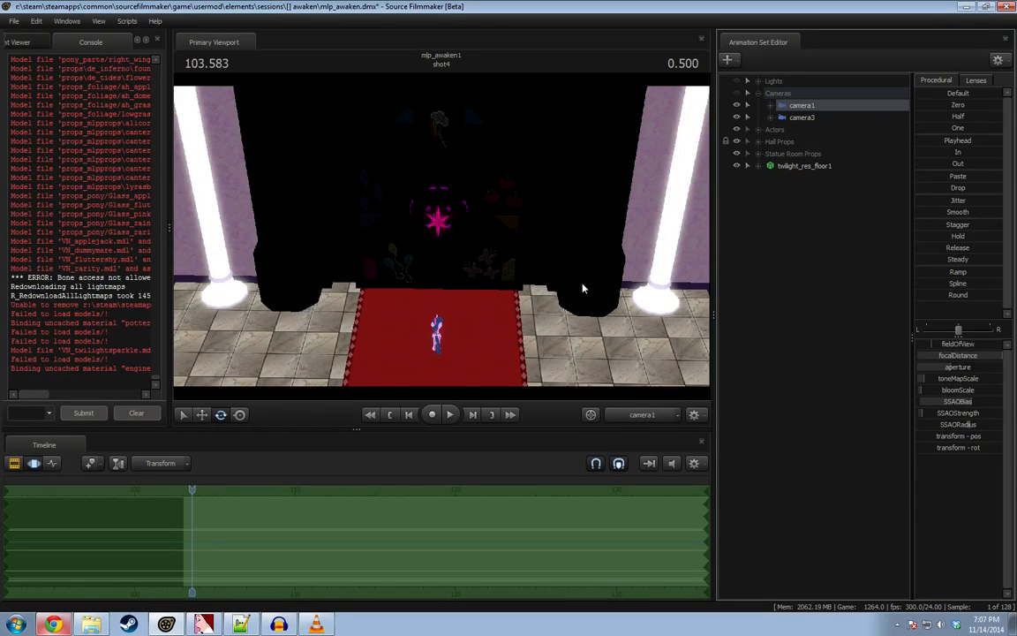
pyautogui.moveTo(619, 283); pyautogui.dragTo(626, 253)
pyautogui.moveTo(452, 241); pyautogui.dragTo(442, 241)
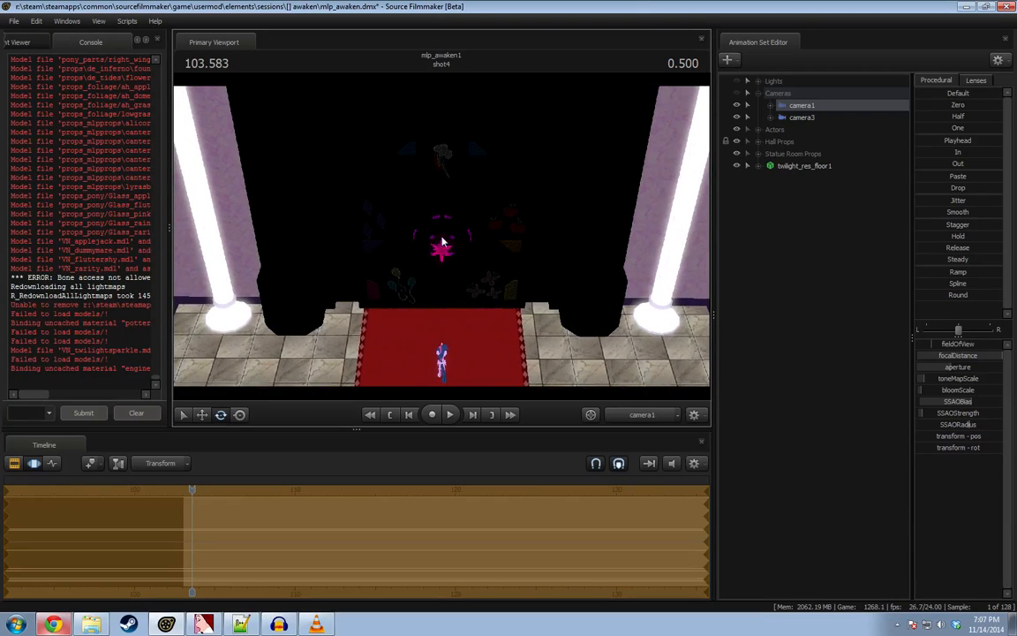
# Expand camera1's transform controls and zero its rotation channel.
pyautogui.click(771, 105)
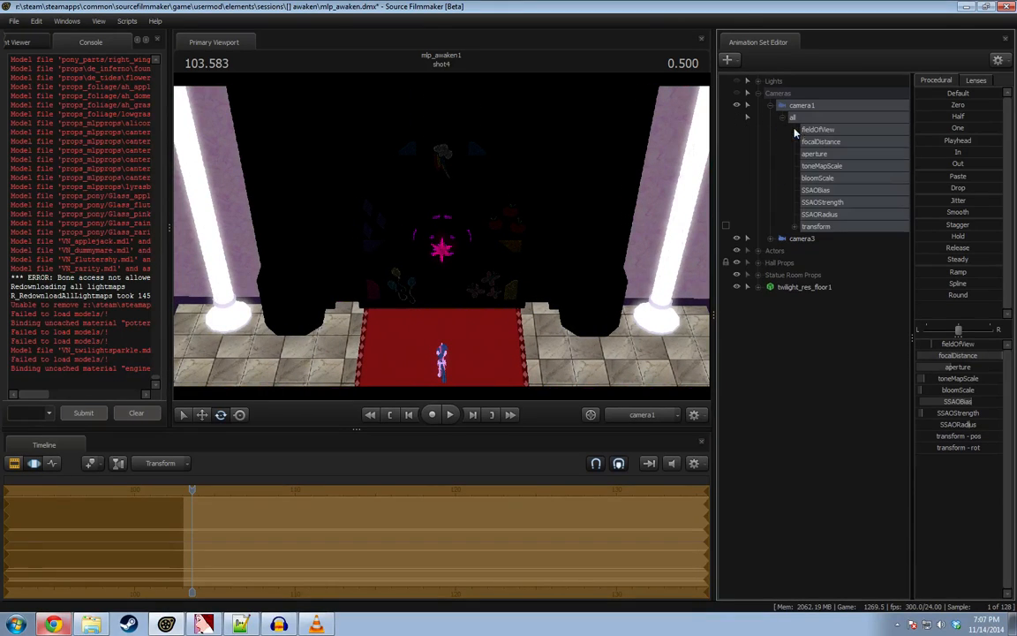
pyautogui.click(816, 227)
pyautogui.click(795, 227)
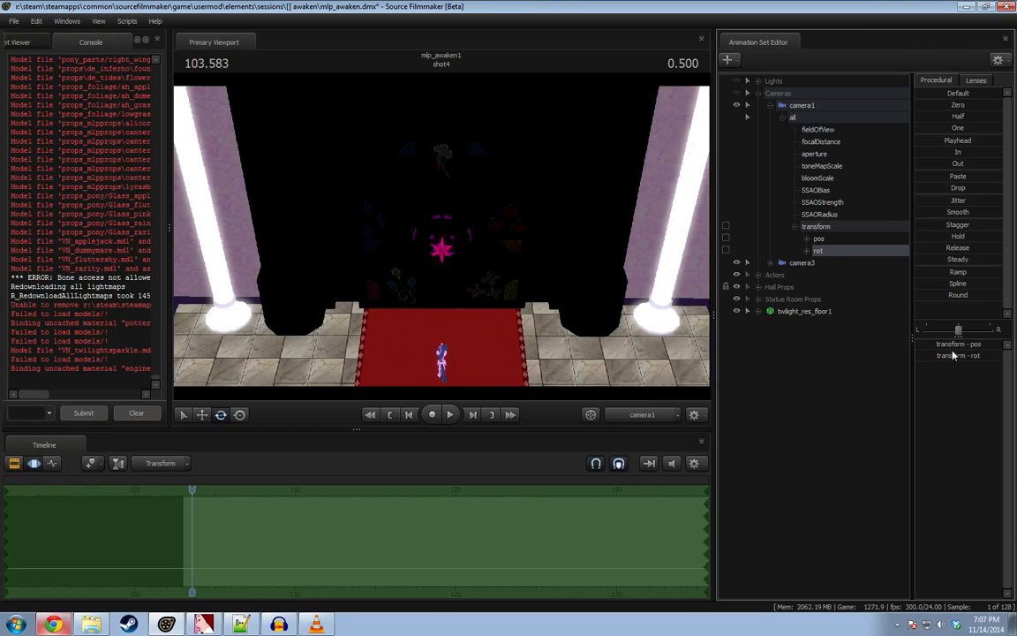
pyautogui.moveTo(958, 107); pyautogui.dragTo(999, 107)
pyautogui.click(807, 250)
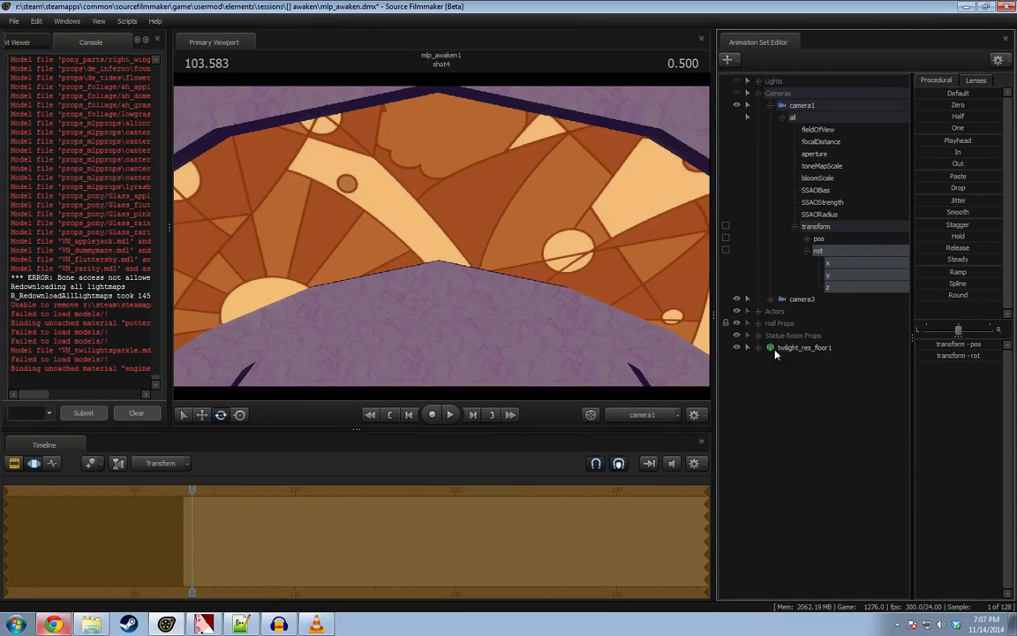
# Rotate camera1 from the Work Camera view so it faces the hall door, and check the framing through camera1.
pyautogui.click(648, 415)
pyautogui.click(608, 315)
pyautogui.press('s')
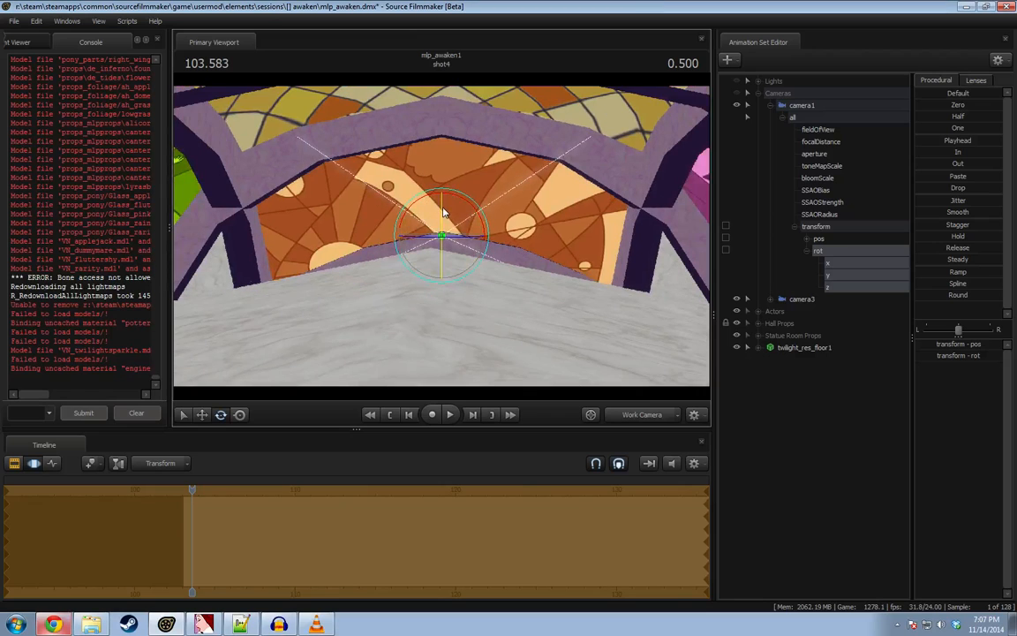
pyautogui.moveTo(445, 209); pyautogui.dragTo(438, 327)
pyautogui.moveTo(442, 245); pyautogui.dragTo(442, 228)
pyautogui.click(627, 416)
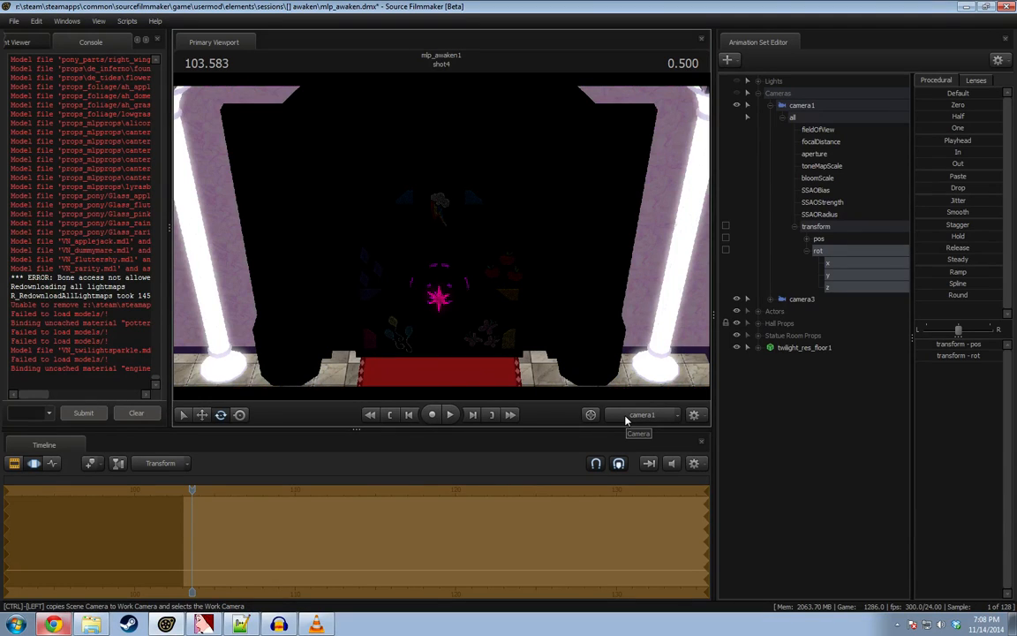
# Lock camera1's transform to Twilight's rootTransform, apply the full Zero preset to snap it there, and release the lock.
pyautogui.click(759, 311)
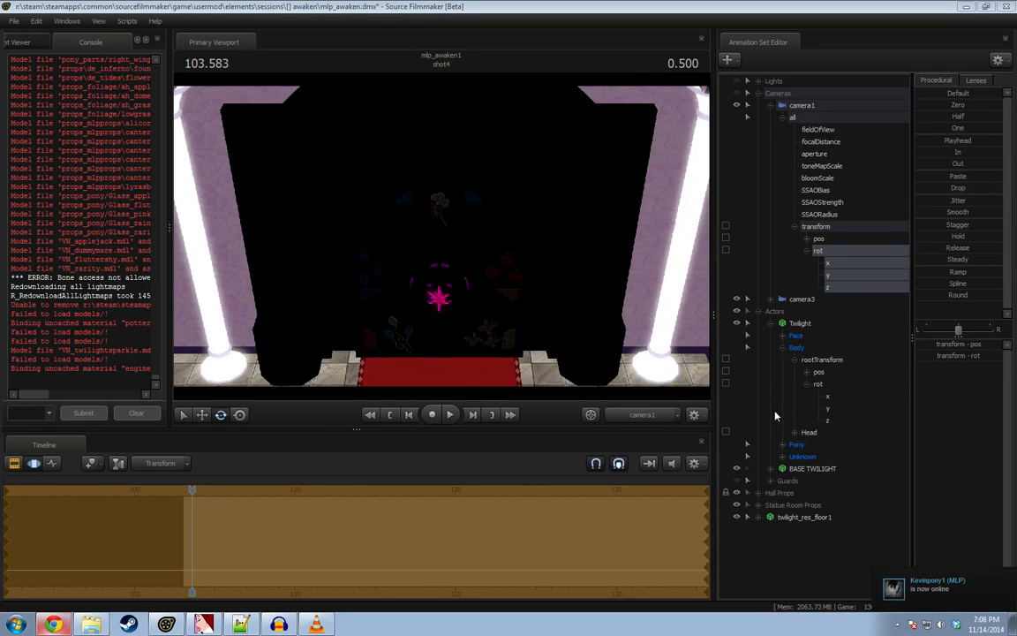
pyautogui.click(795, 348)
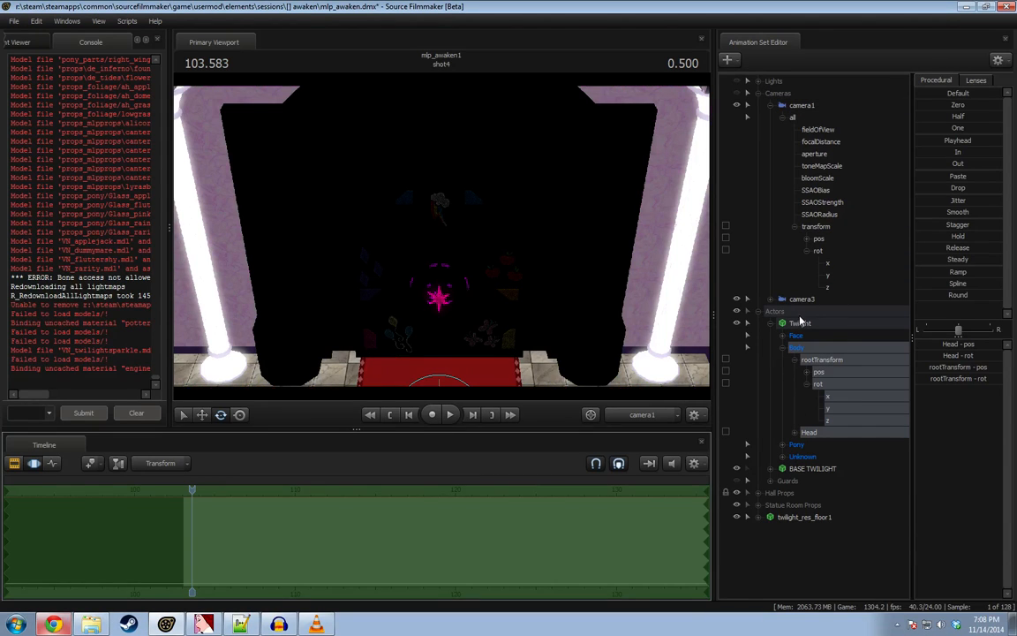
pyautogui.click(817, 227)
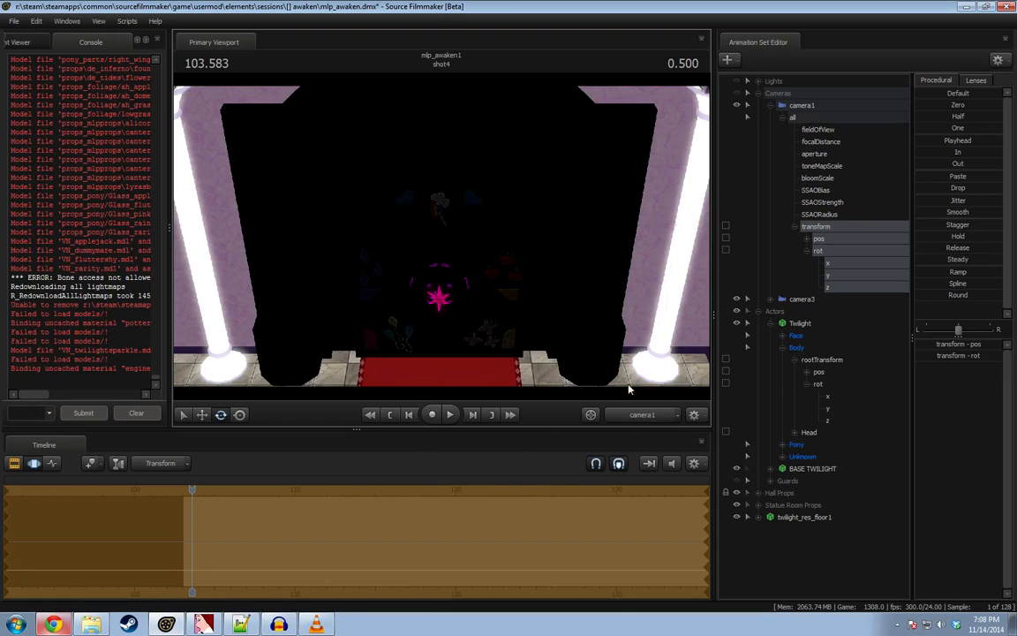
pyautogui.click(628, 417)
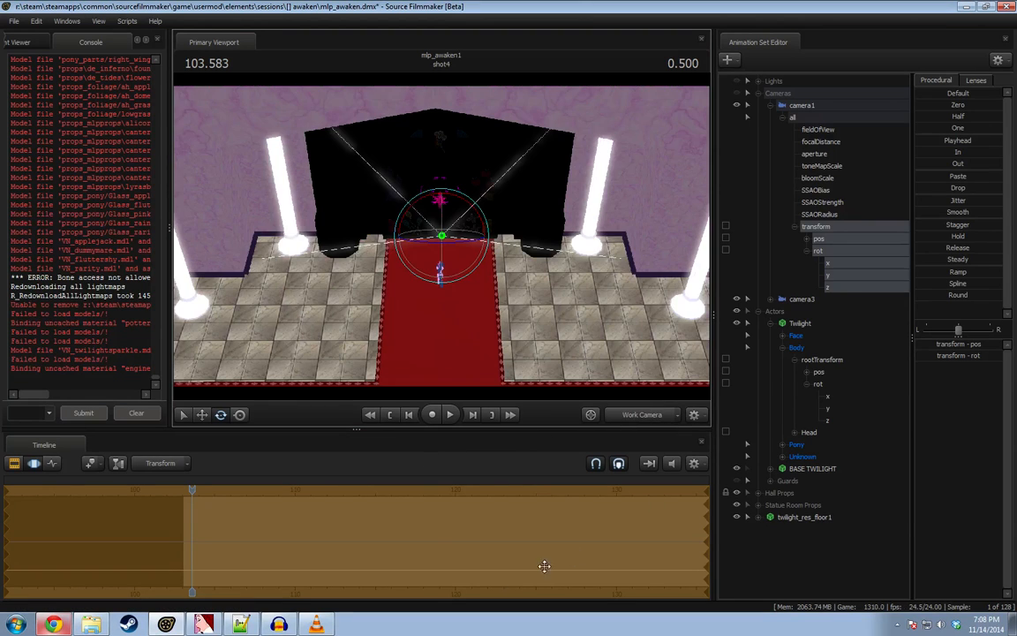
pyautogui.click(431, 538)
pyautogui.press('Return')
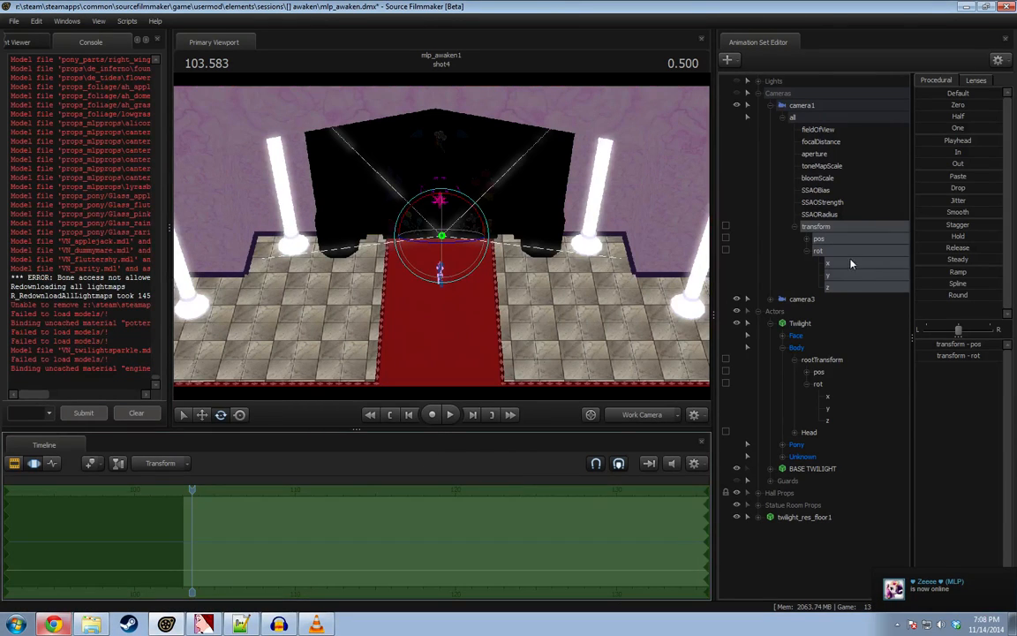
pyautogui.moveTo(824, 362); pyautogui.dragTo(831, 227)
pyautogui.moveTo(960, 106); pyautogui.dragTo(1000, 106)
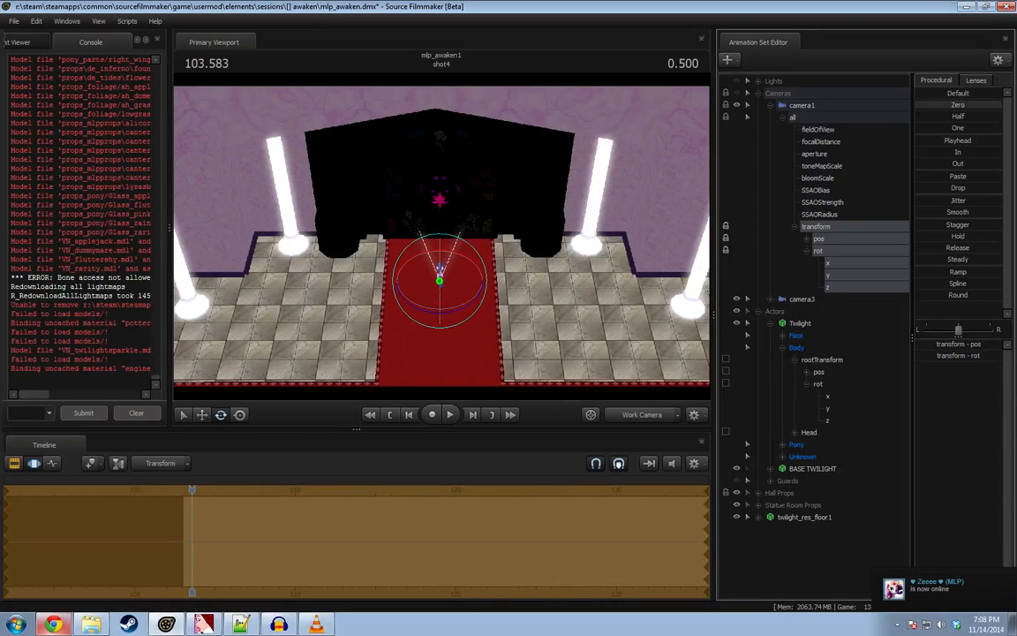
pyautogui.press('Return')
pyautogui.click(724, 227)
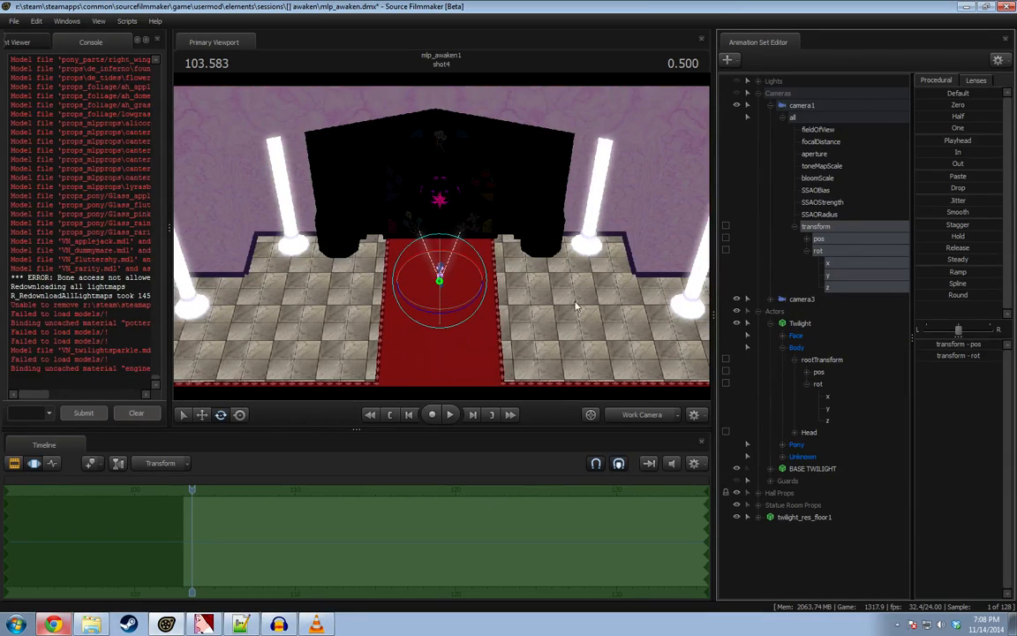
# Frame camera1 in the Work Camera, raise it off the floor in front of the hall door, and view through camera1.
pyautogui.press('f')
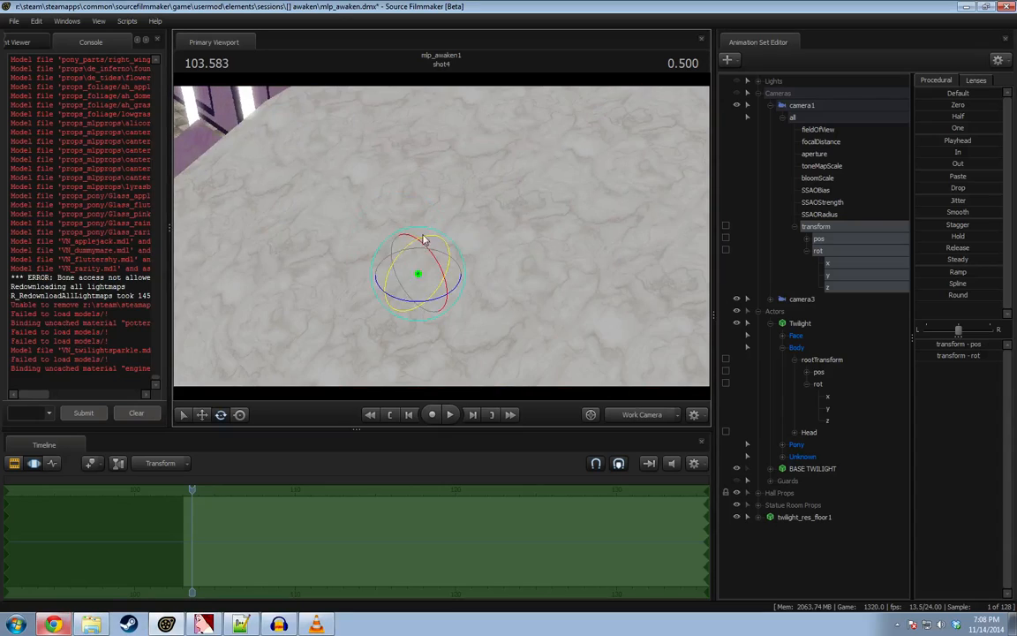
pyautogui.press('w')
pyautogui.moveTo(497, 211); pyautogui.dragTo(257, 89)
pyautogui.press('s')
pyautogui.moveTo(333, 200); pyautogui.dragTo(434, 270)
pyautogui.moveTo(379, 252); pyautogui.dragTo(352, 138)
pyautogui.keyDown('alt'); pyautogui.moveTo(353, 139); pyautogui.dragTo(440, 228); pyautogui.keyUp('alt')
pyautogui.click(643, 414)
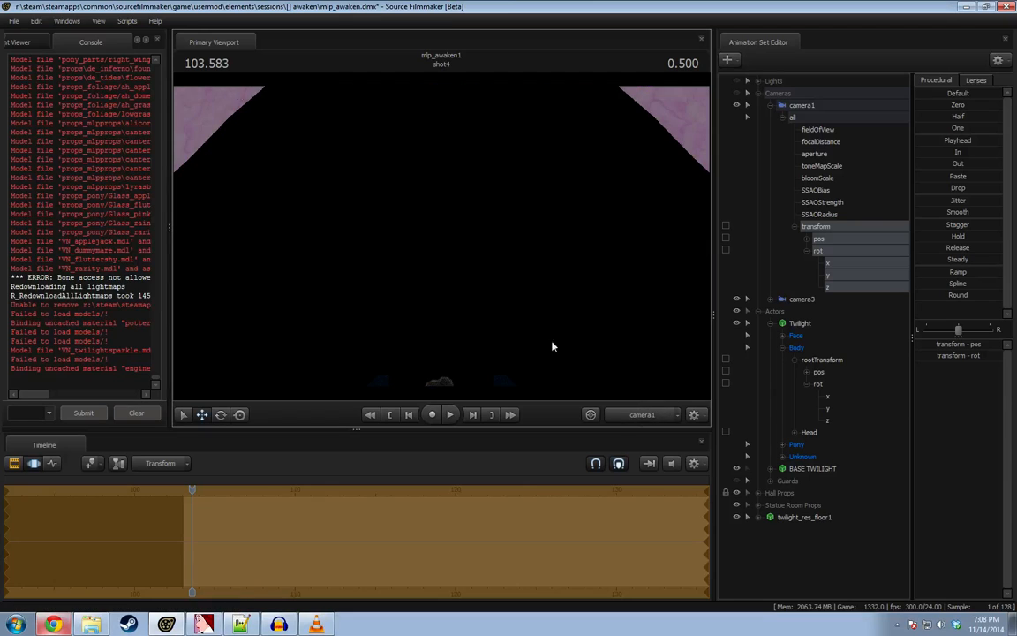
# Open a secondary viewport showing camera1, dock it above the Animation Set Editor, and enlarge it.
pyautogui.click(64, 21)
pyautogui.click(88, 106)
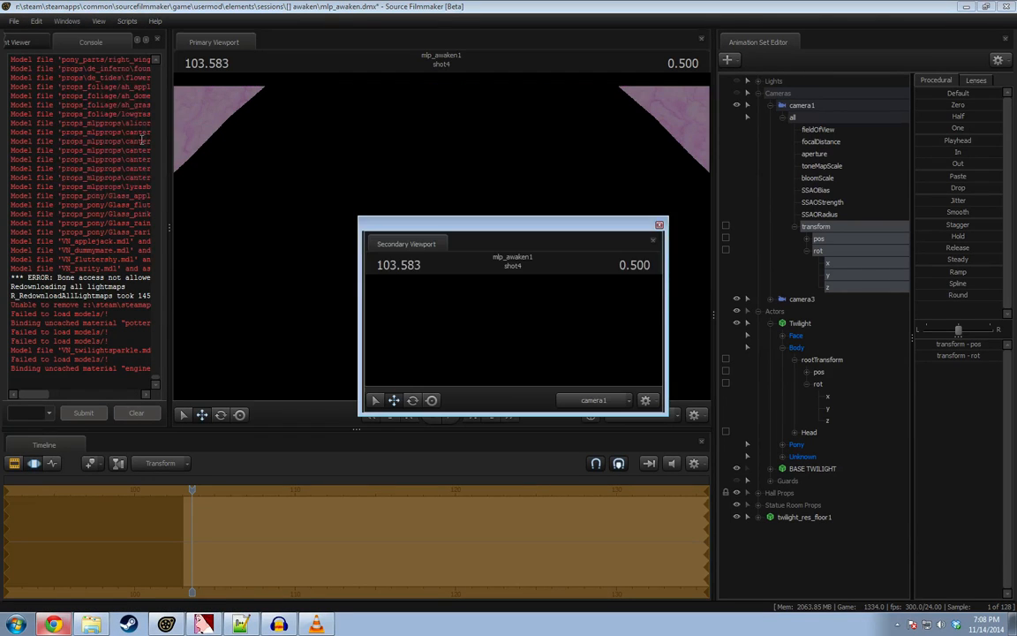
pyautogui.moveTo(411, 248); pyautogui.dragTo(868, 301)
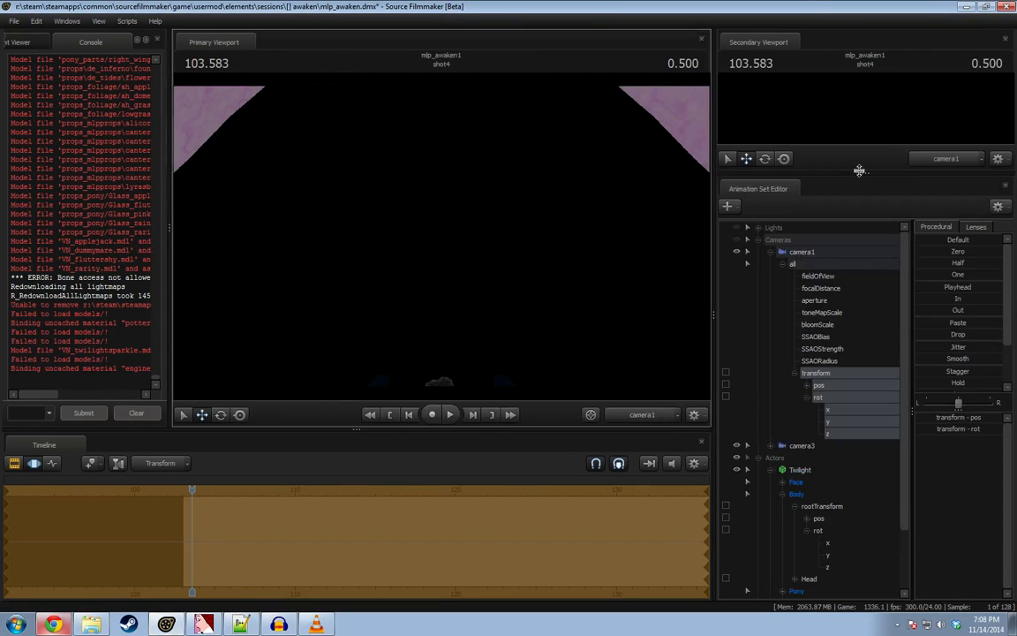
pyautogui.moveTo(858, 172); pyautogui.dragTo(916, 278)
pyautogui.click(945, 290)
pyautogui.click(945, 290)
pyautogui.click(912, 287)
pyautogui.click(941, 266)
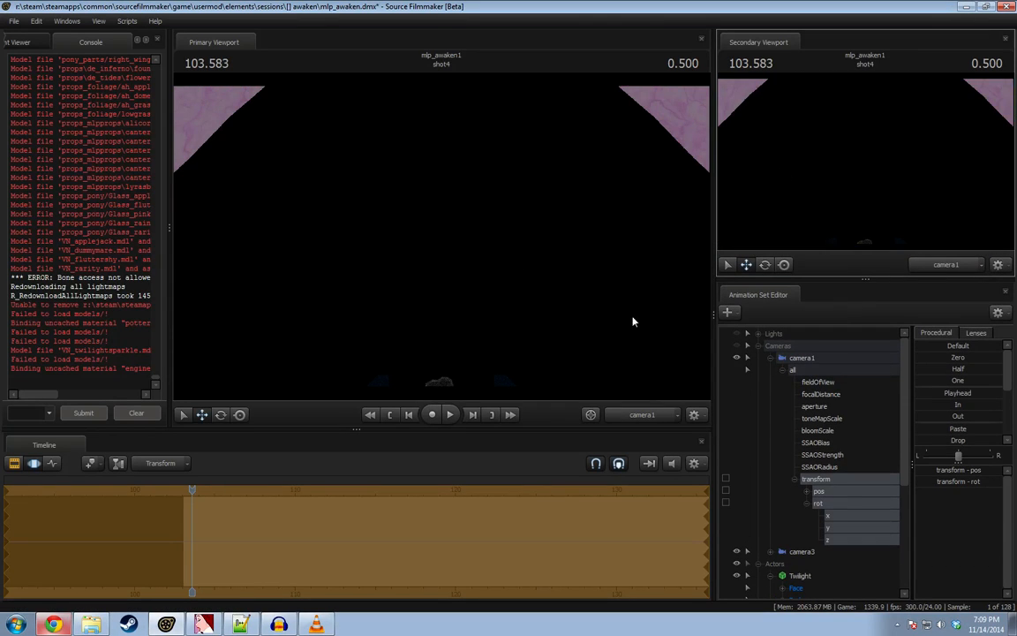
# Try to reposition camera1 from its own view, and undo the camera moves.
pyautogui.moveTo(416, 298); pyautogui.dragTo(546, 353)
pyautogui.hotkey('ctrl', 'z')
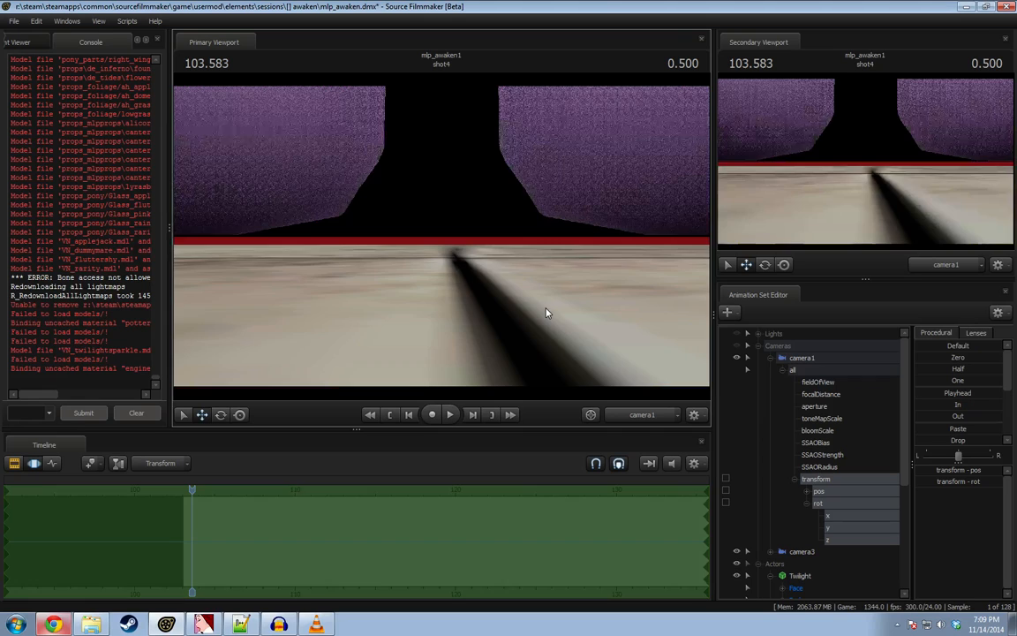
pyautogui.hotkey('ctrl', 'z')
pyautogui.hotkey('ctrl', 'z')
pyautogui.hotkey('ctrl', 'z')
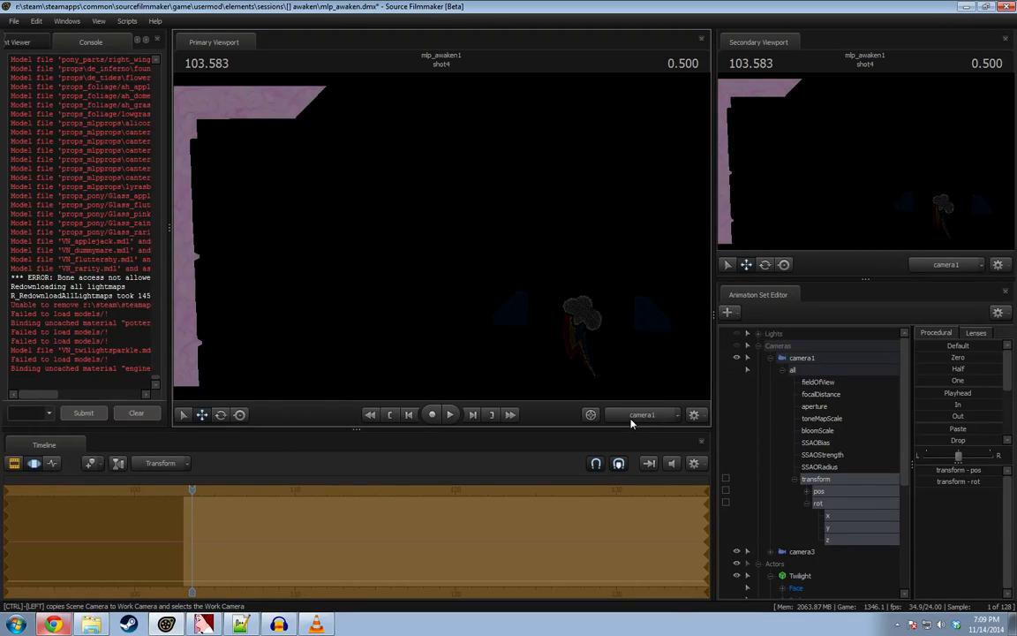
pyautogui.hotkey('ctrl', 'z')
# Switch the primary viewport to the Work Camera, view camera1 from the side, and activate the Rotate tool.
pyautogui.click(642, 420)
pyautogui.press('s')
pyautogui.moveTo(506, 222); pyautogui.dragTo(419, 233)
pyautogui.press('e')
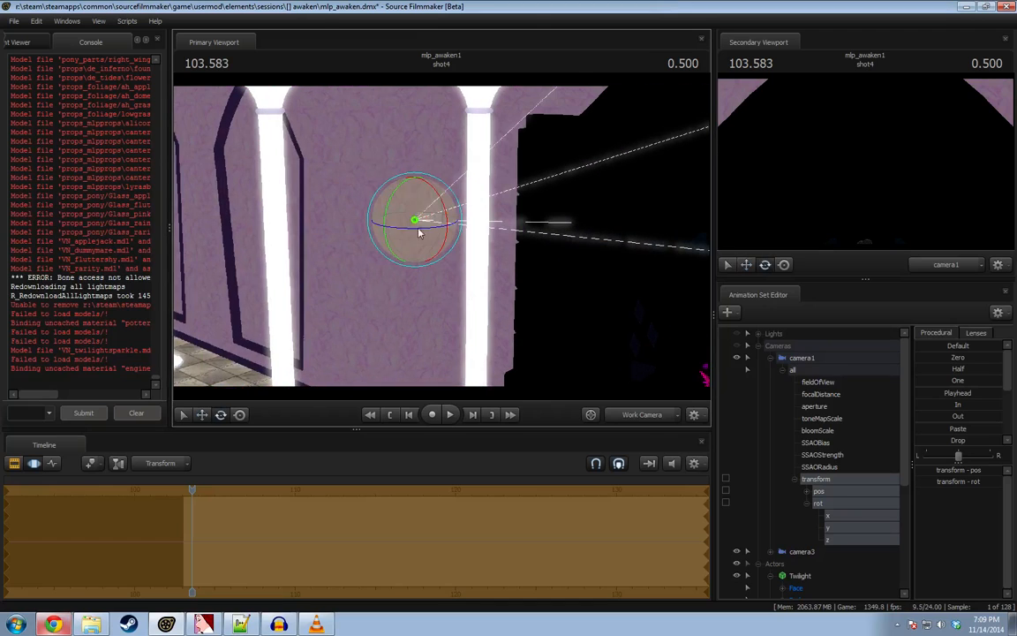
# Switch to the Videos folder in Windows Explorer and play Fallout Storyboard 01.mp4 in VLC media player.
pyautogui.click(92, 625)
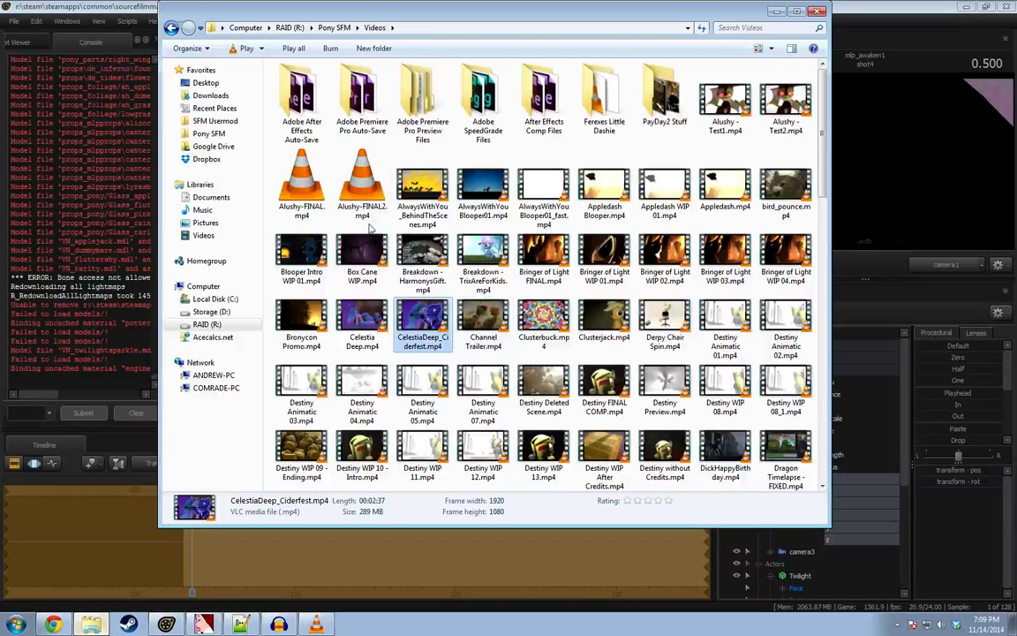
pyautogui.click(636, 290)
pyautogui.scroll(-3, 618, 318)
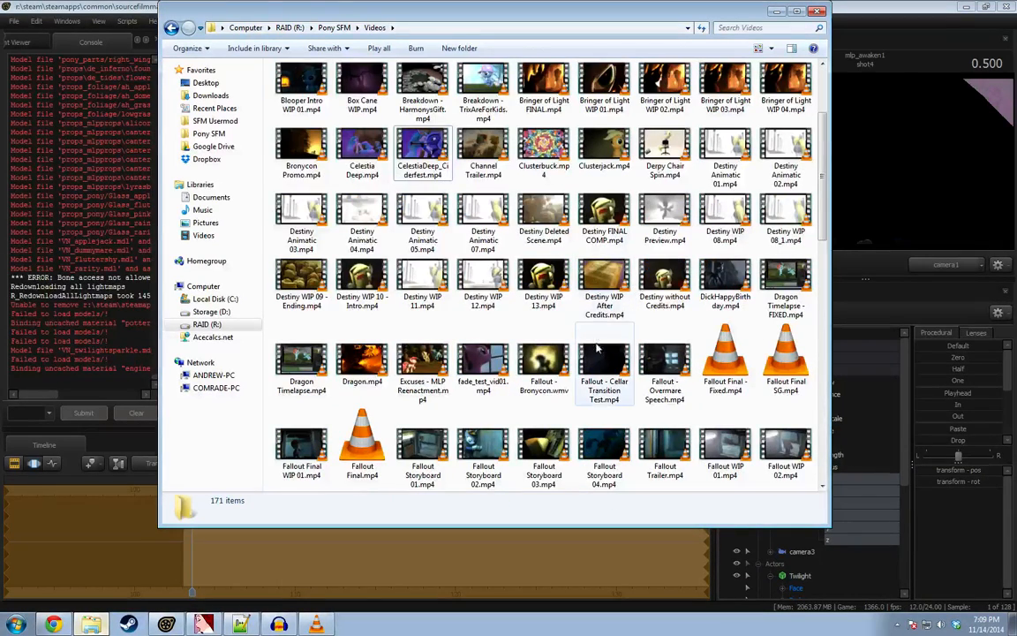
pyautogui.scroll(-3, 597, 349)
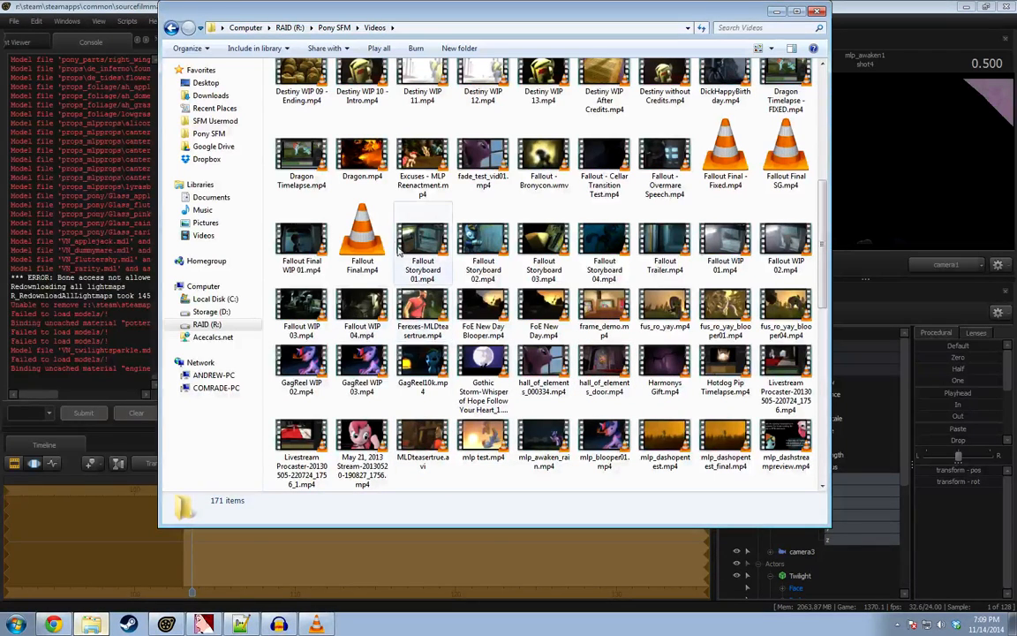
pyautogui.click(428, 245)
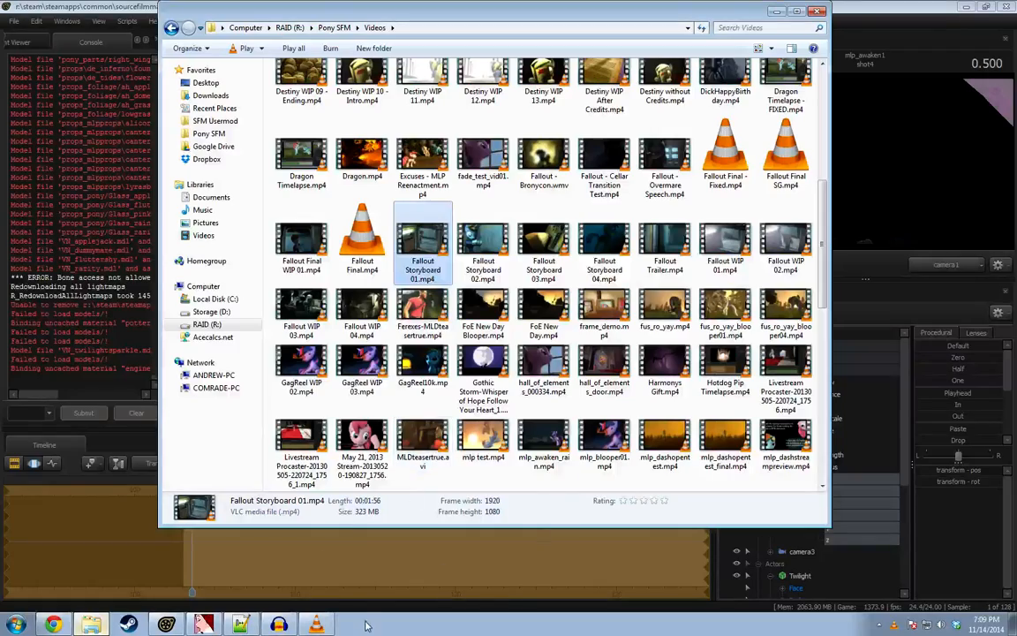
pyautogui.click(320, 624)
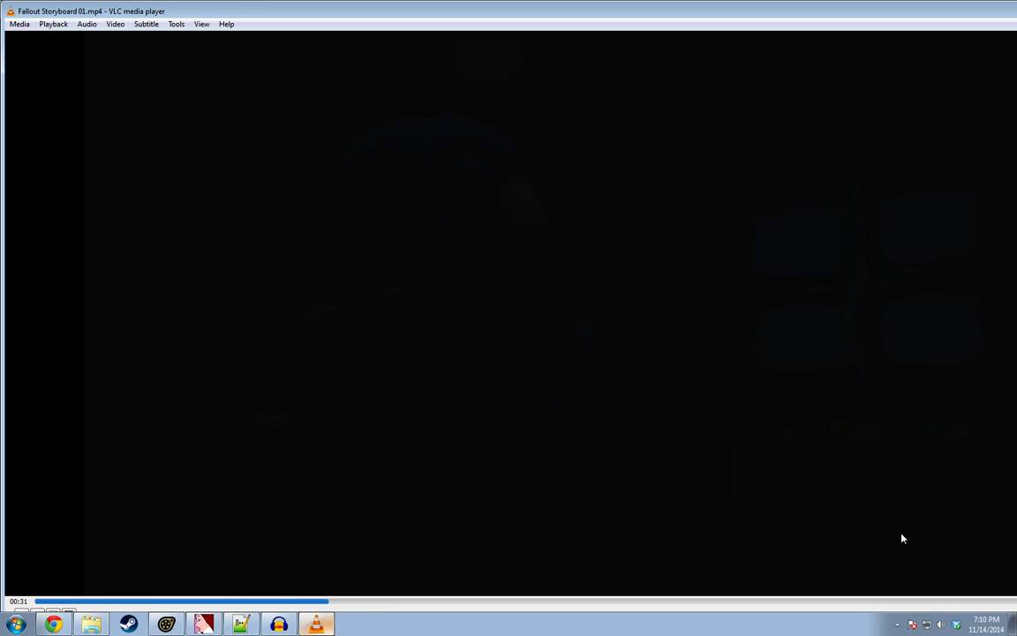
# Resize the player window to fit on screen, watch part of Fallout Storyboard 01.mp4, and close the player.
pyautogui.doubleClick(681, 12)
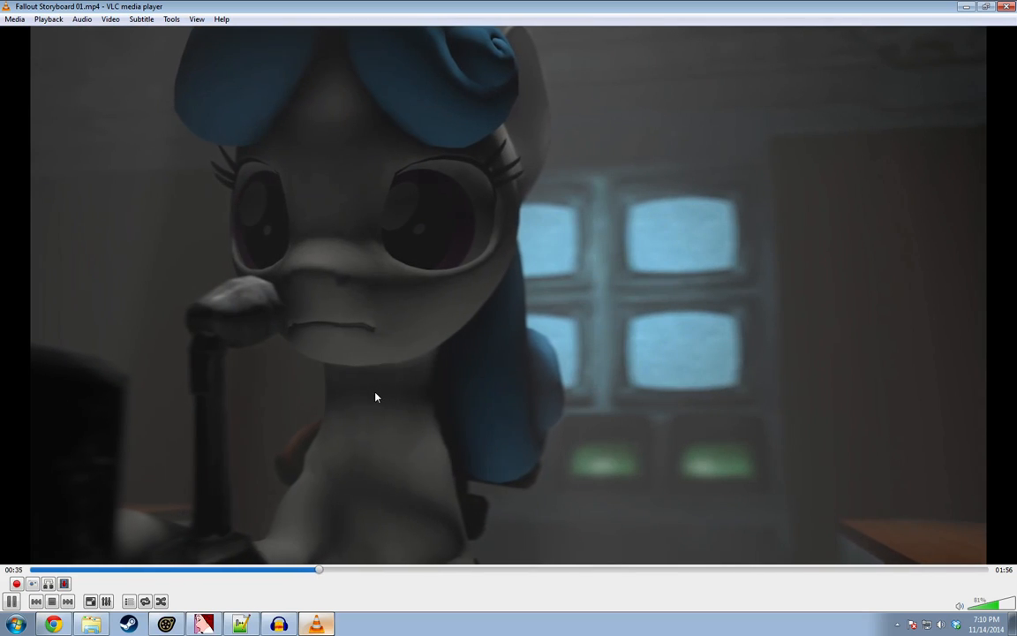
pyautogui.click(990, 9)
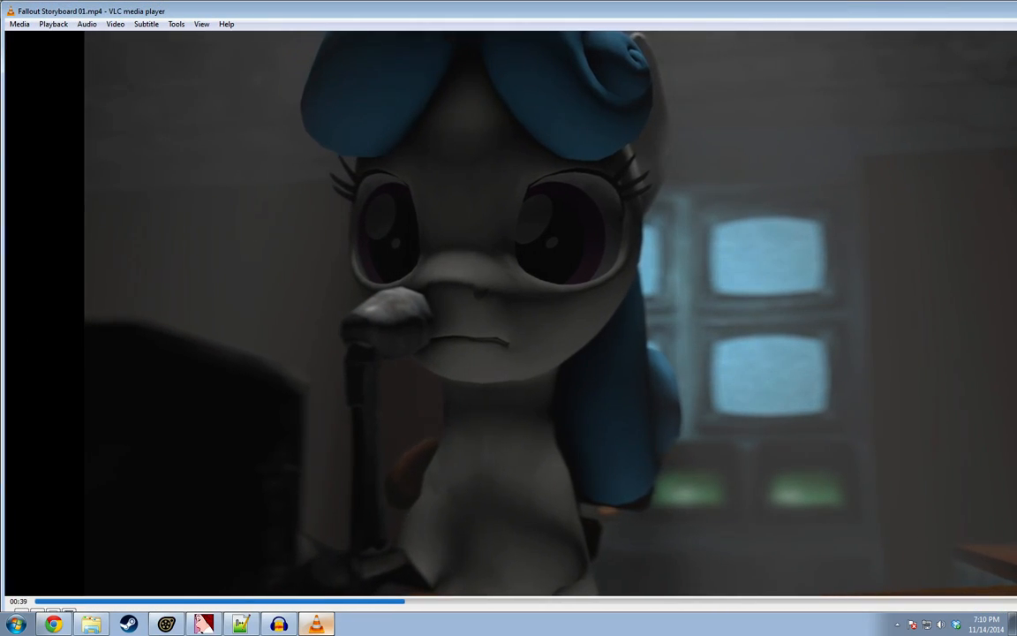
pyautogui.moveTo(1016, 2); pyautogui.dragTo(369, 244)
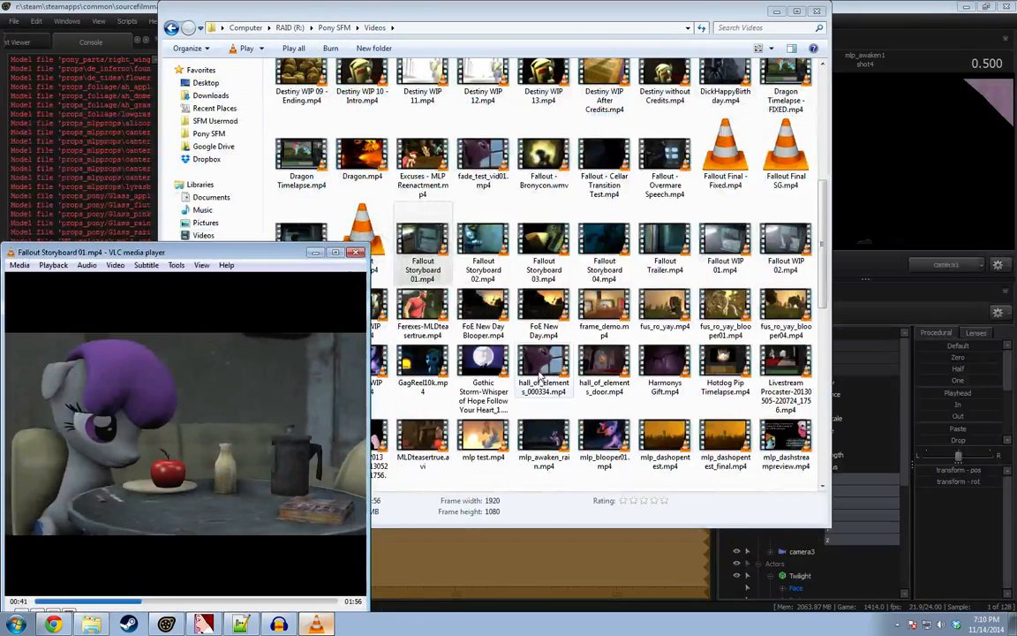
pyautogui.click(412, 494)
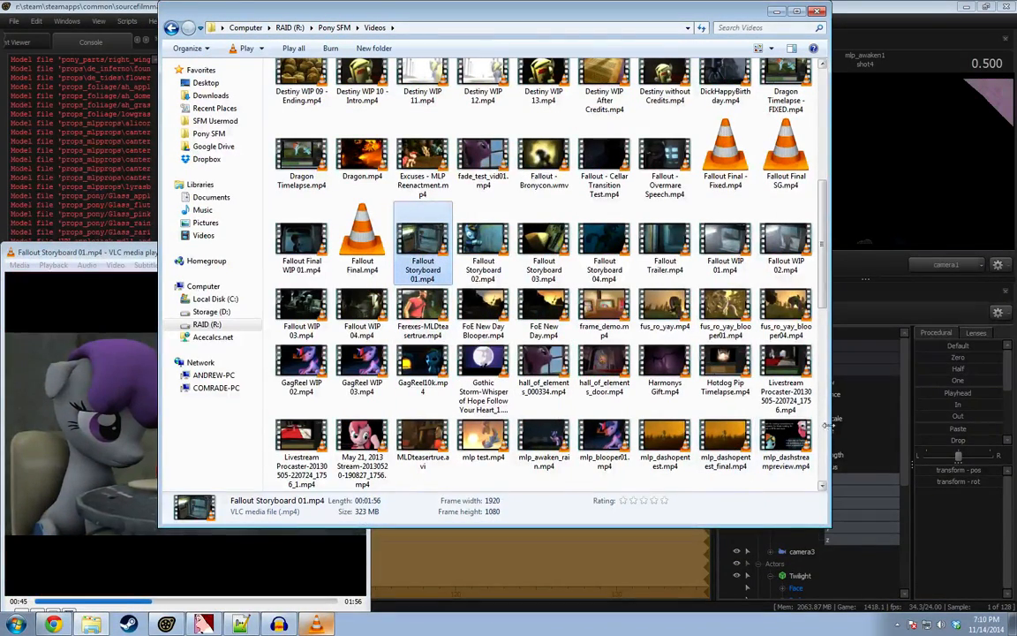
pyautogui.moveTo(827, 425); pyautogui.dragTo(865, 416)
pyautogui.moveTo(121, 253); pyautogui.dragTo(267, 115)
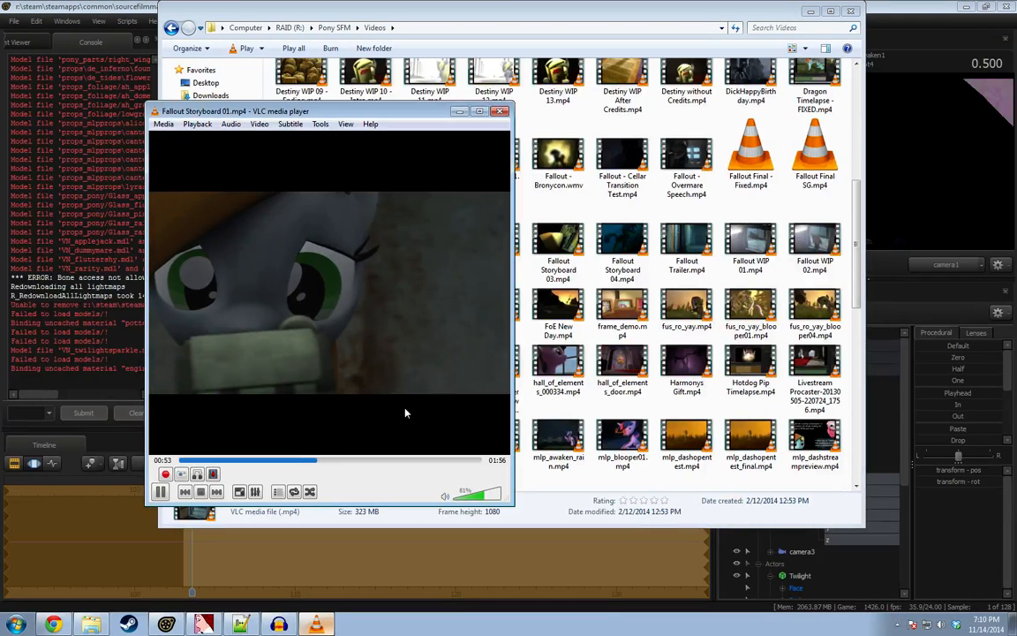
pyautogui.moveTo(511, 367); pyautogui.dragTo(722, 367)
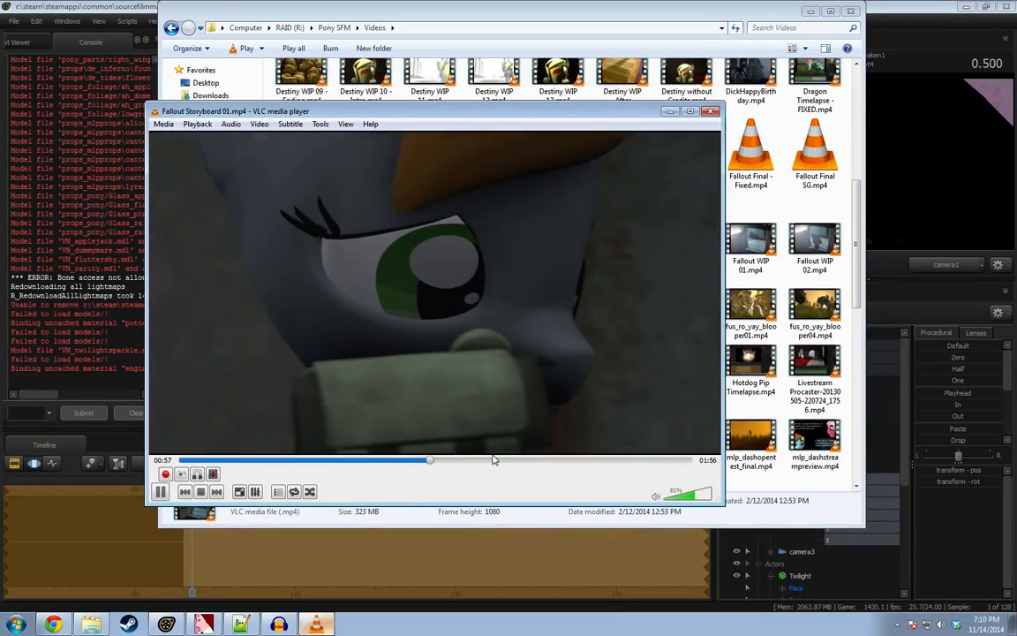
pyautogui.click(711, 111)
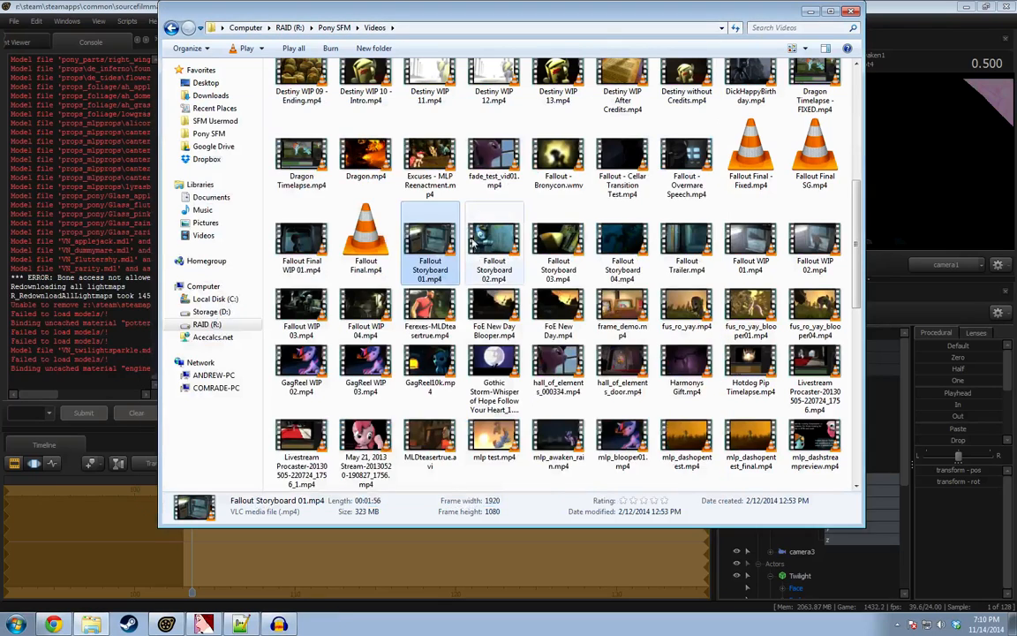
# Play Fallout Storyboard 02.mp4, skip ahead through it to review its shots, and close the player.
pyautogui.doubleClick(483, 239)
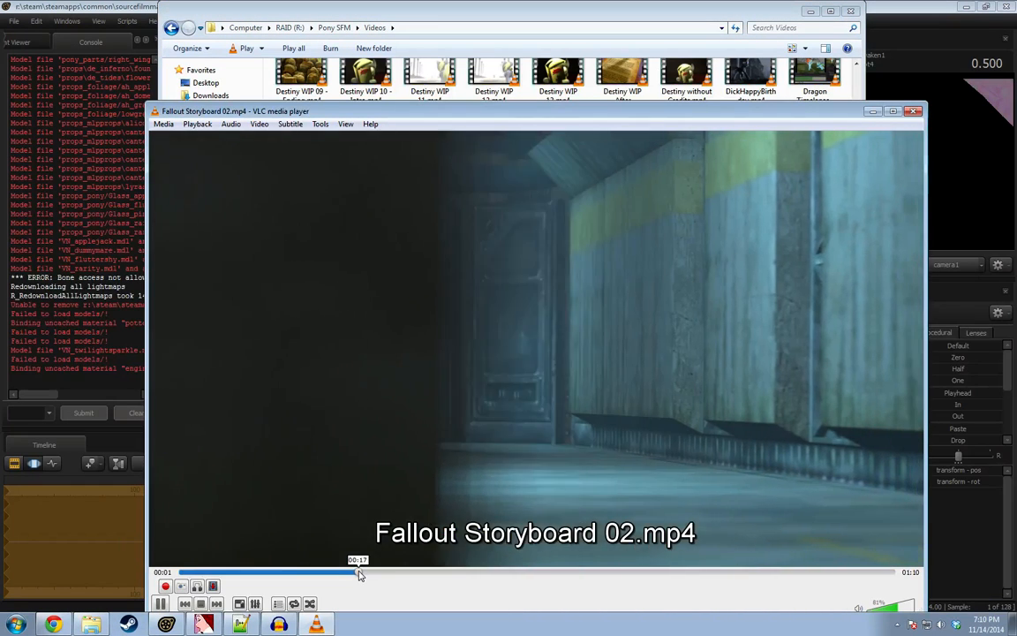
pyautogui.click(358, 573)
pyautogui.click(466, 581)
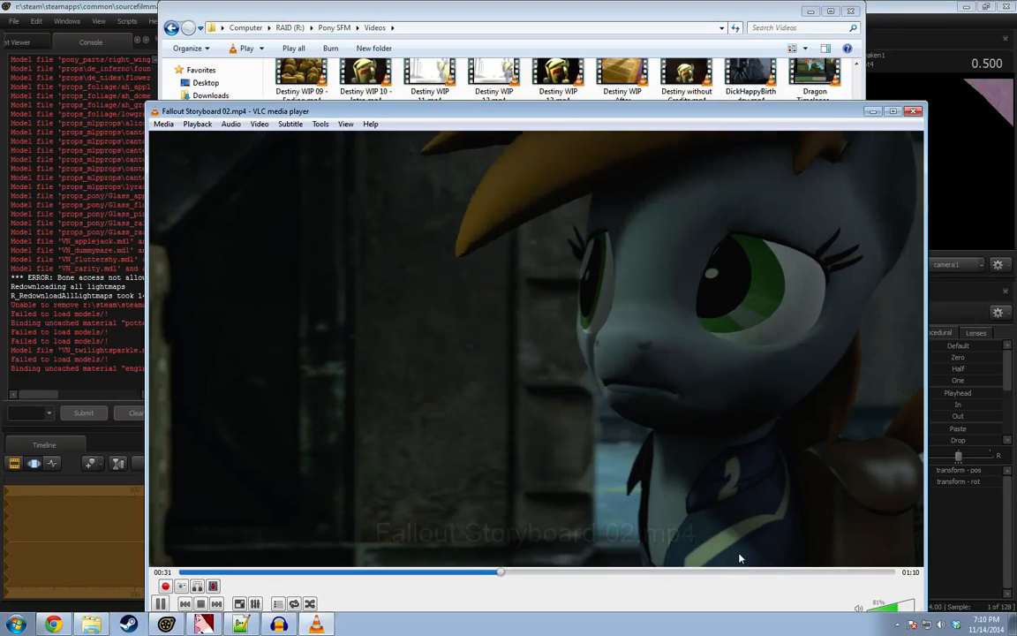
pyautogui.click(914, 110)
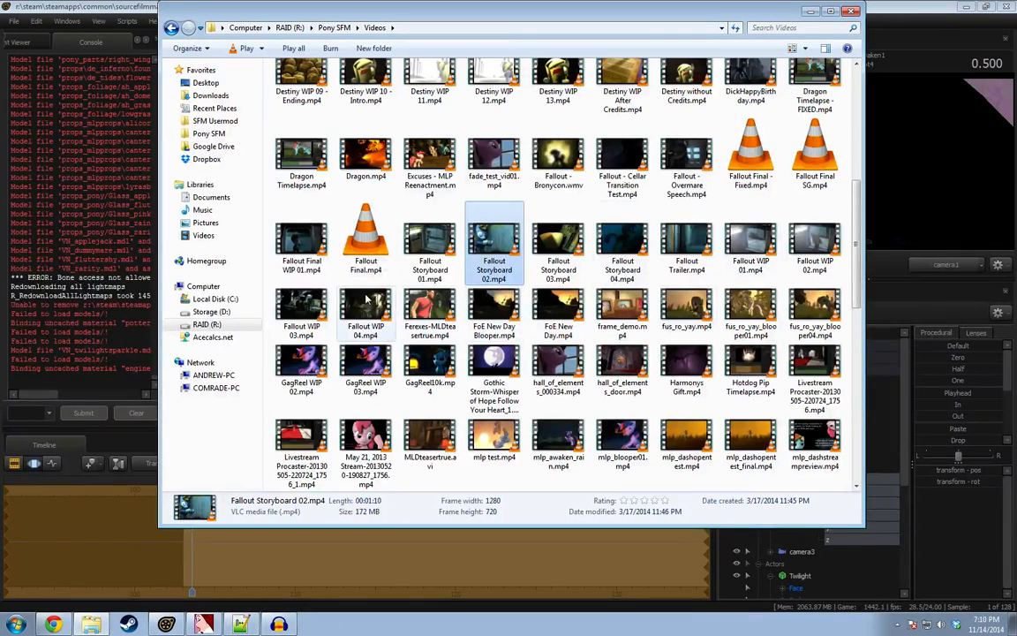
# Play Fallout WIP 03.mp4 in a smaller window, skip through its shots, close it, and return to Source Filmmaker.
pyautogui.doubleClick(300, 305)
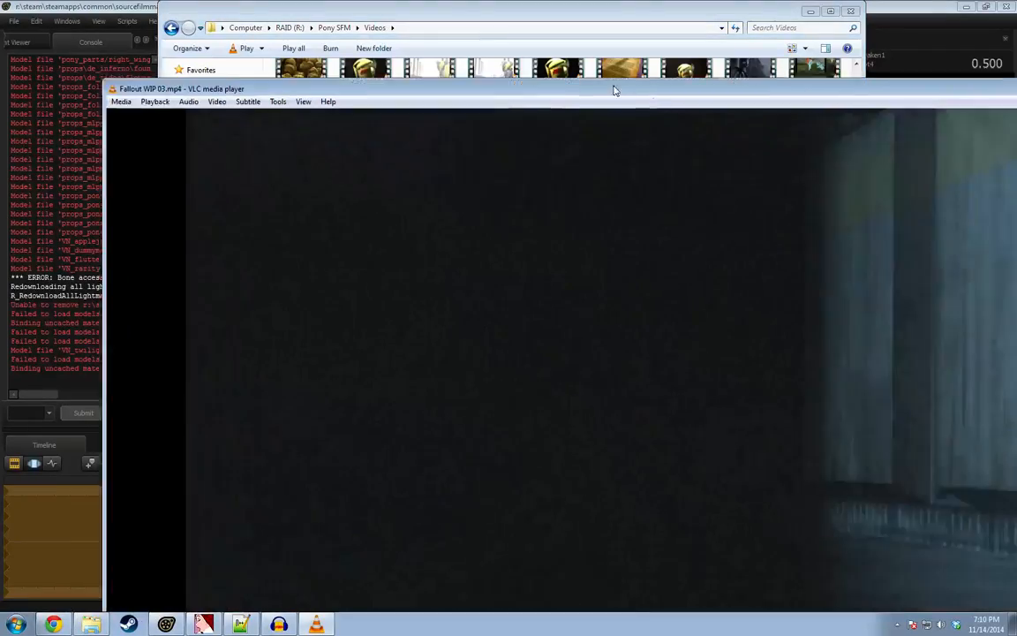
pyautogui.moveTo(613, 87); pyautogui.dragTo(450, 12)
pyautogui.moveTo(1016, 4); pyautogui.dragTo(564, 103)
pyautogui.moveTo(436, 112); pyautogui.dragTo(648, 76)
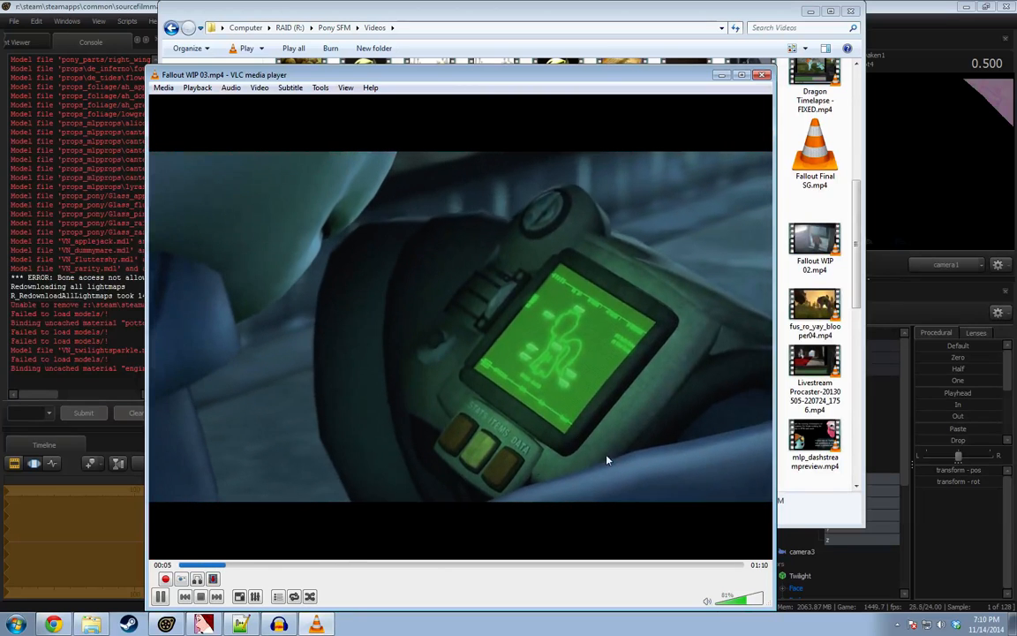
pyautogui.click(329, 565)
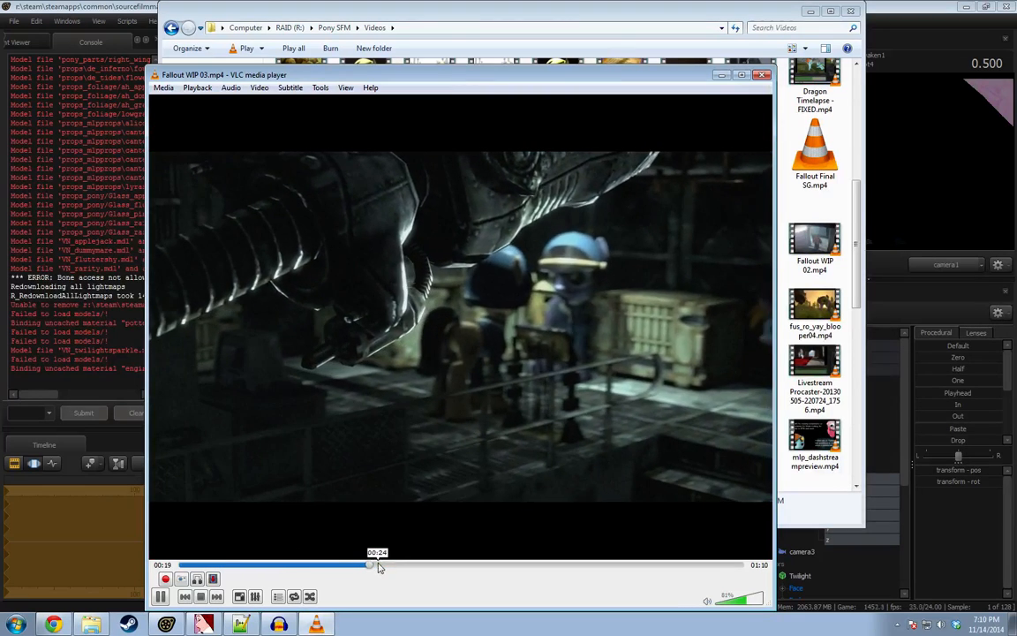
pyautogui.click(376, 566)
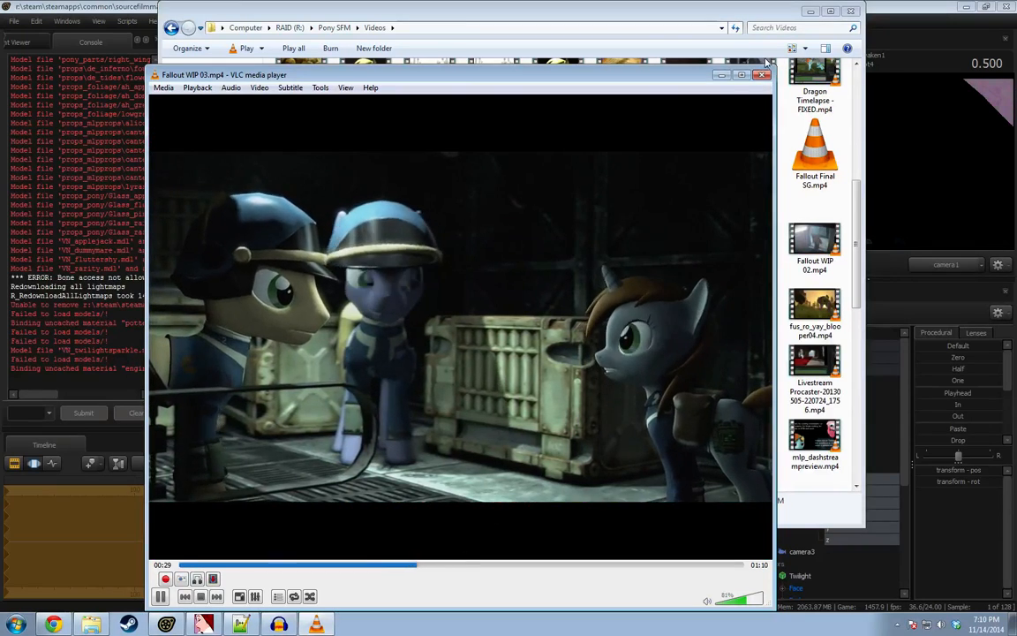
pyautogui.hotkey('ctrl', 'q')
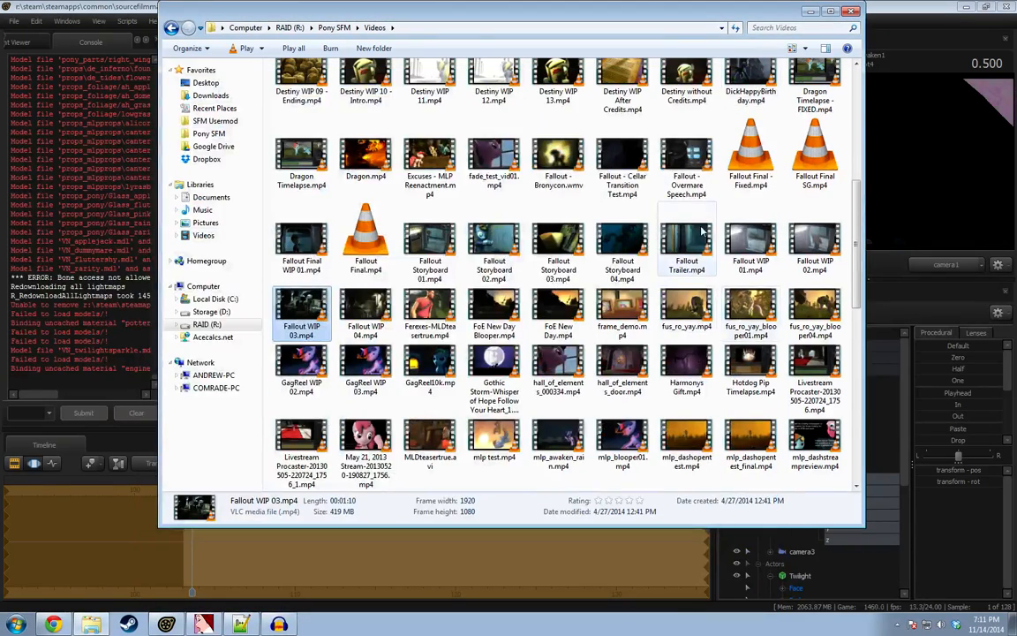
pyautogui.click(914, 12)
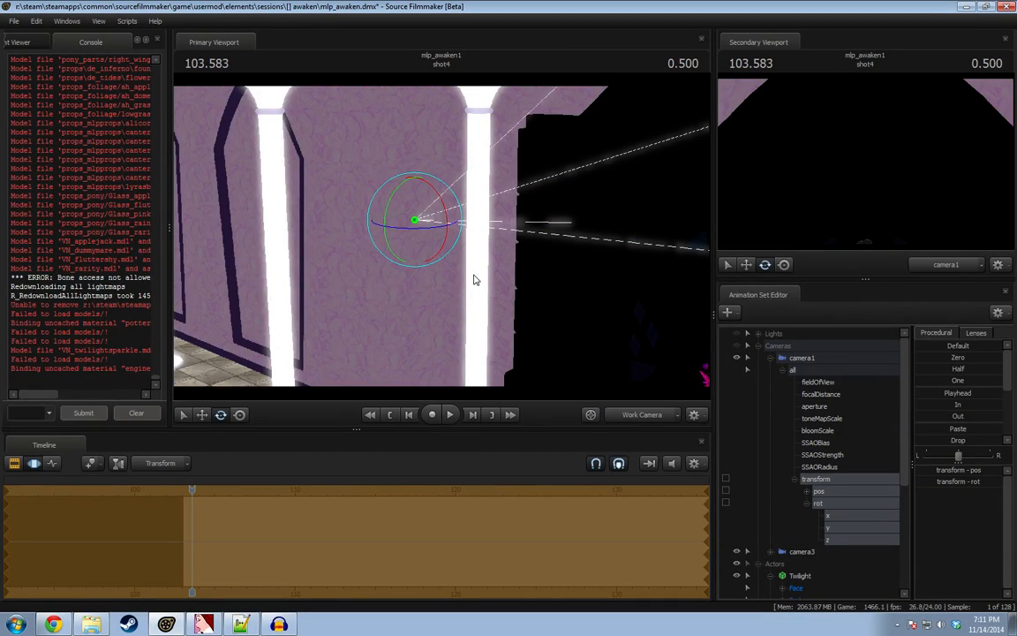
# Rotate camera1 downward so that it centres the star emblem on the hall door.
pyautogui.moveTo(532, 236); pyautogui.dragTo(656, 289)
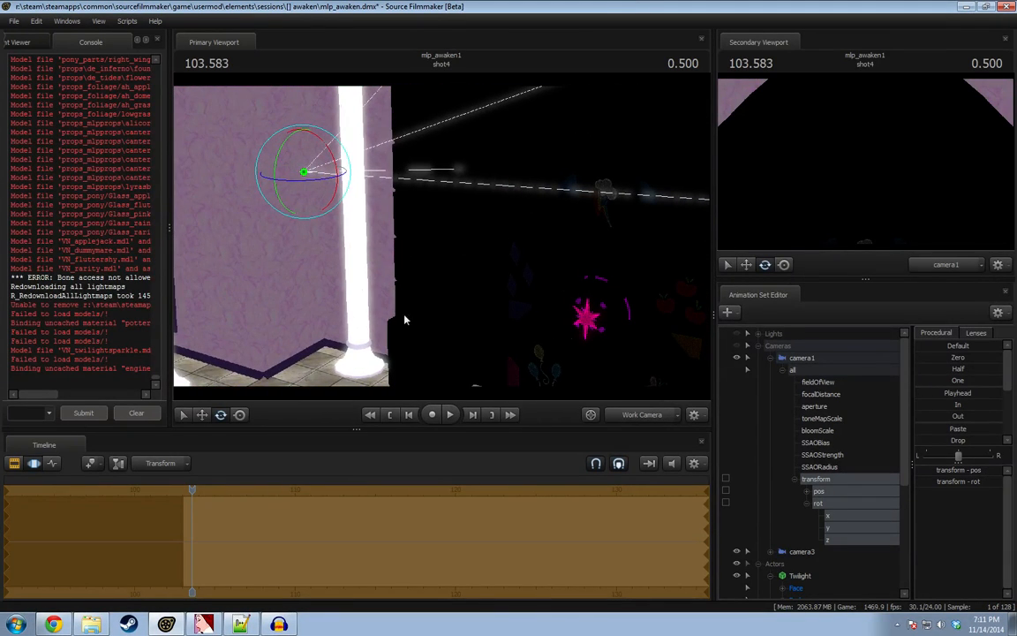
pyautogui.moveTo(393, 235); pyautogui.dragTo(382, 217)
pyautogui.press('s')
pyautogui.moveTo(326, 188); pyautogui.dragTo(339, 190)
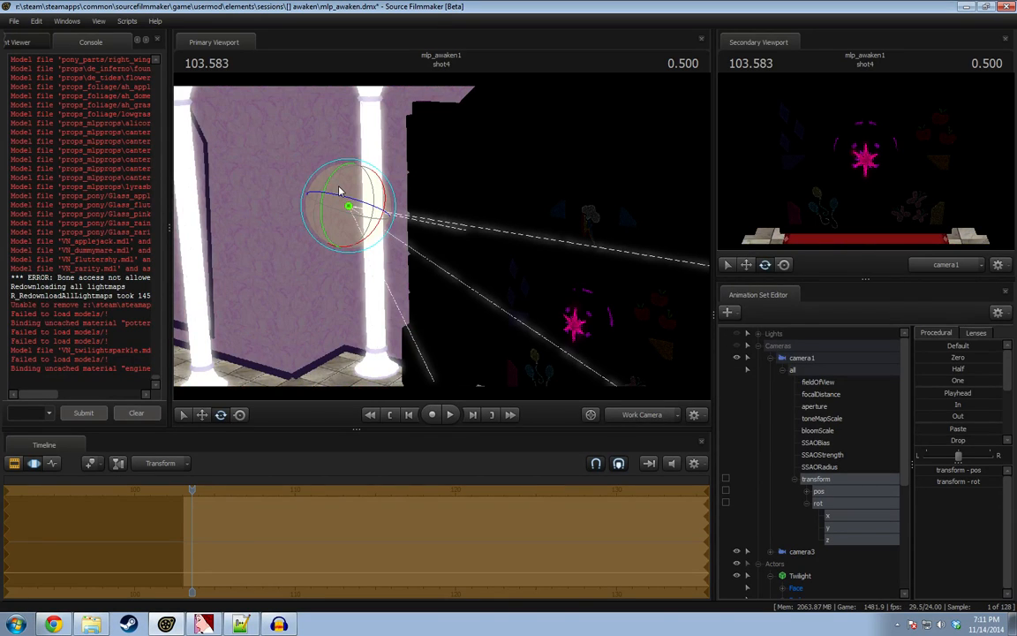
# Move camera1 back from the hall door so its view takes in more of the carpet and the pillar bases.
pyautogui.moveTo(494, 234); pyautogui.dragTo(366, 234)
pyautogui.press('w')
pyautogui.press('s')
pyautogui.moveTo(442, 237)
pyautogui.mouseDown()
pyautogui.moveTo(470, 207)
pyautogui.moveTo(444, 239)
pyautogui.mouseUp()
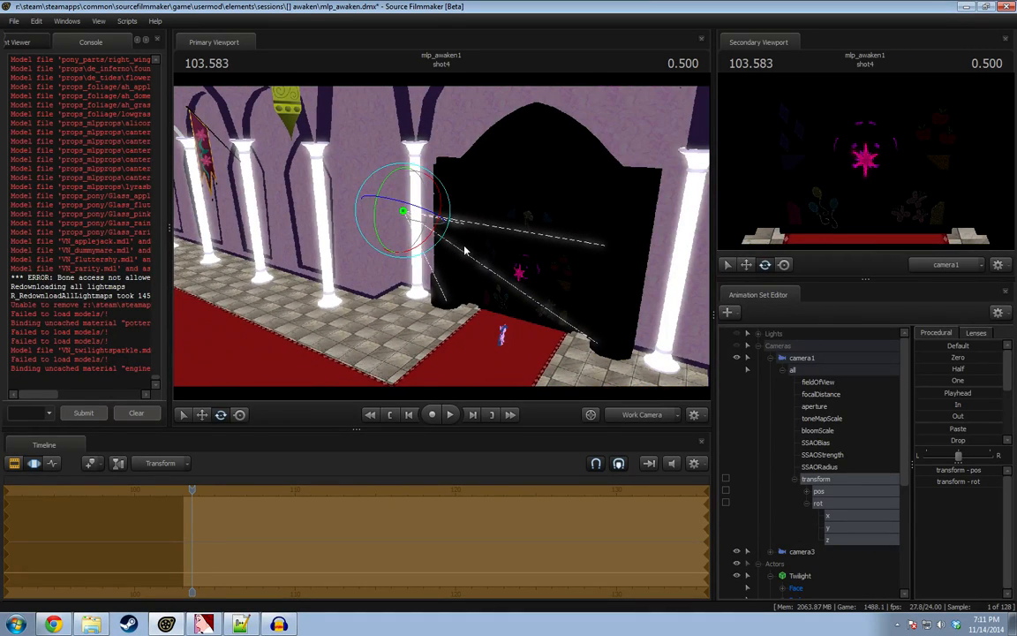
pyautogui.press('w')
pyautogui.keyDown('alt'); pyautogui.moveTo(584, 263); pyautogui.dragTo(354, 133); pyautogui.keyUp('alt')
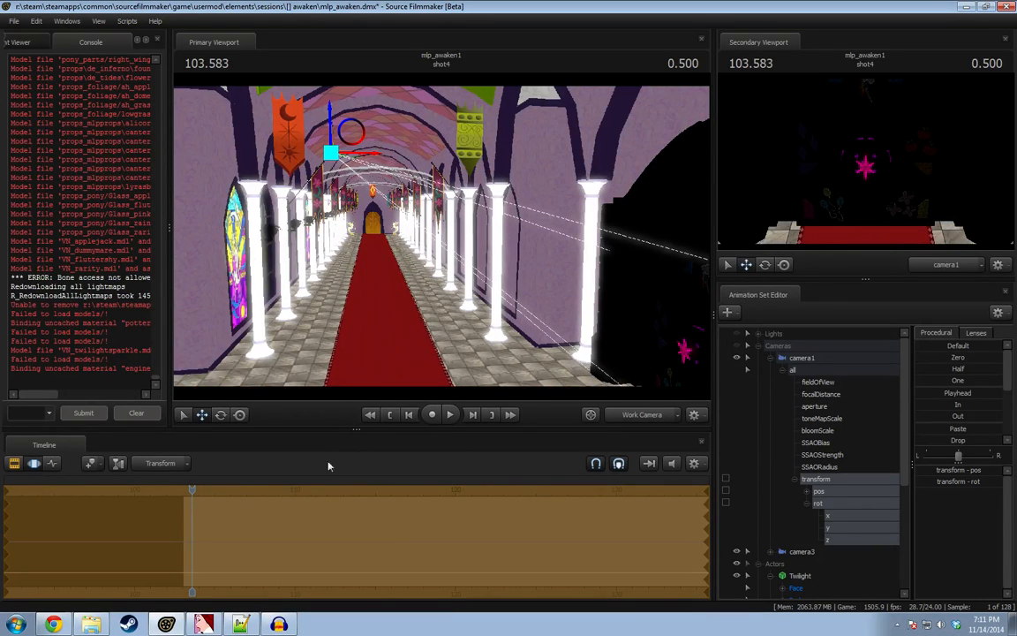
# Show the shots in the Clip Editor and zoom in on the start of shot4.
pyautogui.press('F2')
pyautogui.scroll(-8, 282, 523)
pyautogui.click(147, 508)
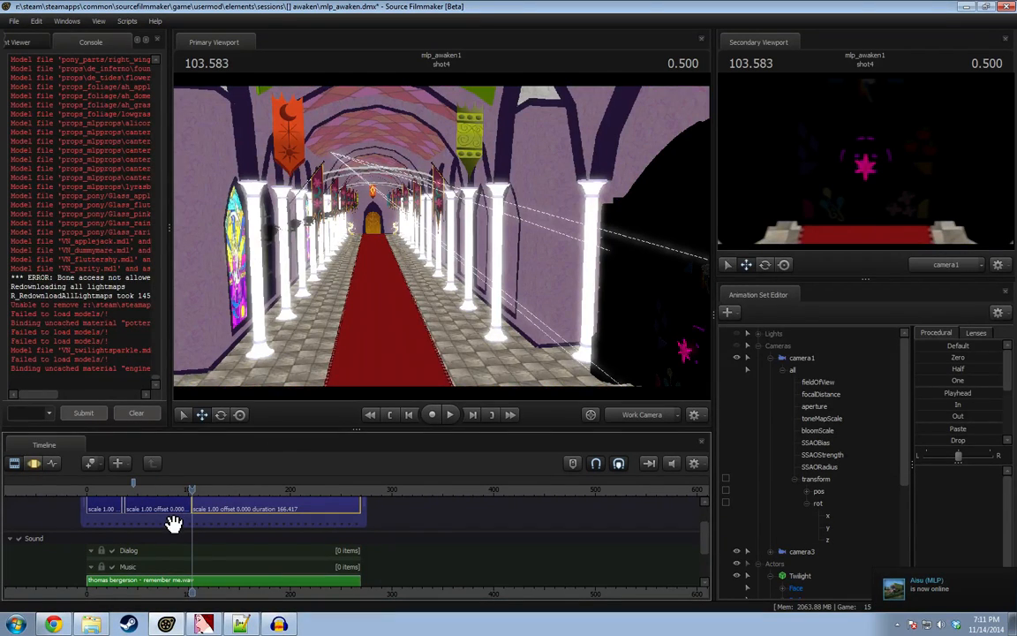
pyautogui.doubleClick(212, 512)
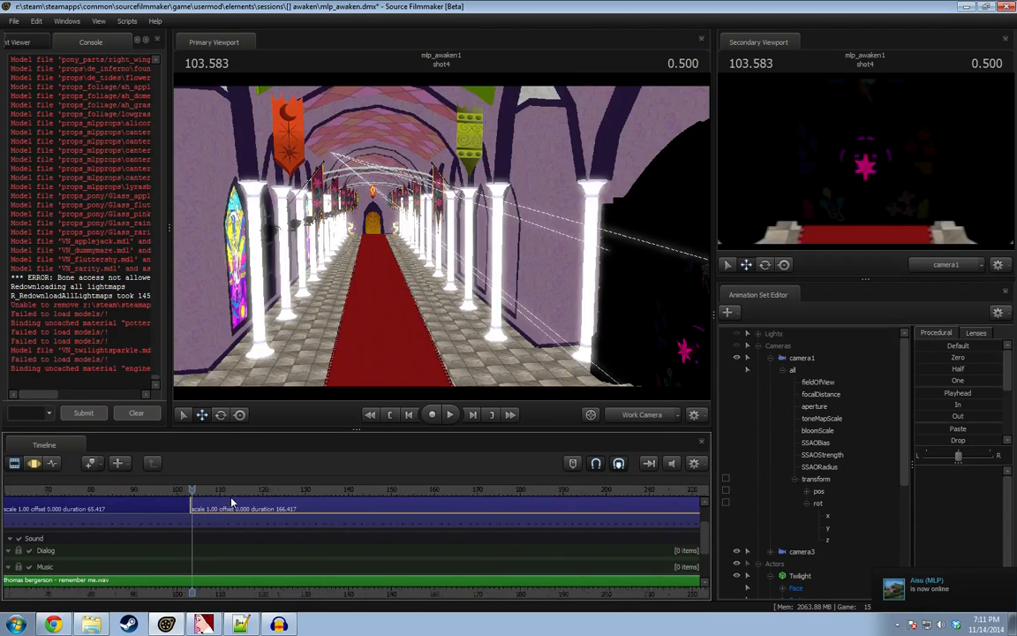
# Preview the door opening by scrubbing shot4, widen the secondary viewport slightly, and return the playhead to 103.500.
pyautogui.moveTo(192, 489); pyautogui.dragTo(227, 488)
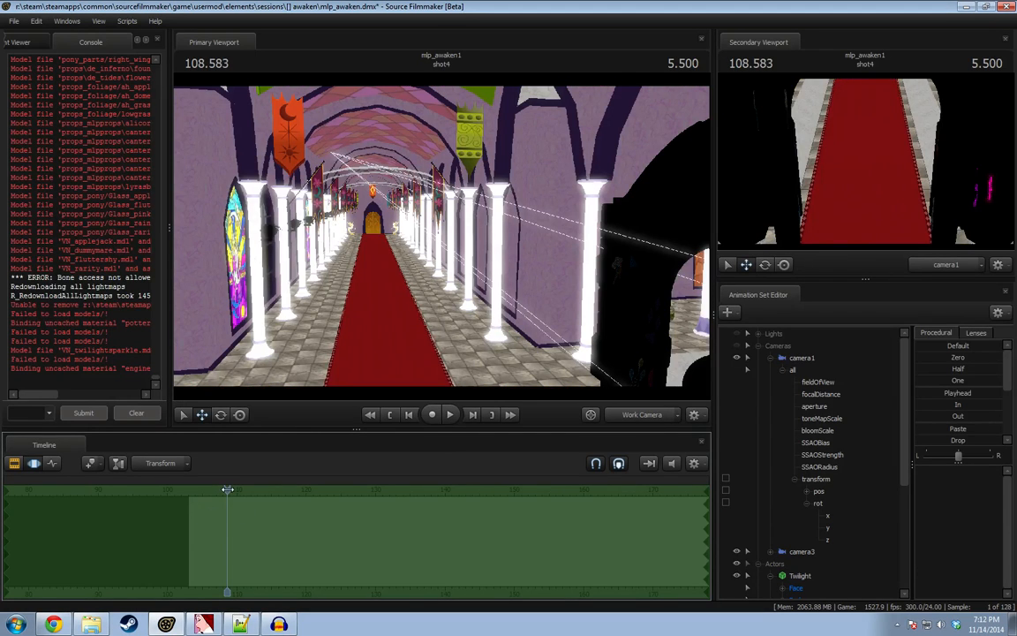
pyautogui.moveTo(227, 489); pyautogui.dragTo(209, 492)
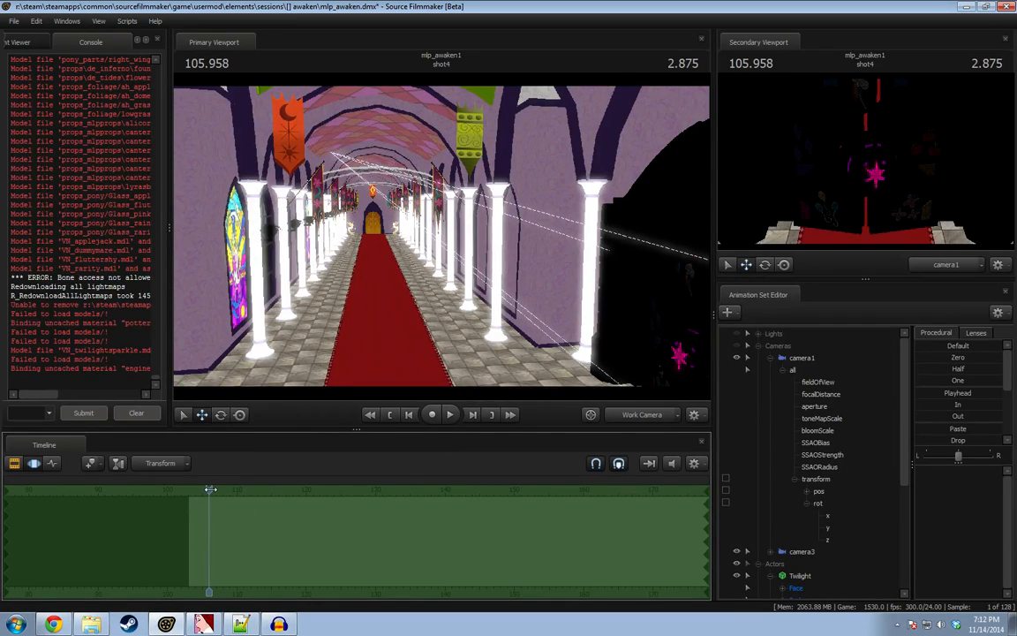
pyautogui.press('space')
pyautogui.moveTo(211, 490); pyautogui.dragTo(194, 490)
pyautogui.moveTo(713, 240); pyautogui.dragTo(700, 248)
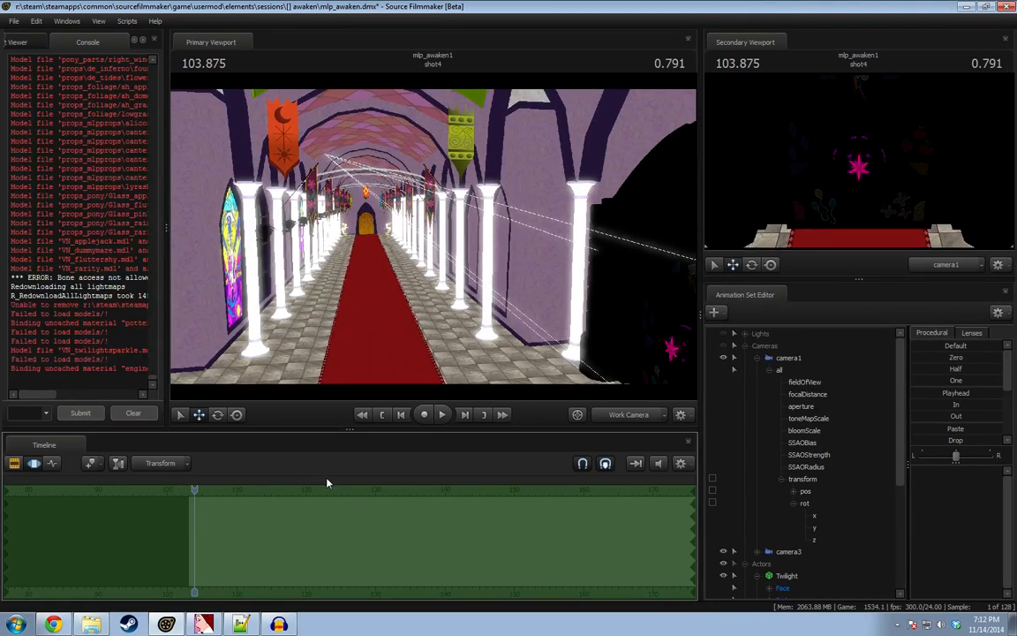
pyautogui.moveTo(203, 490)
pyautogui.mouseDown()
pyautogui.moveTo(228, 490)
pyautogui.moveTo(192, 490)
pyautogui.mouseUp()
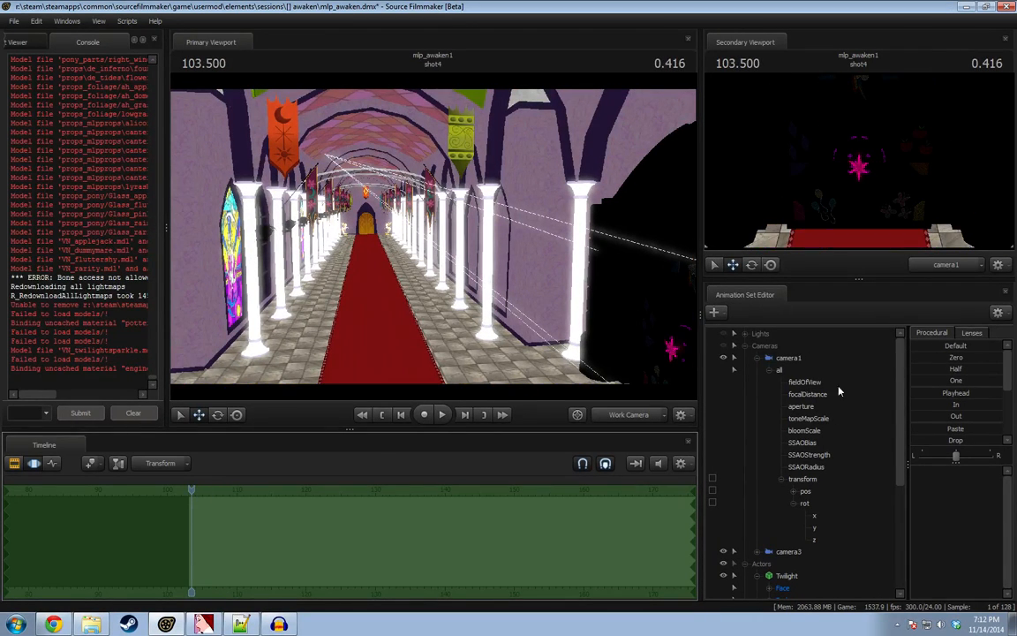
# Select camera1 and try the 35 mm, 50 mm and 85 mm lens presets on it.
pyautogui.click(791, 358)
pyautogui.click(972, 333)
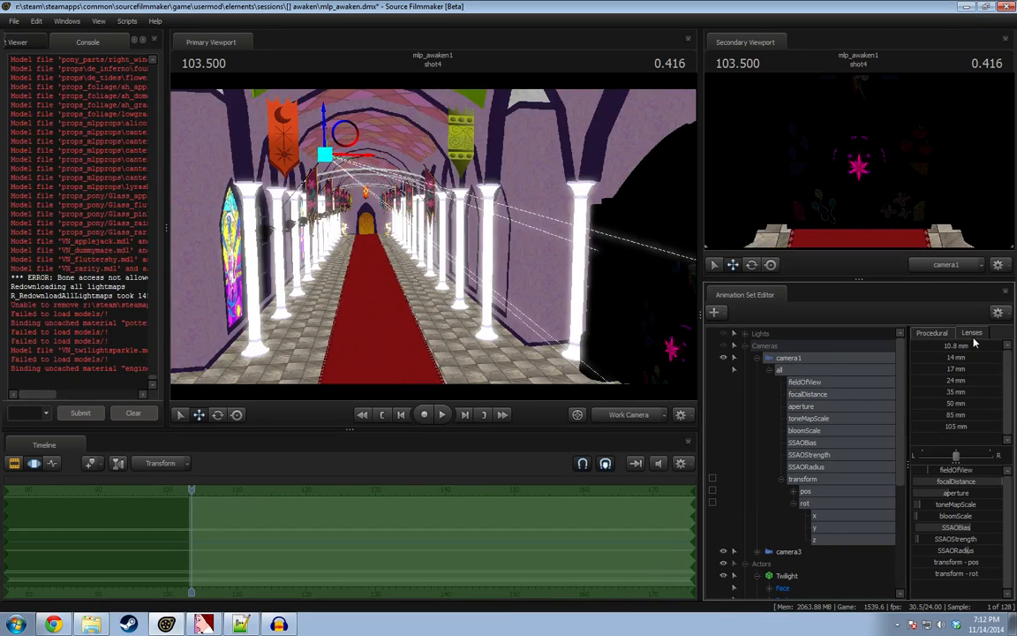
pyautogui.click(954, 404)
pyautogui.moveTo(936, 392); pyautogui.dragTo(866, 406)
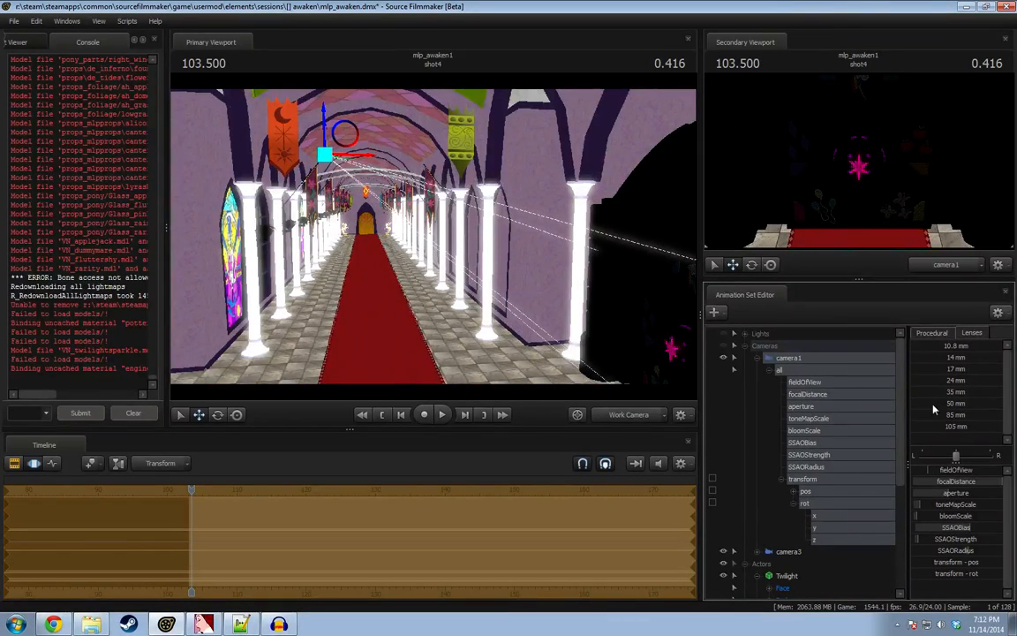
pyautogui.moveTo(938, 415)
pyautogui.mouseDown()
pyautogui.moveTo(998, 415)
pyautogui.moveTo(927, 413)
pyautogui.mouseUp()
# Raise camera1 towards the ceiling and pull it farther back from the door so Twilight enters its frame.
pyautogui.moveTo(362, 233); pyautogui.dragTo(368, 139)
pyautogui.moveTo(349, 230); pyautogui.dragTo(340, 183)
pyautogui.press('w')
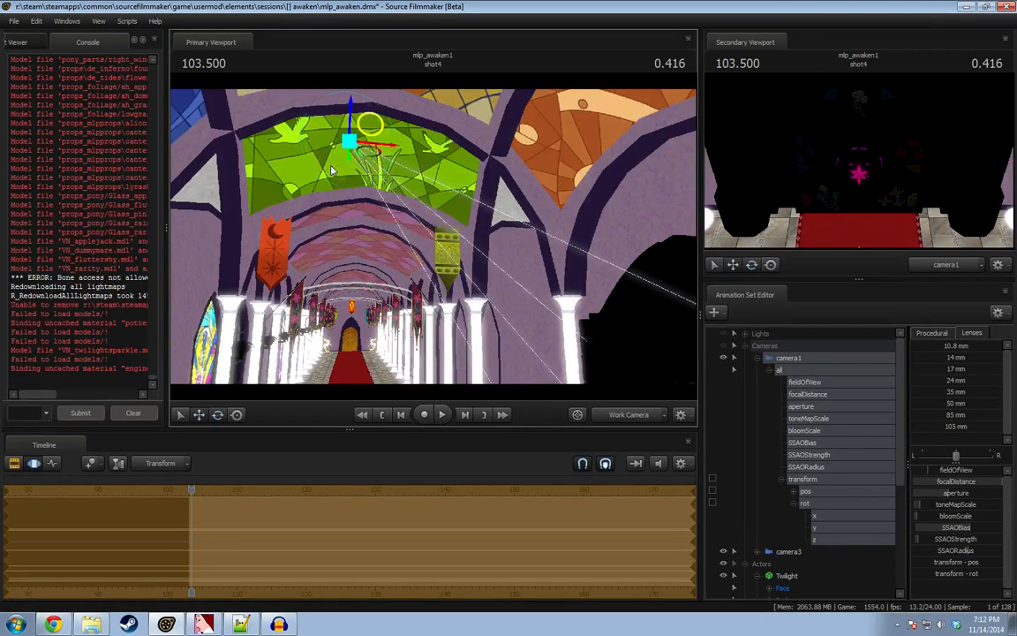
pyautogui.moveTo(369, 133); pyautogui.dragTo(351, 137)
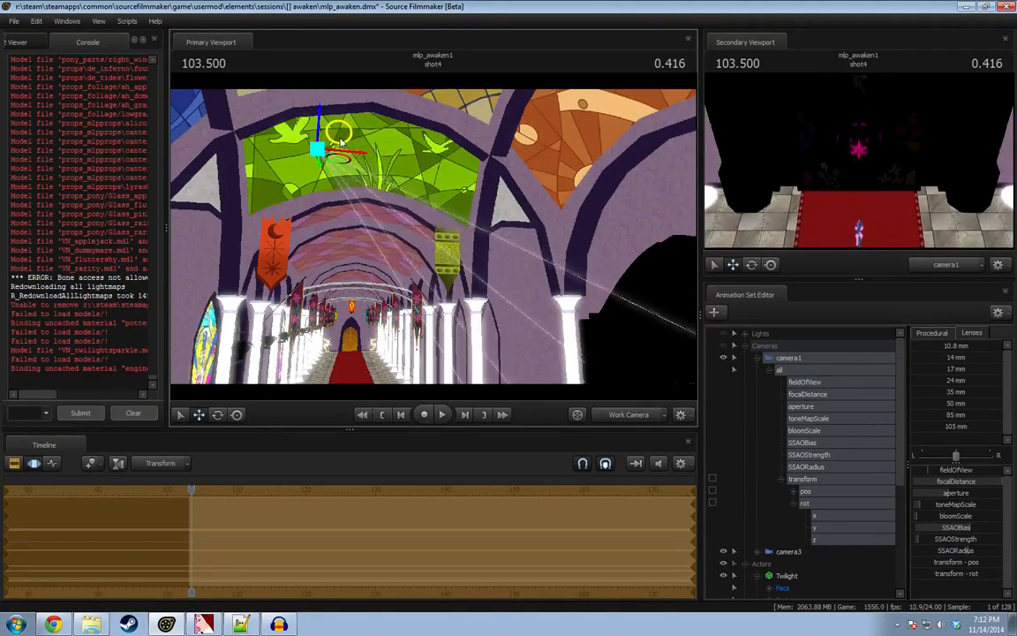
# Tilt camera1 upward slightly so the doorway sits lower in its frame.
pyautogui.press('e')
pyautogui.moveTo(300, 188); pyautogui.dragTo(302, 189)
pyautogui.press('Return')
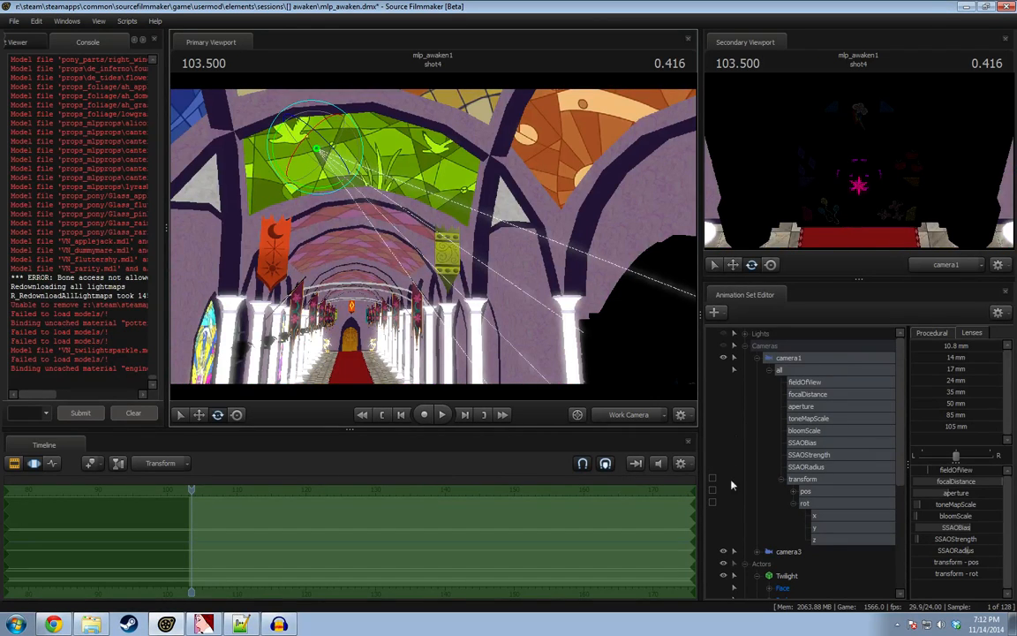
# Clear the time selection and scrub shot4 to review how the door opens from camera1's view.
pyautogui.moveTo(471, 256); pyautogui.dragTo(431, 235)
pyautogui.moveTo(536, 272); pyautogui.dragTo(530, 235)
pyautogui.press('a')
pyautogui.press('w')
pyautogui.press('a')
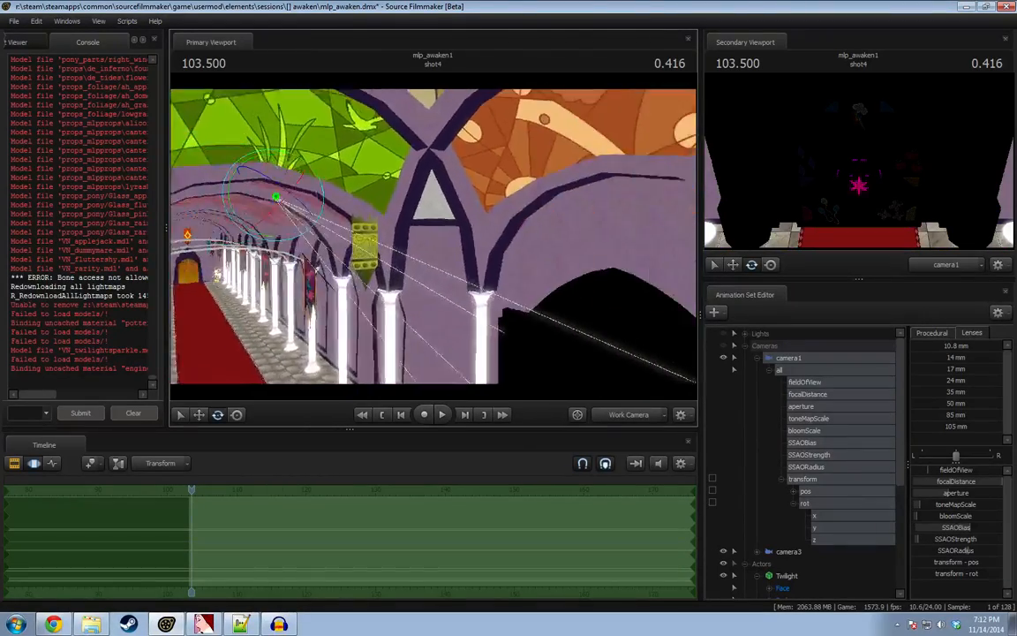
pyautogui.press('a')
pyautogui.moveTo(433, 236)
pyautogui.mouseDown()
pyautogui.moveTo(547, 252)
pyautogui.moveTo(437, 246)
pyautogui.mouseUp()
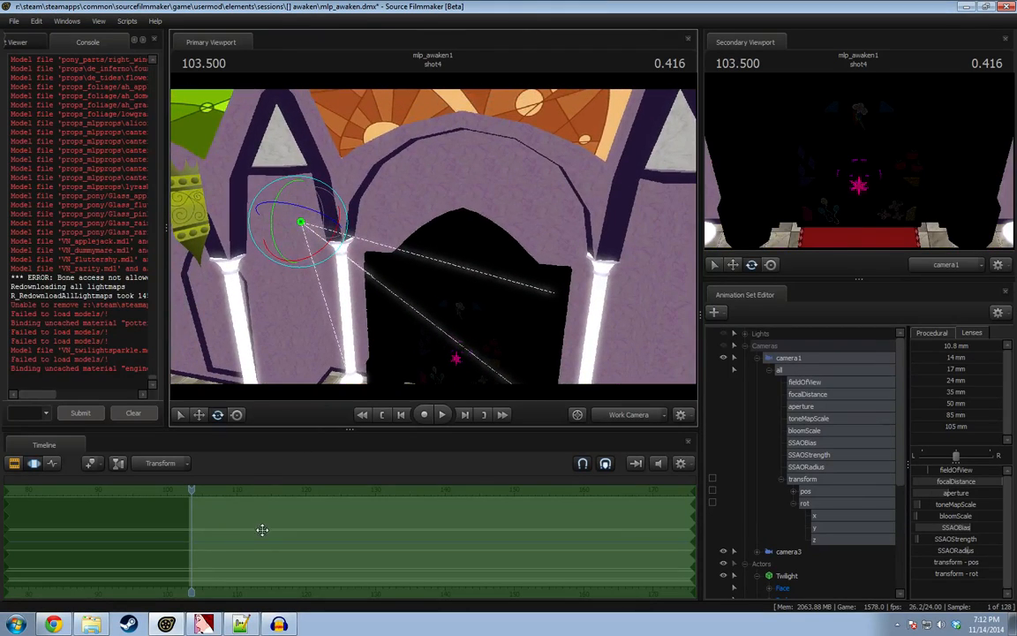
pyautogui.click(262, 530)
pyautogui.moveTo(414, 600); pyautogui.dragTo(340, 590, button='middle')
pyautogui.press('shift')
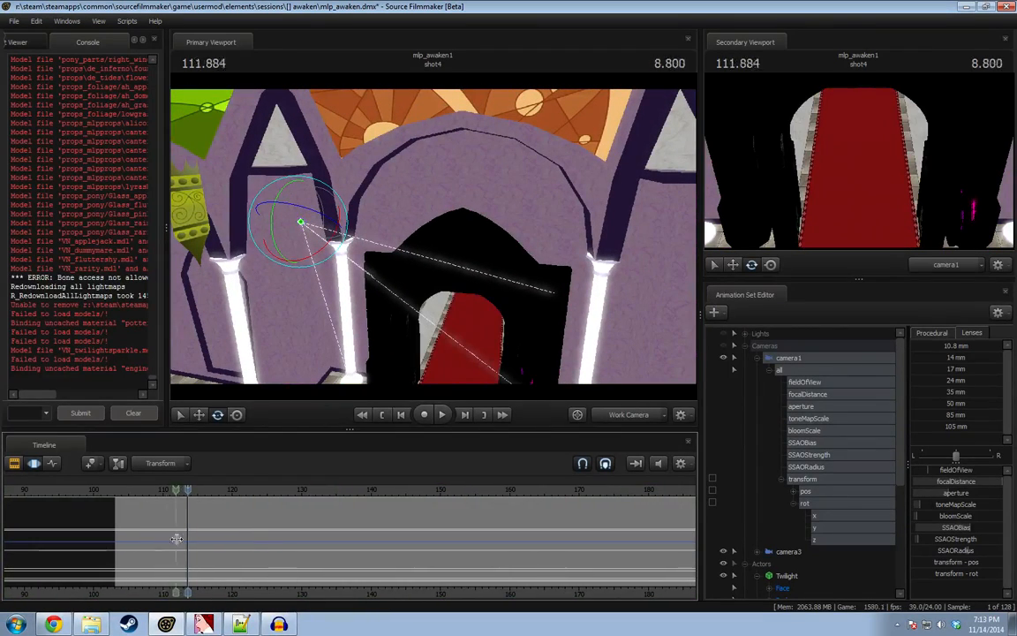
pyautogui.moveTo(176, 539); pyautogui.dragTo(138, 536)
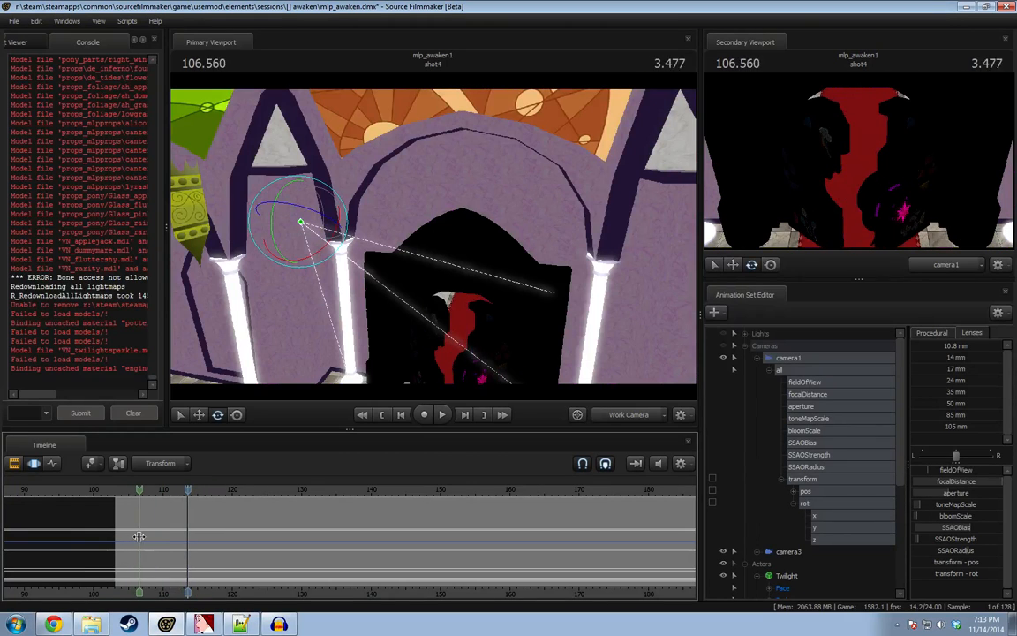
pyautogui.keyDown('shift'); pyautogui.click(141, 536); pyautogui.keyUp('shift')
# Place the playhead at 106.208 and select the time from there to the end of the shot.
pyautogui.moveTo(182, 588); pyautogui.dragTo(386, 545, button='middle')
pyautogui.scroll(5, 382, 543)
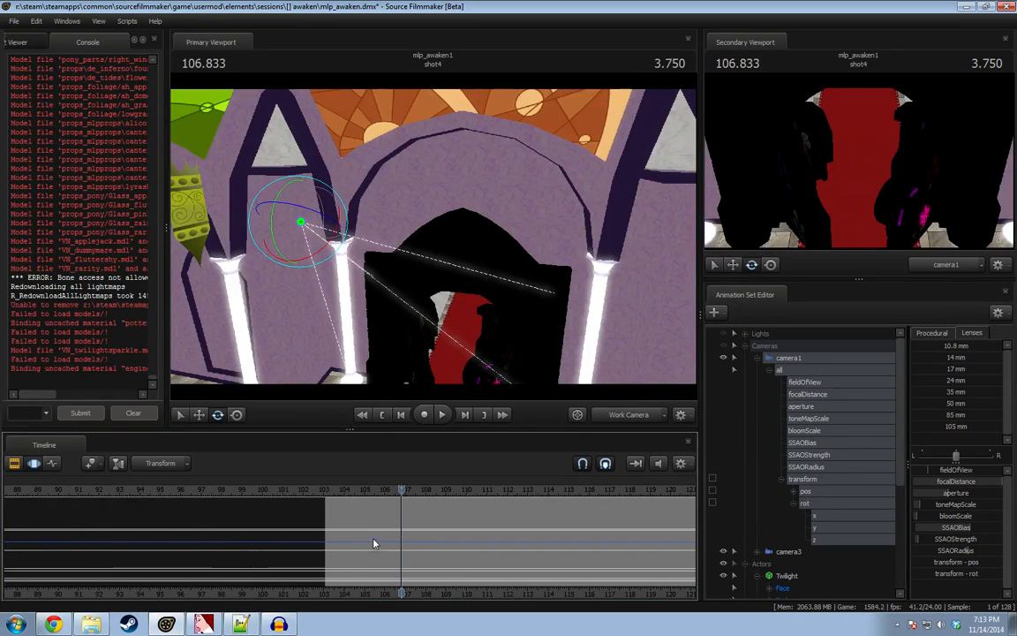
pyautogui.press('space')
pyautogui.moveTo(336, 490); pyautogui.dragTo(480, 517)
pyautogui.press('w')
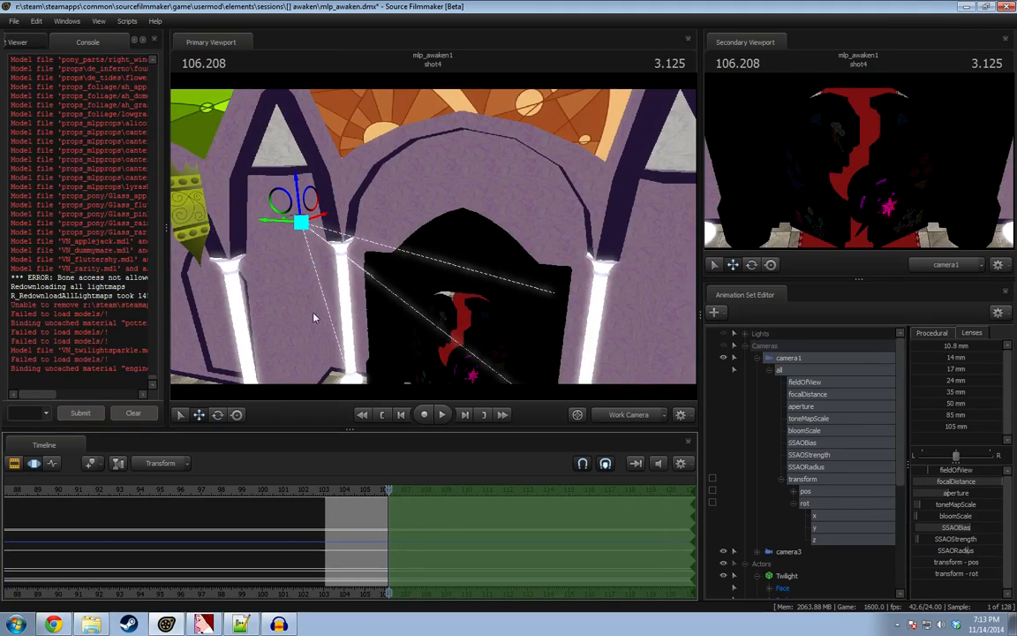
# Try to move camera1 down towards the doorway within the selected time range.
pyautogui.moveTo(309, 204); pyautogui.dragTo(357, 300)
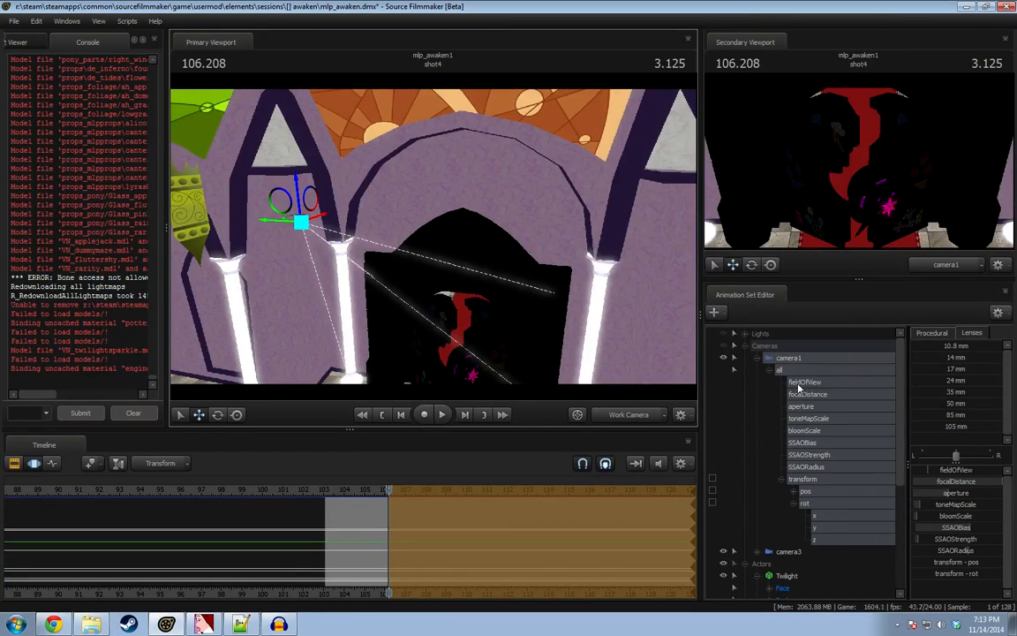
pyautogui.press('space')
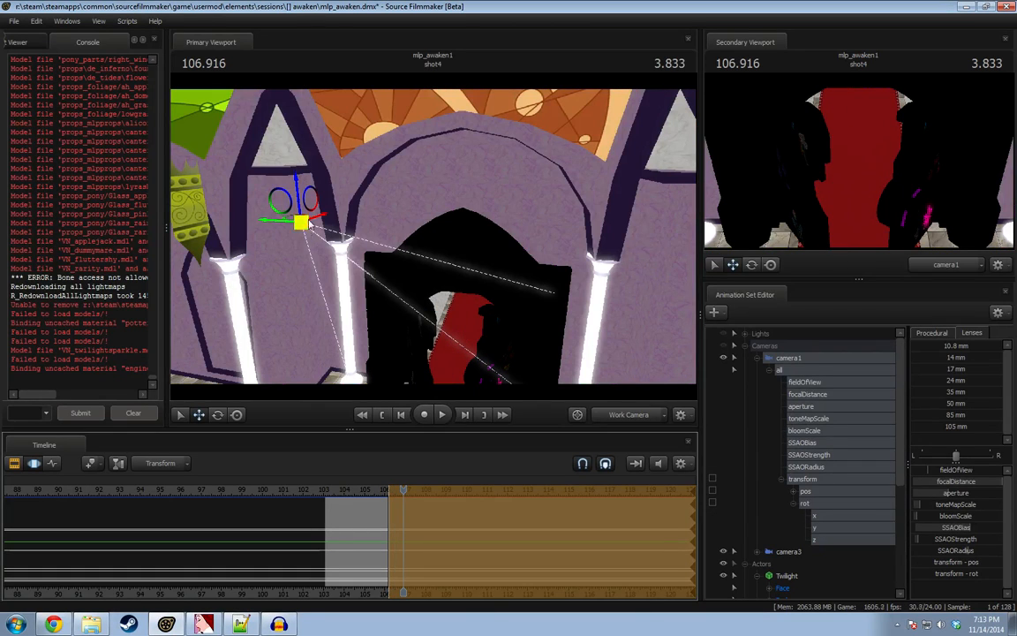
pyautogui.moveTo(301, 222); pyautogui.dragTo(355, 300)
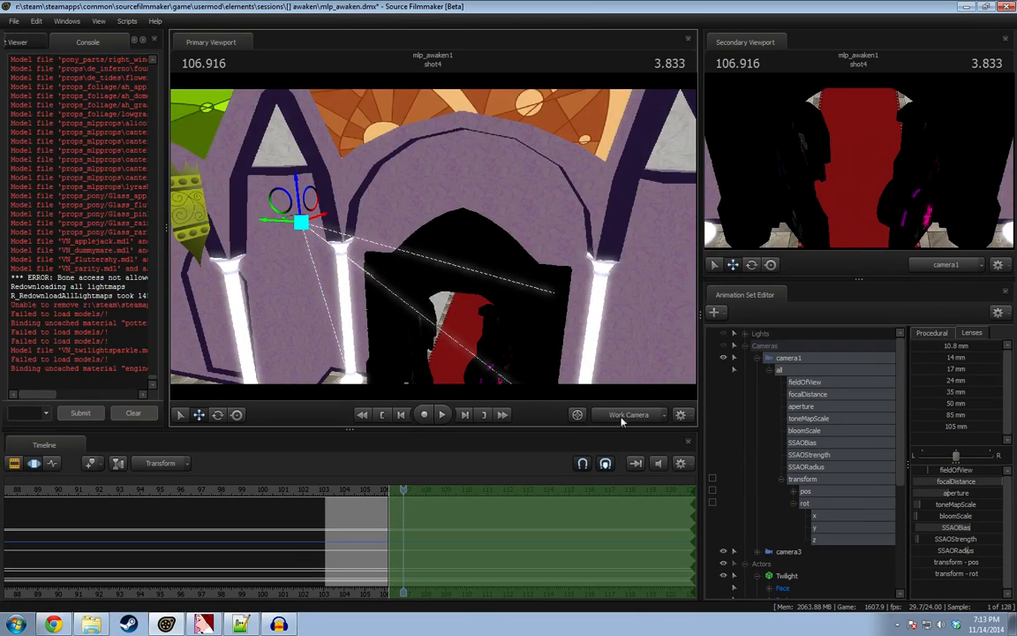
pyautogui.moveTo(313, 205); pyautogui.dragTo(355, 297)
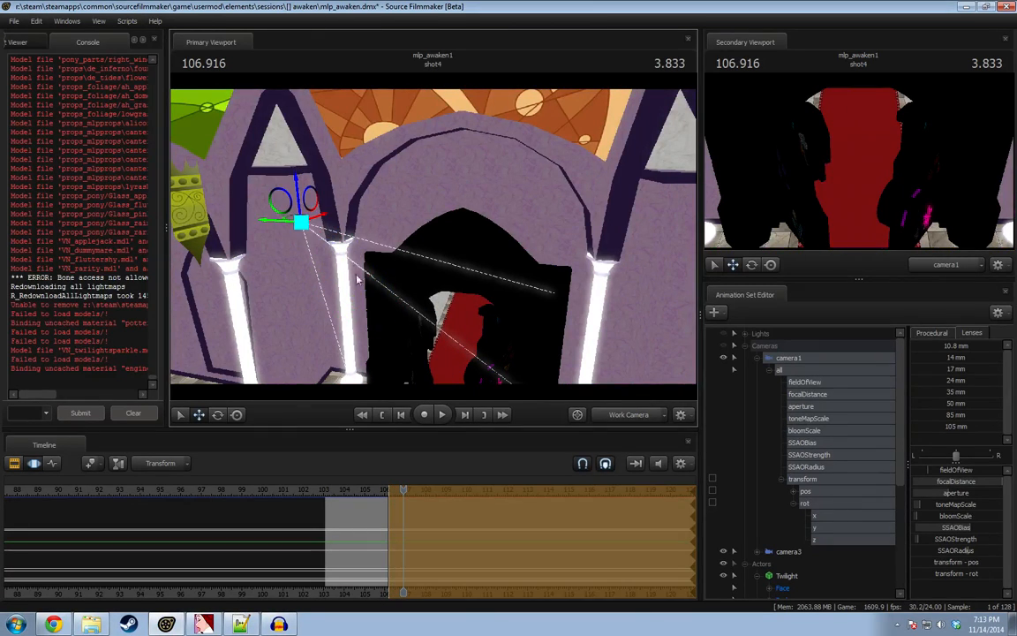
# Copy the camera1 animation set, collapse its controls and the Actors group, and paste the duplicate into the Cameras group.
pyautogui.rightClick(796, 358)
pyautogui.click(817, 376)
pyautogui.click(758, 358)
pyautogui.click(745, 383)
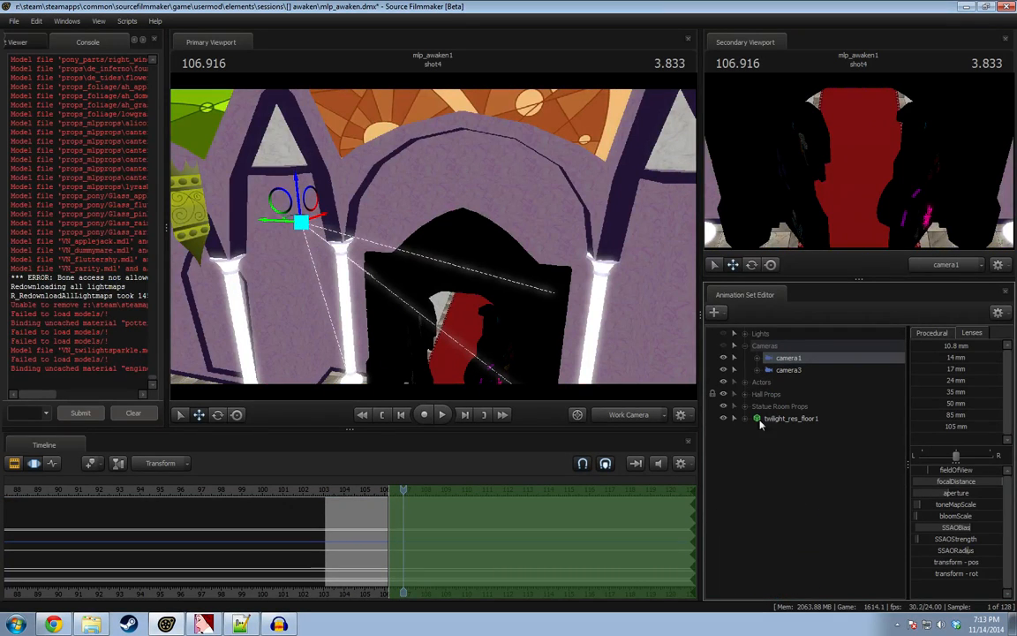
pyautogui.rightClick(771, 450)
pyautogui.click(822, 514)
pyautogui.moveTo(777, 431); pyautogui.dragTo(784, 373)
# Make the duplicate camera4 the active scene camera in the viewport, delete camera1, and select camera4.
pyautogui.rightClick(792, 358)
pyautogui.click(806, 386)
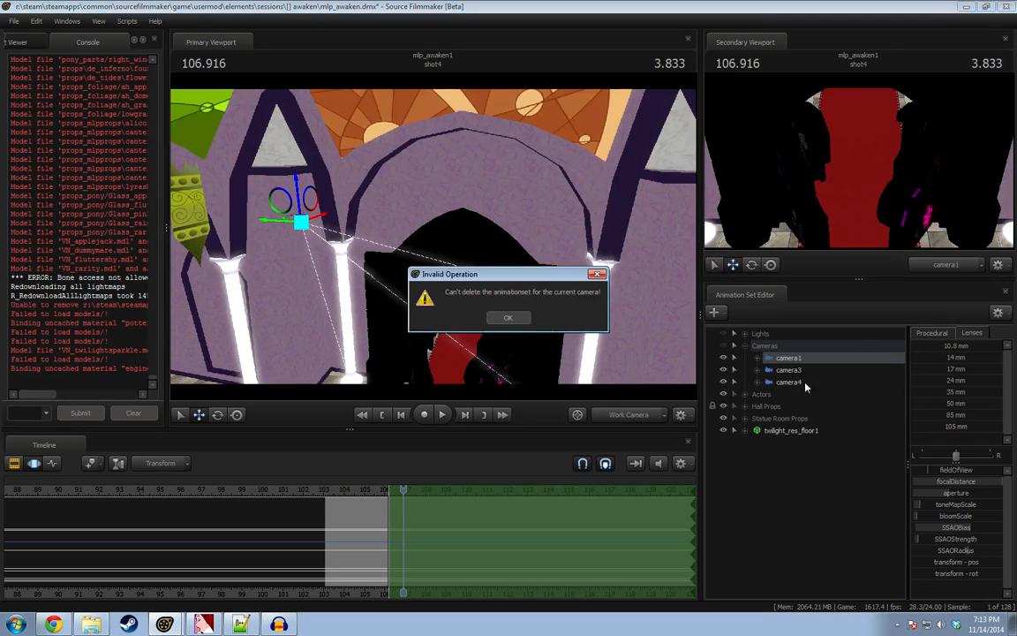
pyautogui.click(521, 321)
pyautogui.moveTo(789, 382); pyautogui.dragTo(627, 283)
pyautogui.click(790, 359)
pyautogui.rightClick(789, 359)
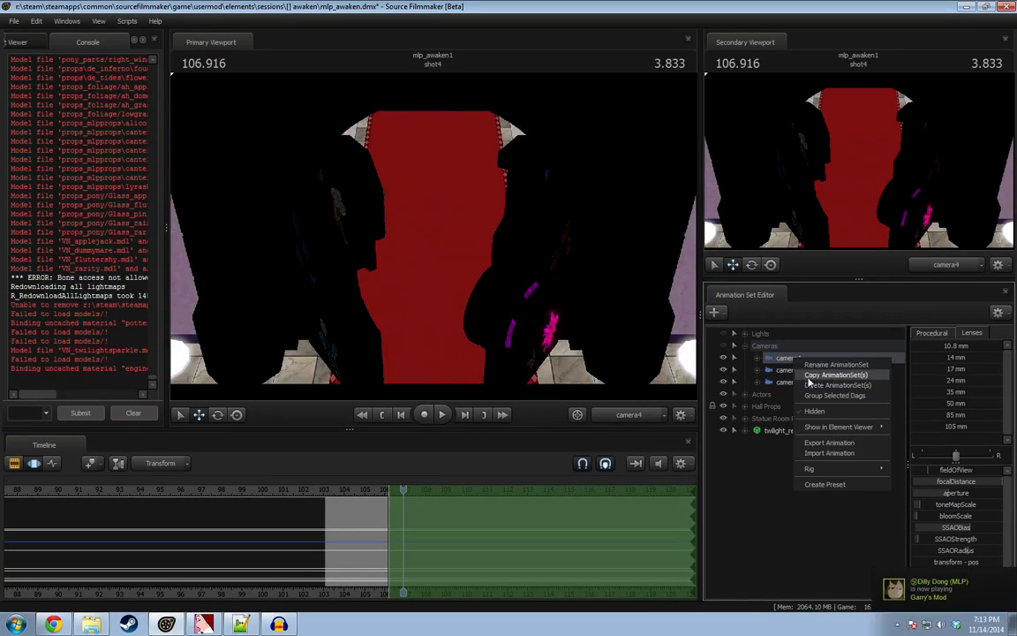
pyautogui.click(790, 384)
pyautogui.click(789, 370)
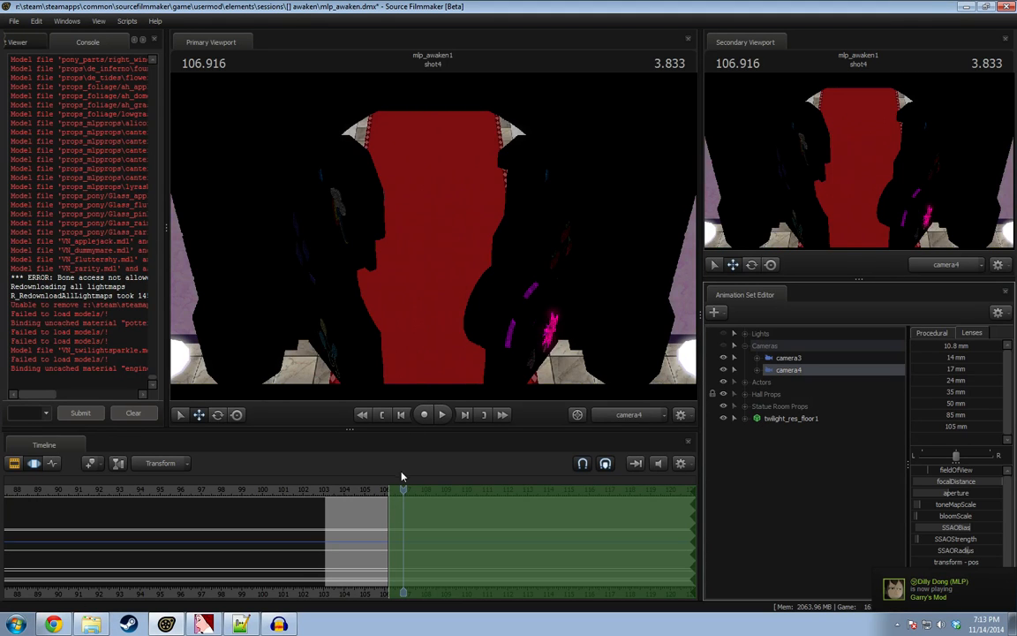
# At 107.083, lower camera4 from the ceiling towards the floor by Twilight and level it to face the stained-glass windows.
pyautogui.moveTo(403, 491)
pyautogui.mouseDown()
pyautogui.moveTo(377, 491)
pyautogui.moveTo(408, 492)
pyautogui.mouseUp()
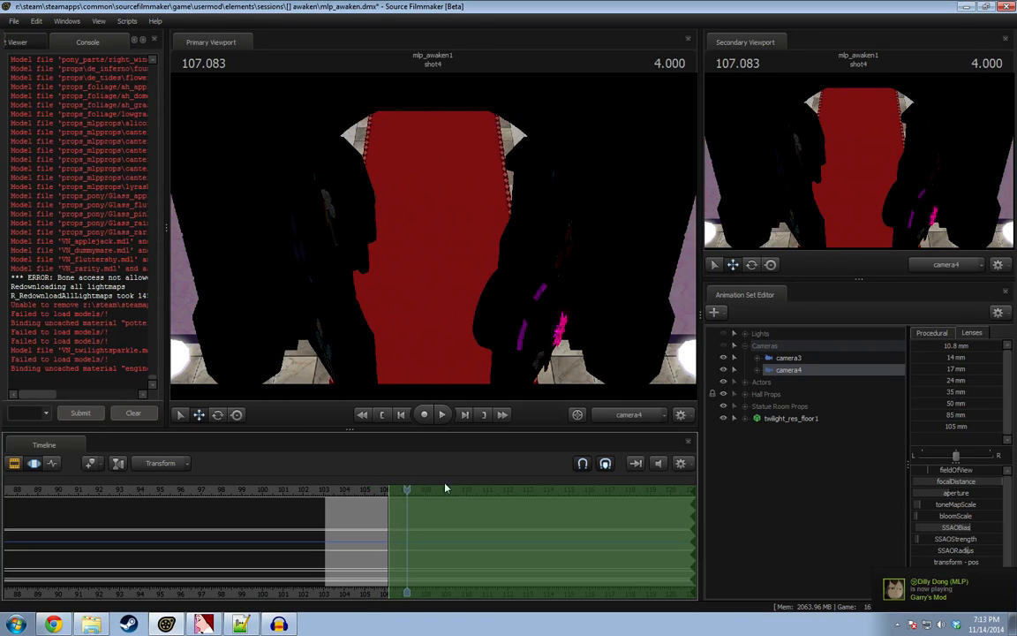
pyautogui.click(649, 416)
pyautogui.moveTo(287, 195); pyautogui.dragTo(419, 382)
pyautogui.moveTo(433, 236)
pyautogui.mouseDown()
pyautogui.moveTo(437, 274)
pyautogui.moveTo(434, 238)
pyautogui.mouseUp()
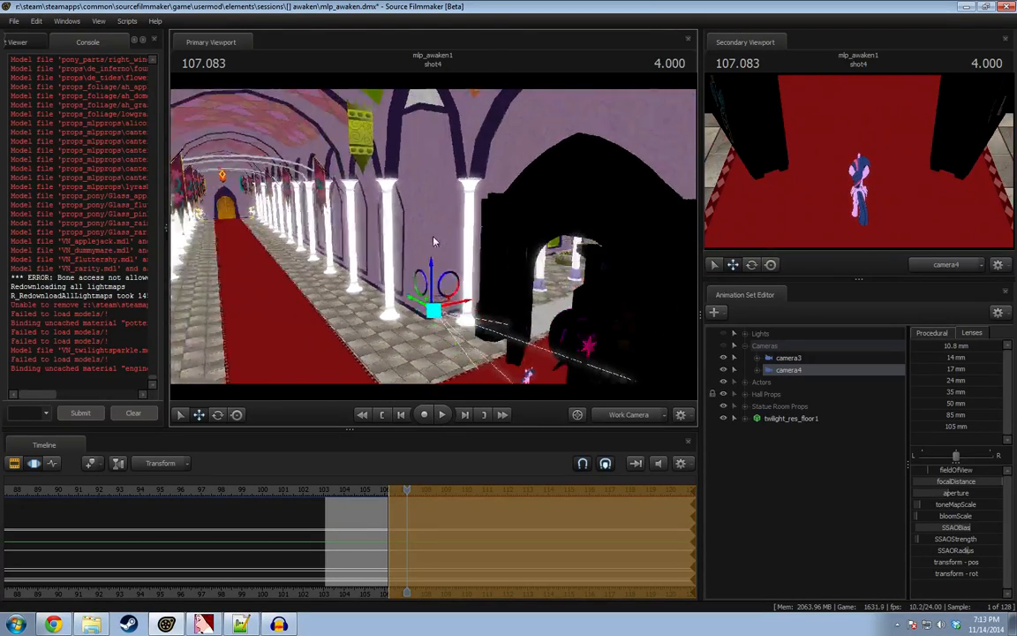
pyautogui.press('e')
pyautogui.moveTo(421, 280); pyautogui.dragTo(400, 307)
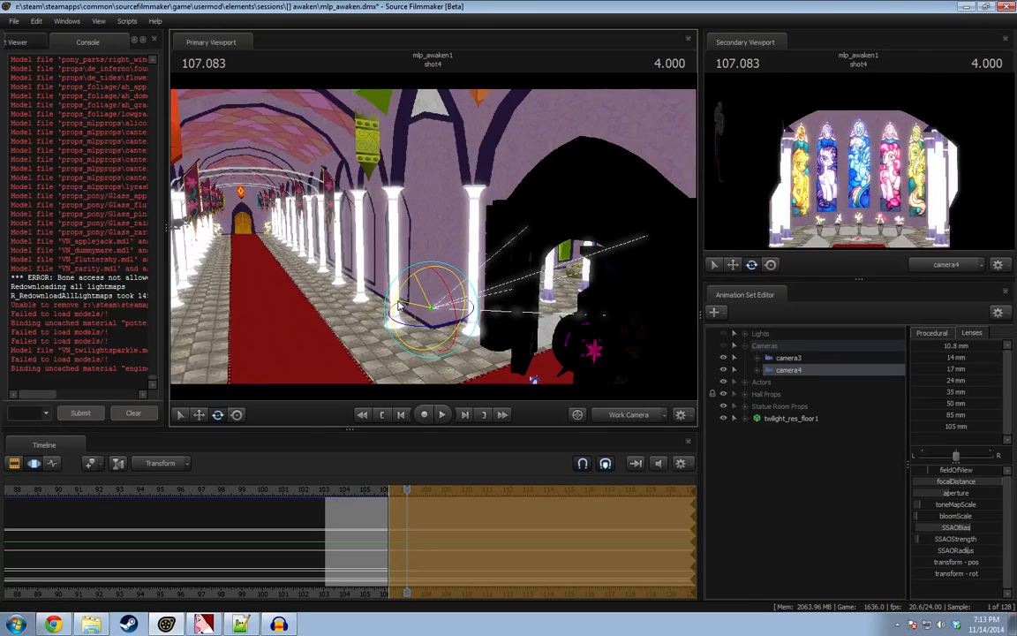
pyautogui.press('w')
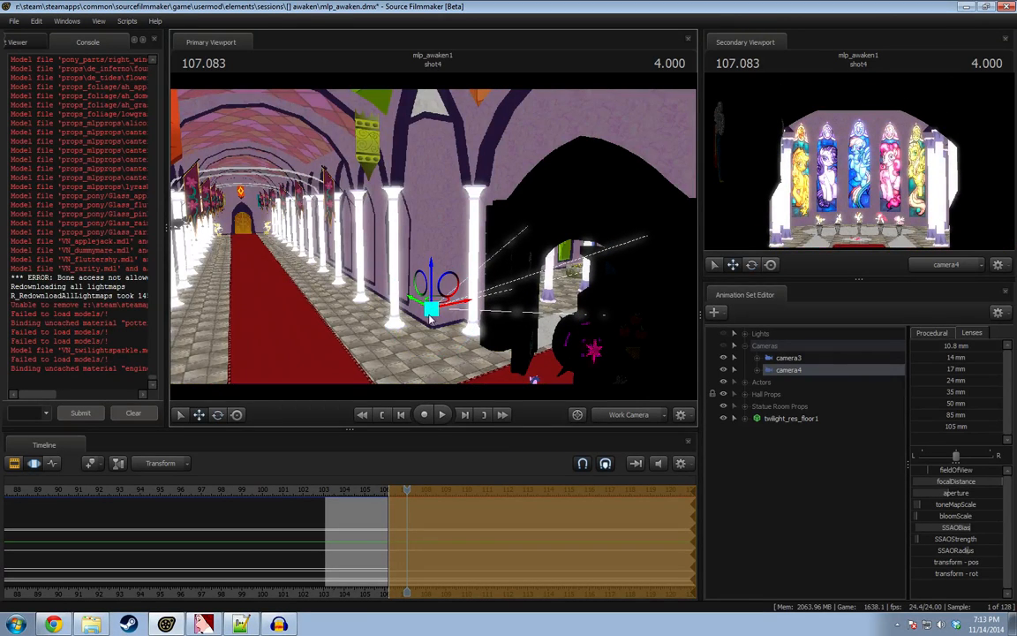
pyautogui.moveTo(449, 295); pyautogui.dragTo(455, 362)
# Apply the 35 mm lens preset to camera4, advance to 108.250, and pull the camera farther back from the door.
pyautogui.moveTo(391, 556); pyautogui.dragTo(400, 556)
pyautogui.moveTo(405, 493)
pyautogui.mouseDown()
pyautogui.moveTo(385, 492)
pyautogui.moveTo(413, 491)
pyautogui.mouseUp()
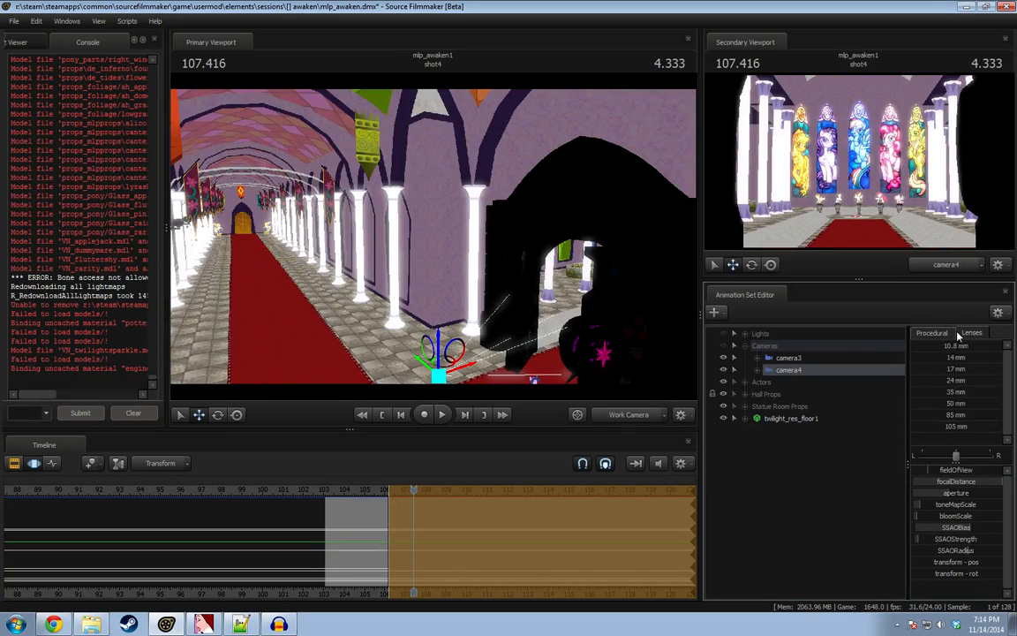
pyautogui.click(954, 392)
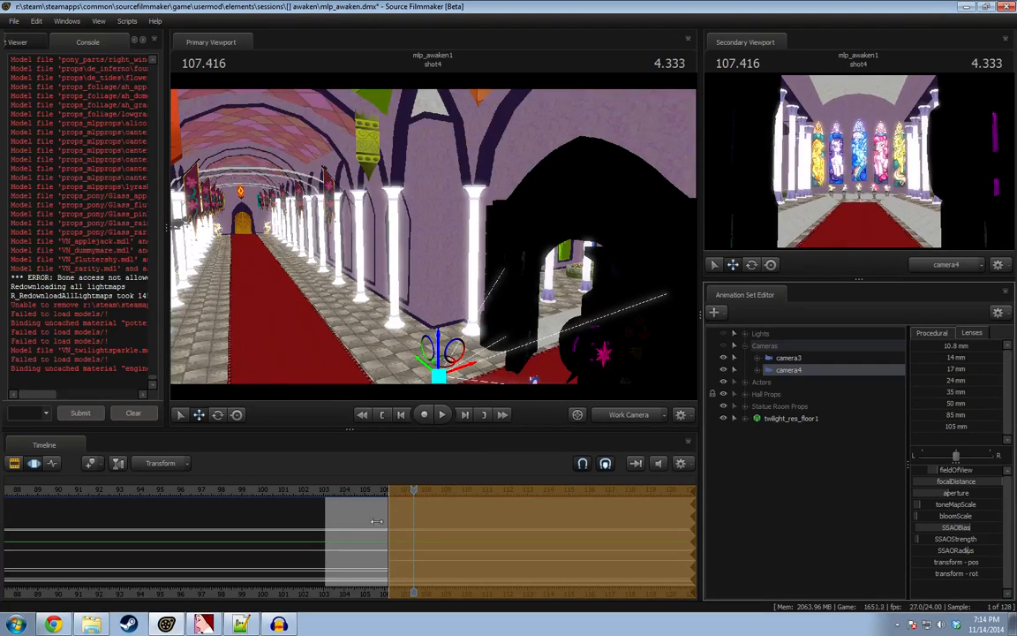
pyautogui.press('shift')
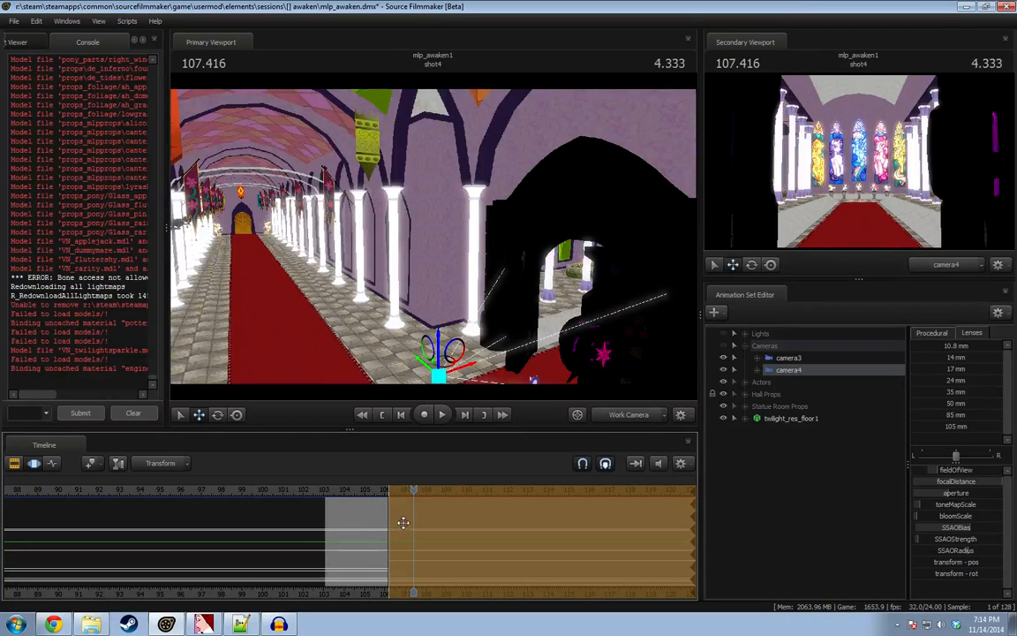
pyautogui.press('shift')
pyautogui.moveTo(368, 490); pyautogui.dragTo(430, 488)
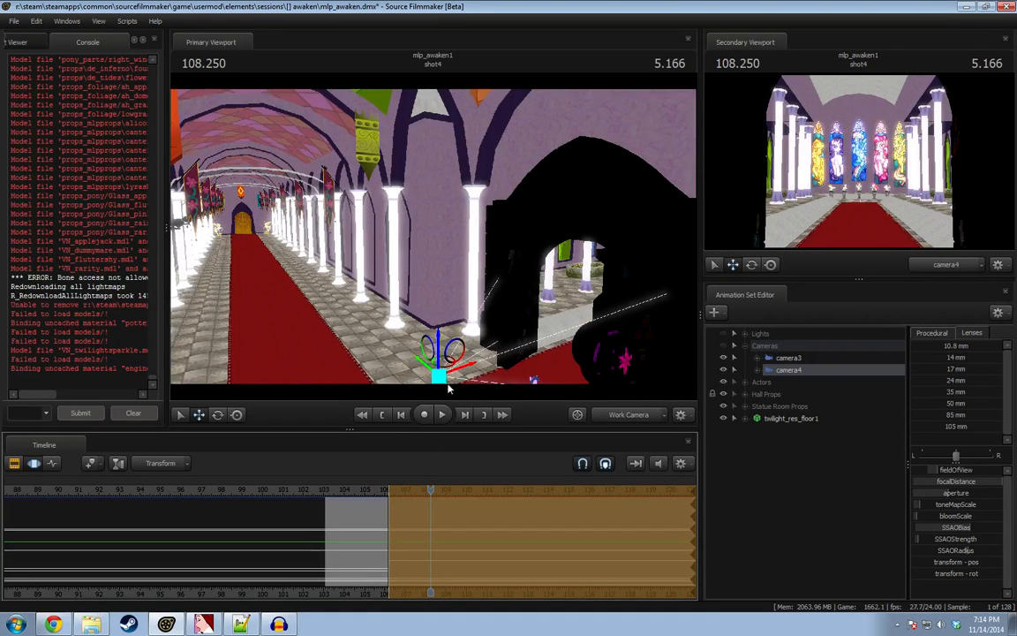
pyautogui.moveTo(461, 374); pyautogui.dragTo(424, 375)
# Select the time from 108.166 onward and move camera4 forward close to the doorway.
pyautogui.press('shift')
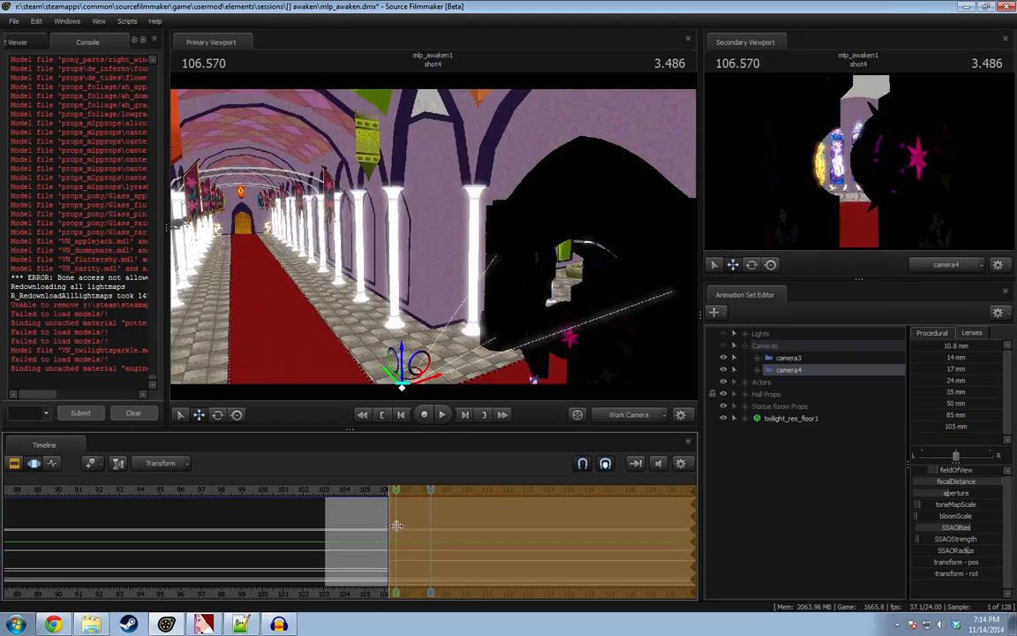
pyautogui.keyDown('shift'); pyautogui.moveTo(428, 524); pyautogui.dragTo(693, 539); pyautogui.keyUp('shift')
pyautogui.moveTo(430, 383); pyautogui.dragTo(527, 372)
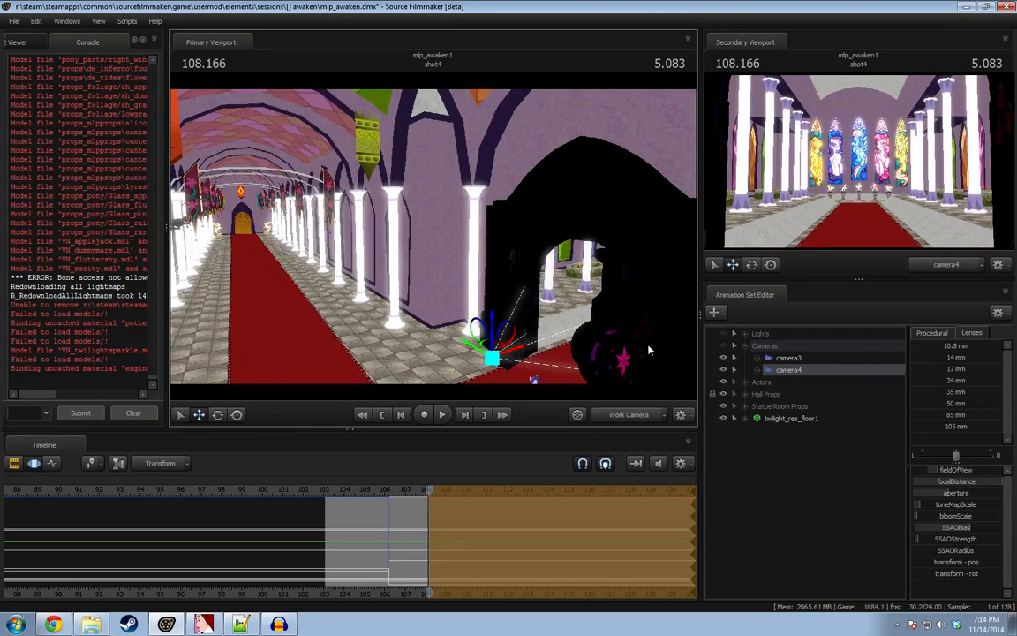
# Check the hall with lighting temporarily enabled, and play shot4 across camera4's change of position.
pyautogui.rightClick(331, 256)
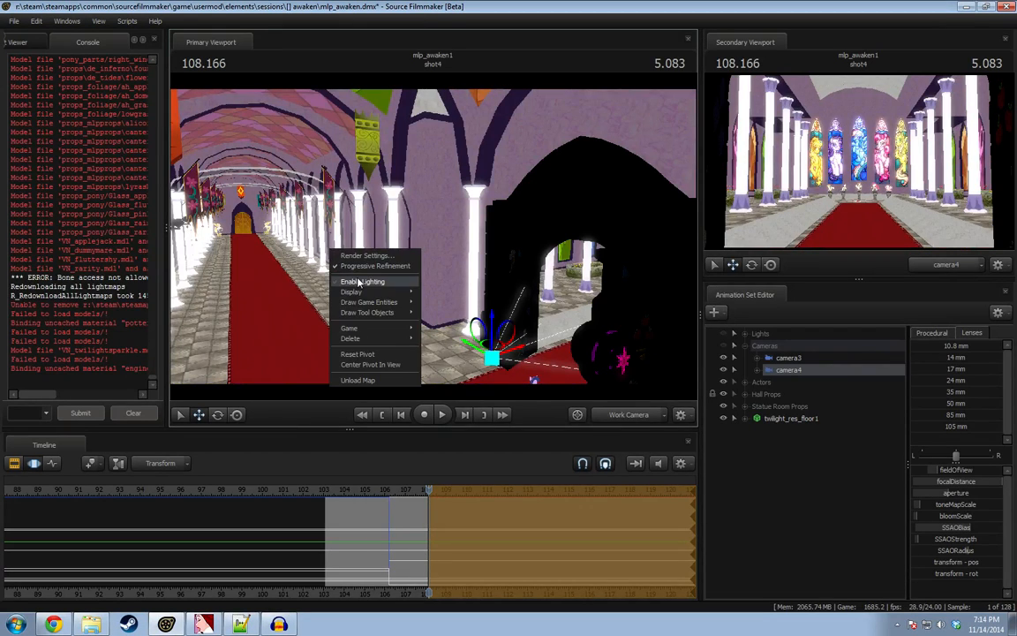
pyautogui.click(360, 282)
pyautogui.moveTo(272, 316); pyautogui.dragTo(176, 329)
pyautogui.moveTo(409, 231); pyautogui.dragTo(386, 231)
pyautogui.rightClick(386, 231)
pyautogui.click(414, 265)
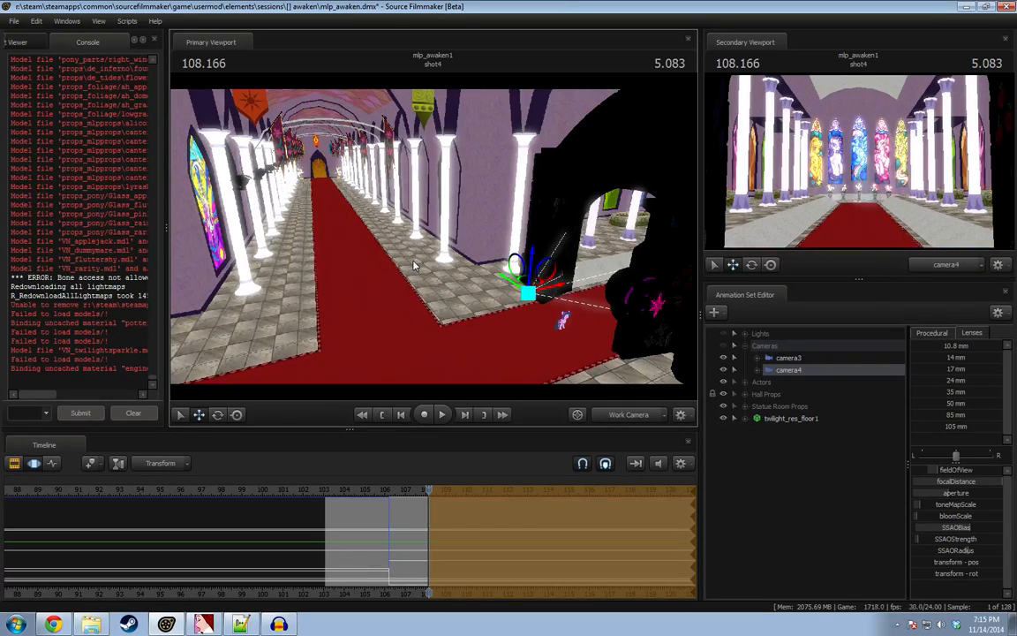
pyautogui.press('space')
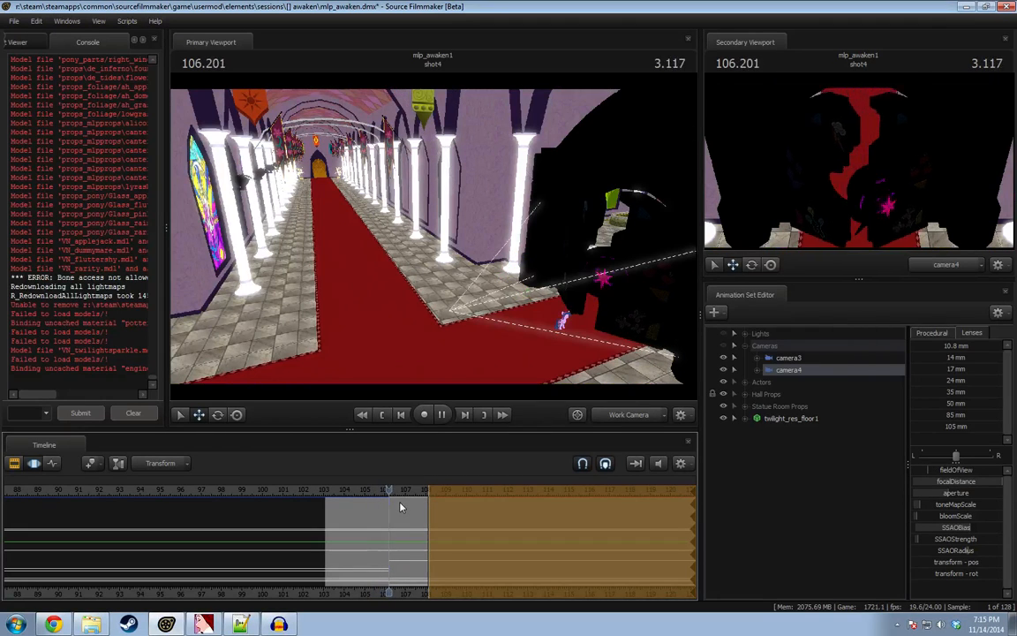
pyautogui.press('space')
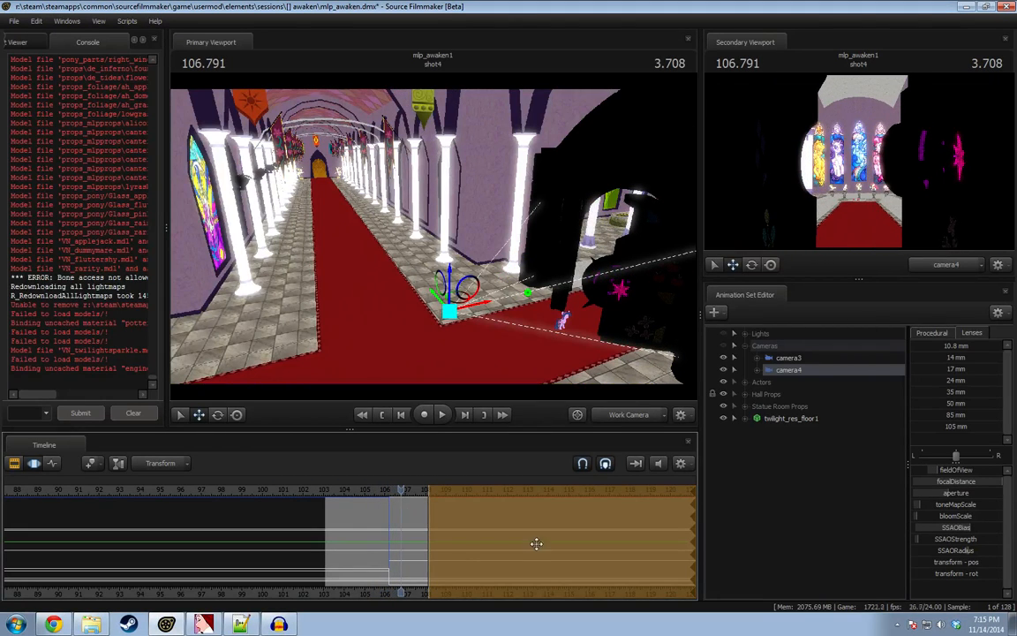
# Delete the camera3 animation set and move the Cameras group above Lights.
pyautogui.click(788, 359)
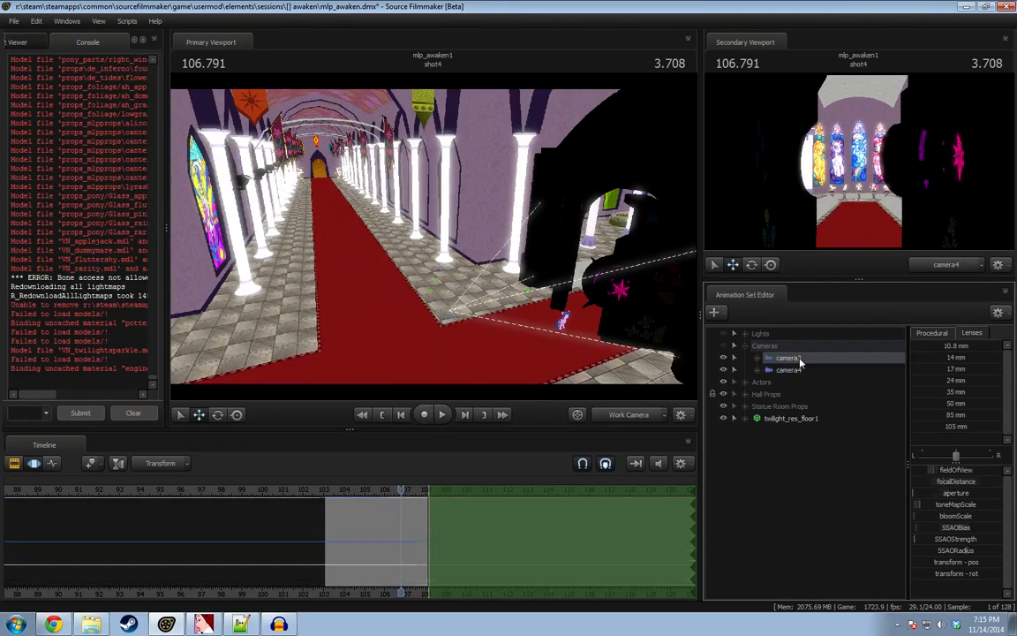
pyautogui.rightClick(802, 358)
pyautogui.click(813, 386)
pyautogui.click(792, 361)
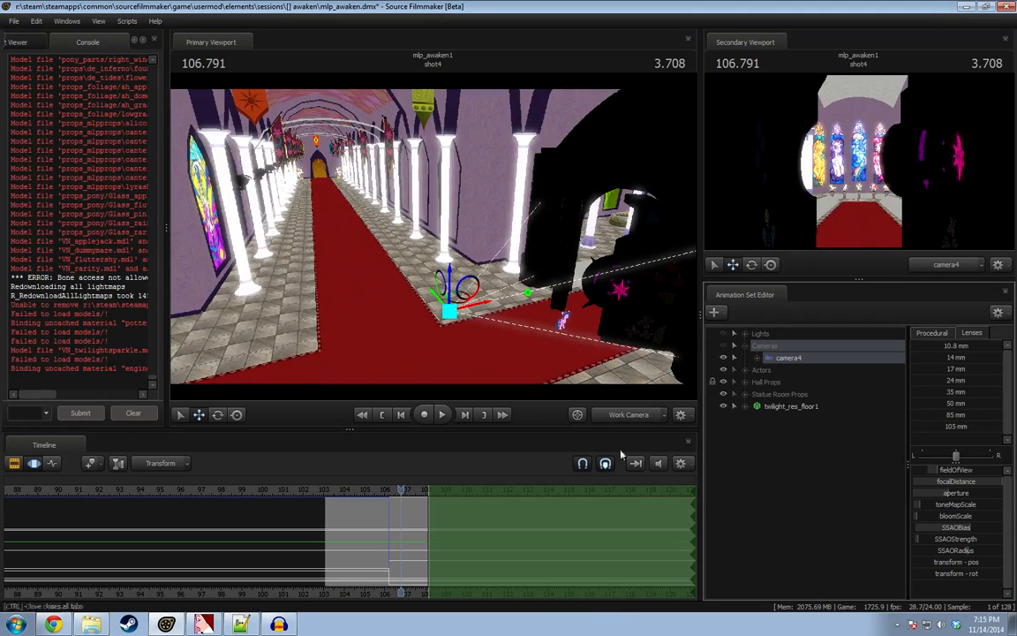
pyautogui.moveTo(758, 346); pyautogui.dragTo(767, 332)
# Select the time around camera4's jump at 106.166 with falloffs reaching about 103 and 108, and blend it with the Spline preset.
pyautogui.scroll(3, 463, 509)
pyautogui.scroll(3, 463, 509)
pyautogui.moveTo(333, 546); pyautogui.dragTo(404, 547)
pyautogui.scroll(1, 320, 548)
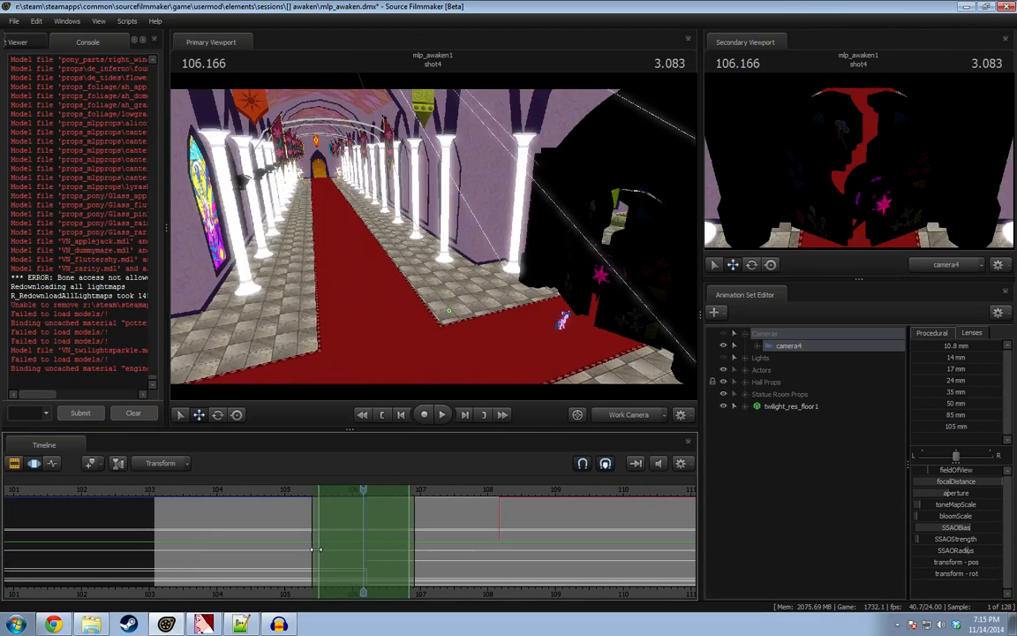
pyautogui.moveTo(319, 545); pyautogui.dragTo(153, 527)
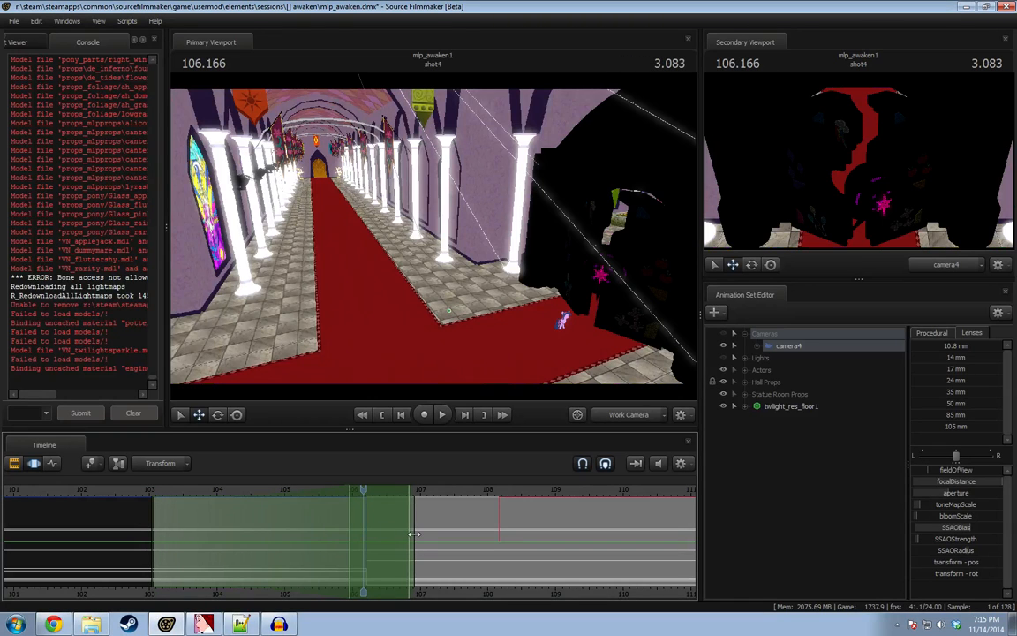
pyautogui.moveTo(414, 534)
pyautogui.mouseDown()
pyautogui.moveTo(482, 535)
pyautogui.moveTo(419, 531)
pyautogui.mouseUp()
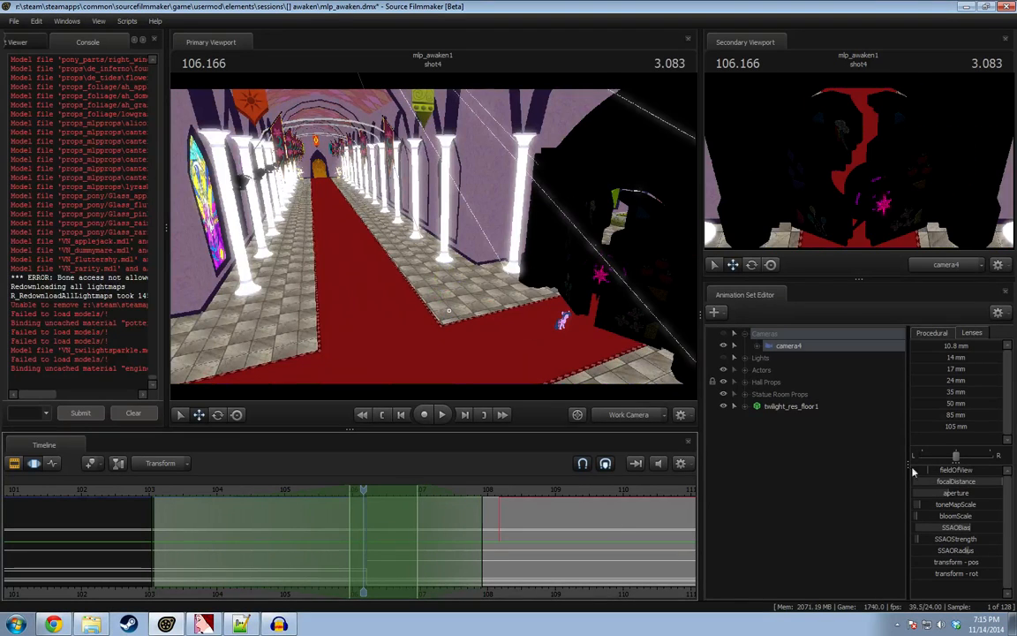
pyautogui.click(934, 333)
pyautogui.scroll(-5, 957, 428)
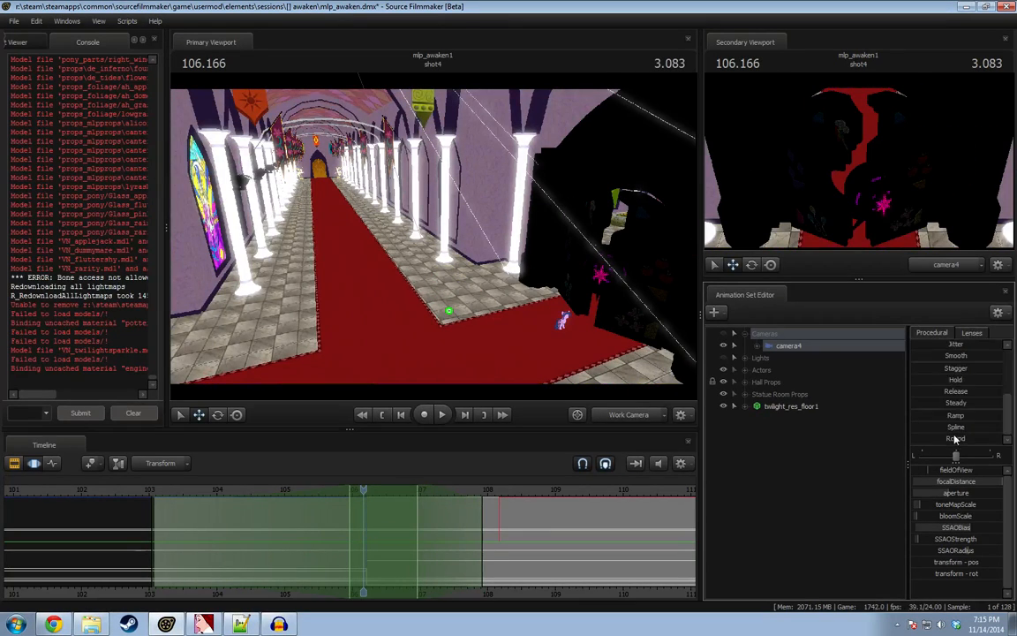
pyautogui.click(955, 429)
# Preview shot4 from its start, move the blend's hold start to about 105.3, and replay.
pyautogui.moveTo(510, 492); pyautogui.dragTo(127, 493)
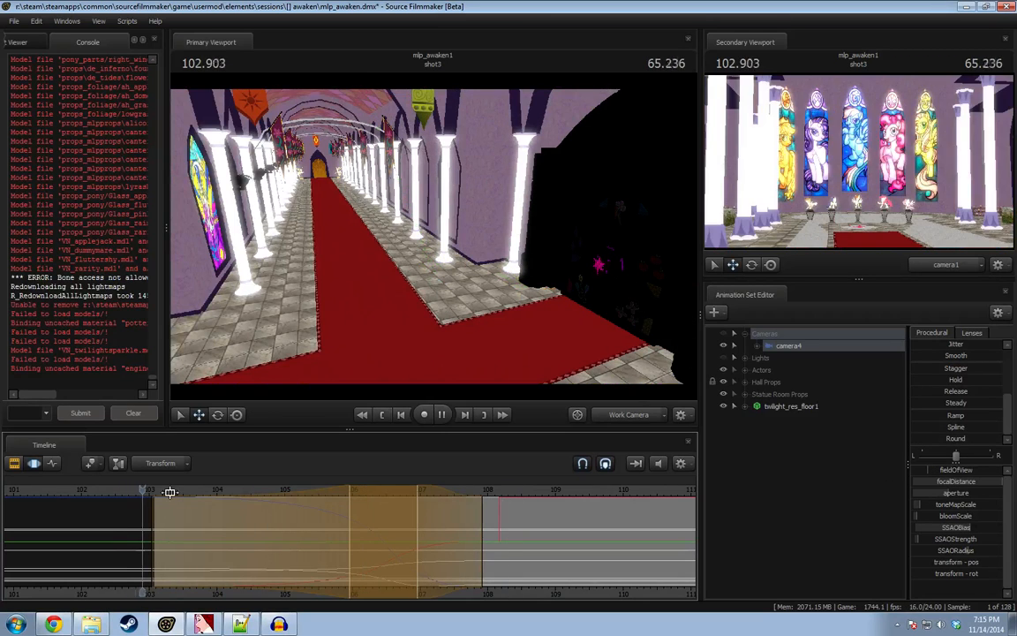
pyautogui.press('space')
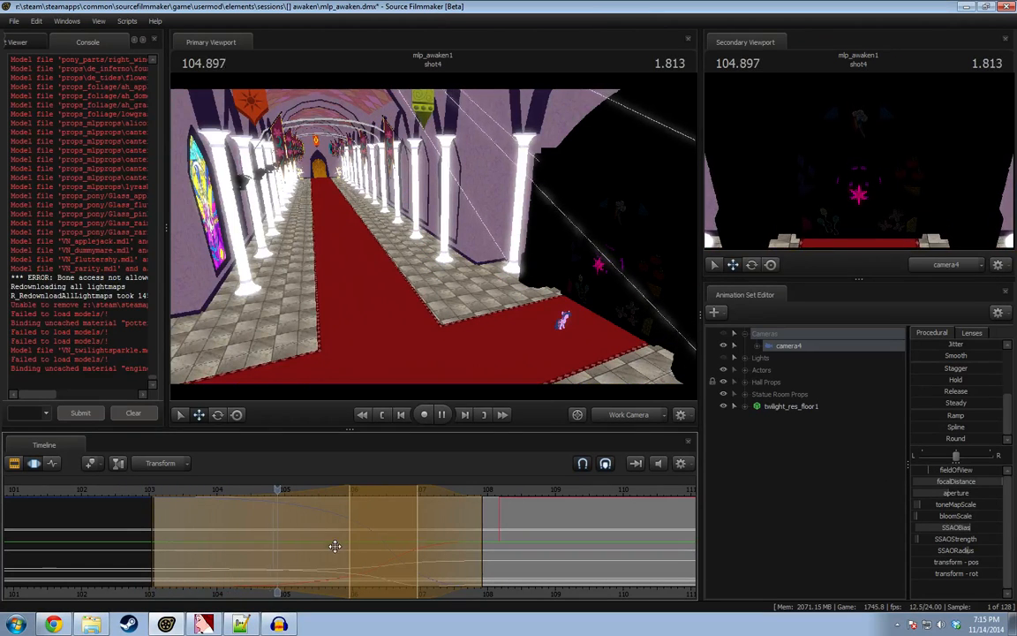
pyautogui.click(304, 556)
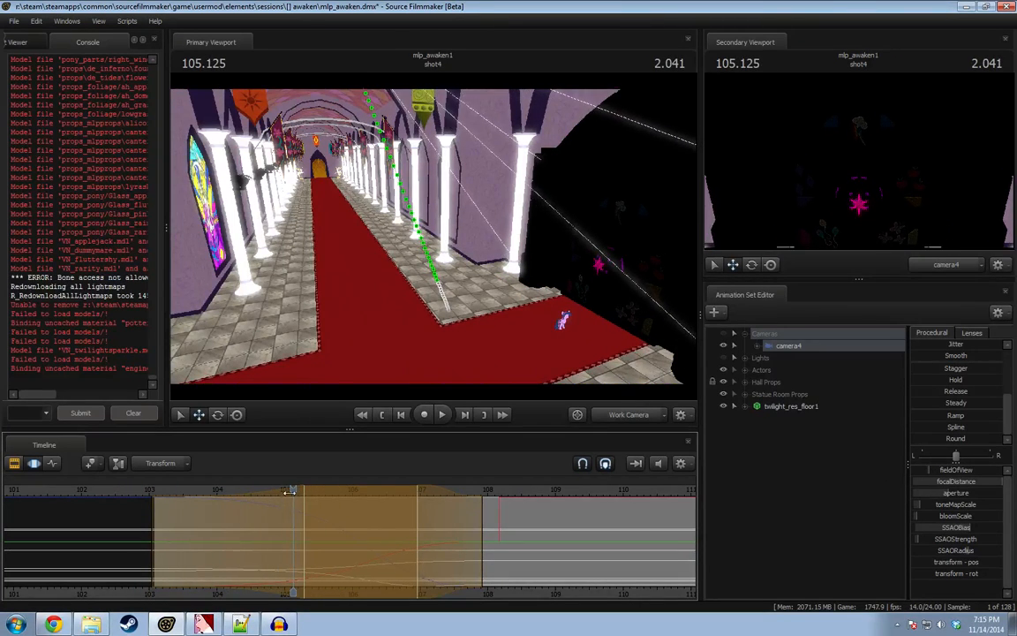
pyautogui.moveTo(287, 493); pyautogui.dragTo(147, 504)
pyautogui.press('space')
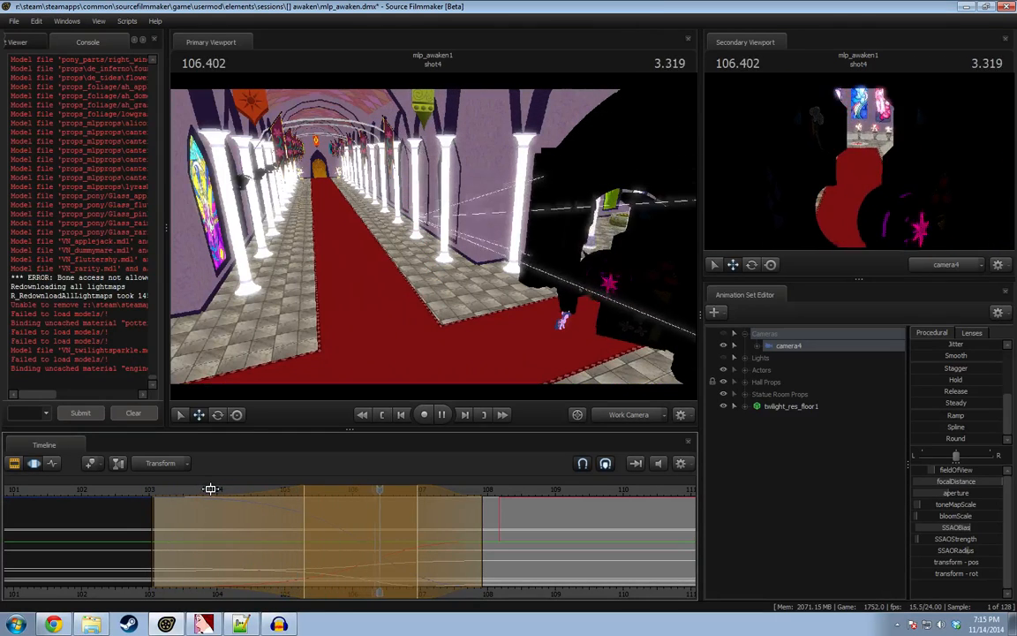
pyautogui.press('space')
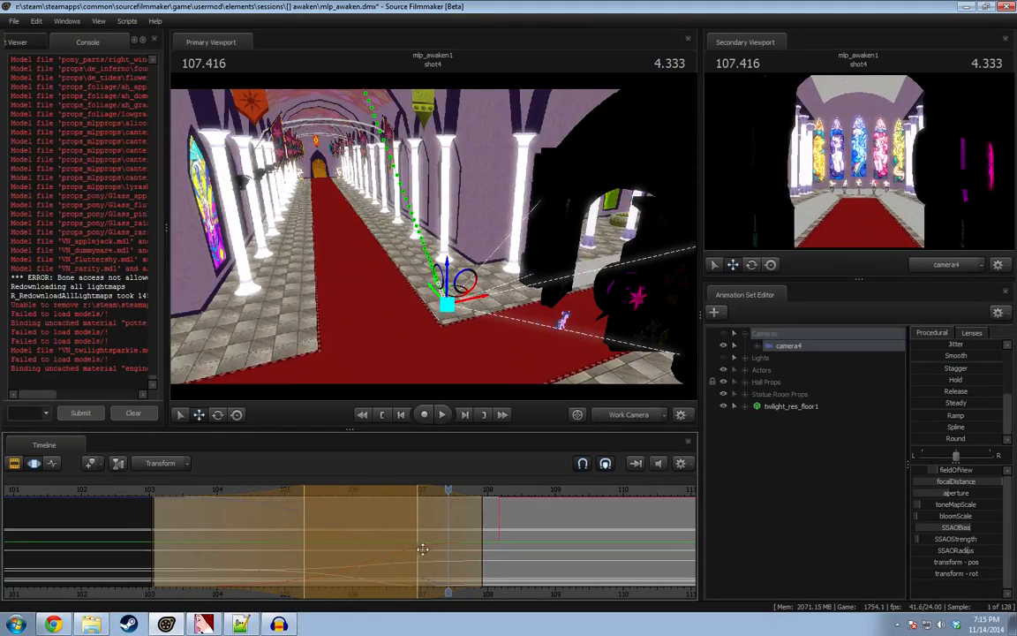
# Widen the blend's hold region to run from about 104.6 to 106.9 and replay the start of shot4.
pyautogui.moveTo(418, 493); pyautogui.dragTo(414, 493)
pyautogui.moveTo(303, 492); pyautogui.dragTo(259, 492)
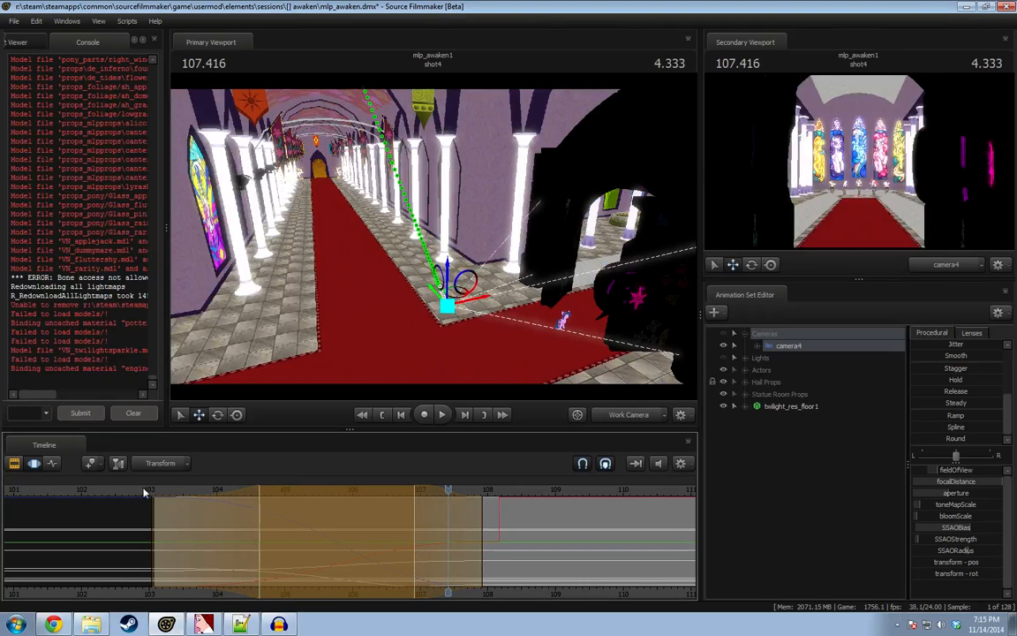
pyautogui.click(151, 491)
pyautogui.press('space')
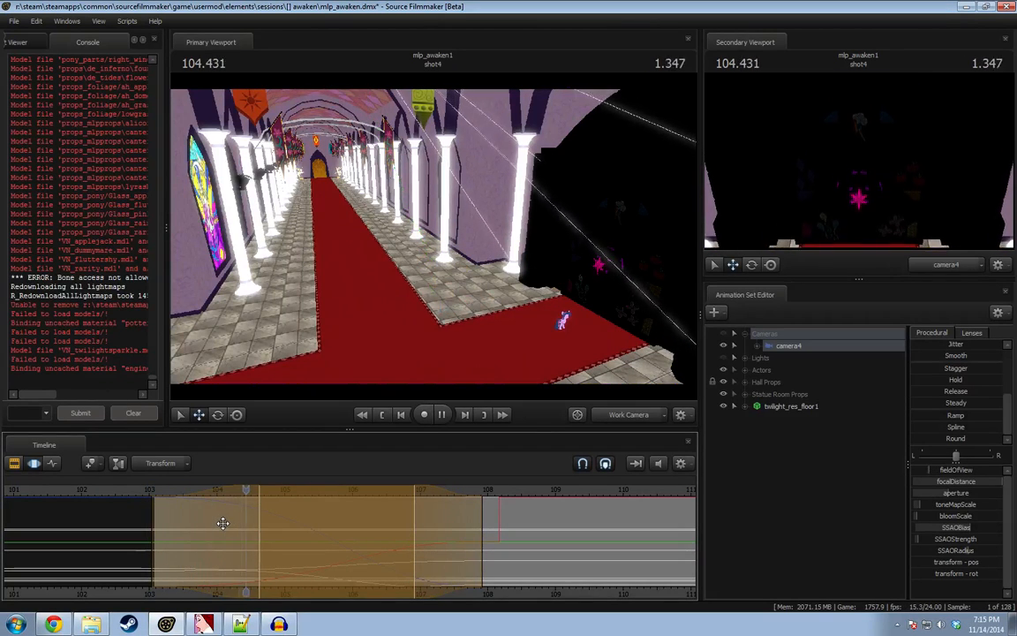
pyautogui.press('space')
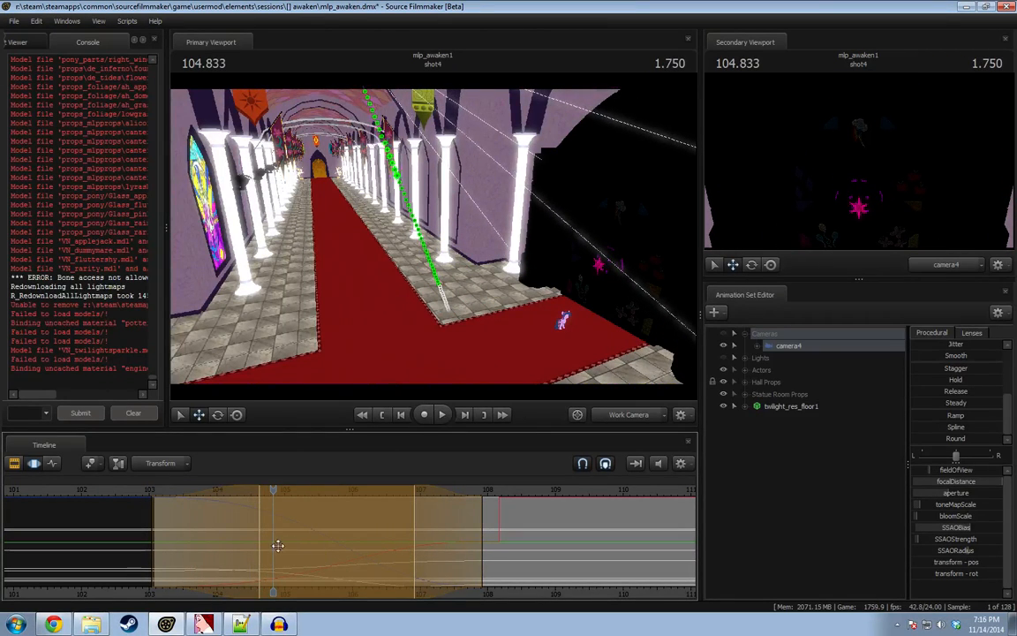
# Extend the blend's falloff start to about 102.9 and its hold start to about 103.9, and replay shot4.
pyautogui.moveTo(278, 546); pyautogui.dragTo(272, 546)
pyautogui.moveTo(151, 544); pyautogui.dragTo(143, 542)
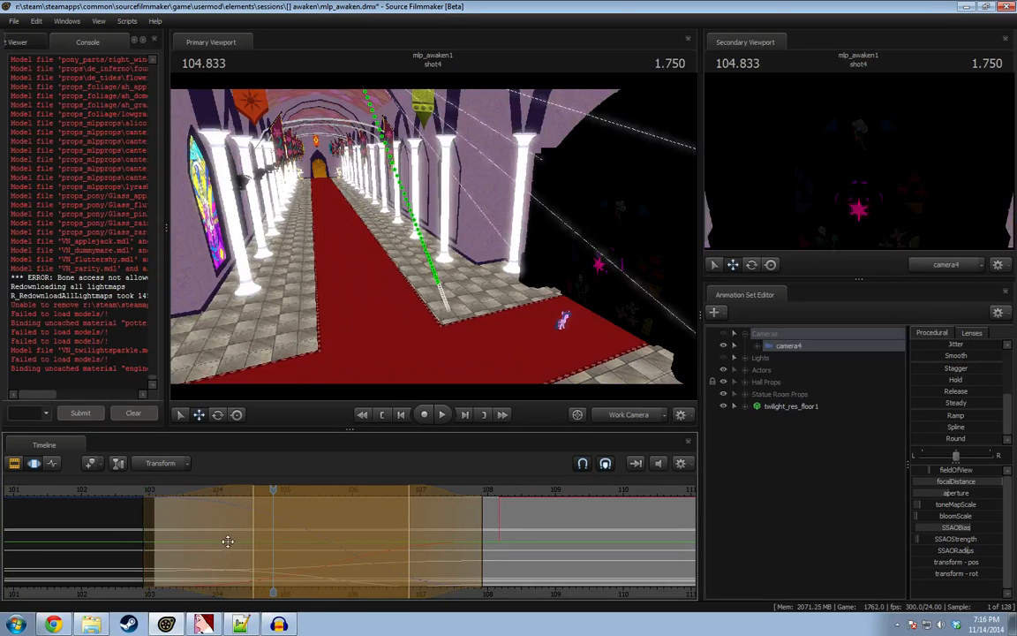
pyautogui.moveTo(249, 535); pyautogui.dragTo(214, 535)
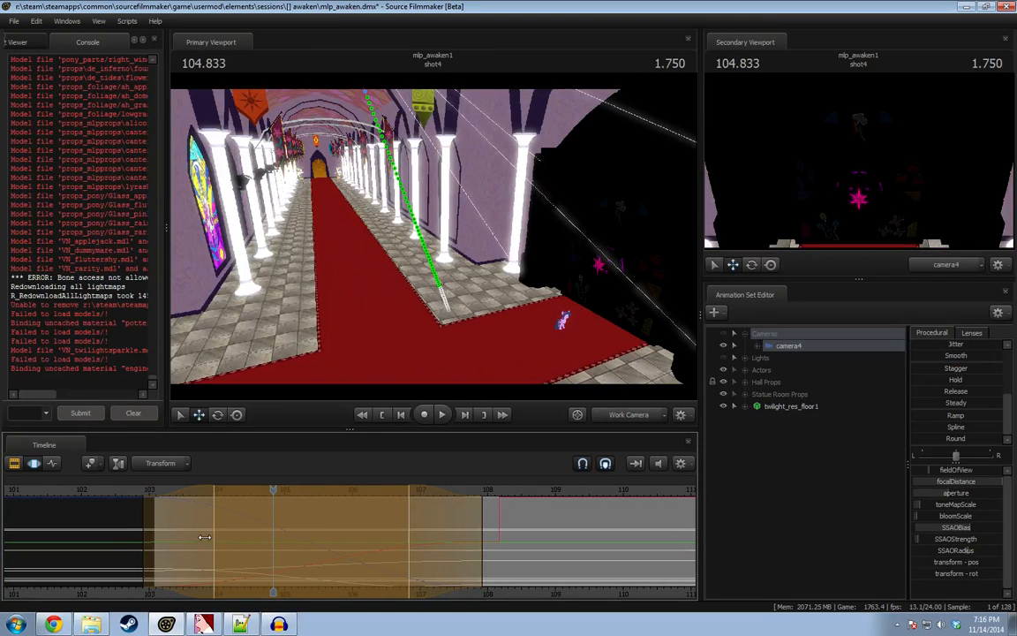
pyautogui.click(151, 494)
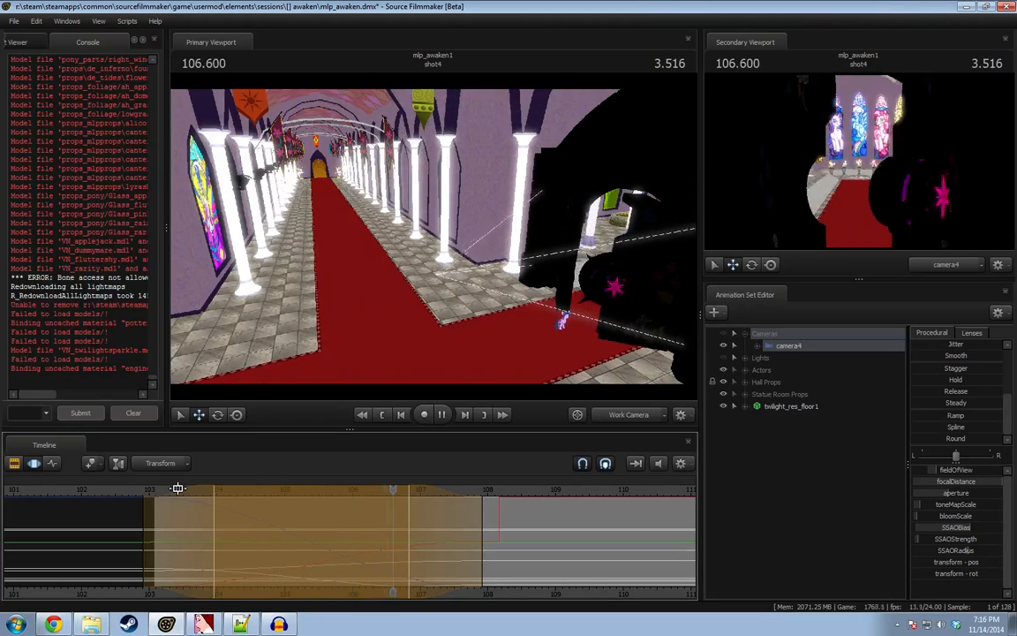
pyautogui.press('space')
# Smooth camera4's motion between about 106.4 and 109.7 with the Spline preset and play the result through camera4.
pyautogui.keyDown('shift'); pyautogui.moveTo(451, 554); pyautogui.dragTo(532, 547); pyautogui.keyUp('shift')
pyautogui.scroll(6, 532, 548)
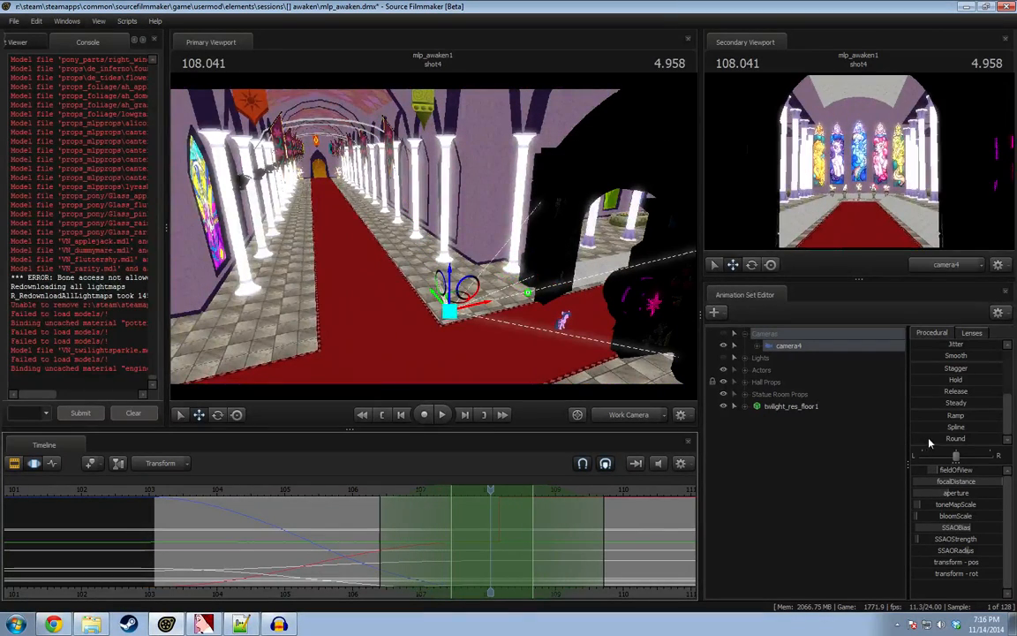
pyautogui.moveTo(932, 428); pyautogui.dragTo(75, 533)
pyautogui.click(221, 491)
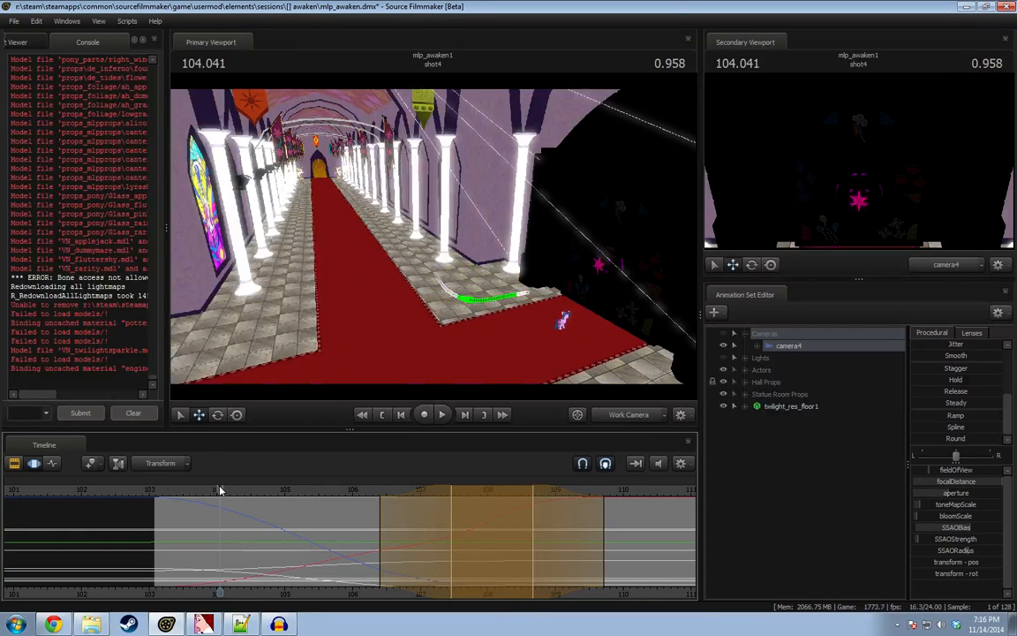
pyautogui.click(629, 415)
pyautogui.press('space')
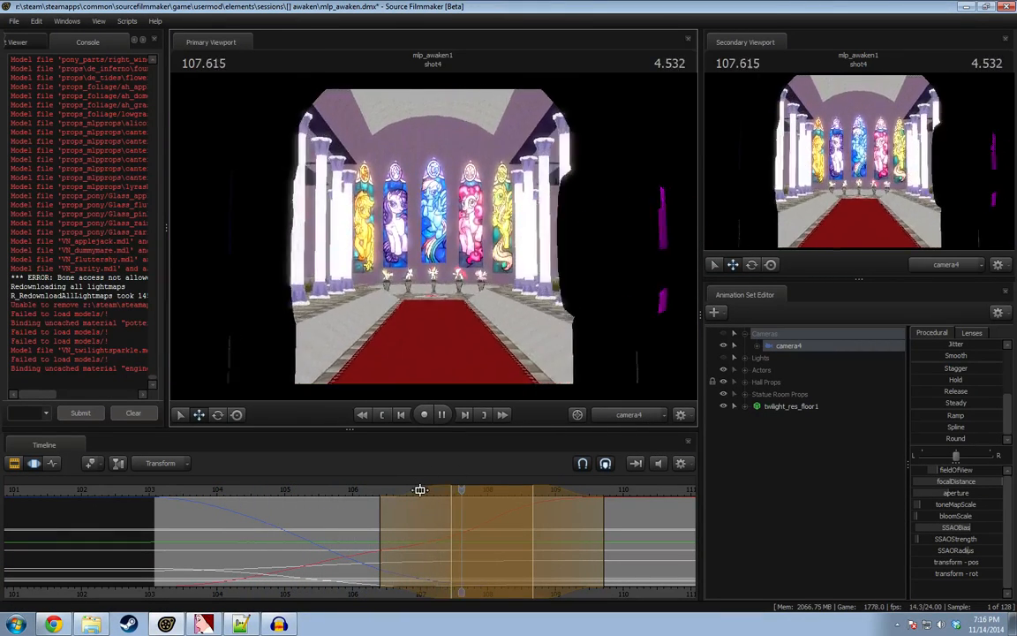
# Center the time selection near 104.875 and confirm the Music track's volume at 0.5.
pyautogui.moveTo(337, 536)
pyautogui.mouseDown()
pyautogui.moveTo(253, 536)
pyautogui.moveTo(174, 554)
pyautogui.moveTo(367, 560)
pyautogui.moveTo(274, 557)
pyautogui.mouseUp()
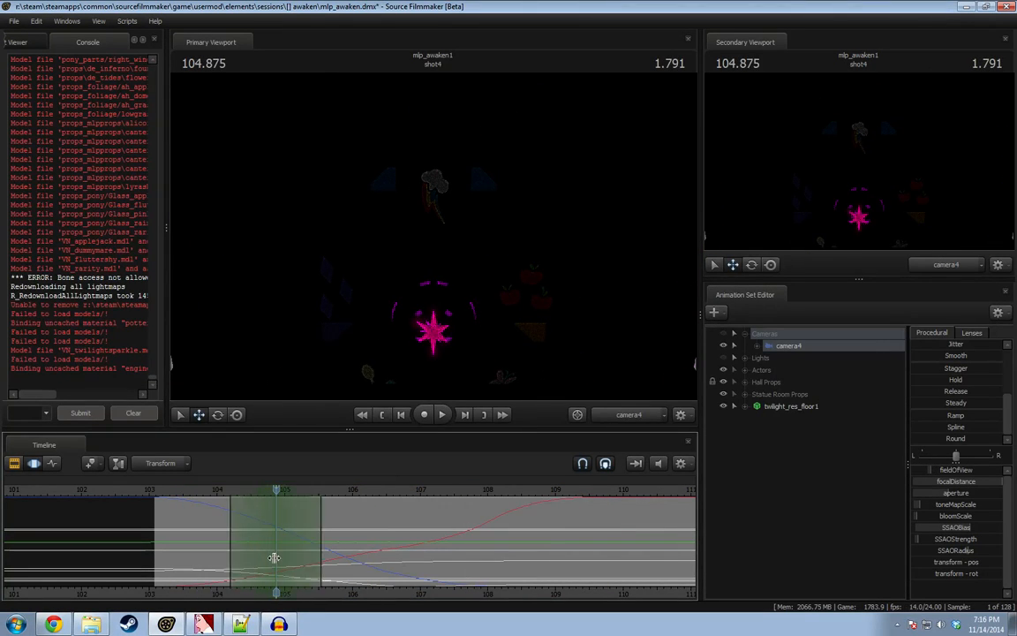
pyautogui.press('F2')
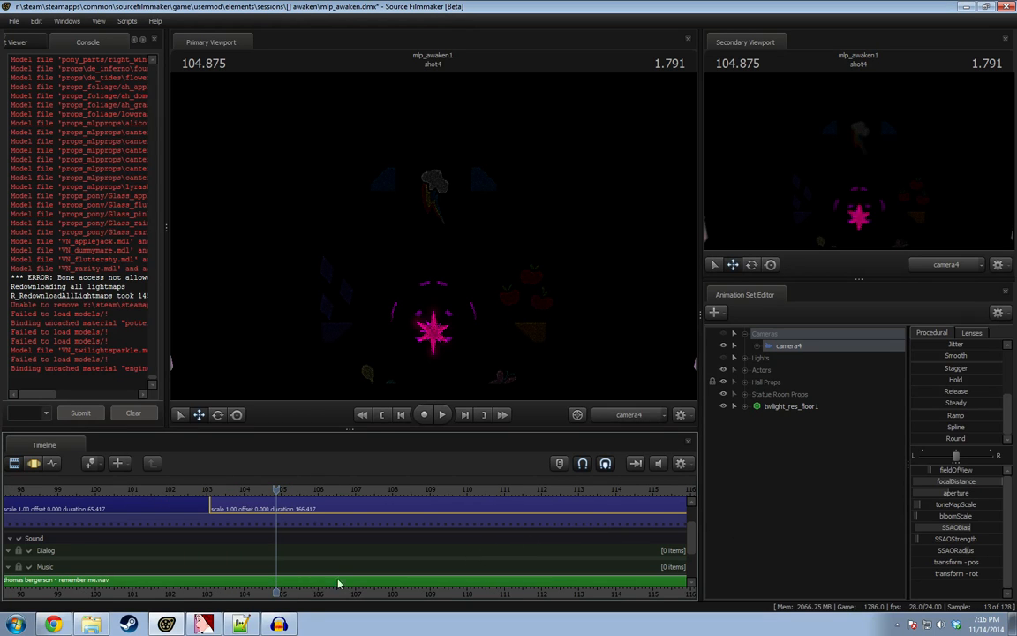
pyautogui.rightClick(334, 570)
pyautogui.click(363, 532)
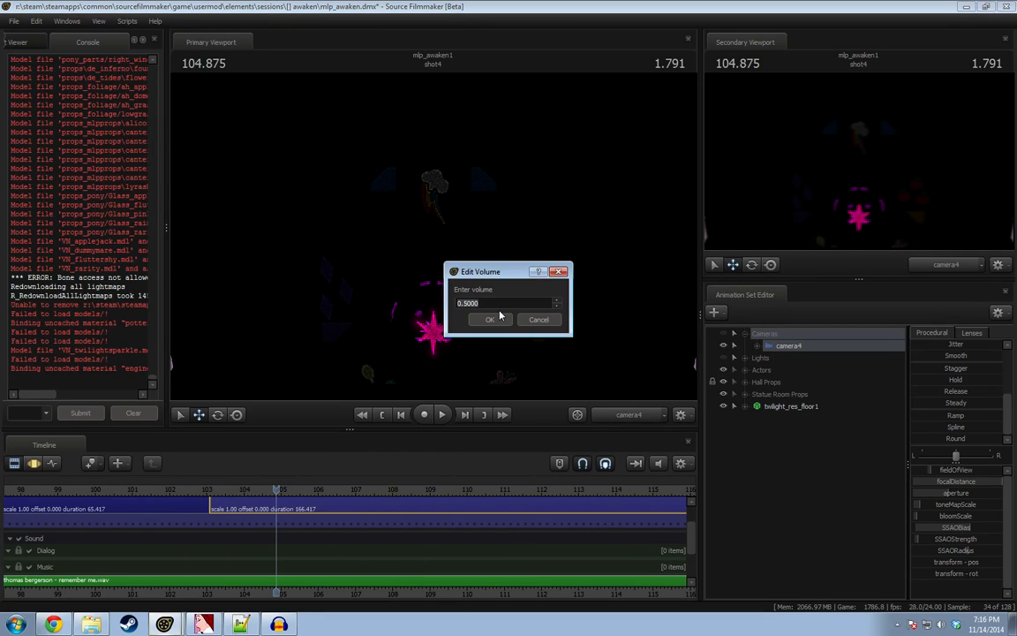
pyautogui.click(500, 315)
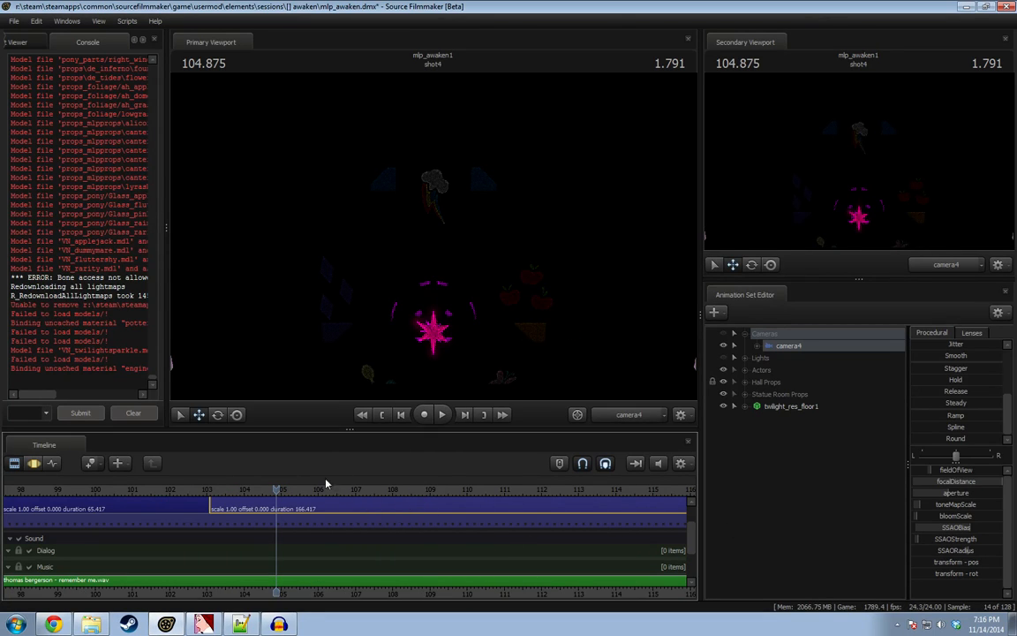
# Widen the time selection around 104.875 to about 103.1–106.6 and rotate camera4 downward toward the carpet in the work camera view.
pyautogui.moveTo(326, 484); pyautogui.dragTo(241, 530)
pyautogui.press('F3')
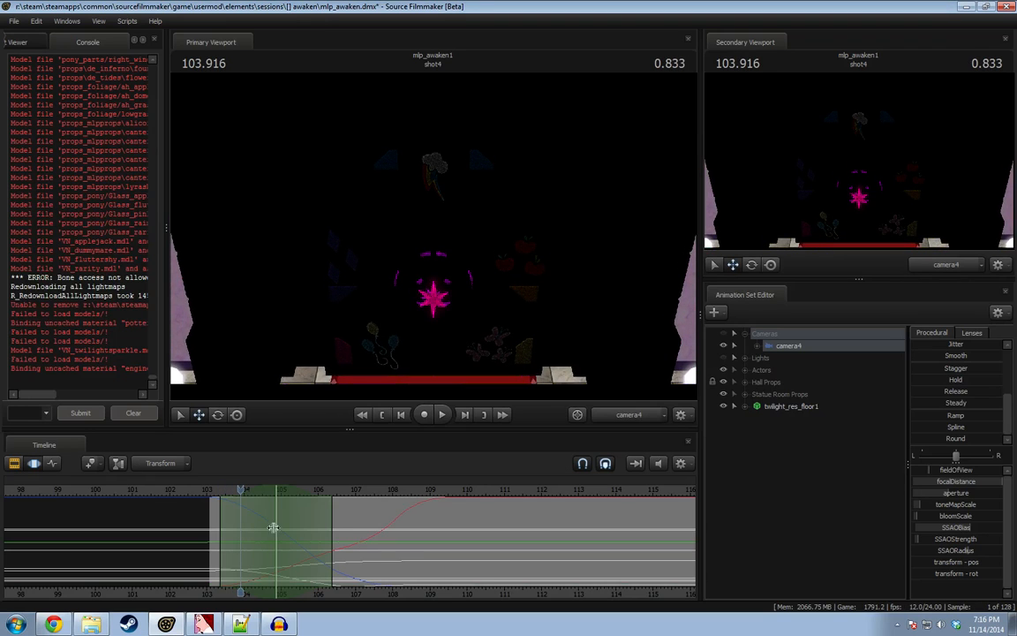
pyautogui.scroll(2, 260, 528)
pyautogui.moveTo(240, 491); pyautogui.dragTo(284, 493)
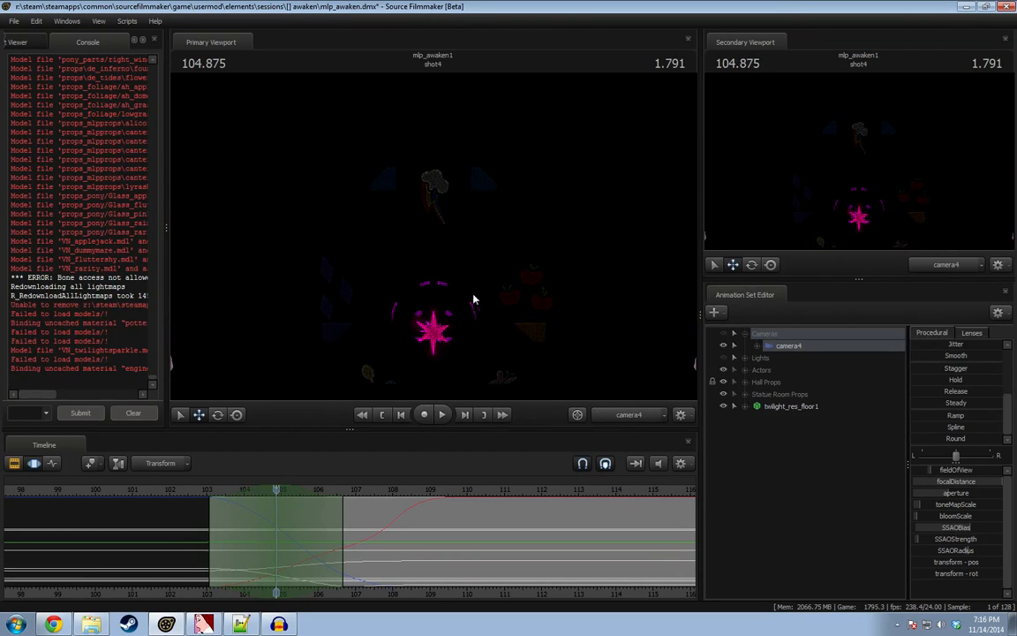
pyautogui.click(617, 414)
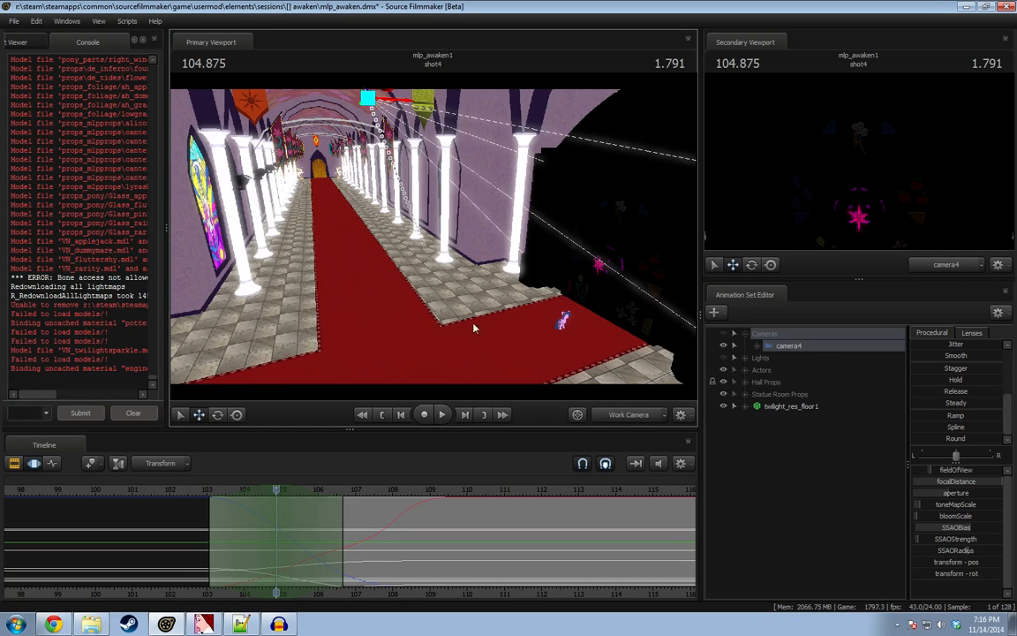
pyautogui.press('e')
pyautogui.moveTo(338, 125); pyautogui.dragTo(334, 120)
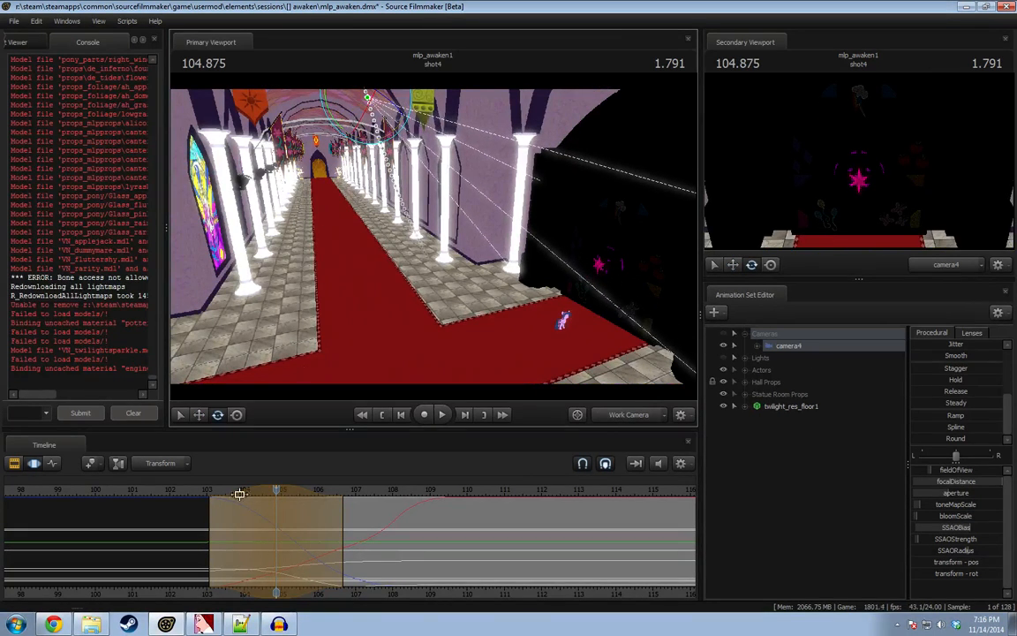
# Shift the rotation blend's peak to about 105.4 and its end to about 107.2, and replay shot4.
pyautogui.moveTo(239, 494); pyautogui.dragTo(370, 583)
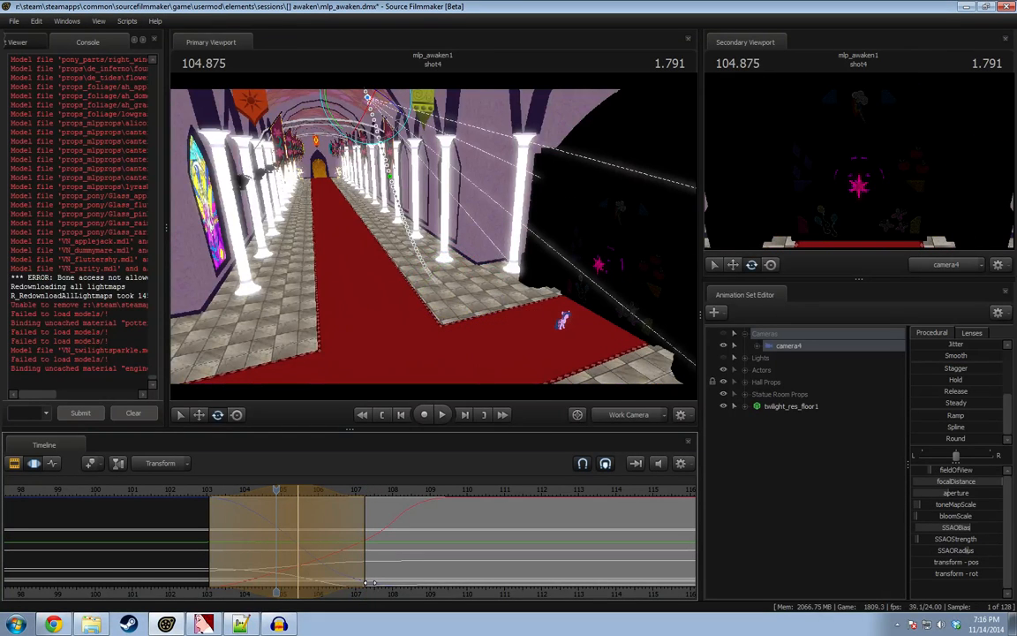
pyautogui.click(200, 496)
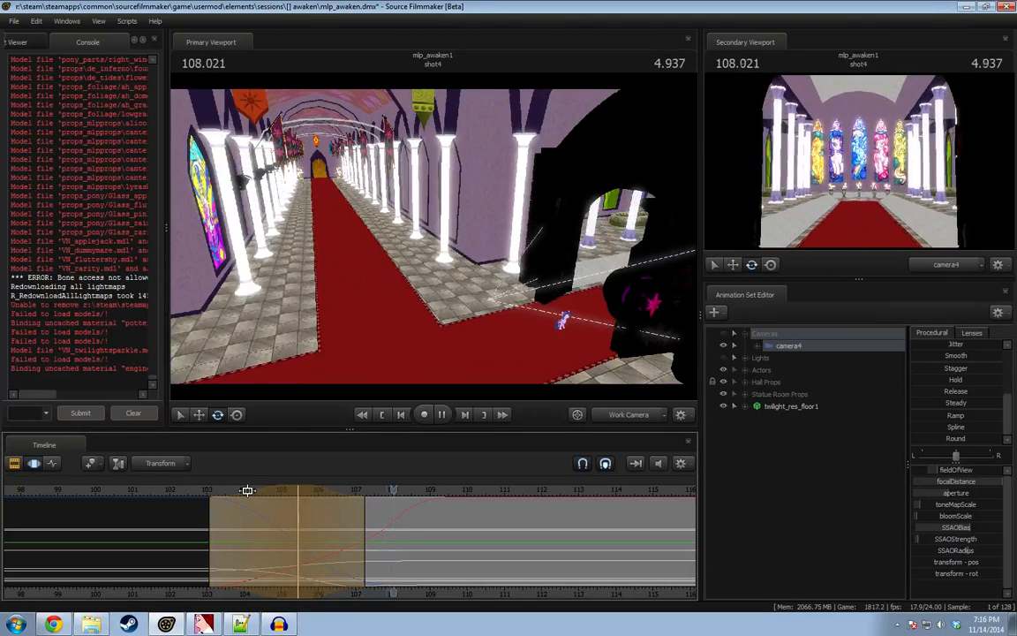
pyautogui.press('space')
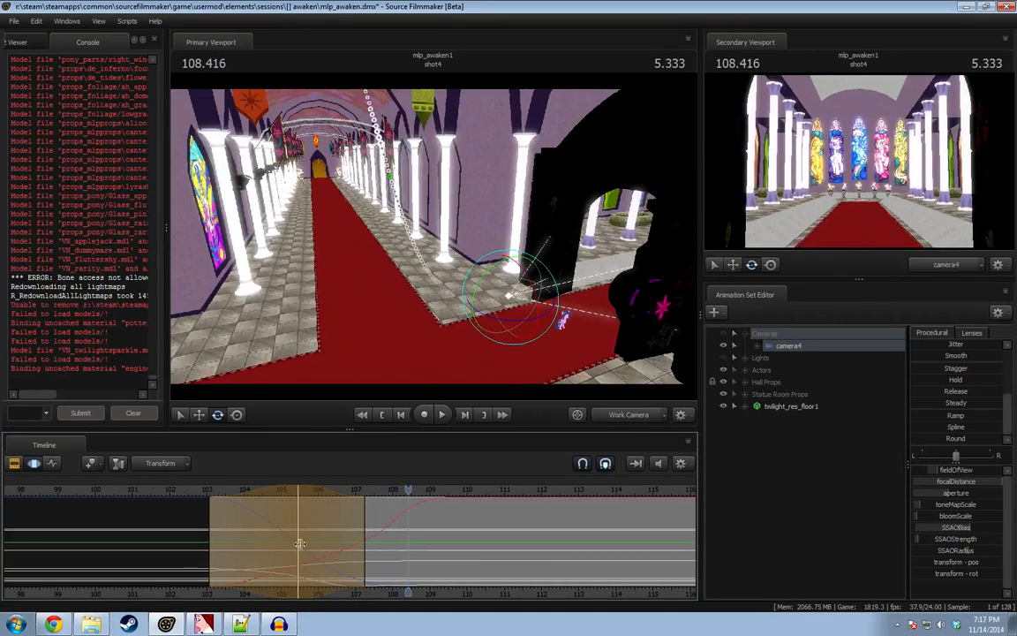
# Review the cut from shot3 into shot4 through the scene camera, replaying the start of camera4's drop.
pyautogui.moveTo(300, 543); pyautogui.dragTo(218, 530, button='middle')
pyautogui.moveTo(213, 503); pyautogui.dragTo(206, 500)
pyautogui.click(629, 416)
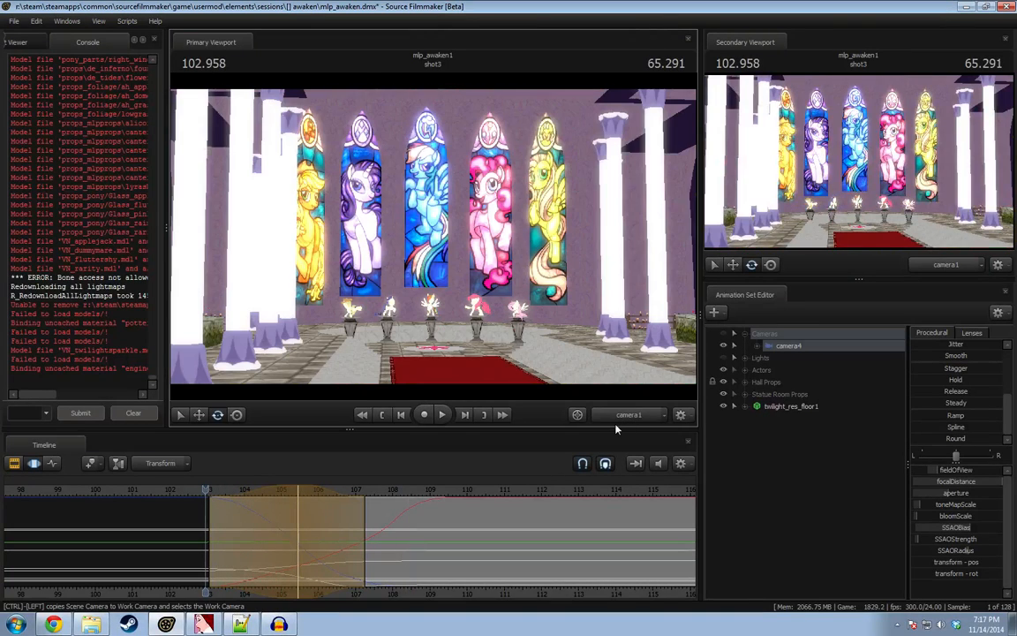
pyautogui.press('Right')
pyautogui.press('Right')
pyautogui.press('Right')
pyautogui.press('space')
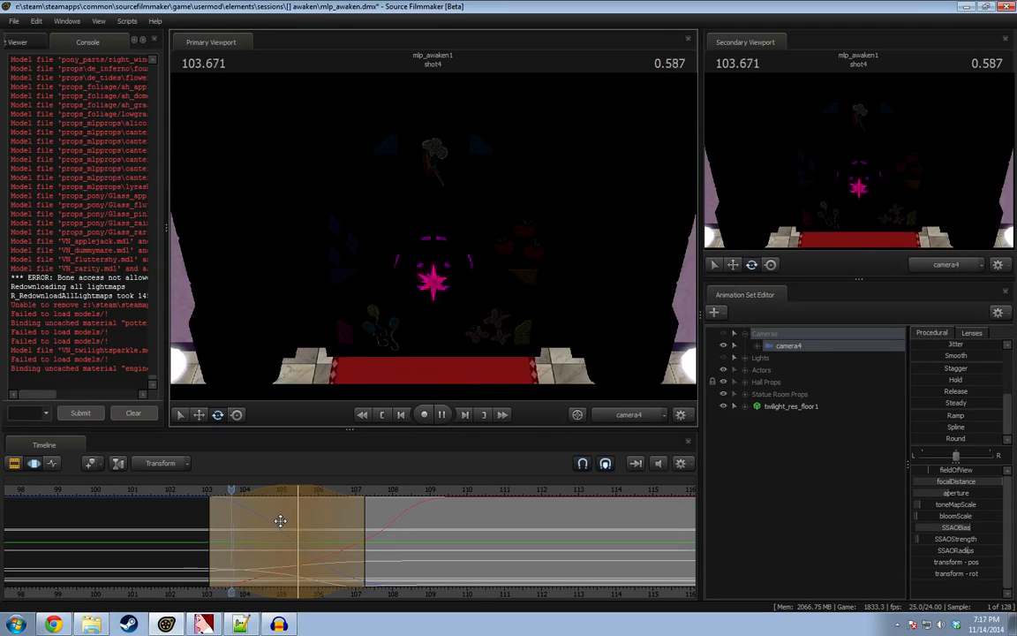
pyautogui.press('space')
pyautogui.click(205, 496)
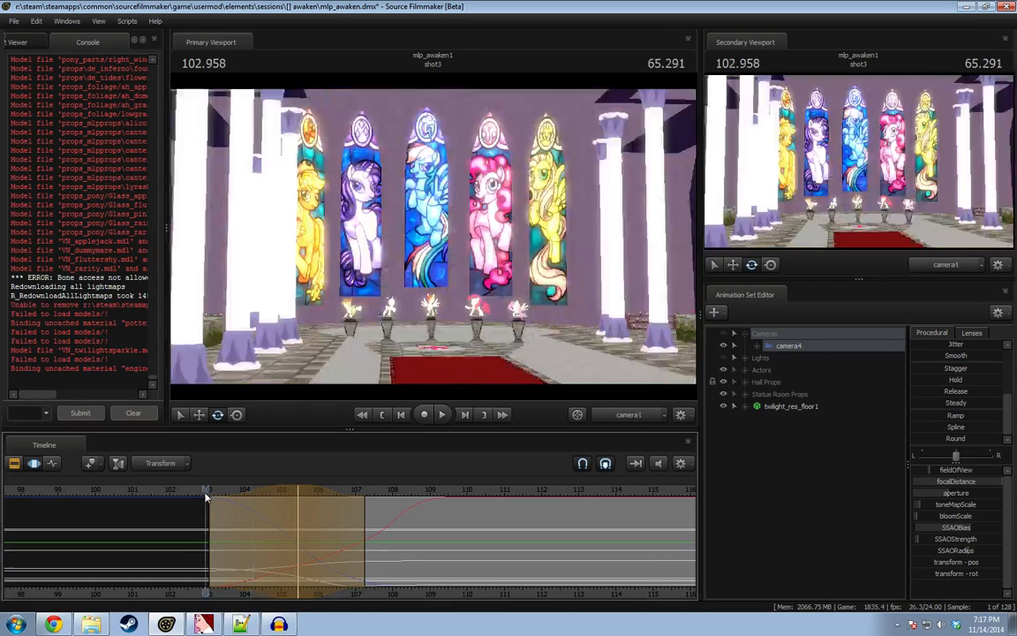
pyautogui.press('space')
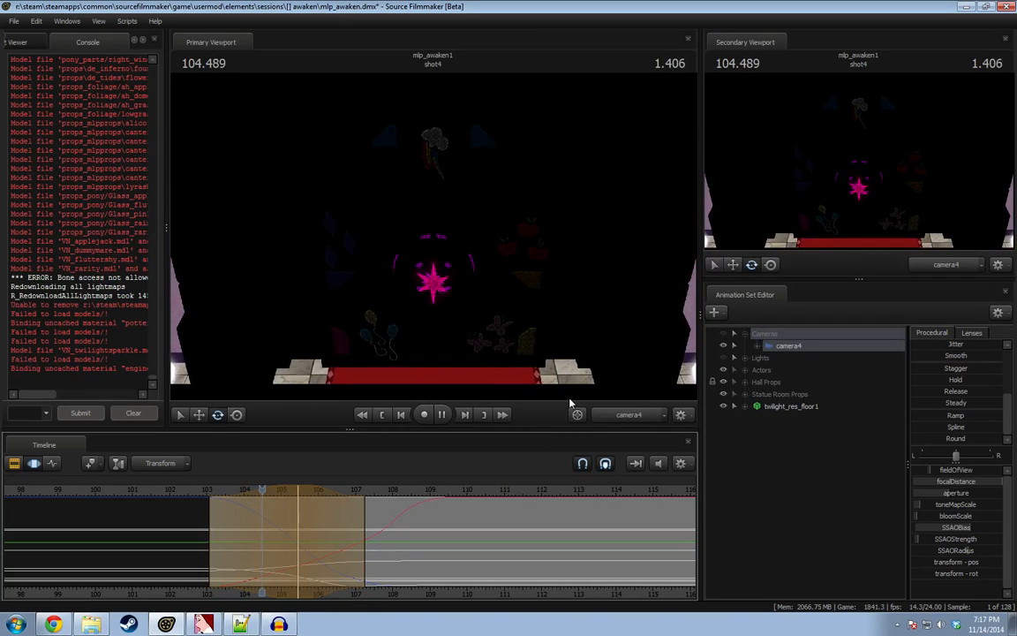
# Replay shot4 from about 103.6 through camera4 and scrub the playhead to 106.541 at the opening door.
pyautogui.click(243, 554)
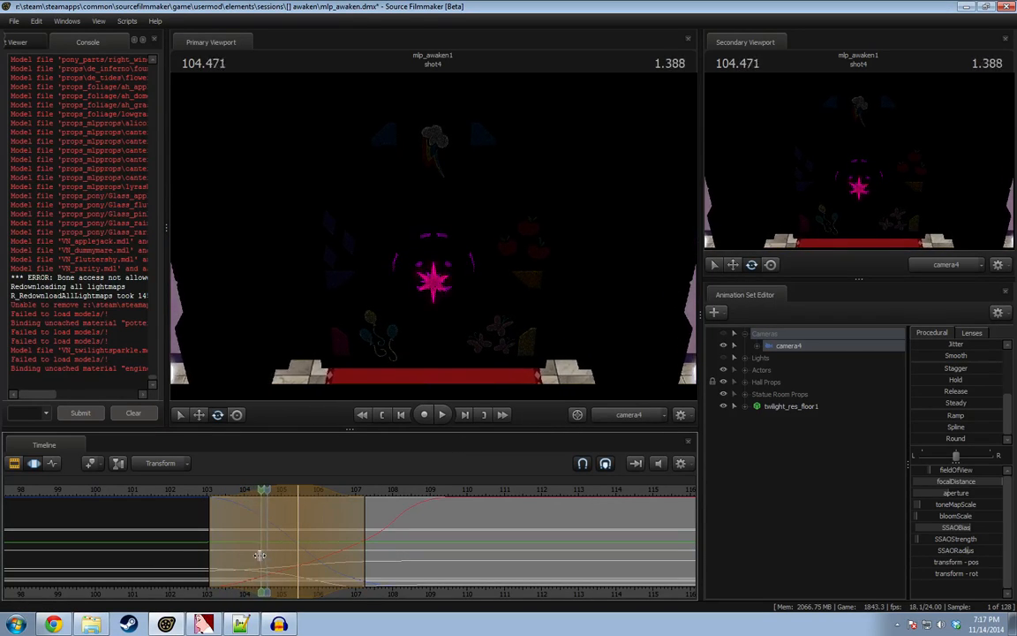
pyautogui.click(258, 555)
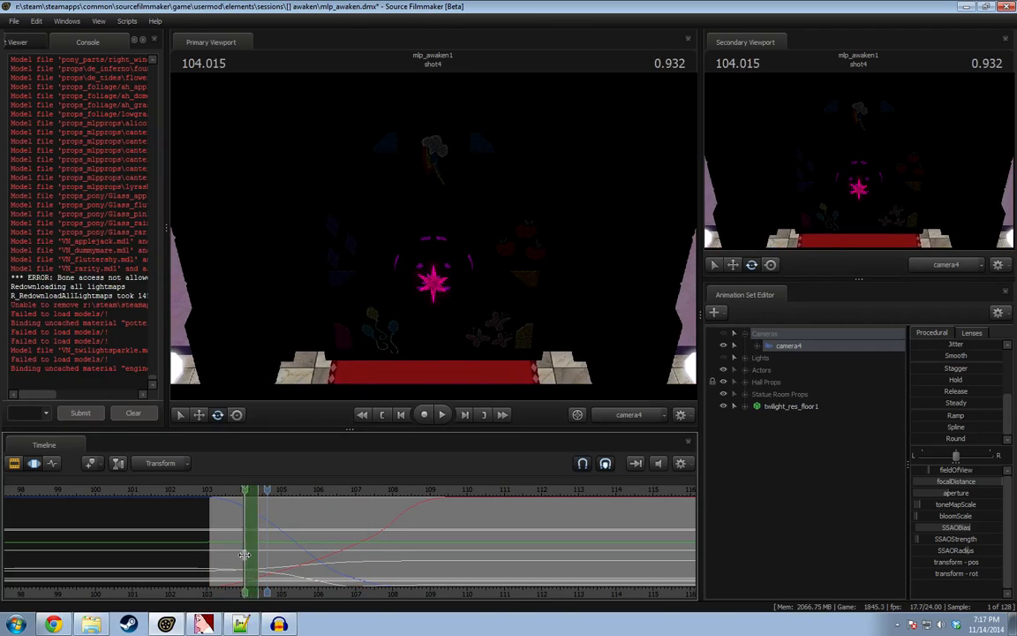
pyautogui.click(228, 493)
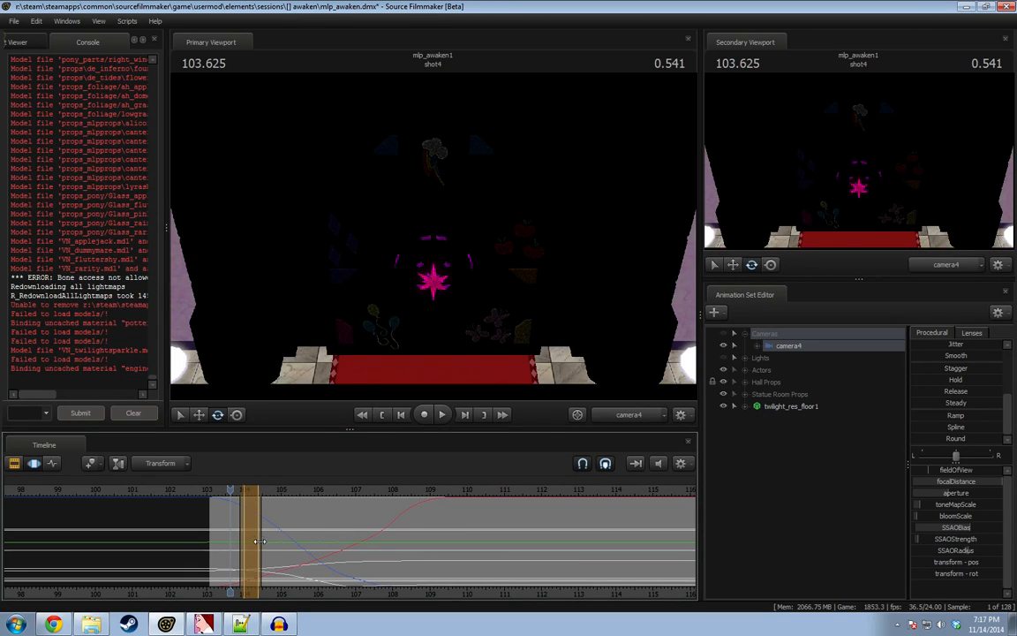
pyautogui.press('space')
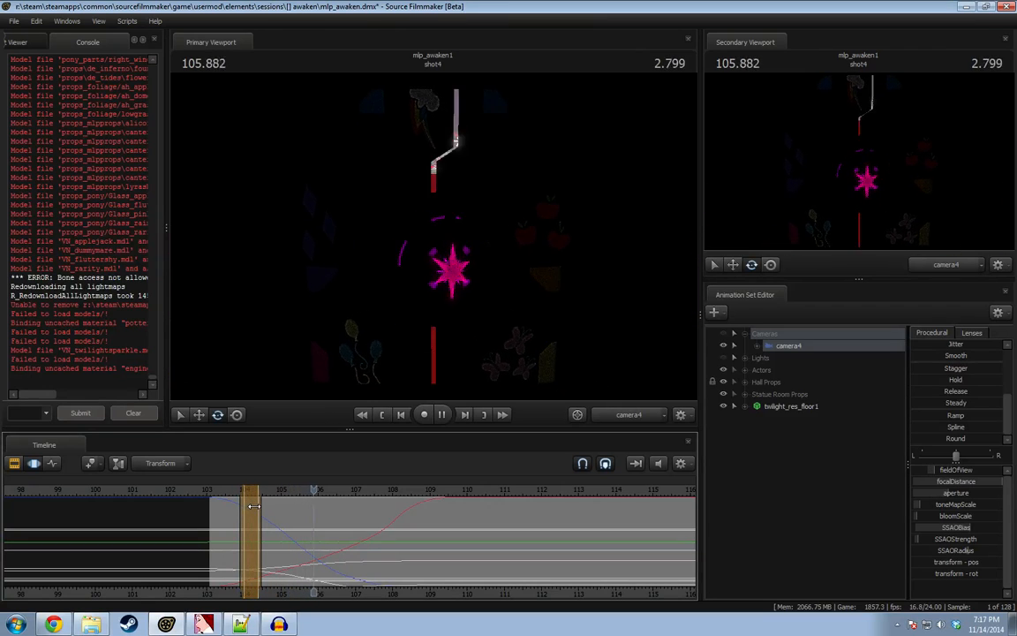
pyautogui.click(276, 544)
pyautogui.moveTo(277, 544); pyautogui.dragTo(337, 548)
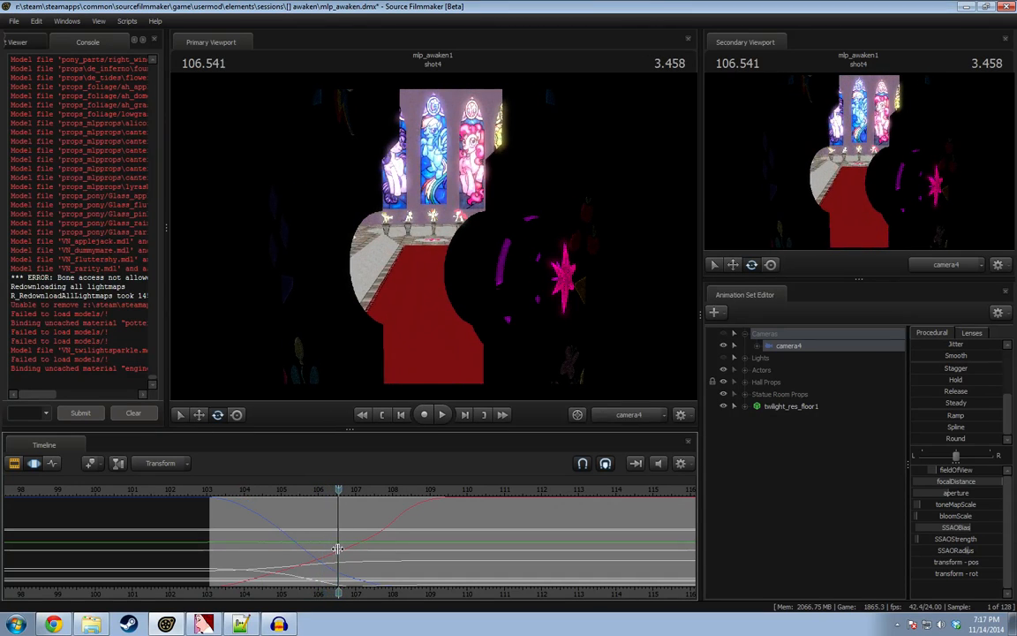
# Turn on lighting in the primary viewport and replay the door opening through camera4.
pyautogui.rightClick(357, 314)
pyautogui.click(386, 345)
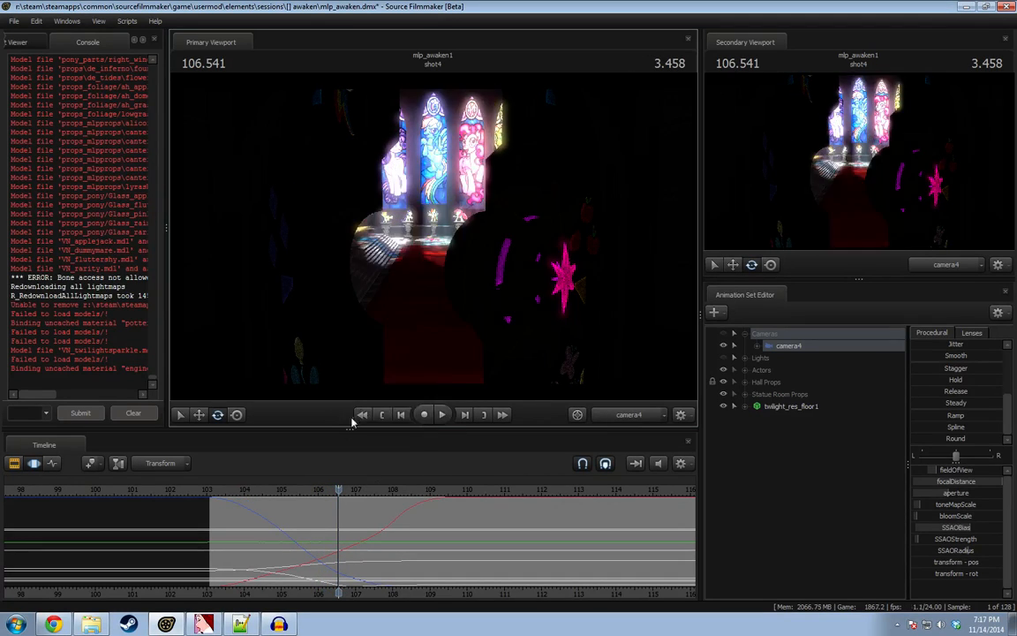
pyautogui.click(287, 491)
pyautogui.press('space')
pyautogui.press('space')
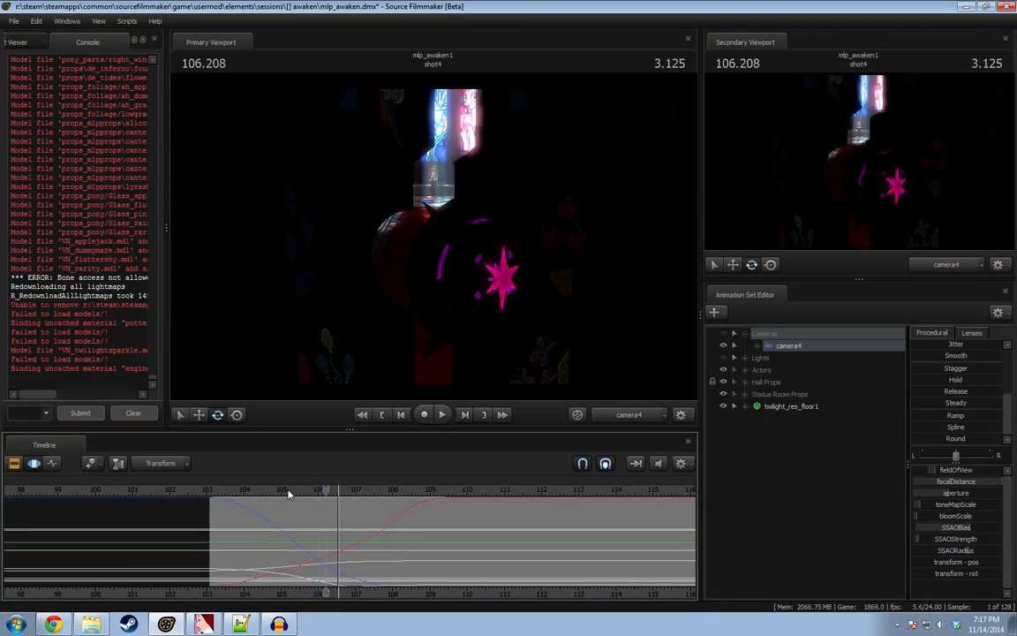
pyautogui.press('F2')
pyautogui.press('space')
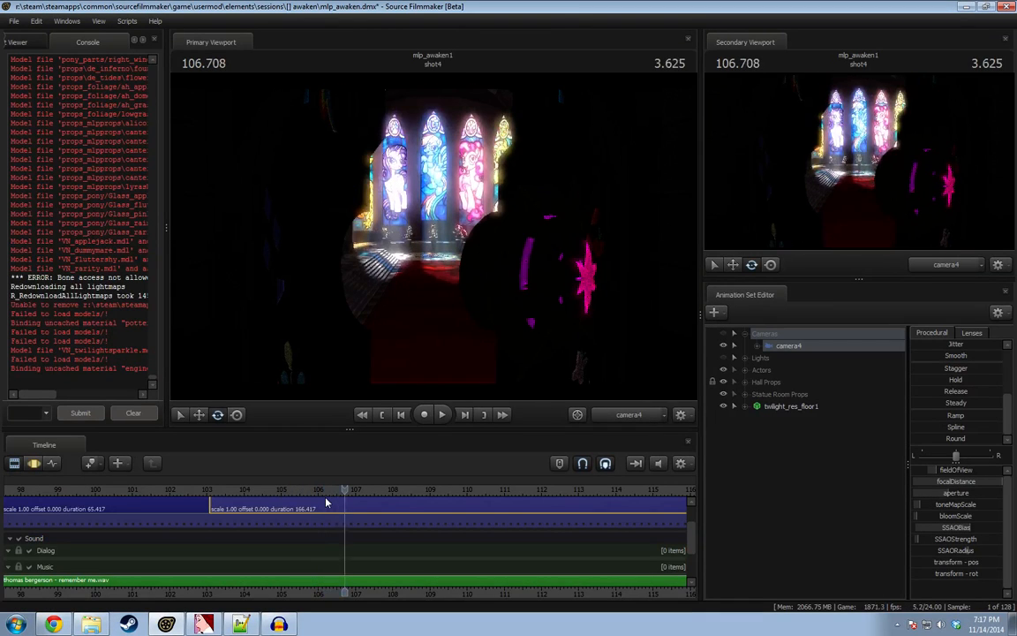
# Delete the Guards group with all its guard animation sets from shot4's Actors.
pyautogui.click(761, 395)
pyautogui.click(744, 370)
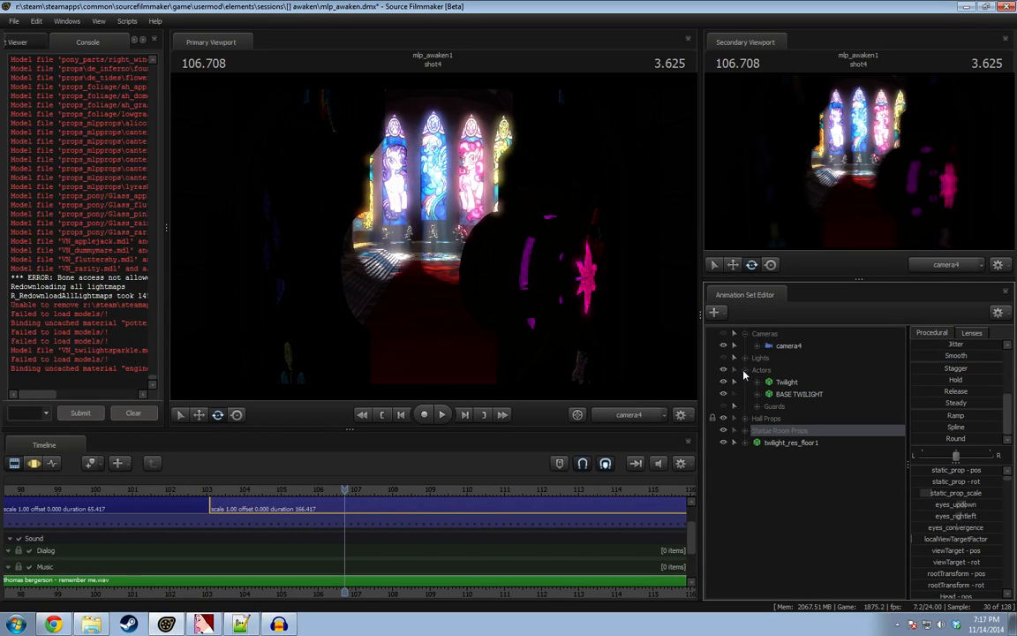
pyautogui.click(743, 371)
pyautogui.click(744, 370)
pyautogui.doubleClick(775, 407)
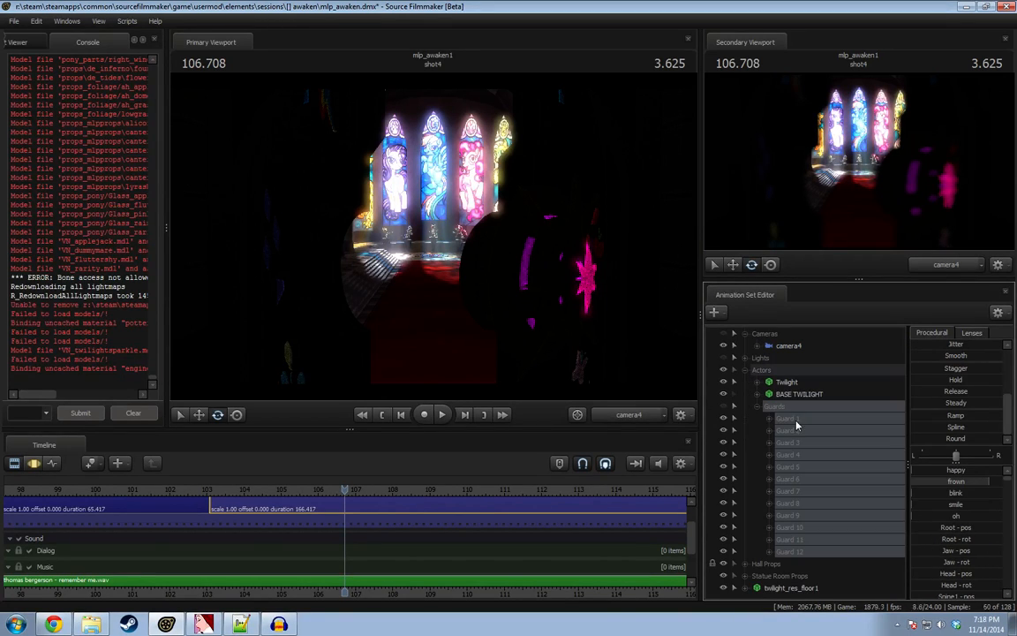
pyautogui.rightClick(796, 420)
pyautogui.click(770, 418)
pyautogui.rightClick(804, 440)
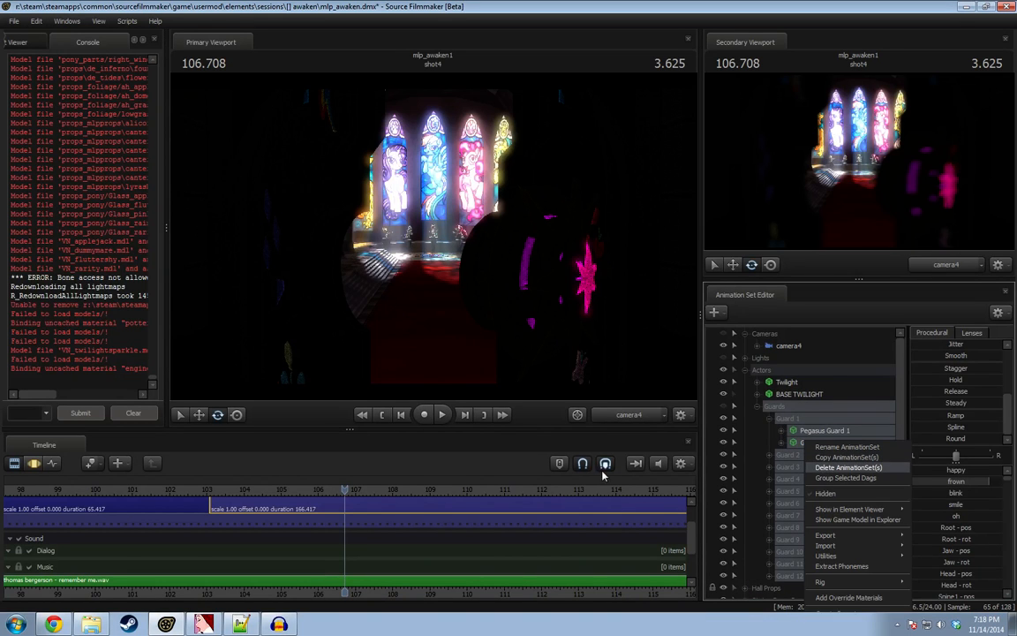
# Replay the lit door opening from about 105.9 and stop the playhead at 107.583.
pyautogui.click(315, 489)
pyautogui.press('space')
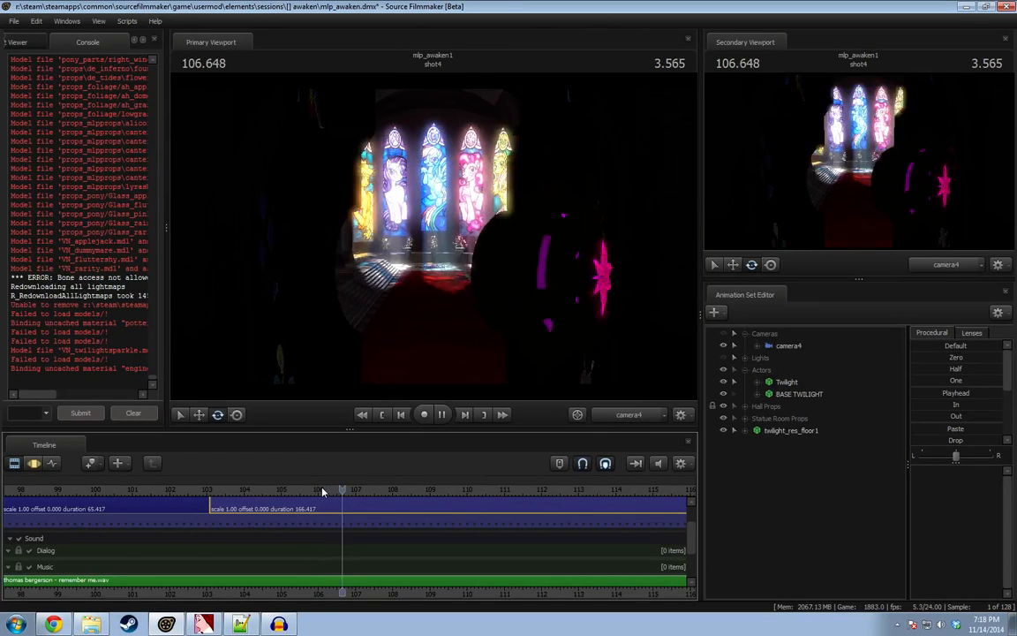
pyautogui.press('space')
pyautogui.press('F3')
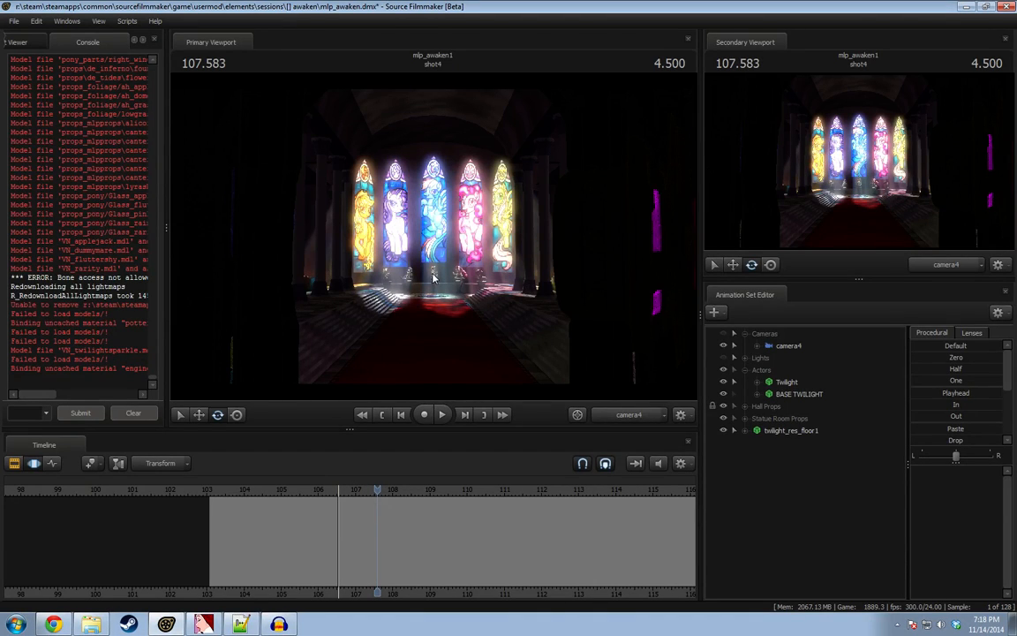
pyautogui.press('F2')
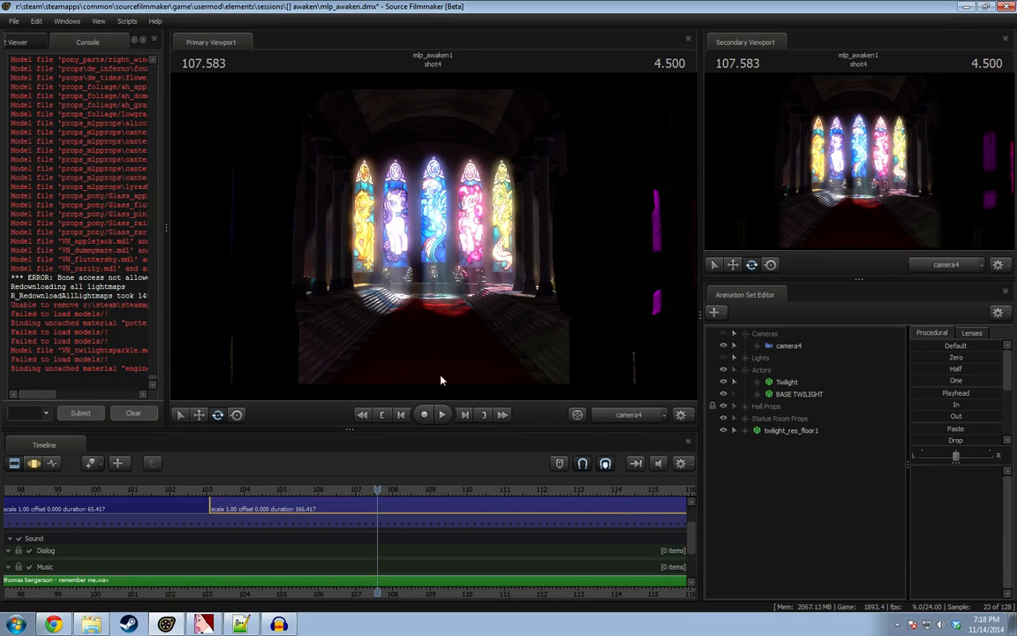
pyautogui.press('F3')
pyautogui.press('F2')
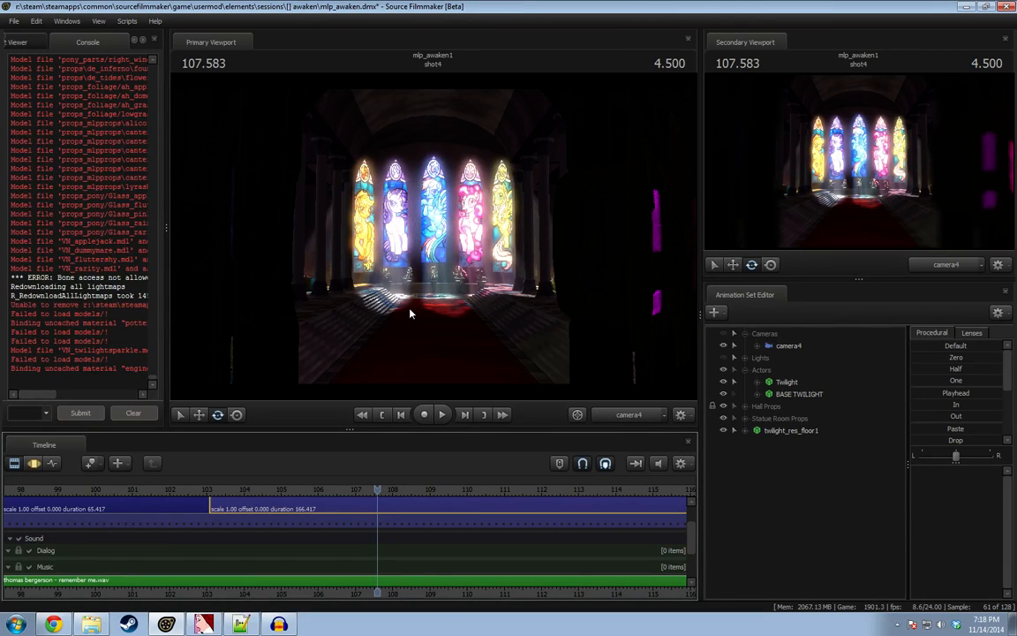
# Examine the stained-glass windows, pony statues and star floor of the statue room through the work camera.
pyautogui.click(630, 416)
pyautogui.press('w')
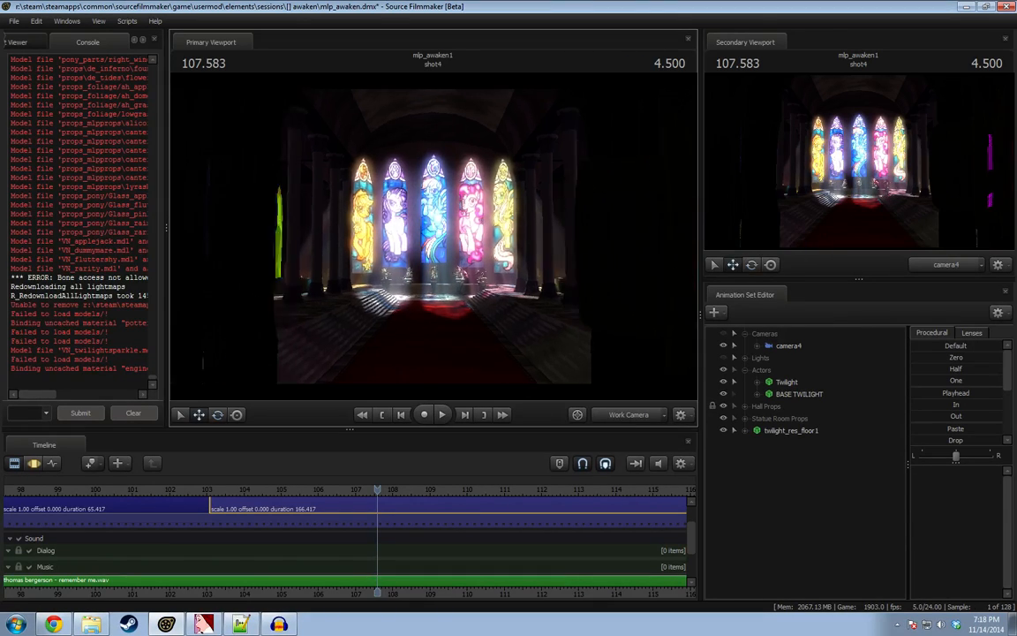
pyautogui.press('w')
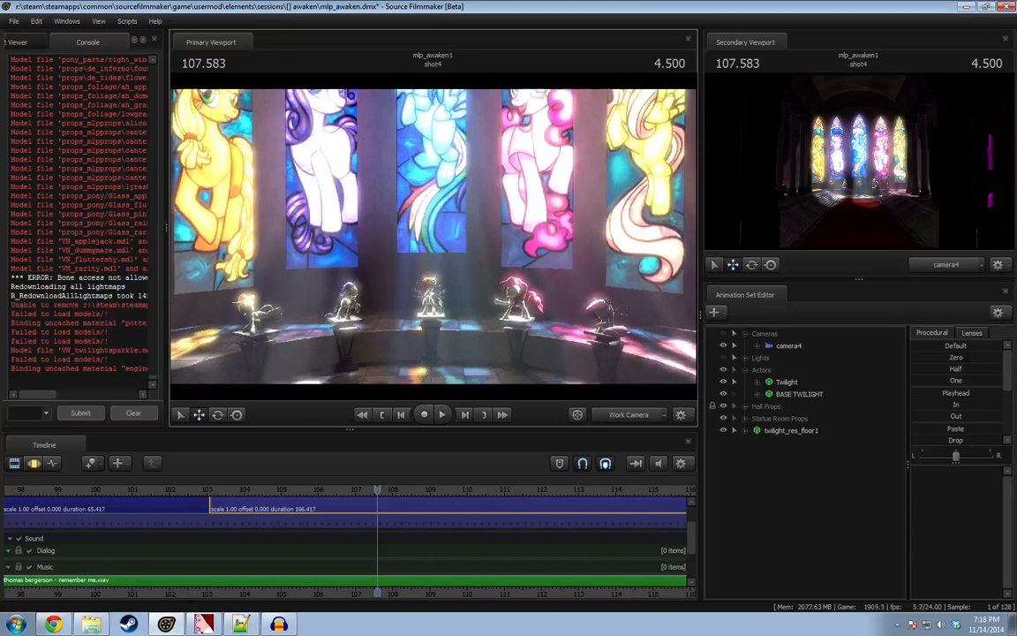
pyautogui.press('s')
pyautogui.press('s')
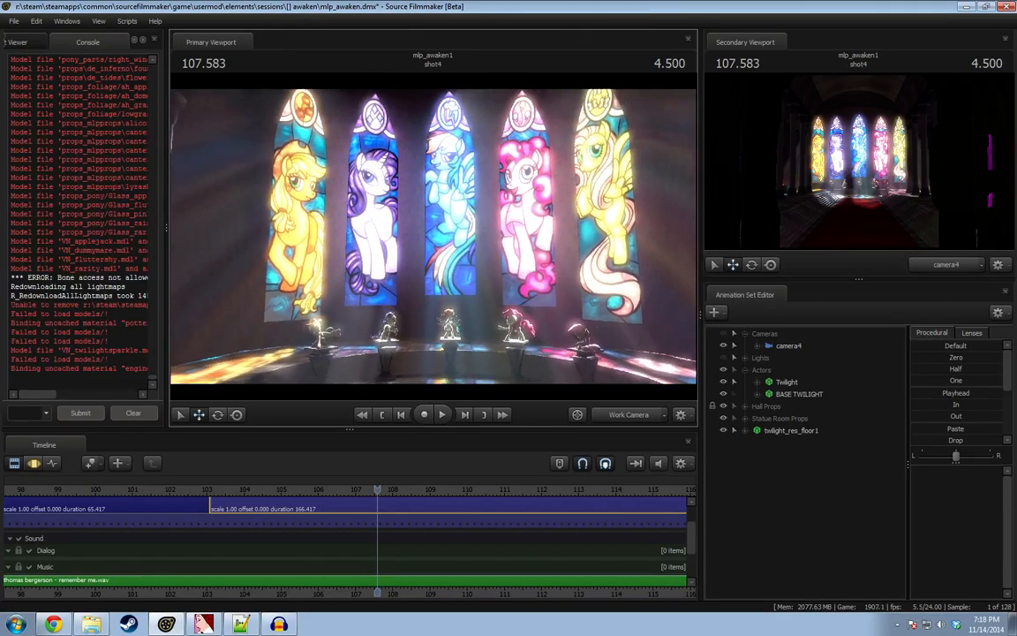
pyautogui.moveTo(390, 219); pyautogui.dragTo(399, 214)
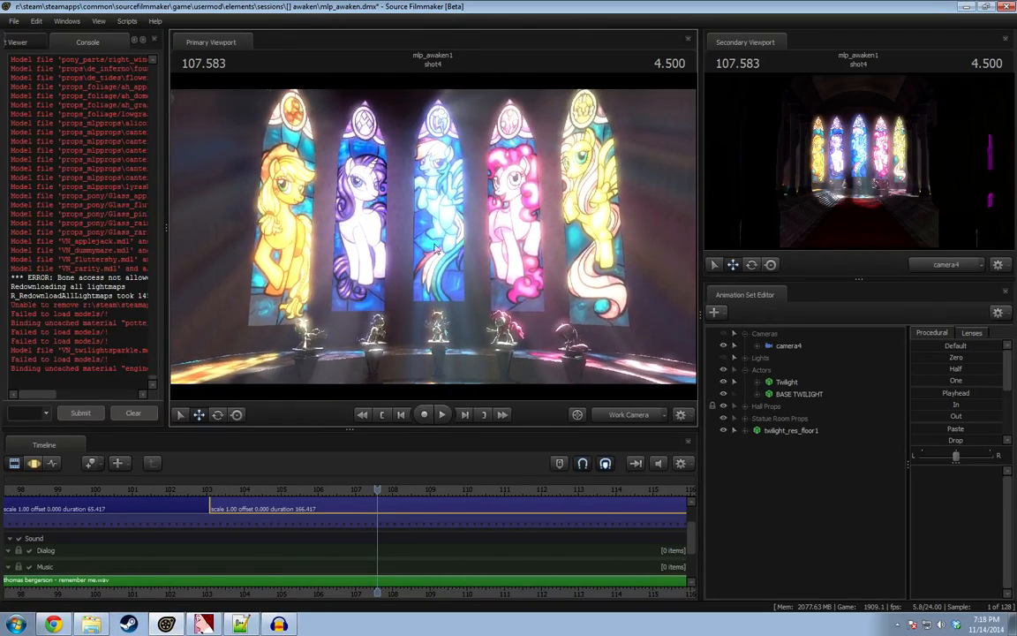
pyautogui.press('w')
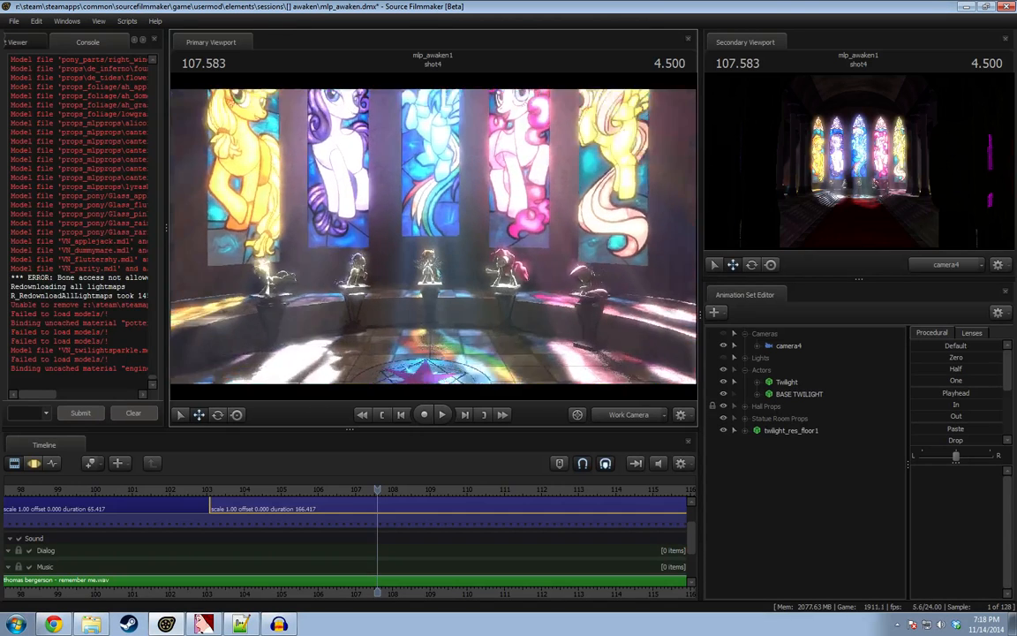
pyautogui.press('w')
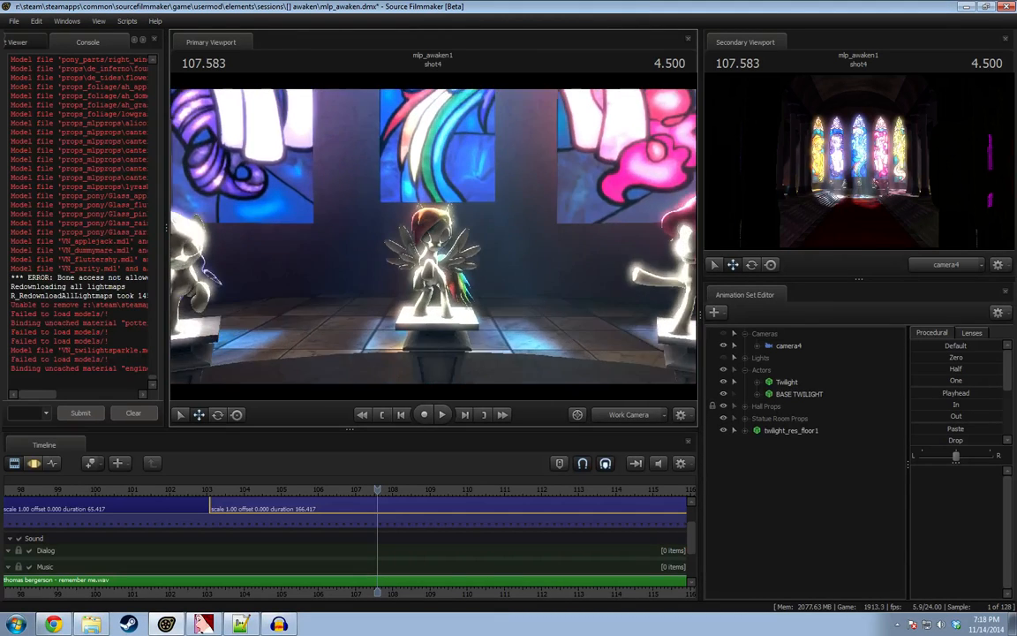
pyautogui.press('w')
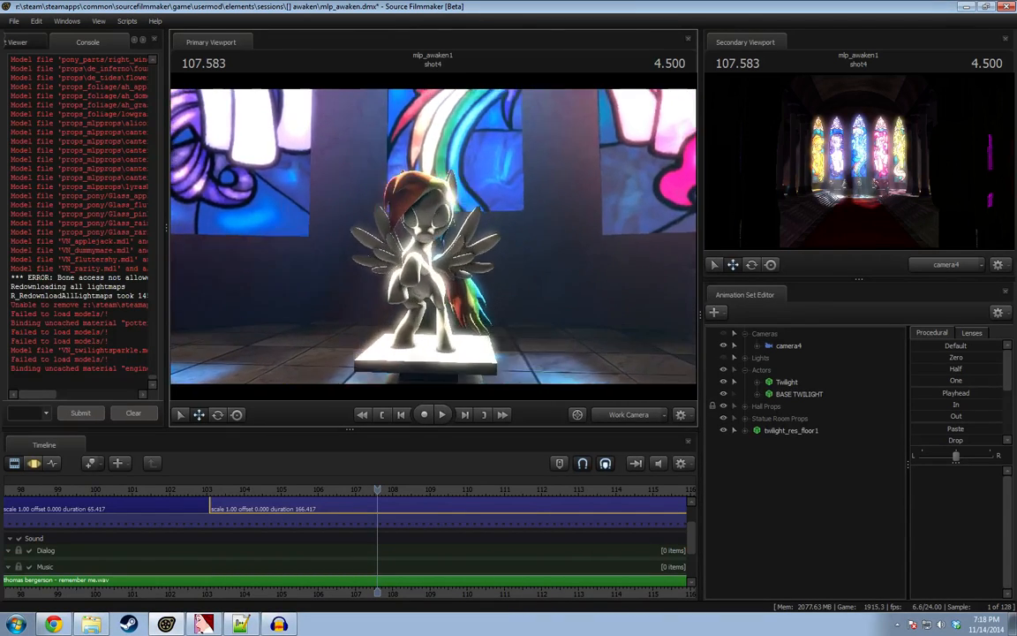
pyautogui.press('x')
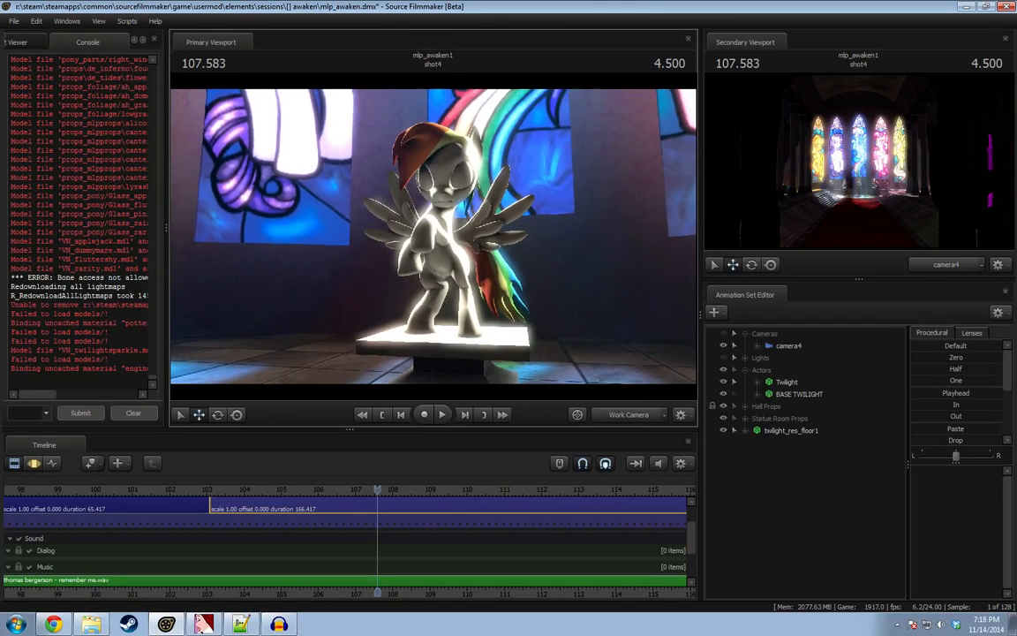
pyautogui.press('s')
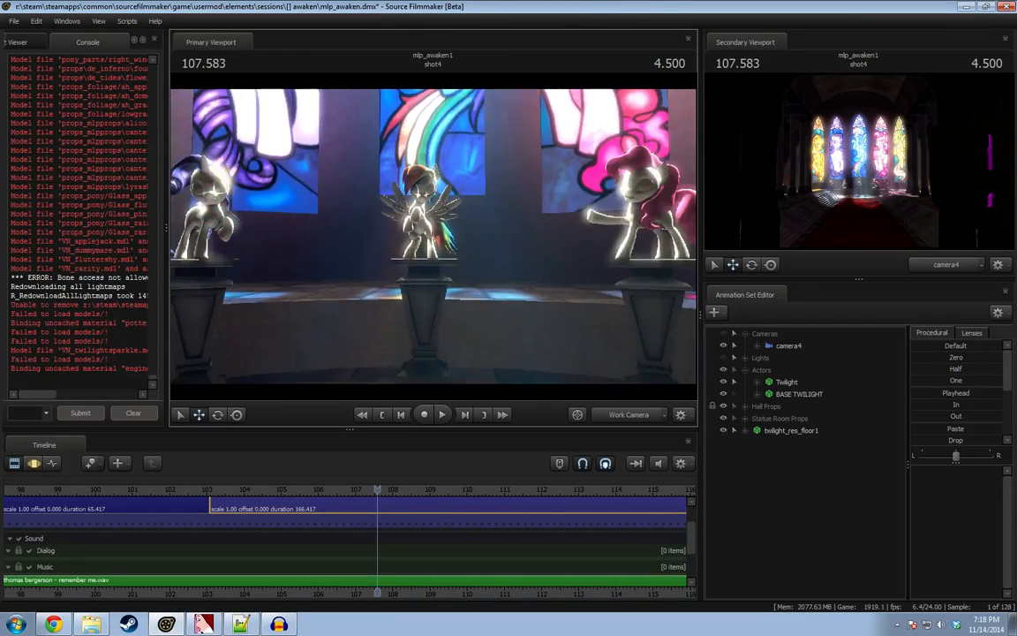
pyautogui.press('s')
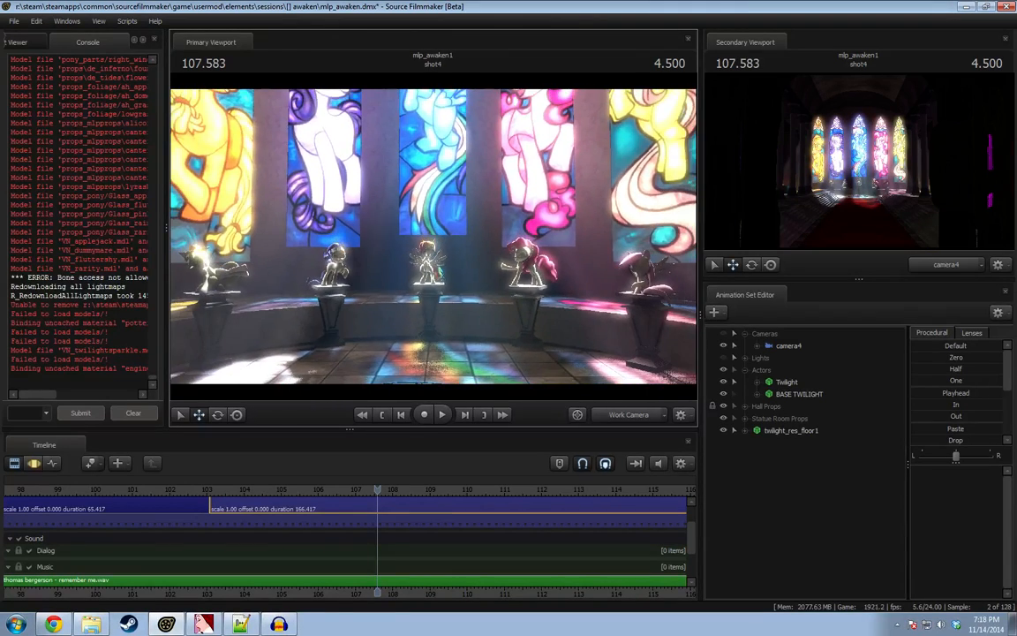
pyautogui.press('s')
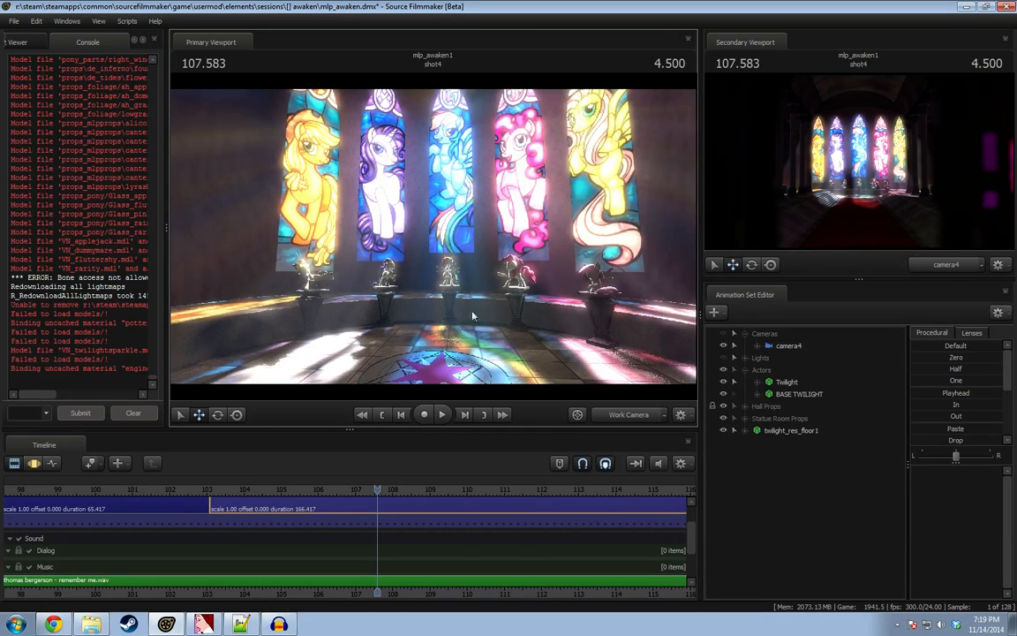
pyautogui.moveTo(433, 236); pyautogui.dragTo(445, 270)
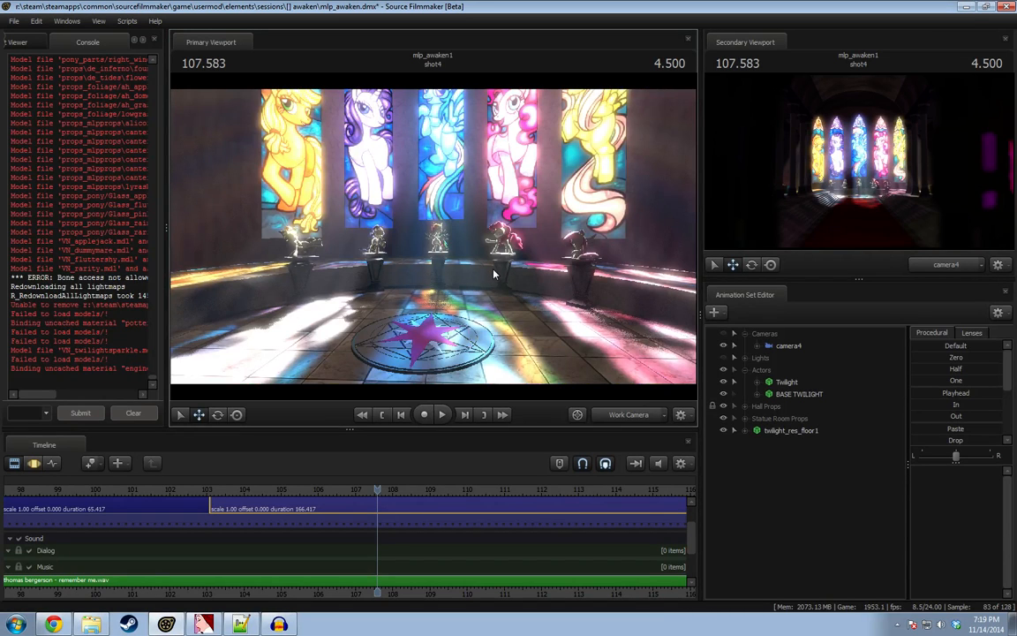
pyautogui.moveTo(496, 256); pyautogui.dragTo(505, 269)
pyautogui.press('w')
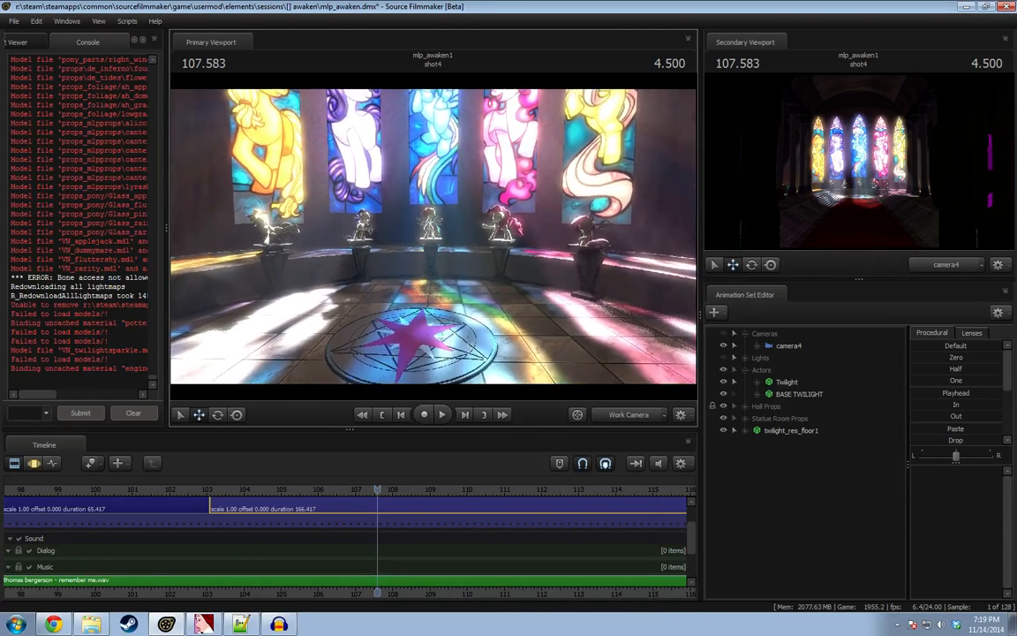
# Pull the work camera back into the hall behind Twilight and replay shot4 from its start.
pyautogui.press('s')
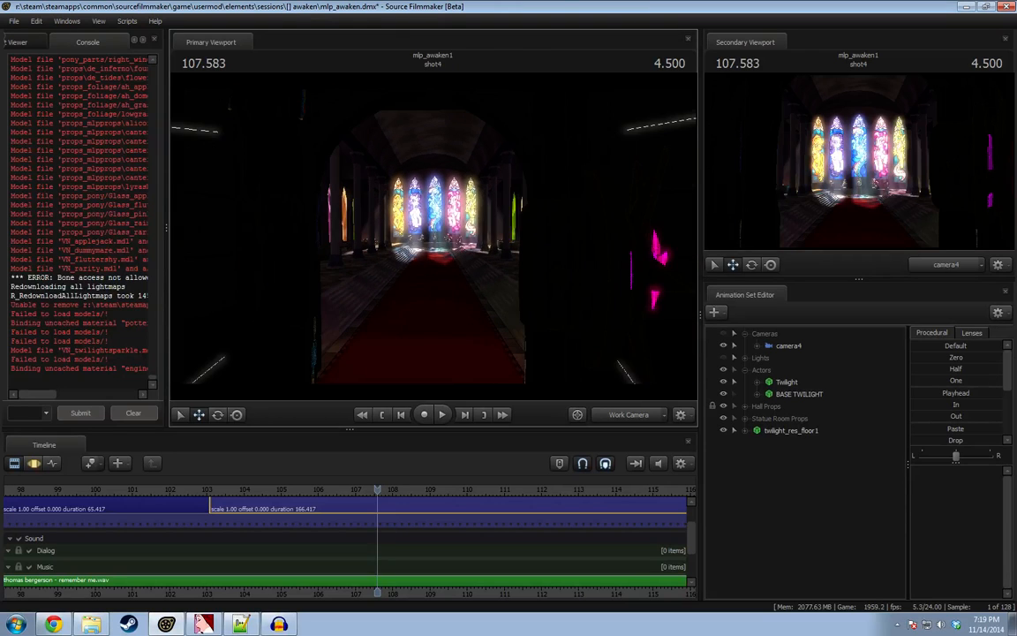
pyautogui.press('w')
pyautogui.moveTo(434, 237); pyautogui.dragTo(343, 222)
pyautogui.press('s')
pyautogui.press('w')
pyautogui.moveTo(433, 236); pyautogui.dragTo(527, 261)
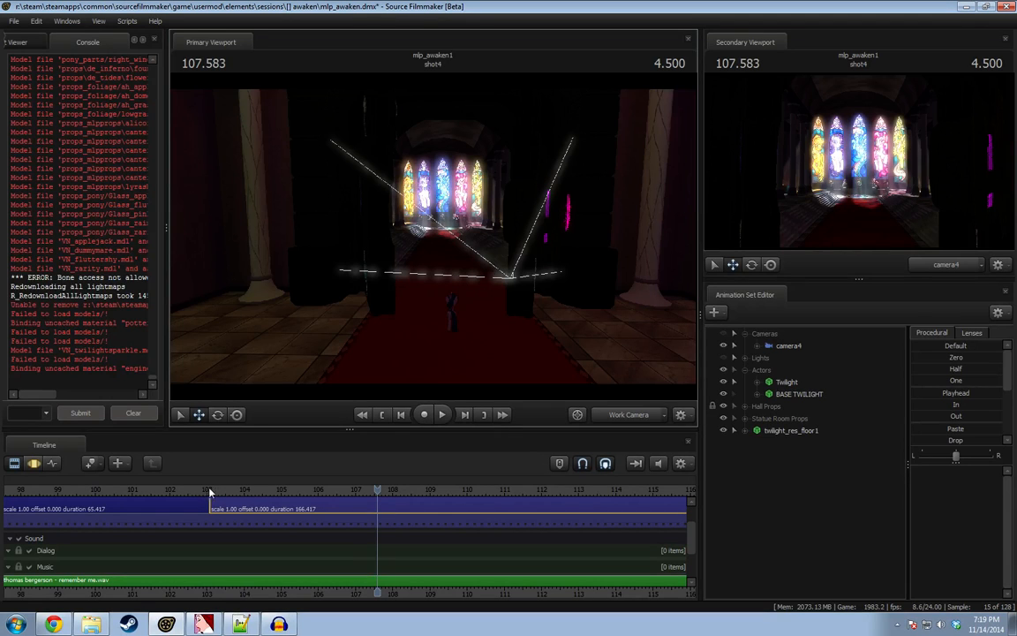
pyautogui.moveTo(210, 492); pyautogui.dragTo(212, 492)
pyautogui.press('space')
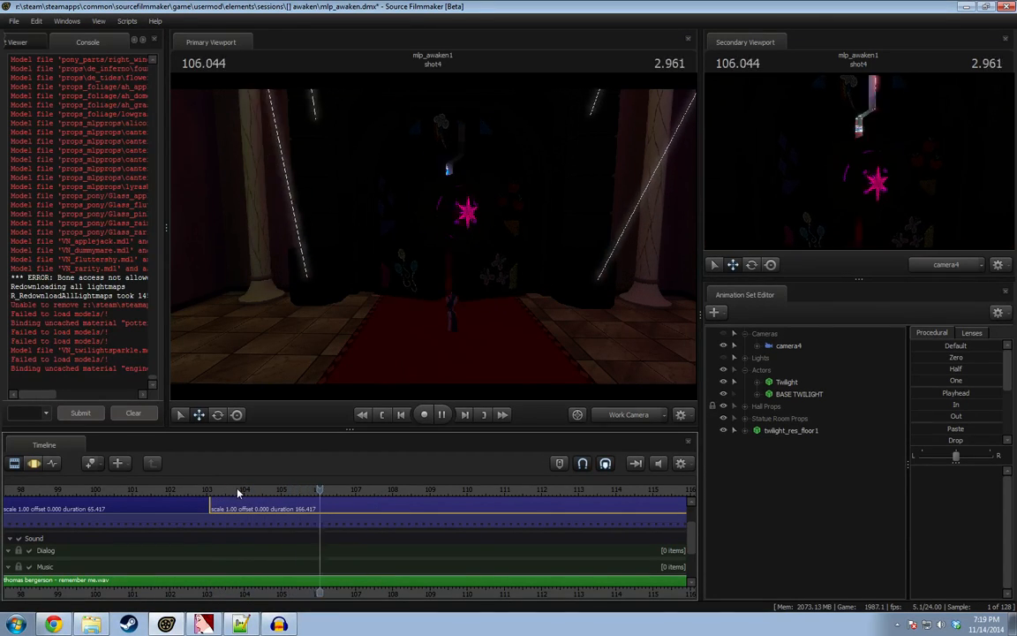
pyautogui.press('space')
pyautogui.press('F3')
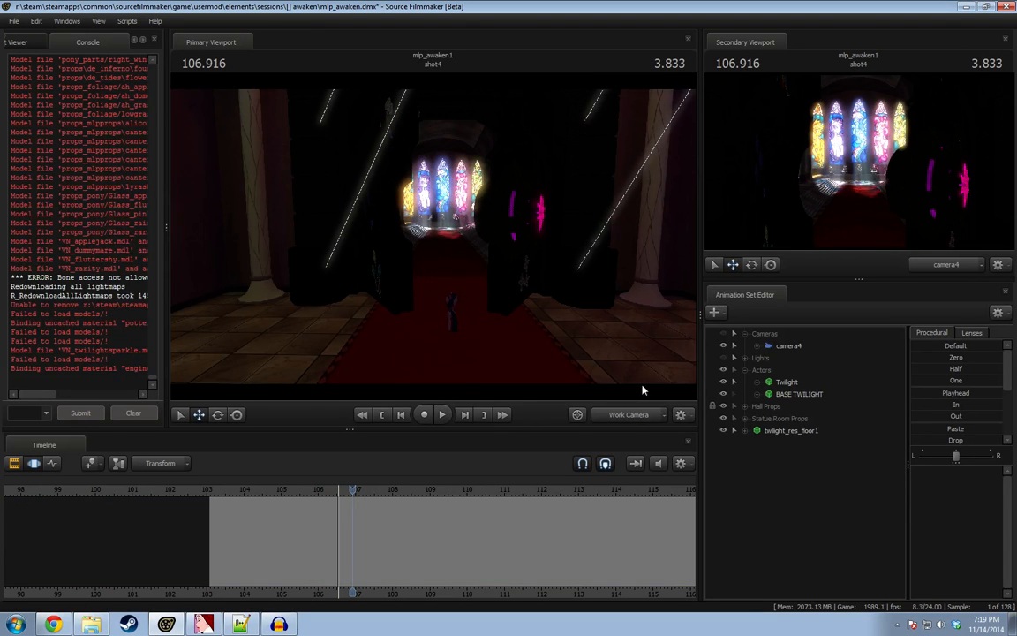
# Close the secondary viewport and replay the beginning of shot4 through camera4.
pyautogui.click(1006, 40)
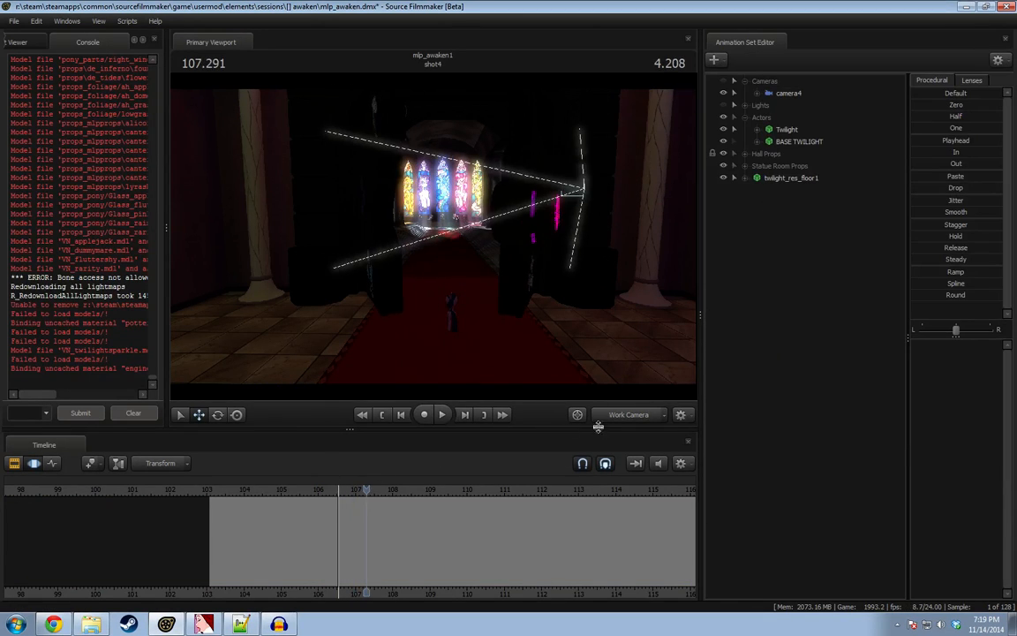
pyautogui.click(220, 488)
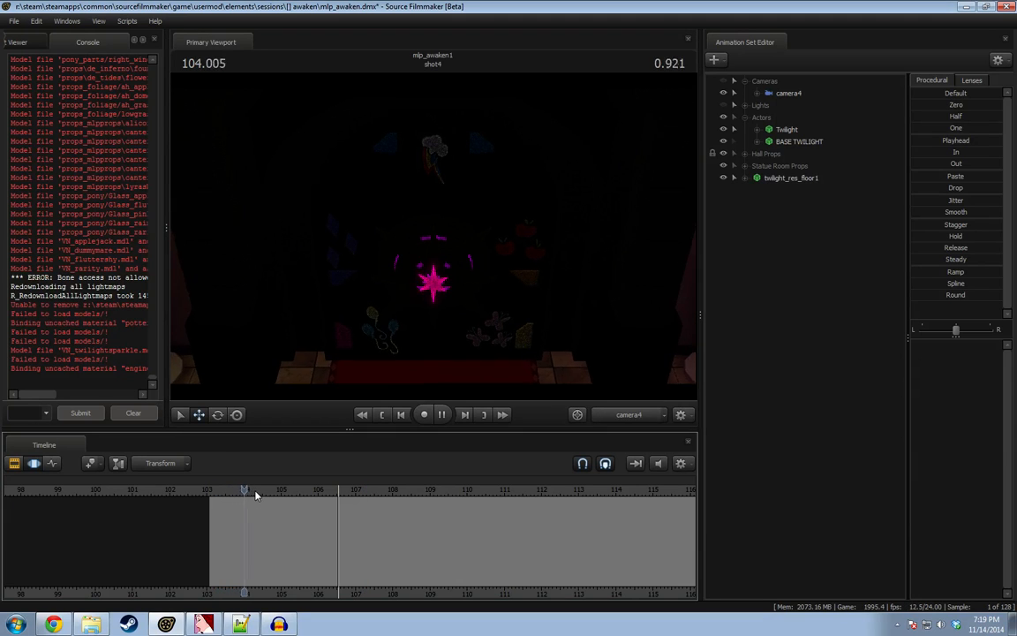
pyautogui.press('space')
# Smooth camera4's motion over the range from about 103.3 to 105.3 and replay the result.
pyautogui.press('F2')
pyautogui.click(784, 94)
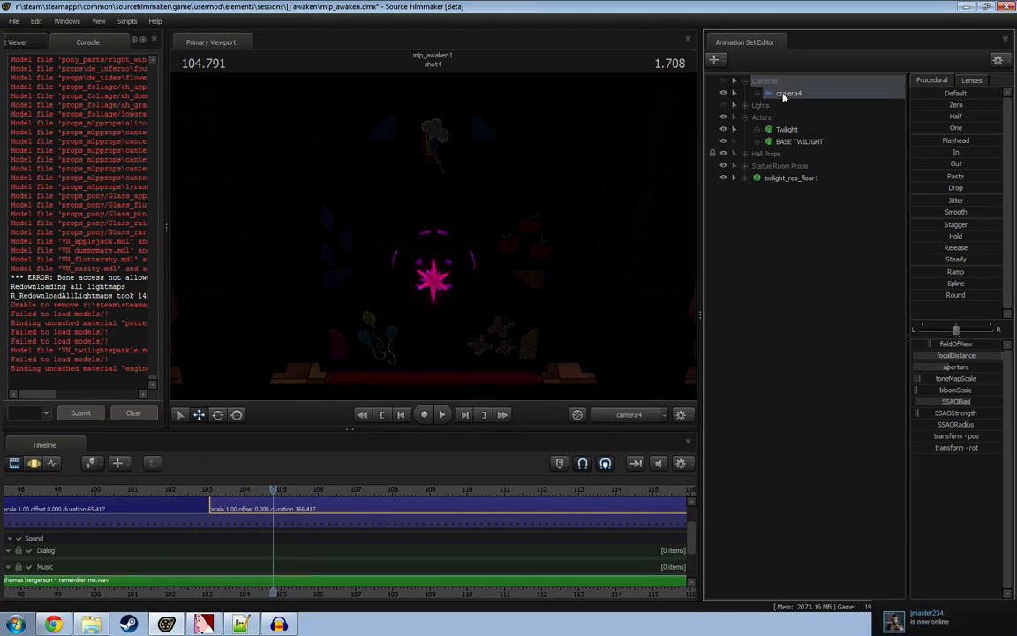
pyautogui.scroll(5, 245, 511)
pyautogui.press('F3')
pyautogui.keyDown('shift'); pyautogui.moveTo(128, 522); pyautogui.dragTo(317, 531); pyautogui.keyUp('shift')
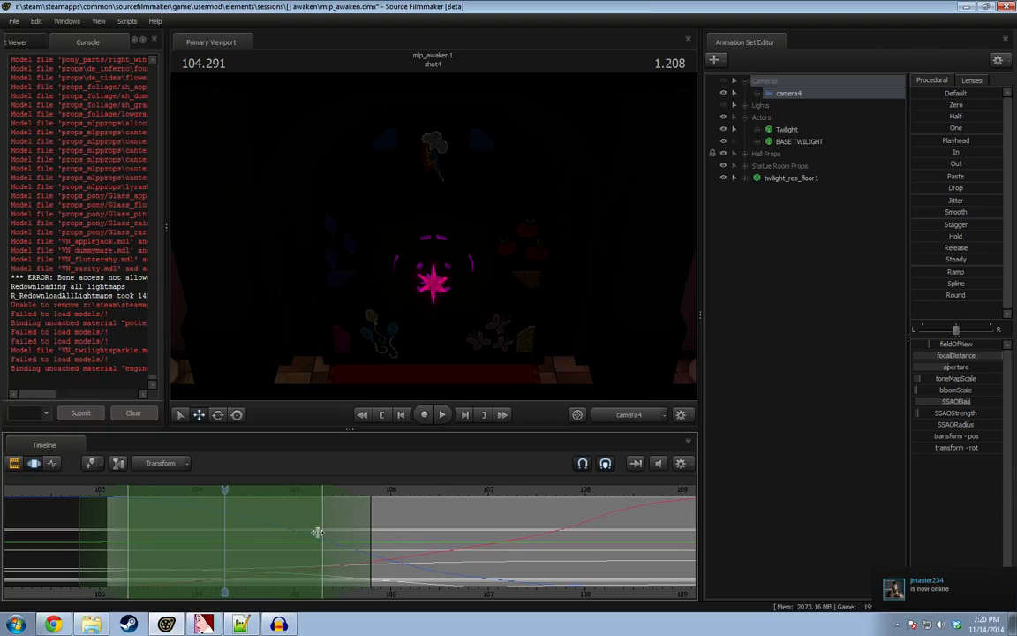
pyautogui.click(962, 211)
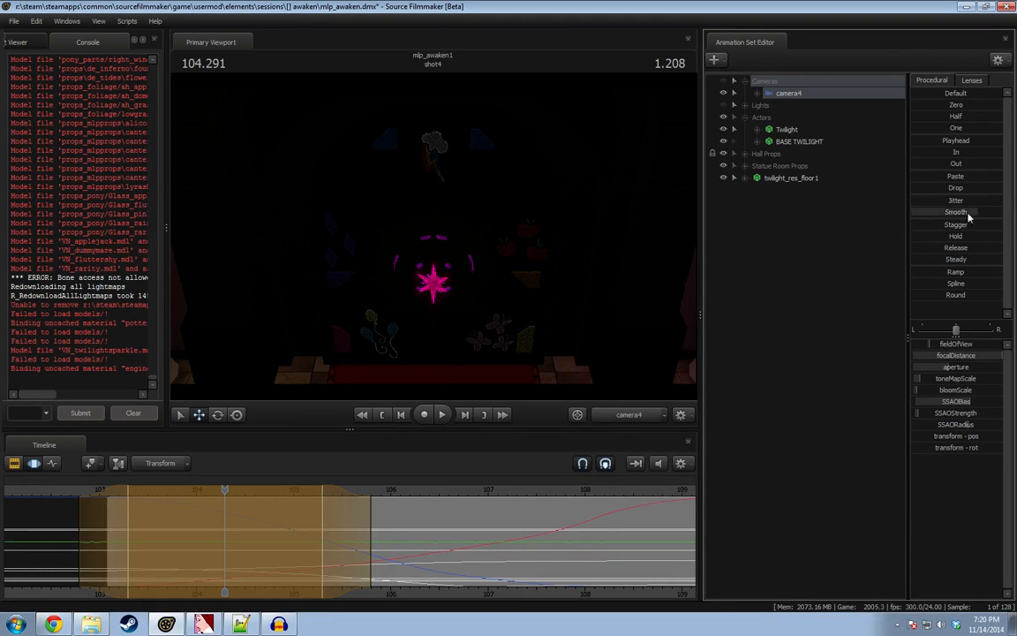
pyautogui.press('space')
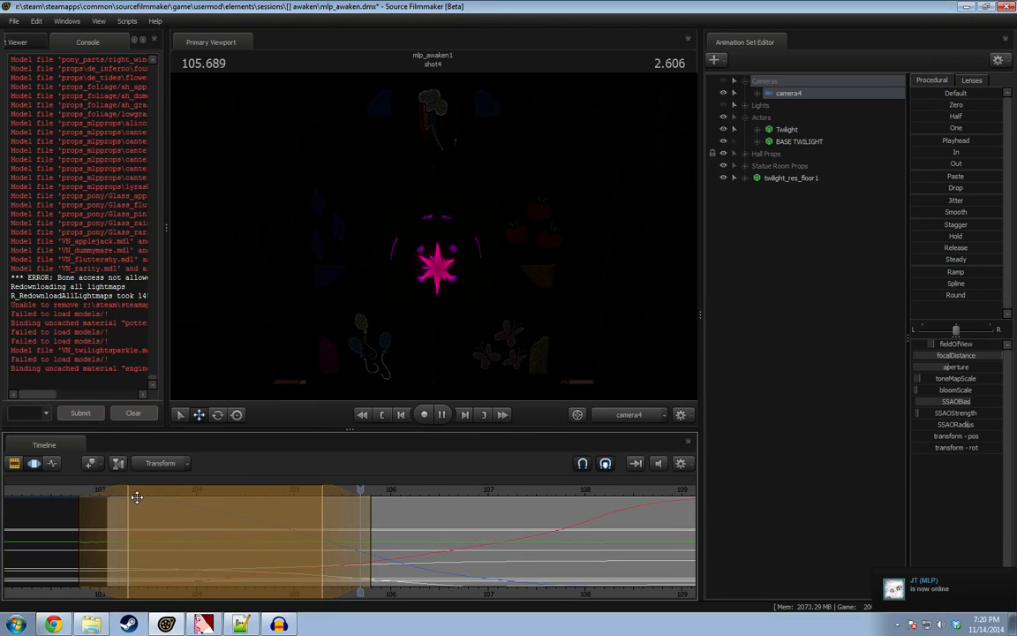
pyautogui.moveTo(151, 495); pyautogui.dragTo(325, 563)
# Centre the time selection on 105.458 with falloff reaching from about 103.7 to 106.4.
pyautogui.click(338, 564)
pyautogui.scroll(6, 336, 563)
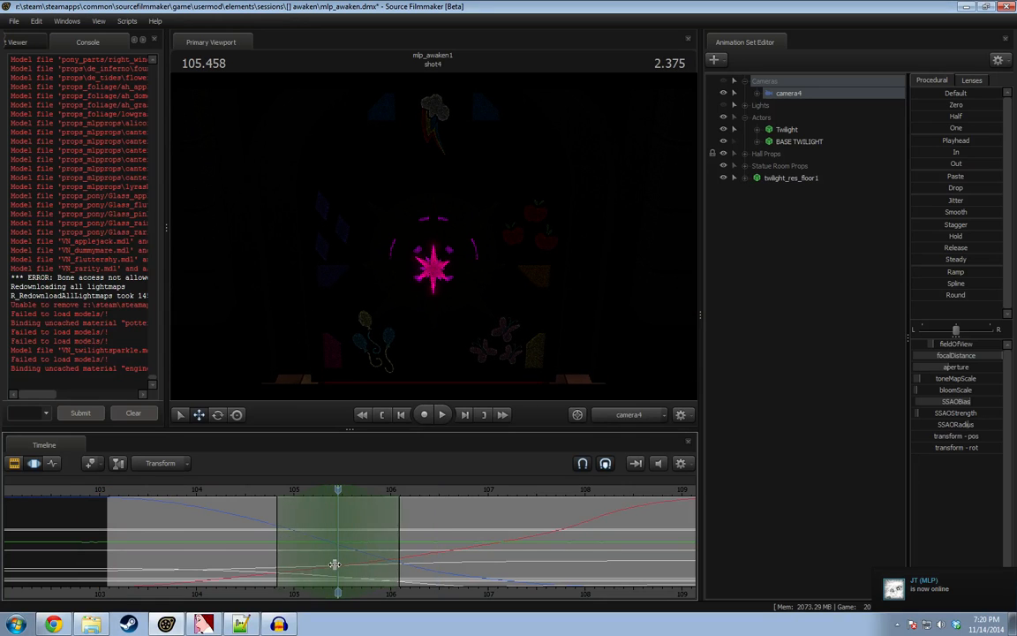
pyautogui.moveTo(243, 536); pyautogui.dragTo(150, 528)
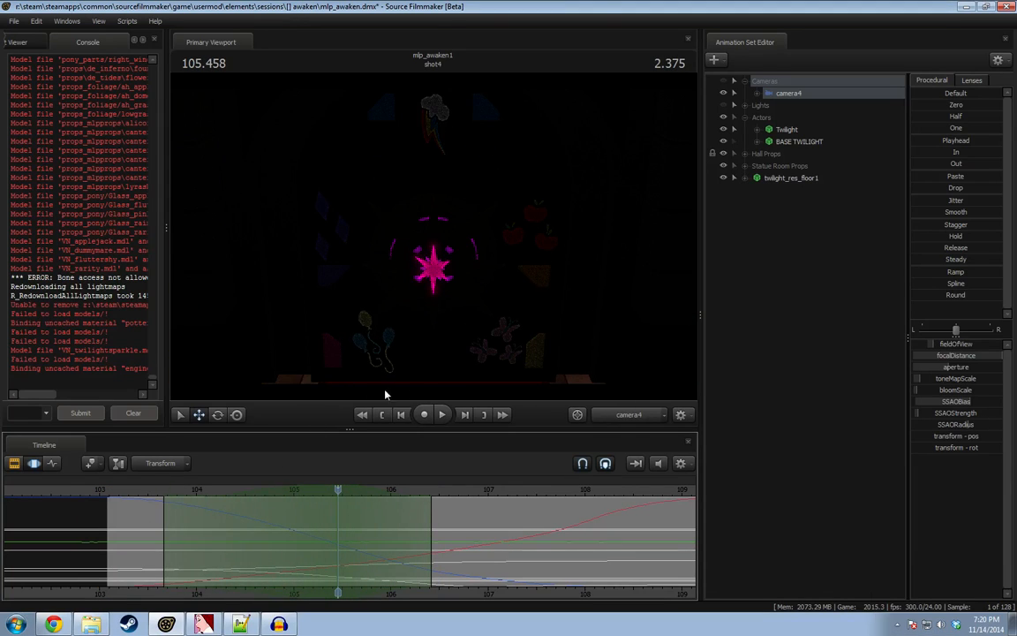
# Try tilting camera4 downward around 105.458 and review the drop through camera4.
pyautogui.click(624, 414)
pyautogui.press('s')
pyautogui.moveTo(585, 353); pyautogui.dragTo(435, 203)
pyautogui.press('e')
pyautogui.click(147, 501)
pyautogui.click(626, 413)
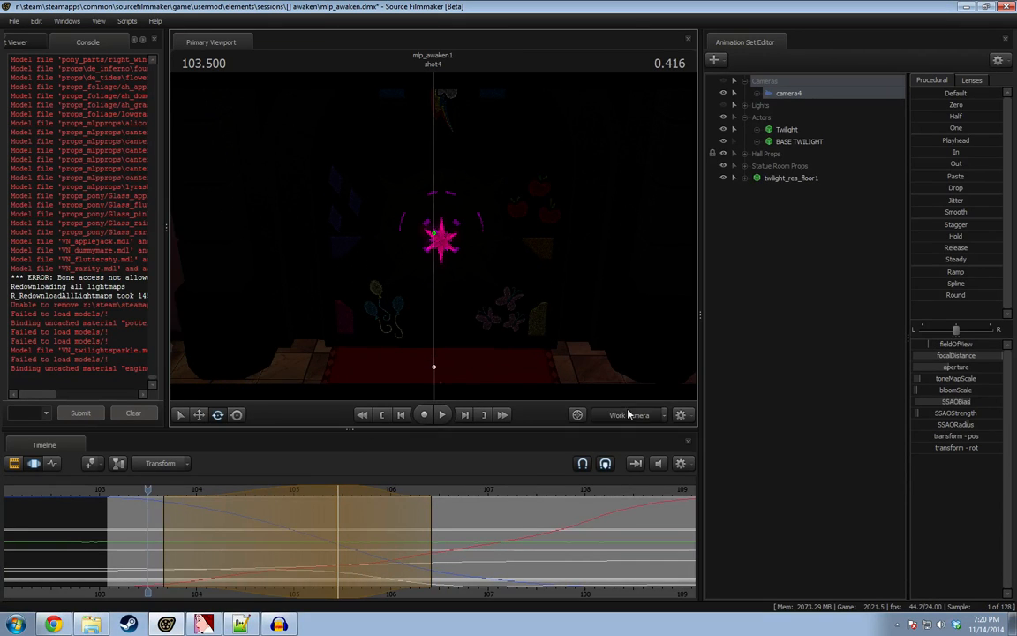
pyautogui.press('space')
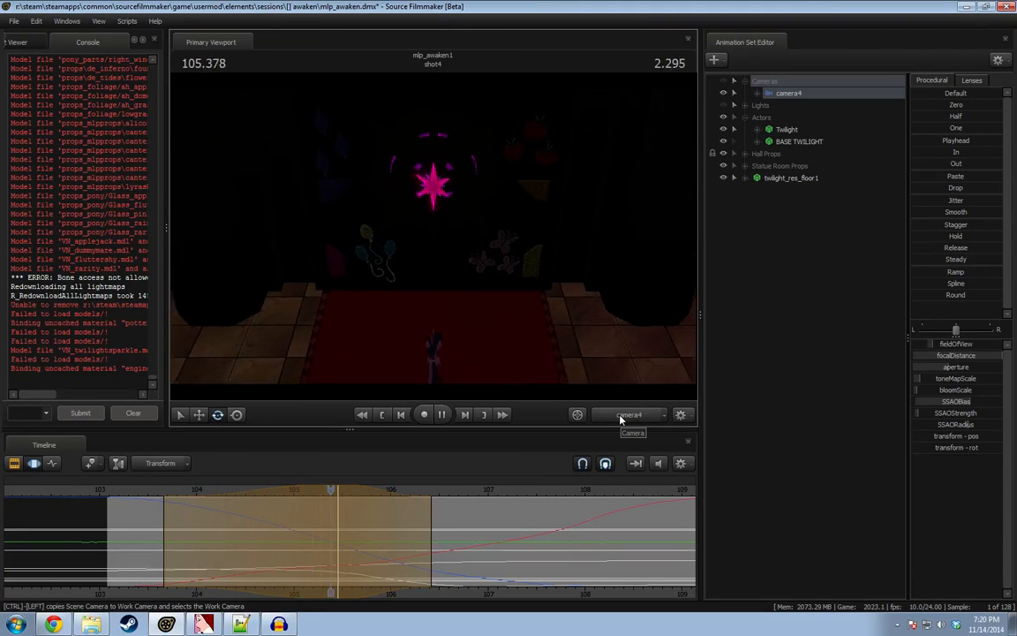
pyautogui.press('space')
pyautogui.moveTo(153, 493); pyautogui.dragTo(338, 489)
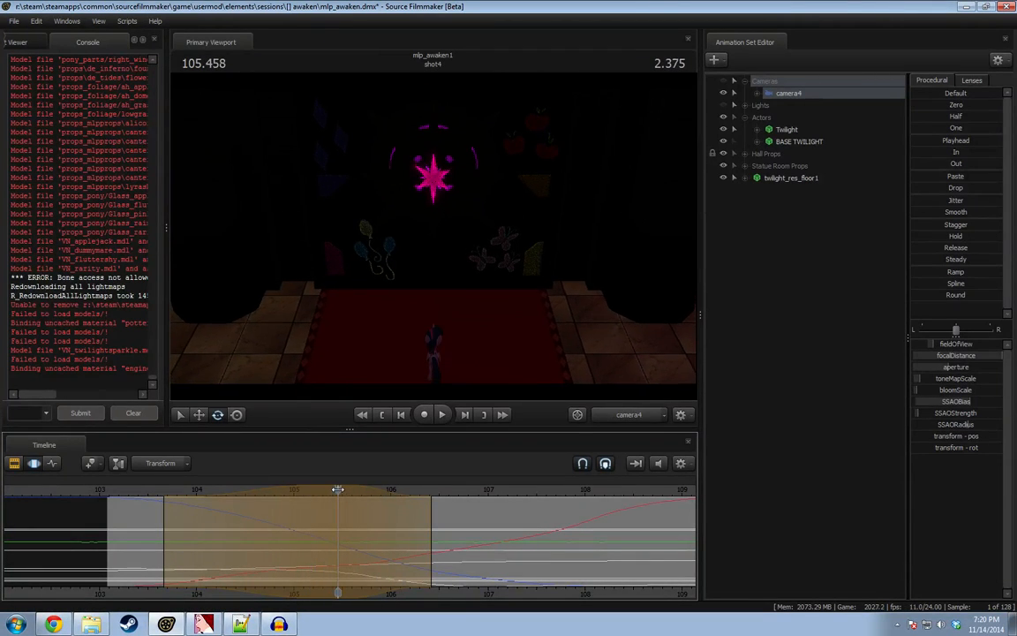
# Undo the last camera4 tilt and tilt the camera downward around 105.458 in Offset mode instead.
pyautogui.hotkey('ctrl', 'z')
pyautogui.click(611, 412)
pyautogui.keyDown('alt'); pyautogui.moveTo(544, 363); pyautogui.dragTo(423, 207); pyautogui.keyUp('alt')
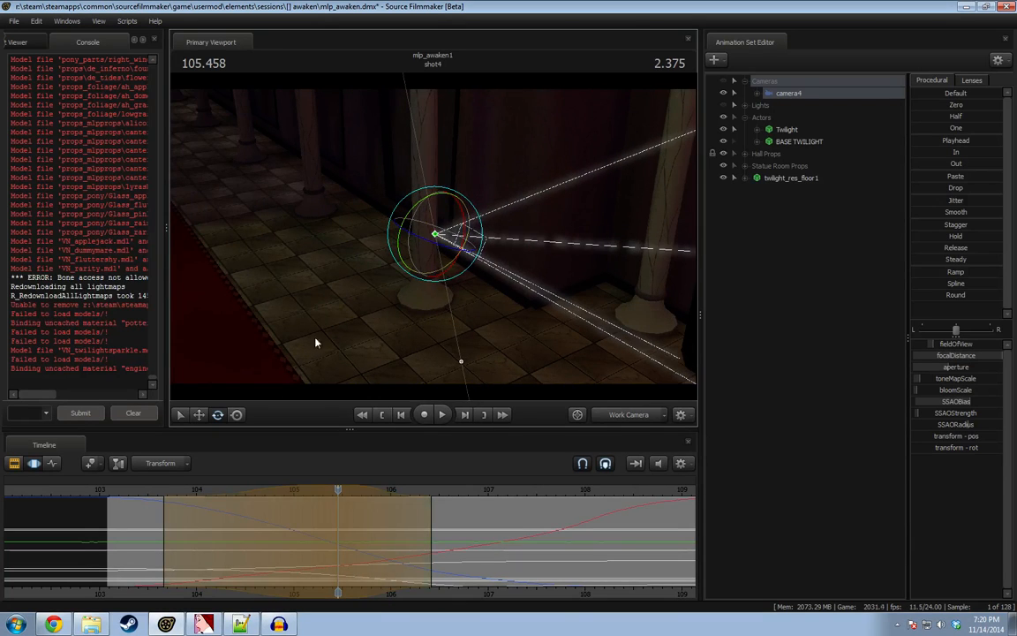
pyautogui.hotkey('ctrl', 'z')
pyautogui.click(152, 500)
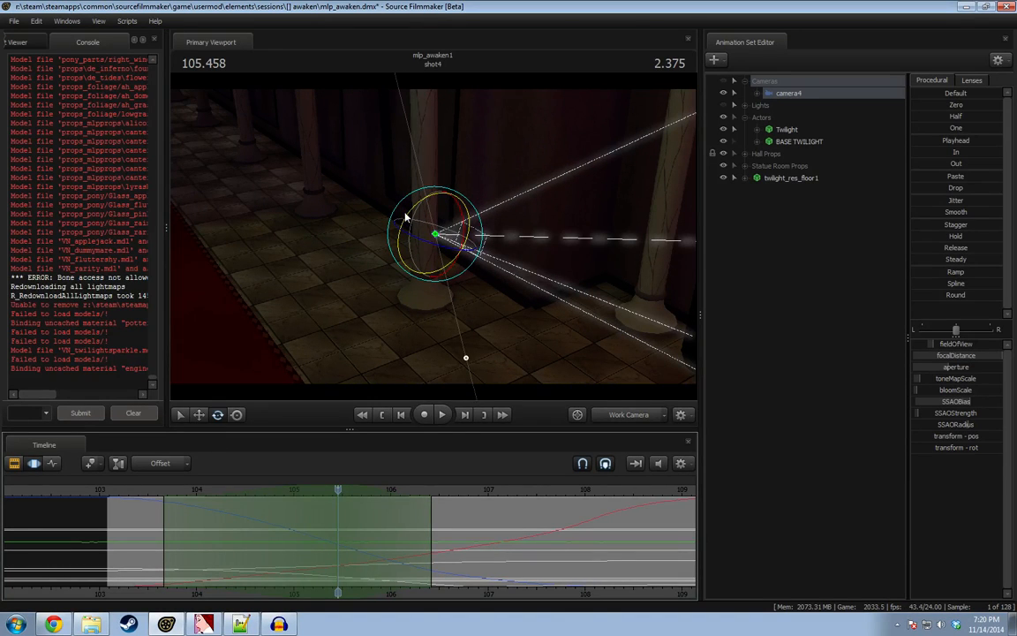
pyautogui.moveTo(408, 219); pyautogui.dragTo(602, 426)
pyautogui.click(601, 421)
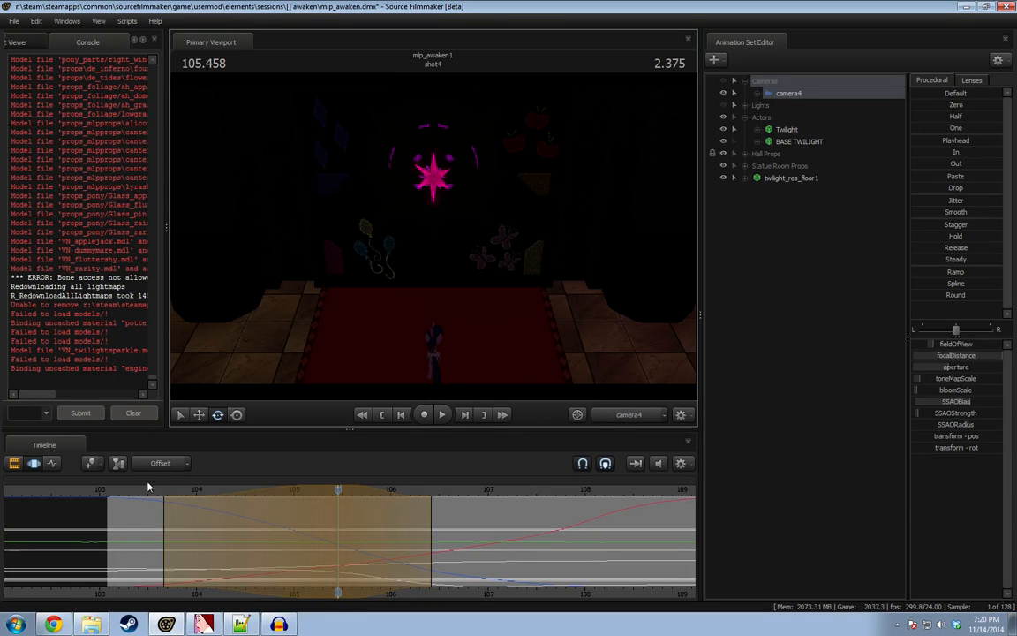
pyautogui.moveTo(148, 489); pyautogui.dragTo(362, 490)
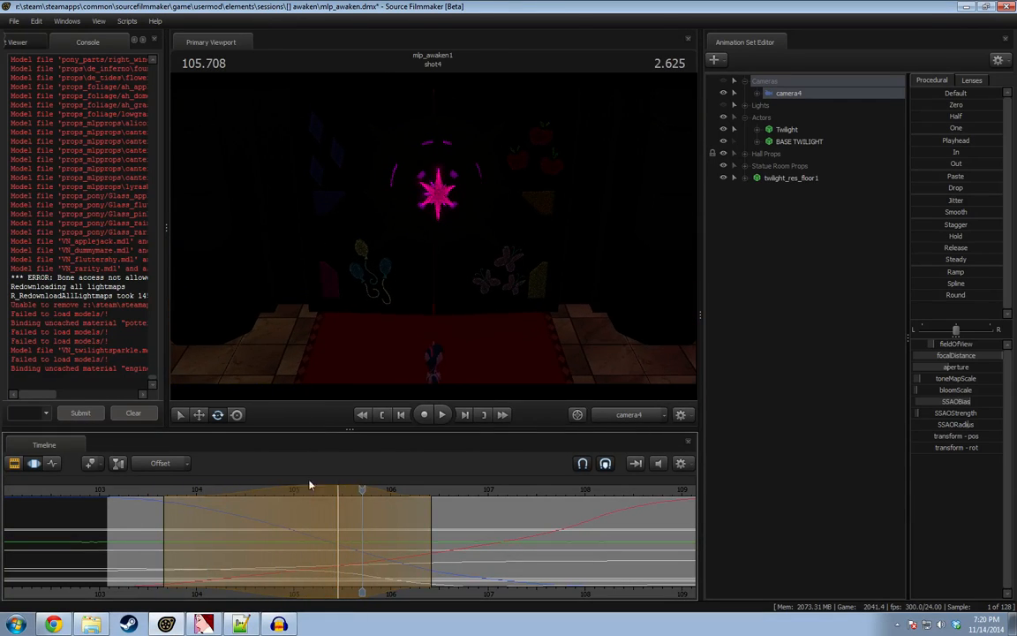
pyautogui.moveTo(150, 498); pyautogui.dragTo(225, 496)
# Raise camera4 from 107.083 onward, with the falloff beginning at about 105.8.
pyautogui.moveTo(369, 492); pyautogui.dragTo(520, 566)
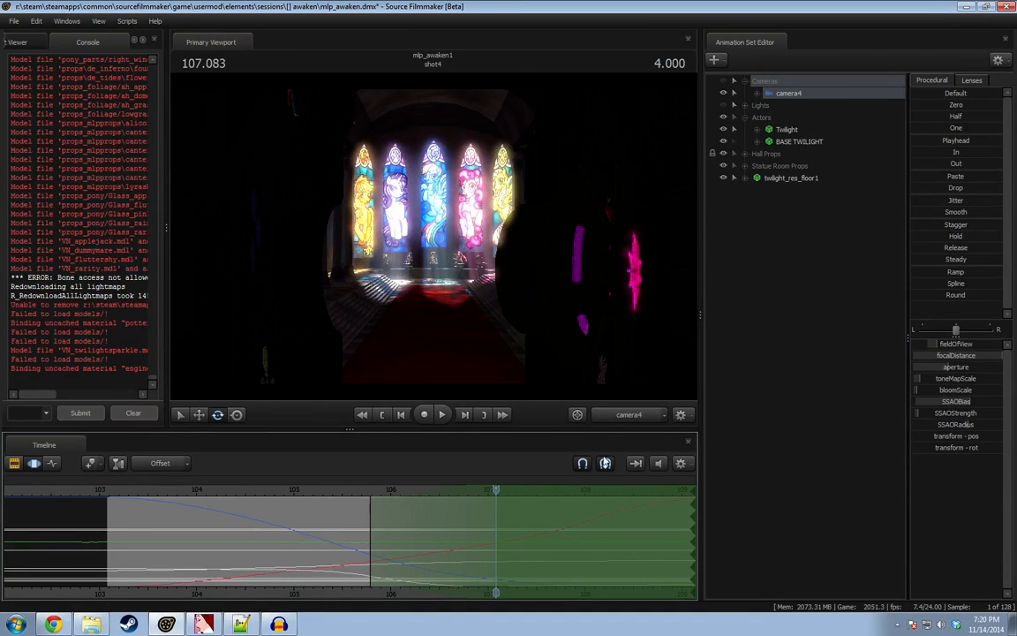
pyautogui.click(605, 463)
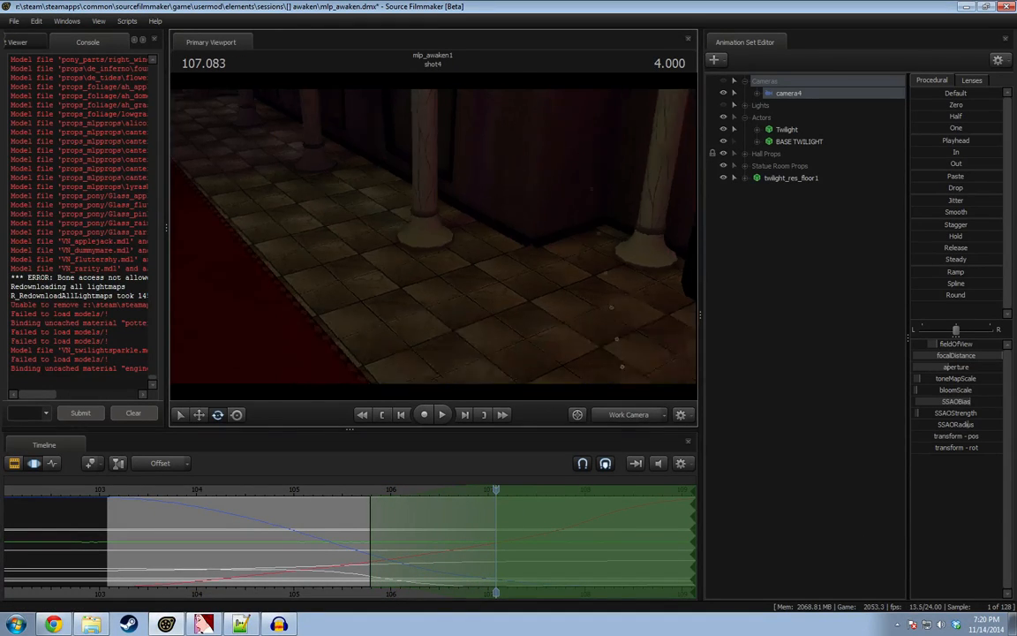
pyautogui.moveTo(480, 227); pyautogui.dragTo(378, 299)
pyautogui.keyDown('alt'); pyautogui.moveTo(447, 277); pyautogui.dragTo(448, 262); pyautogui.keyUp('alt')
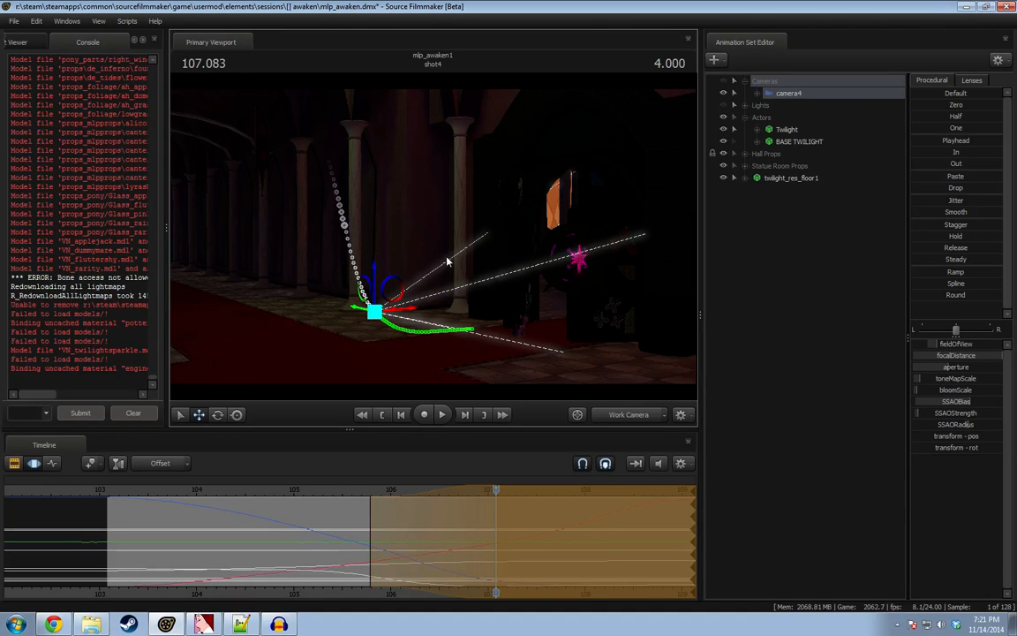
pyautogui.click(631, 414)
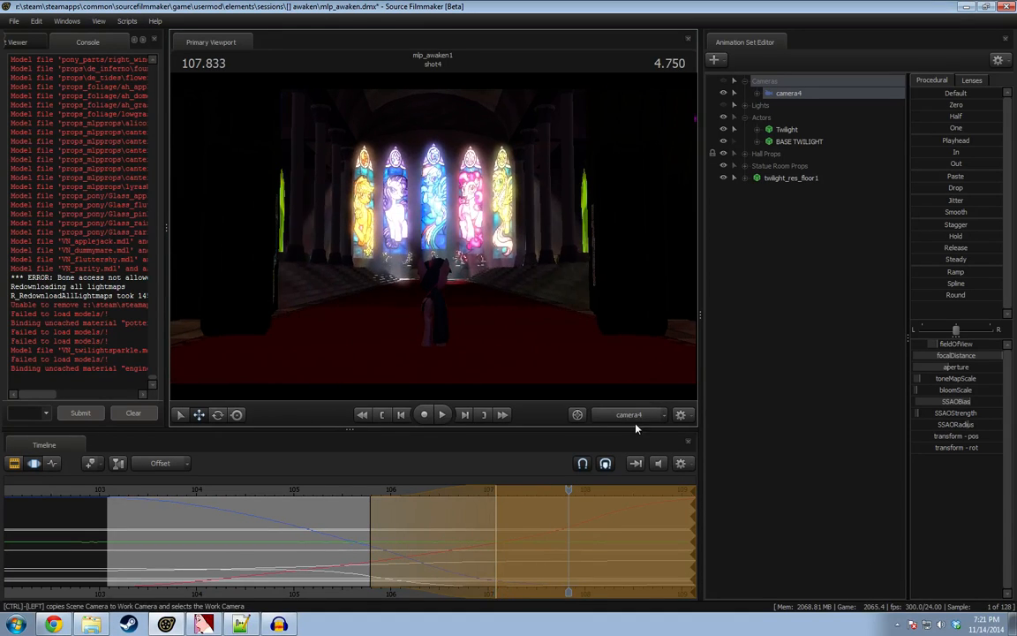
pyautogui.click(634, 416)
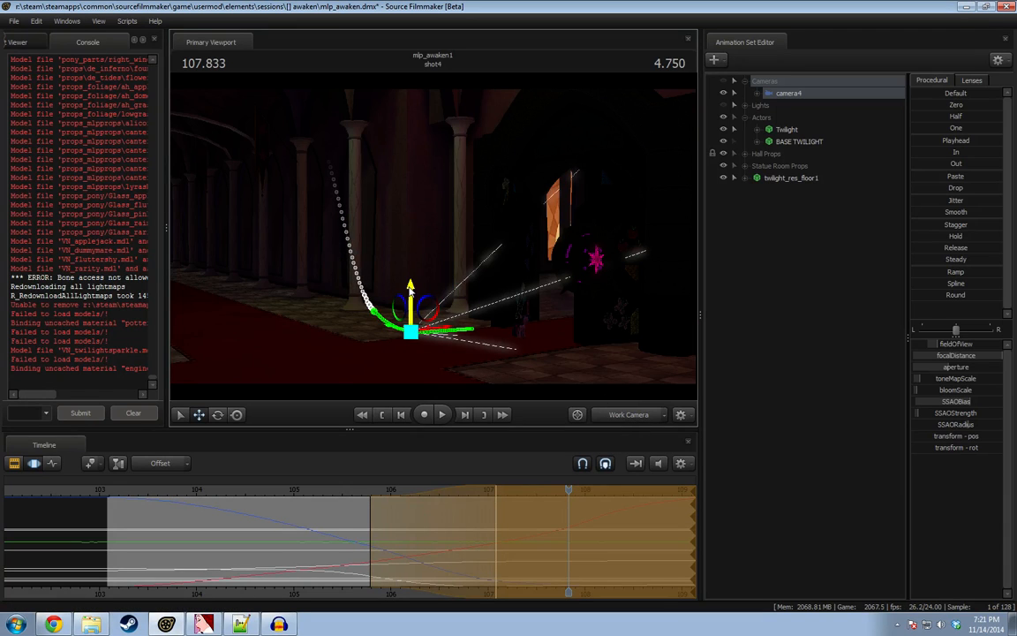
pyautogui.moveTo(412, 284); pyautogui.dragTo(414, 269)
pyautogui.click(629, 414)
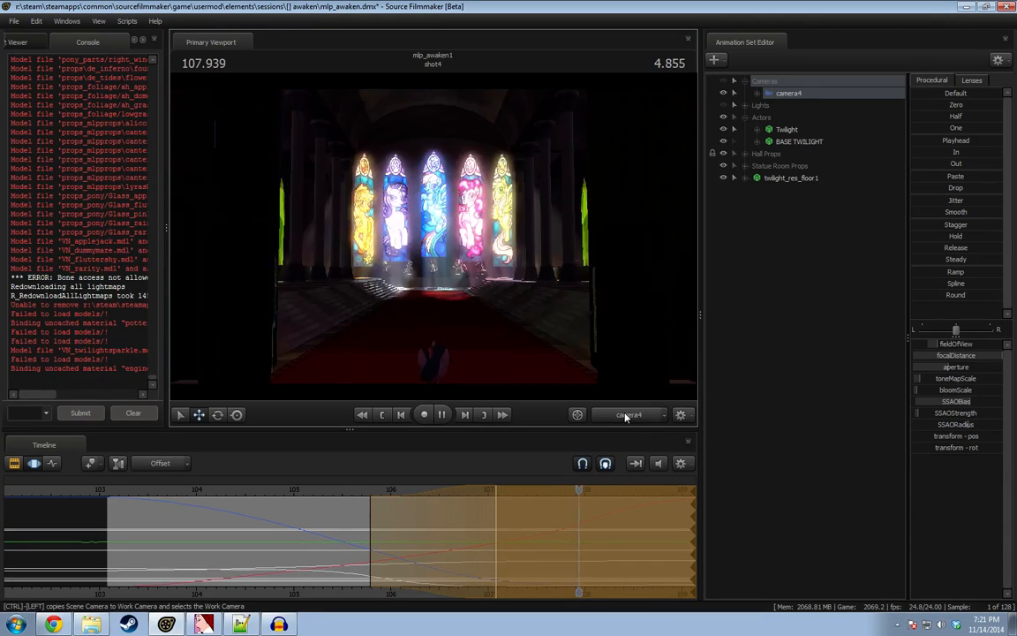
# Extend the time selection's falloff back to about 104.2 and lower camera4 slightly from 107.083 onward.
pyautogui.click(366, 491)
pyautogui.moveTo(366, 491); pyautogui.dragTo(313, 523)
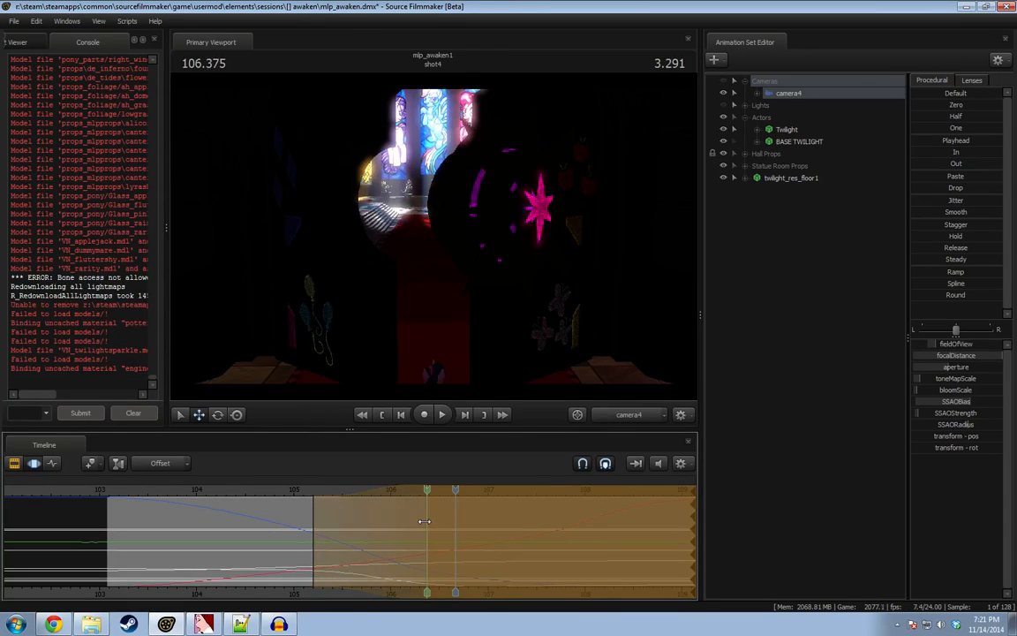
pyautogui.moveTo(424, 521); pyautogui.dragTo(217, 543)
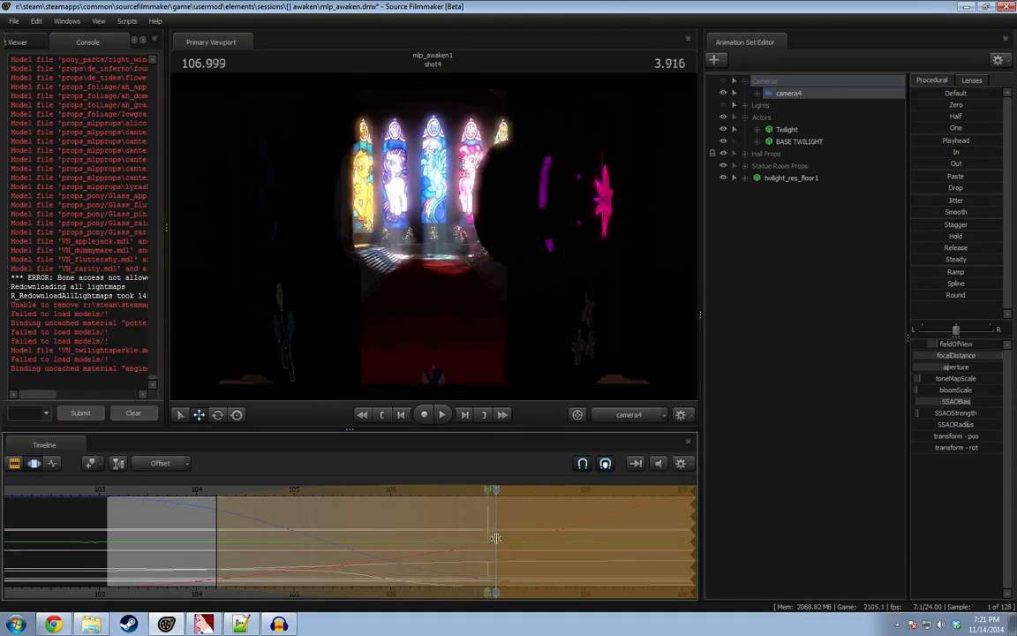
pyautogui.click(609, 462)
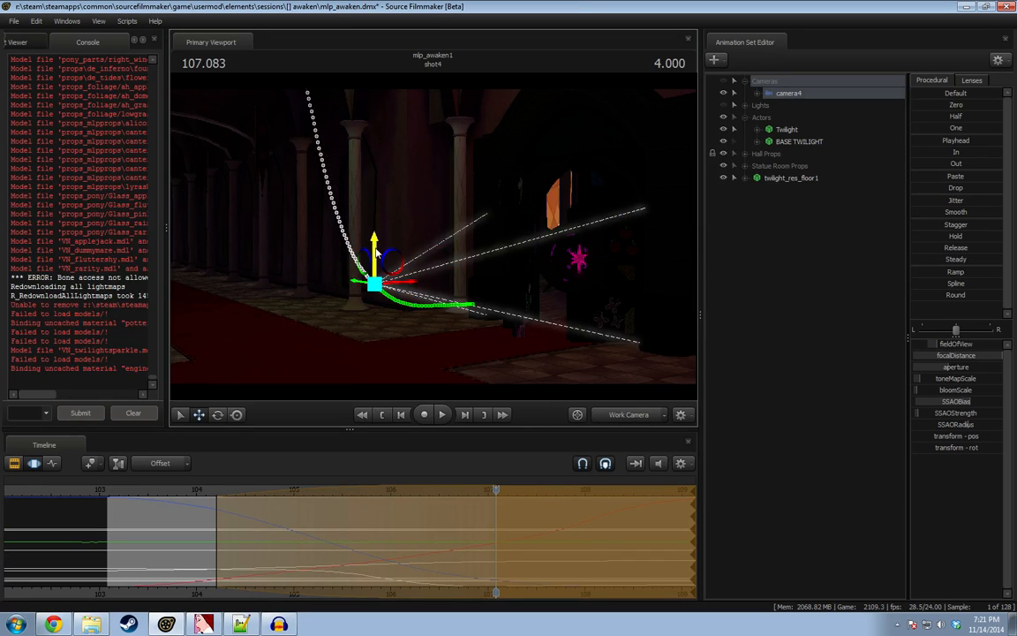
pyautogui.moveTo(377, 253); pyautogui.dragTo(378, 268)
pyautogui.click(609, 416)
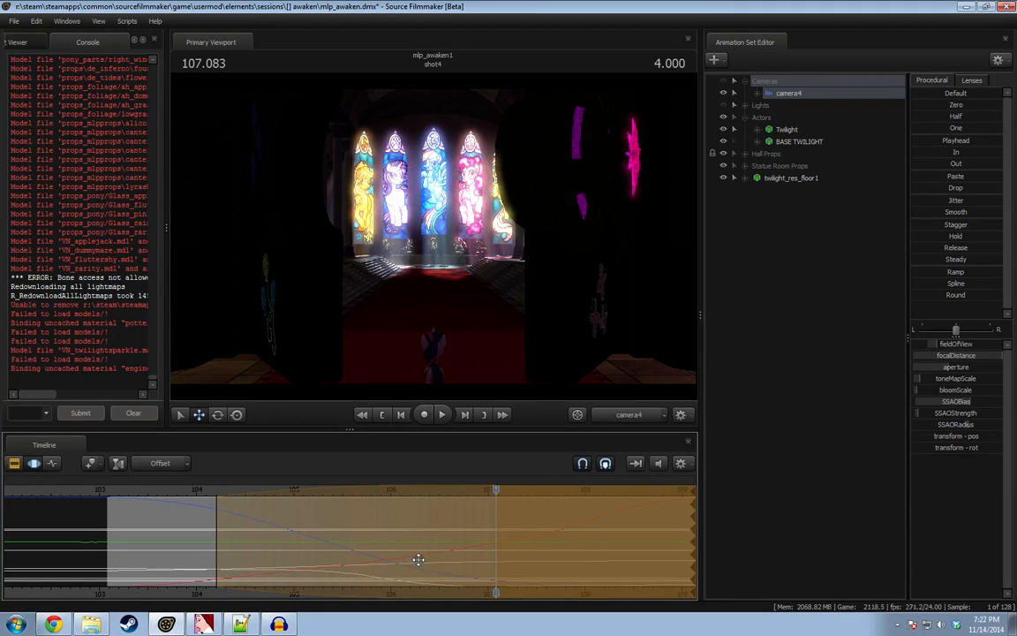
pyautogui.press('Return')
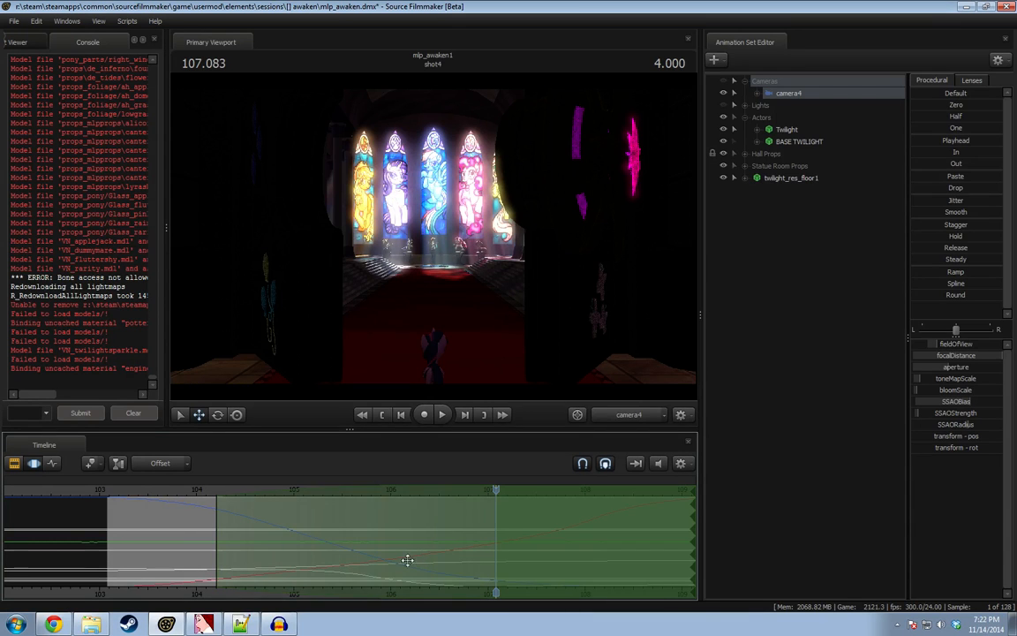
pyautogui.moveTo(184, 544); pyautogui.dragTo(414, 572)
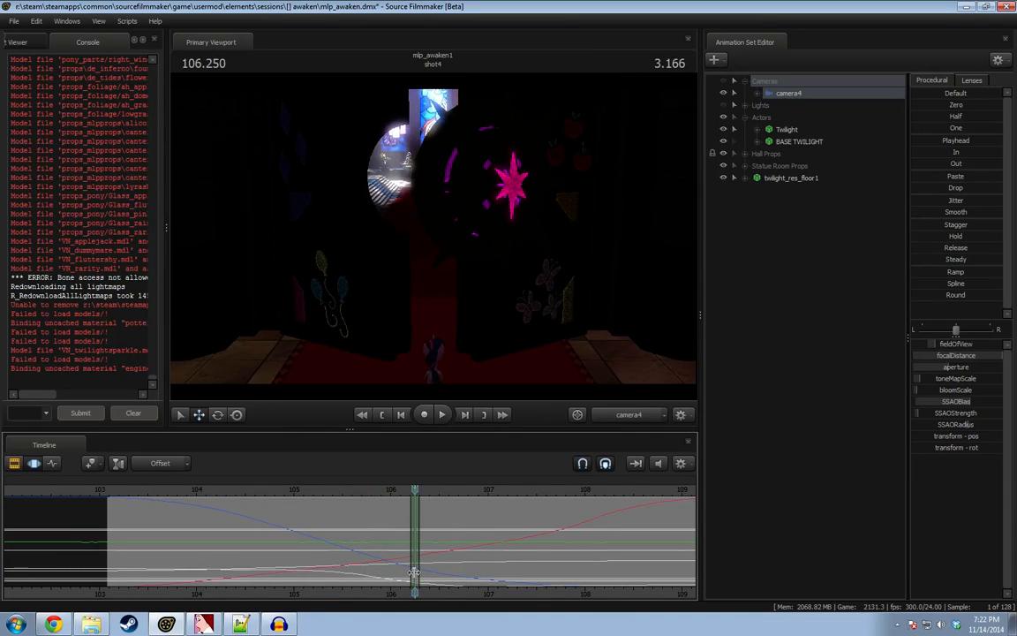
pyautogui.scroll(6, 414, 572)
pyautogui.moveTo(467, 546); pyautogui.dragTo(528, 540)
pyautogui.click(625, 413)
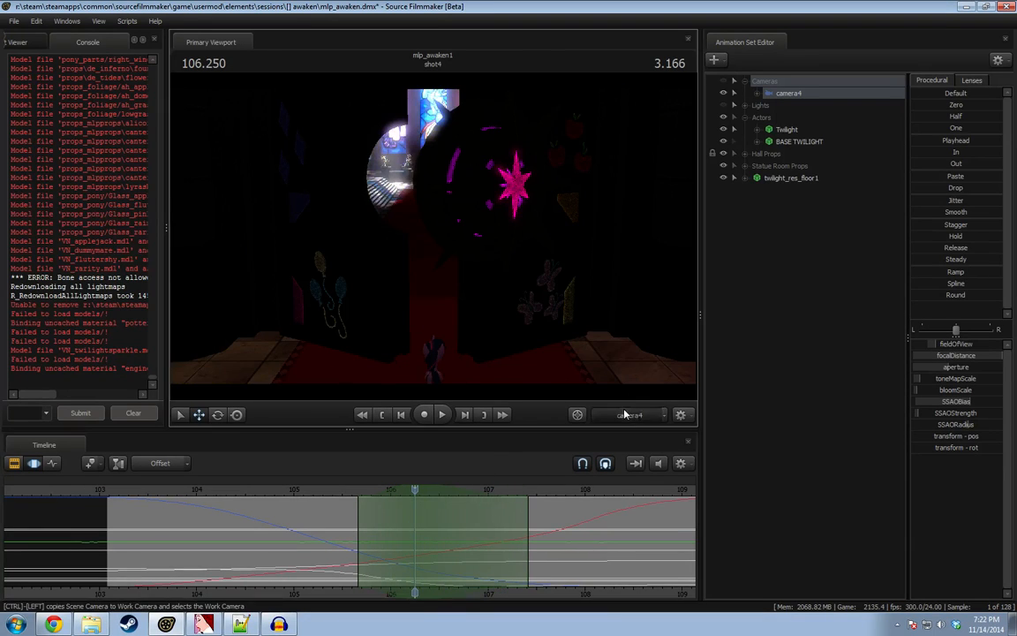
pyautogui.click(623, 417)
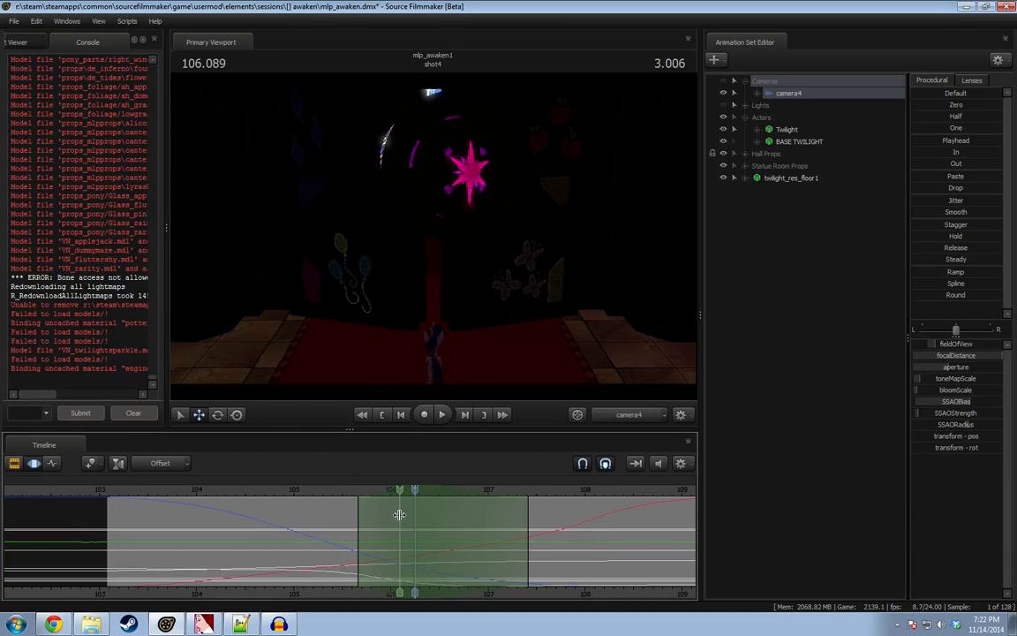
# Tilt camera4 slightly upward around 105.958, with falloff reaching from about 105.1 to 106.8.
pyautogui.click(364, 515)
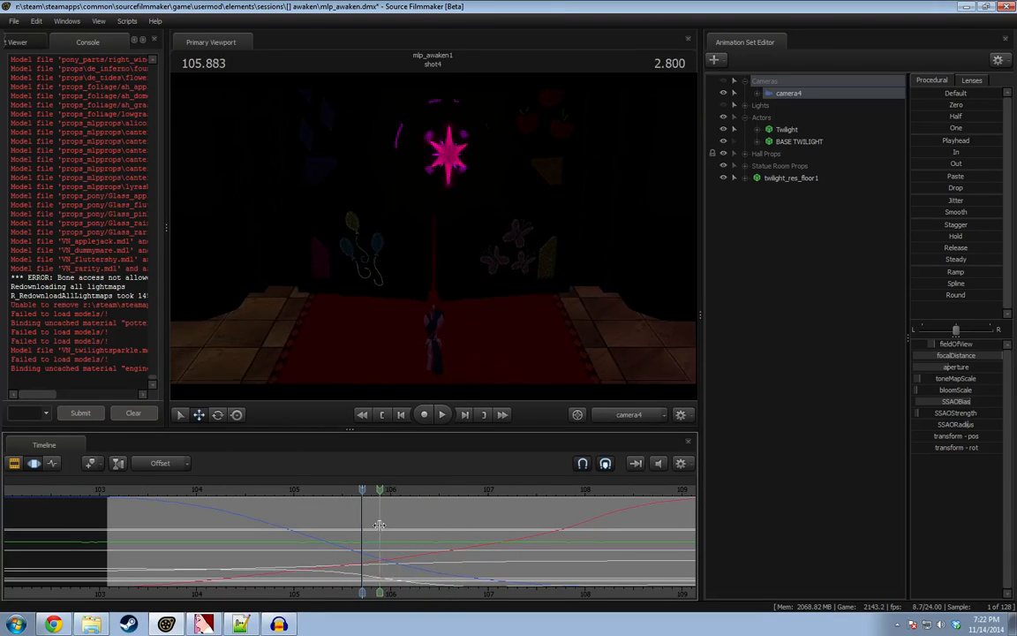
pyautogui.scroll(2, 388, 525)
pyautogui.click(387, 526)
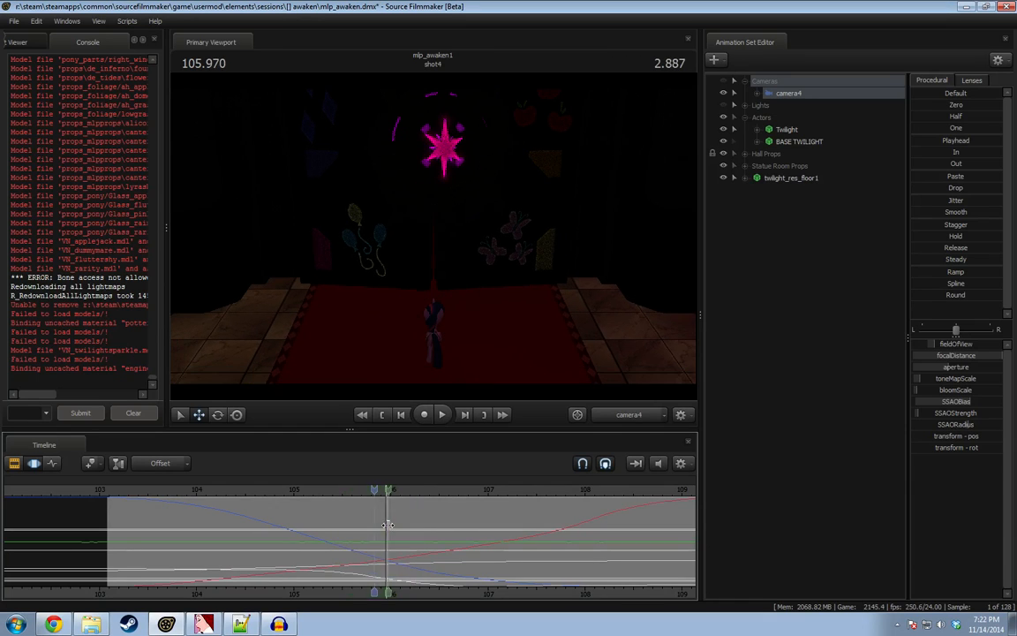
pyautogui.scroll(6, 387, 525)
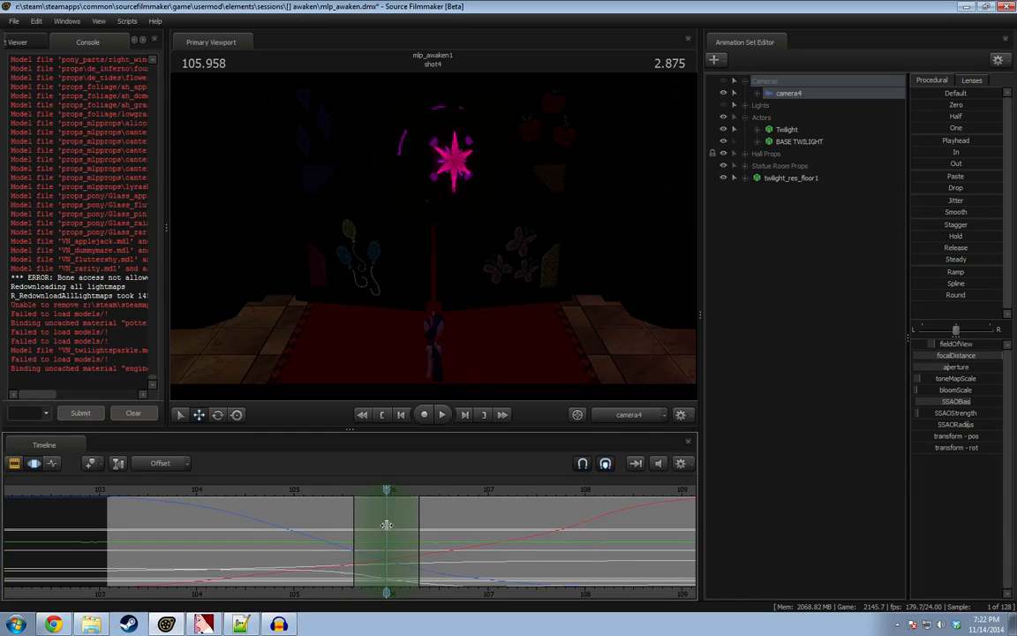
pyautogui.click(626, 416)
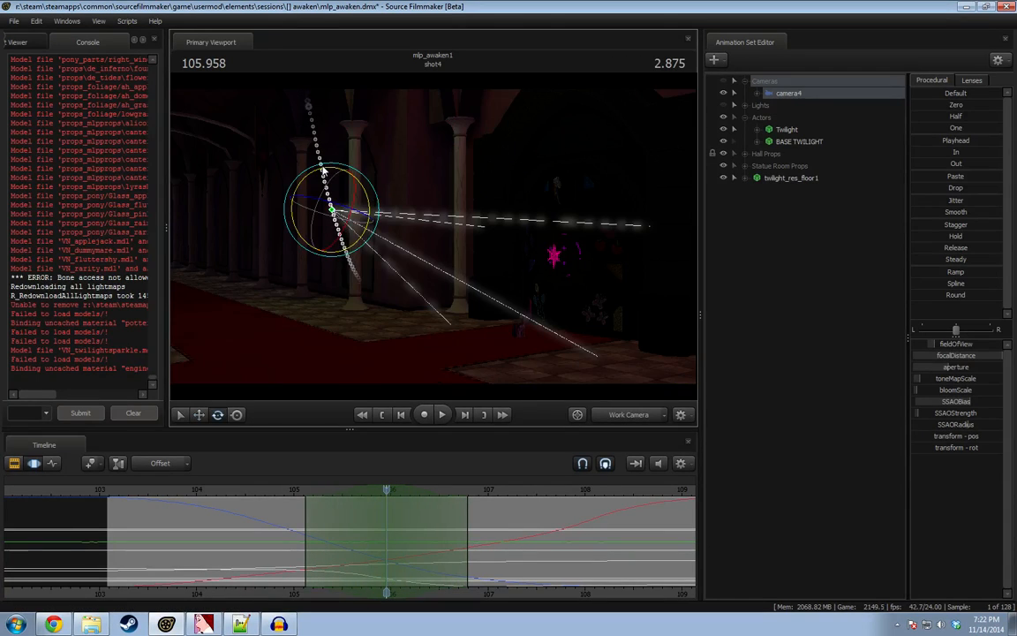
pyautogui.moveTo(323, 170); pyautogui.dragTo(324, 171)
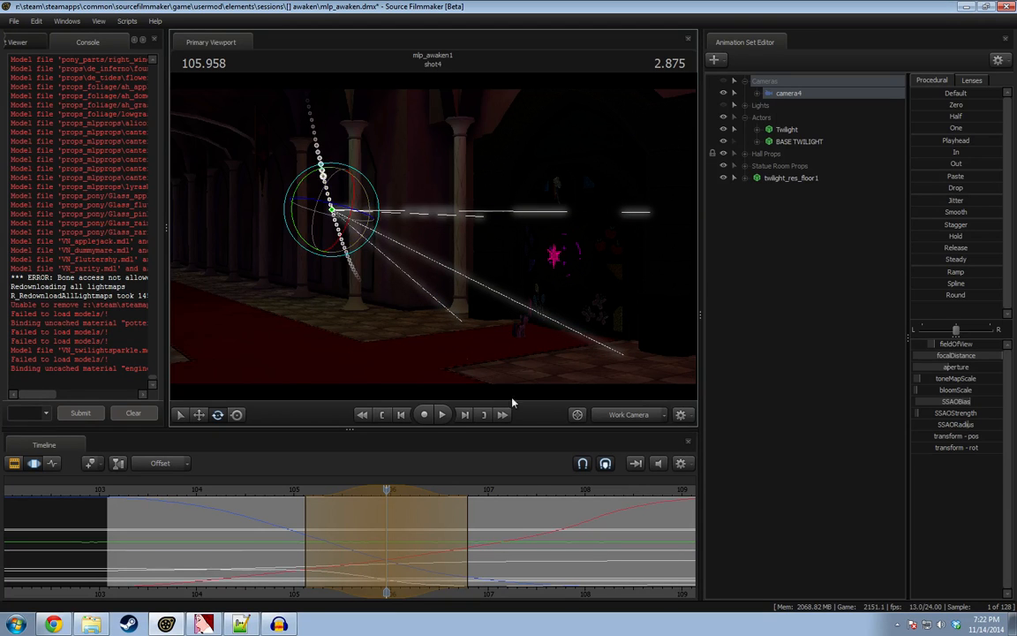
# Select the time range from about 105.9 to 106.4 and replay the door opening through camera4.
pyautogui.click(305, 531)
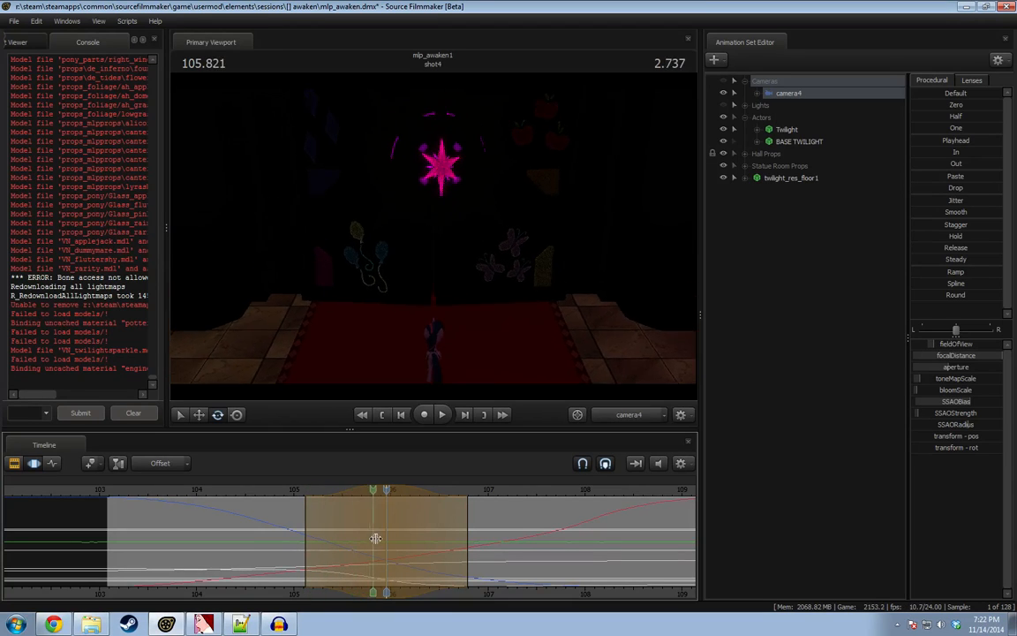
pyautogui.moveTo(376, 538); pyautogui.dragTo(424, 530)
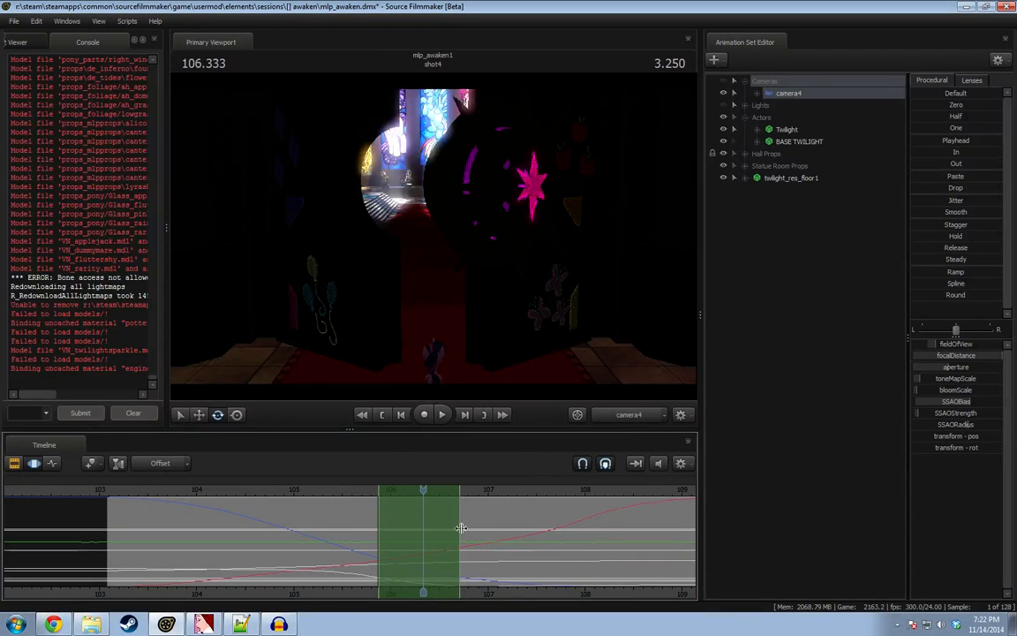
pyautogui.press('space')
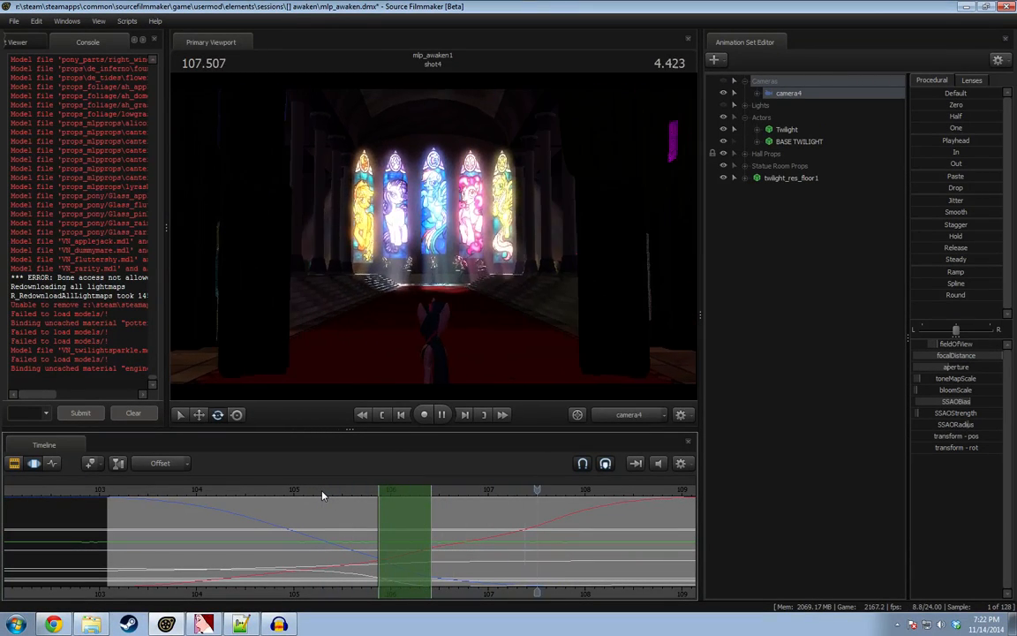
# Stop playback and undo the last two changes to camera4.
pyautogui.press('space')
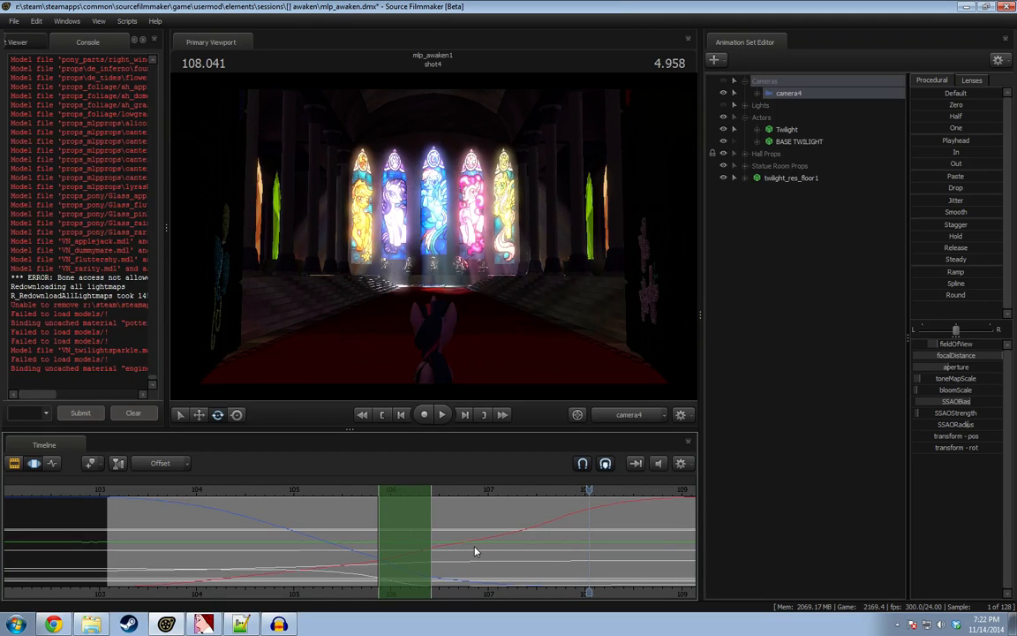
pyautogui.scroll(-5, 552, 552)
pyautogui.hotkey('ctrl', 'z')
pyautogui.hotkey('ctrl', 'z')
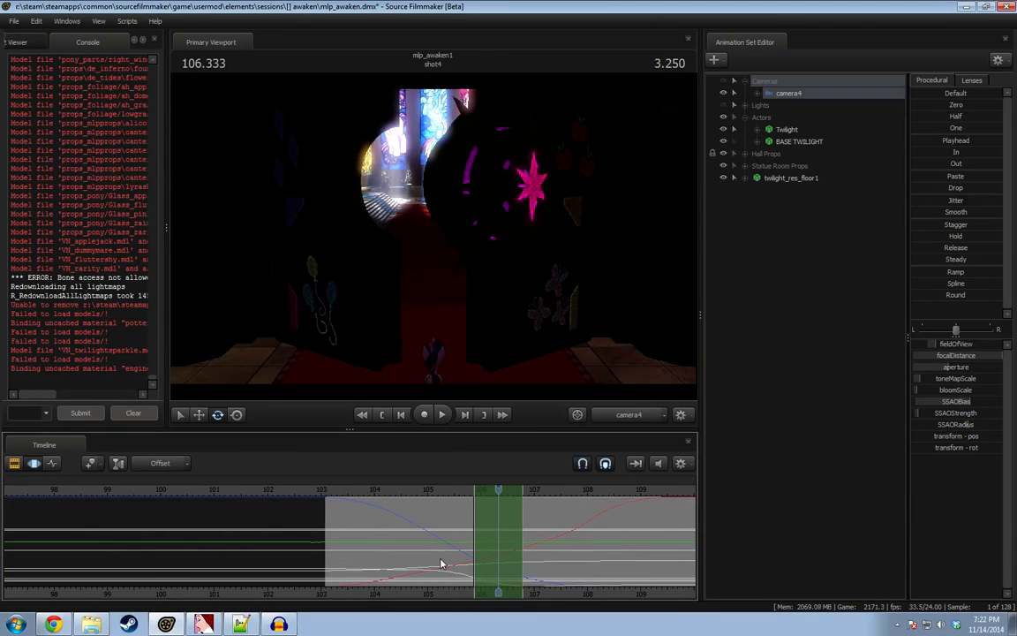
# Shift camera4's motion between about 106.2 and 108.0 roughly 0.9 seconds earlier, with falloff back to 103.1, and replay it.
pyautogui.moveTo(441, 563); pyautogui.dragTo(492, 550)
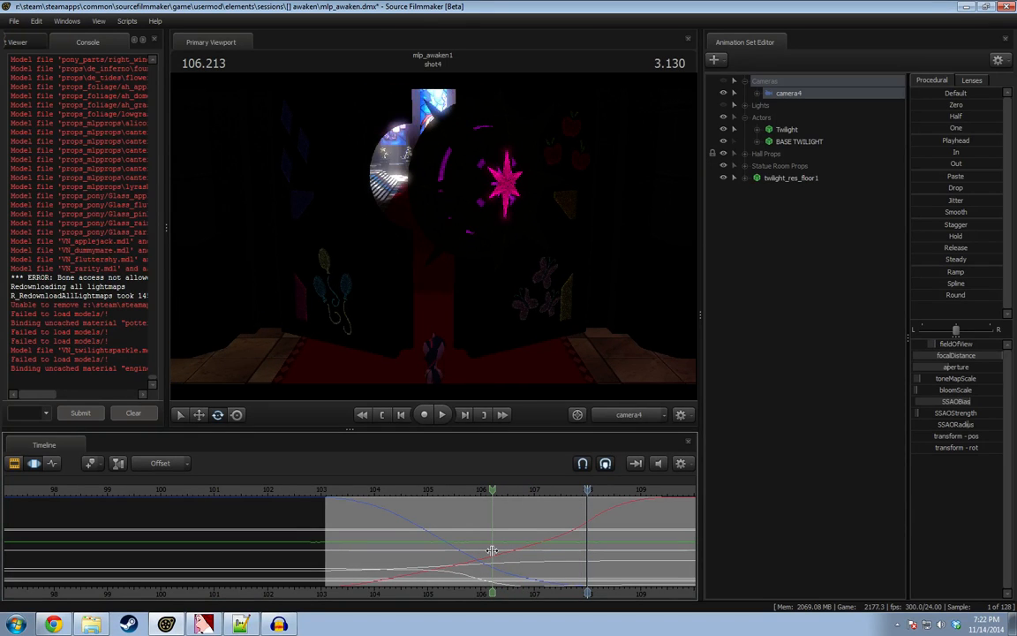
pyautogui.keyDown('shift'); pyautogui.click(492, 550); pyautogui.keyUp('shift')
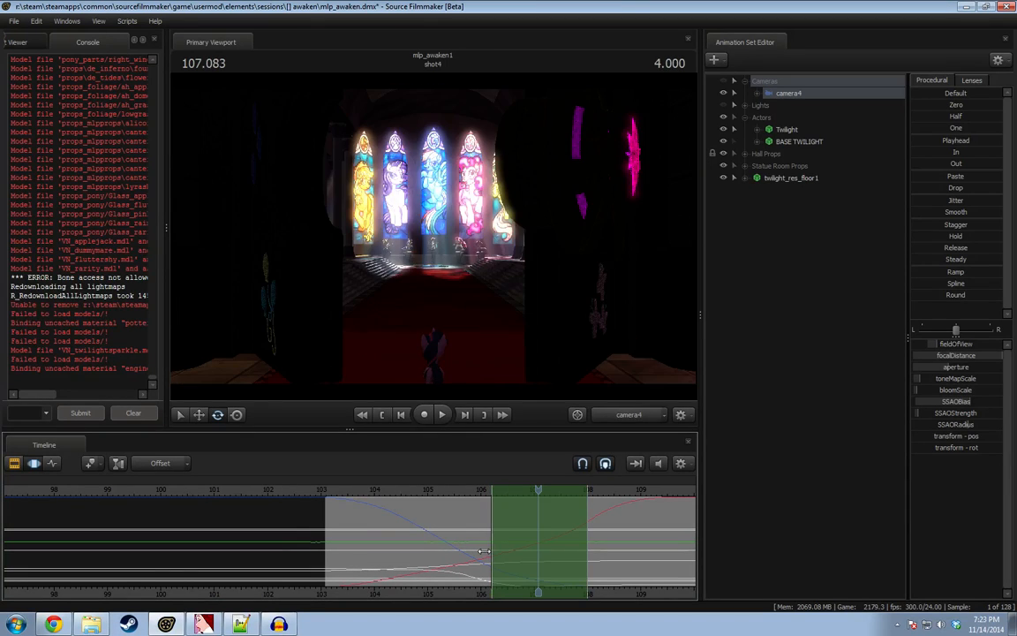
pyautogui.moveTo(492, 553); pyautogui.dragTo(320, 559)
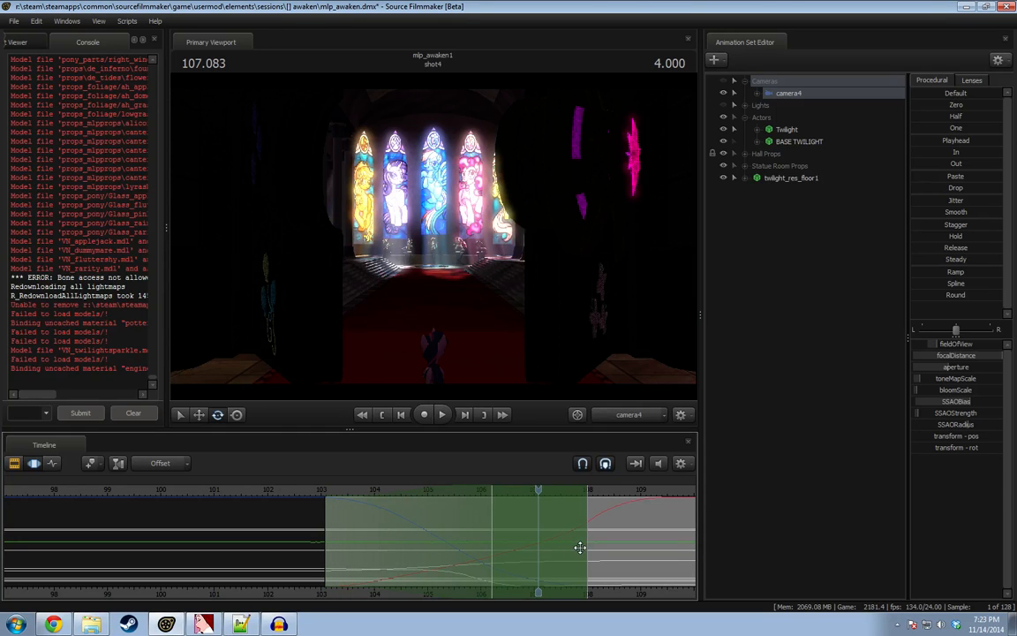
pyautogui.moveTo(554, 548); pyautogui.dragTo(512, 551)
pyautogui.moveTo(319, 491); pyautogui.dragTo(337, 492)
pyautogui.press('space')
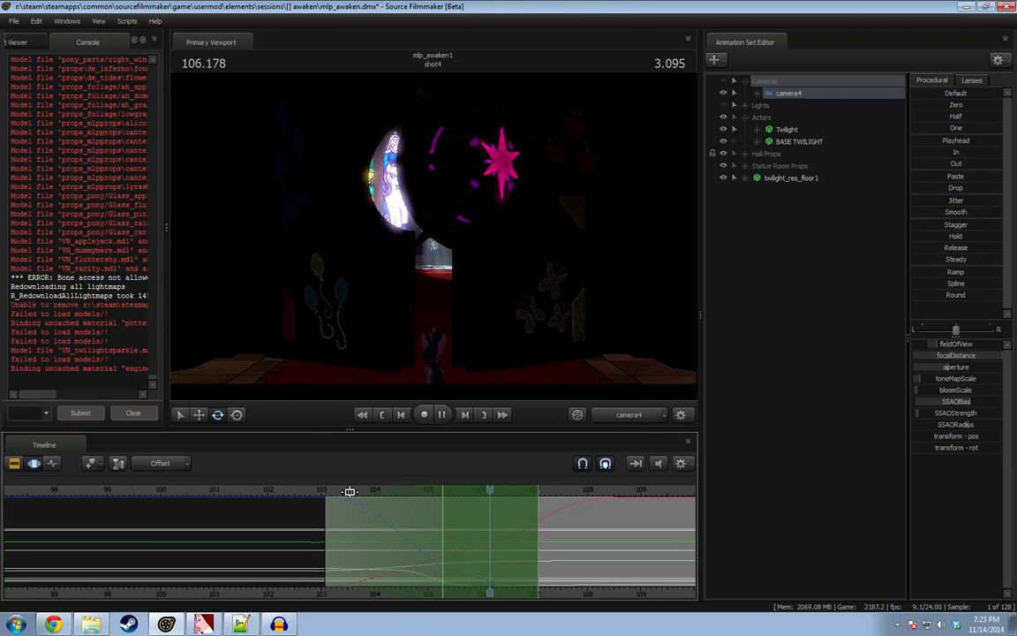
pyautogui.press('space')
# Smooth camera4's motion from about 105.1 to 105.9, with falloff from 104.6 to 106.3, and replay the shot.
pyautogui.moveTo(446, 533); pyautogui.dragTo(482, 547)
pyautogui.click(963, 297)
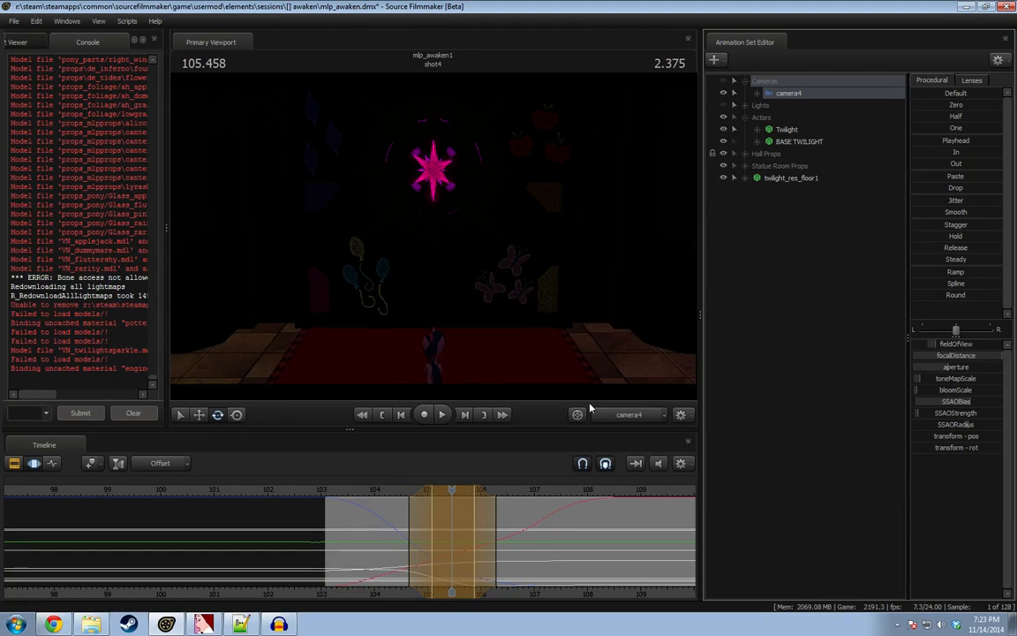
pyautogui.click(392, 491)
pyautogui.press('F2')
pyautogui.press('space')
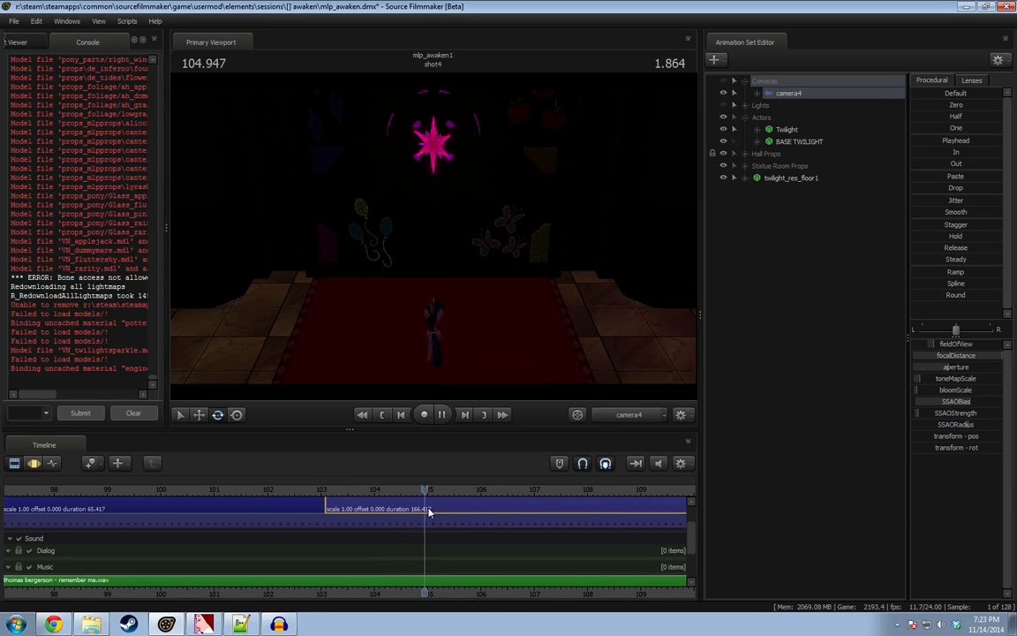
pyautogui.press('space')
# Smooth camera4's motion around the shot's start from about 101.4 to 103.7, then adjust the held range to about 102.7 to 104.2.
pyautogui.press('F3')
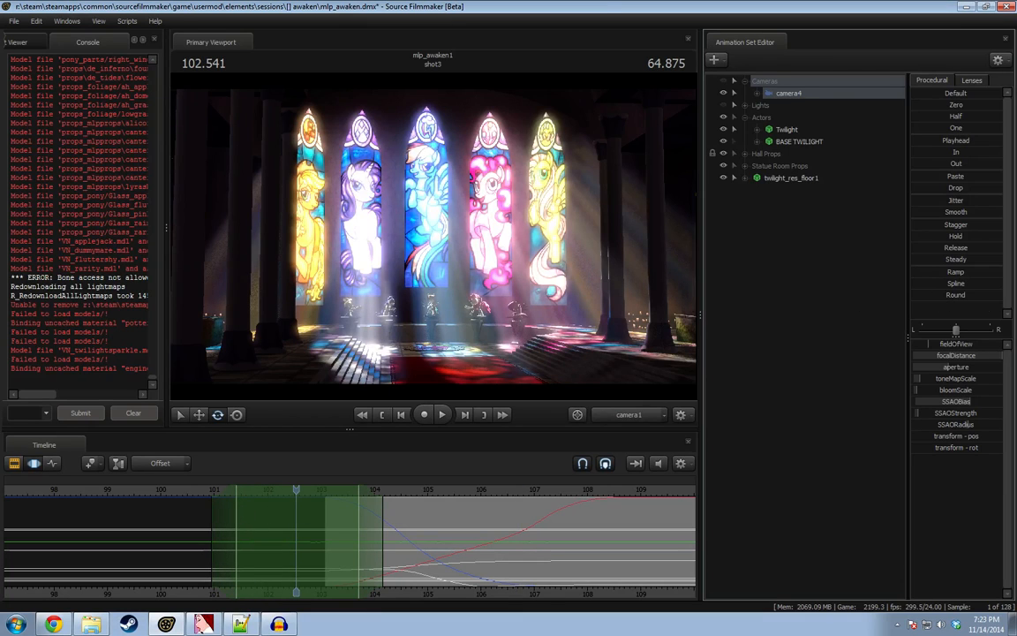
pyautogui.moveTo(935, 380); pyautogui.dragTo(929, 382)
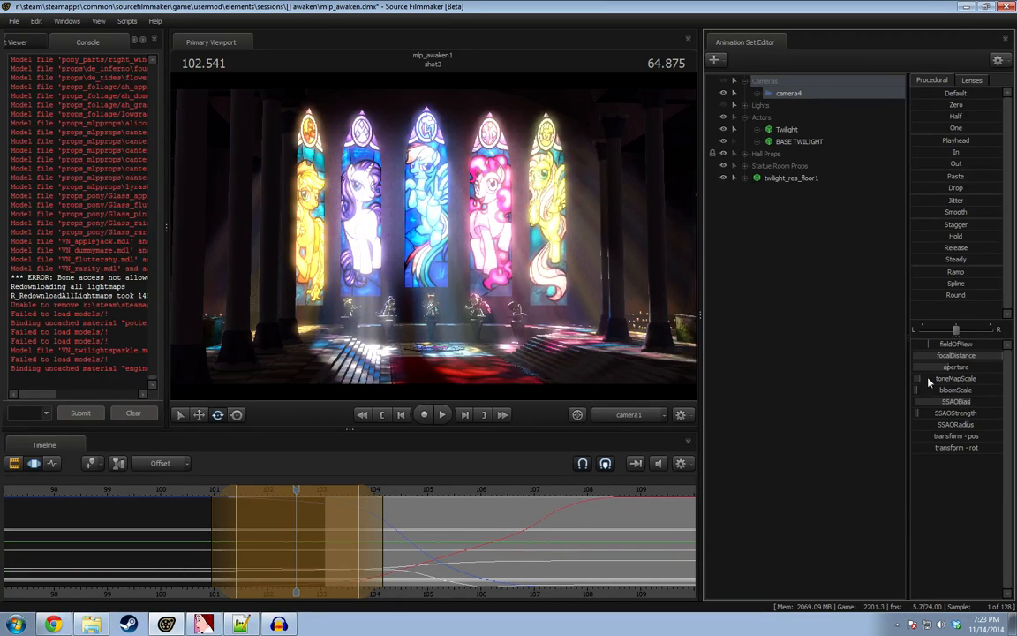
pyautogui.moveTo(360, 539); pyautogui.dragTo(383, 536)
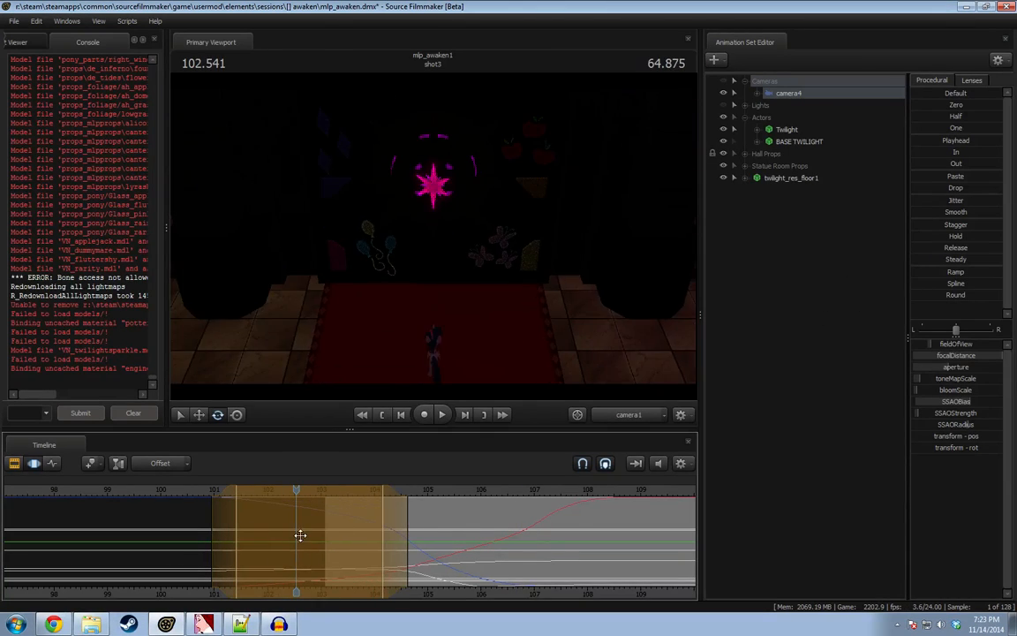
pyautogui.moveTo(266, 534); pyautogui.dragTo(308, 535)
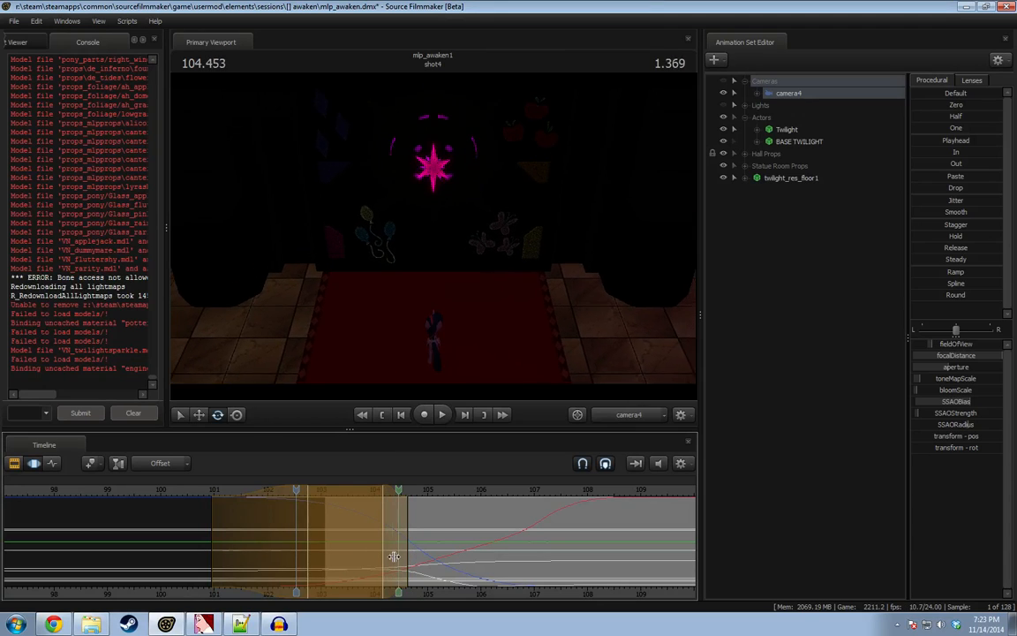
pyautogui.click(394, 557)
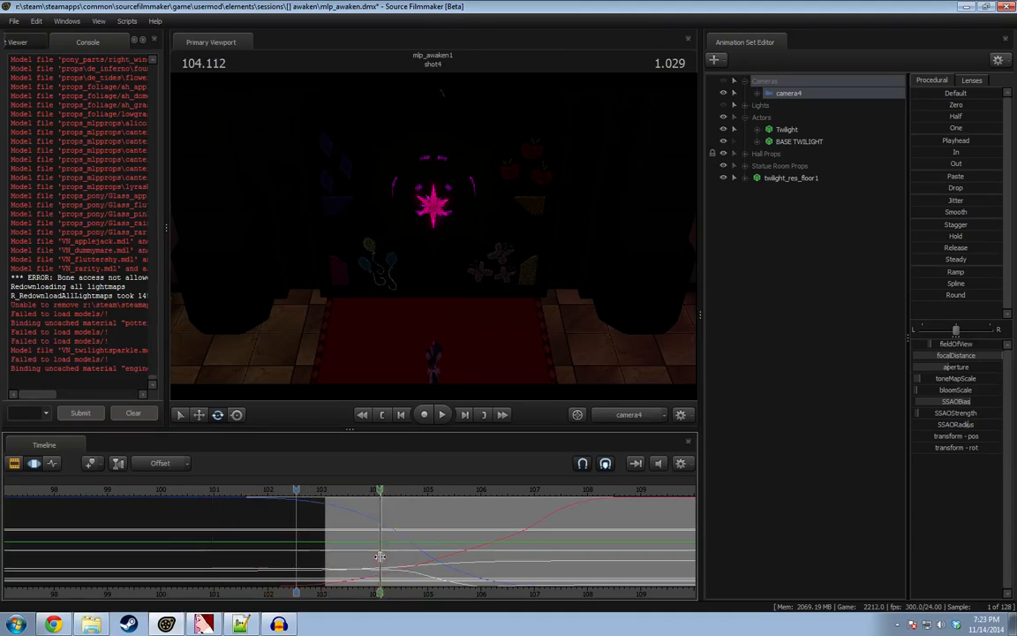
# Smooth camera4's motion from about 104.1 to 105.1, then replay and scrub through the door opening.
pyautogui.click(946, 297)
pyautogui.click(364, 494)
pyautogui.press('space')
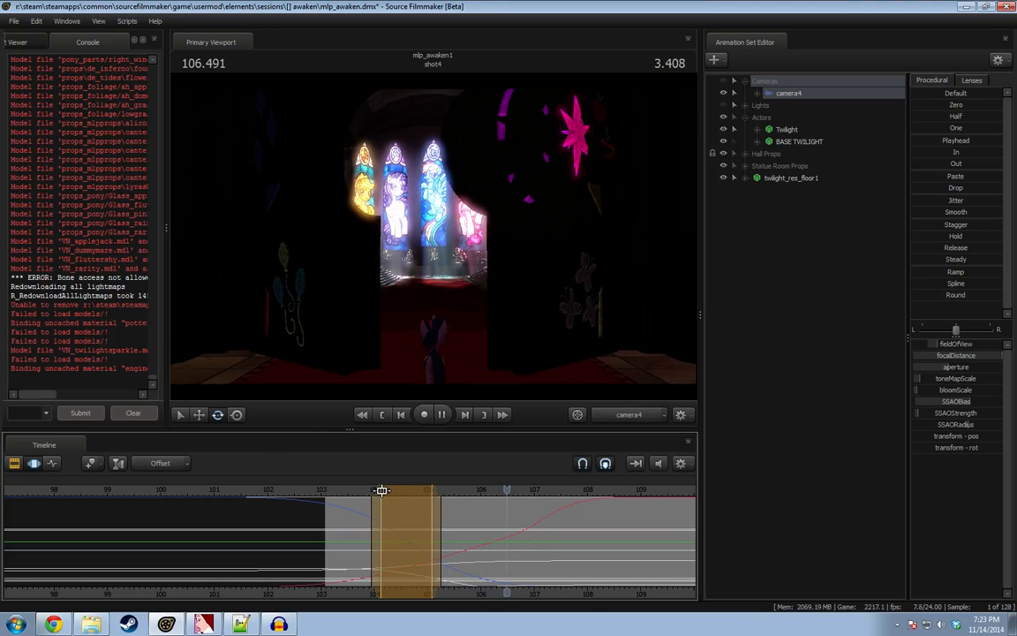
pyautogui.moveTo(494, 558); pyautogui.dragTo(458, 561)
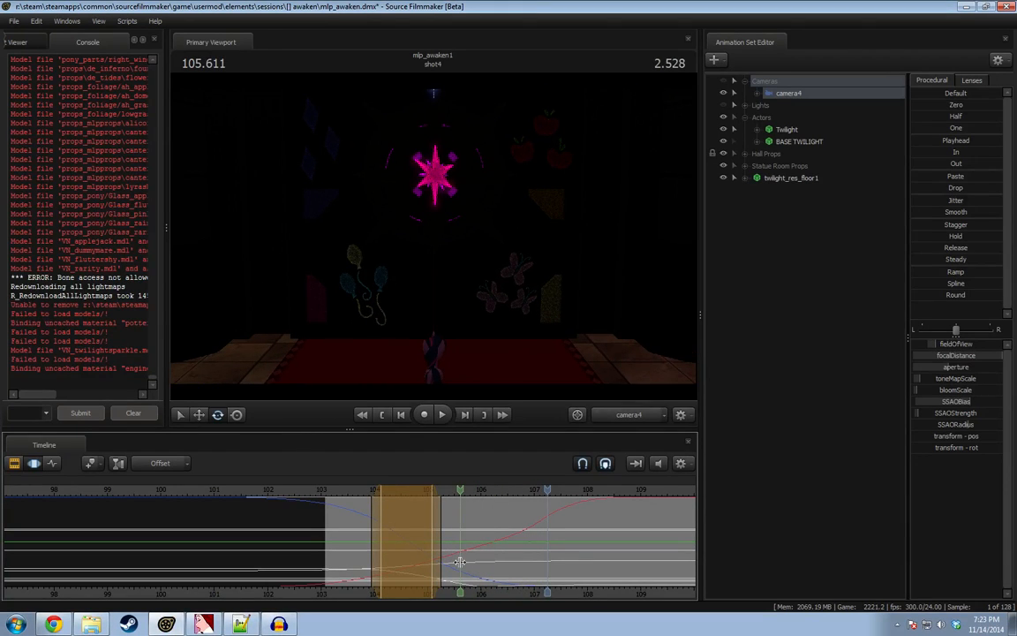
pyautogui.moveTo(459, 562); pyautogui.dragTo(444, 561)
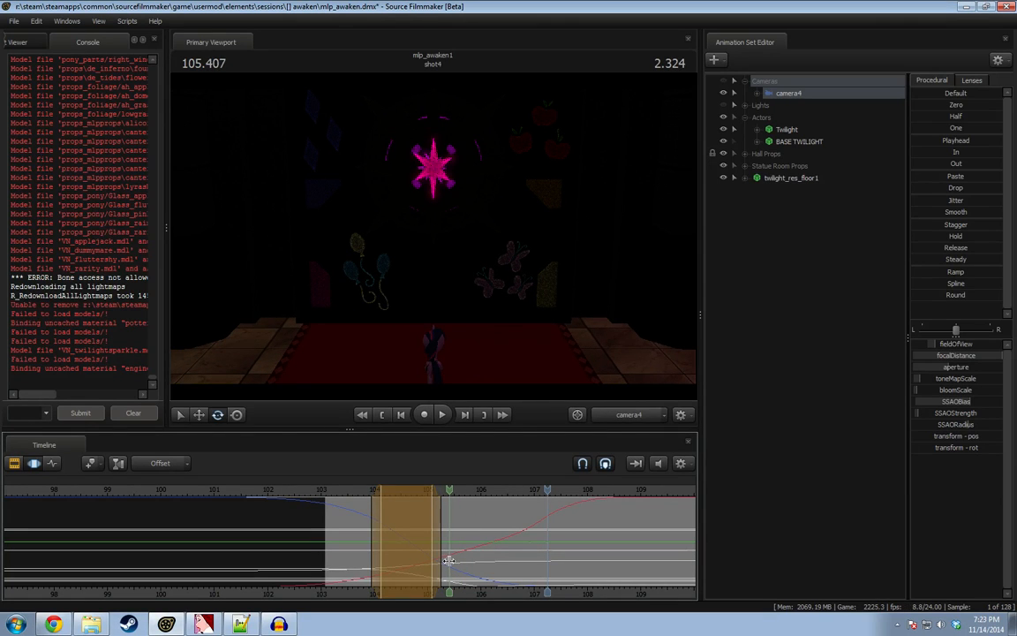
# Raise camera4 at about 105.6 with falloff from 103.1 to 106.4, and extend the held range to about 105.8.
pyautogui.moveTo(448, 562); pyautogui.dragTo(326, 550)
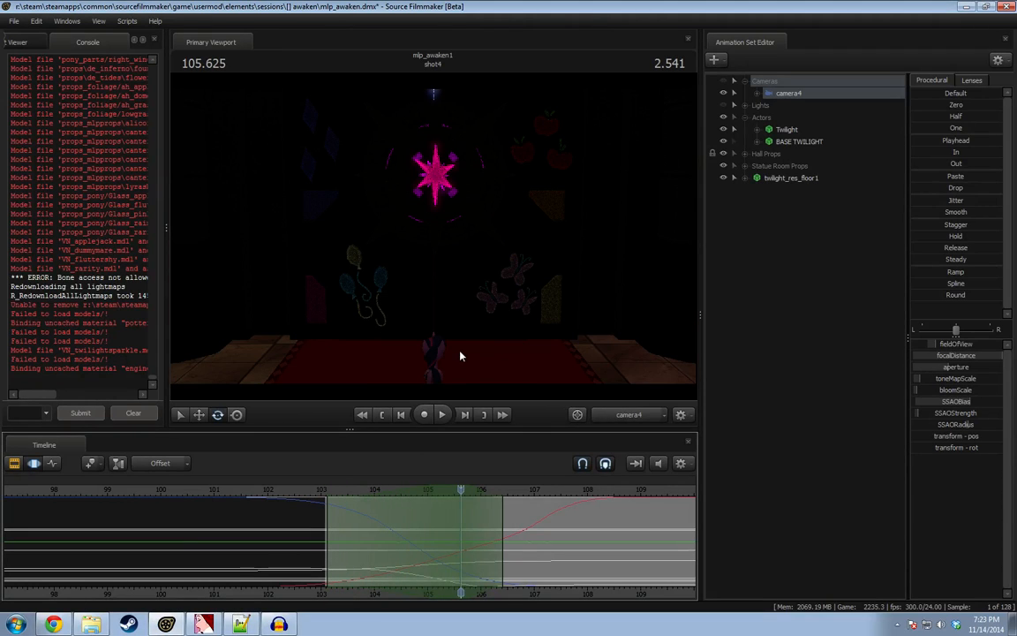
pyautogui.moveTo(460, 355); pyautogui.dragTo(433, 241)
pyautogui.hotkey('ctrl', 'z')
pyautogui.click(612, 413)
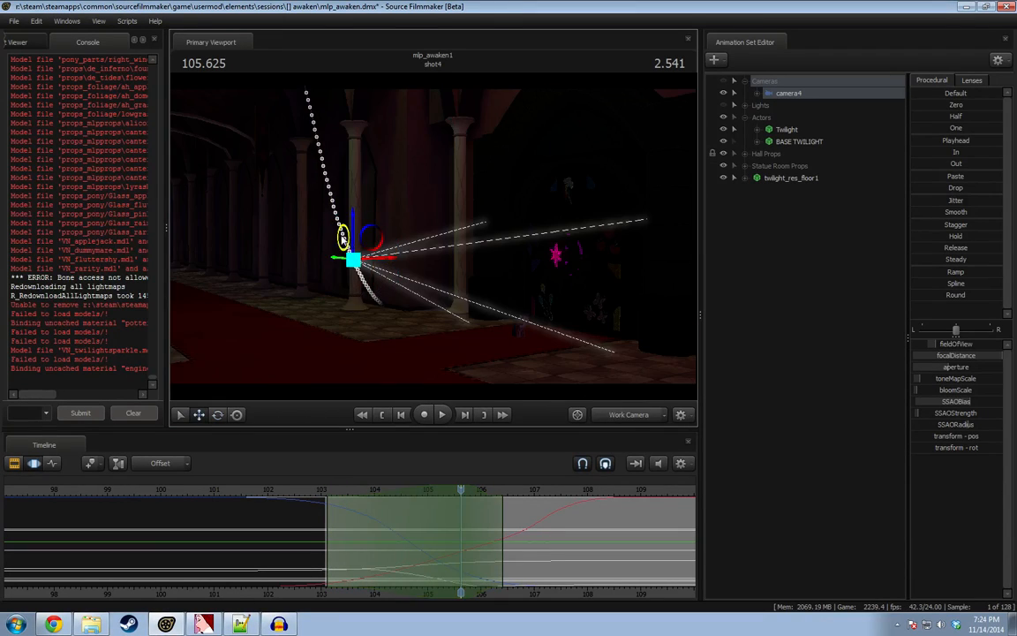
pyautogui.moveTo(365, 237); pyautogui.dragTo(354, 206)
pyautogui.press('e')
pyautogui.moveTo(460, 543); pyautogui.dragTo(509, 562)
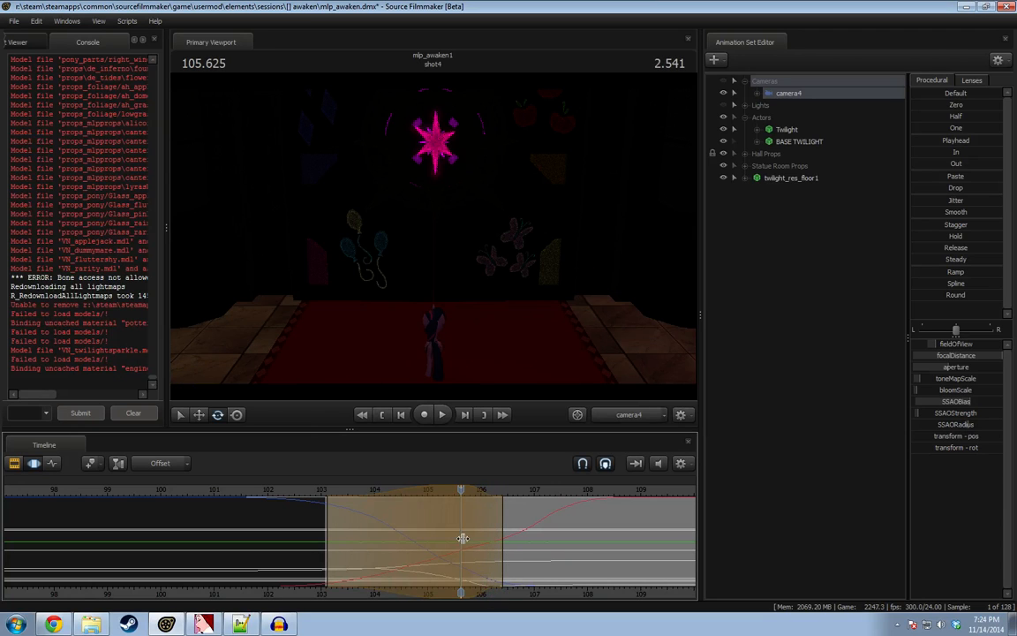
# Replay and scrub camera4's move through the opening door to check its height and timing.
pyautogui.press('space')
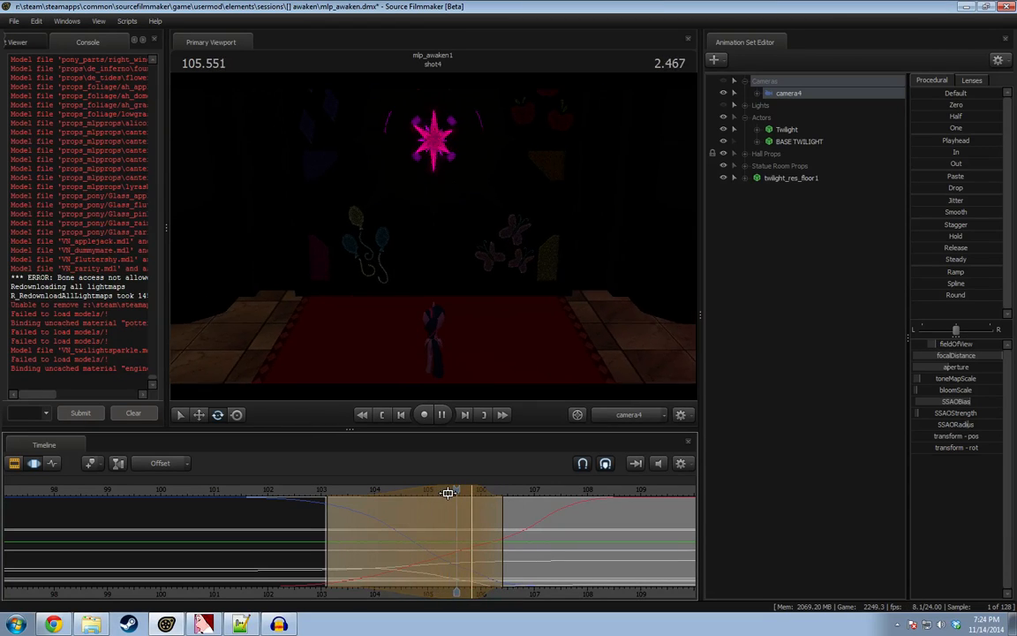
pyautogui.press('space')
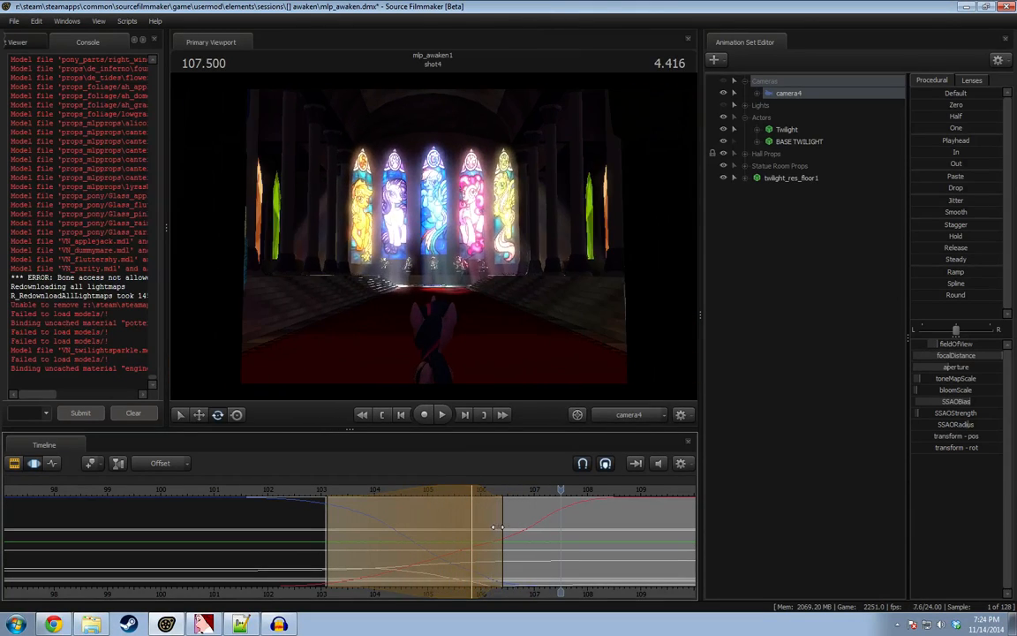
pyautogui.moveTo(495, 527); pyautogui.dragTo(474, 542)
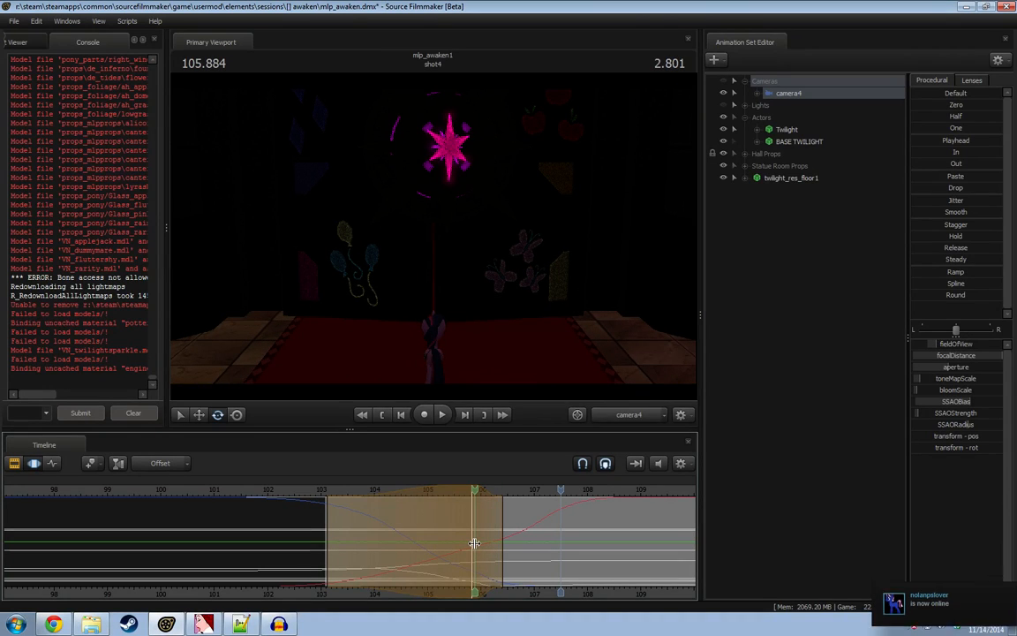
pyautogui.moveTo(475, 541); pyautogui.dragTo(508, 538)
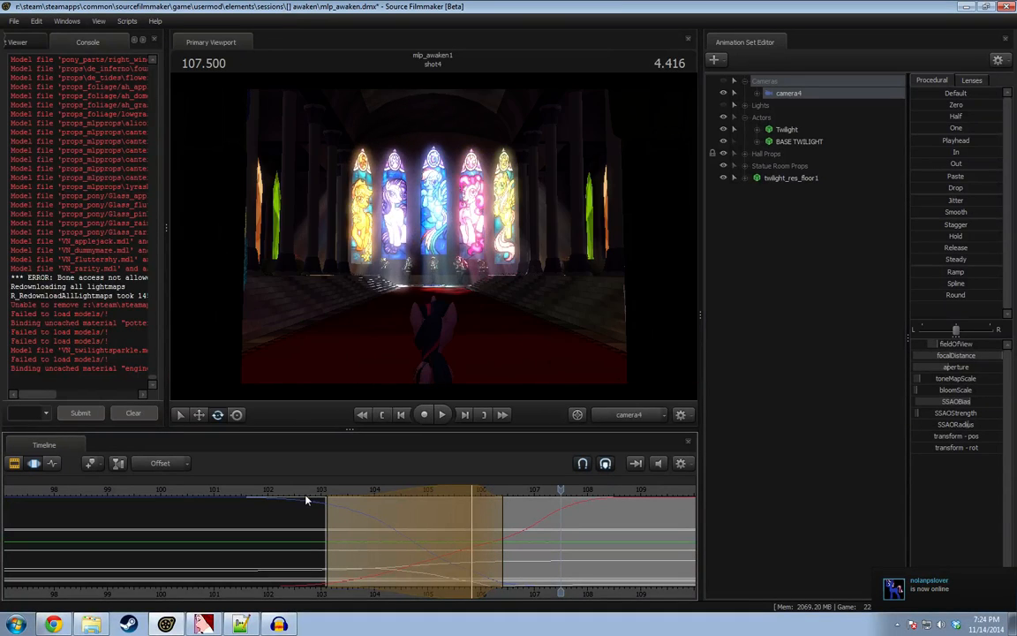
pyautogui.click(320, 491)
pyautogui.press('space')
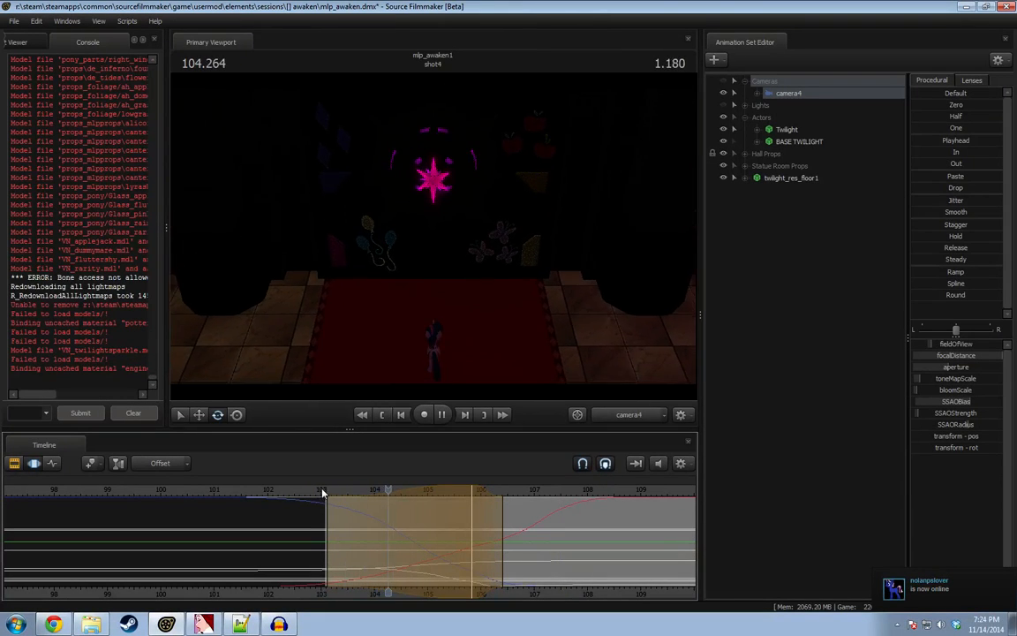
pyautogui.press('space')
# Select all time for camera4 and flatten its whole animation to the pose at 104.916.
pyautogui.click(794, 106)
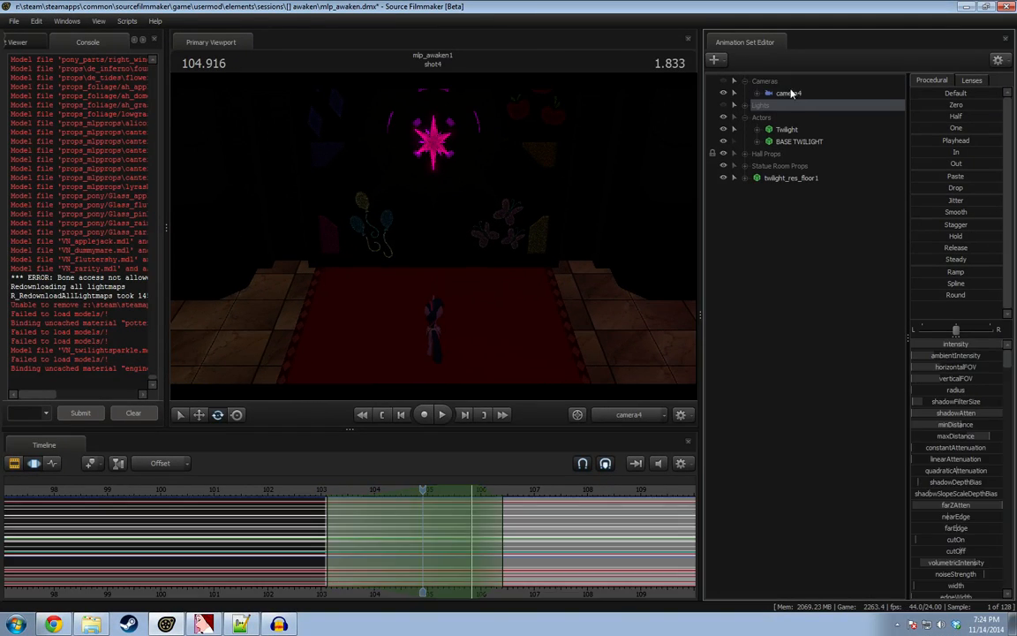
pyautogui.click(792, 94)
pyautogui.click(422, 497)
pyautogui.hotkey('ctrl', 'a')
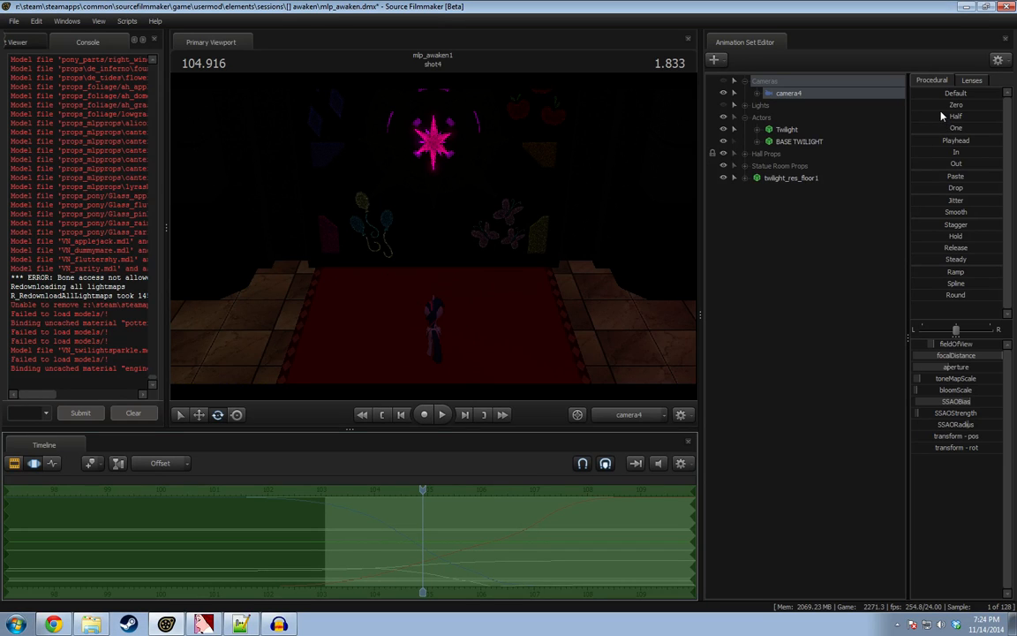
pyautogui.click(954, 152)
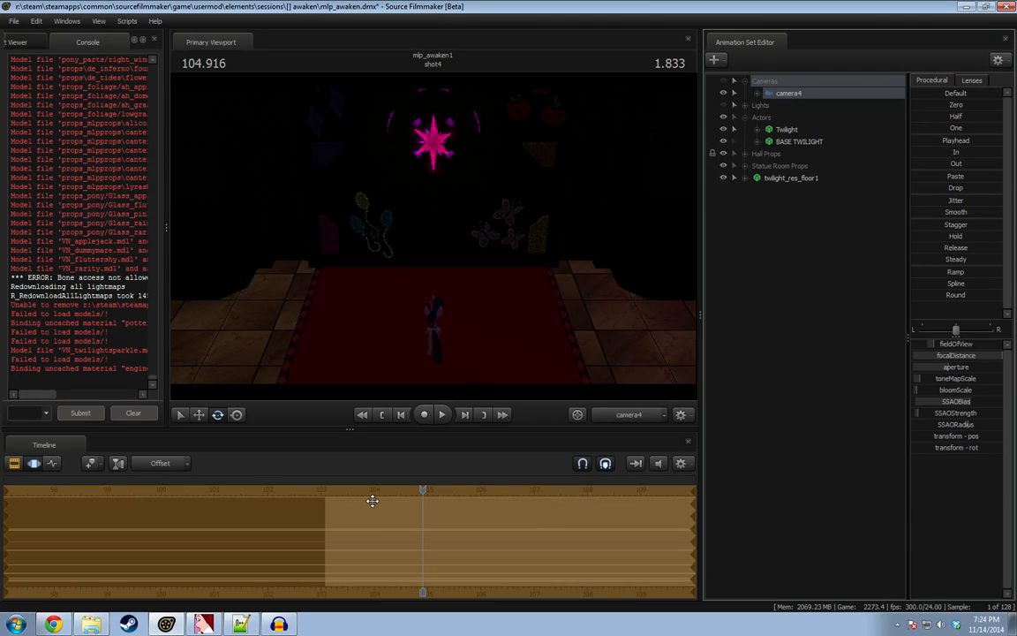
# Move camera4 back from the door and tilt it up, using the work camera, and check the framing through camera4.
pyautogui.click(619, 417)
pyautogui.click(620, 415)
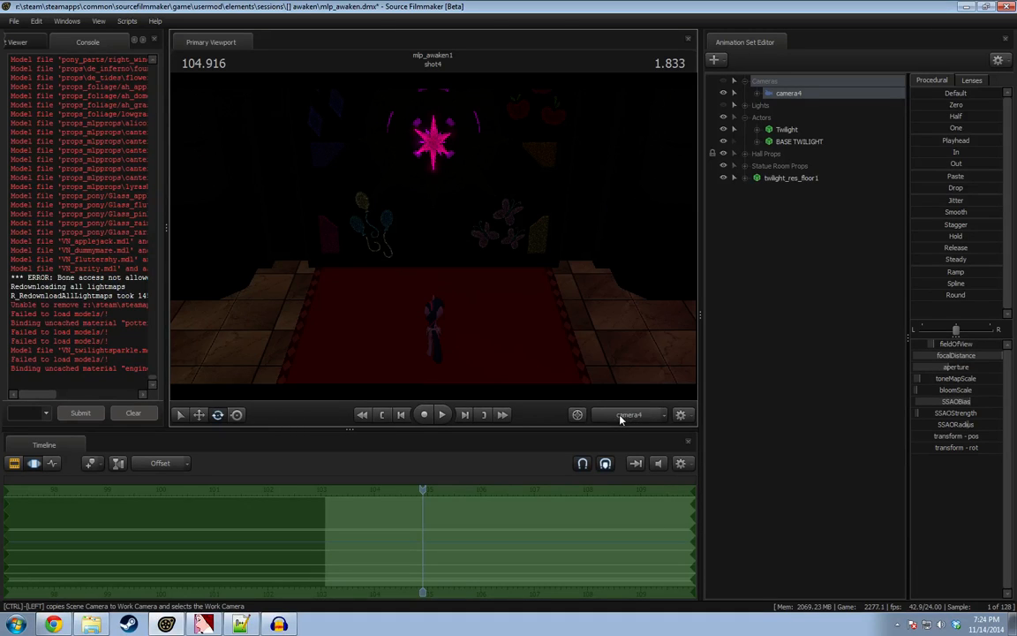
pyautogui.press('s')
pyautogui.moveTo(477, 237); pyautogui.dragTo(381, 204)
pyautogui.press('w')
pyautogui.press('e')
pyautogui.press('w')
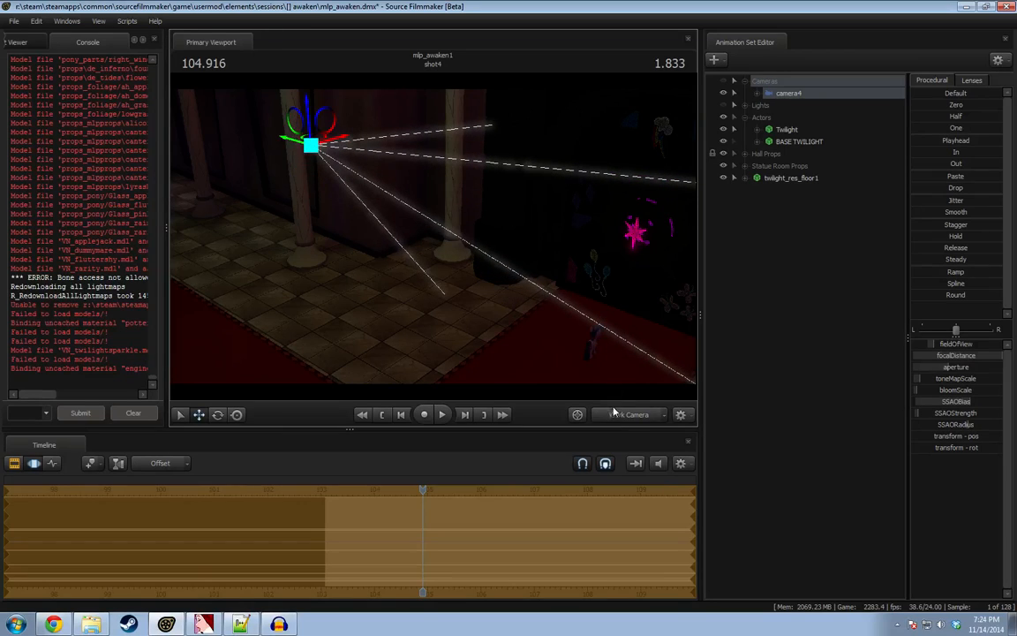
pyautogui.click(618, 415)
pyautogui.click(616, 417)
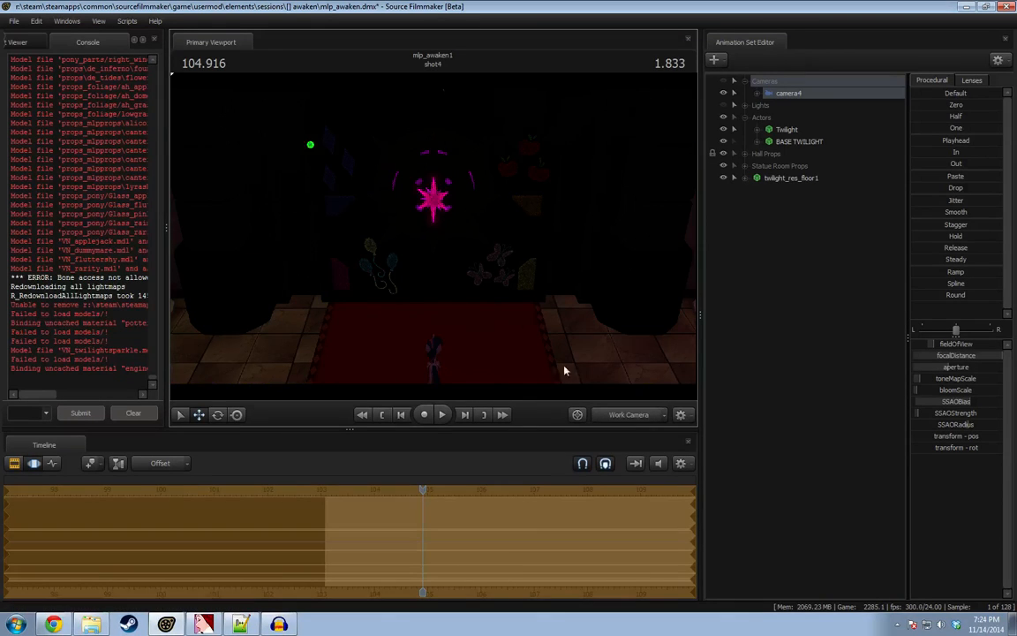
# Tilt camera4 slightly down toward Twilight and check the framing through camera4.
pyautogui.press('e')
pyautogui.moveTo(283, 116); pyautogui.dragTo(497, 381)
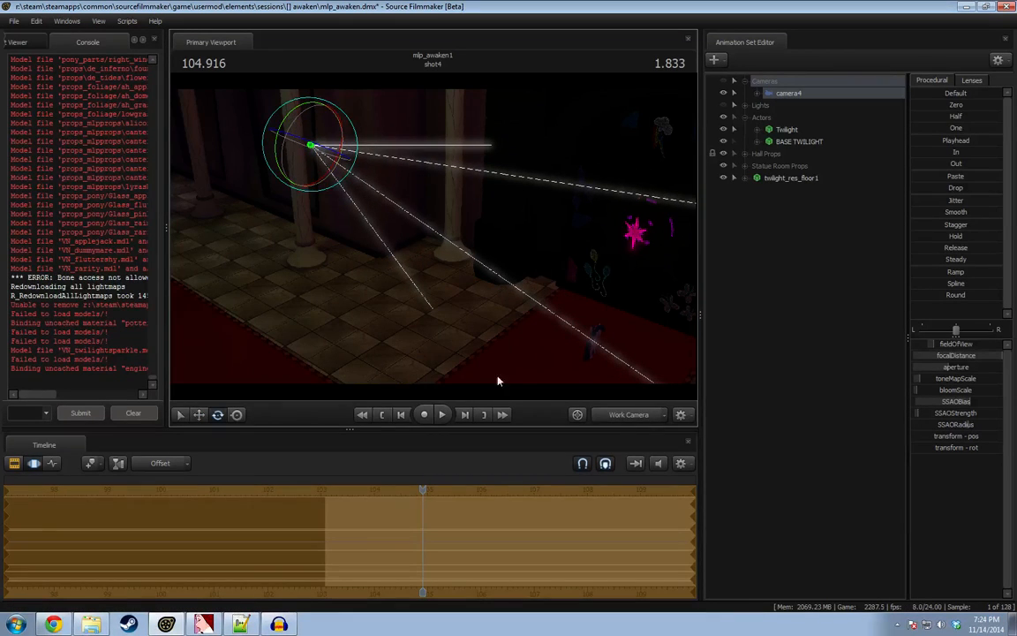
pyautogui.click(628, 415)
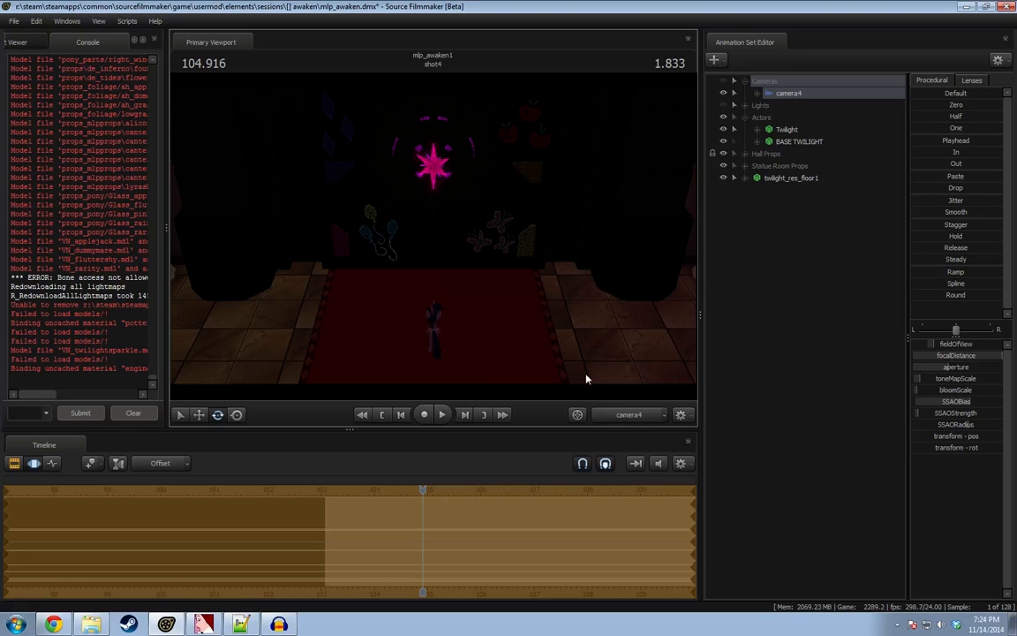
# Raise camera4 and tilt it further down so it looks at Twilight from above, then view through it.
pyautogui.click(627, 415)
pyautogui.press('w')
pyautogui.moveTo(383, 231)
pyautogui.mouseDown()
pyautogui.moveTo(321, 103)
pyautogui.moveTo(395, 237)
pyautogui.mouseUp()
pyautogui.press('e')
pyautogui.click(613, 415)
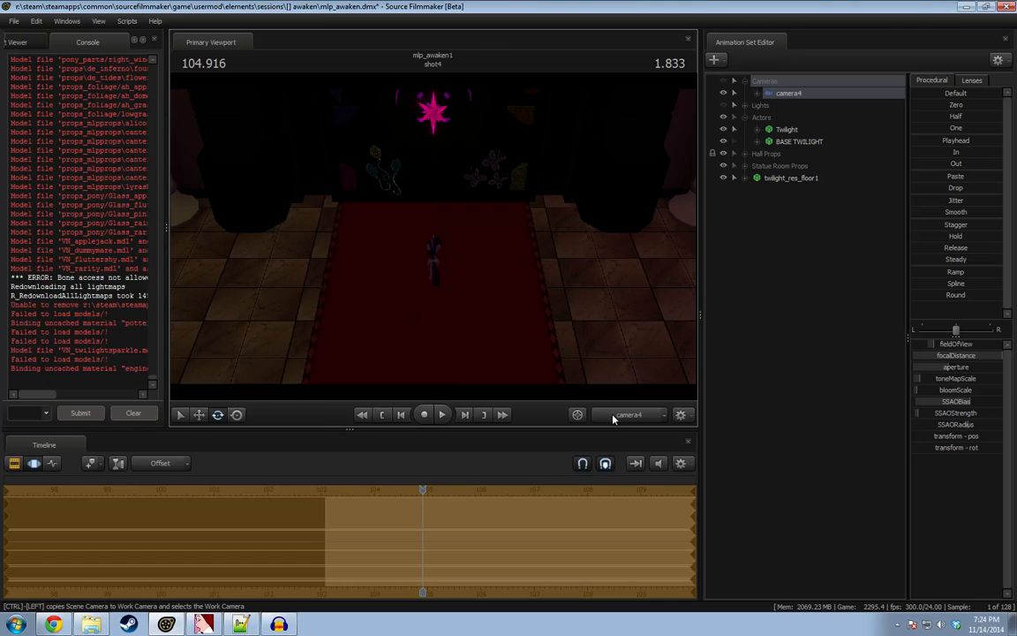
# Tilt camera4 slightly up using the work camera so Twilight sits lower in frame, and check the framing through camera4.
pyautogui.click(613, 420)
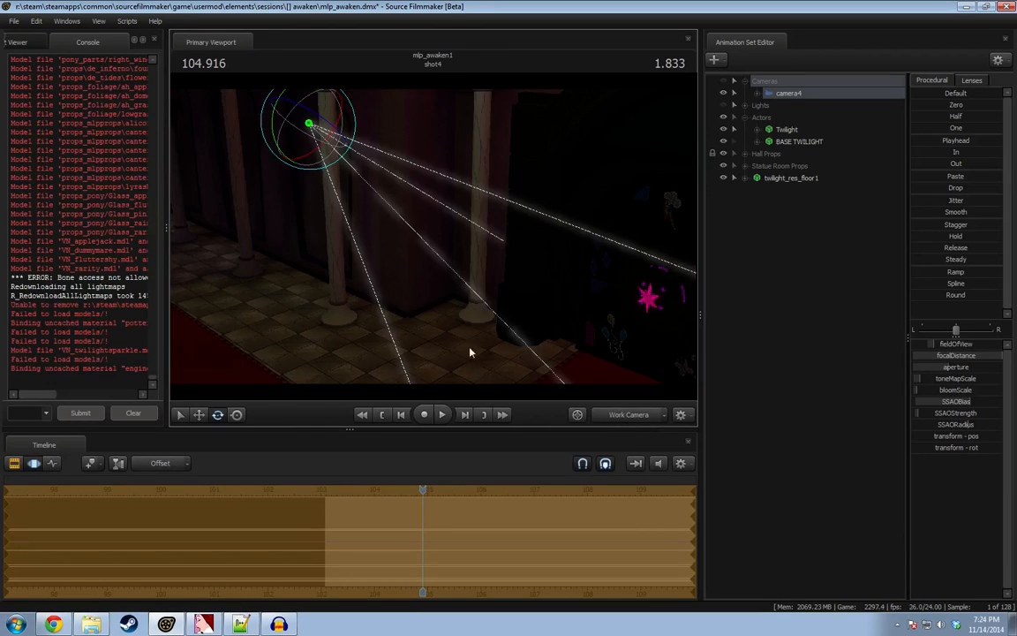
pyautogui.press('s')
pyautogui.moveTo(470, 350); pyautogui.dragTo(466, 347)
pyautogui.moveTo(311, 152); pyautogui.dragTo(309, 157)
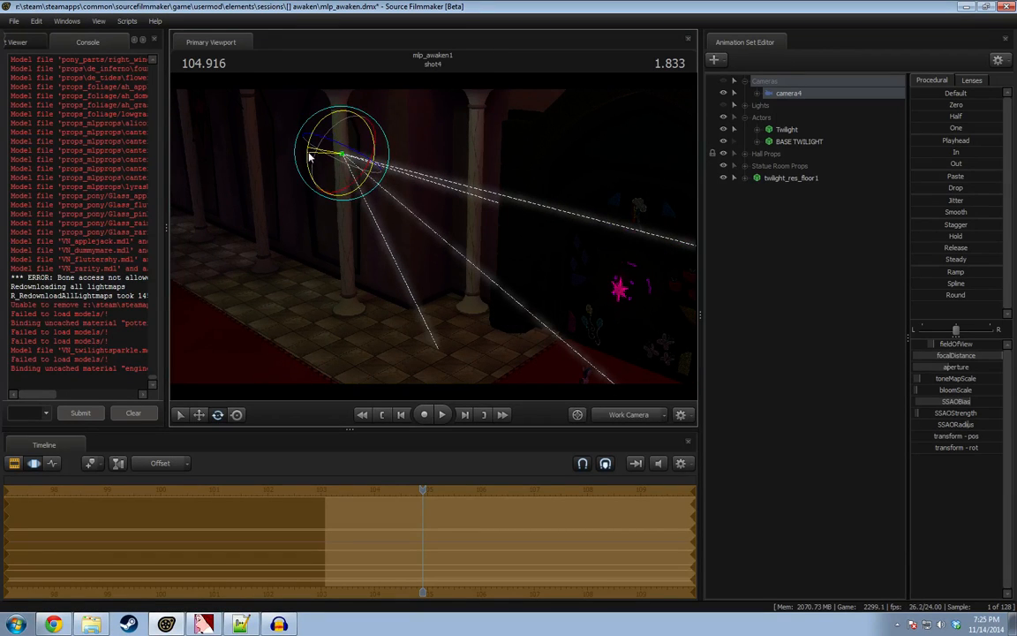
pyautogui.click(610, 416)
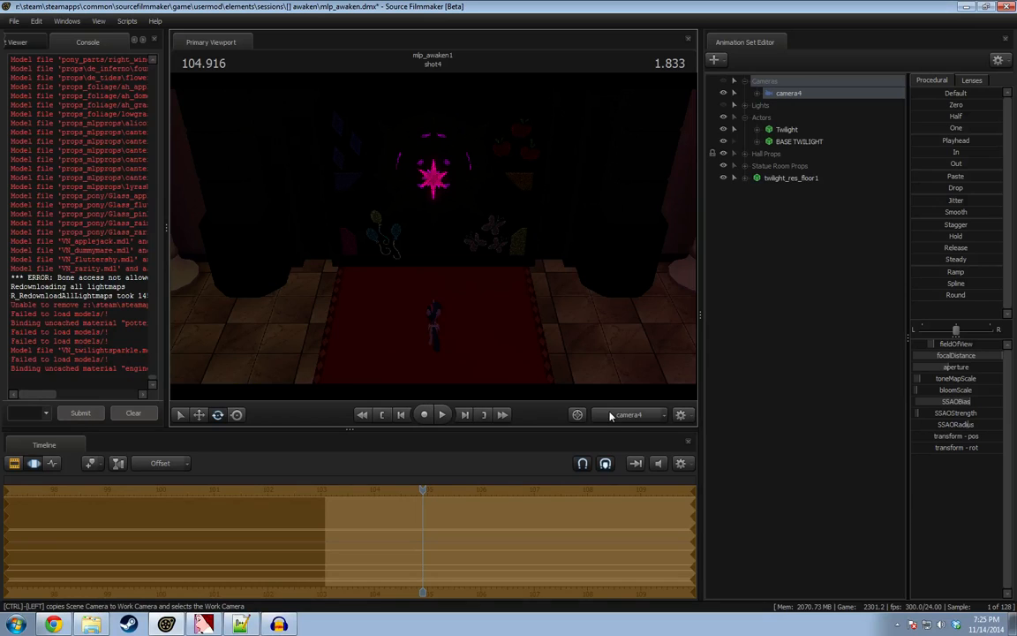
pyautogui.click(458, 337)
pyautogui.click(630, 419)
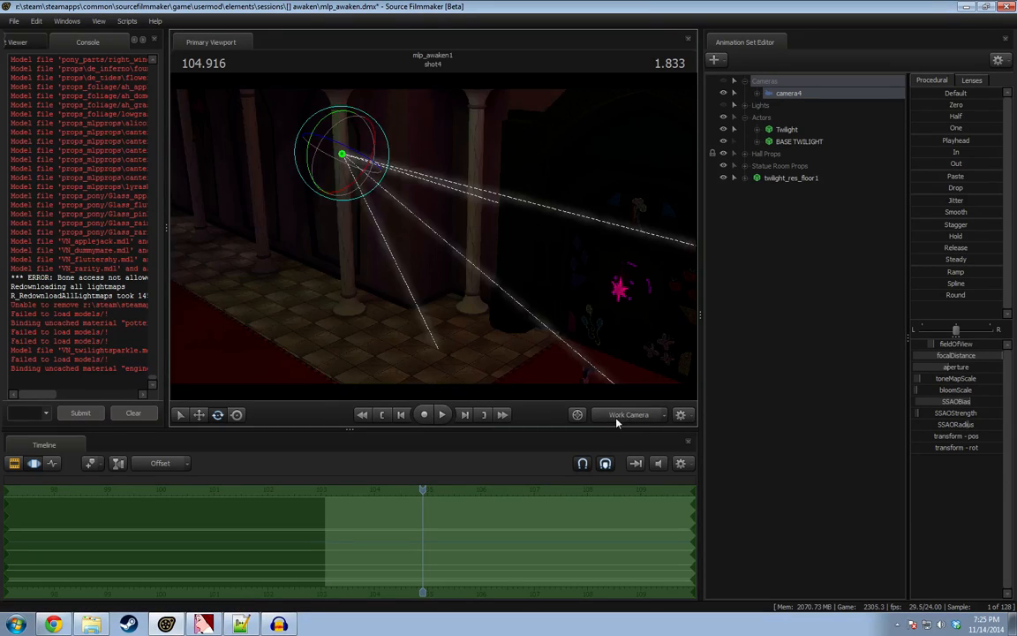
pyautogui.click(621, 418)
# Select the time from 105.708 onward and lower camera4 to near floor level behind Twilight.
pyautogui.moveTo(382, 517); pyautogui.dragTo(742, 497)
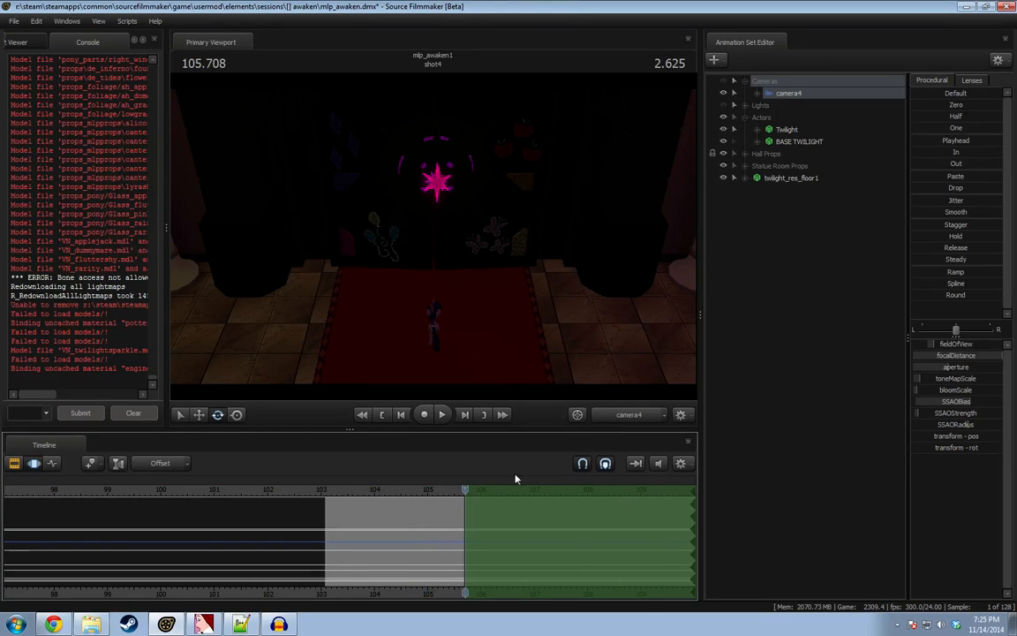
pyautogui.click(632, 418)
pyautogui.press('w')
pyautogui.moveTo(358, 126); pyautogui.dragTo(492, 353)
pyautogui.press('e')
# Open the Secondary Viewport, dock it above the Animation Set Editor and enlarge it to monitor camera4's view.
pyautogui.click(37, 22)
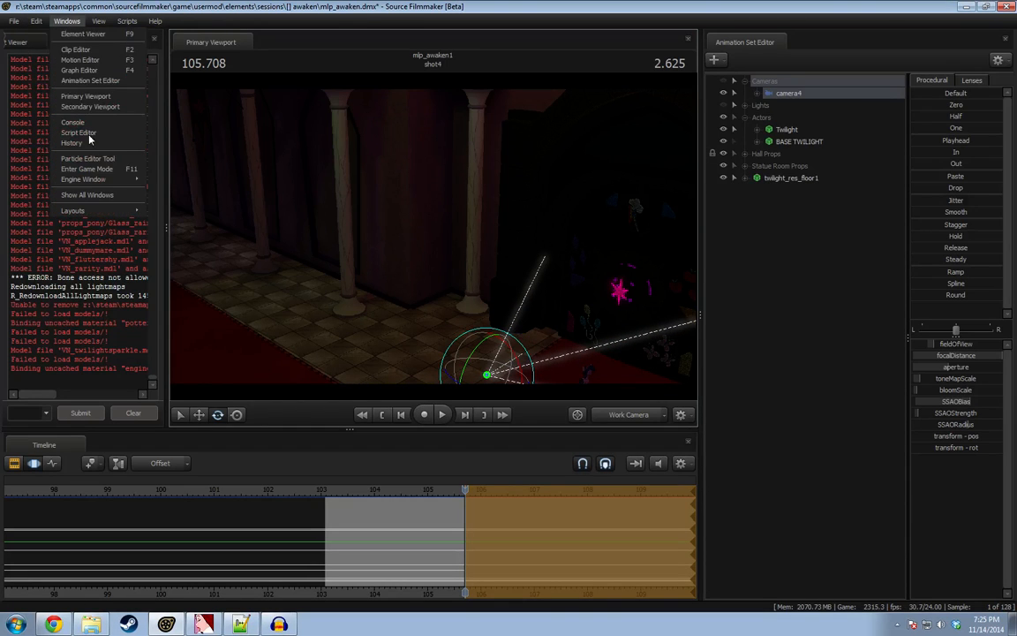
pyautogui.moveTo(94, 17)
pyautogui.click(92, 106)
pyautogui.moveTo(402, 254); pyautogui.dragTo(777, 260)
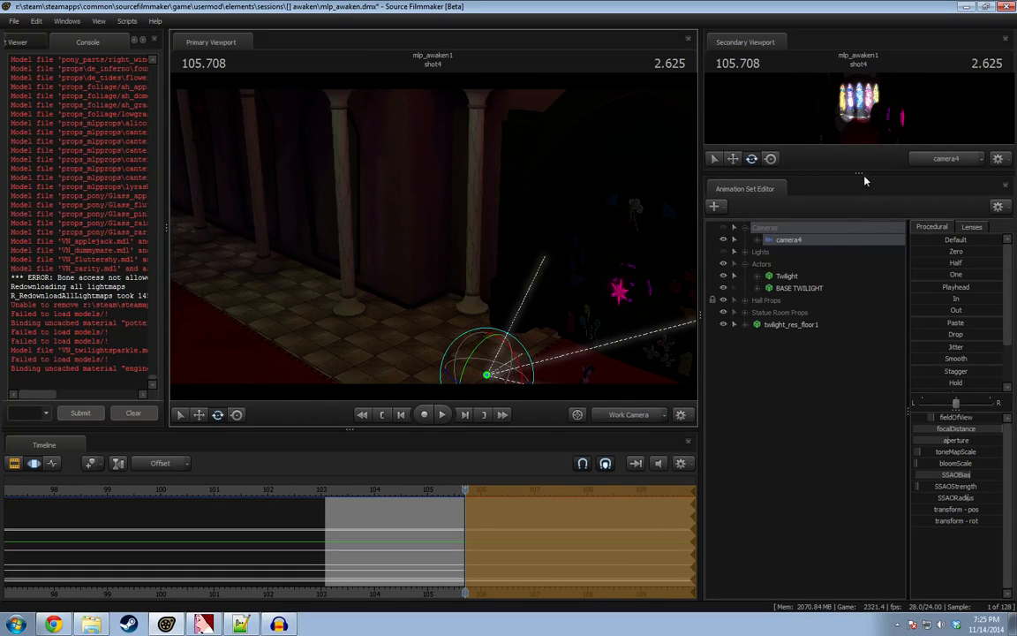
pyautogui.moveTo(862, 177); pyautogui.dragTo(878, 282)
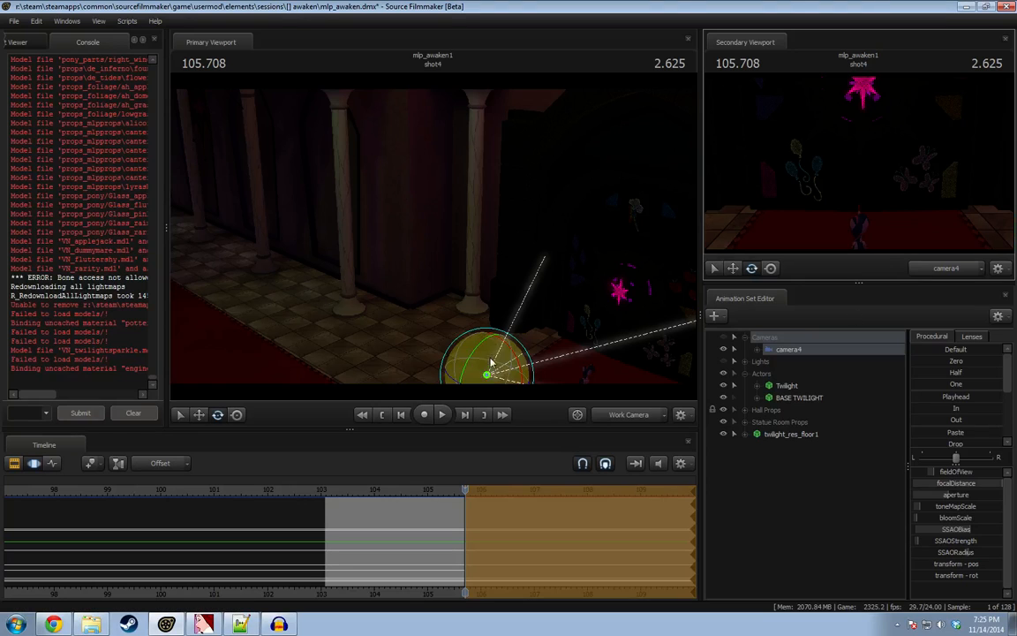
# Rotate camera4 toward the door and position it close behind Twilight for the time from 105.708 onward.
pyautogui.moveTo(475, 346); pyautogui.dragTo(489, 382)
pyautogui.press('w')
pyautogui.moveTo(434, 235); pyautogui.dragTo(524, 214)
pyautogui.moveTo(443, 538); pyautogui.dragTo(467, 533)
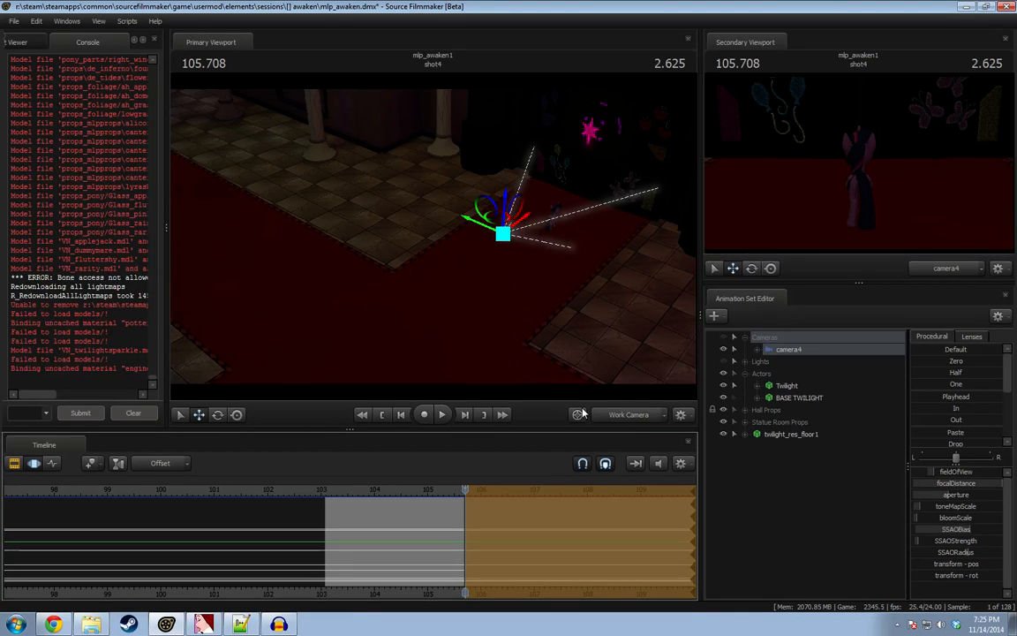
pyautogui.moveTo(519, 212); pyautogui.dragTo(505, 222)
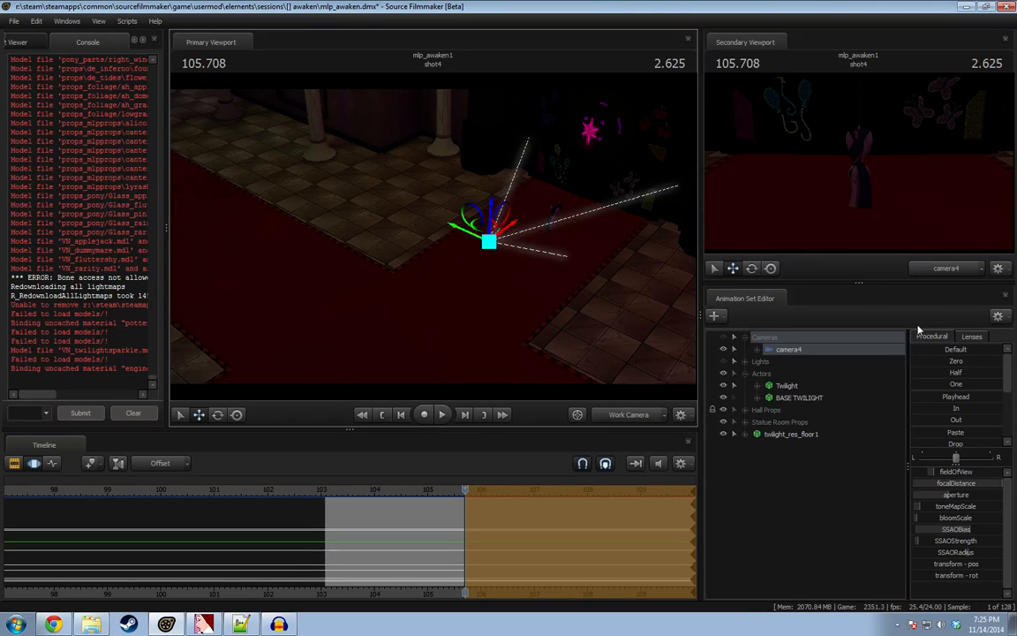
pyautogui.moveTo(506, 219); pyautogui.dragTo(475, 239)
pyautogui.press('e')
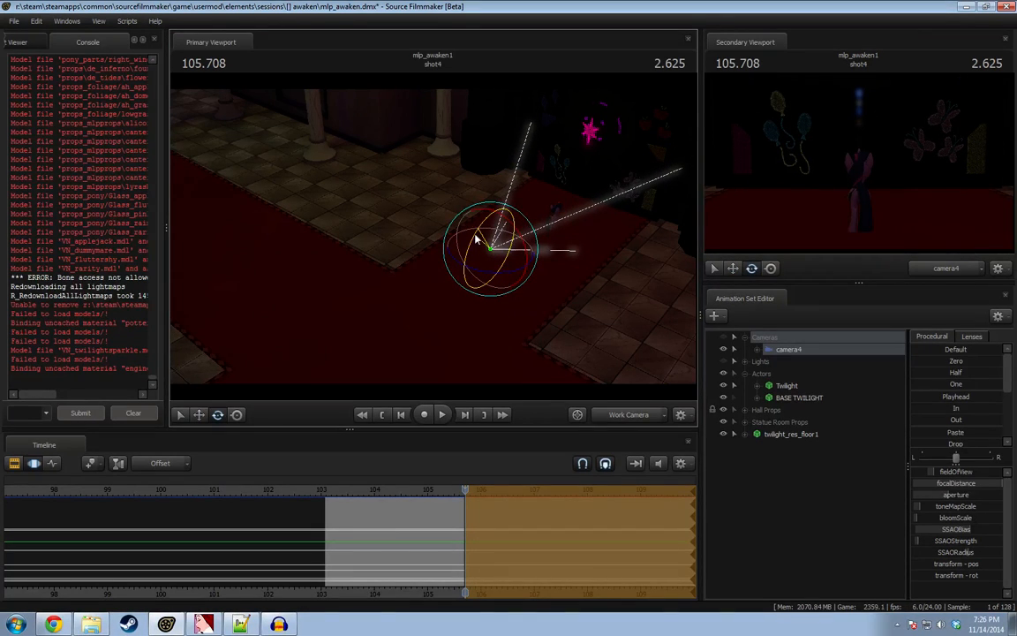
pyautogui.moveTo(438, 558)
pyautogui.mouseDown()
pyautogui.moveTo(510, 548)
pyautogui.moveTo(366, 552)
pyautogui.moveTo(475, 550)
pyautogui.moveTo(433, 549)
pyautogui.moveTo(436, 558)
pyautogui.mouseUp()
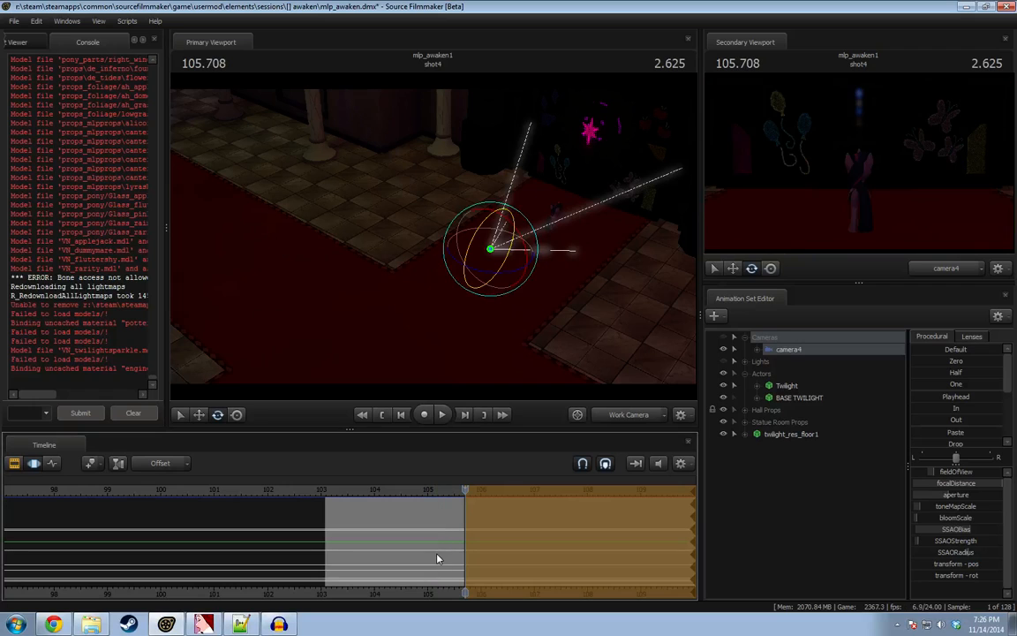
# Move the playhead to 105.833, pull camera4 farther back from Twilight, raise it with a slight downward tilt, and scrub to review the move.
pyautogui.moveTo(441, 492); pyautogui.dragTo(472, 491)
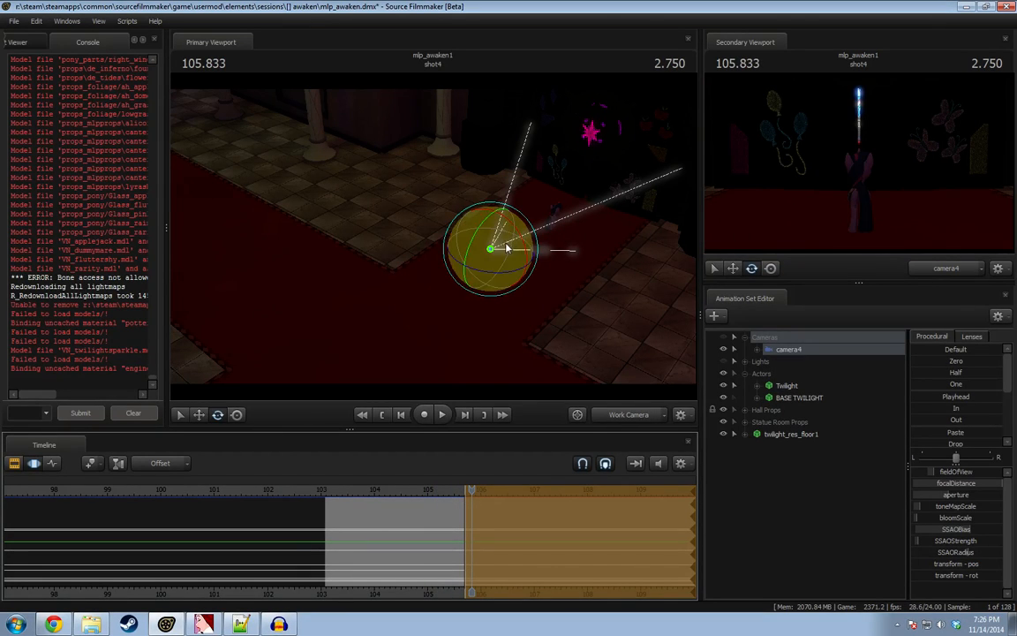
pyautogui.press('w')
pyautogui.moveTo(501, 228); pyautogui.dragTo(449, 248)
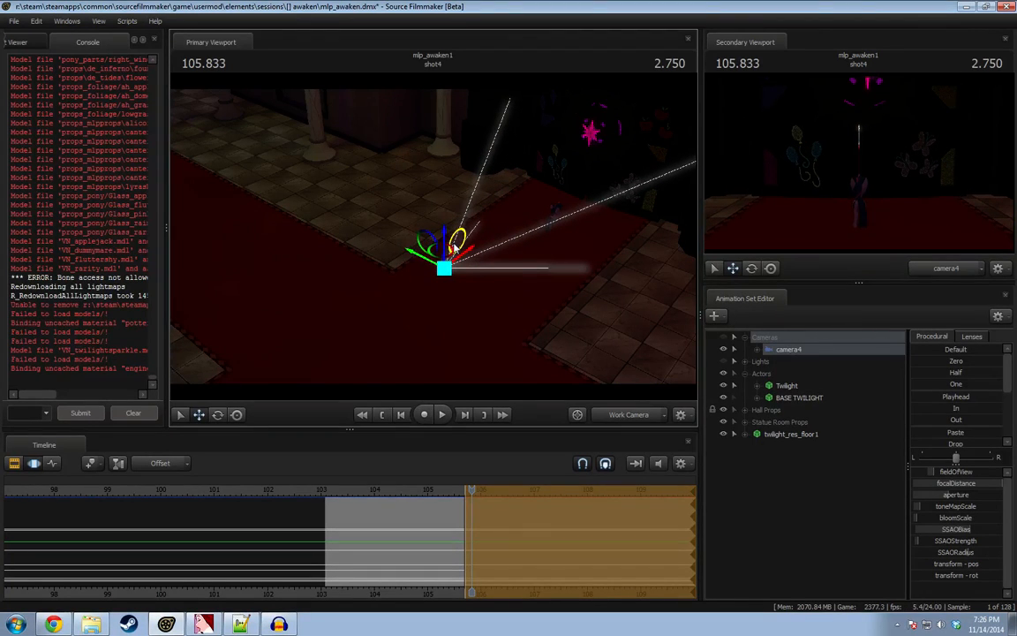
pyautogui.press('e')
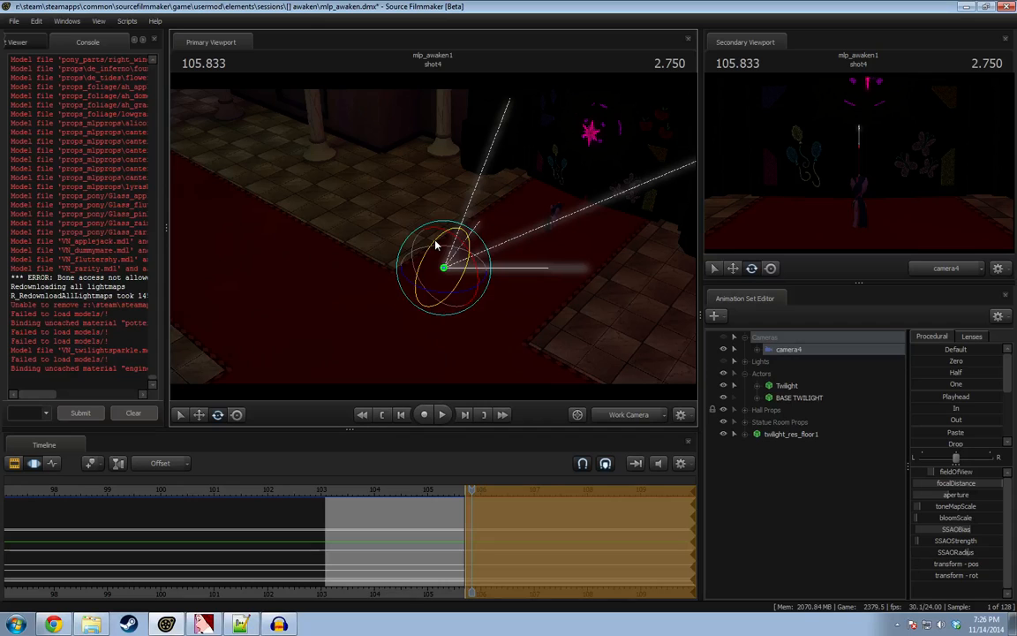
pyautogui.moveTo(436, 245); pyautogui.dragTo(452, 207)
pyautogui.press('w')
pyautogui.press('e')
pyautogui.press('w')
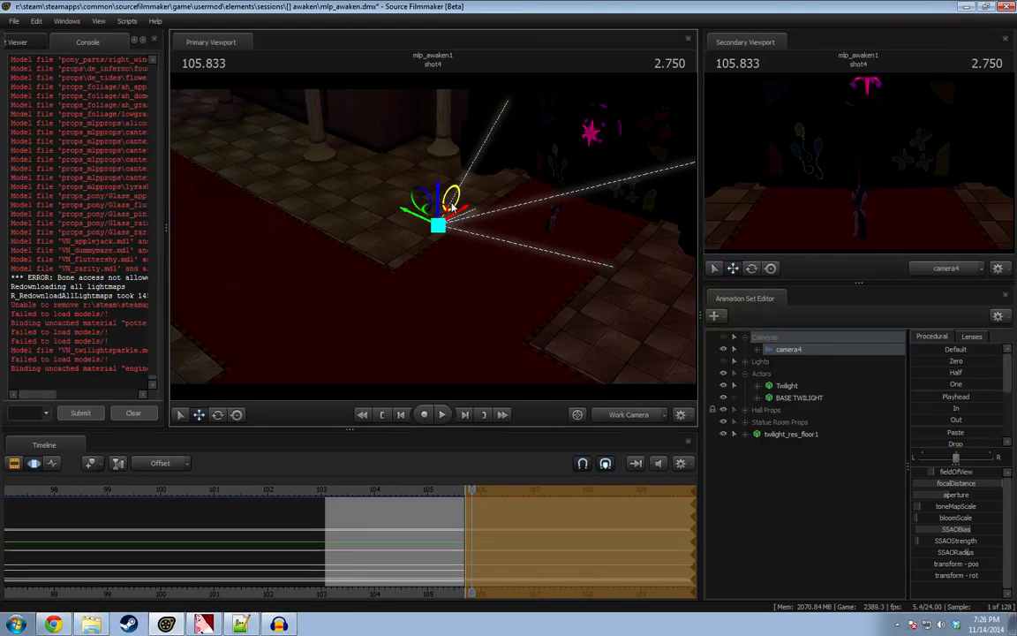
pyautogui.moveTo(416, 539); pyautogui.dragTo(472, 538)
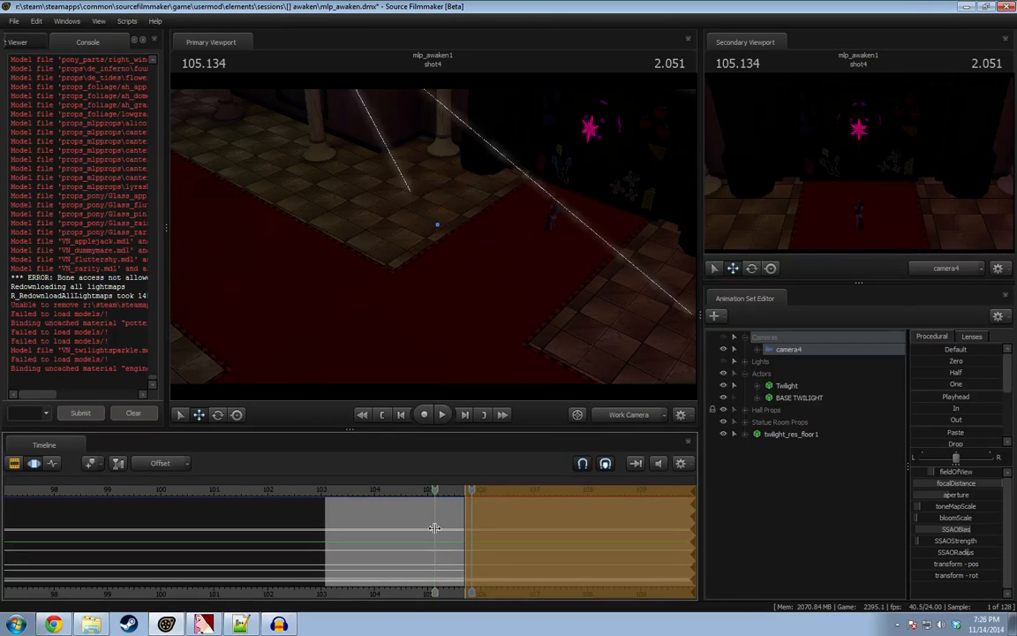
pyautogui.press('shift')
pyautogui.press('shift')
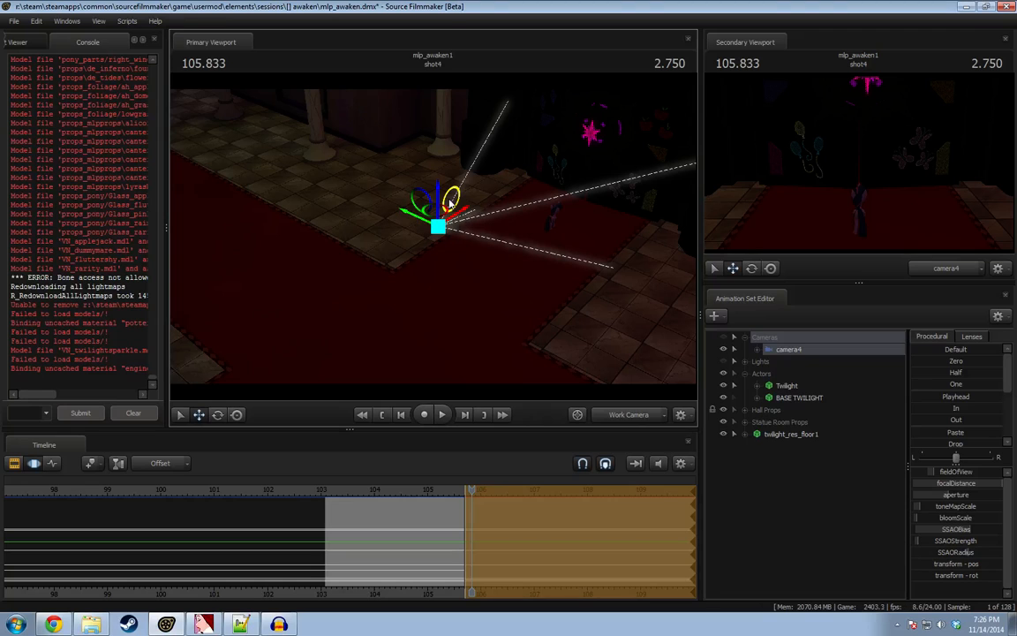
# Start the time selection at 106.250, then lower camera4 and tilt it up toward the opening door.
pyautogui.press('e')
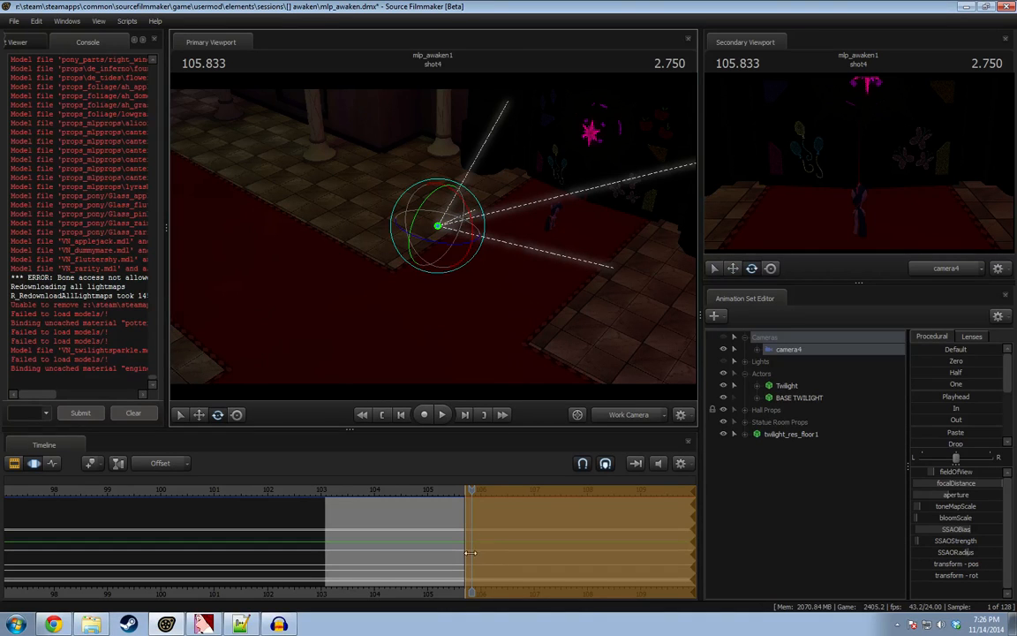
pyautogui.moveTo(470, 553)
pyautogui.mouseDown()
pyautogui.moveTo(517, 544)
pyautogui.moveTo(493, 546)
pyautogui.mouseUp()
pyautogui.moveTo(419, 208); pyautogui.dragTo(455, 236)
pyautogui.press('w')
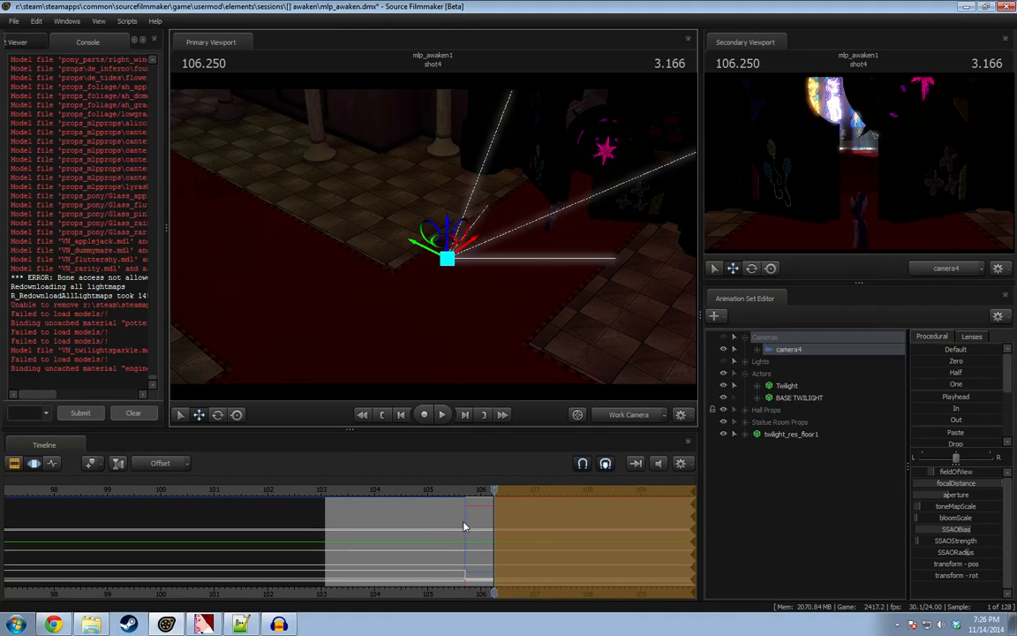
pyautogui.press('shift')
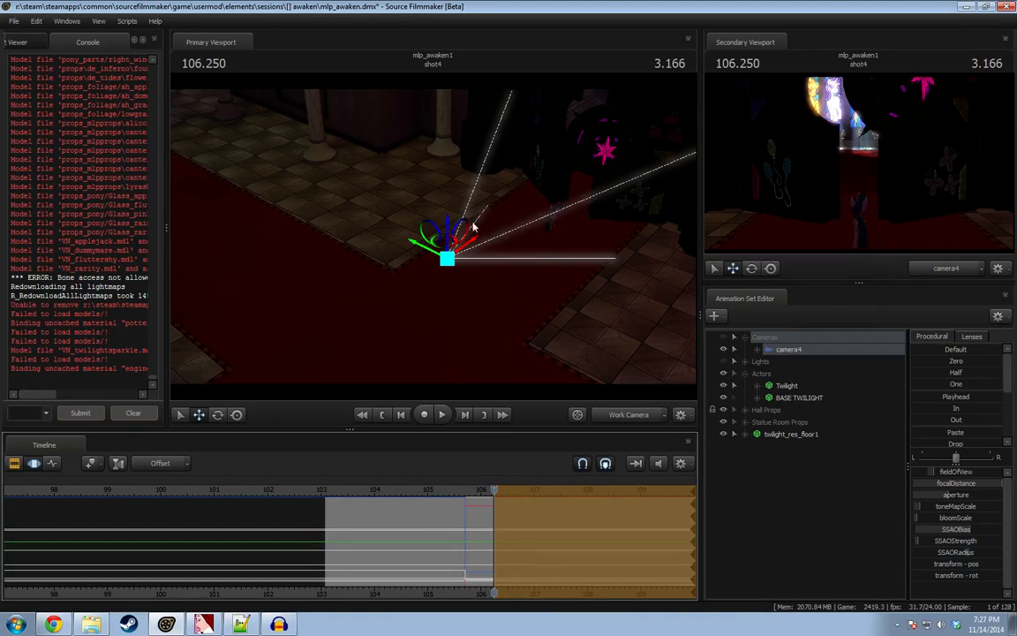
# Tilt camera4 further up and bring it lower behind Twilight from 106.250 onward, then scrub through the descent.
pyautogui.press('e')
pyautogui.moveTo(459, 231); pyautogui.dragTo(451, 266)
pyautogui.press('w')
pyautogui.moveTo(430, 516); pyautogui.dragTo(538, 549)
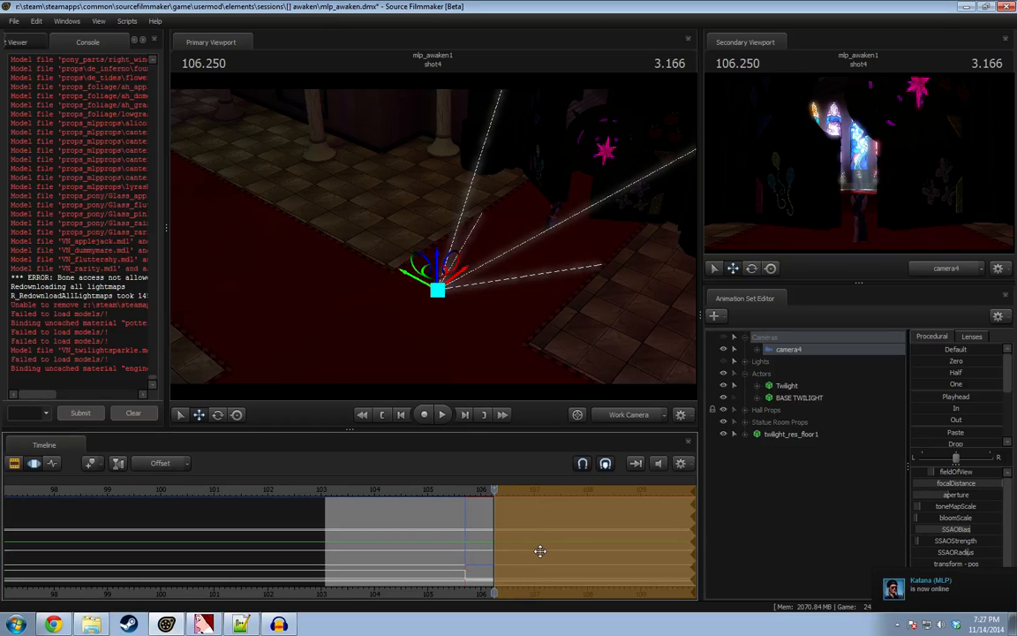
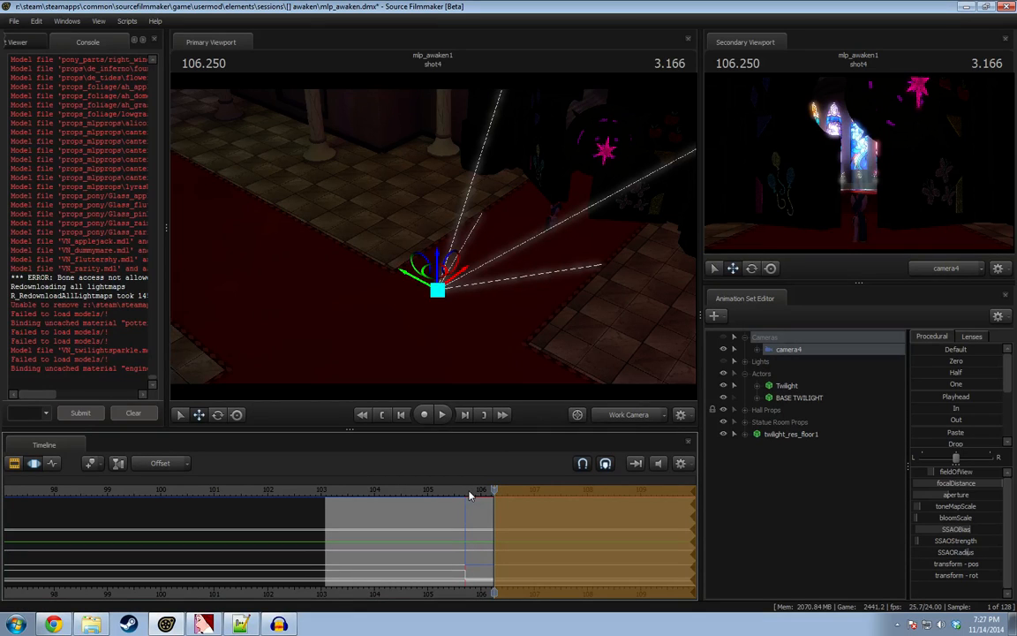
pyautogui.moveTo(469, 496); pyautogui.dragTo(447, 512)
pyautogui.moveTo(481, 516); pyautogui.dragTo(515, 521)
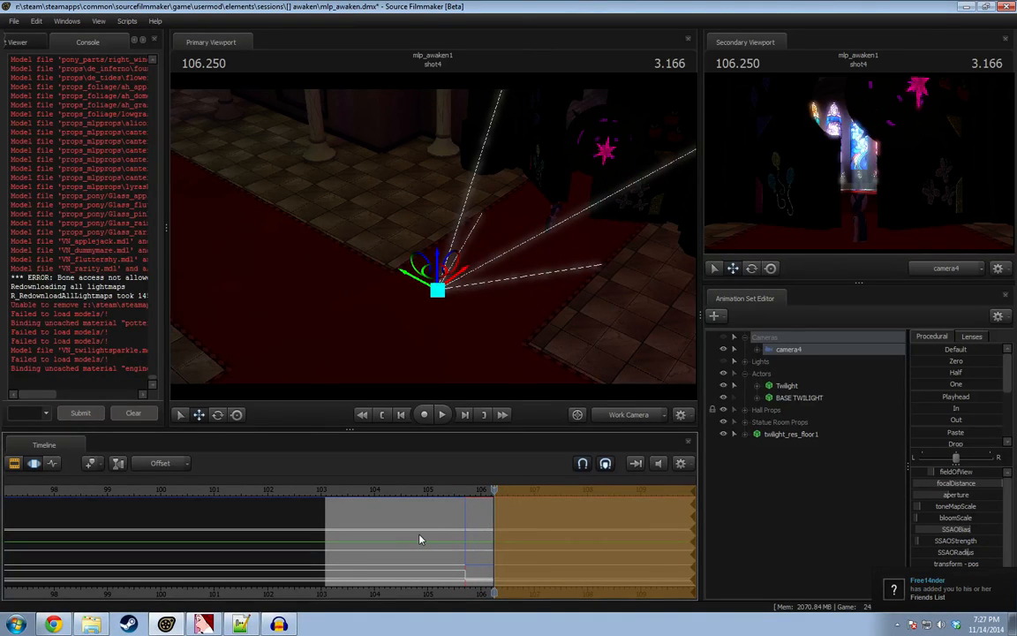
pyautogui.moveTo(441, 533); pyautogui.dragTo(494, 521)
pyautogui.scroll(-3, 962, 419)
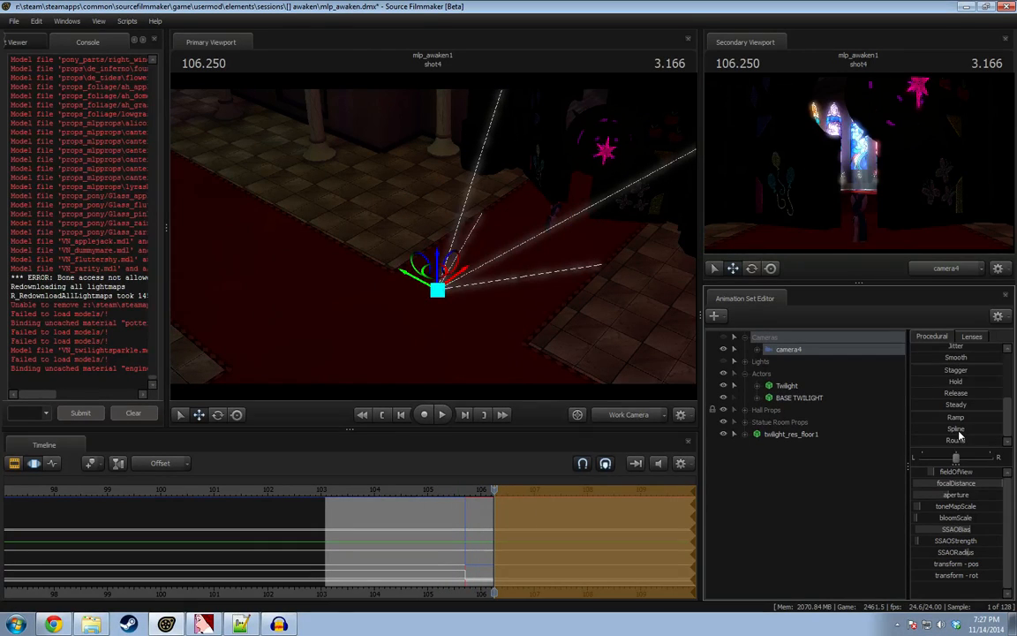
# Start the time selection at about 107 and move camera4 forward toward the open door.
pyautogui.moveTo(479, 539); pyautogui.dragTo(537, 539)
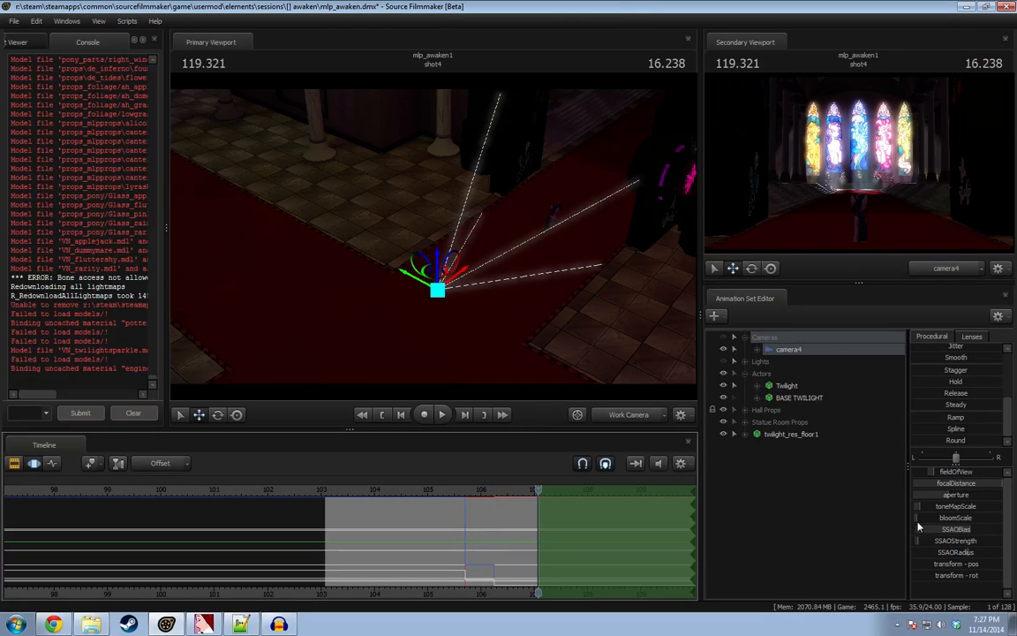
pyautogui.moveTo(449, 274); pyautogui.dragTo(561, 175)
pyautogui.press('e')
# Select camera4's time from about 104.6 to 105.9 with a falloff reaching back to about 103.
pyautogui.moveTo(462, 501); pyautogui.dragTo(442, 546)
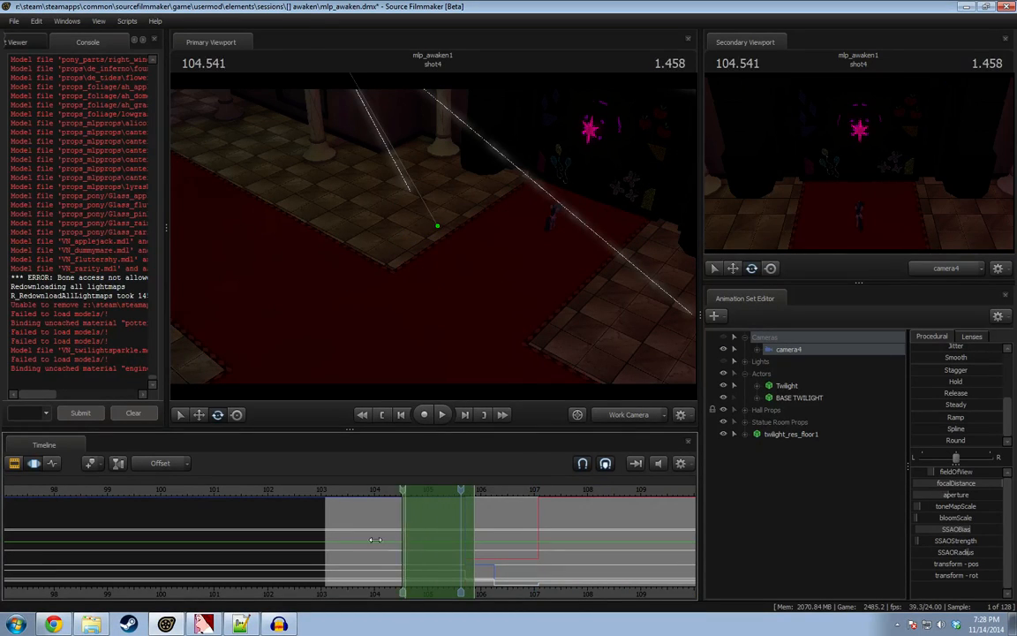
pyautogui.moveTo(375, 540); pyautogui.dragTo(323, 540)
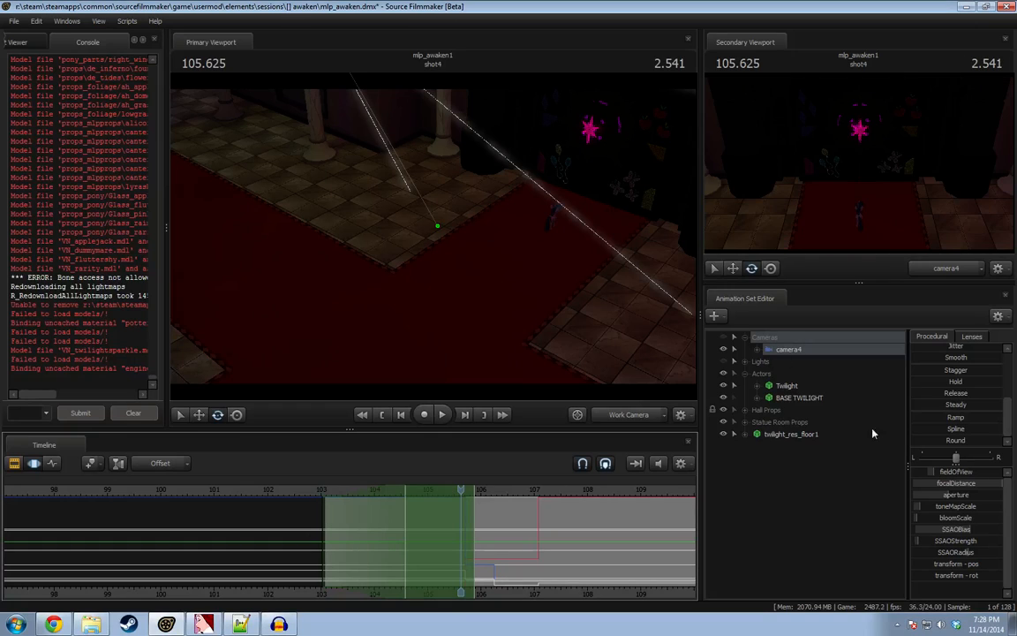
# Close the secondary viewport, show the camera4 view in the primary viewport, and play the transition into shot4.
pyautogui.click(314, 489)
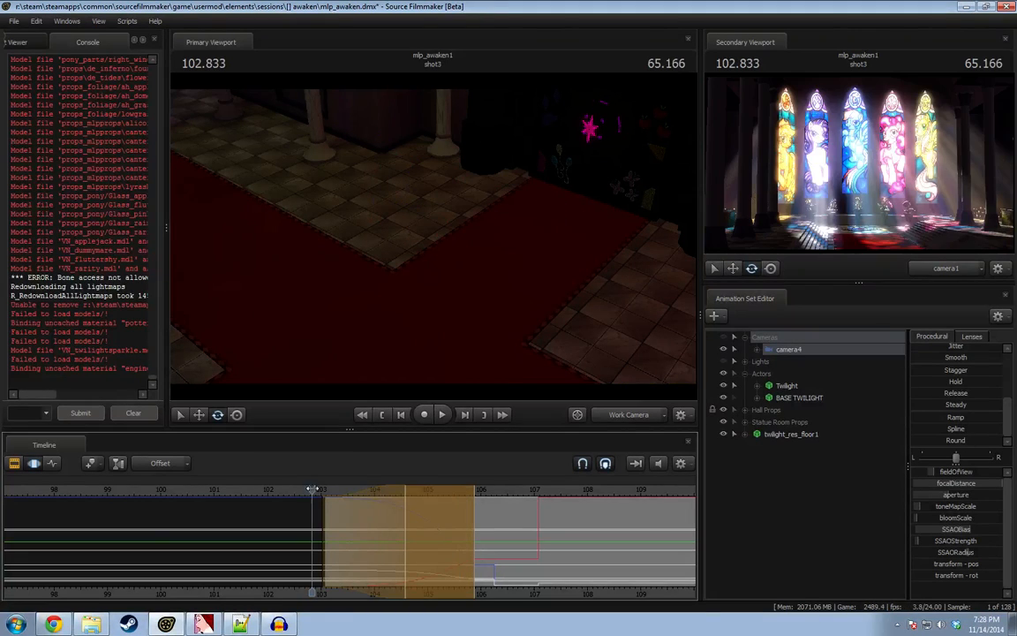
pyautogui.click(1005, 39)
pyautogui.click(625, 419)
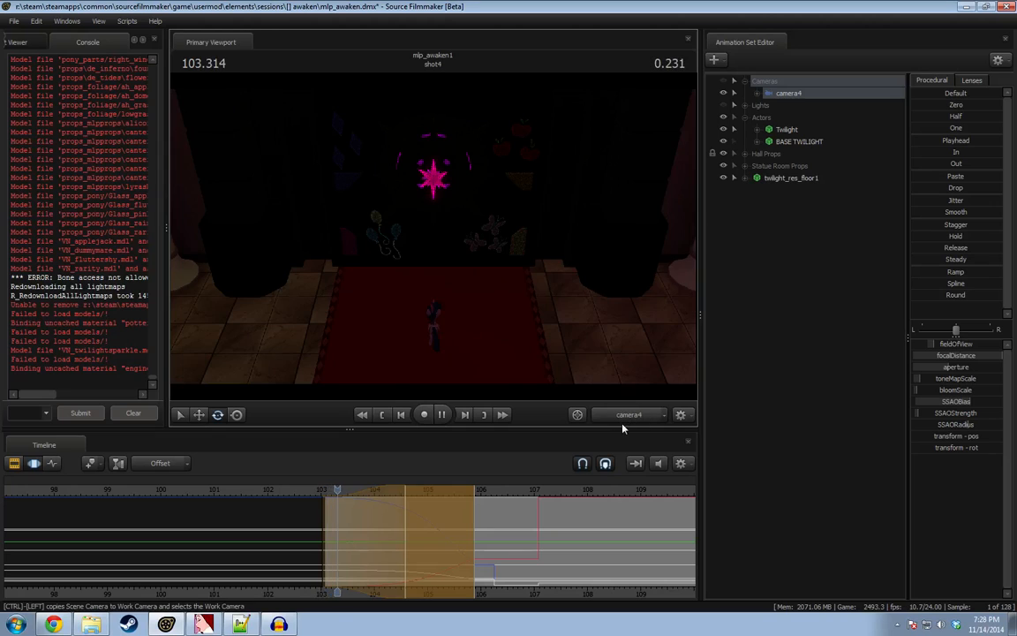
pyautogui.press('space')
# Shift the time selection's lead-in falloff earlier to start at about 102 s and play back the camera move.
pyautogui.moveTo(375, 535); pyautogui.dragTo(319, 537)
pyautogui.click(299, 501)
pyautogui.press('space')
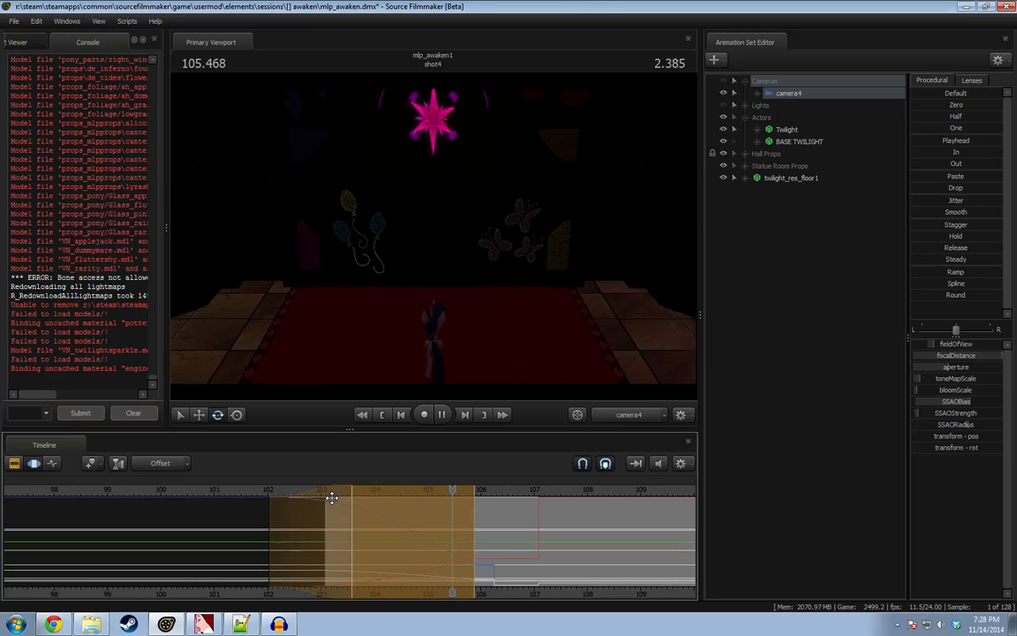
pyautogui.press('space')
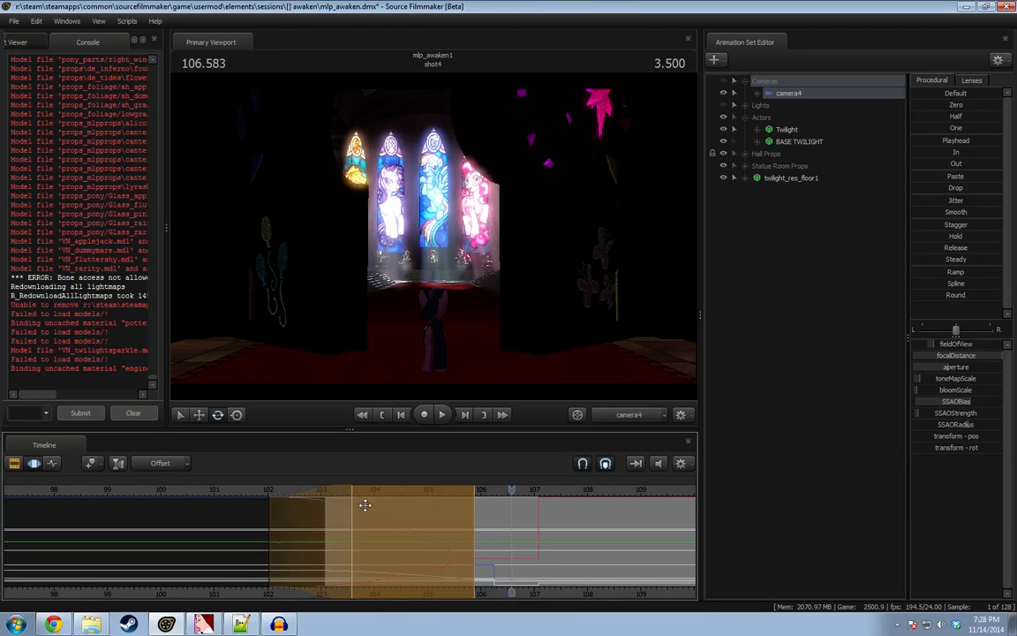
pyautogui.click(476, 540)
pyautogui.moveTo(478, 542); pyautogui.dragTo(471, 570)
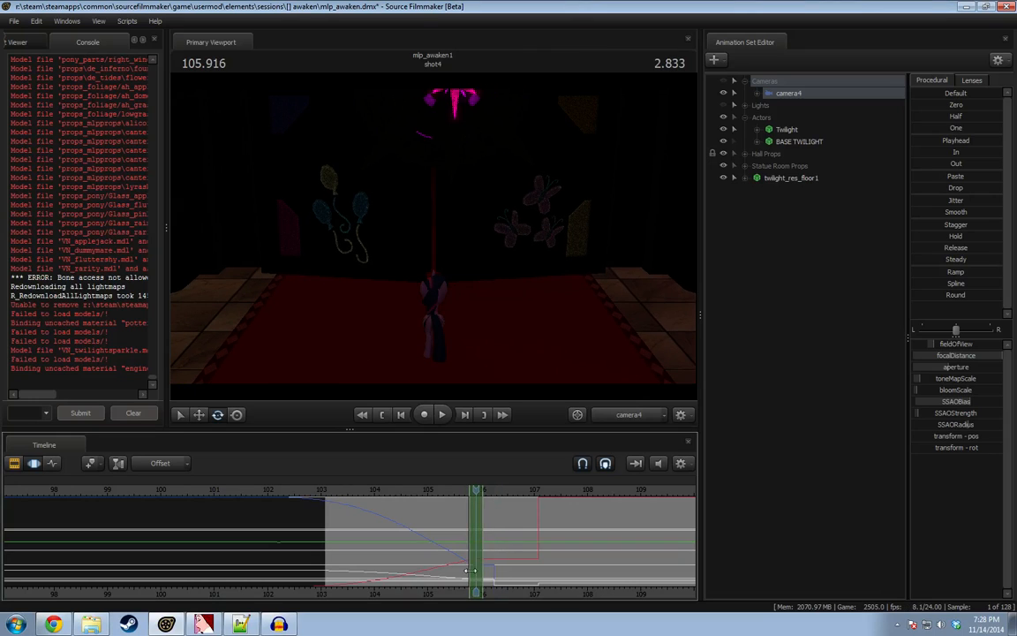
pyautogui.hotkey('ctrl', 'z')
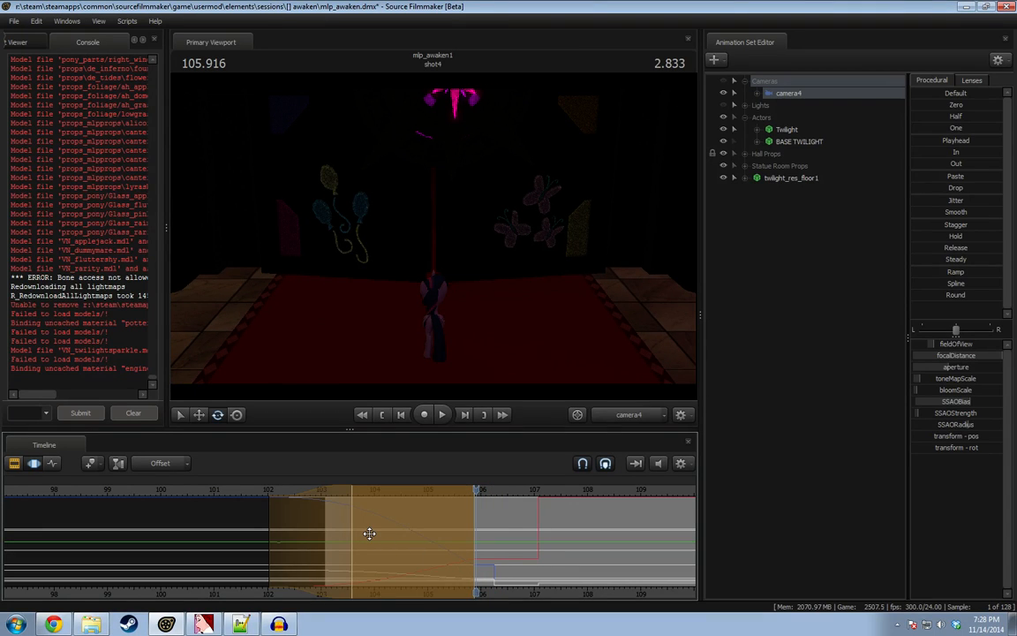
pyautogui.moveTo(427, 545); pyautogui.dragTo(435, 548)
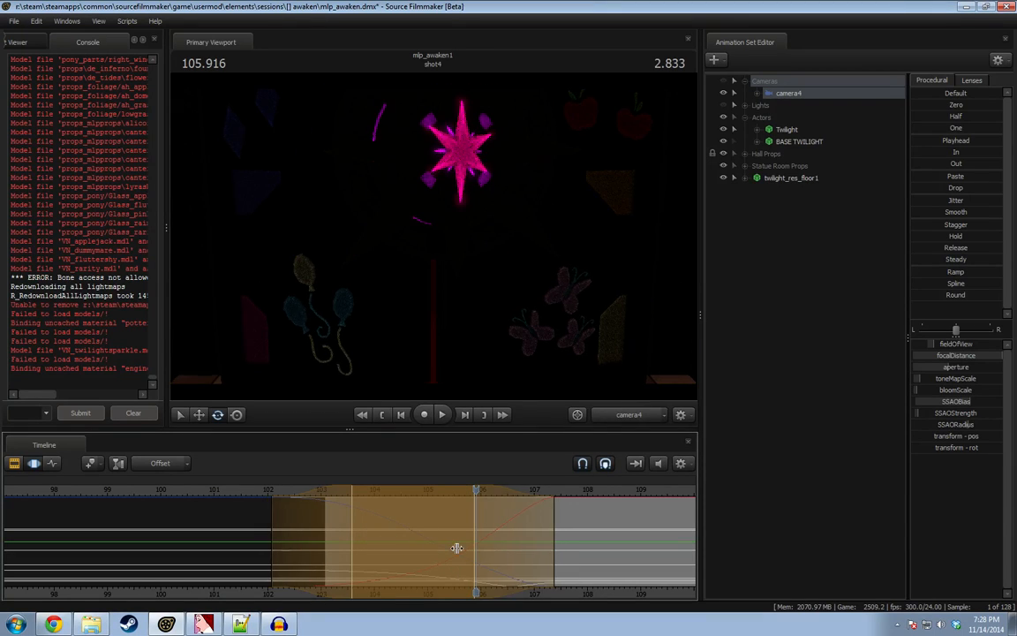
# Apply the Round preset to camera4's motion around 106 s, widen its falloffs to about 105.4 and 107 s, and play it back.
pyautogui.moveTo(521, 546)
pyautogui.mouseDown()
pyautogui.moveTo(490, 550)
pyautogui.moveTo(507, 559)
pyautogui.mouseUp()
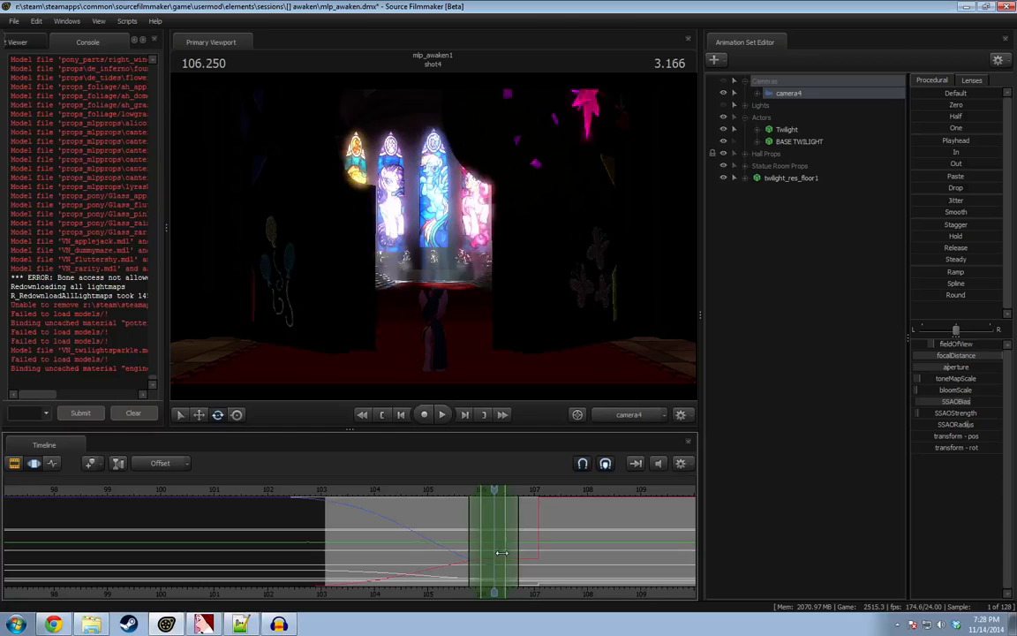
pyautogui.click(943, 293)
pyautogui.moveTo(508, 543); pyautogui.dragTo(529, 545)
pyautogui.press('space')
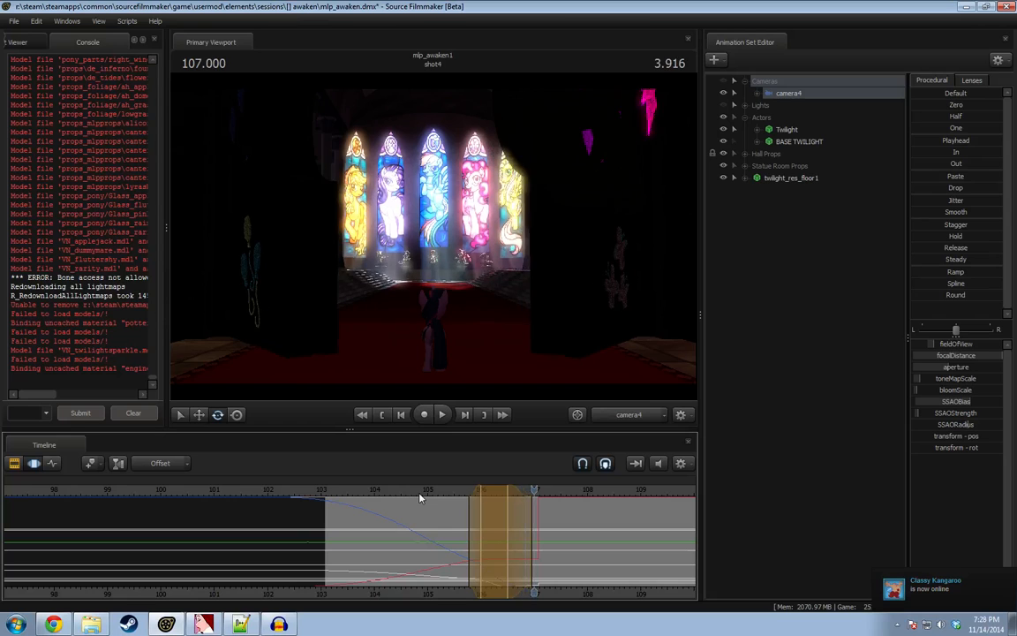
pyautogui.press('space')
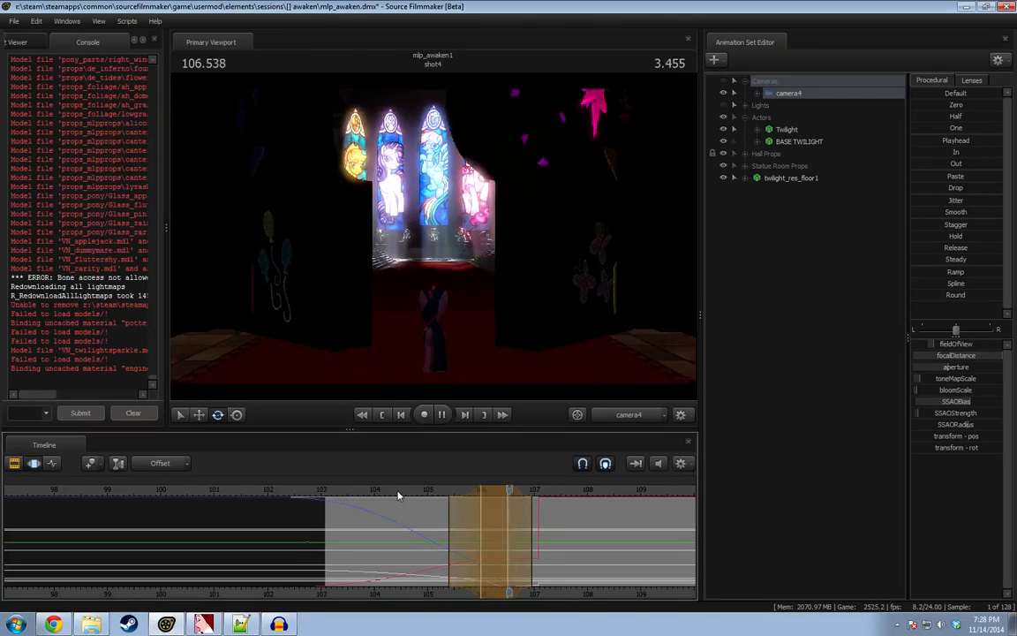
pyautogui.press('space')
# Scrub through the door opening, nudge the rounded region's inner start to about 106.1 s, and play it back.
pyautogui.moveTo(385, 492); pyautogui.dragTo(525, 489)
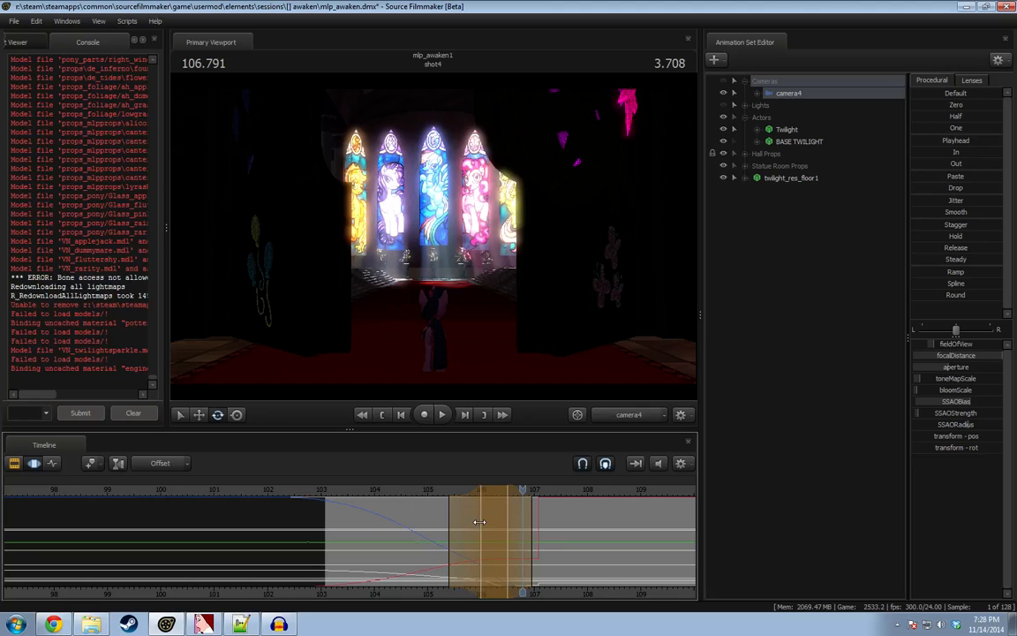
pyautogui.moveTo(480, 522); pyautogui.dragTo(484, 522)
pyautogui.click(443, 493)
pyautogui.press('space')
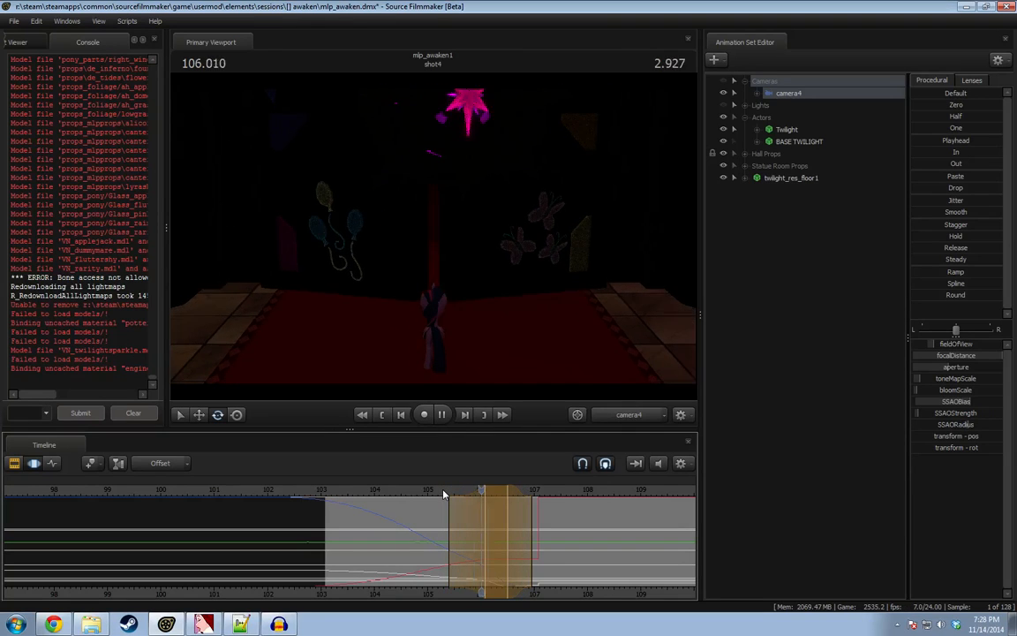
pyautogui.press('F3')
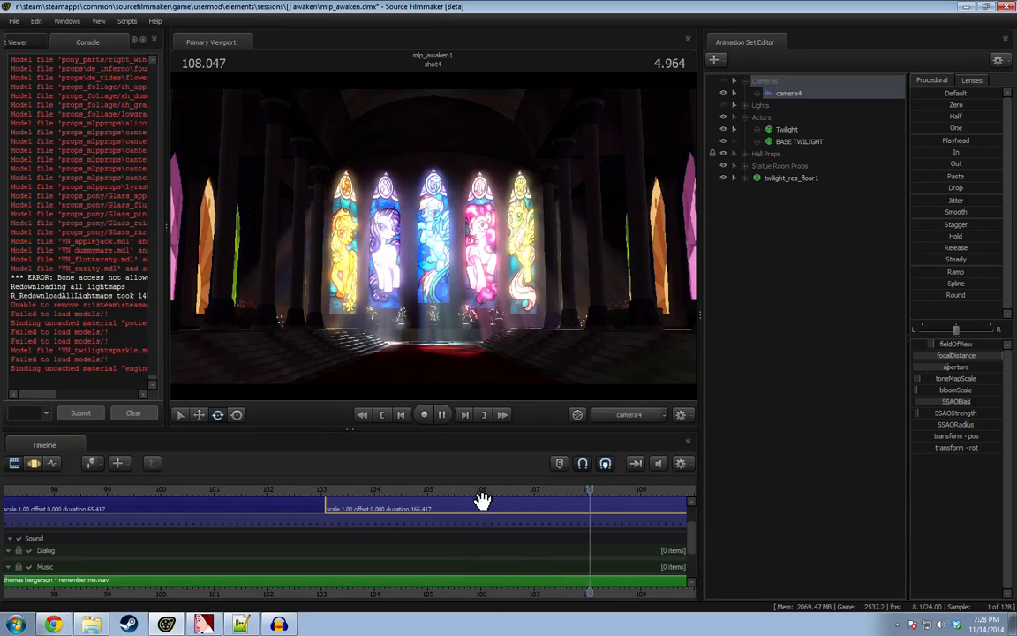
pyautogui.press('space')
# Smooth camera4's motion from about 106.3 to 108.9 s and play back the move through the doors.
pyautogui.press('F3')
pyautogui.keyDown('shift'); pyautogui.moveTo(529, 530); pyautogui.dragTo(575, 530); pyautogui.keyUp('shift')
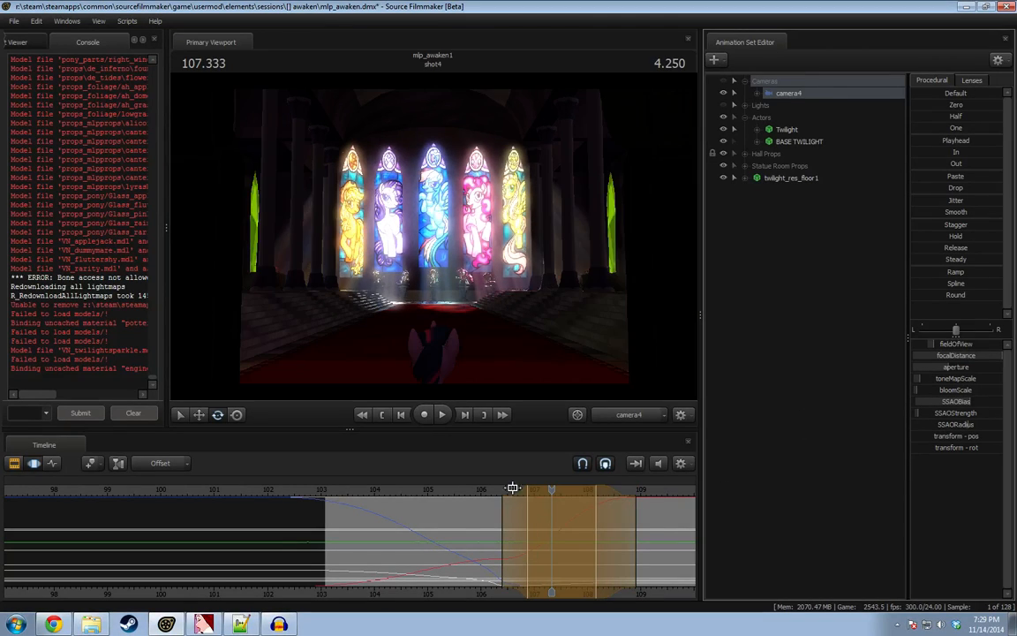
pyautogui.click(465, 492)
pyautogui.press('space')
pyautogui.press('space')
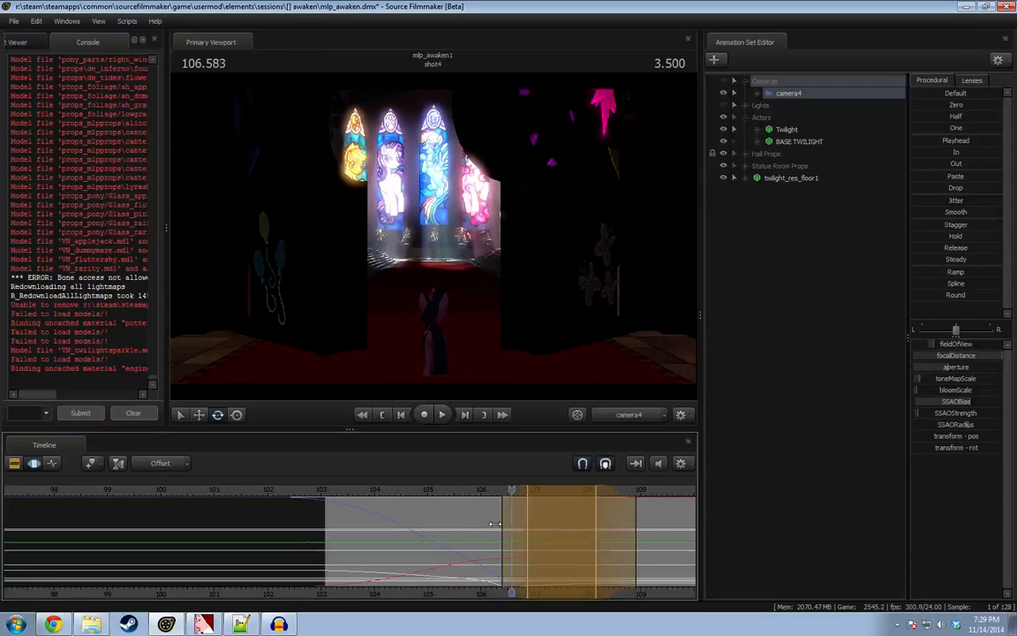
pyautogui.moveTo(496, 523); pyautogui.dragTo(490, 523)
pyautogui.click(449, 492)
pyautogui.press('space')
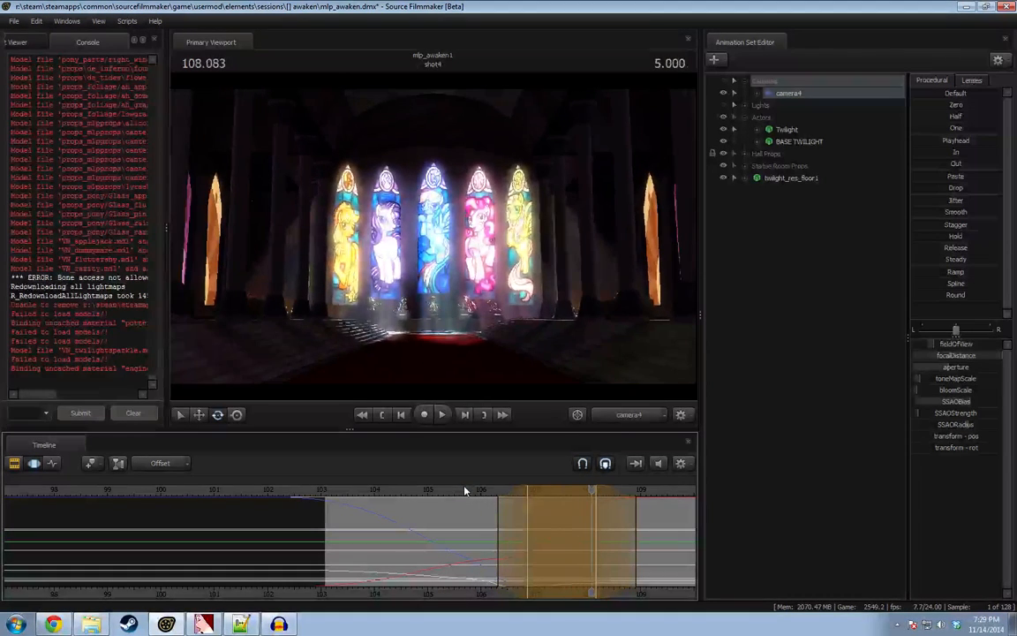
# Extend the smoothed region's end to about 110 s and play back from about 104 s.
pyautogui.moveTo(667, 597); pyautogui.dragTo(400, 575, button='middle')
pyautogui.moveTo(348, 536); pyautogui.dragTo(406, 535)
pyautogui.moveTo(208, 493); pyautogui.dragTo(193, 493)
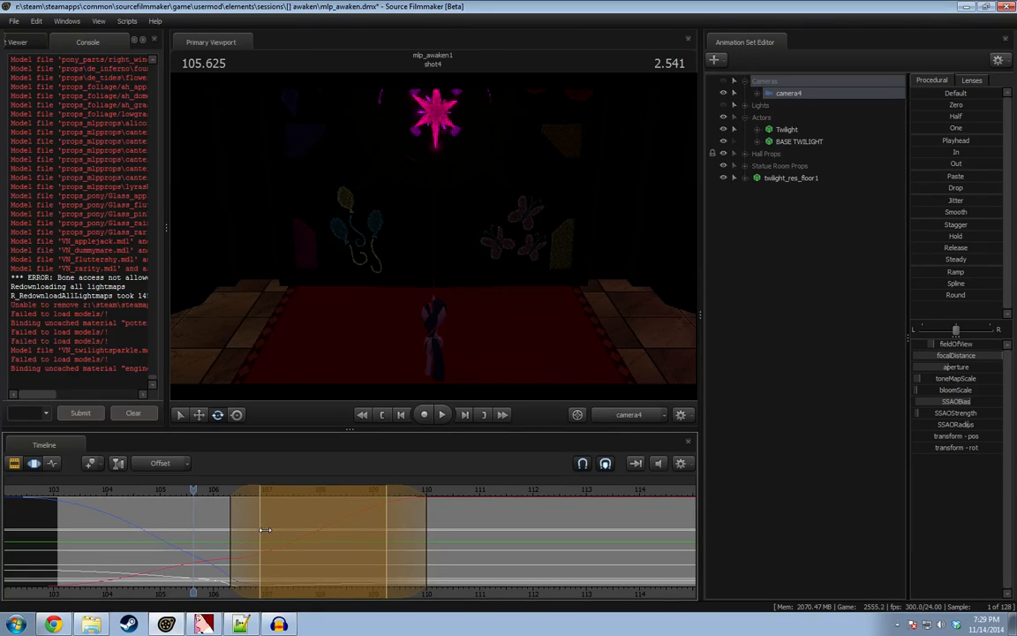
pyautogui.click(118, 491)
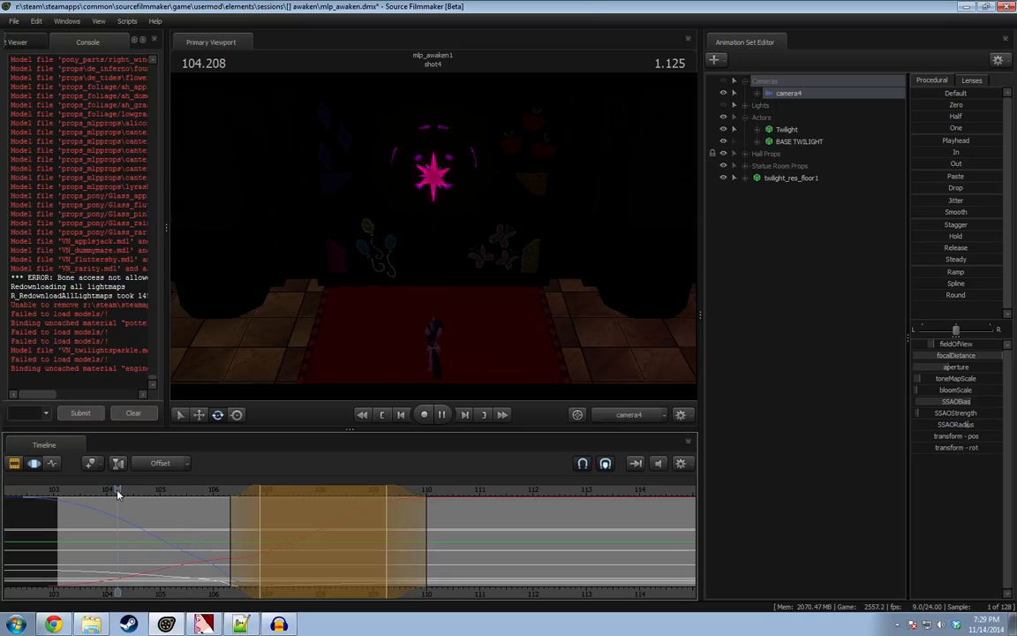
pyautogui.press('space')
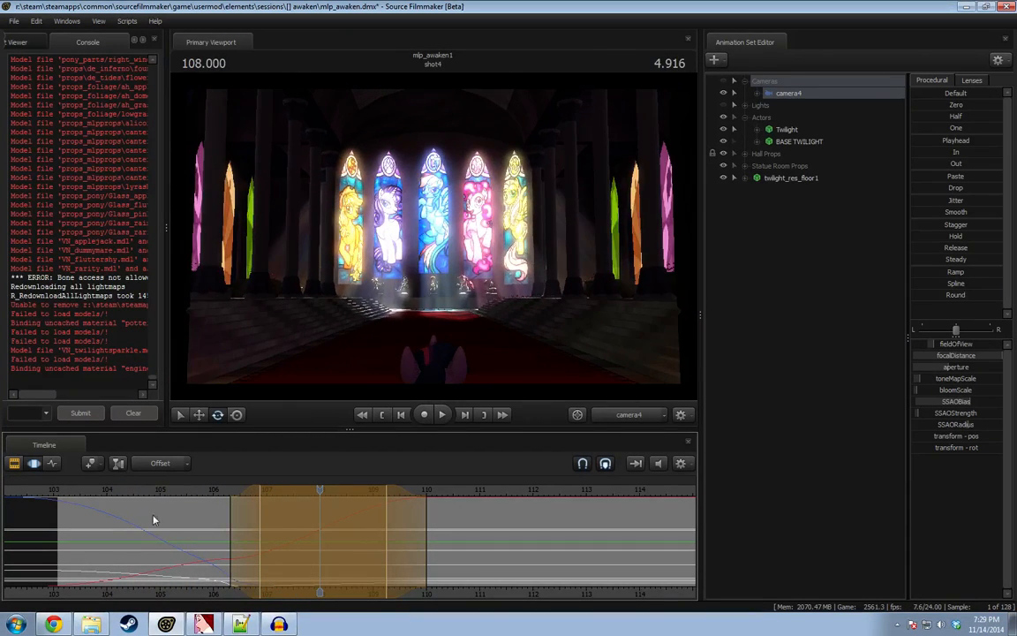
# Make a new time selection centred at about 106.9 s, with falloffs reaching to about 106 and 109.9 s.
pyautogui.moveTo(199, 543); pyautogui.dragTo(241, 555)
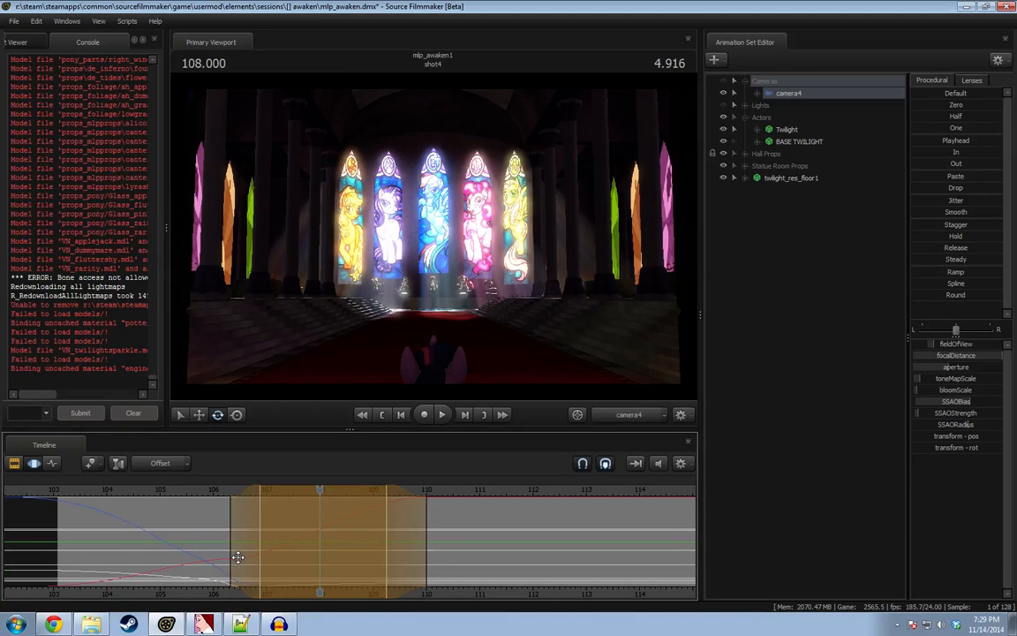
pyautogui.press('shift')
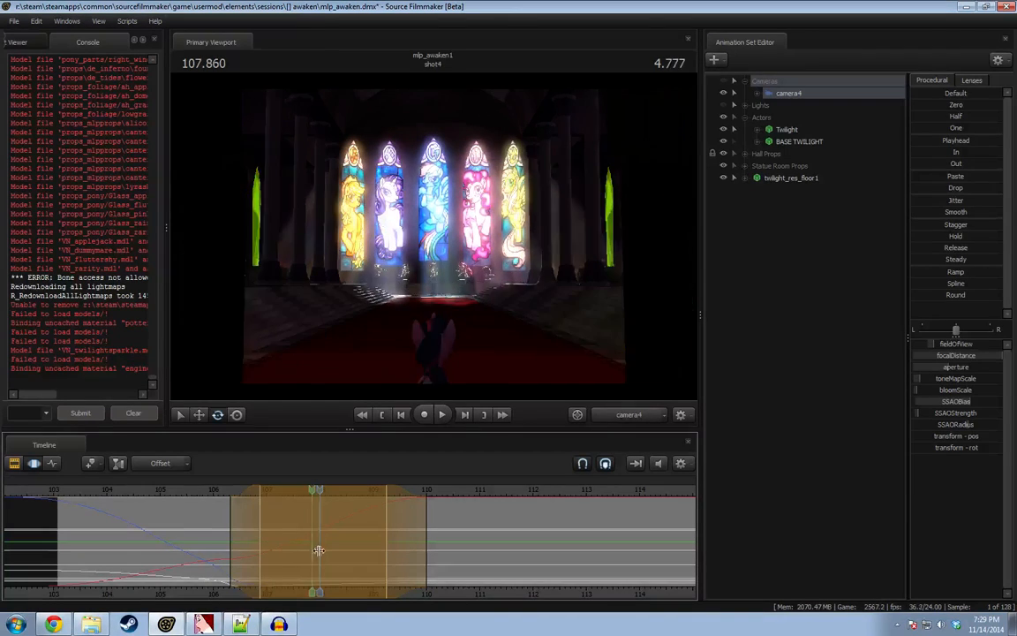
pyautogui.keyDown('shift'); pyautogui.click(260, 558); pyautogui.keyUp('shift')
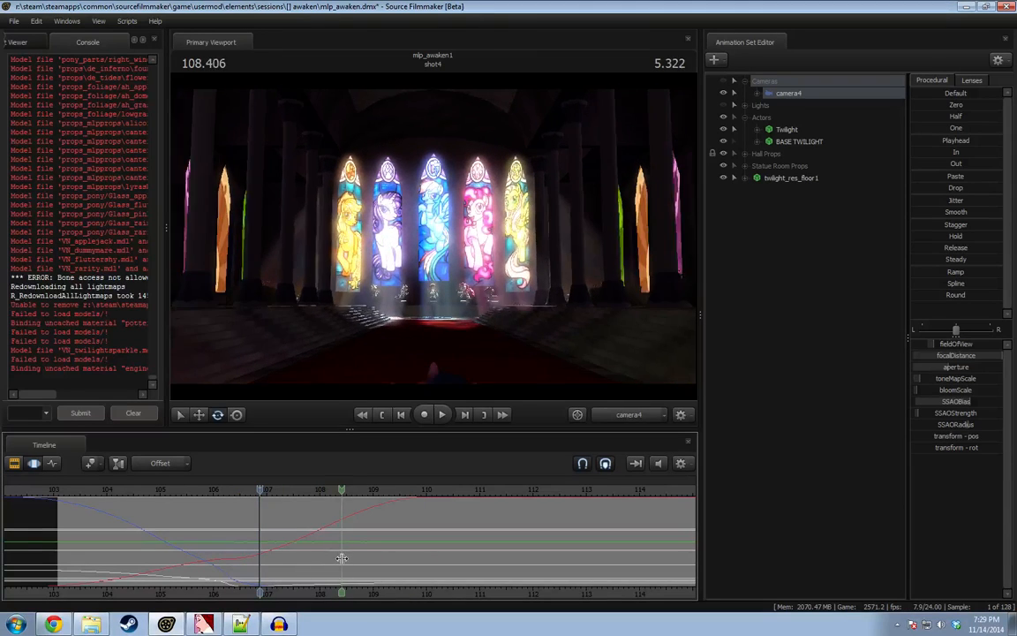
pyautogui.keyDown('shift'); pyautogui.scroll(3, 260, 565); pyautogui.keyUp('shift')
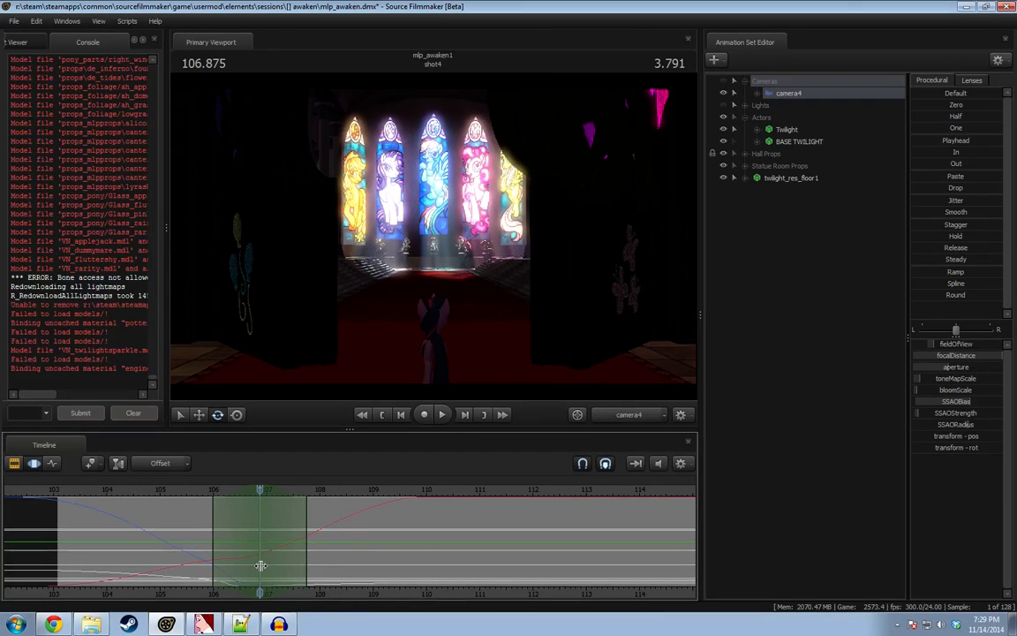
pyautogui.keyDown('shift'); pyautogui.moveTo(311, 554); pyautogui.dragTo(412, 550); pyautogui.keyUp('shift')
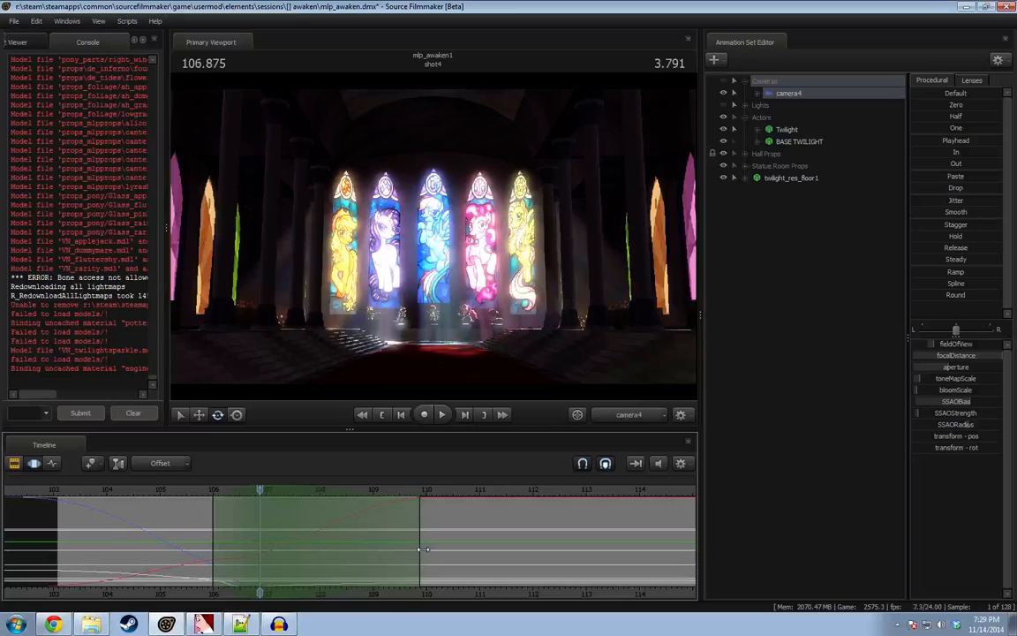
# Lower camera4 at about 106.9 s using the Work Camera view, and play the shot back through camera4.
pyautogui.click(634, 416)
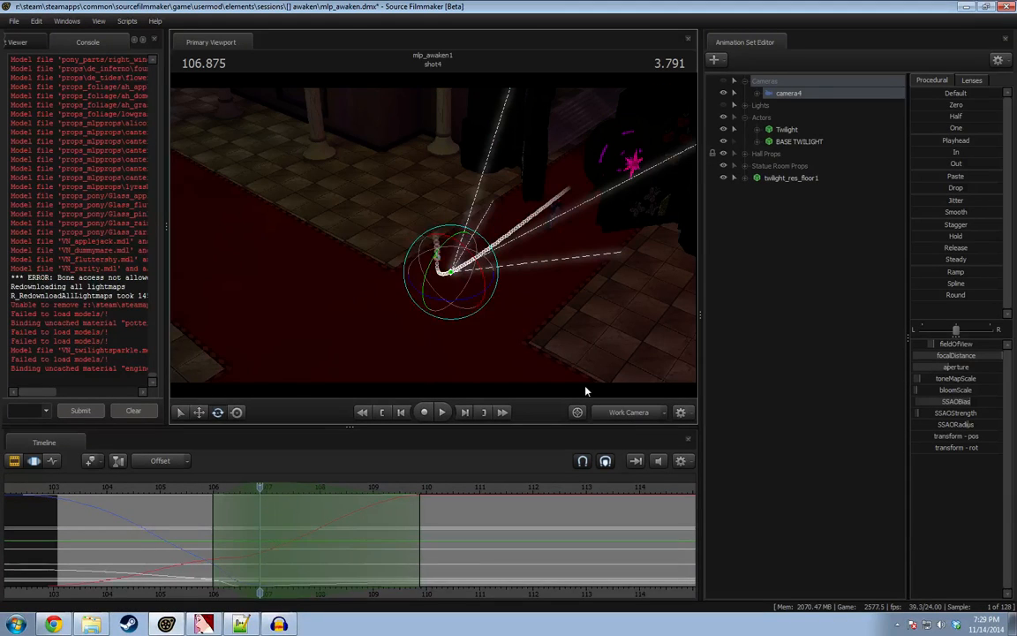
pyautogui.moveTo(454, 247); pyautogui.dragTo(454, 264)
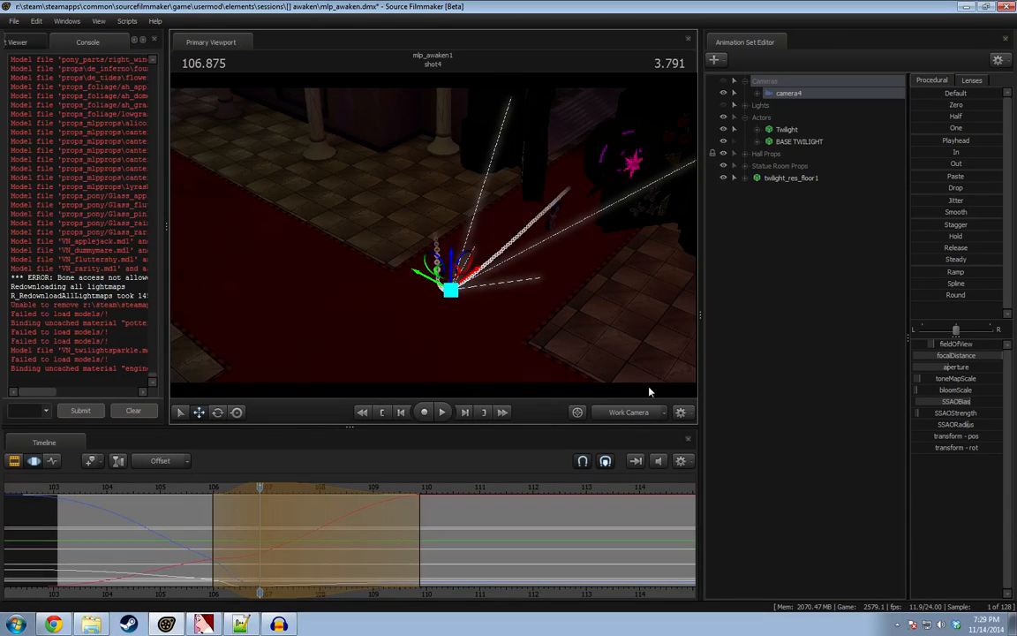
pyautogui.press('shift')
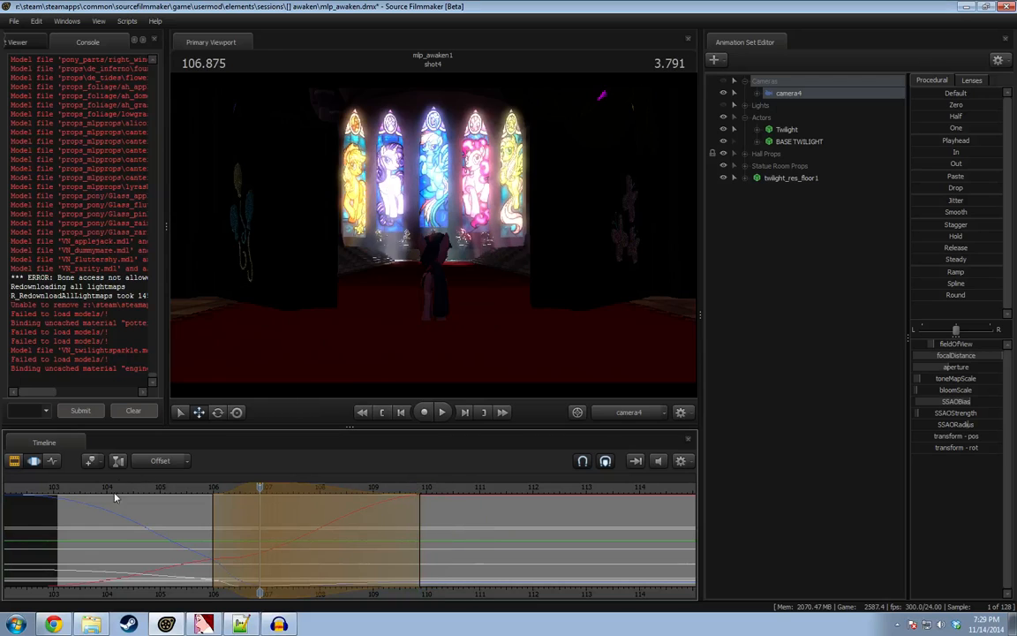
pyautogui.press('F2')
pyautogui.press('space')
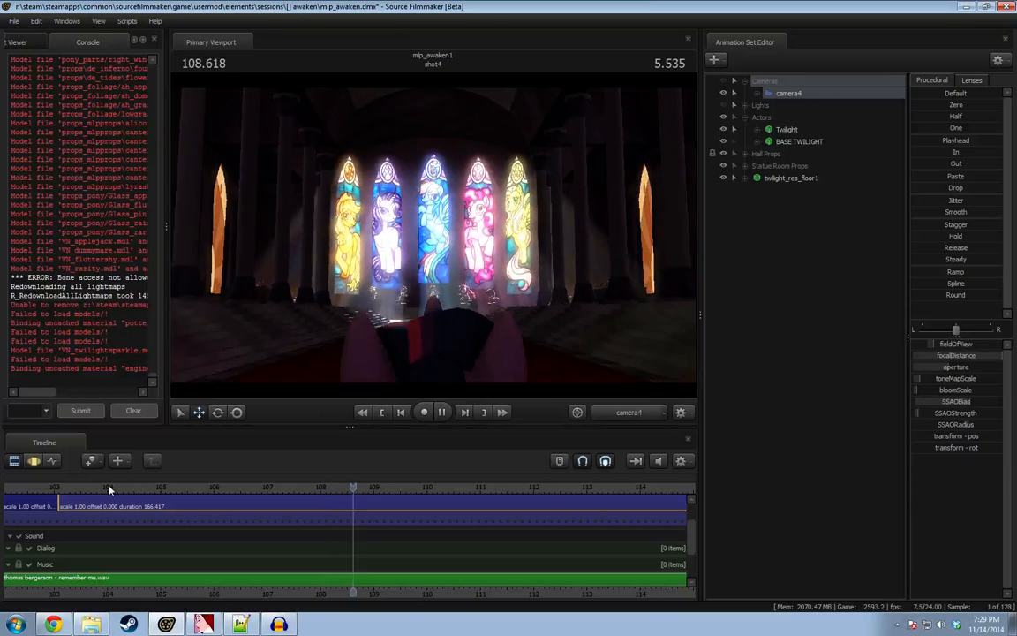
pyautogui.press('space')
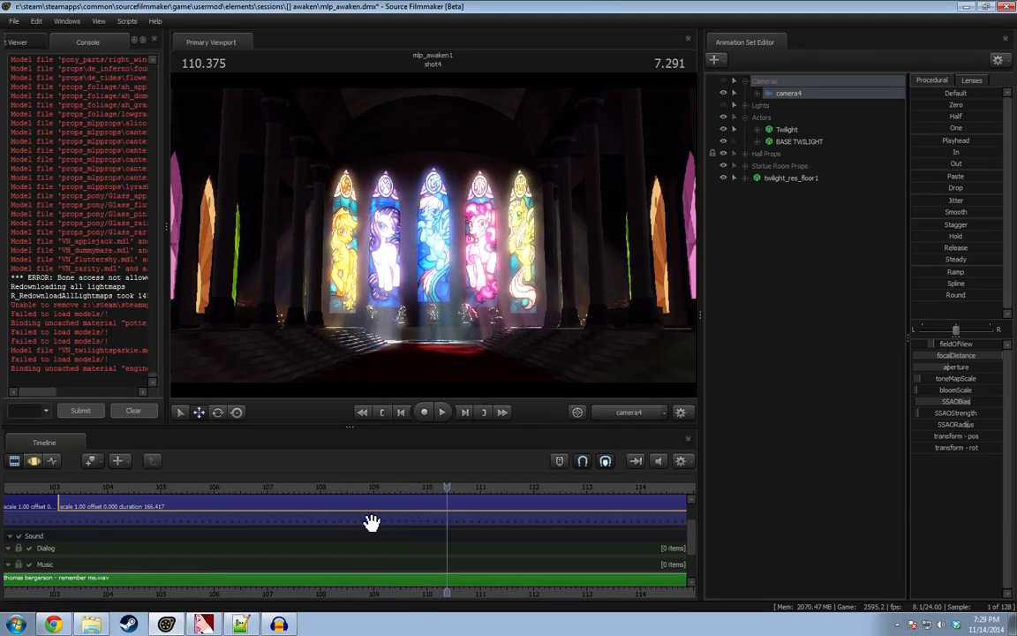
# Extend the camera adjustment's trailing falloff to about 112.2 s and replay the move.
pyautogui.press('F3')
pyautogui.moveTo(447, 534); pyautogui.dragTo(546, 534)
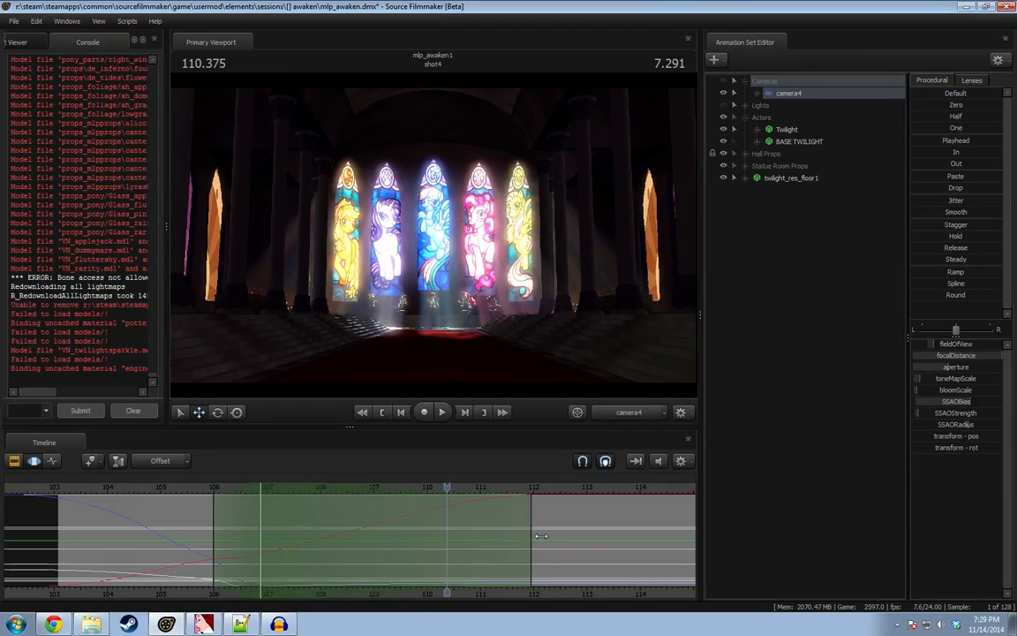
pyautogui.click(188, 487)
pyautogui.press('space')
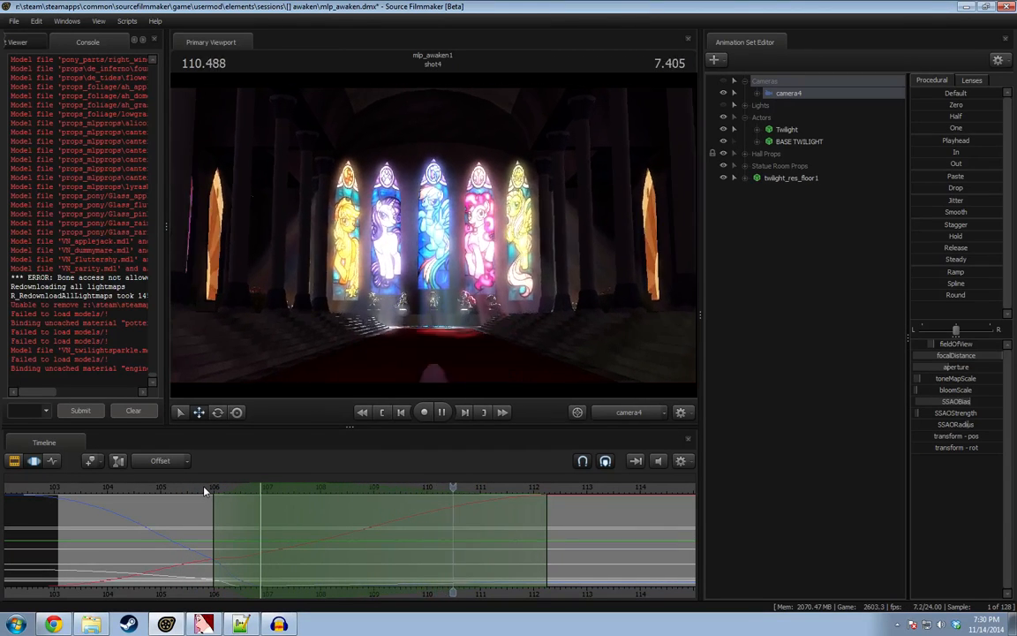
pyautogui.press('space')
# Apply the Round preset to camera4's motion between about 106.6 and 107.9 s and play back the result.
pyautogui.scroll(-3, 337, 535)
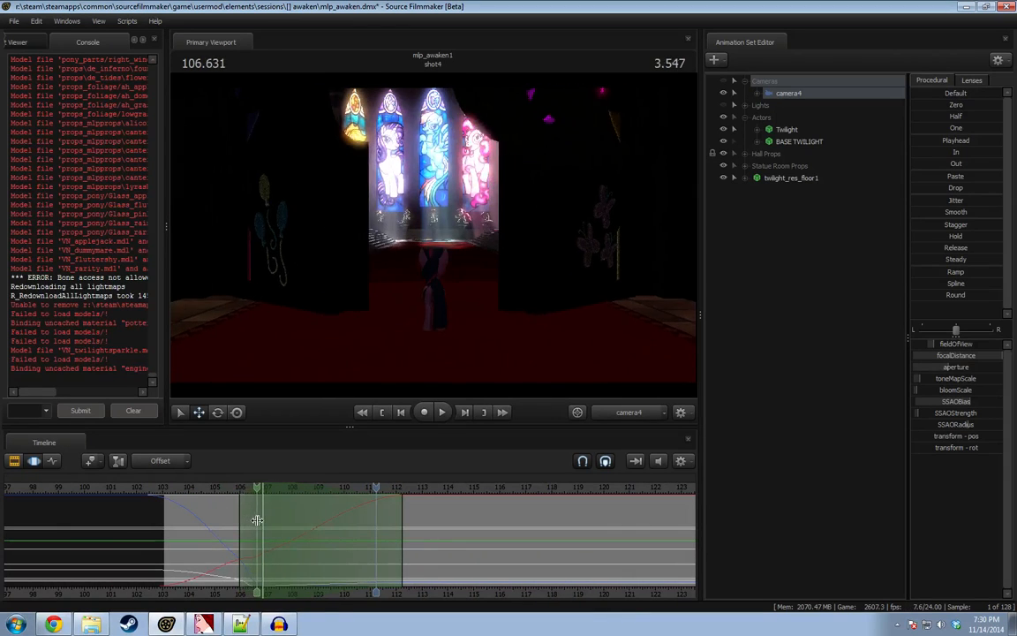
pyautogui.keyDown('shift'); pyautogui.moveTo(256, 520); pyautogui.dragTo(289, 524); pyautogui.keyUp('shift')
pyautogui.click(960, 298)
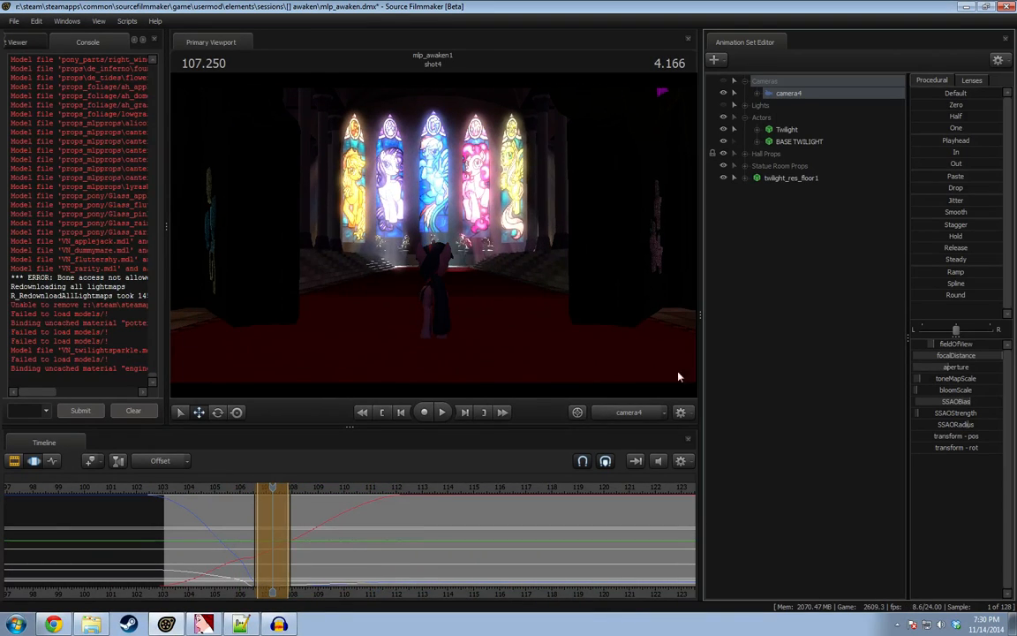
pyautogui.click(225, 490)
pyautogui.press('space')
pyautogui.press('F2')
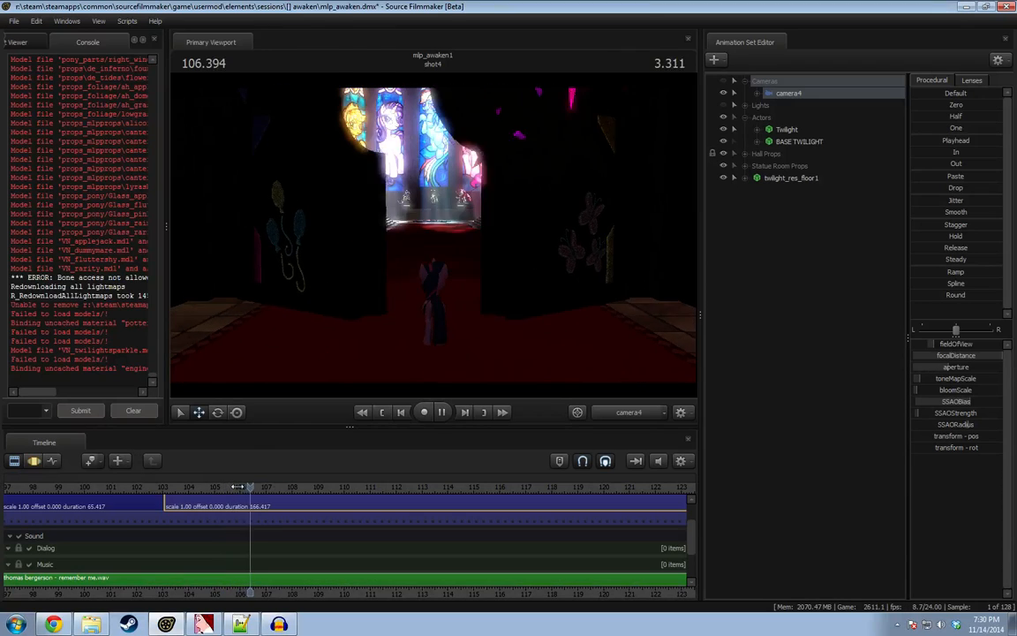
pyautogui.press('space')
pyautogui.press('F3')
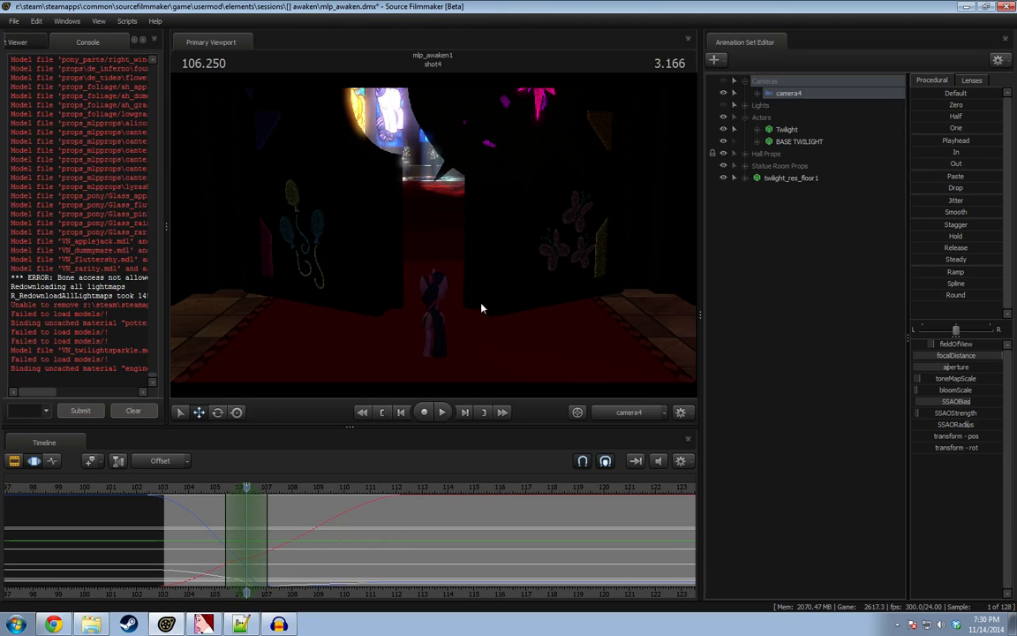
# Try tilting camera4 downward at about 106.3 s and play back the shot.
pyautogui.click(620, 412)
pyautogui.moveTo(444, 223); pyautogui.dragTo(443, 323)
pyautogui.click(620, 416)
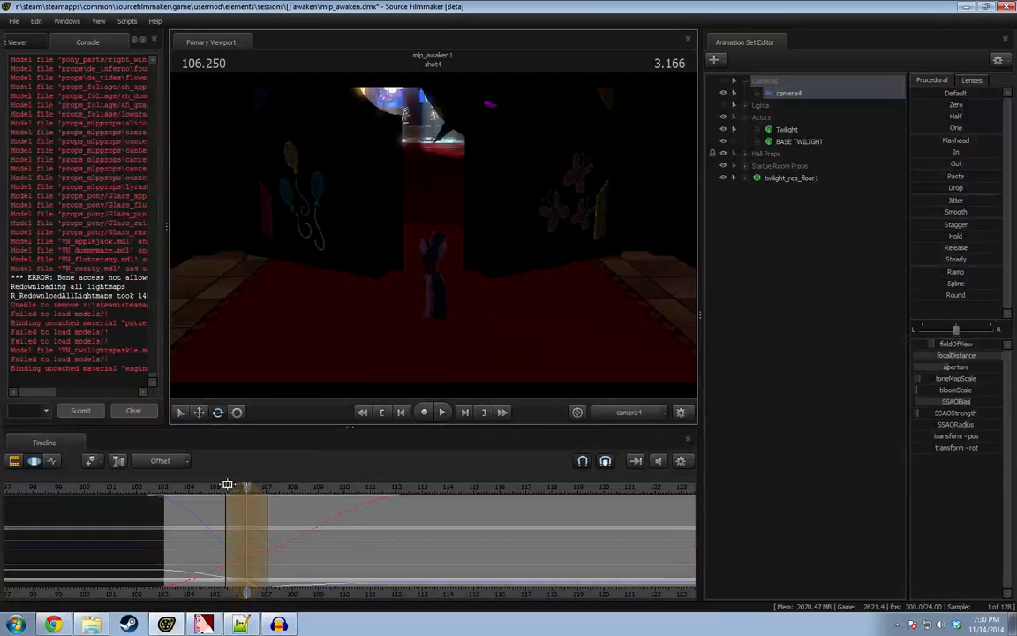
pyautogui.click(219, 487)
pyautogui.press('space')
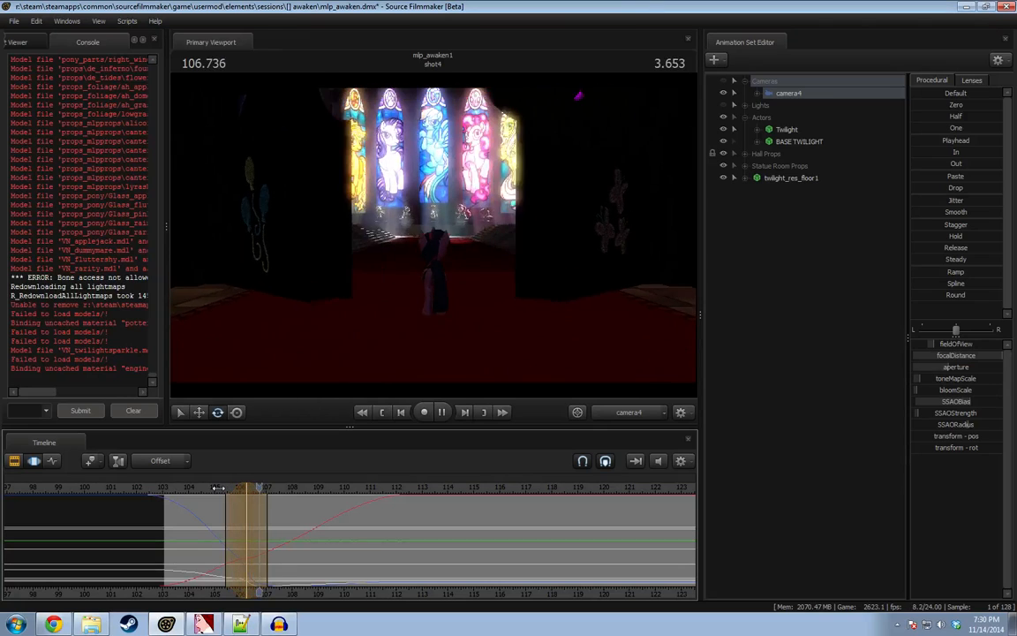
pyautogui.press('space')
# Replay camera4's move through the opening doors from about 105 s and undo the downward tilt.
pyautogui.scroll(3, 229, 532)
pyautogui.moveTo(231, 538); pyautogui.dragTo(244, 536)
pyautogui.click(171, 488)
pyautogui.press('space')
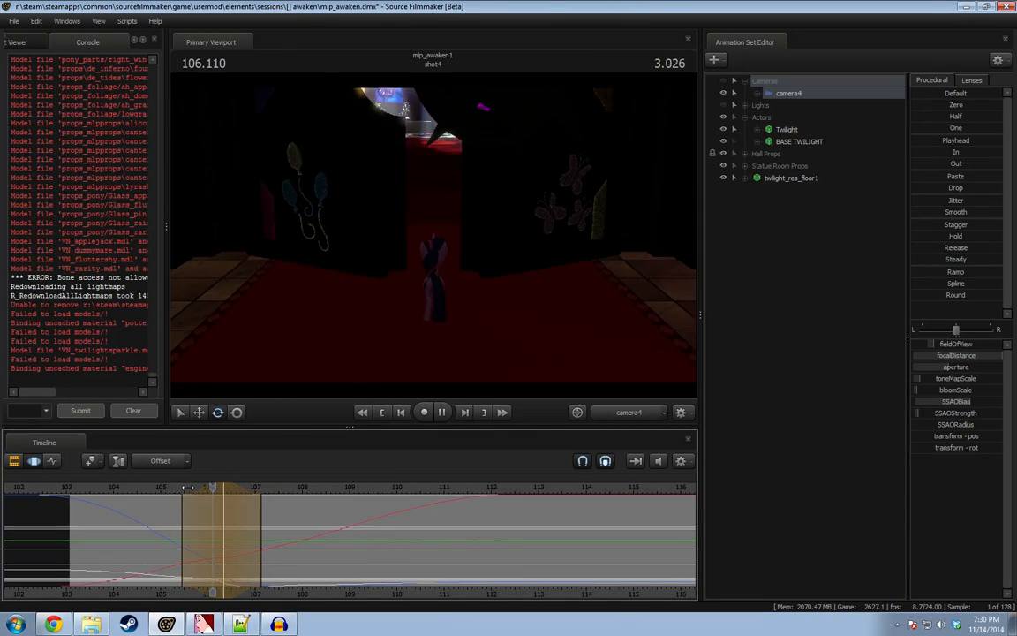
pyautogui.press('space')
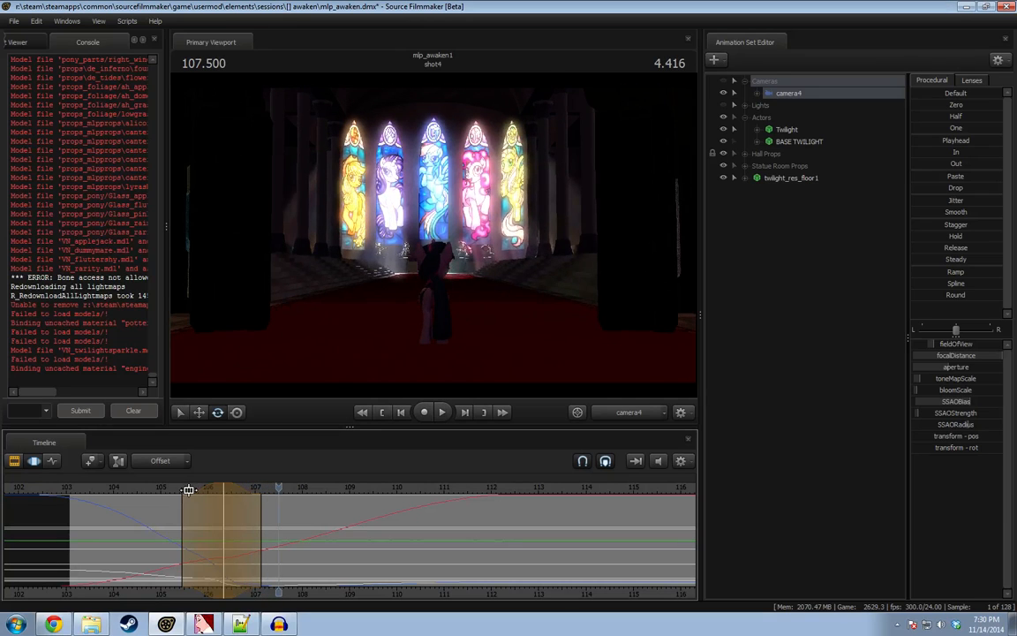
pyautogui.moveTo(174, 495); pyautogui.dragTo(219, 486)
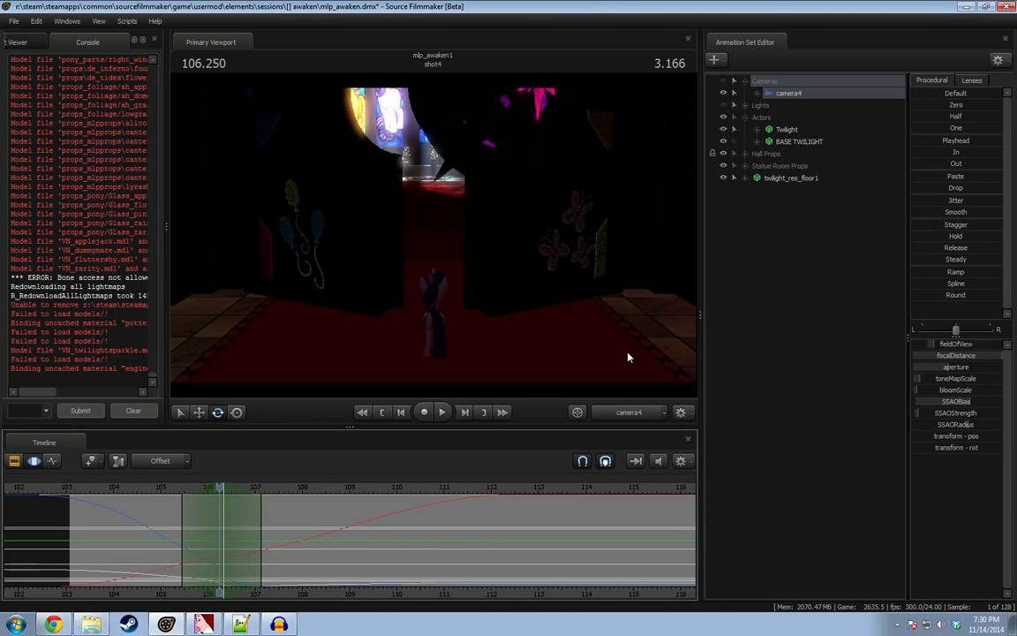
# Add a new light to the animation set and extend the time selection over the entire timeline.
pyautogui.rightClick(841, 221)
pyautogui.click(888, 236)
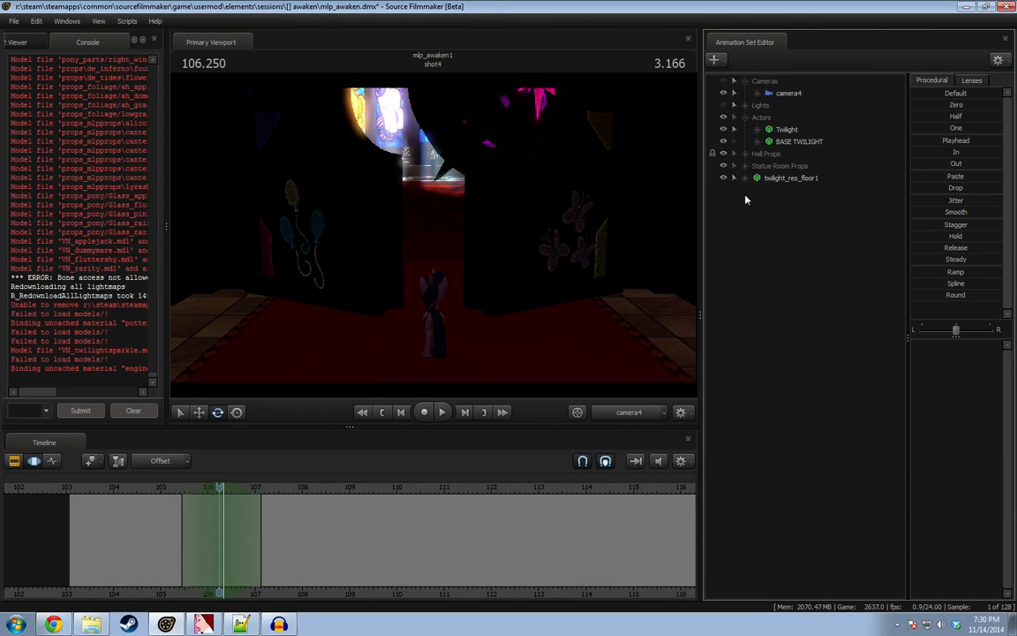
pyautogui.click(787, 226)
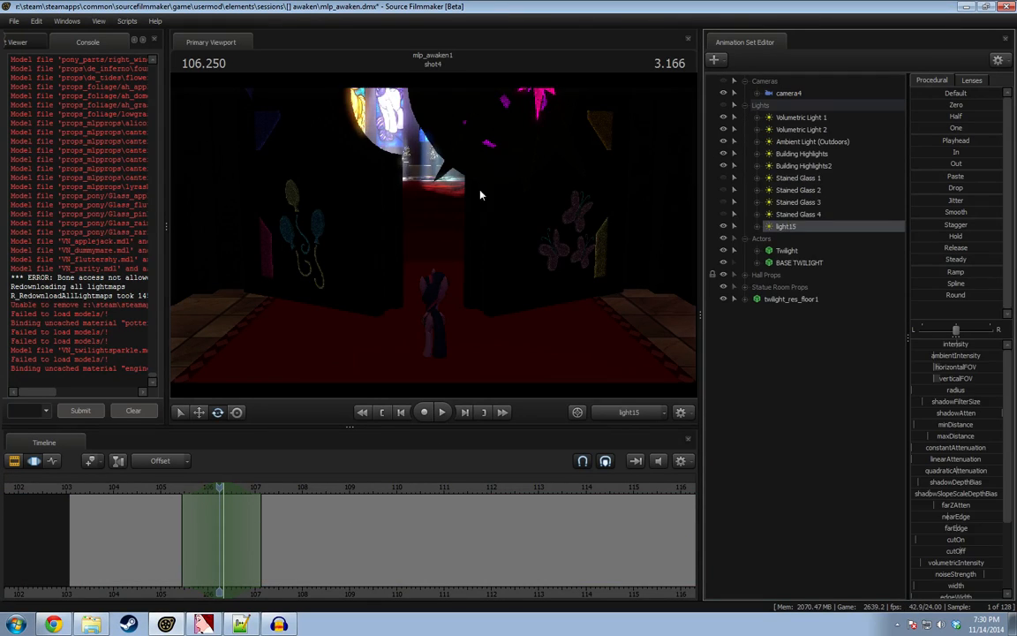
pyautogui.doubleClick(520, 501)
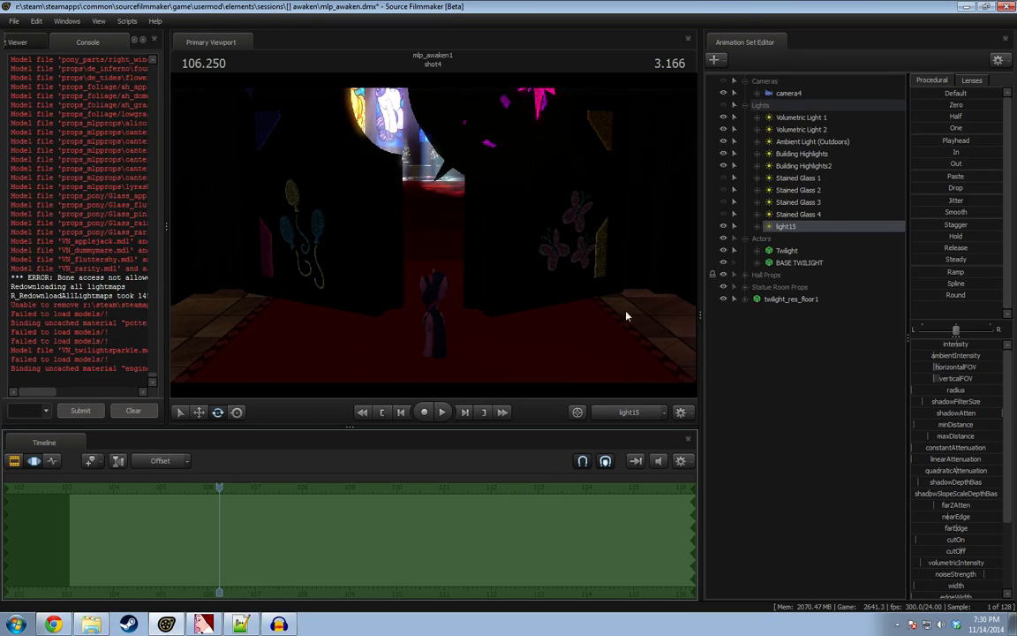
# Fly light15 through its own view into the hall so it faces back toward the doors and Twilight.
pyautogui.moveTo(619, 212); pyautogui.dragTo(565, 200)
pyautogui.press('w')
pyautogui.moveTo(432, 234)
pyautogui.mouseDown()
pyautogui.moveTo(610, 274)
pyautogui.moveTo(432, 234)
pyautogui.mouseUp()
pyautogui.press('s')
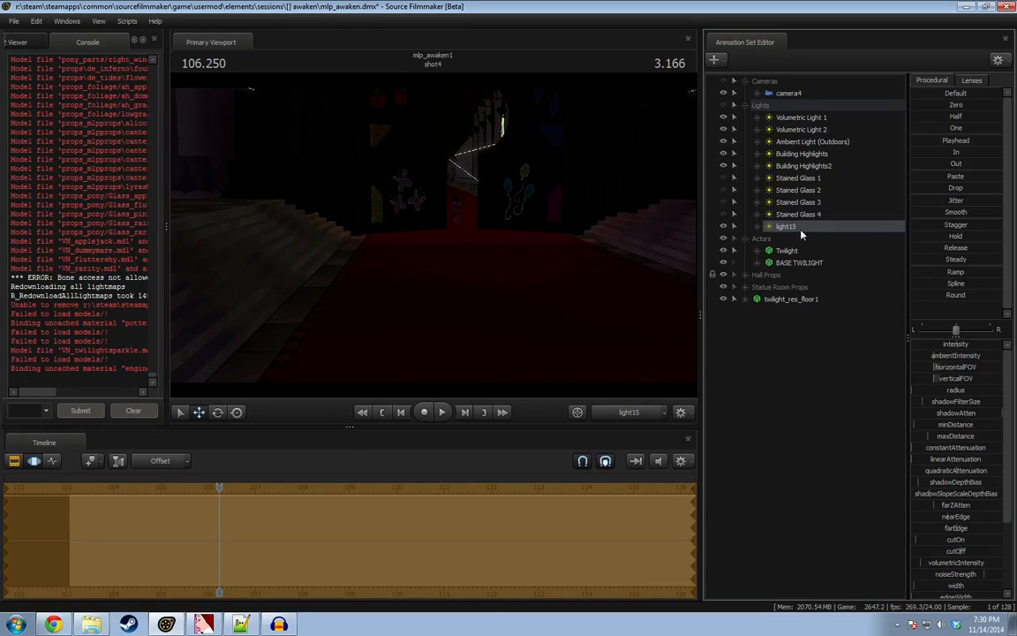
# Point light15 down at the red carpet, turning viewport lighting off and on again to check its aim.
pyautogui.rightClick(799, 229)
pyautogui.moveTo(677, 329); pyautogui.dragTo(697, 329)
pyautogui.press('s')
pyautogui.moveTo(432, 234); pyautogui.dragTo(433, 336)
pyautogui.rightClick(391, 184)
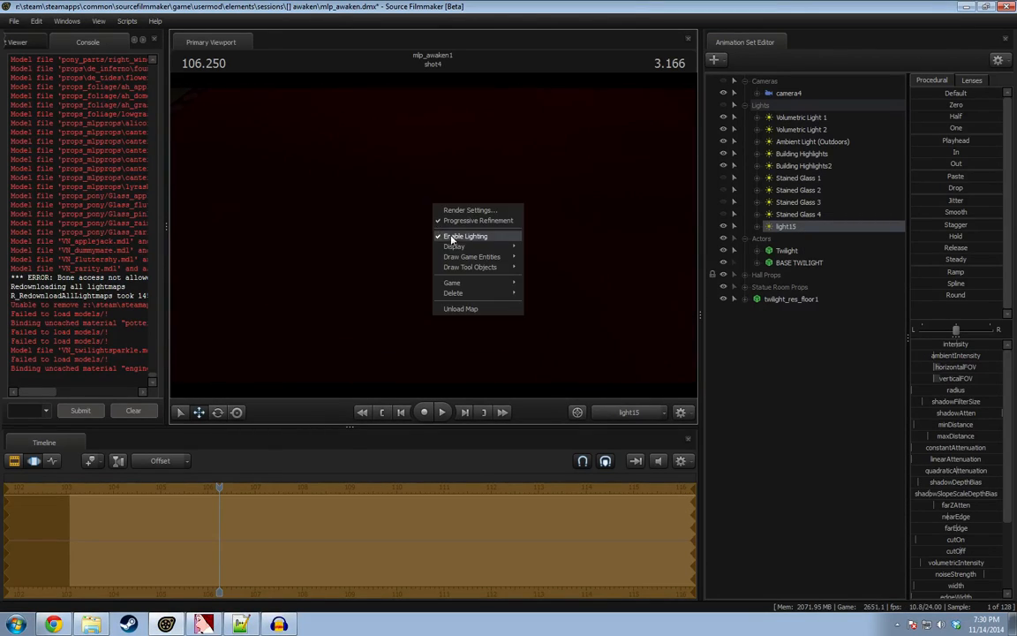
pyautogui.click(411, 214)
pyautogui.rightClick(479, 183)
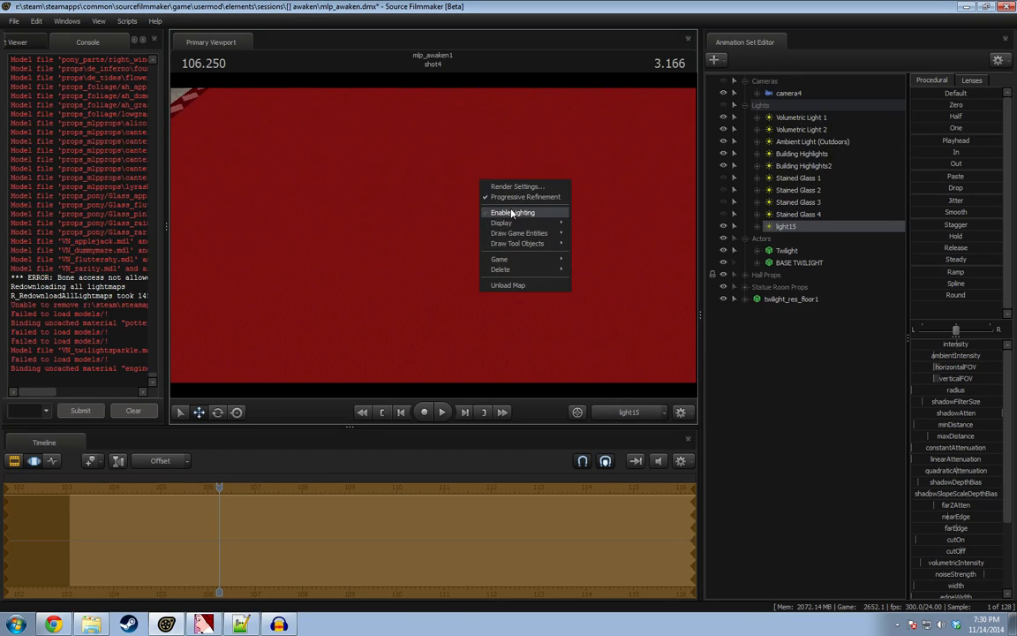
pyautogui.click(515, 213)
# Aim light15 down at Twilight from close in front and widen its horizontal and vertical FOV.
pyautogui.moveTo(433, 234); pyautogui.dragTo(321, 281)
pyautogui.press('w')
pyautogui.press('w')
pyautogui.press('s')
pyautogui.press('w')
pyautogui.press('w')
pyautogui.press('w')
pyautogui.press('s')
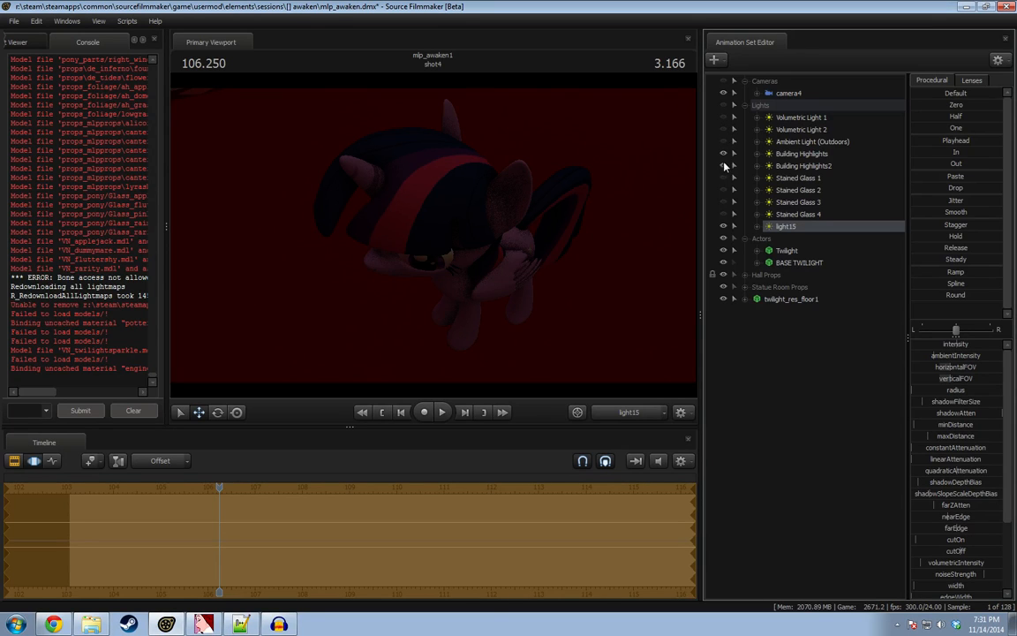
# Toggle the other lights' visibility to compare the lighting, and move light15 out of the Lights group.
pyautogui.click(729, 110)
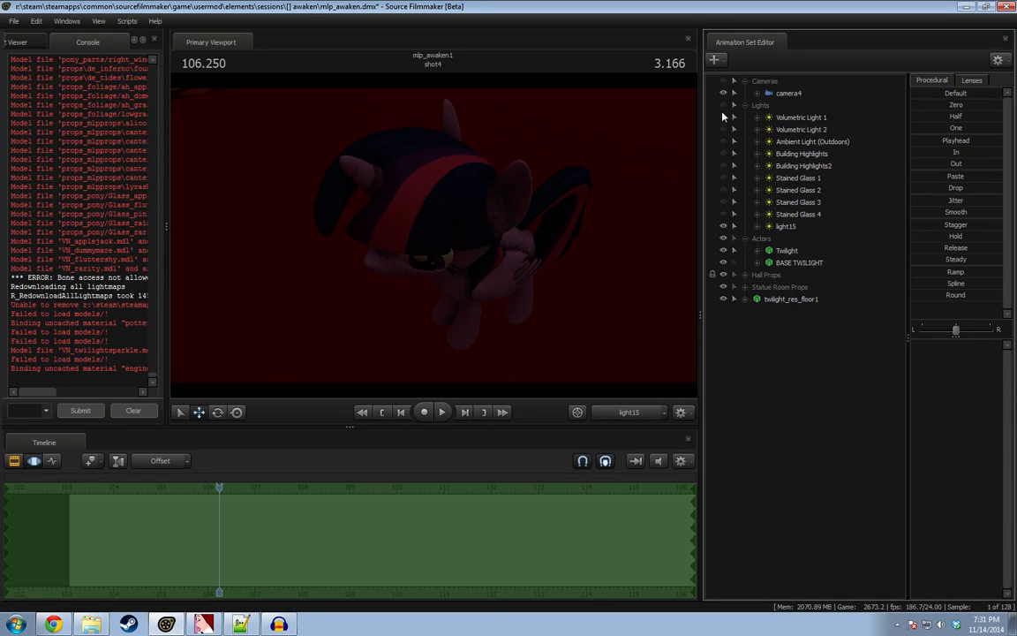
pyautogui.click(774, 156)
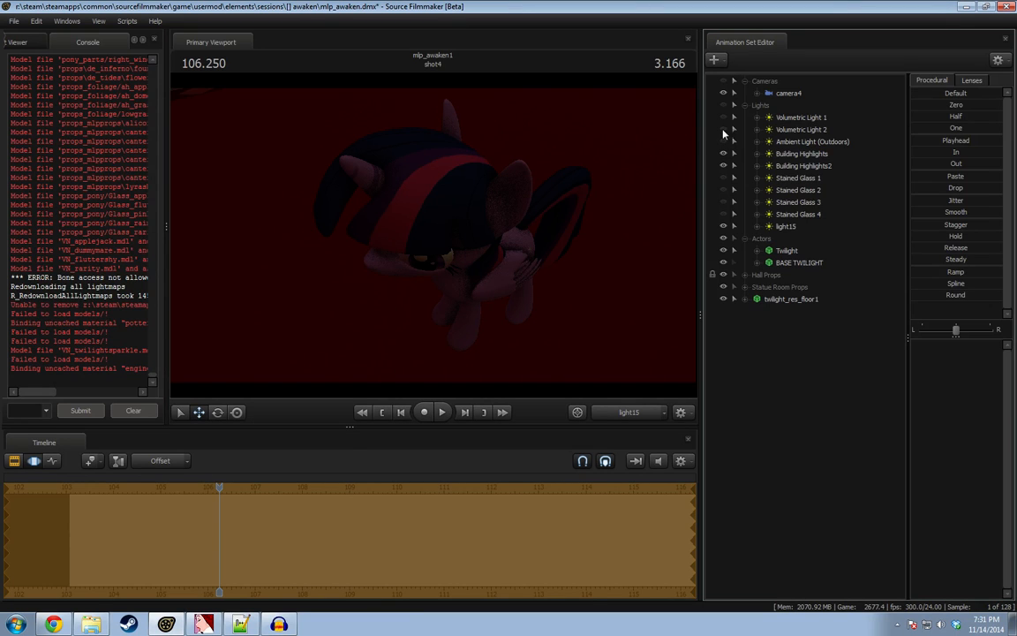
pyautogui.click(785, 226)
pyautogui.moveTo(785, 226); pyautogui.dragTo(738, 325)
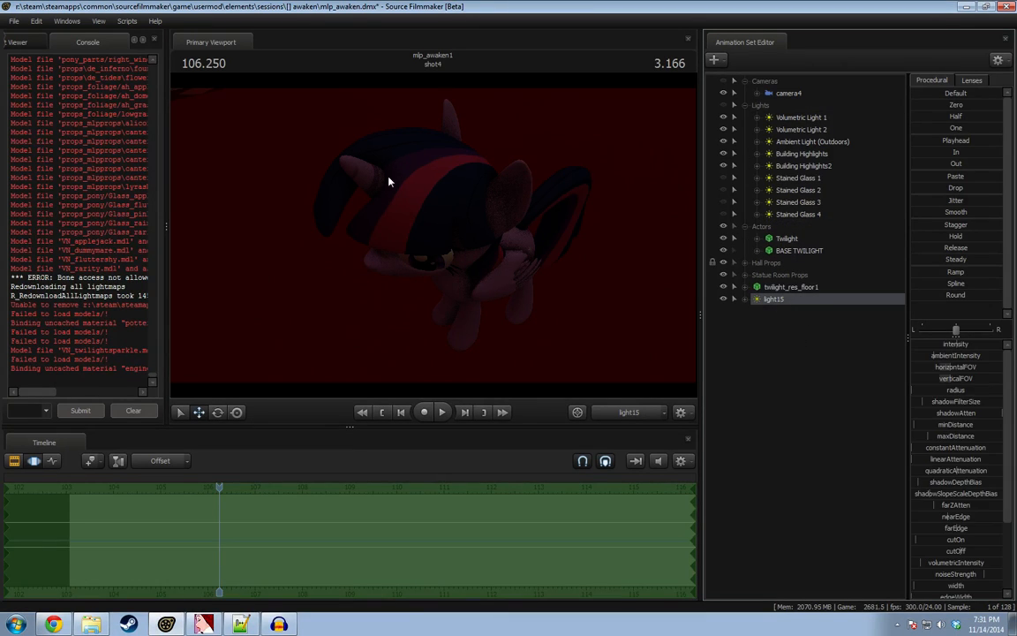
# Reposition light15 over Twilight and check its coverage of her at about 107.6 s.
pyautogui.moveTo(389, 182); pyautogui.dragTo(379, 152)
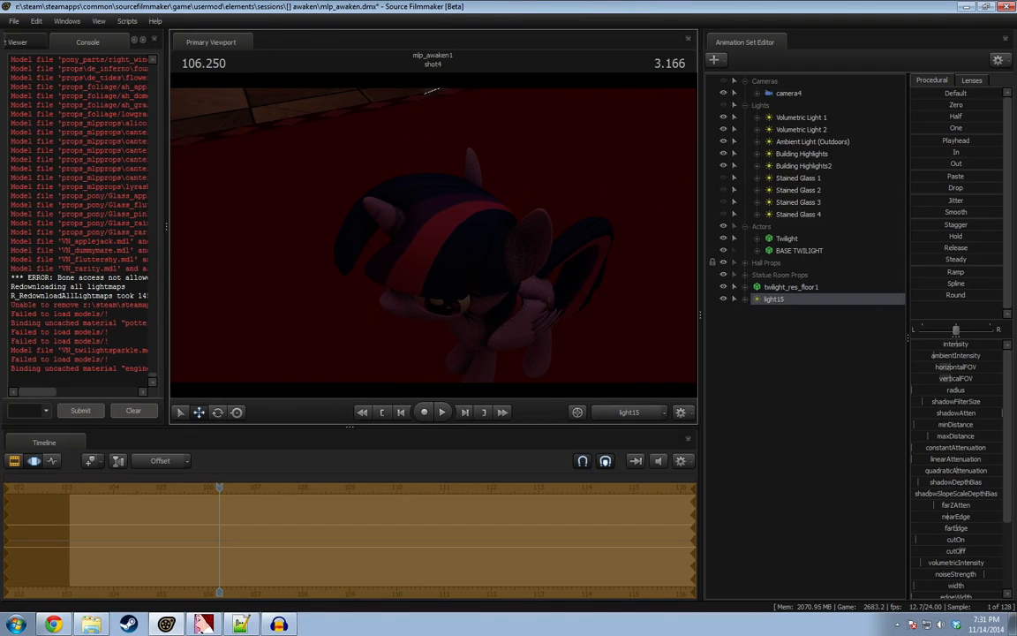
pyautogui.rightClick(805, 300)
pyautogui.moveTo(495, 238); pyautogui.dragTo(433, 239)
pyautogui.press('s')
pyautogui.moveTo(235, 479); pyautogui.dragTo(284, 488)
pyautogui.moveTo(484, 254); pyautogui.dragTo(491, 293)
pyautogui.press('w')
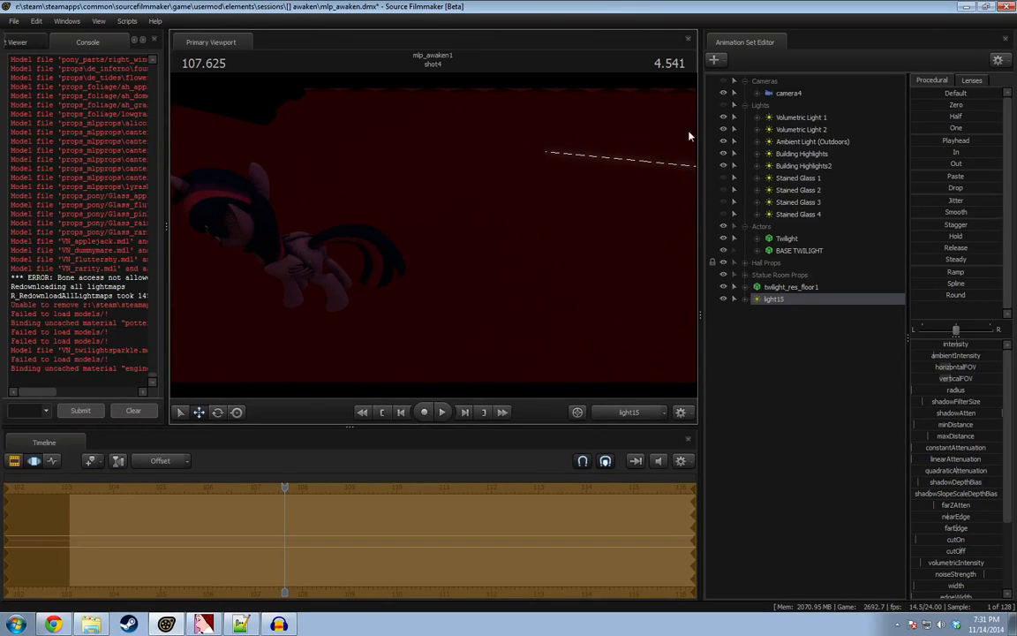
# Show the Cameras group and turn light15 toward the inner side of the doors at about 106.4 s.
pyautogui.click(723, 82)
pyautogui.moveTo(530, 212); pyautogui.dragTo(327, 398)
pyautogui.moveTo(281, 503); pyautogui.dragTo(225, 487)
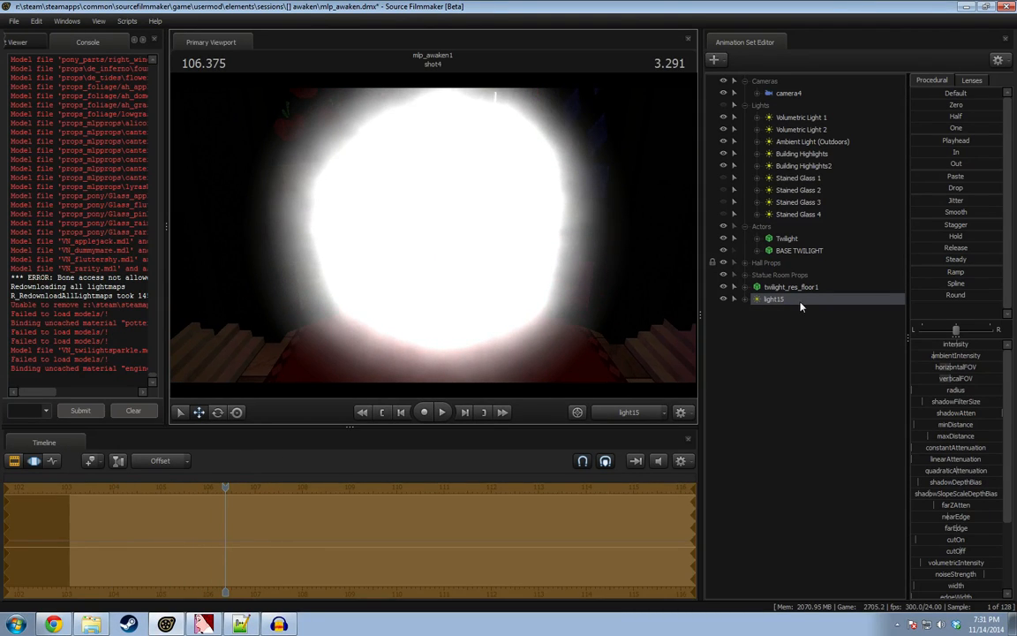
# Expand the controls of Twilight's body and light15, and lock light15's transform to Twilight's rootTransform.
pyautogui.click(756, 239)
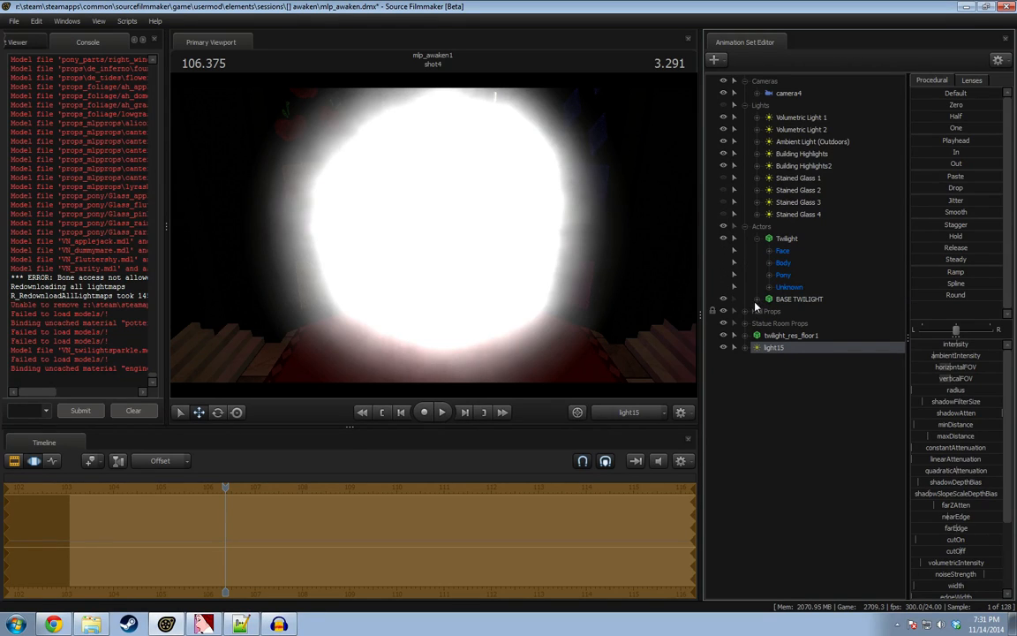
pyautogui.click(769, 263)
pyautogui.click(745, 372)
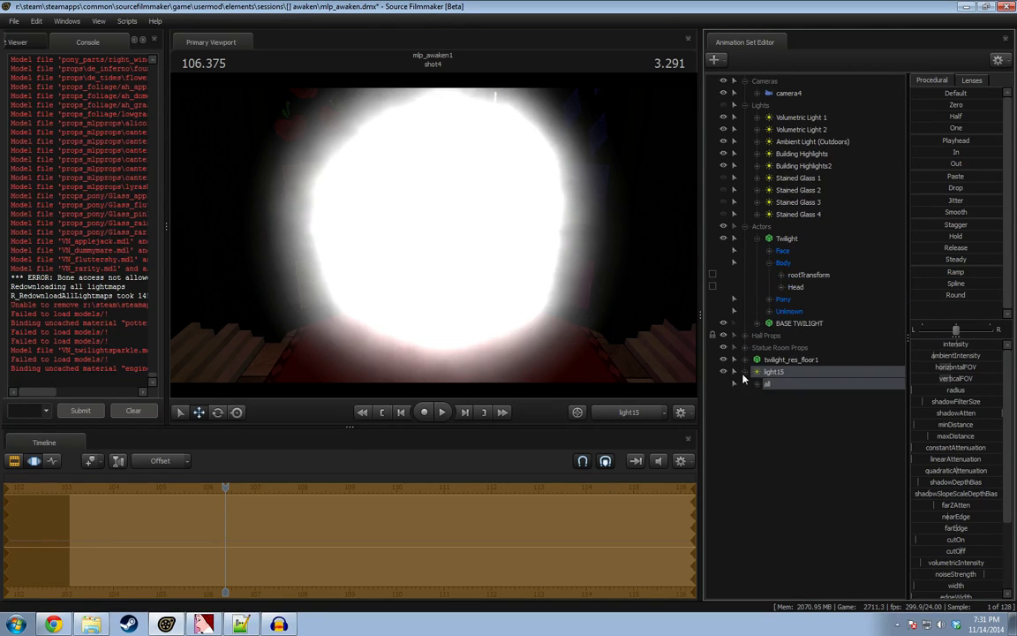
pyautogui.click(757, 384)
pyautogui.click(808, 274)
pyautogui.scroll(-5, 790, 569)
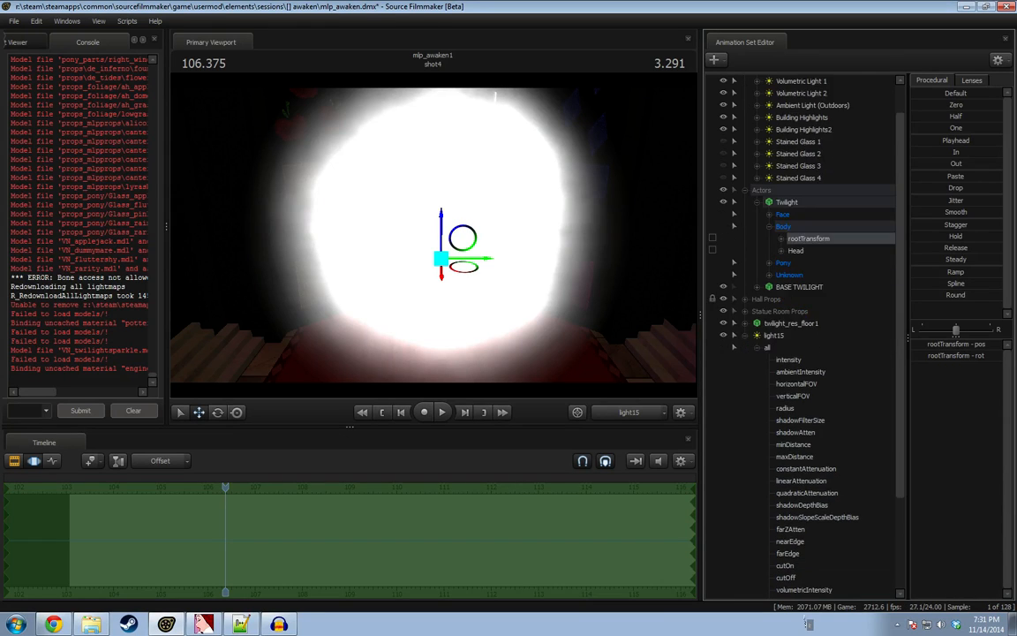
pyautogui.click(802, 589)
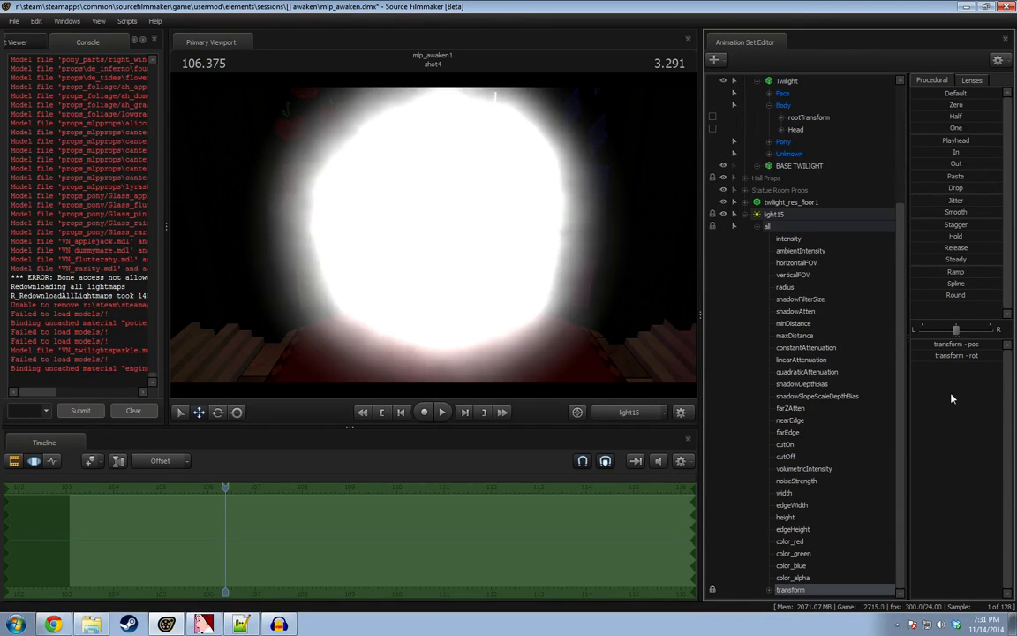
# Apply the Zero preset to light15's transform, disable its locks and collapse its controls.
pyautogui.moveTo(948, 105); pyautogui.dragTo(1001, 105)
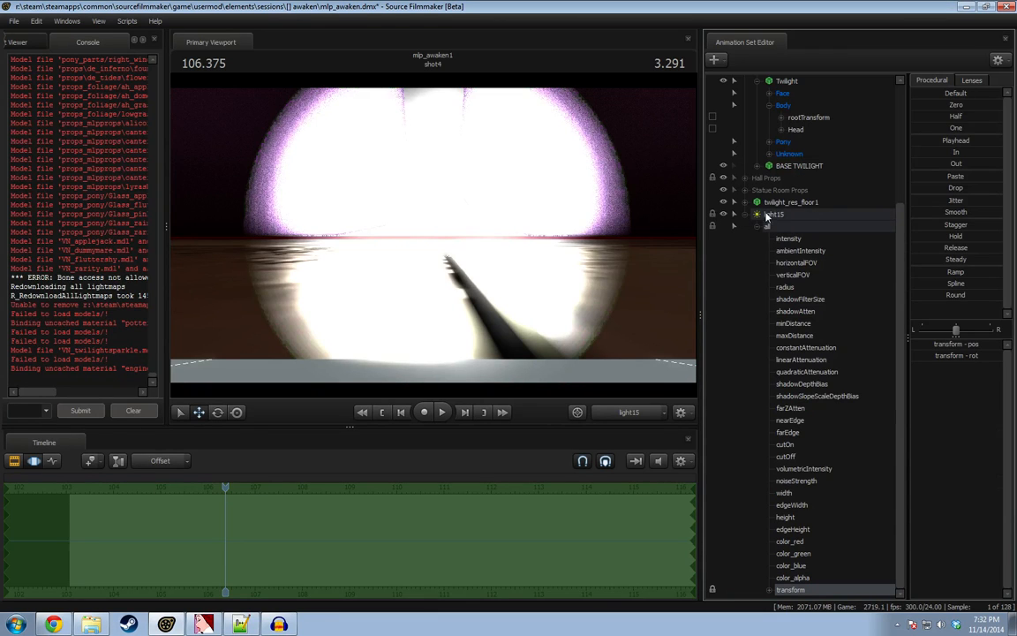
pyautogui.rightClick(767, 217)
pyautogui.click(732, 298)
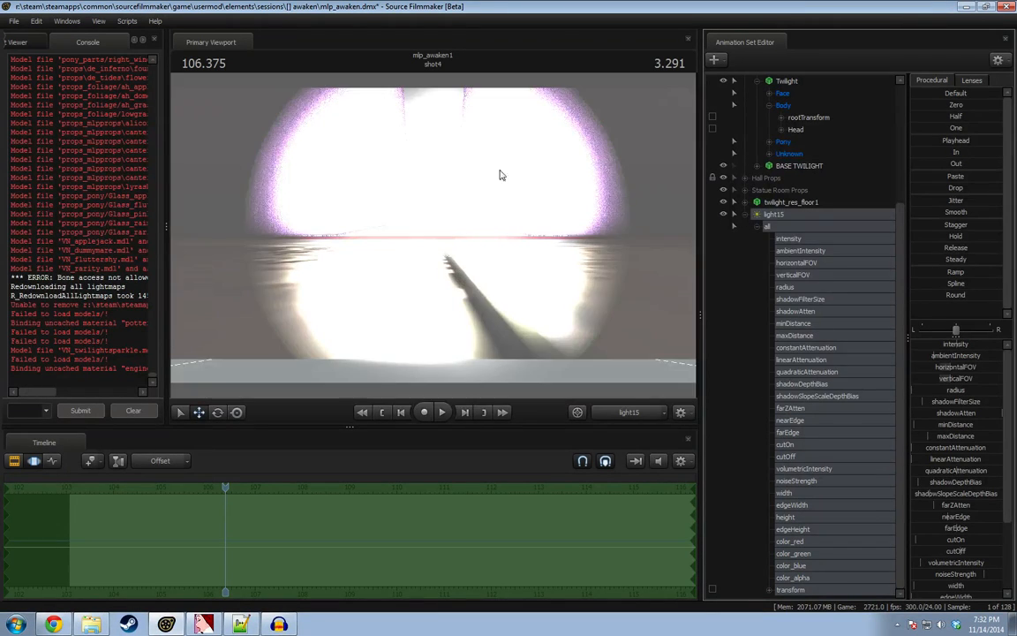
pyautogui.click(745, 214)
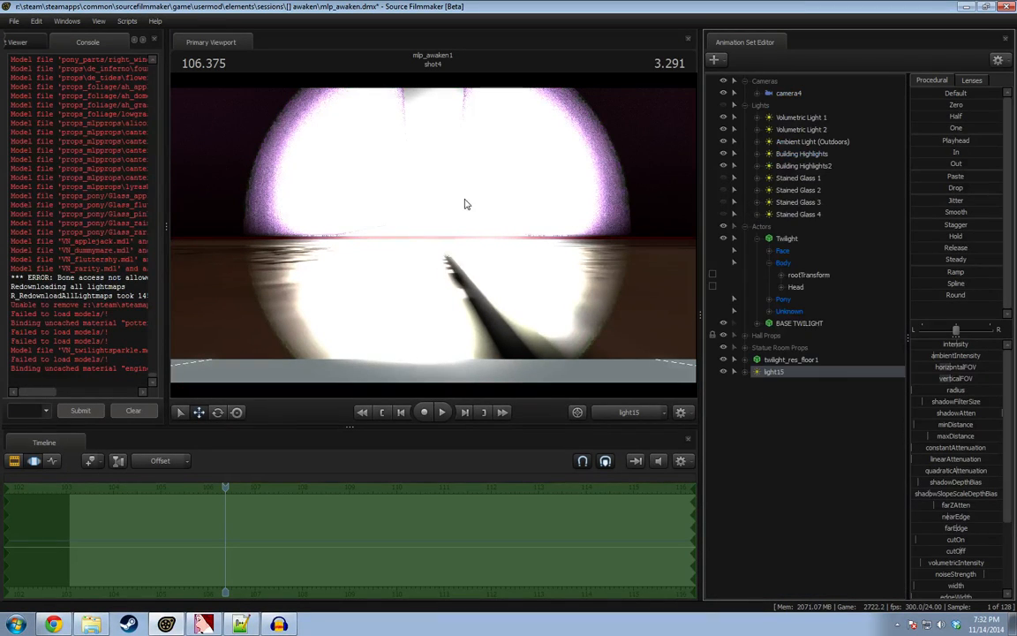
# In the Work Camera view, move and rotate light15 from Twilight's feet to above the carpet in the doorway ahead of her.
pyautogui.click(612, 408)
pyautogui.press('s')
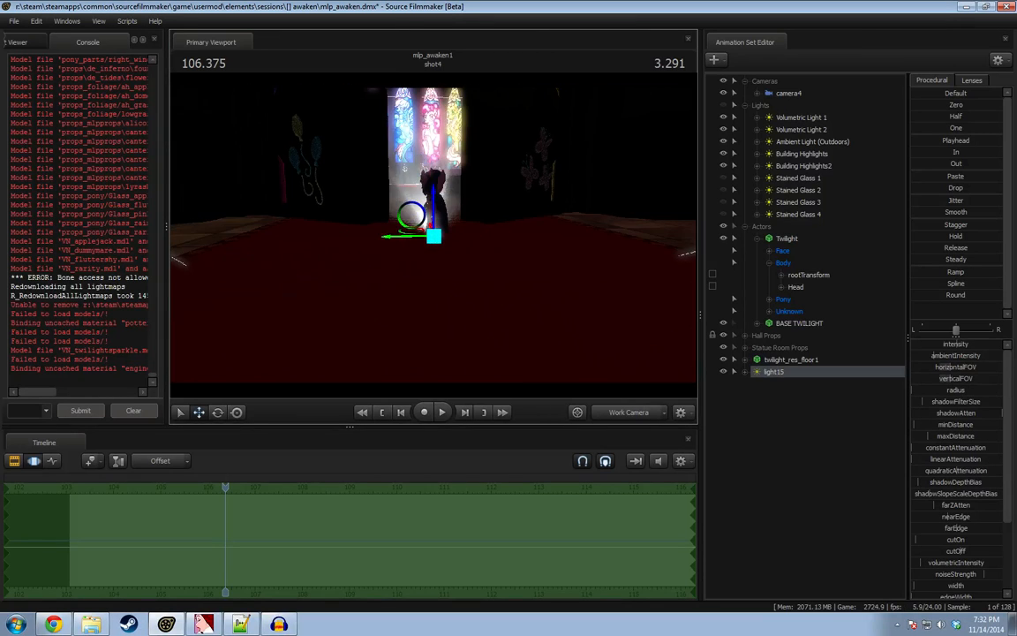
pyautogui.moveTo(469, 276); pyautogui.dragTo(430, 236)
pyautogui.press('e')
pyautogui.press('w')
pyautogui.moveTo(364, 181); pyautogui.dragTo(255, 120)
pyautogui.moveTo(486, 277)
pyautogui.keyDown('alt'); pyautogui.mouseDown()
pyautogui.moveTo(380, 277)
pyautogui.moveTo(486, 277)
pyautogui.mouseUp(); pyautogui.keyUp('alt')
pyautogui.moveTo(314, 131); pyautogui.dragTo(256, 141)
pyautogui.moveTo(450, 248); pyautogui.dragTo(432, 239)
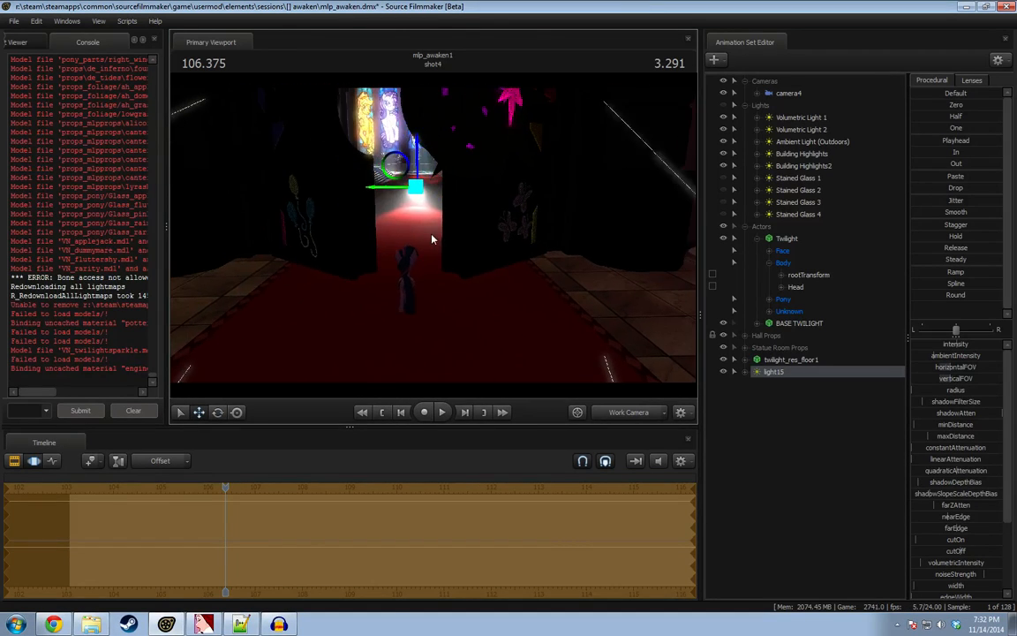
# Raise light15's minDistance and lift the light higher in the door opening.
pyautogui.moveTo(955, 425); pyautogui.dragTo(965, 425)
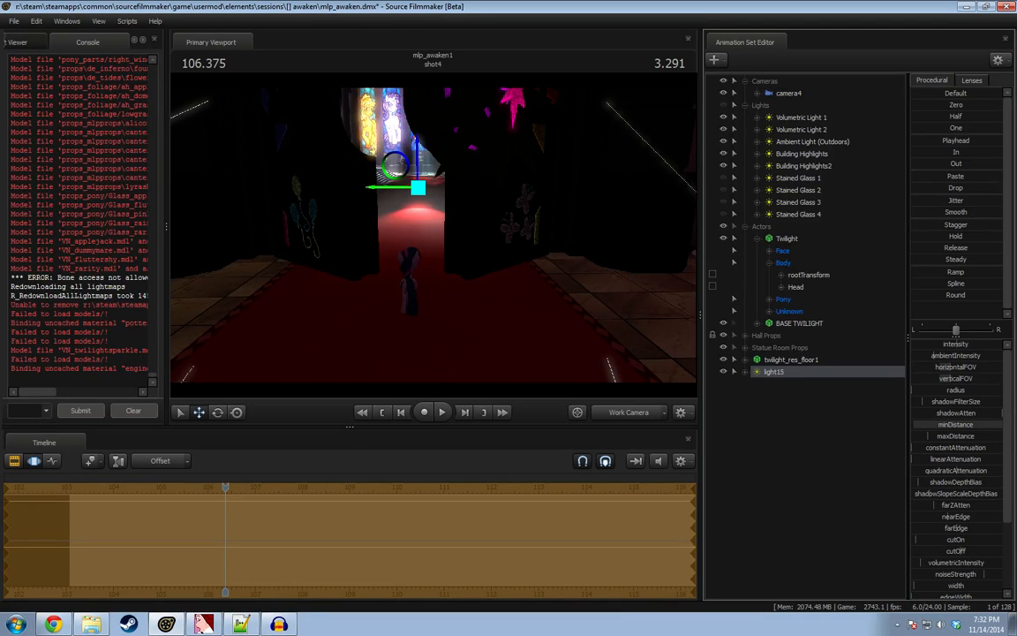
pyautogui.moveTo(419, 157); pyautogui.dragTo(410, 82)
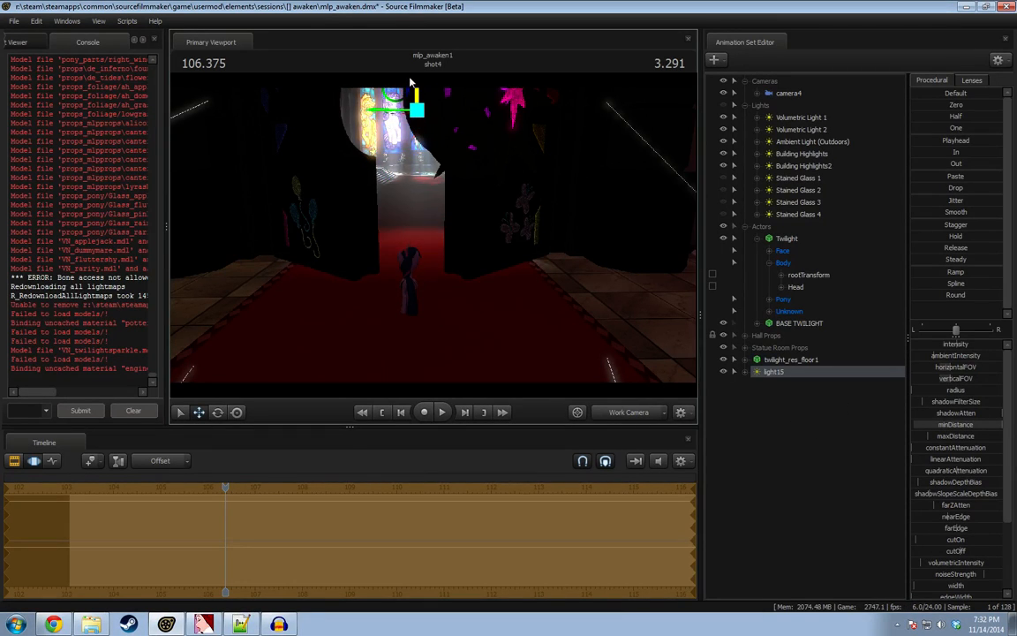
pyautogui.moveTo(434, 235); pyautogui.dragTo(481, 294)
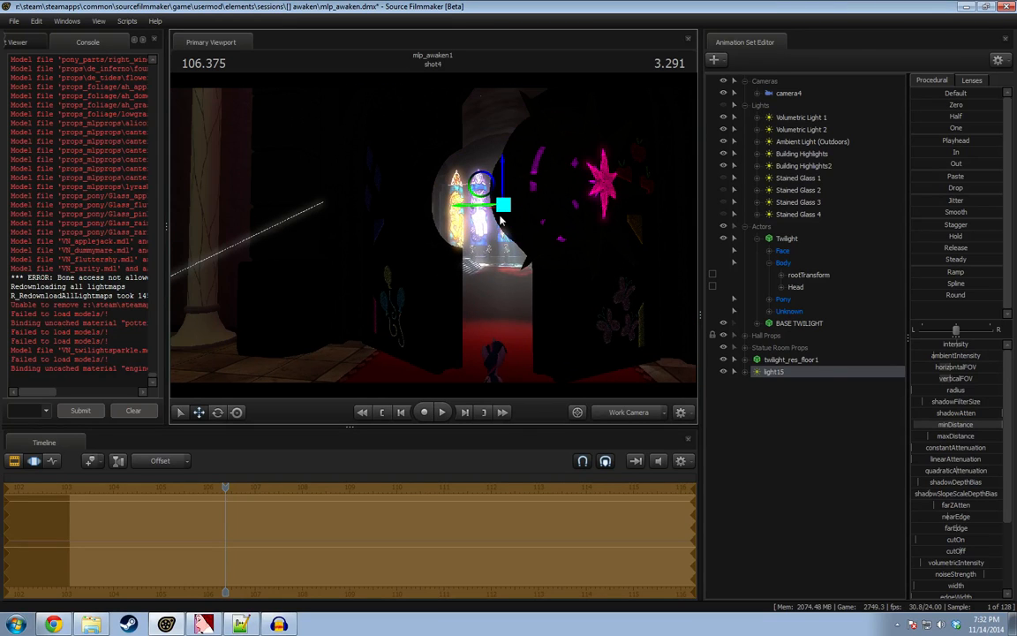
pyautogui.moveTo(500, 220)
pyautogui.mouseDown()
pyautogui.moveTo(507, 239)
pyautogui.moveTo(464, 220)
pyautogui.moveTo(495, 181)
pyautogui.moveTo(504, 209)
pyautogui.mouseUp()
pyautogui.press('e')
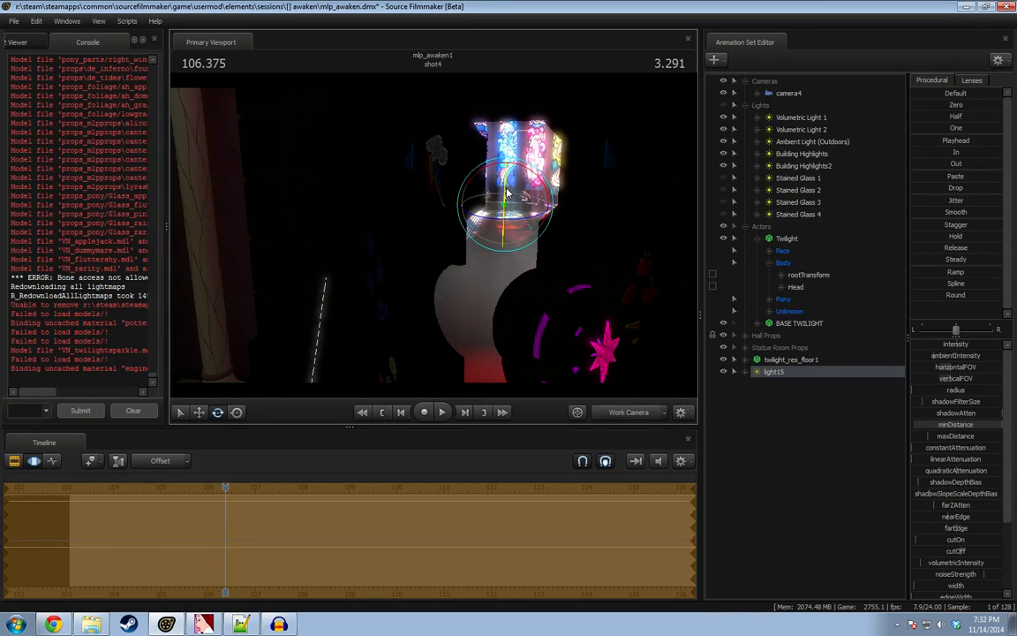
pyautogui.press('w')
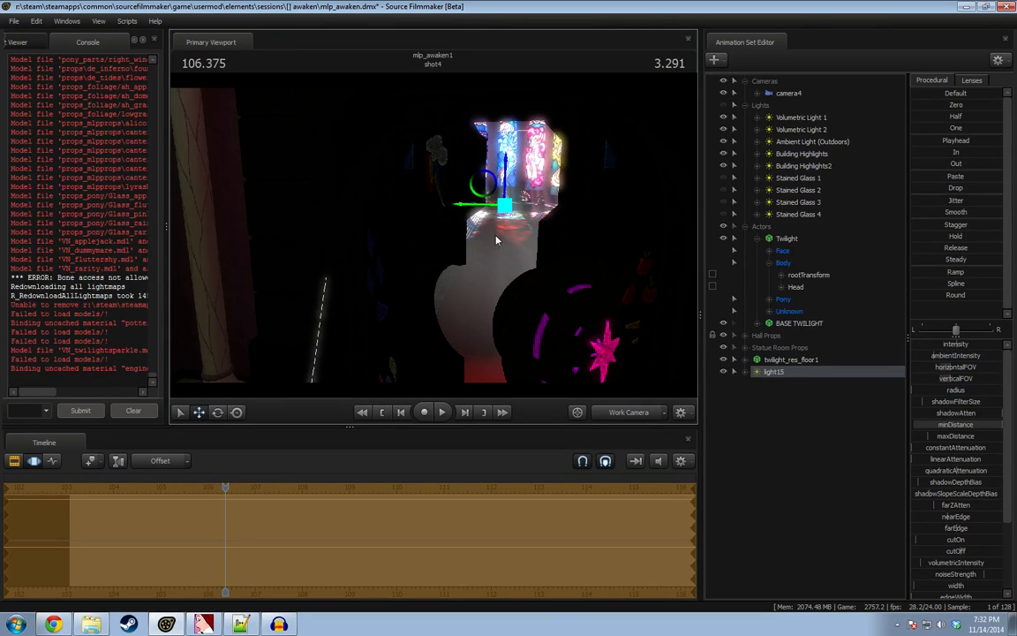
# Increase light15's intensity and reposition it in the doorway from a raised view.
pyautogui.keyDown('alt'); pyautogui.moveTo(496, 240); pyautogui.dragTo(417, 270); pyautogui.keyUp('alt')
pyautogui.press('s')
pyautogui.moveTo(936, 344); pyautogui.dragTo(1001, 344)
pyautogui.keyDown('alt'); pyautogui.moveTo(493, 181); pyautogui.dragTo(524, 136); pyautogui.keyUp('alt')
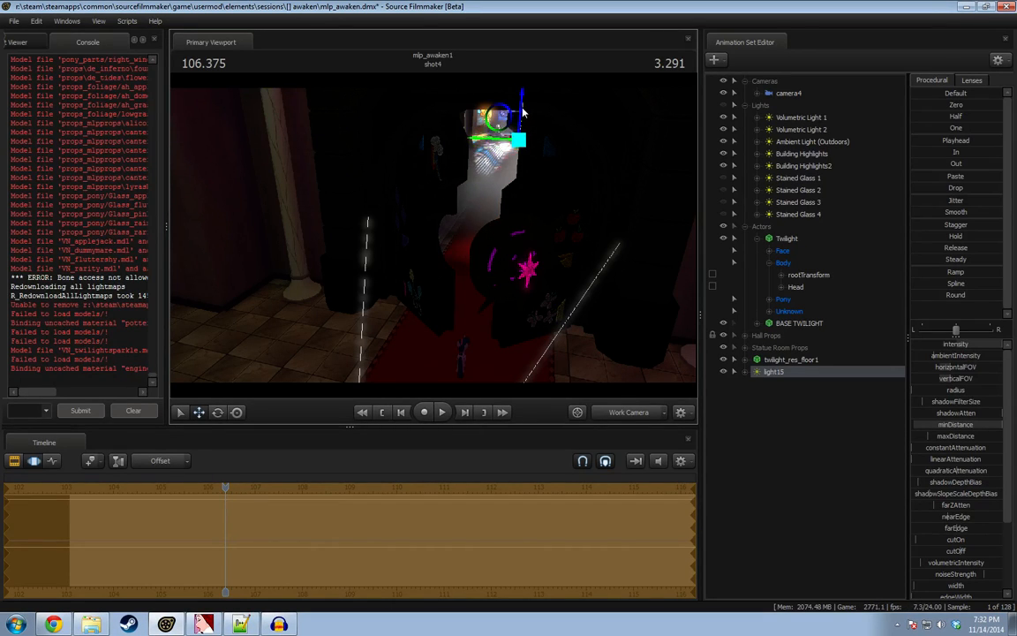
# Rotate light15 slightly and raise its farZAtten to the maximum.
pyautogui.press('e')
pyautogui.moveTo(519, 114); pyautogui.dragTo(519, 116)
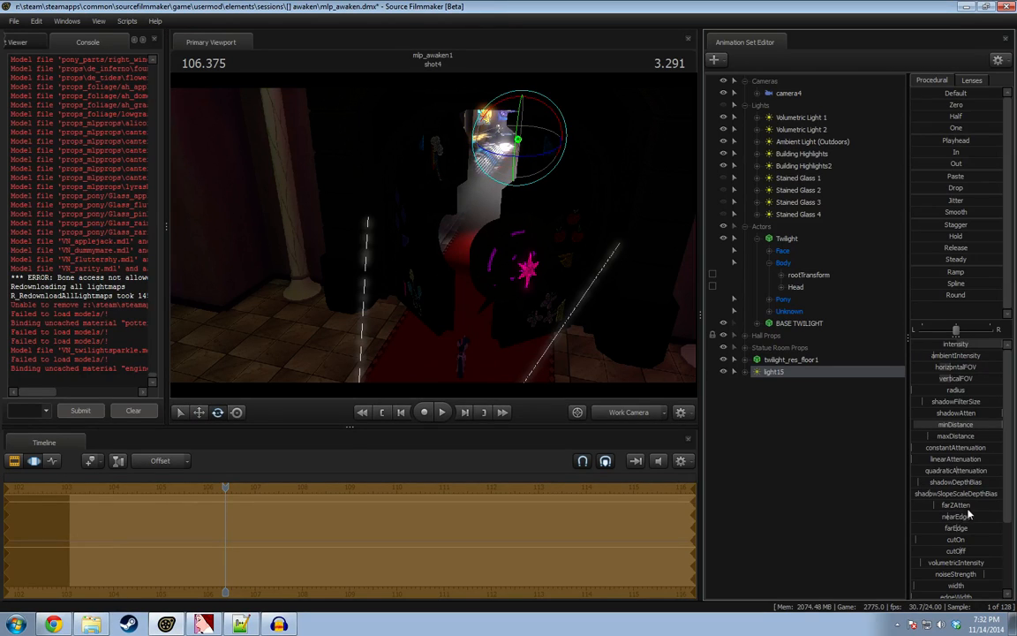
pyautogui.moveTo(951, 507); pyautogui.dragTo(1004, 506)
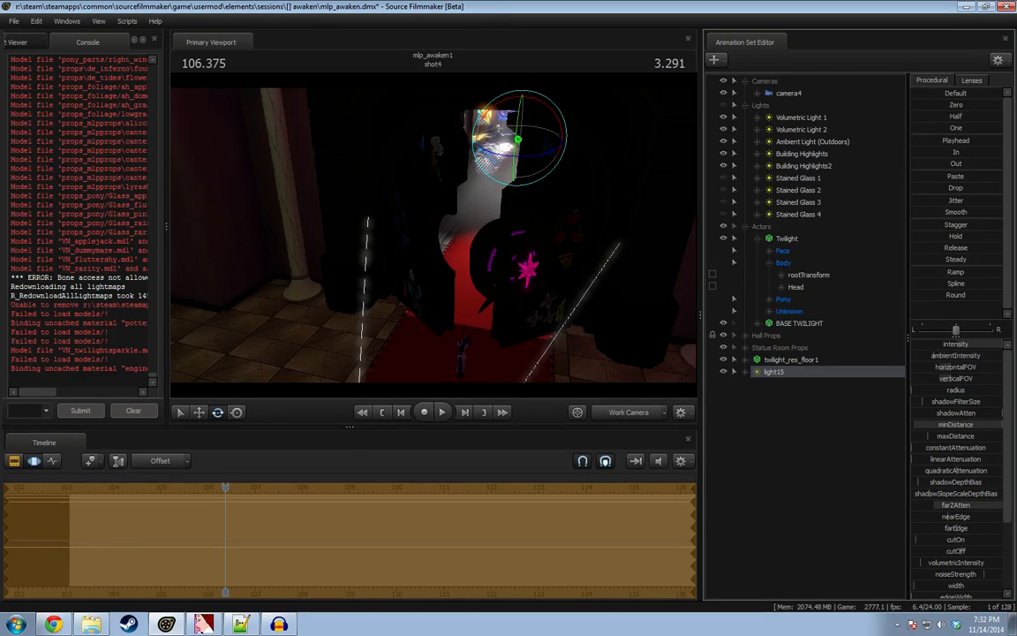
# Adjust light15's maxDistance and check the lighting on Twilight through camera4.
pyautogui.moveTo(939, 436); pyautogui.dragTo(995, 436)
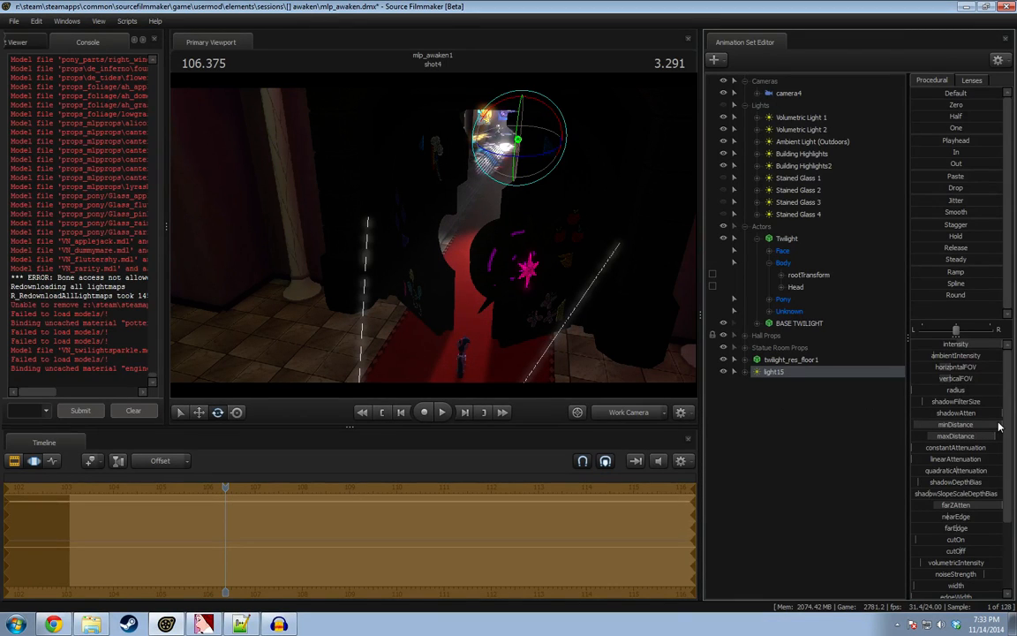
pyautogui.moveTo(421, 251); pyautogui.dragTo(729, 432)
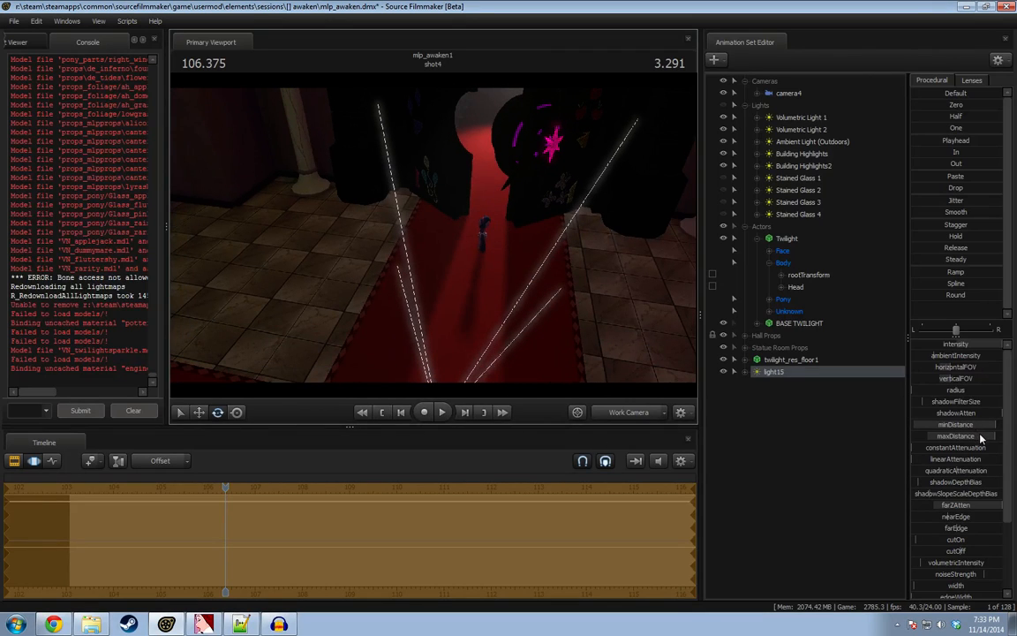
pyautogui.moveTo(979, 438); pyautogui.dragTo(955, 438)
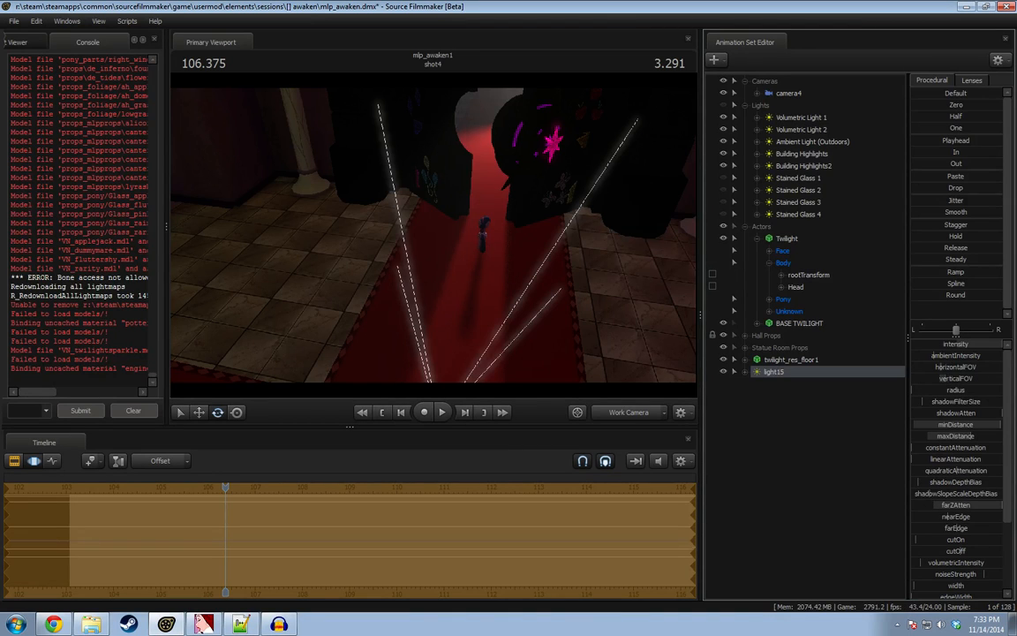
pyautogui.moveTo(521, 282); pyautogui.dragTo(524, 212)
pyautogui.click(630, 412)
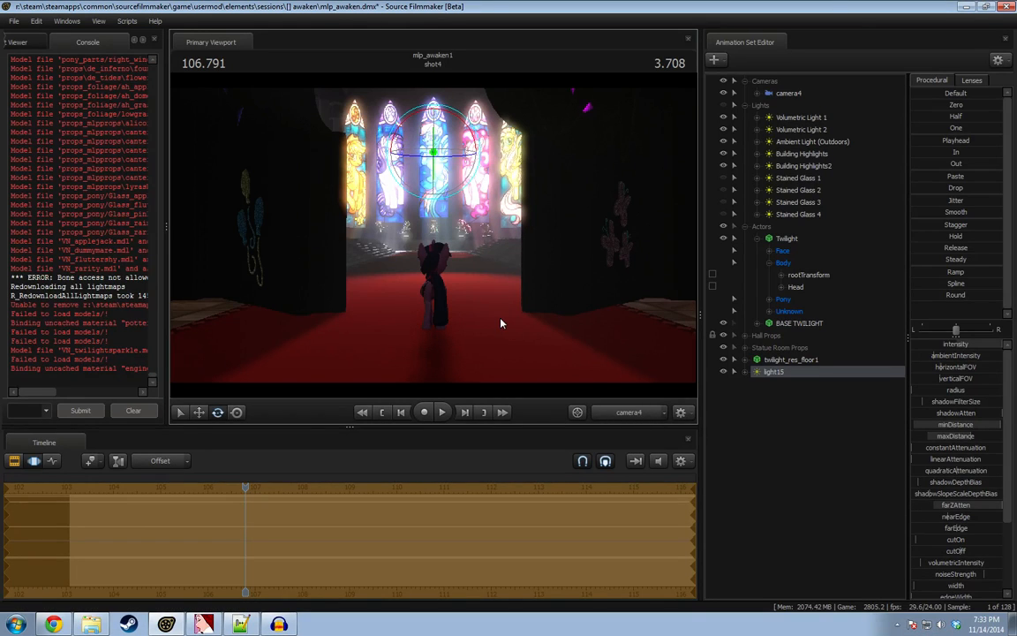
# In the Work Camera view, move light15 from the doorway deeper into the hall toward the stained-glass windows.
pyautogui.click(630, 413)
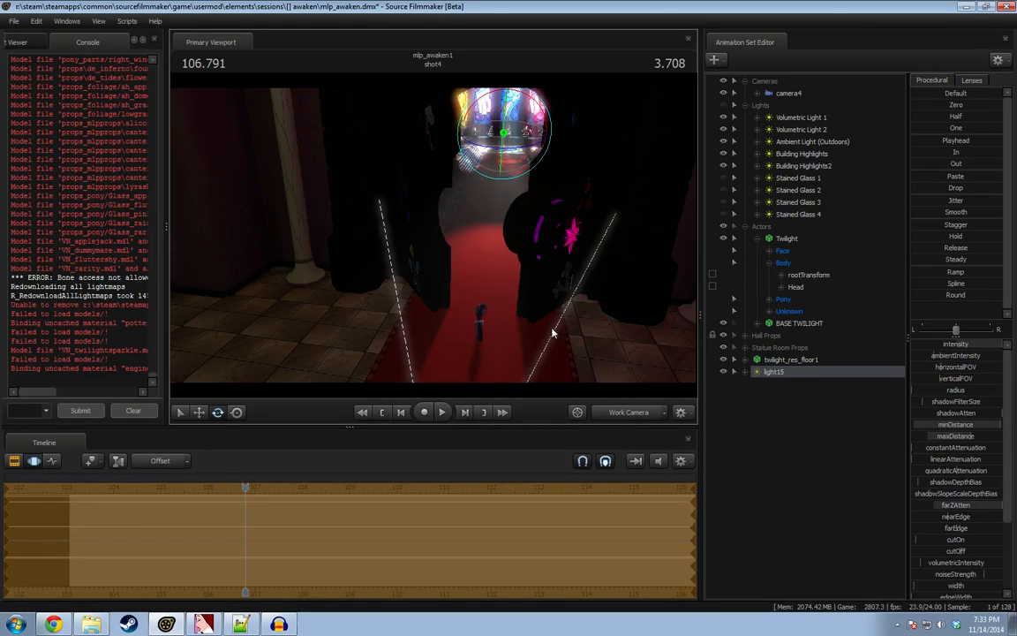
pyautogui.press('w')
pyautogui.keyDown('alt'); pyautogui.moveTo(494, 192); pyautogui.dragTo(543, 107); pyautogui.keyUp('alt')
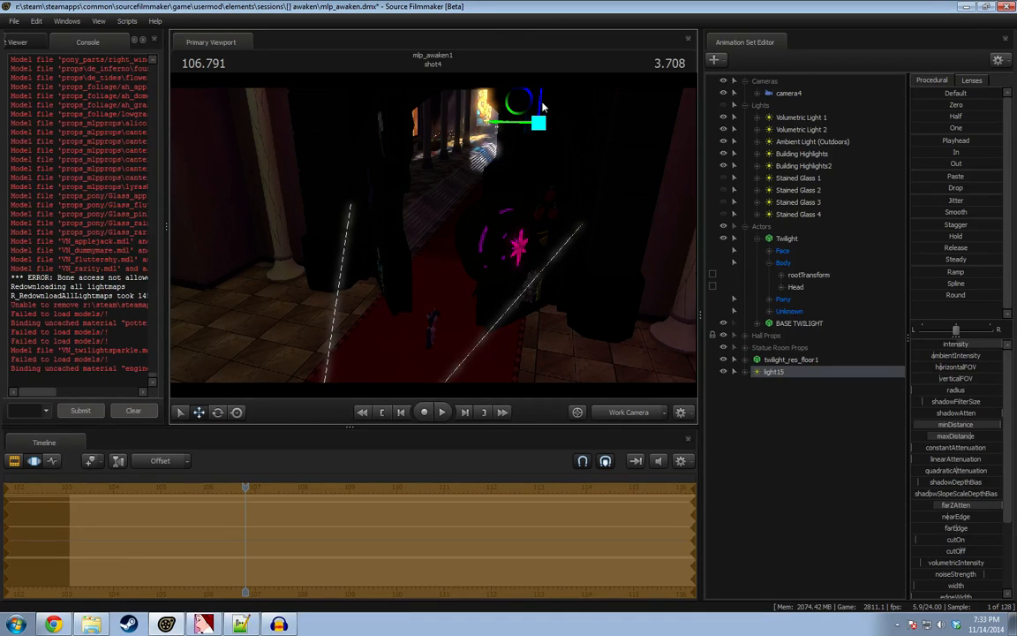
pyautogui.keyDown('alt'); pyautogui.moveTo(405, 224); pyautogui.dragTo(600, 246); pyautogui.keyUp('alt')
pyautogui.moveTo(433, 236)
pyautogui.keyDown('alt'); pyautogui.mouseDown()
pyautogui.moveTo(452, 237)
pyautogui.moveTo(434, 236)
pyautogui.mouseUp(); pyautogui.keyUp('alt')
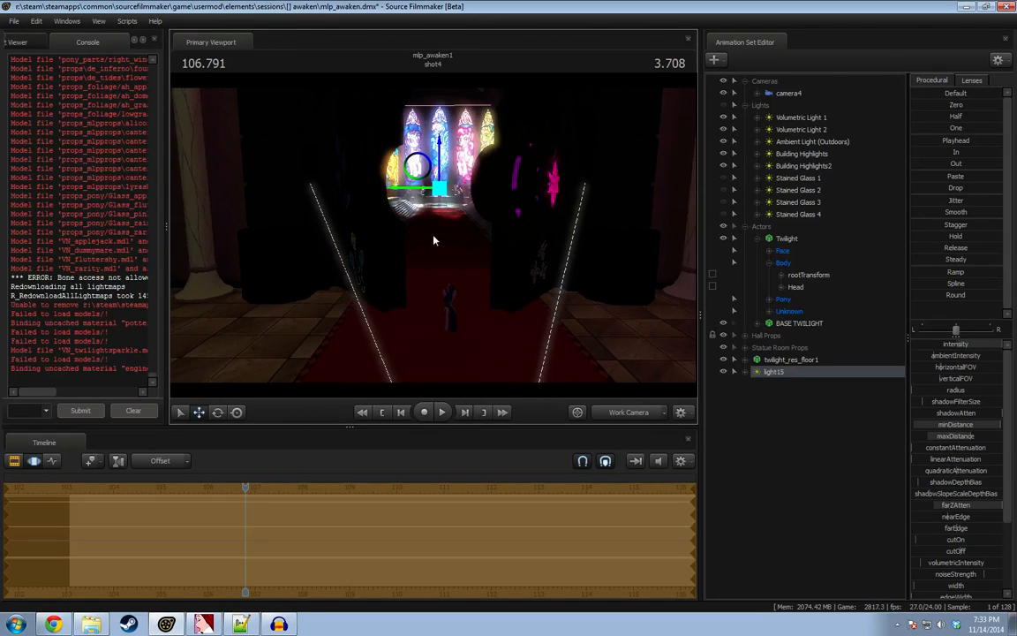
pyautogui.press('e')
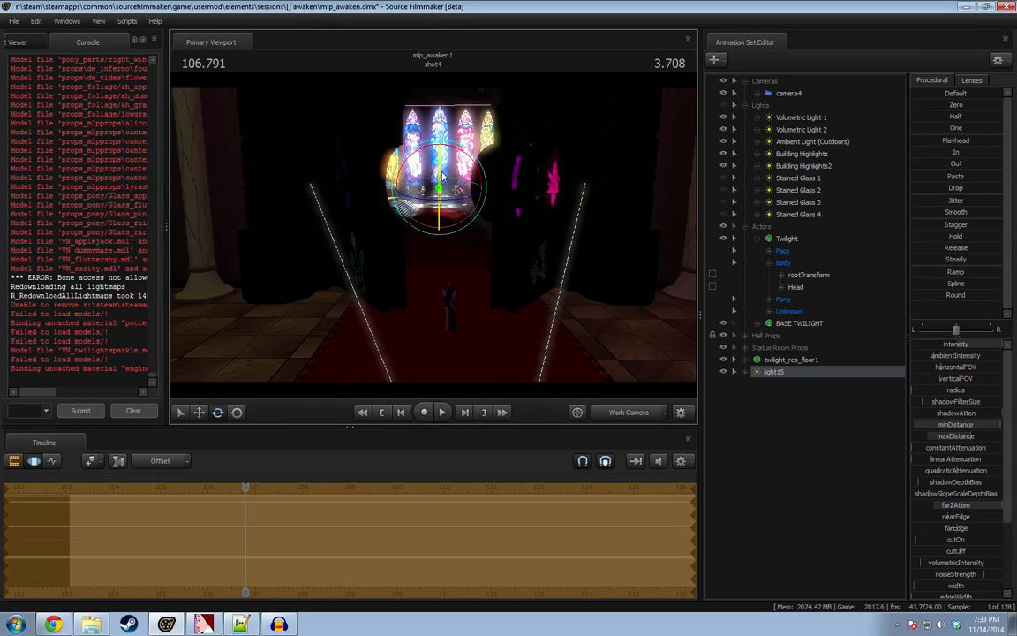
# Remap the slider ranges of light15's maxDistance, farZAtten and intensity to higher maximums.
pyautogui.rightClick(948, 428)
pyautogui.click(949, 445)
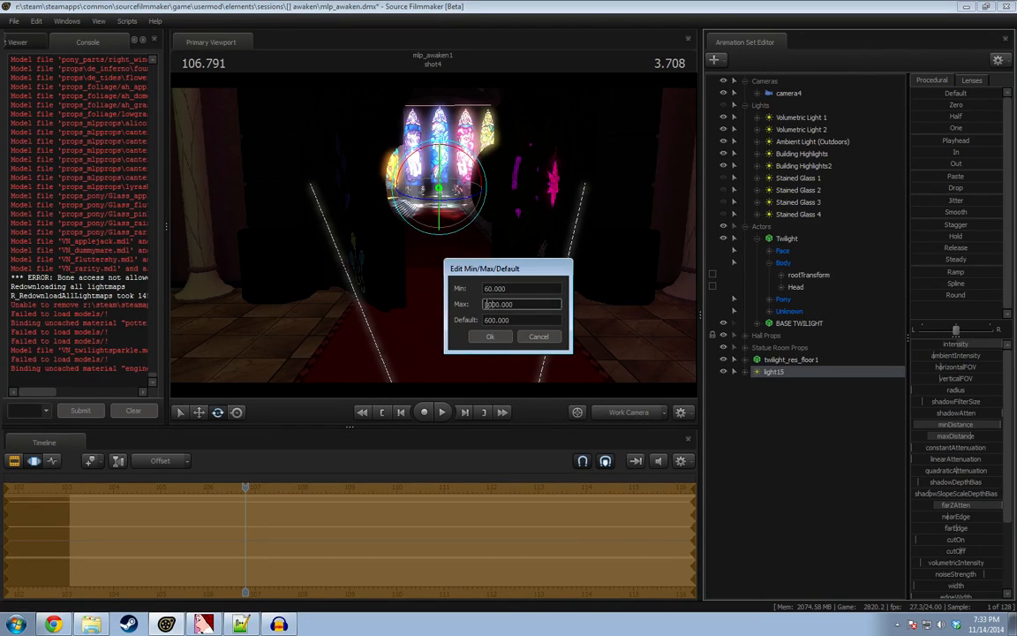
pyautogui.press('Return')
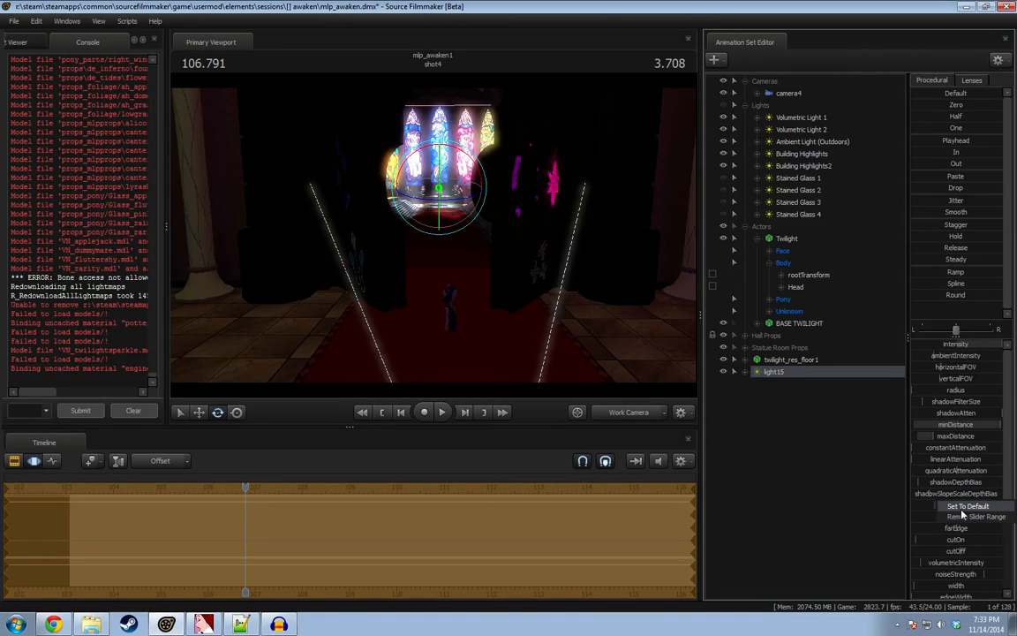
pyautogui.click(963, 516)
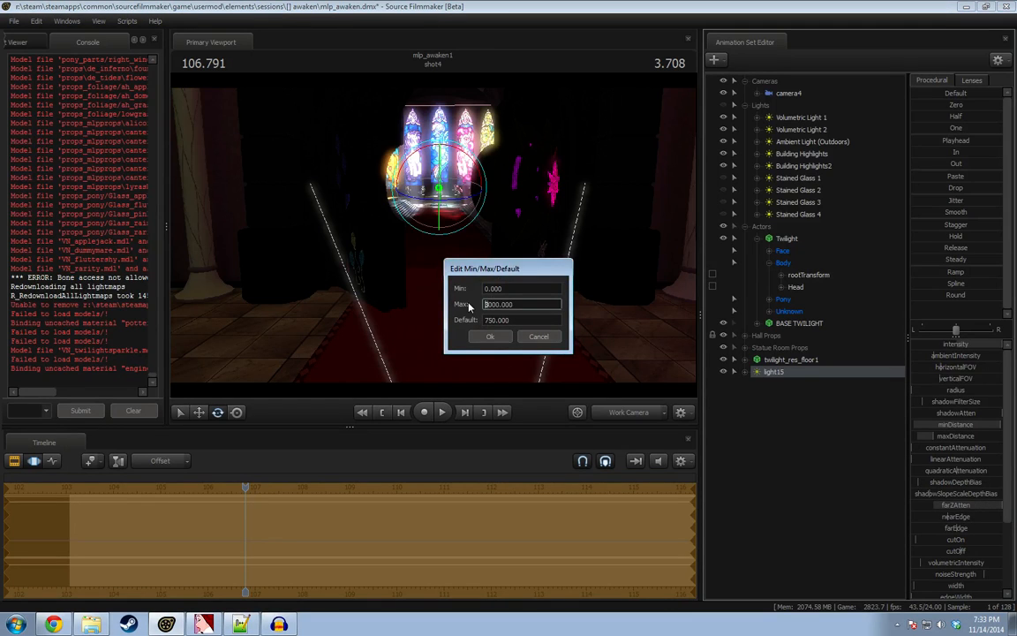
pyautogui.press('Return')
pyautogui.rightClick(943, 348)
pyautogui.click(952, 357)
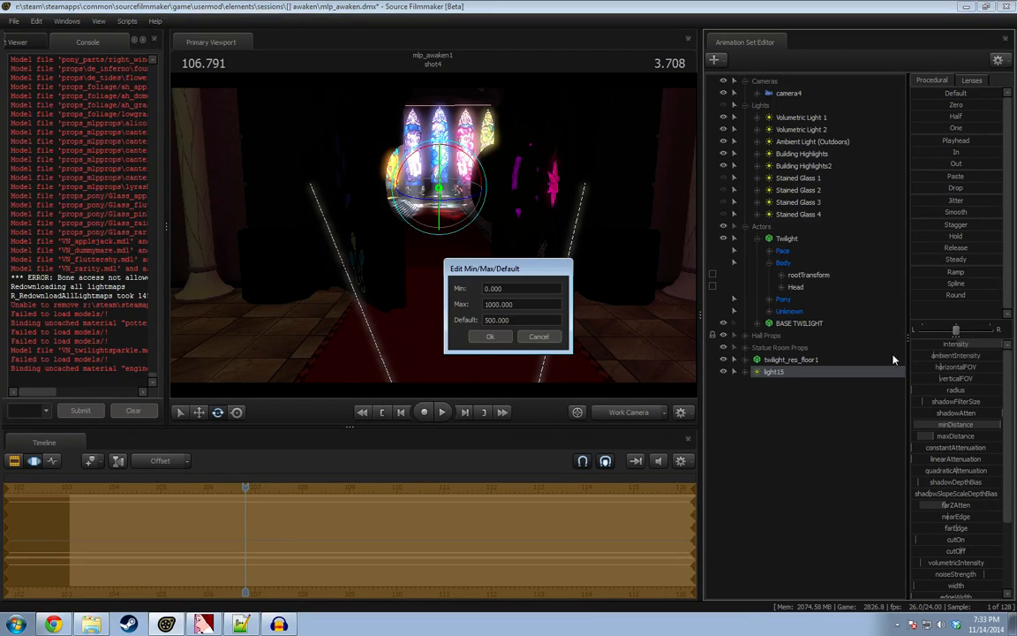
pyautogui.press('Return')
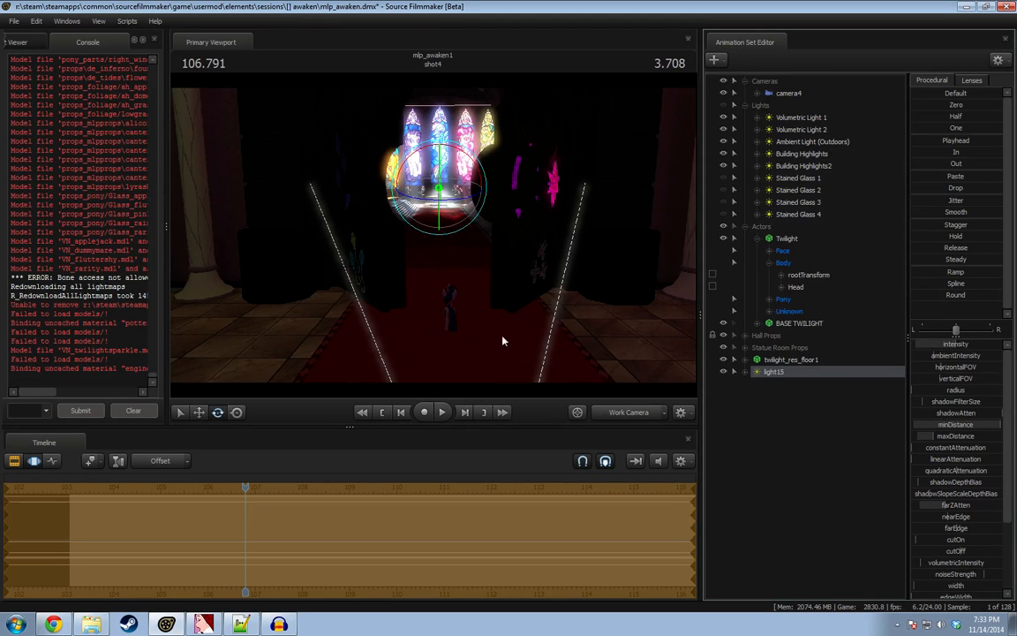
# Reposition light15 higher near the stained-glass windows at the hall's far end and check it through camera4.
pyautogui.press('w')
pyautogui.keyDown('alt'); pyautogui.moveTo(482, 277); pyautogui.dragTo(425, 216); pyautogui.keyUp('alt')
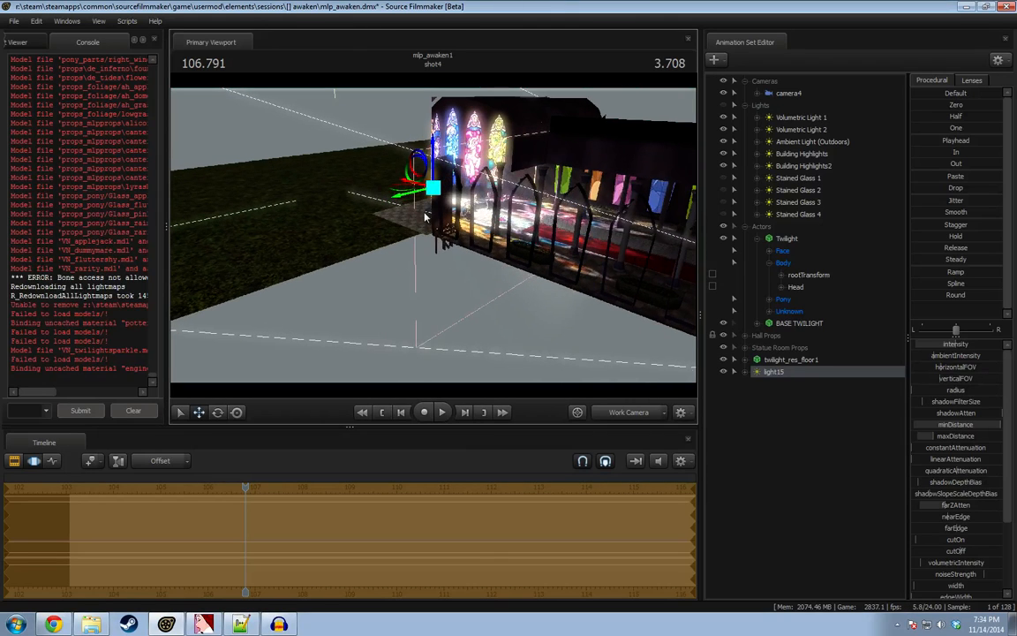
pyautogui.moveTo(418, 163); pyautogui.dragTo(453, 157)
pyautogui.moveTo(452, 154); pyautogui.dragTo(461, 137)
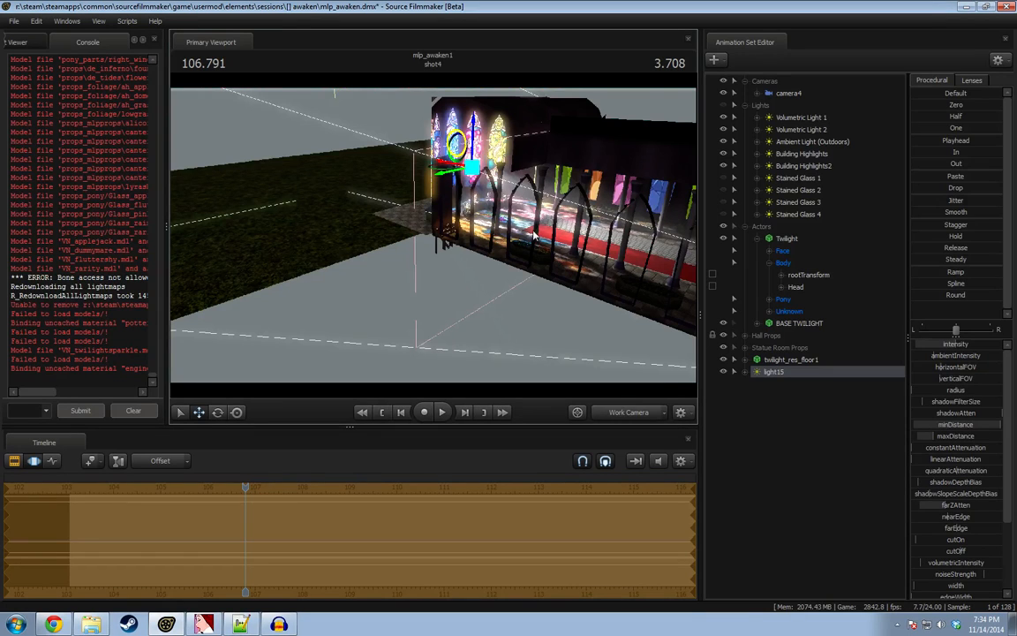
pyautogui.click(629, 412)
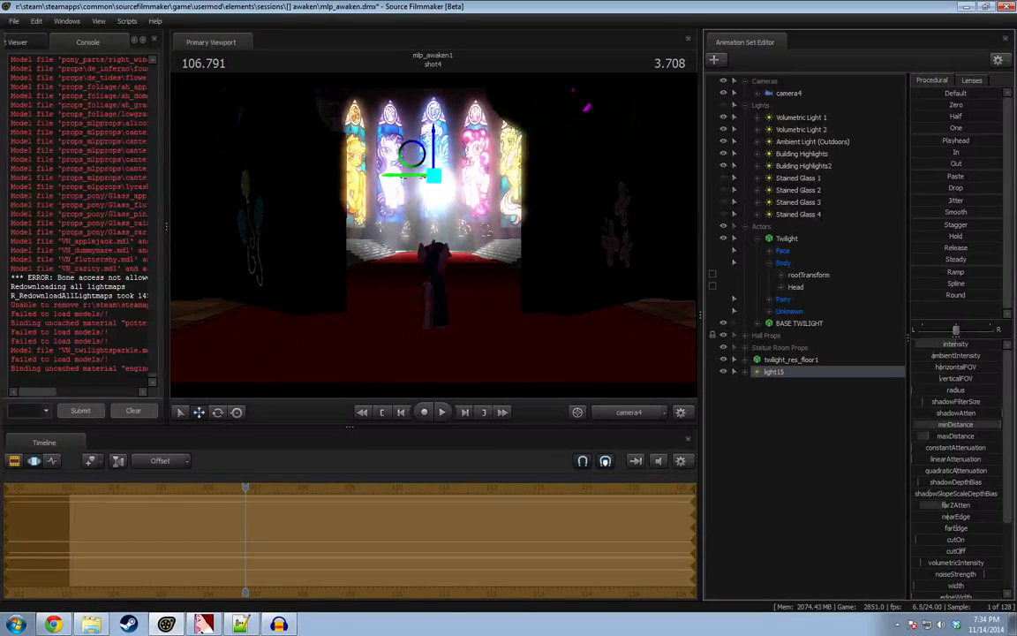
# Raise light15's farZAtten and maxDistance so its light reaches Twilight and the carpet in the doorway.
pyautogui.click(953, 505)
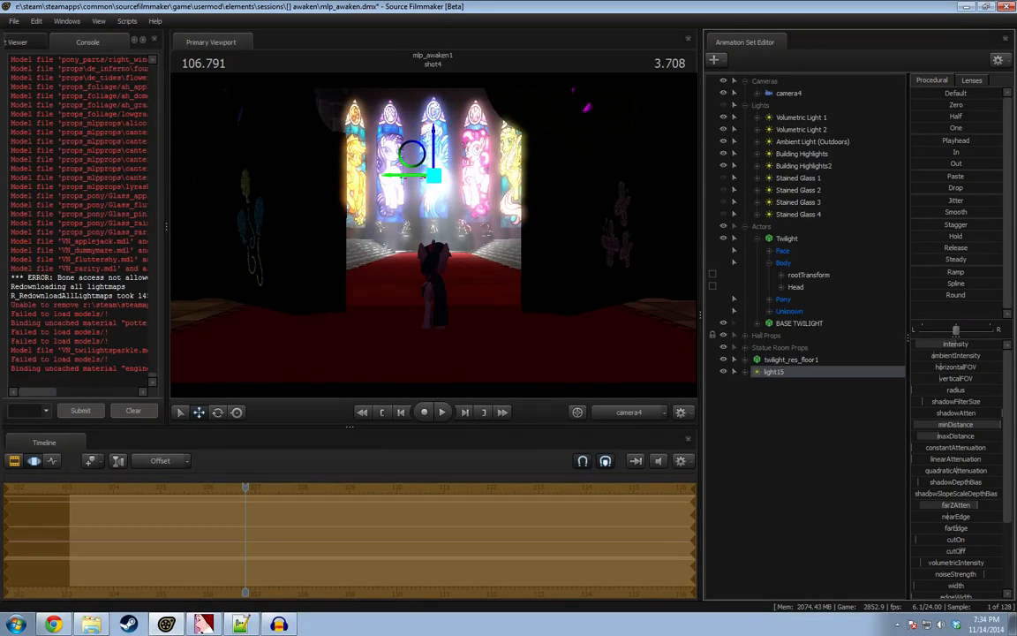
pyautogui.moveTo(948, 436); pyautogui.dragTo(968, 436)
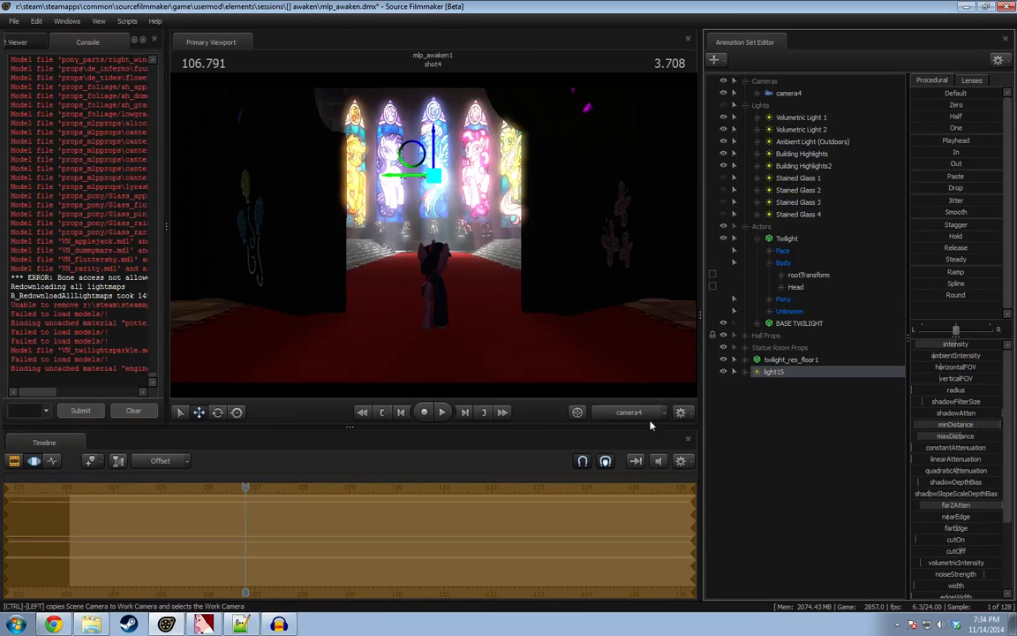
# Adjust light15's horizontal and vertical FOV and move it farther out by the stained-glass windows, checking through camera4.
pyautogui.click(623, 415)
pyautogui.press('s')
pyautogui.moveTo(490, 309); pyautogui.dragTo(486, 369)
pyautogui.press('s')
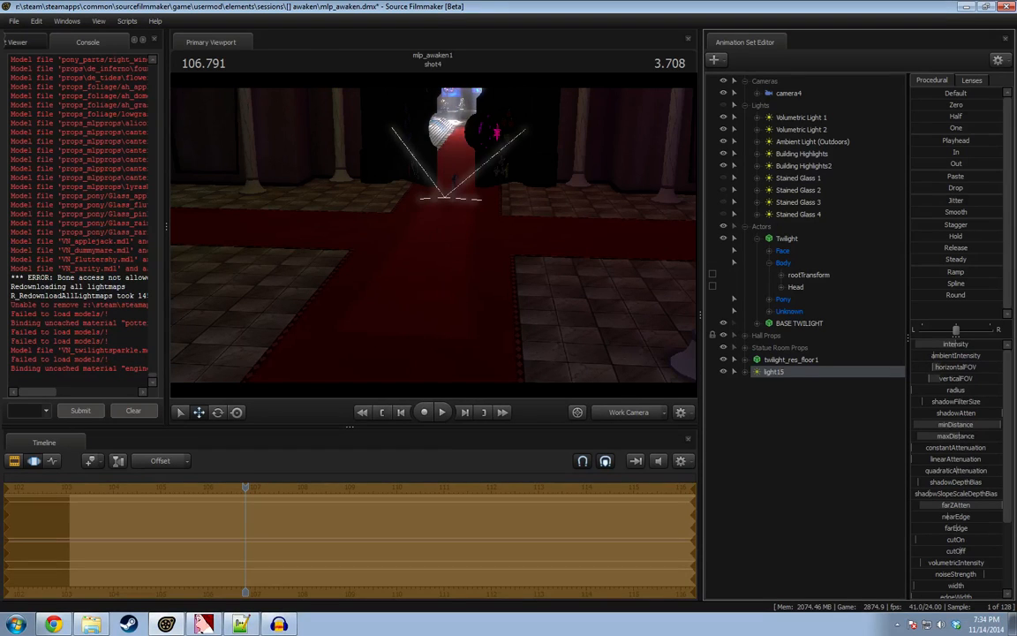
pyautogui.press('w')
pyautogui.moveTo(443, 234); pyautogui.dragTo(424, 194)
pyautogui.press('d')
pyautogui.moveTo(517, 175); pyautogui.dragTo(460, 188)
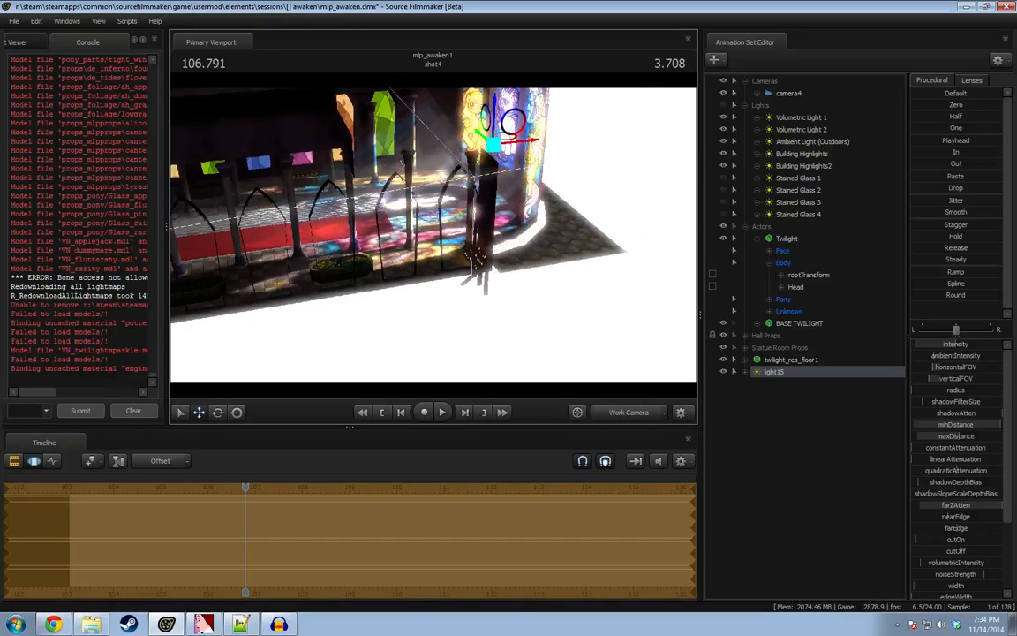
pyautogui.moveTo(526, 145); pyautogui.dragTo(554, 138)
pyautogui.click(626, 412)
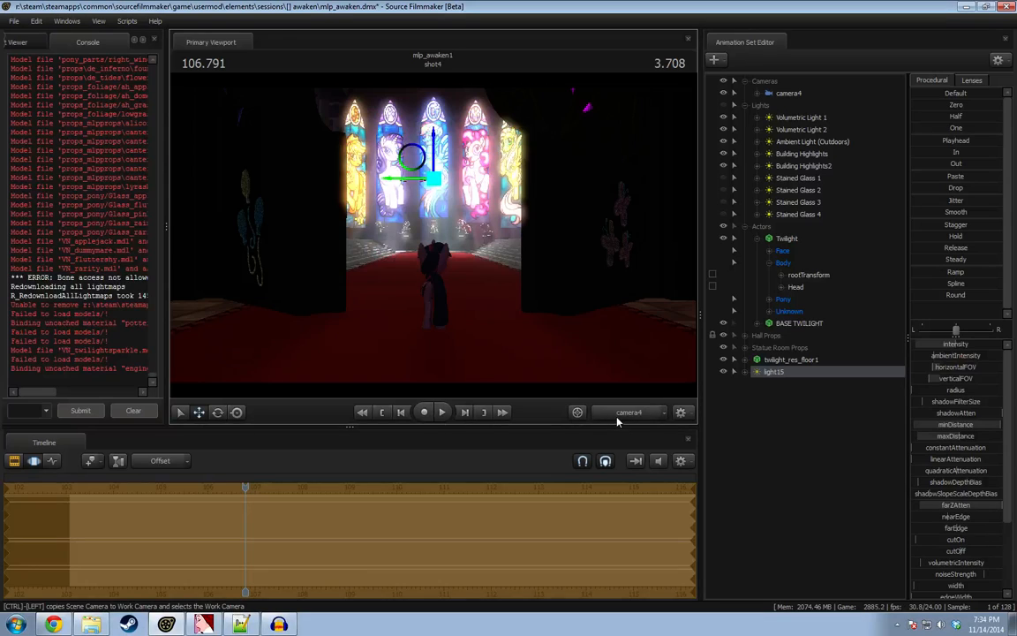
# Compare the shot without manipulators in the Clip Editor and raise light15's volumetricIntensity.
pyautogui.press('F3')
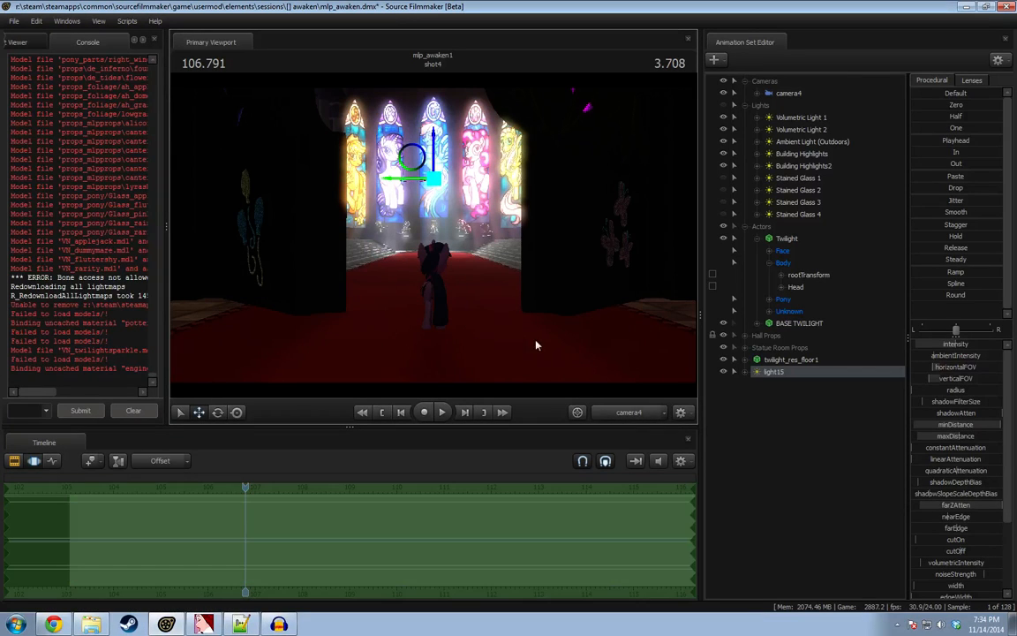
pyautogui.press('F2')
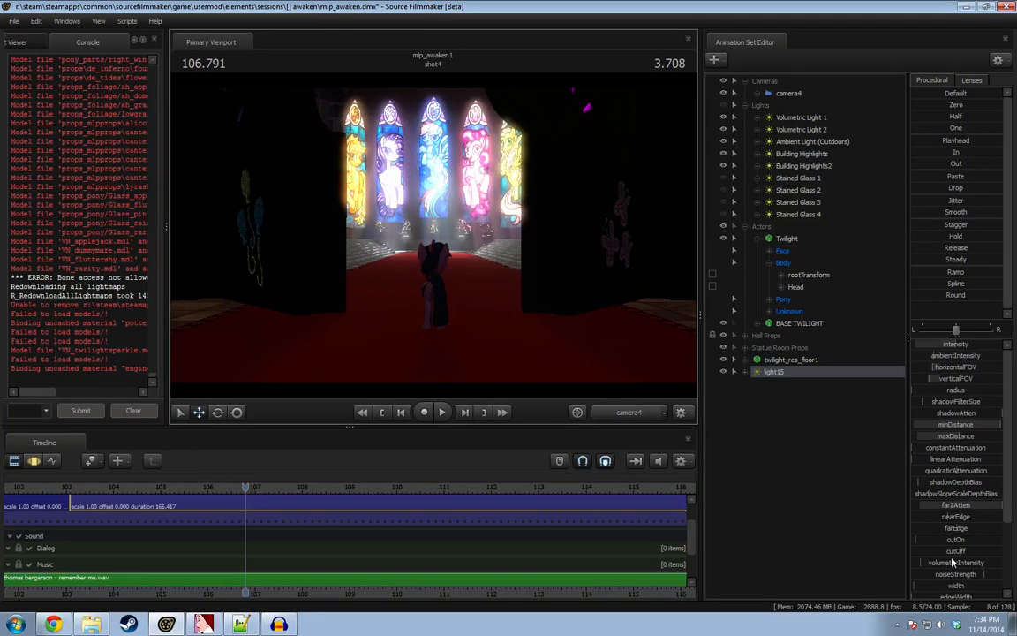
pyautogui.press('F3')
pyautogui.press('F4')
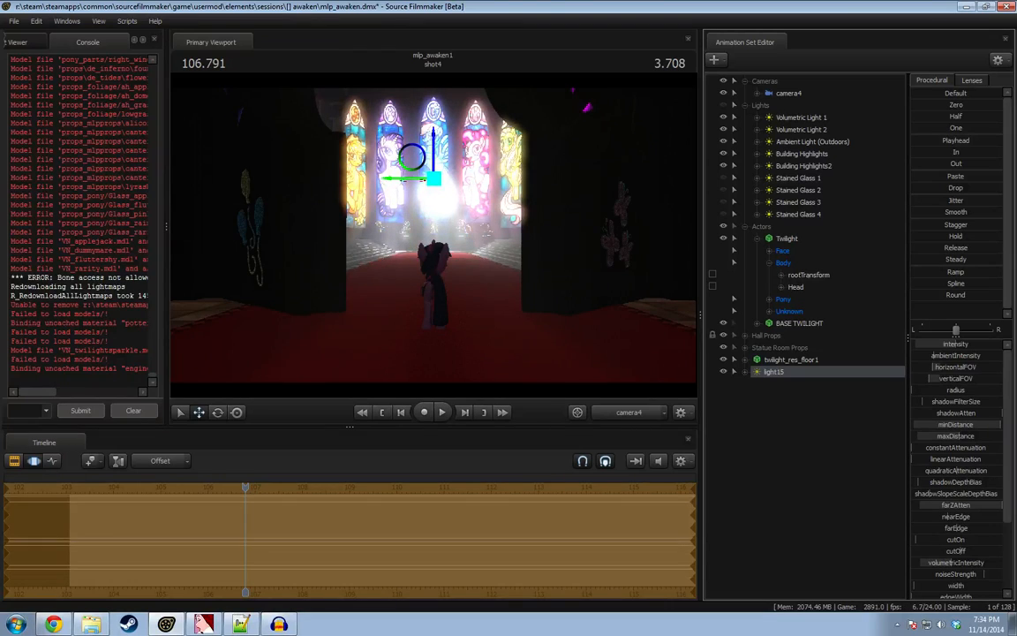
# Extend light15's minDistance slider range and raise minDistance to reduce the glare below the windows.
pyautogui.rightClick(961, 428)
pyautogui.click(970, 445)
pyautogui.click(486, 303)
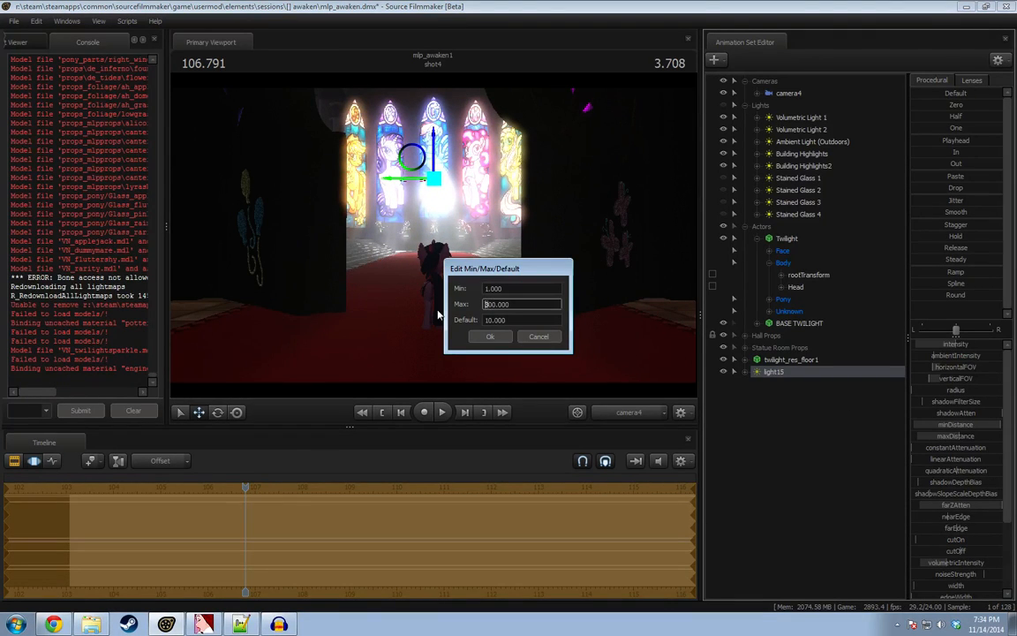
pyautogui.press('Return')
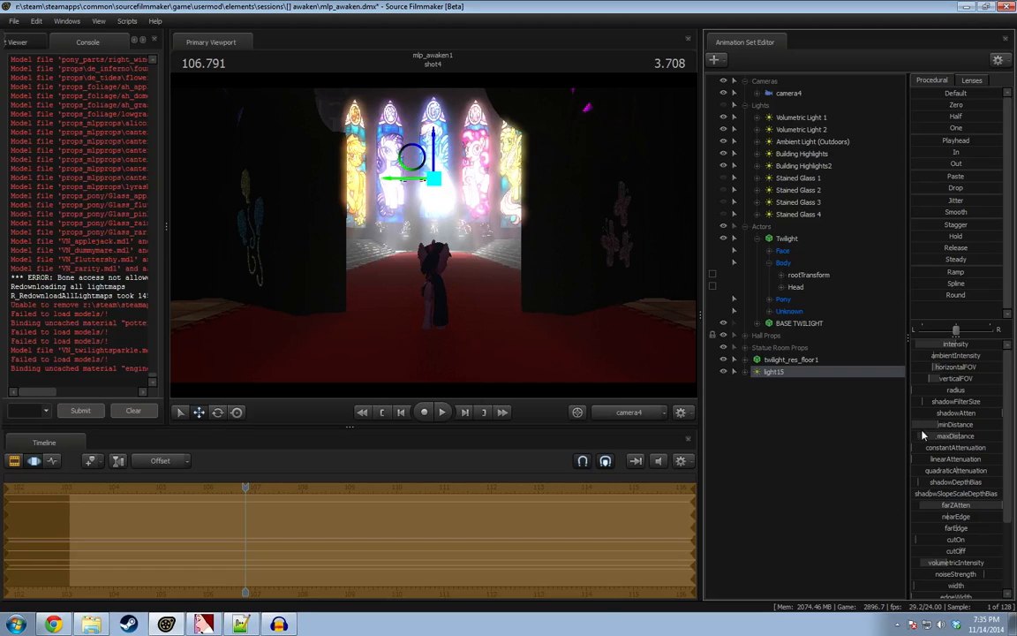
pyautogui.moveTo(938, 425); pyautogui.dragTo(998, 424)
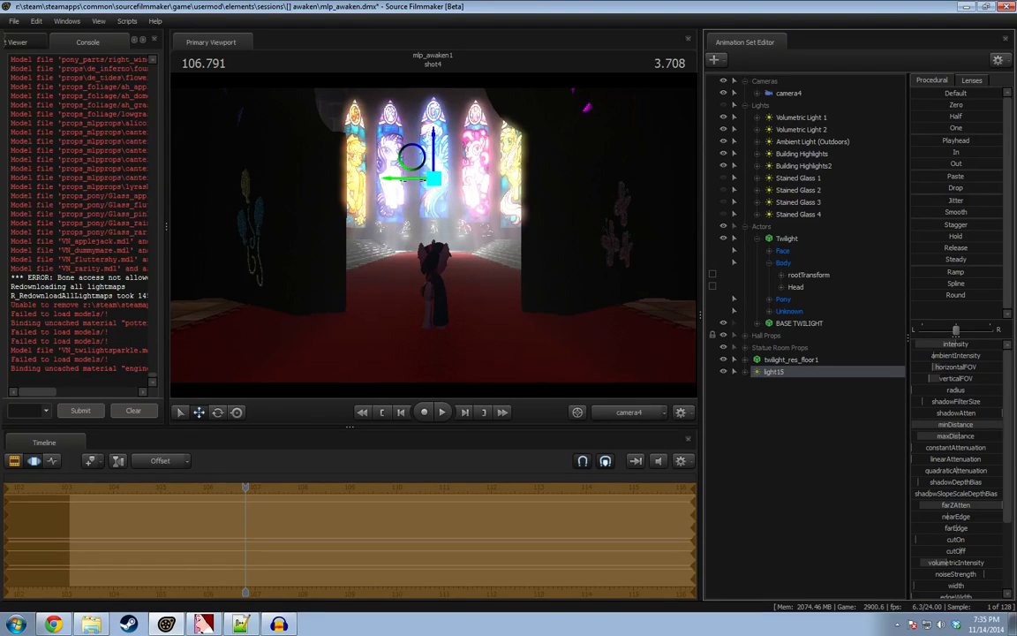
# Review the light in the Clip Editor and play shot4 from about 104.8 as the doors open.
pyautogui.press('F2')
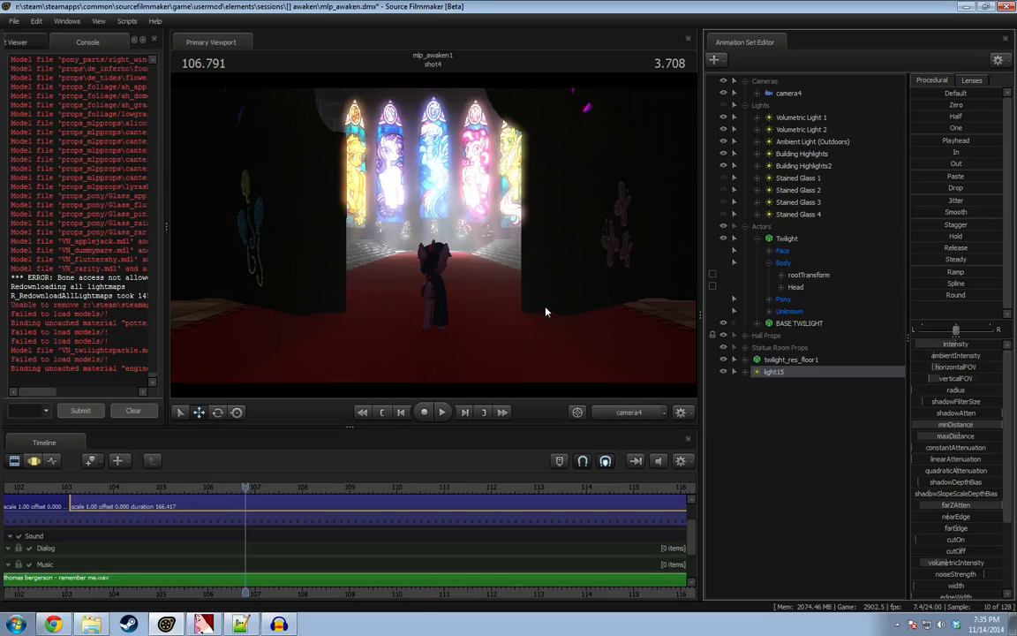
pyautogui.press('F3')
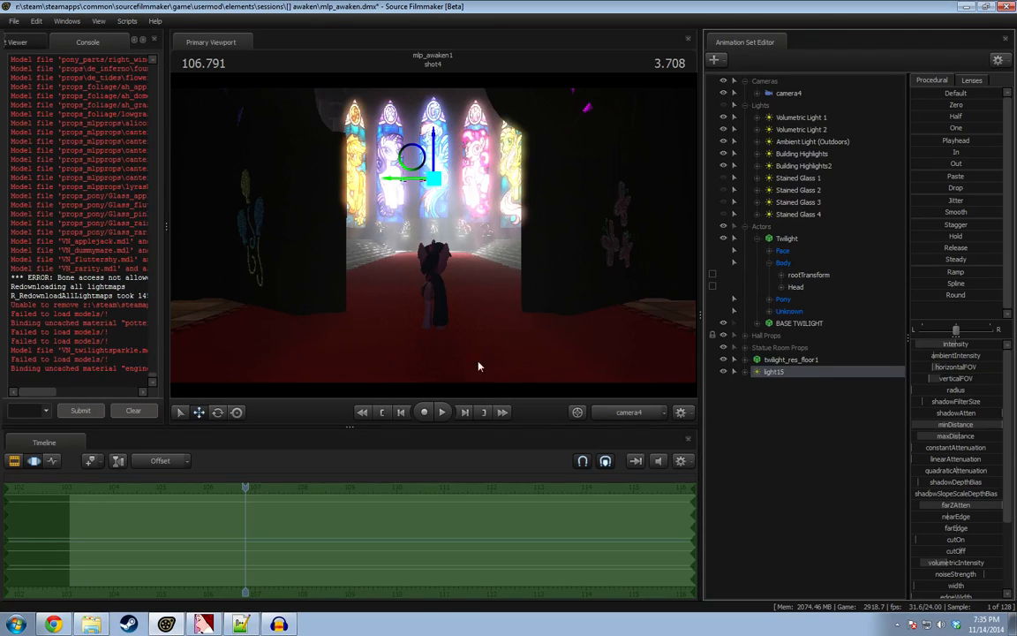
pyautogui.moveTo(249, 492); pyautogui.dragTo(152, 489)
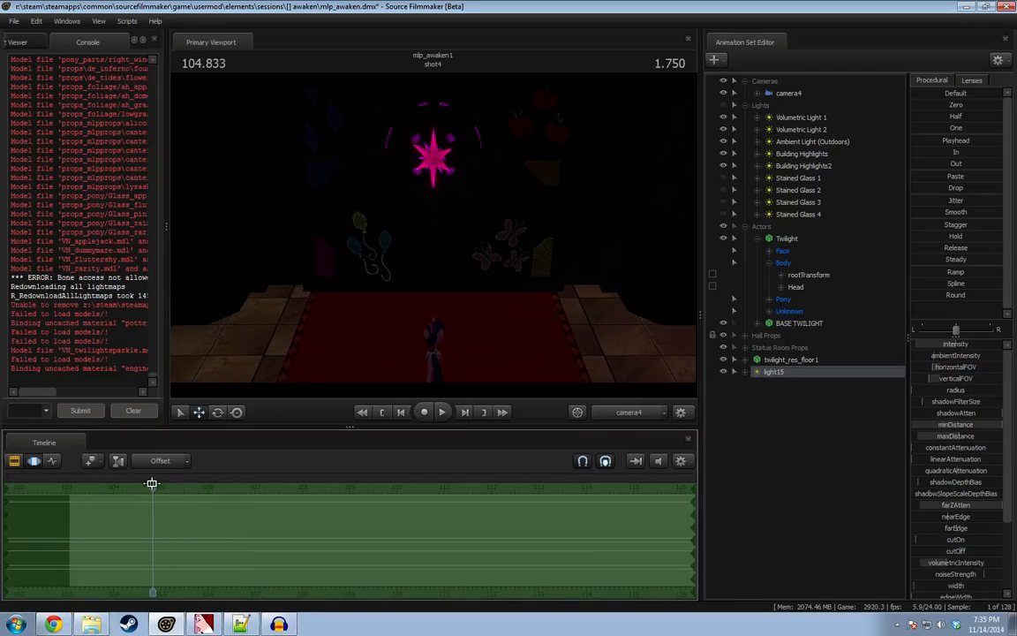
pyautogui.press('space')
pyautogui.press('space')
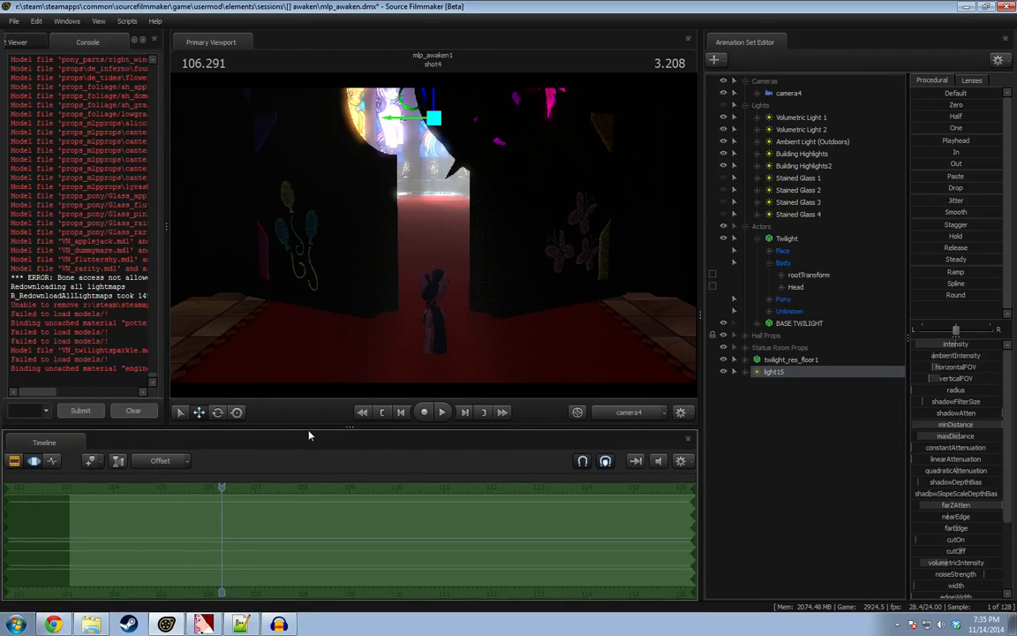
# Place the playhead at 105.666, where the doors begin to part, and select all time for editing light15.
pyautogui.hotkey('ctrl', '1')
pyautogui.hotkey('ctrl', '2')
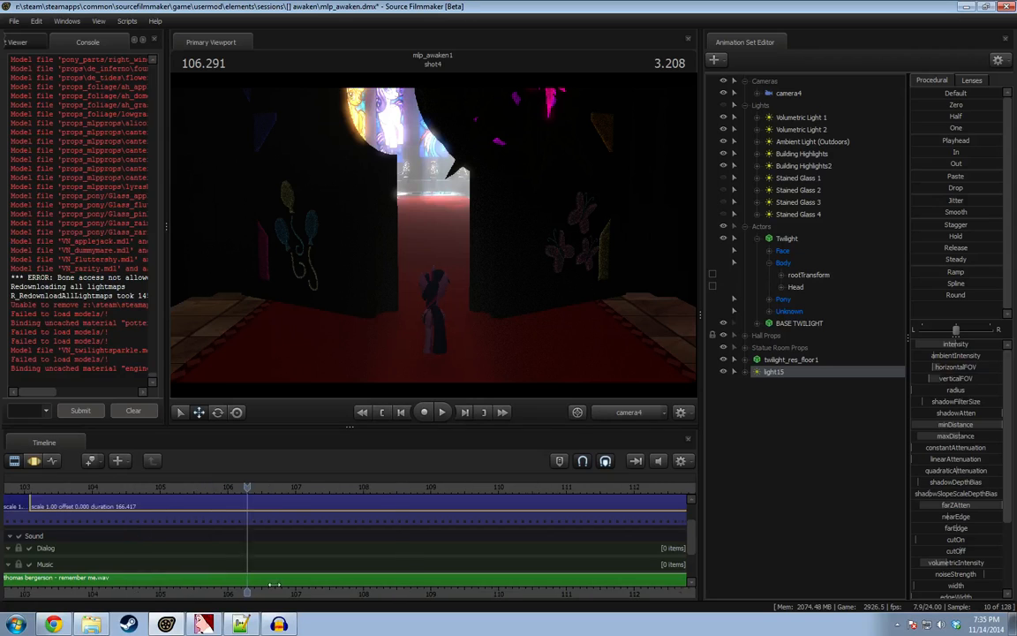
pyautogui.moveTo(289, 529); pyautogui.dragTo(351, 525)
pyautogui.scroll(4, 351, 526)
pyautogui.hotkey('ctrl', 'a')
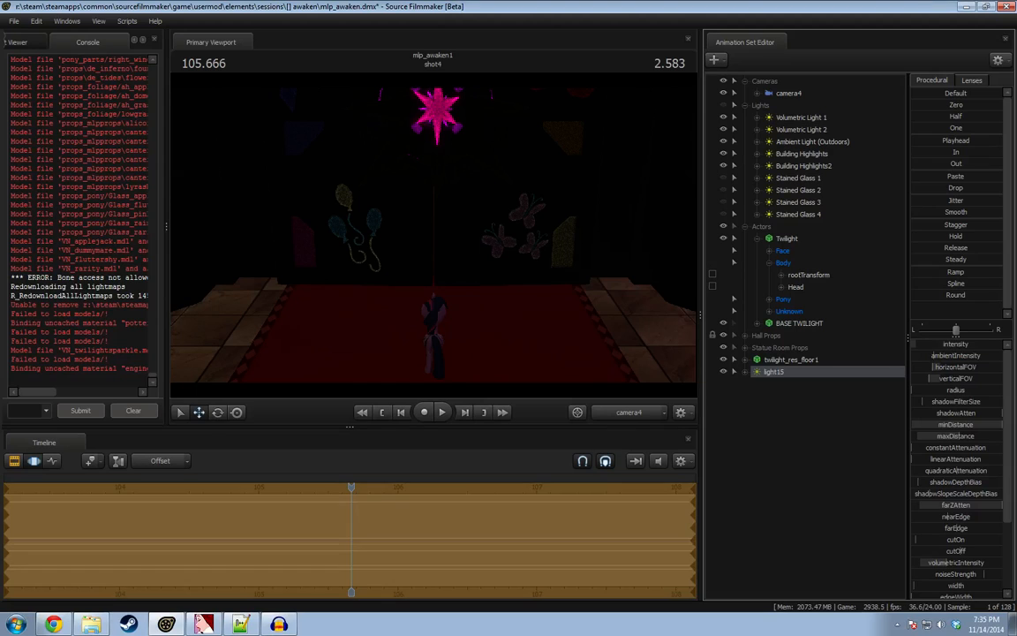
# Make a time selection from about 105.4 to 108.4 and raise light15's intensity within it.
pyautogui.moveTo(351, 522); pyautogui.dragTo(565, 530)
pyautogui.moveTo(614, 595); pyautogui.dragTo(428, 583, button='middle')
pyautogui.scroll(-6, 420, 582)
pyautogui.moveTo(275, 527); pyautogui.dragTo(357, 527)
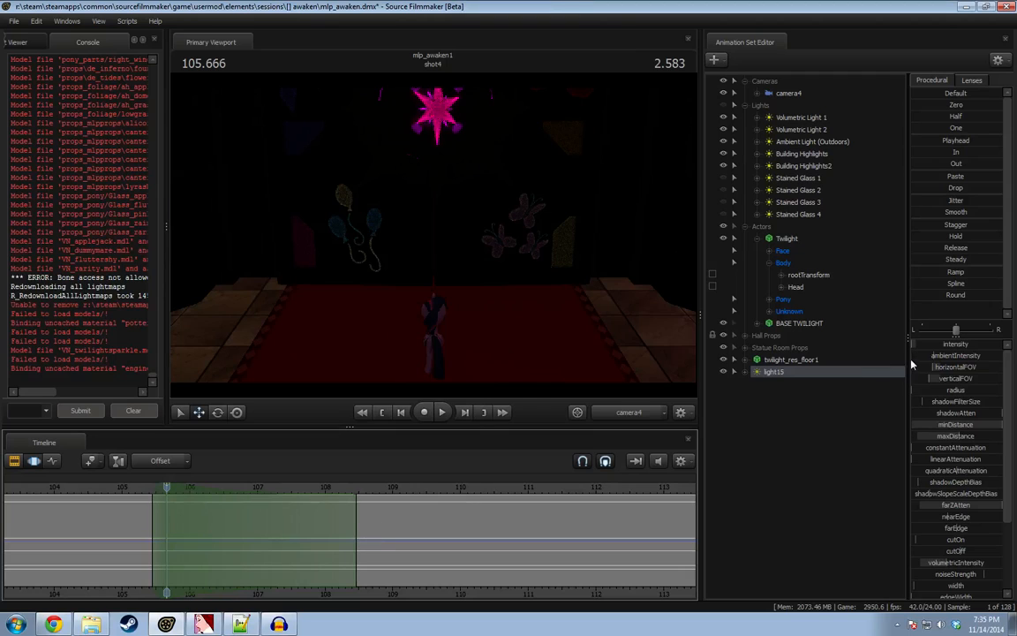
pyautogui.moveTo(920, 345); pyautogui.dragTo(999, 345)
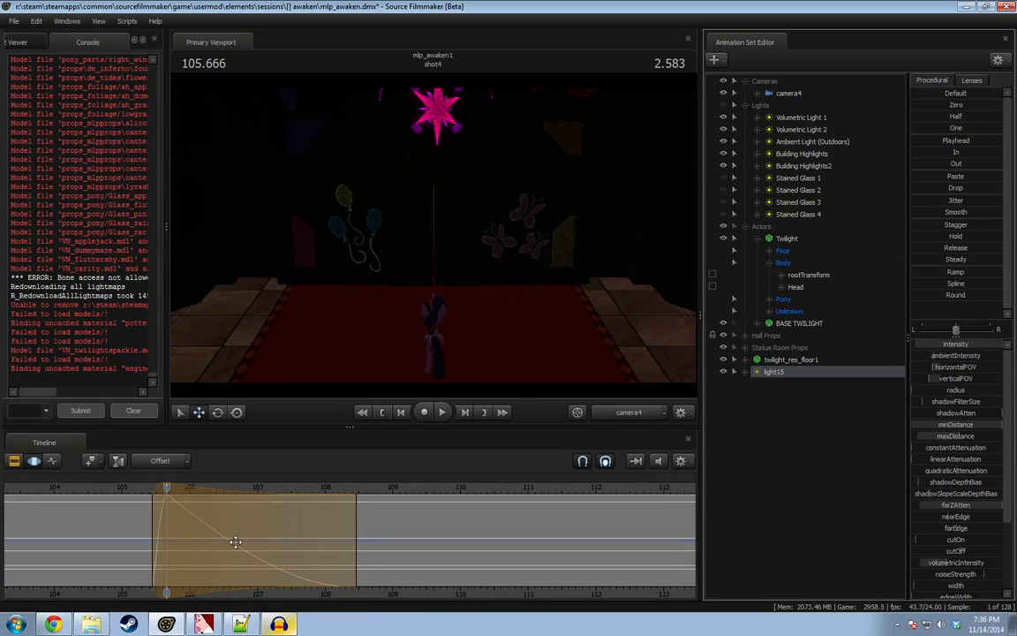
# Select all time, lower light15's shadowAtten to its minimum and check the rendered result at 105.750.
pyautogui.moveTo(278, 530); pyautogui.dragTo(399, 533, button='middle')
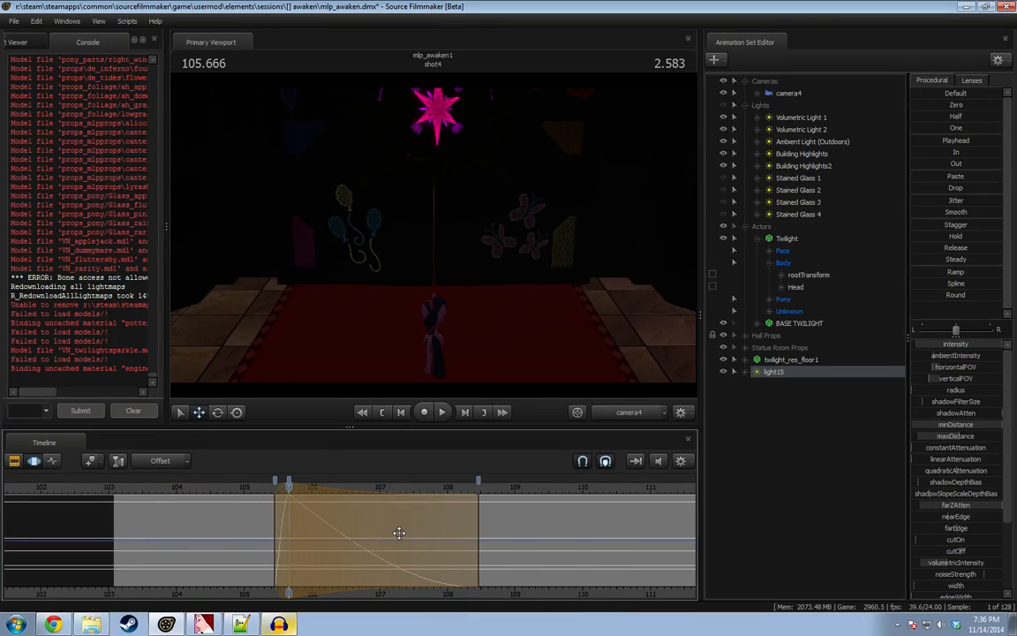
pyautogui.press('Escape')
pyautogui.press('Escape')
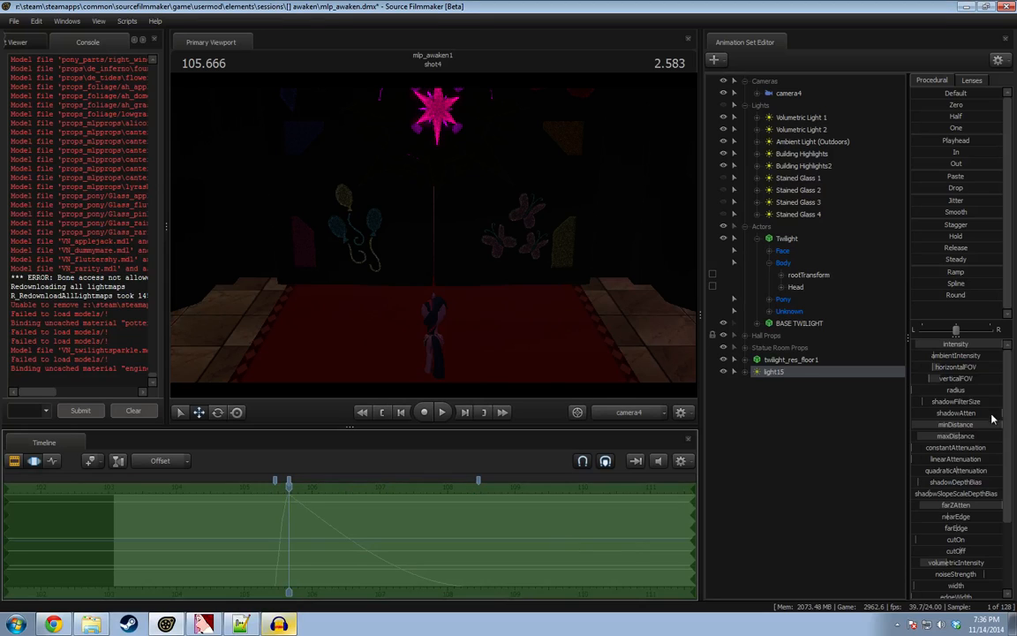
pyautogui.moveTo(966, 416); pyautogui.dragTo(887, 414)
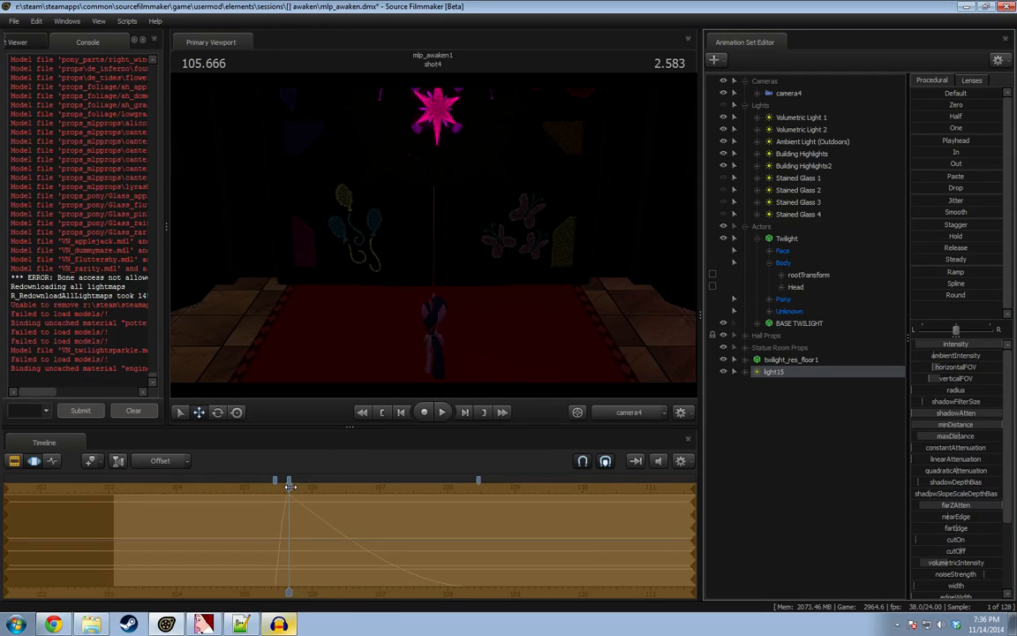
pyautogui.moveTo(290, 485); pyautogui.dragTo(296, 486)
pyautogui.press('F2')
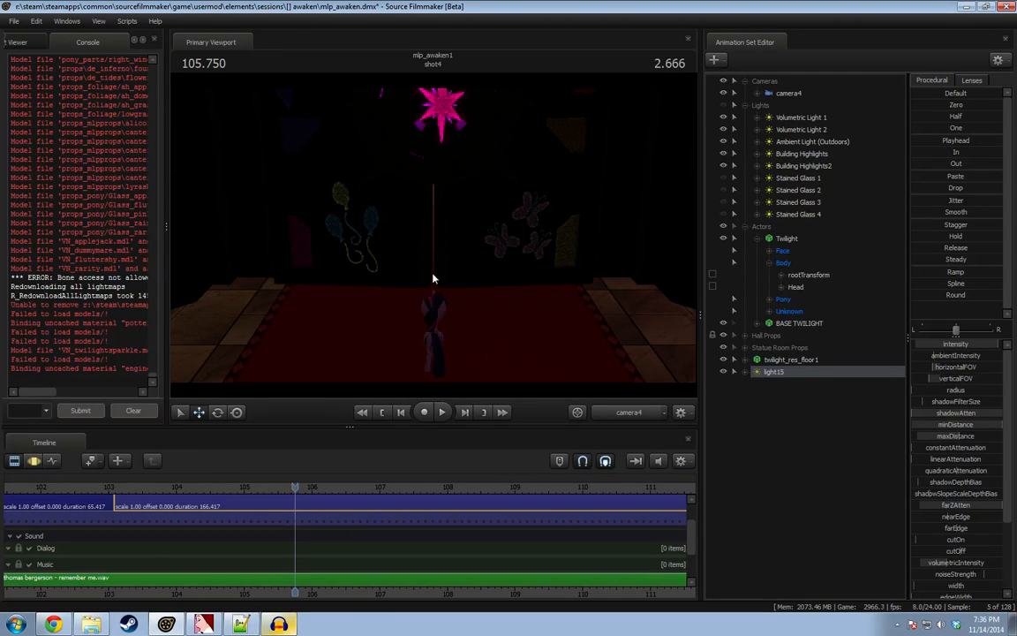
pyautogui.press('F3')
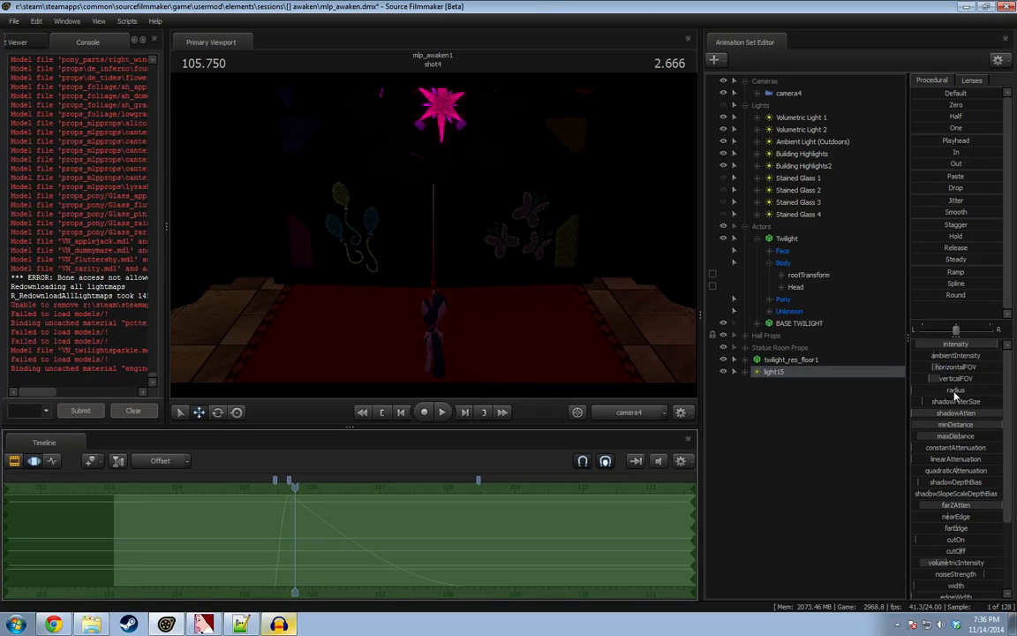
# Raise the upper limit of light15's intensity range to 30000.
pyautogui.rightClick(990, 351)
pyautogui.click(931, 356)
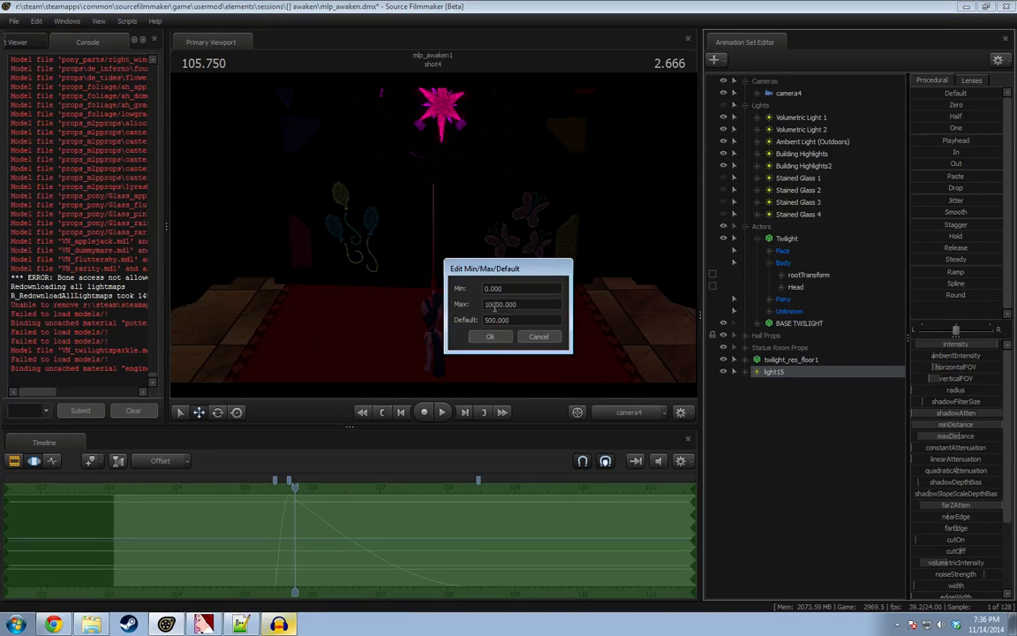
pyautogui.moveTo(493, 305); pyautogui.dragTo(471, 301)
pyautogui.write('3')
pyautogui.press('Return')
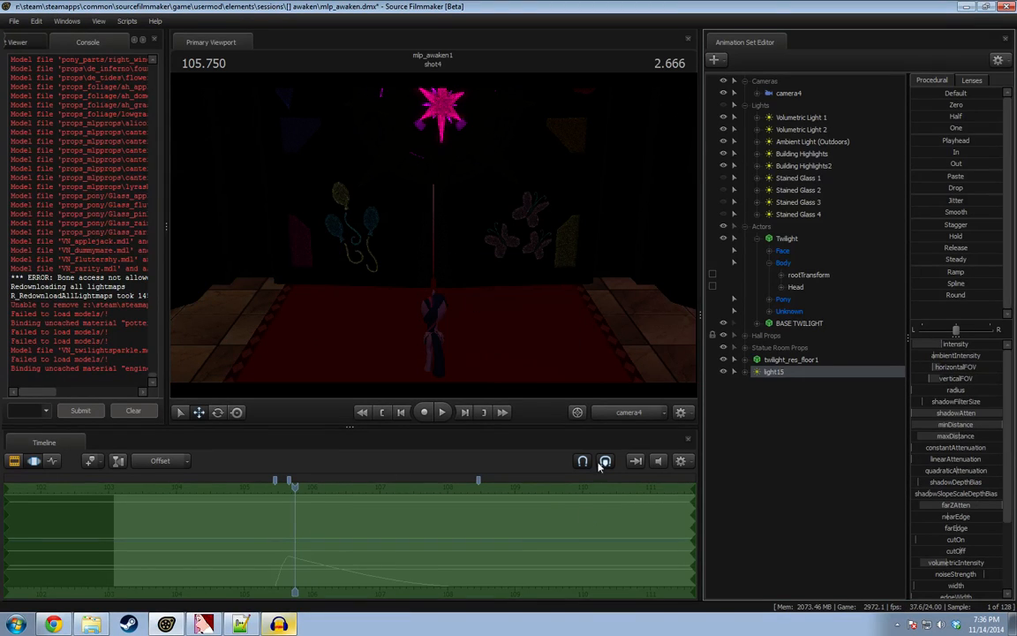
# Place the playhead at 106.541, raise light15's intensity over all time and review the rendered frame.
pyautogui.moveTo(295, 488); pyautogui.dragTo(350, 502)
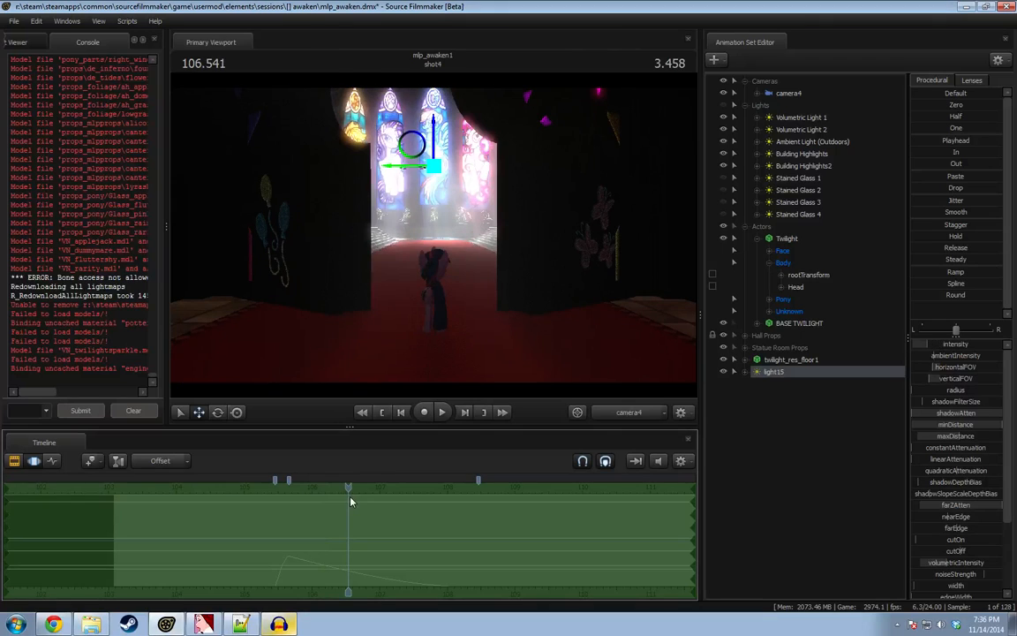
pyautogui.moveTo(966, 346); pyautogui.dragTo(978, 345)
pyautogui.press('F2')
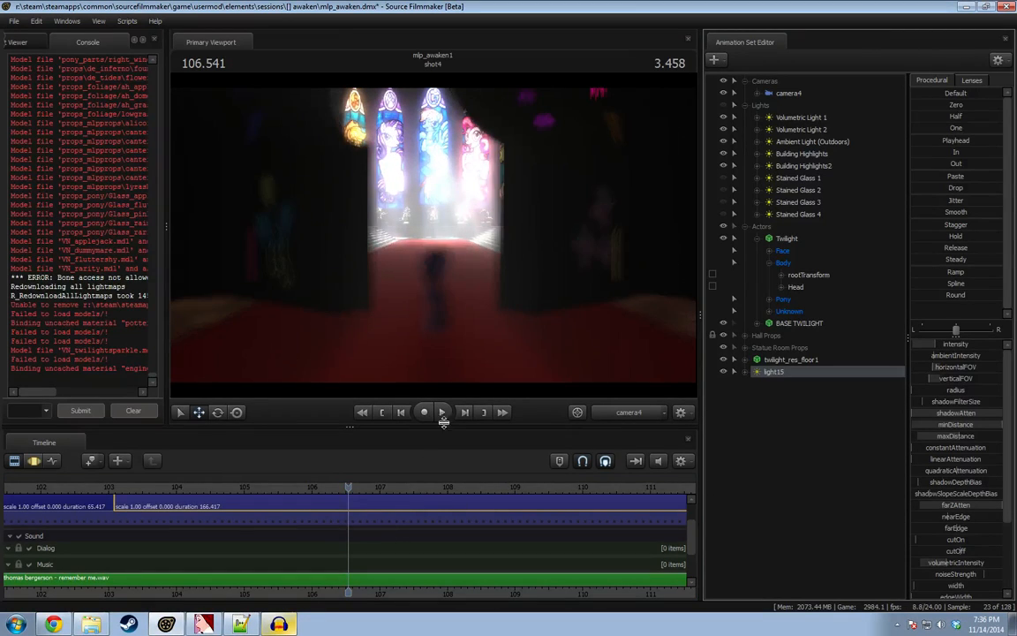
# Lower camera4's focalDistance to bring Twilight into focus and compare the working view with the rendered frame.
pyautogui.press('F3')
pyautogui.click(791, 96)
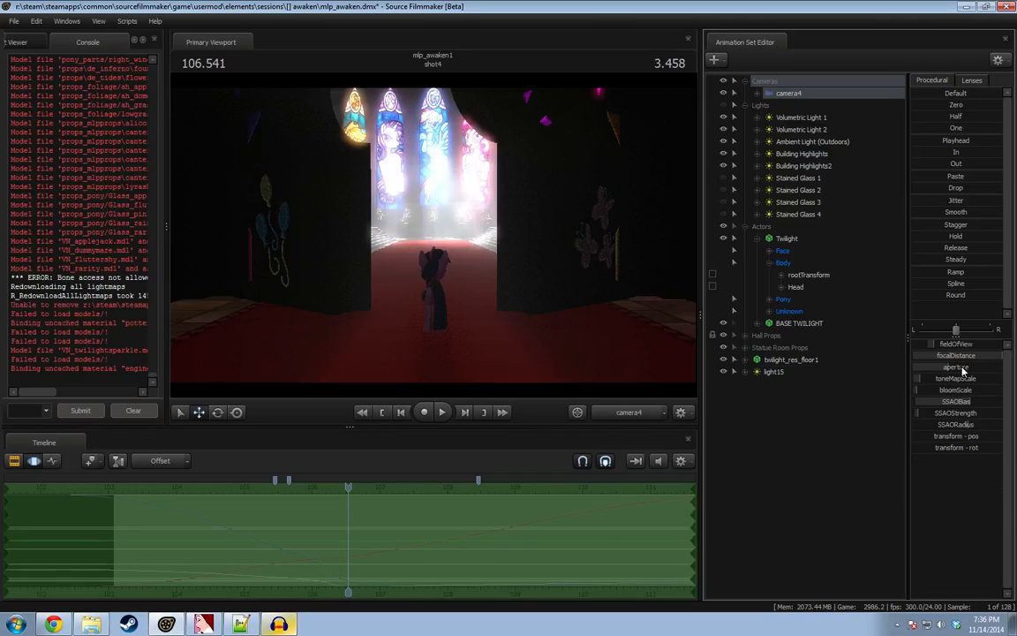
pyautogui.moveTo(969, 355); pyautogui.dragTo(890, 369)
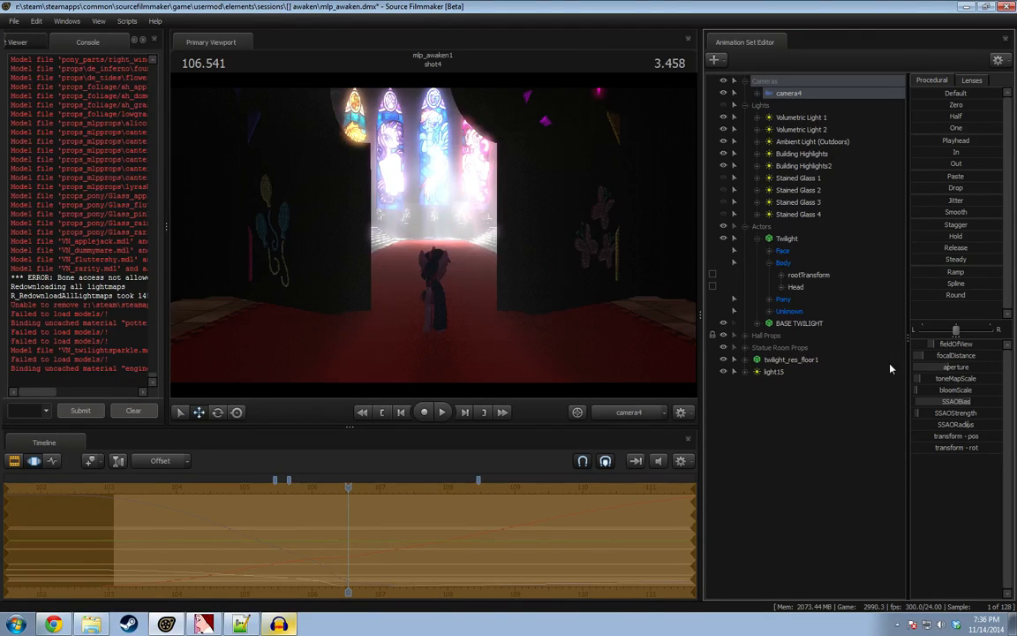
pyautogui.press('F2')
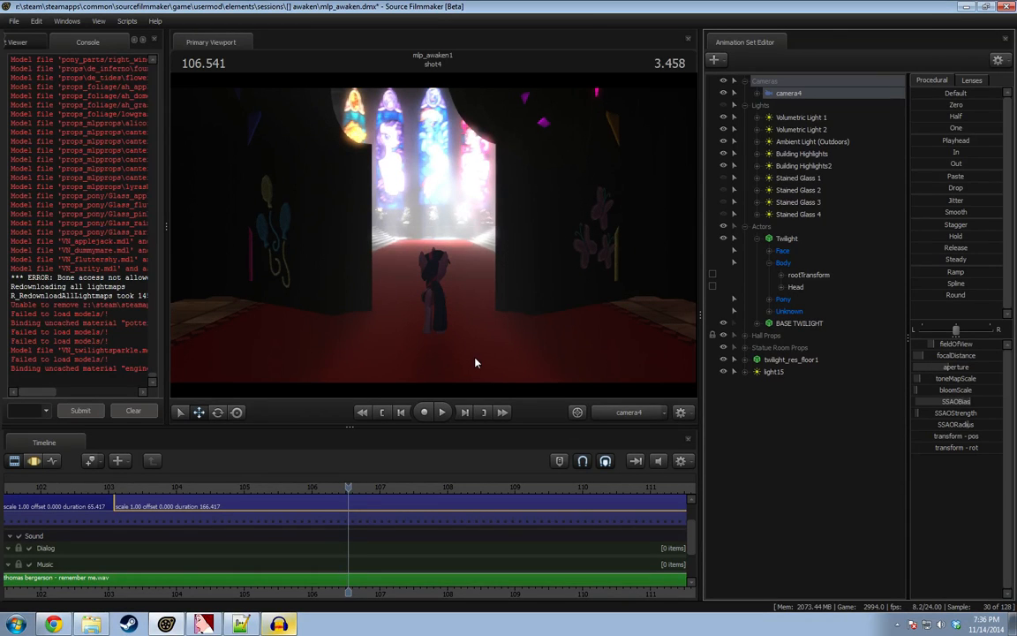
pyautogui.press('F3')
pyautogui.press('F2')
pyautogui.press('F3')
pyautogui.press('F2')
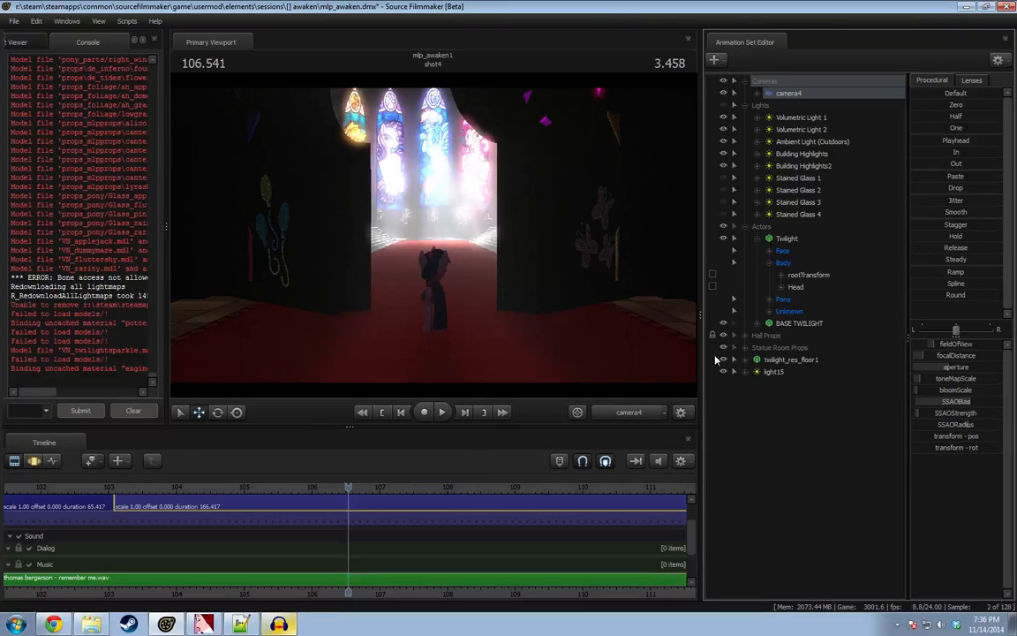
# Rename light15 as Door Volumetric.
pyautogui.rightClick(798, 431)
pyautogui.click(768, 380)
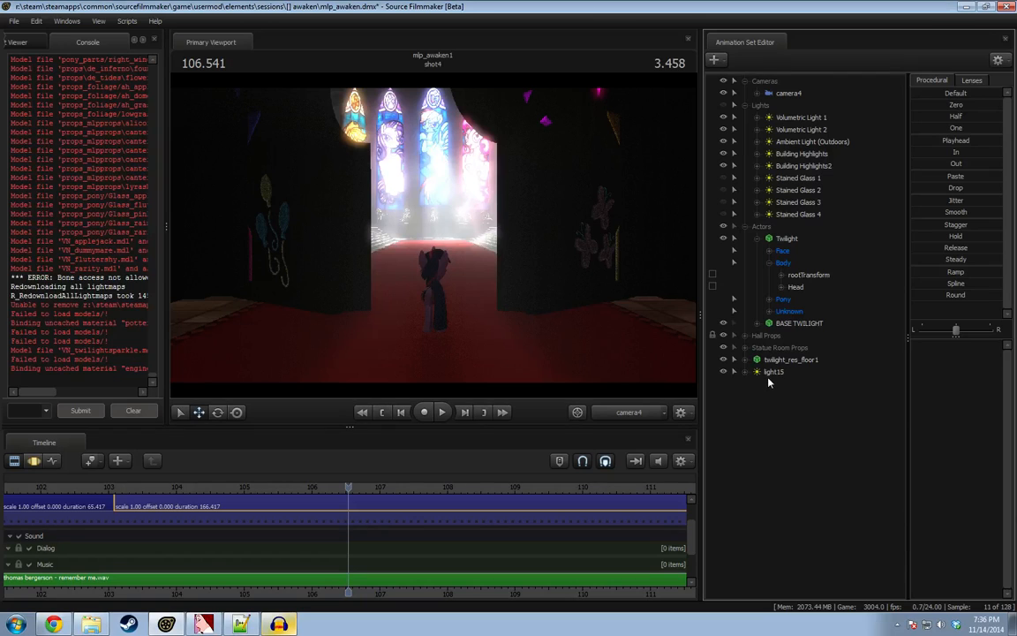
pyautogui.rightClick(775, 375)
pyautogui.click(797, 383)
pyautogui.write('Door')
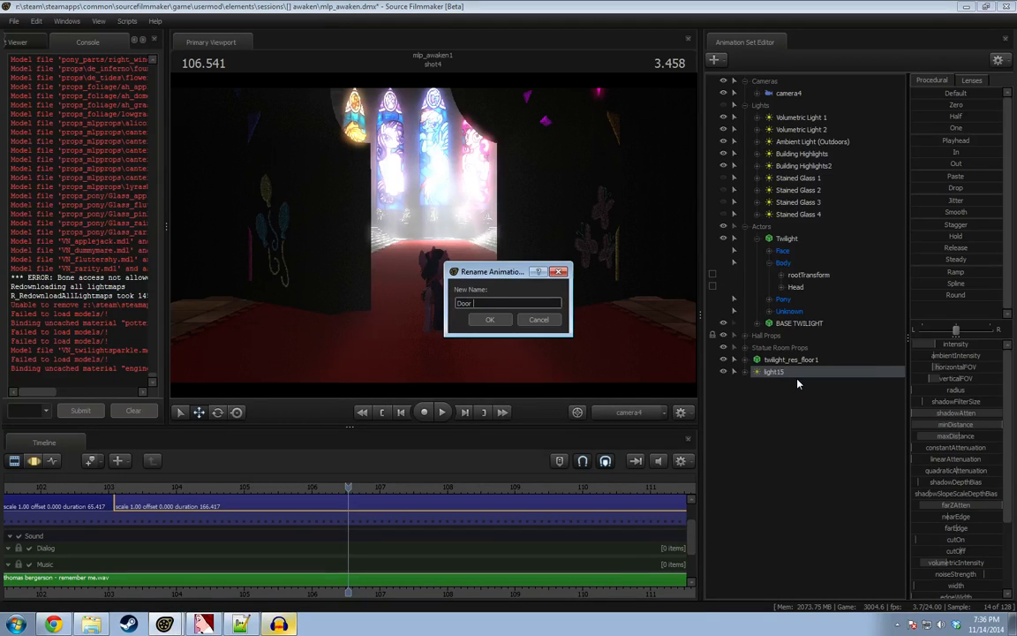
pyautogui.write(' Volumetric')
pyautogui.press('Return')
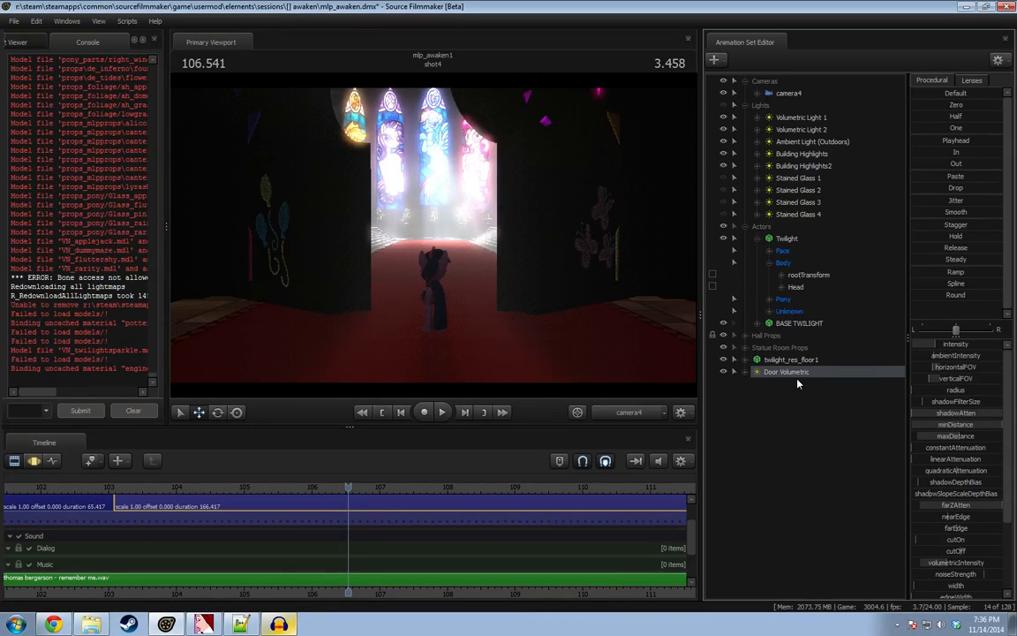
# Create a new light, move it out of the Lights group below Door Volumetric and load it into the viewport.
pyautogui.rightClick(798, 437)
pyautogui.click(799, 449)
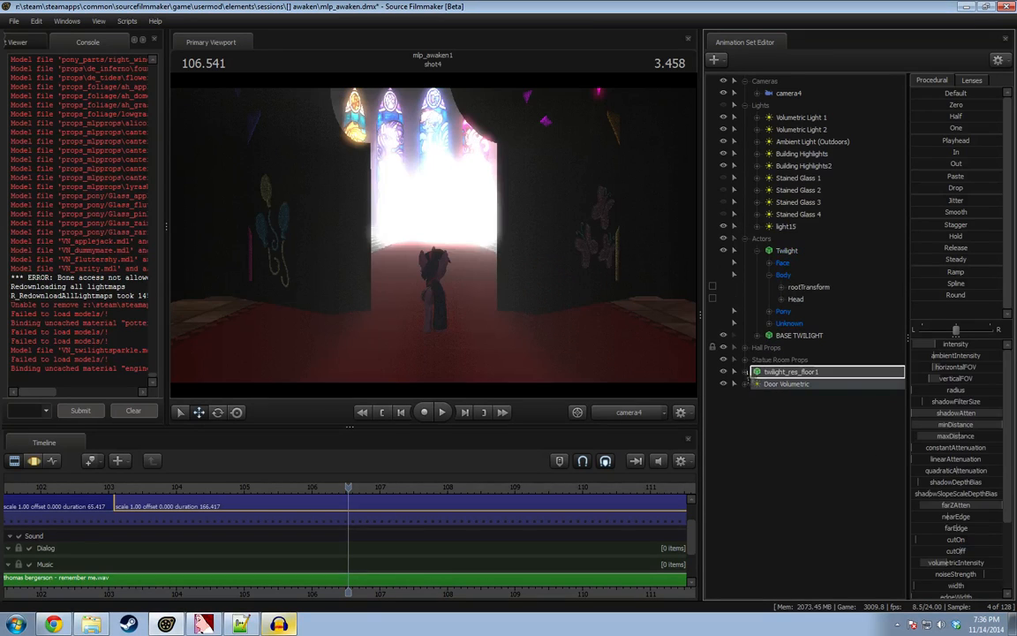
pyautogui.moveTo(778, 229); pyautogui.dragTo(807, 462)
pyautogui.moveTo(799, 383); pyautogui.dragTo(455, 268)
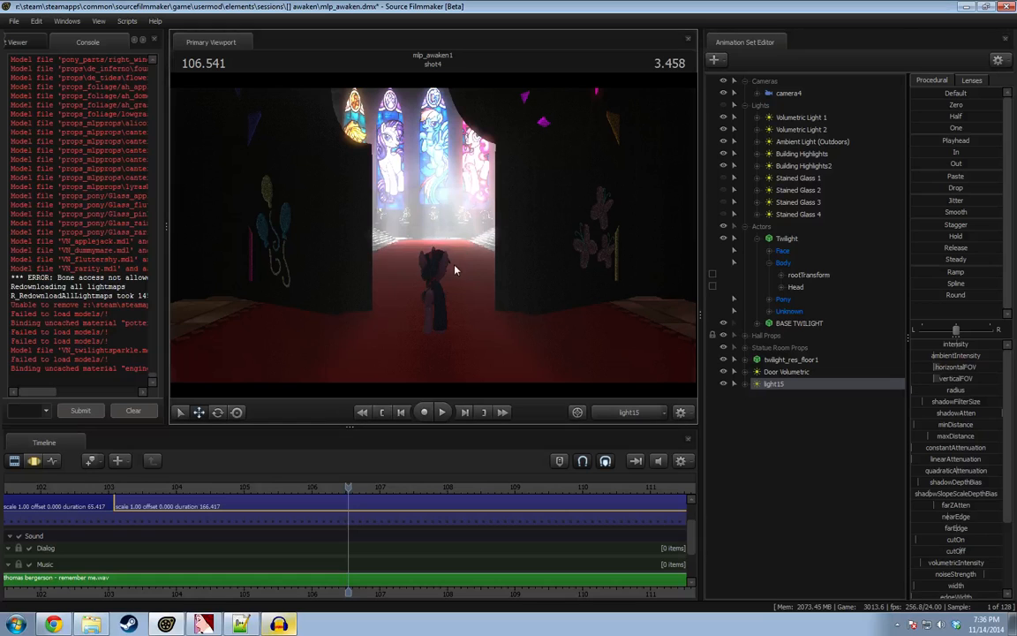
pyautogui.click(767, 386)
# With all time selected, place the new light15 close behind Twilight and disable its shadows.
pyautogui.press('F3')
pyautogui.moveTo(554, 316); pyautogui.dragTo(616, 353)
pyautogui.press('w')
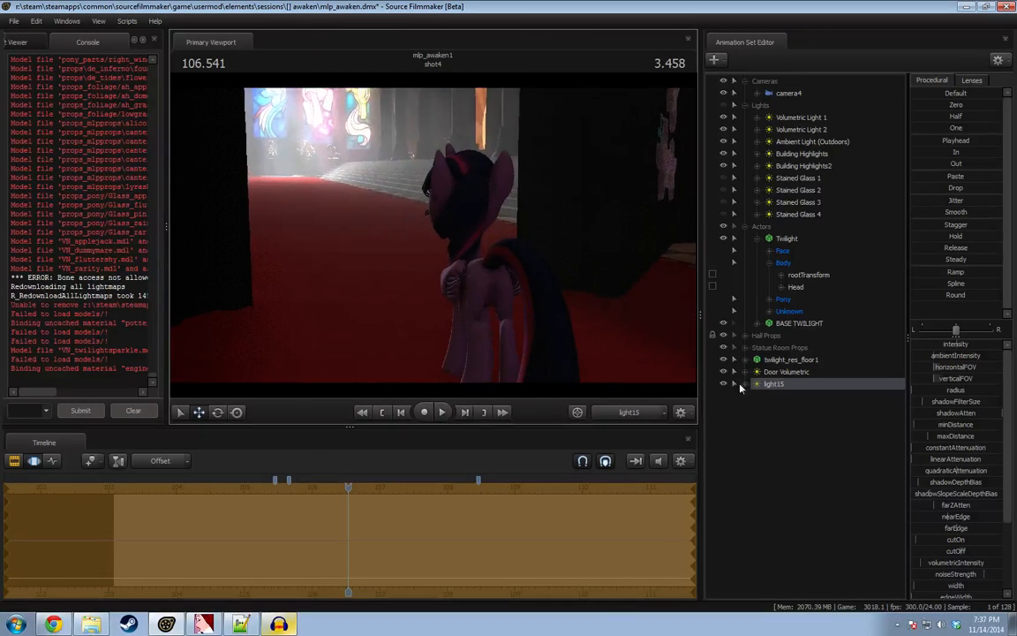
pyautogui.moveTo(739, 384)
pyautogui.mouseDown()
pyautogui.moveTo(734, 365)
pyautogui.moveTo(740, 378)
pyautogui.mouseUp()
pyautogui.rightClick(816, 388)
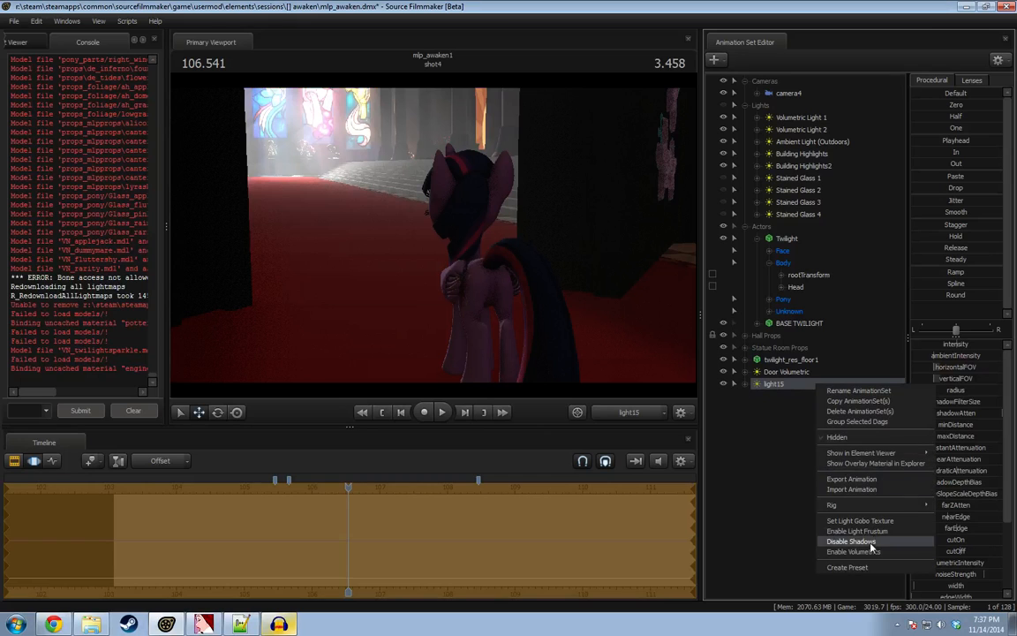
pyautogui.click(782, 488)
# Reposition light15 to face Twilight from the front, briefly showing and hiding the Lights group to compare the lighting.
pyautogui.moveTo(433, 235); pyautogui.dragTo(650, 212)
pyautogui.press('s')
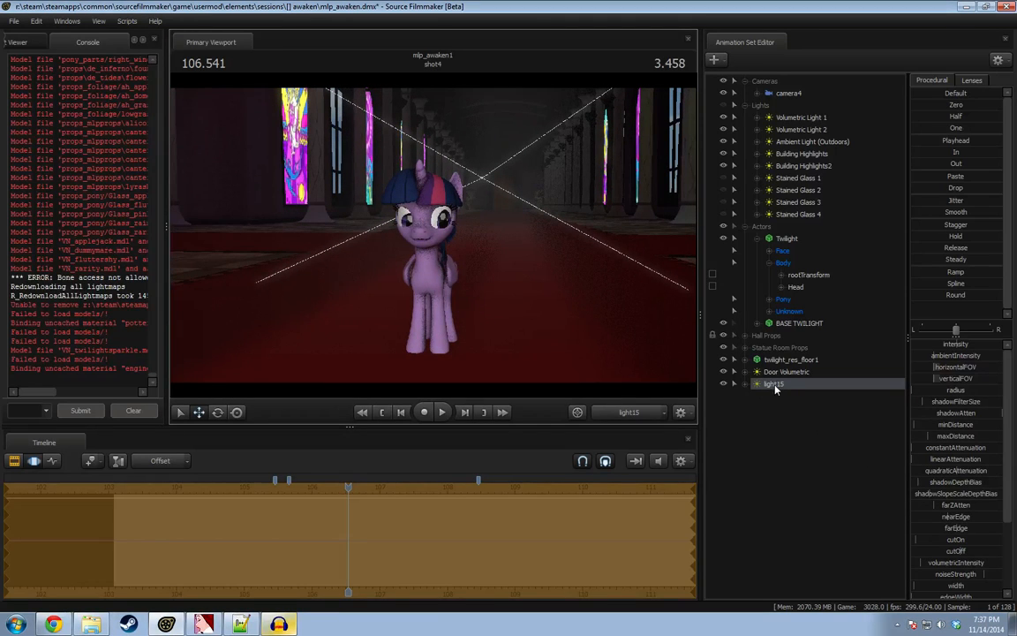
pyautogui.click(723, 106)
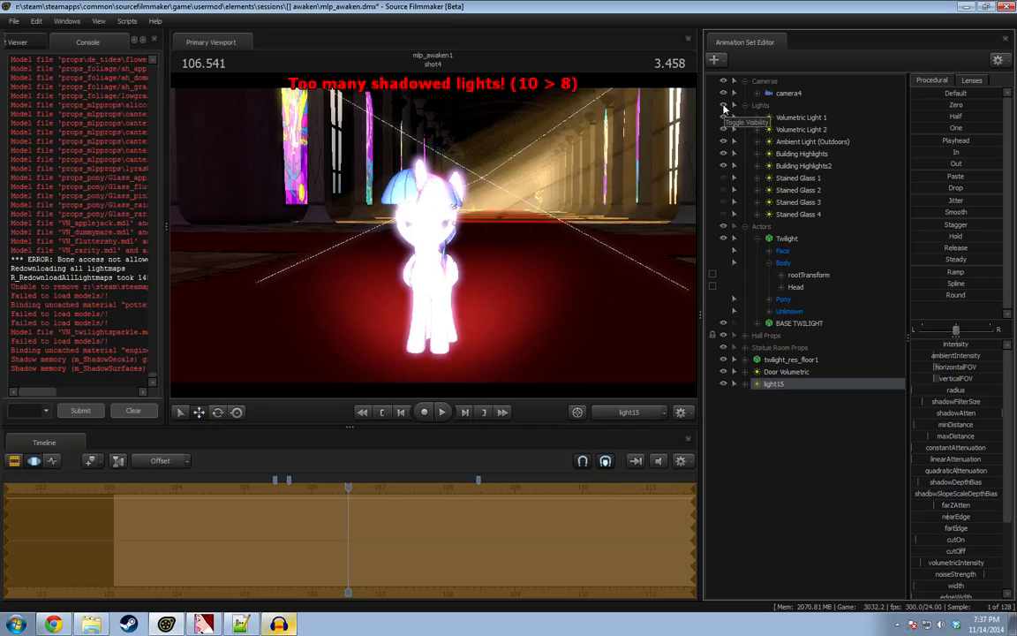
pyautogui.click(725, 107)
pyautogui.moveTo(645, 199); pyautogui.dragTo(628, 168)
pyautogui.moveTo(434, 236); pyautogui.dragTo(433, 223)
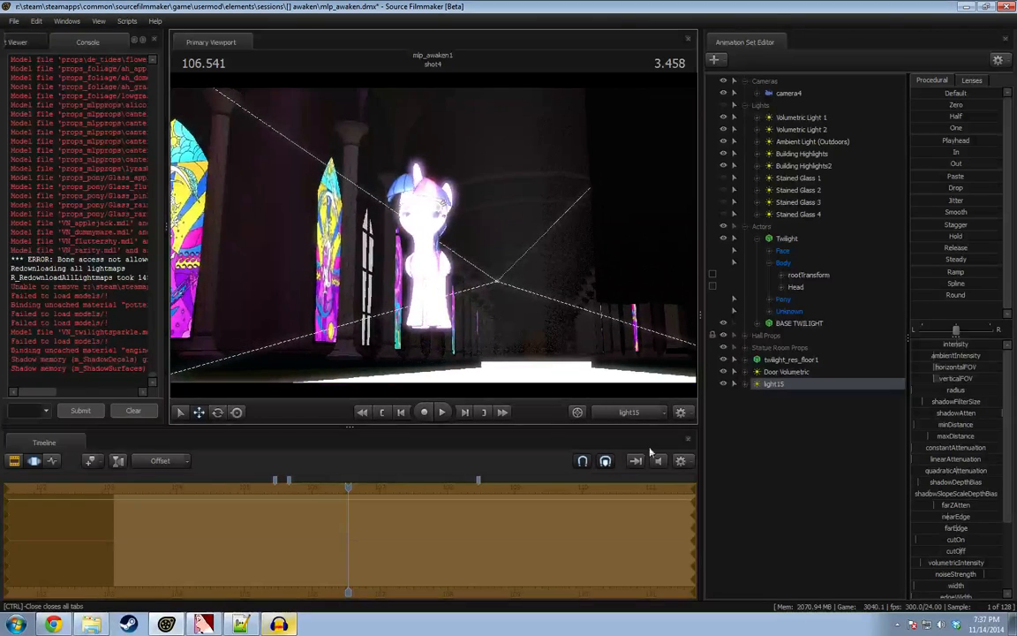
pyautogui.click(629, 412)
pyautogui.click(570, 370)
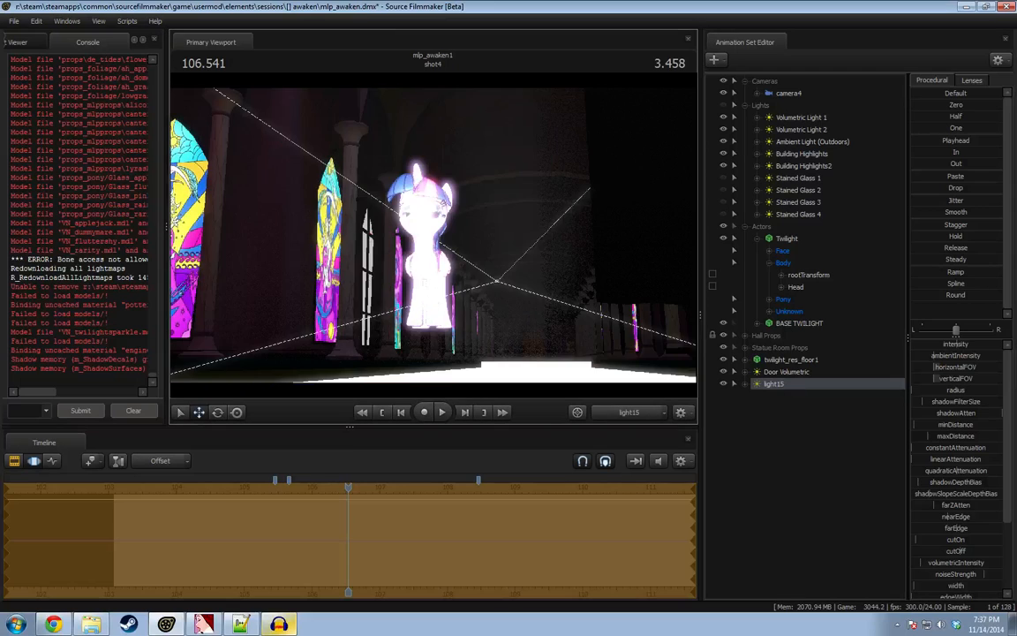
pyautogui.moveTo(433, 235)
pyautogui.mouseDown()
pyautogui.moveTo(424, 323)
pyautogui.moveTo(390, 320)
pyautogui.moveTo(388, 305)
pyautogui.moveTo(443, 235)
pyautogui.mouseUp()
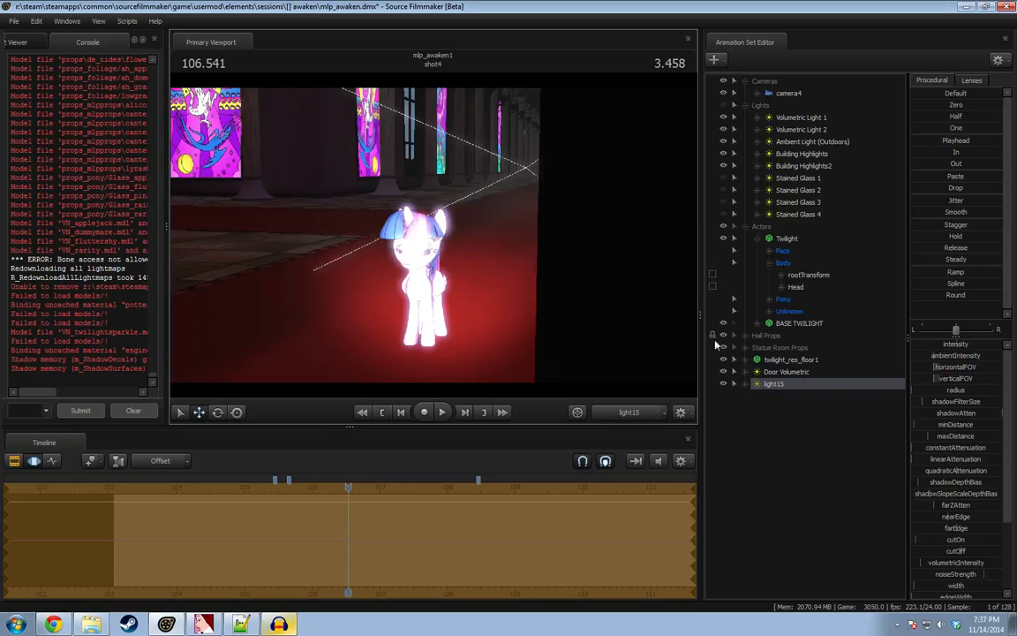
# Reduce light15's maxDistance and move the light closer to Twilight's front.
pyautogui.moveTo(954, 439)
pyautogui.mouseDown()
pyautogui.moveTo(925, 439)
pyautogui.moveTo(939, 438)
pyautogui.mouseUp()
pyautogui.moveTo(590, 356)
pyautogui.mouseDown()
pyautogui.moveTo(583, 376)
pyautogui.moveTo(582, 367)
pyautogui.mouseUp()
pyautogui.press('s')
pyautogui.press('w')
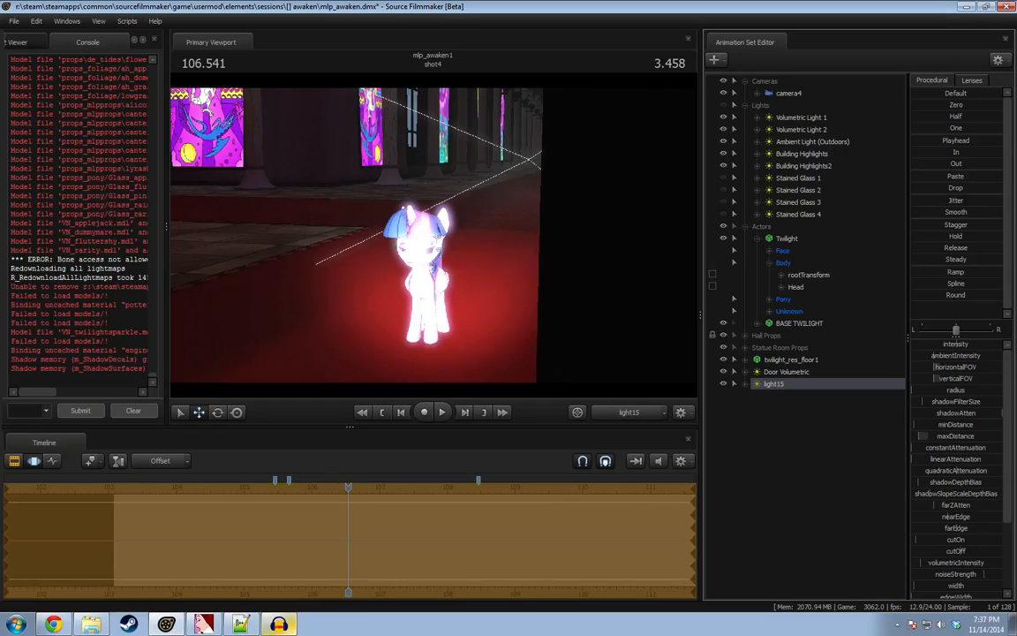
pyautogui.moveTo(969, 439); pyautogui.dragTo(951, 439)
pyautogui.moveTo(624, 352); pyautogui.dragTo(624, 366)
pyautogui.press('w')
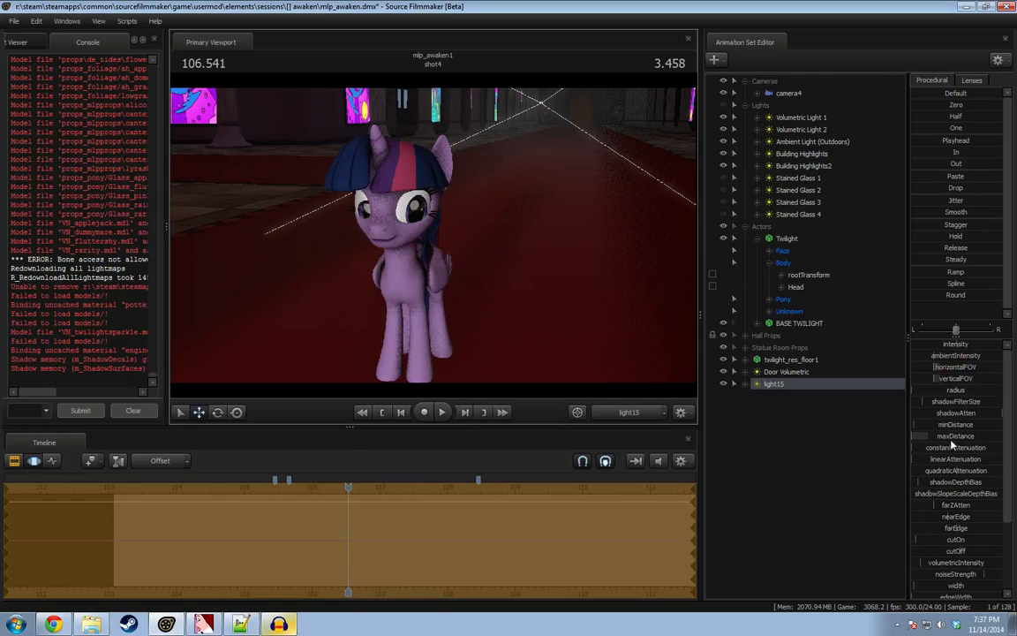
pyautogui.moveTo(952, 441); pyautogui.dragTo(966, 442)
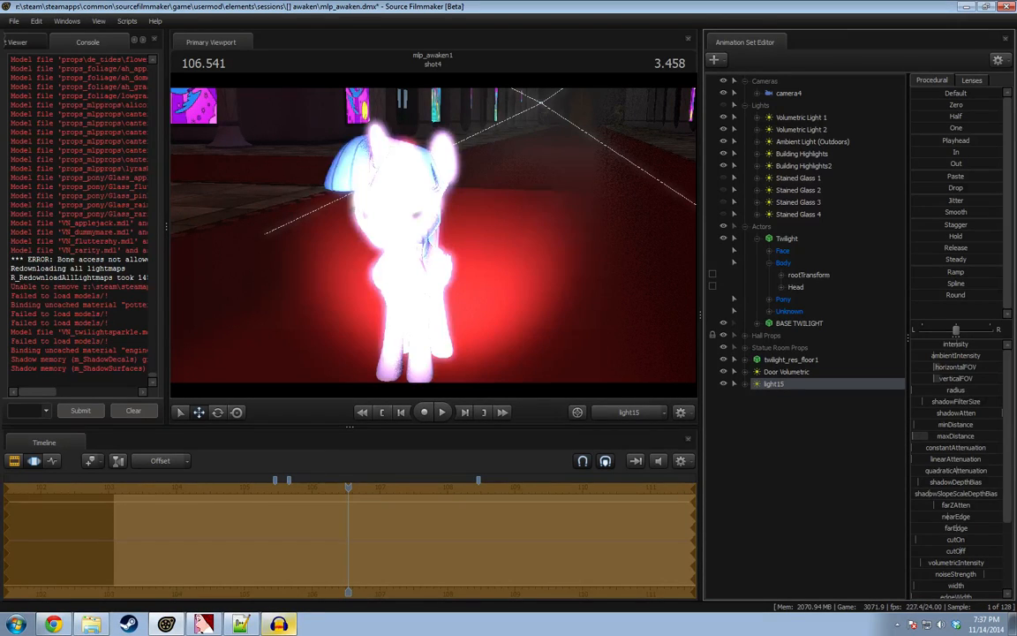
# Try to change the limits of light15's maxDistance range.
pyautogui.rightClick(952, 434)
pyautogui.click(854, 392)
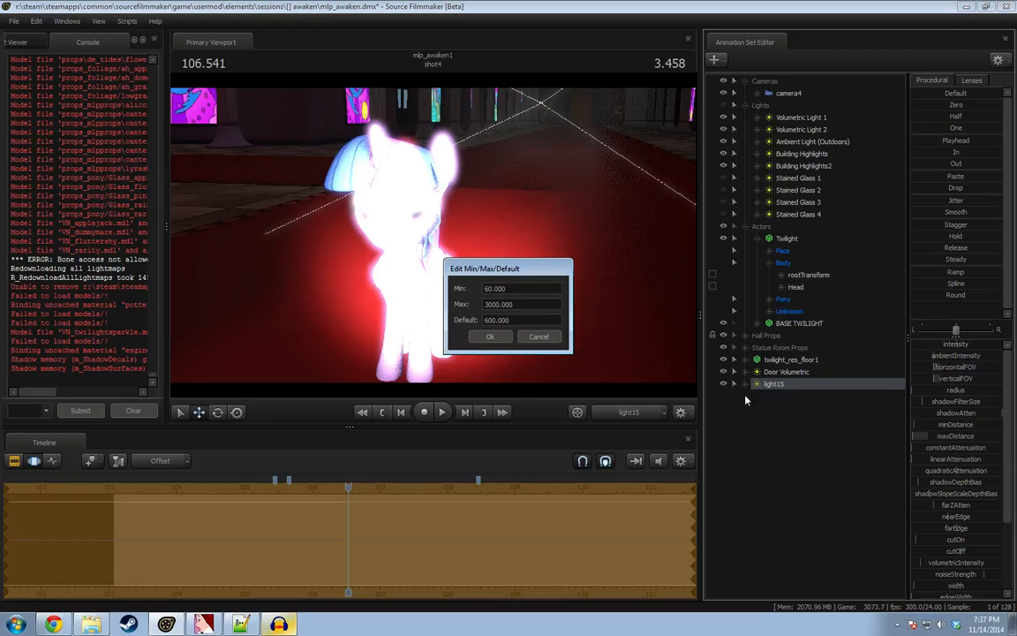
pyautogui.click(492, 337)
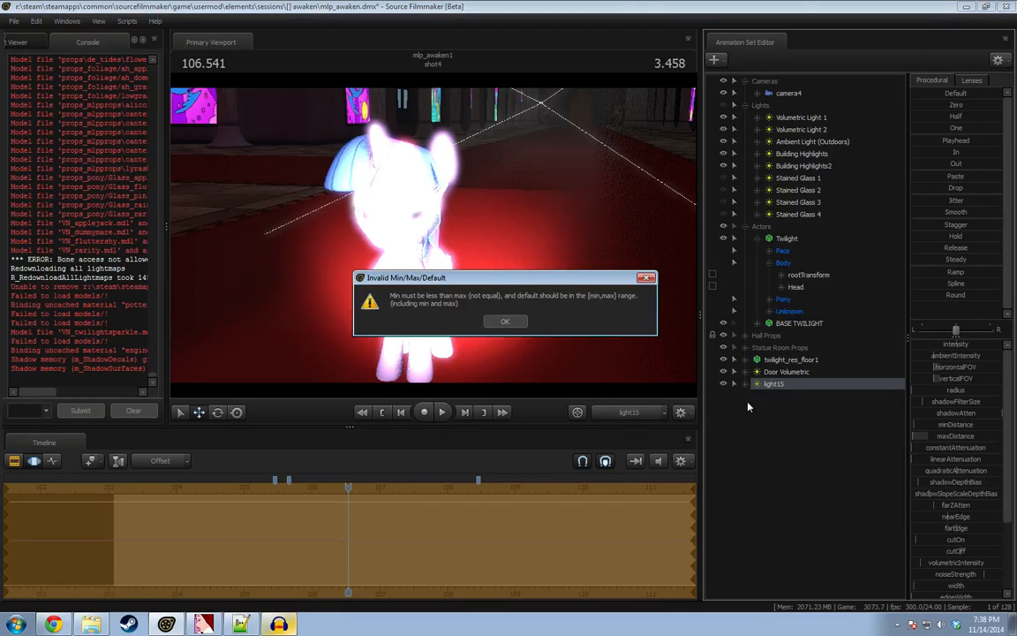
pyautogui.press('Return')
# Raise light15's linearAttenuation to brighten the light on Twilight.
pyautogui.rightClick(806, 385)
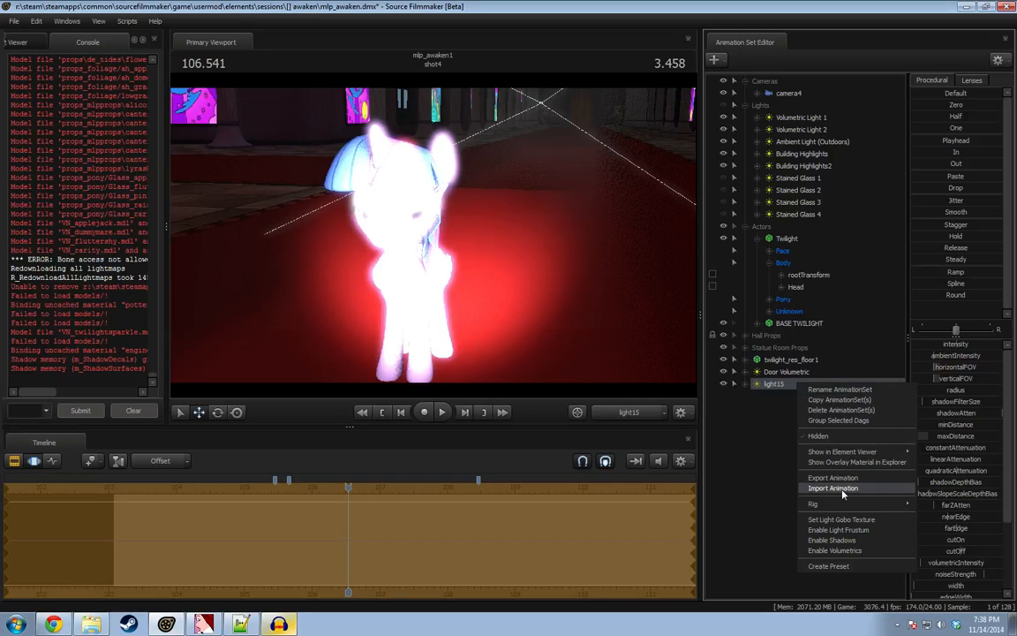
pyautogui.click(979, 443)
pyautogui.moveTo(961, 457); pyautogui.dragTo(965, 458)
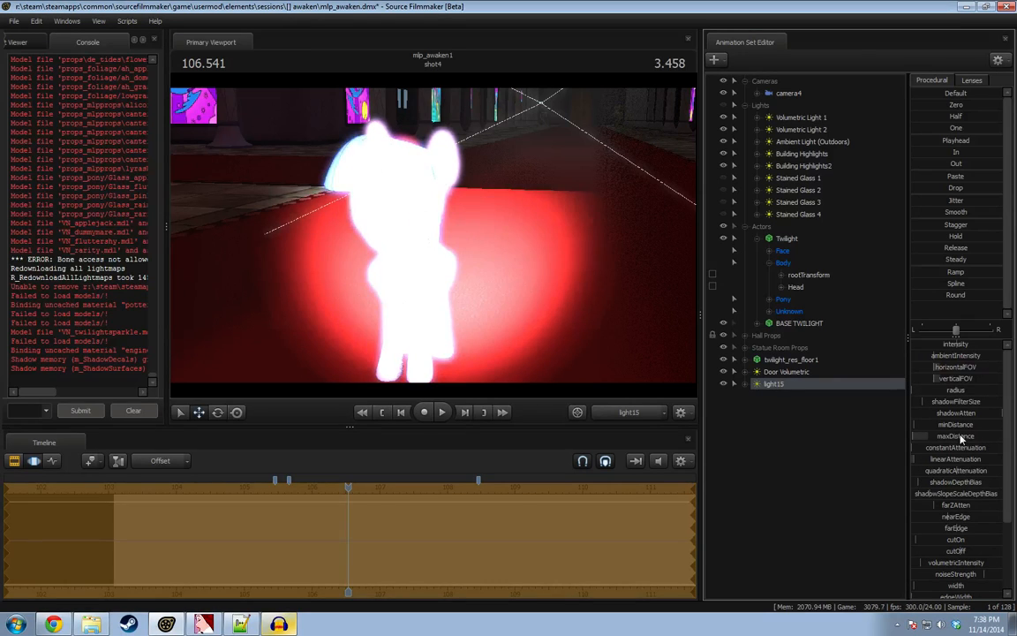
# Set the upper limit of light15's maxDistance range to 300 and adjust linearAttenuation to dim the light on Twilight.
pyautogui.rightClick(959, 436)
pyautogui.click(964, 455)
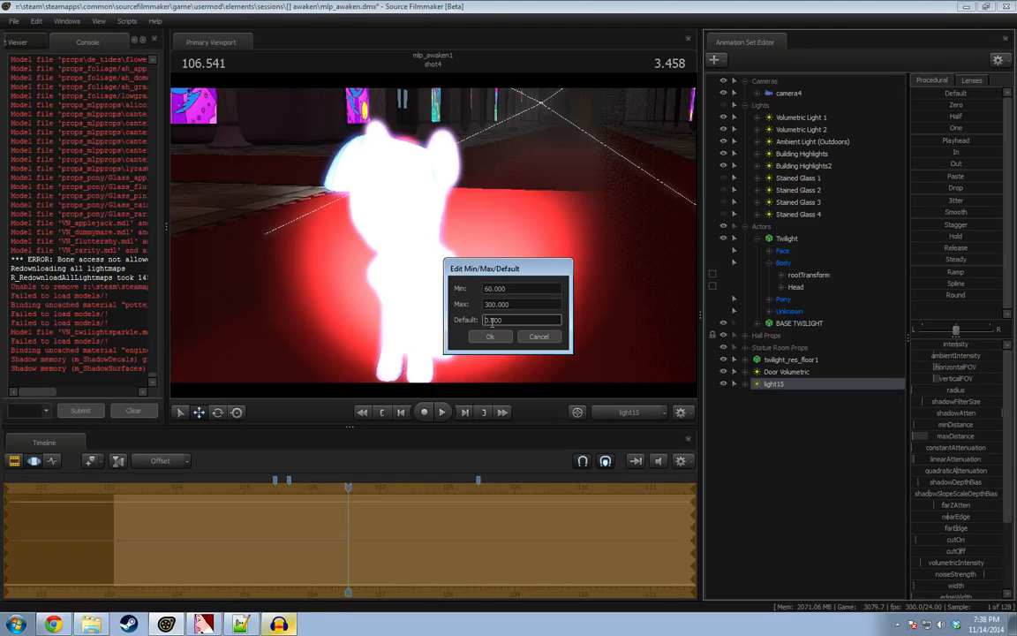
pyautogui.click(488, 337)
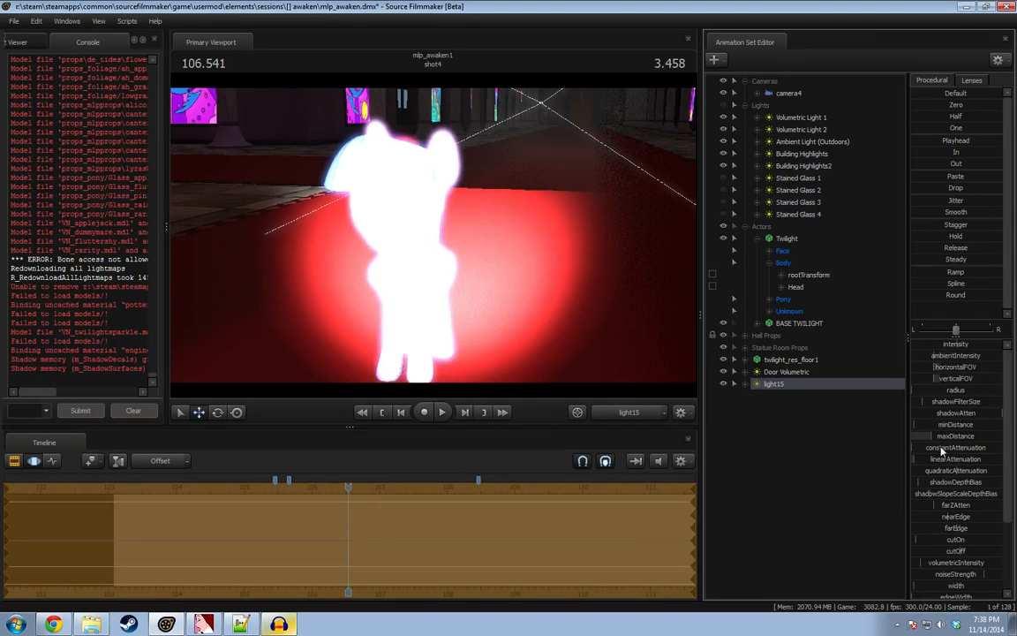
pyautogui.moveTo(943, 459); pyautogui.dragTo(963, 459)
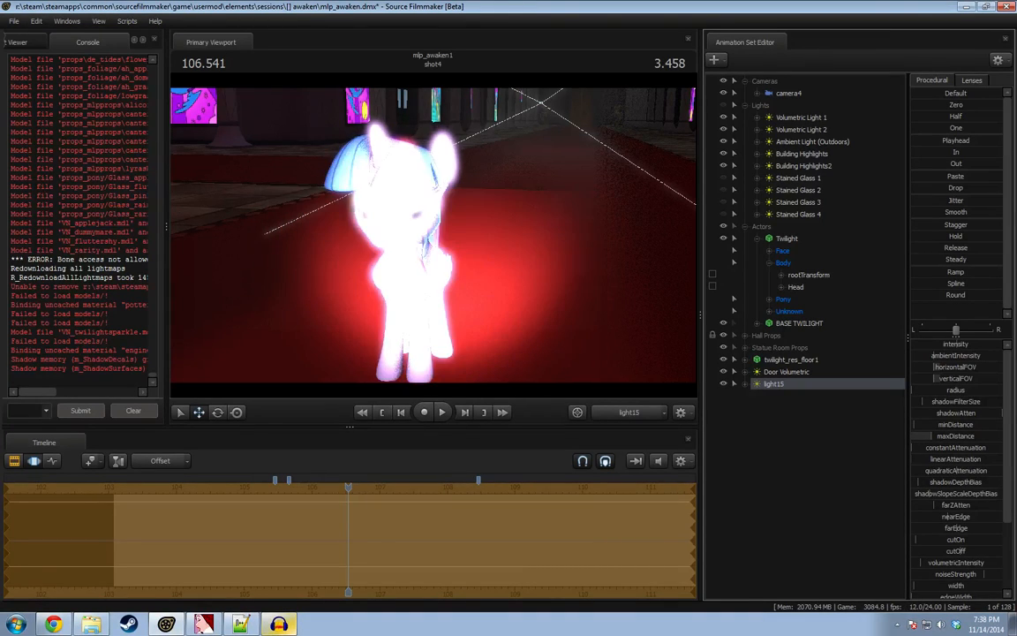
# Lower light15's maxDistance and adjust the light's position in front of Twilight.
pyautogui.moveTo(433, 240)
pyautogui.mouseDown()
pyautogui.moveTo(416, 248)
pyautogui.moveTo(433, 240)
pyautogui.mouseUp()
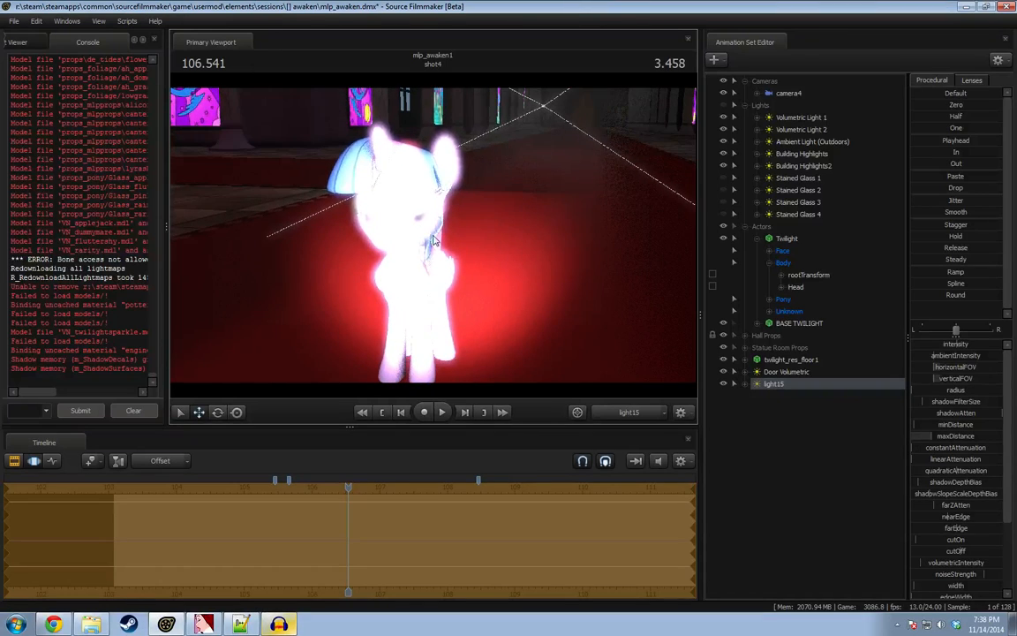
pyautogui.moveTo(950, 436); pyautogui.dragTo(938, 436)
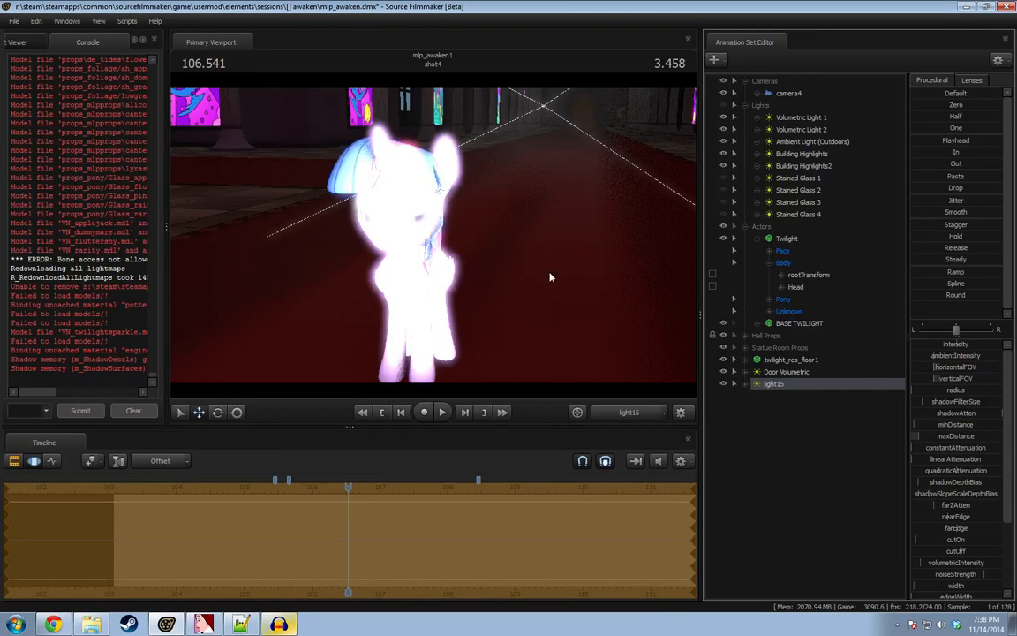
pyautogui.moveTo(553, 277); pyautogui.dragTo(549, 285)
pyautogui.press('w')
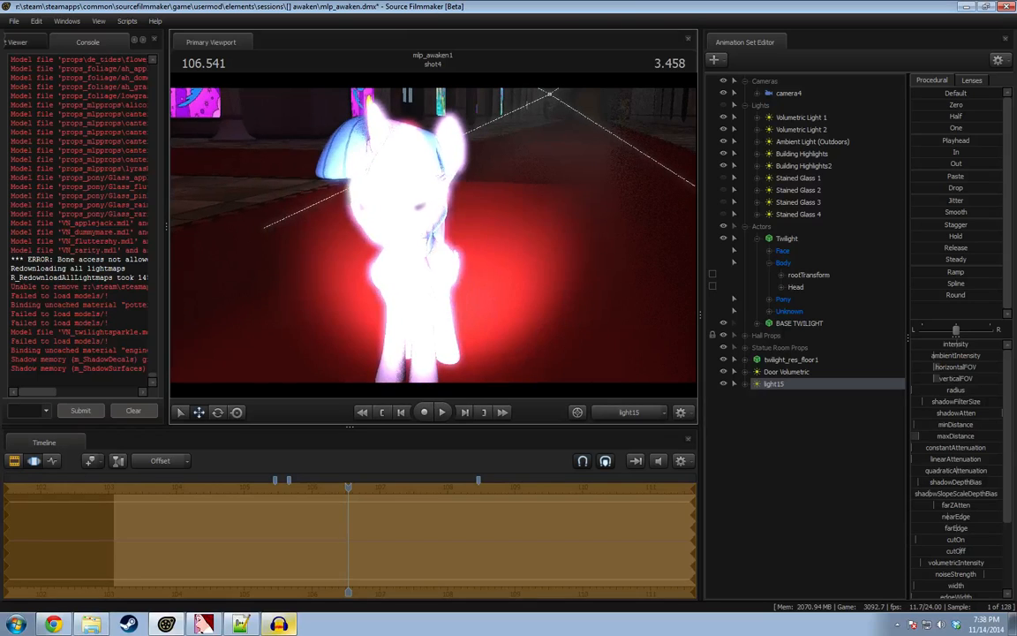
pyautogui.press('s')
pyautogui.press('s')
pyautogui.press('w')
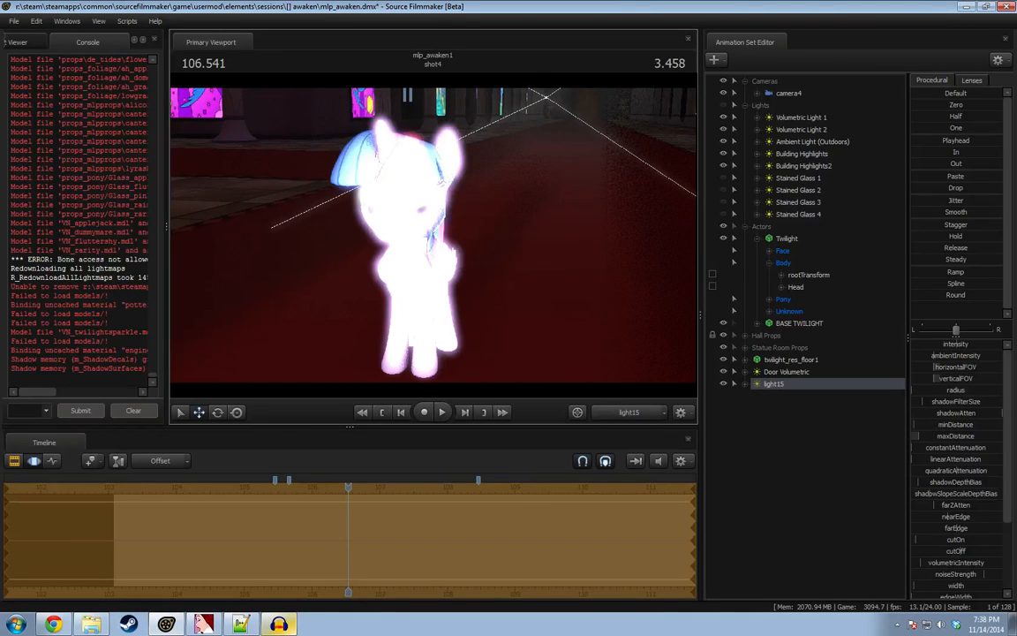
pyautogui.moveTo(433, 245); pyautogui.dragTo(439, 245)
# View the shot through camera4 and enable shadows on light15.
pyautogui.click(629, 414)
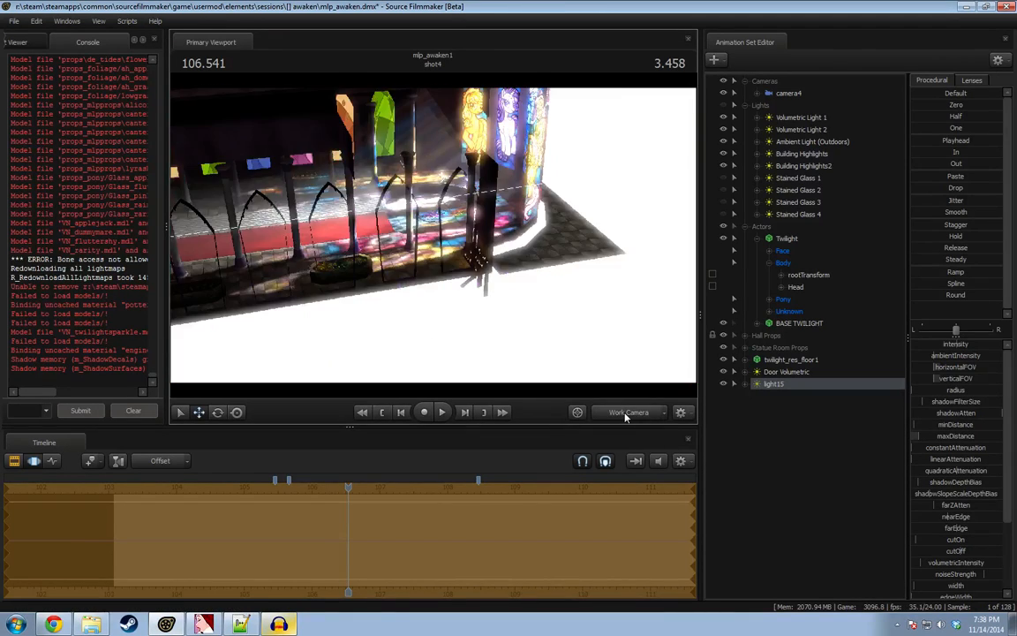
pyautogui.click(627, 415)
pyautogui.press('F2')
pyautogui.press('F3')
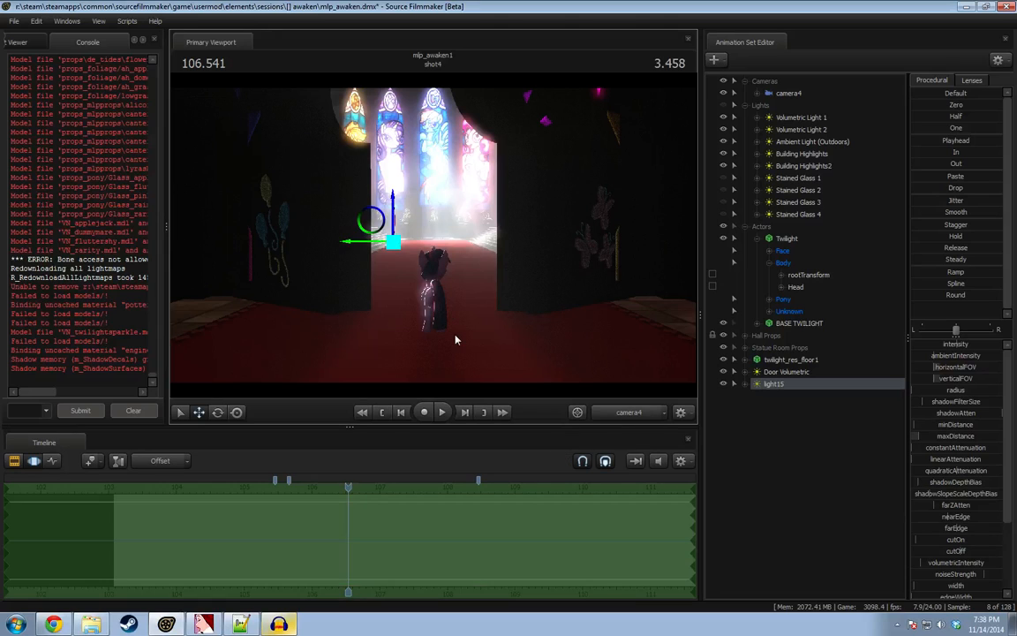
pyautogui.press('F2')
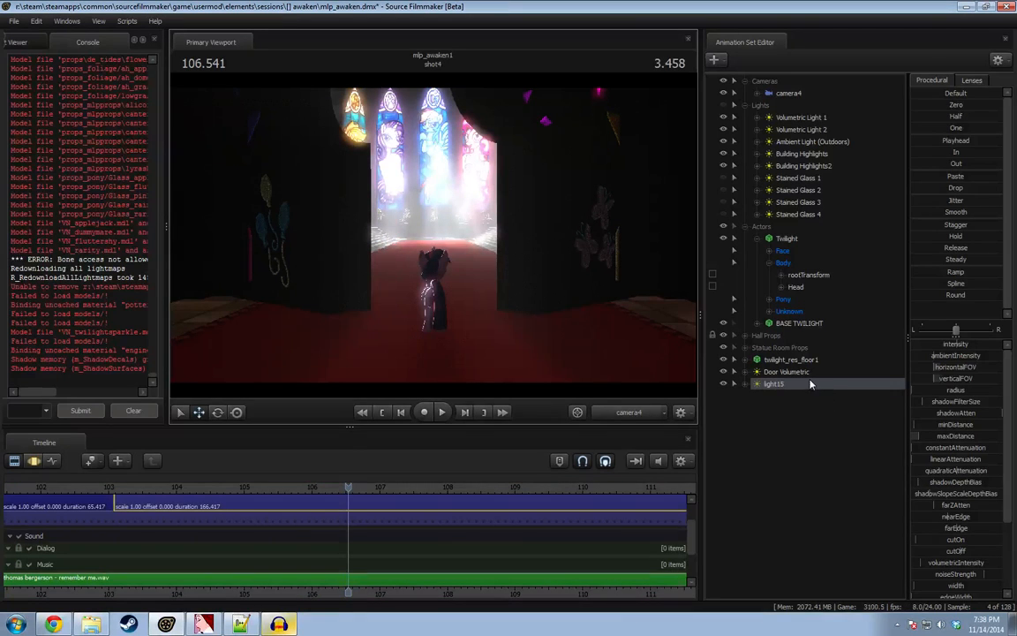
pyautogui.rightClick(765, 383)
pyautogui.click(770, 539)
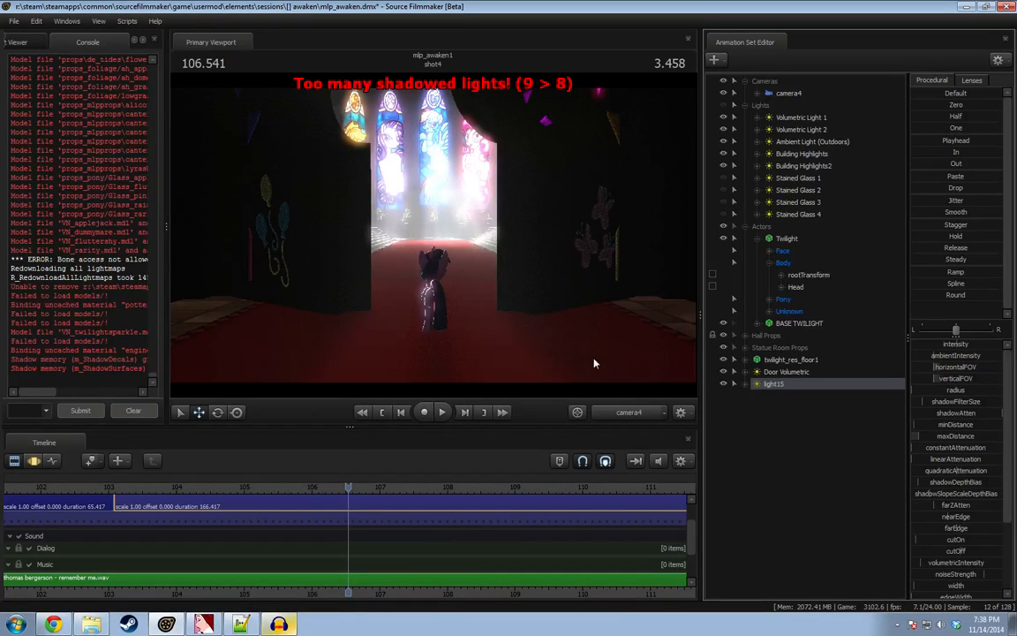
# Hide Volumetric Light 1 and 2, Ambient Light (Outdoors), Building Highlights and Building Highlights2.
pyautogui.click(724, 130)
pyautogui.click(724, 143)
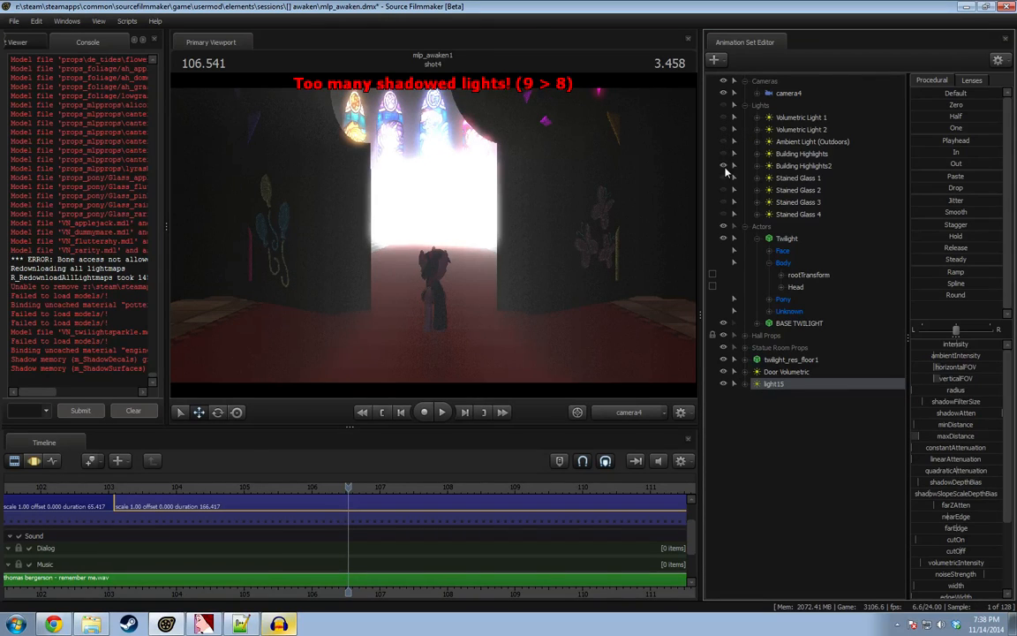
pyautogui.click(833, 470)
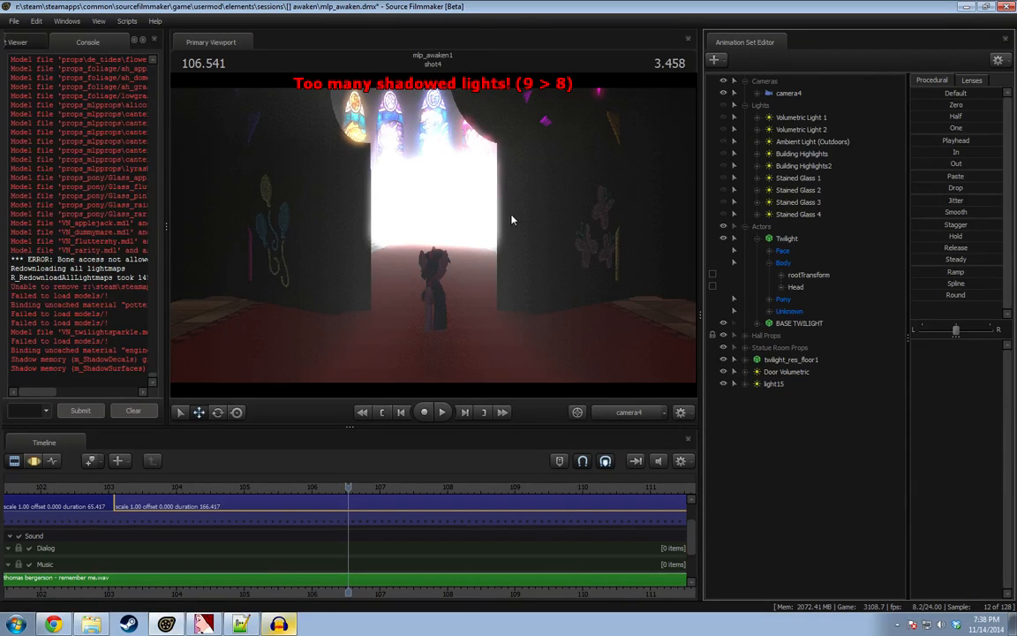
# Disable shadows on light15 and check the shot through camera4.
pyautogui.rightClick(776, 384)
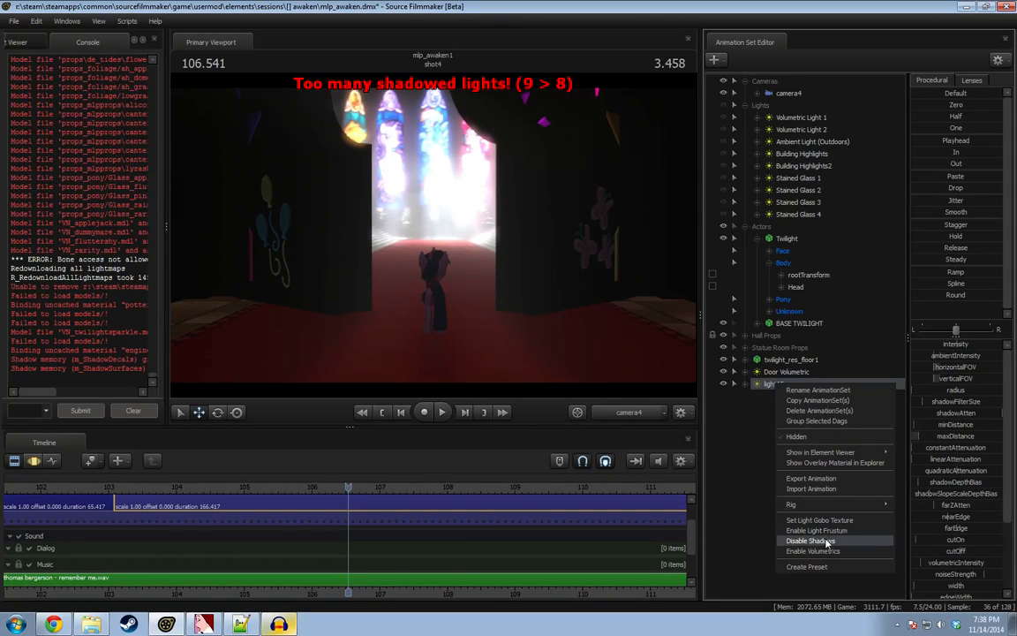
pyautogui.click(827, 542)
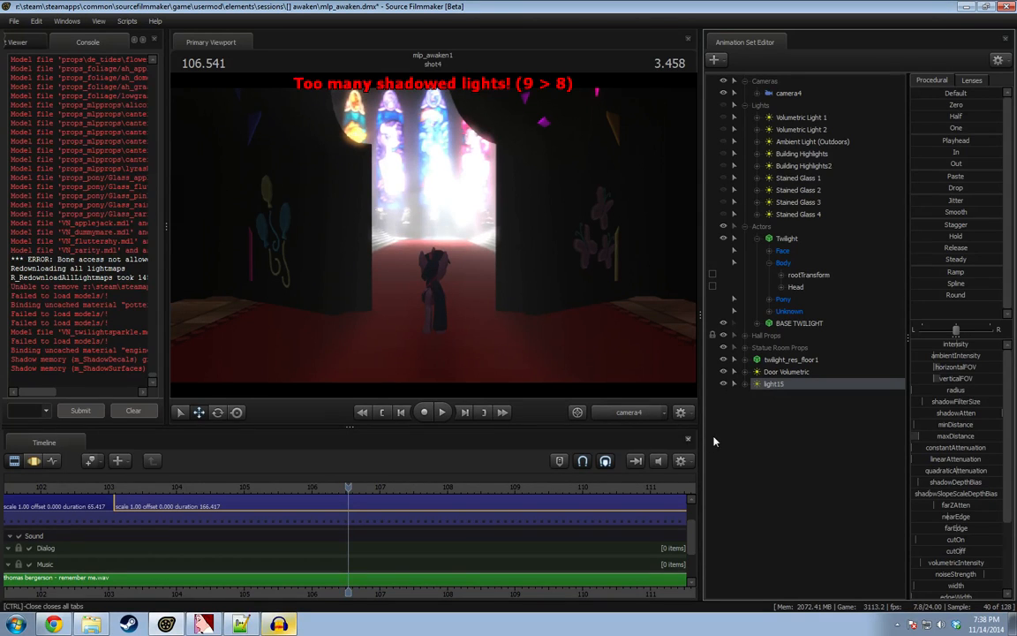
pyautogui.click(349, 488)
pyautogui.press('F3')
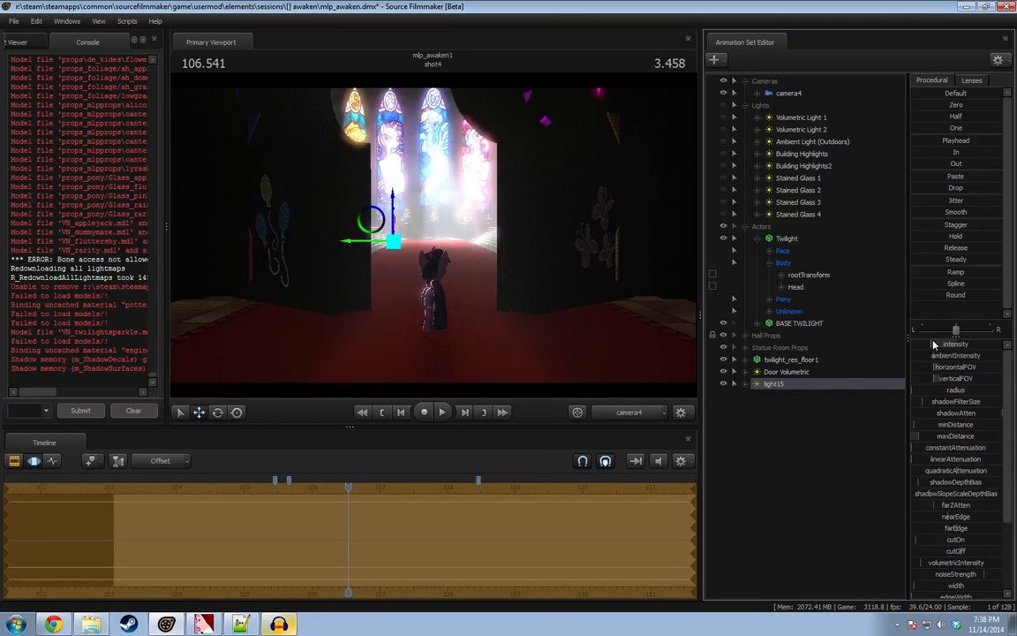
# Duplicate light15, move the copy to the other side of Twilight and view the result through camera4.
pyautogui.rightClick(791, 383)
pyautogui.click(793, 405)
pyautogui.rightClick(774, 418)
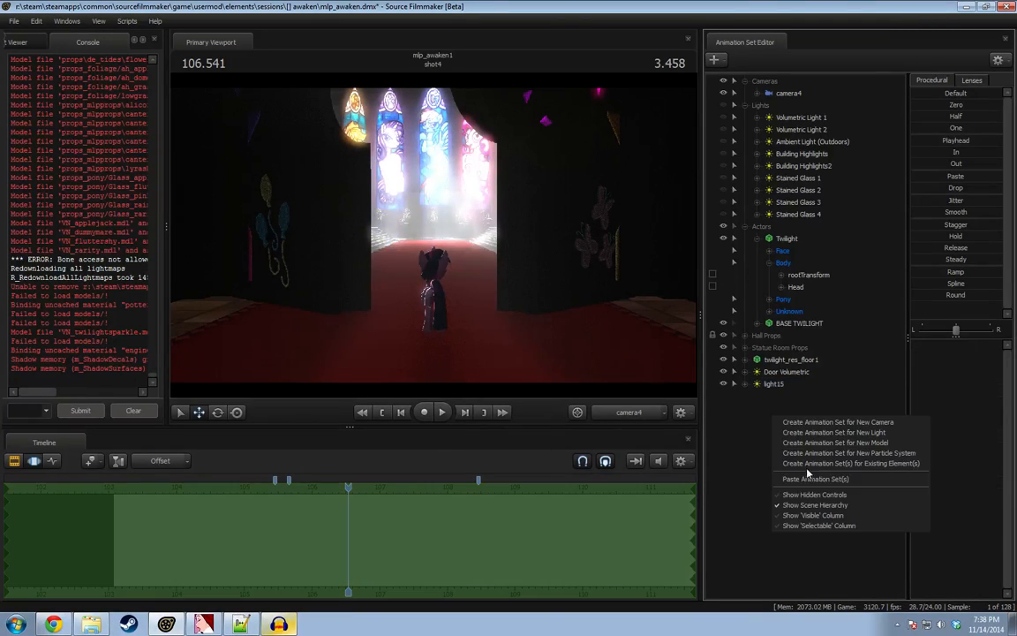
pyautogui.click(807, 479)
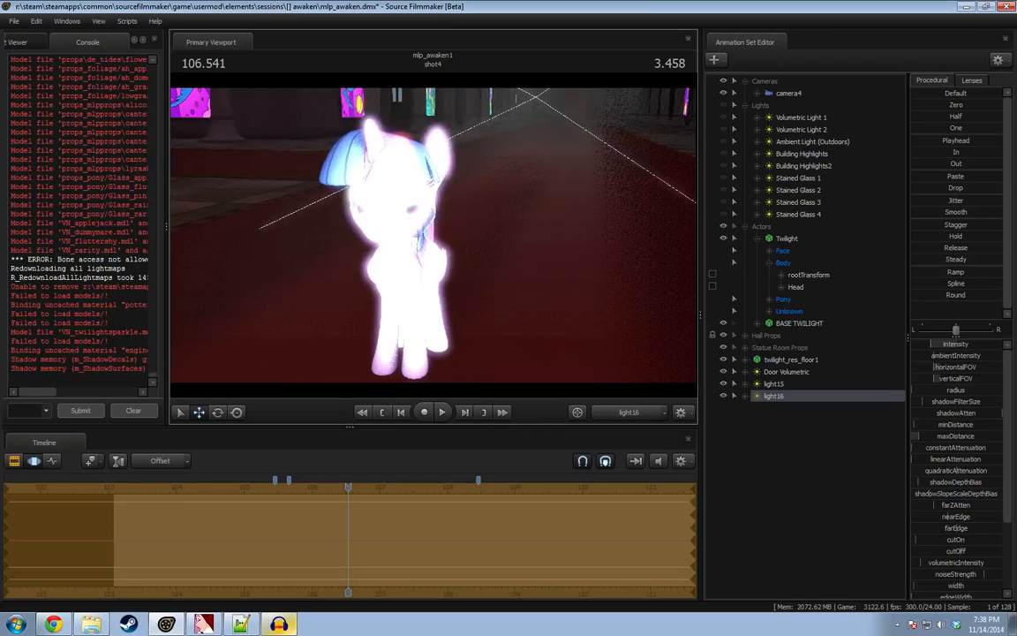
pyautogui.moveTo(433, 235); pyautogui.dragTo(459, 319)
pyautogui.click(627, 412)
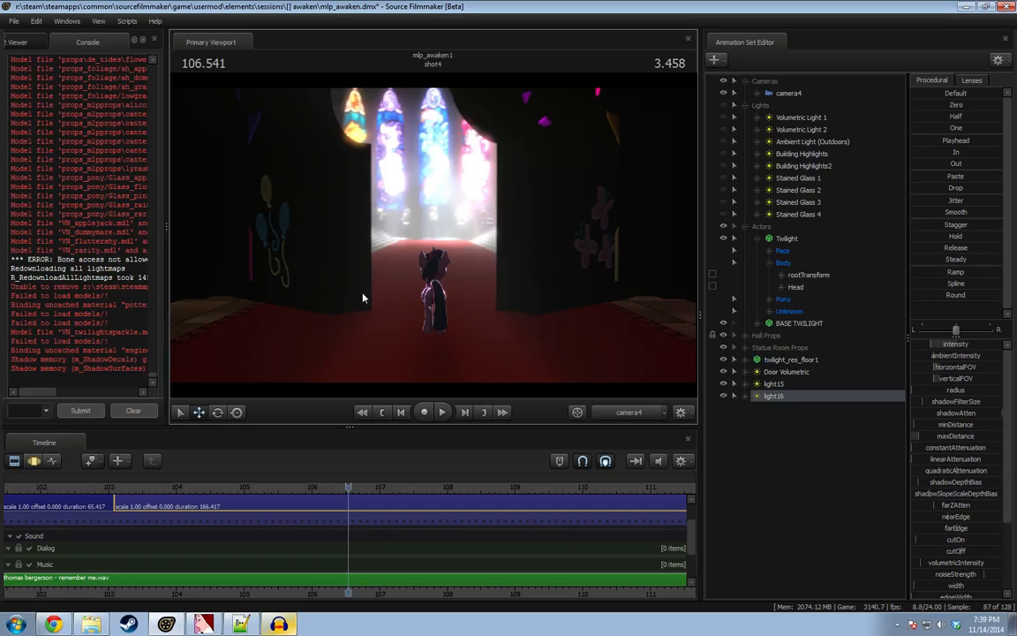
pyautogui.press('F3')
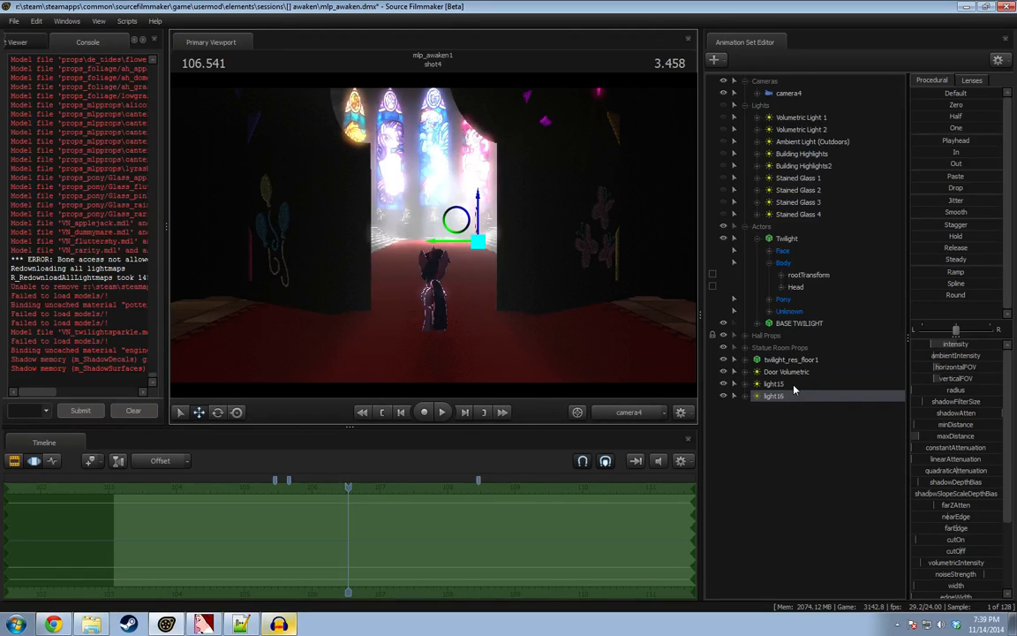
# Play back and scrub through shot4 to review how the Door Volumetric light fades as Twilight enters the hall.
pyautogui.click(785, 372)
pyautogui.press('space')
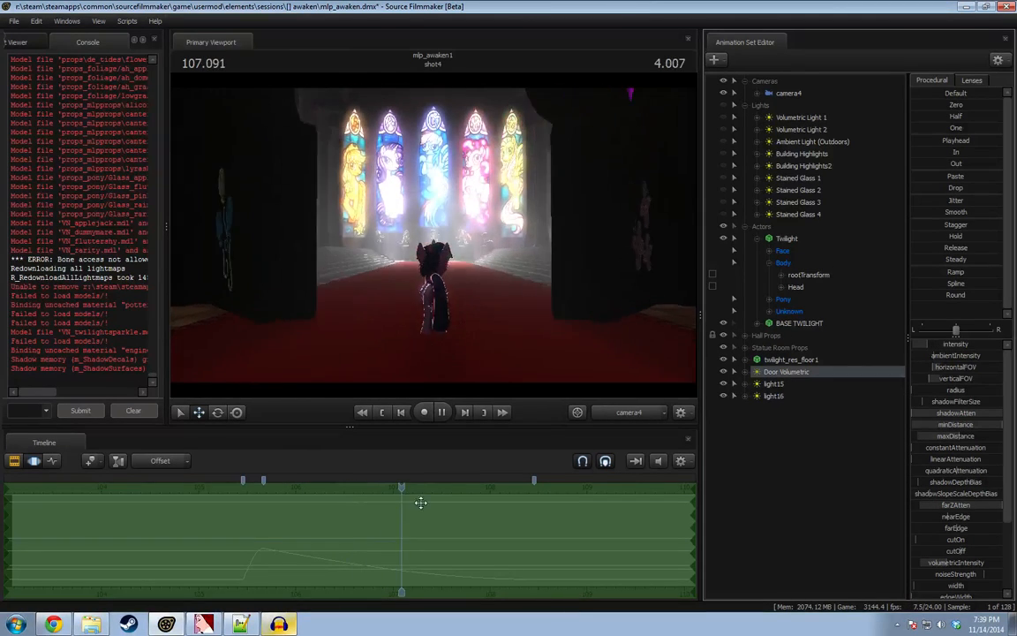
pyautogui.press('space')
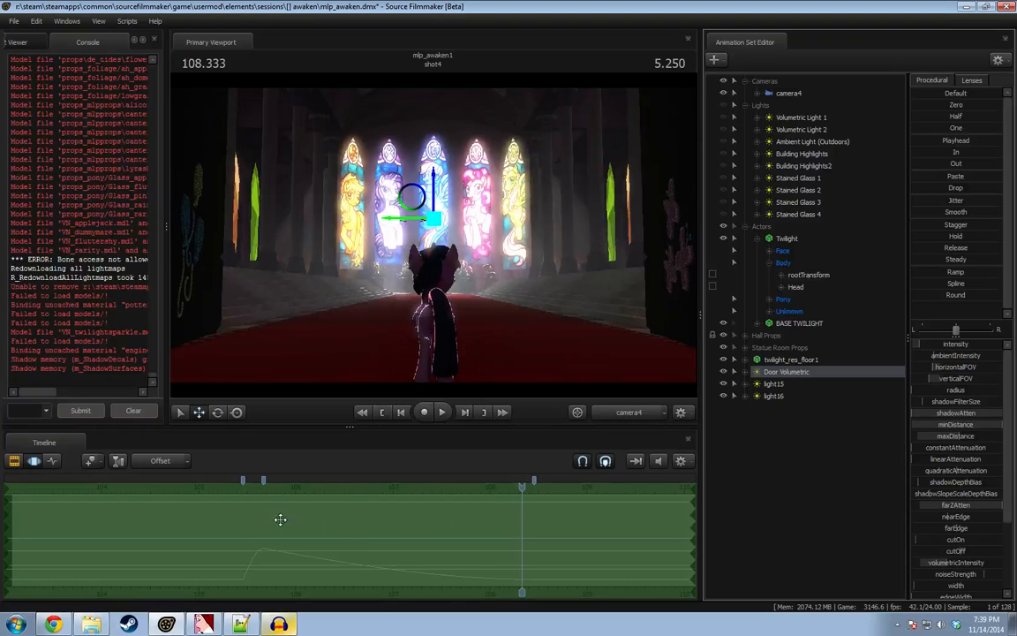
pyautogui.moveTo(520, 501); pyautogui.dragTo(555, 502)
pyautogui.scroll(-3, 555, 502)
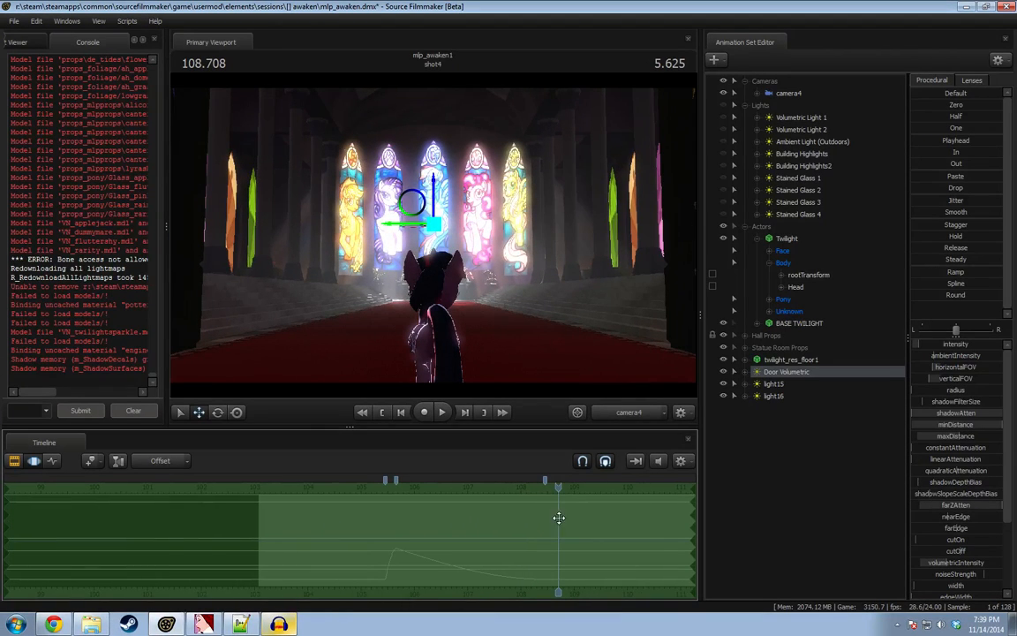
pyautogui.press('space')
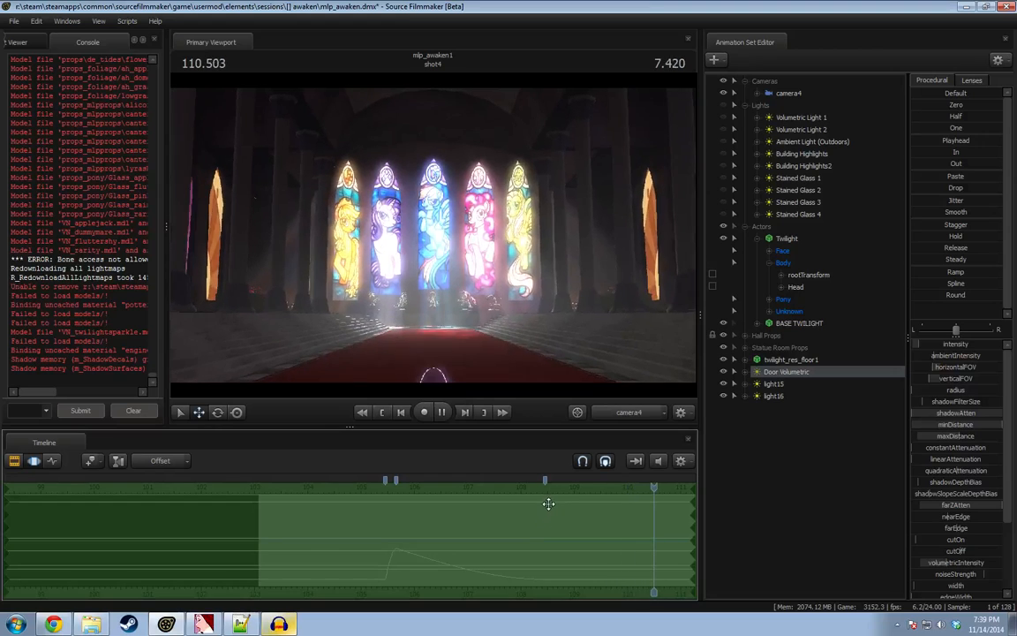
pyautogui.press('space')
pyautogui.scroll(-3, 537, 540)
pyautogui.press('space')
# Raise Door Volumetric's intensity around 105.666, with the time selection falling off until about 108.4.
pyautogui.press('shift')
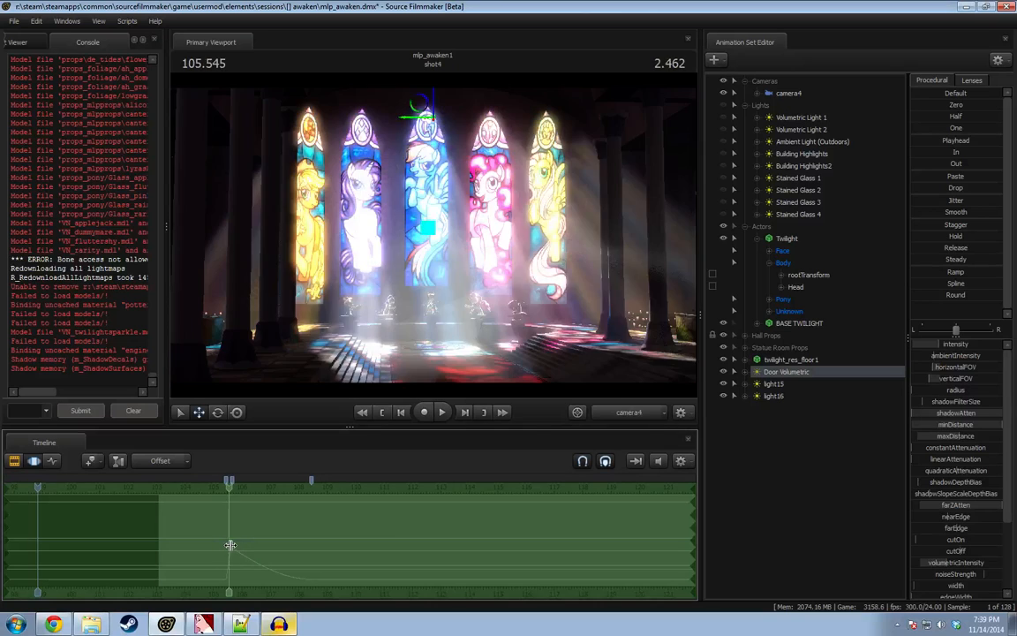
pyautogui.keyDown('shift'); pyautogui.click(231, 545); pyautogui.keyUp('shift')
pyautogui.scroll(5, 231, 545)
pyautogui.keyDown('ctrl'); pyautogui.scroll(3, 231, 545); pyautogui.keyUp('ctrl')
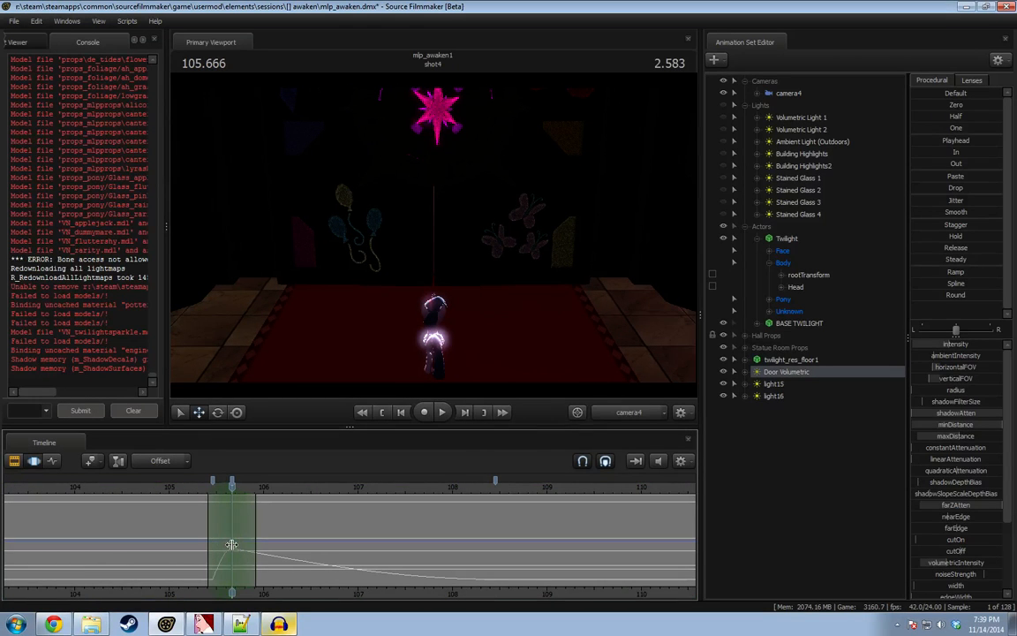
pyautogui.keyDown('ctrl'); pyautogui.scroll(-1, 231, 545); pyautogui.keyUp('ctrl')
pyautogui.moveTo(245, 535); pyautogui.dragTo(487, 528)
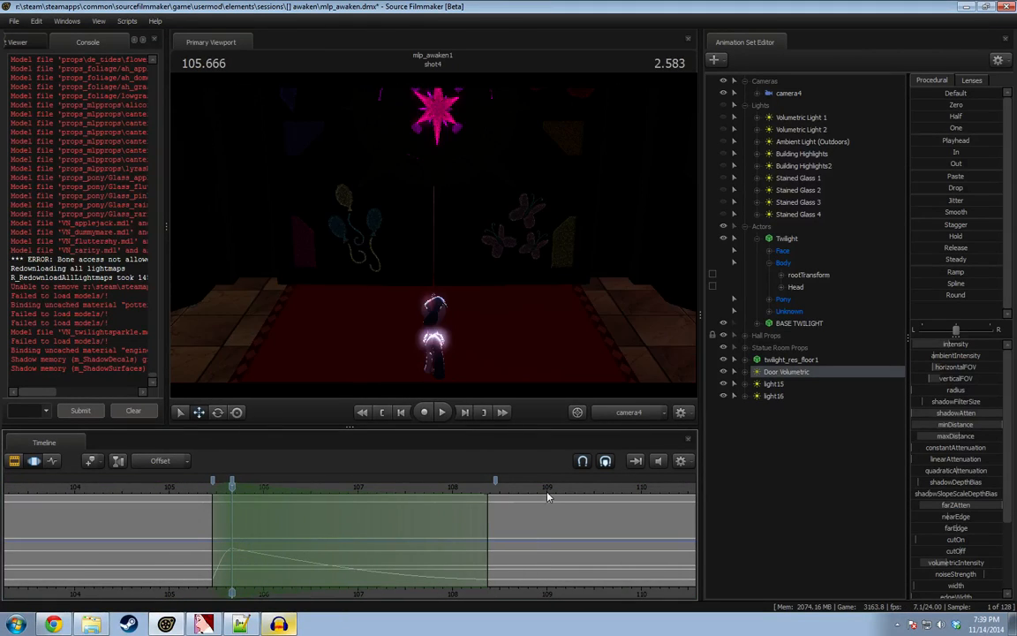
pyautogui.click(949, 343)
# Play the door-opening section of shot4 to review the brighter Door Volumetric light.
pyautogui.press('space')
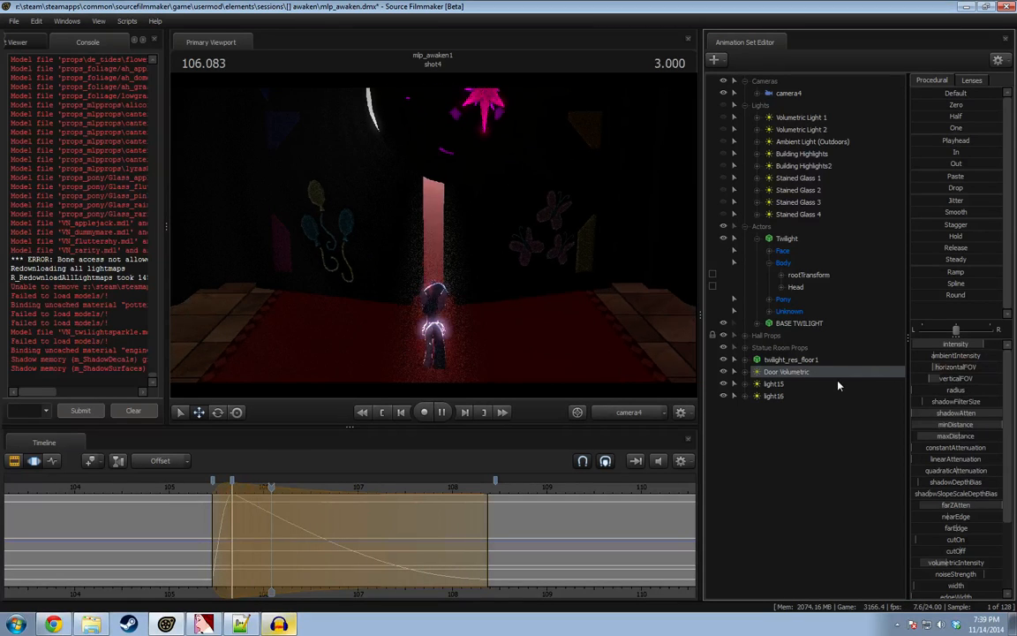
pyautogui.press('space')
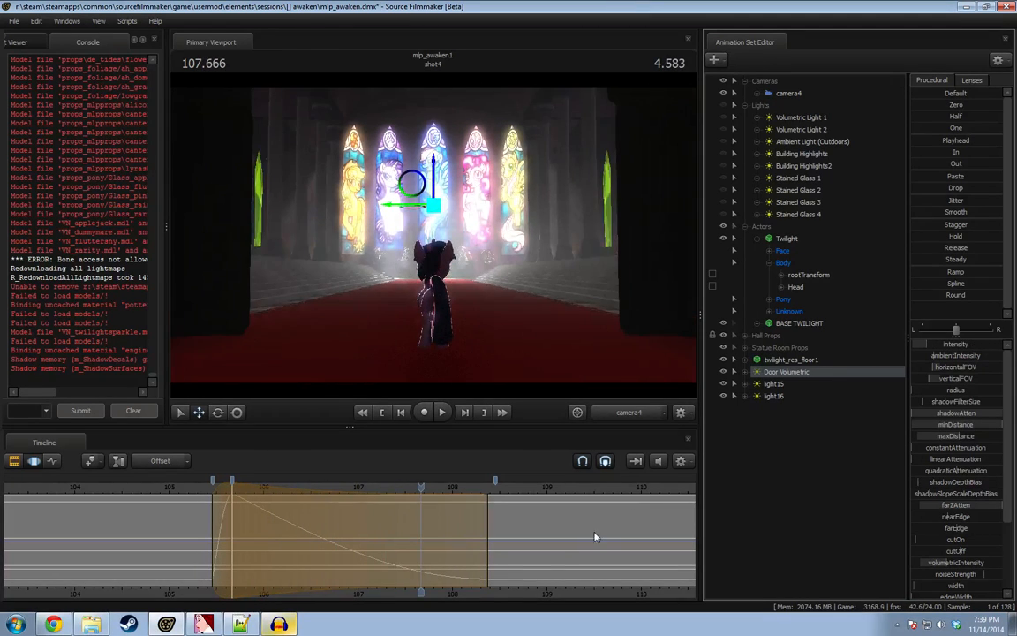
pyautogui.click(192, 488)
pyautogui.press('space')
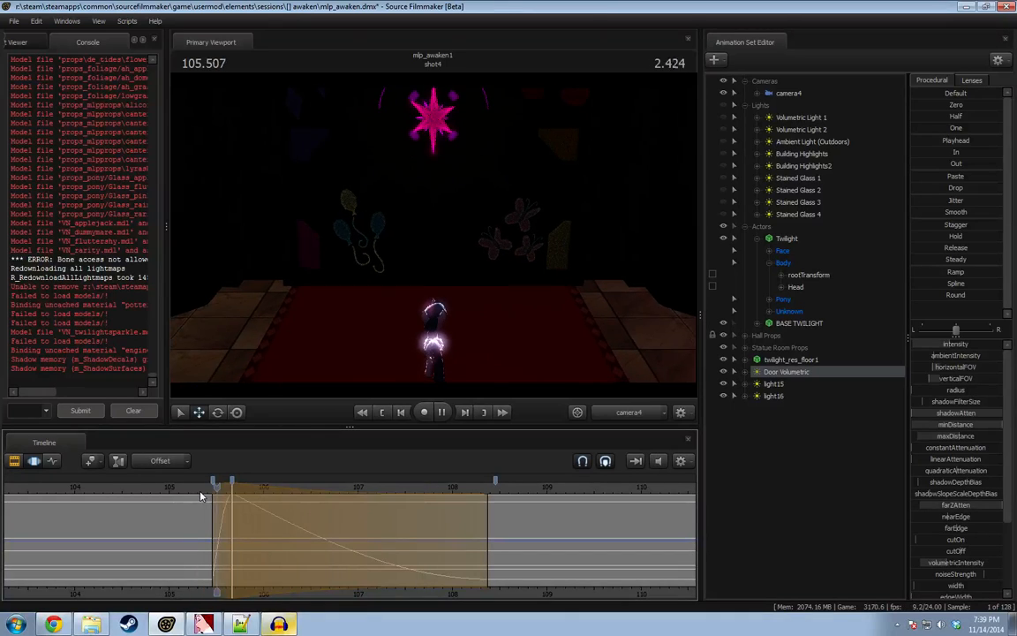
pyautogui.press('F2')
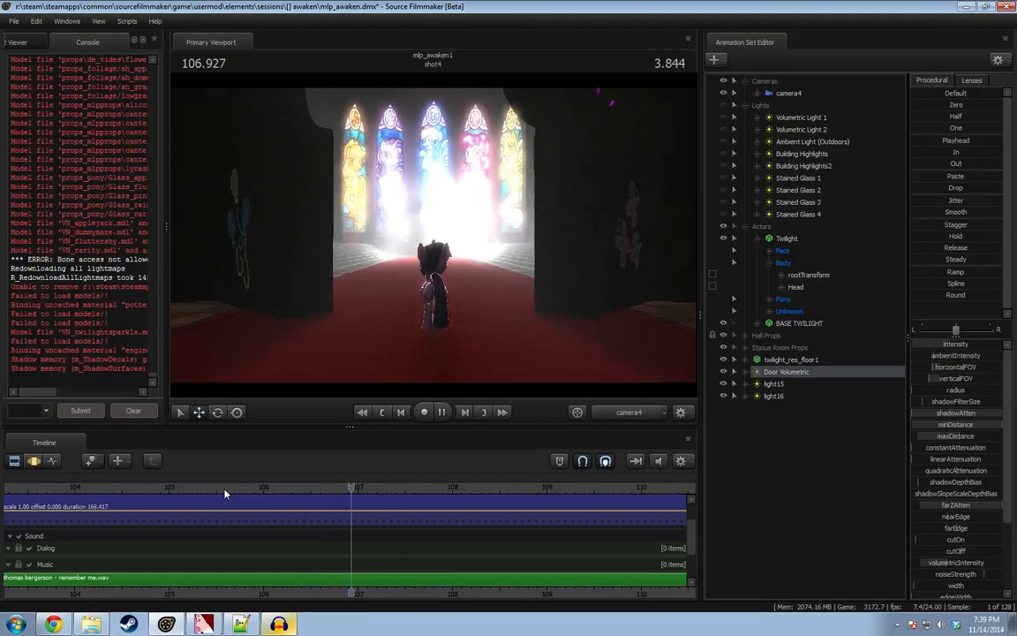
pyautogui.press('space')
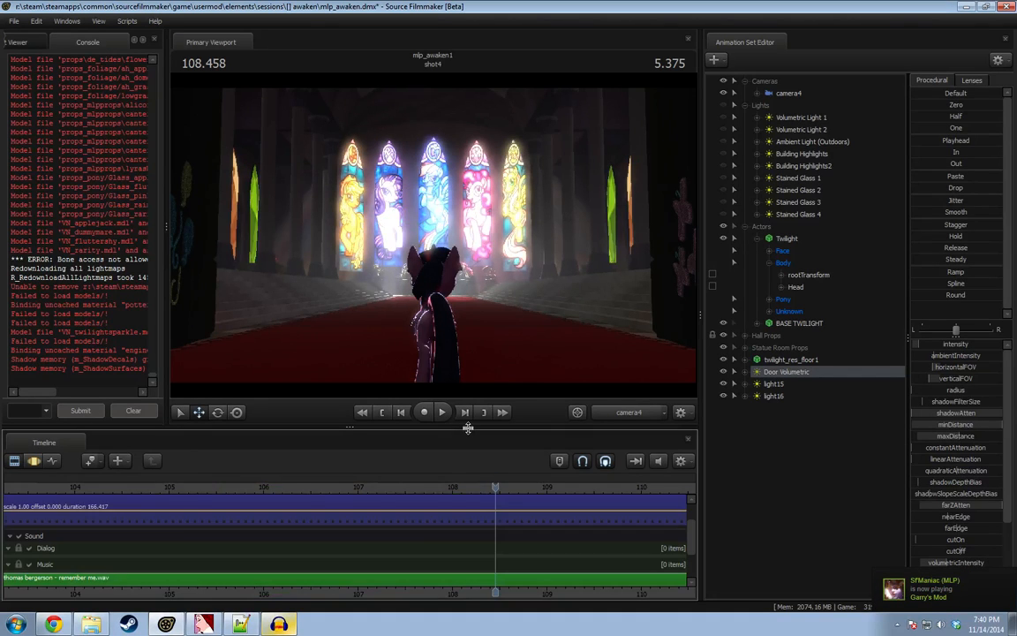
# Review shot4 from its start through the hall reveal, and replay the moment the doors open.
pyautogui.scroll(-2, 318, 516)
pyautogui.moveTo(227, 491); pyautogui.dragTo(231, 490)
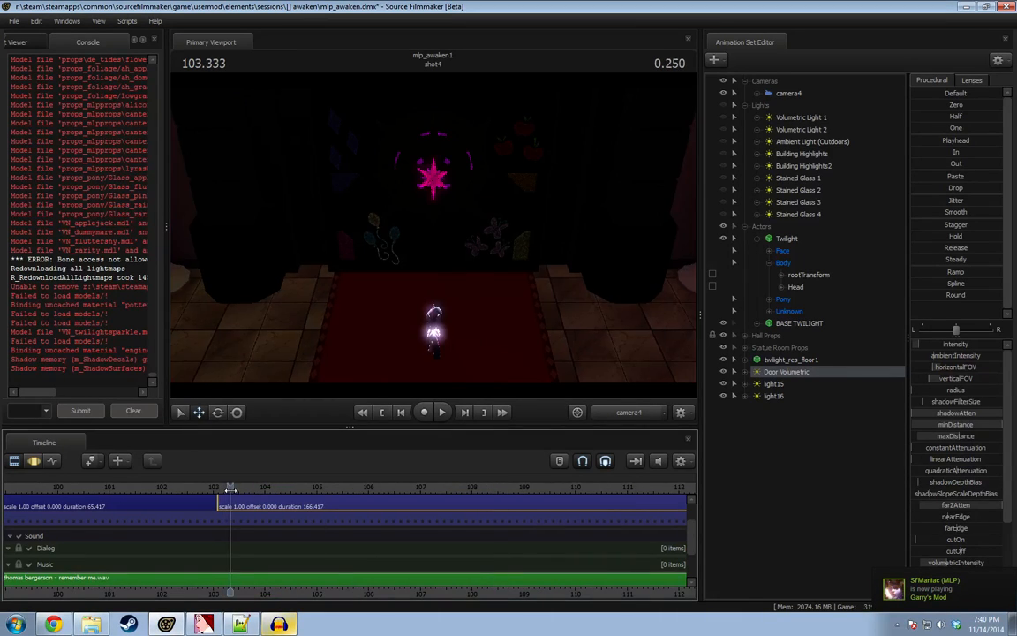
pyautogui.press('space')
pyautogui.press('space')
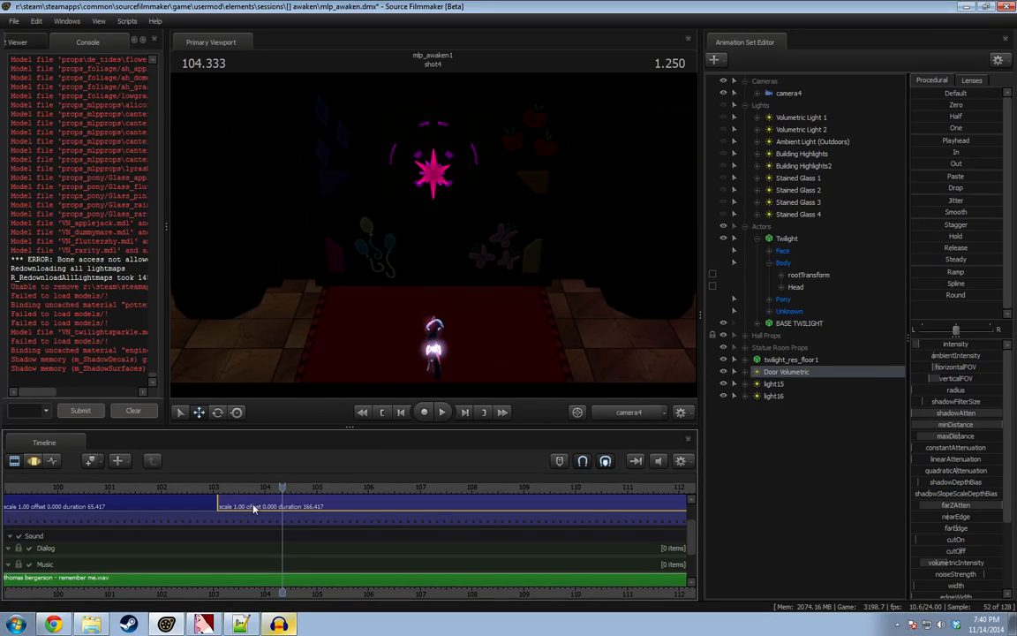
pyautogui.moveTo(279, 491); pyautogui.dragTo(631, 488)
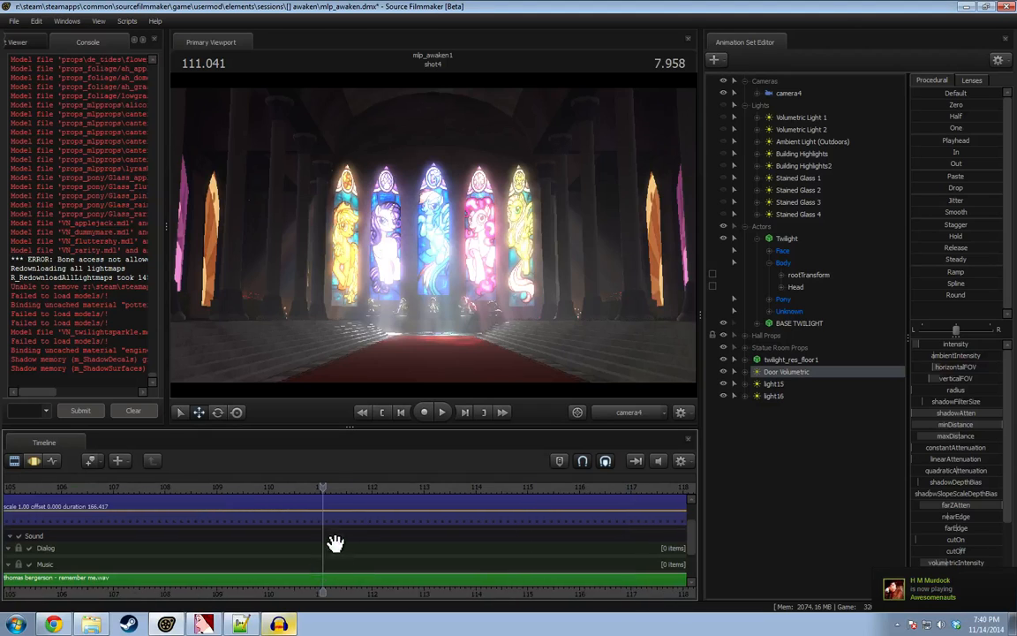
pyautogui.press('F3')
pyautogui.press('space')
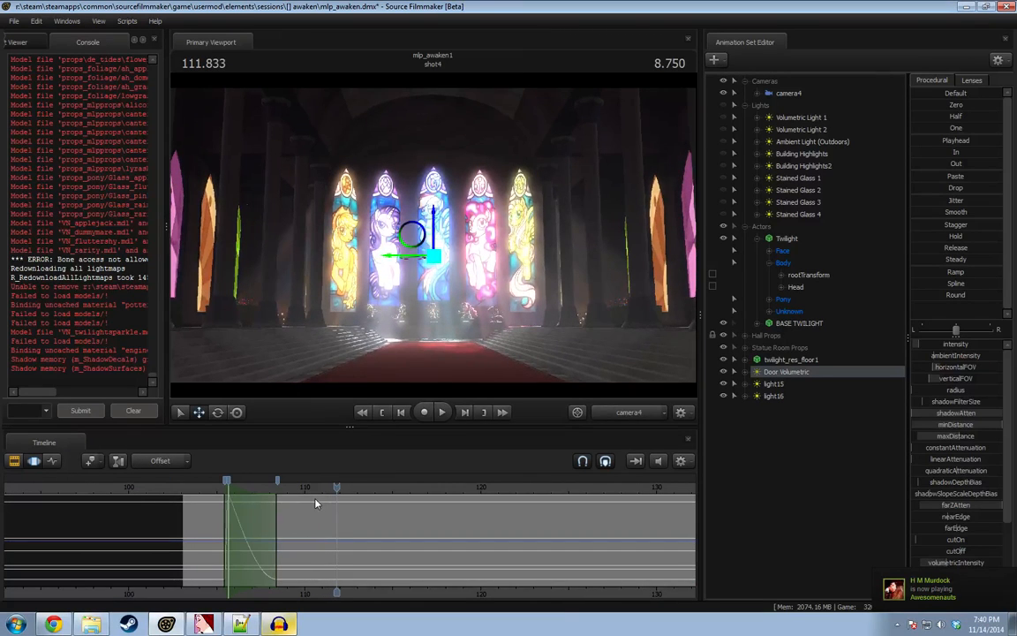
pyautogui.press('F2')
pyautogui.moveTo(284, 488); pyautogui.dragTo(225, 491)
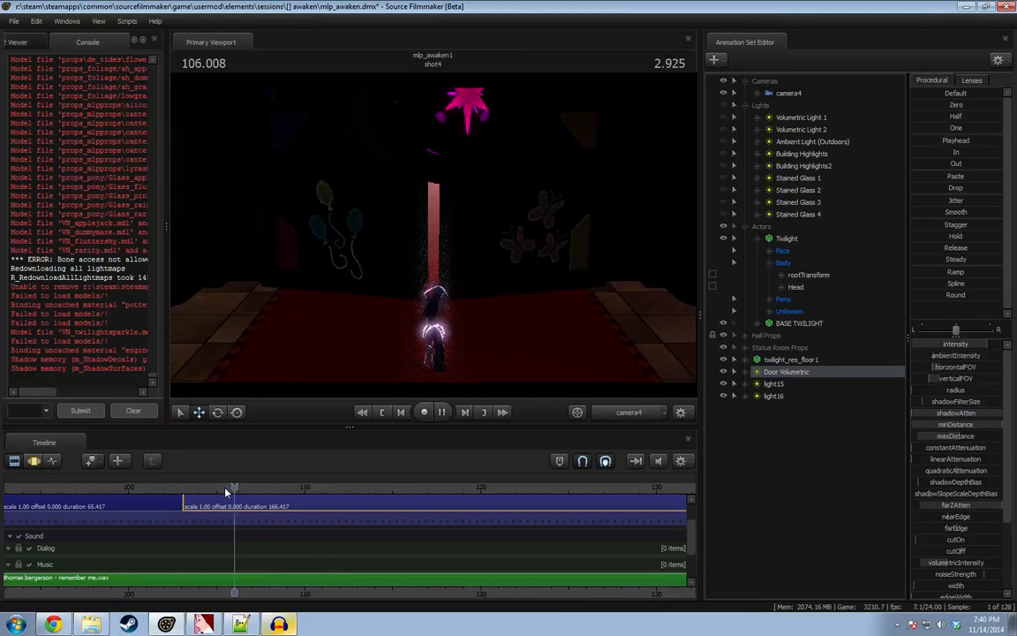
pyautogui.press('space')
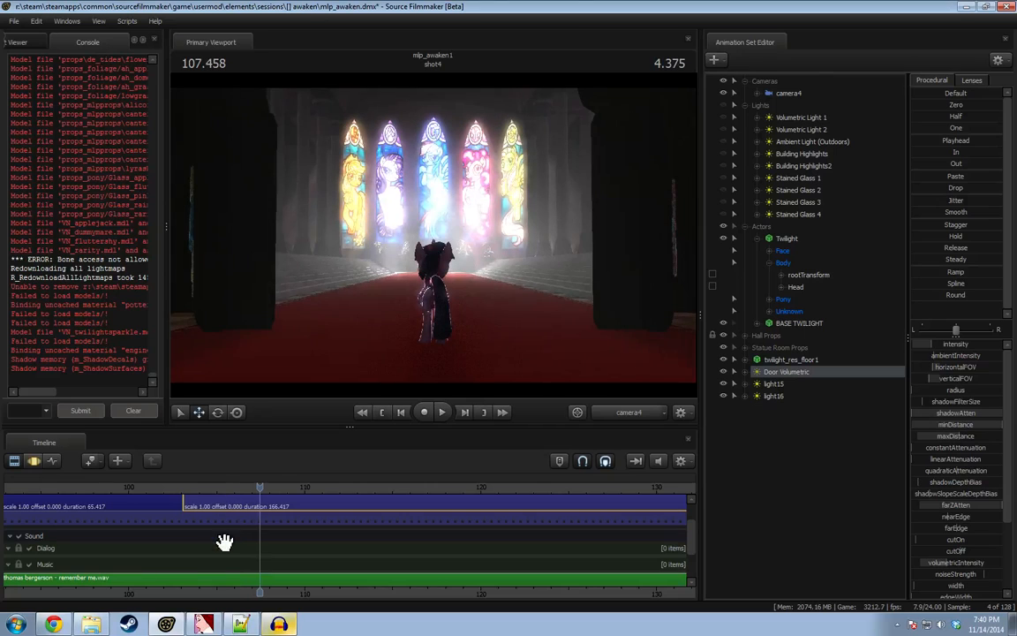
# Select camera4 for motion editing, switch the viewport to unlit display, and play the door opening.
pyautogui.press('F3')
pyautogui.click(804, 96)
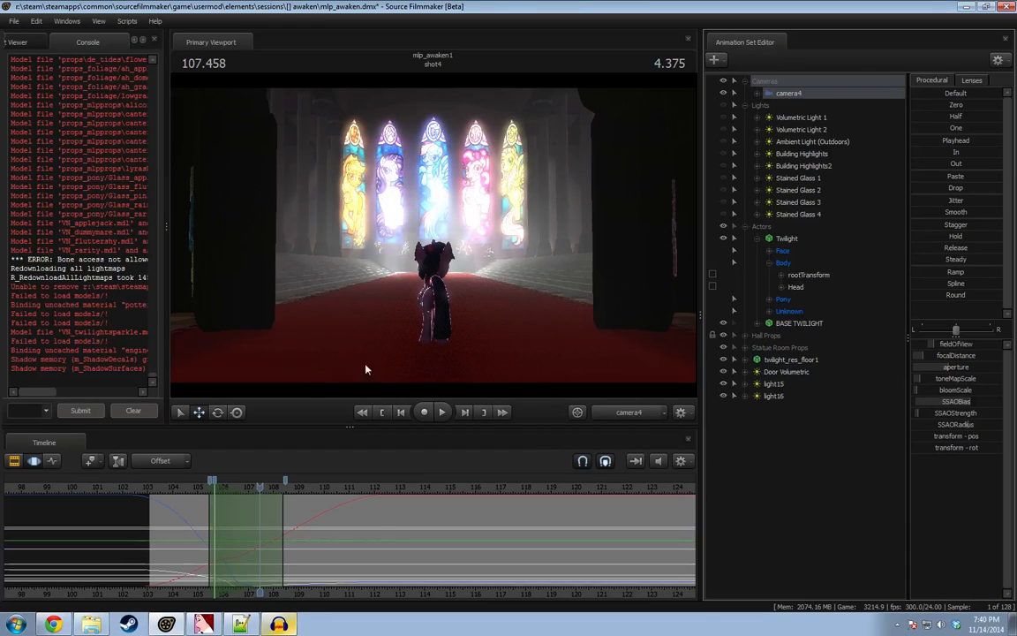
pyautogui.rightClick(310, 351)
pyautogui.click(339, 387)
pyautogui.press('space')
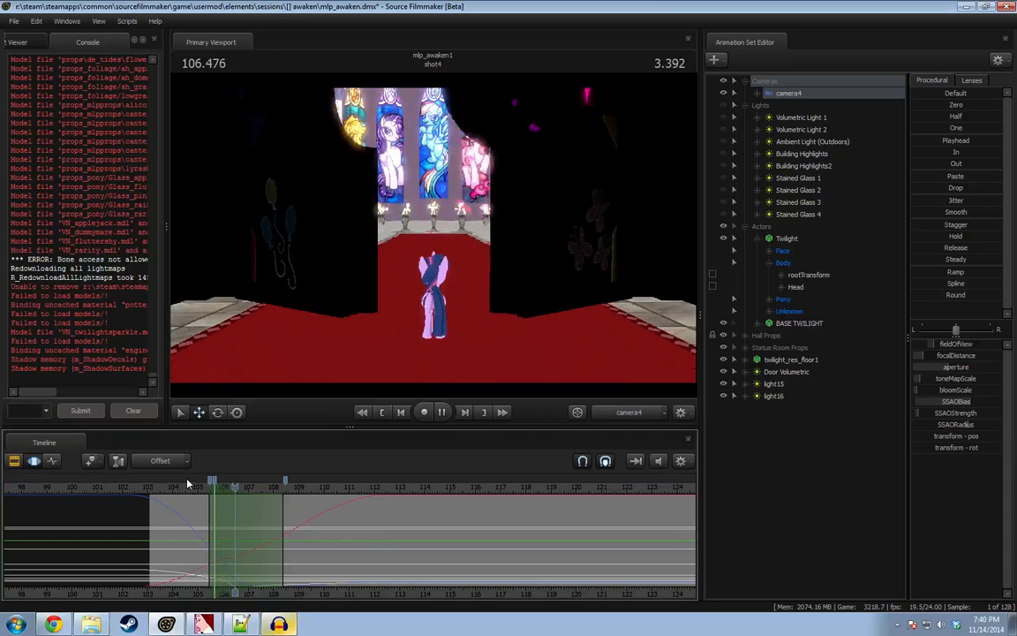
# Smooth camera4's motion over a short time selection around 106.04, with soft falloffs on both sides.
pyautogui.press('space')
pyautogui.scroll(6, 185, 484)
pyautogui.press('shift')
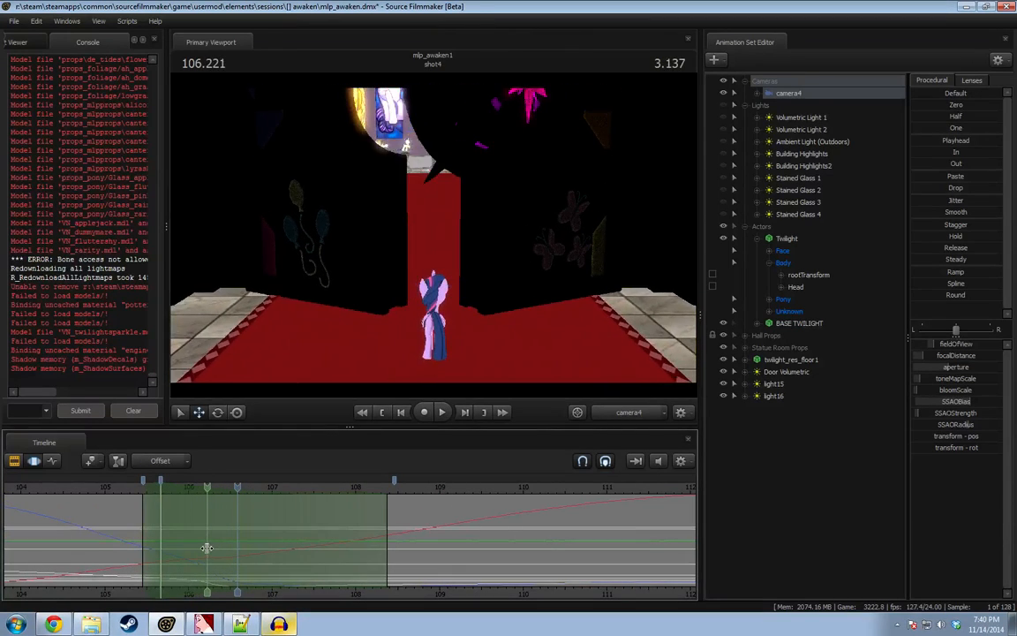
pyautogui.keyDown('shift'); pyautogui.moveTo(207, 548); pyautogui.dragTo(181, 545); pyautogui.keyUp('shift')
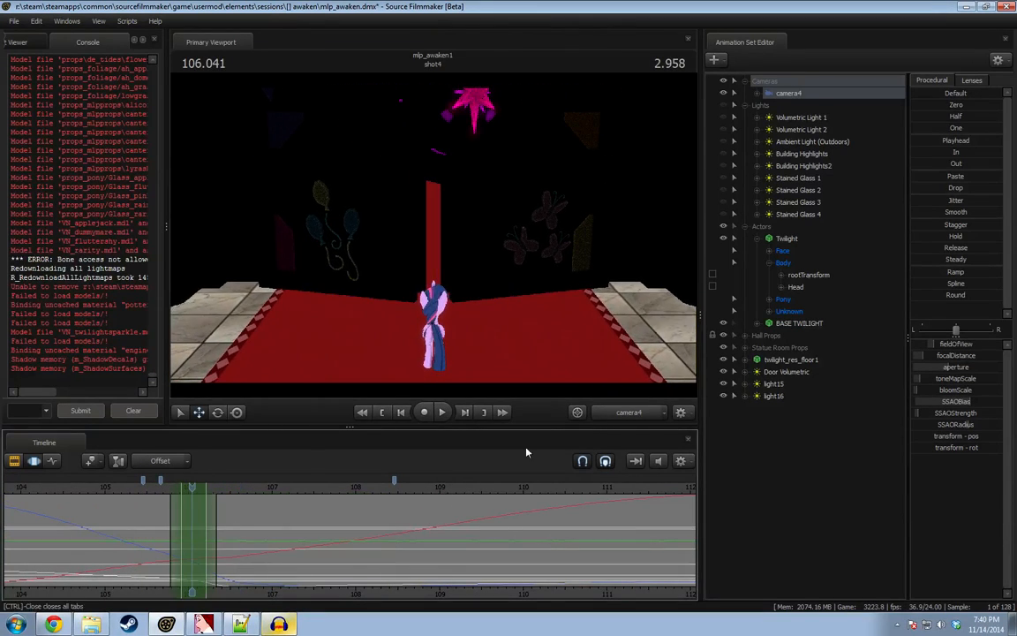
pyautogui.click(951, 288)
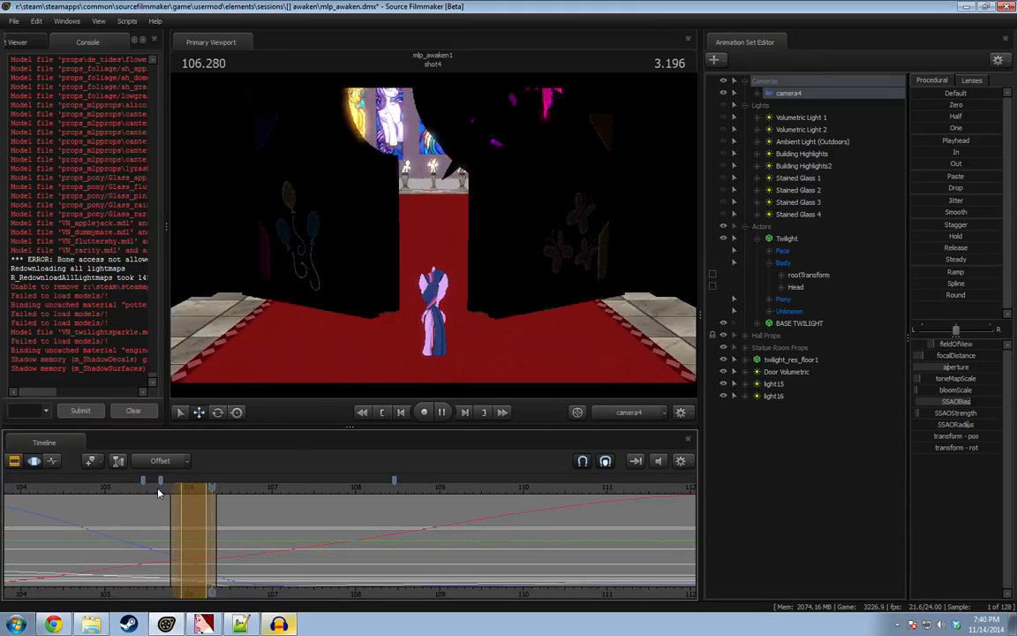
# Extend the smoothed section of camera4's motion to span about 105.7 to 106.7.
pyautogui.scroll(3, 243, 530)
pyautogui.moveTo(232, 594); pyautogui.dragTo(441, 593)
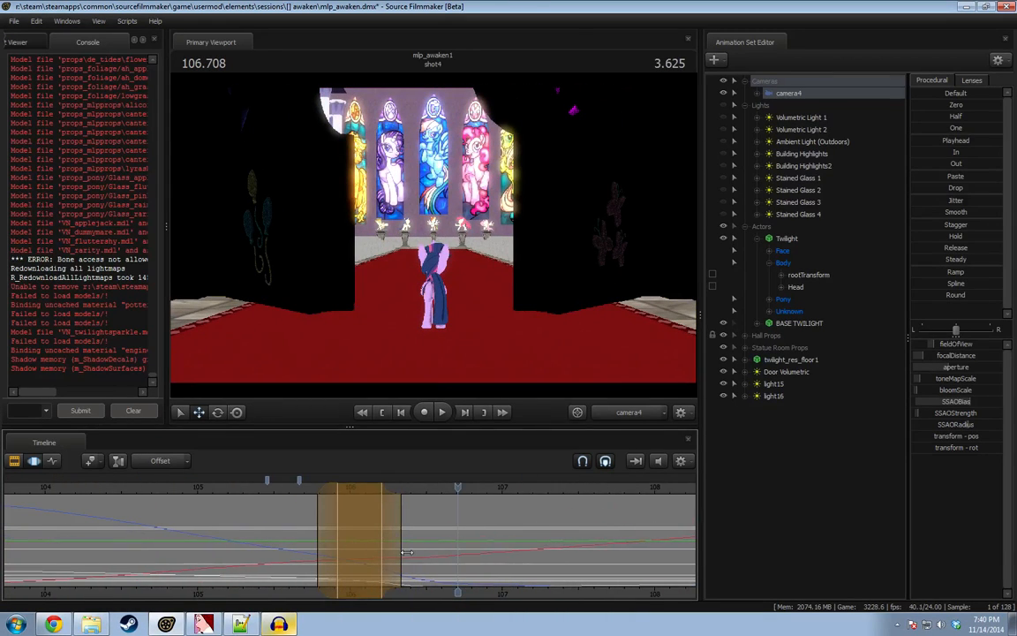
pyautogui.moveTo(391, 544); pyautogui.dragTo(426, 541)
pyautogui.press('space')
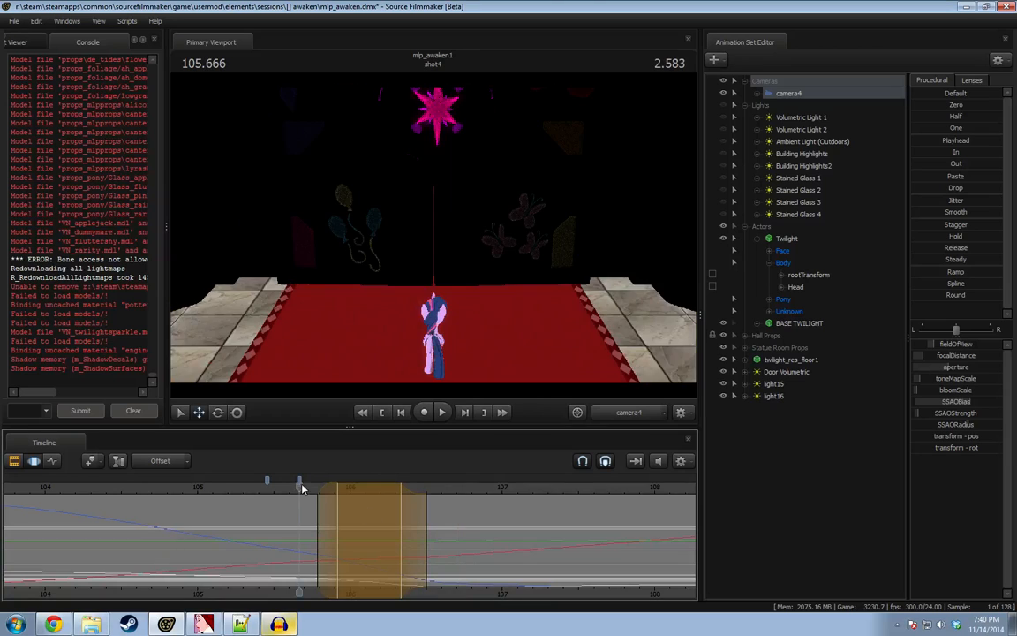
pyautogui.moveTo(356, 552); pyautogui.dragTo(461, 562)
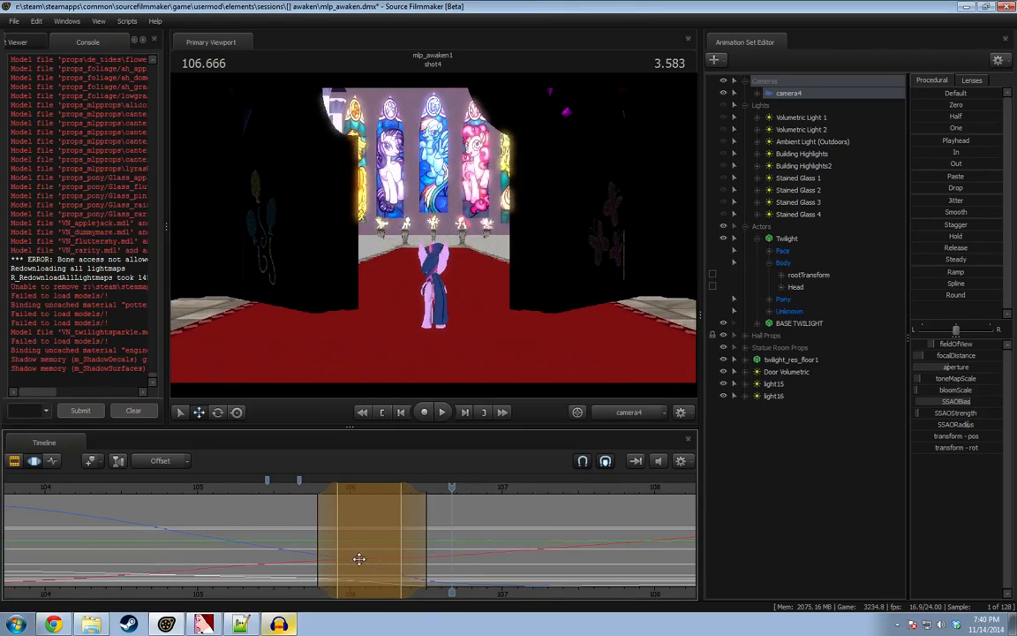
pyautogui.moveTo(326, 543); pyautogui.dragTo(300, 543)
pyautogui.moveTo(417, 539); pyautogui.dragTo(449, 549)
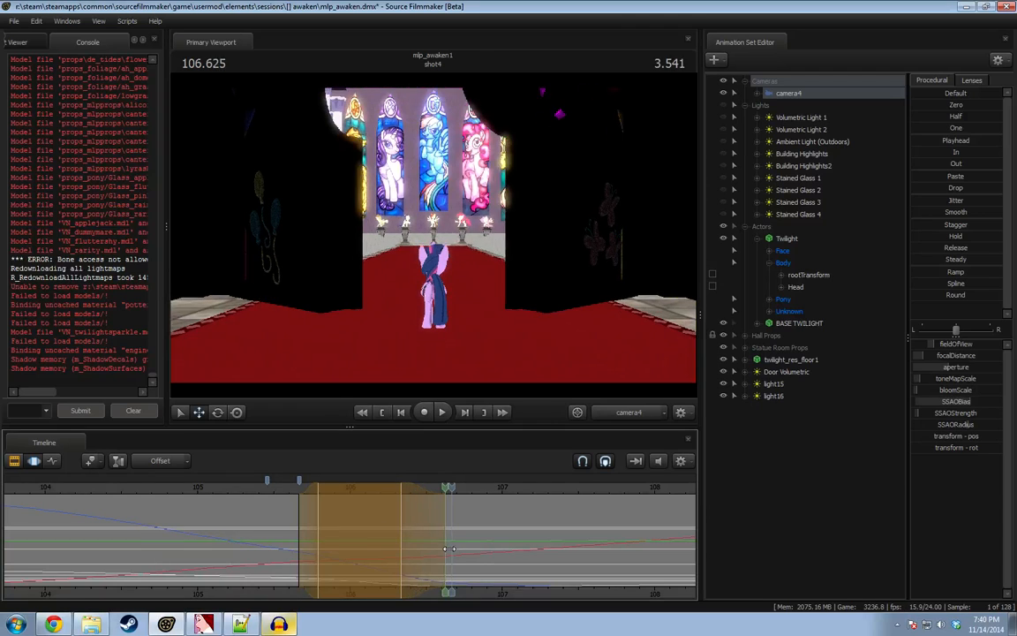
# Replay the door opening in shot4 to check camera4's smoothed motion.
pyautogui.click(325, 499)
pyautogui.press('space')
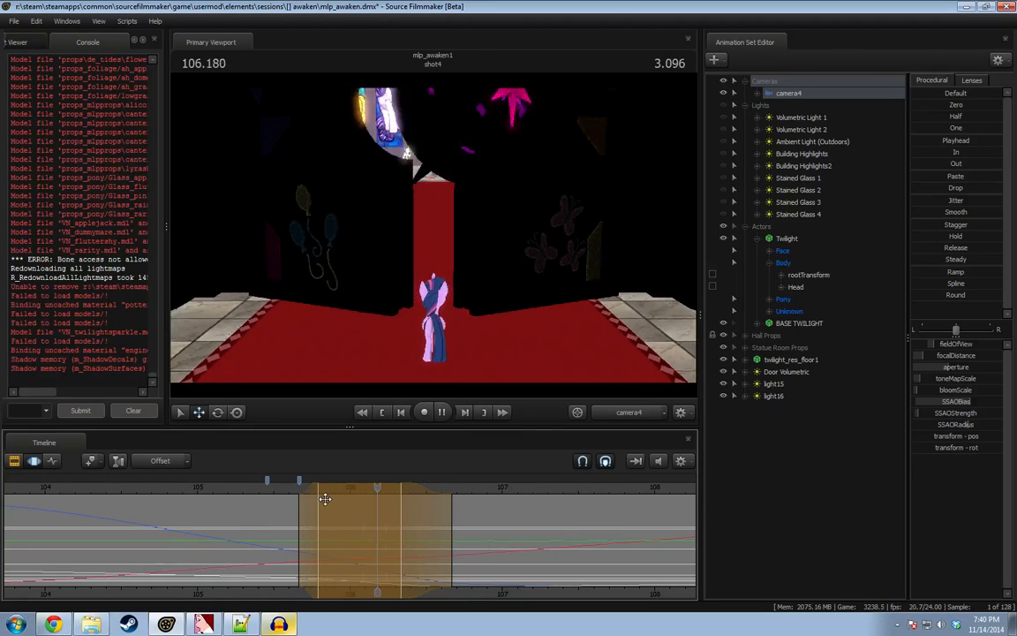
pyautogui.press('space')
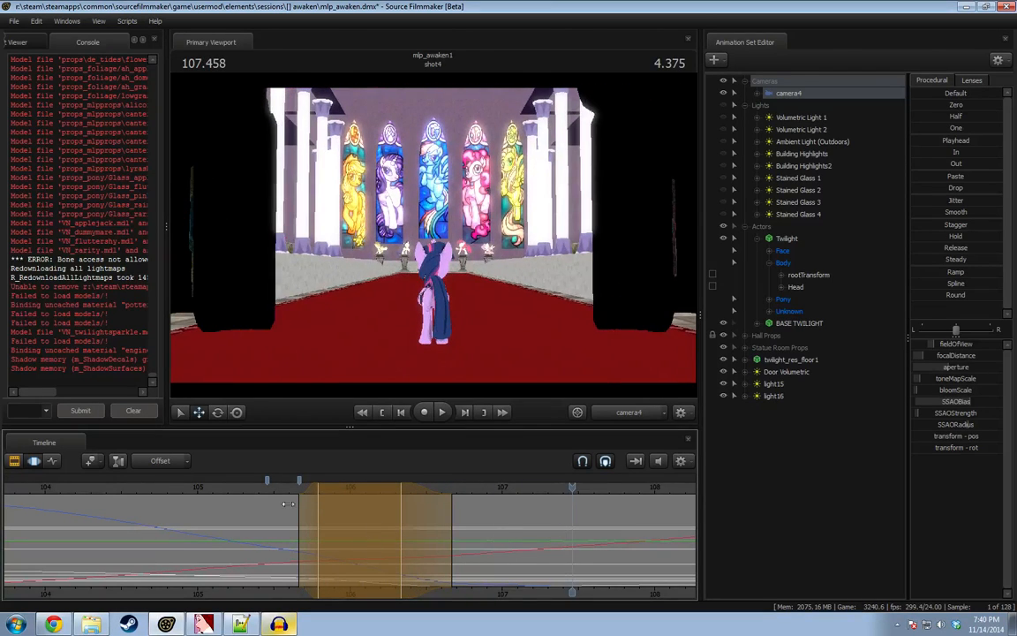
pyautogui.click(287, 503)
pyautogui.press('space')
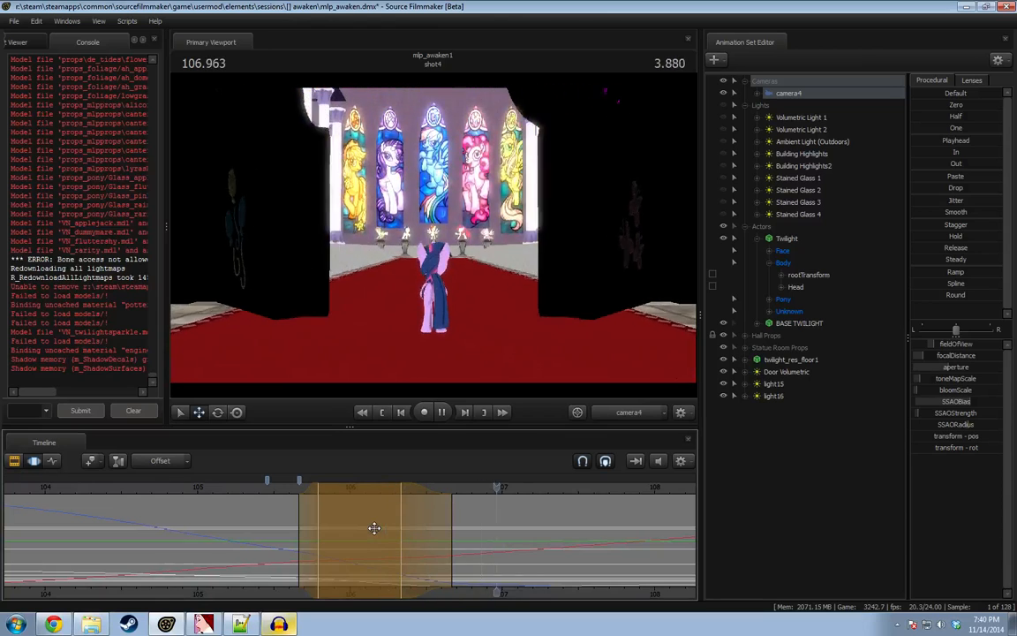
pyautogui.press('space')
# Smooth camera4's motion between about 106.4 and 107.0, and play back the section.
pyautogui.press('shift')
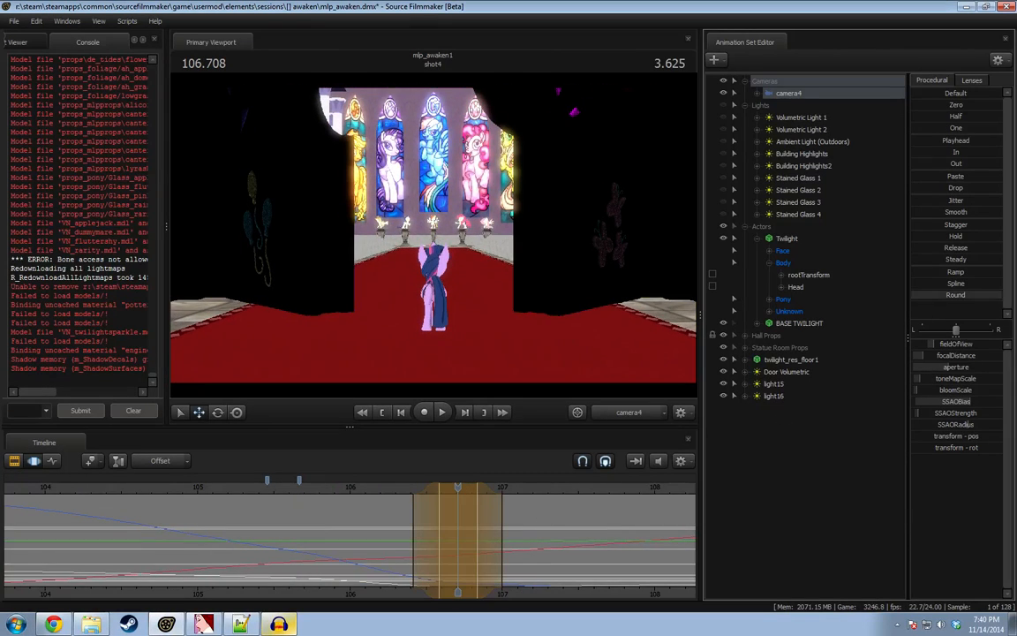
pyautogui.click(370, 492)
pyautogui.press('space')
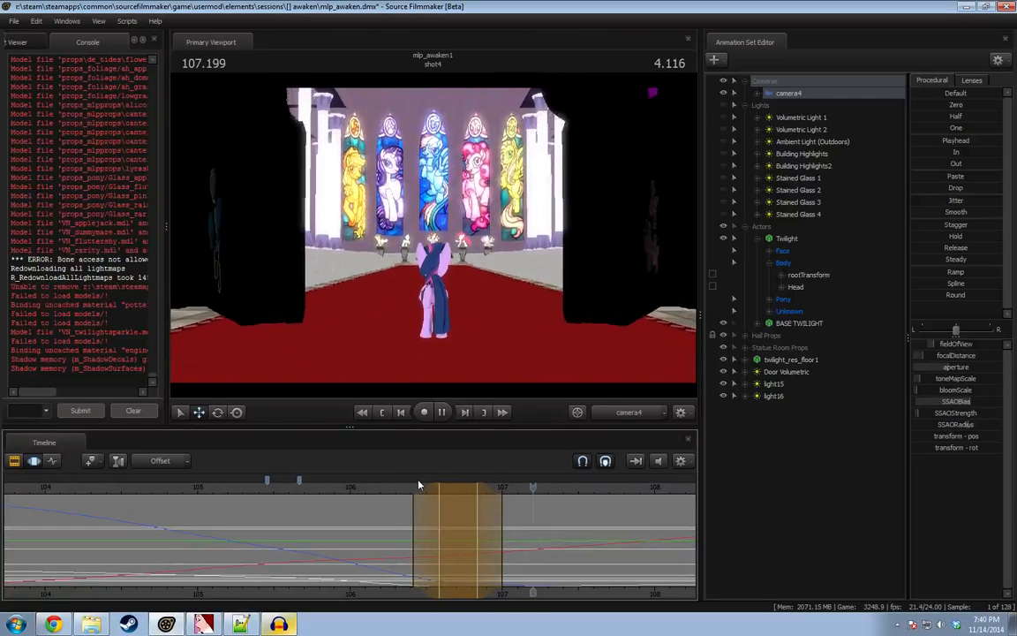
pyautogui.press('space')
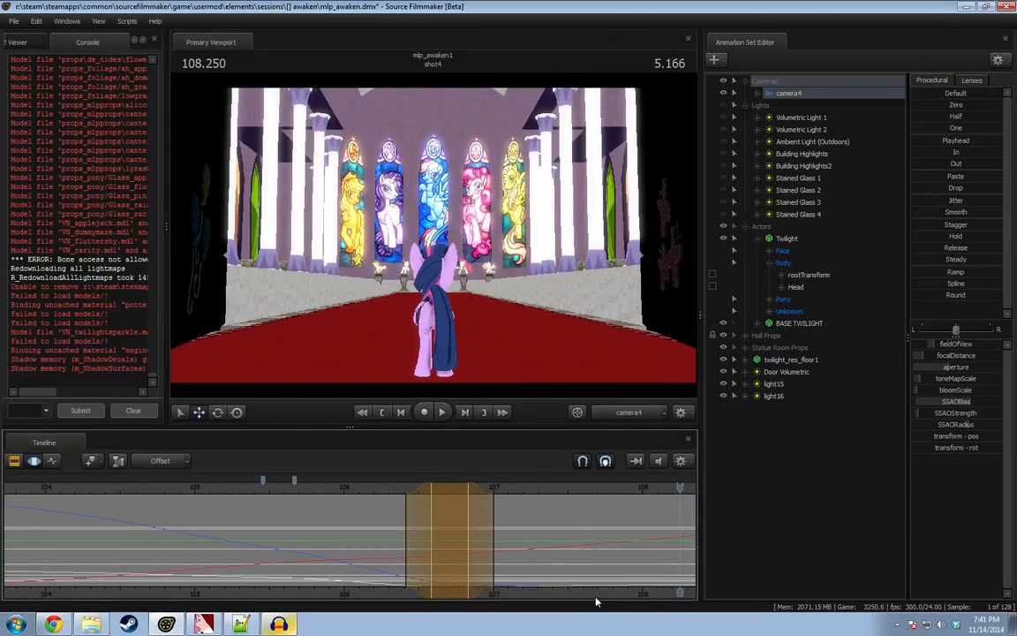
# Smooth camera4's motion between about 107.6 and 108.3, and play onward from there.
pyautogui.moveTo(571, 596); pyautogui.dragTo(298, 586, button='middle')
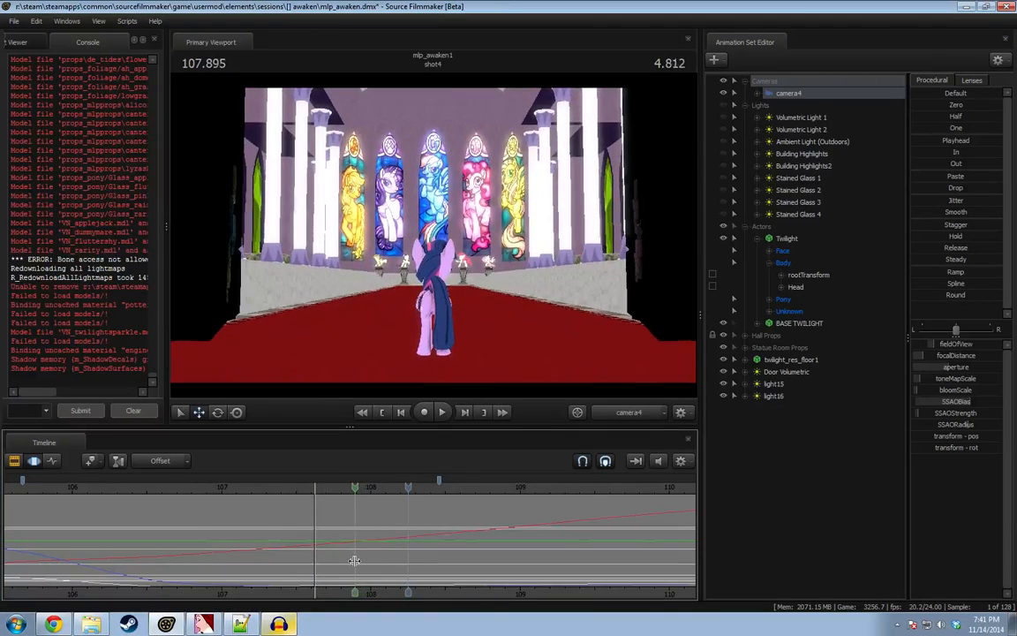
pyautogui.moveTo(344, 561); pyautogui.dragTo(396, 554)
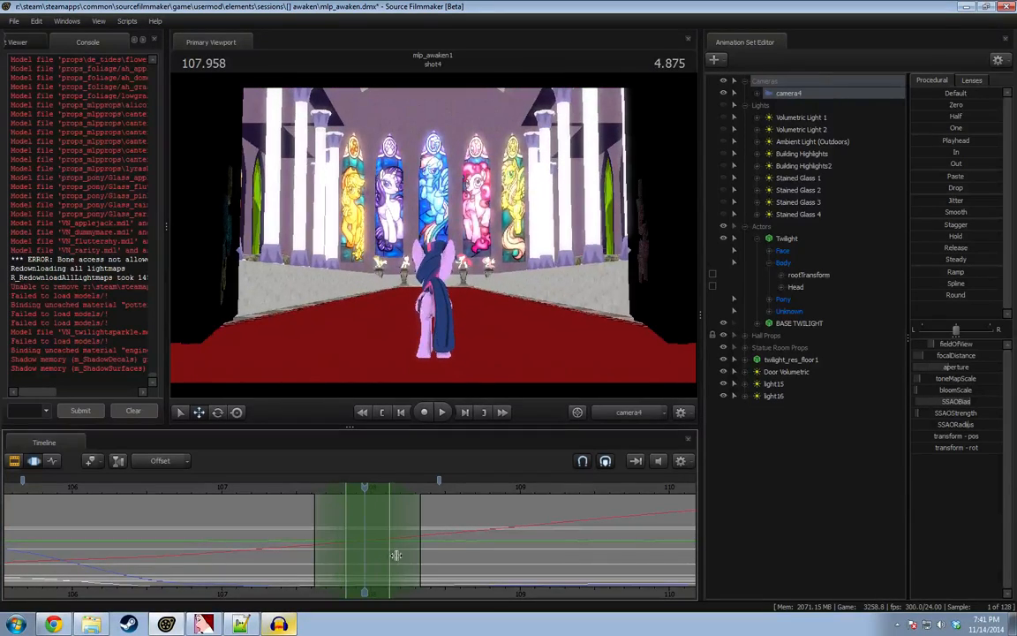
pyautogui.press('space')
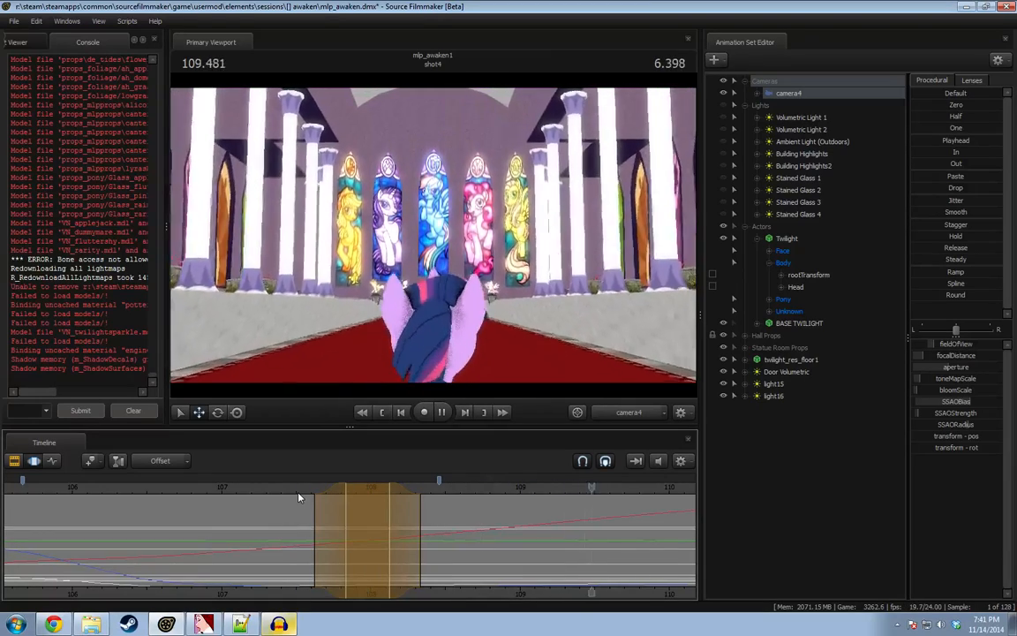
# Replay and scrub through the door opening and hall reveal to review camera4's whole move.
pyautogui.scroll(-5, 311, 495)
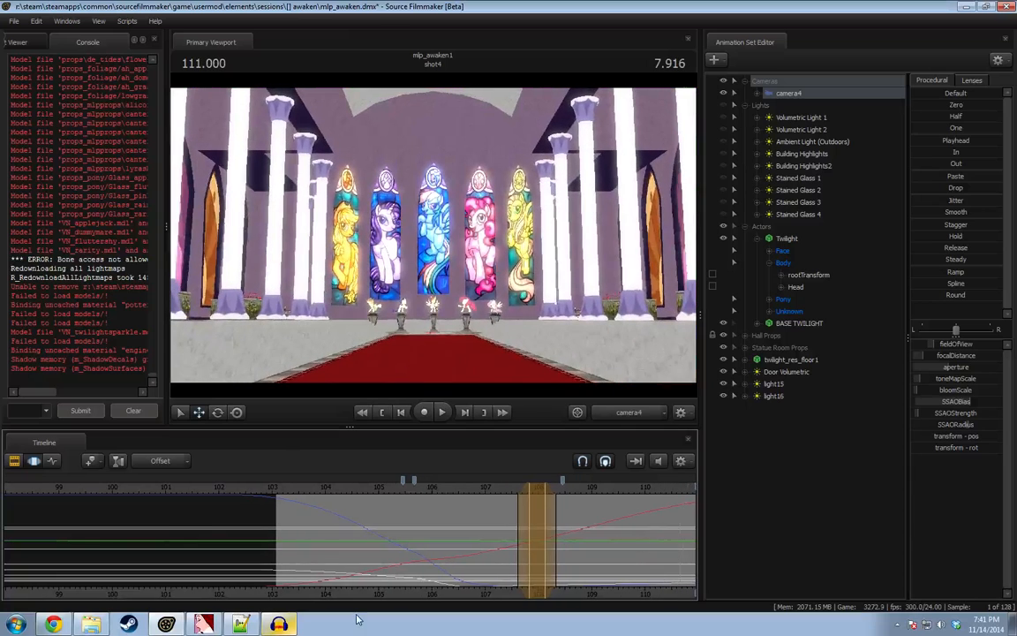
pyautogui.click(353, 501)
pyautogui.press('space')
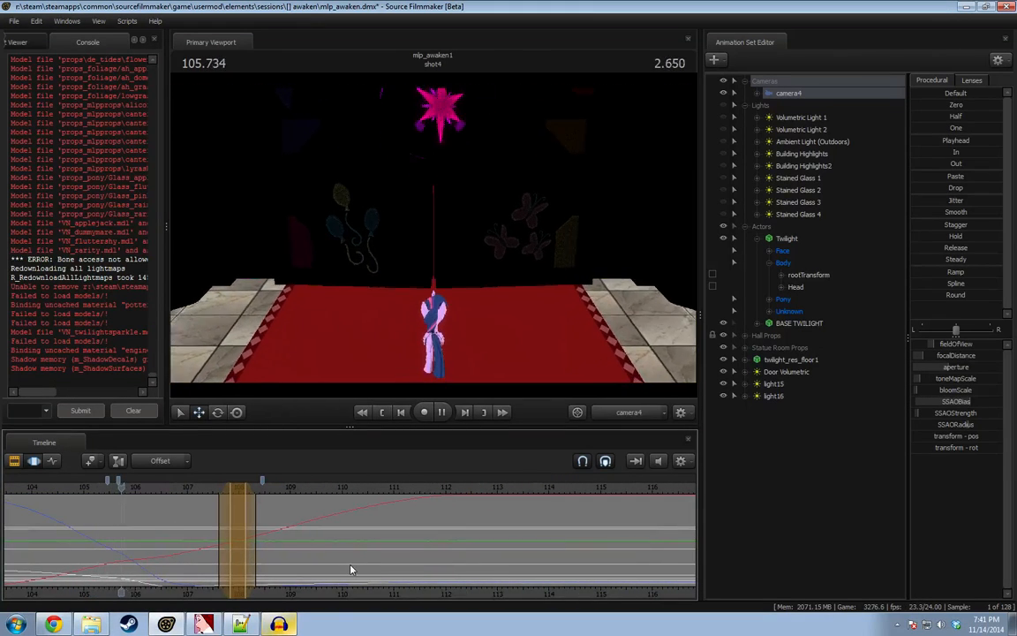
pyautogui.press('space')
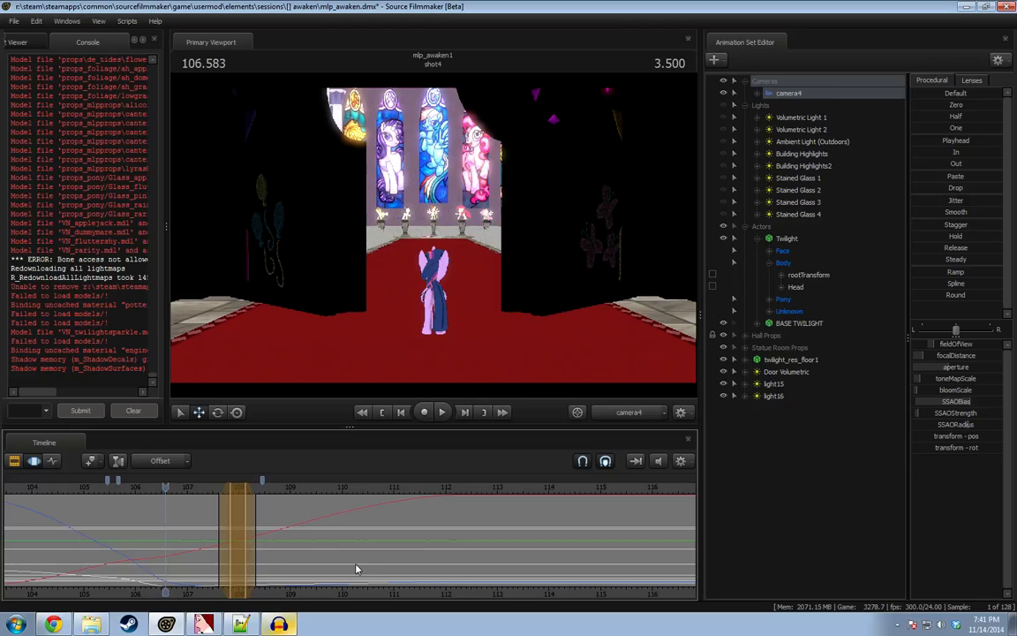
pyautogui.press('space')
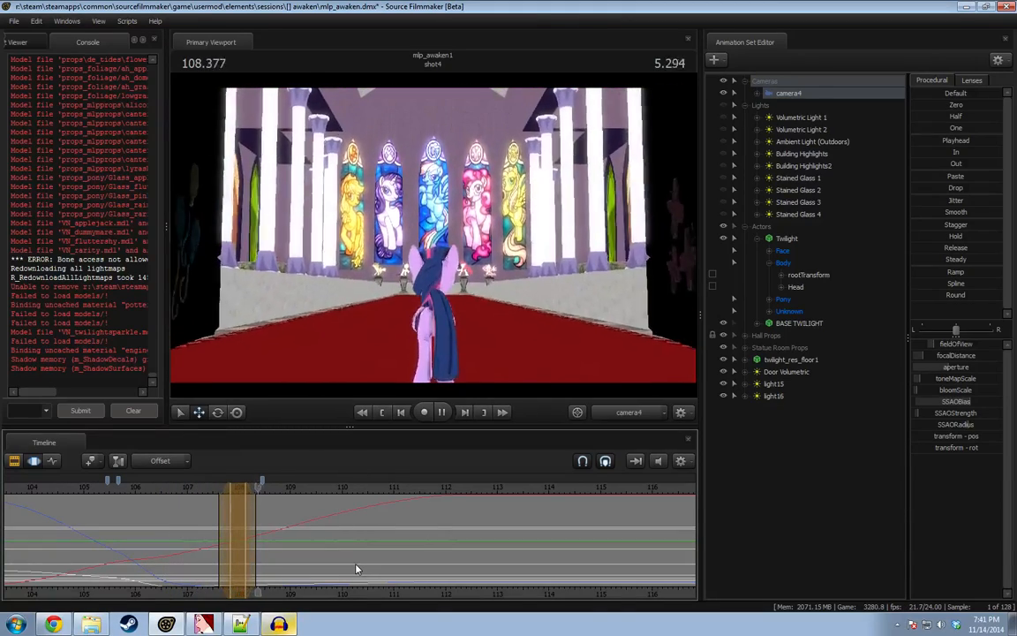
pyautogui.press('space')
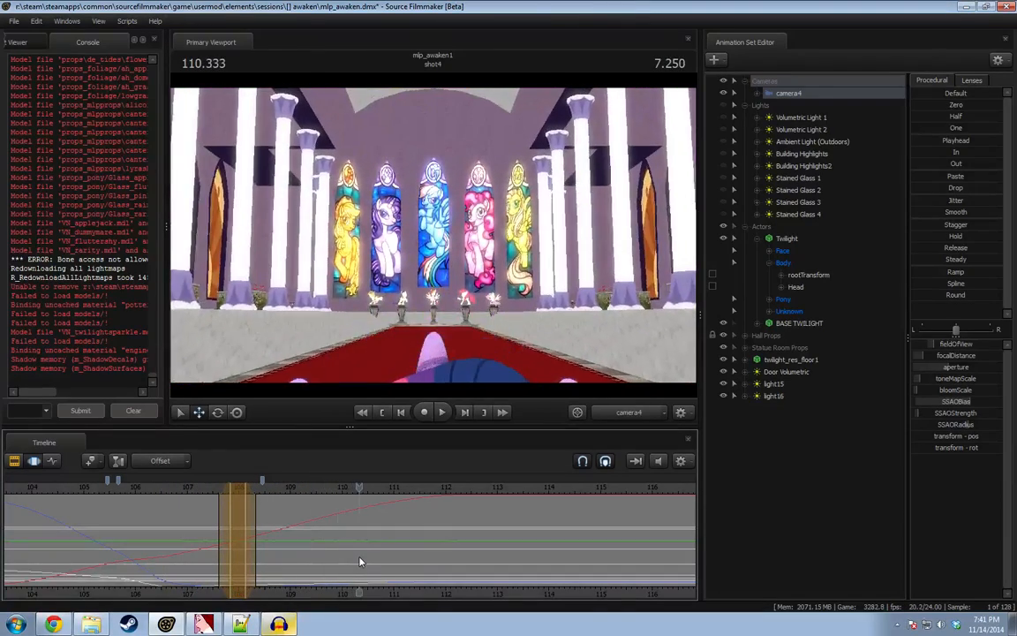
pyautogui.press('space')
pyautogui.press('space')
pyautogui.click(305, 485)
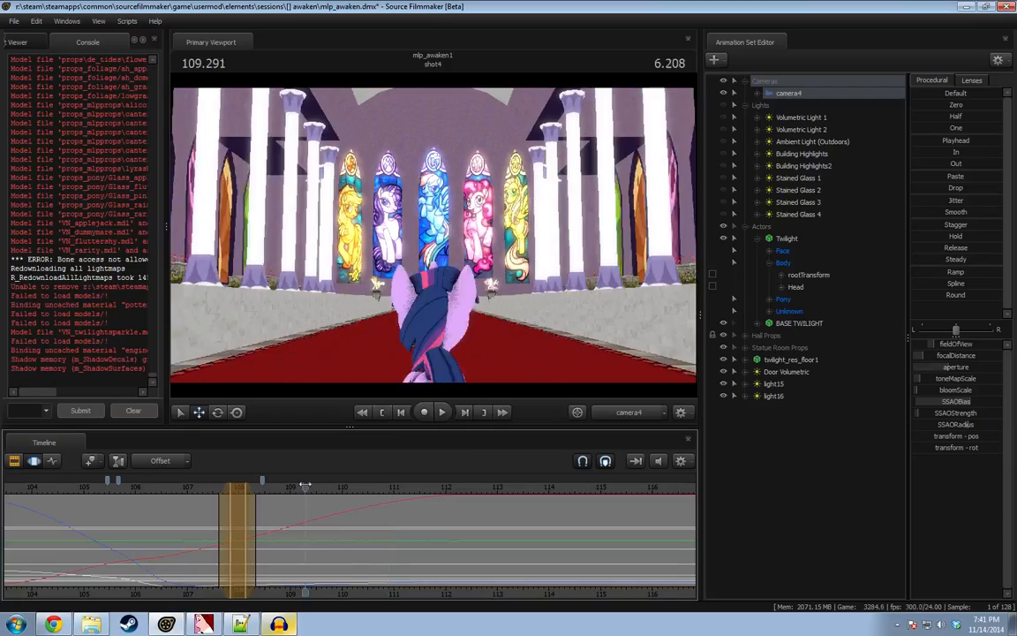
pyautogui.moveTo(305, 485); pyautogui.dragTo(213, 501)
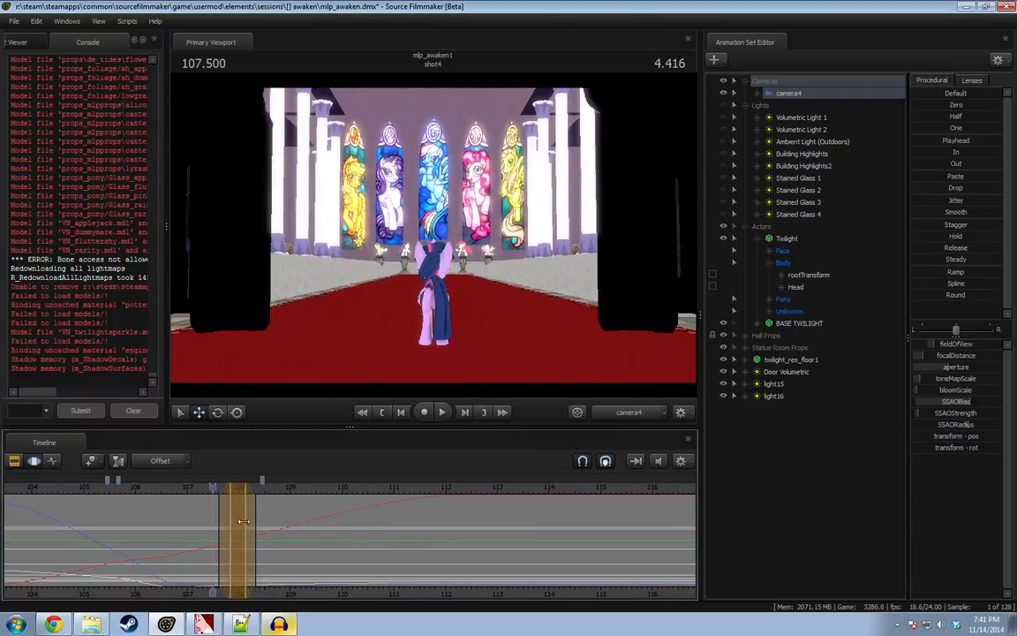
# Move camera4 down and to the left of Twilight, easing in from about 106.8 to 109.9 and holding to the end.
pyautogui.press('F2')
pyautogui.press('F3')
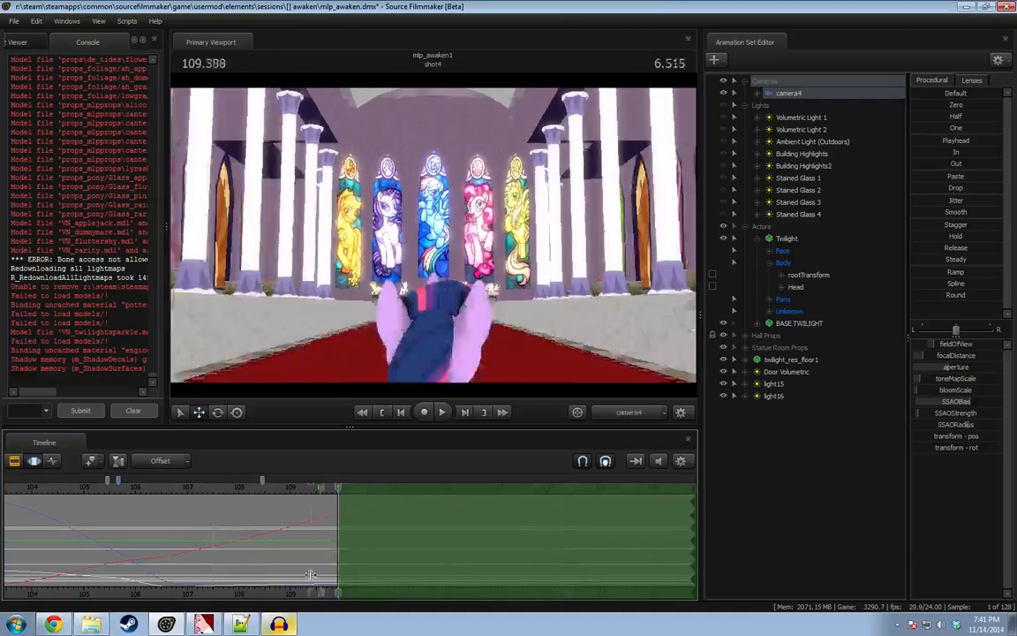
pyautogui.moveTo(321, 555); pyautogui.dragTo(177, 548)
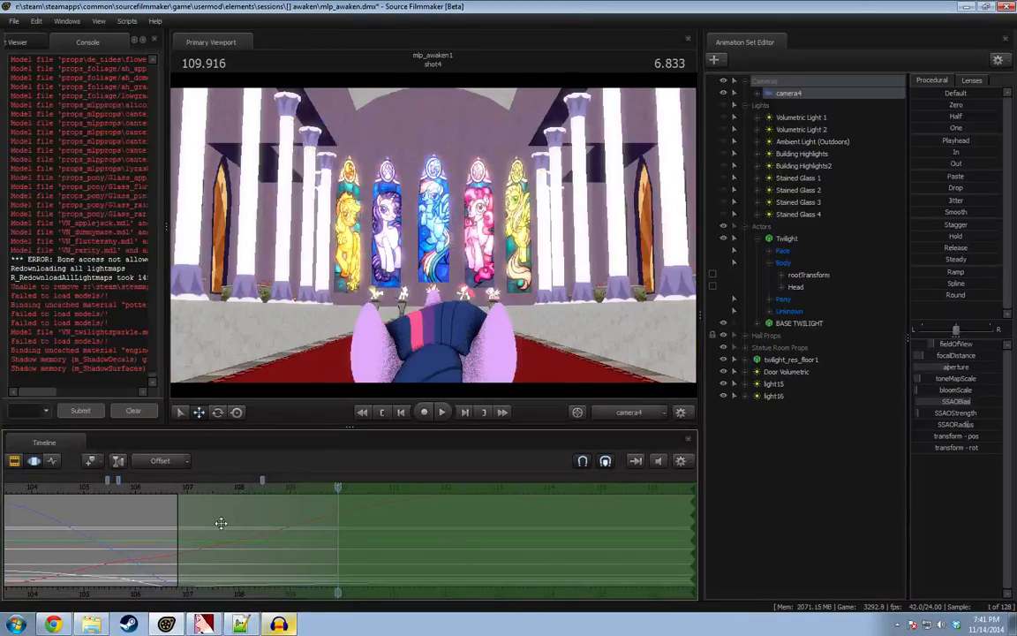
pyautogui.moveTo(327, 265); pyautogui.dragTo(357, 252)
pyautogui.press('x')
pyautogui.press('a')
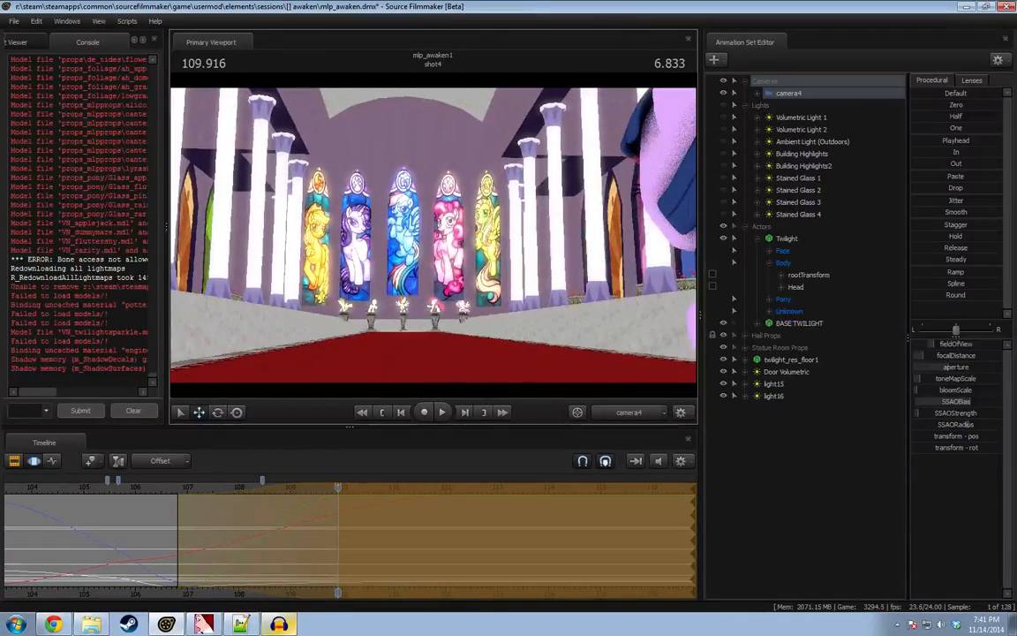
# Shift camera4's offset earlier so it eases in from about 106.4 to 109.5, and play it back.
pyautogui.moveTo(251, 487); pyautogui.dragTo(228, 486)
pyautogui.click(141, 489)
pyautogui.press('space')
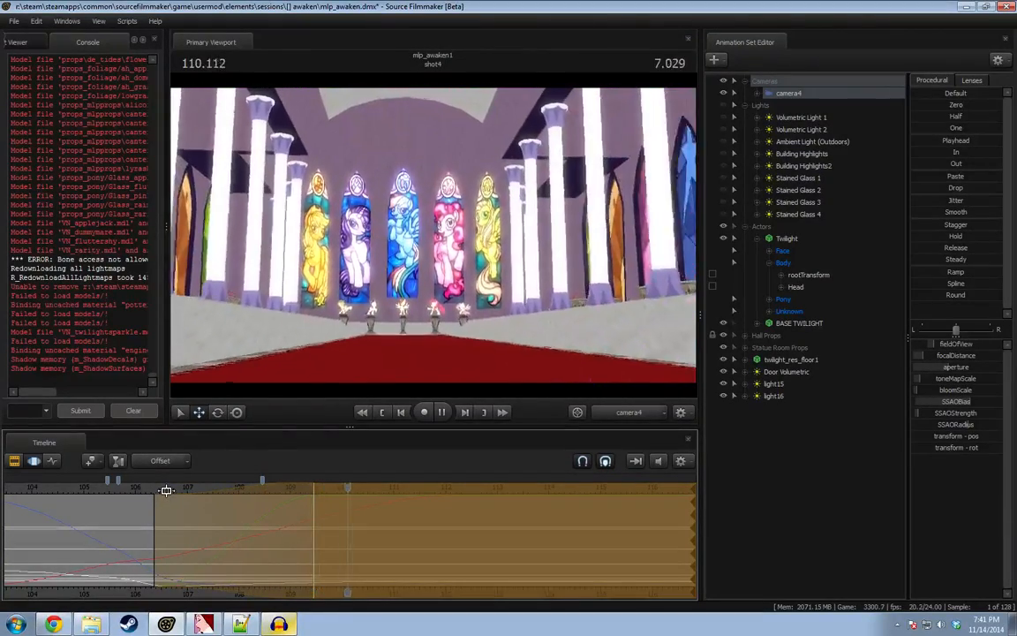
pyautogui.press('space')
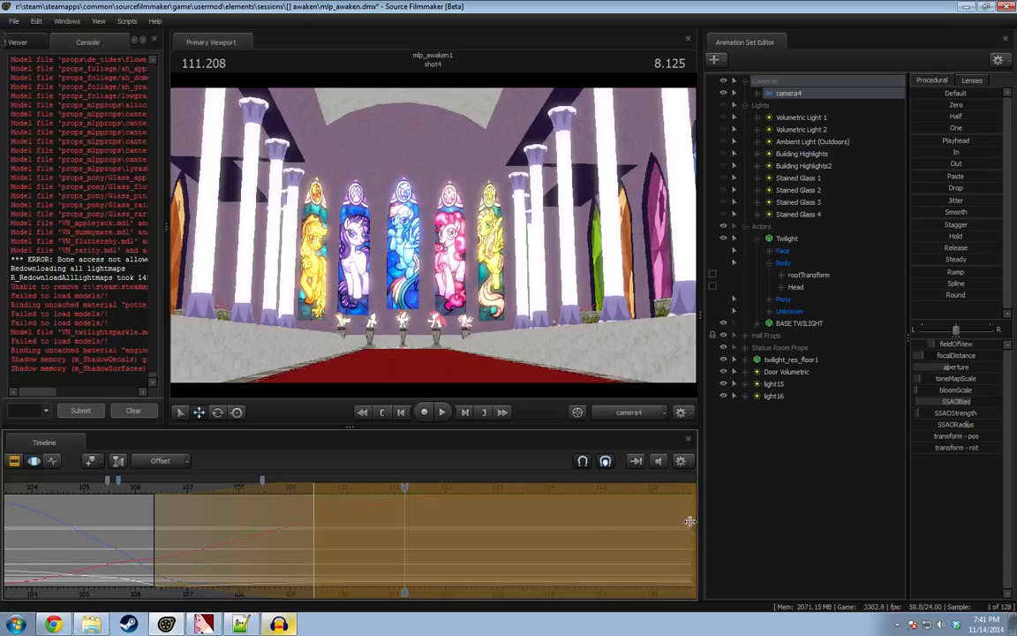
# Try easing camera4's offset back out by about 112.6, and replay the move.
pyautogui.moveTo(689, 521); pyautogui.dragTo(481, 531)
pyautogui.click(152, 490)
pyautogui.press('space')
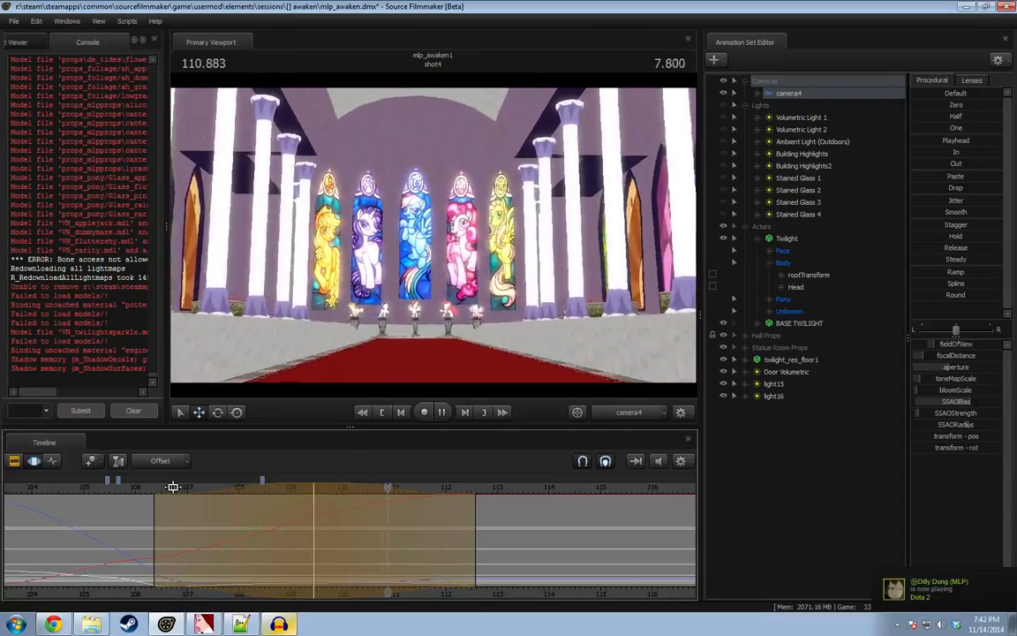
pyautogui.press('space')
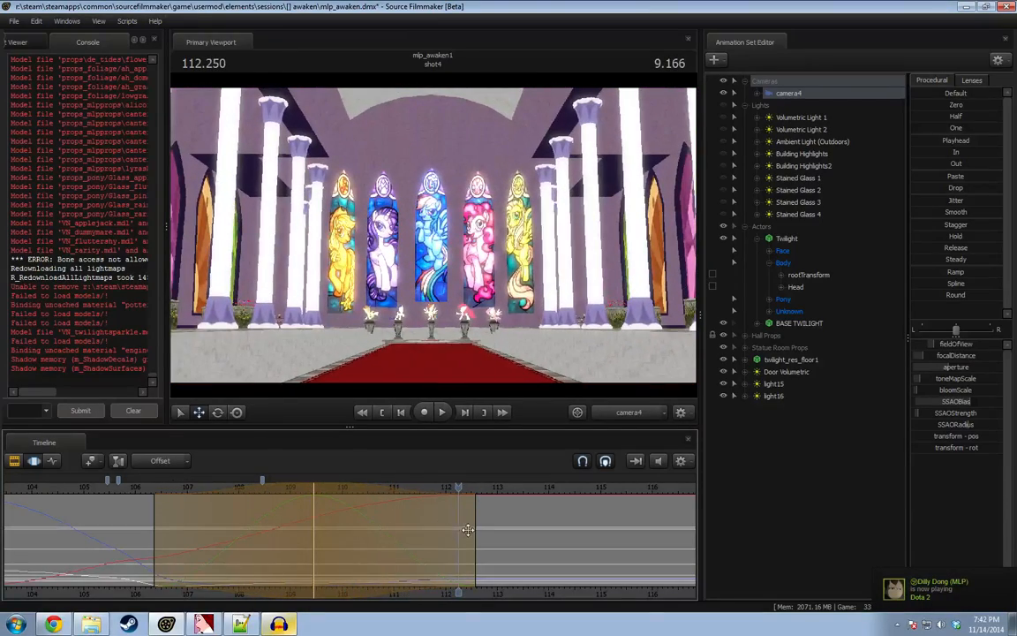
# Undo the ease-out of camera4's offset and replay the move from the door opening.
pyautogui.hotkey('ctrl', 'z')
pyautogui.hotkey('ctrl', 'z')
pyautogui.hotkey('ctrl', 'z')
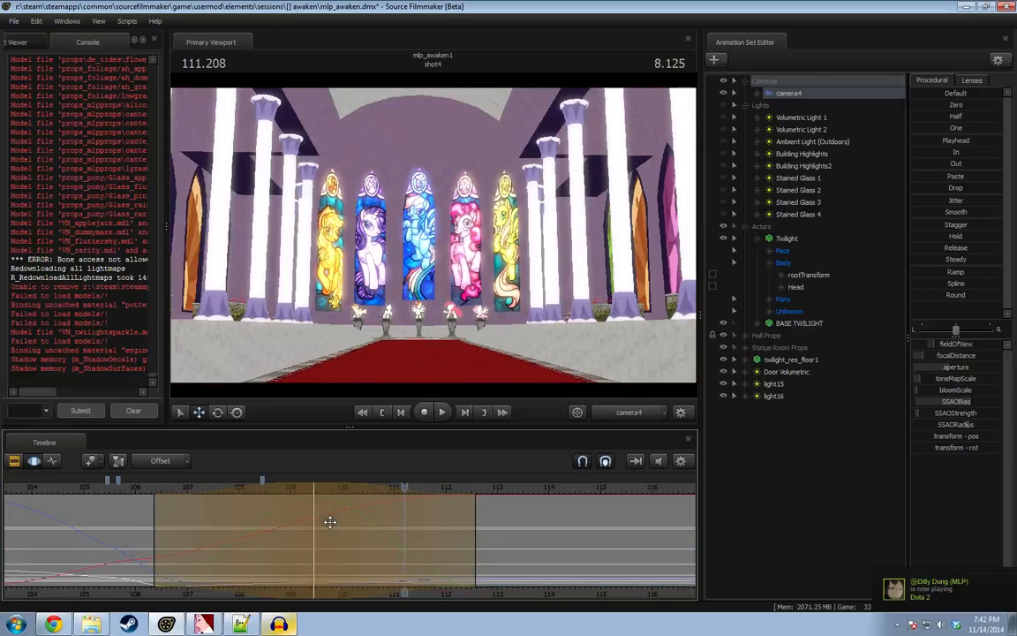
pyautogui.click(142, 488)
pyautogui.press('space')
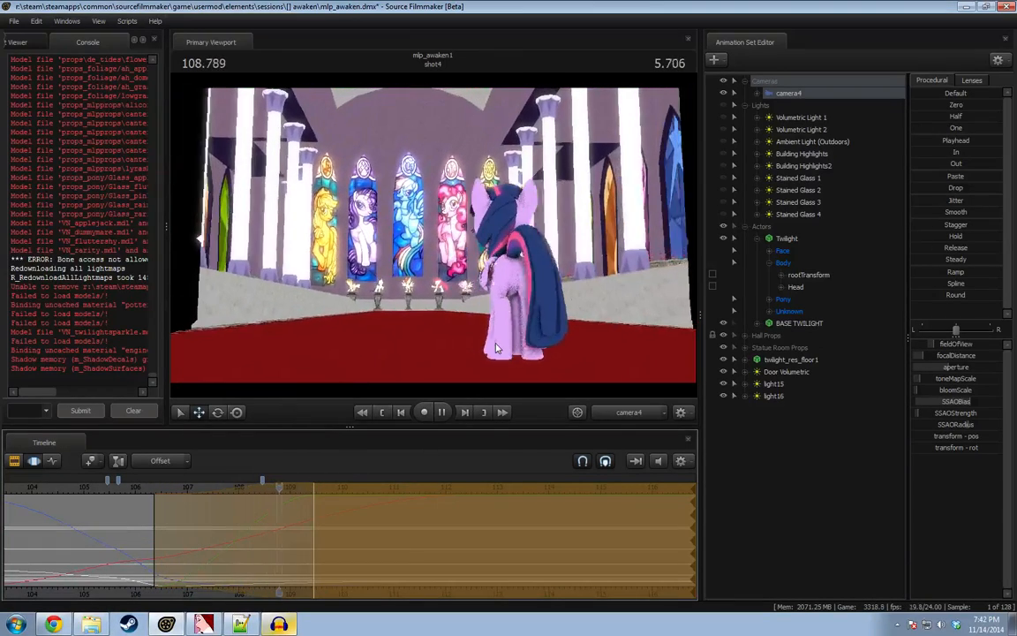
pyautogui.press('space')
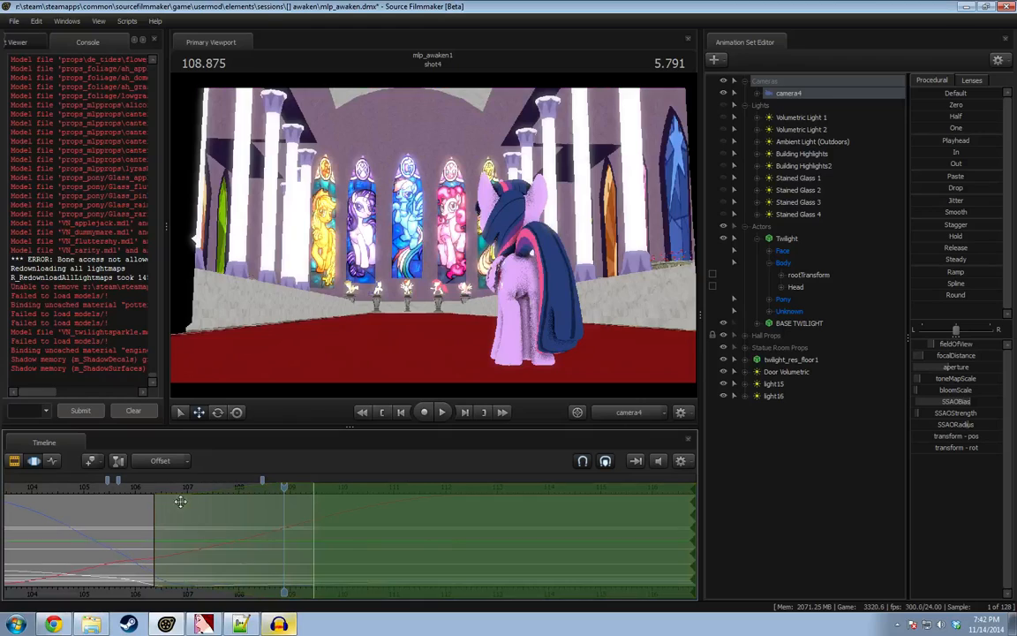
# Review camera4's move past Twilight from the door opening onward, and clear the time selection.
pyautogui.moveTo(283, 530); pyautogui.dragTo(388, 540)
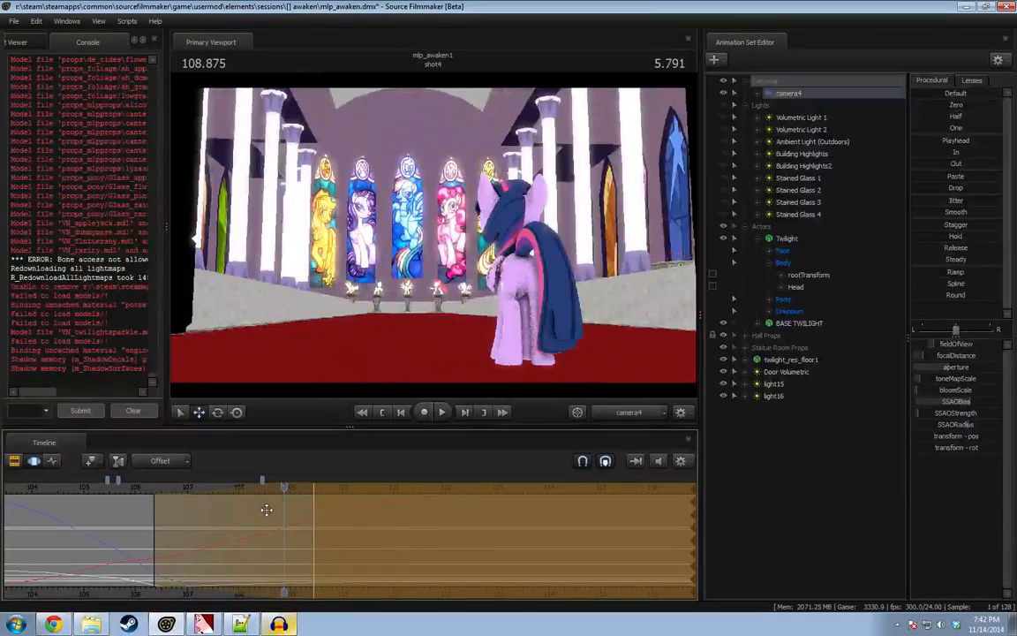
pyautogui.moveTo(266, 509); pyautogui.dragTo(391, 494)
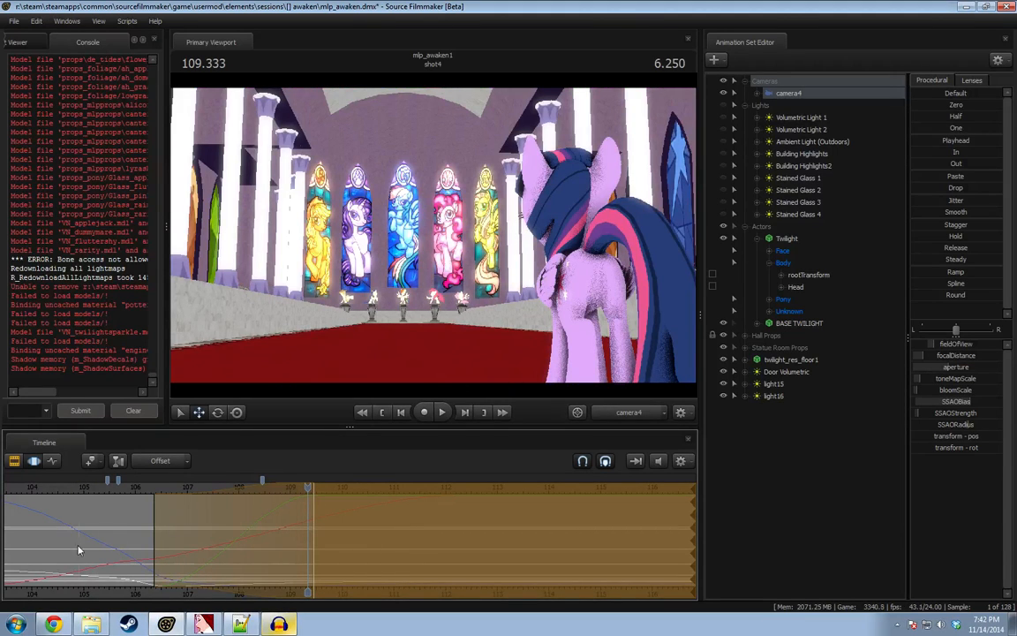
pyautogui.moveTo(78, 550); pyautogui.dragTo(136, 559)
pyautogui.press('Escape')
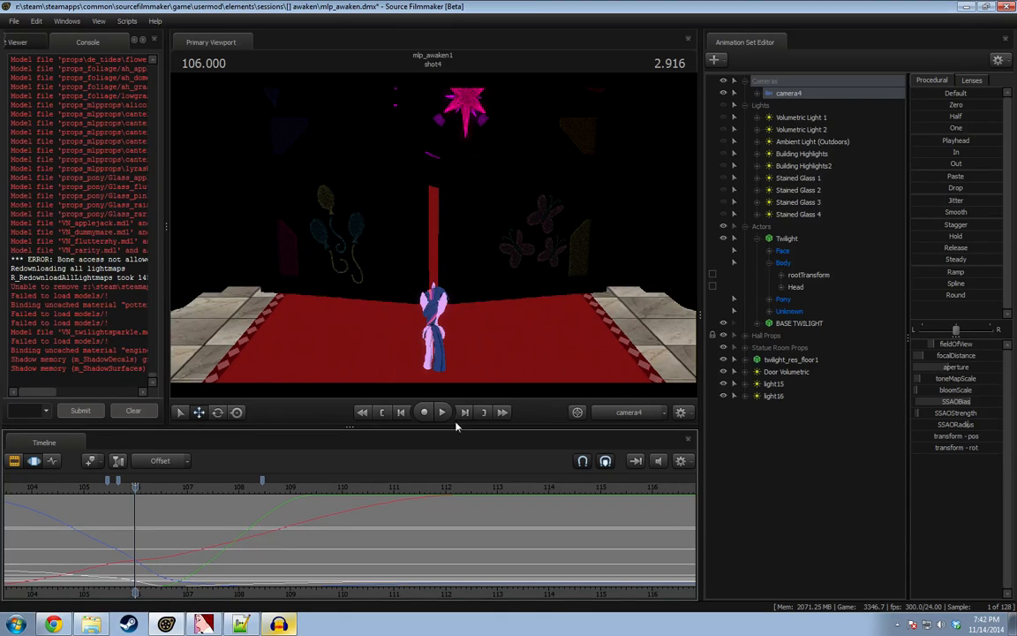
pyautogui.moveTo(250, 533); pyautogui.dragTo(387, 517)
pyautogui.moveTo(353, 574); pyautogui.dragTo(254, 541, button='middle')
# Try moving camera4 closer to the stained-glass windows from about 112.3 to the end of the shot.
pyautogui.press('shift')
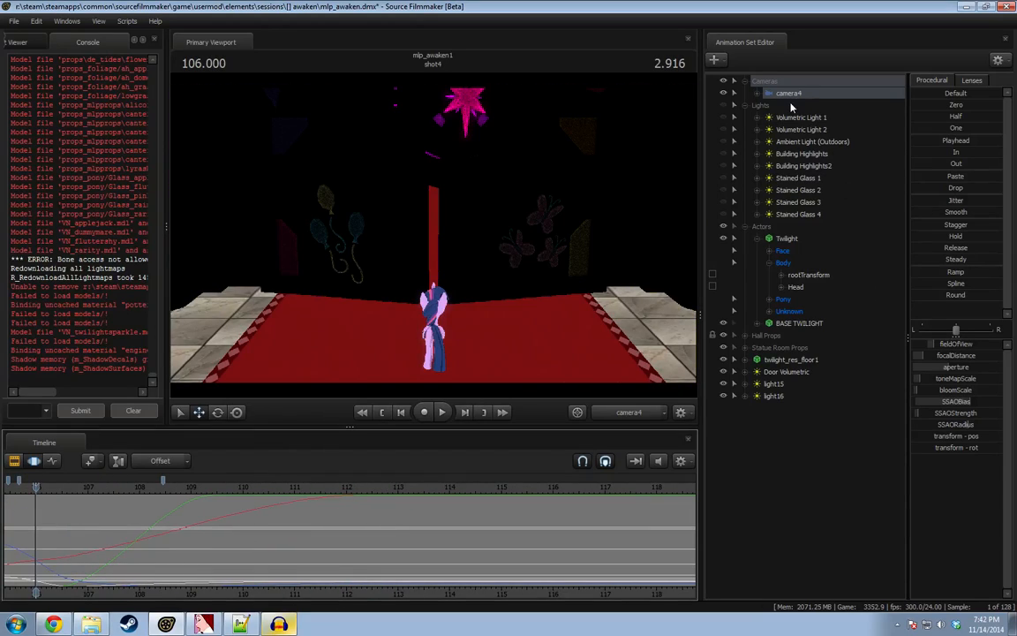
pyautogui.press('shift')
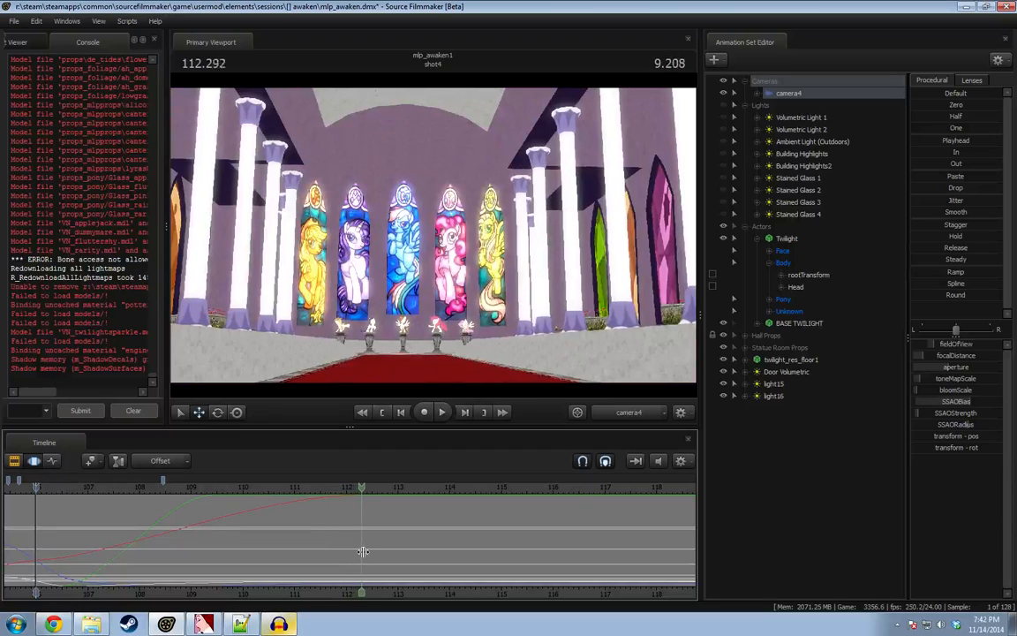
pyautogui.keyDown('shift'); pyautogui.moveTo(363, 552); pyautogui.dragTo(694, 552); pyautogui.keyUp('shift')
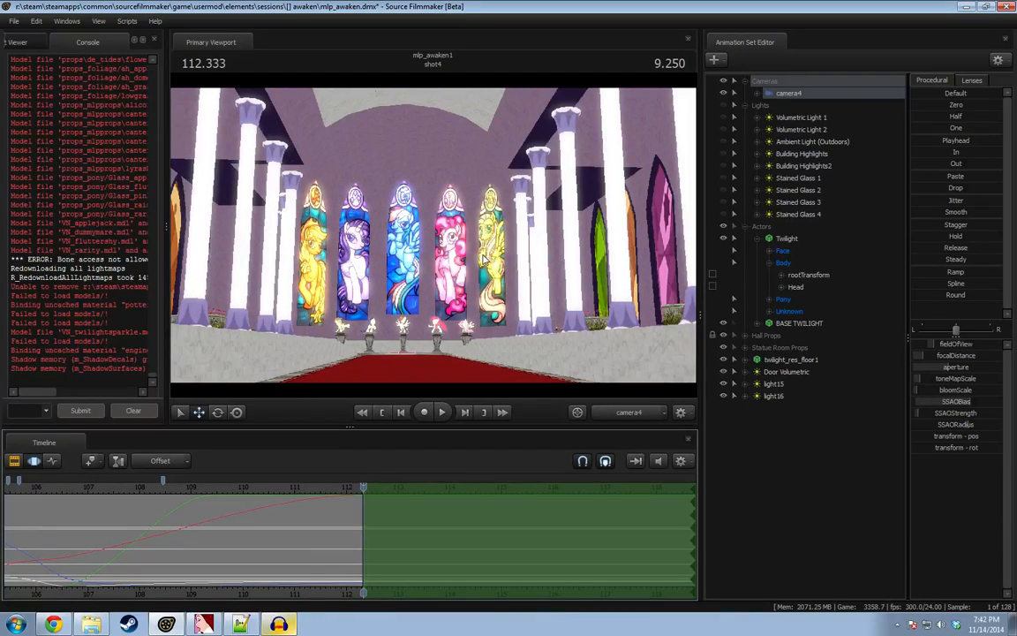
pyautogui.press('w')
pyautogui.moveTo(483, 259); pyautogui.dragTo(483, 259)
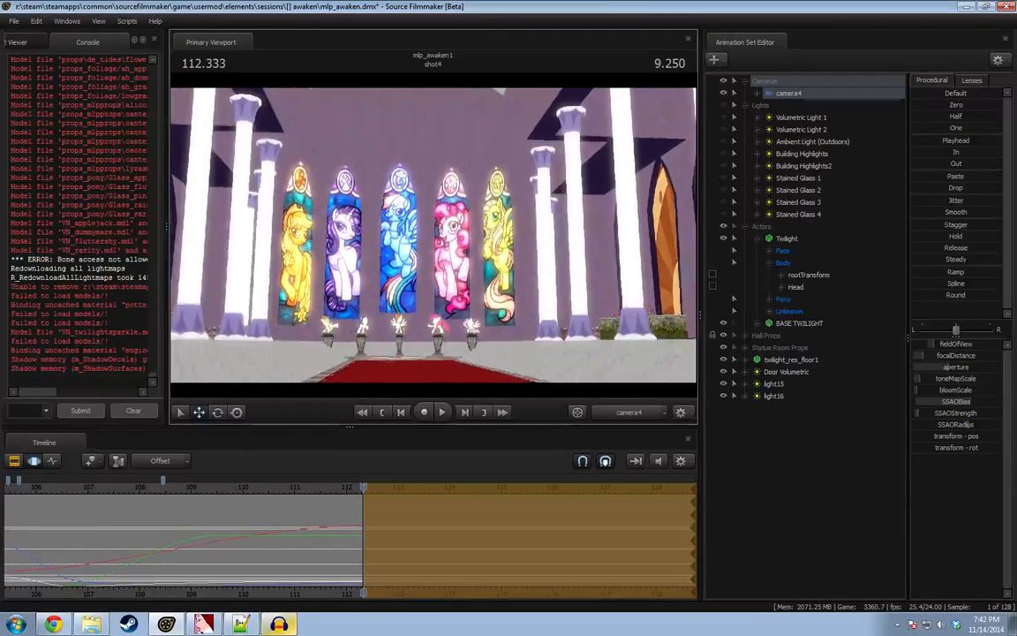
pyautogui.moveTo(434, 236); pyautogui.dragTo(434, 240)
# Try easing camera4's forward offset in from about 109.4 to 113.2, and play it back.
pyautogui.click(297, 529)
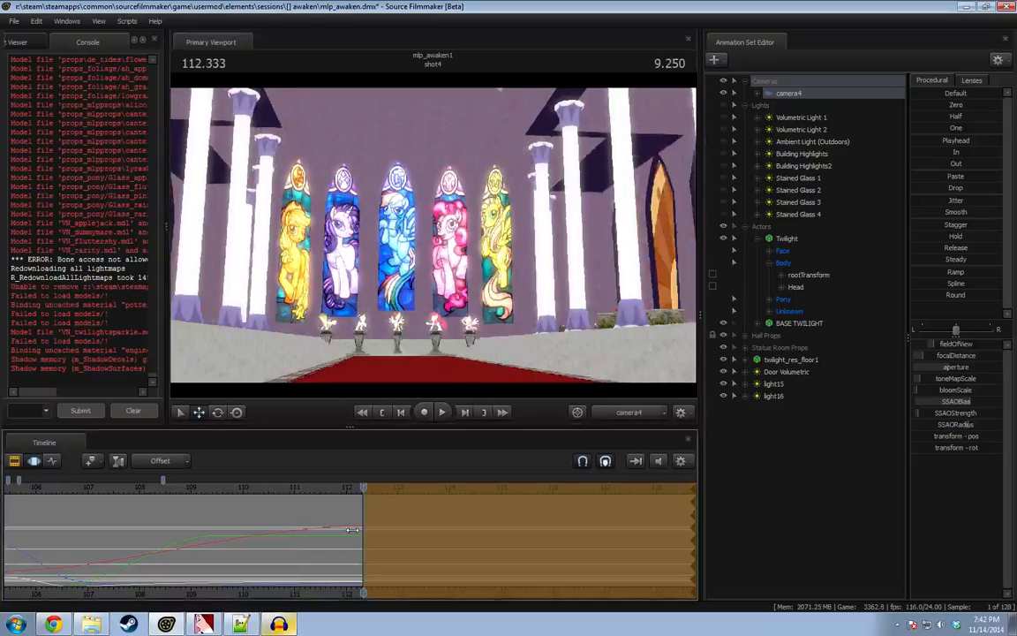
pyautogui.moveTo(360, 533); pyautogui.dragTo(406, 535)
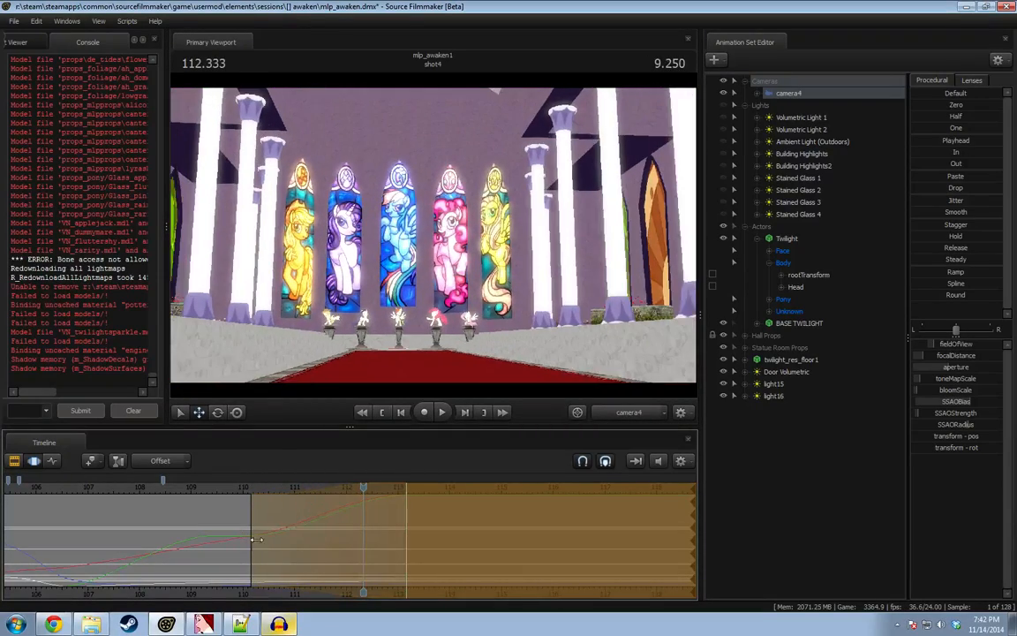
pyautogui.moveTo(252, 530); pyautogui.dragTo(212, 530)
pyautogui.press('space')
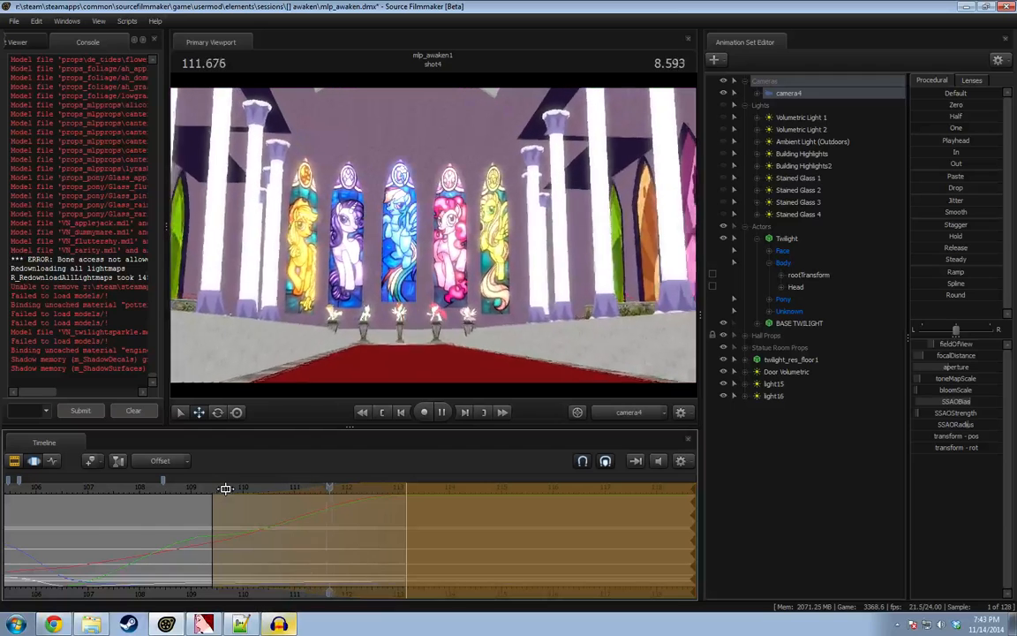
pyautogui.press('space')
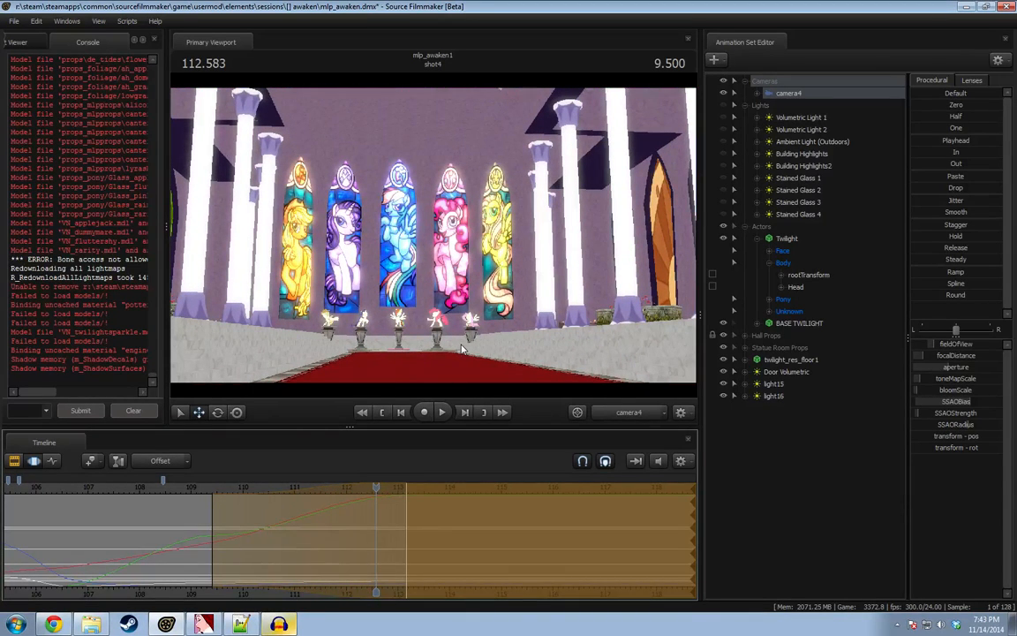
# Undo camera4's forward offset and scrub through the end of its move.
pyautogui.hotkey('ctrl', 'z')
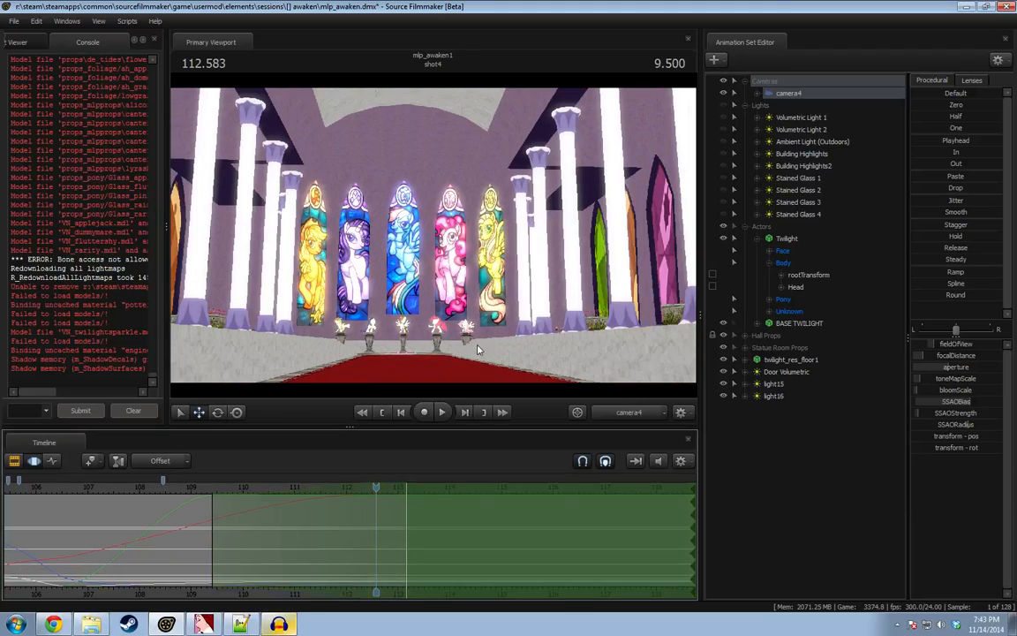
pyautogui.moveTo(252, 488); pyautogui.dragTo(370, 488)
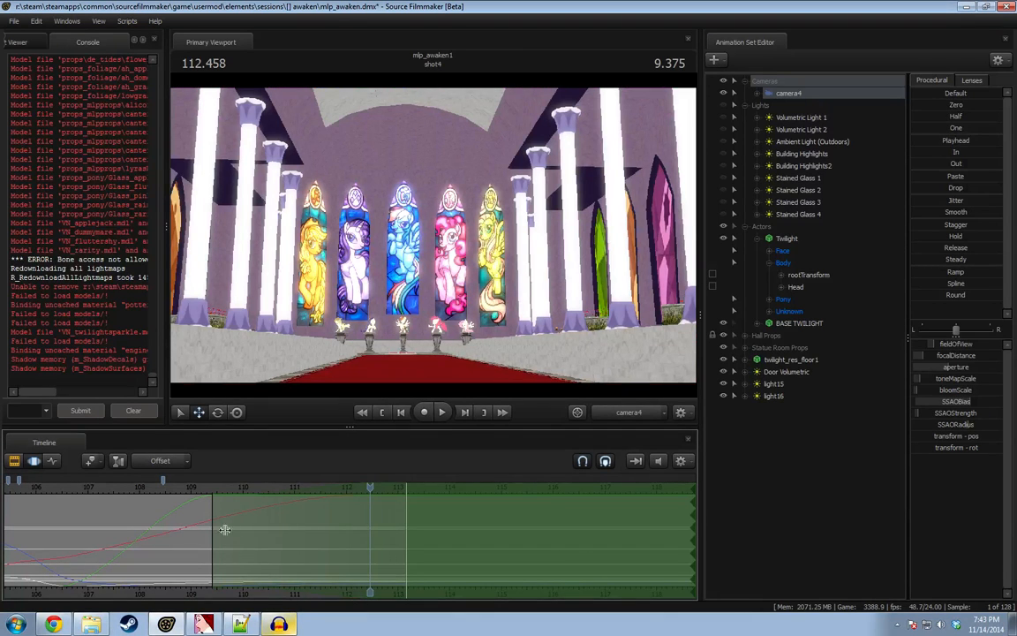
# Try applying Round to camera4's motion from about 110.2 to 112.8 with widened falloffs, and play it back.
pyautogui.keyDown('shift'); pyautogui.moveTo(361, 538); pyautogui.dragTo(255, 538); pyautogui.keyUp('shift')
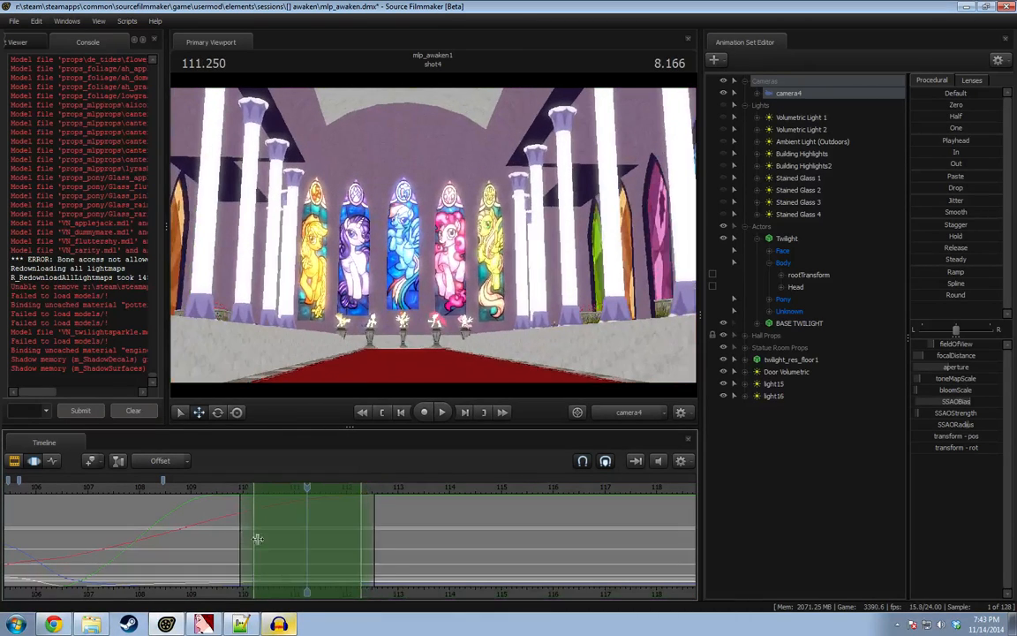
pyautogui.keyDown('shift'); pyautogui.scroll(2, 257, 538); pyautogui.keyUp('shift')
pyautogui.moveTo(383, 518); pyautogui.dragTo(409, 517)
pyautogui.moveTo(947, 297); pyautogui.dragTo(964, 297)
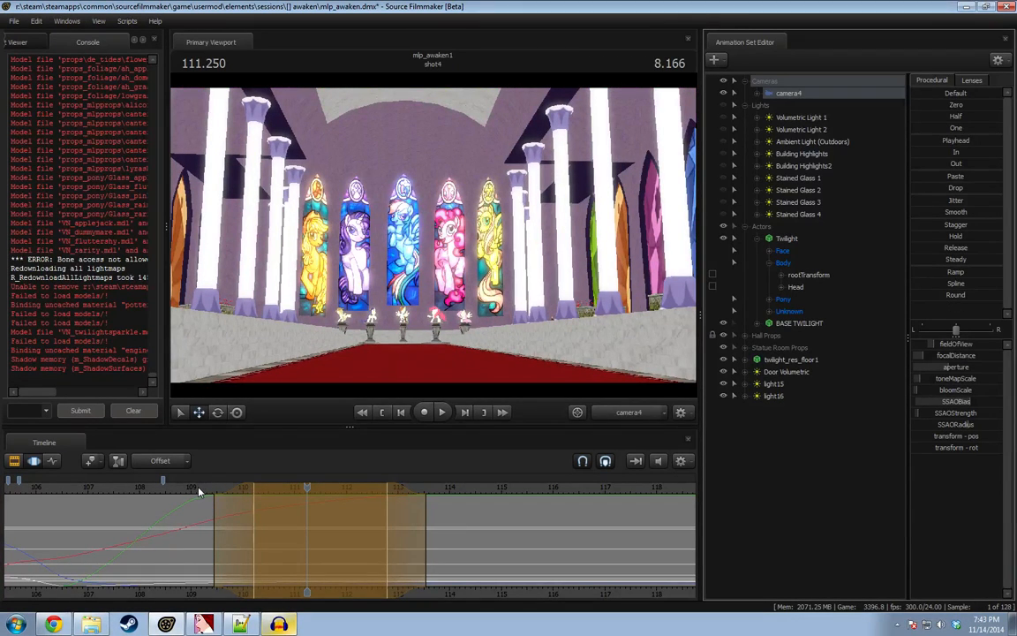
pyautogui.moveTo(196, 493); pyautogui.dragTo(152, 485)
pyautogui.press('space')
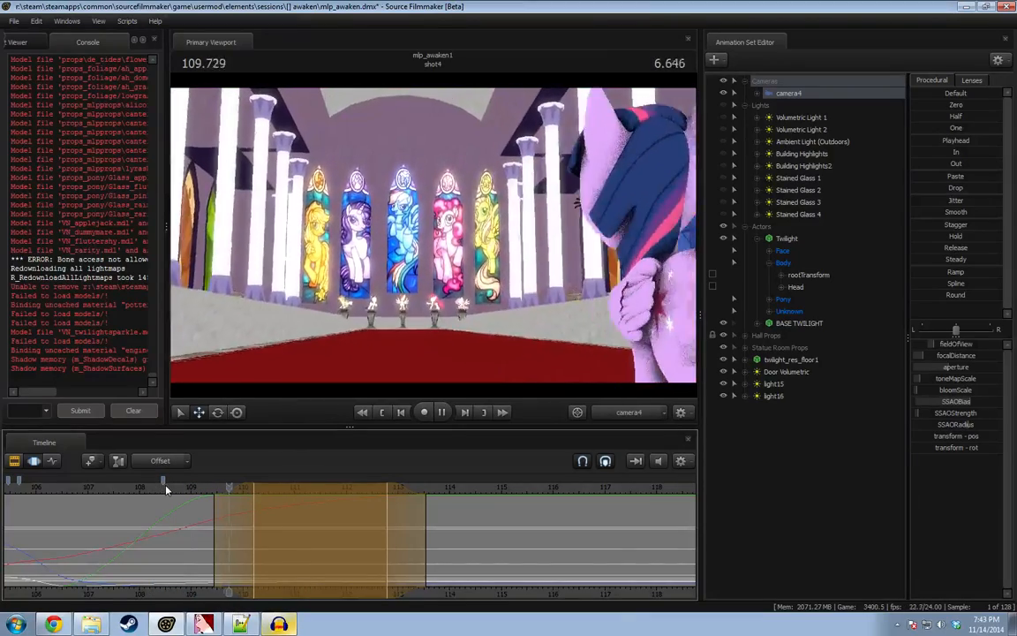
pyautogui.press('space')
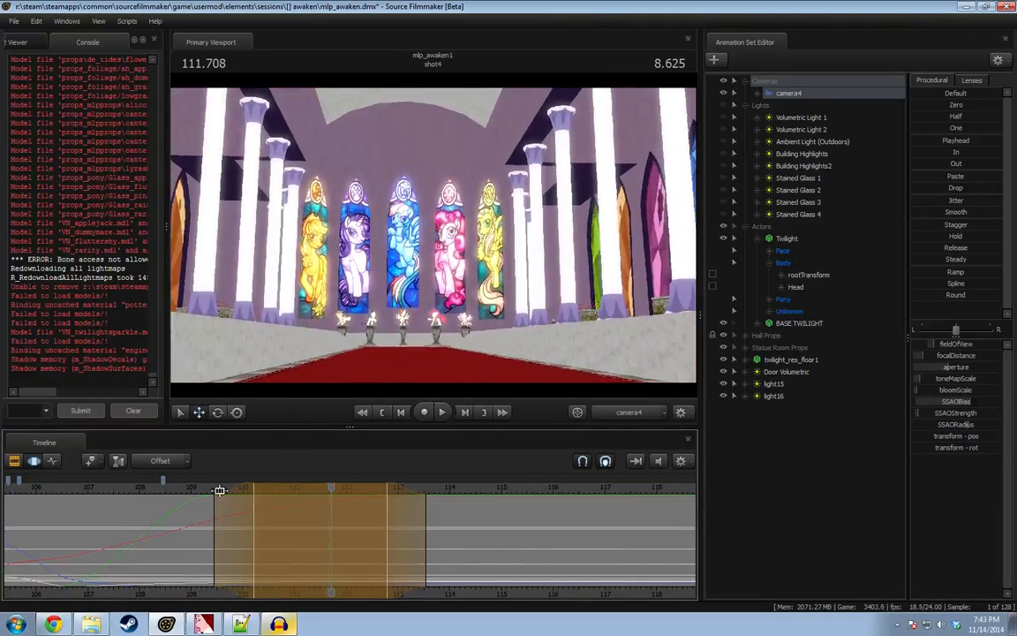
# Undo the rounding of camera4's motion and replay the part where it passes Twilight.
pyautogui.press('Escape')
pyautogui.moveTo(172, 484); pyautogui.dragTo(199, 488)
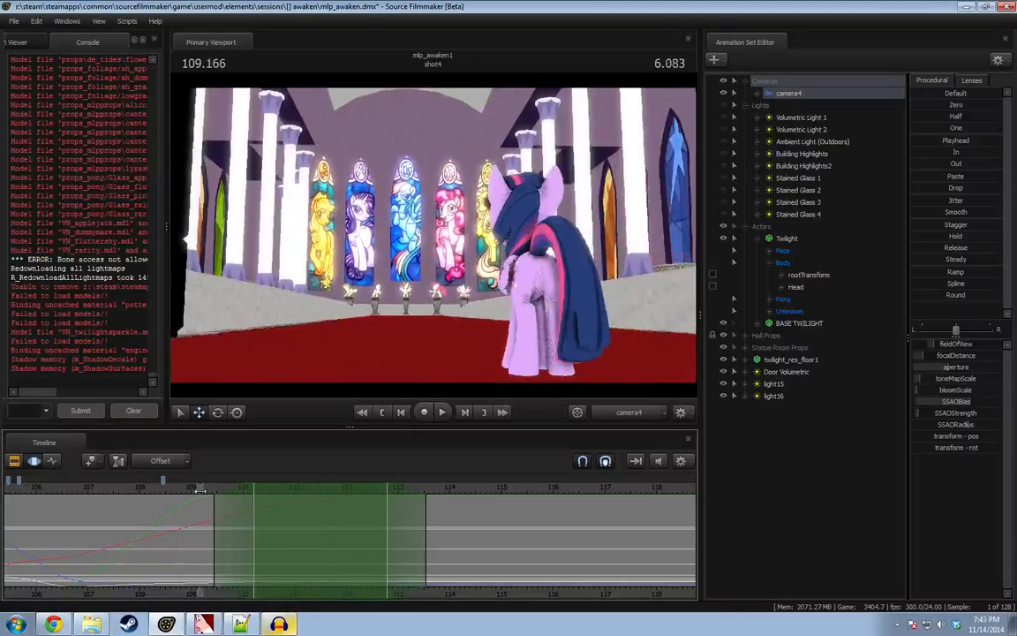
pyautogui.press('space')
pyautogui.press('space')
# Move camera4 closer to the stained-glass windows from about 112.9 to the end, easing in from about 111.1.
pyautogui.click(389, 532)
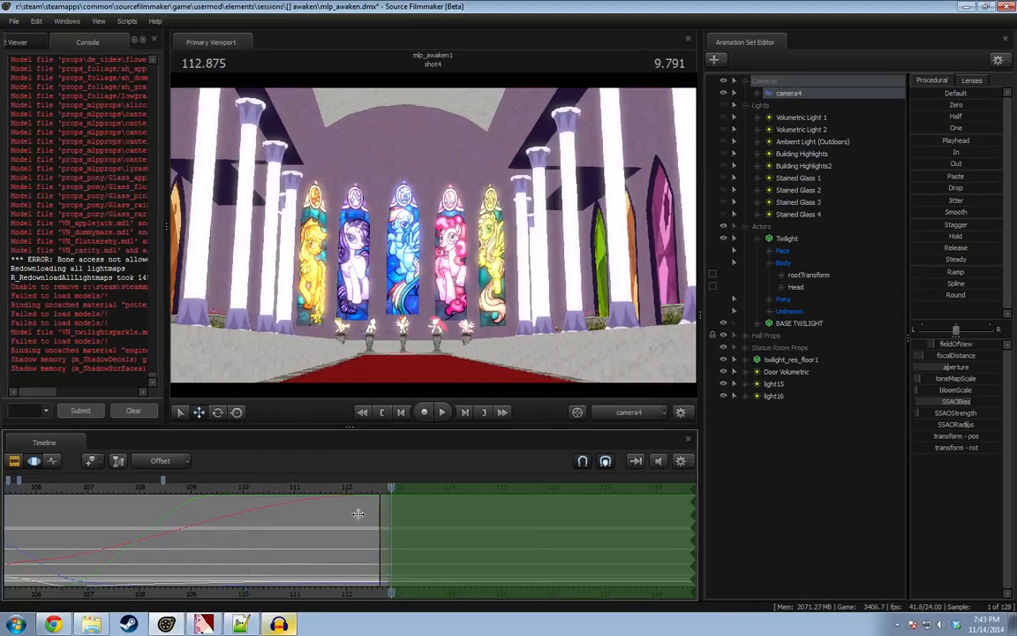
pyautogui.moveTo(379, 514); pyautogui.dragTo(286, 519)
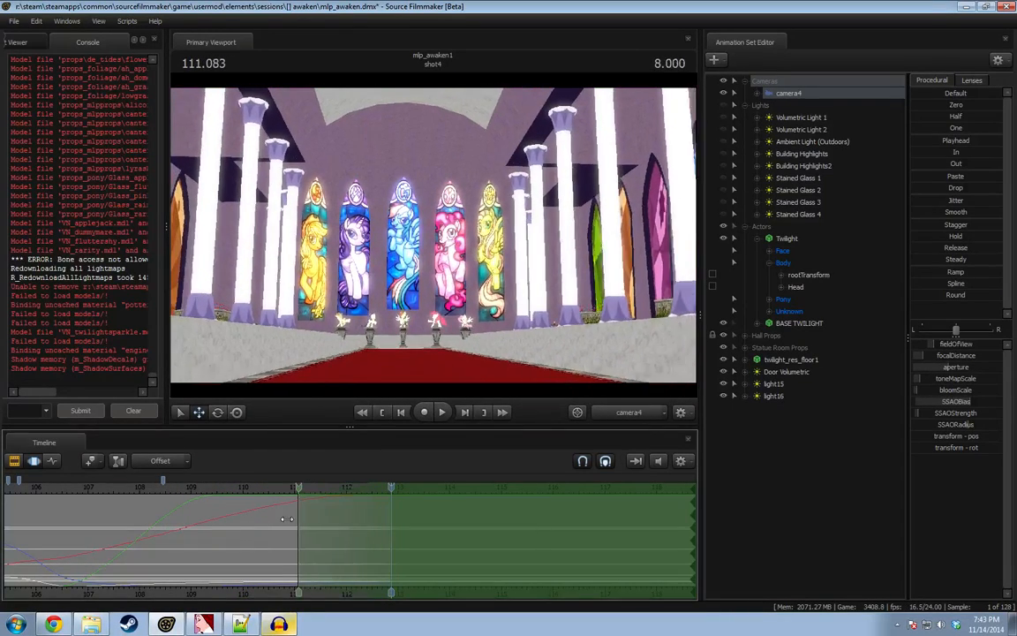
pyautogui.press('w')
pyautogui.moveTo(435, 236); pyautogui.dragTo(435, 236)
pyautogui.moveTo(265, 502); pyautogui.dragTo(397, 502)
pyautogui.moveTo(434, 235); pyautogui.dragTo(435, 244)
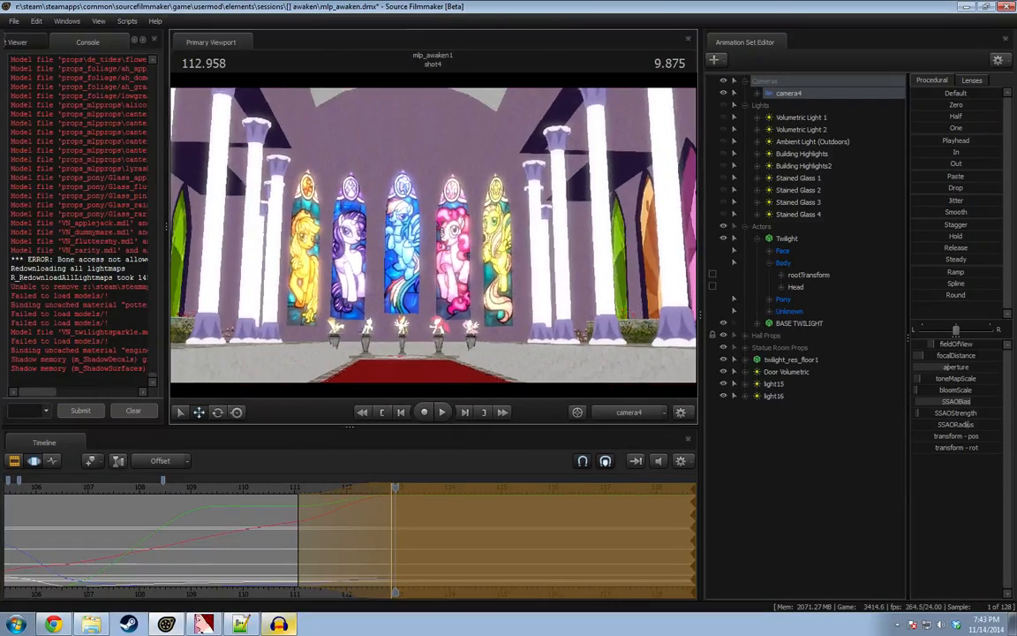
# Extend the ease-in of camera4's forward offset to start at about 110.1, and play it back.
pyautogui.moveTo(251, 554); pyautogui.dragTo(374, 548)
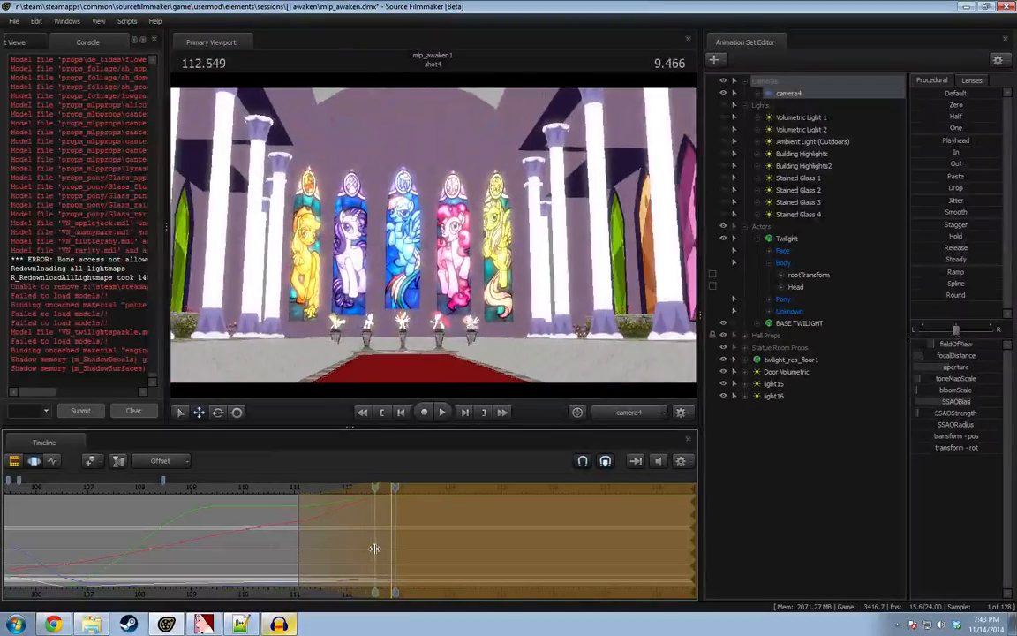
pyautogui.moveTo(295, 543); pyautogui.dragTo(381, 531)
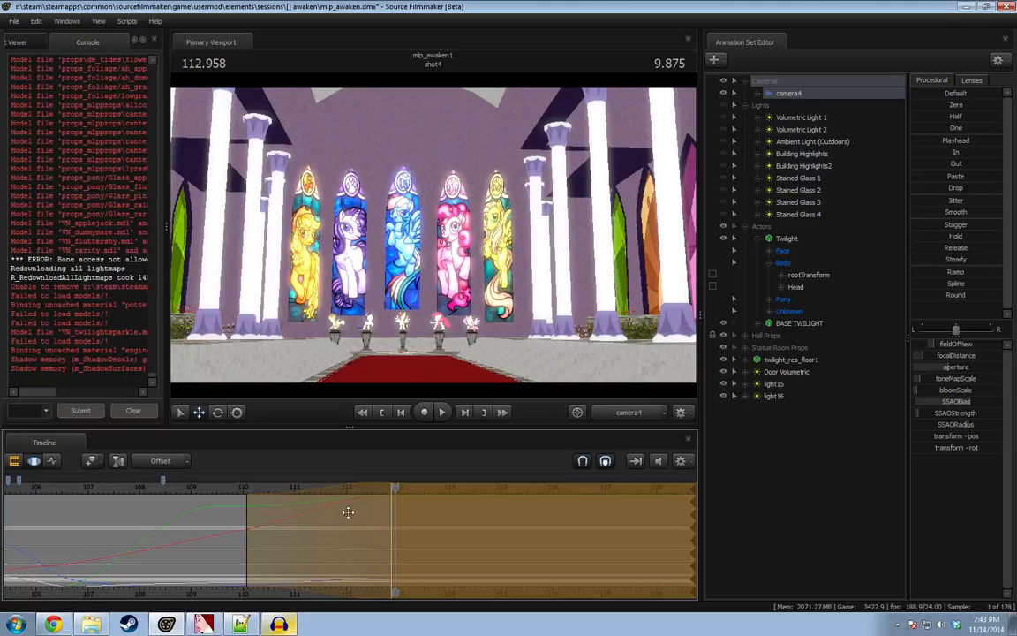
pyautogui.press('space')
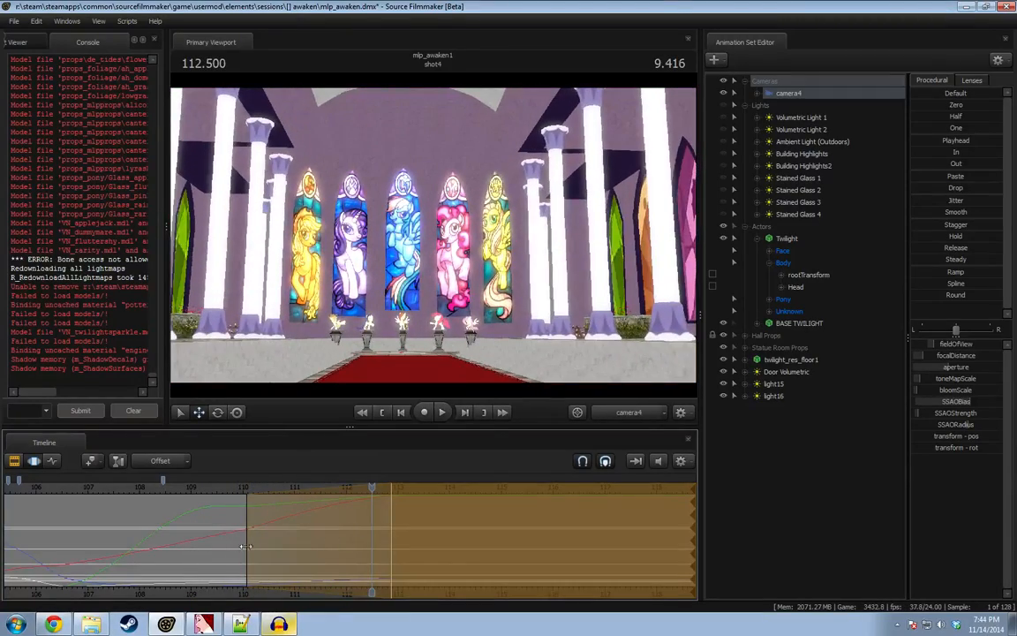
# Apply Round to camera4's motion between about 109.7 and 111, and replay the move from about 108.
pyautogui.keyDown('shift'); pyautogui.moveTo(225, 546); pyautogui.dragTo(294, 548); pyautogui.keyUp('shift')
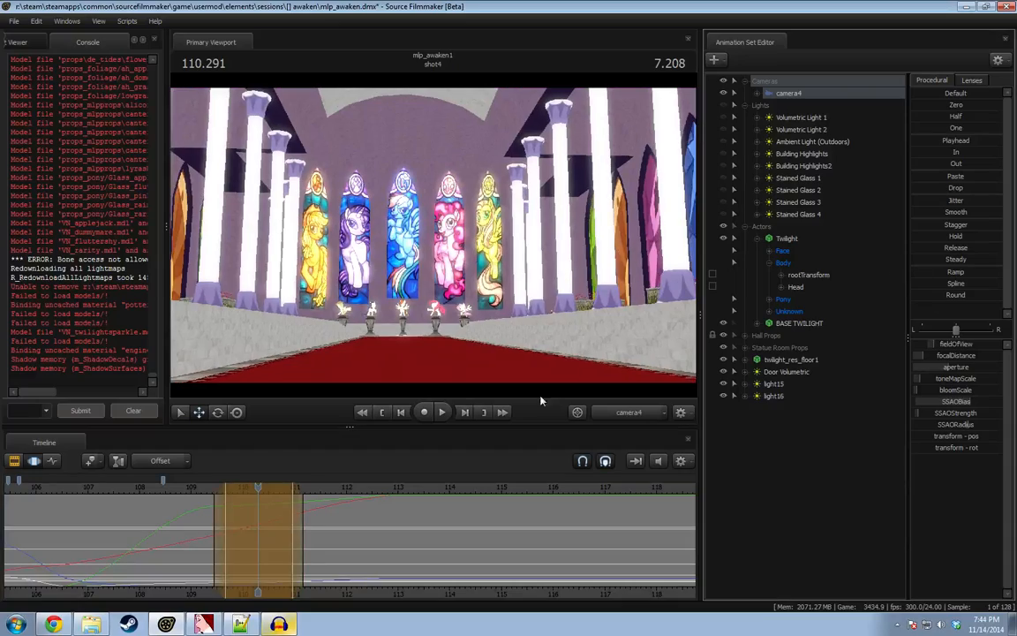
pyautogui.click(141, 484)
pyautogui.press('space')
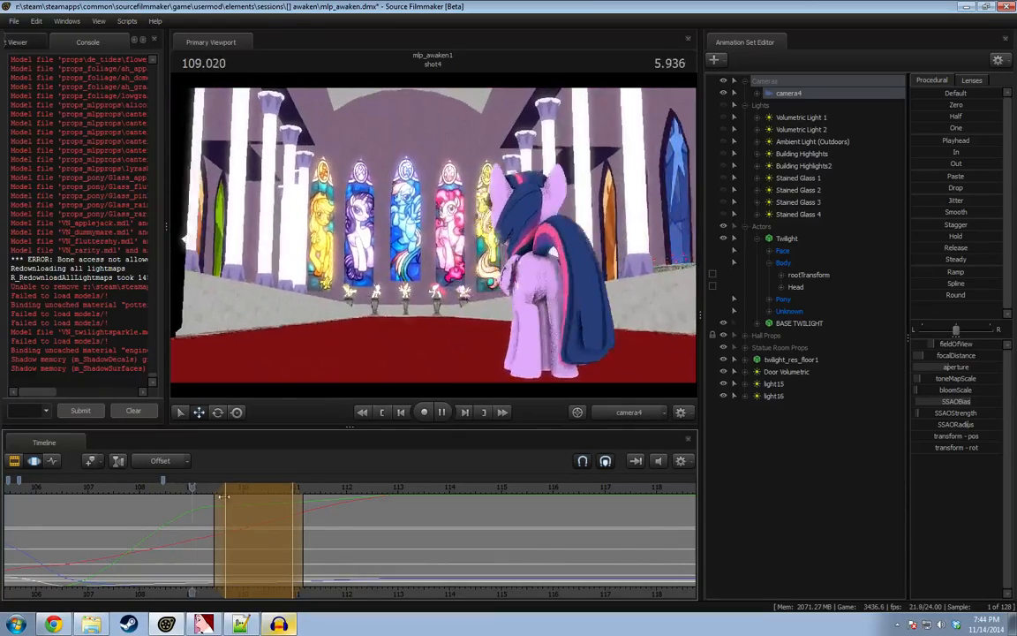
# Apply Round to camera4's motion between about 108.9 and 109.4 as it nears Twilight, and play it back.
pyautogui.moveTo(246, 499); pyautogui.dragTo(199, 551)
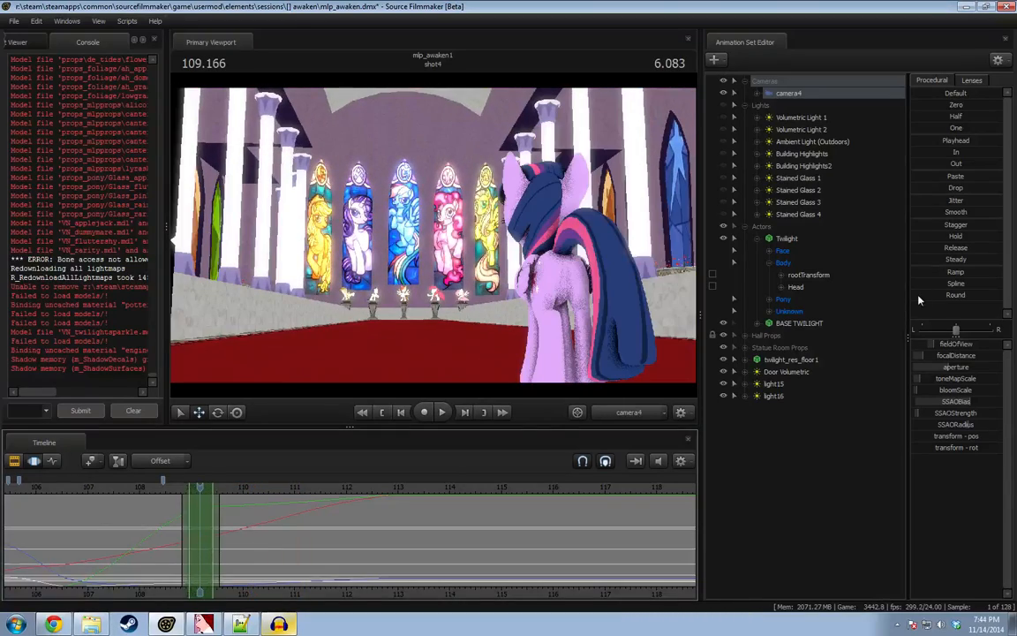
pyautogui.press('space')
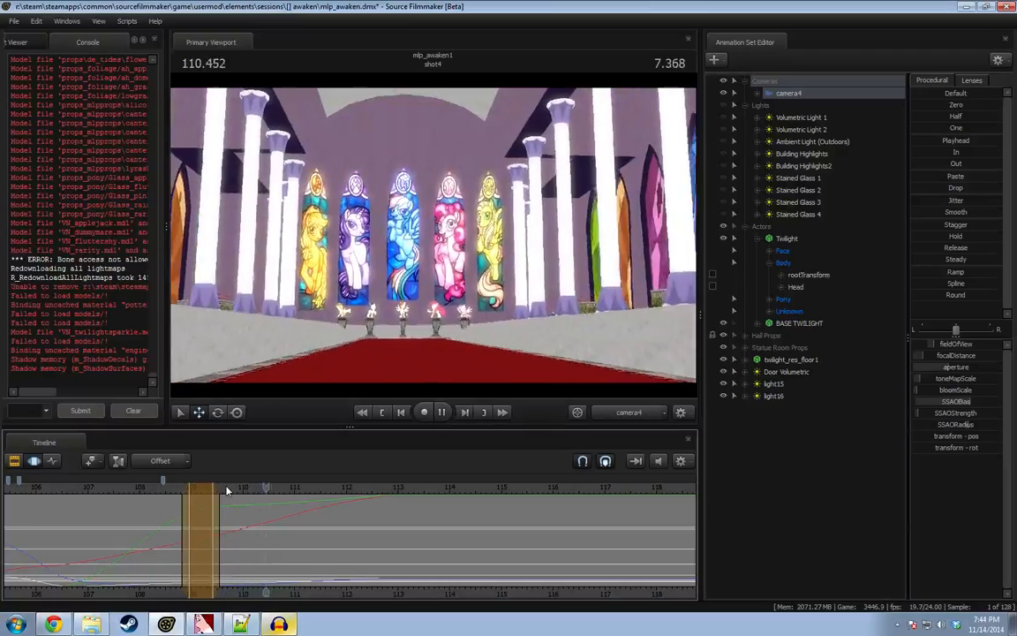
pyautogui.press('space')
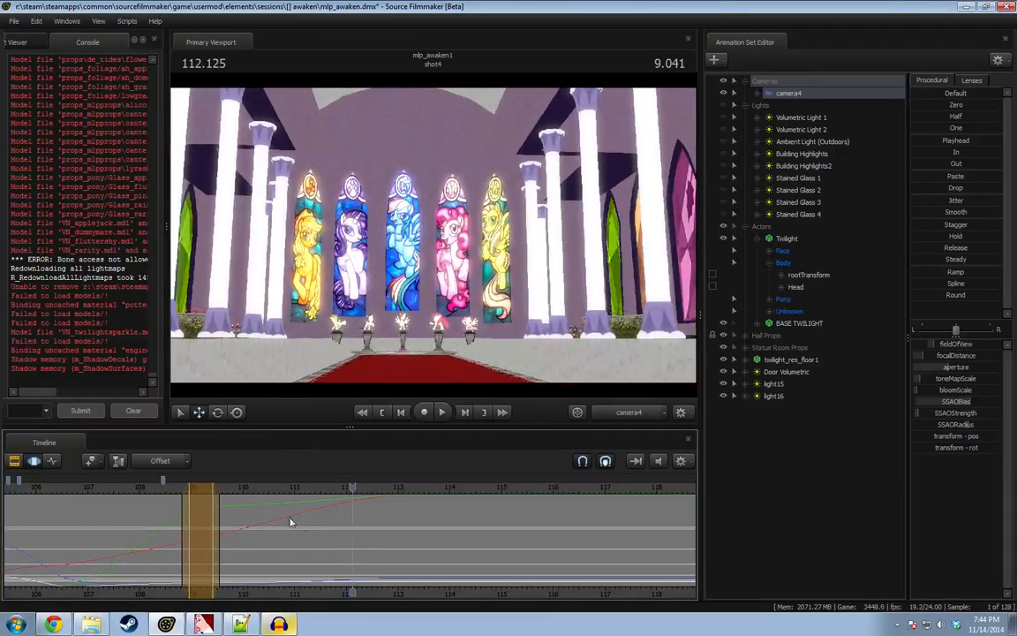
# Lower camera4 from about 112.6 to the end of the shot, easing in from about 110.3.
pyautogui.moveTo(353, 529)
pyautogui.mouseDown()
pyautogui.moveTo(481, 530)
pyautogui.moveTo(245, 534)
pyautogui.mouseUp()
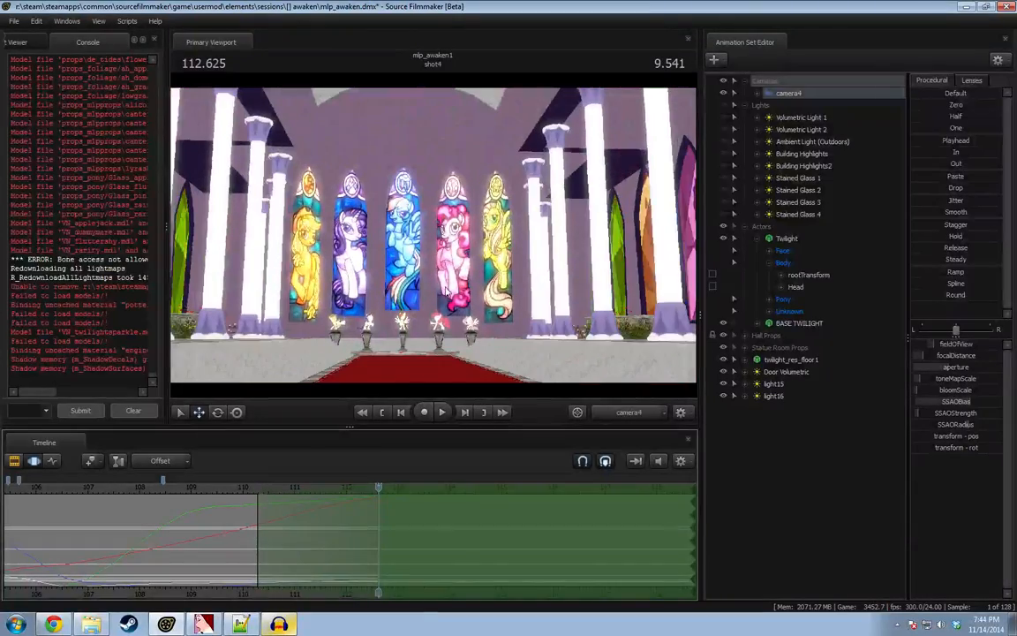
pyautogui.moveTo(433, 243); pyautogui.dragTo(433, 237)
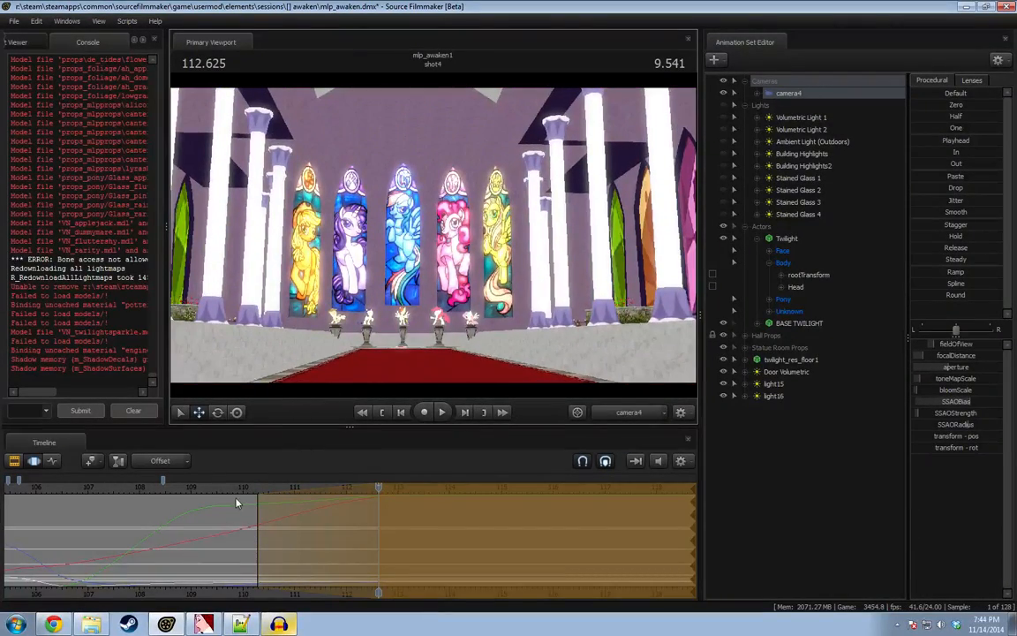
pyautogui.moveTo(247, 487); pyautogui.dragTo(406, 484)
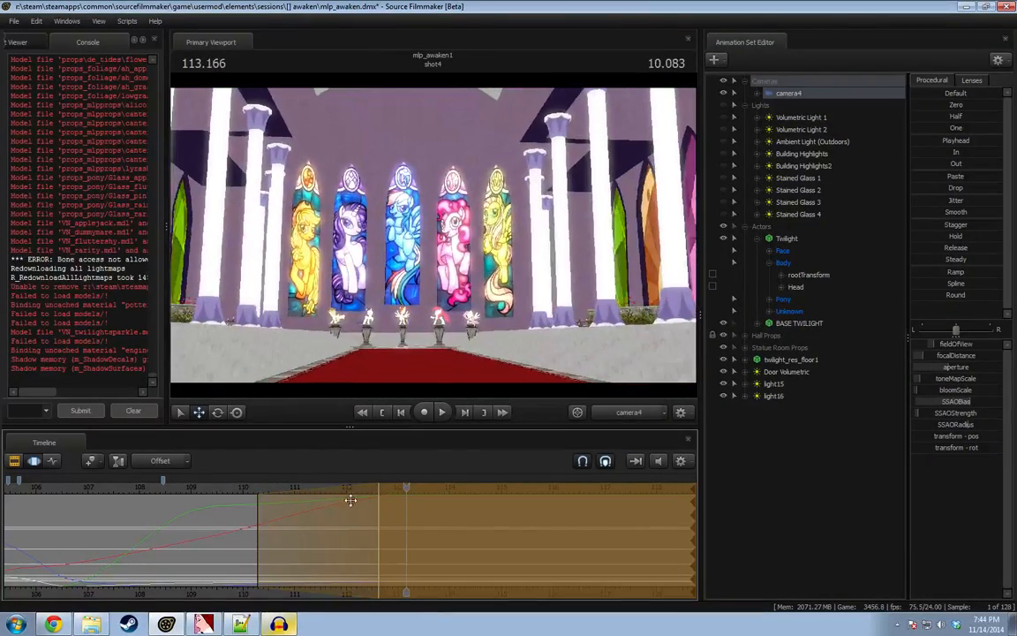
# Apply Round to camera4's motion between about 110 and 111.7, and play it back.
pyautogui.keyDown('shift'); pyautogui.moveTo(240, 521); pyautogui.dragTo(328, 520); pyautogui.keyUp('shift')
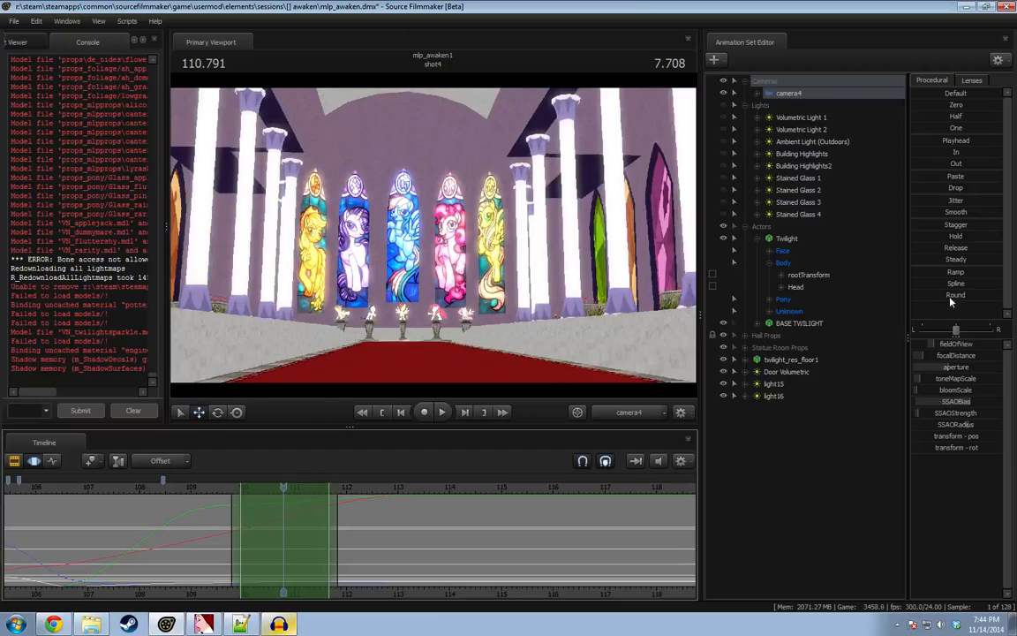
pyautogui.press('space')
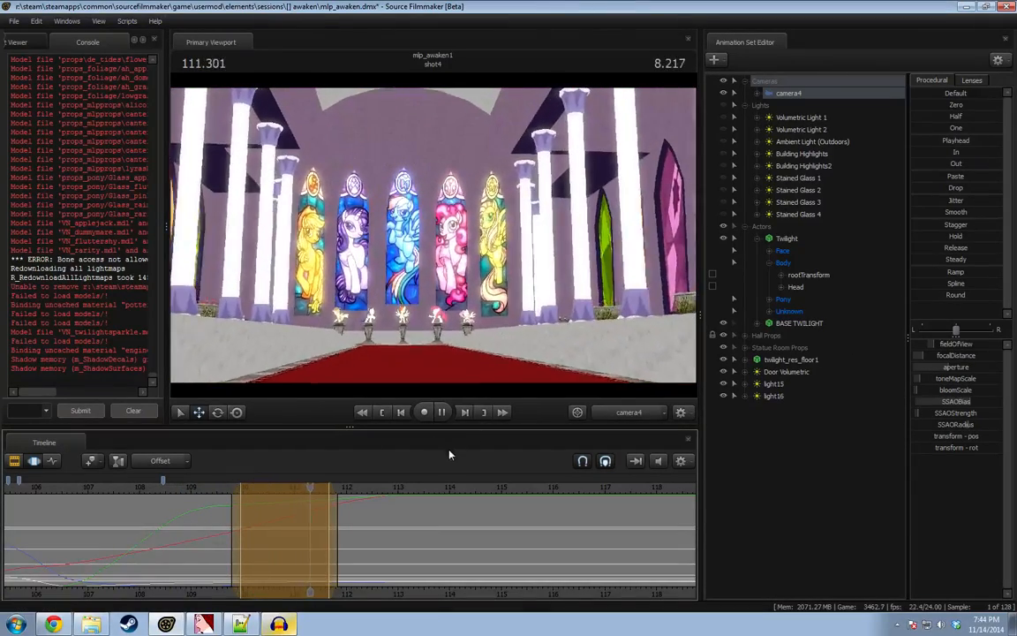
pyautogui.press('space')
# Nudge camera4's position from about 112.6 to the end of the shot, easing in from about 111.7.
pyautogui.moveTo(339, 512); pyautogui.dragTo(378, 514)
pyautogui.moveTo(216, 492); pyautogui.dragTo(596, 523)
pyautogui.keyDown('shift'); pyautogui.scroll(5, 530, 526); pyautogui.keyUp('shift')
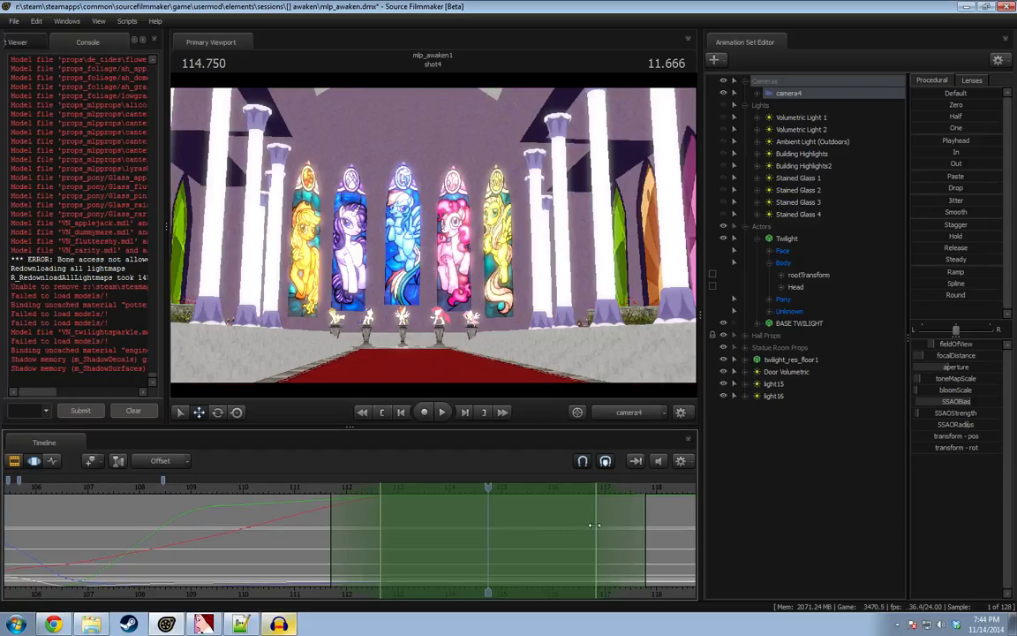
pyautogui.doubleClick(594, 525)
pyautogui.moveTo(362, 382); pyautogui.dragTo(361, 378)
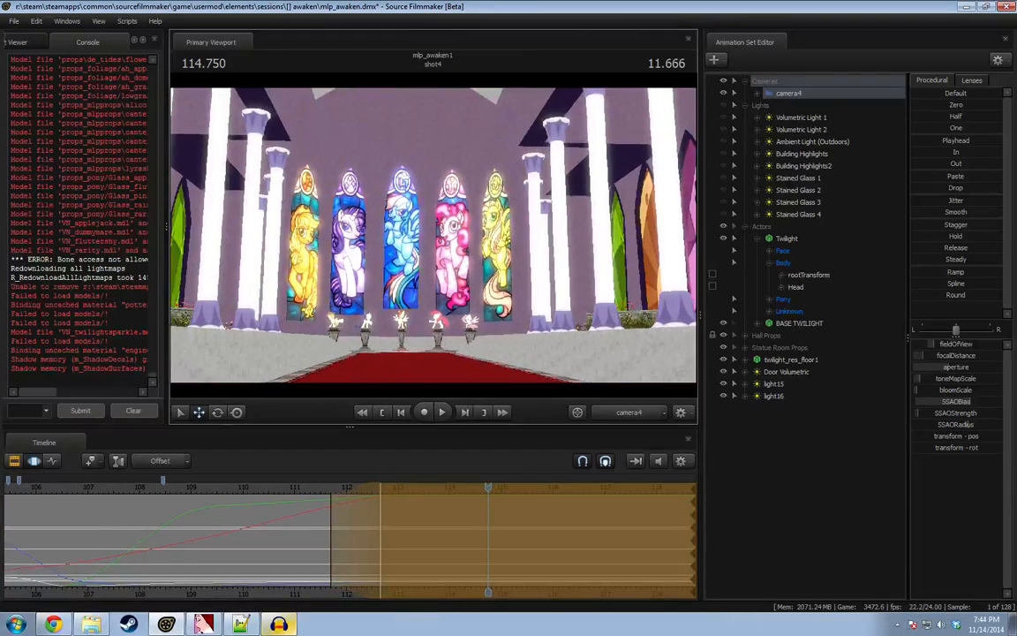
# Replay camera4's arrival and slow push toward the windows several times, starting between about 111.6 and 112.7.
pyautogui.moveTo(350, 493); pyautogui.dragTo(452, 491)
pyautogui.press('F2')
pyautogui.press('space')
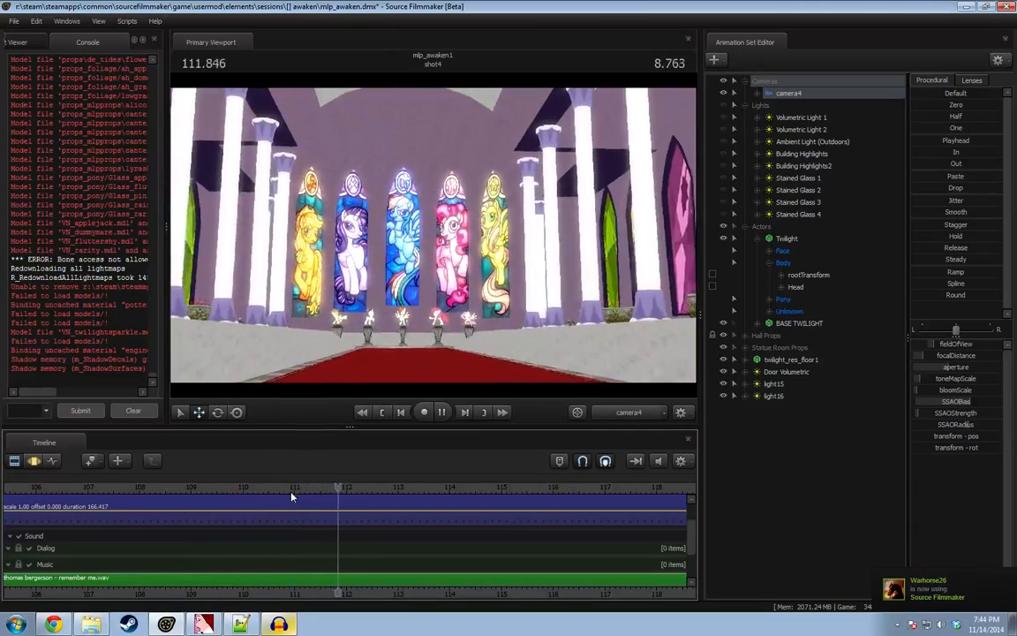
pyautogui.press('F3')
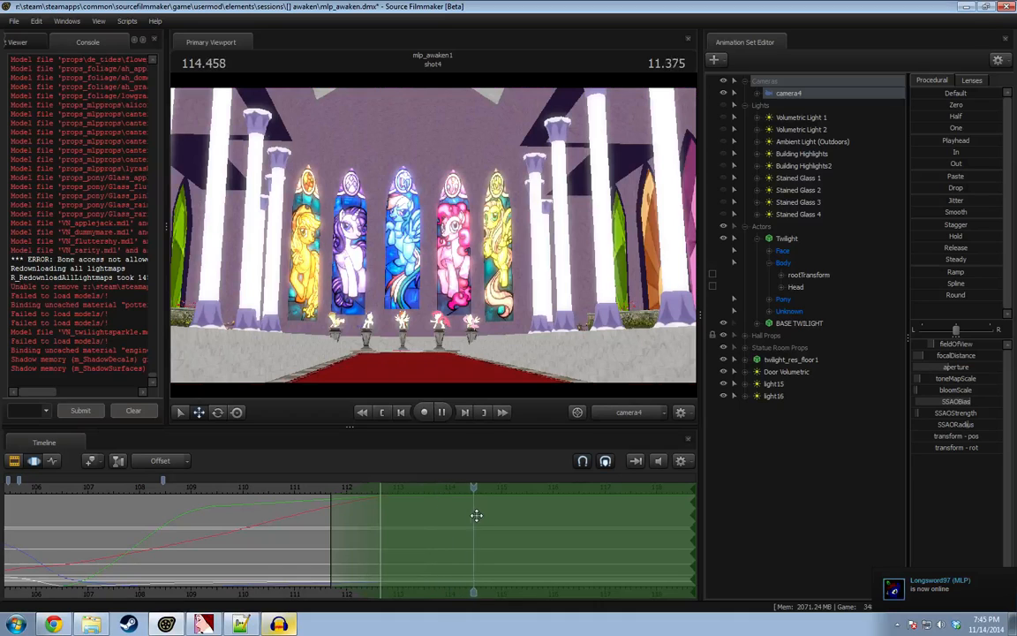
pyautogui.press('space')
pyautogui.click(382, 488)
pyautogui.press('space')
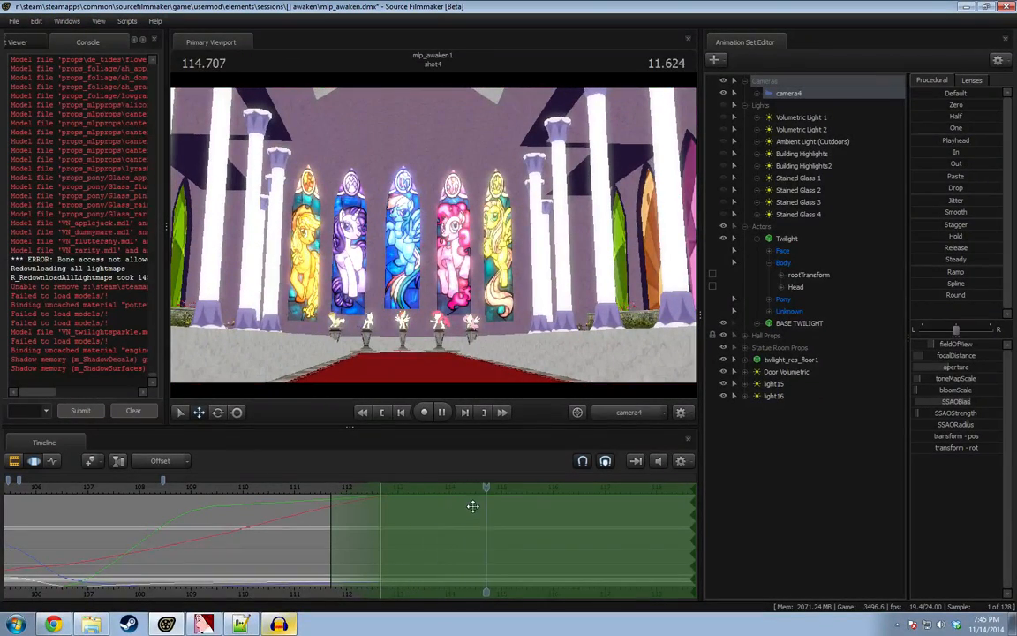
pyautogui.press('space')
pyautogui.click(325, 491)
pyautogui.press('space')
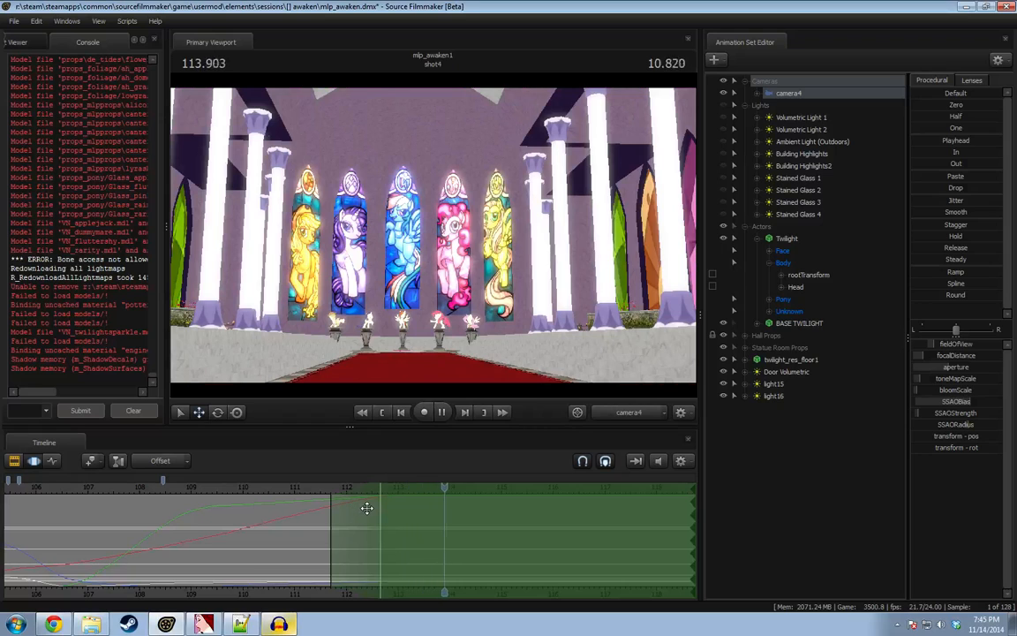
pyautogui.press('space')
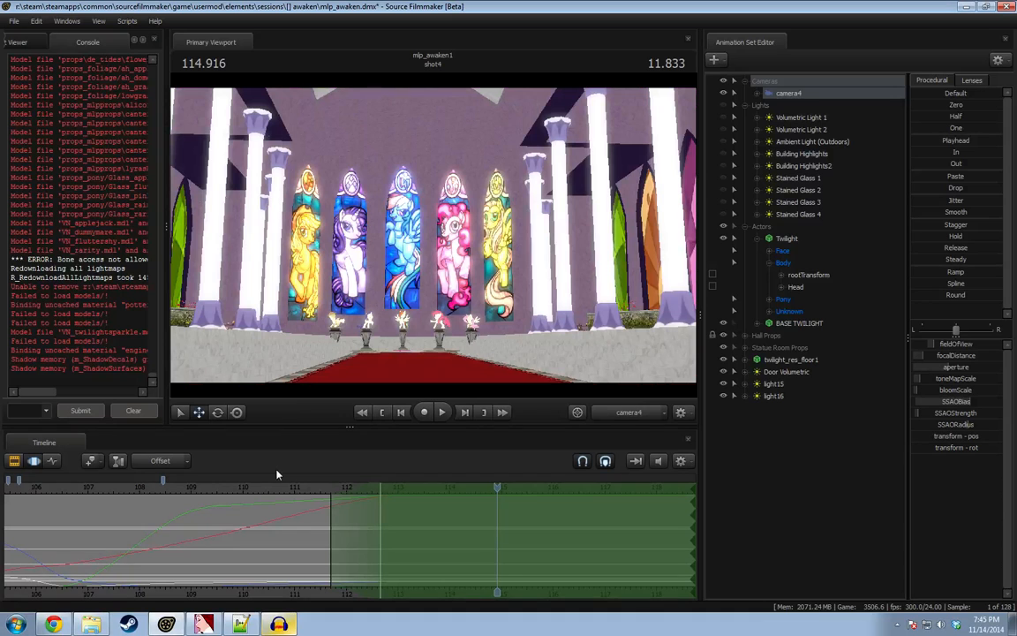
pyautogui.moveTo(321, 488); pyautogui.dragTo(367, 489)
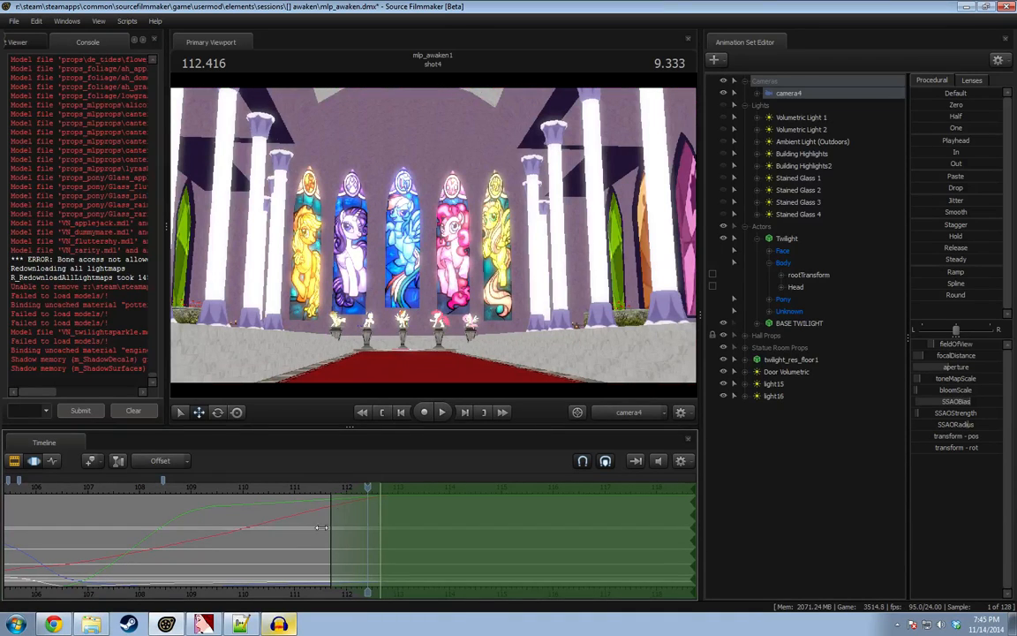
# Rename camera4 as "Camera 1 (S 0000 E0000)".
pyautogui.rightClick(796, 94)
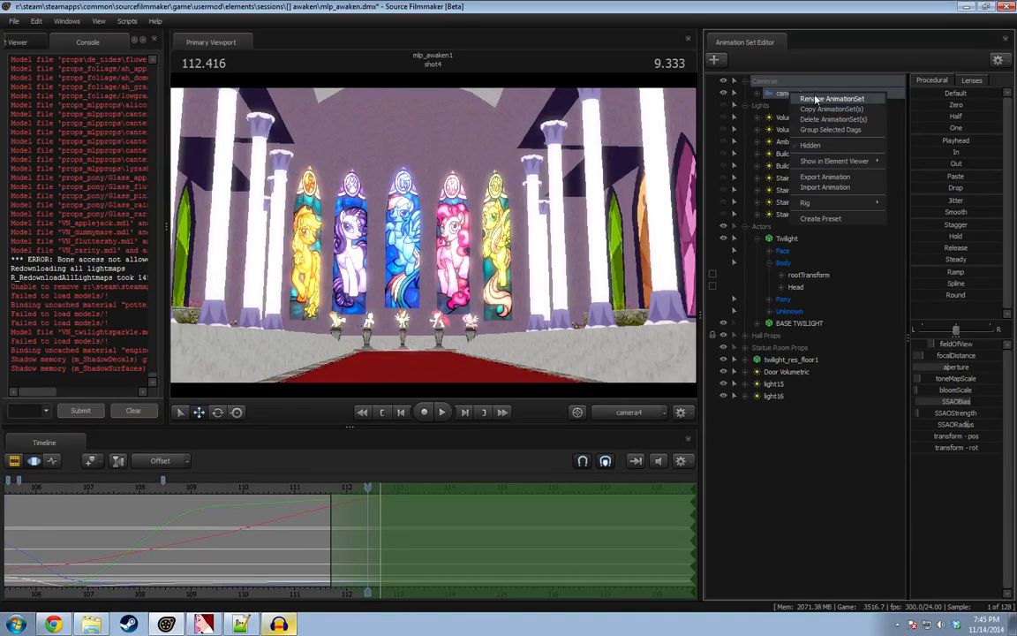
pyautogui.click(830, 99)
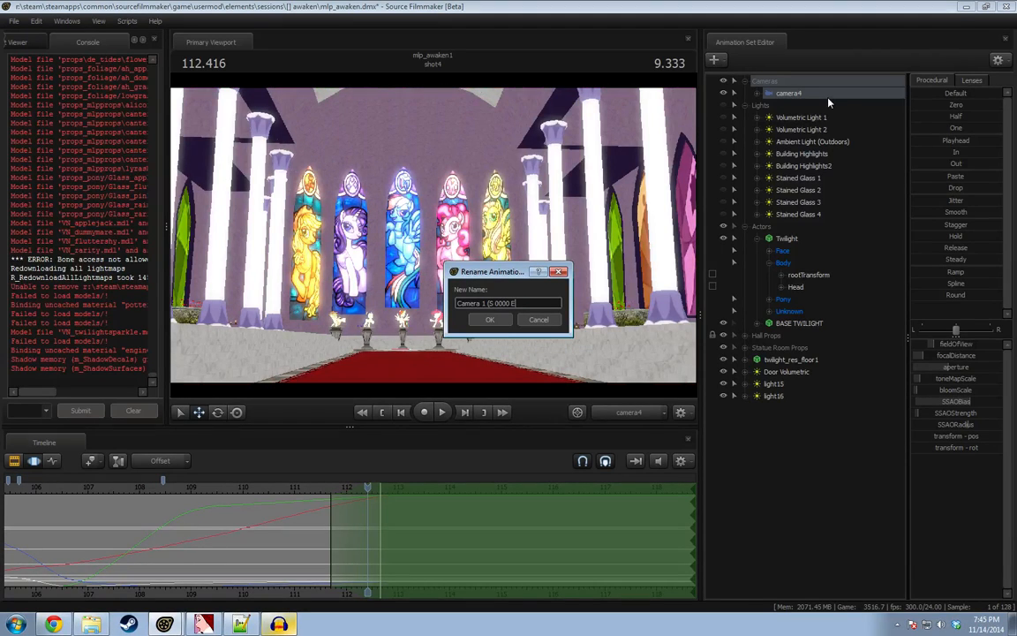
pyautogui.press('Return')
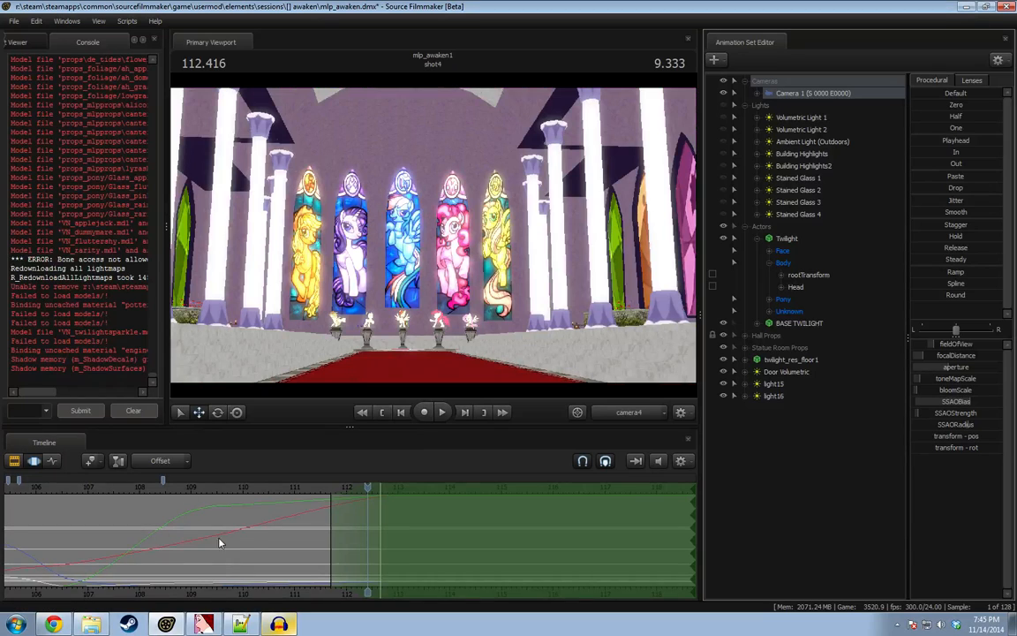
# Switch the timeline's time code display from seconds to frames.
pyautogui.scroll(-2, 220, 542)
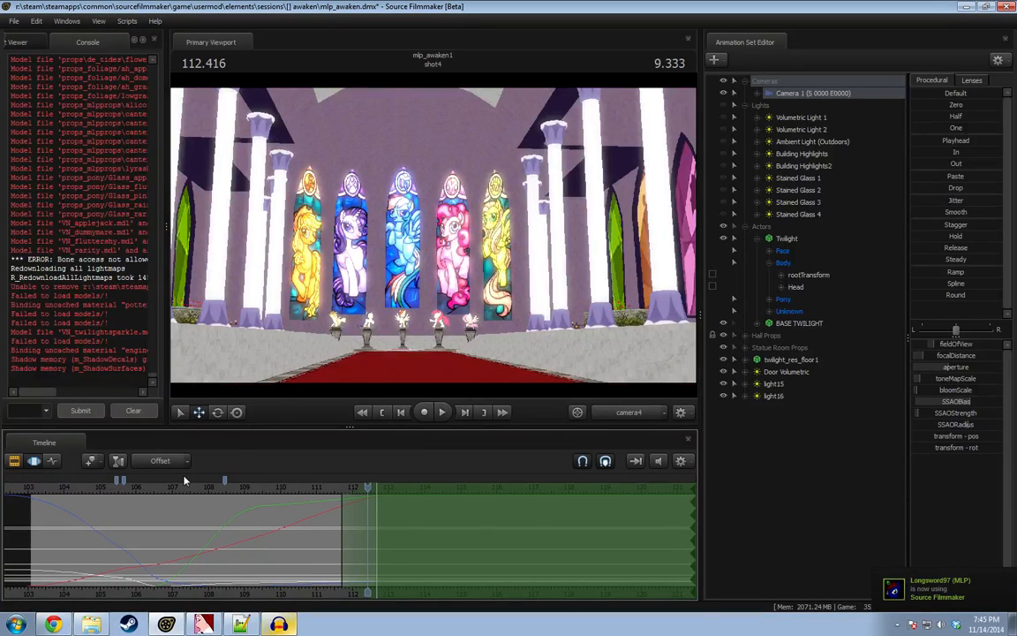
pyautogui.rightClick(185, 481)
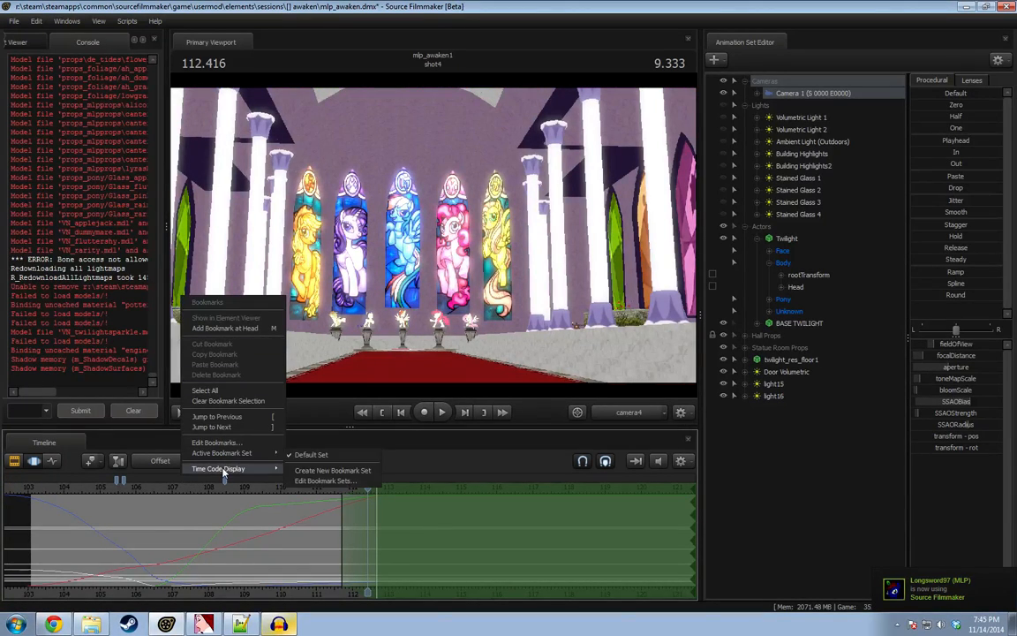
pyautogui.moveTo(224, 468)
pyautogui.click(300, 481)
# Move the playhead to shot4's first frame and examine the shot's start boundary up close.
pyautogui.click(35, 486)
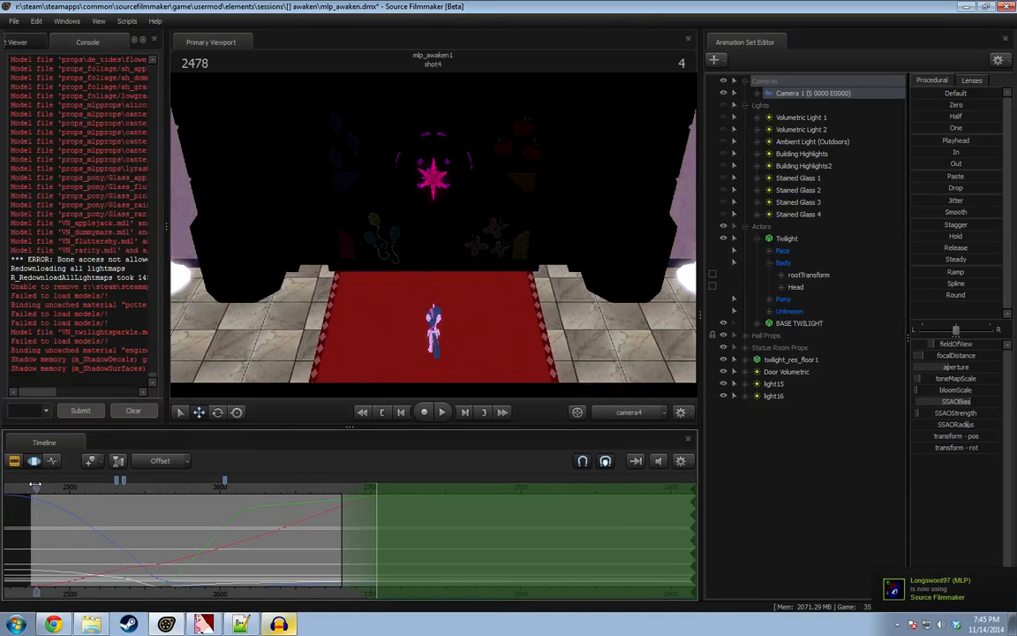
pyautogui.moveTo(36, 486); pyautogui.dragTo(31, 486)
pyautogui.scroll(-1, 100, 545)
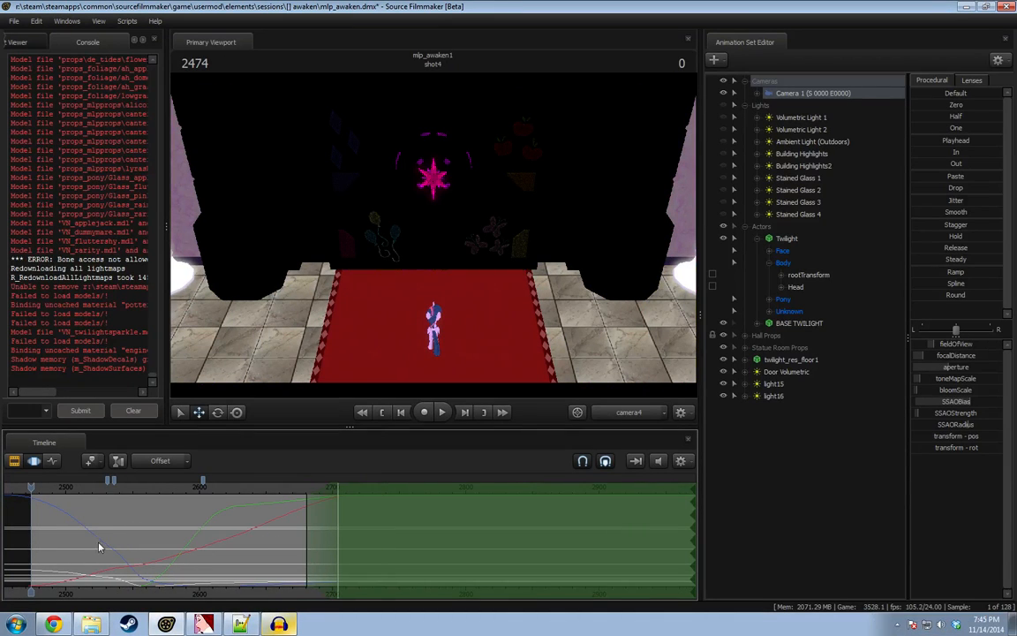
pyautogui.moveTo(135, 587); pyautogui.dragTo(243, 574, button='middle')
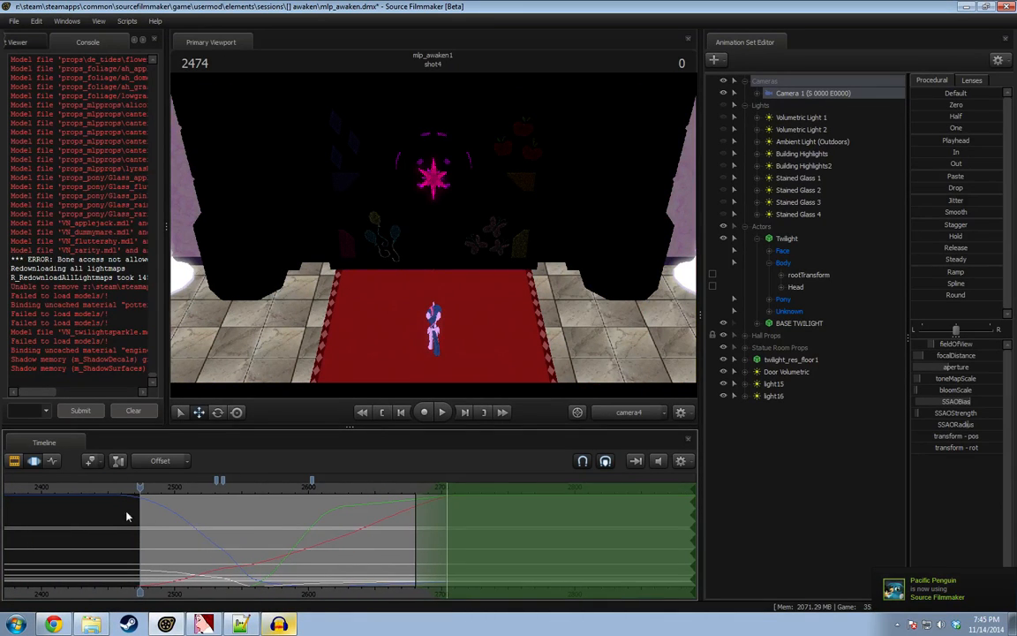
pyautogui.click(809, 95)
pyautogui.scroll(8, 142, 526)
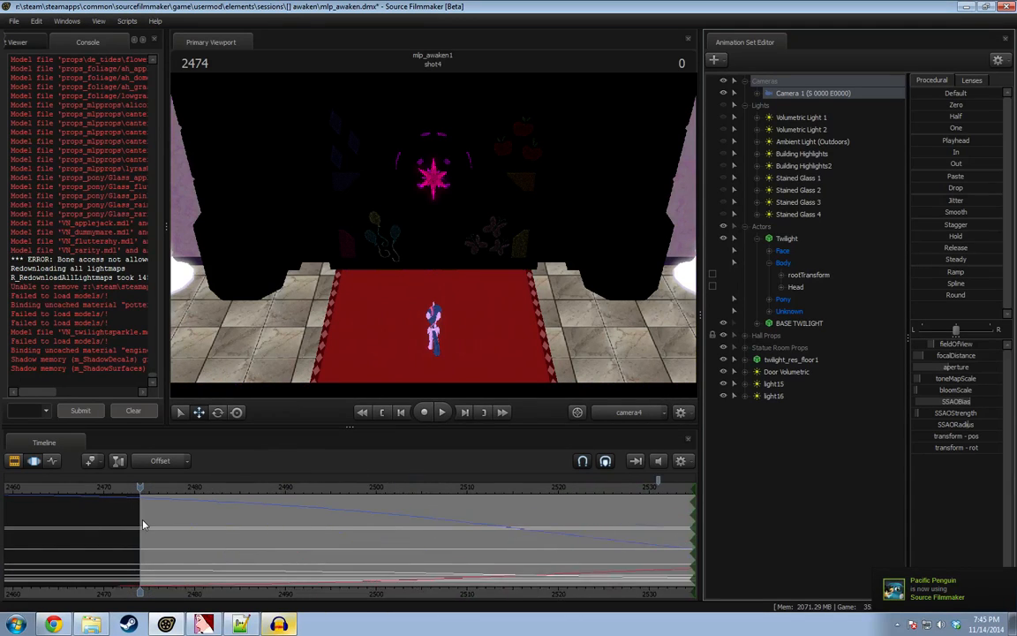
pyautogui.scroll(4, 141, 524)
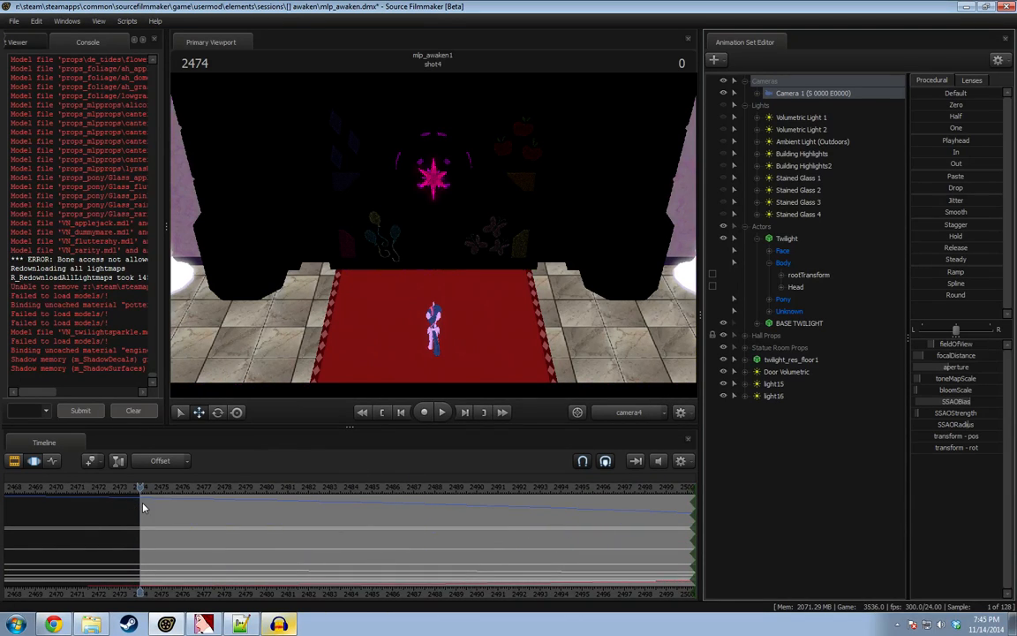
pyautogui.scroll(-4, 144, 508)
# Rename the camera as "Camera 1 (S 2474 E0000)" to record its start frame.
pyautogui.rightClick(751, 93)
pyautogui.click(781, 99)
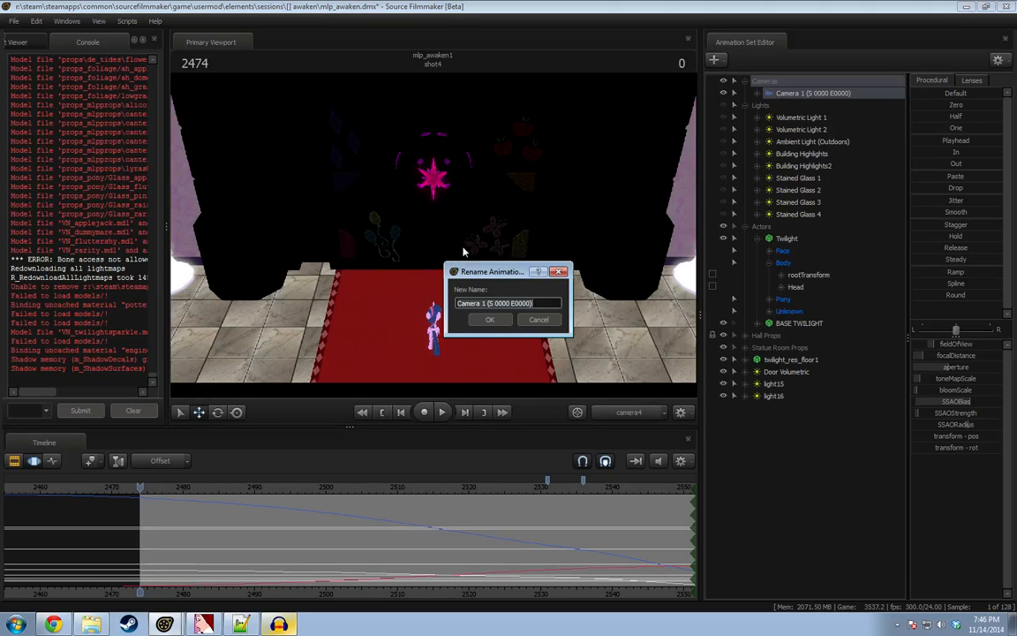
pyautogui.doubleClick(501, 302)
pyautogui.write('2474')
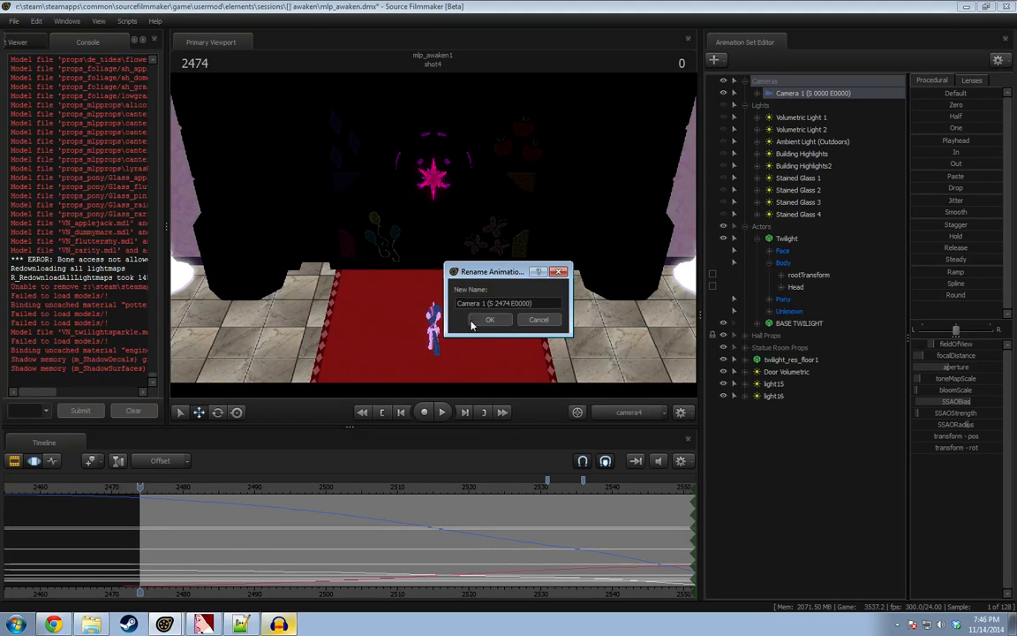
pyautogui.click(489, 319)
# Scrub to about frame 2587 and examine Twilight and the hall from behind through the work camera.
pyautogui.moveTo(370, 595); pyautogui.dragTo(254, 579, button='middle')
pyautogui.scroll(-6, 343, 540)
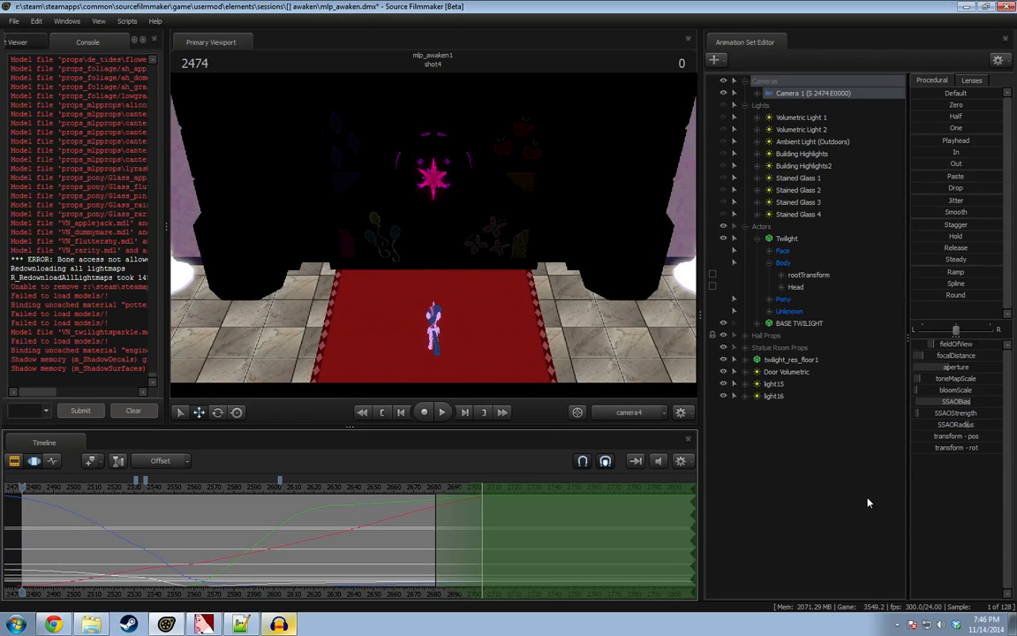
pyautogui.moveTo(237, 487); pyautogui.dragTo(225, 487)
pyautogui.click(253, 489)
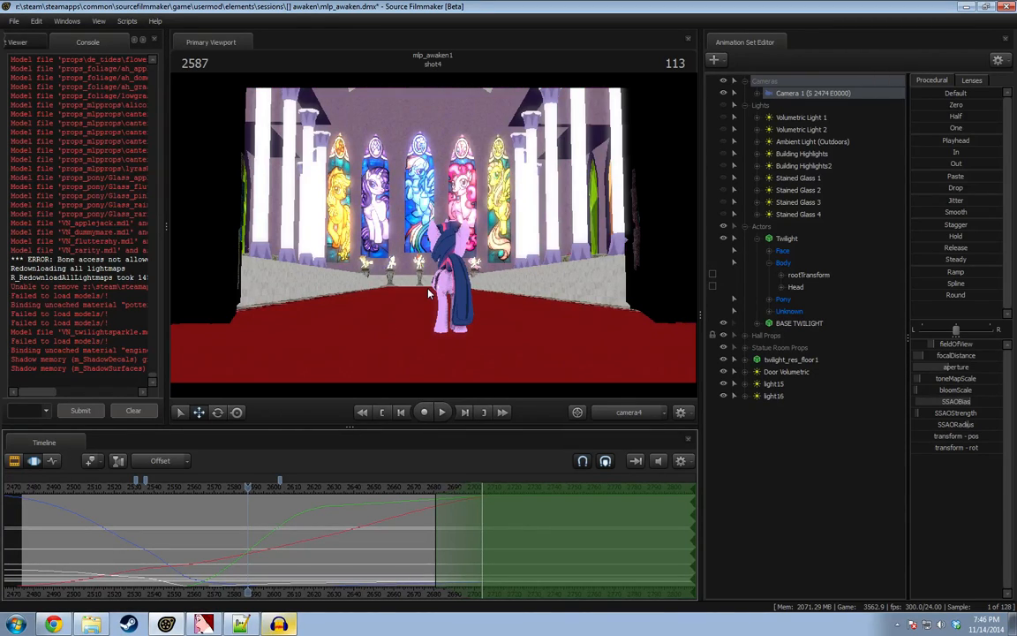
pyautogui.click(634, 410)
pyautogui.press('s')
pyautogui.moveTo(529, 300); pyautogui.dragTo(657, 240)
pyautogui.press('w')
pyautogui.press('s')
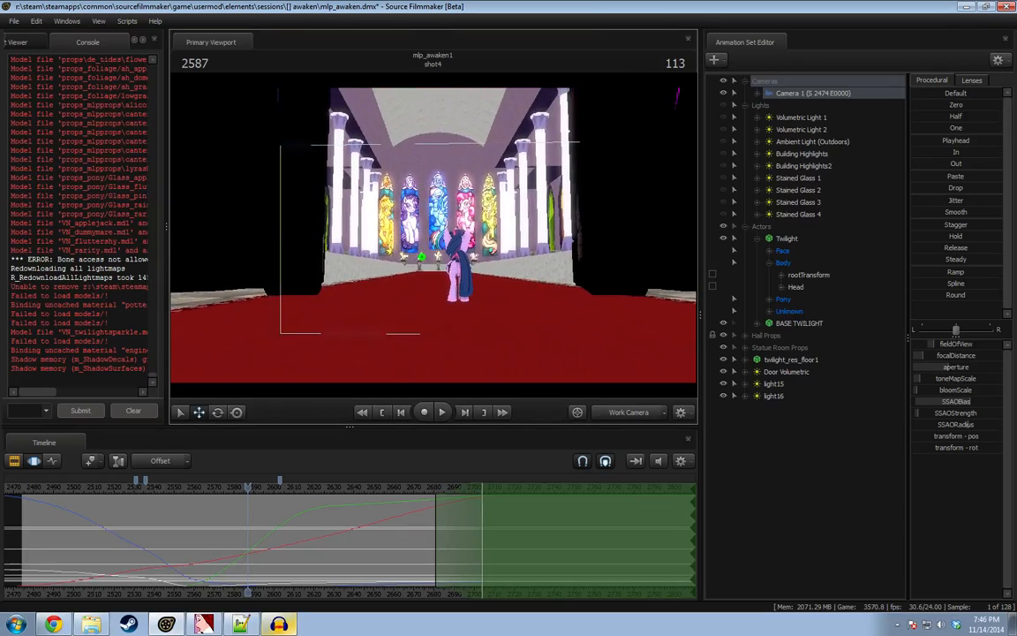
# Return to the scene camera's view and play the move past Twilight to about frame 2645.
pyautogui.press('space')
pyautogui.click(638, 412)
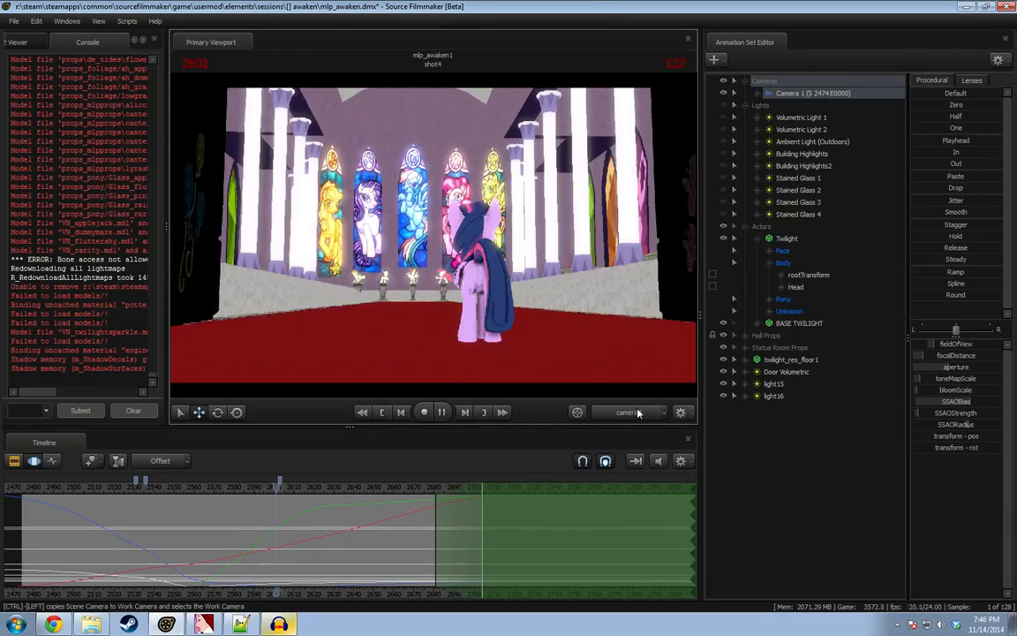
pyautogui.press('space')
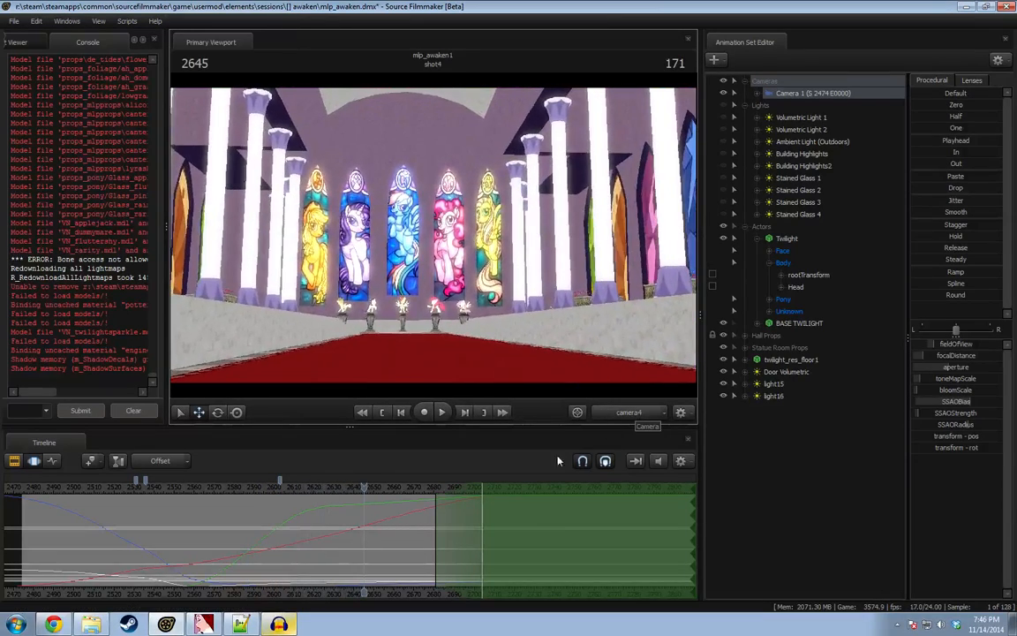
# Smooth Camera 1's motion between about frames 2620 and 2646, and play back the move toward the windows.
pyautogui.scroll(2, 315, 536)
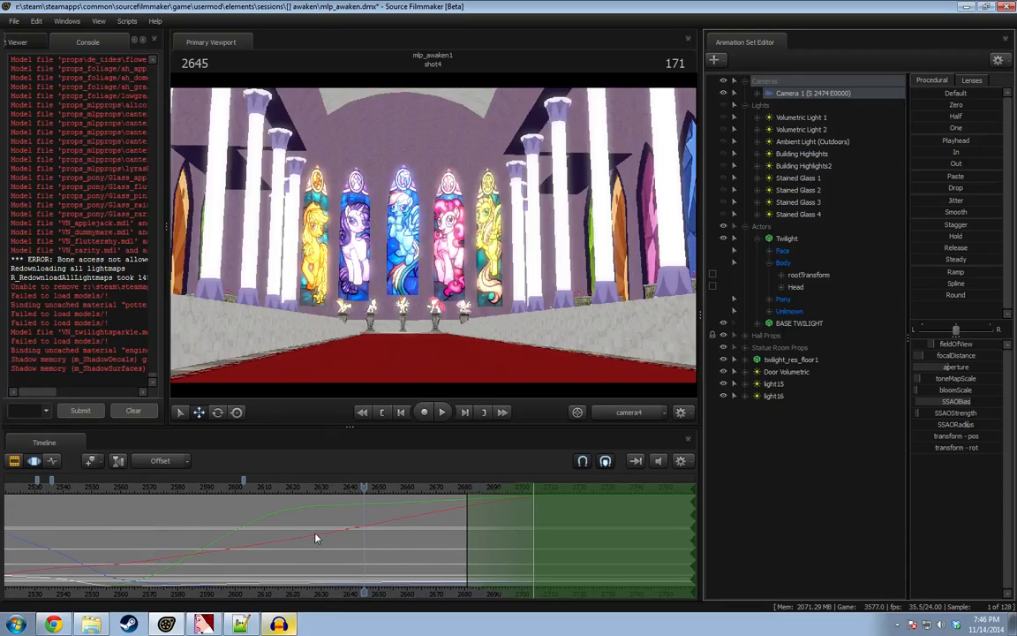
pyautogui.moveTo(238, 542); pyautogui.dragTo(357, 554)
pyautogui.press('space')
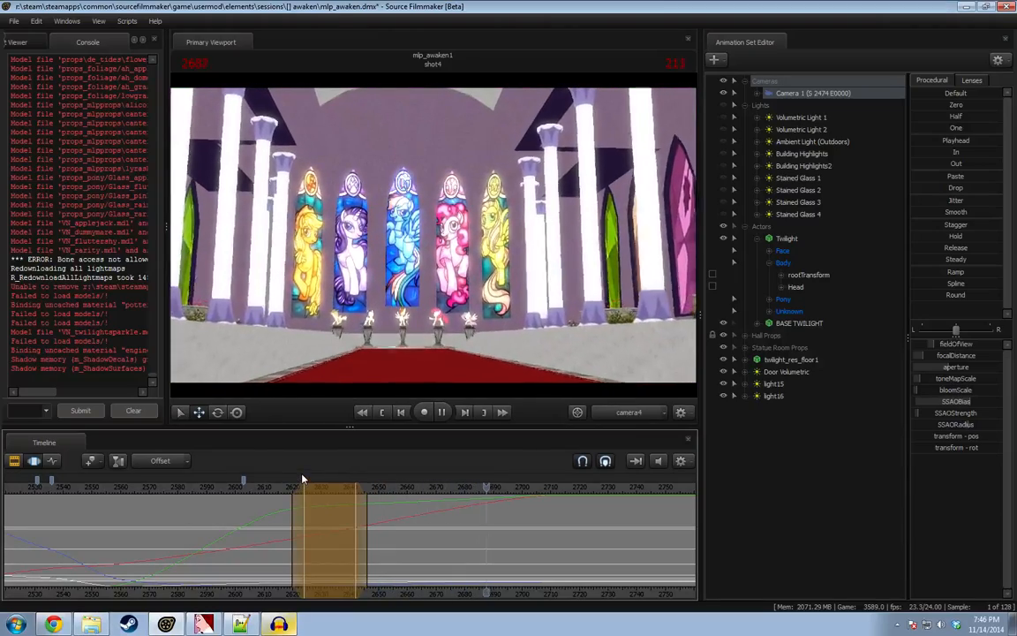
pyautogui.press('space')
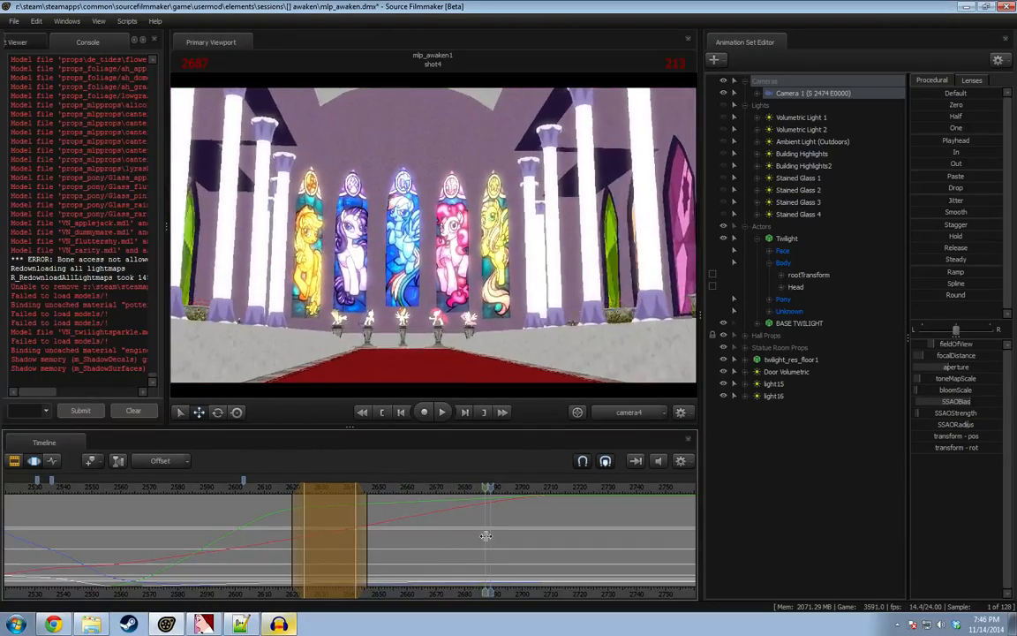
pyautogui.keyDown('shift'); pyautogui.click(411, 545); pyautogui.keyUp('shift')
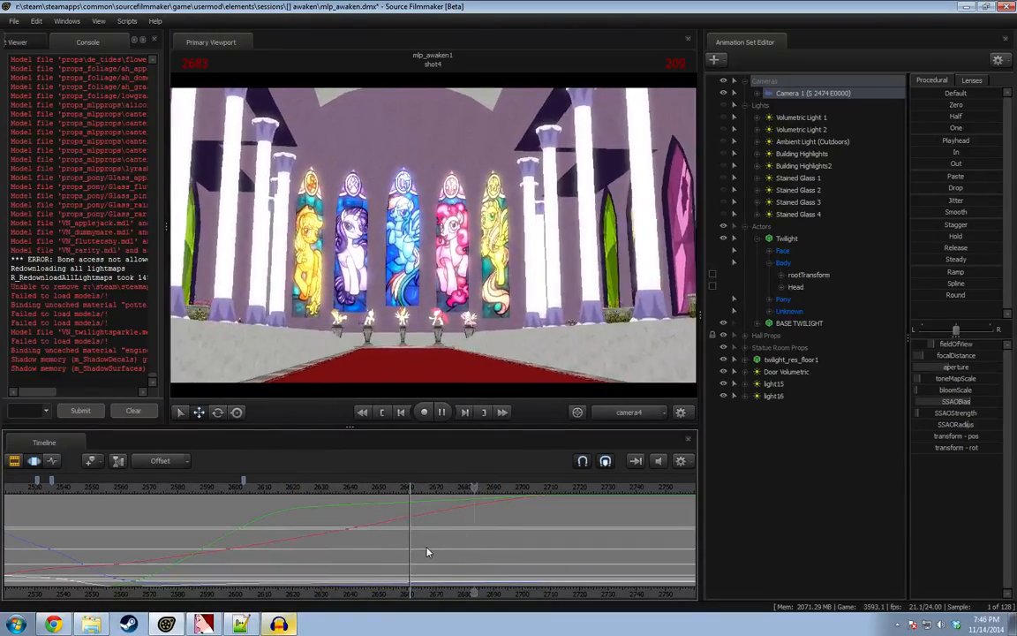
pyautogui.press('space')
pyautogui.press('space')
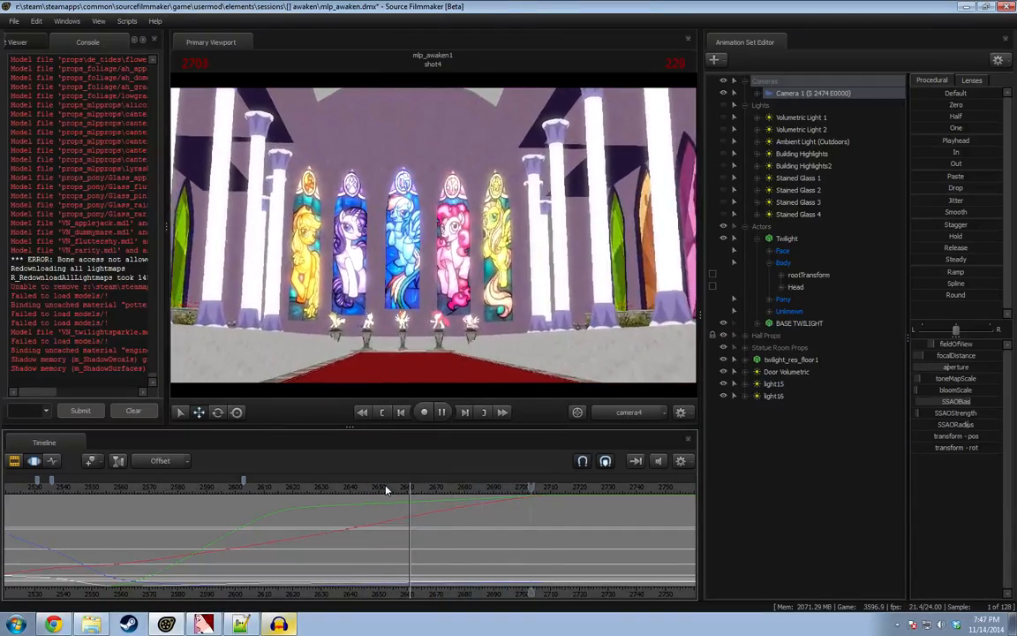
pyautogui.press('space')
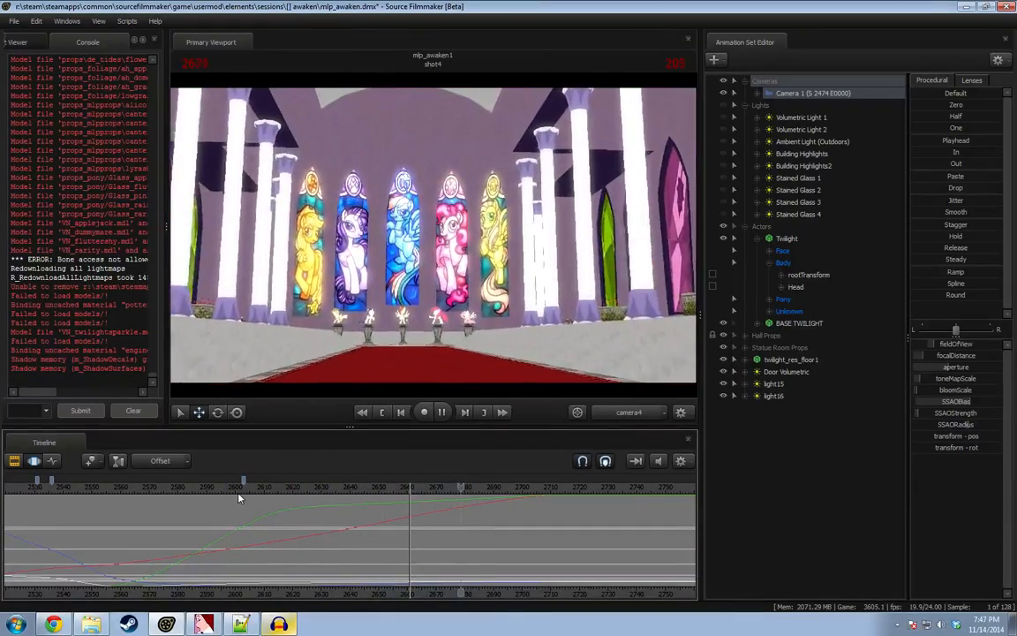
# Apply Round to Camera 1's motion between about frames 2650 and 2695, and play it back.
pyautogui.press('space')
pyautogui.keyDown('shift'); pyautogui.moveTo(493, 556); pyautogui.dragTo(393, 554); pyautogui.keyUp('shift')
pyautogui.keyDown('shift'); pyautogui.scroll(2, 429, 554); pyautogui.keyUp('shift')
pyautogui.click(962, 297)
pyautogui.press('space')
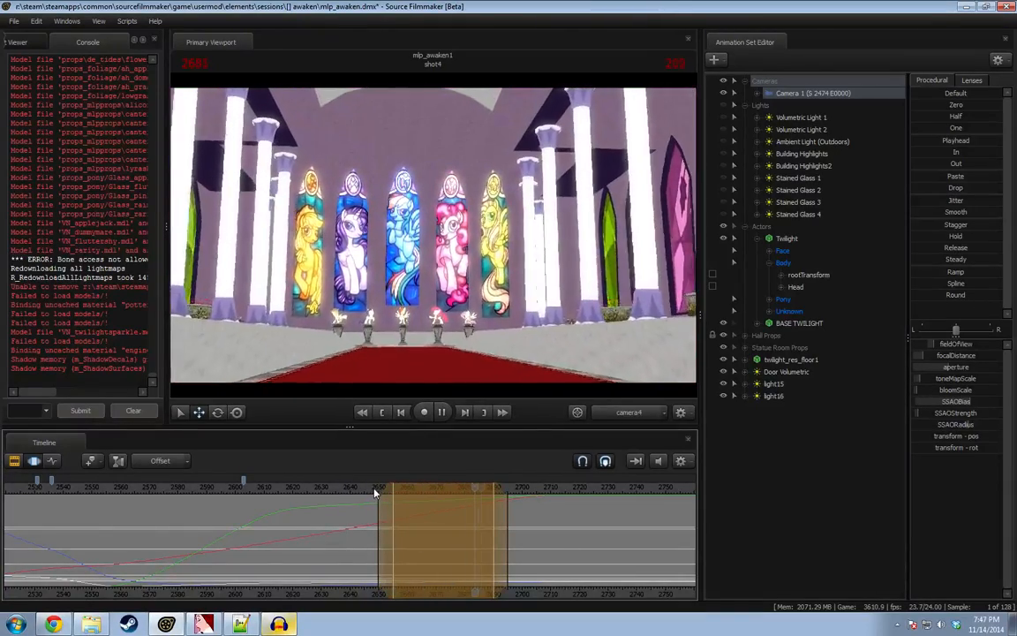
# Smooth Camera 1's motion between about frames 2676 and 2737 where it settles before the windows, and play it back.
pyautogui.keyDown('shift'); pyautogui.click(519, 513); pyautogui.keyUp('shift')
pyautogui.keyDown('shift'); pyautogui.moveTo(494, 513); pyautogui.dragTo(603, 514); pyautogui.keyUp('shift')
pyautogui.keyDown('shift'); pyautogui.scroll(2, 601, 514); pyautogui.keyUp('shift')
pyautogui.keyDown('shift'); pyautogui.scroll(1, 599, 514); pyautogui.keyUp('shift')
pyautogui.moveTo(955, 344); pyautogui.dragTo(959, 345)
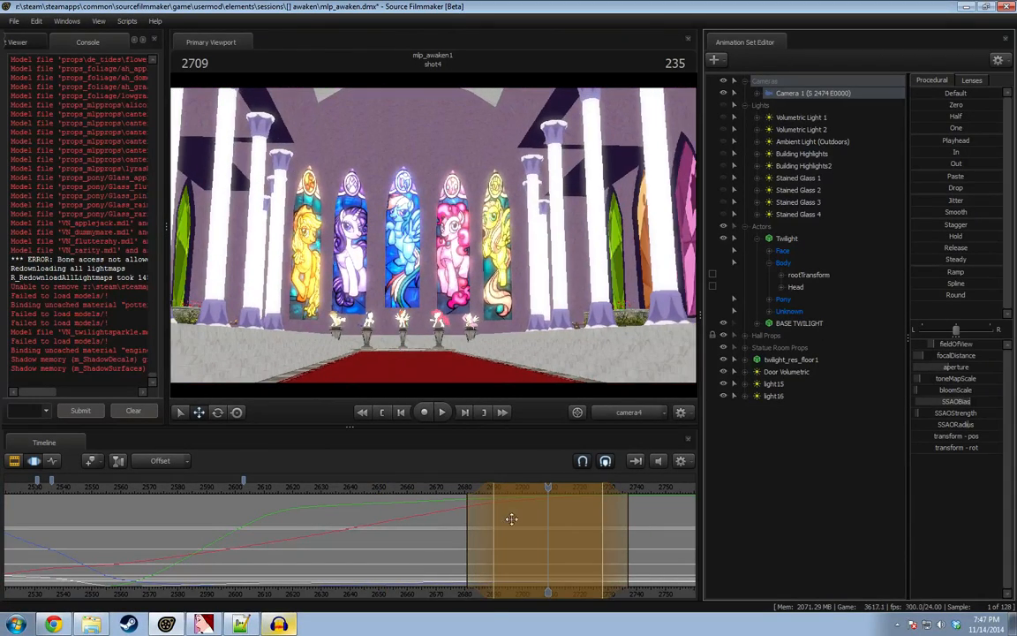
pyautogui.moveTo(465, 502); pyautogui.dragTo(451, 502)
pyautogui.press('space')
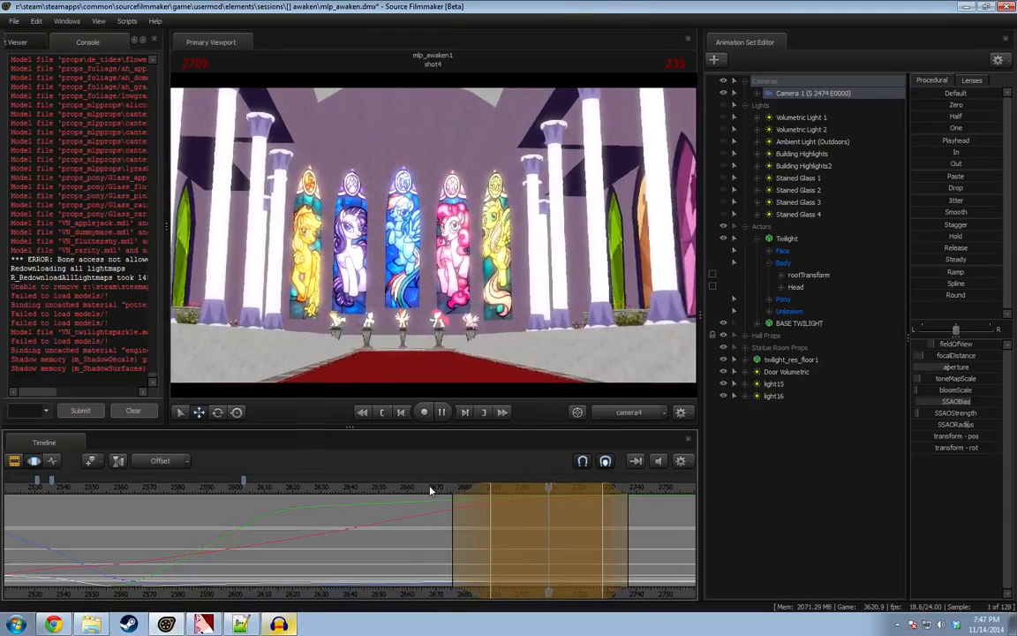
pyautogui.moveTo(548, 529); pyautogui.dragTo(457, 523, button='middle')
pyautogui.scroll(-3, 457, 523)
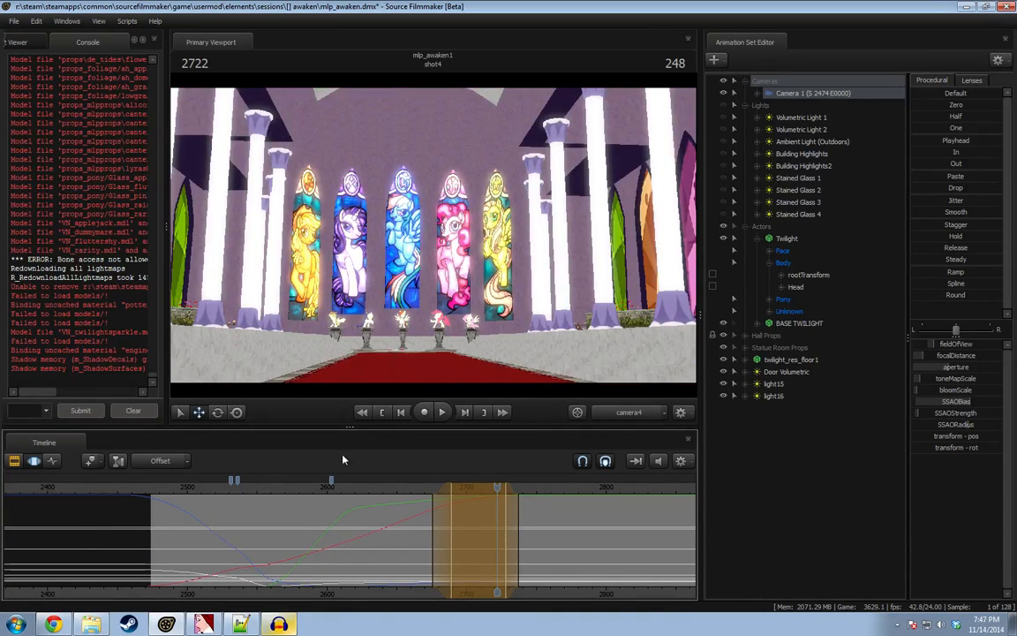
# Turn the viewport's lighting back on and bring the work camera to the star emblem on the floor before the statues.
pyautogui.rightClick(595, 297)
pyautogui.click(596, 357)
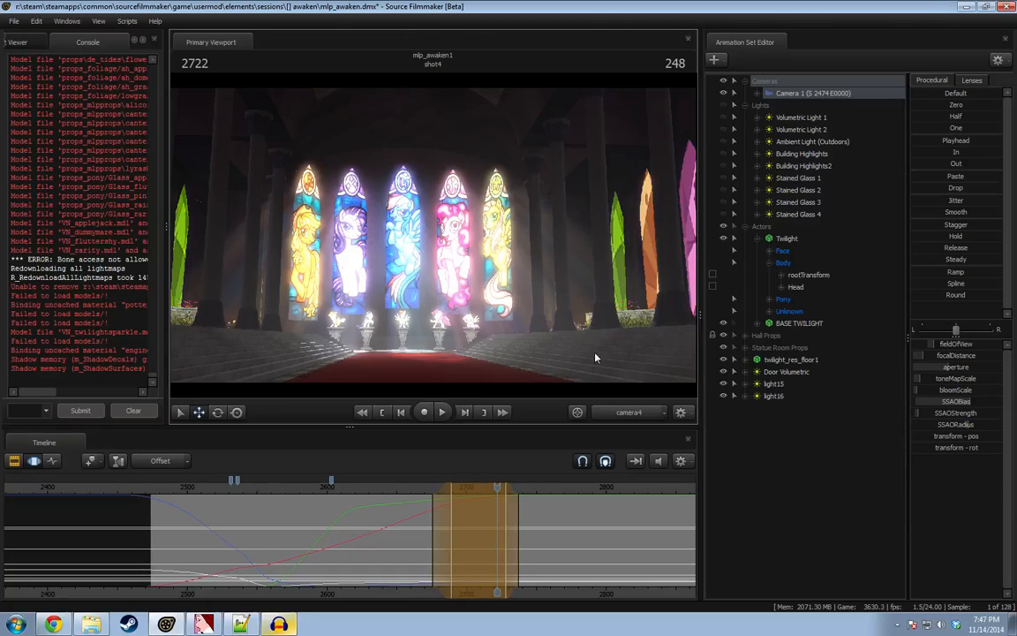
pyautogui.click(649, 417)
pyautogui.press('w')
pyautogui.moveTo(433, 236); pyautogui.dragTo(432, 249)
pyautogui.press('Up')
pyautogui.press('w')
pyautogui.press('s')
pyautogui.press('s')
pyautogui.moveTo(682, 227); pyautogui.dragTo(682, 226)
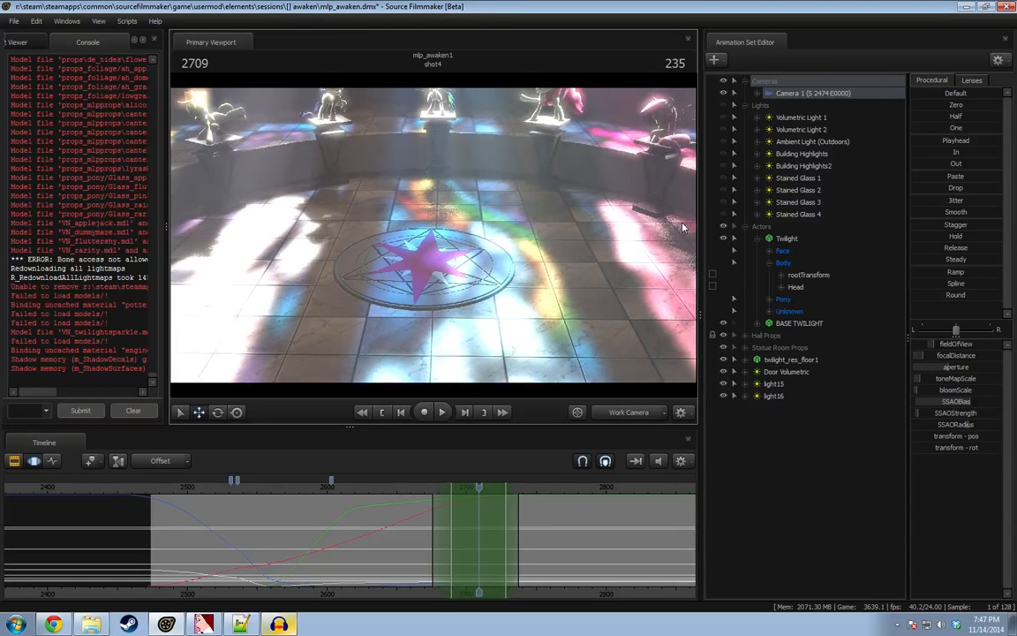
# Expand the Body and Unknown controls of twilight_res_floor1 and select its joint2.
pyautogui.click(790, 360)
pyautogui.click(745, 360)
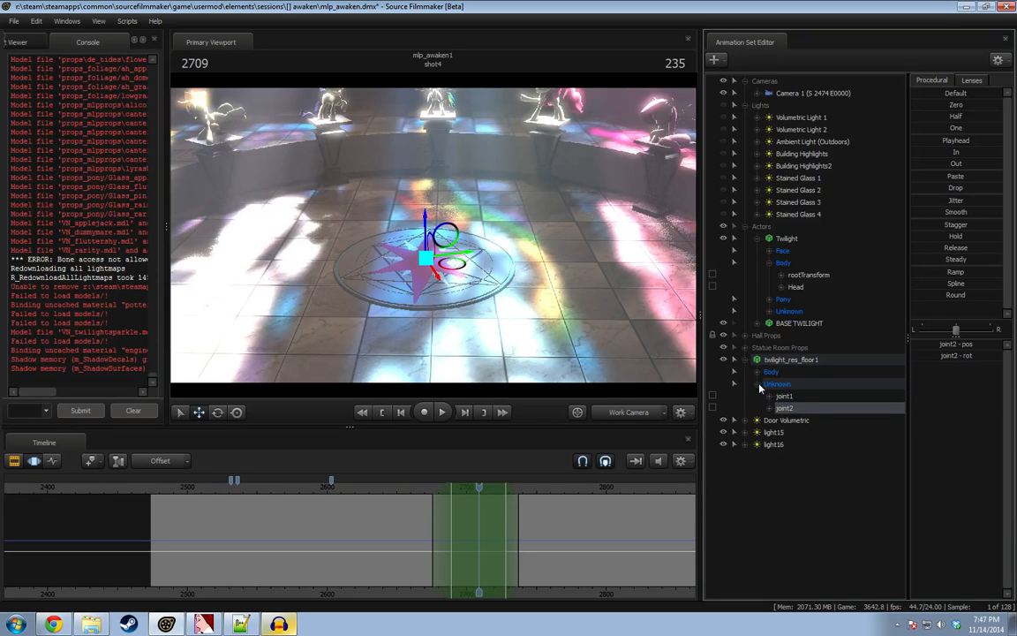
pyautogui.click(756, 372)
pyautogui.click(794, 384)
pyautogui.click(800, 422)
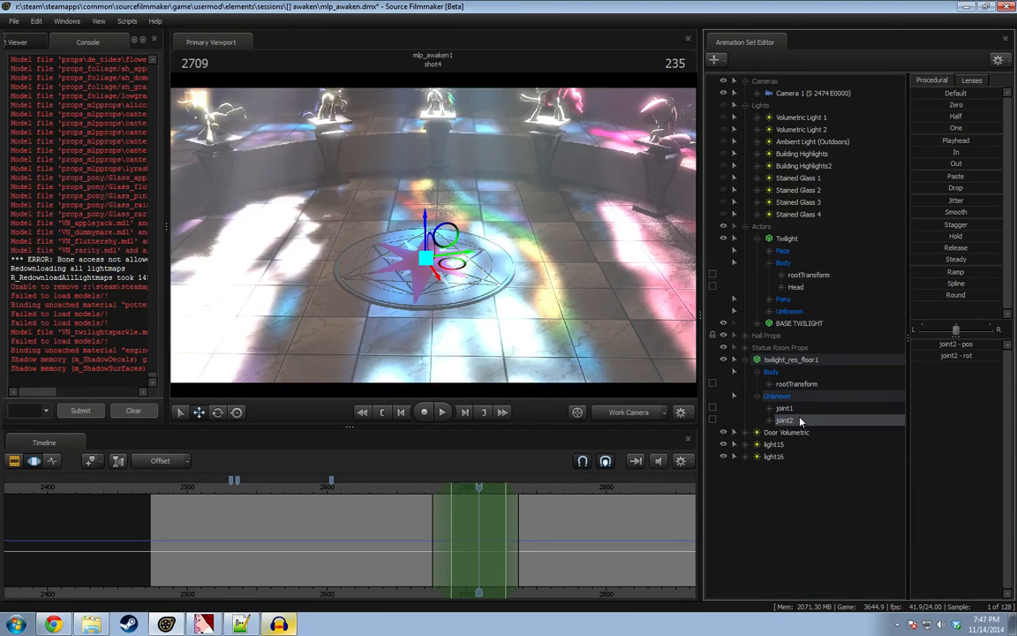
# Try rotating the floor emblem's joint2 and joint1 around frame 2709, and select its rootTransform.
pyautogui.press('e')
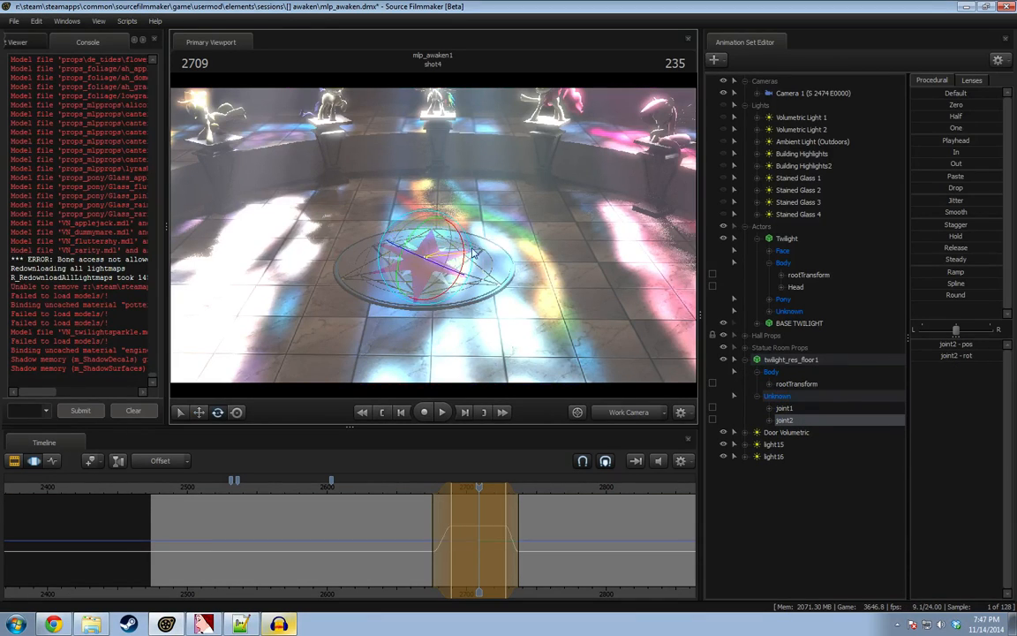
pyautogui.click(802, 409)
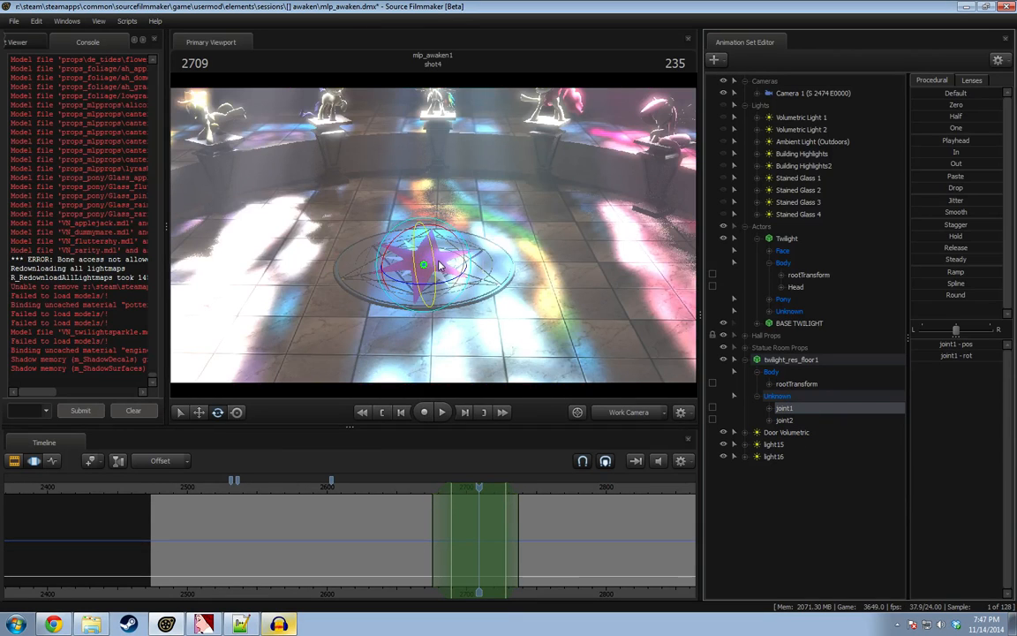
pyautogui.moveTo(442, 264); pyautogui.dragTo(521, 300)
pyautogui.keyDown('alt'); pyautogui.moveTo(465, 266); pyautogui.dragTo(445, 268); pyautogui.keyUp('alt')
pyautogui.click(792, 385)
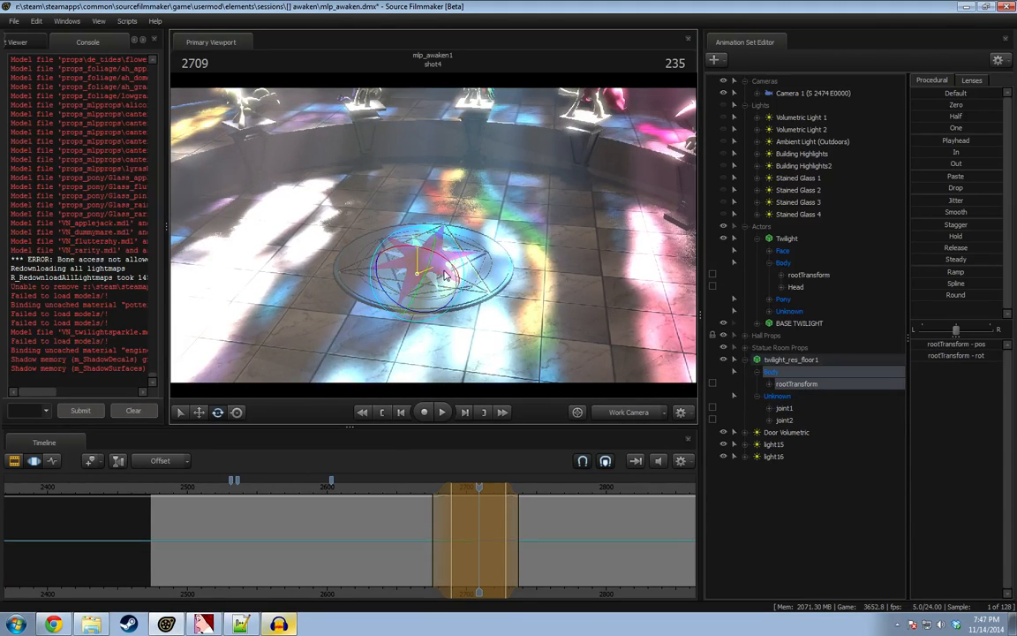
# Extend the time selection over the whole timeline and try rotating the floor emblem, undoing the changes.
pyautogui.click(479, 511)
pyautogui.hotkey('ctrl', 'a')
pyautogui.moveTo(439, 307); pyautogui.dragTo(439, 340)
pyautogui.moveTo(427, 228); pyautogui.dragTo(450, 219)
pyautogui.hotkey('ctrl', 'z')
pyautogui.click(785, 420)
pyautogui.hotkey('ctrl', 'z')
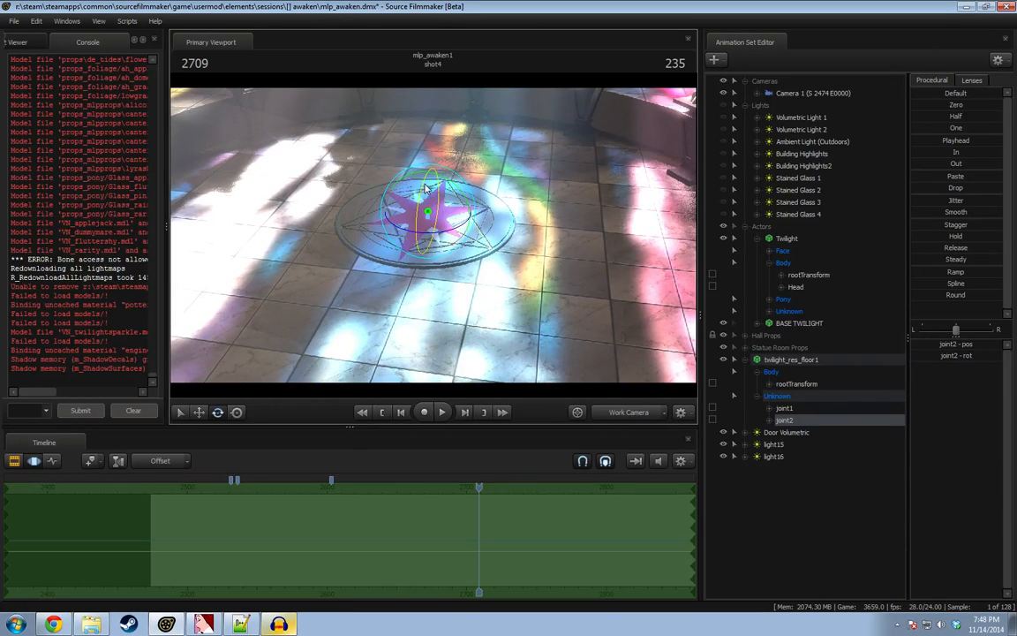
# Try to raise the floor emblem's joint2 vertically above the tiles, and undo it.
pyautogui.moveTo(427, 183); pyautogui.dragTo(428, 127)
pyautogui.press('w')
pyautogui.moveTo(433, 235)
pyautogui.mouseDown()
pyautogui.moveTo(409, 220)
pyautogui.moveTo(431, 212)
pyautogui.moveTo(425, 205)
pyautogui.moveTo(366, 195)
pyautogui.moveTo(443, 249)
pyautogui.moveTo(436, 236)
pyautogui.mouseUp()
pyautogui.hotkey('ctrl', 'z')
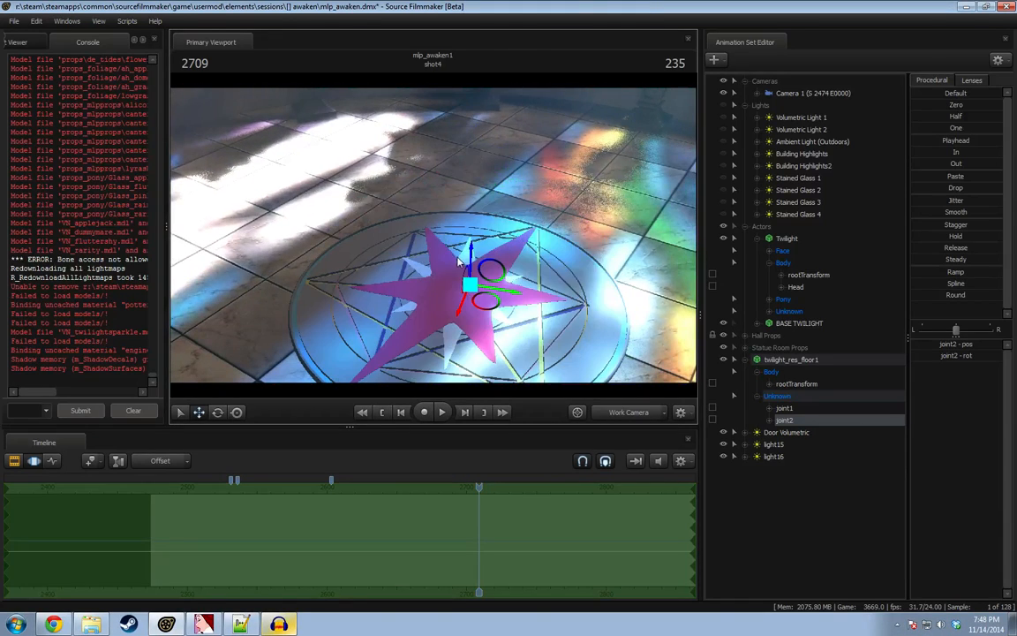
pyautogui.moveTo(469, 271); pyautogui.dragTo(433, 142)
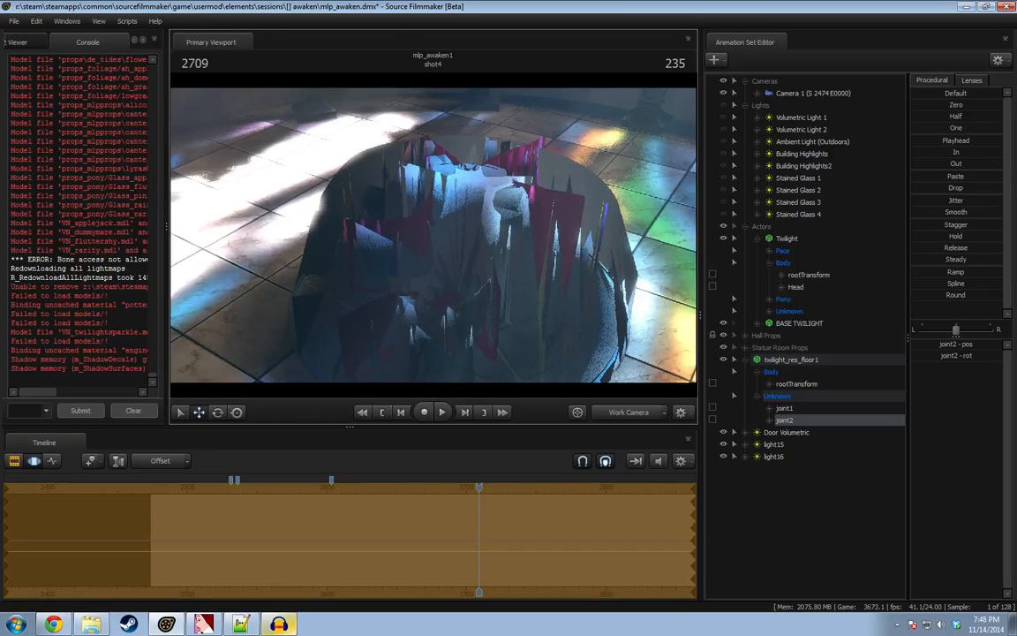
pyautogui.moveTo(433, 235); pyautogui.dragTo(420, 193)
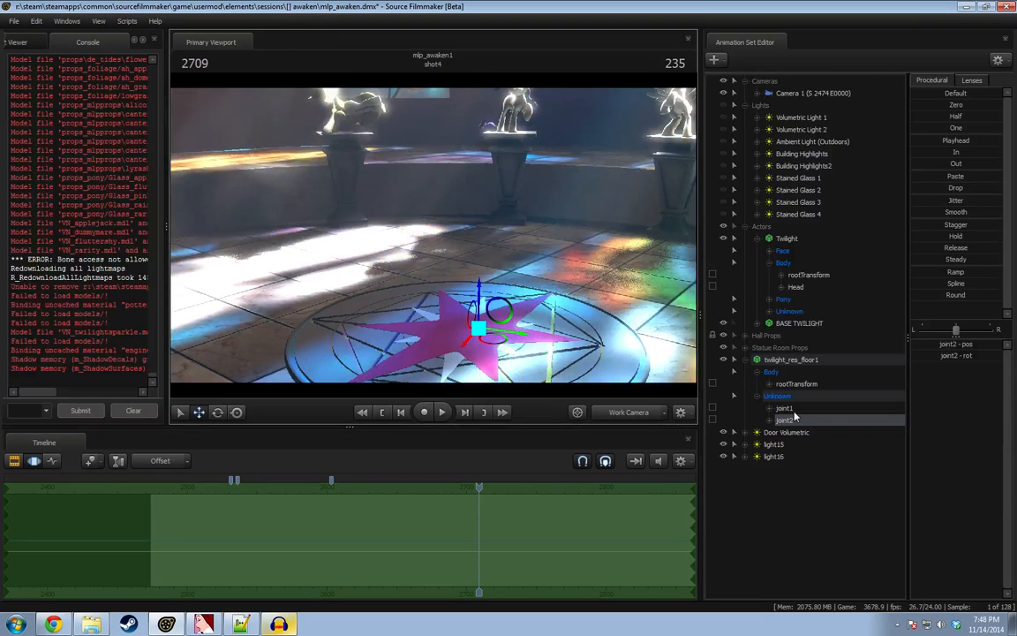
# Apply Zero to the rotation of twilight_res_floor1's rootTransform.
pyautogui.click(784, 408)
pyautogui.moveTo(459, 300); pyautogui.dragTo(498, 358)
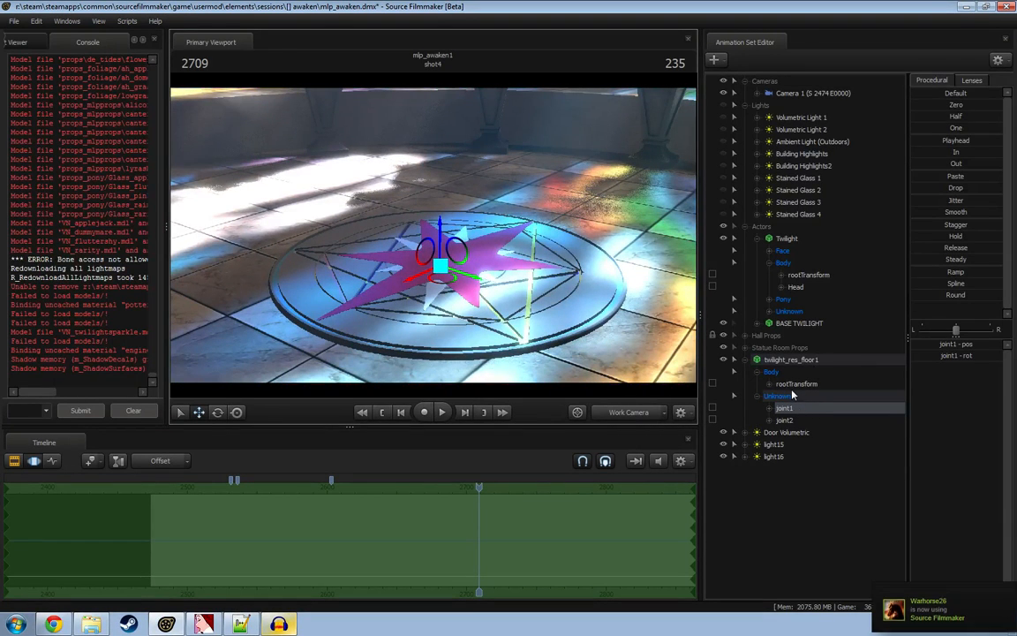
pyautogui.click(795, 384)
pyautogui.keyDown('alt'); pyautogui.moveTo(536, 327); pyautogui.dragTo(618, 369); pyautogui.keyUp('alt')
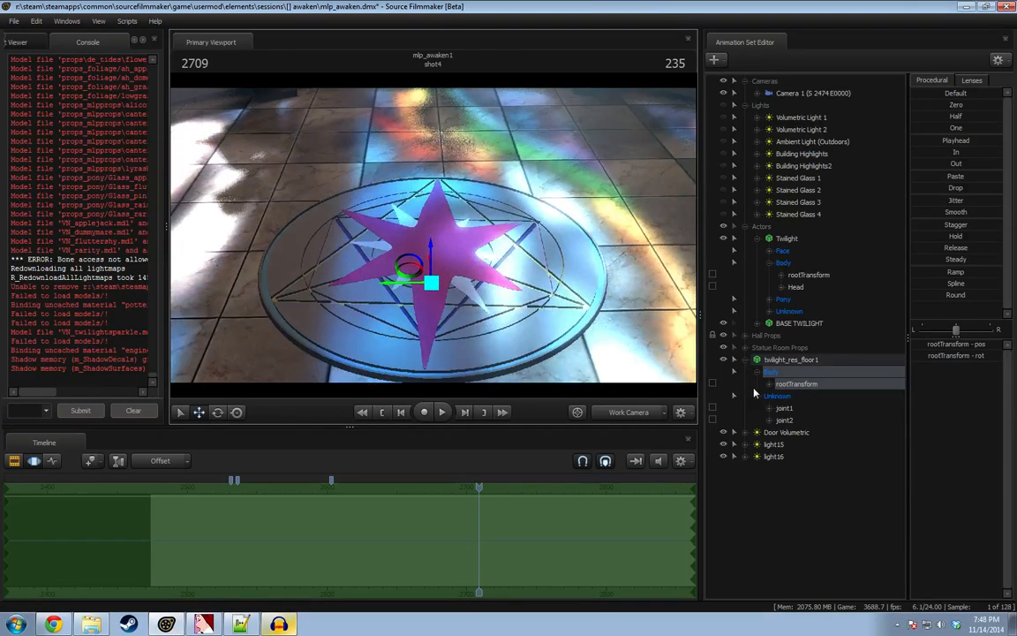
pyautogui.click(769, 384)
pyautogui.click(782, 408)
pyautogui.click(793, 408)
pyautogui.moveTo(950, 106); pyautogui.dragTo(998, 107)
pyautogui.moveTo(515, 363); pyautogui.dragTo(505, 386)
pyautogui.press('s')
# Shift the whole twilight_res_floor1 model slightly sideways on the tiled floor.
pyautogui.click(813, 362)
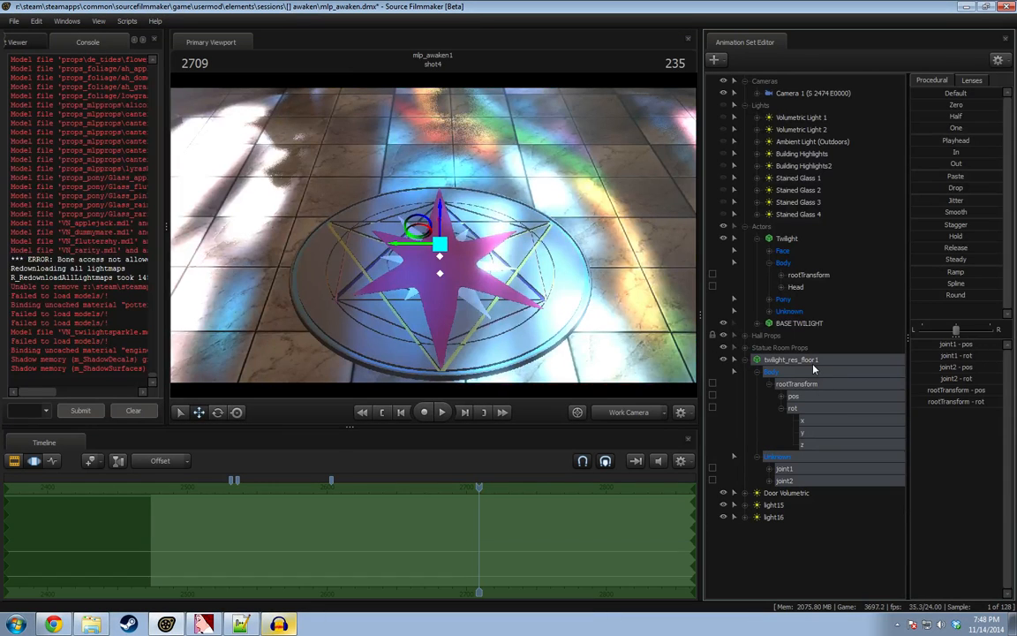
pyautogui.moveTo(414, 248); pyautogui.dragTo(435, 249)
pyautogui.moveTo(554, 215); pyautogui.dragTo(567, 251)
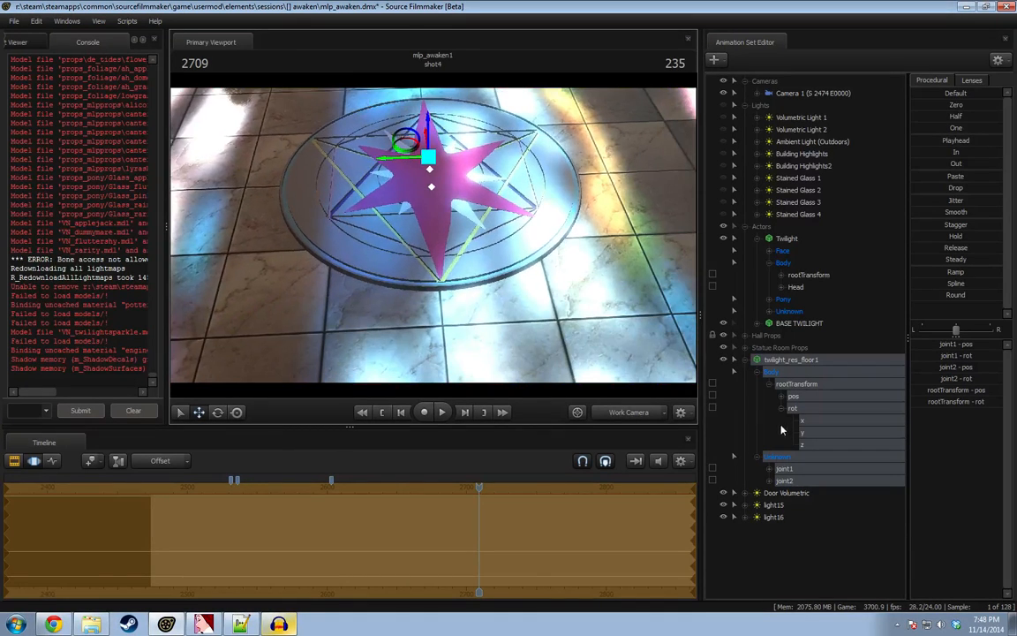
# Copy Twilight's rootTransform values and paste them onto the rootTransform of twilight_res_floor1.
pyautogui.click(797, 386)
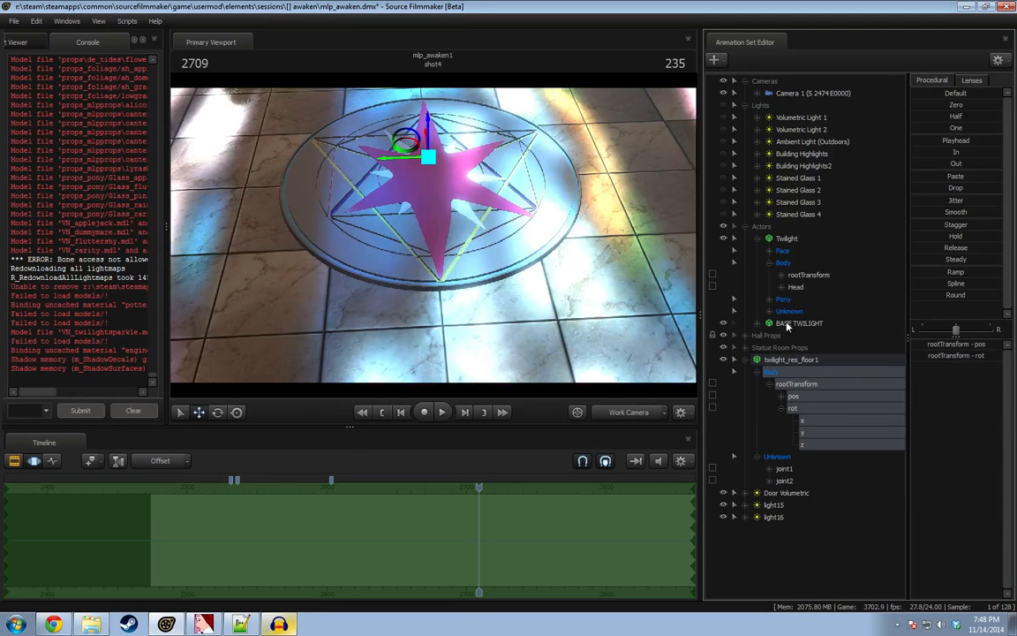
pyautogui.click(794, 271)
pyautogui.click(576, 530)
pyautogui.hotkey('ctrl', 'c')
pyautogui.click(820, 384)
pyautogui.click(626, 534)
pyautogui.hotkey('ctrl', 'v')
pyautogui.press('Return')
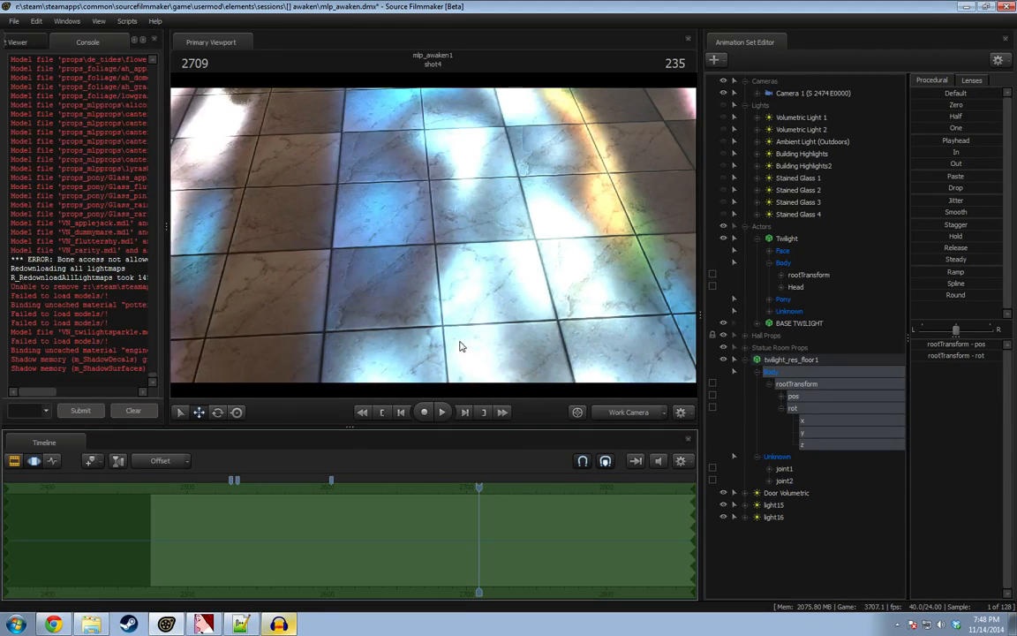
pyautogui.moveTo(460, 342); pyautogui.dragTo(460, 300)
pyautogui.hotkey('ctrl', 'z')
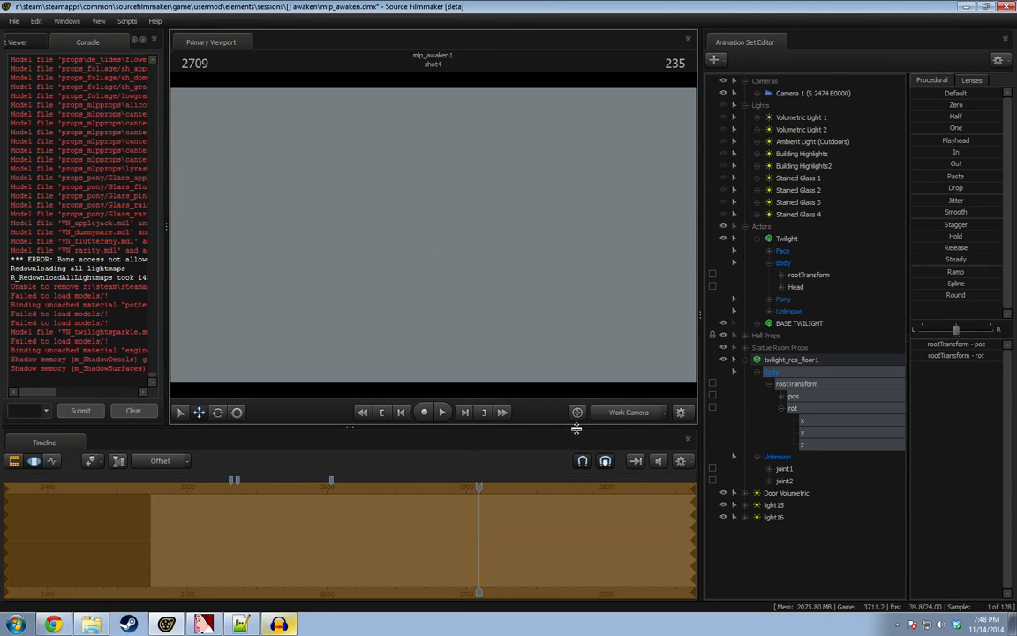
# Select the rootTransform of twilight_res_floor1 in the hall and slide the emblem along the carpet toward the statue room.
pyautogui.press('Return')
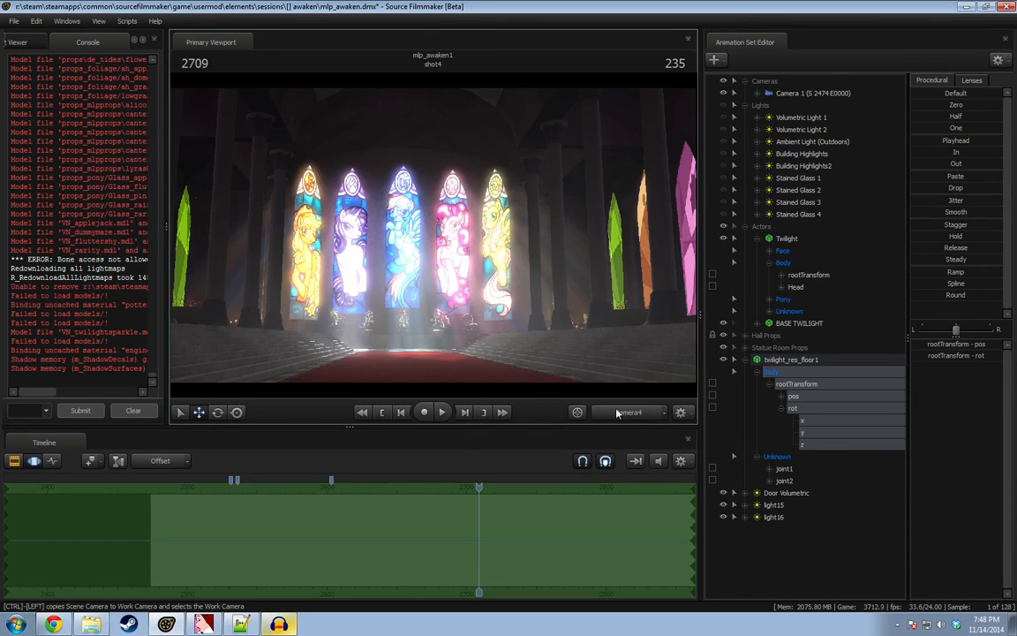
pyautogui.press('w')
pyautogui.moveTo(468, 331); pyautogui.dragTo(715, 335)
pyautogui.click(803, 361)
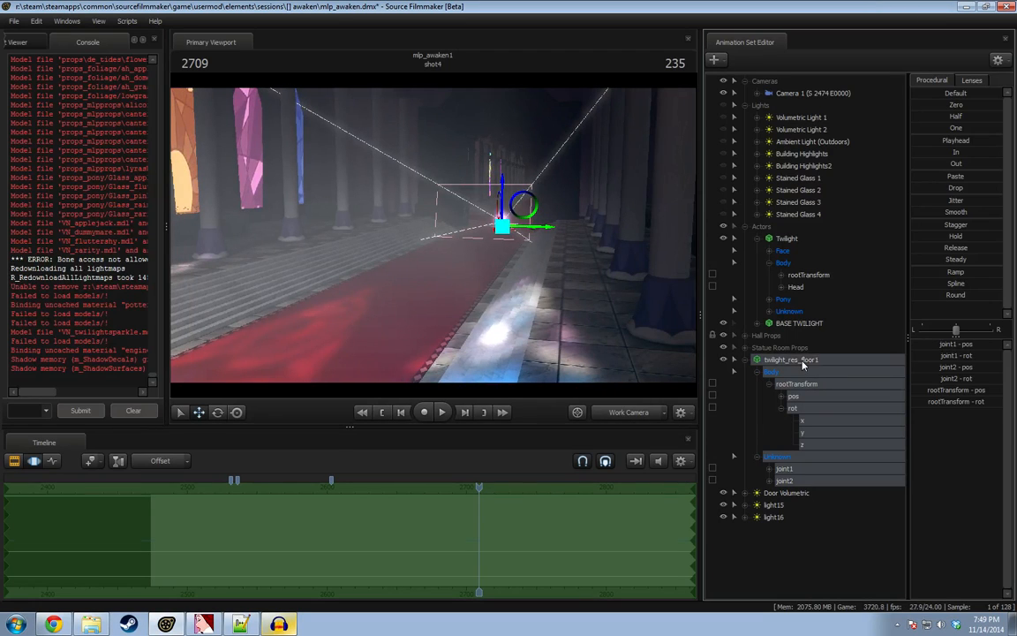
pyautogui.click(797, 374)
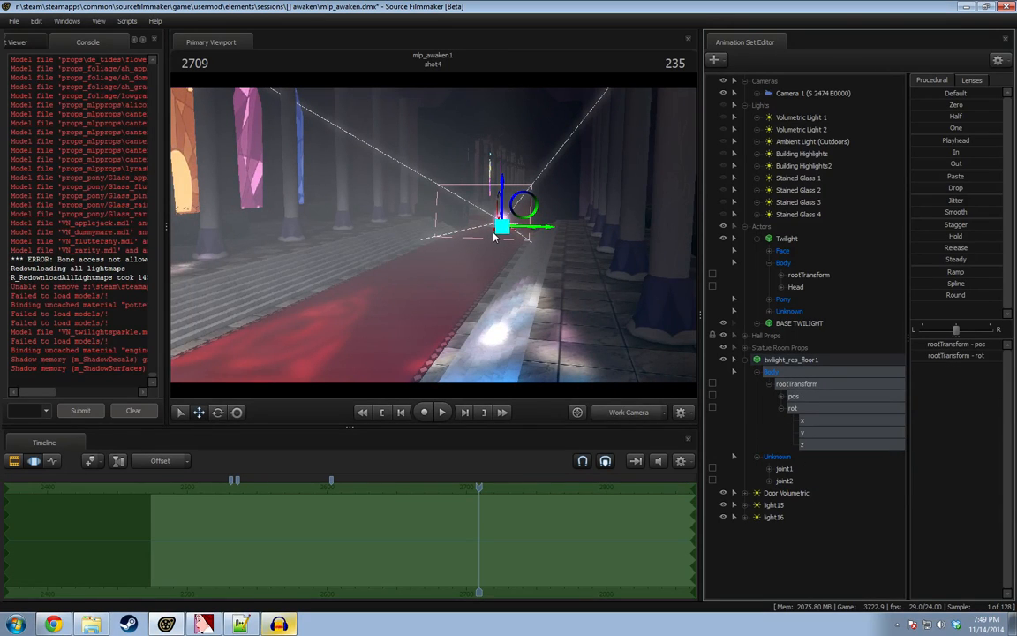
pyautogui.moveTo(497, 234); pyautogui.dragTo(444, 250)
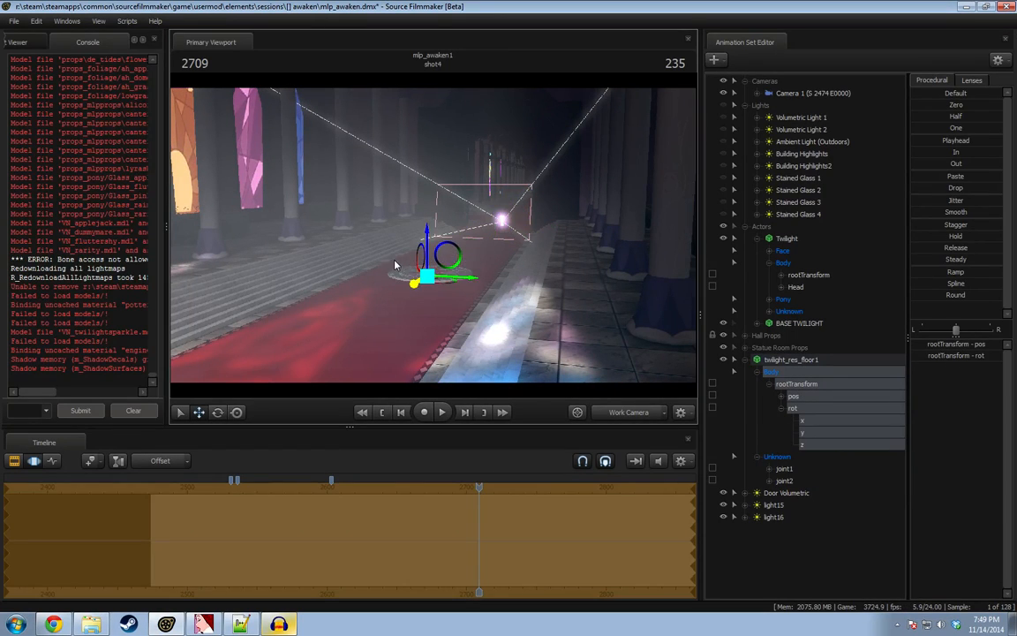
pyautogui.moveTo(360, 272); pyautogui.dragTo(18, 353)
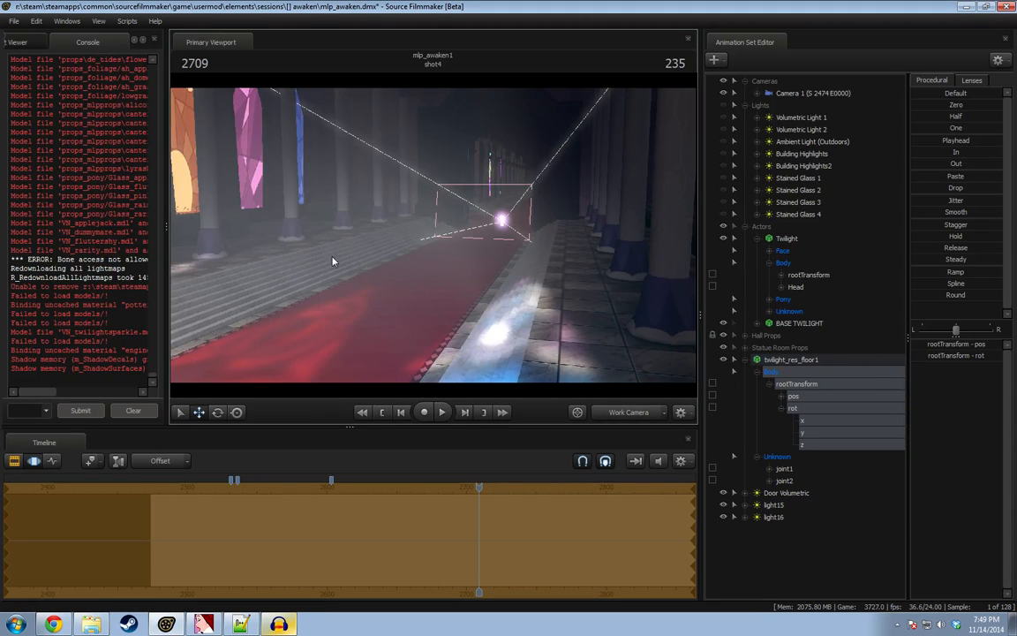
# Bring the star emblem the rest of the way along the carpet and place it centrally inside the ring of statues.
pyautogui.moveTo(332, 258); pyautogui.dragTo(247, 327)
pyautogui.moveTo(453, 227)
pyautogui.mouseDown()
pyautogui.moveTo(336, 243)
pyautogui.moveTo(453, 227)
pyautogui.mouseUp()
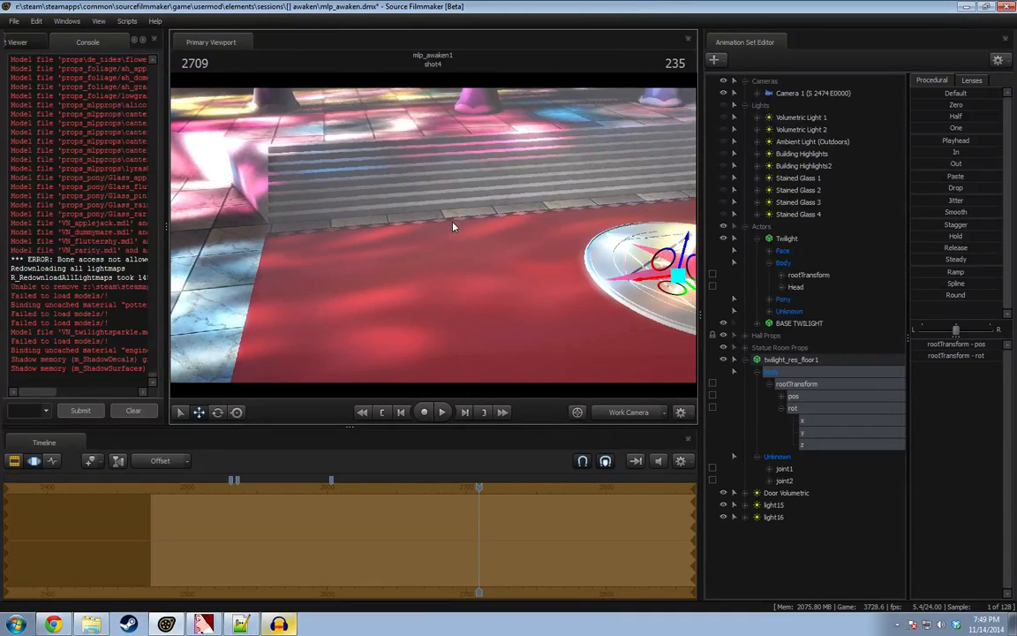
pyautogui.moveTo(643, 285); pyautogui.dragTo(234, 314)
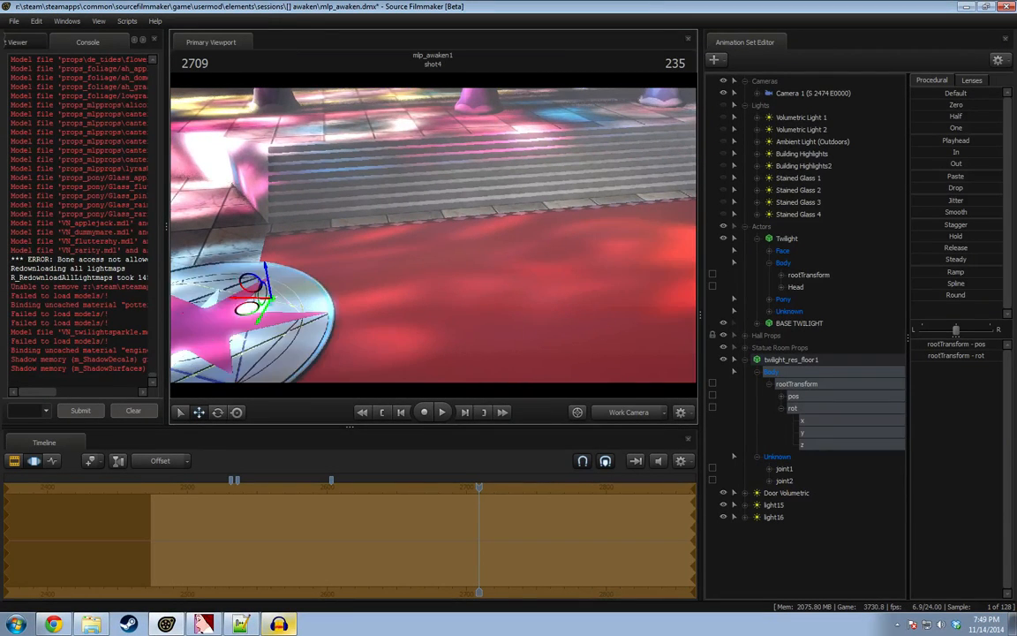
pyautogui.moveTo(443, 227); pyautogui.dragTo(327, 232)
pyautogui.moveTo(658, 305); pyautogui.dragTo(327, 221)
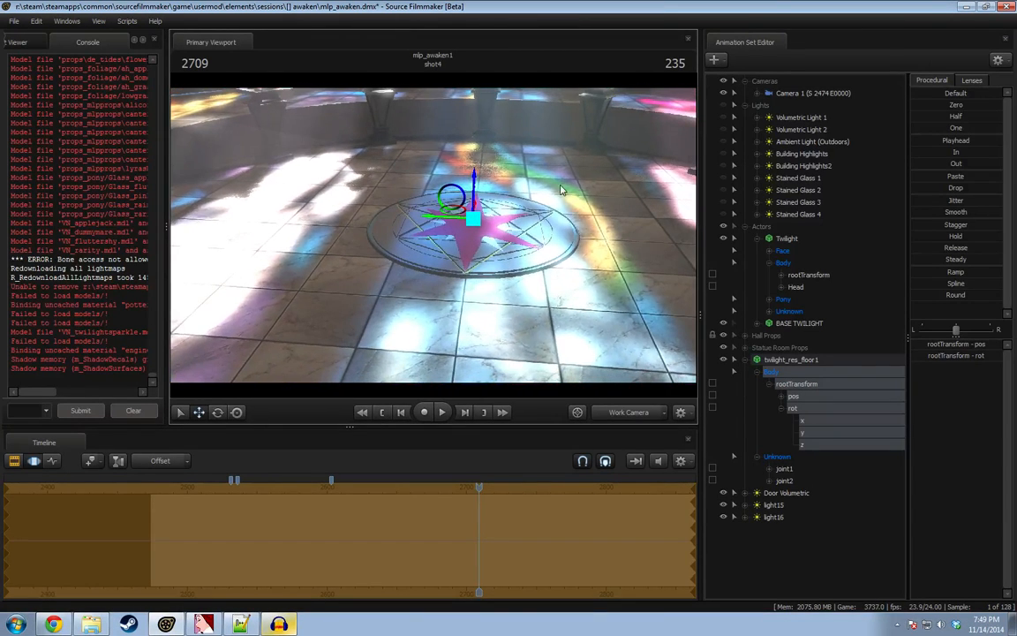
pyautogui.keyDown('alt'); pyautogui.moveTo(568, 187); pyautogui.dragTo(389, 229); pyautogui.keyUp('alt')
pyautogui.keyDown('alt'); pyautogui.moveTo(495, 226); pyautogui.dragTo(422, 253); pyautogui.keyUp('alt')
pyautogui.press('s')
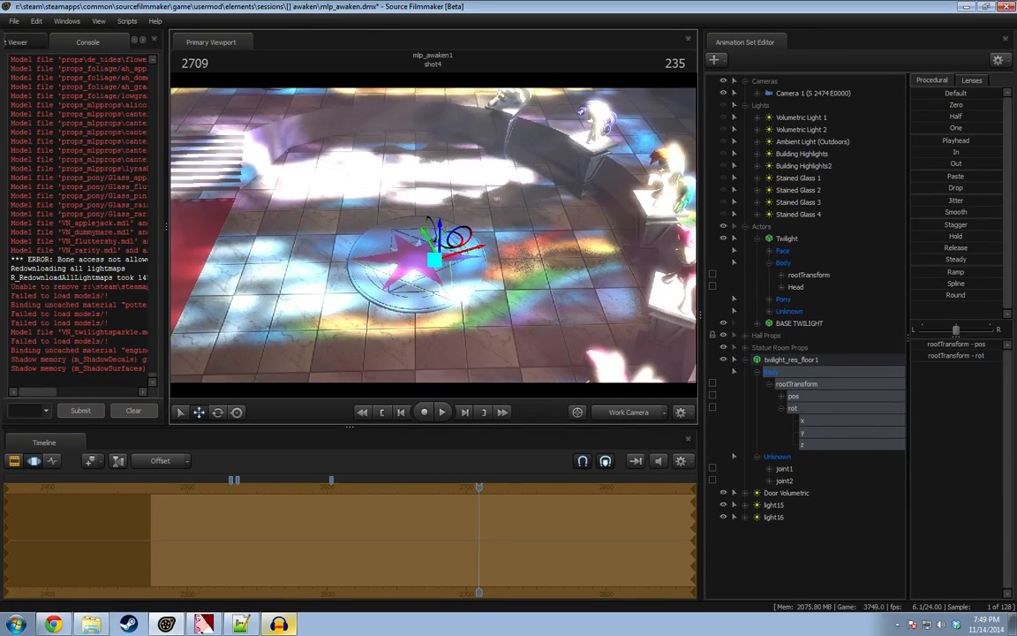
pyautogui.moveTo(432, 236); pyautogui.dragTo(532, 331)
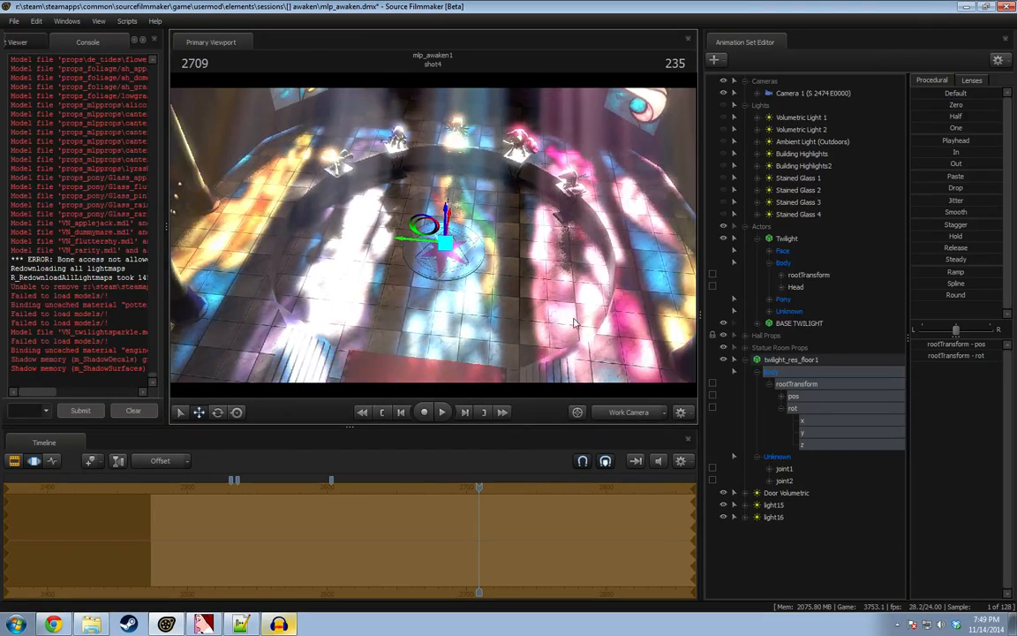
# Select BASE TWILIGHT, find it from the scene camera's position in the hall, and move it along the red carpet toward the windows.
pyautogui.click(800, 324)
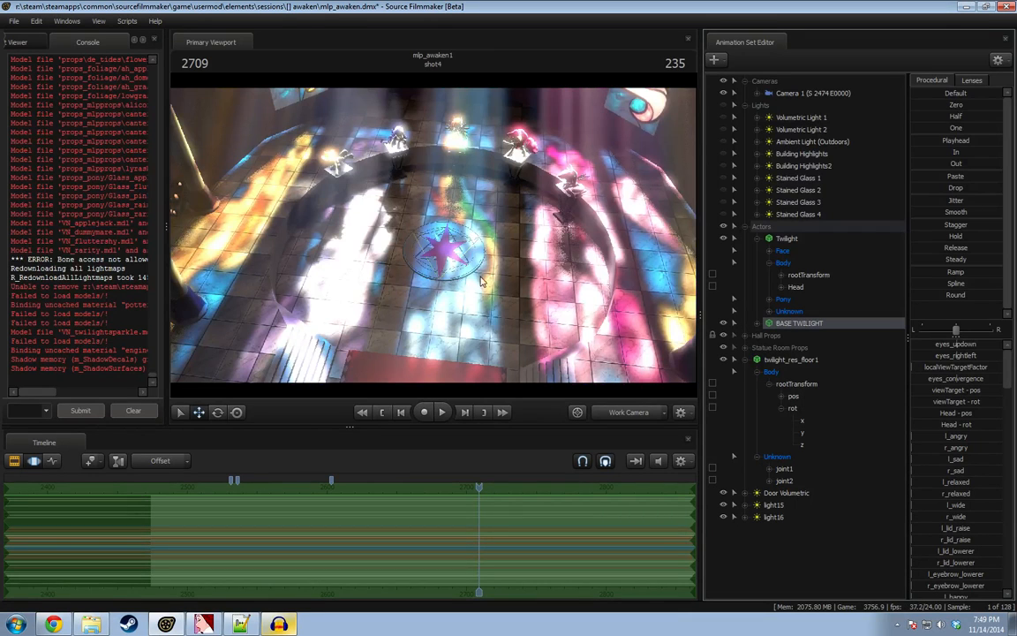
pyautogui.moveTo(491, 296); pyautogui.dragTo(598, 378)
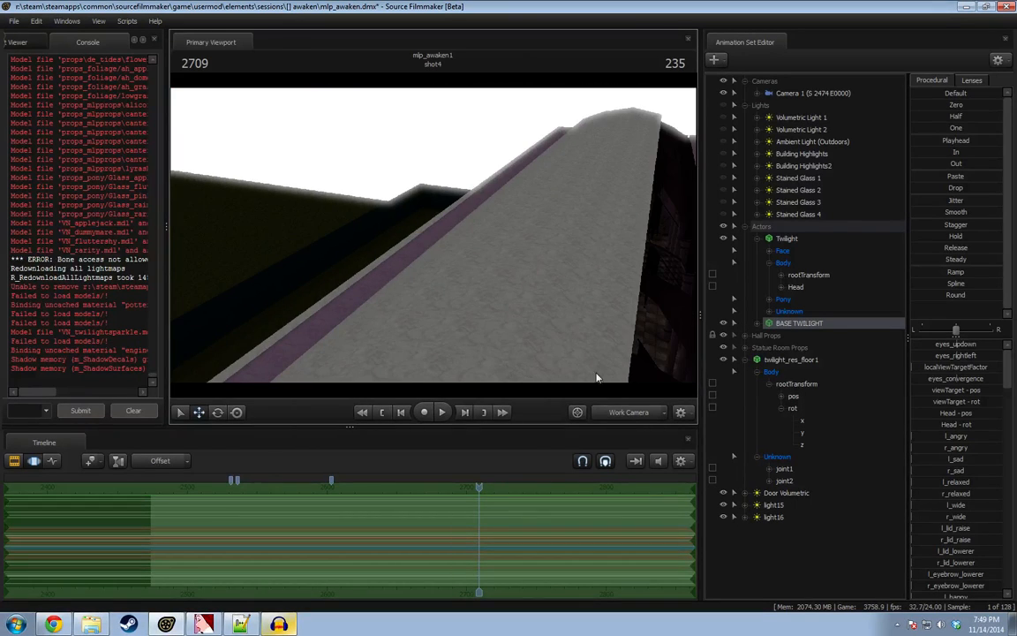
pyautogui.keyDown('ctrl'); pyautogui.click(625, 416); pyautogui.keyUp('ctrl')
pyautogui.moveTo(510, 291); pyautogui.dragTo(501, 273)
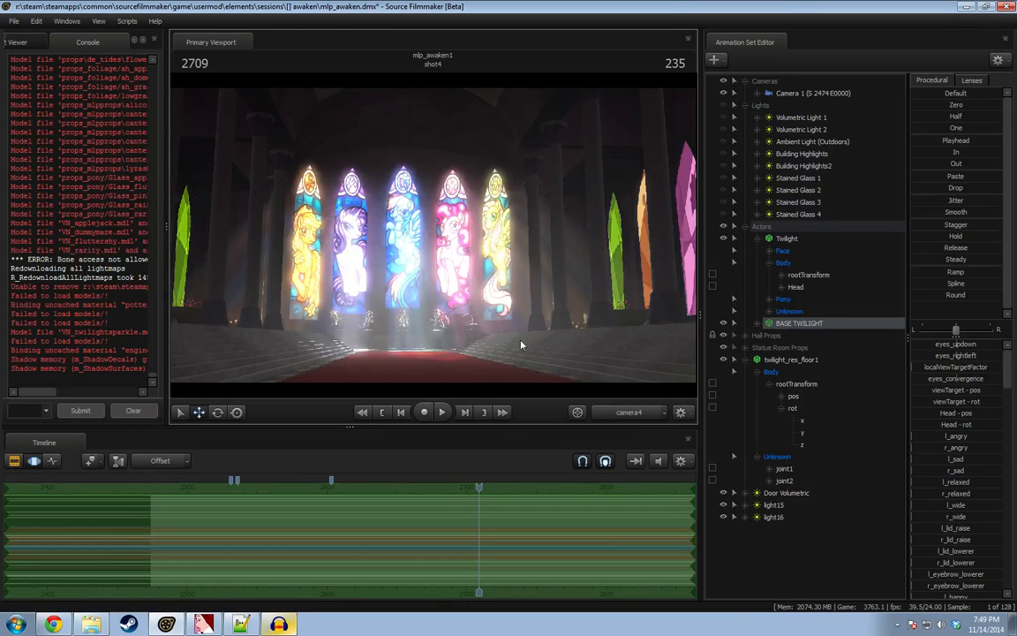
pyautogui.keyDown('ctrl'); pyautogui.click(624, 414); pyautogui.keyUp('ctrl')
pyautogui.keyDown('ctrl'); pyautogui.click(608, 412); pyautogui.keyUp('ctrl')
pyautogui.press('w')
pyautogui.moveTo(511, 291); pyautogui.dragTo(618, 297)
pyautogui.press('s')
pyautogui.moveTo(349, 219); pyautogui.dragTo(293, 379)
pyautogui.moveTo(433, 236); pyautogui.dragTo(407, 231)
pyautogui.press('w')
pyautogui.press('s')
pyautogui.moveTo(340, 367); pyautogui.dragTo(480, 218)
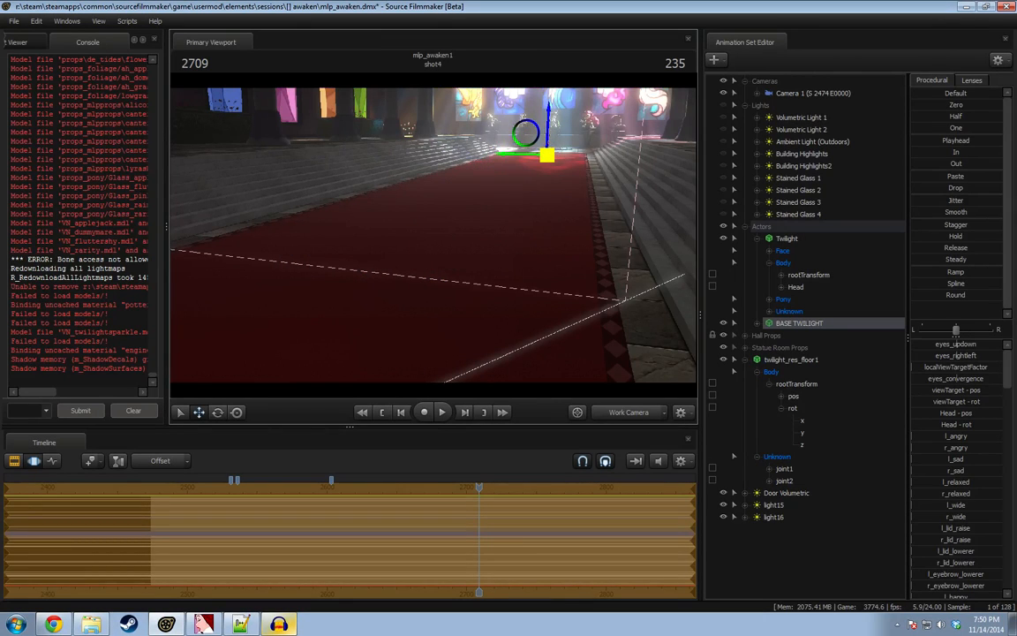
# Move BASE TWILIGHT the rest of the way into the statue room and place it on the star emblem.
pyautogui.moveTo(478, 341); pyautogui.dragTo(429, 241)
pyautogui.press('w')
pyautogui.press('s')
pyautogui.moveTo(232, 381); pyautogui.dragTo(693, 132)
pyautogui.press('w')
pyautogui.moveTo(433, 235); pyautogui.dragTo(448, 211)
pyautogui.moveTo(315, 281); pyautogui.dragTo(434, 237)
pyautogui.press('d')
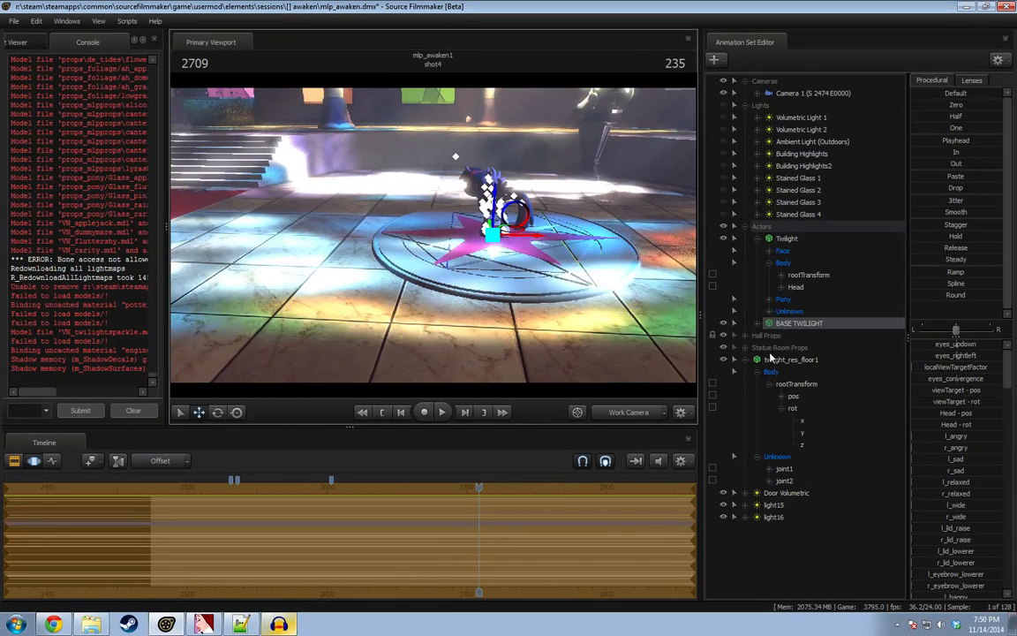
# Try rotating joint2 of twilight_res_floor1 on the star emblem and undo the change.
pyautogui.click(782, 409)
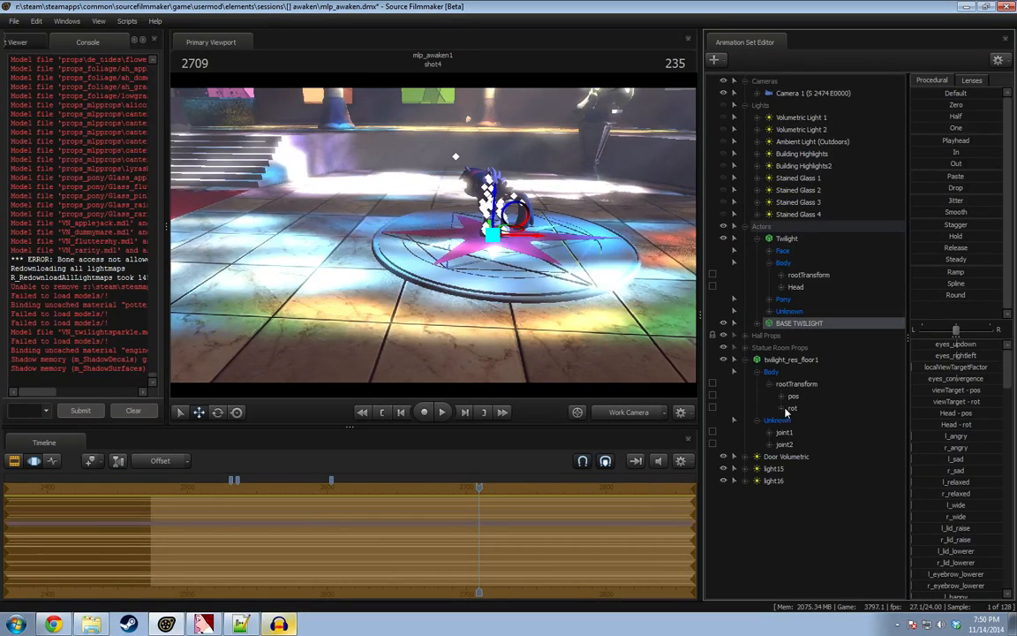
pyautogui.click(788, 384)
pyautogui.rightClick(794, 385)
pyautogui.click(782, 433)
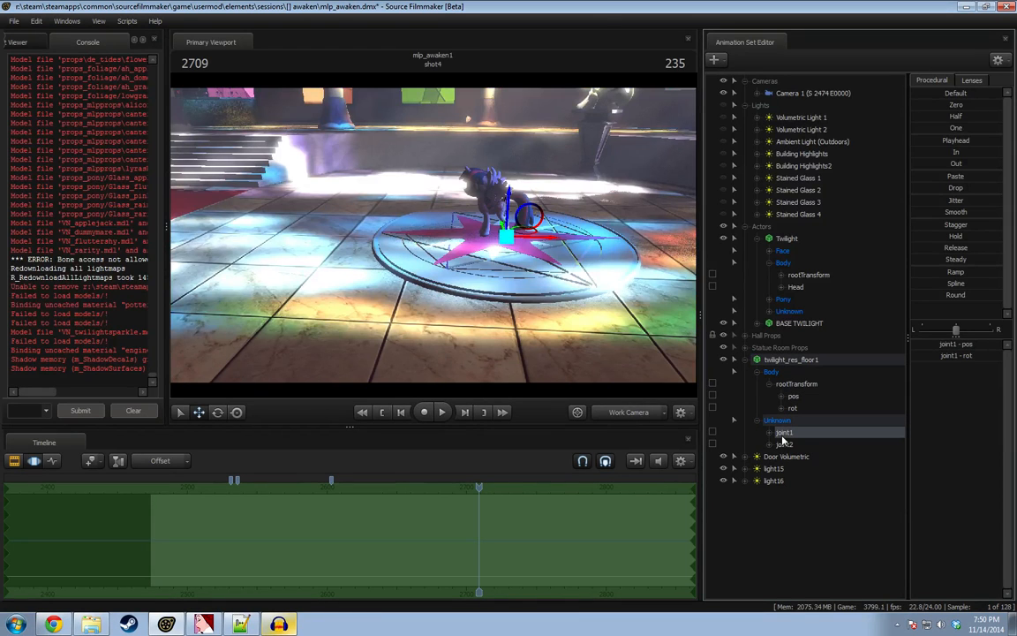
pyautogui.click(779, 447)
pyautogui.moveTo(484, 210); pyautogui.dragTo(586, 185)
pyautogui.press('e')
pyautogui.hotkey('ctrl', 'z')
pyautogui.hotkey('ctrl', 'z')
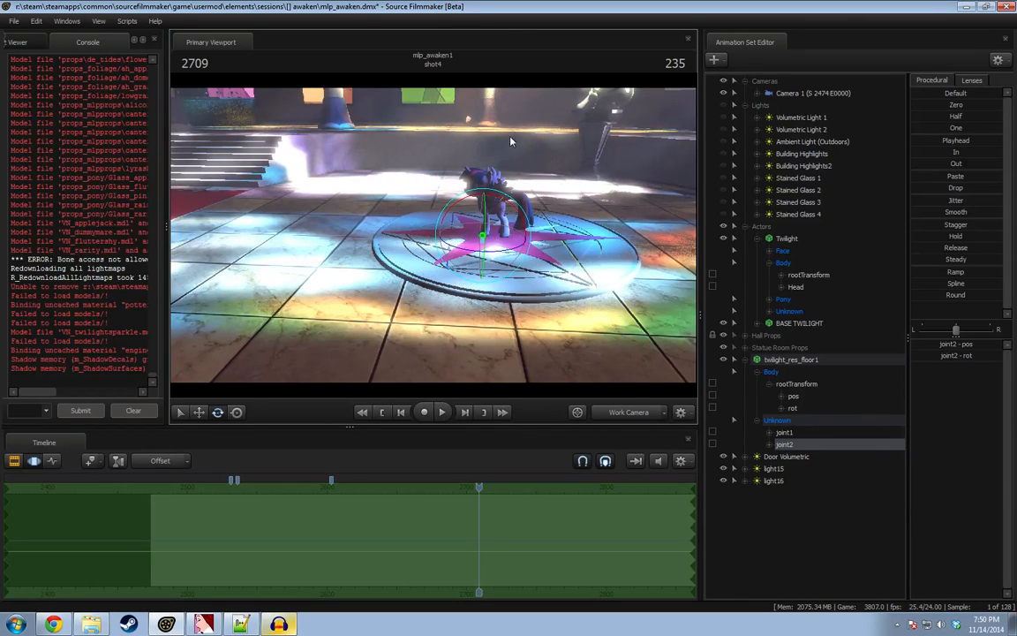
# Try further joint2 adjustments on the star emblem, viewed closer and from above, and undo them.
pyautogui.press('w')
pyautogui.moveTo(488, 210); pyautogui.dragTo(575, 119)
pyautogui.moveTo(468, 161); pyautogui.dragTo(484, 184)
pyautogui.hotkey('ctrl', 'z')
pyautogui.moveTo(488, 148); pyautogui.dragTo(425, 222)
pyautogui.hotkey('ctrl', 'z')
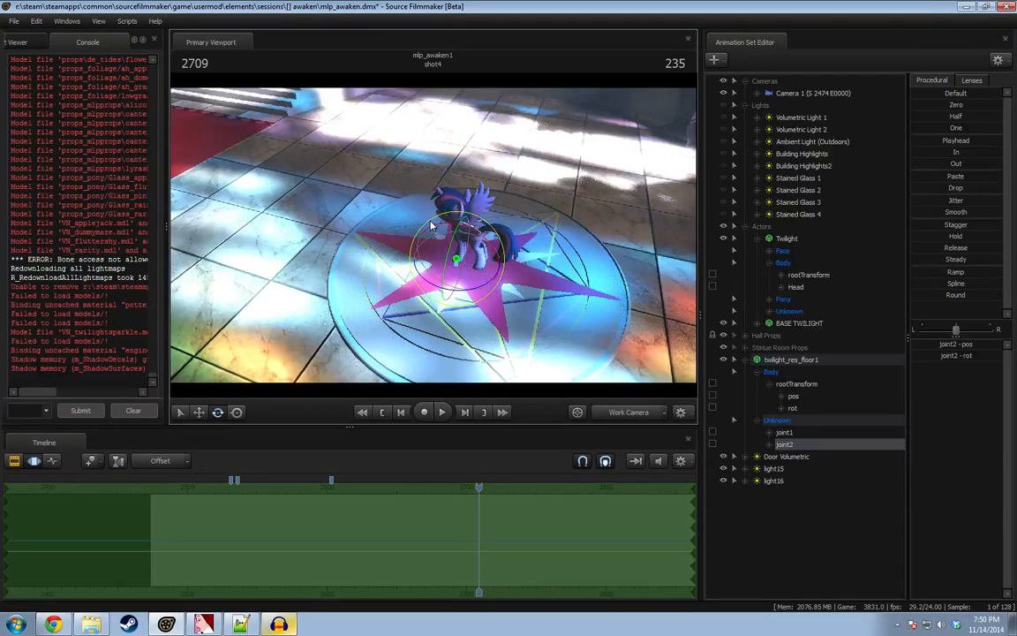
# Add a scale control to joint1 of twilight_res_floor1 and set joint1_scale to 0.13.
pyautogui.keyDown('alt'); pyautogui.moveTo(607, 276); pyautogui.dragTo(694, 270); pyautogui.keyUp('alt')
pyautogui.click(796, 433)
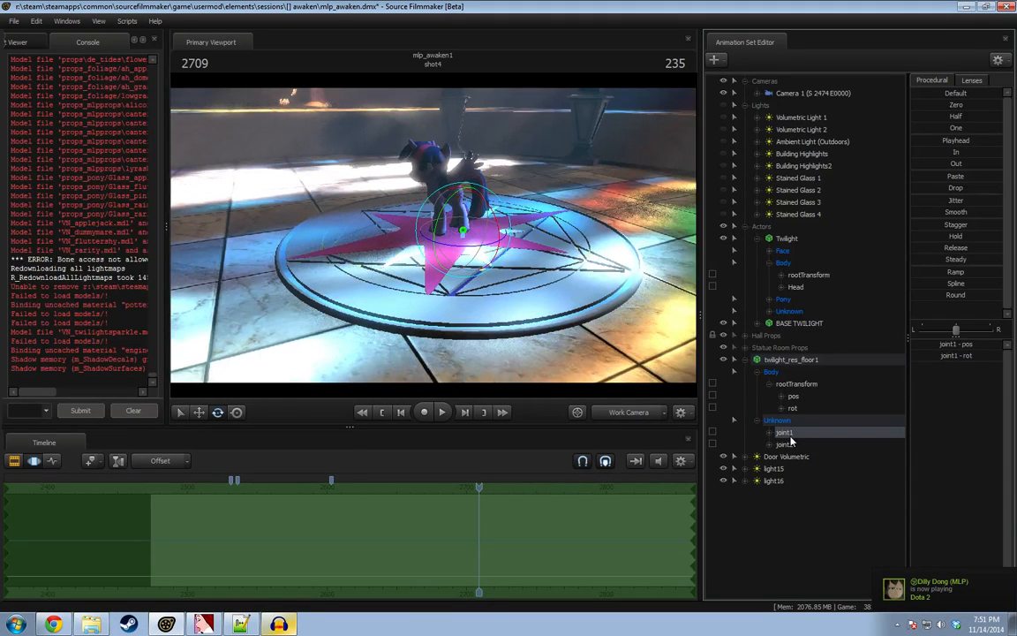
pyautogui.rightClick(786, 432)
pyautogui.click(797, 457)
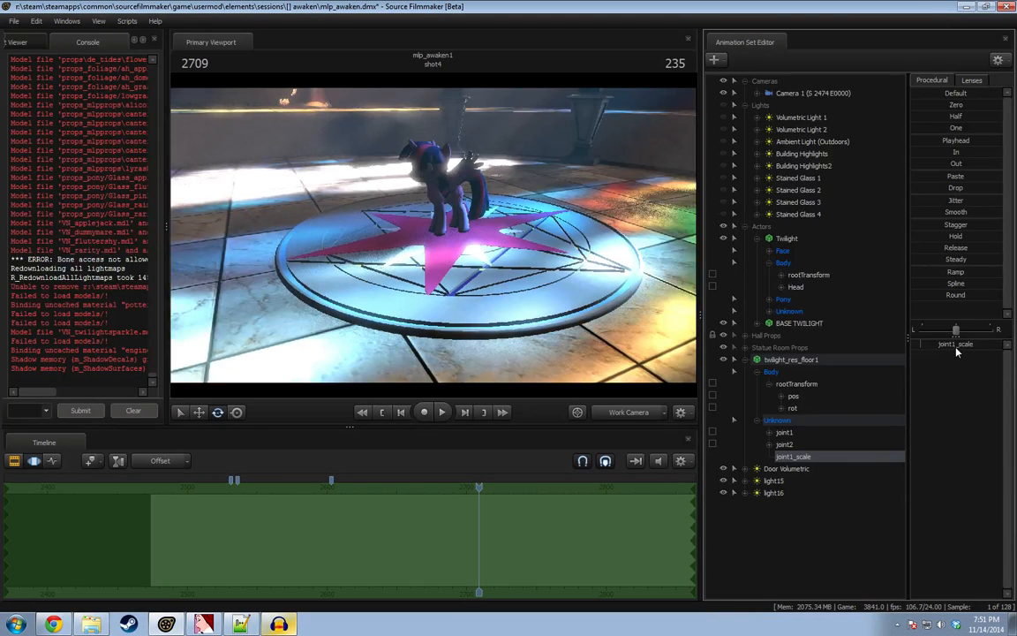
pyautogui.hotkey('ctrl', 'z')
pyautogui.click(788, 433)
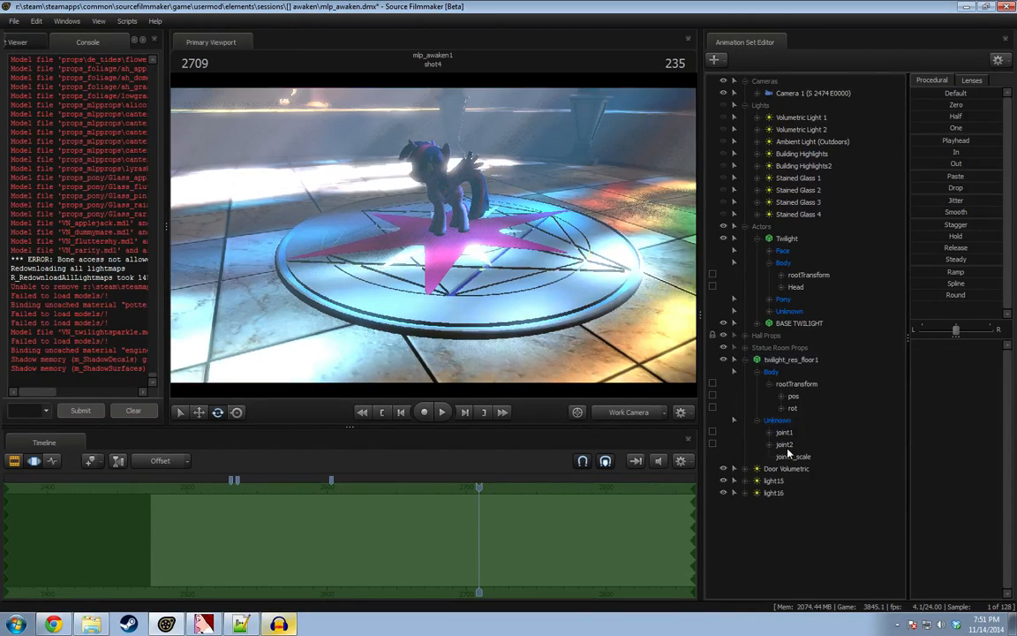
pyautogui.click(791, 461)
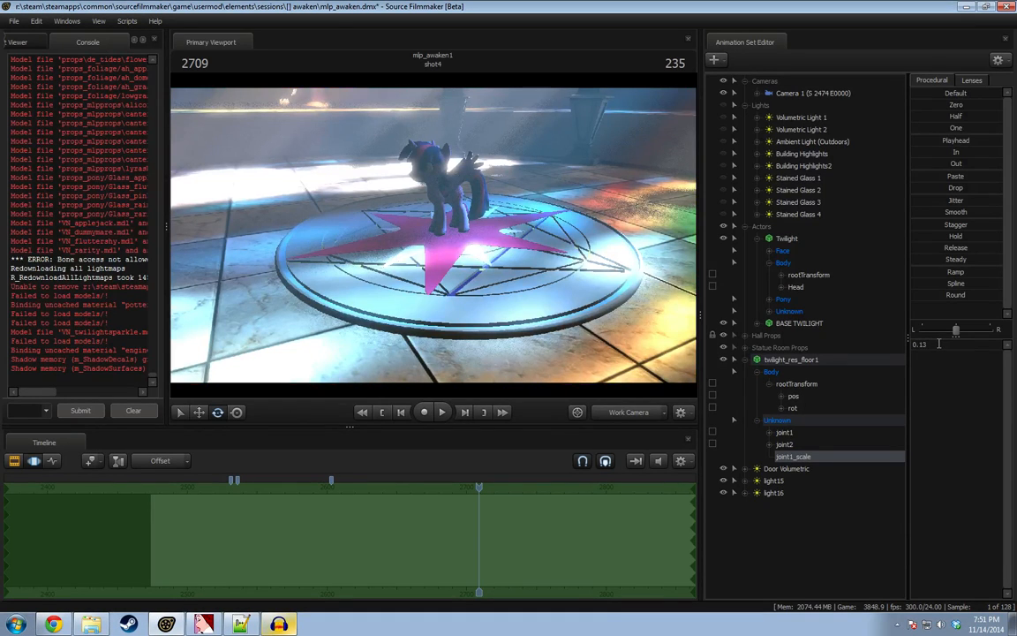
pyautogui.press('Return')
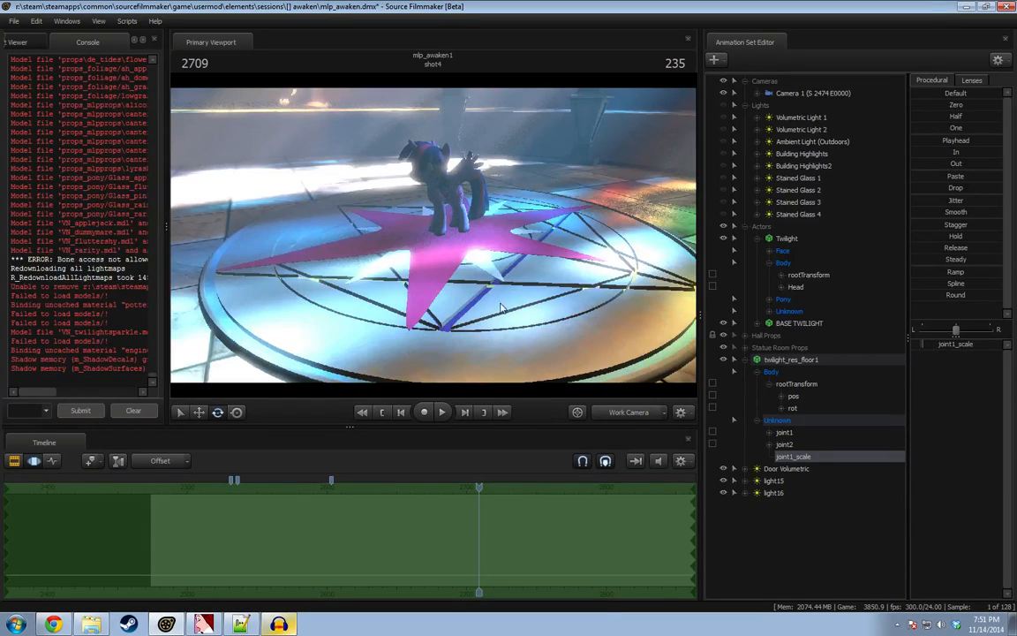
# Adjust joint1_scale to make the star emblem slightly larger inside the statue ring.
pyautogui.moveTo(507, 288); pyautogui.dragTo(696, 382)
pyautogui.press('s')
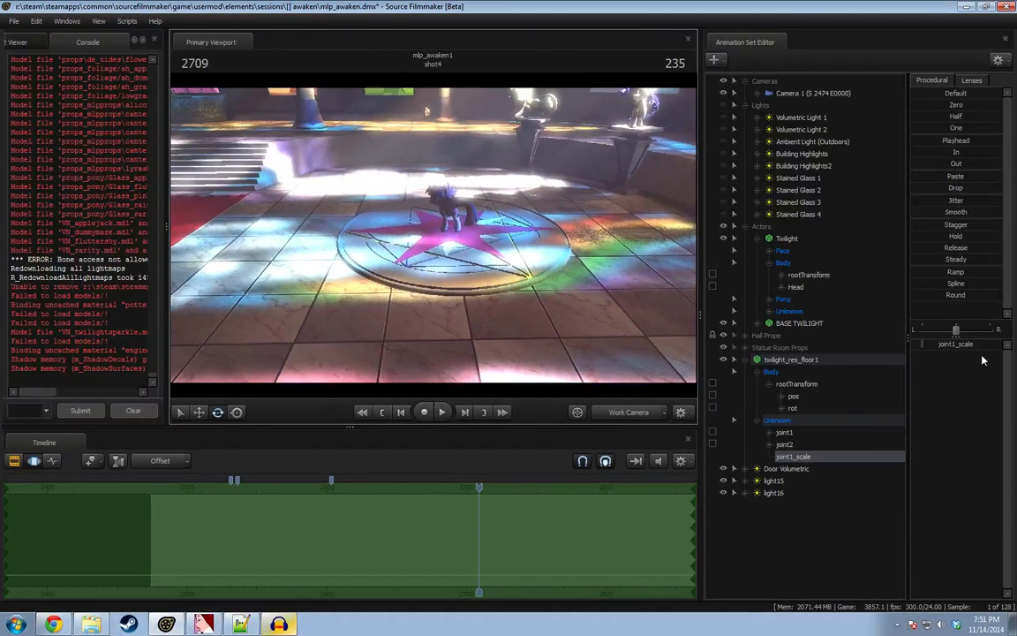
pyautogui.moveTo(927, 344); pyautogui.dragTo(925, 345)
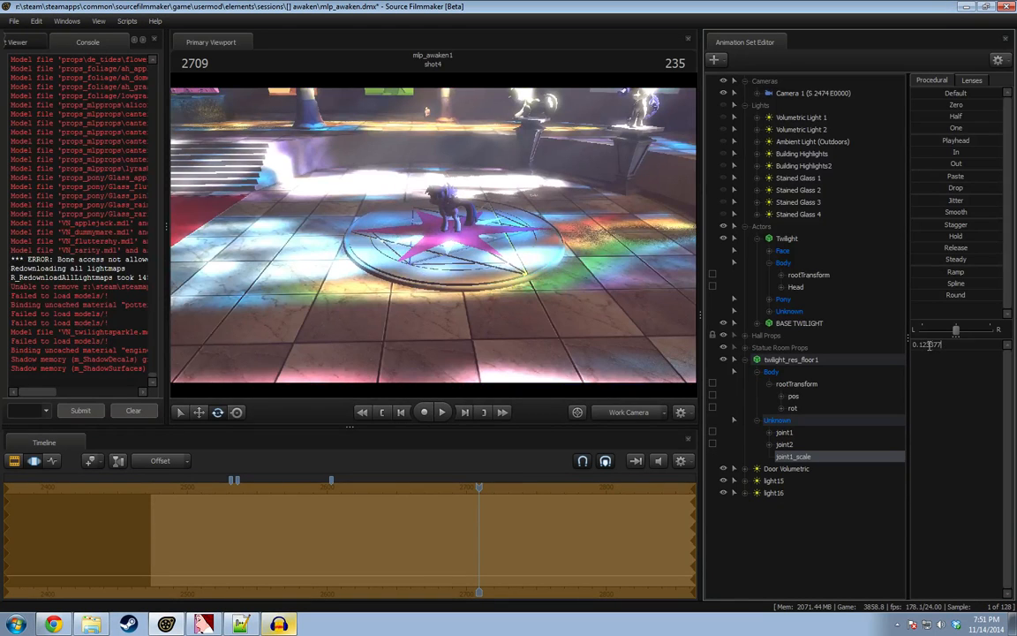
pyautogui.hotkey('ctrl', 'z')
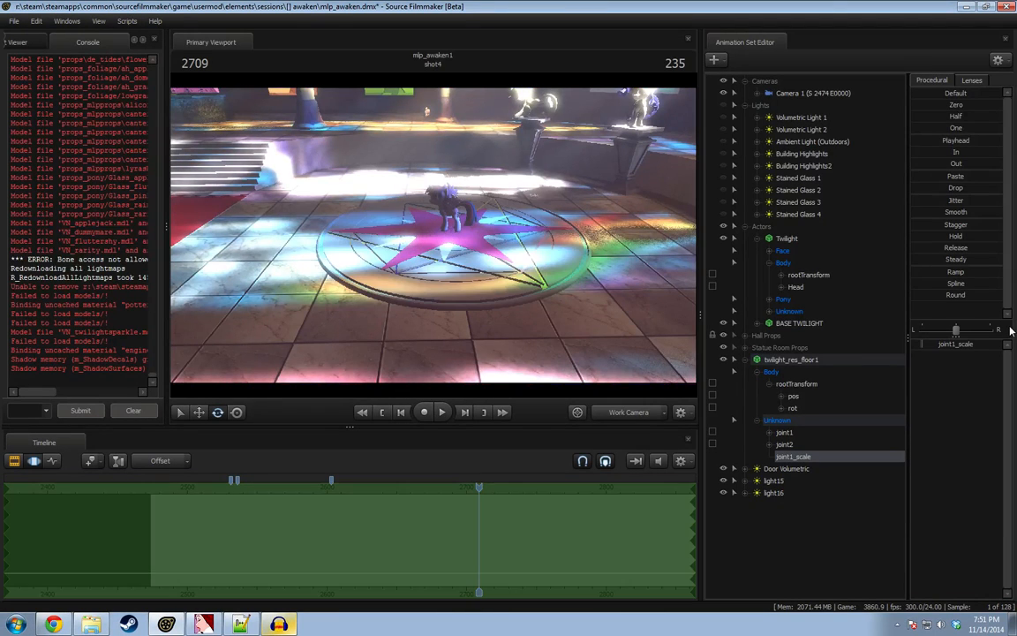
# Select the whole twilight_res_floor1 set and adjust the emblem's height above the statue room floor.
pyautogui.moveTo(472, 276); pyautogui.dragTo(528, 294)
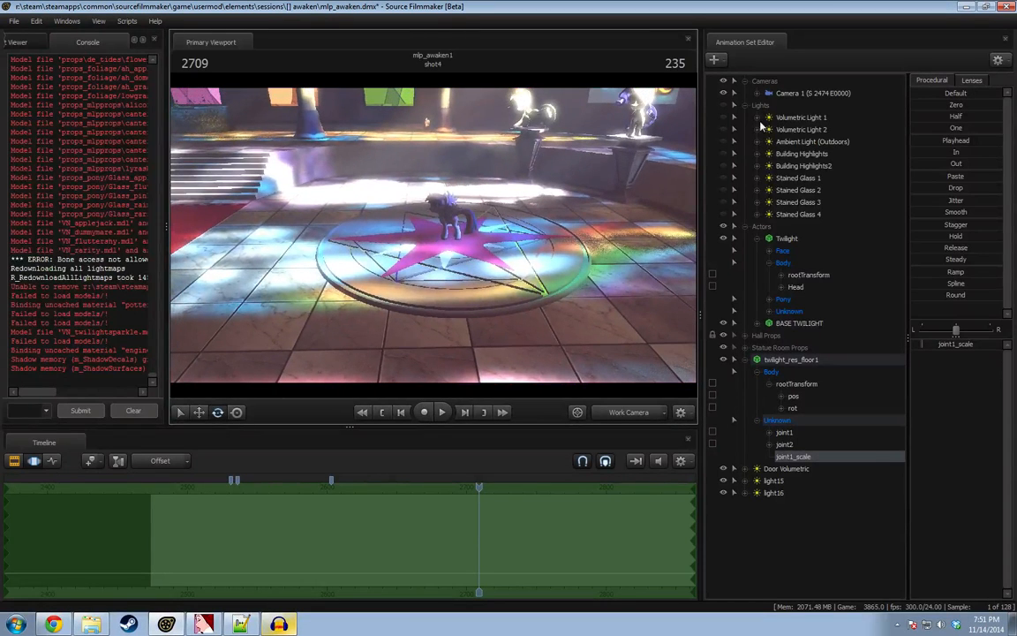
pyautogui.click(795, 360)
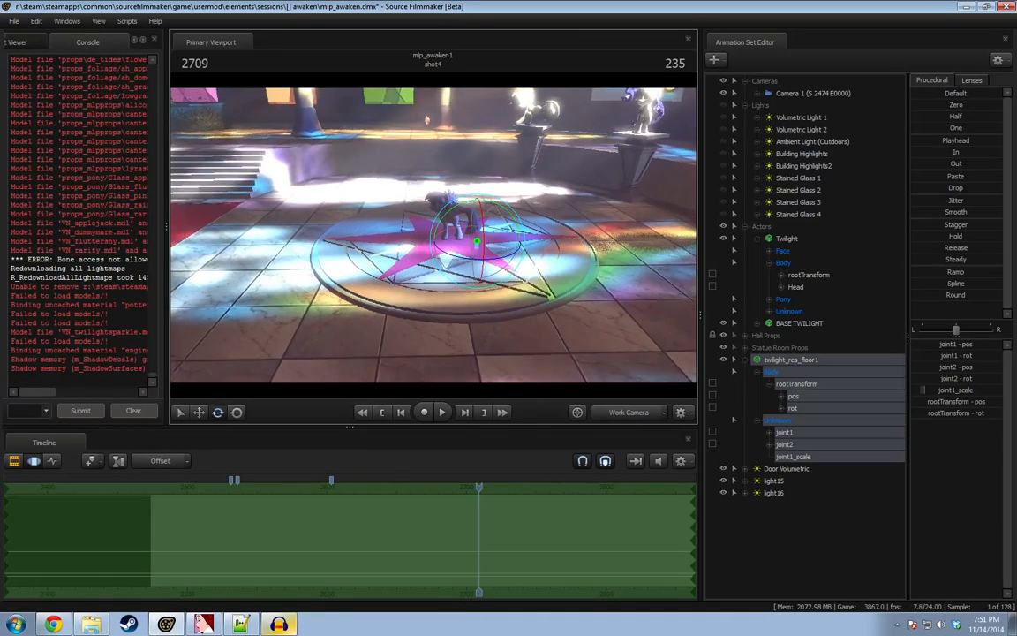
pyautogui.moveTo(490, 204); pyautogui.dragTo(488, 205)
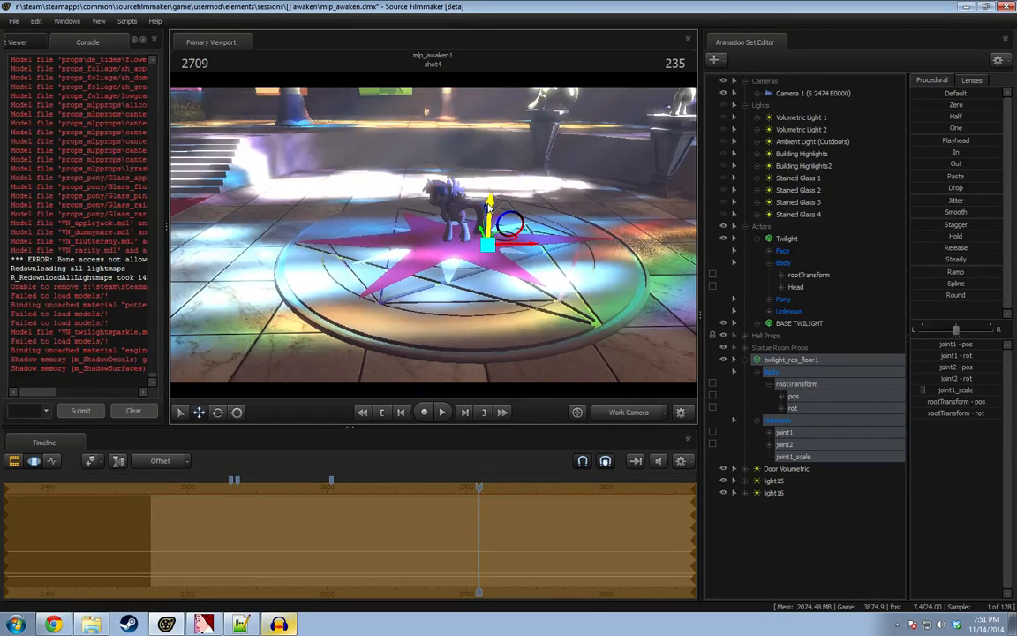
# Check the emblem's size from above and from the carpet, and set joint1_scale to 0.15.
pyautogui.moveTo(528, 279); pyautogui.dragTo(382, 213)
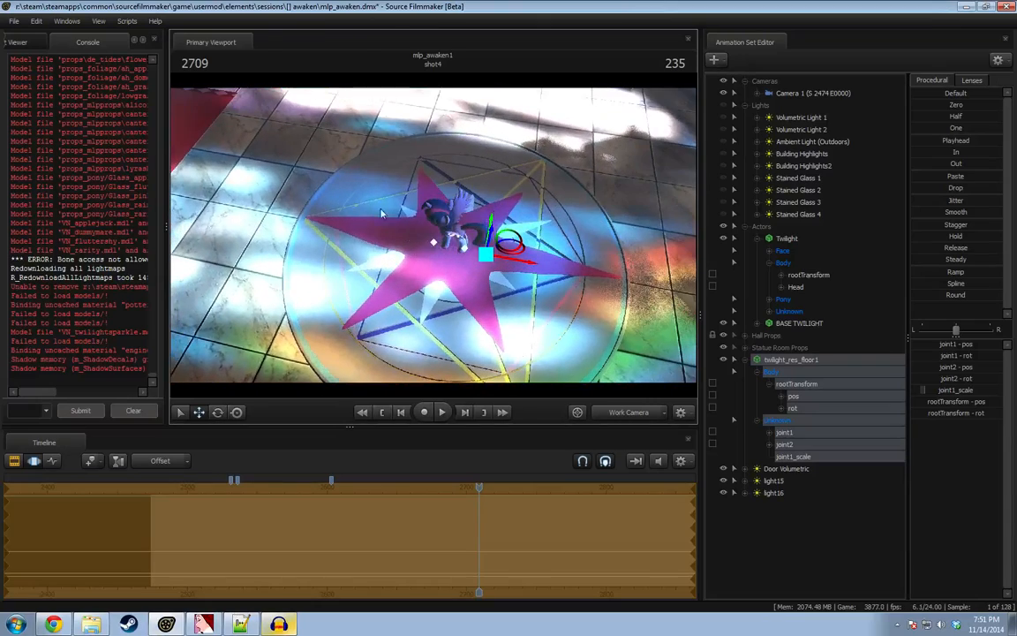
pyautogui.press('s')
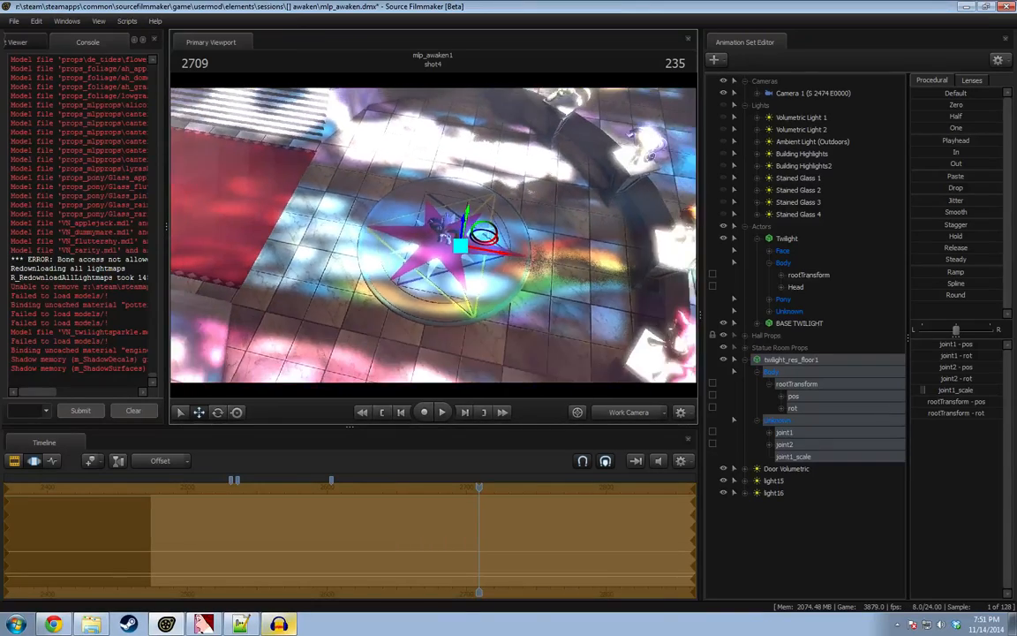
pyautogui.press('s')
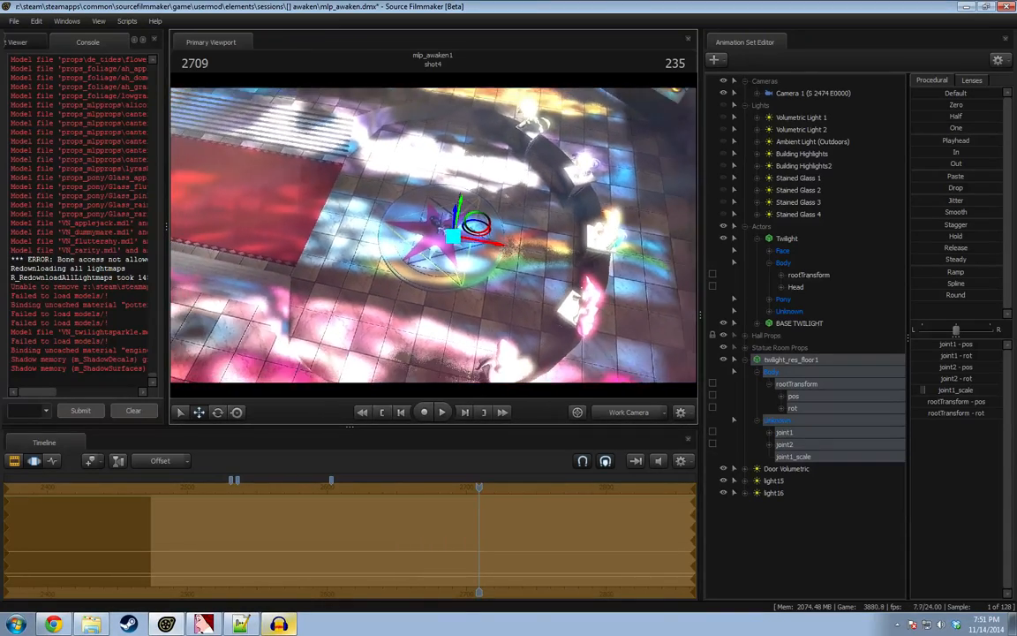
pyautogui.press('w')
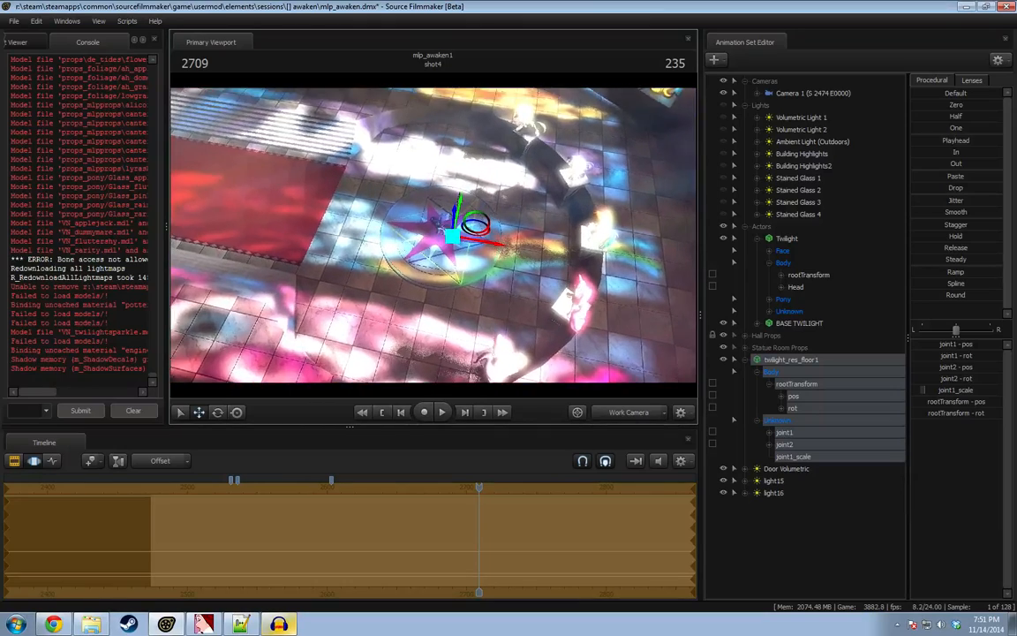
pyautogui.press('w')
pyautogui.moveTo(433, 240); pyautogui.dragTo(488, 199)
pyautogui.press('a')
pyautogui.press('s')
pyautogui.press('s')
pyautogui.press('w')
pyautogui.press('a')
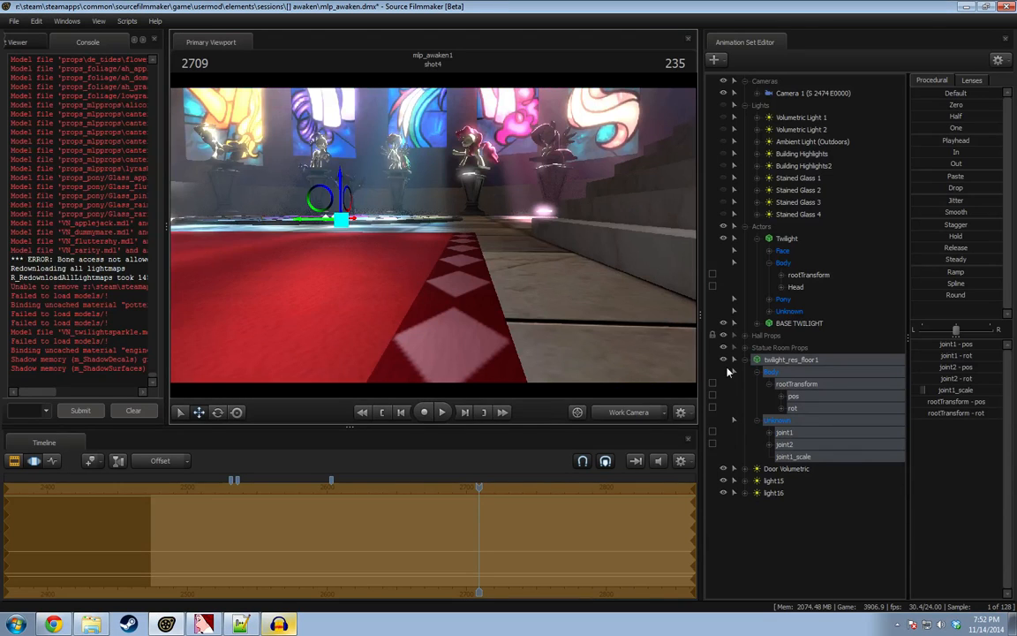
pyautogui.click(958, 391)
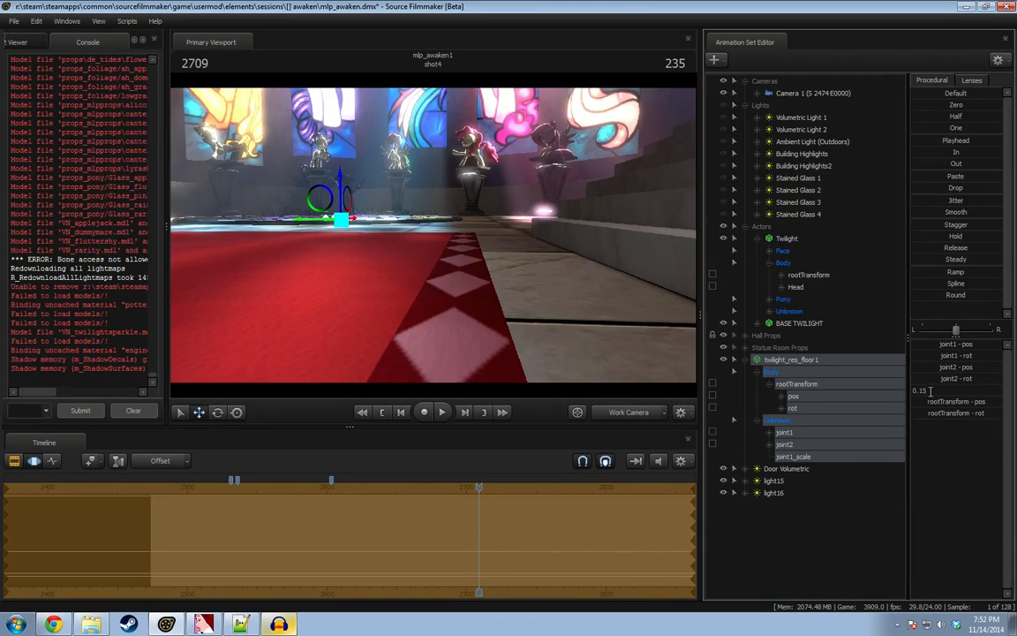
pyautogui.press('Return')
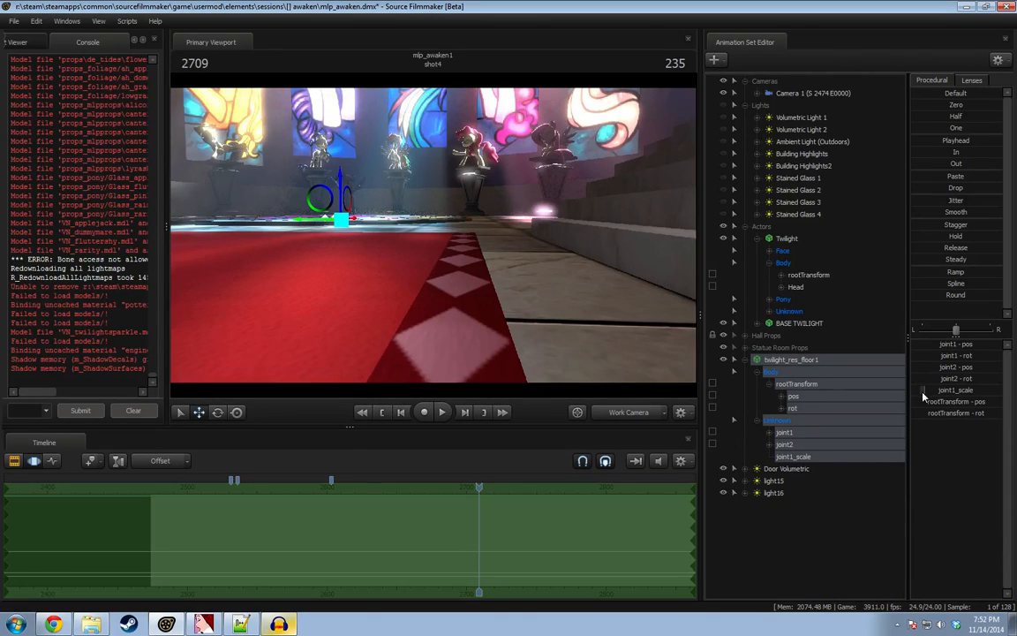
# Try shifting the star emblem across the statue room floor and undo the move.
pyautogui.keyDown('alt'); pyautogui.moveTo(523, 269); pyautogui.dragTo(450, 270); pyautogui.keyUp('alt')
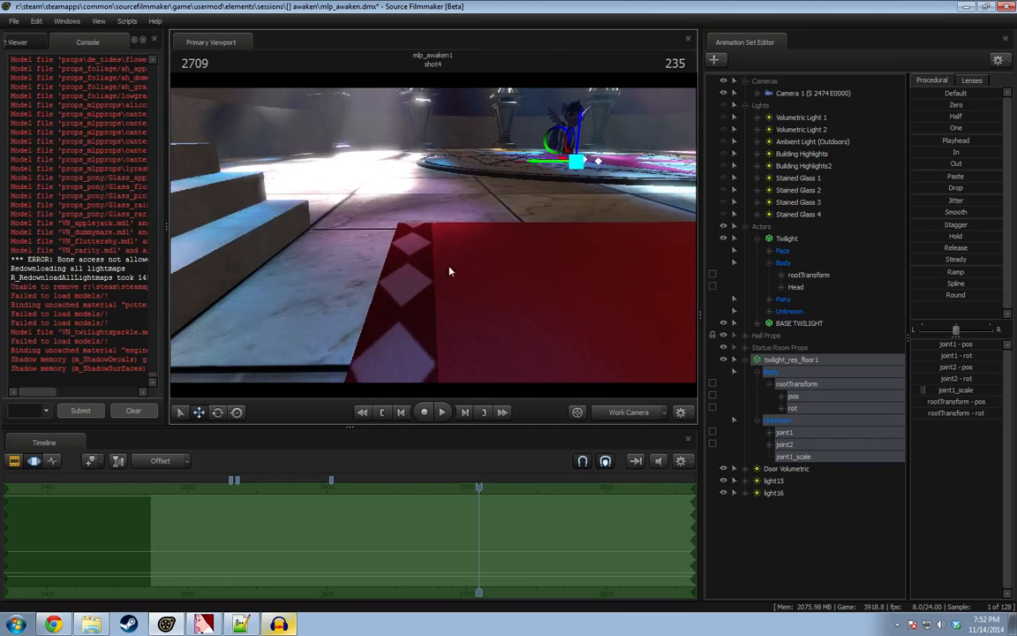
pyautogui.moveTo(575, 161); pyautogui.dragTo(609, 177)
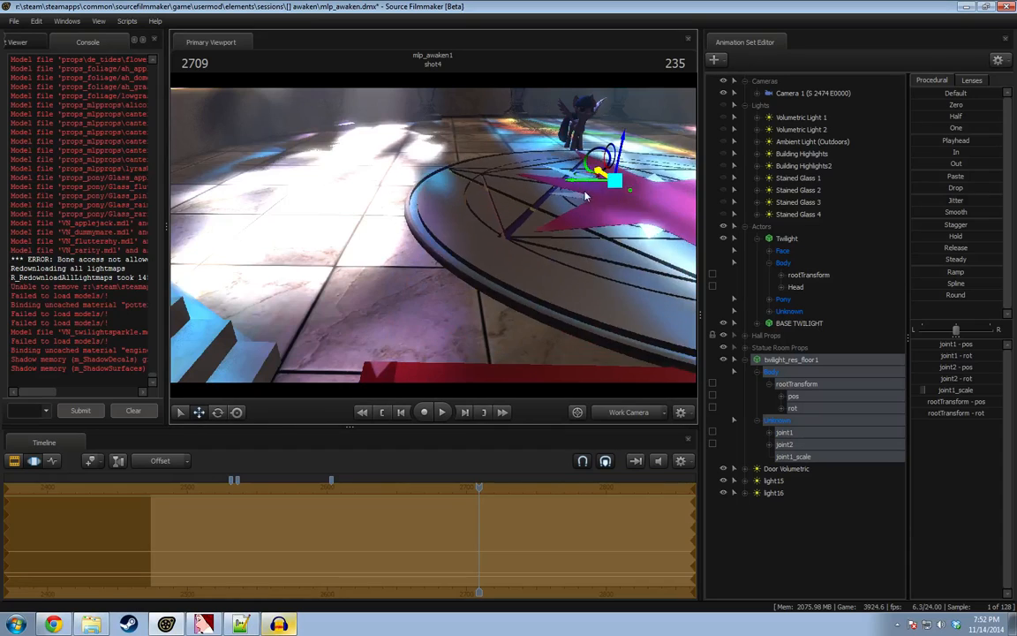
pyautogui.hotkey('ctrl', 'z')
# Examine the star emblem's size and placement between the carpet and the statues from several viewpoints.
pyautogui.press('s')
pyautogui.moveTo(432, 235); pyautogui.dragTo(425, 293)
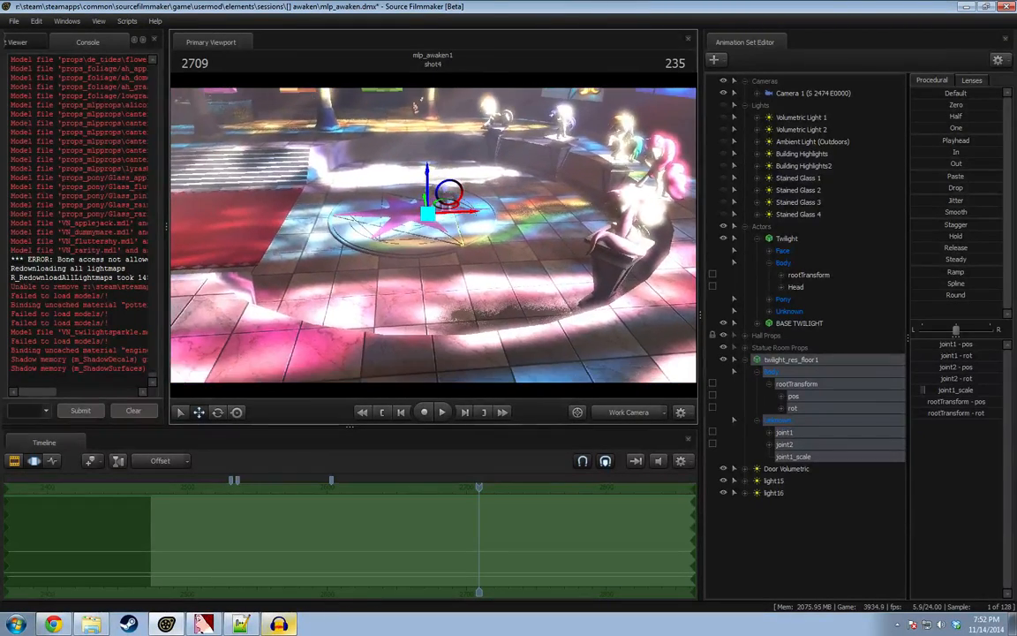
pyautogui.moveTo(557, 231); pyautogui.dragTo(512, 234)
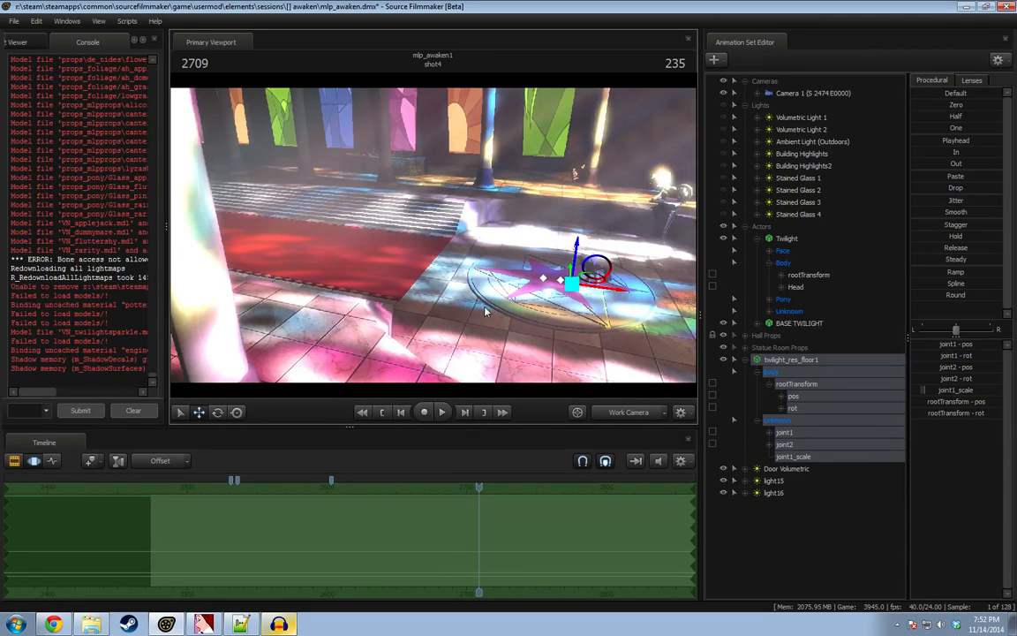
pyautogui.moveTo(451, 266); pyautogui.dragTo(548, 302)
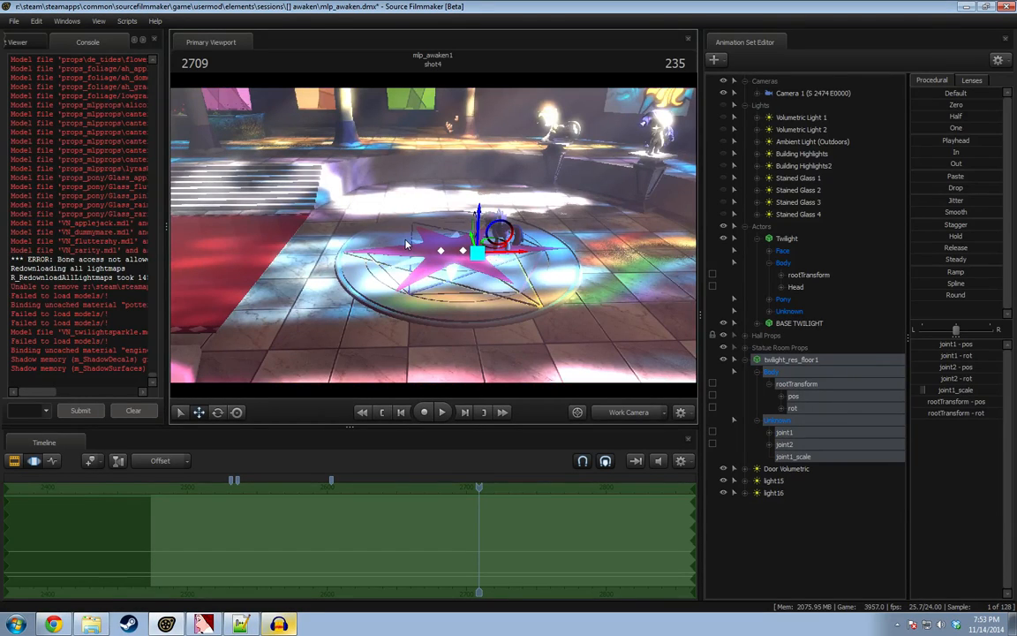
pyautogui.moveTo(344, 188); pyautogui.dragTo(427, 209)
pyautogui.press('w')
pyautogui.press('s')
pyautogui.press('a')
# Zero the rootTransform rotation of BASE TWILIGHT.
pyautogui.click(799, 323)
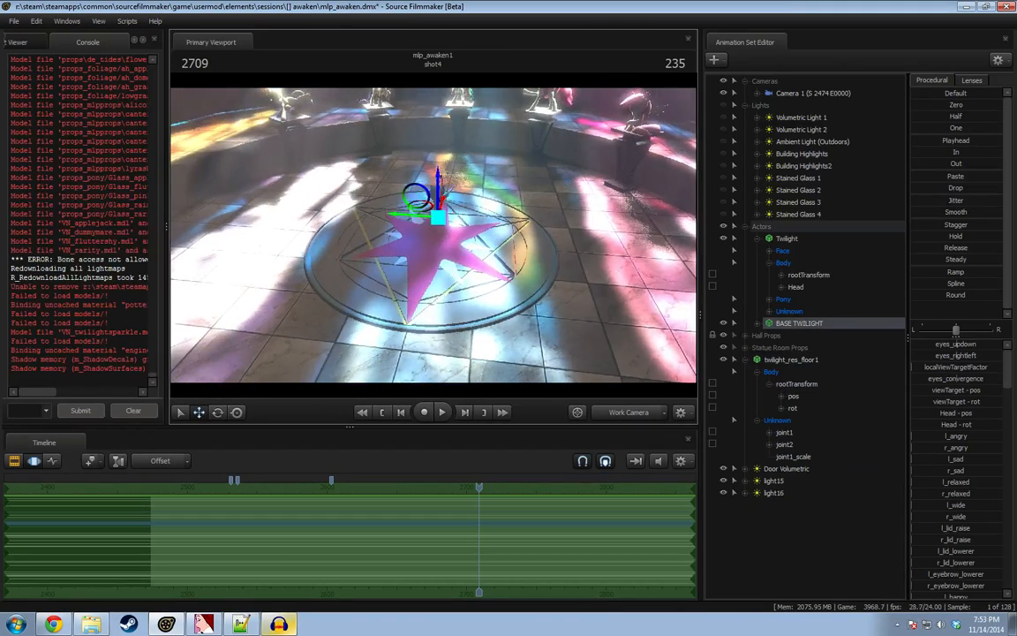
pyautogui.click(759, 324)
pyautogui.click(773, 349)
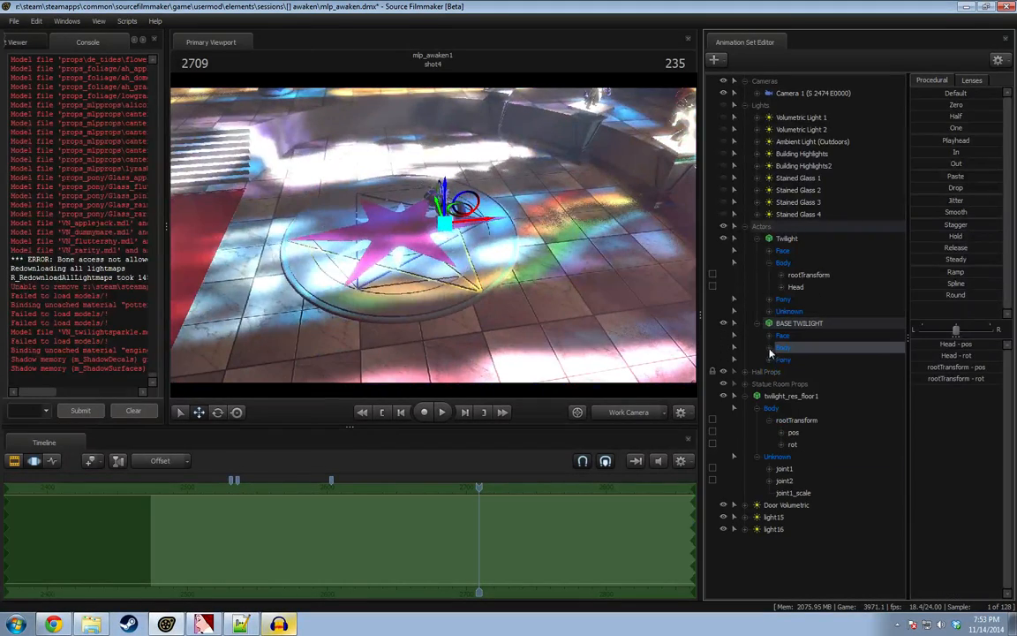
pyautogui.click(770, 348)
pyautogui.click(819, 362)
pyautogui.click(780, 359)
pyautogui.click(804, 384)
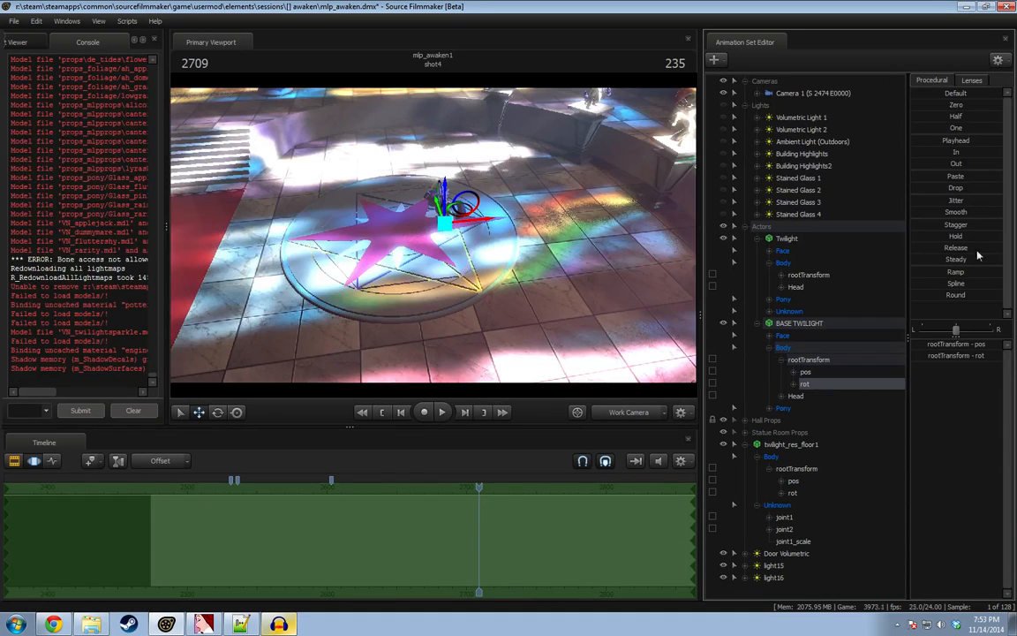
pyautogui.click(956, 106)
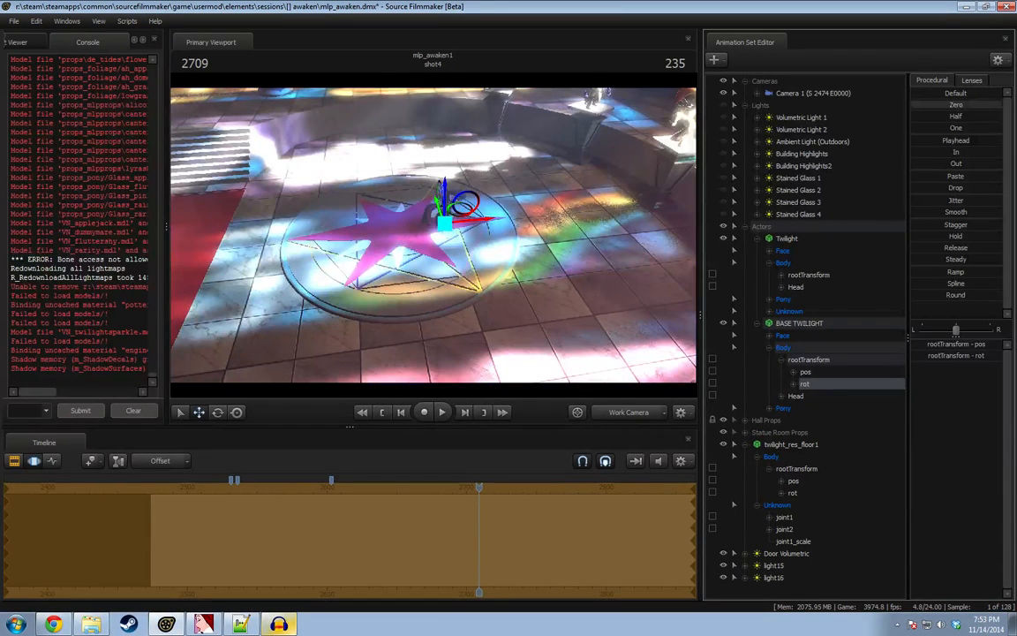
# Select all of BASE TWILIGHT and adjust its position on the star emblem.
pyautogui.click(805, 240)
pyautogui.click(799, 323)
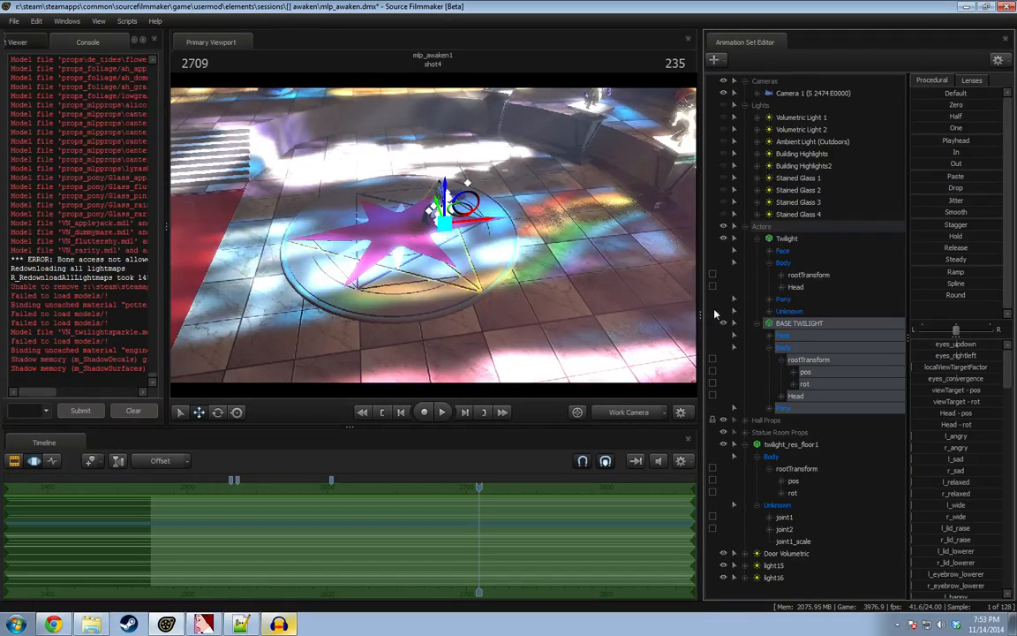
pyautogui.press('w')
pyautogui.moveTo(530, 279); pyautogui.dragTo(433, 275)
# Exclude rootTransform from the BASE TWILIGHT selection and start an animation import for its remaining controls.
pyautogui.rightClick(792, 325)
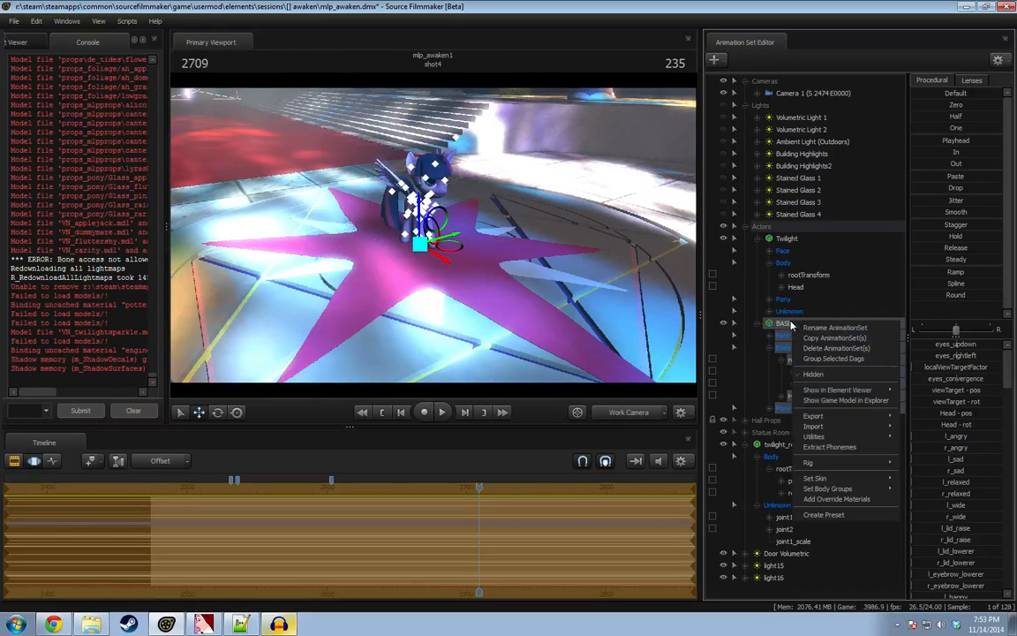
pyautogui.click(795, 325)
pyautogui.click(798, 324)
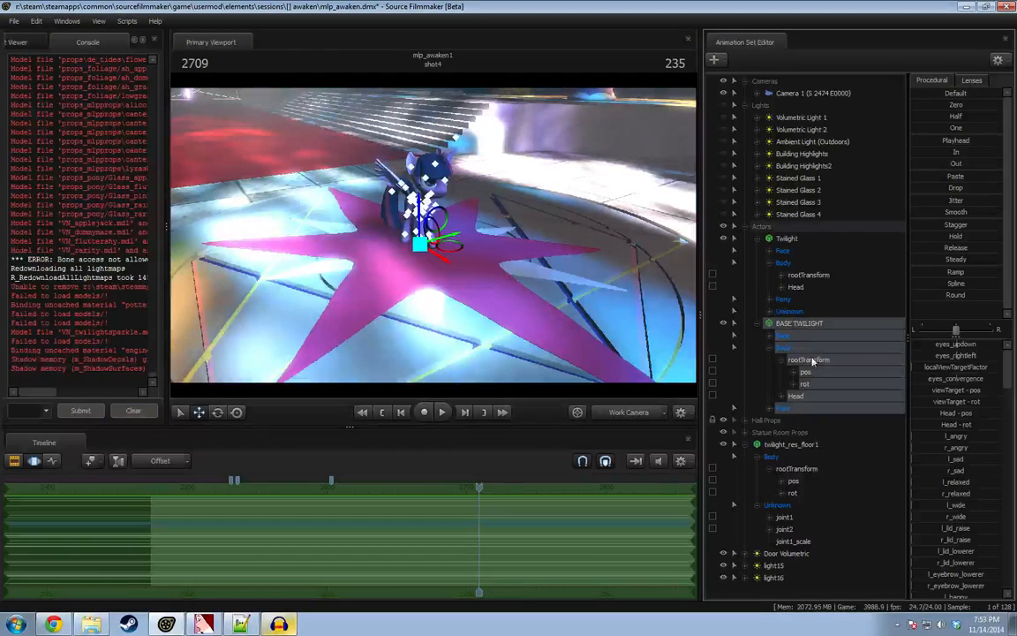
pyautogui.keyDown('ctrl'); pyautogui.click(810, 362); pyautogui.keyUp('ctrl')
pyautogui.rightClick(800, 340)
pyautogui.click(844, 381)
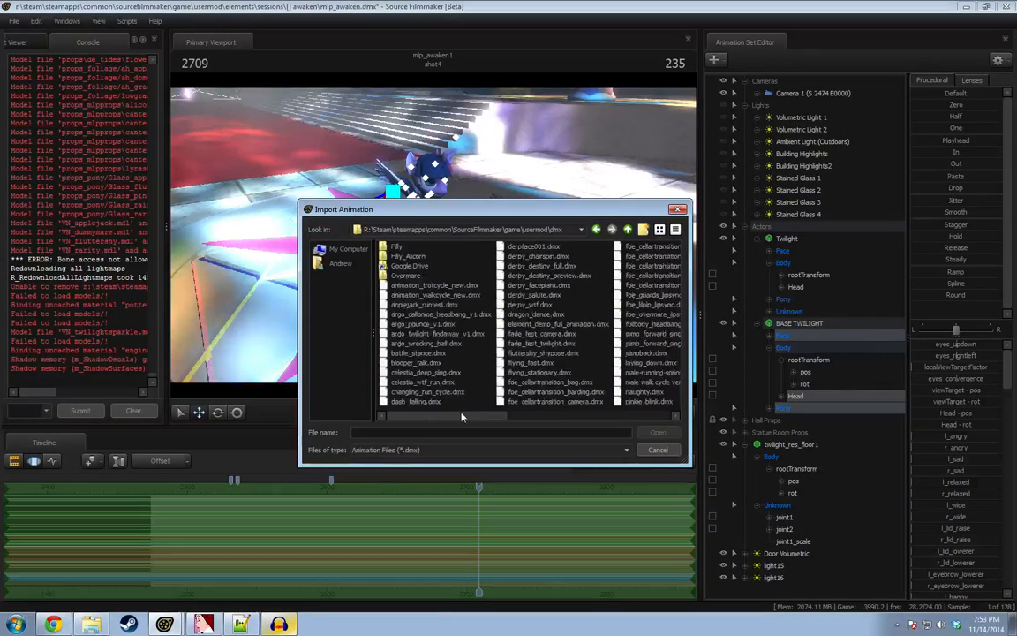
# Look through the animation files in usermod/dmx for one that suits BASE TWILIGHT, and close the import without loading any.
pyautogui.moveTo(462, 416); pyautogui.dragTo(618, 417)
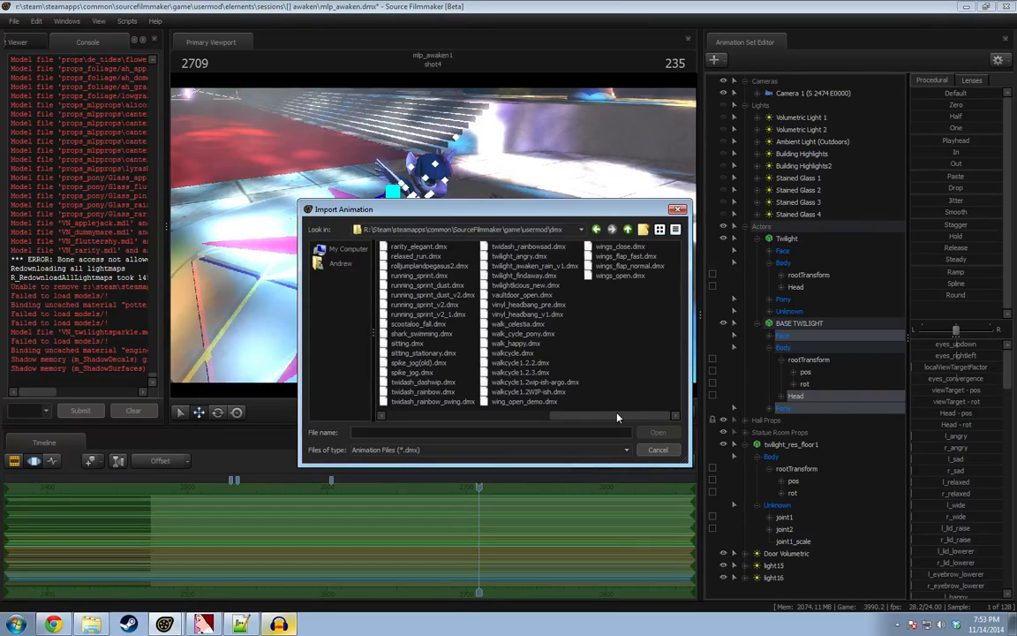
pyautogui.moveTo(619, 417); pyautogui.dragTo(560, 417)
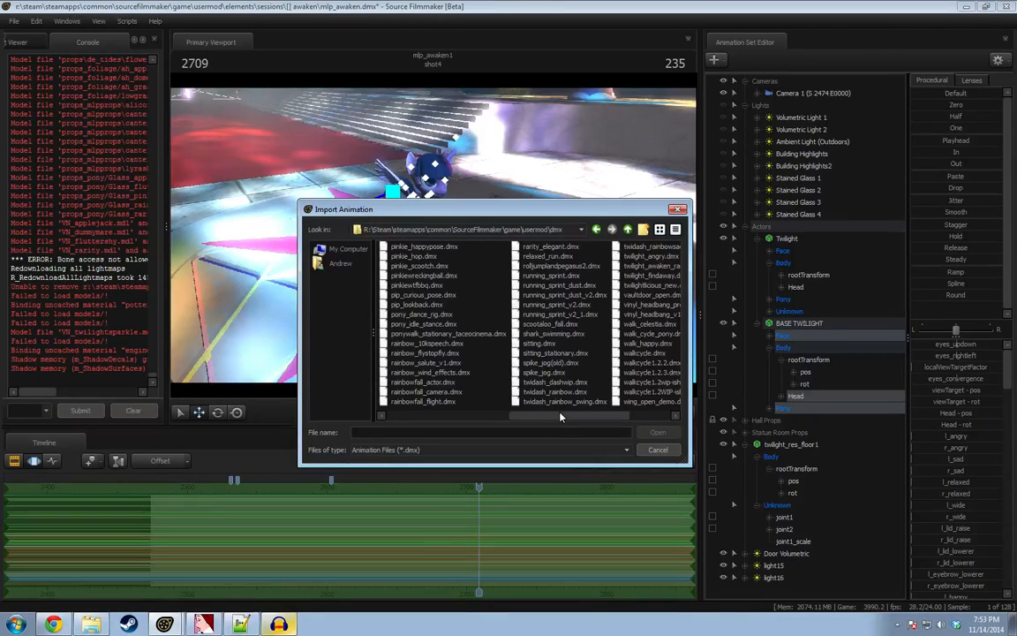
pyautogui.moveTo(560, 416); pyautogui.dragTo(443, 418)
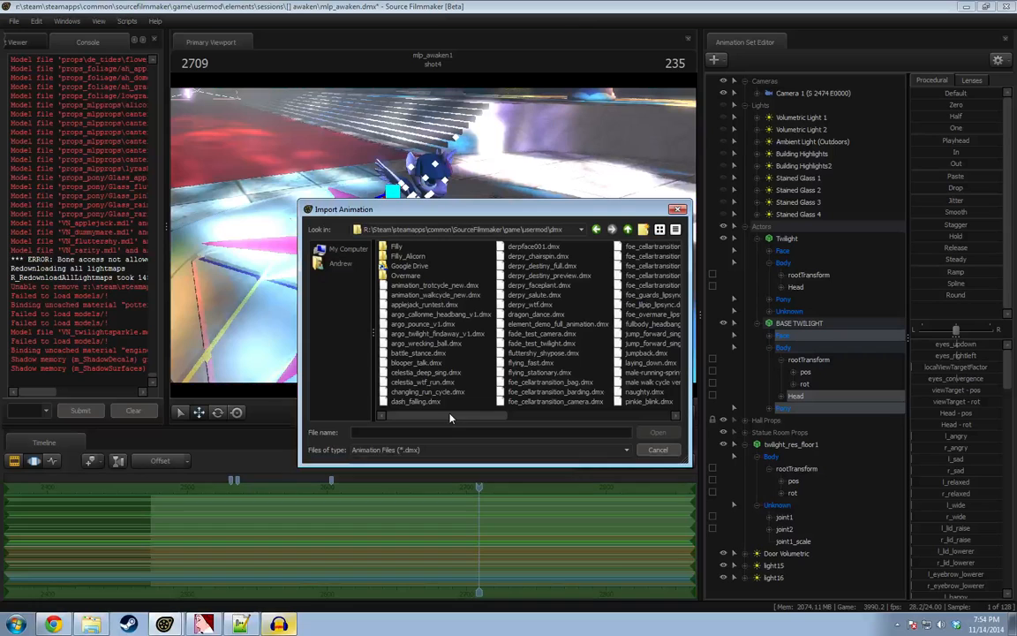
pyautogui.moveTo(466, 418); pyautogui.dragTo(485, 418)
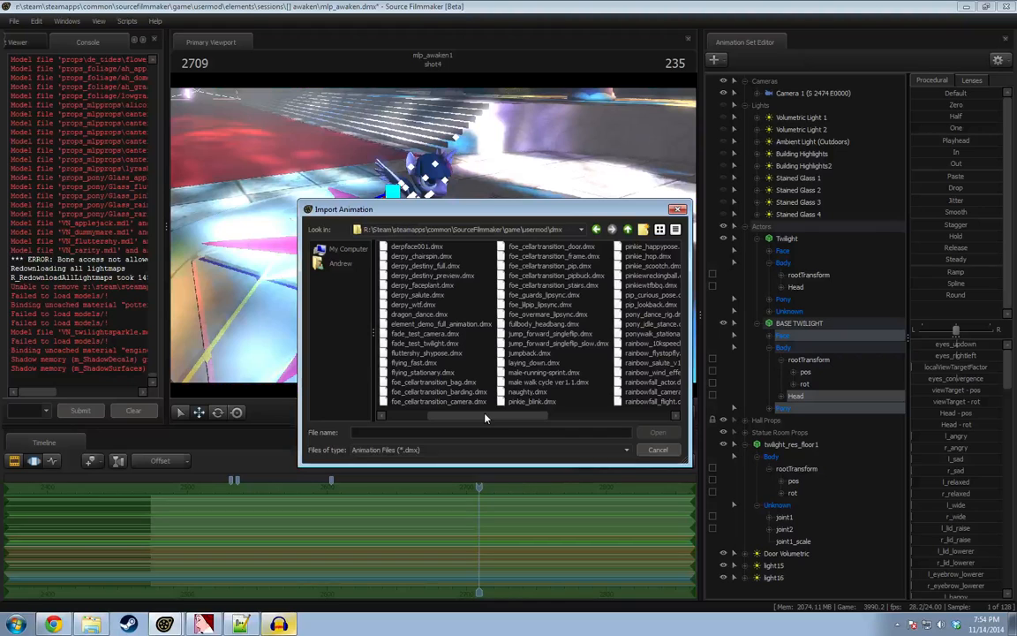
pyautogui.moveTo(485, 418); pyautogui.dragTo(524, 416)
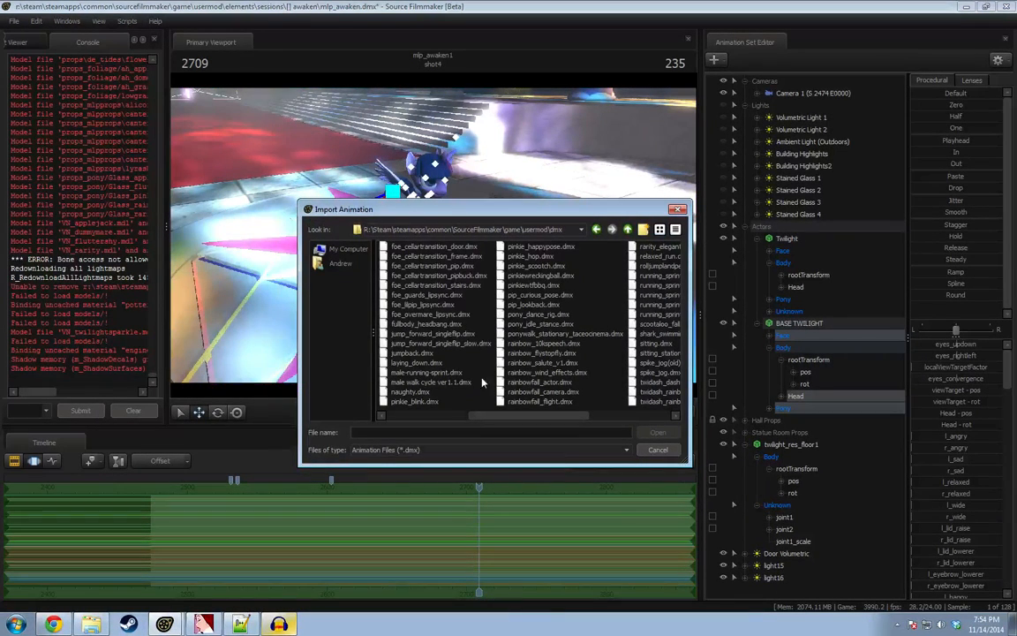
pyautogui.moveTo(530, 422); pyautogui.dragTo(570, 417)
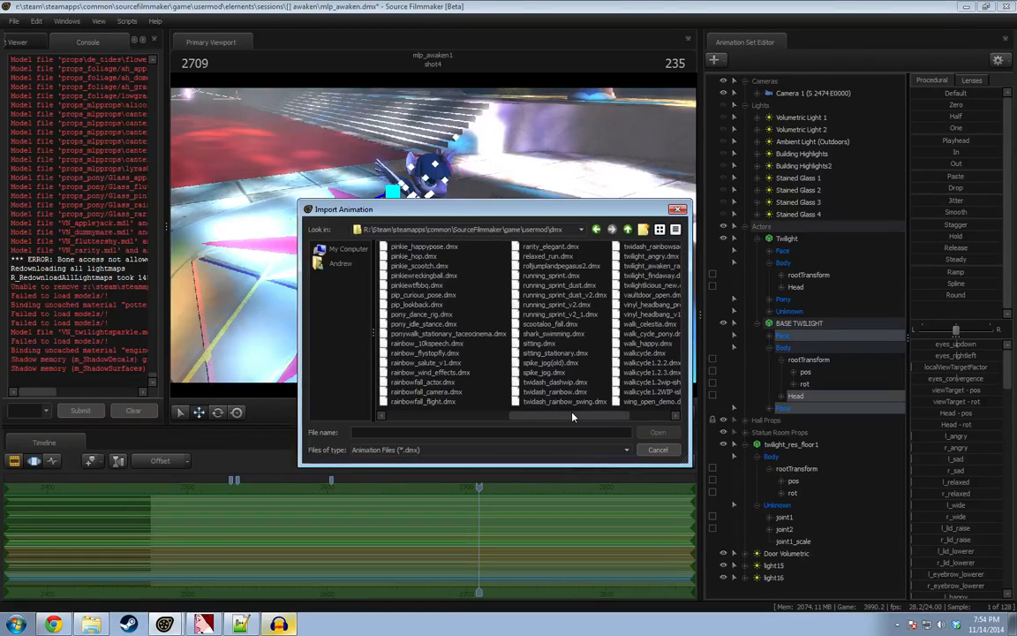
pyautogui.moveTo(572, 416); pyautogui.dragTo(606, 416)
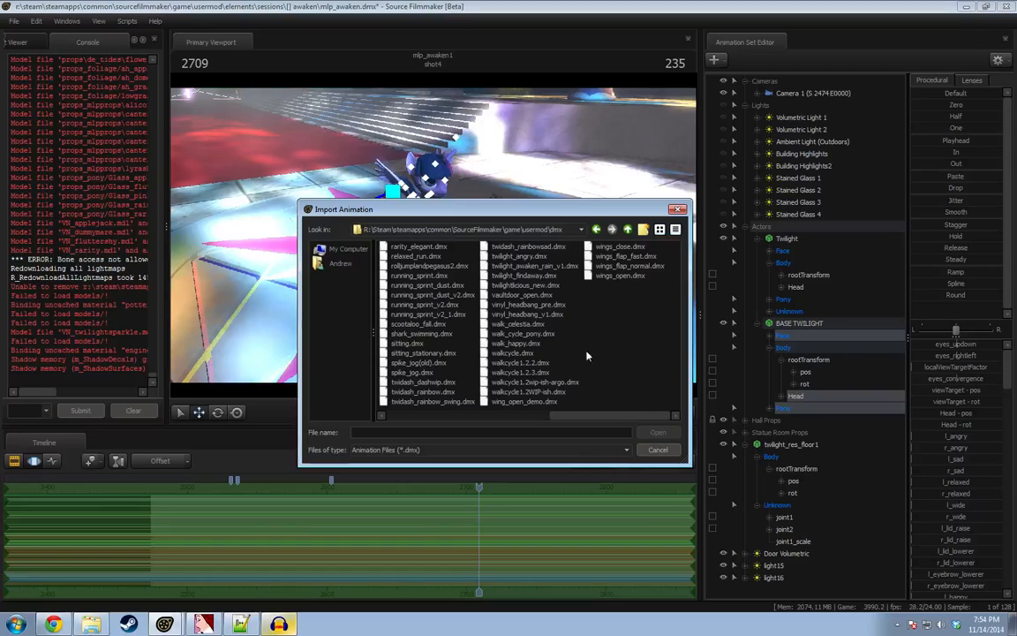
pyautogui.click(526, 285)
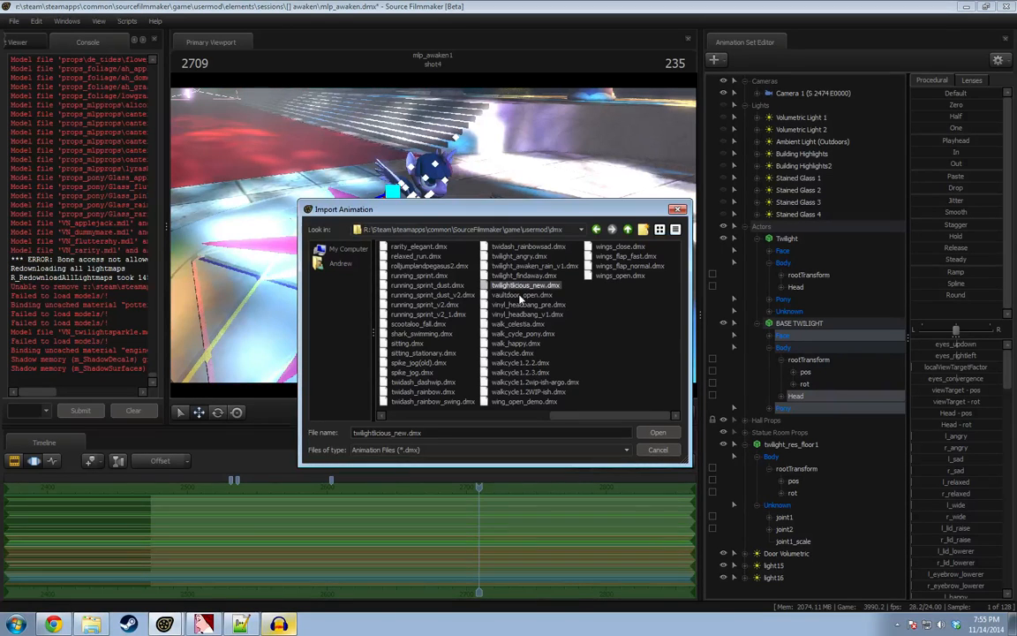
pyautogui.click(658, 450)
# Give BASE TWILIGHT a slight open-mouthed smile by raising the jaw_open, grin, l_smirk and r_smirk mouth flexes.
pyautogui.keyDown('alt'); pyautogui.moveTo(508, 294); pyautogui.dragTo(507, 221); pyautogui.keyUp('alt')
pyautogui.press('w')
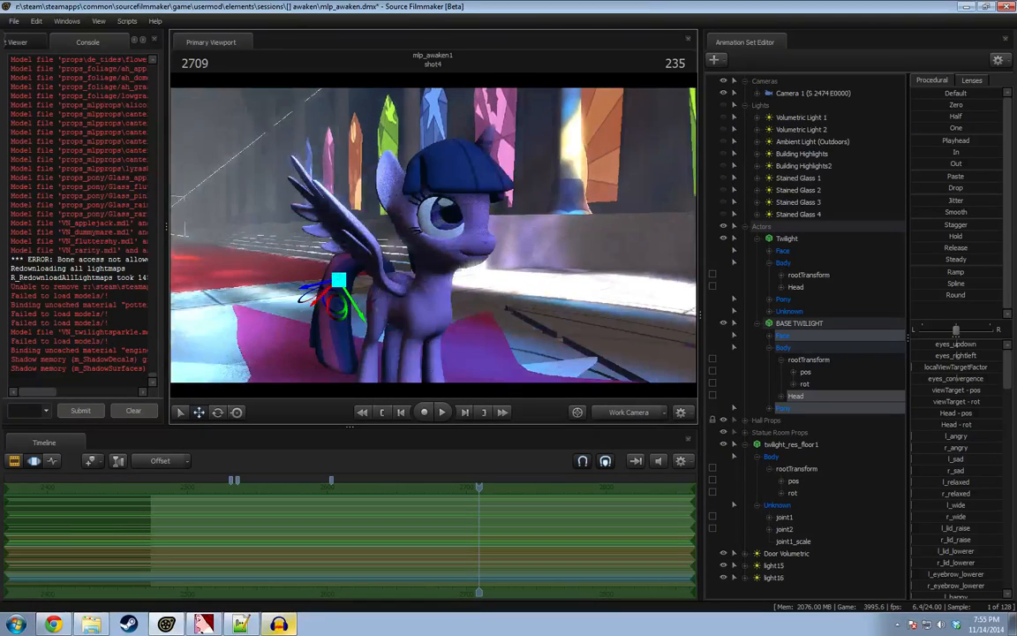
pyautogui.click(772, 410)
pyautogui.click(809, 433)
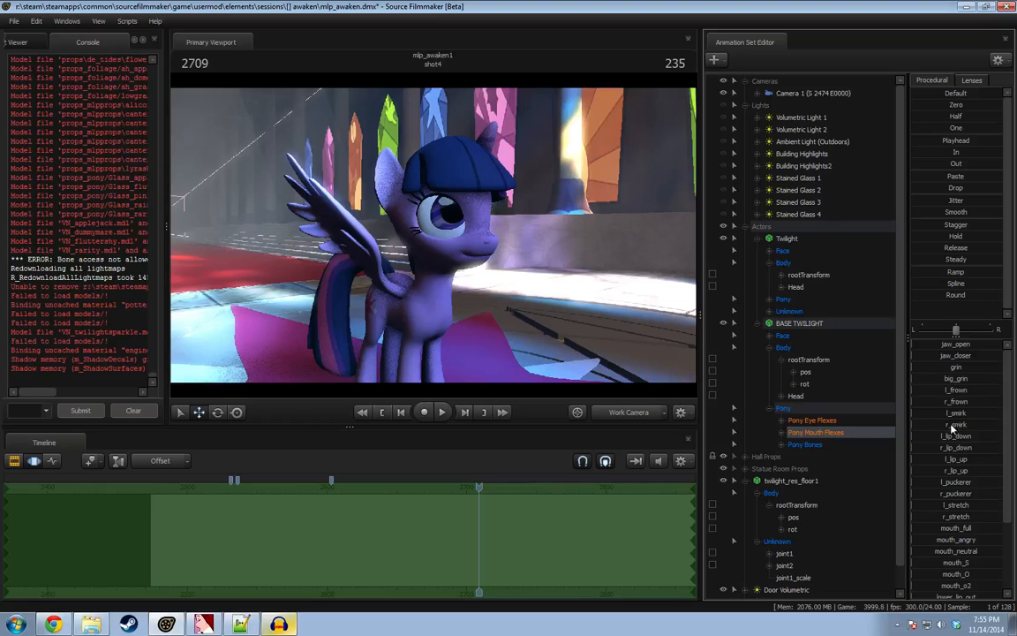
pyautogui.moveTo(946, 347); pyautogui.dragTo(961, 347)
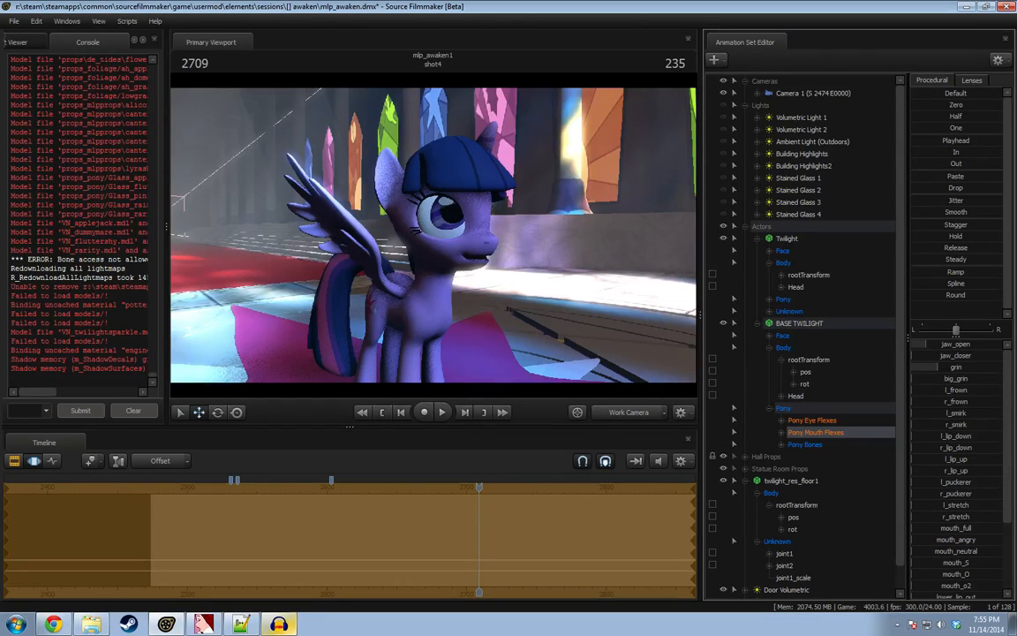
pyautogui.scroll(-1, 990, 505)
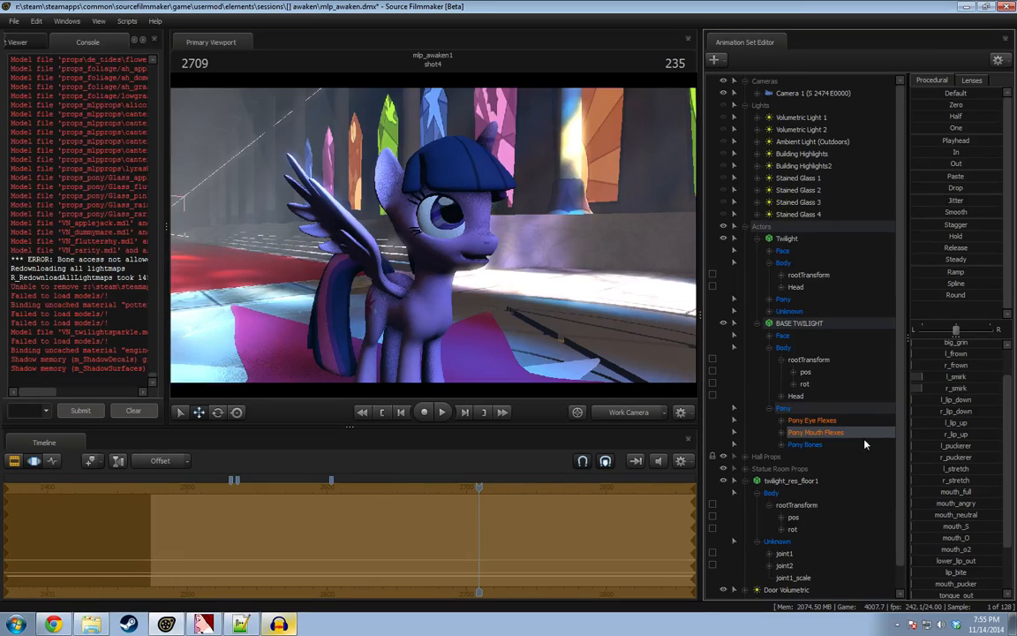
# Try moving the Twilight actor's view target in front of the pony on the star emblem and undo the move.
pyautogui.click(783, 251)
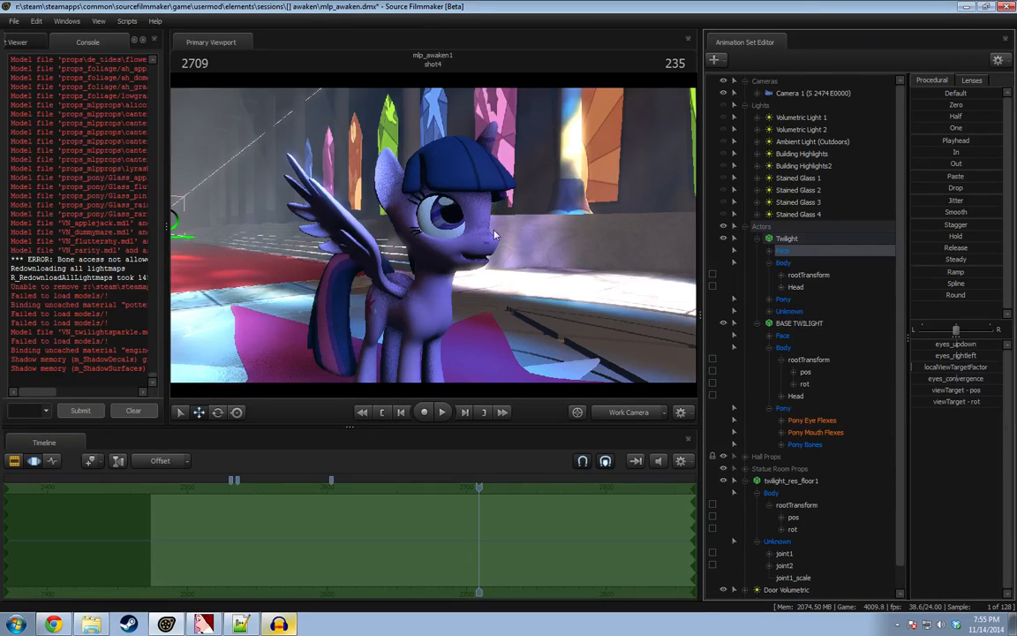
pyautogui.press('s')
pyautogui.moveTo(357, 227); pyautogui.dragTo(356, 227)
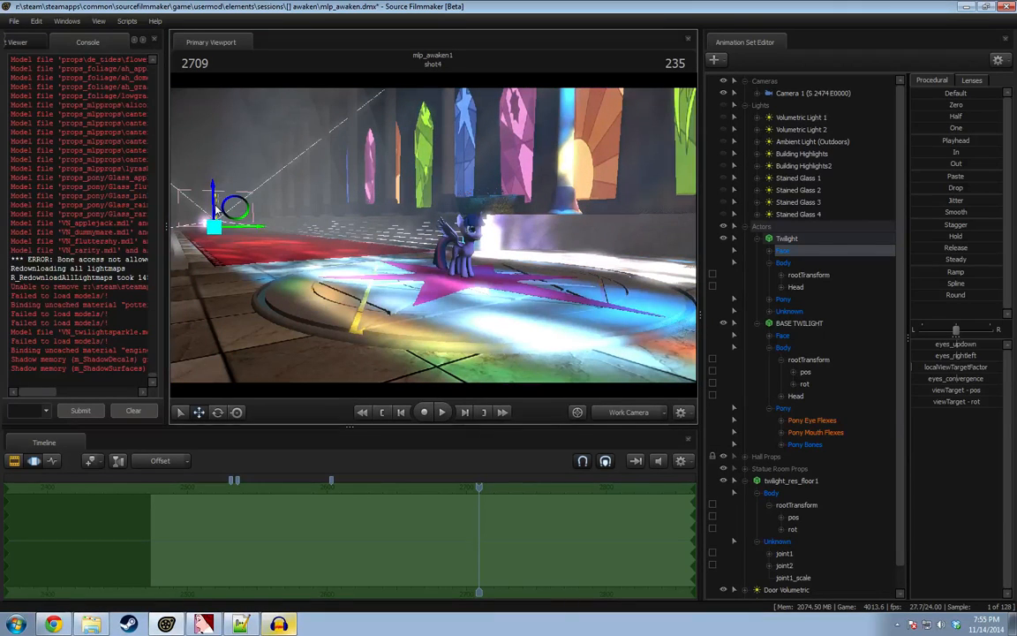
pyautogui.moveTo(221, 208); pyautogui.dragTo(504, 228)
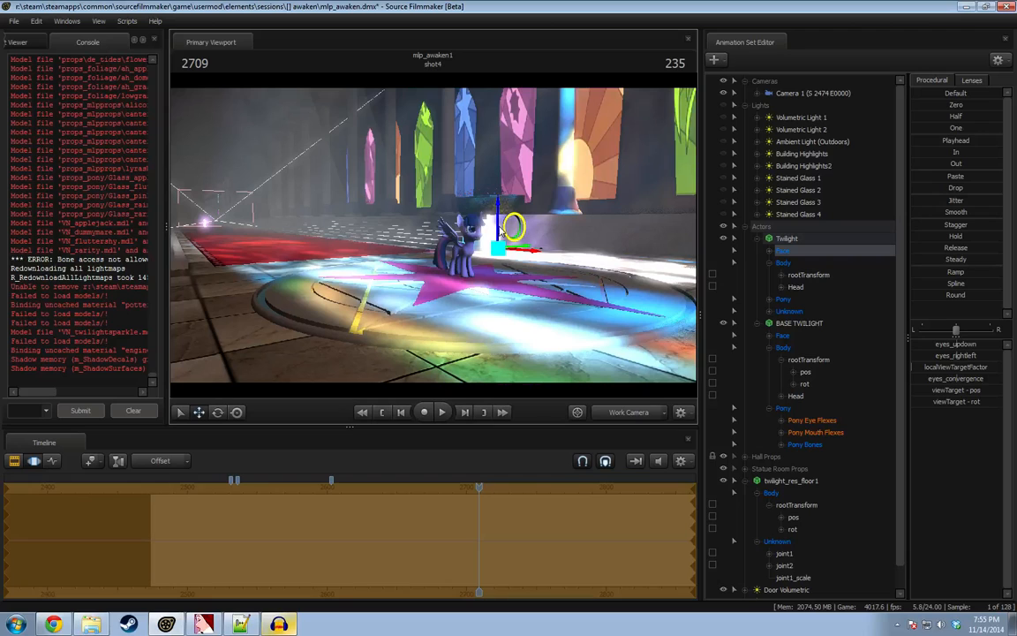
pyautogui.hotkey('ctrl', 'z')
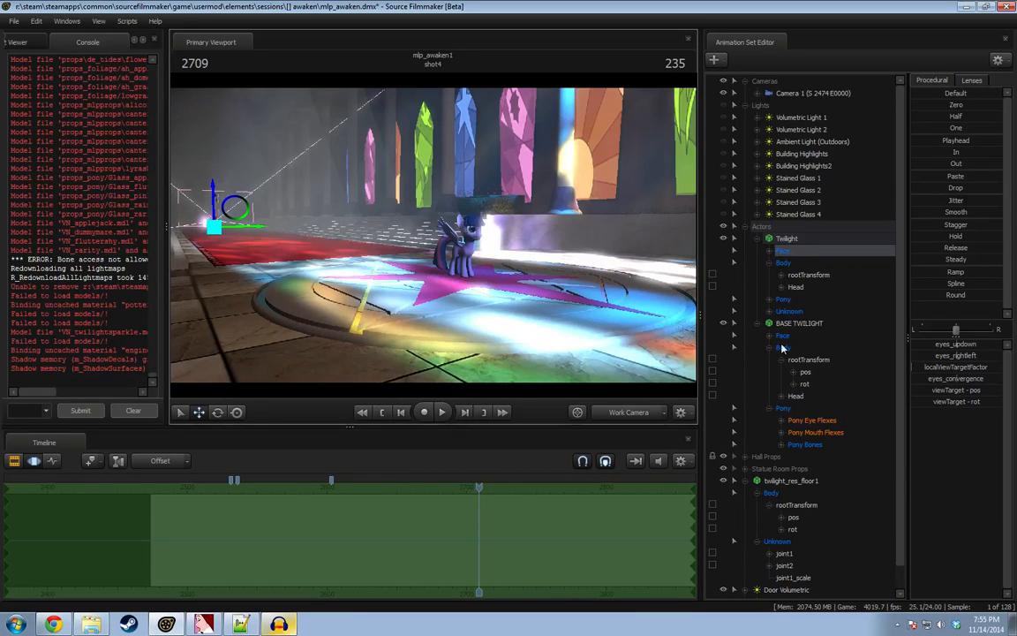
# Move BASE TWILIGHT's view target across the hall to the far side of the sun window.
pyautogui.scroll(-1, 795, 382)
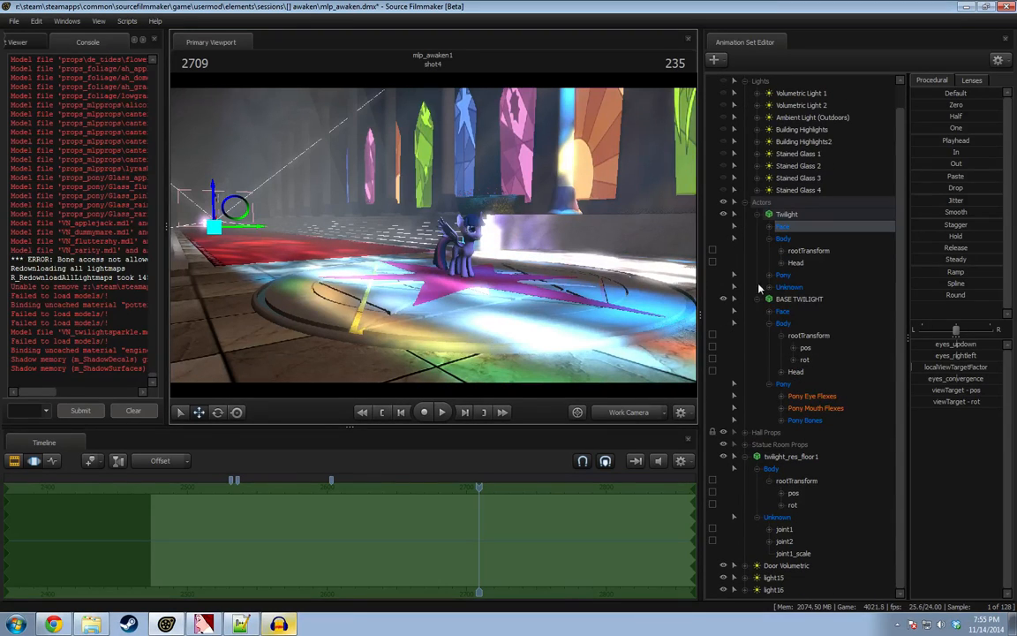
pyautogui.click(780, 313)
pyautogui.moveTo(503, 175); pyautogui.dragTo(671, 146)
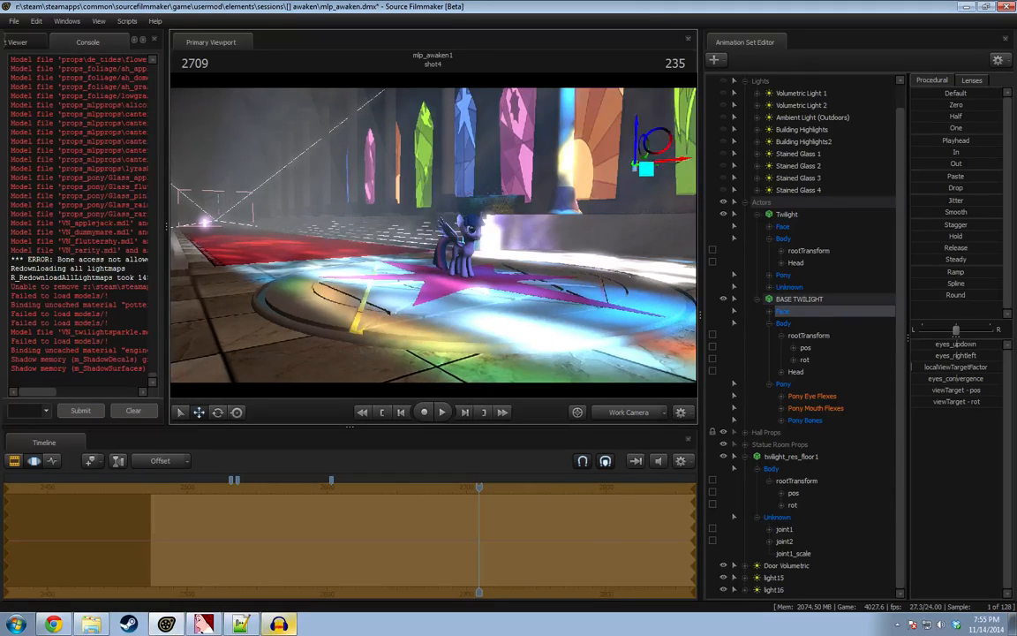
# Raise BASE TWILIGHT's l_happy and r_happy Pony Eye Flexes slightly.
pyautogui.press('w')
pyautogui.moveTo(641, 211); pyautogui.dragTo(675, 225)
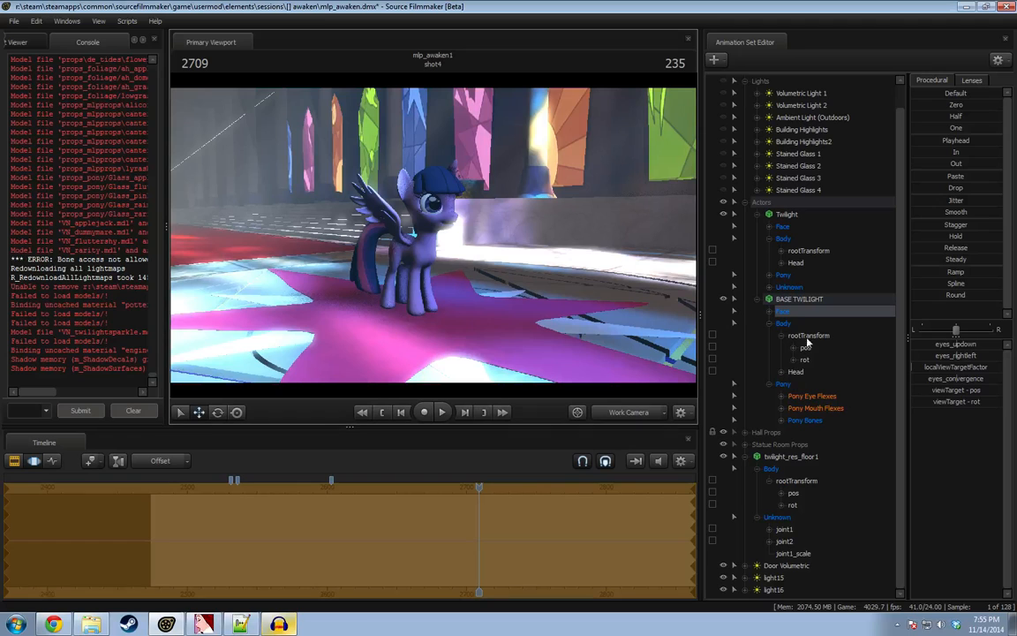
pyautogui.click(818, 408)
pyautogui.click(814, 397)
pyautogui.press('w')
pyautogui.moveTo(568, 302); pyautogui.dragTo(440, 241)
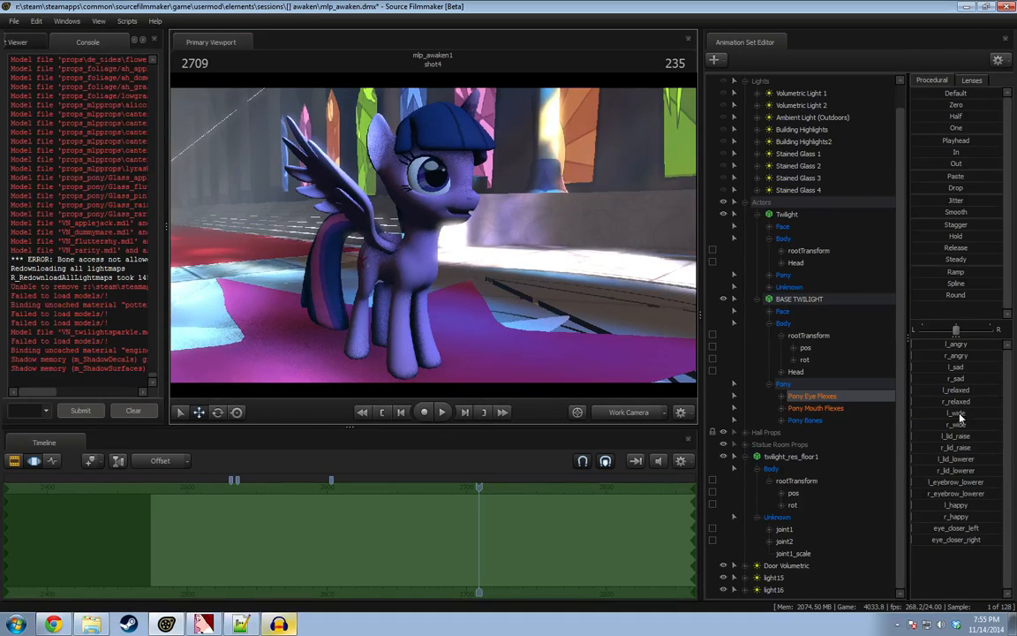
pyautogui.moveTo(941, 505); pyautogui.dragTo(960, 517)
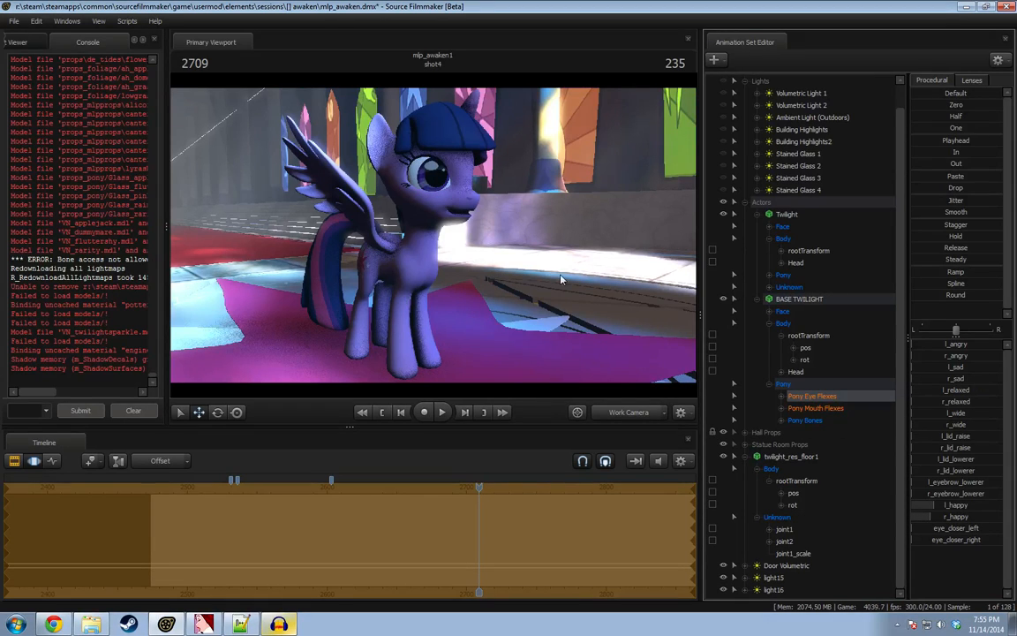
# Collapse and hide the BASE TWILIGHT actor and view the shot through camera4.
pyautogui.moveTo(452, 239); pyautogui.dragTo(452, 239)
pyautogui.press('s')
pyautogui.moveTo(543, 251); pyautogui.dragTo(434, 240)
pyautogui.press('s')
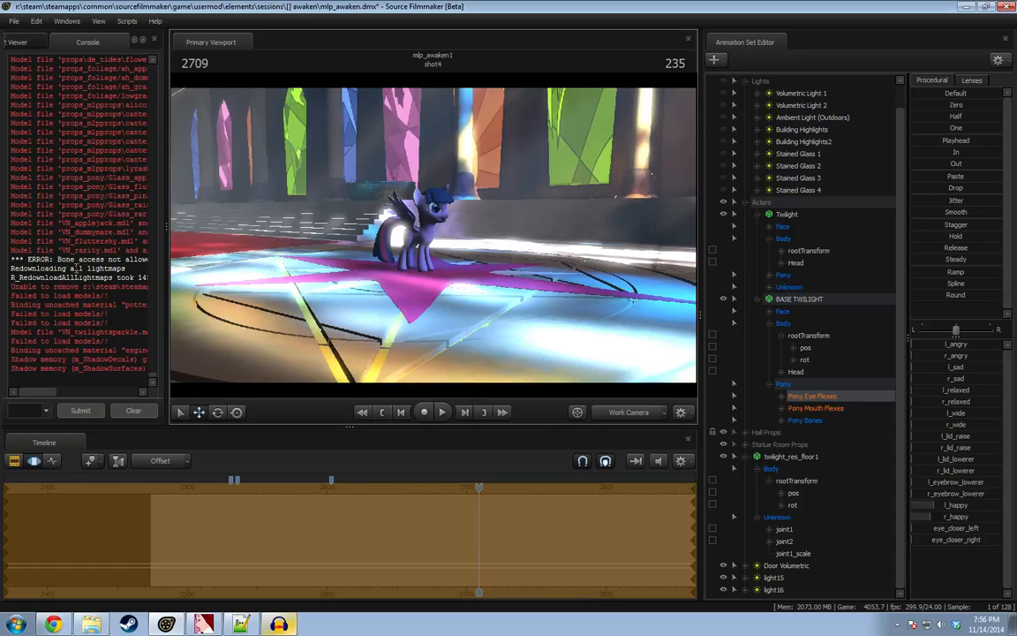
pyautogui.press('d')
pyautogui.moveTo(433, 234); pyautogui.dragTo(283, 235)
pyautogui.press('w')
pyautogui.click(758, 301)
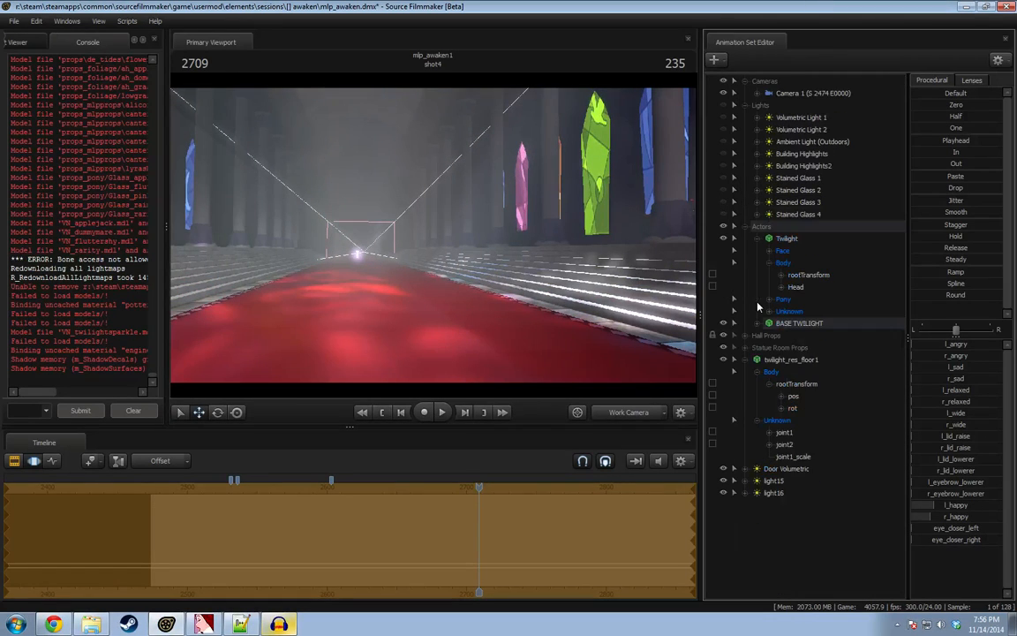
pyautogui.press('w')
pyautogui.moveTo(514, 273); pyautogui.dragTo(640, 318)
pyautogui.click(606, 460)
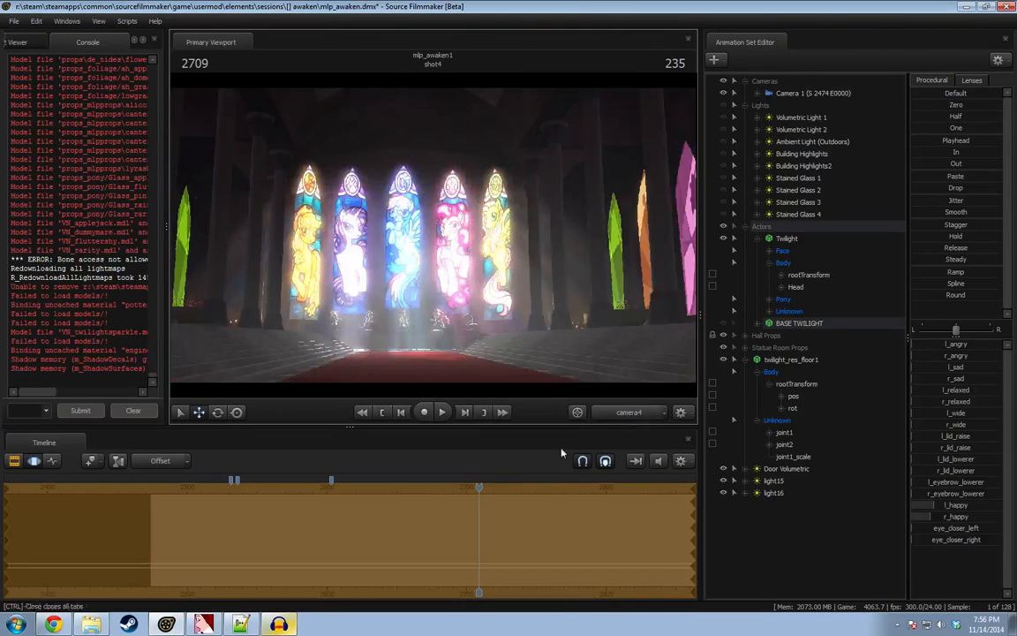
# Play back shot4 from about frame 2500 to review the camera move through the doors.
pyautogui.moveTo(479, 494); pyautogui.dragTo(184, 499)
pyautogui.press('space')
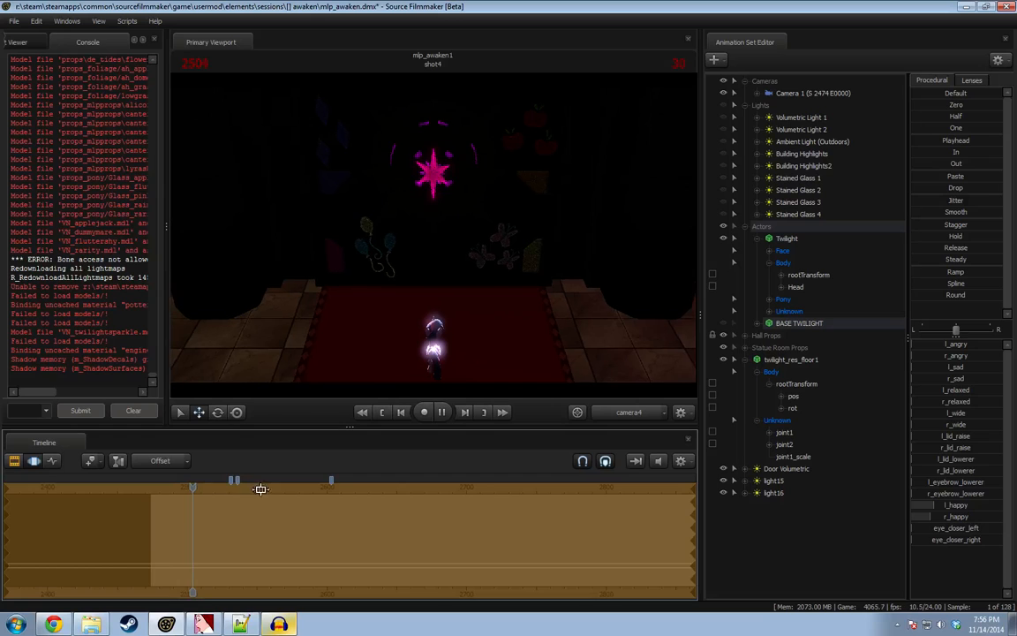
pyautogui.press('F2')
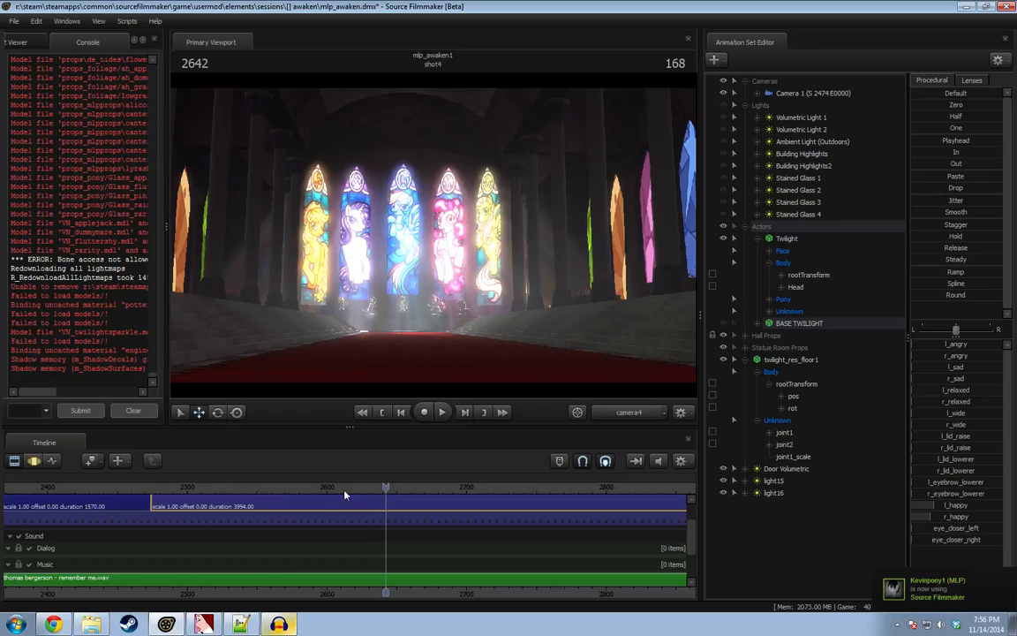
pyautogui.click(300, 489)
pyautogui.moveTo(302, 491); pyautogui.dragTo(282, 490)
# Apply the 35 mm lens to Camera 1 over a time selection from about frame 2547 to 2600.
pyautogui.press('F3')
pyautogui.scroll(5, 278, 520)
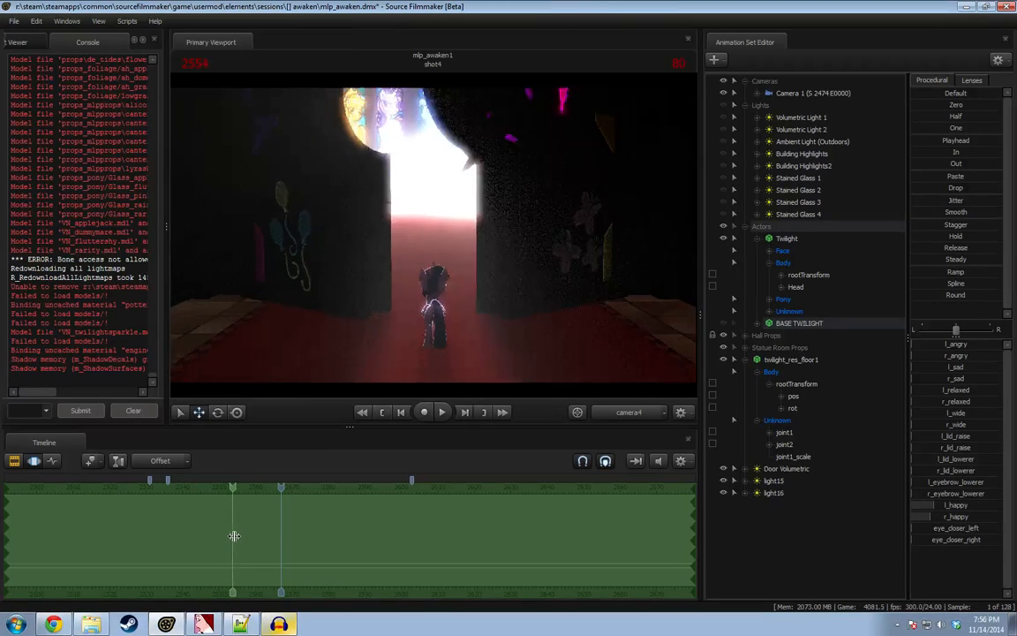
pyautogui.click(252, 536)
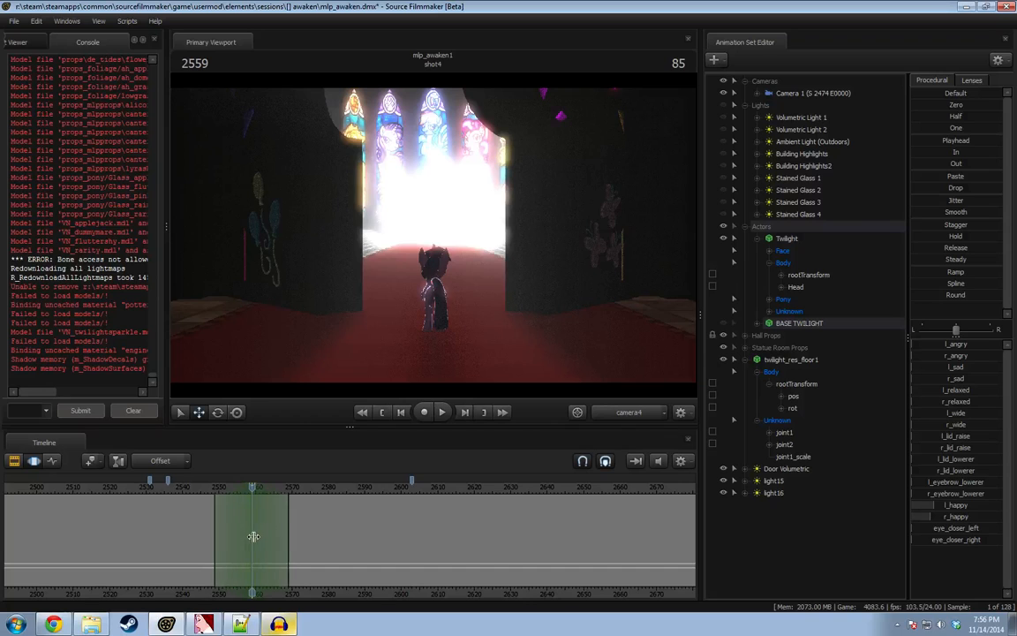
pyautogui.moveTo(253, 536); pyautogui.dragTo(400, 521)
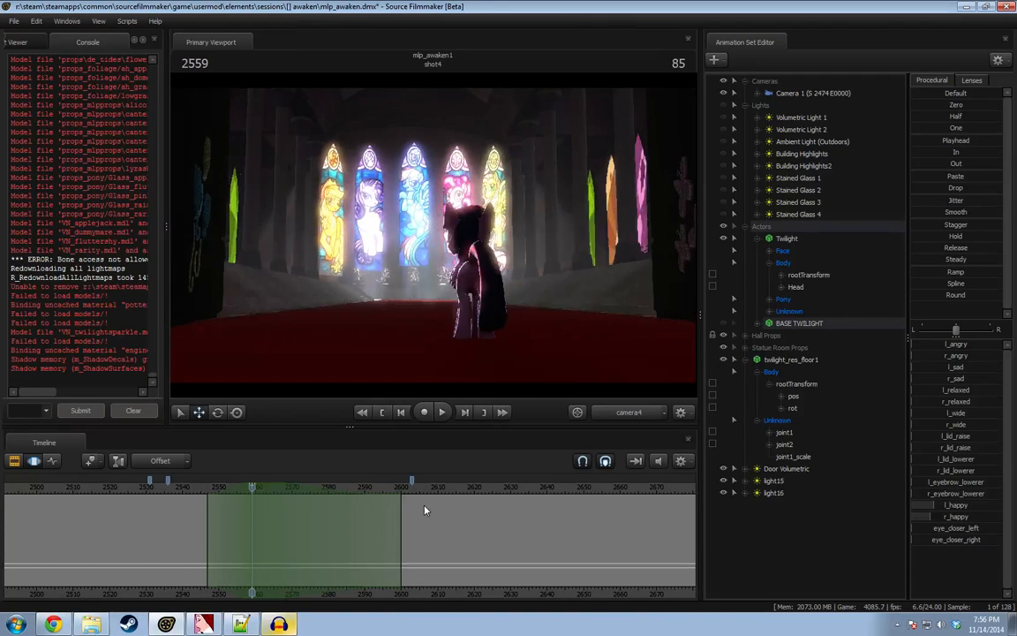
pyautogui.click(813, 93)
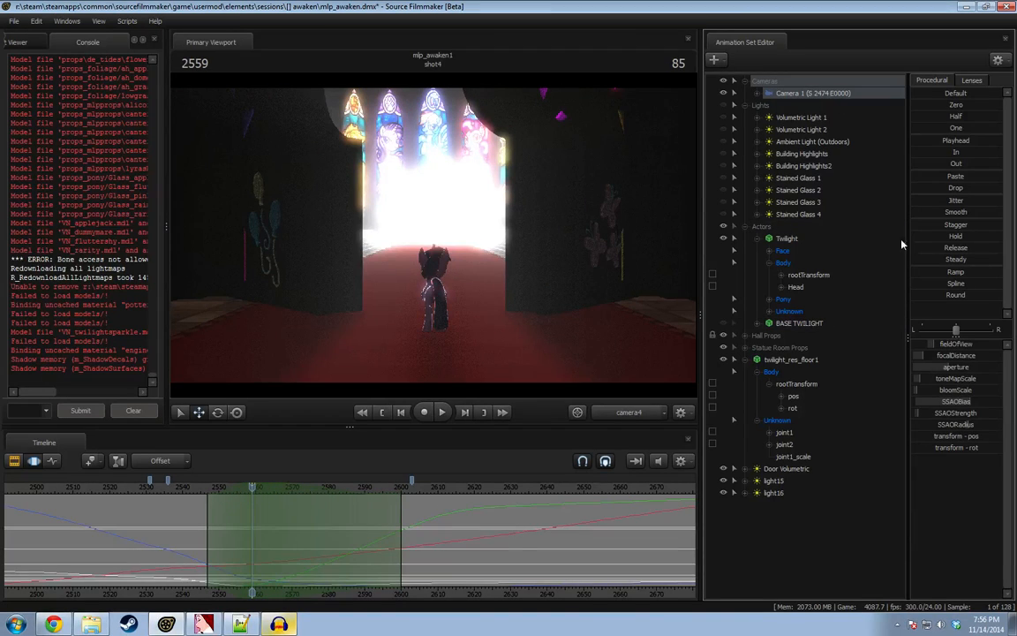
pyautogui.click(972, 80)
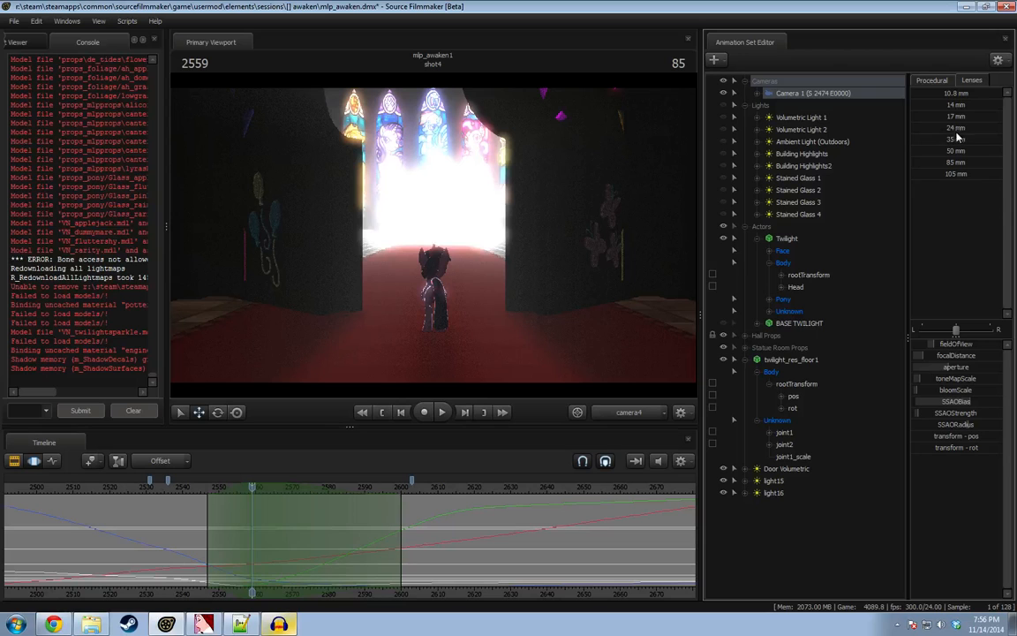
pyautogui.click(955, 141)
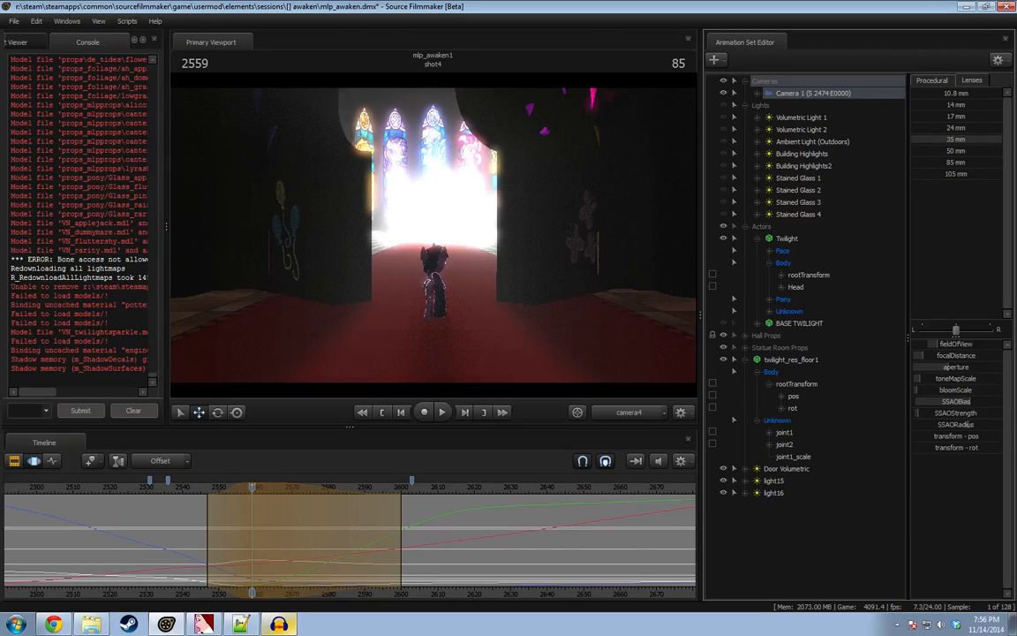
# Extend the start of the lens change's time selection to about frame 2540 and replay the shot.
pyautogui.press('space')
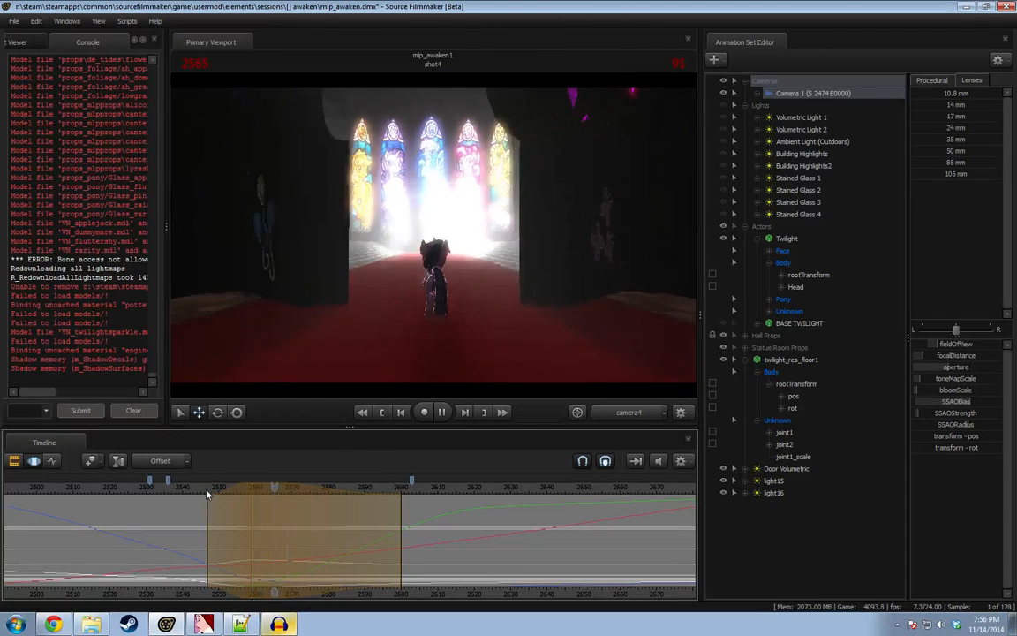
pyautogui.press('space')
pyautogui.scroll(-3, 358, 547)
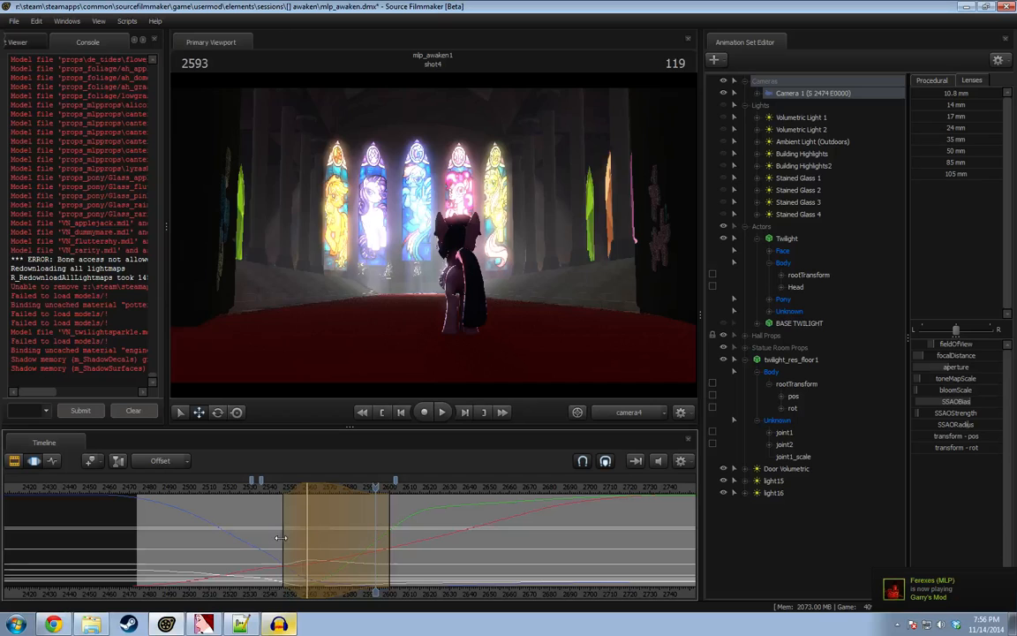
pyautogui.moveTo(270, 507); pyautogui.dragTo(257, 507)
pyautogui.click(257, 489)
pyautogui.press('F2')
pyautogui.press('space')
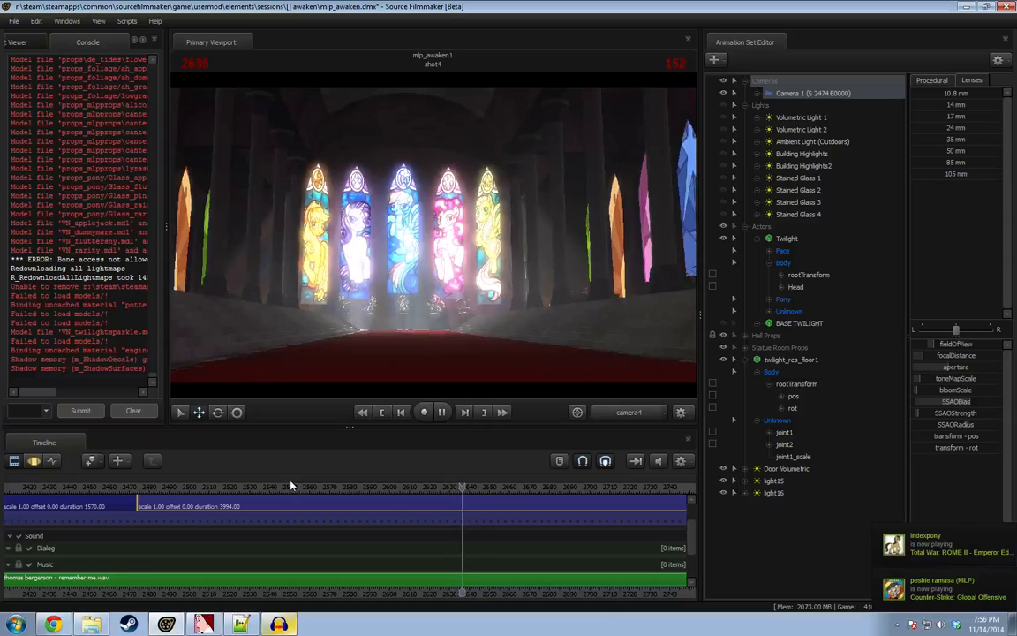
pyautogui.press('space')
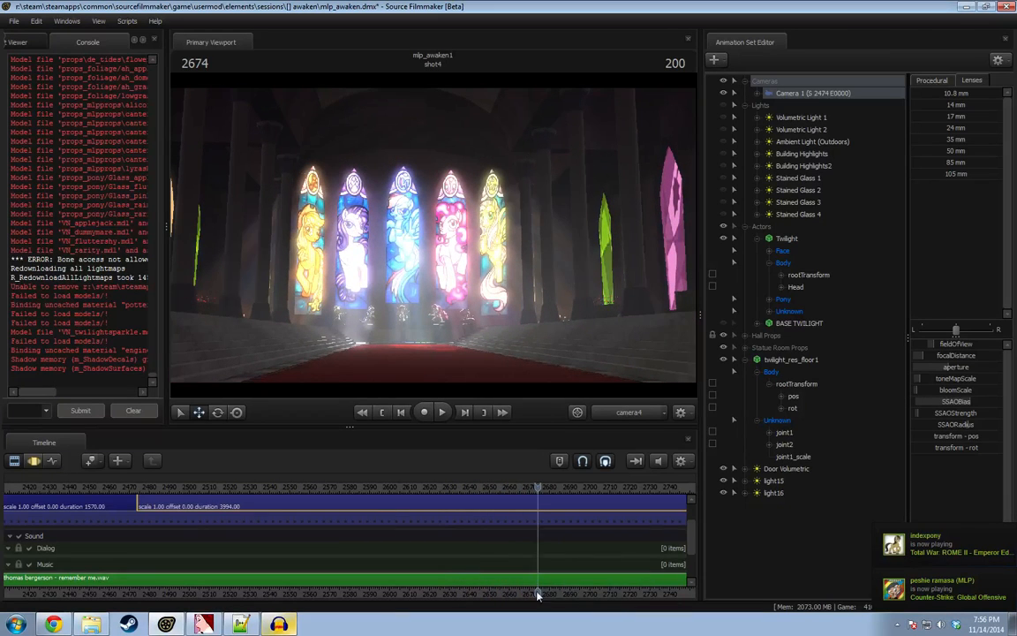
# Make an open-ended time selection for Camera 1 starting at about frame 2607 and reaching full effect at about frame 2707.
pyautogui.press('F3')
pyautogui.press('shift')
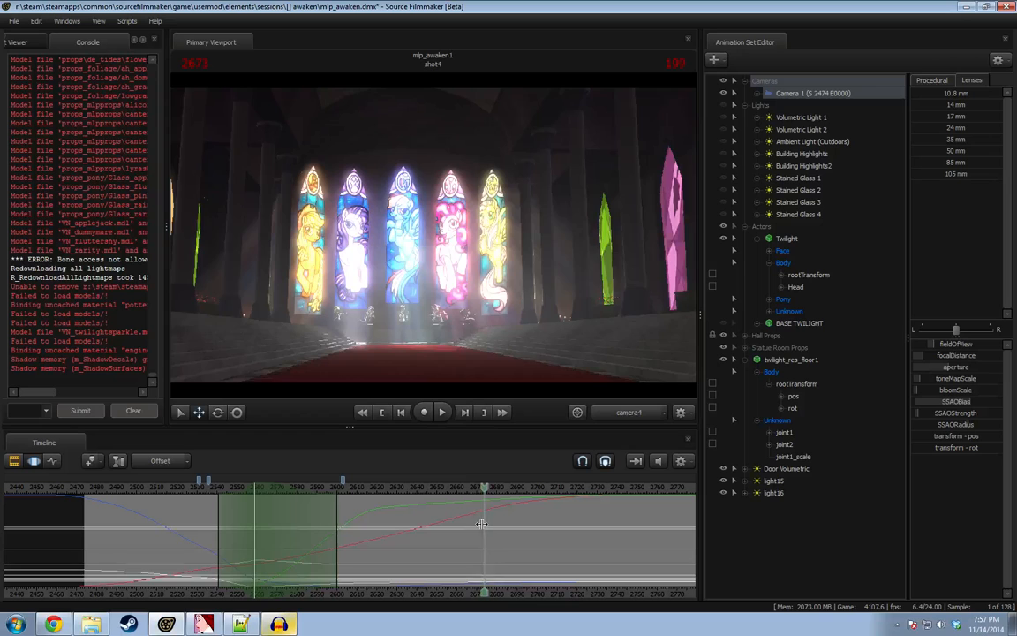
pyautogui.keyDown('shift'); pyautogui.moveTo(492, 524); pyautogui.dragTo(503, 525); pyautogui.keyUp('shift')
pyautogui.press(']')
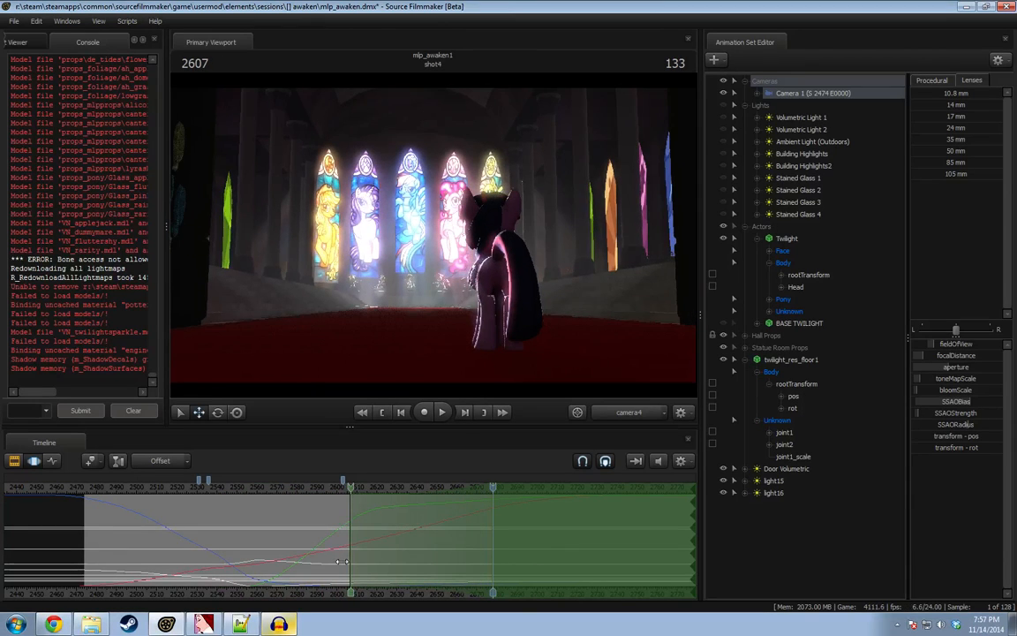
pyautogui.moveTo(490, 540); pyautogui.dragTo(550, 537)
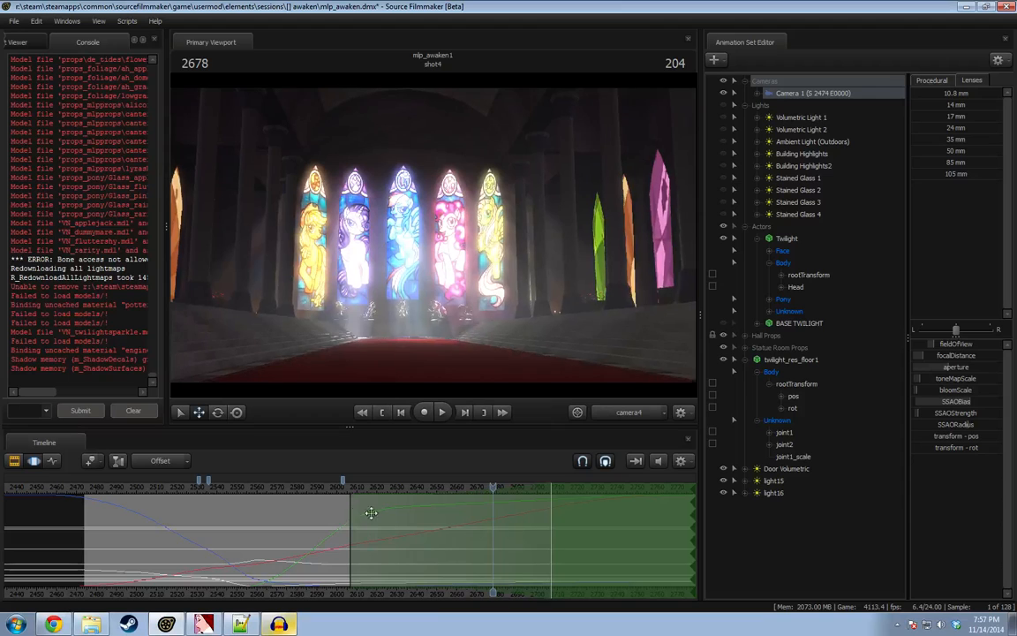
# Play back the camera move into the hall again, checking the frames around the door opening.
pyautogui.click(303, 487)
pyautogui.press('F2')
pyautogui.press('space')
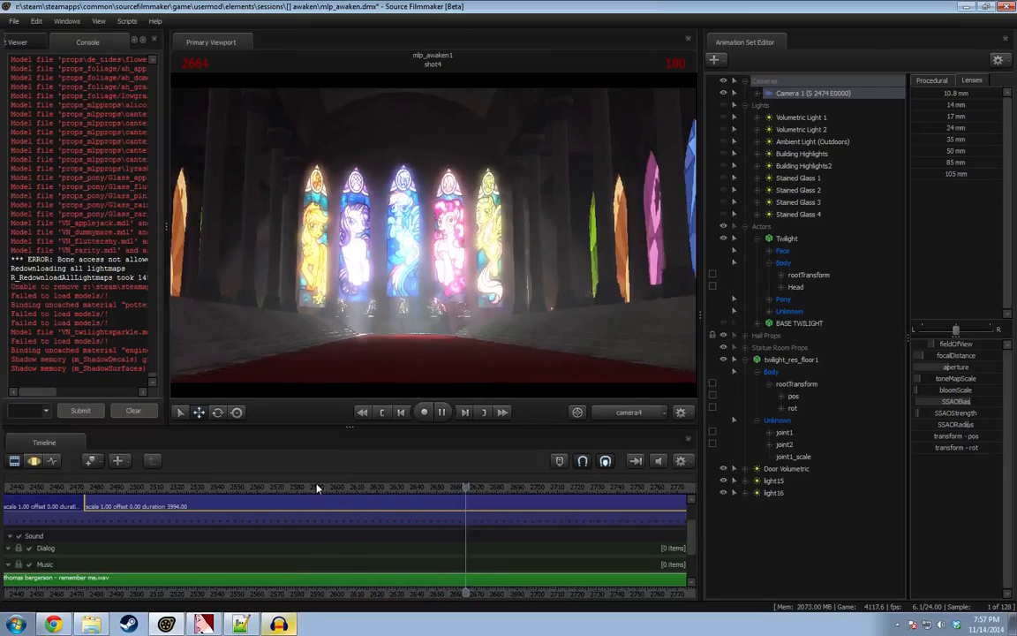
pyautogui.press('space')
pyautogui.scroll(-3, 350, 521)
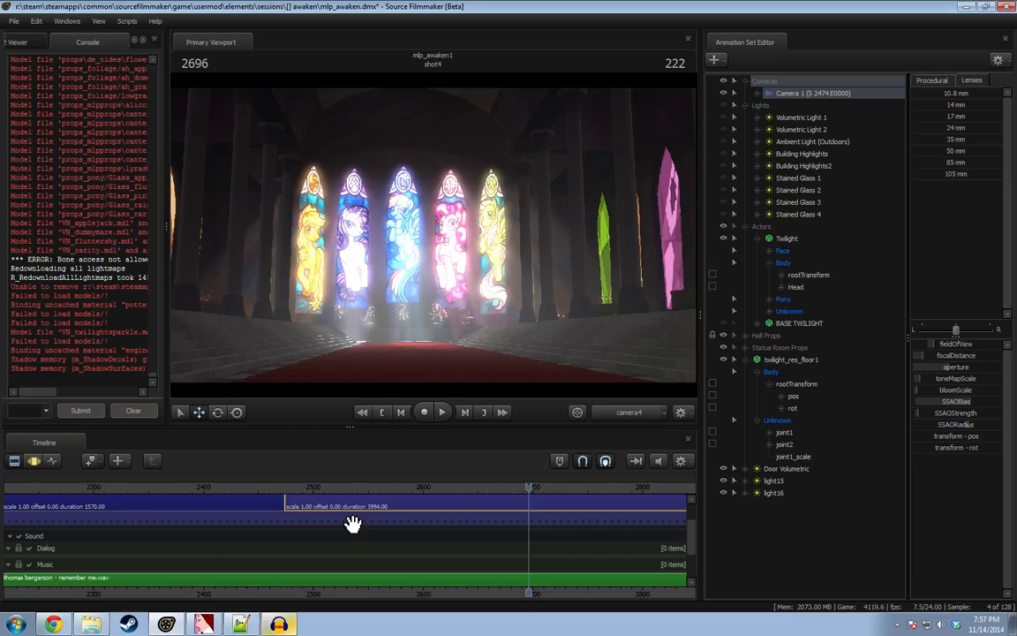
pyautogui.click(308, 487)
pyautogui.press('F3')
pyautogui.press('space')
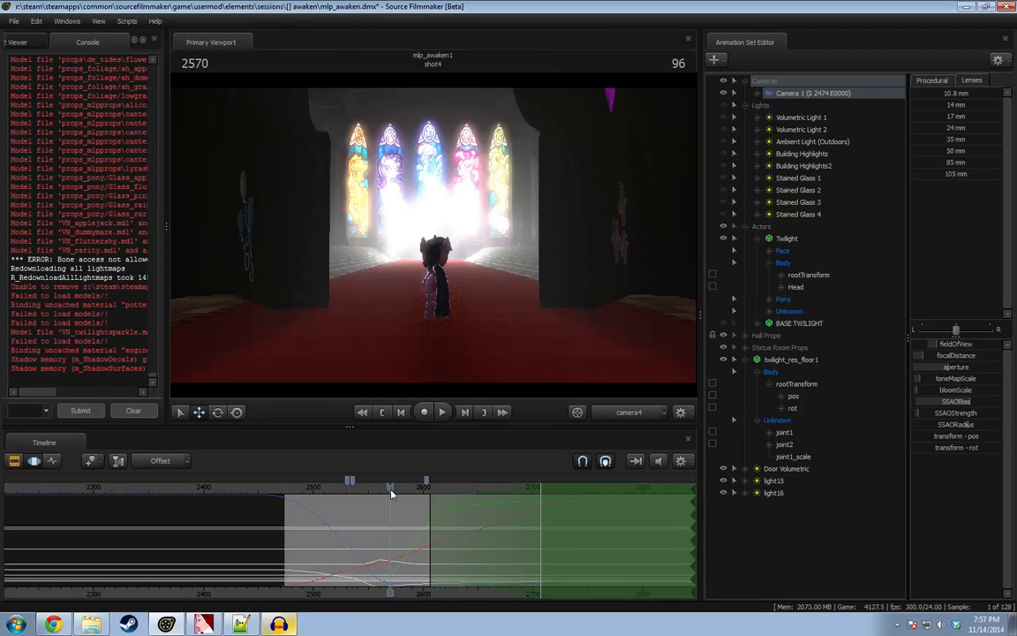
pyautogui.press('space')
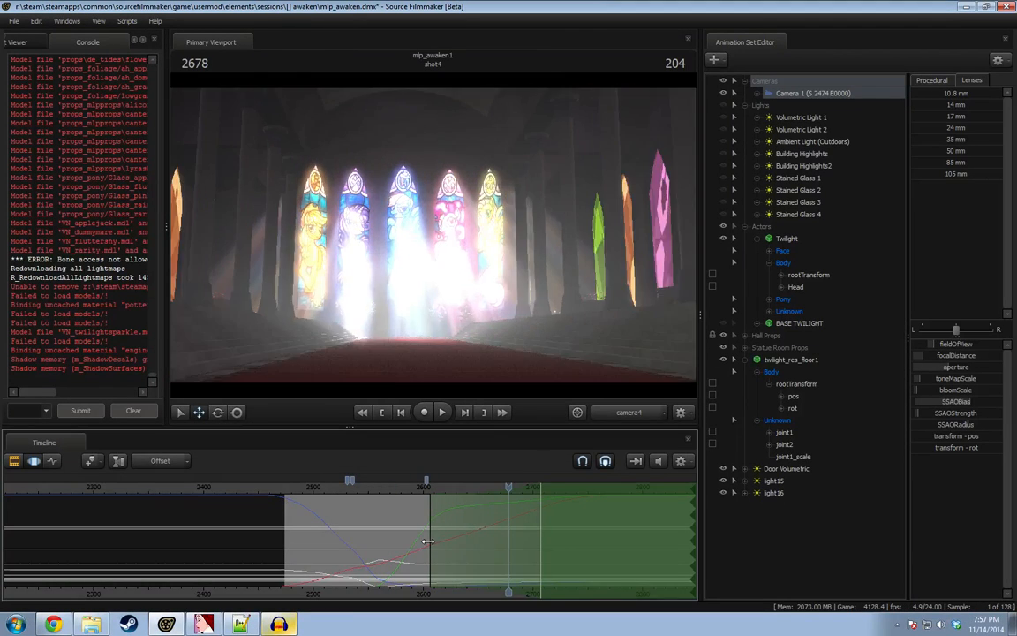
# Undo the open-ended time selection and extend the end of the restored selection to about frame 2653.
pyautogui.hotkey('ctrl', 'z')
pyautogui.hotkey('ctrl', 'z')
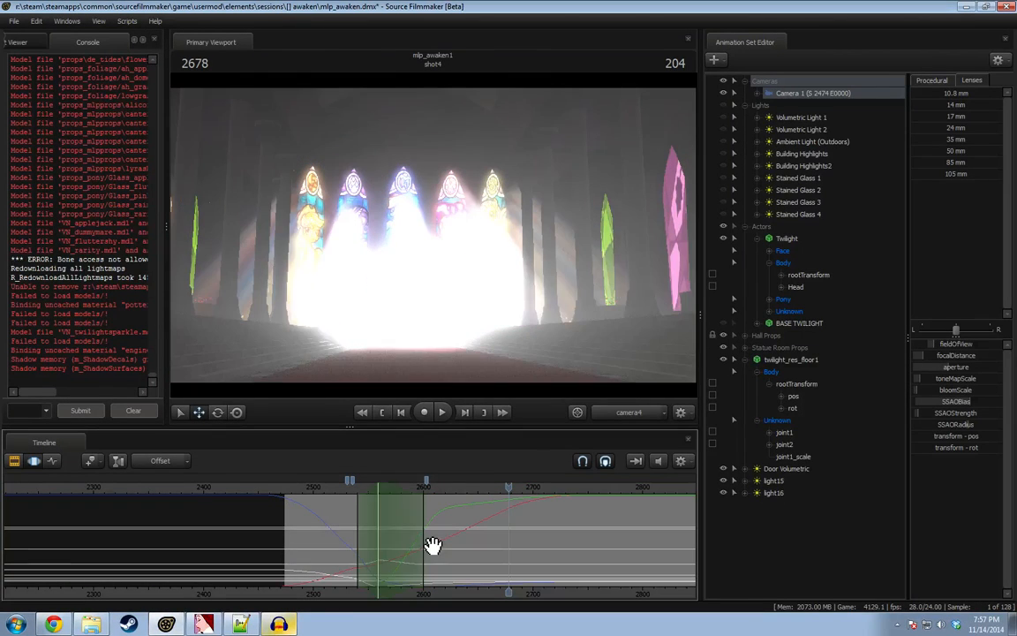
pyautogui.press('shift')
pyautogui.moveTo(360, 536); pyautogui.dragTo(481, 529)
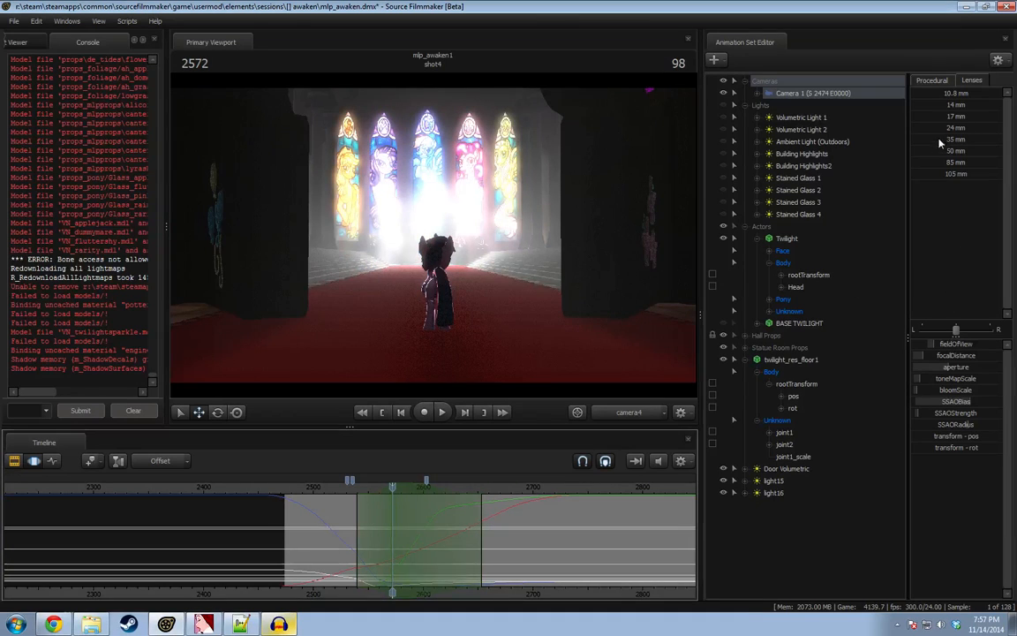
# Apply the 35 mm lens to Camera 1 at frame 2572, move the camera closer to Twilight and play the result.
pyautogui.click(941, 142)
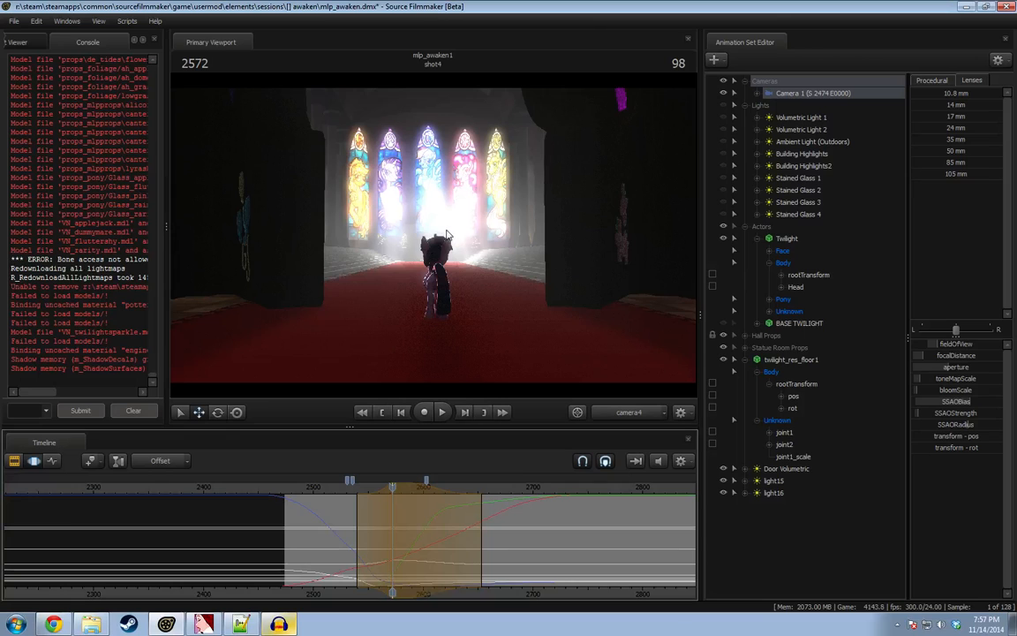
pyautogui.moveTo(448, 235); pyautogui.dragTo(448, 221, button='right')
pyautogui.press('w')
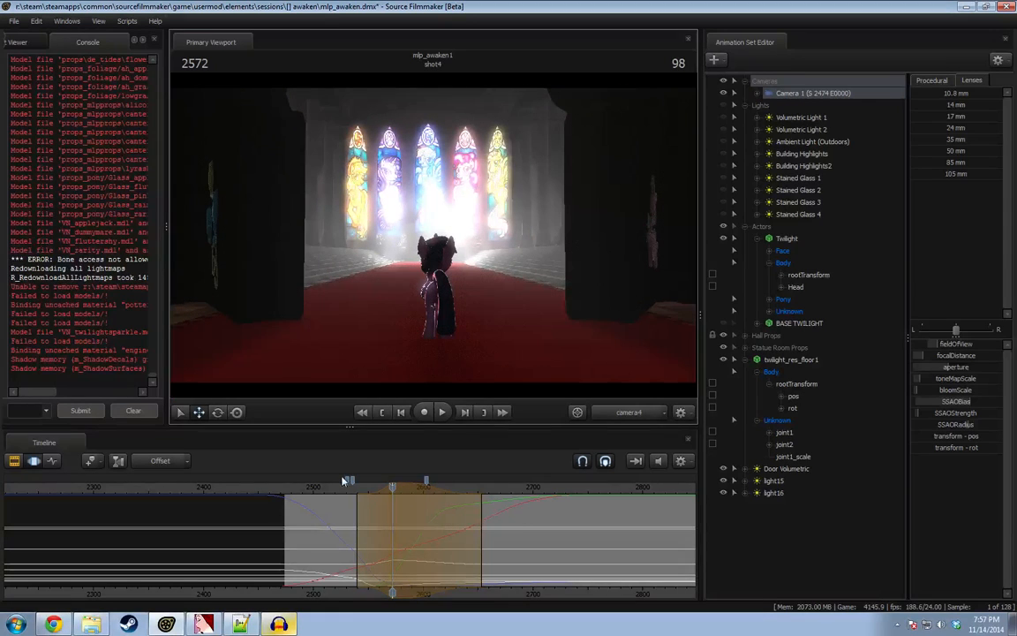
pyautogui.press('space')
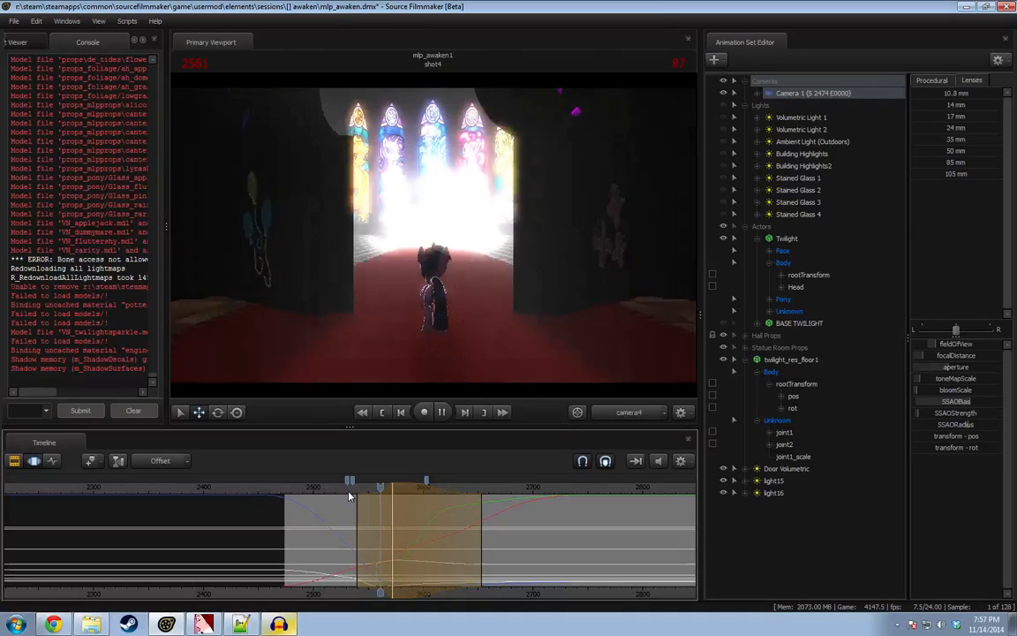
pyautogui.press('space')
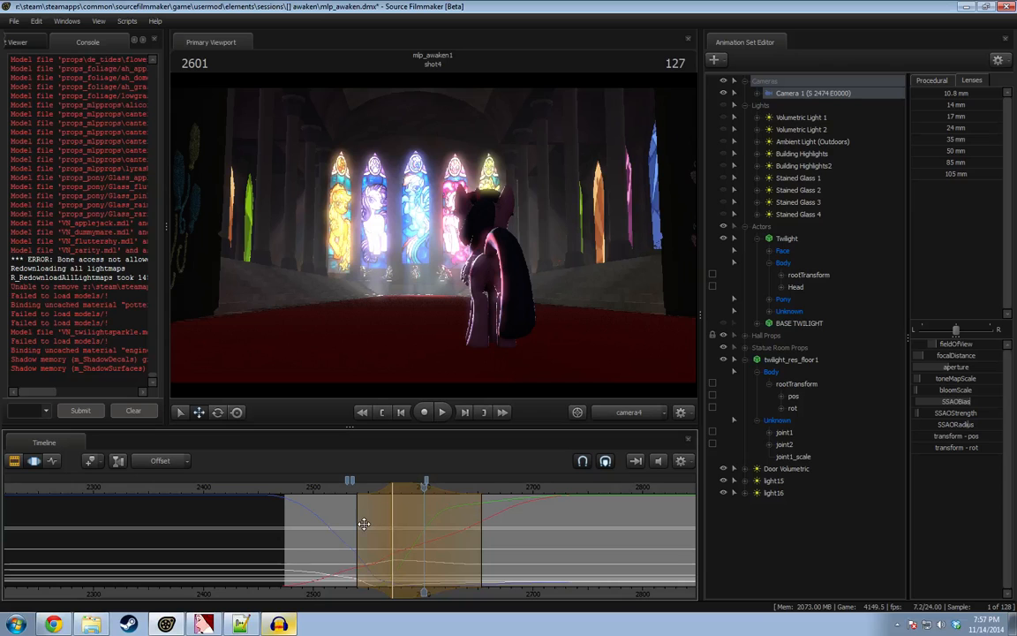
# Replay the shot from about frame 2533 to check the adjusted camera move.
pyautogui.moveTo(362, 527); pyautogui.dragTo(458, 523, button='middle')
pyautogui.click(351, 484)
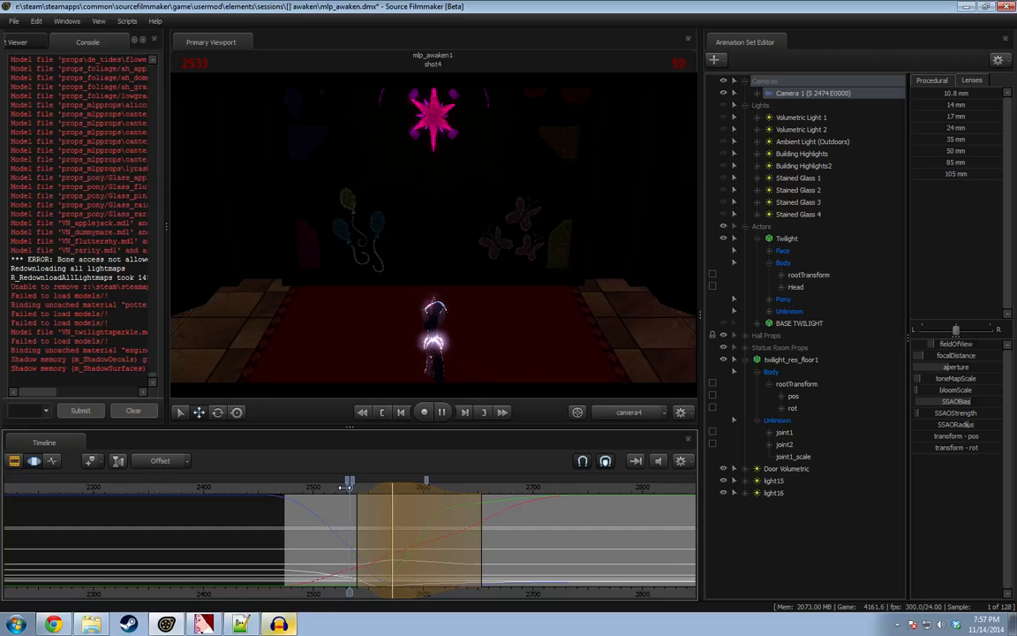
pyautogui.press('space')
pyautogui.press('F2')
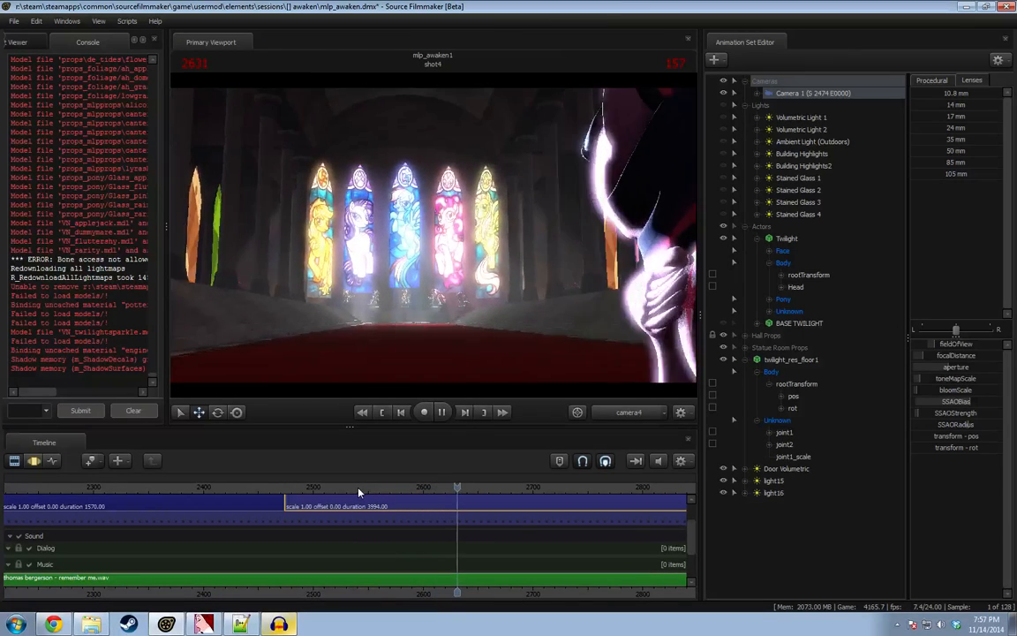
# Limit the time selection to about frames 2637 to 2661 and apply the Round preset to Camera 1's animation.
pyautogui.press('space')
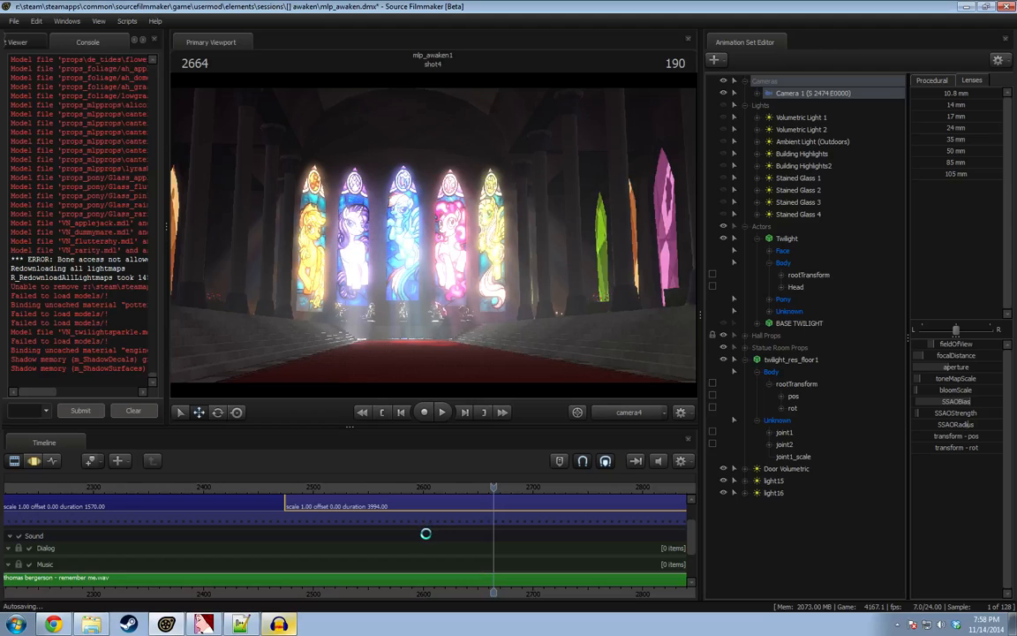
pyautogui.press('F3')
pyautogui.scroll(3, 452, 549)
pyautogui.press('shift')
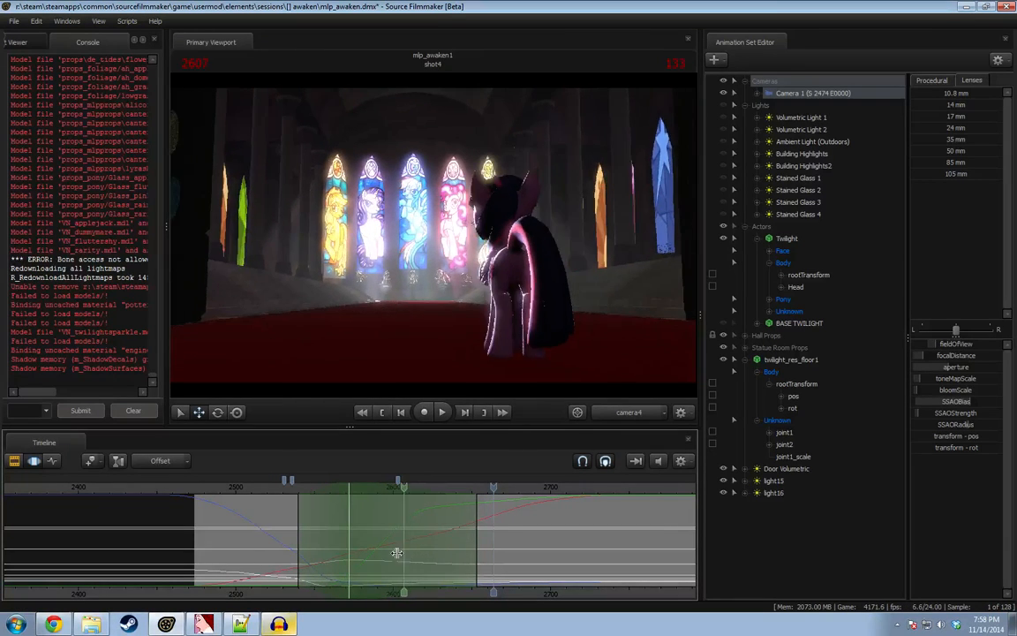
pyautogui.keyDown('shift'); pyautogui.moveTo(398, 551); pyautogui.dragTo(465, 547); pyautogui.keyUp('shift')
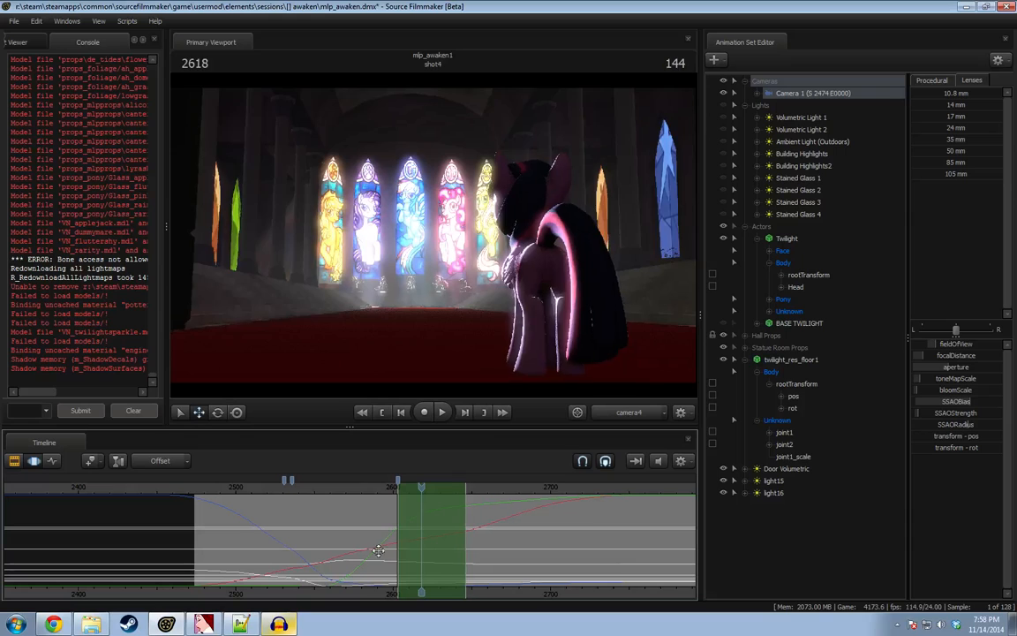
pyautogui.press('shift')
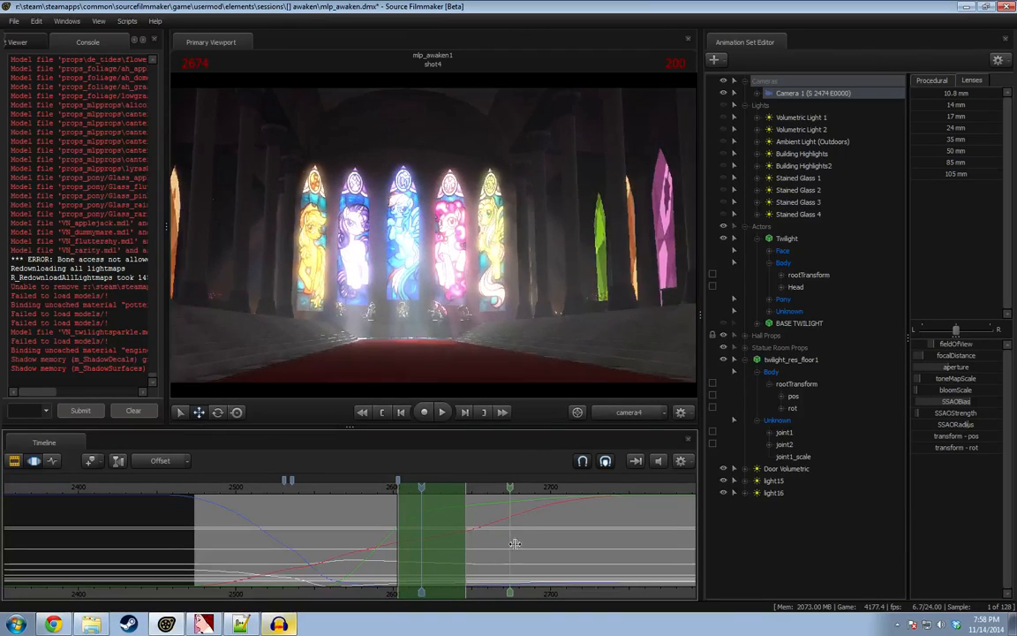
pyautogui.keyDown('shift'); pyautogui.moveTo(490, 546); pyautogui.dragTo(451, 552); pyautogui.keyUp('shift')
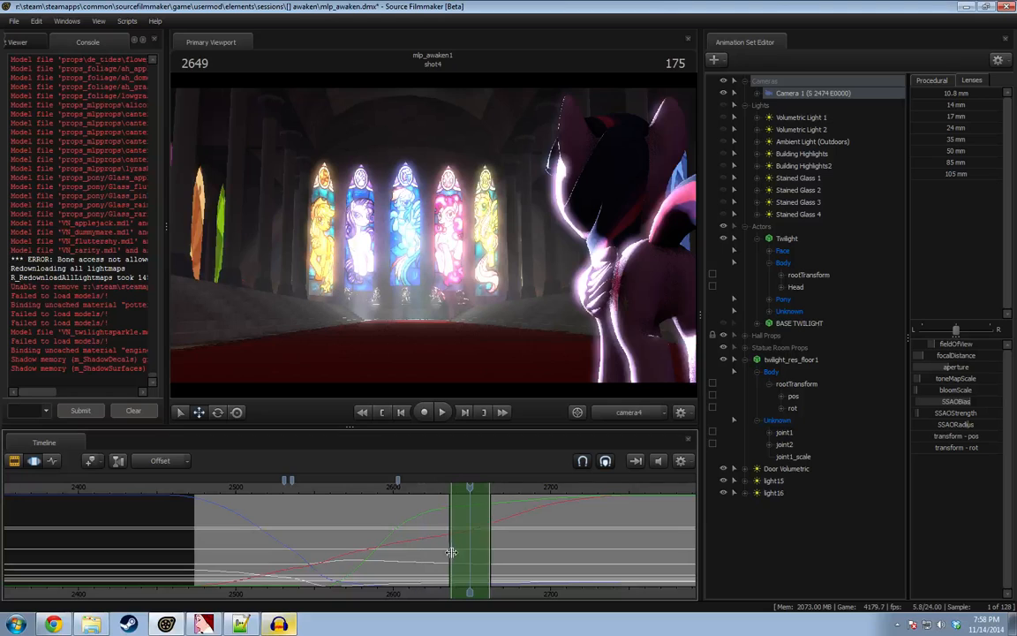
pyautogui.click(936, 80)
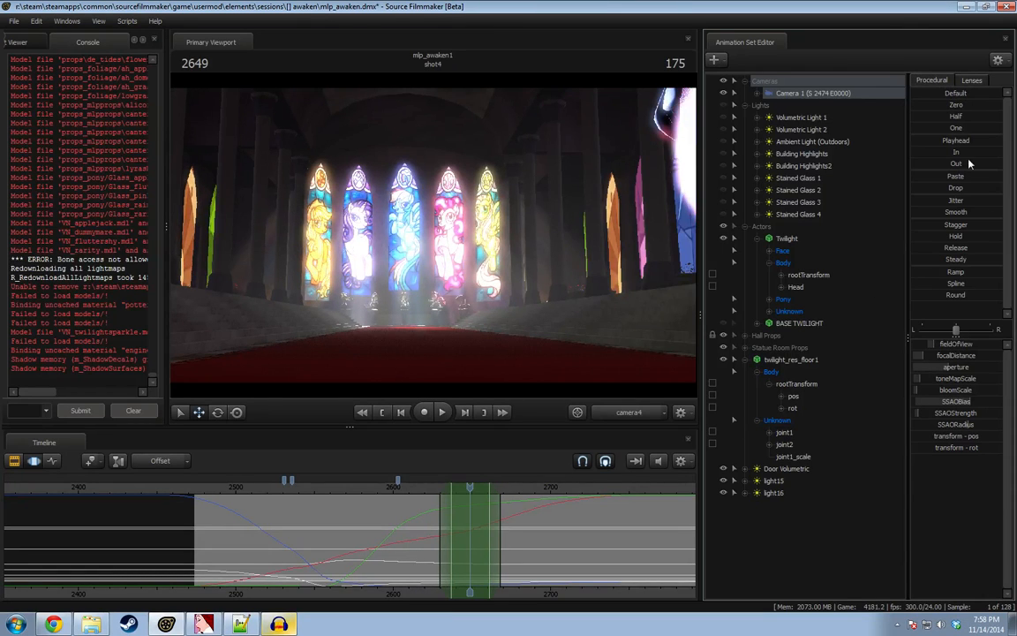
pyautogui.click(954, 296)
# Collapse the time selection at frame 2604, turn off viewport lighting and play the shot.
pyautogui.click(406, 534)
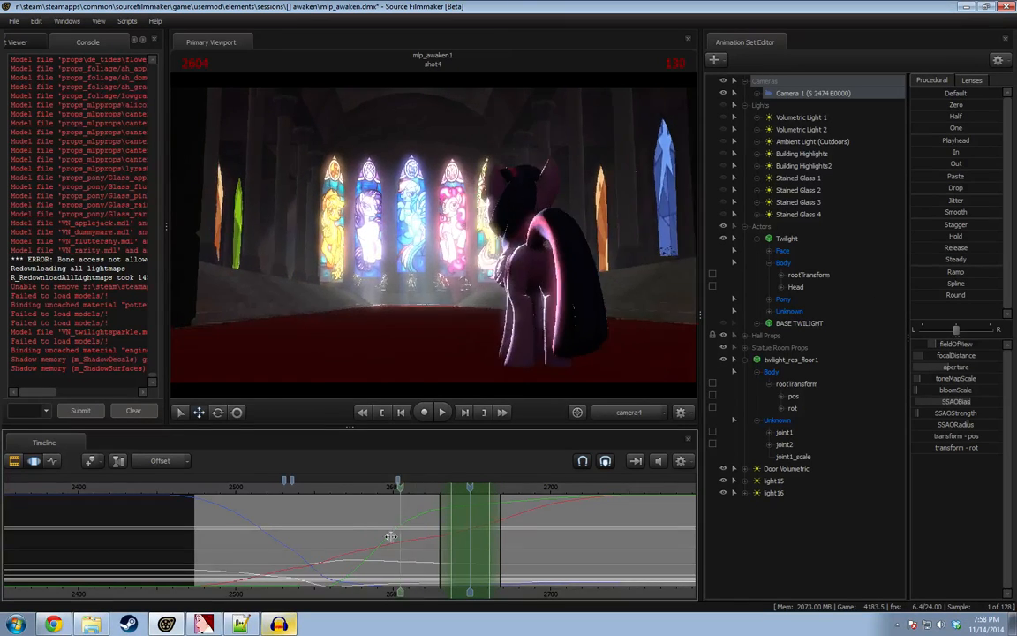
pyautogui.click(400, 536)
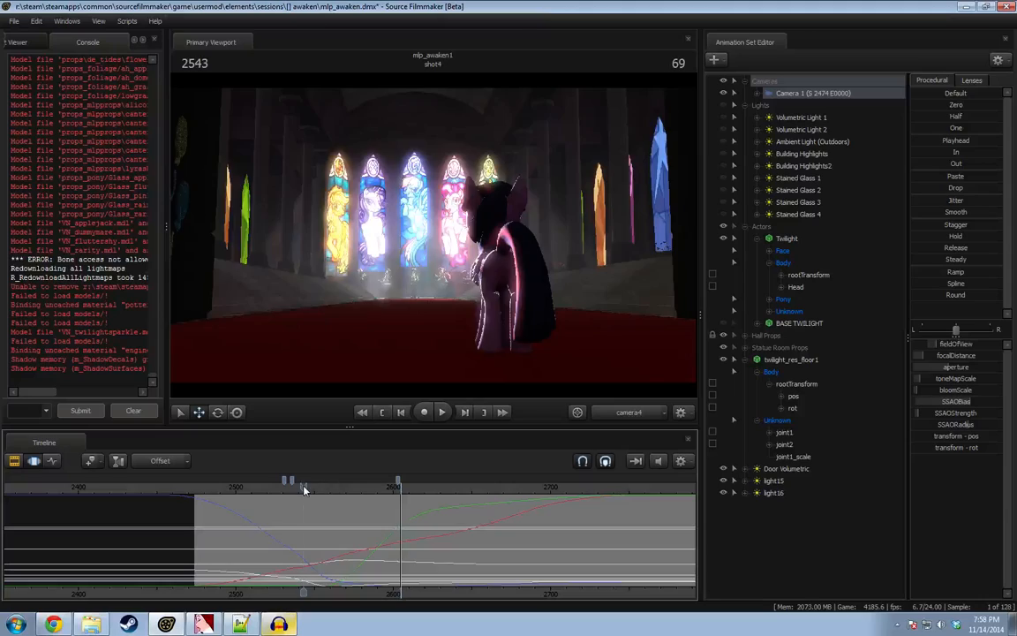
pyautogui.rightClick(386, 325)
pyautogui.click(408, 355)
pyautogui.press('space')
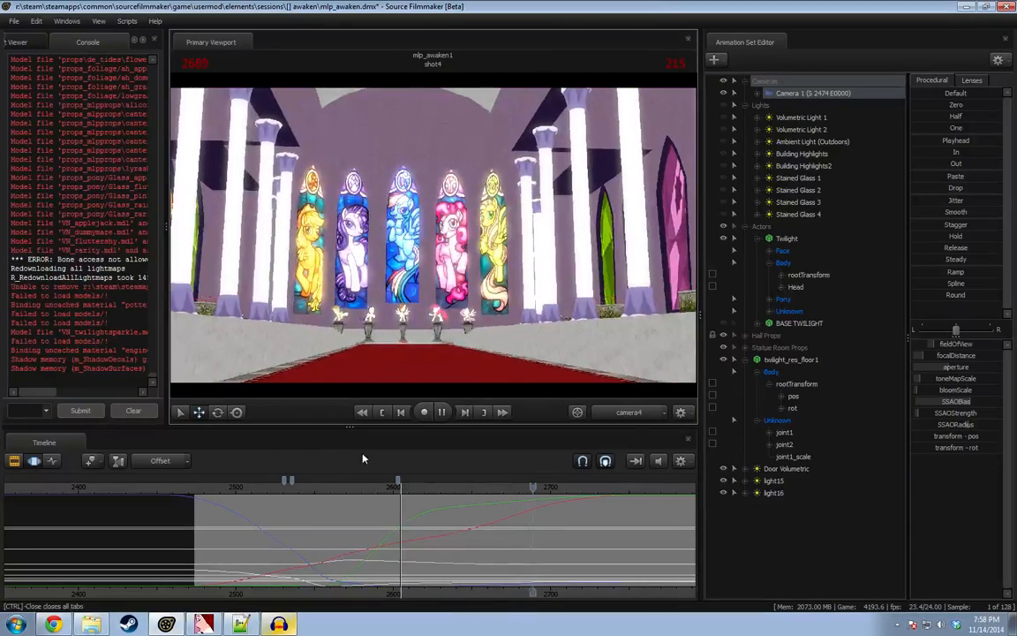
# Apply the Spline preset to Camera 1 over about frames 2669 to 2718, start the selection at about frame 2664 and replay.
pyautogui.moveTo(500, 528); pyautogui.dragTo(579, 533)
pyautogui.scroll(3, 579, 533)
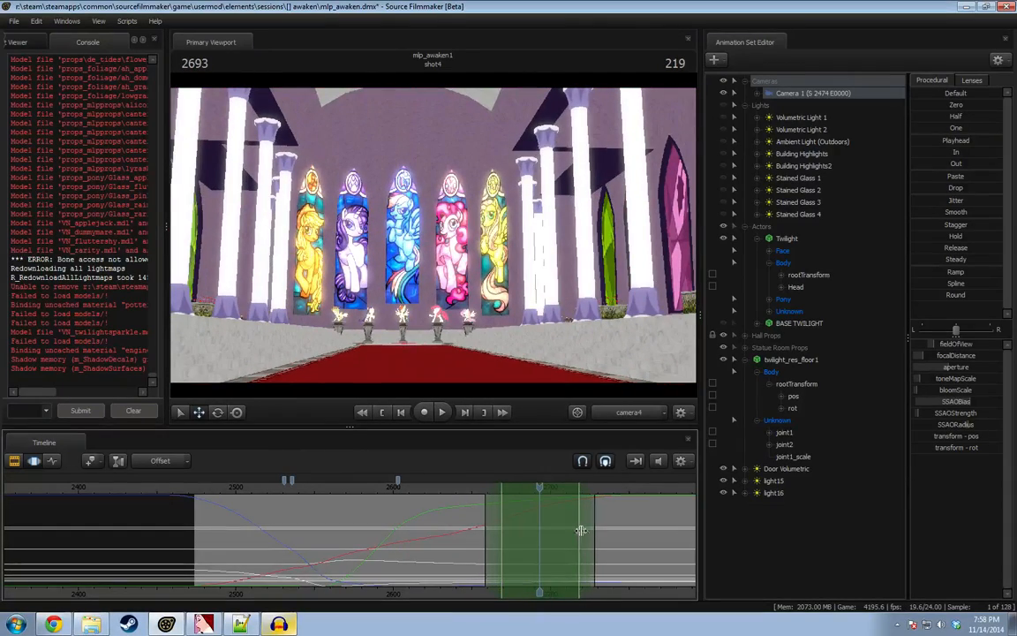
pyautogui.doubleClick(945, 287)
pyautogui.moveTo(486, 512)
pyautogui.mouseDown()
pyautogui.moveTo(470, 511)
pyautogui.moveTo(494, 510)
pyautogui.mouseUp()
pyautogui.moveTo(401, 486); pyautogui.dragTo(369, 487)
pyautogui.press('space')
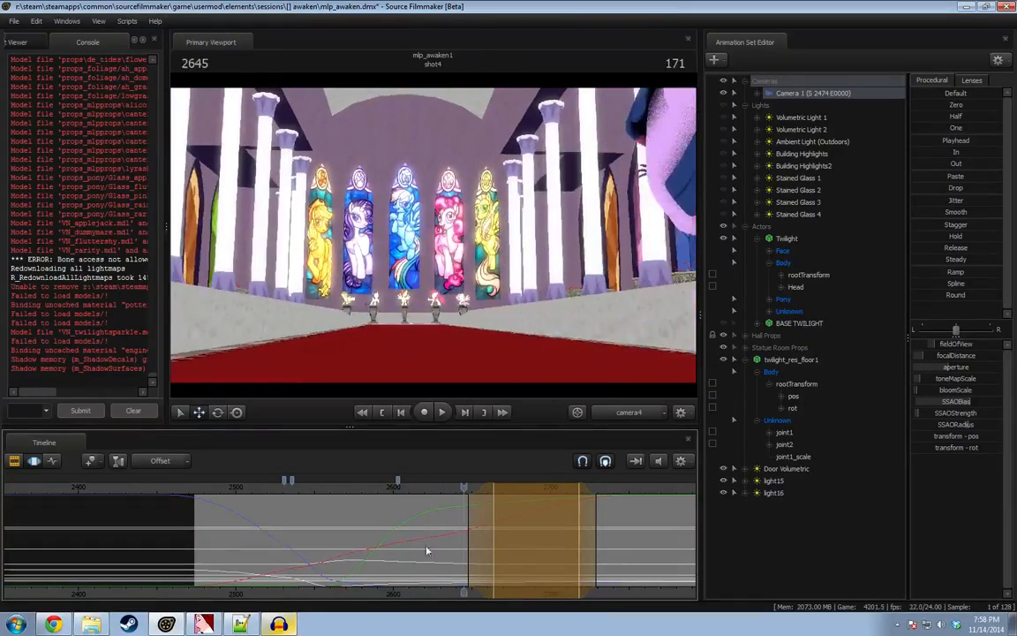
# Apply the Spline preset to Camera 1 over about frames 2626 to 2641, shift the range about four frames later and play the result.
pyautogui.keyDown('shift'); pyautogui.moveTo(458, 549); pyautogui.dragTo(433, 547); pyautogui.keyUp('shift')
pyautogui.doubleClick(954, 285)
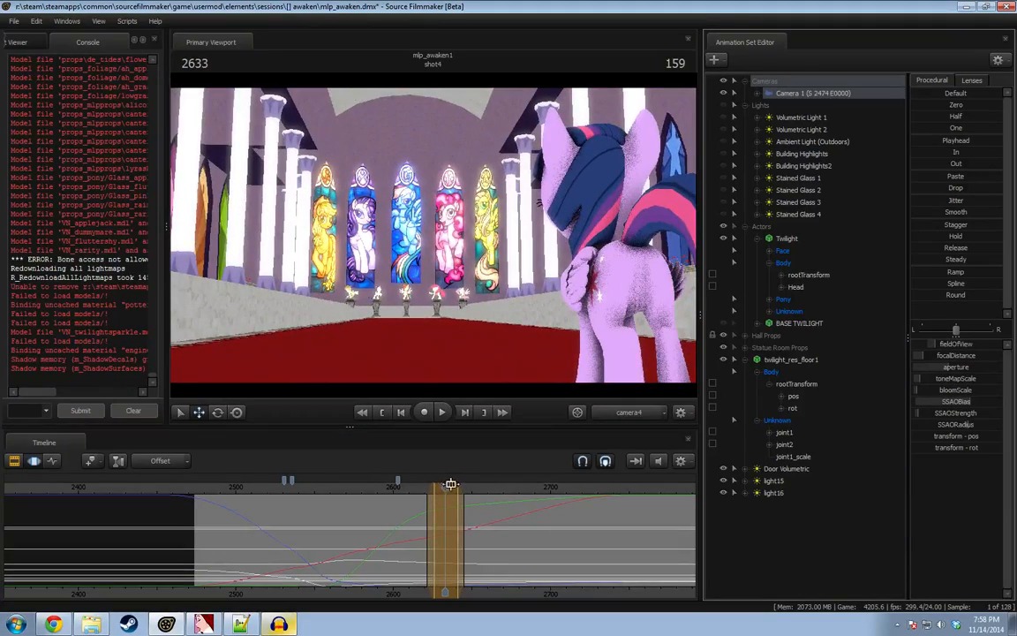
pyautogui.moveTo(450, 484); pyautogui.dragTo(457, 483)
pyautogui.press('space')
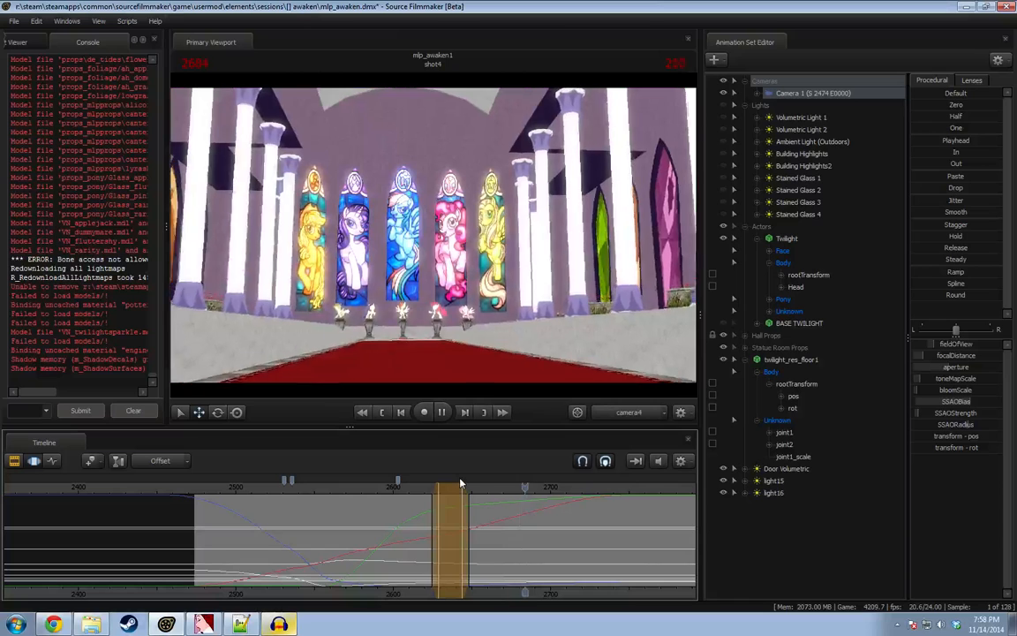
pyautogui.press('space')
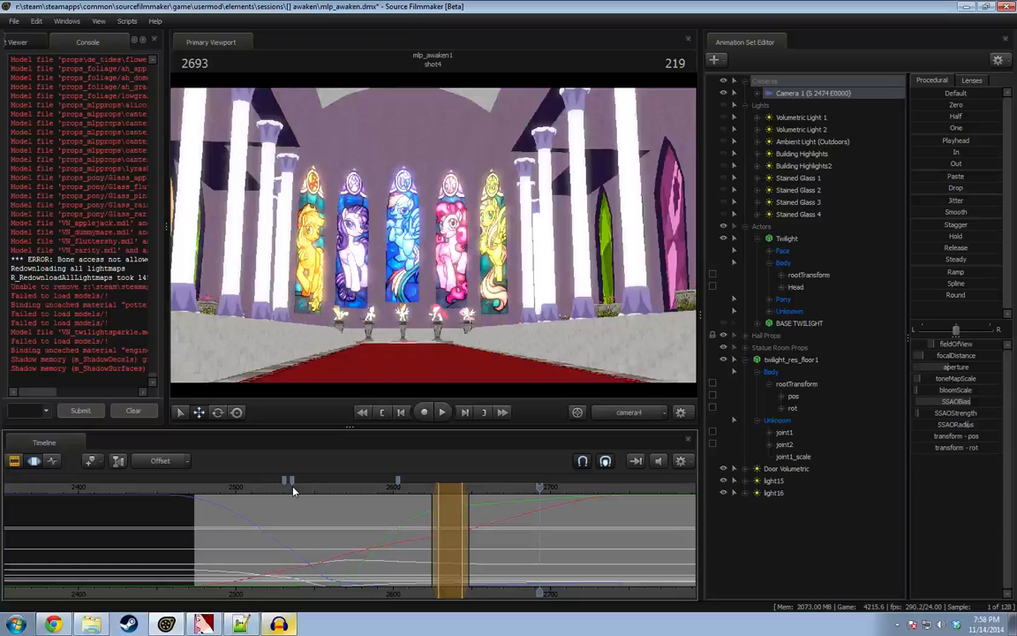
# Review the shot from its start and apply the Smooth preset to Camera 1 over about frames 2534 to 2545.
pyautogui.moveTo(230, 490); pyautogui.dragTo(197, 489)
pyautogui.press('space')
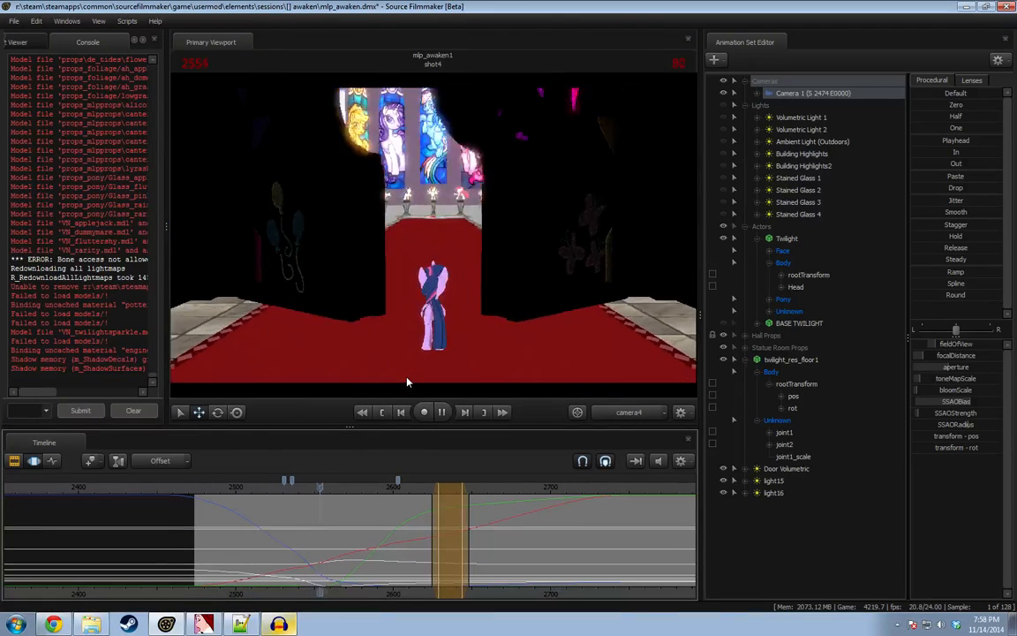
pyautogui.press('space')
pyautogui.moveTo(282, 525); pyautogui.dragTo(307, 539)
pyautogui.press('Escape')
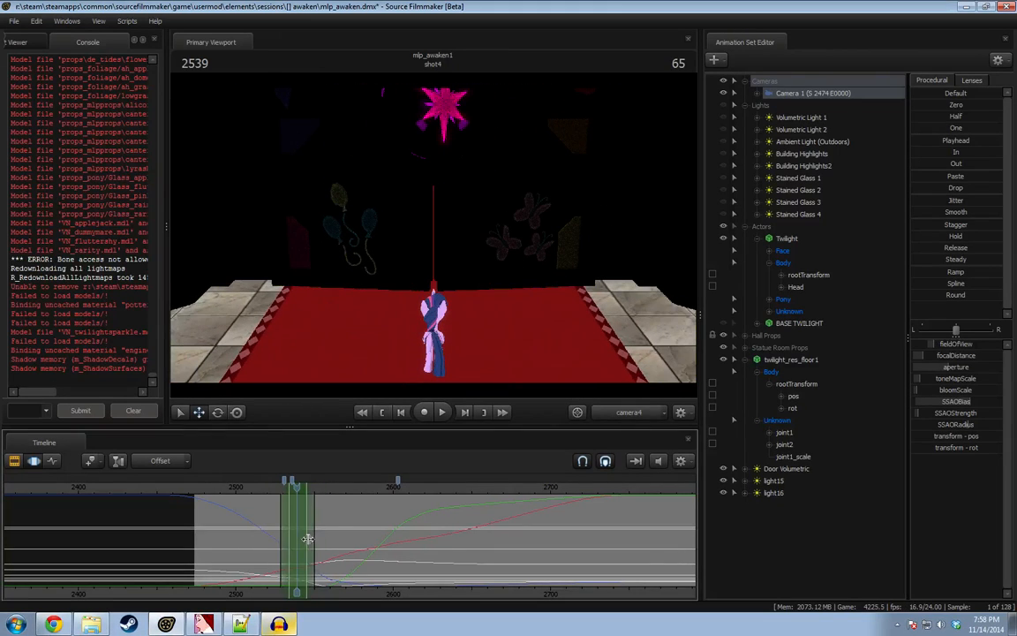
pyautogui.click(952, 212)
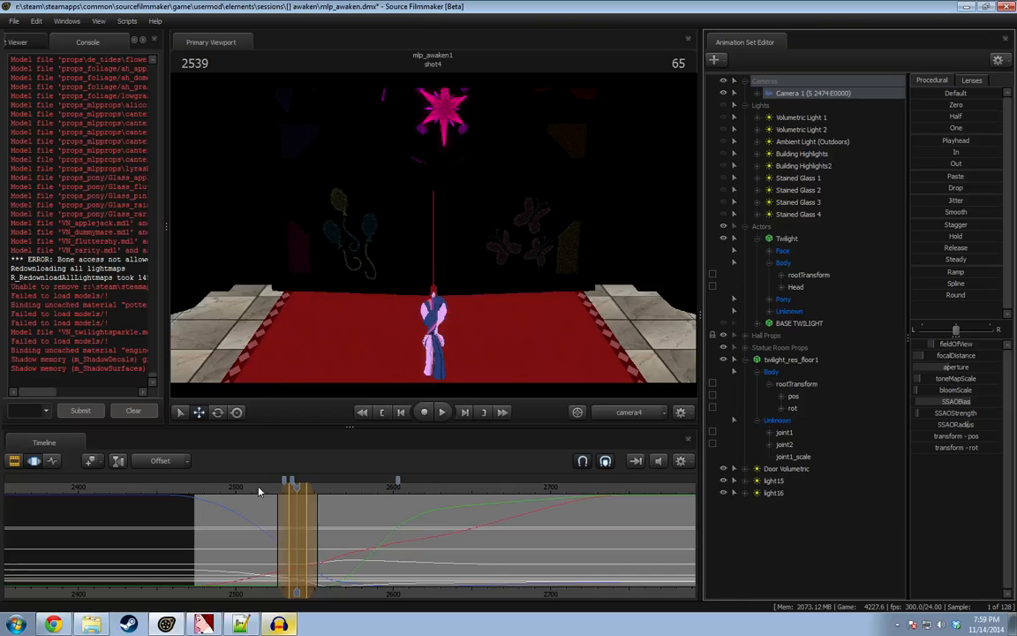
# Play the smoothed section and replay it from about frame 2494 to check the camera move through the opening doors.
pyautogui.press('space')
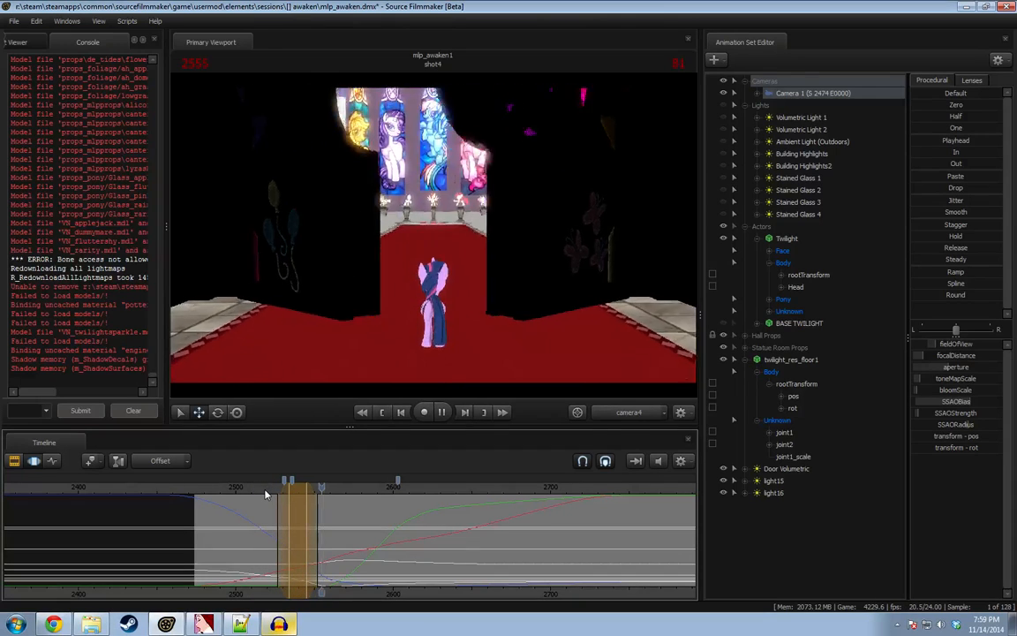
pyautogui.press('space')
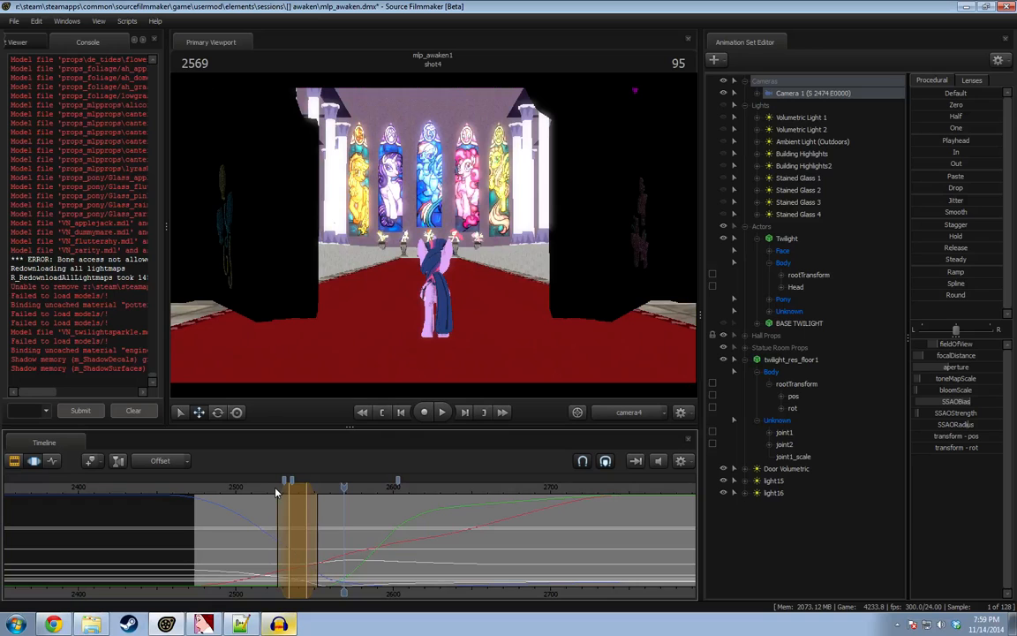
pyautogui.click(232, 484)
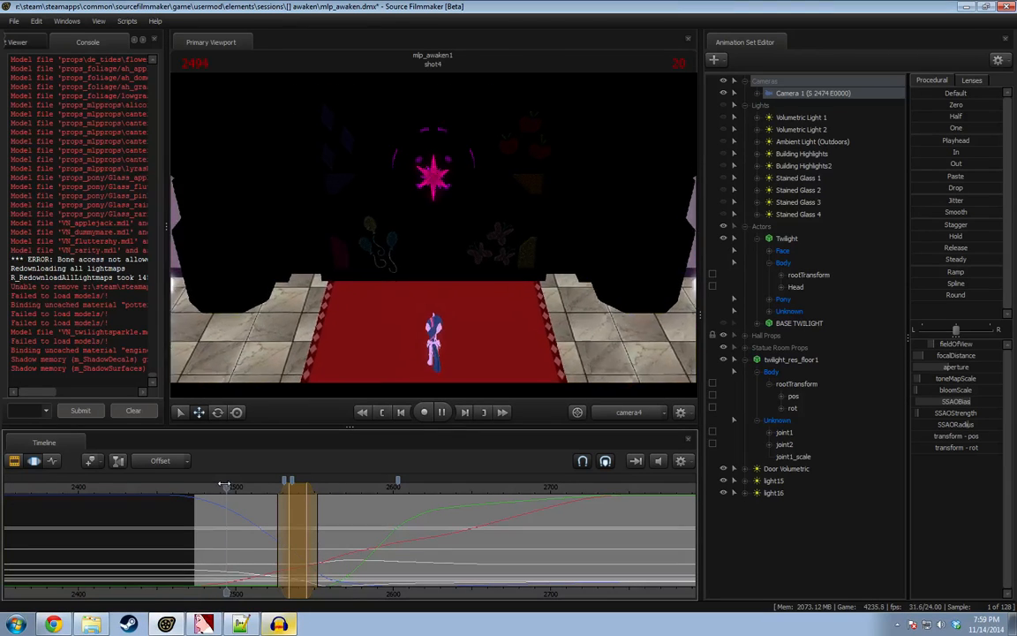
pyautogui.press('space')
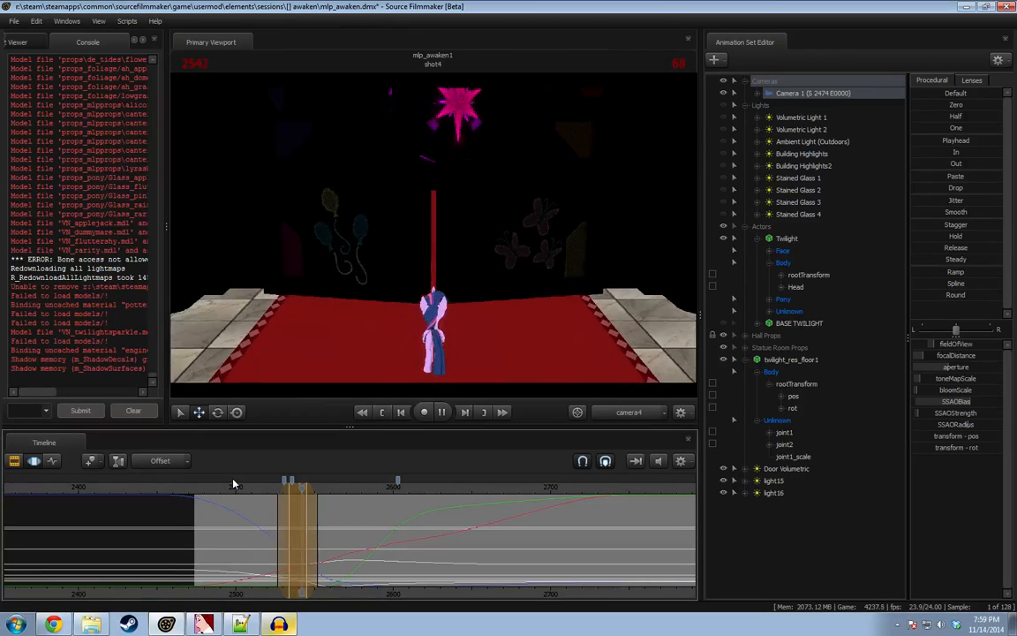
pyautogui.press('space')
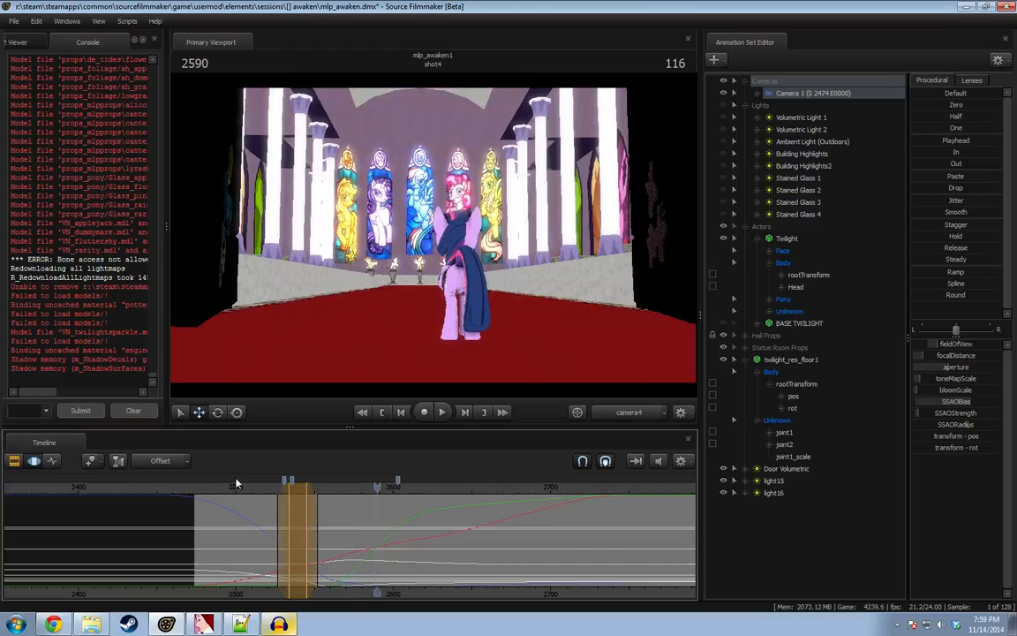
# Apply the Spline preset to Camera 1 over about frames 2564 to 2577 and play the shot.
pyautogui.keyDown('shift'); pyautogui.click(325, 531); pyautogui.keyUp('shift')
pyautogui.press('space')
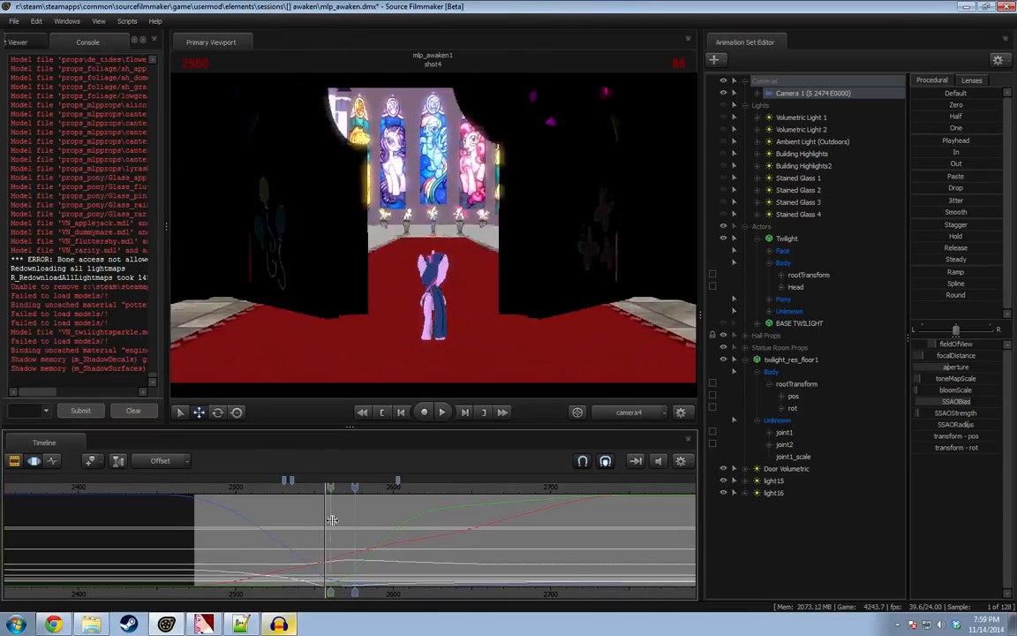
pyautogui.press('space')
pyautogui.keyDown('shift'); pyautogui.click(335, 524); pyautogui.keyUp('shift')
pyautogui.keyDown('shift'); pyautogui.moveTo(336, 525); pyautogui.dragTo(330, 524); pyautogui.keyUp('shift')
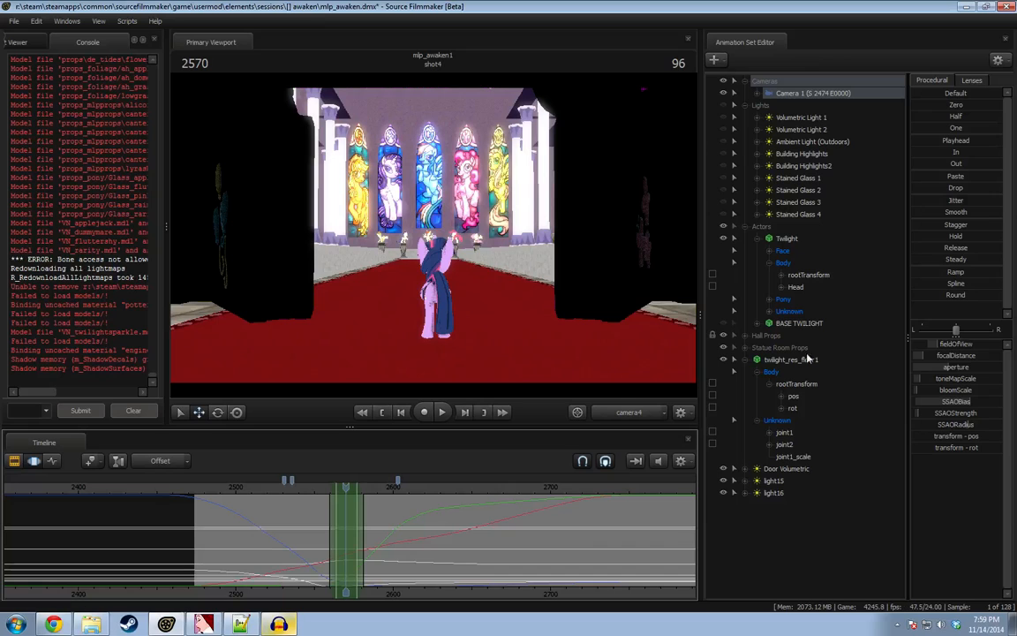
pyautogui.click(963, 289)
pyautogui.press('space')
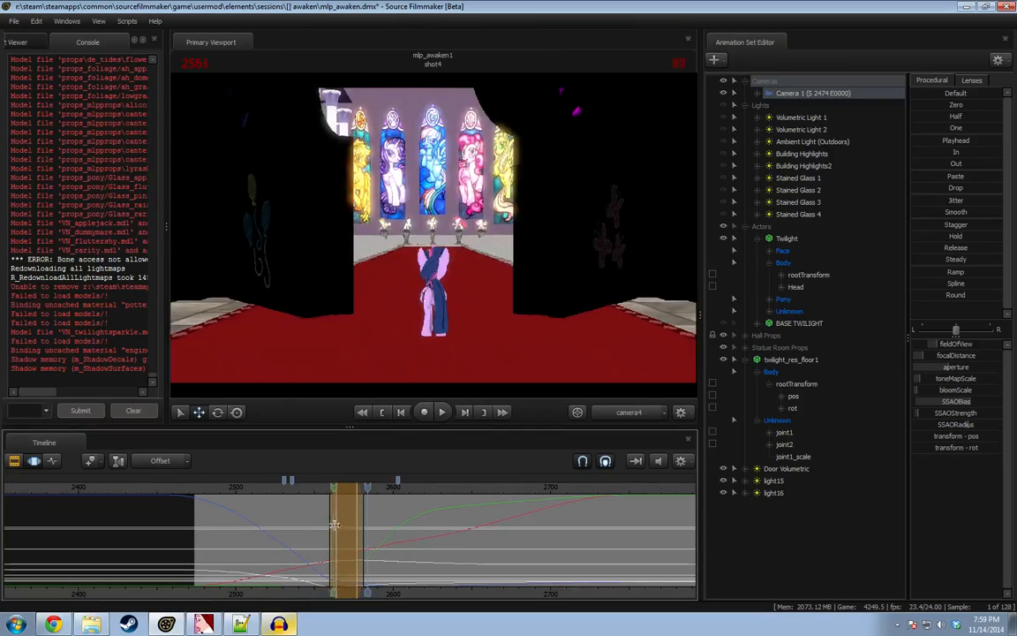
# Rework Camera 1's animation between about frames 2558 and 2571 and play the result.
pyautogui.press('space')
pyautogui.moveTo(321, 532); pyautogui.dragTo(336, 534)
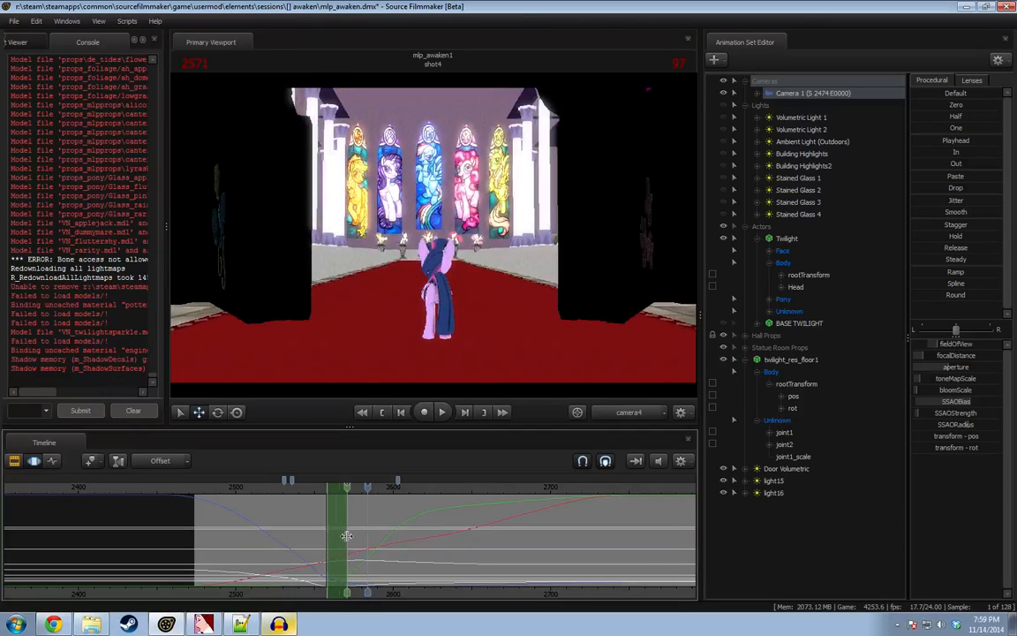
pyautogui.press('space')
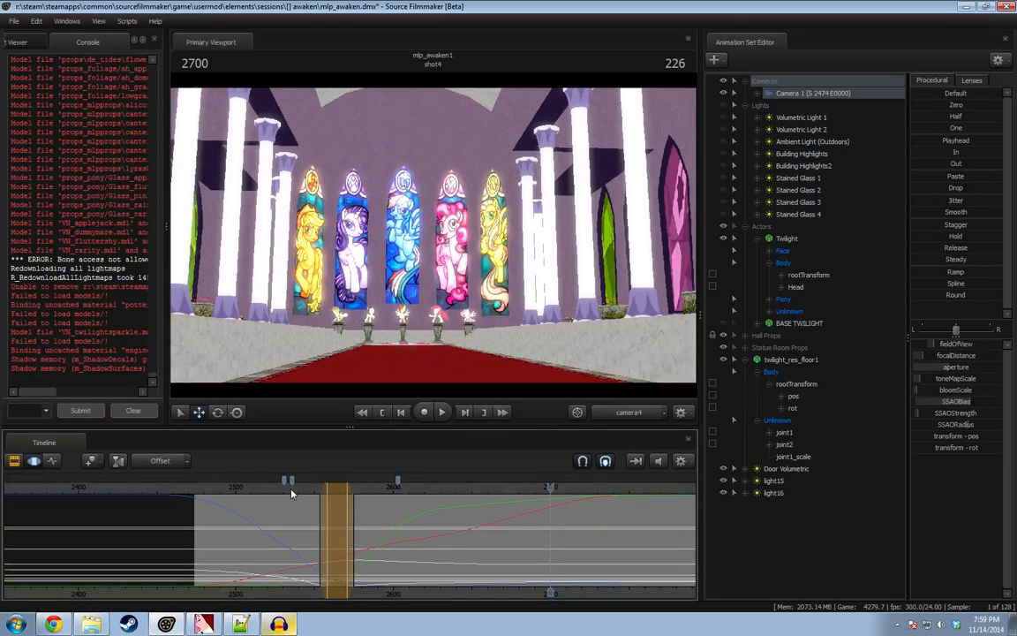
# Play the shot from frame 2536 in the Clip Editor, pausing at frames 2555, 2570 and 2585 to examine the rendered focus.
pyautogui.click(290, 488)
pyautogui.press('F2')
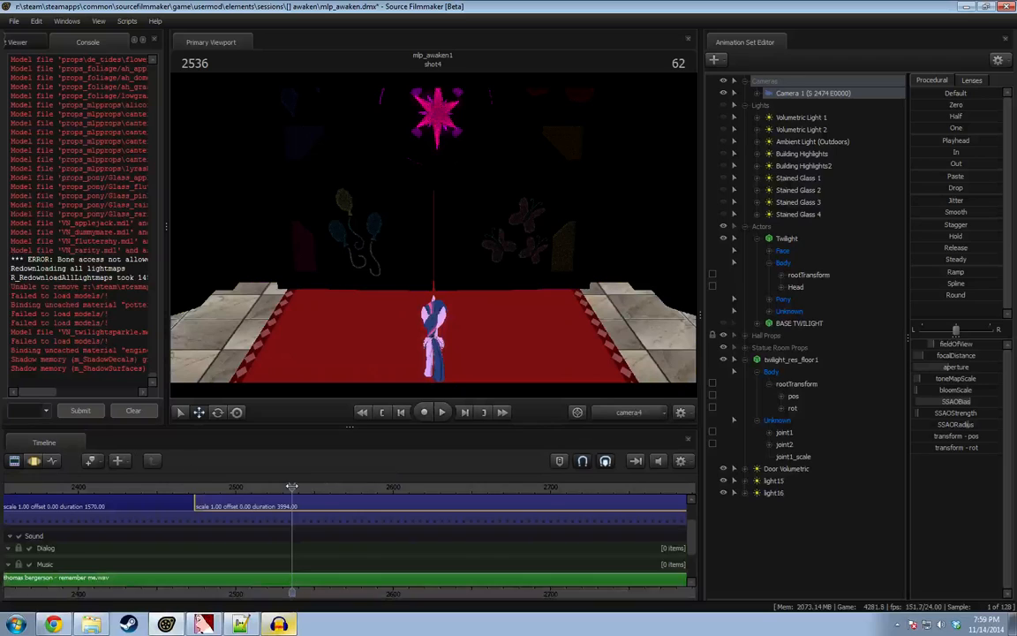
pyautogui.press('space')
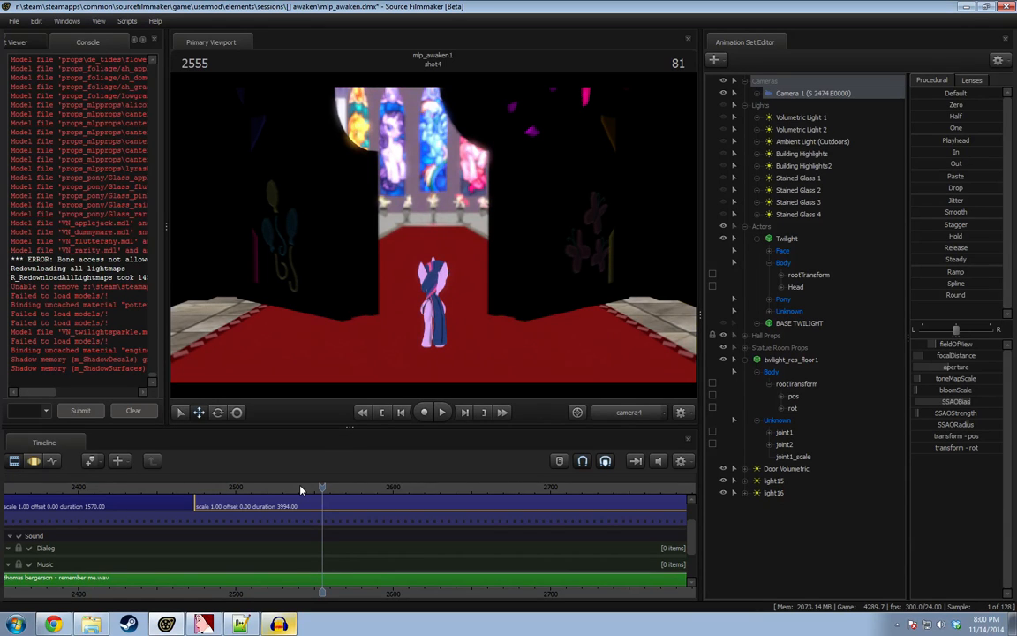
pyautogui.press('space')
pyautogui.press('space')
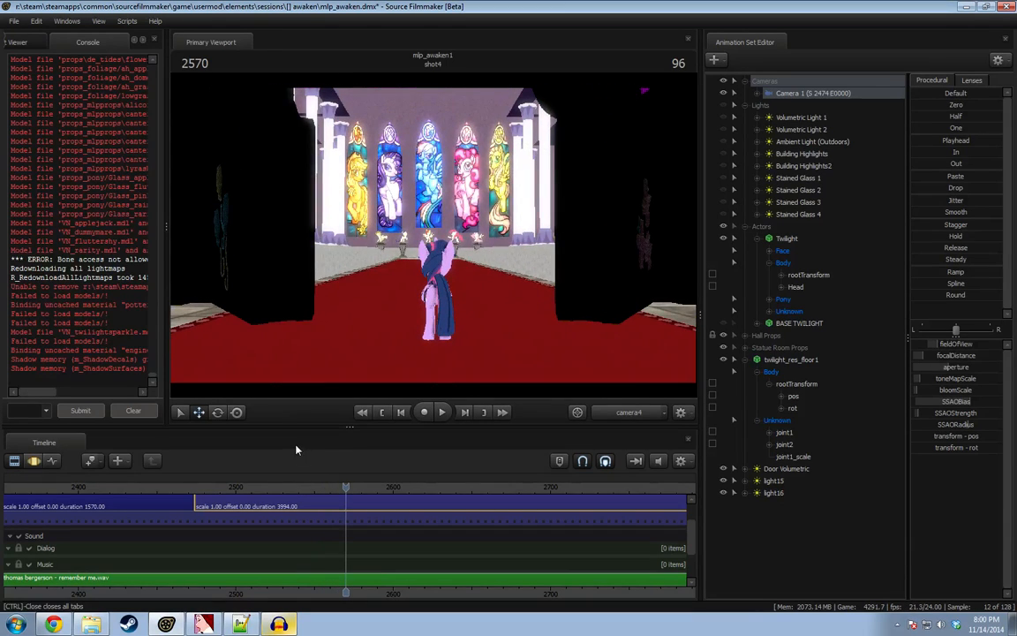
pyautogui.press('space')
pyautogui.press('space')
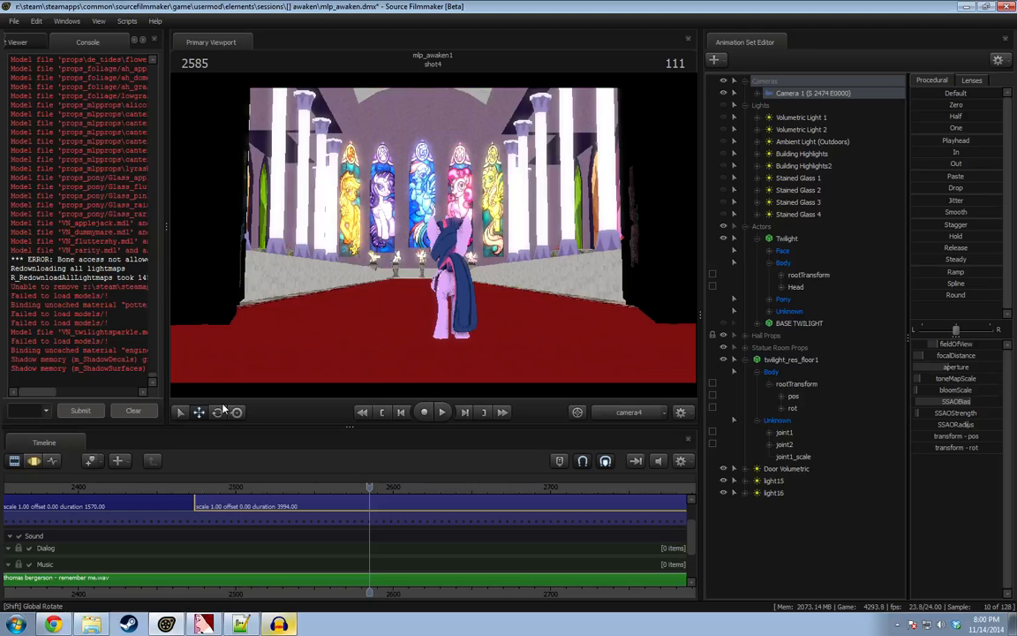
# Return to the Motion Editor at frame 2516 and show the camera's focal plane in the viewport.
pyautogui.click(261, 488)
pyautogui.press('F3')
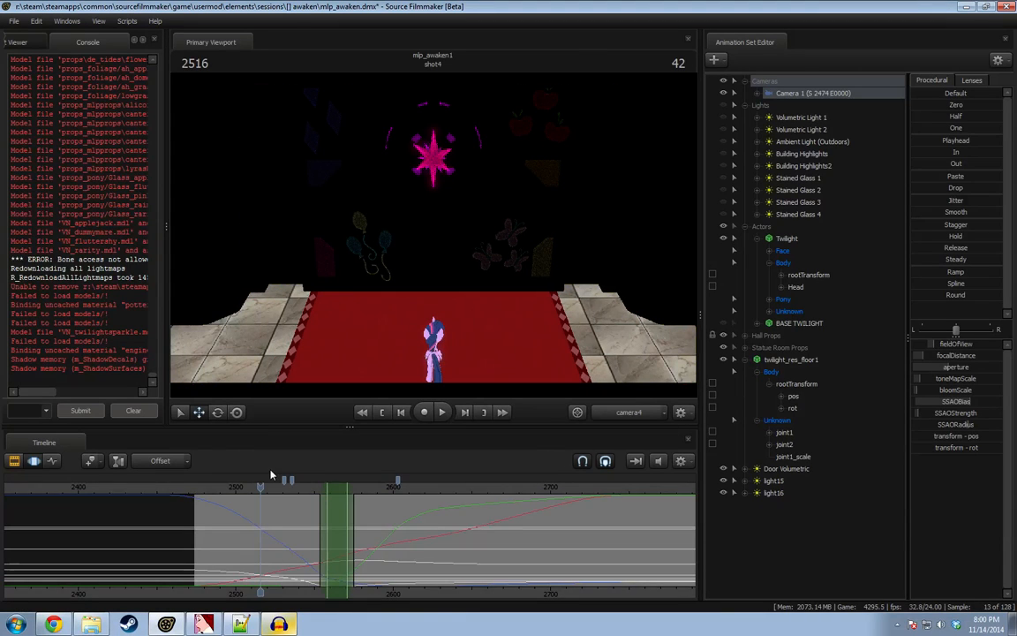
pyautogui.rightClick(589, 174)
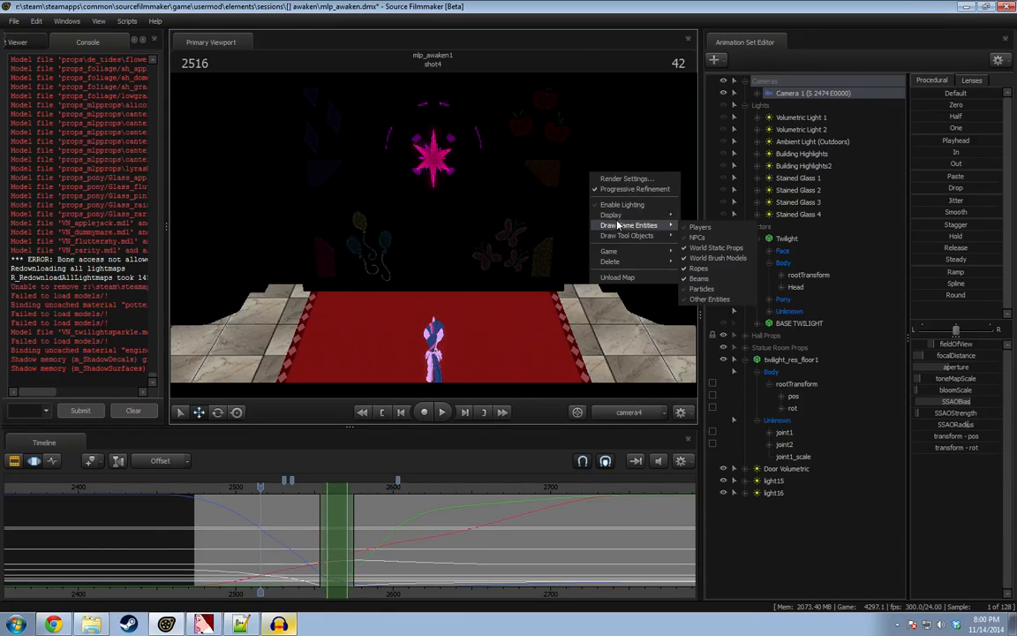
pyautogui.moveTo(636, 214)
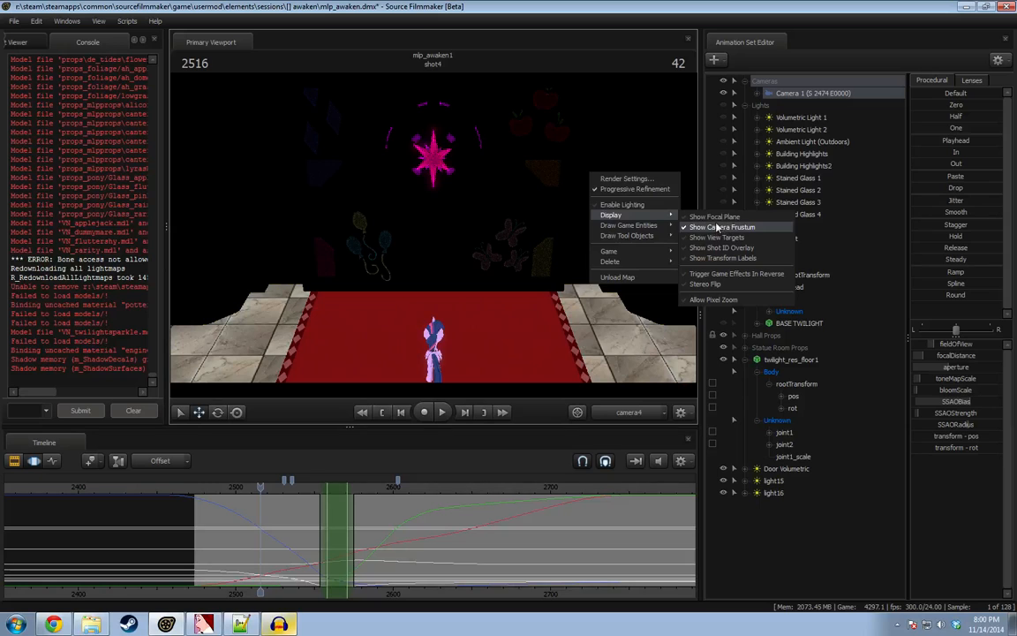
pyautogui.click(717, 227)
# Select the whole timeline and raise Camera 1's focalDistance to 3000, checking the focal plane at frames 2476 and 2576.
pyautogui.moveTo(245, 537); pyautogui.dragTo(198, 521)
pyautogui.press('Escape')
pyautogui.hotkey('ctrl', 'a')
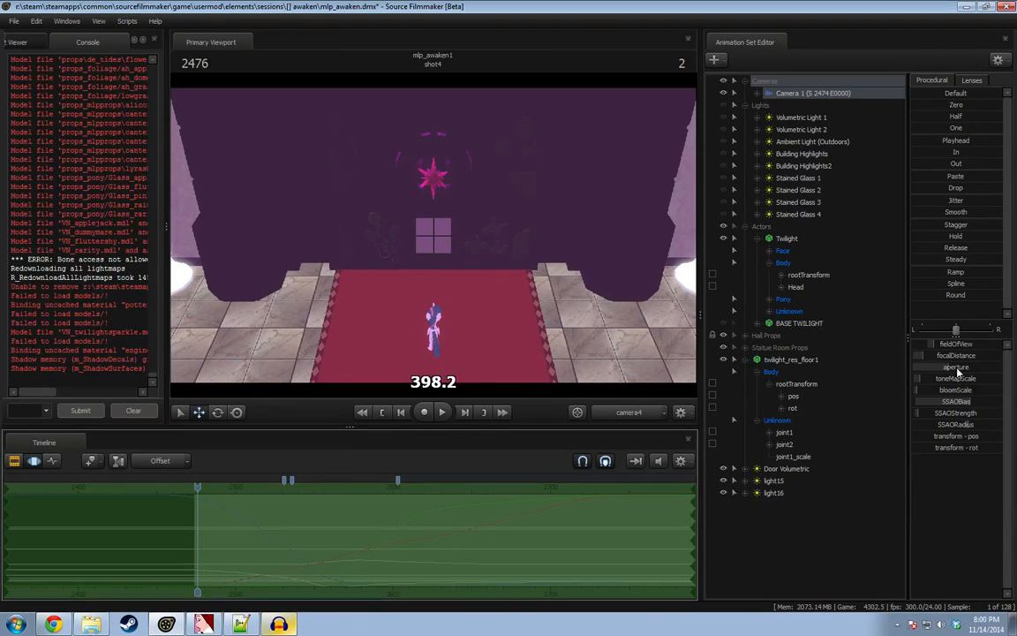
pyautogui.moveTo(948, 356); pyautogui.dragTo(979, 353)
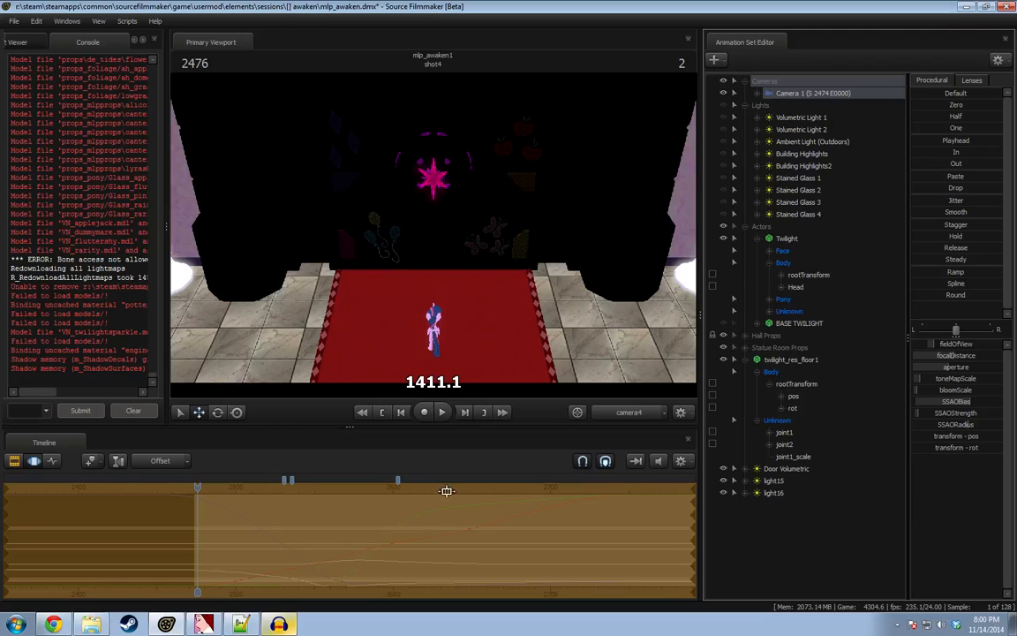
pyautogui.moveTo(199, 488); pyautogui.dragTo(355, 502)
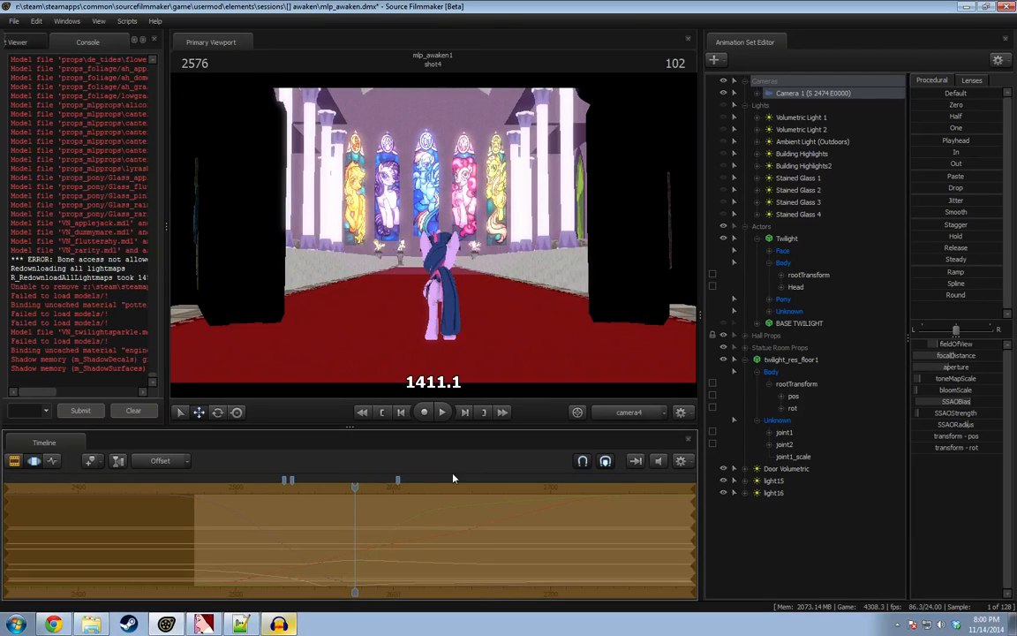
pyautogui.moveTo(950, 356); pyautogui.dragTo(999, 356)
# Remap the focalDistance slider's maximum to 3500 and raise Camera 1's focal distance to 3500.
pyautogui.rightClick(979, 356)
pyautogui.click(937, 375)
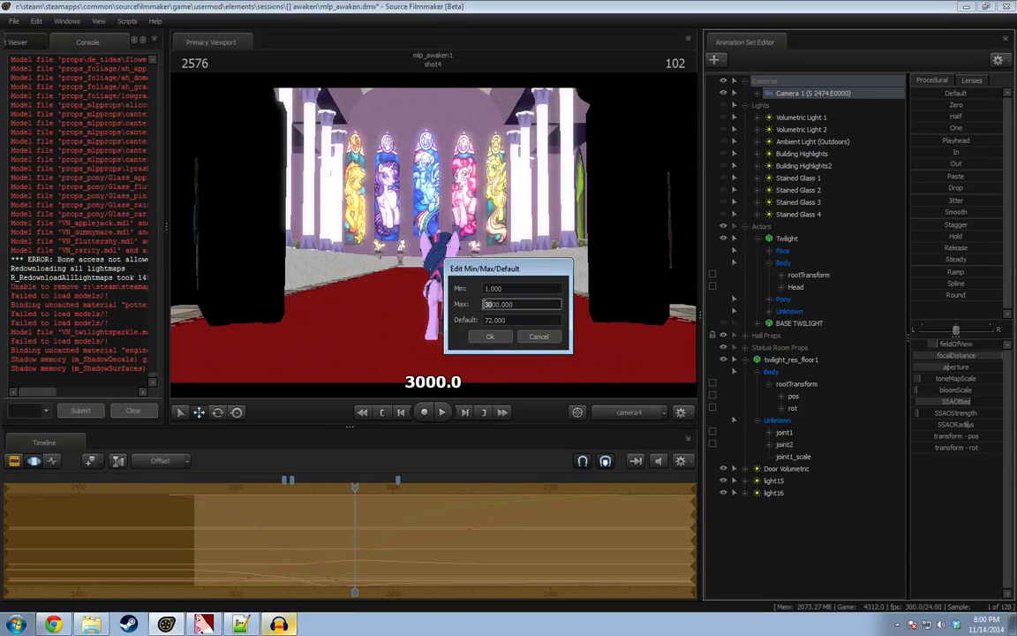
pyautogui.write('35')
pyautogui.press('Return')
pyautogui.moveTo(945, 360); pyautogui.dragTo(969, 363)
# Remap the focalDistance slider's maximum to 4000 and set Camera 1's focal distance to about 3844.
pyautogui.rightClick(949, 360)
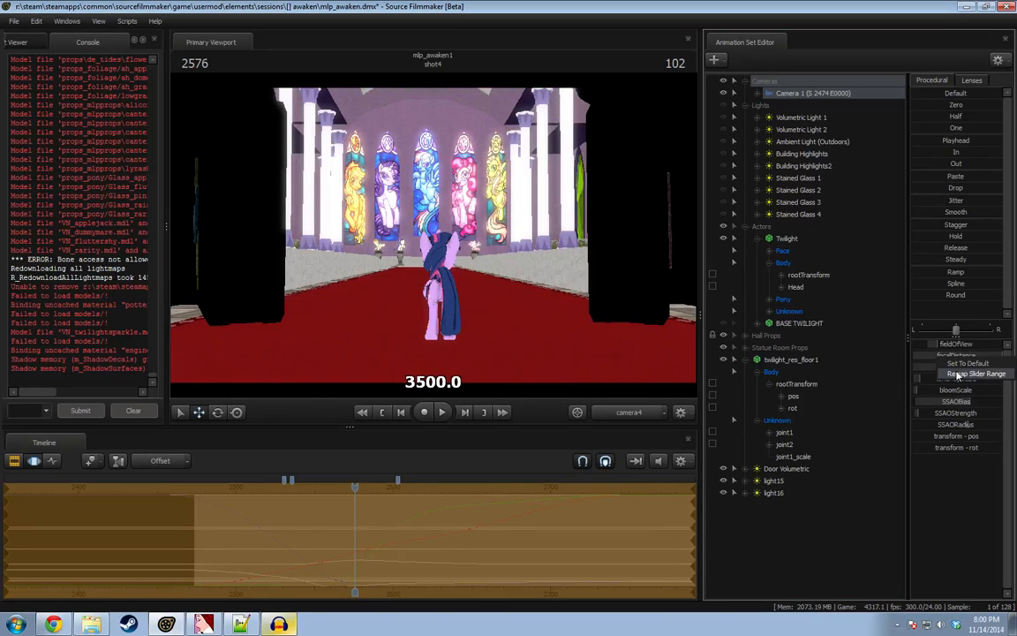
pyautogui.click(945, 375)
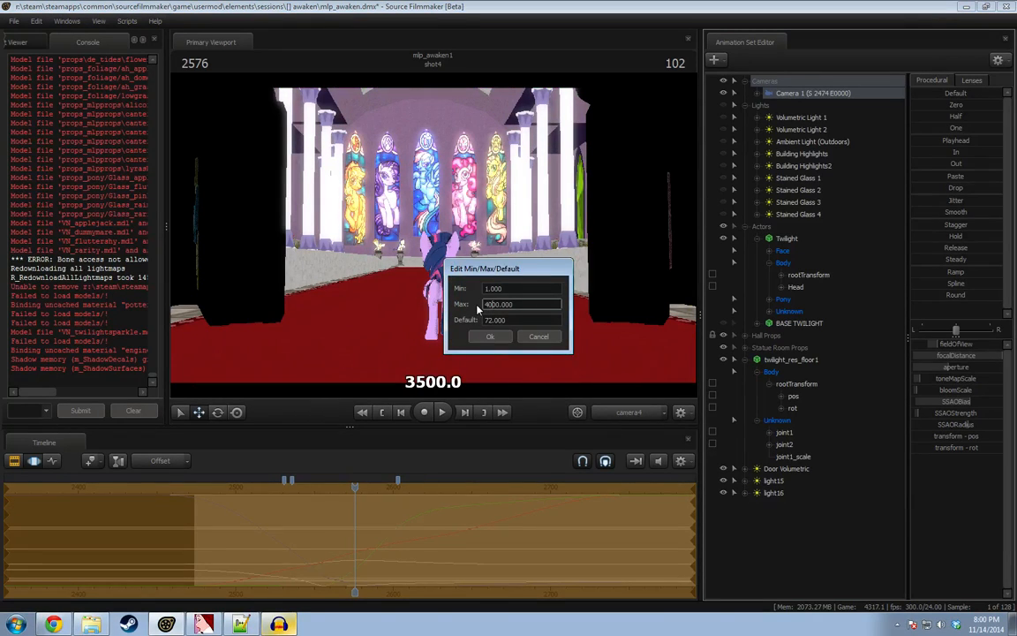
pyautogui.press('Return')
pyautogui.moveTo(972, 355); pyautogui.dragTo(980, 354)
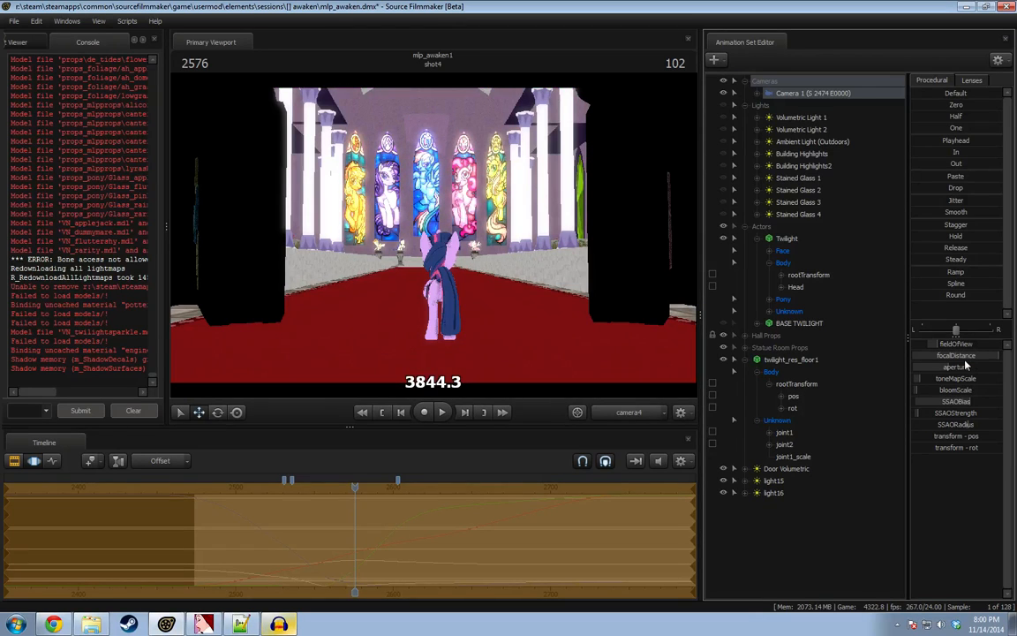
pyautogui.rightClick(972, 359)
pyautogui.click(966, 374)
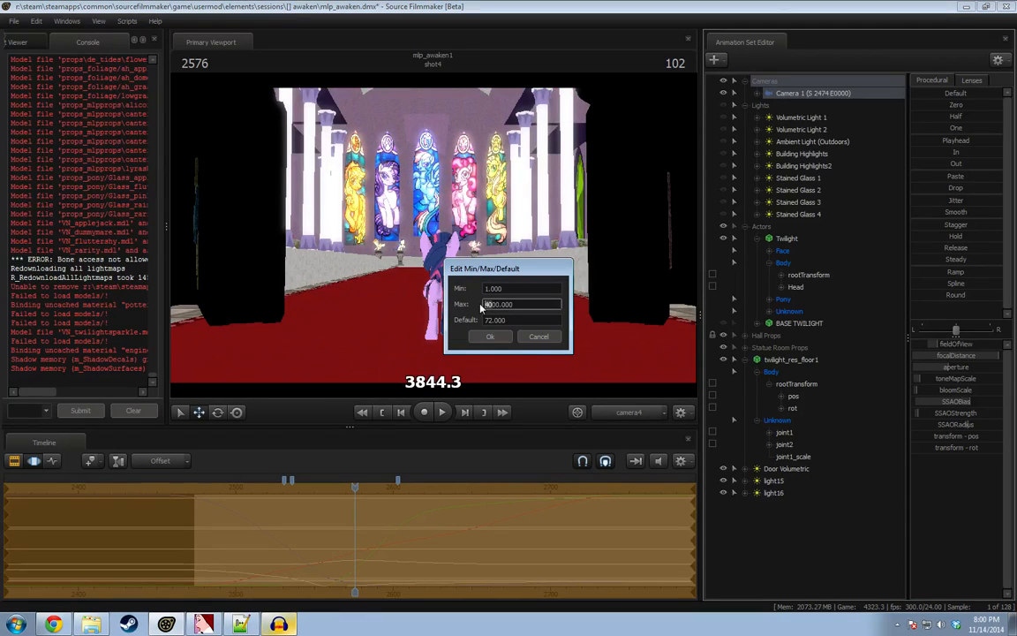
pyautogui.click(496, 338)
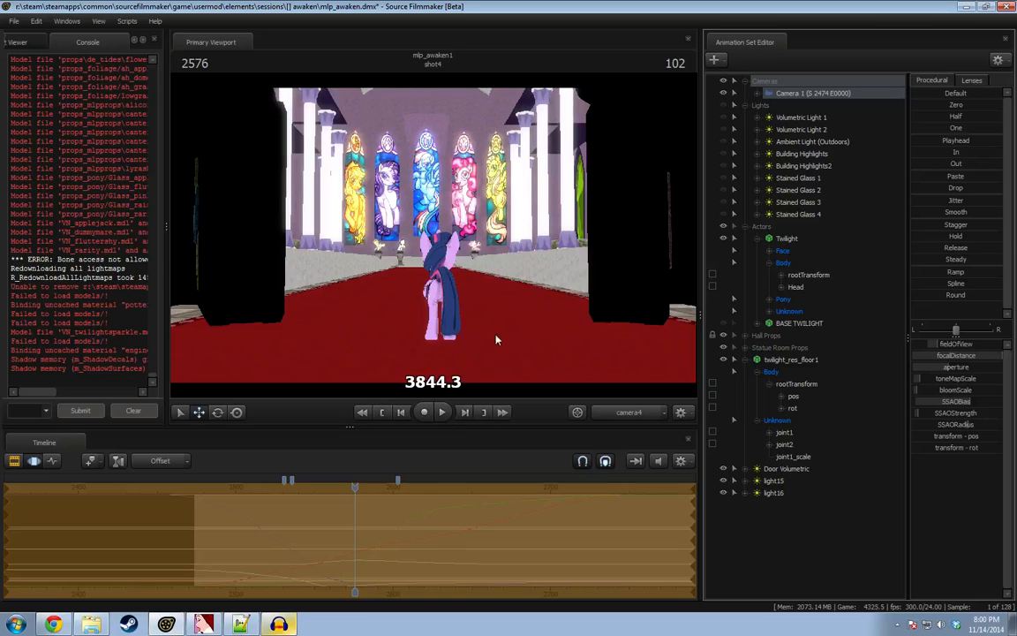
pyautogui.click(272, 579)
# Return to frame 2475 and enlarge the Animation Set Editor's slider area and the Timeline.
pyautogui.moveTo(351, 488); pyautogui.dragTo(196, 491)
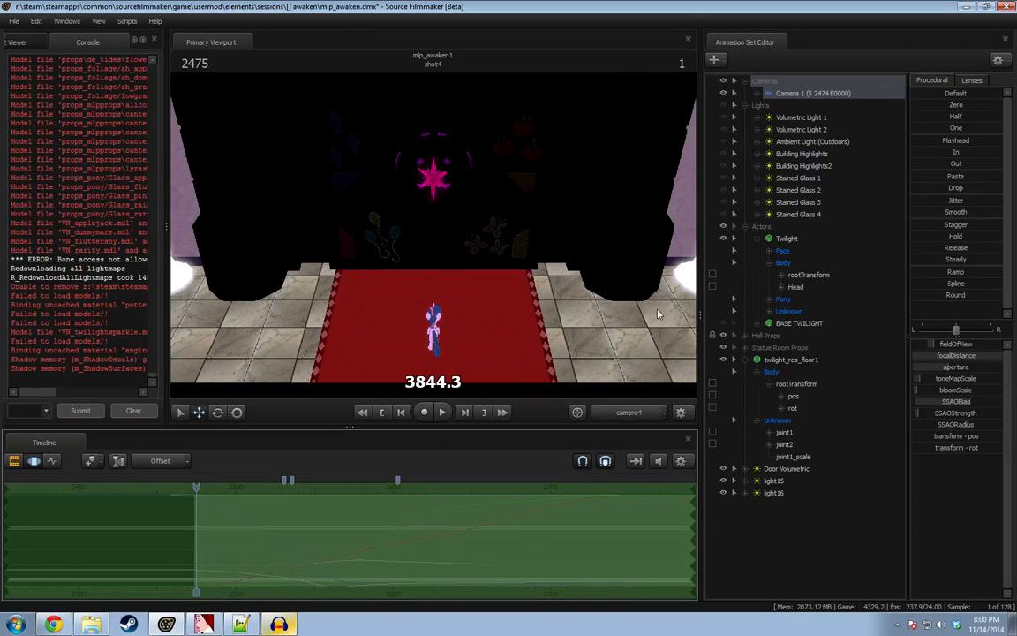
pyautogui.moveTo(164, 298); pyautogui.dragTo(44, 303)
pyautogui.moveTo(702, 284); pyautogui.dragTo(528, 303)
pyautogui.moveTo(391, 425); pyautogui.dragTo(389, 360)
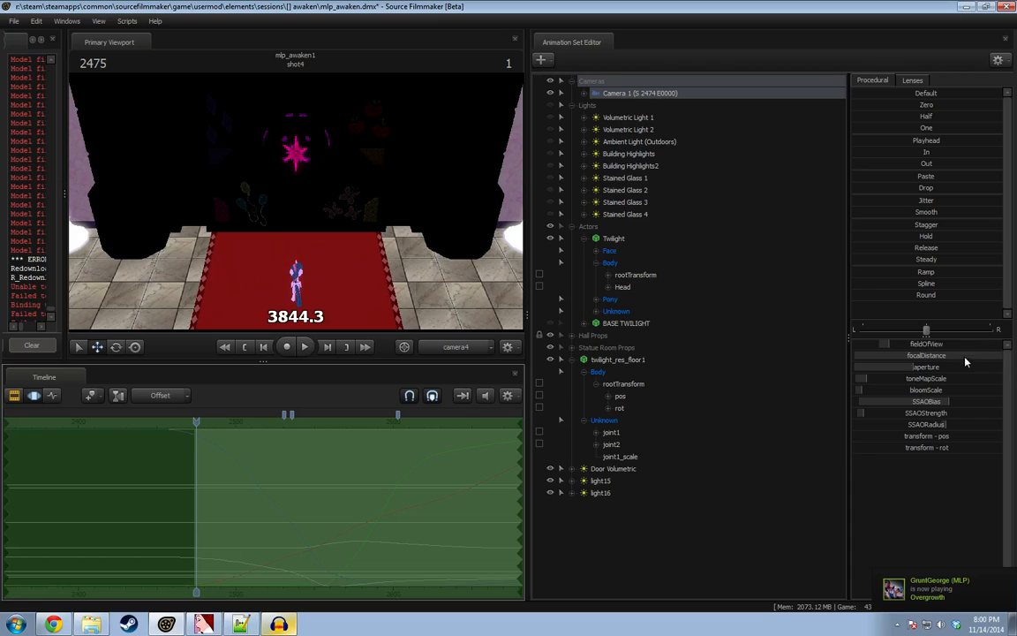
pyautogui.moveTo(848, 351); pyautogui.dragTo(622, 351)
# Set Camera 1's focalDistance to about 828 over the whole timeline and preview the frames up to about 2535.
pyautogui.moveTo(987, 358); pyautogui.dragTo(725, 358)
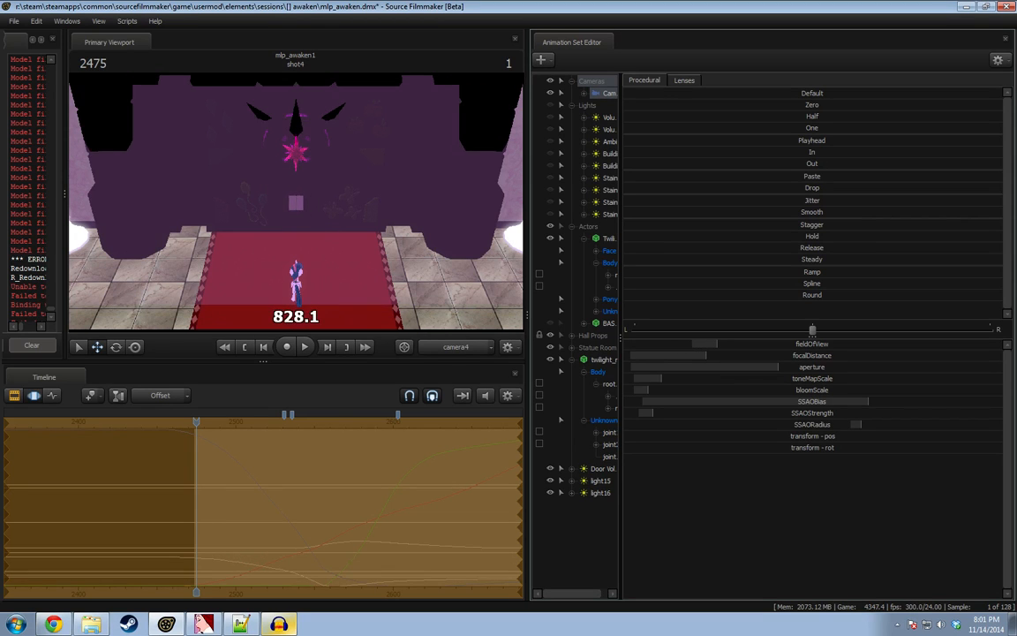
pyautogui.press('Return')
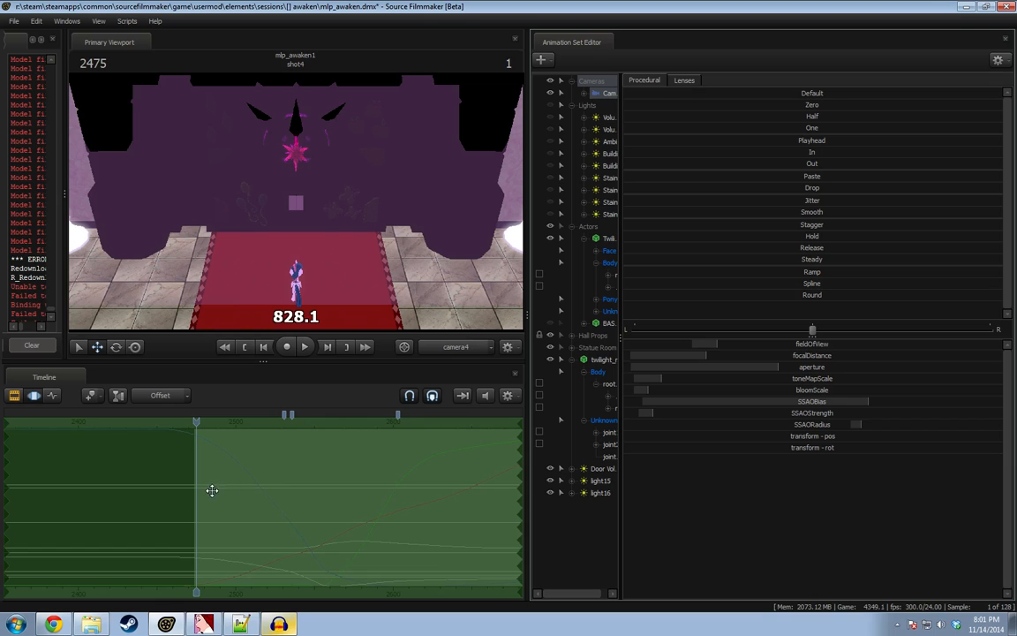
pyautogui.press('space')
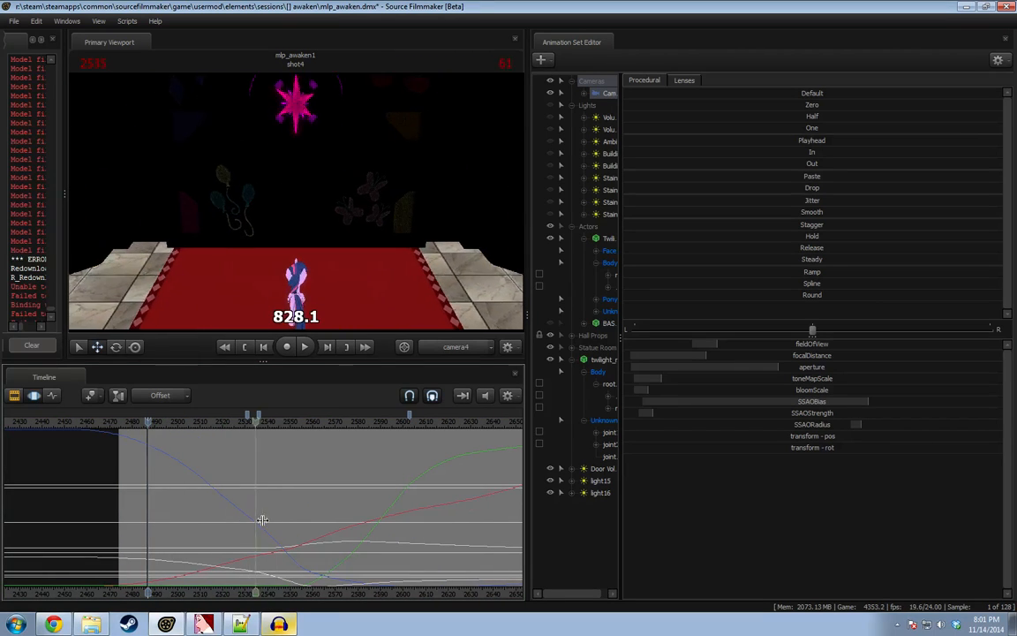
# Ramp Camera 1's focalDistance from about frame 2475 to about 458 at frame 2542 and scrub through the change.
pyautogui.press('space')
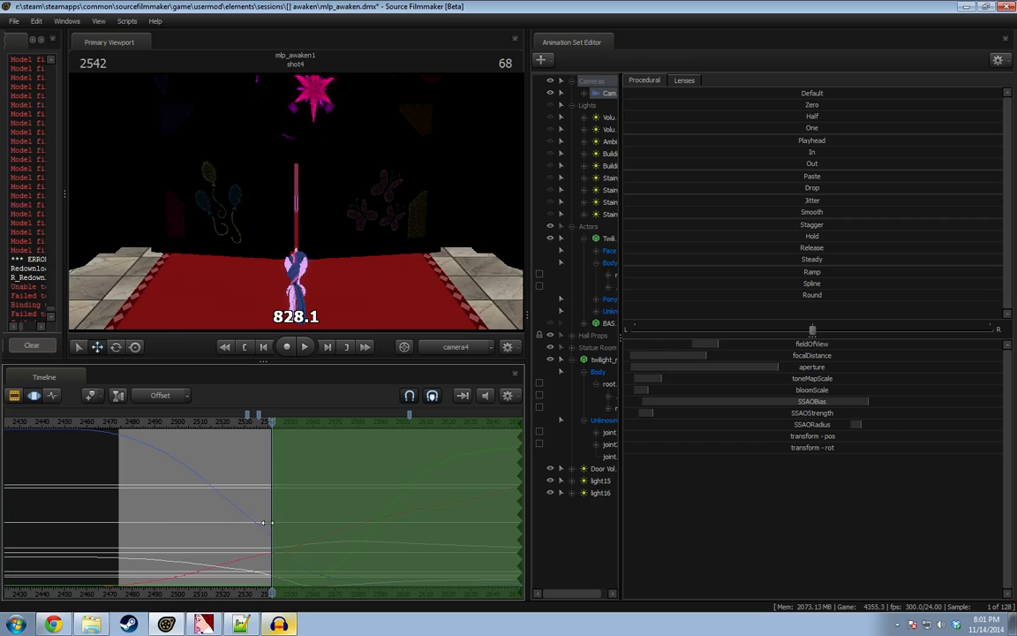
pyautogui.moveTo(268, 523); pyautogui.dragTo(114, 528)
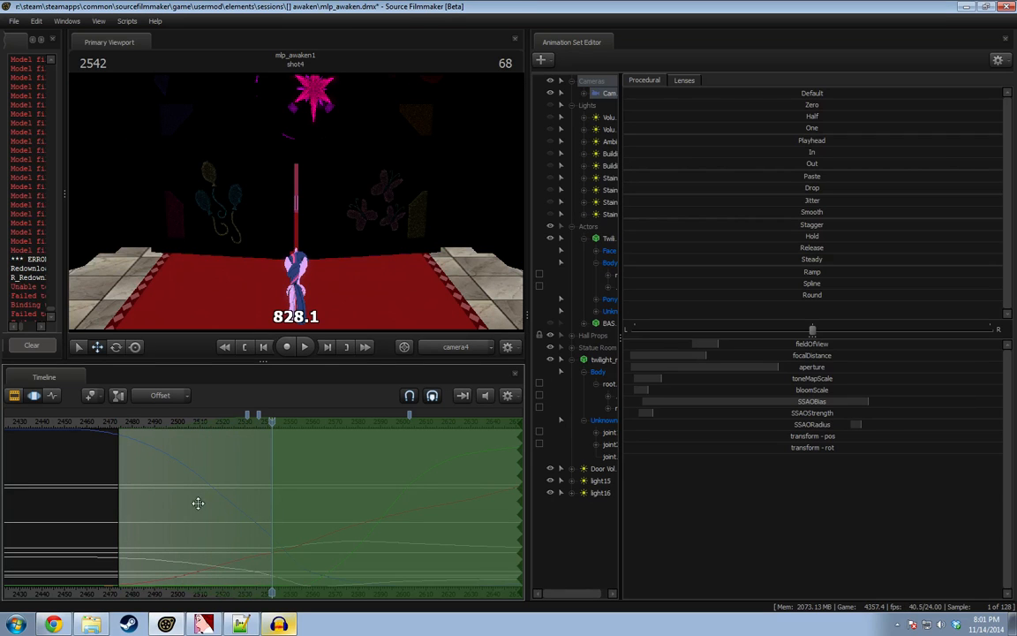
pyautogui.moveTo(806, 358); pyautogui.dragTo(759, 357)
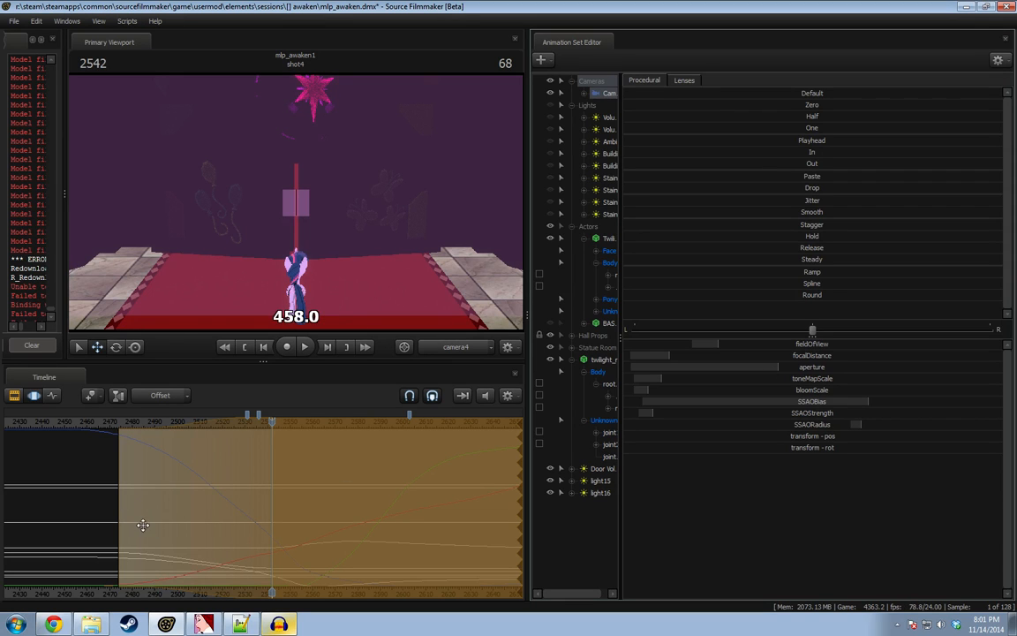
pyautogui.press('shift')
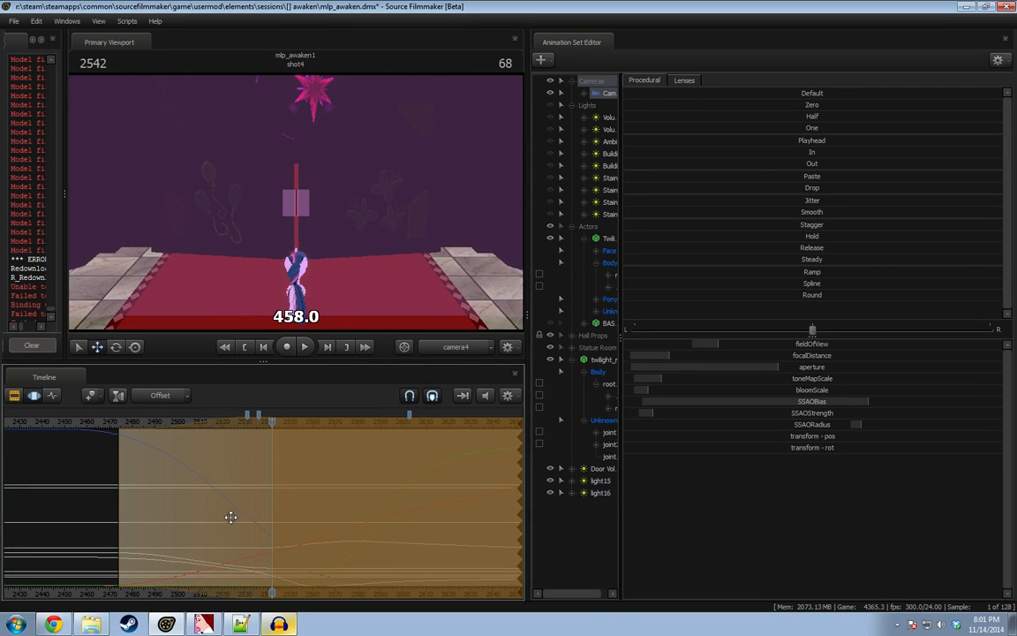
pyautogui.press('shift')
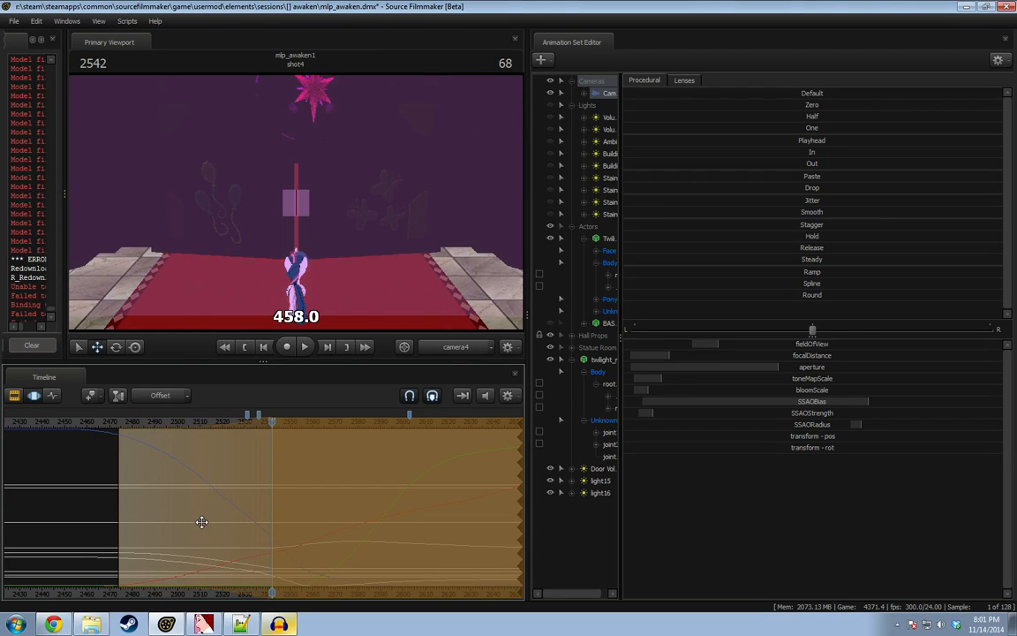
pyautogui.press('shift')
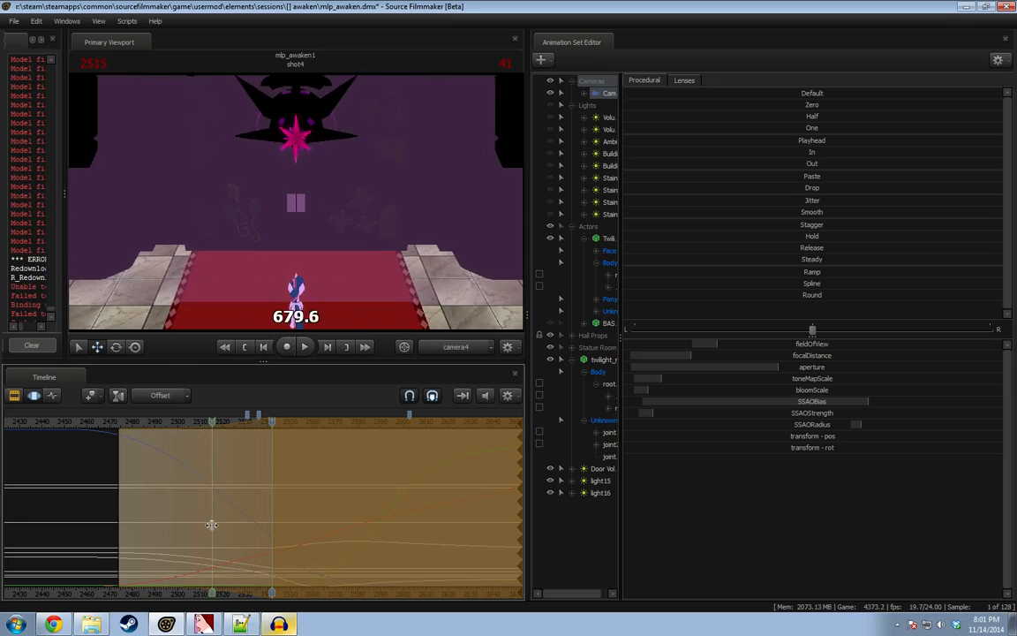
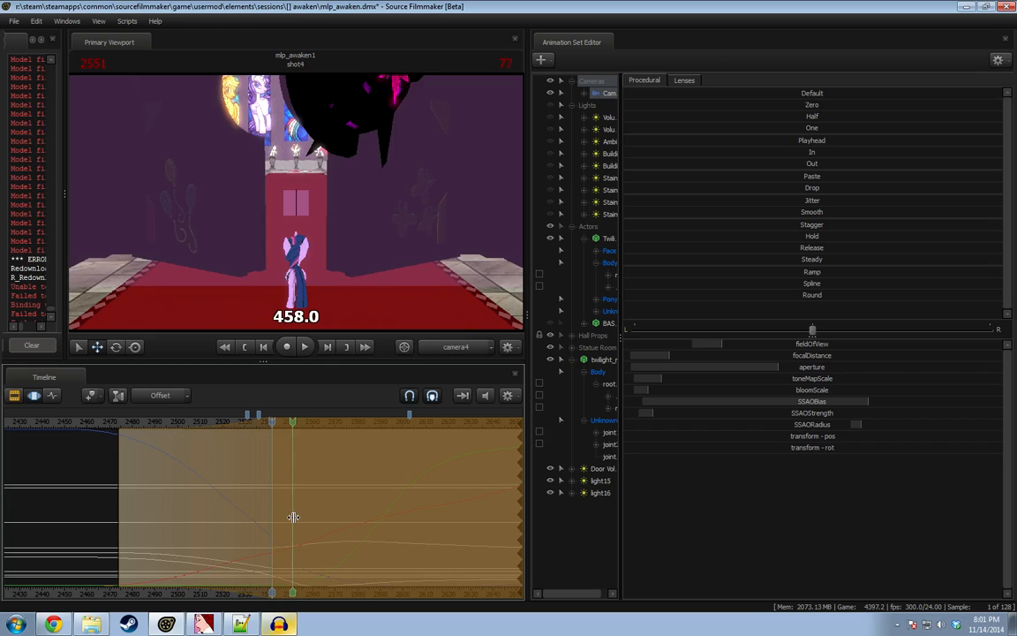
# Ramp Camera 1's focalDistance up to about 3468 between about frames 2538 and 2558, and scrub through the focus change.
pyautogui.keyDown('shift'); pyautogui.moveTo(316, 517); pyautogui.dragTo(639, 527); pyautogui.keyUp('shift')
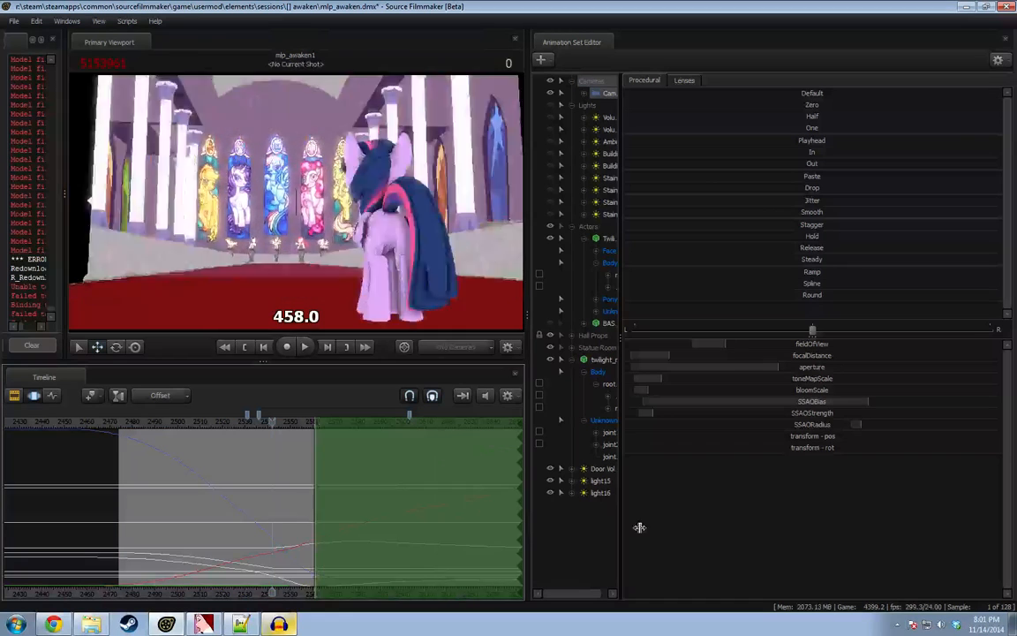
pyautogui.keyDown('shift'); pyautogui.scroll(5, 290, 537); pyautogui.keyUp('shift')
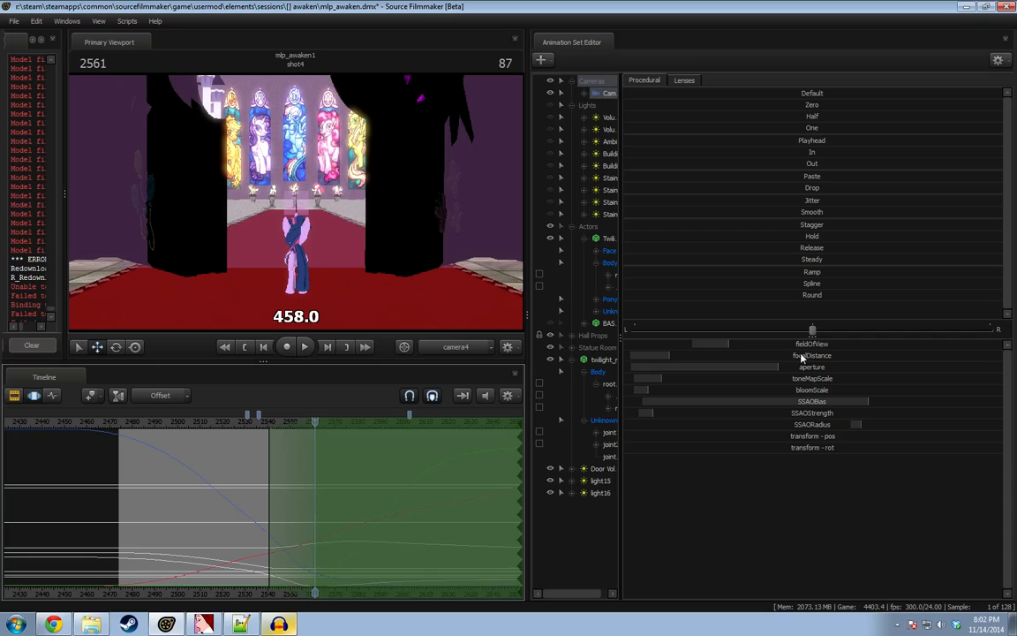
pyautogui.moveTo(802, 356); pyautogui.dragTo(792, 356)
pyautogui.press('shift')
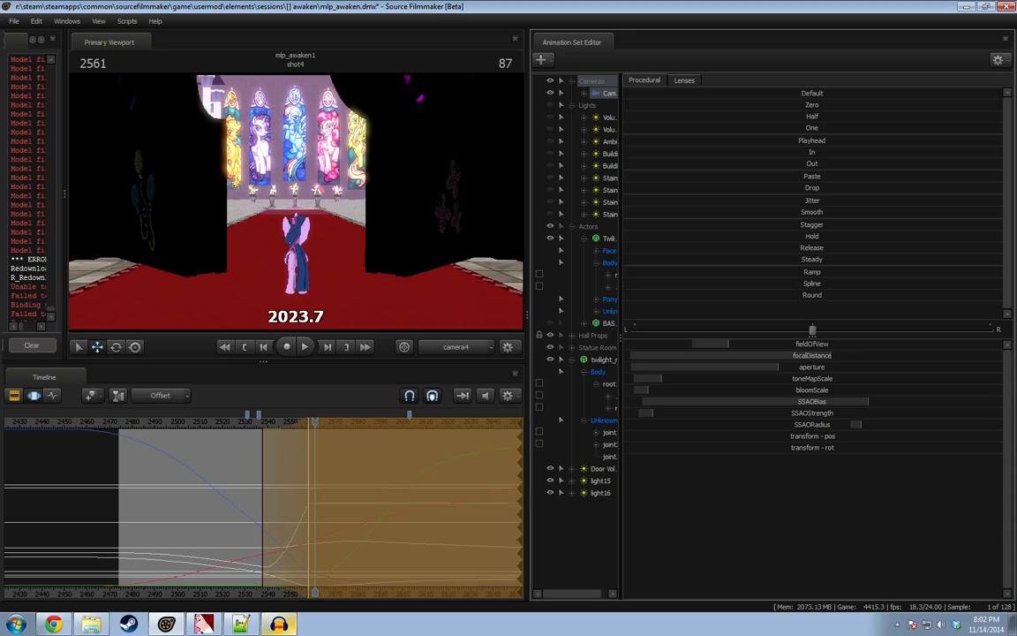
pyautogui.moveTo(886, 356); pyautogui.dragTo(970, 356)
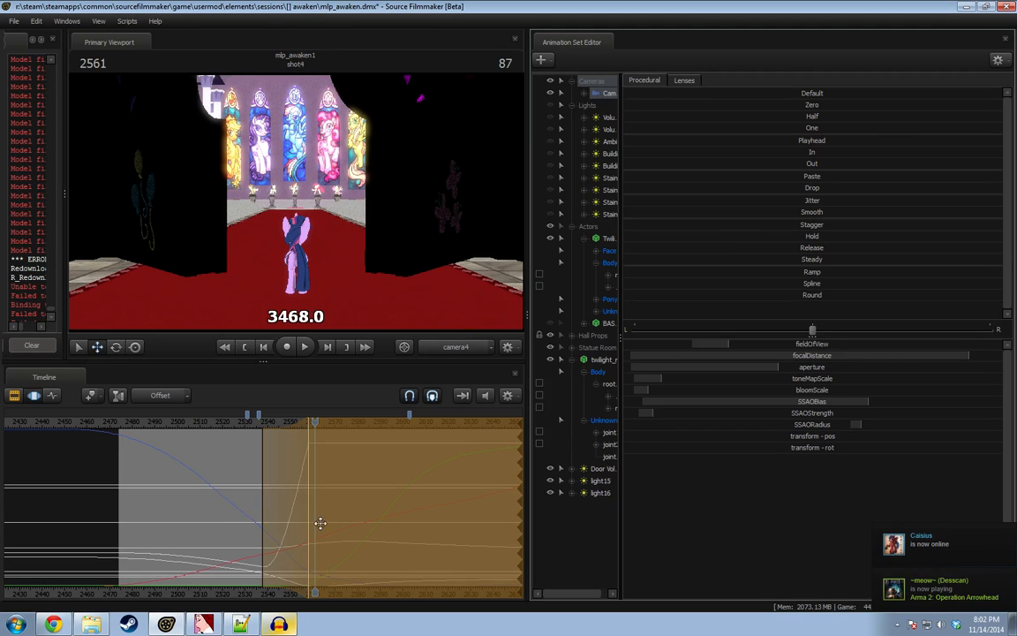
pyautogui.moveTo(253, 521); pyautogui.dragTo(315, 523)
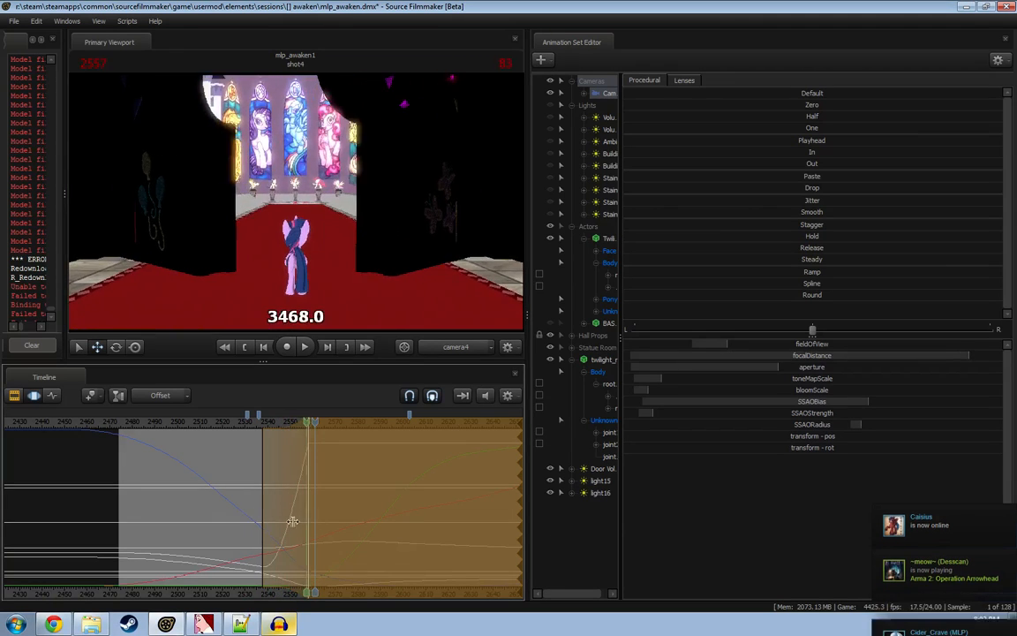
pyautogui.moveTo(261, 504); pyautogui.dragTo(315, 491)
pyautogui.moveTo(244, 591); pyautogui.dragTo(74, 593)
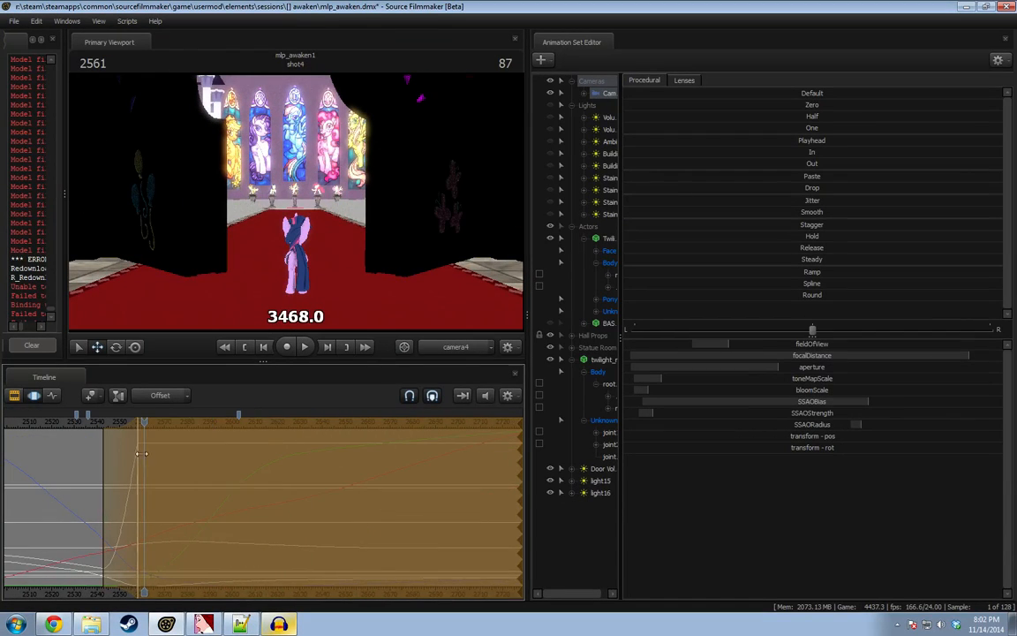
pyautogui.press('Return')
# Ramp Camera 1's focalDistance gradually from about frame 2558 to about 3092 at frame 2660 and preview the following frames.
pyautogui.moveTo(137, 455); pyautogui.dragTo(369, 485)
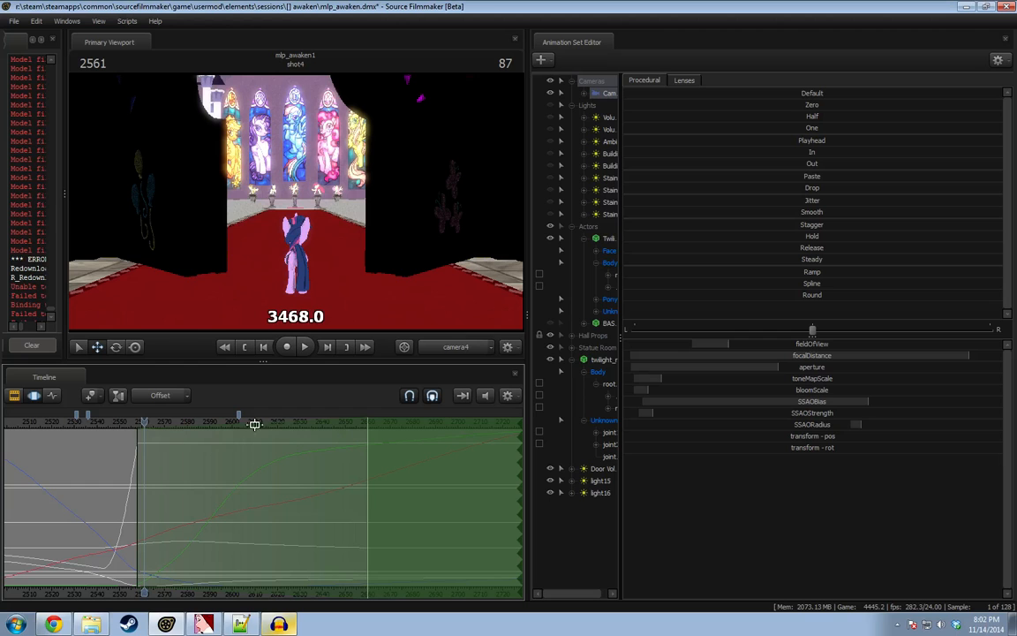
pyautogui.moveTo(139, 425); pyautogui.dragTo(369, 437)
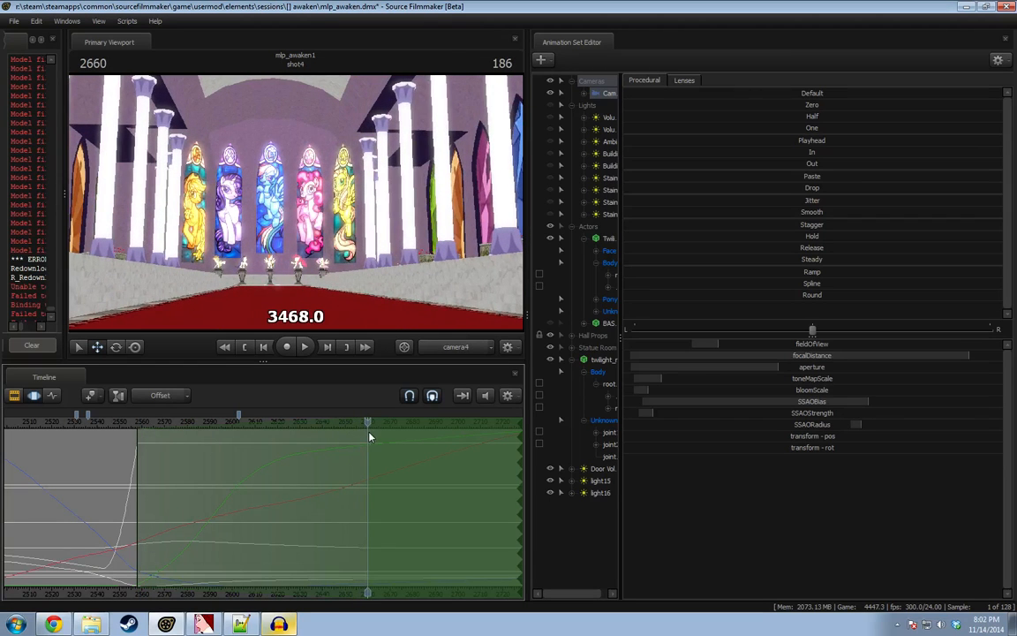
pyautogui.moveTo(857, 359); pyautogui.dragTo(848, 359)
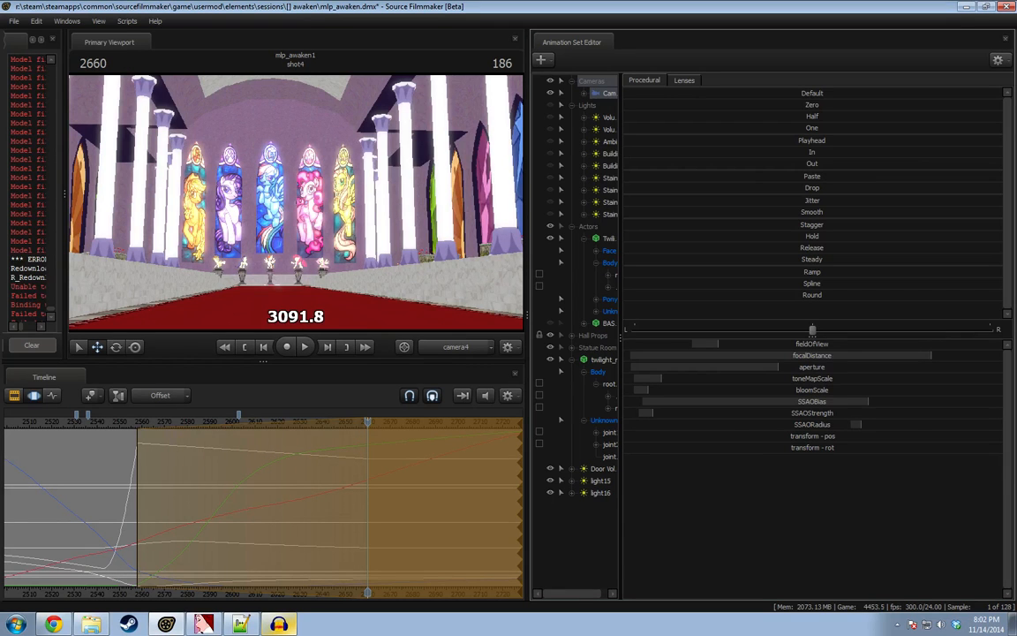
pyautogui.press('shift')
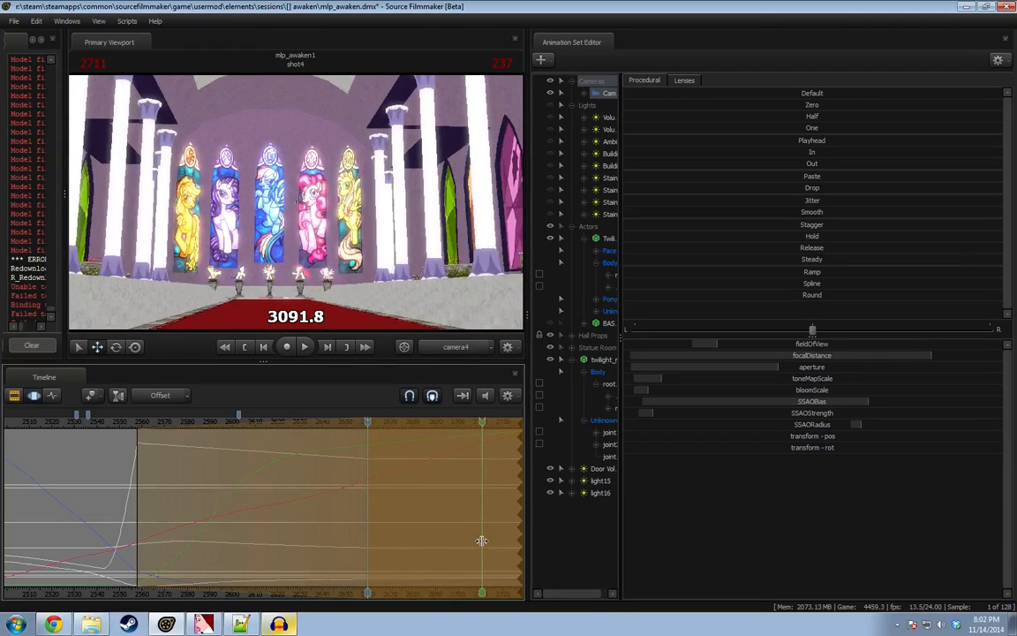
# Ramp Camera 1's focalDistance from about frame 2660 to about 2788 at frame 2730 and apply the change.
pyautogui.keyDown('shift'); pyautogui.click(482, 540); pyautogui.keyUp('shift')
pyautogui.moveTo(449, 599); pyautogui.dragTo(272, 567, button='middle')
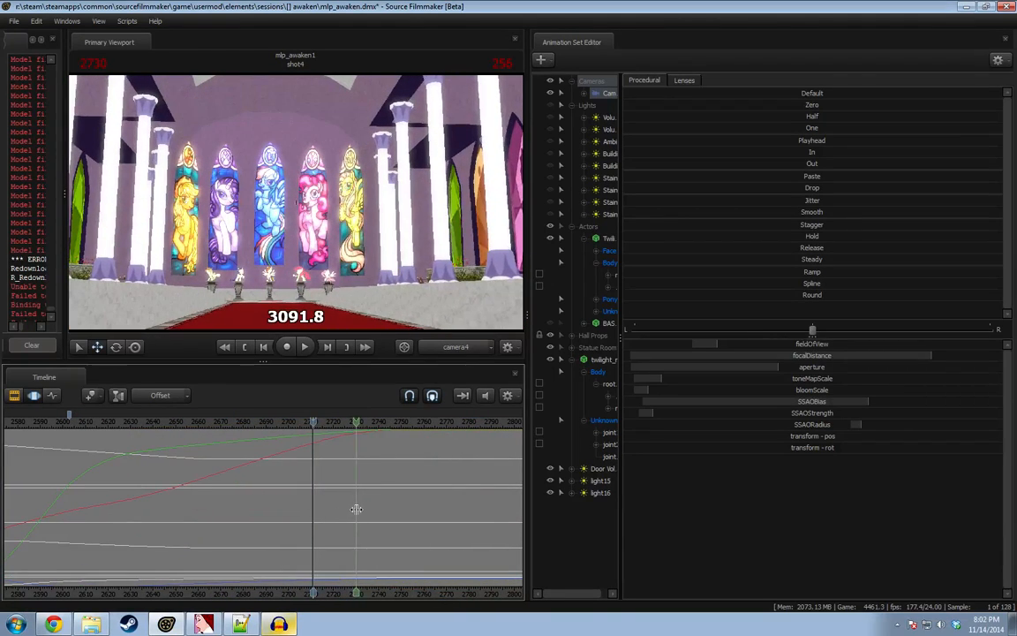
pyautogui.keyDown('shift'); pyautogui.click(355, 509); pyautogui.keyUp('shift')
pyautogui.press(']')
pyautogui.moveTo(354, 510); pyautogui.dragTo(189, 513)
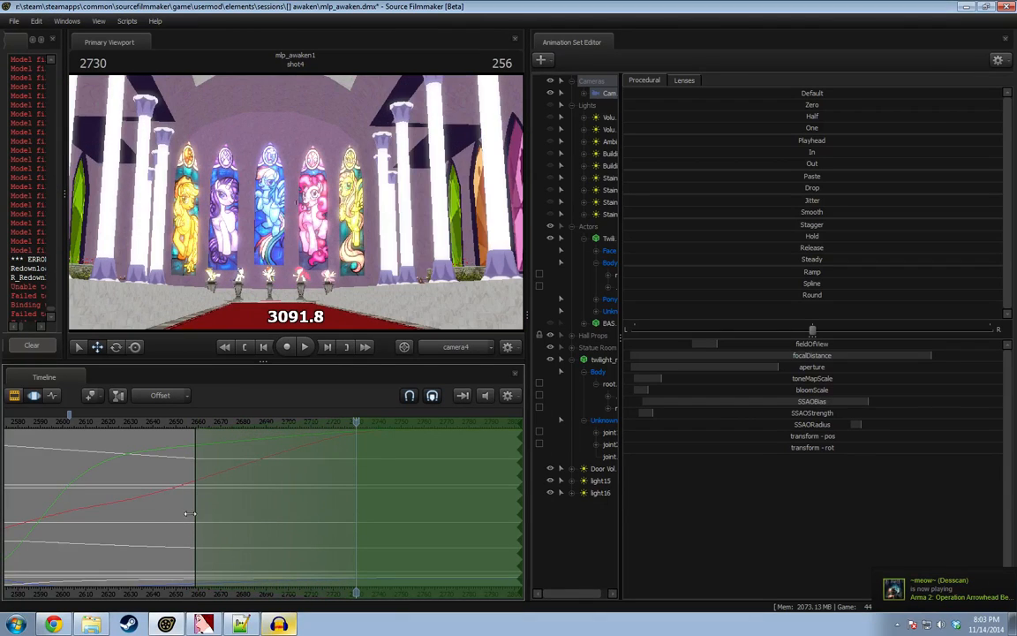
pyautogui.moveTo(843, 363); pyautogui.dragTo(822, 363)
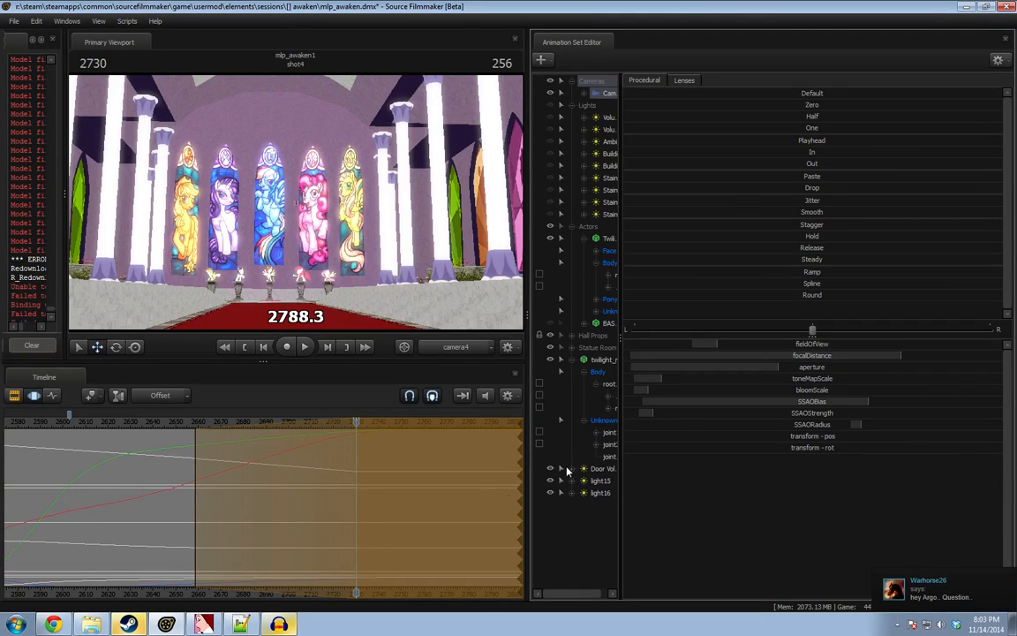
pyautogui.click(490, 499)
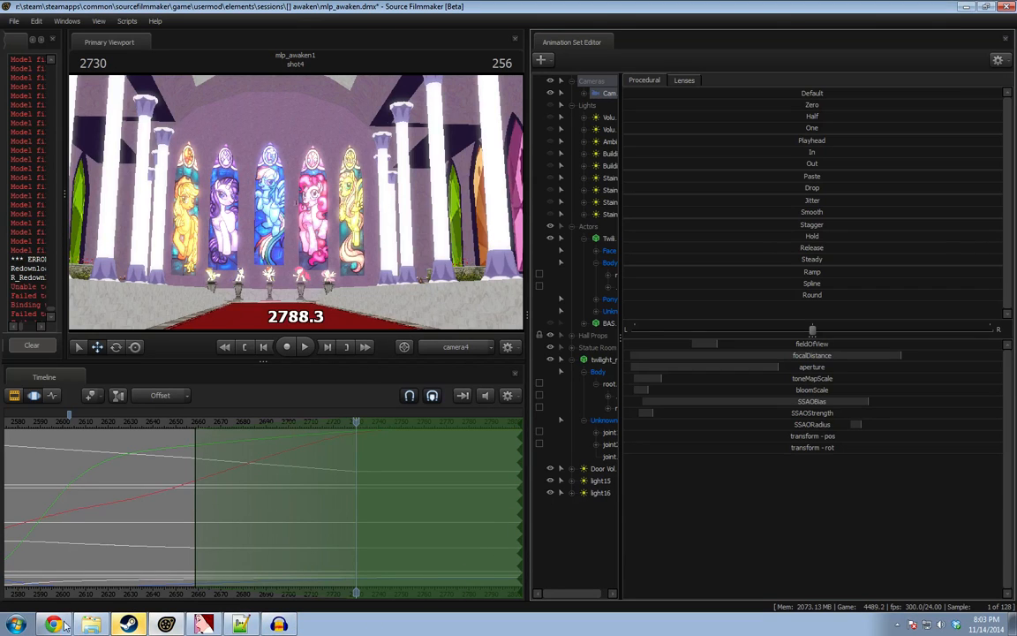
# Launch After Effects in the background and preview Camera 1's last focalDistance ramp around frames 2660 to 2743.
pyautogui.click(16, 624)
pyautogui.click(64, 251)
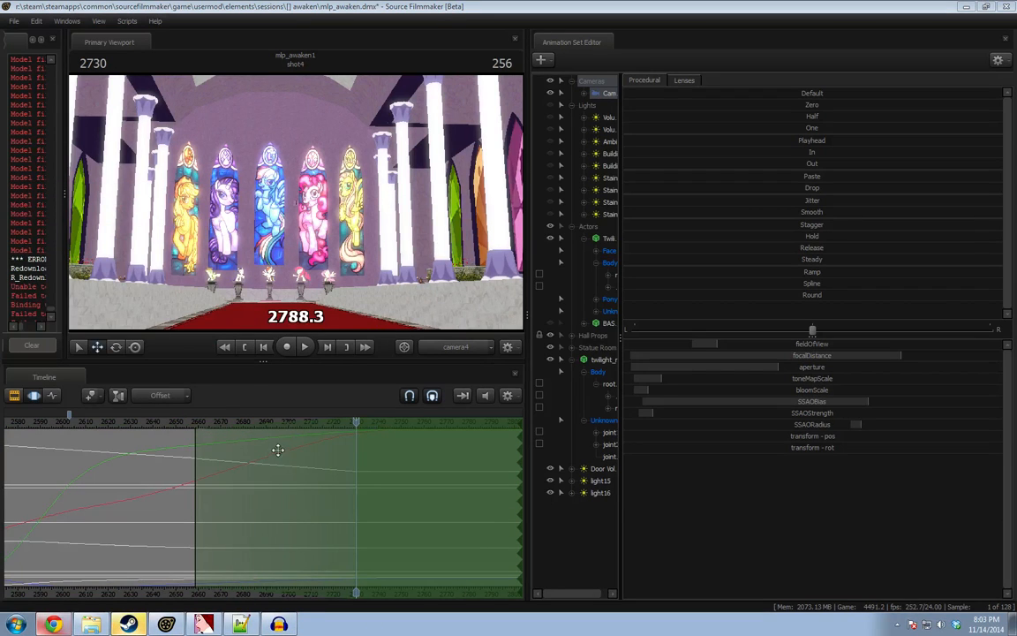
pyautogui.click(180, 421)
pyautogui.press('space')
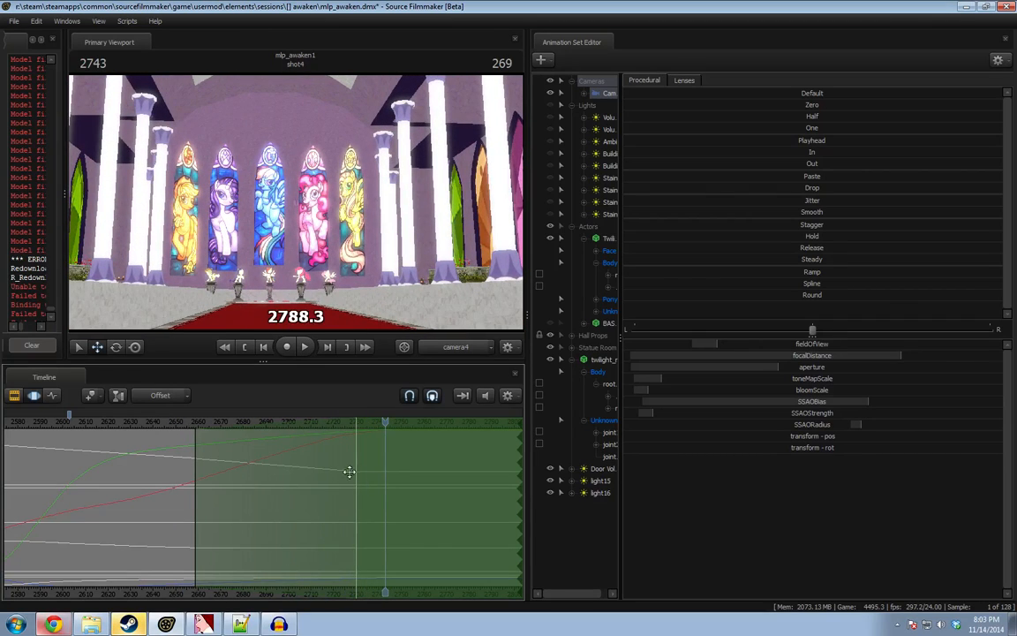
pyautogui.scroll(-5, 364, 469)
pyautogui.keyDown('shift'); pyautogui.moveTo(316, 488); pyautogui.dragTo(329, 486); pyautogui.keyUp('shift')
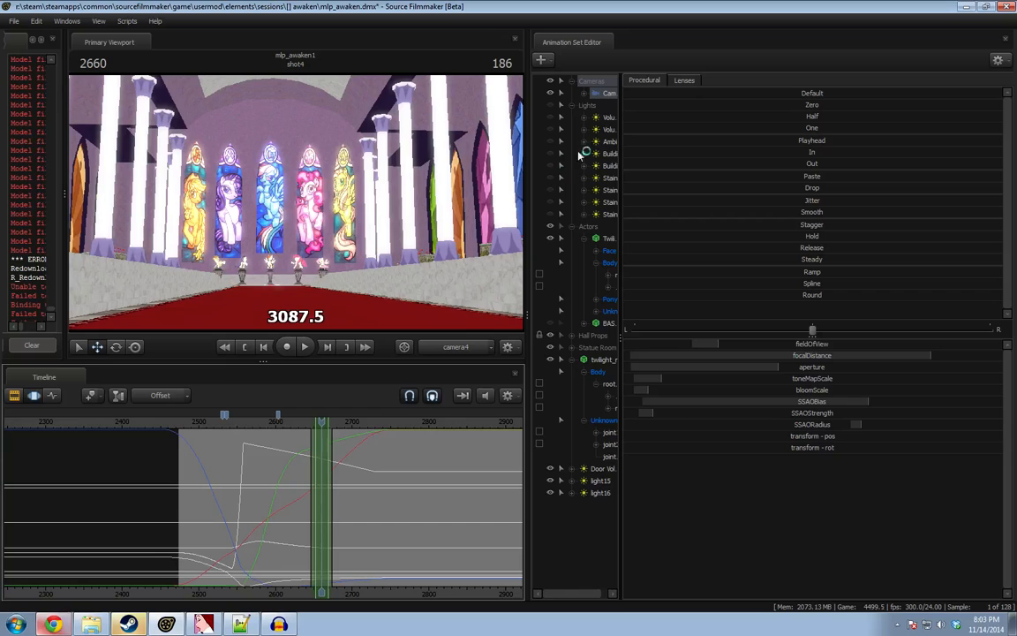
# Widen the animation set list, expand Camera 1's controls and select only its focalDistance channel.
pyautogui.moveTo(618, 125); pyautogui.dragTo(888, 168)
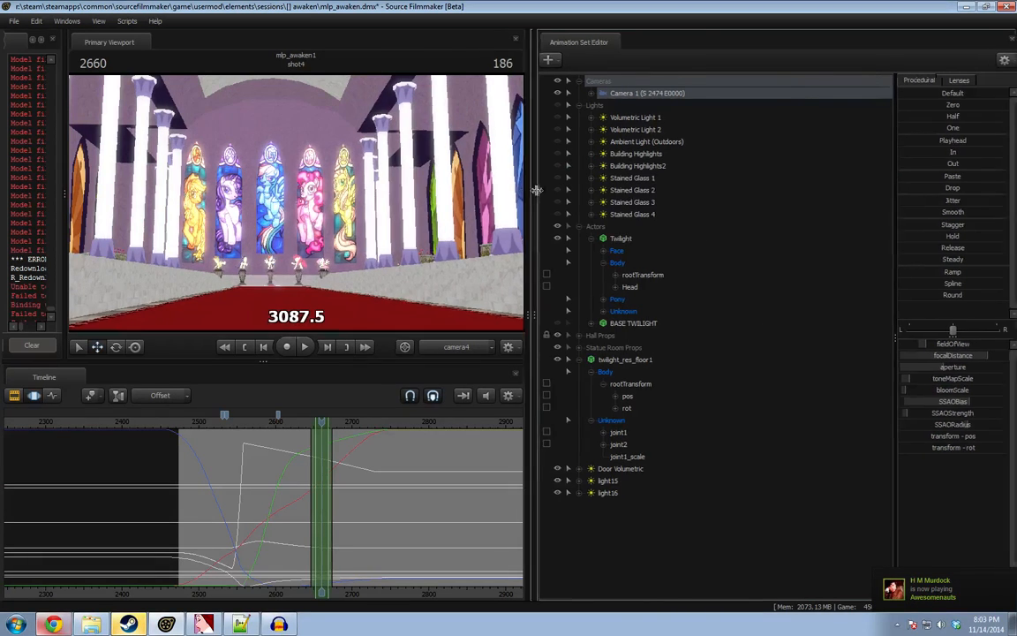
pyautogui.moveTo(533, 191); pyautogui.dragTo(706, 219)
pyautogui.click(760, 106)
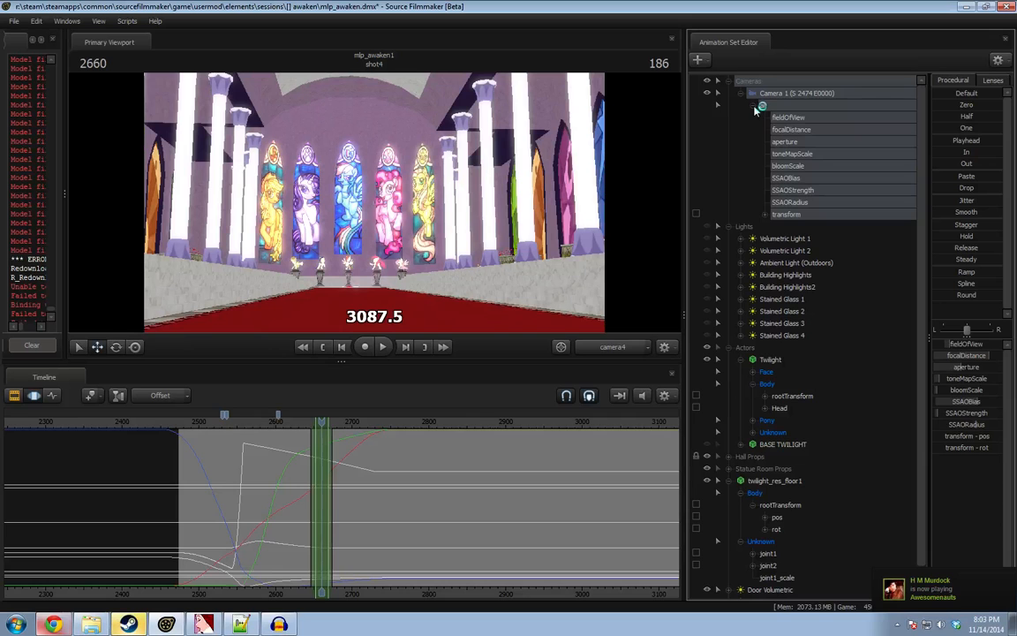
pyautogui.click(791, 130)
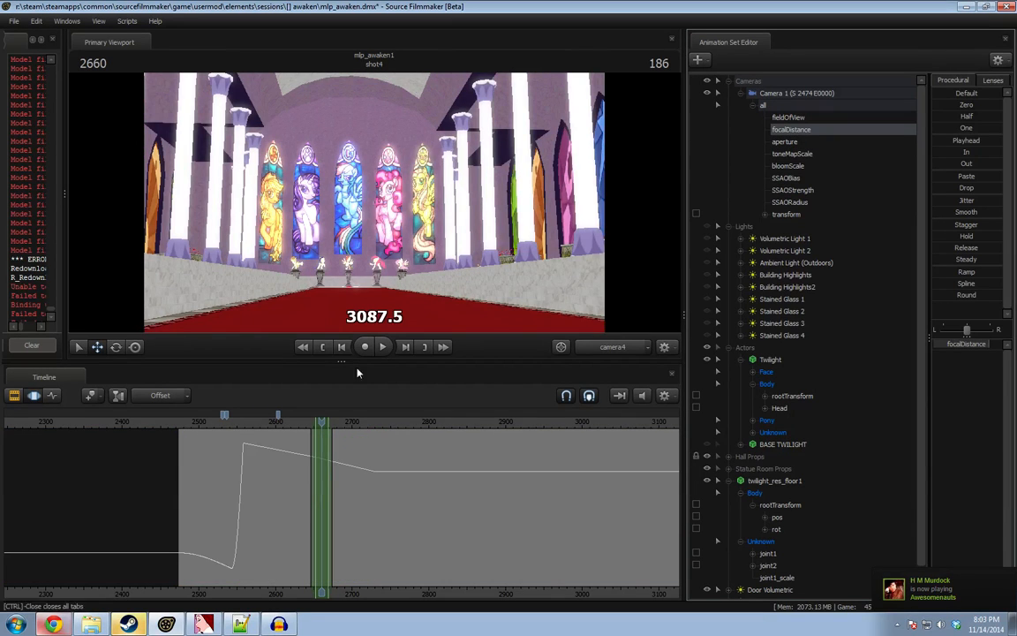
# At frame 2474, enable lighting in the viewport and hide the focal plane.
pyautogui.click(179, 469)
pyautogui.rightClick(424, 240)
pyautogui.click(450, 273)
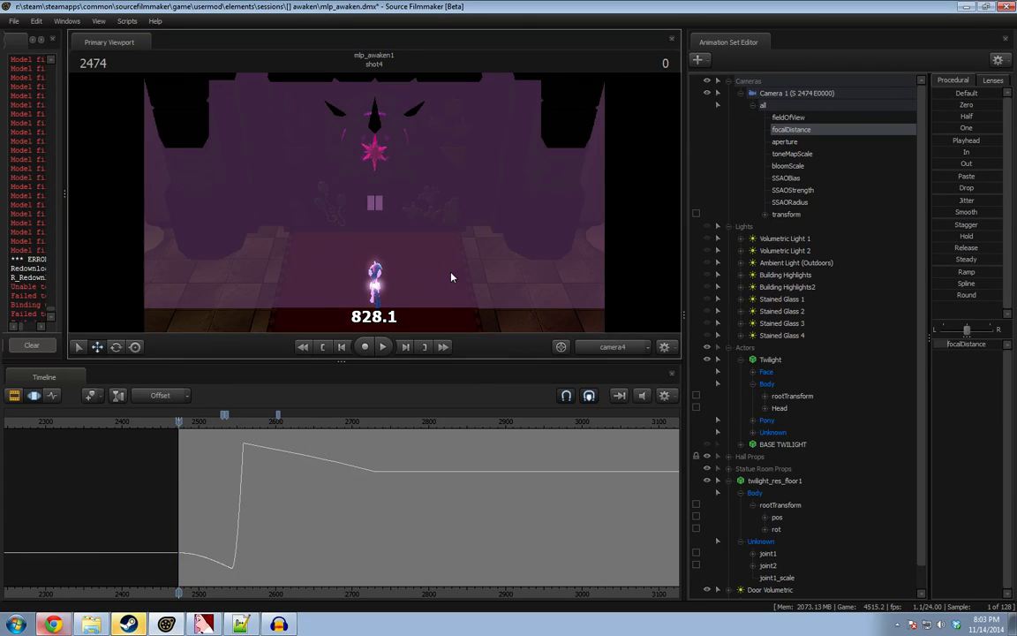
pyautogui.rightClick(438, 246)
pyautogui.moveTo(470, 290)
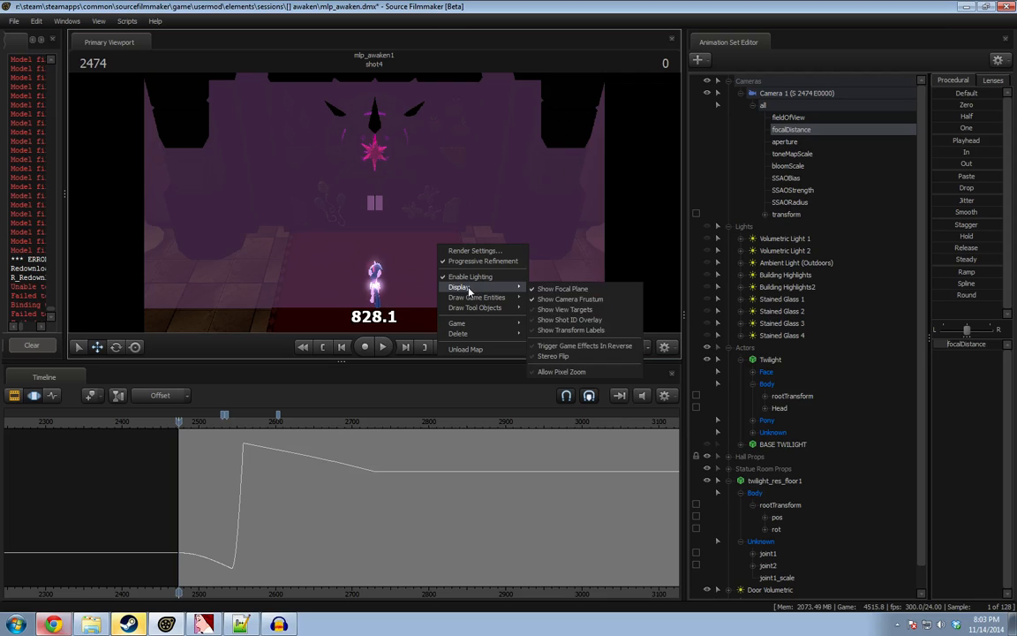
pyautogui.click(562, 290)
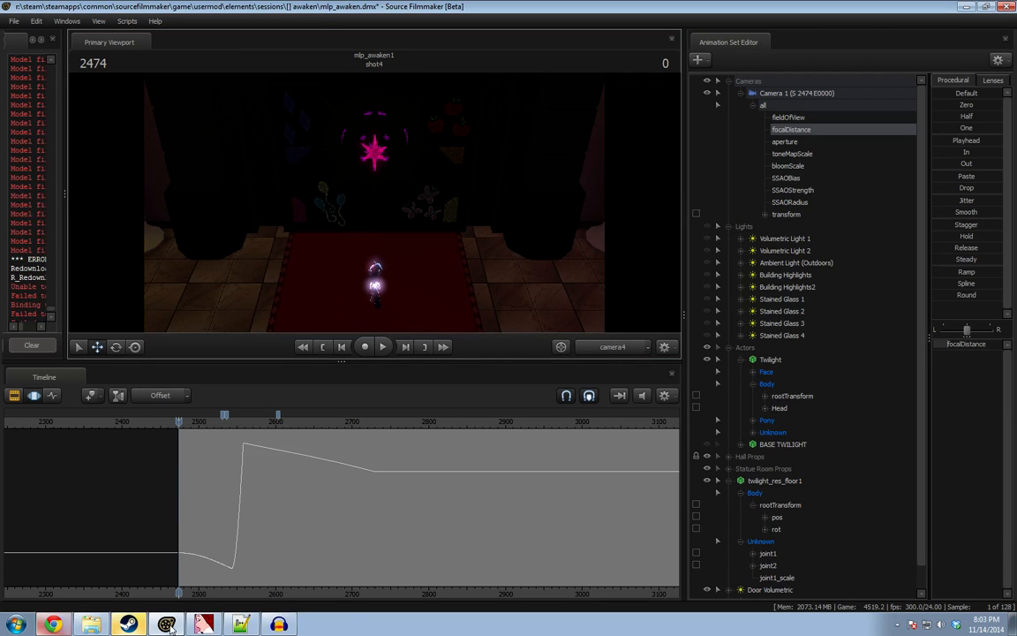
# Preview the start of shot4, switch to the clip editor and enlarge the primary viewport.
pyautogui.press('space')
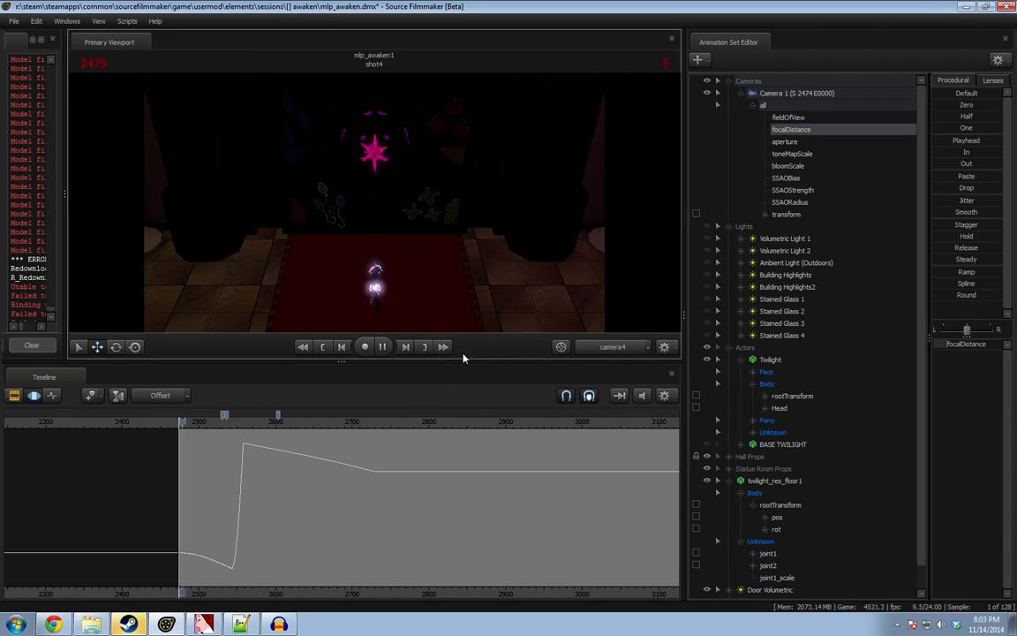
pyautogui.press('space')
pyautogui.press('F2')
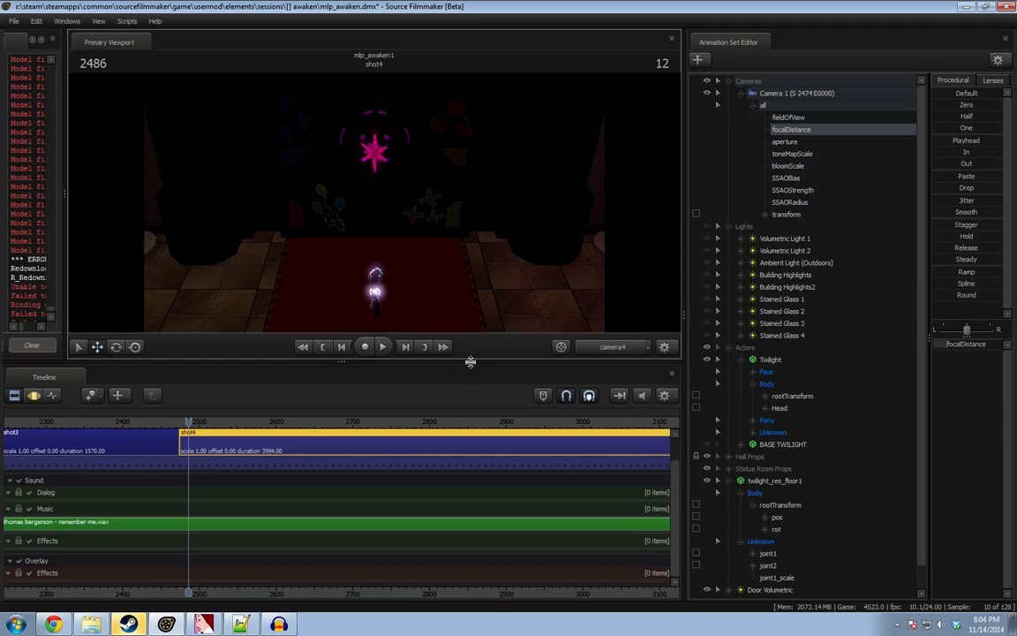
pyautogui.moveTo(468, 360); pyautogui.dragTo(508, 452)
pyautogui.moveTo(682, 311); pyautogui.dragTo(822, 305)
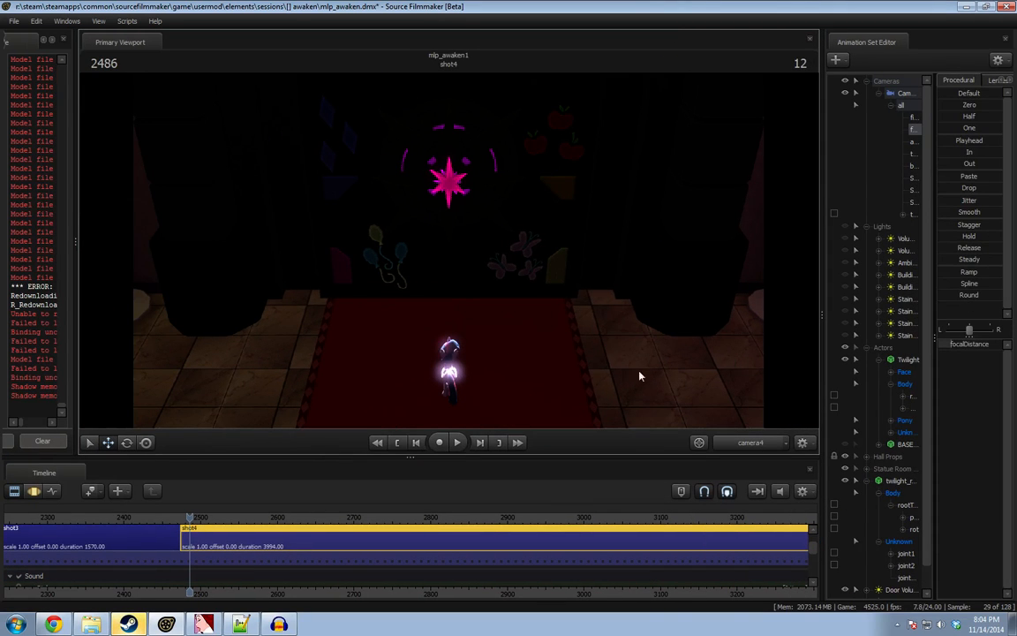
# Set the progressive refinement samples for both depth of field and motion blur to 32 (override).
pyautogui.rightClick(527, 281)
pyautogui.click(548, 293)
pyautogui.click(552, 267)
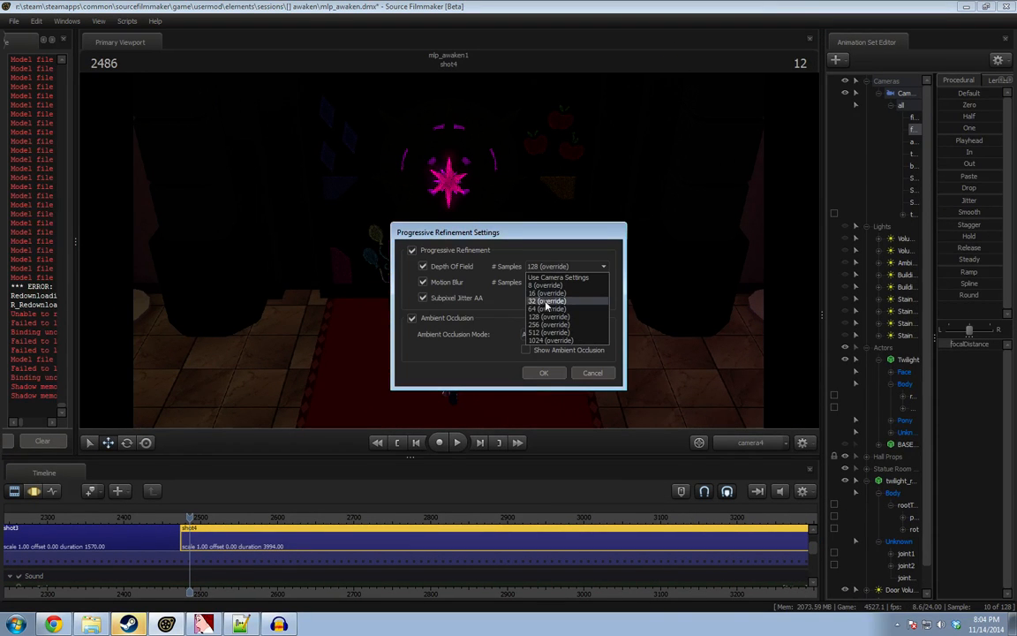
pyautogui.click(546, 300)
pyautogui.click(547, 281)
pyautogui.click(543, 316)
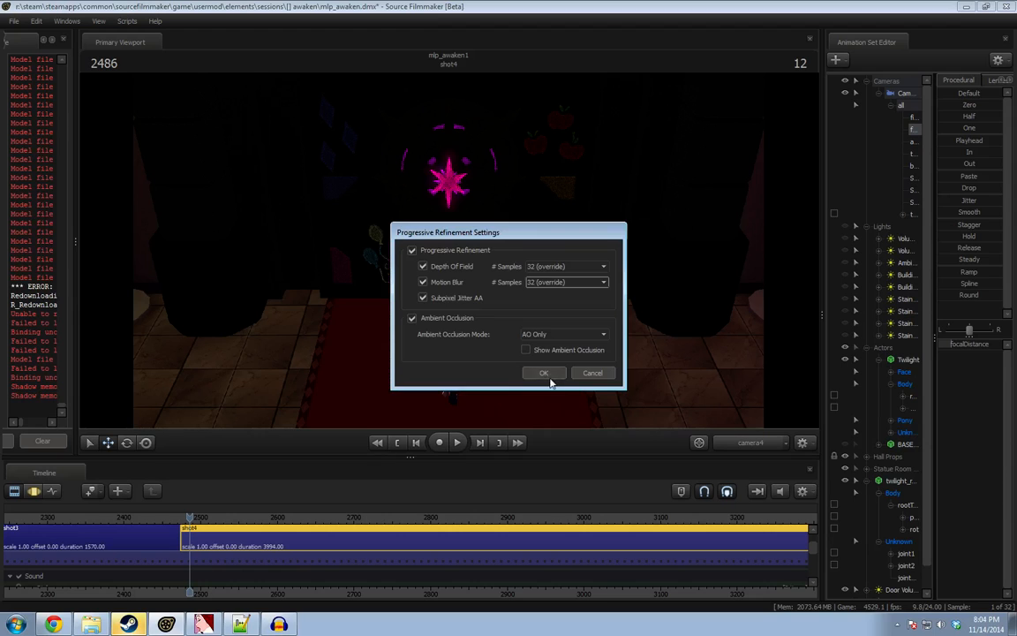
pyautogui.click(547, 373)
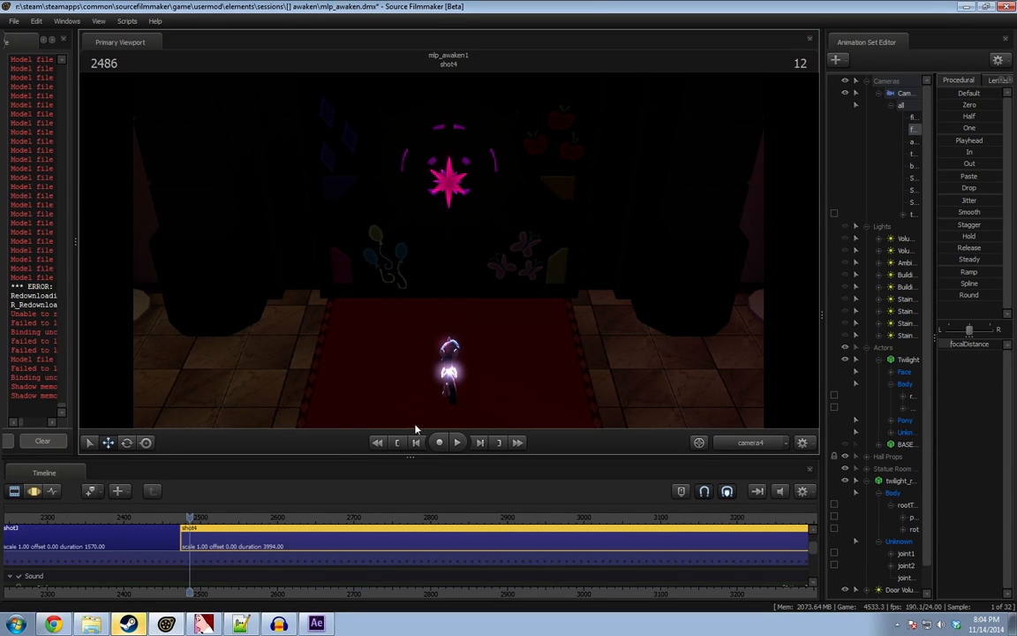
# Go to frame 2536, widen the animation set list and expand the controls of light15 and light16.
pyautogui.moveTo(212, 524)
pyautogui.mouseDown()
pyautogui.moveTo(241, 523)
pyautogui.moveTo(229, 523)
pyautogui.mouseUp()
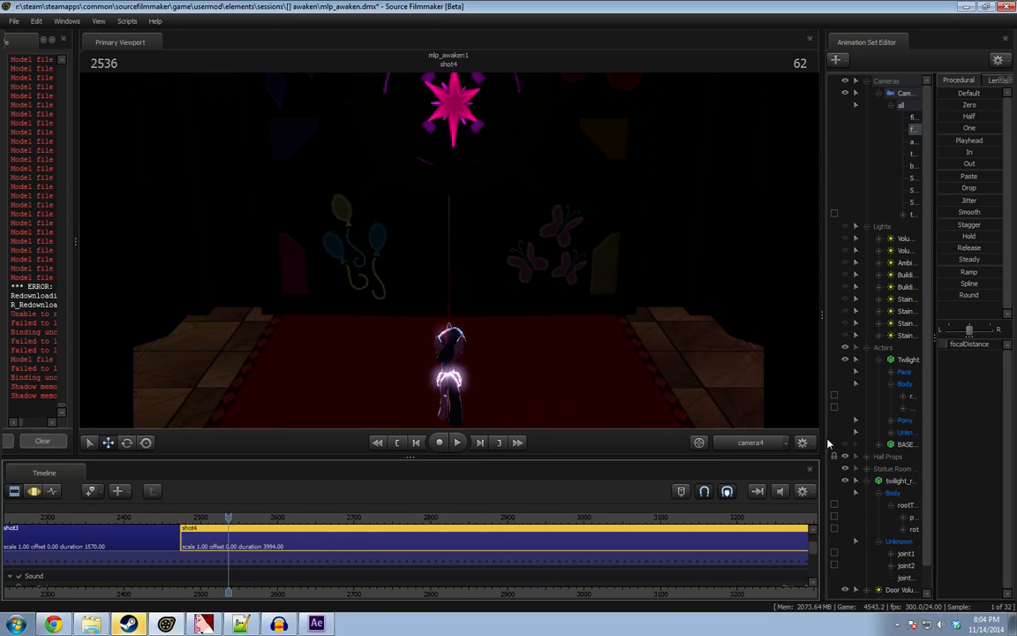
pyautogui.moveTo(821, 432); pyautogui.dragTo(720, 432)
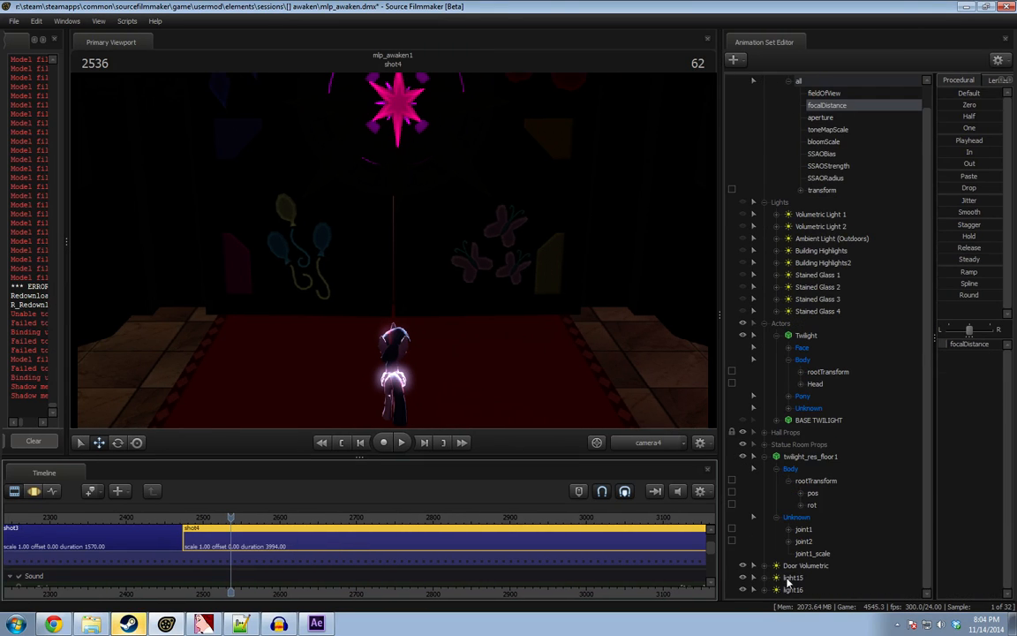
pyautogui.click(787, 579)
pyautogui.click(764, 589)
pyautogui.click(764, 579)
pyautogui.scroll(-1, 767, 580)
pyautogui.click(782, 581)
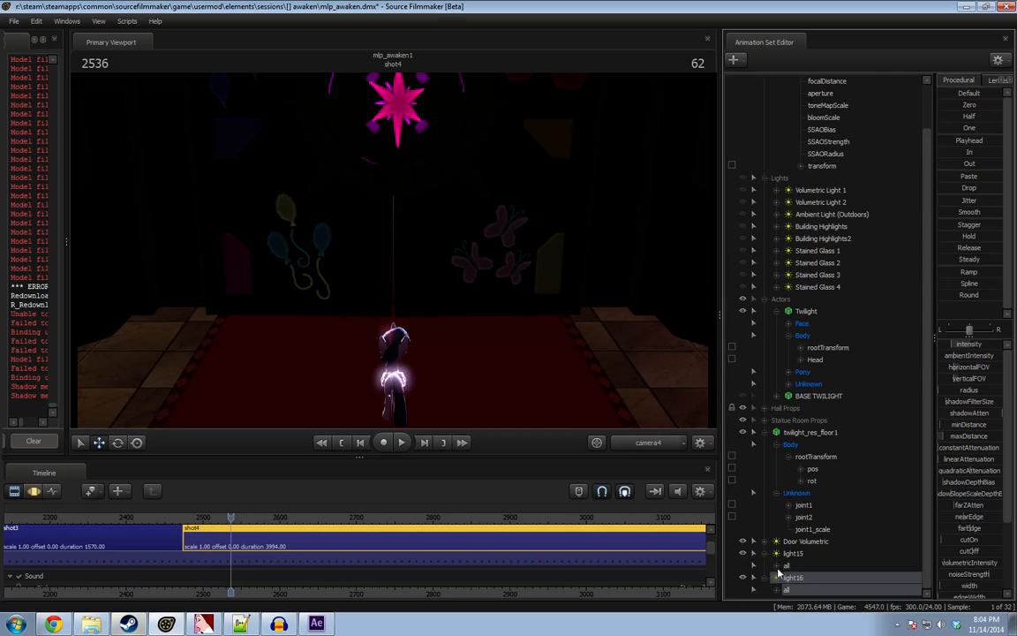
pyautogui.click(777, 567)
pyautogui.click(778, 590)
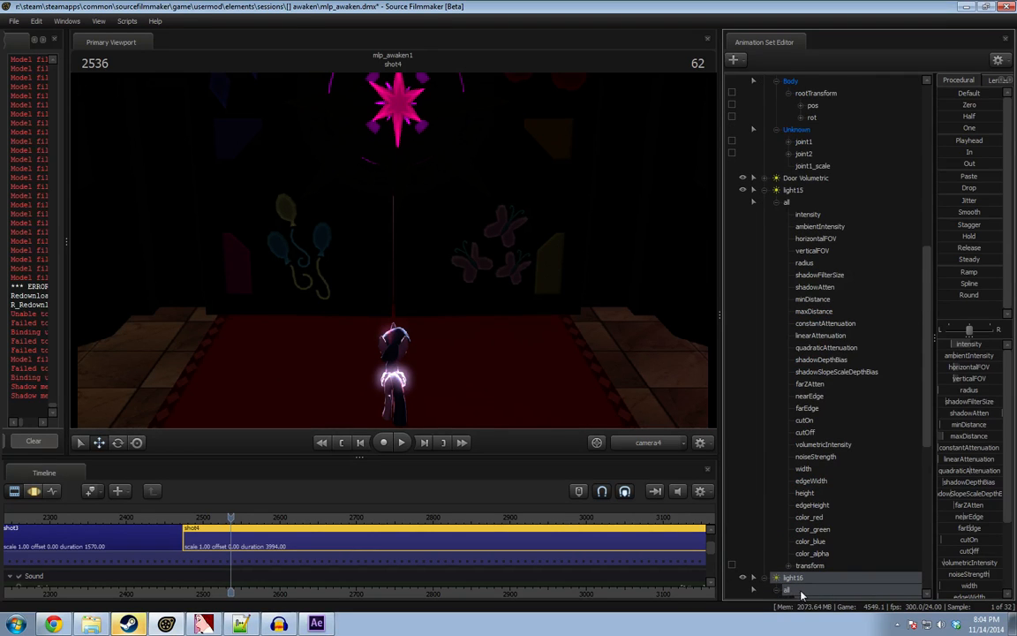
# Set the intensity of both light15 and light16 to zero across the whole timeline.
pyautogui.scroll(-2, 803, 591)
pyautogui.click(814, 531)
pyautogui.scroll(4, 837, 326)
pyautogui.keyDown('ctrl'); pyautogui.click(806, 287); pyautogui.keyUp('ctrl')
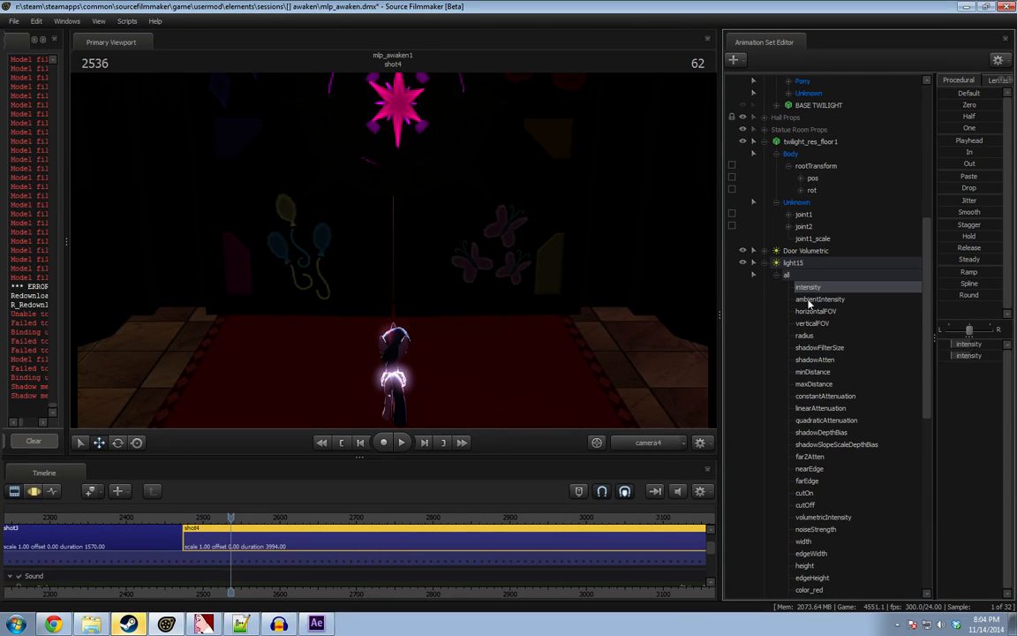
pyautogui.press('F3')
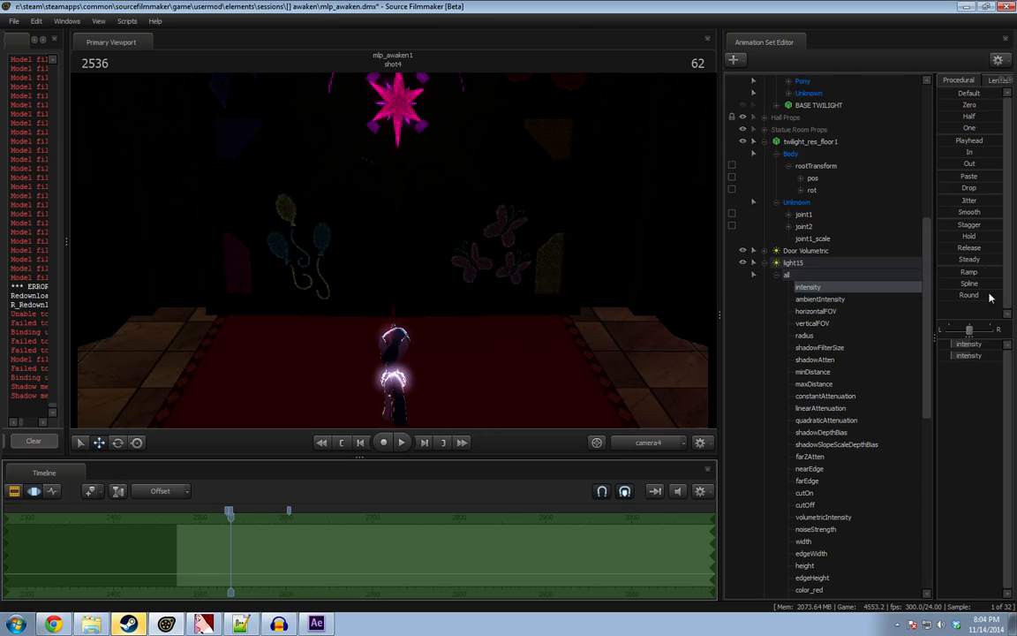
pyautogui.click(969, 106)
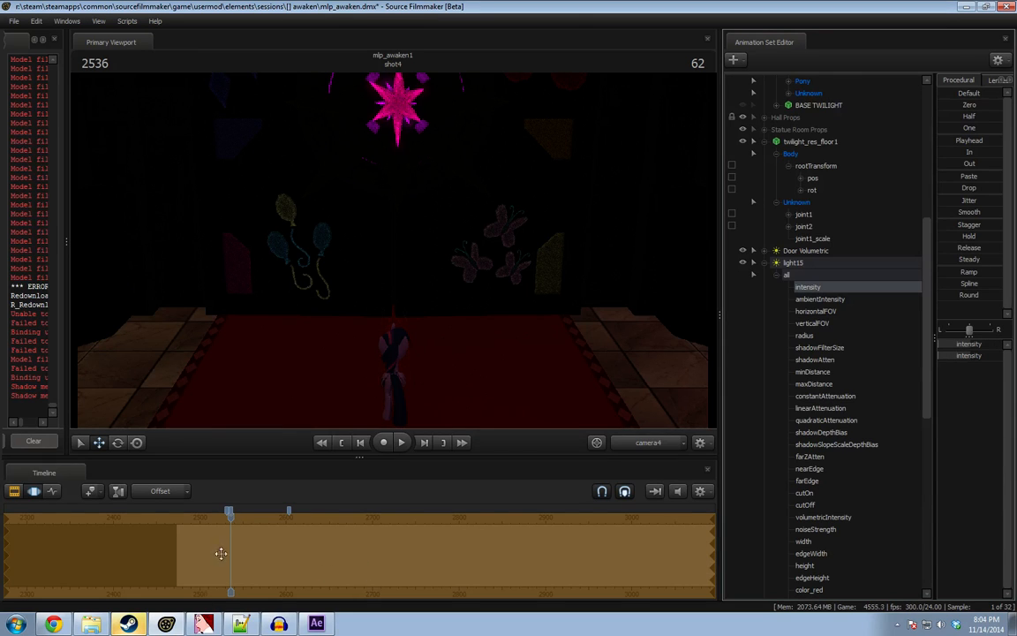
# Raise both lights' intensity with the Half preset between about frames 2531 and 2603, peaking at about frame 2552.
pyautogui.scroll(5, 225, 548)
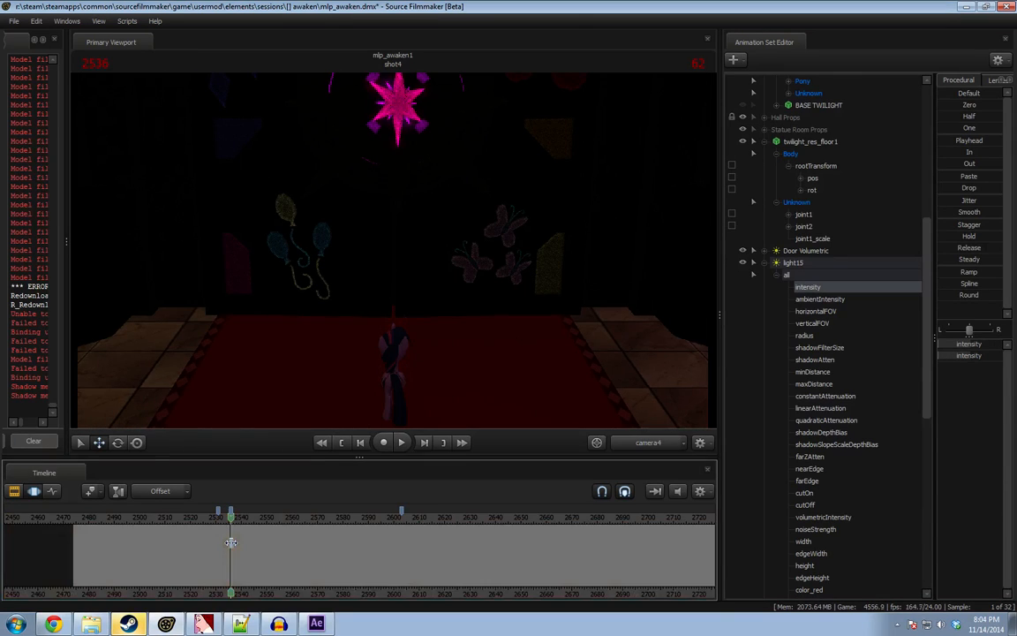
pyautogui.scroll(4, 230, 543)
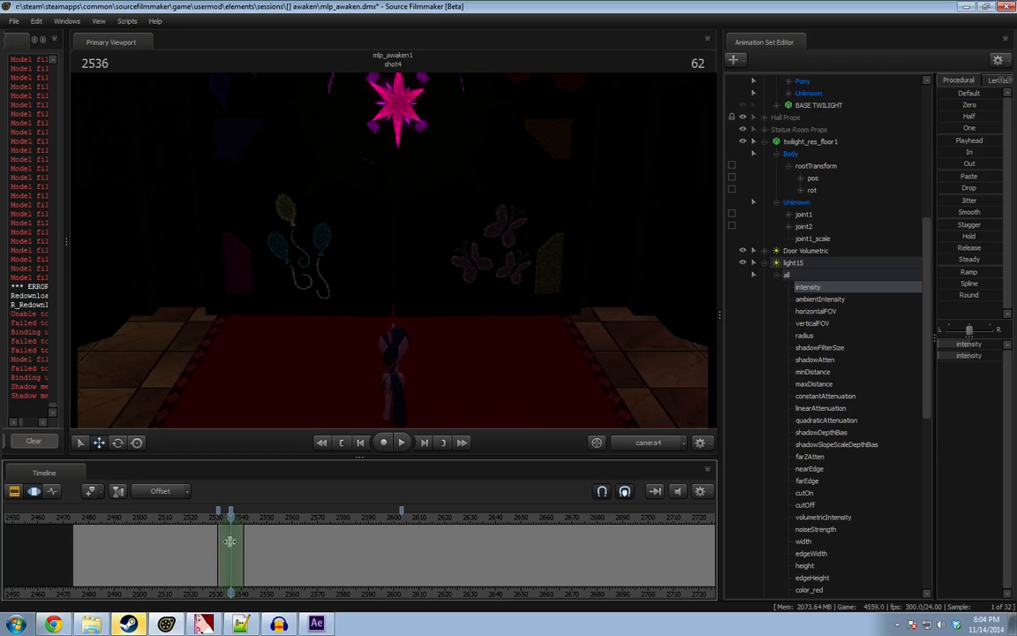
pyautogui.moveTo(229, 540); pyautogui.dragTo(401, 549)
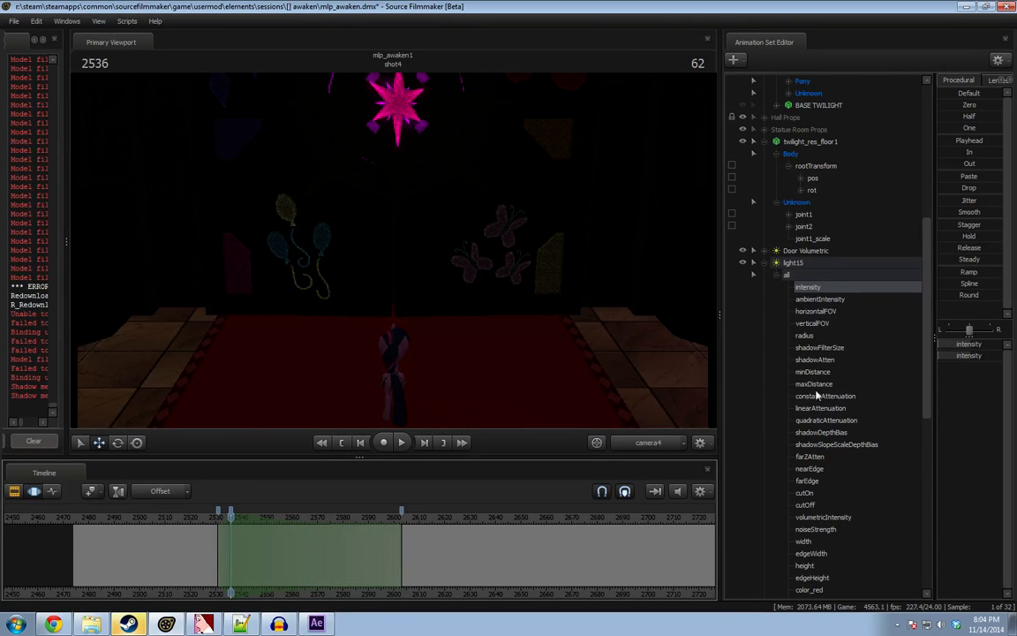
pyautogui.click(968, 117)
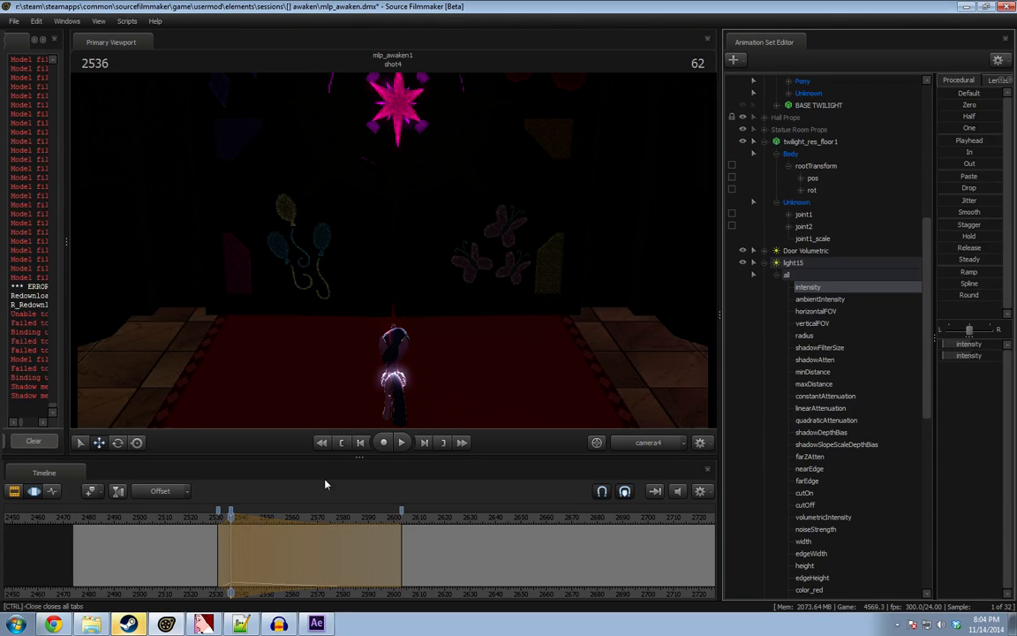
pyautogui.moveTo(235, 546); pyautogui.dragTo(272, 540)
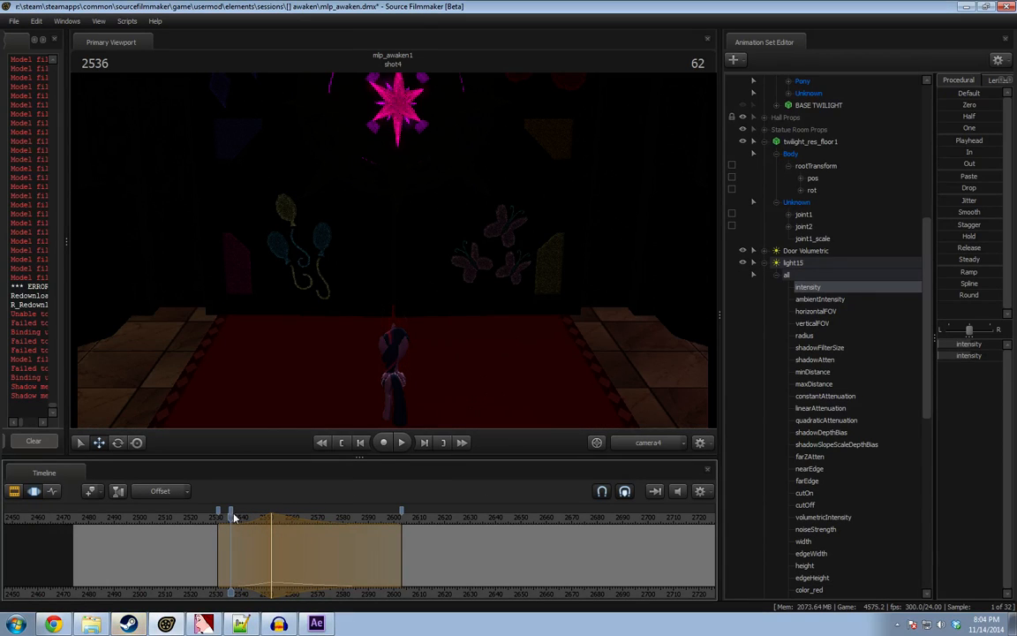
pyautogui.moveTo(231, 521); pyautogui.dragTo(271, 519)
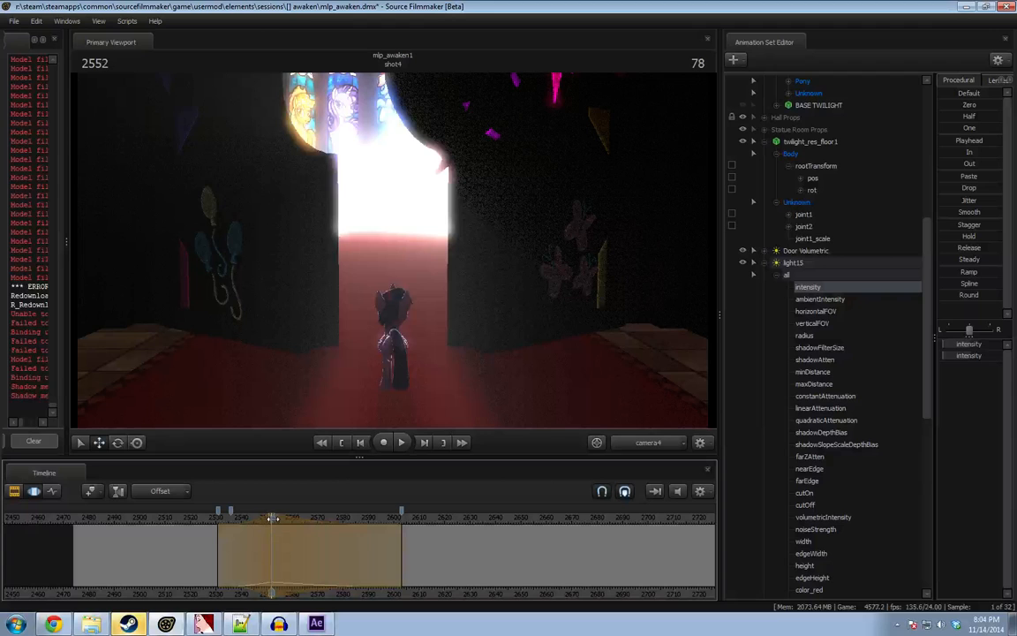
# Raise both lights' intensity toward One from about frame 2549, peaking at frame 2555 and fading out until about frame 2652.
pyautogui.moveTo(218, 543); pyautogui.dragTo(281, 527)
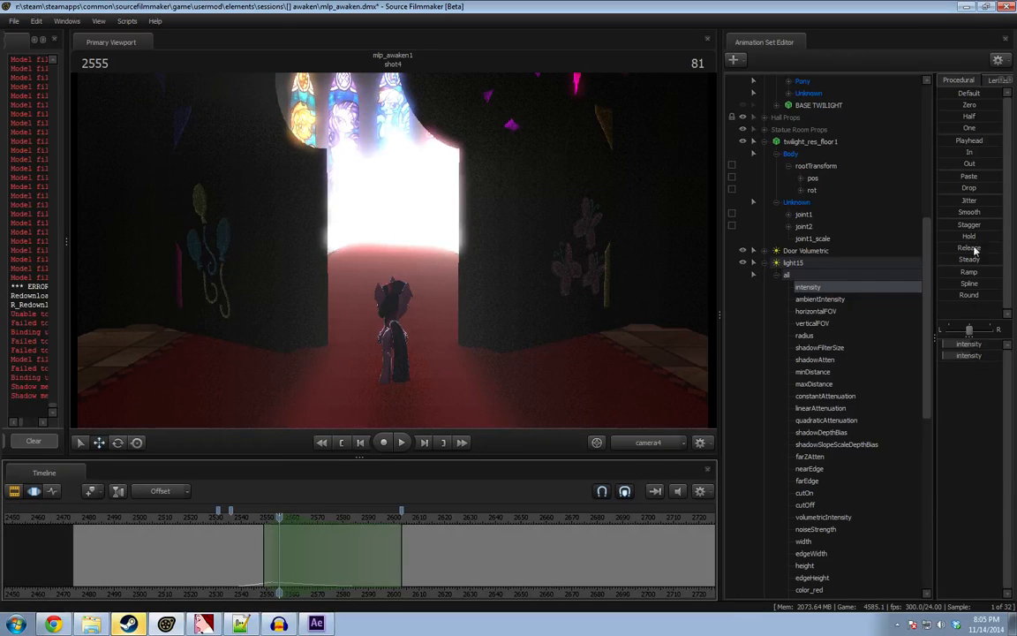
pyautogui.click(971, 107)
pyautogui.hotkey('ctrl', 'z')
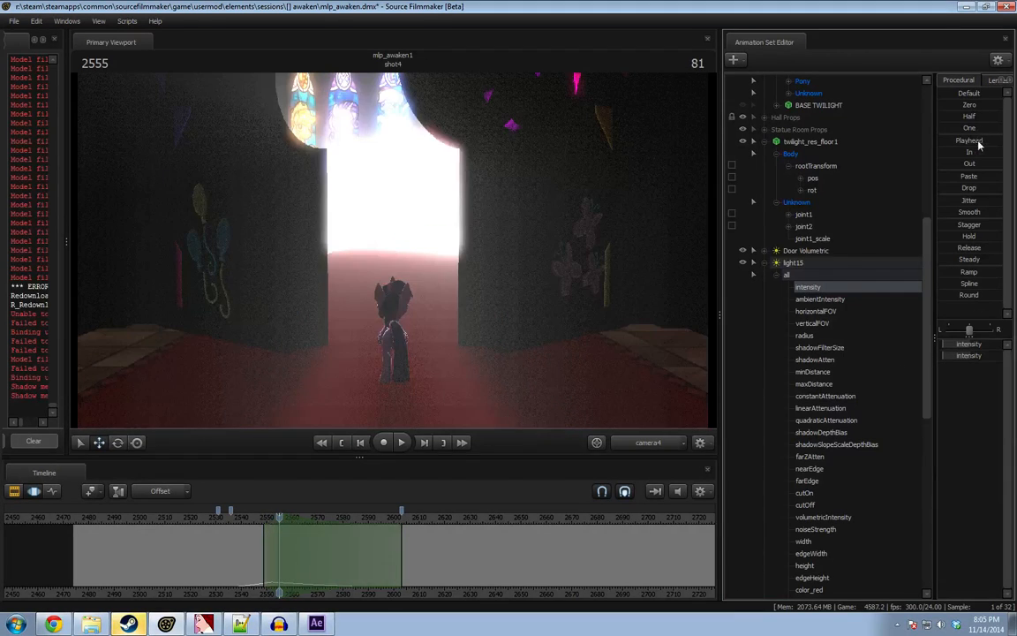
pyautogui.click(967, 127)
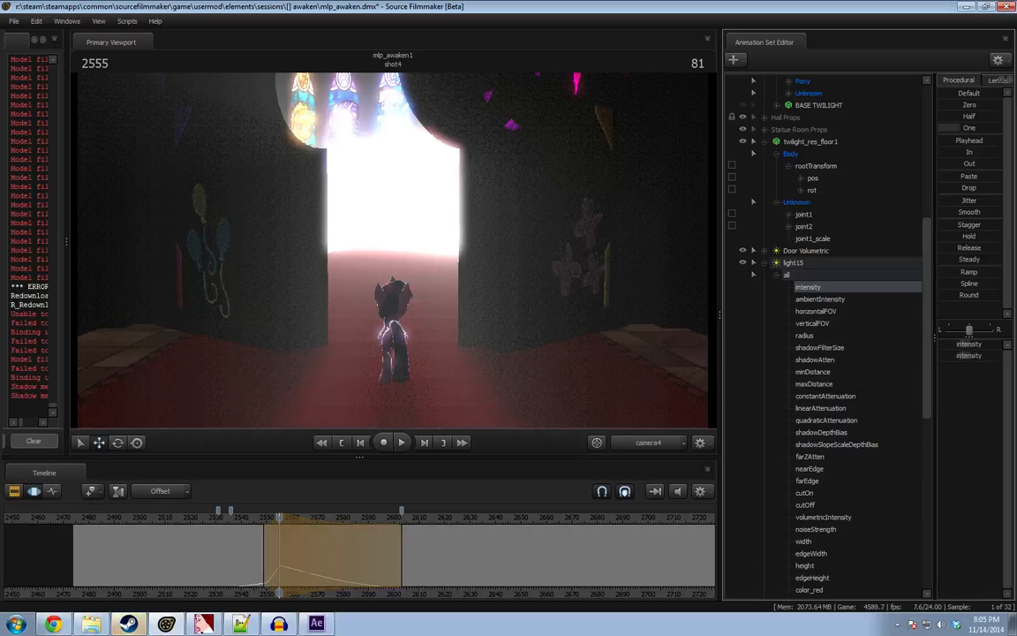
pyautogui.press('space')
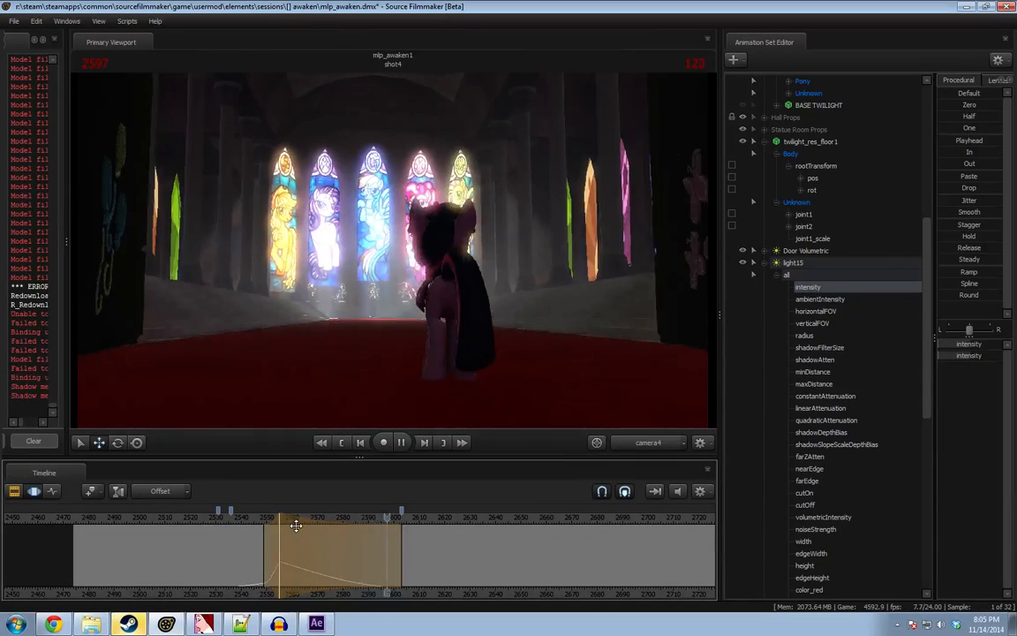
pyautogui.moveTo(398, 543); pyautogui.dragTo(525, 543)
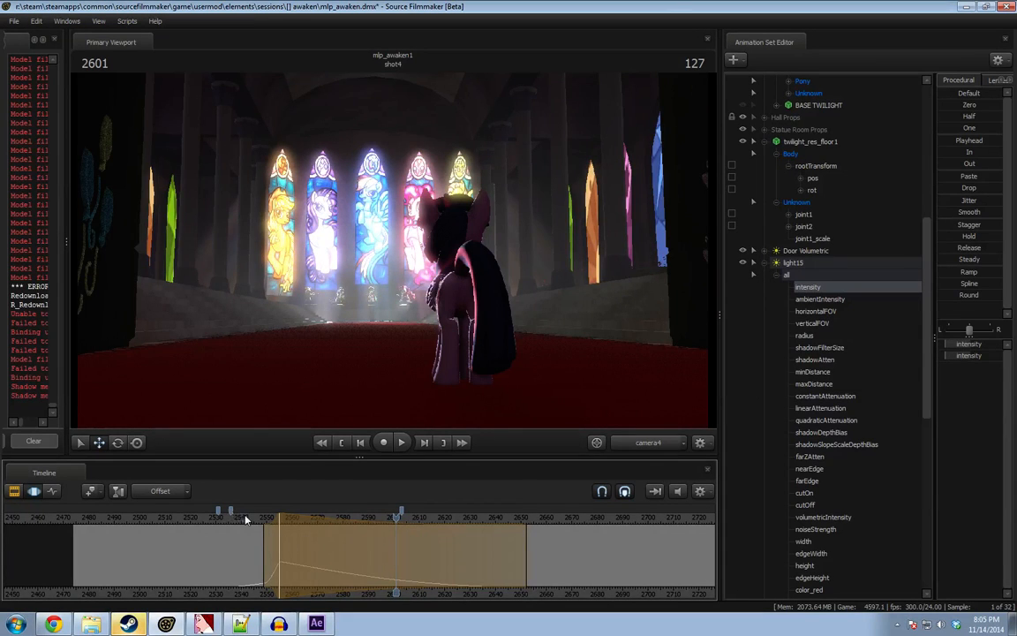
# Play the lit door opening from about frame 2542 in the clip editor and return to frame 2484.
pyautogui.click(246, 517)
pyautogui.press('F2')
pyautogui.press('space')
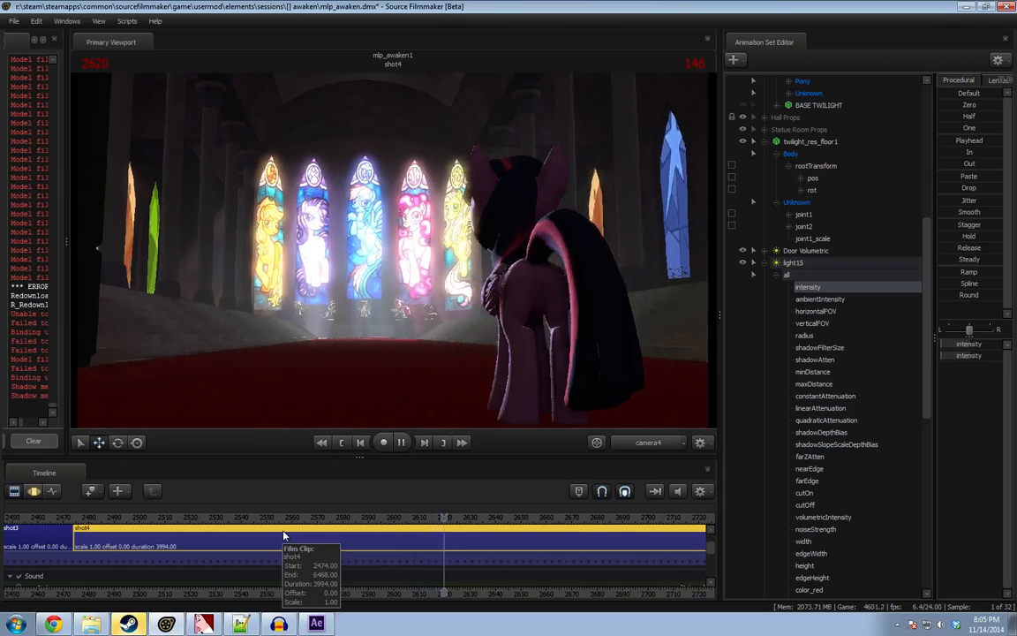
pyautogui.press('space')
pyautogui.click(99, 517)
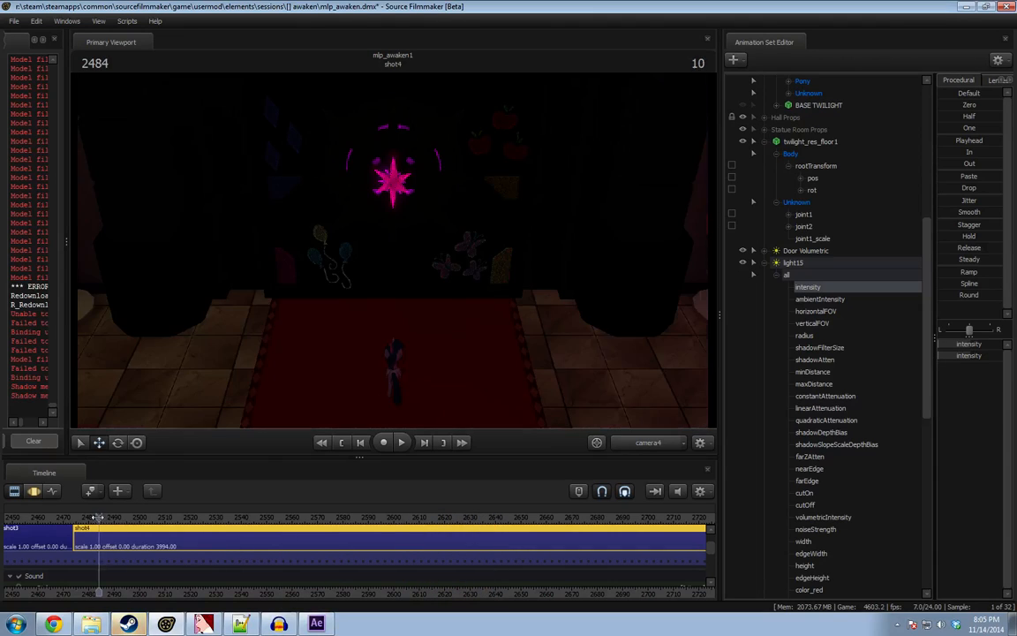
# Switch to After Effects and open the recent project CelestiaDeep.aep.
pyautogui.moveTo(99, 518); pyautogui.dragTo(94, 521)
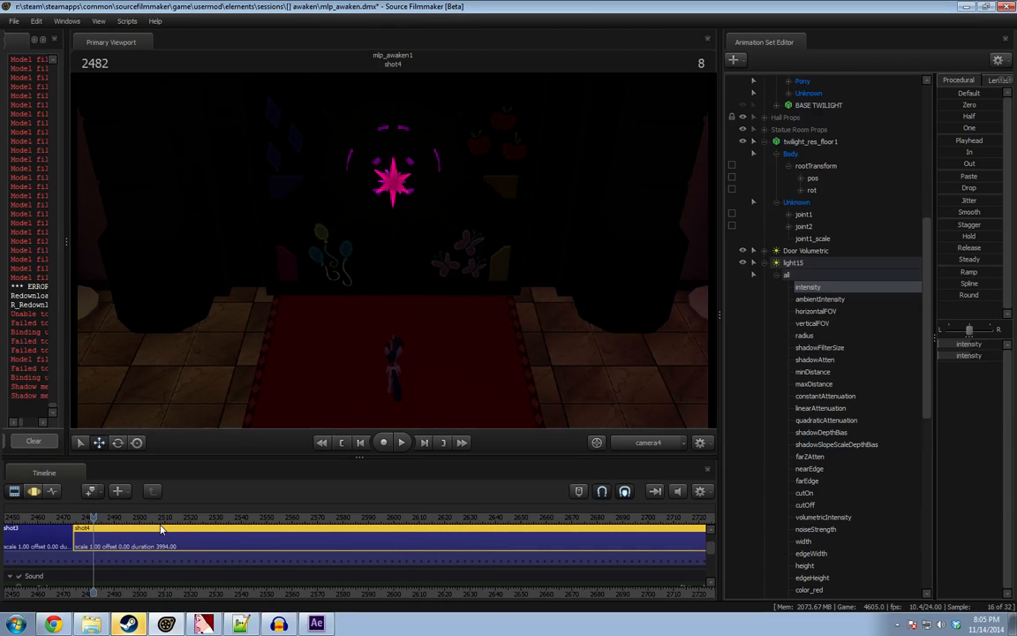
pyautogui.click(317, 623)
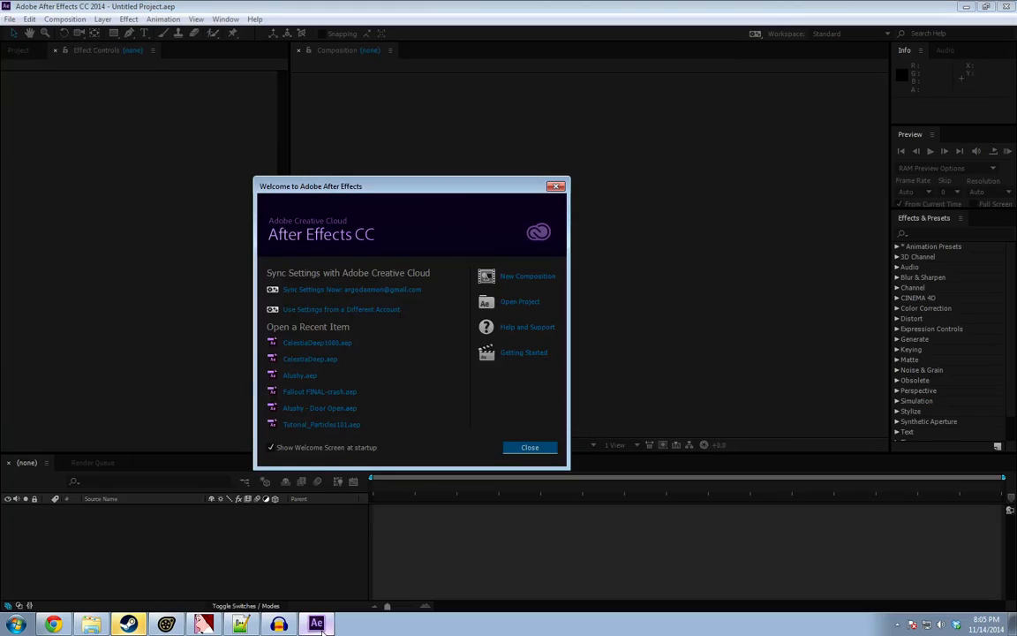
pyautogui.click(320, 362)
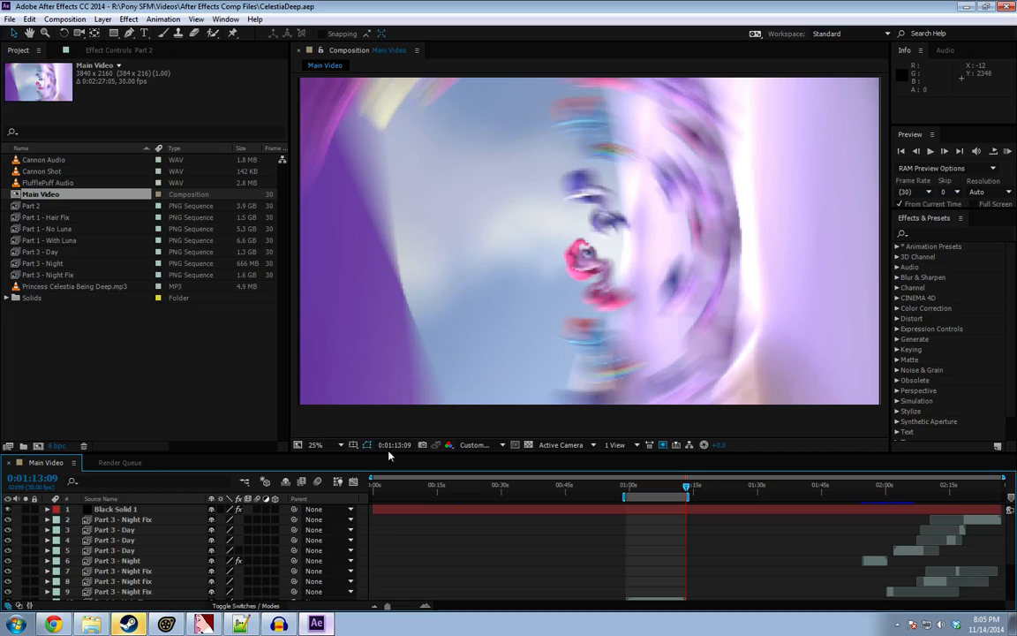
# Open the recent project CelestiaDeep1080.aep without saving the changes to CelestiaDeep.aep.
pyautogui.click(638, 487)
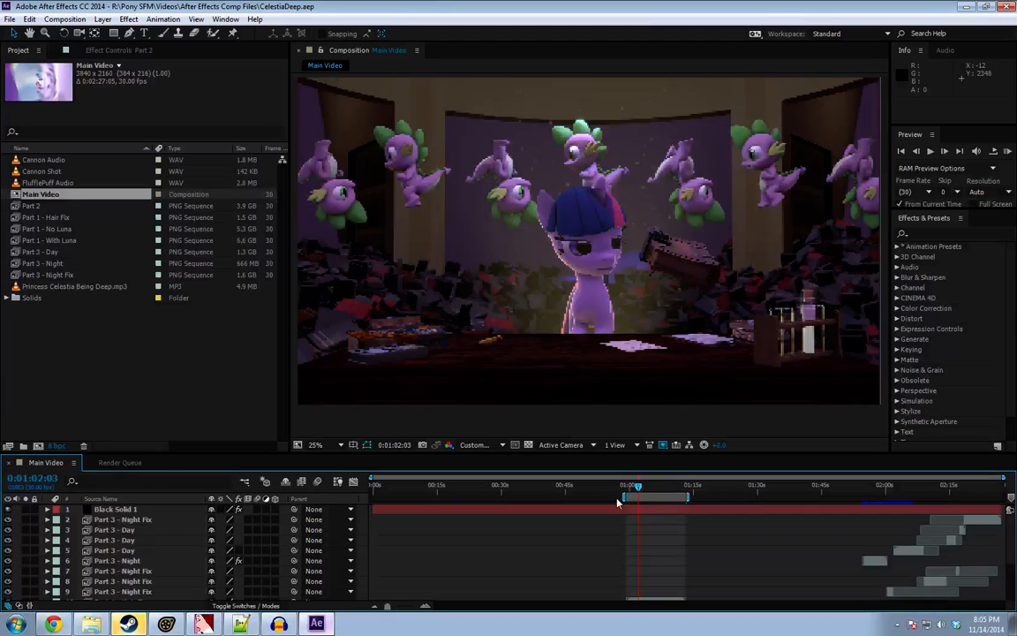
pyautogui.moveTo(645, 496); pyautogui.dragTo(250, 530)
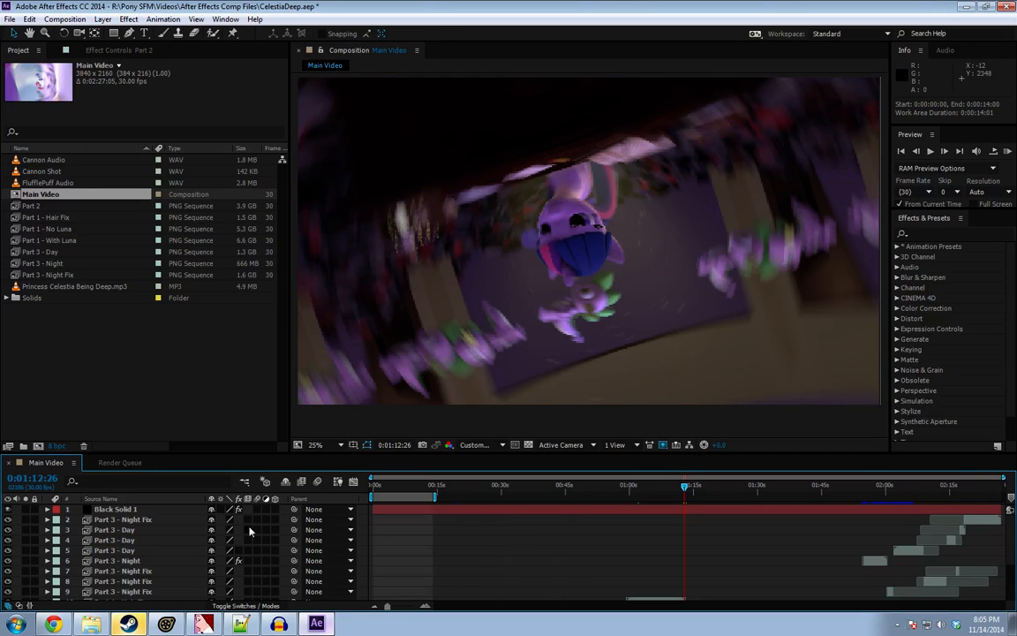
pyautogui.click(9, 18)
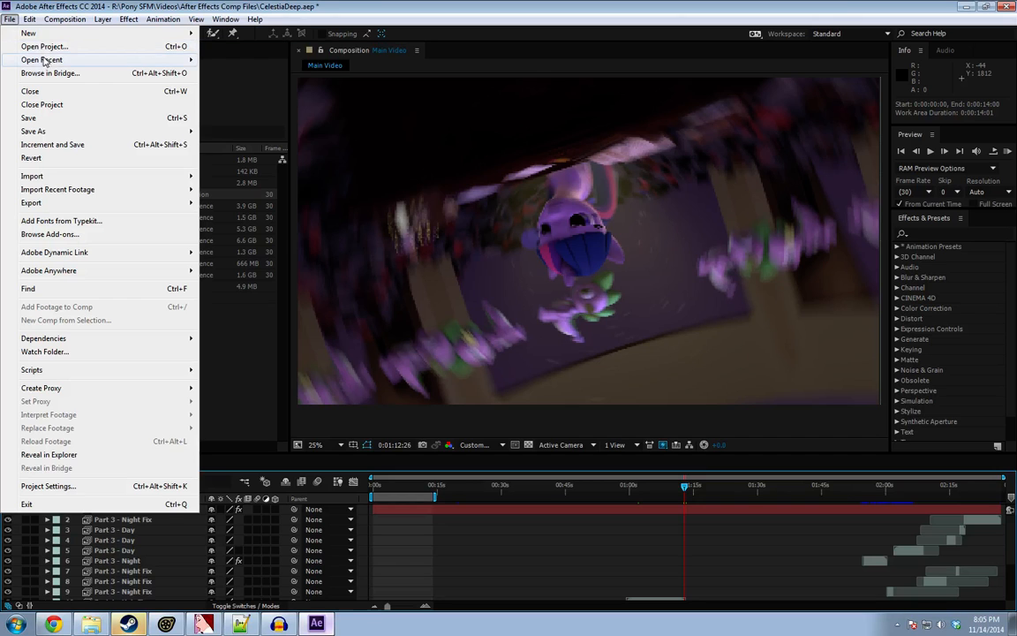
pyautogui.moveTo(41, 59)
pyautogui.click(445, 75)
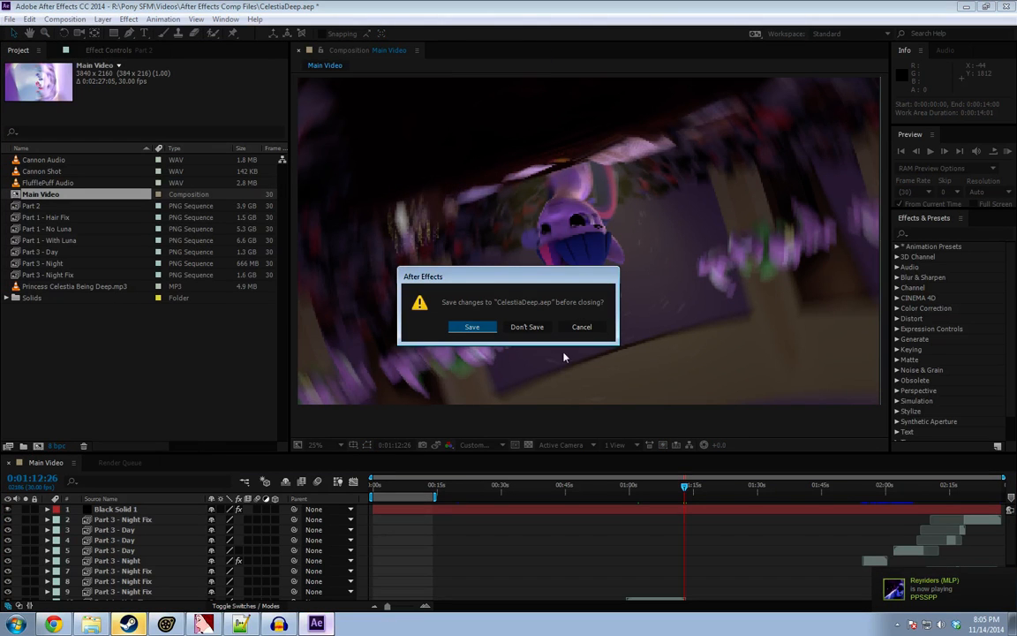
pyautogui.click(528, 327)
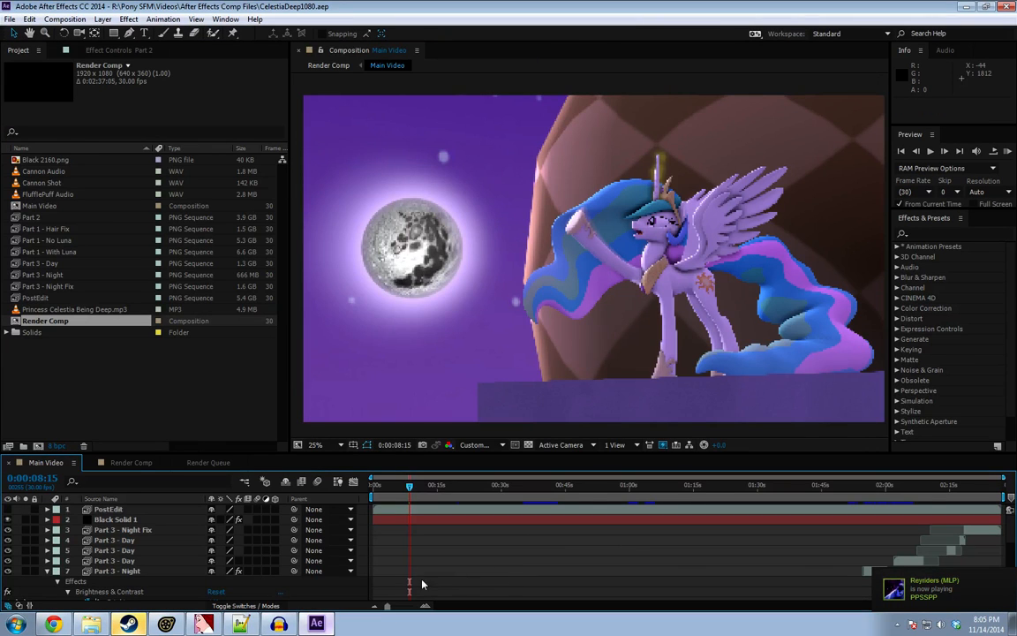
# Examine the Part 1 - No Luna layer in Main Video between about 0:00:42 and 0:00:55.
pyautogui.moveTo(588, 485); pyautogui.dragTo(609, 487)
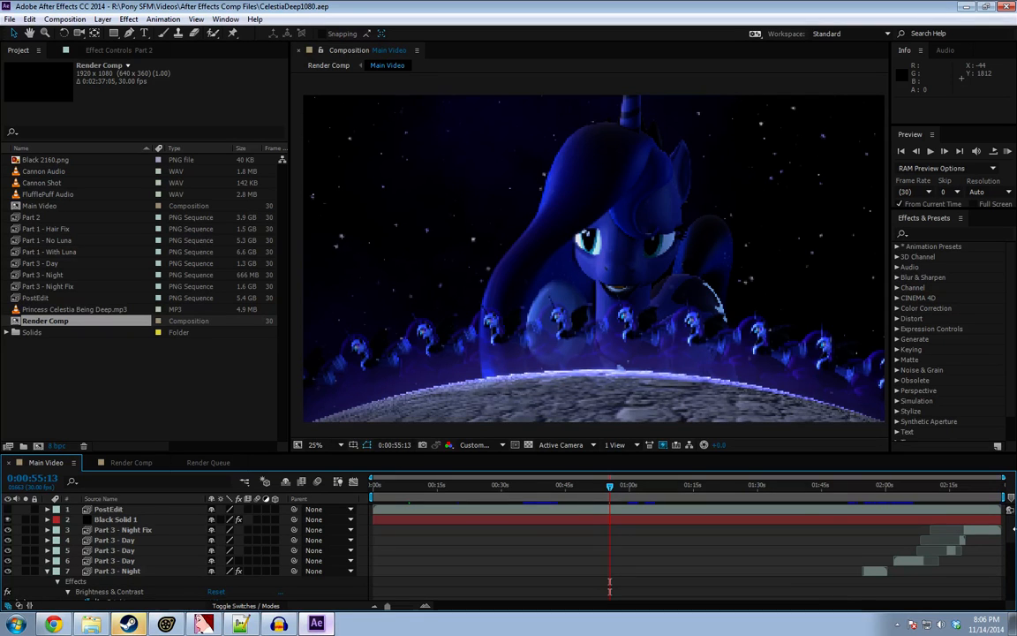
pyautogui.scroll(-5, 544, 587)
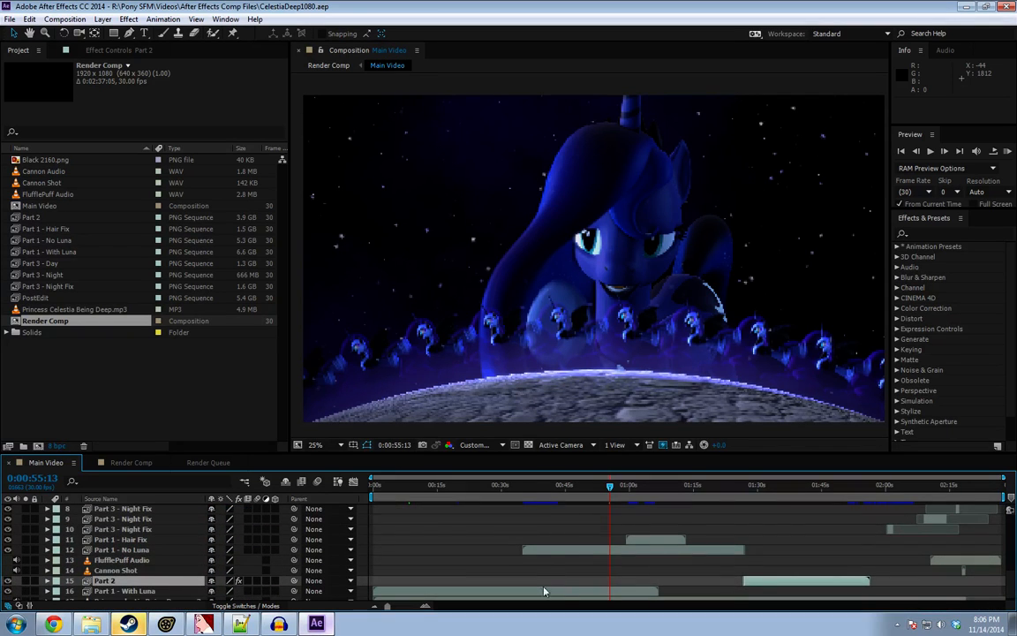
pyautogui.moveTo(627, 487); pyautogui.dragTo(583, 486)
pyautogui.click(616, 549)
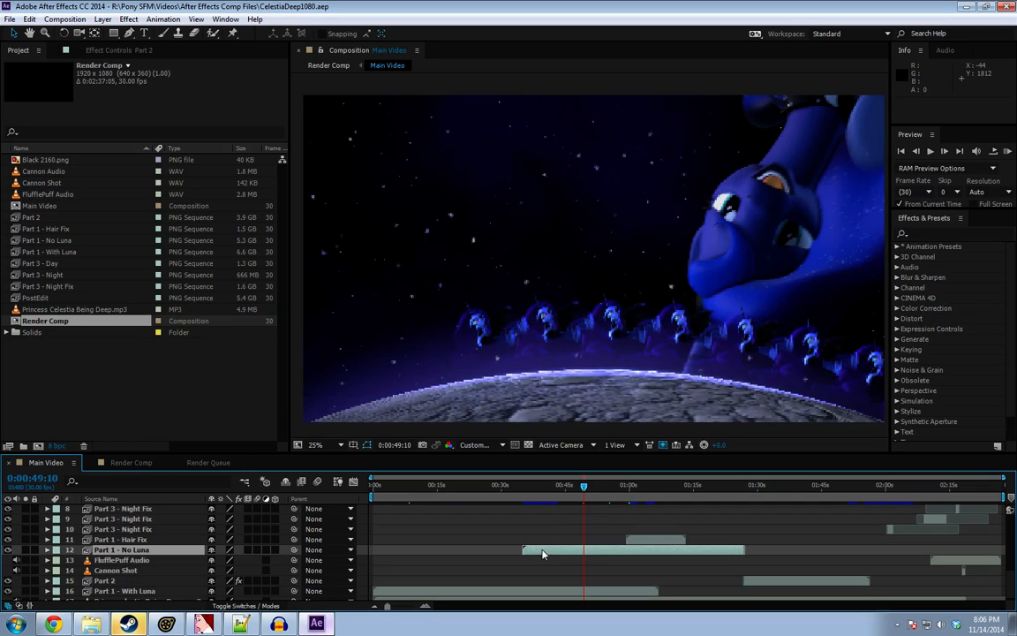
pyautogui.click(7, 549)
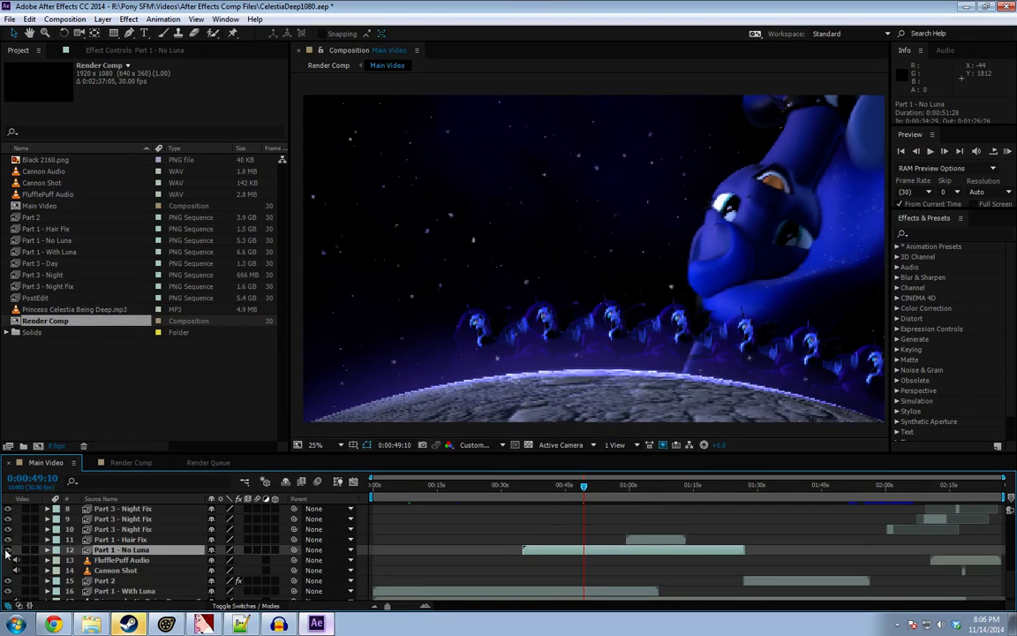
pyautogui.click(8, 581)
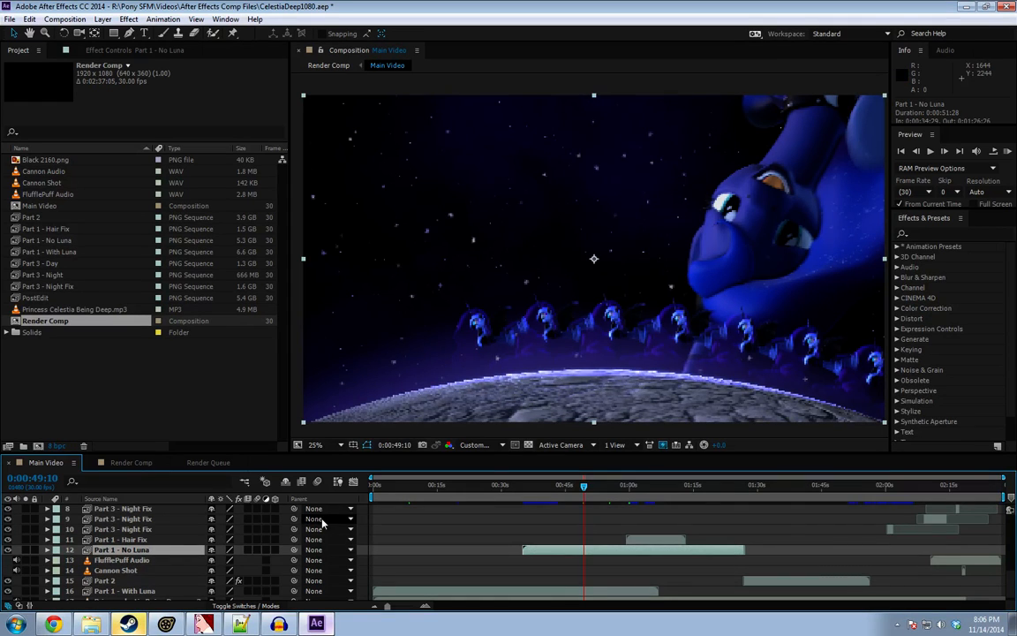
pyautogui.moveTo(582, 495); pyautogui.dragTo(553, 487)
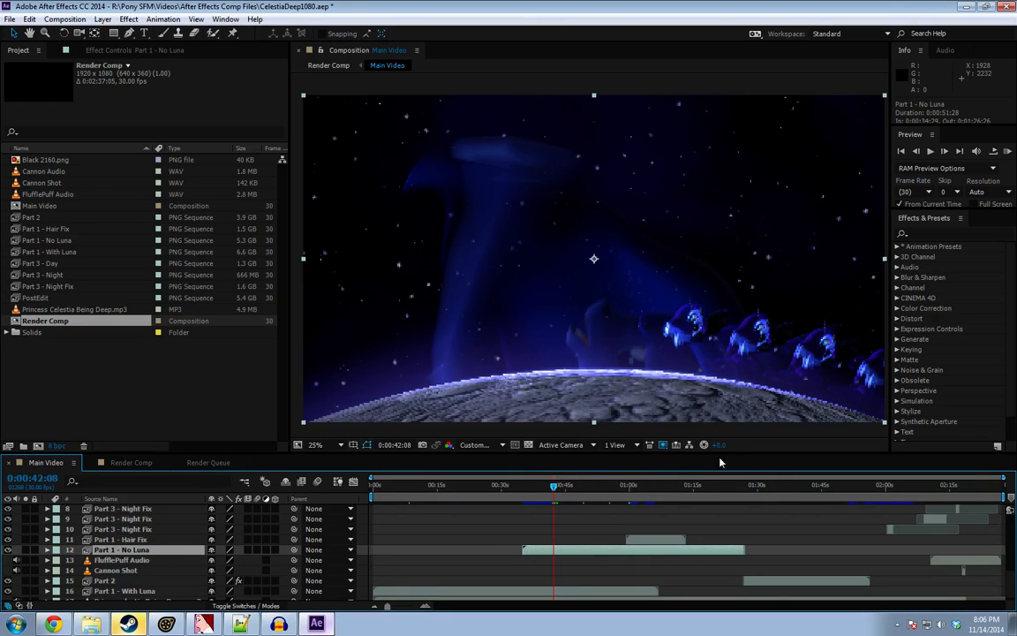
# Return to about 0:00:08:07 and inspect the project's Part 1, Part 2 and Part 3 PNG sequences one by one.
pyautogui.moveTo(553, 485); pyautogui.dragTo(408, 484)
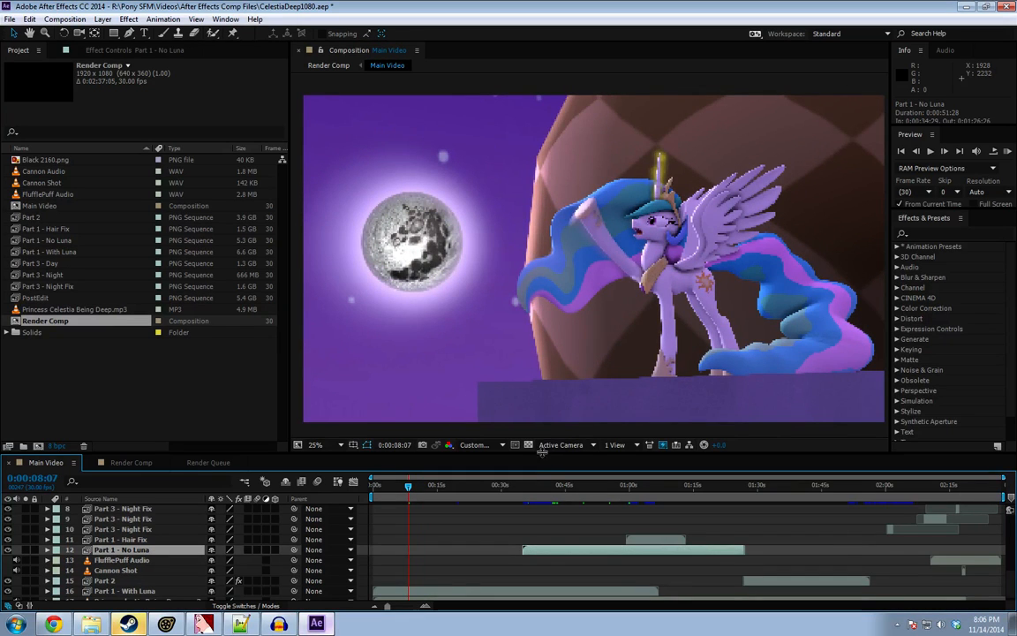
pyautogui.click(45, 217)
pyautogui.click(46, 228)
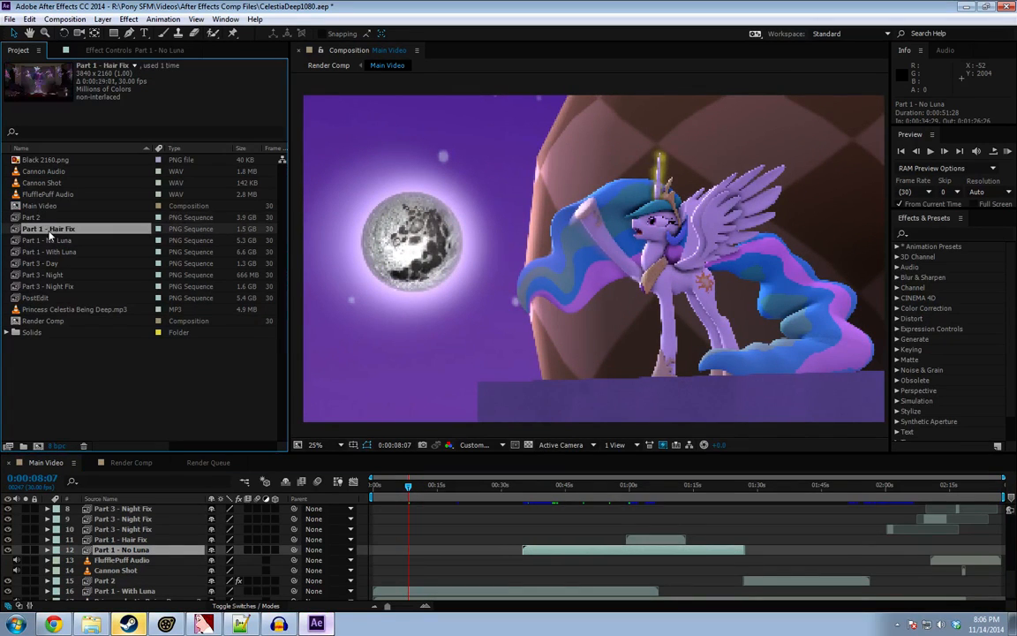
pyautogui.click(53, 253)
pyautogui.click(46, 263)
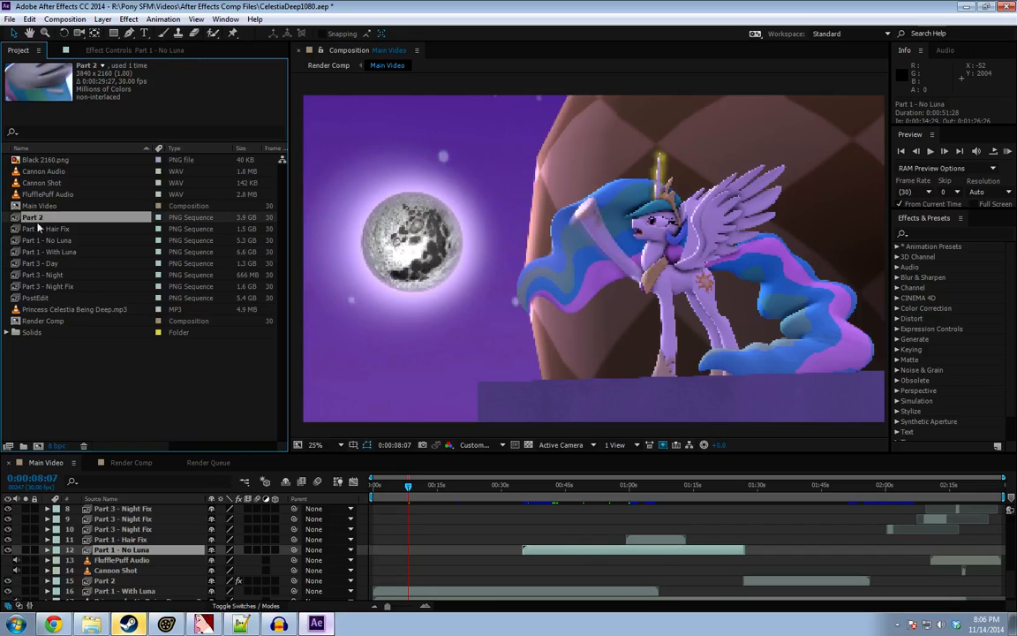
pyautogui.click(48, 276)
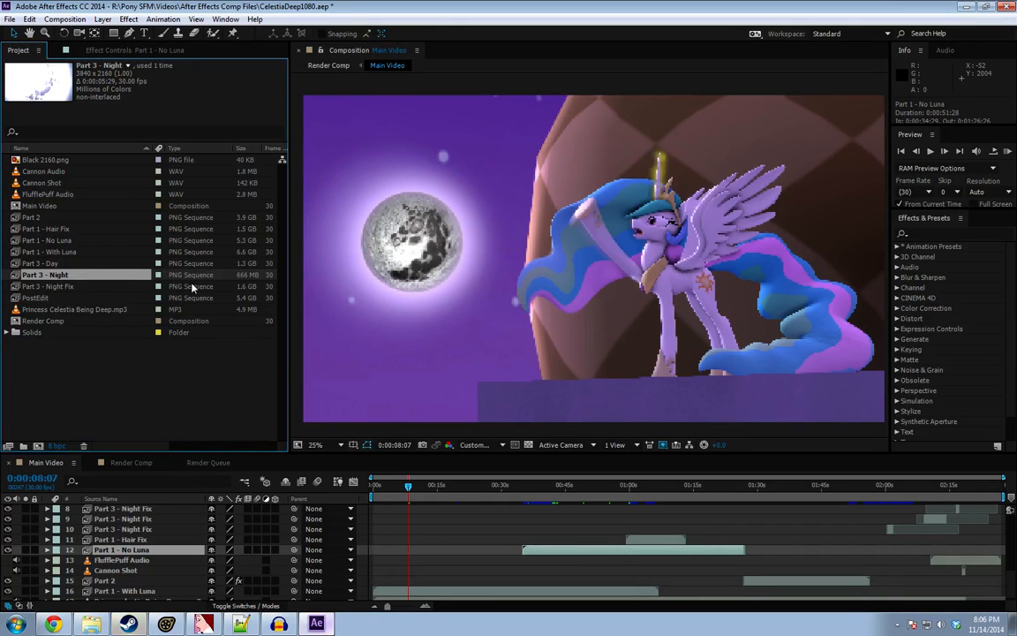
pyautogui.click(59, 241)
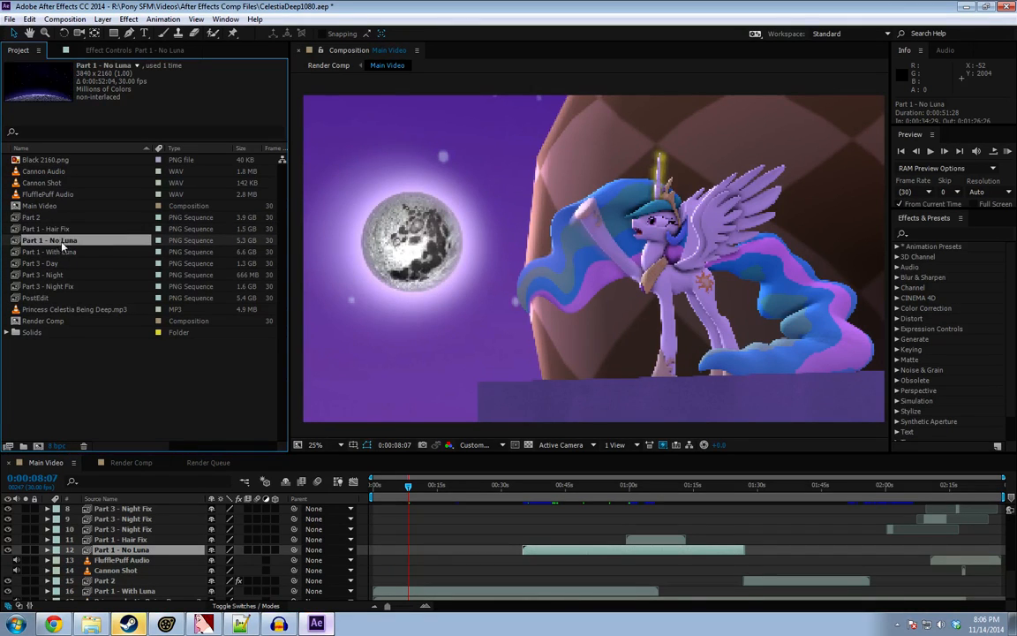
pyautogui.click(58, 229)
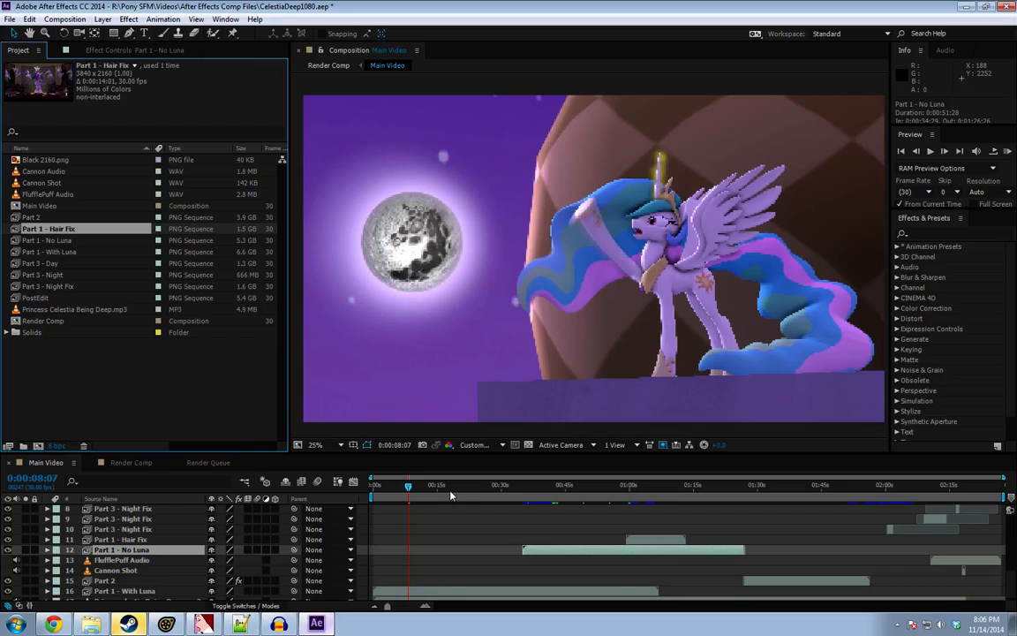
# Compare the moon scene with the Part 1 - With Luna layer hidden and shown between about 0:00:41 and 0:00:52.
pyautogui.moveTo(412, 496); pyautogui.dragTo(656, 489)
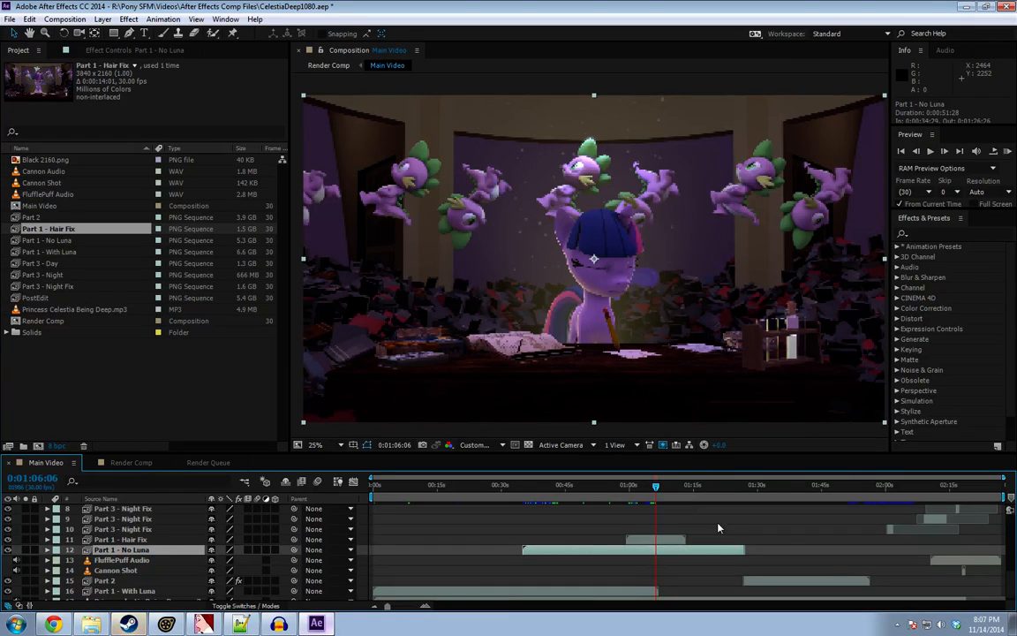
pyautogui.moveTo(706, 484); pyautogui.dragTo(594, 488)
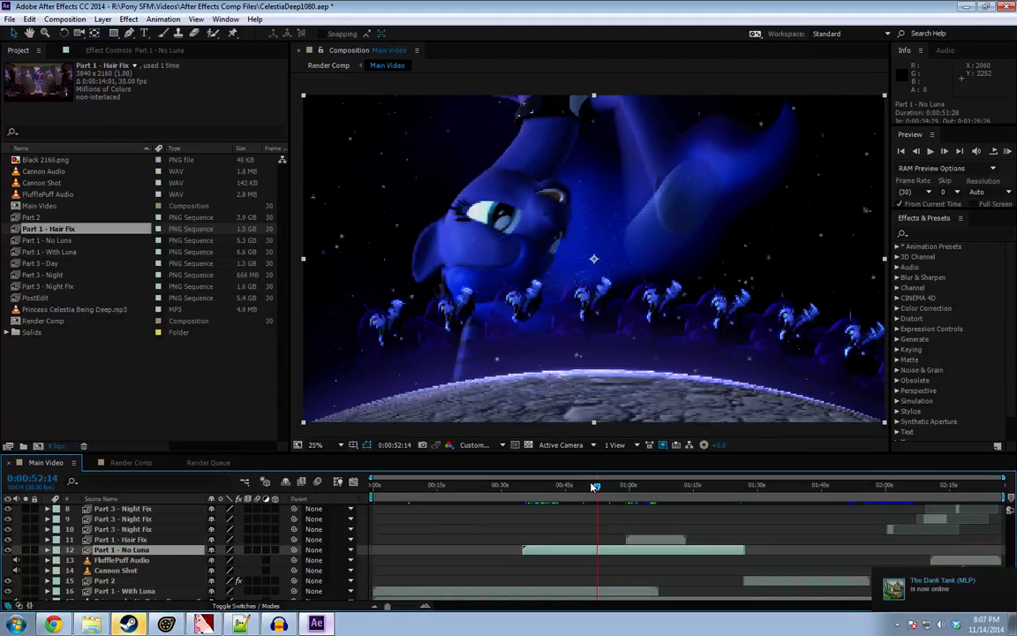
pyautogui.click(9, 600)
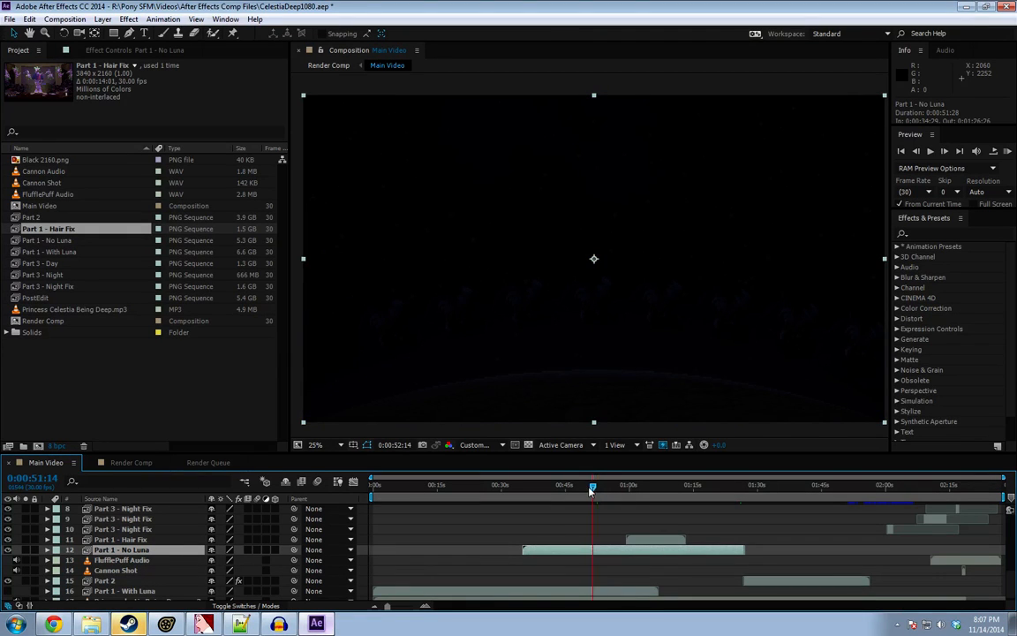
pyautogui.moveTo(591, 491); pyautogui.dragTo(553, 500)
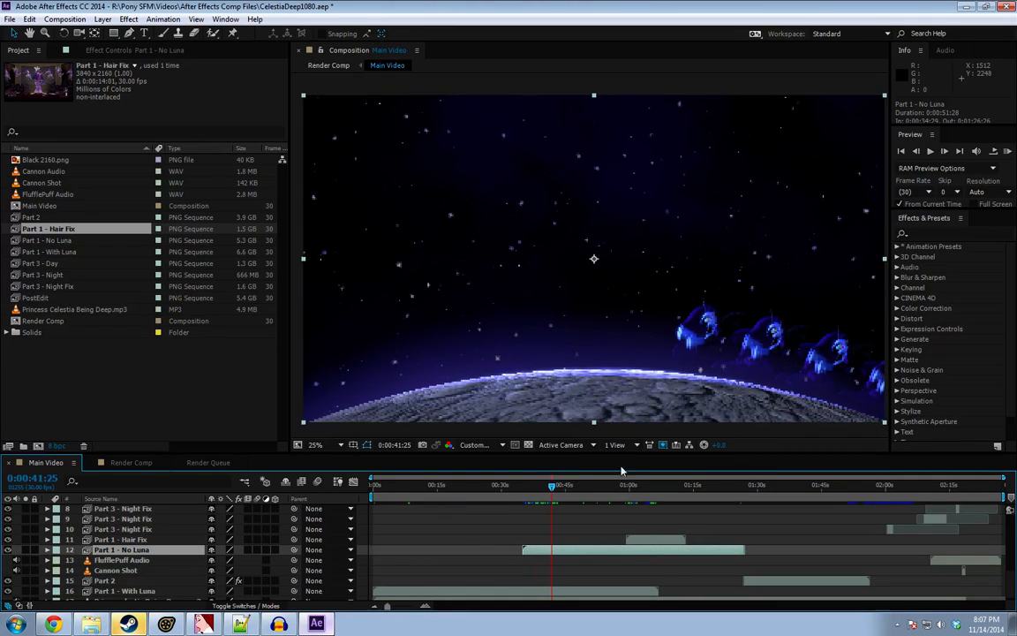
pyautogui.moveTo(553, 492); pyautogui.dragTo(561, 492)
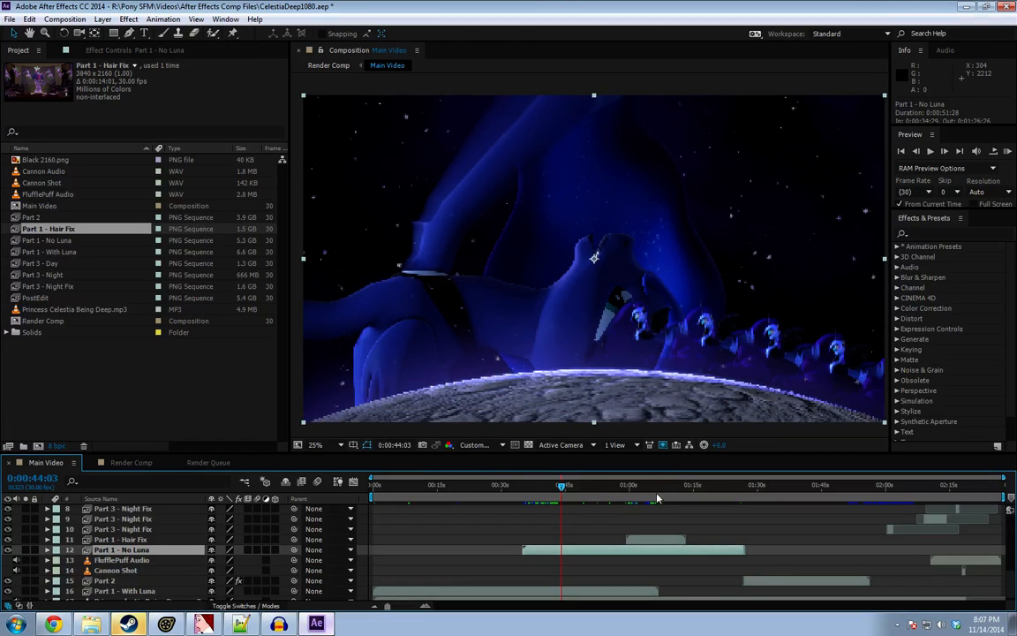
# Examine the Part 1 - Hair Fix layer's section and play it from about 0:01:02:20 with that layer hidden.
pyautogui.click(664, 492)
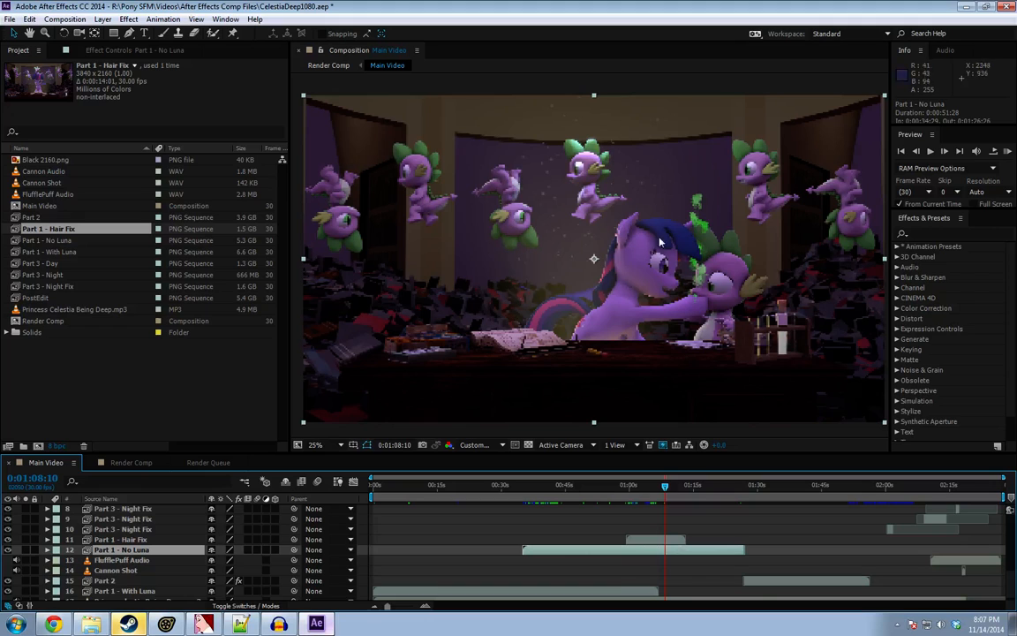
pyautogui.moveTo(667, 490); pyautogui.dragTo(670, 491)
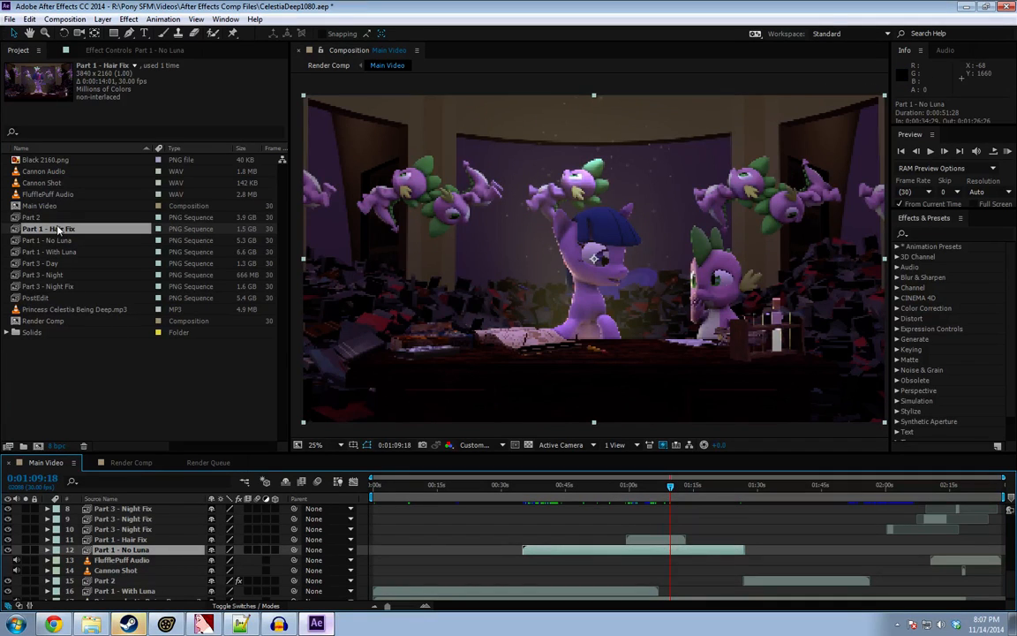
pyautogui.click(653, 539)
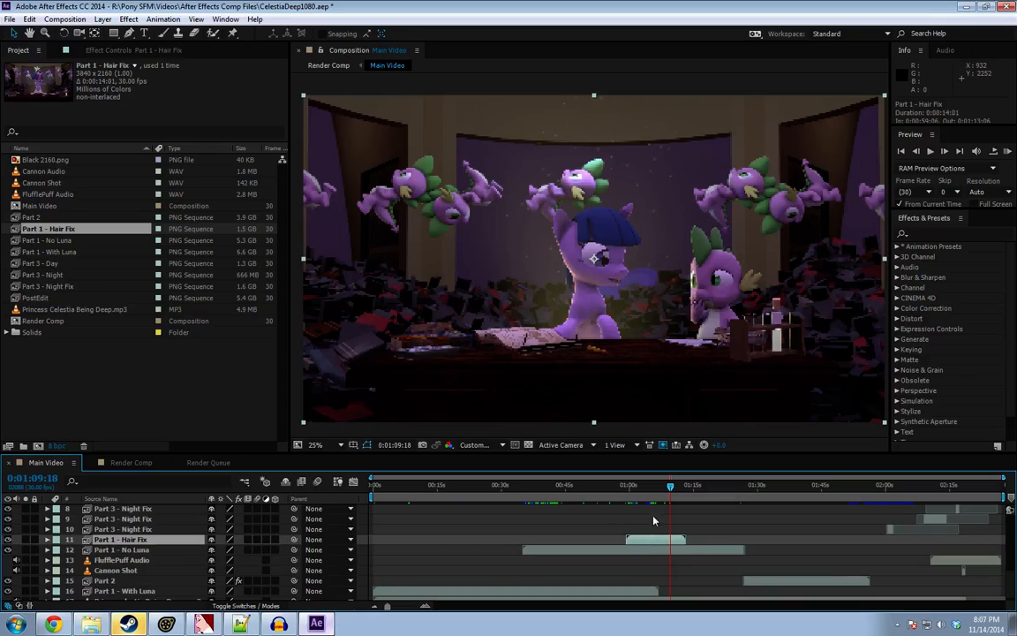
pyautogui.moveTo(643, 487)
pyautogui.mouseDown()
pyautogui.moveTo(628, 486)
pyautogui.moveTo(658, 486)
pyautogui.moveTo(641, 490)
pyautogui.mouseUp()
pyautogui.click(8, 539)
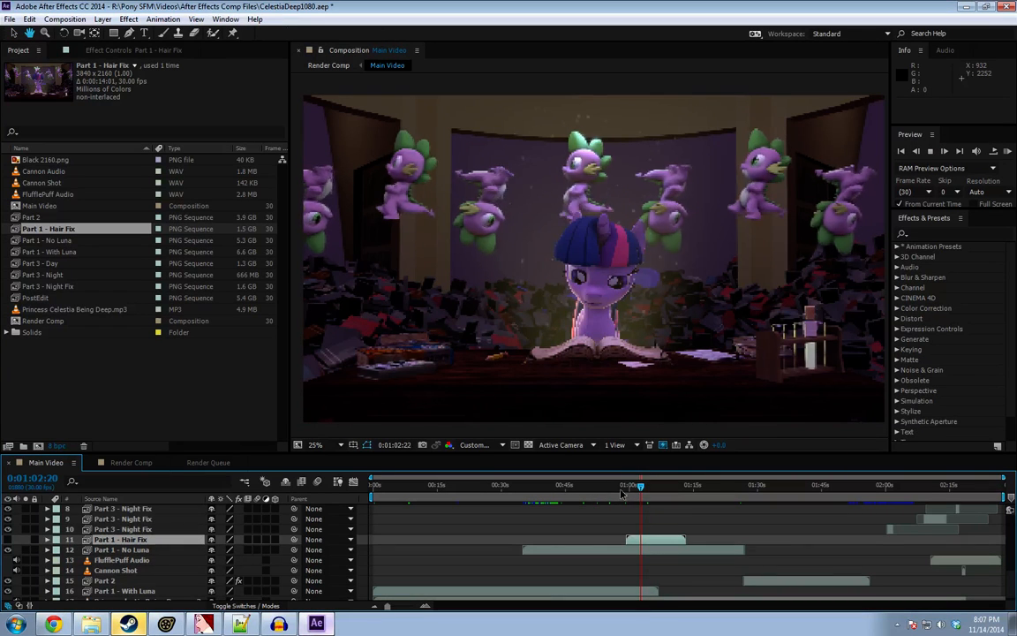
pyautogui.press('space')
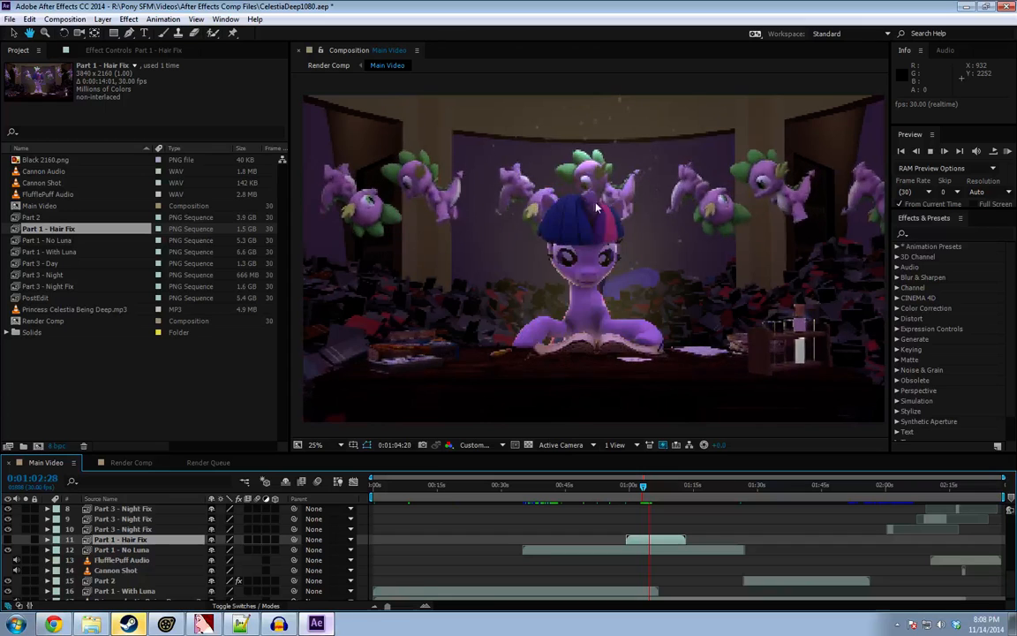
pyautogui.press('space')
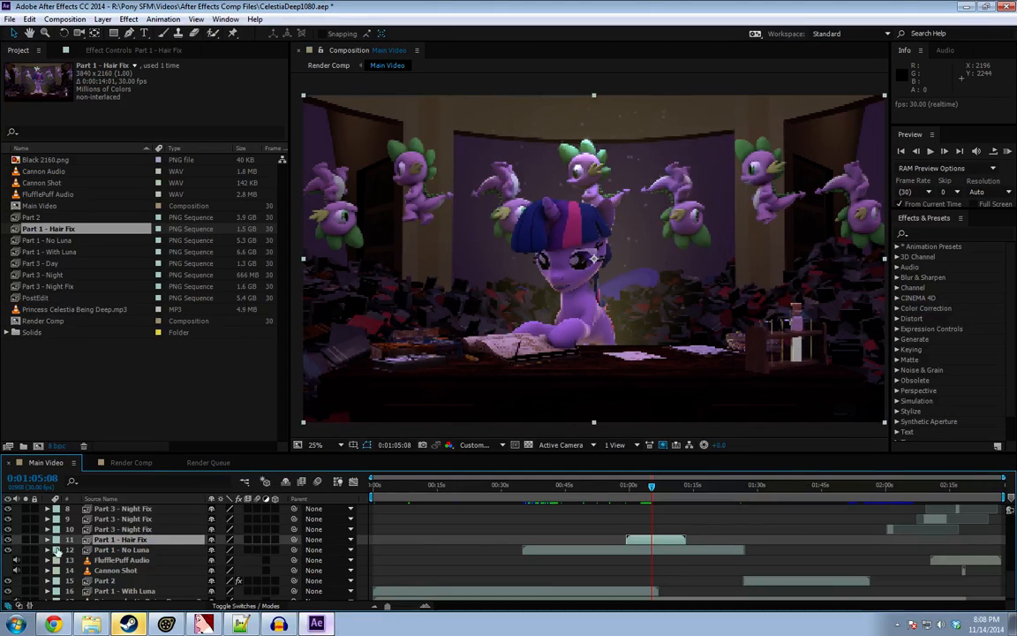
# Review the transition into the Part 2 layer up to about 0:01:28:27 and inspect the Part 2 PNG sequence.
pyautogui.moveTo(650, 487); pyautogui.dragTo(753, 599)
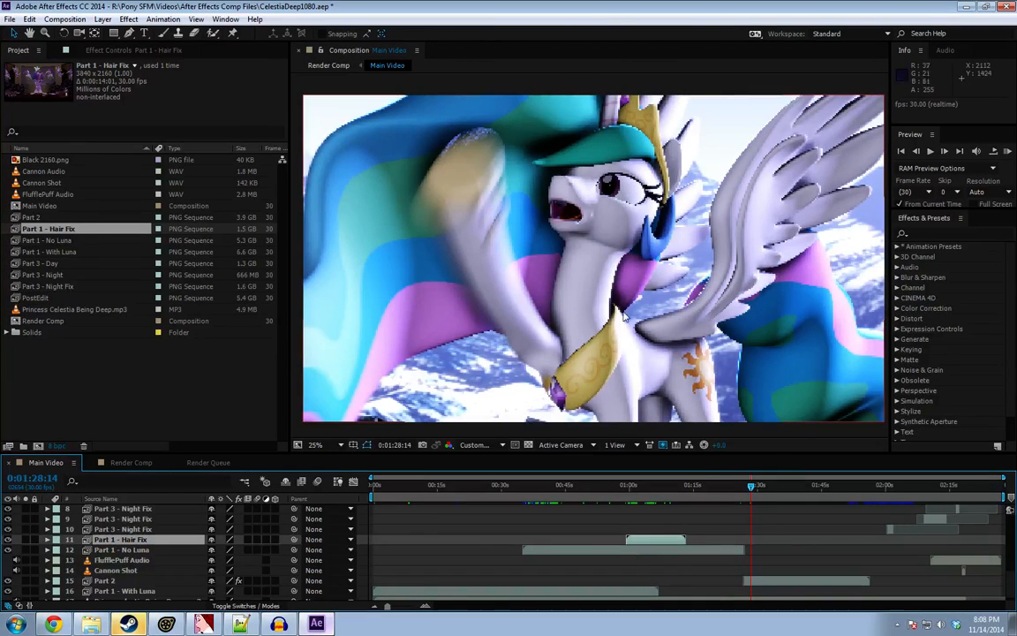
pyautogui.click(738, 486)
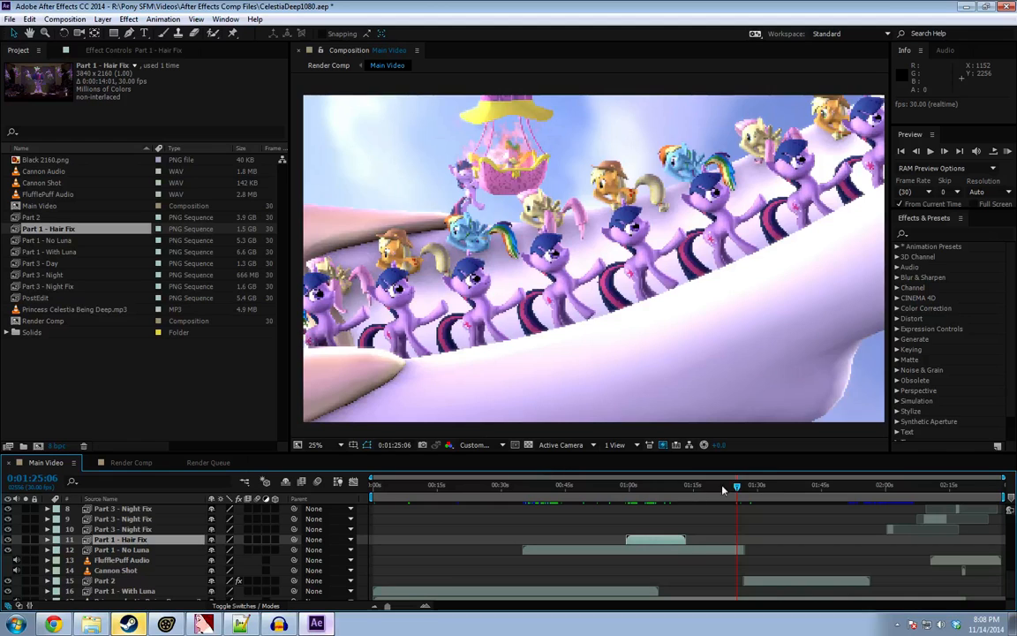
pyautogui.moveTo(753, 485); pyautogui.dragTo(752, 487)
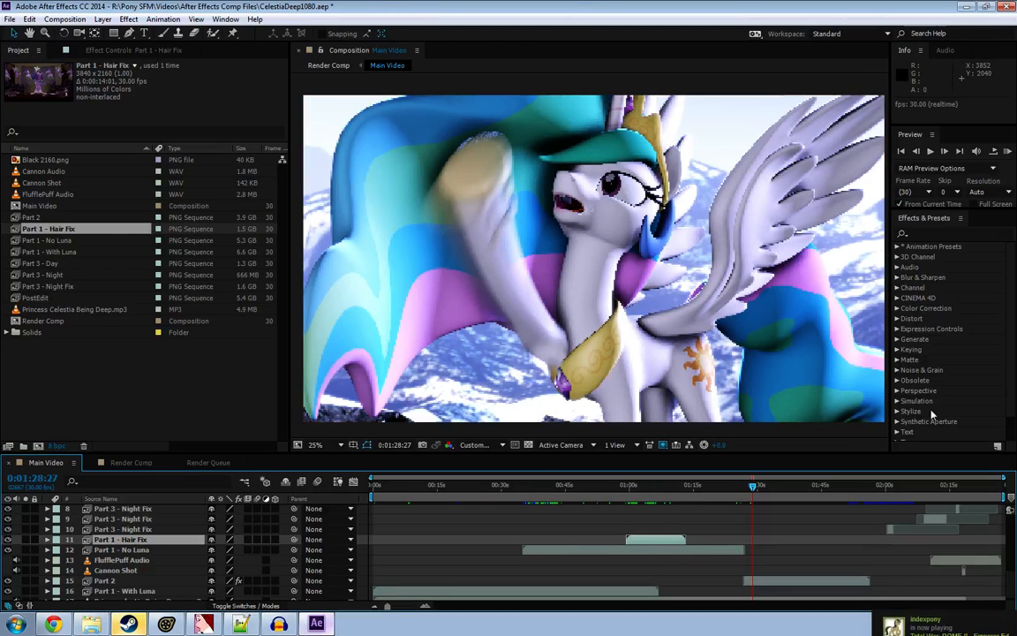
pyautogui.click(36, 218)
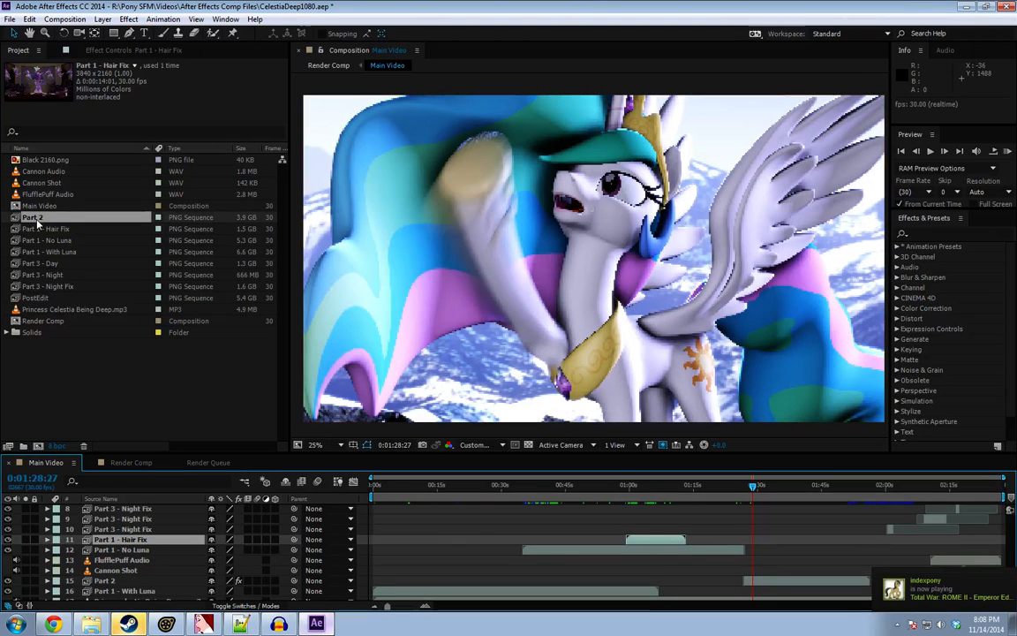
# Inspect the Part 3 - Day sequence and review the Part 3 night and day scenes from about 0:02:01:02 to 0:02:18:11.
pyautogui.click(51, 264)
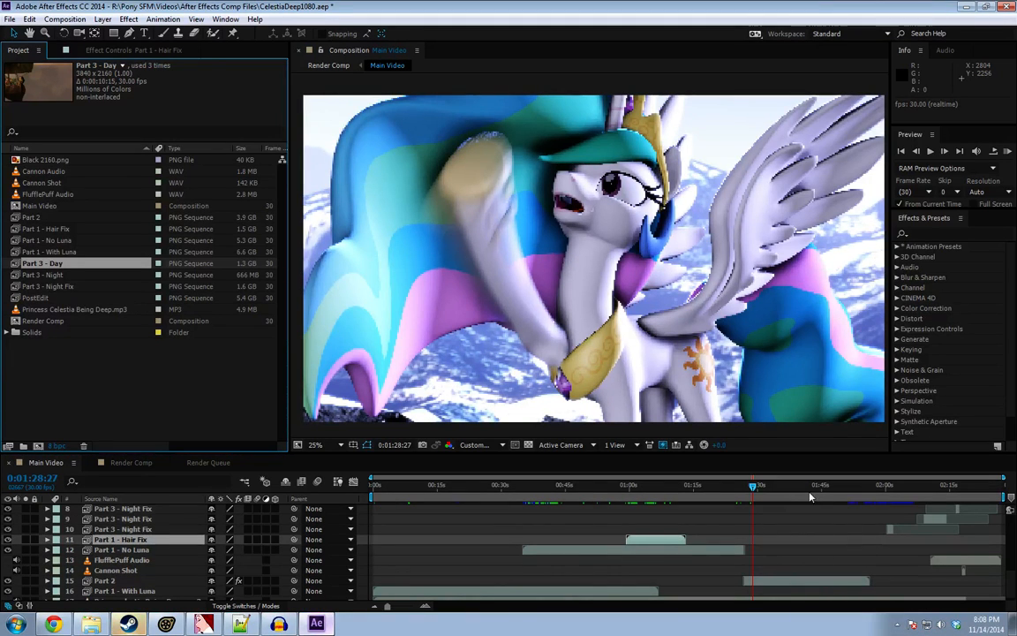
pyautogui.moveTo(882, 487); pyautogui.dragTo(890, 491)
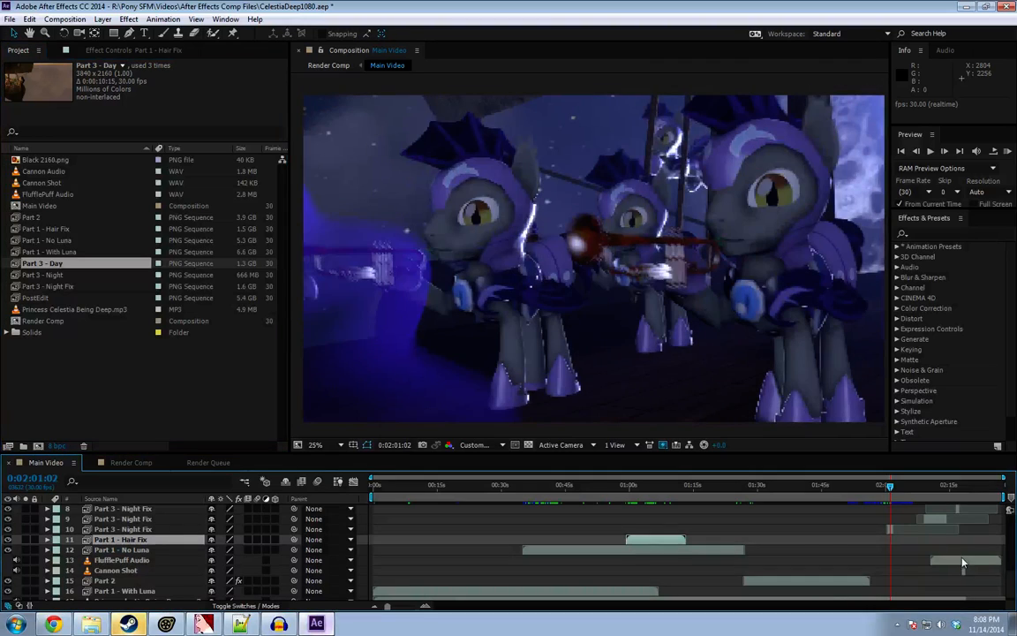
pyautogui.scroll(-1, 989, 569)
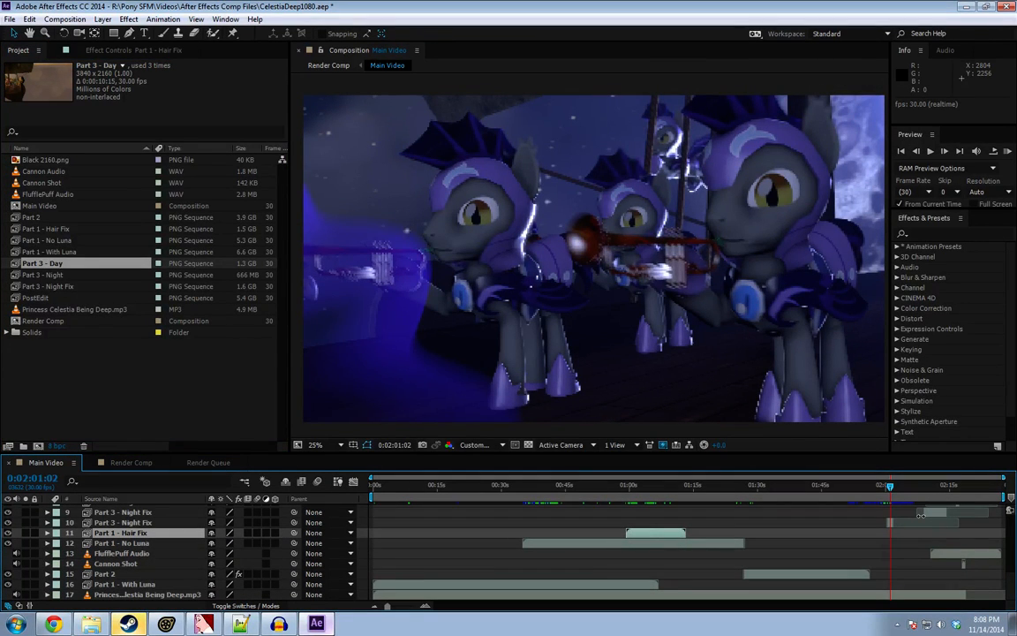
pyautogui.moveTo(891, 491); pyautogui.dragTo(894, 490)
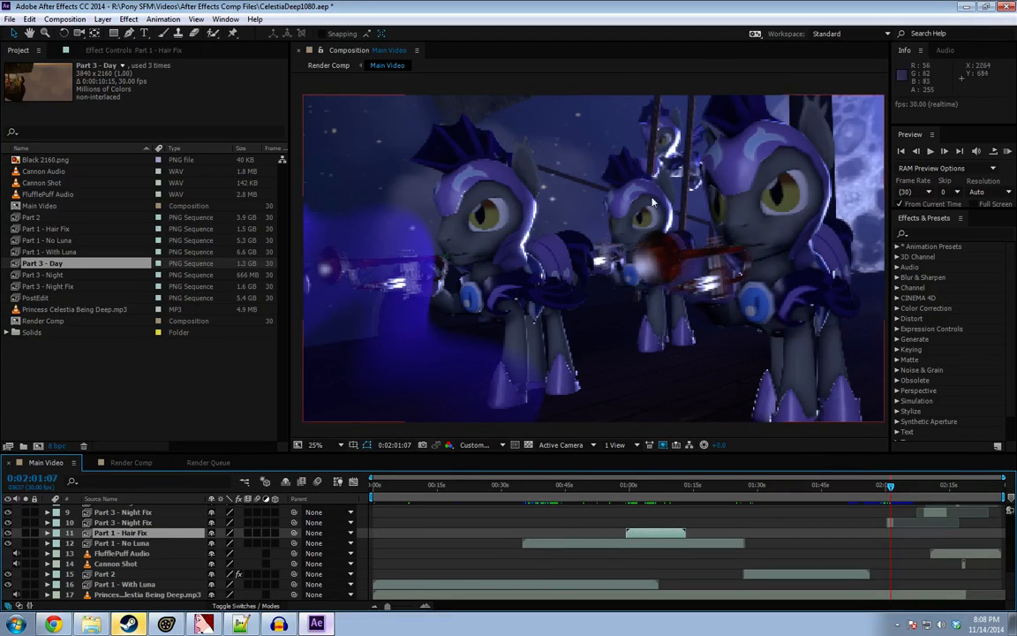
pyautogui.moveTo(893, 488); pyautogui.dragTo(904, 487)
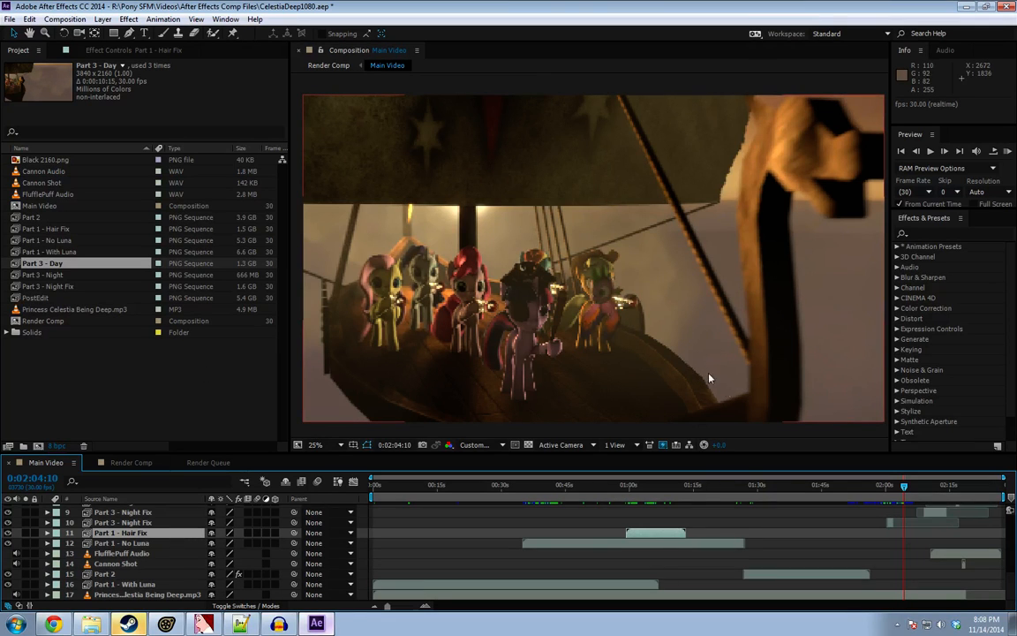
pyautogui.moveTo(1013, 587)
pyautogui.mouseDown()
pyautogui.moveTo(1013, 566)
pyautogui.moveTo(1012, 583)
pyautogui.mouseUp()
pyautogui.moveTo(904, 486); pyautogui.dragTo(964, 493)
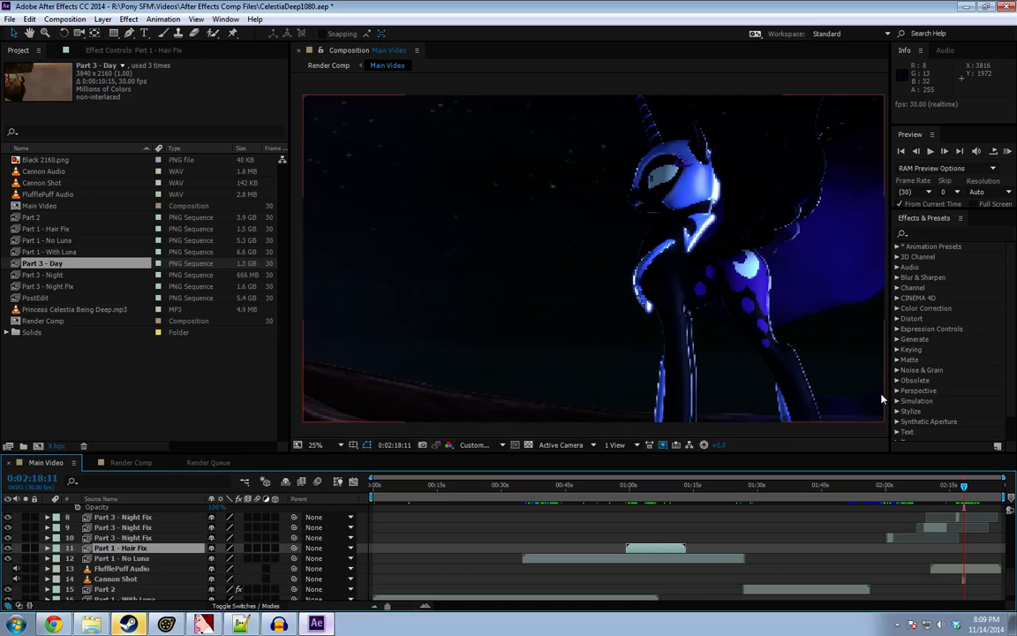
# Inspect the Part 1 - Hair Fix and Part 2 sequences, reviewing the video at about 0:01:53:17, 0:01:36:29 and 0:02:27:04.
pyautogui.moveTo(941, 485); pyautogui.dragTo(858, 501)
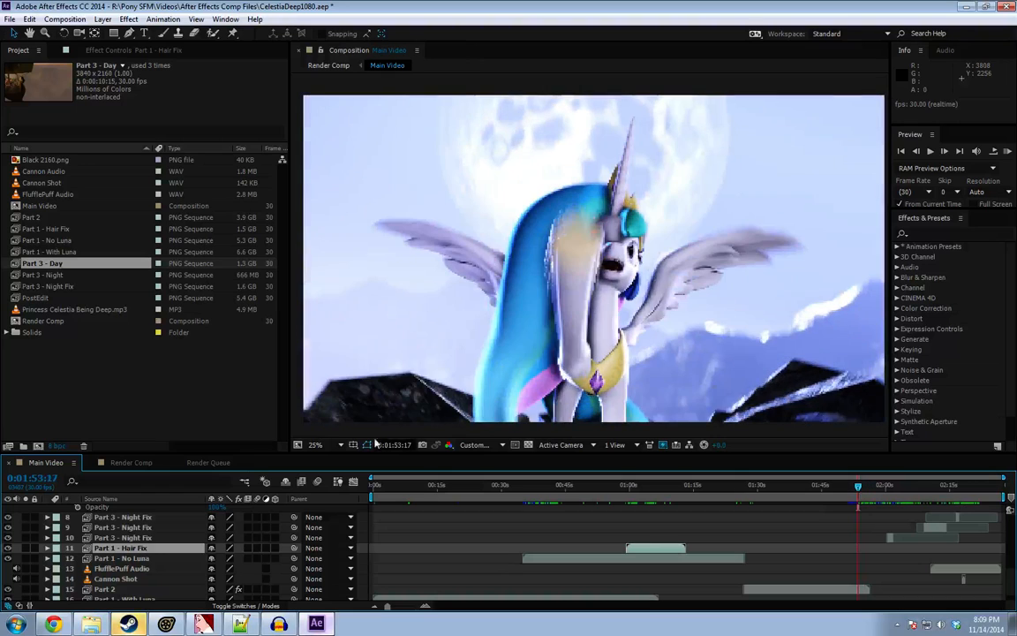
pyautogui.click(56, 230)
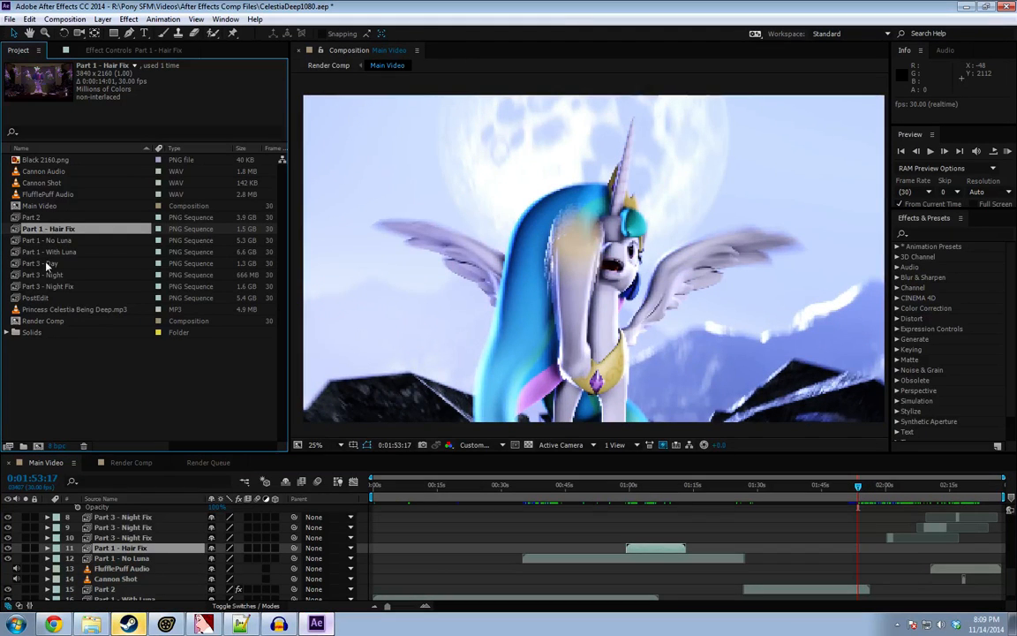
pyautogui.click(39, 219)
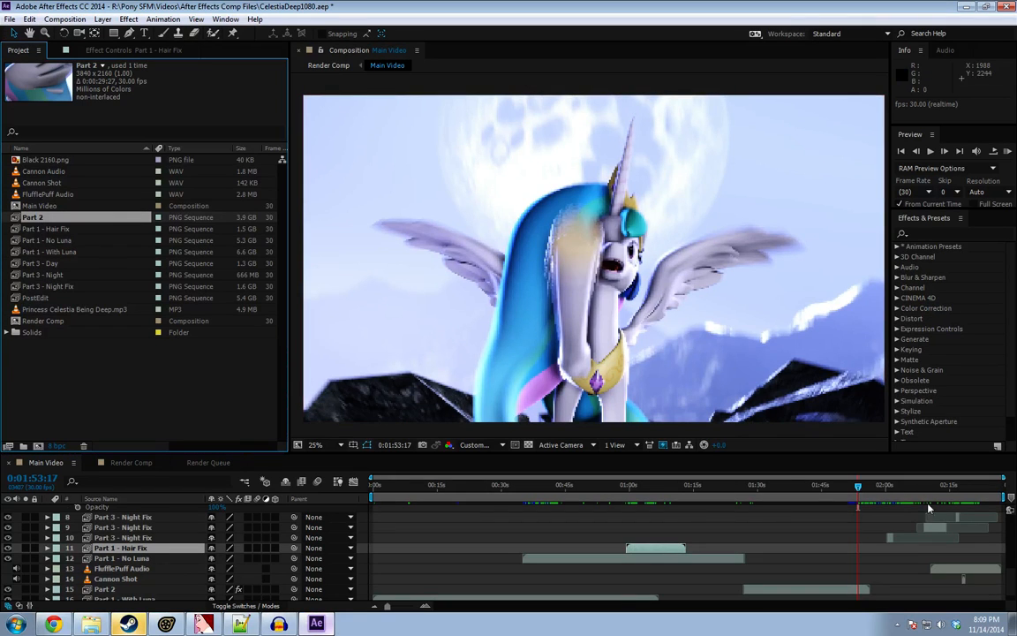
pyautogui.moveTo(849, 487); pyautogui.dragTo(787, 488)
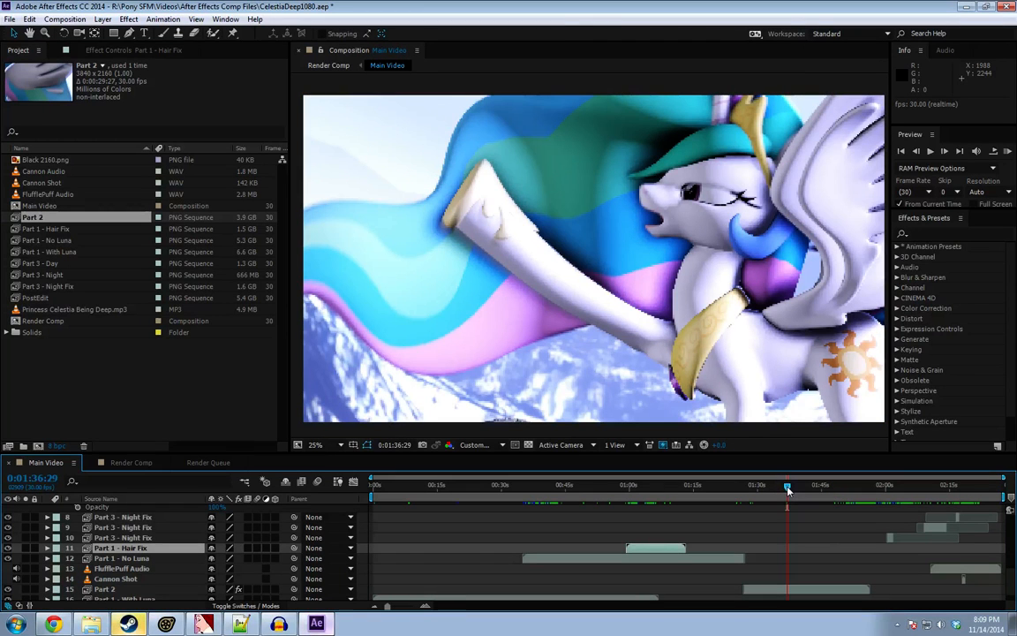
pyautogui.moveTo(972, 489); pyautogui.dragTo(1011, 488)
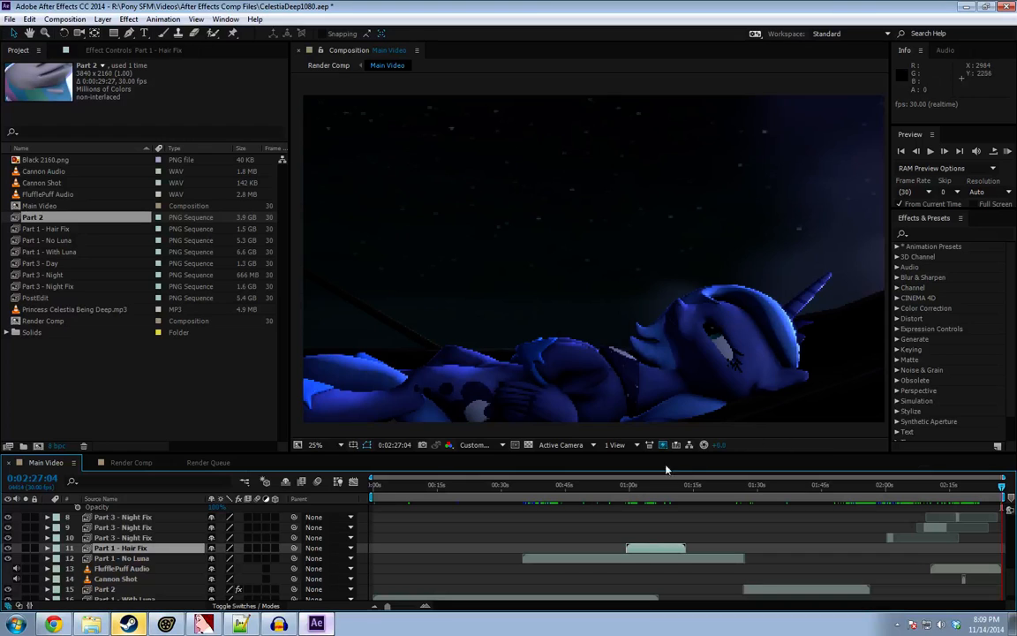
# Switch back to Source Filmmaker, play shot4's door opening up to about frame 2685, and recheck it around frames 2583 and 2559.
pyautogui.click(966, 8)
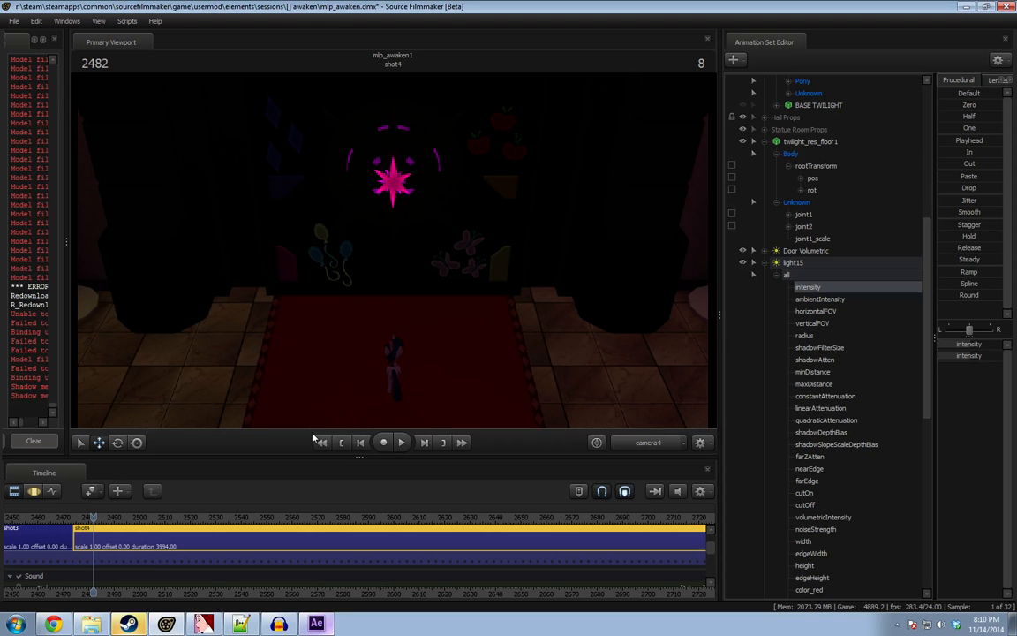
pyautogui.click(281, 517)
pyautogui.moveTo(281, 517); pyautogui.dragTo(234, 517)
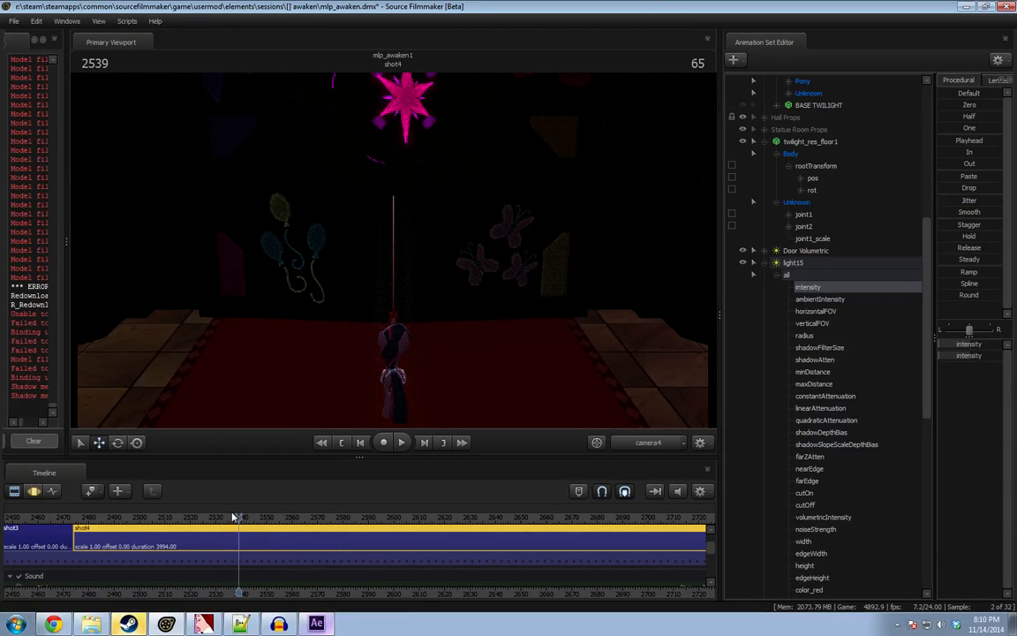
pyautogui.click(154, 517)
pyautogui.press('space')
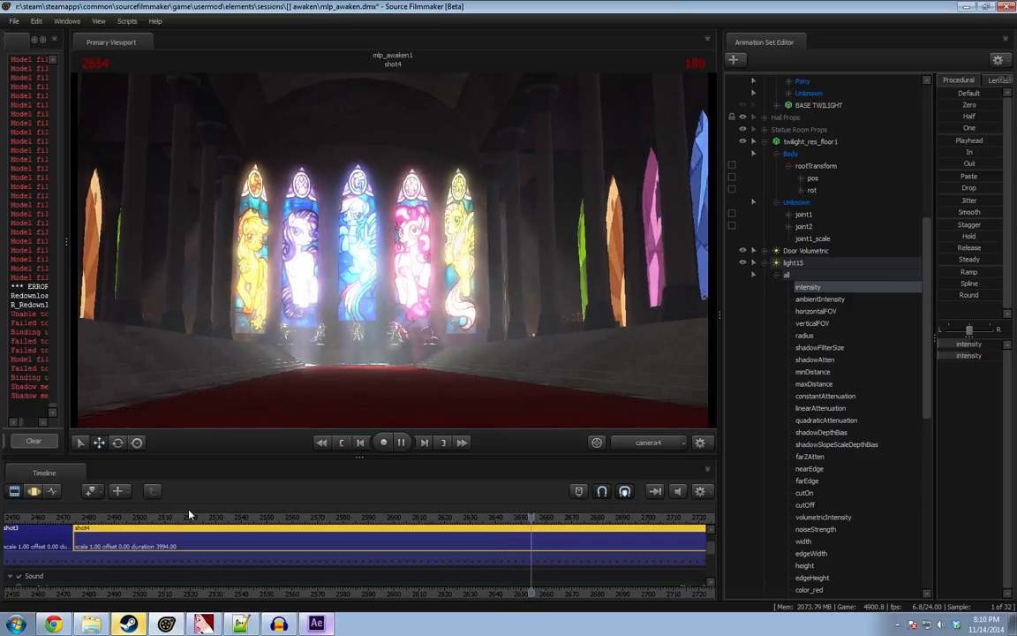
pyautogui.press('space')
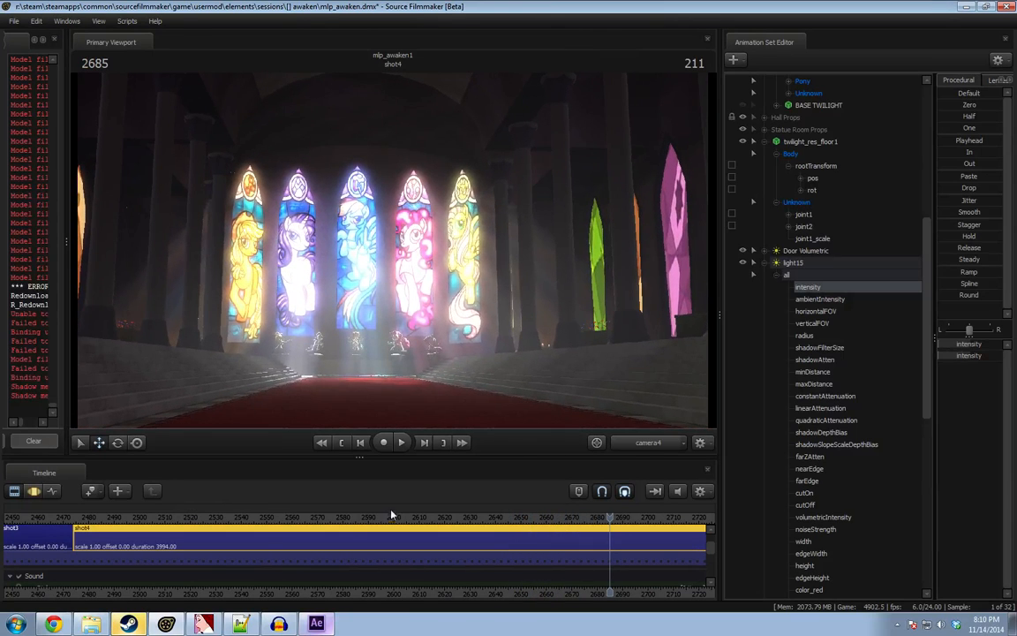
pyautogui.click(224, 523)
pyautogui.press('space')
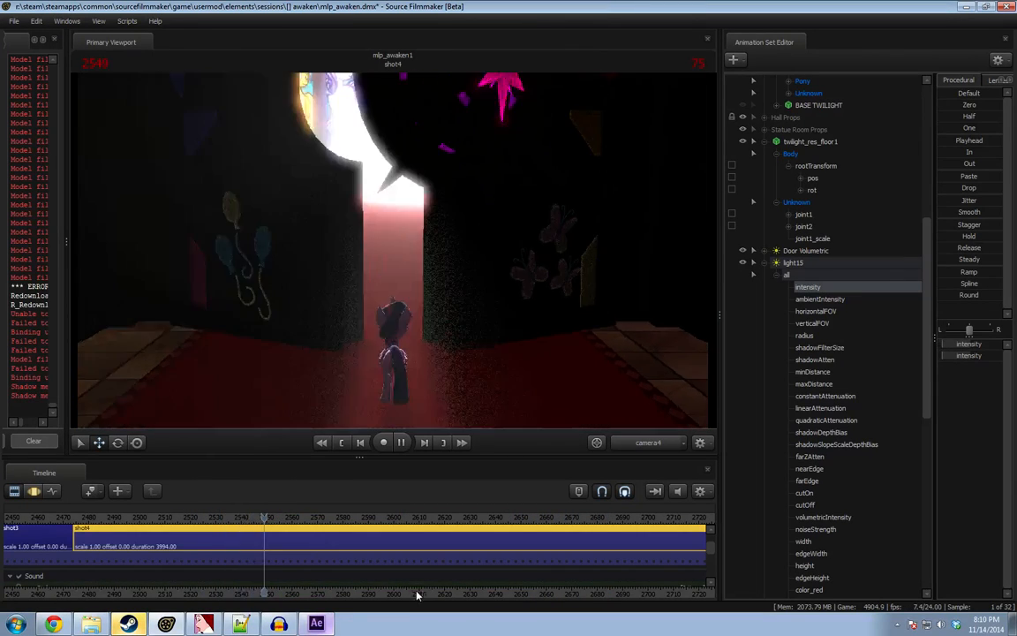
pyautogui.press('space')
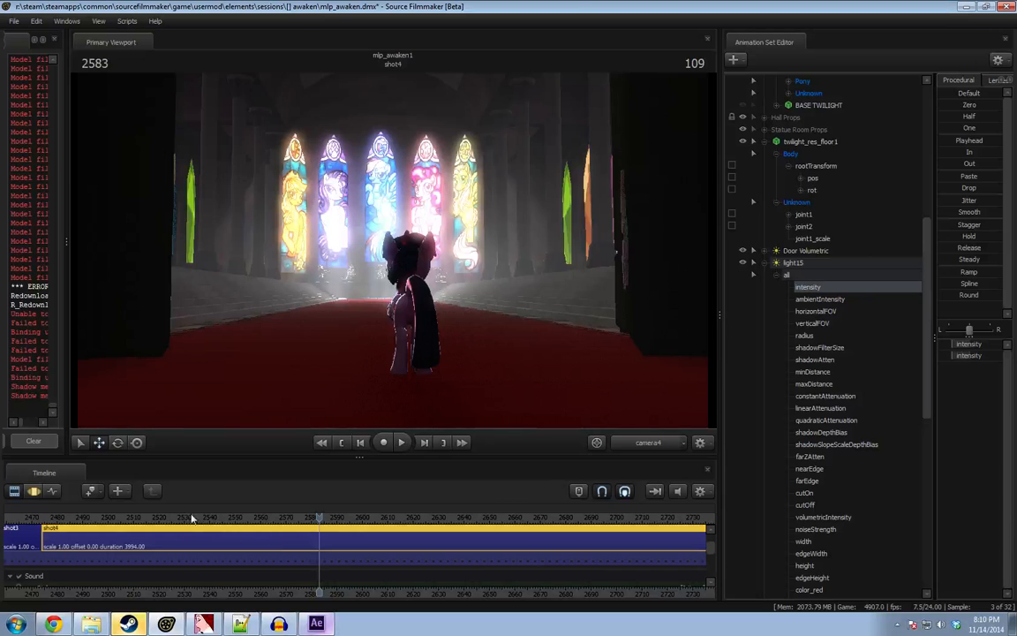
pyautogui.moveTo(191, 518); pyautogui.dragTo(242, 518)
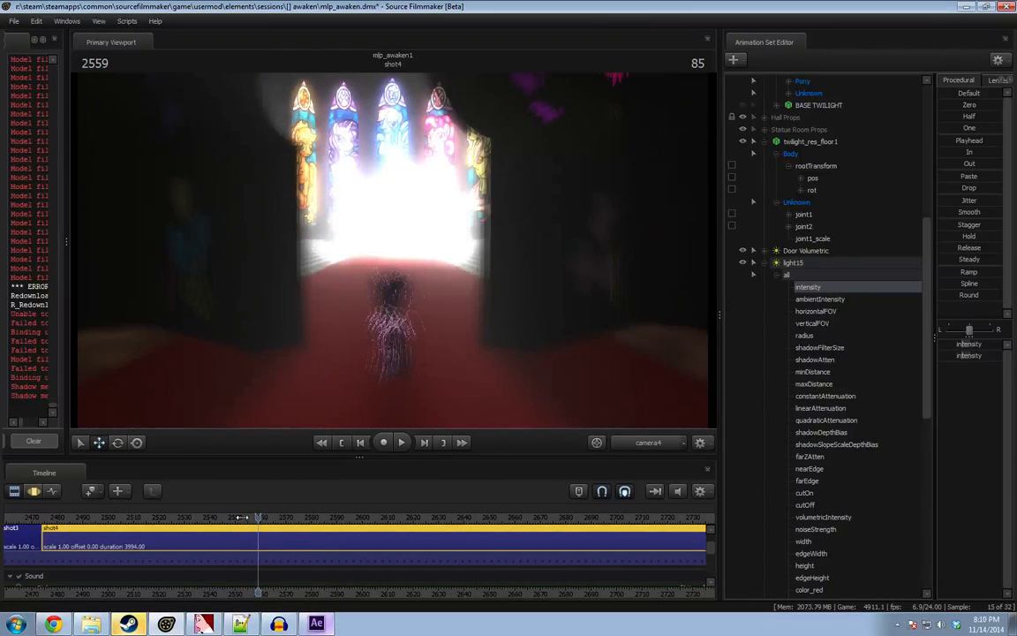
# Lower Camera 1's aperture across the entire duration of shot4 to reduce the depth-of-field blur.
pyautogui.press('F3')
pyautogui.press('space')
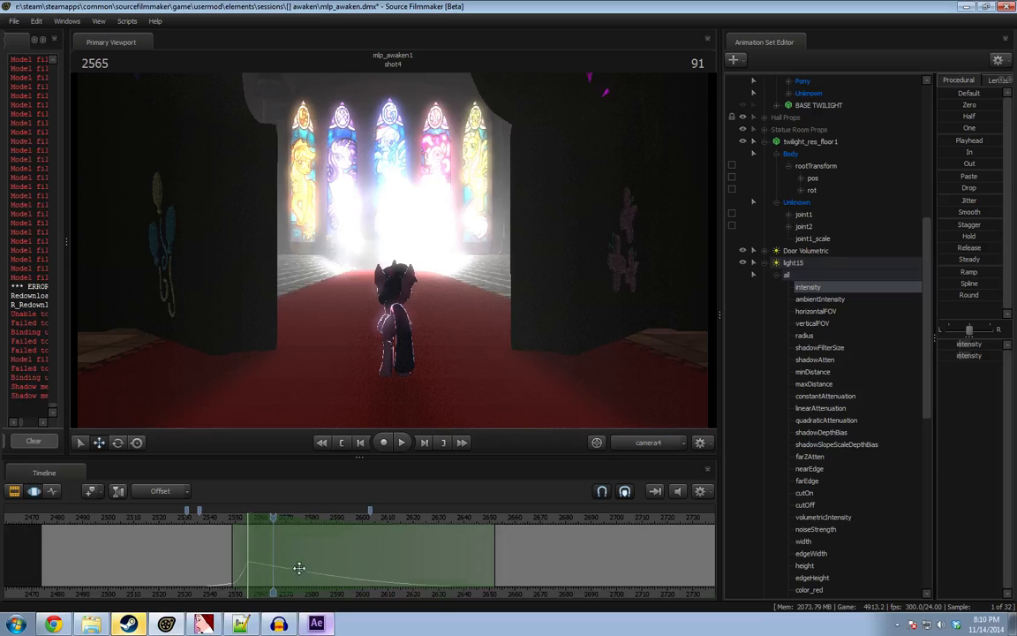
pyautogui.hotkey('ctrl', 'a')
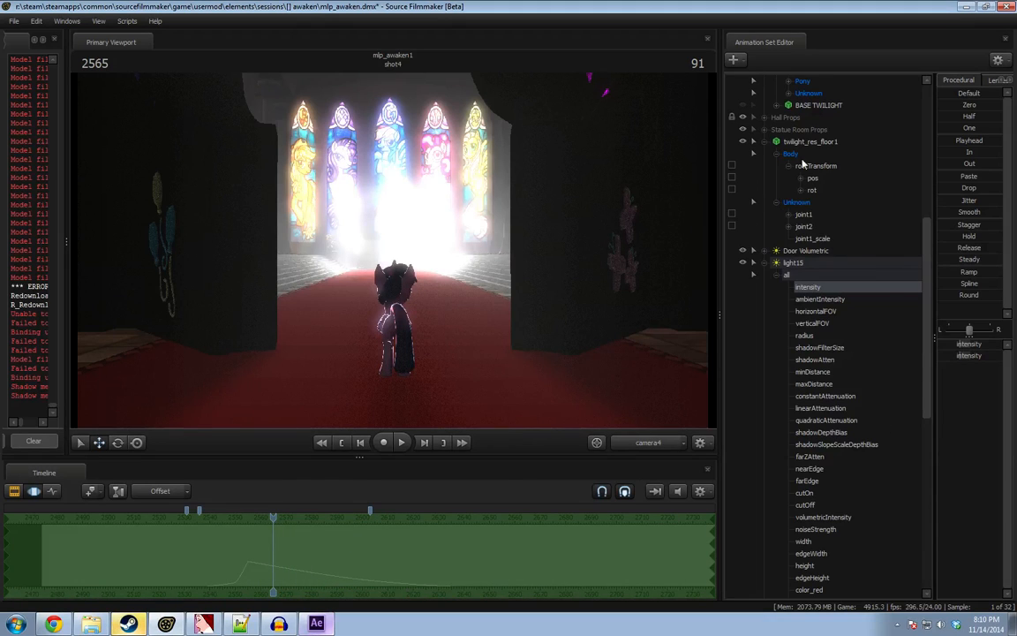
pyautogui.scroll(2, 802, 164)
pyautogui.click(764, 337)
pyautogui.scroll(7, 768, 352)
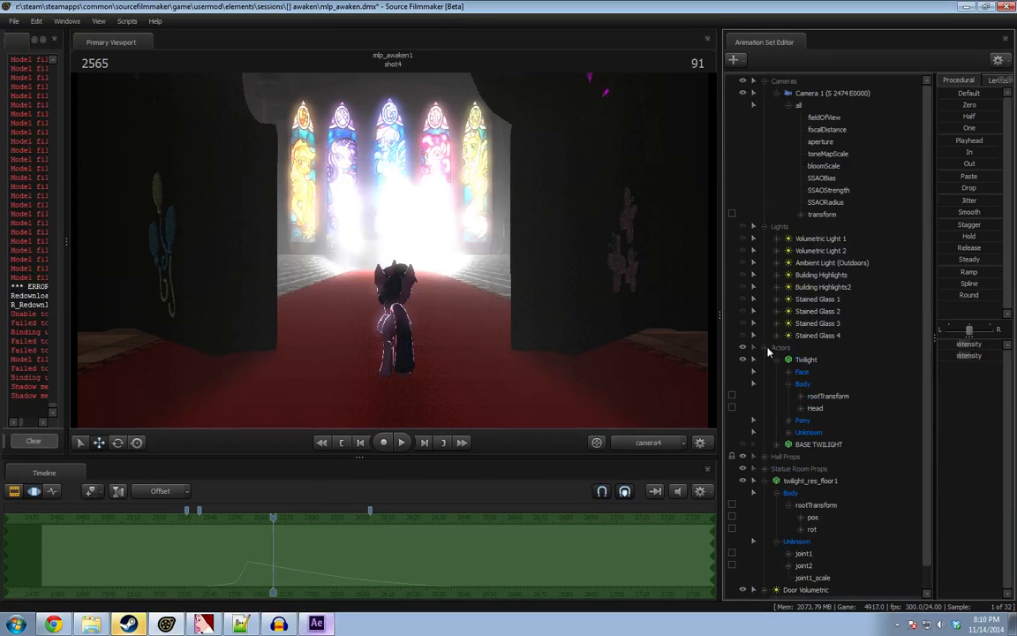
pyautogui.click(835, 93)
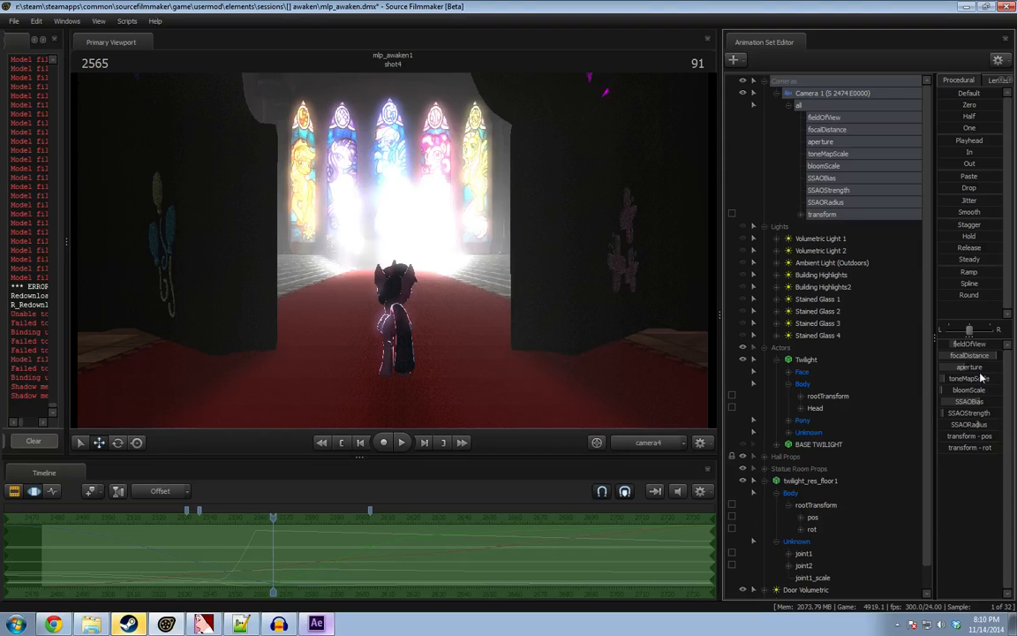
pyautogui.moveTo(978, 368); pyautogui.dragTo(966, 374)
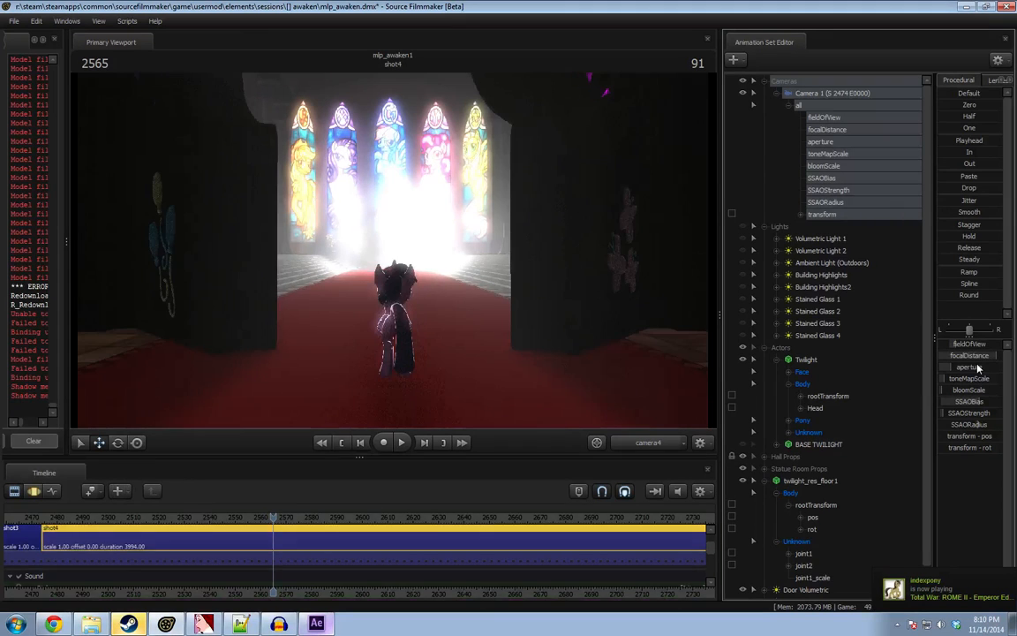
pyautogui.press('F3')
pyautogui.press('F4')
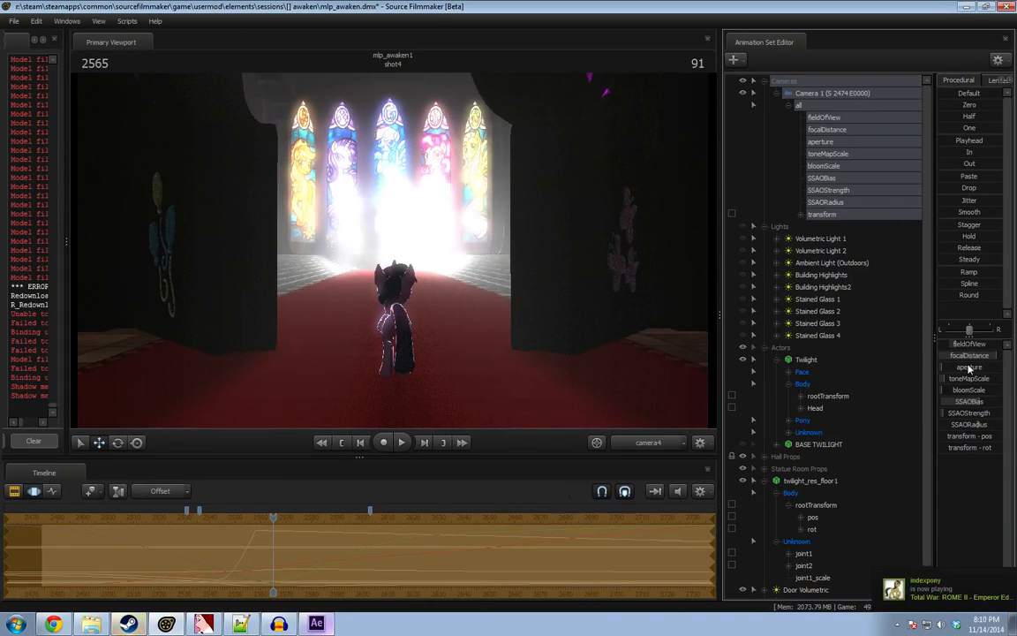
pyautogui.press('F2')
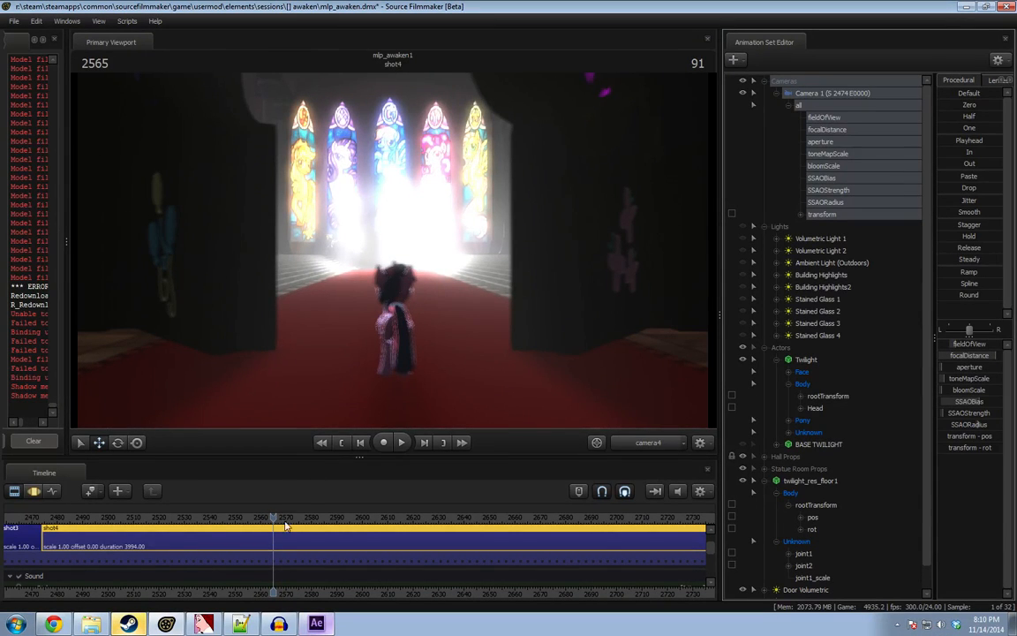
# Review shot4's depth of field in short playback stretches from about frame 2551 to frame 2630.
pyautogui.moveTo(274, 519); pyautogui.dragTo(240, 519)
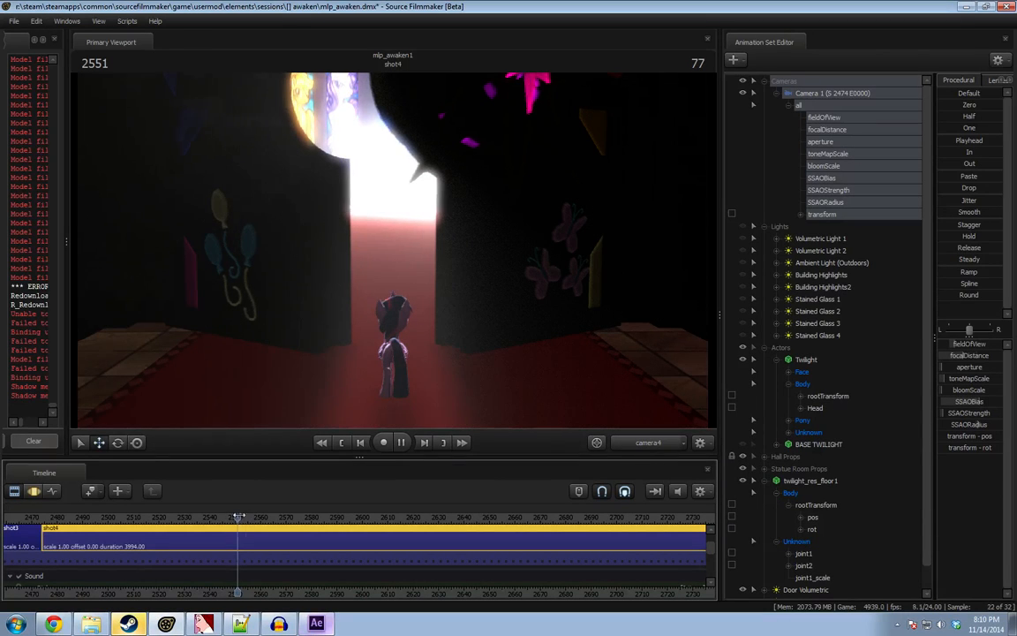
pyautogui.press('space')
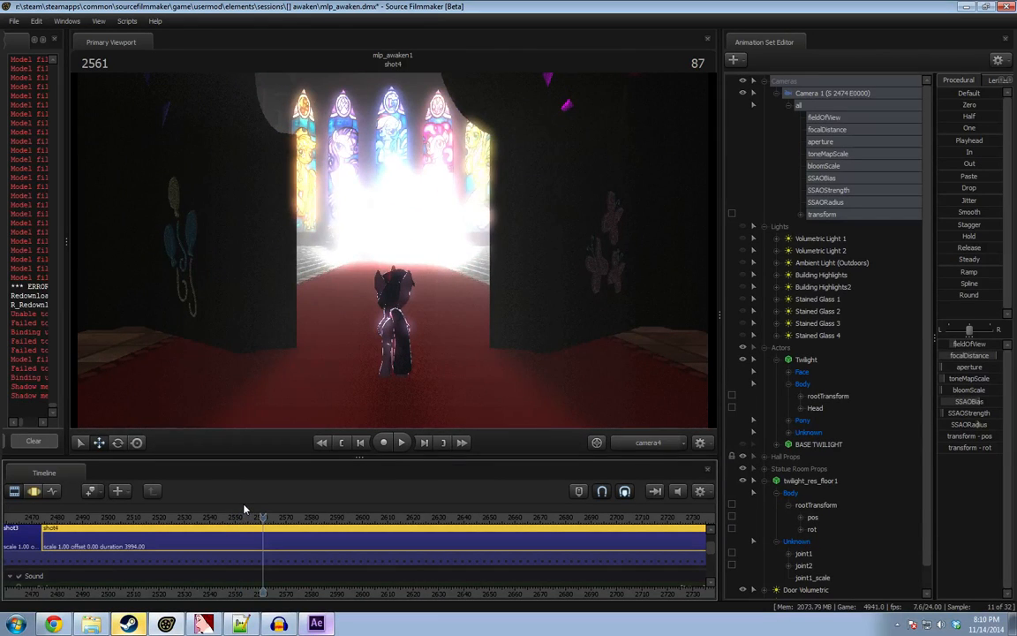
pyautogui.press('space')
pyautogui.press('space')
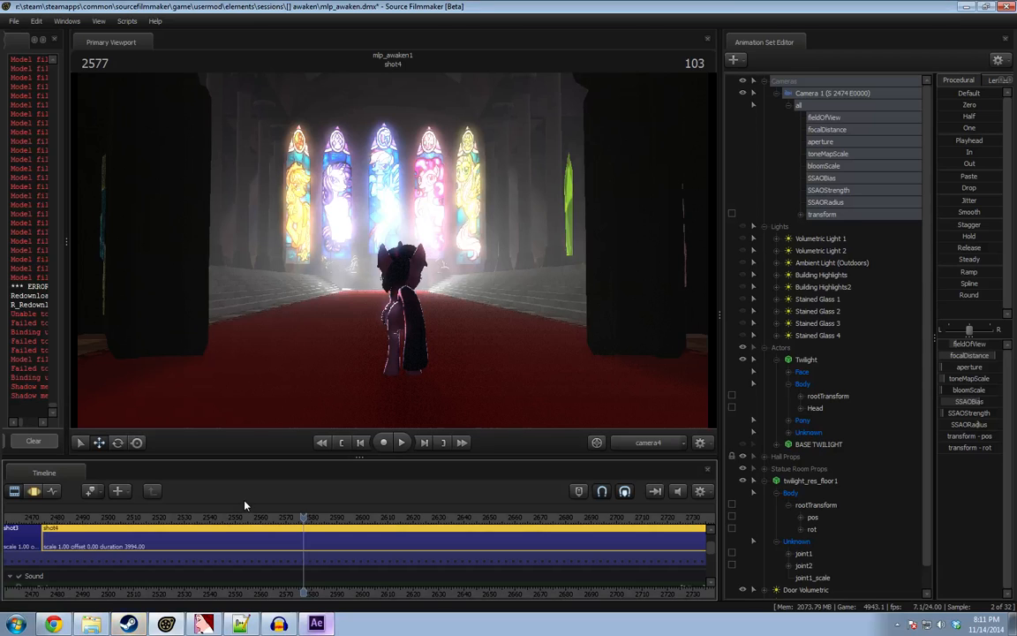
pyautogui.press('space')
pyautogui.press('space')
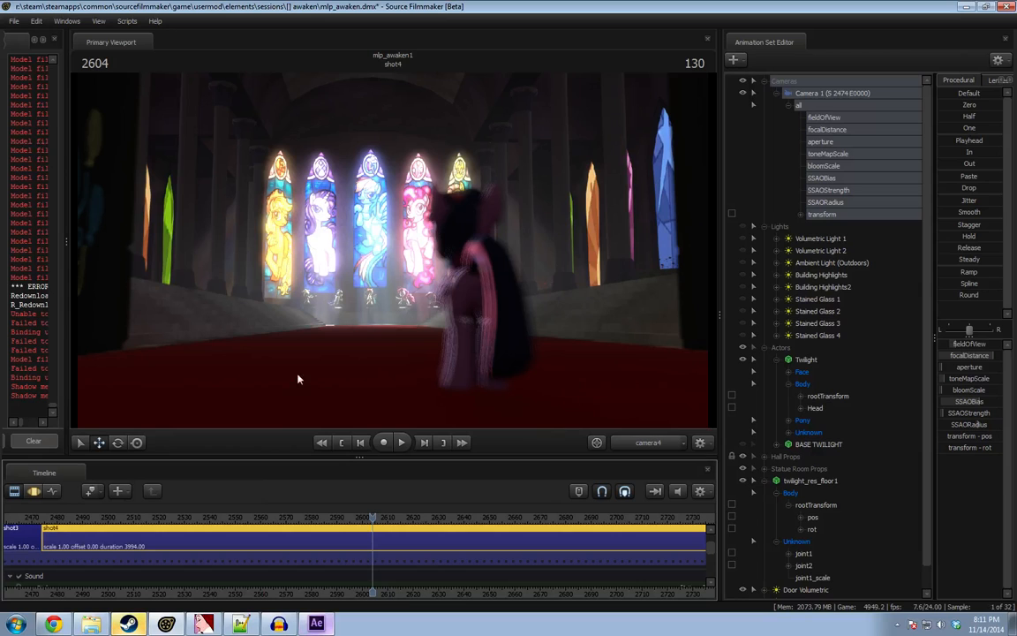
pyautogui.press('space')
pyautogui.press('space')
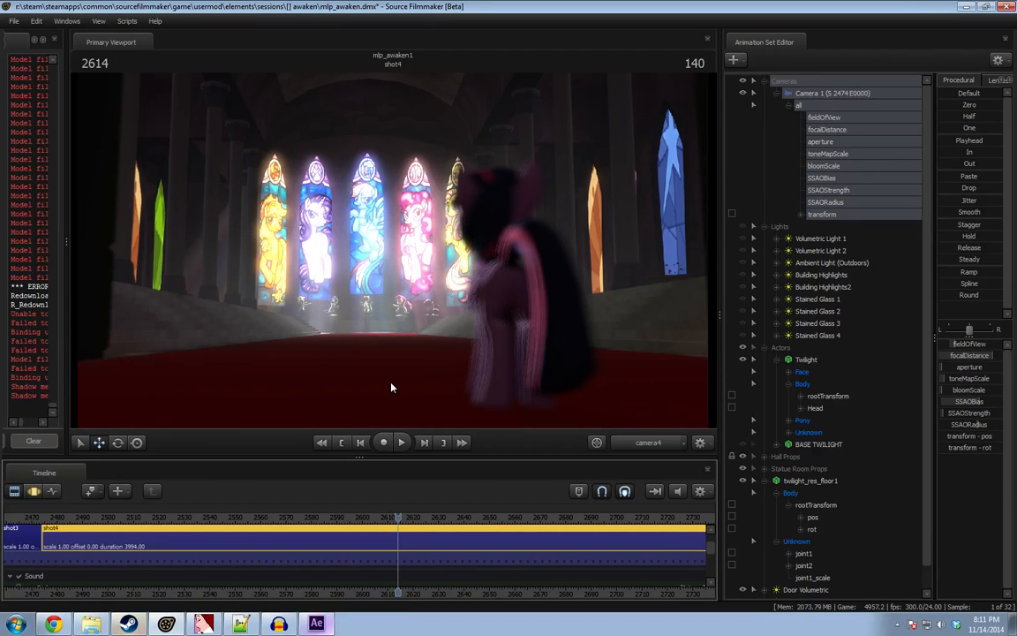
pyautogui.press('space')
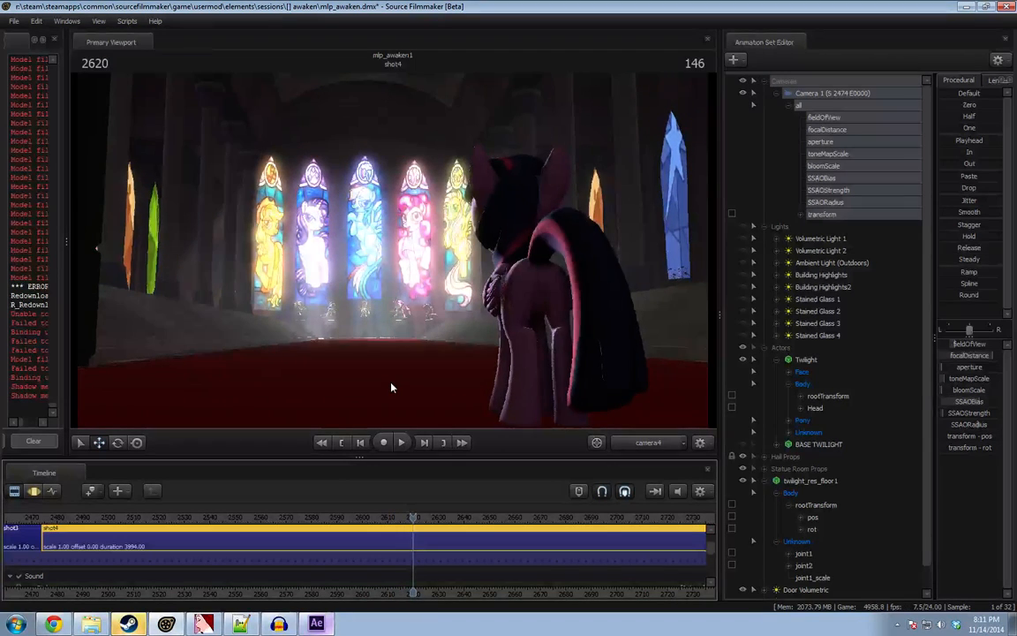
pyautogui.press('space')
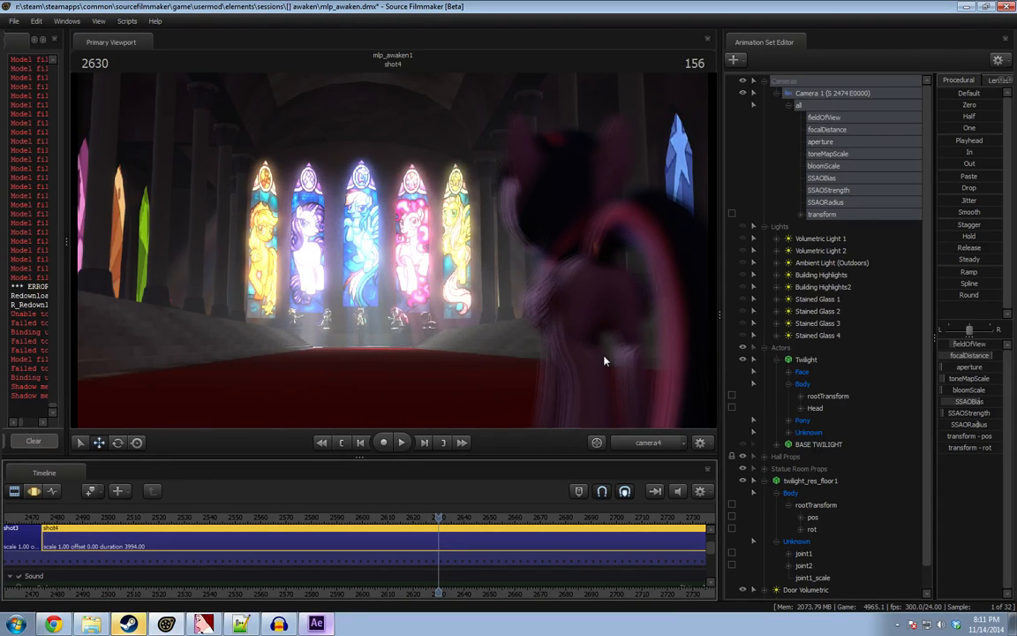
# Set the viewport's progressive refinement depth-of-field samples to 128 (override).
pyautogui.rightClick(432, 265)
pyautogui.click(477, 285)
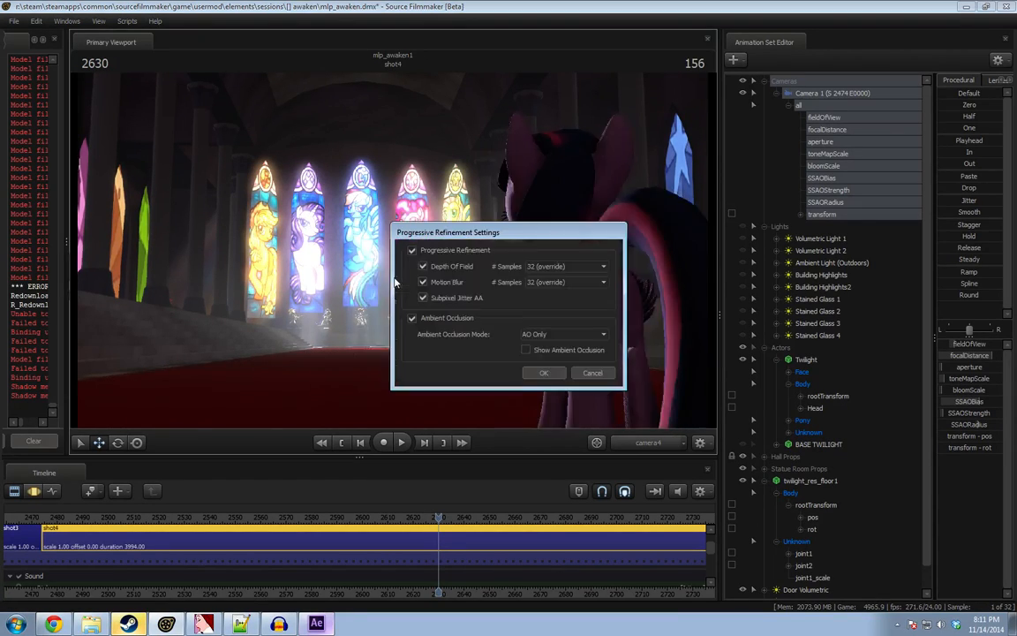
pyautogui.click(552, 267)
pyautogui.click(549, 324)
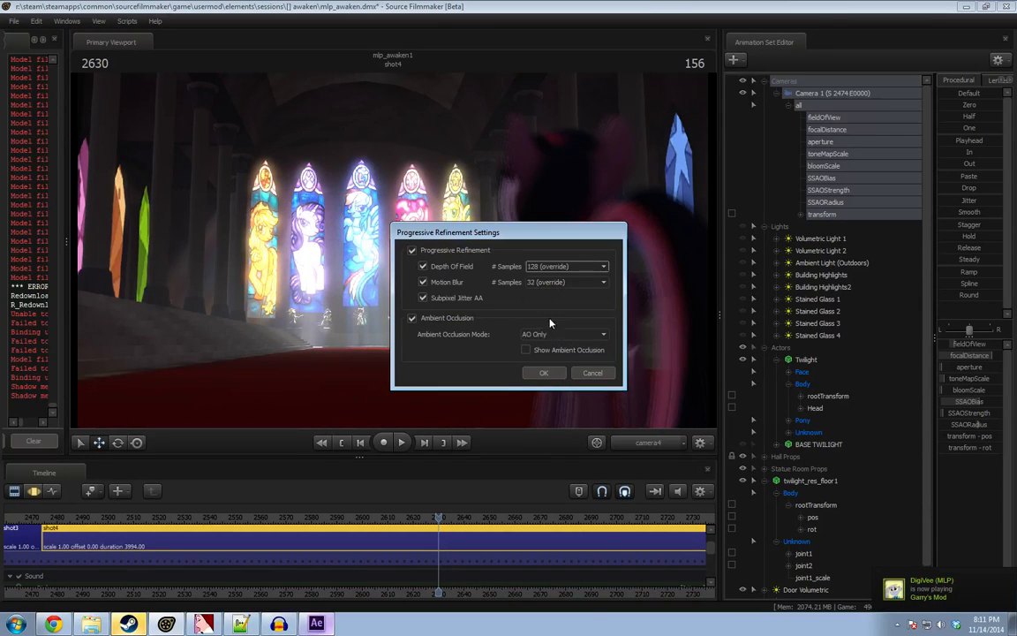
pyautogui.click(542, 373)
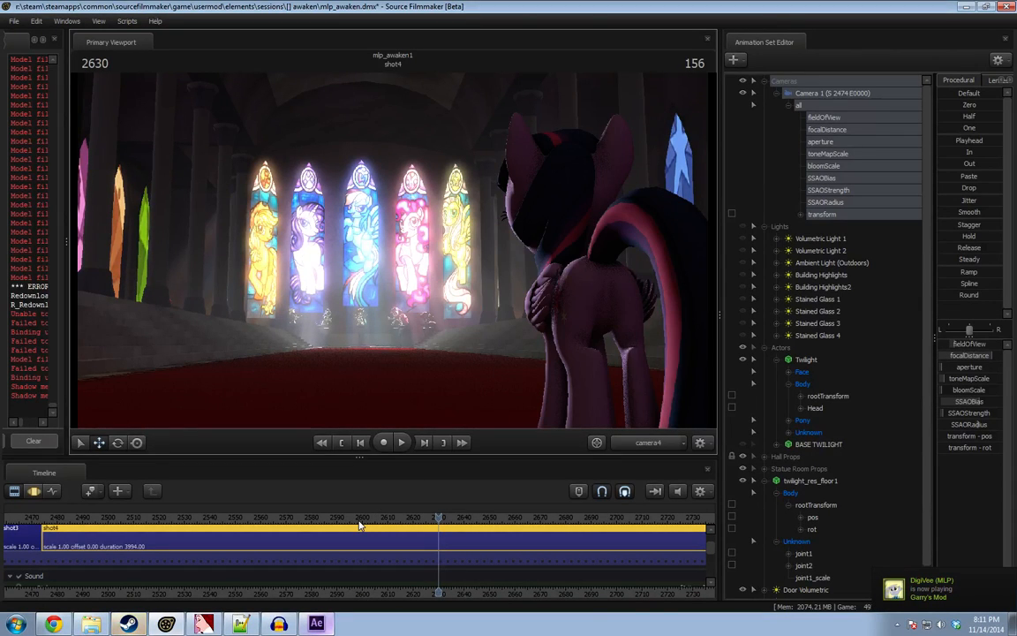
# At frame 2601 of shot4, set the viewport's progressive refinement depth-of-field samples to 32 (override).
pyautogui.moveTo(401, 510); pyautogui.dragTo(374, 505)
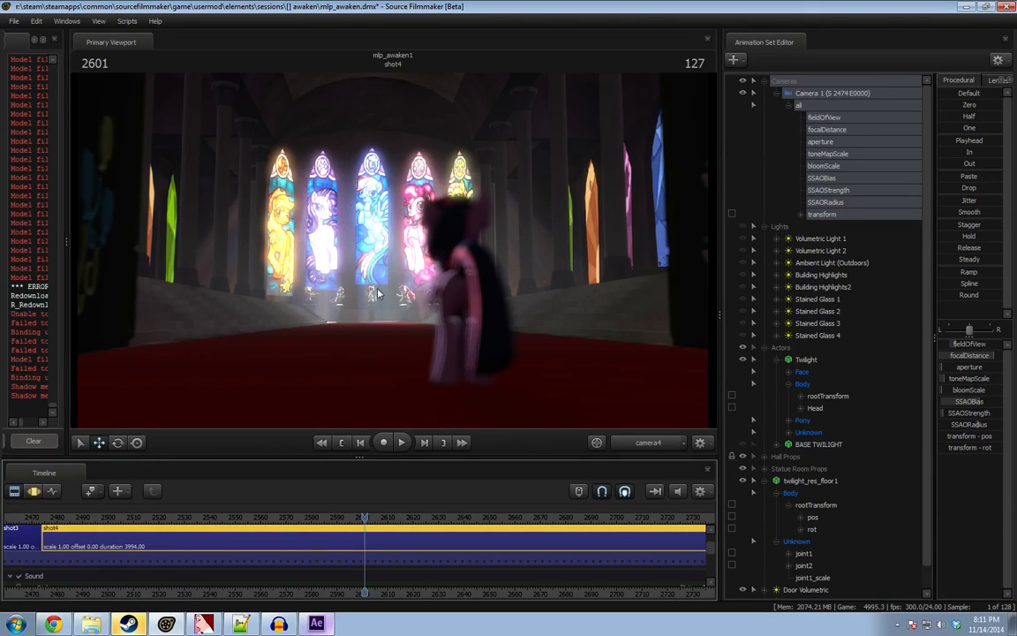
pyautogui.rightClick(311, 274)
pyautogui.click(365, 231)
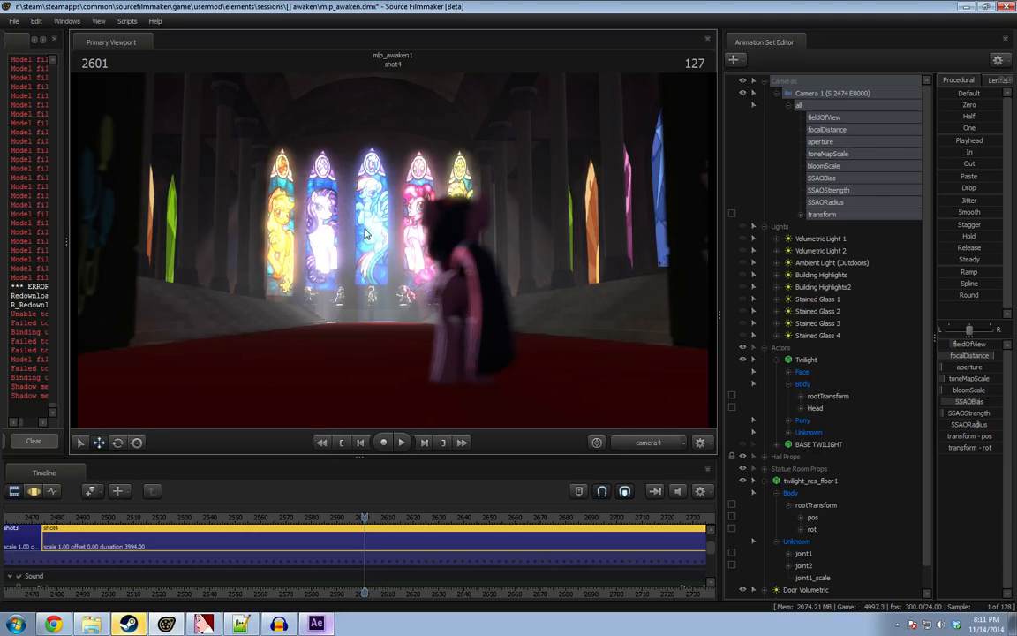
pyautogui.rightClick(447, 333)
pyautogui.click(481, 337)
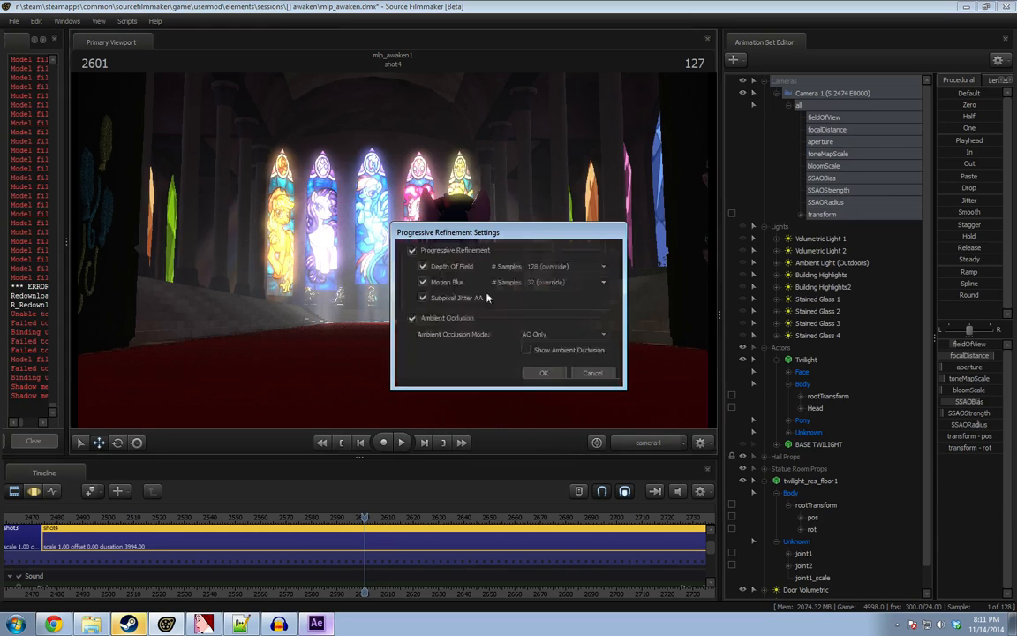
pyautogui.click(566, 266)
pyautogui.click(548, 301)
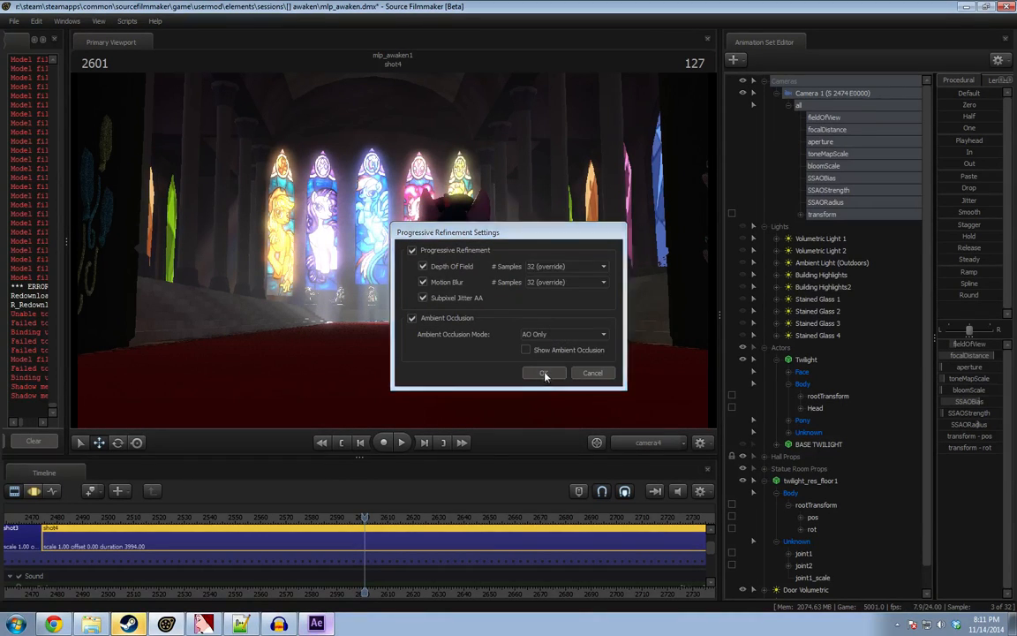
pyautogui.click(543, 373)
# Play through shot4's camera move from about frame 2620 to frame 2735 and examine where the motion ends.
pyautogui.click(377, 518)
pyautogui.press('F3')
pyautogui.click(413, 519)
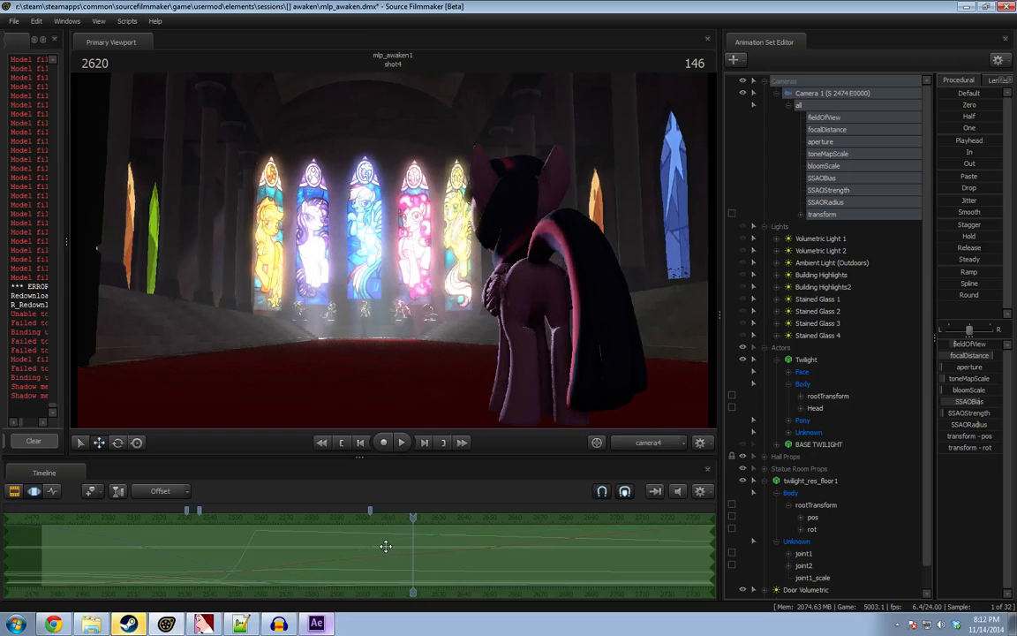
pyautogui.press('space')
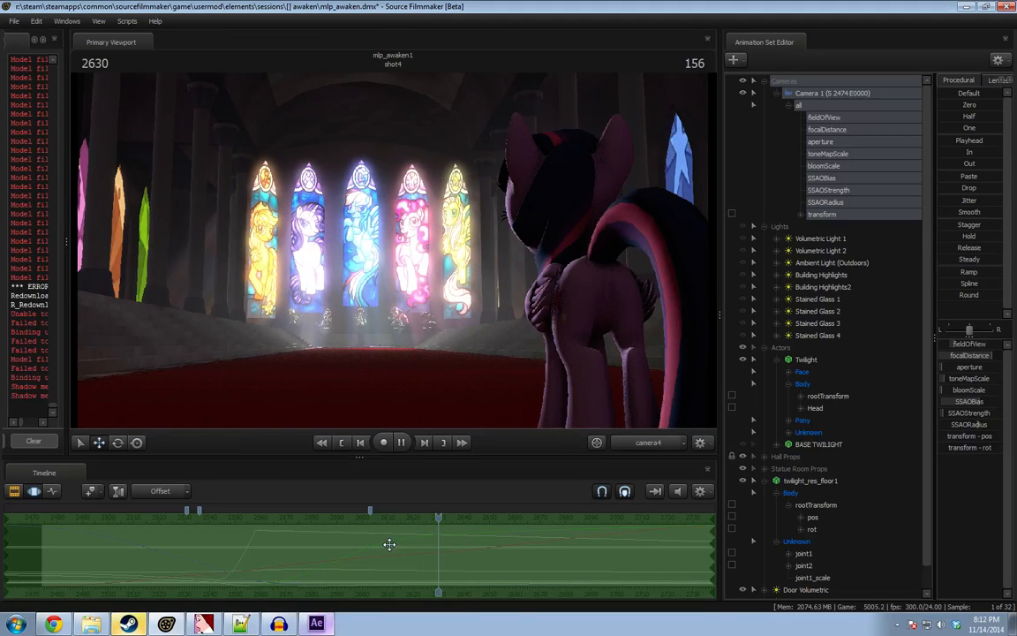
pyautogui.press('Escape')
pyautogui.press('space')
pyautogui.moveTo(563, 592); pyautogui.dragTo(409, 590)
pyautogui.scroll(-3, 409, 590)
pyautogui.scroll(-1, 409, 593)
pyautogui.press('space')
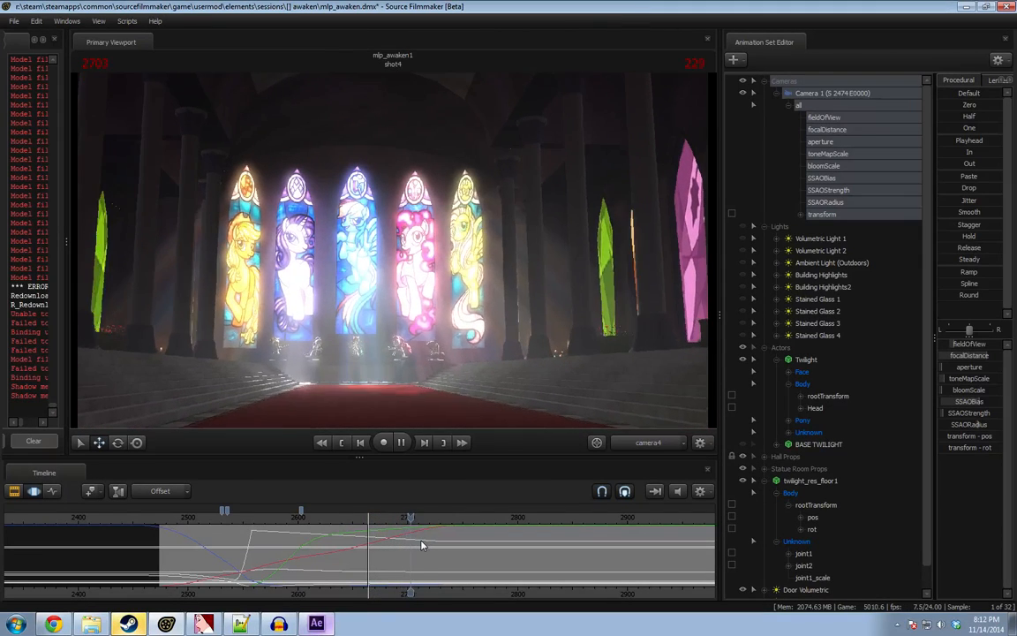
pyautogui.press('space')
pyautogui.press('space')
pyautogui.press('space')
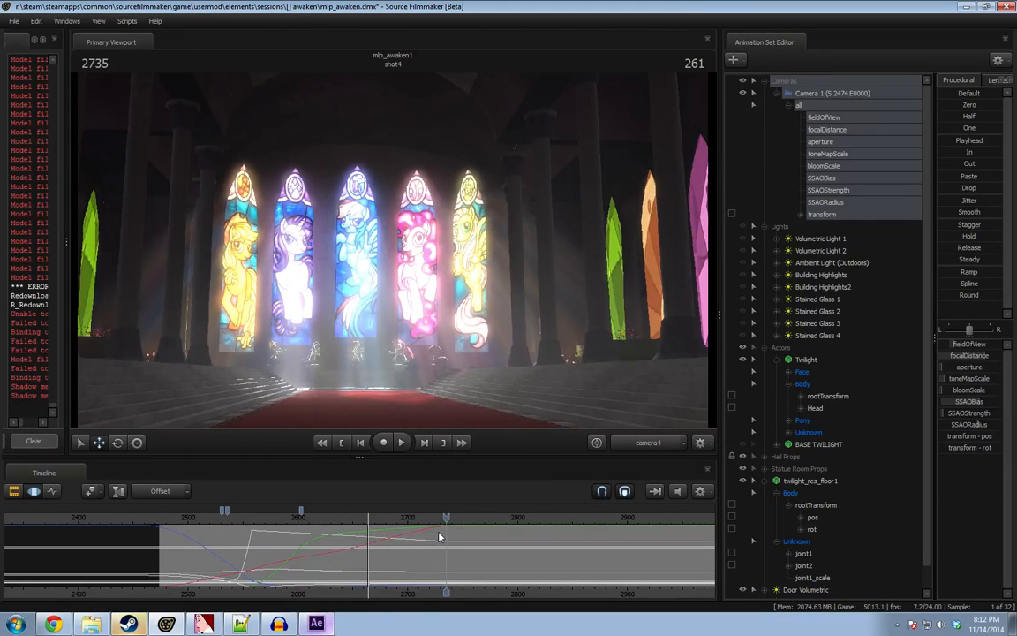
# Rename the shot4 camera's animation set to "Camera 1 (S 2474 E 2735)".
pyautogui.scroll(10, 447, 523)
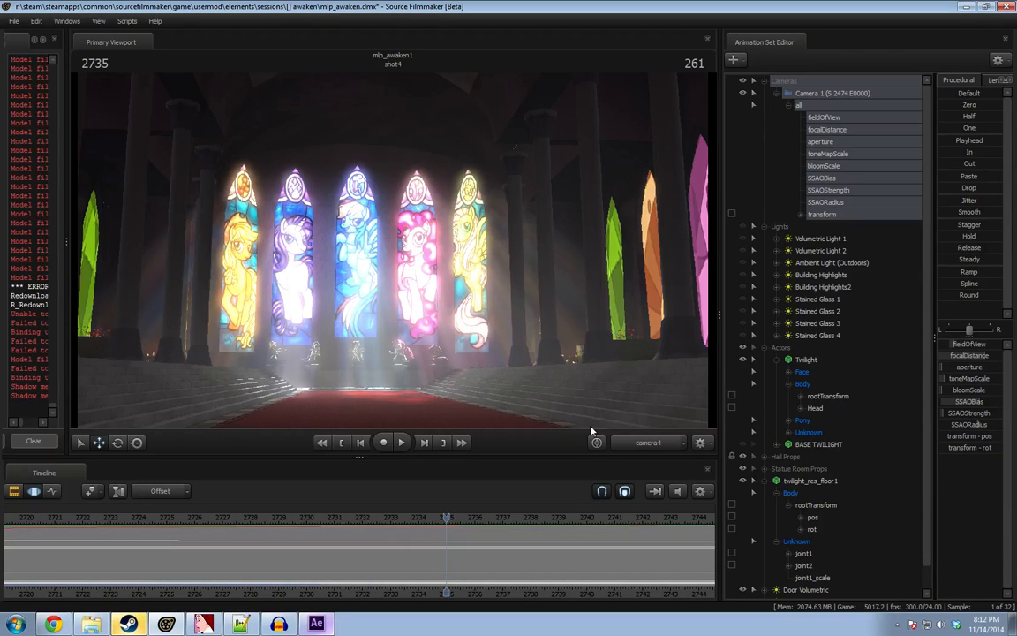
pyautogui.rightClick(844, 94)
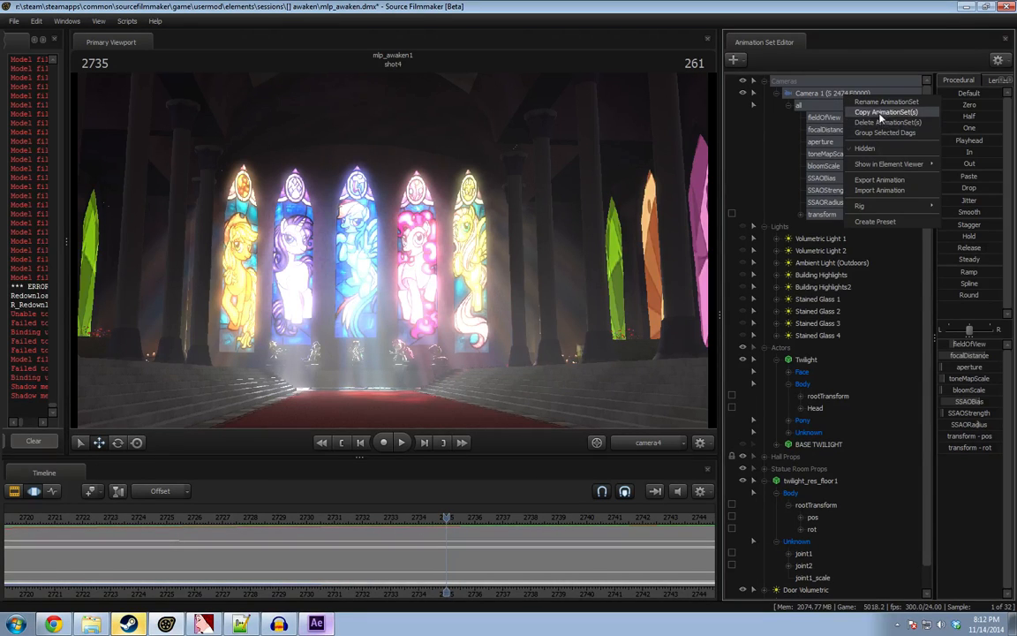
pyautogui.click(869, 110)
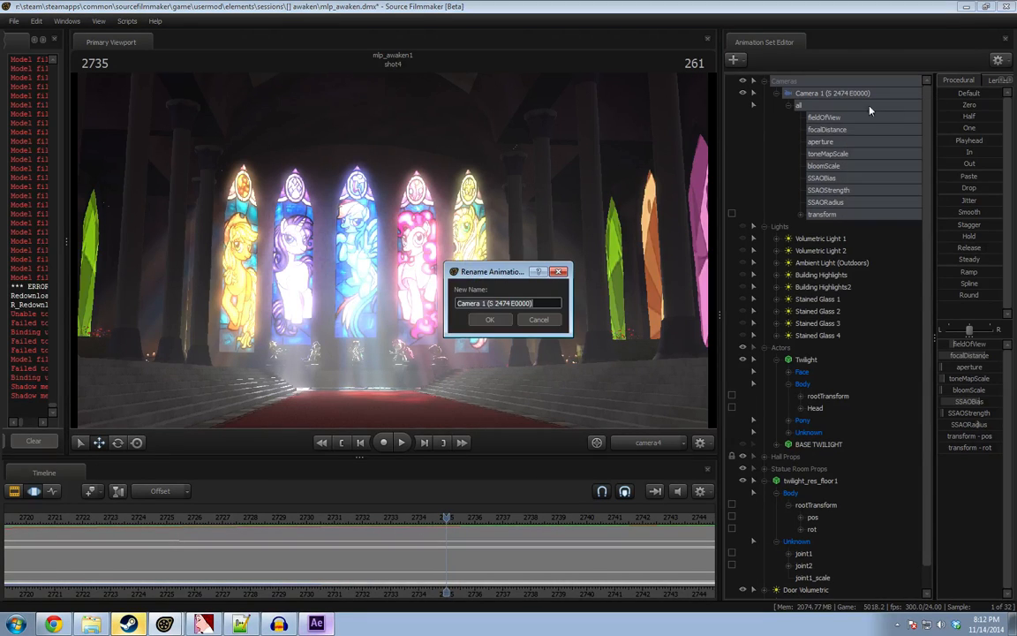
pyautogui.click(529, 303)
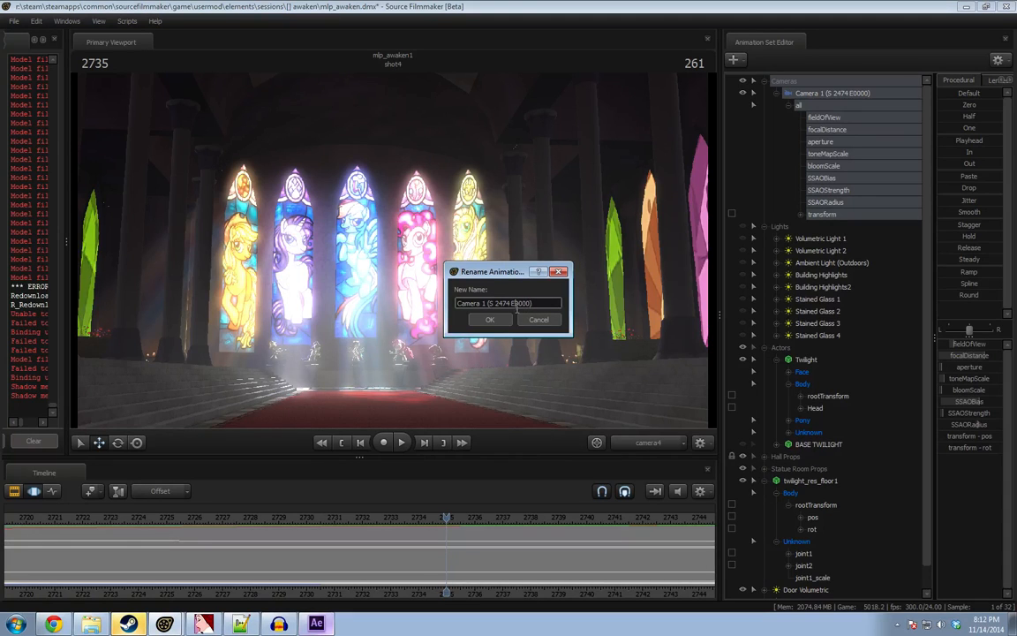
pyautogui.moveTo(519, 303); pyautogui.dragTo(568, 302)
pyautogui.click(489, 319)
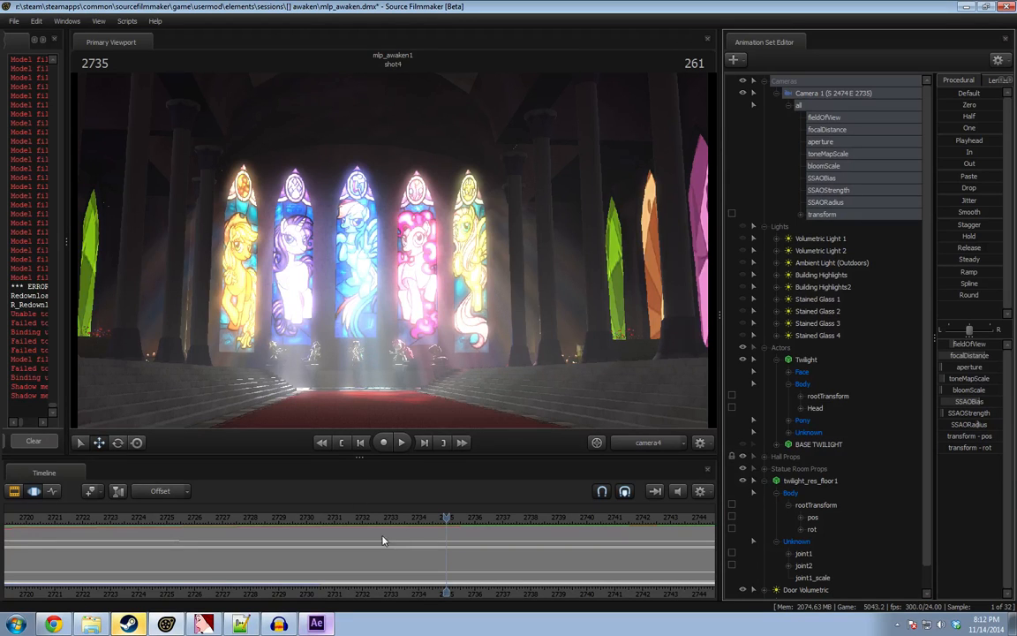
# Play the end of shot4's camera move from frame 2717 to frame 2755 to check how it settles.
pyautogui.scroll(-3, 381, 536)
pyautogui.moveTo(348, 522); pyautogui.dragTo(129, 517)
pyautogui.press('F2')
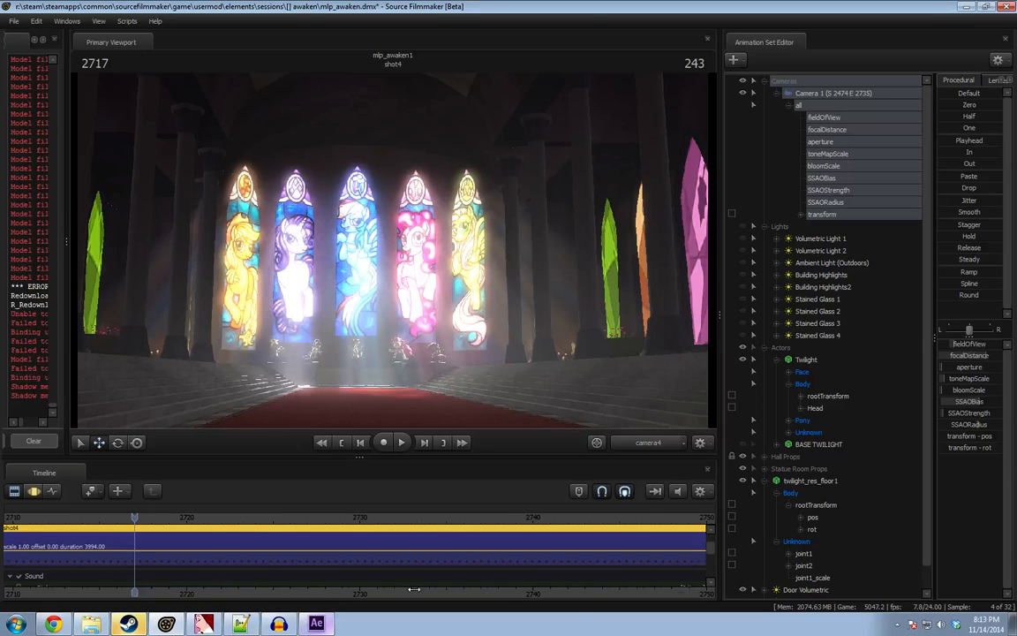
pyautogui.press('space')
pyautogui.scroll(-3, 464, 555)
pyautogui.moveTo(464, 555); pyautogui.dragTo(475, 555, button='middle')
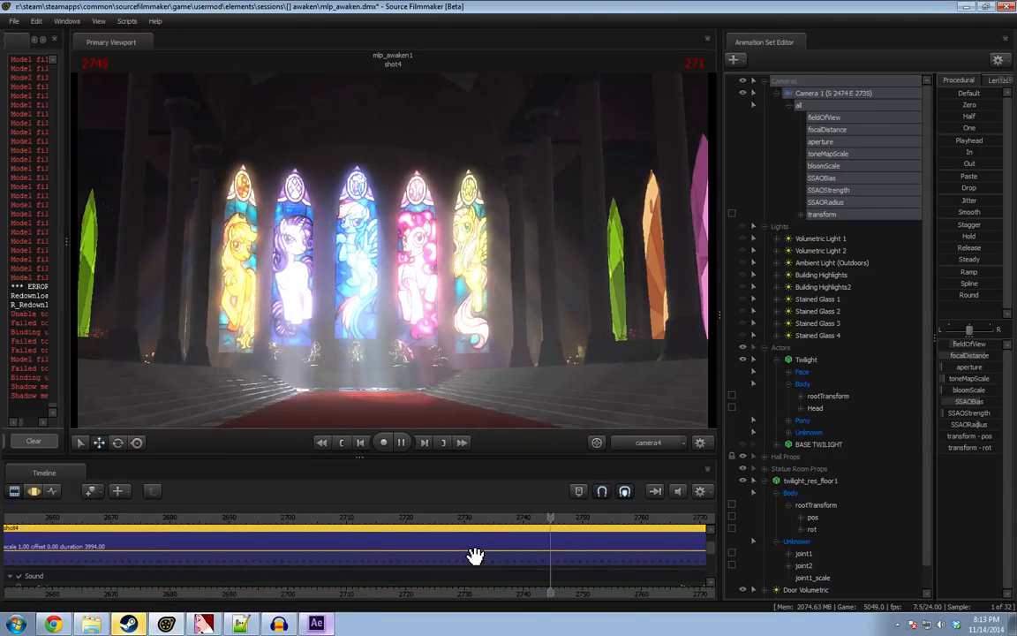
pyautogui.press('space')
pyautogui.scroll(-3, 567, 598)
pyautogui.moveTo(532, 592); pyautogui.dragTo(389, 576, button='middle')
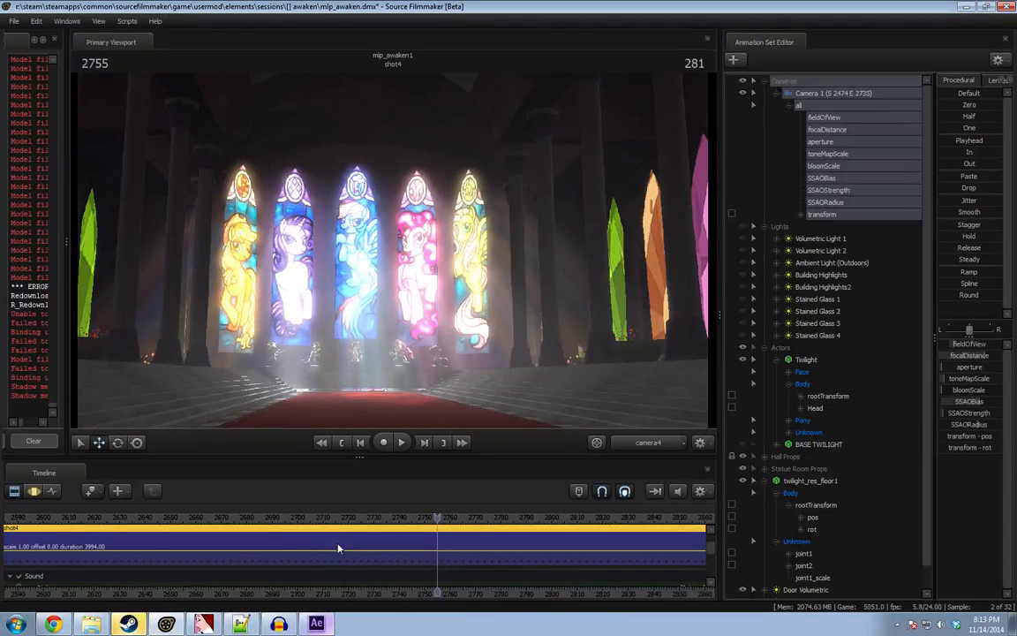
pyautogui.press('space')
# Replay shot4's door opening from near its start to frame 2606, and stop again at frame 2561.
pyautogui.click(114, 517)
pyautogui.scroll(-1, 196, 594)
pyautogui.moveTo(241, 590); pyautogui.dragTo(530, 566, button='middle')
pyautogui.click(231, 517)
pyautogui.press('space')
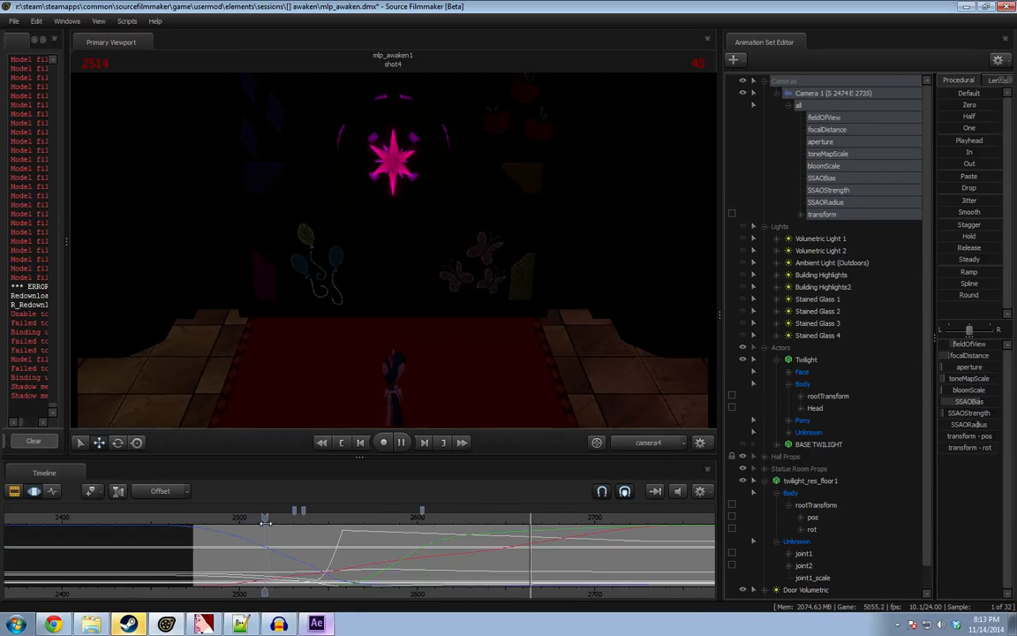
pyautogui.press('F4')
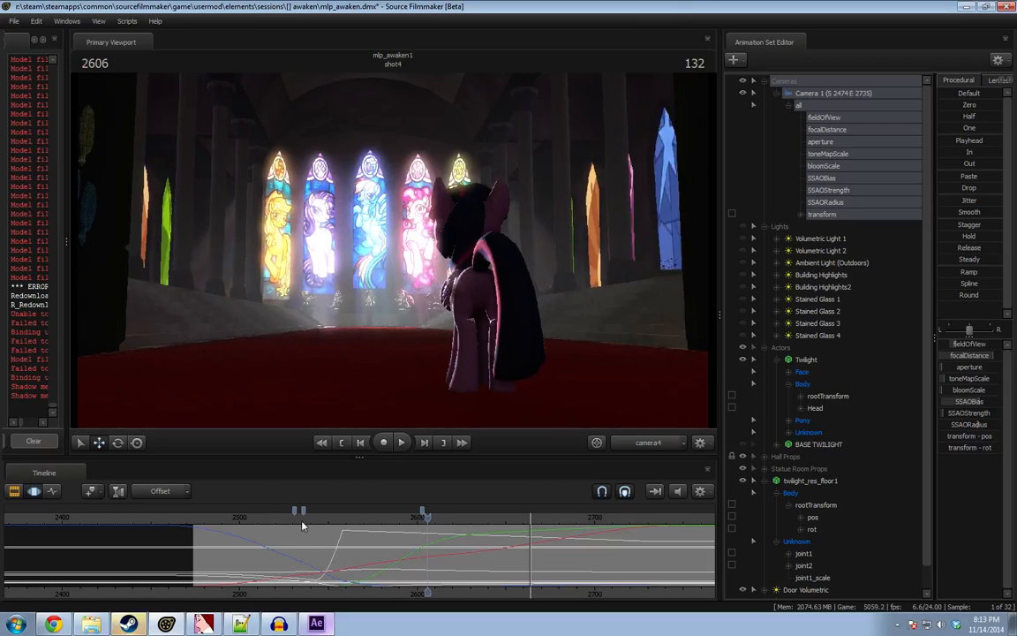
pyautogui.click(310, 525)
pyautogui.press('space')
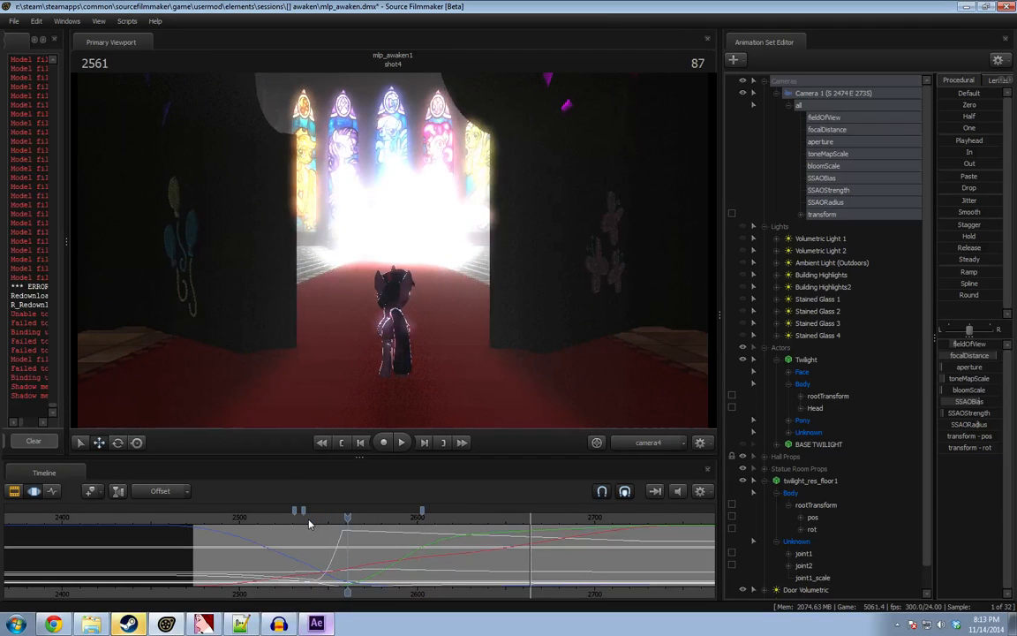
# Give the Door Volumetric light a warmer tint by lowering its color_green and color_blue across the entire duration of shot4.
pyautogui.press('F2')
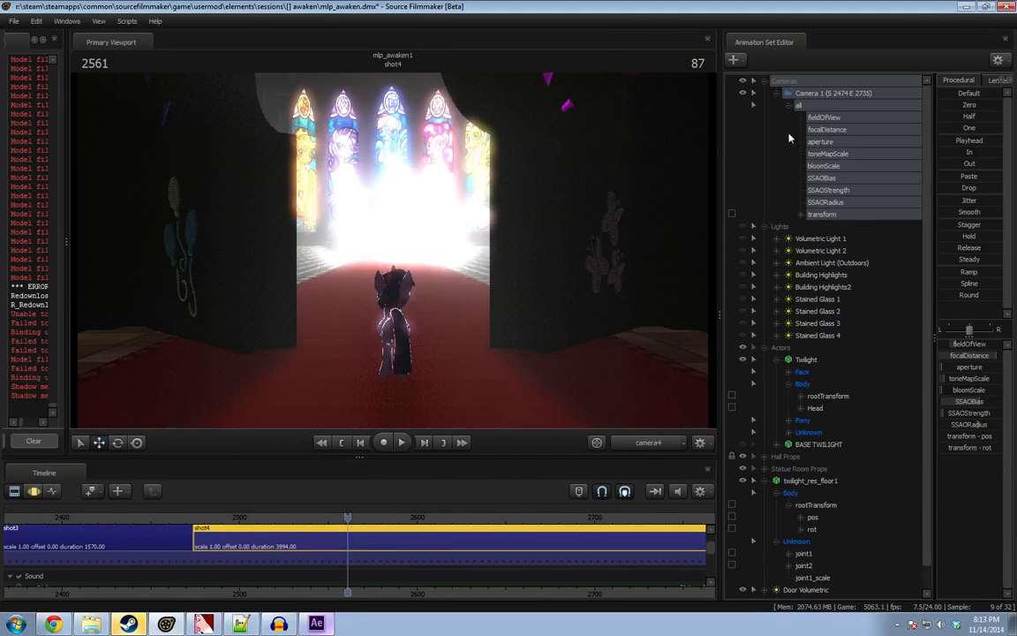
pyautogui.click(775, 94)
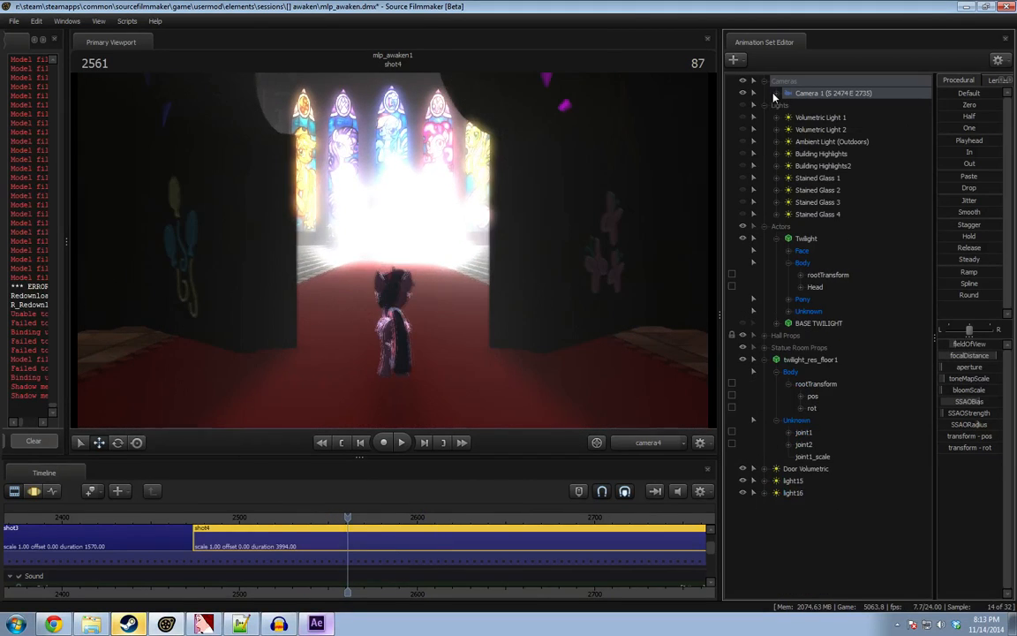
pyautogui.click(776, 469)
pyautogui.click(776, 481)
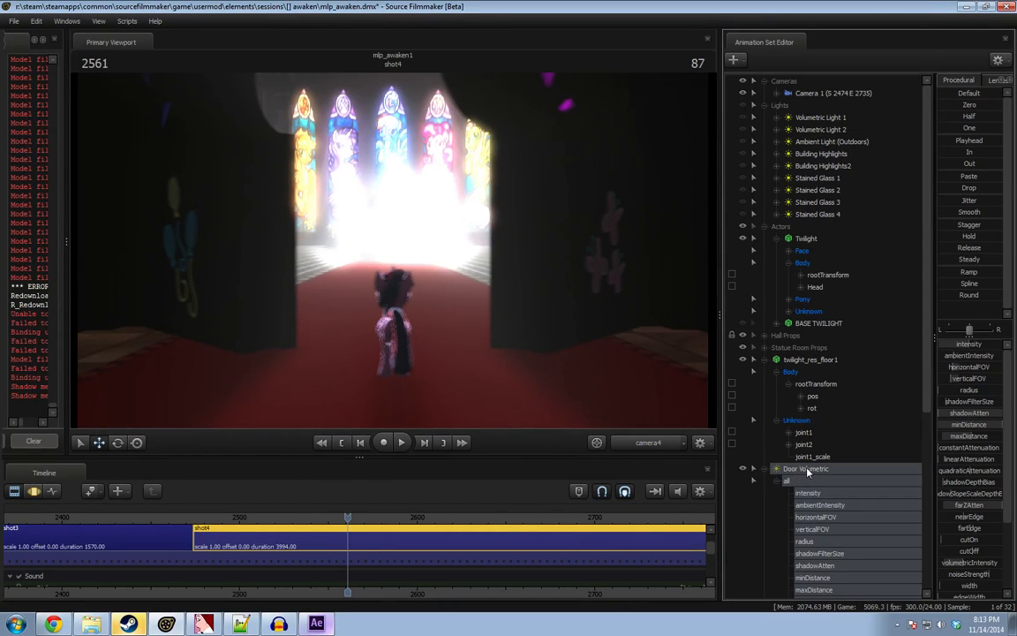
pyautogui.scroll(-3, 998, 549)
pyautogui.press('F3')
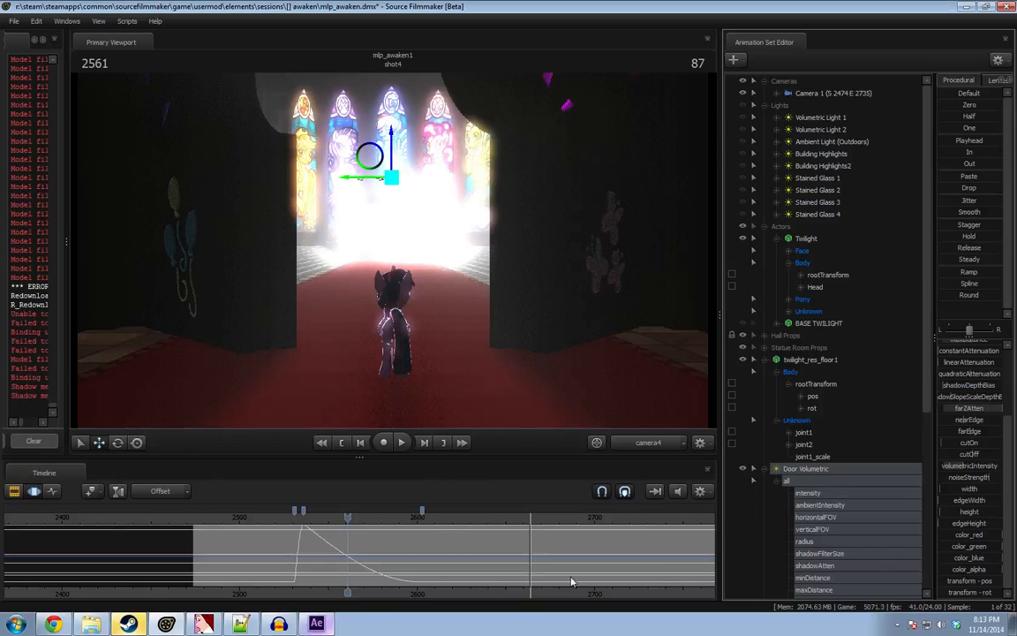
pyautogui.click(483, 558)
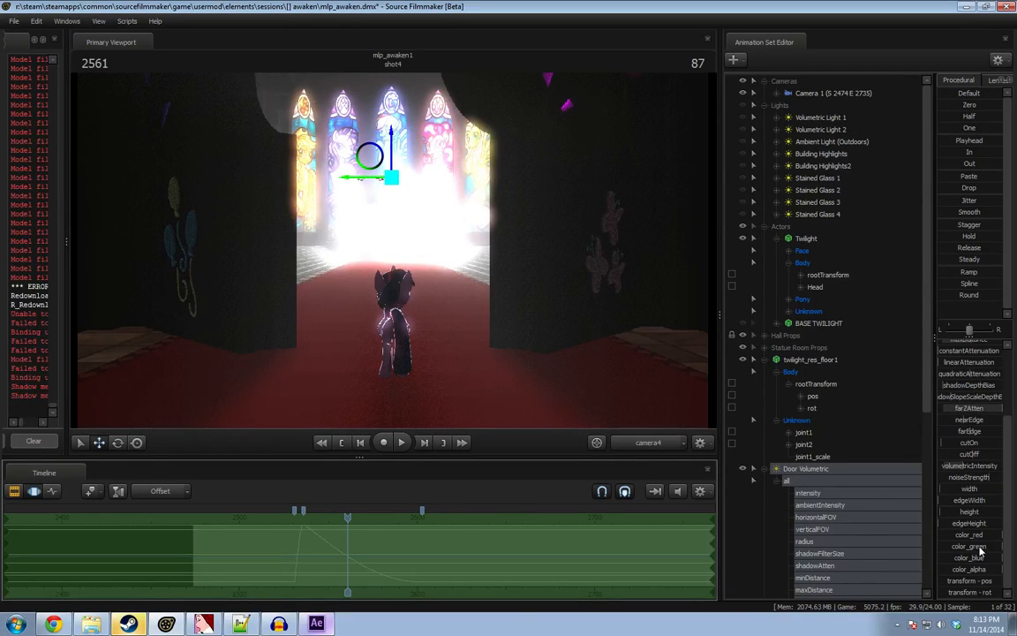
pyautogui.moveTo(987, 547); pyautogui.dragTo(952, 558)
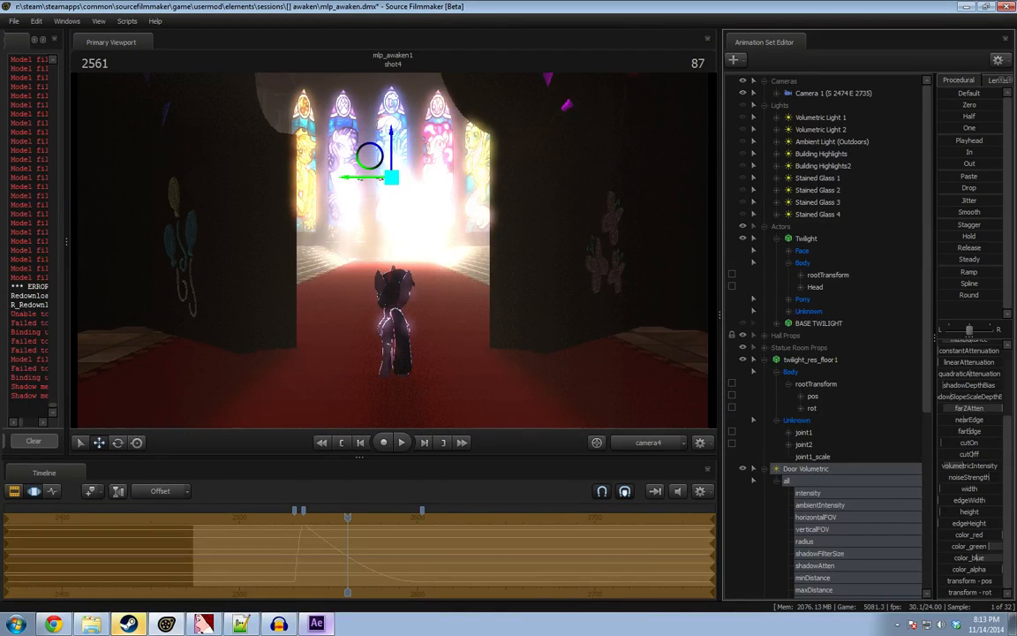
pyautogui.press('F2')
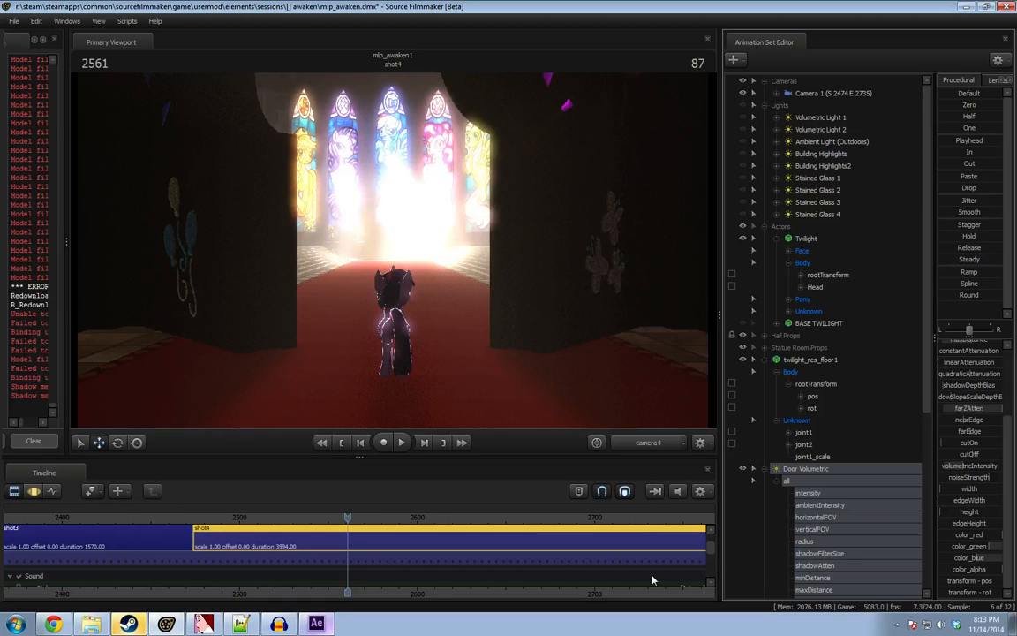
# Play the warmer door light up to frame 2576 and return to frame 2557 to judge its tint.
pyautogui.press('space')
pyautogui.press('space')
pyautogui.moveTo(347, 519); pyautogui.dragTo(318, 520)
pyautogui.press('space')
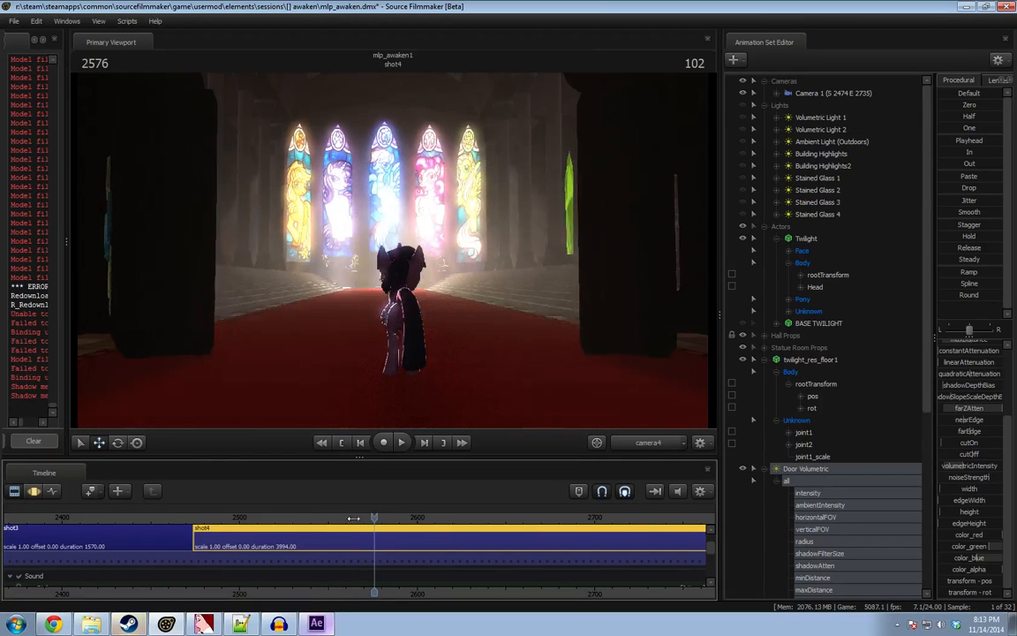
pyautogui.click(341, 518)
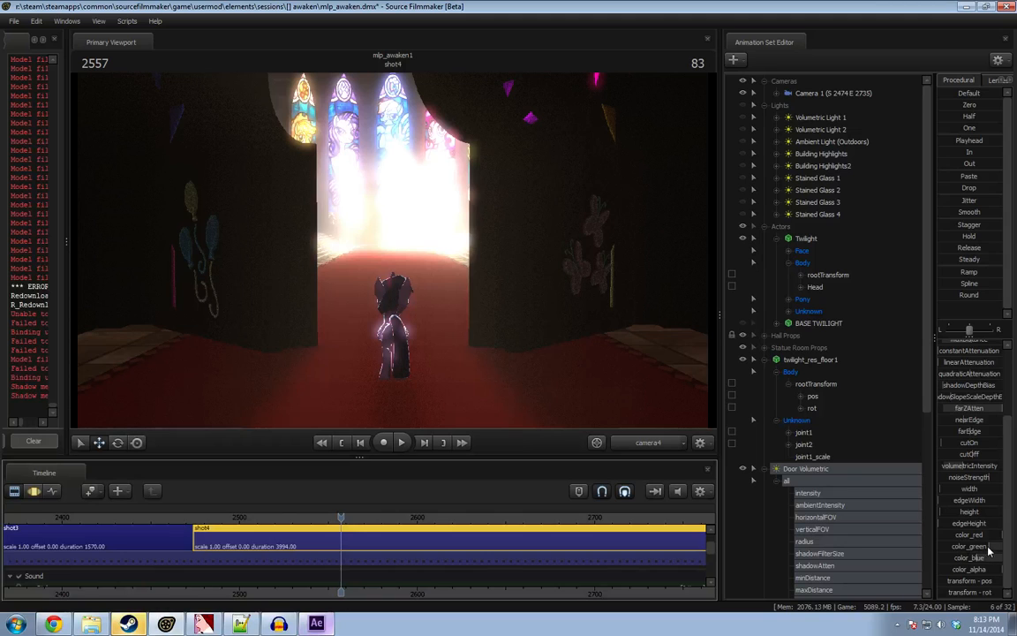
# Raise the Door Volumetric light's color_green and color_blue slightly across the entire duration to soften the warm tint.
pyautogui.press('F3')
pyautogui.moveTo(985, 557)
pyautogui.mouseDown()
pyautogui.moveTo(990, 546)
pyautogui.moveTo(989, 558)
pyautogui.mouseUp()
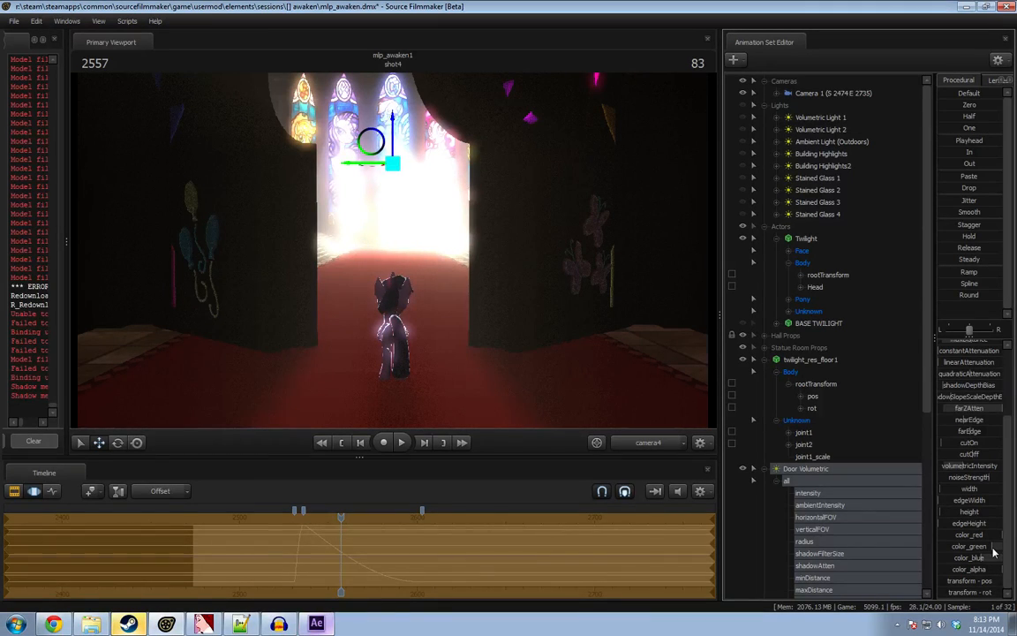
pyautogui.press('F3')
# Review the softened door light in repeated playback of the door opening, from about frame 2555 to frame 2647.
pyautogui.press('space')
pyautogui.press('space')
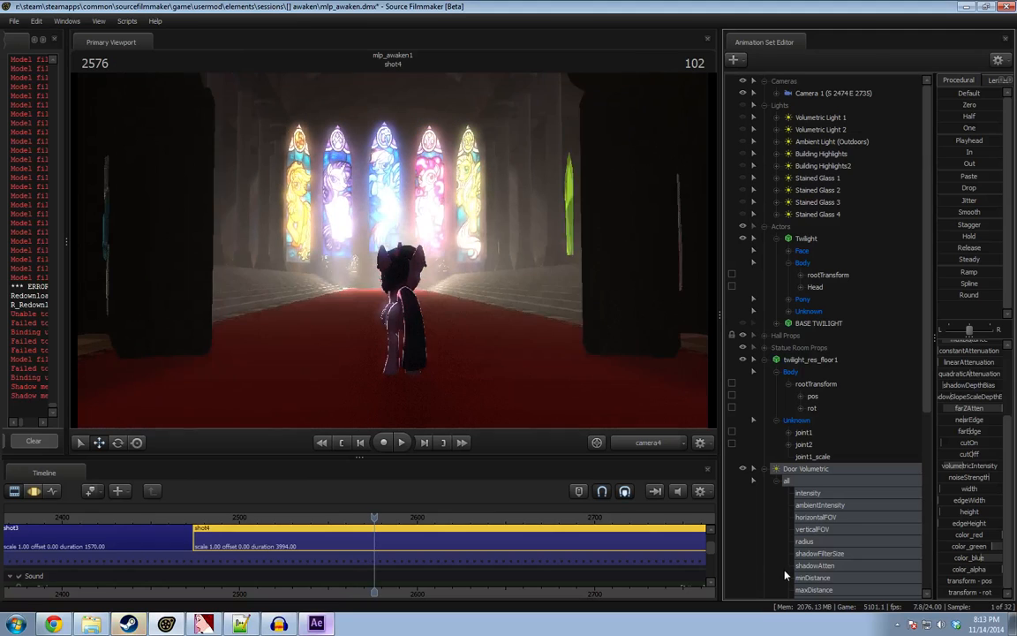
pyautogui.click(313, 518)
pyautogui.press('space')
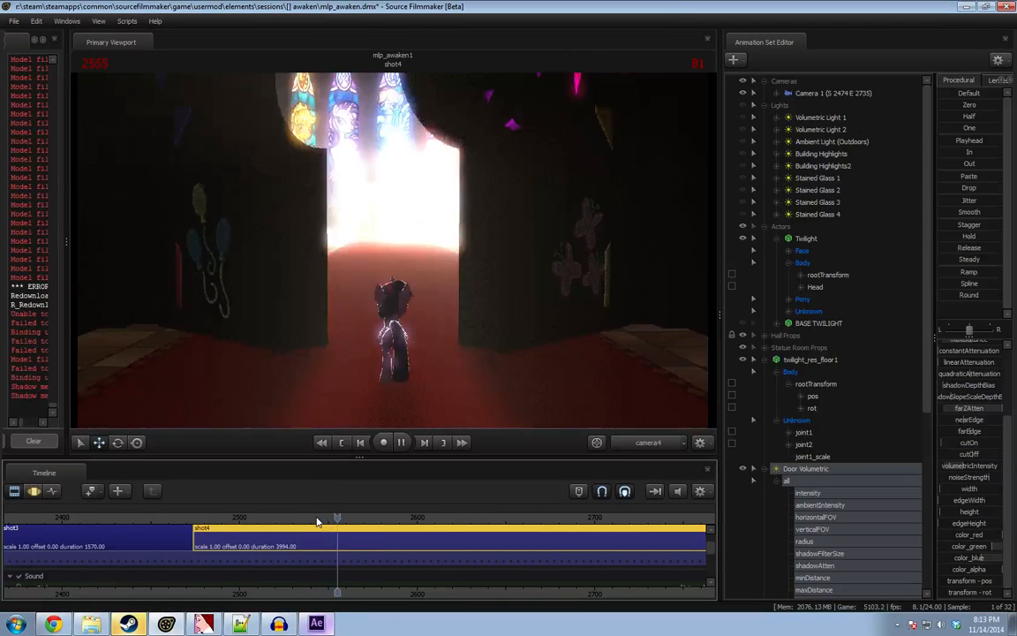
pyautogui.press('space')
pyautogui.scroll(2, 331, 542)
pyautogui.press('space')
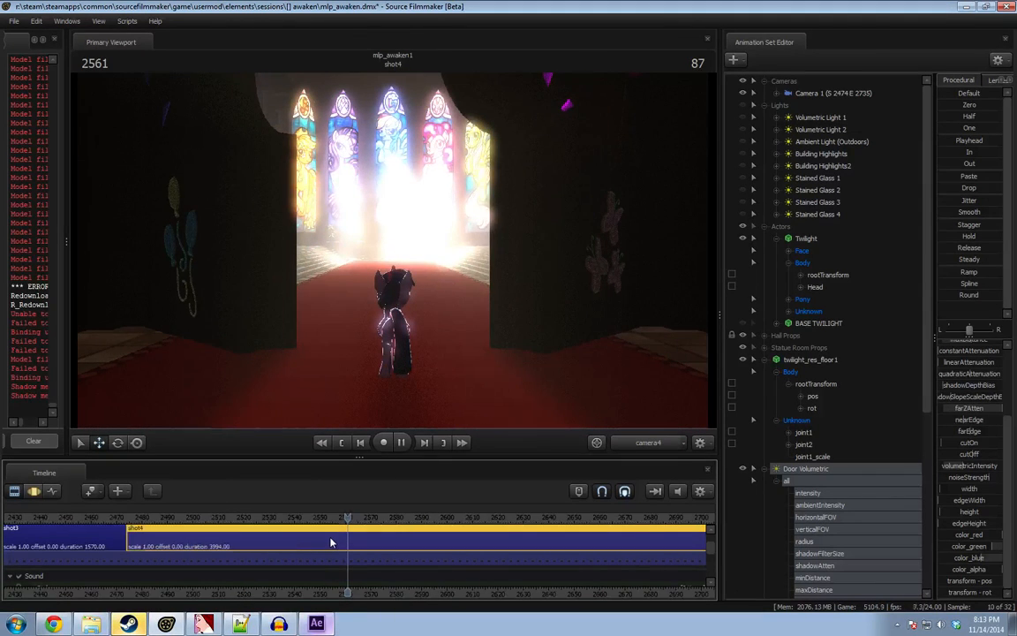
pyautogui.press('space')
pyautogui.press('space')
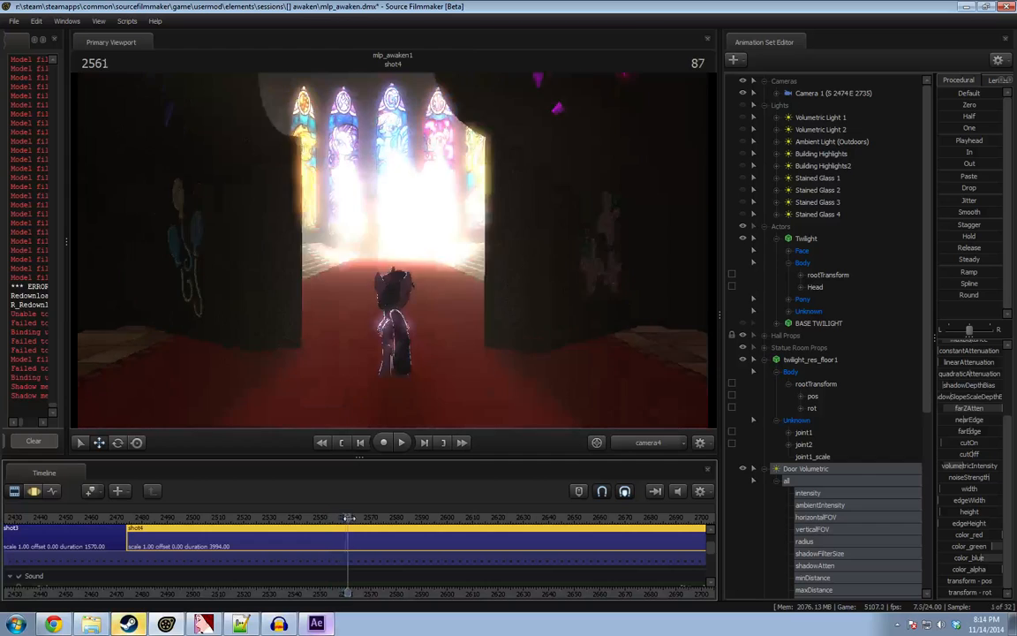
pyautogui.press('space')
pyautogui.moveTo(395, 517); pyautogui.dragTo(338, 518)
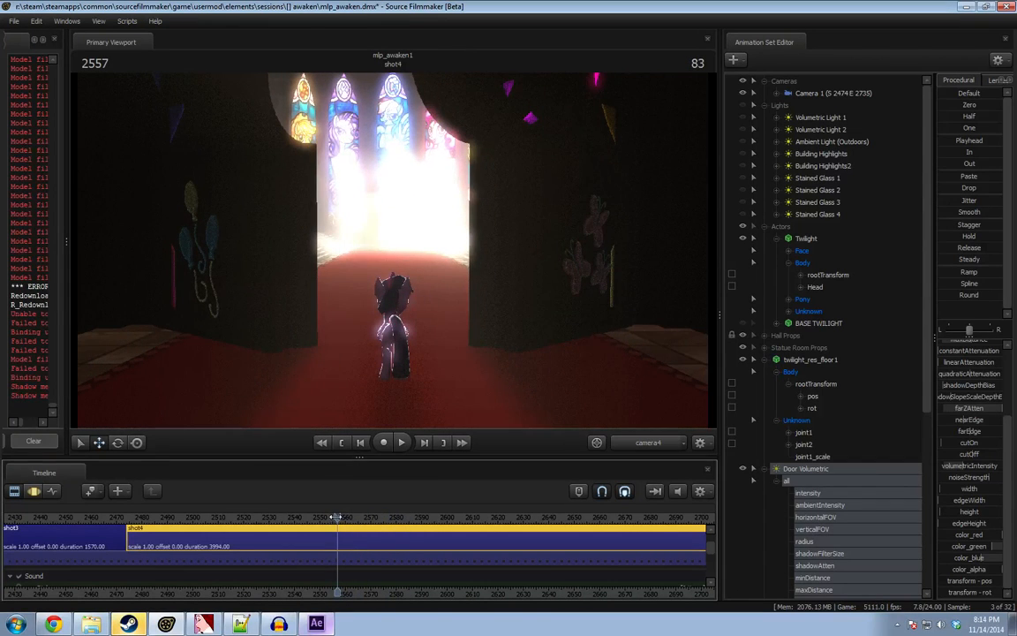
pyautogui.press('space')
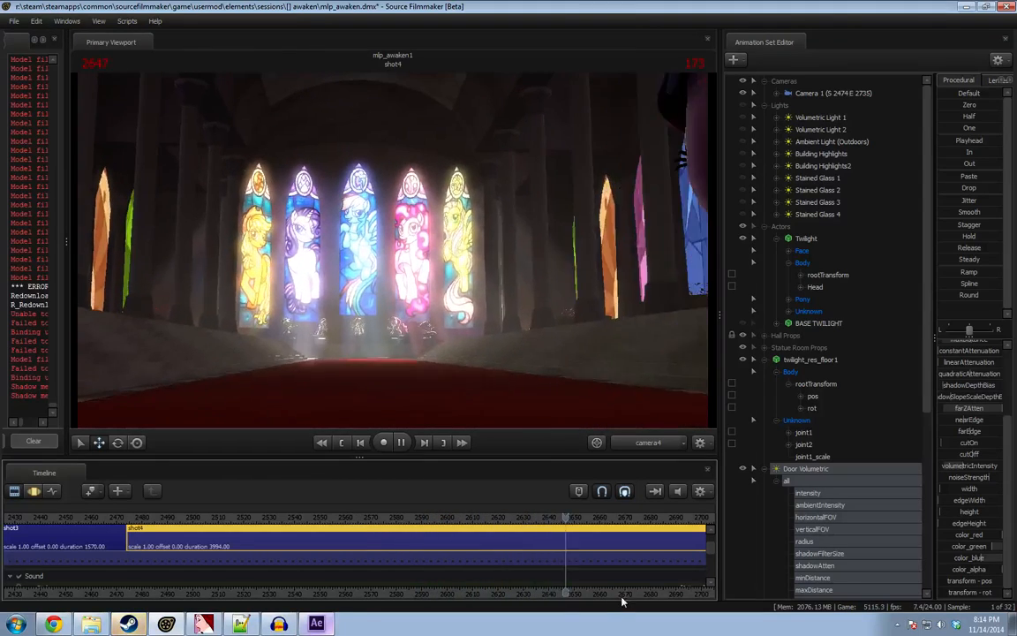
# Review the camera move in shot4 from frame 2647 to about frame 2725, stopping the playhead at frame 2712.
pyautogui.press('space')
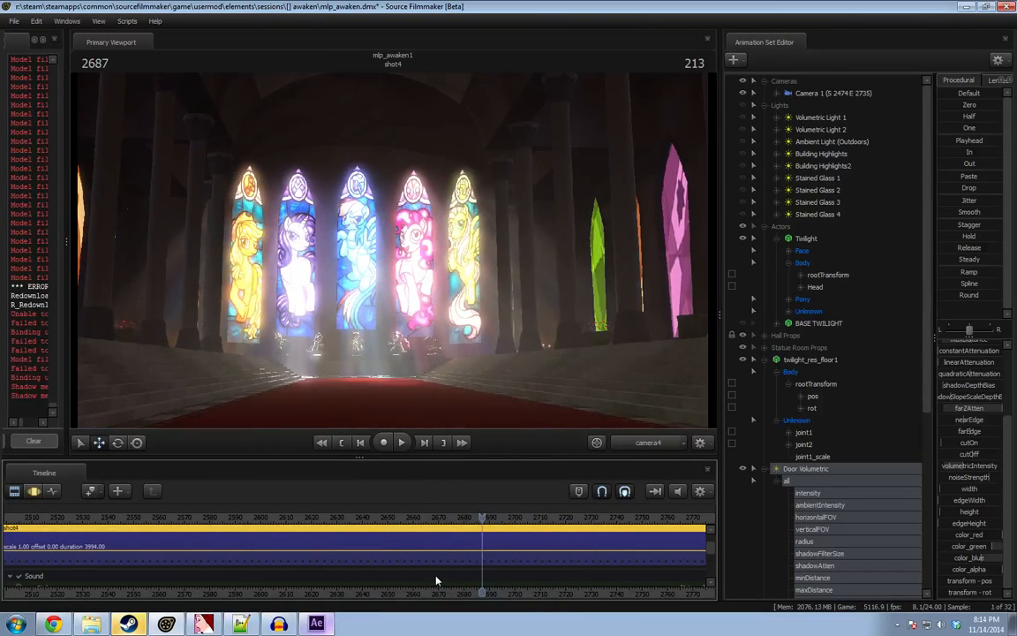
pyautogui.press('space')
pyautogui.press('space')
pyautogui.scroll(-5, 533, 576)
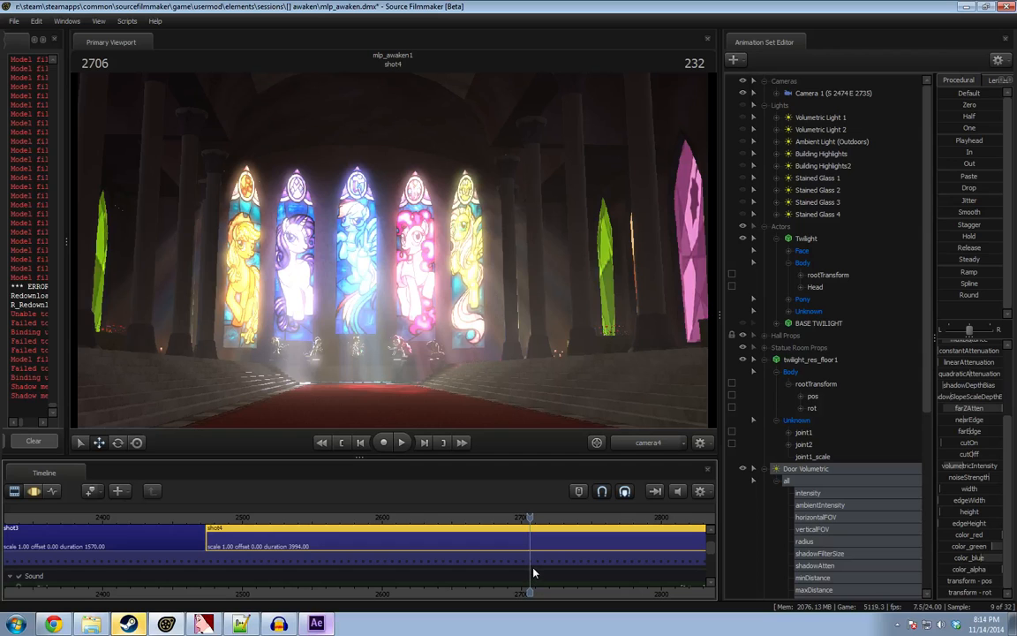
pyautogui.press('space')
pyautogui.press('space')
pyautogui.press('F4')
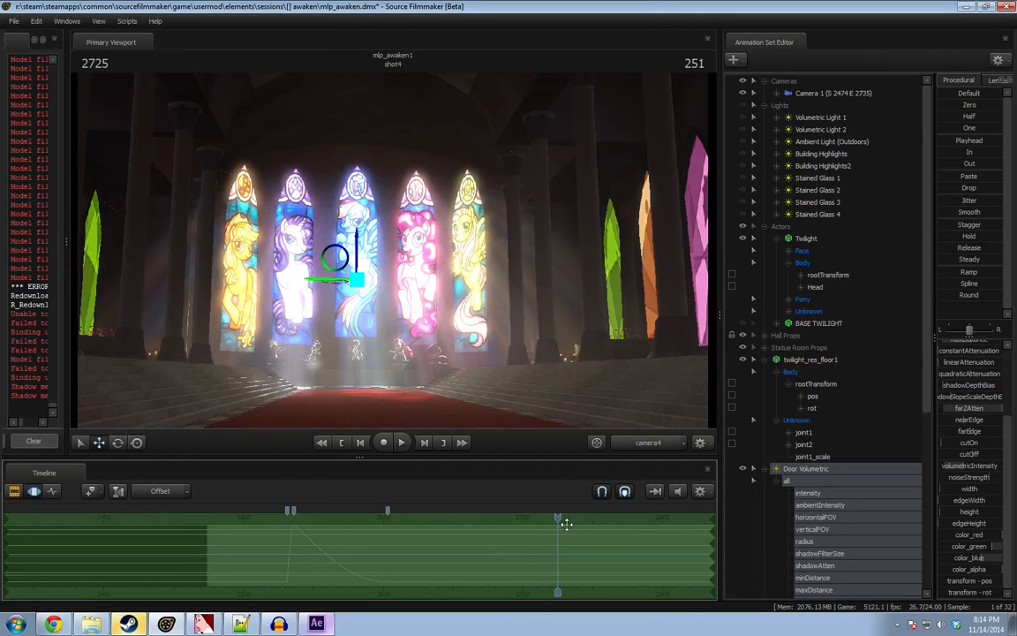
pyautogui.moveTo(557, 520); pyautogui.dragTo(524, 520)
pyautogui.press('F3')
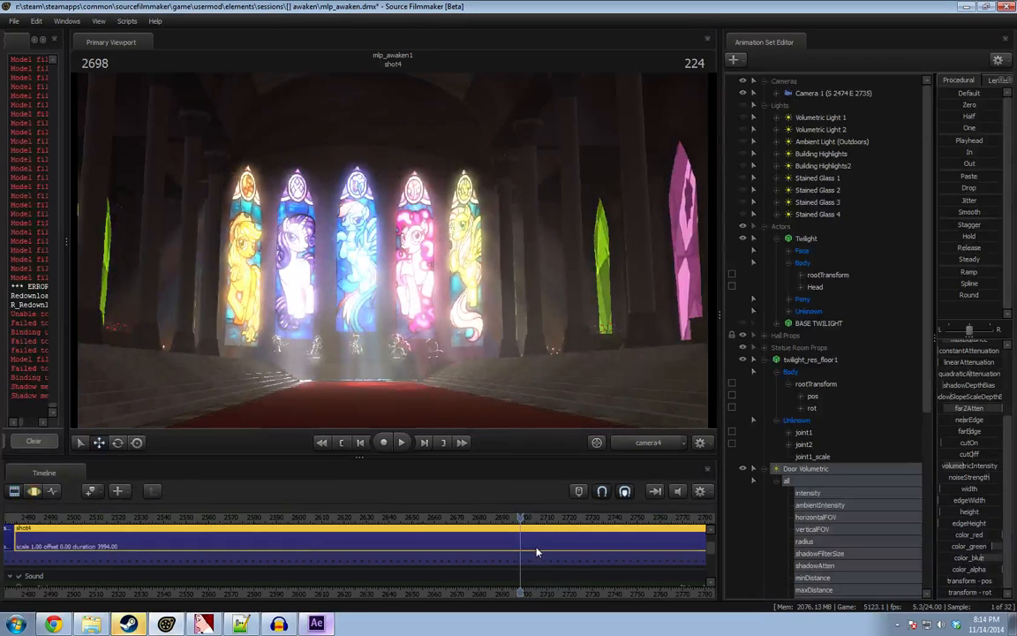
pyautogui.scroll(3, 564, 549)
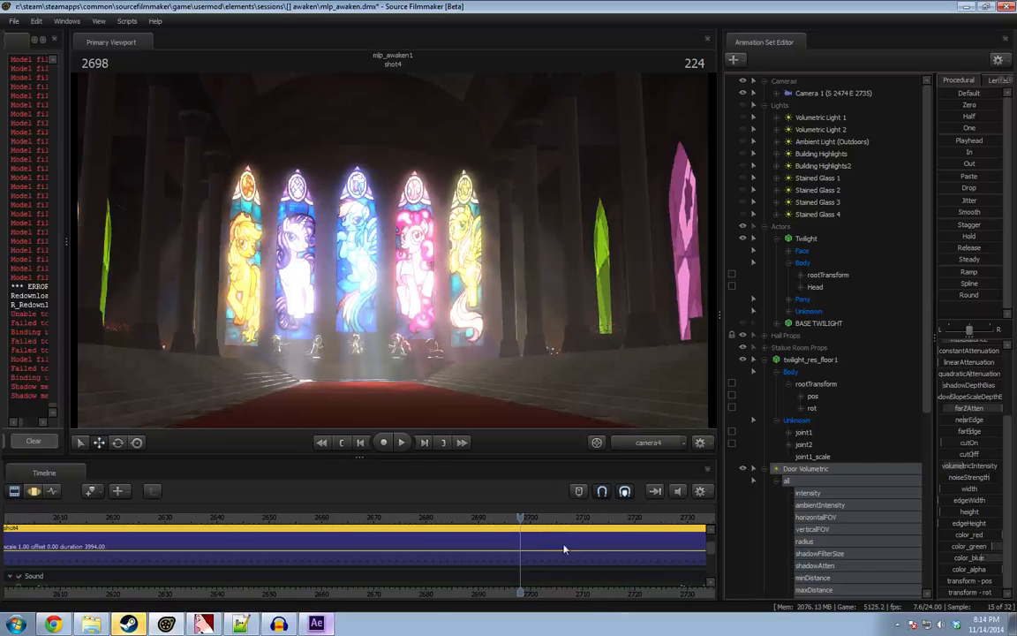
pyautogui.moveTo(528, 528); pyautogui.dragTo(380, 523, button='middle')
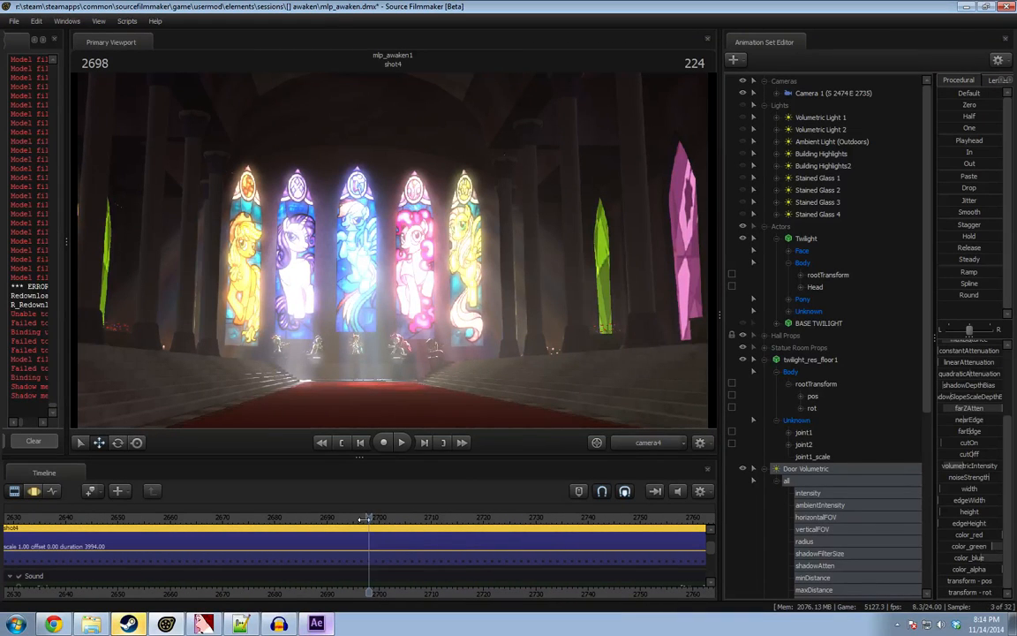
pyautogui.moveTo(378, 518); pyautogui.dragTo(442, 521)
# Delete the old timeline bookmark in shot4 at about frame 2735.
pyautogui.scroll(-5, 272, 567)
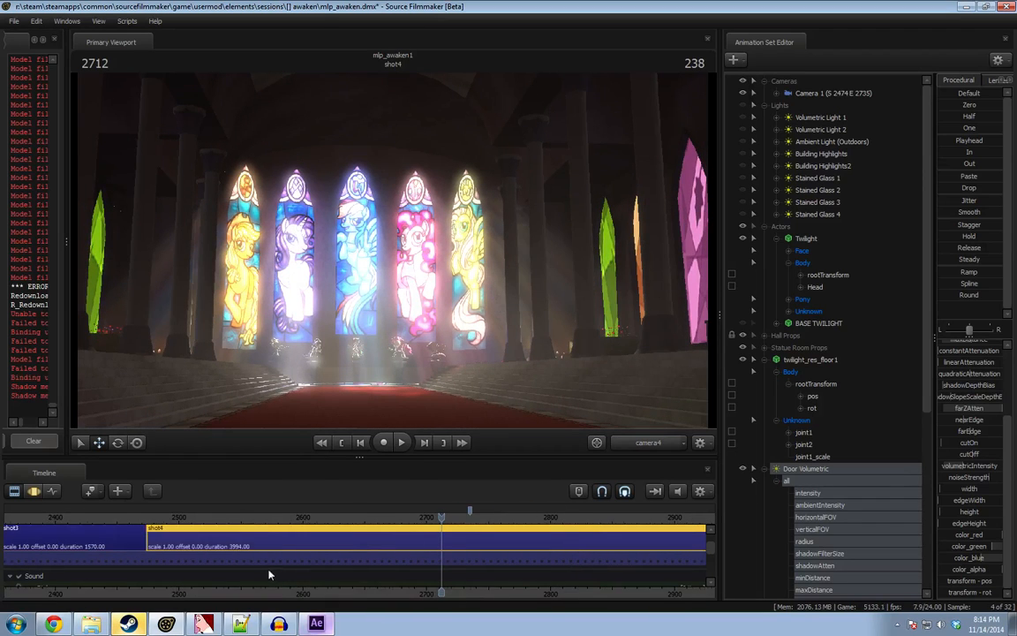
pyautogui.scroll(-8, 292, 560)
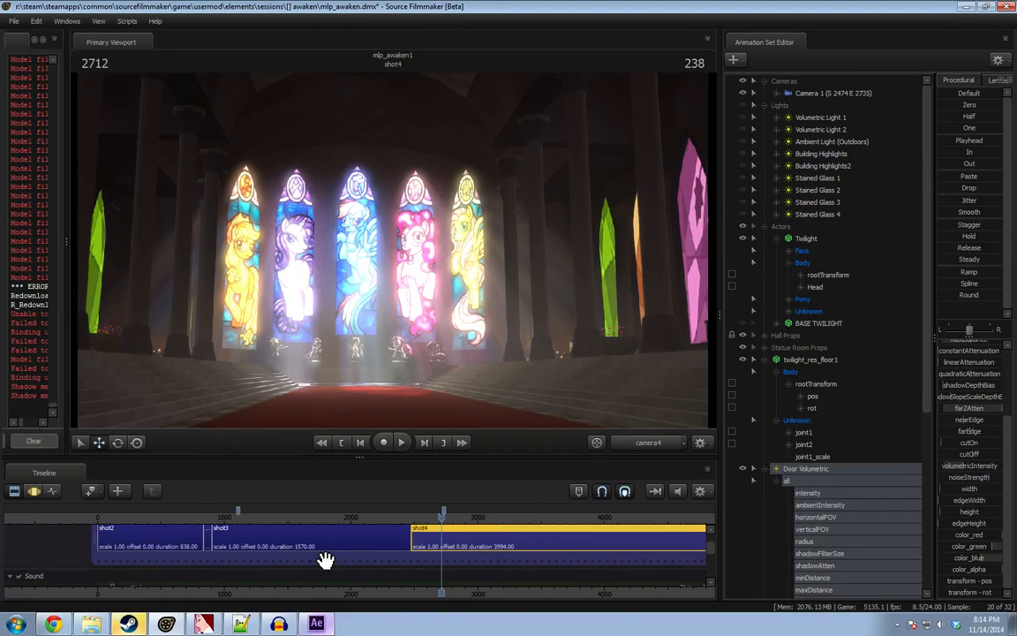
pyautogui.rightClick(444, 511)
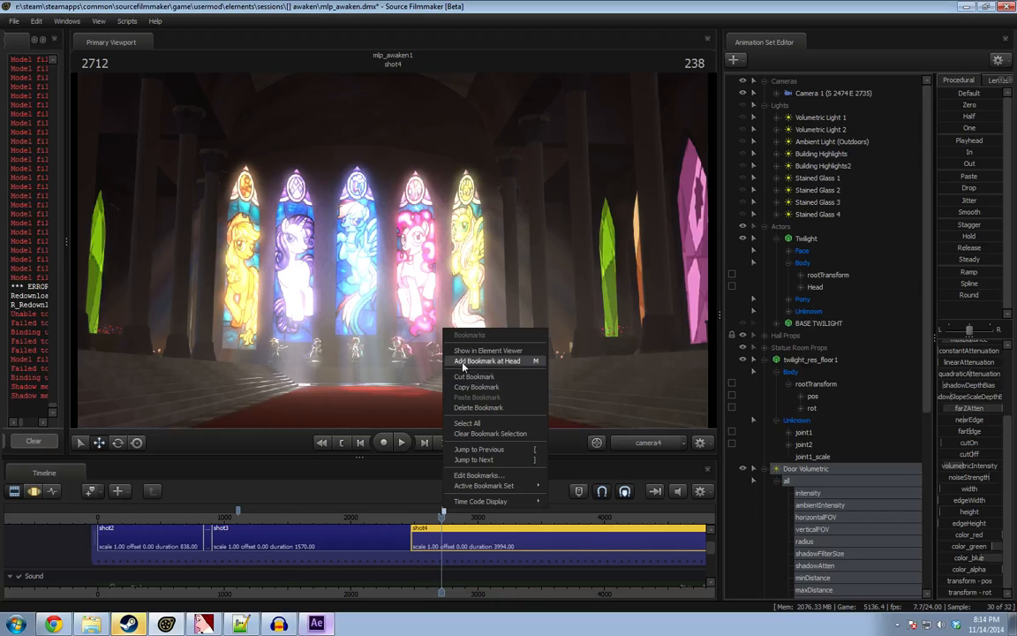
pyautogui.click(467, 409)
pyautogui.scroll(7, 448, 517)
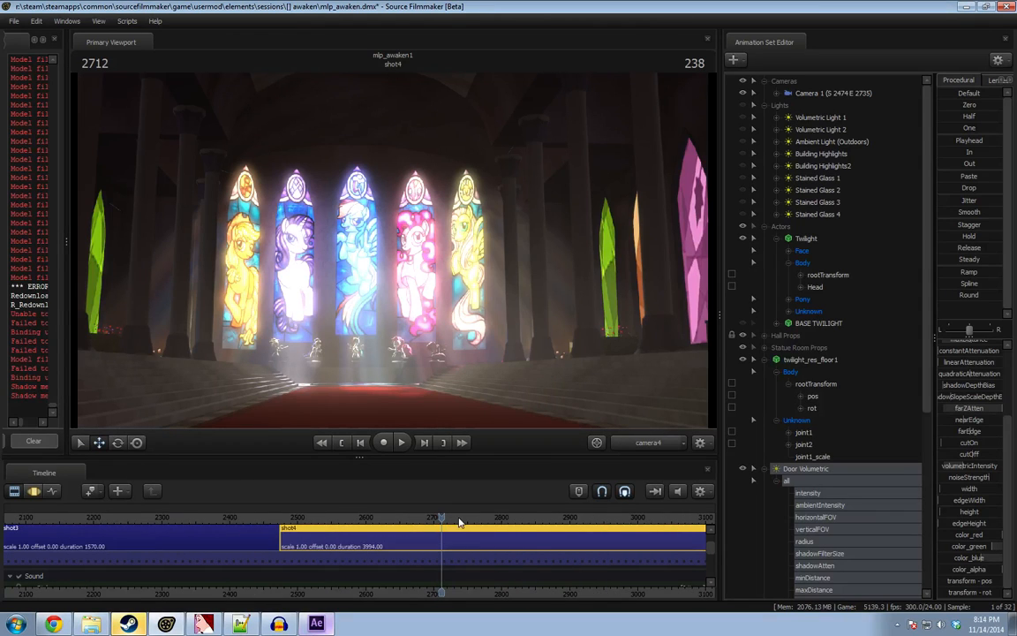
# Create a new bookmark set named Camera Bookmarks.
pyautogui.rightClick(453, 526)
pyautogui.rightClick(452, 514)
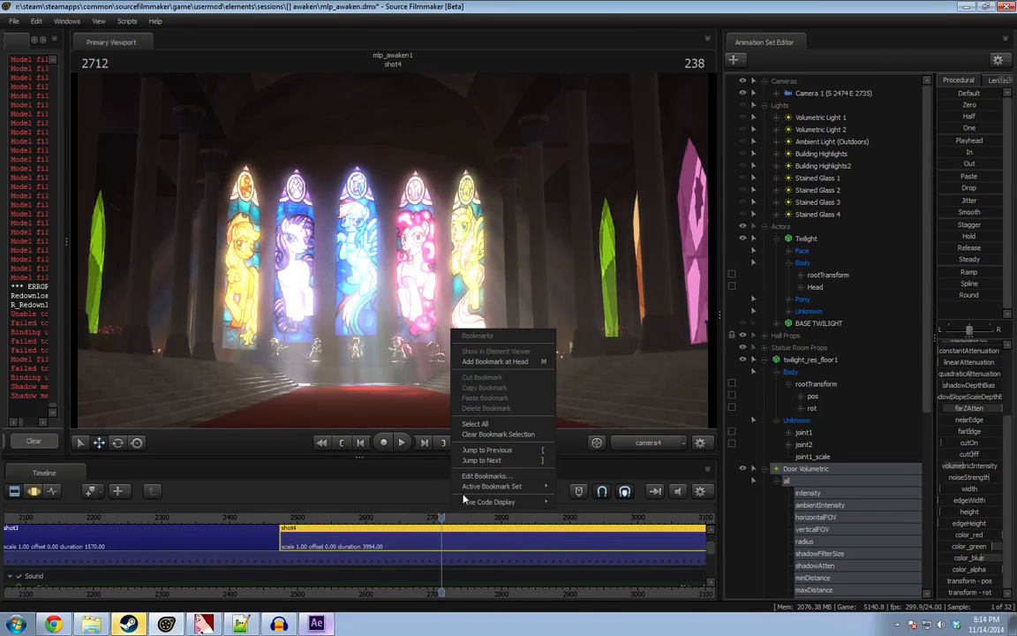
pyautogui.moveTo(493, 486)
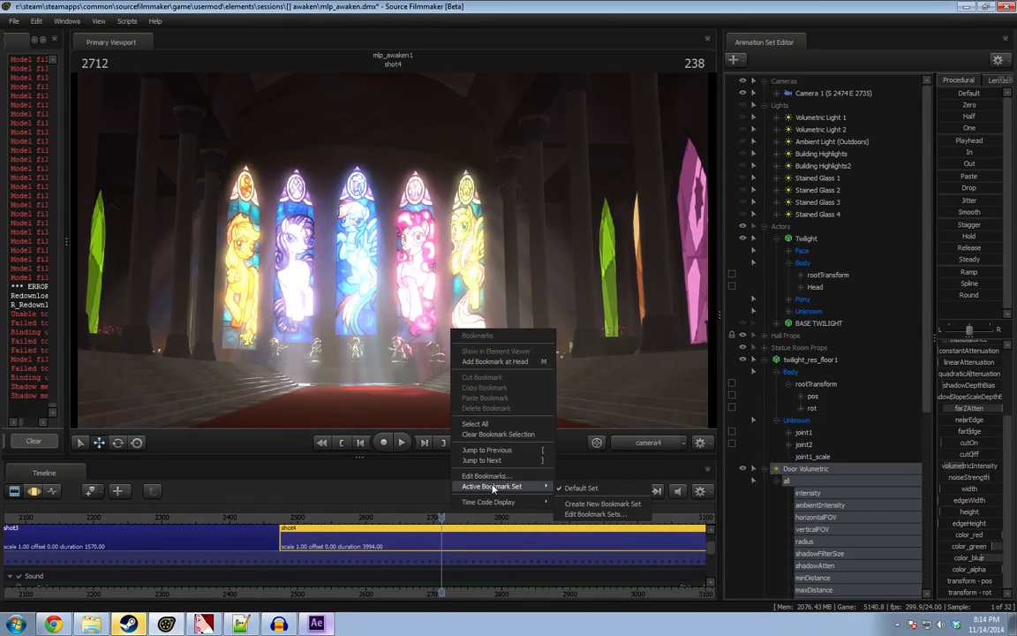
pyautogui.click(569, 505)
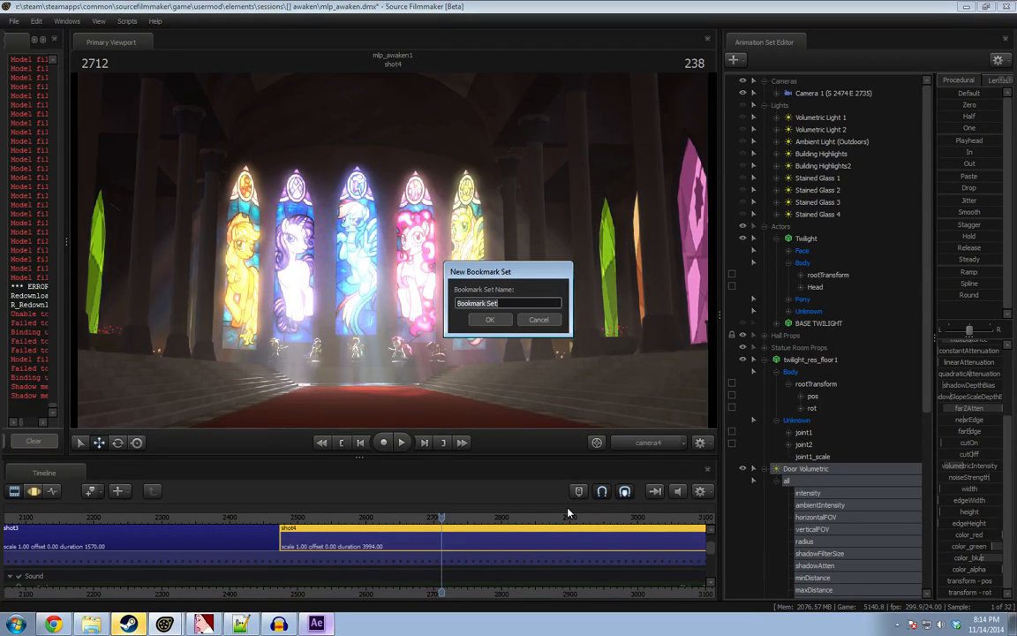
pyautogui.write('Camera Bookmarks')
pyautogui.press('Return')
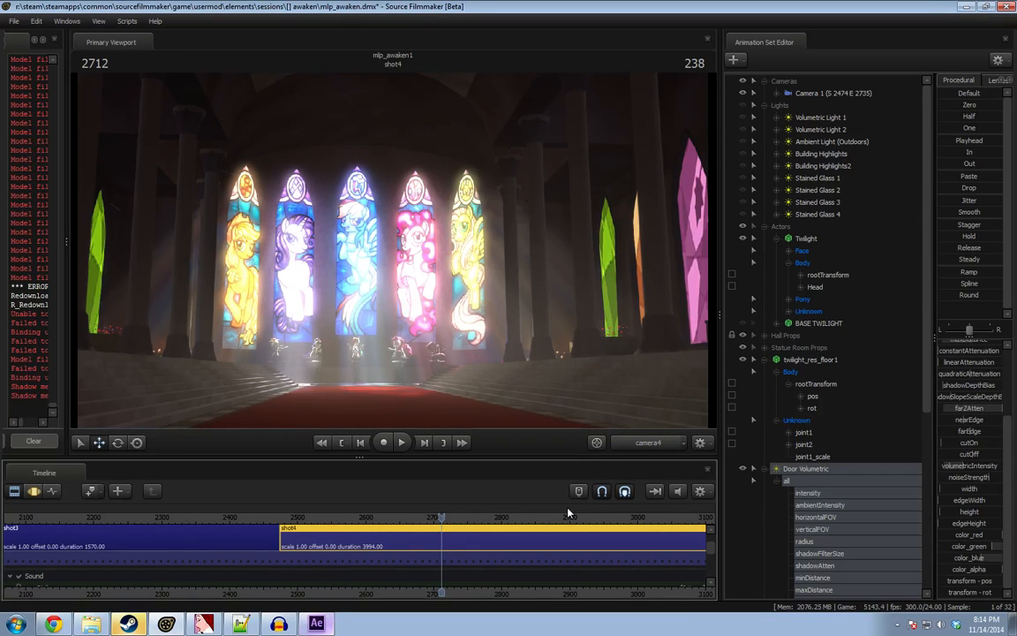
# Add timeline bookmarks at frames 2735 and 2700 in shot4.
pyautogui.scroll(5, 450, 517)
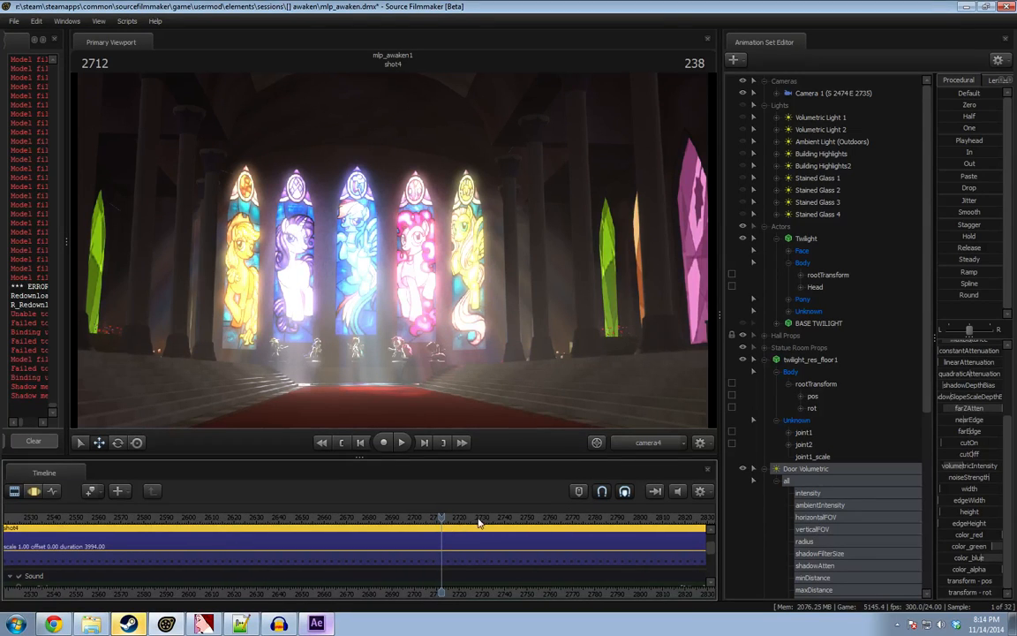
pyautogui.moveTo(491, 525); pyautogui.dragTo(495, 525)
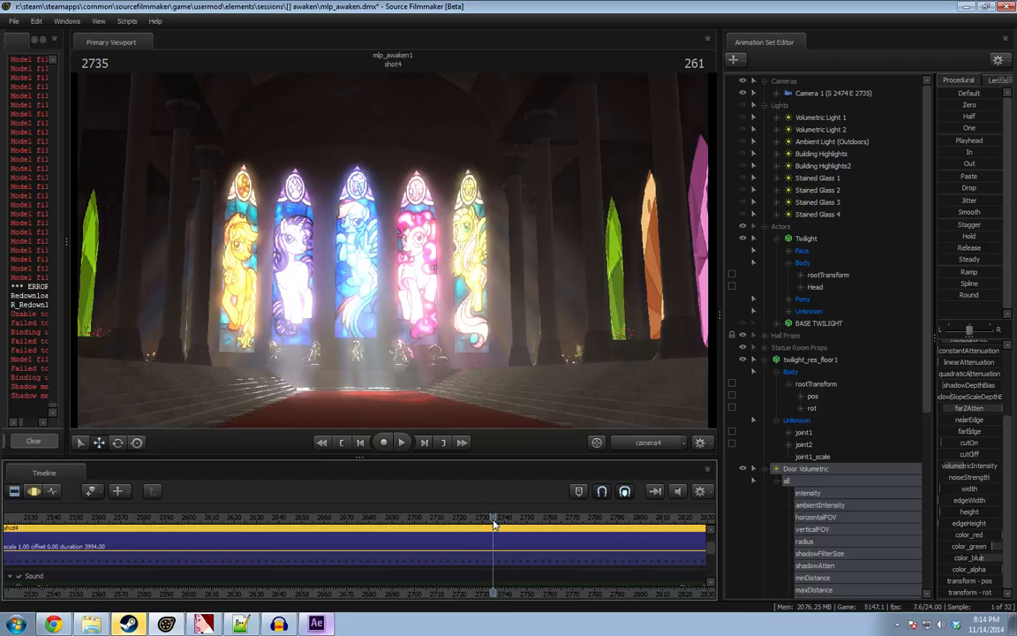
pyautogui.moveTo(423, 524)
pyautogui.mouseDown()
pyautogui.moveTo(433, 524)
pyautogui.moveTo(413, 526)
pyautogui.mouseUp()
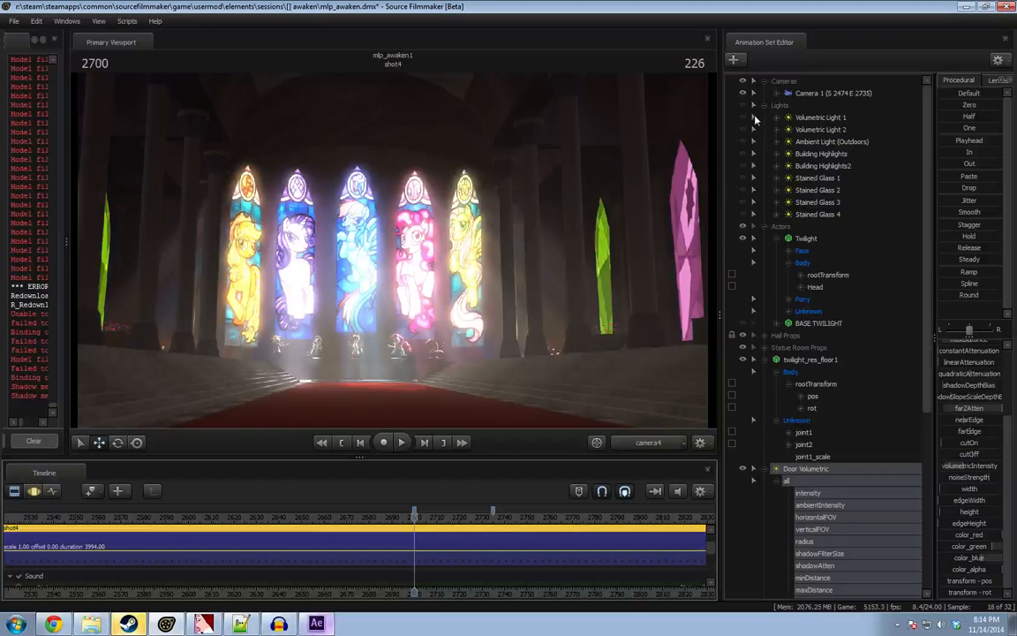
# Select Camera 1 and collapse the Lights, Actors, twilight_res_floor1 and Door Volumetric entries in the animation set list.
pyautogui.rightClick(785, 93)
pyautogui.click(808, 114)
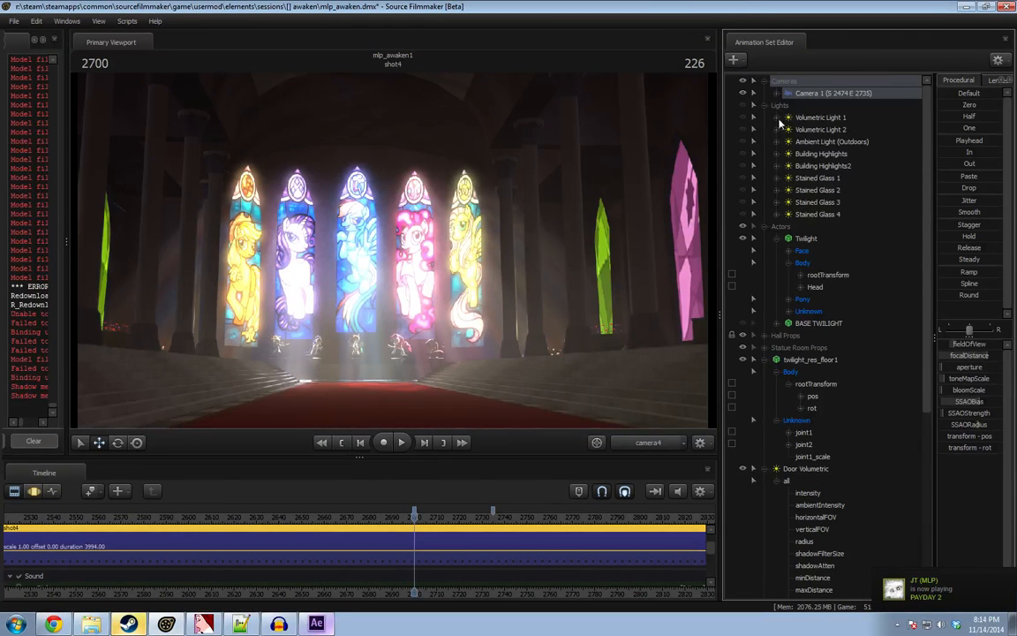
pyautogui.click(764, 106)
pyautogui.click(764, 118)
pyautogui.click(764, 154)
pyautogui.click(765, 166)
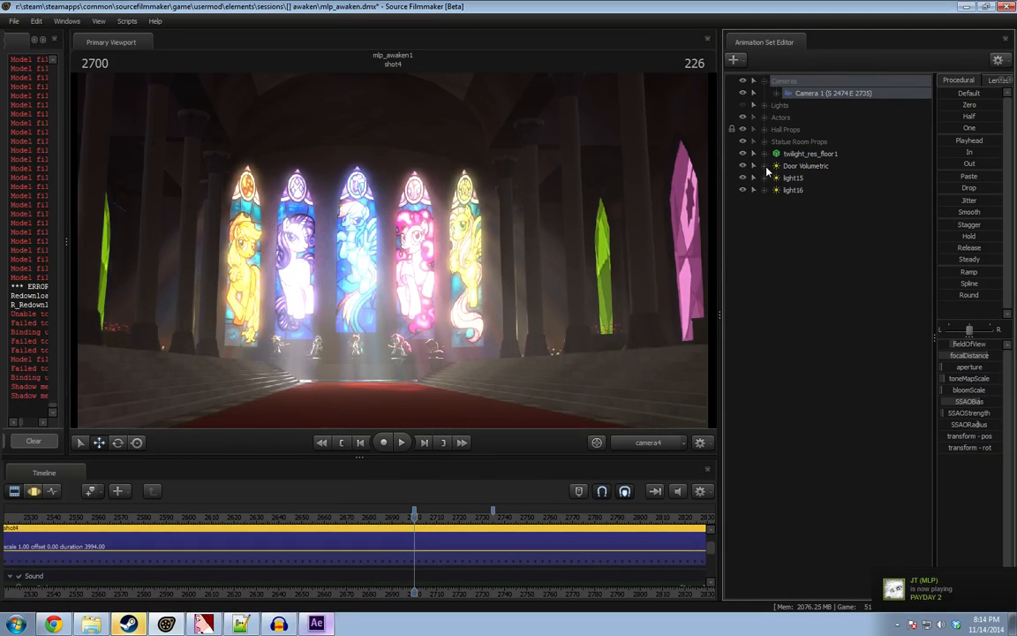
# Duplicate Camera 1 (S 2474 E 2735) by copying and pasting it into the animation set list.
pyautogui.rightClick(826, 96)
pyautogui.rightClick(794, 226)
pyautogui.click(844, 288)
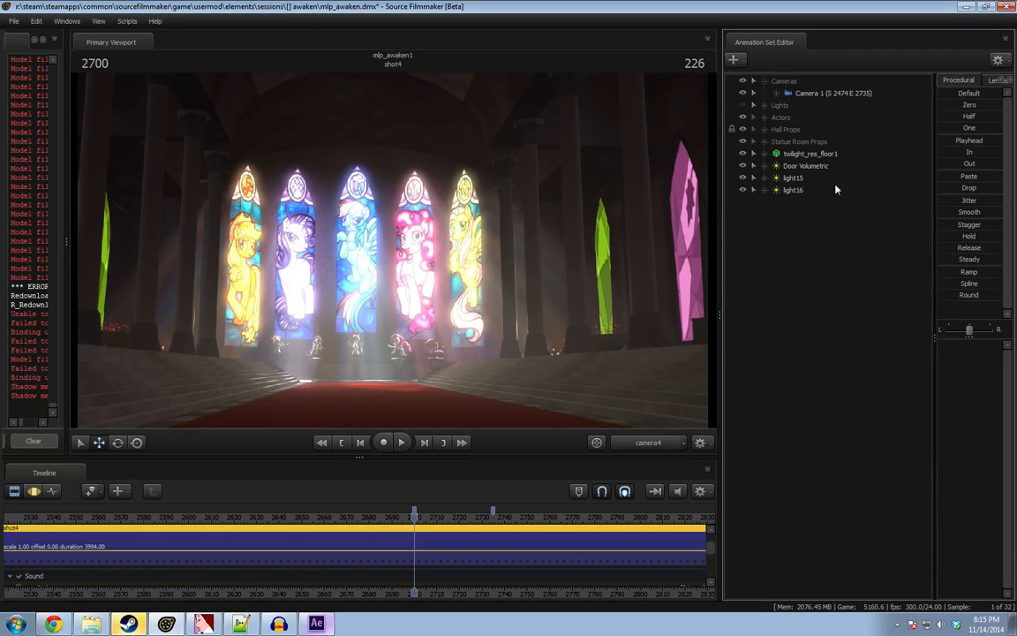
pyautogui.rightClick(825, 202)
pyautogui.click(835, 207)
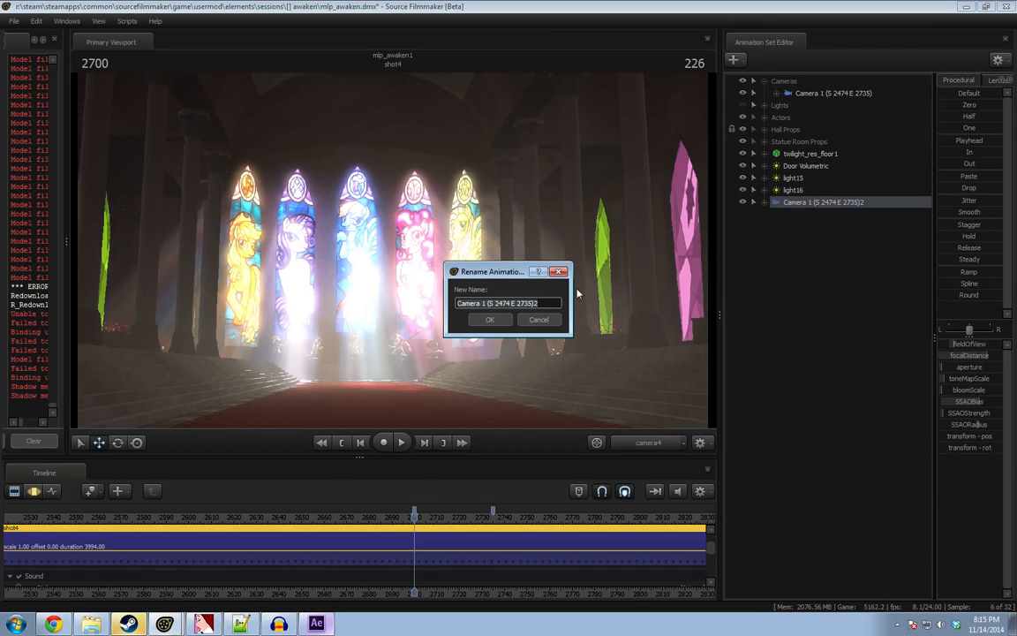
# Rename the duplicated camera as Camera 1 (S 2700 E 0000).
pyautogui.click(537, 303)
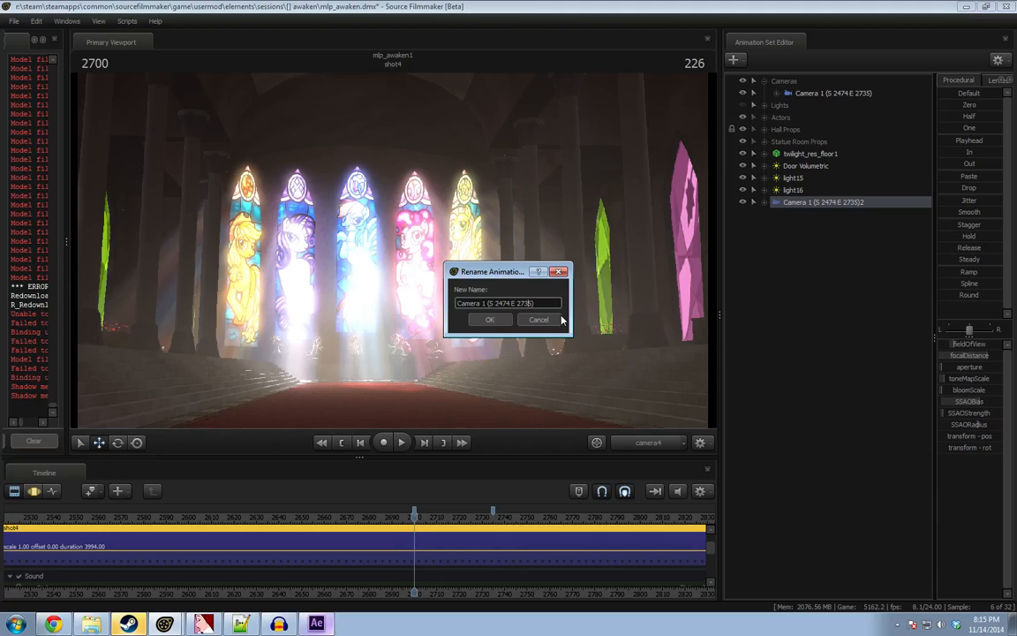
pyautogui.press('BackSpace')
pyautogui.write('00')
pyautogui.press('BackSpace')
pyautogui.press('BackSpace')
pyautogui.press('BackSpace')
pyautogui.press('Return')
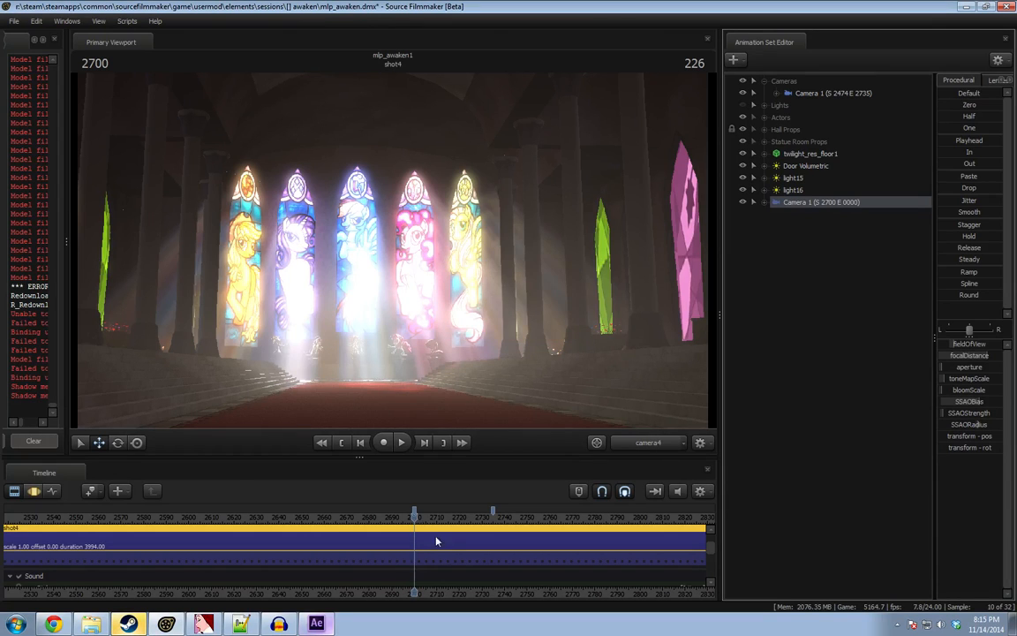
# Correct the duplicate's name to Camera 2 (S 2700 E 0000) and move it into the Cameras group.
pyautogui.rightClick(824, 201)
pyautogui.click(791, 226)
pyautogui.click(496, 304)
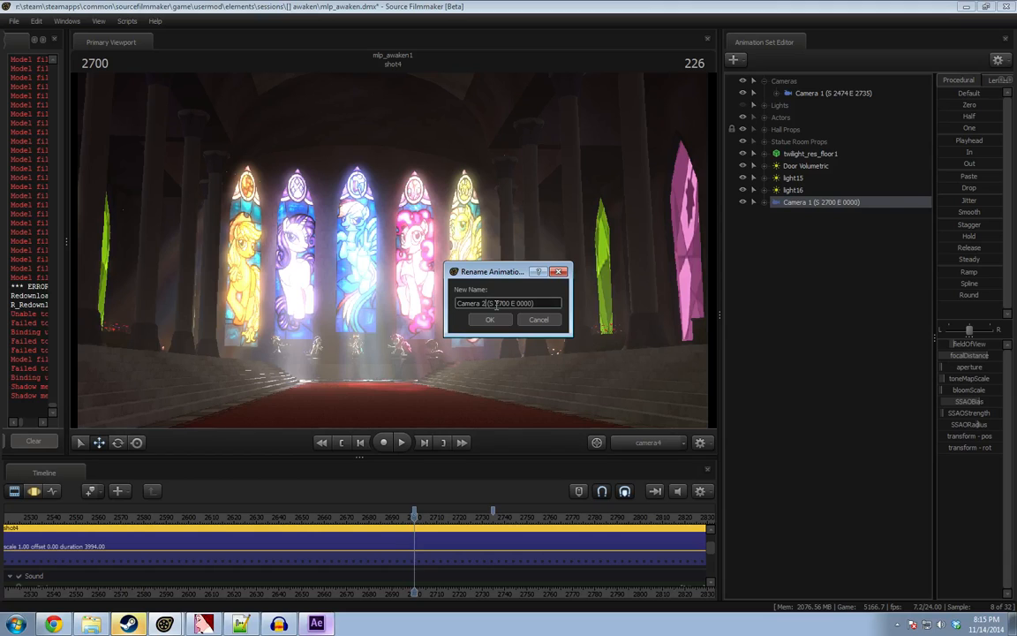
pyautogui.press('Return')
pyautogui.moveTo(821, 205); pyautogui.dragTo(821, 109)
pyautogui.click(819, 107)
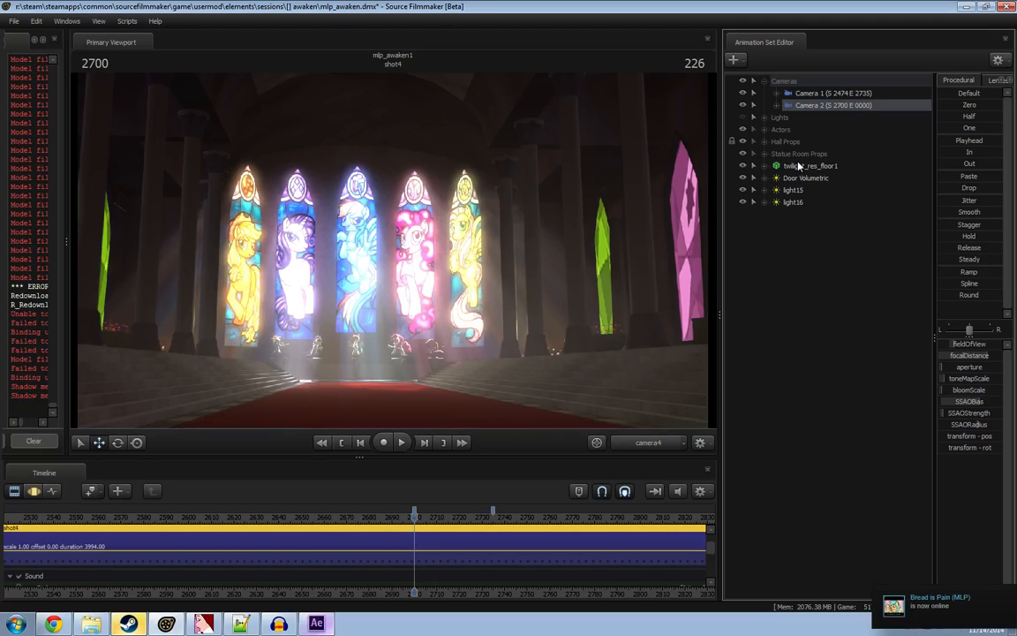
# Play shot4 from frame 2675 past the bookmark at frame 2700 to check the overlap between the cameras.
pyautogui.click(359, 517)
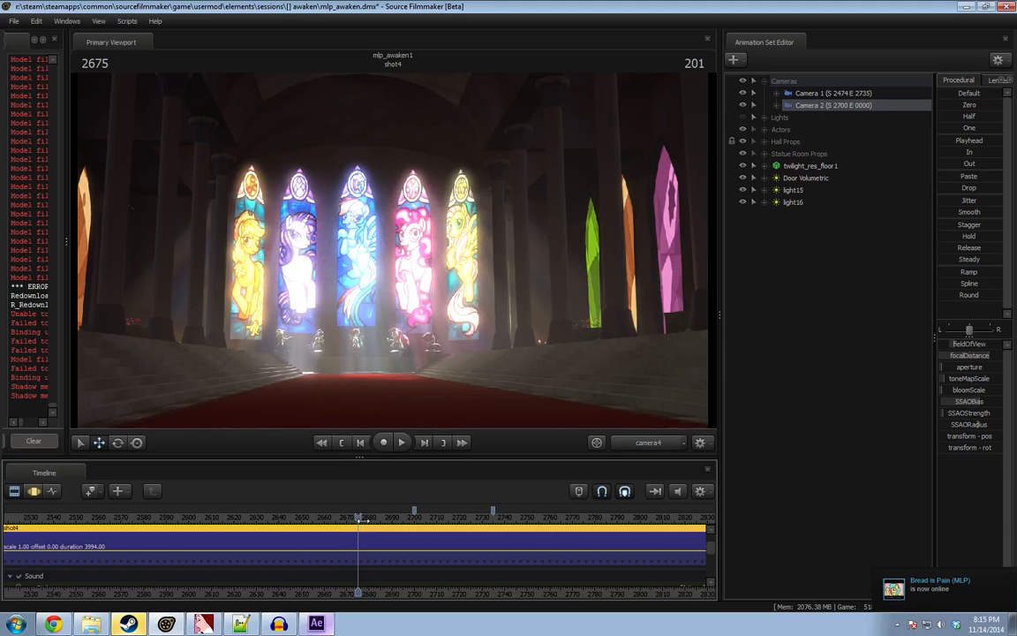
pyautogui.press('space')
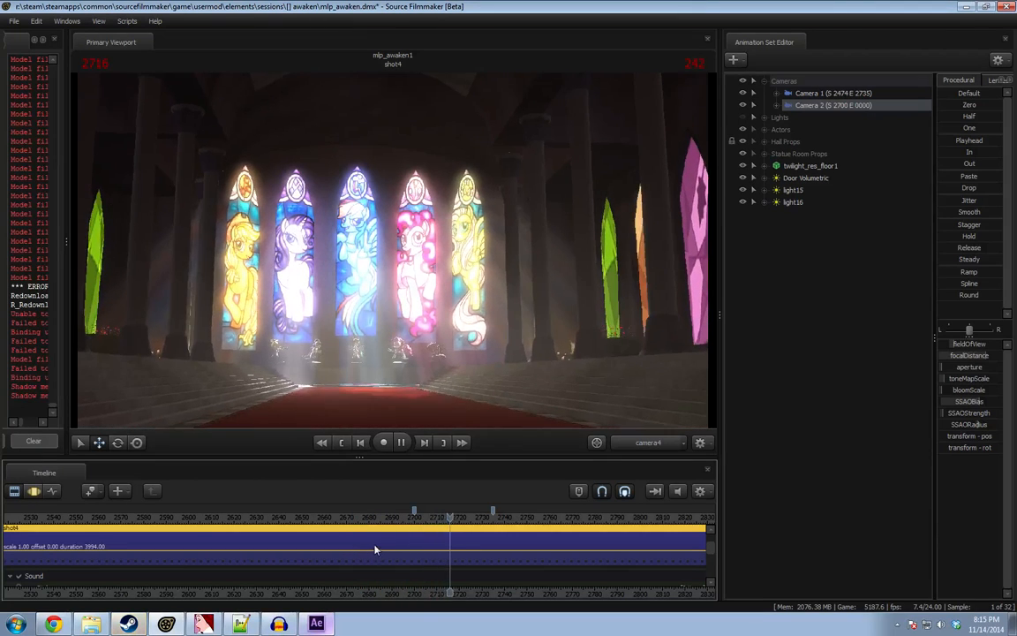
pyautogui.moveTo(459, 518); pyautogui.dragTo(415, 523)
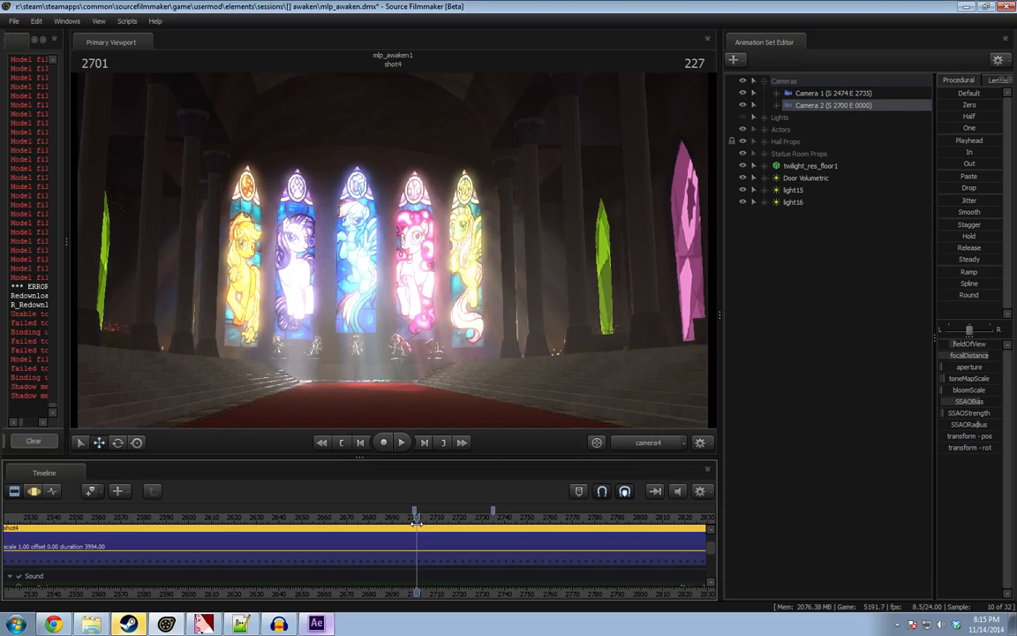
pyautogui.press('space')
# Flatten Camera 2's animation to its values at frame 2722 across the entire duration with the Playhead preset.
pyautogui.moveTo(384, 523); pyautogui.dragTo(465, 520)
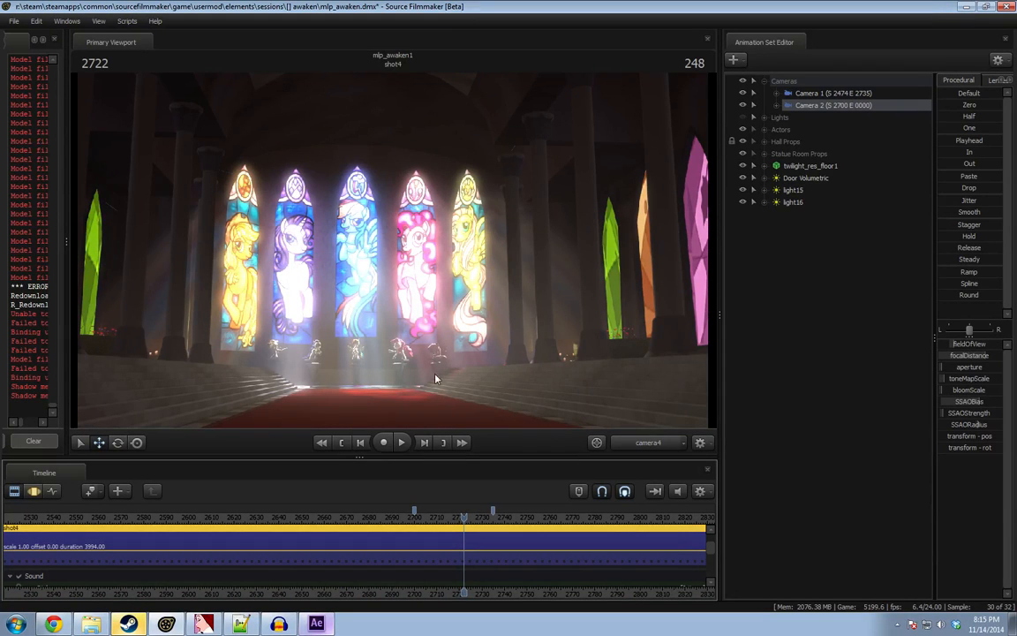
pyautogui.doubleClick(460, 533)
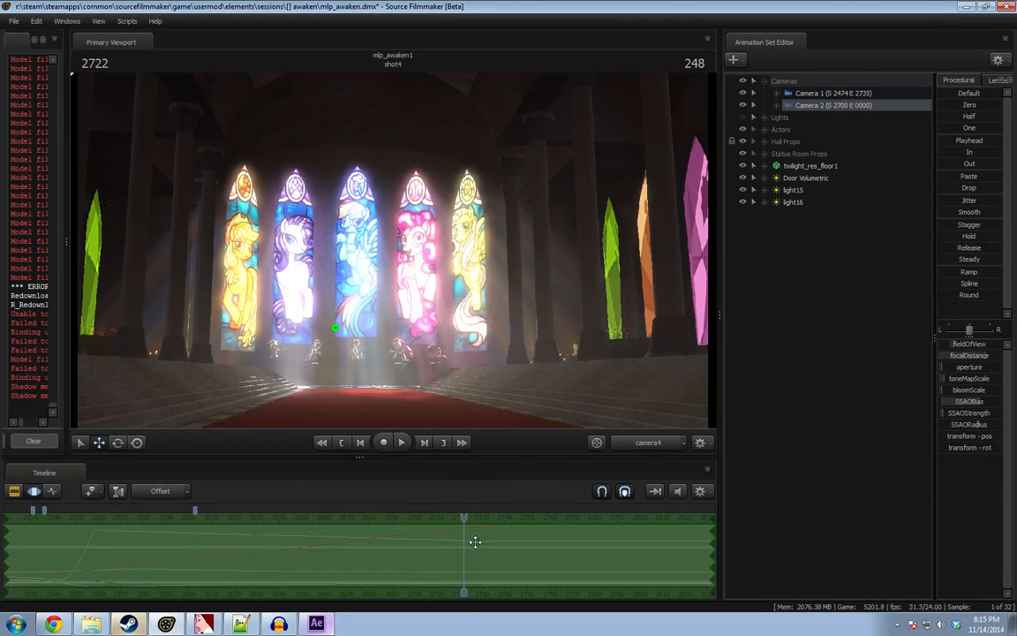
pyautogui.click(961, 149)
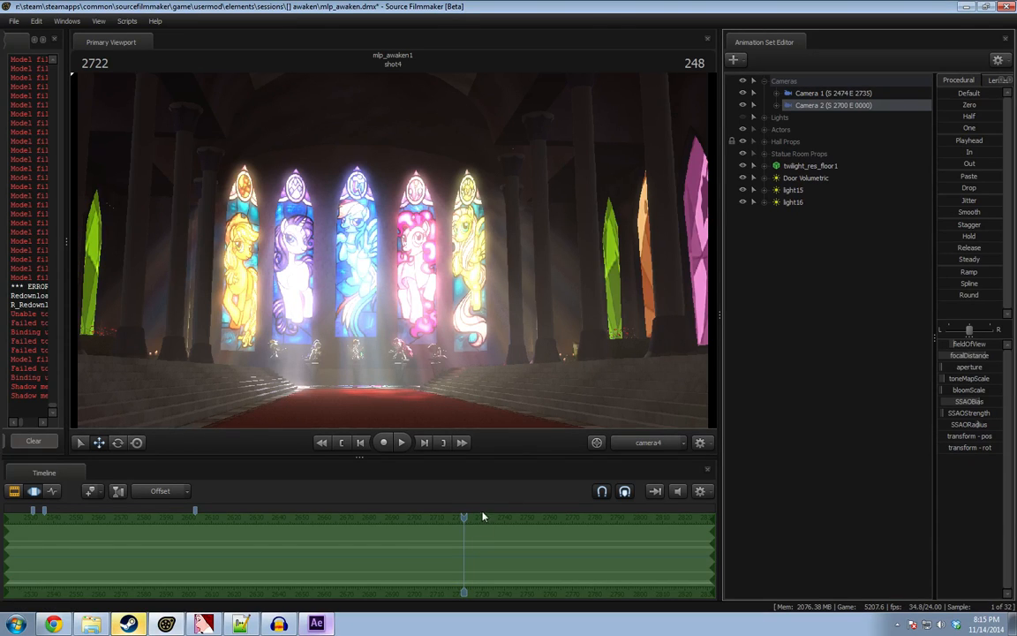
# Clear the selection, switch the viewport to the Work Camera and fly to a low view of the statues before the stained-glass windows.
pyautogui.keyDown('ctrl'); pyautogui.click(562, 237); pyautogui.keyUp('ctrl')
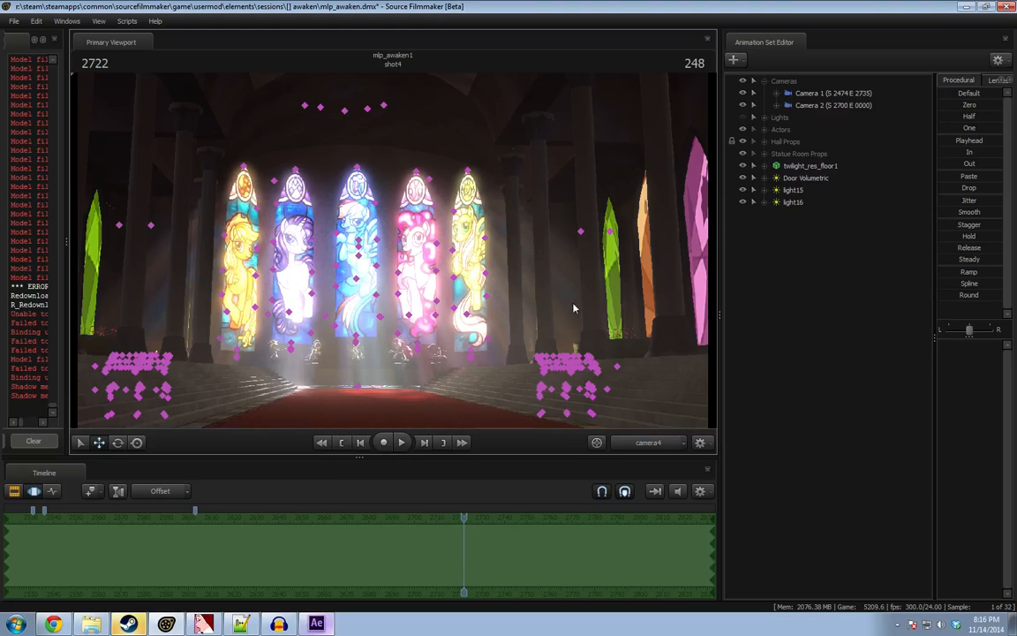
pyautogui.click(647, 444)
pyautogui.moveTo(534, 311); pyautogui.dragTo(574, 354)
pyautogui.press('w')
pyautogui.press('x')
pyautogui.press('w')
pyautogui.press('s')
pyautogui.press('w')
pyautogui.press('a')
pyautogui.press('x')
pyautogui.press('d')
pyautogui.press('a')
pyautogui.press('d')
pyautogui.press('x')
# Play shot4 in the Work Camera view up to frame 2753 and show a wider time range.
pyautogui.press('space')
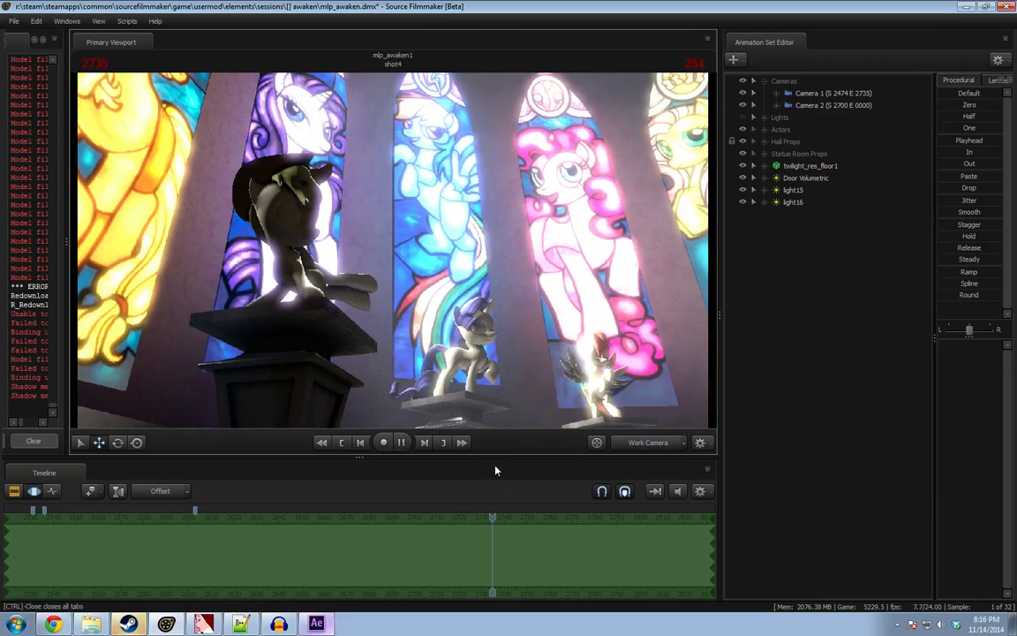
pyautogui.press('space')
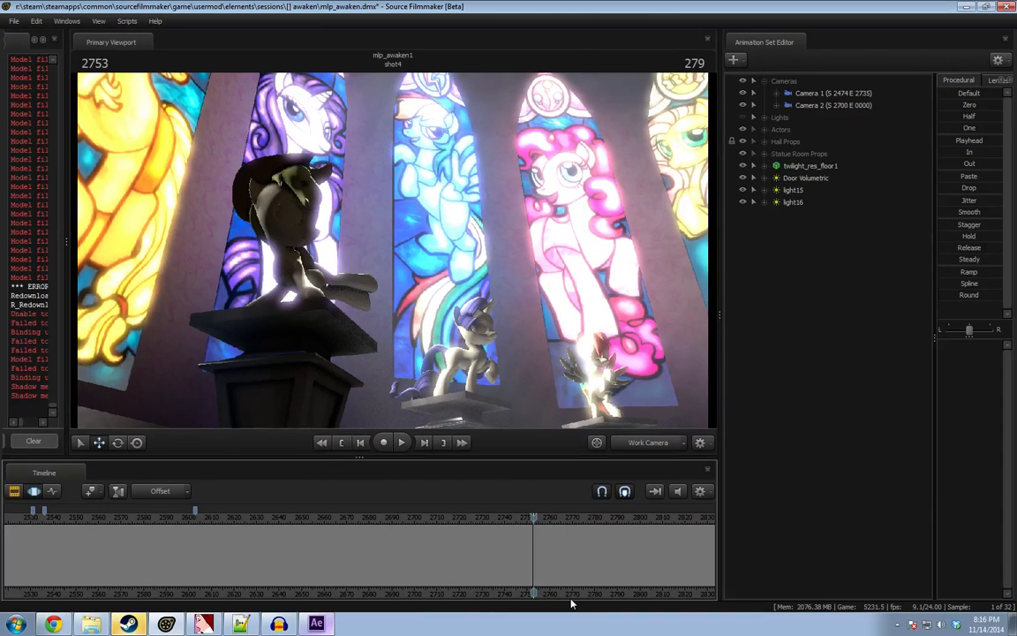
pyautogui.scroll(-5, 520, 596)
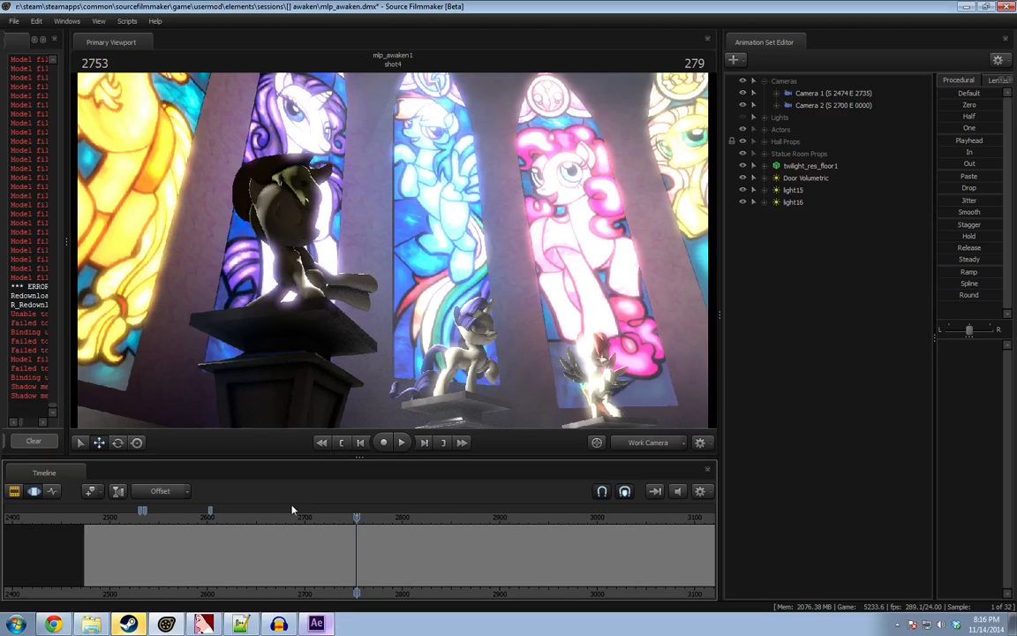
# Play shot4 from several points before frame 2700 in the Work Camera view to judge the timing around the camera bookmarks.
pyautogui.click(212, 517)
pyautogui.press('space')
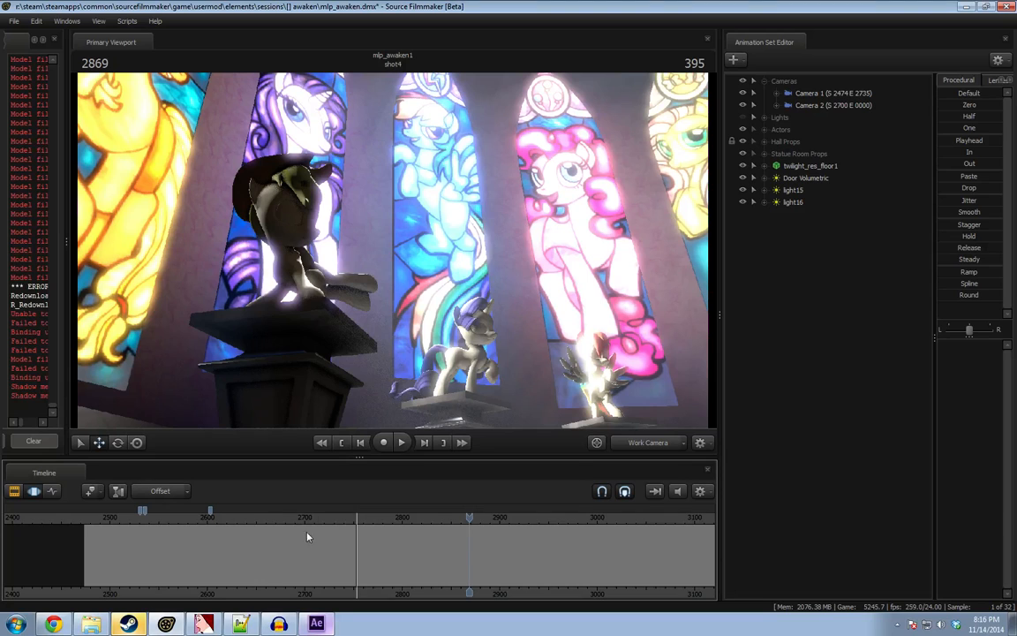
pyautogui.click(276, 520)
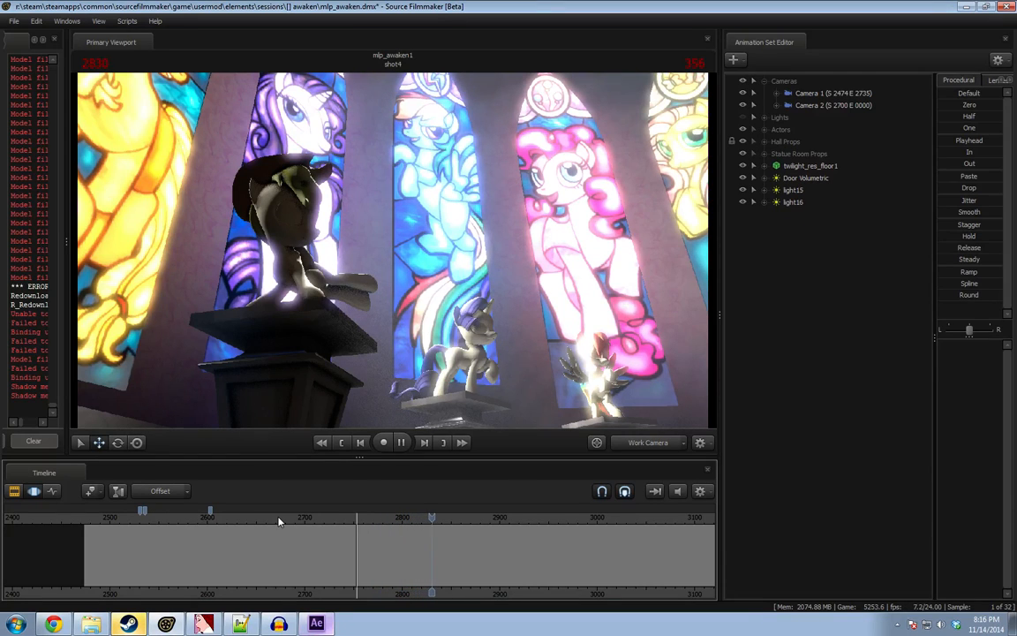
pyautogui.press('space')
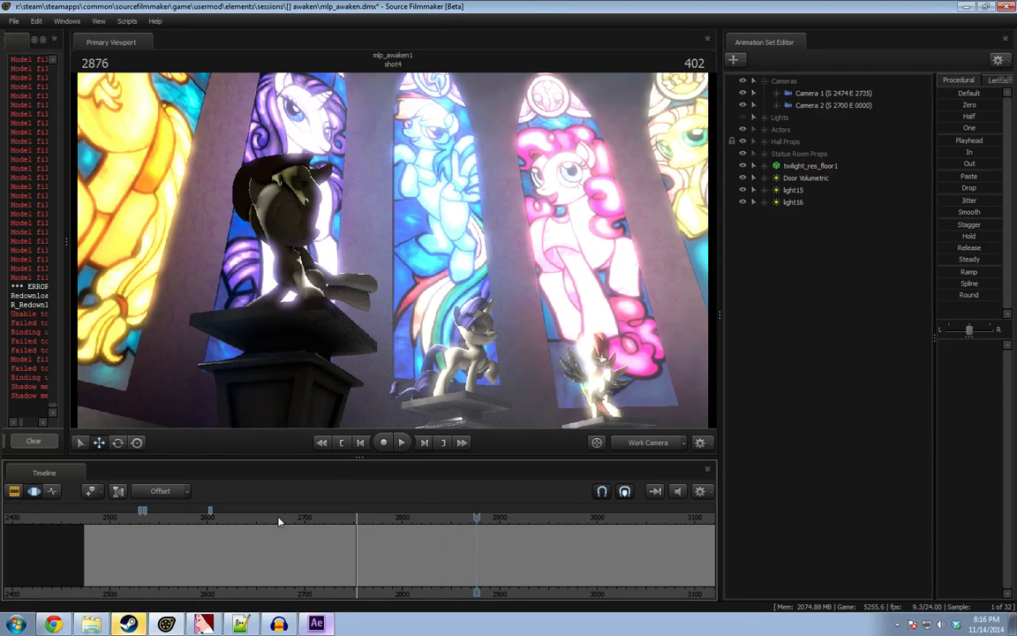
pyautogui.click(313, 518)
pyautogui.moveTo(313, 518); pyautogui.dragTo(298, 520)
pyautogui.press('F2')
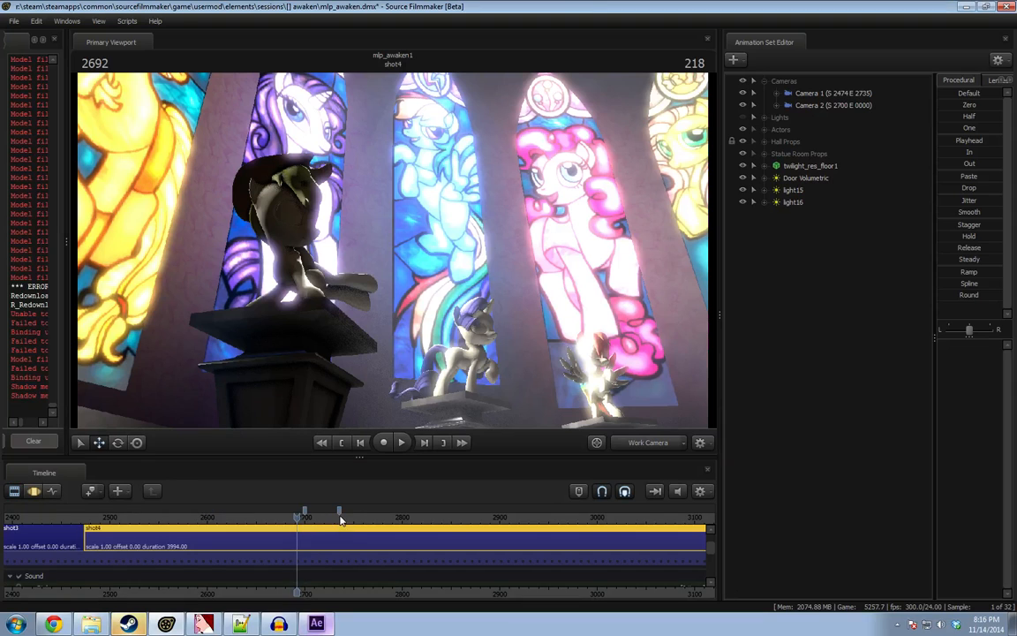
pyautogui.press('space')
pyautogui.press('F3')
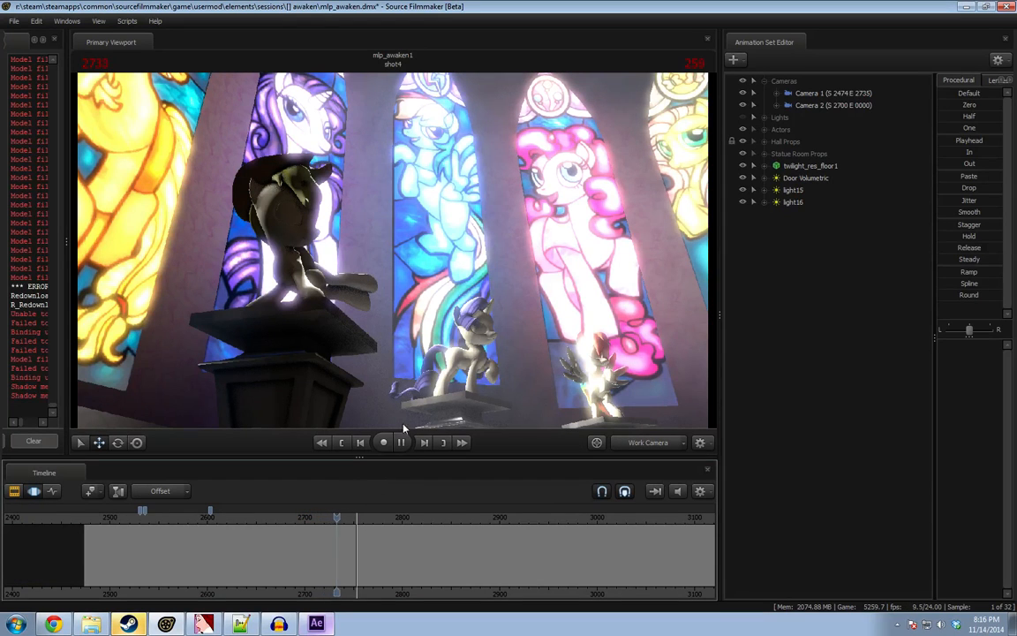
pyautogui.press('space')
# Select the entire time range and fly the Work Camera to a wide view of the statues and all five windows.
pyautogui.hotkey('ctrl', 'a')
pyautogui.press('z')
pyautogui.moveTo(406, 353); pyautogui.dragTo(413, 324)
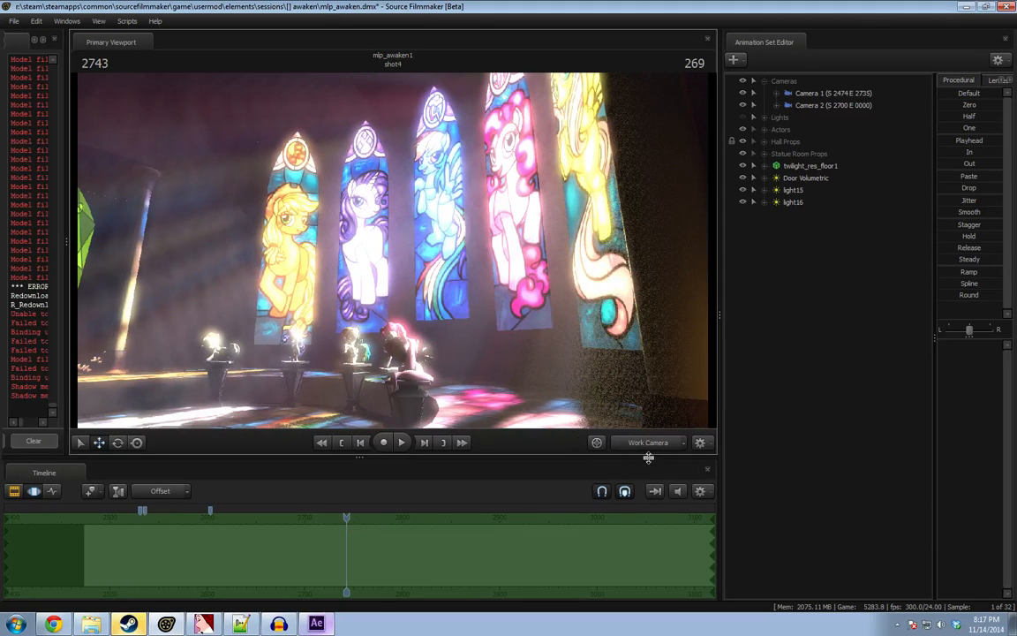
# Show Camera 2's view in the viewport and fly the camera closer to the statues and stained-glass windows.
pyautogui.click(818, 105)
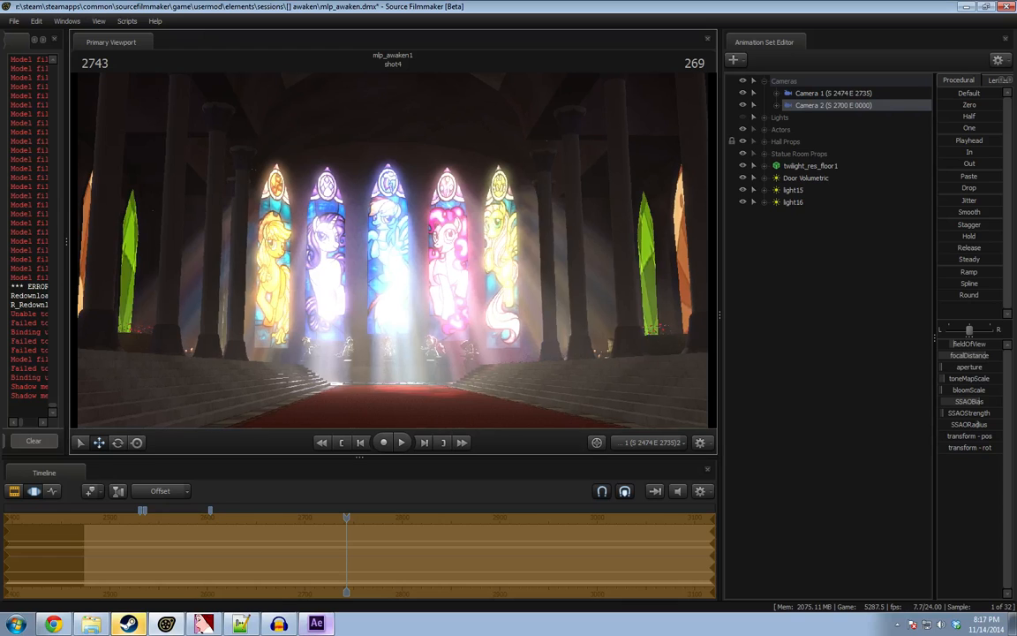
pyautogui.moveTo(393, 251); pyautogui.dragTo(397, 251)
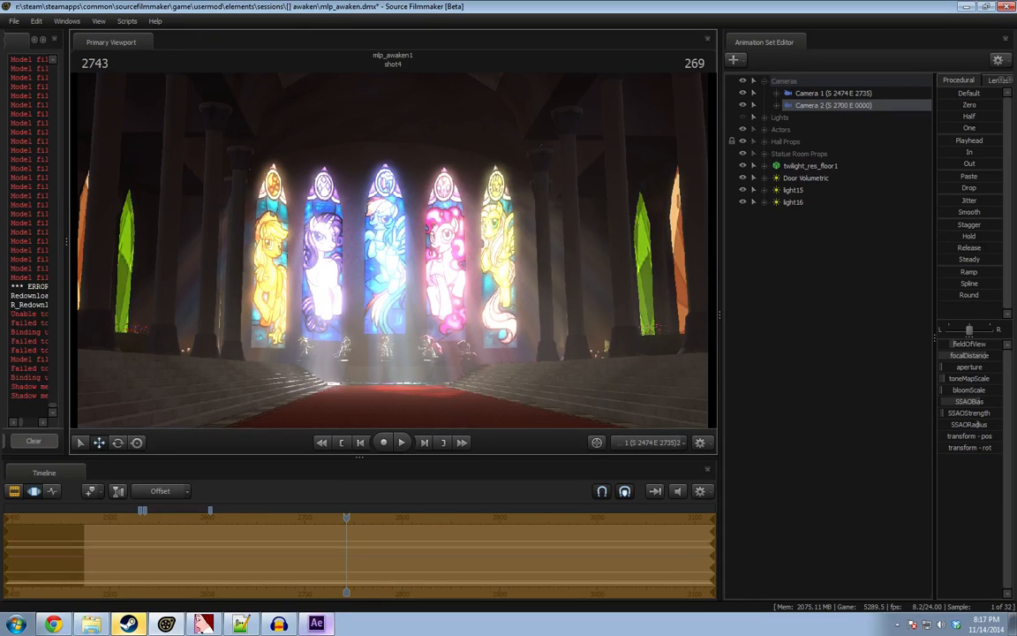
pyautogui.click(828, 93)
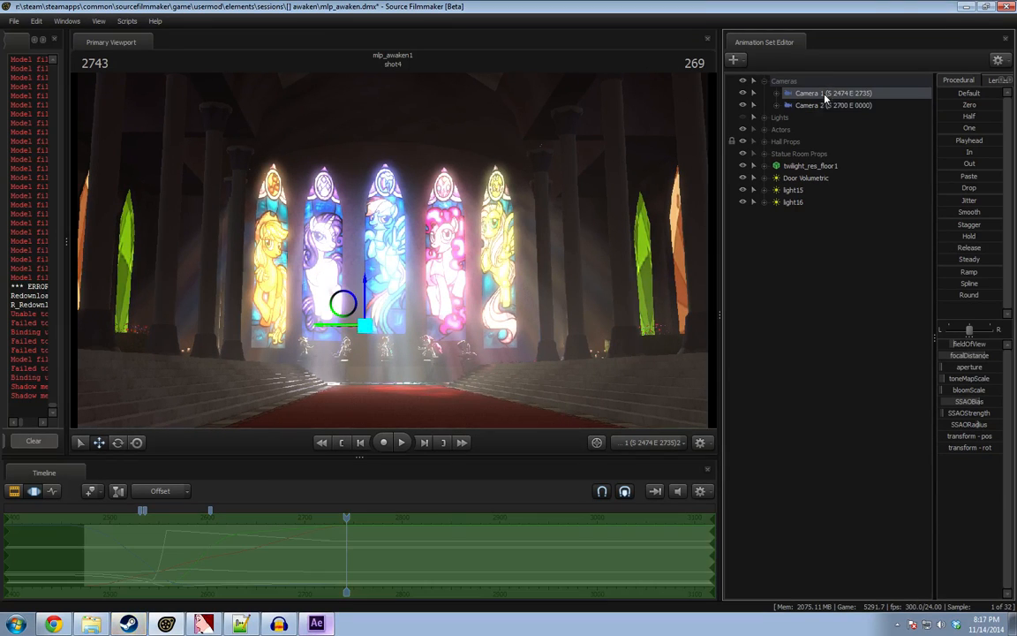
pyautogui.moveTo(784, 110); pyautogui.dragTo(426, 237)
pyautogui.press('w')
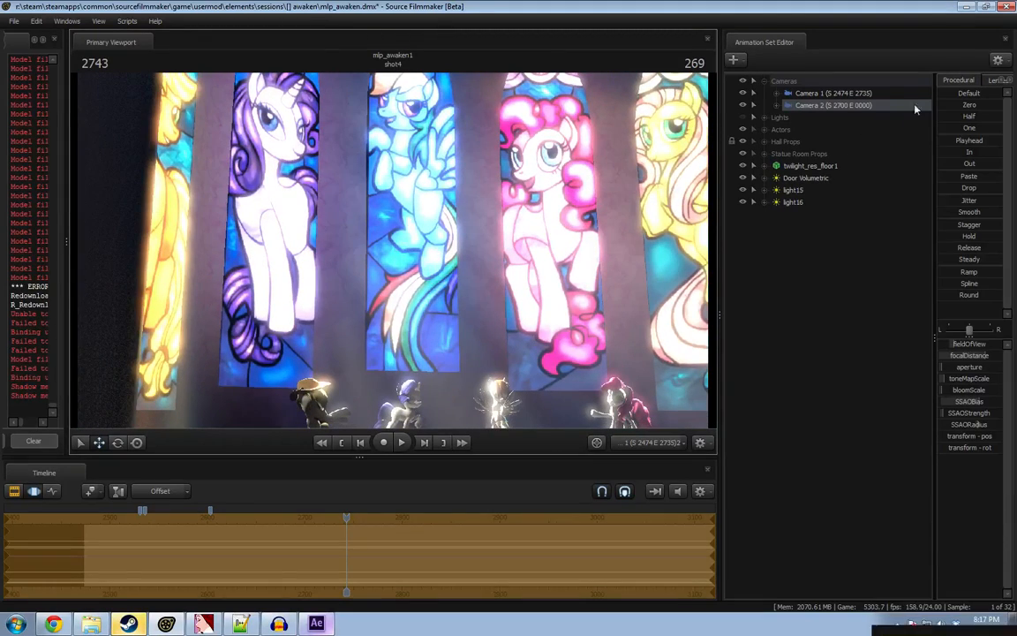
# Try the 35 mm and 50 mm lens presets on Camera 2.
pyautogui.click(995, 80)
pyautogui.click(969, 139)
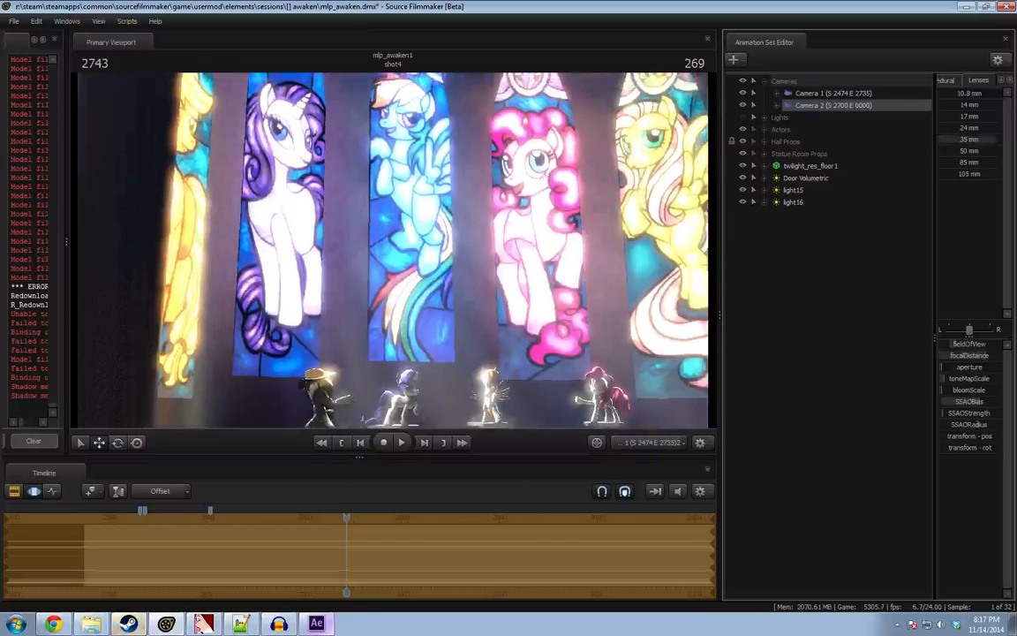
pyautogui.click(963, 152)
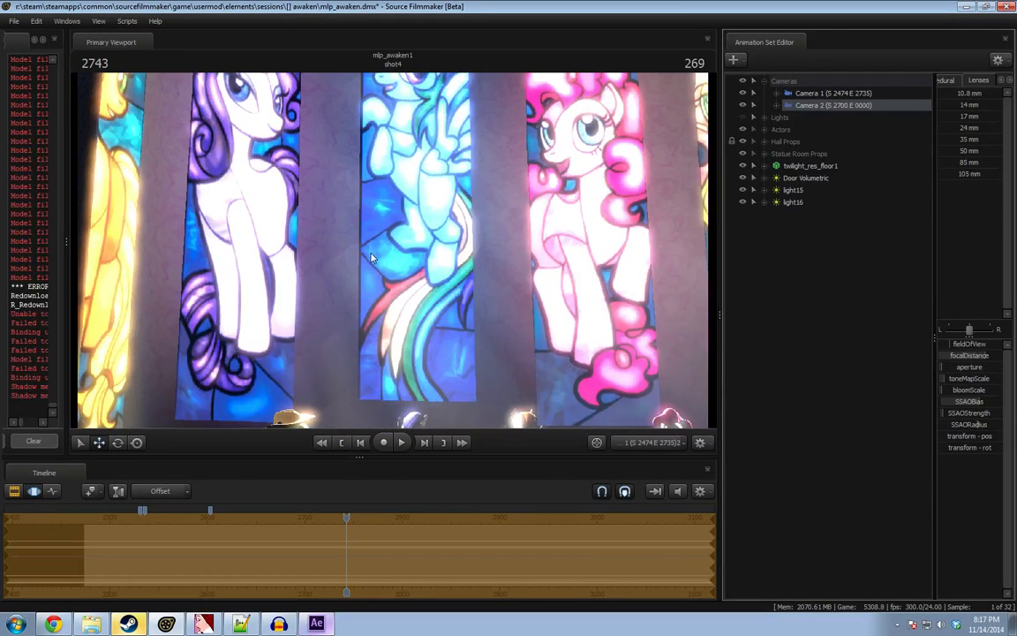
# Fly Camera 2 around the statues and frame a low, tilted view looking up at the stained-glass windows.
pyautogui.moveTo(372, 258); pyautogui.dragTo(468, 305)
pyautogui.scroll(-3, 201, 346)
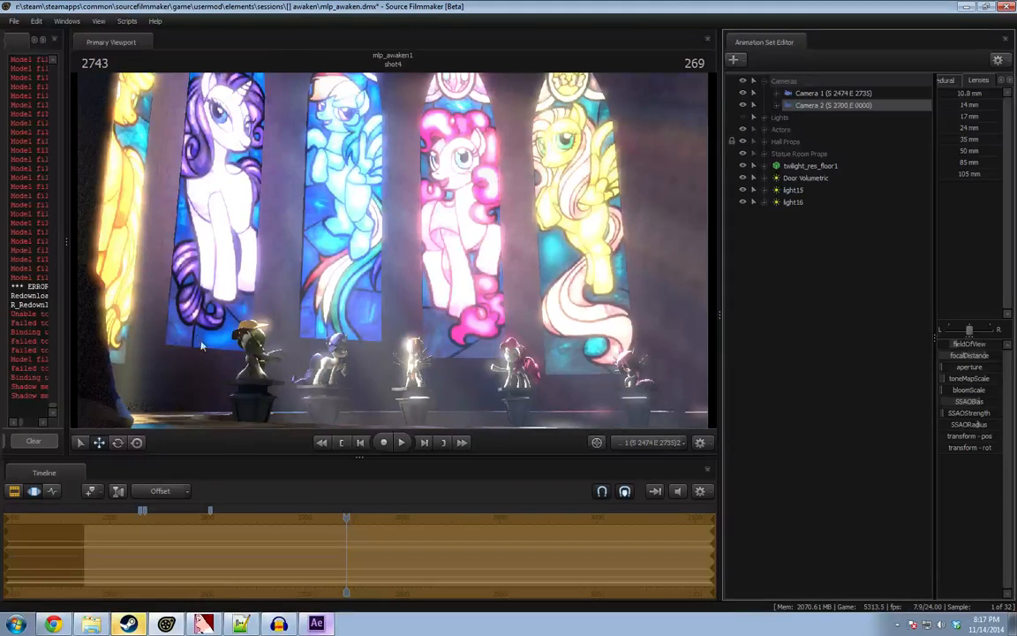
pyautogui.moveTo(202, 346)
pyautogui.mouseDown()
pyautogui.moveTo(176, 346)
pyautogui.moveTo(140, 302)
pyautogui.moveTo(148, 373)
pyautogui.moveTo(205, 367)
pyautogui.mouseUp()
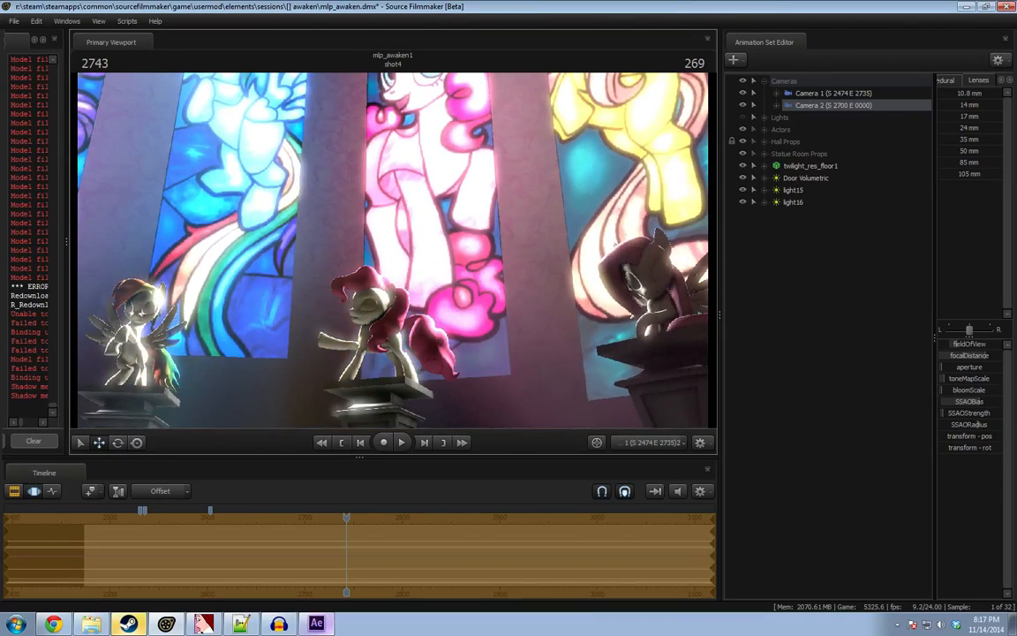
pyautogui.moveTo(205, 367); pyautogui.dragTo(237, 342)
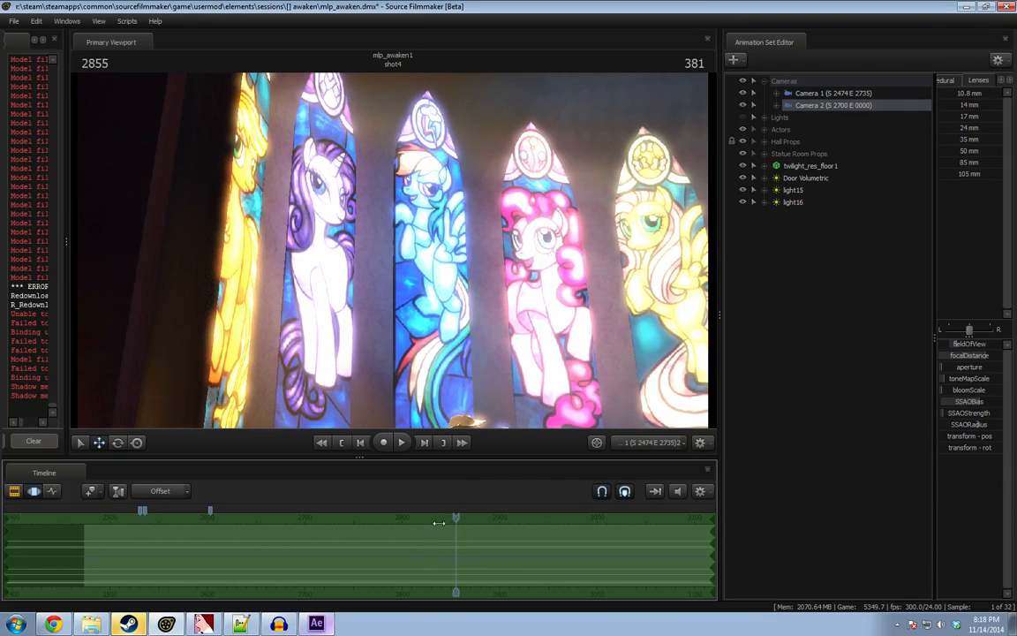
# Split shot4 at frame 2854 in the Clip Editor.
pyautogui.press('F2')
pyautogui.click(435, 518)
pyautogui.press('space')
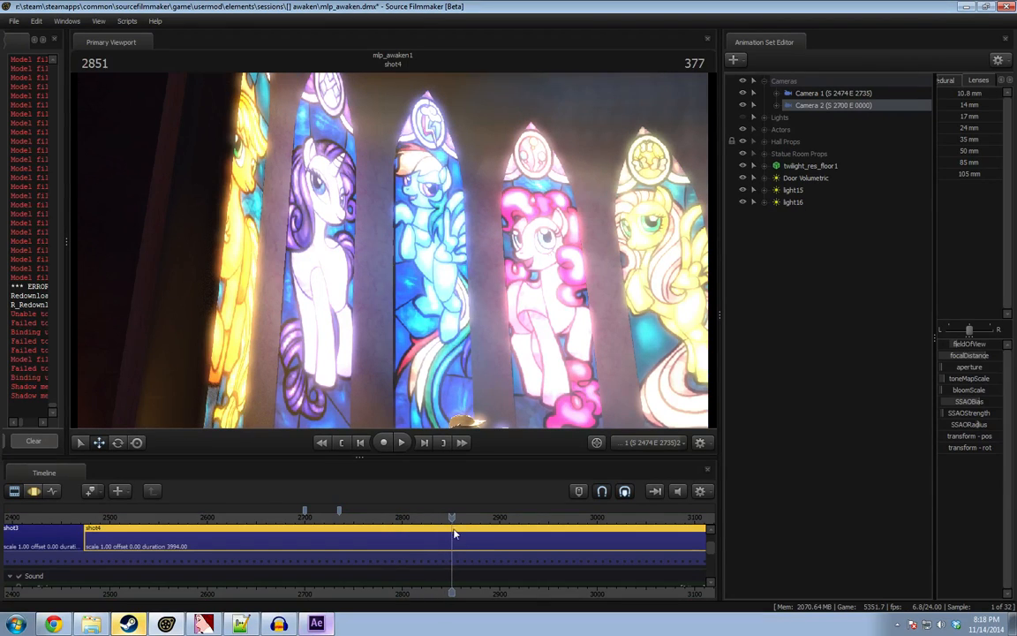
pyautogui.scroll(4, 455, 535)
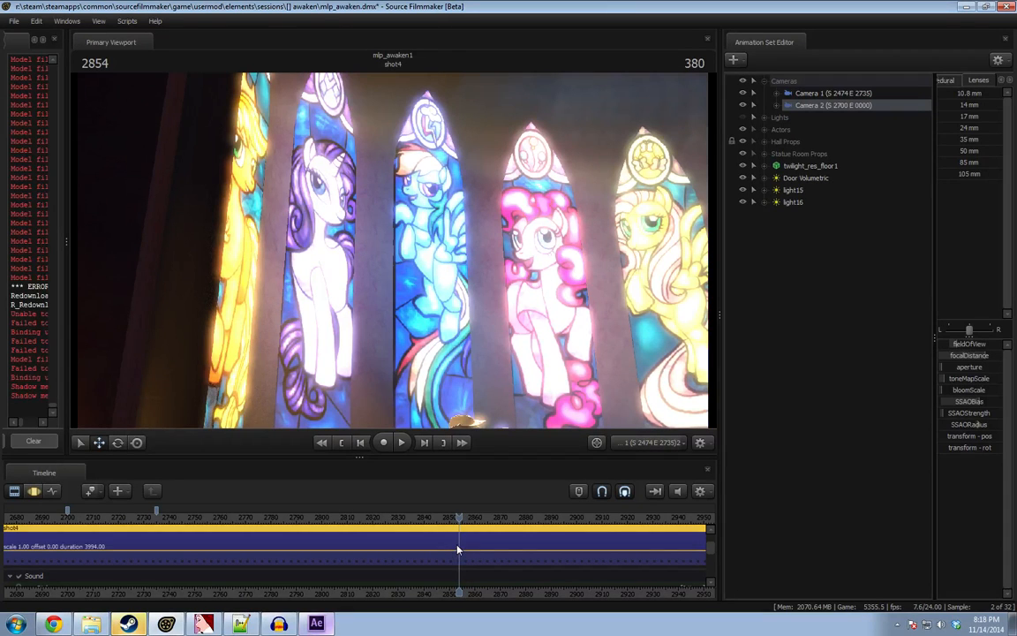
pyautogui.press('b')
pyautogui.moveTo(458, 520); pyautogui.dragTo(382, 521)
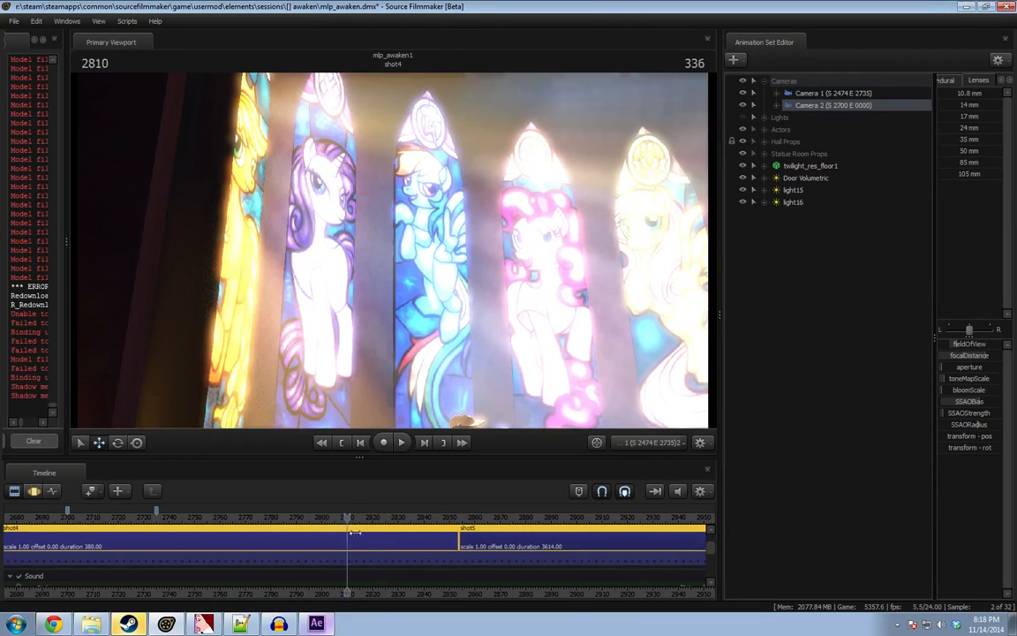
# Play the shortened shot4, clear the full-duration time selection in the Motion Editor and play again from an earlier frame.
pyautogui.press('space')
pyautogui.press('F3')
pyautogui.scroll(-4, 415, 545)
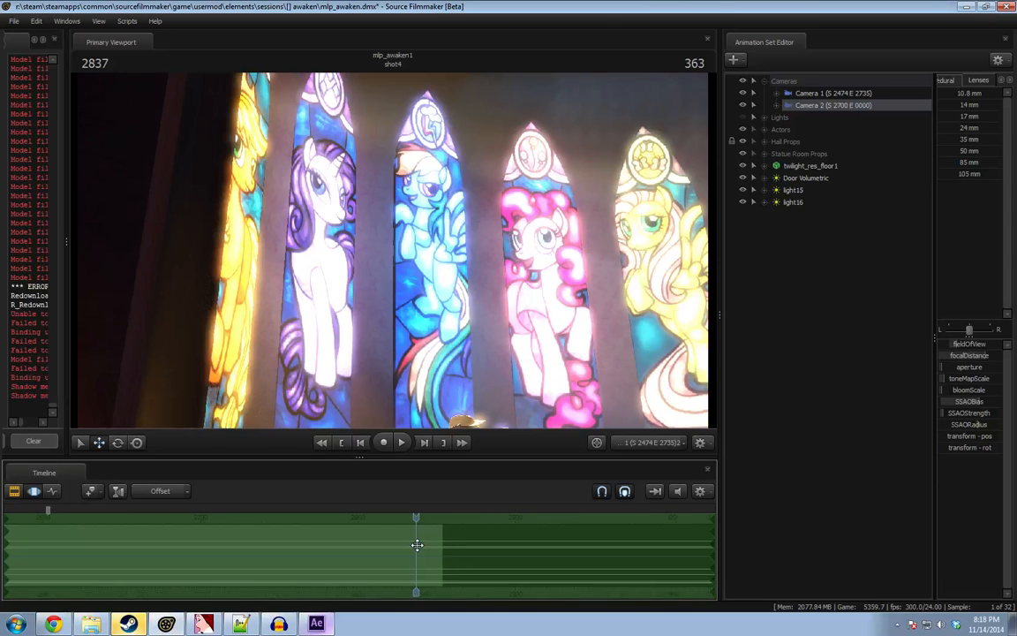
pyautogui.keyDown('shift'); pyautogui.click(250, 548); pyautogui.keyUp('shift')
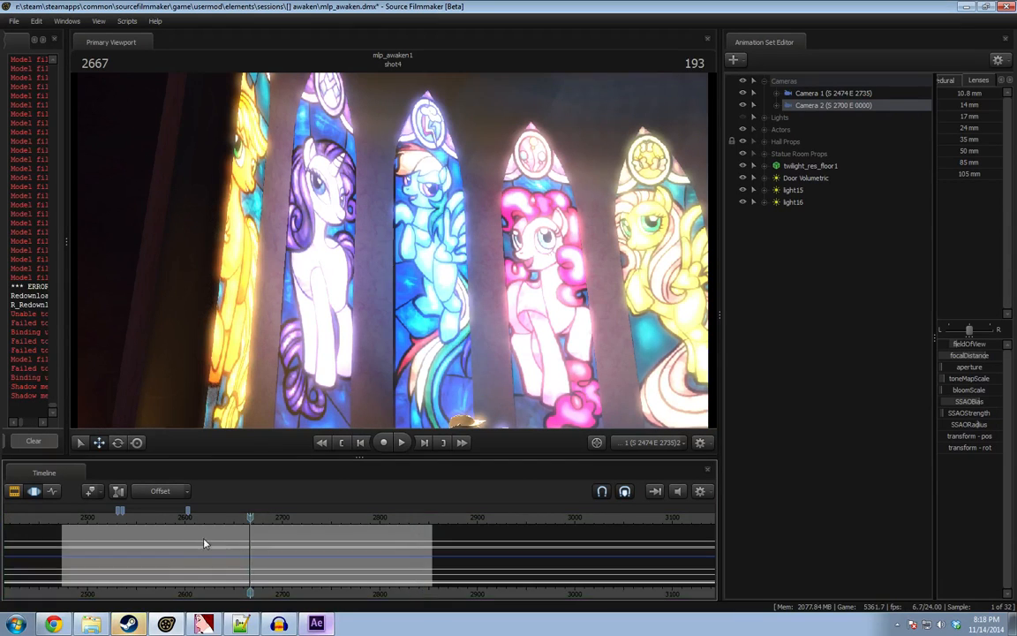
pyautogui.moveTo(152, 519); pyautogui.dragTo(170, 522)
pyautogui.scroll(4, 194, 548)
pyautogui.press('space')
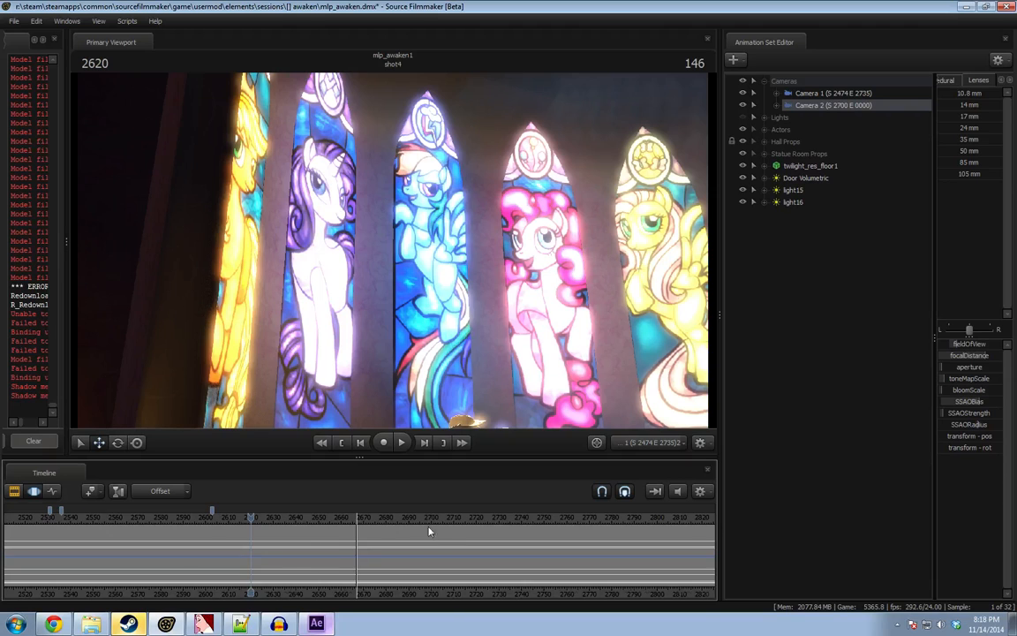
pyautogui.scroll(-2, 446, 543)
pyautogui.scroll(-4, 255, 537)
# Set a time selection ramping from the frame 2700 bookmark to frame 2853, with full effect on everything after it.
pyautogui.press('F2')
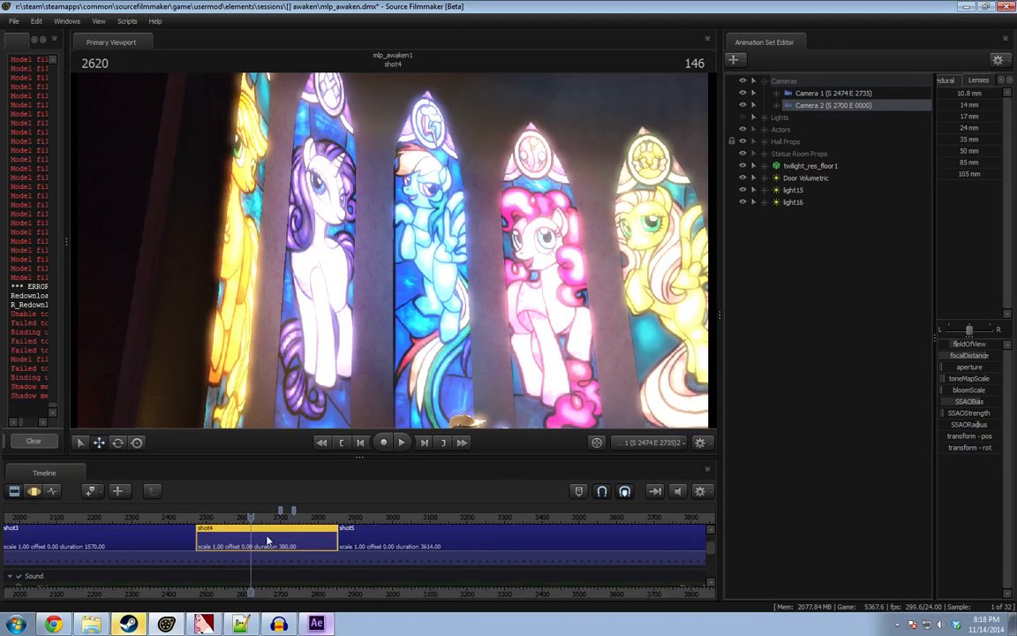
pyautogui.scroll(5, 268, 540)
pyautogui.click(405, 521)
pyautogui.scroll(2, 404, 521)
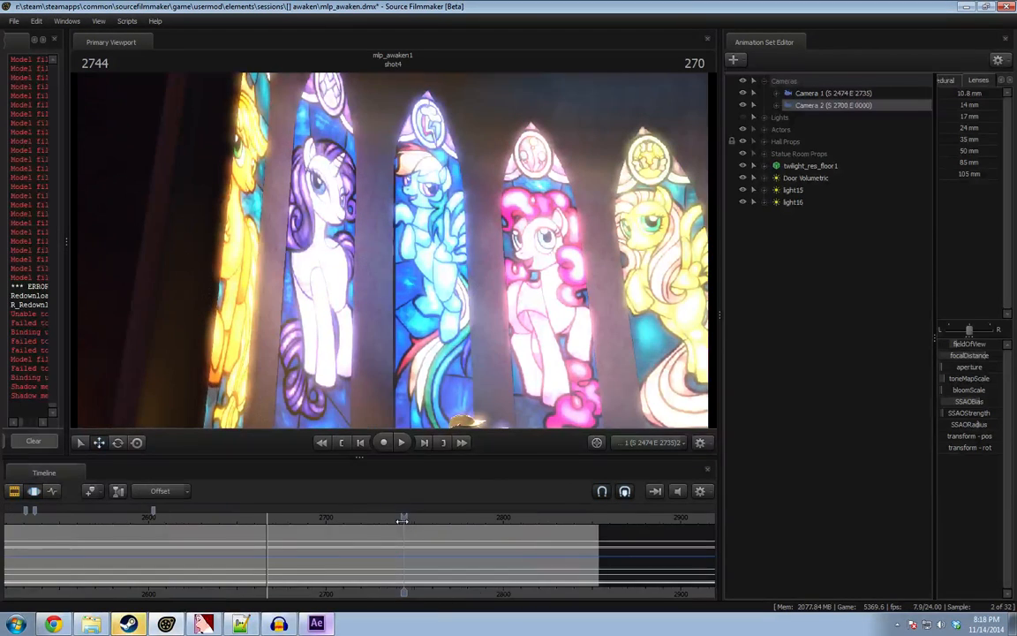
pyautogui.click(409, 519)
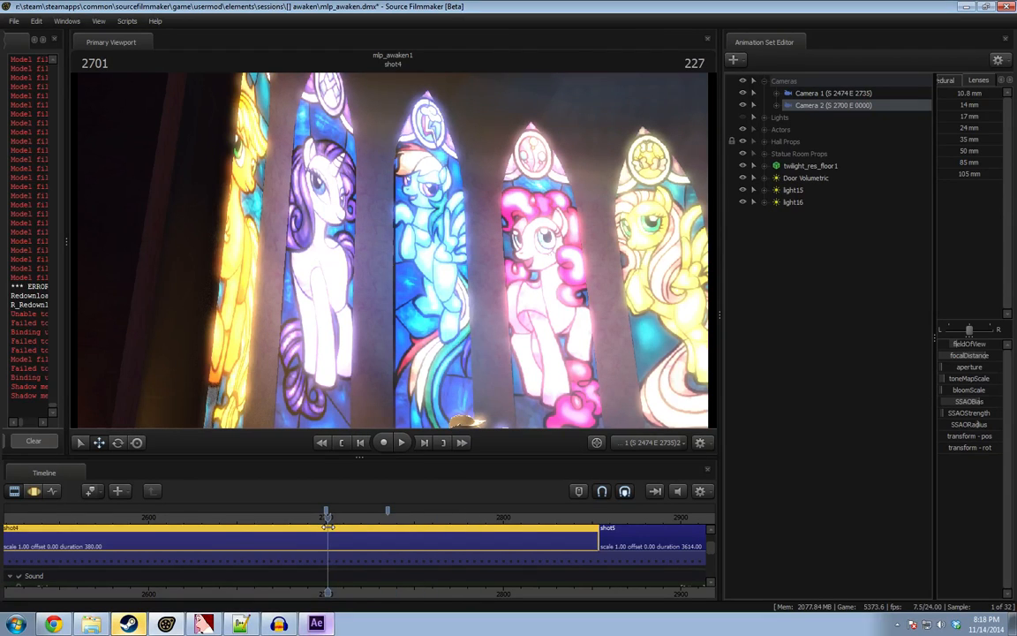
pyautogui.press('F3')
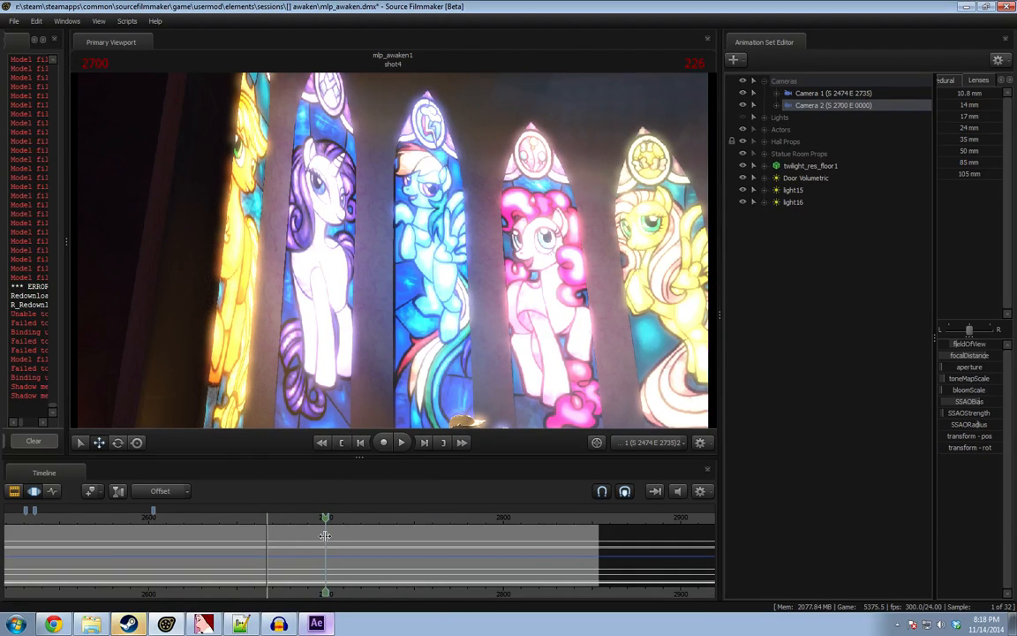
pyautogui.moveTo(325, 536); pyautogui.dragTo(600, 552)
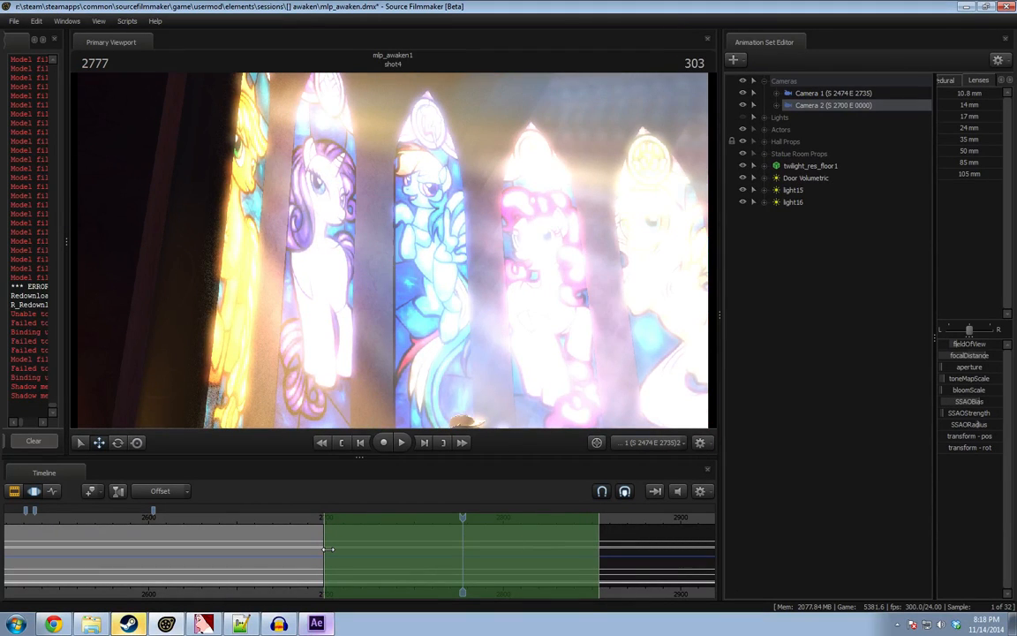
pyautogui.moveTo(329, 549); pyautogui.dragTo(597, 550)
pyautogui.doubleClick(645, 564)
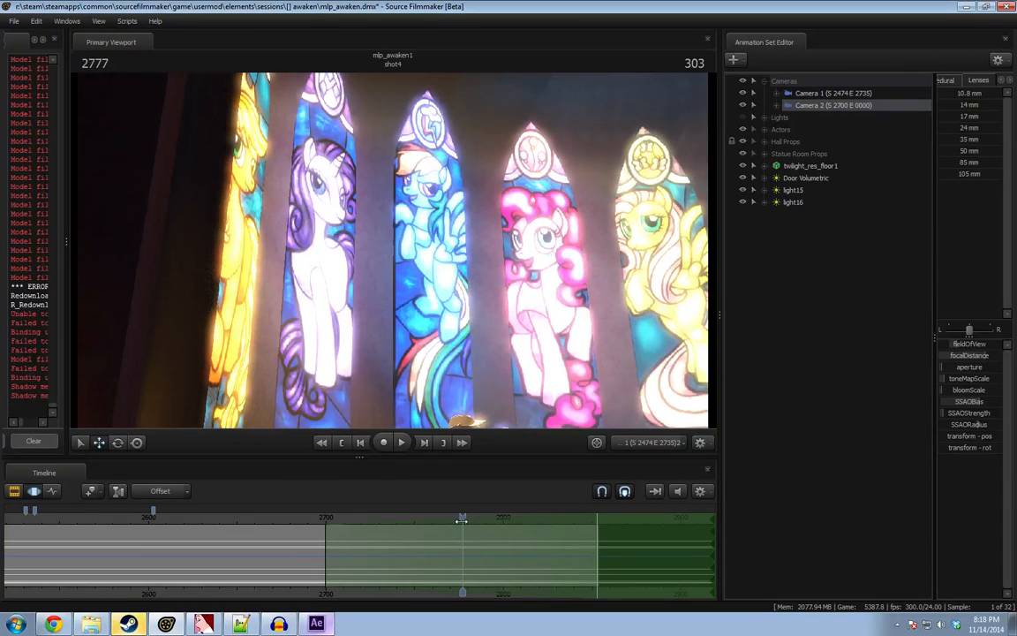
# At frame 2853, fly Camera 2 sideways to an end position and play the resulting move past the windows.
pyautogui.moveTo(462, 521); pyautogui.dragTo(597, 522)
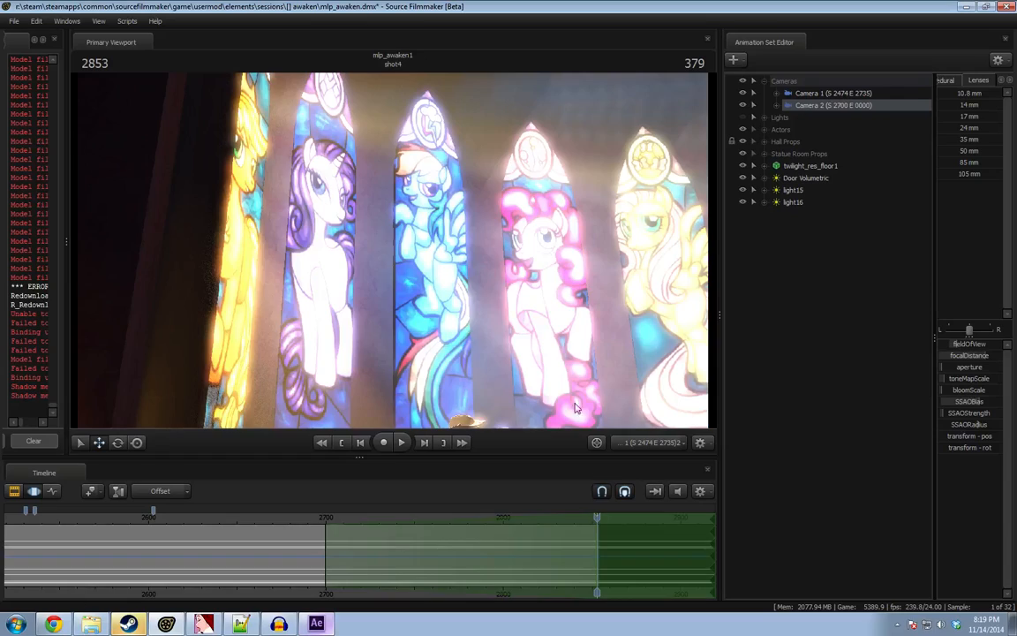
pyautogui.press('d')
pyautogui.moveTo(393, 251)
pyautogui.mouseDown()
pyautogui.moveTo(400, 246)
pyautogui.moveTo(392, 251)
pyautogui.mouseUp()
pyautogui.click(298, 522)
pyautogui.press('space')
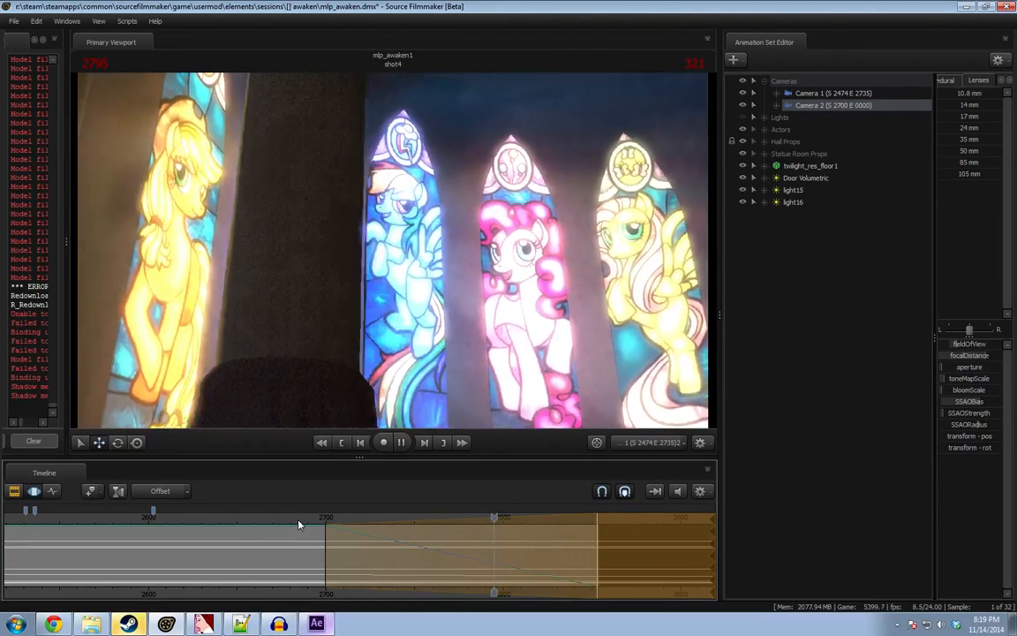
pyautogui.press('space')
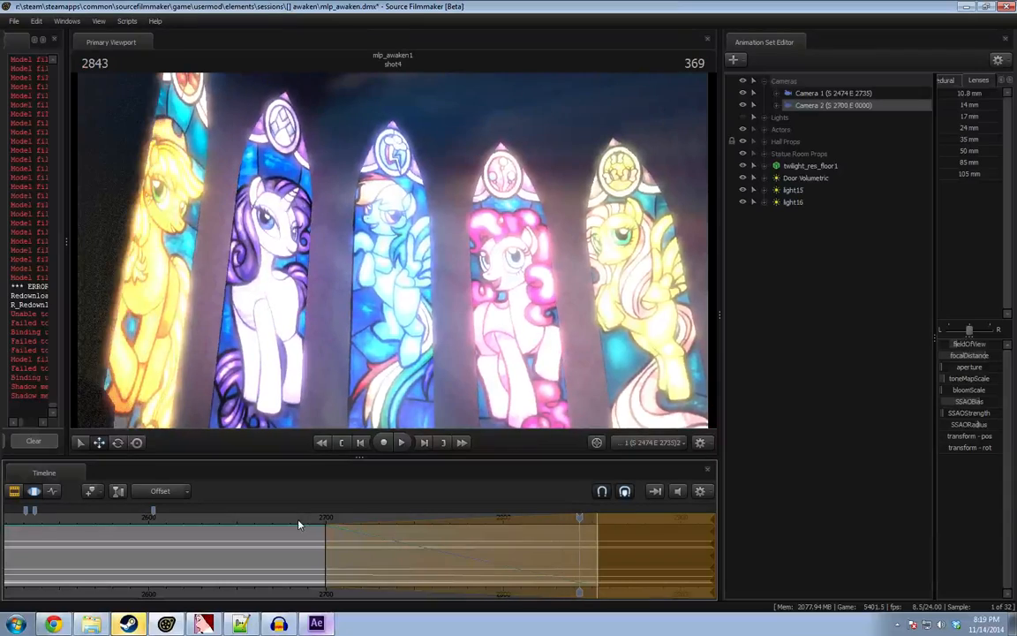
# At frame 2708, select the entire time range and fly Camera 2 to a new starting view of the five windows.
pyautogui.click(340, 536)
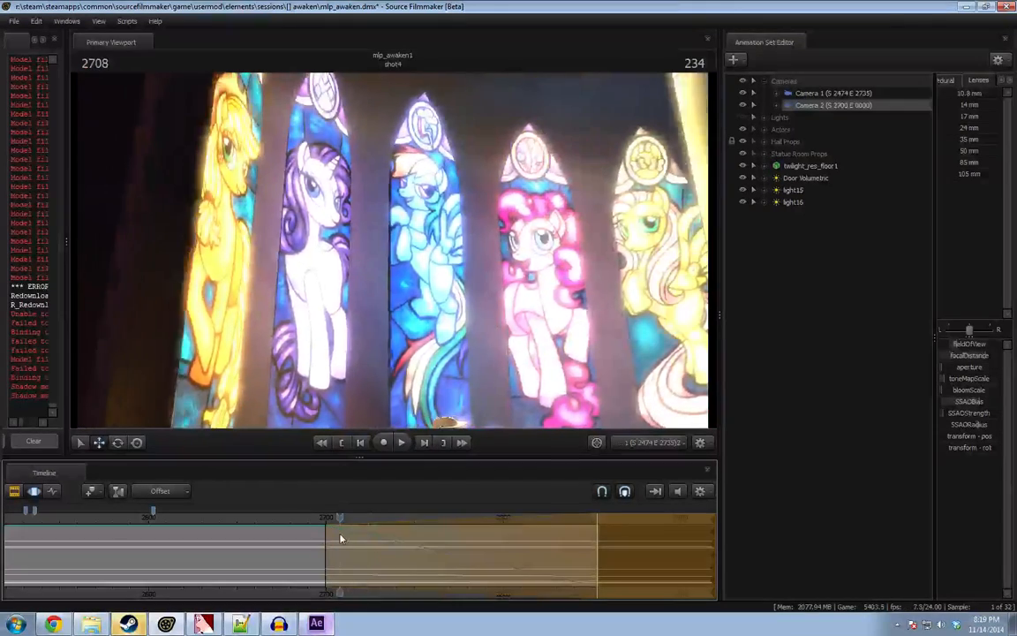
pyautogui.moveTo(434, 370); pyautogui.dragTo(394, 255)
pyautogui.press('d')
pyautogui.press('a')
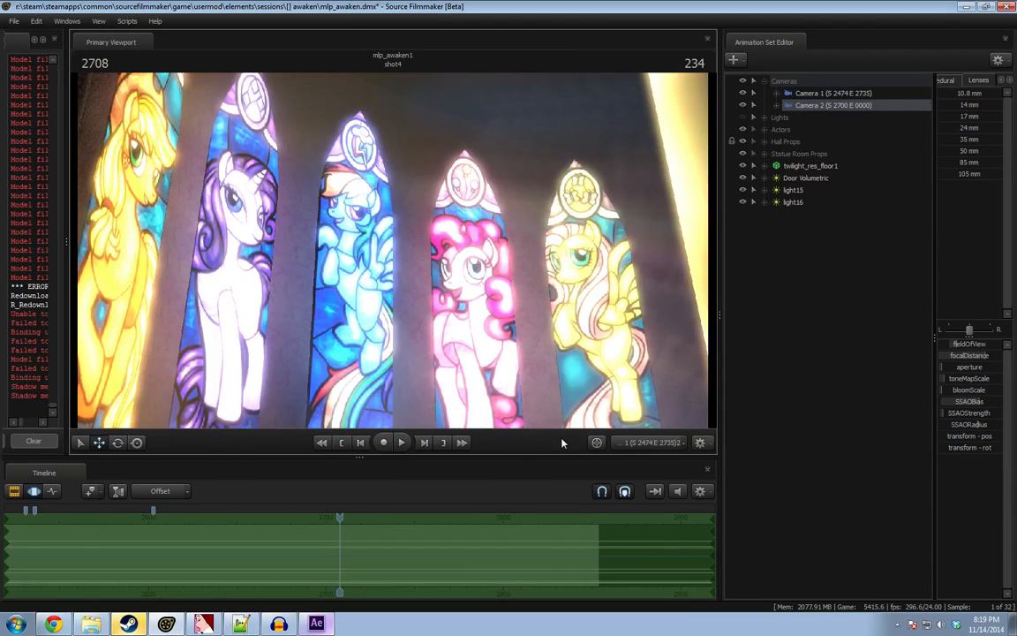
# Ramp the time selection from frame 2700 to the end of shot4 and, at frame 2852, fly Camera 2 sideways to its end position.
pyautogui.moveTo(494, 544)
pyautogui.mouseDown()
pyautogui.moveTo(596, 545)
pyautogui.moveTo(315, 555)
pyautogui.mouseUp()
pyautogui.moveTo(520, 309); pyautogui.dragTo(521, 309)
pyautogui.press('d')
pyautogui.press('d')
pyautogui.moveTo(394, 255); pyautogui.dragTo(395, 255)
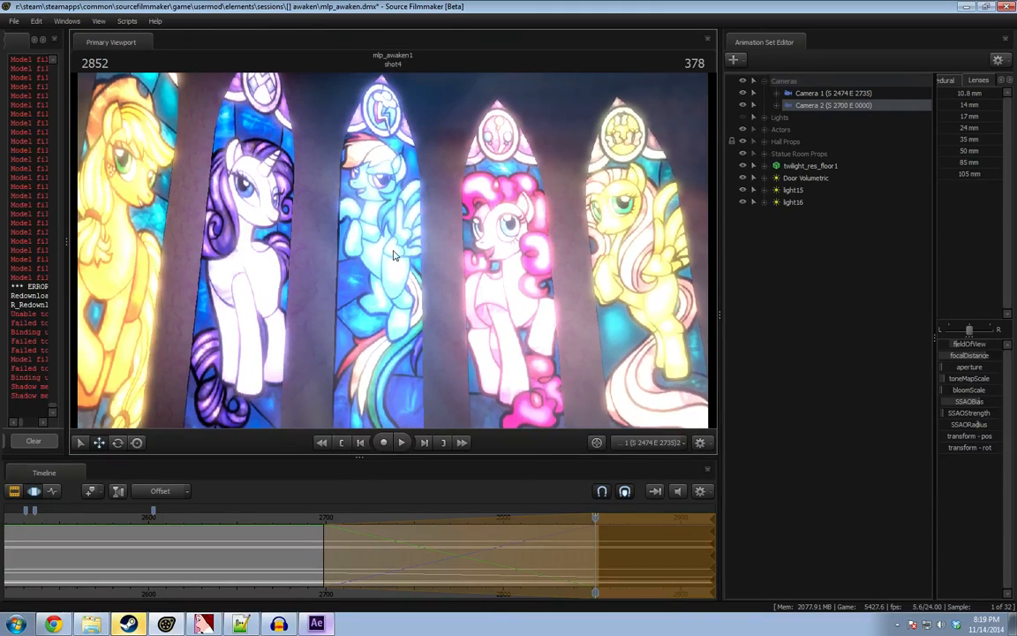
# Play Camera 2's new move from before frame 2700 with the shot clips and camera bookmarks shown.
pyautogui.moveTo(290, 521)
pyautogui.mouseDown()
pyautogui.moveTo(590, 520)
pyautogui.moveTo(325, 520)
pyautogui.moveTo(299, 538)
pyautogui.mouseUp()
pyautogui.press('F2')
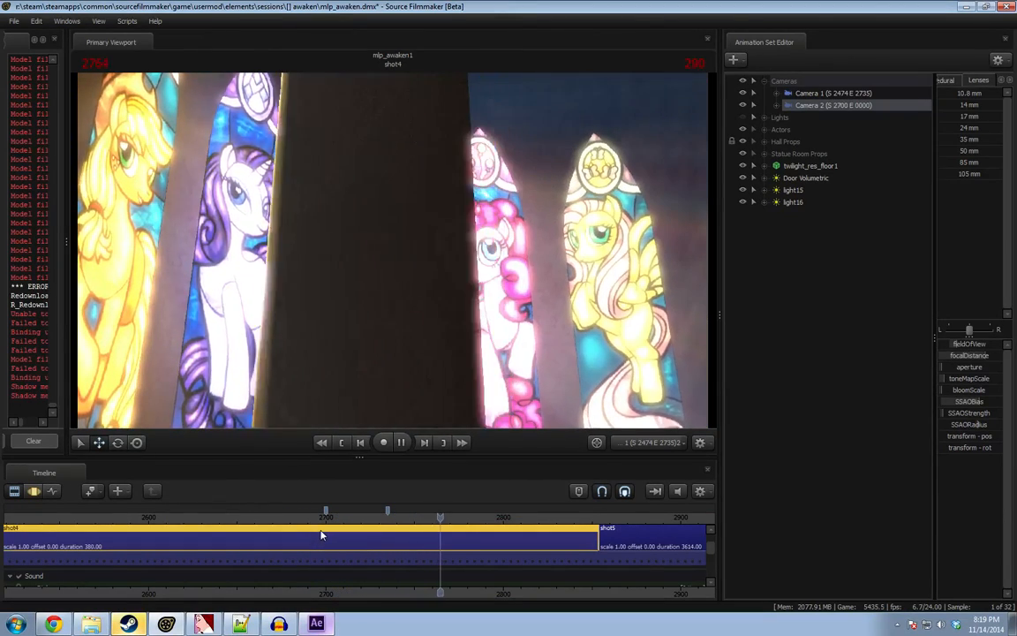
pyautogui.press('space')
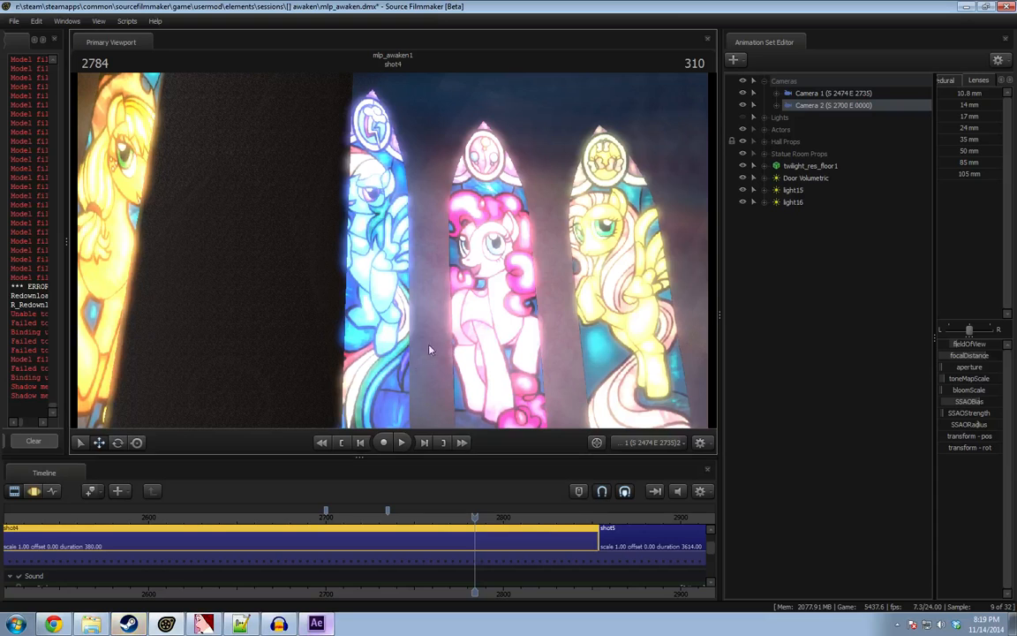
# Show Camera 2's time selection over shot4 and undo its last change.
pyautogui.click(429, 350)
pyautogui.click(511, 326)
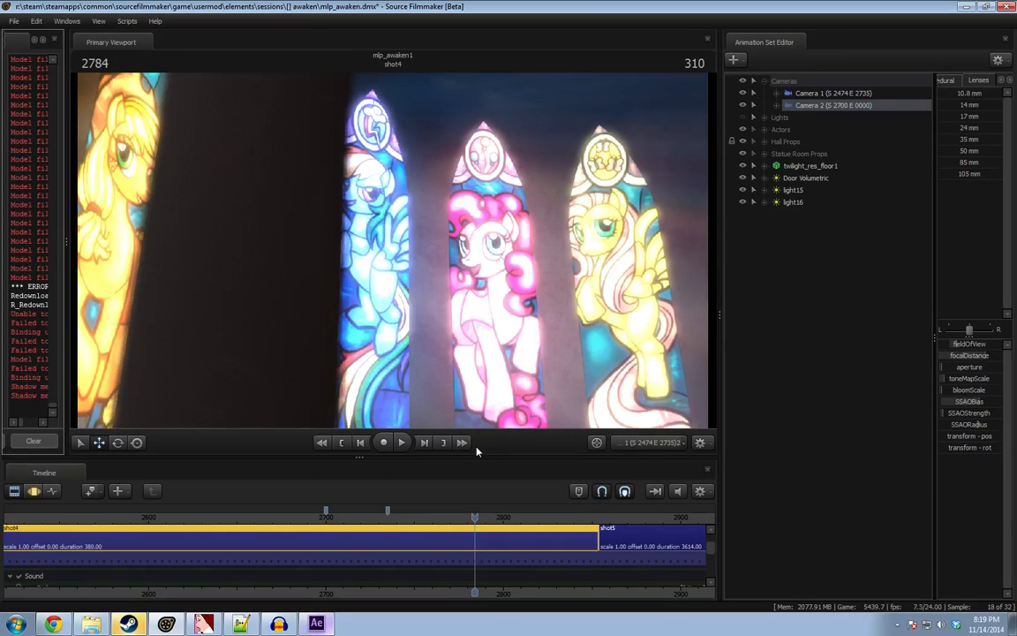
pyautogui.middleClick(439, 558)
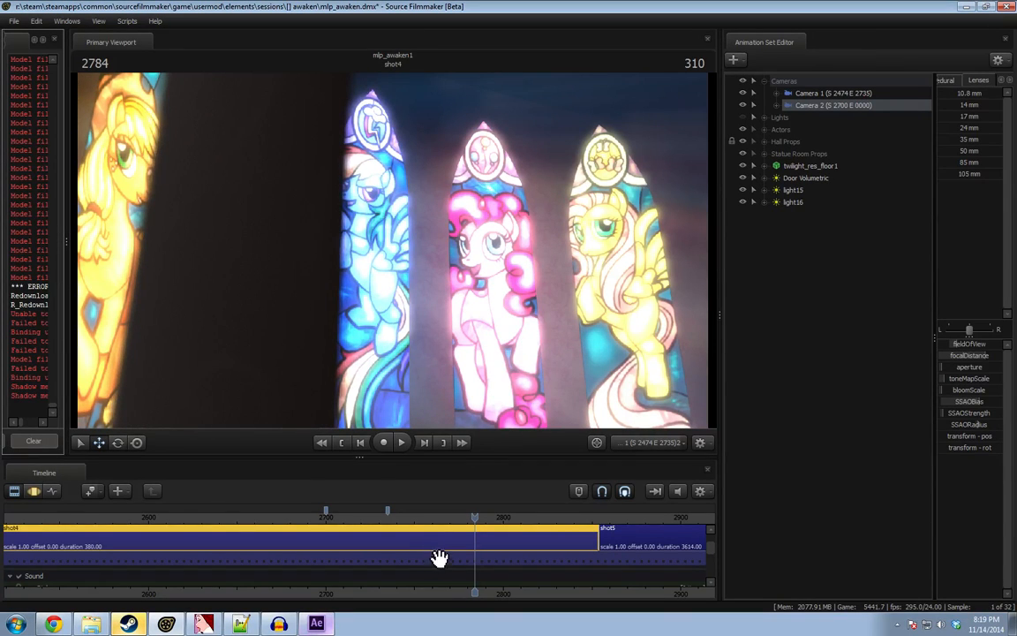
pyautogui.press('F3')
pyautogui.press('F2')
pyautogui.press('F3')
pyautogui.hotkey('ctrl', 'z')
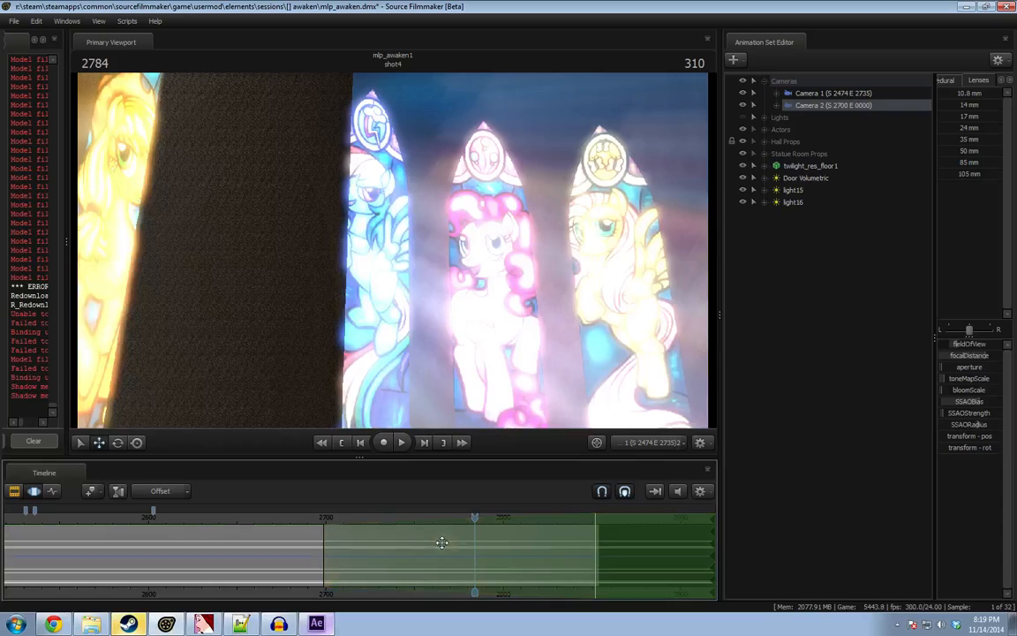
# Select the entire time range, fly Camera 2 to a new framing of the windows, and play the move into shot5.
pyautogui.hotkey('ctrl', 'a')
pyautogui.moveTo(475, 320)
pyautogui.mouseDown()
pyautogui.moveTo(473, 419)
pyautogui.moveTo(468, 371)
pyautogui.moveTo(436, 324)
pyautogui.moveTo(433, 353)
pyautogui.moveTo(434, 299)
pyautogui.moveTo(429, 317)
pyautogui.moveTo(415, 301)
pyautogui.moveTo(406, 327)
pyautogui.mouseUp()
pyautogui.press('w')
pyautogui.press('a')
pyautogui.moveTo(394, 256); pyautogui.dragTo(386, 254)
pyautogui.press('space')
pyautogui.press('F2')
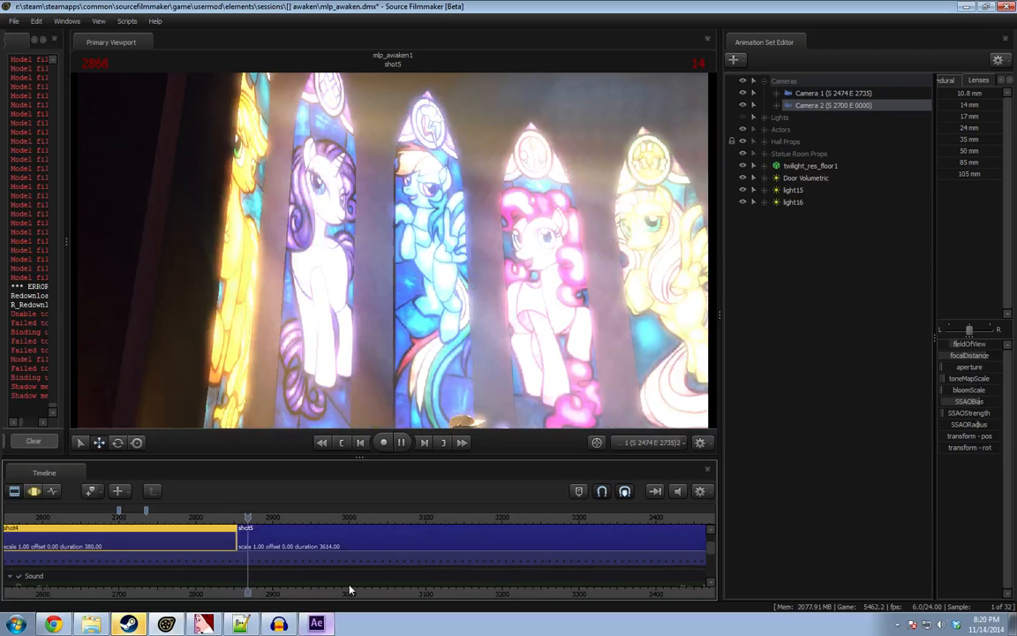
pyautogui.press('space')
# Select shot5, switch the viewport to camera4, and delete the Camera 2 animation set from this shot.
pyautogui.click(355, 536)
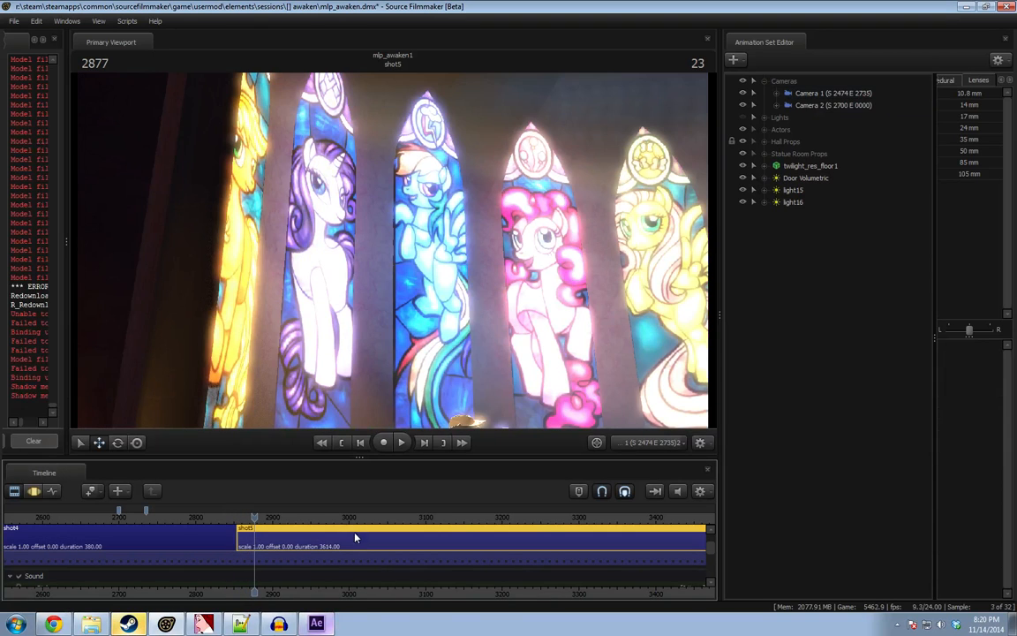
pyautogui.click(801, 106)
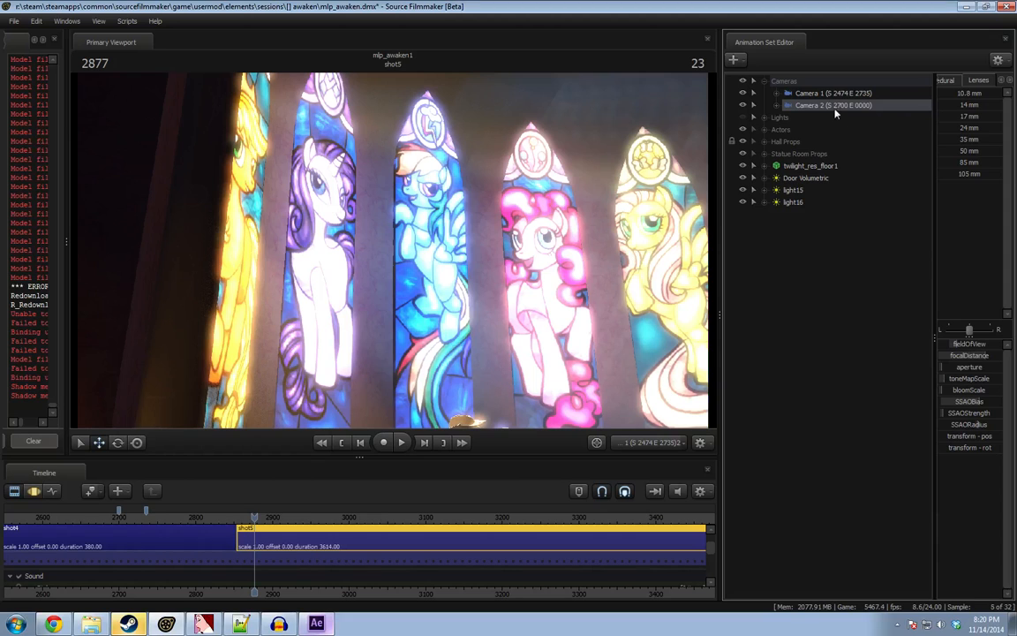
pyautogui.rightClick(835, 112)
pyautogui.click(836, 105)
pyautogui.click(510, 317)
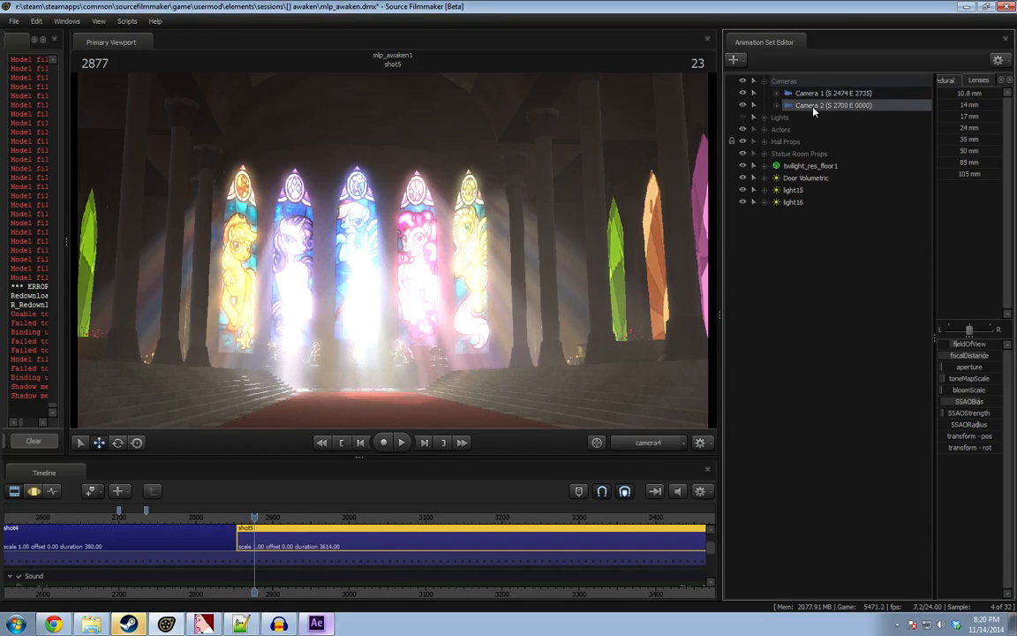
pyautogui.rightClick(821, 106)
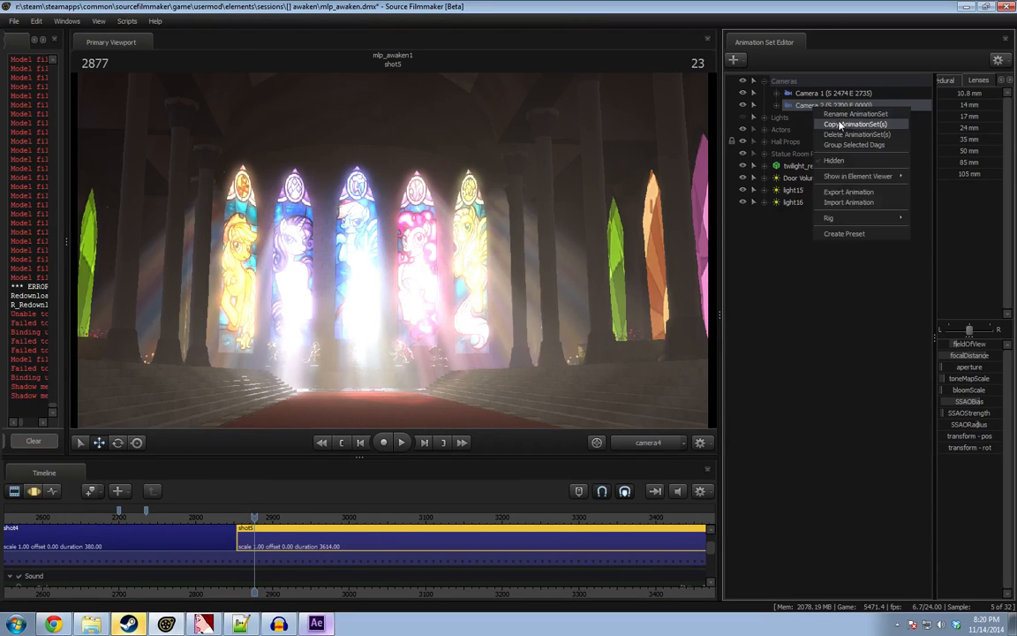
pyautogui.click(841, 134)
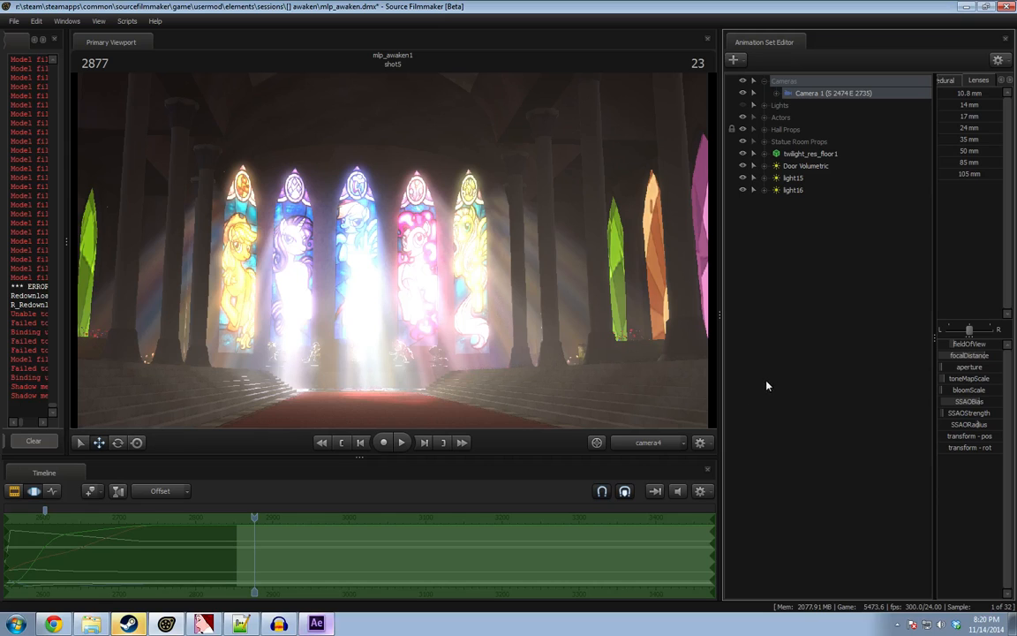
# Try flattening Camera 1's animation and flying it toward the stained-glass windows.
pyautogui.moveTo(933, 109); pyautogui.dragTo(886, 113)
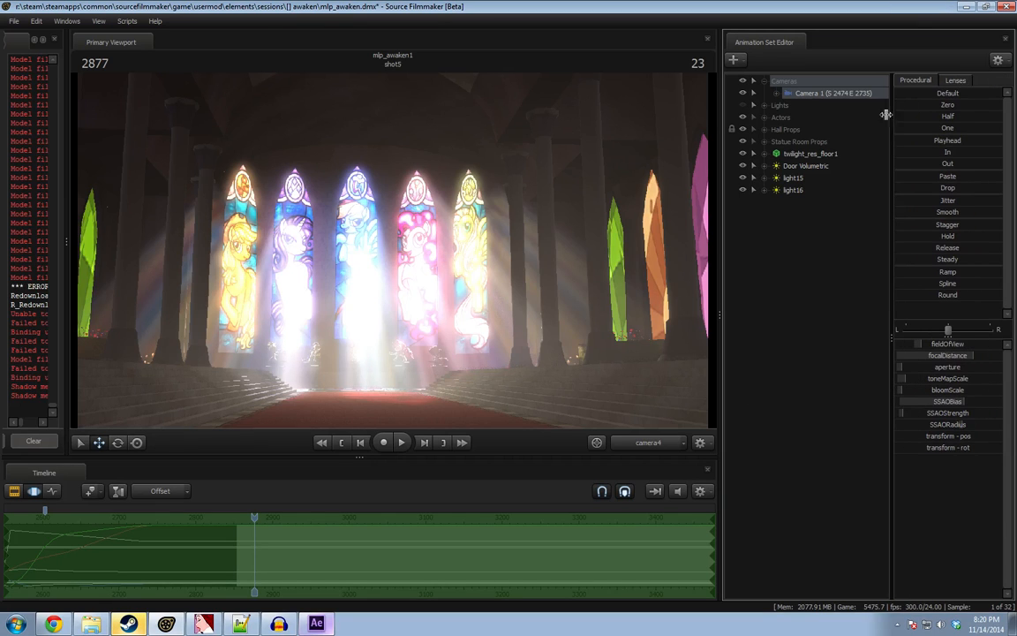
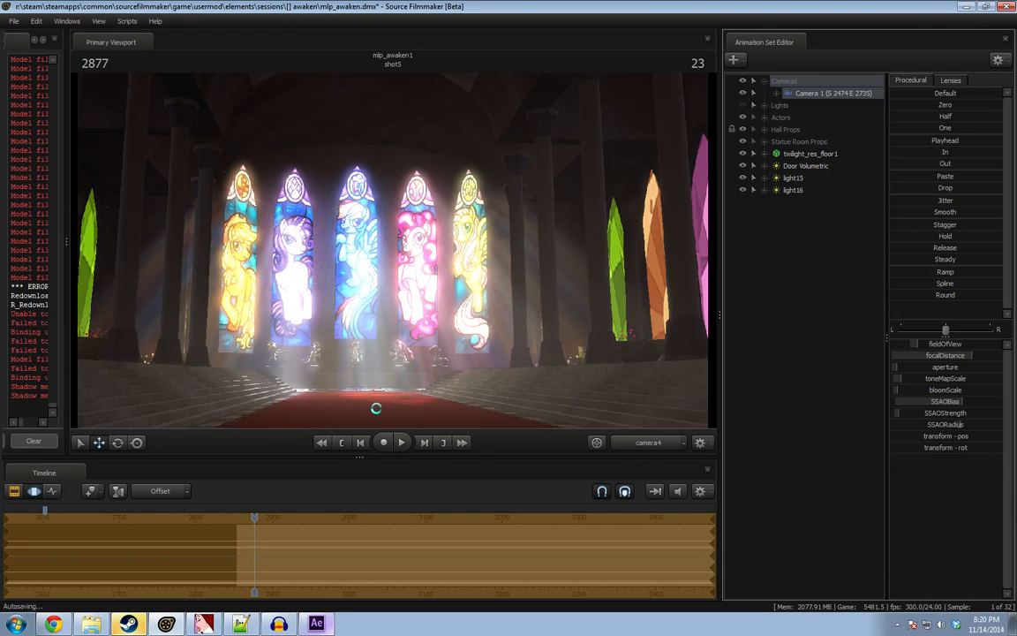
pyautogui.press('w')
pyautogui.moveTo(391, 362); pyautogui.dragTo(350, 413)
pyautogui.press('w')
pyautogui.press('w')
pyautogui.press('z')
pyautogui.hotkey('ctrl', 'z')
pyautogui.hotkey('ctrl', 'z')
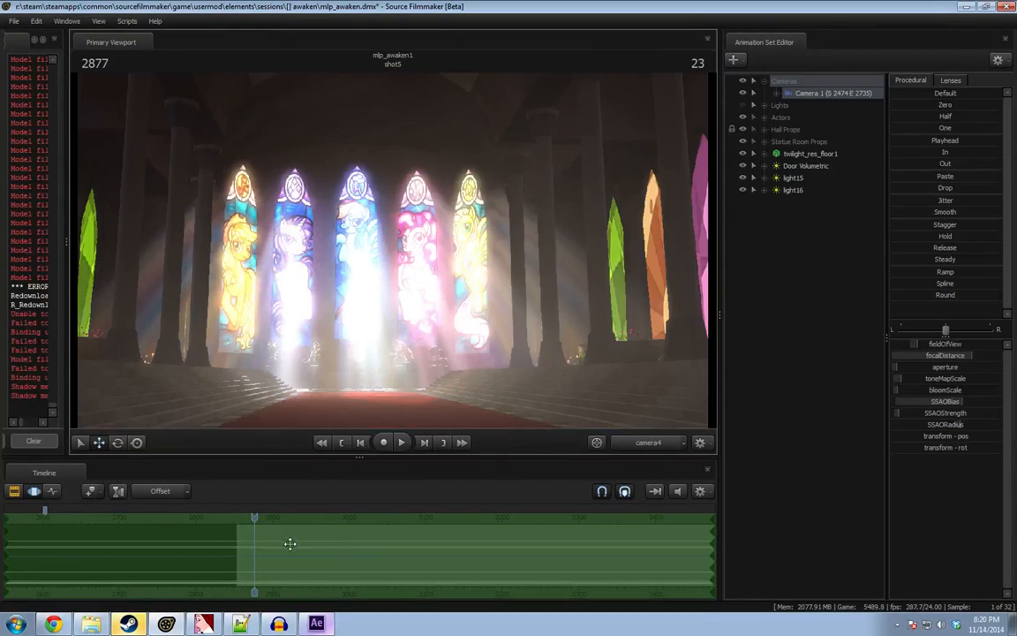
# Undo the attempted flight and flattening of Camera 1 across the whole shot5 range.
pyautogui.scroll(-3, 260, 525)
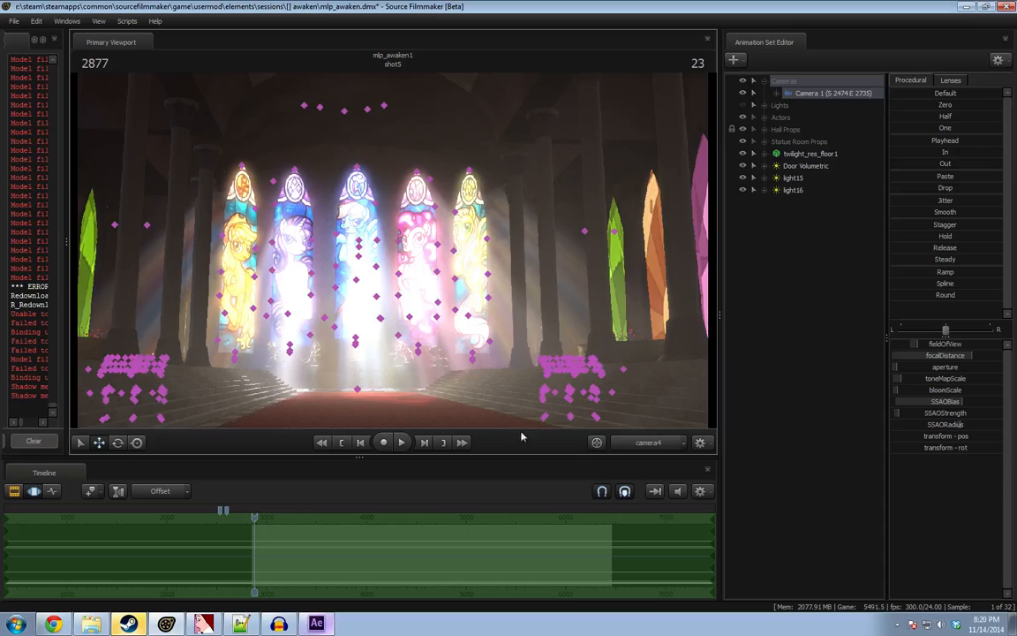
pyautogui.hotkey('ctrl', 'y')
pyautogui.click(327, 573)
pyautogui.hotkey('ctrl', 'z')
pyautogui.hotkey('ctrl', 'z')
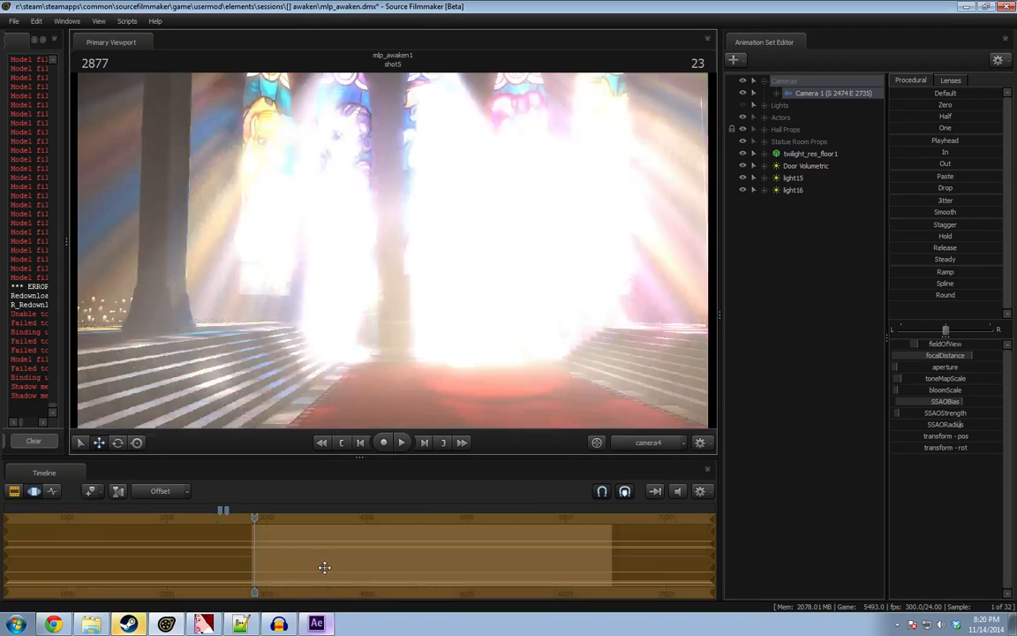
pyautogui.hotkey('ctrl', 'z')
pyautogui.hotkey('ctrl', 'z')
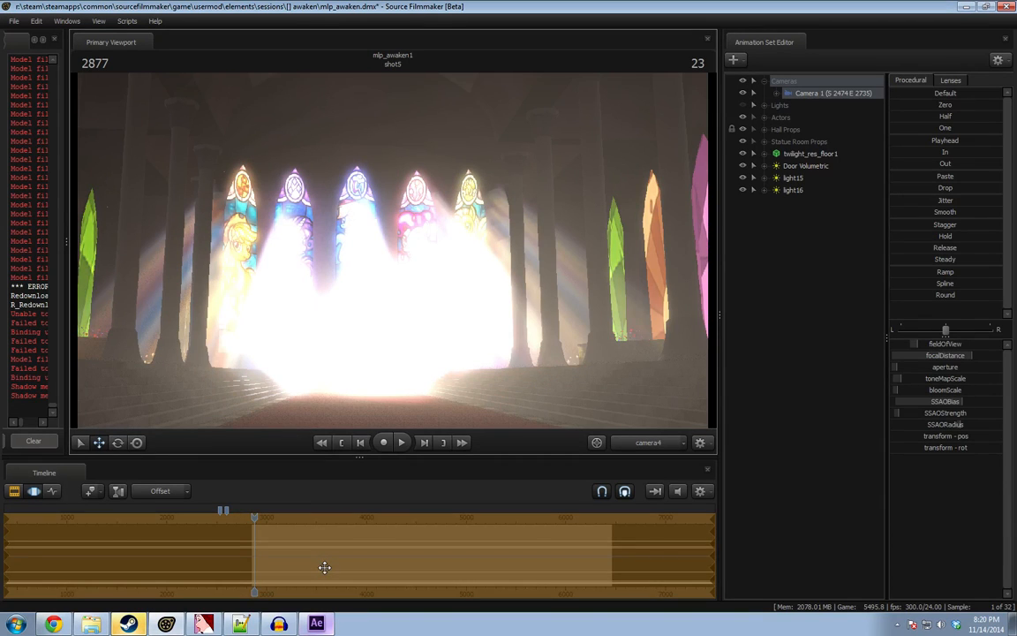
# Turn off Bookmarks Attached To Log Data and shift Camera 1's animation forward in time past the playhead.
pyautogui.keyDown('alt'); pyautogui.moveTo(265, 550); pyautogui.dragTo(289, 552); pyautogui.keyUp('alt')
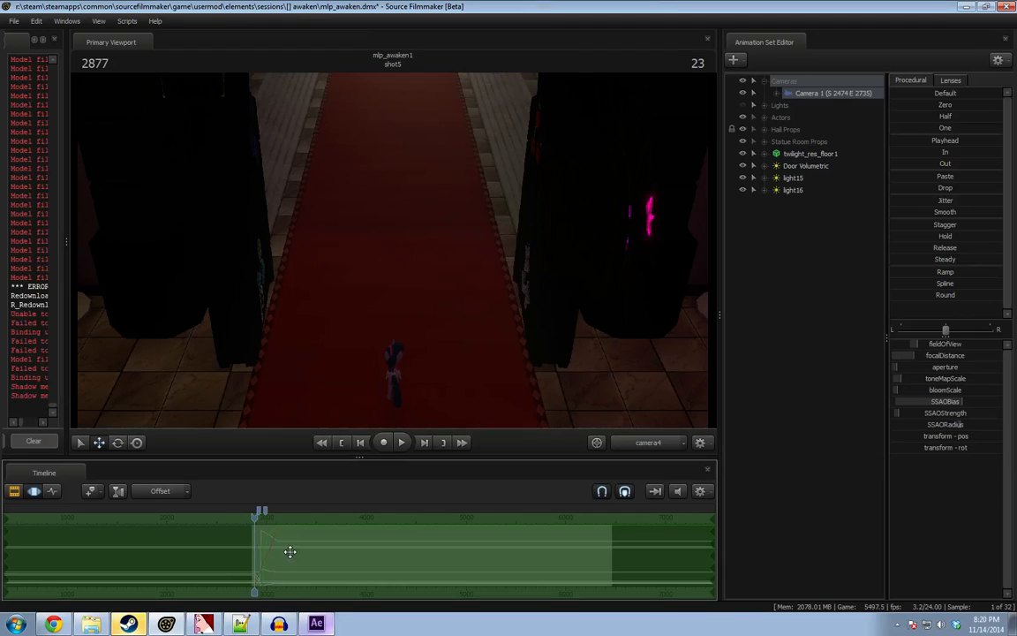
pyautogui.hotkey('ctrl', 'z')
pyautogui.click(700, 491)
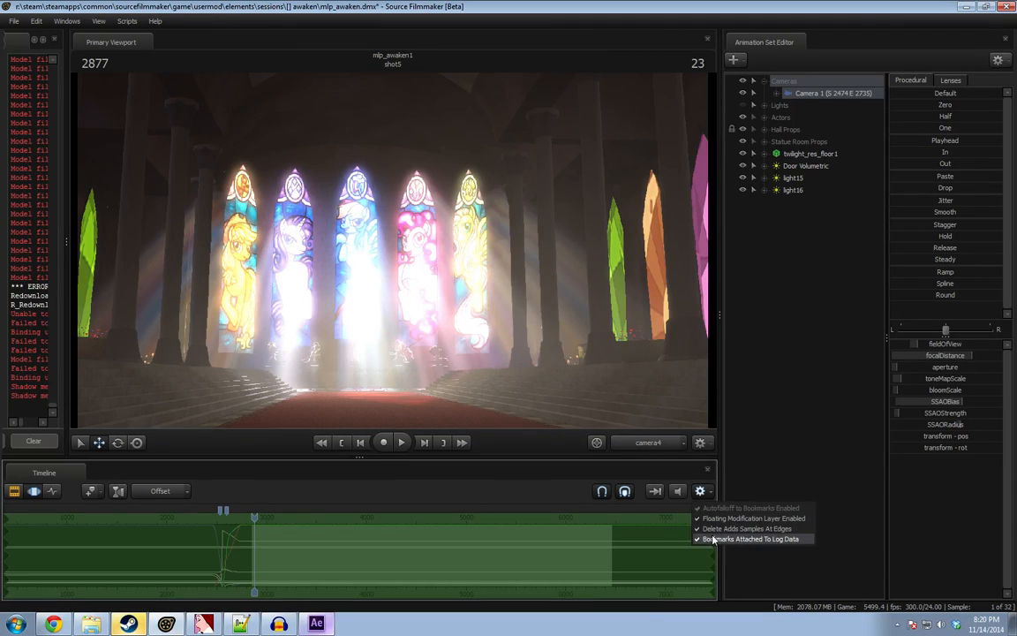
pyautogui.click(725, 538)
pyautogui.keyDown('alt'); pyautogui.moveTo(393, 537); pyautogui.dragTo(405, 537); pyautogui.keyUp('alt')
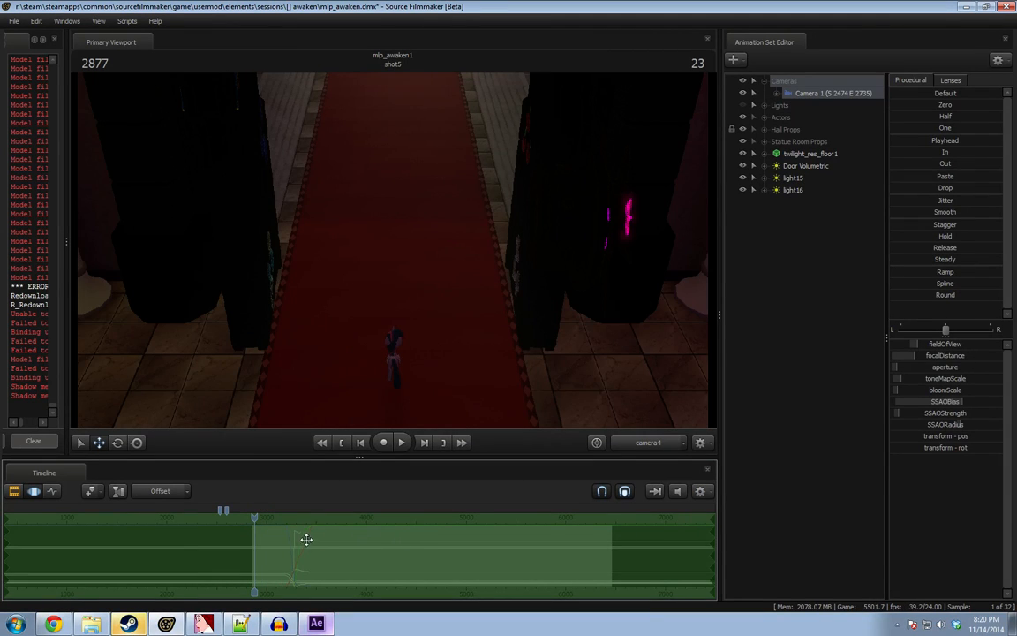
# Apply the Playhead preset to Camera 1 and, from the Work Camera, move and rotate it to frame the rainbow-maned winged statue.
pyautogui.click(945, 140)
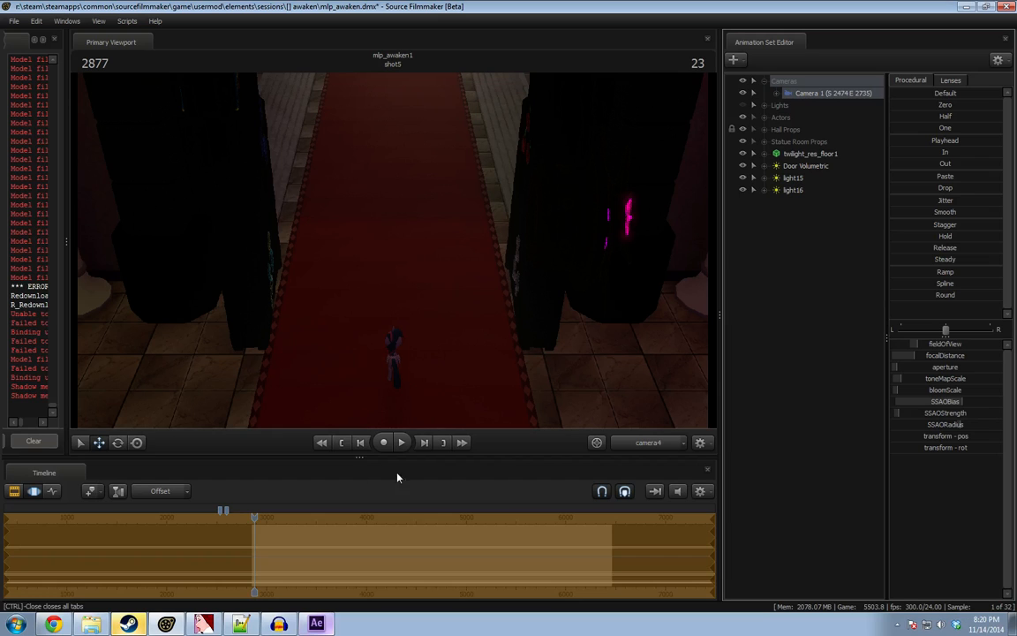
pyautogui.click(640, 445)
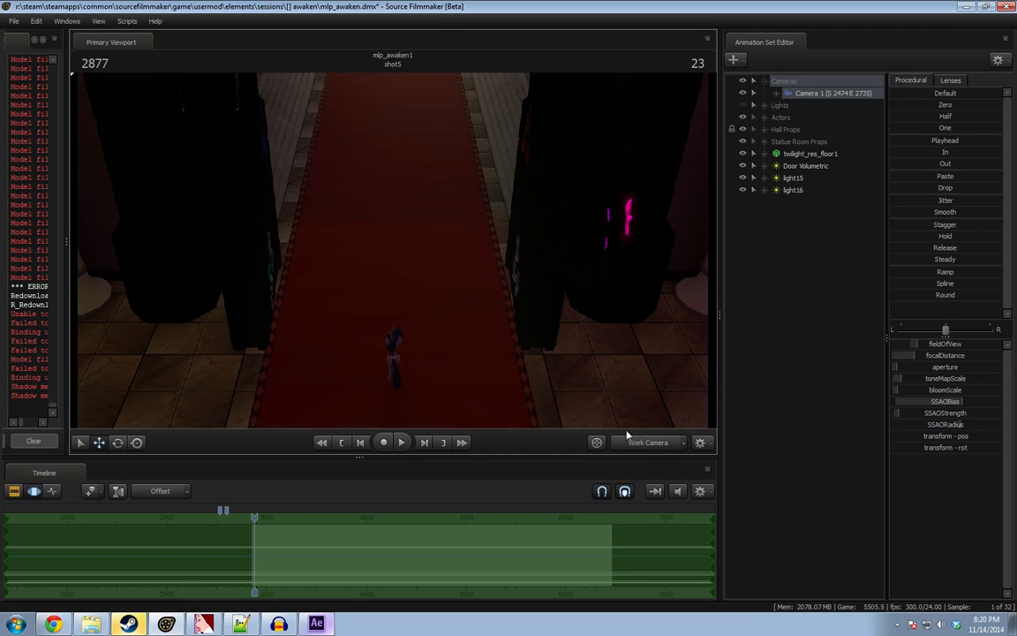
pyautogui.moveTo(601, 380); pyautogui.dragTo(421, 316)
pyautogui.press('w')
pyautogui.moveTo(409, 247); pyautogui.dragTo(348, 212)
pyautogui.moveTo(499, 259); pyautogui.dragTo(185, 288)
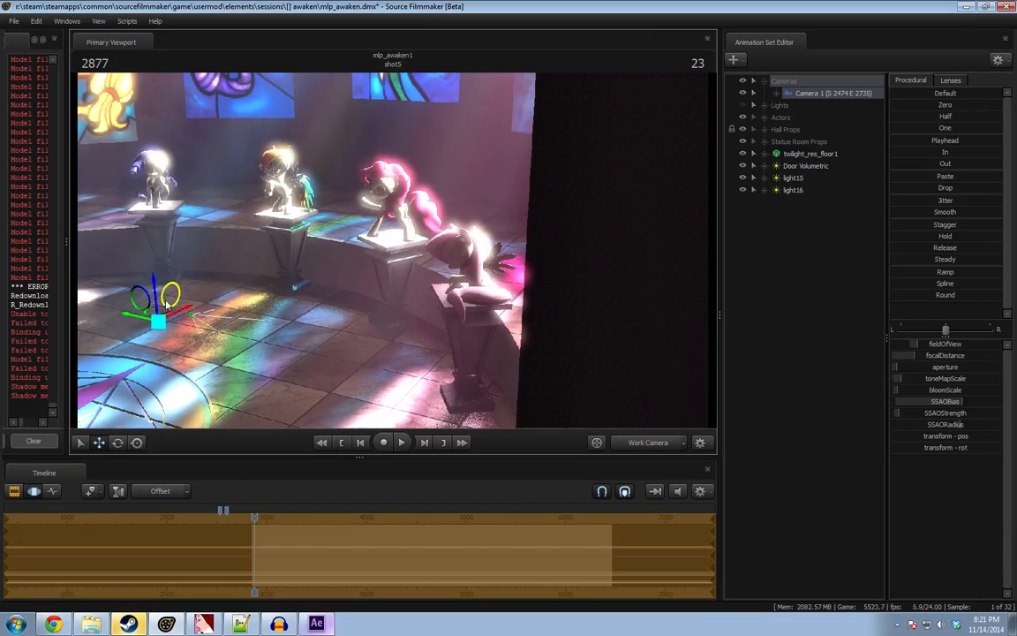
pyautogui.press('e')
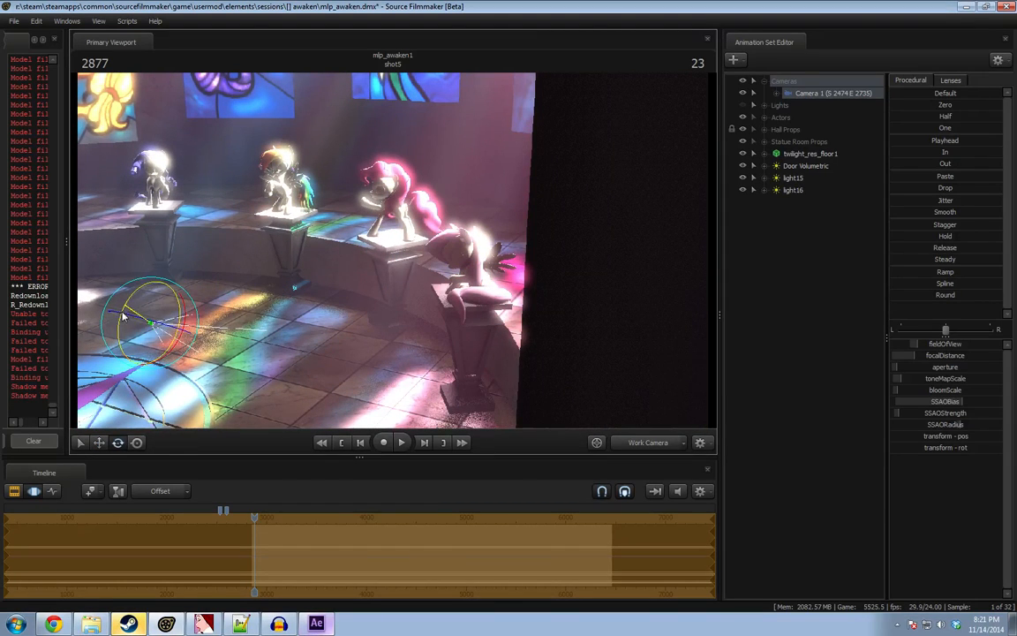
pyautogui.moveTo(123, 316); pyautogui.dragTo(292, 392)
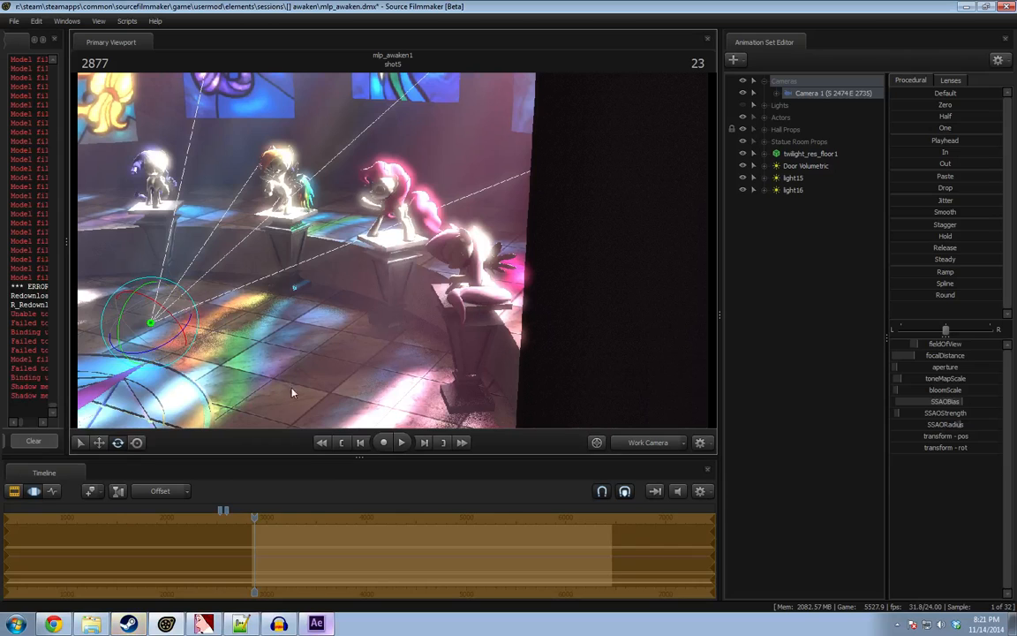
pyautogui.click(632, 442)
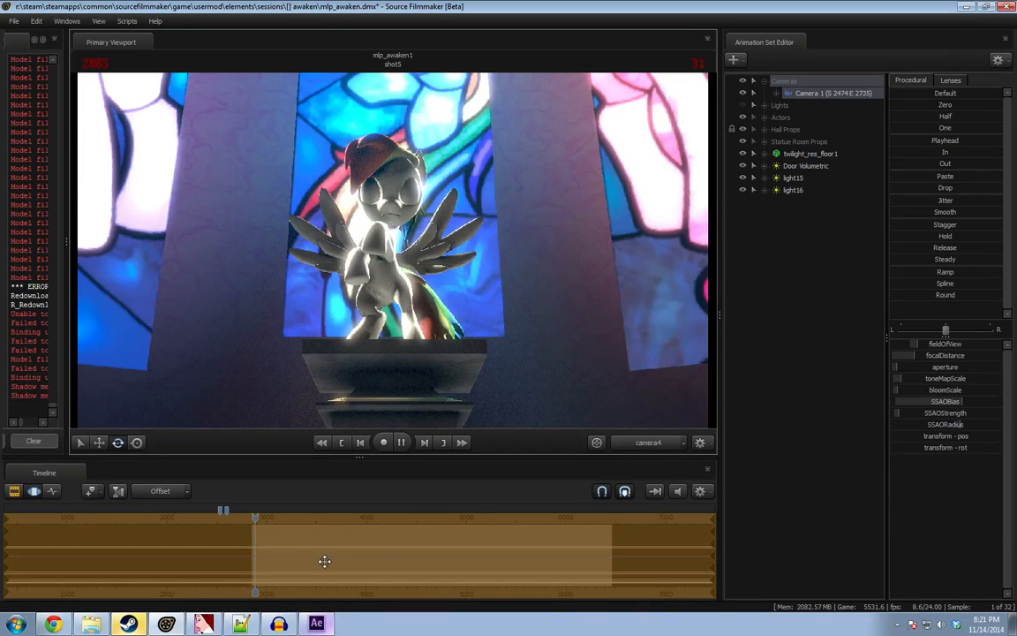
# Play and scrub the statue view around the start of shot5.
pyautogui.scroll(8, 265, 567)
pyautogui.press('F2')
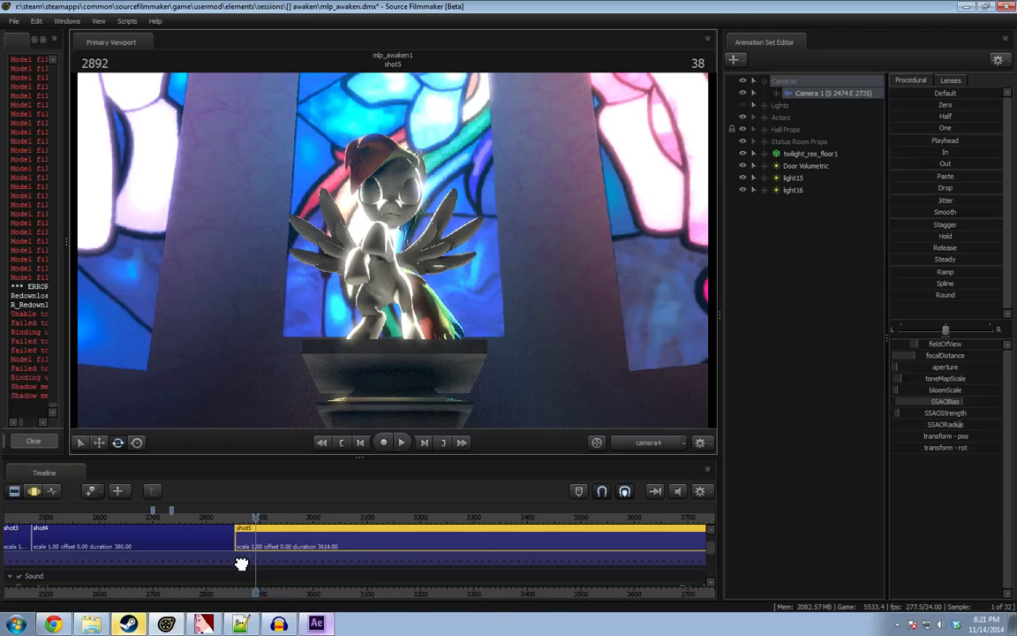
pyautogui.press('F3')
pyautogui.press('F4')
pyautogui.press('space')
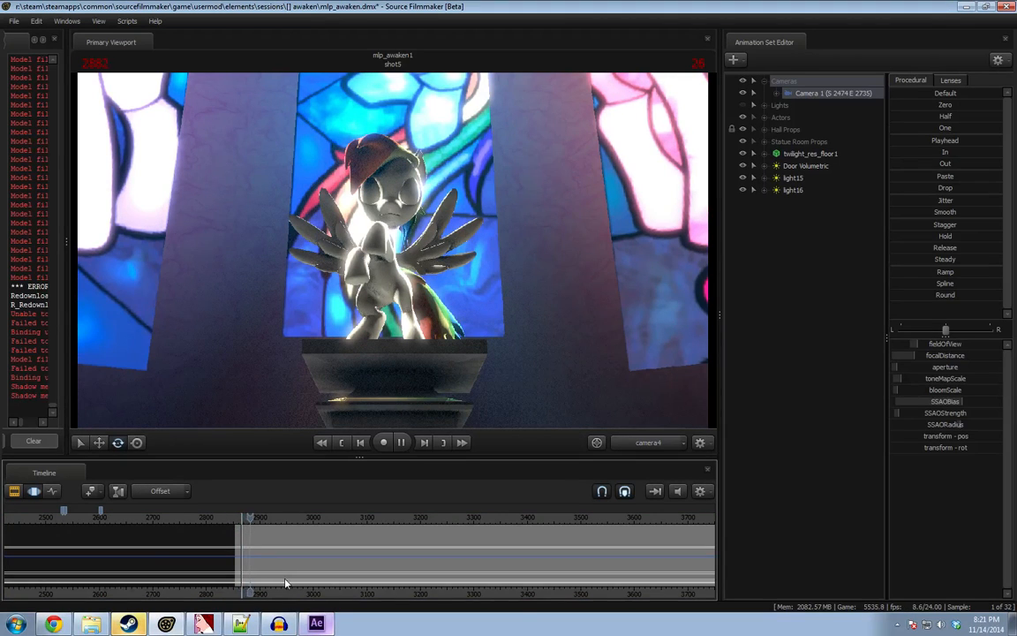
pyautogui.scroll(3, 257, 556)
pyautogui.press('space')
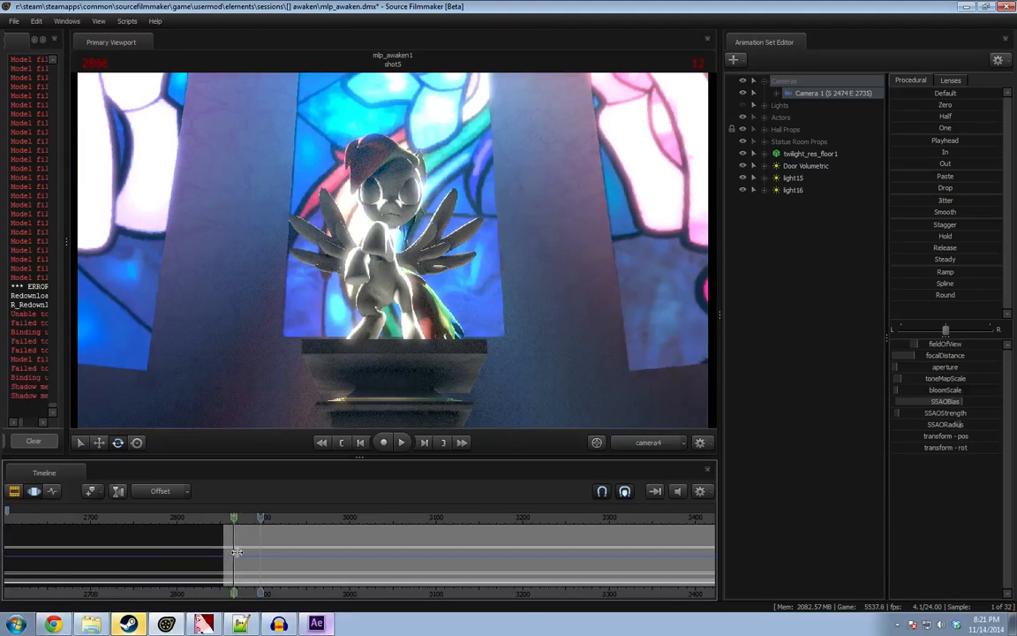
# Roll the cut between shot4 and shot5 back to about frame 2846 and play across it.
pyautogui.press('F2')
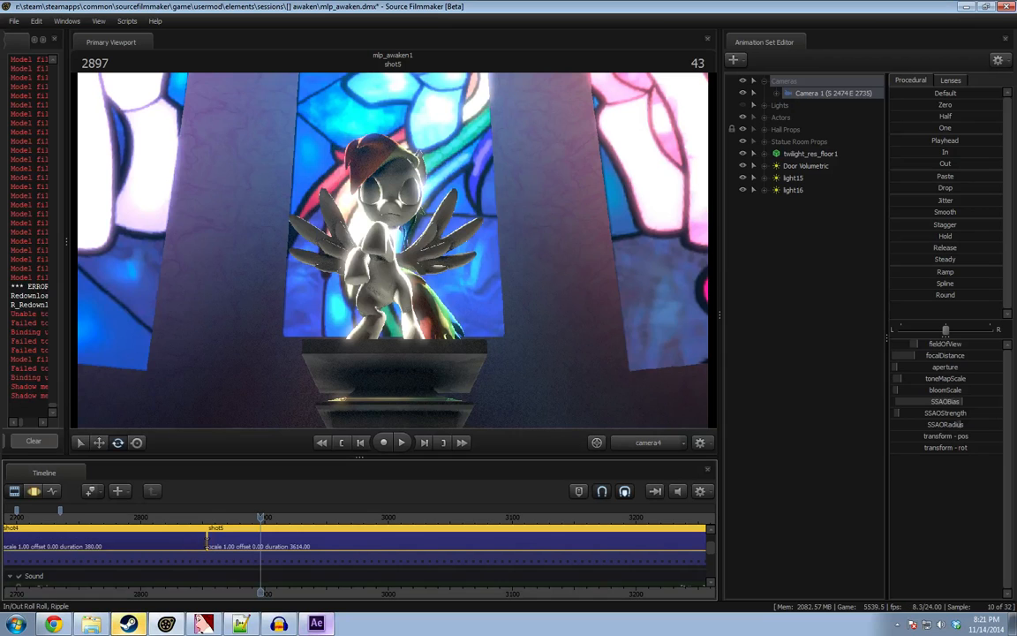
pyautogui.moveTo(208, 541); pyautogui.dragTo(198, 541)
pyautogui.click(188, 518)
pyautogui.press('F4')
pyautogui.press('space')
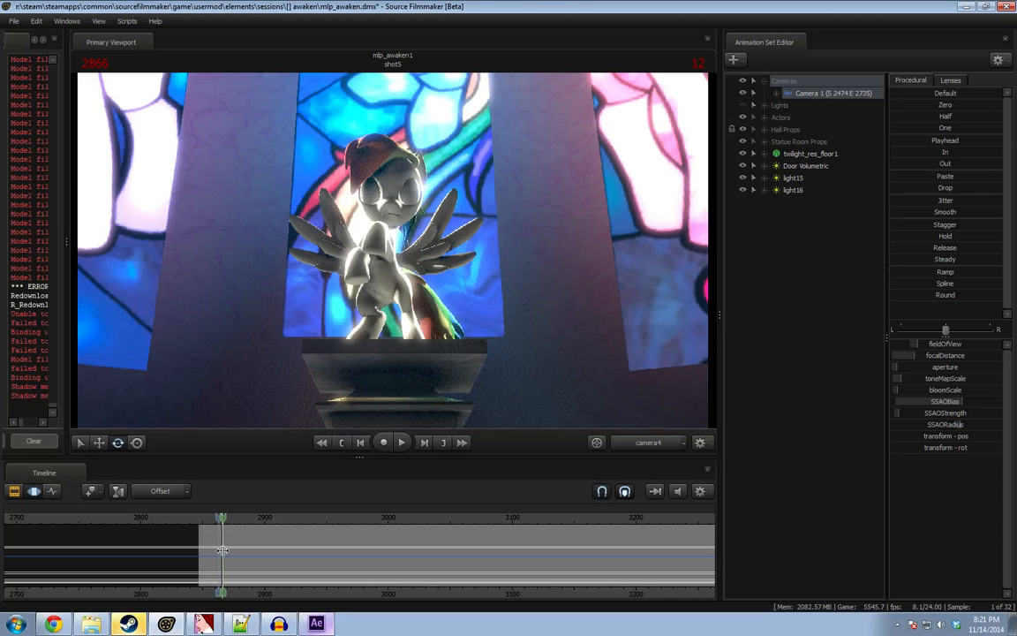
# At frame 2863, raise Camera 1 from the Work Camera and check the statue's framing through camera4.
pyautogui.moveTo(347, 408); pyautogui.dragTo(336, 403)
pyautogui.hotkey('ctrl', 'z')
pyautogui.keyDown('ctrl'); pyautogui.click(652, 446); pyautogui.keyUp('ctrl')
pyautogui.moveTo(160, 230); pyautogui.dragTo(298, 236)
pyautogui.moveTo(231, 248); pyautogui.dragTo(231, 250)
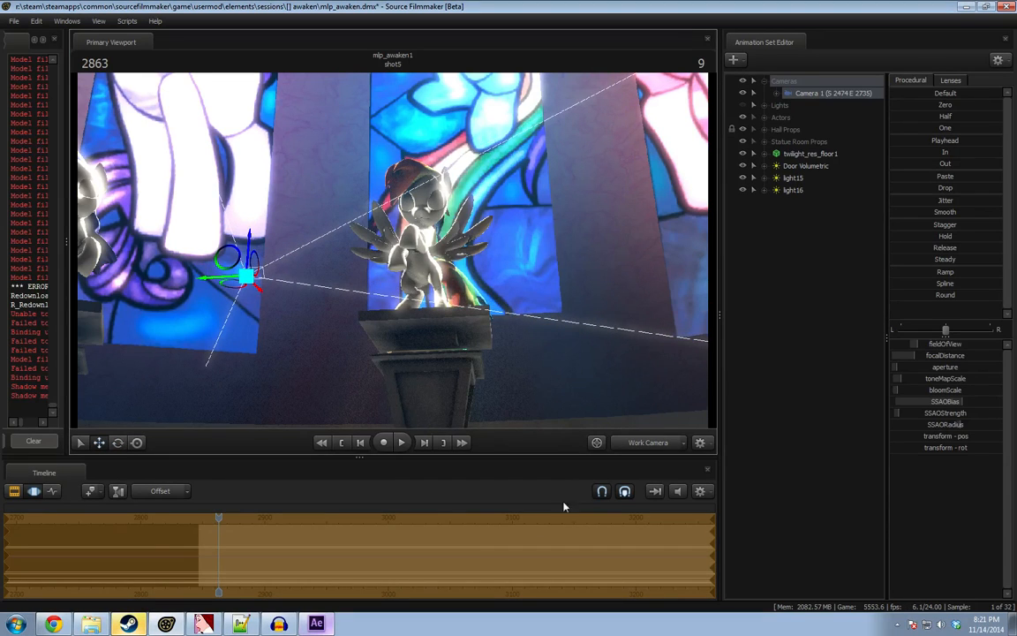
pyautogui.click(648, 442)
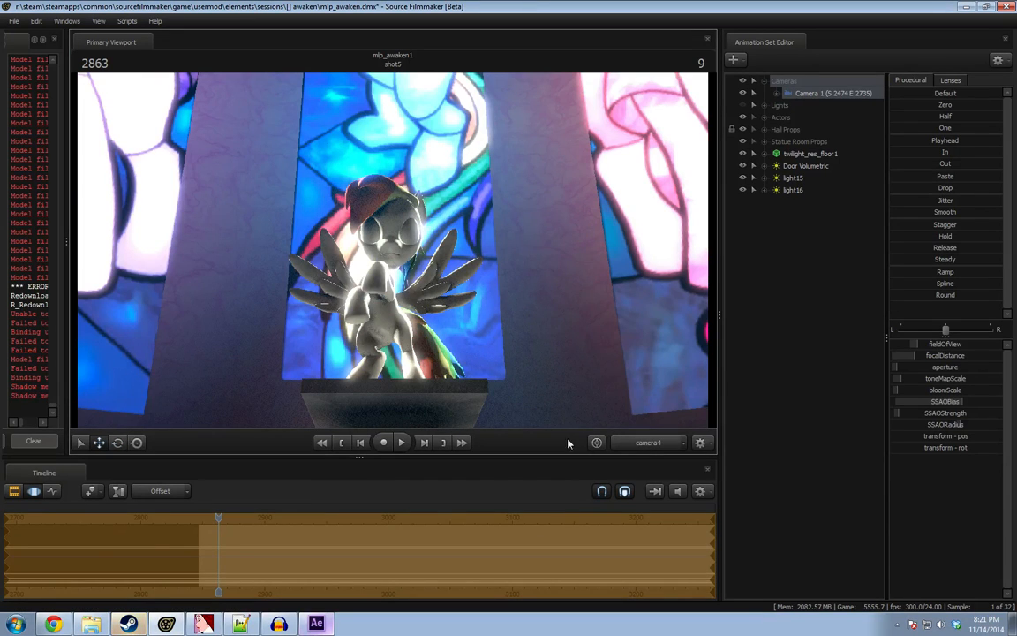
# From the Work Camera, lower Camera 1 slightly along its vertical axis and return to the camera4 view.
pyautogui.click(647, 443)
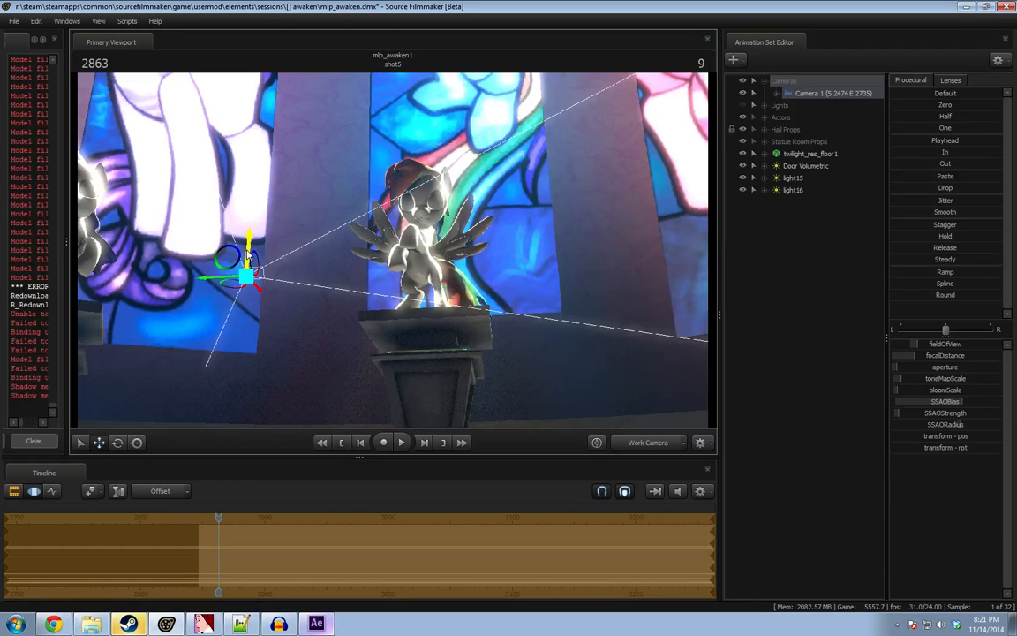
pyautogui.moveTo(247, 253); pyautogui.dragTo(247, 274)
pyautogui.click(630, 447)
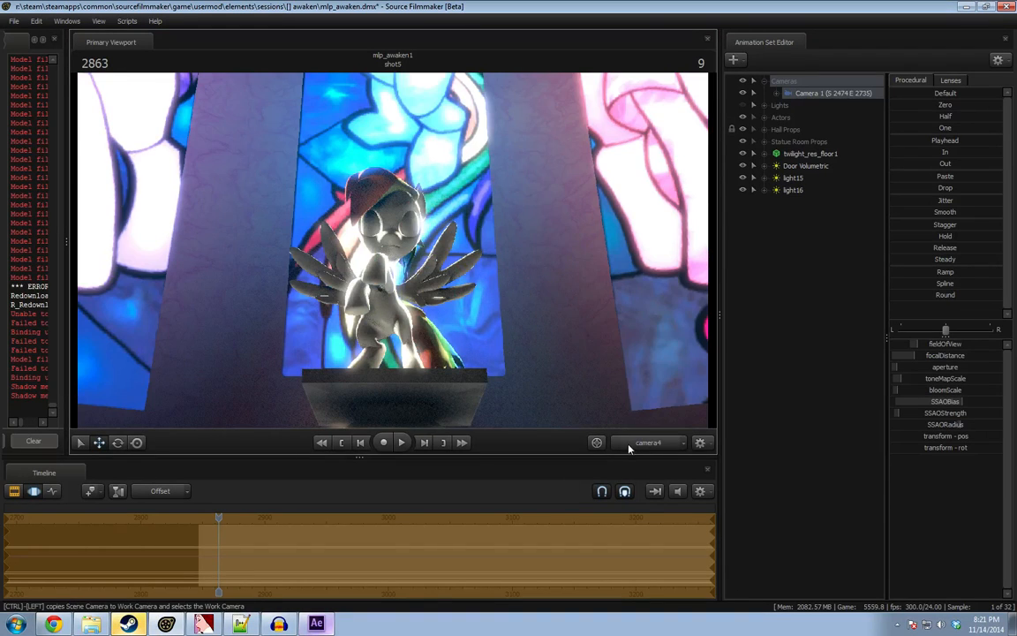
# Reset the time selection around the start of shot5 and place the playhead at frame 3036.
pyautogui.press('F2')
pyautogui.press('F3')
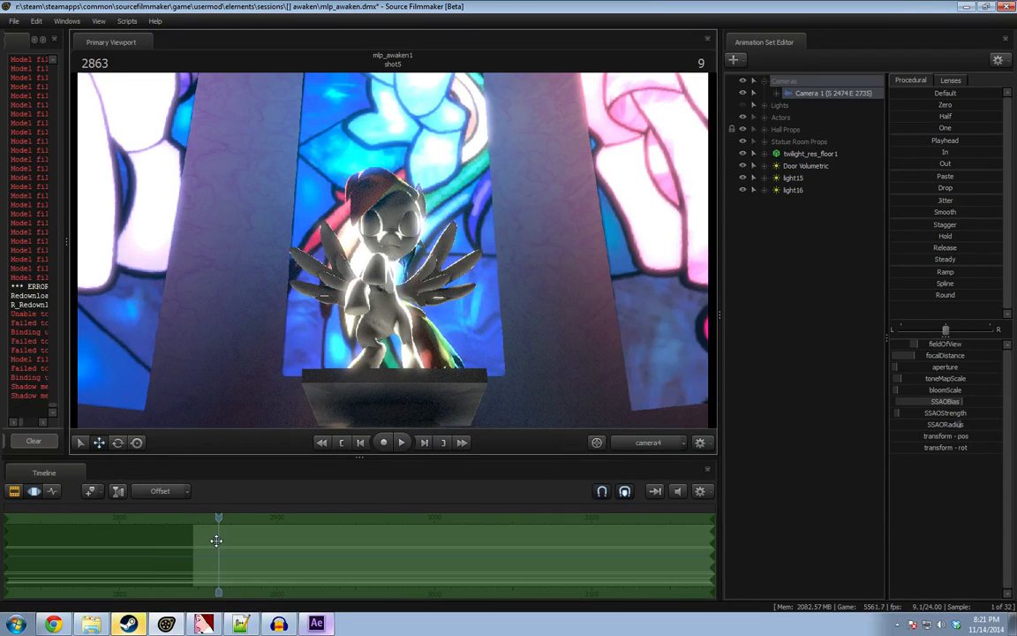
pyautogui.press('F2')
pyautogui.press('F3')
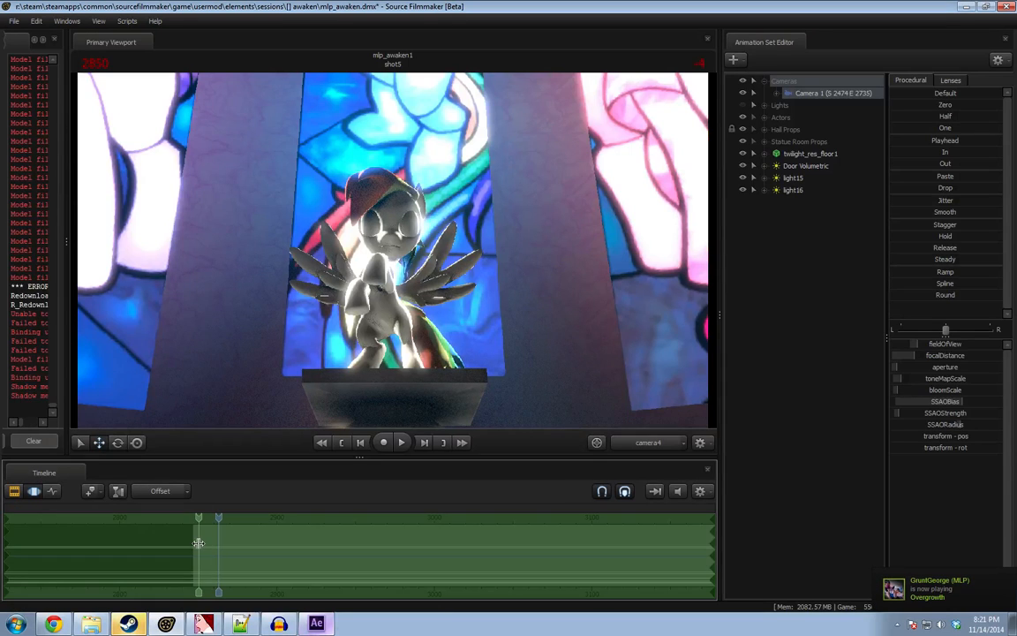
pyautogui.keyDown('shift'); pyautogui.moveTo(197, 543); pyautogui.dragTo(1, 527); pyautogui.keyUp('shift')
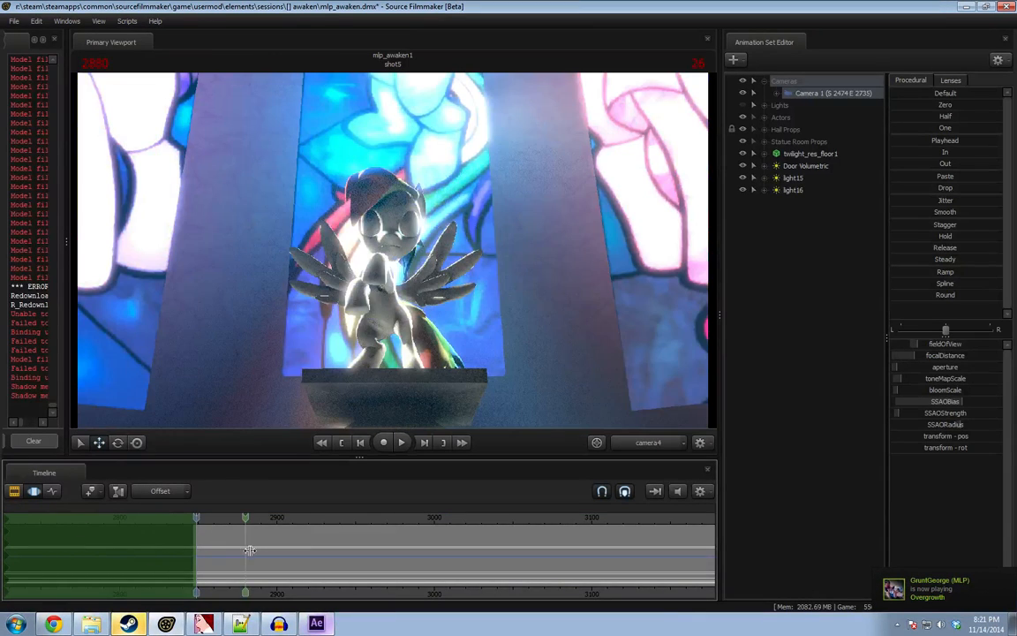
pyautogui.moveTo(250, 551); pyautogui.dragTo(491, 553)
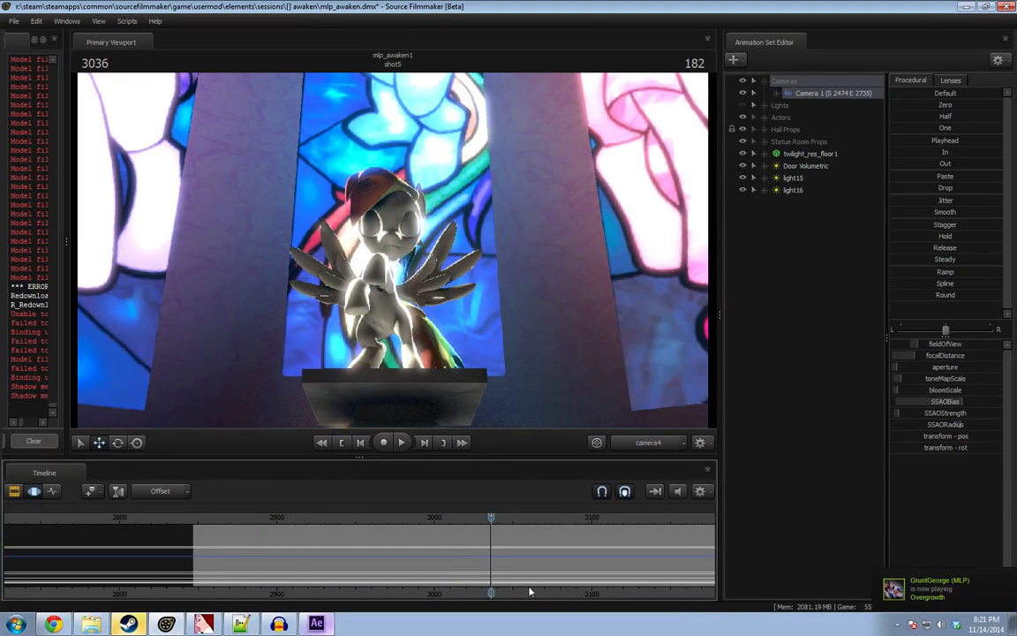
# Play shot5 onward from frame 3036 and replay the part after about frame 3150 to judge the shot's length.
pyautogui.scroll(-3, 530, 592)
pyautogui.press('space')
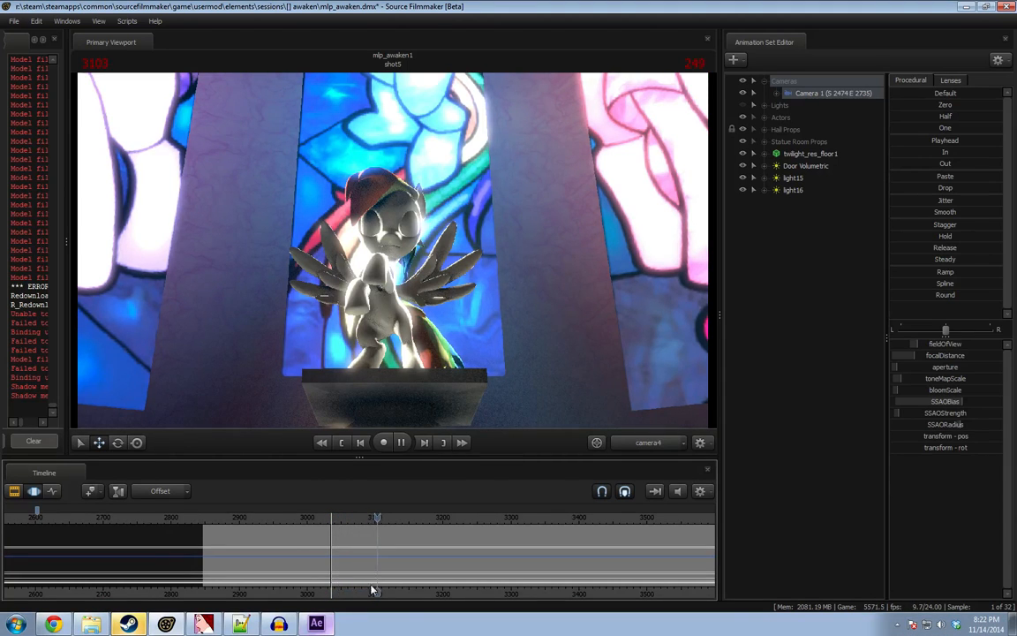
pyautogui.scroll(-3, 400, 573)
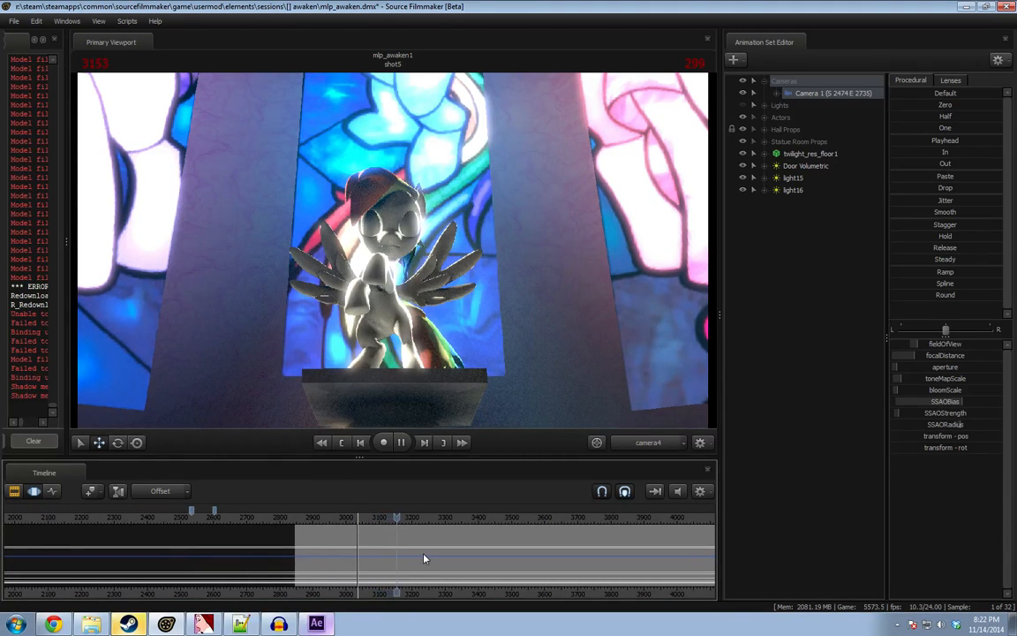
pyautogui.press('space')
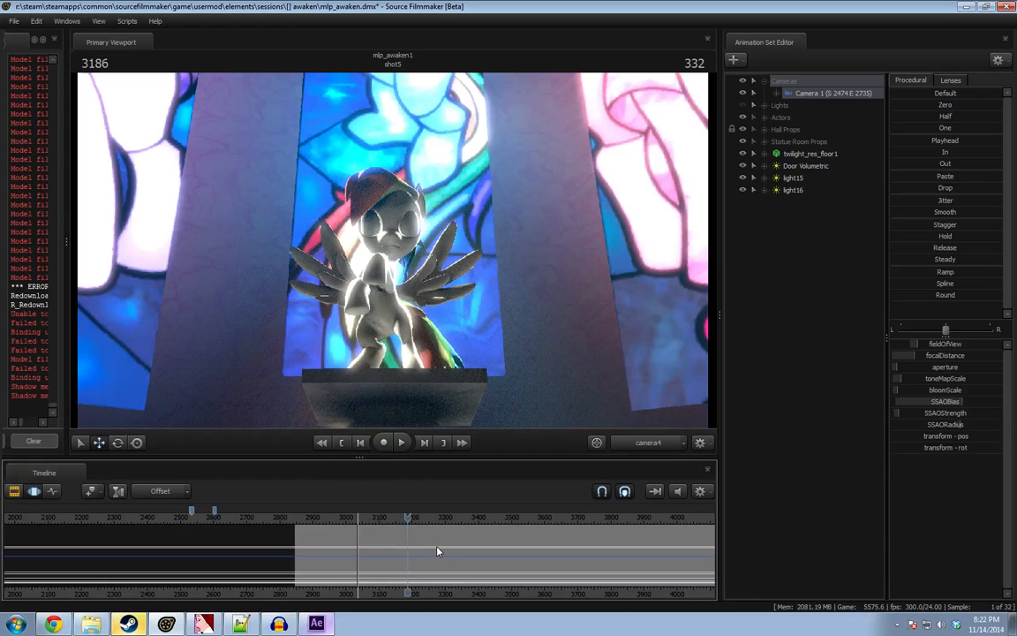
pyautogui.press('space')
pyautogui.click(390, 518)
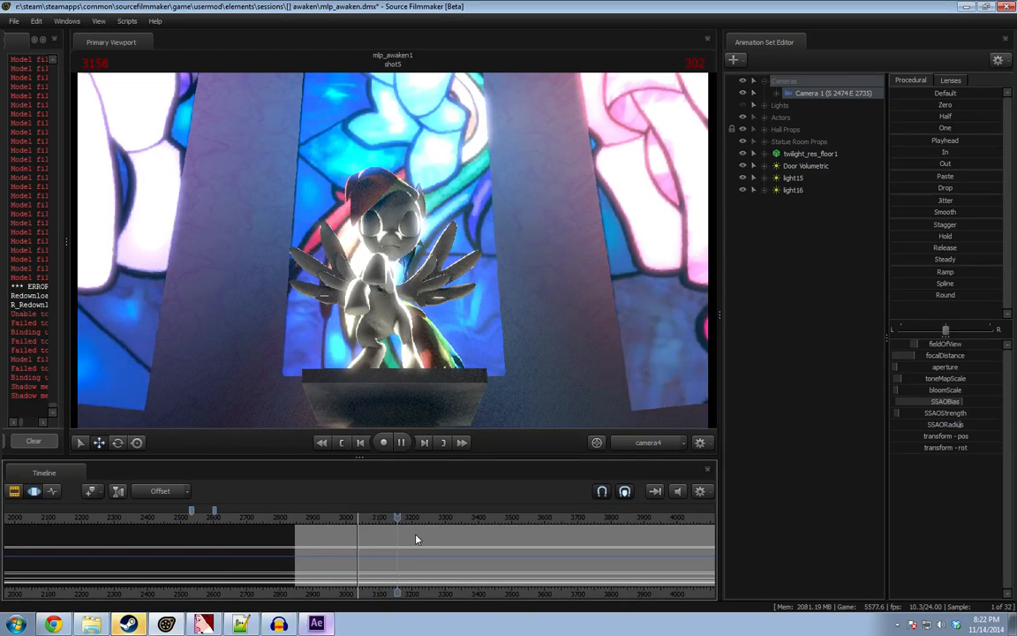
pyautogui.scroll(2, 415, 539)
pyautogui.press('space')
# At frame 3165, set an open-ended time selection held from about frame 3180, with its falloff reaching back to the start of shot5.
pyautogui.scroll(4, 404, 526)
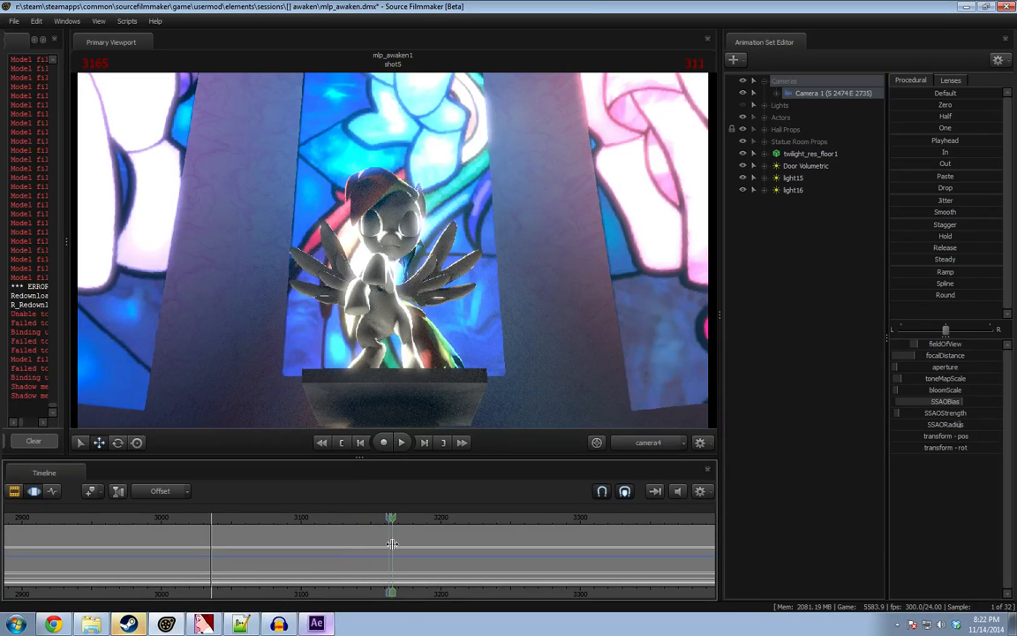
pyautogui.keyDown('shift'); pyautogui.moveTo(393, 543); pyautogui.dragTo(513, 576); pyautogui.keyUp('shift')
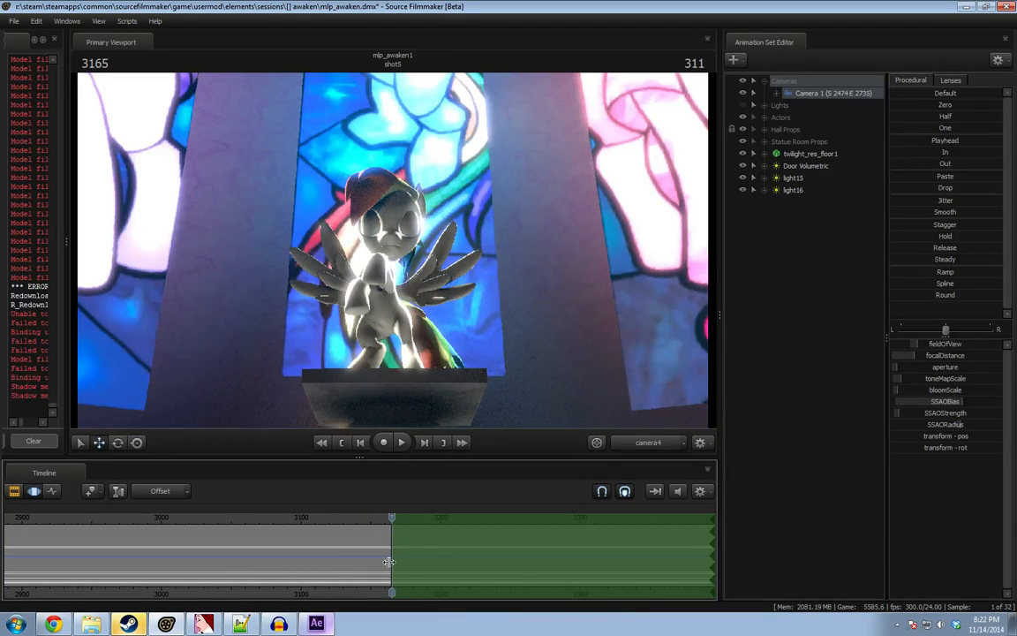
pyautogui.moveTo(389, 561); pyautogui.dragTo(412, 562)
pyautogui.moveTo(271, 557); pyautogui.dragTo(222, 560)
pyautogui.moveTo(201, 593); pyautogui.dragTo(420, 577, button='middle')
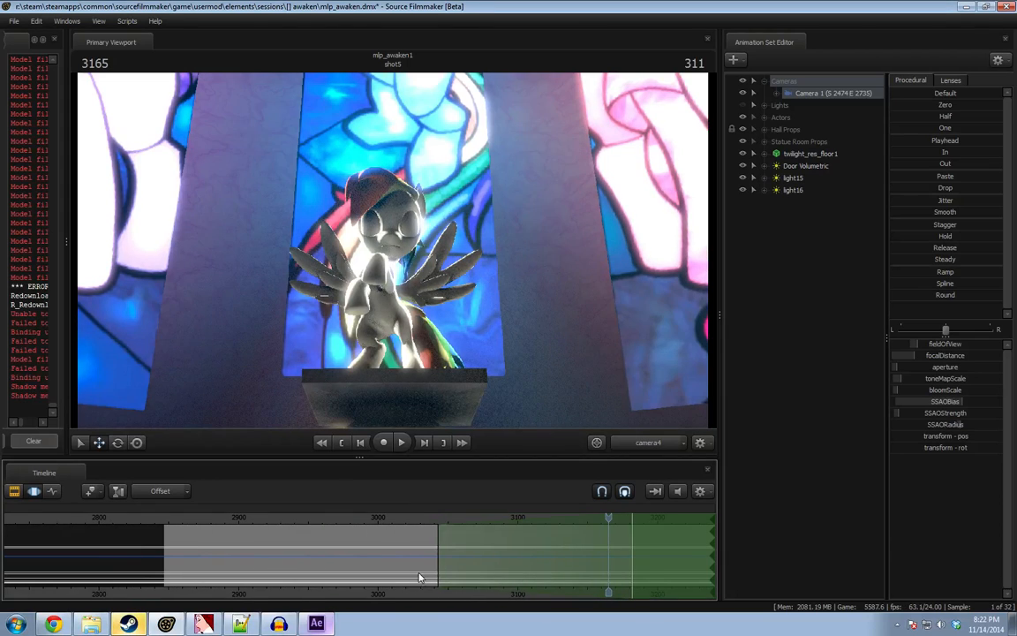
pyautogui.moveTo(433, 549); pyautogui.dragTo(171, 557)
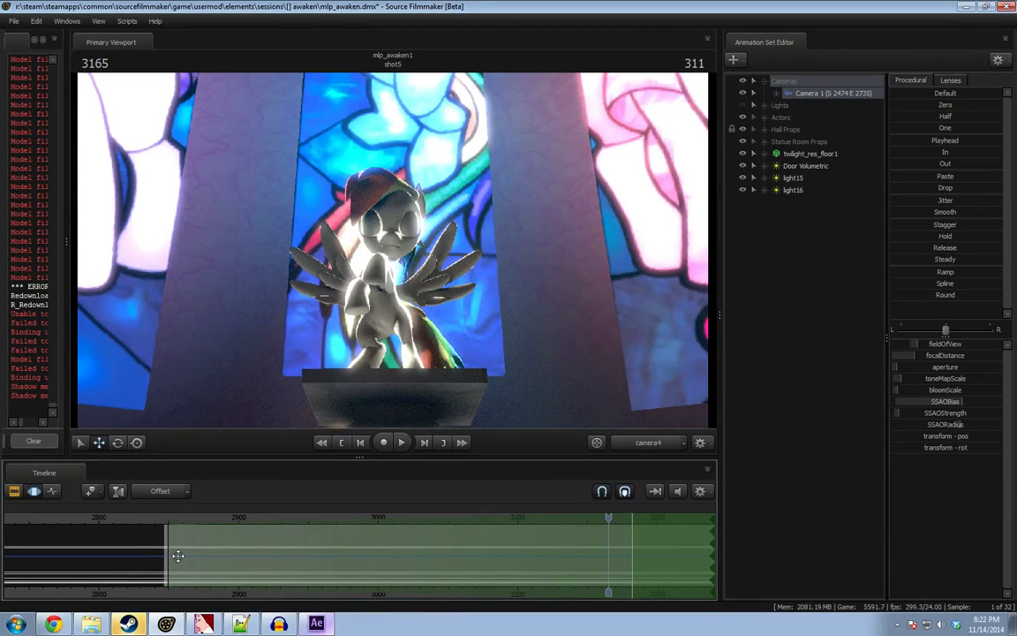
# Undo the adjustment made in the camera4 view and, from the Work Camera, move Camera 1 lower and farther from the statue at frame 3165.
pyautogui.moveTo(391, 364); pyautogui.dragTo(393, 398)
pyautogui.hotkey('ctrl', 'z')
pyautogui.click(652, 438)
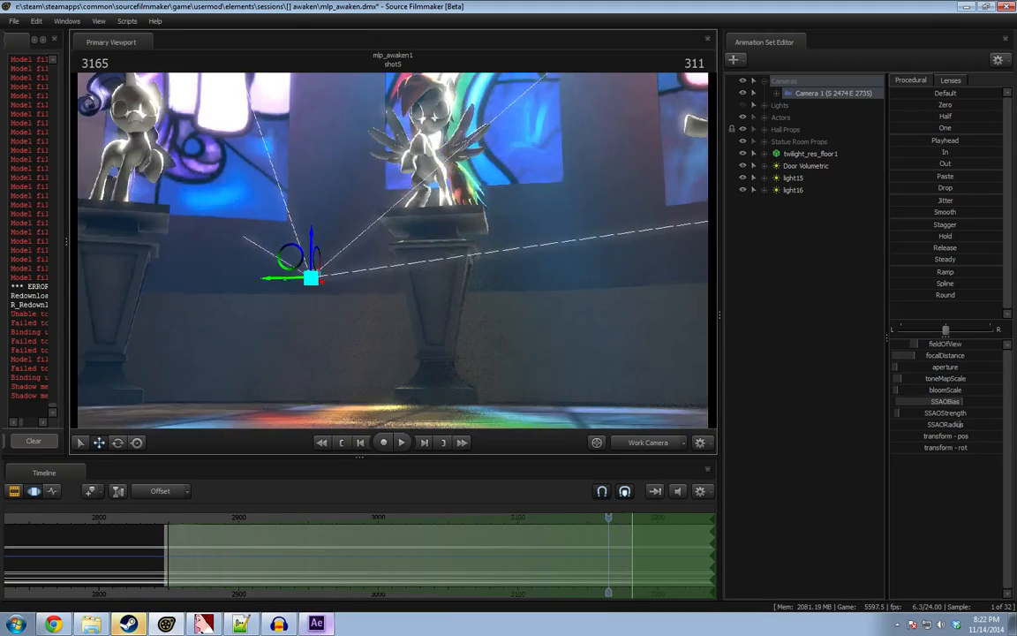
pyautogui.keyDown('alt'); pyautogui.moveTo(345, 261); pyautogui.dragTo(164, 329); pyautogui.keyUp('alt')
# Check Camera 1's new framing through camera4 and rotate the camera slightly from the Work Camera.
pyautogui.press('e')
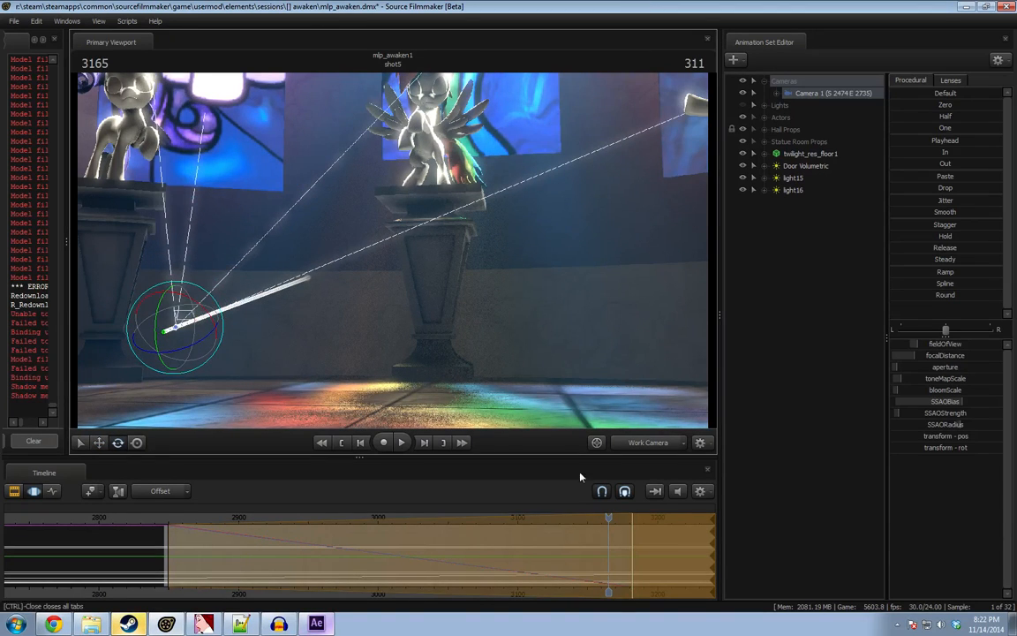
pyautogui.click(654, 445)
pyautogui.click(654, 445)
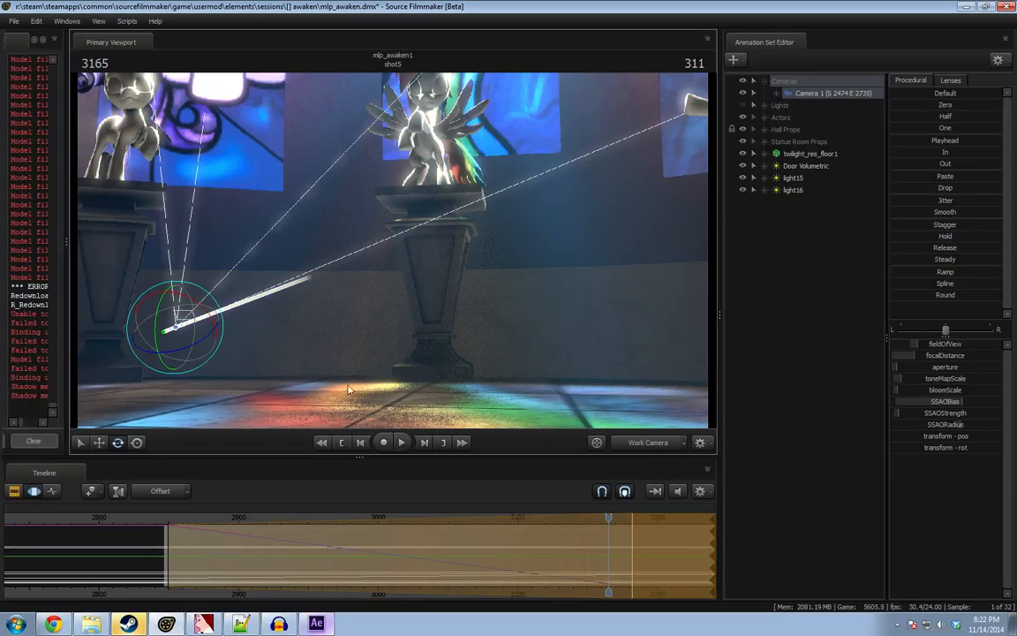
pyautogui.moveTo(161, 312); pyautogui.dragTo(164, 304)
pyautogui.moveTo(390, 272); pyautogui.dragTo(357, 263)
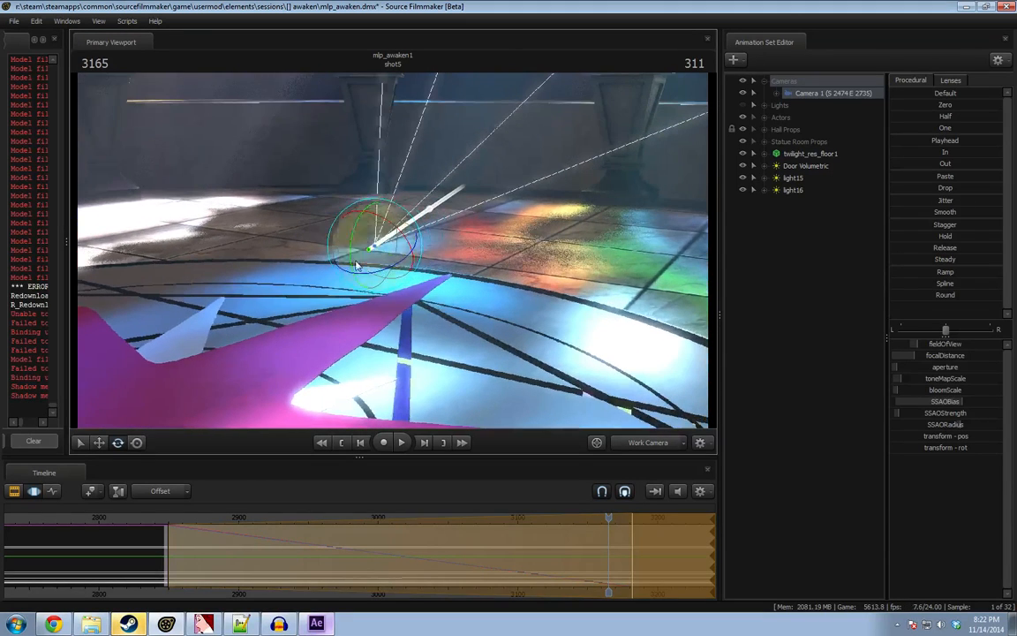
# Pull the scene camera back across the floor, away from the winged statue, checking the framing through camera4.
pyautogui.press('w')
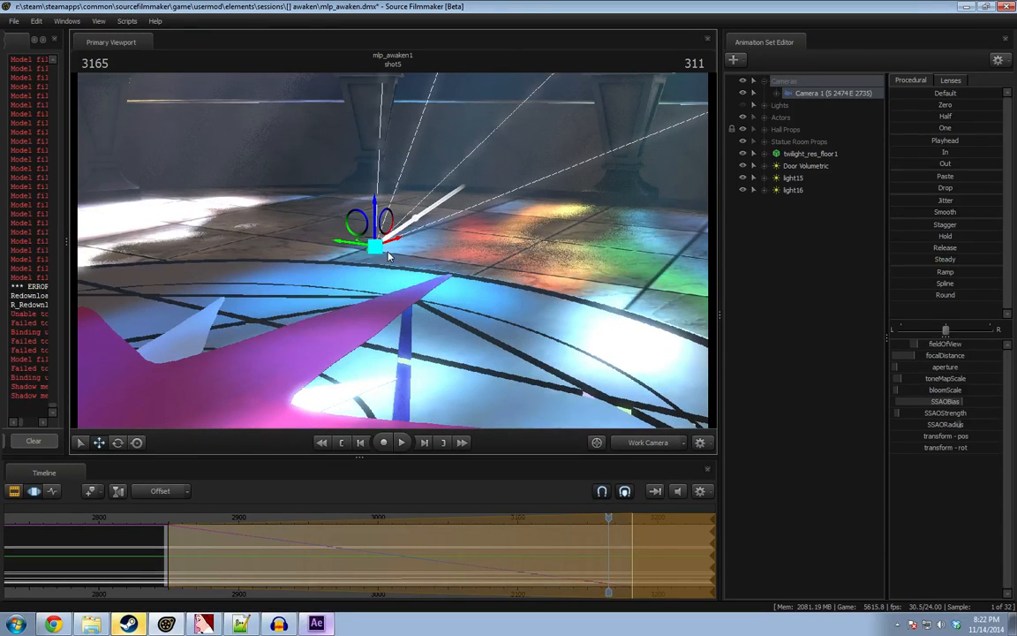
pyautogui.moveTo(385, 244)
pyautogui.mouseDown()
pyautogui.moveTo(346, 249)
pyautogui.moveTo(291, 277)
pyautogui.moveTo(291, 299)
pyautogui.mouseUp()
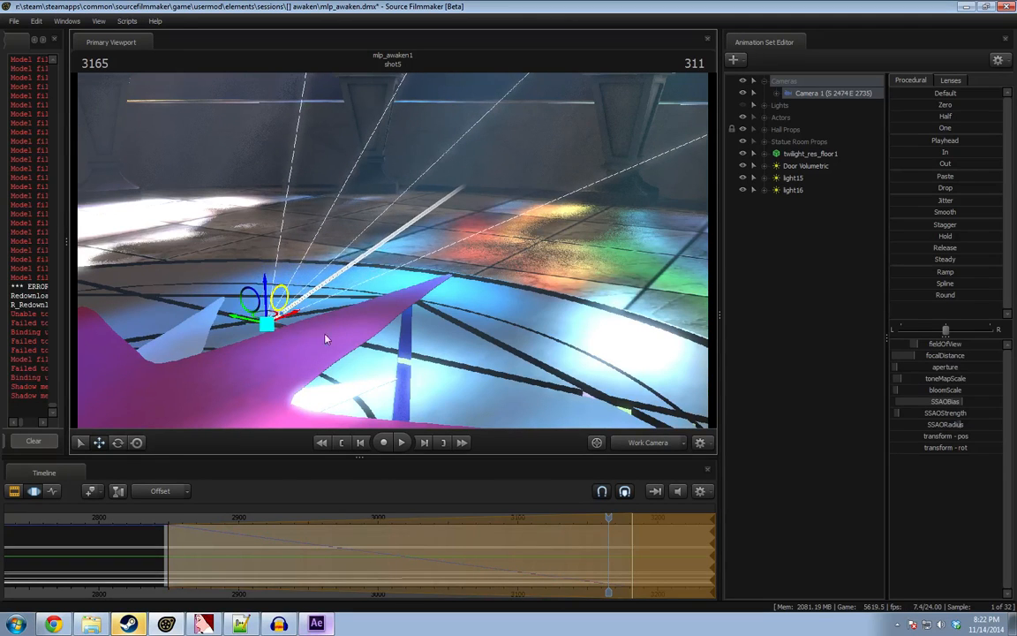
pyautogui.click(652, 443)
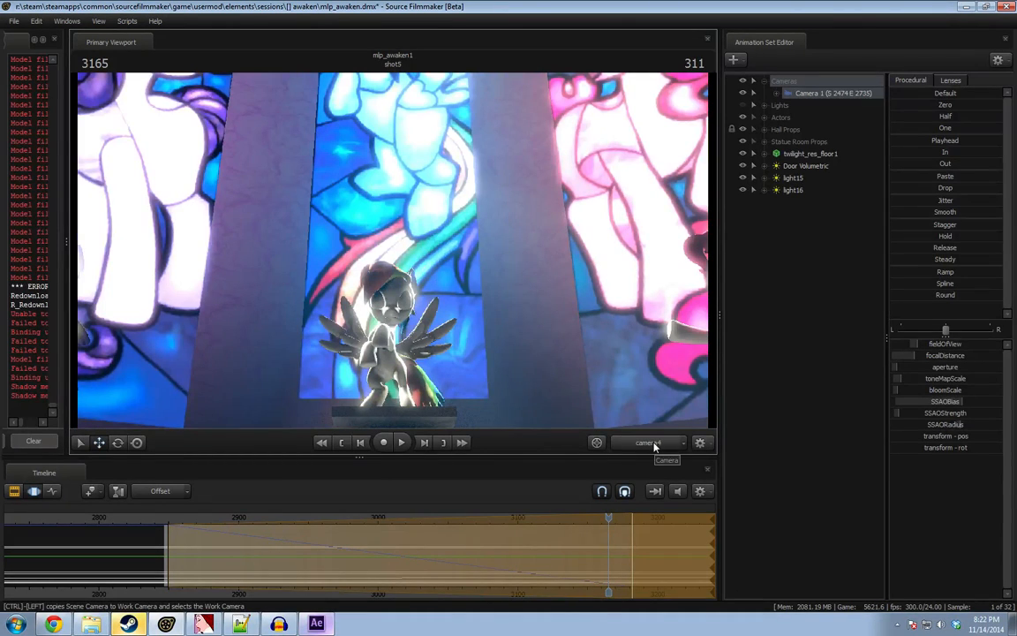
pyautogui.click(652, 443)
pyautogui.moveTo(285, 307); pyautogui.dragTo(192, 360)
pyautogui.click(650, 445)
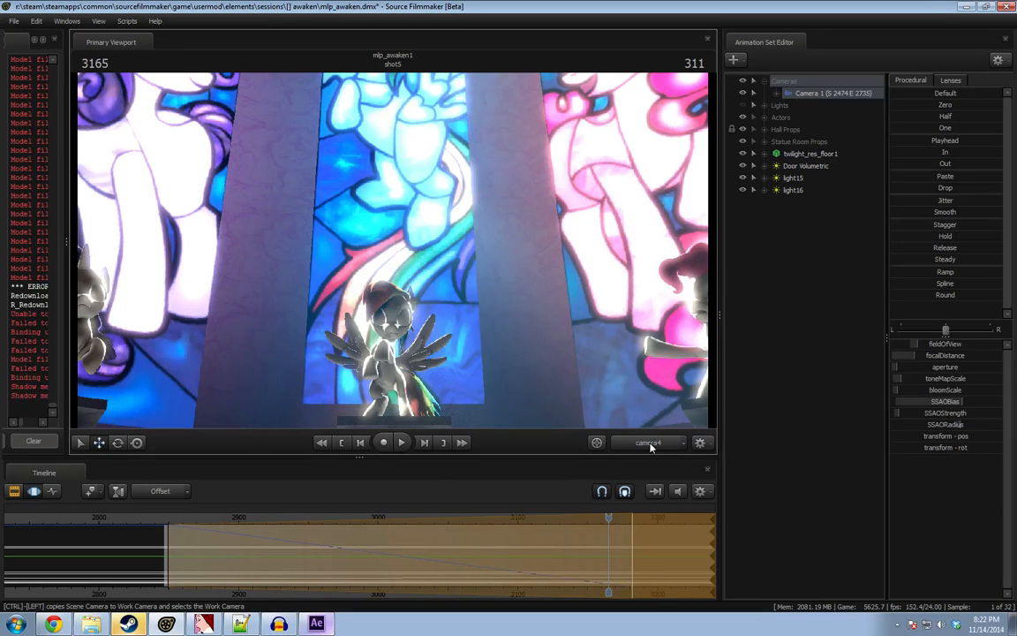
pyautogui.click(650, 445)
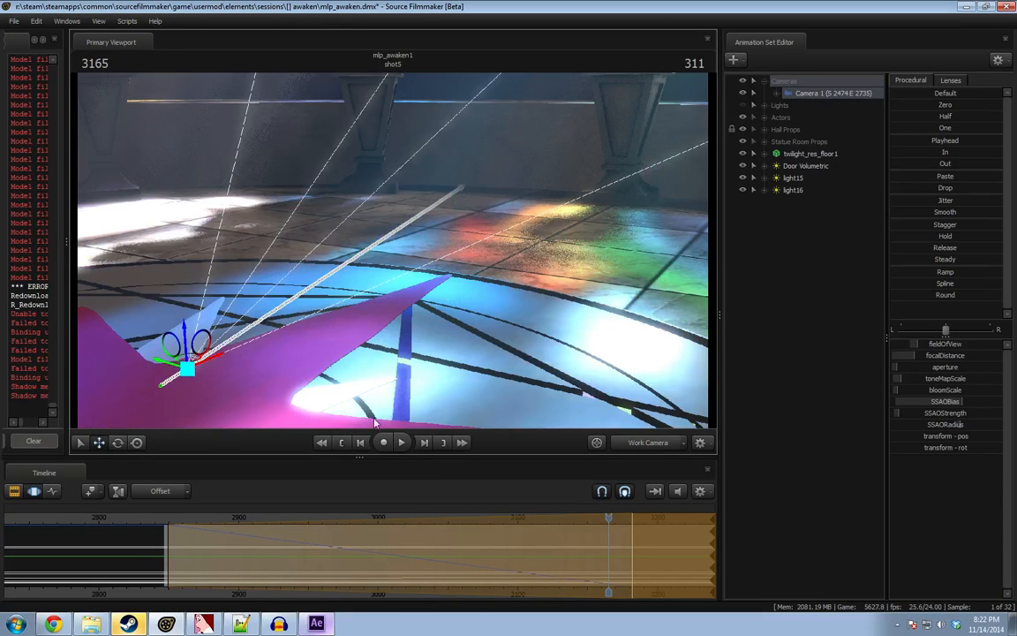
# Move the scene camera farther back and down toward the floor, checking the framing through camera4.
pyautogui.moveTo(170, 352); pyautogui.dragTo(193, 385)
pyautogui.press('w')
pyautogui.moveTo(306, 324); pyautogui.dragTo(258, 378)
pyautogui.keyDown('alt'); pyautogui.moveTo(601, 406); pyautogui.dragTo(605, 353); pyautogui.keyUp('alt')
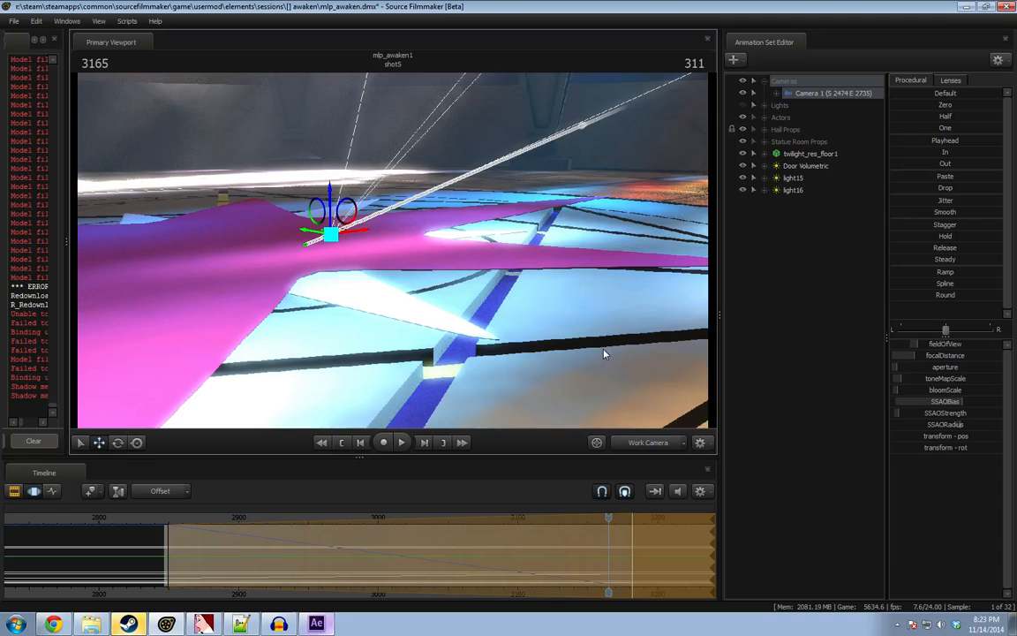
pyautogui.click(642, 432)
pyautogui.click(654, 443)
# Rotate the scene camera slightly and raise it just above the floor, checking the result through camera4.
pyautogui.press('e')
pyautogui.moveTo(314, 202); pyautogui.dragTo(325, 207)
pyautogui.press('w')
pyautogui.click(652, 443)
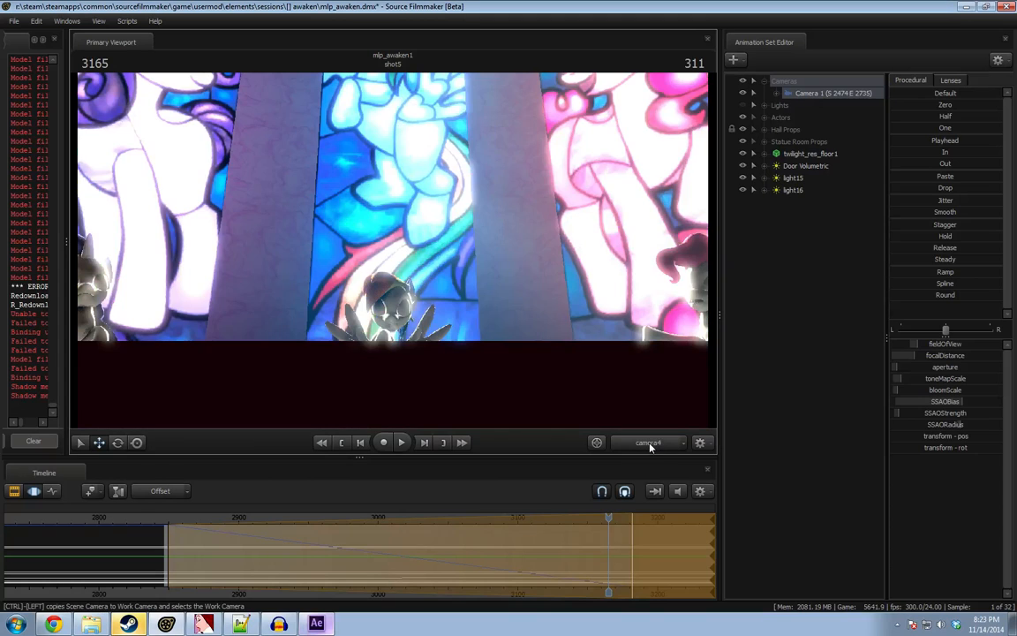
pyautogui.click(649, 445)
pyautogui.moveTo(327, 205); pyautogui.dragTo(329, 190)
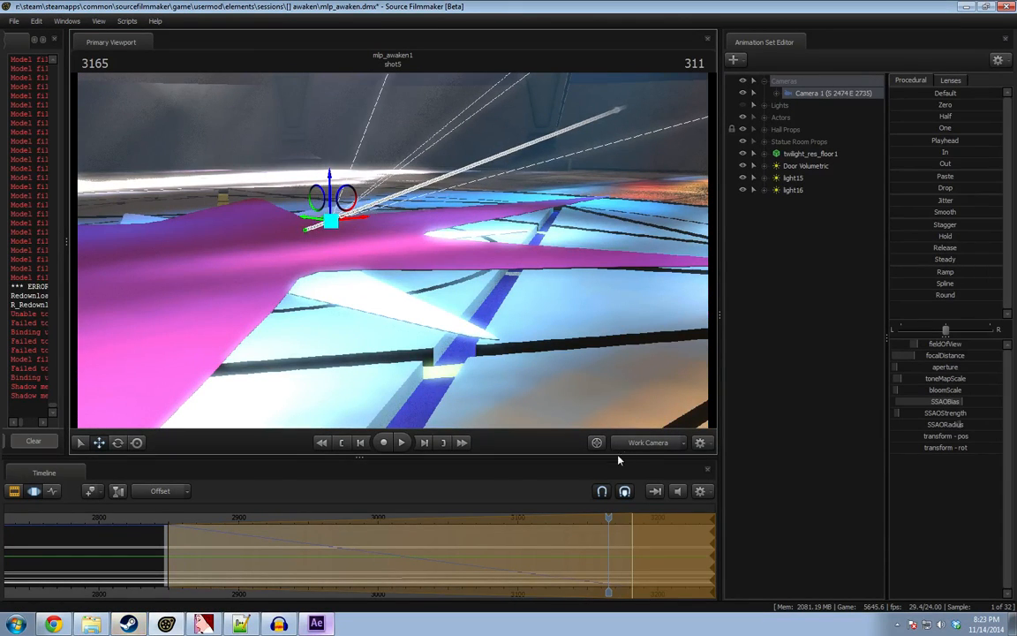
pyautogui.click(649, 444)
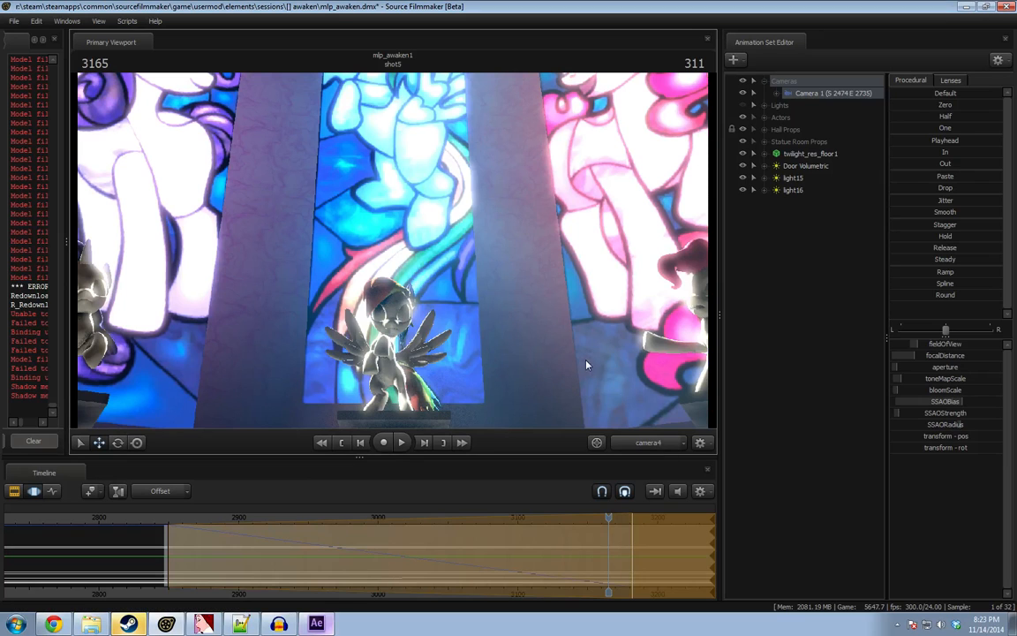
# Try the 35 mm lens preset on the camera across the whole timeline, play it back and undo the change.
pyautogui.moveTo(602, 535); pyautogui.dragTo(461, 528)
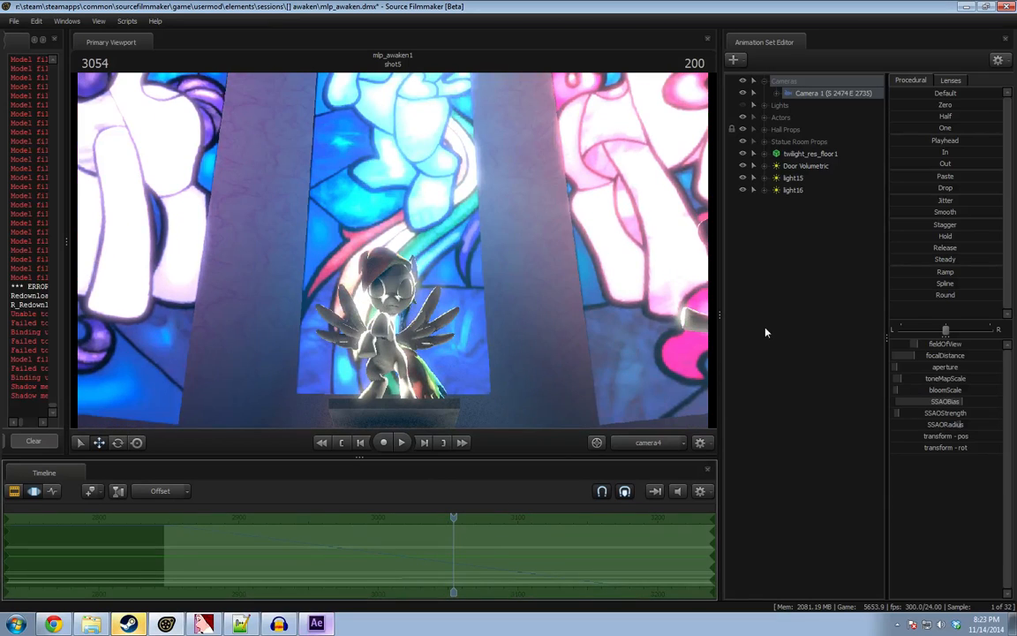
pyautogui.click(951, 80)
pyautogui.click(946, 138)
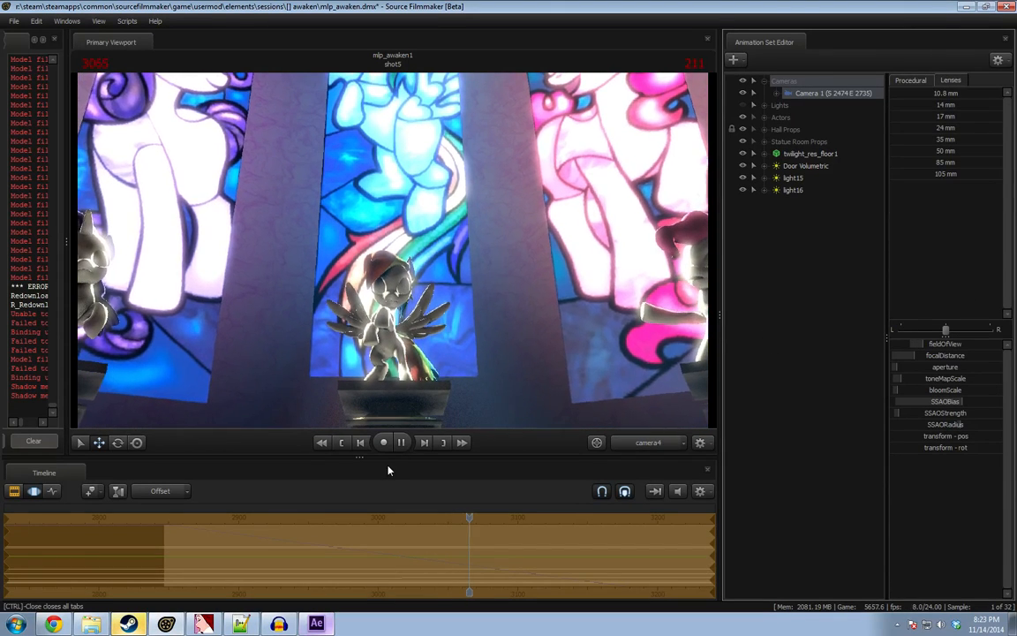
pyautogui.press('space')
pyautogui.moveTo(486, 518); pyautogui.dragTo(254, 554)
pyautogui.hotkey('ctrl', 'z')
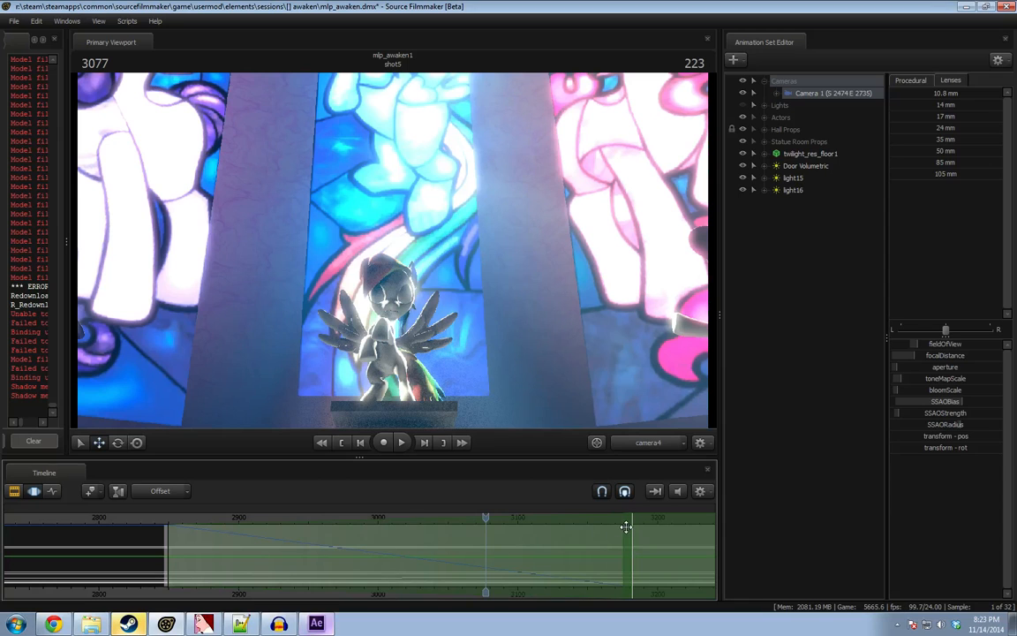
# Apply the 35 mm lens preset from frame 3176 onward, with the time selection ramping in from about frame 2850.
pyautogui.moveTo(626, 527)
pyautogui.mouseDown()
pyautogui.moveTo(636, 531)
pyautogui.moveTo(624, 535)
pyautogui.mouseUp()
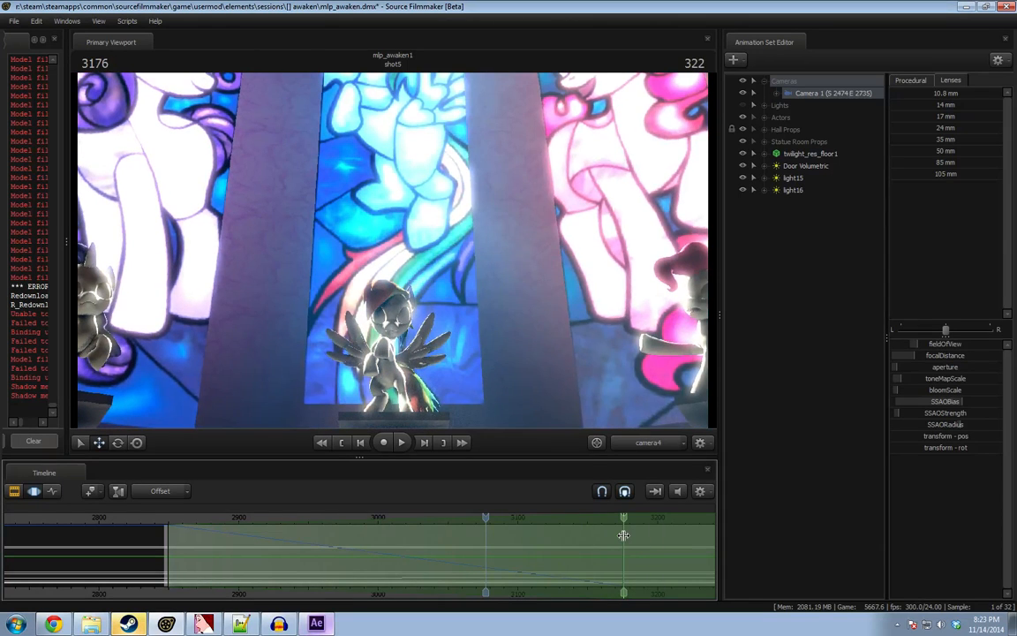
pyautogui.scroll(-5, 623, 535)
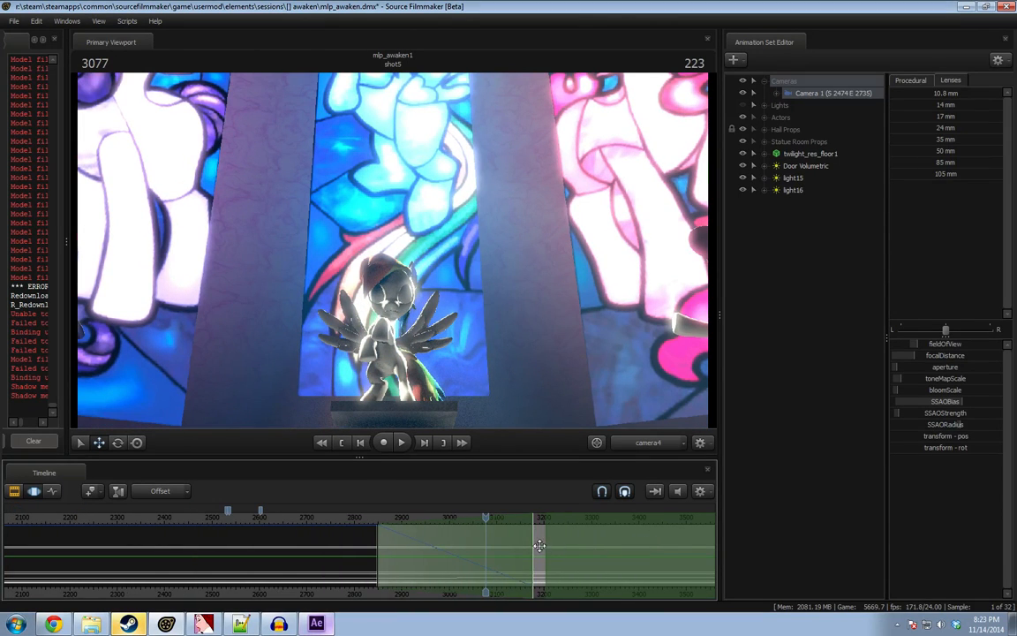
pyautogui.moveTo(550, 542); pyautogui.dragTo(727, 548)
pyautogui.scroll(2, 636, 544)
pyautogui.scroll(3, 557, 552)
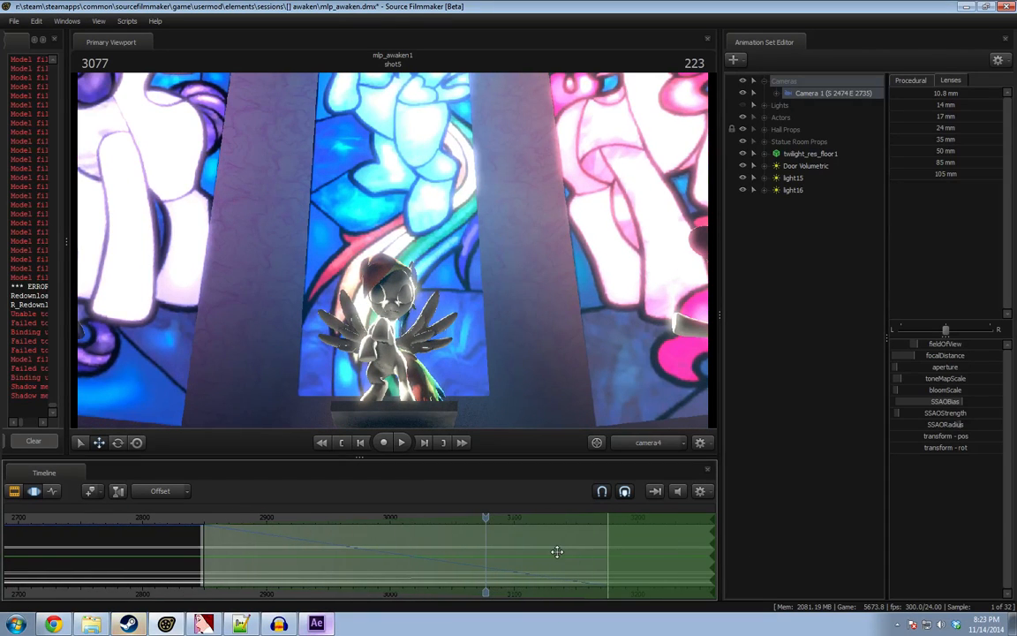
pyautogui.moveTo(486, 517); pyautogui.dragTo(607, 517)
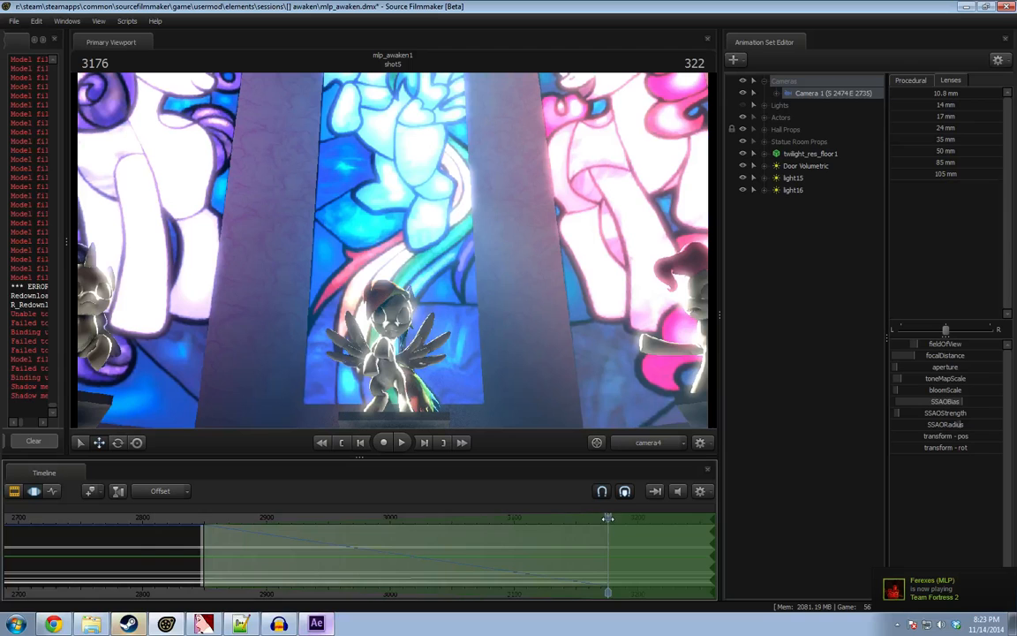
pyautogui.click(943, 150)
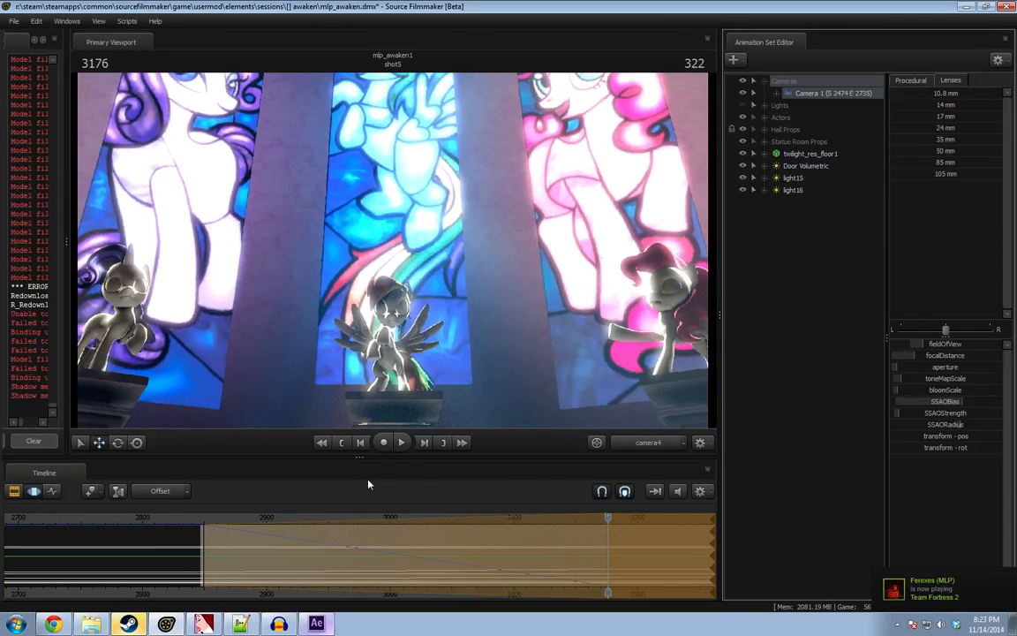
# Play back shot5 from its start to review the timing of the camera pull-back and lens change.
pyautogui.moveTo(201, 522); pyautogui.dragTo(360, 522)
pyautogui.press('space')
pyautogui.press('F2')
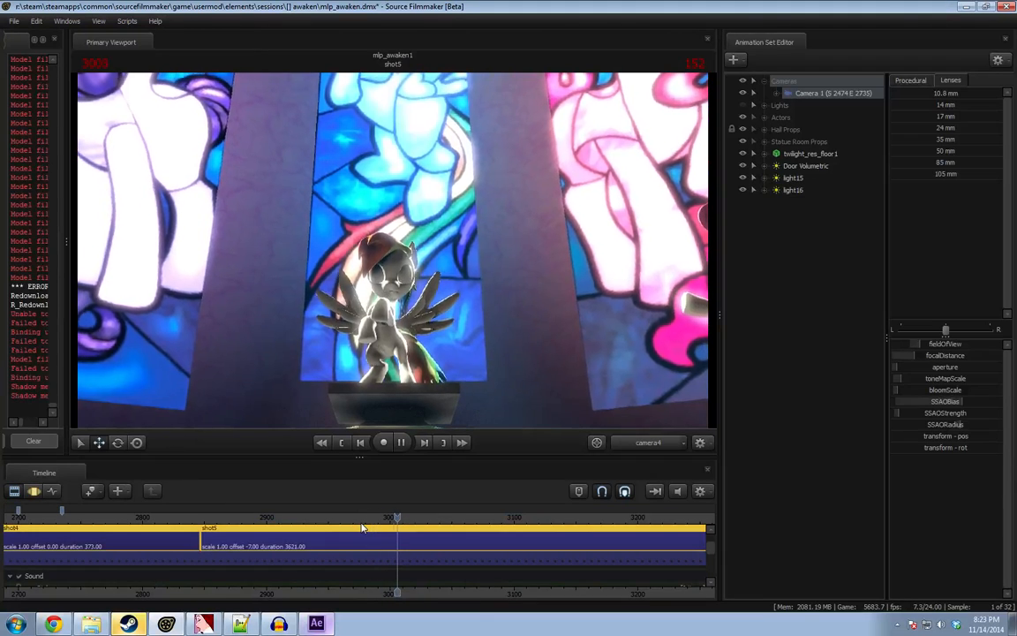
pyautogui.press('space')
pyautogui.press('F3')
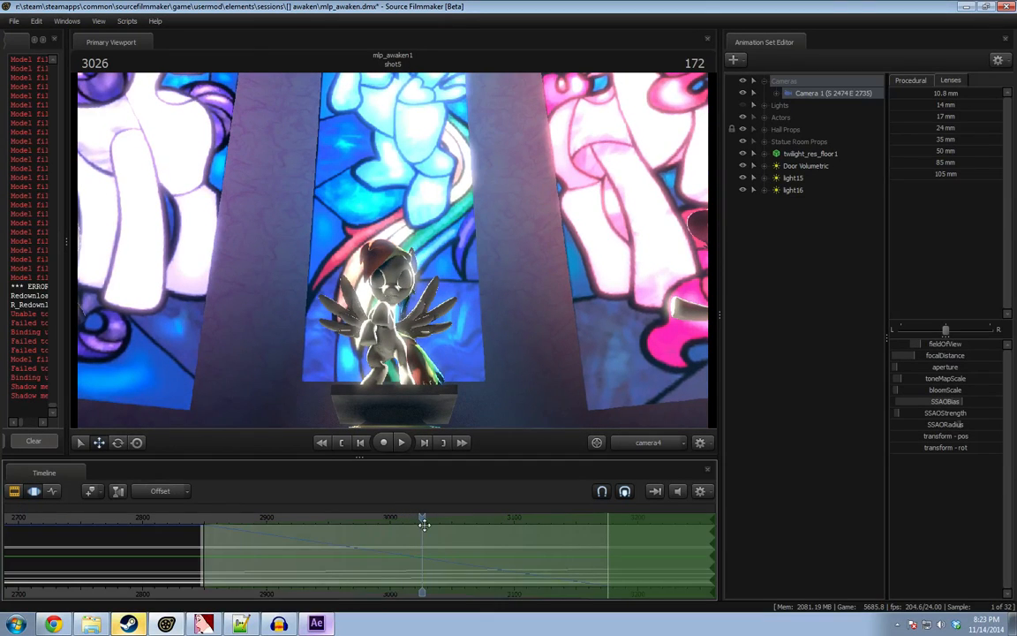
pyautogui.moveTo(424, 525); pyautogui.dragTo(234, 528)
pyautogui.press('space')
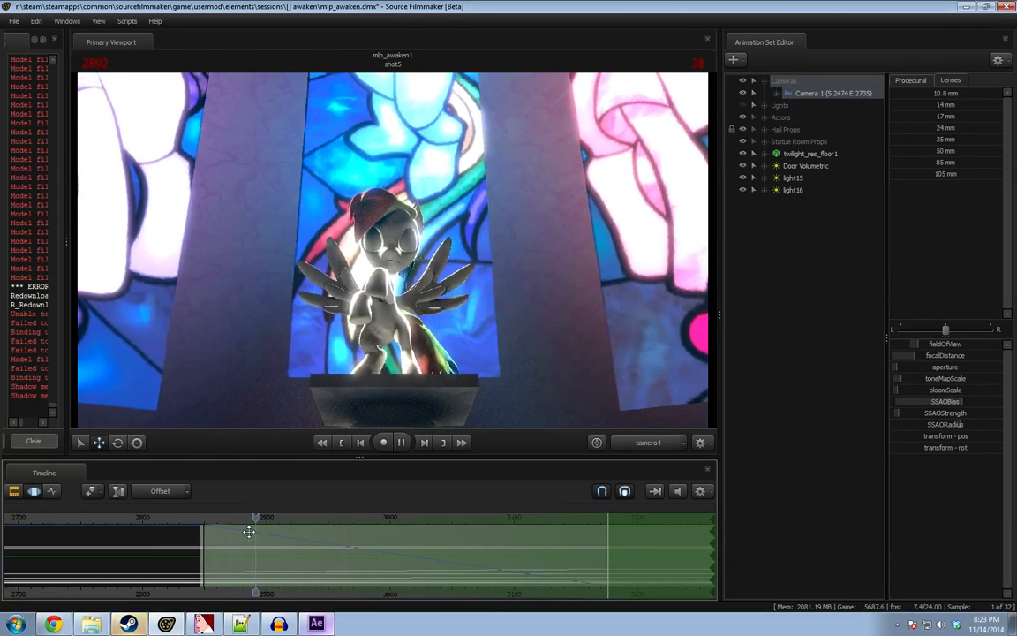
pyautogui.press('F2')
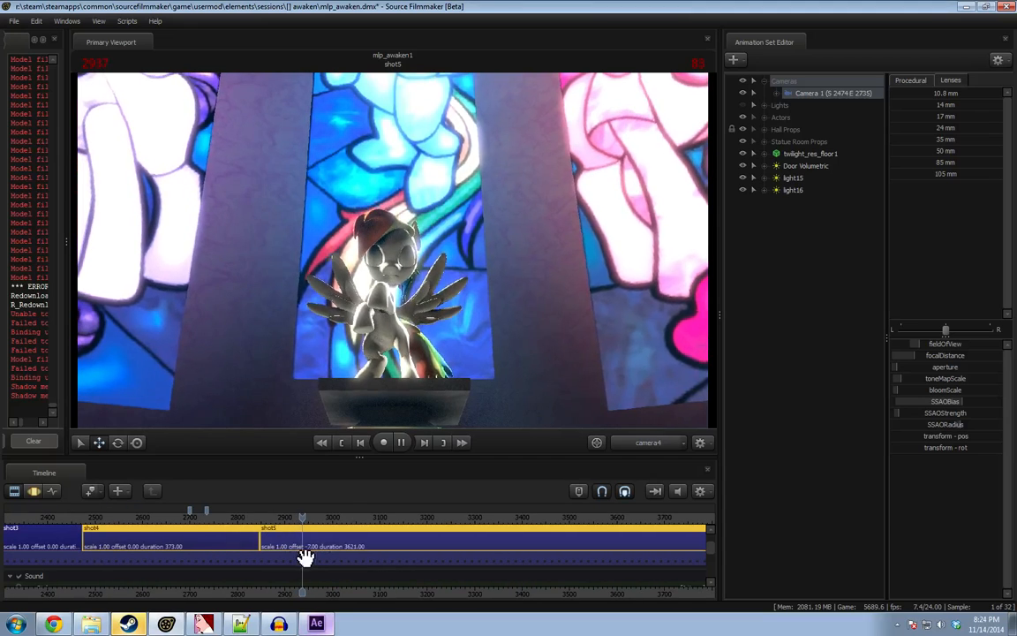
pyautogui.press('F3')
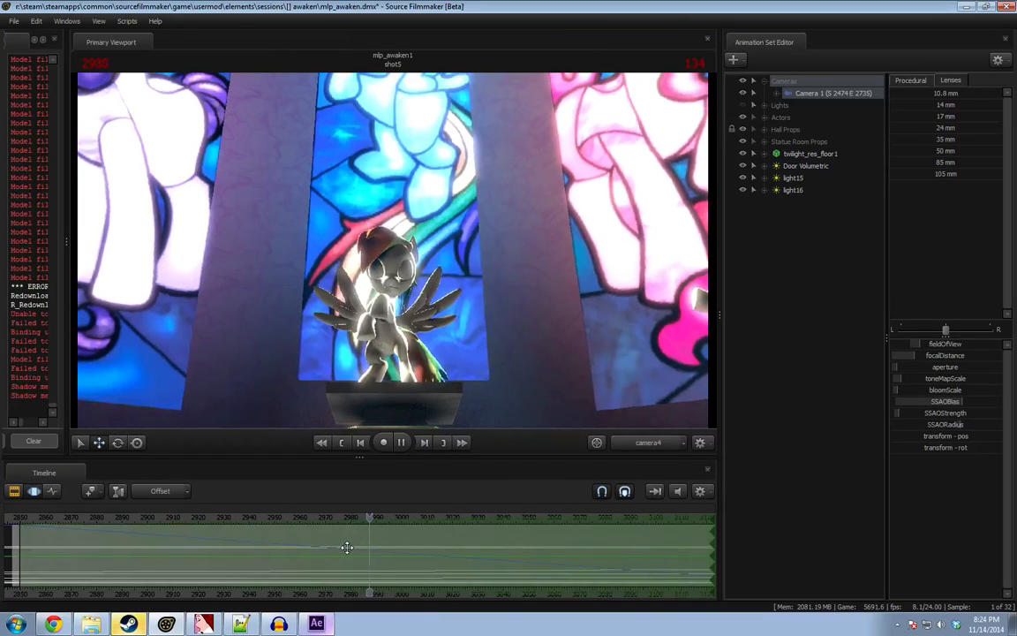
# Shorten the camera transition so that it finishes at frame 3006, and play the shot back.
pyautogui.scroll(-2, 347, 547)
pyautogui.press('space')
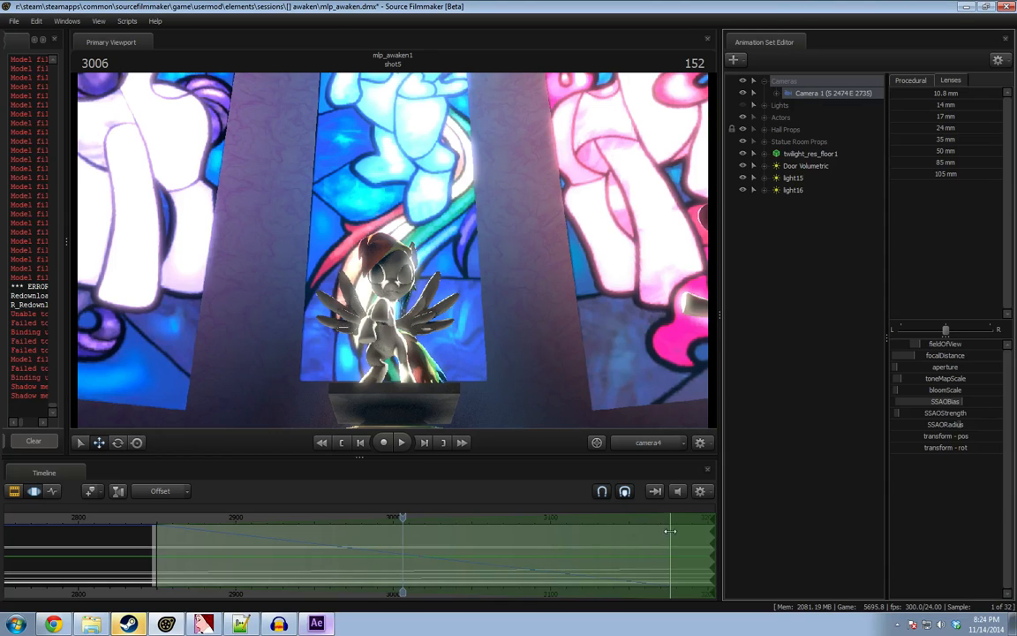
pyautogui.moveTo(670, 530); pyautogui.dragTo(405, 548)
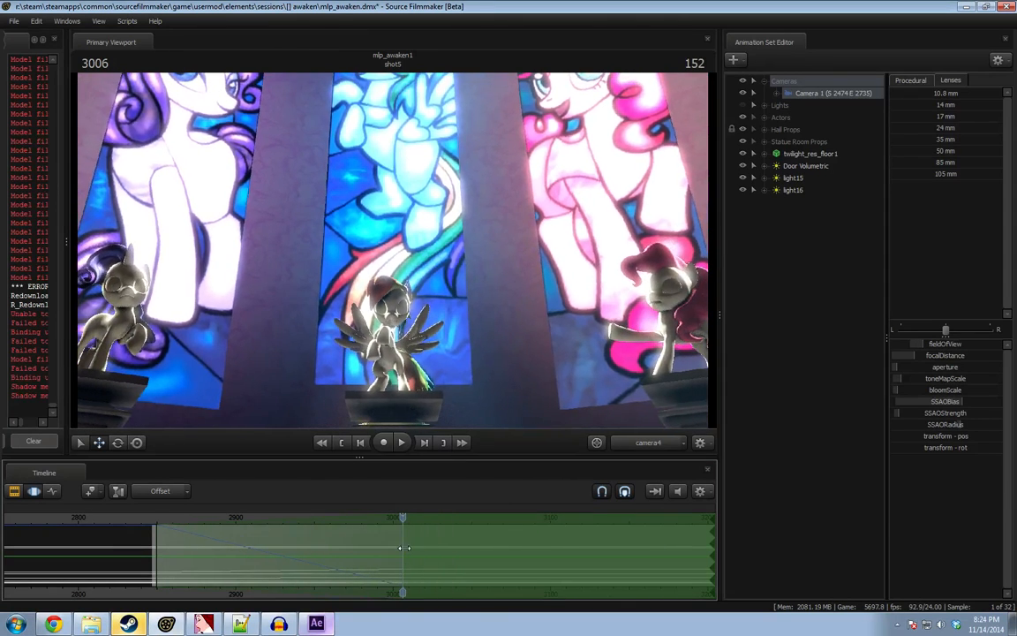
pyautogui.press('space')
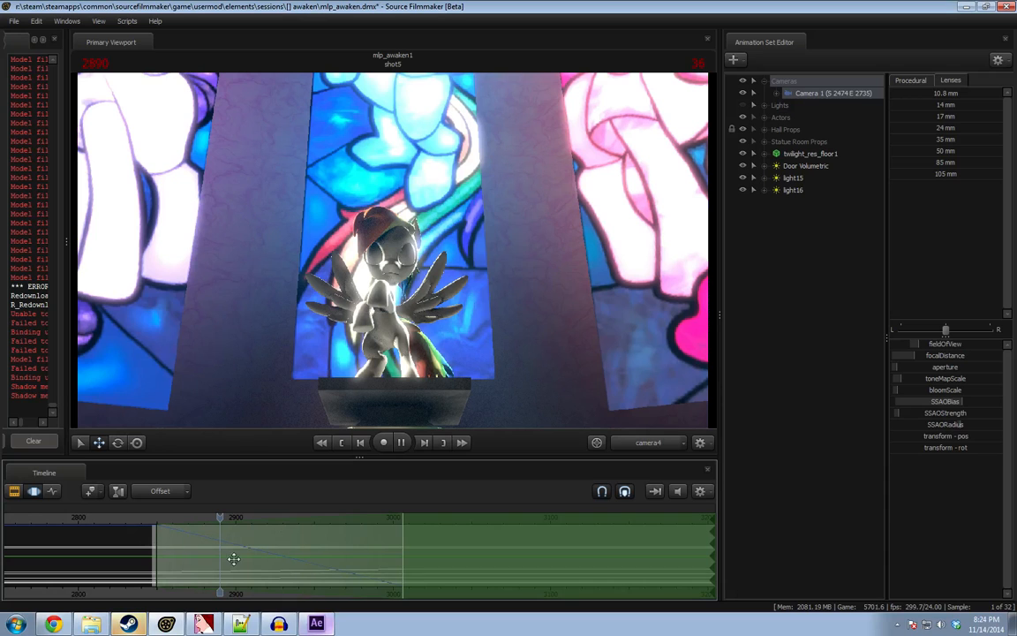
pyautogui.press('space')
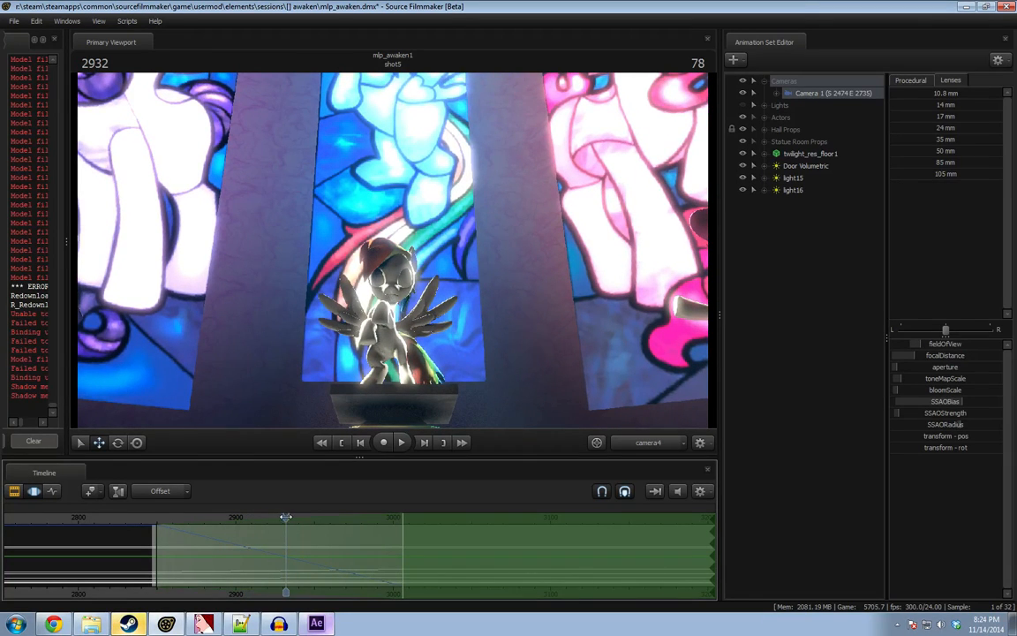
pyautogui.moveTo(285, 517); pyautogui.dragTo(224, 518)
pyautogui.press('space')
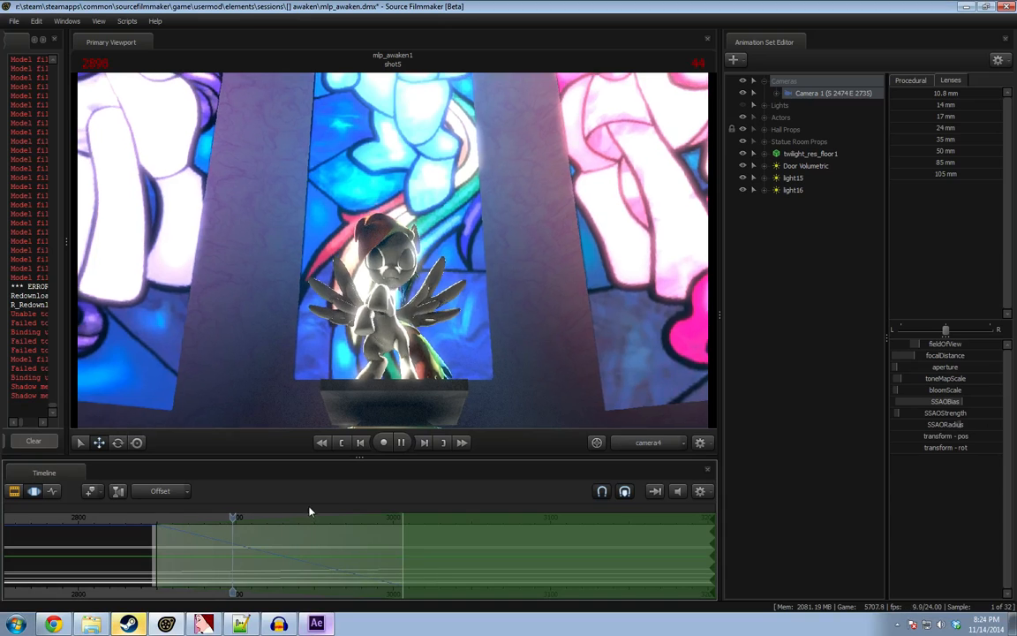
pyautogui.press('space')
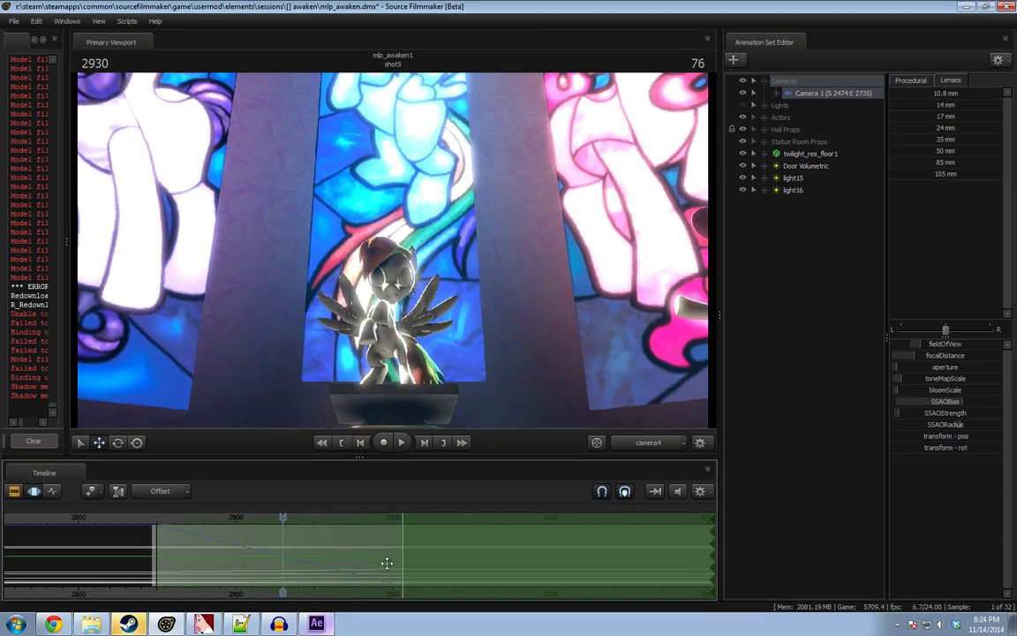
# Try a time selection over about frames 2936 to 3027 with falloffs on both sides, playing back the end of the camera move.
pyautogui.keyDown('shift'); pyautogui.moveTo(294, 555); pyautogui.dragTo(436, 555); pyautogui.keyUp('shift')
pyautogui.keyDown('shift'); pyautogui.scroll(5, 441, 555); pyautogui.keyUp('shift')
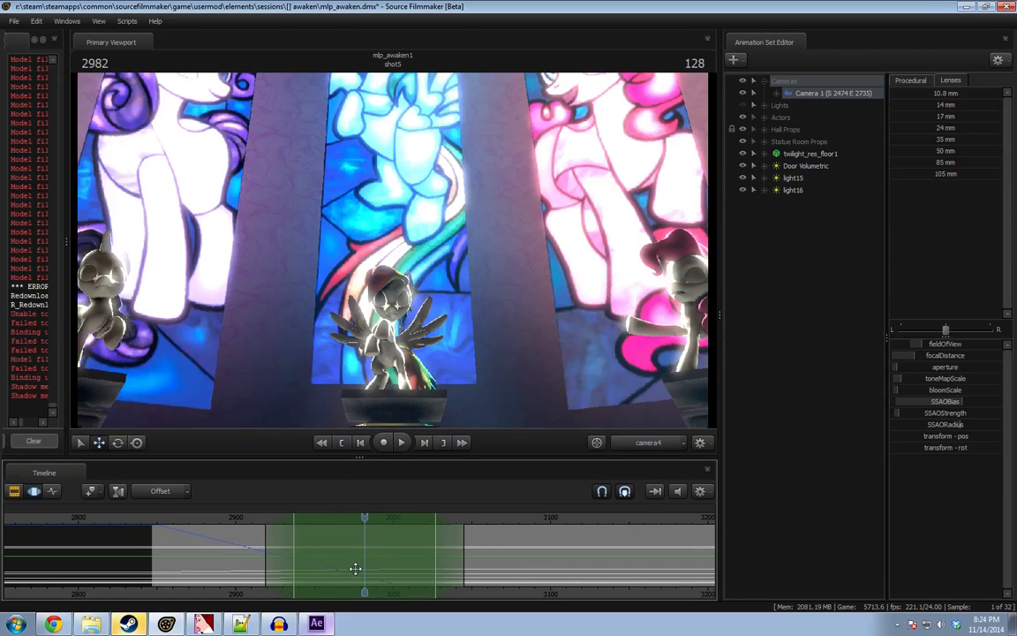
pyautogui.press('space')
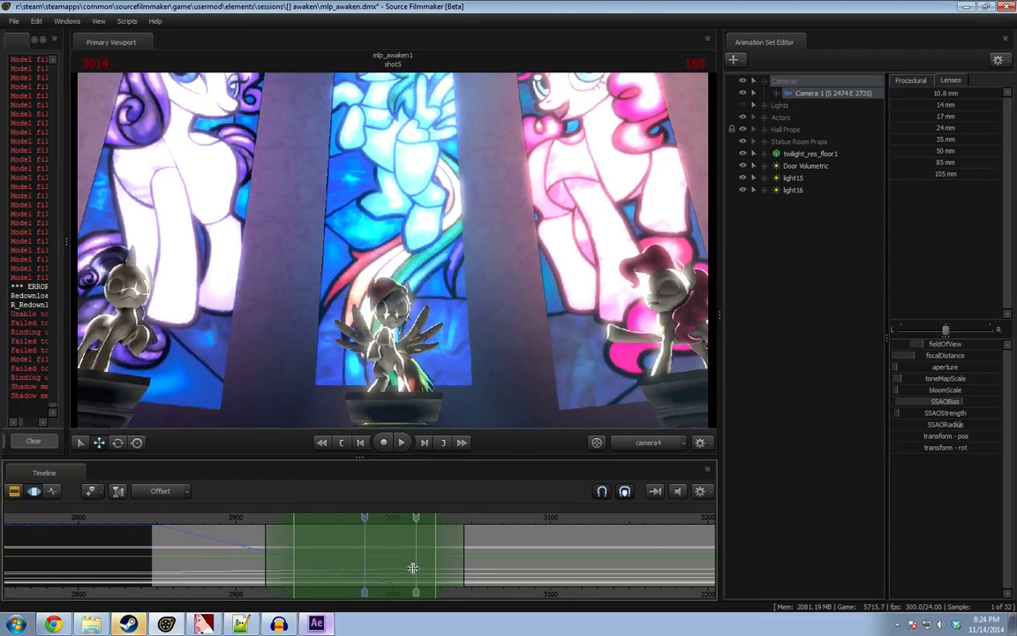
pyautogui.click(413, 567)
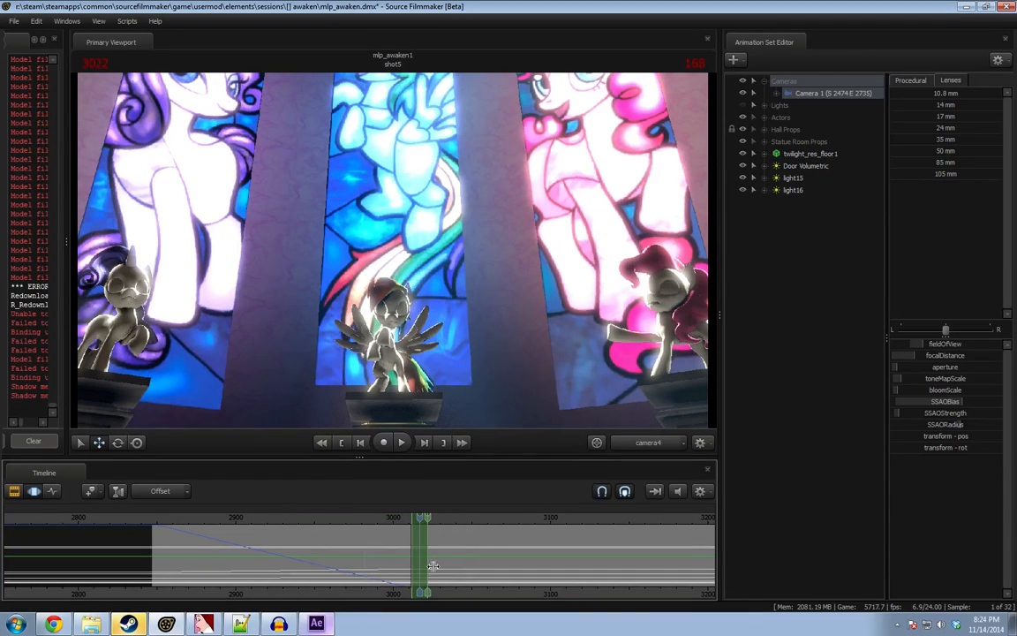
pyautogui.press('space')
# Hide the twilight_res_floor1 model and set the time selection from frame 3013 onward, ramping in from about frame 2850.
pyautogui.click(743, 154)
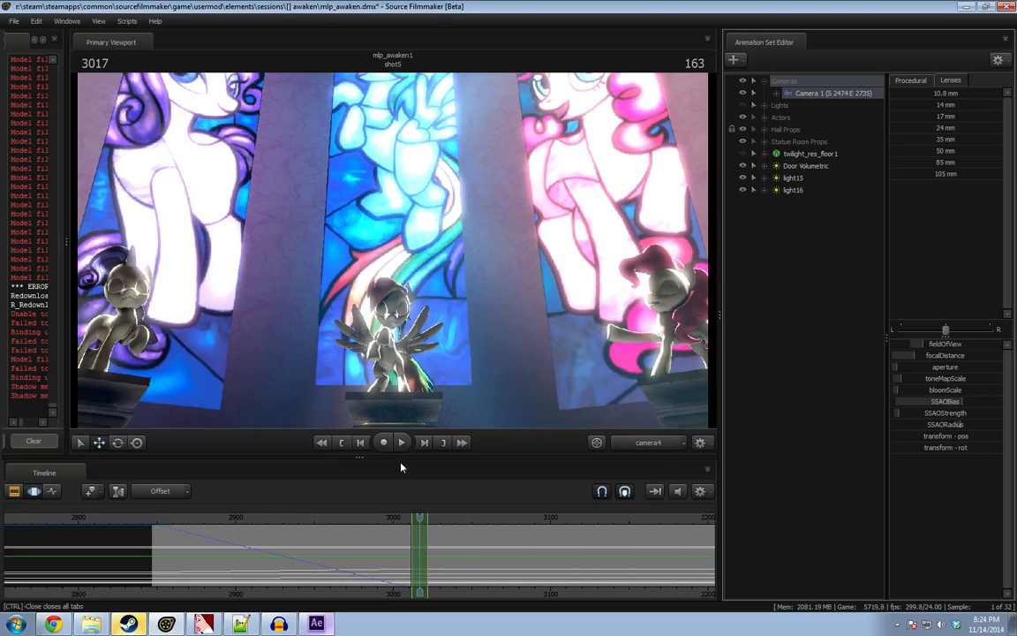
pyautogui.keyDown('shift'); pyautogui.moveTo(411, 560); pyautogui.dragTo(724, 548); pyautogui.keyUp('shift')
pyautogui.hotkey('ctrl', 'z')
pyautogui.hotkey('ctrl', 'z')
pyautogui.moveTo(403, 544); pyautogui.dragTo(623, 620)
pyautogui.moveTo(413, 566); pyautogui.dragTo(152, 570)
pyautogui.moveTo(391, 239); pyautogui.dragTo(393, 254)
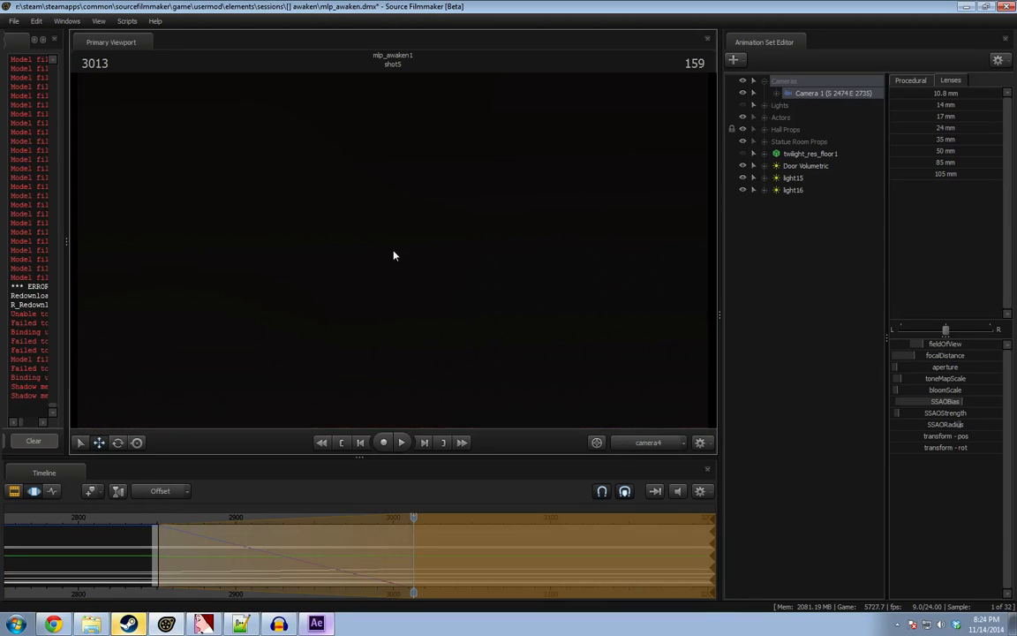
pyautogui.hotkey('ctrl', 'z')
# Switch the viewport to the work camera and hide the twilight_res_floor1 model.
pyautogui.click(644, 441)
pyautogui.click(584, 397)
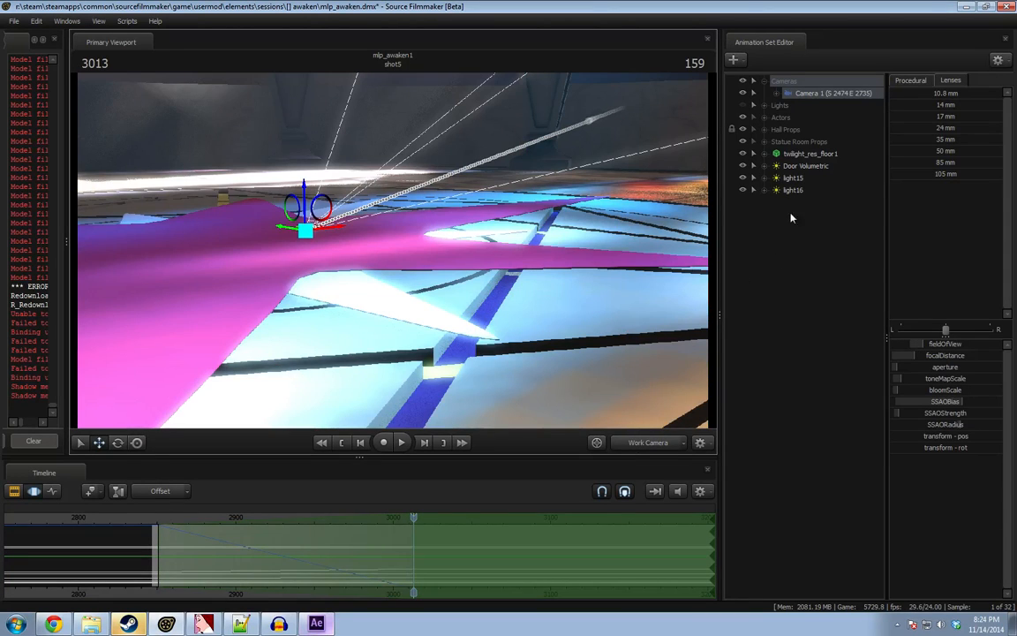
pyautogui.click(744, 155)
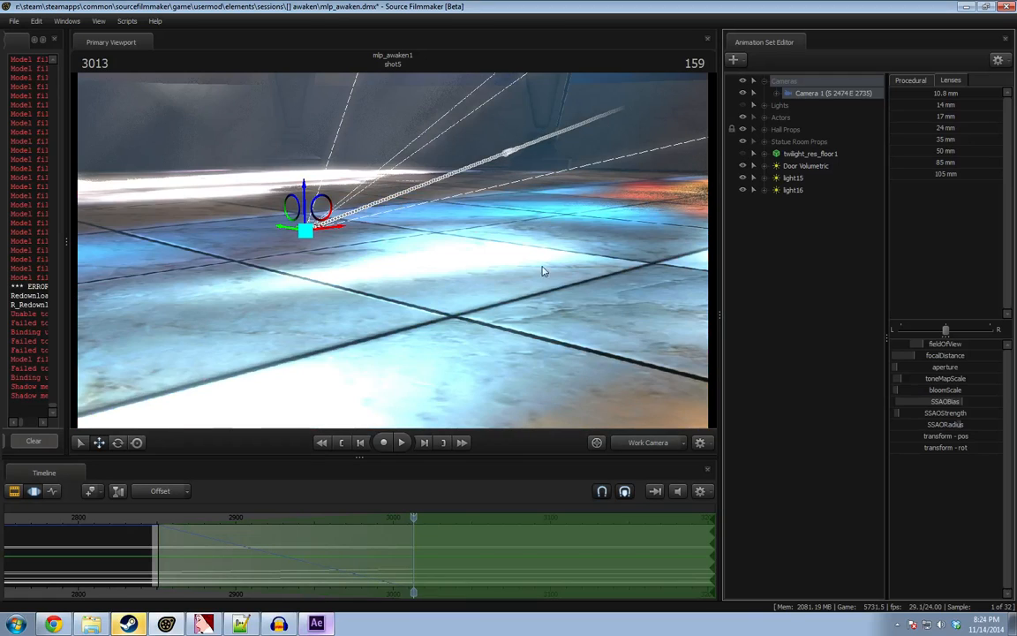
# Move the camera farther back across the floor at frame 3013 and adjust its tilt, checking the statue framing through camera4.
pyautogui.moveTo(323, 205); pyautogui.dragTo(242, 316)
pyautogui.press('e')
pyautogui.click(648, 442)
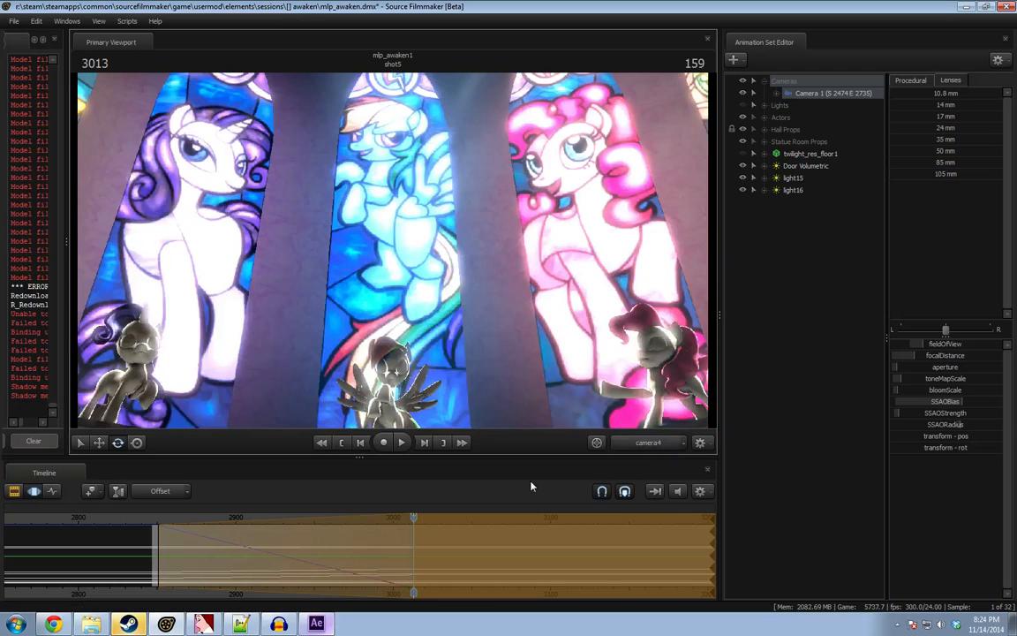
pyautogui.click(648, 442)
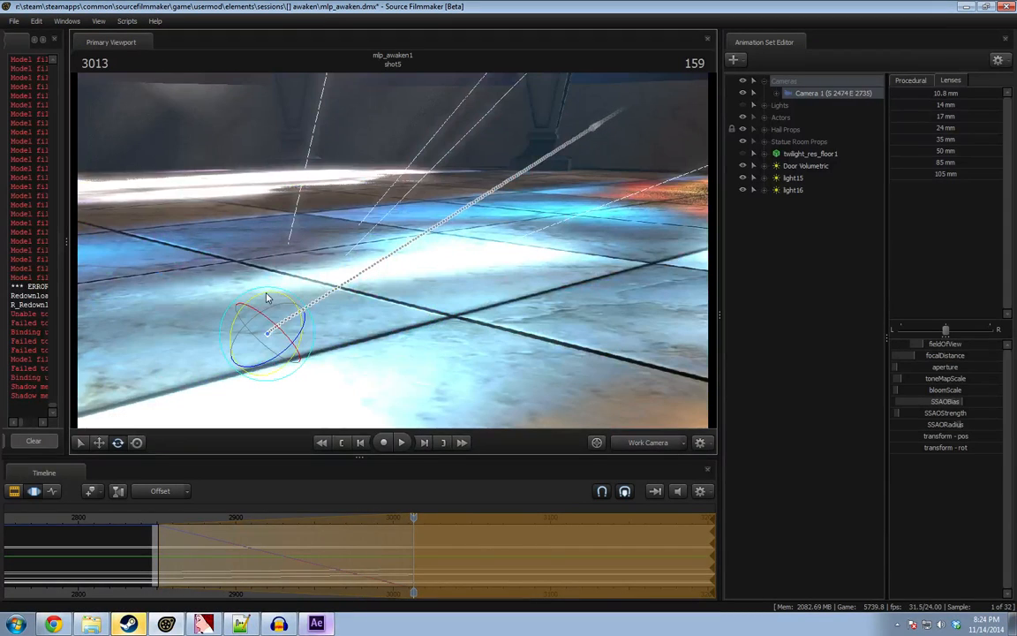
pyautogui.click(642, 445)
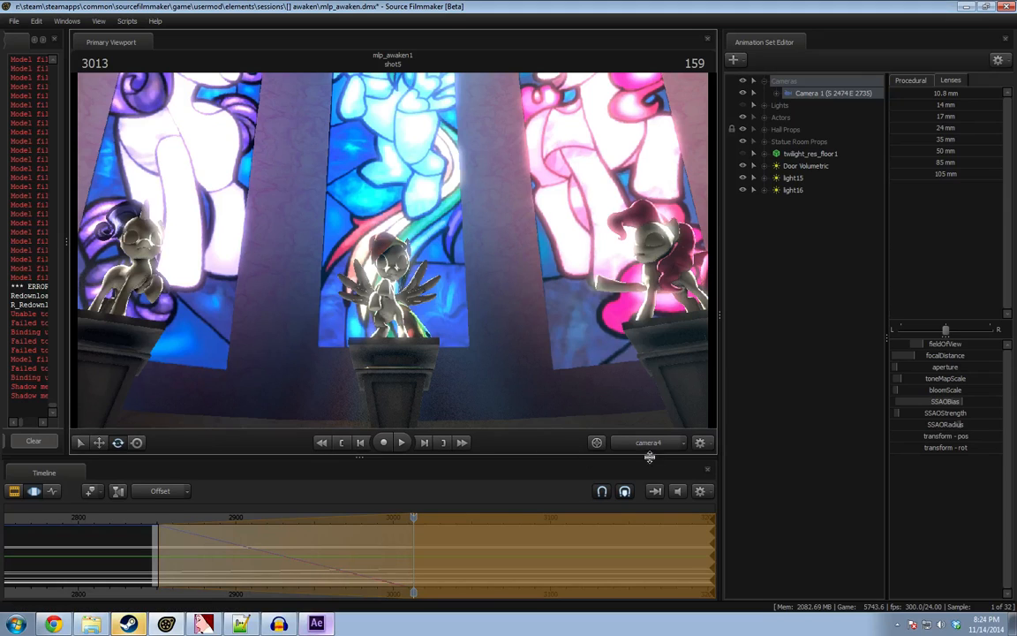
pyautogui.click(645, 444)
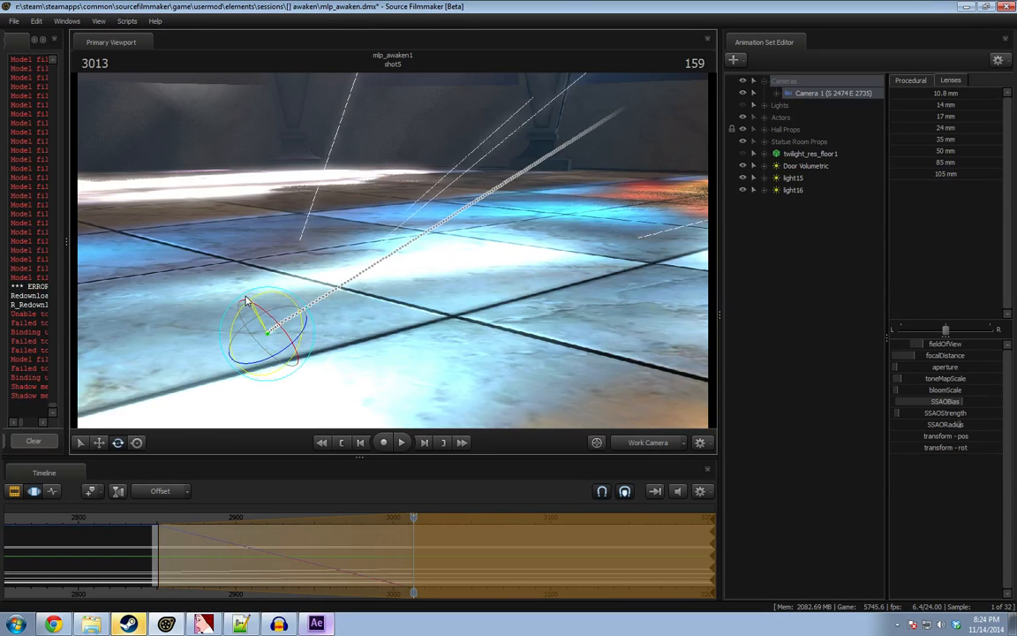
pyautogui.click(632, 444)
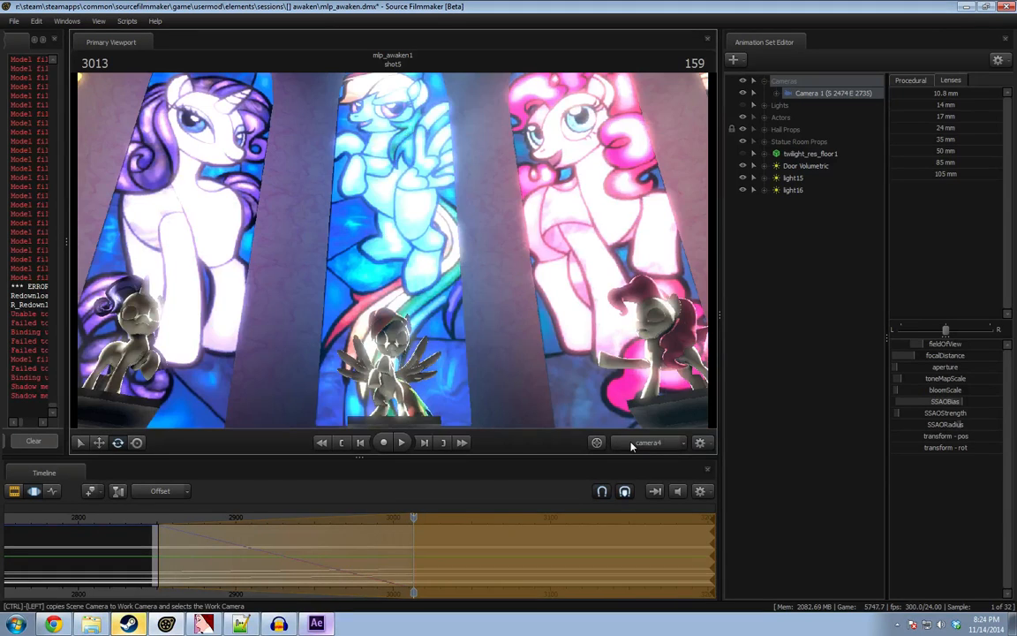
# Go to frame 3020, pull the camera slightly farther back and down, and return to the camera4 view.
pyautogui.moveTo(152, 528); pyautogui.dragTo(421, 534)
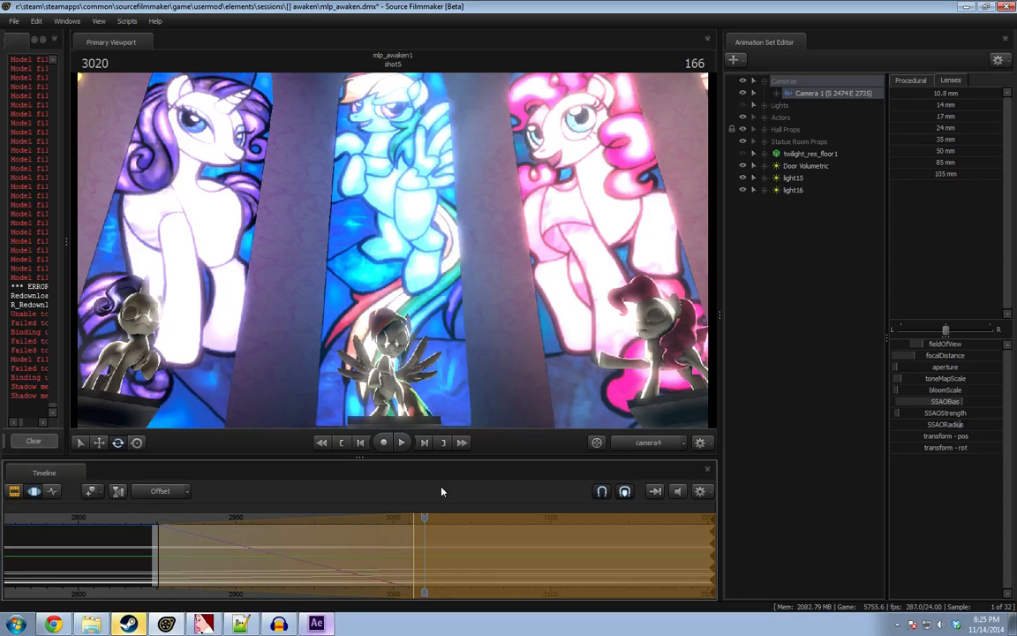
pyautogui.click(657, 444)
pyautogui.press('w')
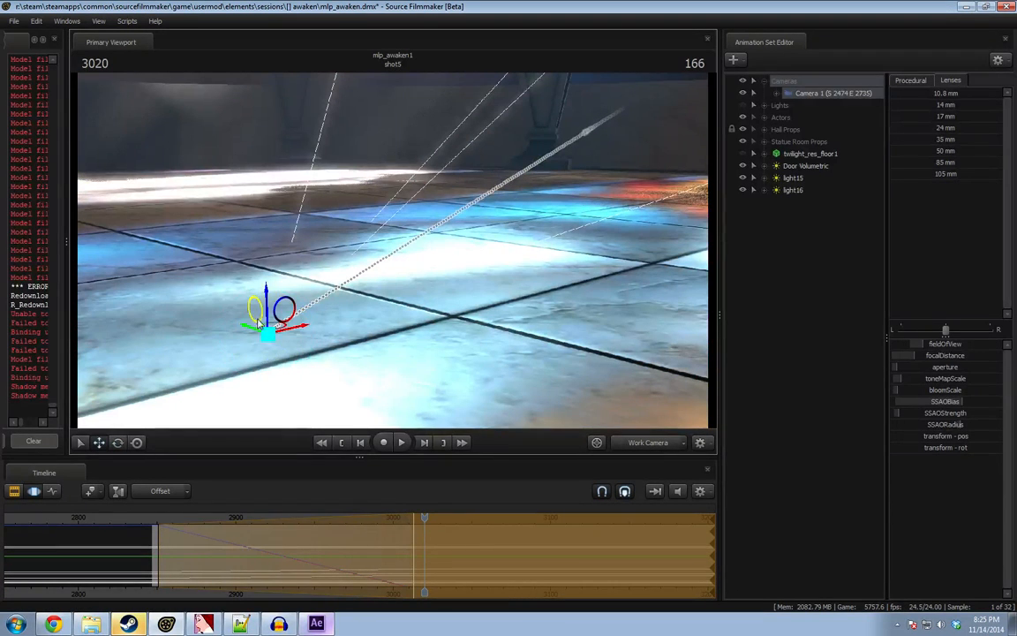
pyautogui.moveTo(287, 311); pyautogui.dragTo(268, 338)
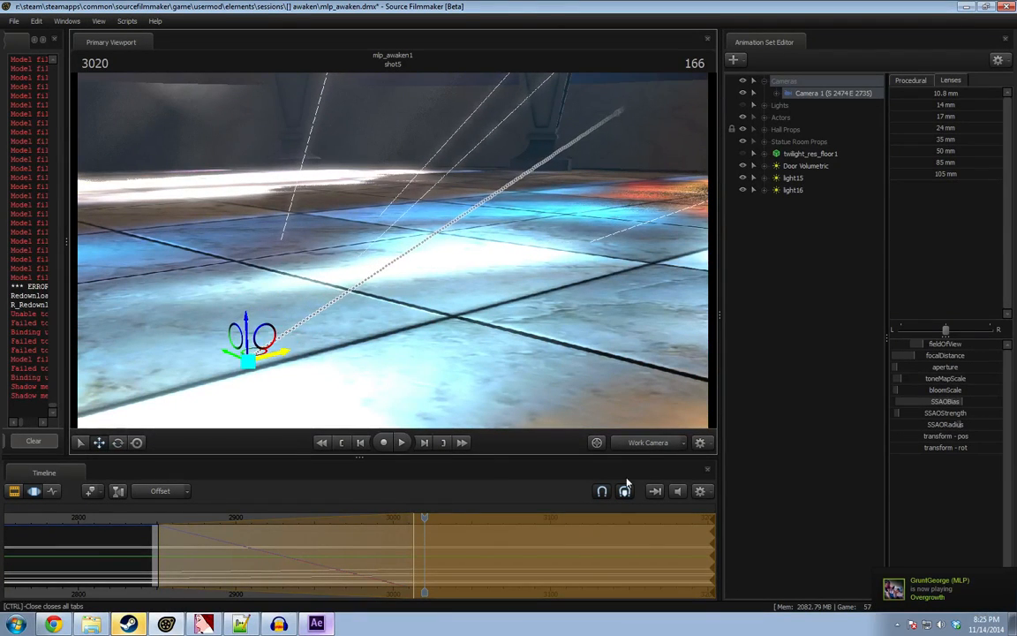
pyautogui.click(646, 443)
# Play back the camera move from near the start of shot5, stopping at frame 2971.
pyautogui.click(155, 519)
pyautogui.press('F2')
pyautogui.press('space')
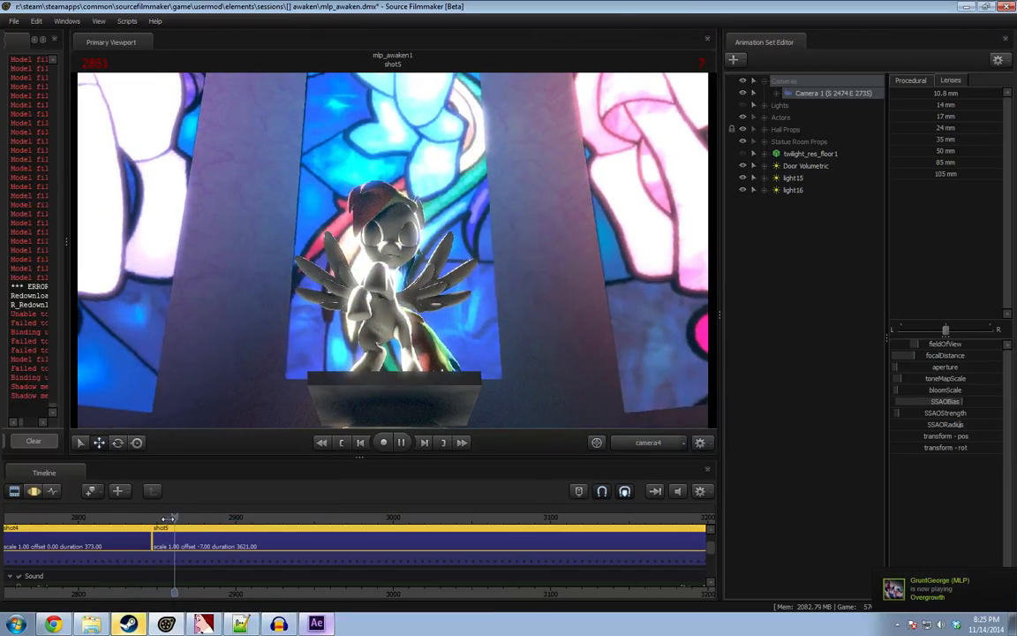
pyautogui.press('F3')
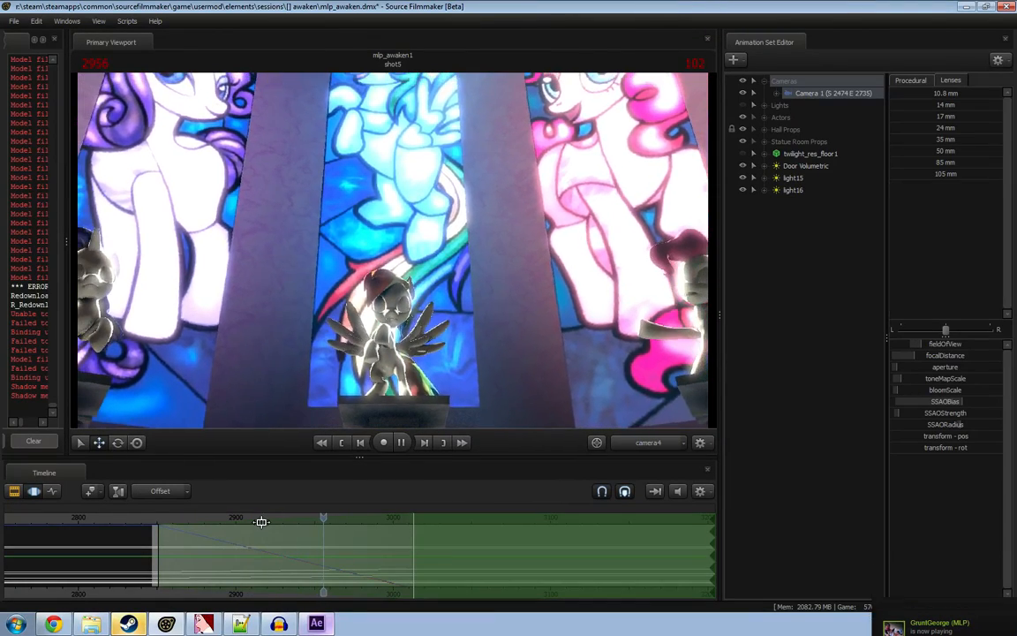
pyautogui.press('space')
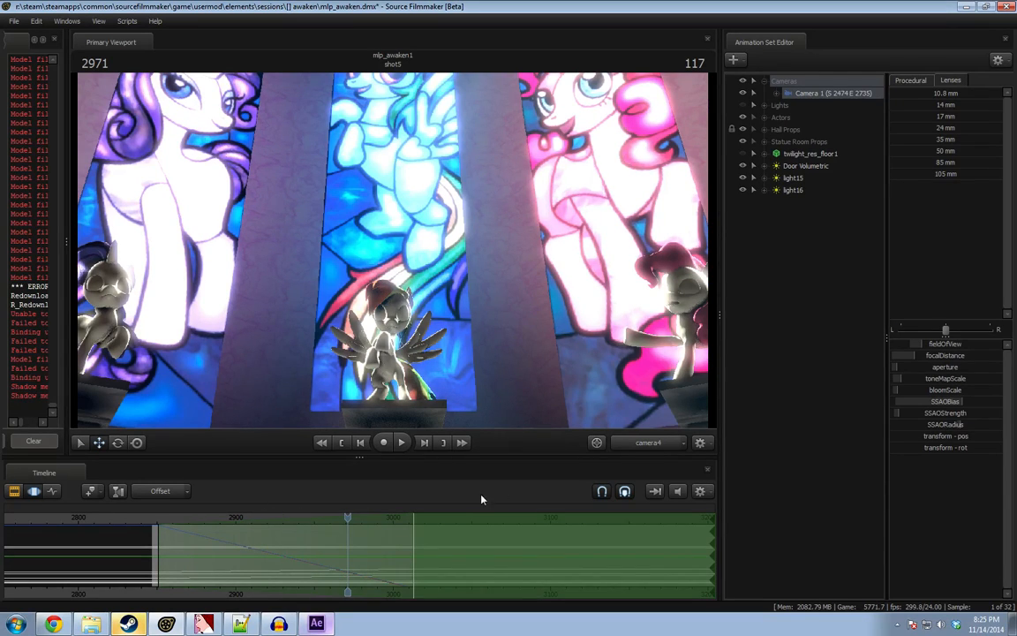
# Select the camera's whole time range and apply the Playhead preset so it holds its frame 2971 values throughout.
pyautogui.hotkey('ctrl', 'a')
pyautogui.click(910, 81)
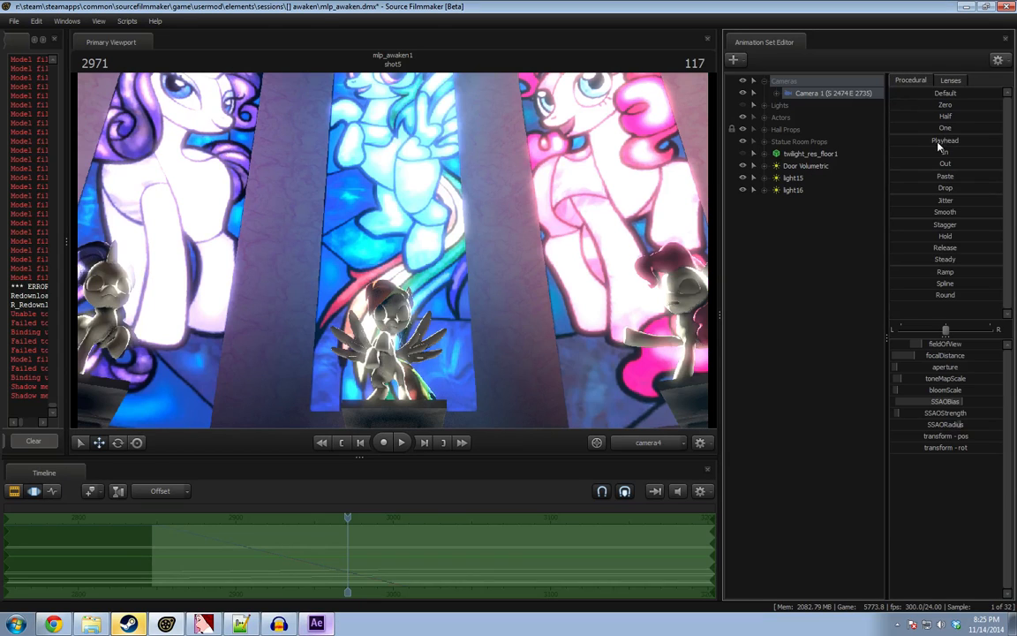
pyautogui.click(939, 142)
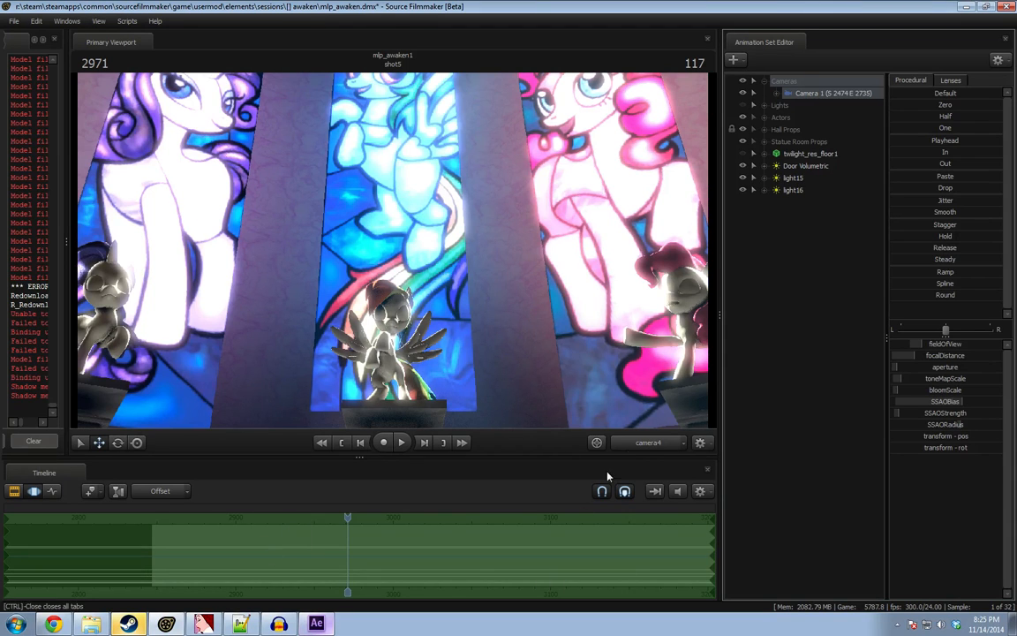
# Switch to the work camera, back it away from the windows, and select glass_rainbow1 in the Windows group of Statue Room Props.
pyautogui.click(647, 444)
pyautogui.moveTo(583, 371); pyautogui.dragTo(583, 344)
pyautogui.press('s')
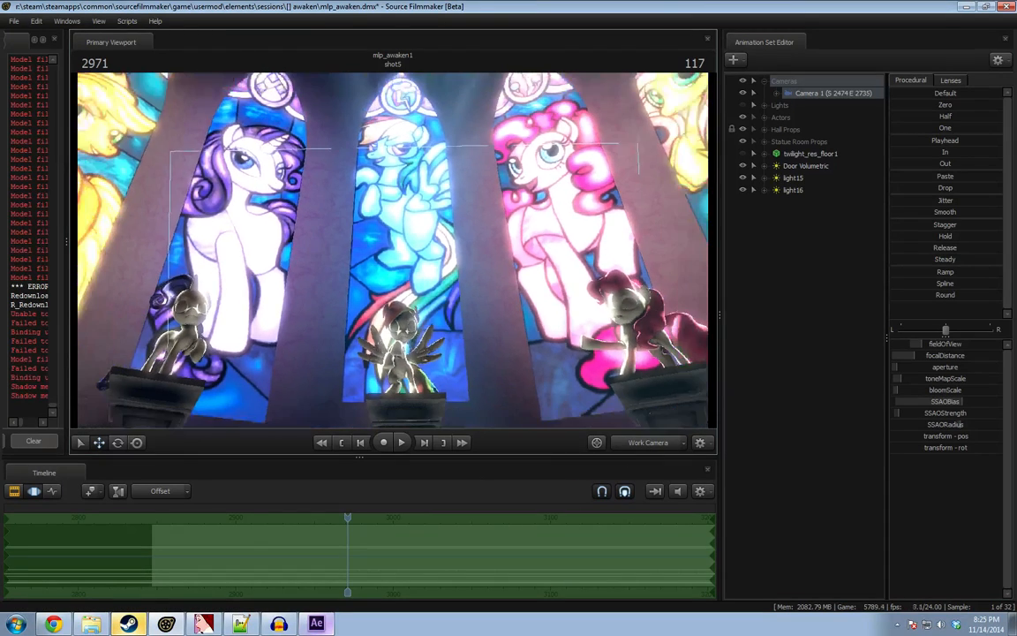
pyautogui.press('s')
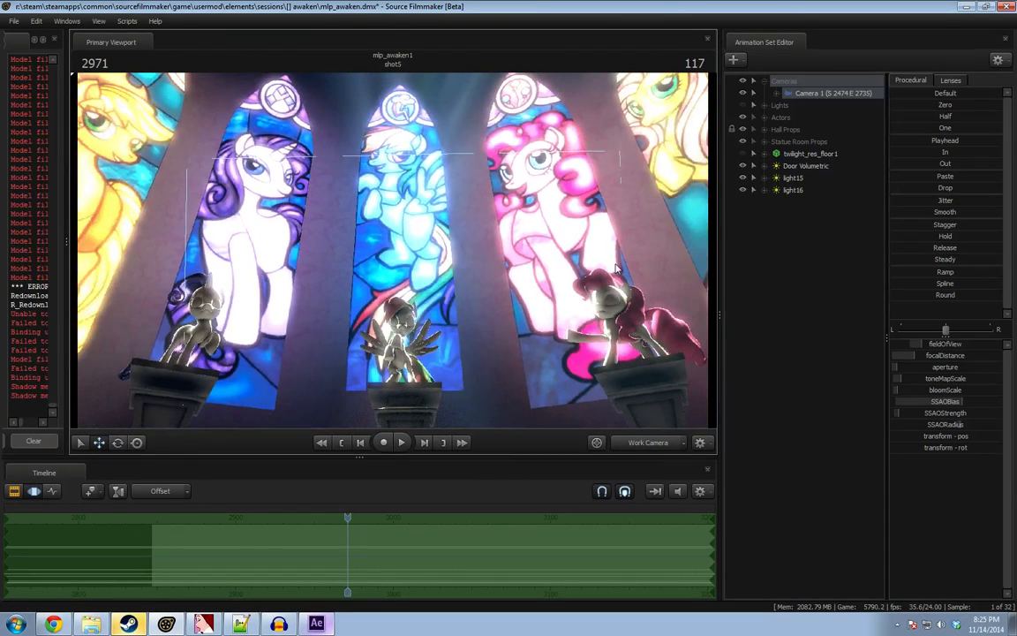
pyautogui.click(765, 143)
pyautogui.click(764, 166)
pyautogui.click(826, 203)
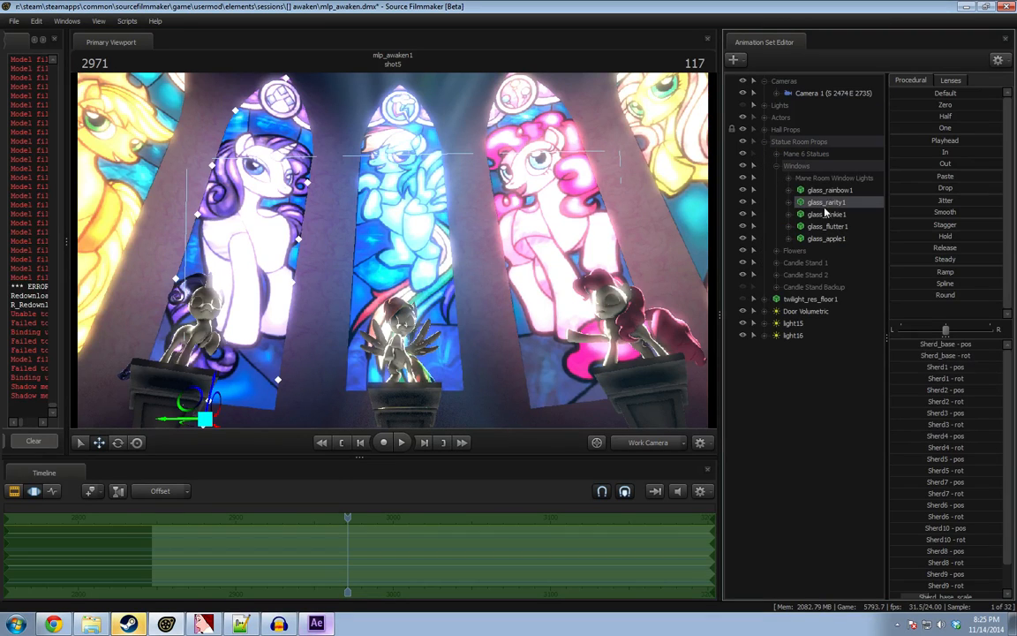
pyautogui.click(834, 191)
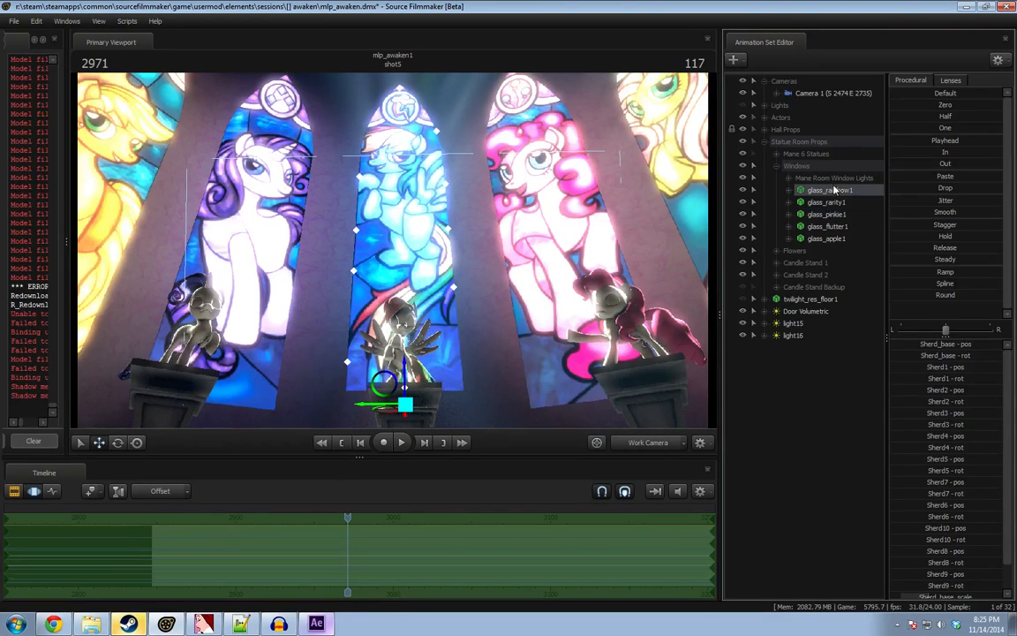
# Try rotating the Sherd2 piece of the glass_rainbow1 window.
pyautogui.press('F2')
pyautogui.press('F3')
pyautogui.press('e')
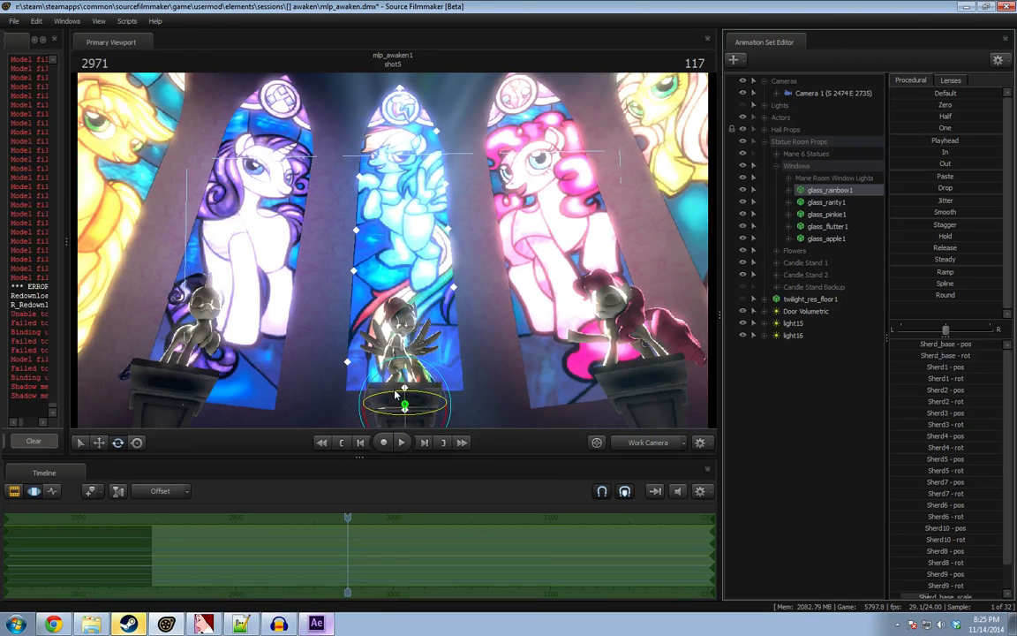
pyautogui.click(354, 231)
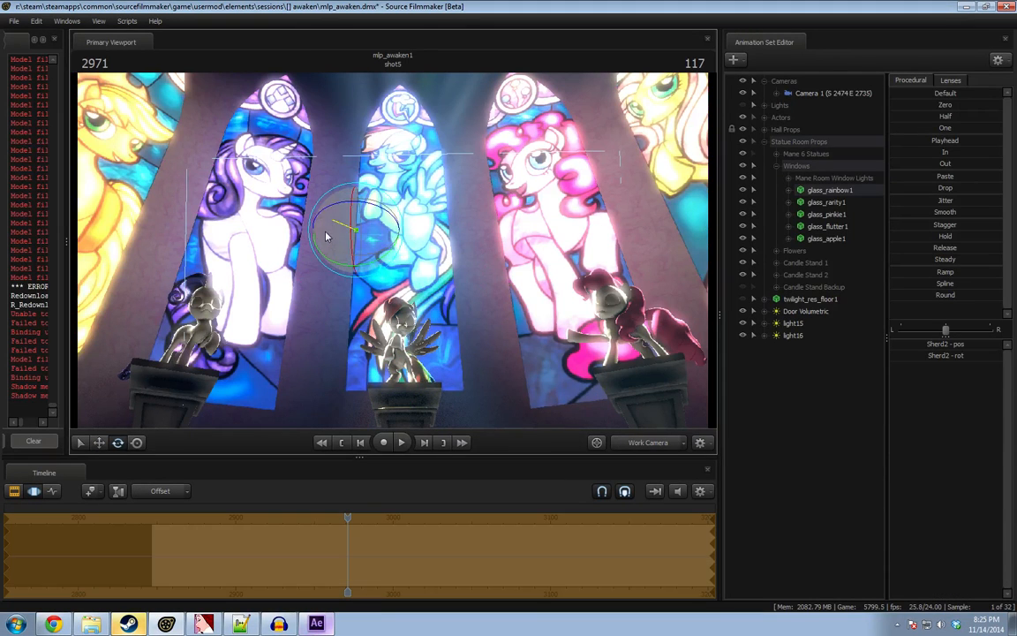
pyautogui.moveTo(315, 260); pyautogui.dragTo(316, 255)
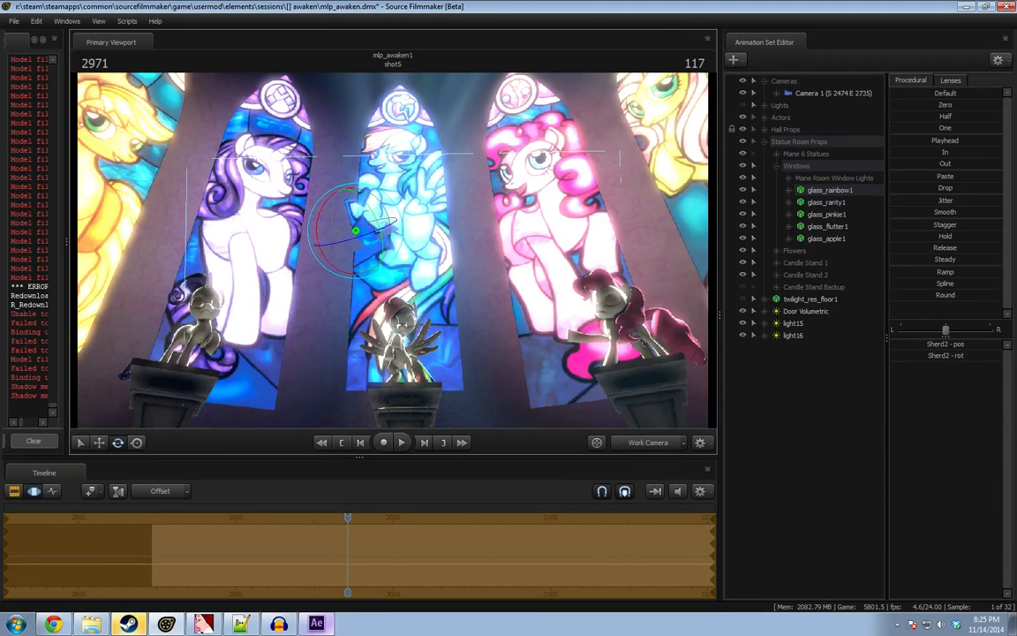
# Clear the time selection and scrub through the later part of shot5, stopping playback at frame 5687.
pyautogui.keyDown('alt'); pyautogui.moveTo(477, 299); pyautogui.dragTo(395, 256); pyautogui.keyUp('alt')
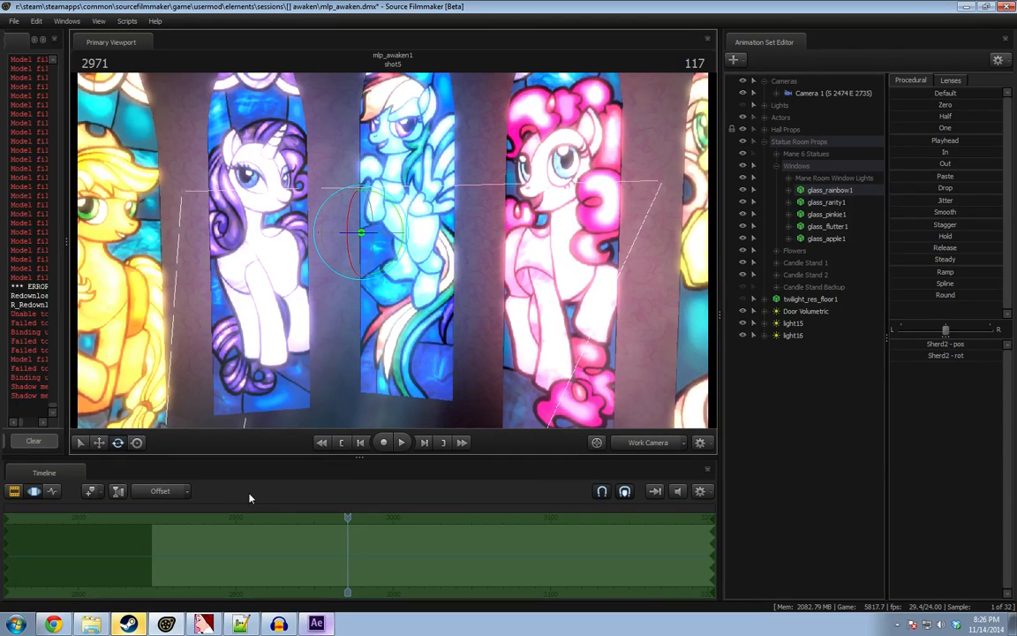
pyautogui.click(371, 559)
pyautogui.moveTo(457, 578); pyautogui.dragTo(108, 567, button='middle')
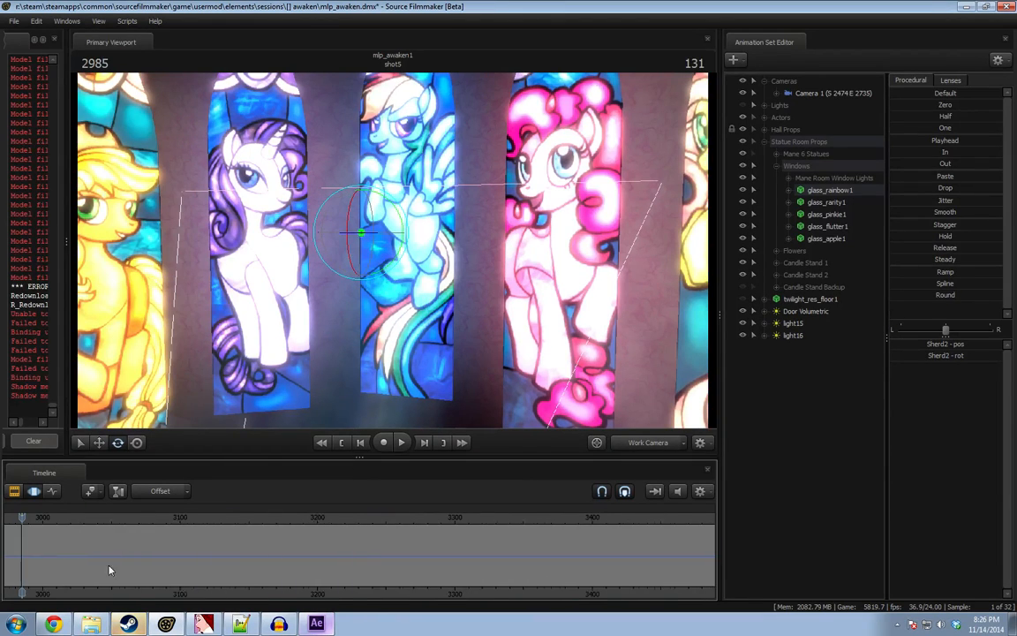
pyautogui.scroll(-5, 265, 538)
pyautogui.scroll(-1, 339, 514)
pyautogui.moveTo(509, 518); pyautogui.dragTo(604, 531)
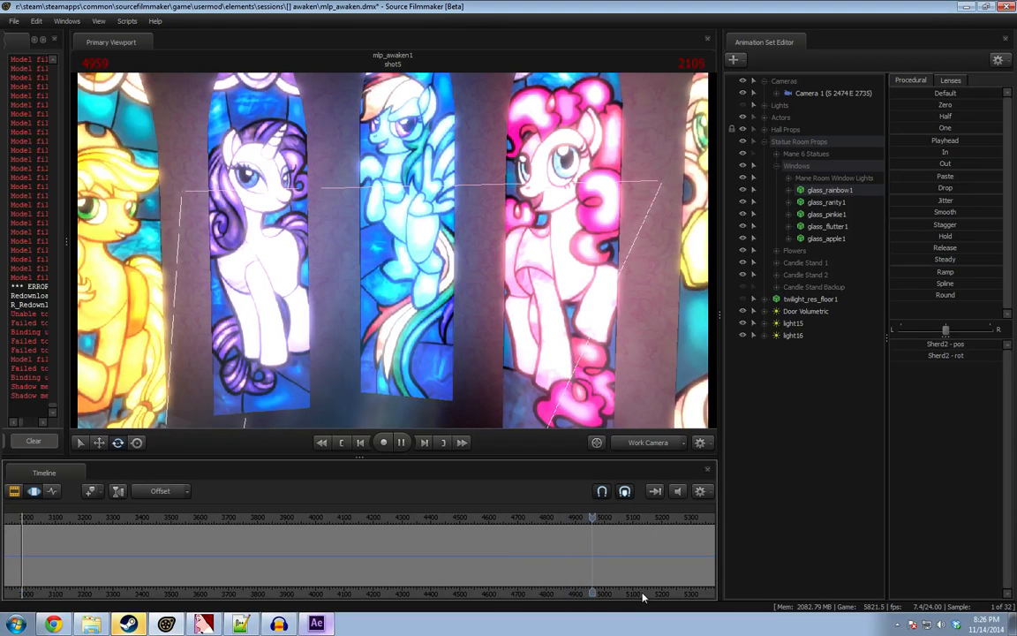
pyautogui.moveTo(642, 596); pyautogui.dragTo(466, 579, button='middle')
pyautogui.scroll(-5, 486, 558)
pyautogui.click(503, 519)
pyautogui.scroll(2, 523, 539)
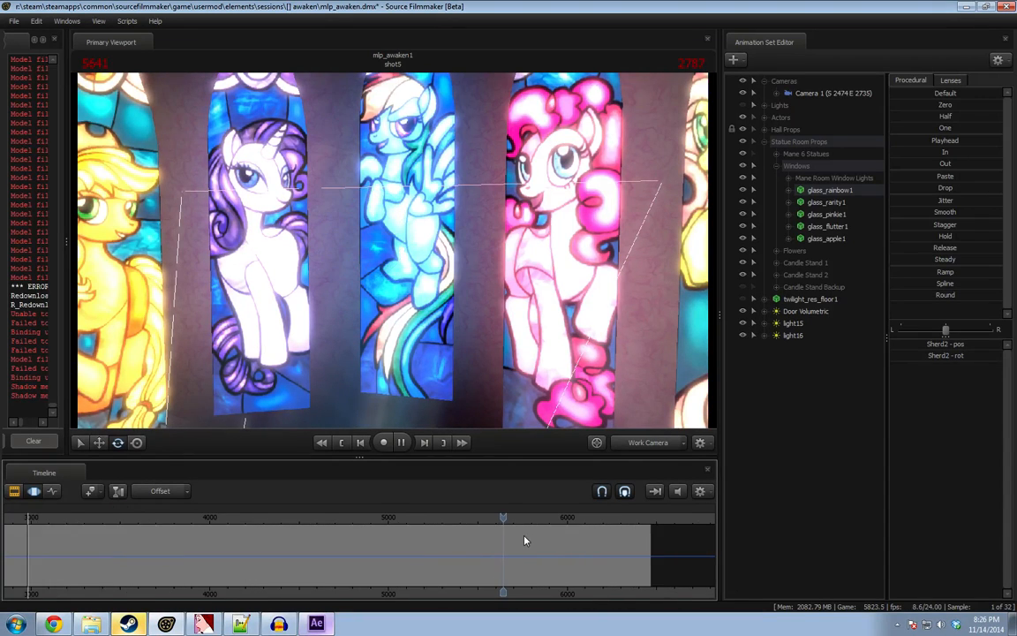
pyautogui.scroll(3, 526, 540)
pyautogui.press('space')
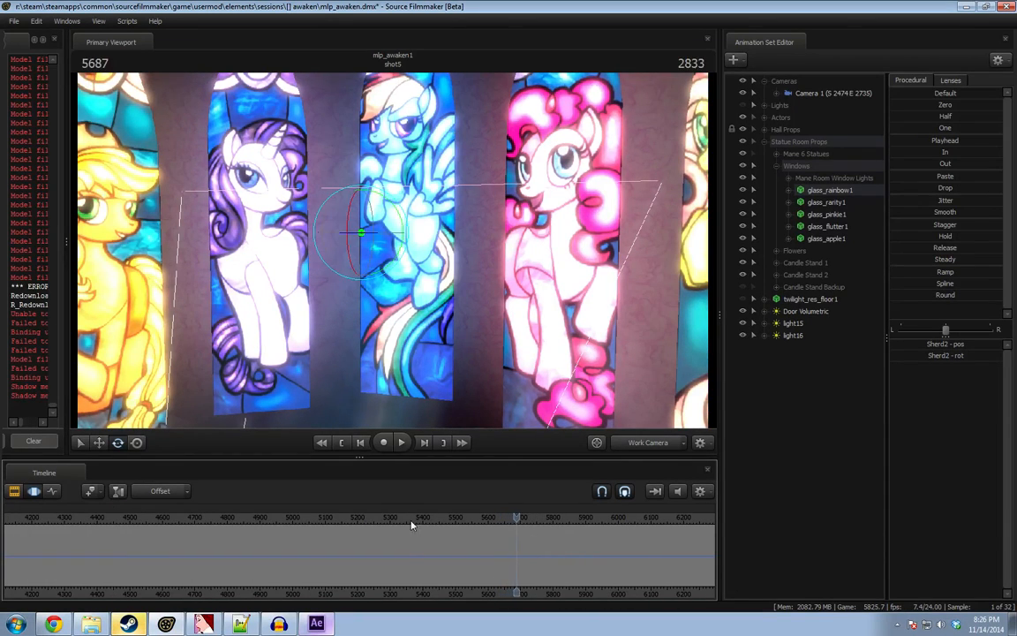
# Search back and forth between about frames 5210 and 5500, place the playhead at frame 5517, and briefly play from there.
pyautogui.moveTo(411, 522); pyautogui.dragTo(354, 519)
pyautogui.scroll(4, 373, 547)
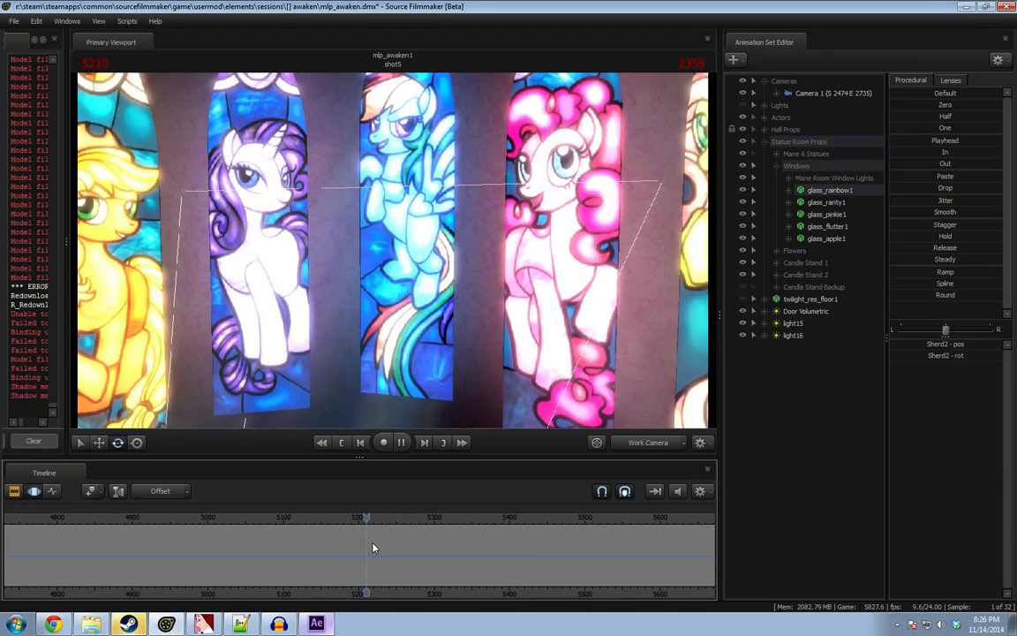
pyautogui.moveTo(479, 598); pyautogui.dragTo(326, 569, button='middle')
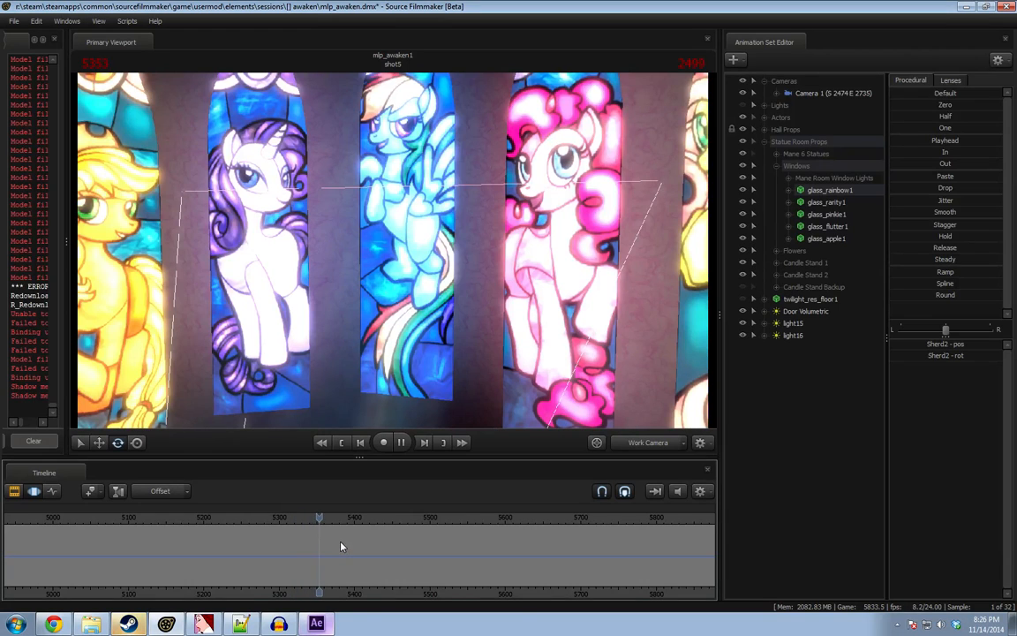
pyautogui.scroll(1, 362, 544)
pyautogui.scroll(4, 344, 562)
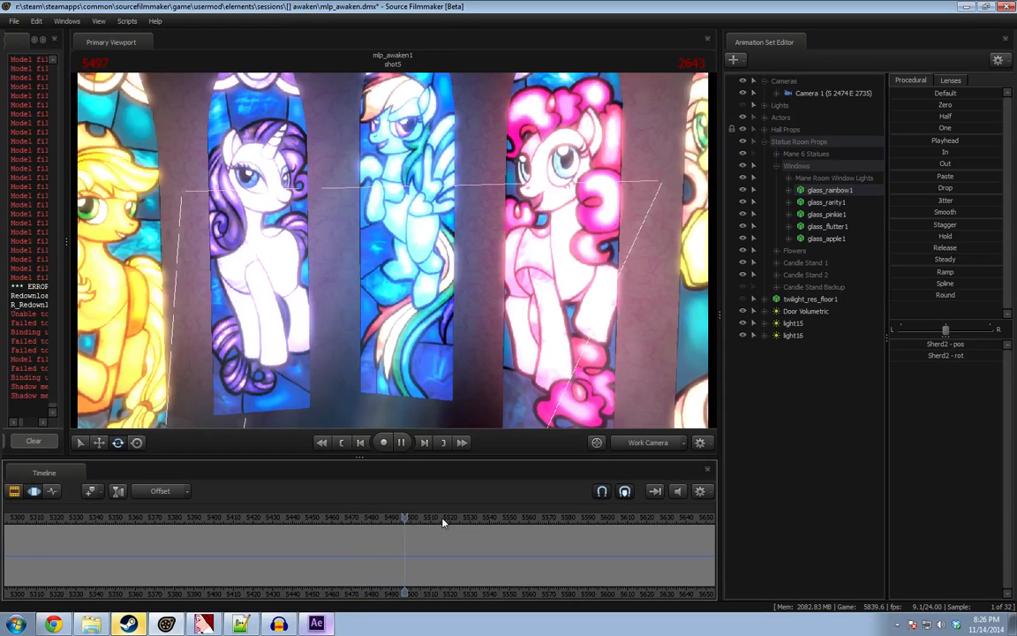
pyautogui.click(445, 519)
pyautogui.click(444, 518)
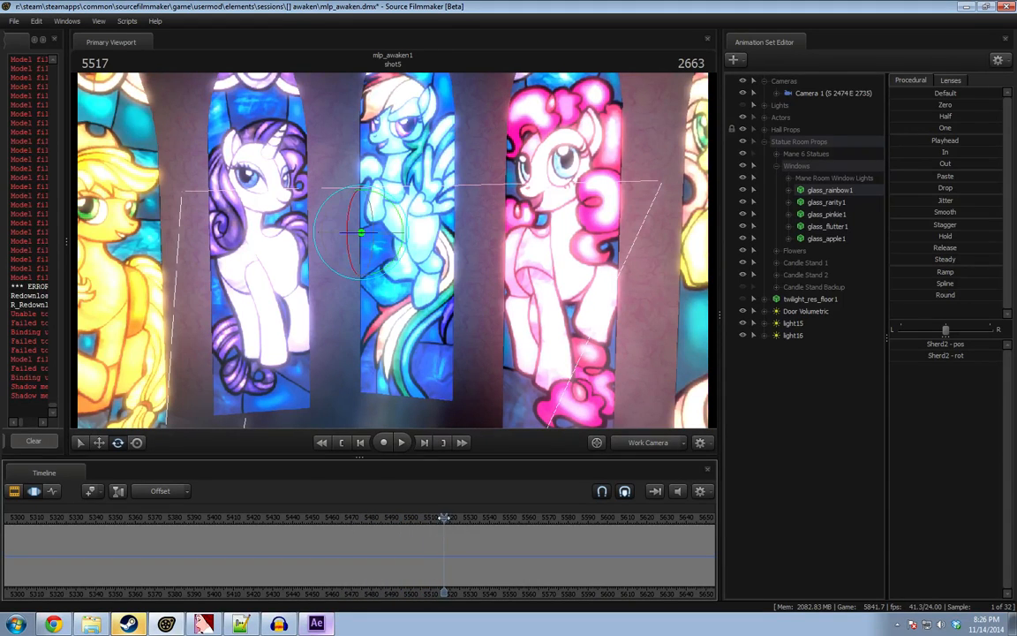
pyautogui.press('space')
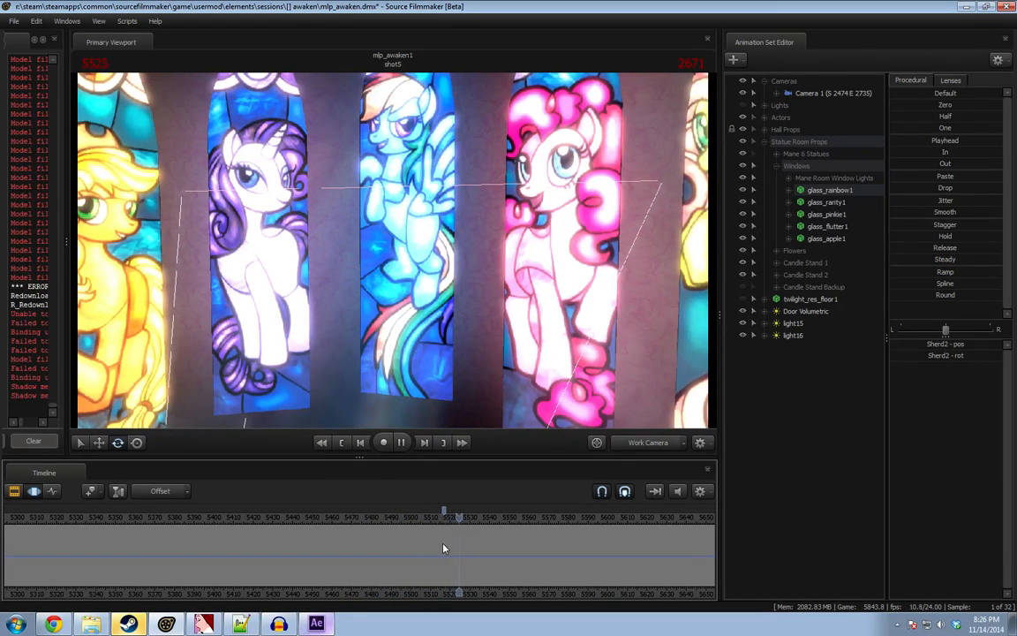
pyautogui.press('space')
# Set the time selection from frame 5517 onward with no falloff and reframe the stained-glass windows.
pyautogui.press('shift')
pyautogui.keyDown('shift'); pyautogui.moveTo(452, 542); pyautogui.dragTo(849, 532); pyautogui.keyUp('shift')
pyautogui.moveTo(463, 560); pyautogui.dragTo(795, 534)
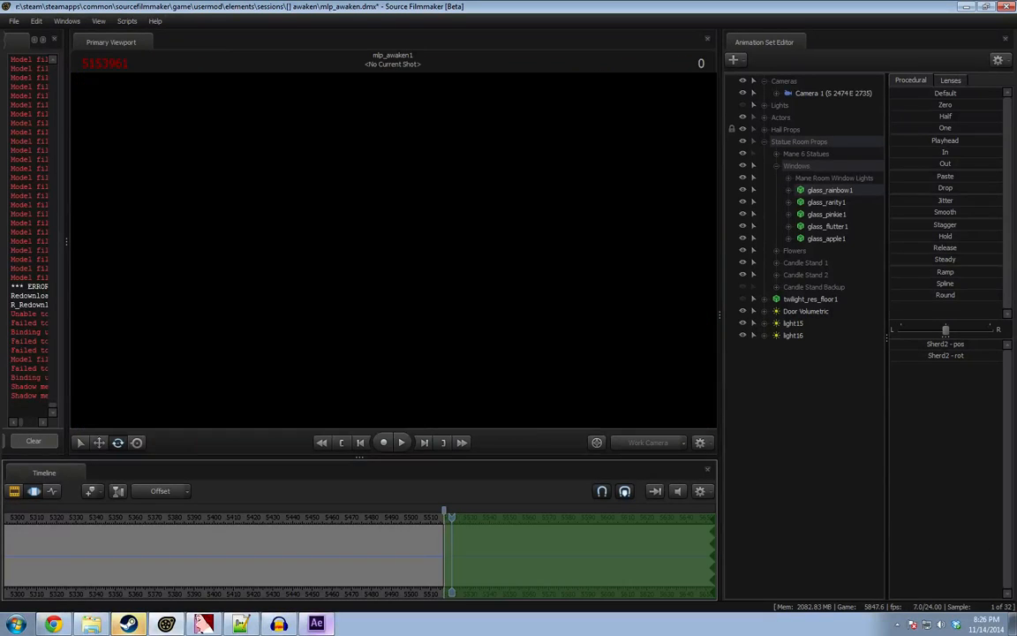
pyautogui.scroll(2, 474, 534)
pyautogui.scroll(-2, 474, 534)
pyautogui.moveTo(432, 309)
pyautogui.mouseDown()
pyautogui.moveTo(419, 283)
pyautogui.moveTo(421, 305)
pyautogui.mouseUp()
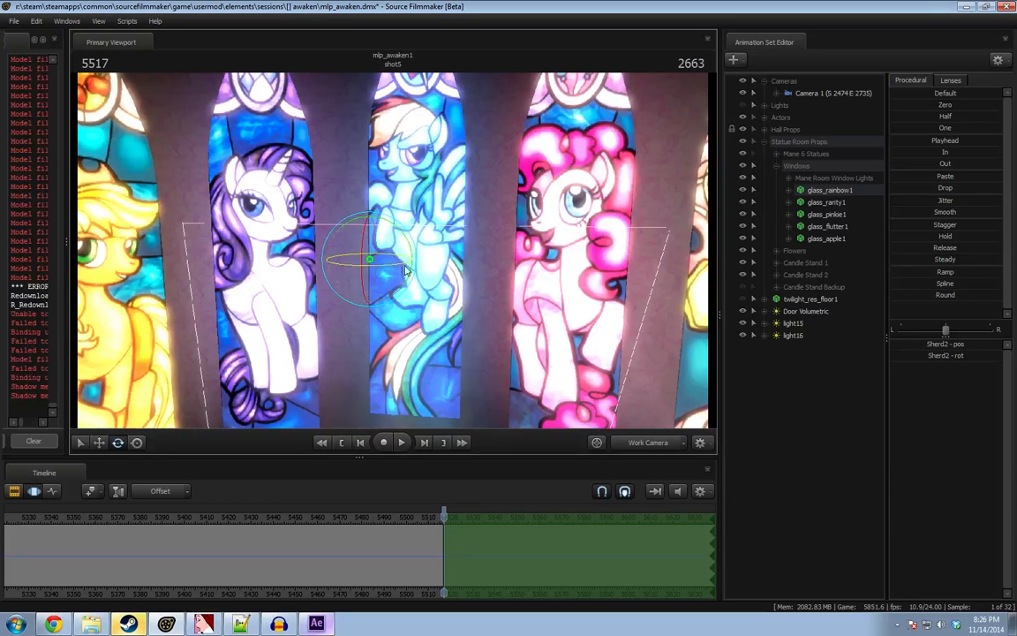
# Expand the Unknown group of glass_rainbow1 and select its Sherd_base_scale control.
pyautogui.click(789, 190)
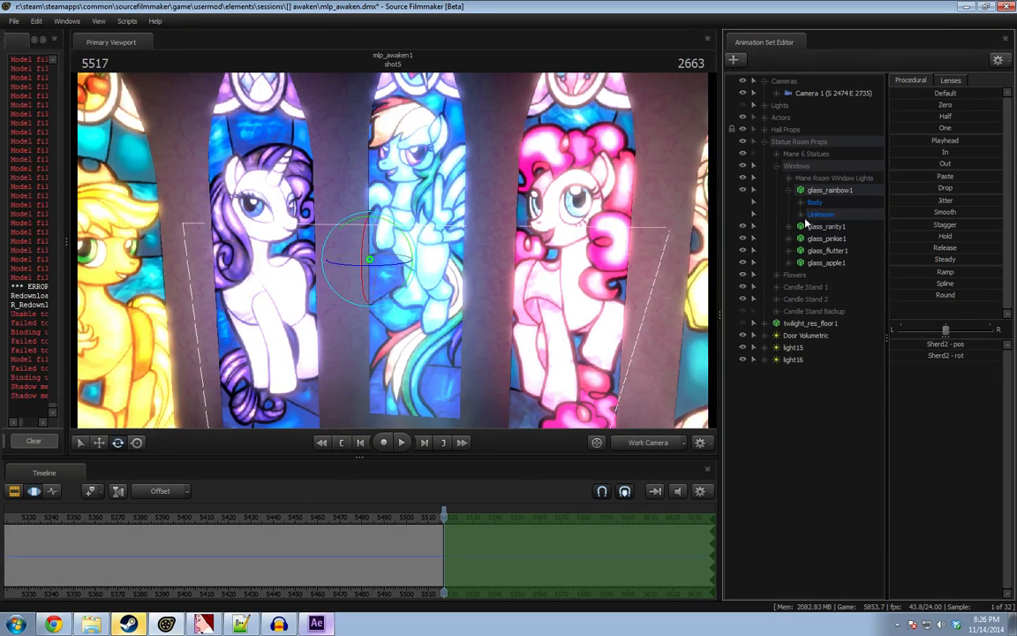
pyautogui.click(800, 213)
pyautogui.click(835, 226)
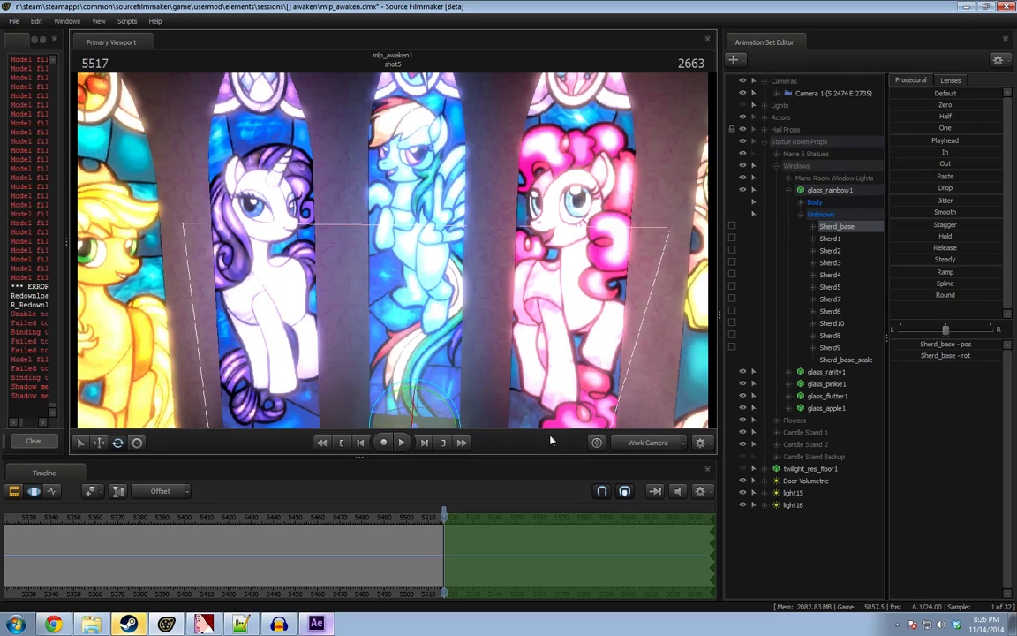
pyautogui.click(834, 347)
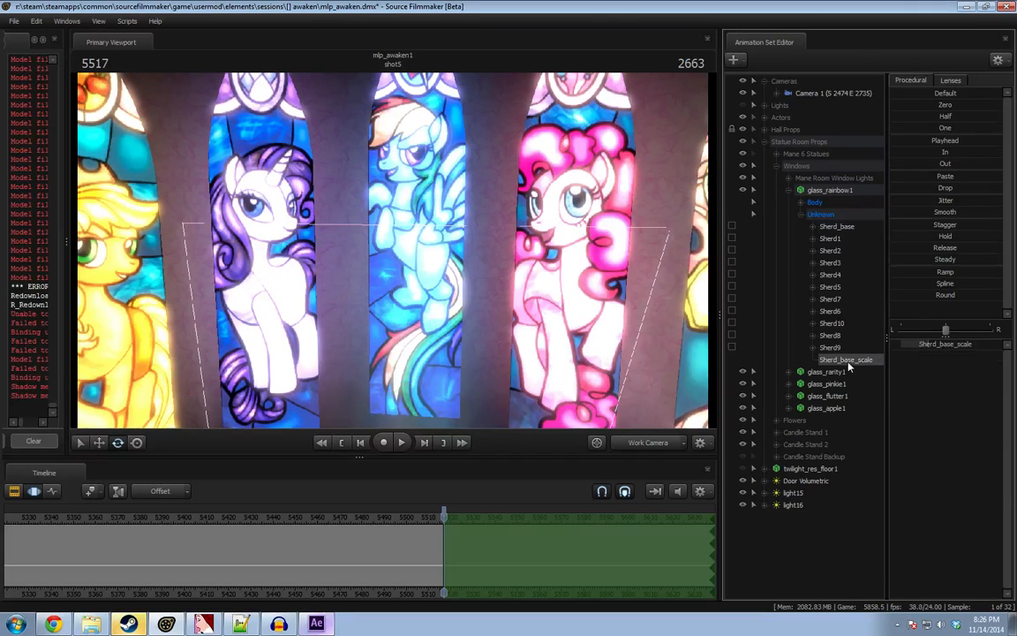
# Place the playhead at frame 5523 and test which part of glass_rainbow1 rootTransform, Sherd_base and Sherd1 each control.
pyautogui.doubleClick(818, 203)
pyautogui.click(849, 217)
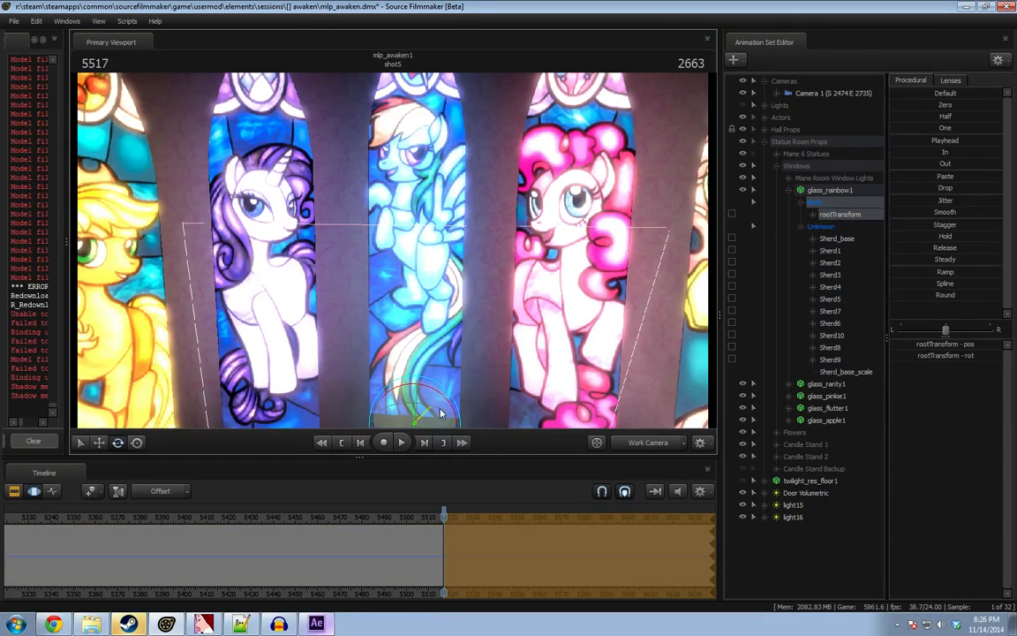
pyautogui.moveTo(449, 522); pyautogui.dragTo(460, 520)
pyautogui.click(830, 239)
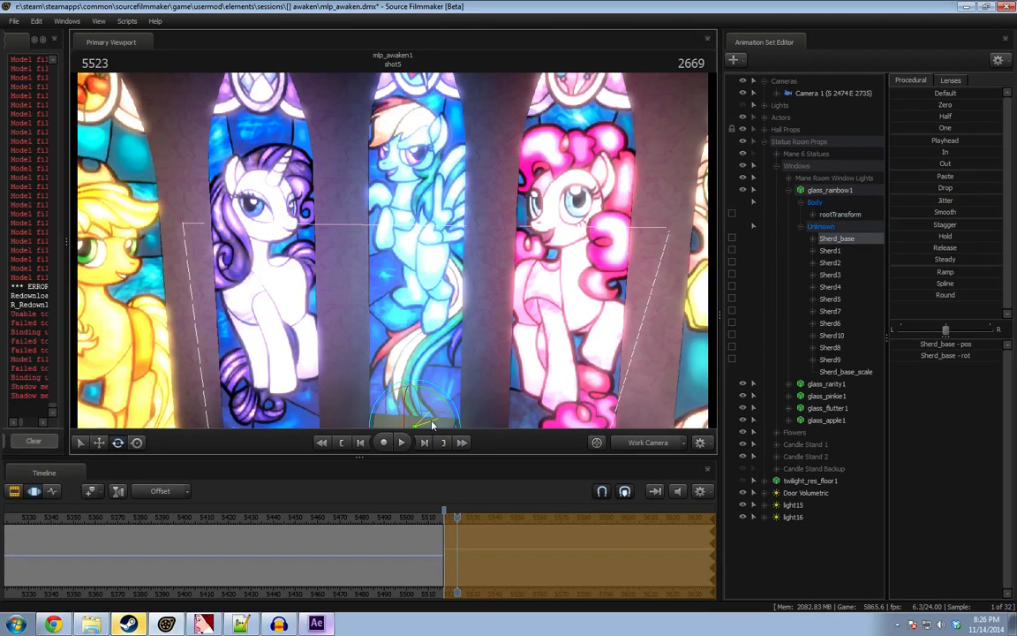
pyautogui.click(826, 215)
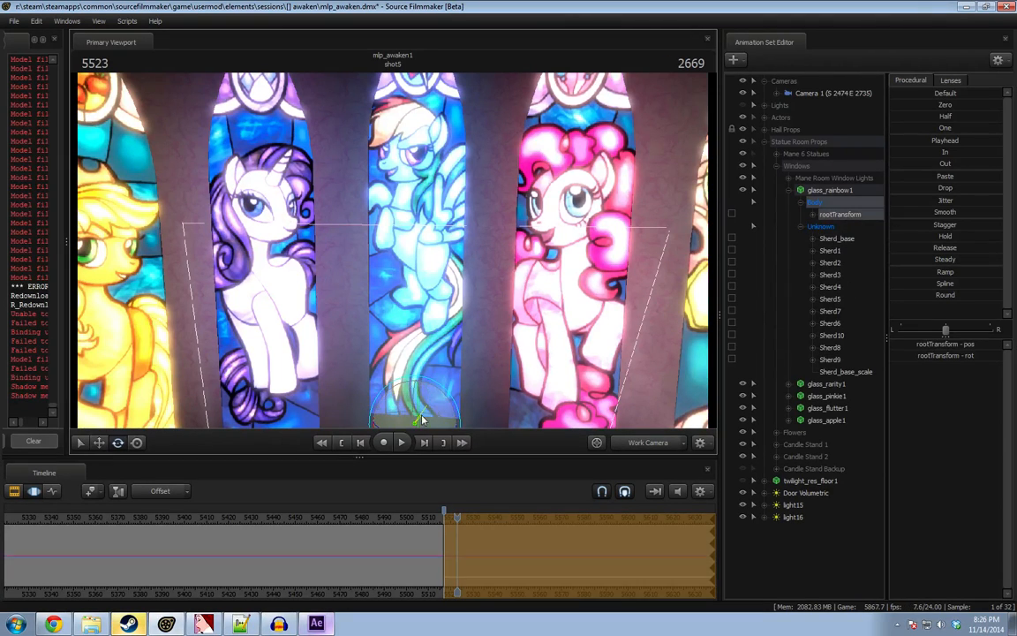
pyautogui.click(830, 250)
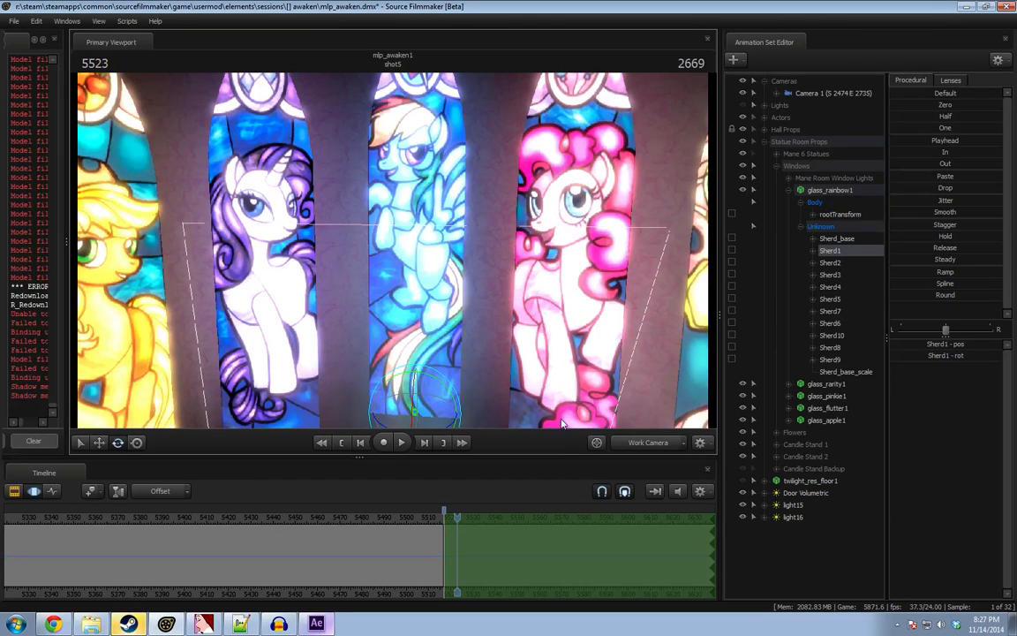
# Duplicate the glass_rainbow1 animation set and move the copy into the Windows group.
pyautogui.click(840, 193)
pyautogui.rightClick(841, 192)
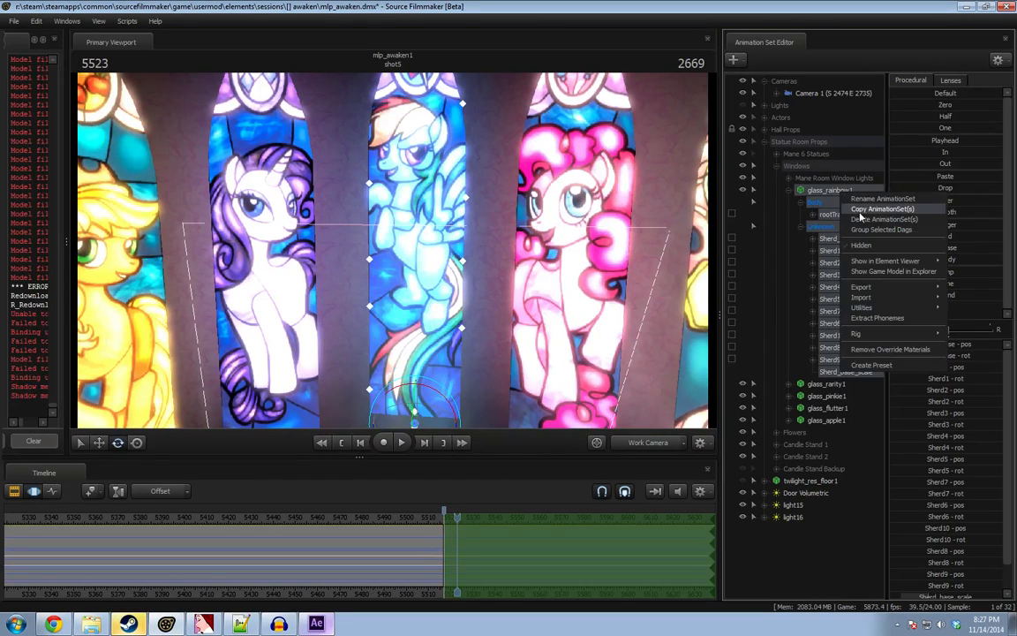
pyautogui.click(858, 211)
pyautogui.click(788, 191)
pyautogui.rightClick(719, 377)
pyautogui.click(769, 433)
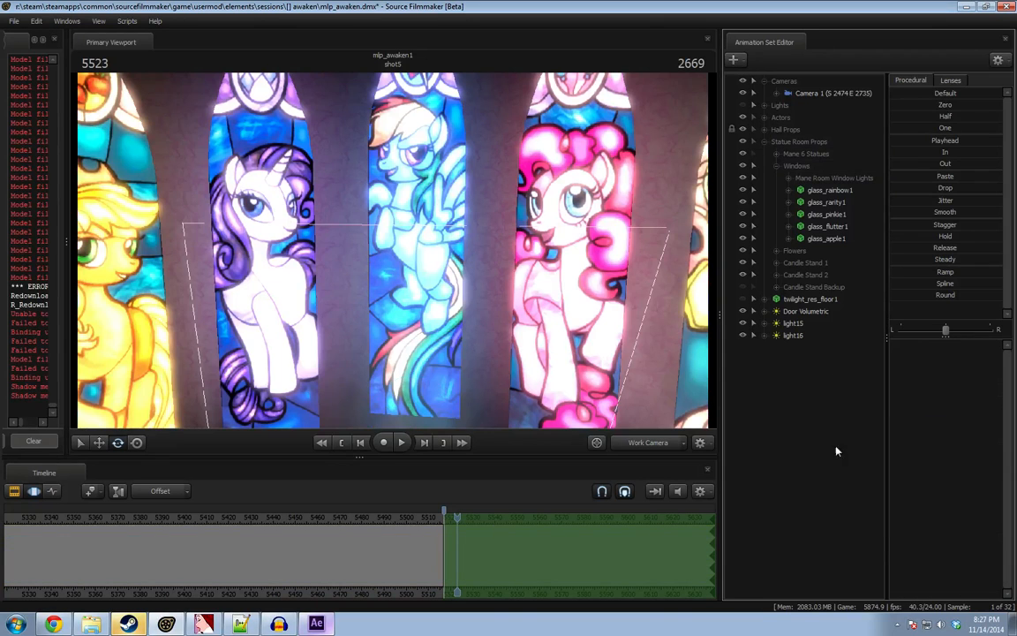
pyautogui.moveTo(808, 348); pyautogui.dragTo(819, 186)
# Delete the original glass_rainbow1 animation set from the Windows group.
pyautogui.click(829, 203)
pyautogui.rightClick(833, 204)
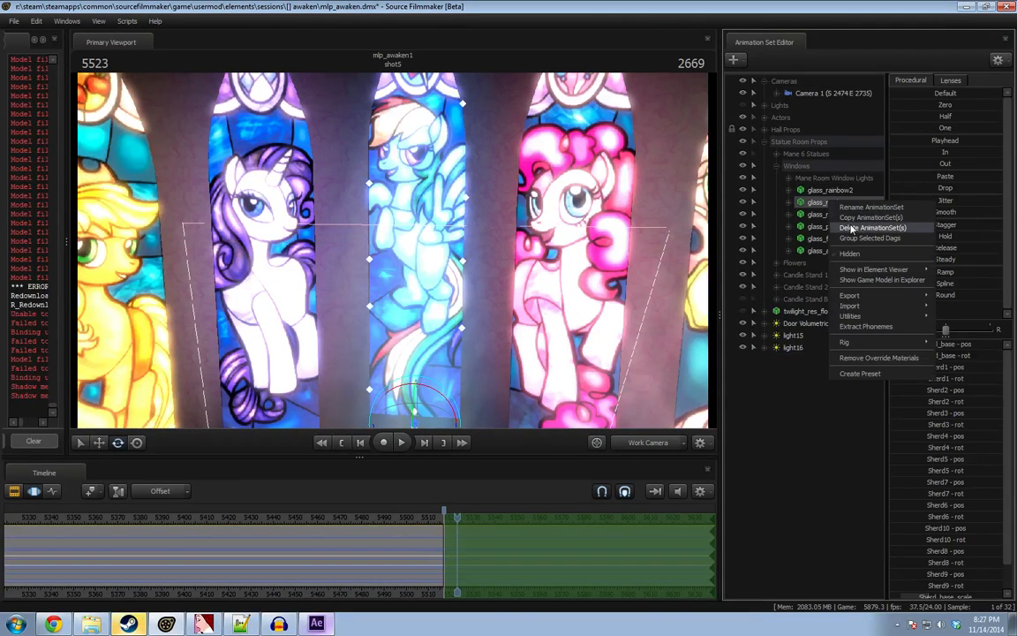
pyautogui.click(853, 227)
# Expand the Unknown group of glass_rainbow2, test rotating Sherd_base, and select the Sherd1 control.
pyautogui.click(836, 193)
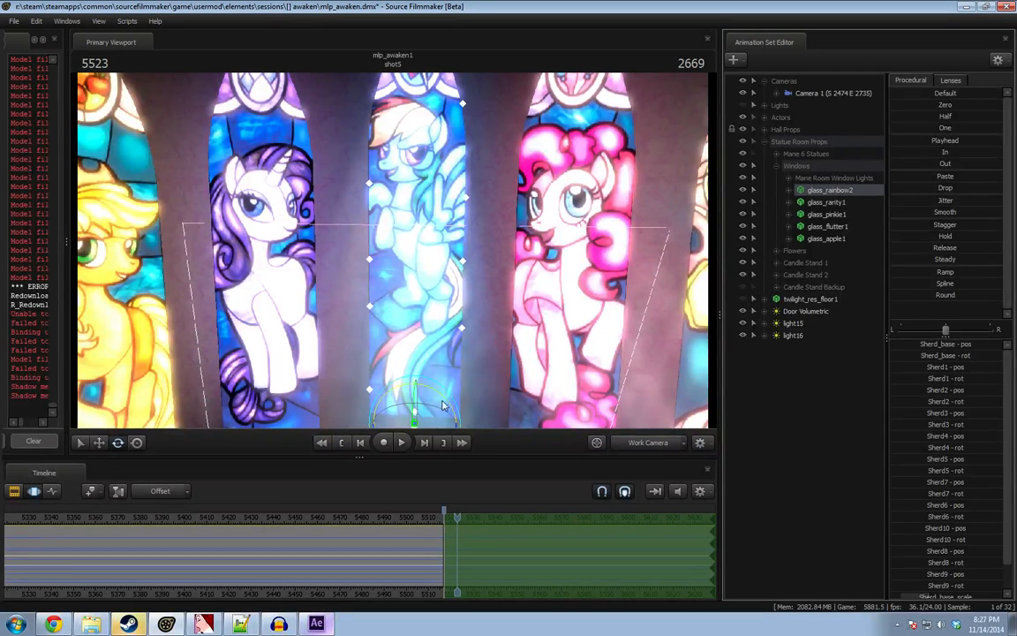
pyautogui.click(787, 189)
pyautogui.click(800, 214)
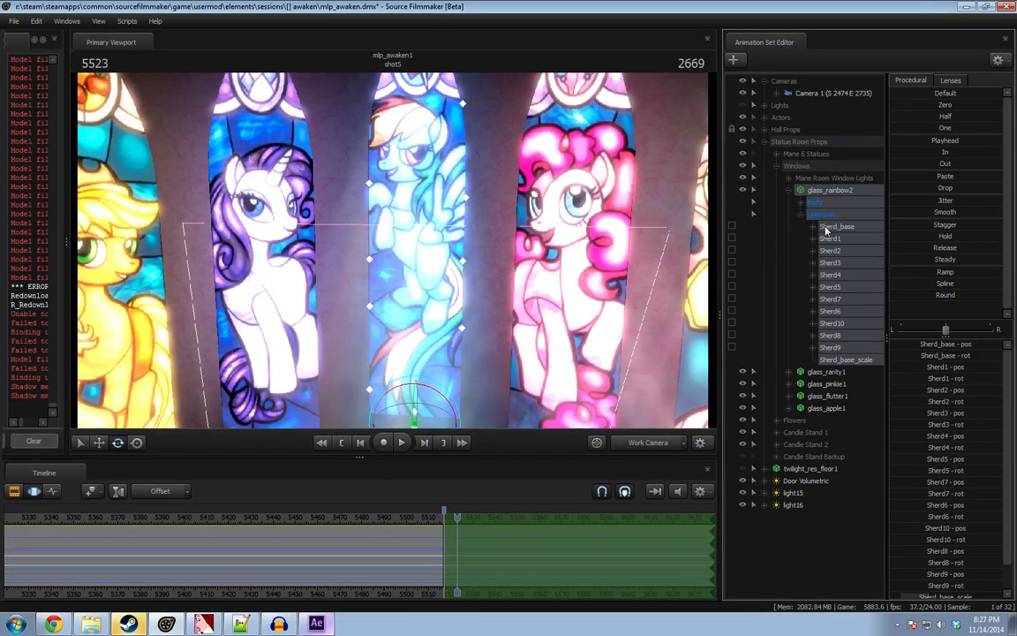
pyautogui.click(836, 226)
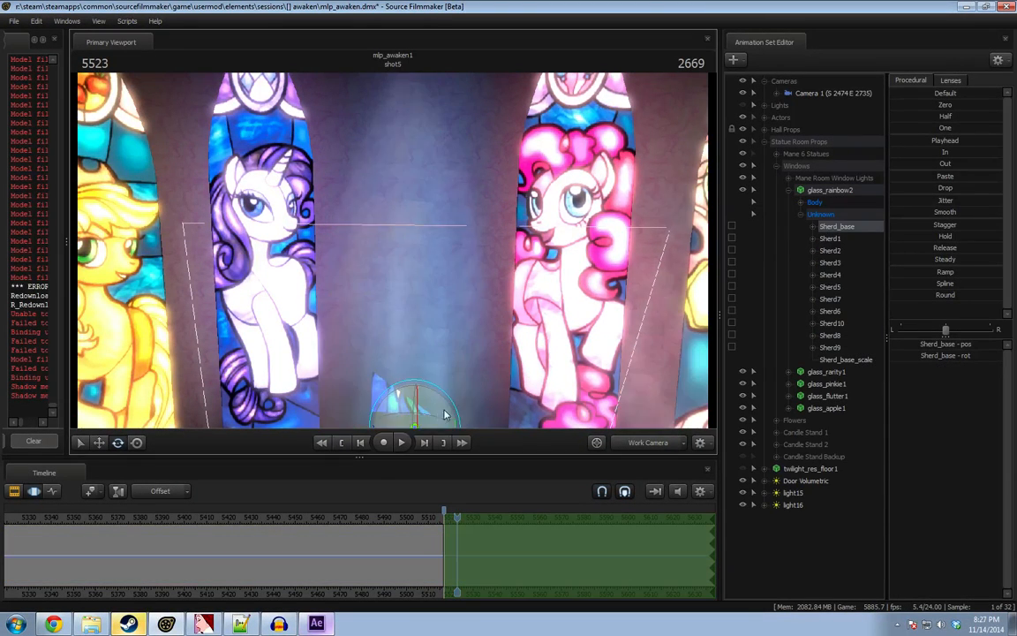
pyautogui.click(848, 239)
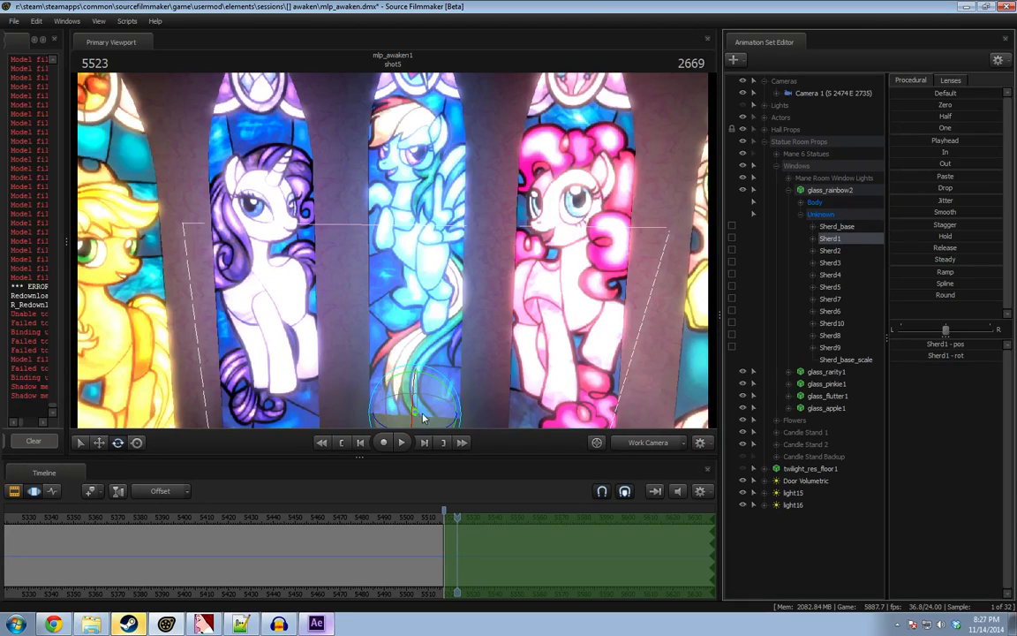
# Try to rotate the Sherd1 shard out of the rainbow window and shift its position.
pyautogui.moveTo(399, 267)
pyautogui.mouseDown()
pyautogui.moveTo(406, 263)
pyautogui.moveTo(399, 268)
pyautogui.mouseUp()
pyautogui.press('w')
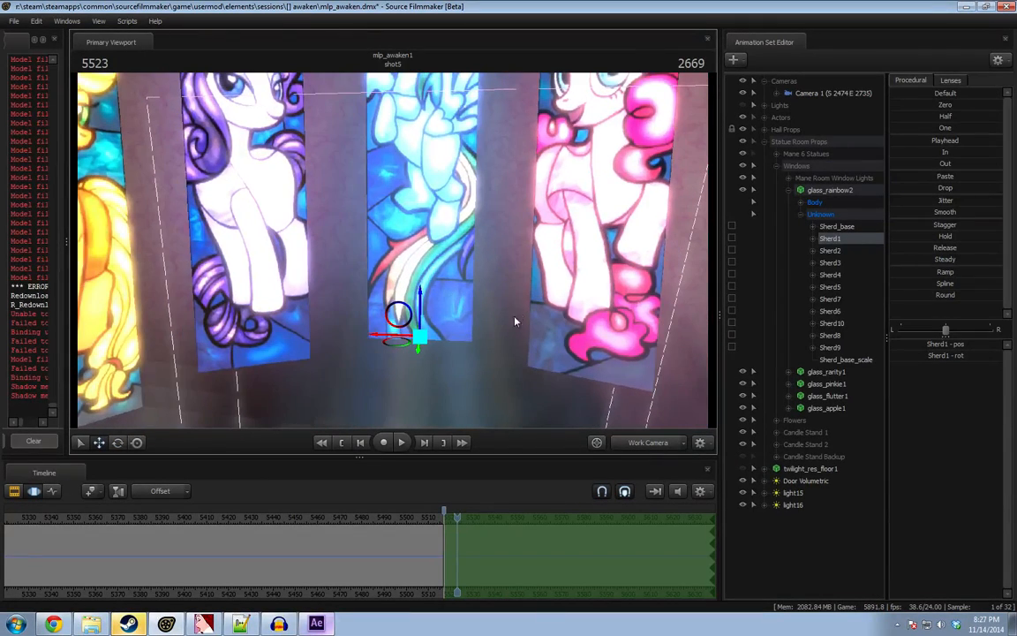
pyautogui.moveTo(516, 322); pyautogui.dragTo(516, 321)
pyautogui.press('e')
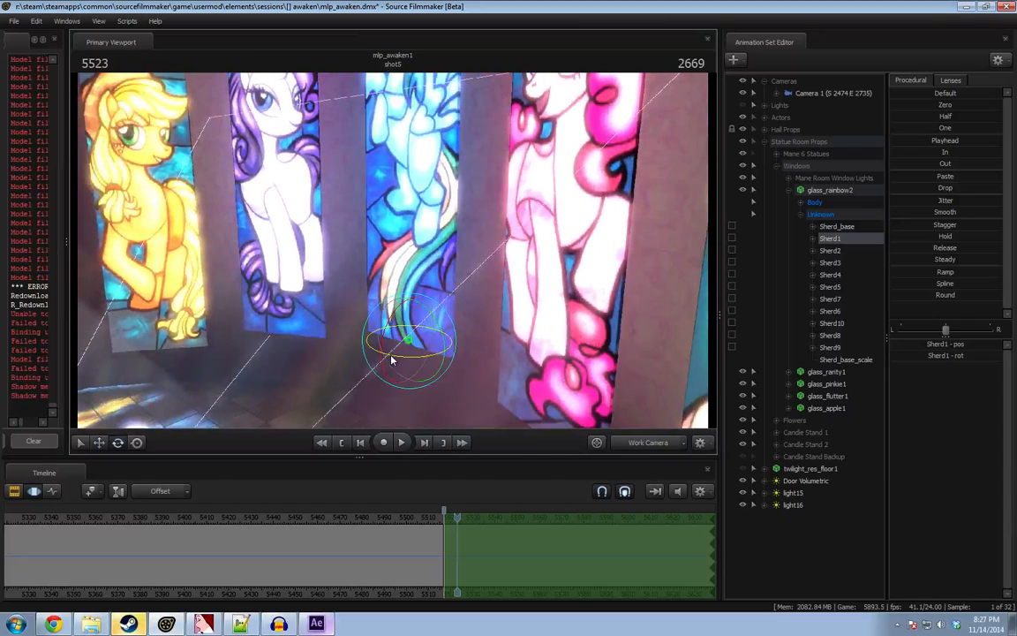
pyautogui.press('w')
pyautogui.keyDown('alt'); pyautogui.moveTo(465, 324); pyautogui.dragTo(446, 324); pyautogui.keyUp('alt')
pyautogui.press('e')
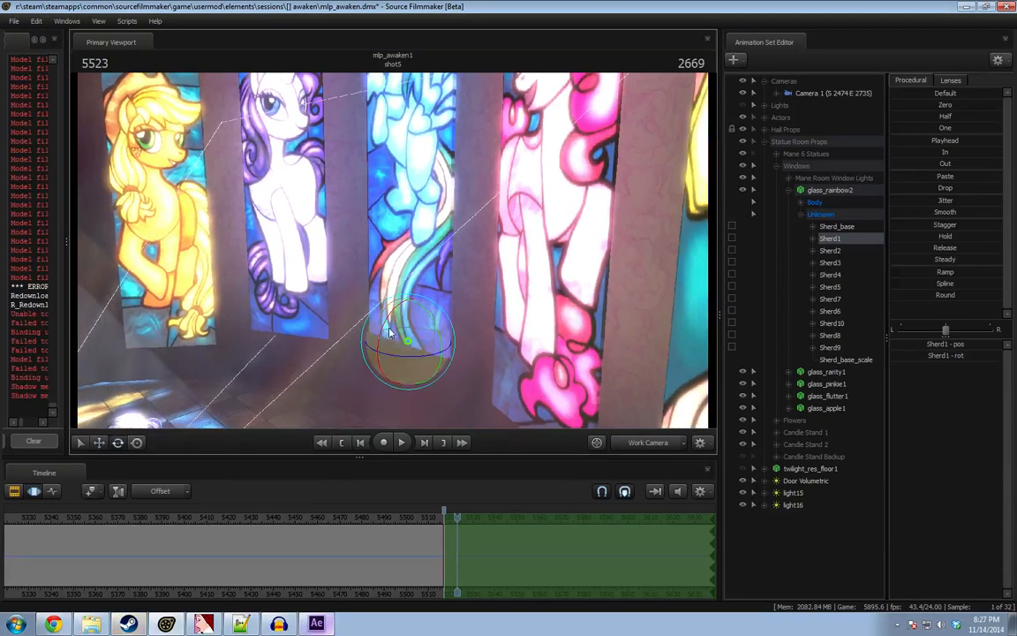
pyautogui.moveTo(381, 311); pyautogui.dragTo(447, 360)
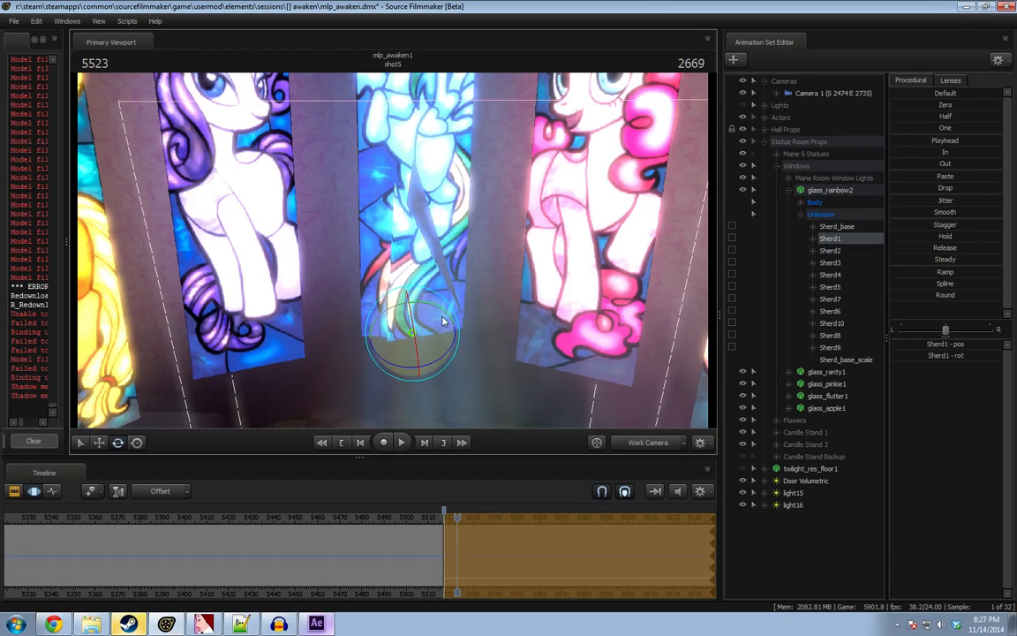
pyautogui.press('w')
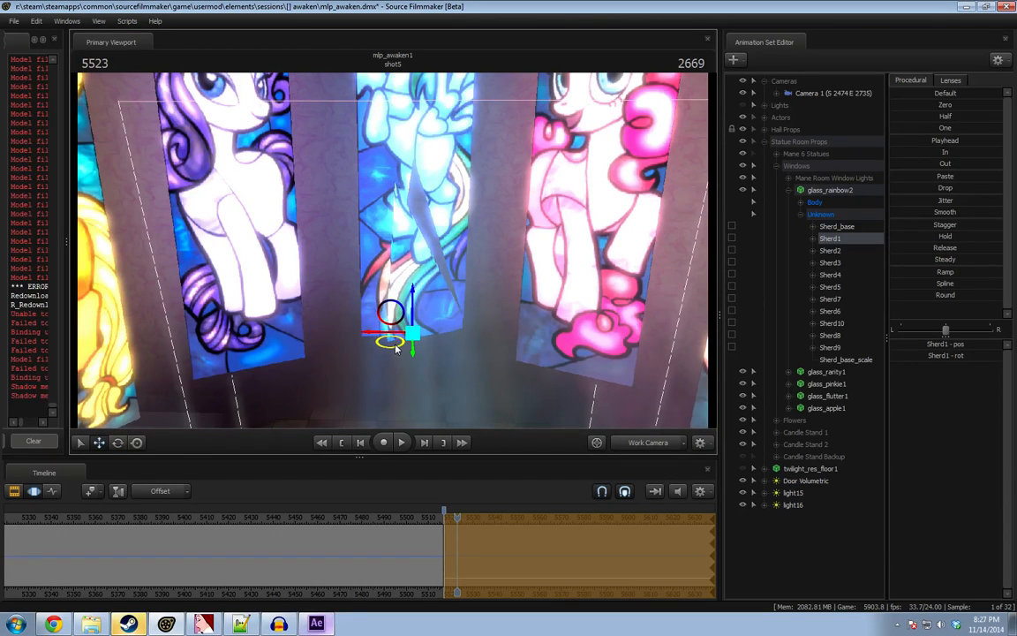
pyautogui.moveTo(395, 347); pyautogui.dragTo(397, 251)
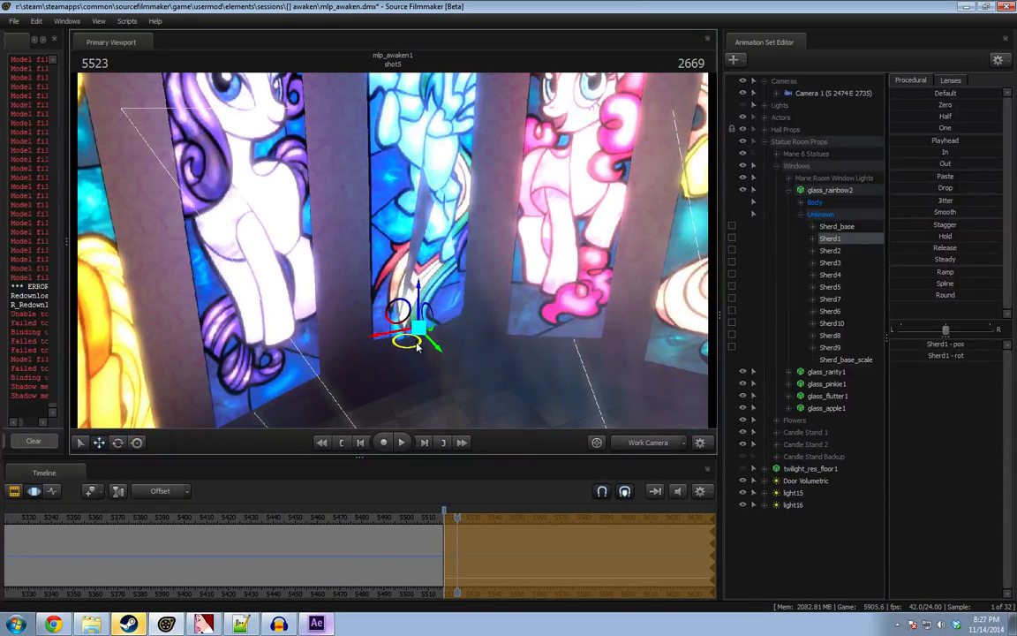
pyautogui.moveTo(419, 347); pyautogui.dragTo(446, 336)
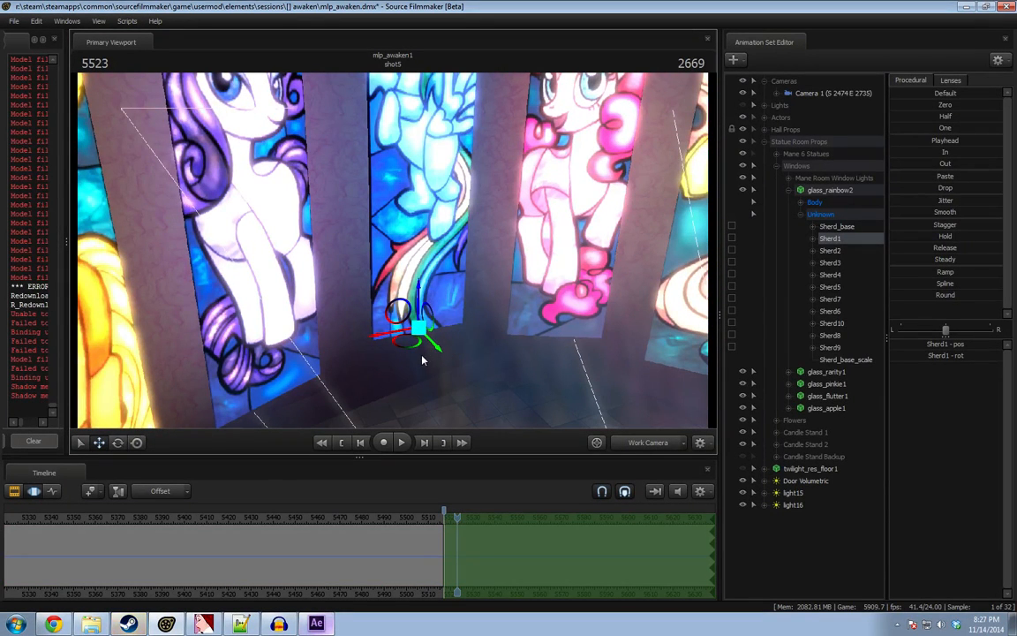
# Tilt the Sherd1 shard at the base of the rainbow window and shift it slightly away from the other pieces.
pyautogui.moveTo(393, 250); pyautogui.dragTo(389, 243)
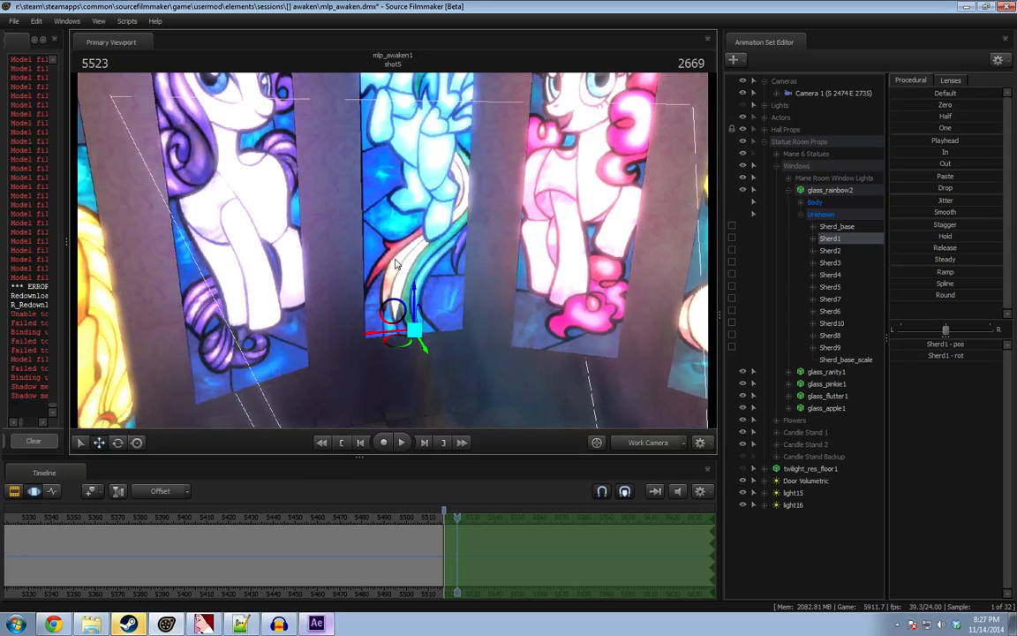
pyautogui.press('e')
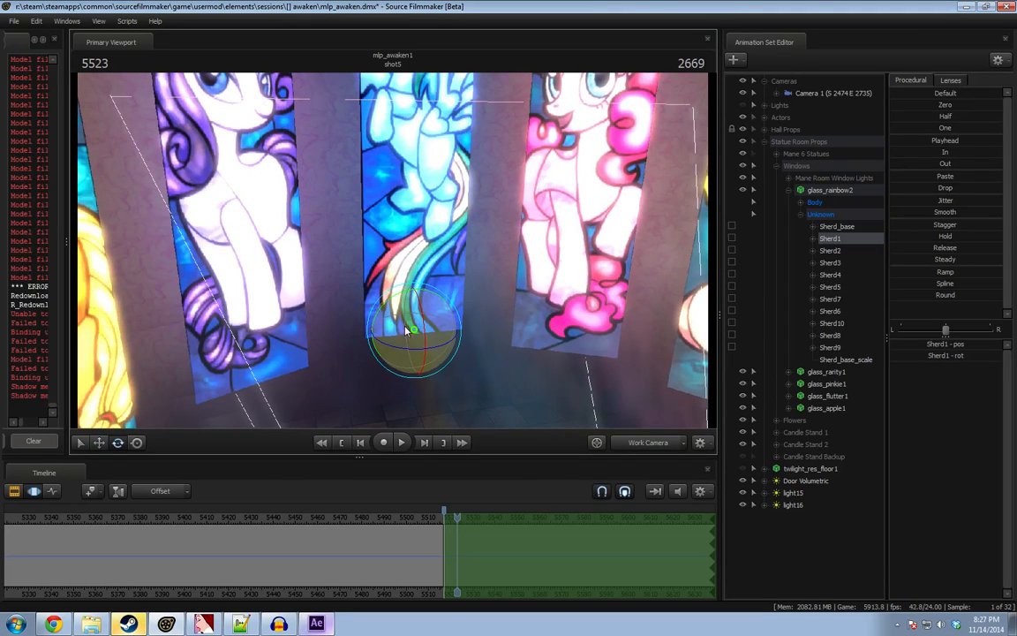
pyautogui.moveTo(406, 312); pyautogui.dragTo(422, 374)
pyautogui.press('w')
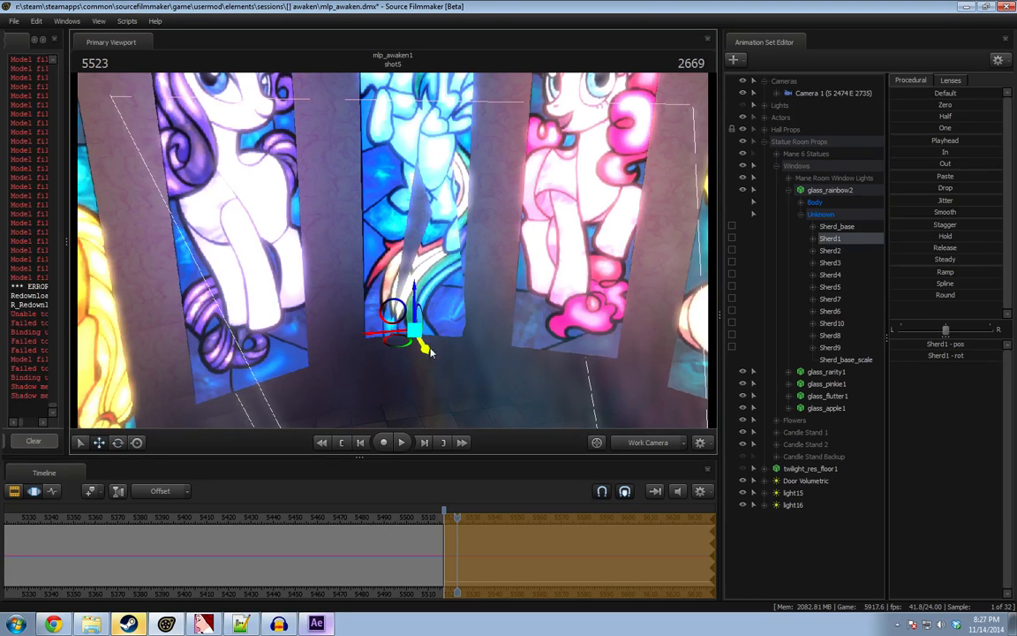
pyautogui.moveTo(411, 306); pyautogui.dragTo(394, 255)
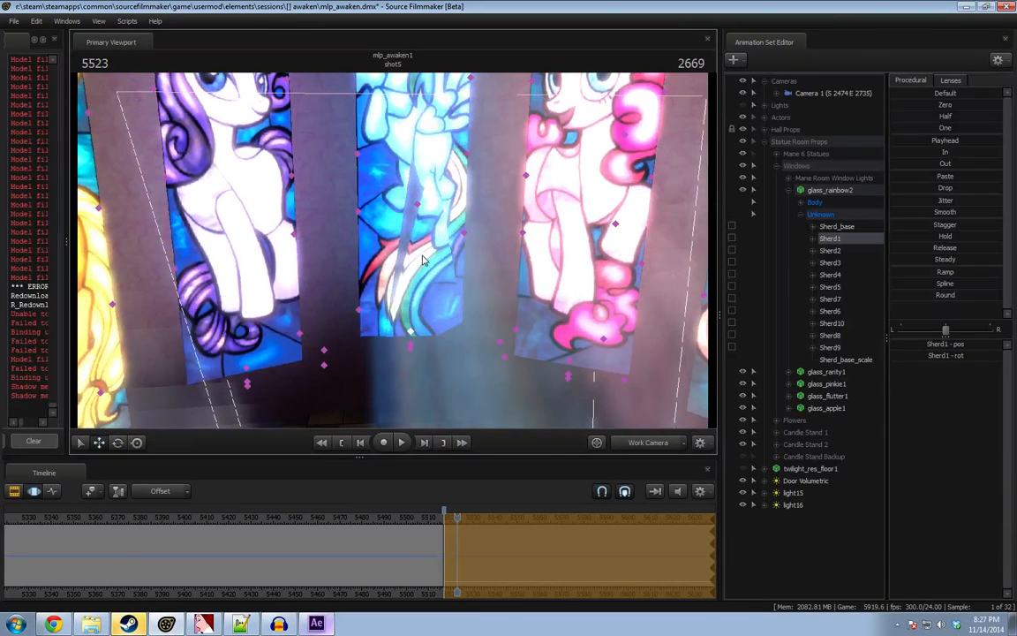
pyautogui.hotkey('ctrl', 'z')
pyautogui.moveTo(409, 332); pyautogui.dragTo(400, 353)
pyautogui.press('e')
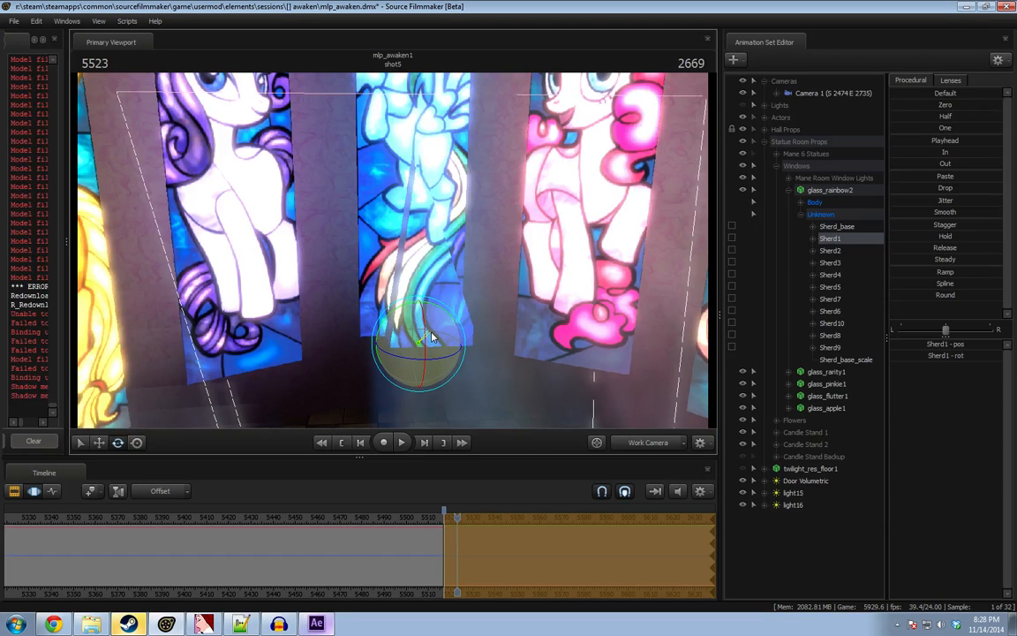
pyautogui.moveTo(433, 336); pyautogui.dragTo(437, 339)
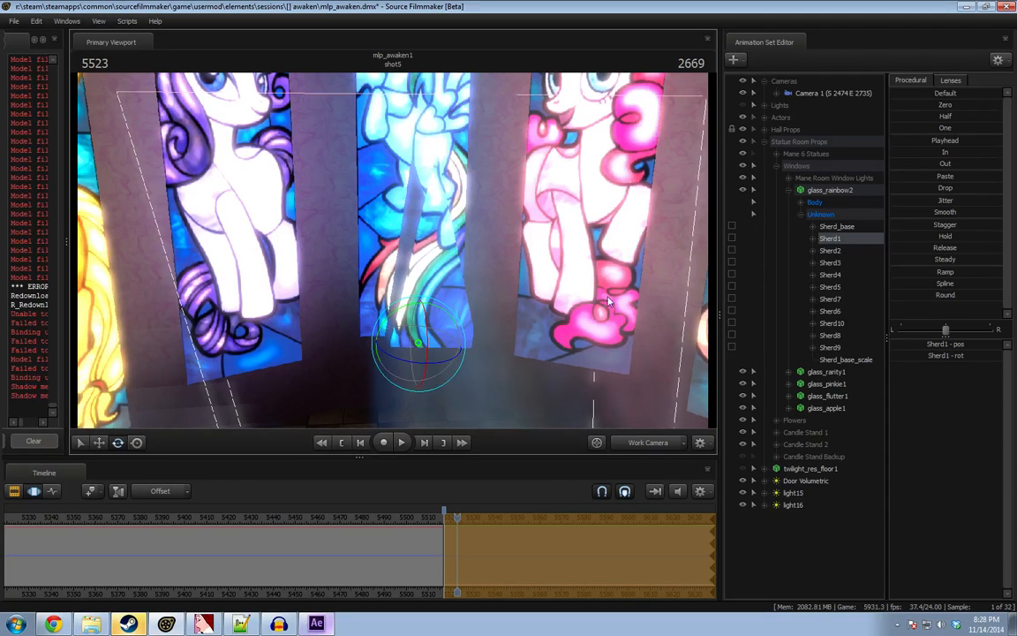
# Tilt the Sherd2 shard slightly and shift it outward past the left edge of the rainbow window.
pyautogui.click(831, 251)
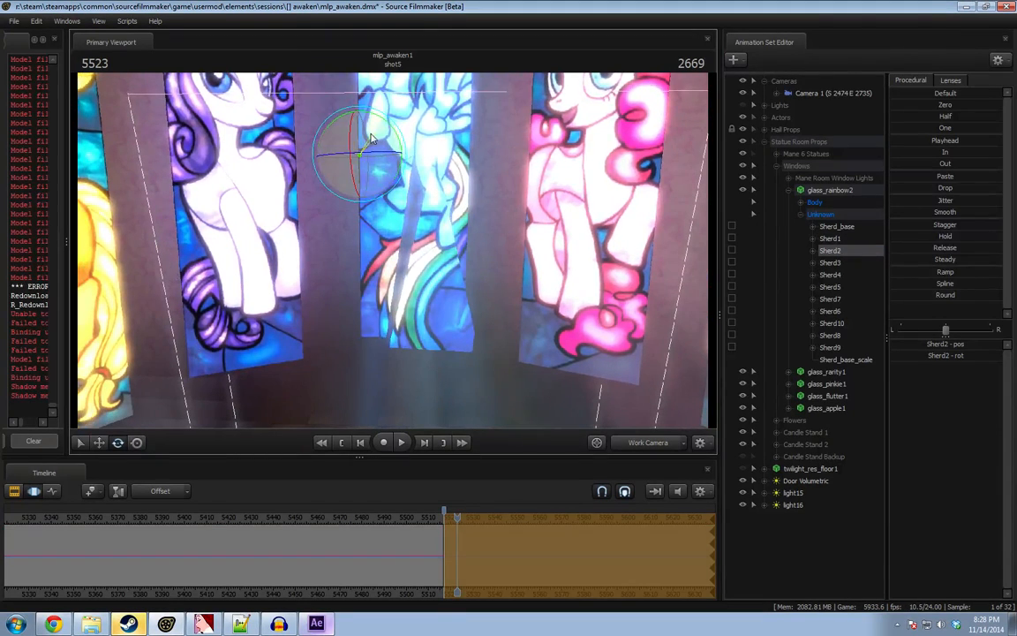
pyautogui.press('w')
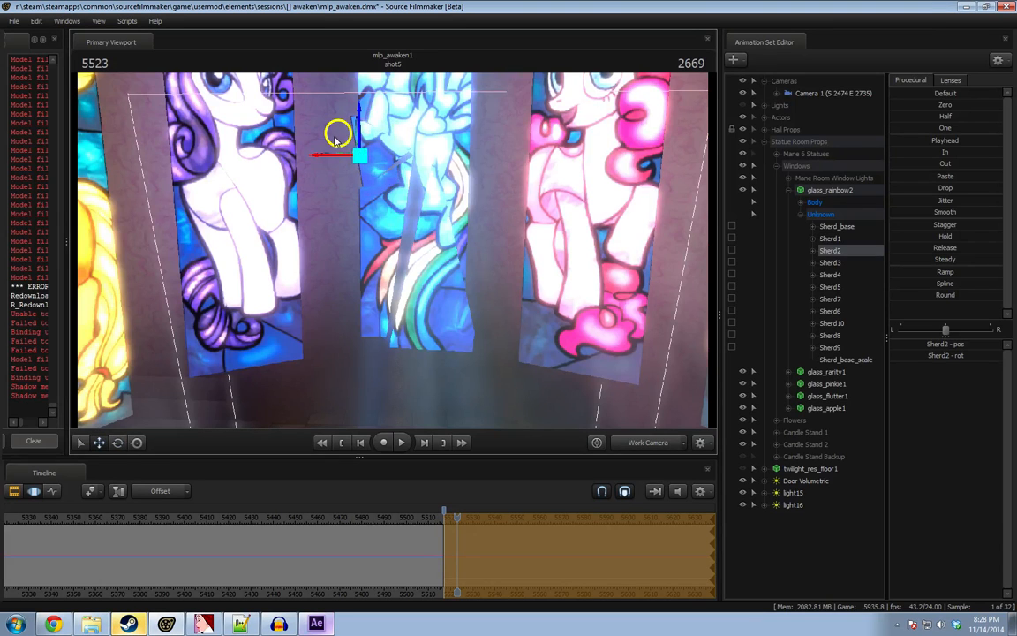
pyautogui.moveTo(335, 140); pyautogui.dragTo(319, 141)
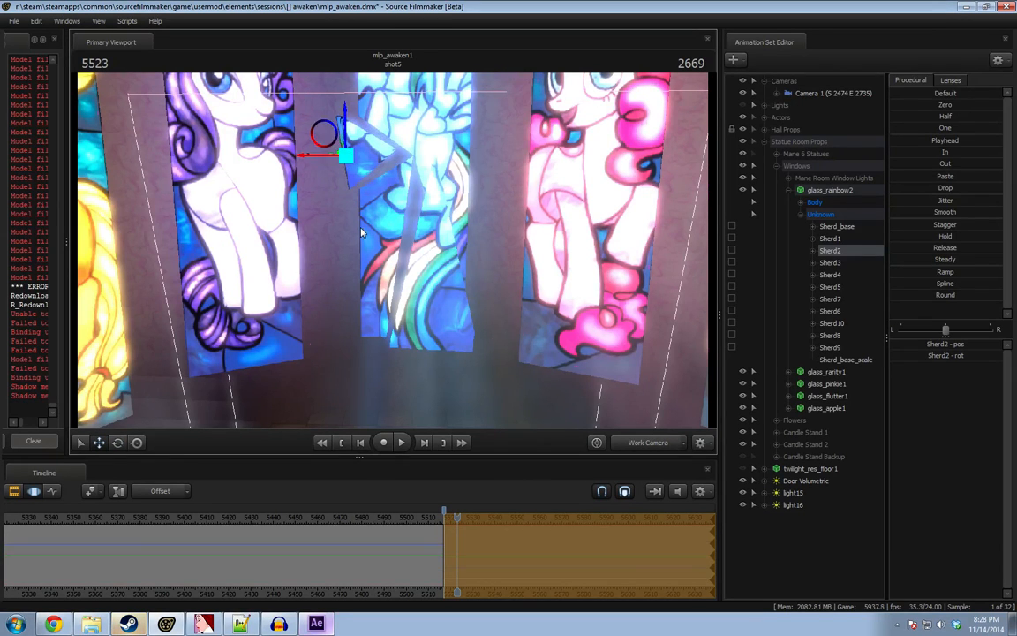
# Shift the Sherd3 shard outward past the right edge of the rainbow window and rotate it slightly.
pyautogui.click(830, 263)
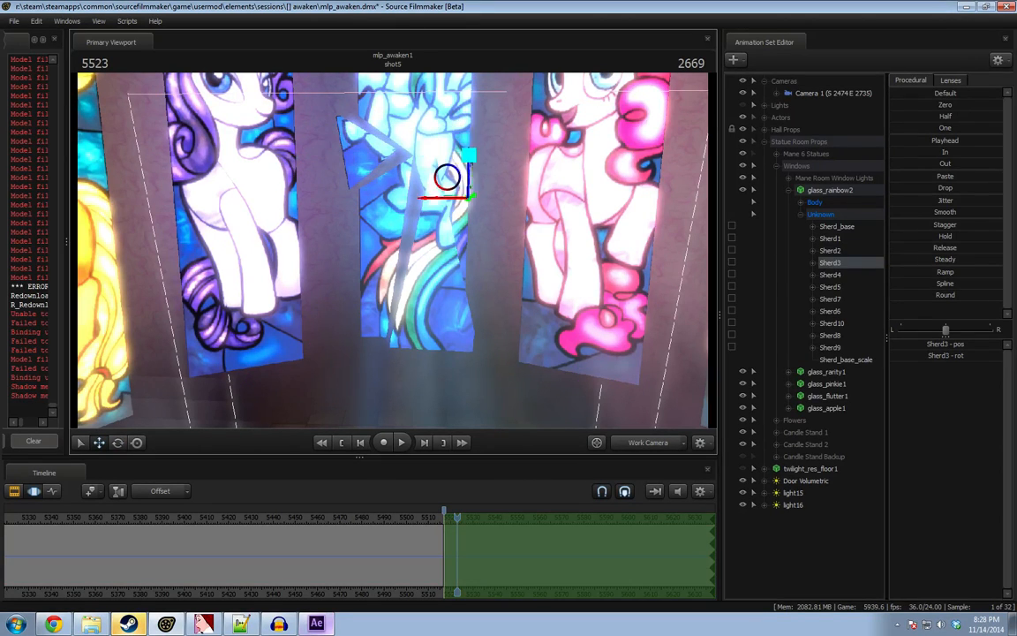
pyautogui.scroll(3, 446, 256)
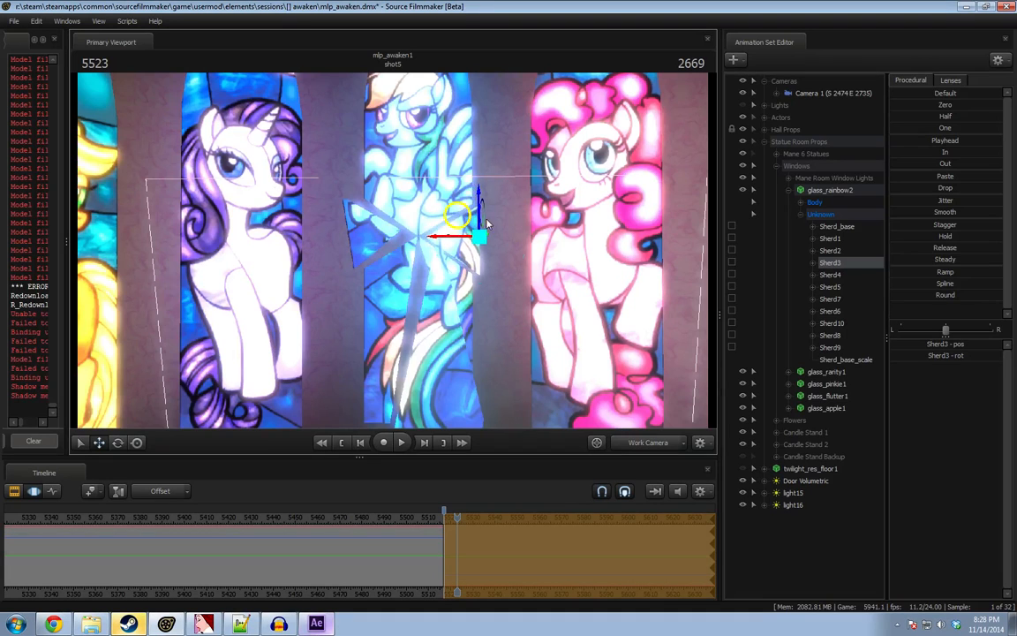
pyautogui.press('e')
pyautogui.moveTo(499, 227)
pyautogui.mouseDown()
pyautogui.moveTo(492, 214)
pyautogui.moveTo(478, 258)
pyautogui.mouseUp()
# Rotate the Sherd4 shard in the upper rainbow window slightly so it tilts away from the neighbouring pieces.
pyautogui.click(841, 276)
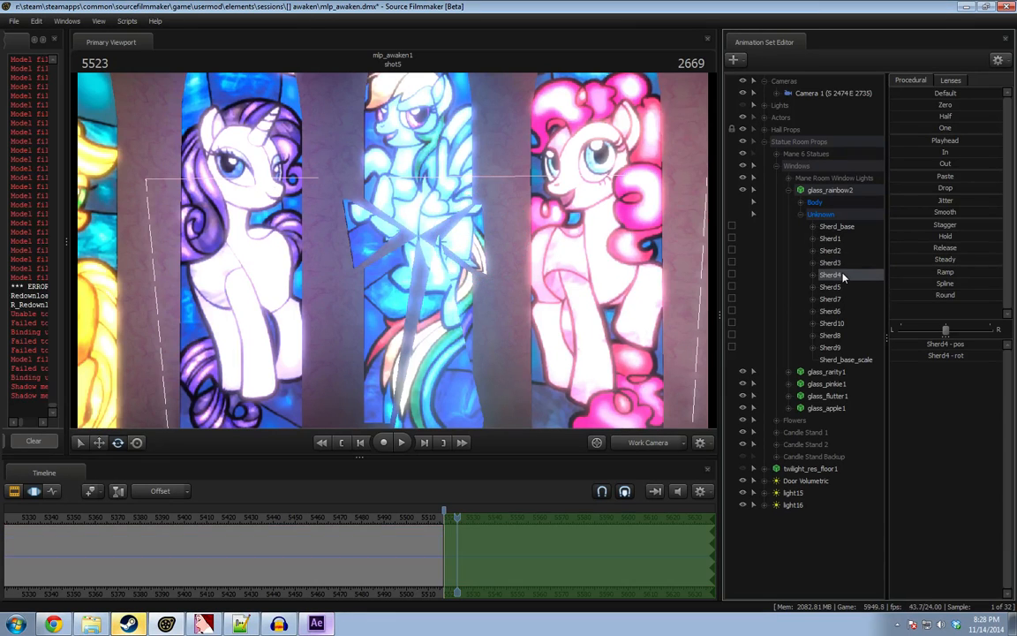
pyautogui.moveTo(545, 239); pyautogui.dragTo(375, 247)
pyautogui.moveTo(369, 106)
pyautogui.mouseDown()
pyautogui.moveTo(414, 114)
pyautogui.moveTo(400, 114)
pyautogui.moveTo(406, 119)
pyautogui.mouseUp()
pyautogui.press('d')
pyautogui.moveTo(438, 211); pyautogui.dragTo(187, 148)
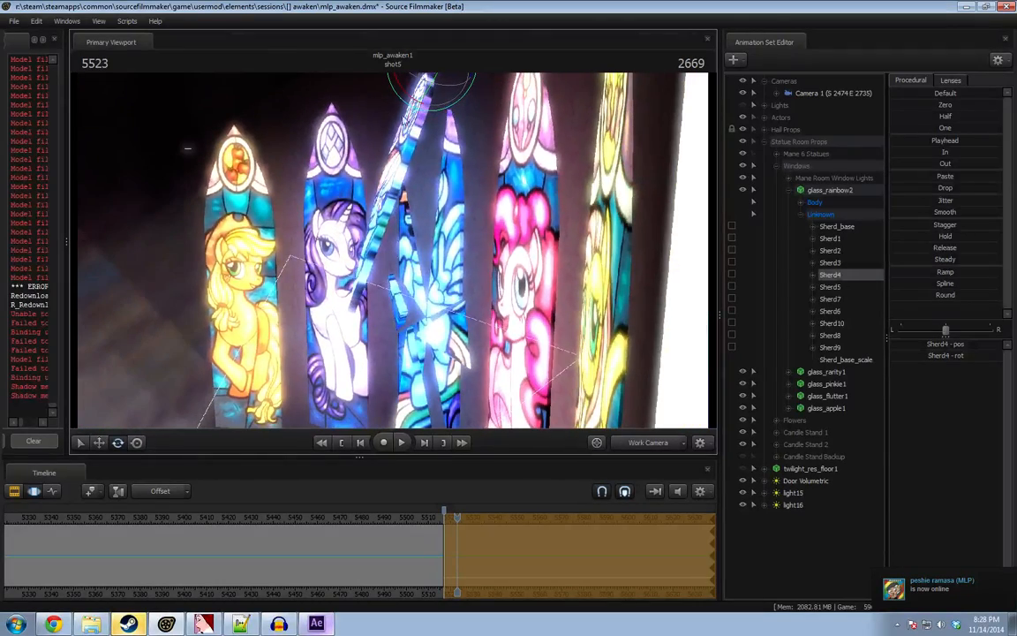
pyautogui.moveTo(414, 99); pyautogui.dragTo(418, 99)
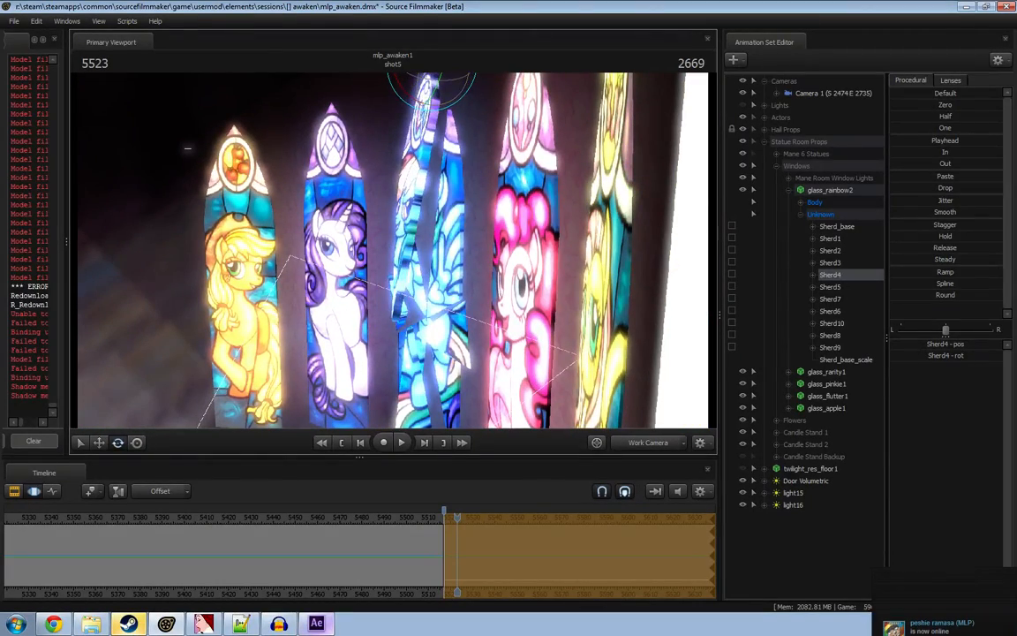
pyautogui.press('a')
pyautogui.moveTo(388, 231); pyautogui.dragTo(408, 236)
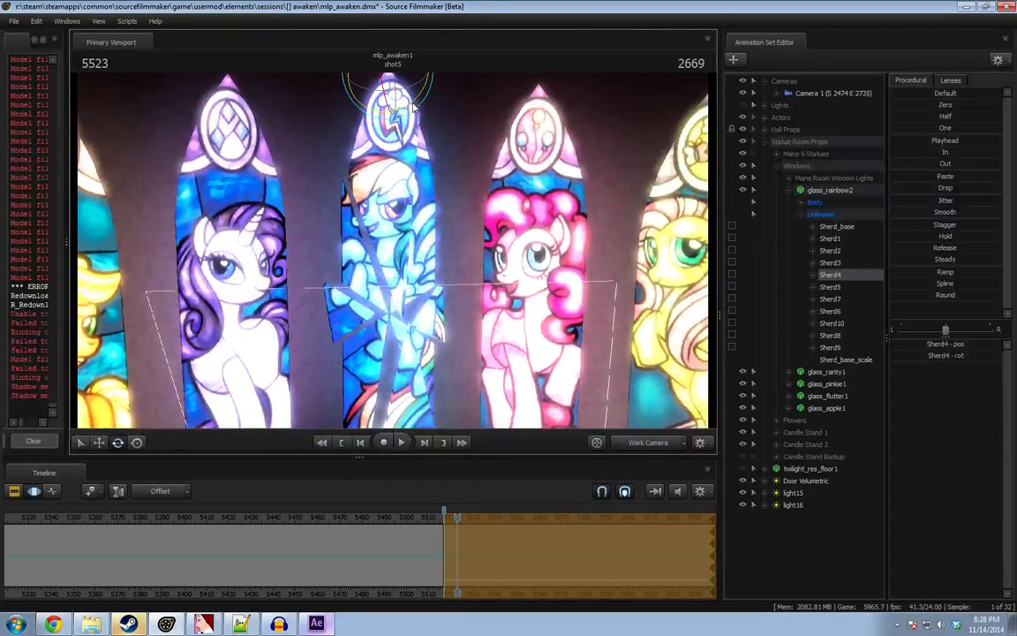
pyautogui.moveTo(413, 106); pyautogui.dragTo(417, 107)
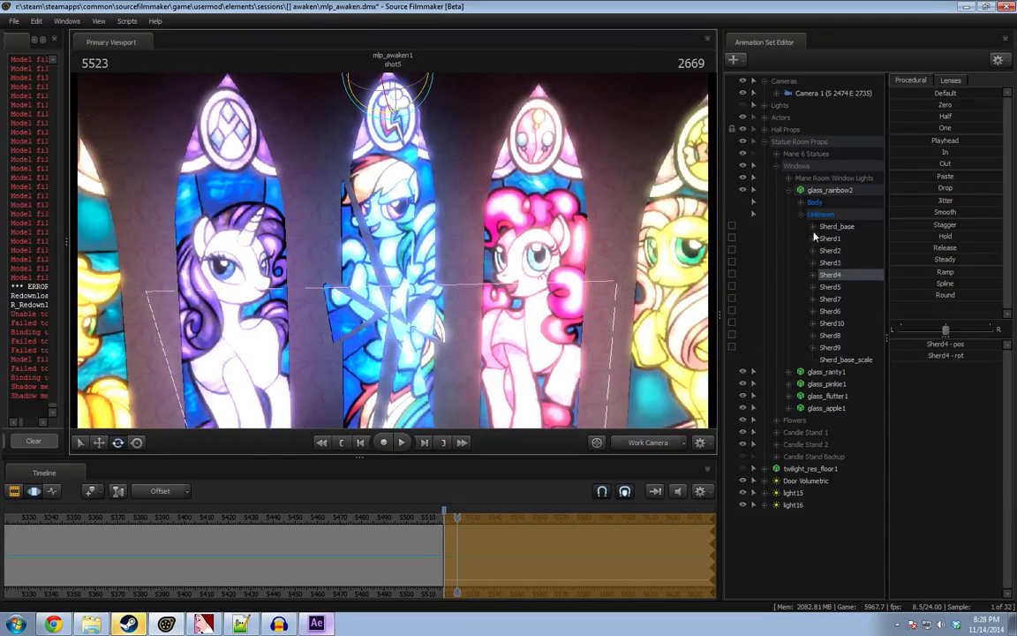
# Shift the Sherd5 shard at the lower left edge of the rainbow window slightly outward and tilt it away from its neighbours.
pyautogui.click(836, 289)
pyautogui.moveTo(397, 294)
pyautogui.mouseDown()
pyautogui.moveTo(392, 306)
pyautogui.moveTo(407, 300)
pyautogui.moveTo(385, 299)
pyautogui.moveTo(395, 265)
pyautogui.moveTo(404, 276)
pyautogui.mouseUp()
pyautogui.press('w')
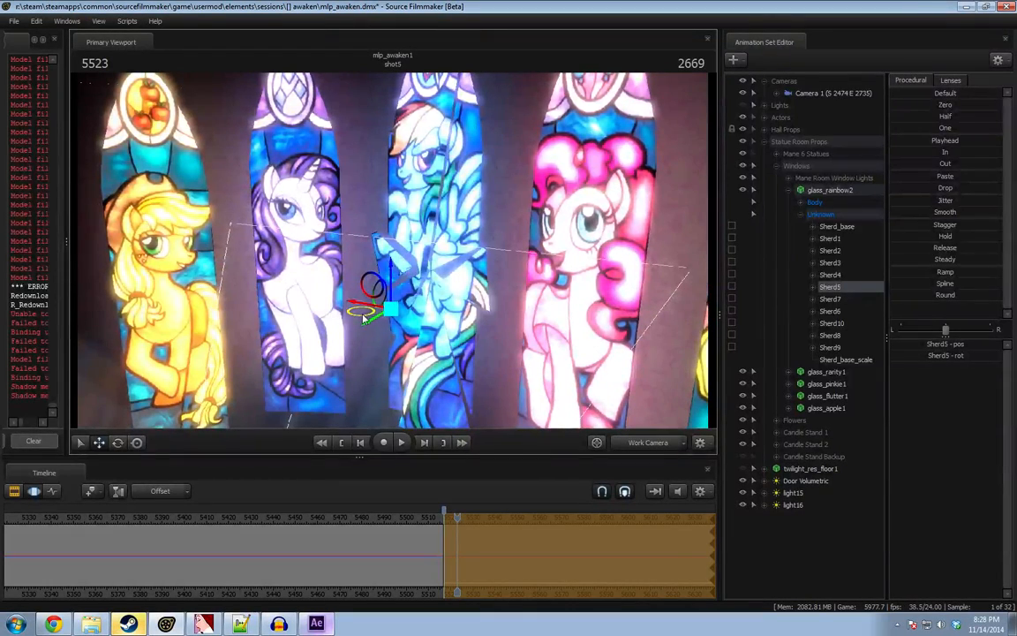
pyautogui.moveTo(364, 318); pyautogui.dragTo(357, 320)
pyautogui.keyDown('alt'); pyautogui.moveTo(385, 284); pyautogui.dragTo(400, 293); pyautogui.keyUp('alt')
pyautogui.press('e')
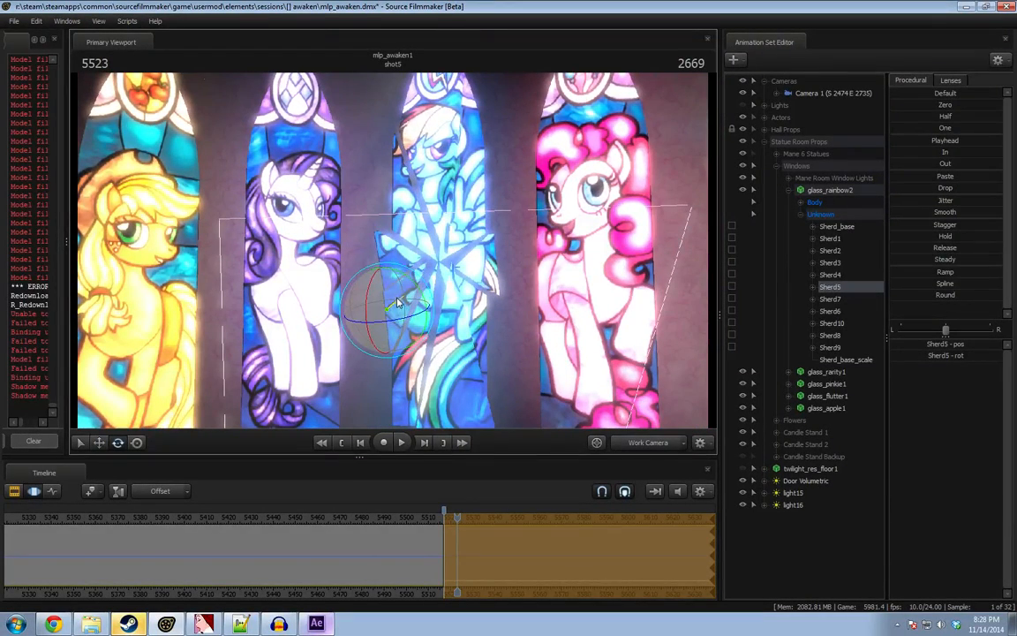
pyautogui.moveTo(395, 304); pyautogui.dragTo(446, 215)
pyautogui.press('w')
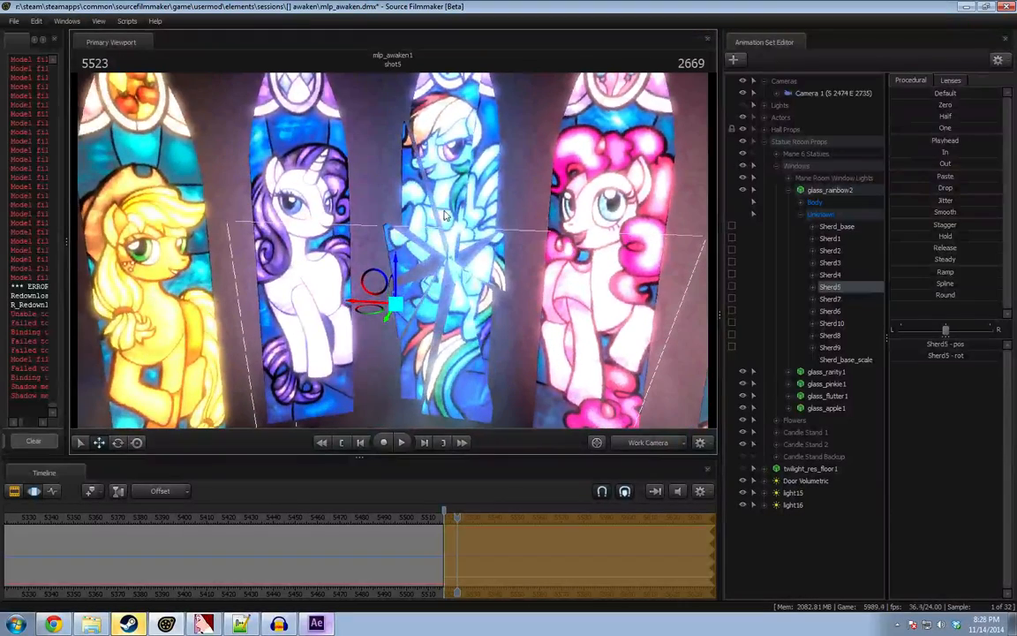
# Rotate the Sherd7 shard at the lower right edge of the rainbow window slightly.
pyautogui.click(830, 298)
pyautogui.press('e')
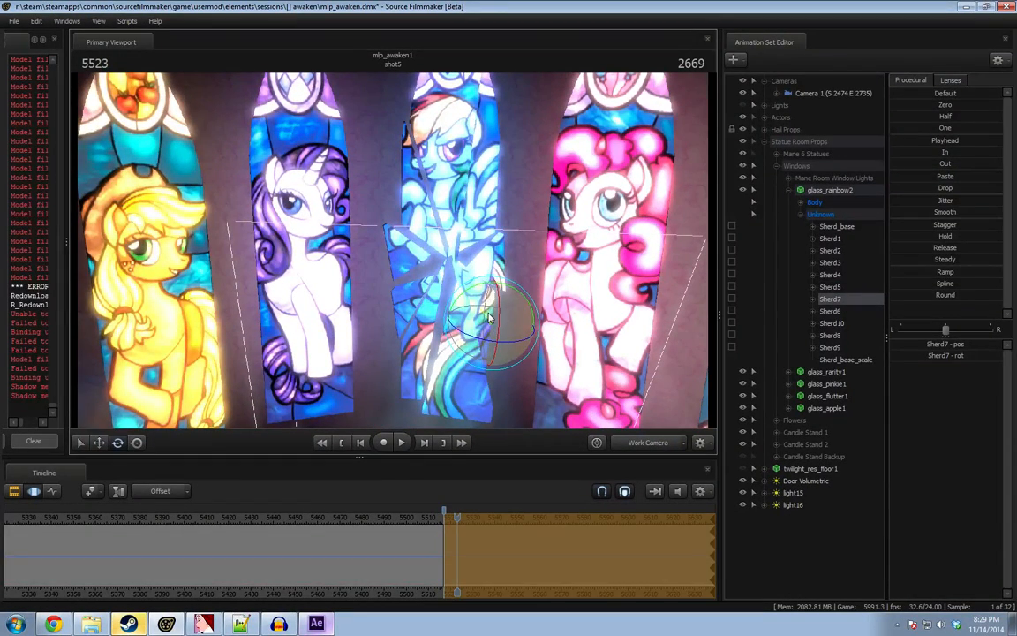
pyautogui.moveTo(482, 334); pyautogui.dragTo(512, 322)
# Adjust the tilt of the Sherd1 shard at the base of the rainbow window a little further.
pyautogui.click(756, 240)
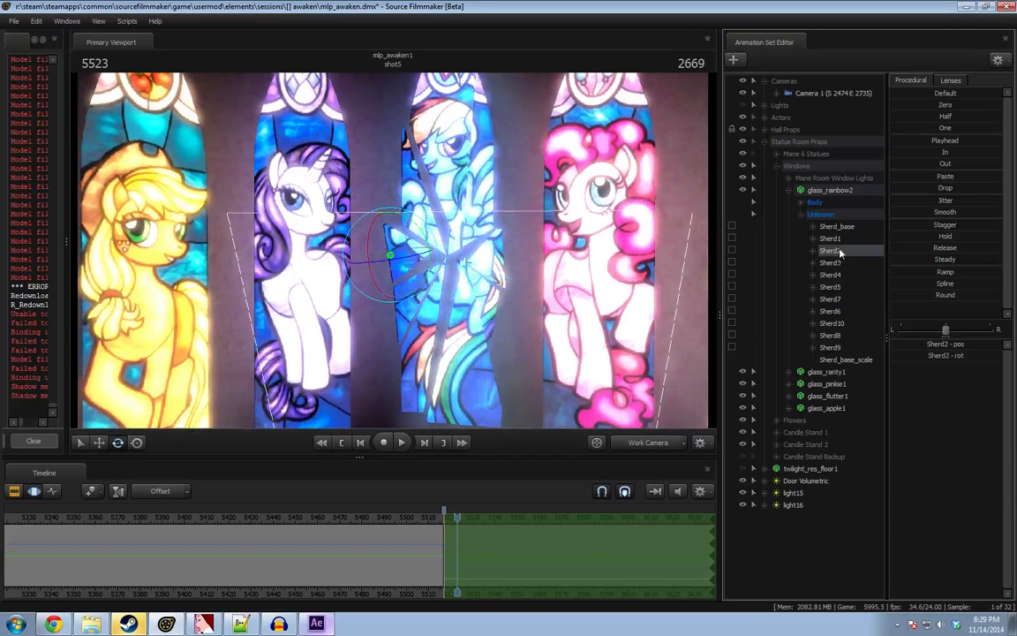
pyautogui.moveTo(466, 391); pyautogui.dragTo(433, 409)
pyautogui.keyDown('alt'); pyautogui.moveTo(432, 409); pyautogui.dragTo(428, 254); pyautogui.keyUp('alt')
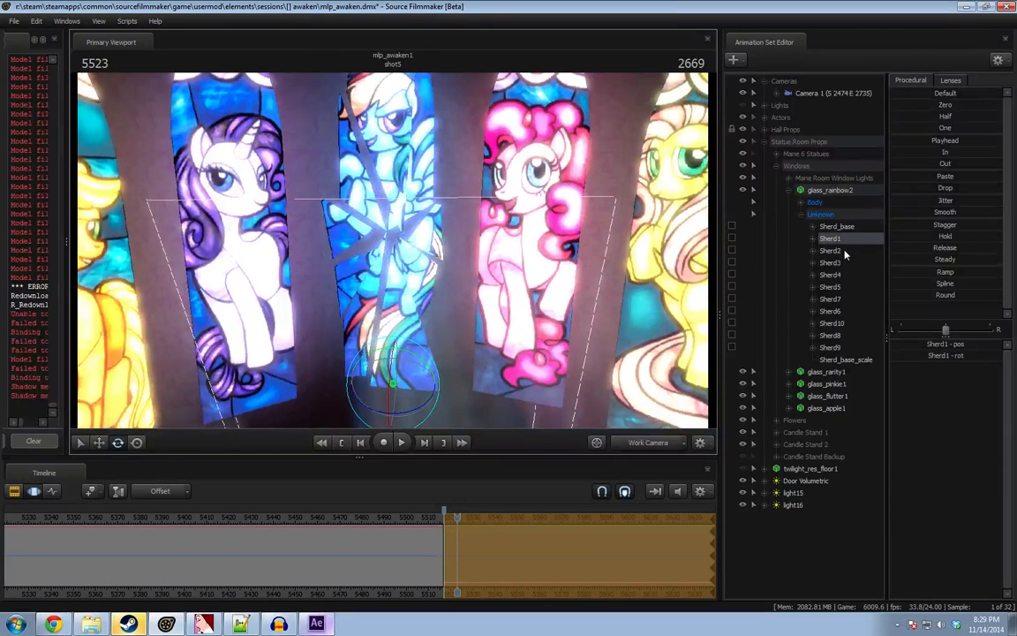
# Tilt the Sherd7 shard further so it breaks away from the pieces around it.
pyautogui.click(842, 298)
pyautogui.moveTo(568, 299)
pyautogui.keyDown('alt'); pyautogui.mouseDown()
pyautogui.moveTo(636, 318)
pyautogui.moveTo(583, 305)
pyautogui.mouseUp(); pyautogui.keyUp('alt')
pyautogui.moveTo(435, 272); pyautogui.dragTo(419, 291)
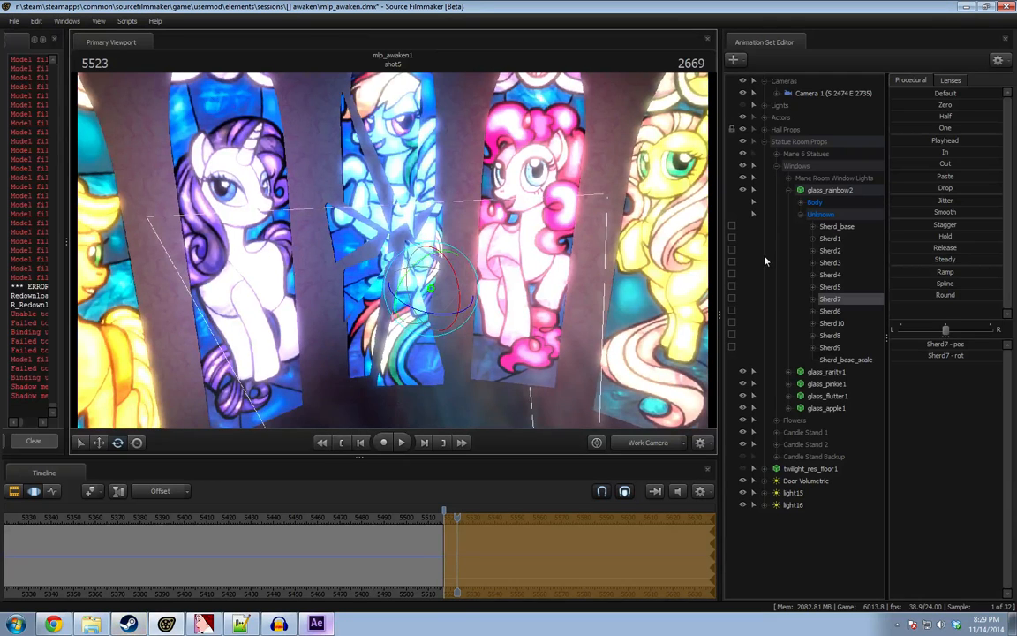
# Rotate the Sherd6 shard in the bottom left corner of the rainbow window and shift it slightly off its original place.
pyautogui.click(849, 312)
pyautogui.moveTo(350, 353); pyautogui.dragTo(362, 362)
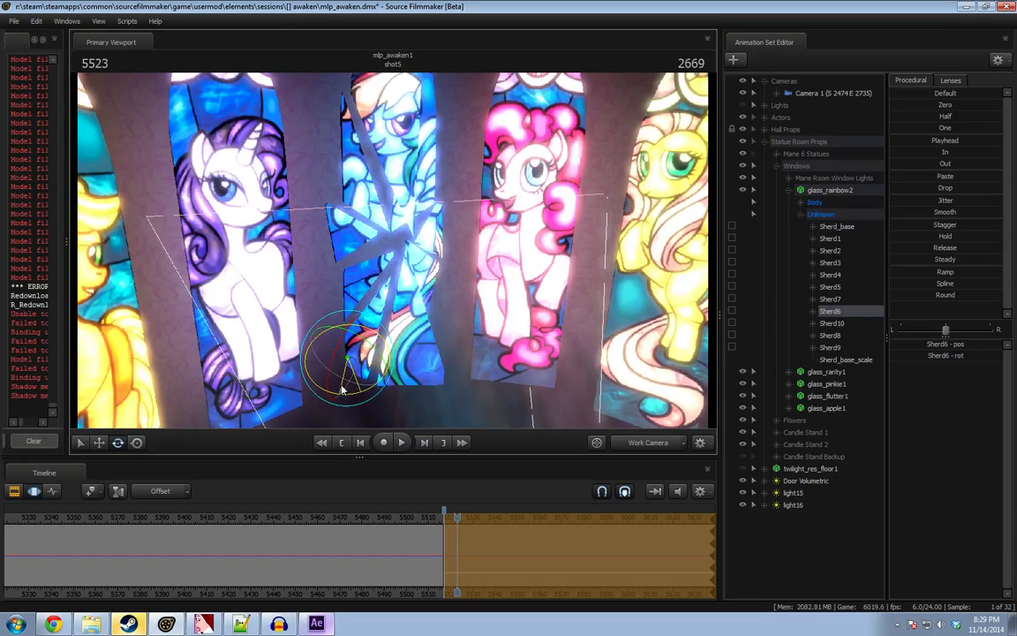
pyautogui.moveTo(362, 377); pyautogui.dragTo(361, 389)
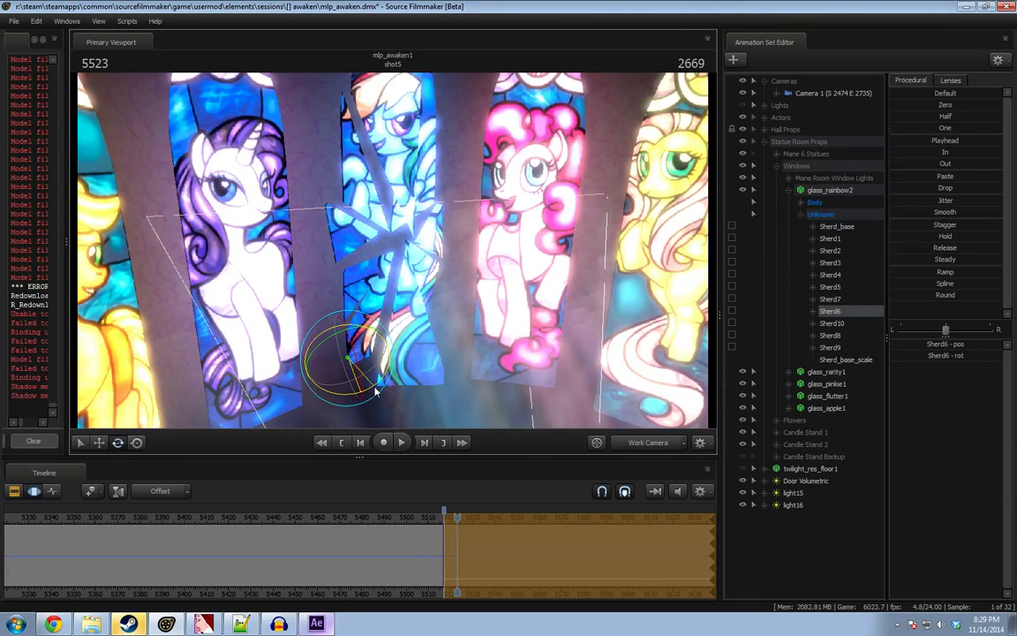
pyautogui.press('w')
pyautogui.moveTo(338, 378); pyautogui.dragTo(336, 380)
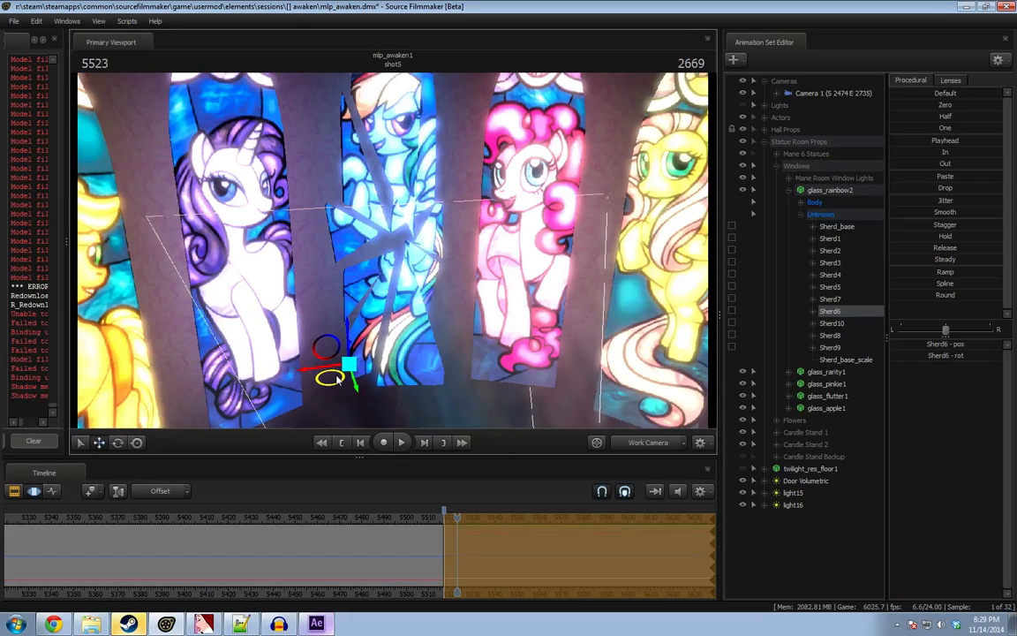
pyautogui.keyDown('alt'); pyautogui.moveTo(393, 269); pyautogui.dragTo(377, 269); pyautogui.keyUp('alt')
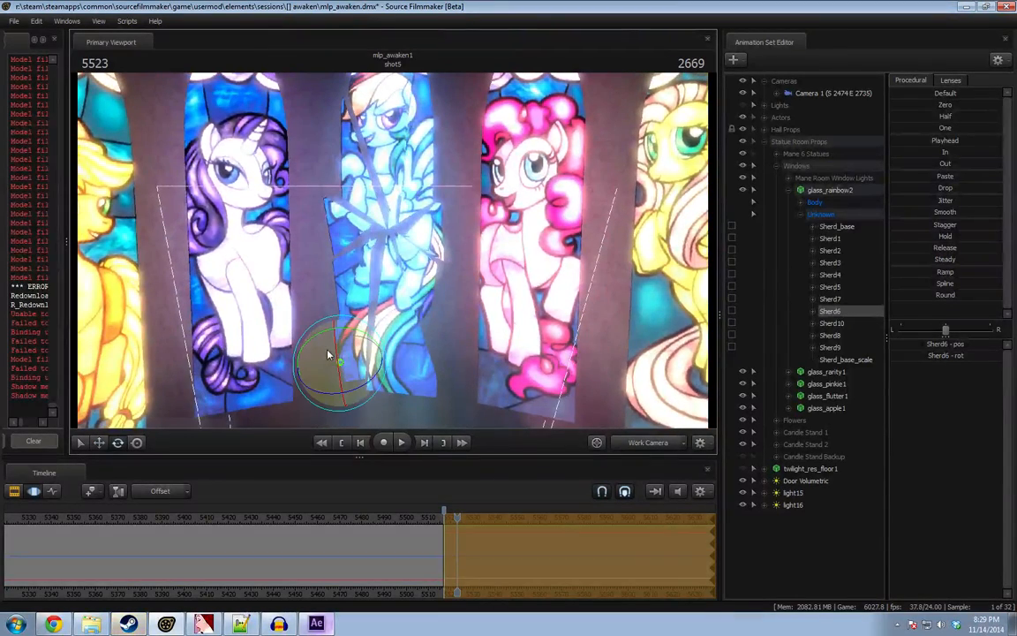
pyautogui.keyDown('alt'); pyautogui.moveTo(422, 238); pyautogui.dragTo(422, 208); pyautogui.keyUp('alt')
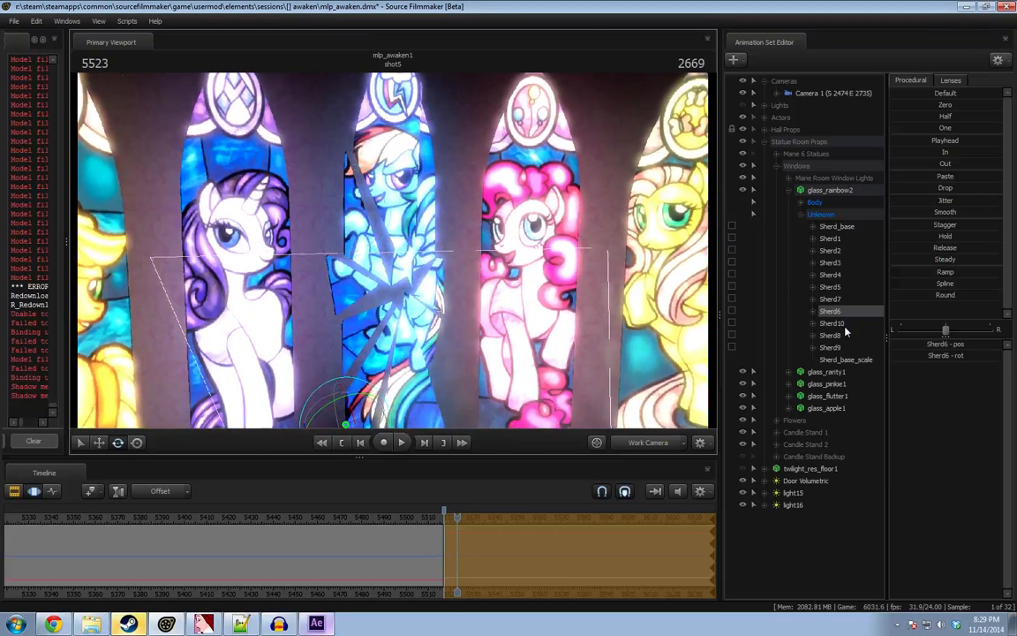
# Shift and tilt the Sherd10 shard on the upper left edge of the rainbow window slightly.
pyautogui.click(839, 324)
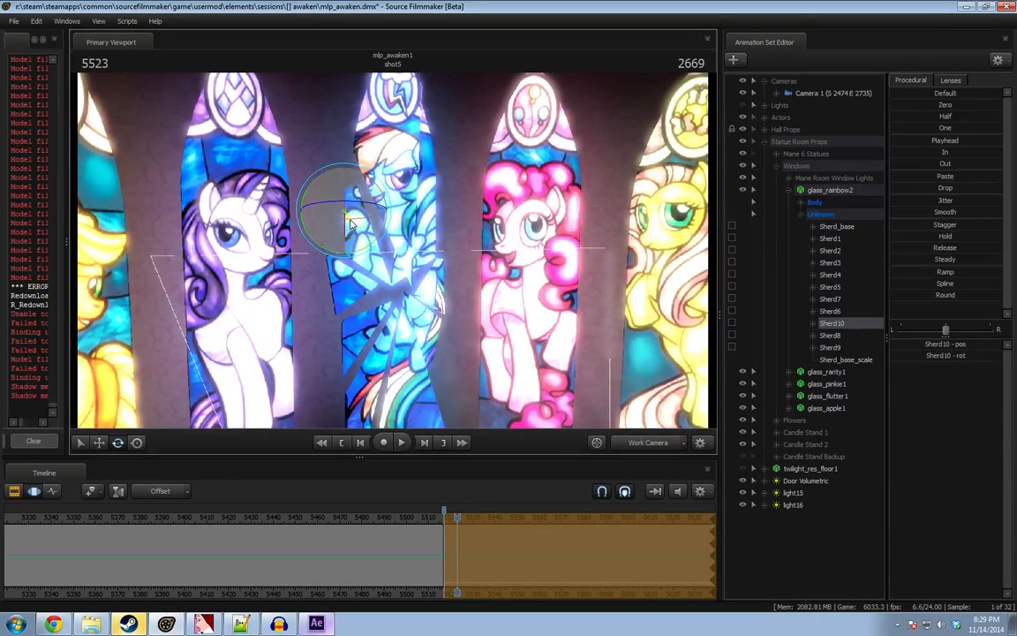
pyautogui.press('w')
pyautogui.moveTo(349, 231)
pyautogui.keyDown('alt'); pyautogui.mouseDown()
pyautogui.moveTo(366, 262)
pyautogui.moveTo(357, 245)
pyautogui.moveTo(370, 252)
pyautogui.moveTo(350, 242)
pyautogui.mouseUp(); pyautogui.keyUp('alt')
pyautogui.press('e')
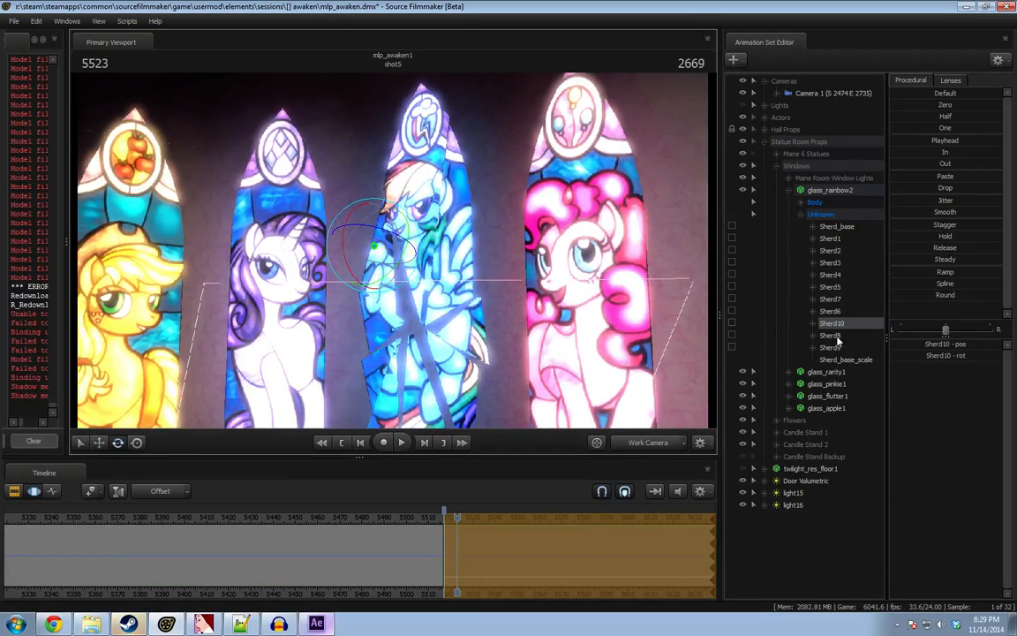
# Rotate the Sherd8 shard on the right edge of the rainbow window so it tilts away from the neighbouring pieces.
pyautogui.click(833, 335)
pyautogui.keyDown('alt'); pyautogui.moveTo(413, 270); pyautogui.dragTo(481, 258); pyautogui.keyUp('alt')
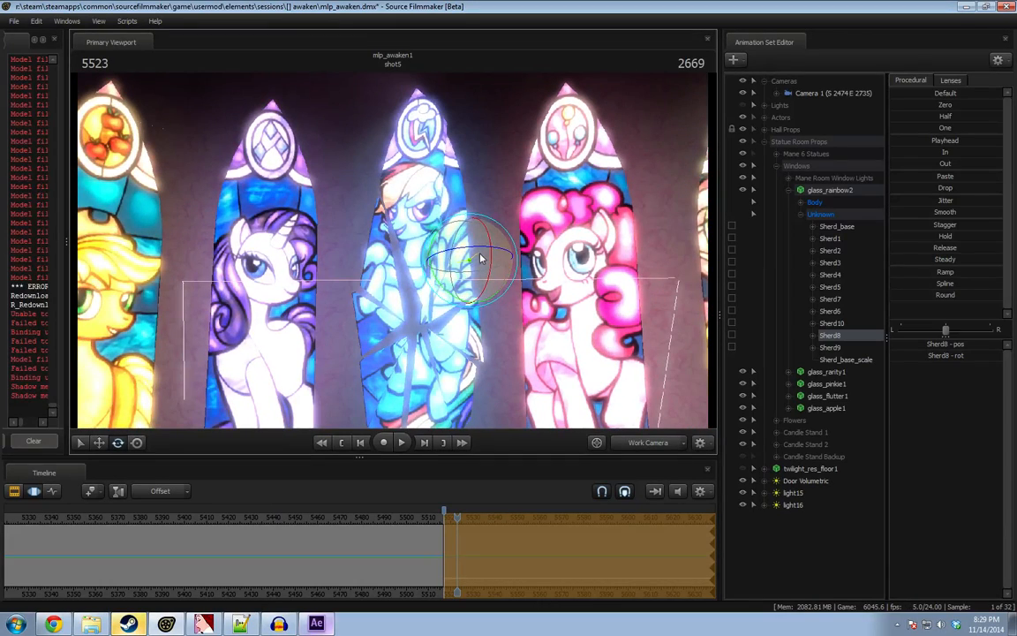
pyautogui.moveTo(445, 314)
pyautogui.keyDown('alt'); pyautogui.mouseDown()
pyautogui.moveTo(505, 309)
pyautogui.moveTo(419, 304)
pyautogui.moveTo(449, 320)
pyautogui.moveTo(421, 318)
pyautogui.moveTo(440, 336)
pyautogui.moveTo(424, 309)
pyautogui.moveTo(442, 332)
pyautogui.mouseUp(); pyautogui.keyUp('alt')
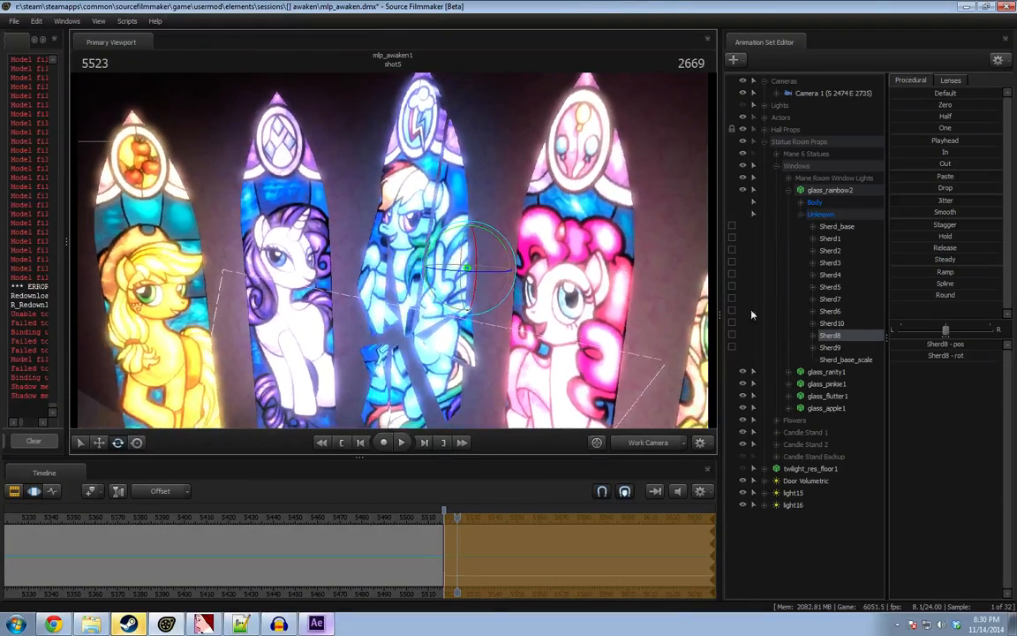
# Tilt the Sherd9 shard on the upper right edge of the rainbow window and shift it slightly outward.
pyautogui.click(835, 348)
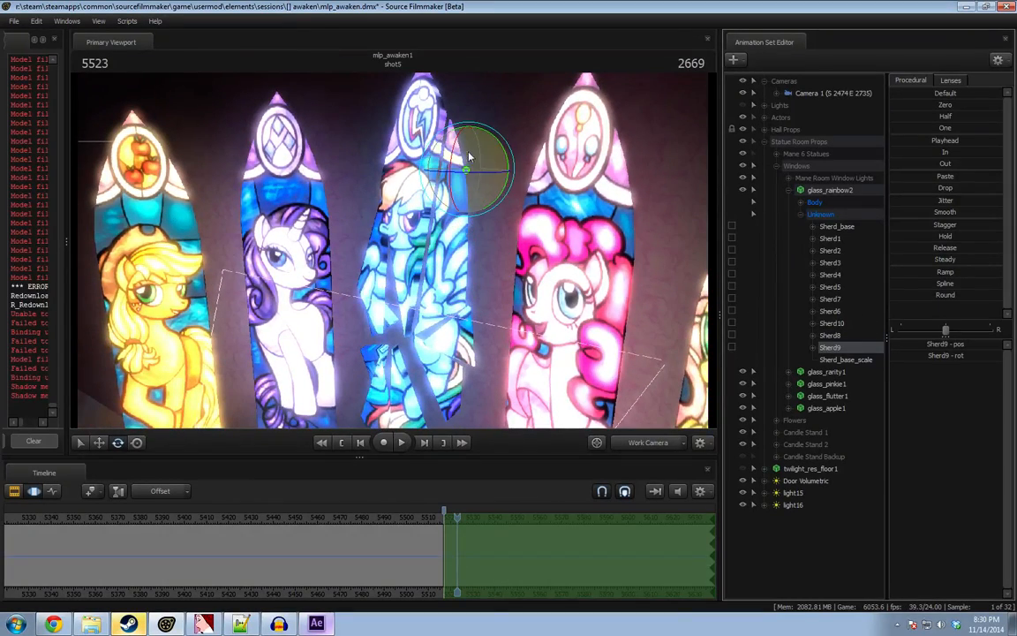
pyautogui.moveTo(479, 150); pyautogui.dragTo(481, 152)
pyautogui.keyDown('alt'); pyautogui.moveTo(485, 266); pyautogui.dragTo(526, 256); pyautogui.keyUp('alt')
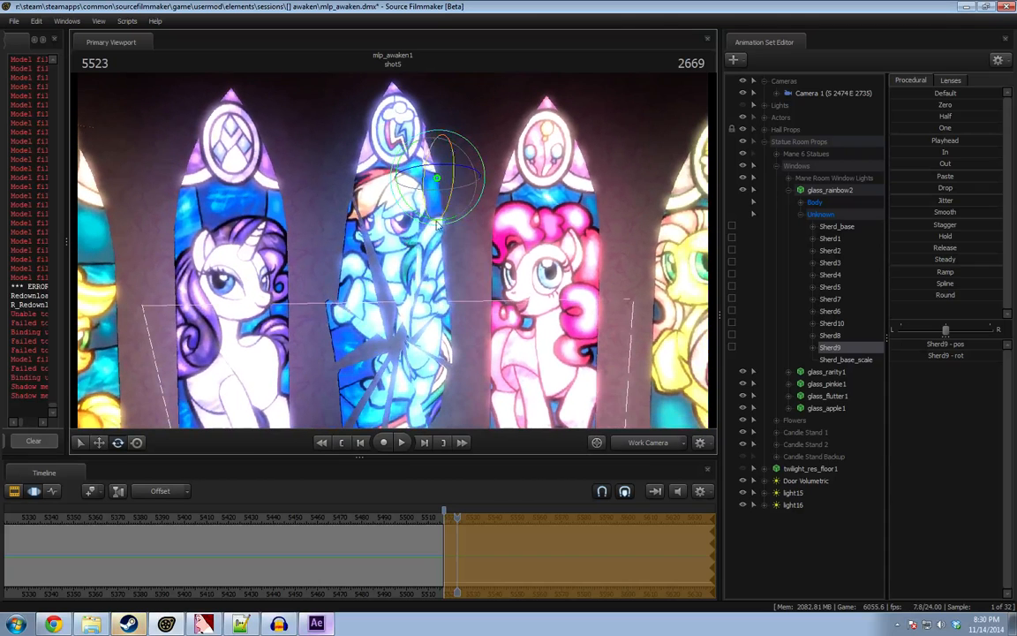
pyautogui.moveTo(440, 211); pyautogui.dragTo(425, 166)
pyautogui.press('w')
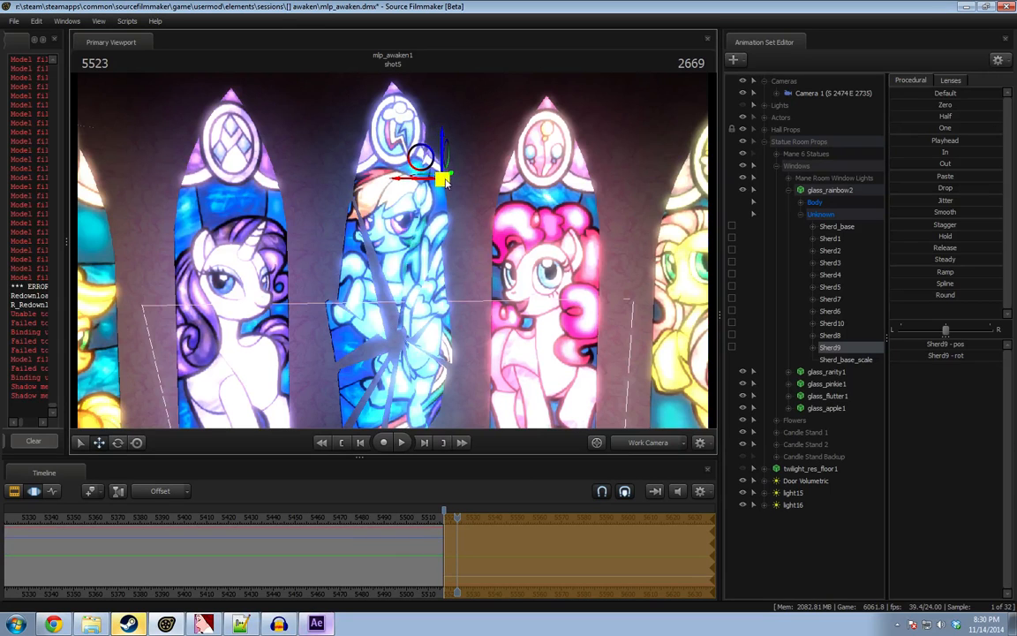
pyautogui.press('e')
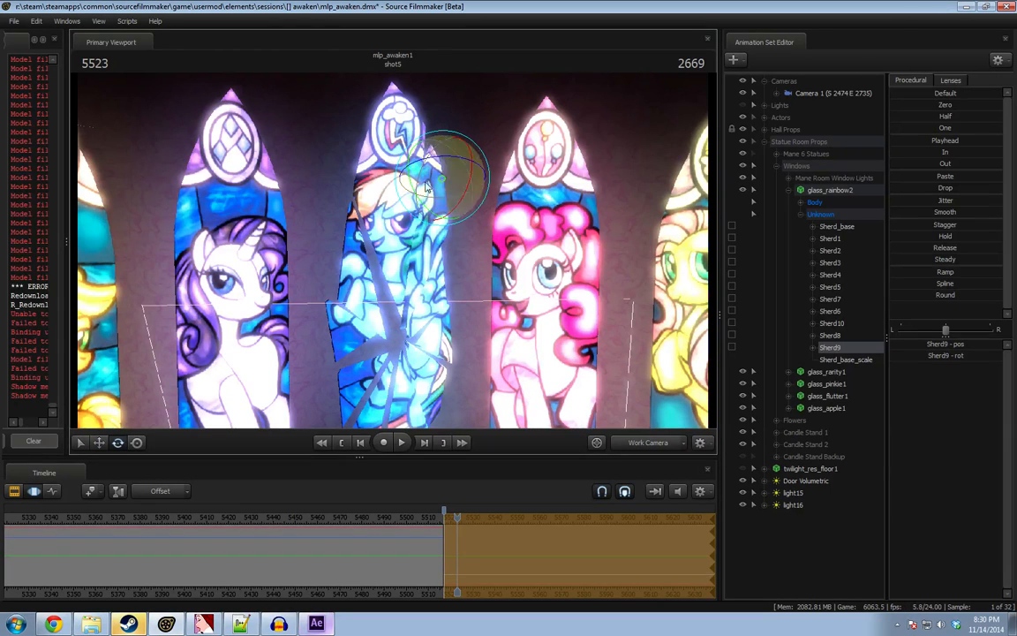
pyautogui.keyDown('alt'); pyautogui.moveTo(427, 186); pyautogui.dragTo(406, 181); pyautogui.keyUp('alt')
# Readjust the rotation of the Sherd4 shard at the peak of the rainbow window.
pyautogui.click(834, 240)
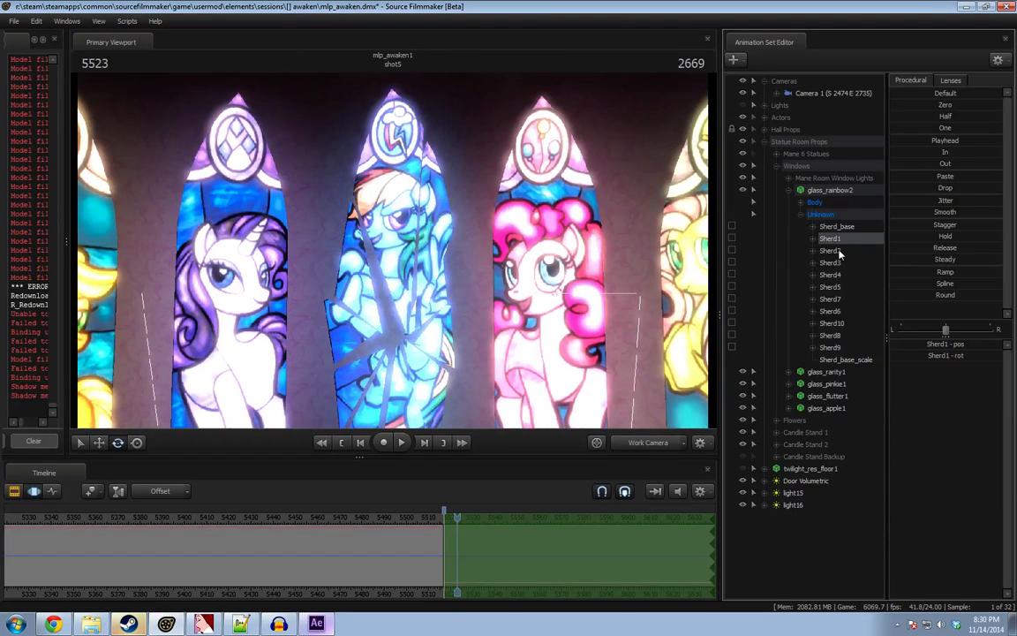
pyautogui.click(843, 274)
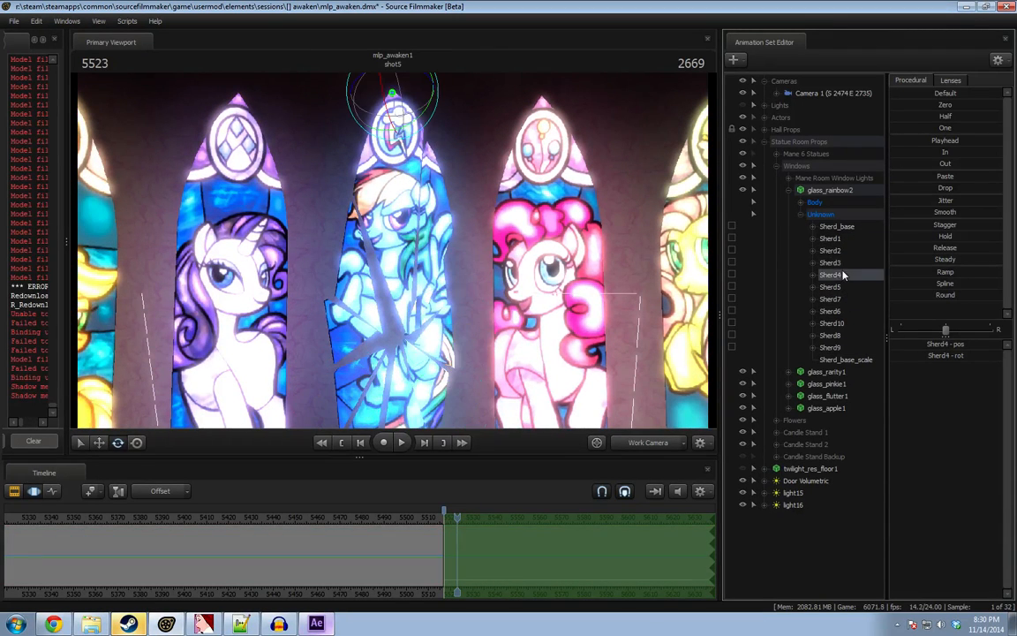
pyautogui.moveTo(528, 218); pyautogui.dragTo(376, 233)
pyautogui.moveTo(418, 164); pyautogui.dragTo(408, 182)
pyautogui.keyDown('alt'); pyautogui.moveTo(362, 238); pyautogui.dragTo(393, 262); pyautogui.keyUp('alt')
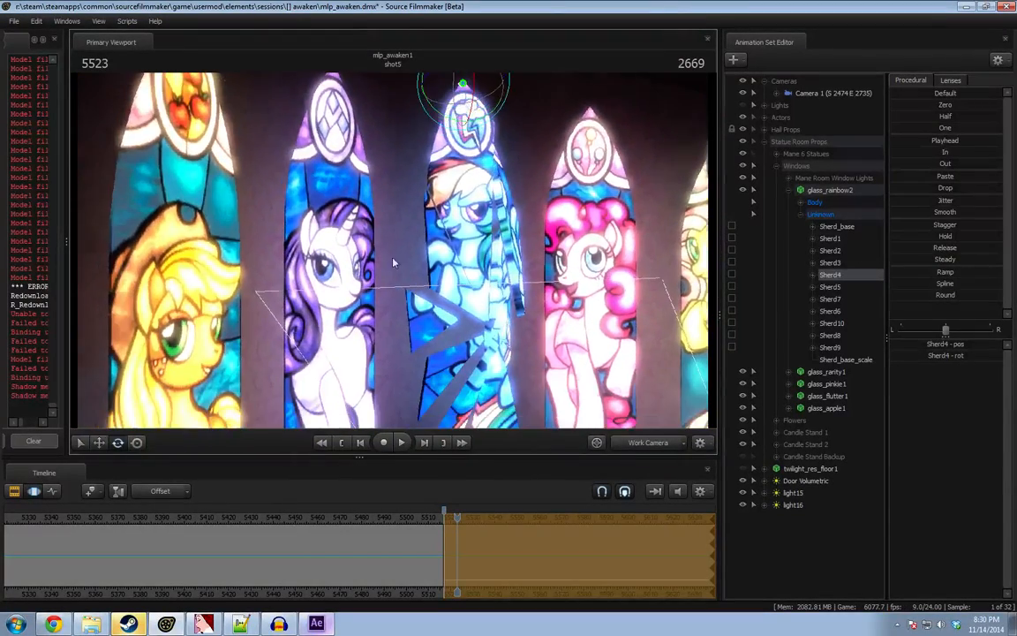
# Rotate the Sherd2 shard on the left edge of the rainbow window slightly further and apply the change.
pyautogui.click(411, 333)
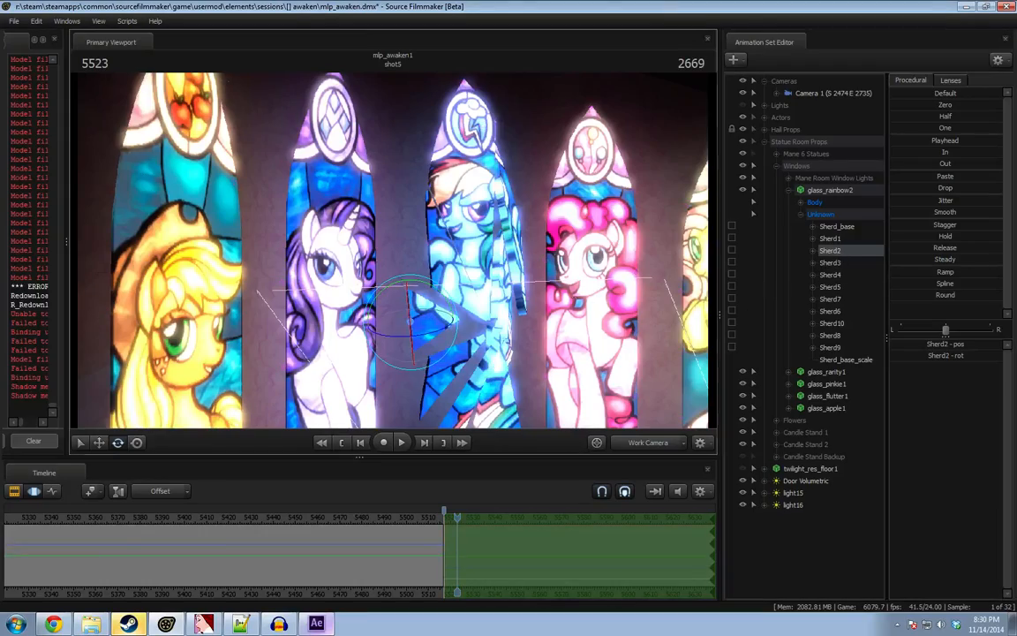
pyautogui.keyDown('alt'); pyautogui.moveTo(495, 304); pyautogui.dragTo(478, 336); pyautogui.keyUp('alt')
pyautogui.press('s')
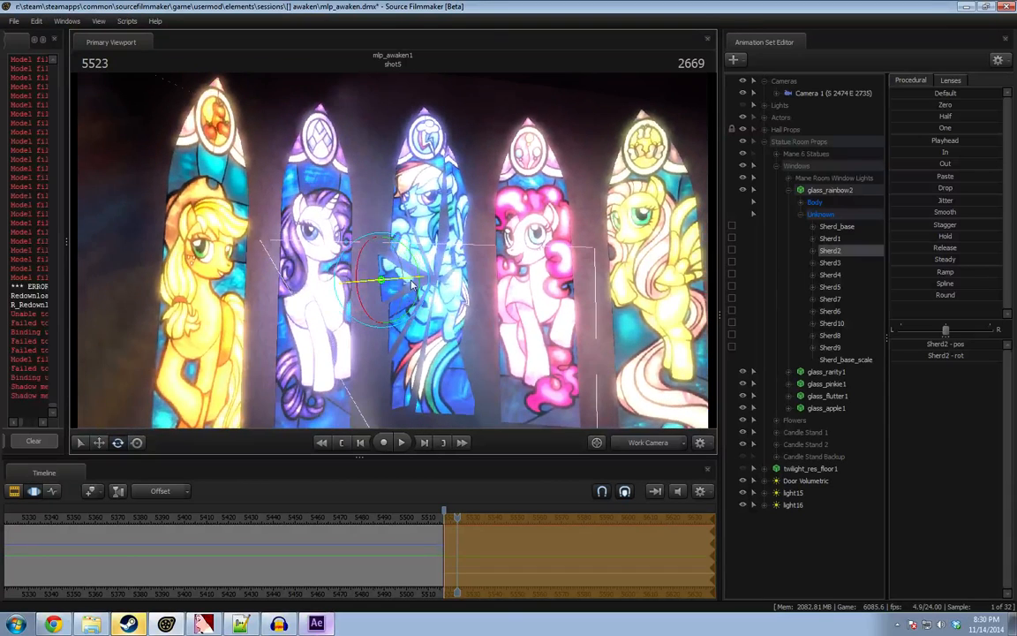
pyautogui.press('Return')
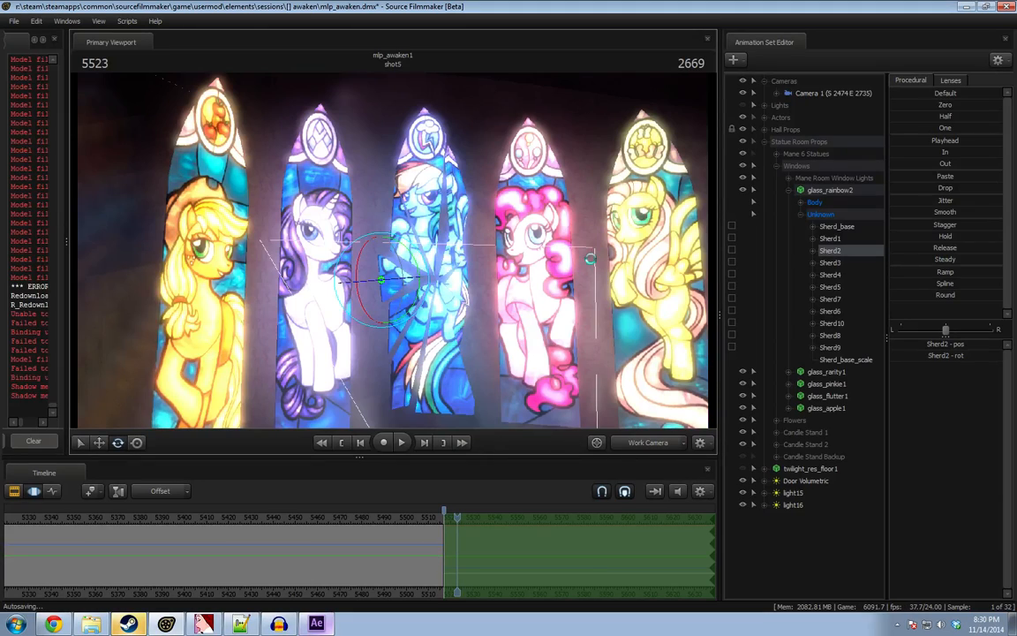
# Shift the Sherd7 shard on the lower right edge along its depth axis and rotate it slightly.
pyautogui.press('w')
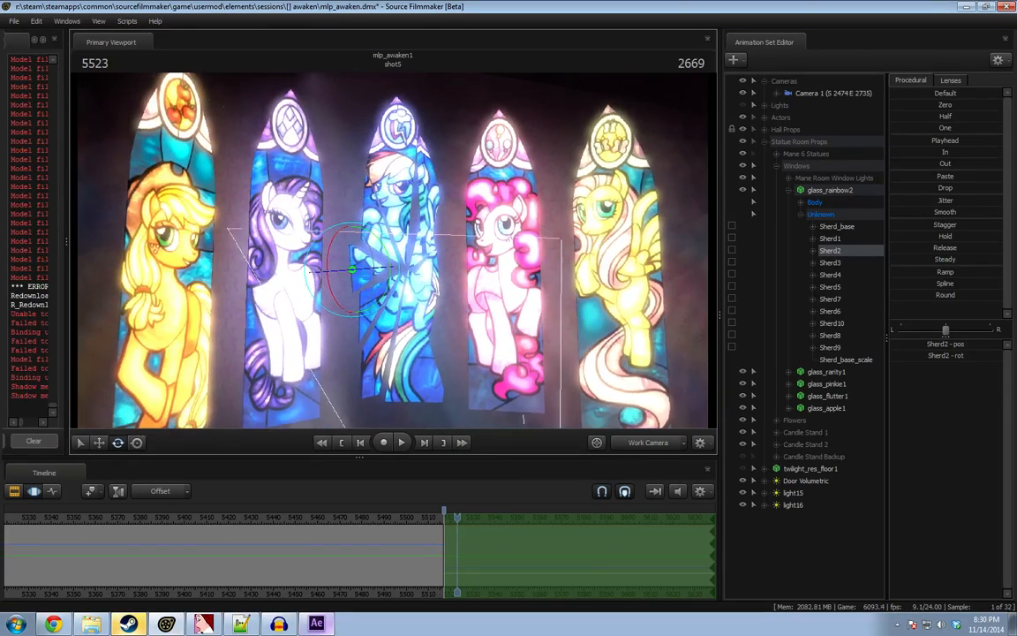
pyautogui.moveTo(539, 334)
pyautogui.mouseDown()
pyautogui.moveTo(552, 335)
pyautogui.moveTo(539, 334)
pyautogui.mouseUp()
pyautogui.press('s')
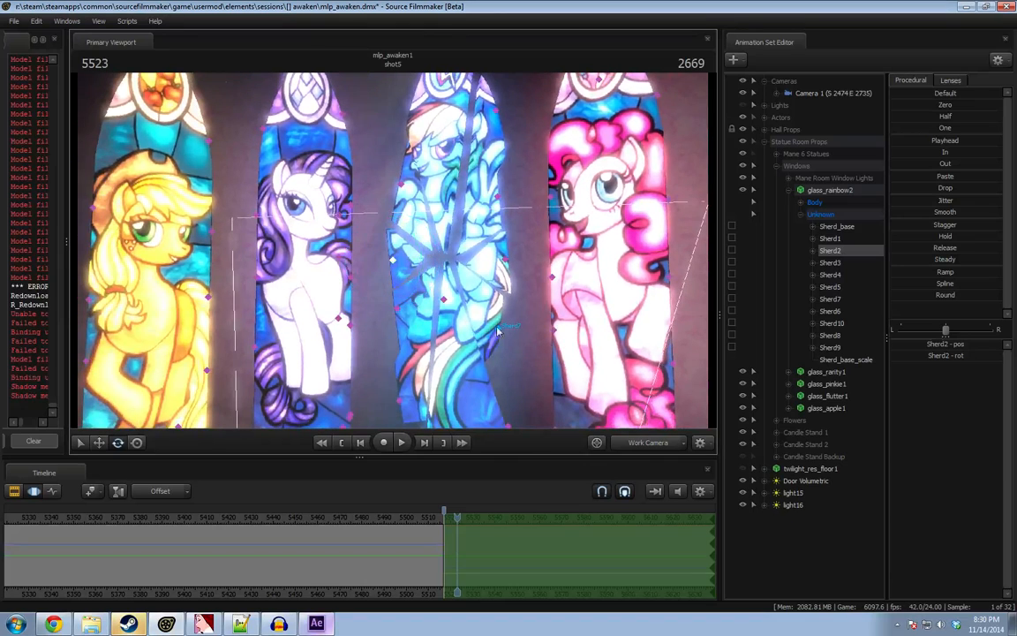
pyautogui.click(803, 299)
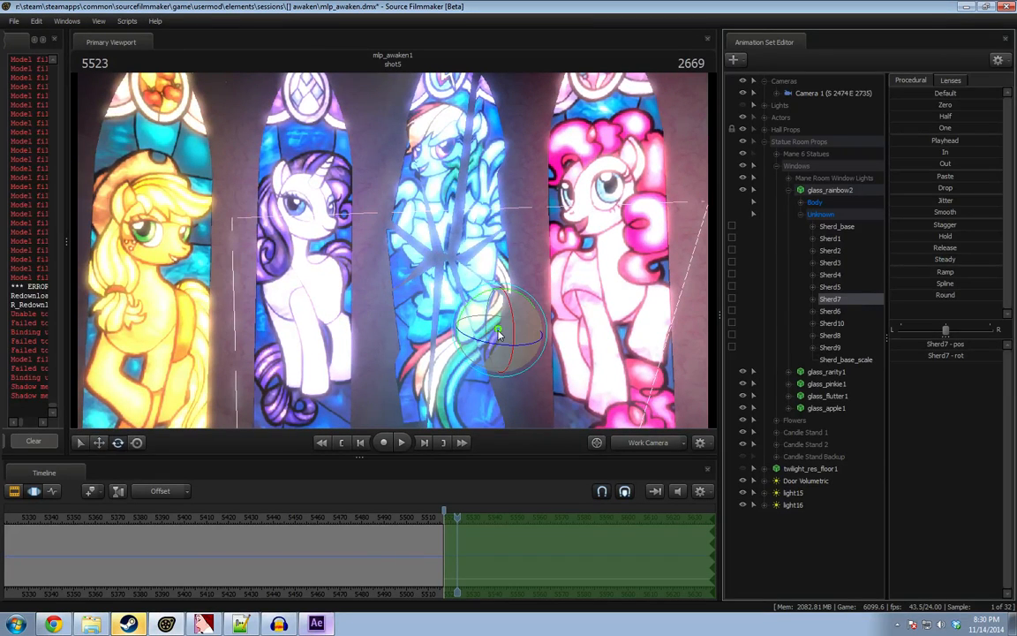
pyautogui.moveTo(424, 324); pyautogui.dragTo(420, 321)
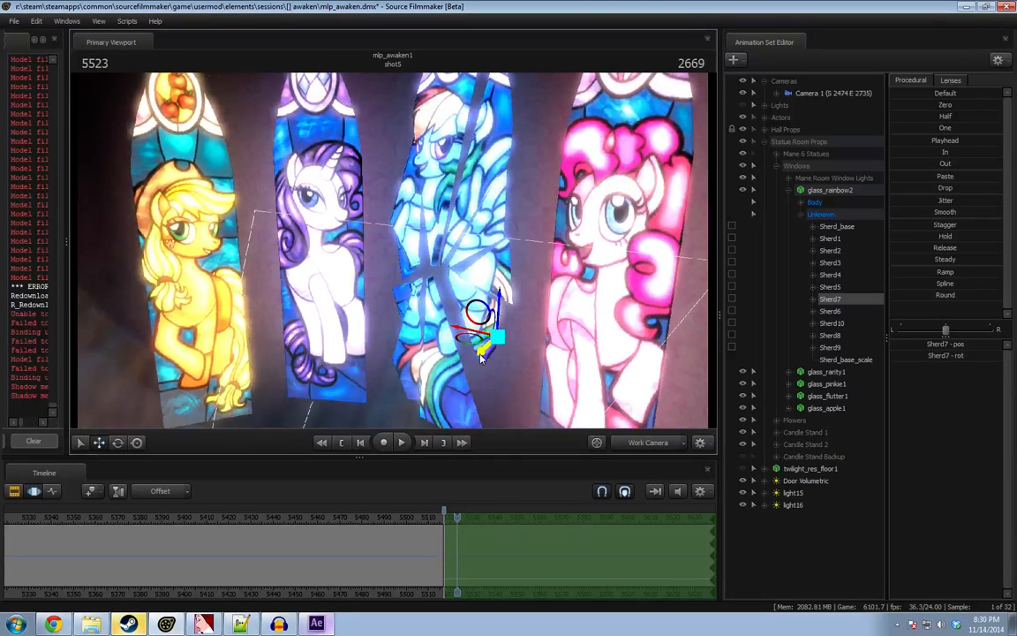
pyautogui.moveTo(481, 356); pyautogui.dragTo(492, 316)
pyautogui.press('a')
pyautogui.press('e')
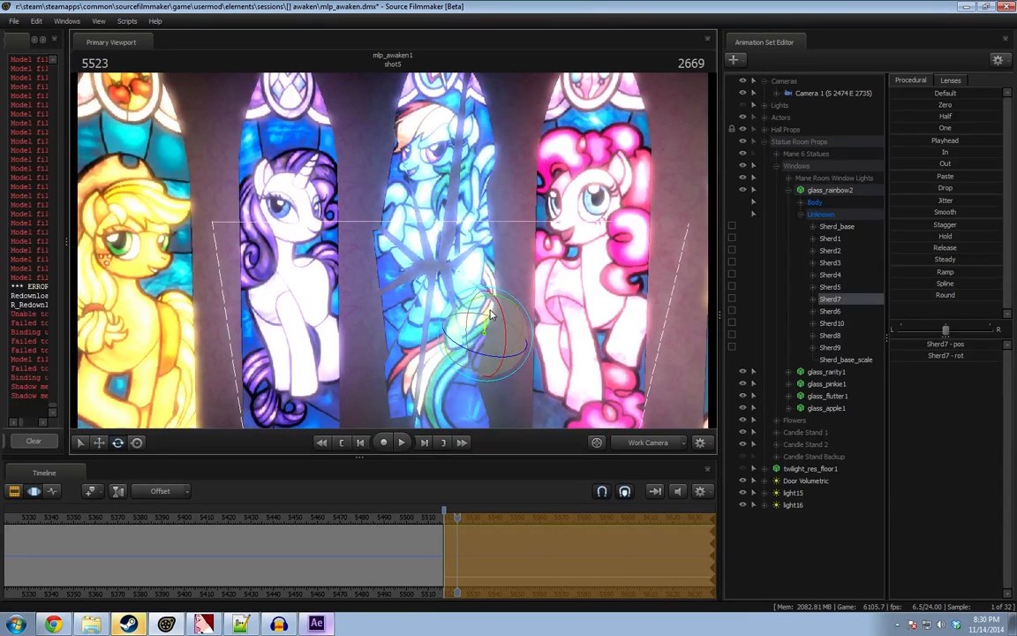
# Move the playhead and the start of the time selection to frame 5602 and select the Sherd1 shard.
pyautogui.click(484, 547)
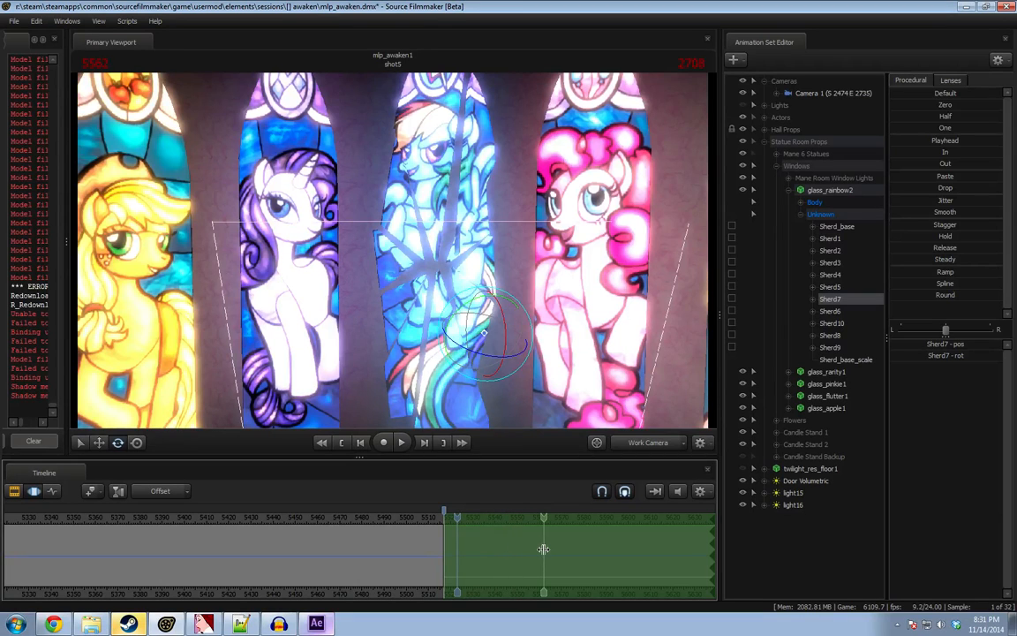
pyautogui.scroll(-3, 327, 514)
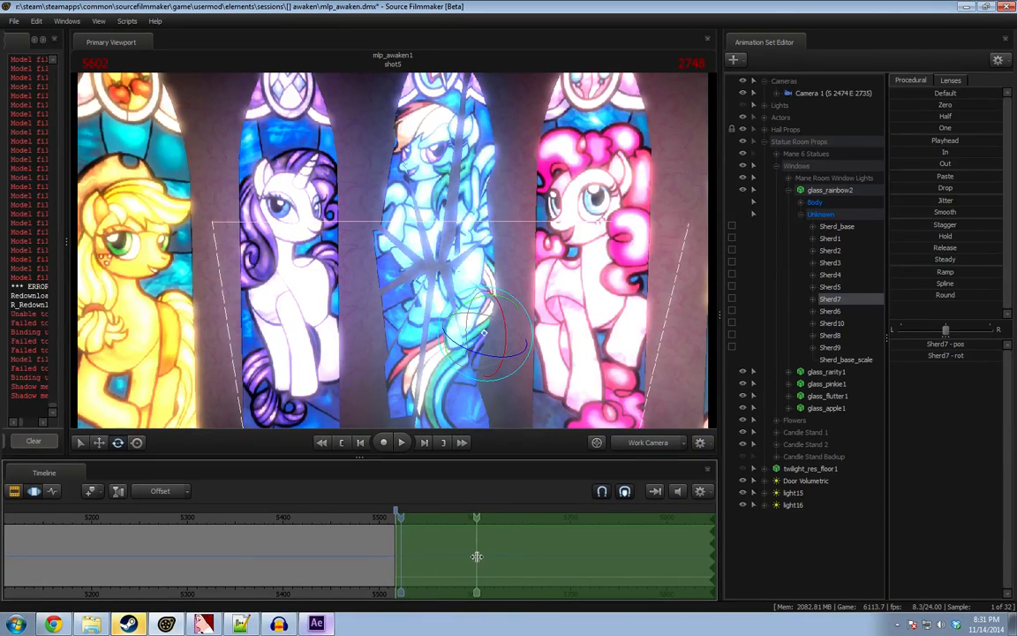
pyautogui.click(476, 556)
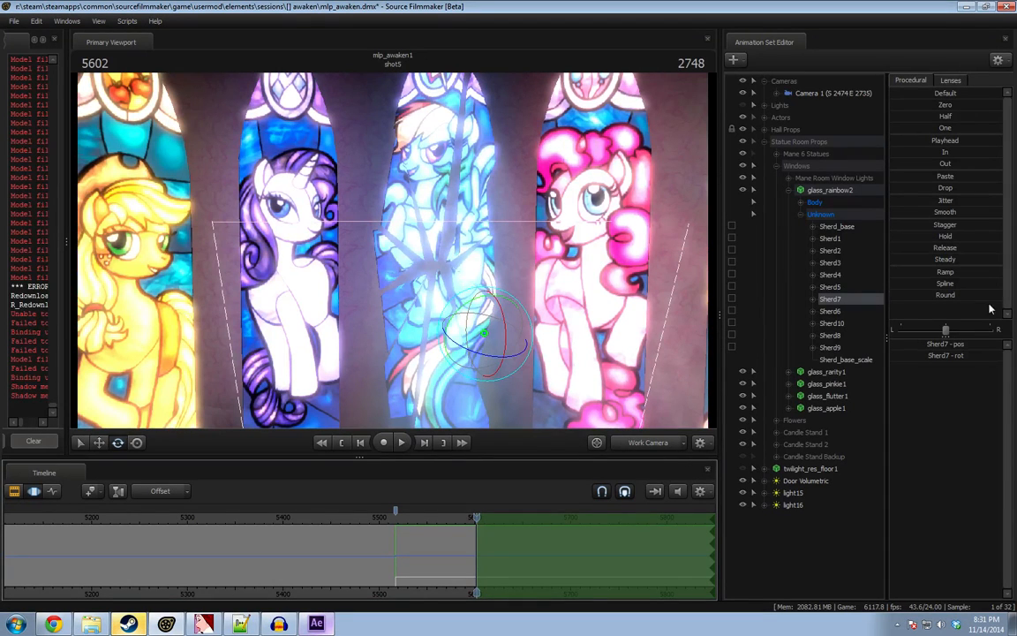
pyautogui.click(843, 239)
pyautogui.moveTo(458, 164); pyautogui.dragTo(395, 257)
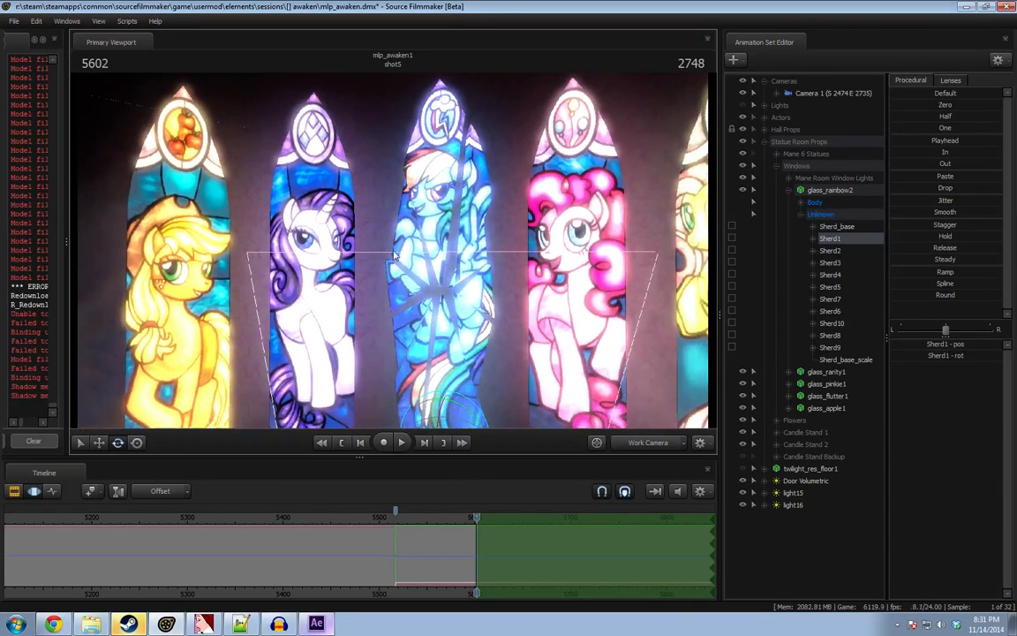
# Lower and rotate the Sherd1 shard at the foot of the rainbow window from frame 5602 onward, and preview the break.
pyautogui.moveTo(397, 344); pyautogui.dragTo(346, 320)
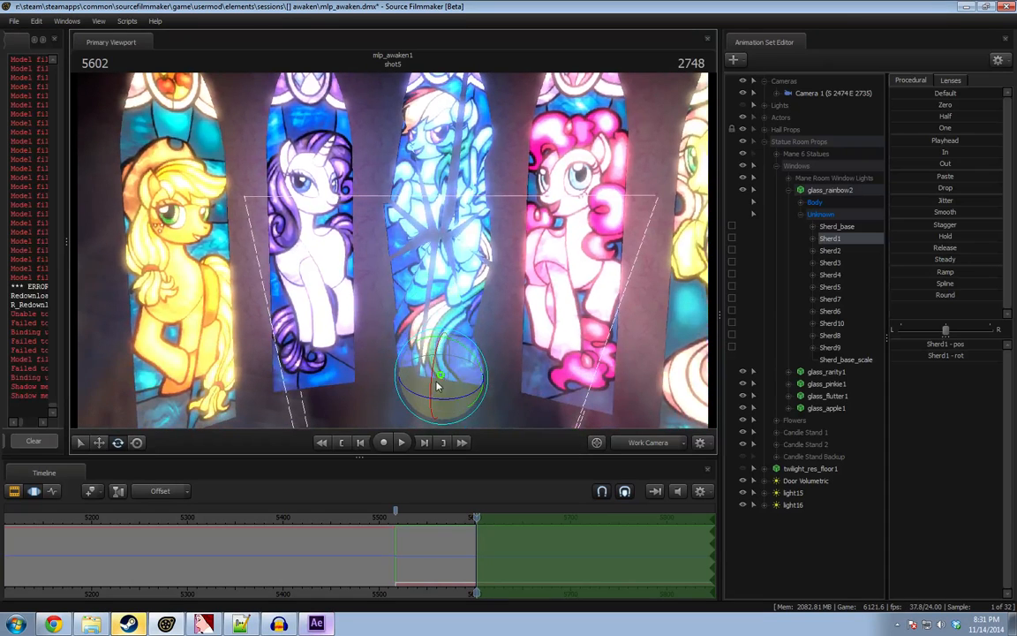
pyautogui.moveTo(455, 389)
pyautogui.mouseDown()
pyautogui.moveTo(453, 399)
pyautogui.moveTo(444, 377)
pyautogui.mouseUp()
pyautogui.press('w')
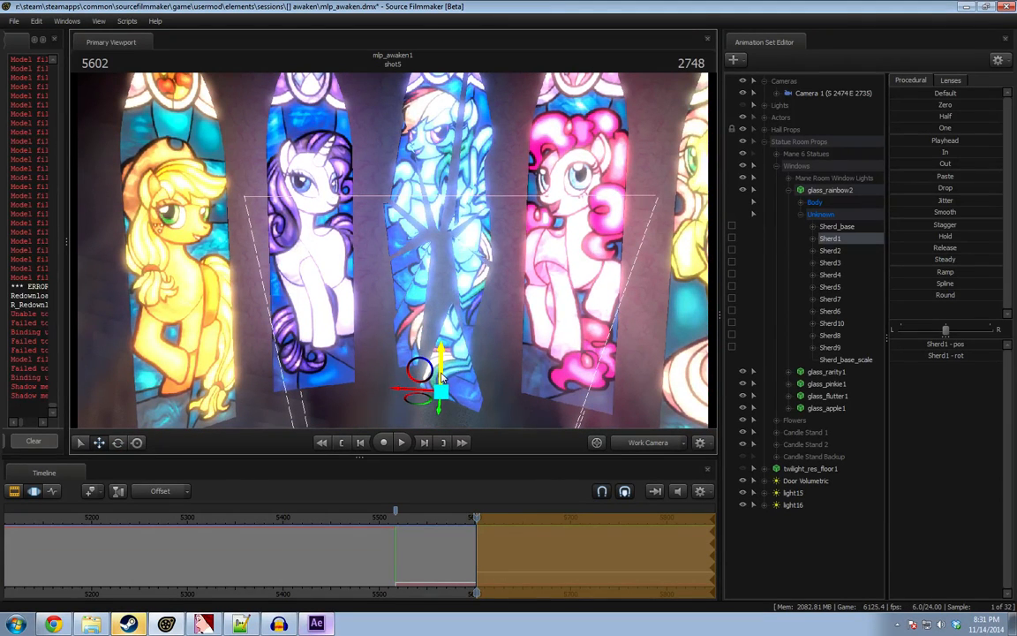
pyautogui.press('e')
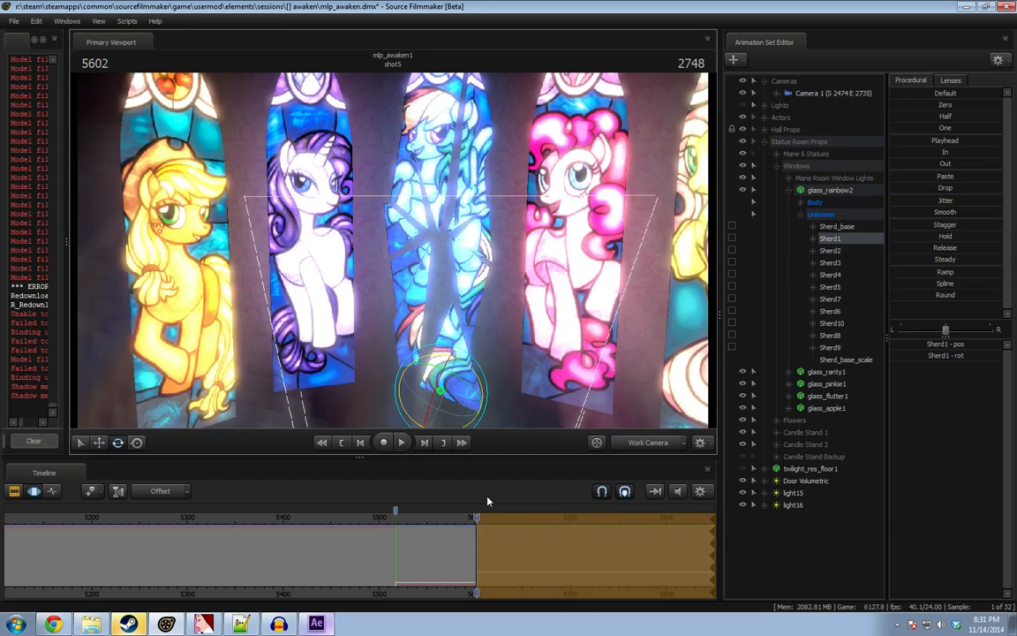
pyautogui.moveTo(468, 551); pyautogui.dragTo(504, 554)
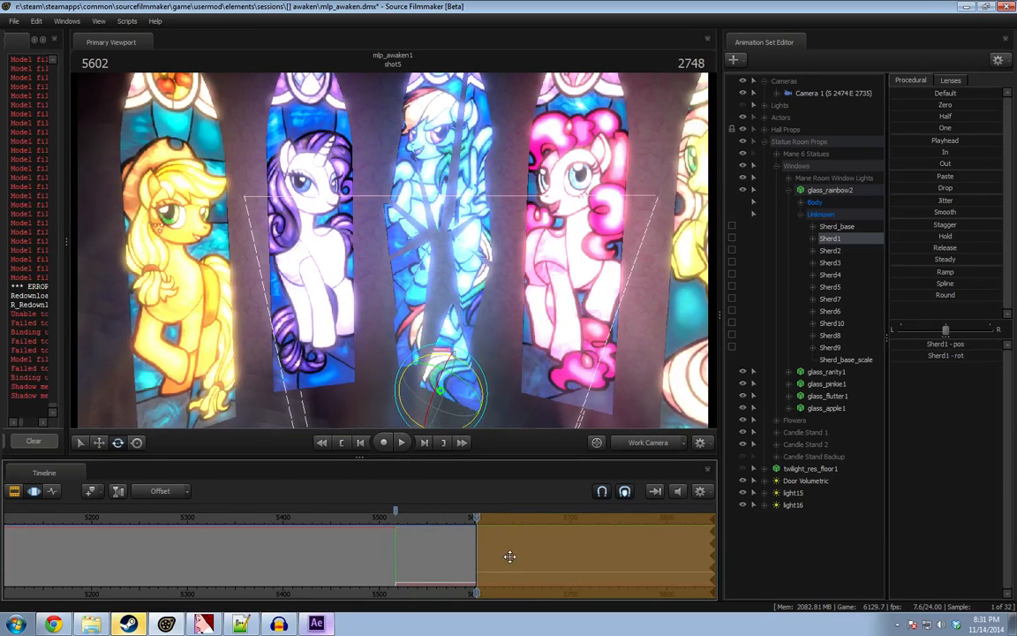
pyautogui.moveTo(402, 374); pyautogui.dragTo(426, 380)
pyautogui.moveTo(352, 579); pyautogui.dragTo(498, 573)
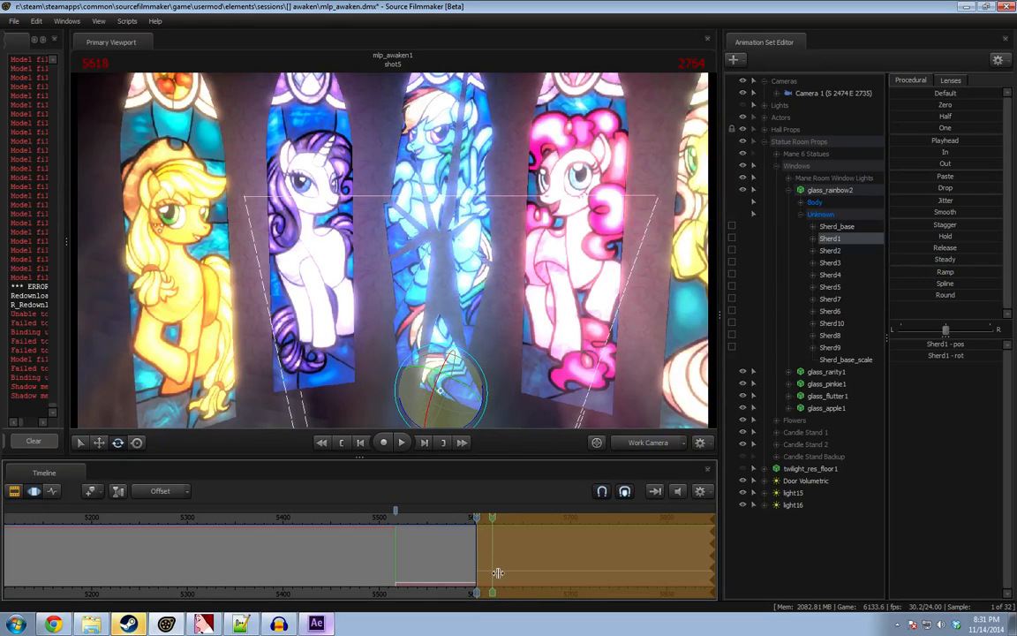
# Pull the Sherd2 shard outward from the left edge of the rainbow window and rotate it nearly edge-on.
pyautogui.click(832, 251)
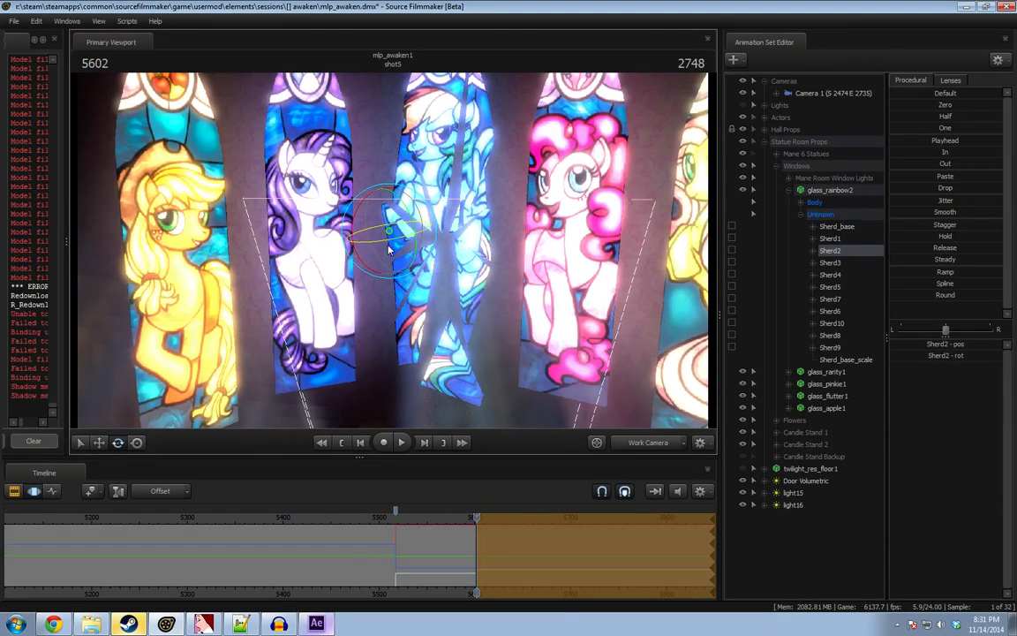
pyautogui.press('w')
pyautogui.moveTo(370, 240); pyautogui.dragTo(318, 261)
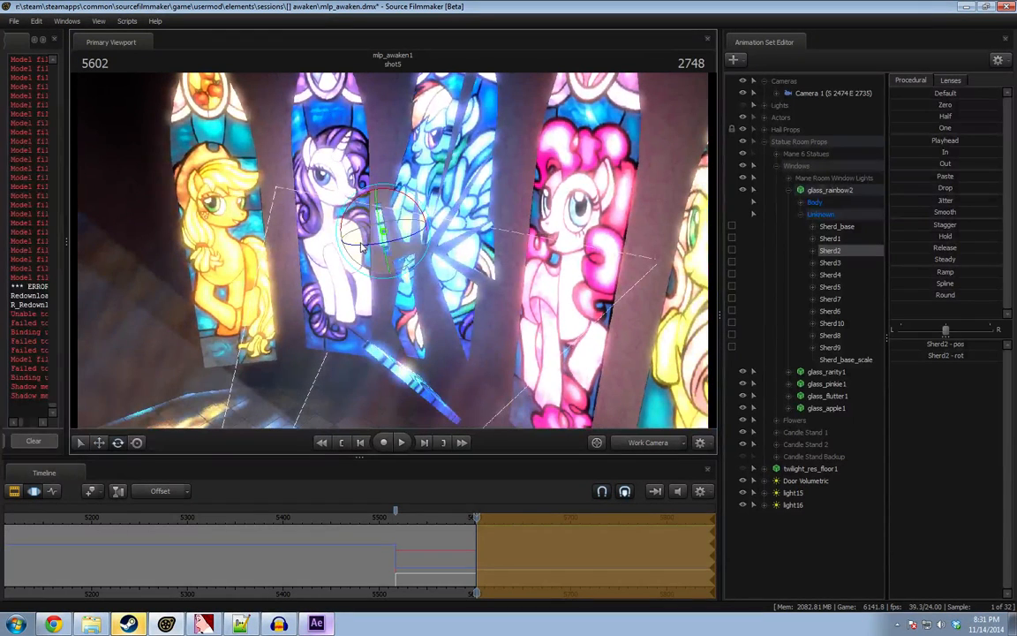
pyautogui.moveTo(360, 234); pyautogui.dragTo(370, 445)
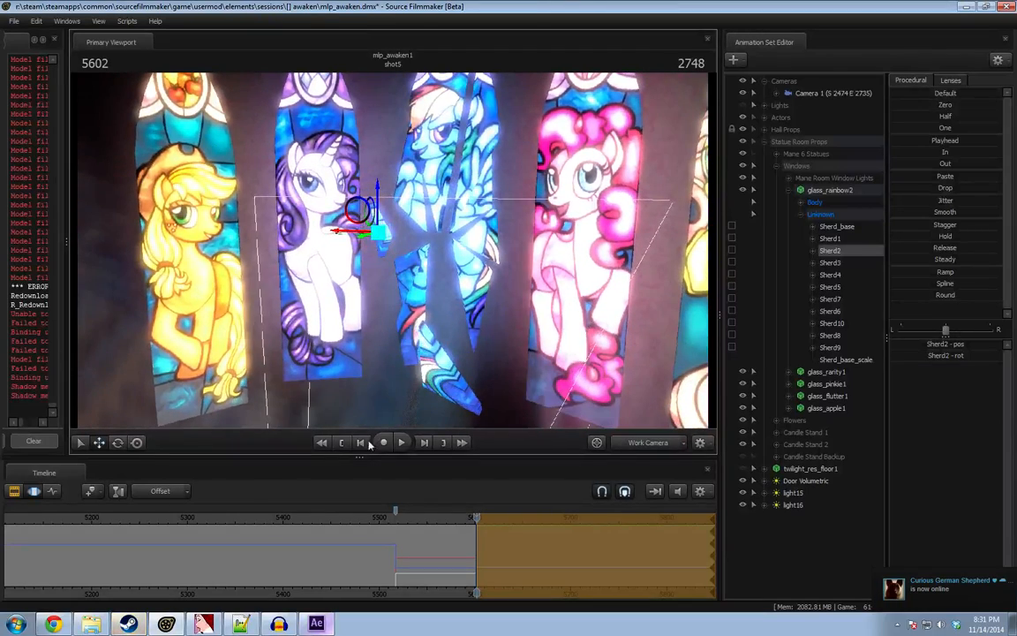
pyautogui.moveTo(422, 563)
pyautogui.mouseDown()
pyautogui.moveTo(393, 562)
pyautogui.moveTo(505, 559)
pyautogui.mouseUp()
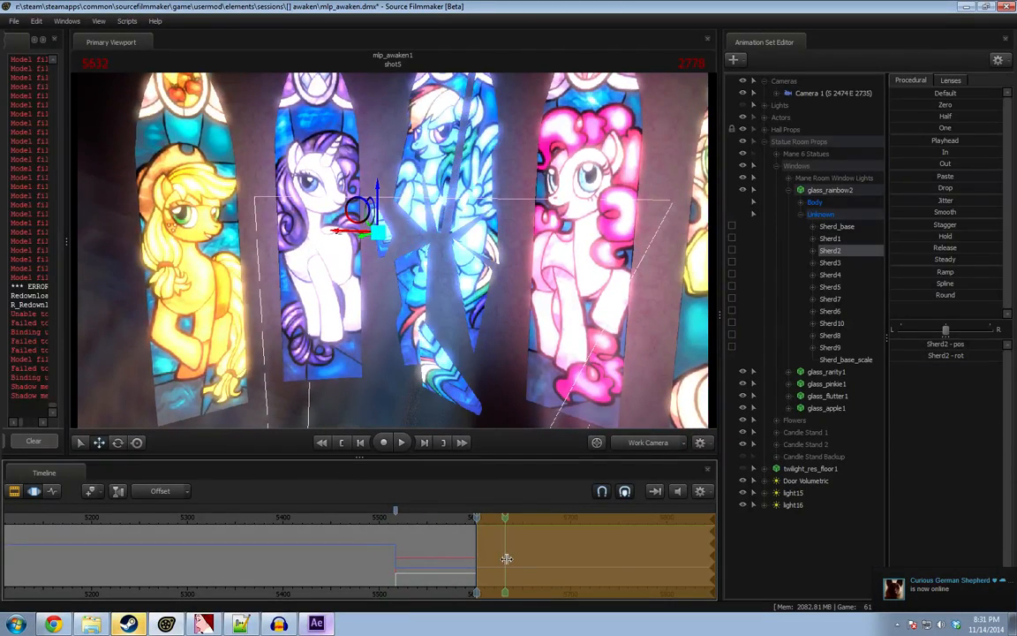
pyautogui.keyDown('alt'); pyautogui.moveTo(418, 298); pyautogui.dragTo(375, 237); pyautogui.keyUp('alt')
pyautogui.press('e')
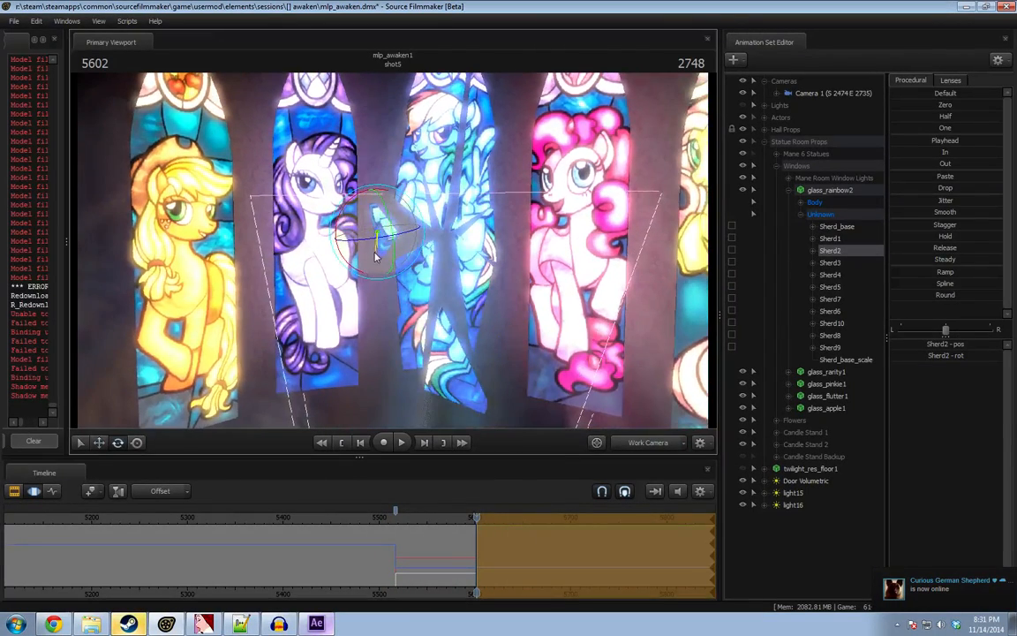
# Move the Sherd3 shard outward from the right edge of the rainbow window, rotate it, and scrub through frame 5602.
pyautogui.click(830, 262)
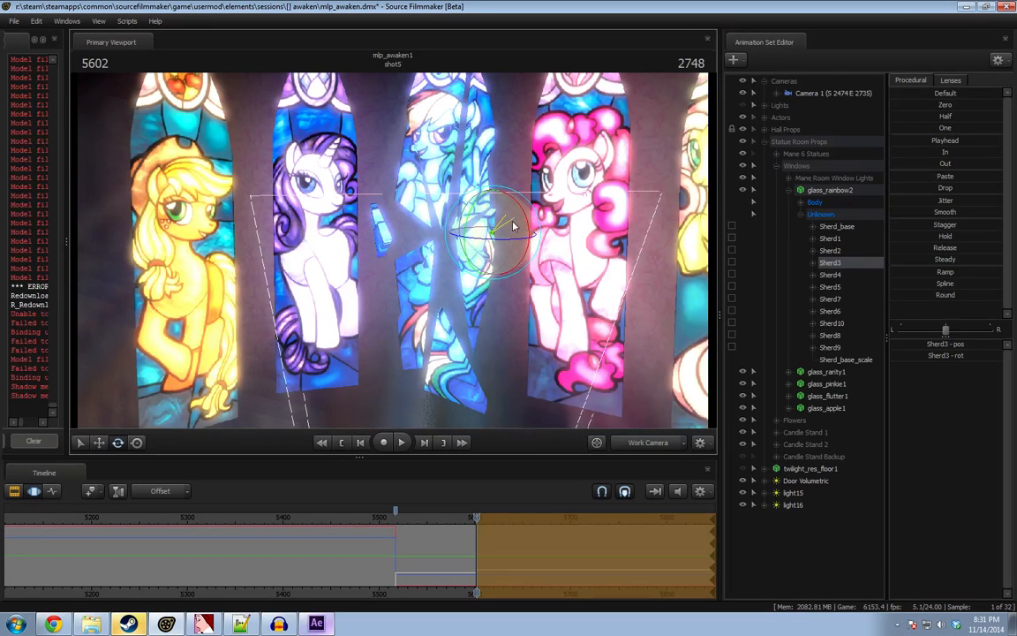
pyautogui.press('w')
pyautogui.moveTo(481, 227)
pyautogui.keyDown('alt'); pyautogui.mouseDown()
pyautogui.moveTo(477, 245)
pyautogui.moveTo(487, 245)
pyautogui.mouseUp(); pyautogui.keyUp('alt')
pyautogui.press('e')
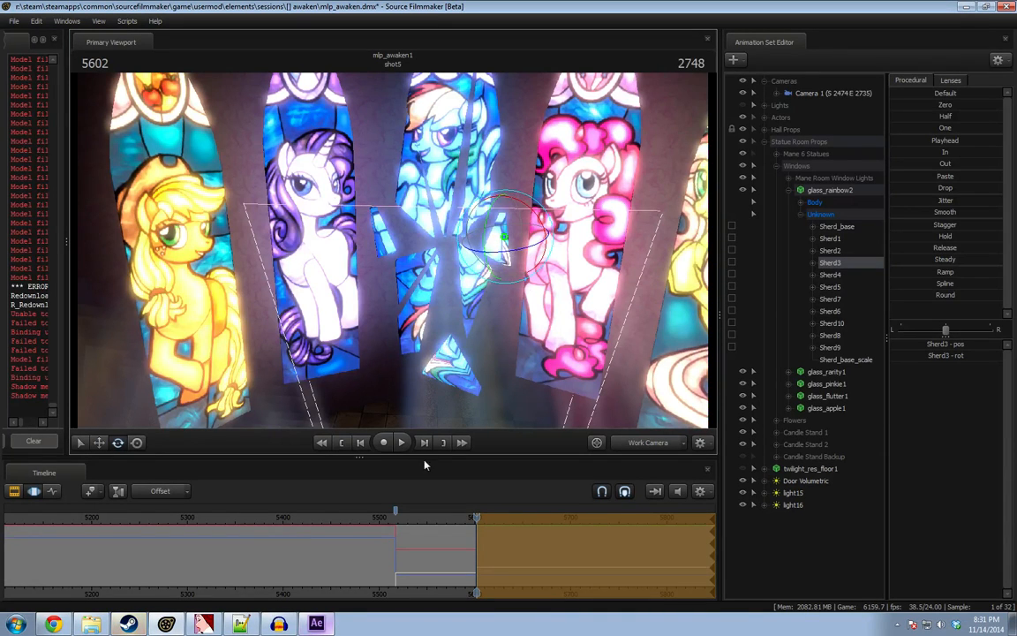
pyautogui.click(369, 554)
pyautogui.moveTo(368, 554); pyautogui.dragTo(418, 553)
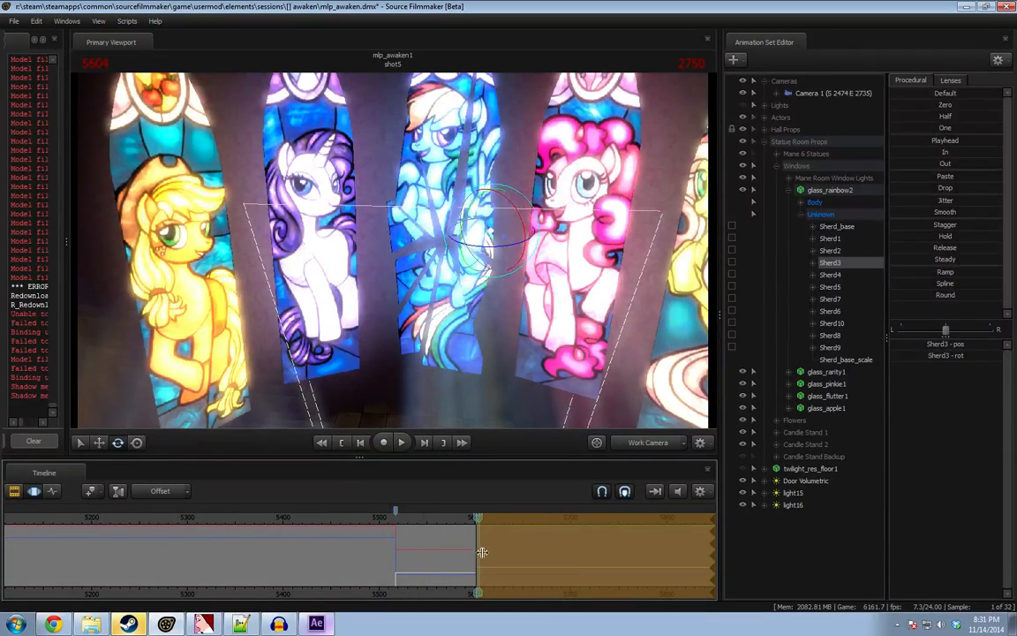
pyautogui.moveTo(482, 551); pyautogui.dragTo(500, 551)
# Rotate and reposition the Sherd4 shard at the peak of the rainbow window from frame 5602 onward.
pyautogui.click(832, 276)
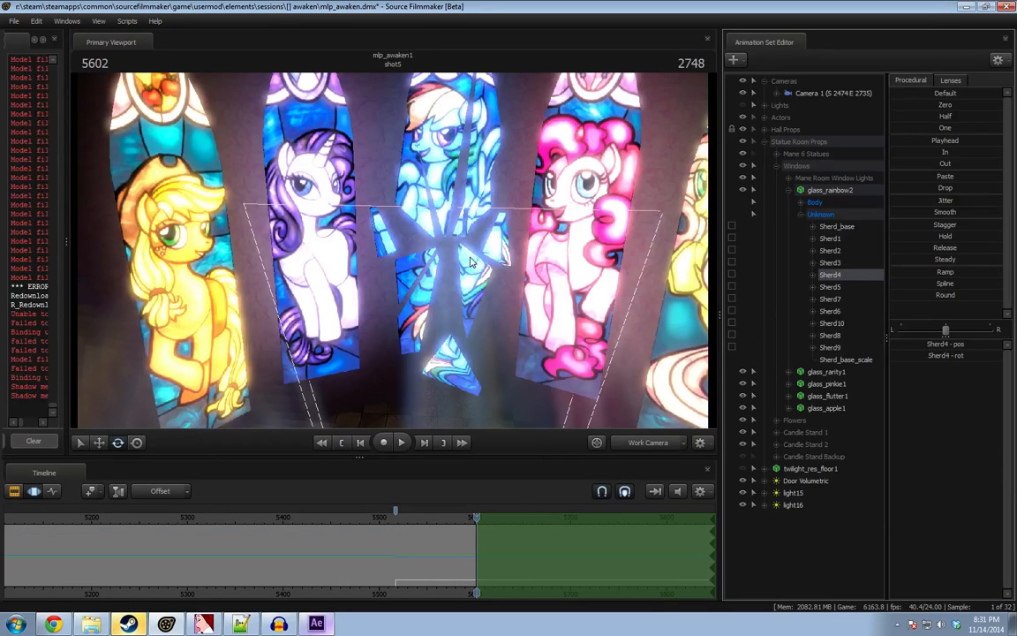
pyautogui.moveTo(468, 256); pyautogui.dragTo(394, 255)
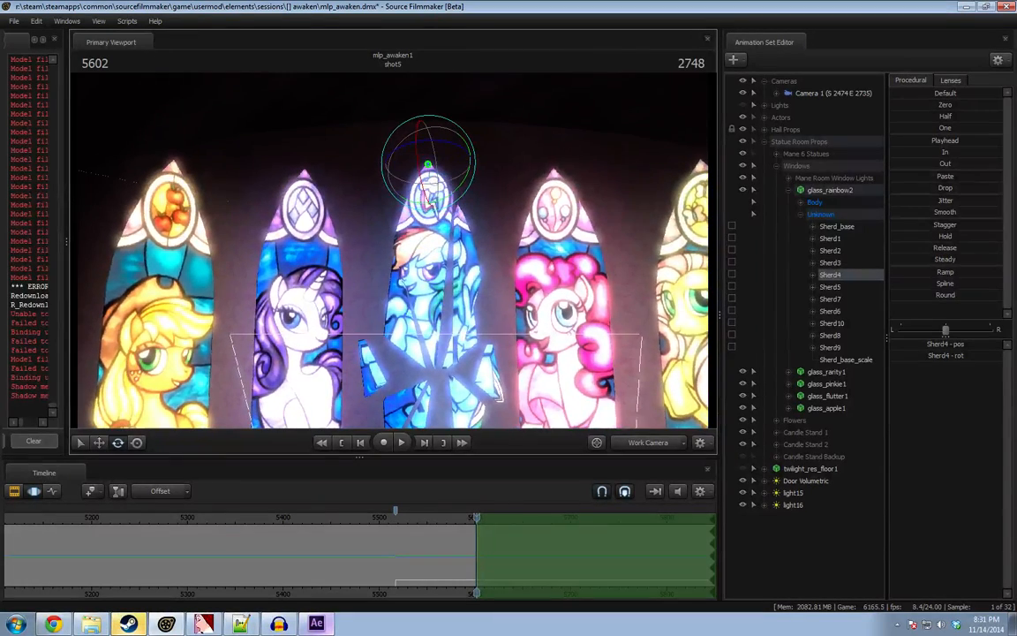
pyautogui.moveTo(425, 175); pyautogui.dragTo(408, 192)
pyautogui.moveTo(318, 275); pyautogui.dragTo(319, 275)
pyautogui.press('w')
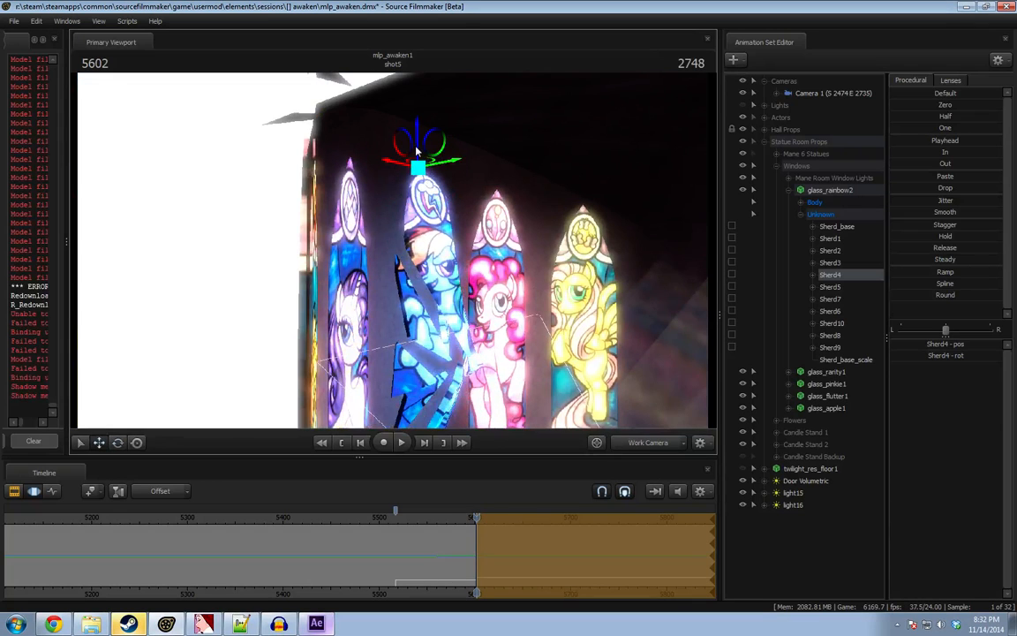
pyautogui.moveTo(416, 142); pyautogui.dragTo(427, 170)
pyautogui.press('e')
pyautogui.press('w')
pyautogui.keyDown('alt'); pyautogui.moveTo(396, 247); pyautogui.dragTo(395, 246); pyautogui.keyUp('alt')
pyautogui.press('e')
pyautogui.moveTo(395, 165); pyautogui.dragTo(408, 201)
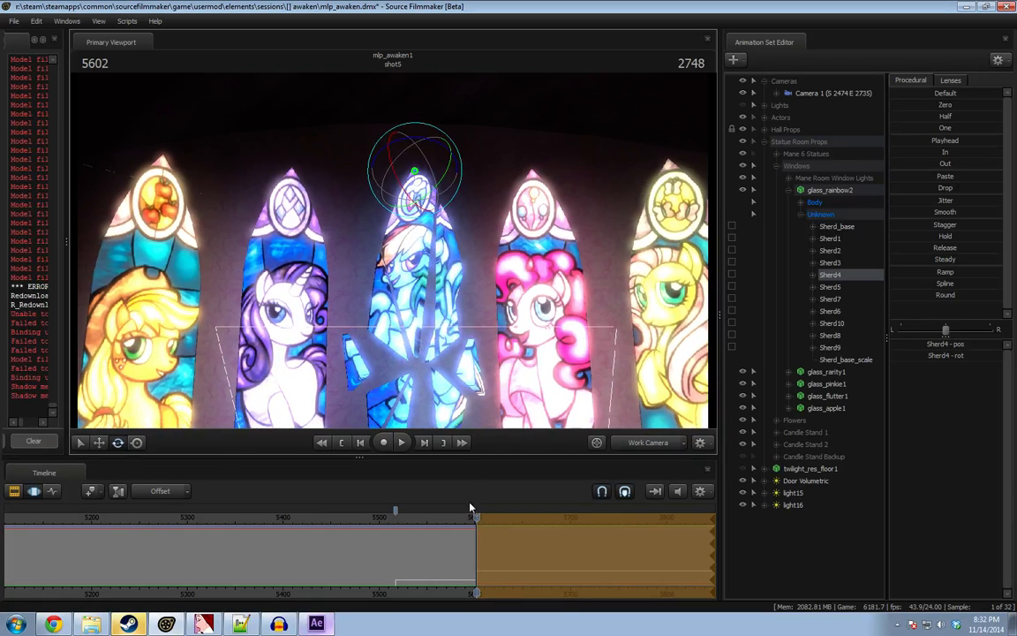
# Preview the shatter from a side angle and tilt the Sherd4 peak shard further.
pyautogui.moveTo(471, 509); pyautogui.dragTo(405, 551)
pyautogui.moveTo(481, 354); pyautogui.dragTo(534, 419)
pyautogui.moveTo(472, 305); pyautogui.dragTo(400, 262)
pyautogui.moveTo(484, 165); pyautogui.dragTo(543, 194)
pyautogui.press('shift')
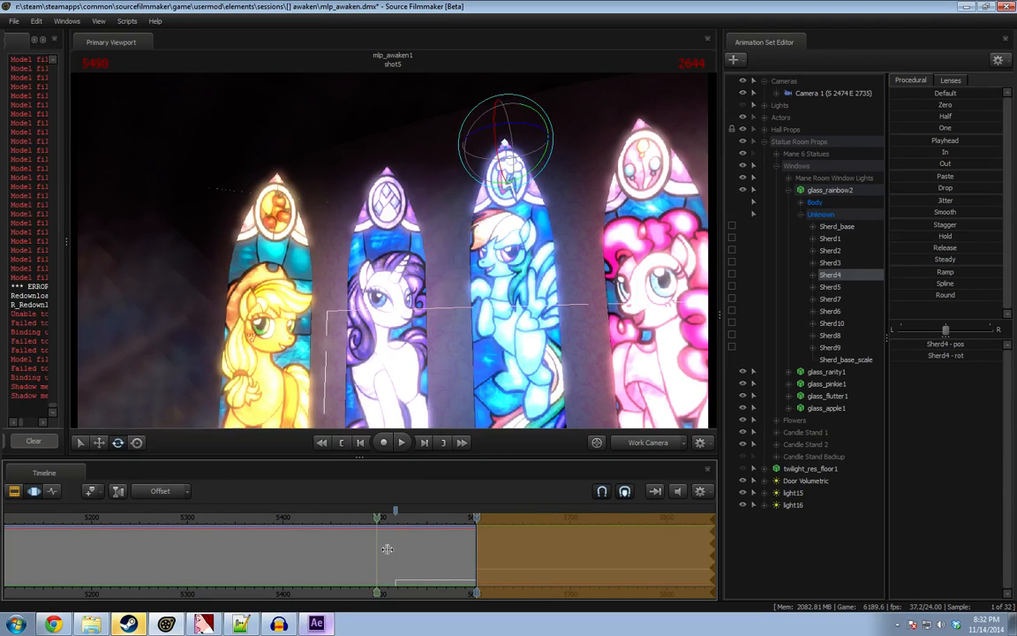
pyautogui.moveTo(501, 365); pyautogui.dragTo(539, 354)
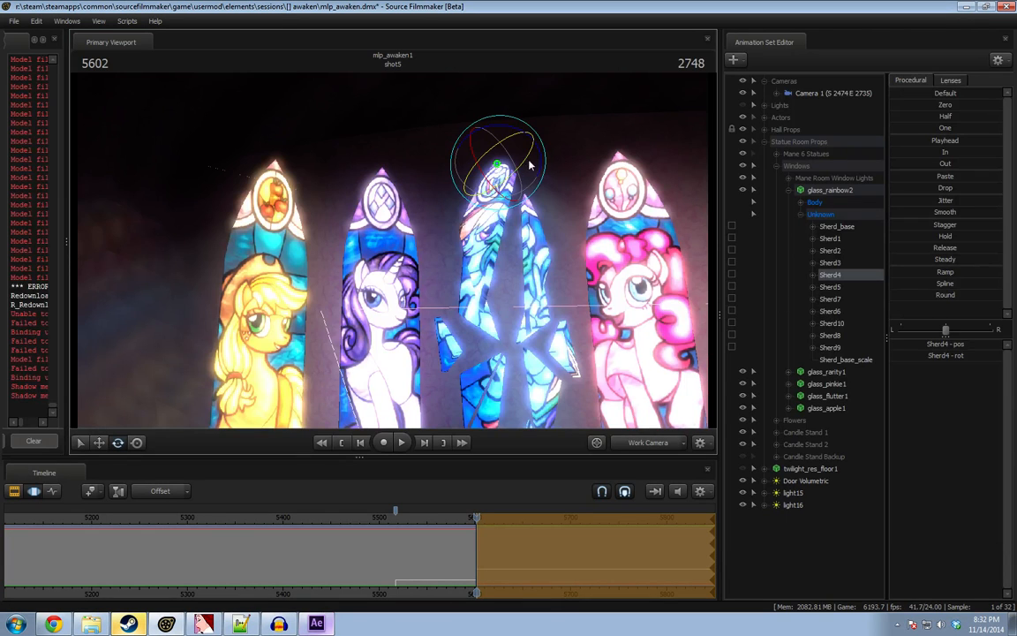
pyautogui.moveTo(528, 157); pyautogui.dragTo(535, 155)
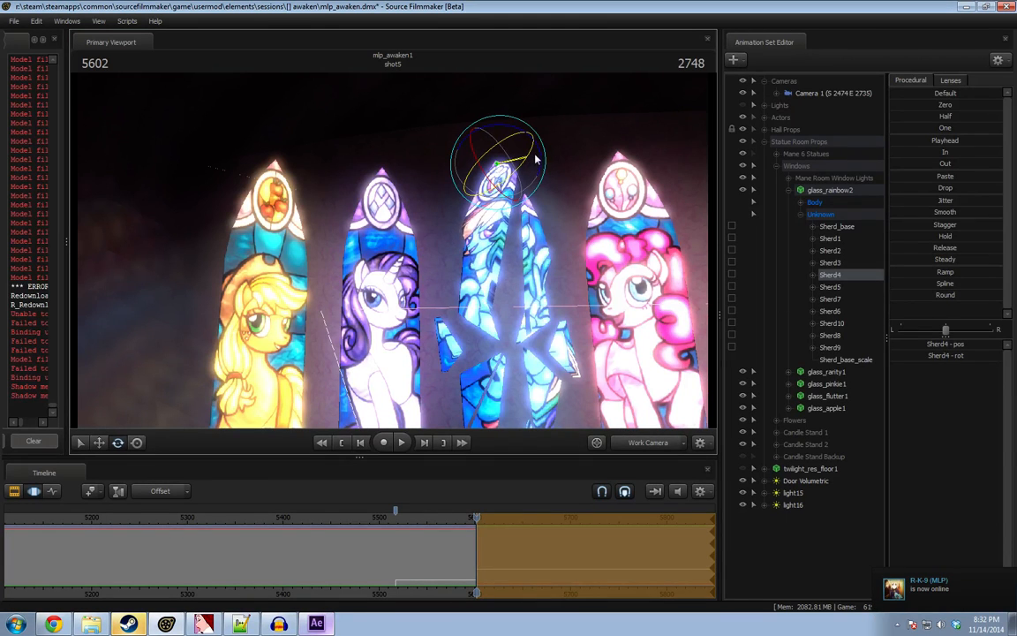
# Rotate the Sherd5 shard on the lower left edge of the rainbow window and offset it from the frame.
pyautogui.click(830, 287)
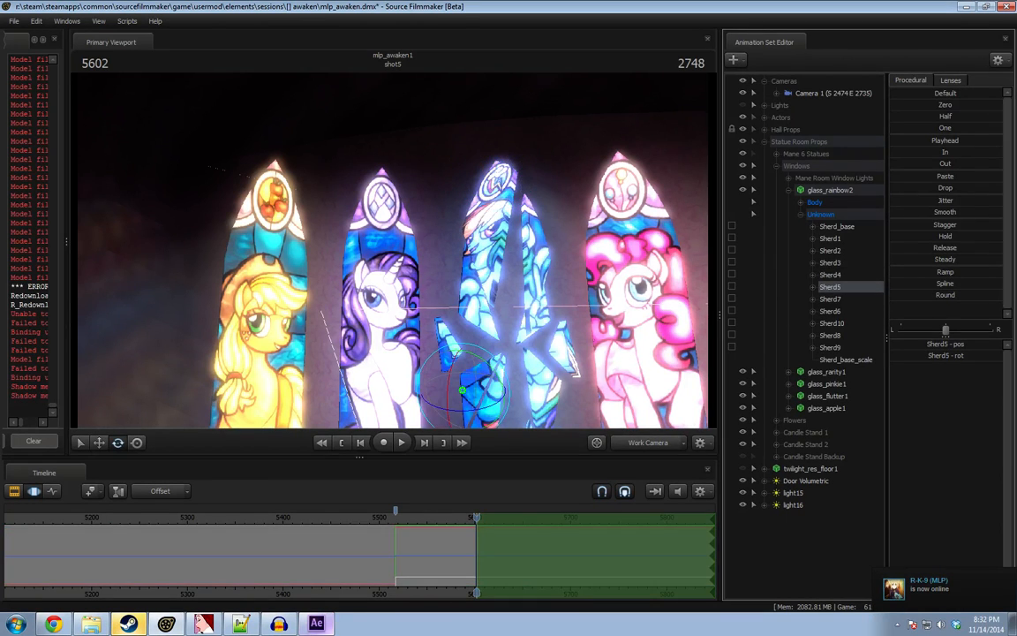
pyautogui.moveTo(441, 328); pyautogui.dragTo(405, 334)
pyautogui.press('w')
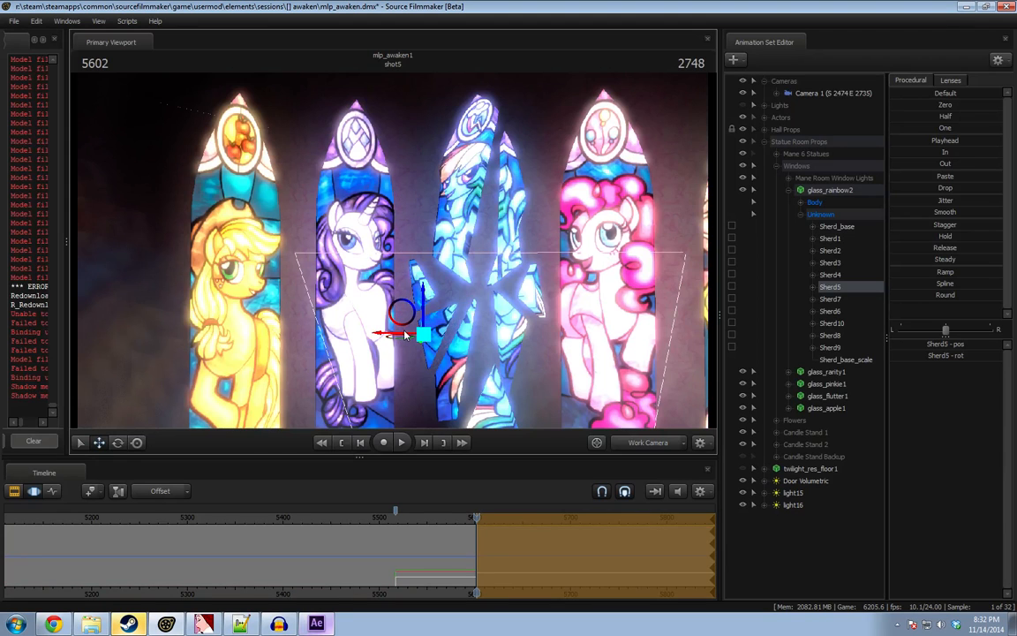
pyautogui.press('shift')
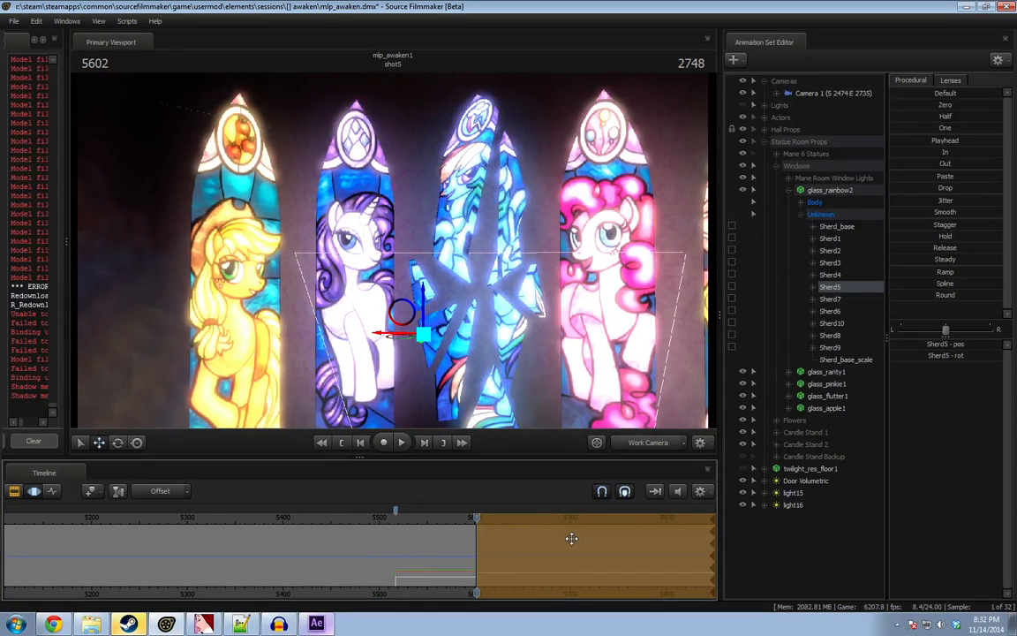
# Rotate and offset the Sherd7 shard on the lower right edge of the rainbow window from frame 5602 onward.
pyautogui.click(834, 298)
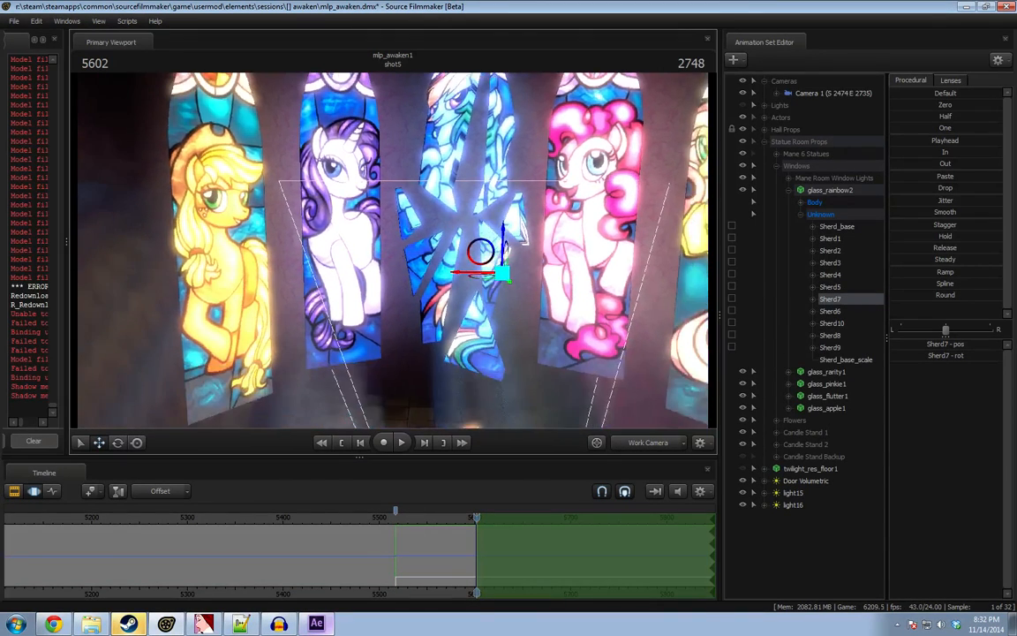
pyautogui.press('e')
pyautogui.moveTo(482, 303); pyautogui.dragTo(475, 265)
pyautogui.press('w')
pyautogui.press('e')
pyautogui.keyDown('alt'); pyautogui.moveTo(454, 361); pyautogui.dragTo(435, 350); pyautogui.keyUp('alt')
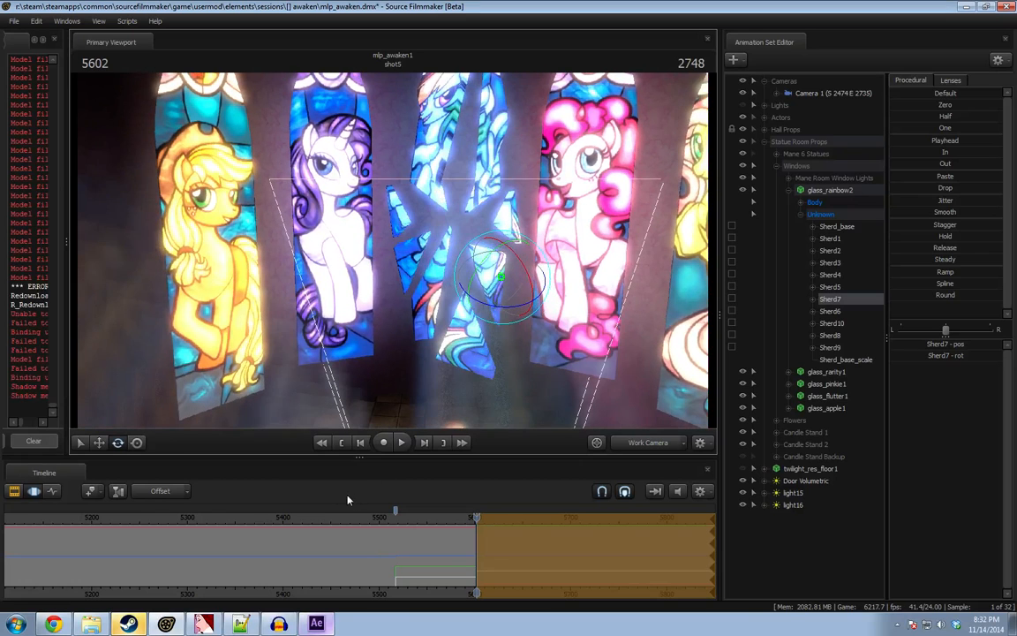
pyautogui.press('shift')
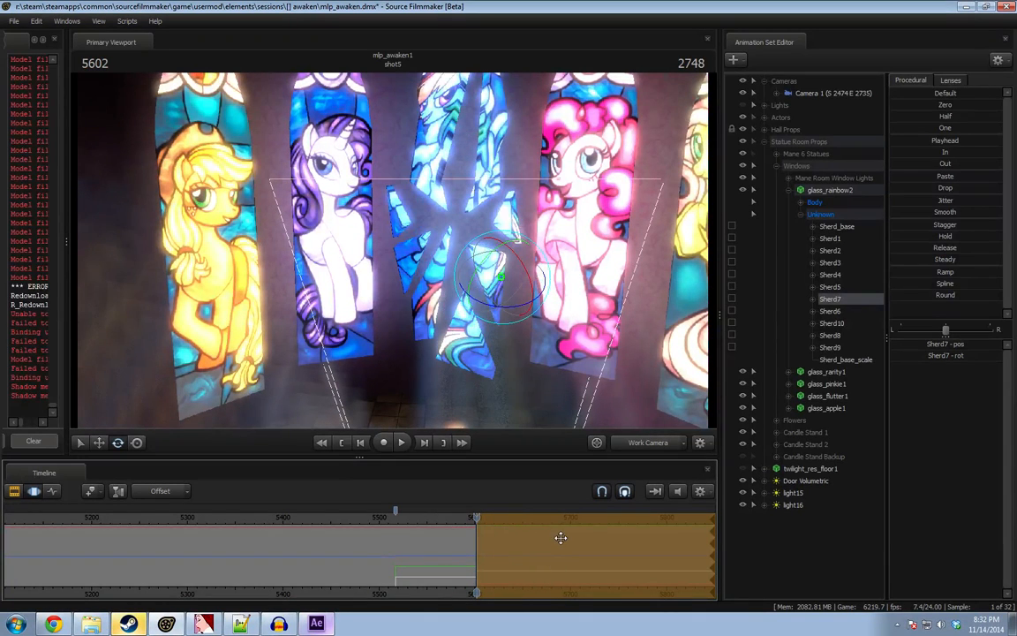
# Offset and rotate the Sherd6 shard in the lower left corner of the rainbow window, and preview the break.
pyautogui.click(833, 313)
pyautogui.keyDown('alt'); pyautogui.moveTo(425, 284); pyautogui.dragTo(423, 320); pyautogui.keyUp('alt')
pyautogui.moveTo(431, 359); pyautogui.dragTo(382, 333)
pyautogui.press('w')
pyautogui.press('e')
pyautogui.press('w')
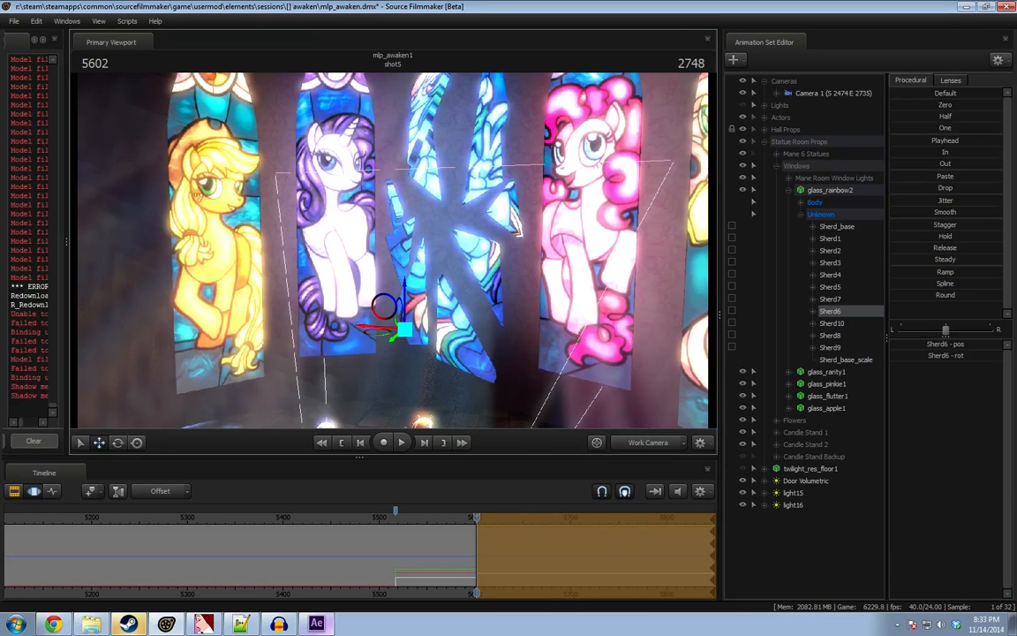
pyautogui.keyDown('alt'); pyautogui.moveTo(413, 225); pyautogui.dragTo(361, 439); pyautogui.keyUp('alt')
pyautogui.press('shift')
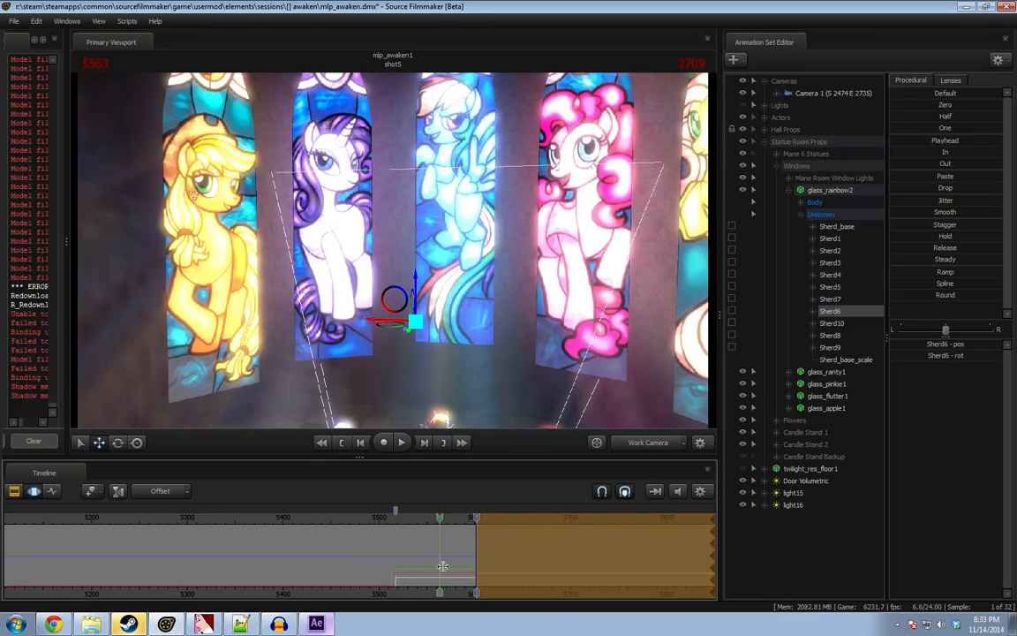
# Rotate the Sherd10 shard on the upper left edge of the rainbow window and shift it outward, previewing the result.
pyautogui.click(831, 324)
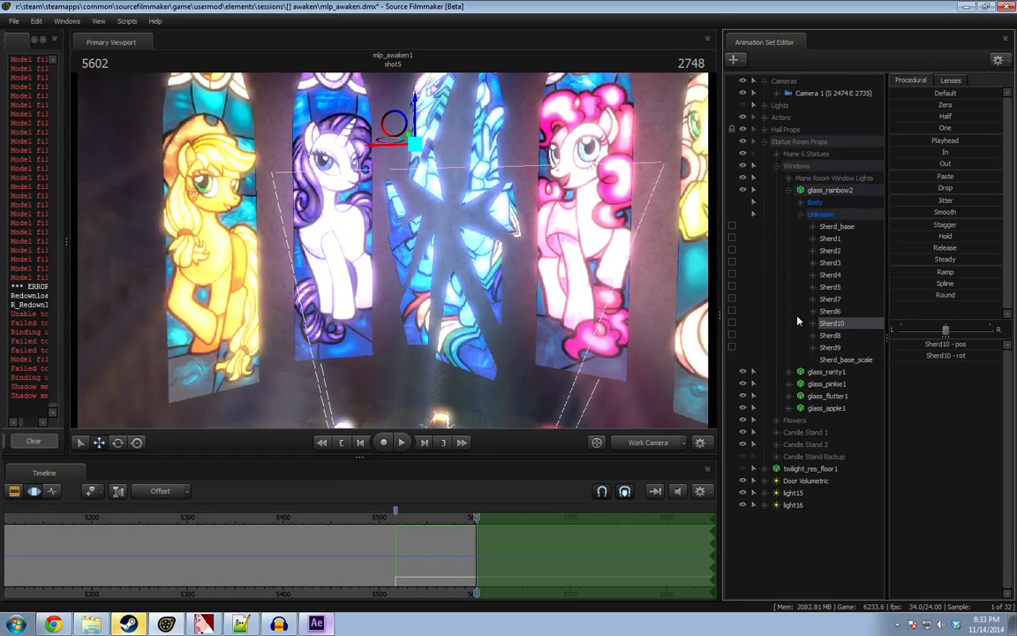
pyautogui.keyDown('alt'); pyautogui.moveTo(414, 145); pyautogui.dragTo(392, 132); pyautogui.keyUp('alt')
pyautogui.press('e')
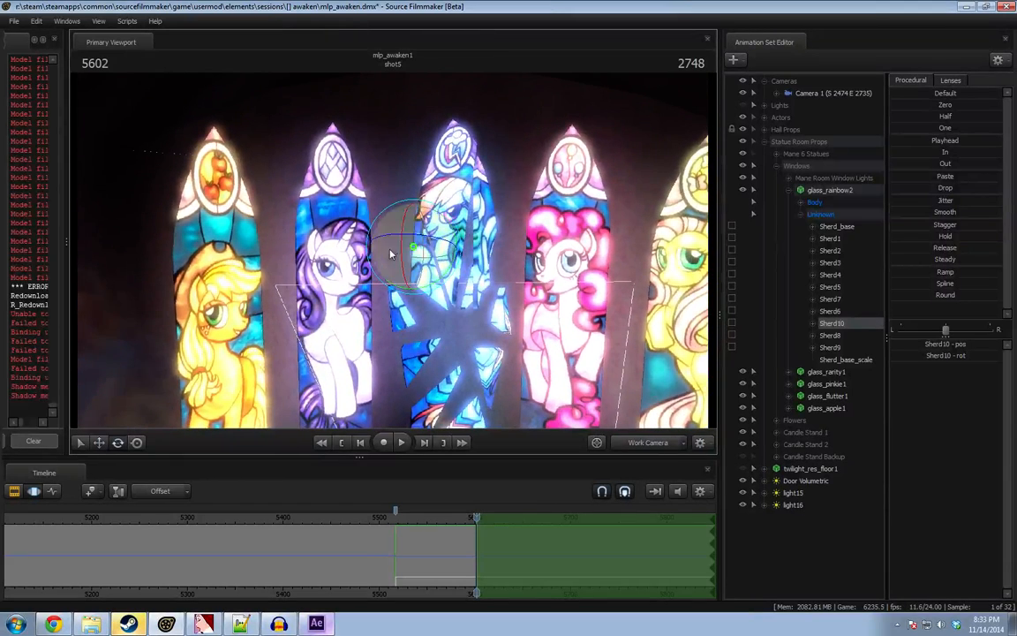
pyautogui.moveTo(392, 249)
pyautogui.mouseDown()
pyautogui.moveTo(410, 226)
pyautogui.moveTo(428, 279)
pyautogui.moveTo(391, 246)
pyautogui.moveTo(388, 258)
pyautogui.mouseUp()
pyautogui.press('w')
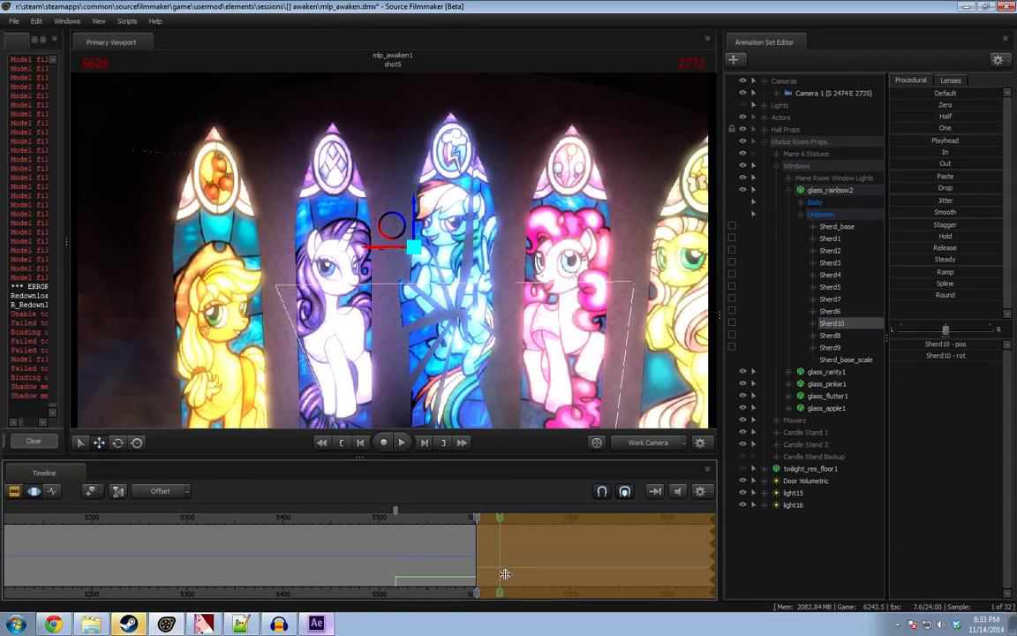
pyautogui.press('e')
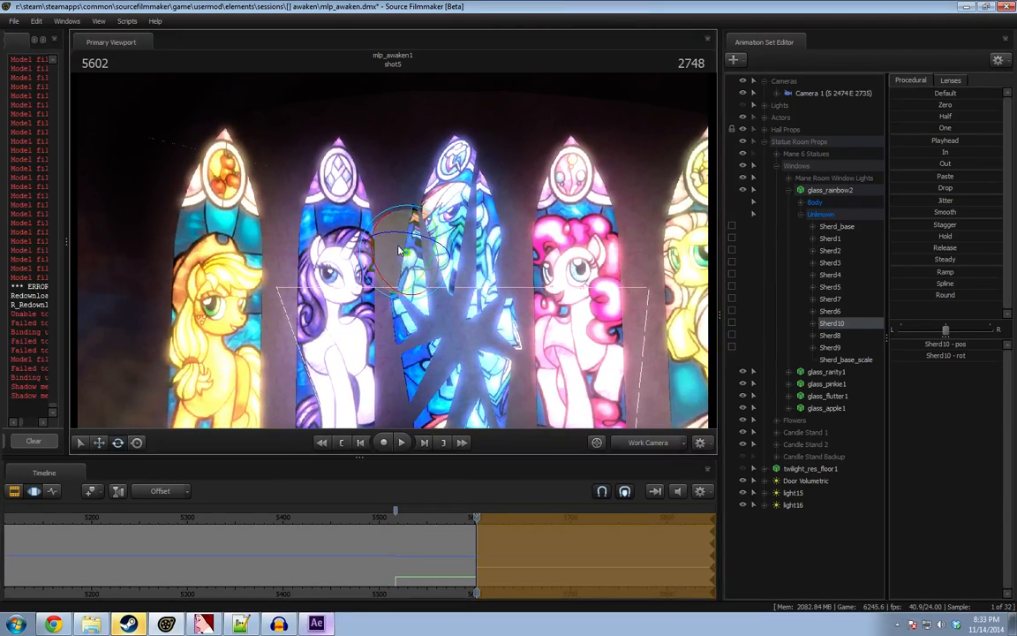
pyautogui.moveTo(399, 250); pyautogui.dragTo(390, 241)
pyautogui.moveTo(418, 548); pyautogui.dragTo(588, 542)
pyautogui.moveTo(510, 319); pyautogui.dragTo(664, 307)
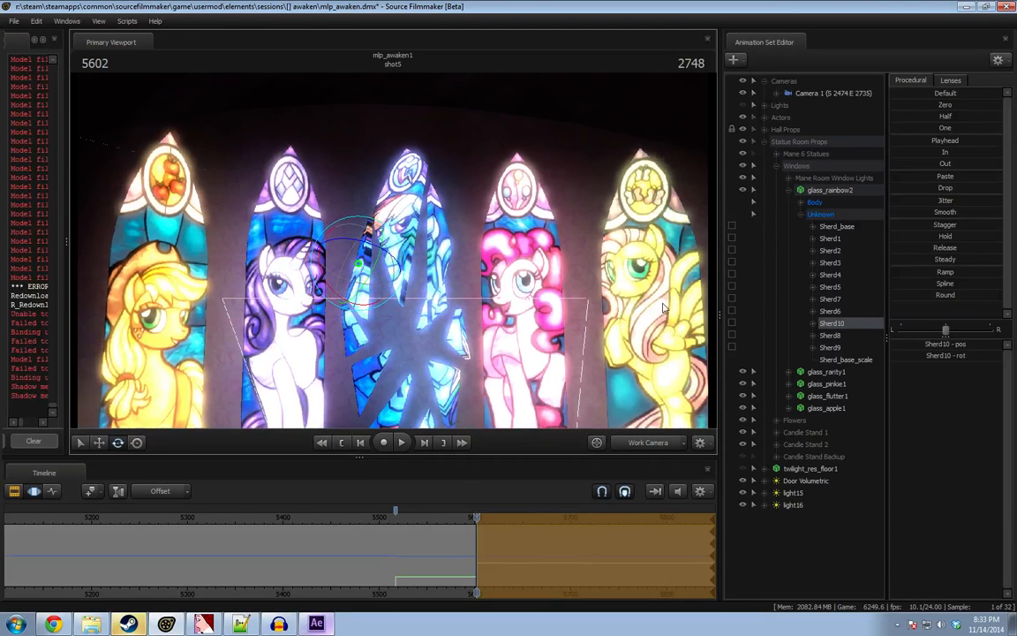
# Rotate the Sherd8 shard on the upper right edge of the rainbow window and shift it outward from frame 5602 onward.
pyautogui.click(864, 335)
pyautogui.keyDown('alt'); pyautogui.moveTo(519, 243); pyautogui.dragTo(431, 262); pyautogui.keyUp('alt')
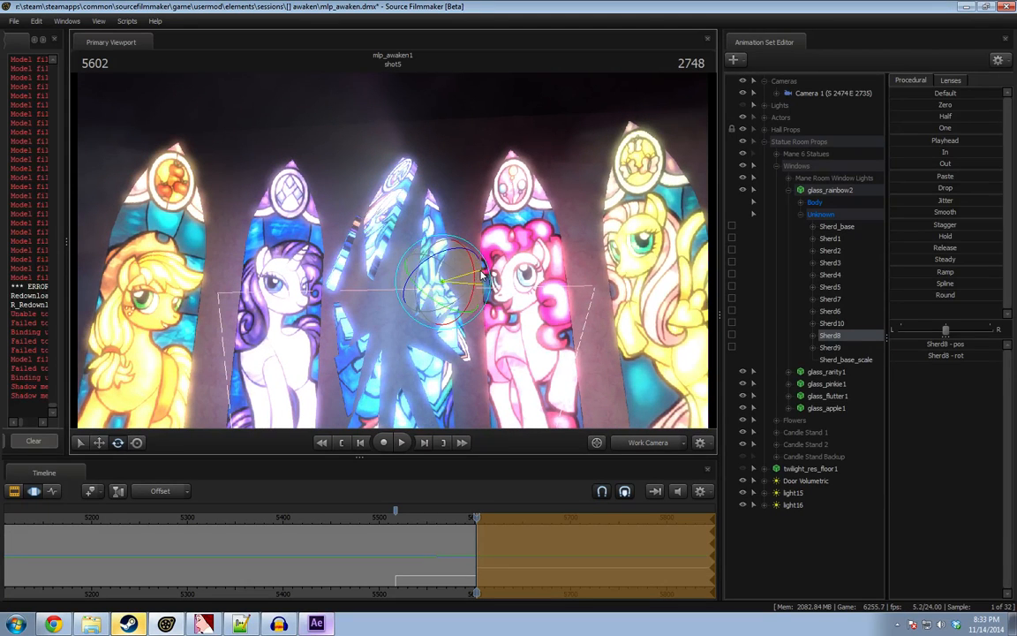
pyautogui.moveTo(421, 285); pyautogui.dragTo(429, 280)
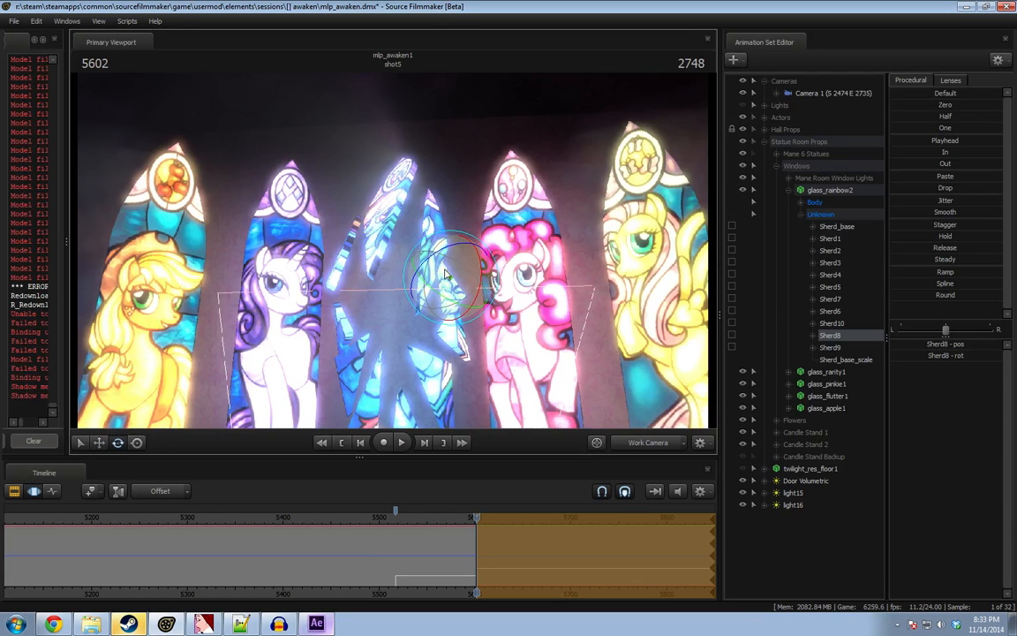
pyautogui.click(533, 563)
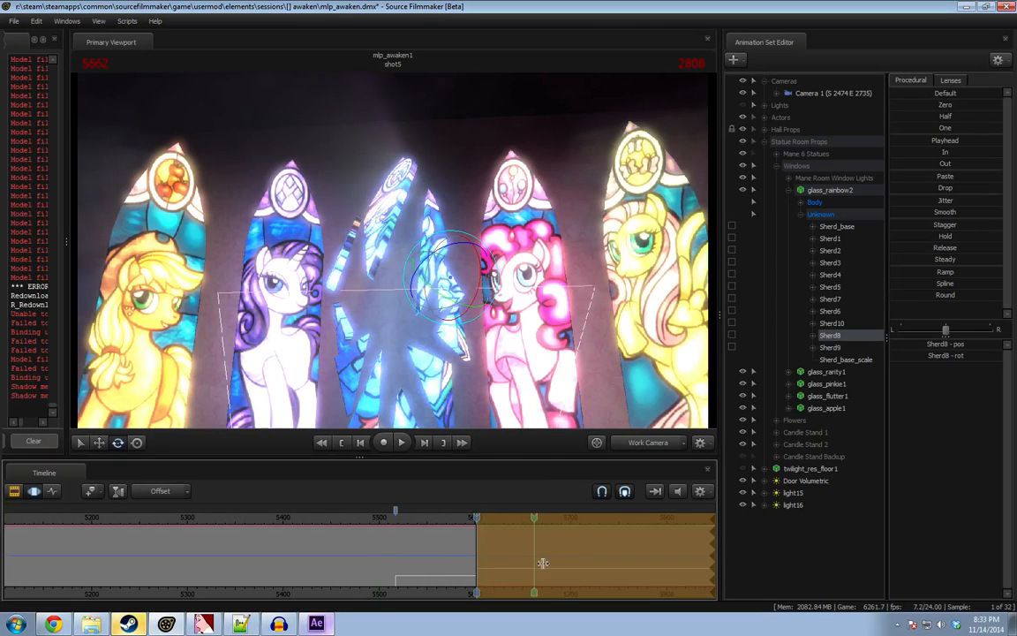
# Offset the Sherd9 shard at the upper right of the rainbow window and rotate it, checking the whole break.
pyautogui.click(835, 348)
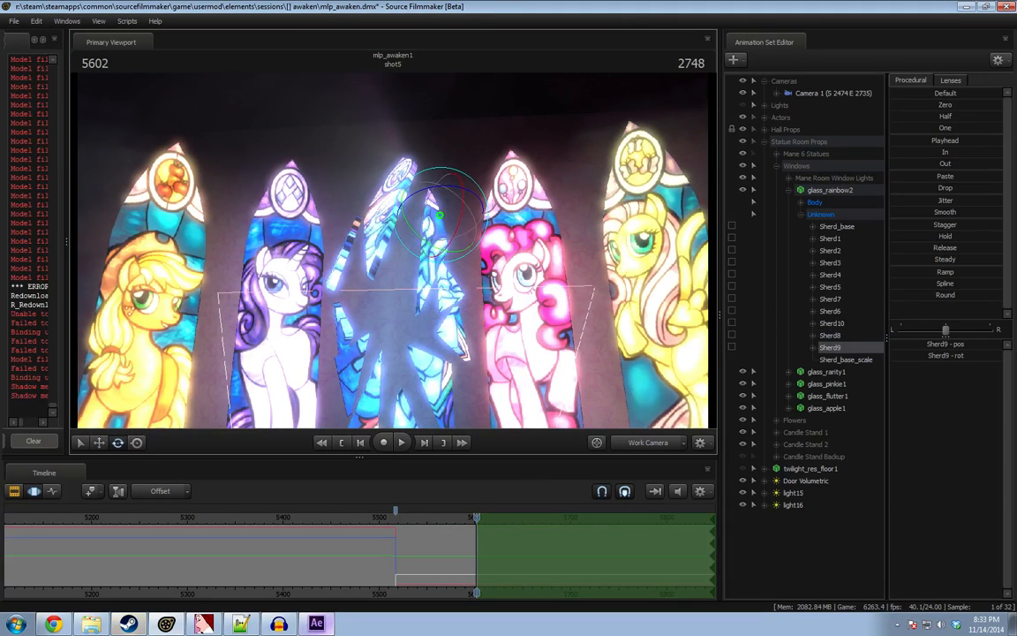
pyautogui.moveTo(443, 214); pyautogui.dragTo(481, 232)
pyautogui.press('w')
pyautogui.press('e')
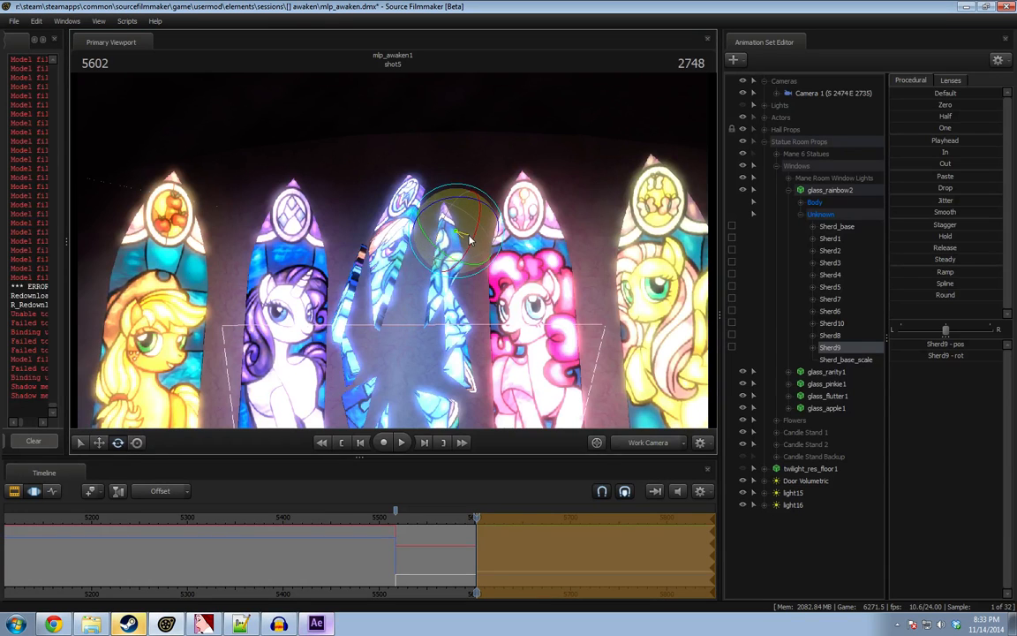
pyautogui.press('shift')
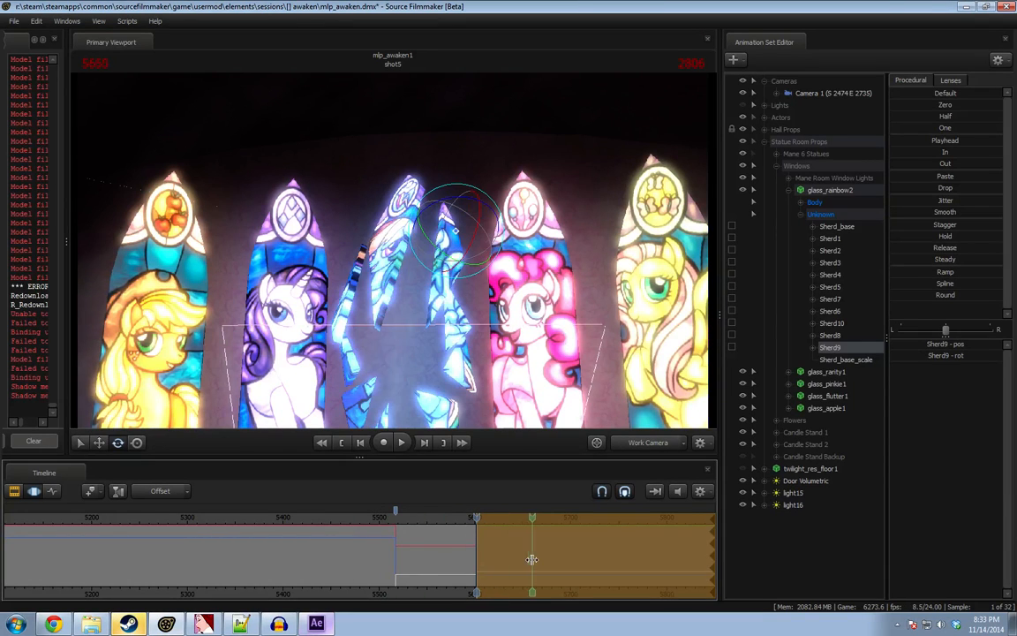
pyautogui.moveTo(394, 250); pyautogui.dragTo(394, 255)
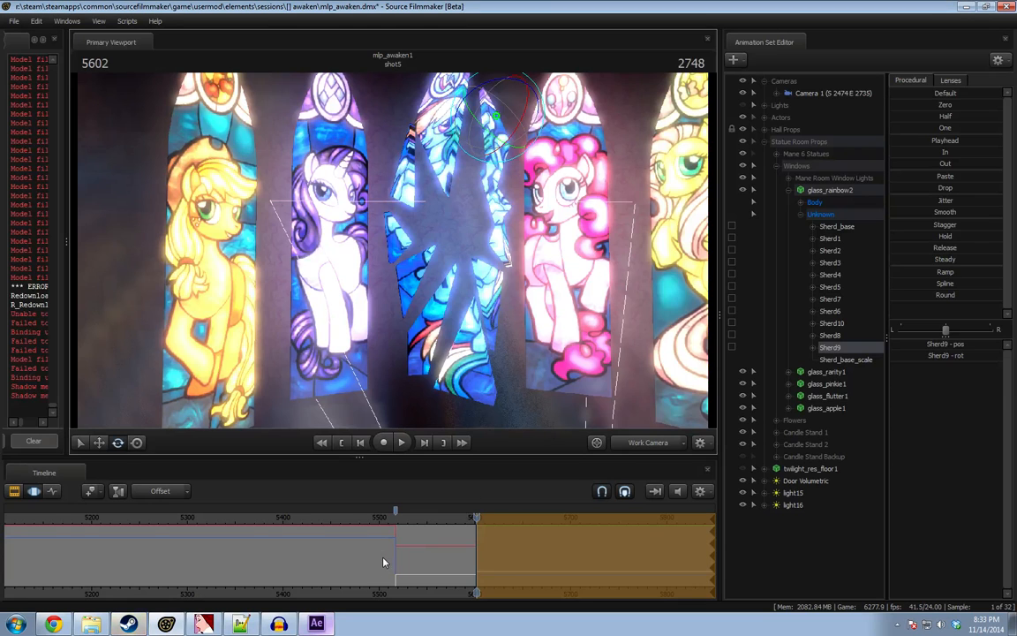
# Apply Spline to all glass_rainbow2 controls over a short time selection with falloff around frame 5517, and preview the crack.
pyautogui.keyDown('shift'); pyautogui.moveTo(386, 558); pyautogui.dragTo(405, 559); pyautogui.keyUp('shift')
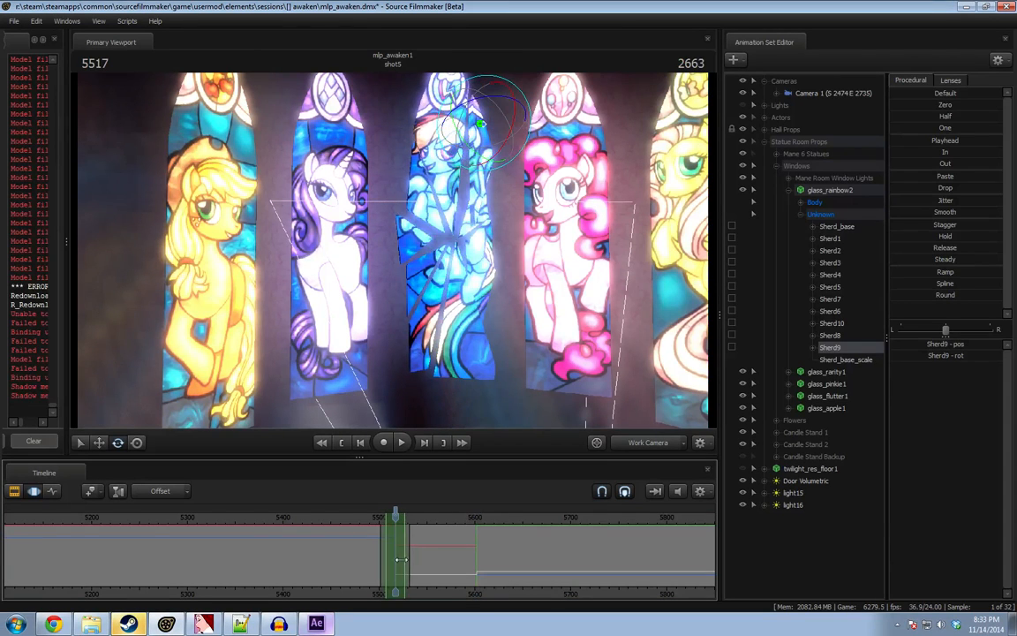
pyautogui.scroll(3, 389, 560)
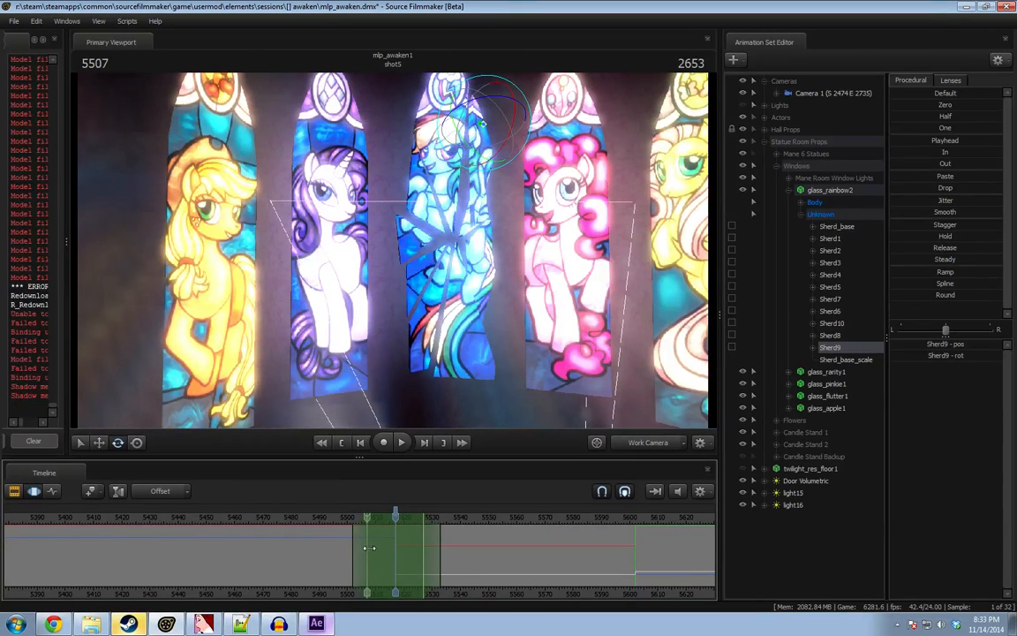
pyautogui.moveTo(369, 548); pyautogui.dragTo(384, 549)
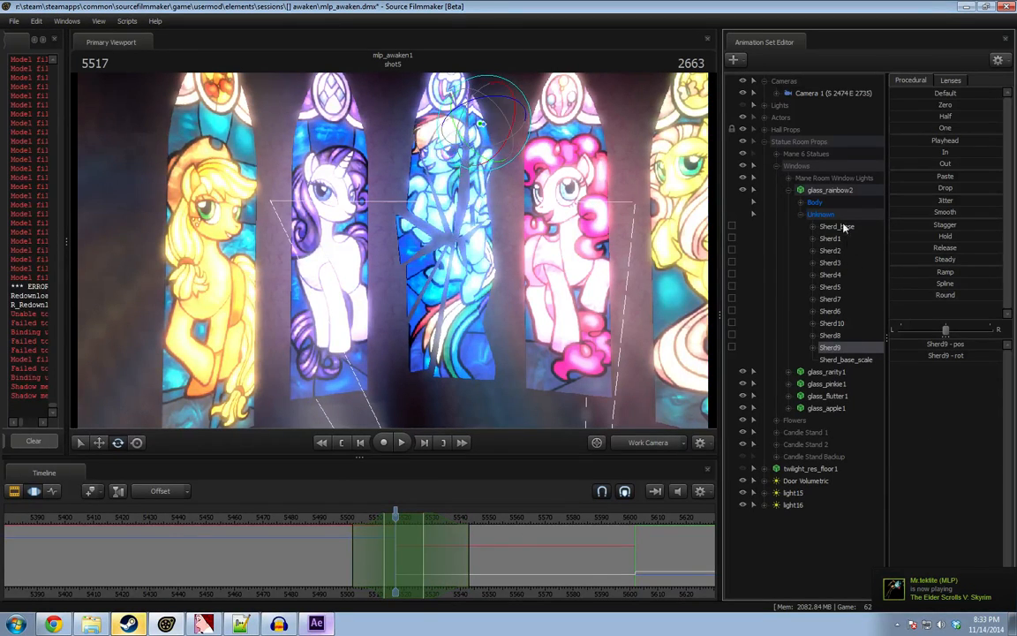
pyautogui.click(820, 214)
pyautogui.click(839, 189)
pyautogui.click(940, 287)
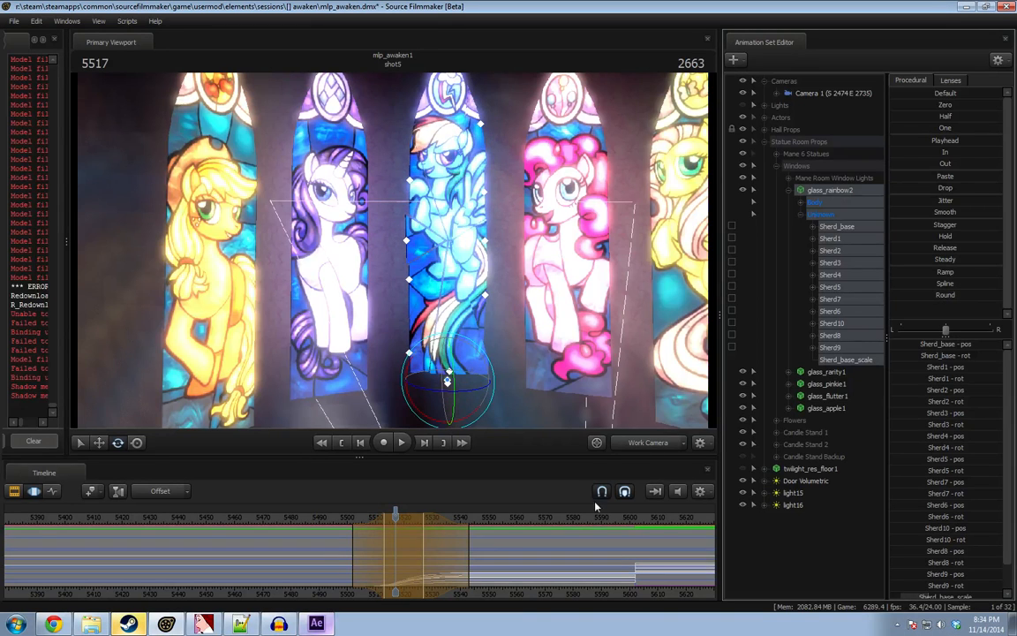
pyautogui.click(329, 521)
pyautogui.press('space')
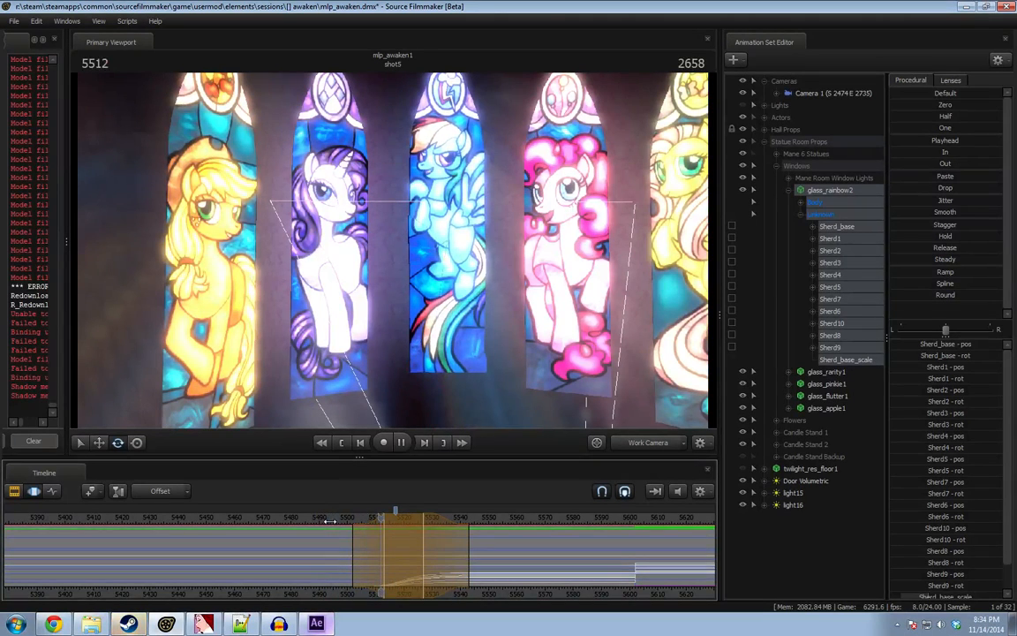
# Tighten the crack's splined time selection to about frames 5511 to 5528 and replay it.
pyautogui.press('space')
pyautogui.scroll(2, 383, 534)
pyautogui.moveTo(338, 552); pyautogui.dragTo(422, 553)
pyautogui.click(336, 523)
pyautogui.press('space')
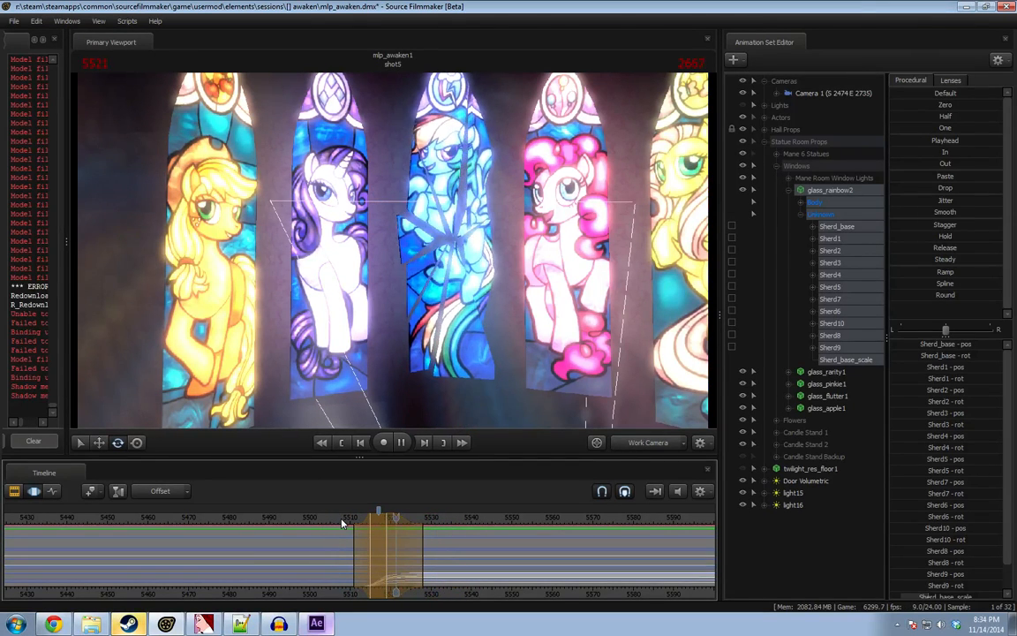
pyautogui.click(350, 524)
pyautogui.press('space')
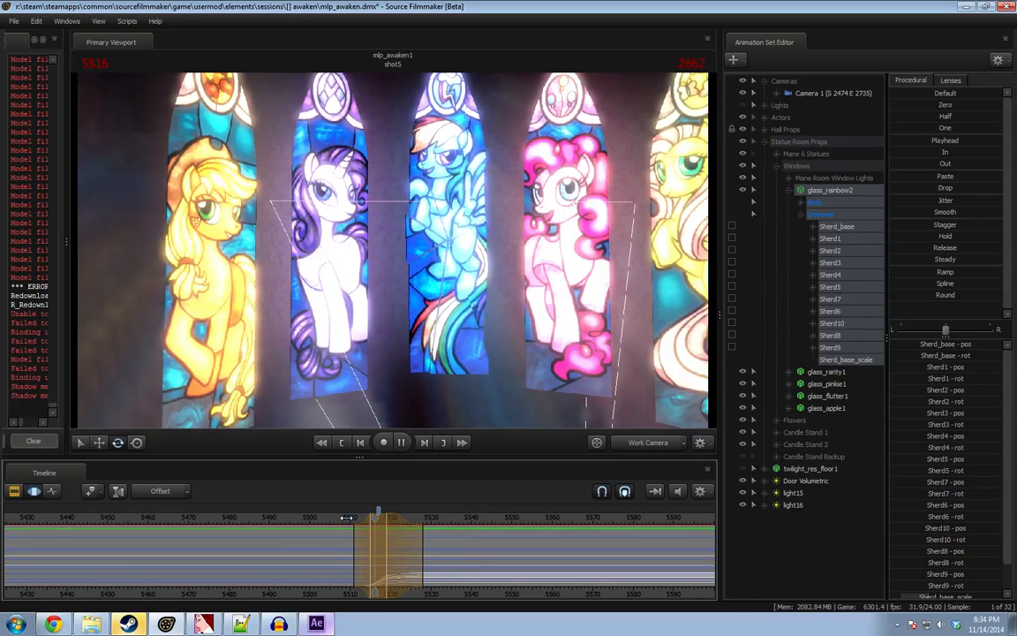
# Narrow the selection's hold region around the crack, extend its end falloff to about frame 5549, and replay the motion.
pyautogui.scroll(1, 371, 541)
pyautogui.press('space')
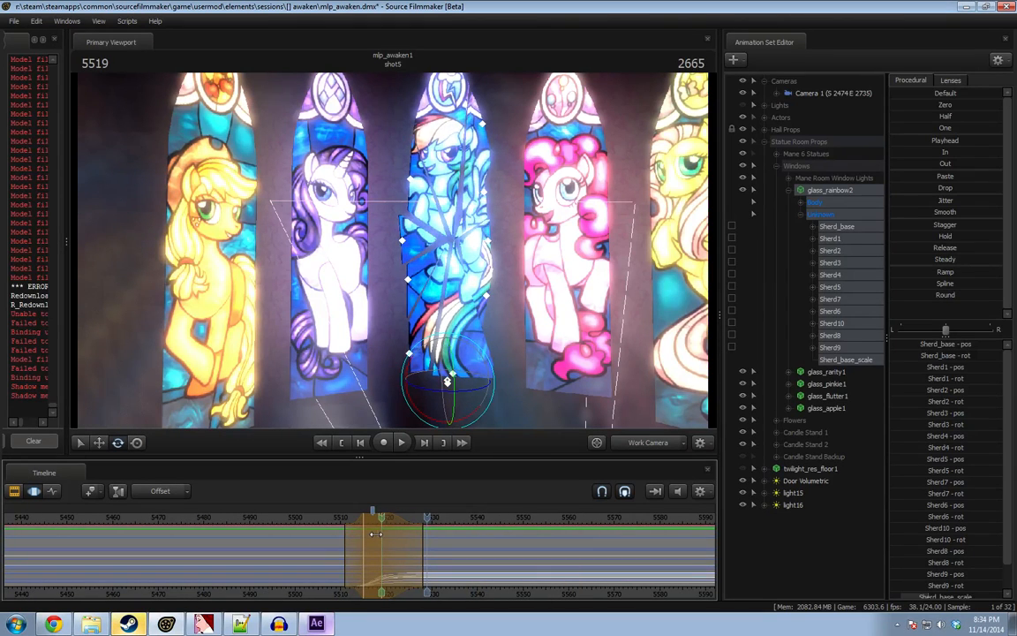
pyautogui.press('space')
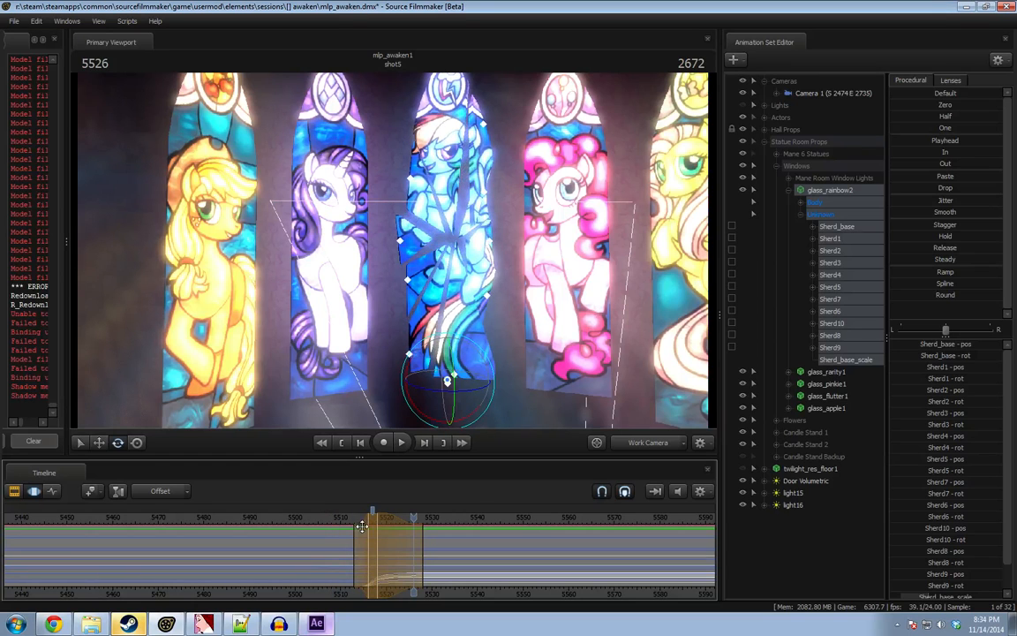
pyautogui.press('space')
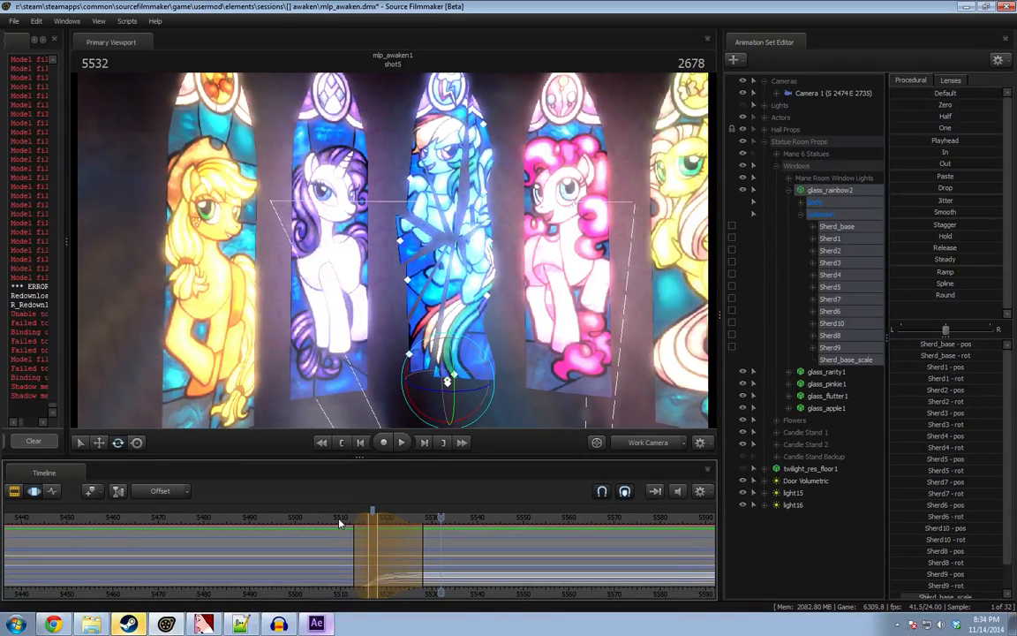
pyautogui.press('space')
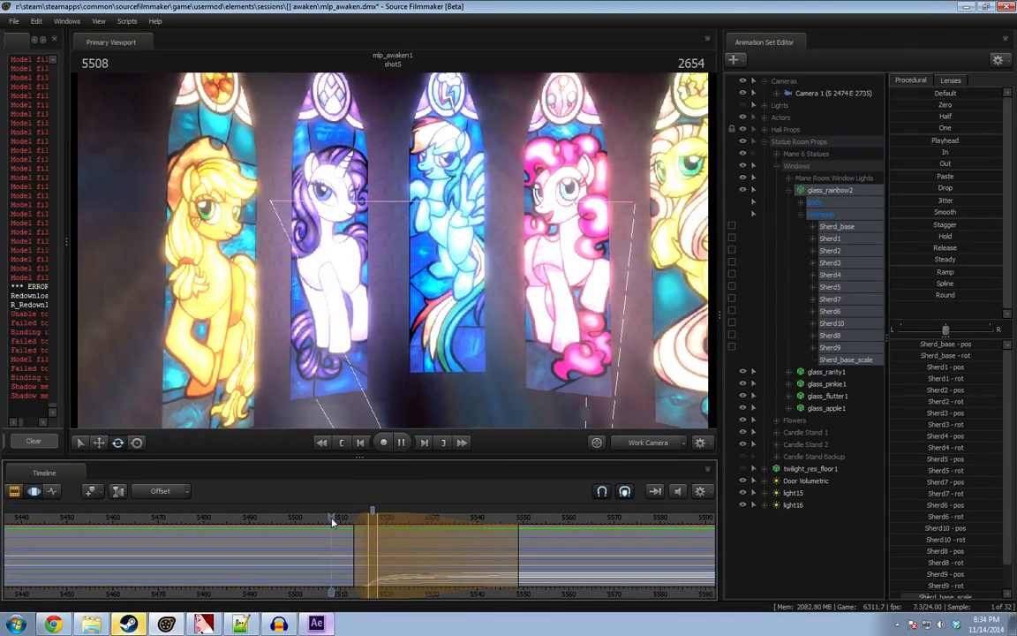
pyautogui.press('space')
# Apply Spline to all glass_rainbow2 controls over a time selection from about frame 5567 to 5681, and preview the shard spread.
pyautogui.scroll(-4, 424, 563)
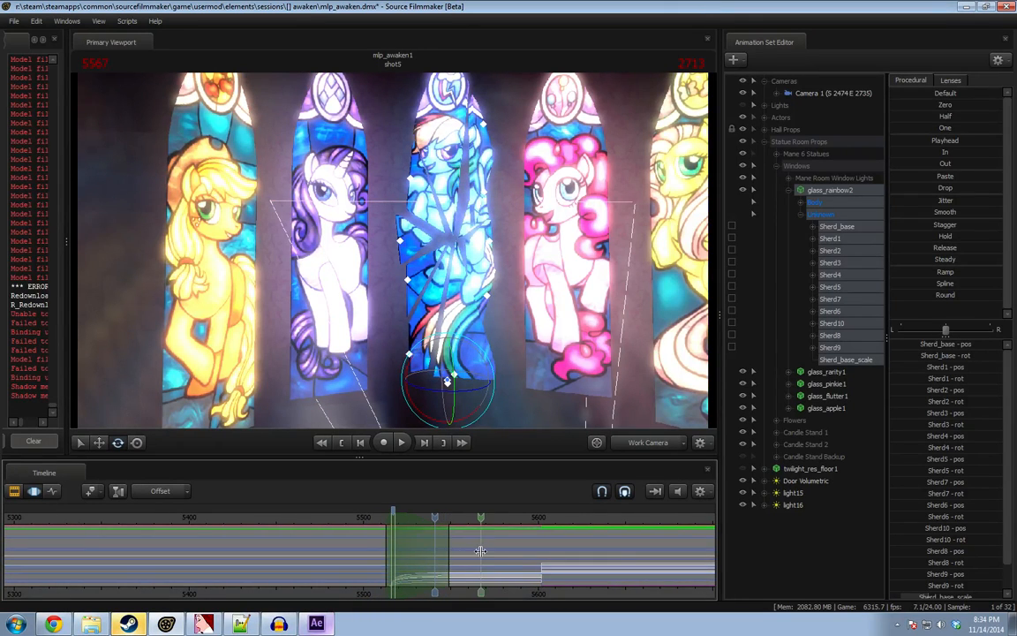
pyautogui.keyDown('shift'); pyautogui.moveTo(479, 549); pyautogui.dragTo(679, 541); pyautogui.keyUp('shift')
pyautogui.keyDown('shift'); pyautogui.scroll(10, 555, 564); pyautogui.keyUp('shift')
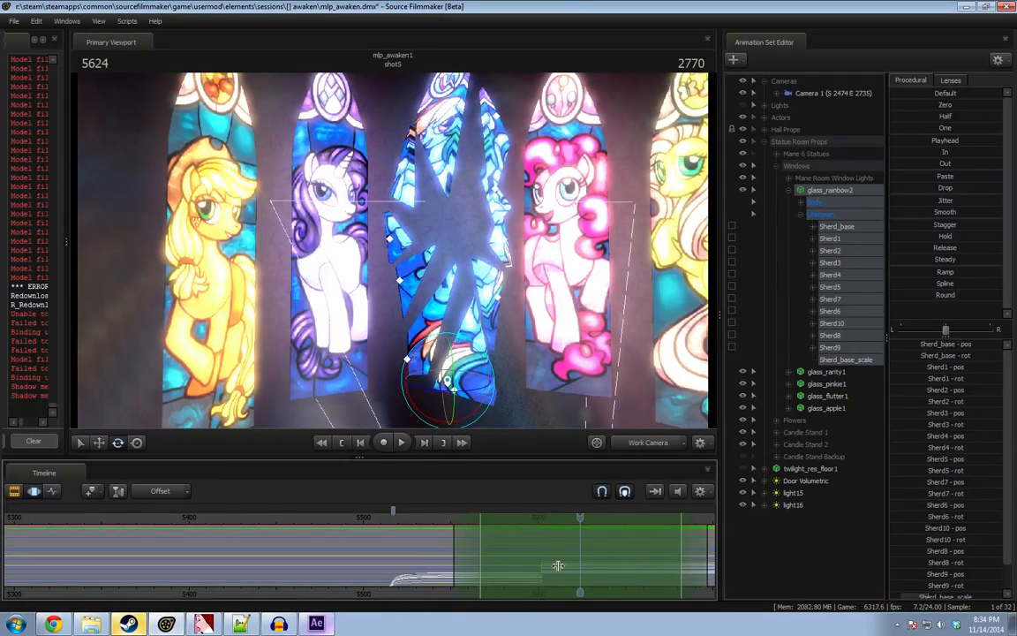
pyautogui.click(929, 284)
pyautogui.click(373, 520)
pyautogui.press('space')
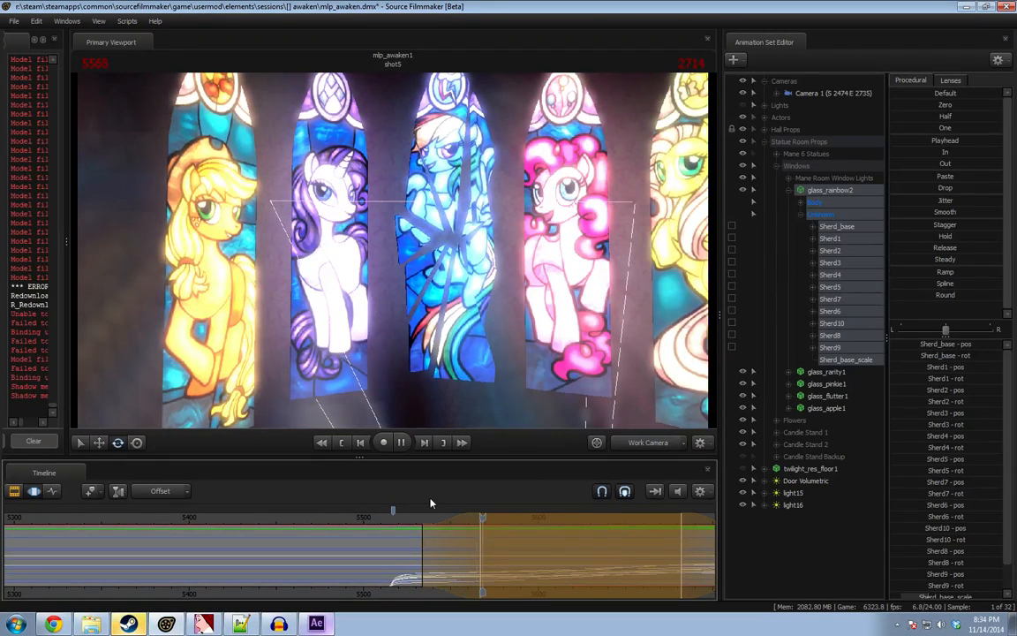
pyautogui.press('space')
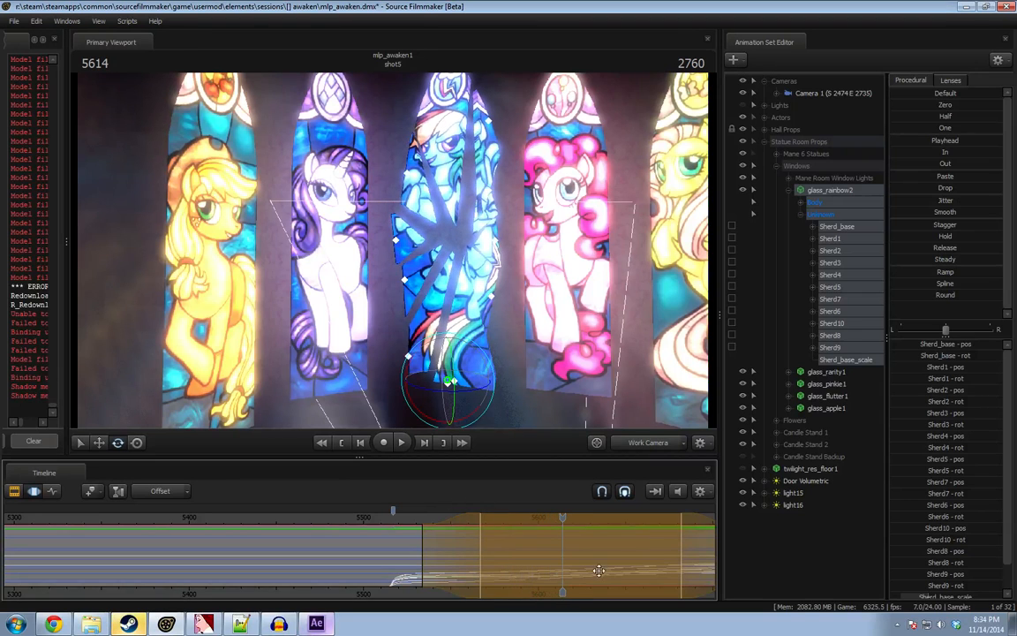
# Reshape the shard spread's splined time selection to run from about frame 5546 to 5683 without falloff, and preview it.
pyautogui.moveTo(657, 558); pyautogui.dragTo(500, 563, button='middle')
pyautogui.moveTo(527, 555); pyautogui.dragTo(699, 545)
pyautogui.moveTo(597, 551); pyautogui.dragTo(527, 550)
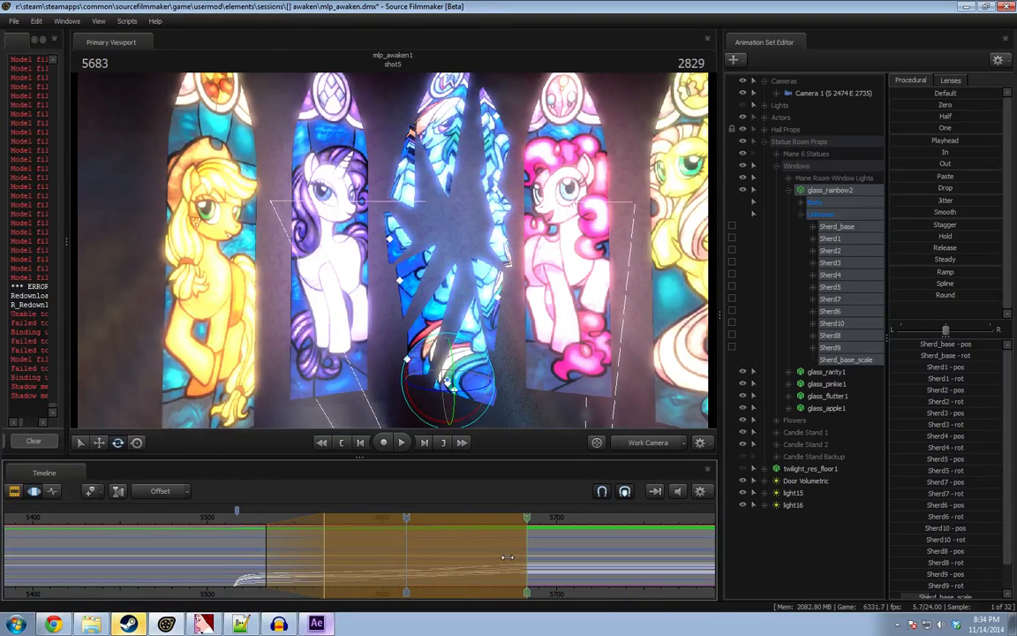
pyautogui.click(253, 528)
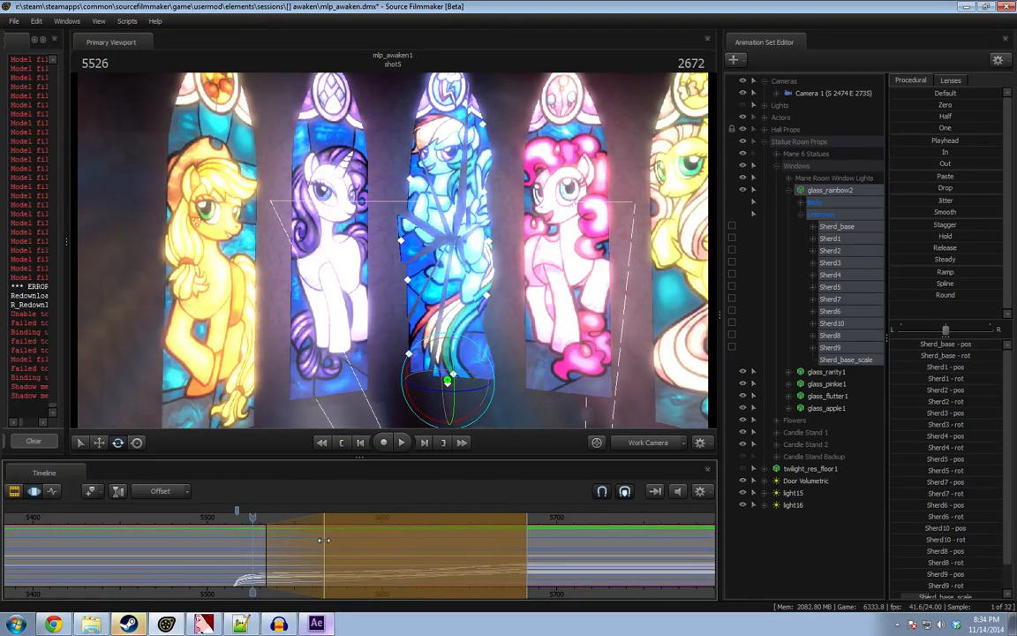
pyautogui.moveTo(323, 540); pyautogui.dragTo(299, 543)
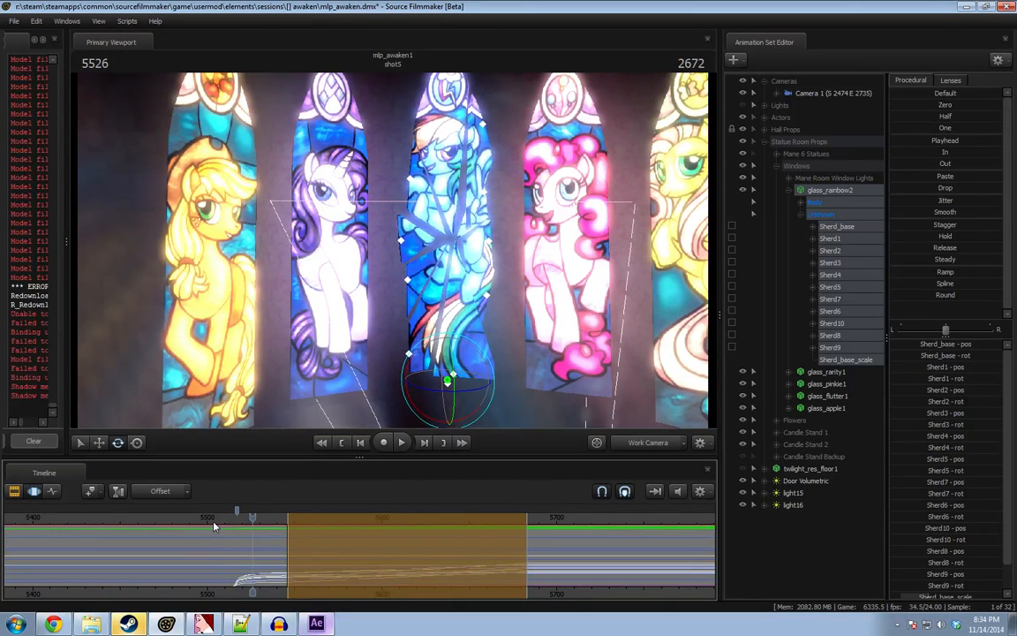
pyautogui.press('space')
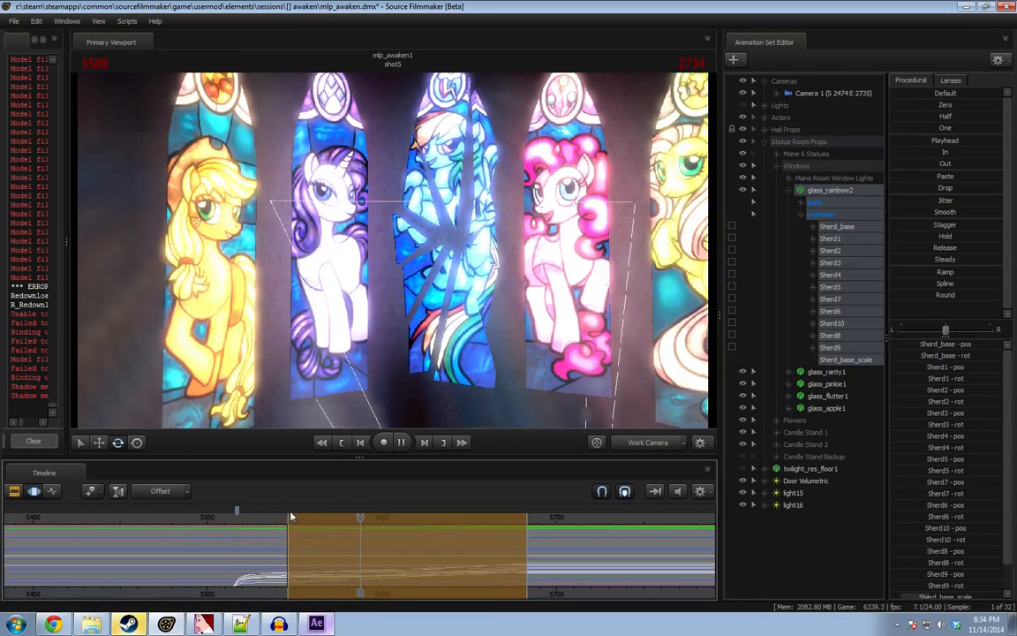
# Slow the shard spread by extending its time selection's end to about frame 5772, and replay the break.
pyautogui.scroll(-2, 490, 537)
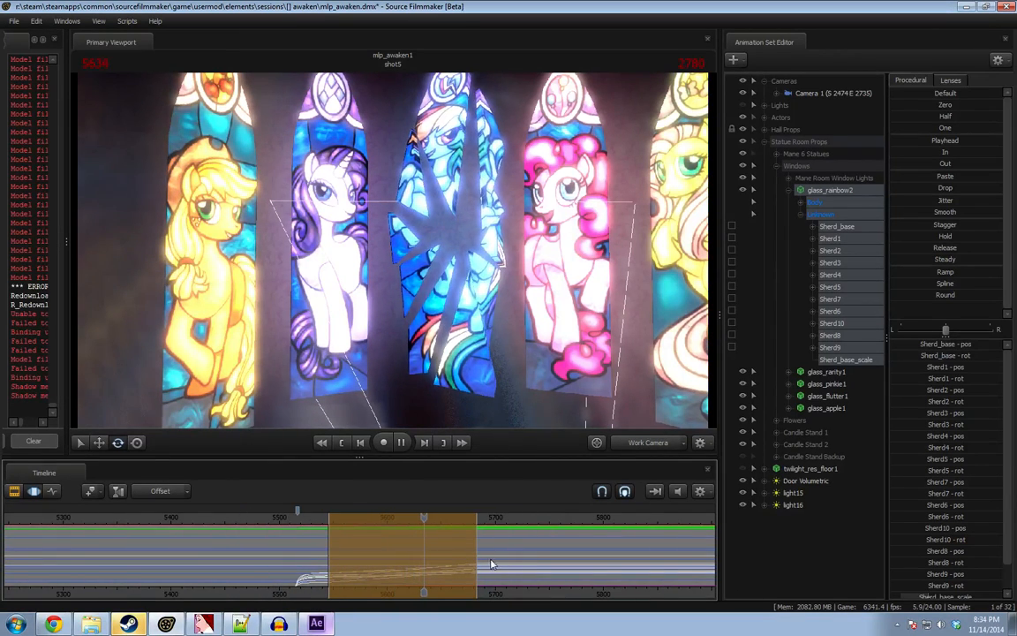
pyautogui.press('space')
pyautogui.moveTo(524, 555); pyautogui.dragTo(574, 556)
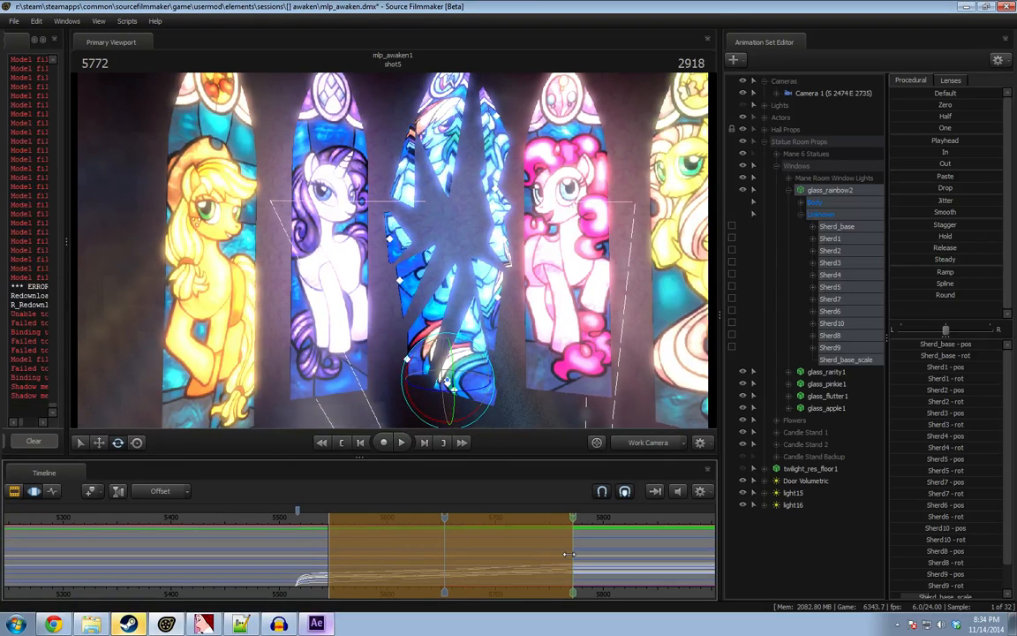
pyautogui.click(290, 526)
pyautogui.press('space')
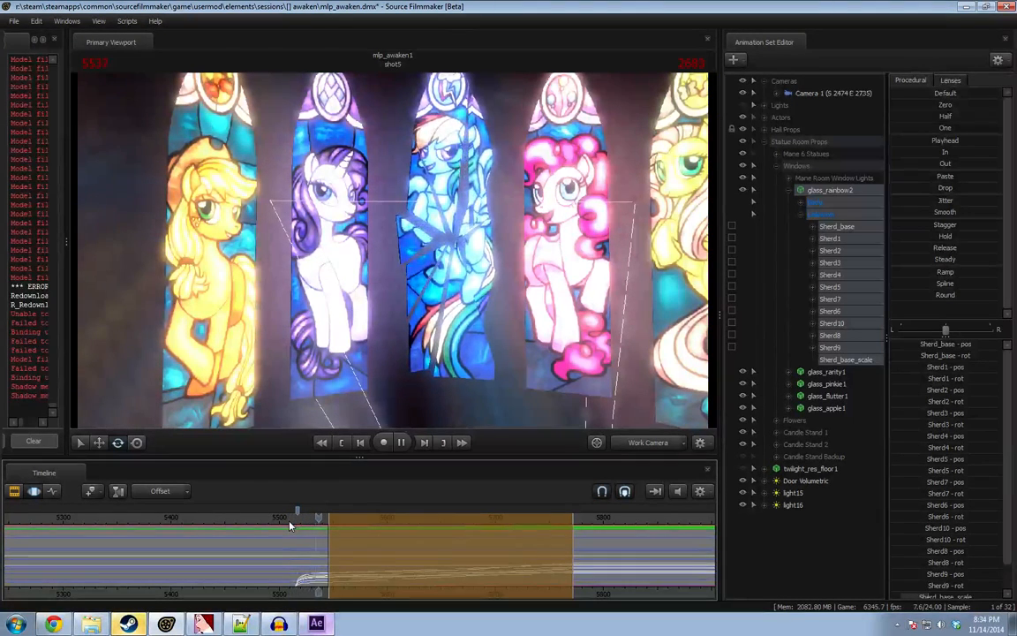
pyautogui.press('space')
# Move the start of the shard spread's time selection to about frame 5534 and replay the shattering.
pyautogui.moveTo(335, 519); pyautogui.dragTo(320, 537)
pyautogui.press('space')
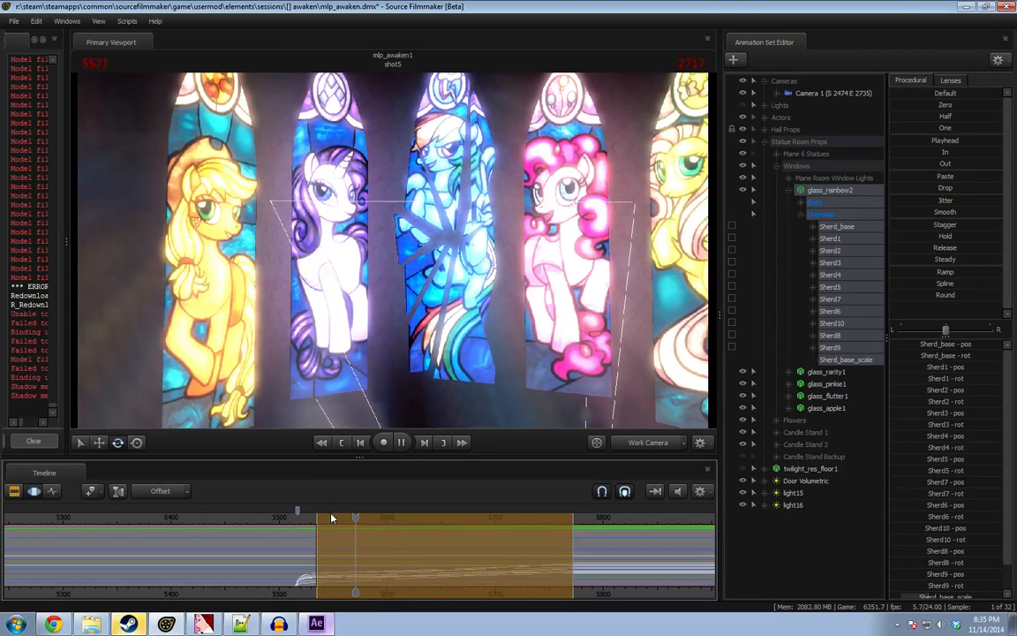
pyautogui.press('F2')
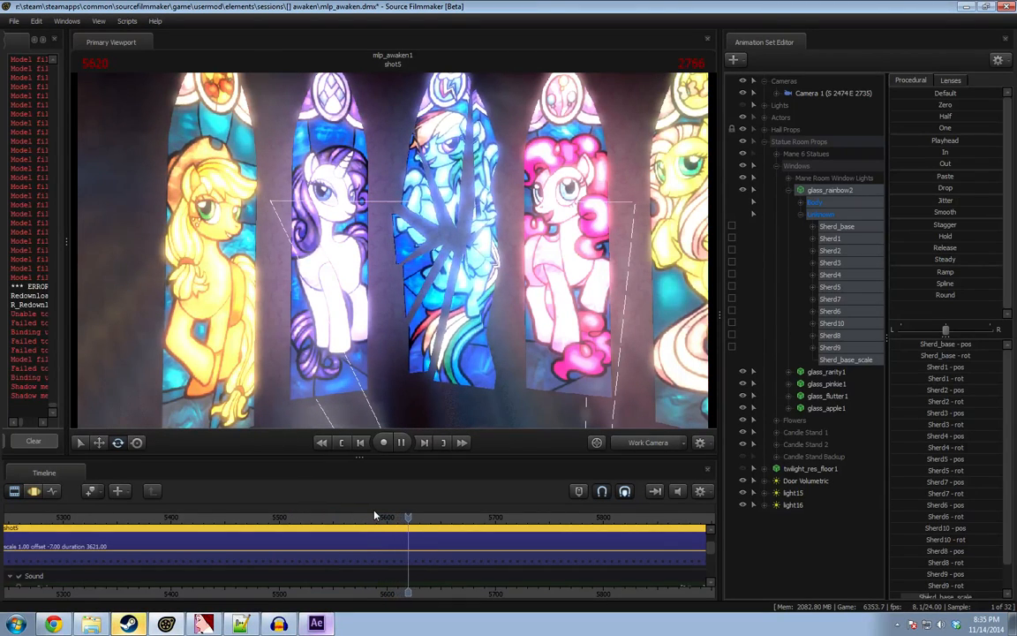
pyautogui.press('space')
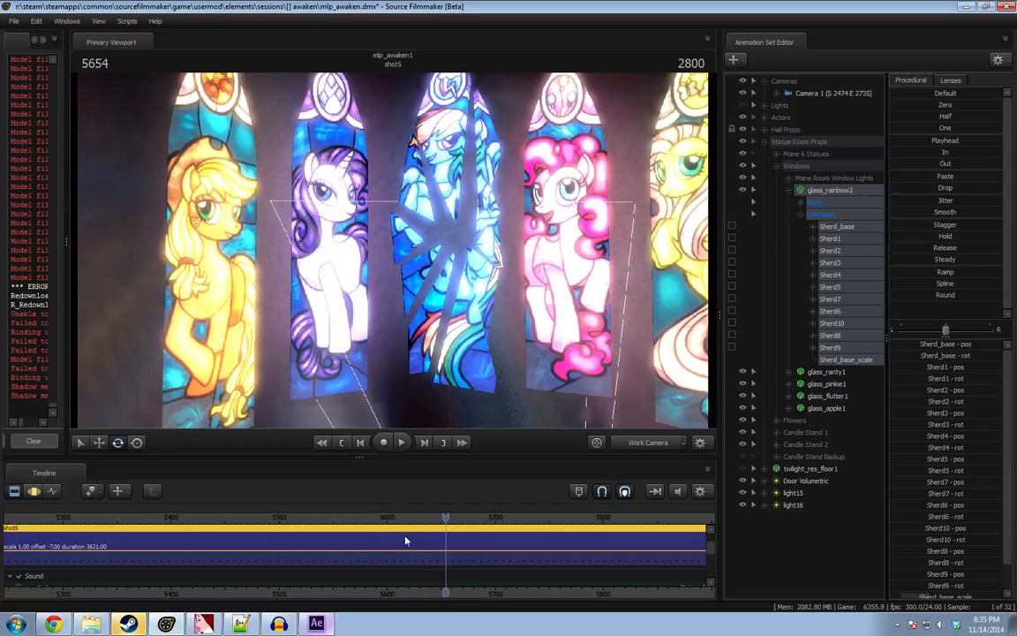
pyautogui.press('F3')
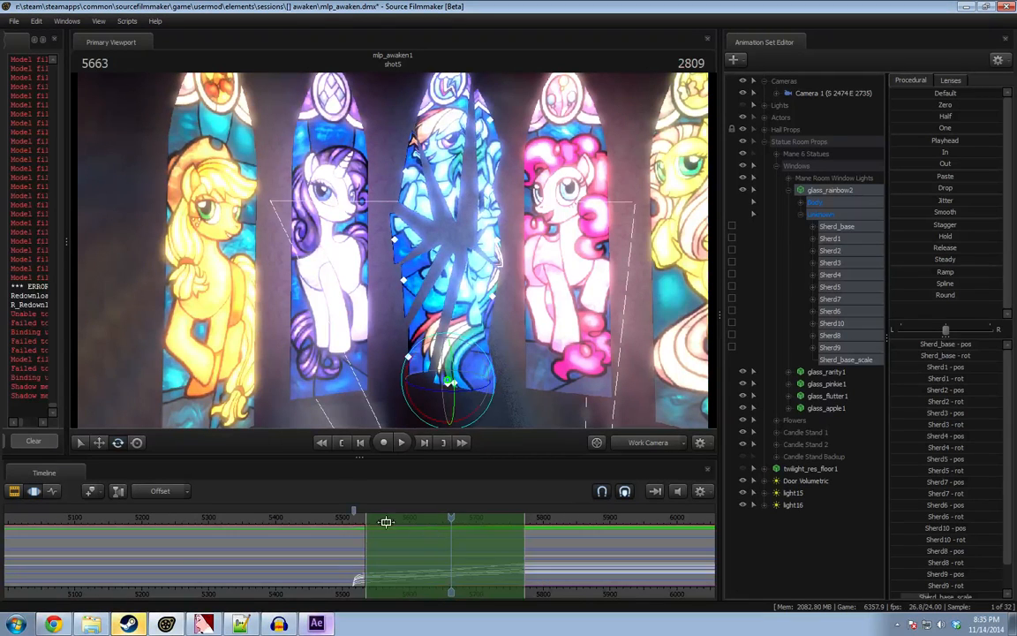
pyautogui.press('space')
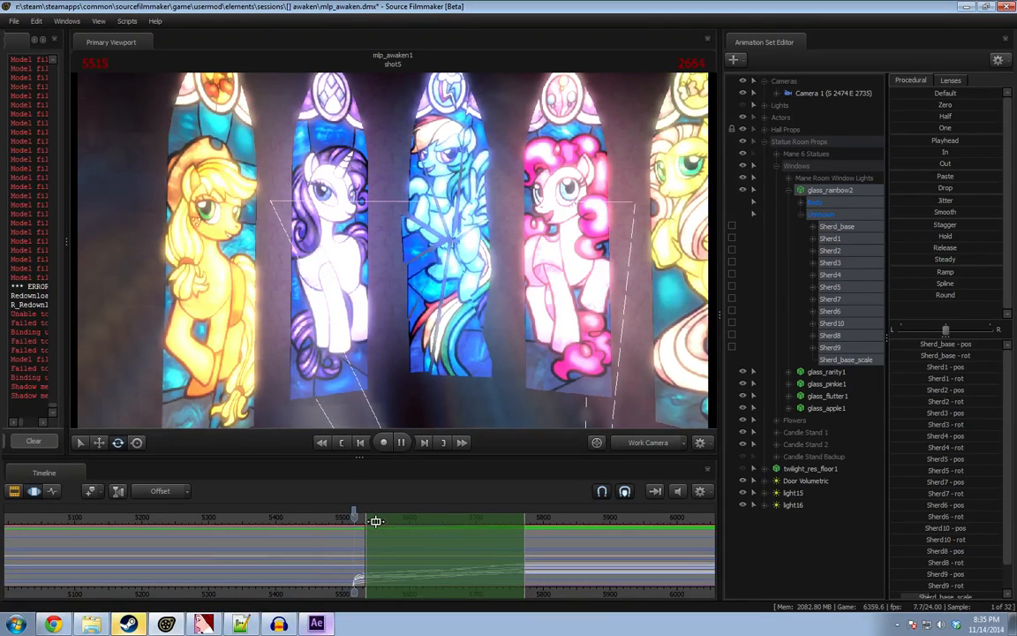
pyautogui.press('space')
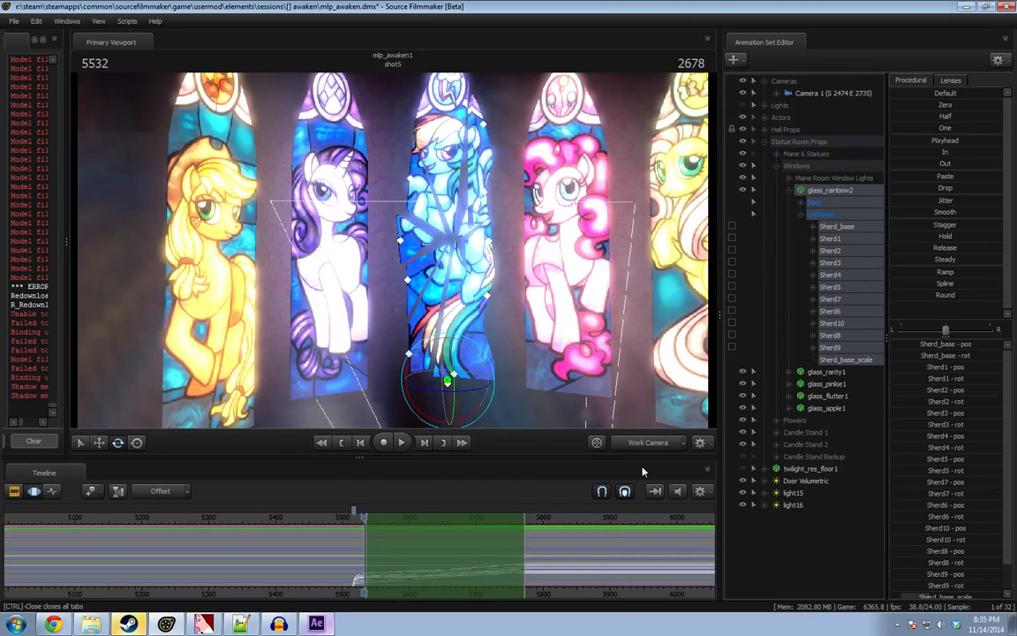
# Copy the animation of glass_rainbow2's shard controls Sherd1 to Sherd10, without Sherd_base, over the whole timeline.
pyautogui.click(788, 191)
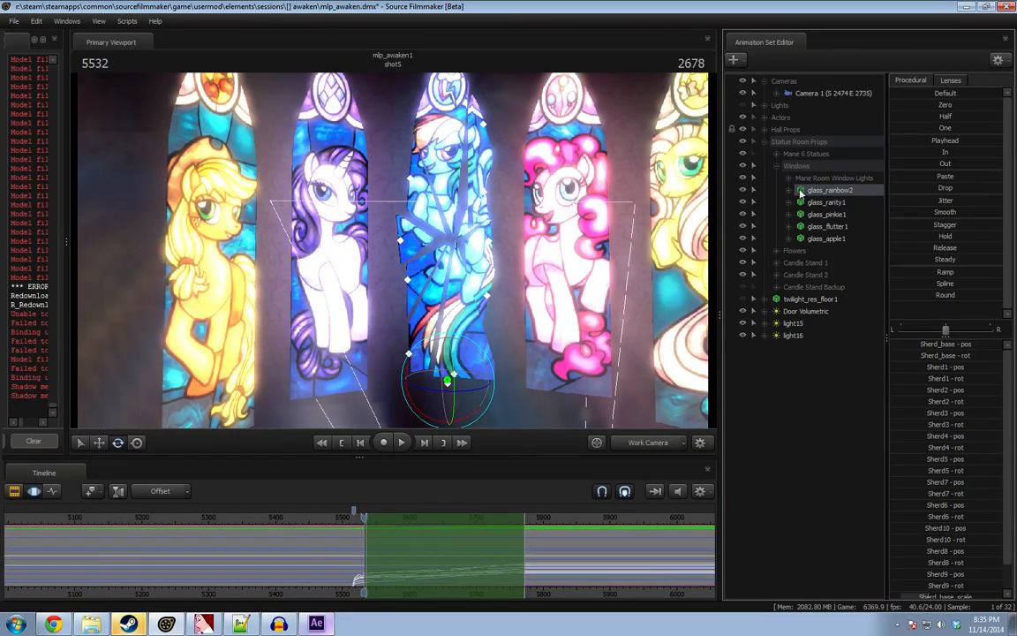
pyautogui.doubleClick(801, 192)
pyautogui.click(838, 227)
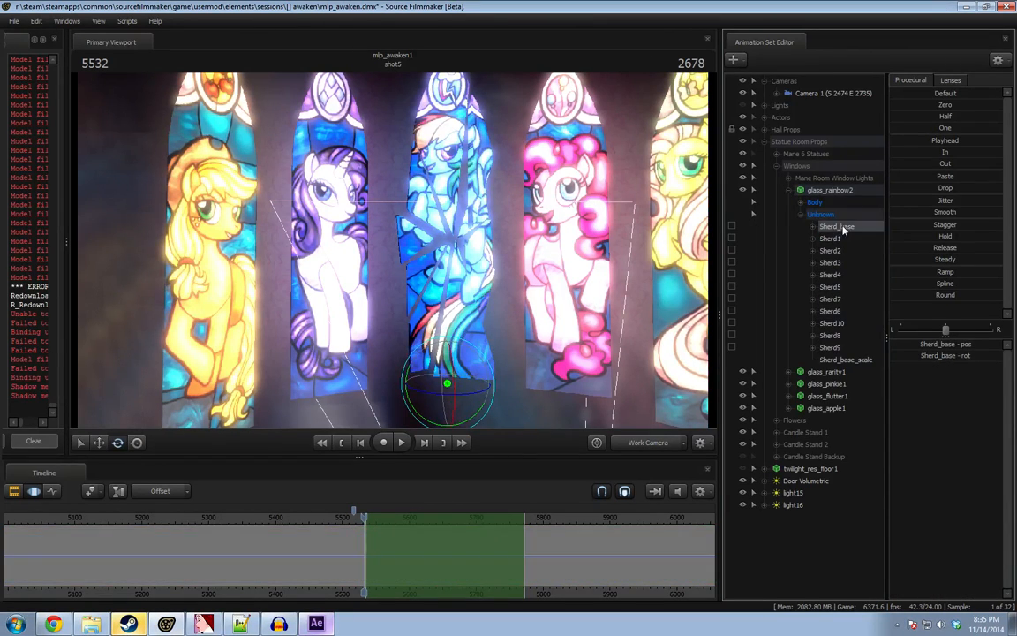
pyautogui.click(837, 239)
pyautogui.click(847, 225)
pyautogui.click(834, 239)
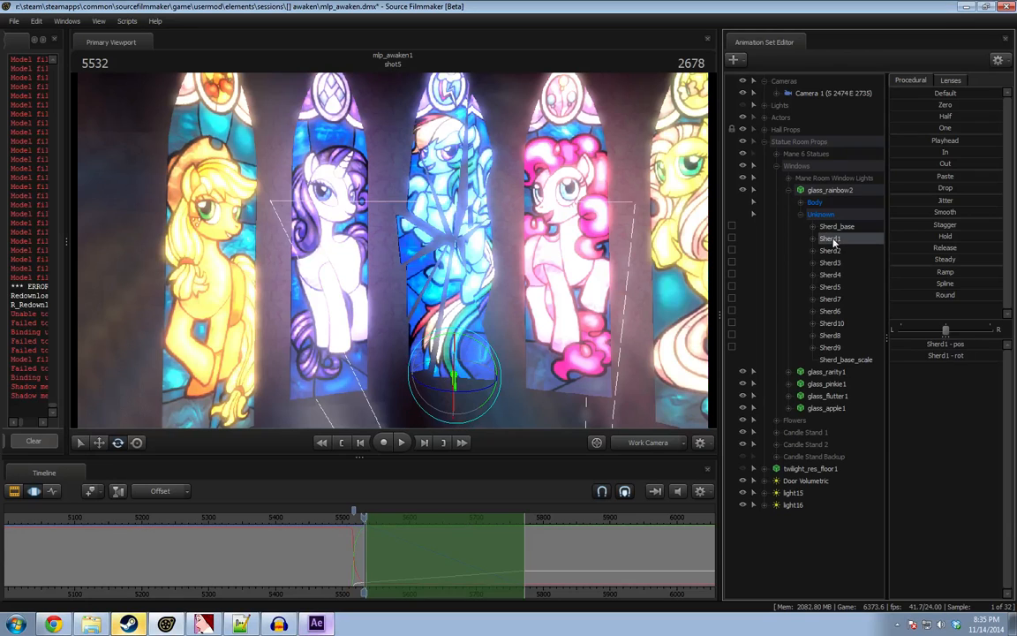
pyautogui.keyDown('shift'); pyautogui.click(830, 344); pyautogui.keyUp('shift')
pyautogui.hotkey('ctrl', 'a')
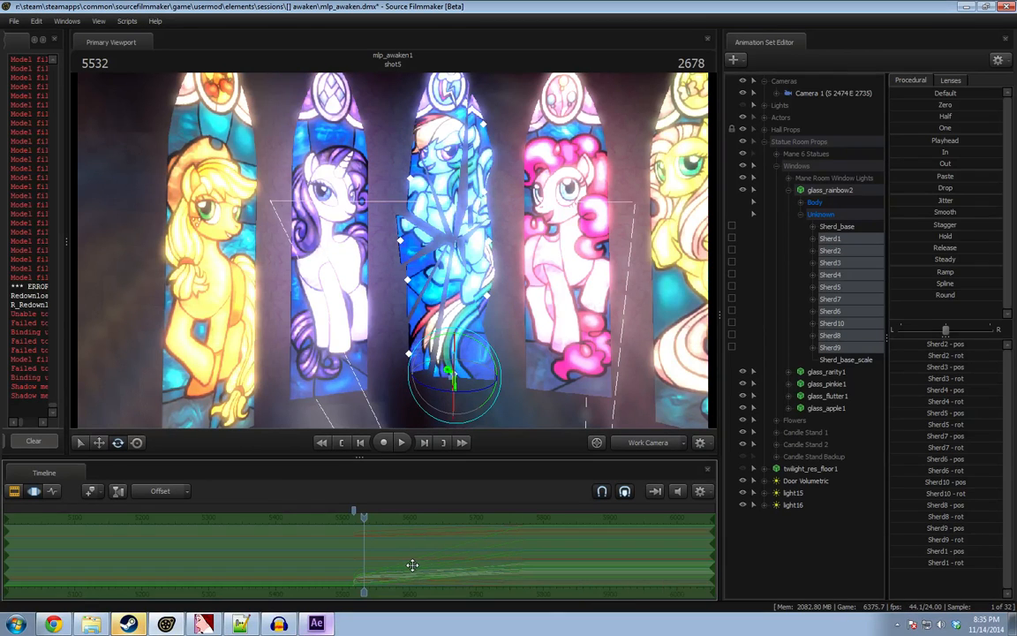
# Paste the copied shard animation over the whole timeline onto glass_rarity1, glass_pinkie1 and glass_flutter1.
pyautogui.press('F2')
pyautogui.click(789, 190)
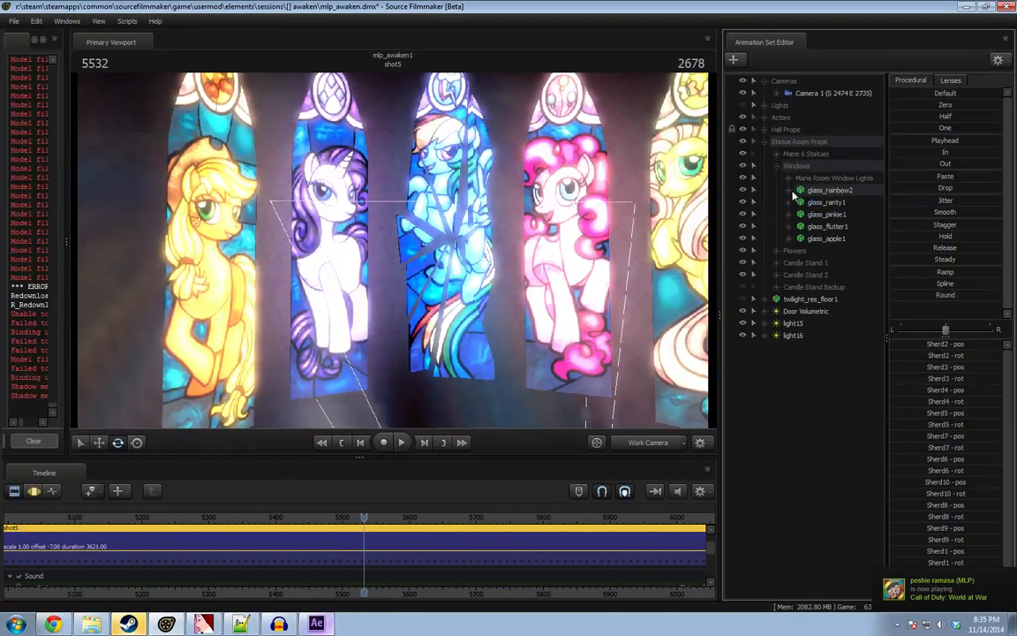
pyautogui.click(826, 202)
pyautogui.press('F3')
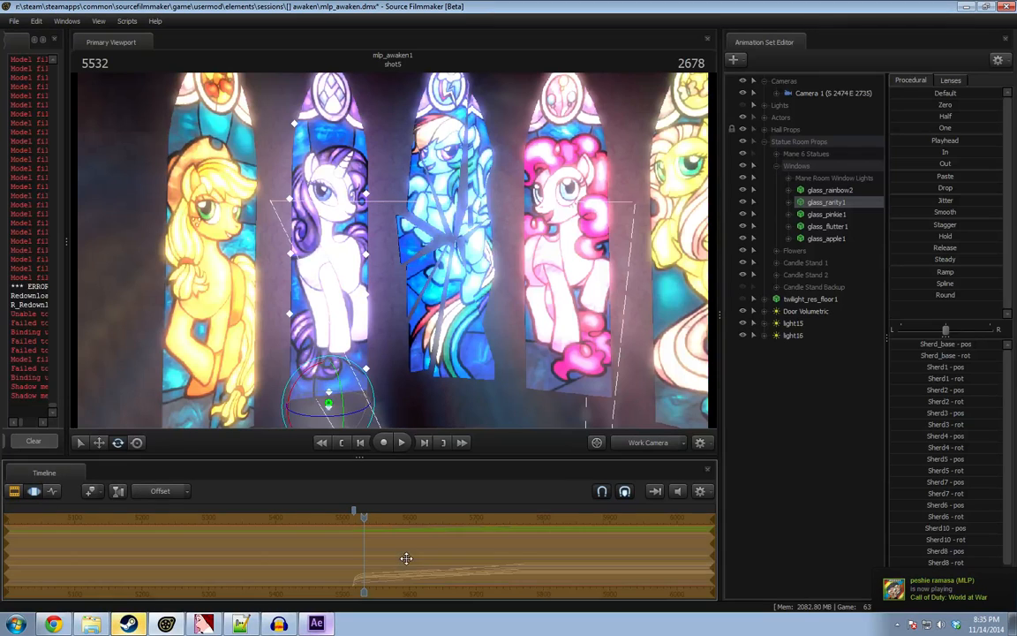
pyautogui.click(821, 213)
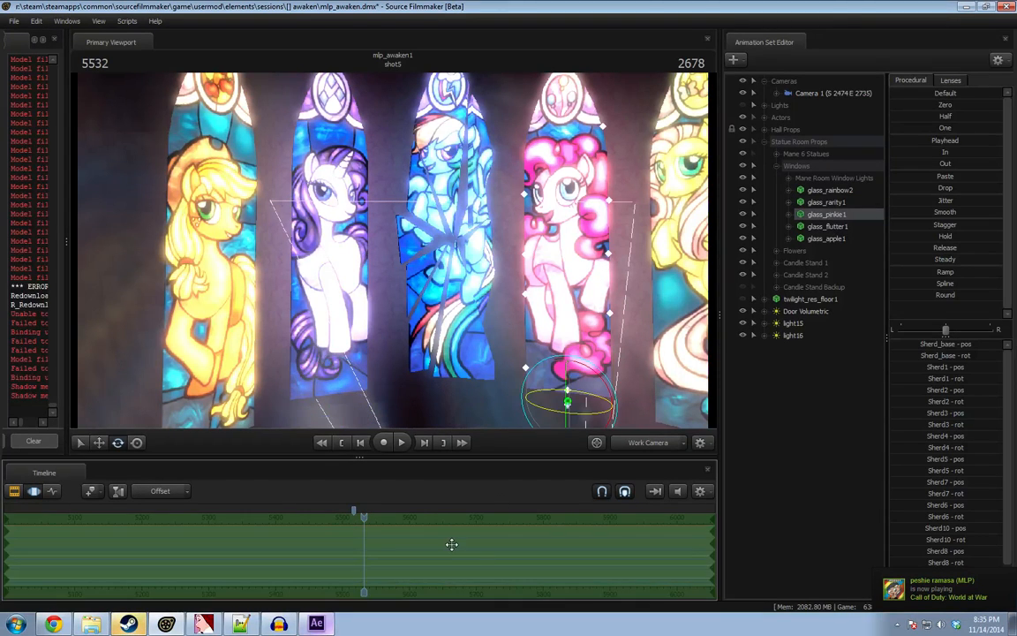
pyautogui.click(827, 226)
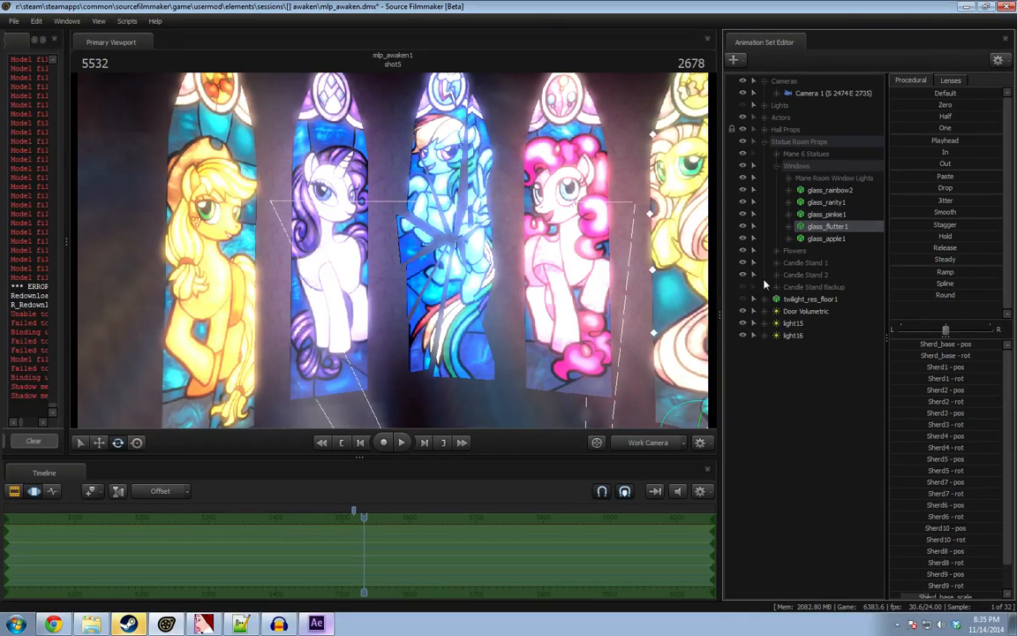
pyautogui.click(439, 537)
pyautogui.hotkey('ctrl', 'v')
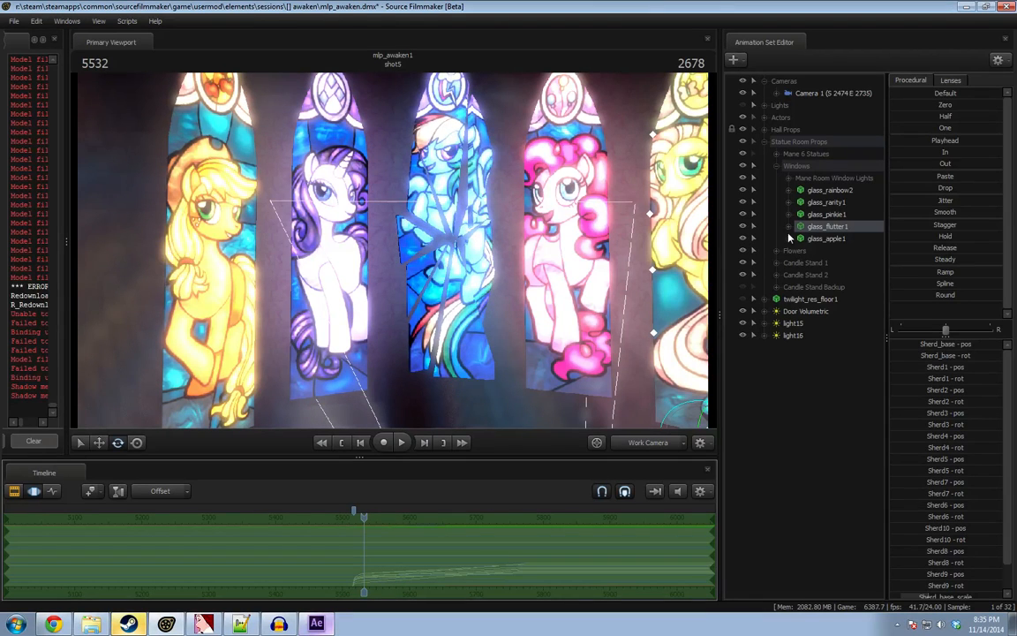
# Compare the shard controls and animation curves of glass_rainbow2 with those of glass_rarity1.
pyautogui.click(789, 190)
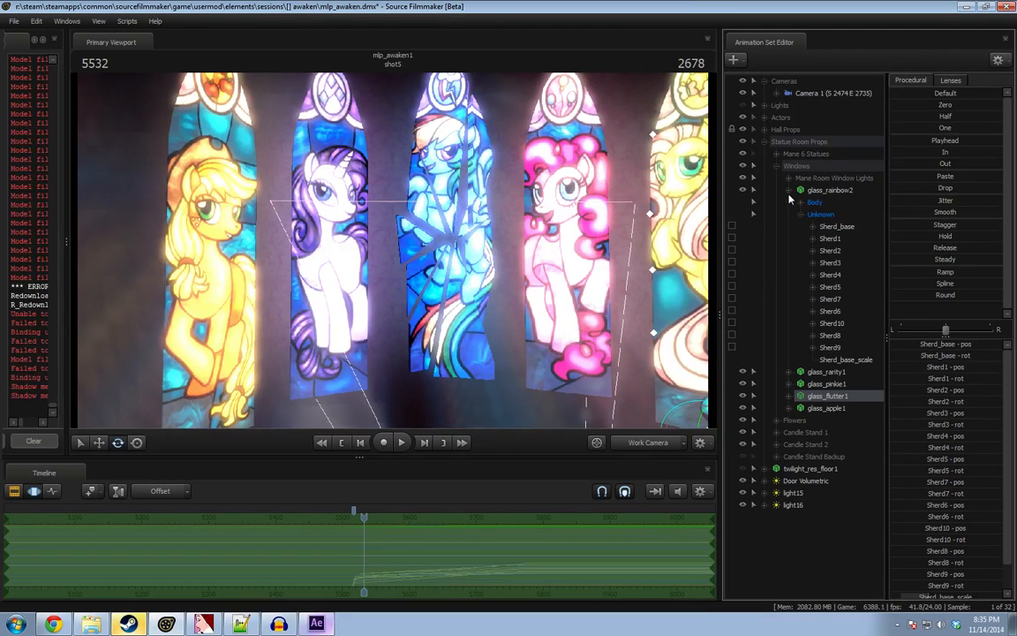
pyautogui.click(788, 372)
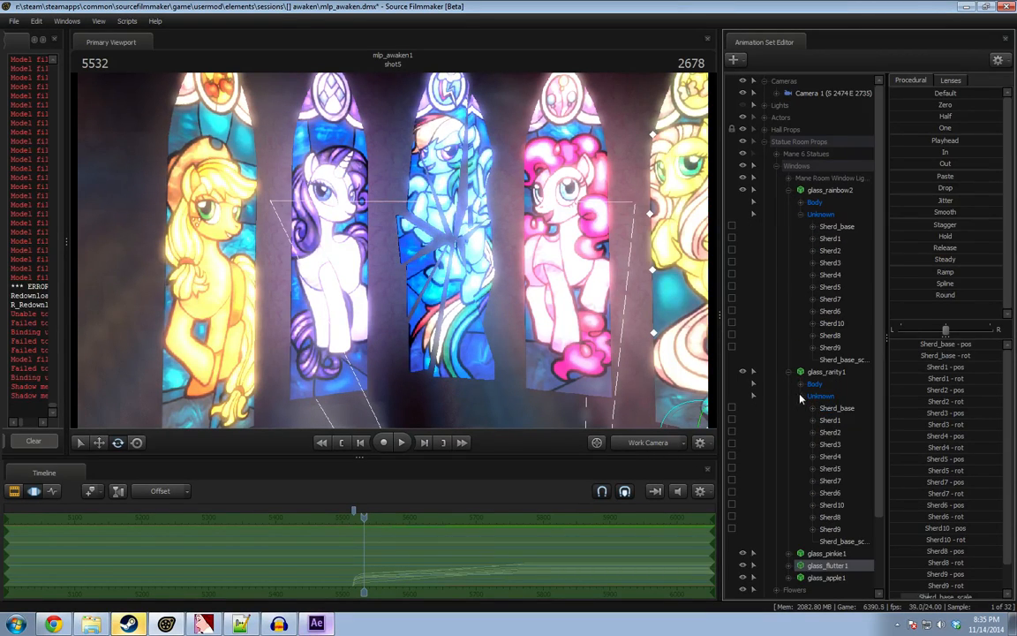
pyautogui.click(833, 239)
pyautogui.keyDown('shift'); pyautogui.click(834, 347); pyautogui.keyUp('shift')
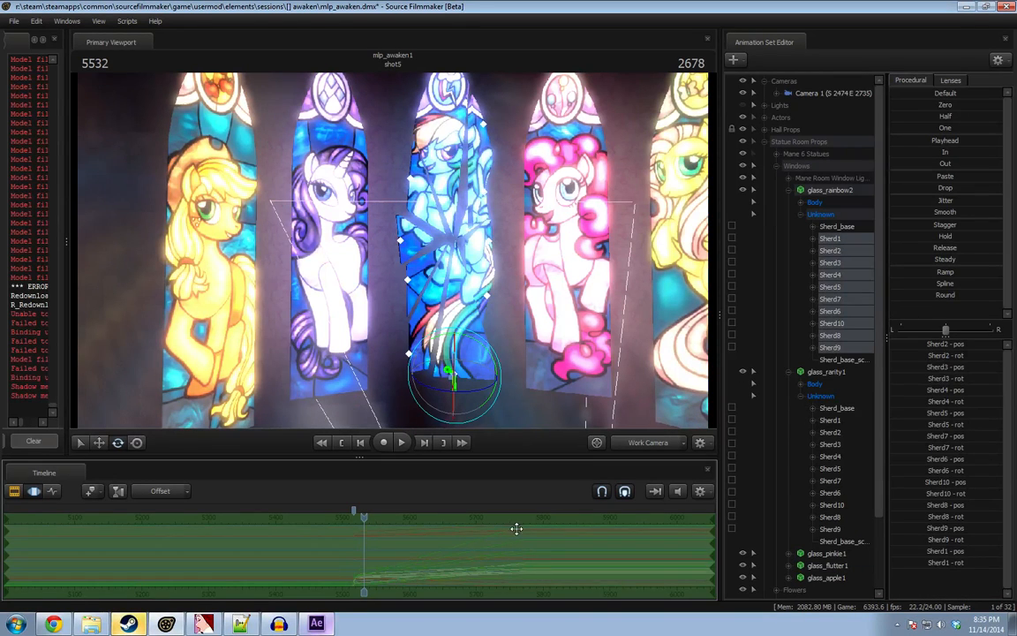
pyautogui.click(831, 420)
pyautogui.keyDown('shift'); pyautogui.click(830, 530); pyautogui.keyUp('shift')
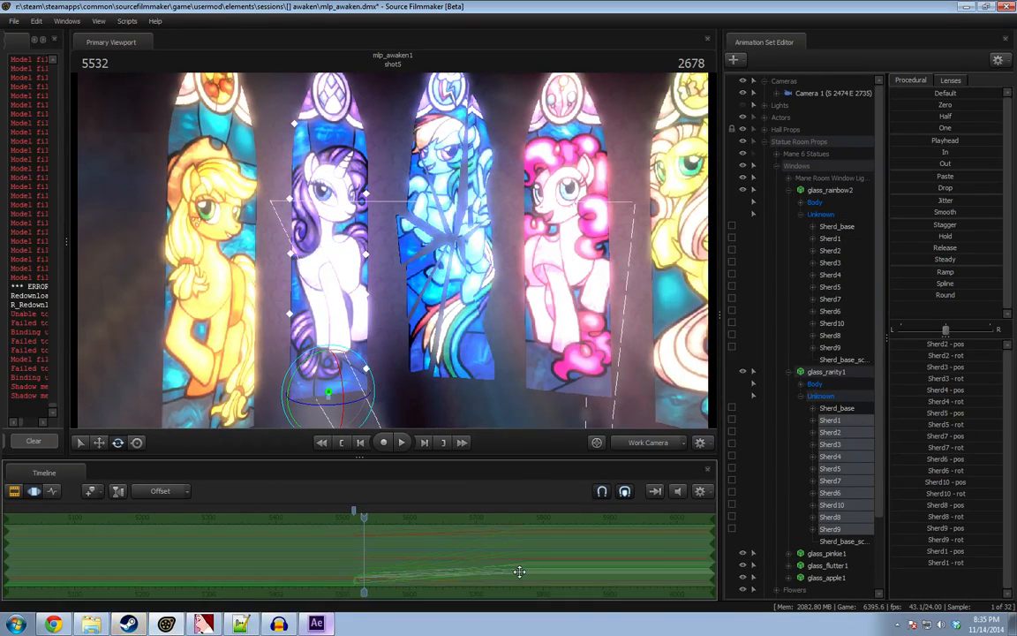
pyautogui.click(800, 214)
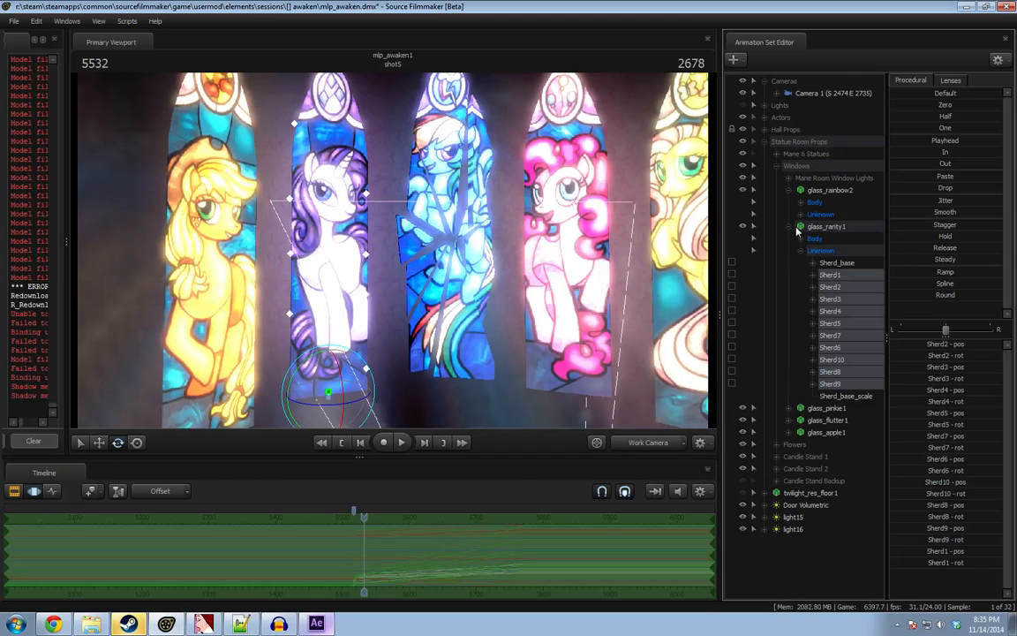
pyautogui.click(826, 227)
pyautogui.click(788, 227)
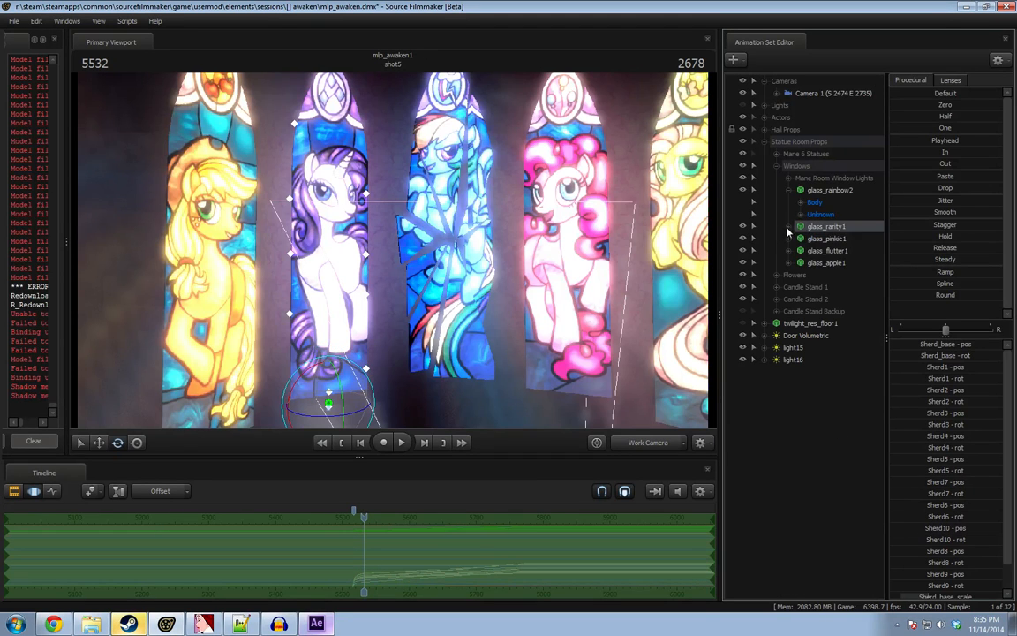
# Duplicate glass_rarity1, glass_pinkie1, glass_flutter1 and glass_apple1, placing the copies in the Windows group.
pyautogui.rightClick(831, 263)
pyautogui.click(827, 415)
pyautogui.rightClick(830, 416)
pyautogui.click(871, 476)
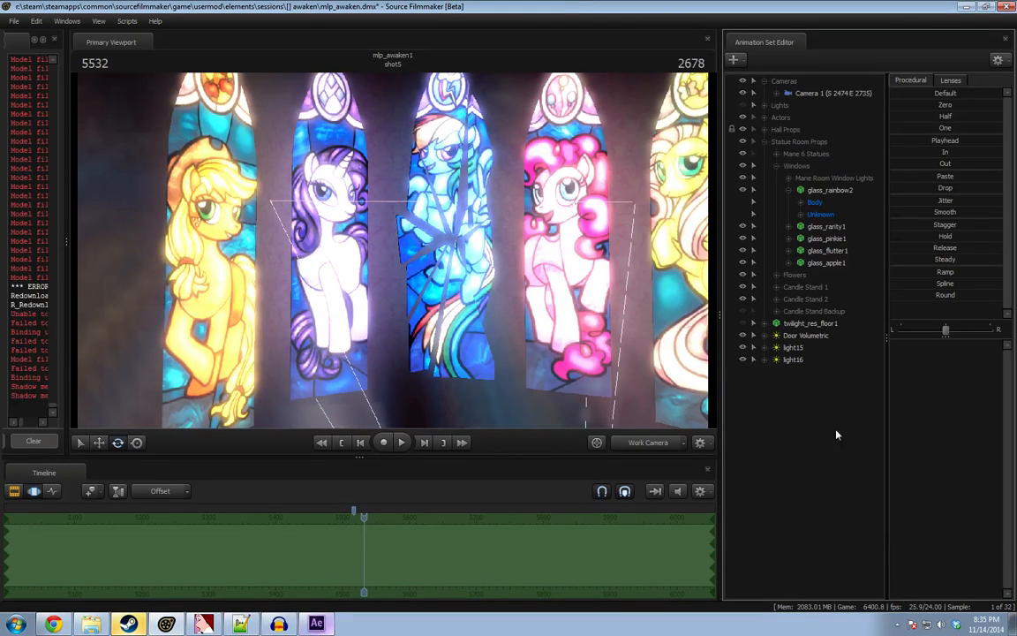
pyautogui.moveTo(823, 204); pyautogui.dragTo(821, 178)
# Delete the original windows glass_rarity1, glass_pinkie1, glass_flutter1 and glass_apple1 from the Windows group.
pyautogui.click(831, 228)
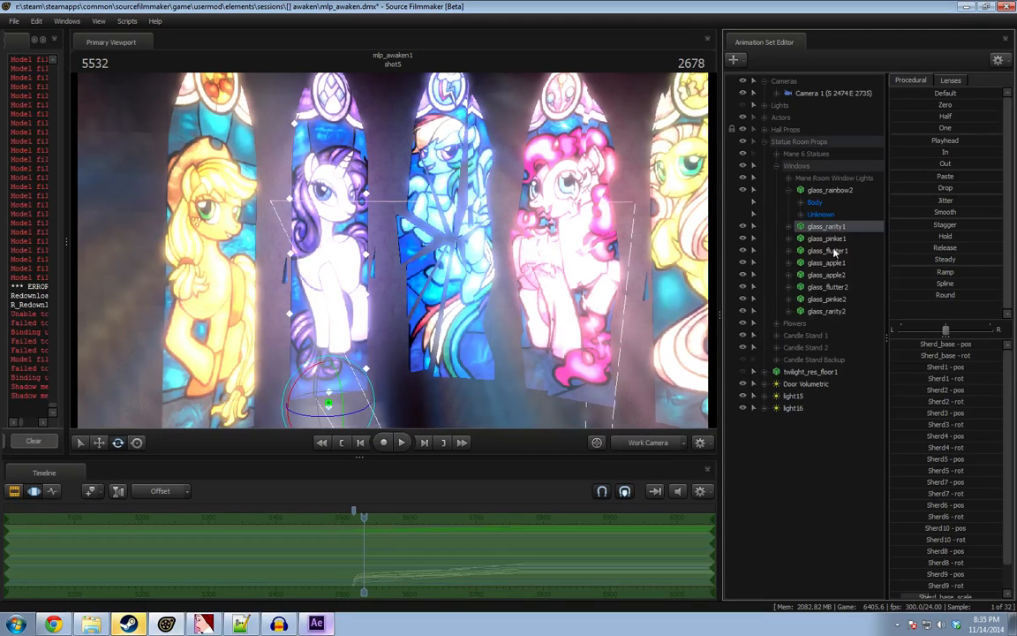
pyautogui.keyDown('shift'); pyautogui.click(834, 261); pyautogui.keyUp('shift')
pyautogui.rightClick(834, 260)
pyautogui.click(853, 285)
# Inspect the shattering of glass_pinkie2 and glass_rarity2, and move the playhead back to frame 5506.
pyautogui.click(827, 251)
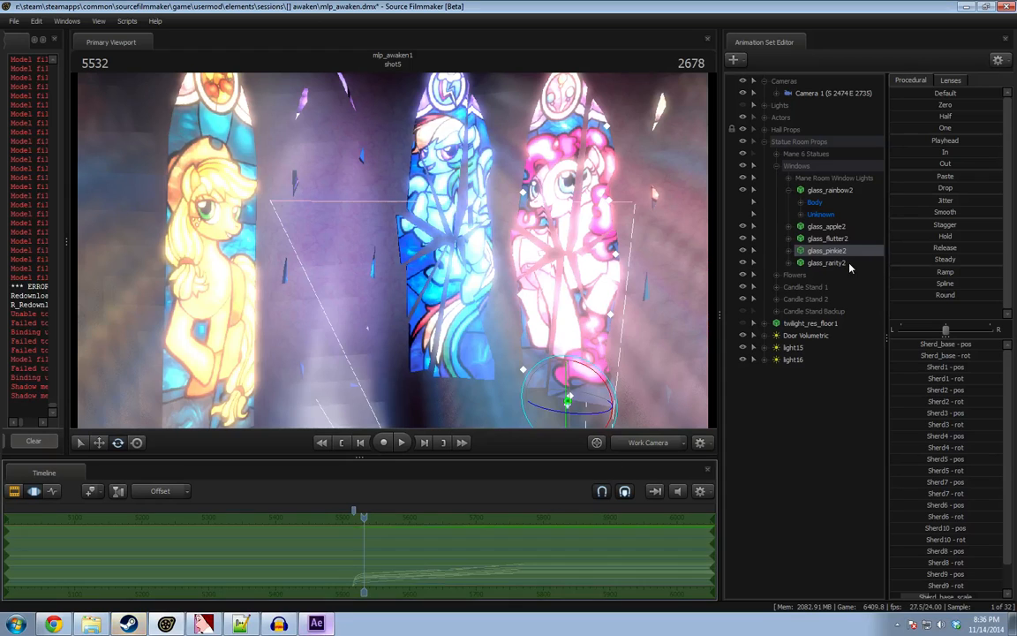
pyautogui.click(826, 262)
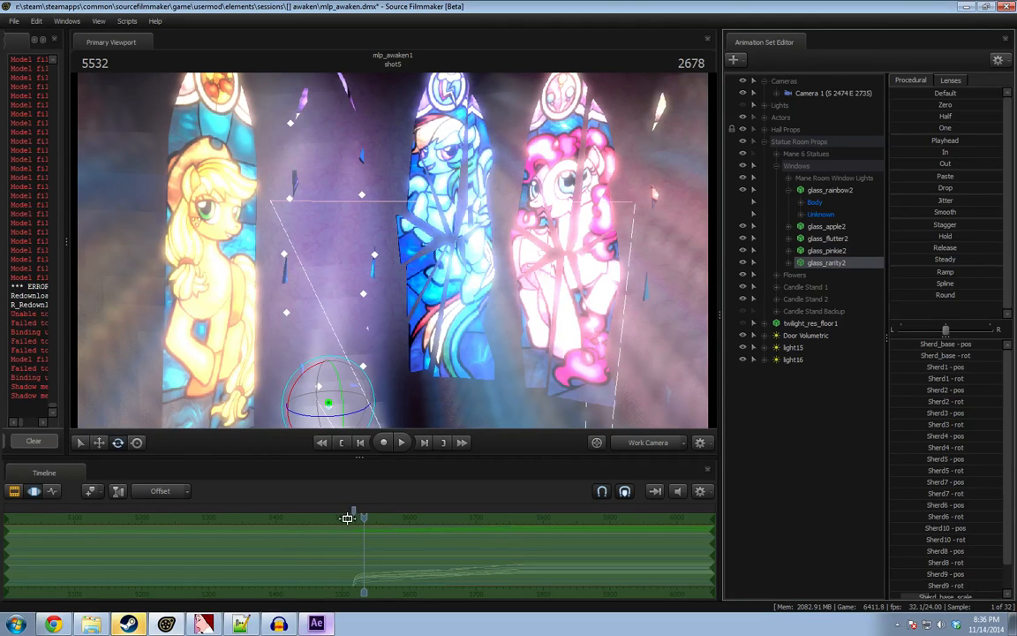
pyautogui.moveTo(347, 518)
pyautogui.mouseDown()
pyautogui.moveTo(298, 518)
pyautogui.moveTo(368, 518)
pyautogui.moveTo(348, 522)
pyautogui.mouseUp()
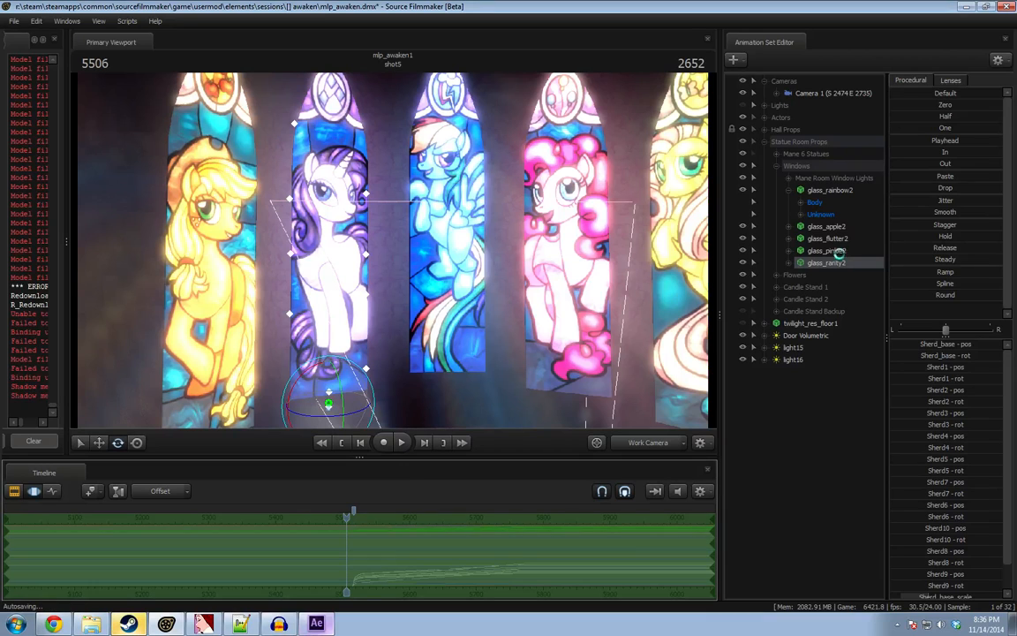
# Paste the shard animation onto glass_apple2, preview the break with all the windows in view, and return to frame 5507.
pyautogui.click(820, 226)
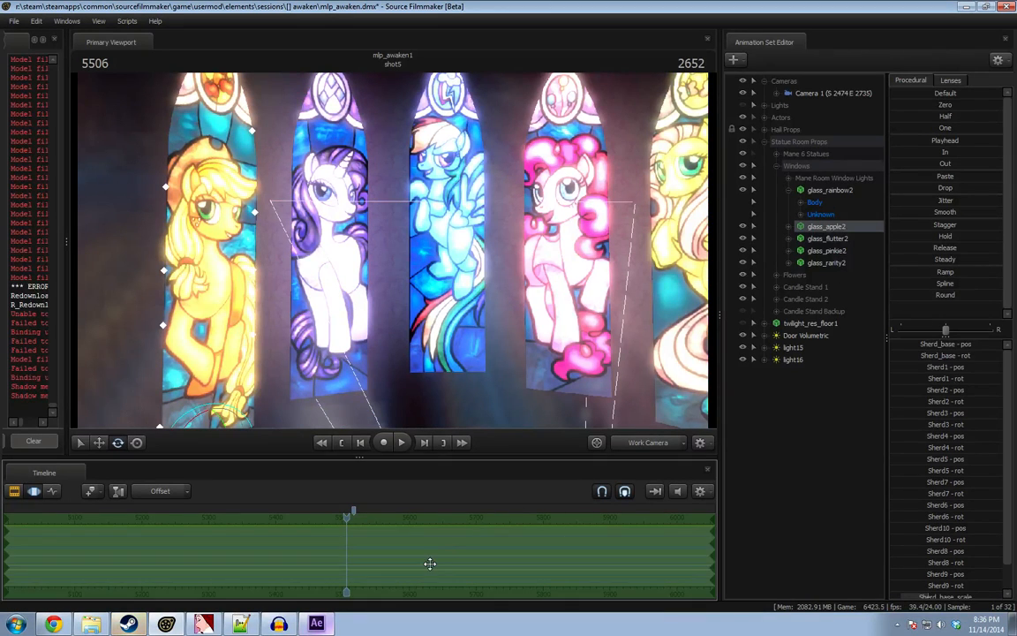
pyautogui.press('space')
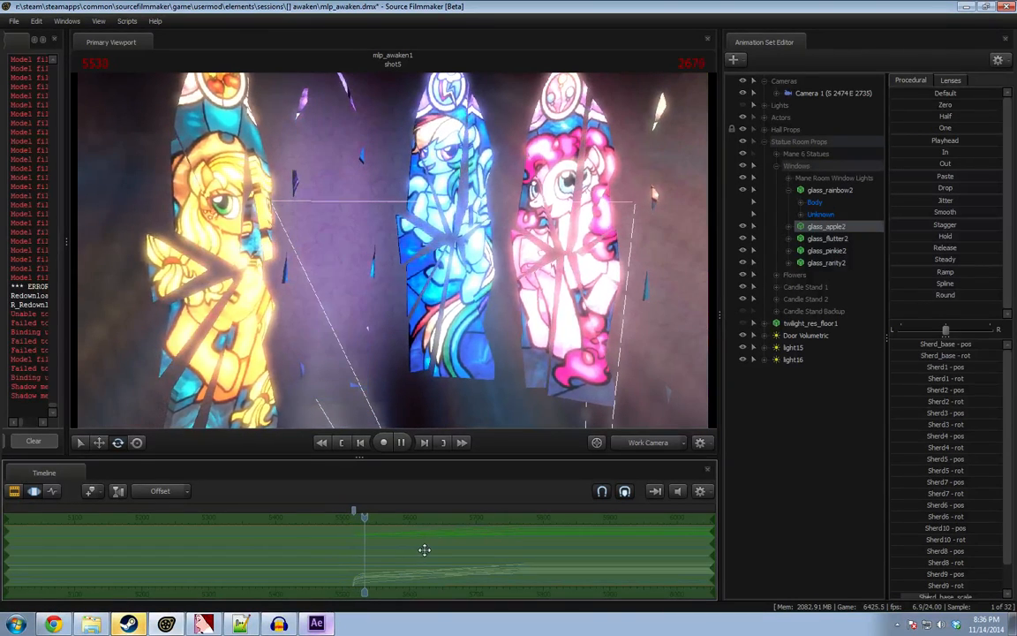
pyautogui.press('space')
pyautogui.moveTo(574, 393); pyautogui.dragTo(404, 302)
pyautogui.press('s')
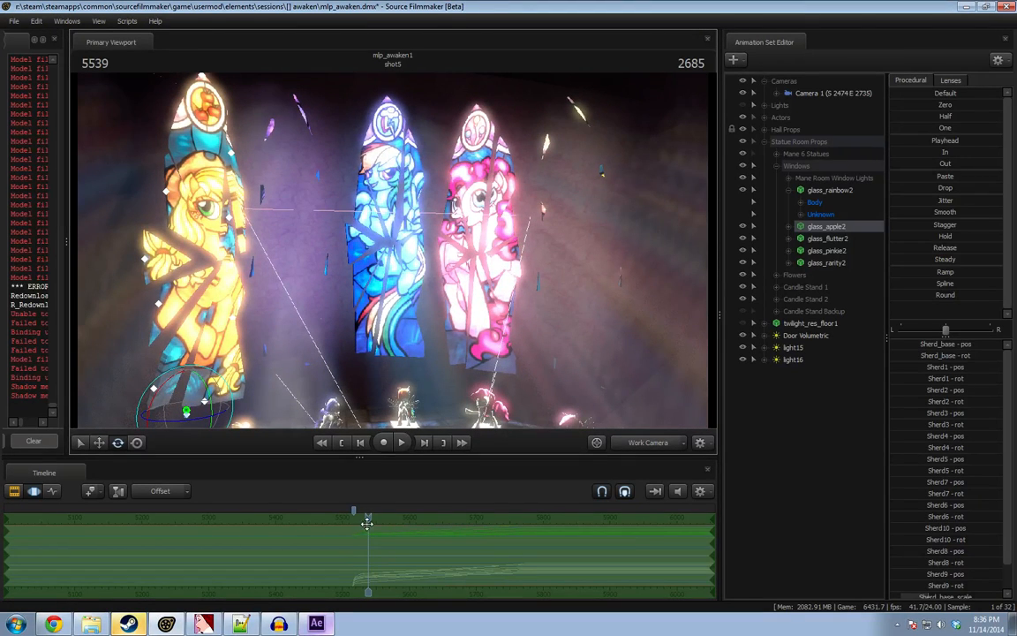
pyautogui.moveTo(366, 522); pyautogui.dragTo(348, 522)
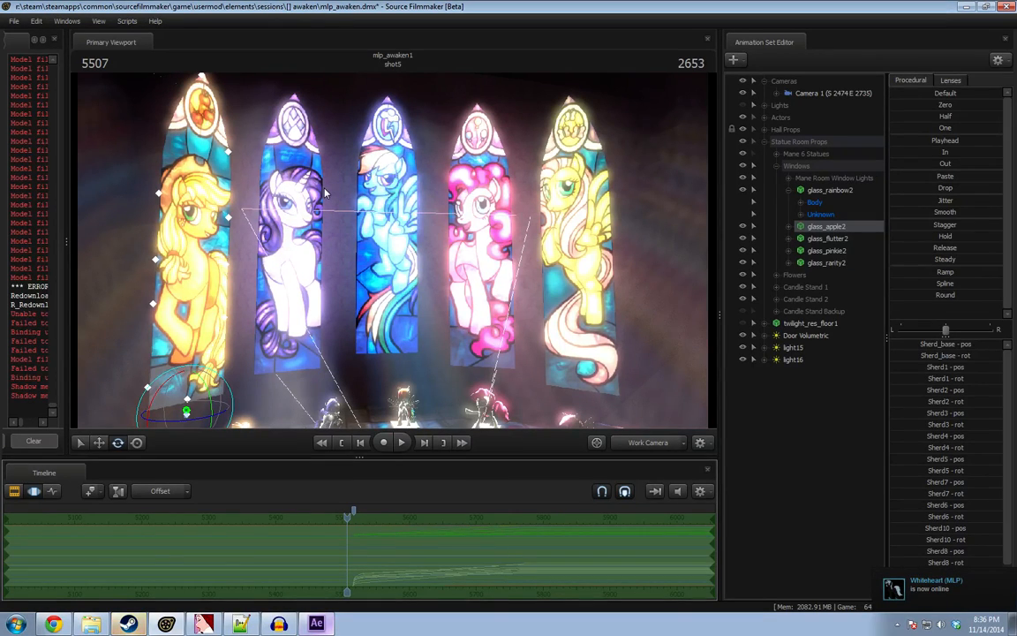
# Rotate glass_rarity2 about half a turn around its vertical axis and check its shattering at frame 5520.
pyautogui.click(751, 238)
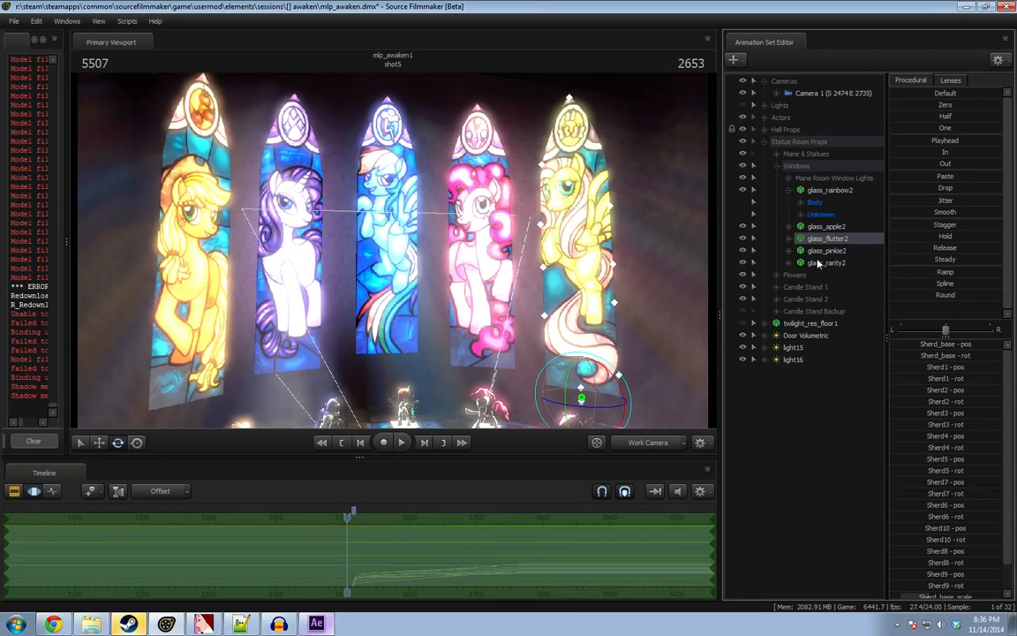
pyautogui.click(819, 263)
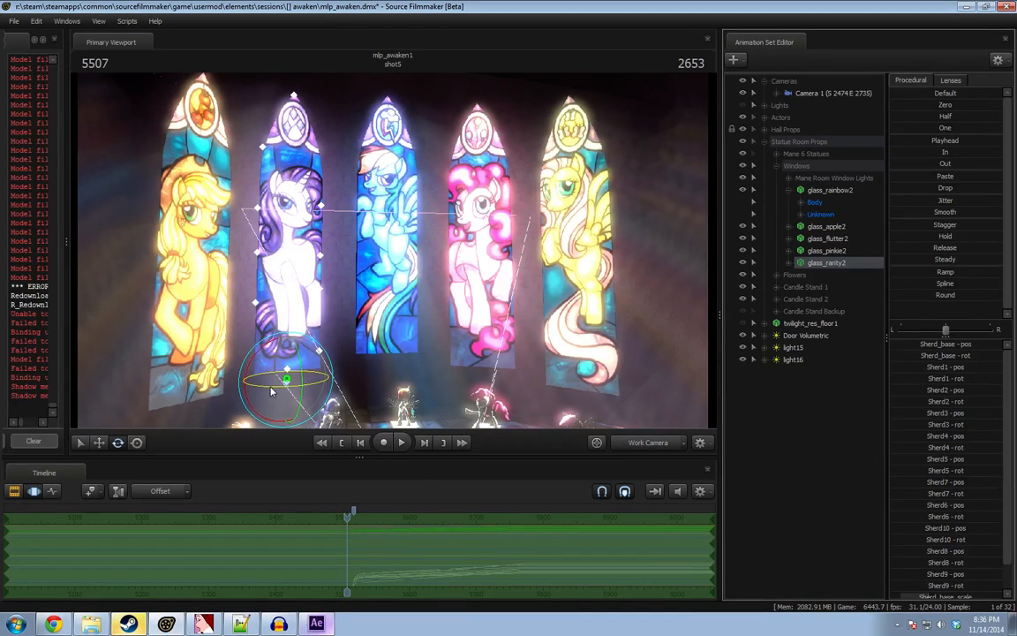
pyautogui.moveTo(273, 387); pyautogui.dragTo(363, 348)
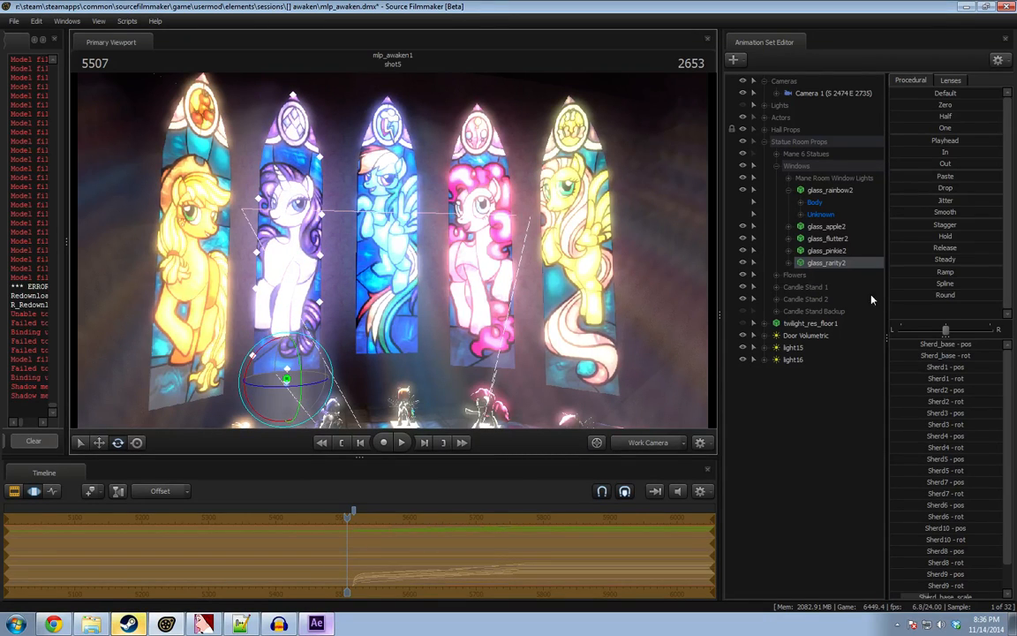
pyautogui.moveTo(351, 534); pyautogui.dragTo(356, 535)
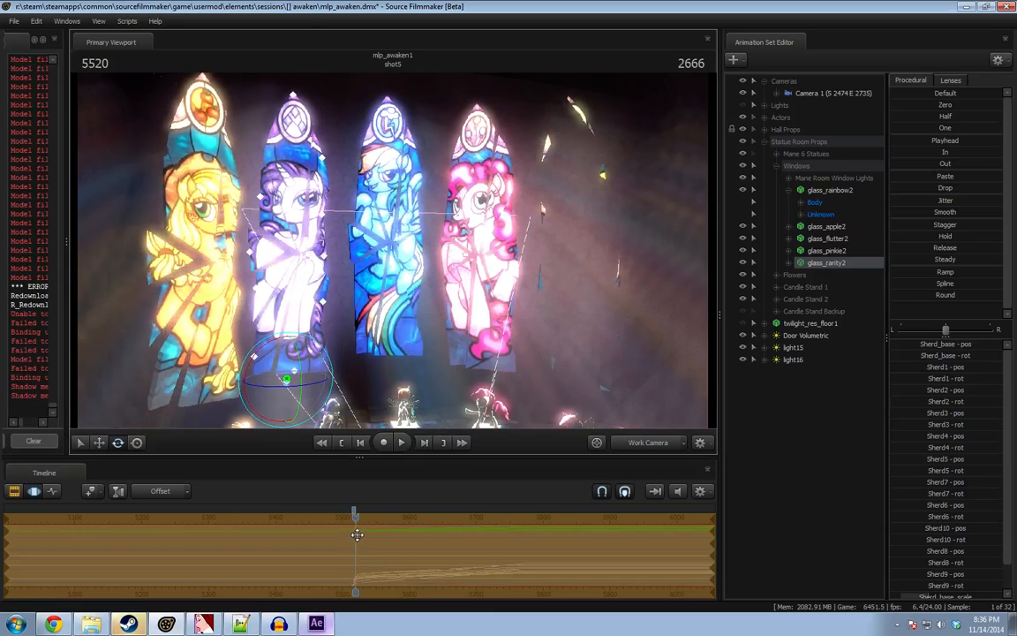
# Rotate glass_flutter2 about half a turn around its vertical axis and move the playhead to frame 5500.
pyautogui.click(825, 238)
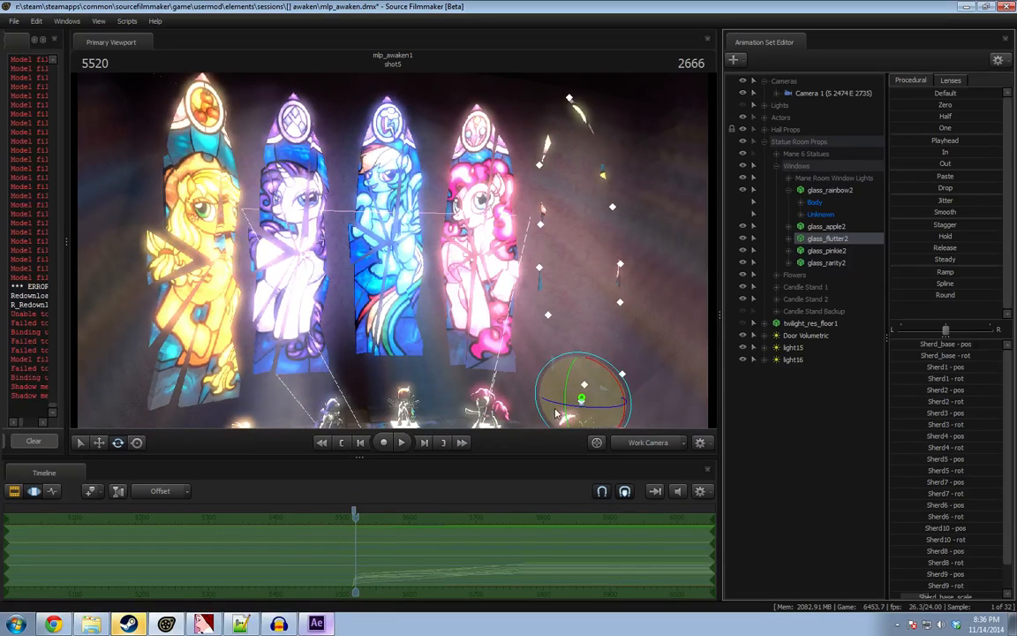
pyautogui.press('Right')
pyautogui.click(343, 517)
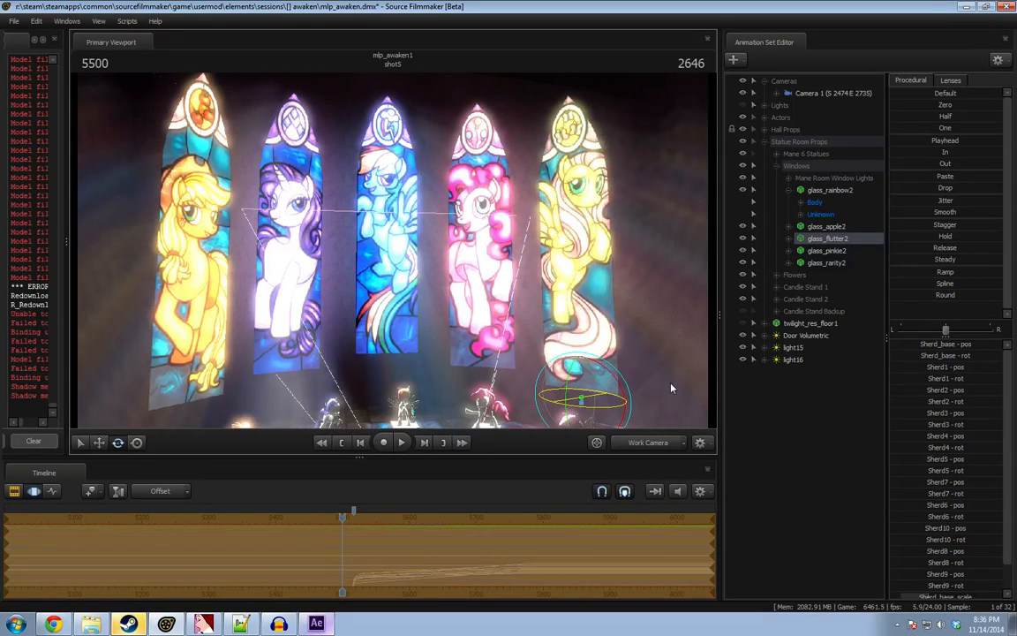
# Check the windows at frame 5500 through camera4, and view the statues and hall floor with the work camera.
pyautogui.press('F2')
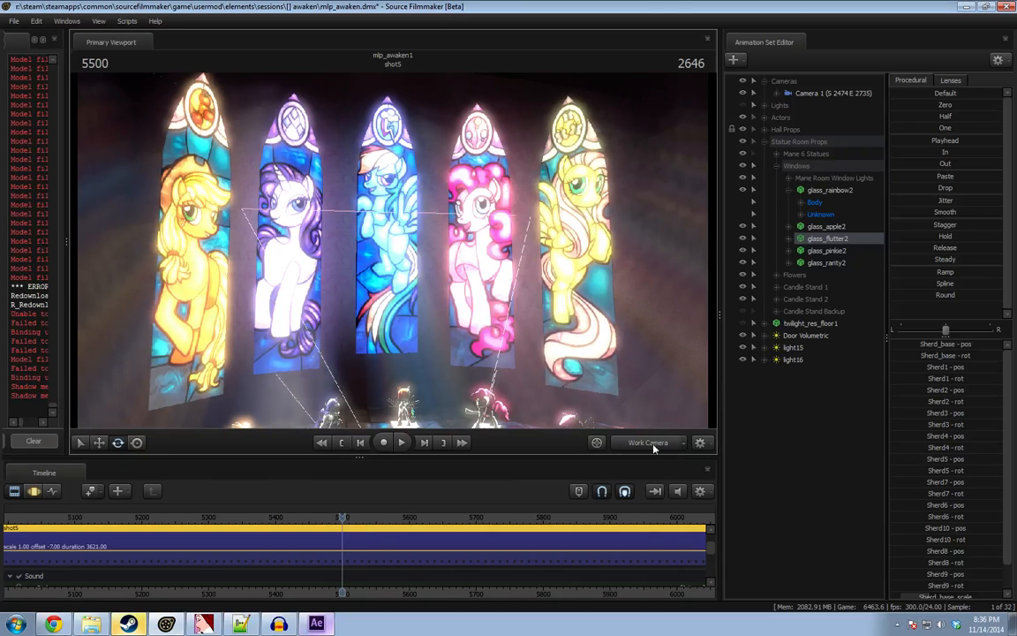
pyautogui.click(653, 444)
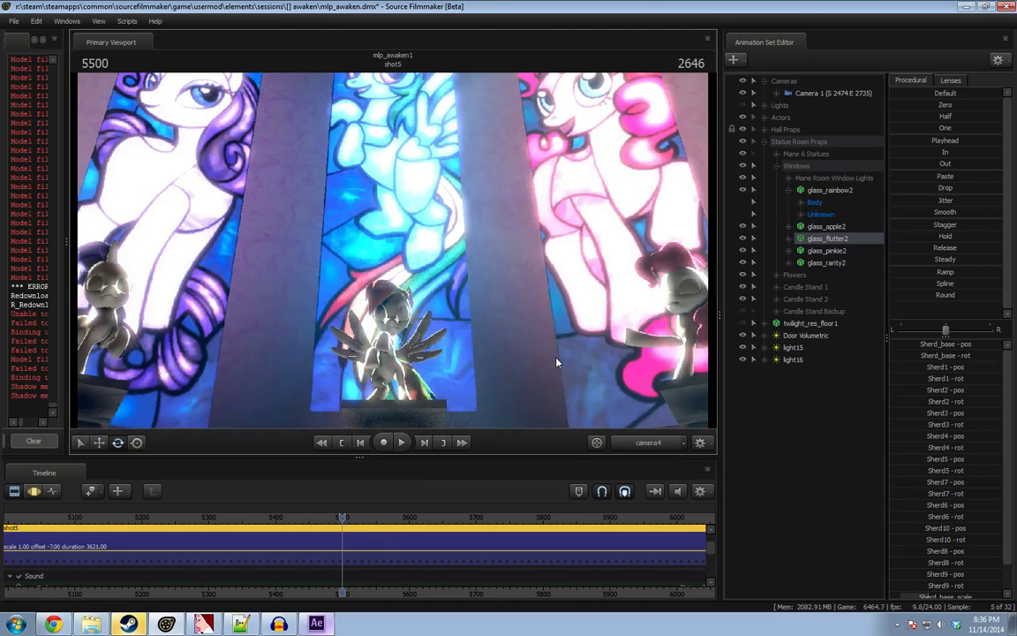
pyautogui.click(649, 442)
pyautogui.click(646, 445)
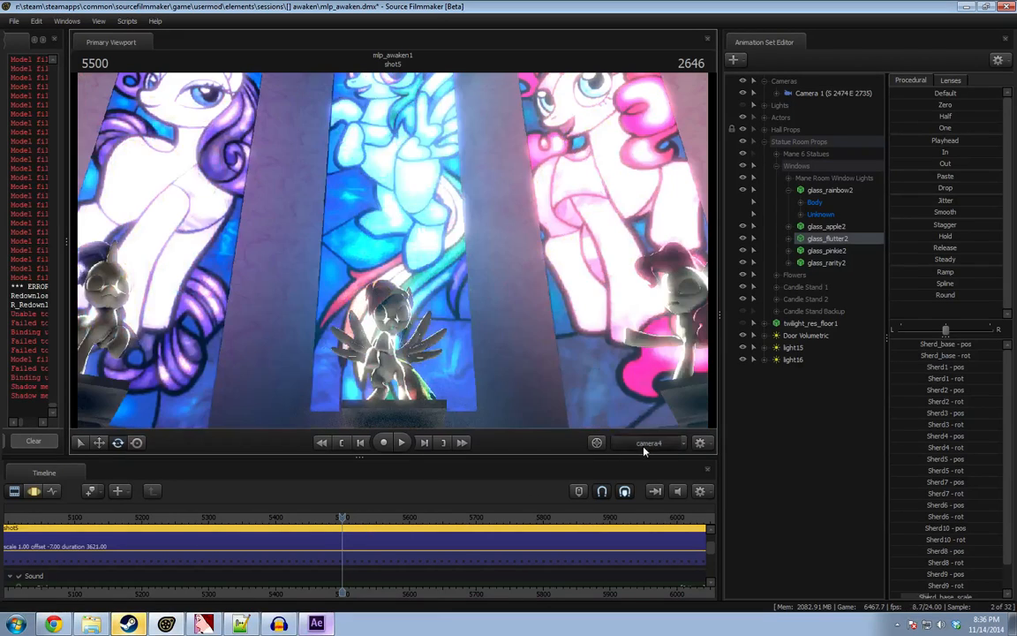
pyautogui.press('s')
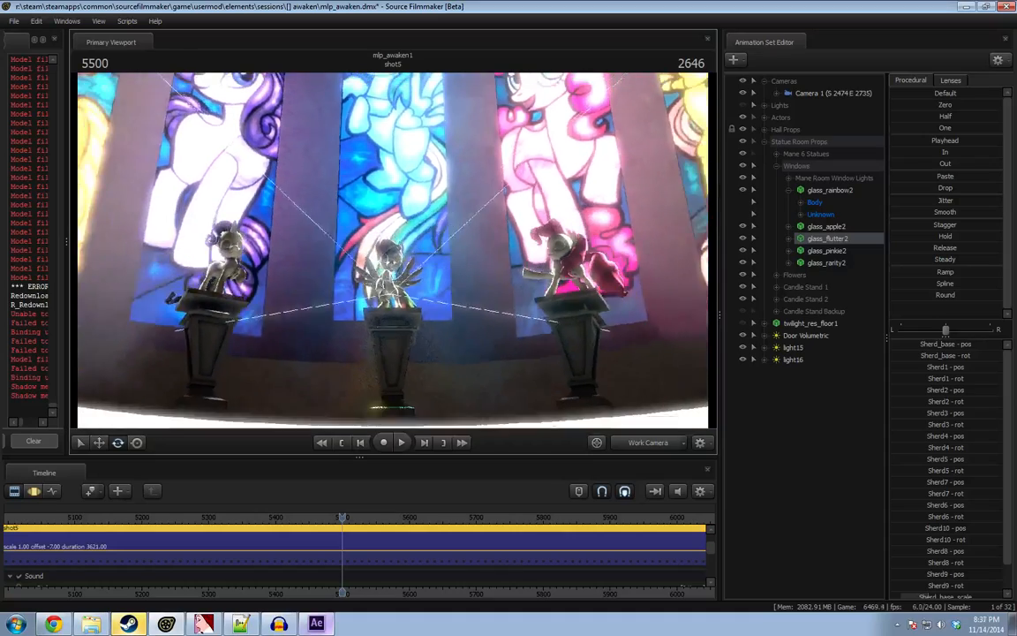
pyautogui.moveTo(393, 250); pyautogui.dragTo(399, 338)
pyautogui.press('z')
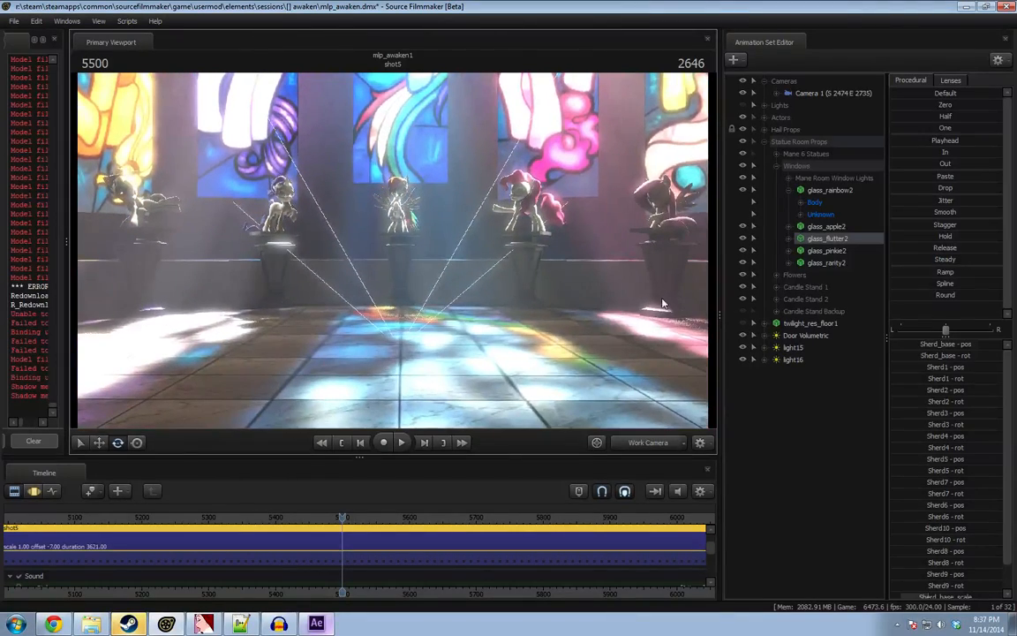
# Show twilight_res_floor1 in the statue room and select it with the Move tool.
pyautogui.click(742, 324)
pyautogui.moveTo(609, 309); pyautogui.dragTo(611, 355)
pyautogui.press('w')
pyautogui.press('x')
pyautogui.press('z')
pyautogui.press('s')
pyautogui.click(808, 323)
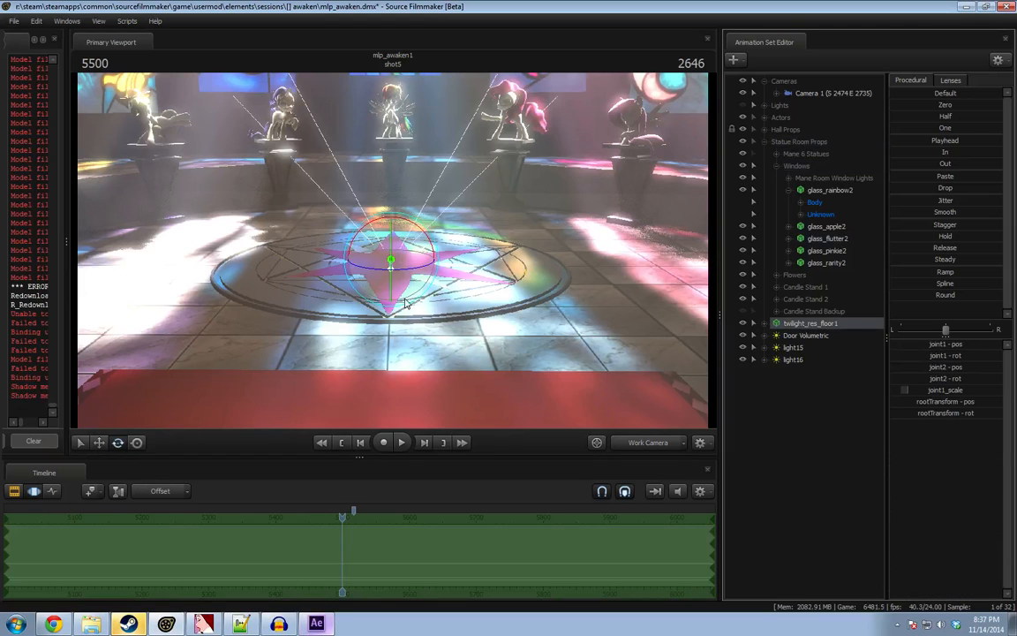
pyautogui.moveTo(391, 255)
pyautogui.mouseDown()
pyautogui.moveTo(399, 306)
pyautogui.moveTo(371, 287)
pyautogui.moveTo(375, 241)
pyautogui.moveTo(381, 267)
pyautogui.moveTo(400, 243)
pyautogui.mouseUp()
pyautogui.press('w')
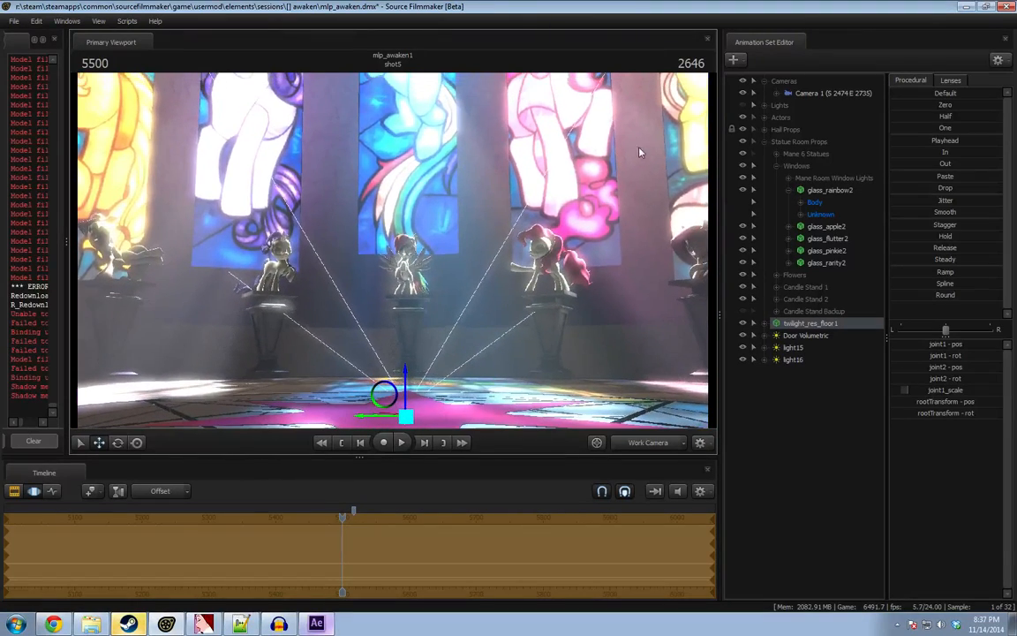
# Examine the five windows, the statues and the raised floor circle from low work-camera angles at frame 5500.
pyautogui.click(967, 82)
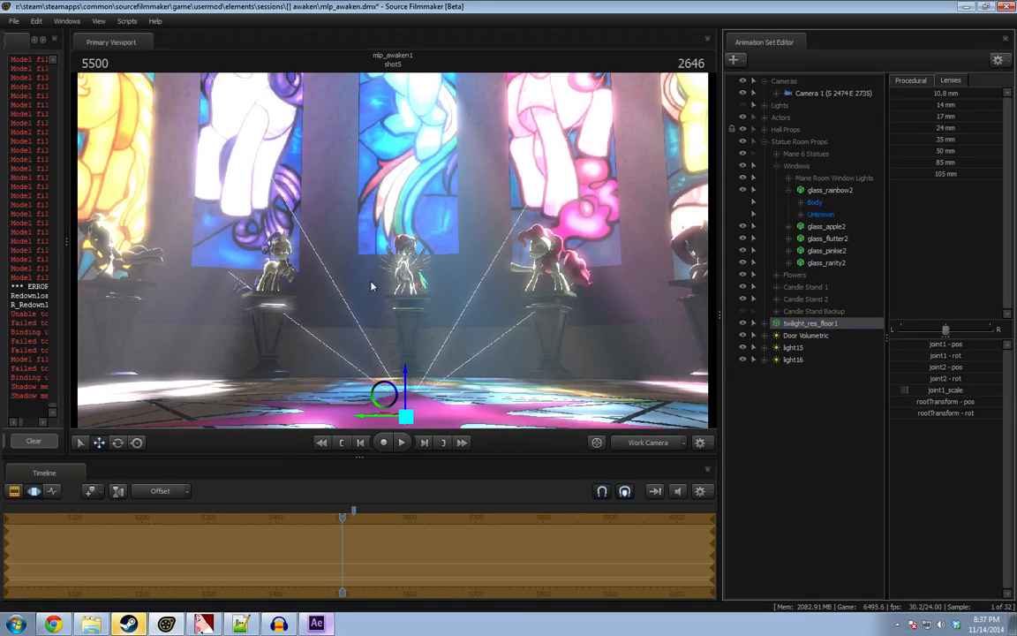
pyautogui.press('s')
pyautogui.moveTo(393, 250); pyautogui.dragTo(403, 188)
pyautogui.press('x')
pyautogui.press('x')
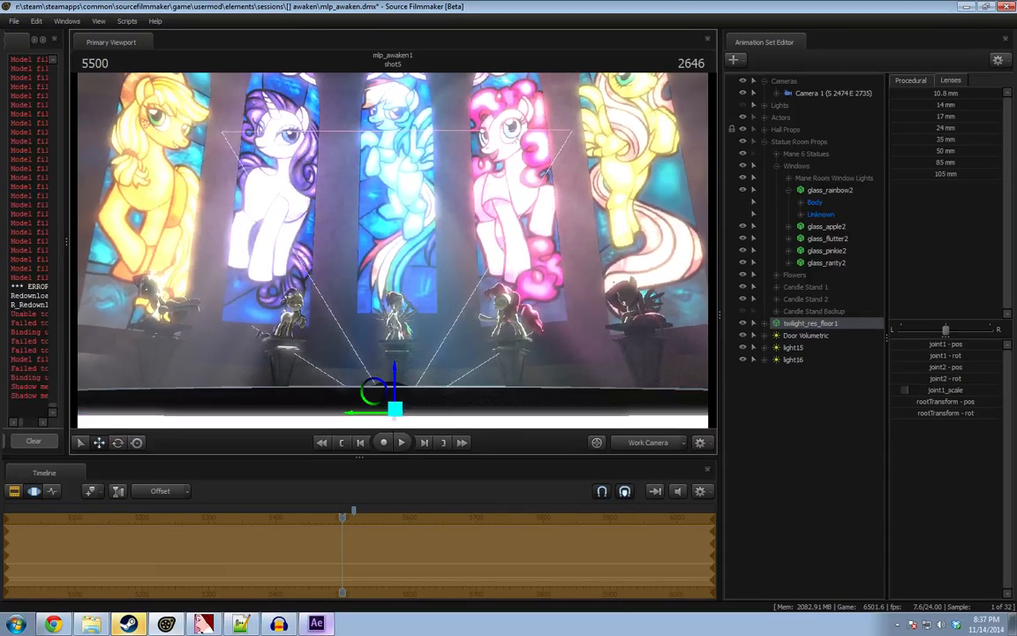
pyautogui.press('z')
pyautogui.press('z')
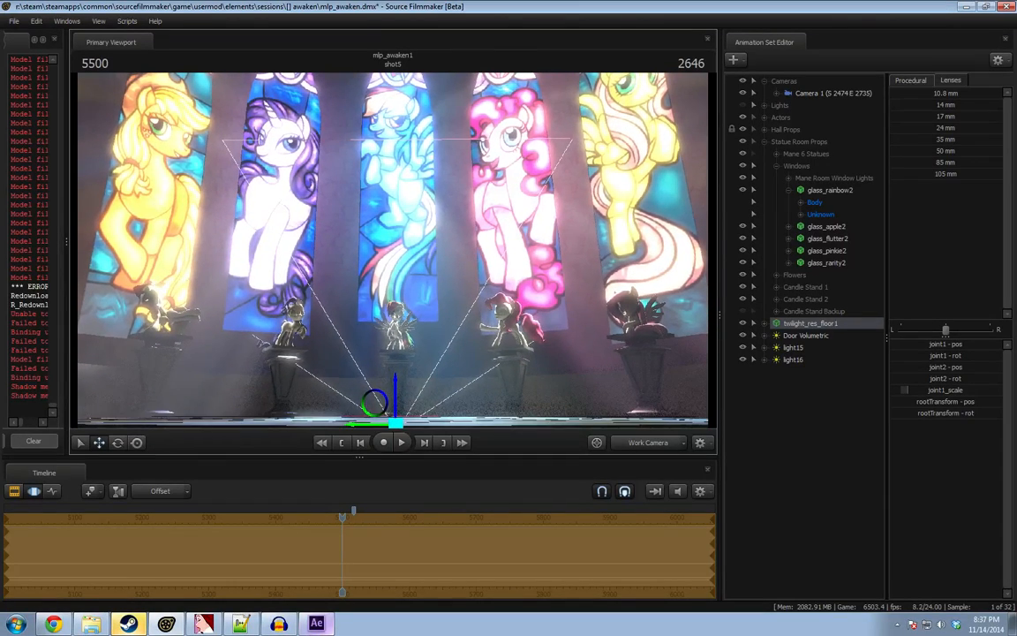
pyautogui.press('z')
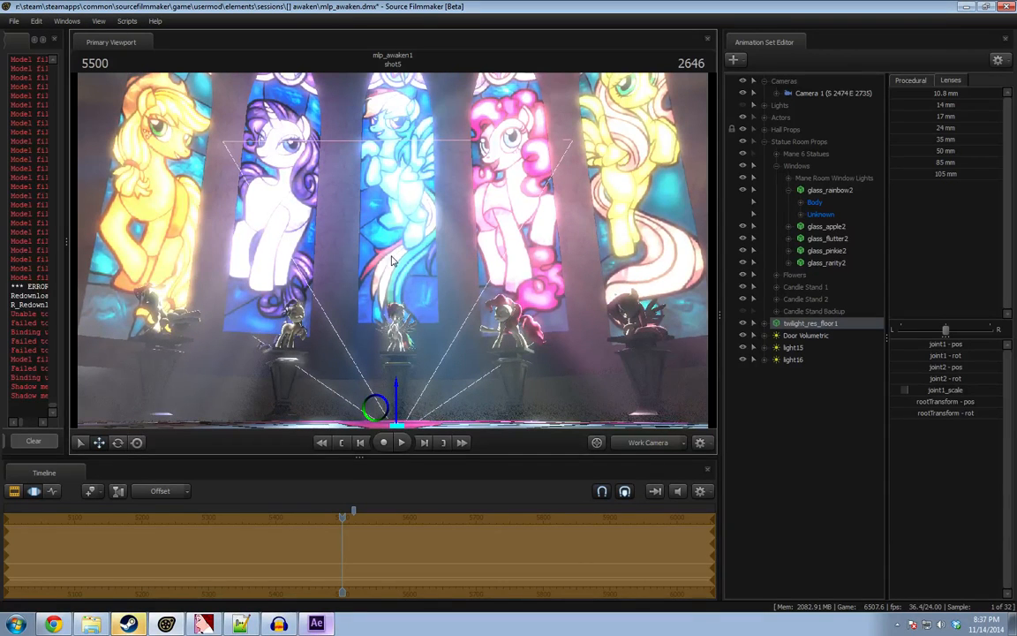
pyautogui.press('z')
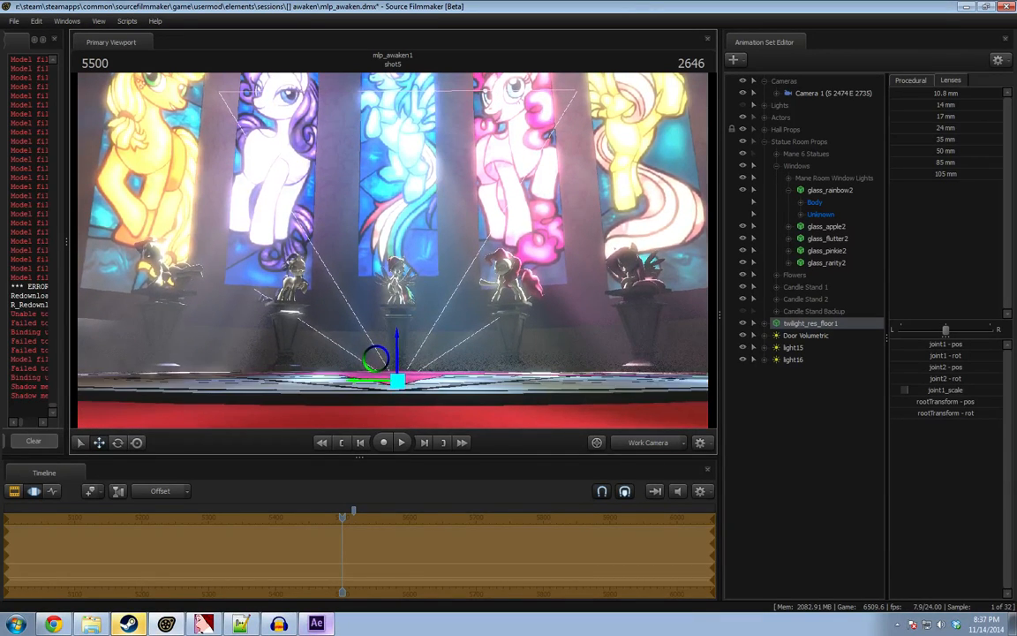
pyautogui.press('z')
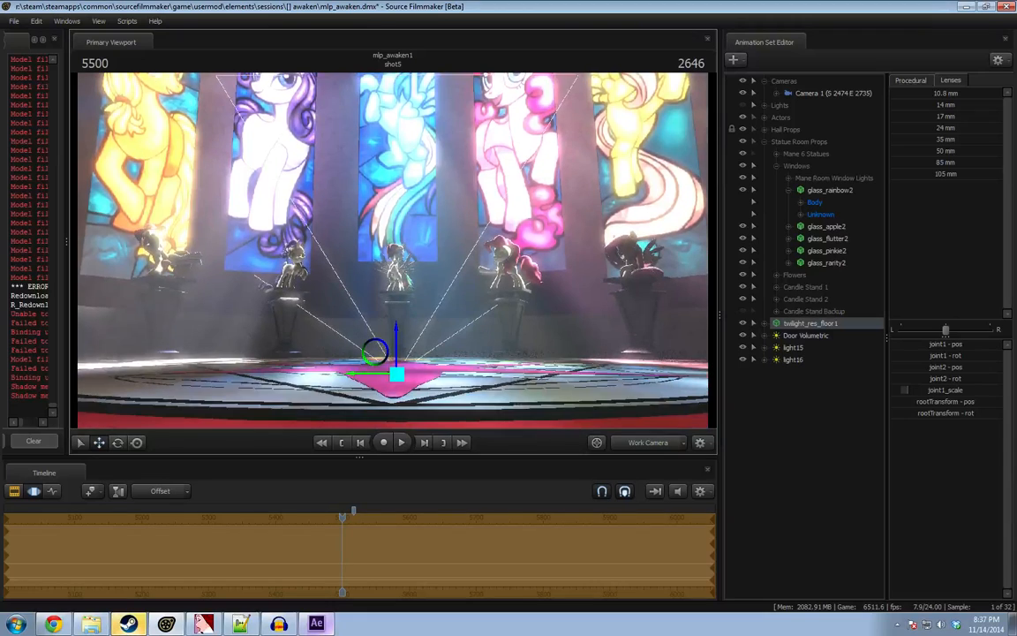
pyautogui.press('z')
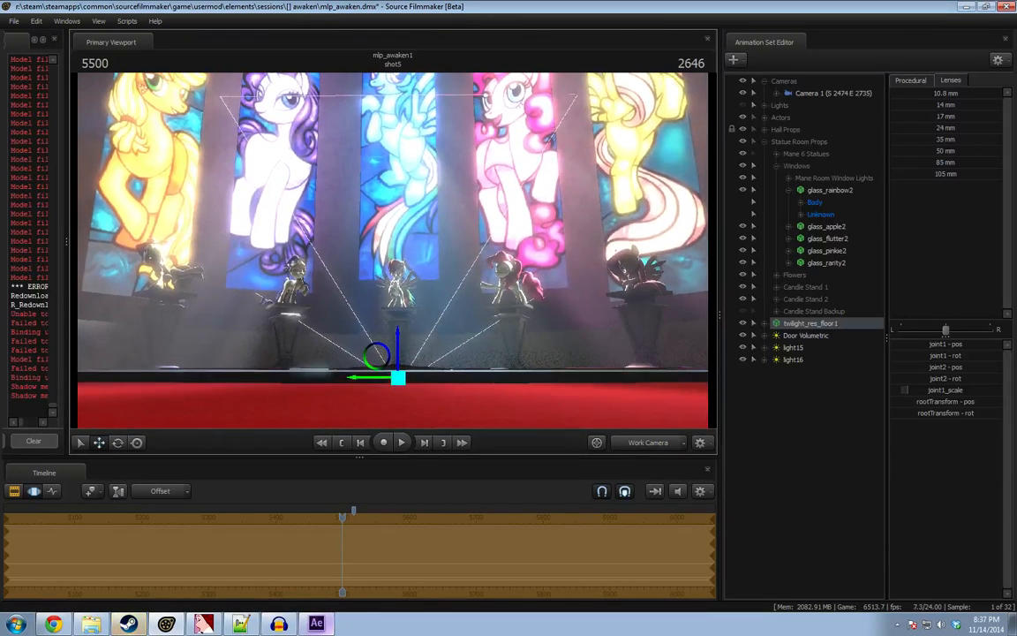
pyautogui.press('z')
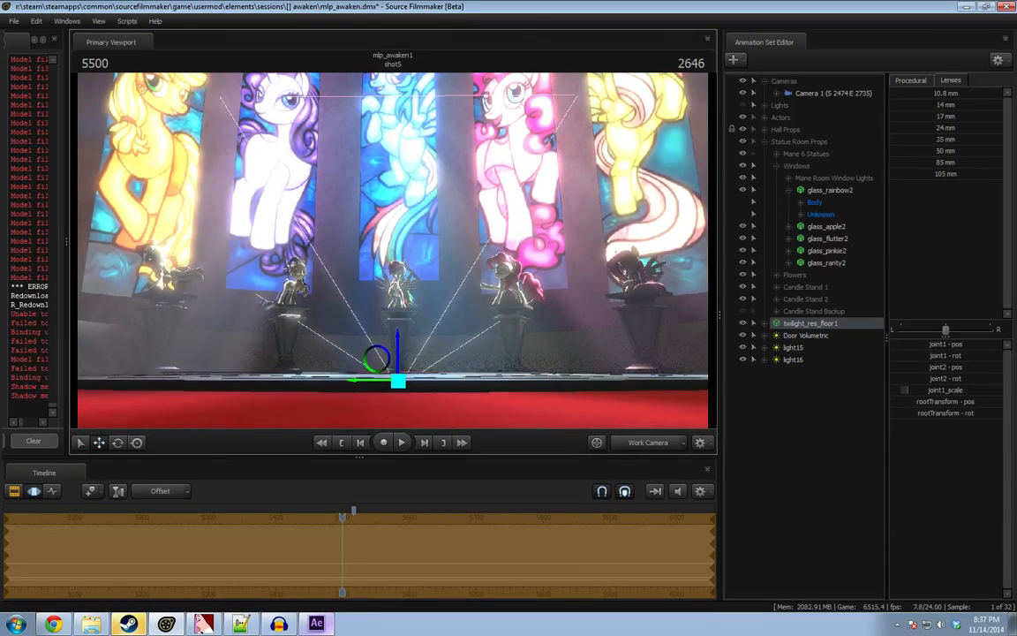
pyautogui.moveTo(393, 250); pyautogui.dragTo(393, 199)
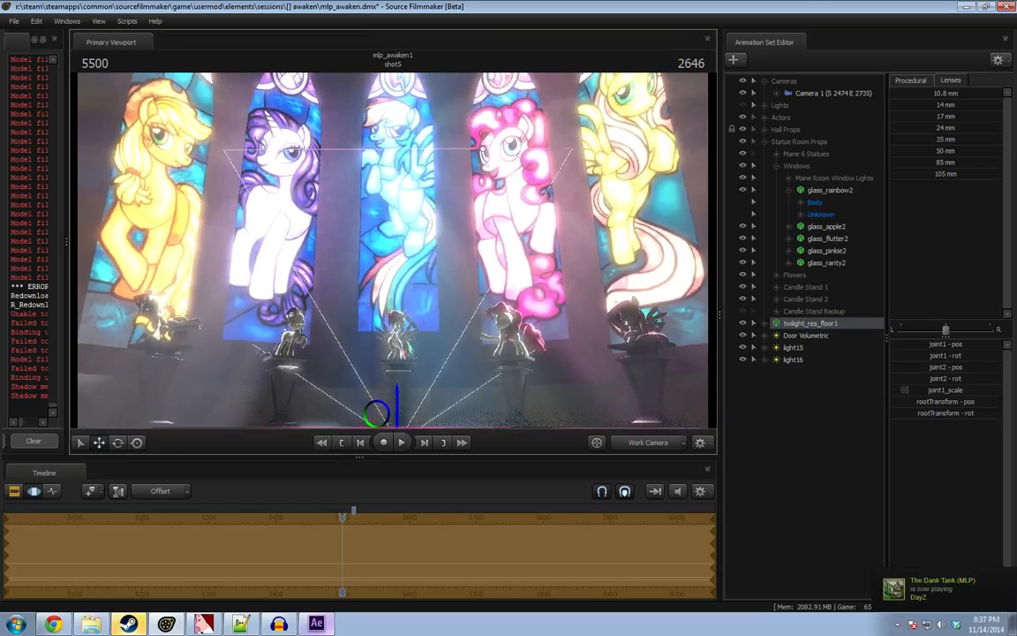
# Preview the shattering of all five windows from frame 5500, and replay it with the full windows in view.
pyautogui.press('space')
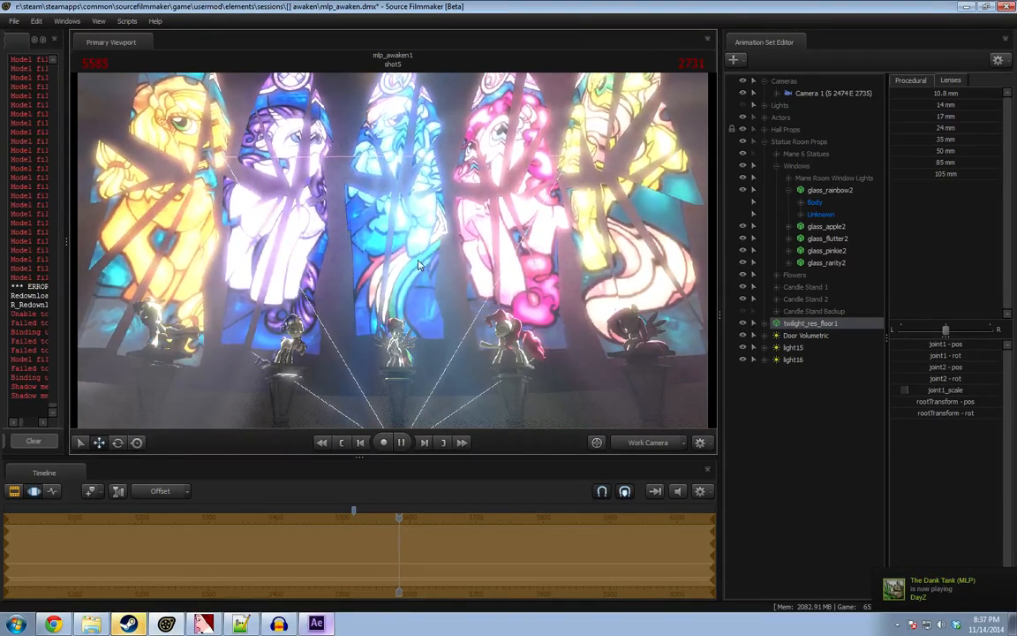
pyautogui.moveTo(419, 262); pyautogui.dragTo(436, 177)
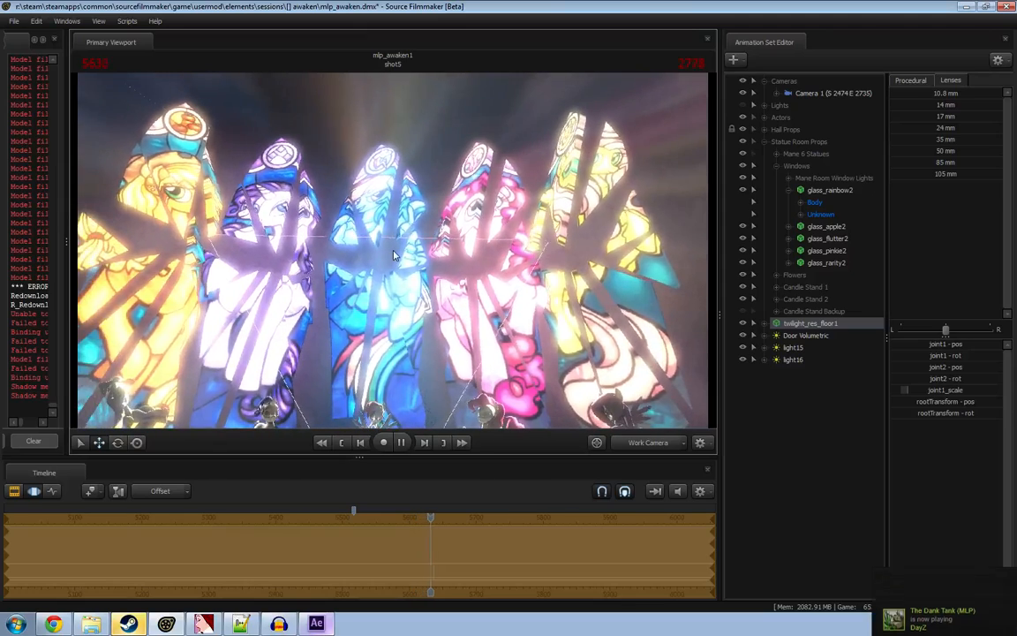
pyautogui.press('space')
pyautogui.moveTo(395, 255)
pyautogui.mouseDown()
pyautogui.moveTo(375, 276)
pyautogui.moveTo(400, 275)
pyautogui.mouseUp()
pyautogui.moveTo(452, 520); pyautogui.dragTo(327, 517)
pyautogui.press('F2')
pyautogui.press('space')
pyautogui.press('space')
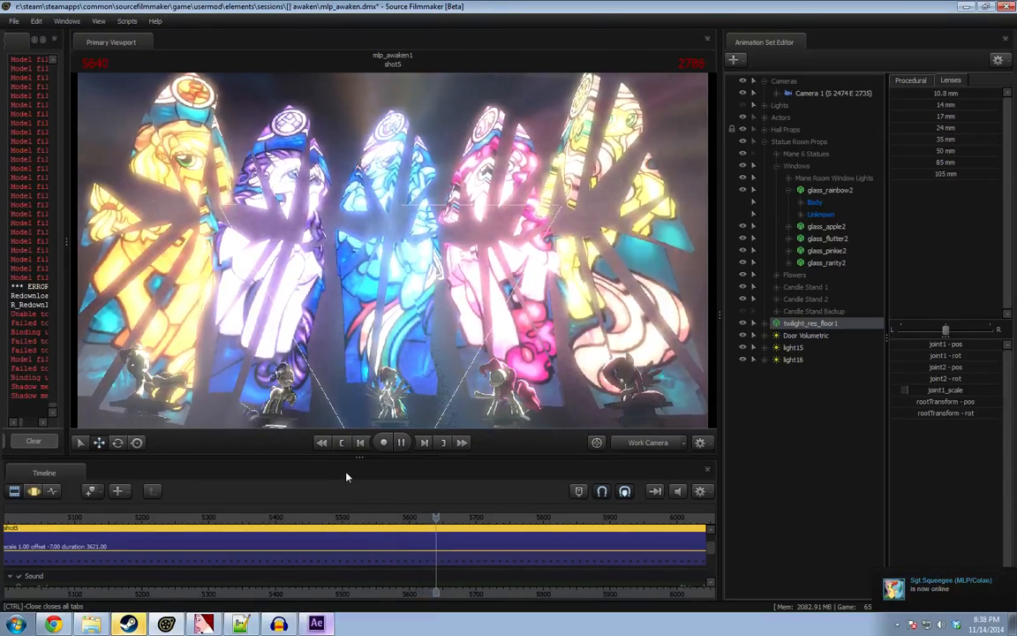
pyautogui.press('space')
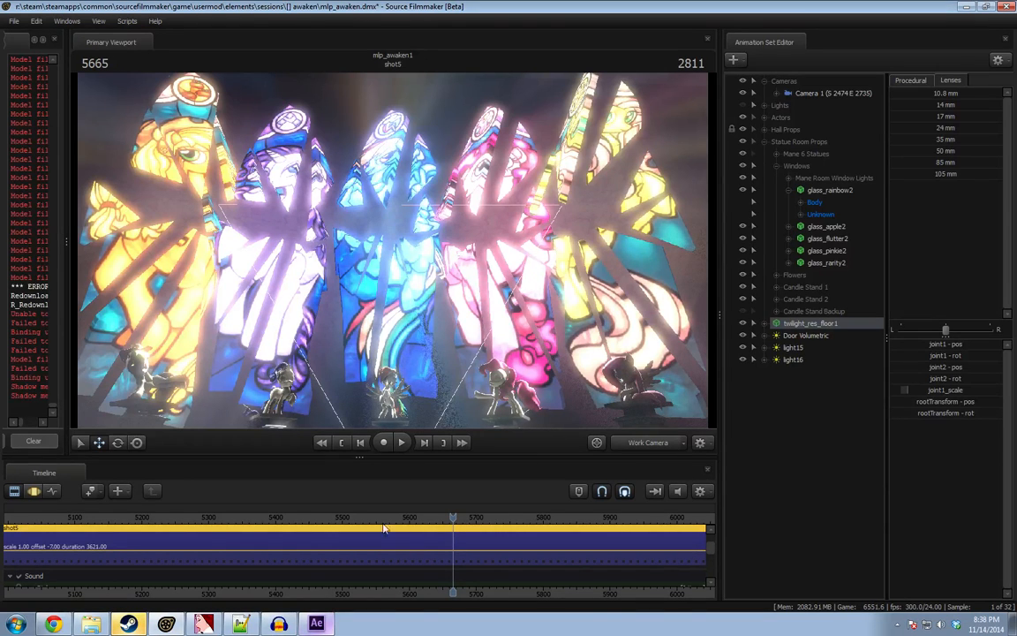
# Replay the moments leading up to the shattering and stop at frame 5469.
pyautogui.moveTo(383, 527); pyautogui.dragTo(248, 531, button='middle')
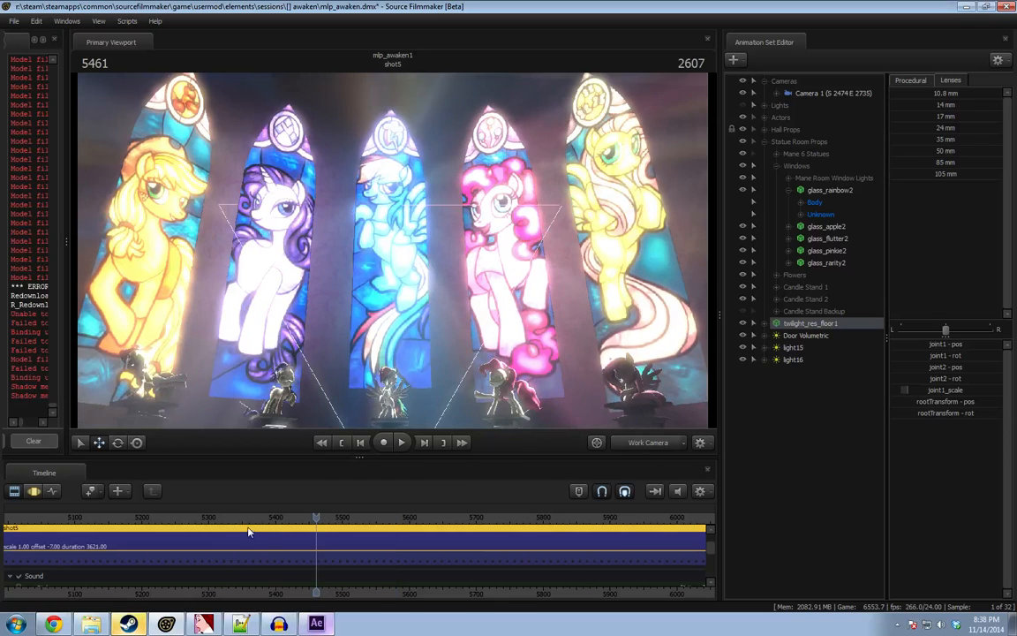
pyautogui.moveTo(249, 531); pyautogui.dragTo(263, 525)
pyautogui.press('space')
pyautogui.press('F3')
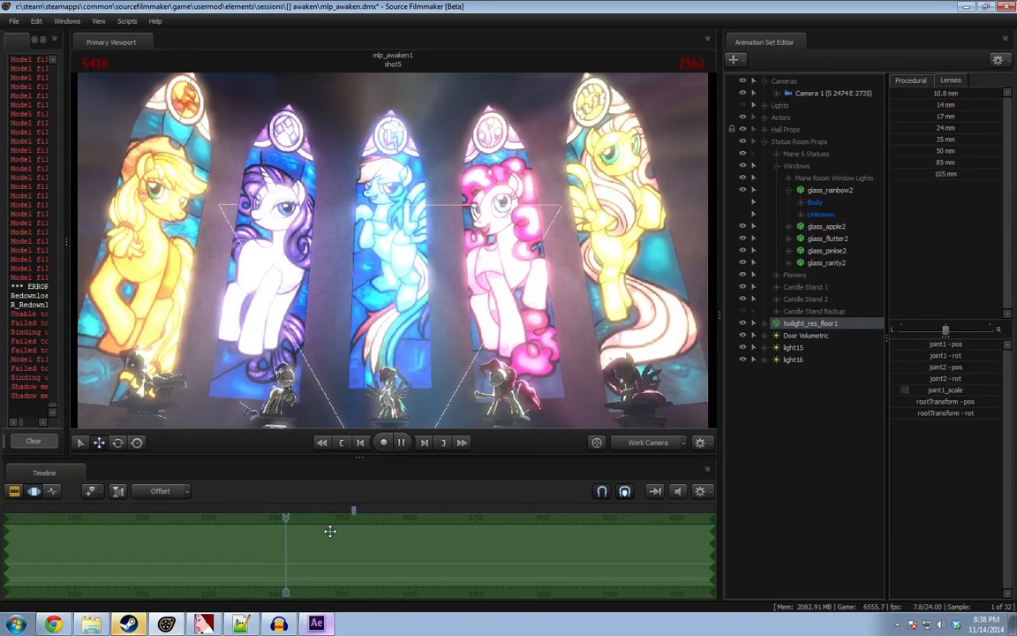
pyautogui.press('F2')
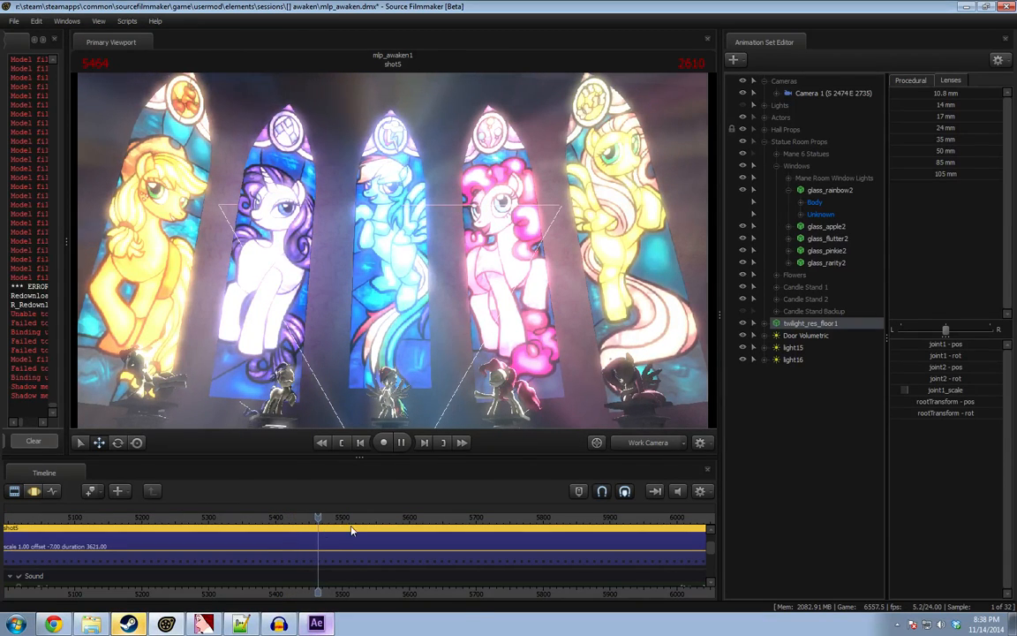
pyautogui.press('space')
# Compare the camera4 and work camera views, and create an animation set for a new camera in shot5.
pyautogui.click(643, 443)
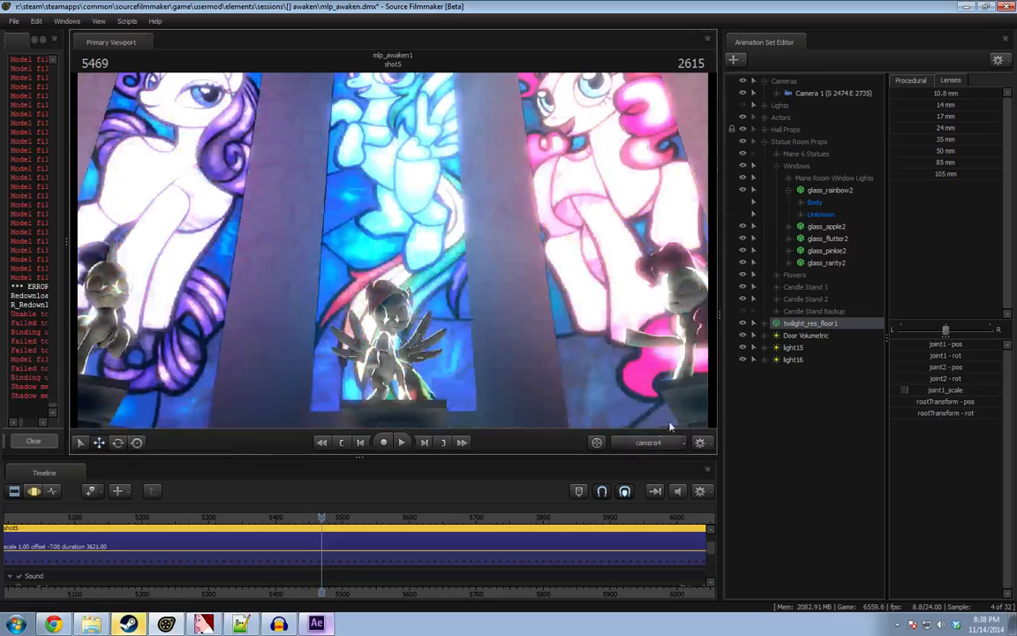
pyautogui.click(654, 443)
pyautogui.rightClick(802, 372)
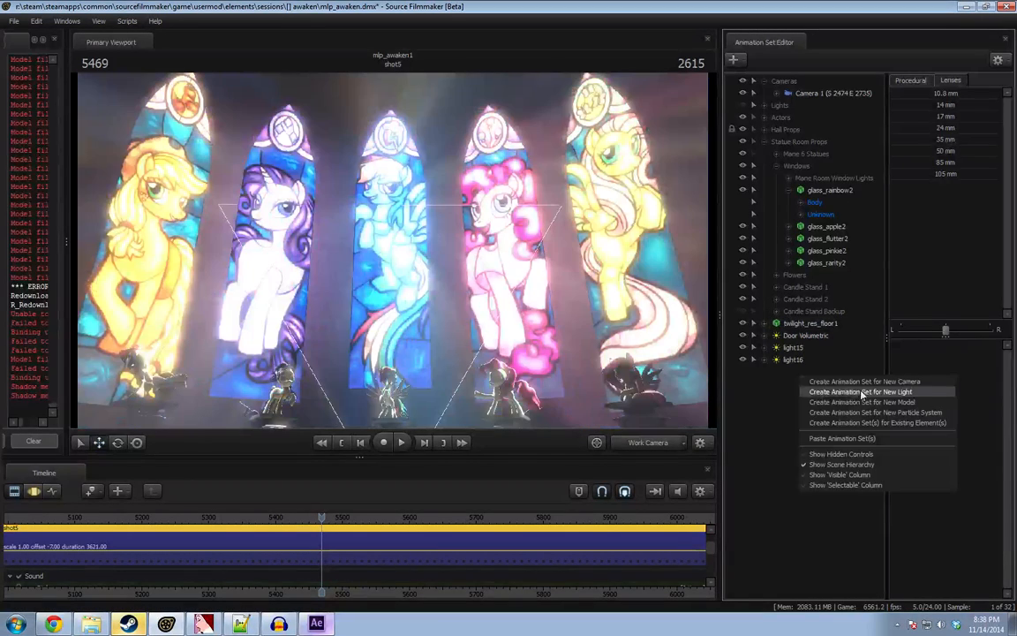
pyautogui.click(854, 382)
pyautogui.click(808, 105)
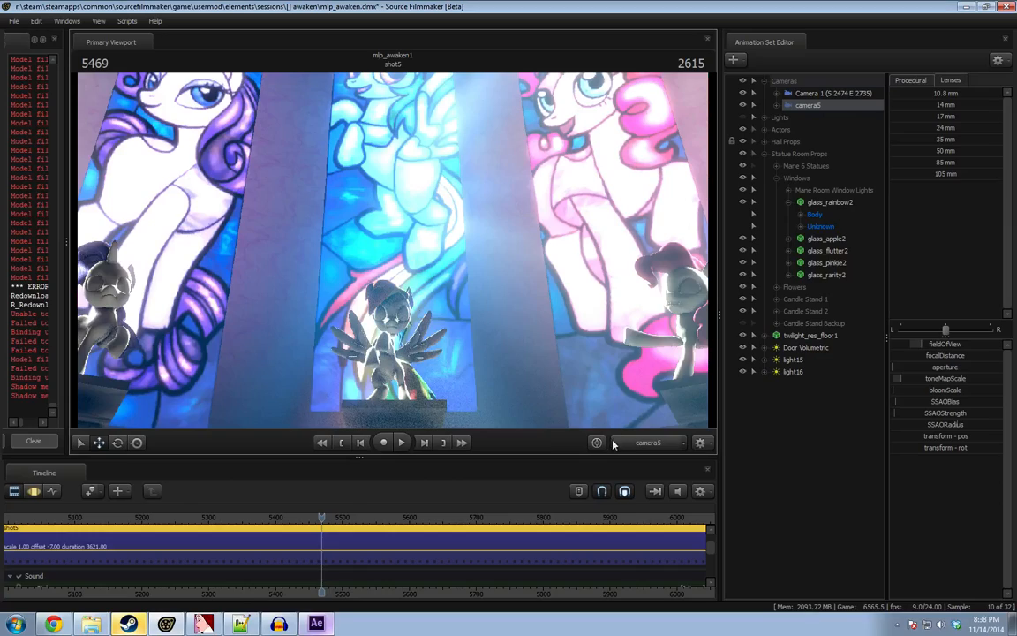
# Reposition camera5 to frame the pink star on the floor circle, with the stairs and red carpet behind it.
pyautogui.press('F3')
pyautogui.moveTo(410, 361); pyautogui.dragTo(362, 369)
pyautogui.press('s')
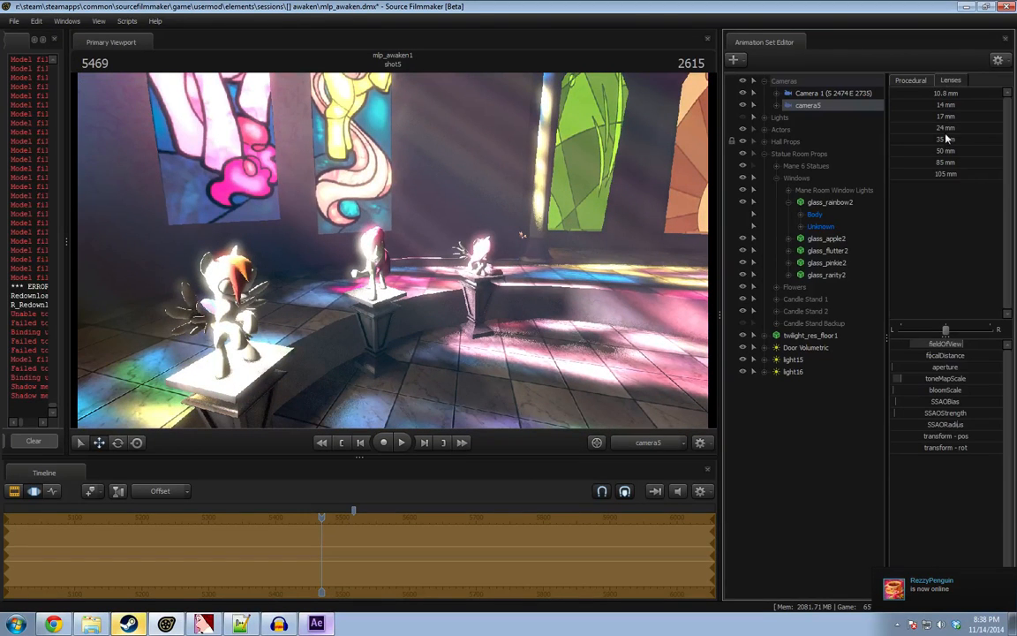
pyautogui.moveTo(941, 142); pyautogui.dragTo(964, 157)
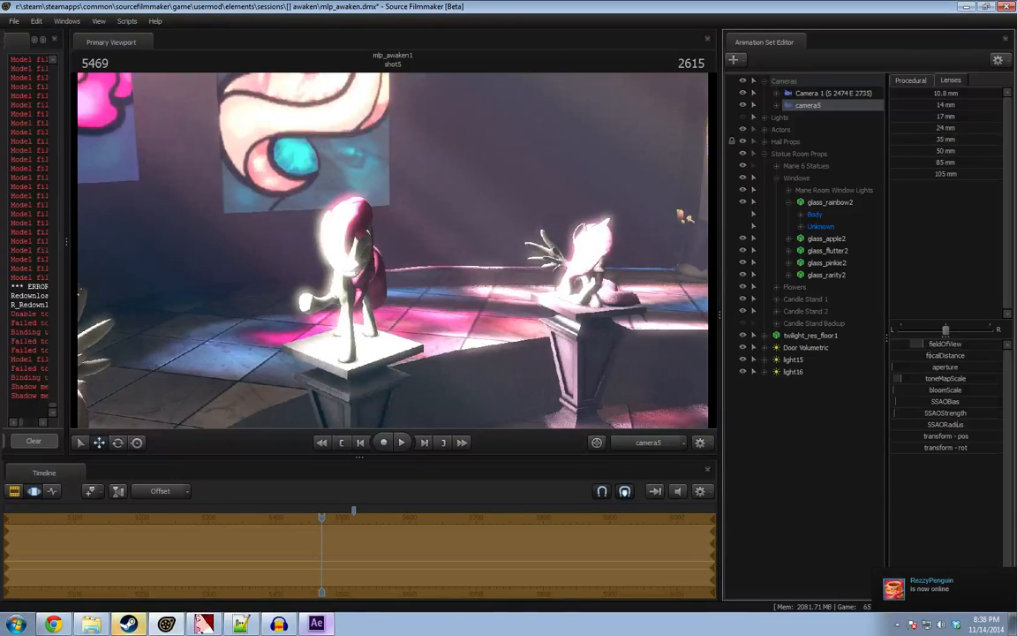
pyautogui.moveTo(392, 250); pyautogui.dragTo(565, 260)
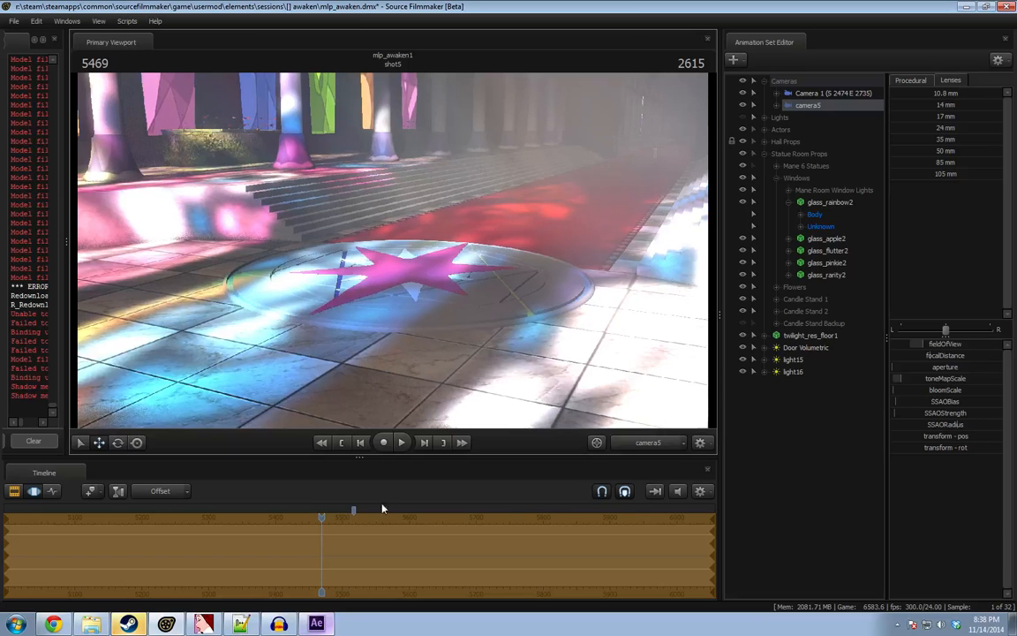
# Preview the camera5 view from about frame 5360, and start the time selection at frame 5457.
pyautogui.moveTo(321, 517); pyautogui.dragTo(247, 517)
pyautogui.press('space')
pyautogui.press('space')
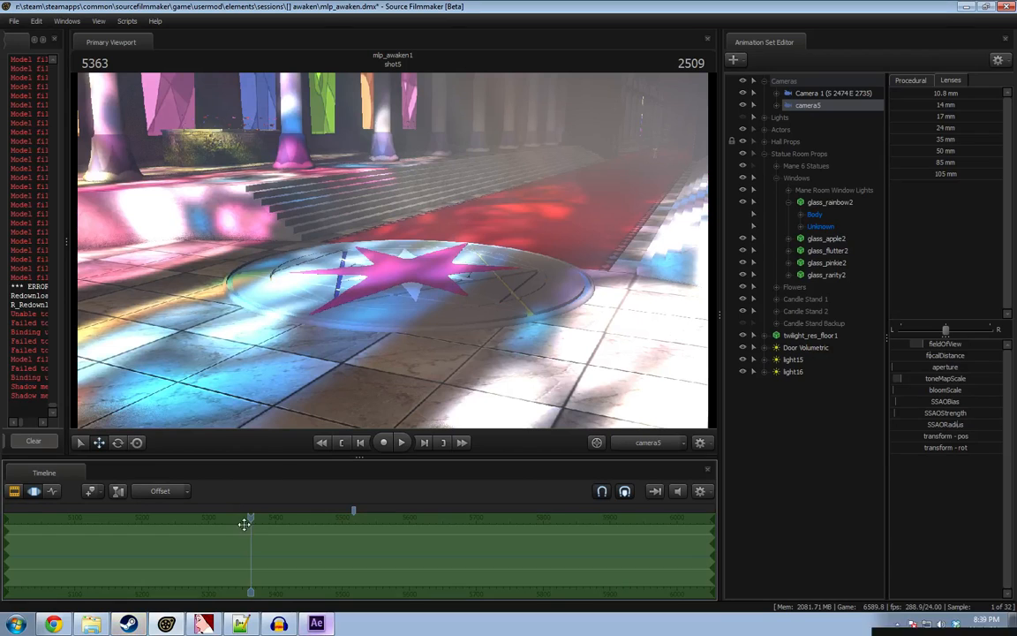
pyautogui.keyDown('shift'); pyautogui.moveTo(251, 534); pyautogui.dragTo(998, 538); pyautogui.keyUp('shift')
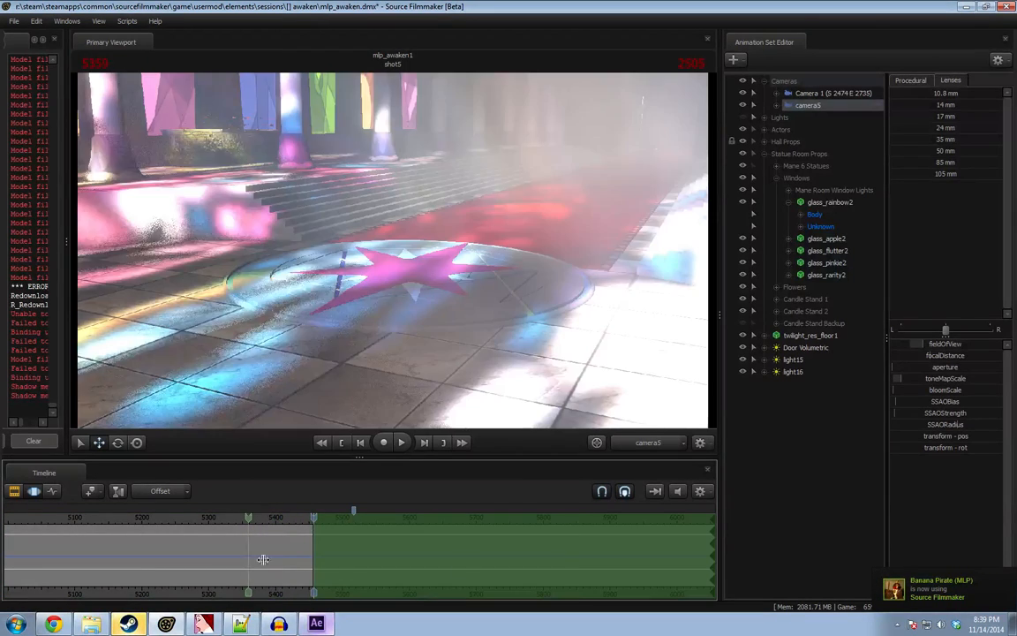
pyautogui.moveTo(307, 552); pyautogui.dragTo(301, 553)
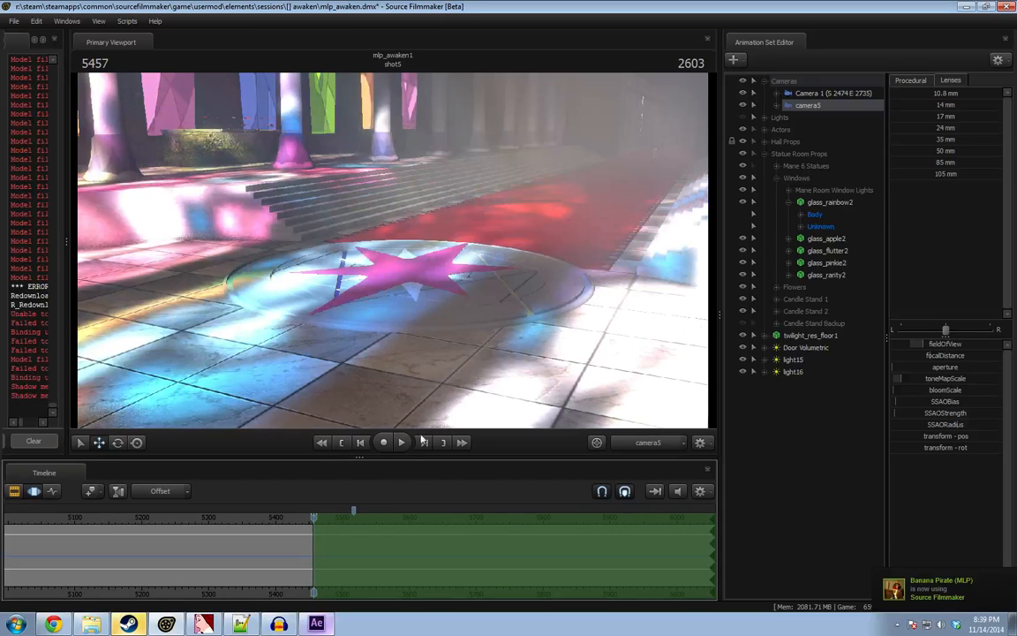
pyautogui.click(267, 558)
pyautogui.moveTo(287, 556); pyautogui.dragTo(312, 552)
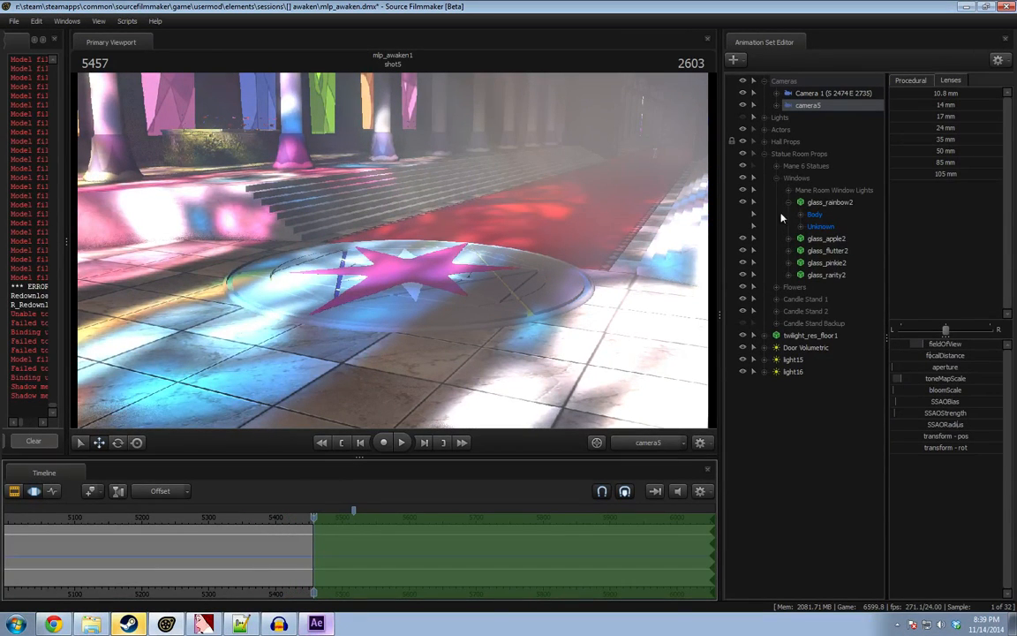
# Shift camera5's pivot onto the pink star in the floor circle, working from the work camera.
pyautogui.click(636, 441)
pyautogui.press('s')
pyautogui.moveTo(566, 344); pyautogui.dragTo(552, 375)
pyautogui.moveTo(394, 251); pyautogui.dragTo(396, 256)
pyautogui.press('t')
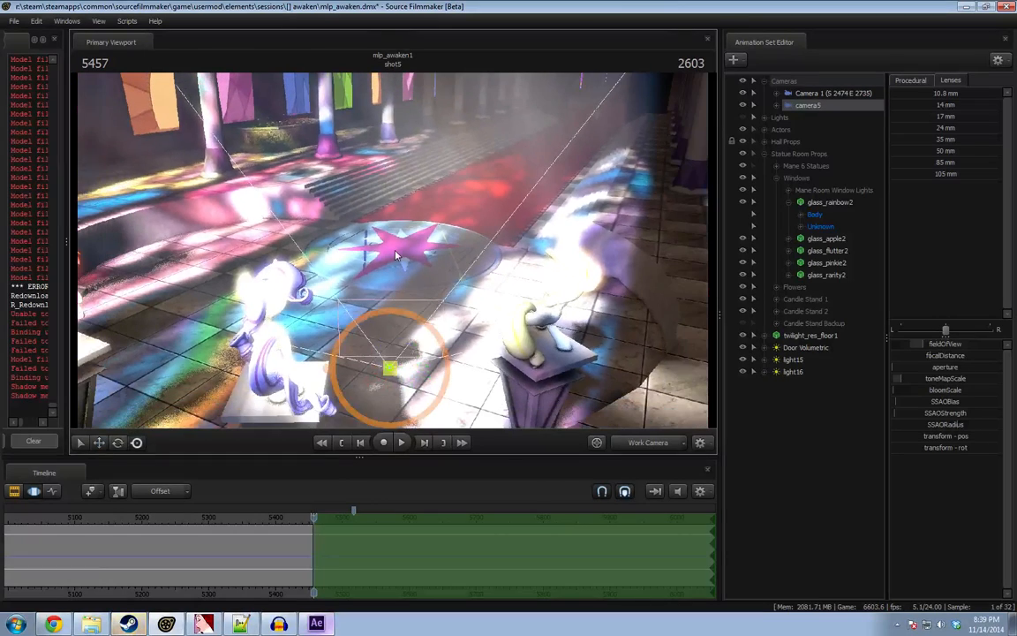
pyautogui.keyDown('ctrl'); pyautogui.moveTo(390, 368); pyautogui.dragTo(407, 238); pyautogui.keyUp('ctrl')
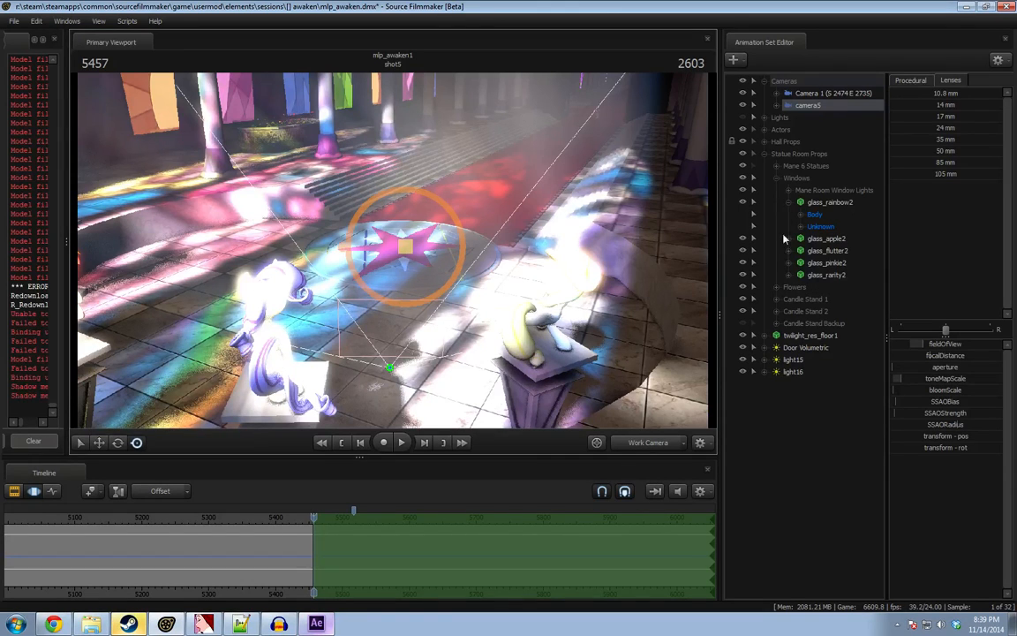
# Select BASE TWILIGHT among the actors and move it along the floor to the centre of the pink star.
pyautogui.click(765, 129)
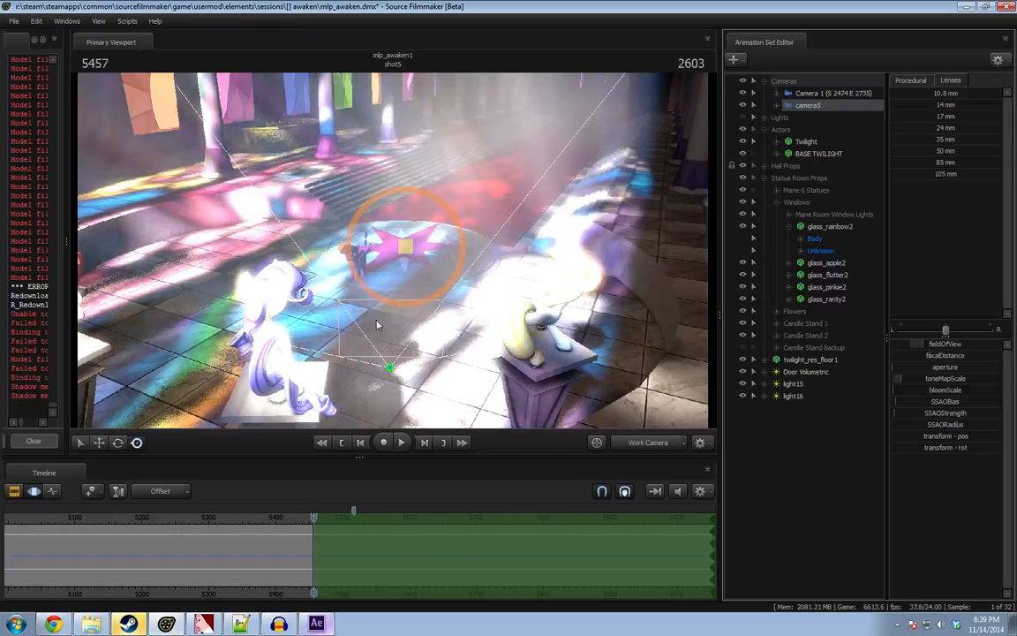
pyautogui.click(811, 144)
pyautogui.click(812, 154)
pyautogui.press('w')
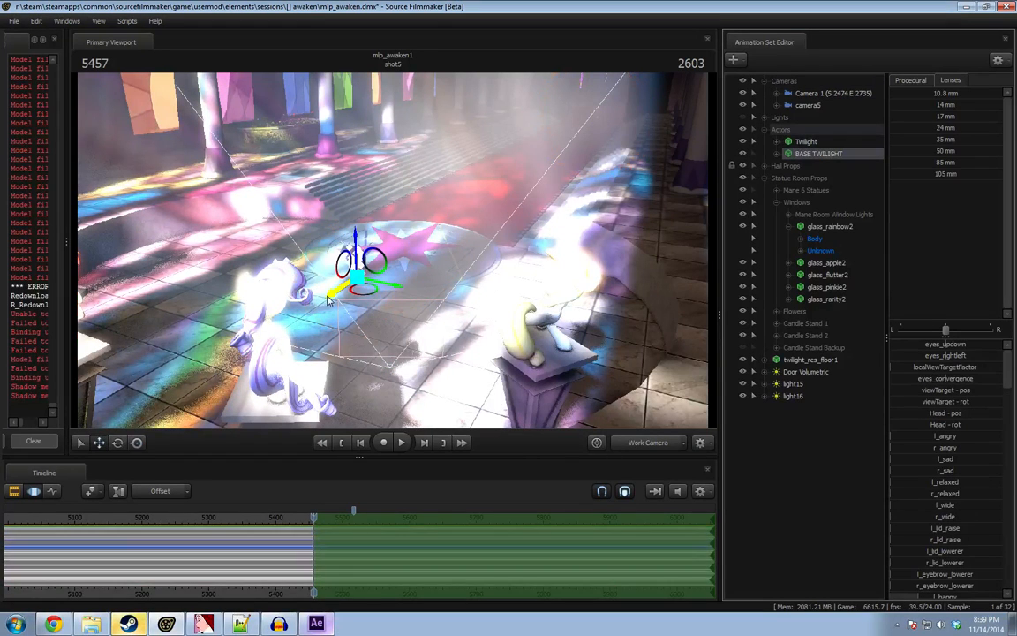
pyautogui.moveTo(327, 300); pyautogui.dragTo(377, 274)
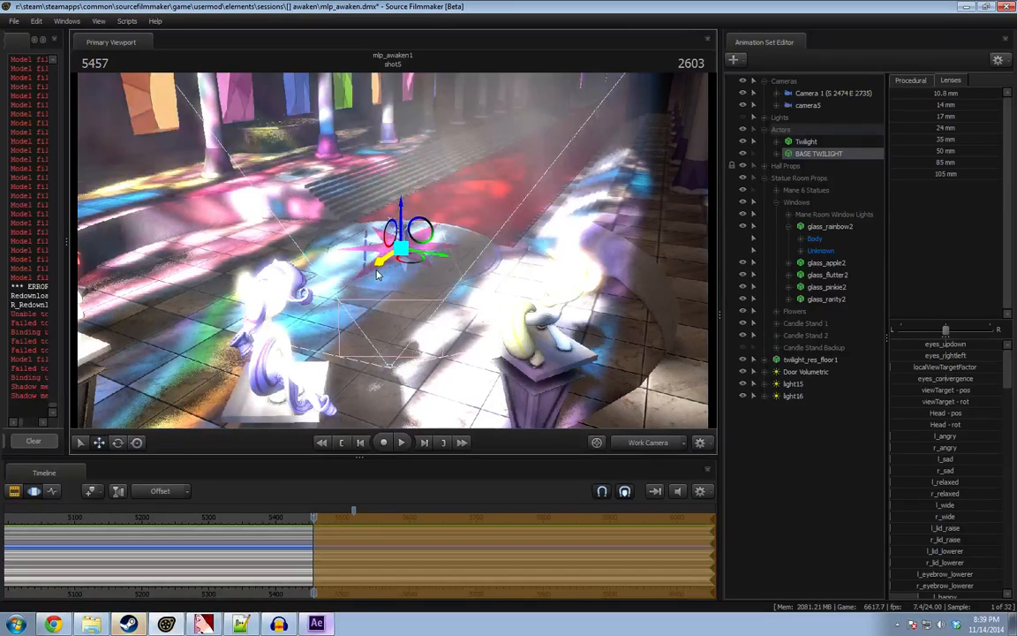
# Rotate BASE TWILIGHT on the pink star so the character faces towards camera5.
pyautogui.hotkey('ctrl', 'a')
pyautogui.moveTo(13, 549); pyautogui.dragTo(355, 543)
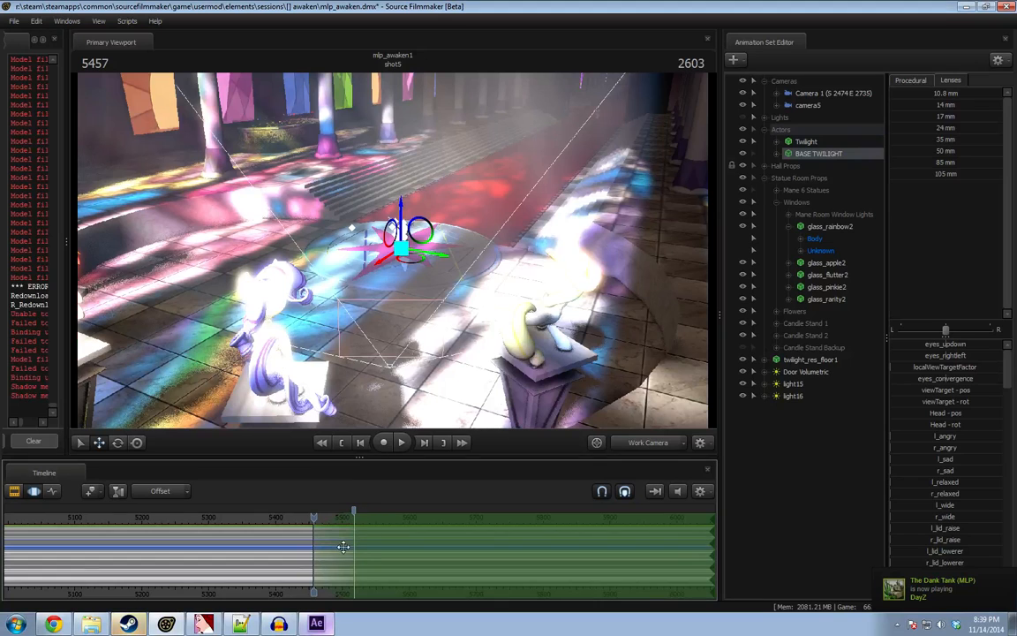
pyautogui.scroll(4, 343, 546)
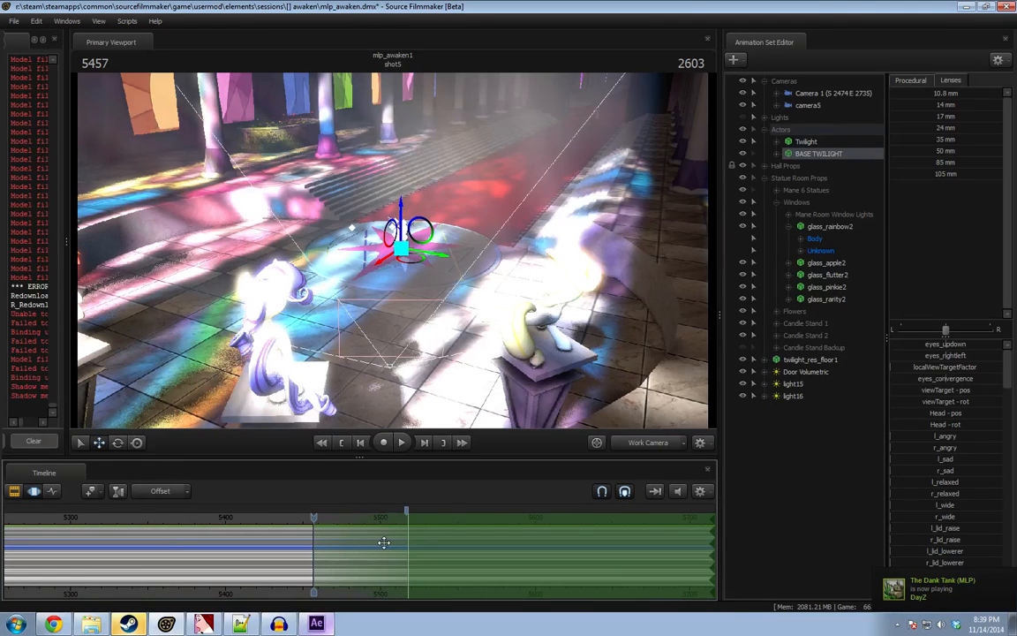
pyautogui.press('e')
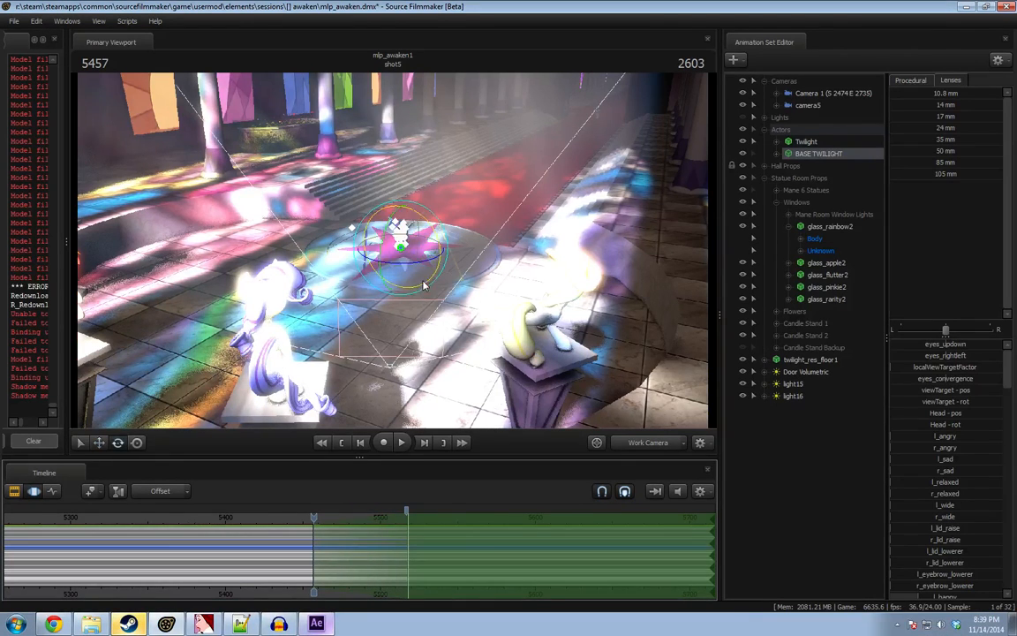
pyautogui.moveTo(407, 264); pyautogui.dragTo(418, 268)
# Select camera5, start the time selection at frame 5508, and fly the camera in to a close-up of Twilight with the stairs behind.
pyautogui.click(795, 106)
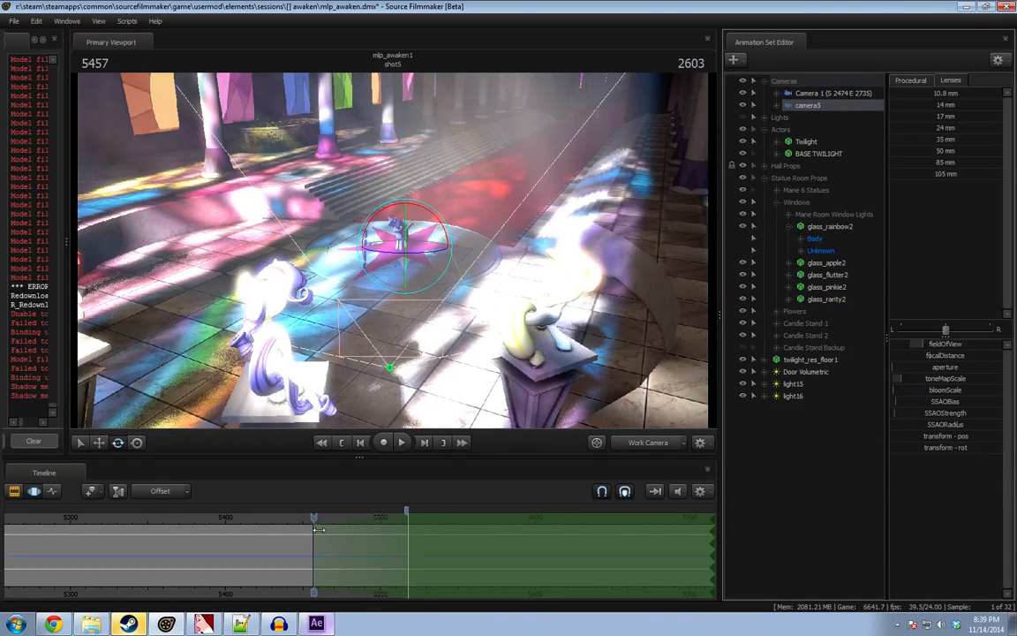
pyautogui.moveTo(316, 528); pyautogui.dragTo(392, 529)
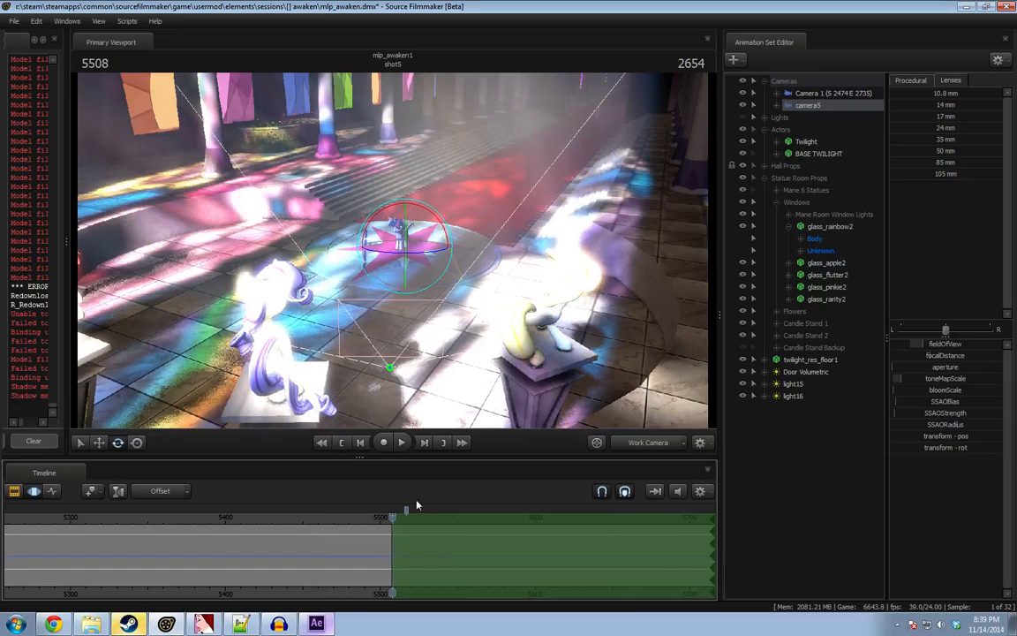
pyautogui.click(639, 444)
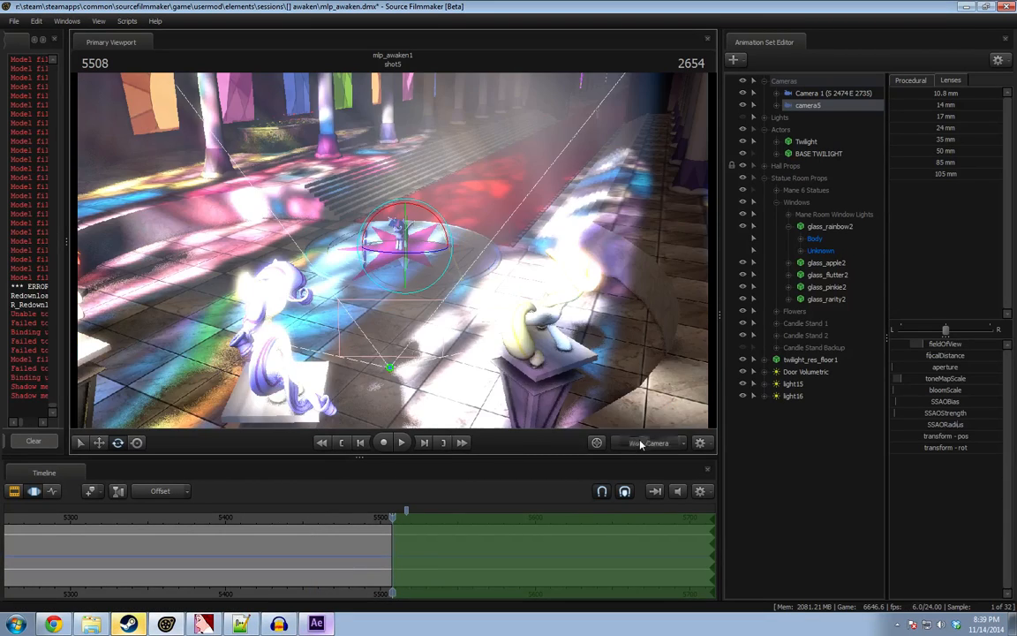
pyautogui.click(640, 444)
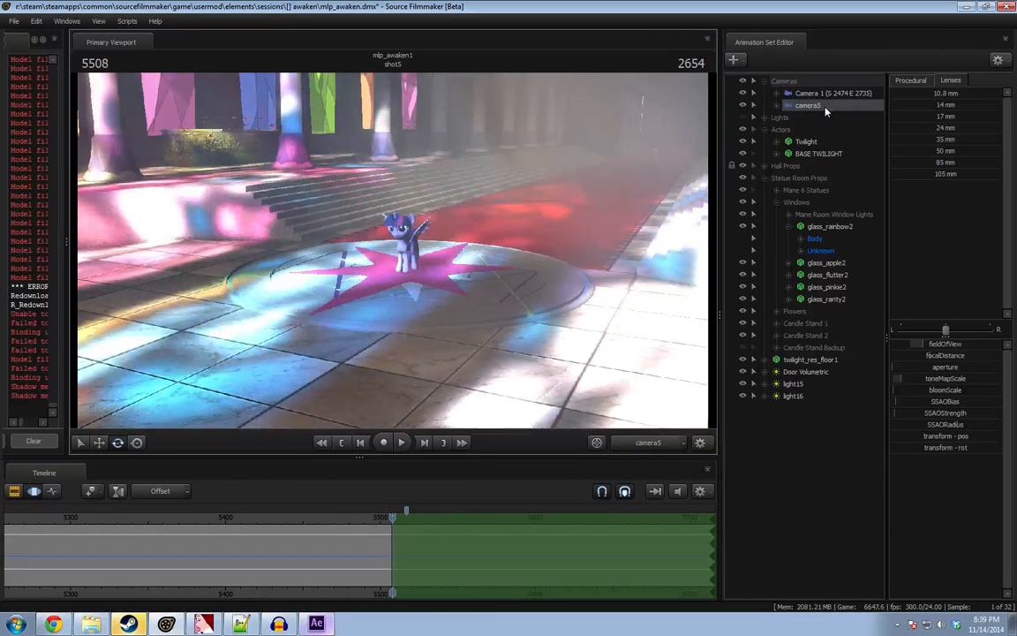
pyautogui.moveTo(520, 279); pyautogui.dragTo(468, 249)
pyautogui.press('w')
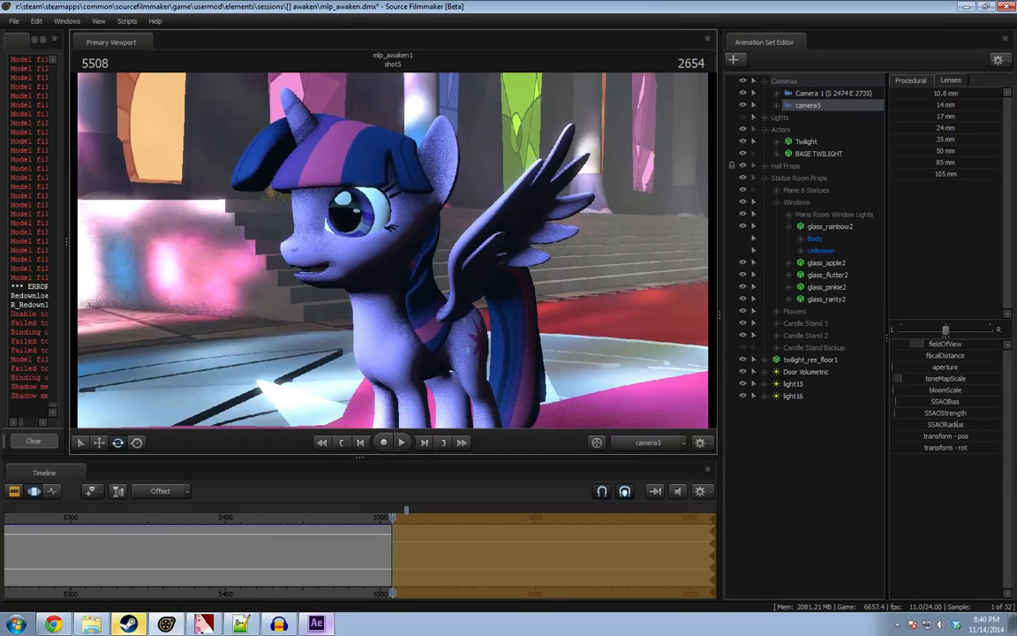
# Try swinging camera5 towards the statues and stained-glass windows from frame 5526 onward, and undo the attempt.
pyautogui.click(354, 528)
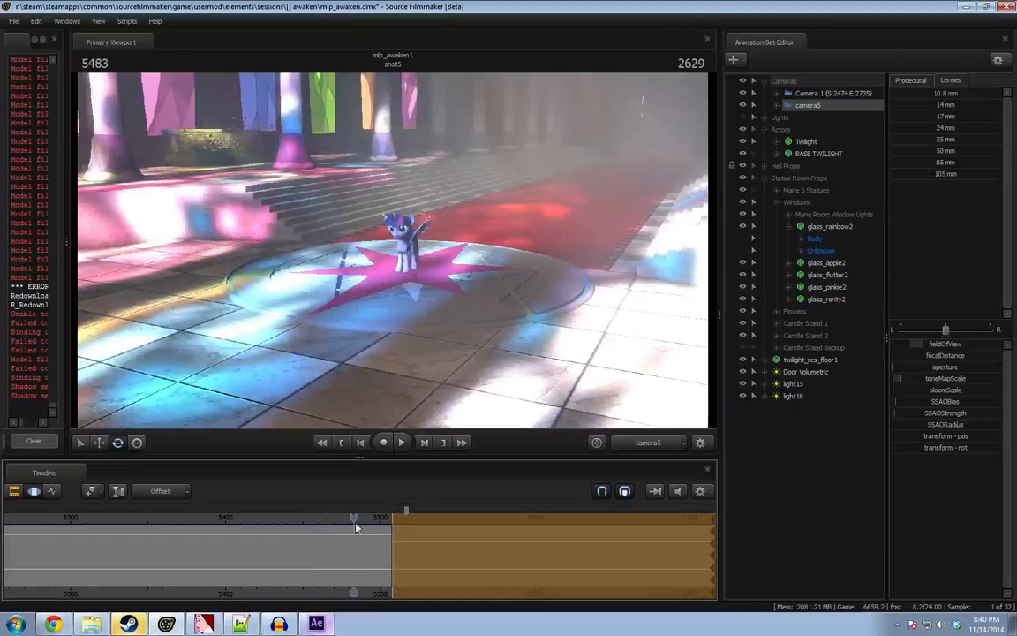
pyautogui.click(419, 528)
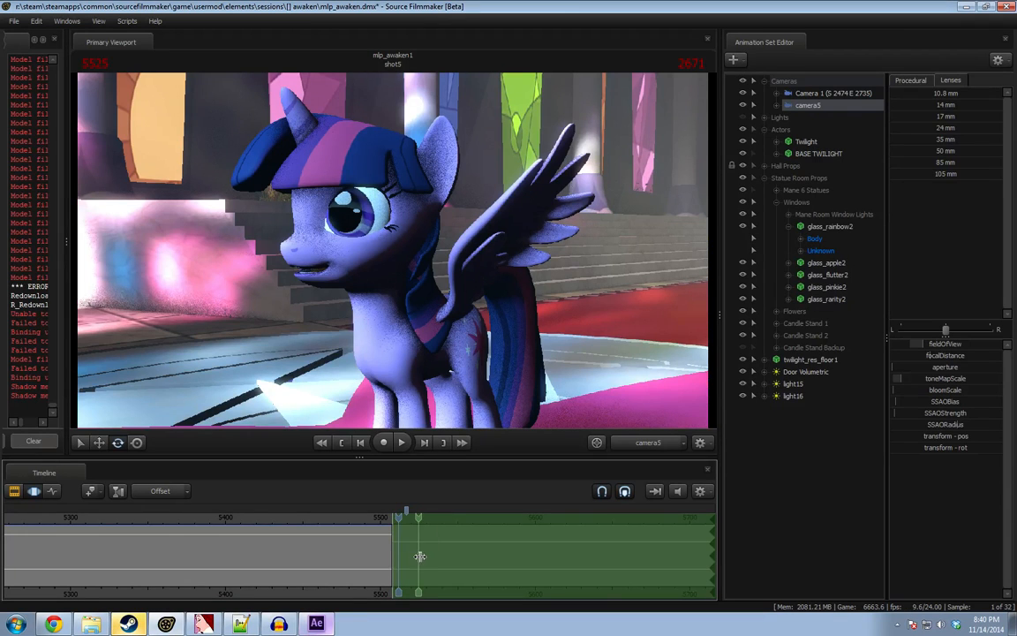
pyautogui.keyDown('shift'); pyautogui.moveTo(421, 555); pyautogui.dragTo(720, 543); pyautogui.keyUp('shift')
pyautogui.moveTo(578, 311); pyautogui.dragTo(467, 293)
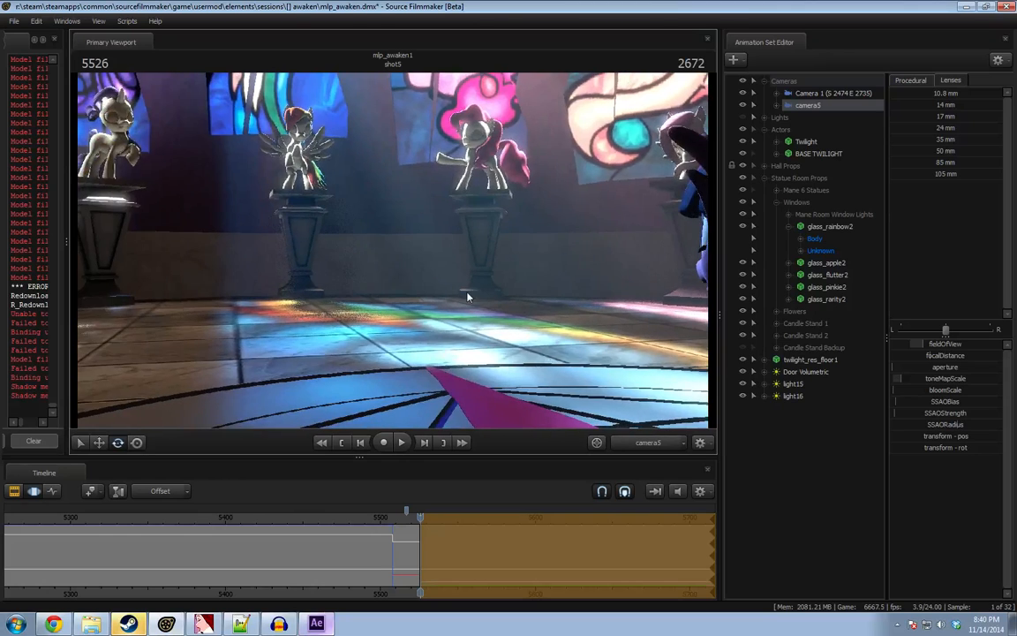
pyautogui.hotkey('ctrl', 'z')
# From the work camera, apply the Out preset to camera5 over about frames 5495 to 5508.
pyautogui.click(661, 444)
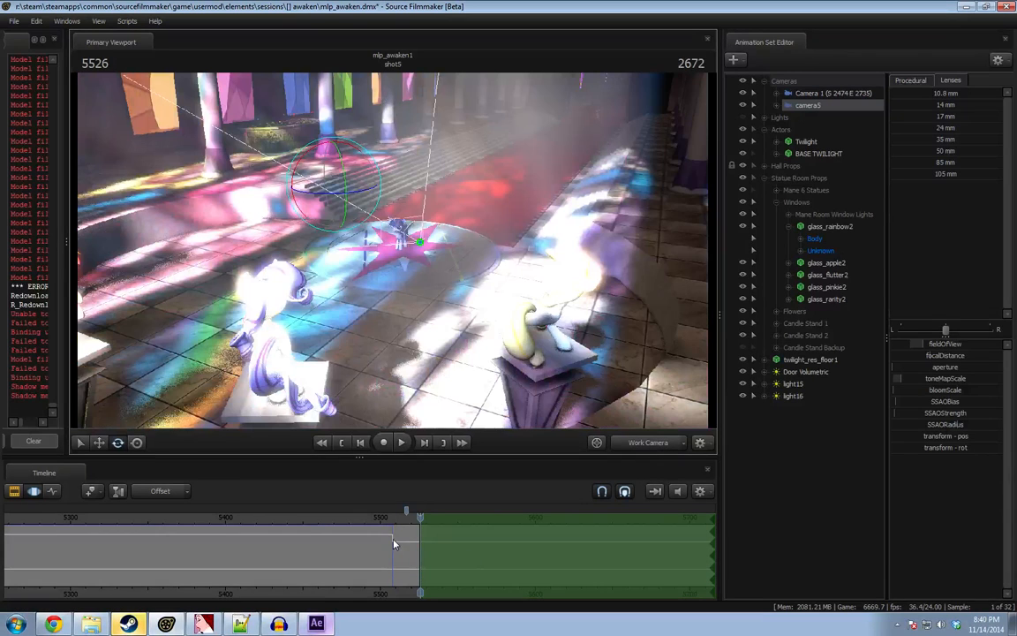
pyautogui.keyDown('shift'); pyautogui.moveTo(392, 540); pyautogui.dragTo(372, 538); pyautogui.keyUp('shift')
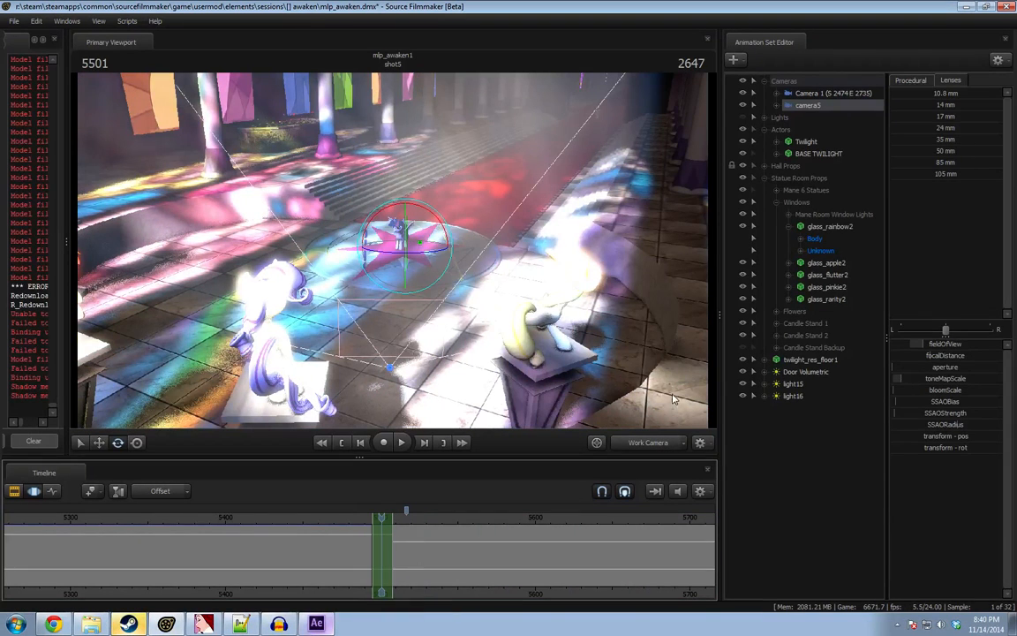
pyautogui.click(911, 80)
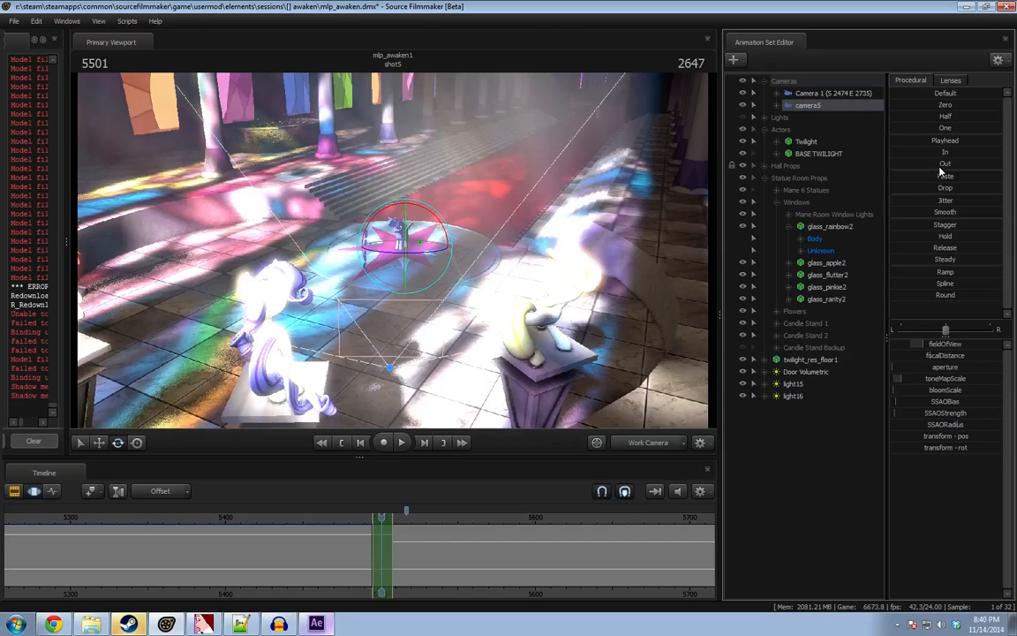
pyautogui.click(943, 175)
# Extend camera5's close-up pose back over about frames 5454 to 5499 using the Out preset.
pyautogui.keyDown('shift'); pyautogui.moveTo(349, 553); pyautogui.dragTo(389, 549); pyautogui.keyUp('shift')
pyautogui.click(265, 528)
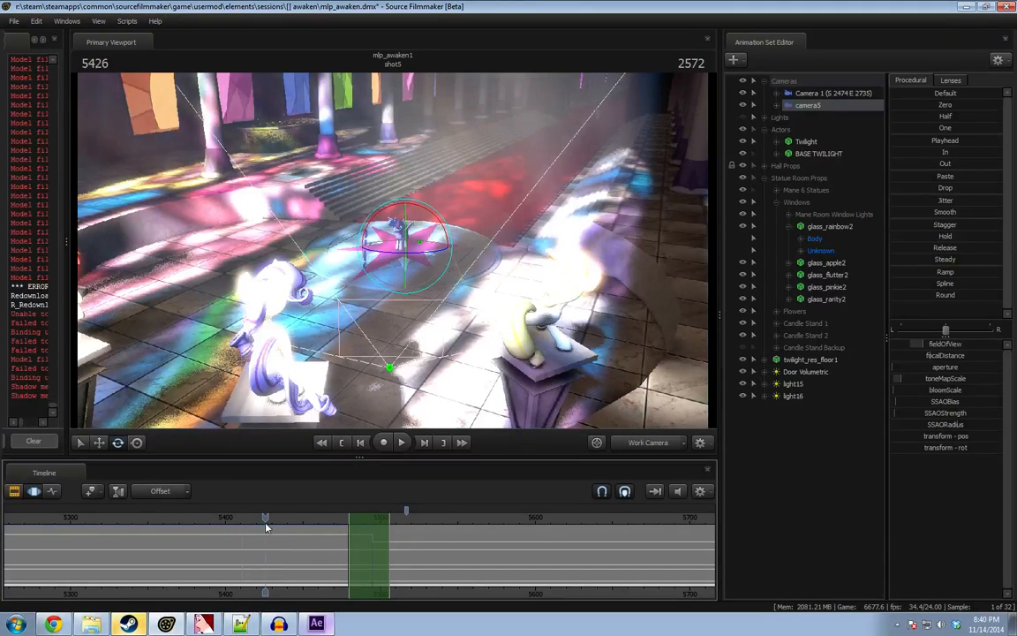
pyautogui.moveTo(177, 521)
pyautogui.mouseDown()
pyautogui.moveTo(141, 530)
pyautogui.moveTo(167, 530)
pyautogui.mouseUp()
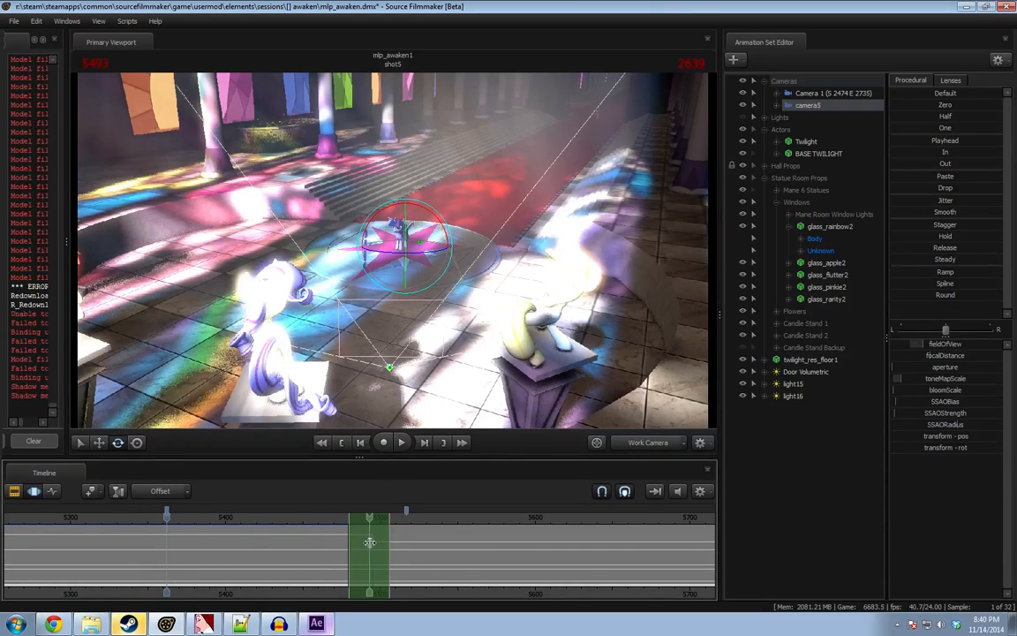
pyautogui.keyDown('shift'); pyautogui.moveTo(309, 548); pyautogui.dragTo(378, 550); pyautogui.keyUp('shift')
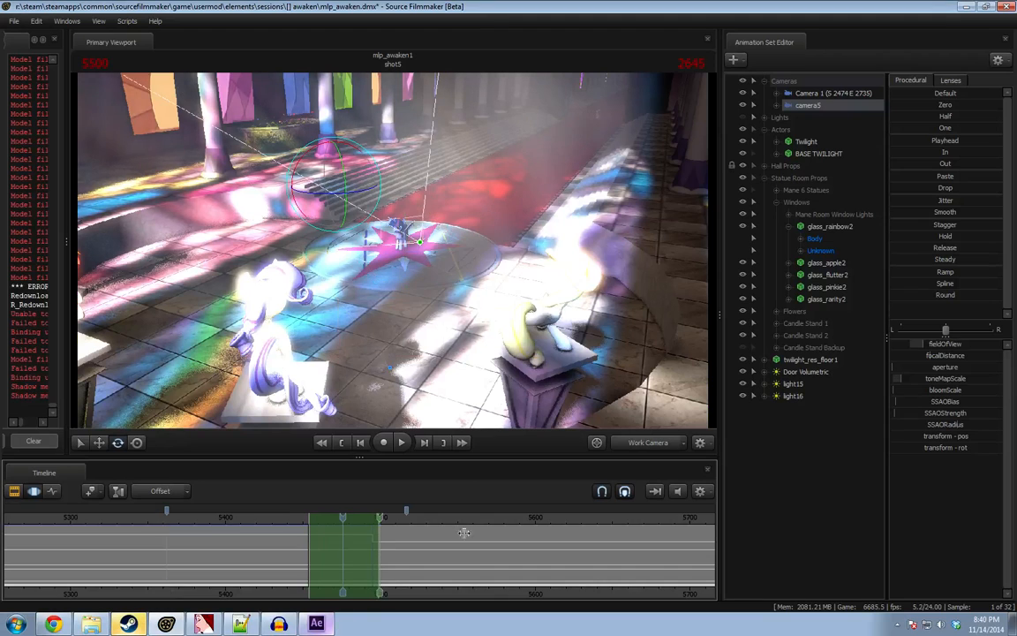
pyautogui.moveTo(937, 165); pyautogui.dragTo(1000, 164)
pyautogui.press('Return')
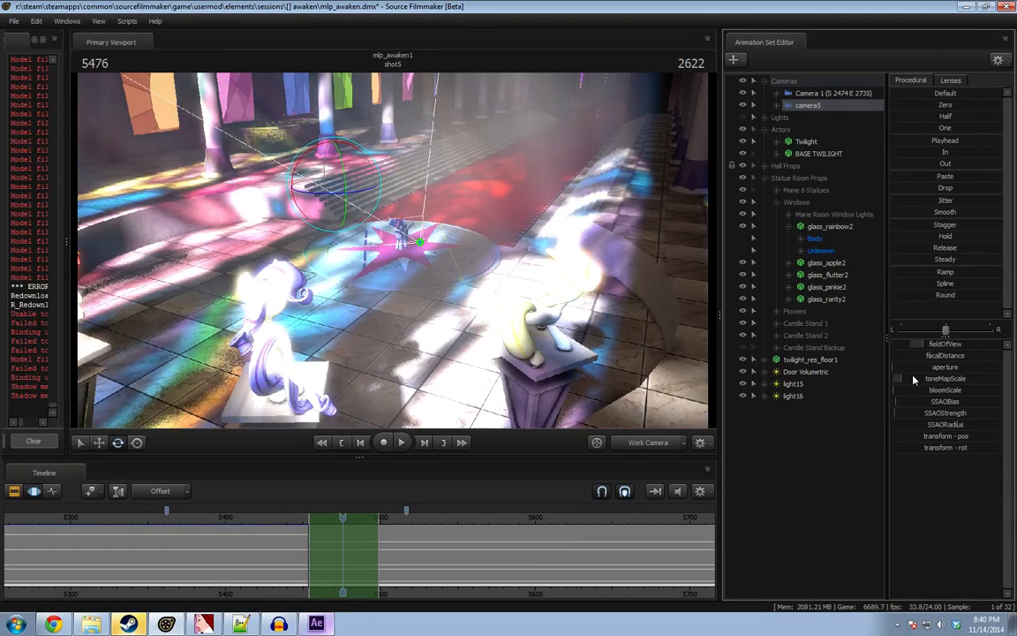
# Blend camera5 steadily from the wide view at frame 5355 into the close-up, and stretch the move's end to about frame 5505.
pyautogui.moveTo(461, 596); pyautogui.dragTo(547, 555, button='middle')
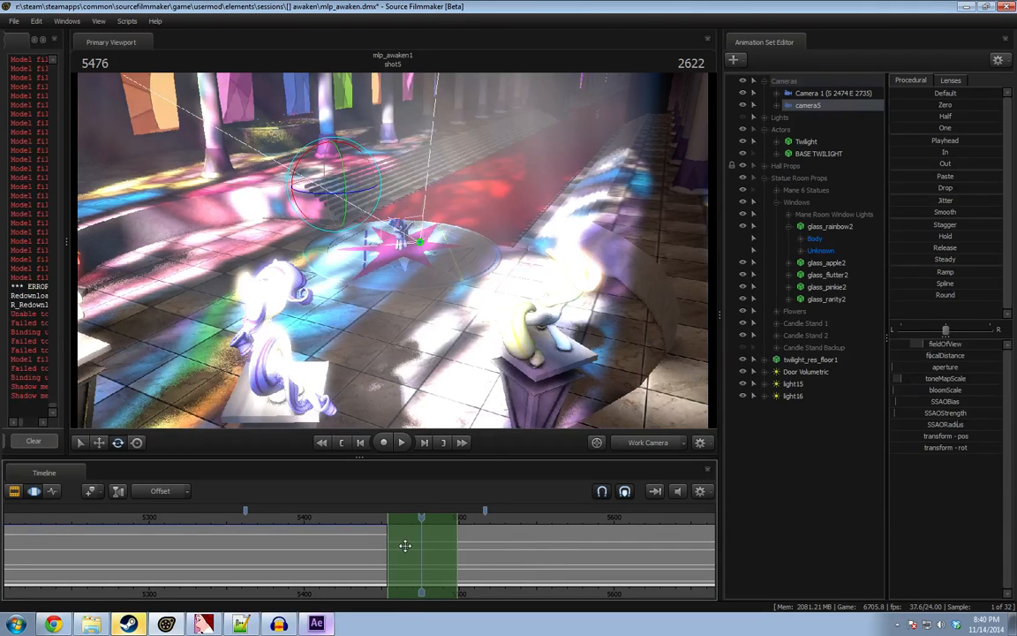
pyautogui.keyDown('shift'); pyautogui.moveTo(367, 541); pyautogui.dragTo(213, 543); pyautogui.keyUp('shift')
pyautogui.scroll(1, 291, 543)
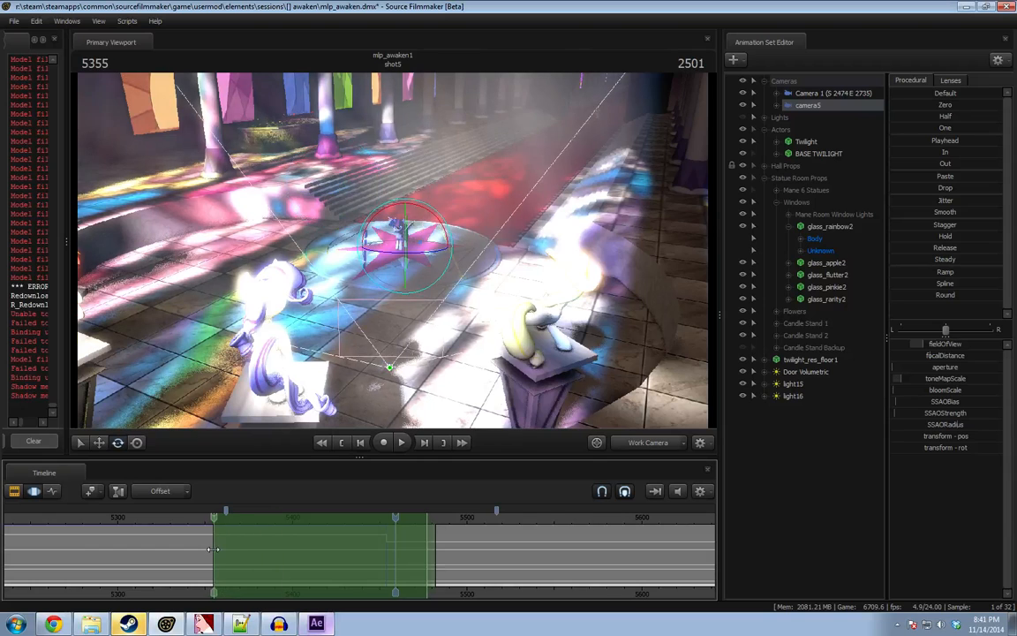
pyautogui.click(943, 295)
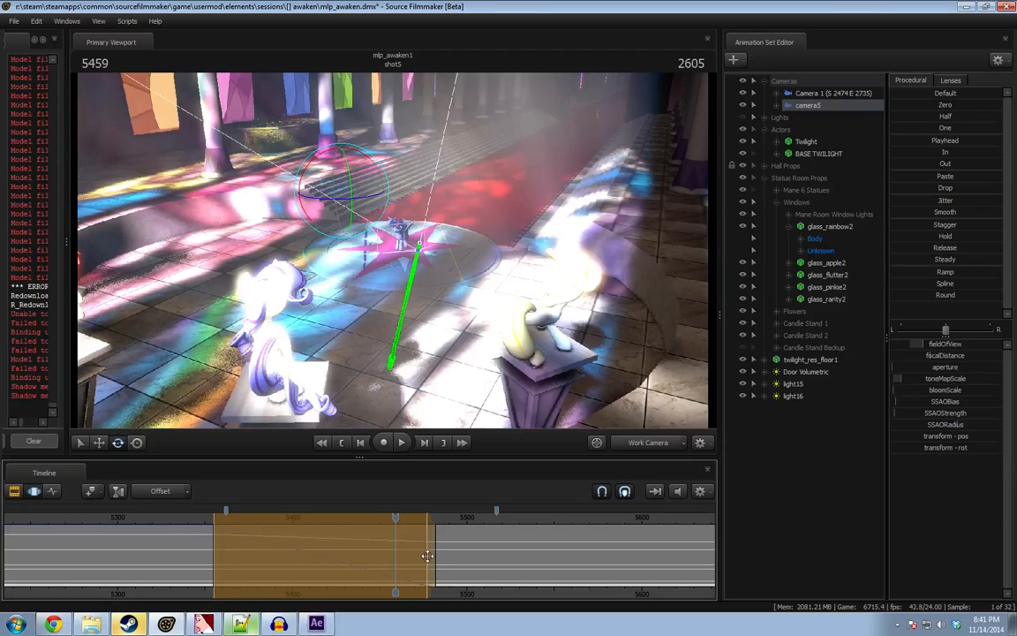
pyautogui.moveTo(433, 550); pyautogui.dragTo(477, 549)
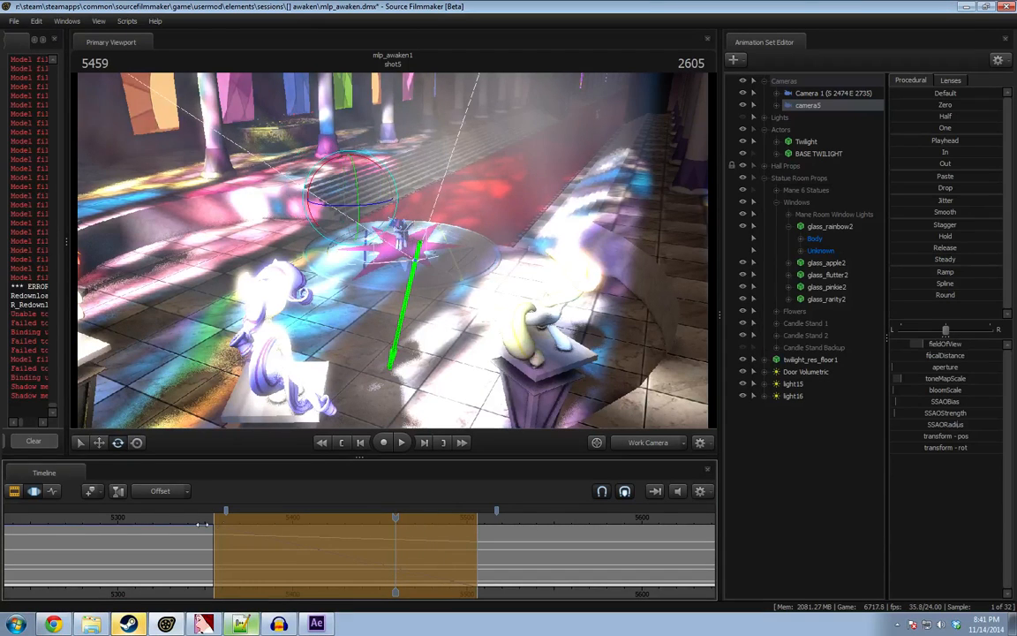
# Play back the push-in from about frame 5355 and watch it through camera5.
pyautogui.click(214, 519)
pyautogui.press('F2')
pyautogui.press('space')
pyautogui.press('space')
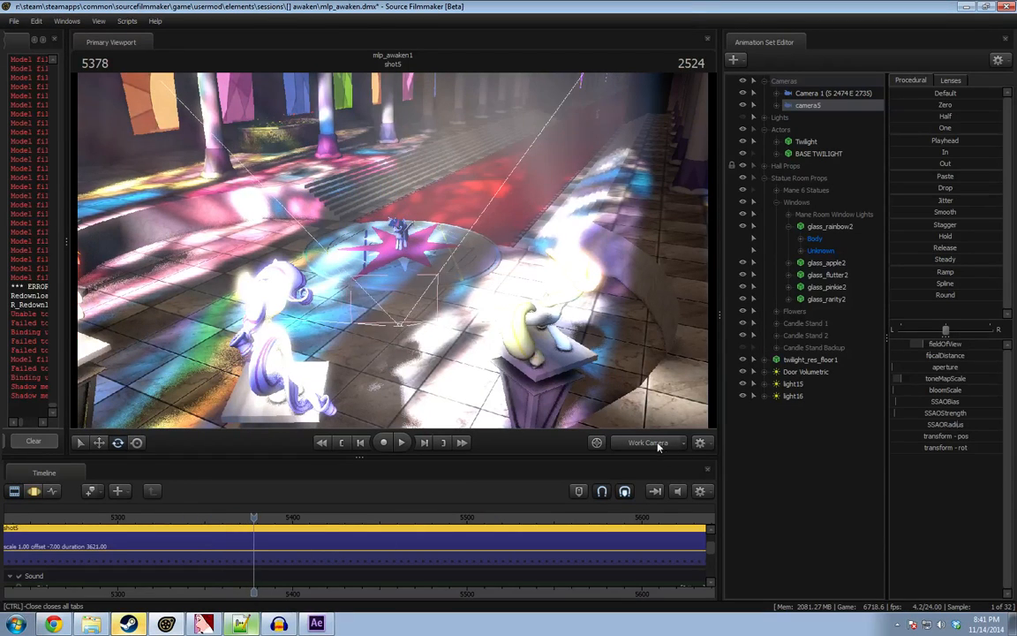
pyautogui.click(653, 445)
pyautogui.press('F3')
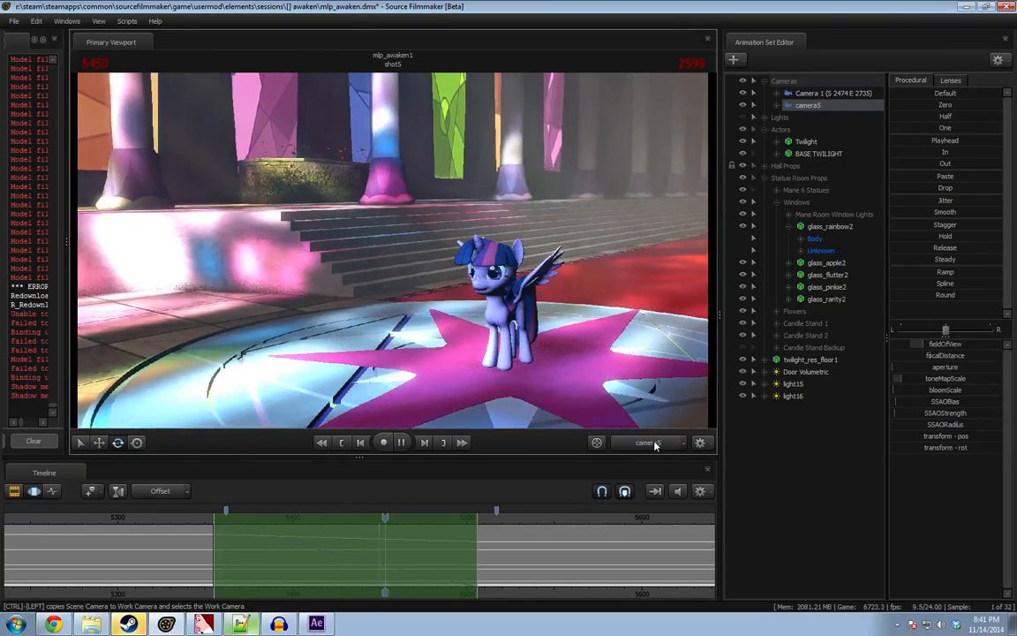
pyautogui.press('space')
# Shorten the camera5 push-in to end at about frame 5463 and play it back.
pyautogui.moveTo(478, 561); pyautogui.dragTo(403, 560)
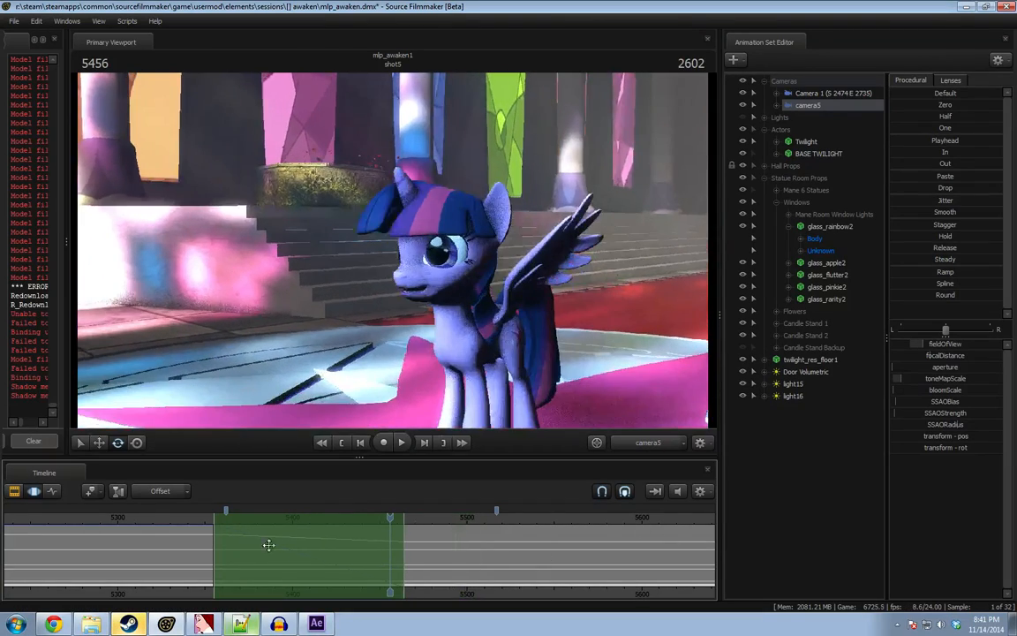
pyautogui.click(203, 519)
pyautogui.press('F2')
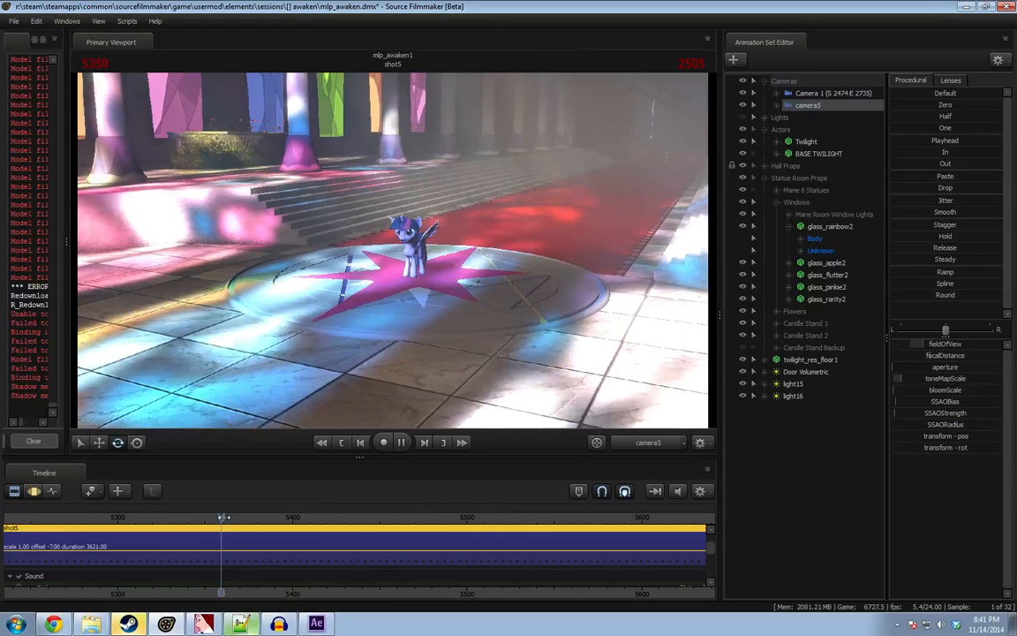
pyautogui.press('space')
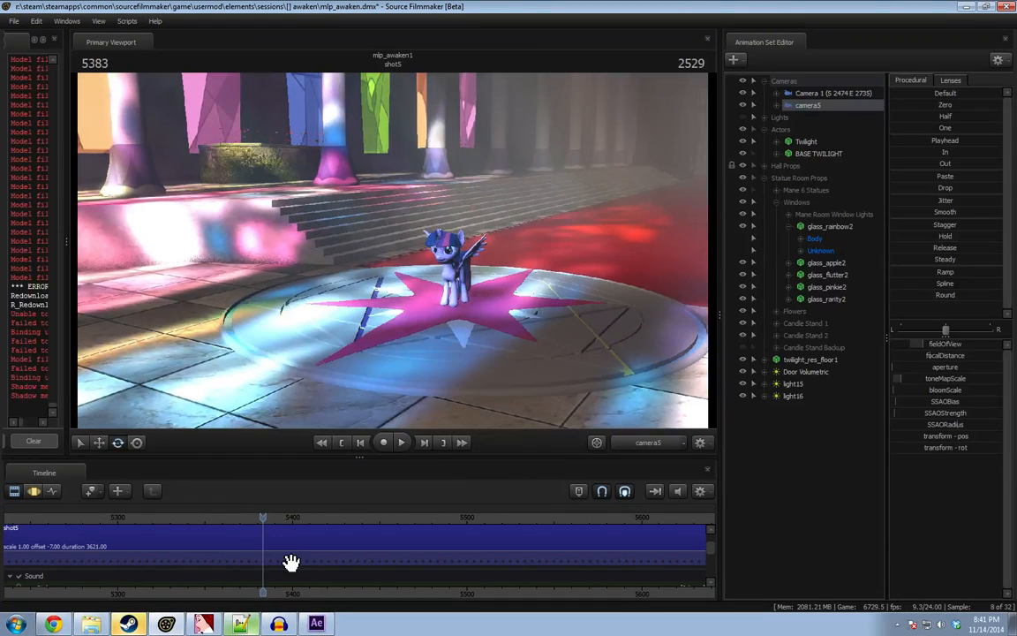
# Swing camera5 further round towards Twilight's front at frame 5464, with the change fading in from about frame 5355.
pyautogui.press('F3')
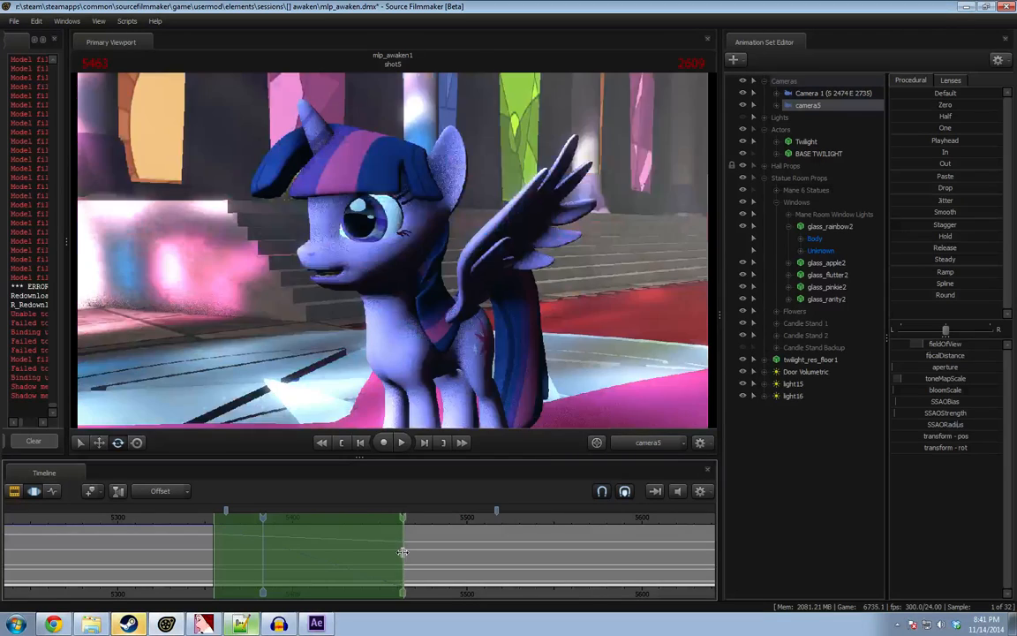
pyautogui.keyDown('shift'); pyautogui.moveTo(403, 552); pyautogui.dragTo(215, 558); pyautogui.keyUp('shift')
pyautogui.press('space')
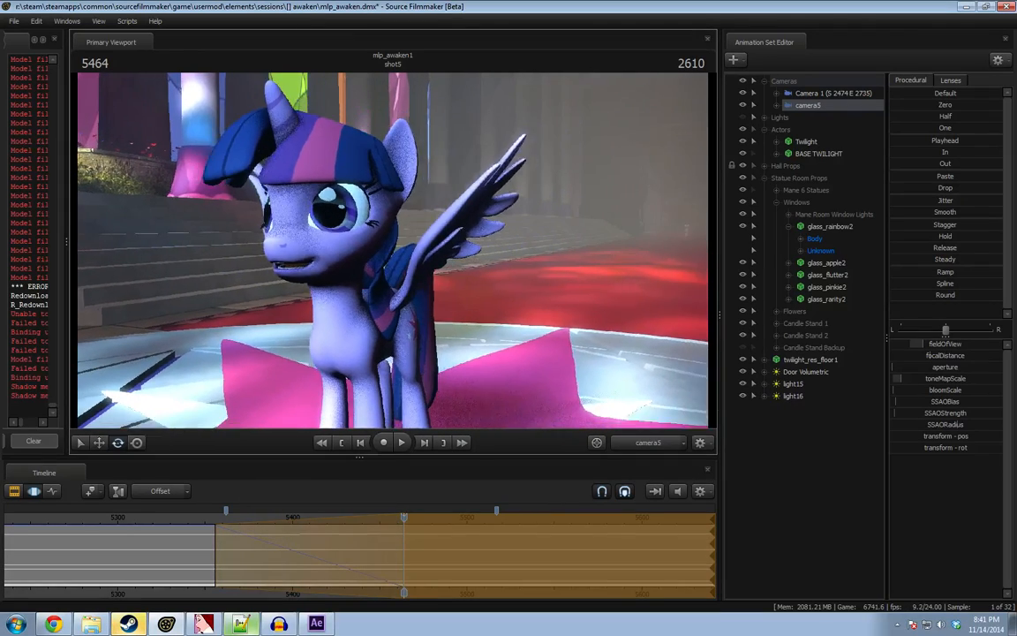
# Move camera5 behind Twilight to face the stained-glass windows at frame 5488, with the change fading in from about frame 5444.
pyautogui.keyDown('shift'); pyautogui.moveTo(192, 535); pyautogui.dragTo(795, 547); pyautogui.keyUp('shift')
pyautogui.moveTo(402, 562); pyautogui.dragTo(369, 562)
pyautogui.moveTo(514, 334); pyautogui.dragTo(353, 326)
pyautogui.press('w')
pyautogui.press('s')
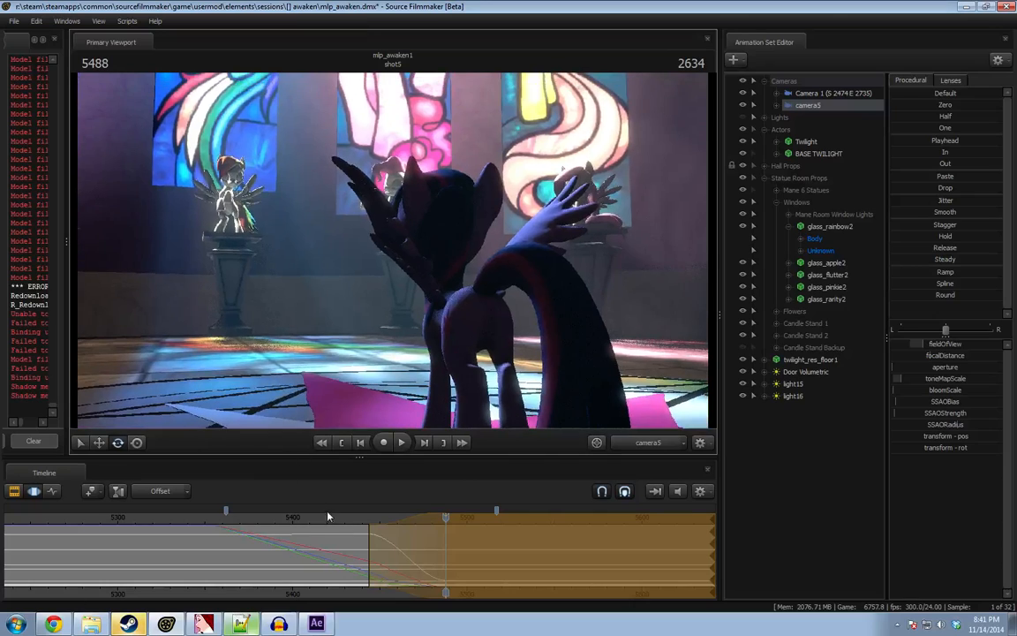
# Retime the swing behind Twilight to run from about frame 5452 to 5513, and play it back from frame 5436.
pyautogui.moveTo(328, 516); pyautogui.dragTo(458, 518)
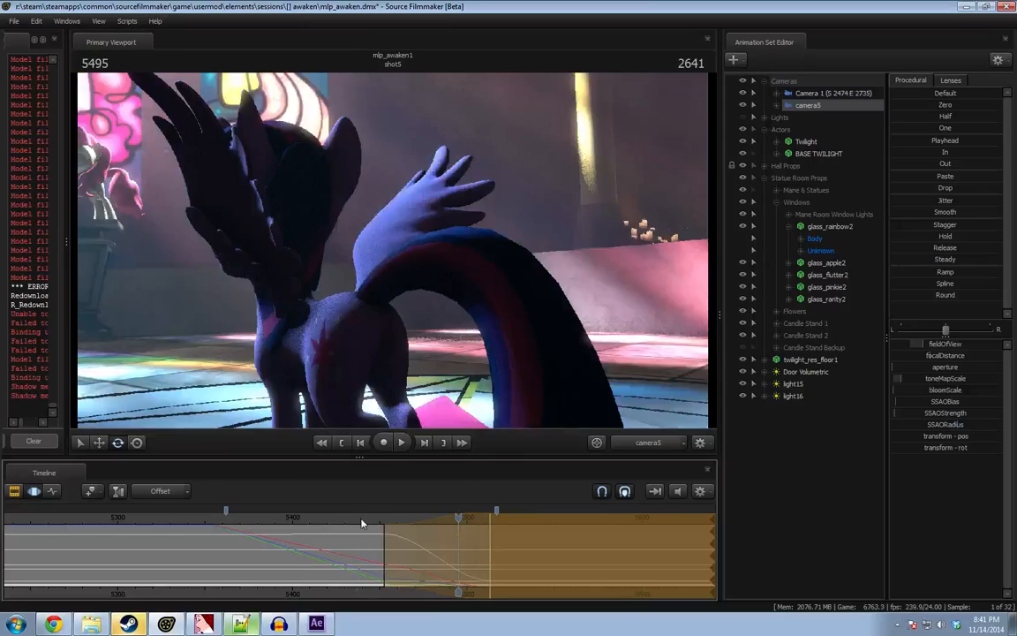
pyautogui.moveTo(361, 524); pyautogui.dragTo(356, 537)
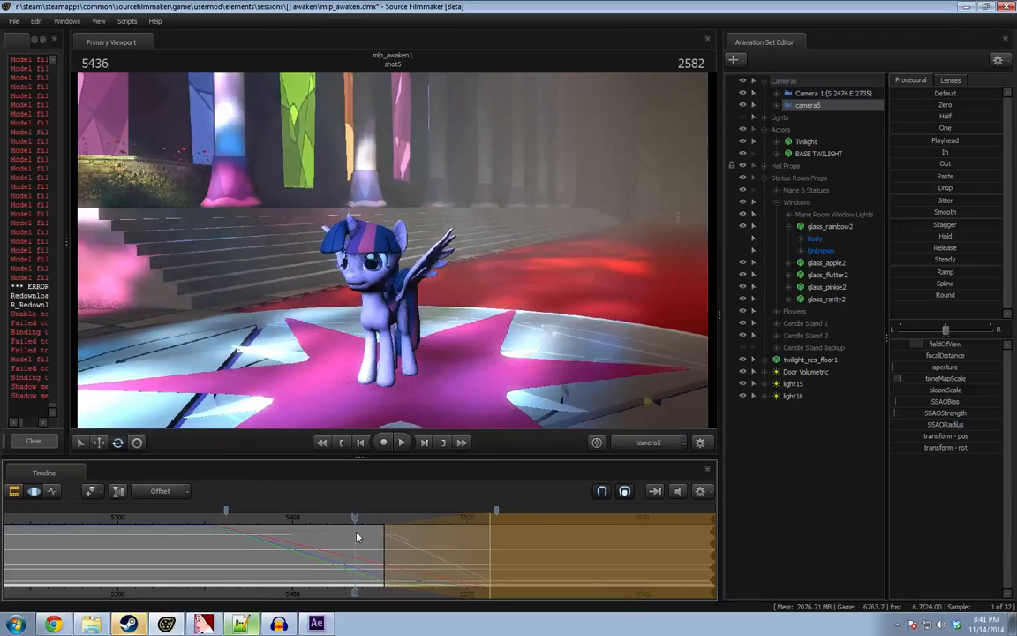
pyautogui.press('space')
pyautogui.press('4')
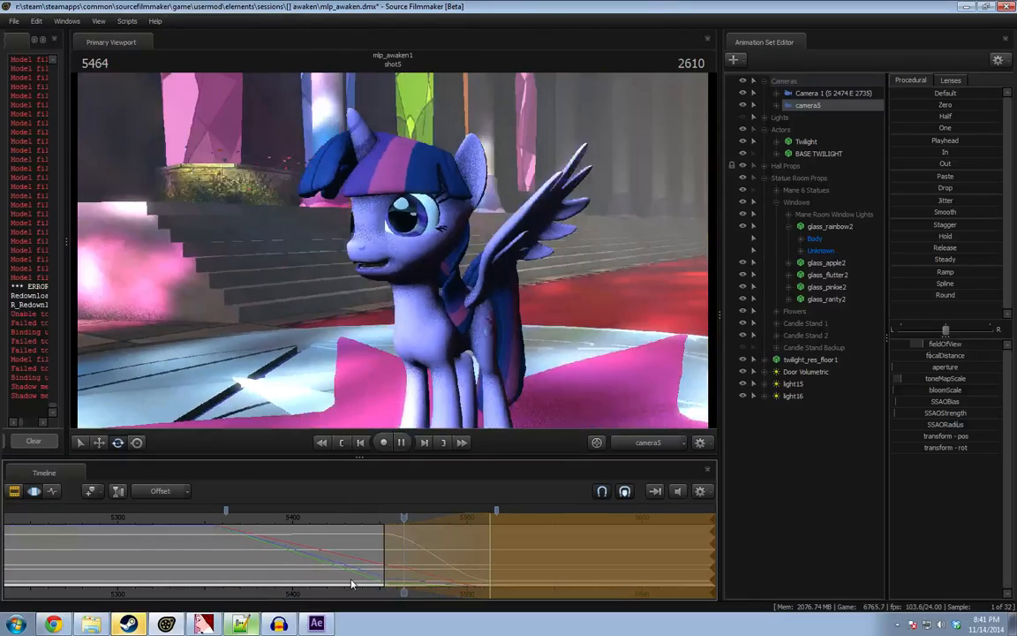
pyautogui.press('space')
# Move the start of the camera5 swing to about frame 5424 and replay it from about frame 5400.
pyautogui.click(314, 519)
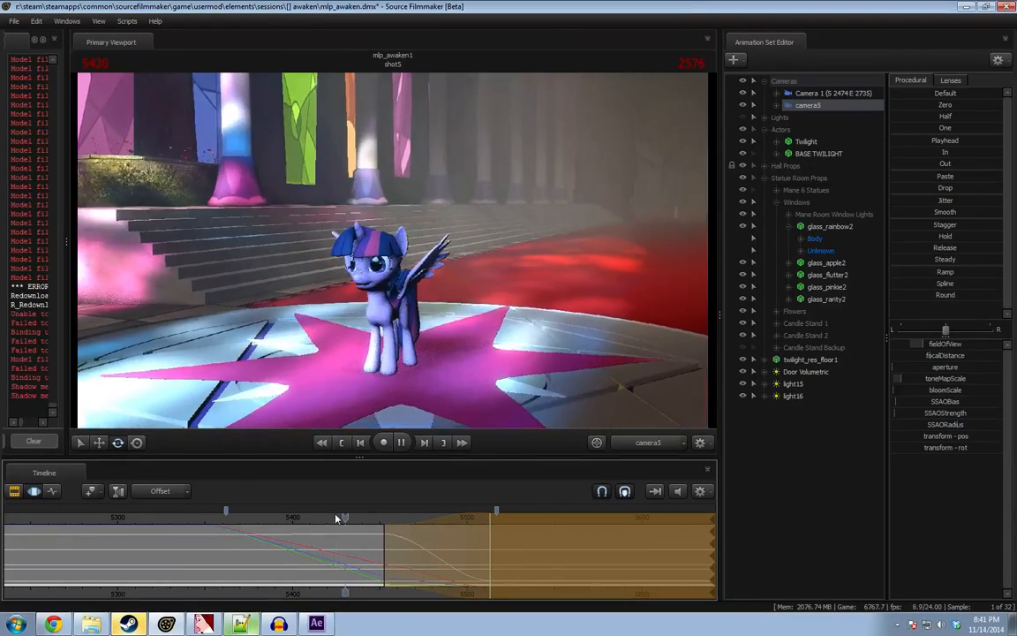
pyautogui.click(296, 519)
pyautogui.press('space')
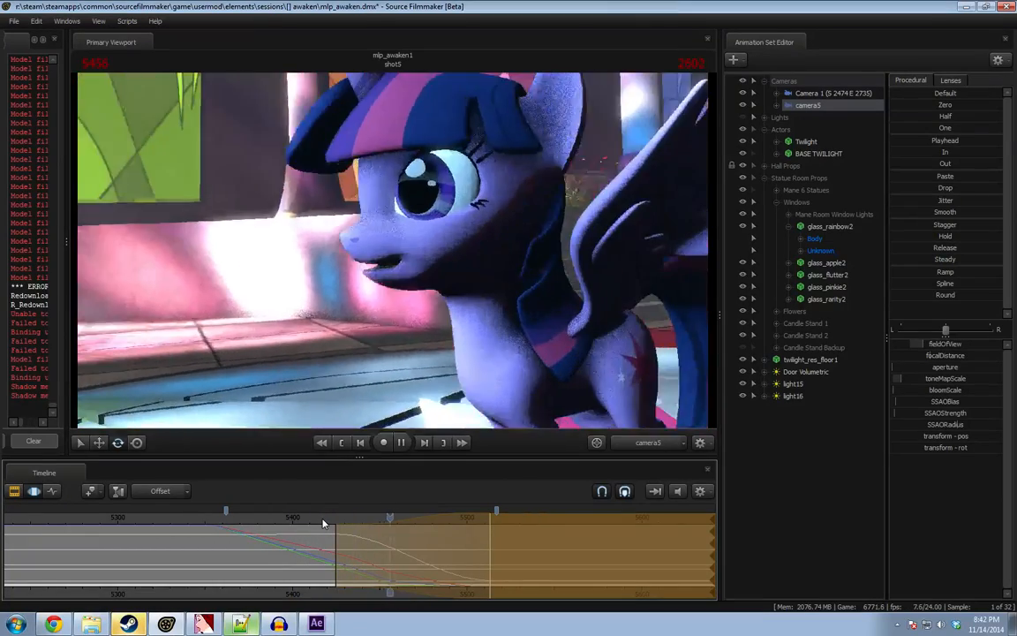
# Centre camera5 behind Twilight at frame 5517, fading the change in from about frame 5460, and play the swing back from about frame 5434.
pyautogui.press('space')
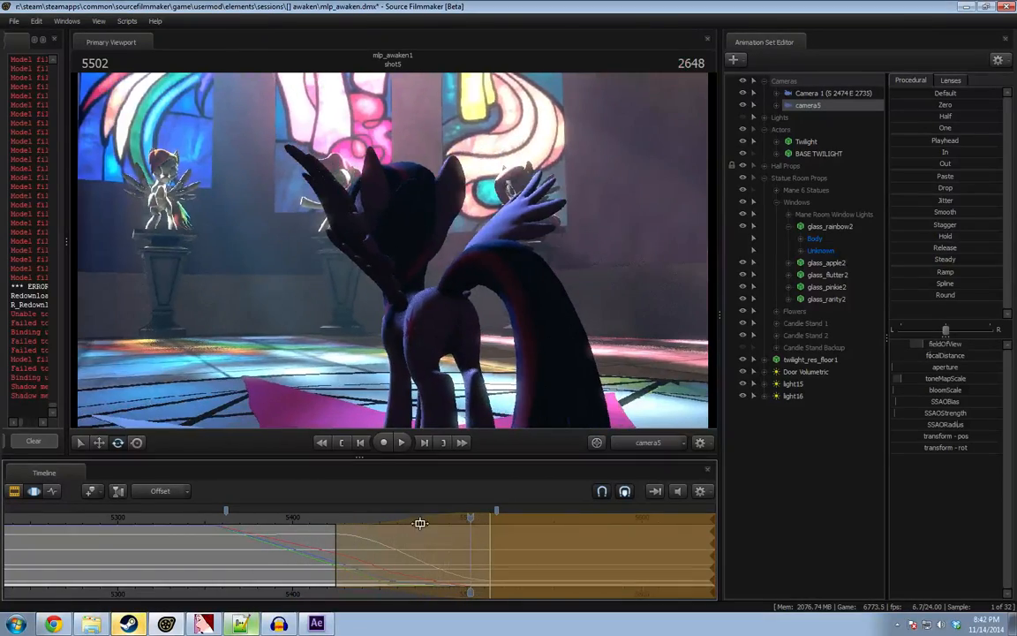
pyautogui.moveTo(470, 567); pyautogui.dragTo(502, 569)
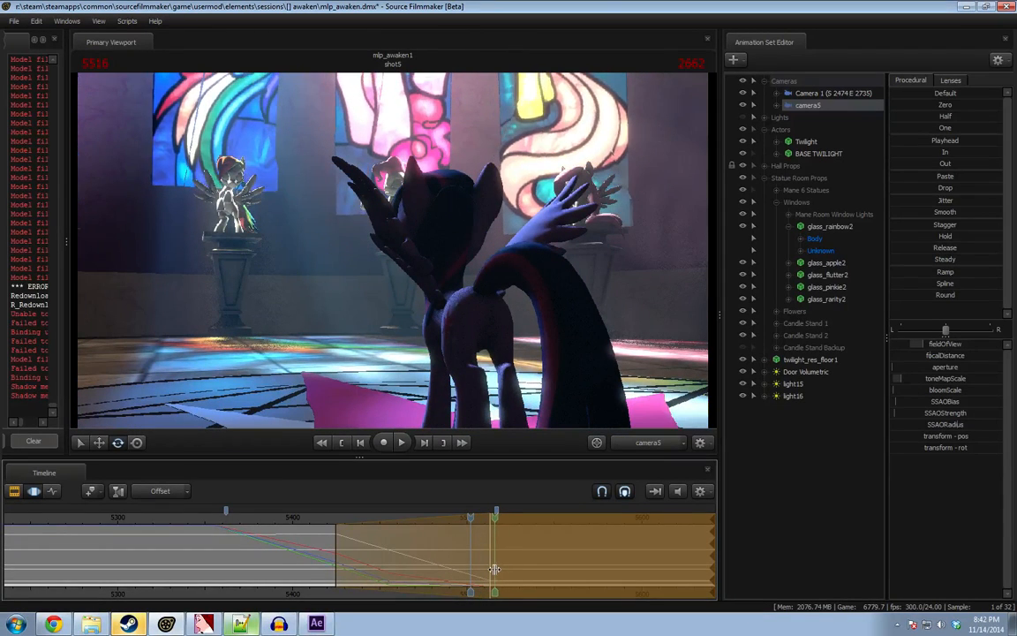
pyautogui.keyDown('shift'); pyautogui.moveTo(496, 568); pyautogui.dragTo(561, 593); pyautogui.keyUp('shift')
pyautogui.moveTo(487, 570); pyautogui.dragTo(389, 571)
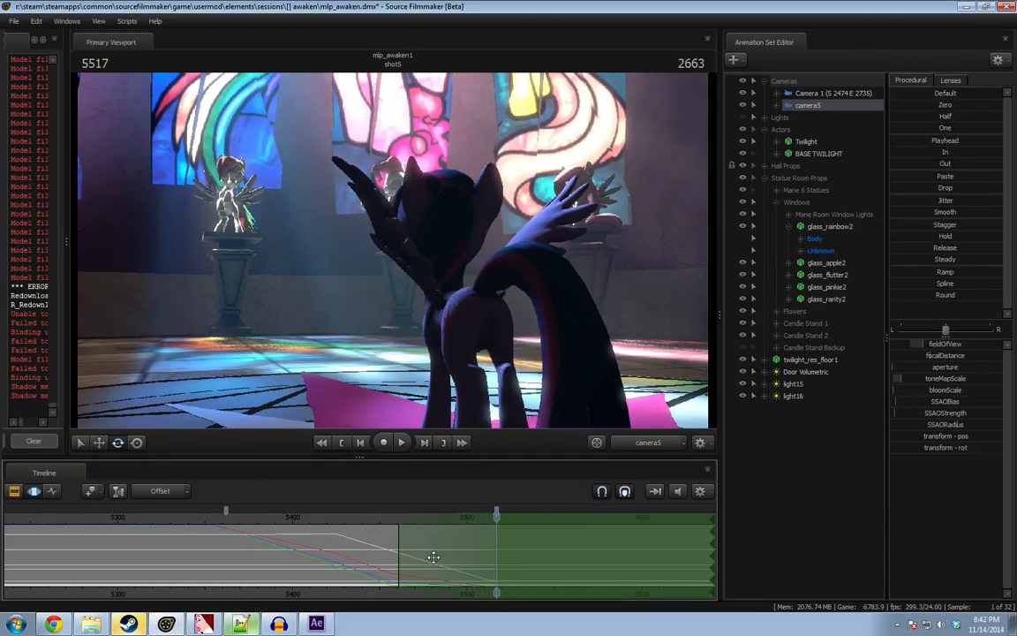
pyautogui.moveTo(437, 354); pyautogui.dragTo(389, 343)
pyautogui.press('d')
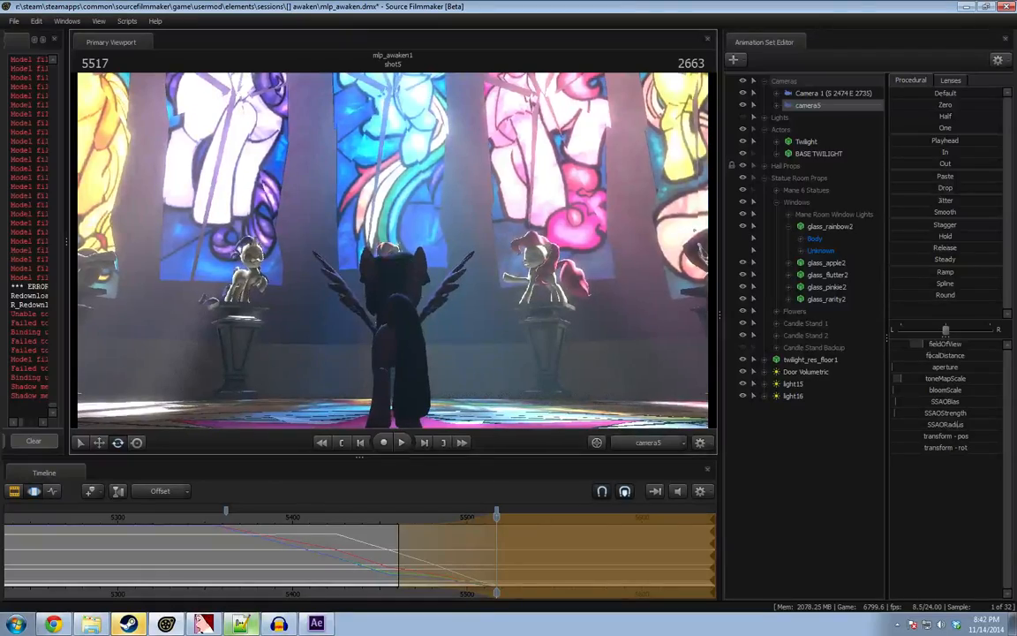
pyautogui.click(352, 510)
pyautogui.press('space')
pyautogui.press('F2')
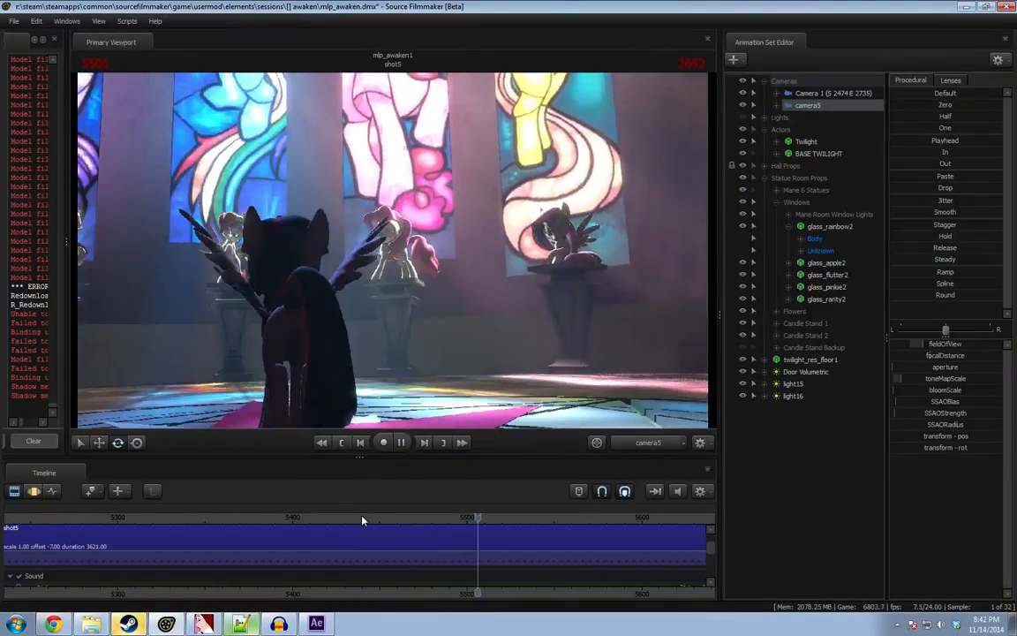
pyautogui.press('space')
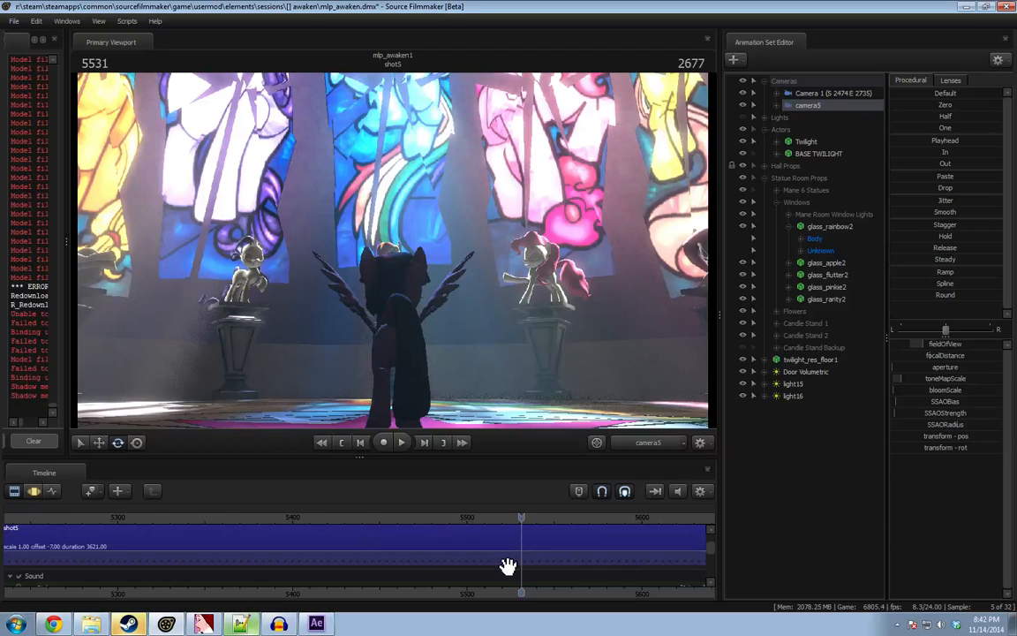
# Pull camera5 back from Twilight at about frame 5470, with the change fading in from about 5435 and out by about 5510.
pyautogui.press('F3')
pyautogui.press('shift')
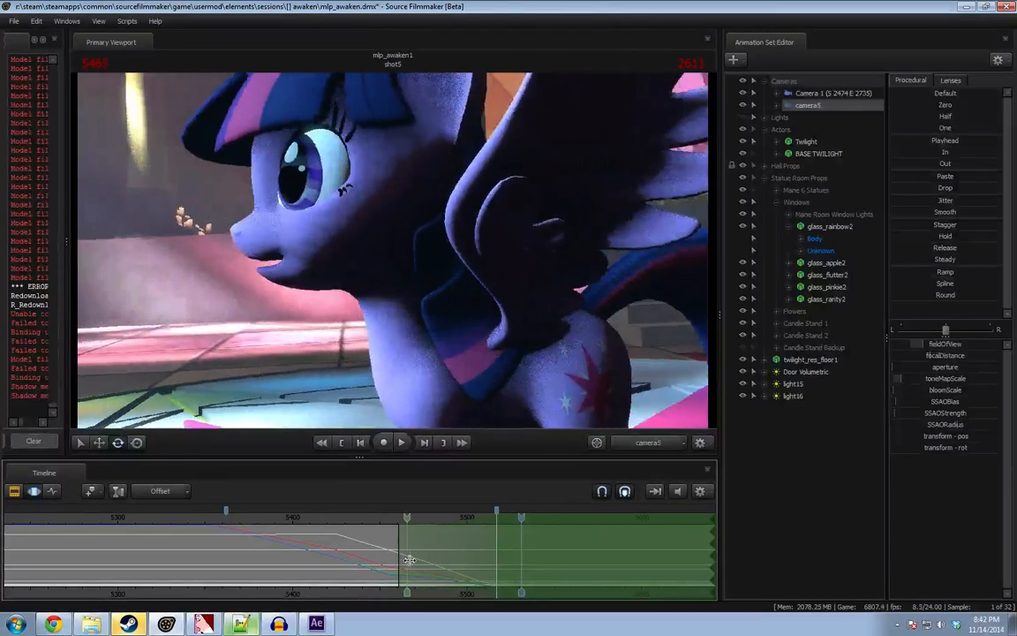
pyautogui.keyDown('shift'); pyautogui.moveTo(415, 560); pyautogui.dragTo(485, 557); pyautogui.keyUp('shift')
pyautogui.press('s')
pyautogui.moveTo(459, 367); pyautogui.dragTo(459, 367)
# Re-aim camera5 to centre Twilight at frame 5497, with the change confined to about frames 5473 to 5520, and play it back.
pyautogui.press('shift')
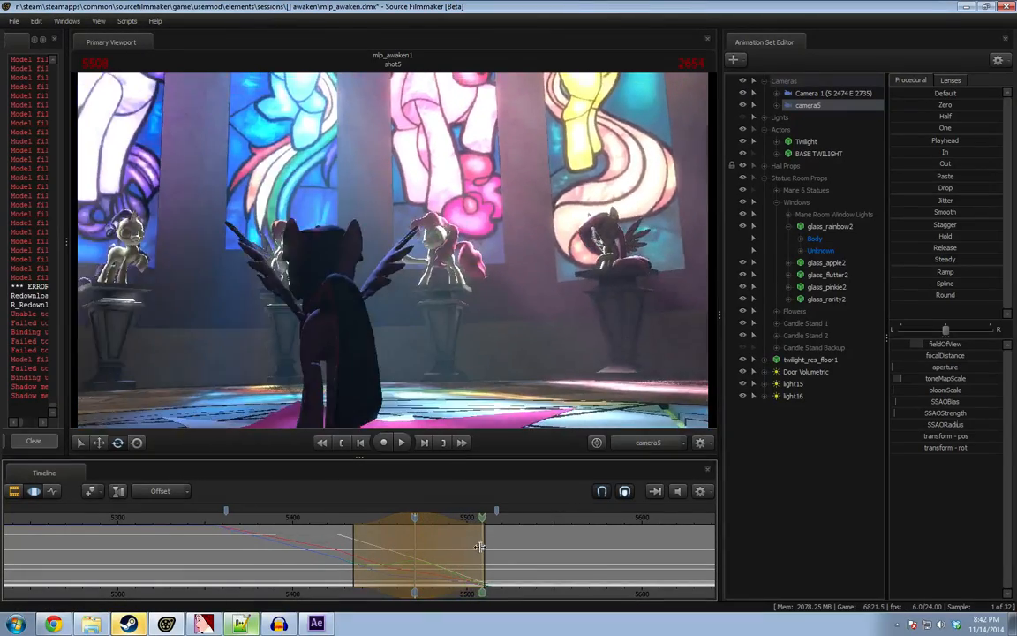
pyautogui.keyDown('shift'); pyautogui.click(427, 545); pyautogui.keyUp('shift')
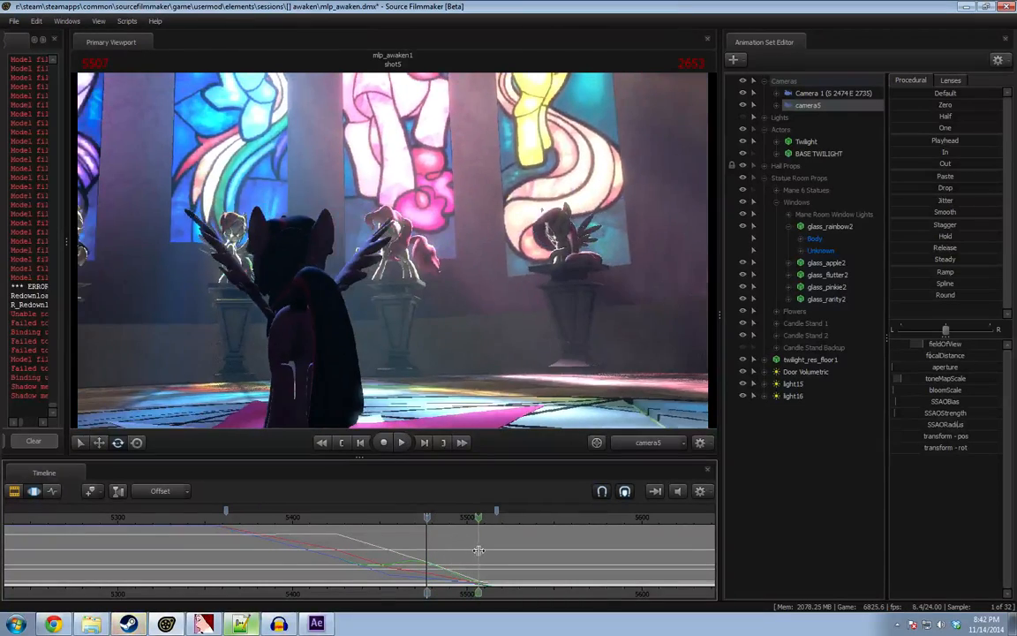
pyautogui.keyDown('shift'); pyautogui.click(491, 552); pyautogui.keyUp('shift')
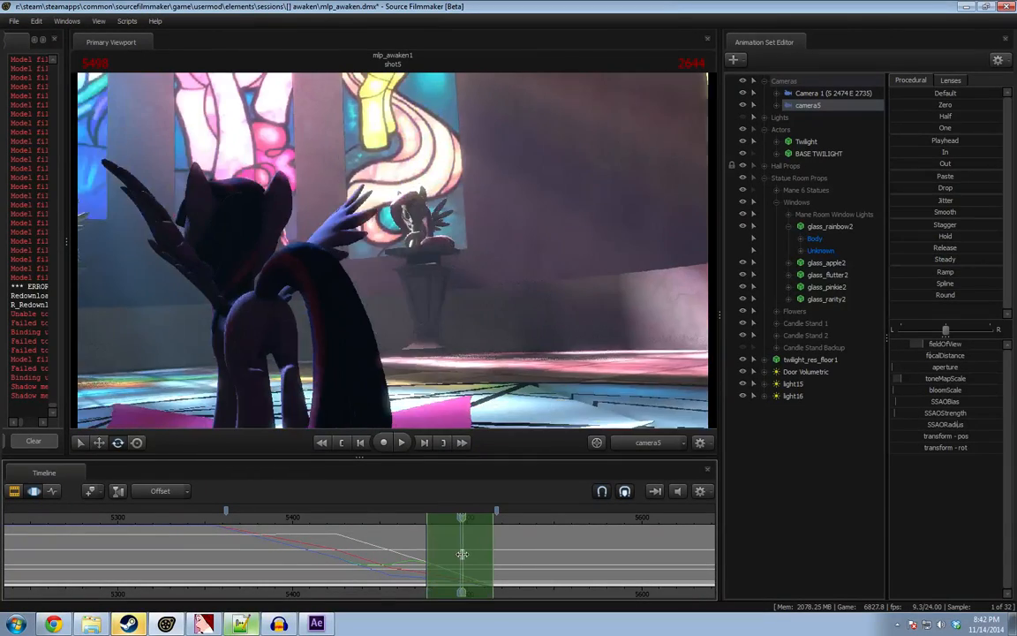
pyautogui.keyDown('shift'); pyautogui.click(462, 553); pyautogui.keyUp('shift')
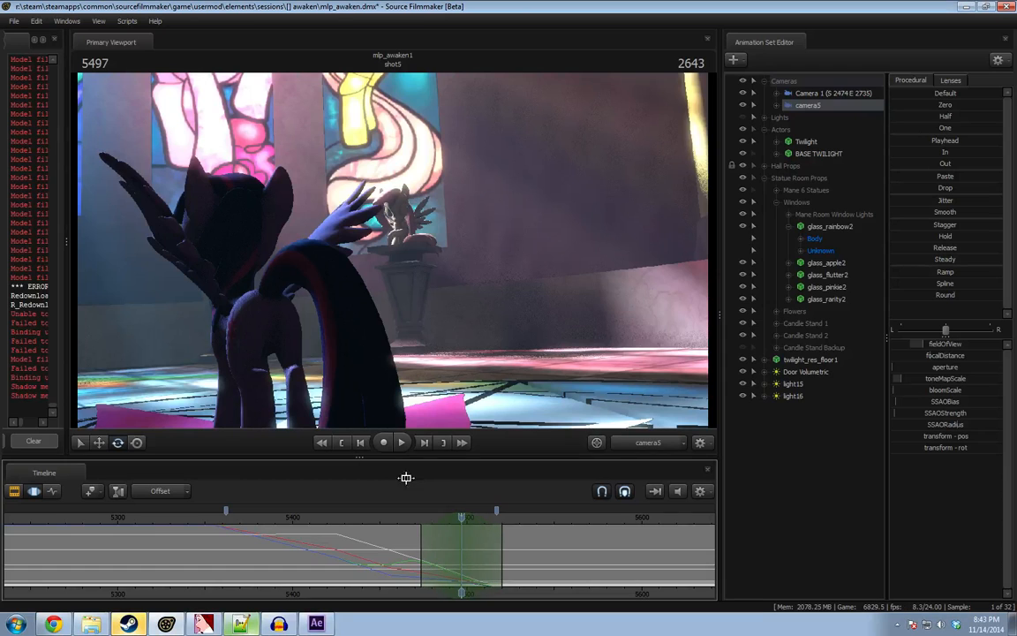
pyautogui.moveTo(353, 371); pyautogui.dragTo(219, 370)
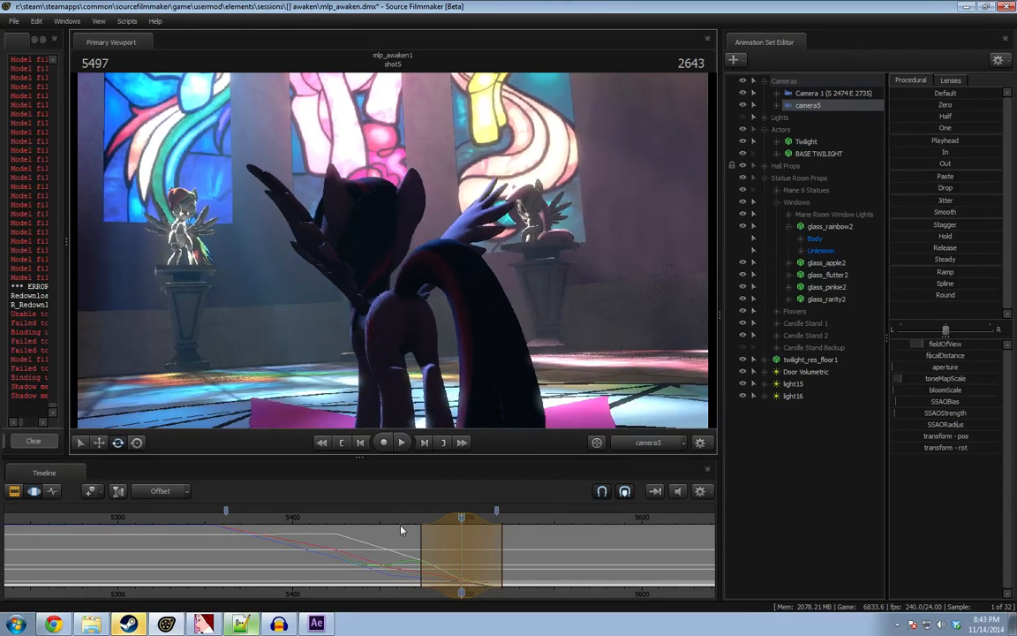
pyautogui.moveTo(422, 530); pyautogui.dragTo(460, 519)
pyautogui.moveTo(479, 331); pyautogui.dragTo(408, 337)
pyautogui.press('space')
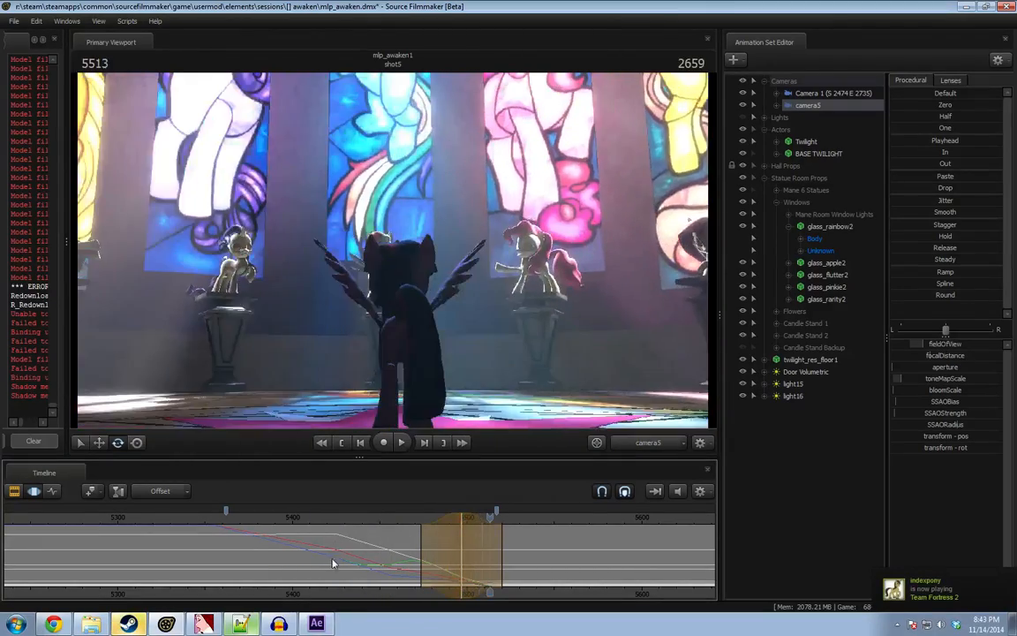
# Apply Spline to camera5's motion between about frames 5417 and 5454, with falloff from about 5393 to 5477, and replay the move.
pyautogui.moveTo(323, 547); pyautogui.dragTo(387, 548)
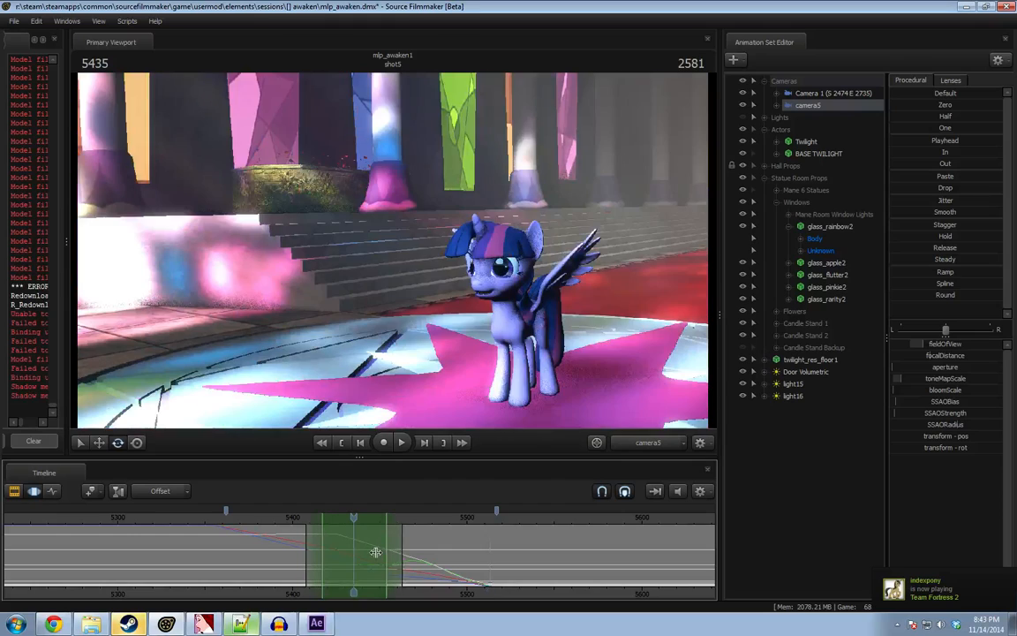
pyautogui.click(929, 284)
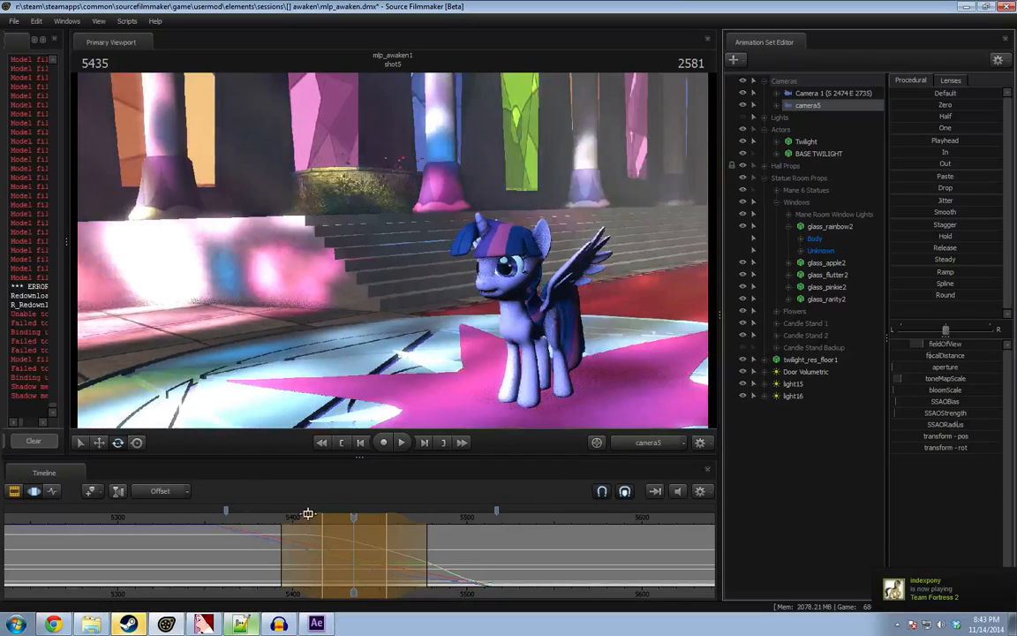
pyautogui.press('space')
pyautogui.press('F2')
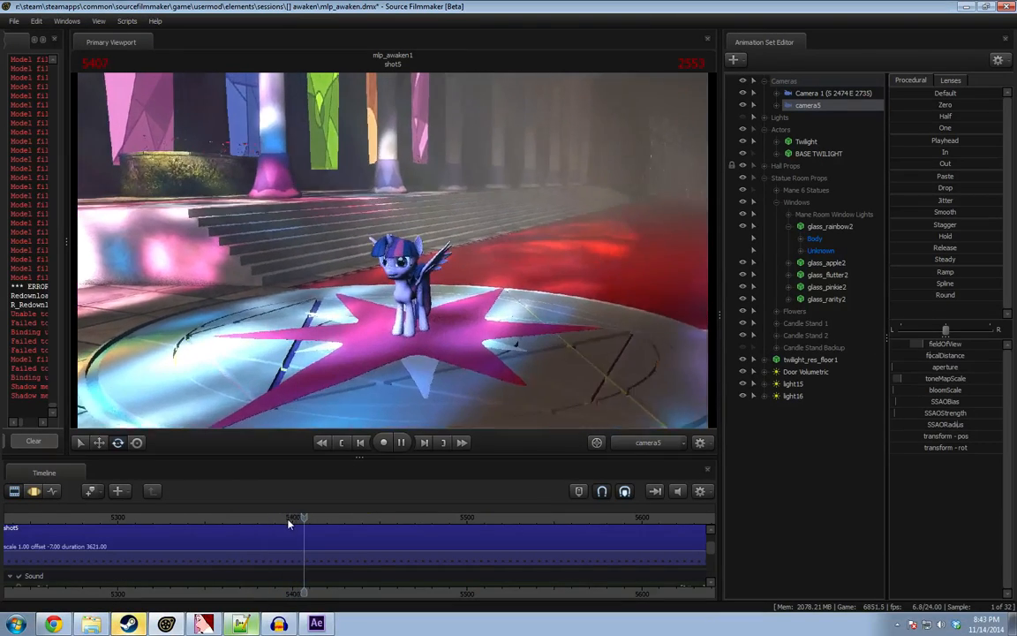
pyautogui.press('F2')
pyautogui.press('space')
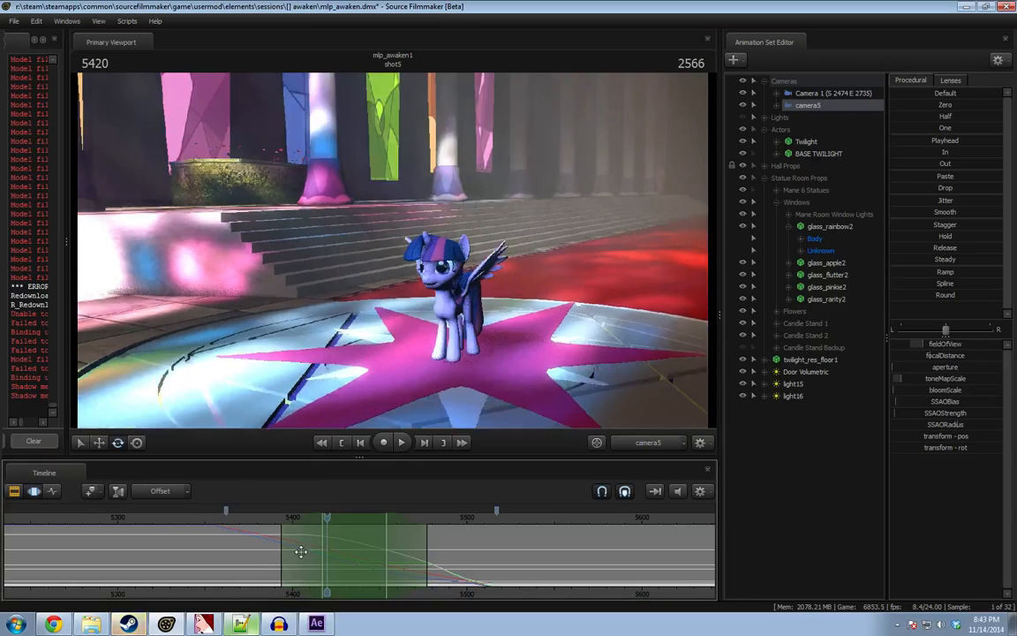
# Reframe Twilight with camera5 at about frame 5432, blending the change between about frames 5400 and 5463, and replay the swing.
pyautogui.press('shift')
pyautogui.press('shift')
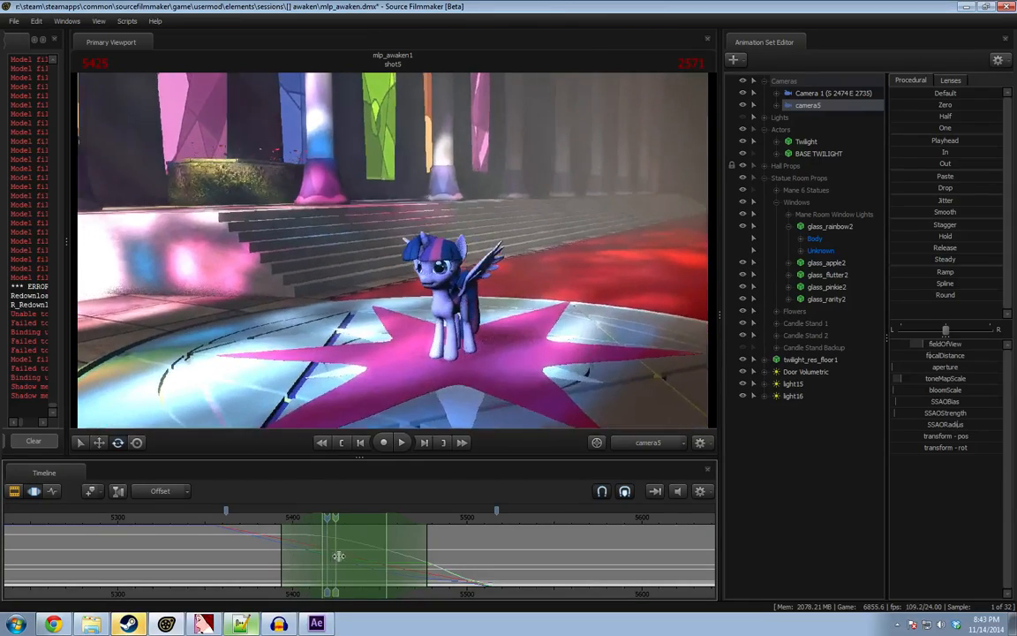
pyautogui.keyDown('shift'); pyautogui.click(368, 556); pyautogui.keyUp('shift')
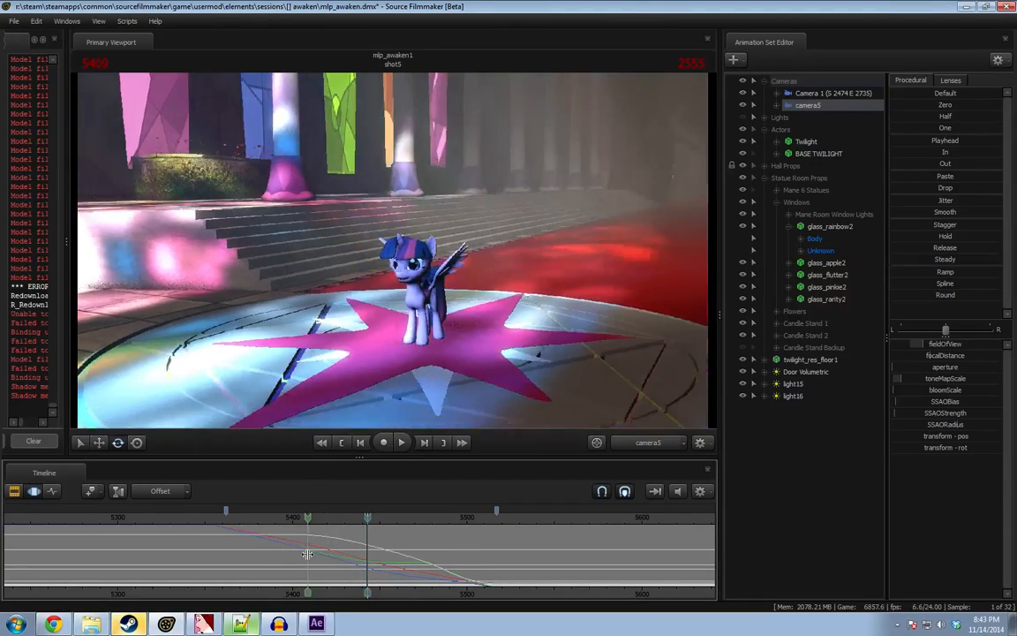
pyautogui.keyDown('shift'); pyautogui.click(293, 553); pyautogui.keyUp('shift')
pyautogui.press('shift')
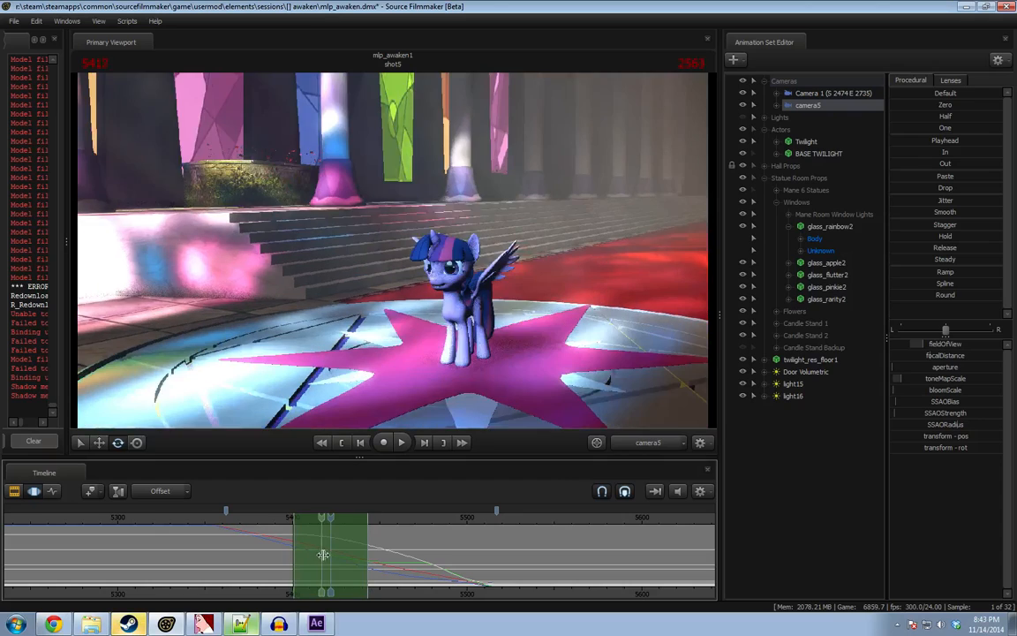
pyautogui.keyDown('shift'); pyautogui.click(334, 555); pyautogui.keyUp('shift')
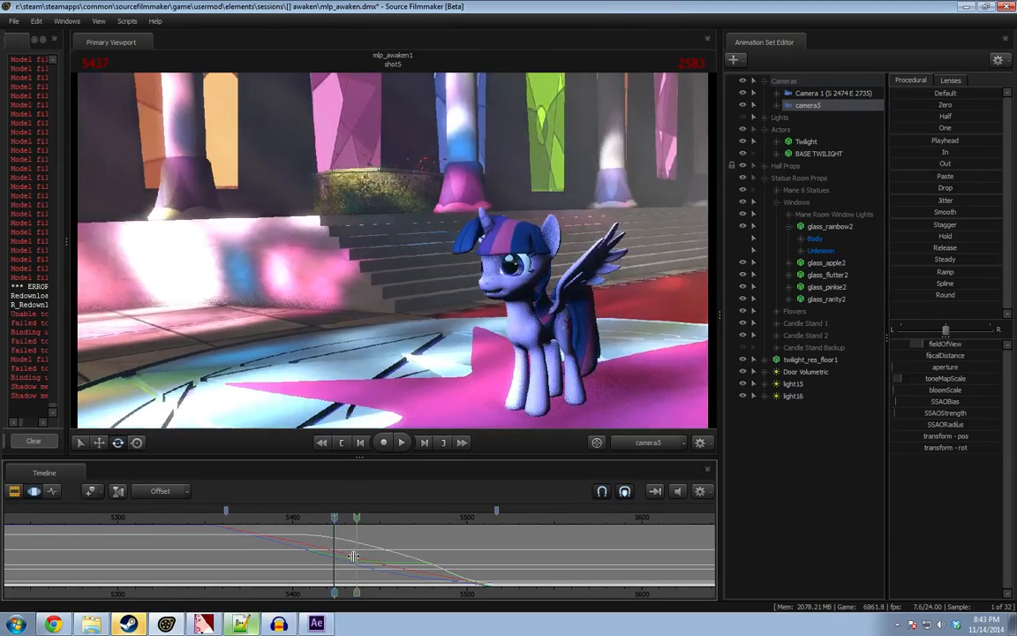
pyautogui.keyDown('shift'); pyautogui.click(349, 555); pyautogui.keyUp('shift')
pyautogui.moveTo(349, 555); pyautogui.dragTo(402, 552)
pyautogui.moveTo(380, 353); pyautogui.dragTo(462, 369)
pyautogui.moveTo(262, 512); pyautogui.dragTo(305, 552)
pyautogui.press('space')
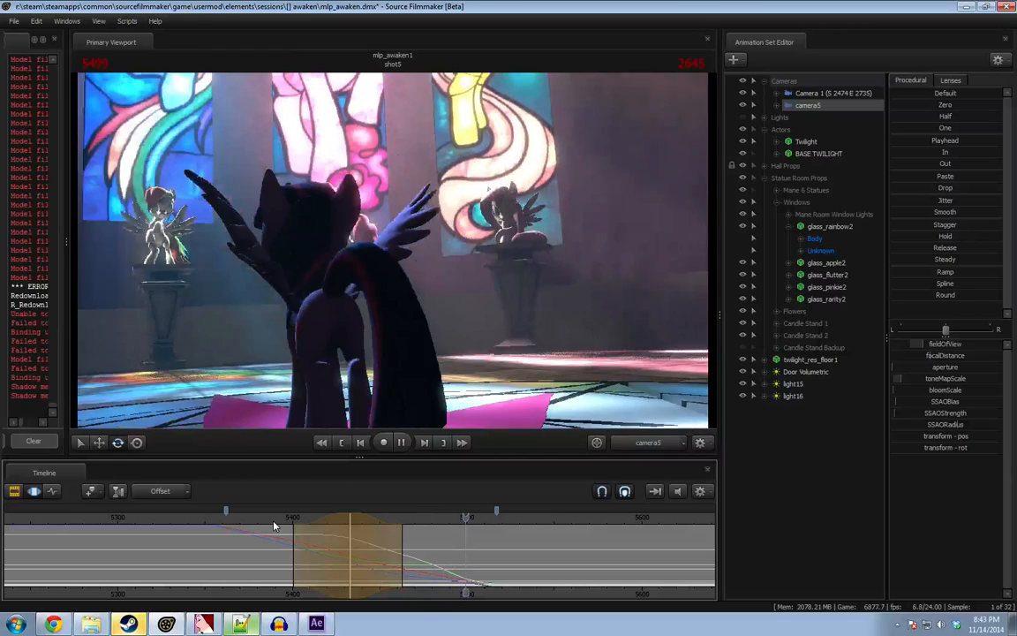
pyautogui.press('space')
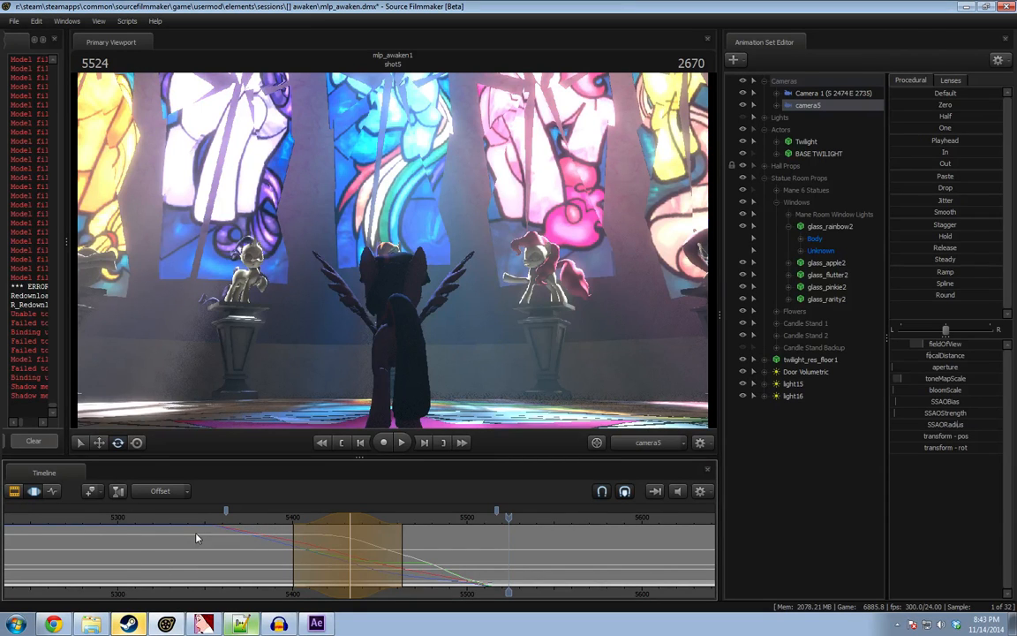
# Delay camera5's pose at about frame 5478 to about frame 5497, blending between about 5438 and 5519, and play the move back.
pyautogui.moveTo(257, 516); pyautogui.dragTo(252, 525)
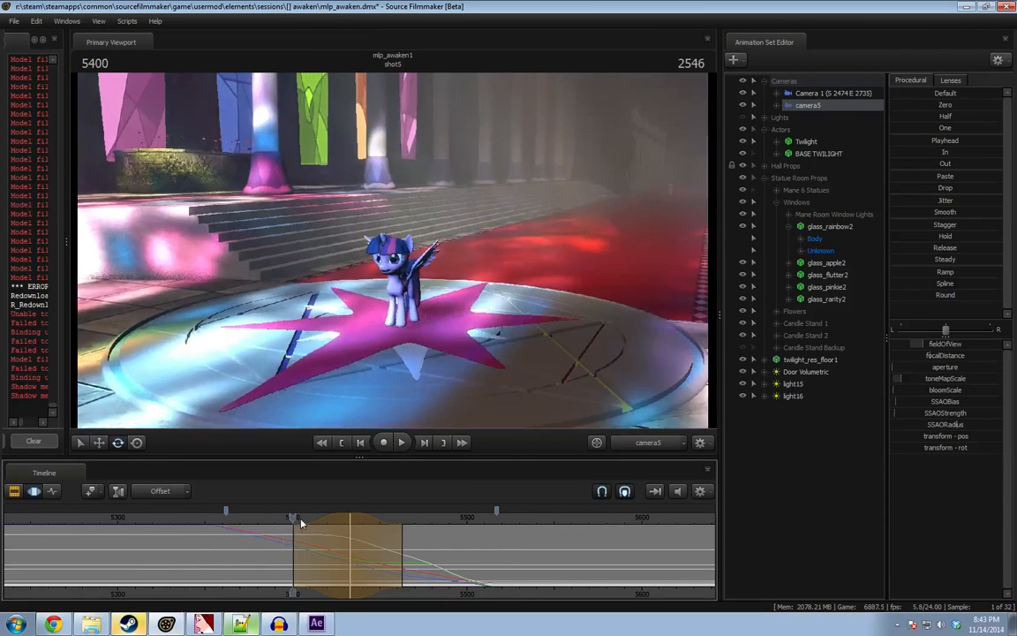
pyautogui.moveTo(354, 517)
pyautogui.mouseDown()
pyautogui.moveTo(410, 517)
pyautogui.moveTo(372, 519)
pyautogui.mouseUp()
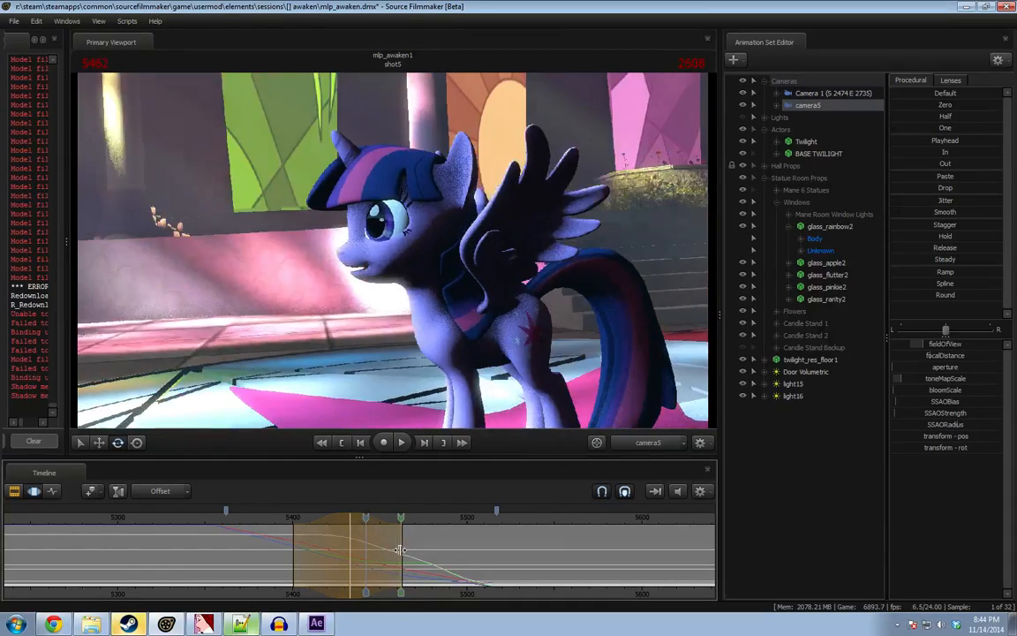
pyautogui.moveTo(382, 549); pyautogui.dragTo(422, 552)
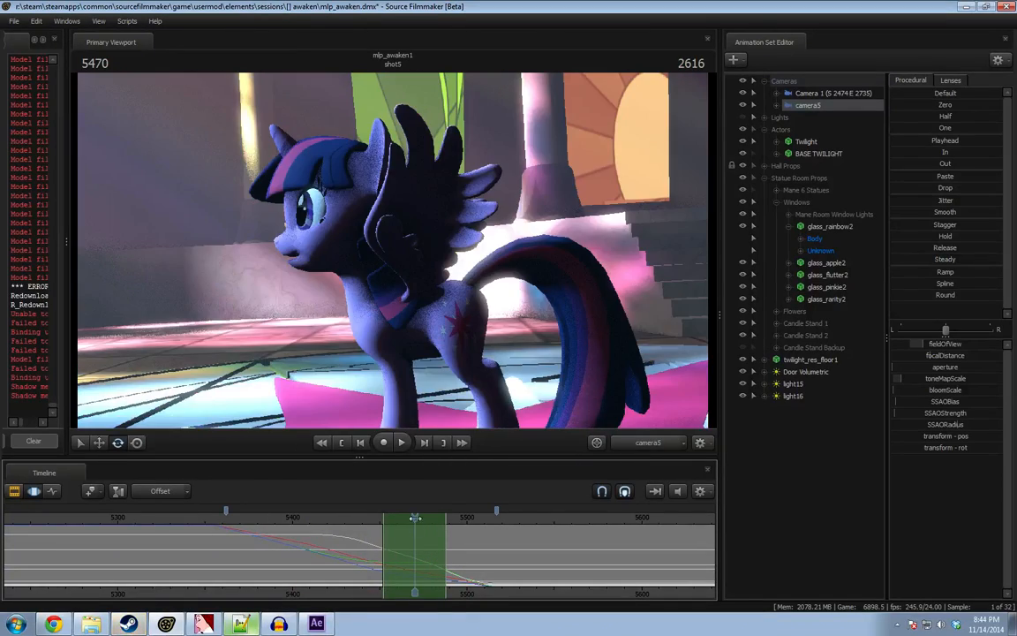
pyautogui.moveTo(415, 518); pyautogui.dragTo(423, 548)
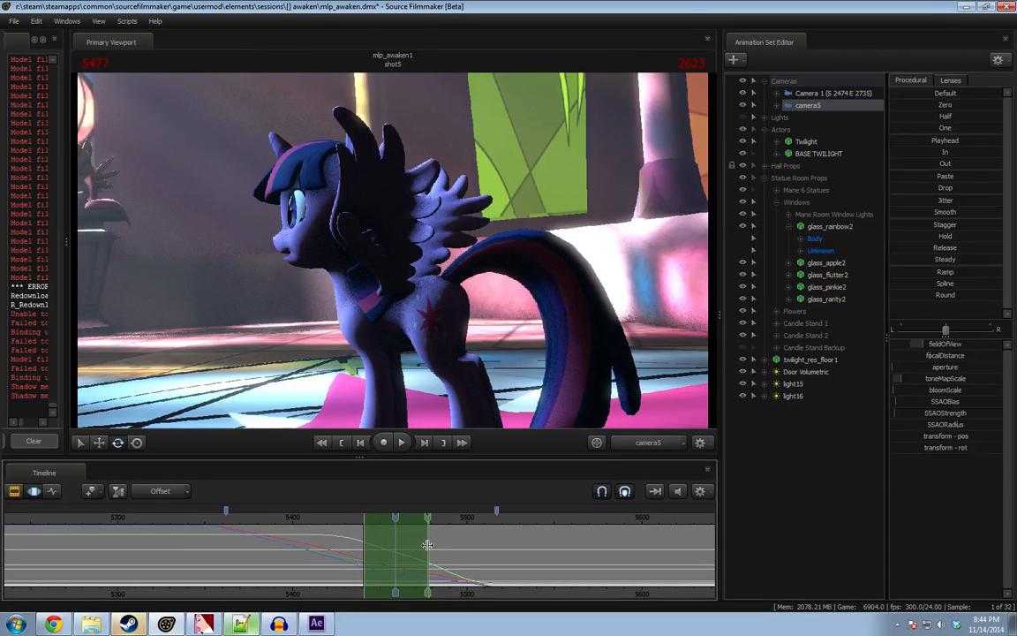
pyautogui.moveTo(427, 544); pyautogui.dragTo(363, 547)
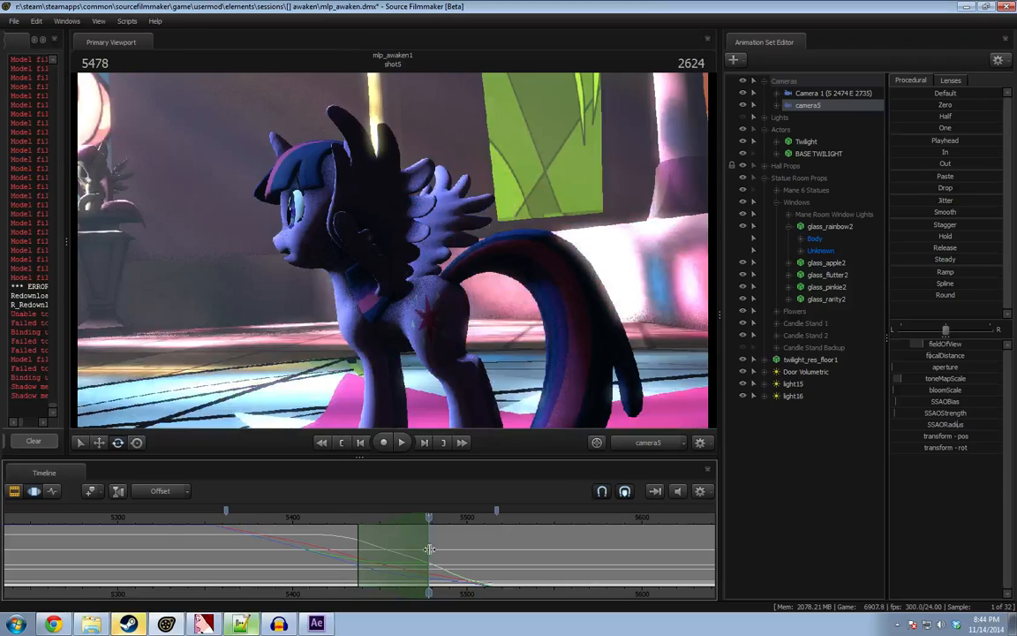
pyautogui.moveTo(432, 550); pyautogui.dragTo(500, 550)
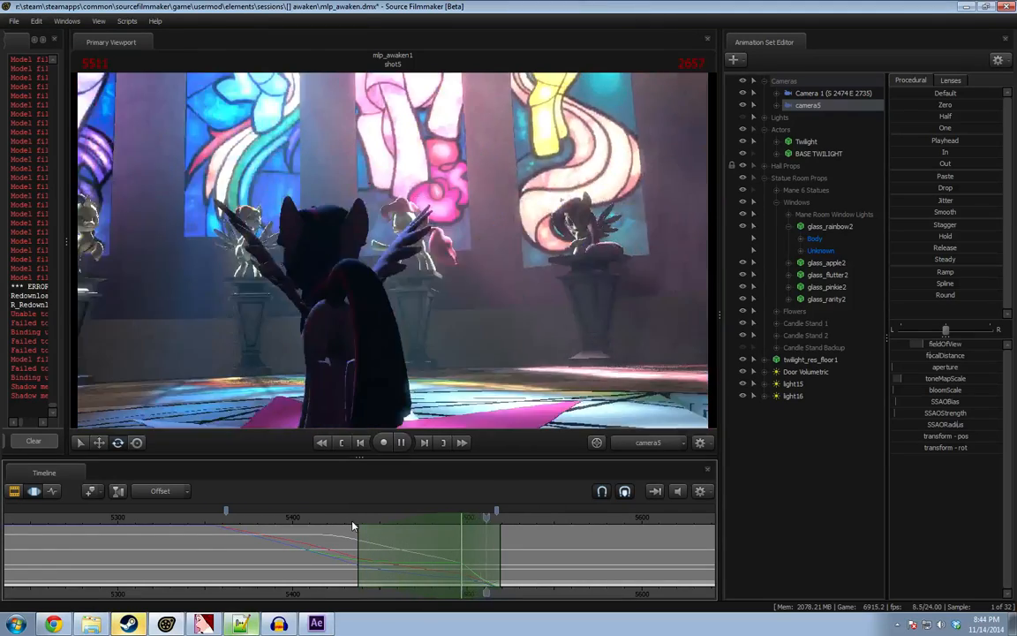
pyautogui.press('space')
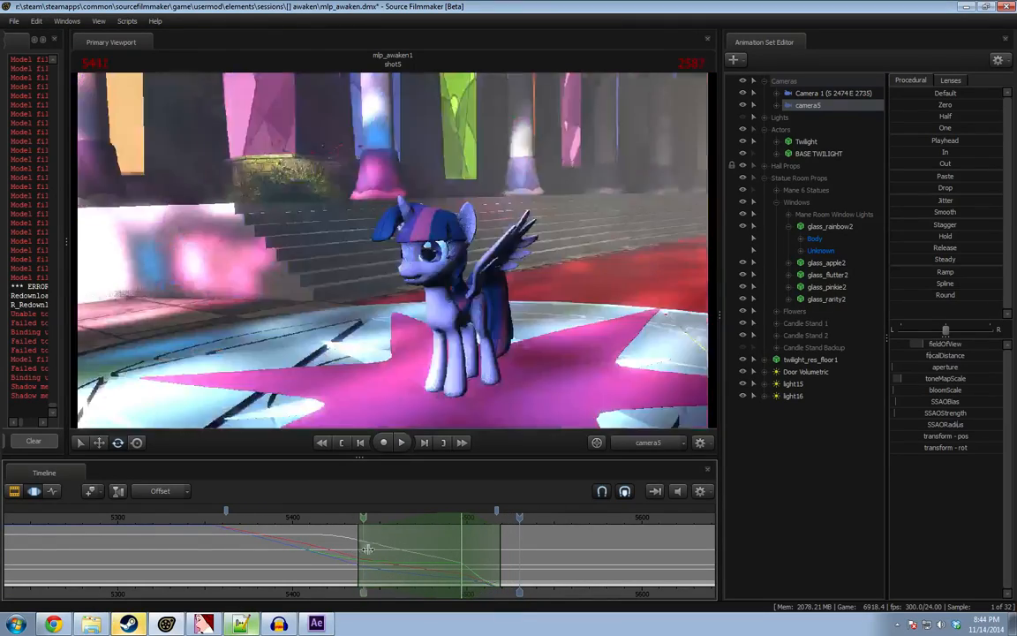
# Retime camera5's motion between about frames 5439 and 5482, with falloff from about 5427 to 5521.
pyautogui.moveTo(367, 549)
pyautogui.mouseDown()
pyautogui.moveTo(389, 549)
pyautogui.moveTo(360, 545)
pyautogui.mouseUp()
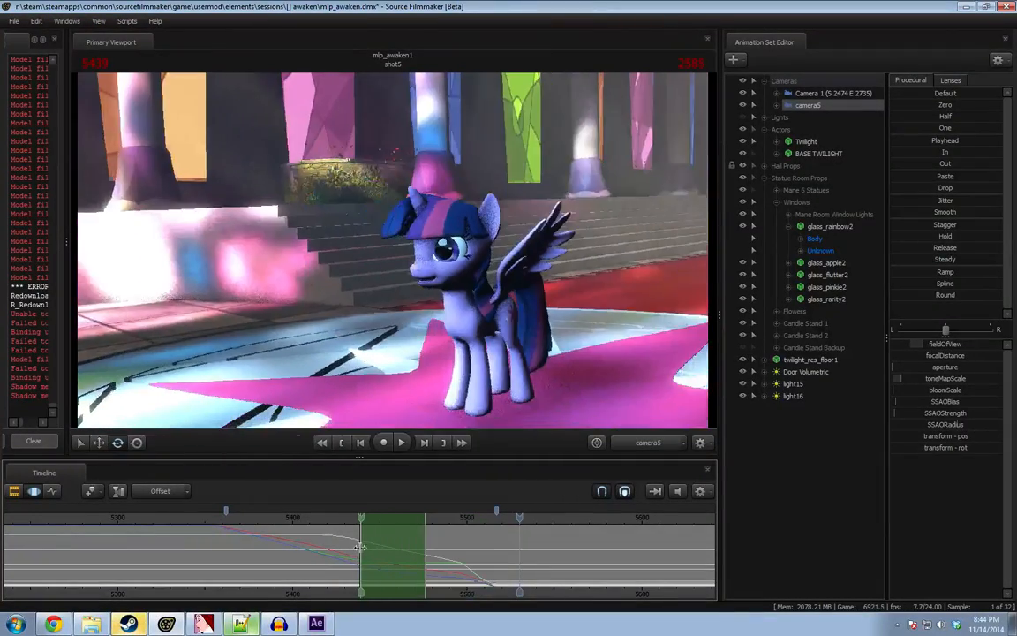
pyautogui.scroll(4, 359, 546)
pyautogui.moveTo(432, 552); pyautogui.dragTo(502, 546)
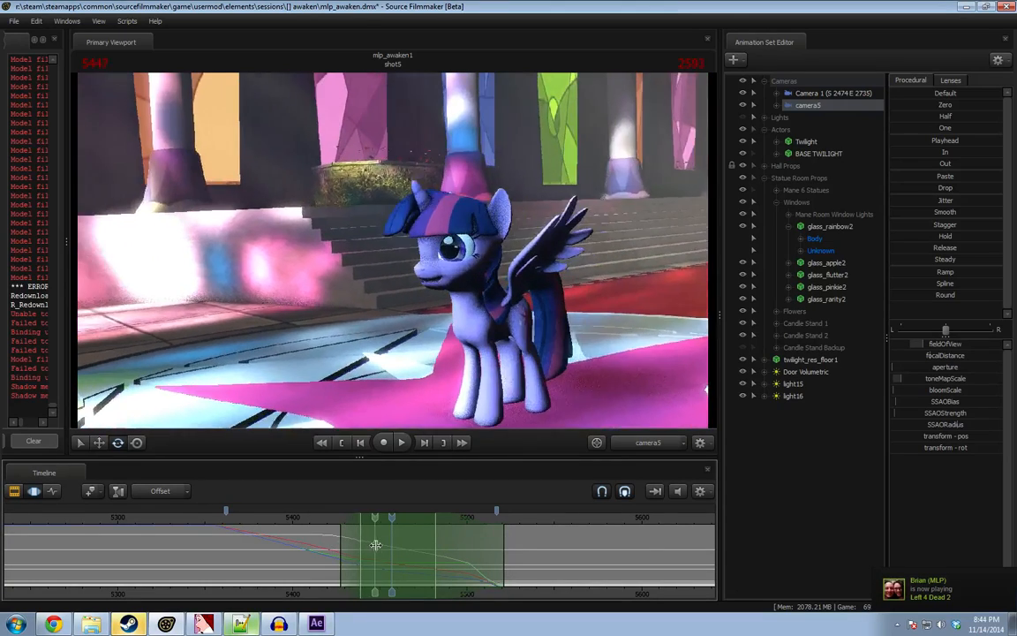
# Partially apply Hold to camera5 between about frames 5469 and 5486, with falloff from about 5392 to 5518, and play the swing back.
pyautogui.moveTo(375, 545)
pyautogui.mouseDown()
pyautogui.moveTo(443, 545)
pyautogui.moveTo(337, 546)
pyautogui.moveTo(509, 559)
pyautogui.mouseUp()
pyautogui.moveTo(932, 237); pyautogui.dragTo(921, 237)
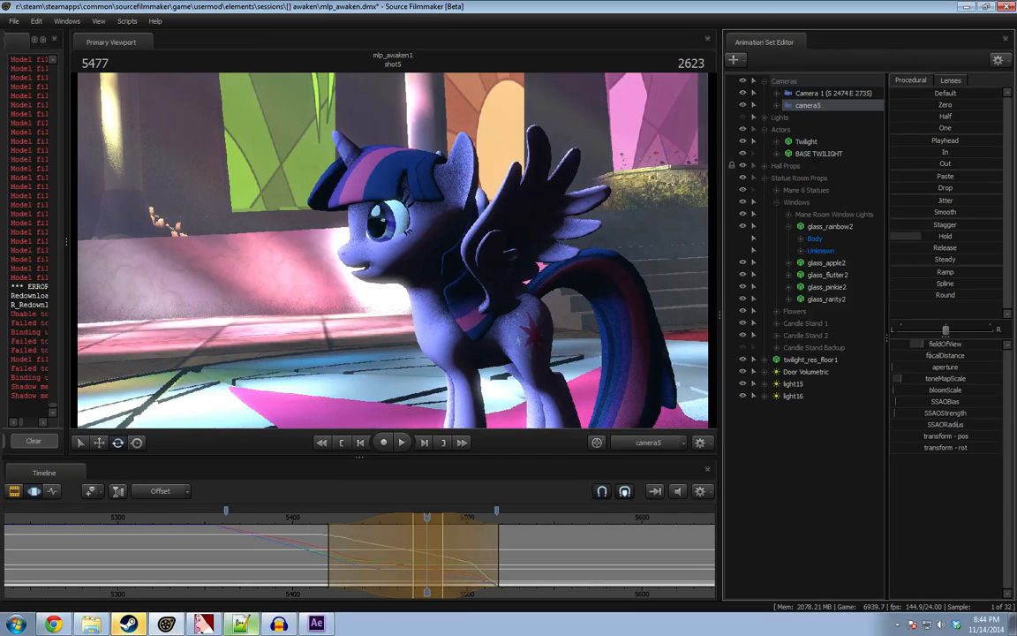
pyautogui.moveTo(329, 528); pyautogui.dragTo(279, 529)
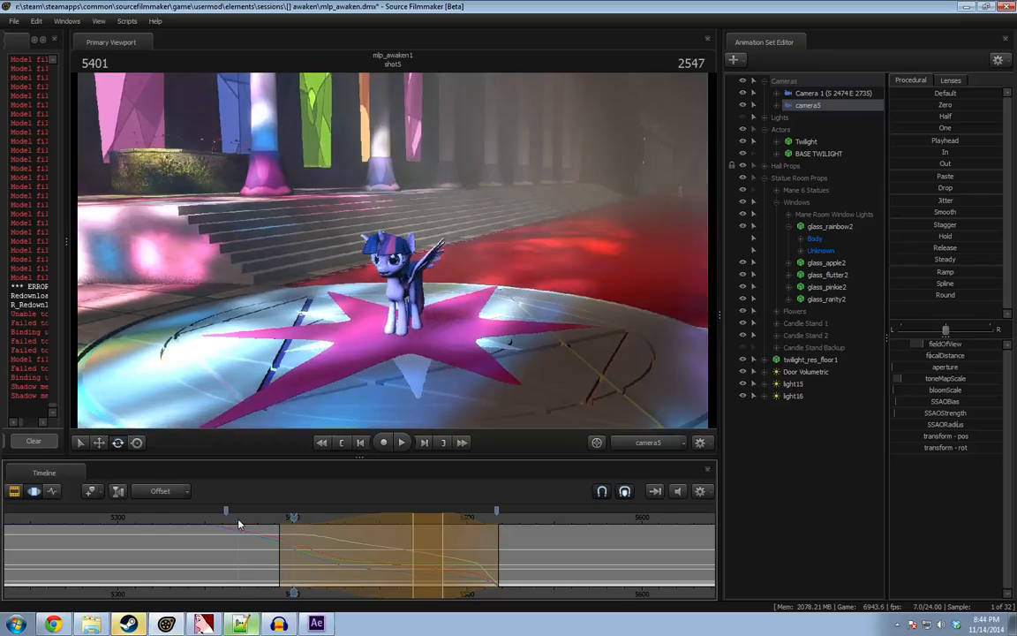
pyautogui.click(239, 523)
pyautogui.press('space')
pyautogui.press('F2')
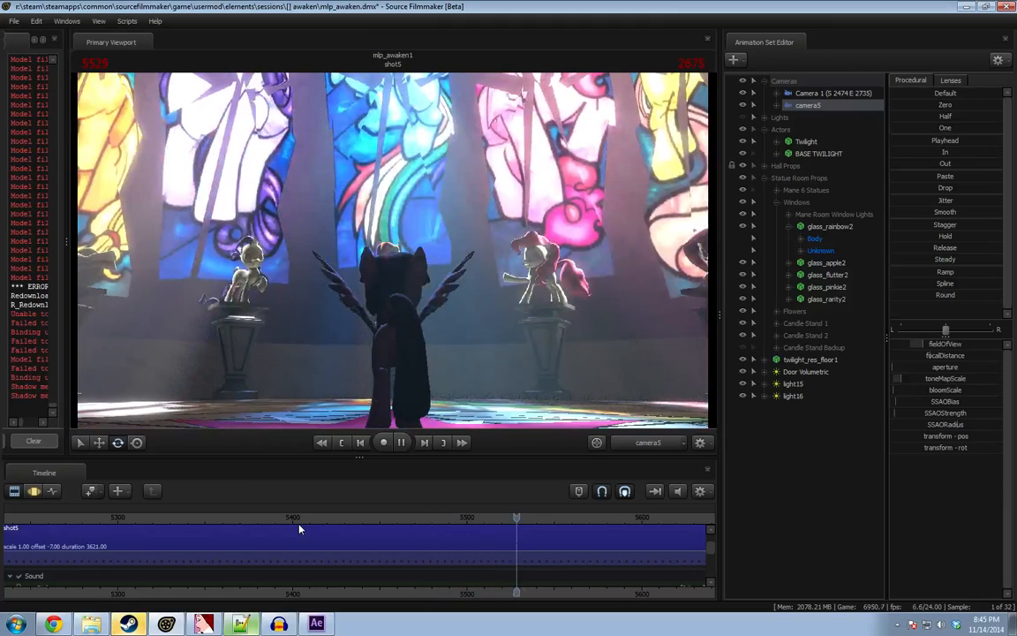
# Partially apply Round to camera5 between about frames 5499 and 5511, with falloff from about 5491 to 5518, and replay the swing.
pyautogui.press('space')
pyautogui.press('F3')
pyautogui.press('shift')
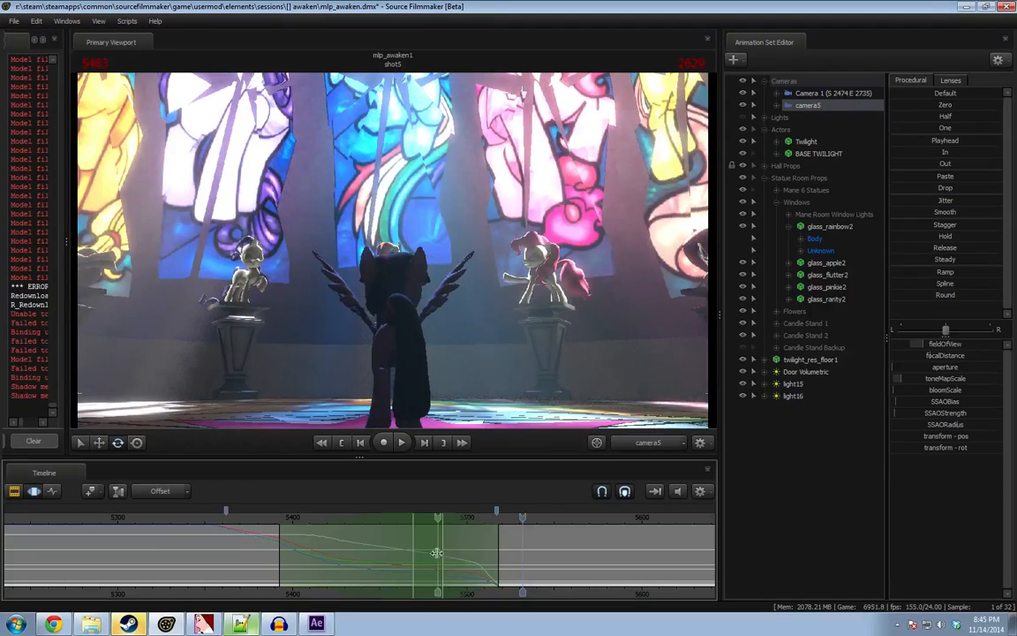
pyautogui.keyDown('shift'); pyautogui.moveTo(486, 557); pyautogui.dragTo(474, 557); pyautogui.keyUp('shift')
pyautogui.keyDown('shift'); pyautogui.moveTo(474, 557); pyautogui.dragTo(464, 557, button='right'); pyautogui.keyUp('shift')
pyautogui.keyDown('shift'); pyautogui.moveTo(465, 557); pyautogui.dragTo(484, 558); pyautogui.keyUp('shift')
pyautogui.keyDown('shift'); pyautogui.moveTo(485, 558); pyautogui.dragTo(494, 557, button='right'); pyautogui.keyUp('shift')
pyautogui.moveTo(934, 297); pyautogui.dragTo(963, 297)
pyautogui.press('space')
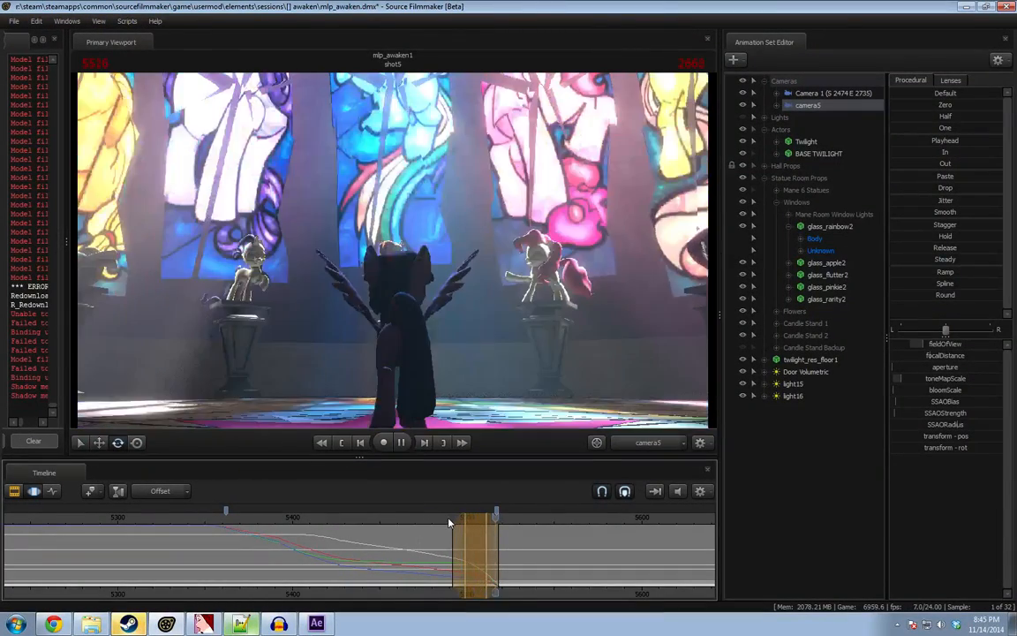
pyautogui.press('space')
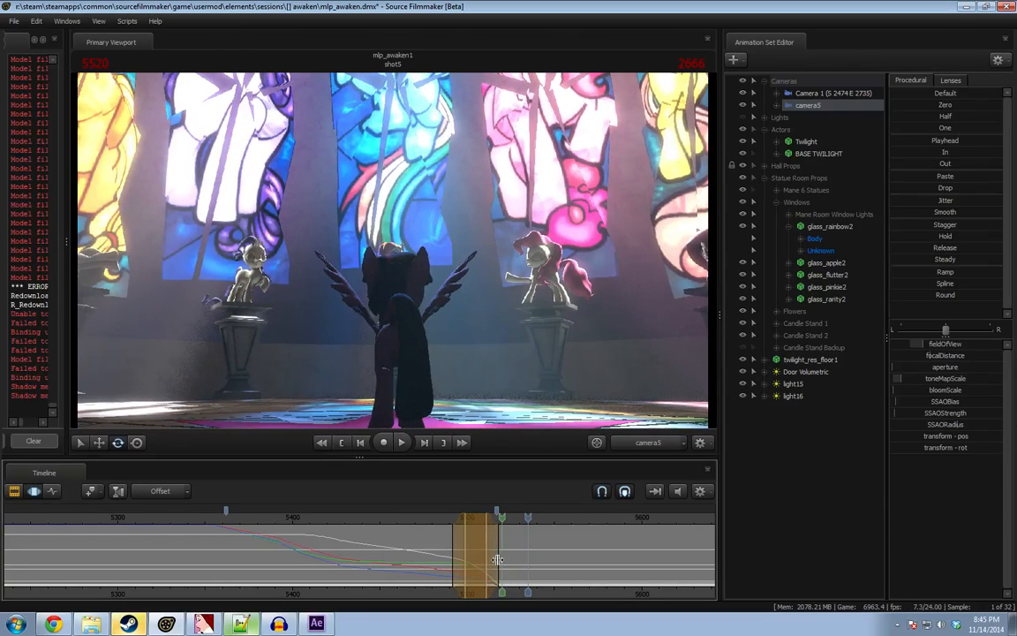
# Fully apply Round to camera5 between about frames 5517 and 5522, with falloff from about 5512 to 5525, and play it back.
pyautogui.click(502, 559)
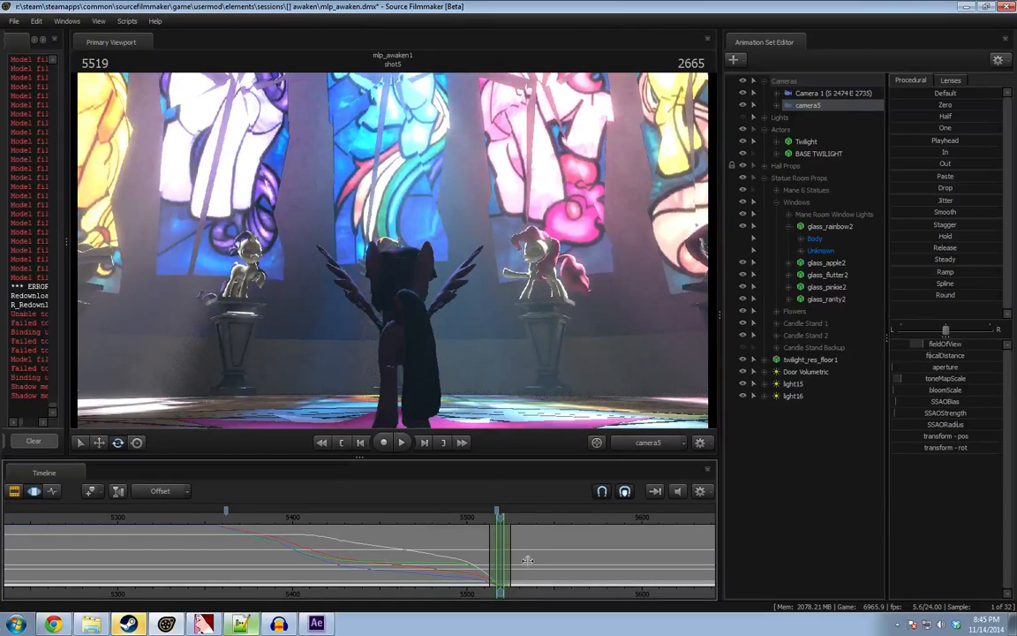
pyautogui.moveTo(947, 295); pyautogui.dragTo(1001, 295)
pyautogui.click(484, 521)
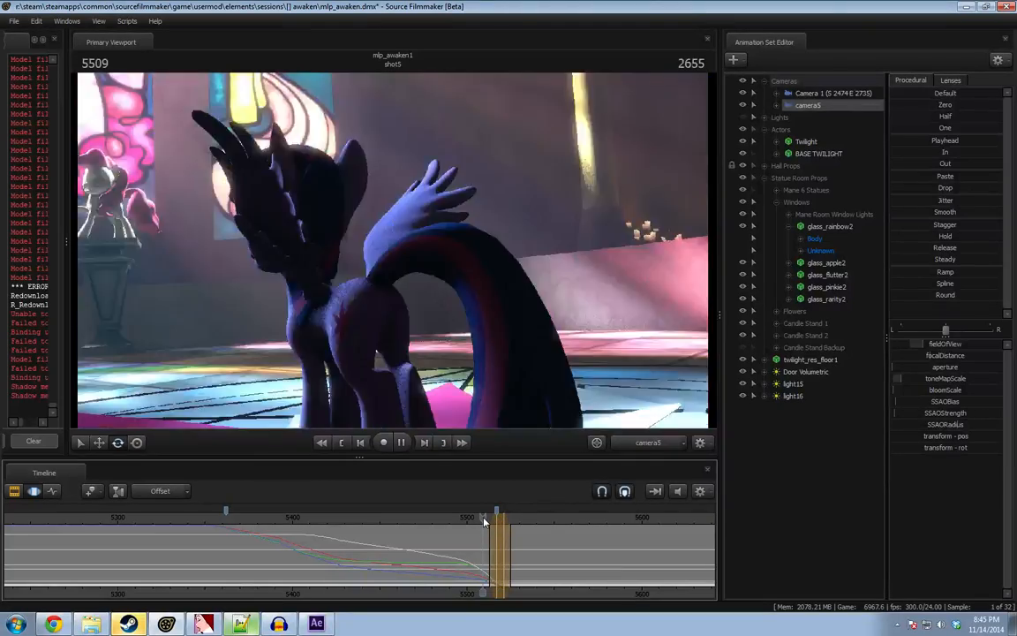
pyautogui.press('space')
pyautogui.press('space')
# Change camera5 to the 24 mm lens from about frame 5521 onward, with falloff starting at about frame 5511.
pyautogui.scroll(3, 495, 554)
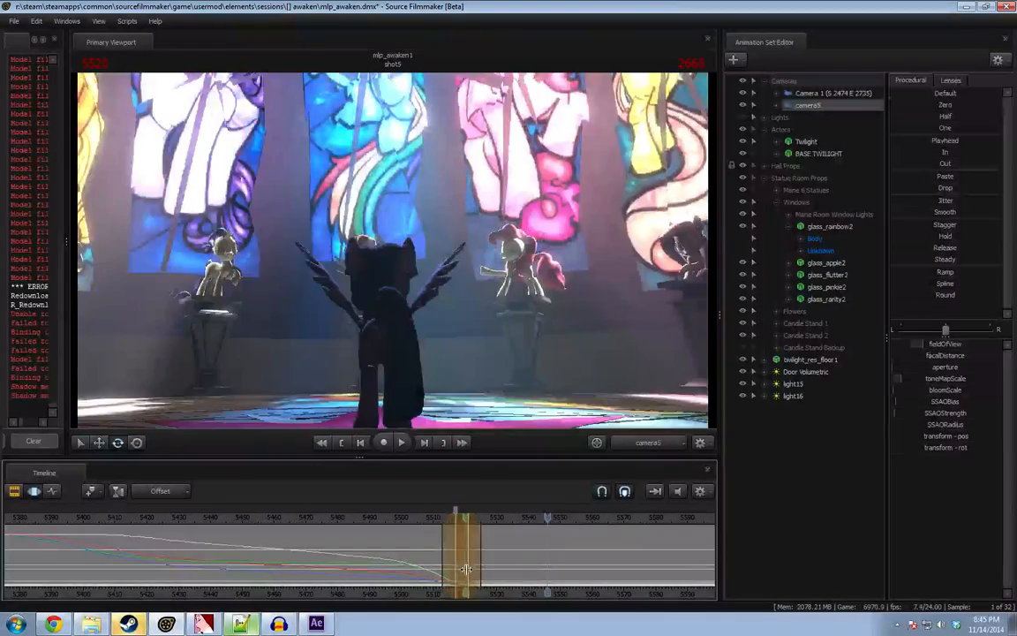
pyautogui.keyDown('shift'); pyautogui.moveTo(468, 568); pyautogui.dragTo(448, 559); pyautogui.keyUp('shift')
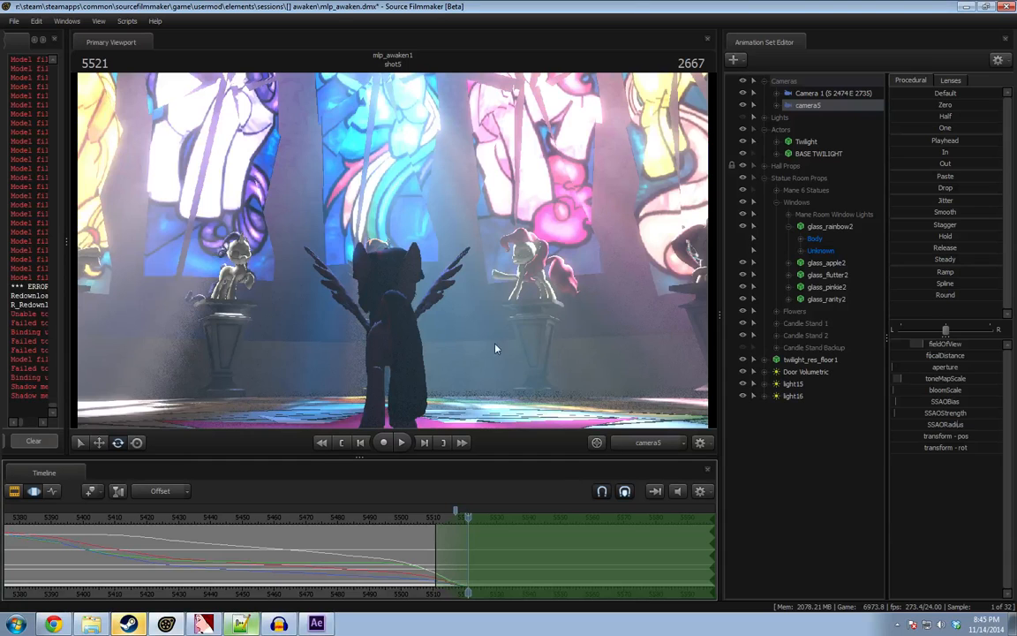
pyautogui.moveTo(471, 517); pyautogui.dragTo(481, 518)
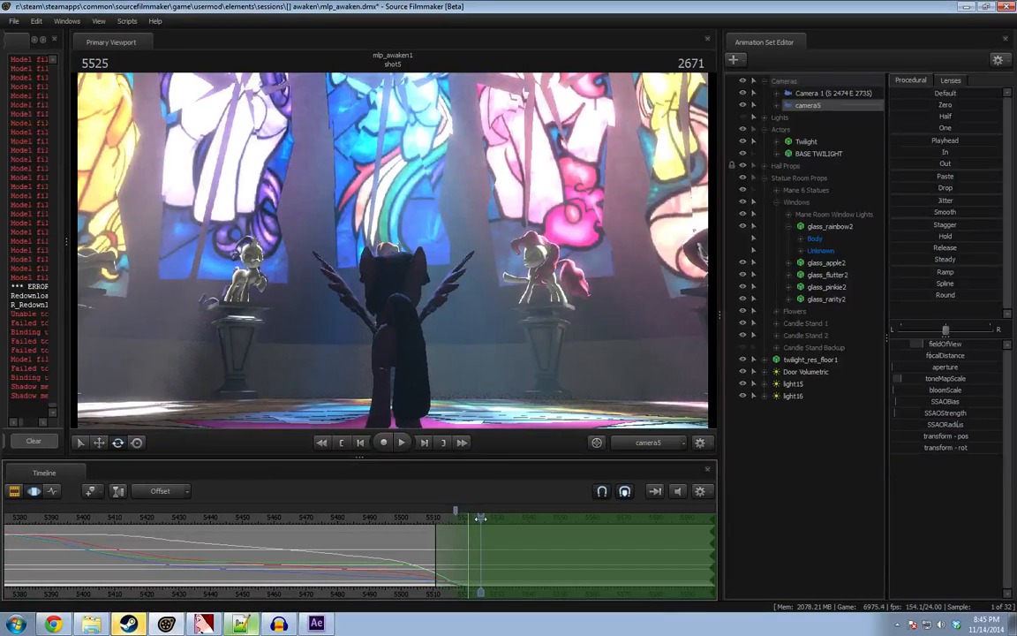
pyautogui.click(951, 81)
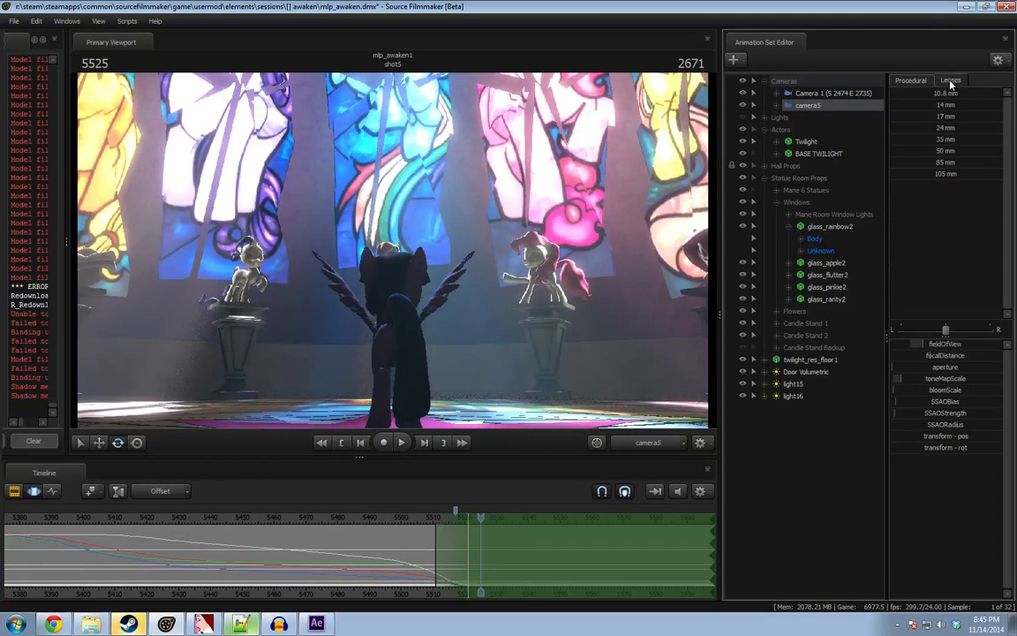
pyautogui.click(946, 139)
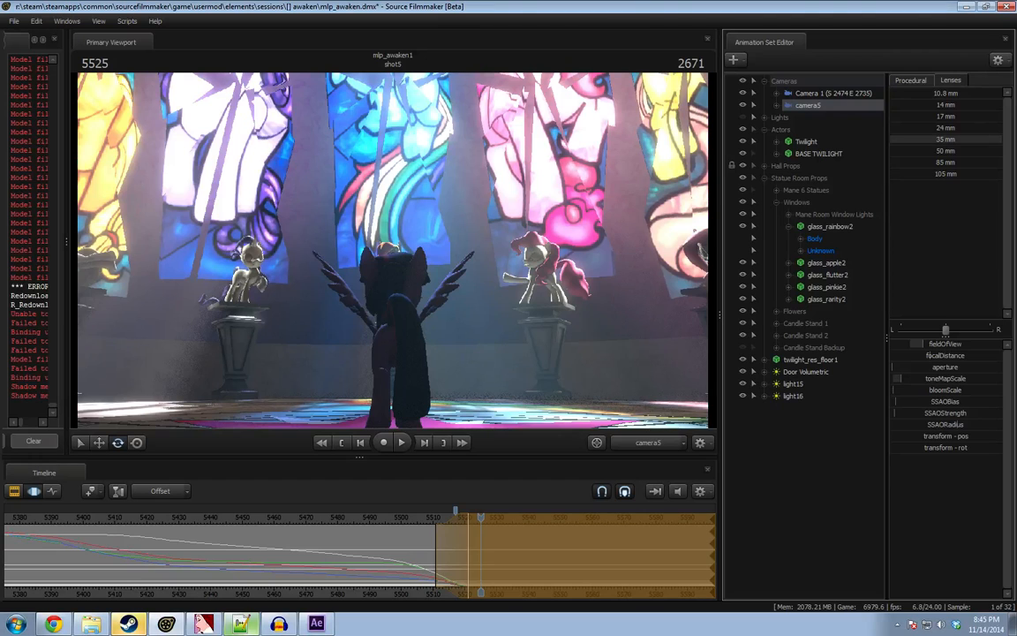
pyautogui.click(946, 128)
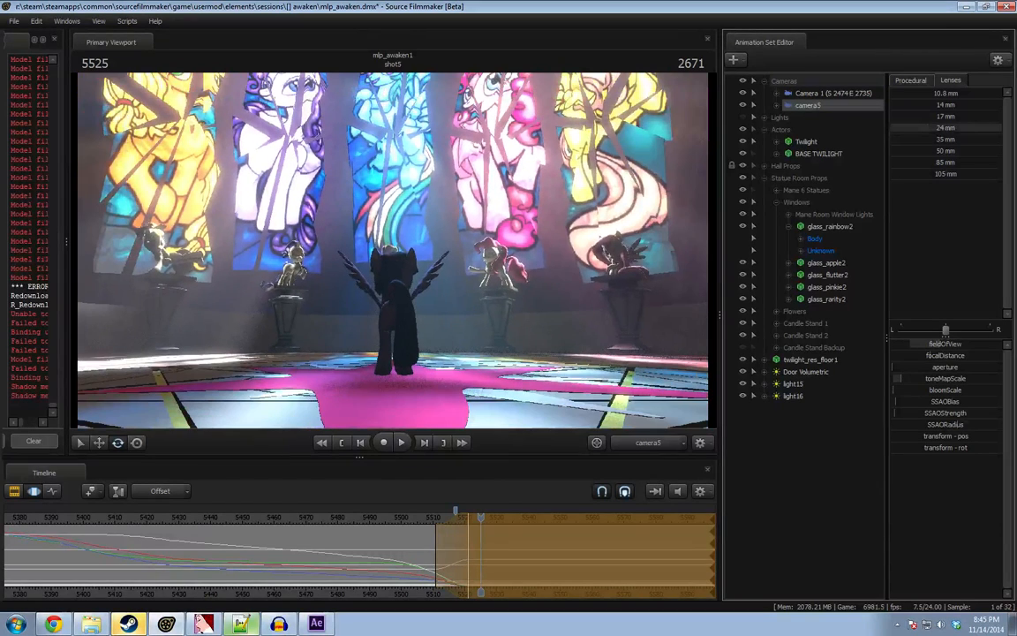
# Tilt camera5 upward at frame 5525 to frame the full stained-glass windows above Twilight, and play the move back.
pyautogui.moveTo(496, 237); pyautogui.dragTo(496, 160)
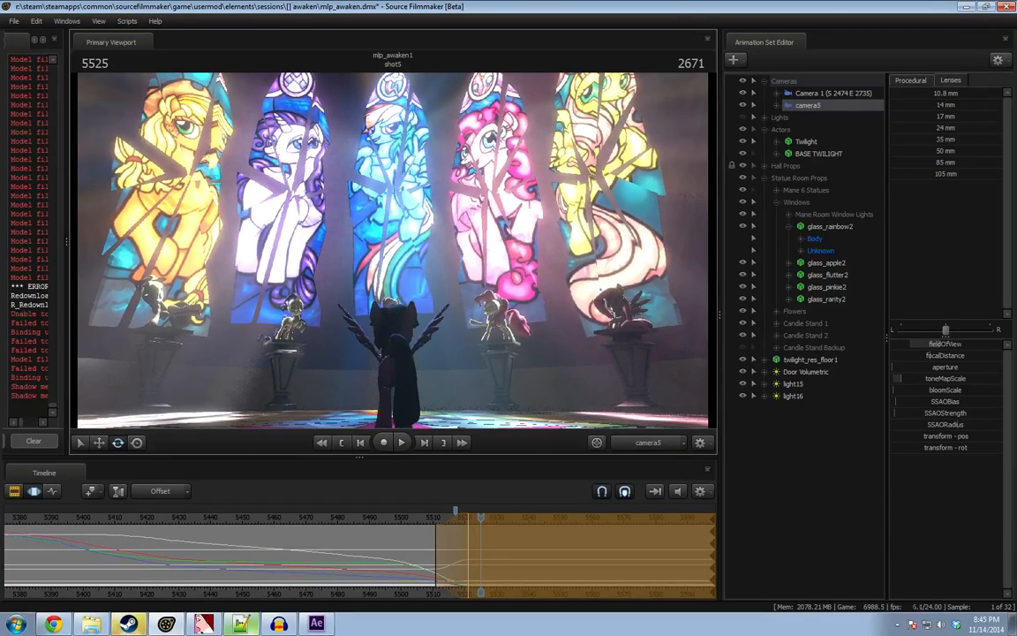
pyautogui.click(395, 517)
pyautogui.press('F2')
pyautogui.press('space')
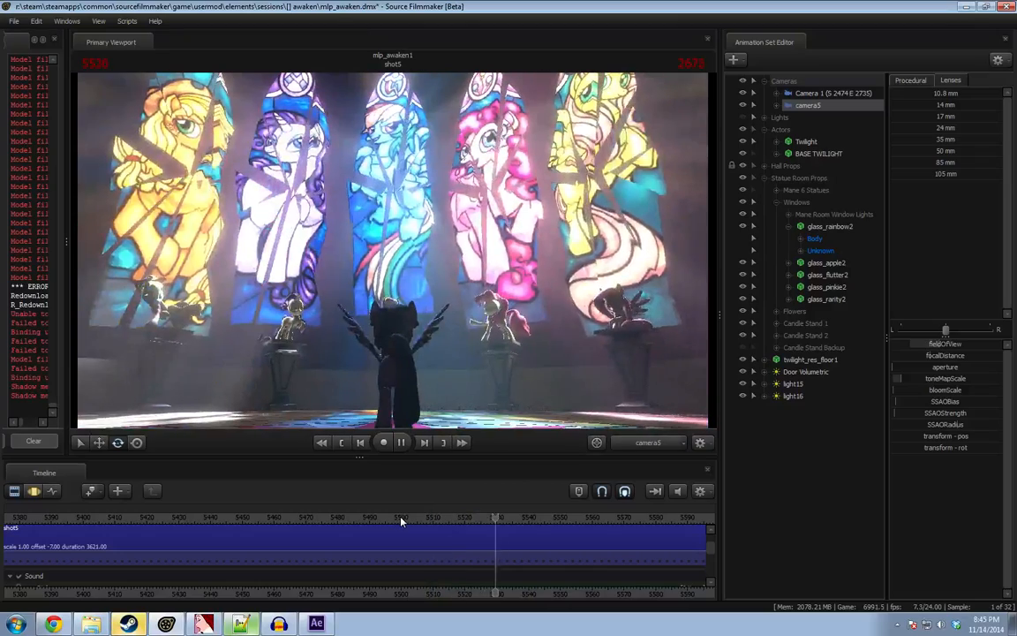
pyautogui.press('space')
# Apply Spline to camera5 between about frames 5521 and 5550, with falloff from about 5518 to 5571, and play back the ending.
pyautogui.press('F3')
pyautogui.moveTo(448, 567); pyautogui.dragTo(554, 566)
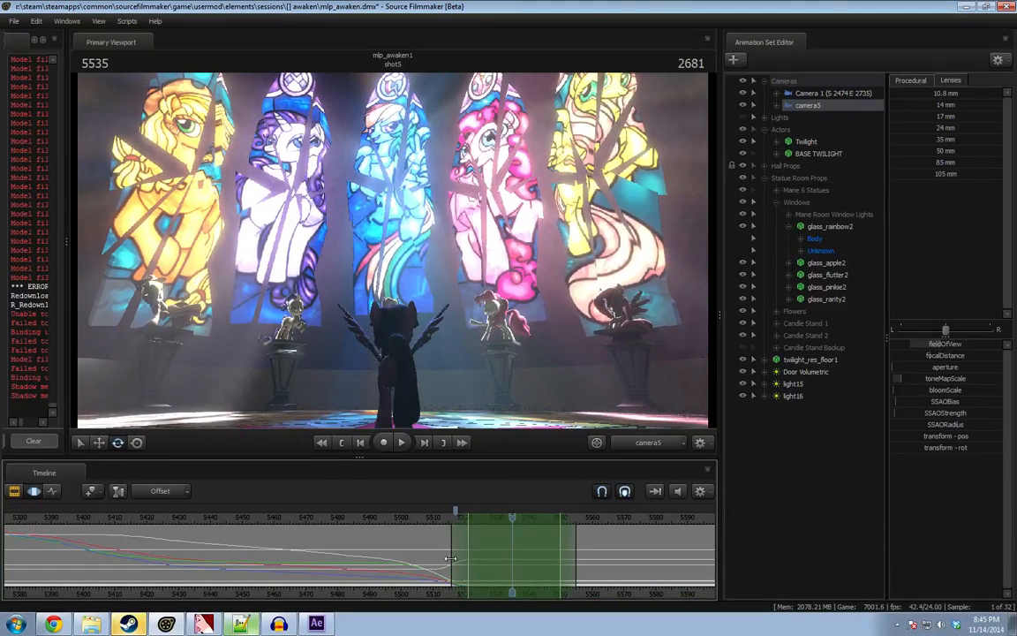
pyautogui.moveTo(451, 559); pyautogui.dragTo(458, 558)
pyautogui.moveTo(575, 558); pyautogui.dragTo(627, 558)
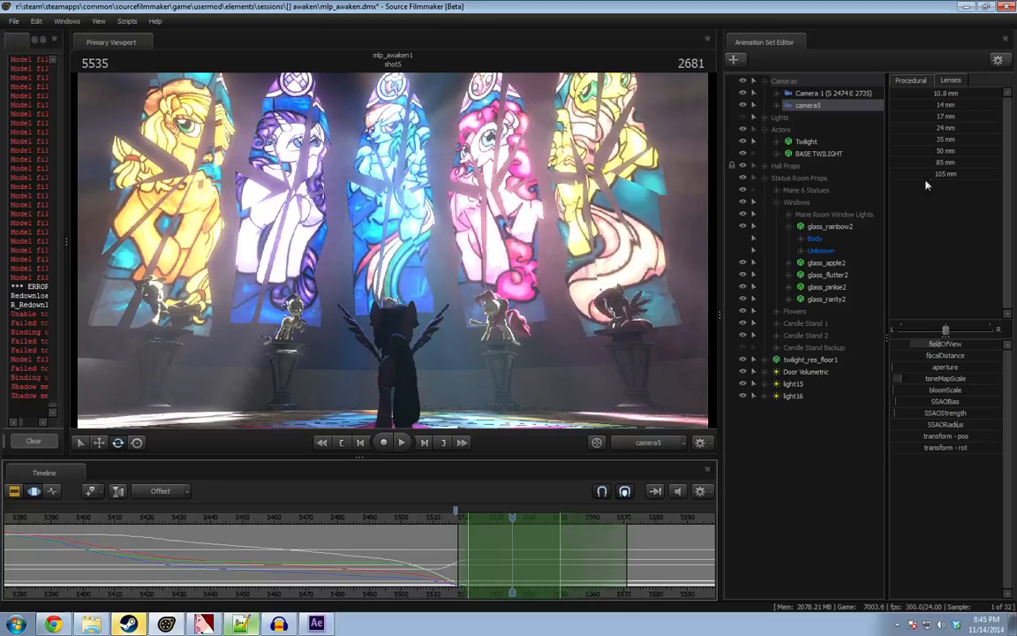
pyautogui.click(913, 83)
pyautogui.click(948, 284)
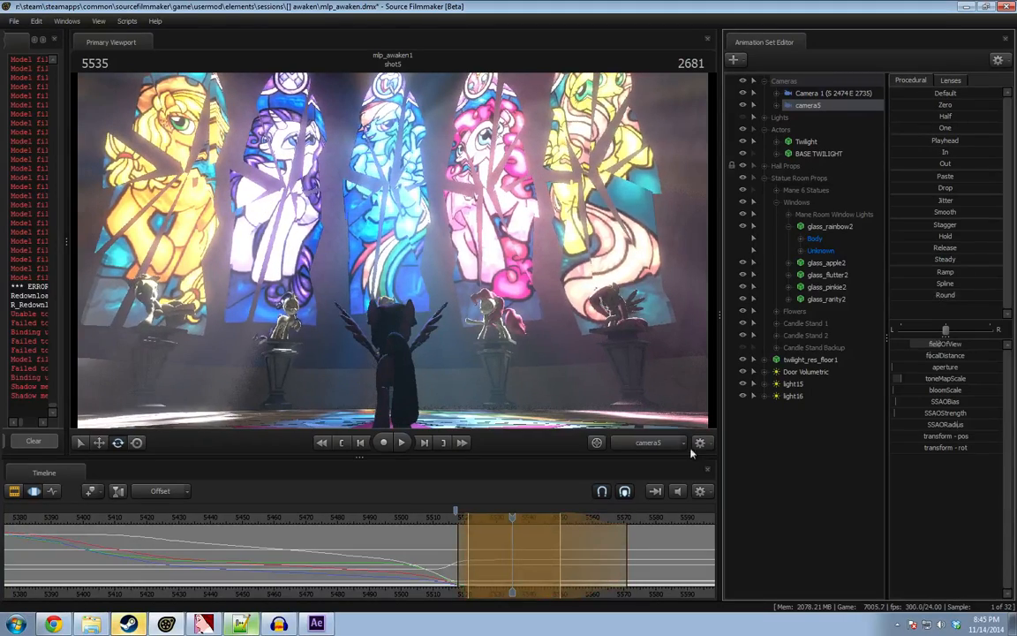
pyautogui.press('F2')
pyautogui.click(454, 519)
pyautogui.press('space')
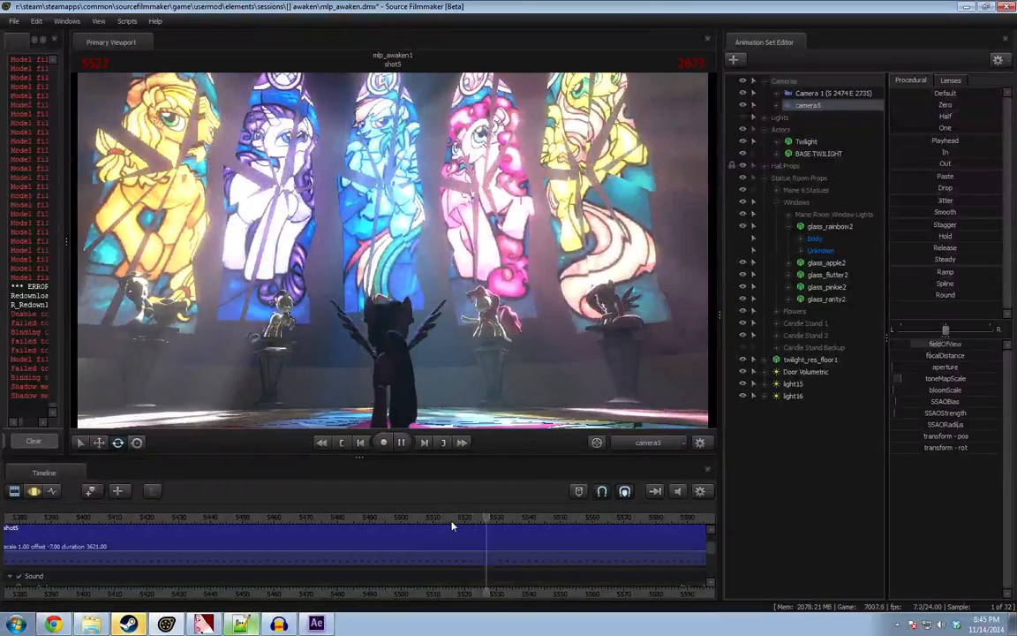
pyautogui.press('space')
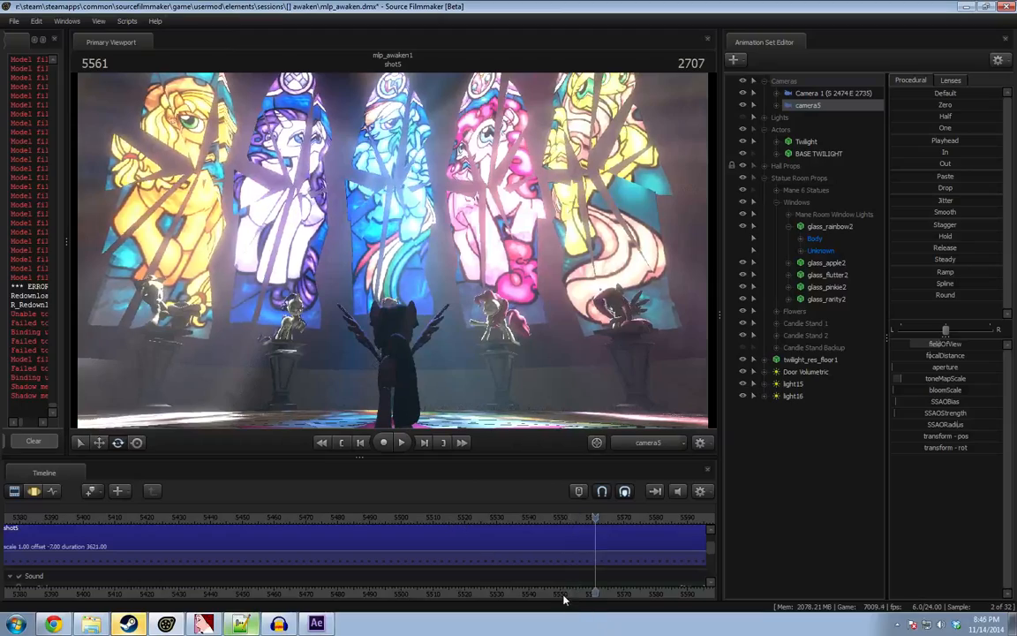
# Extend the time selection to fade in from about frame 5538 to 5605 and continue onward, and nudge camera5's framing of the windows.
pyautogui.press('F3')
pyautogui.press('space')
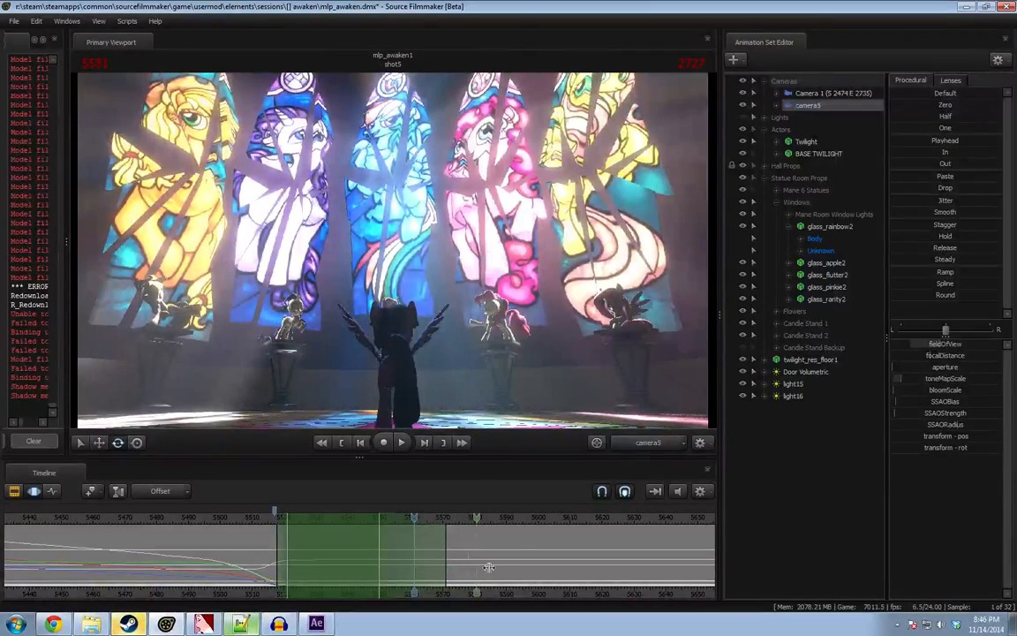
pyautogui.keyDown('shift'); pyautogui.moveTo(554, 563); pyautogui.dragTo(320, 565); pyautogui.keyUp('shift')
pyautogui.moveTo(415, 353); pyautogui.dragTo(417, 347)
# Play the shot back from frame 5522 to check camera5's movement in front of the stained-glass windows.
pyautogui.click(291, 520)
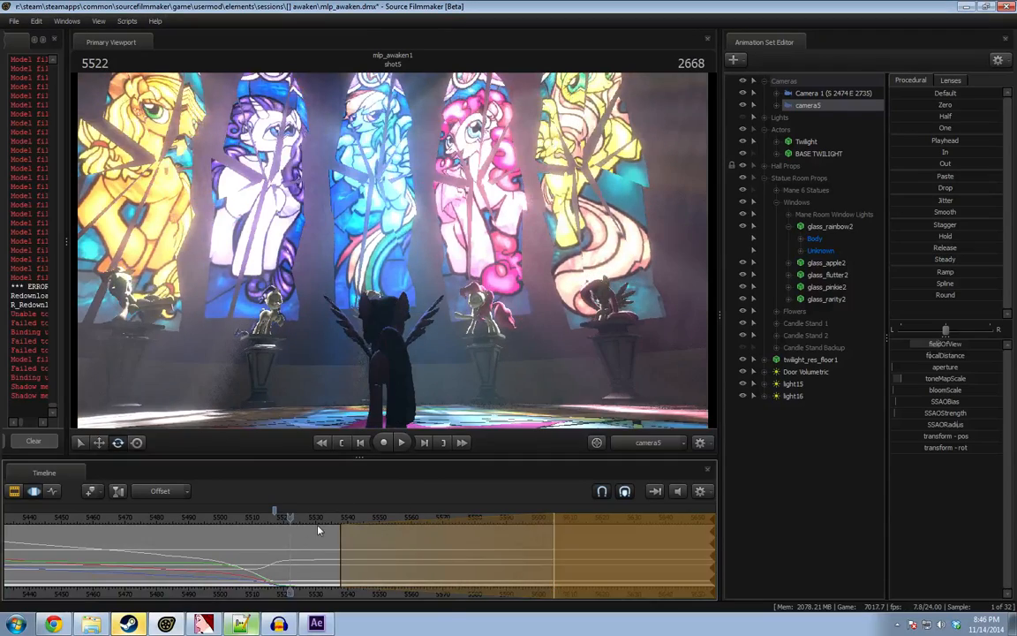
pyautogui.press('F2')
pyautogui.press('space')
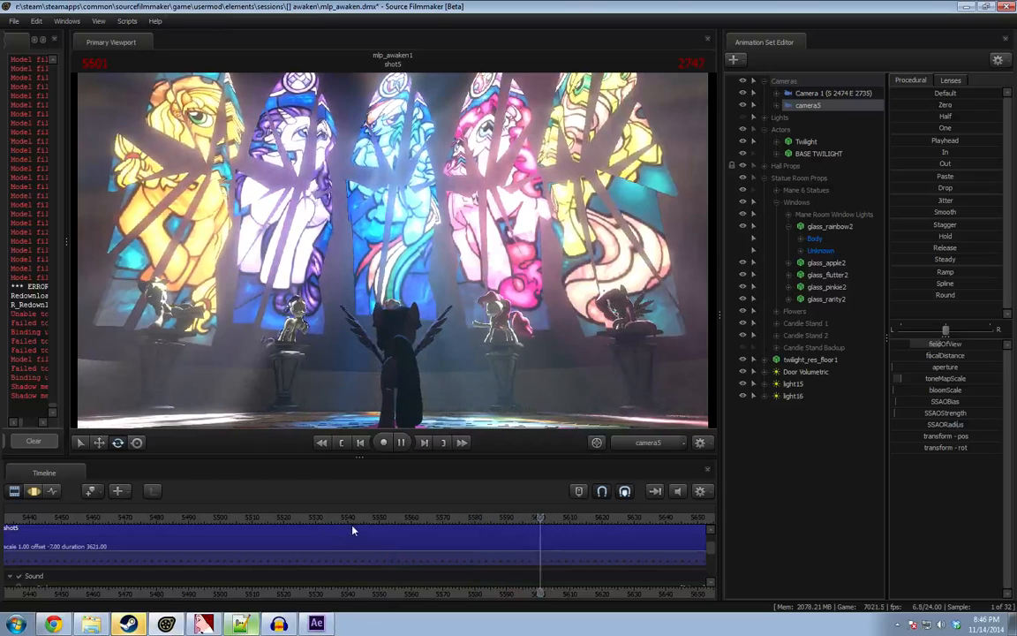
pyautogui.press('space')
pyautogui.press('F3')
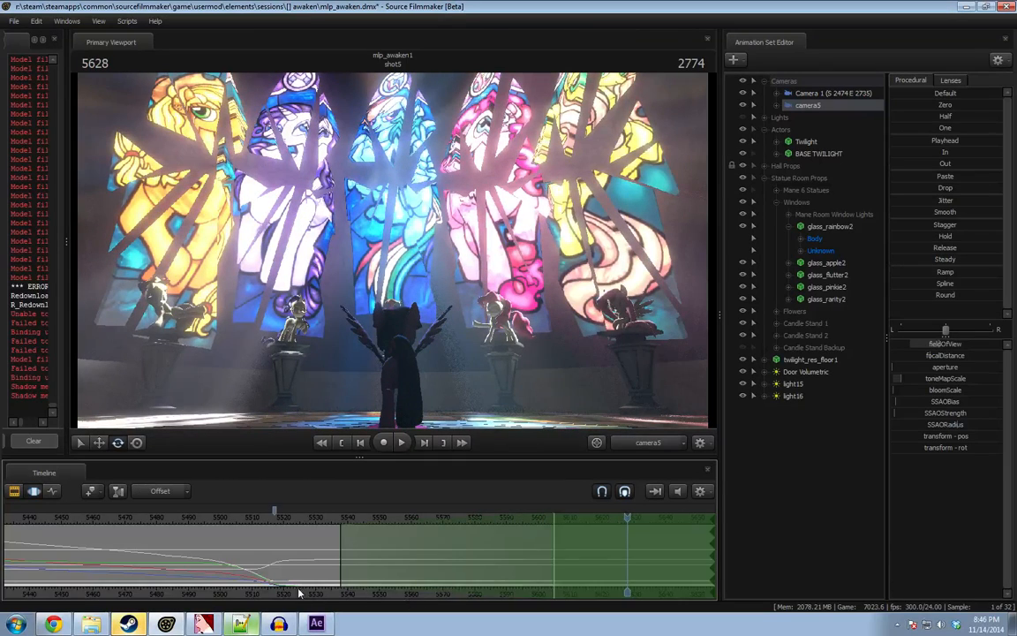
# Set a short time selection around frame 5396 and apply the Spline preset to camera5.
pyautogui.moveTo(298, 593); pyautogui.dragTo(330, 594, button='middle')
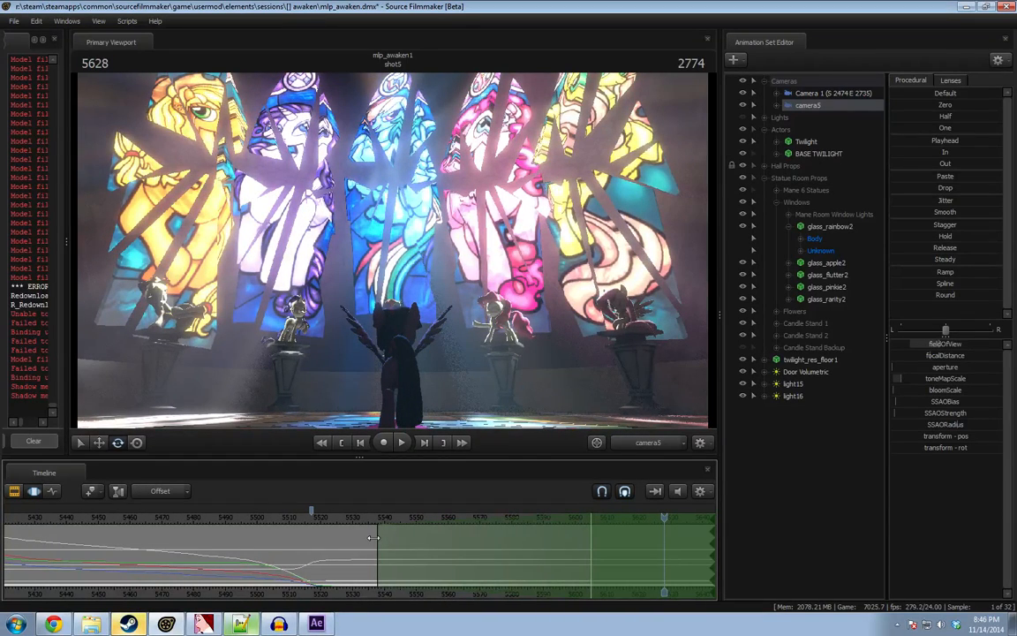
pyautogui.scroll(-2, 376, 540)
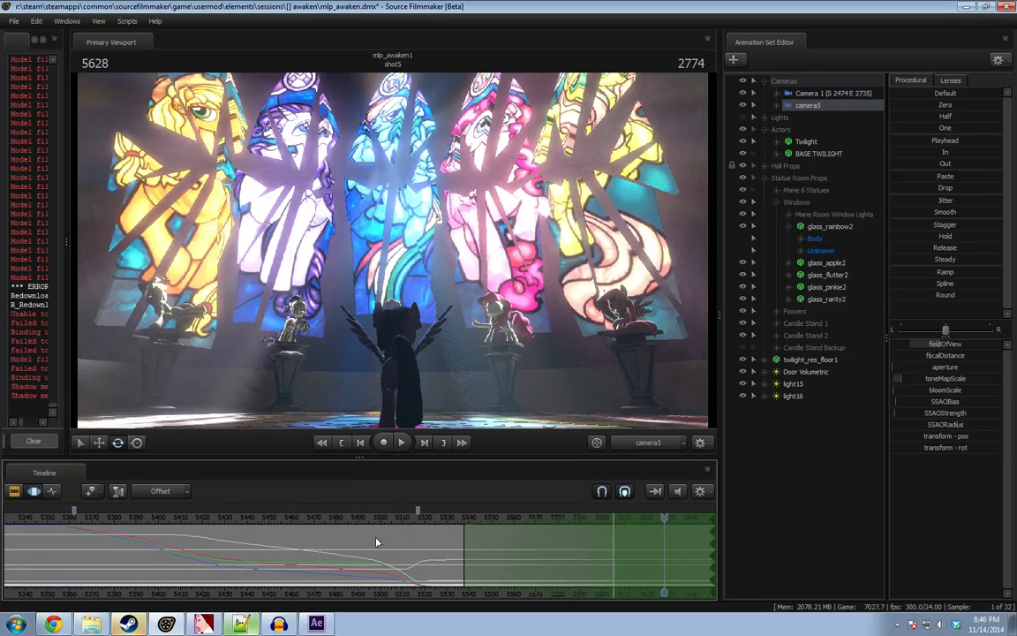
pyautogui.moveTo(384, 518); pyautogui.dragTo(314, 517)
pyautogui.scroll(-2, 185, 527)
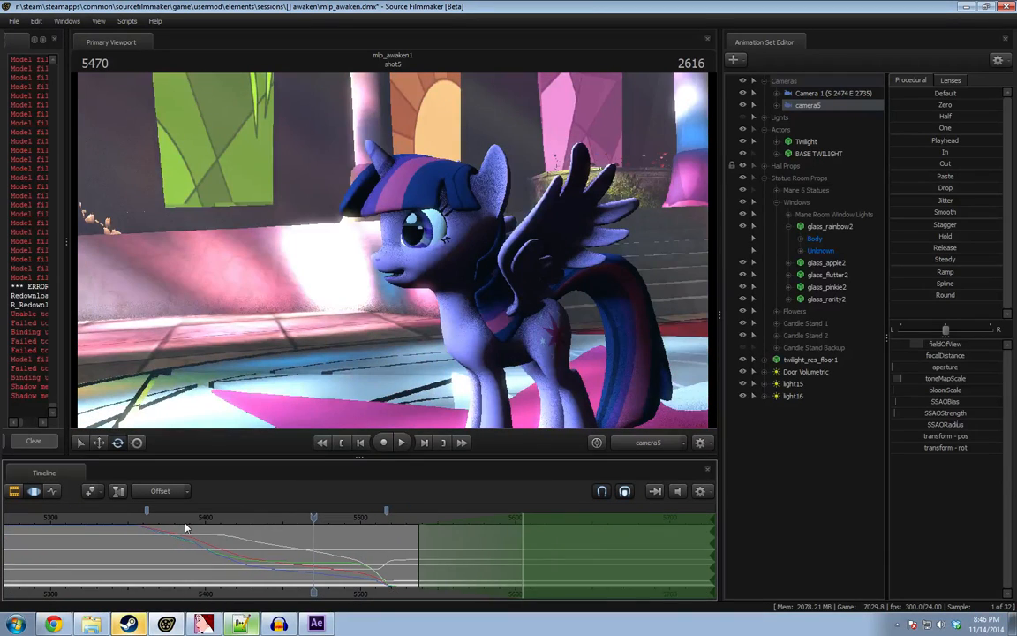
pyautogui.moveTo(186, 521); pyautogui.dragTo(185, 547)
pyautogui.press('shift')
pyautogui.press('shift')
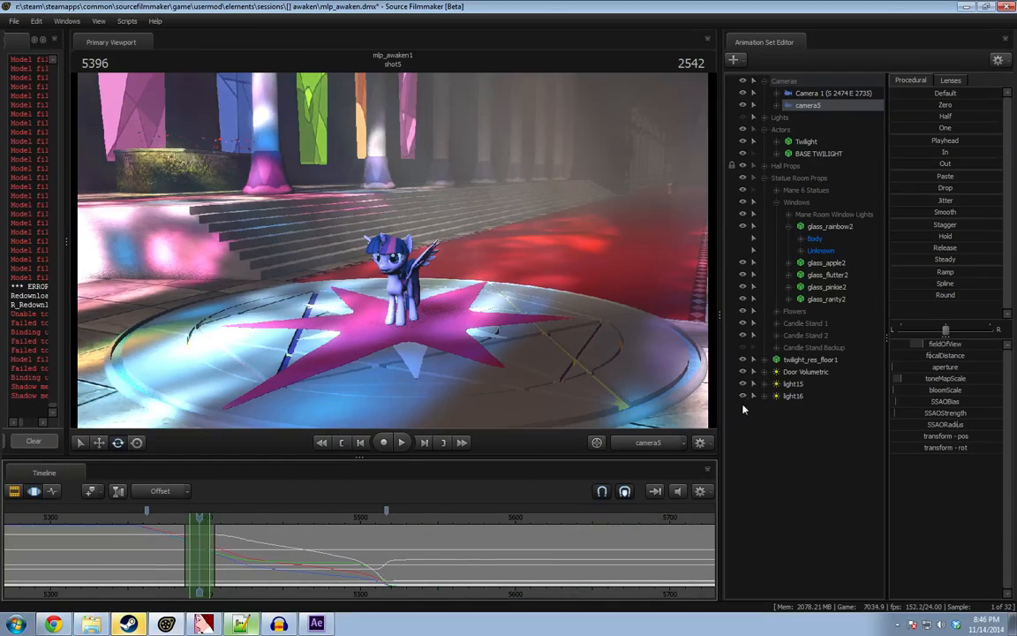
pyautogui.click(942, 285)
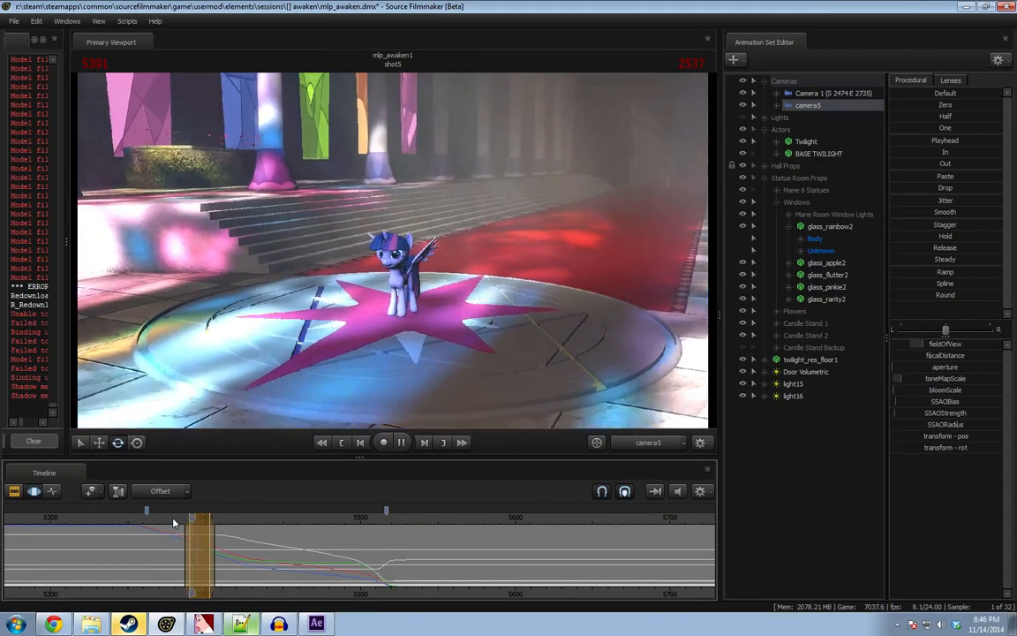
# Play back the change and move the time selection to around frame 5428 to blend camera5's motion there.
pyautogui.press('space')
pyautogui.press('space')
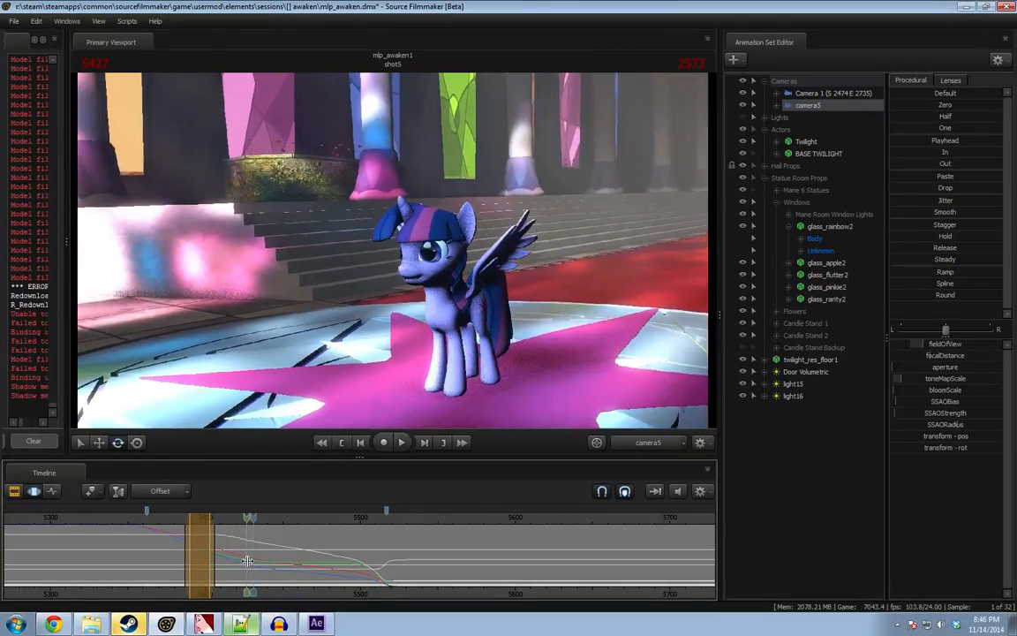
pyautogui.click(250, 563)
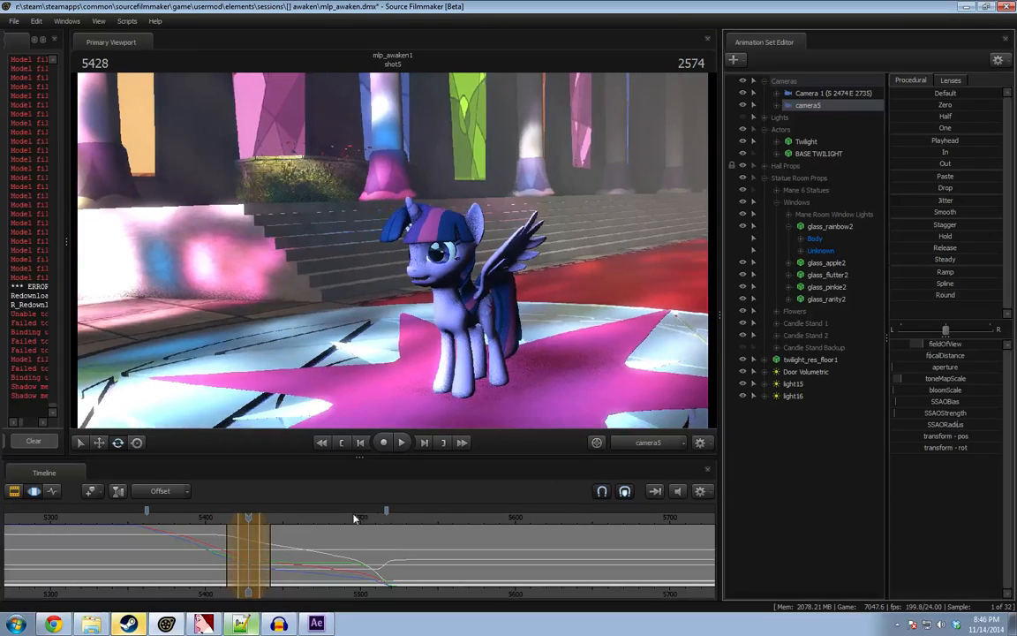
# Review the playback, shift the time selection to around frame 5413 and apply the Round preset to camera5.
pyautogui.press('space')
pyautogui.press('F2')
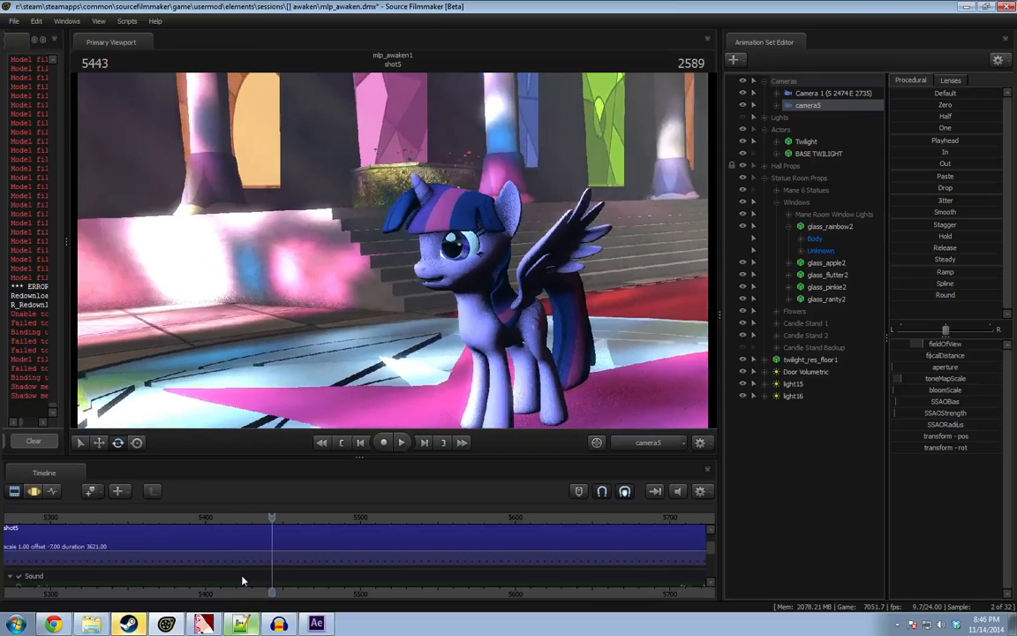
pyautogui.press('space')
pyautogui.press('F3')
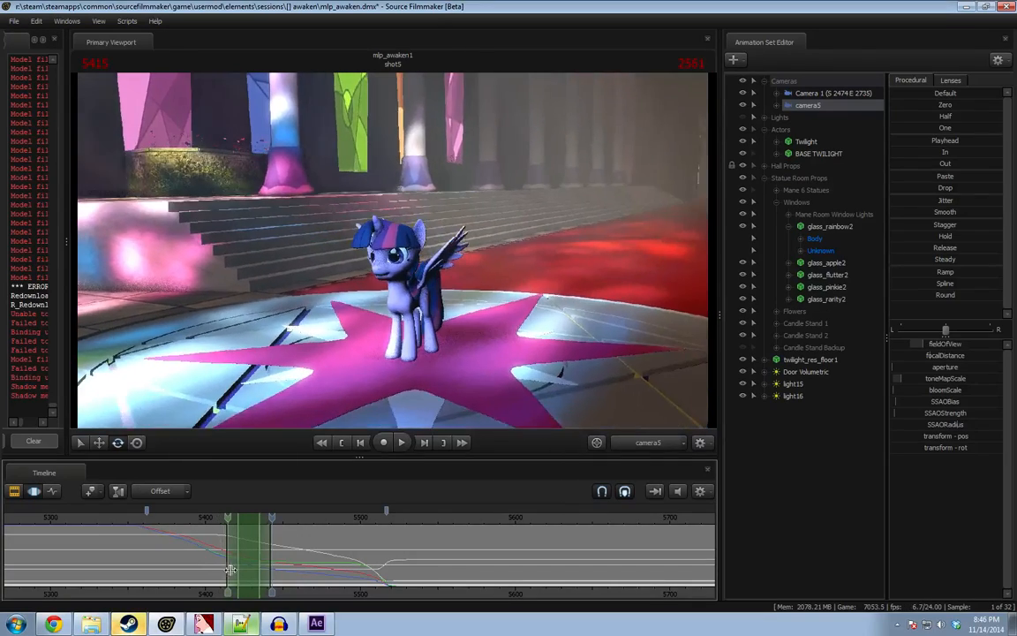
pyautogui.keyDown('shift'); pyautogui.moveTo(237, 570); pyautogui.dragTo(212, 570); pyautogui.keyUp('shift')
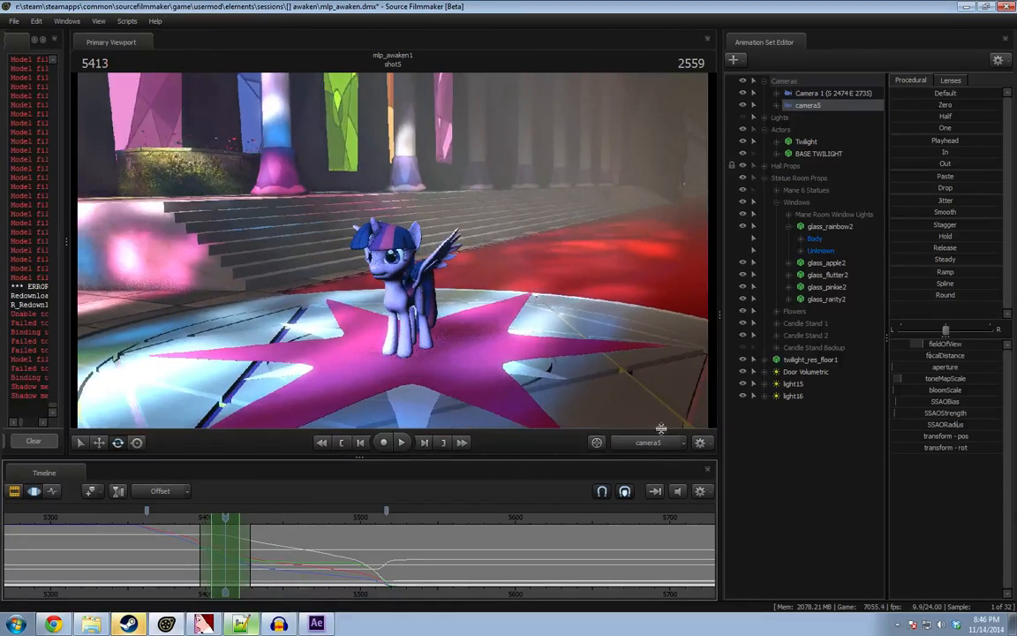
pyautogui.moveTo(901, 296); pyautogui.dragTo(1002, 297)
# Play the camera move back from frame 5376 and return the playhead to frame 5531 at the window shot.
pyautogui.click(168, 519)
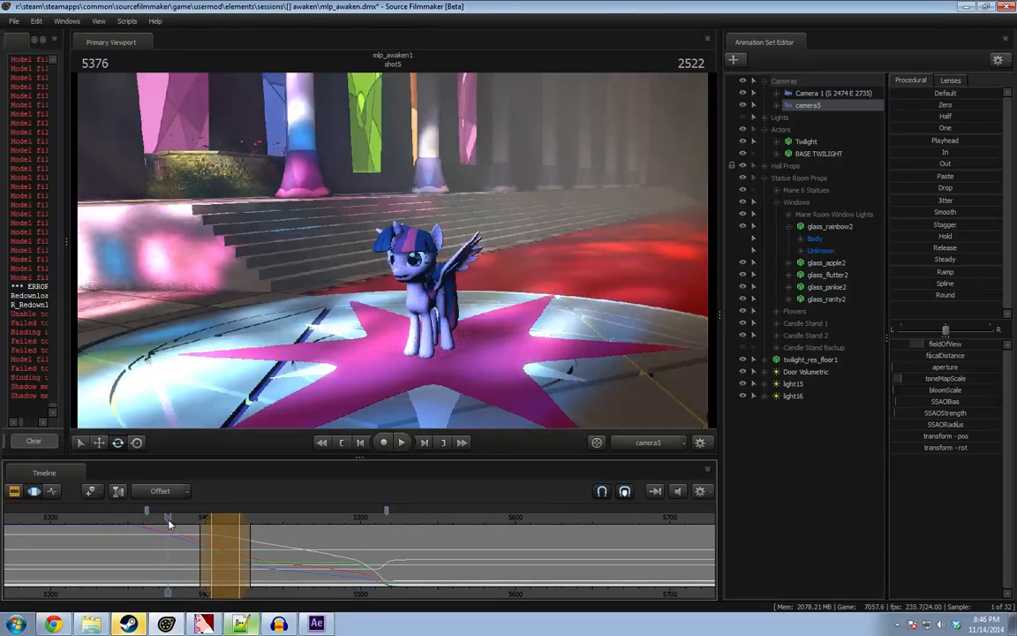
pyautogui.press('F2')
pyautogui.press('space')
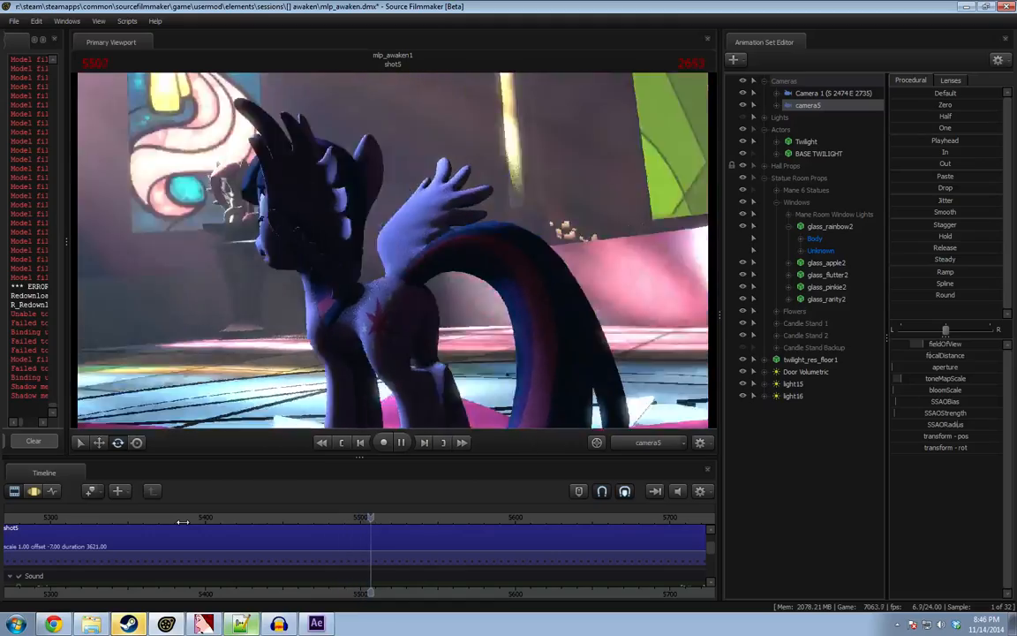
pyautogui.press('space')
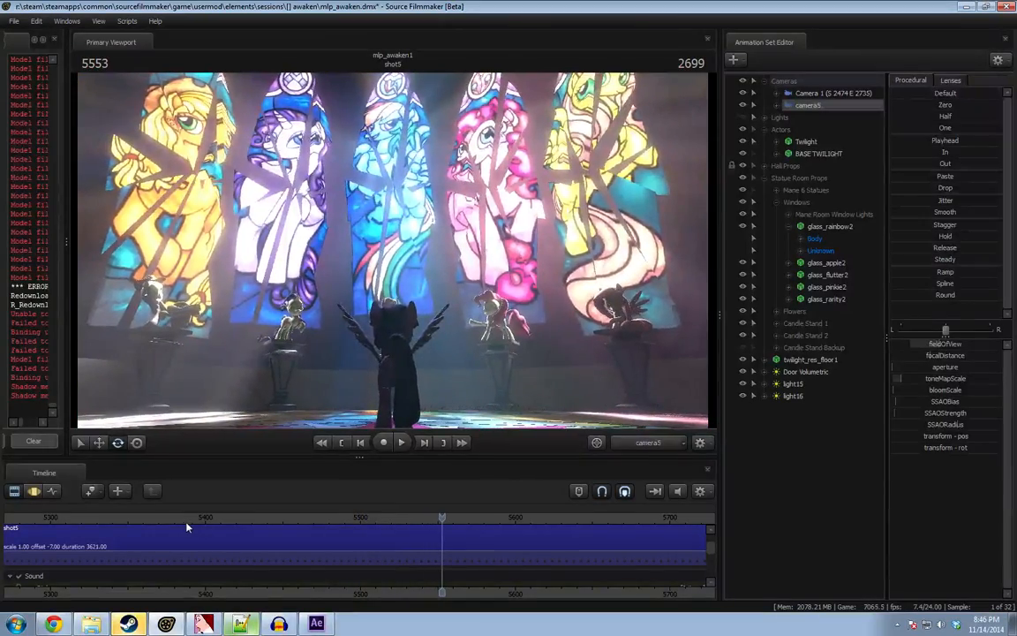
pyautogui.moveTo(378, 519); pyautogui.dragTo(408, 519)
# Select the five glass window models and shift their shatter animation to start at about frame 5520.
pyautogui.press('F3')
pyautogui.scroll(2, 393, 540)
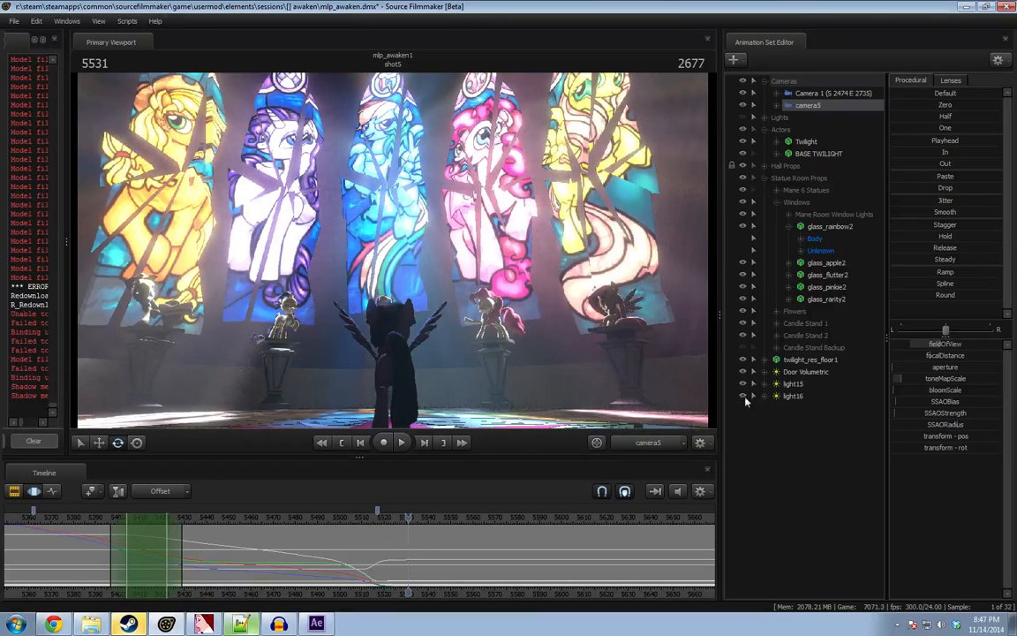
pyautogui.click(830, 226)
pyautogui.keyDown('shift'); pyautogui.click(828, 274); pyautogui.keyUp('shift')
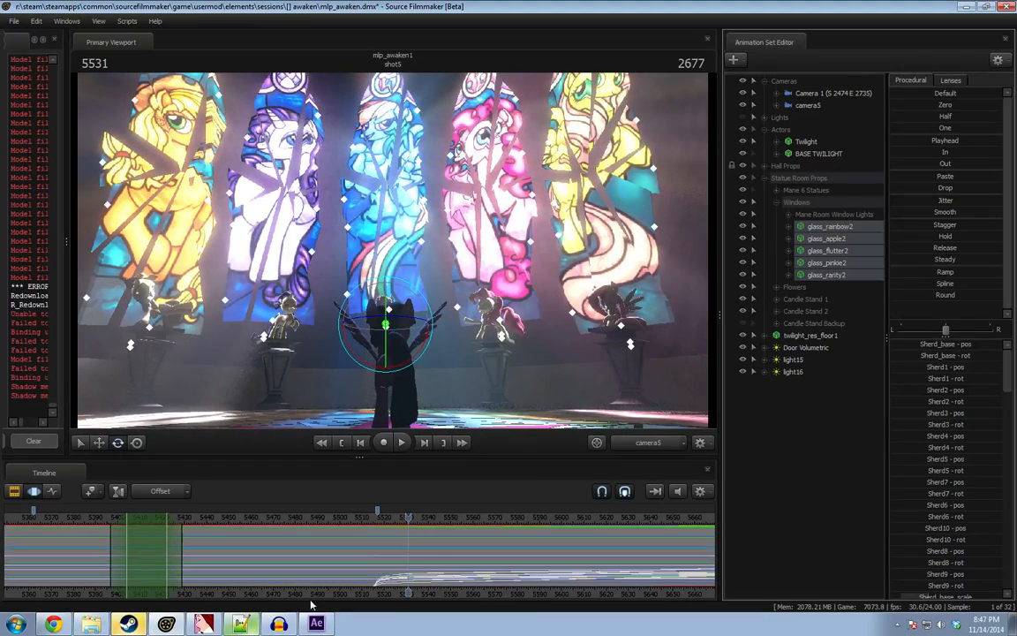
pyautogui.press('shift')
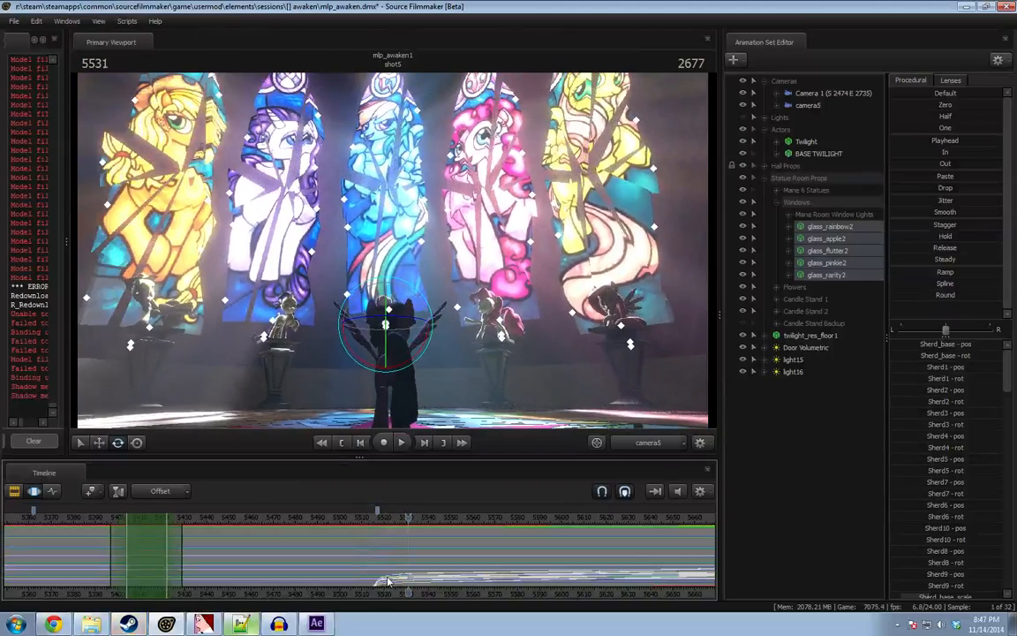
pyautogui.click(387, 565)
pyautogui.press('shift')
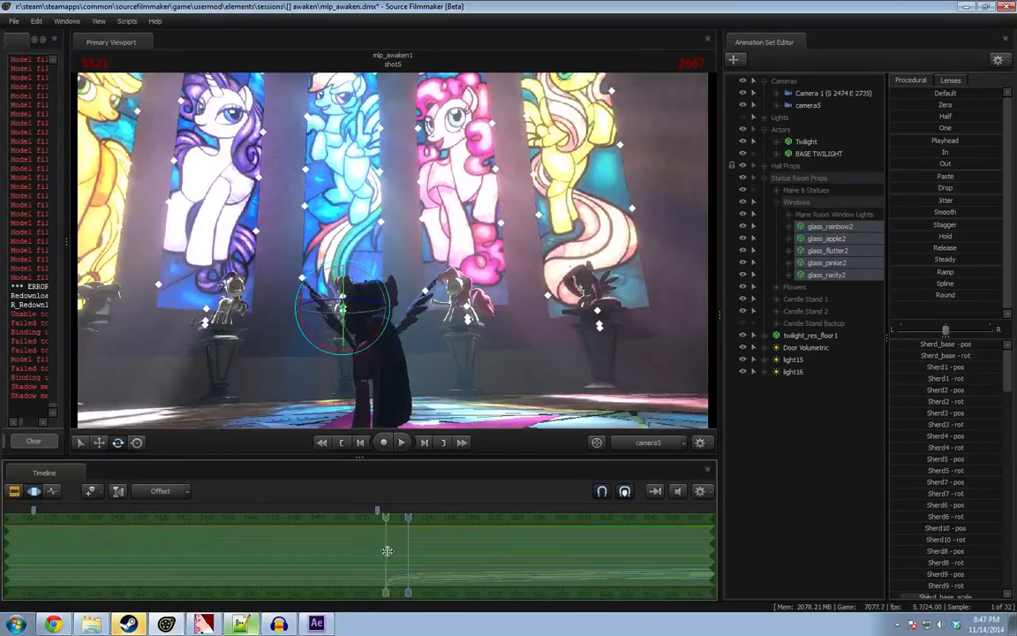
# Play the shot back from about frame 5447 to check the shatter timing against the camera move.
pyautogui.press('F2')
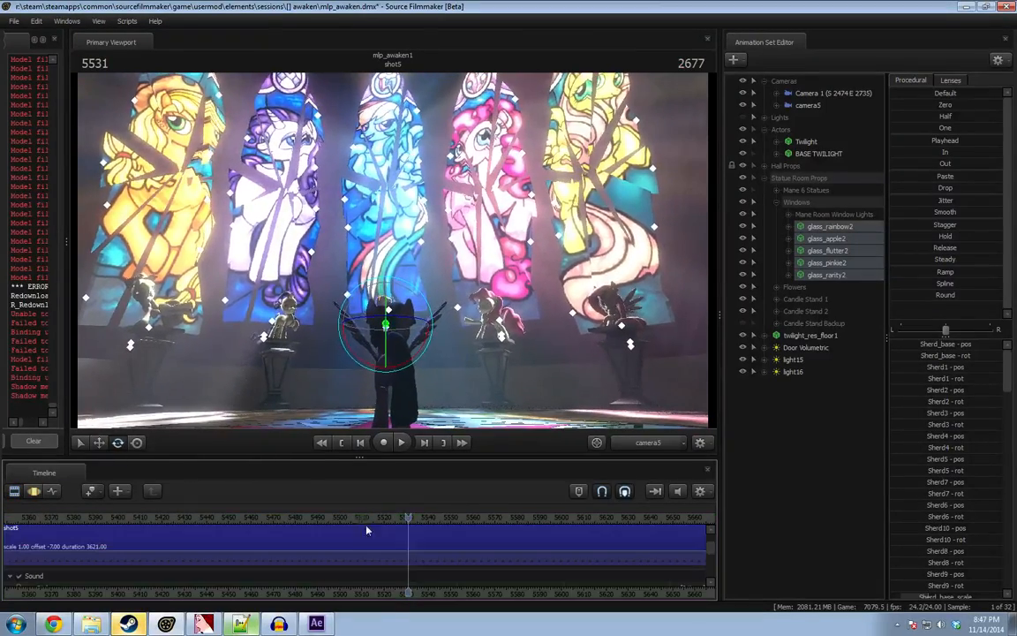
pyautogui.moveTo(343, 519); pyautogui.dragTo(222, 517)
pyautogui.press('F3')
pyautogui.press('space')
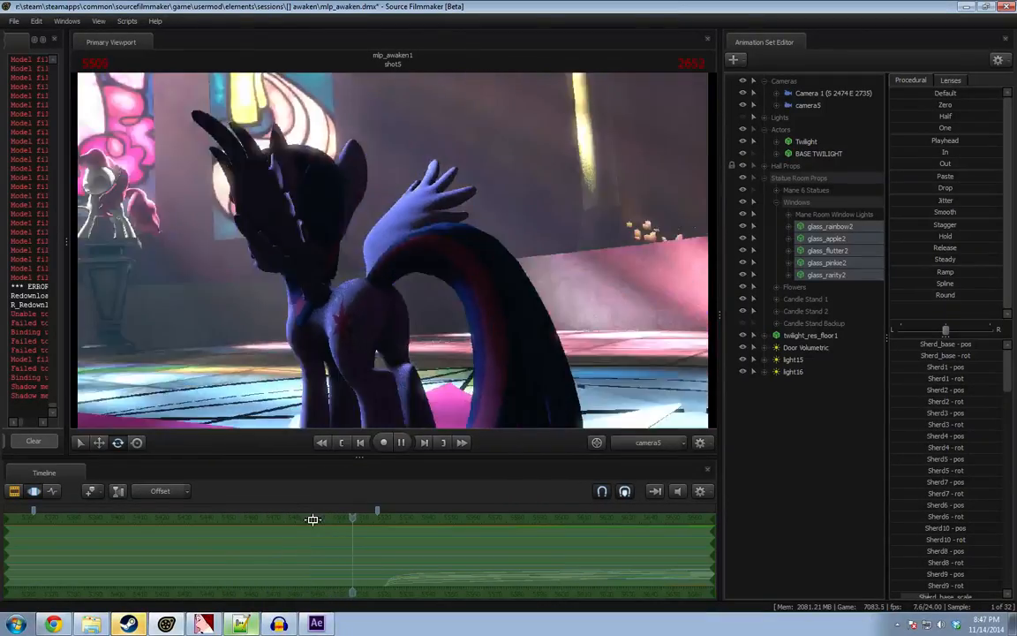
pyautogui.press('space')
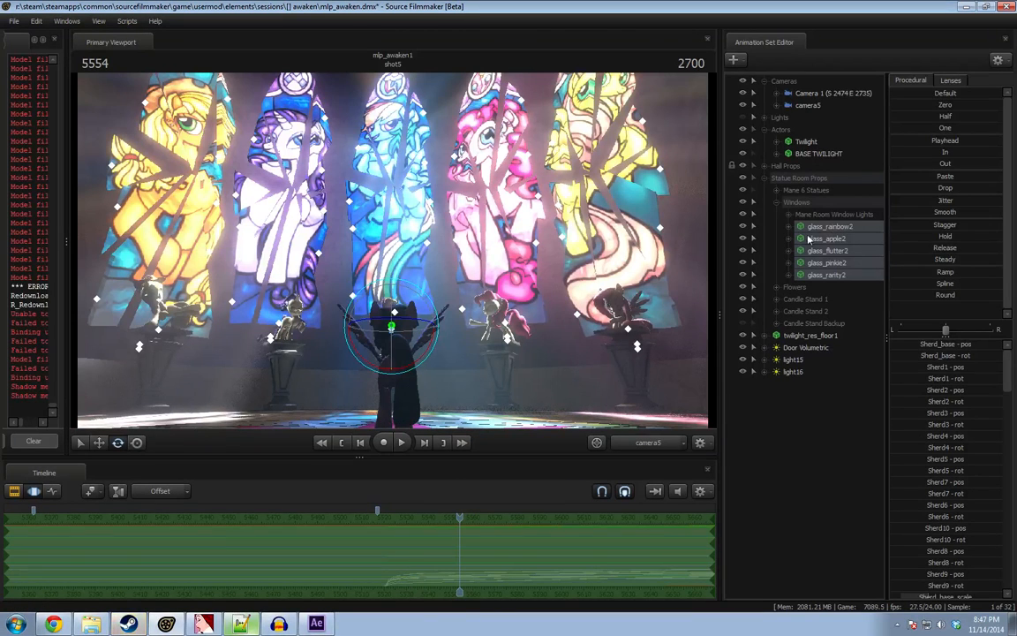
# Save the session and open mlp_destiny02.dmx from the [] destiny sessions folder.
pyautogui.click(13, 22)
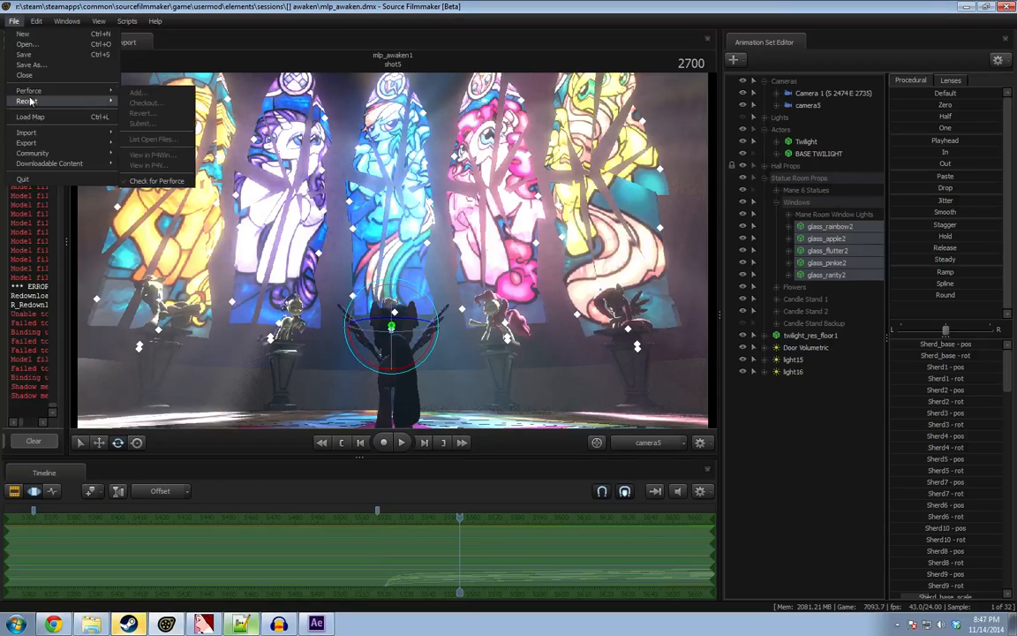
pyautogui.click(24, 45)
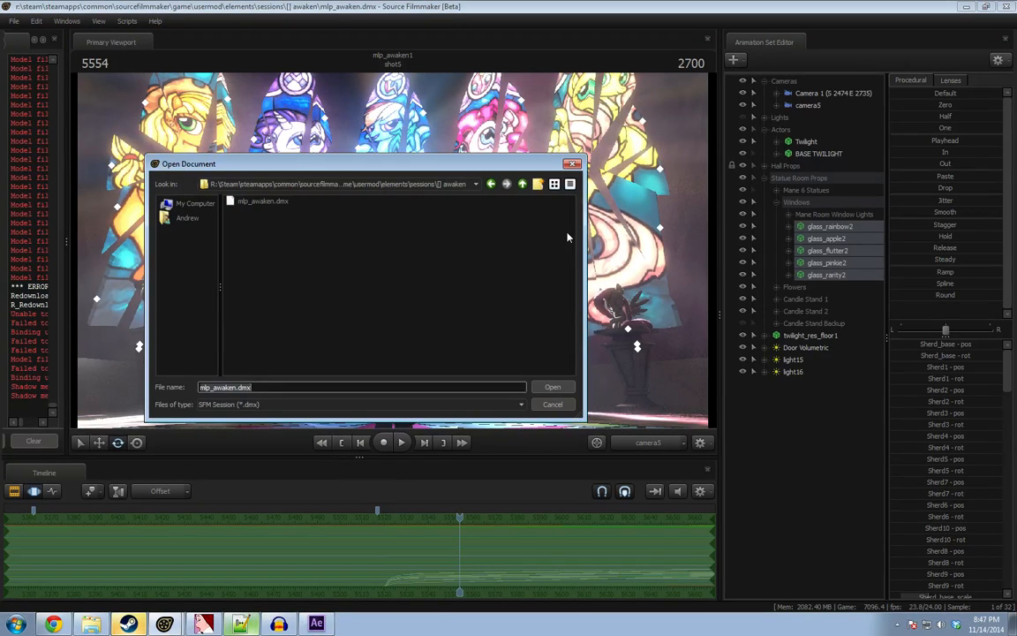
pyautogui.click(257, 202)
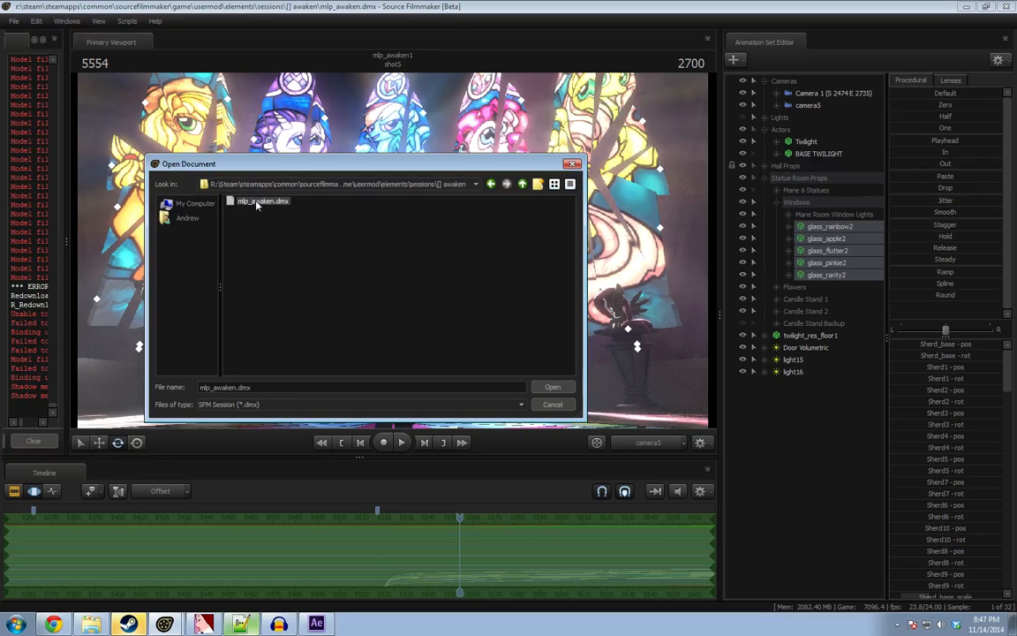
pyautogui.click(522, 183)
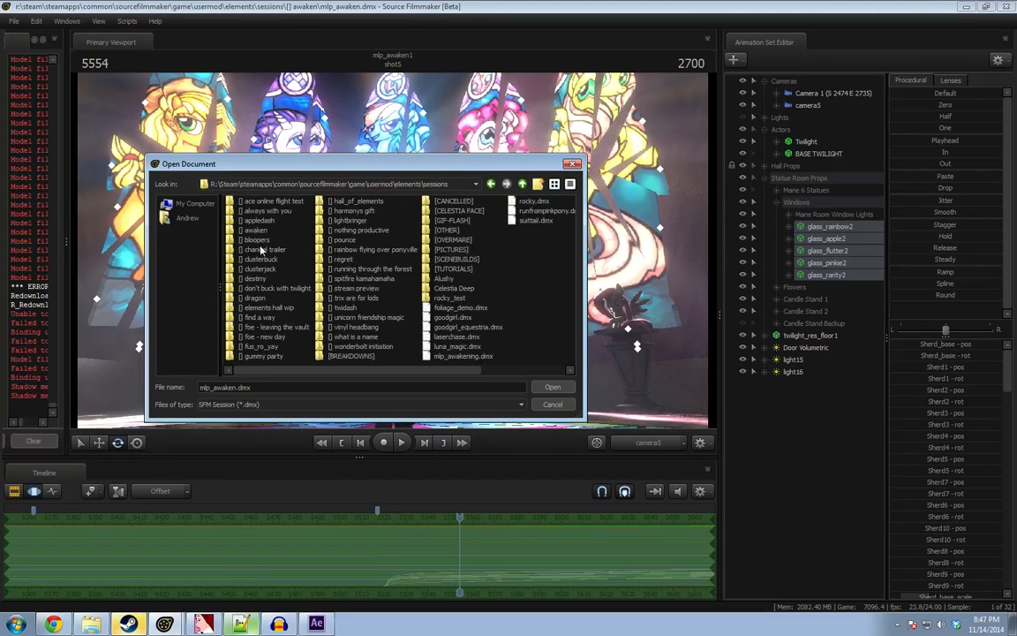
pyautogui.doubleClick(254, 279)
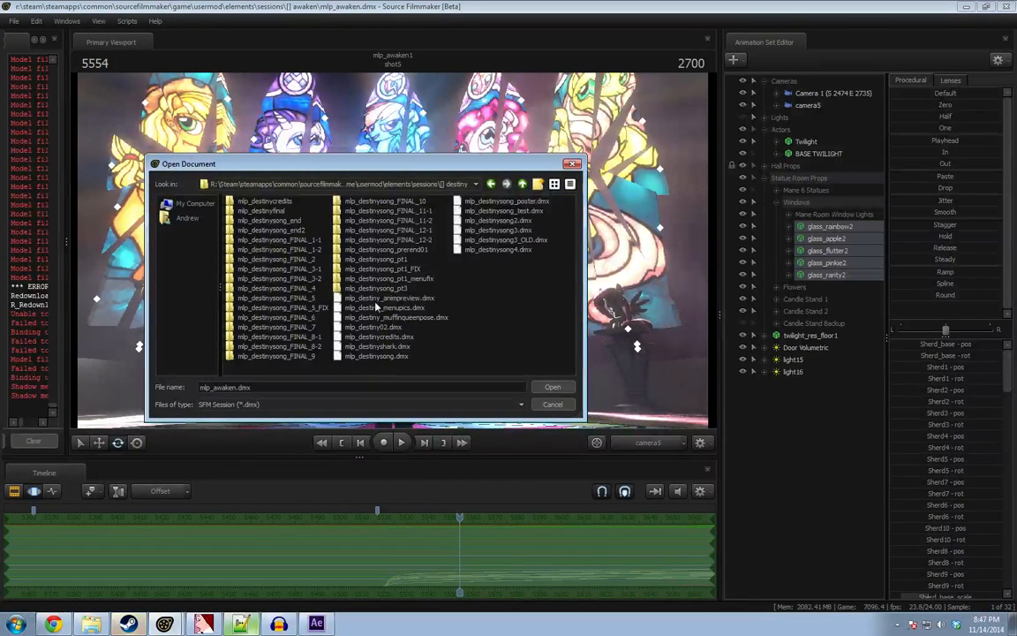
pyautogui.click(393, 327)
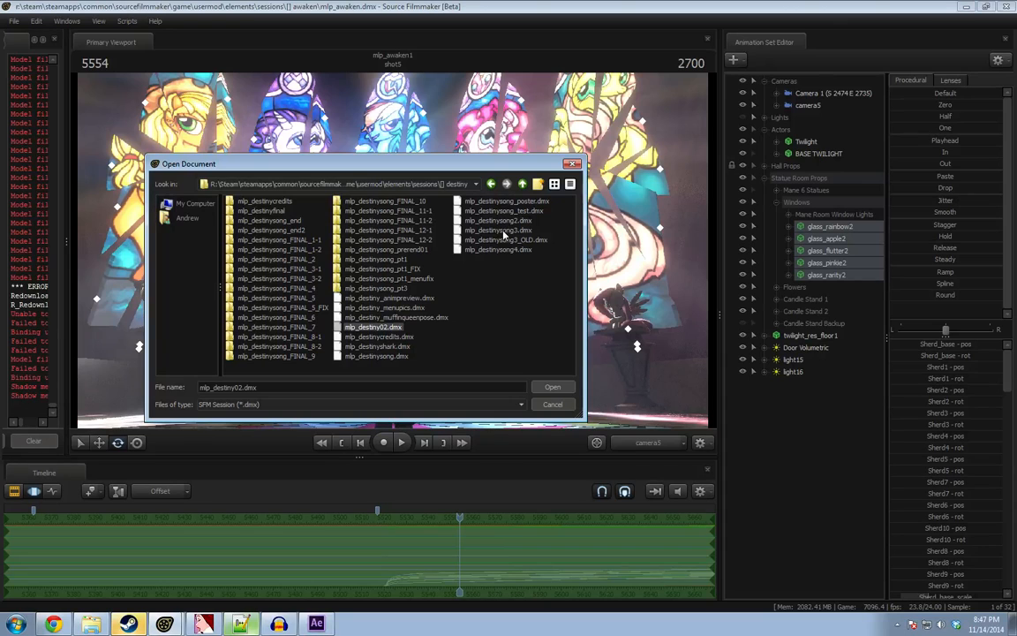
pyautogui.doubleClick(385, 331)
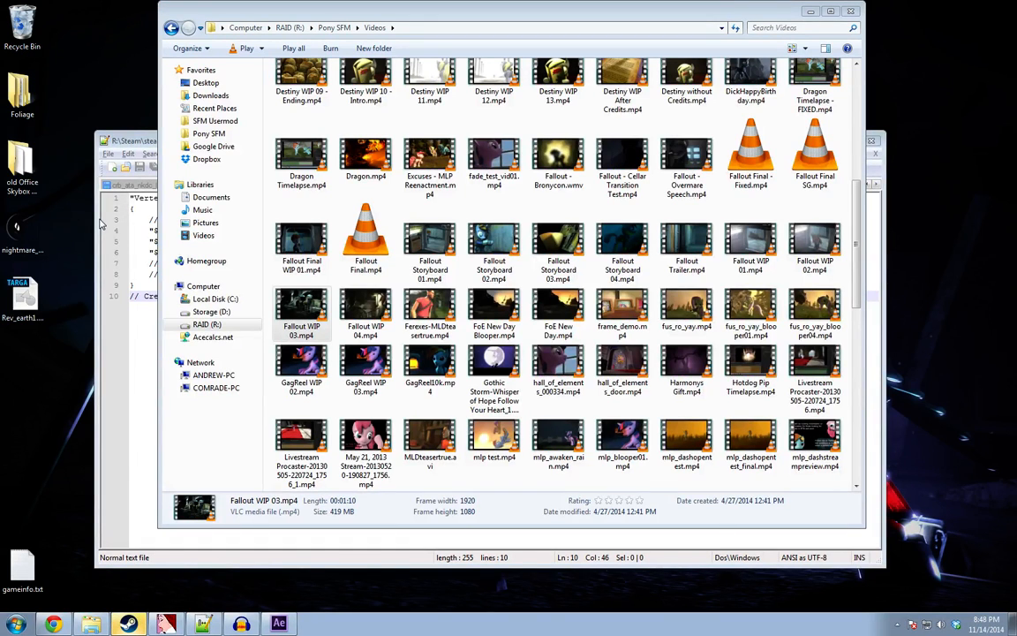
# Minimise the Videos folder window and close VTFEdit and Audacity while Source Filmmaker loads.
pyautogui.click(813, 12)
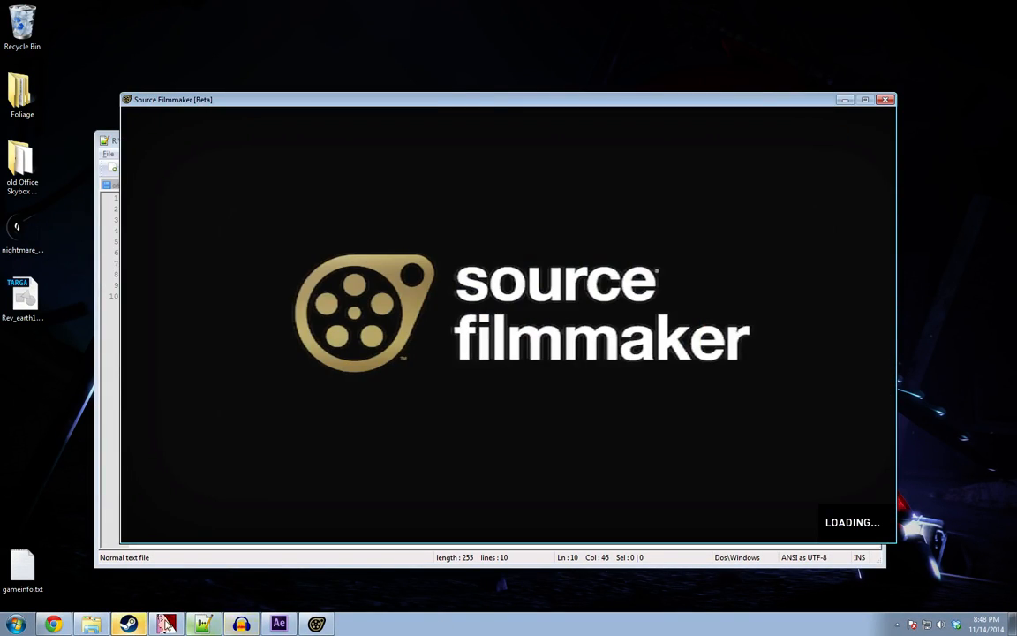
pyautogui.click(166, 625)
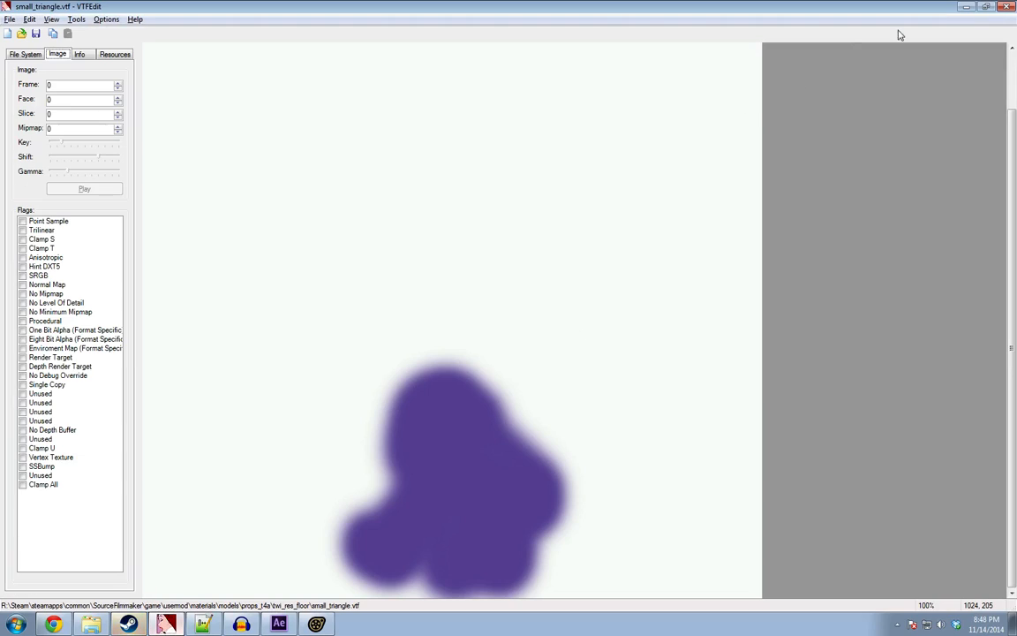
pyautogui.click(1006, 10)
pyautogui.click(208, 625)
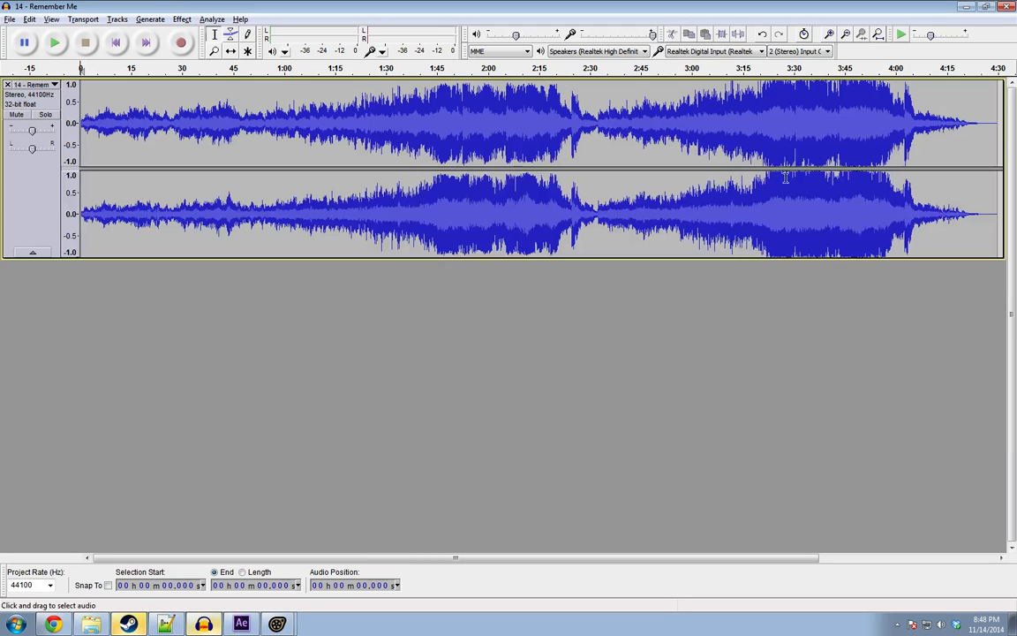
pyautogui.click(1006, 6)
pyautogui.click(527, 353)
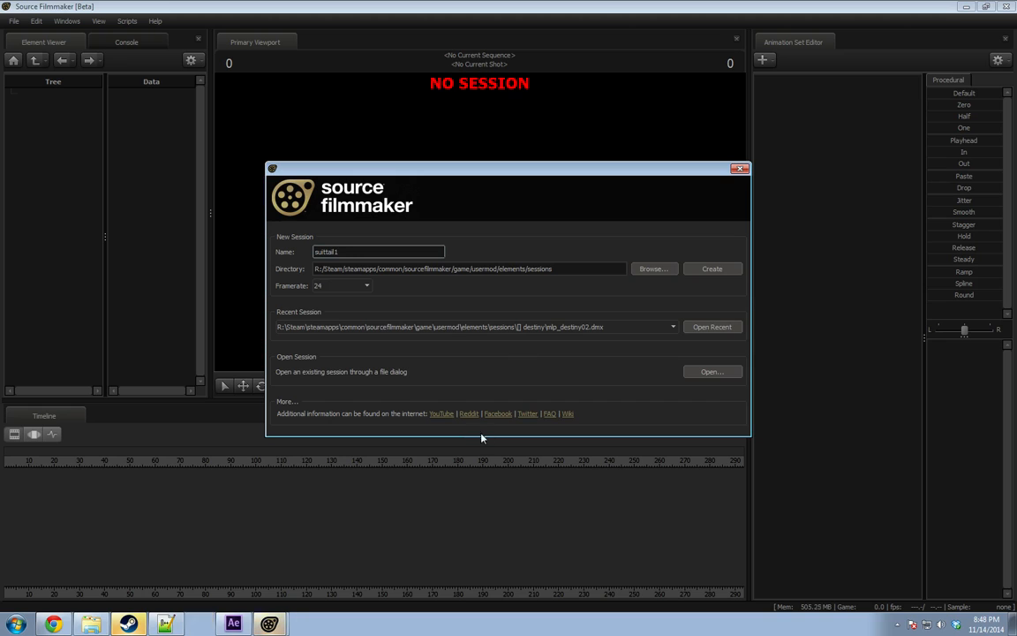
# Open the recent session mlp_destiny02.dmx and scrub shot1 to about frame 323.
pyautogui.click(698, 327)
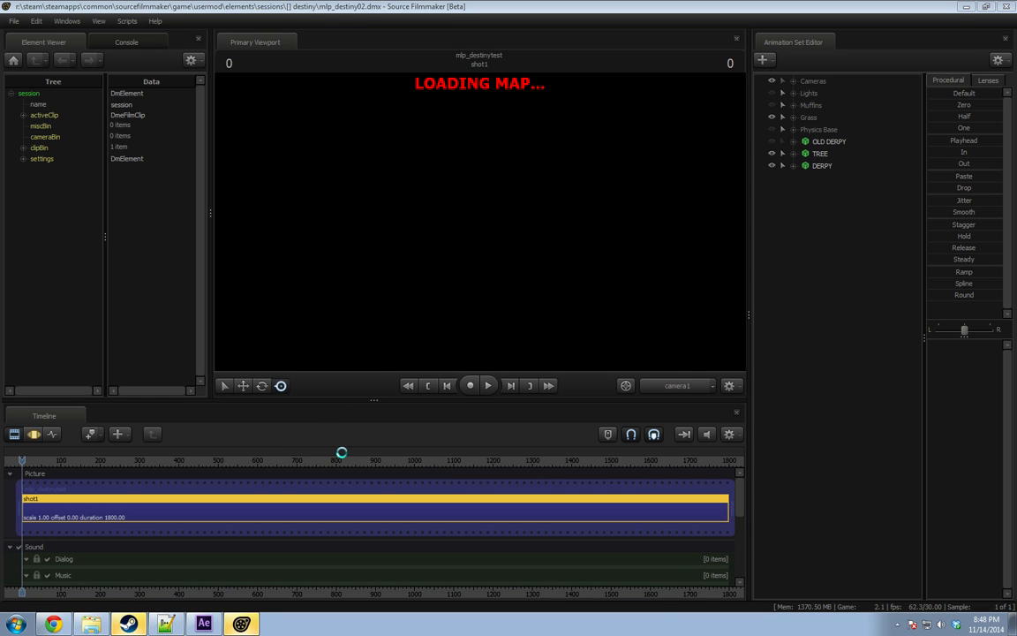
pyautogui.click(436, 460)
pyautogui.moveTo(435, 460); pyautogui.dragTo(180, 462)
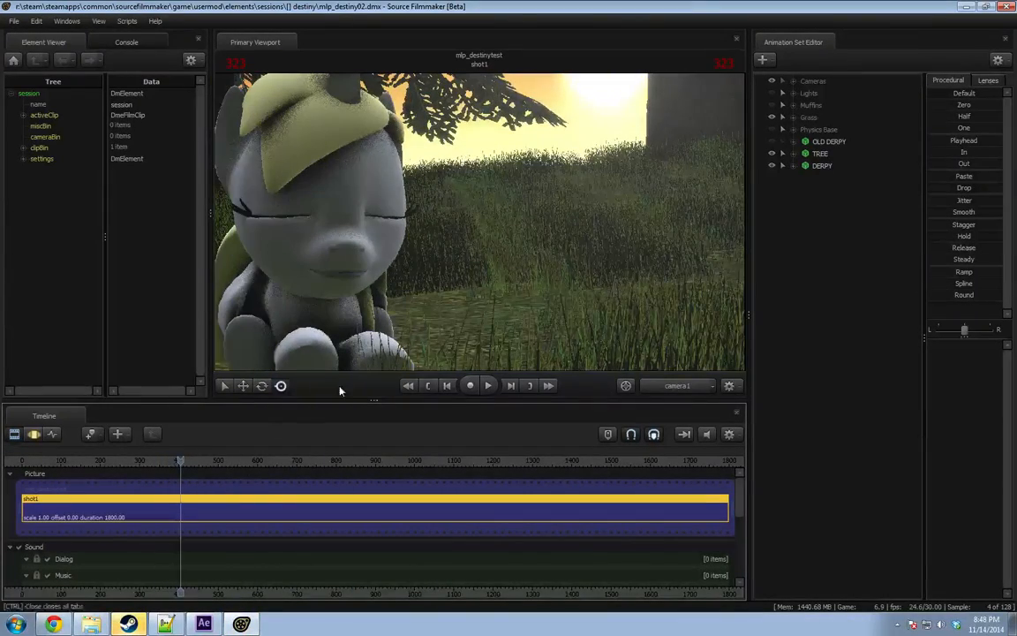
# Unhide the Muffins group and play shot1 up to about frame 449.
pyautogui.click(772, 105)
pyautogui.press('space')
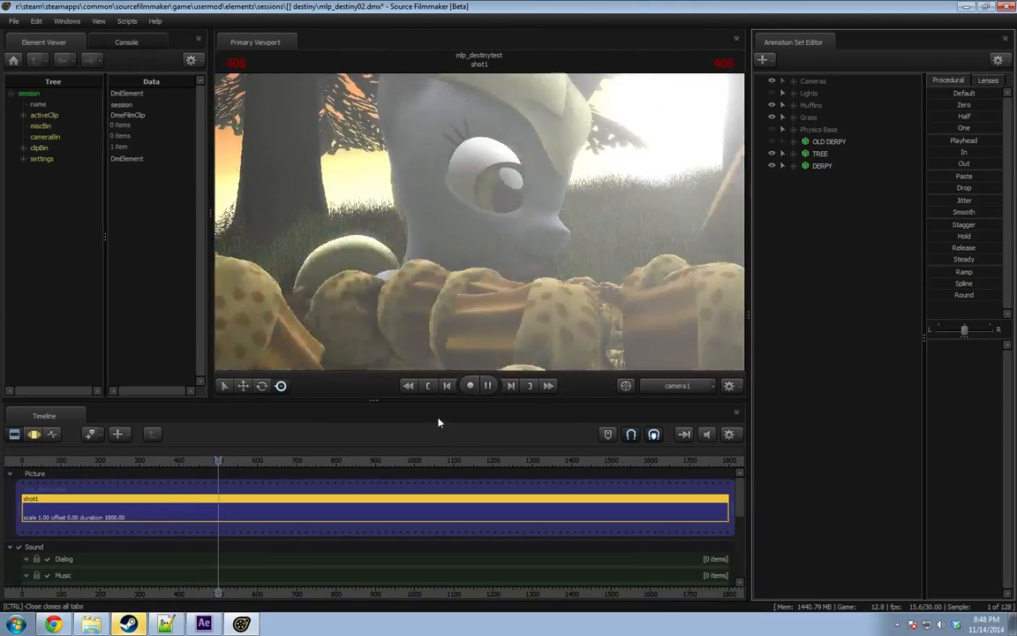
pyautogui.press('space')
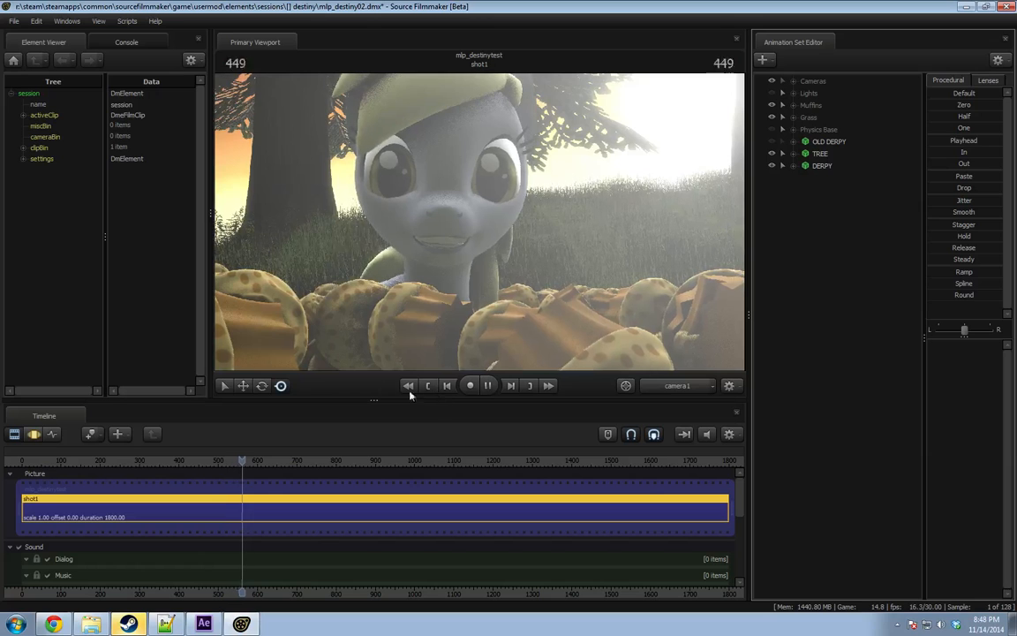
# Open mlp_destinysong.dmx without saving the current session and scrub to the menu close-up in shot7.
pyautogui.click(14, 20)
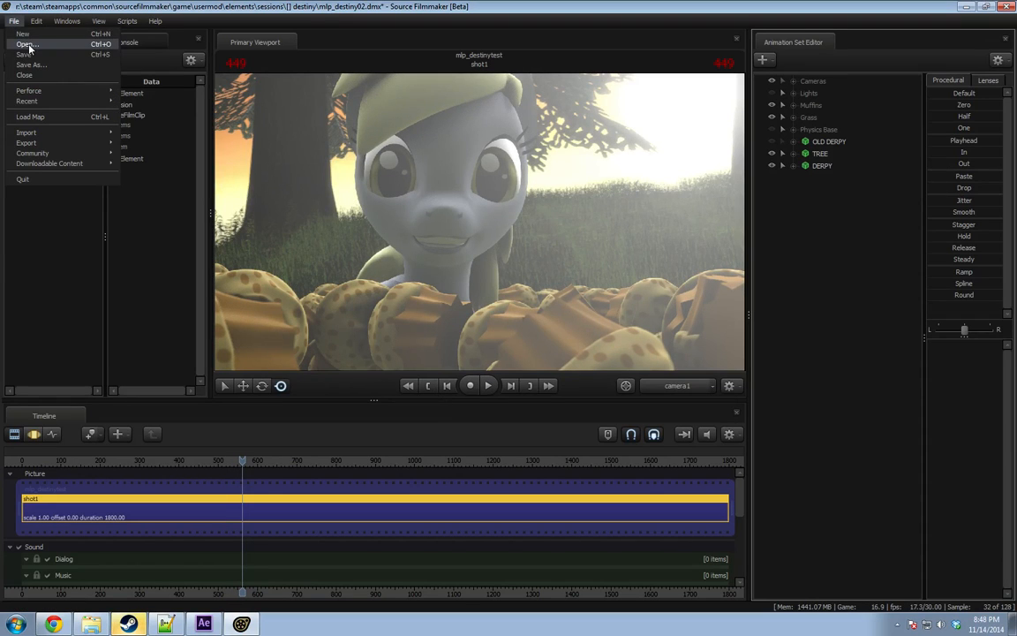
pyautogui.click(29, 43)
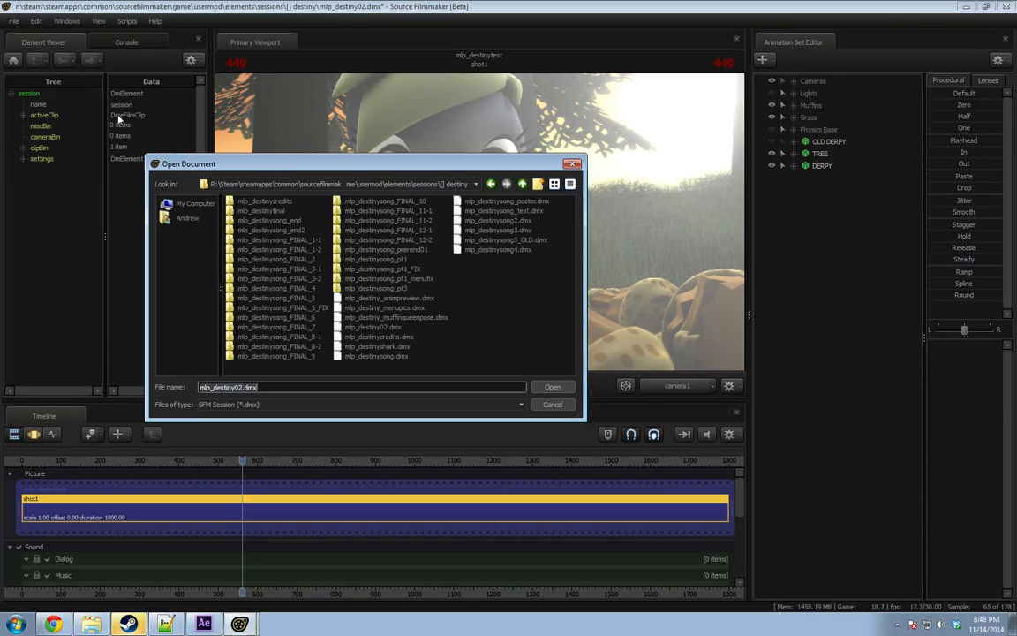
pyautogui.doubleClick(389, 357)
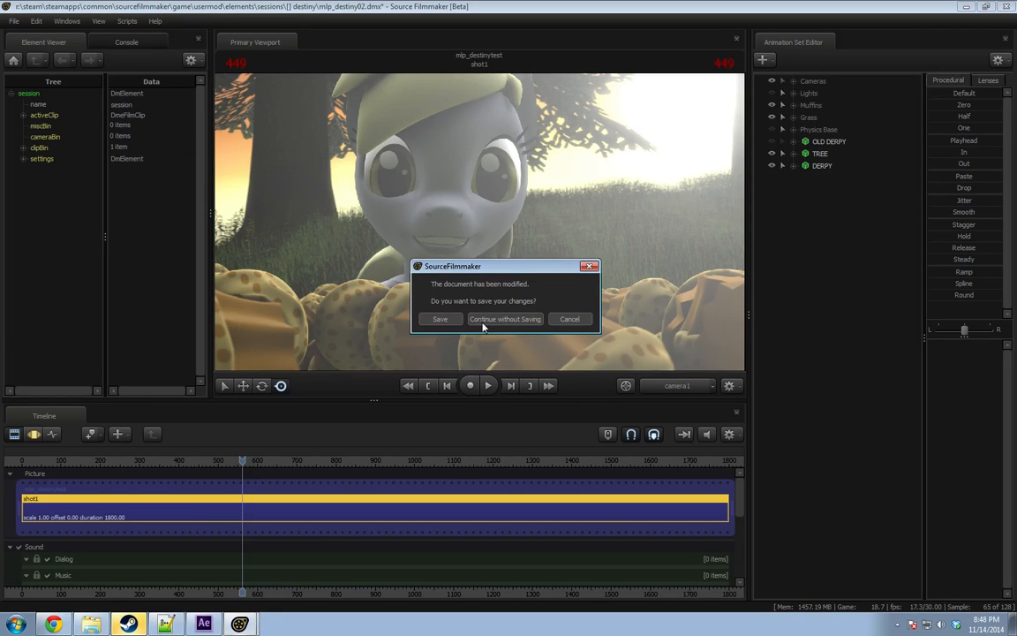
pyautogui.click(540, 320)
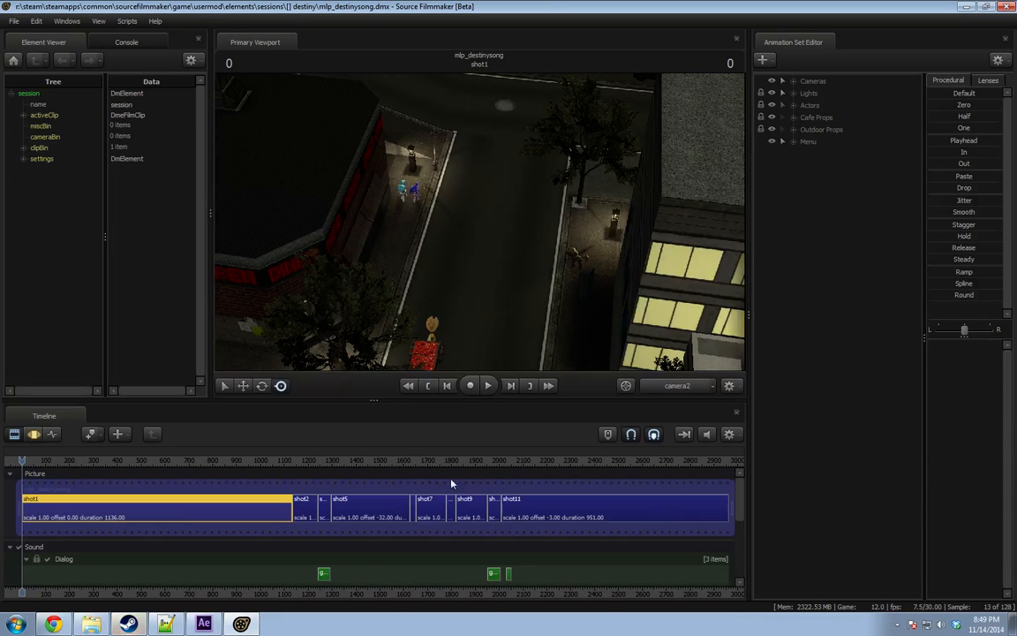
pyautogui.moveTo(474, 465); pyautogui.dragTo(421, 468)
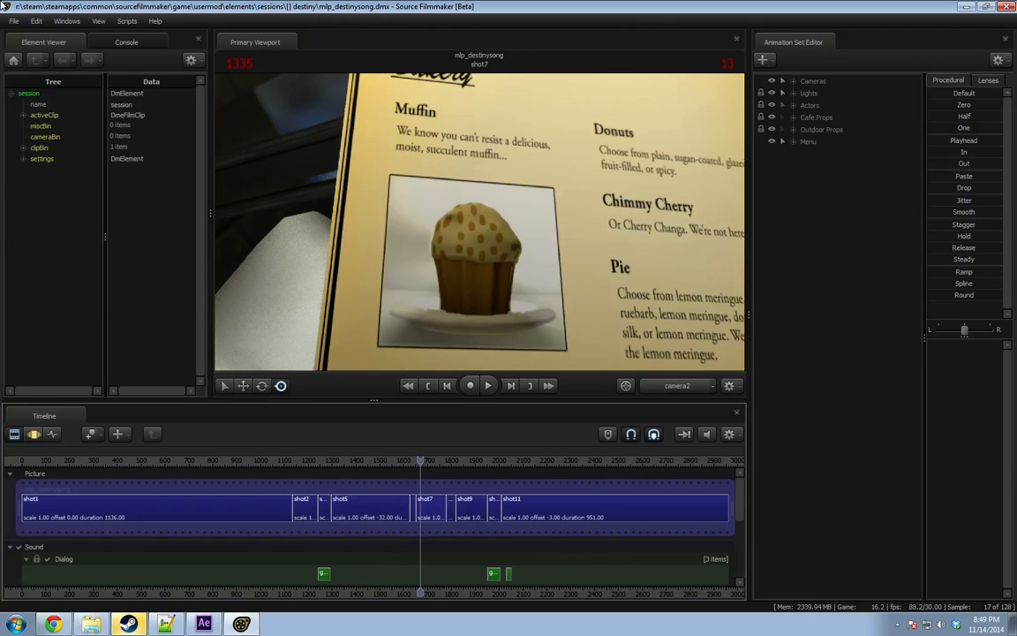
# Open the mlp_destinysong2.dmx session from the [] destiny folder.
pyautogui.click(13, 20)
pyautogui.moveTo(34, 100)
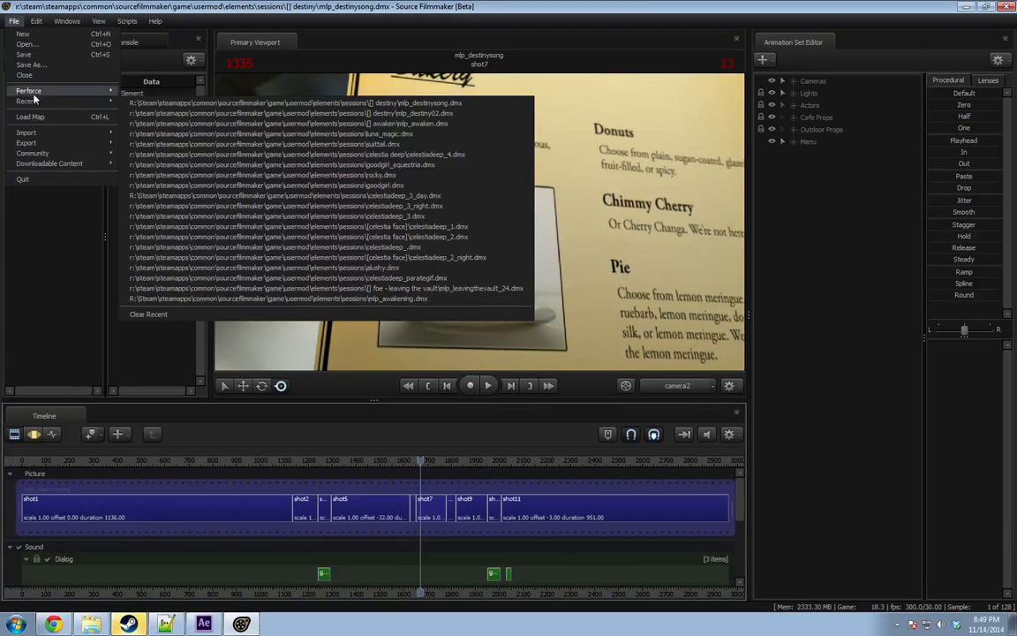
pyautogui.click(26, 43)
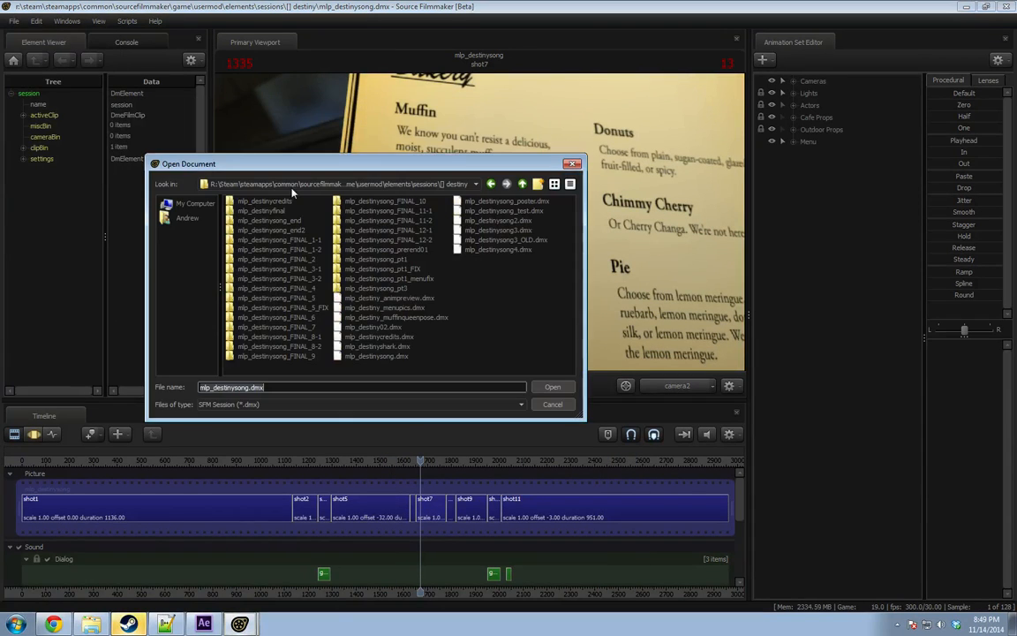
pyautogui.click(522, 201)
pyautogui.click(511, 221)
pyautogui.doubleClick(518, 221)
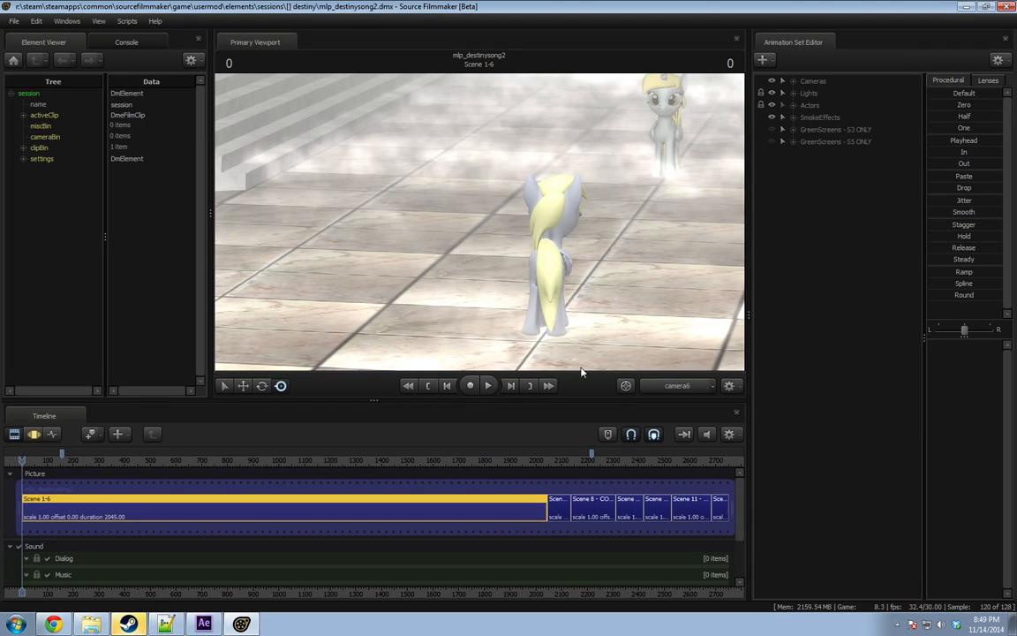
# Scrub Scene 1-6 to about frame 54, expand its Cameras group and widen the Animation Set Editor to read the full camera names.
pyautogui.click(687, 386)
pyautogui.click(688, 386)
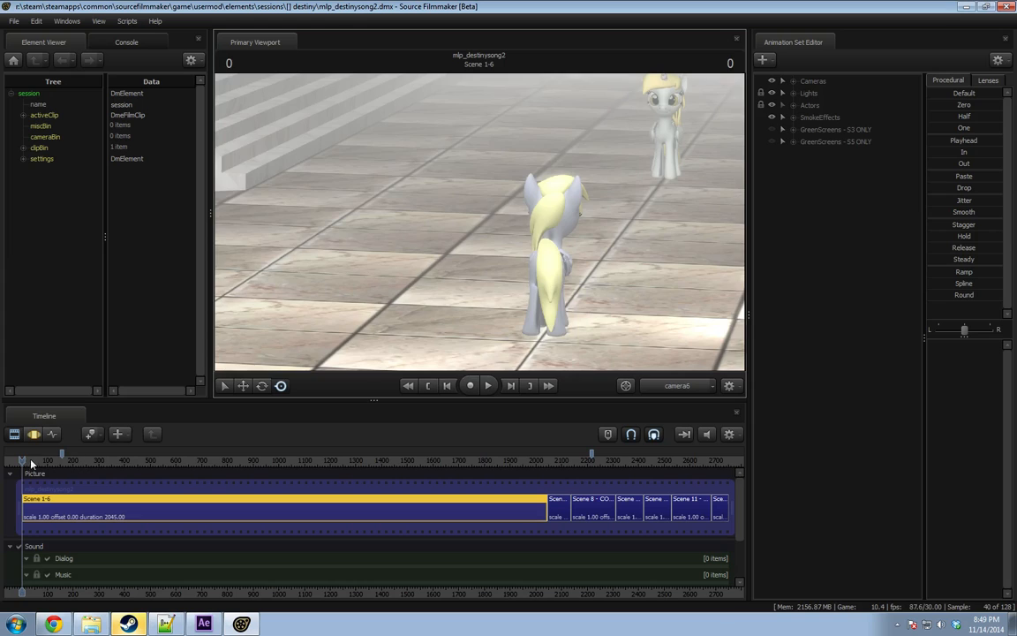
pyautogui.moveTo(30, 461); pyautogui.dragTo(182, 437)
pyautogui.click(783, 80)
pyautogui.click(865, 93)
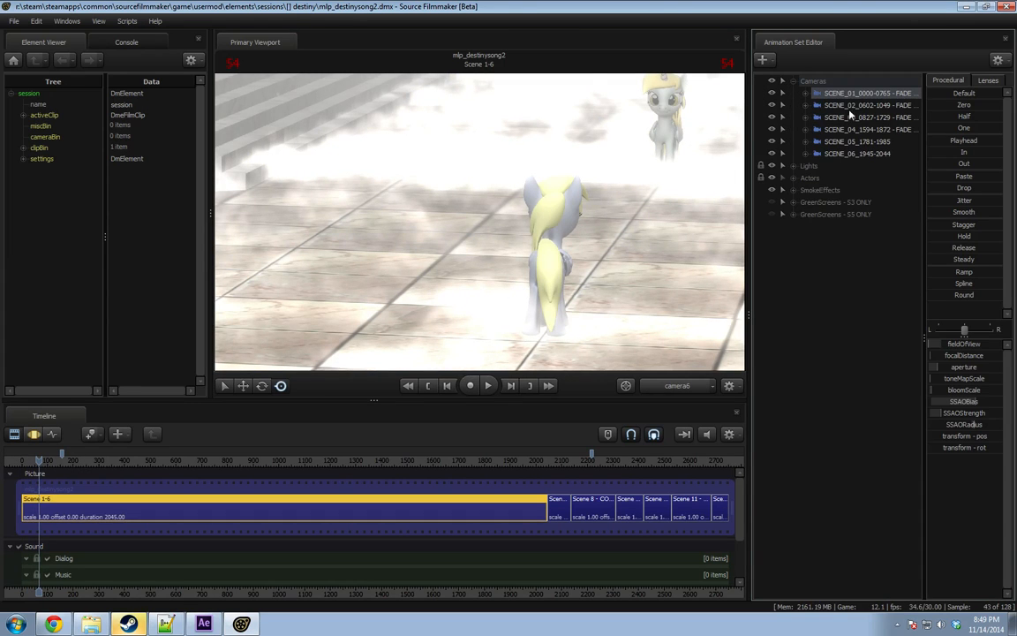
pyautogui.moveTo(749, 134); pyautogui.dragTo(681, 133)
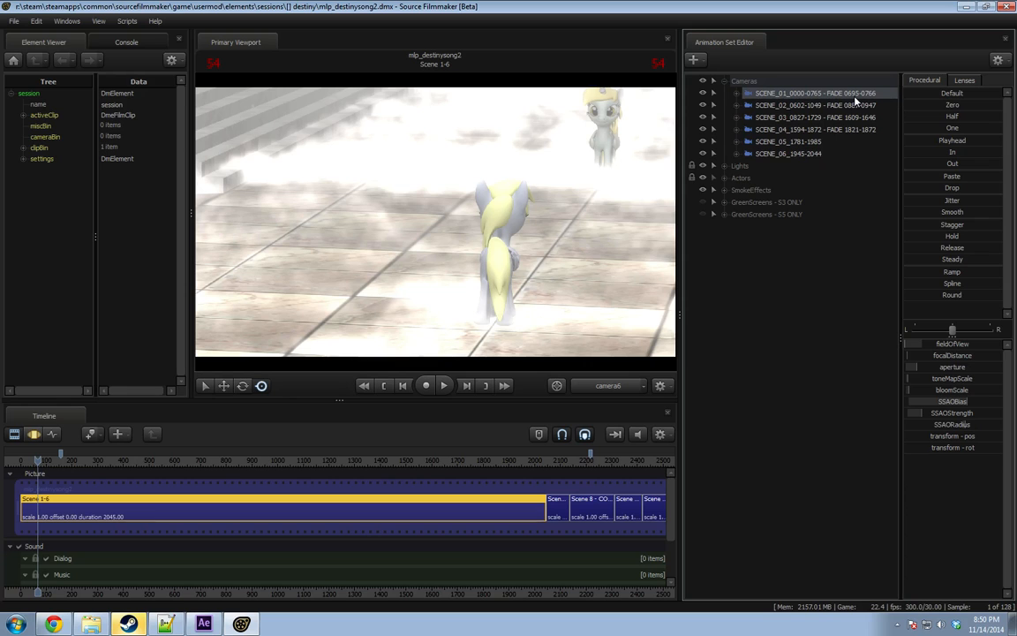
# Play Scene 1-6 from about frame 603, viewing it through the SCENE_01, SCENE_02 and SCENE_03 cameras in turn.
pyautogui.moveTo(194, 461); pyautogui.dragTo(215, 461)
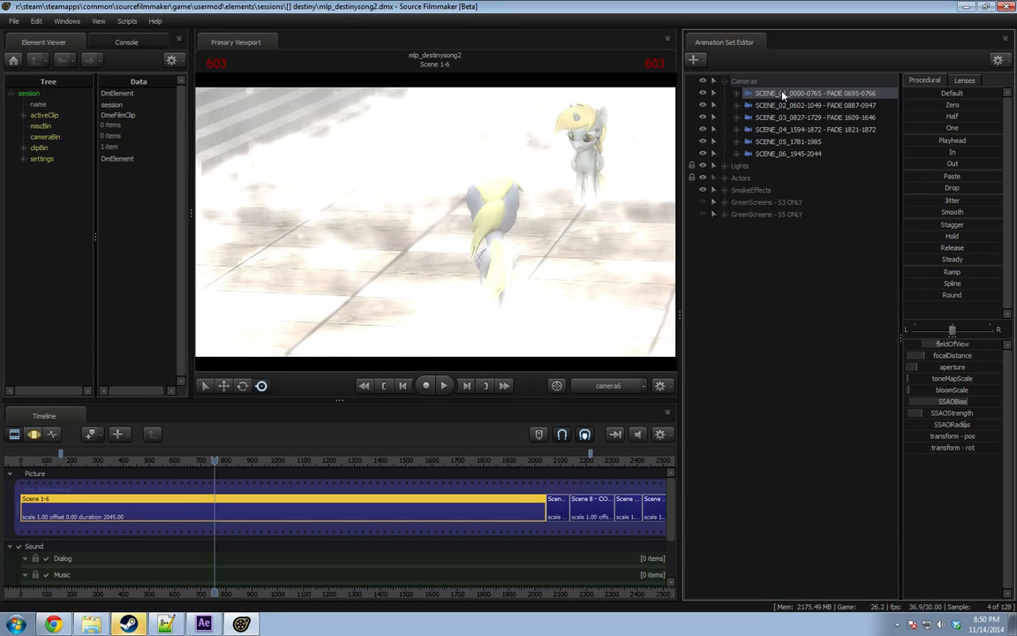
pyautogui.press('space')
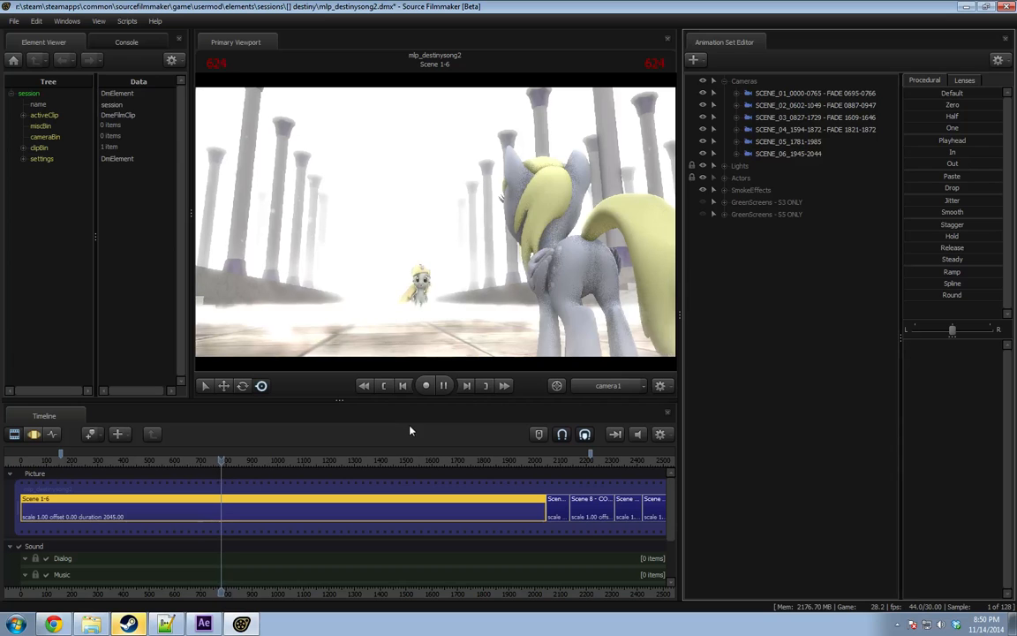
pyautogui.click(786, 105)
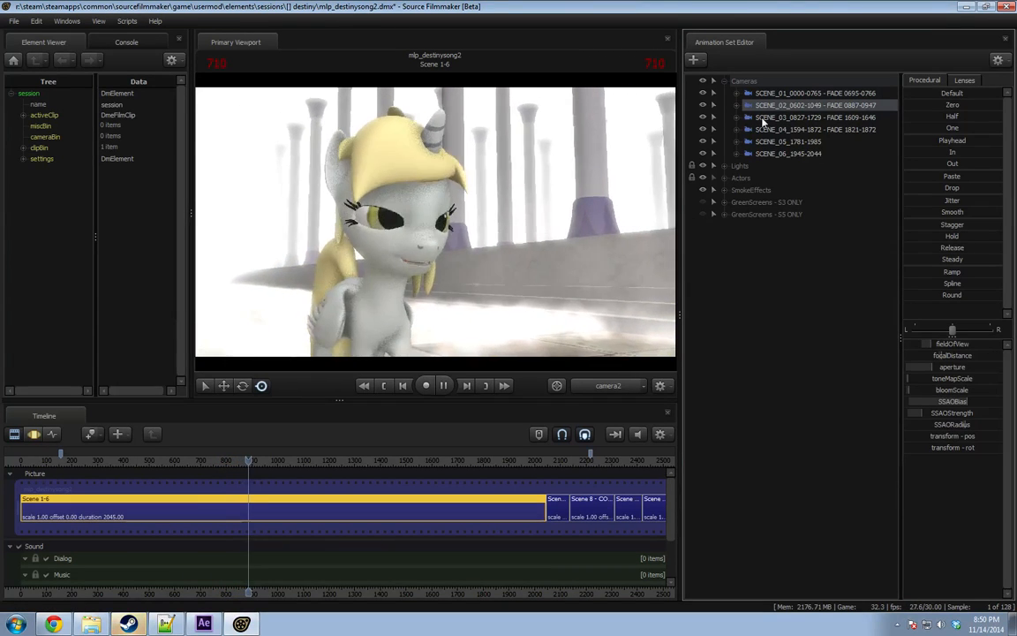
pyautogui.click(780, 117)
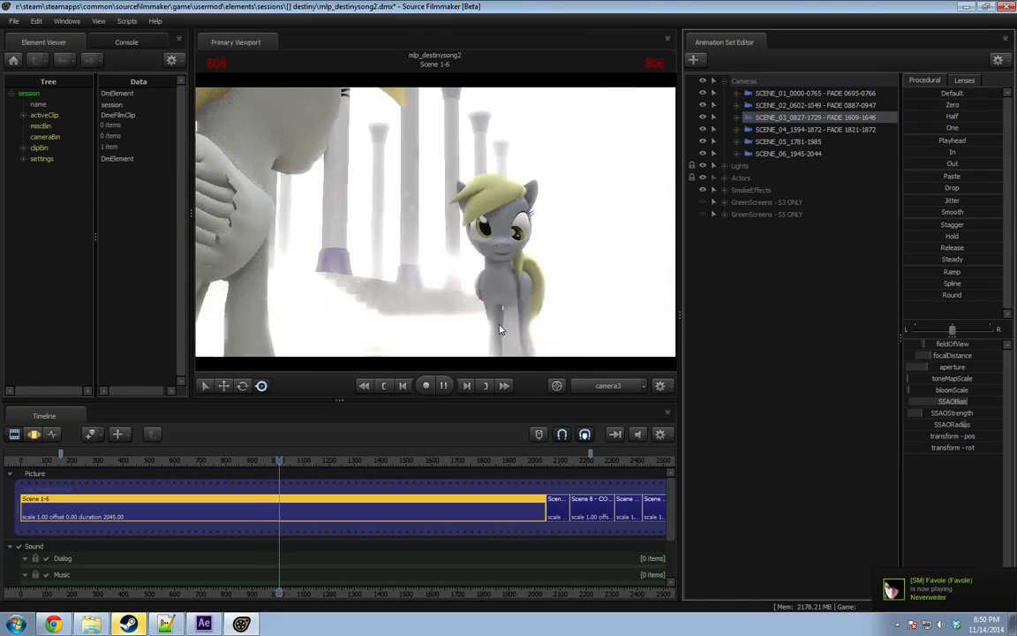
# Enlarge the Primary Viewport by shrinking the Animation Set Editor, Element Viewer and Timeline.
pyautogui.moveTo(680, 305); pyautogui.dragTo(747, 304)
pyautogui.moveTo(190, 331); pyautogui.dragTo(137, 322)
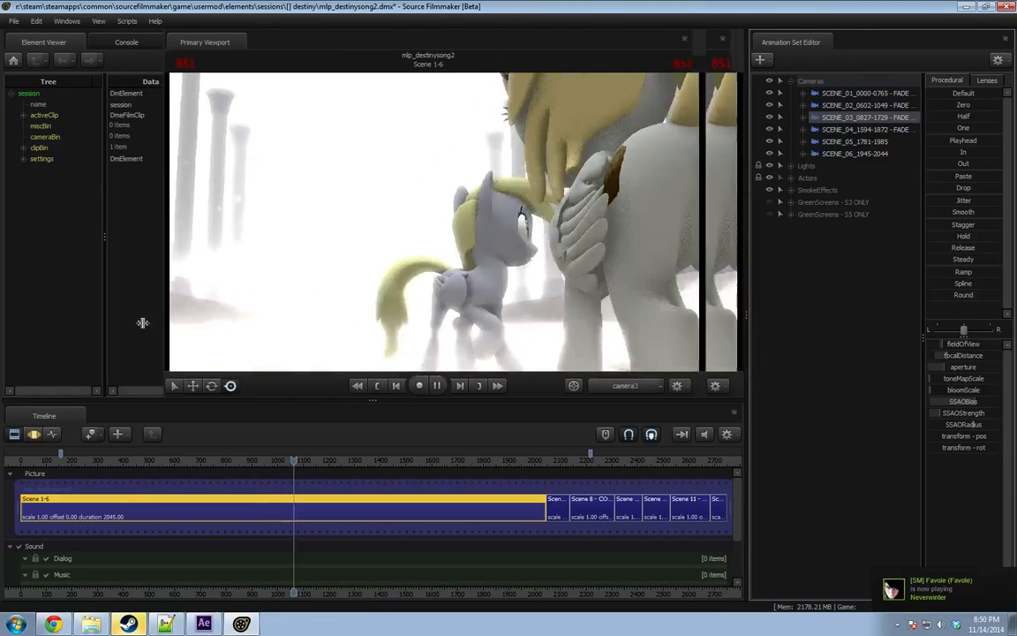
pyautogui.moveTo(371, 407); pyautogui.dragTo(370, 452)
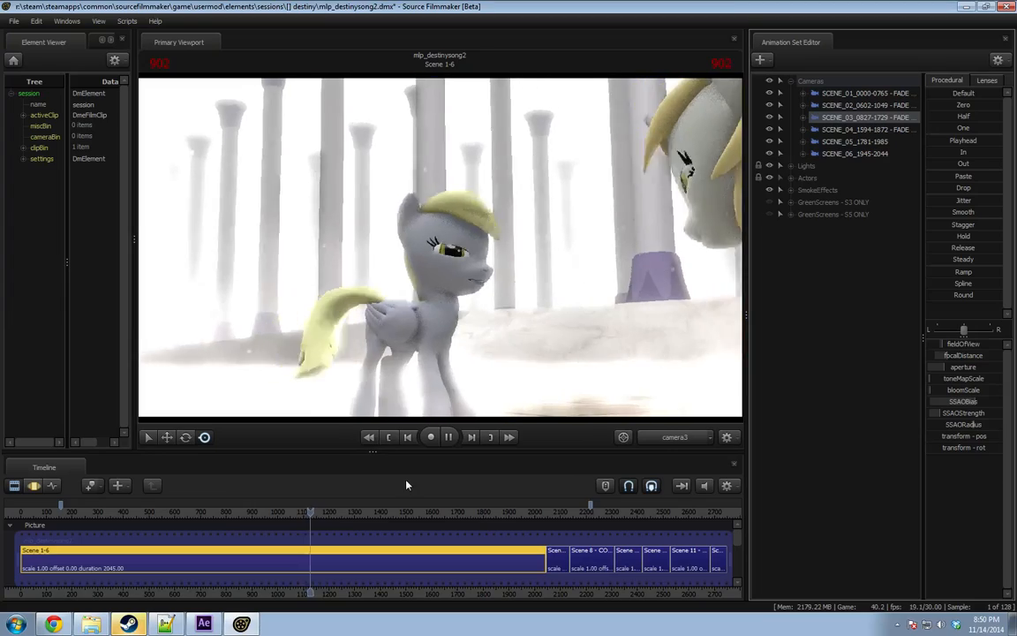
# Switch to the Work Camera and play Scene 1-6 up to about frame 1010.
pyautogui.press('space')
pyautogui.press('space')
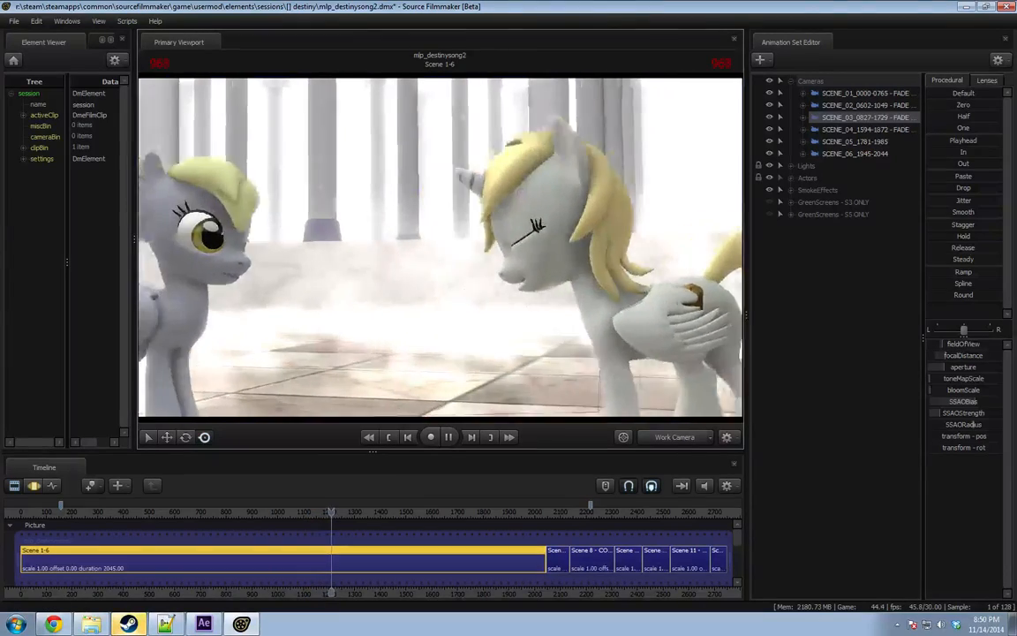
pyautogui.press('space')
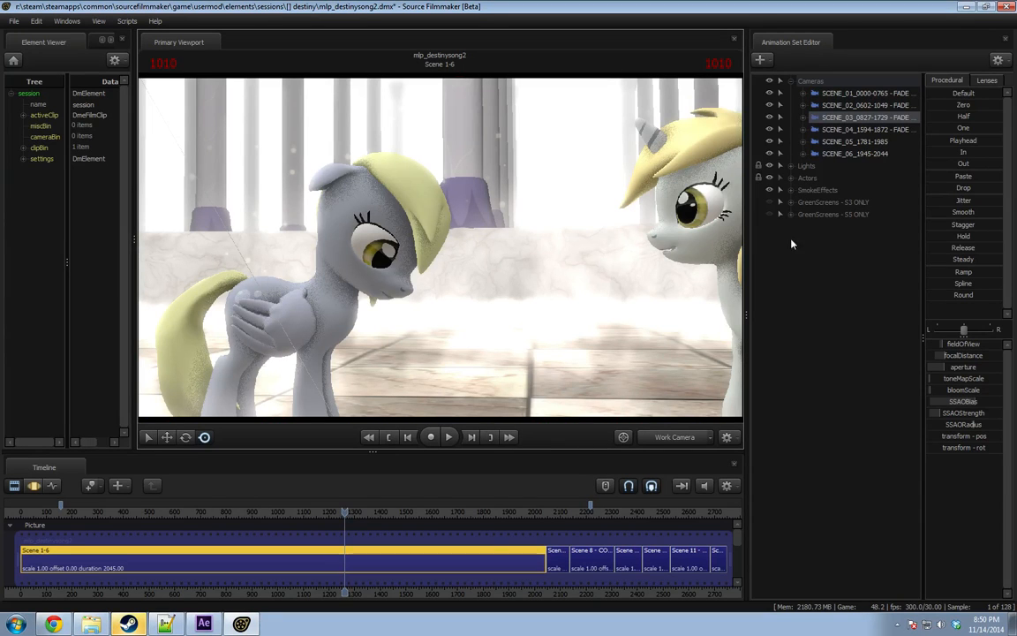
# Show the GreenScreens - S3 ONLY group during playback from frame 1010, hide it again and pause at about frame 1397.
pyautogui.click(769, 202)
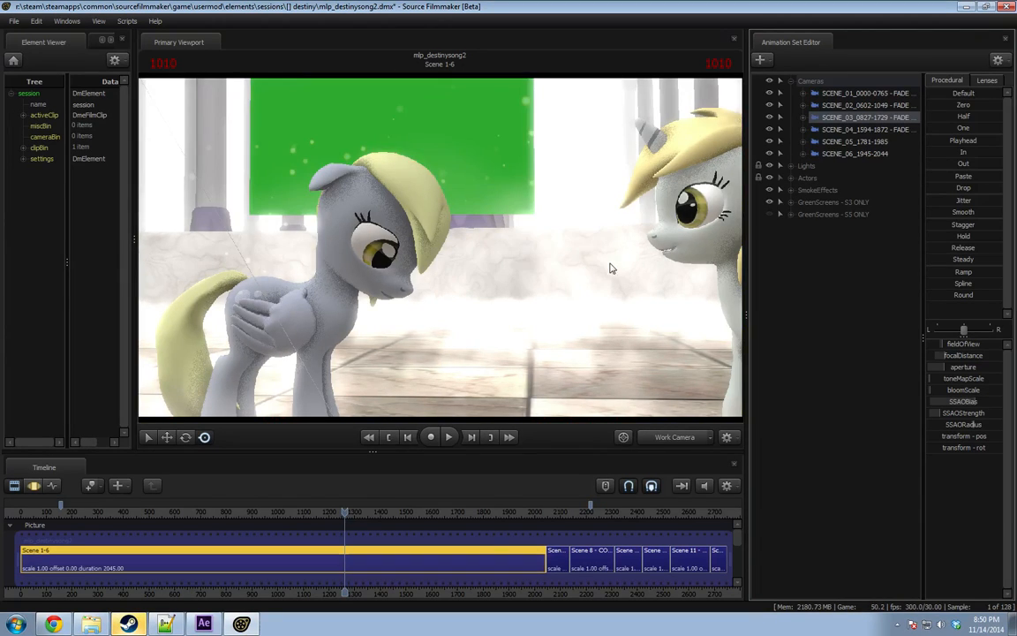
pyautogui.moveTo(608, 267); pyautogui.dragTo(574, 283)
pyautogui.press('space')
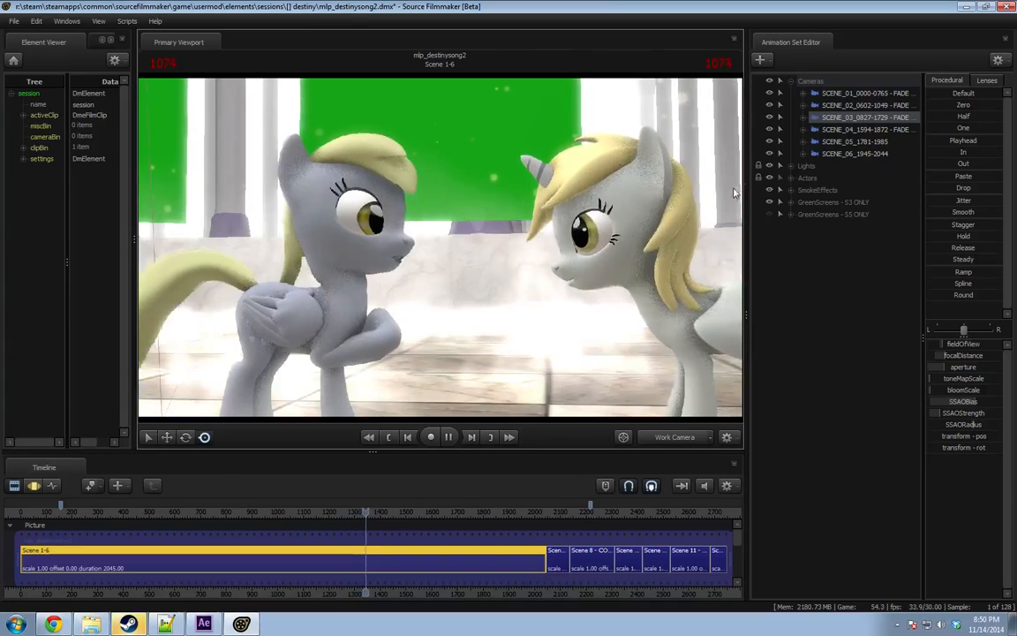
pyautogui.click(769, 202)
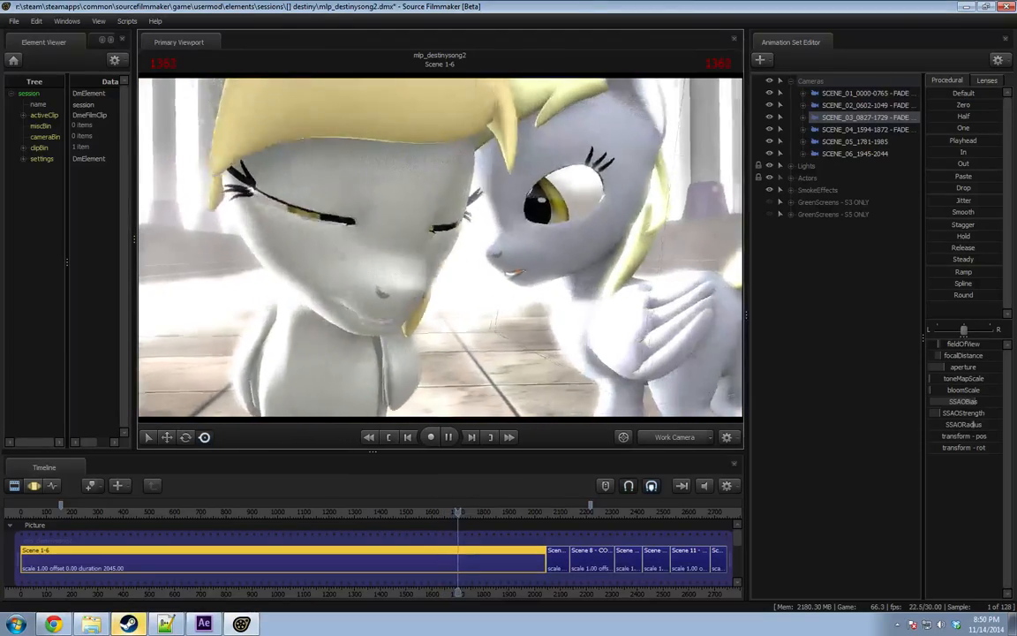
pyautogui.press('space')
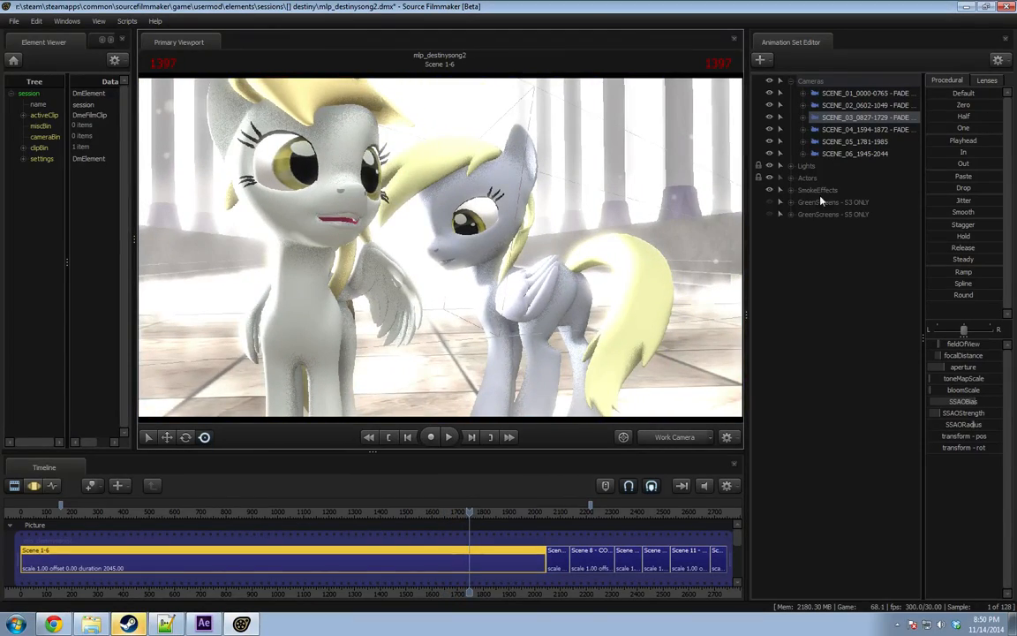
# Expand the Lights group of Scene 1-6 and play on from frame 1397 through Scenes 7 and 8 into Scene 9.
pyautogui.click(792, 167)
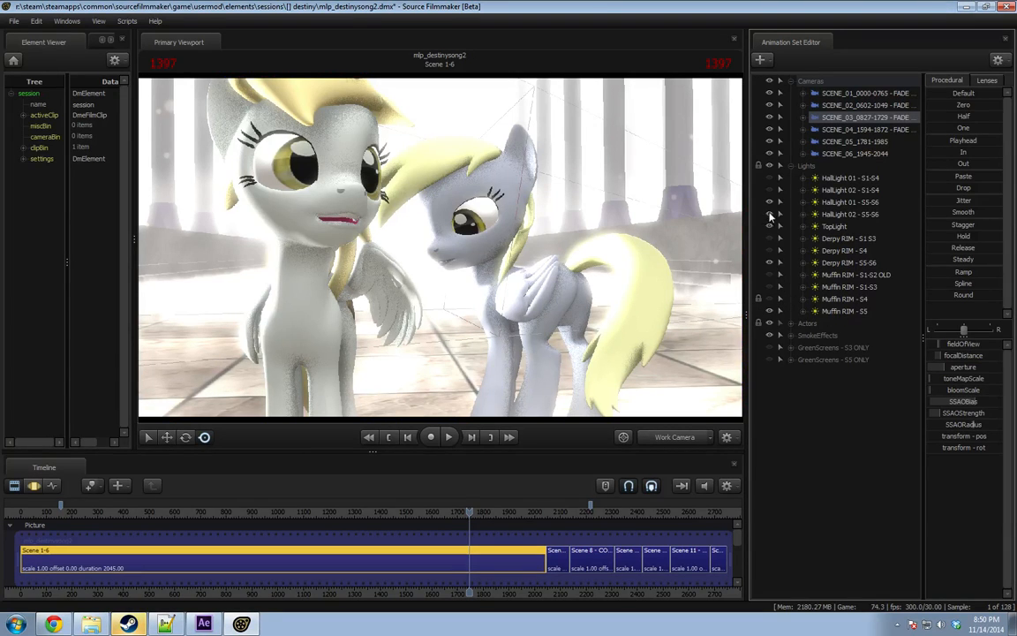
pyautogui.press('space')
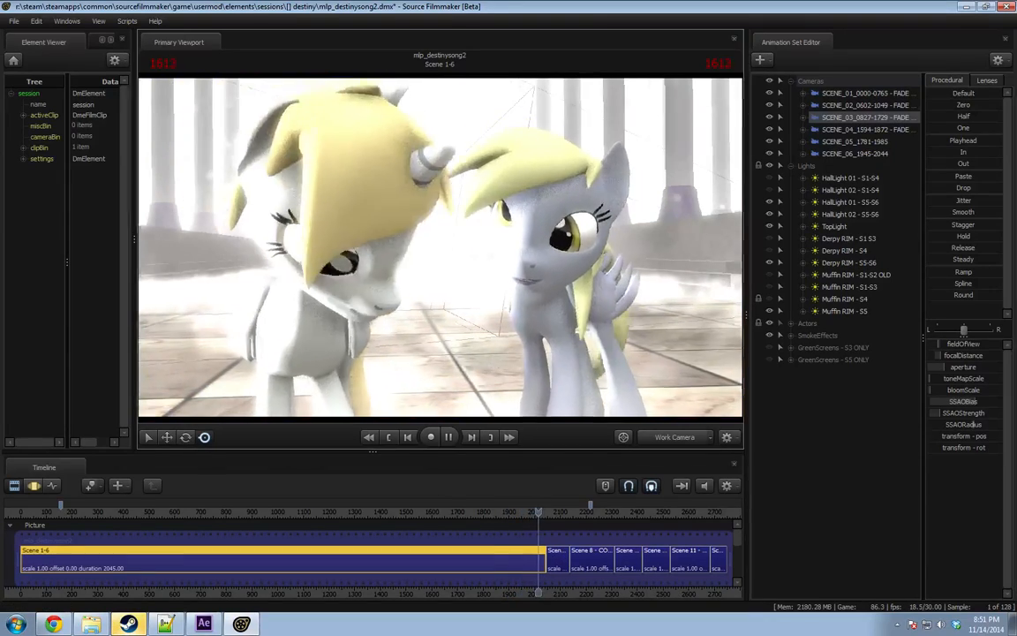
pyautogui.press('space')
pyautogui.press('space')
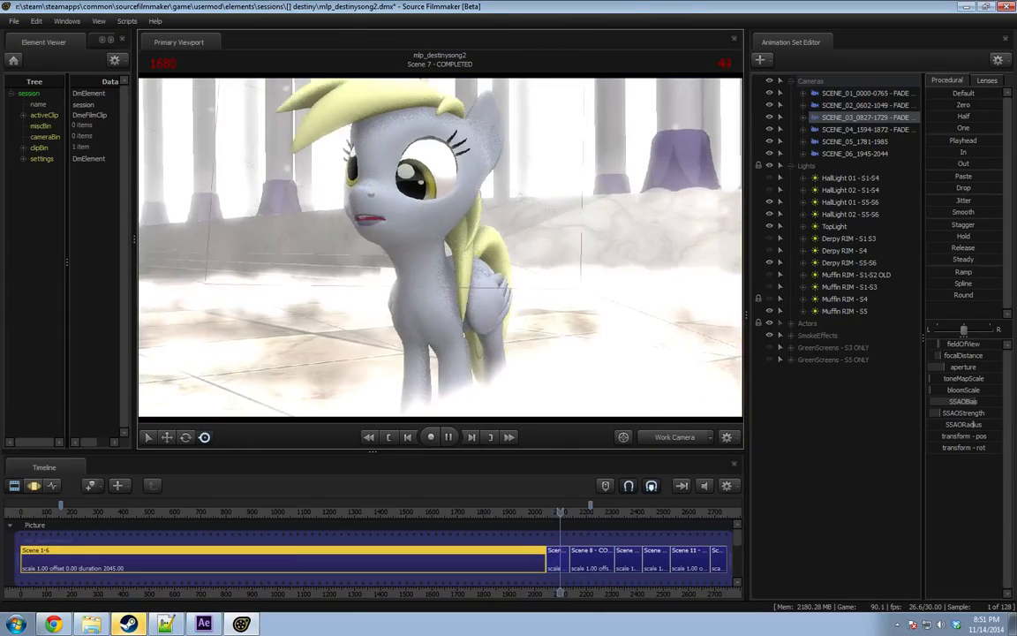
pyautogui.press('space')
pyautogui.press('space')
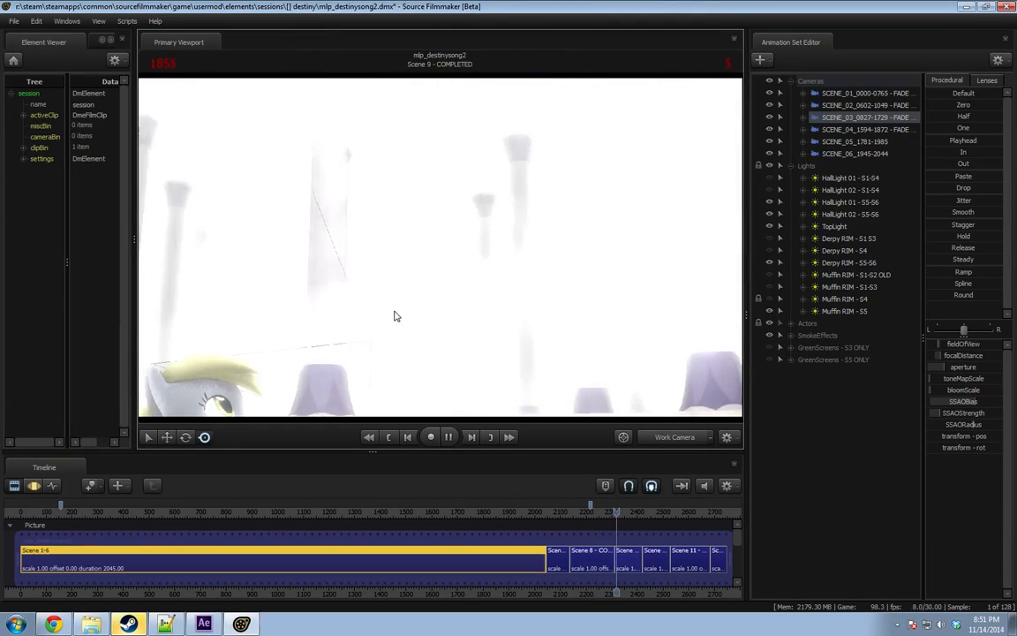
pyautogui.press('space')
# Select the Scene 8 shot, expand its Actors group and examine the options available for MUFFIN QUEEN.
pyautogui.click(601, 570)
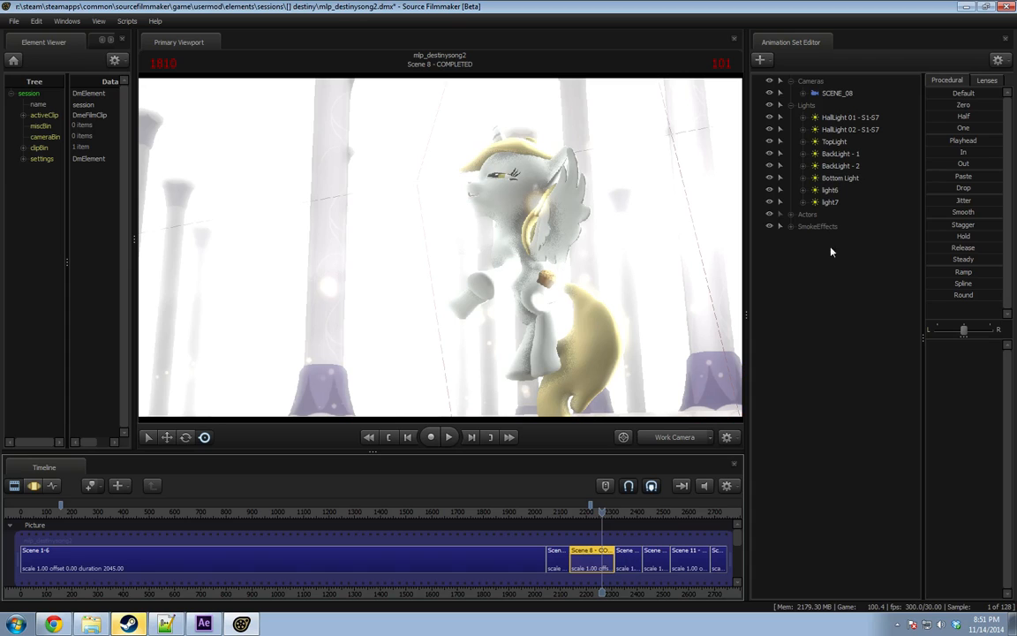
pyautogui.click(791, 215)
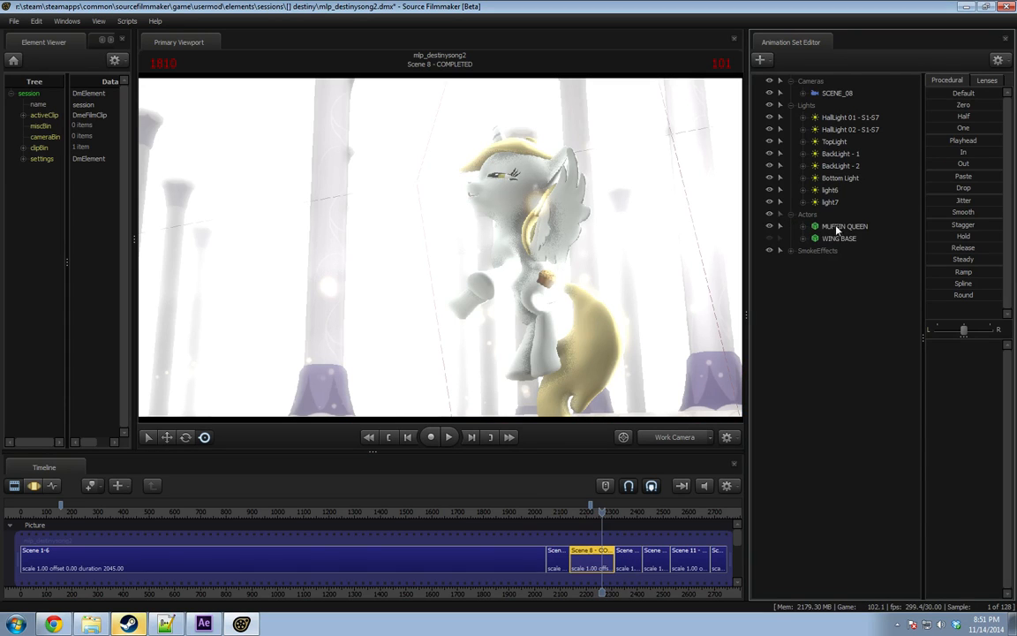
pyautogui.rightClick(842, 227)
pyautogui.moveTo(870, 395)
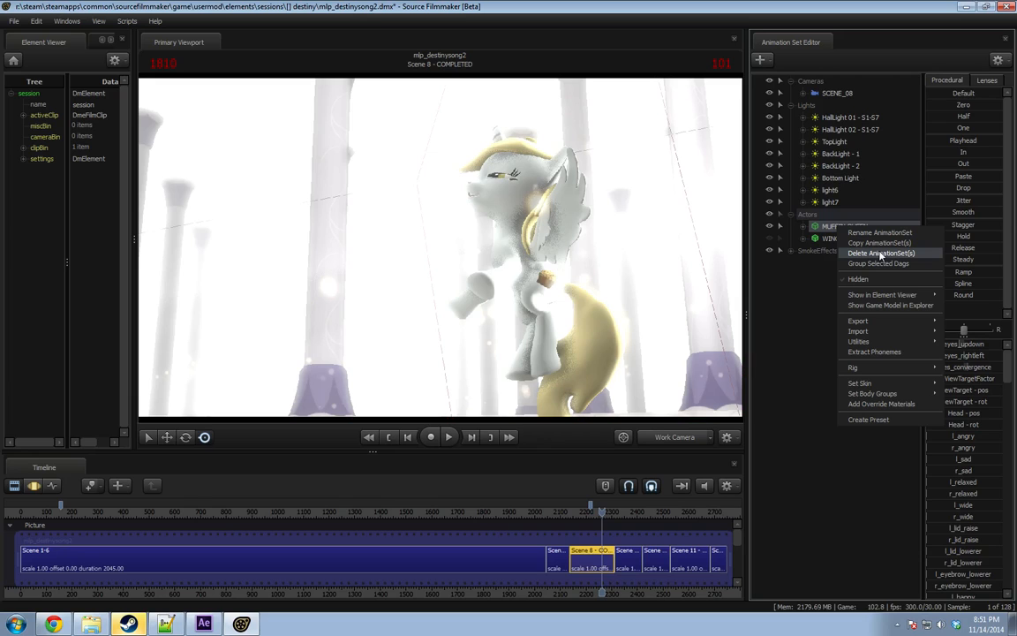
pyautogui.click(811, 296)
pyautogui.click(811, 295)
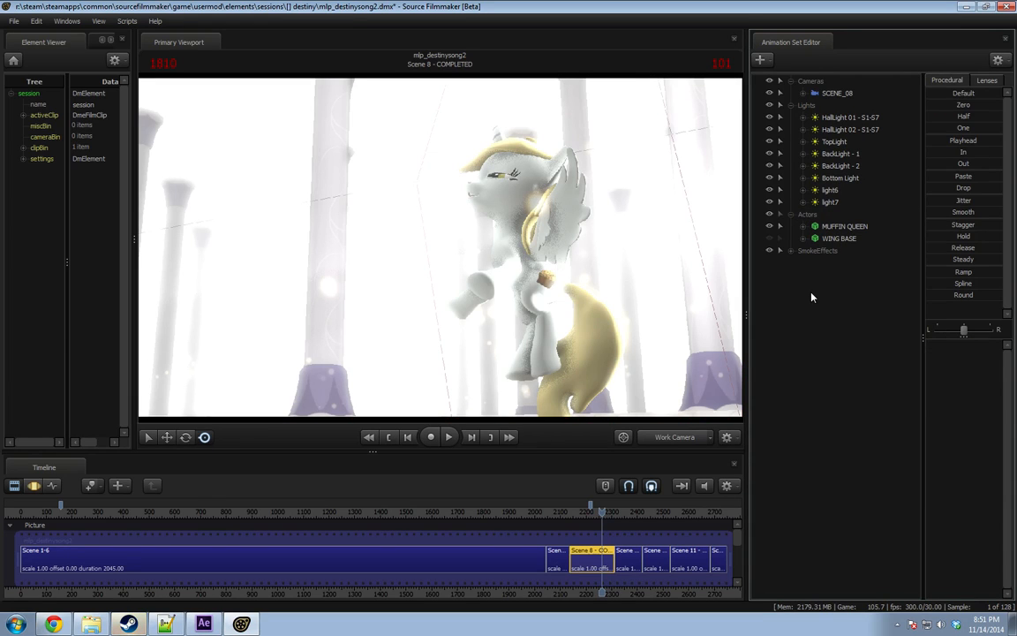
# Browse the SFM Shared DMX folders on Google Drive in WING BASE's Import Animation dialog and cancel without importing.
pyautogui.rightClick(811, 296)
pyautogui.click(845, 238)
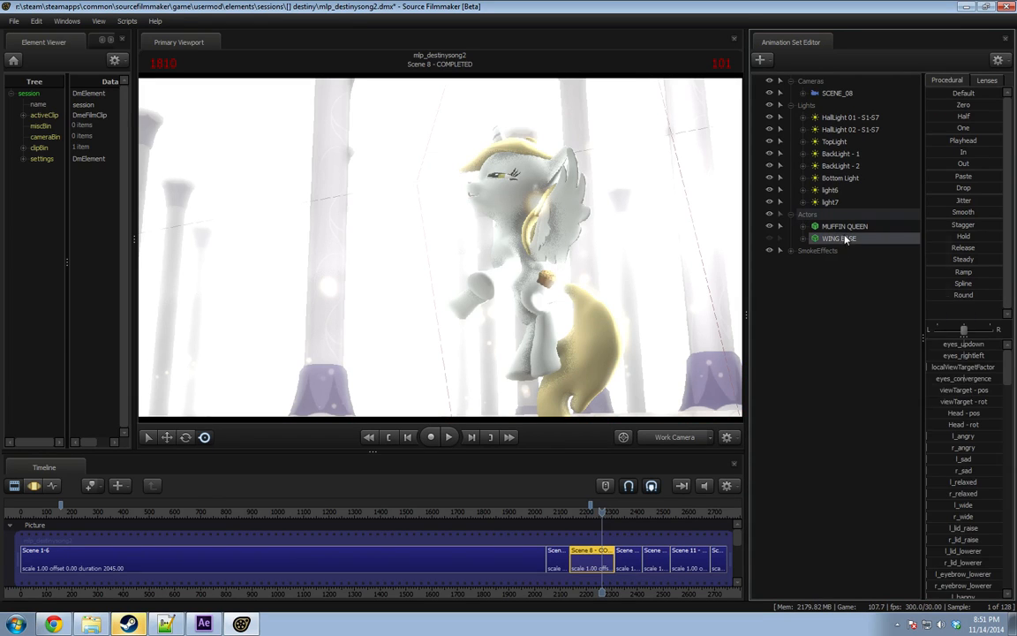
pyautogui.rightClick(845, 238)
pyautogui.moveTo(870, 341)
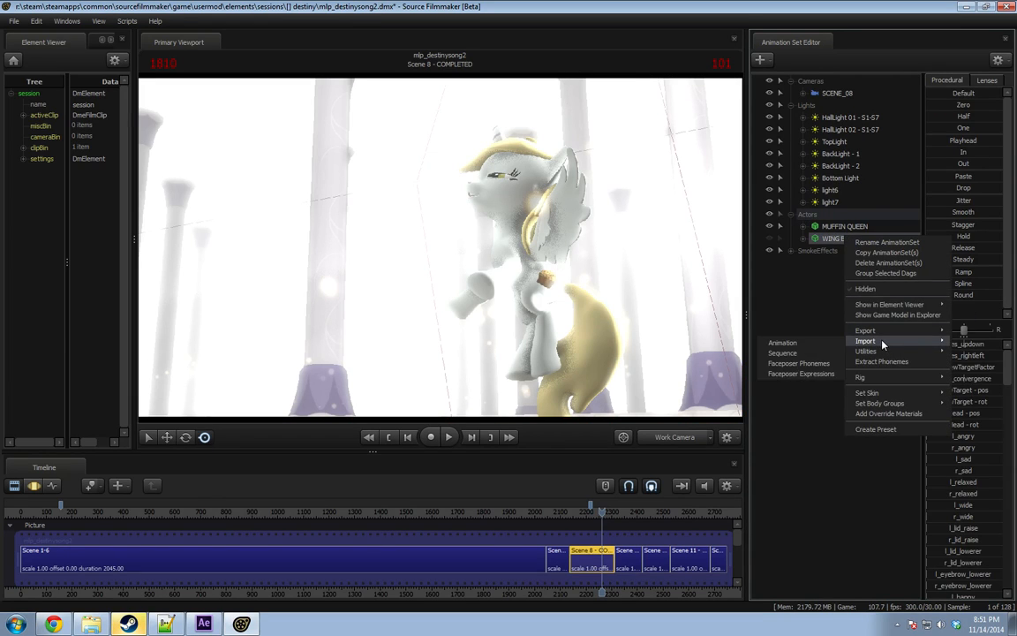
pyautogui.click(795, 345)
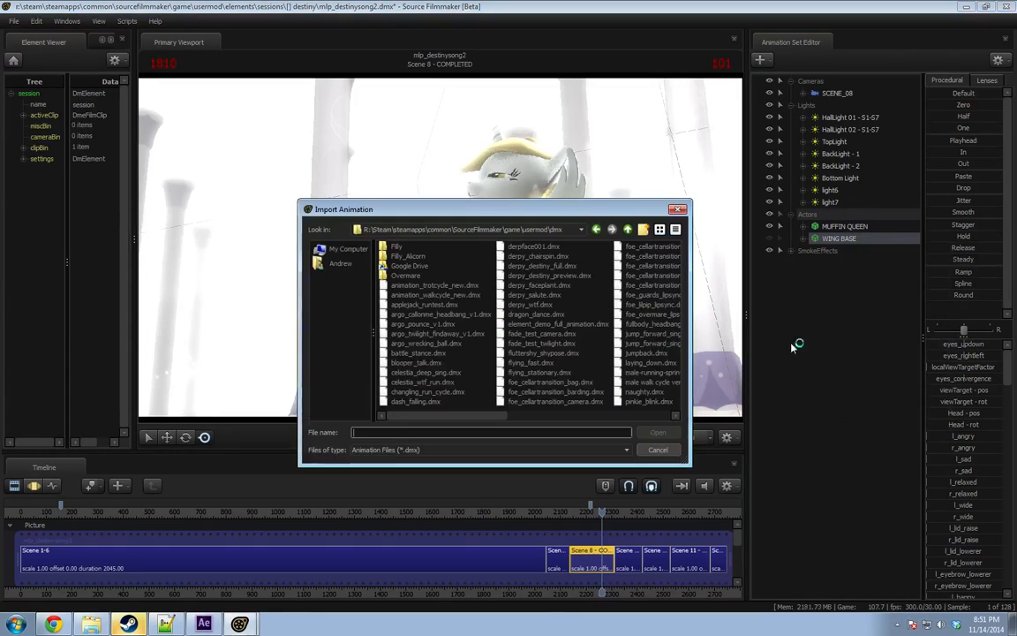
pyautogui.doubleClick(402, 265)
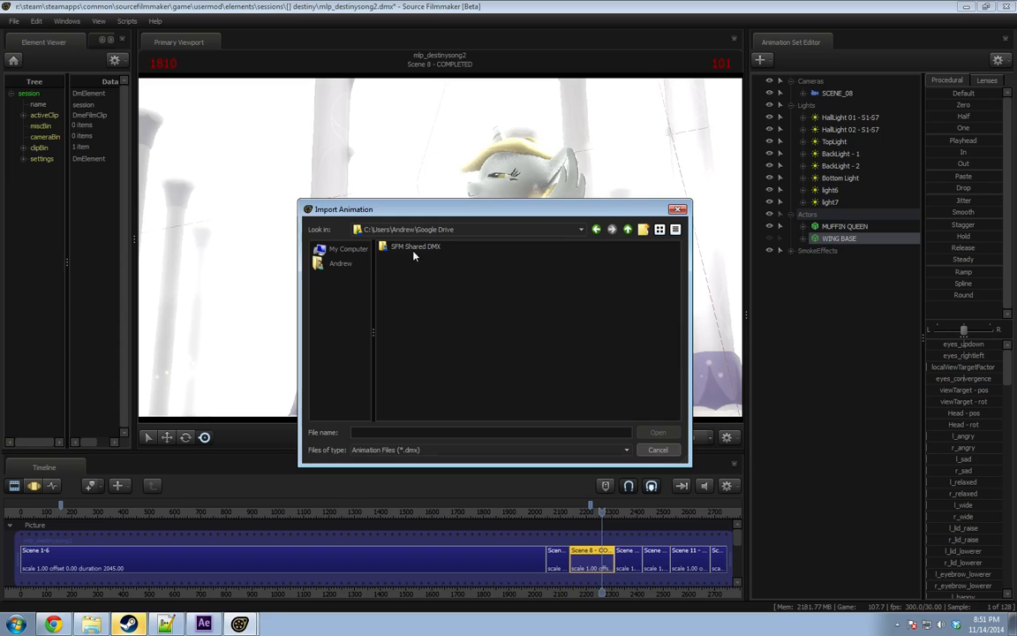
pyautogui.doubleClick(415, 247)
pyautogui.doubleClick(399, 266)
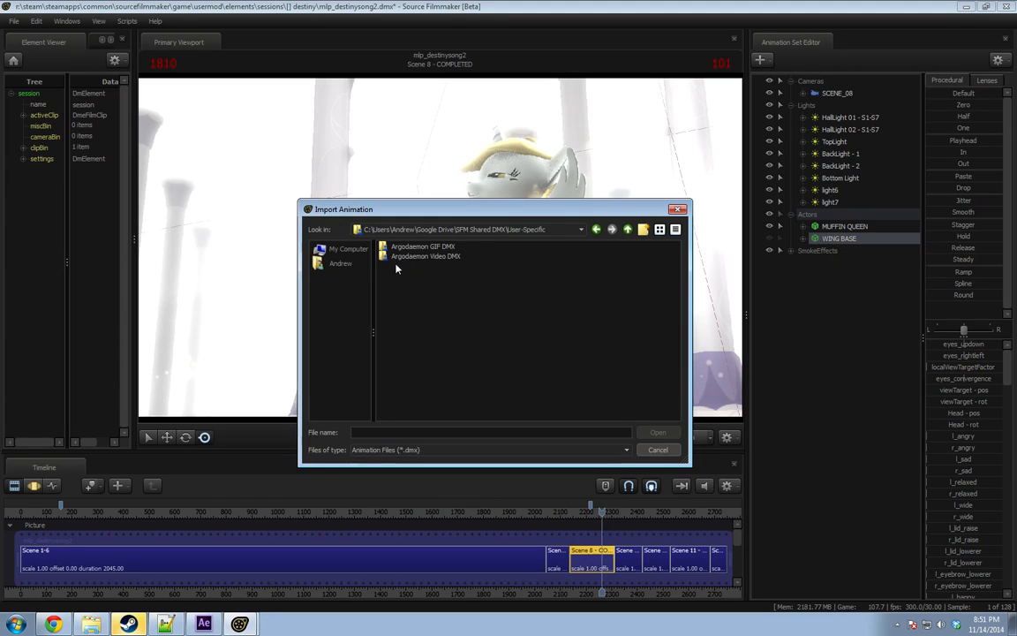
pyautogui.doubleClick(412, 256)
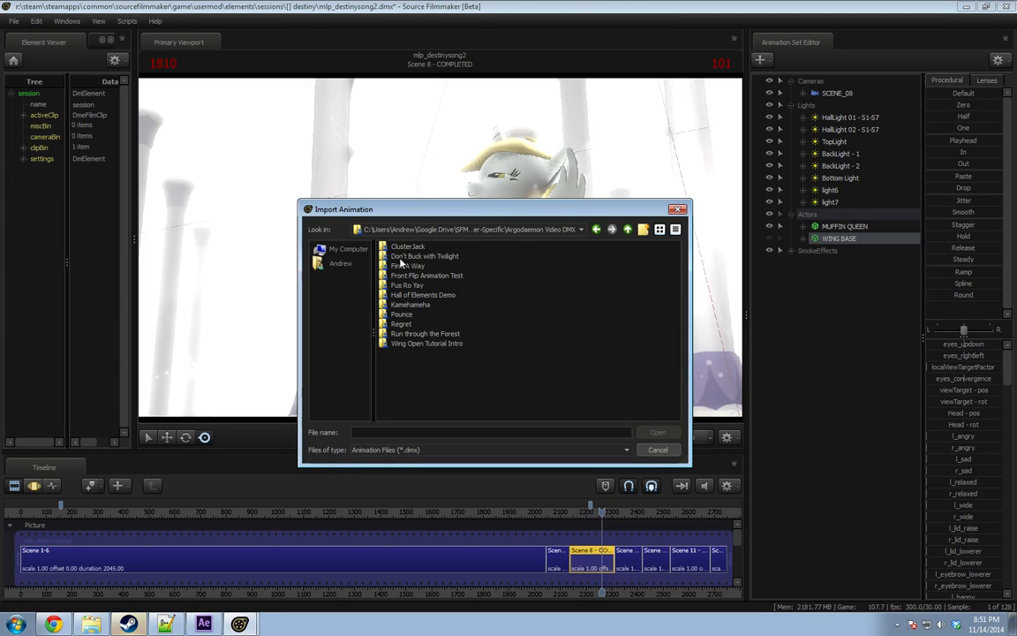
pyautogui.click(626, 230)
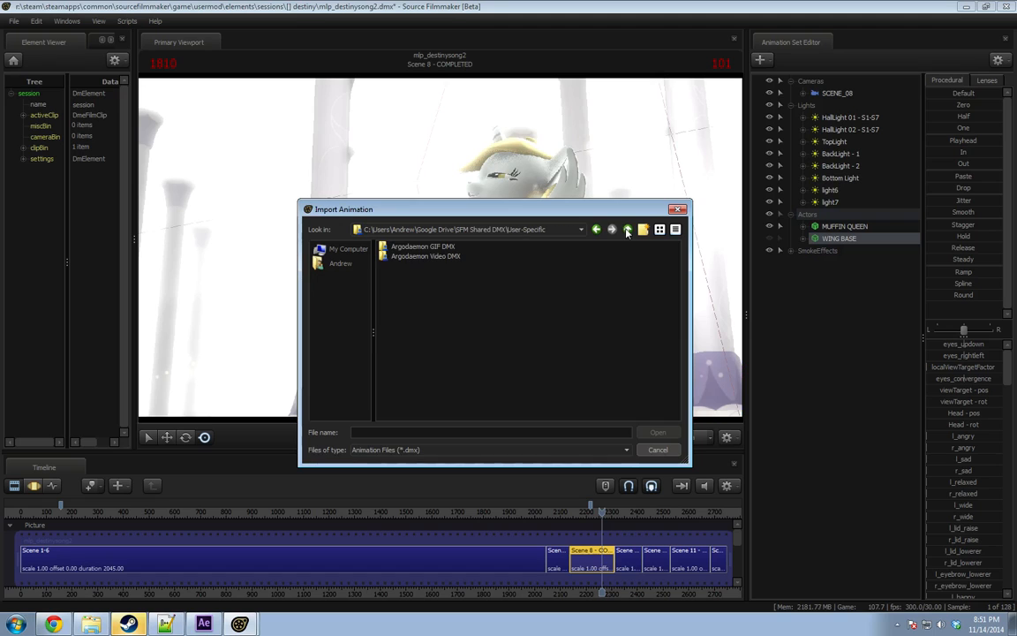
pyautogui.click(596, 230)
pyautogui.click(596, 229)
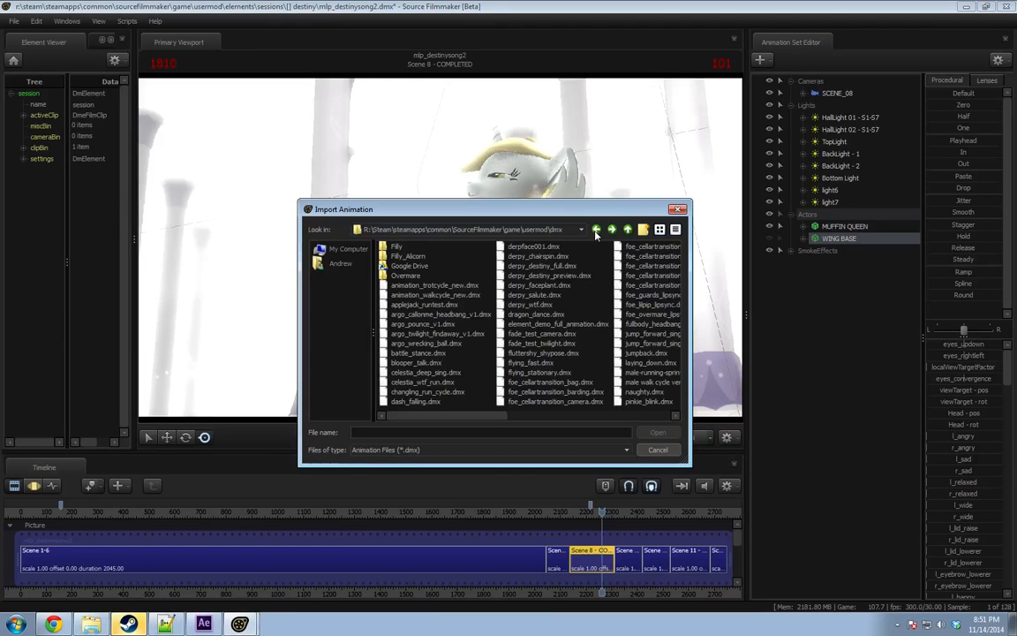
pyautogui.click(664, 448)
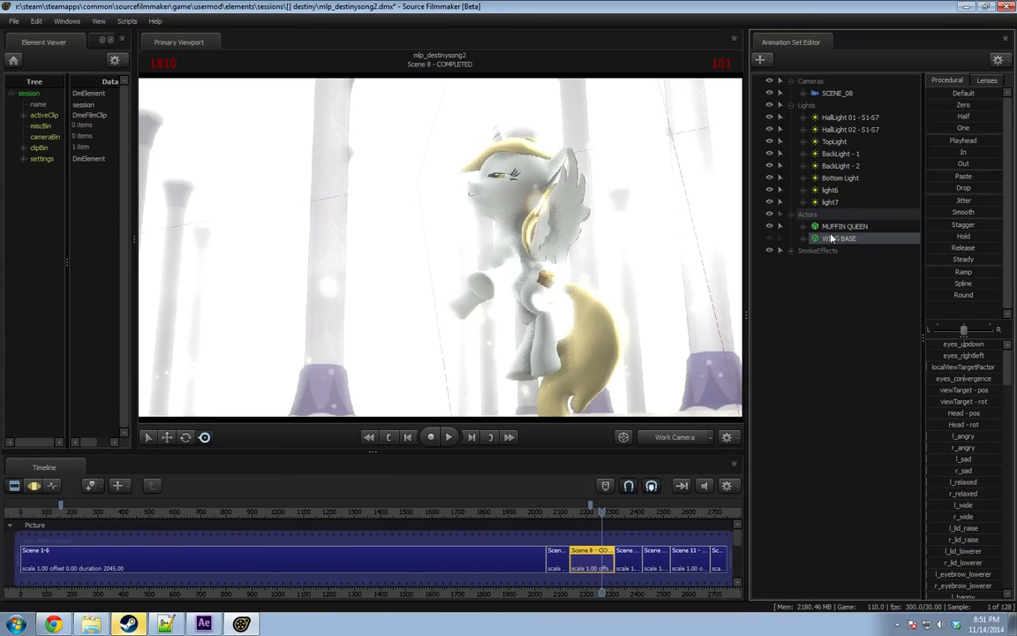
# Start an animation export for the MUFFIN QUEEN actor of Scene 8.
pyautogui.rightClick(841, 227)
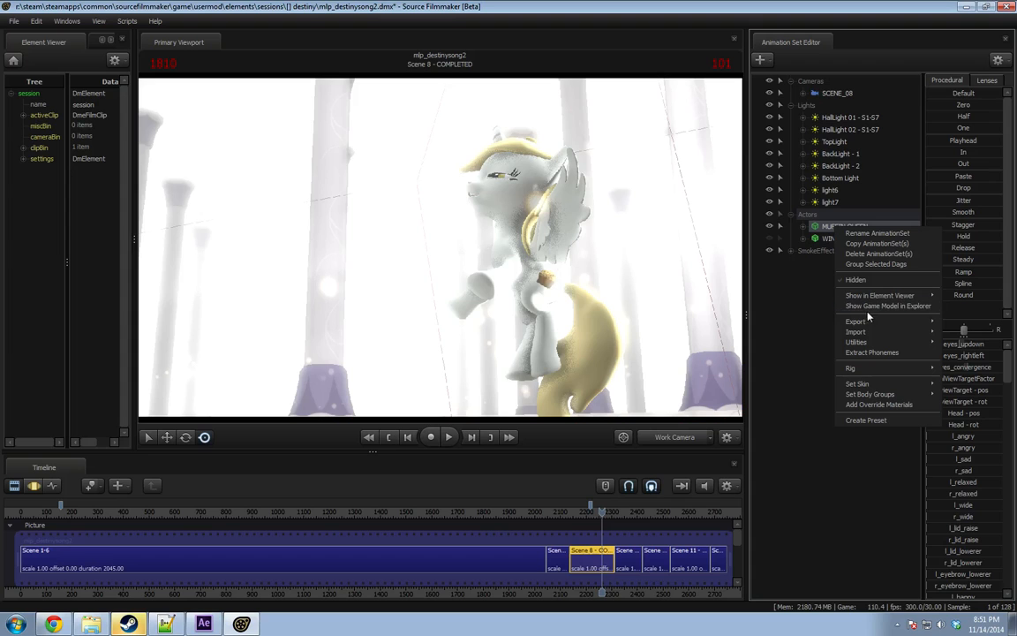
pyautogui.moveTo(892, 322)
pyautogui.click(968, 333)
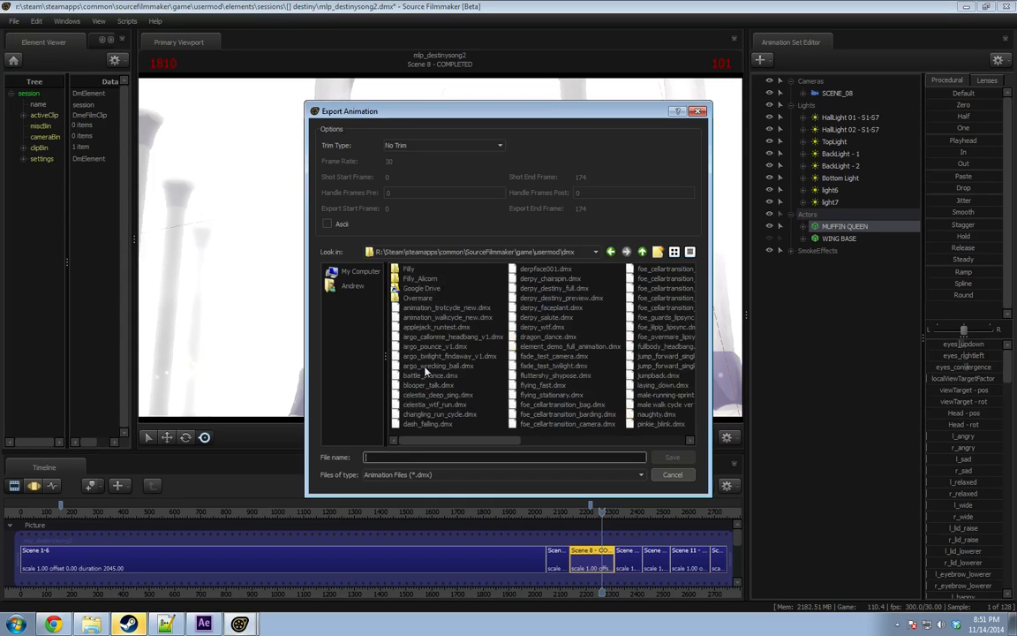
pyautogui.write('m')
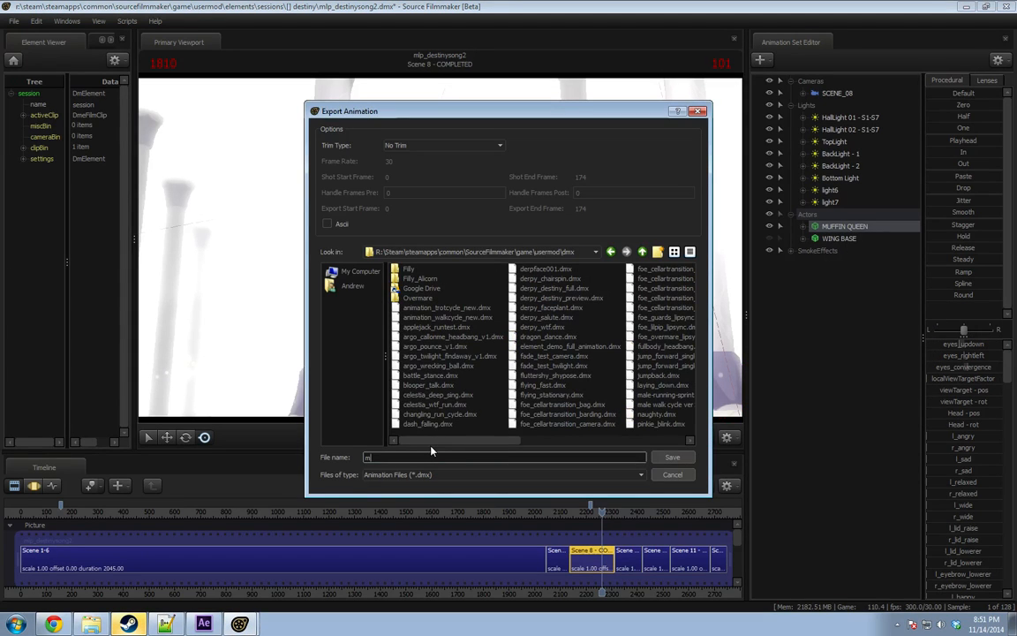
pyautogui.write('uffinqueen_take')
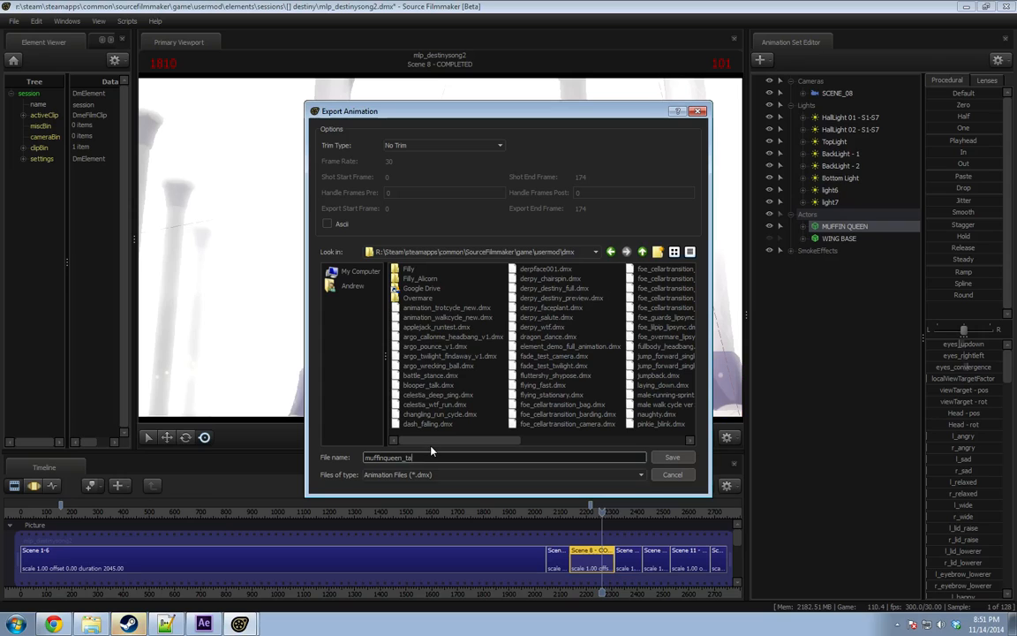
pyautogui.press('BackSpace')
pyautogui.press('BackSpace')
pyautogui.press('BackSpace')
pyautogui.press('BackSpace')
pyautogui.press('BackSpace')
pyautogui.press('BackSpace')
pyautogui.press('BackSpace')
pyautogui.press('BackSpace')
pyautogui.press('BackSpace')
pyautogui.press('BackSpace')
pyautogui.press('BackSpace')
pyautogui.press('BackSpace')
pyautogui.press('BackSpace')
pyautogui.press('BackSpace')
pyautogui.press('BackSpace')
pyautogui.write('takeof')
pyautogui.press('BackSpace')
pyautogui.press('BackSpace')
pyautogui.press('BackSpace')
pyautogui.press('BackSpace')
pyautogui.press('BackSpace')
pyautogui.press('BackSpace')
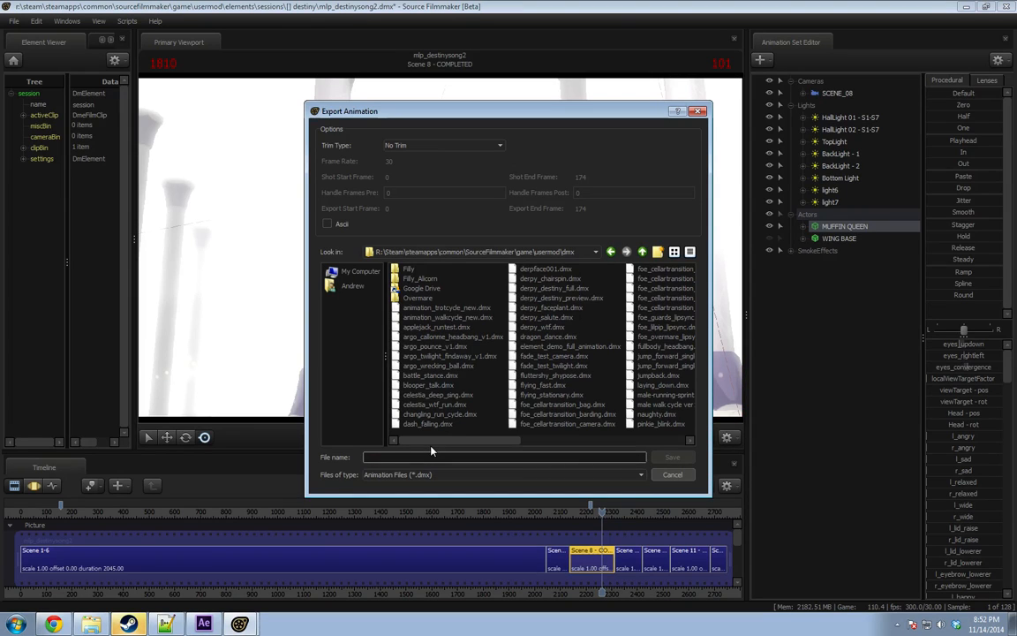
# Save MUFFIN QUEEN's exported animation as slow_takeoff_hover in the usermod dmx folder without trimming.
pyautogui.write('slow_')
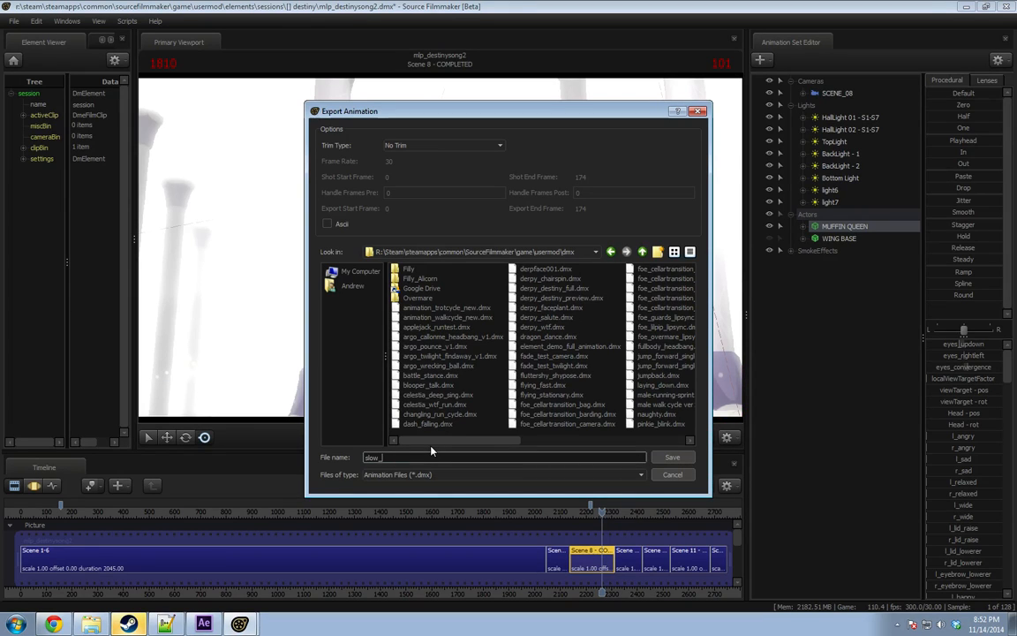
pyautogui.write('takeoff_hover')
pyautogui.press('Return')
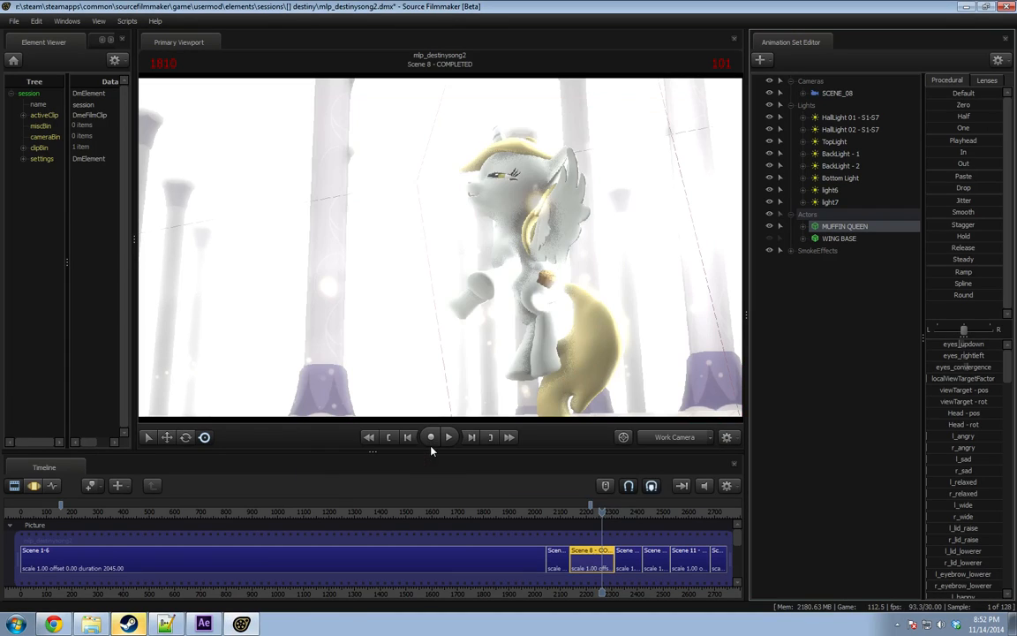
# Open the recent mlp_awaken session, discarding the unsaved changes to mlp_destinysong2.
pyautogui.click(14, 21)
pyautogui.moveTo(27, 101)
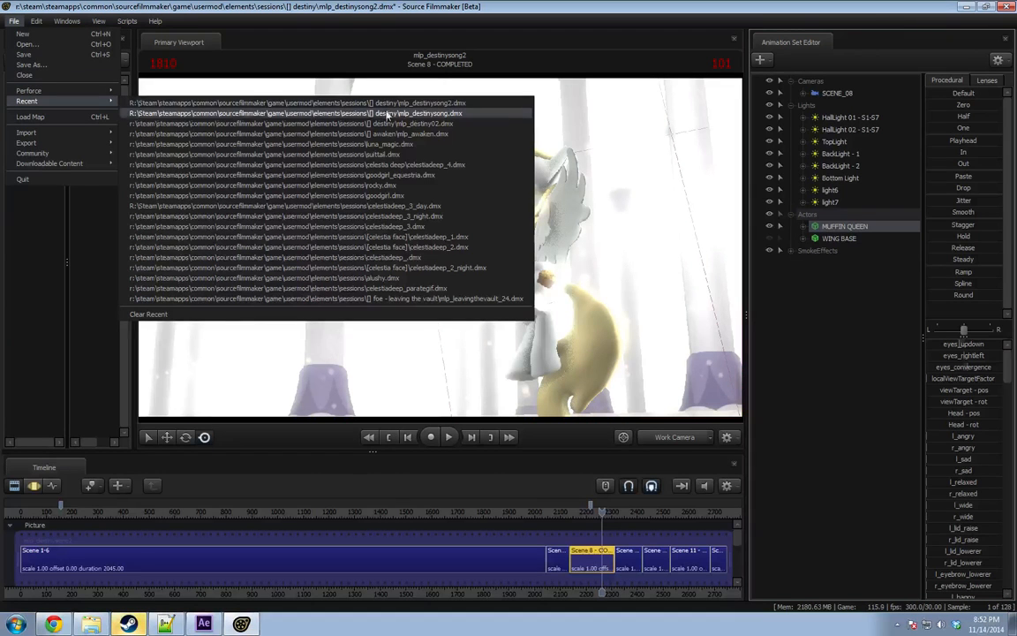
pyautogui.click(342, 125)
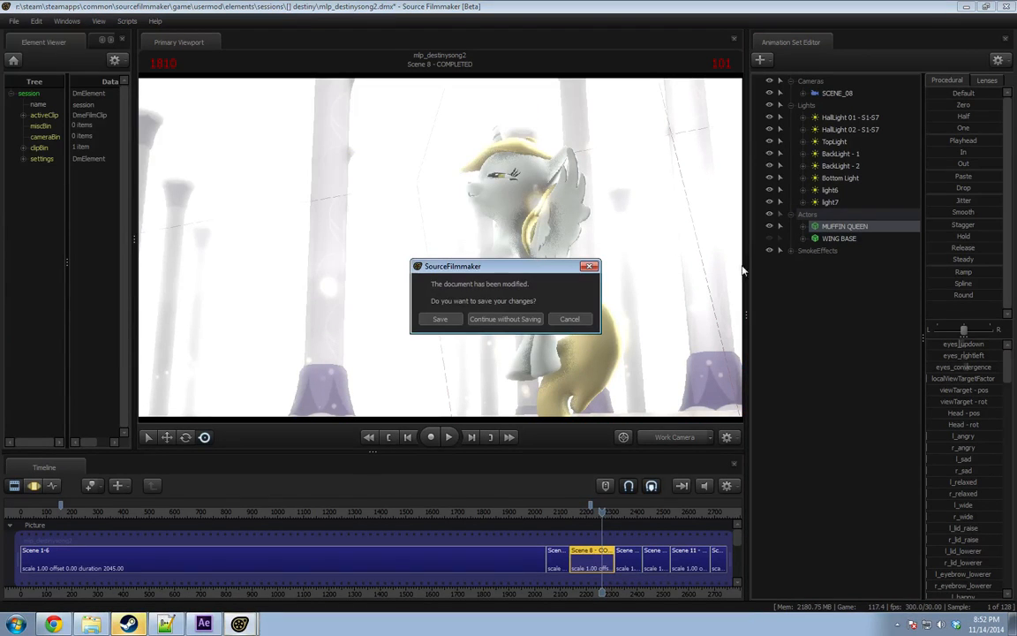
pyautogui.click(508, 319)
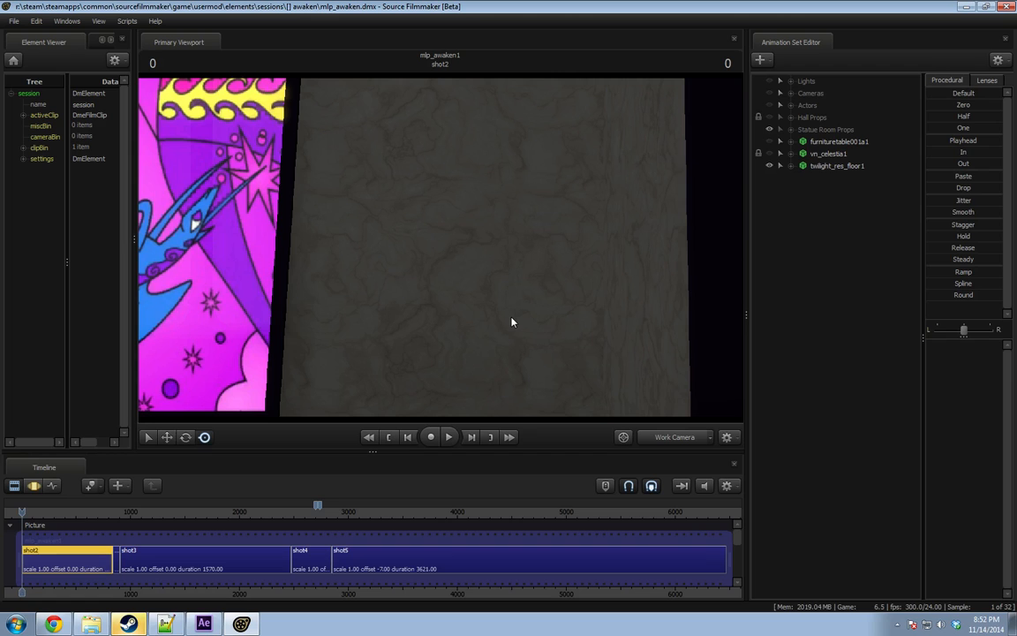
# Move the playhead into shot5, play from about frame 3929 and switch the viewport to camera5.
pyautogui.moveTo(441, 247)
pyautogui.mouseDown()
pyautogui.moveTo(495, 247)
pyautogui.moveTo(548, 265)
pyautogui.moveTo(441, 230)
pyautogui.mouseUp()
pyautogui.press('w')
pyautogui.moveTo(565, 354); pyautogui.dragTo(525, 361)
pyautogui.moveTo(342, 508); pyautogui.dragTo(335, 513)
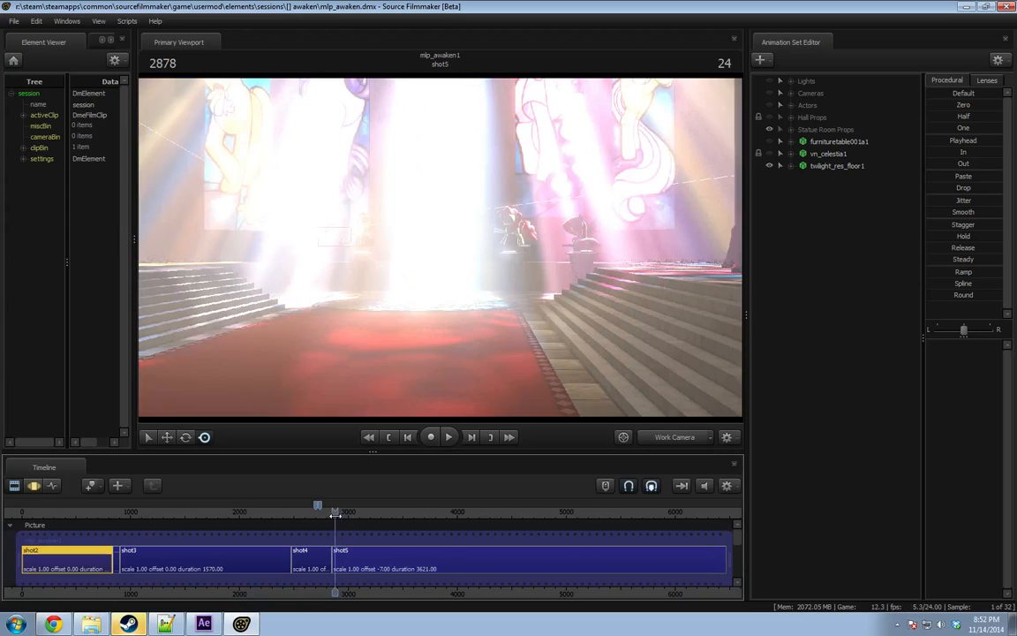
pyautogui.scroll(3, 344, 521)
pyautogui.click(543, 511)
pyautogui.press('F3')
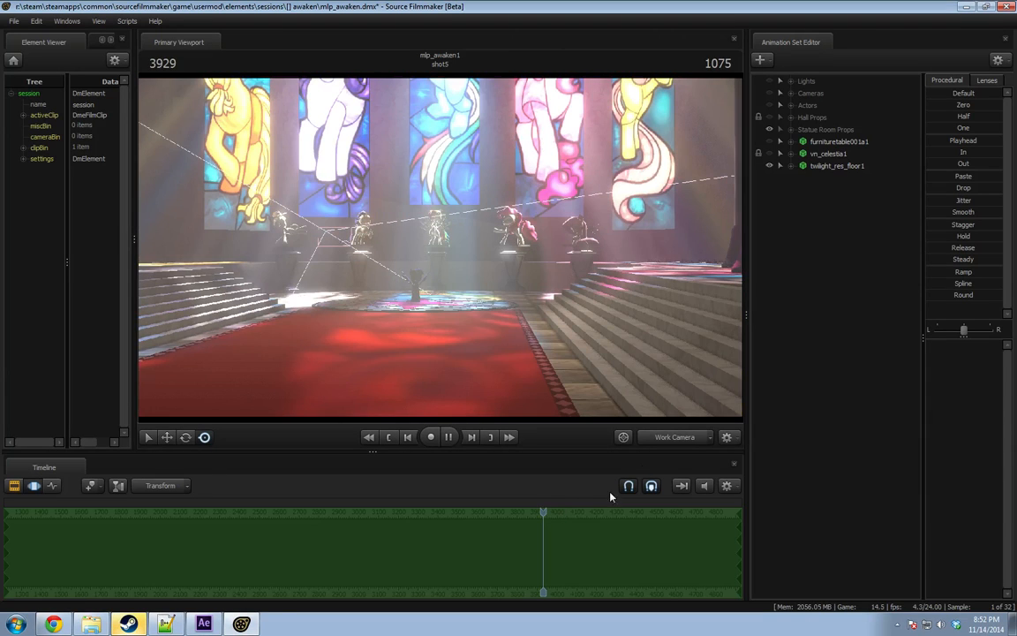
pyautogui.click(668, 435)
pyautogui.press('space')
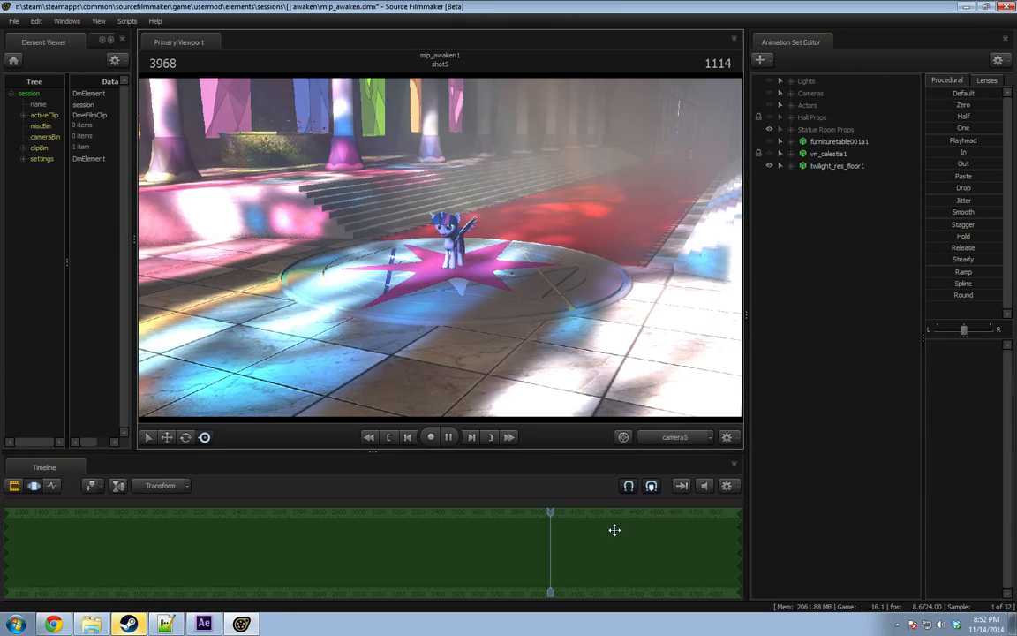
# Scrub shot5 to about frame 4640, play briefly and move on to about frame 5466.
pyautogui.press('space')
pyautogui.press('space')
pyautogui.press('F2')
pyautogui.moveTo(658, 513); pyautogui.dragTo(686, 518)
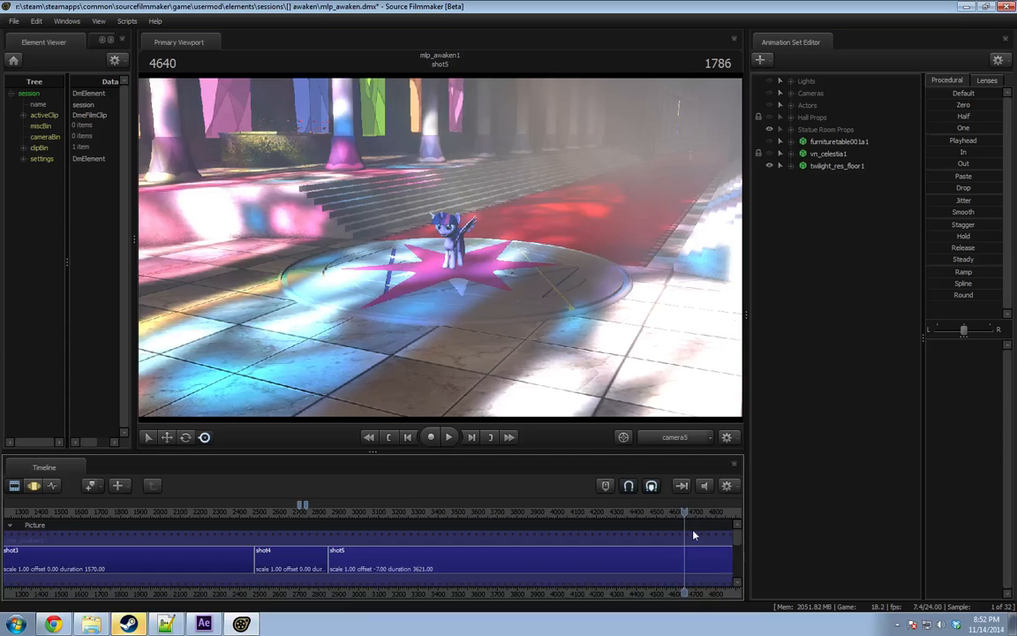
pyautogui.press('space')
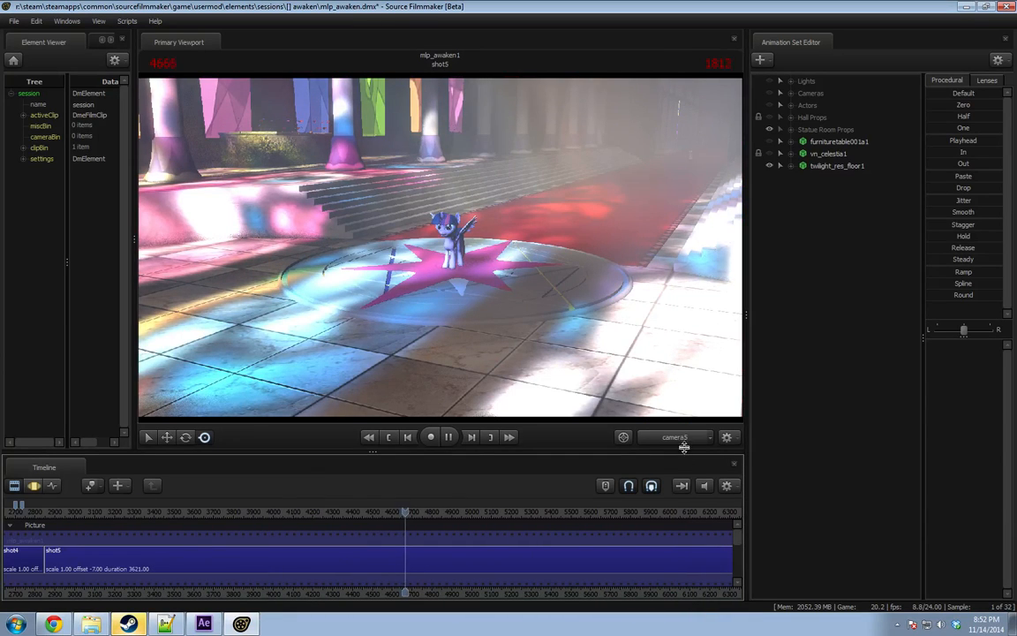
pyautogui.press('F3')
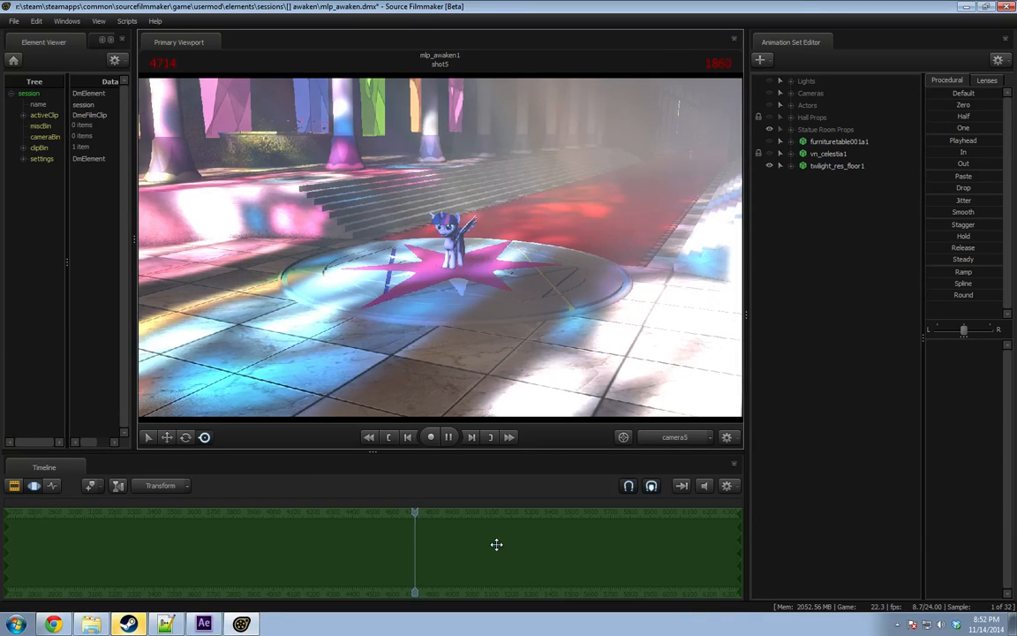
pyautogui.press('F2')
pyautogui.moveTo(488, 521); pyautogui.dragTo(566, 521)
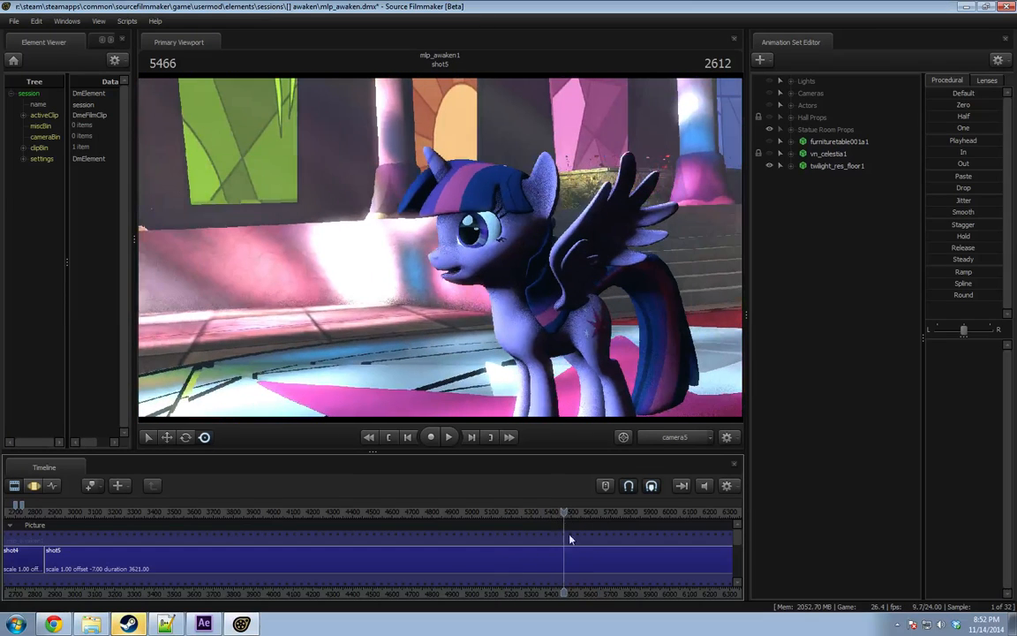
# Show shot5 in the Motion Editor, expand the Actors group and Twilight's Body controls, and select Twilight.
pyautogui.press('F3')
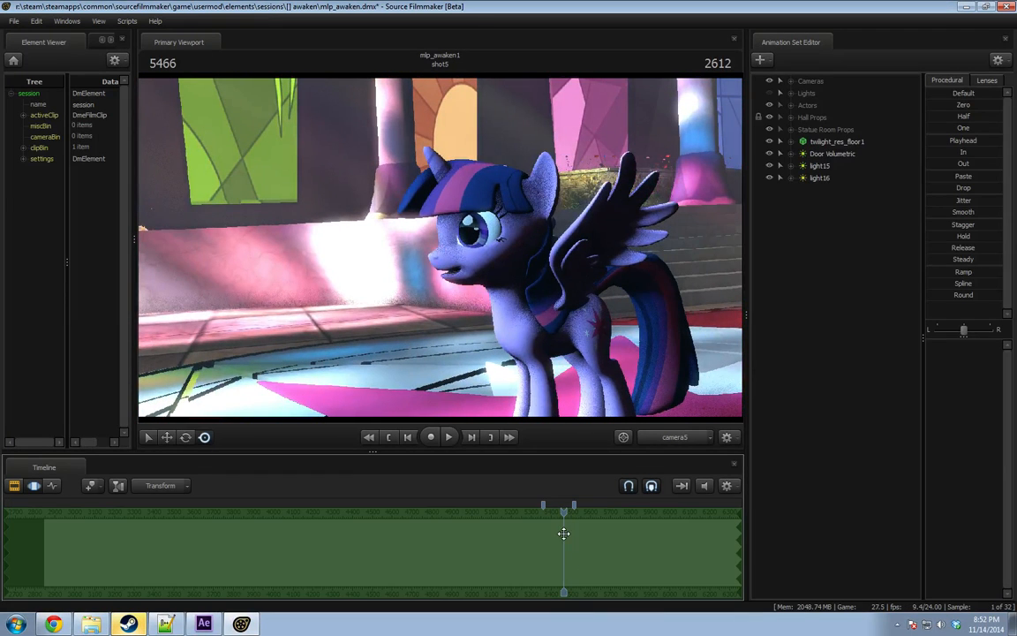
pyautogui.click(792, 105)
pyautogui.click(803, 116)
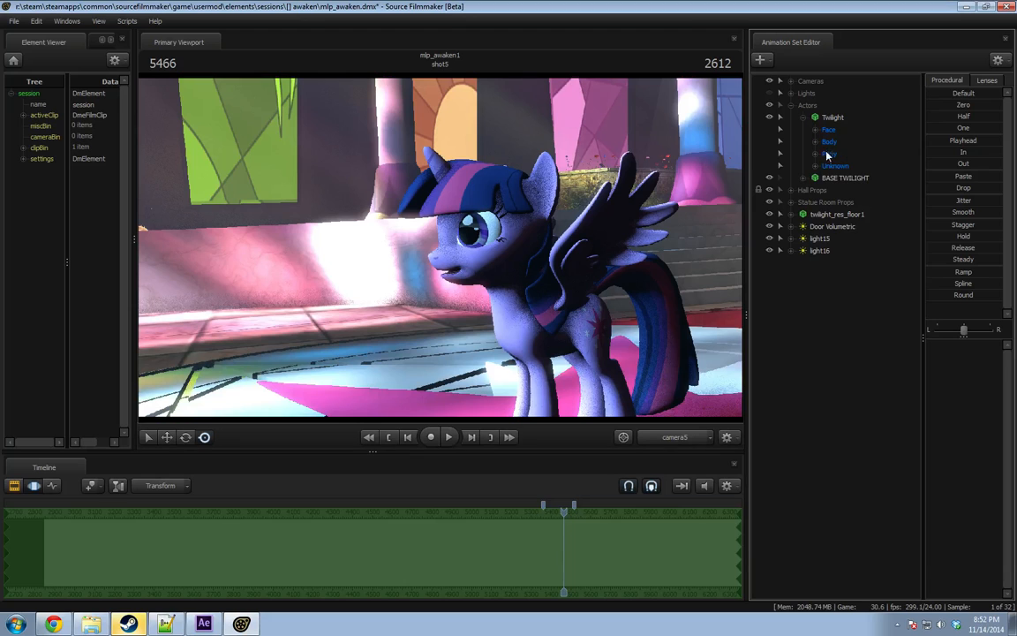
pyautogui.click(815, 142)
pyautogui.click(833, 120)
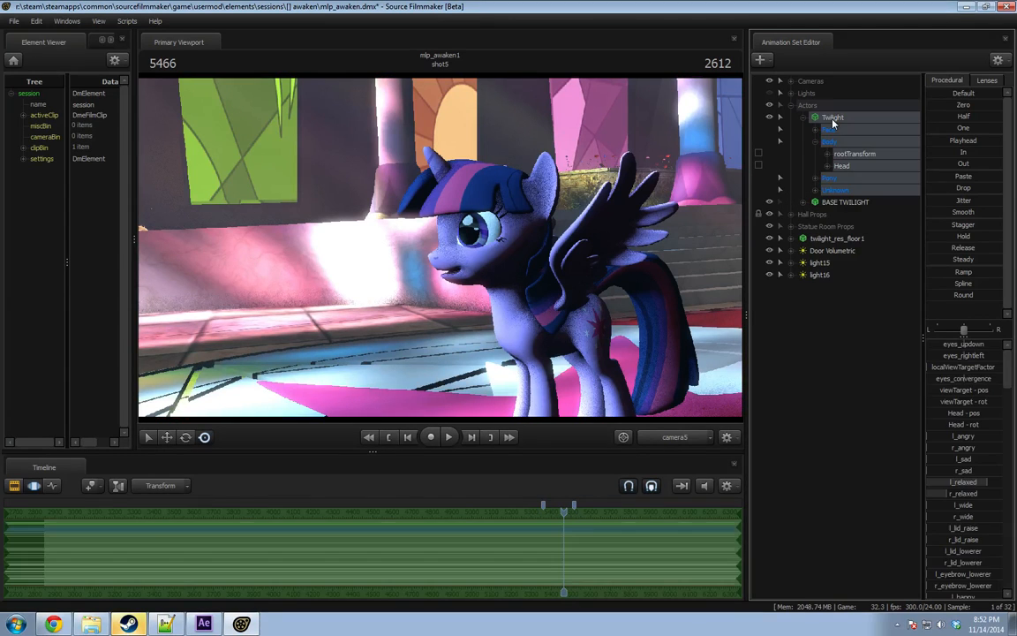
# Import slow_takeoff_hover.dmx onto Twilight's controls, leaving rootTransform out of the selection.
pyautogui.rightClick(844, 166)
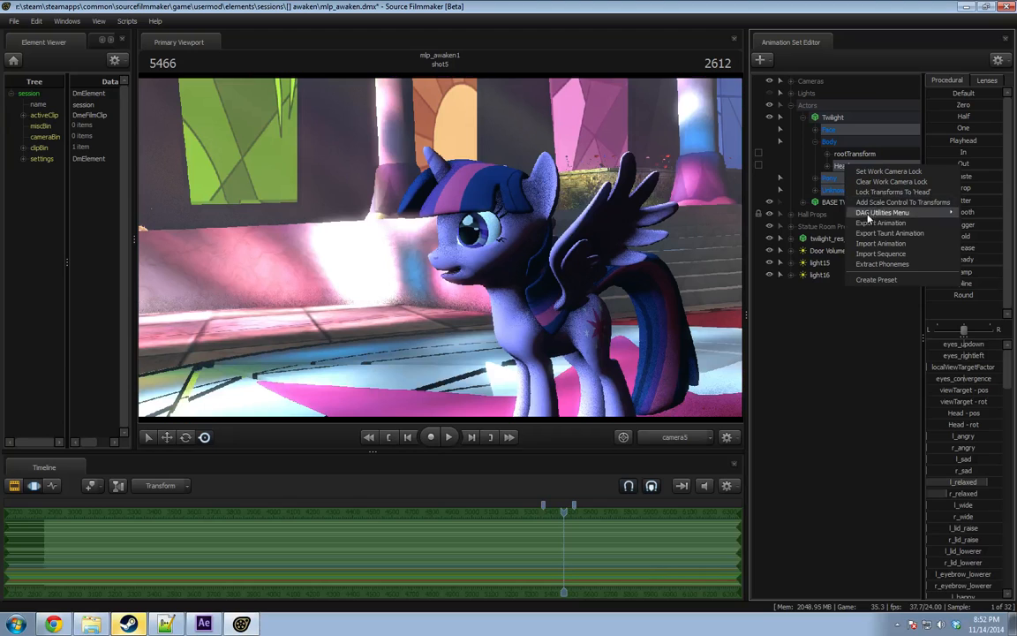
pyautogui.click(869, 247)
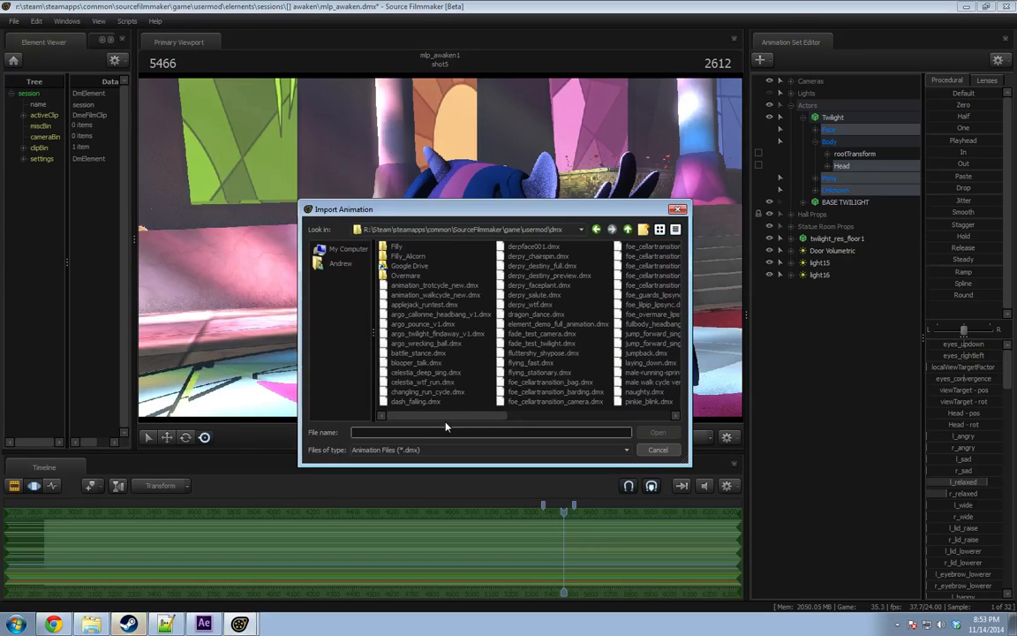
pyautogui.moveTo(449, 415); pyautogui.dragTo(609, 410)
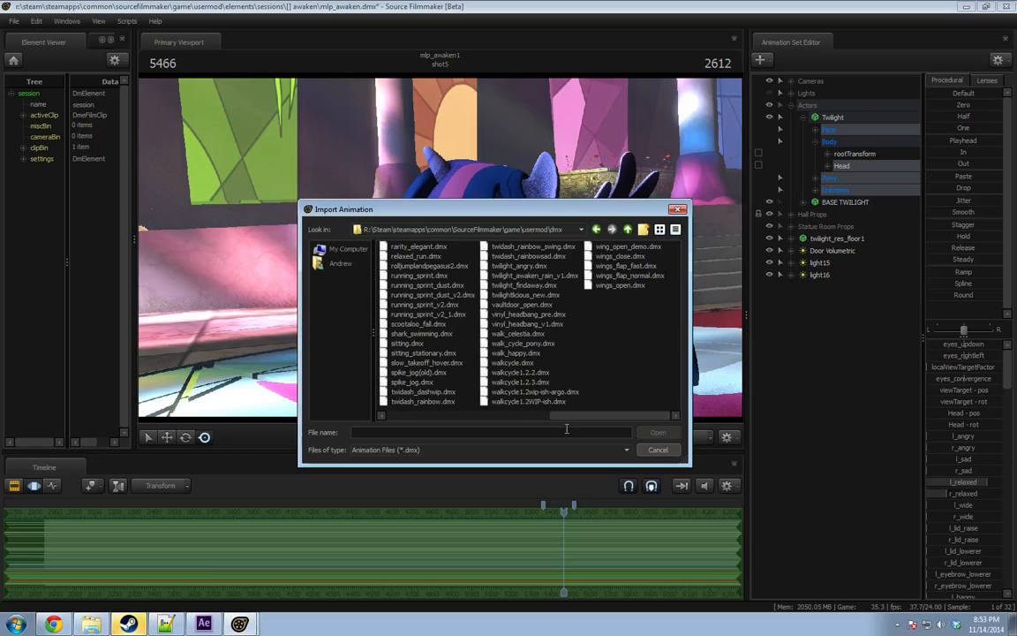
pyautogui.doubleClick(428, 362)
pyautogui.click(512, 366)
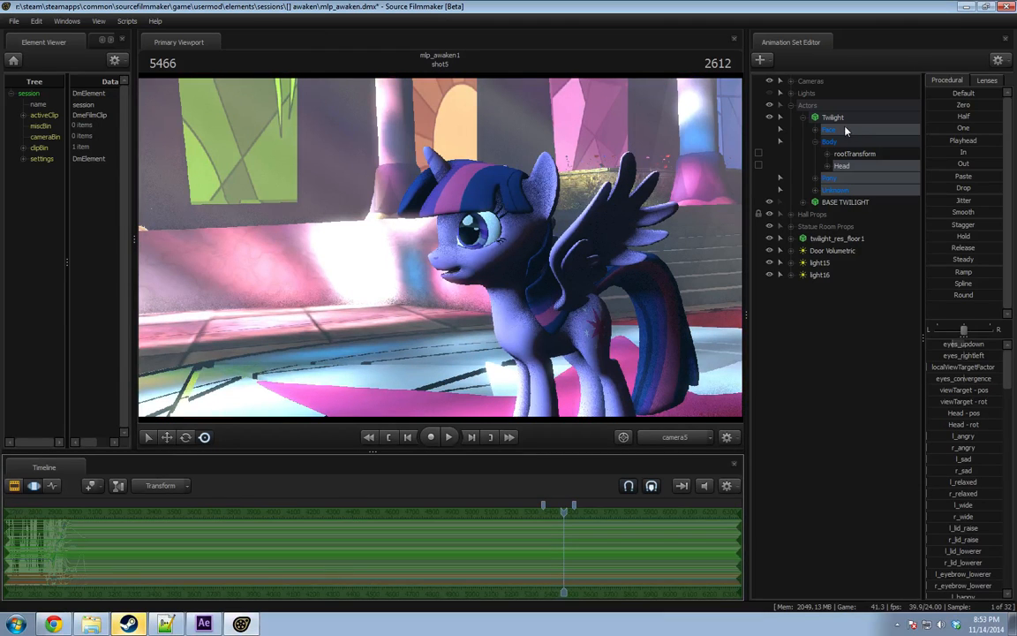
# Select the whole Twilight actor and examine its animation in the Motion Editor.
pyautogui.click(834, 117)
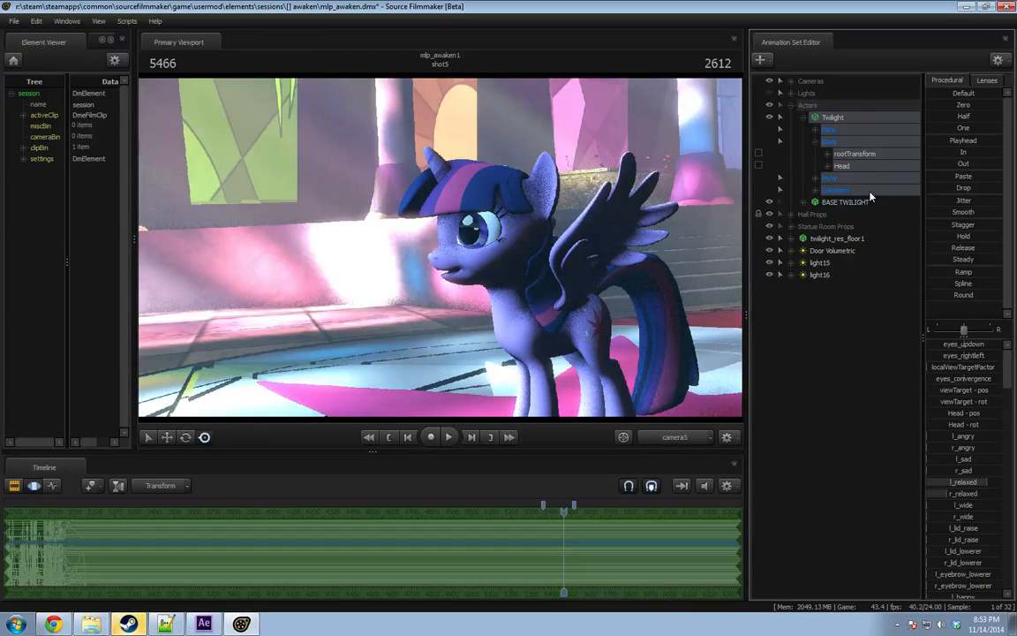
pyautogui.press('F2')
pyautogui.press('F3')
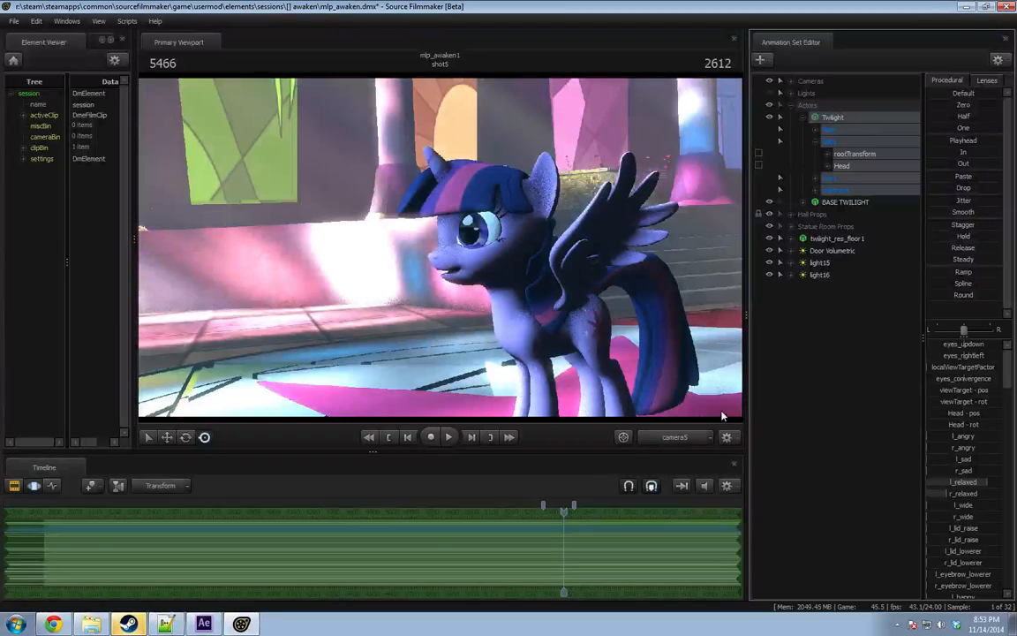
# At frame 5399, duplicate the BASE TWILIGHT animation set by copying and pasting it, and hide the original.
pyautogui.moveTo(564, 512); pyautogui.dragTo(550, 512)
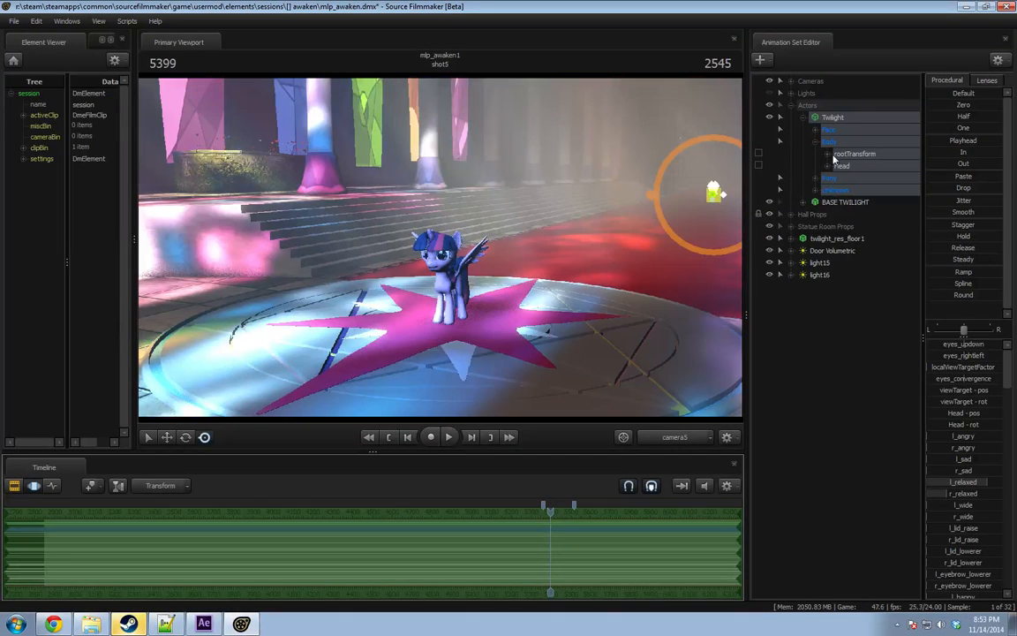
pyautogui.click(830, 201)
pyautogui.rightClick(842, 202)
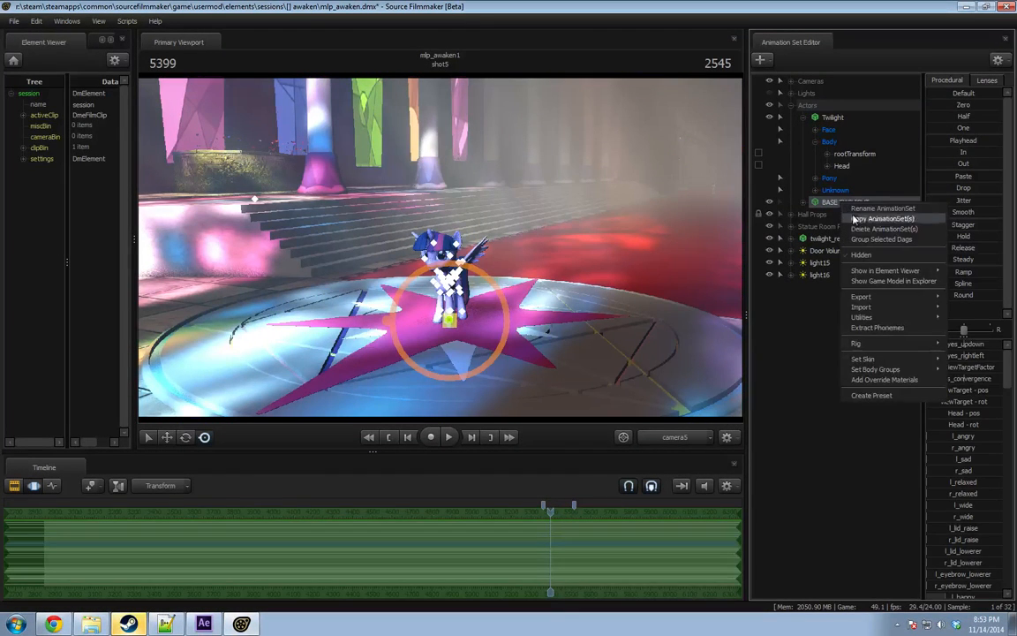
pyautogui.click(853, 218)
pyautogui.rightClick(807, 339)
pyautogui.click(850, 400)
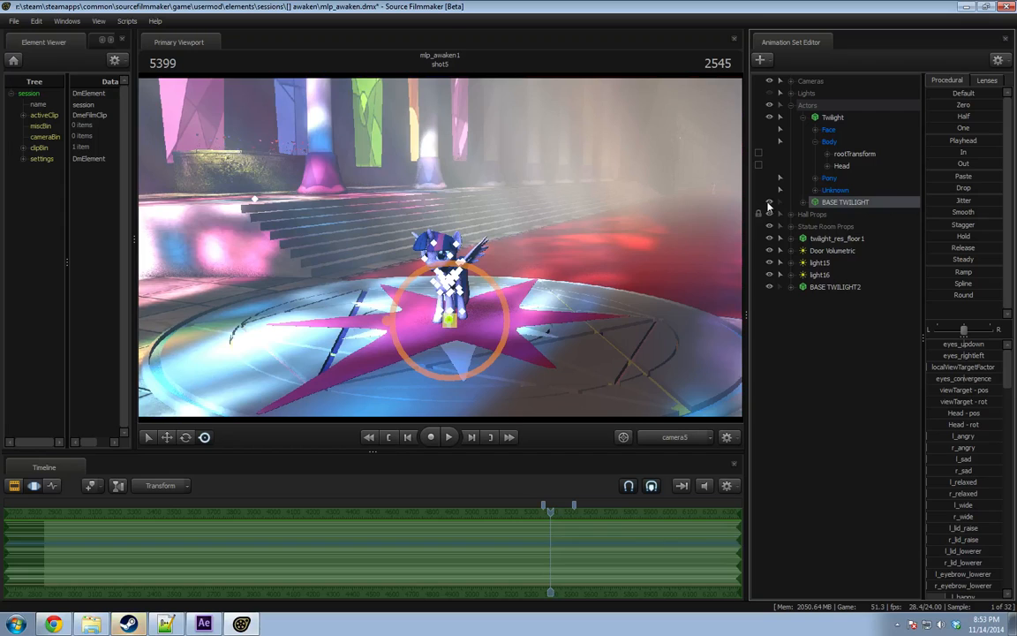
pyautogui.click(775, 288)
# Import slow_takeoff_hover.dmx onto BASE TWILIGHT2's Face, Head and Pony controls, leaving rootTransform out of the selection.
pyautogui.rightClick(830, 288)
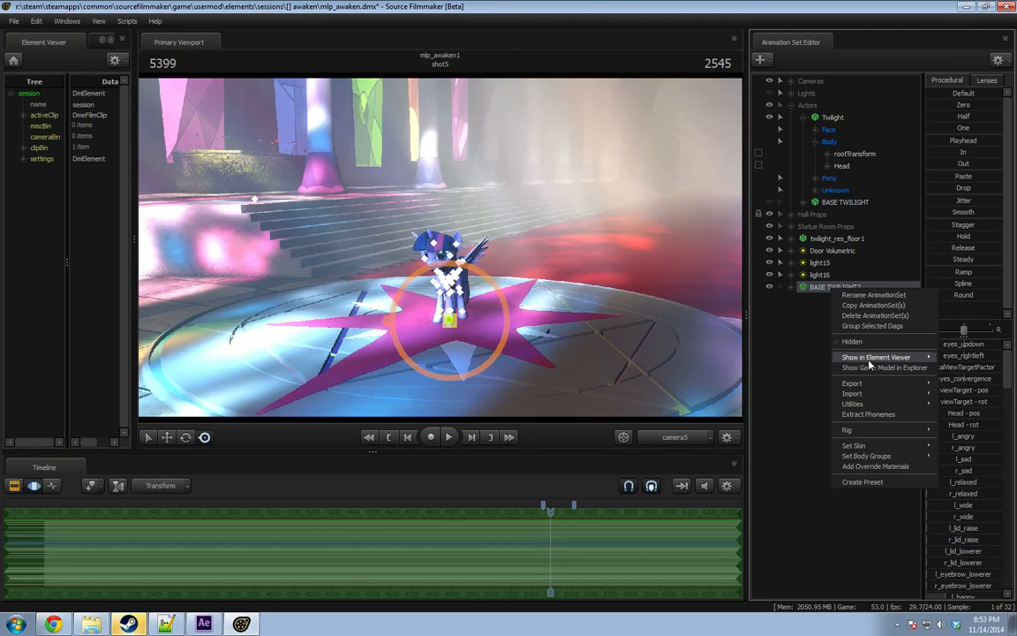
pyautogui.click(792, 287)
pyautogui.click(804, 312)
pyautogui.keyDown('ctrl'); pyautogui.click(843, 326); pyautogui.keyUp('ctrl')
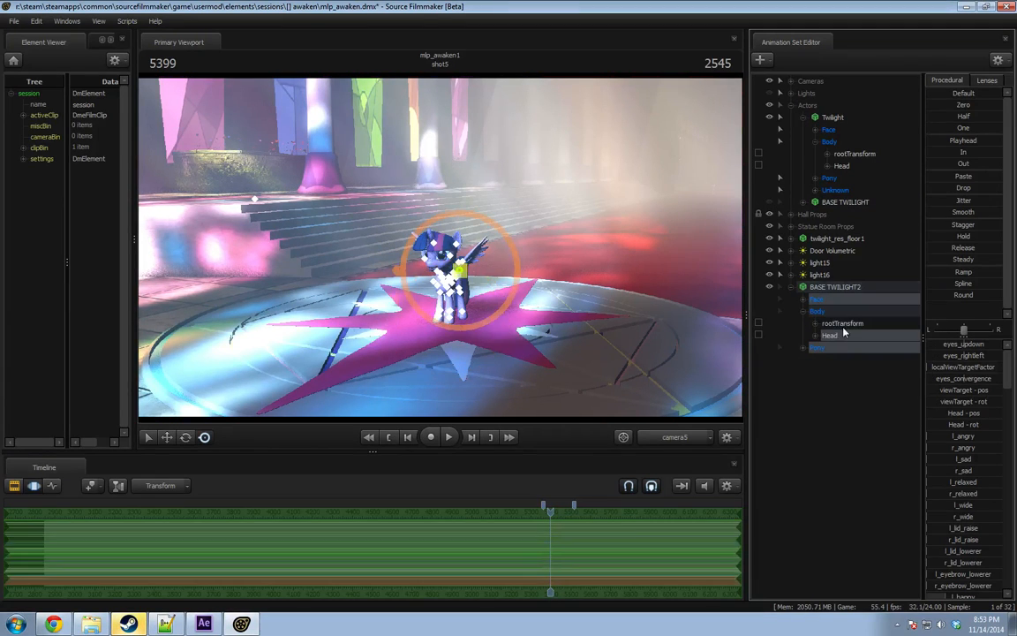
pyautogui.rightClick(839, 339)
pyautogui.click(870, 416)
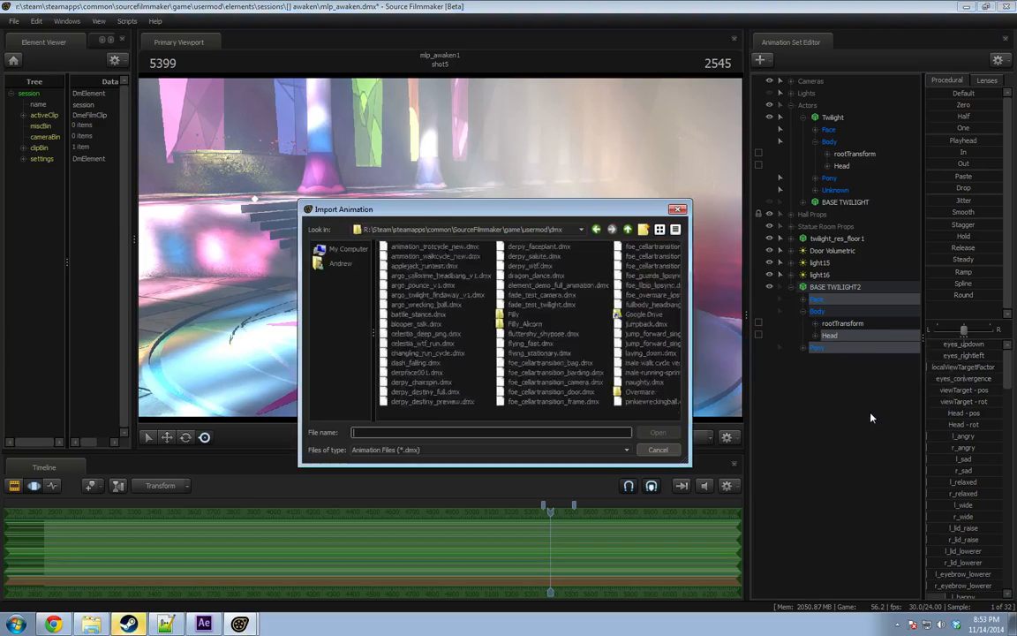
pyautogui.moveTo(479, 416); pyautogui.dragTo(621, 417)
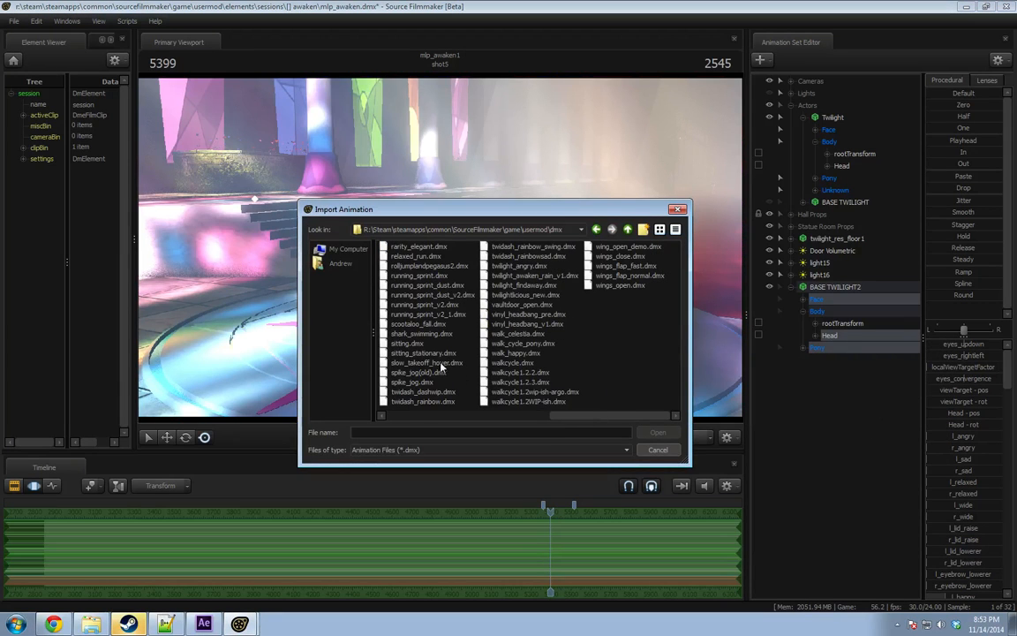
pyautogui.doubleClick(413, 363)
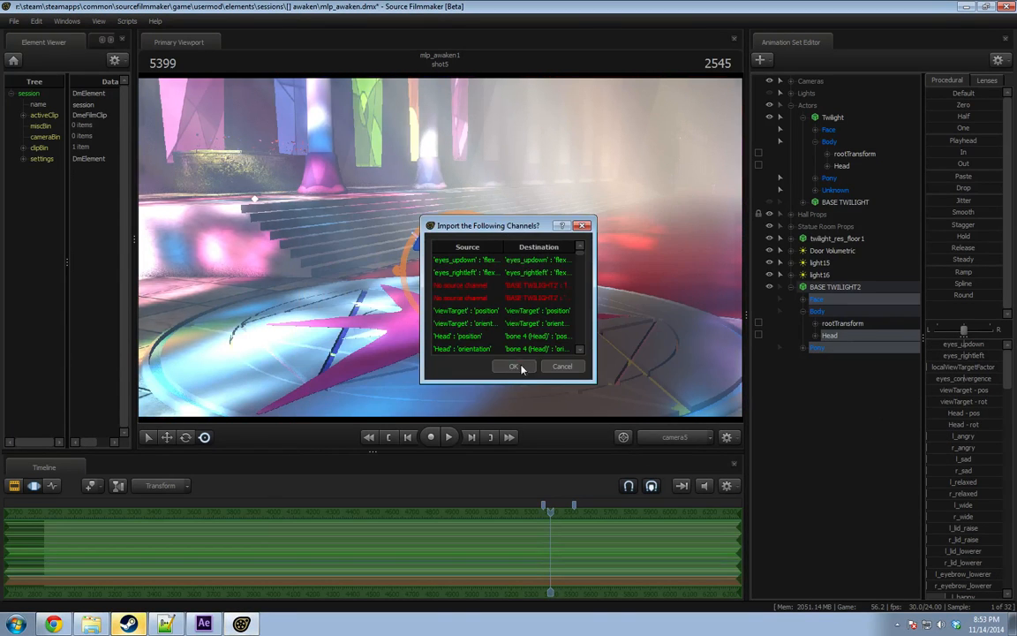
pyautogui.click(505, 364)
# Shift BASE TWILIGHT2's imported takeoff animation along the timeline so that it starts at about frame 5400.
pyautogui.moveTo(302, 558)
pyautogui.mouseDown()
pyautogui.moveTo(397, 568)
pyautogui.moveTo(612, 554)
pyautogui.moveTo(669, 524)
pyautogui.mouseUp()
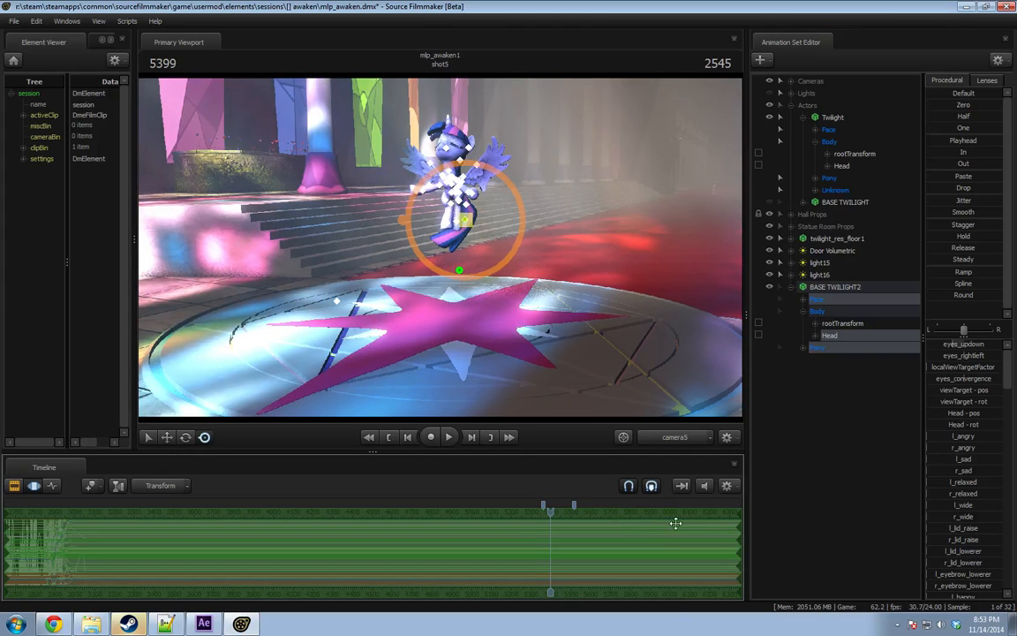
pyautogui.click(738, 488)
pyautogui.click(734, 528)
pyautogui.moveTo(411, 554); pyautogui.dragTo(639, 542)
pyautogui.scroll(5, 558, 553)
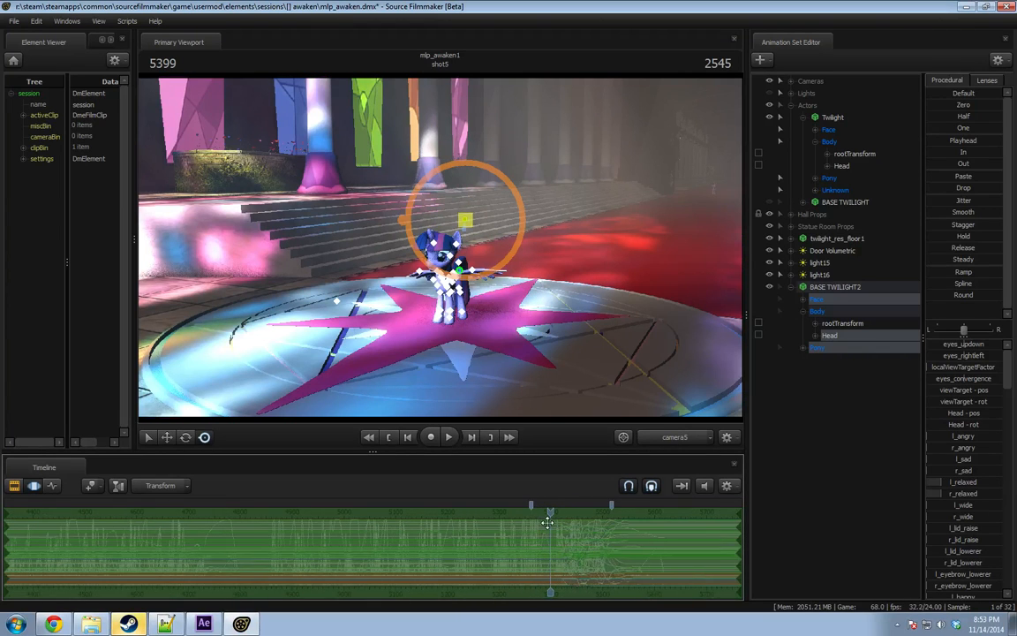
pyautogui.moveTo(513, 557)
pyautogui.mouseDown()
pyautogui.moveTo(641, 558)
pyautogui.moveTo(485, 546)
pyautogui.moveTo(502, 545)
pyautogui.mouseUp()
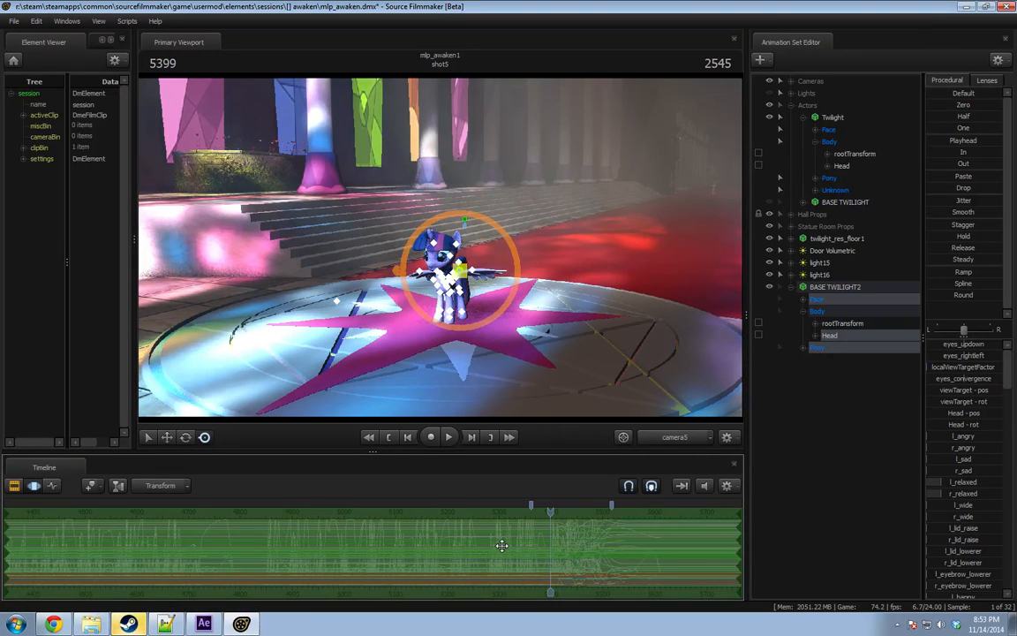
# Play and scrub BASE TWILIGHT2's takeoff repeatedly from frame 5399 to about frame 5585 in the Motion Editor.
pyautogui.press('space')
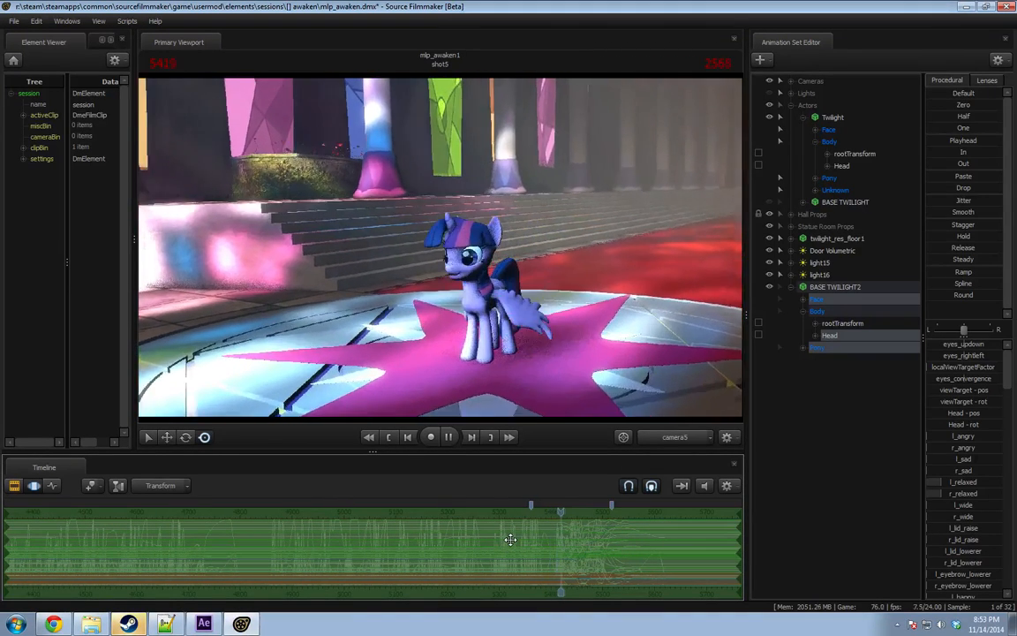
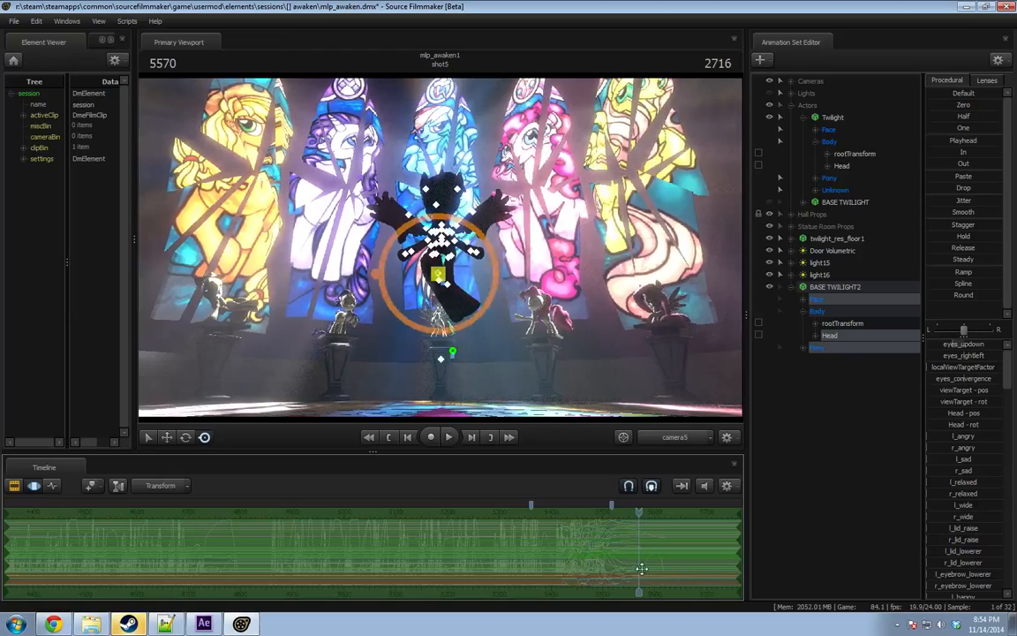
pyautogui.scroll(3, 642, 558)
pyautogui.click(649, 562)
pyautogui.moveTo(612, 579); pyautogui.dragTo(468, 563, button='middle')
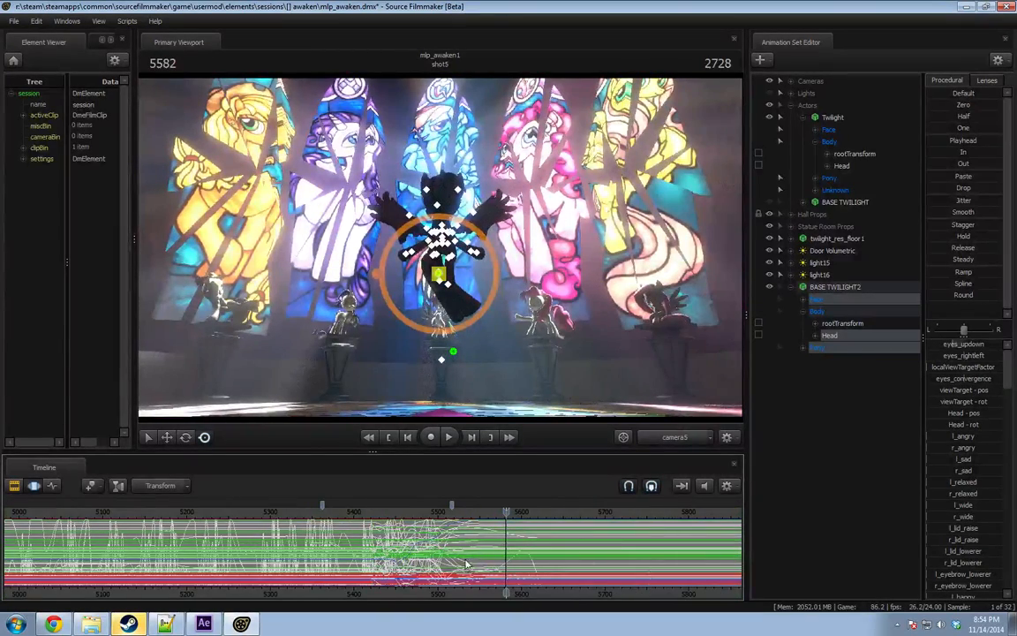
pyautogui.moveTo(509, 532); pyautogui.dragTo(458, 552)
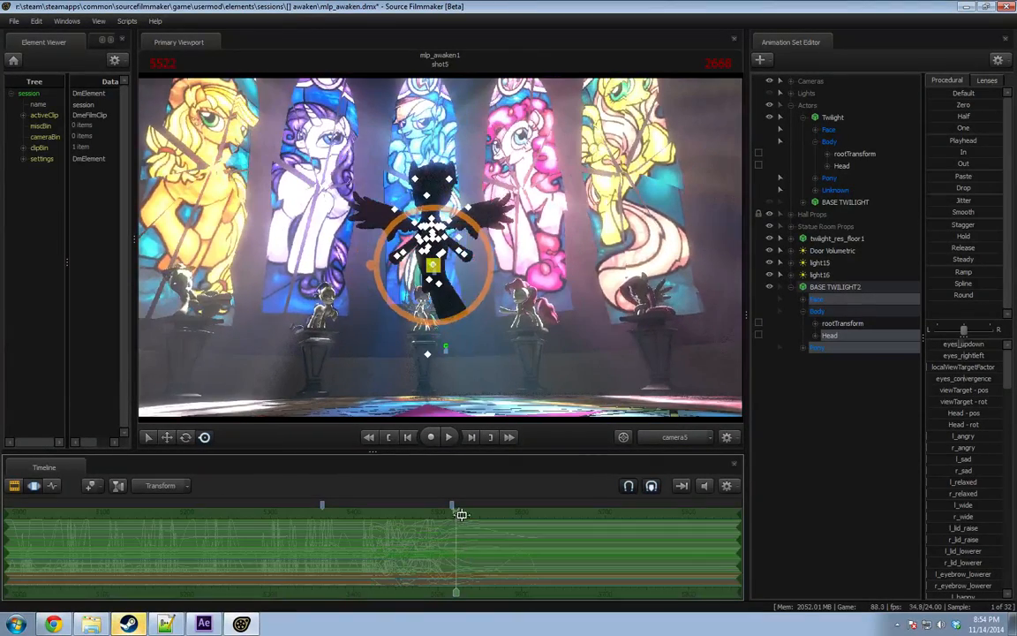
pyautogui.moveTo(420, 519); pyautogui.dragTo(453, 511)
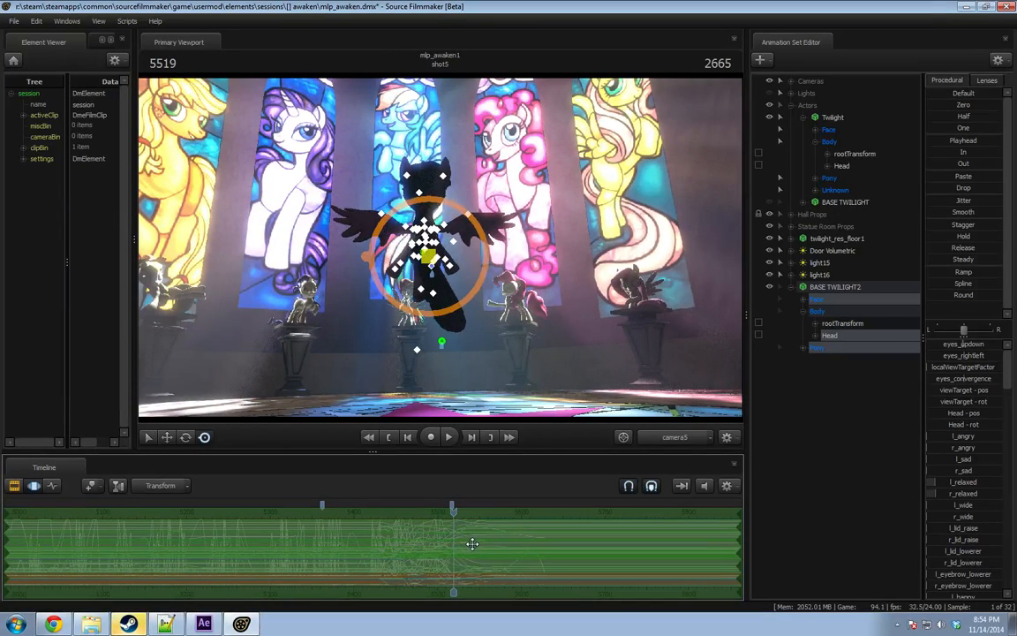
pyautogui.press('space')
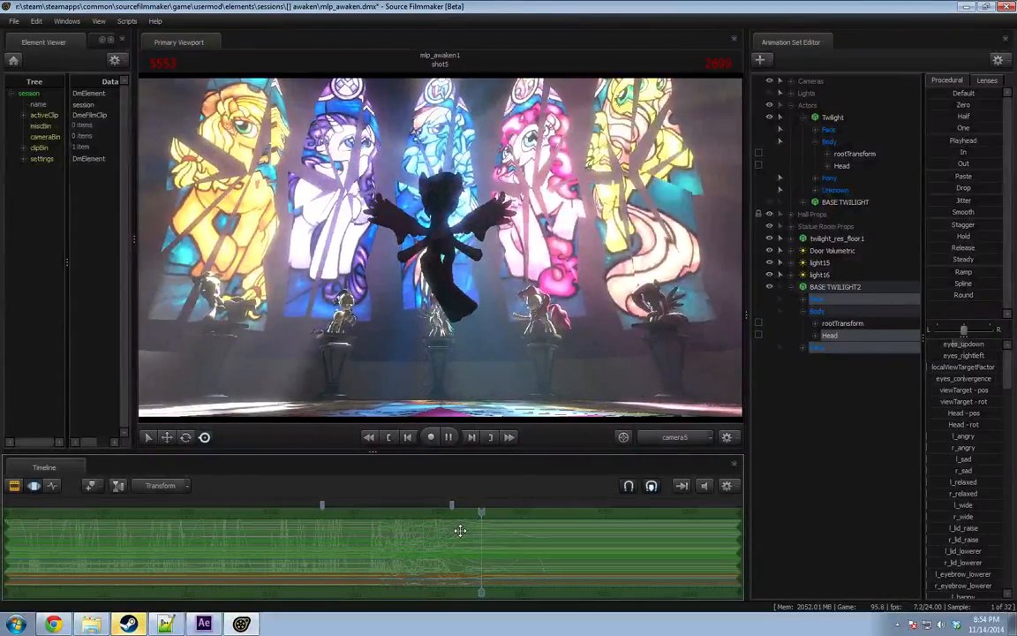
pyautogui.press('space')
pyautogui.moveTo(499, 514); pyautogui.dragTo(415, 516)
pyautogui.press('space')
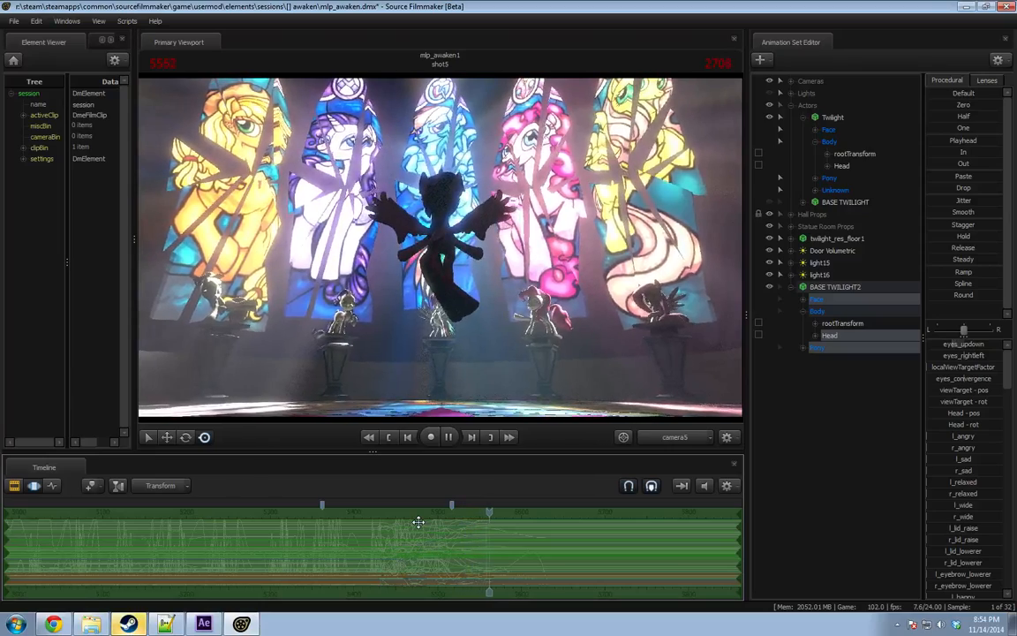
pyautogui.press('space')
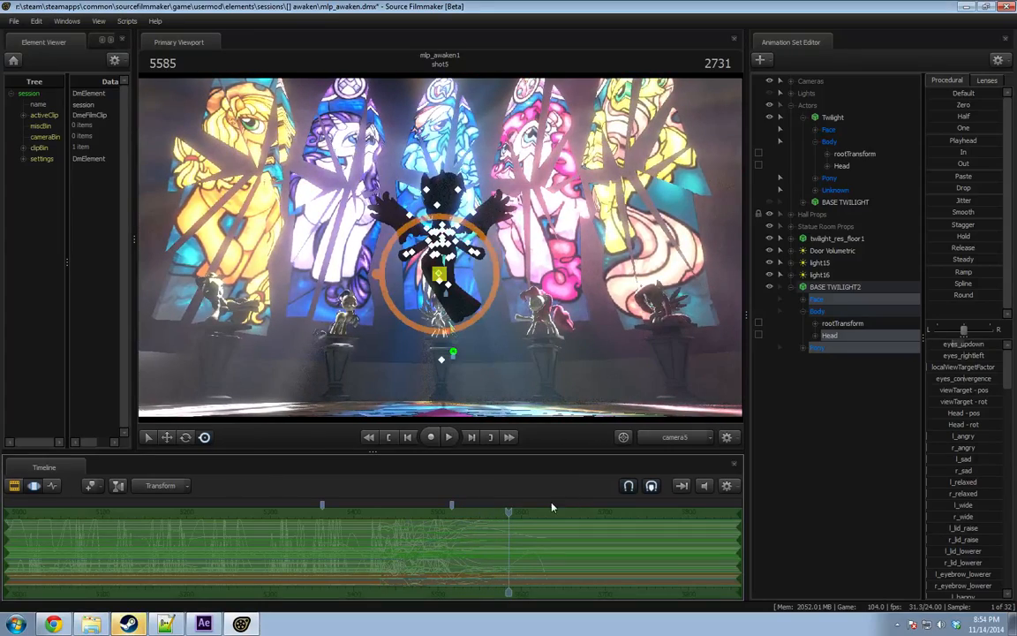
pyautogui.moveTo(507, 512); pyautogui.dragTo(362, 527)
# Show shot5 in the Clip Editor and replay the takeoff in short passes between about frames 5420 and 5560.
pyautogui.press('F2')
pyautogui.press('space')
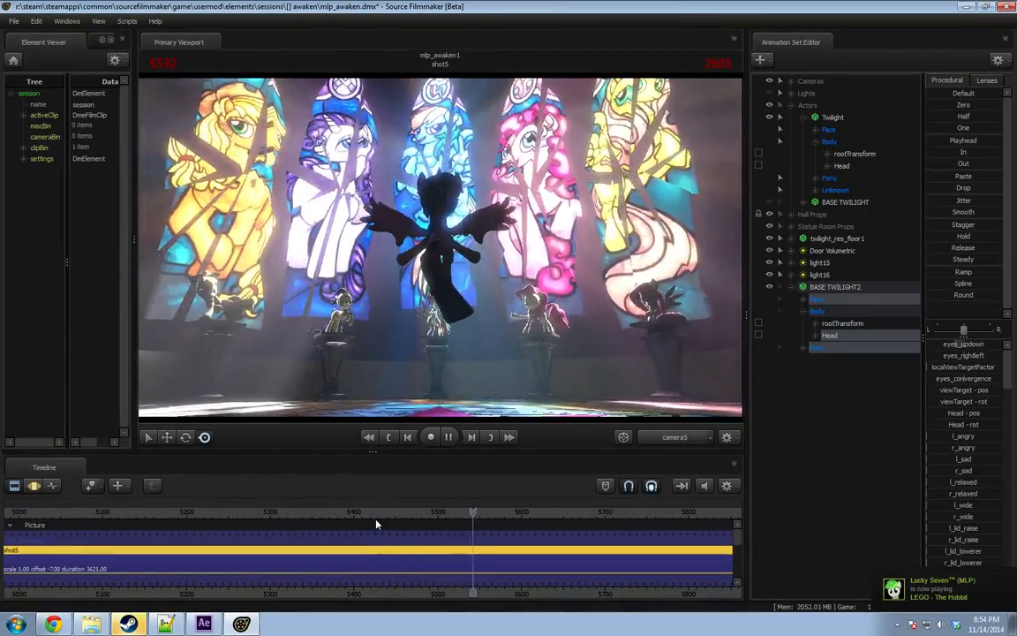
pyautogui.press('space')
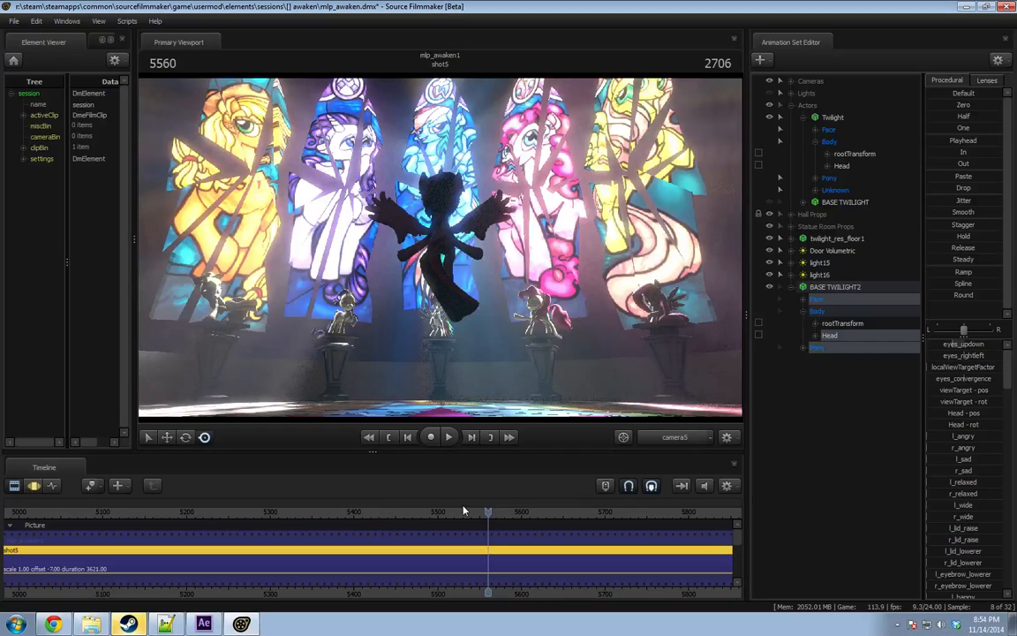
pyautogui.moveTo(495, 511); pyautogui.dragTo(408, 510)
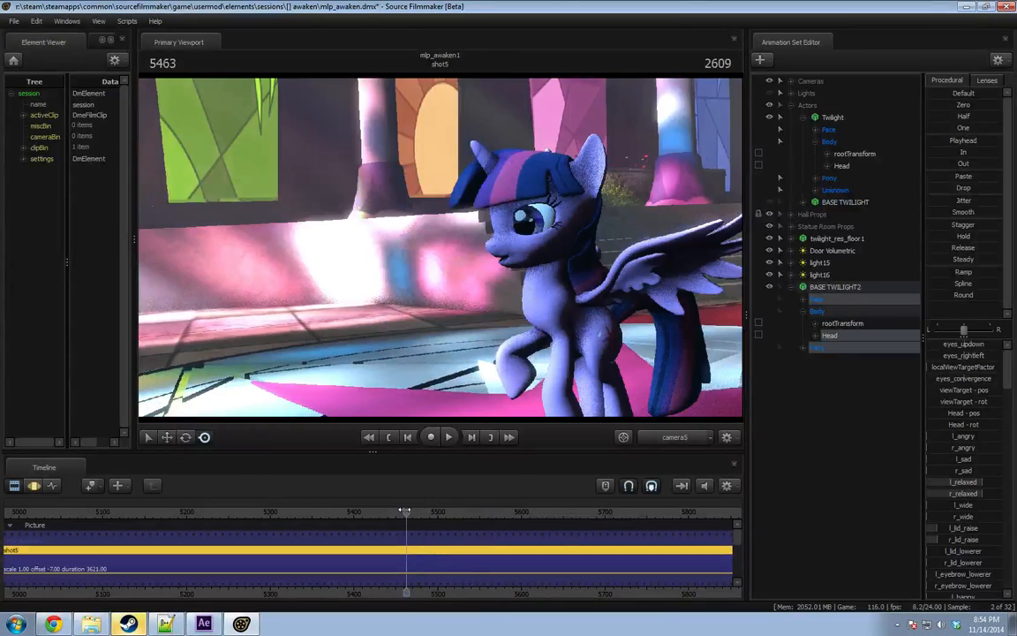
pyautogui.click(448, 436)
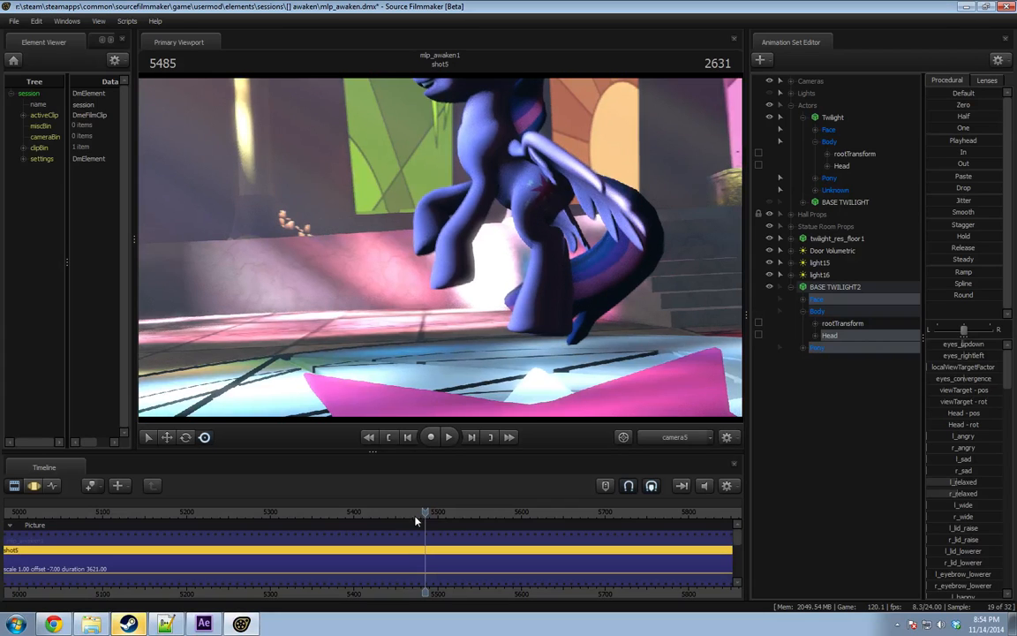
pyautogui.press('space')
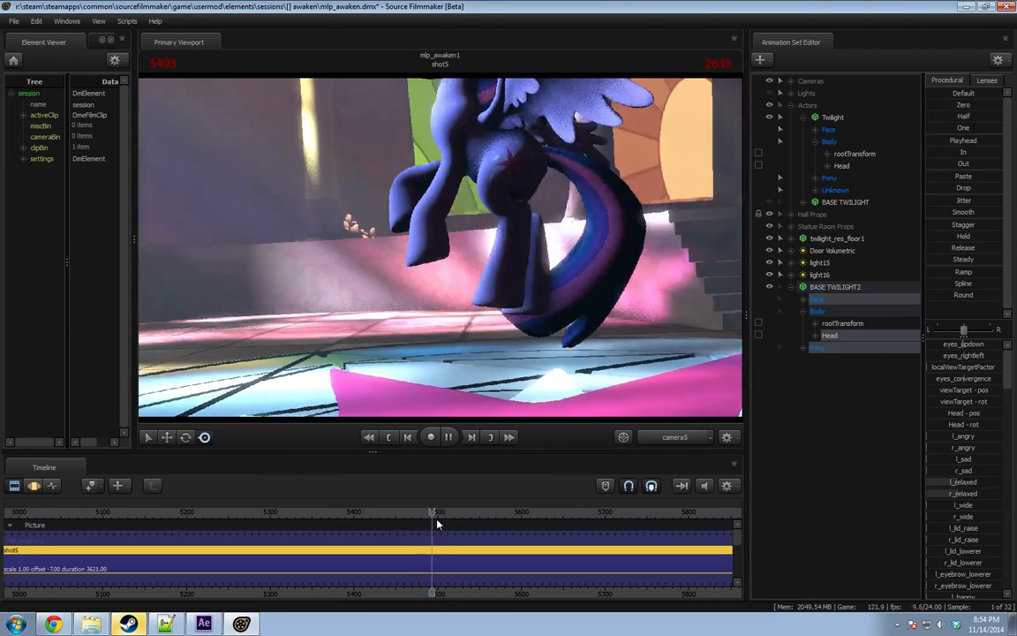
pyautogui.press('space')
pyautogui.moveTo(442, 514); pyautogui.dragTo(371, 514)
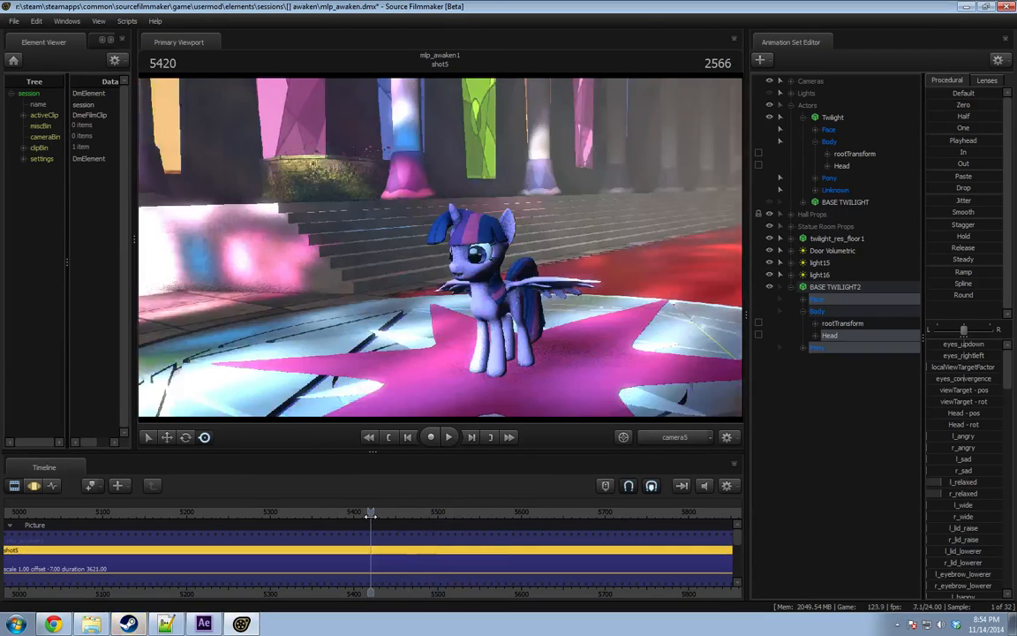
pyautogui.press('space')
pyautogui.press('space')
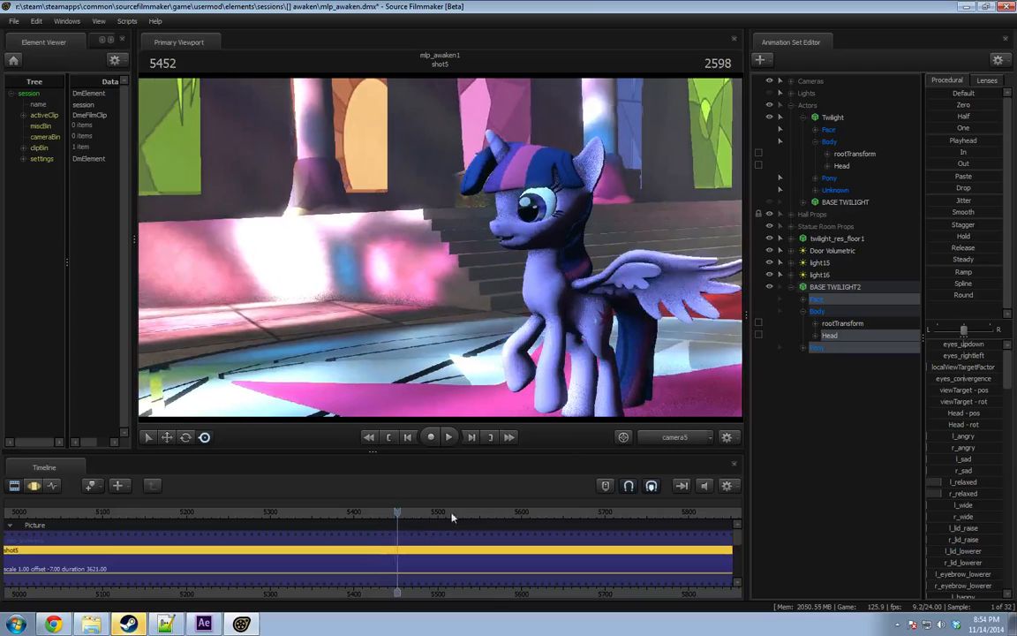
# Select Camera 1 (S 2474 E 2735), expand its controls and show its animation in the Motion Editor.
pyautogui.click(839, 118)
pyautogui.click(790, 81)
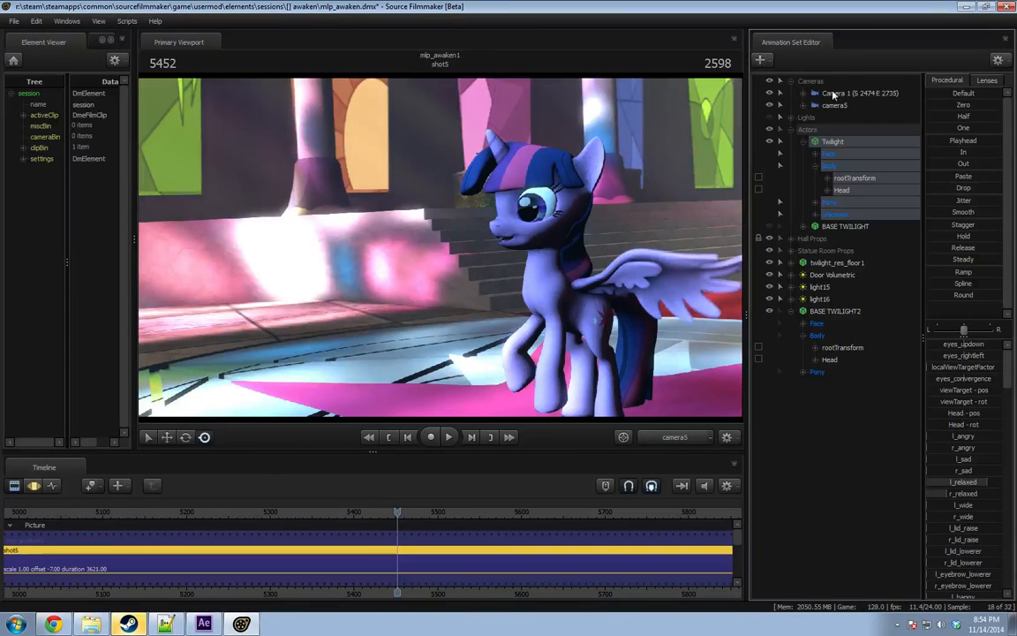
pyautogui.click(852, 93)
pyautogui.click(803, 94)
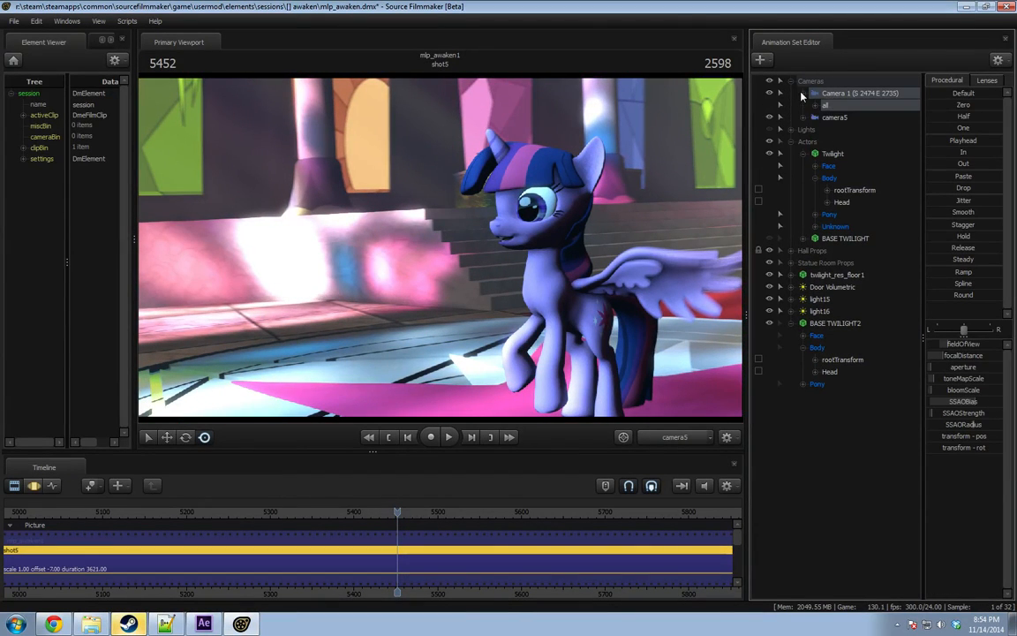
pyautogui.click(815, 106)
pyautogui.press('F3')
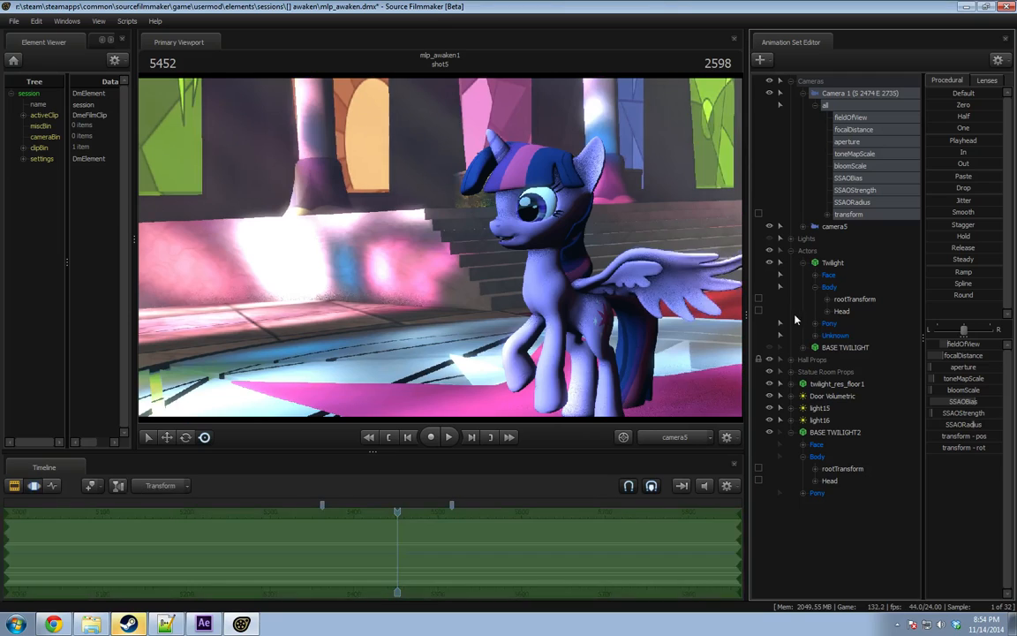
# Make a time selection on Camera 1 from about frame 5464 to 5526, with falloff on both sides.
pyautogui.press('shift')
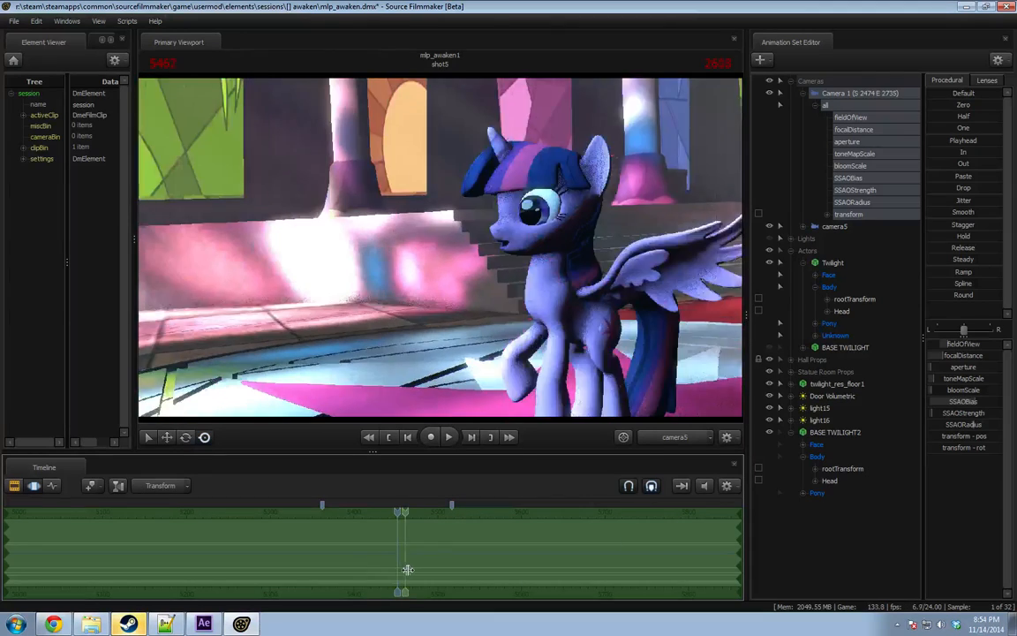
pyautogui.keyDown('shift'); pyautogui.click(432, 570); pyautogui.keyUp('shift')
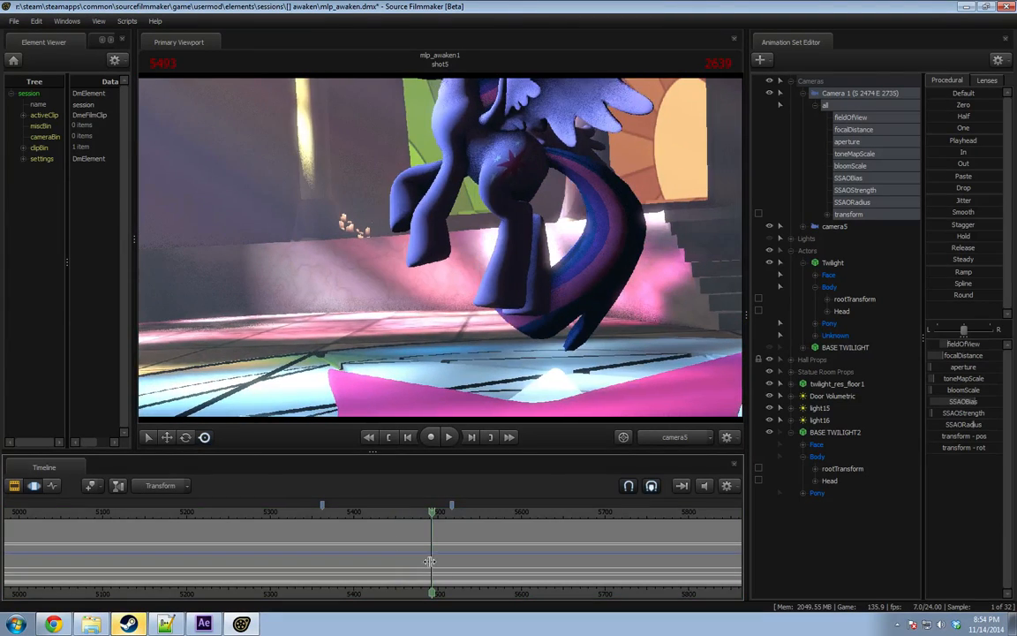
pyautogui.scroll(2, 427, 565)
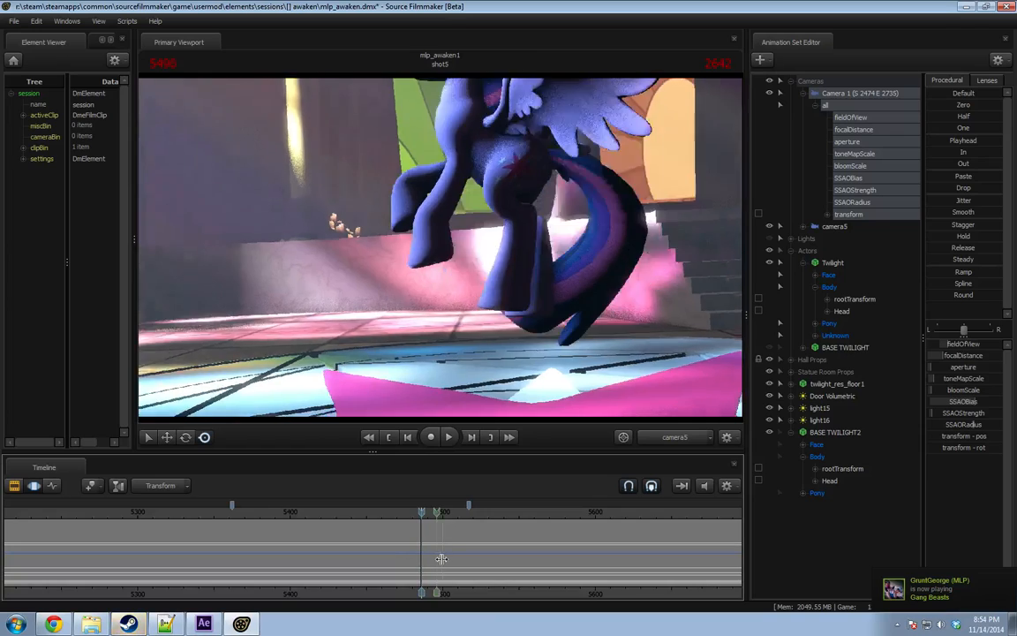
pyautogui.moveTo(465, 558); pyautogui.dragTo(393, 557)
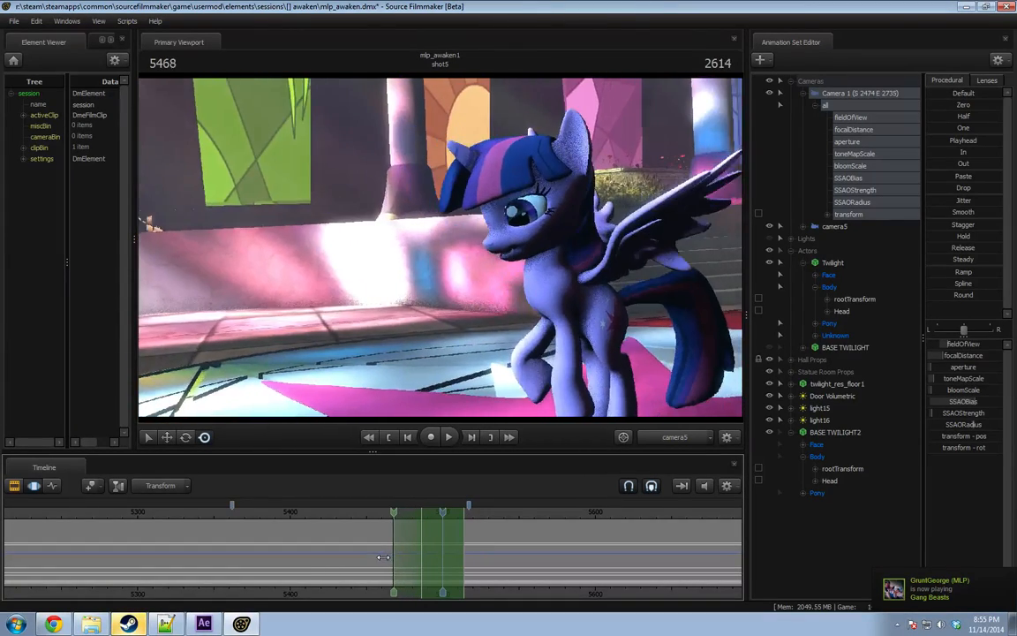
pyautogui.moveTo(470, 560); pyautogui.dragTo(482, 560)
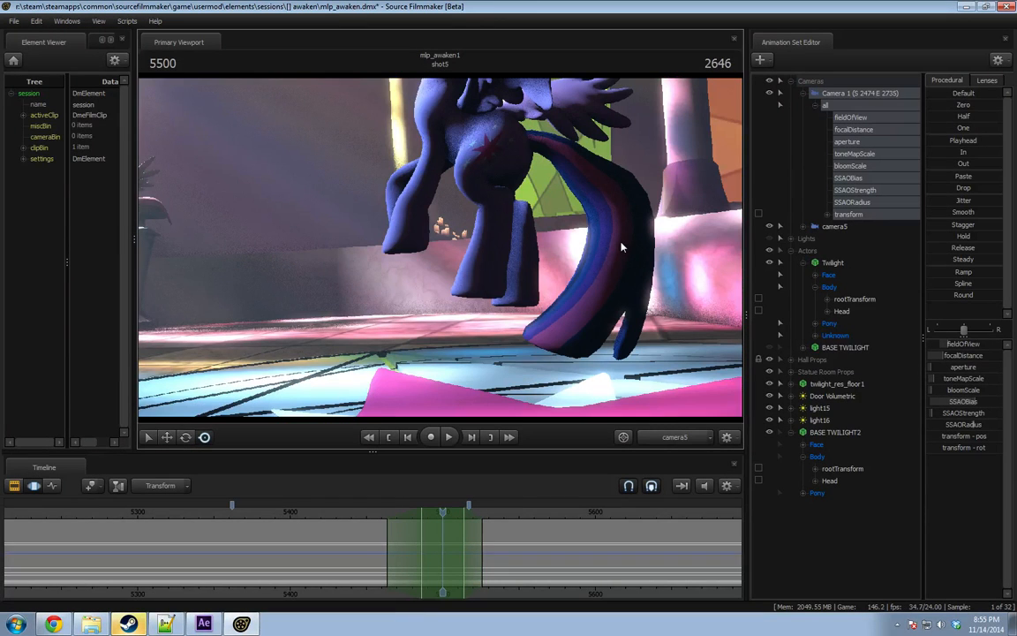
# Switch from camera5 to the Work Camera and pull back to examine Twilight and the scene camera's position at frame 5500.
pyautogui.click(680, 441)
pyautogui.keyDown('ctrl'); pyautogui.click(672, 440); pyautogui.keyUp('ctrl')
pyautogui.moveTo(631, 292); pyautogui.dragTo(631, 293)
pyautogui.press('s')
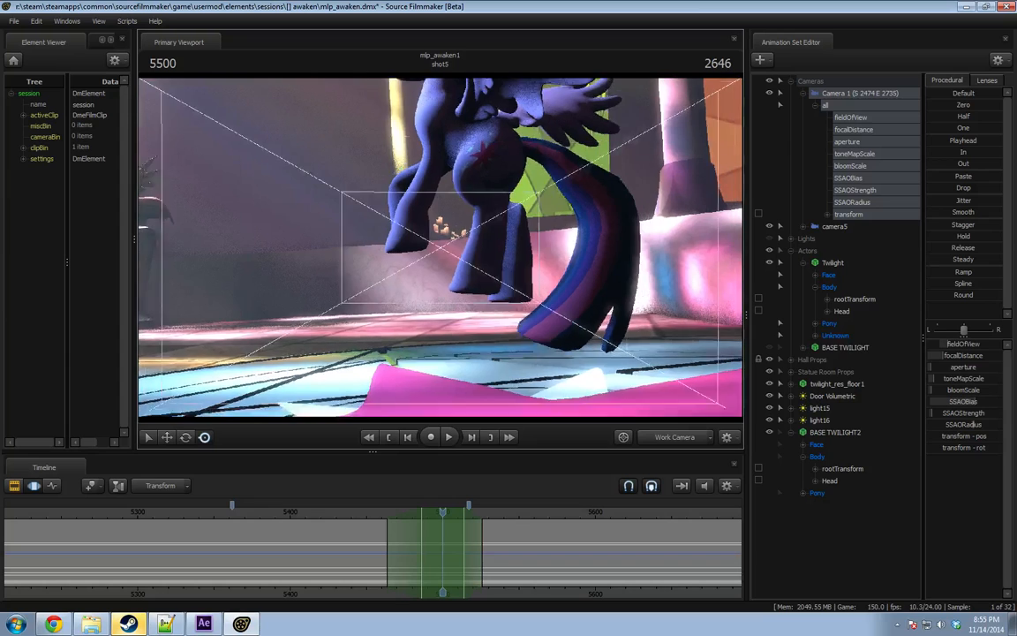
pyautogui.press('s')
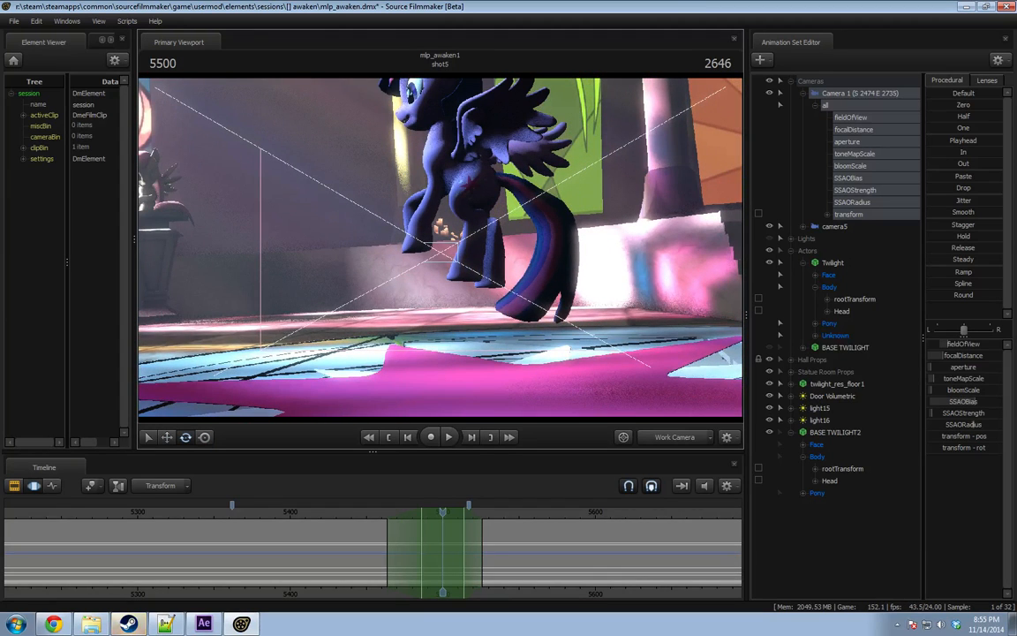
pyautogui.press('s')
pyautogui.press('F2')
pyautogui.press('F3')
pyautogui.press('w')
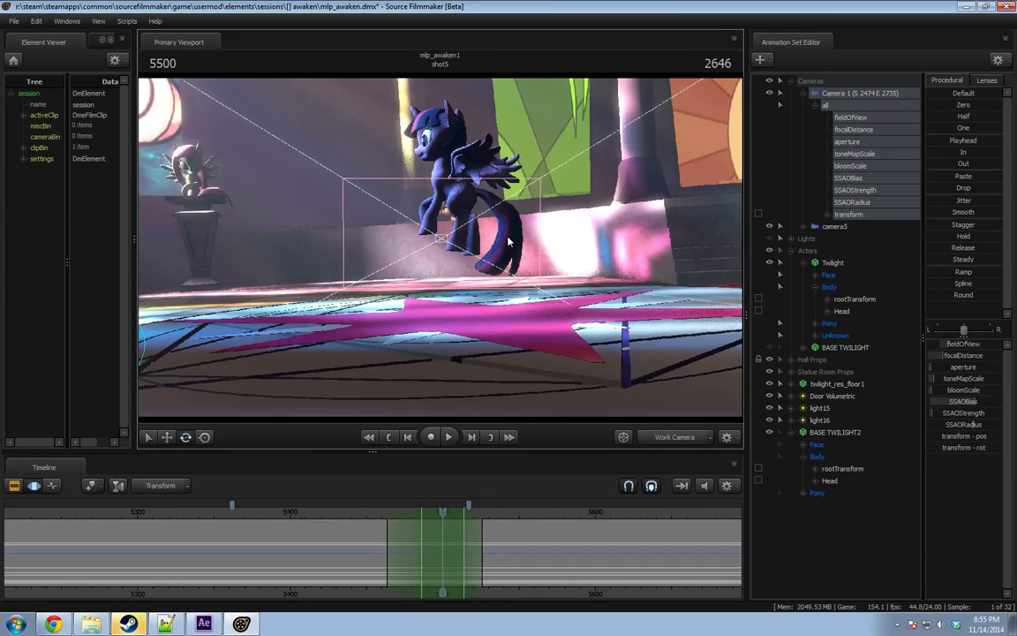
pyautogui.moveTo(441, 247); pyautogui.dragTo(466, 247)
pyautogui.press('F2')
pyautogui.press('F3')
pyautogui.press('s')
pyautogui.press('w')
pyautogui.press('r')
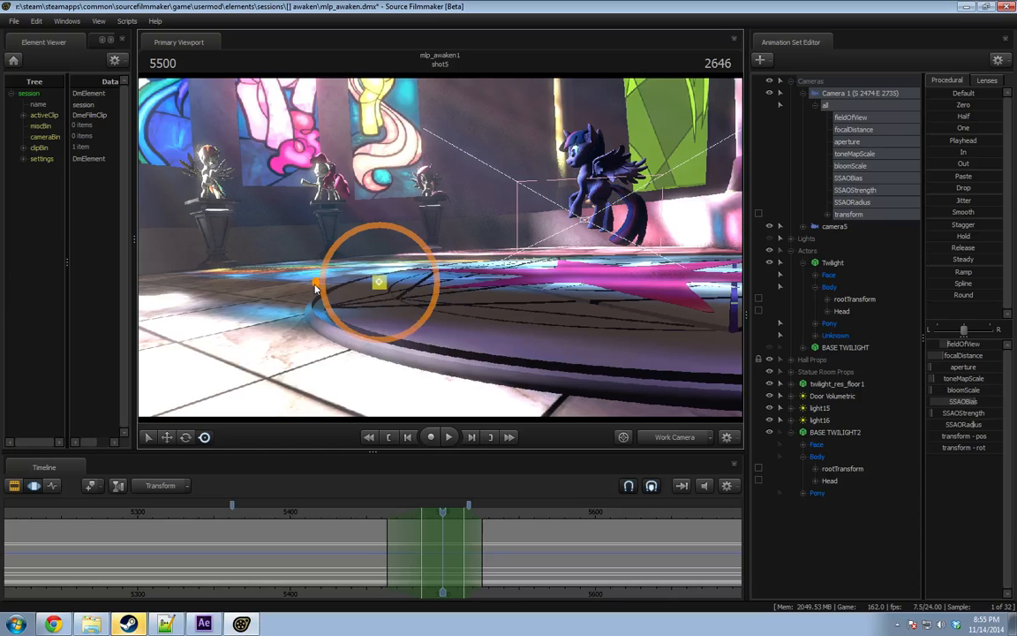
# Collapse Camera 1 (S 2474 E 2735)'s controls and select camera5, with its motion path in view from above the floor.
pyautogui.click(850, 214)
pyautogui.moveTo(522, 282); pyautogui.dragTo(323, 308)
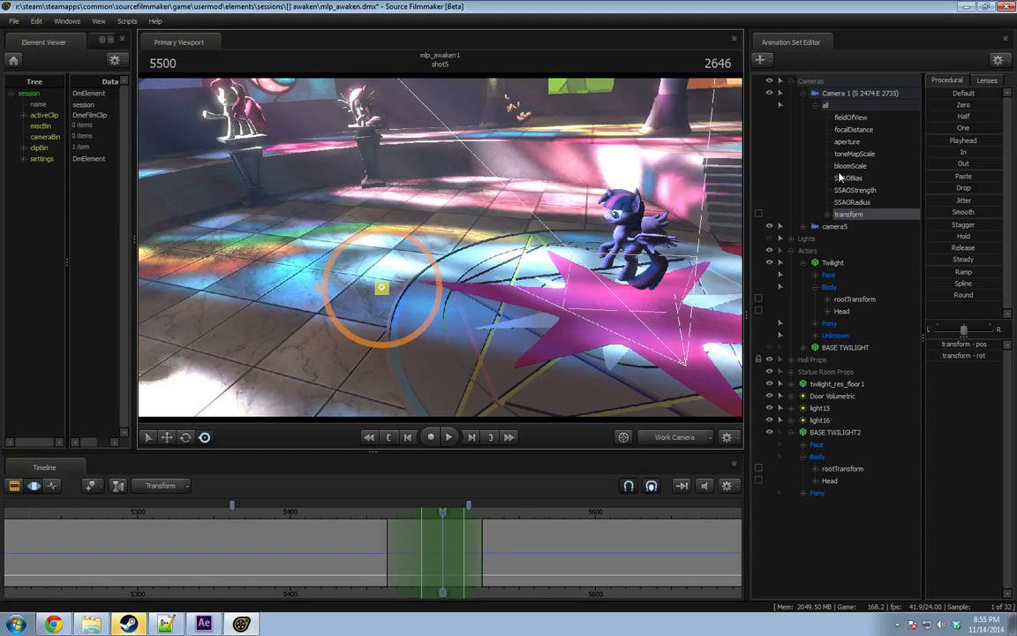
pyautogui.click(858, 94)
pyautogui.click(801, 94)
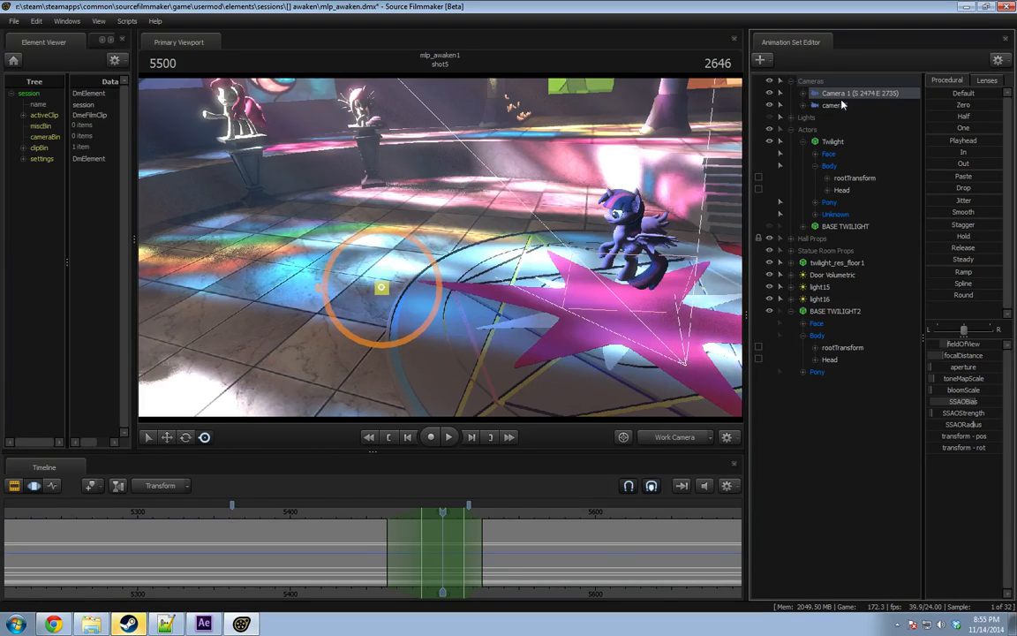
pyautogui.click(839, 105)
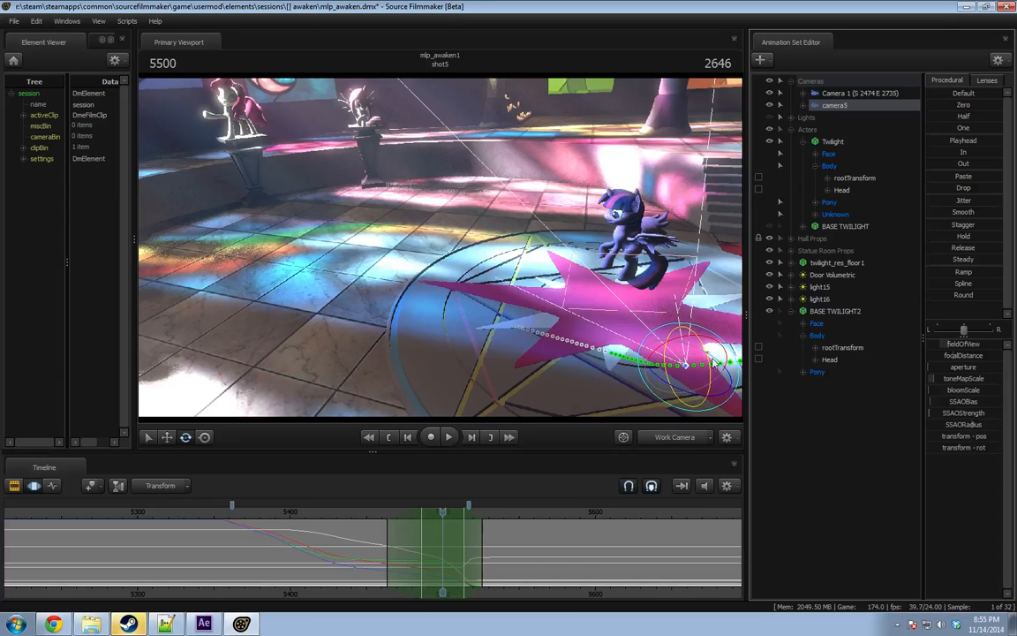
# Try tilting camera5 upward at frame 5500 within the time selection, and play the shot through it to check the framing.
pyautogui.click(676, 436)
pyautogui.click(668, 436)
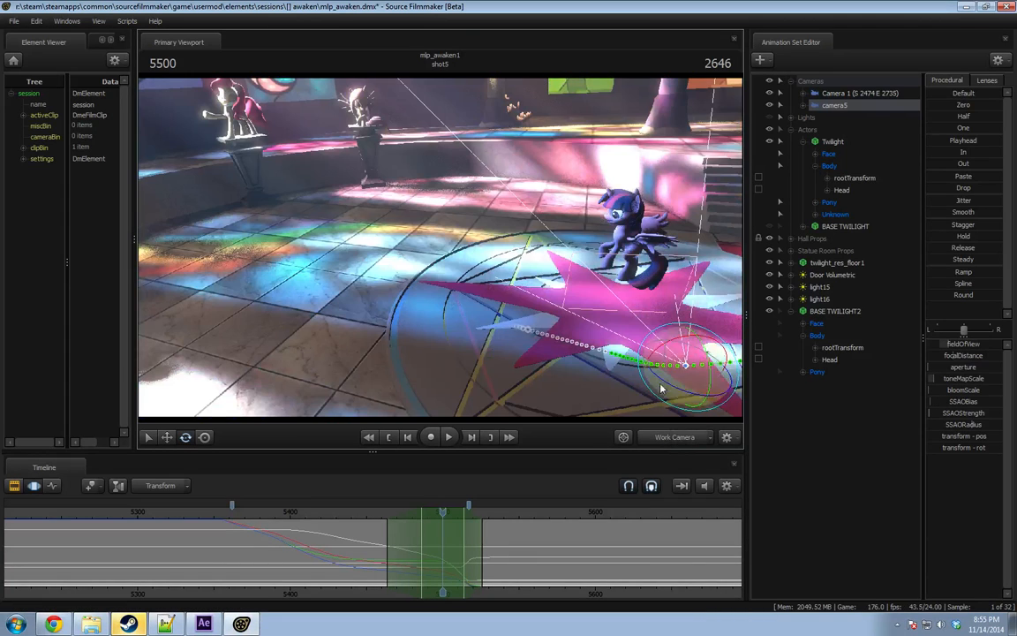
pyautogui.click(671, 437)
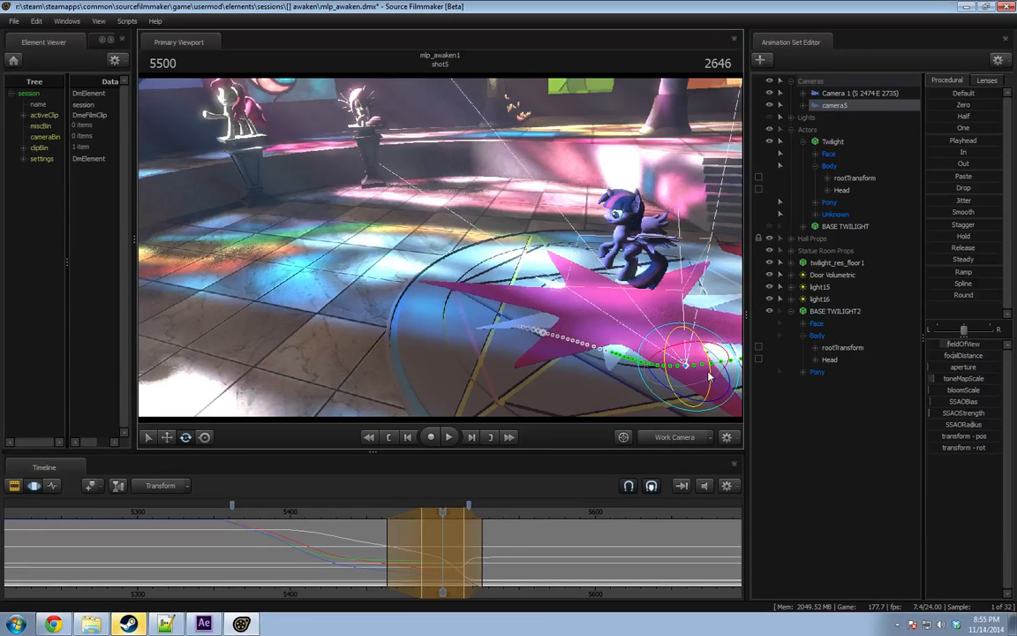
pyautogui.moveTo(468, 535); pyautogui.dragTo(480, 533)
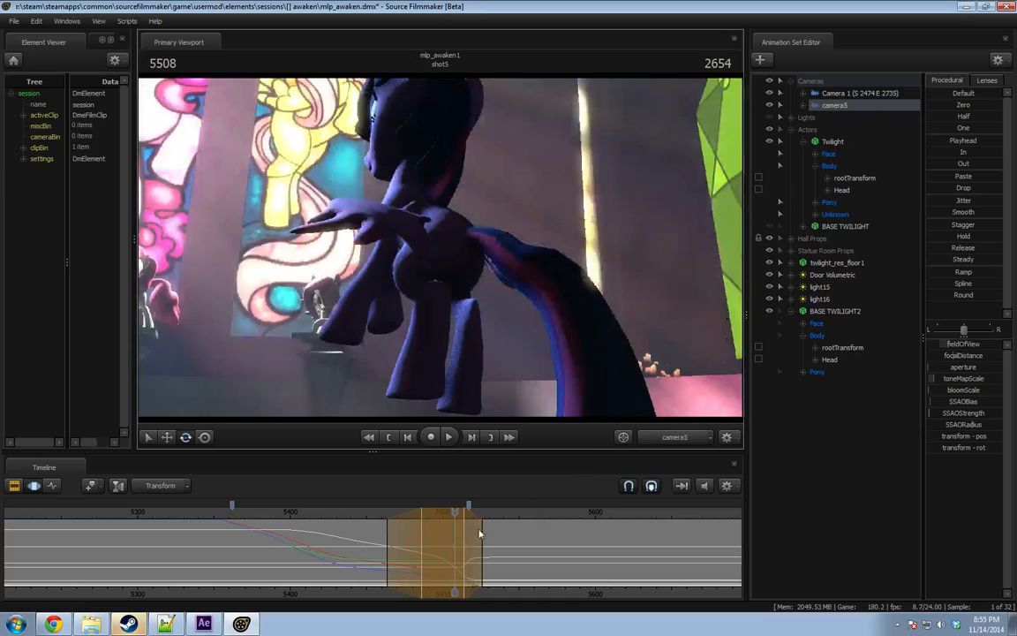
pyautogui.click(358, 528)
pyautogui.press('space')
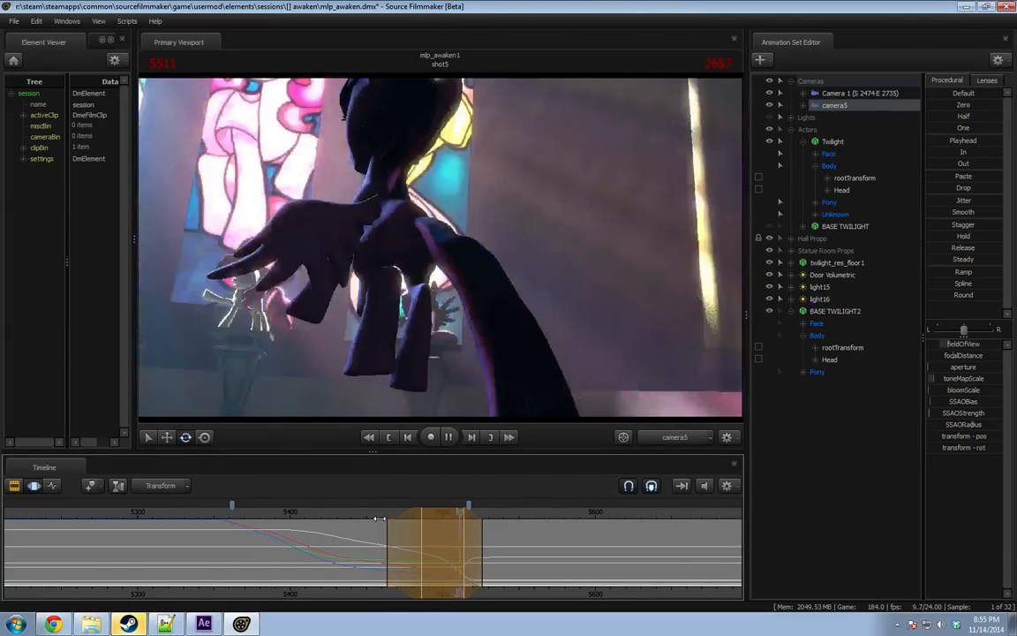
pyautogui.press('space')
# Extend the time selection's closing falloff to about frame 5528 and set the manipulation mode to Offset.
pyautogui.moveTo(481, 563); pyautogui.dragTo(485, 565)
pyautogui.moveTo(374, 517); pyautogui.dragTo(430, 517)
pyautogui.click(161, 488)
pyautogui.click(155, 521)
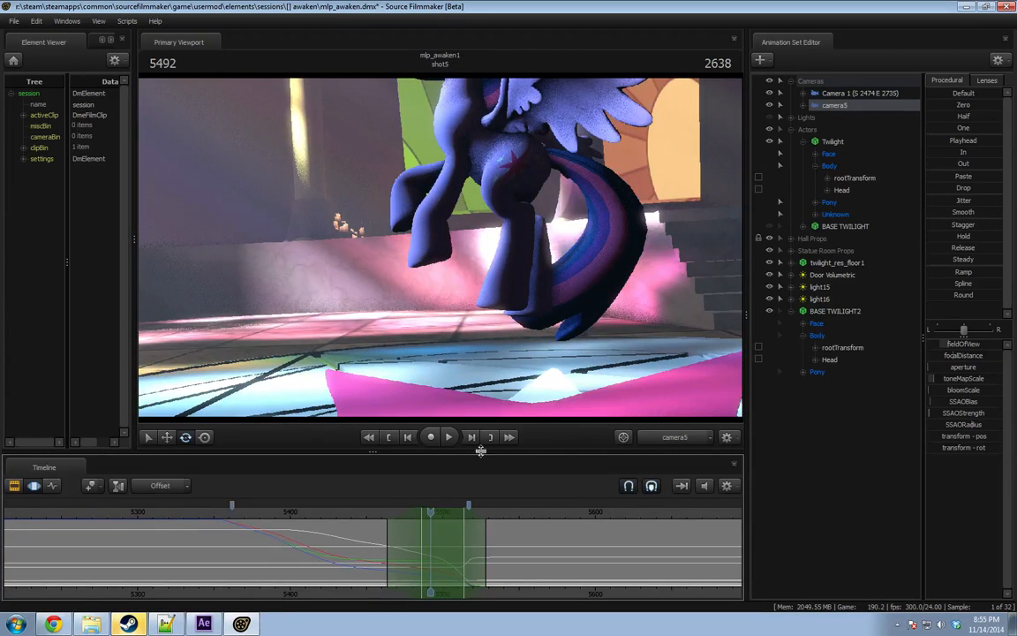
# Try offsetting camera5's tilt upward at frame 5492 and replay the shot through it to about frame 5527.
pyautogui.click(658, 439)
pyautogui.moveTo(649, 352); pyautogui.dragTo(651, 356)
pyautogui.click(674, 439)
pyautogui.press('space')
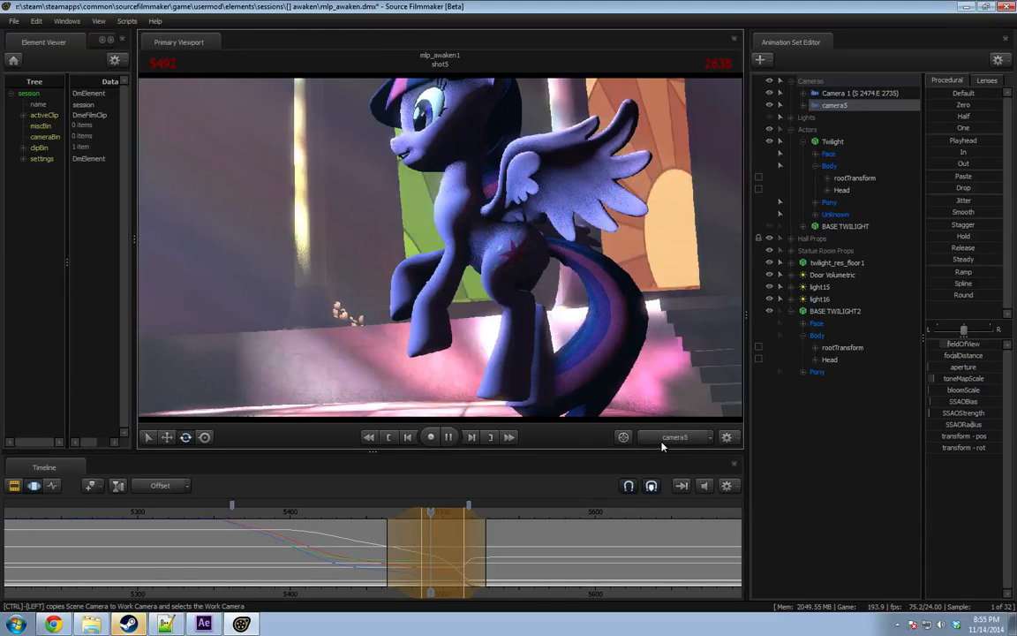
pyautogui.press('space')
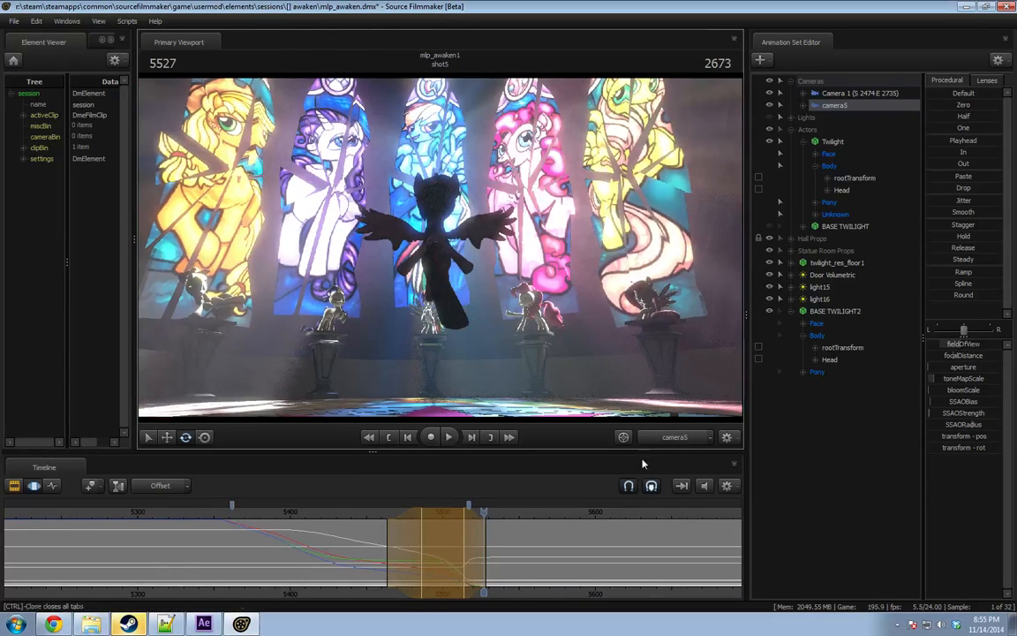
# Raise camera5 vertically at frame 5506 with the Offset mode and replay the takeoff through it to frame 5540.
pyautogui.click(671, 438)
pyautogui.moveTo(375, 518); pyautogui.dragTo(452, 519)
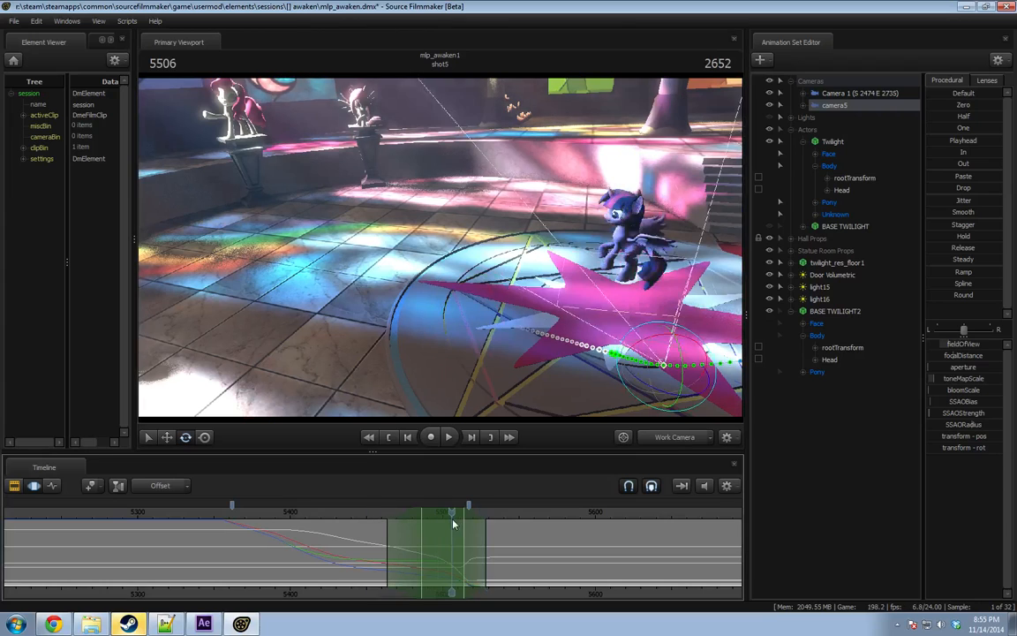
pyautogui.press('w')
pyautogui.moveTo(642, 347); pyautogui.dragTo(571, 243)
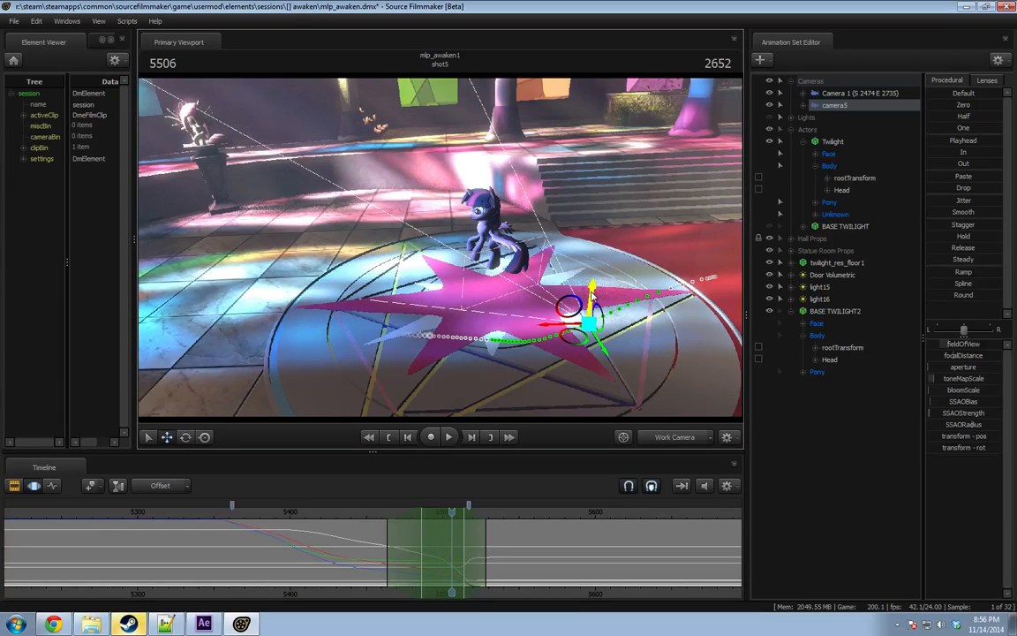
pyautogui.moveTo(591, 292); pyautogui.dragTo(643, 402)
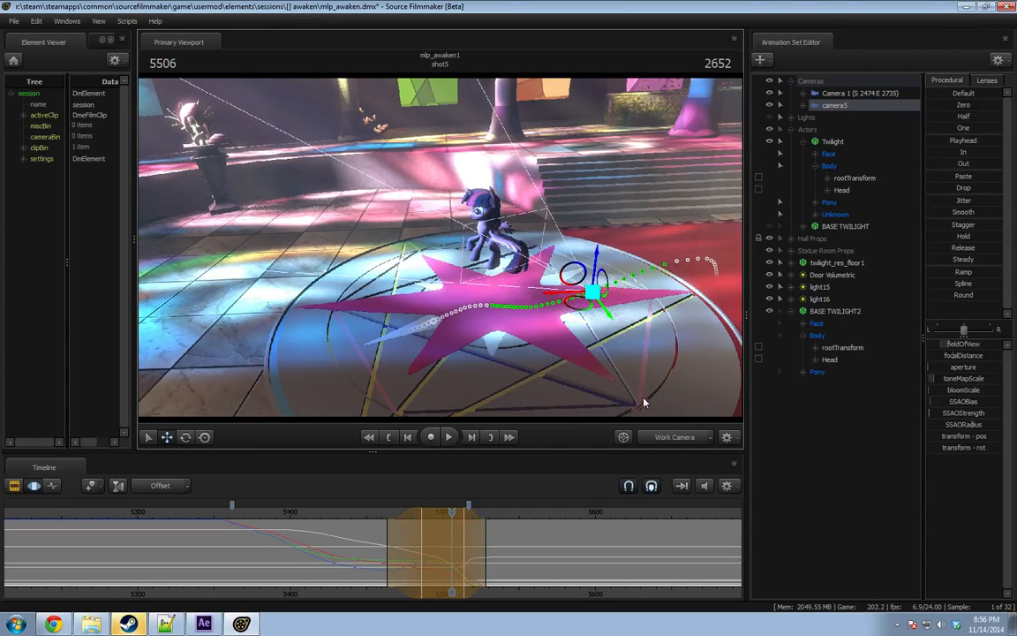
pyautogui.click(678, 438)
pyautogui.press('space')
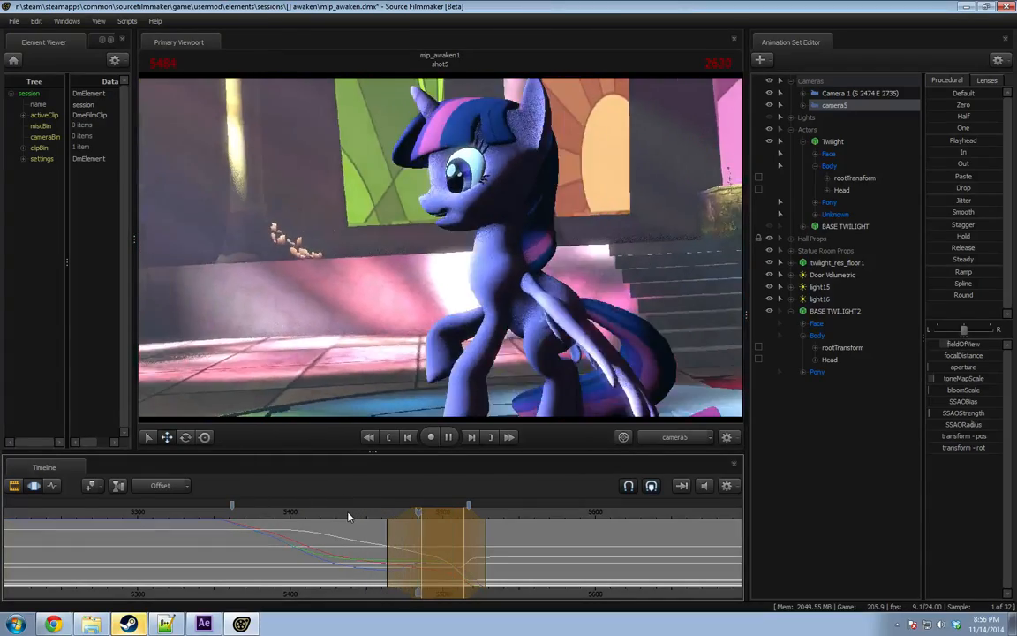
pyautogui.press('space')
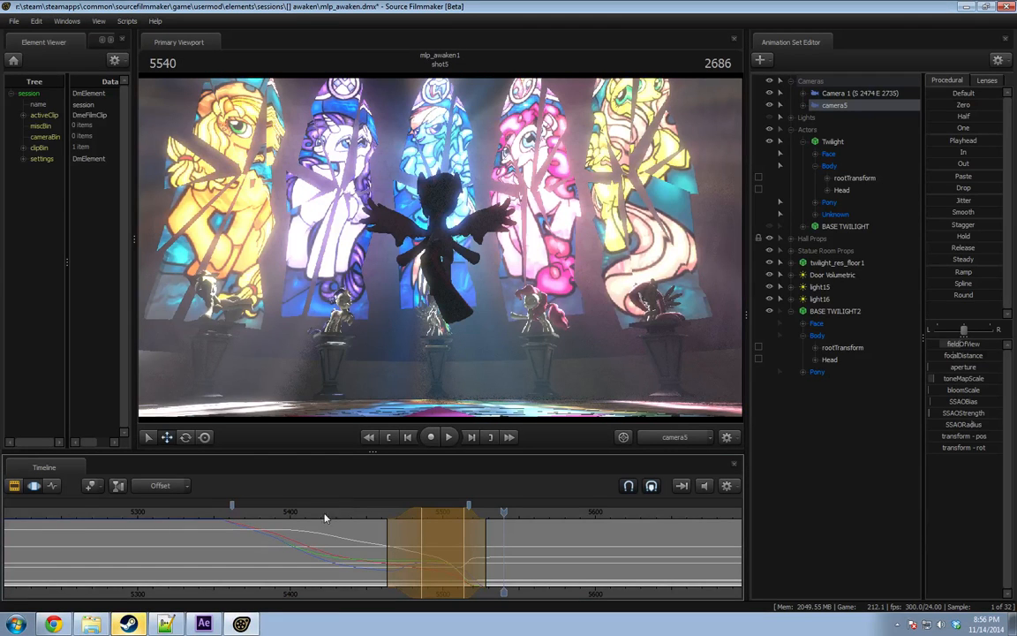
# Try moving camera5 at frame 5429 with the whole timeline selected, and undo the change.
pyautogui.moveTo(326, 515)
pyautogui.mouseDown()
pyautogui.moveTo(305, 512)
pyautogui.moveTo(350, 512)
pyautogui.moveTo(326, 512)
pyautogui.moveTo(335, 513)
pyautogui.mouseUp()
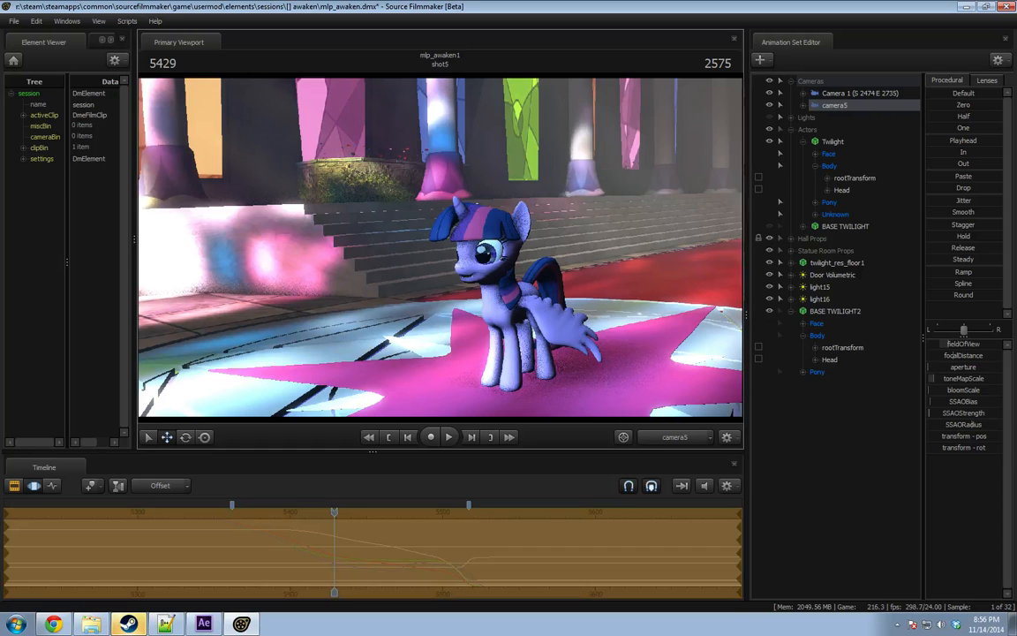
pyautogui.moveTo(455, 283); pyautogui.dragTo(459, 241)
pyautogui.hotkey('ctrl', 'z')
# Show BASE TWILIGHT2's Pony Mouth Flexes at frame 5422 with the Work Camera facing her head.
pyautogui.click(684, 437)
pyautogui.press('w')
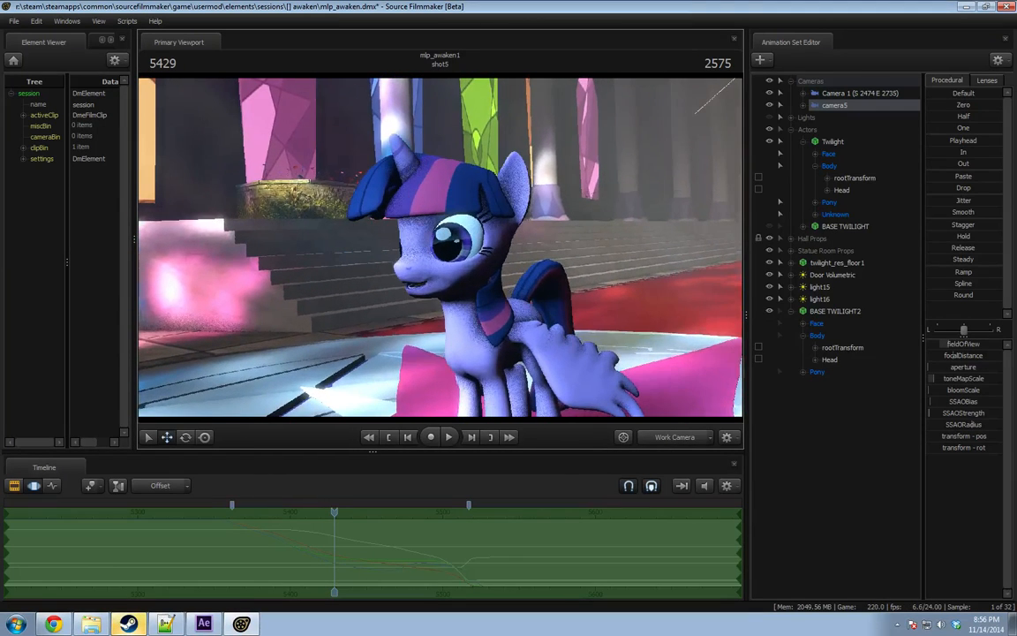
pyautogui.click(815, 203)
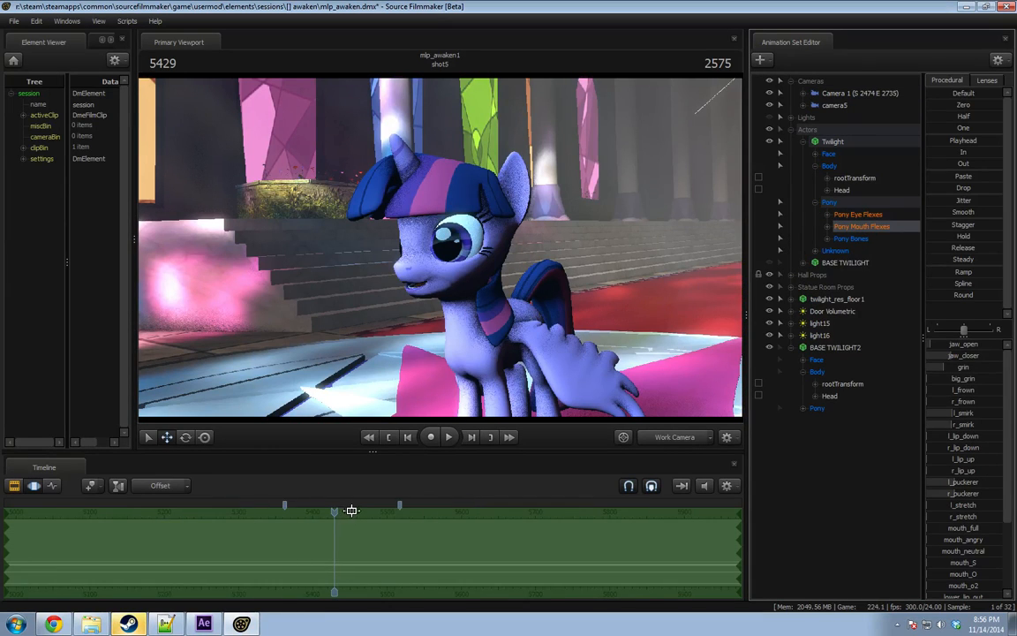
pyautogui.click(802, 142)
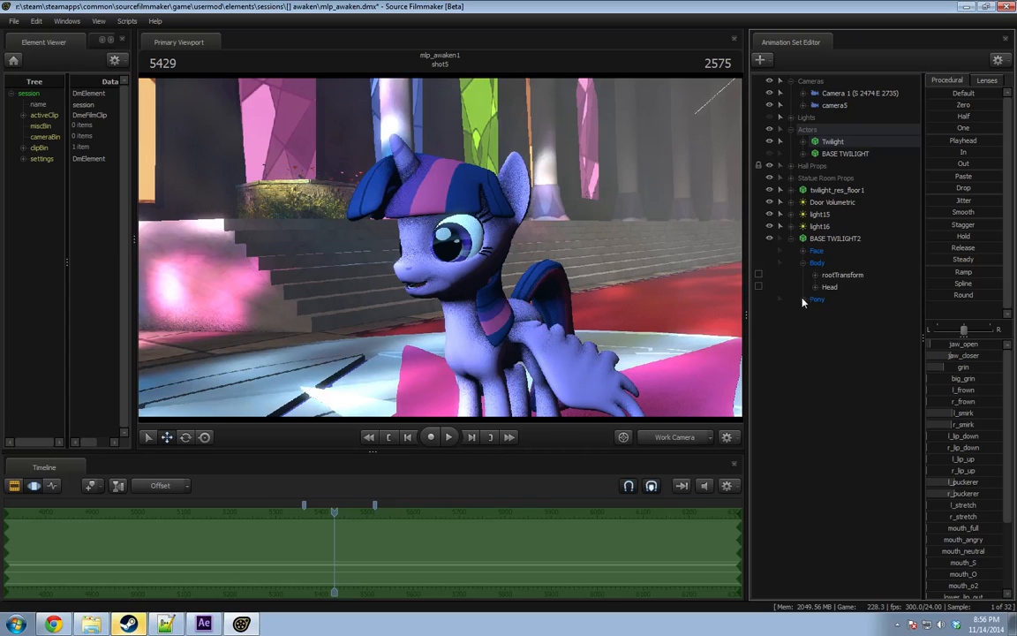
pyautogui.click(815, 336)
pyautogui.click(835, 323)
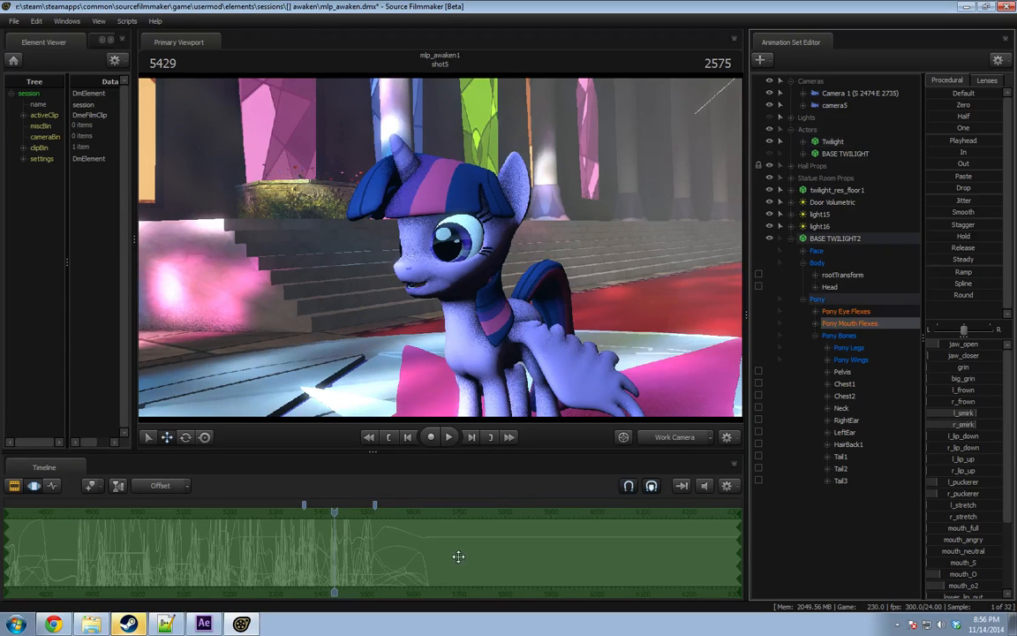
pyautogui.moveTo(334, 511); pyautogui.dragTo(327, 511)
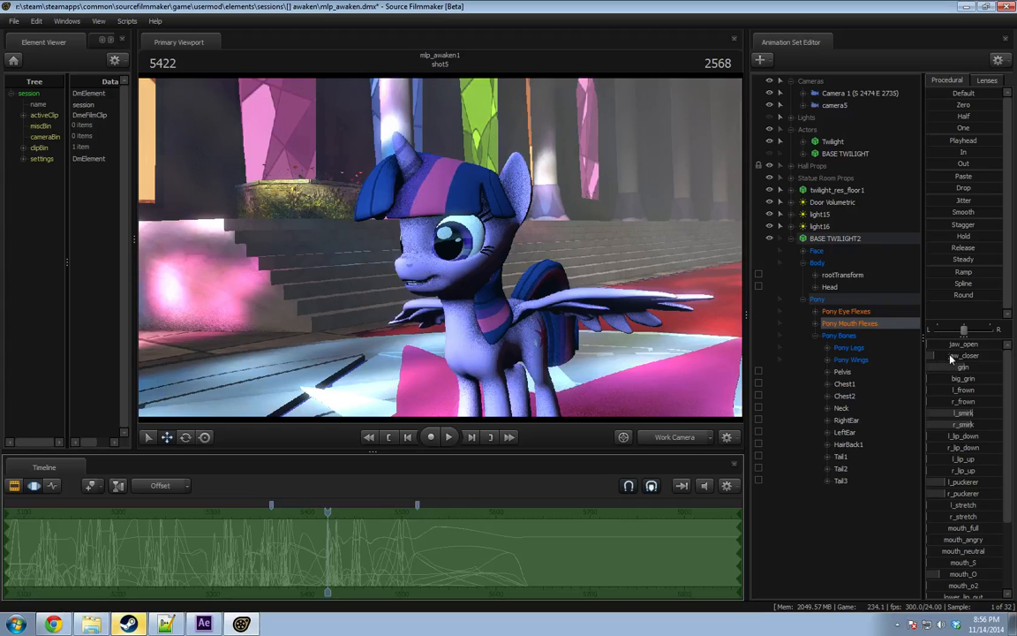
# Raise BASE TWILIGHT2's grin and big_grin flexes to full and lower l_smirk and r_smirk to zero.
pyautogui.moveTo(964, 142); pyautogui.dragTo(1001, 142)
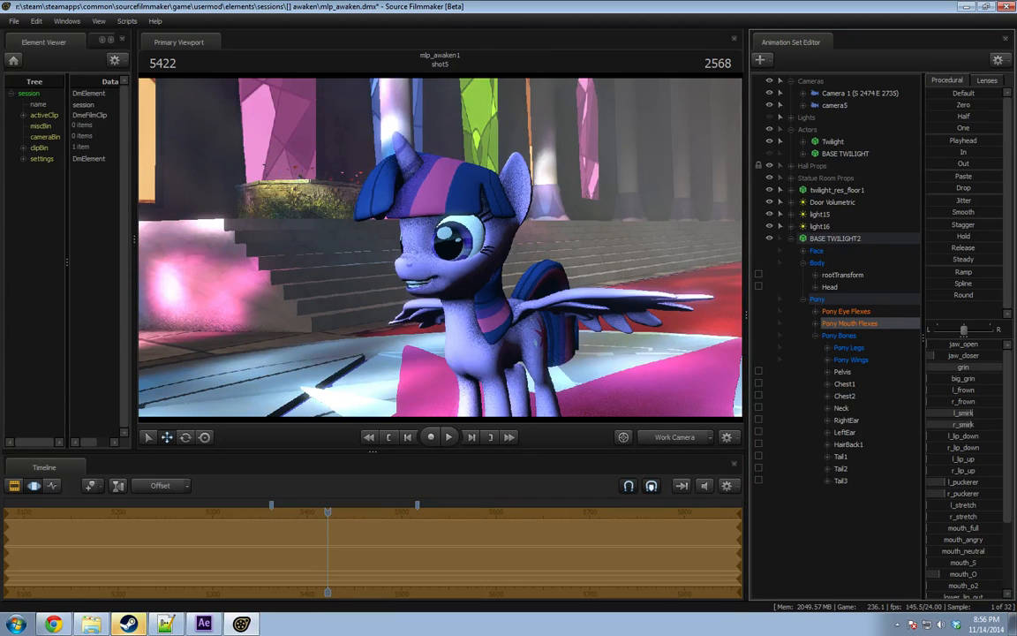
pyautogui.moveTo(931, 378); pyautogui.dragTo(1001, 379)
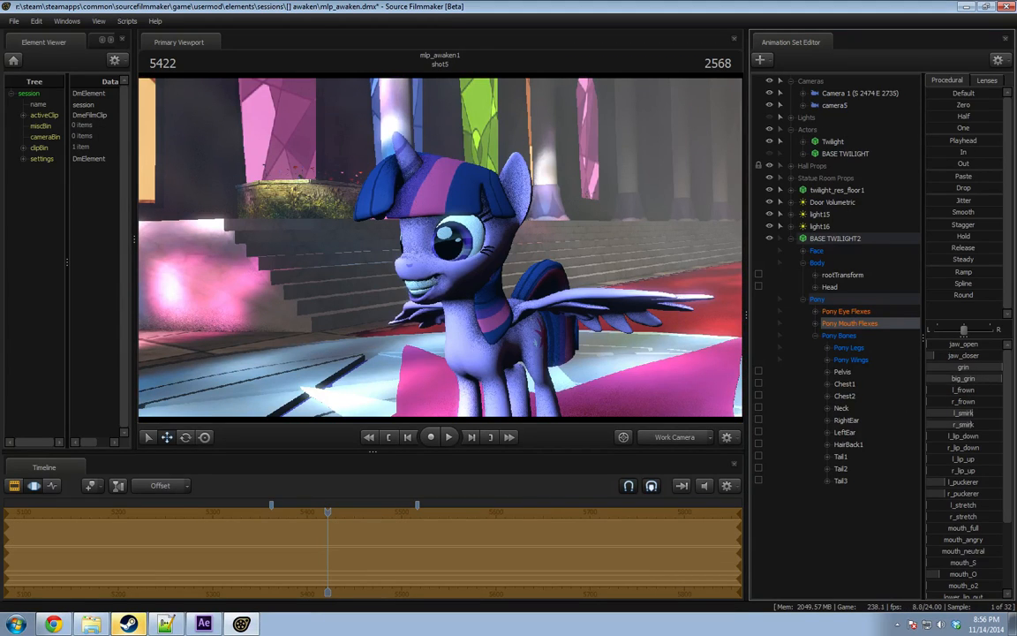
pyautogui.press('w')
pyautogui.moveTo(618, 309); pyautogui.dragTo(618, 318)
pyautogui.moveTo(579, 284)
pyautogui.mouseDown()
pyautogui.moveTo(593, 293)
pyautogui.moveTo(579, 284)
pyautogui.moveTo(588, 278)
pyautogui.mouseUp()
pyautogui.moveTo(975, 424); pyautogui.dragTo(930, 425)
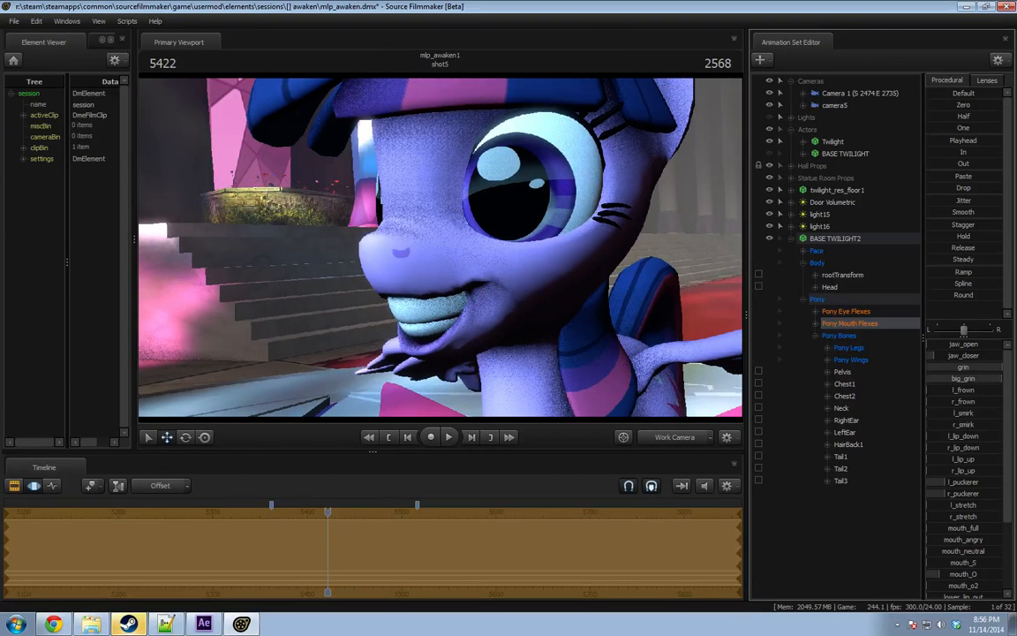
# Set the l_puckerer, r_puckerer and mouth_O flexes to zero and test the nose_wrinkle flex at both extremes.
pyautogui.moveTo(953, 496); pyautogui.dragTo(831, 531)
pyautogui.moveTo(966, 574); pyautogui.dragTo(868, 513)
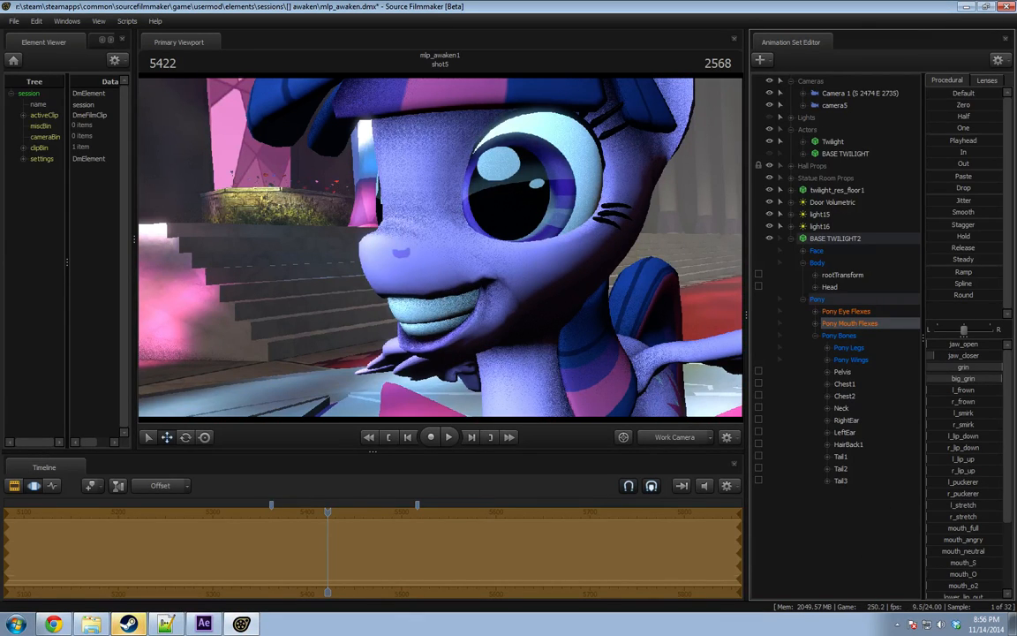
pyautogui.scroll(-4, 953, 555)
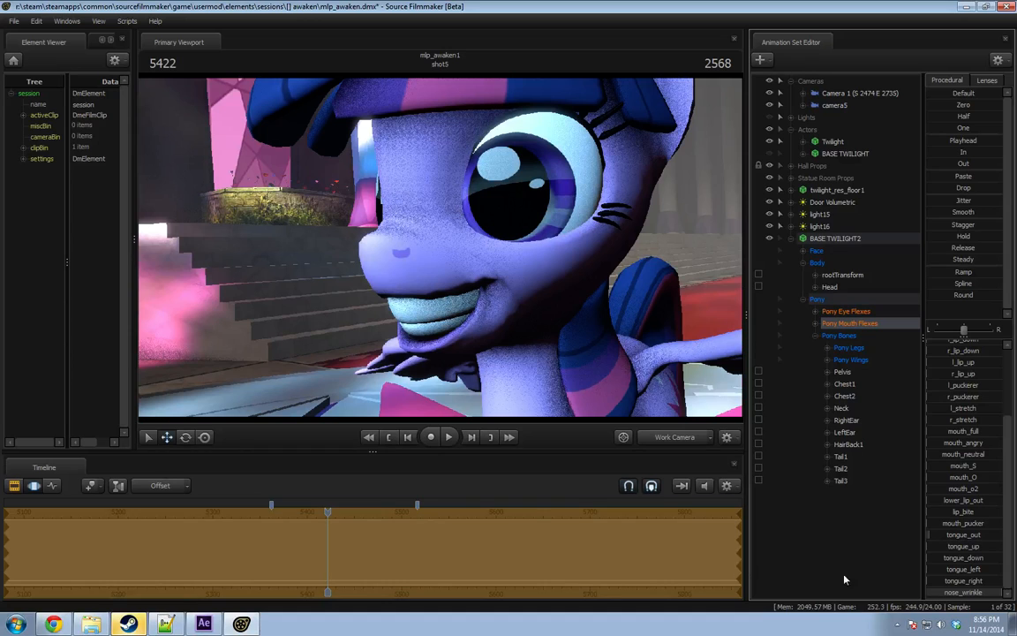
pyautogui.moveTo(951, 593); pyautogui.dragTo(883, 572)
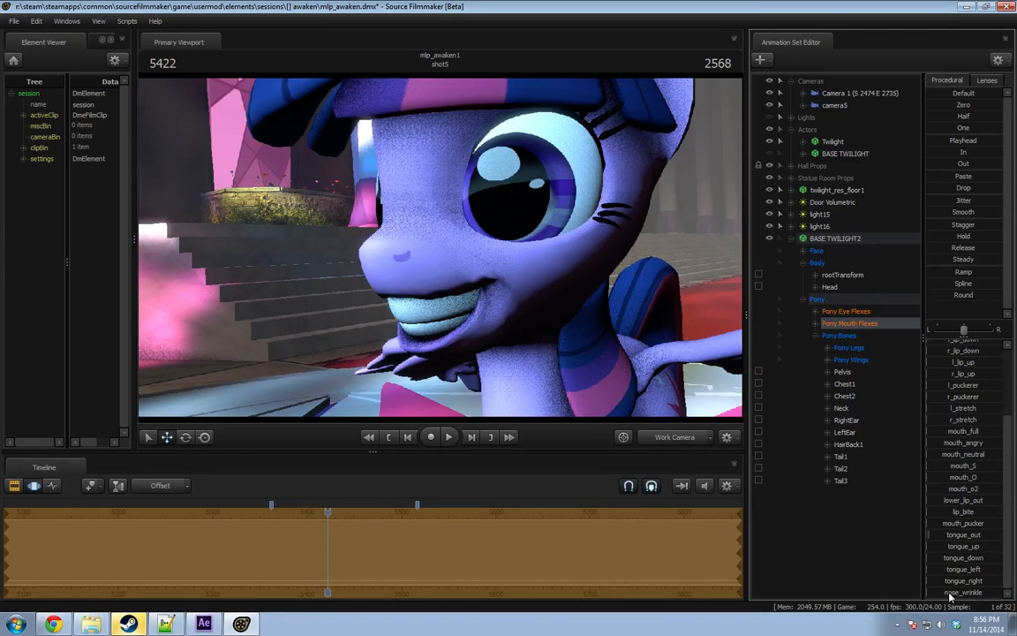
pyautogui.moveTo(949, 593); pyautogui.dragTo(1003, 592)
pyautogui.scroll(4, 937, 445)
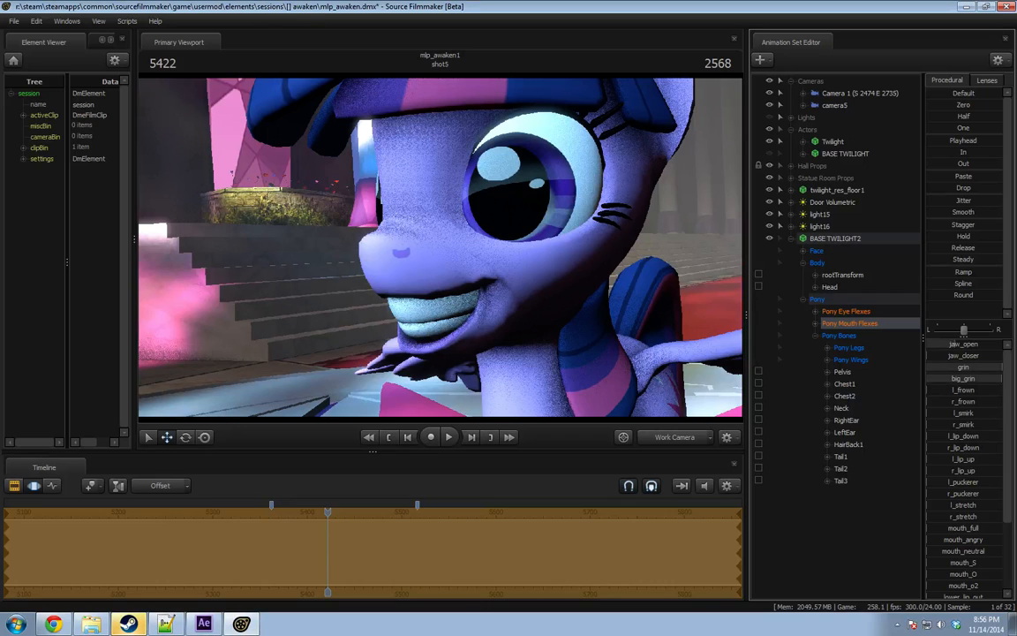
# Clear the jaw_open, jaw_closer and grin flexes, keep big_grin at full, and raise l_smirk to full.
pyautogui.moveTo(952, 344); pyautogui.dragTo(929, 344)
pyautogui.moveTo(968, 377); pyautogui.dragTo(989, 377)
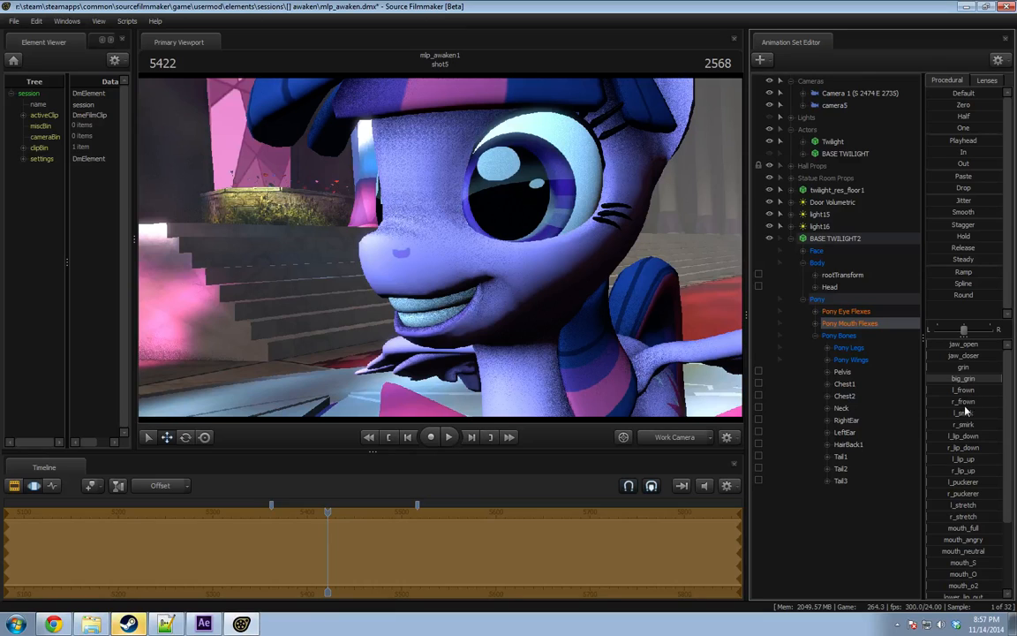
pyautogui.moveTo(967, 413); pyautogui.dragTo(1001, 413)
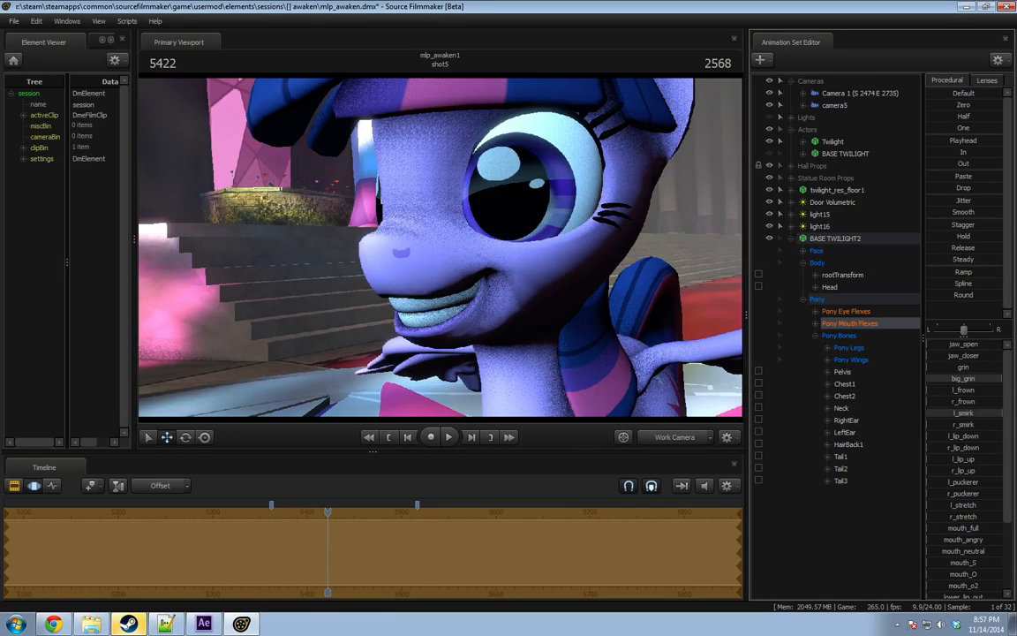
# Switch BASE TWILIGHT2 to the small-pupil eyes and play her takeoff in shot5 through camera5.
pyautogui.rightClick(839, 241)
pyautogui.click(958, 420)
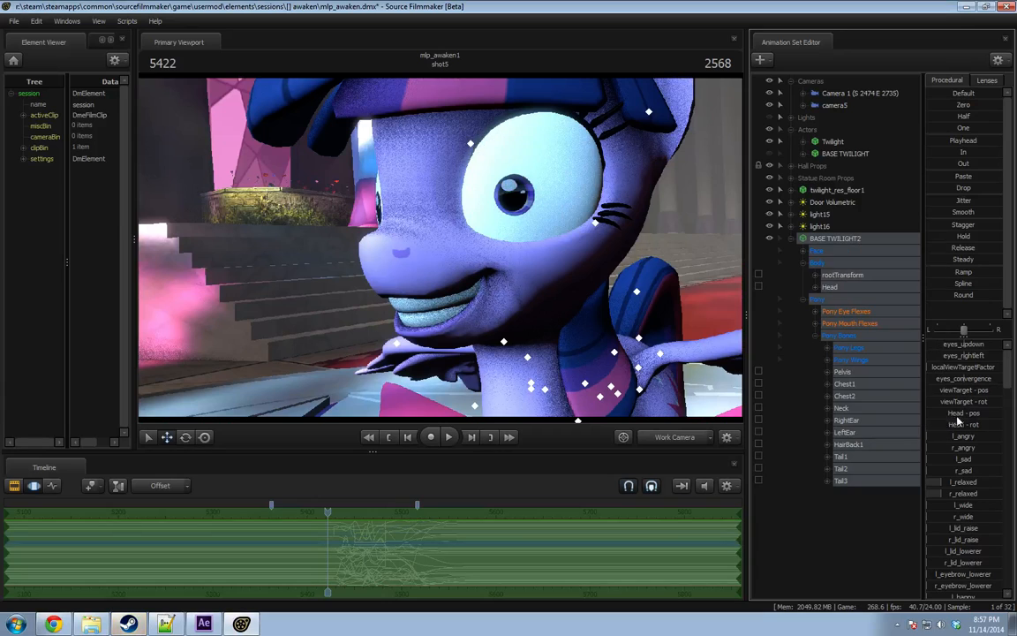
pyautogui.click(675, 437)
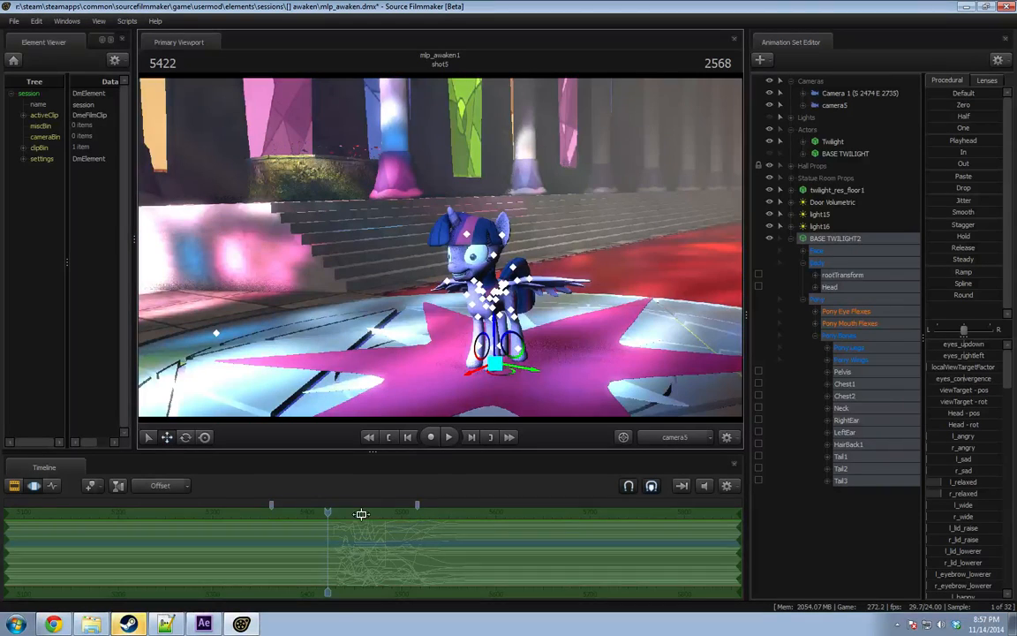
pyautogui.moveTo(361, 514); pyautogui.dragTo(270, 511)
pyautogui.press('space')
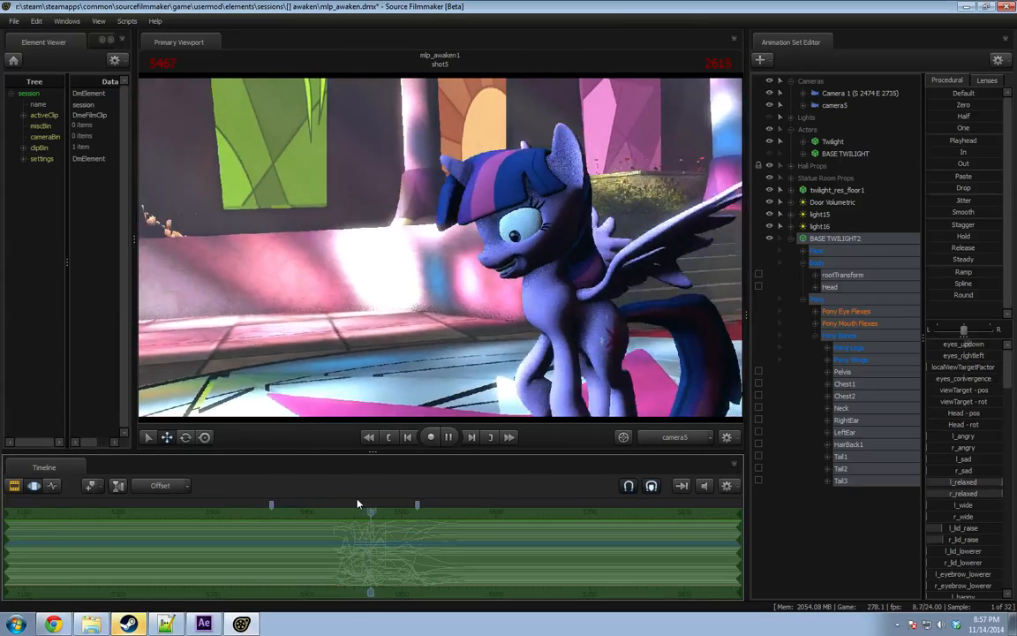
pyautogui.press('space')
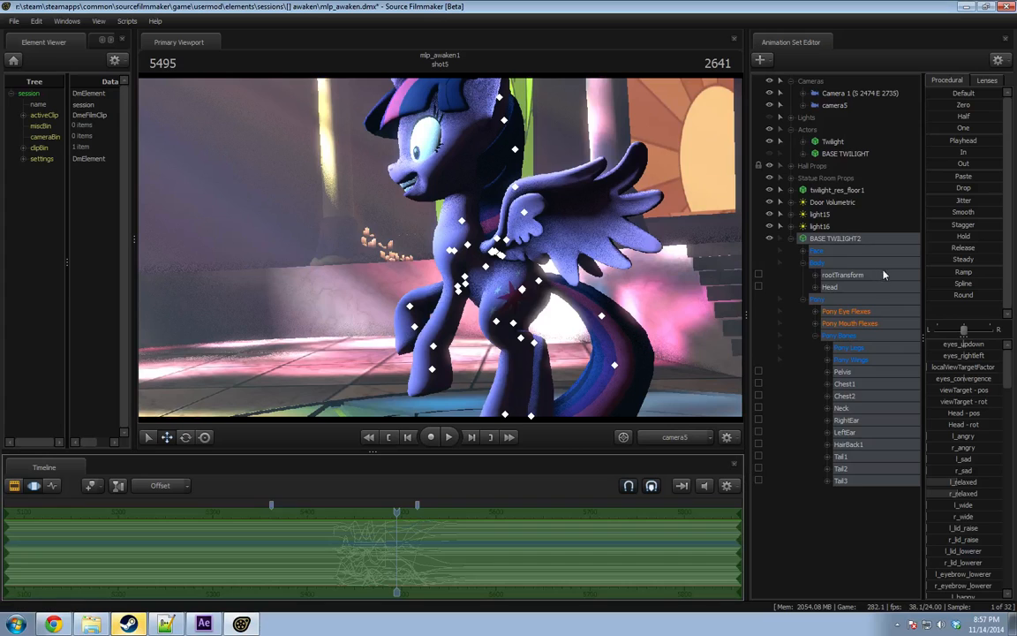
# Lock BASE TWILIGHT2's viewTarget to camera5's transform and zero it so her eyes aim at the camera.
pyautogui.click(803, 106)
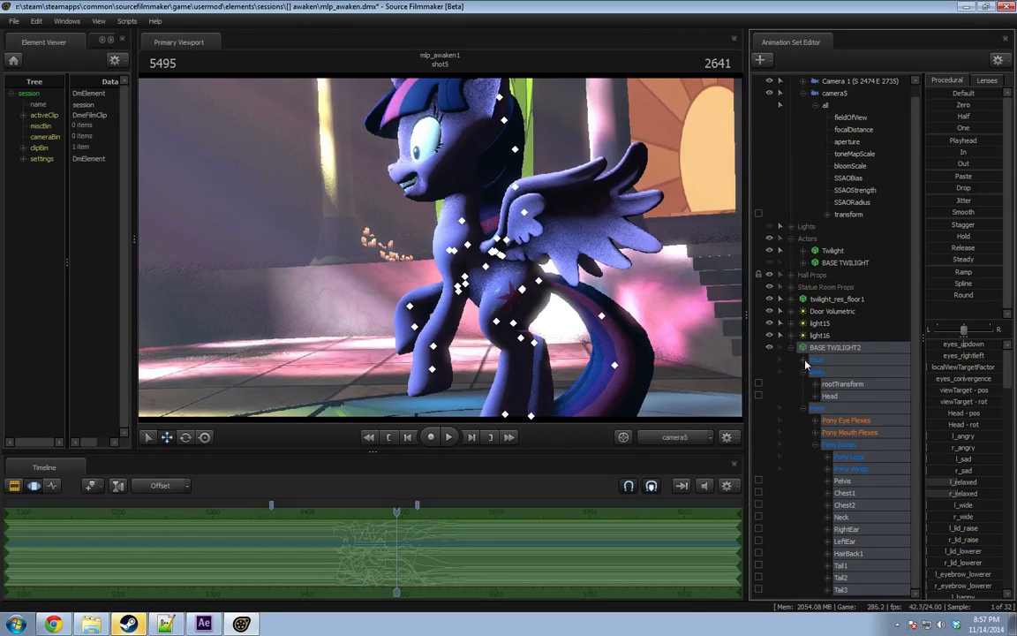
pyautogui.click(804, 361)
pyautogui.click(850, 214)
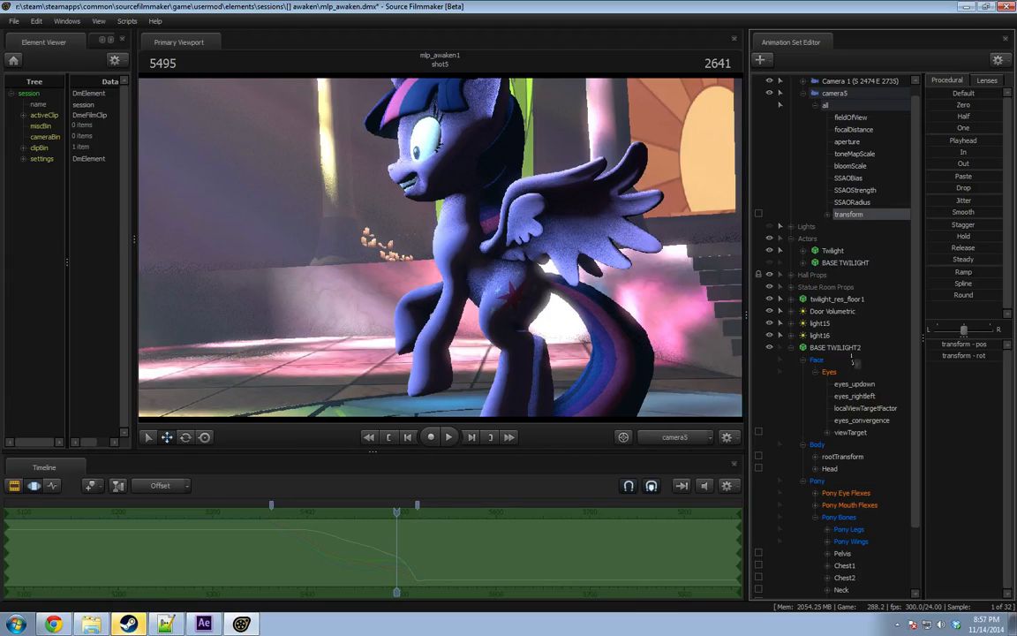
pyautogui.click(849, 432)
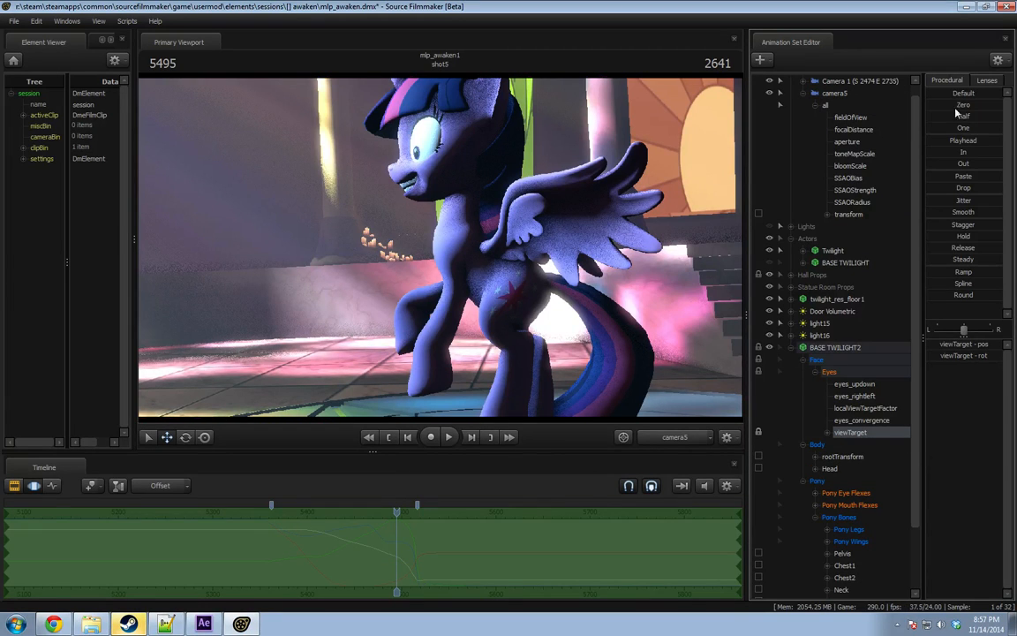
pyautogui.click(536, 505)
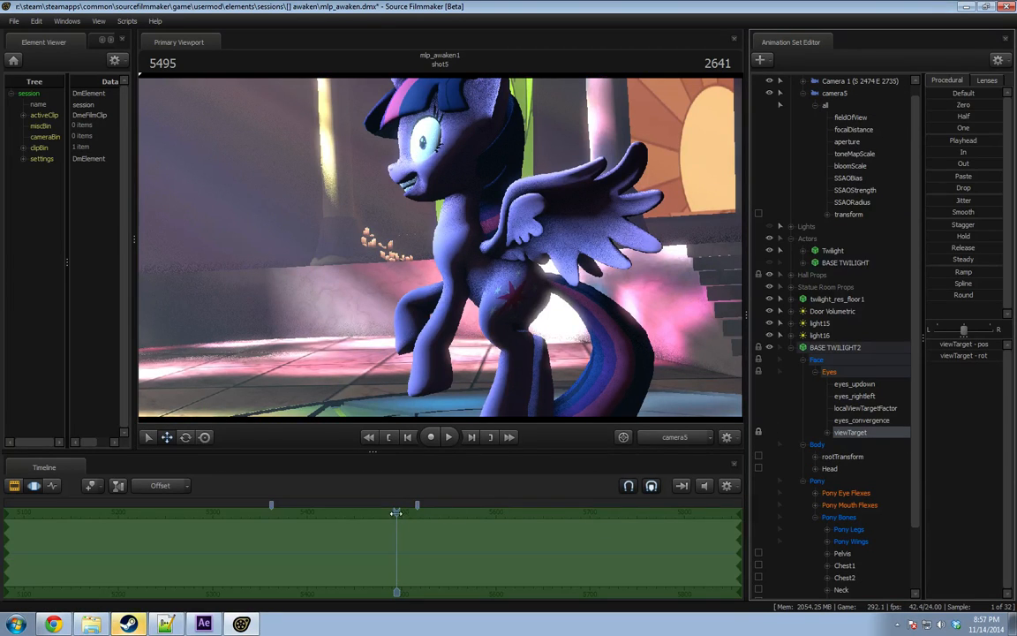
# Flatten BASE TWILIGHT2's eyes_updown and eyes_rightleft curves and play shot5 through camera5 from about frame 5366.
pyautogui.moveTo(396, 512); pyautogui.dragTo(275, 512)
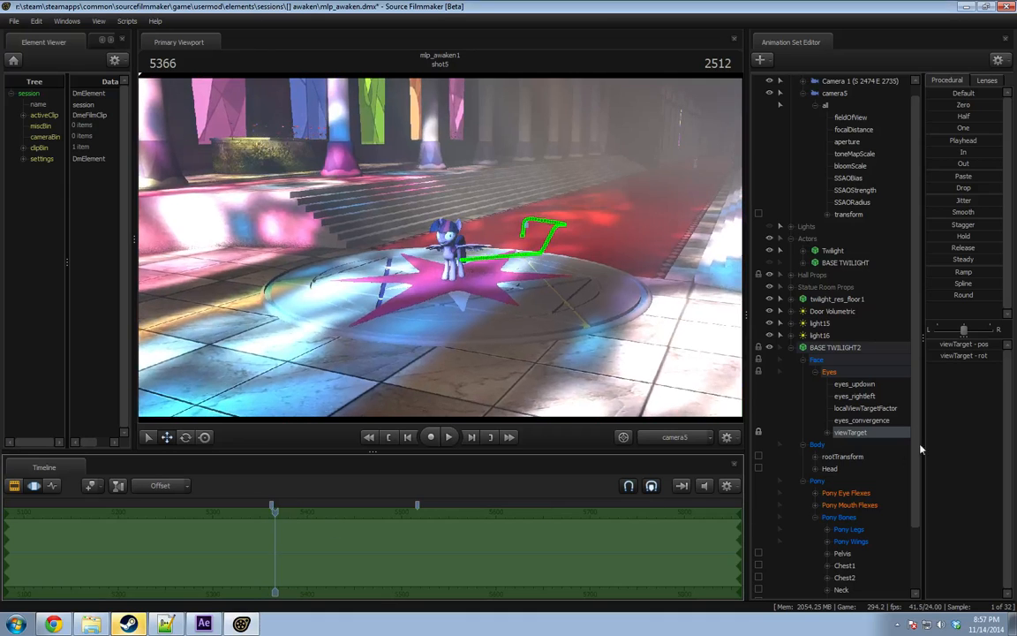
pyautogui.click(854, 385)
pyautogui.press('F3')
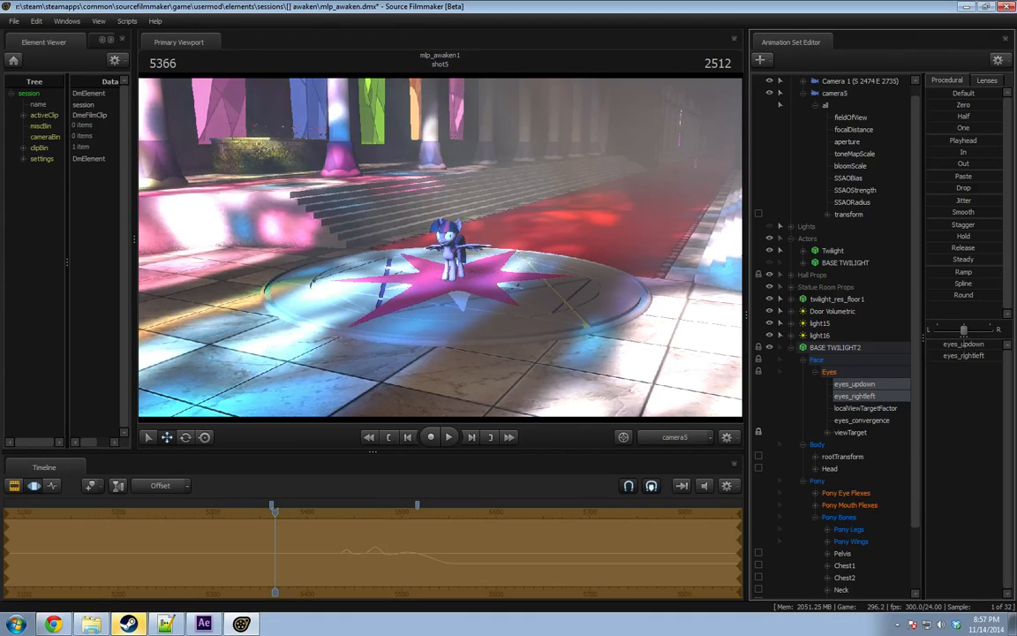
pyautogui.press('space')
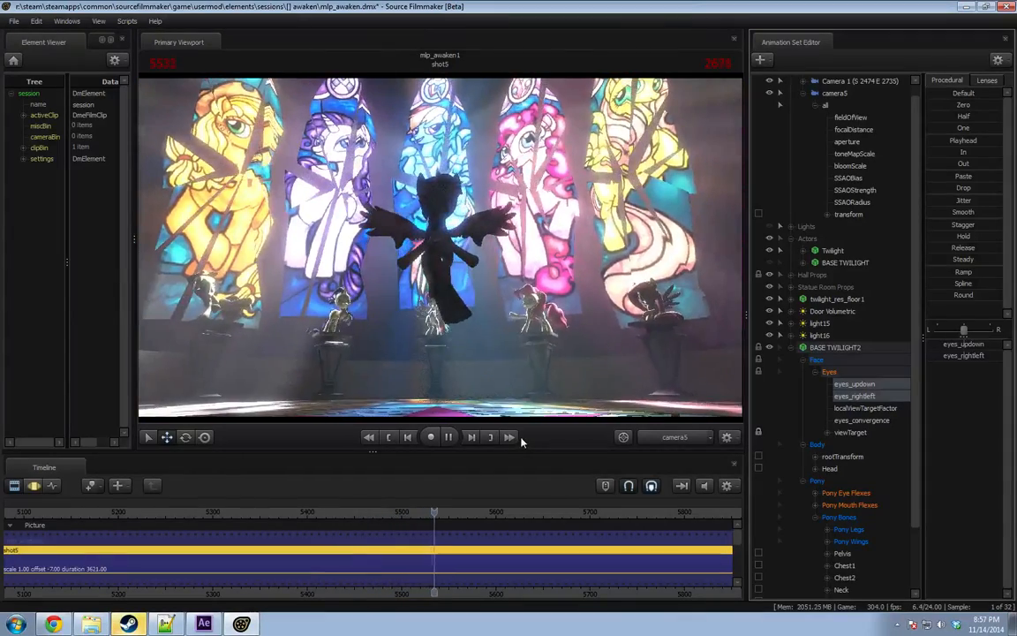
pyautogui.click(439, 511)
pyautogui.moveTo(439, 511); pyautogui.dragTo(276, 511)
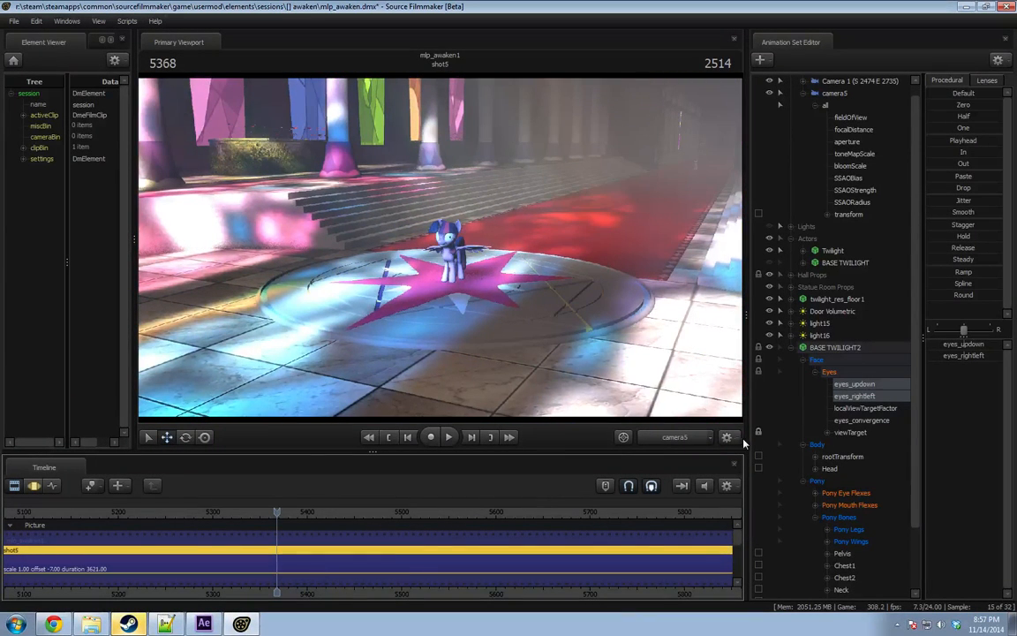
# Undo BASE TWILIGHT2's eye changes and viewTarget lock, back to the normal eyes at frame 5422.
pyautogui.press('F2')
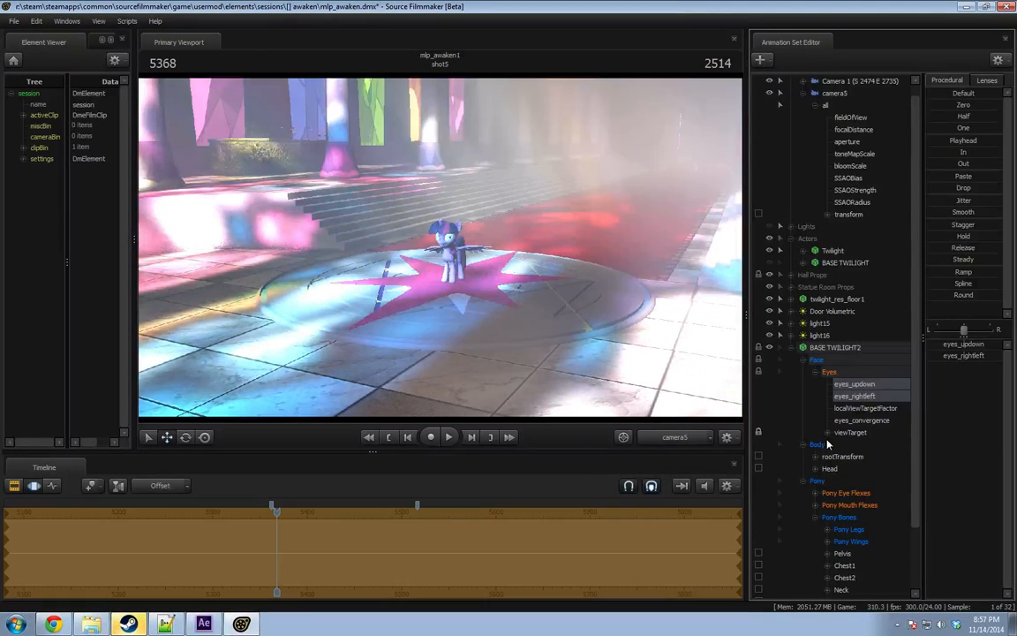
pyautogui.click(852, 350)
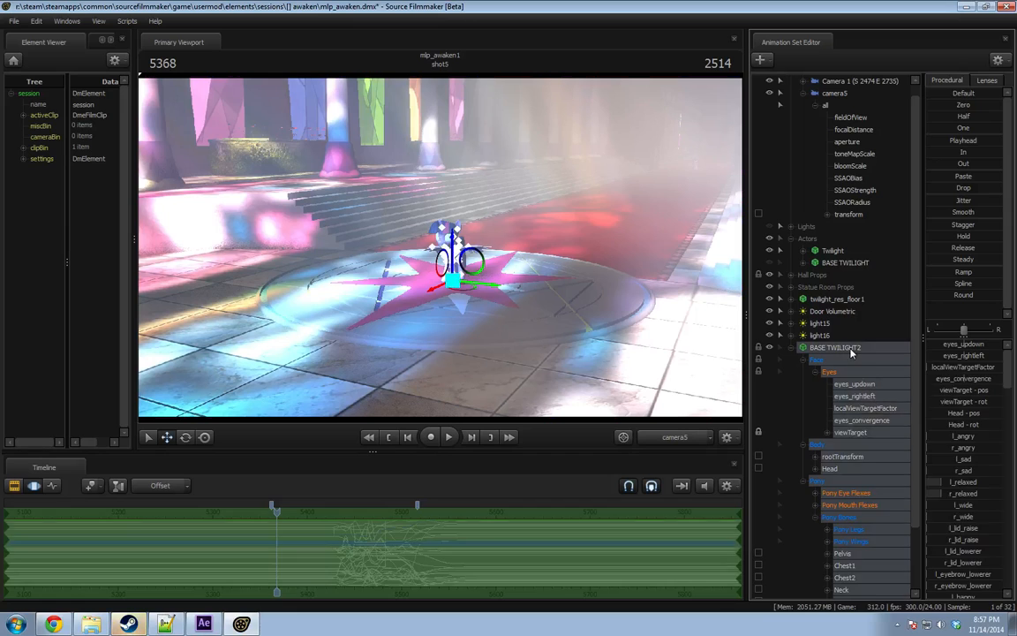
pyautogui.rightClick(851, 351)
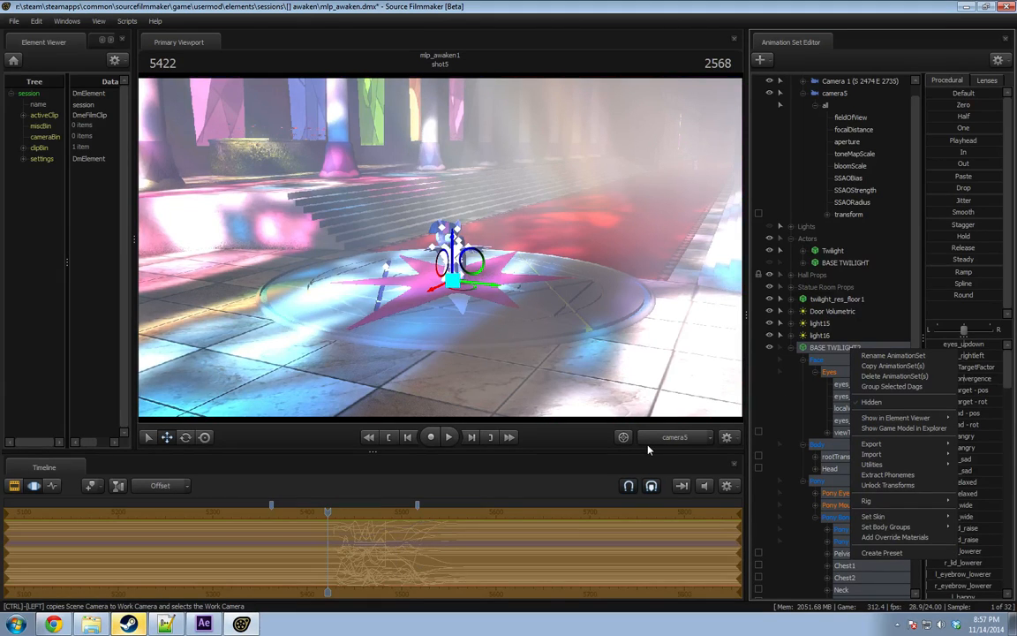
pyautogui.click(332, 512)
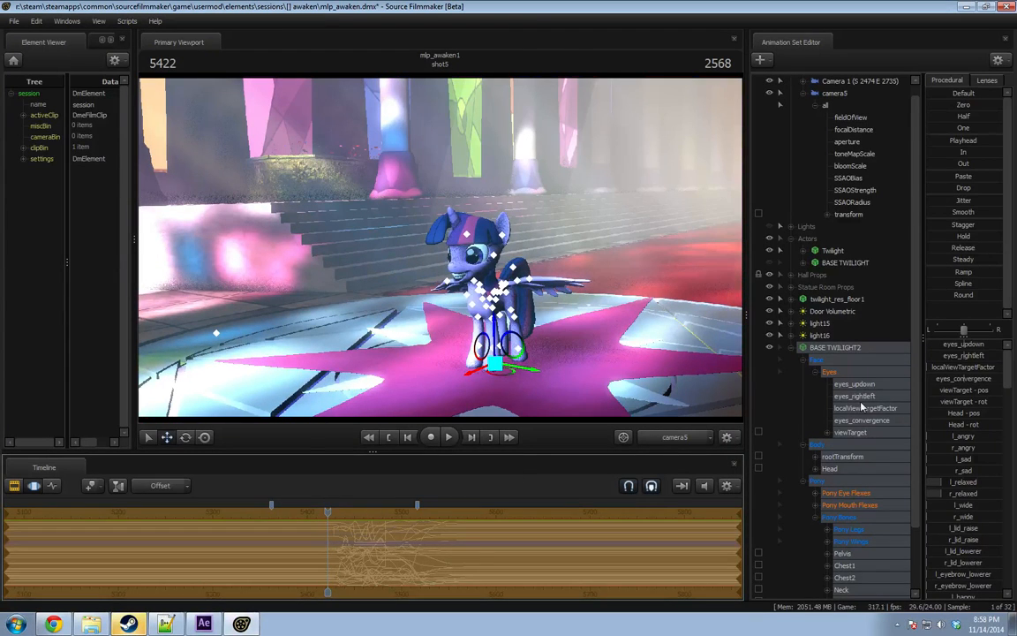
# With the Work Camera facing BASE TWILIGHT2, reset her Pony Mouth Flexes and set l_puckerer, r_puckerer and mouth_neutral partway.
pyautogui.click(849, 504)
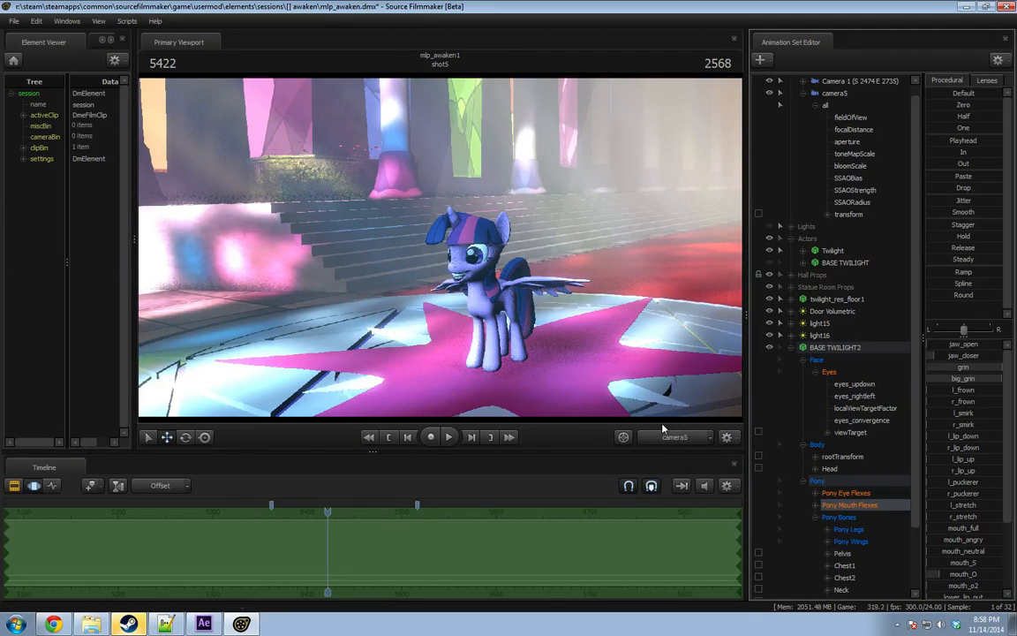
pyautogui.click(678, 438)
pyautogui.moveTo(618, 353); pyautogui.dragTo(676, 362)
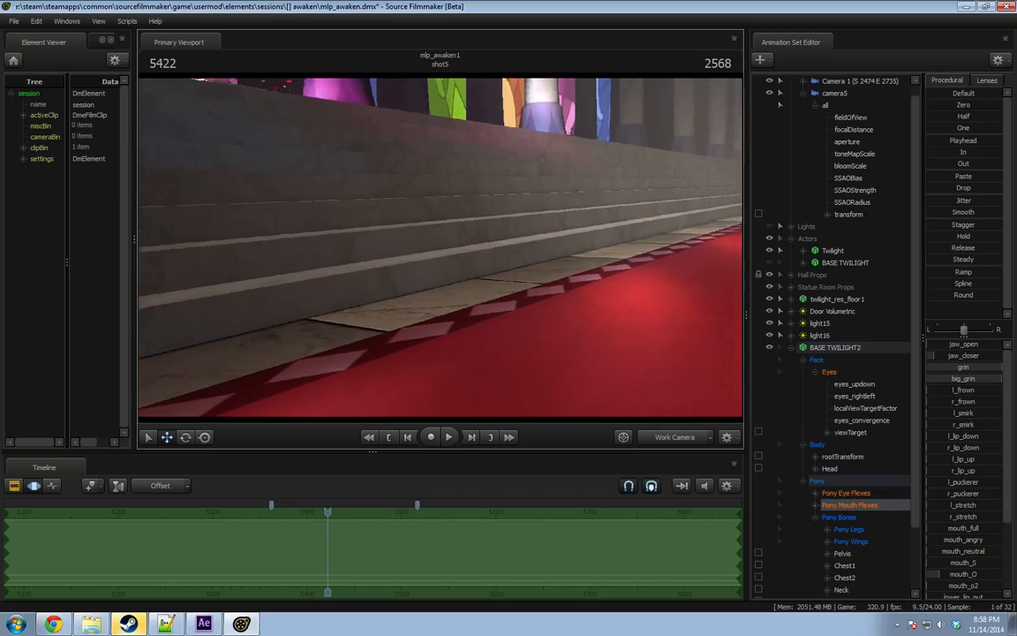
pyautogui.moveTo(441, 247)
pyautogui.mouseDown()
pyautogui.moveTo(389, 252)
pyautogui.moveTo(445, 251)
pyautogui.mouseUp()
pyautogui.press('w')
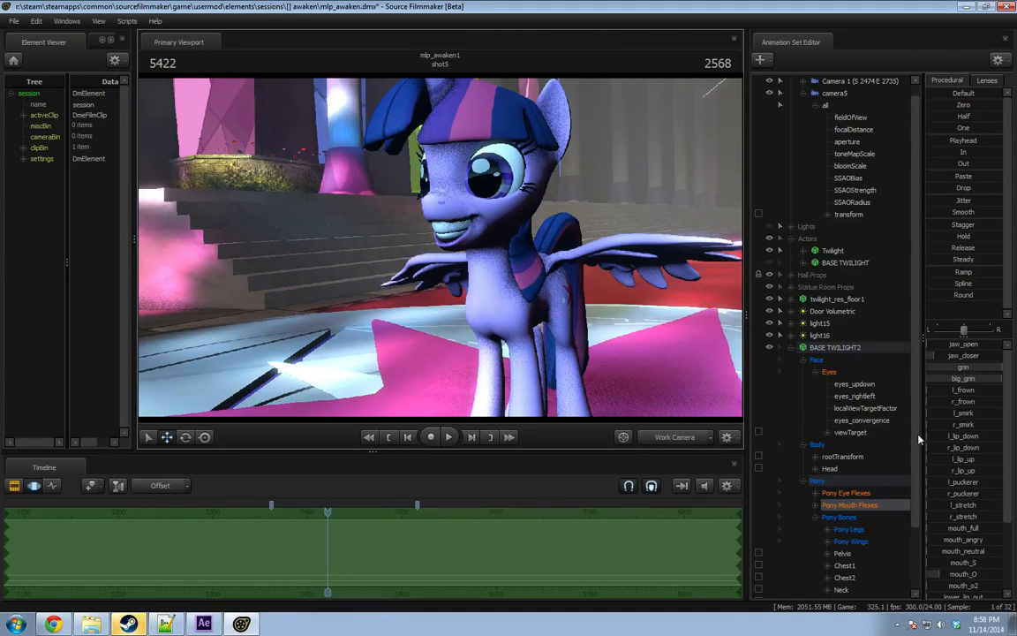
pyautogui.click(954, 109)
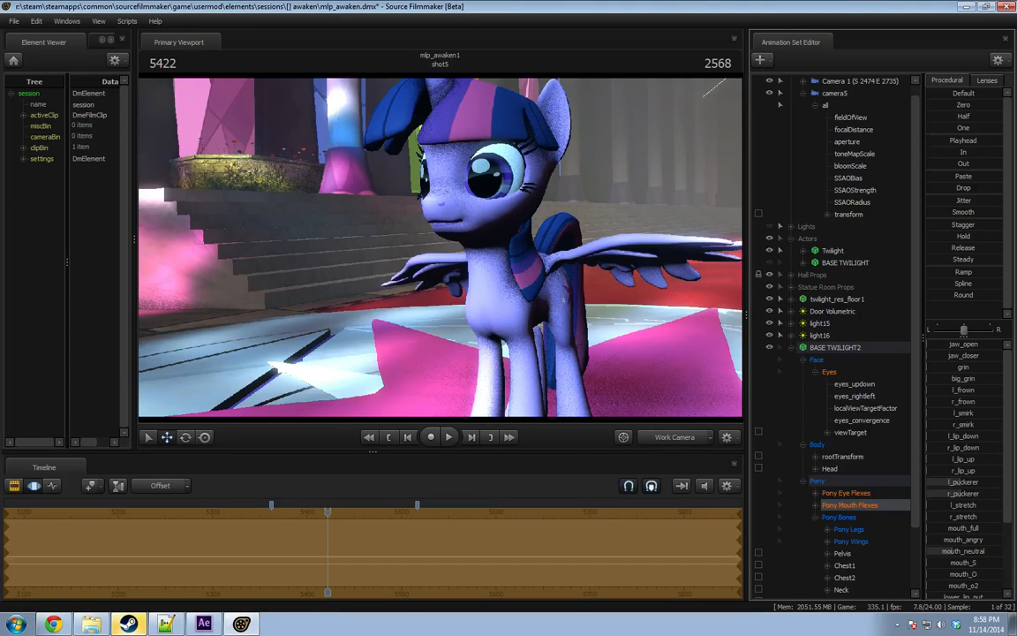
pyautogui.moveTo(975, 555); pyautogui.dragTo(971, 555)
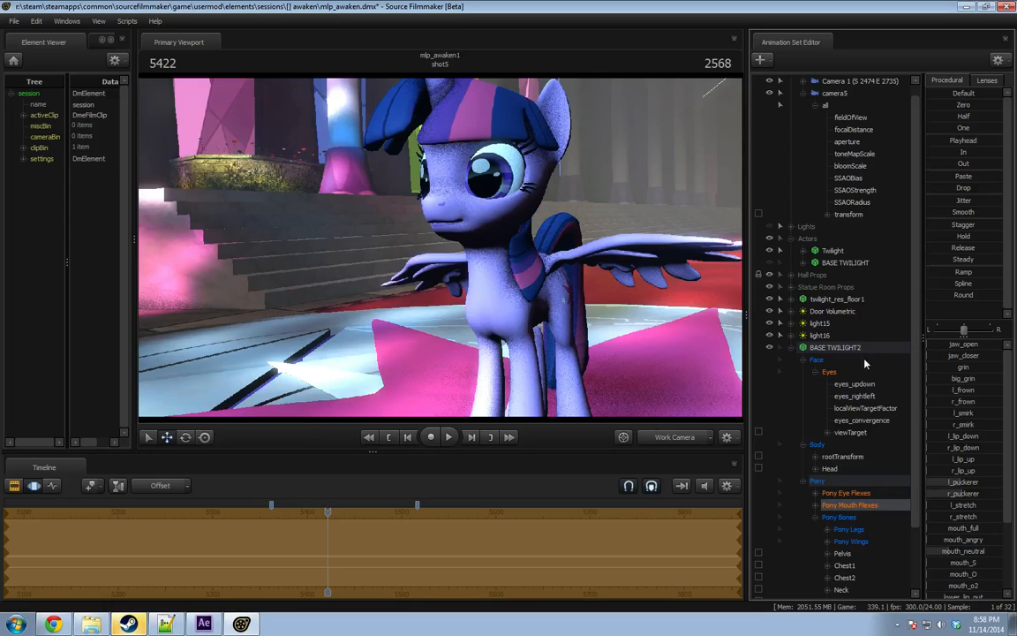
# Raise BASE TWILIGHT2's l_sad, r_sad, l_relaxed and r_relaxed flexes partway and play shot5 through camera5.
pyautogui.click(854, 493)
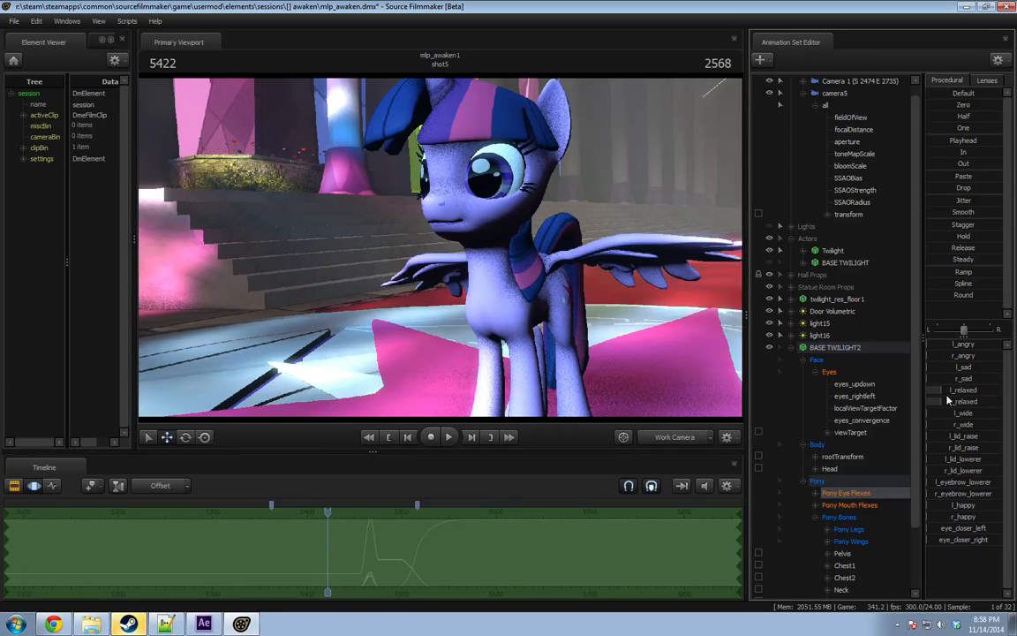
pyautogui.moveTo(945, 403)
pyautogui.mouseDown()
pyautogui.moveTo(929, 403)
pyautogui.moveTo(945, 371)
pyautogui.moveTo(943, 403)
pyautogui.mouseUp()
pyautogui.click(670, 437)
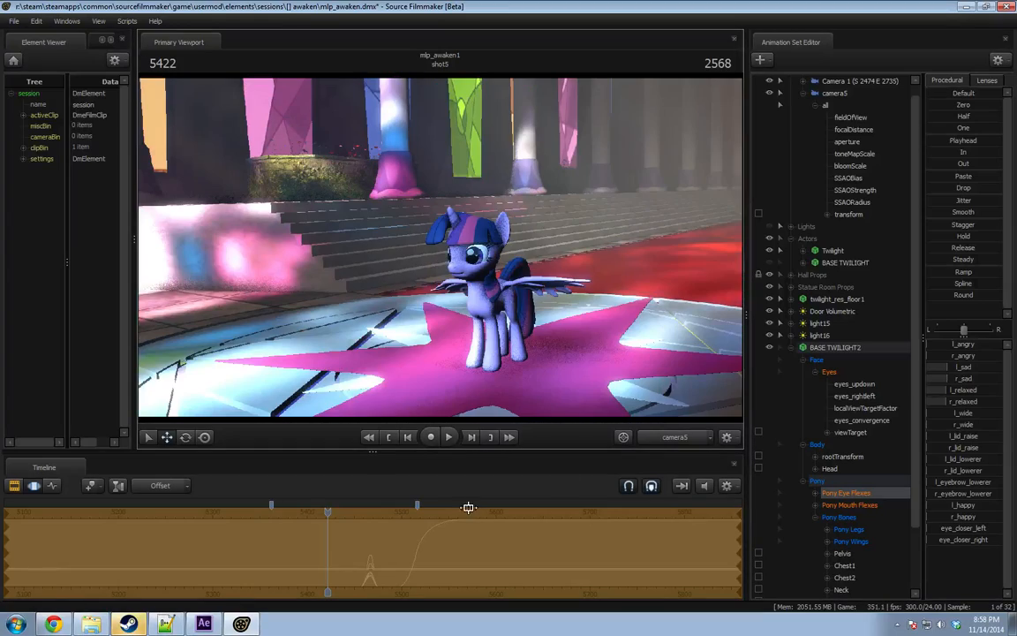
pyautogui.moveTo(333, 515); pyautogui.dragTo(266, 513)
pyautogui.press('F2')
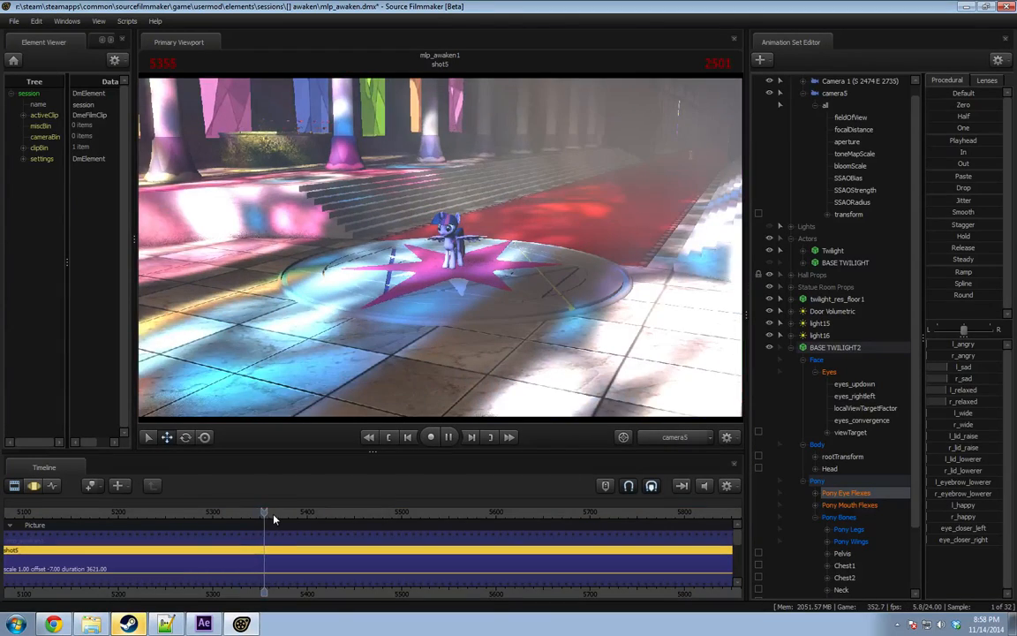
pyautogui.press('space')
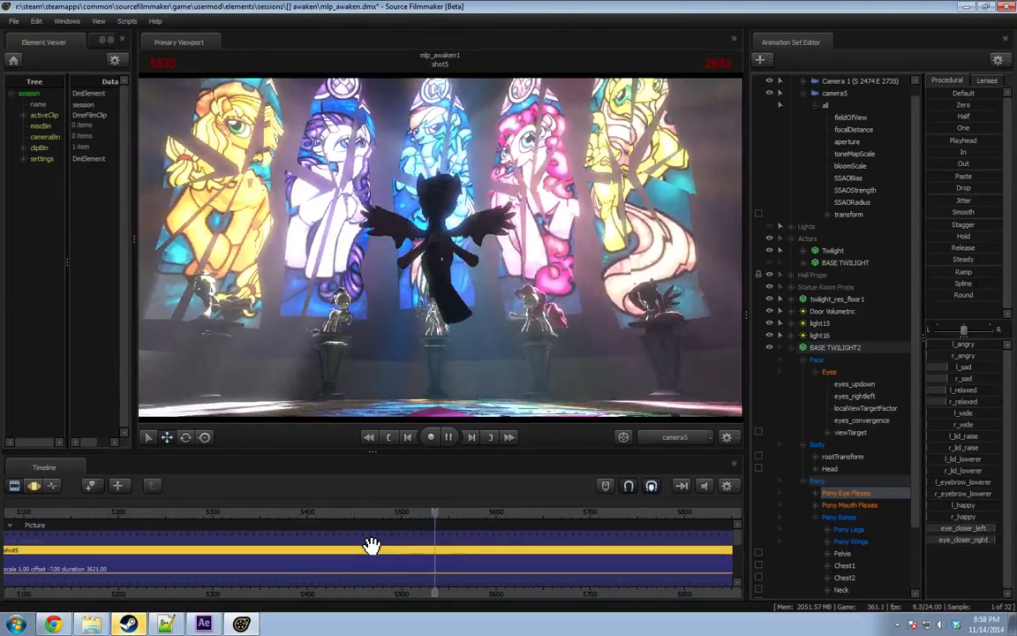
pyautogui.press('space')
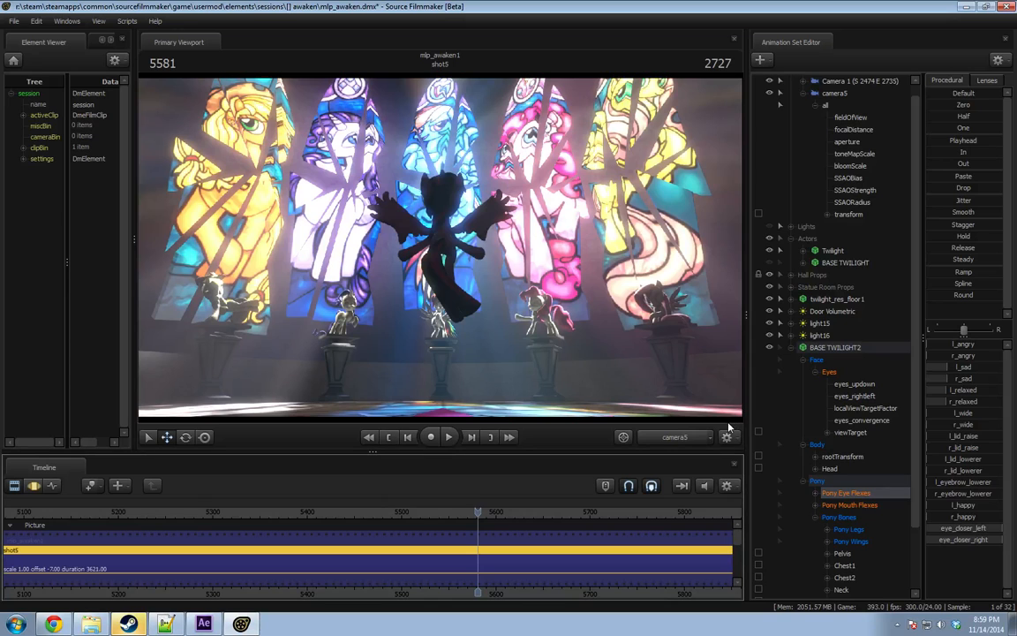
# Copy camera5's view to the Work Camera, return to frame 5422 and review the start of the takeoff through camera5.
pyautogui.keyDown('ctrl'); pyautogui.click(671, 436); pyautogui.keyUp('ctrl')
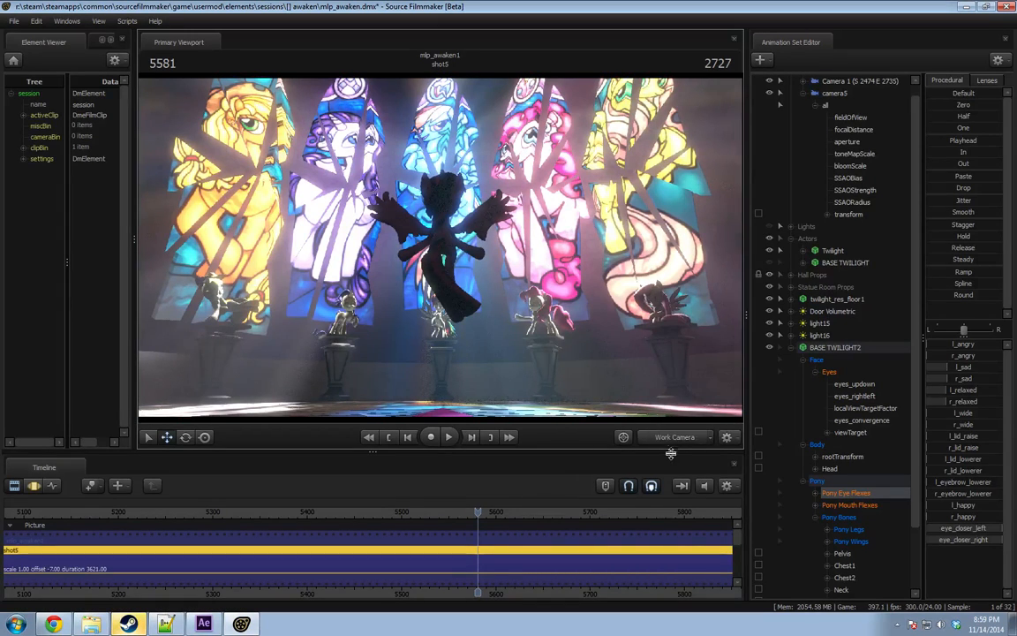
pyautogui.moveTo(448, 513); pyautogui.dragTo(328, 512)
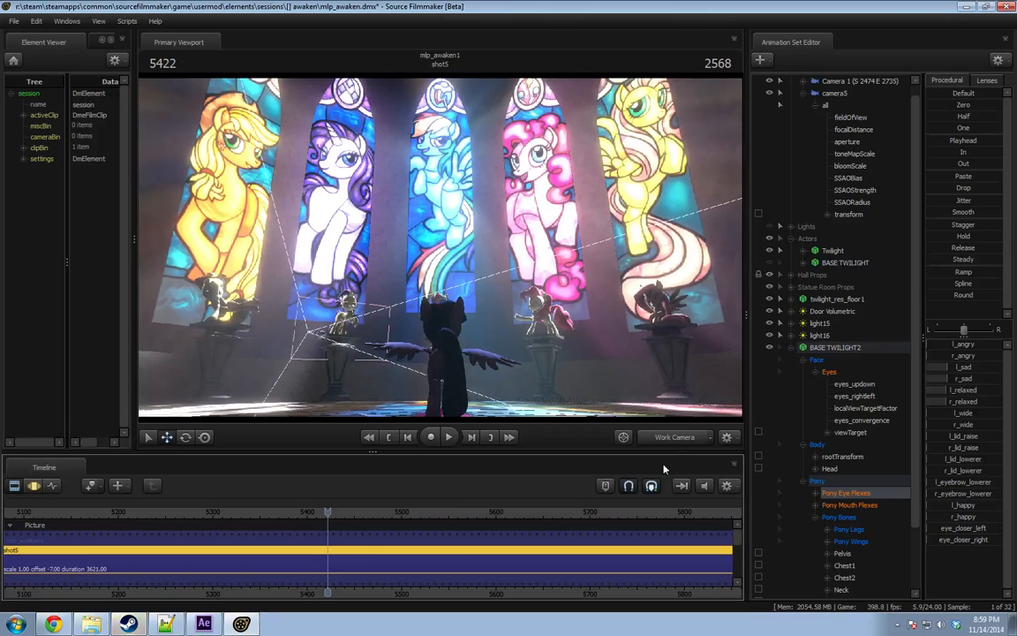
pyautogui.click(666, 439)
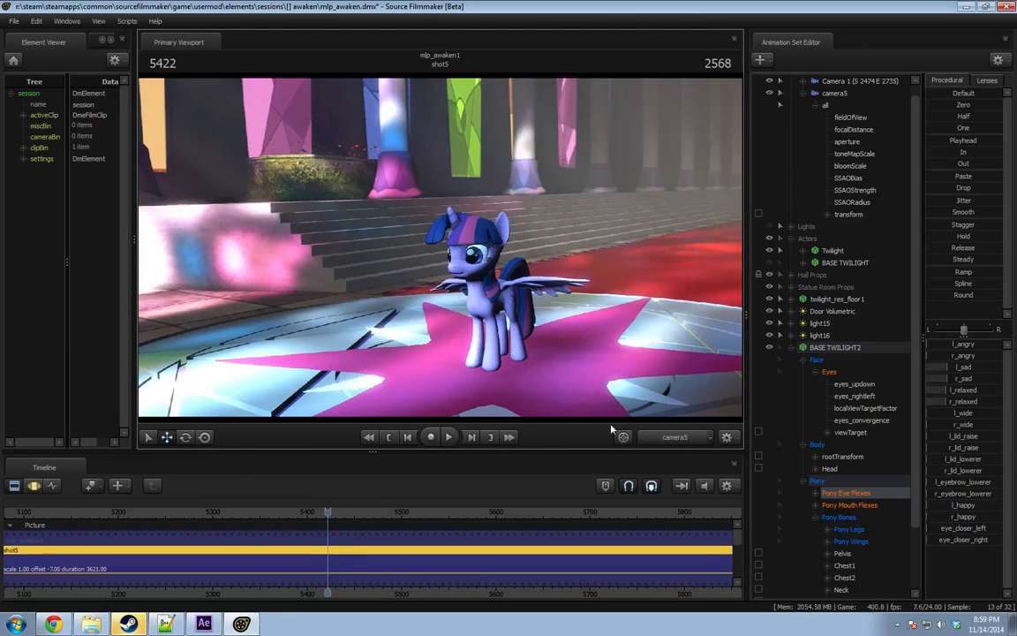
pyautogui.press('space')
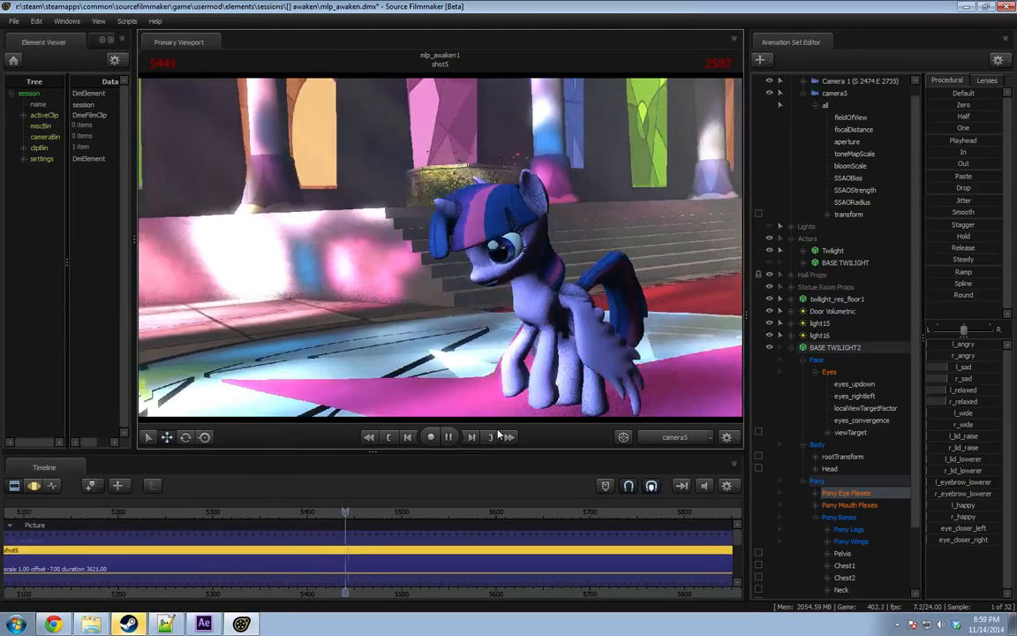
pyautogui.press('space')
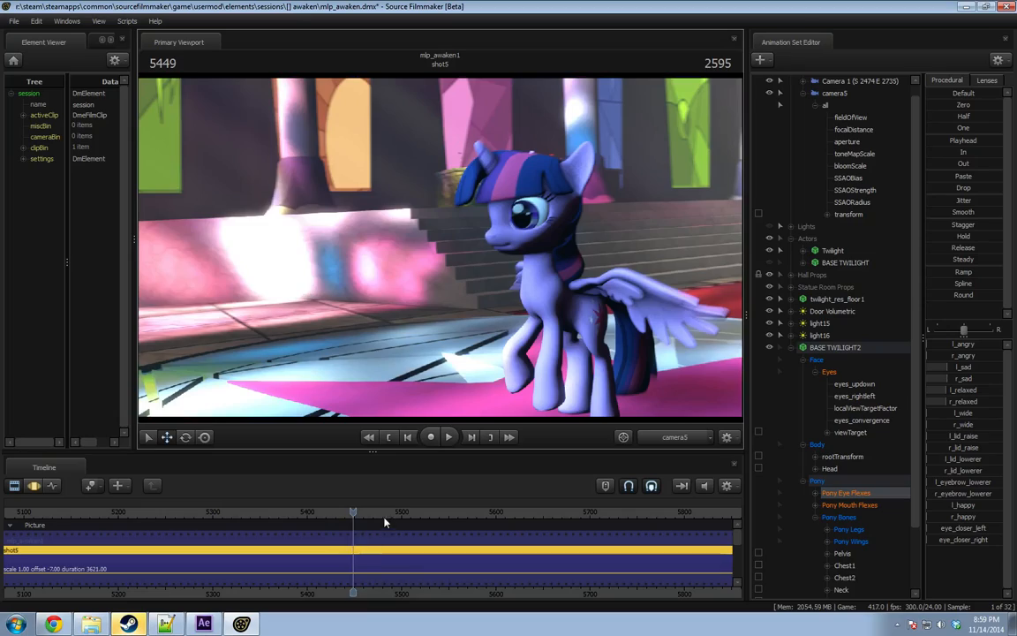
# Review the hovering silhouette from frame 5548 to 5601 and replay the shot from before the takeoff.
pyautogui.moveTo(384, 522); pyautogui.dragTo(447, 518)
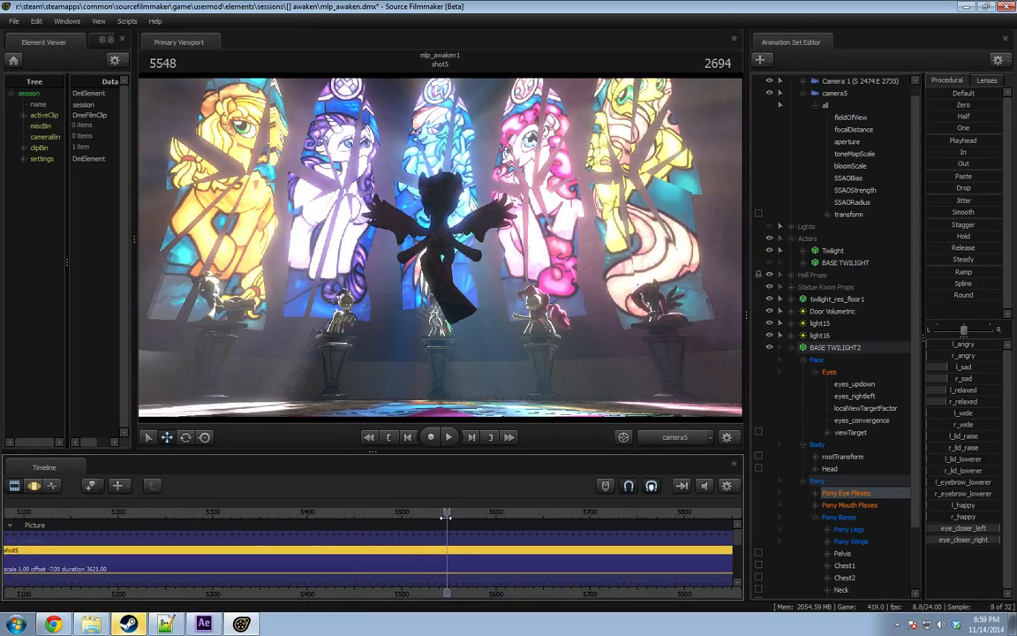
pyautogui.press('space')
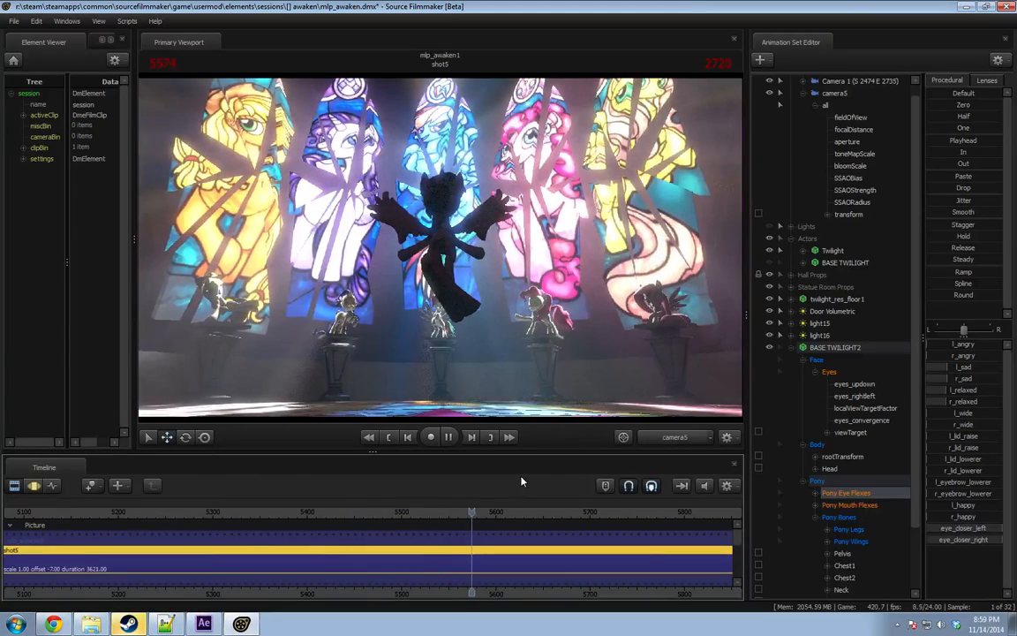
pyautogui.press('space')
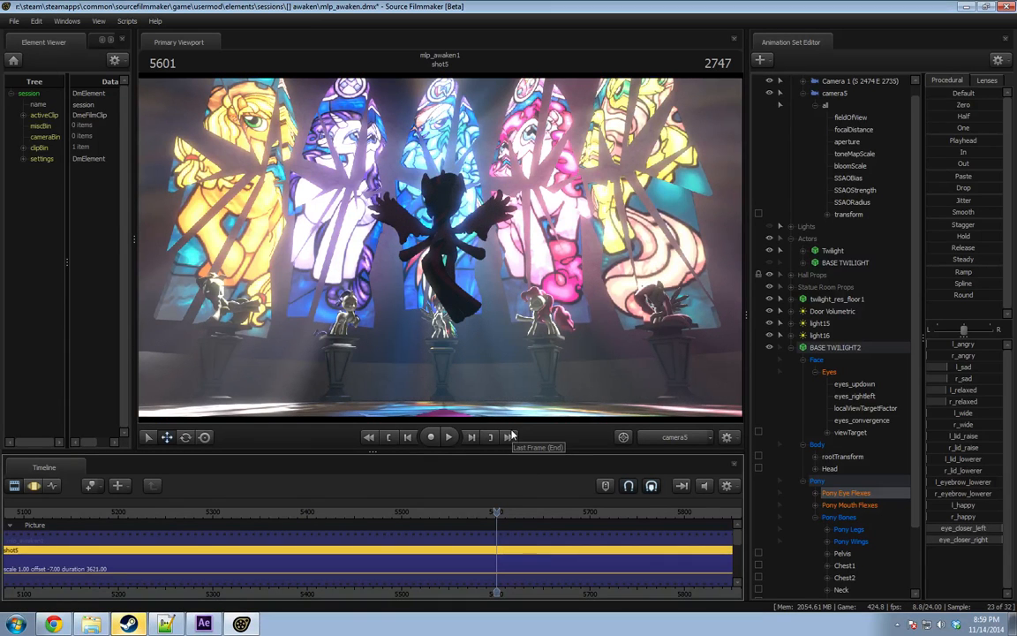
pyautogui.click(281, 512)
pyautogui.press('space')
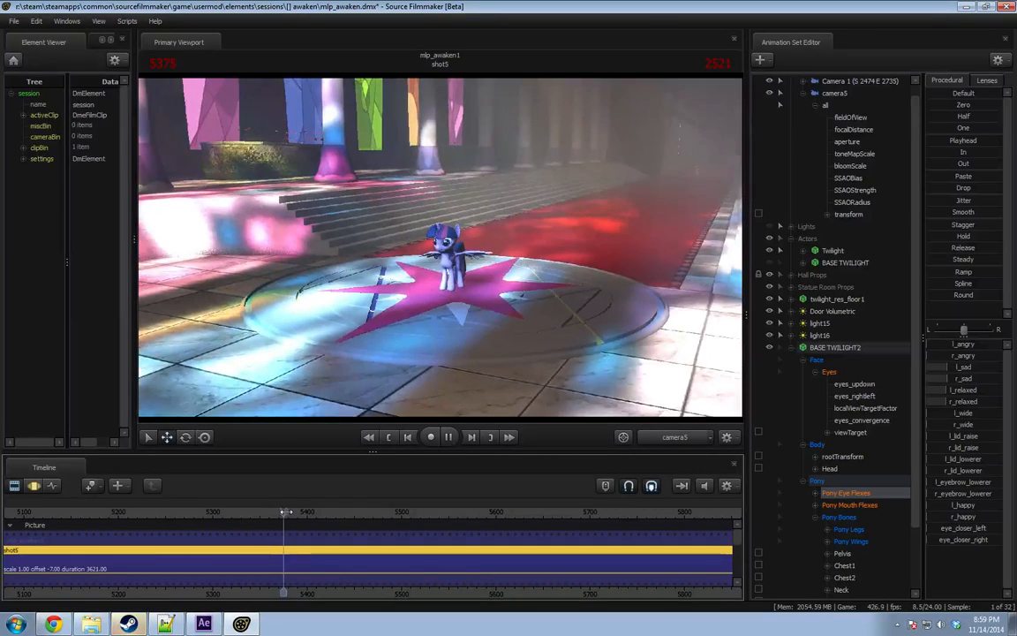
# Stop playback, move the Work Camera to face the RainbowDash and PinkiePie statues, and go to frame 5313 in the motion editor.
pyautogui.press('space')
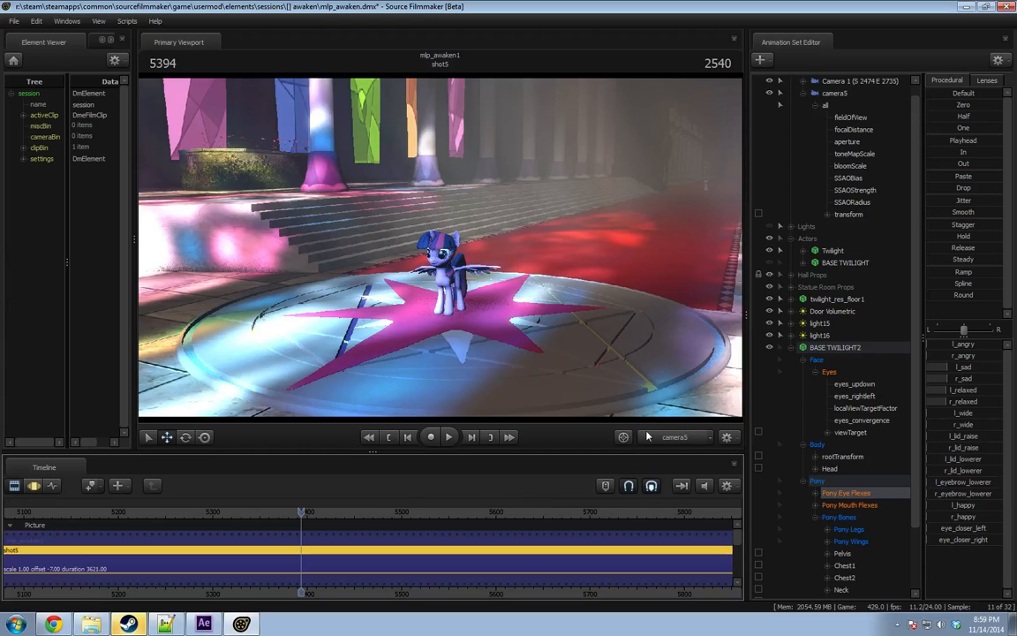
pyautogui.click(660, 438)
pyautogui.moveTo(609, 345); pyautogui.dragTo(361, 296)
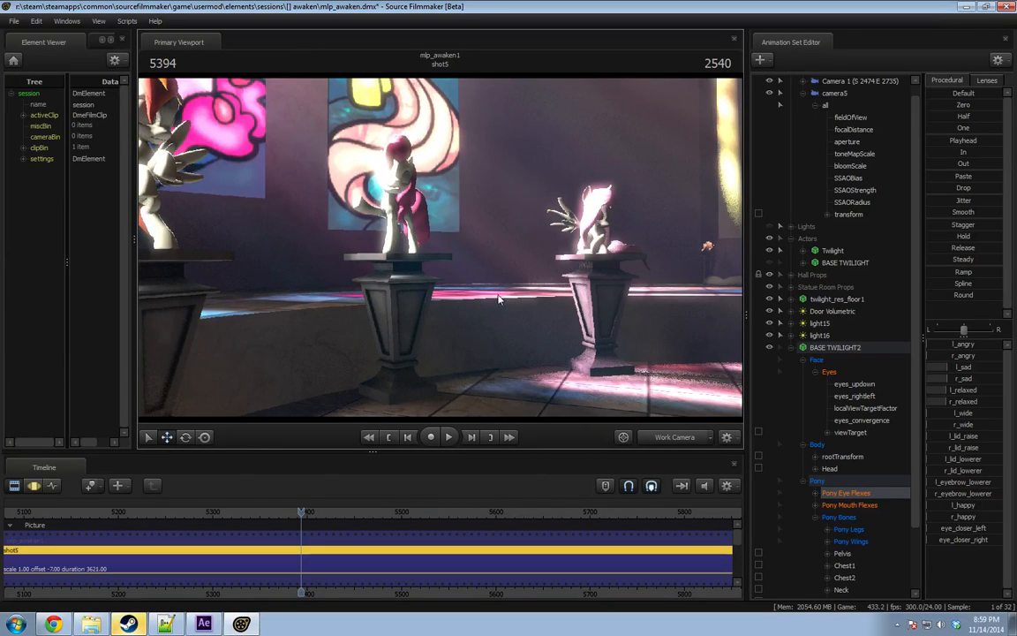
pyautogui.moveTo(418, 274); pyautogui.dragTo(362, 270)
pyautogui.moveTo(452, 389); pyautogui.dragTo(416, 373)
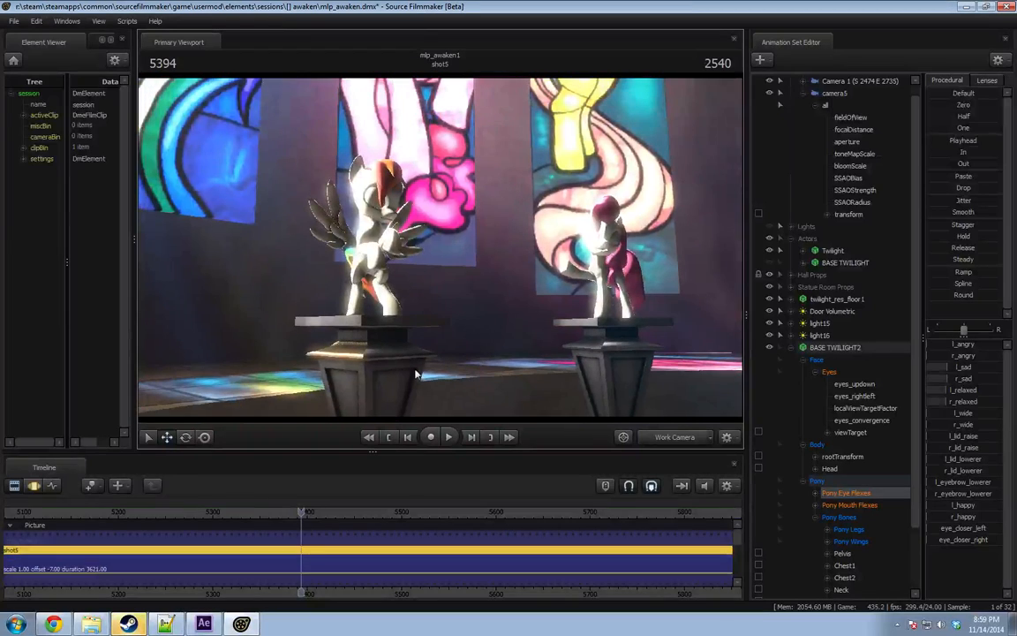
pyautogui.press('F3')
pyautogui.moveTo(301, 562); pyautogui.dragTo(123, 553)
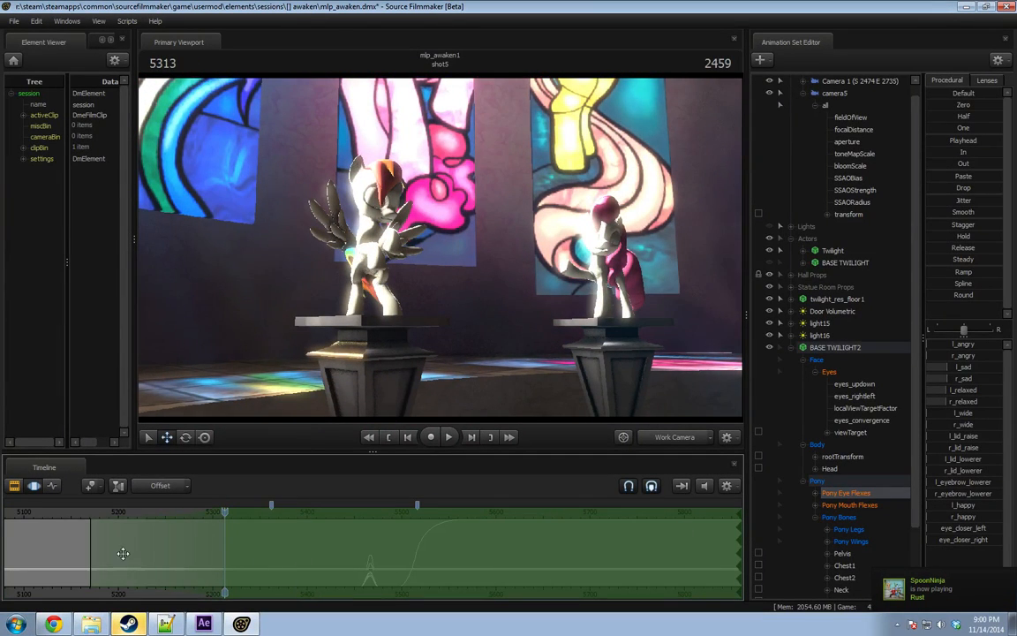
# Collapse BASE TWILIGHT2, expand Statue Room Props and Mane 6 Statues, and select RainbowDash Statue.
pyautogui.click(367, 215)
pyautogui.press('F2')
pyautogui.press('F3')
pyautogui.scroll(-2, 894, 269)
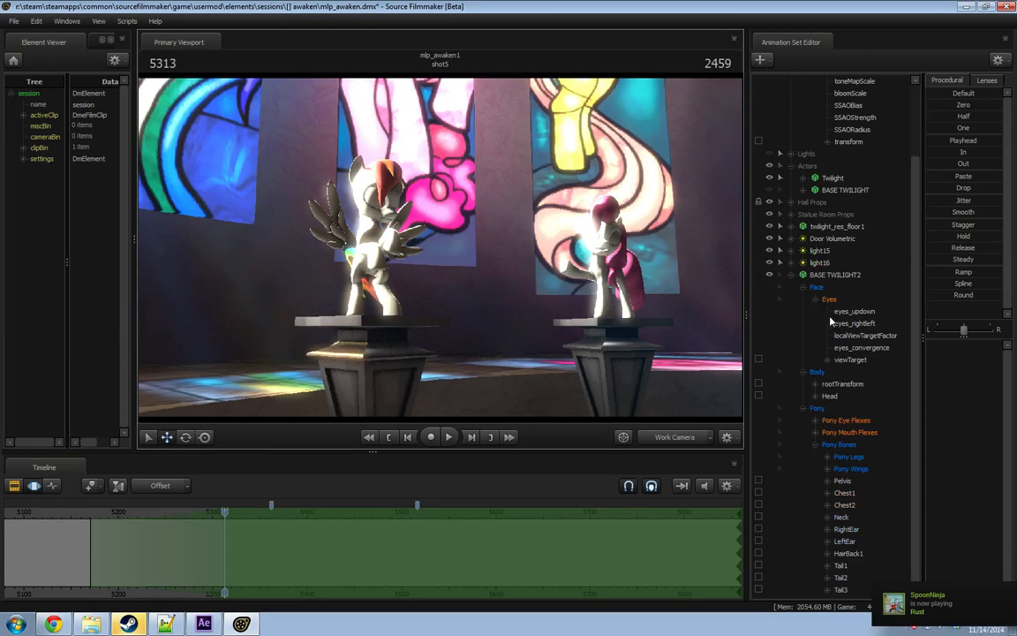
pyautogui.click(791, 276)
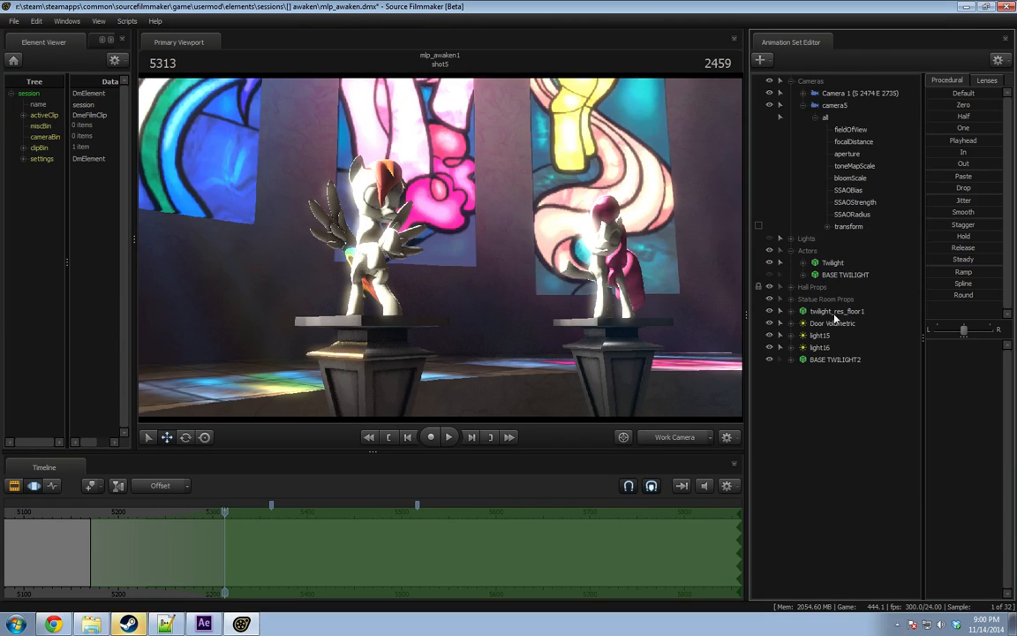
pyautogui.click(792, 299)
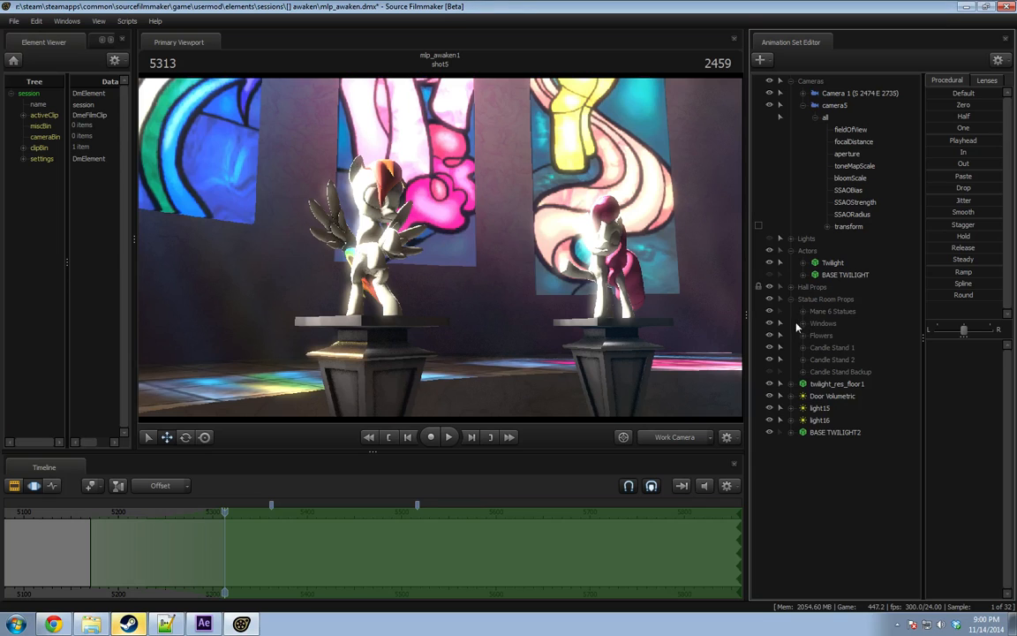
pyautogui.click(791, 311)
pyautogui.click(867, 337)
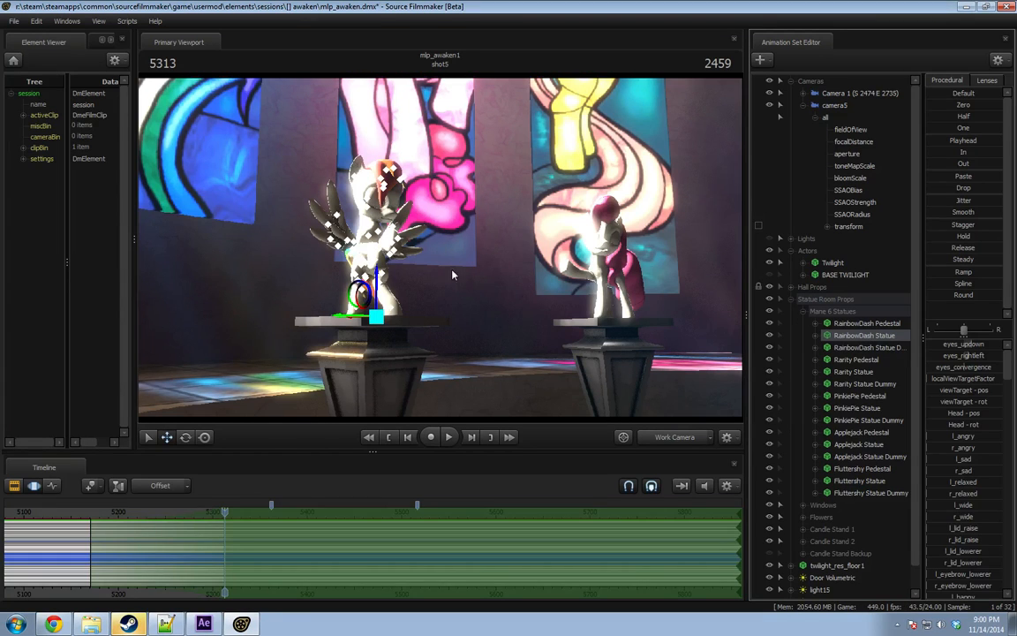
# Try to rotate the RainbowDash Statue's Head control, and collapse the statue's control tree.
pyautogui.press('e')
pyautogui.keyDown('ctrl'); pyautogui.click(369, 216); pyautogui.keyUp('ctrl')
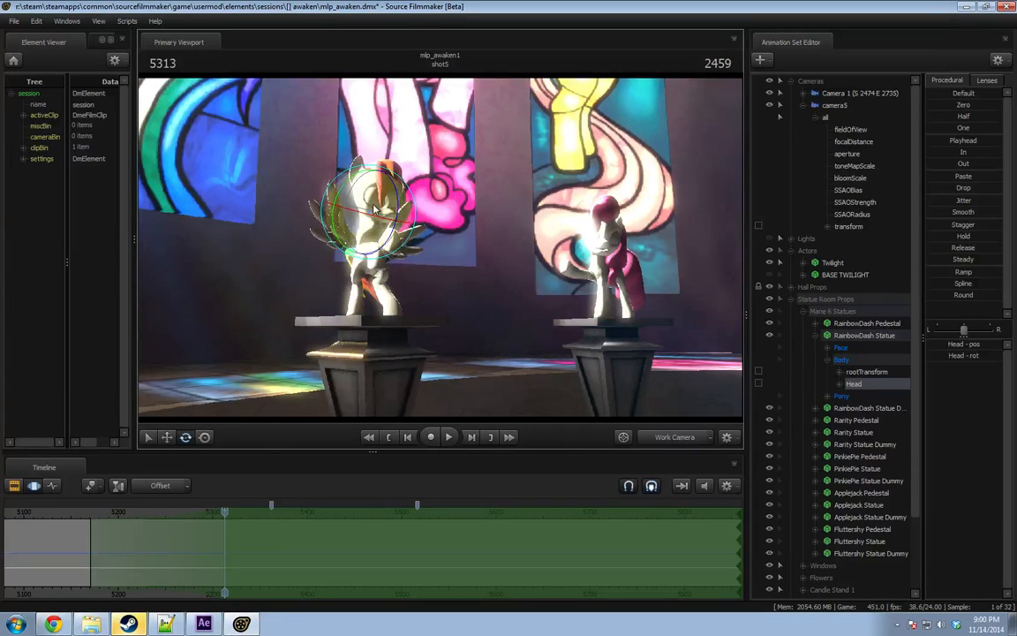
pyautogui.moveTo(395, 215); pyautogui.dragTo(420, 223)
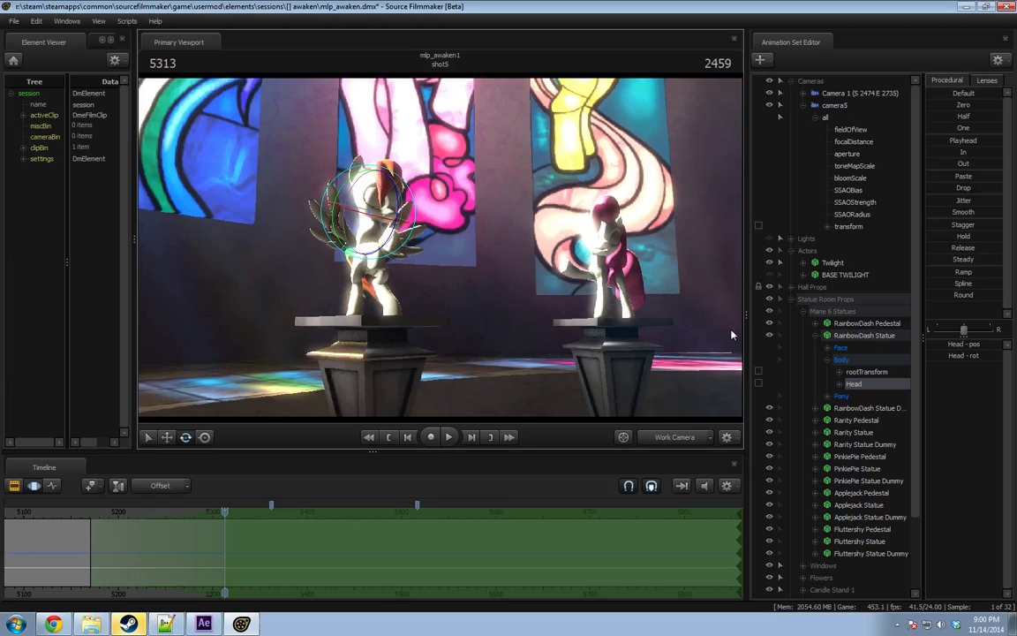
pyautogui.click(815, 335)
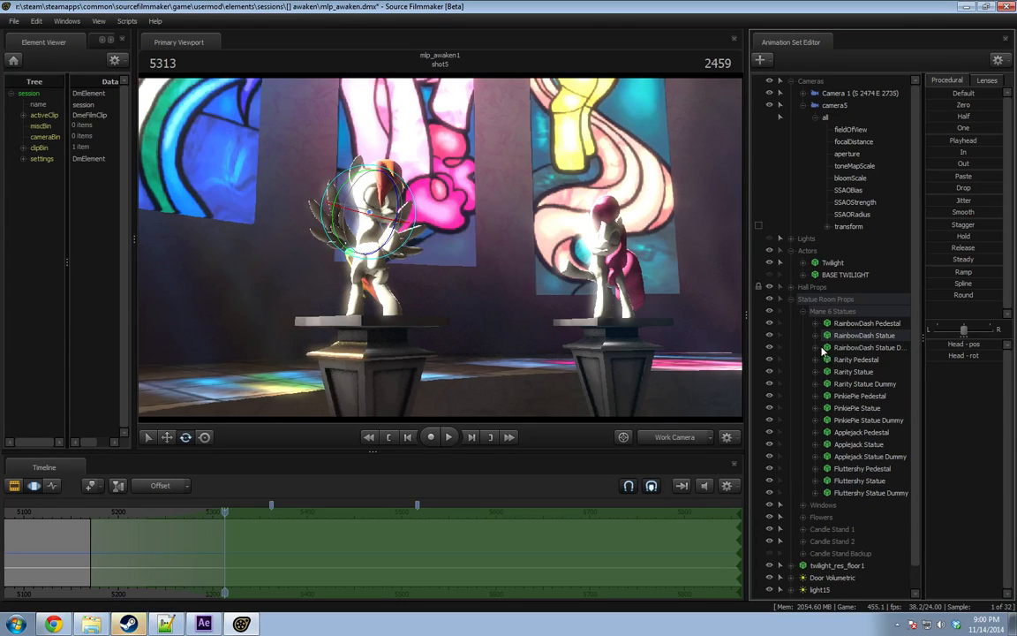
# Widen the control tree, try to rotate the RainbowDash Statue Dummy's Head control at frame 5313, and undo the rotation.
pyautogui.click(815, 348)
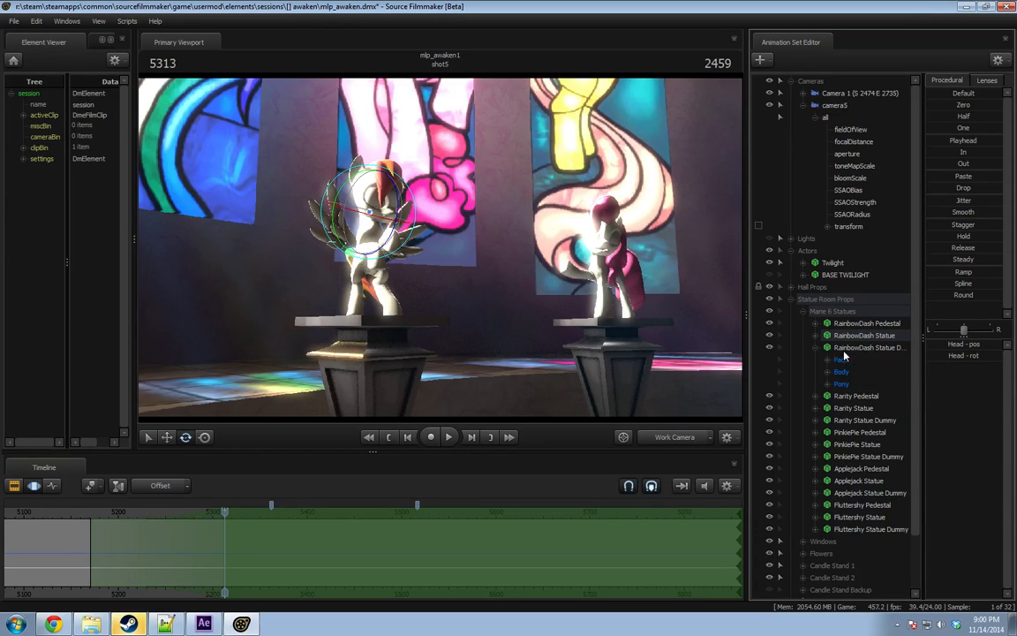
pyautogui.moveTo(924, 349); pyautogui.dragTo(940, 348)
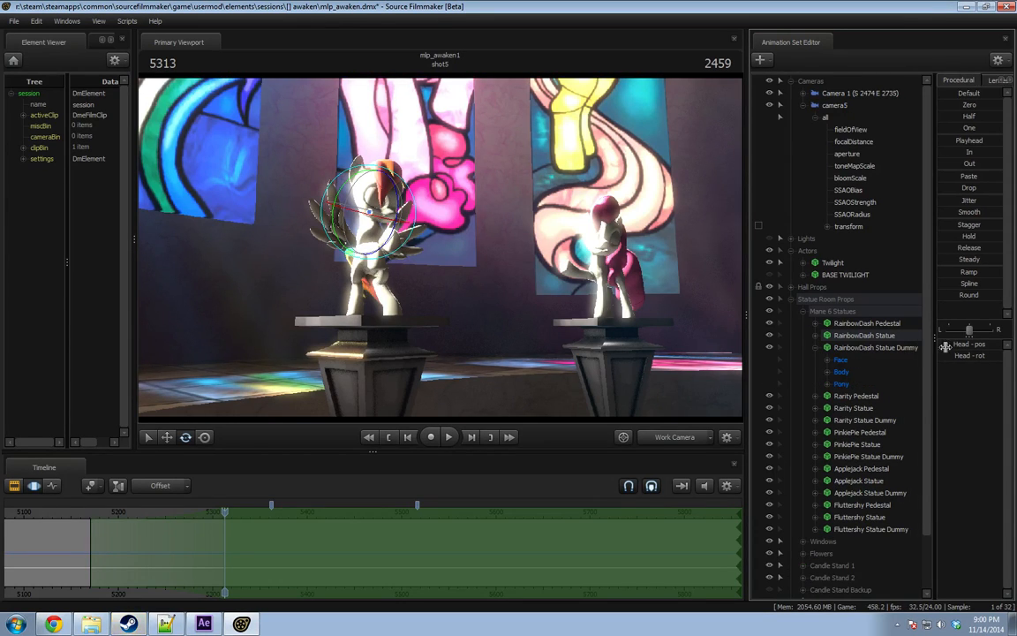
pyautogui.click(827, 372)
pyautogui.click(853, 395)
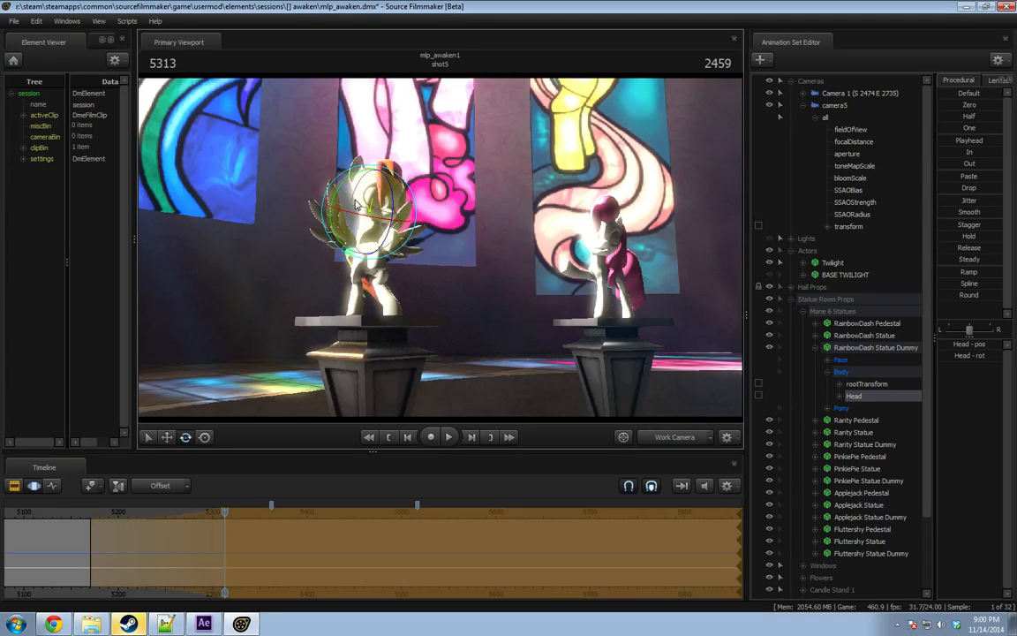
pyautogui.hotkey('ctrl', 'z')
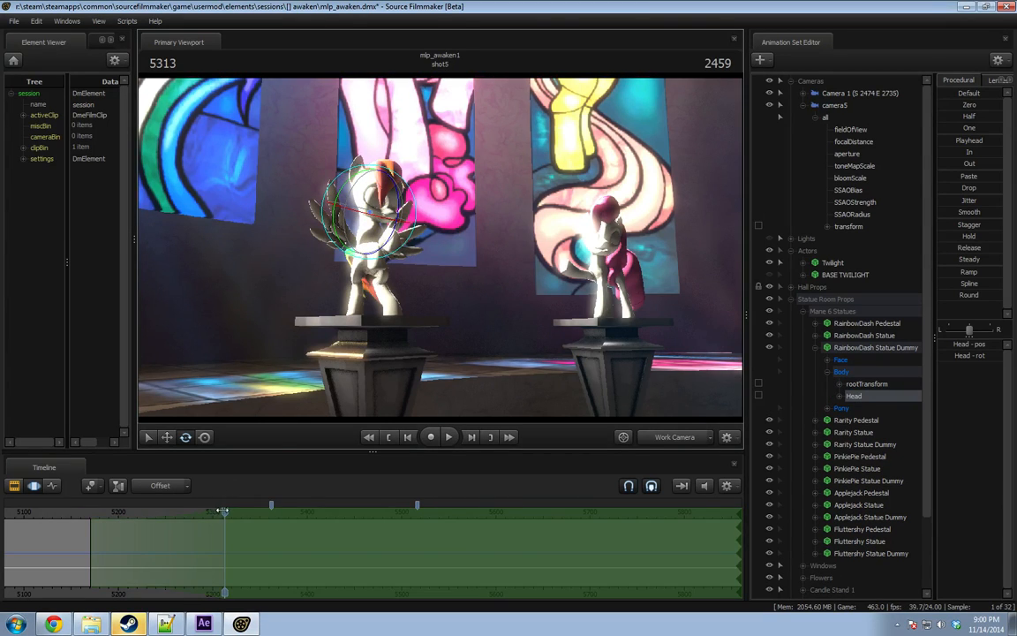
# Try rotating the dummy's head again at frame 5319, undo it, and collapse the RainbowDash Statue Dummy's controls.
pyautogui.moveTo(222, 510); pyautogui.dragTo(229, 510)
pyautogui.moveTo(343, 207); pyautogui.dragTo(346, 217)
pyautogui.hotkey('ctrl', 'z')
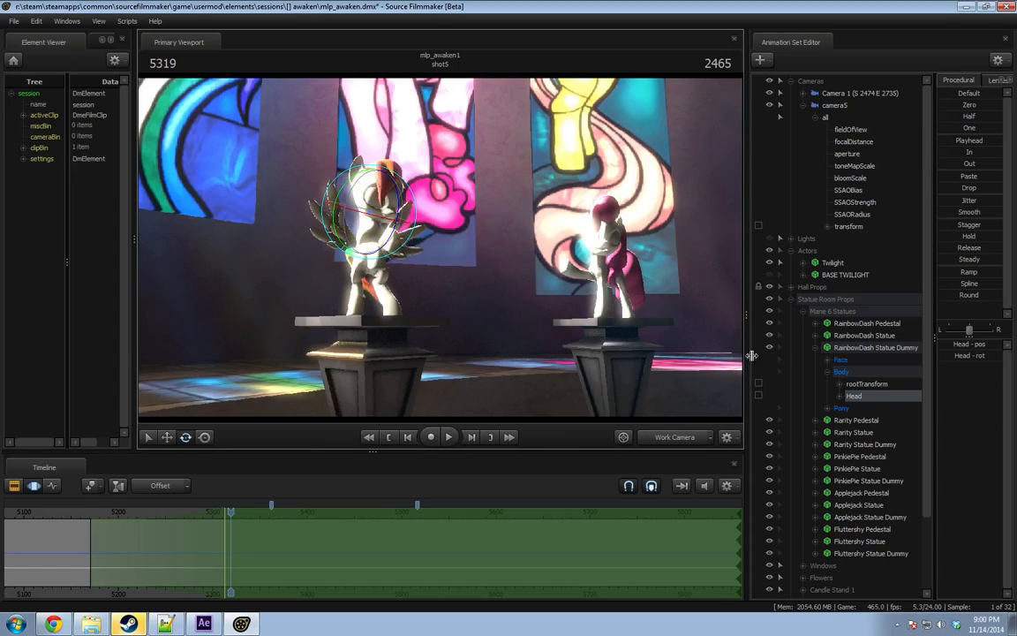
pyautogui.click(816, 348)
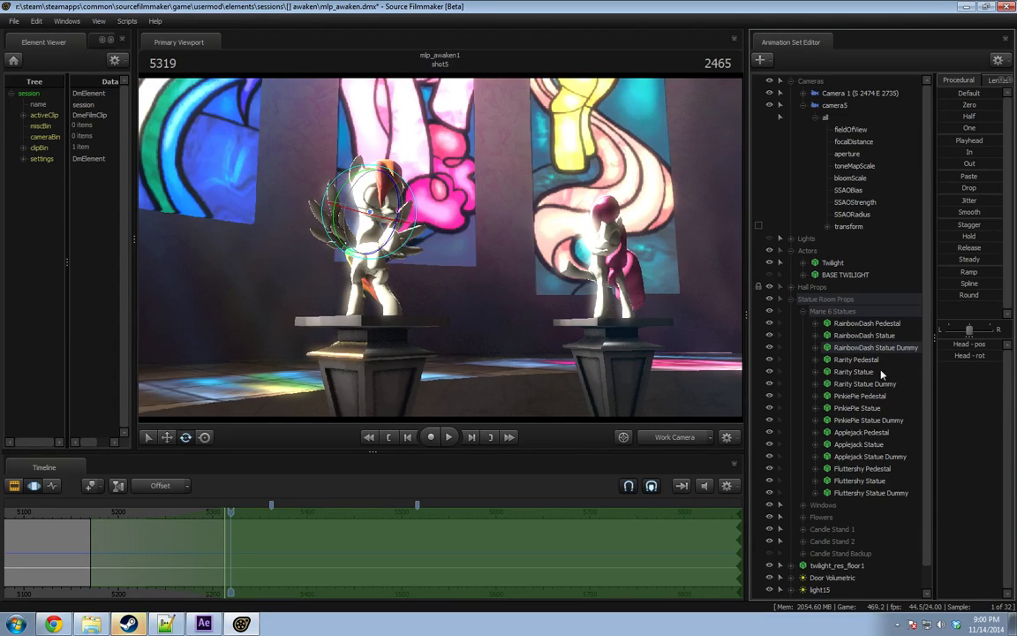
# Select RainbowDash Statue Dummy, move the Work Camera close to it, and toggle its visibility repeatedly to compare it with RainbowDash Statue.
pyautogui.click(884, 335)
pyautogui.click(881, 347)
pyautogui.moveTo(548, 301); pyautogui.dragTo(516, 267)
pyautogui.press('w')
pyautogui.click(771, 349)
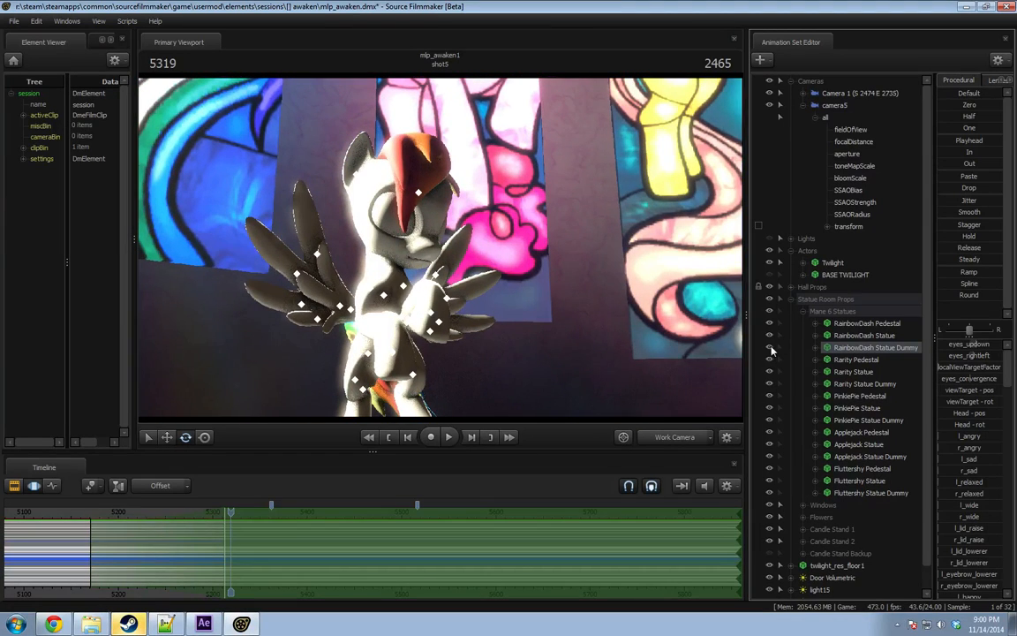
pyautogui.click(770, 348)
pyautogui.click(770, 348)
pyautogui.click(770, 349)
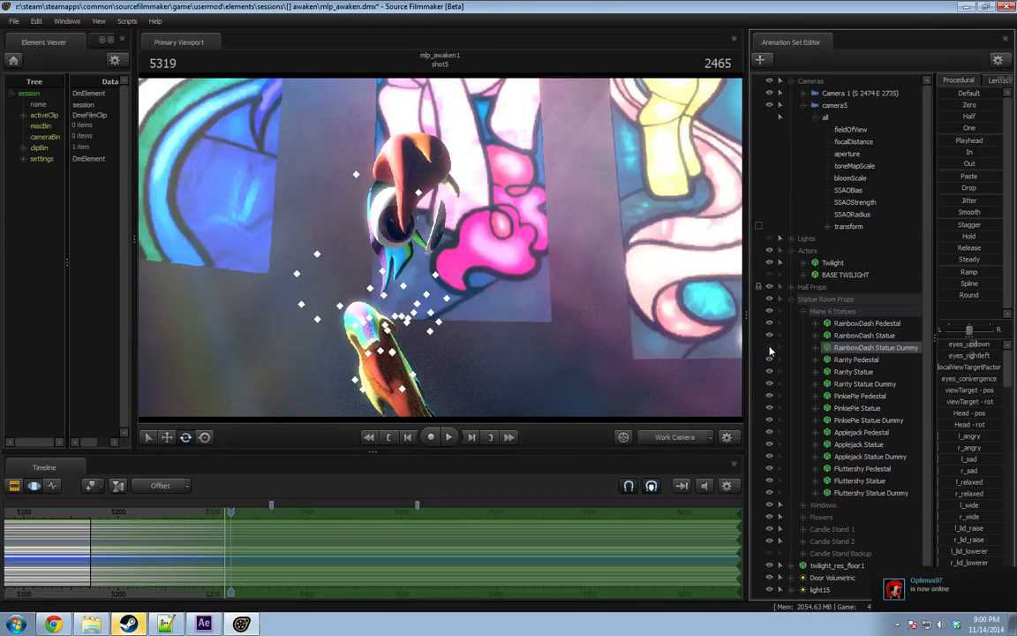
pyautogui.click(770, 349)
pyautogui.click(770, 349)
pyautogui.click(770, 349)
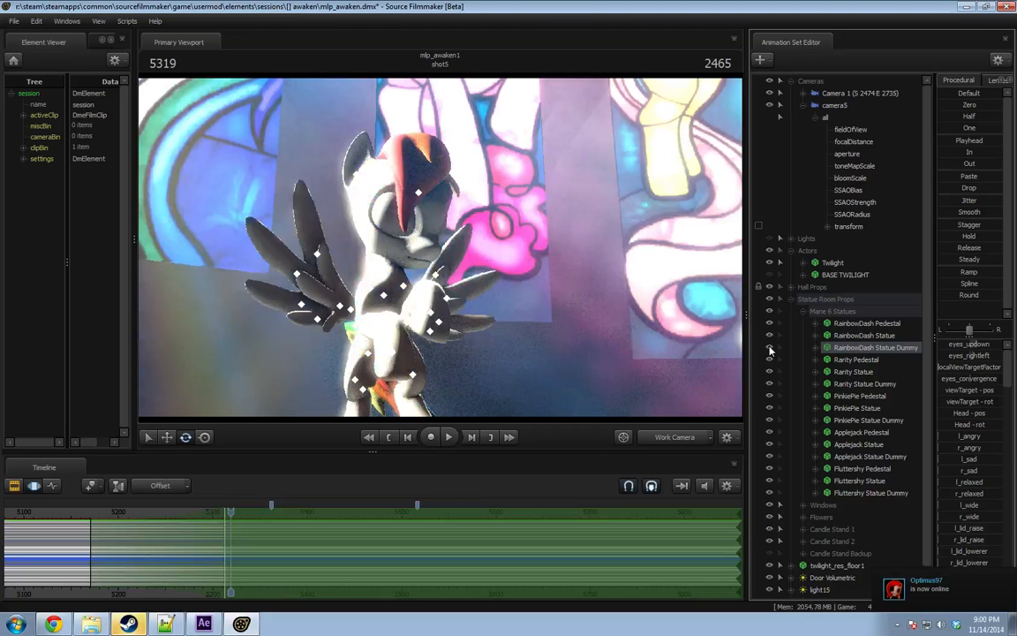
pyautogui.click(770, 349)
pyautogui.click(770, 349)
pyautogui.click(770, 349)
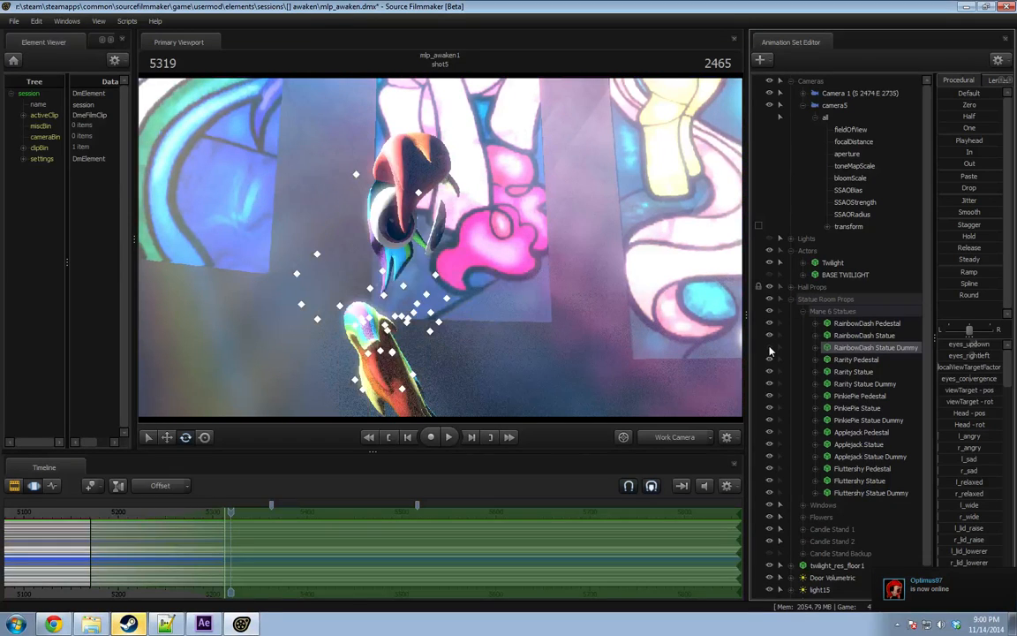
pyautogui.click(770, 349)
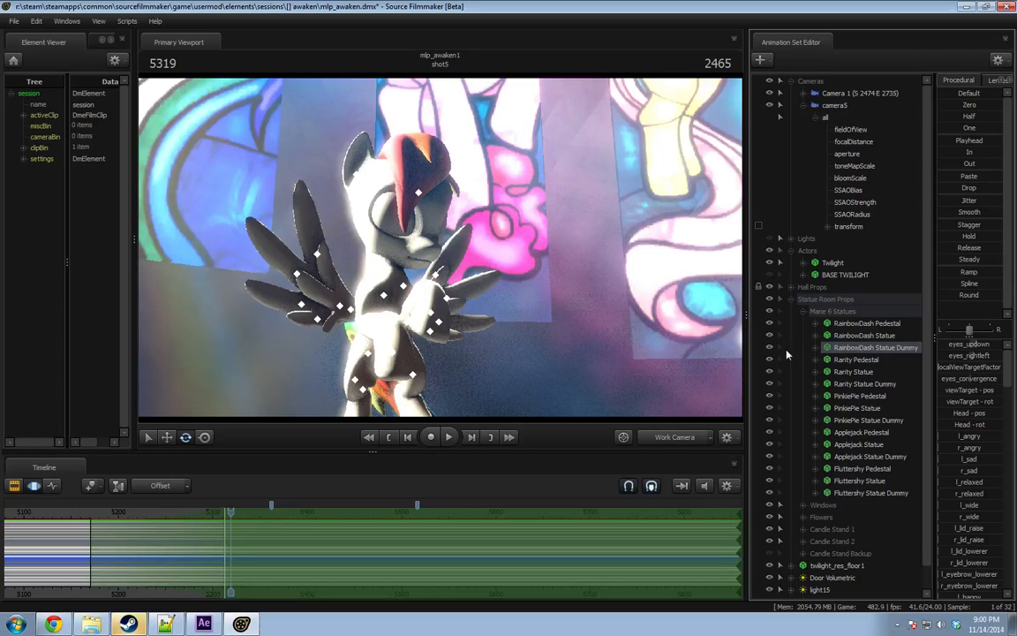
# Hide RainbowDash Statue Dummy, examine the remaining mane and tail from the front, and show the dummy again.
pyautogui.click(770, 348)
pyautogui.moveTo(610, 300); pyautogui.dragTo(788, 292)
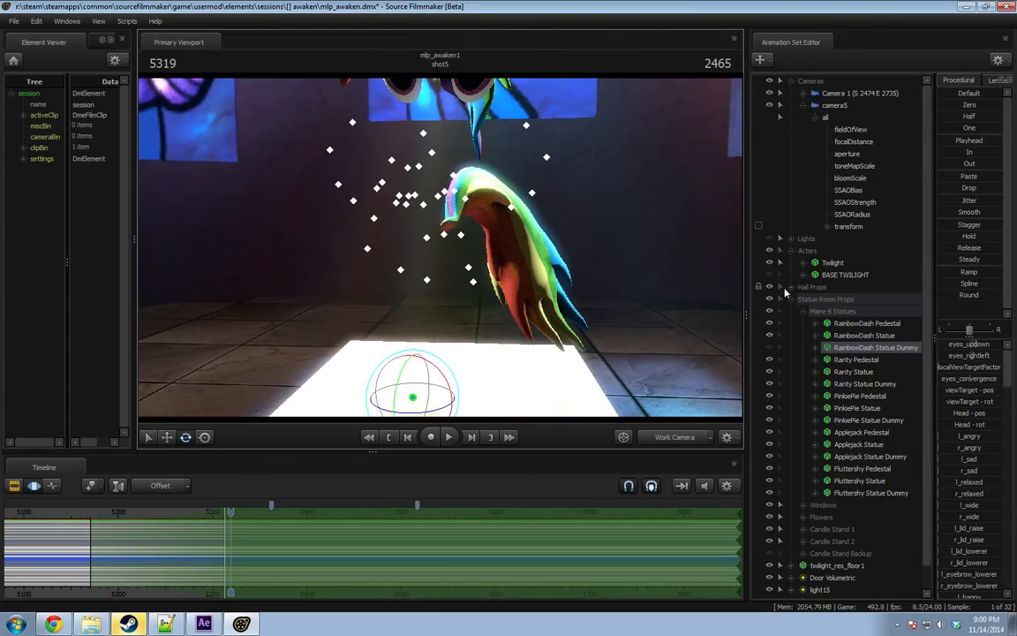
pyautogui.click(769, 348)
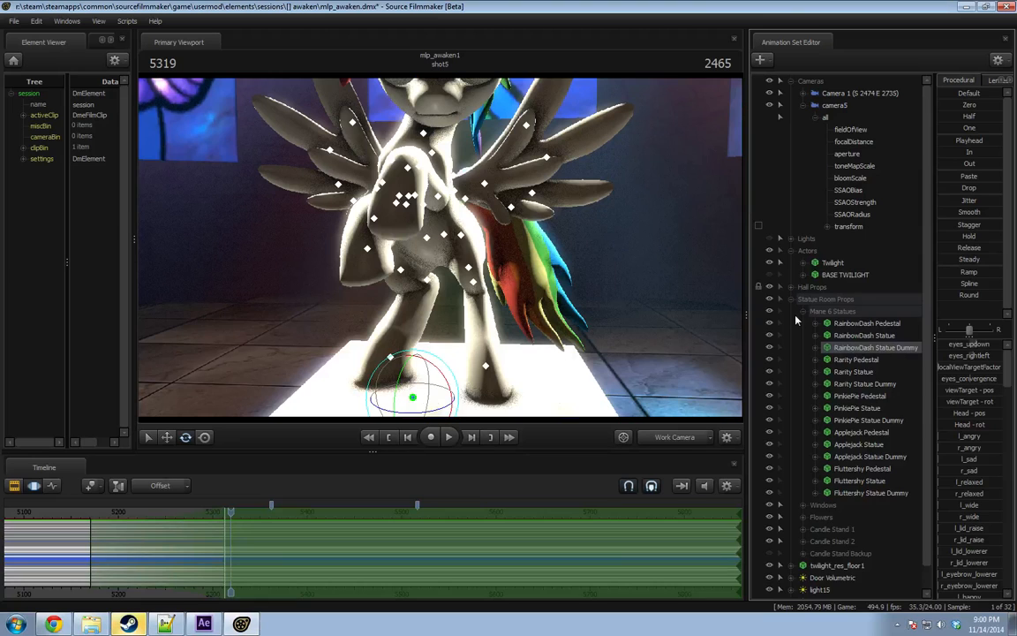
pyautogui.click(803, 311)
pyautogui.click(803, 313)
# Hide RainbowDash Statue, examine the dummy's bare body alone, show the statue again and view both together from farther away.
pyautogui.click(772, 336)
pyautogui.moveTo(707, 298)
pyautogui.mouseDown()
pyautogui.moveTo(703, 251)
pyautogui.moveTo(707, 305)
pyautogui.mouseUp()
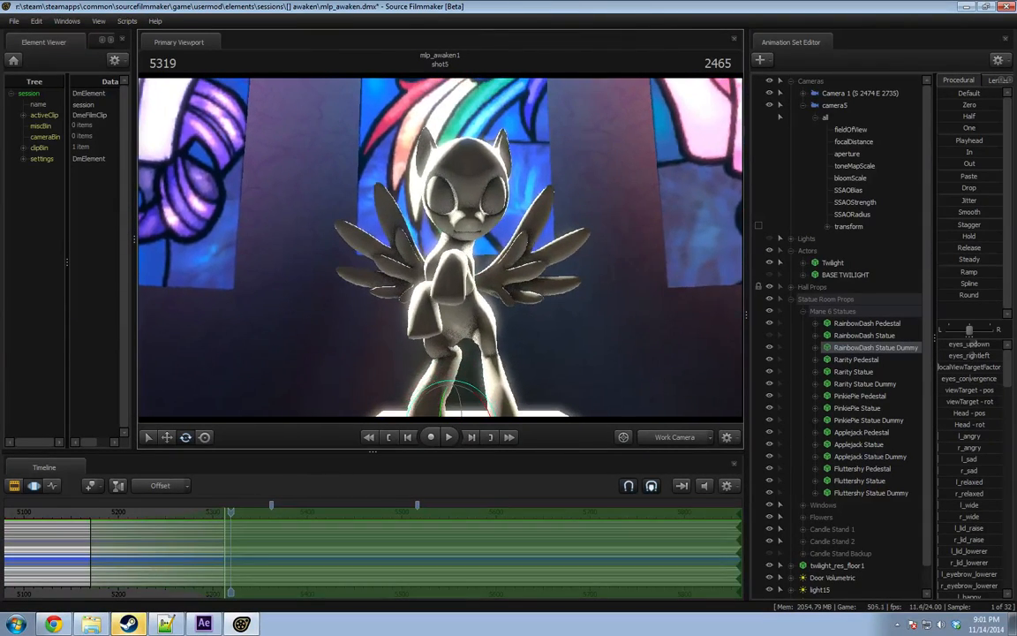
pyautogui.click(770, 336)
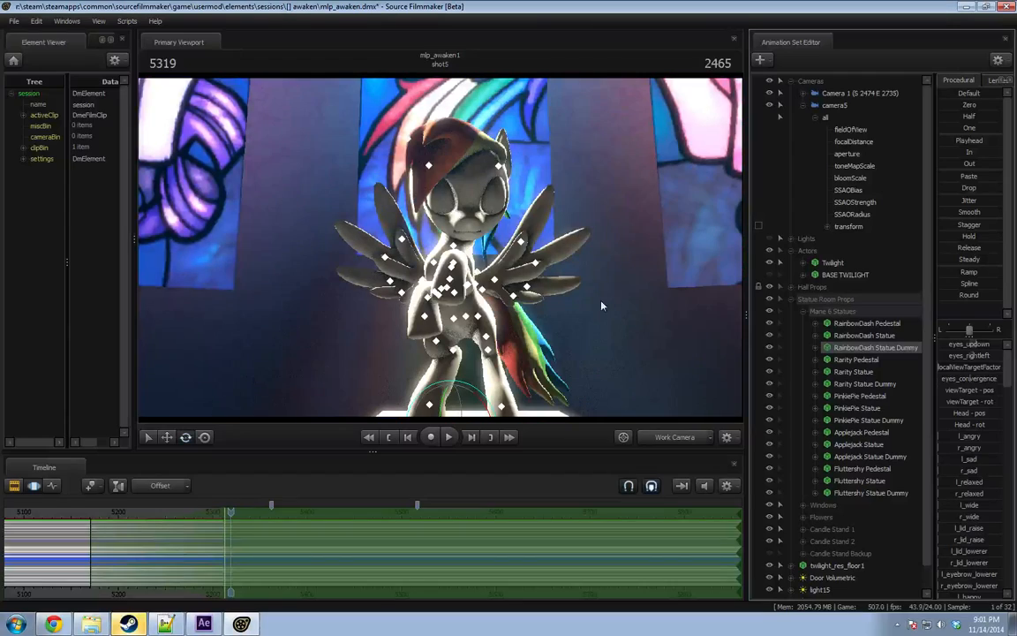
pyautogui.moveTo(601, 302); pyautogui.dragTo(443, 252)
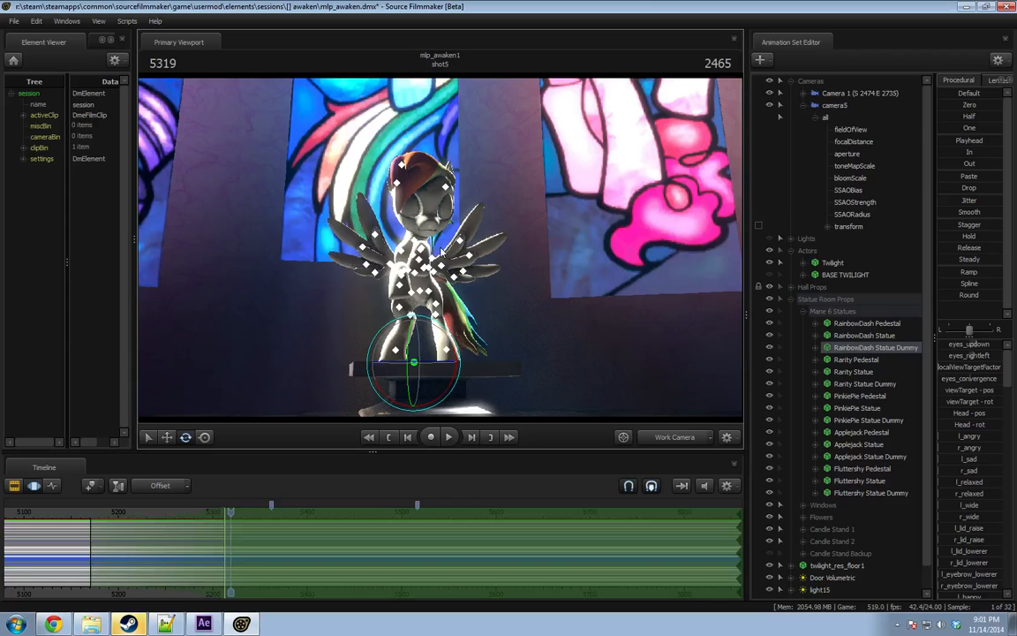
# Go back to frame 5097 and switch the viewport from the Work Camera to camera5.
pyautogui.scroll(-5, 254, 540)
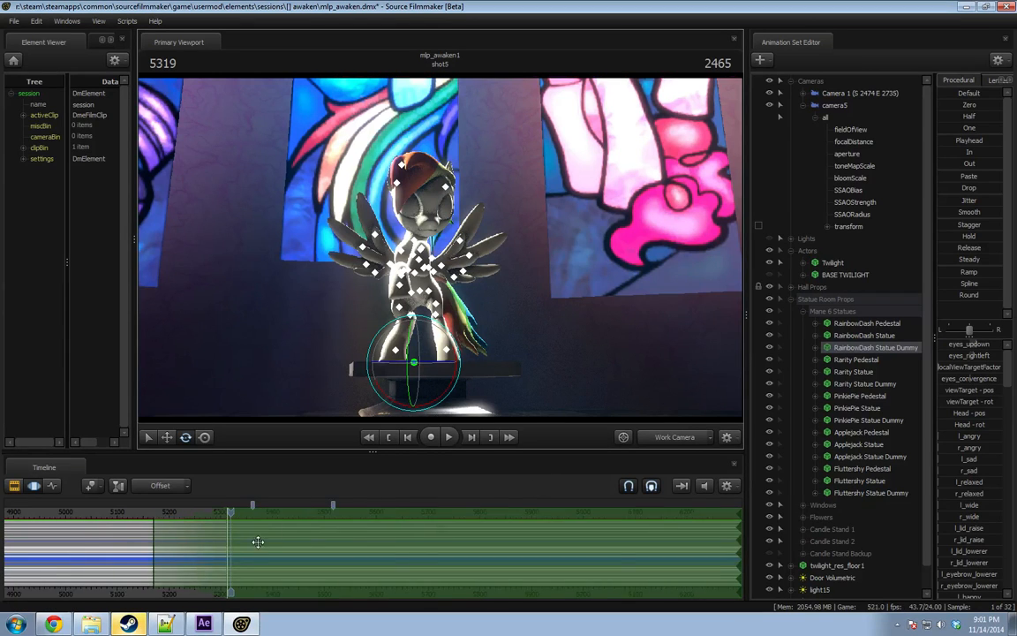
pyautogui.click(160, 520)
pyautogui.click(707, 436)
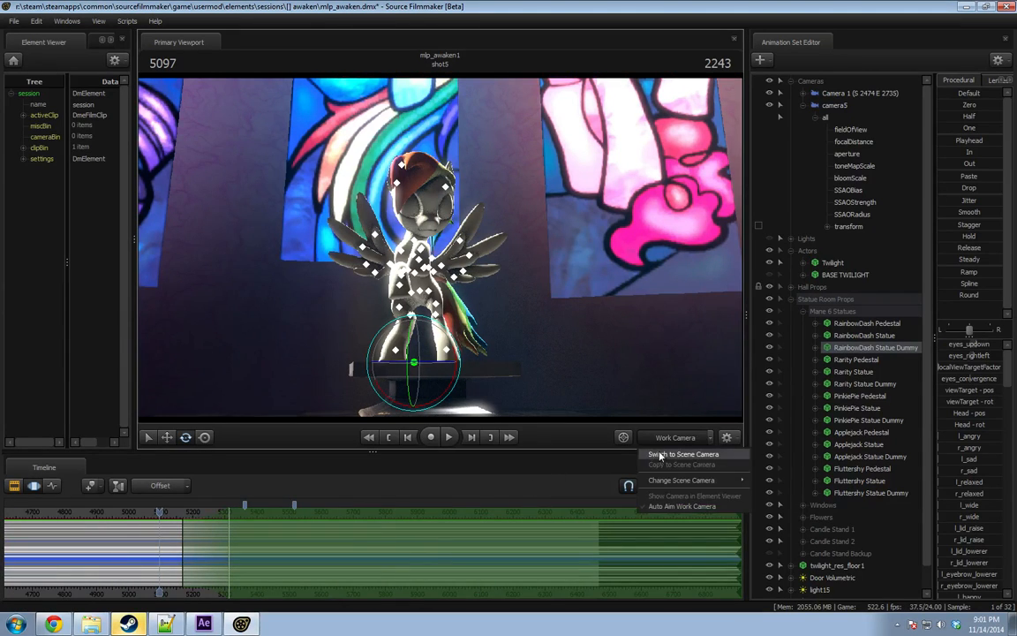
pyautogui.click(669, 437)
pyautogui.click(669, 437)
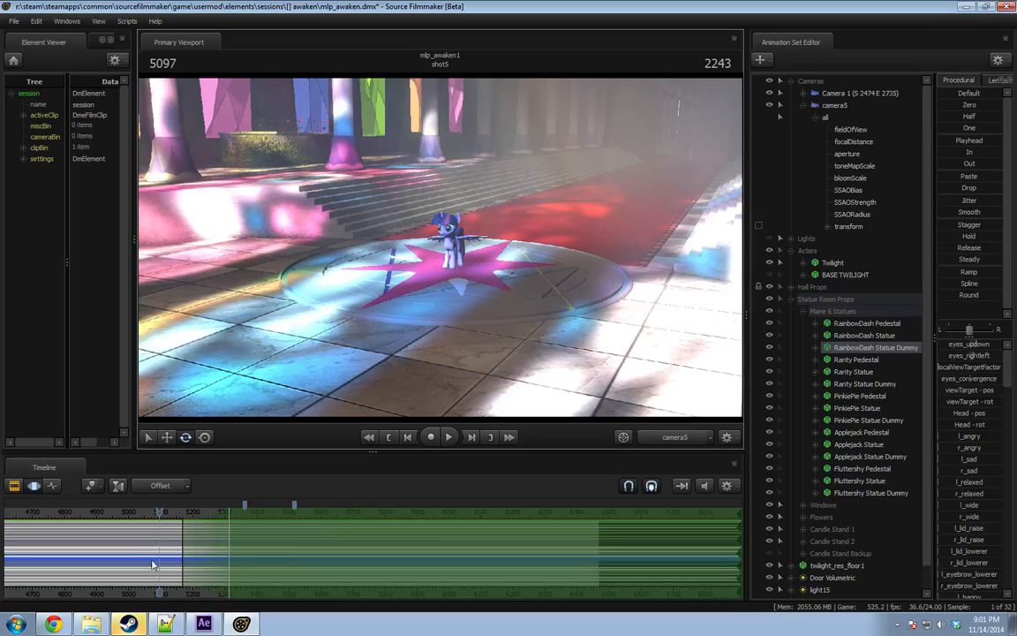
# Play shot5 through camera5 from frame 5097, pausing at frame 5215 and stopping at frame 5232.
pyautogui.scroll(-2, 164, 562)
pyautogui.press('space')
pyautogui.press('F1')
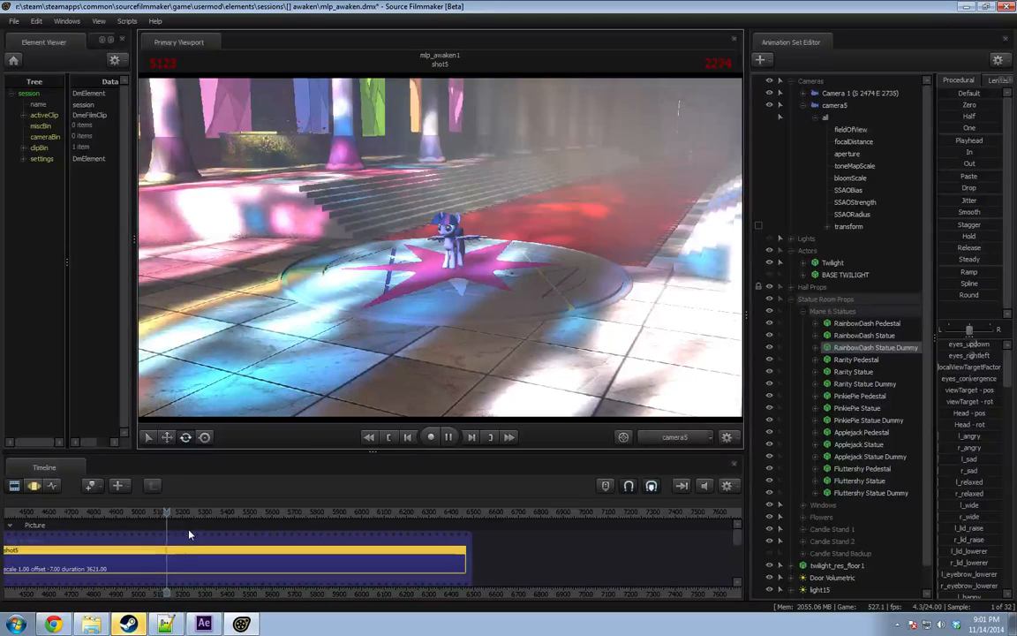
pyautogui.press('F2')
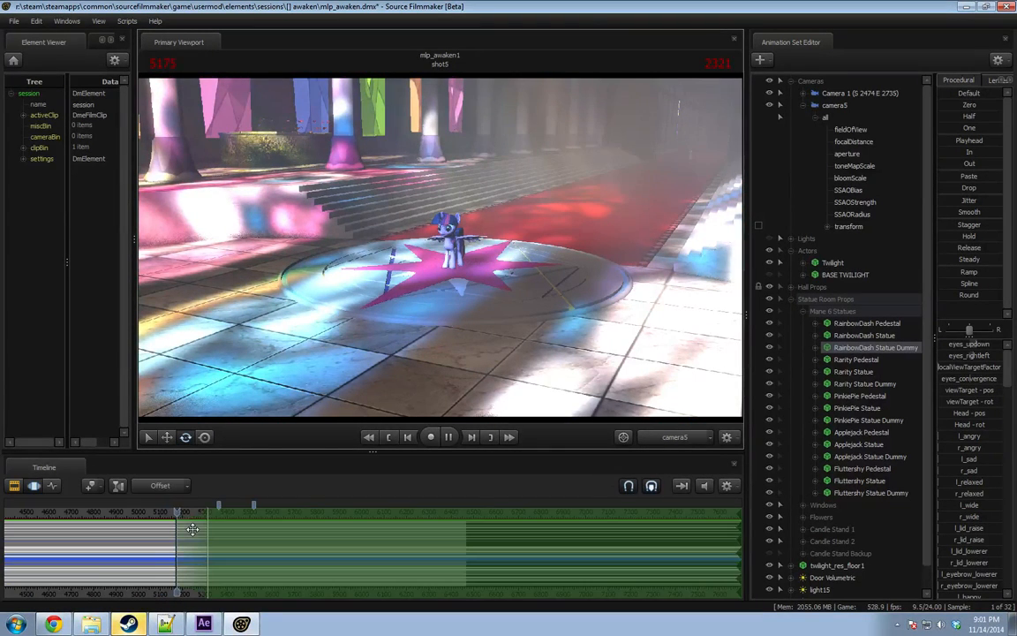
pyautogui.press('space')
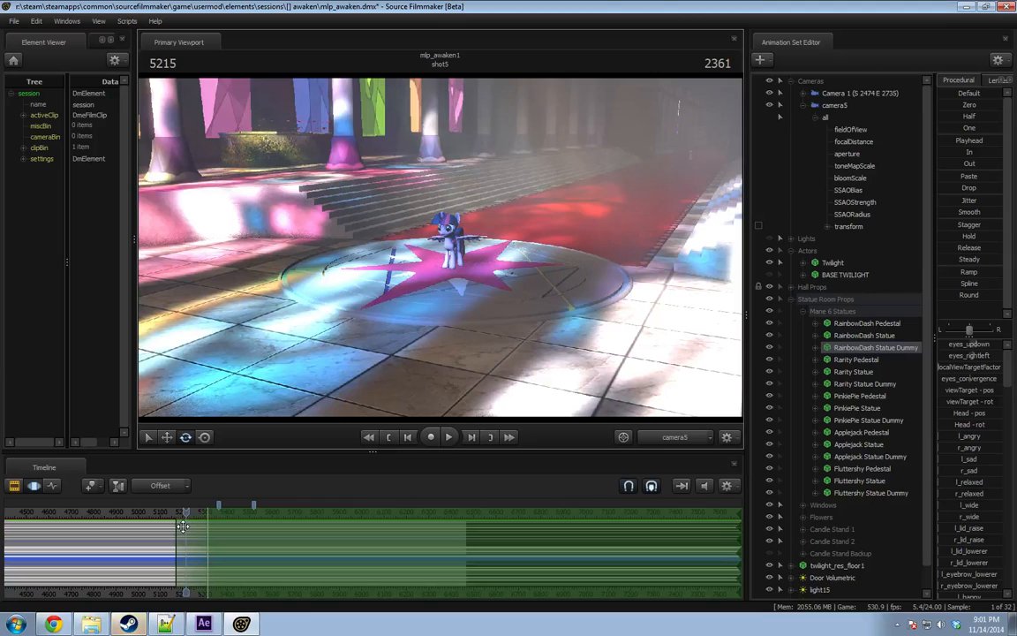
pyautogui.press('space')
pyautogui.press('space')
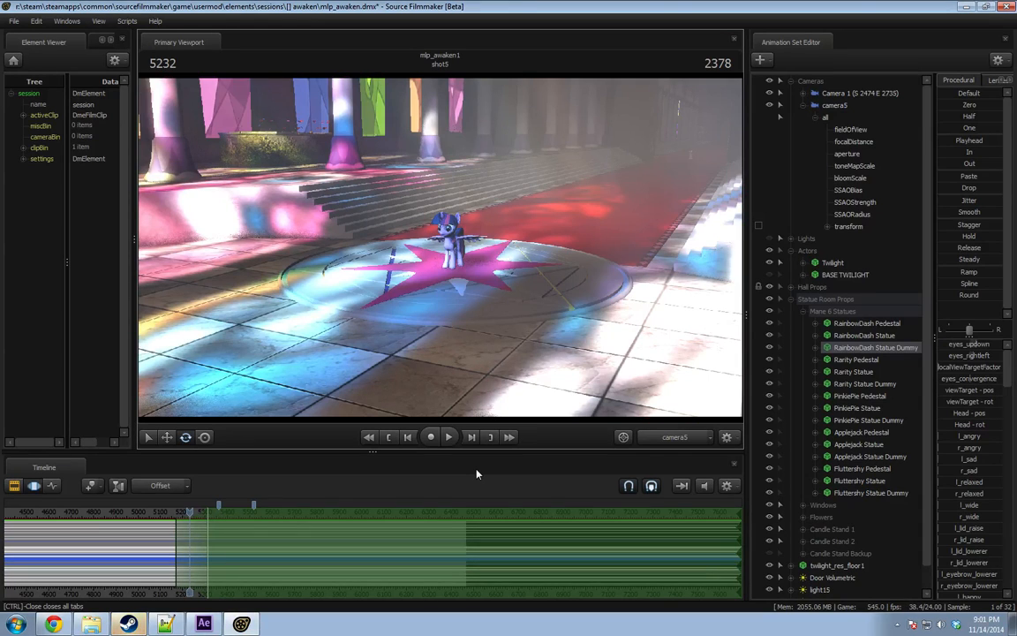
pyautogui.press('F3')
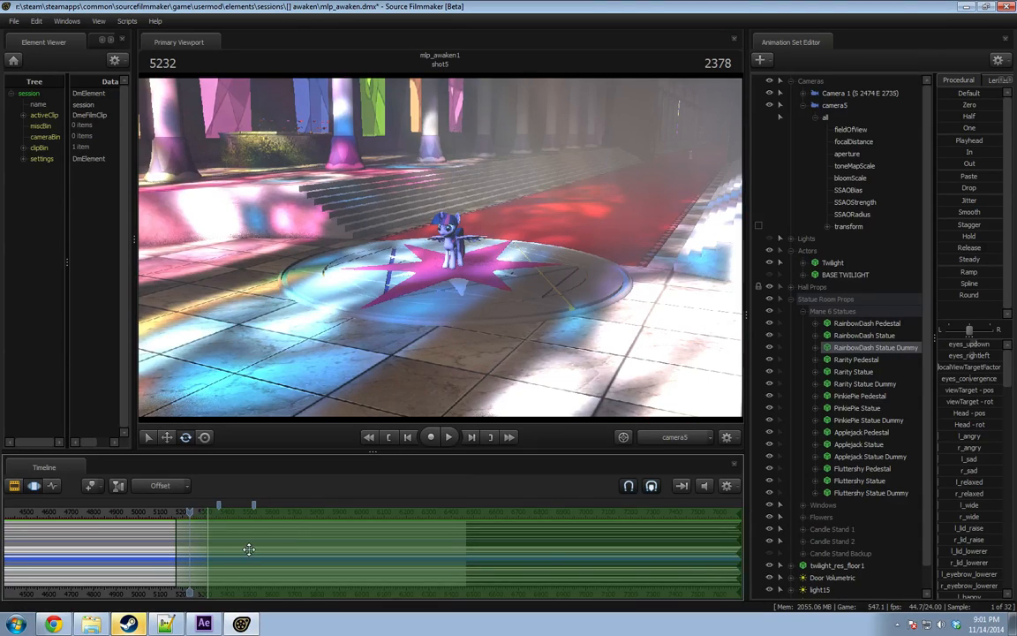
# Scrub and play further through shot5 in camera5, then switch the timeline to the Clip Editor.
pyautogui.moveTo(286, 579); pyautogui.dragTo(388, 578, button='middle')
pyautogui.moveTo(279, 515); pyautogui.dragTo(321, 514)
pyautogui.scroll(8, 269, 543)
pyautogui.press('space')
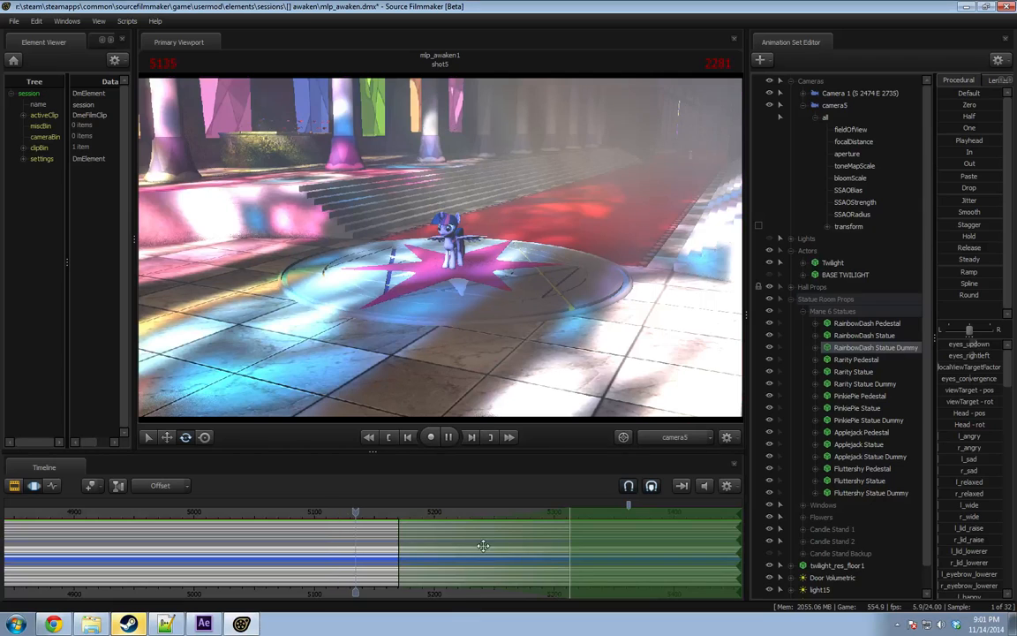
pyautogui.moveTo(480, 514); pyautogui.dragTo(506, 515)
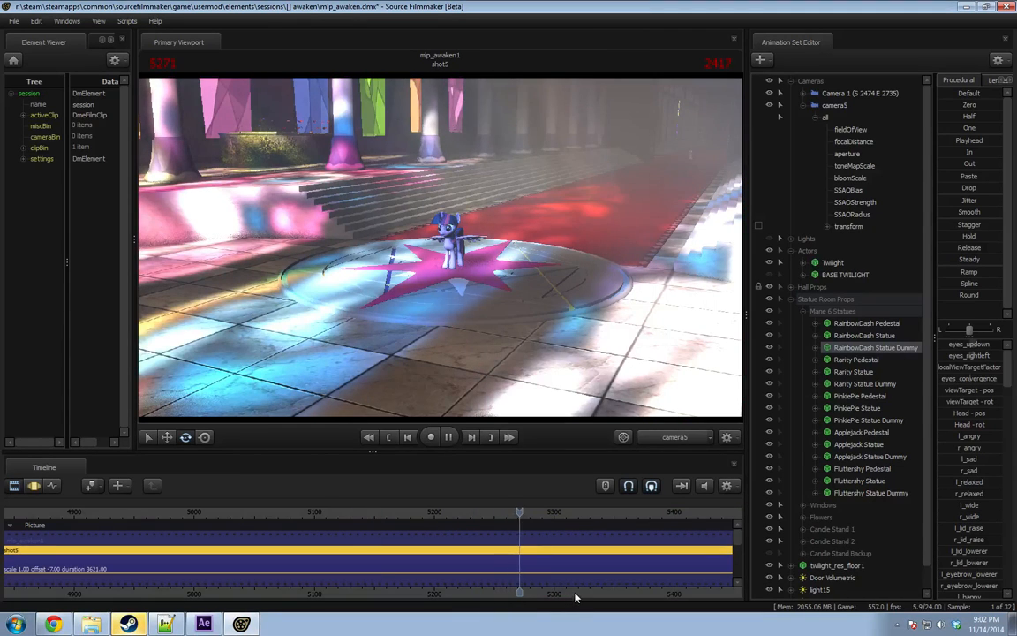
# Split shot5 at frame 5360 in the Clip Editor.
pyautogui.moveTo(574, 595); pyautogui.dragTo(144, 587, button='middle')
pyautogui.scroll(1, 278, 579)
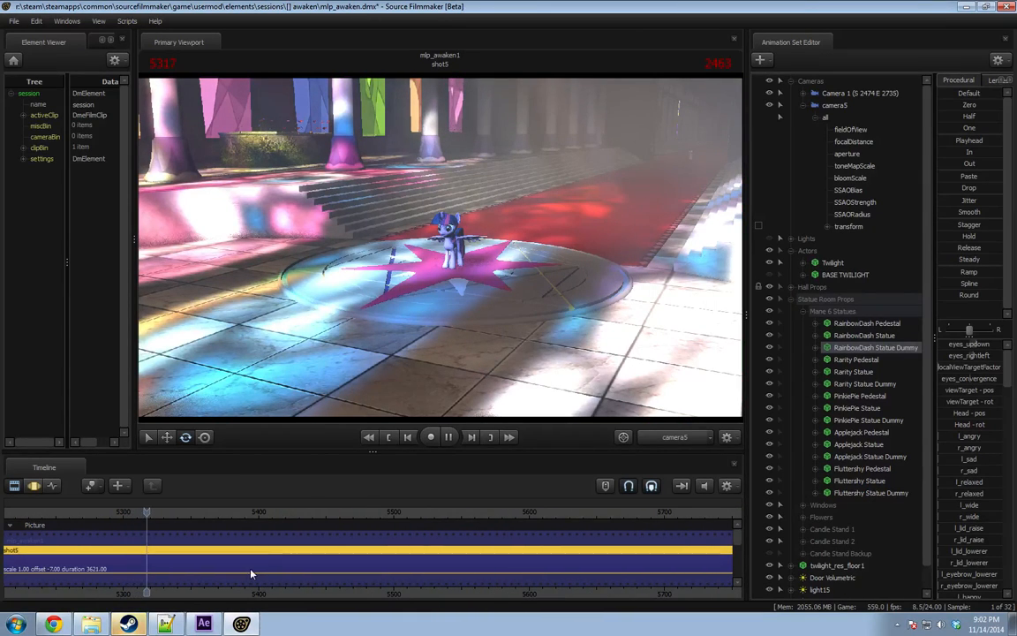
pyautogui.moveTo(200, 513); pyautogui.dragTo(205, 516)
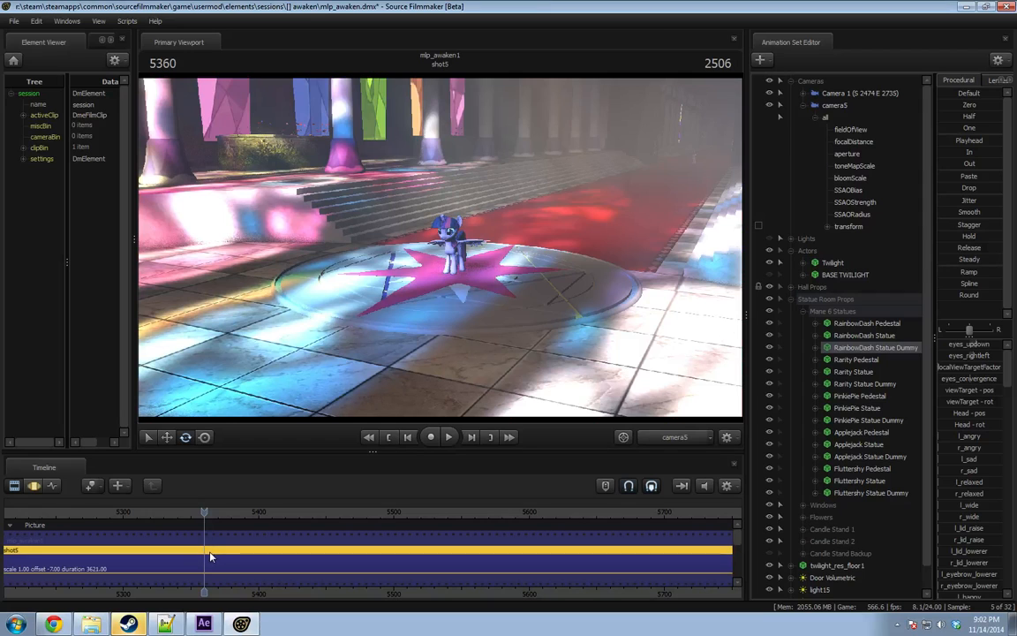
pyautogui.press('b')
pyautogui.click(174, 568)
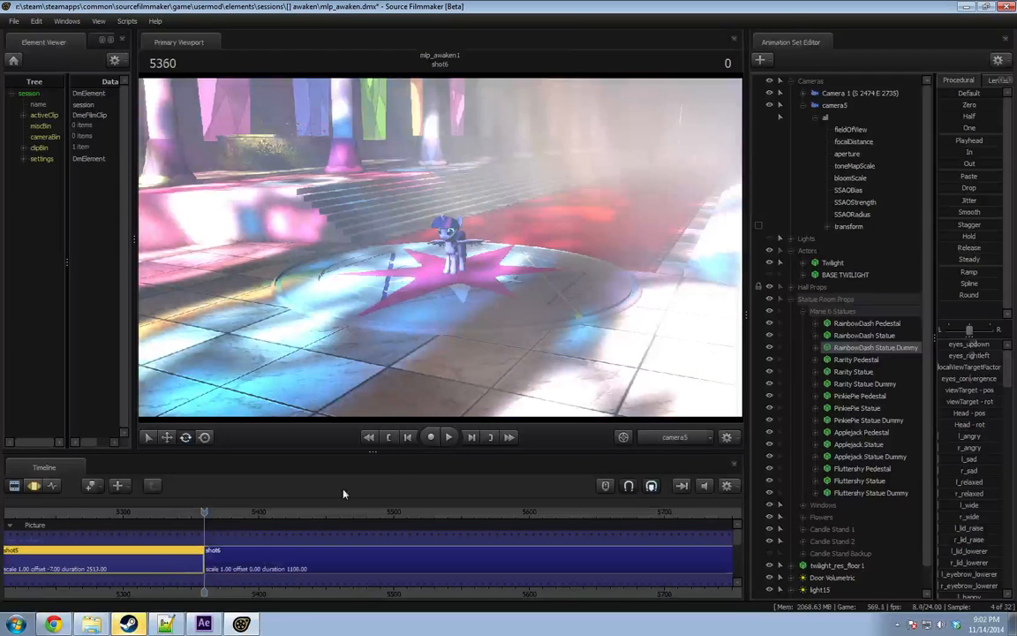
# Copy the camera5 animation set, then delete camera5 from shot6.
pyautogui.click(804, 106)
pyautogui.rightClick(841, 107)
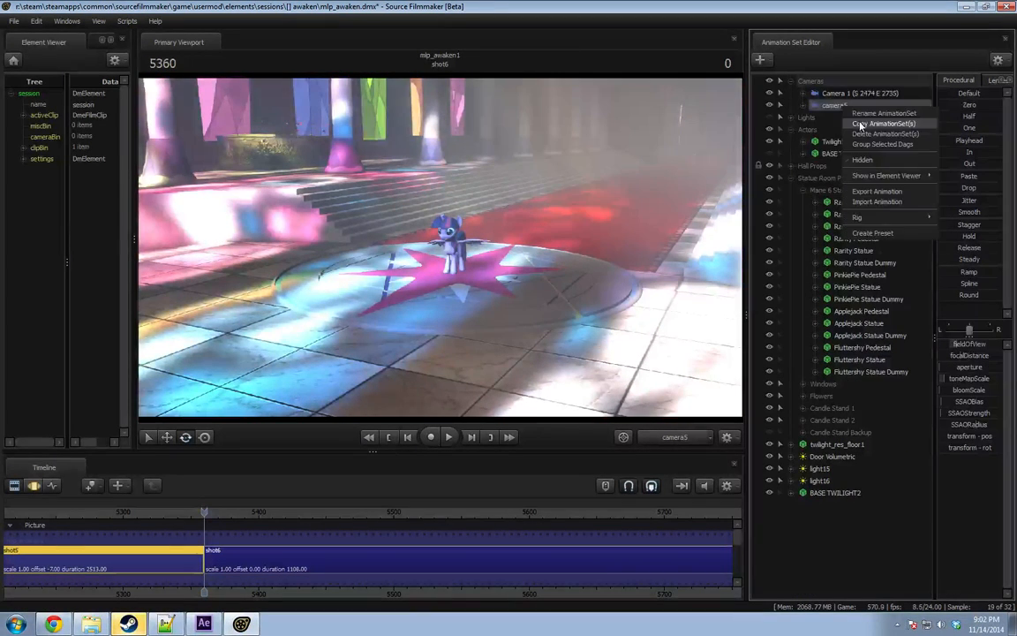
pyautogui.click(860, 124)
pyautogui.click(848, 96)
pyautogui.click(839, 105)
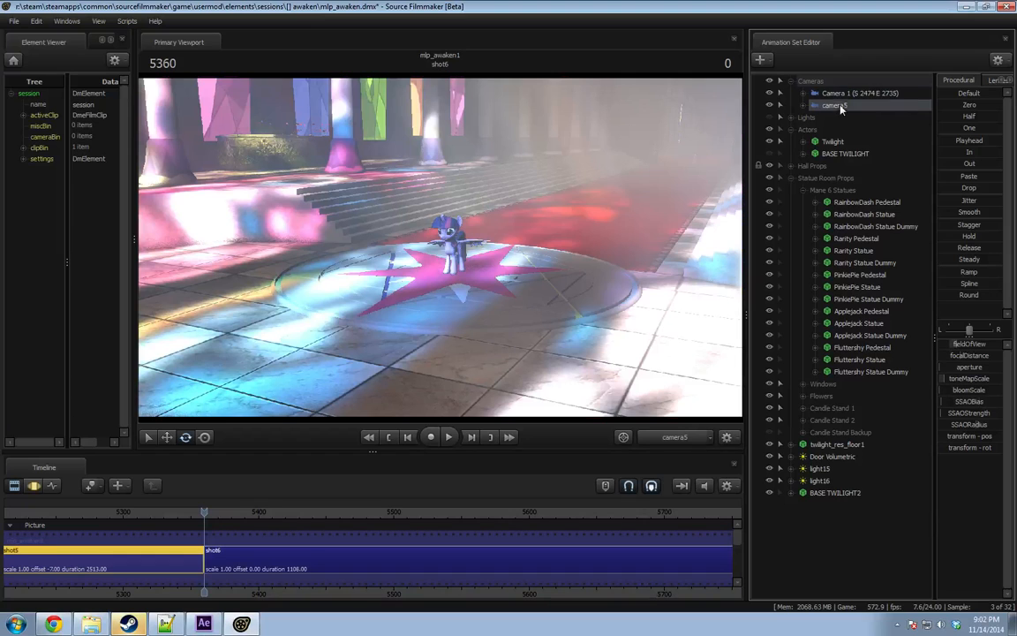
pyautogui.rightClick(845, 105)
pyautogui.click(870, 133)
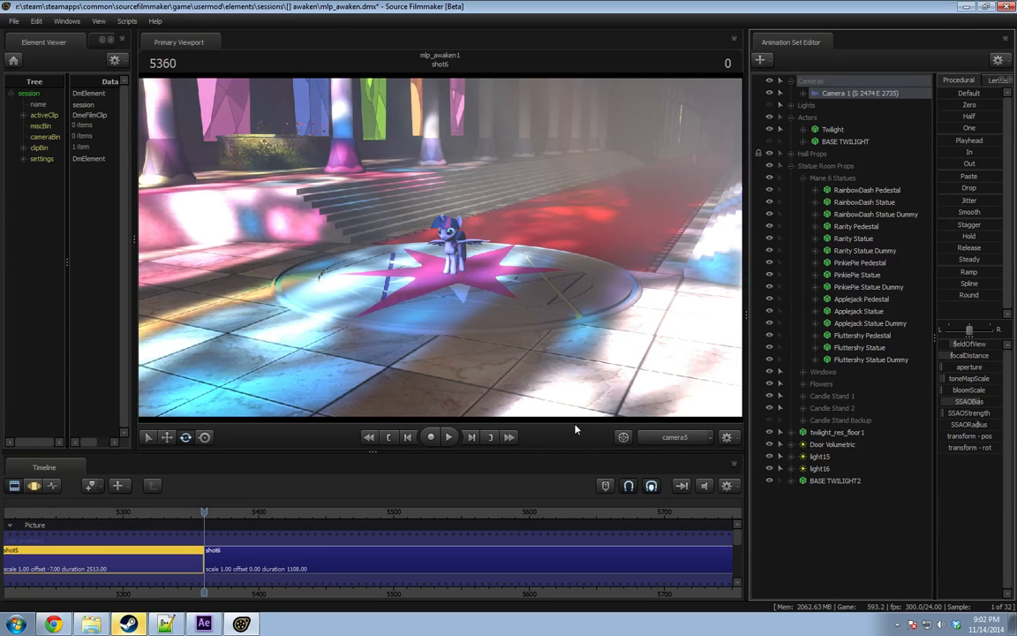
# Switch the viewport to the Work Camera and view the row of statues and Twilight from farther back.
pyautogui.click(674, 436)
pyautogui.click(669, 433)
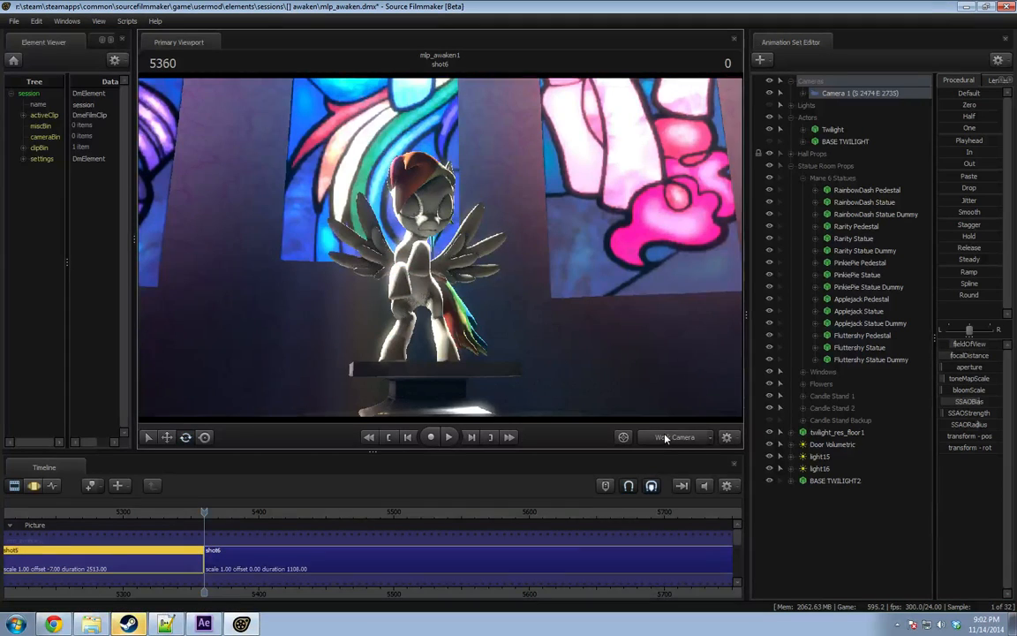
pyautogui.moveTo(440, 247); pyautogui.dragTo(461, 273)
pyautogui.press('s')
pyautogui.press('s')
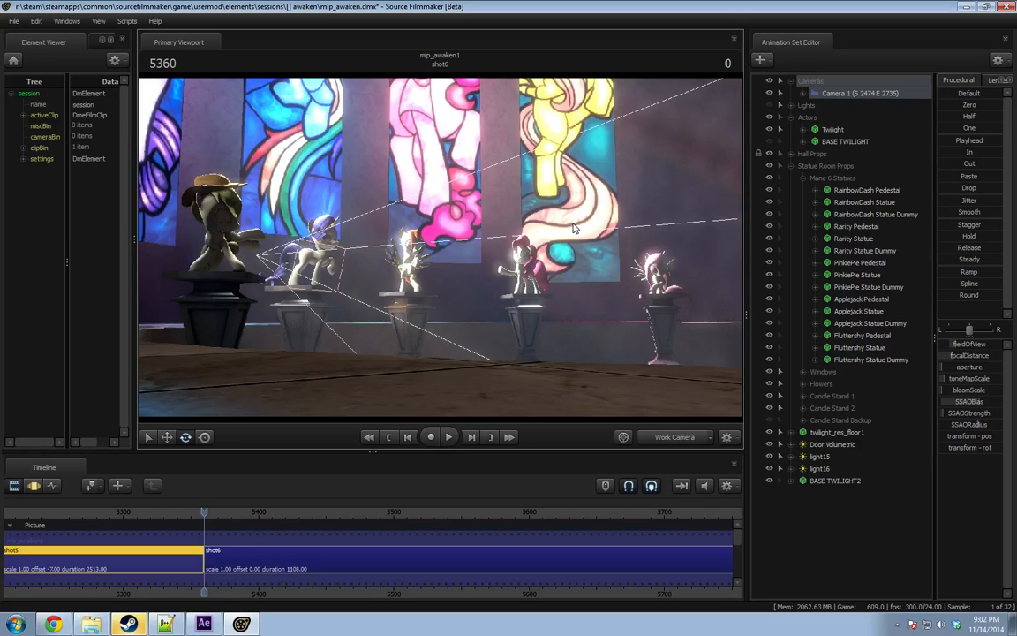
pyautogui.moveTo(540, 300); pyautogui.dragTo(551, 330)
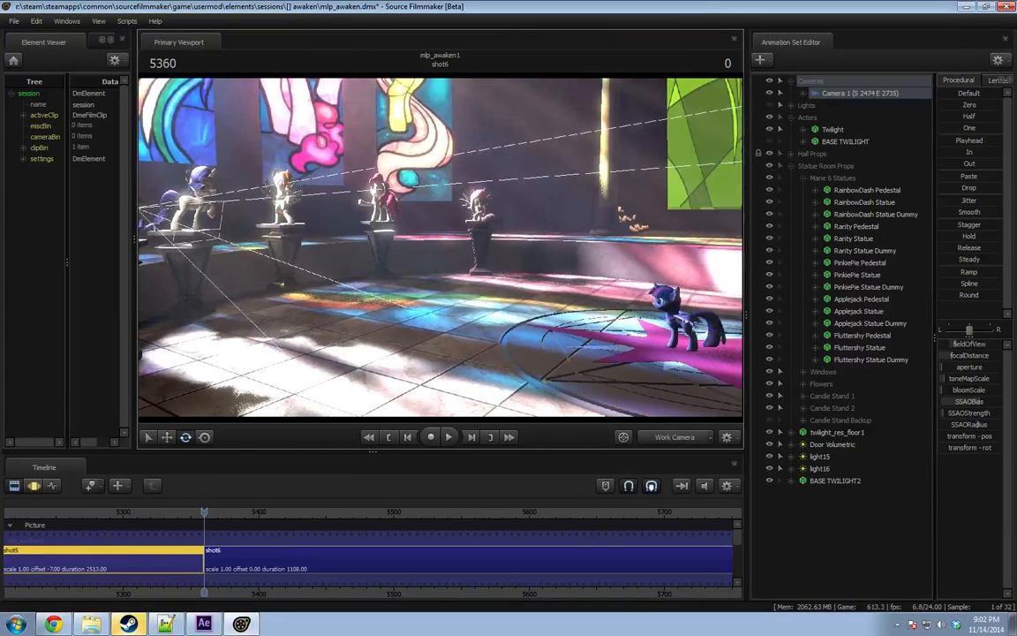
# Save the mlp_awaken session and open twilight_fart.dmx from the [OTHER] sessions folder.
pyautogui.click(14, 20)
pyautogui.click(33, 56)
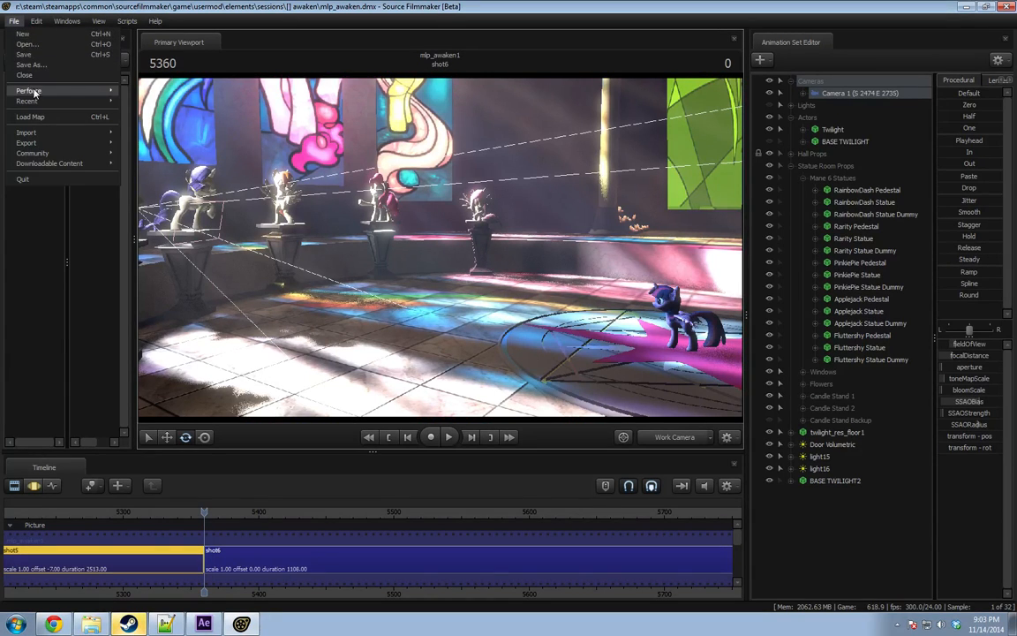
pyautogui.click(27, 44)
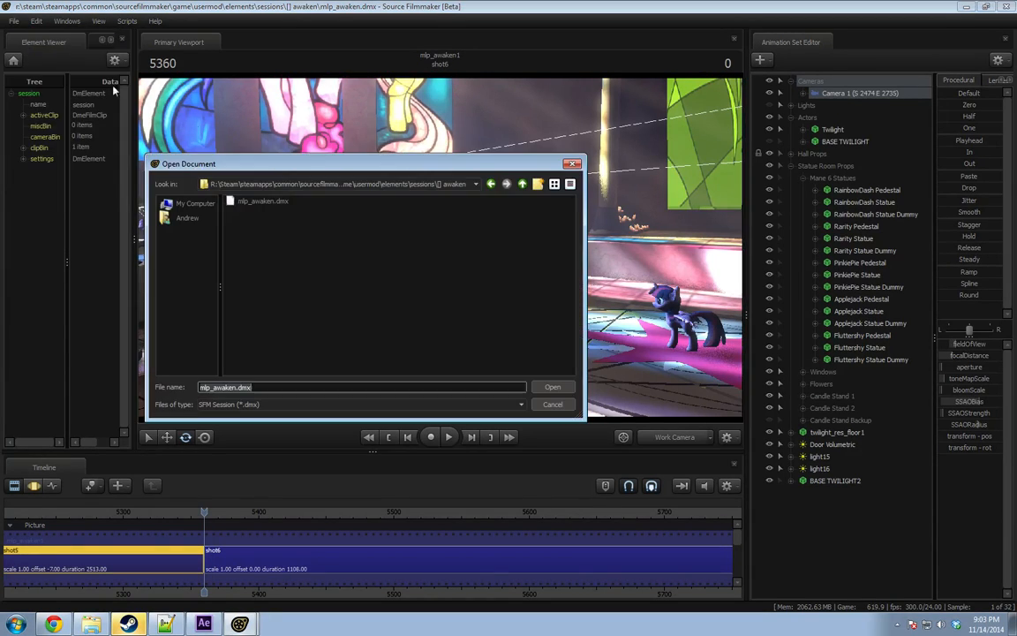
pyautogui.click(522, 183)
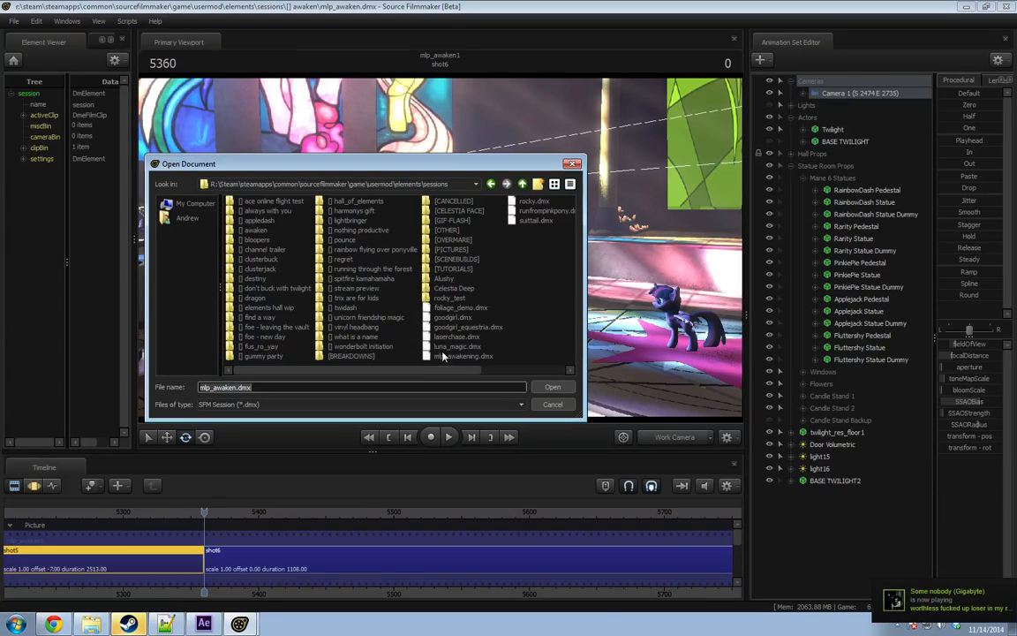
pyautogui.doubleClick(453, 232)
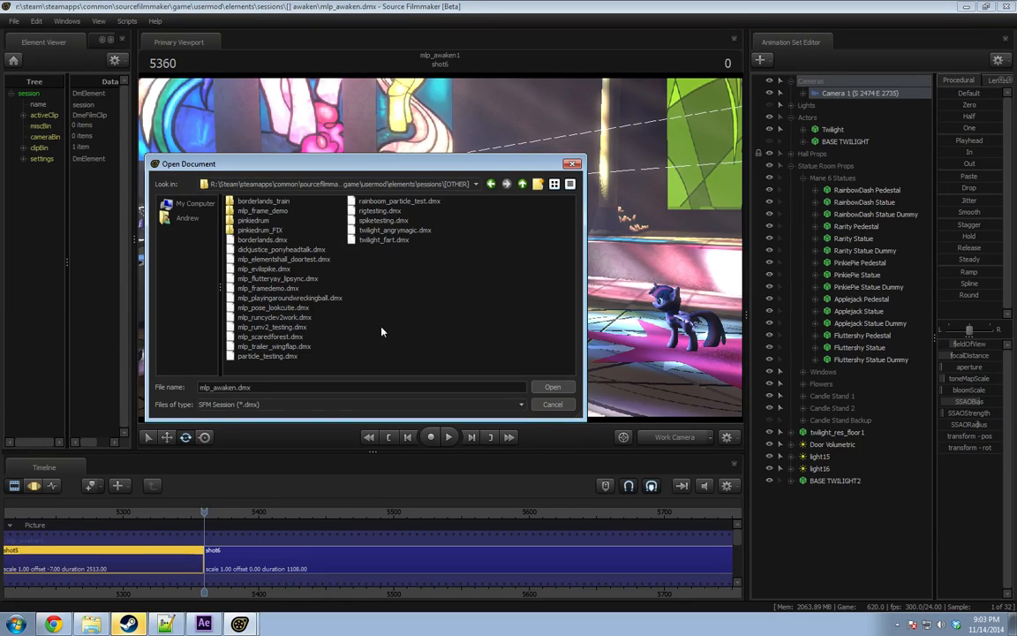
pyautogui.doubleClick(383, 240)
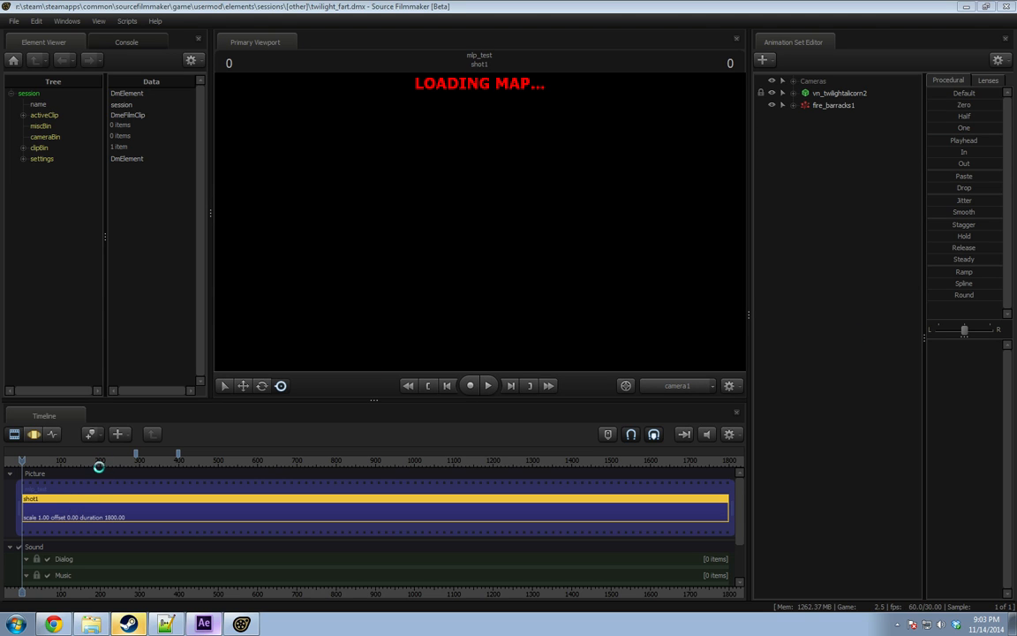
# Enlarge the viewport and play Twilight's animation in shot1, replaying the middle section and stopping at frame 300.
pyautogui.moveTo(212, 333); pyautogui.dragTo(152, 336)
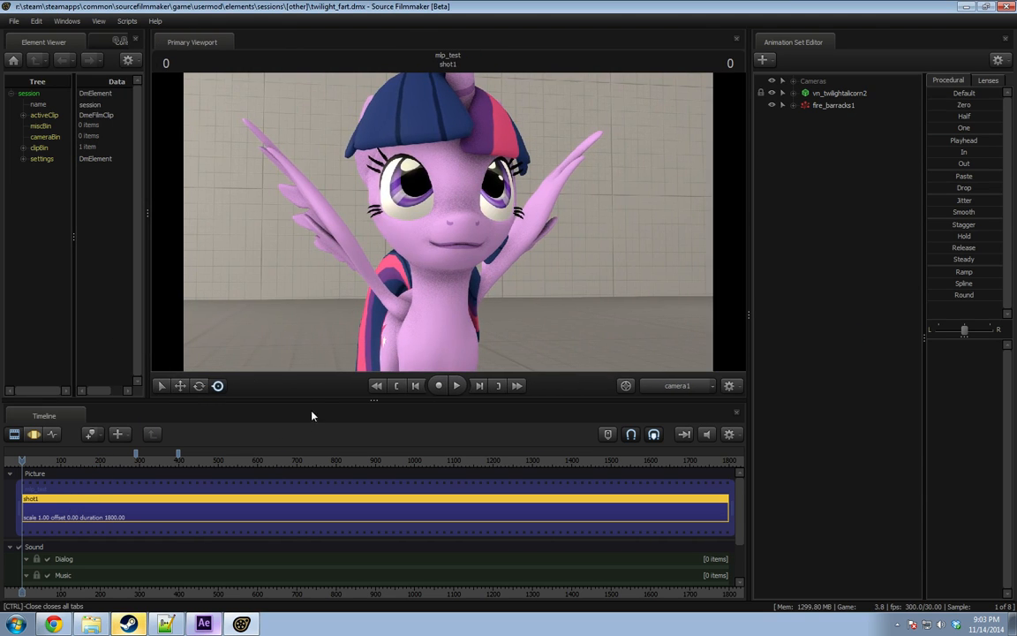
pyautogui.moveTo(313, 403); pyautogui.dragTo(314, 446)
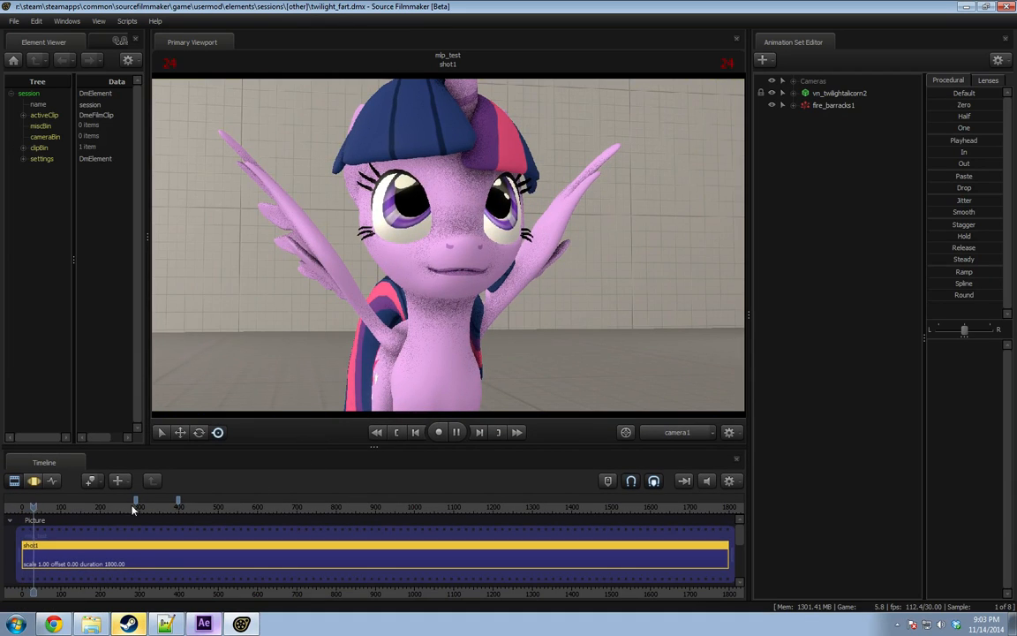
pyautogui.click(76, 507)
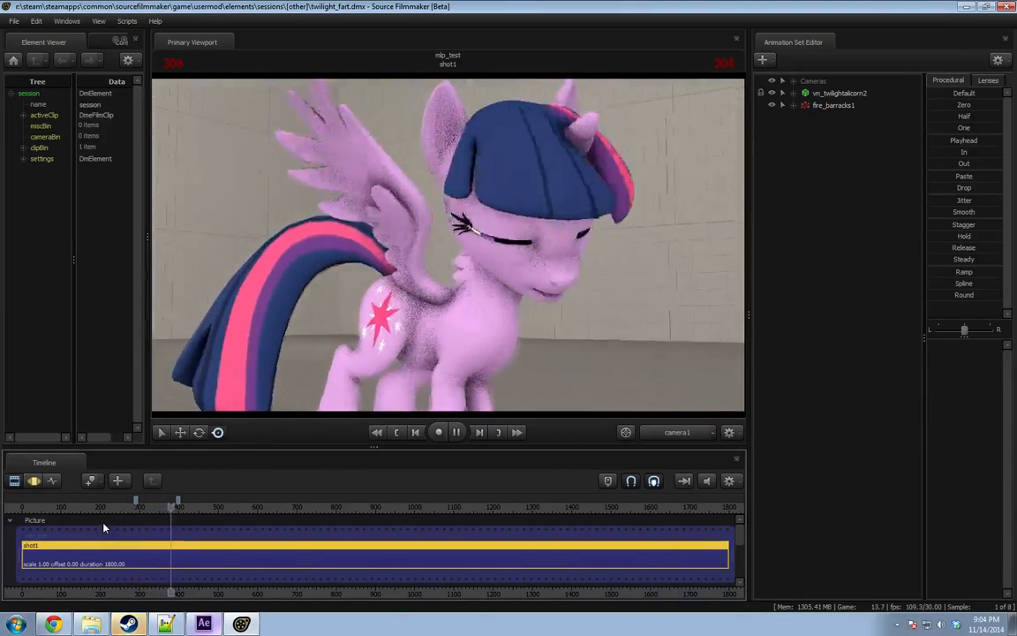
pyautogui.press('space')
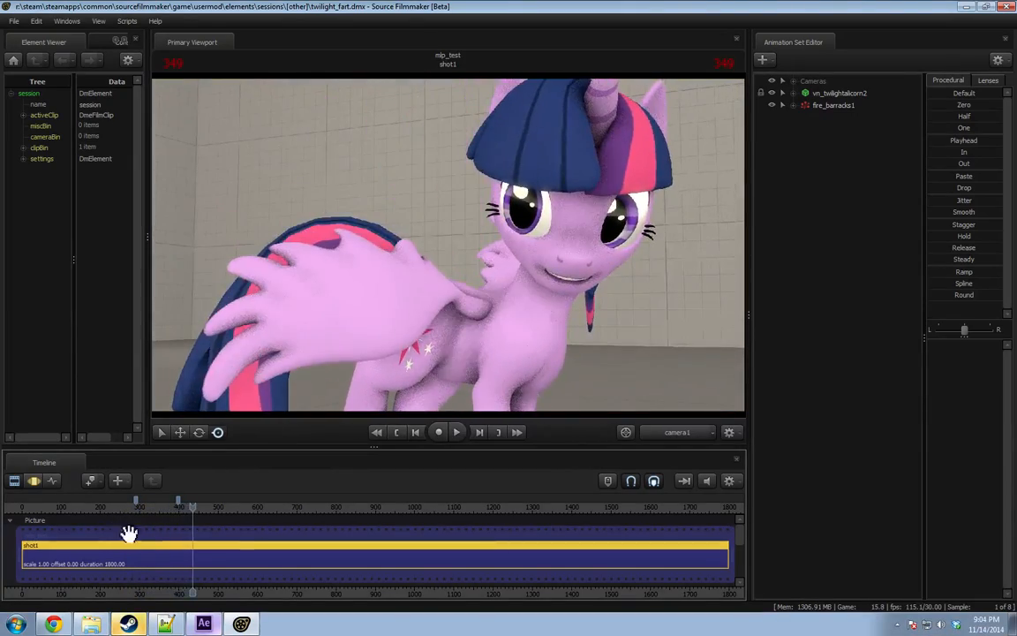
pyautogui.moveTo(183, 505); pyautogui.dragTo(141, 505)
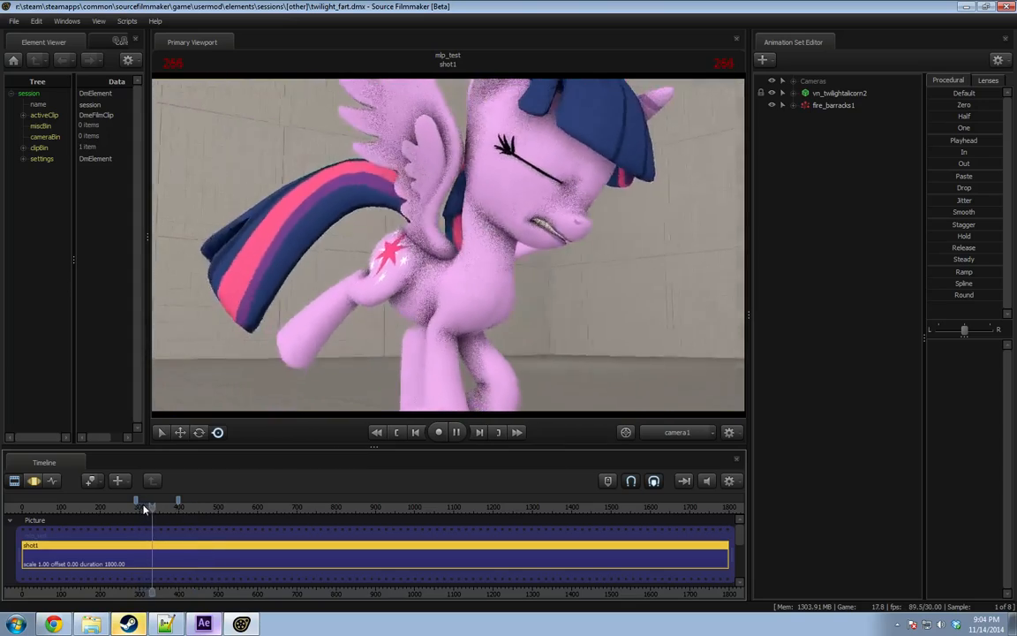
pyautogui.press('space')
pyautogui.click(155, 507)
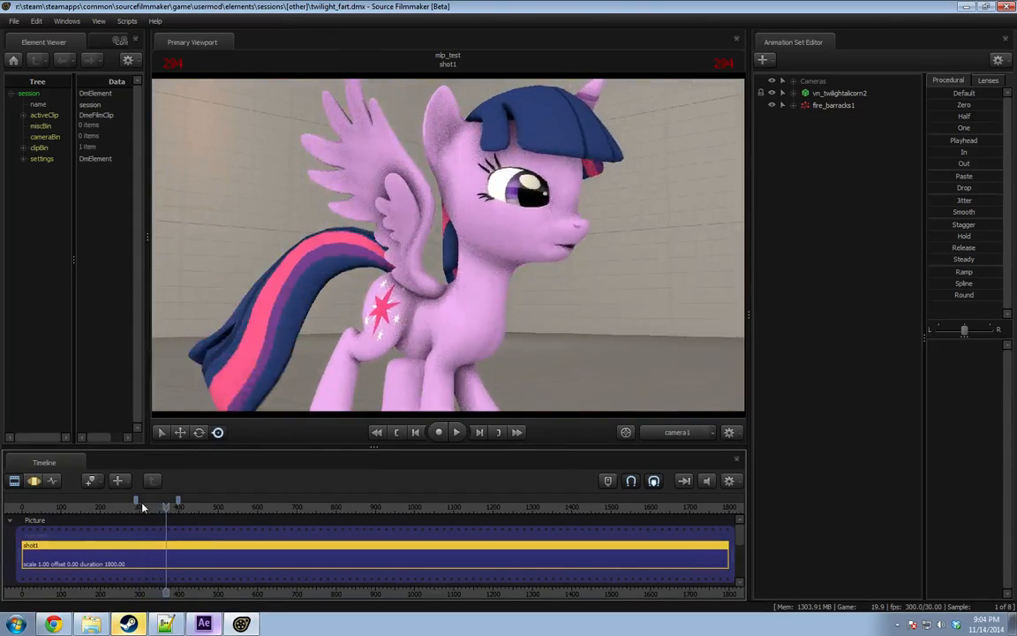
pyautogui.press('space')
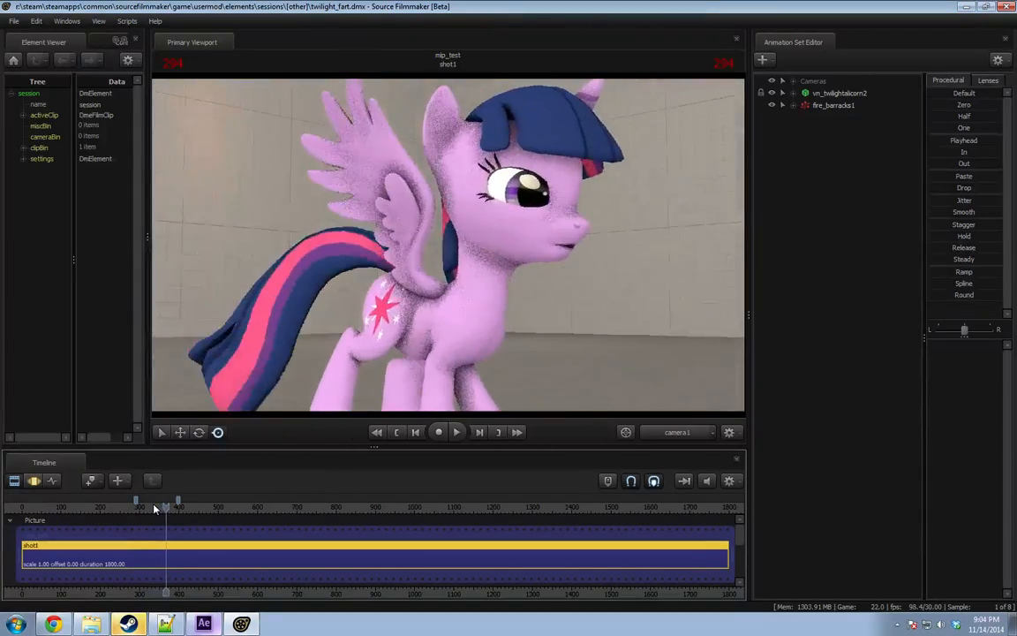
pyautogui.press('space')
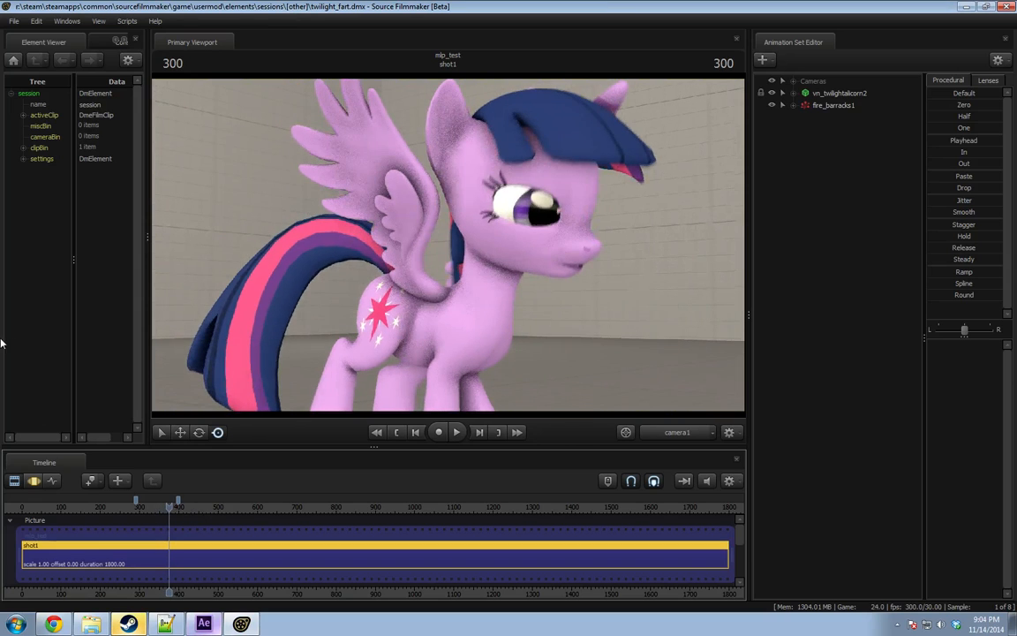
# Open borderlands.dmx from the [OTHER] sessions folder and switch the dark viewport to unlit display.
pyautogui.click(14, 20)
pyautogui.click(27, 46)
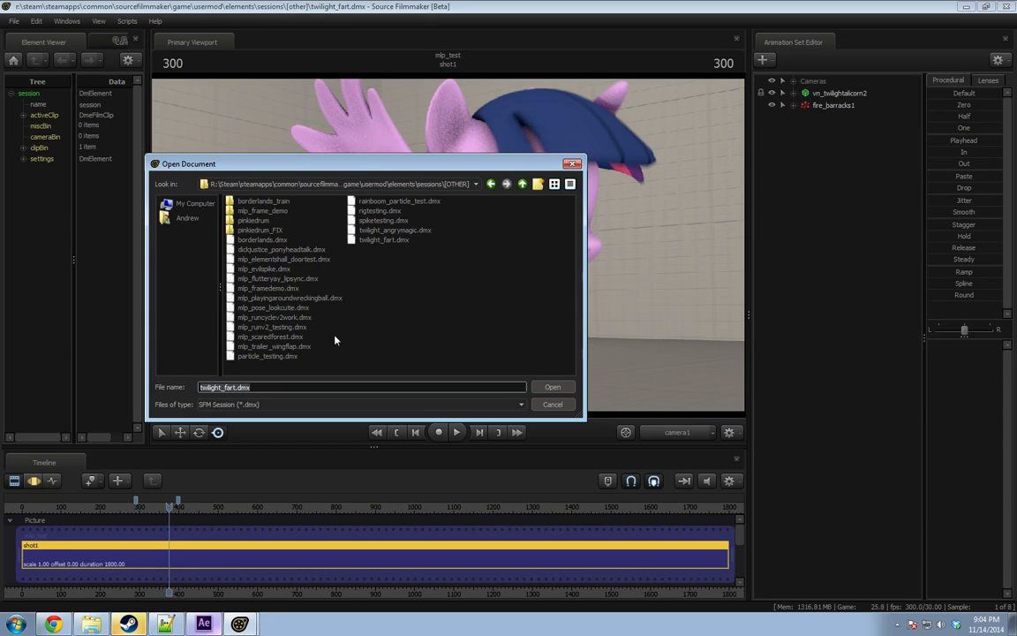
pyautogui.click(275, 347)
pyautogui.click(281, 337)
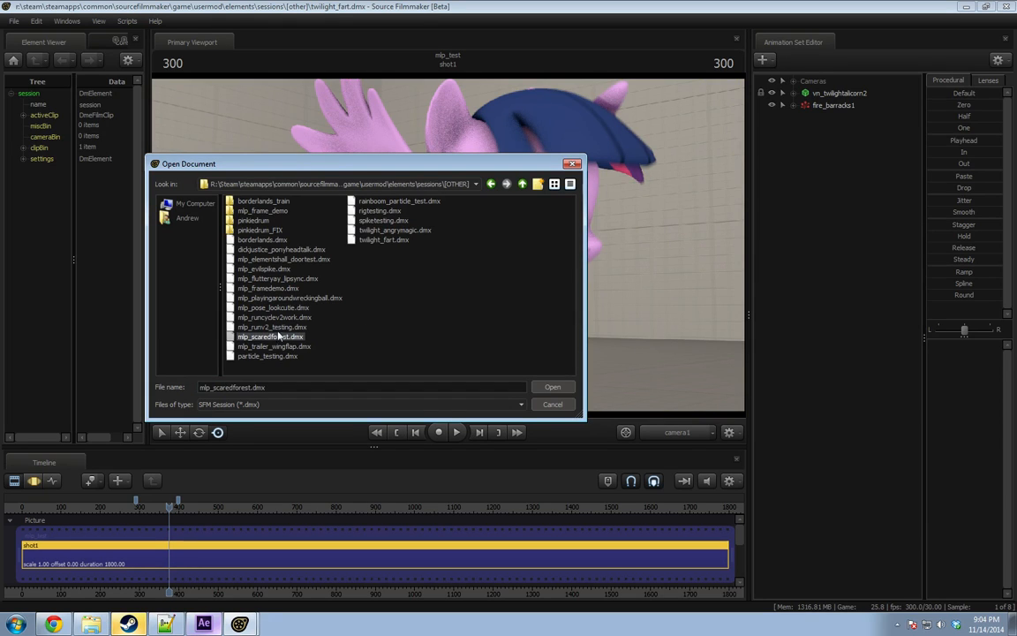
pyautogui.press('Up')
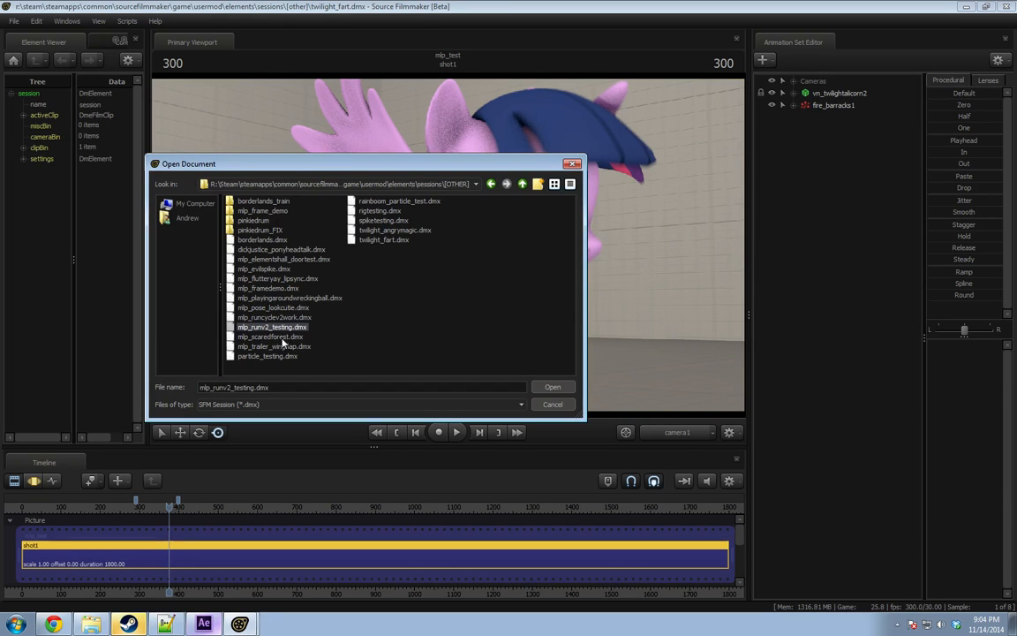
pyautogui.click(264, 240)
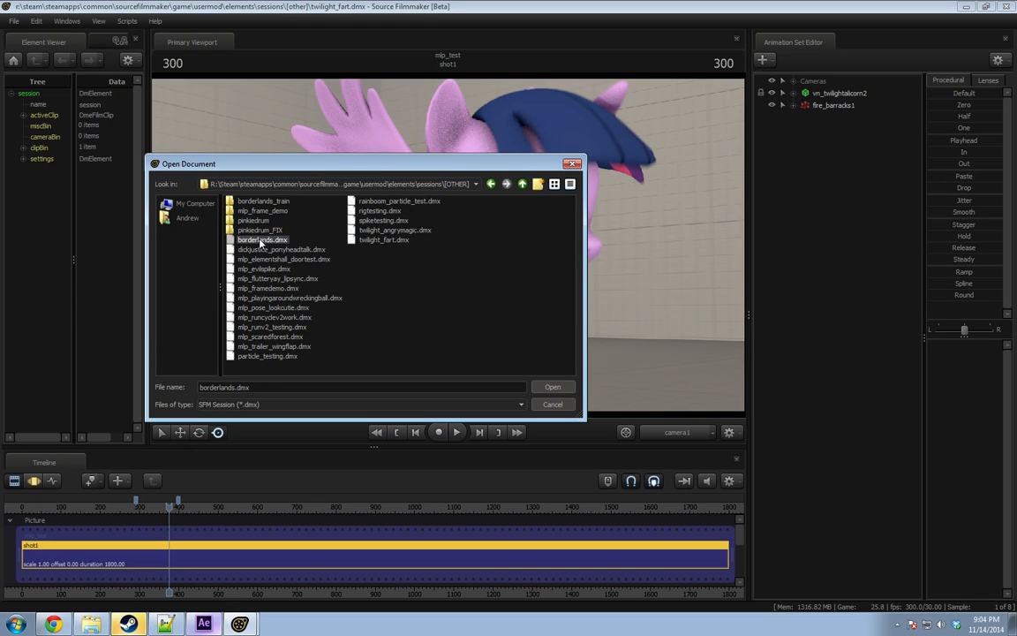
pyautogui.doubleClick(261, 243)
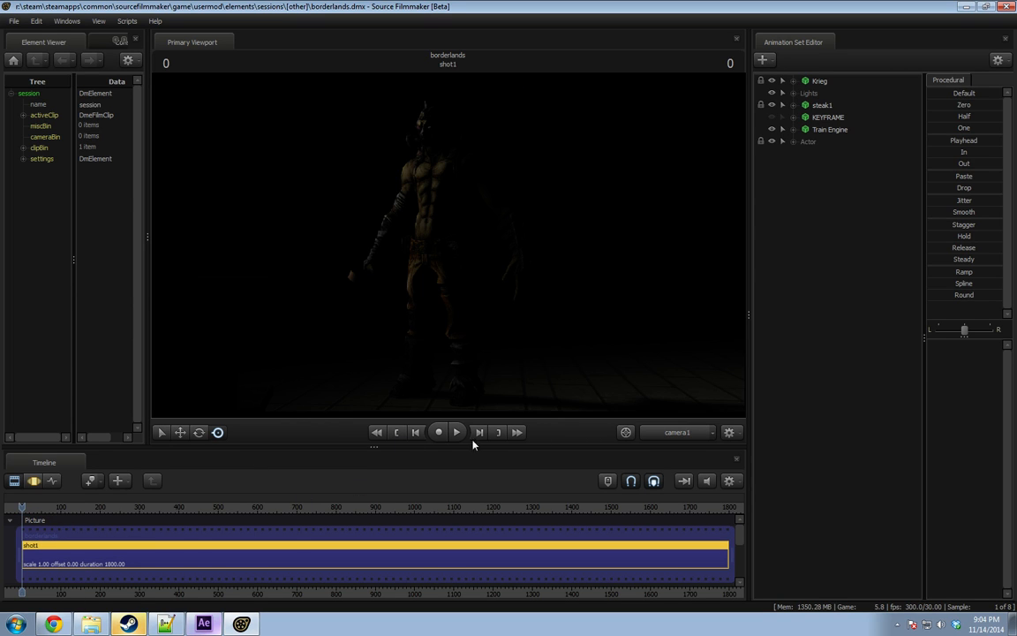
pyautogui.rightClick(587, 329)
pyautogui.click(600, 358)
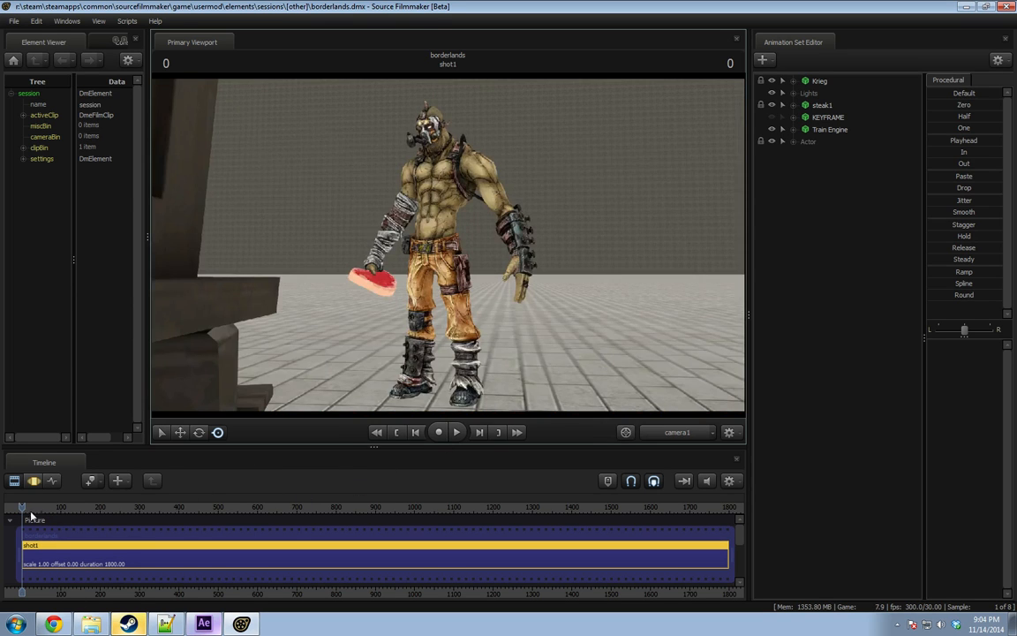
# Play Krieg's steak animation in shot1 from the start, replay its opening section, and stop at frame 63.
pyautogui.moveTo(31, 514); pyautogui.dragTo(26, 512)
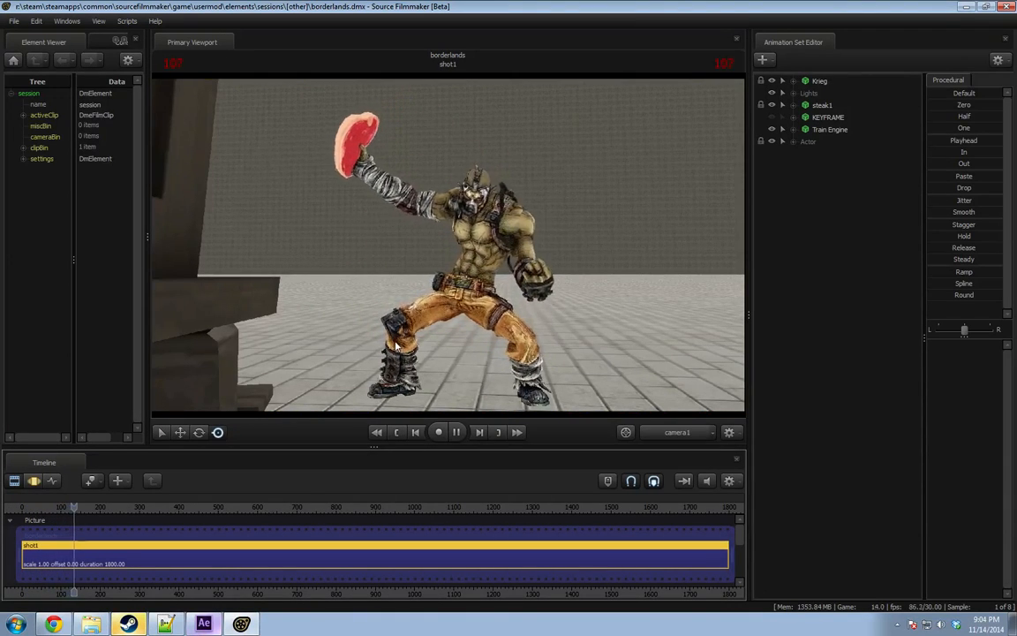
pyautogui.press('space')
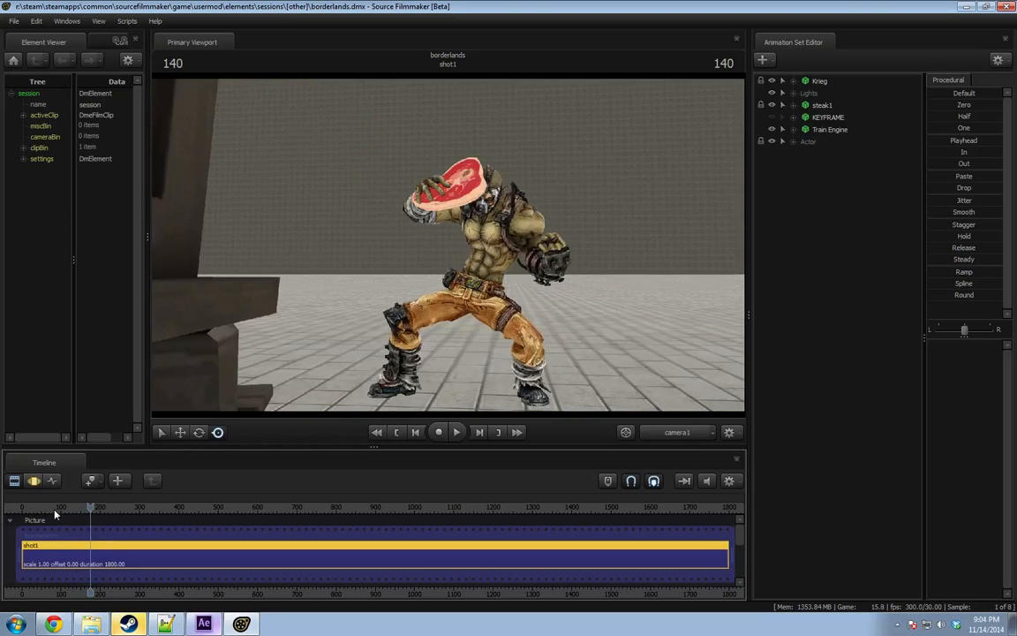
pyautogui.moveTo(54, 507); pyautogui.dragTo(33, 507)
pyautogui.press('space')
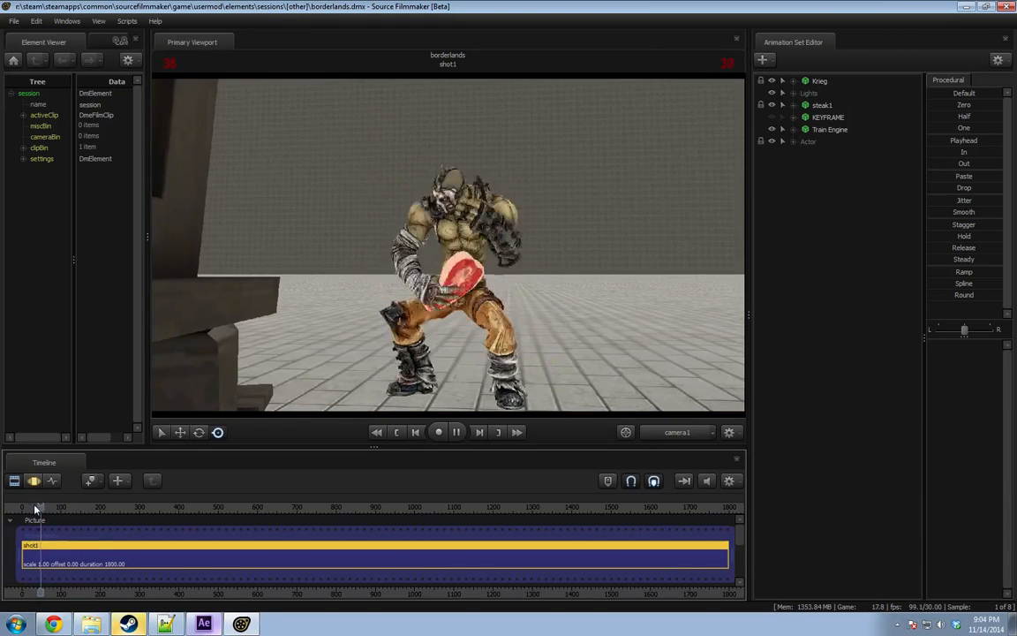
pyautogui.press('space')
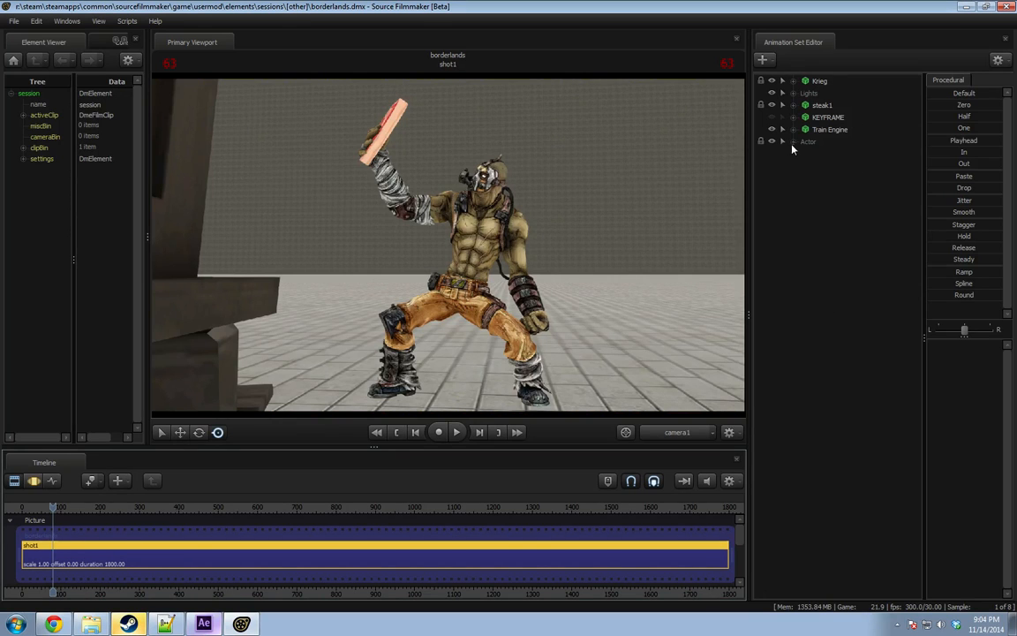
pyautogui.press('F3')
pyautogui.press('F2')
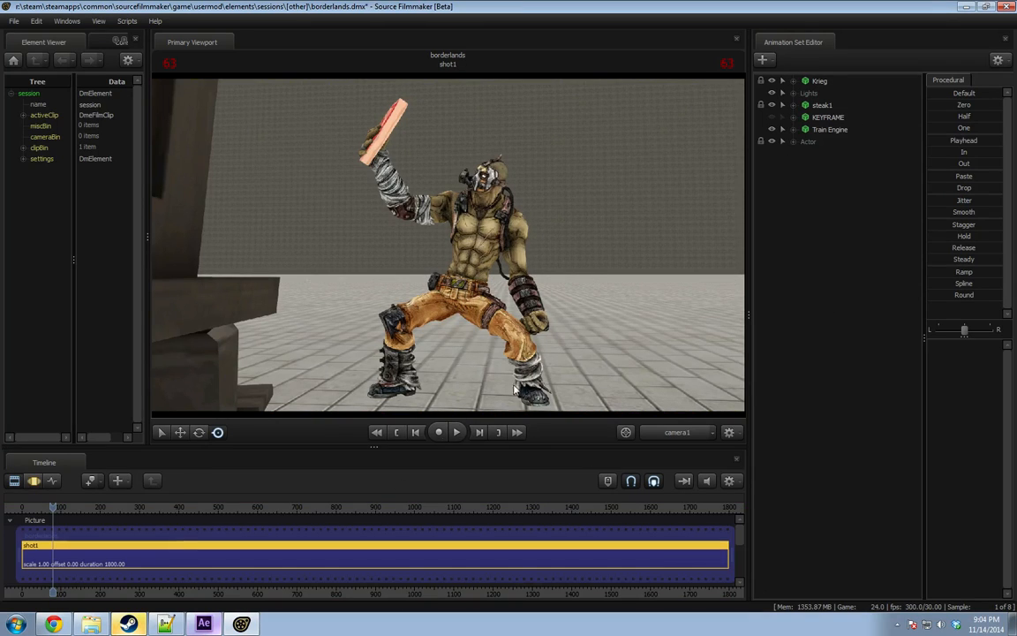
# Move the view to the second Krieg inside the train engine's cab and play the animation on to frame 88.
pyautogui.click(14, 24)
pyautogui.click(18, 25)
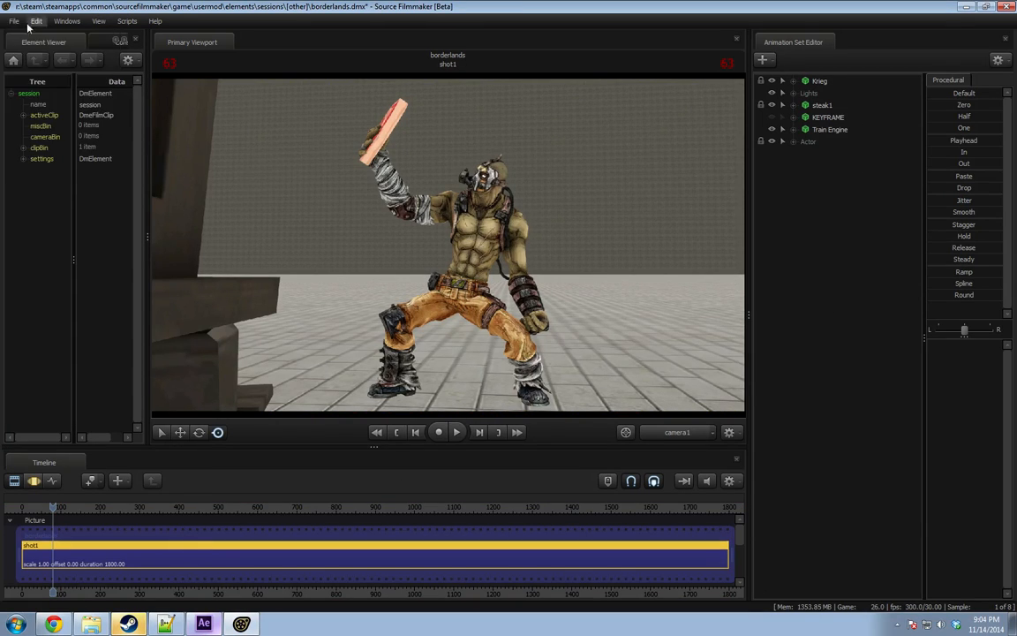
pyautogui.moveTo(424, 238); pyautogui.dragTo(335, 247)
pyautogui.press('s')
pyautogui.press('space')
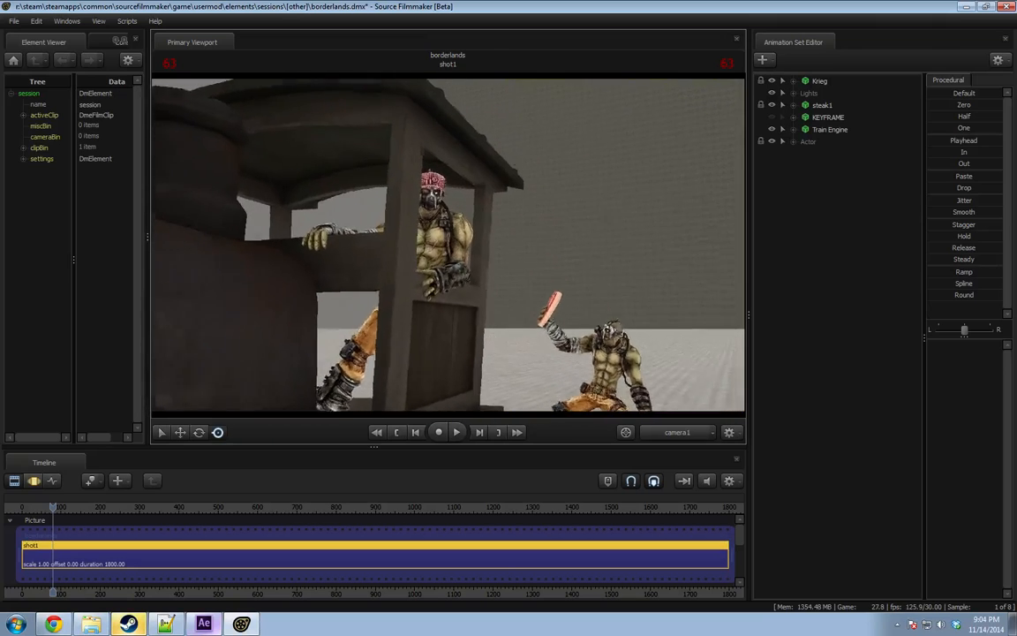
pyautogui.press('space')
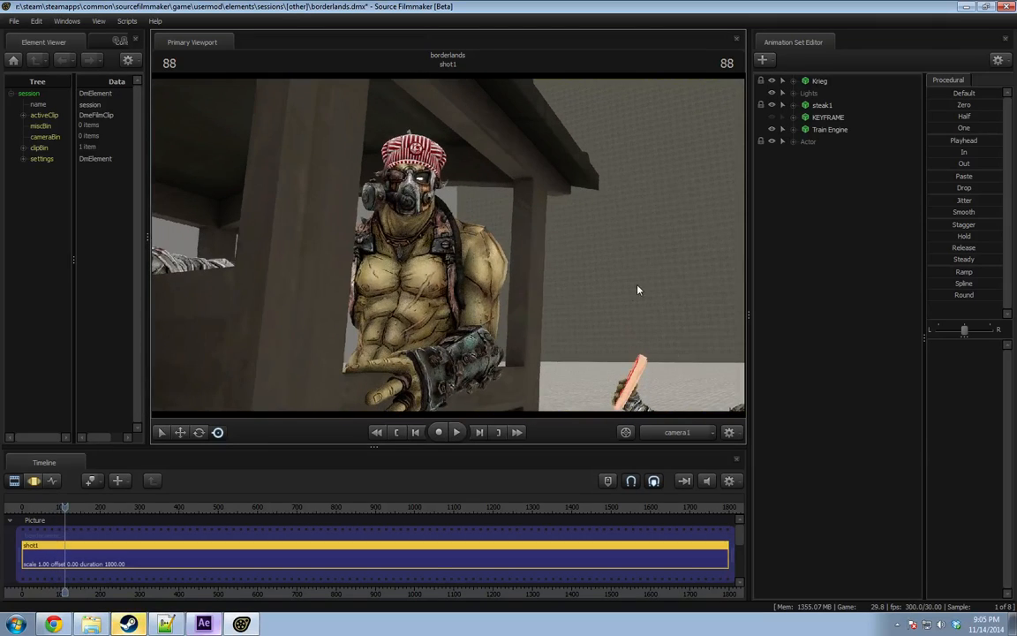
# Open mlp_elementshall_doortest.dmx from the [OTHER] sessions folder.
pyautogui.click(14, 24)
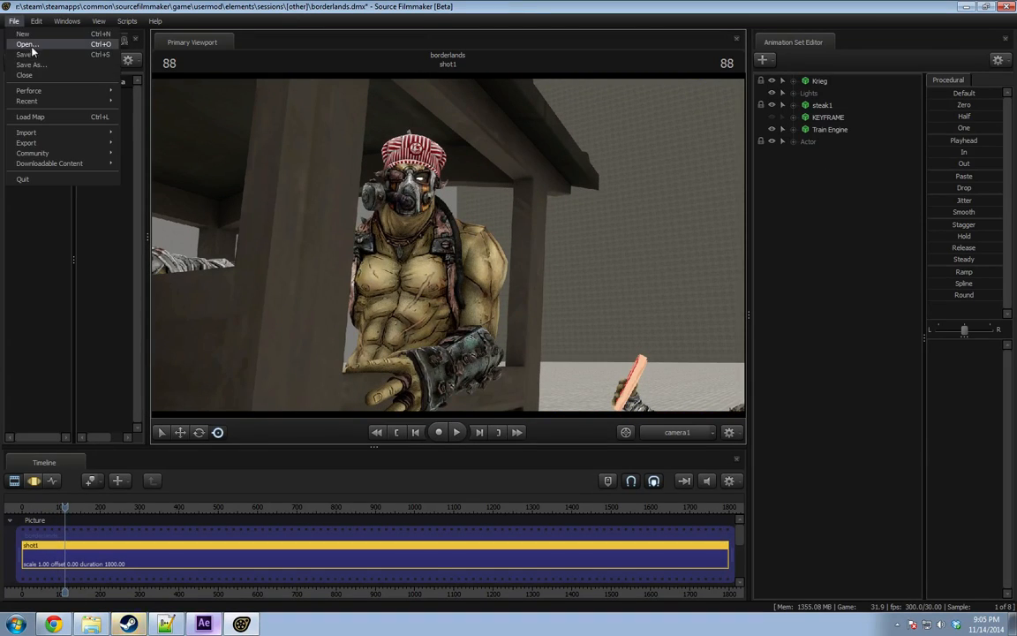
pyautogui.click(27, 43)
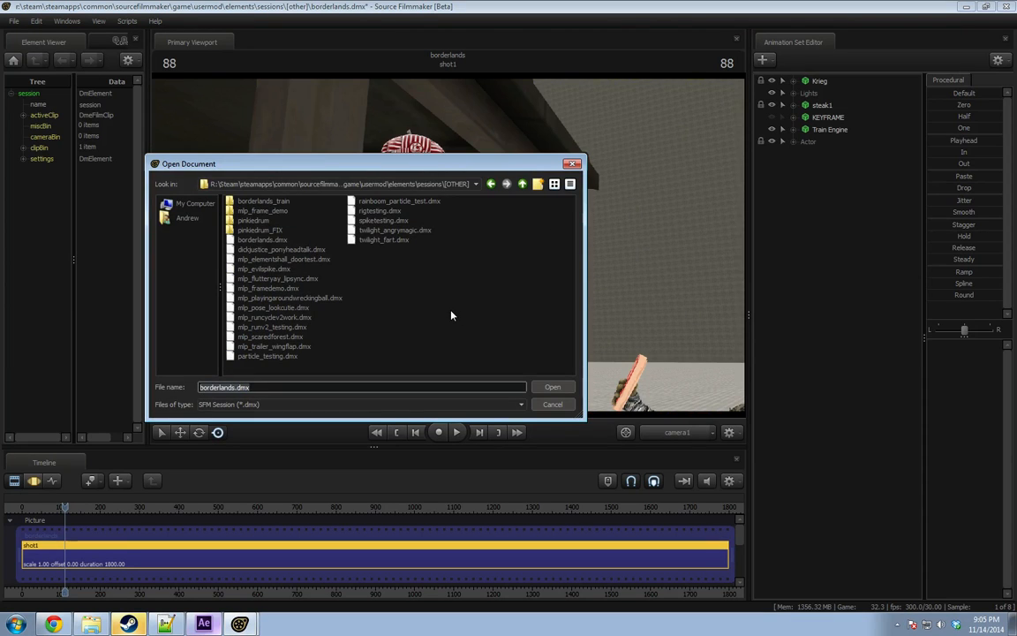
pyautogui.doubleClick(263, 202)
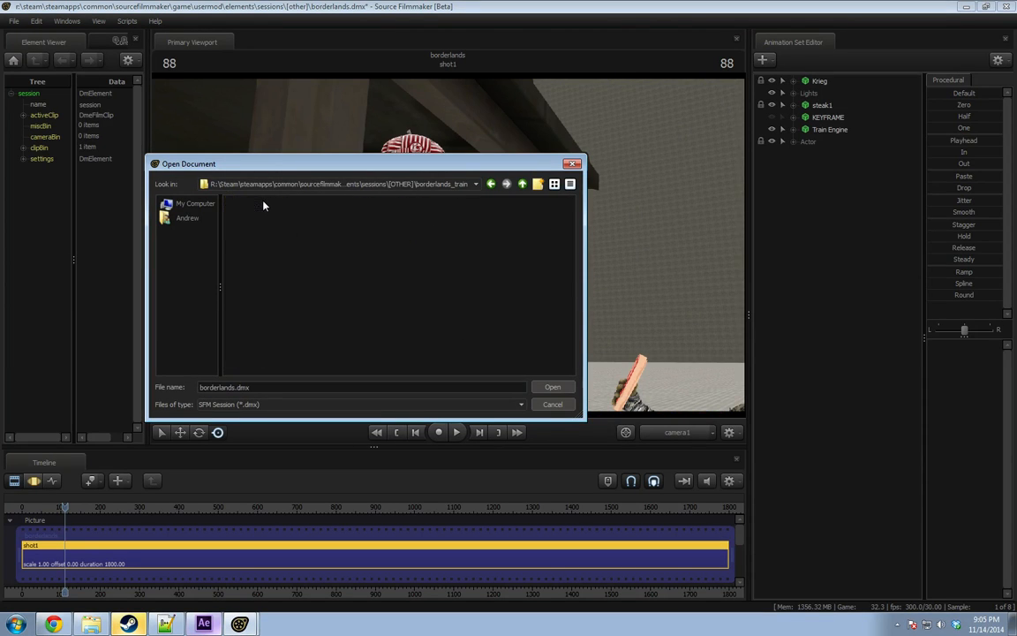
pyautogui.click(523, 183)
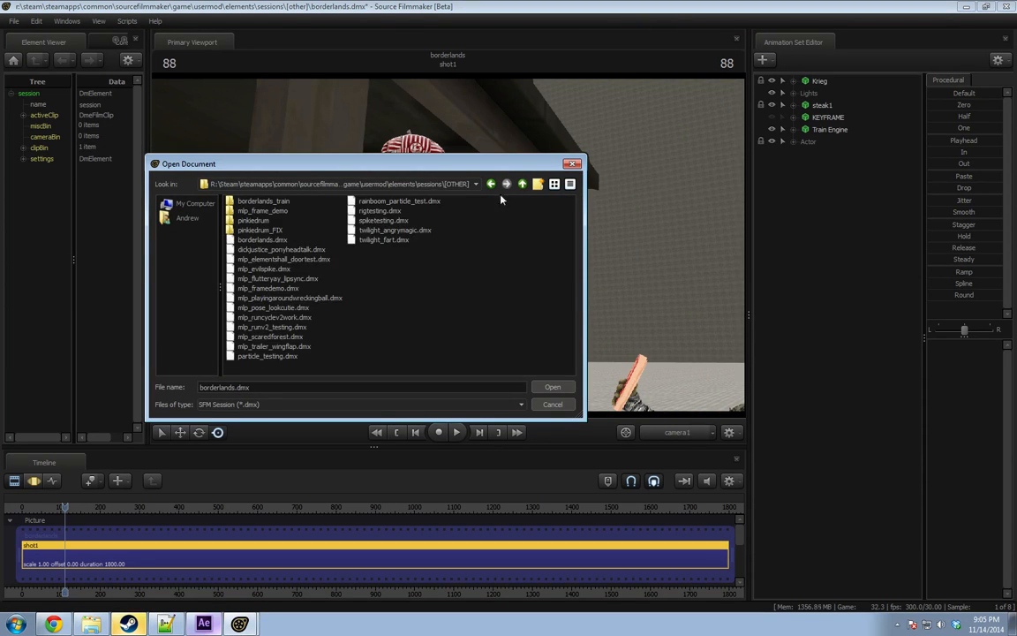
pyautogui.doubleClick(313, 259)
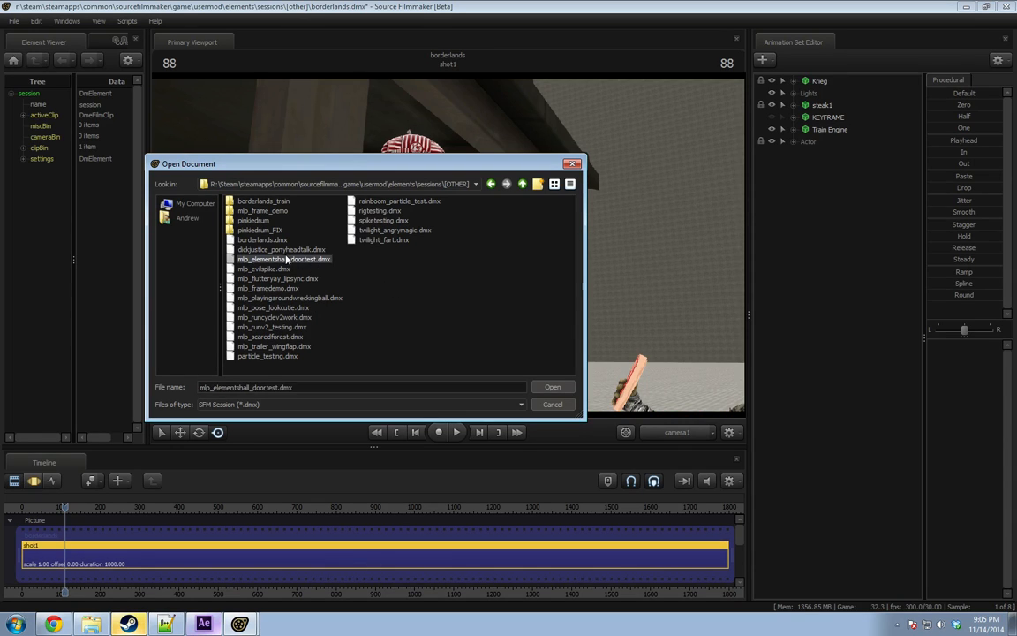
pyautogui.click(493, 318)
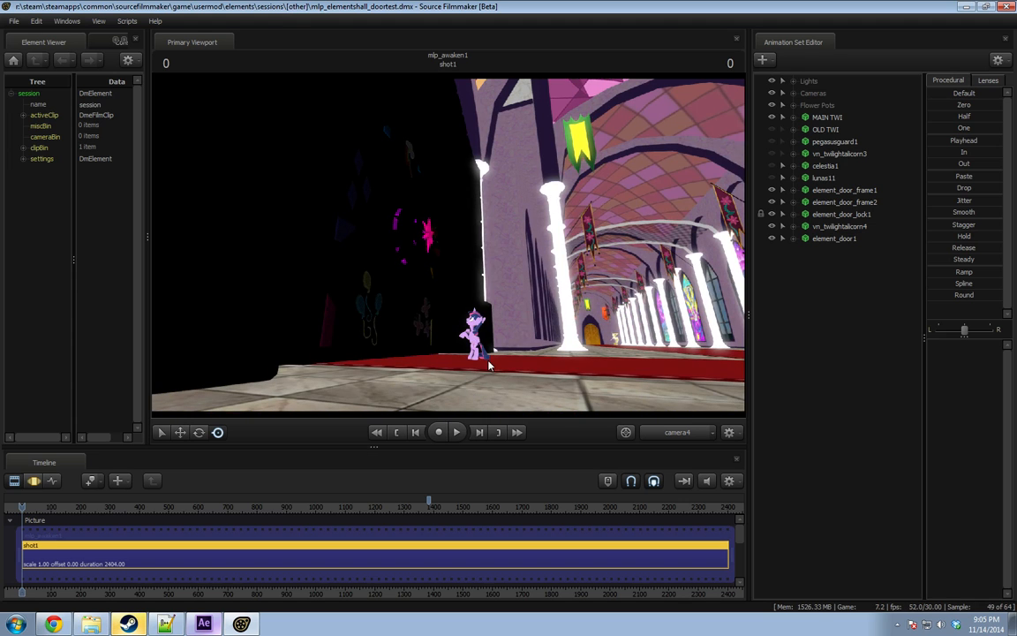
# Play the door animation in shot1 from the start, toggling viewport lighting off and on at frame 64, and stop at frame 376.
pyautogui.press('space')
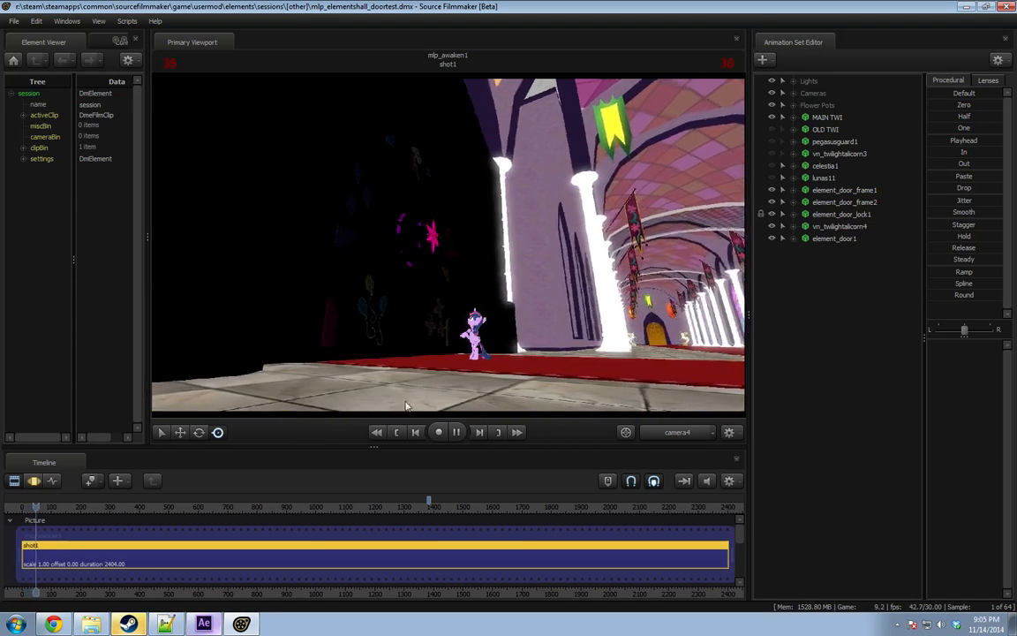
pyautogui.rightClick(454, 306)
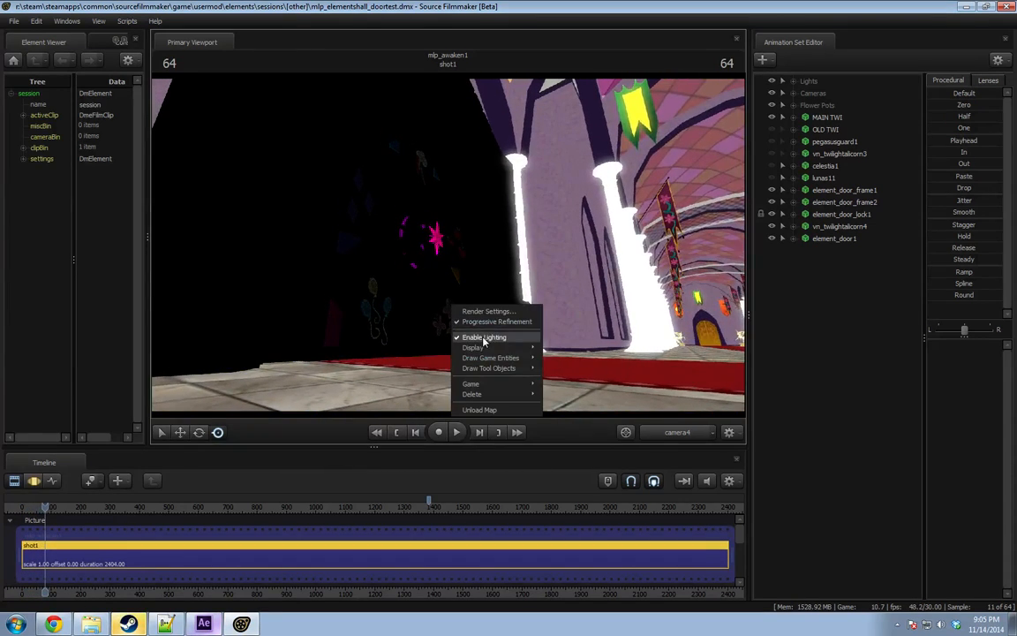
pyautogui.click(483, 338)
pyautogui.rightClick(450, 301)
pyautogui.click(481, 334)
pyautogui.press('space')
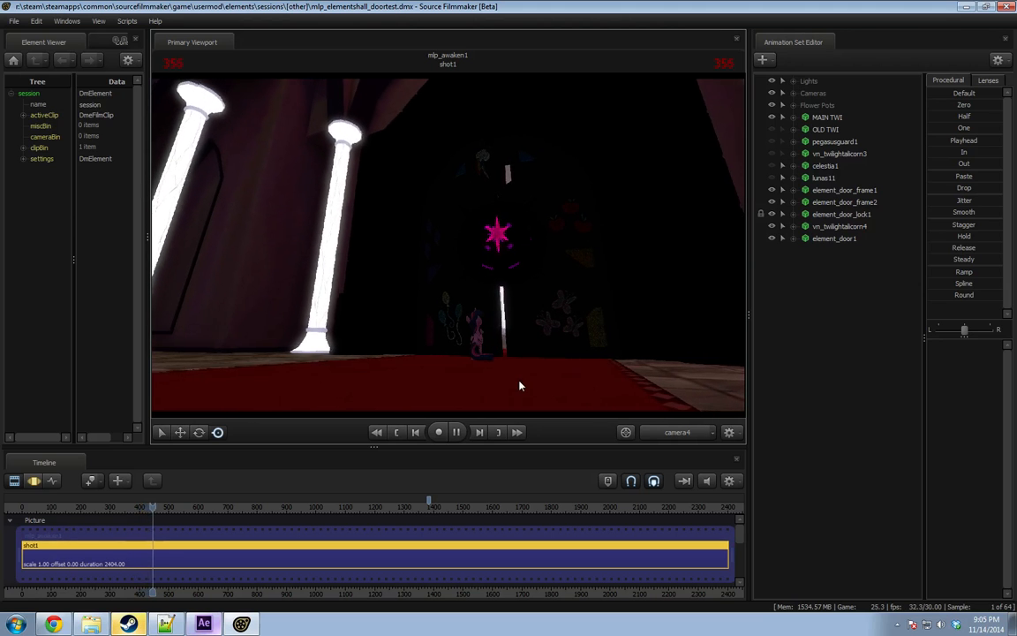
pyautogui.press('space')
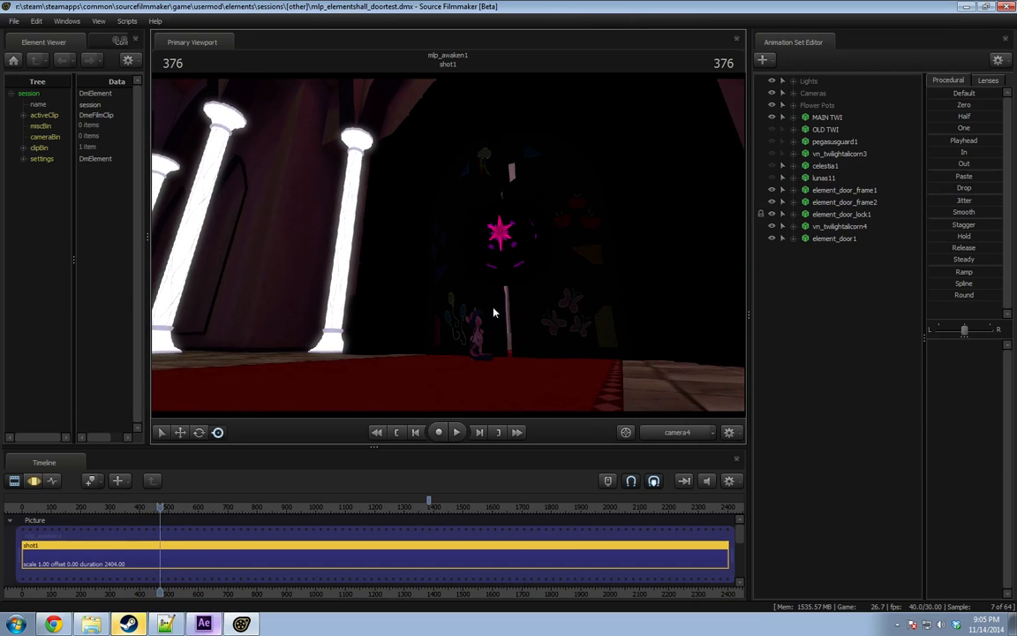
# Switch the viewport to the work camera and examine the hall's columns and stained-glass windows.
pyautogui.click(642, 434)
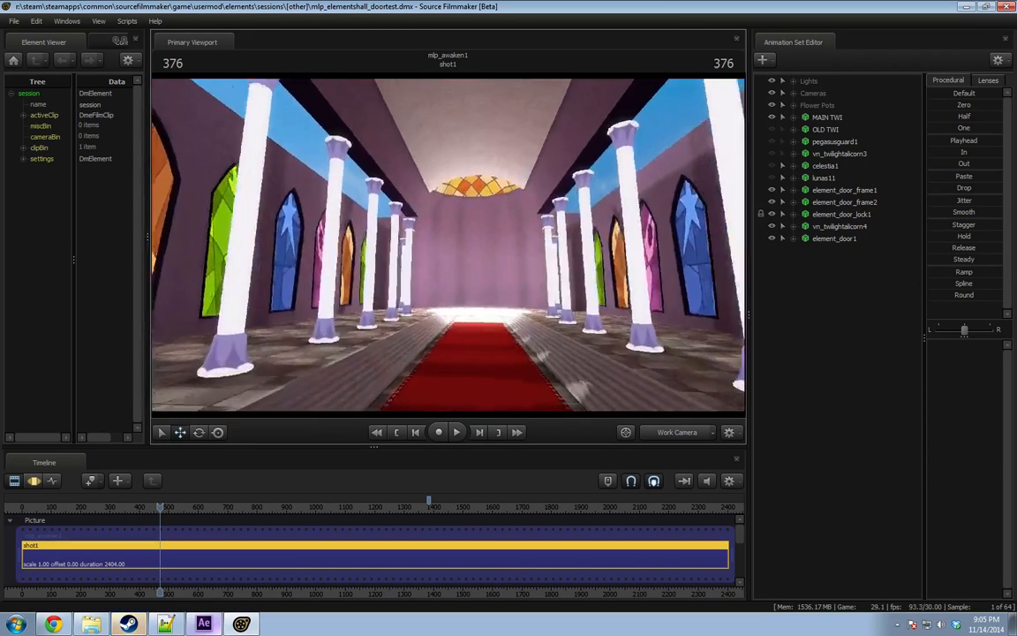
pyautogui.press('w')
pyautogui.moveTo(449, 245); pyautogui.dragTo(266, 253)
pyautogui.press('w')
pyautogui.press('w')
pyautogui.press('w')
pyautogui.press('w')
pyautogui.press('w')
pyautogui.press('w')
pyautogui.press('w')
pyautogui.press('s')
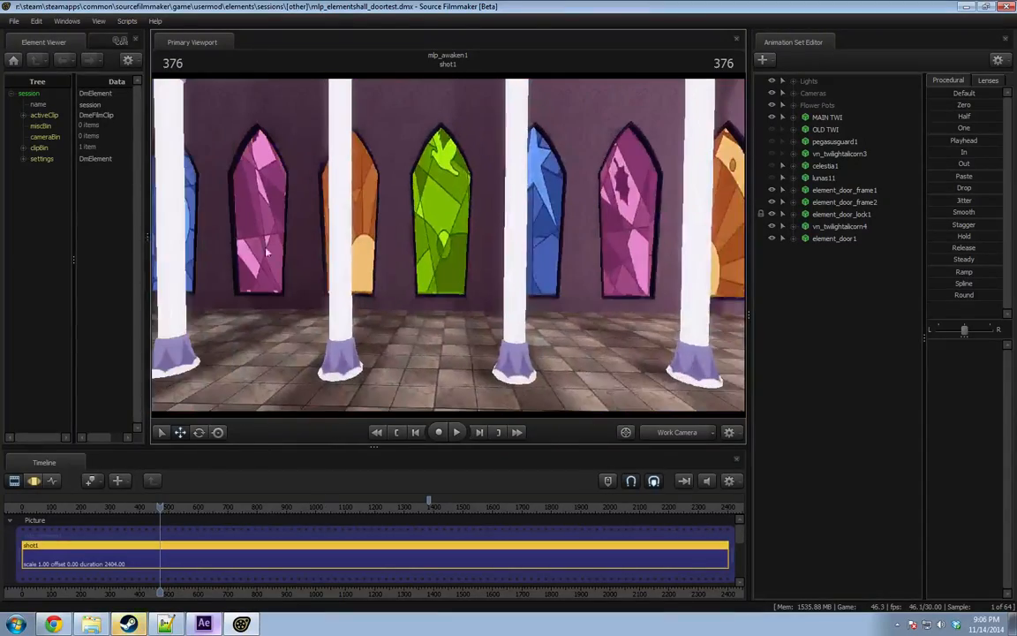
# Unload the current map from the session, leaving the progressive refinement settings as they are.
pyautogui.click(14, 22)
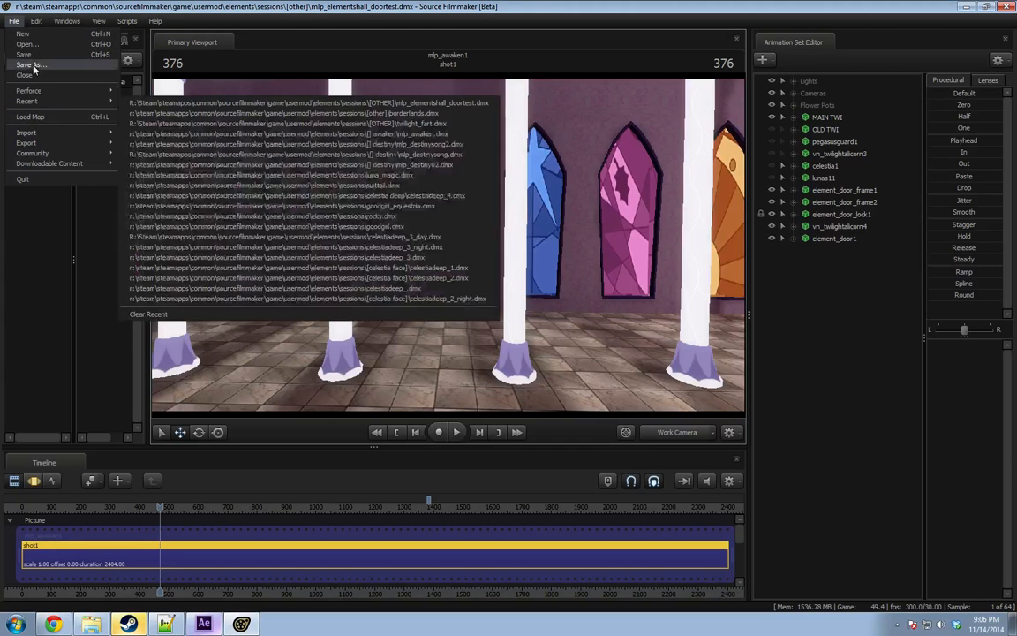
pyautogui.rightClick(369, 138)
pyautogui.click(411, 242)
pyautogui.rightClick(481, 285)
pyautogui.click(500, 293)
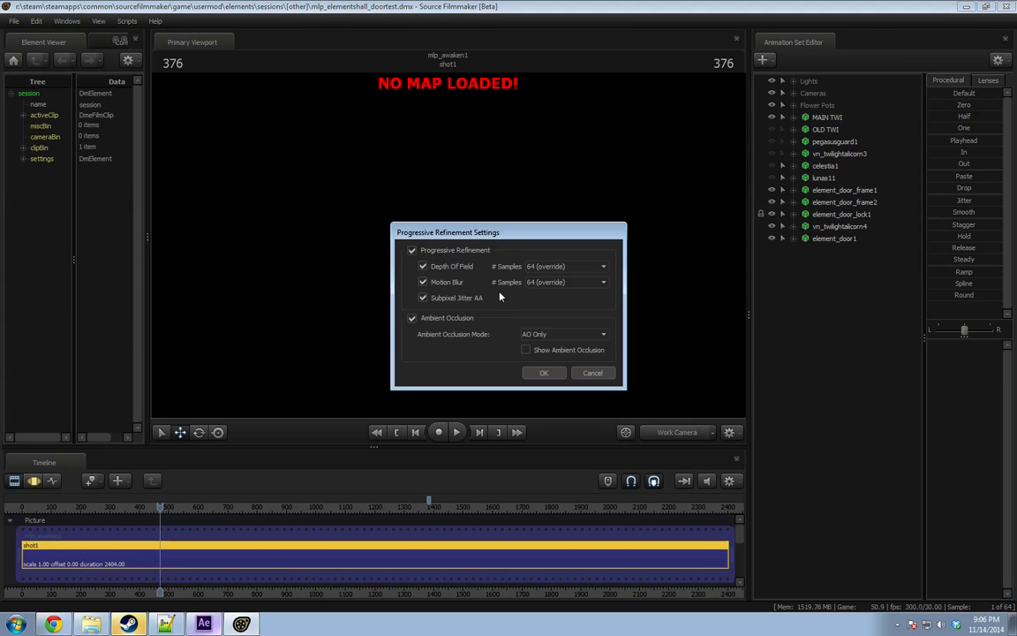
pyautogui.click(600, 374)
# Filter the map files of all folders by mlp_awaken and try to load mlp_awaken\mlp_awaken_056.bsp.
pyautogui.rightClick(415, 161)
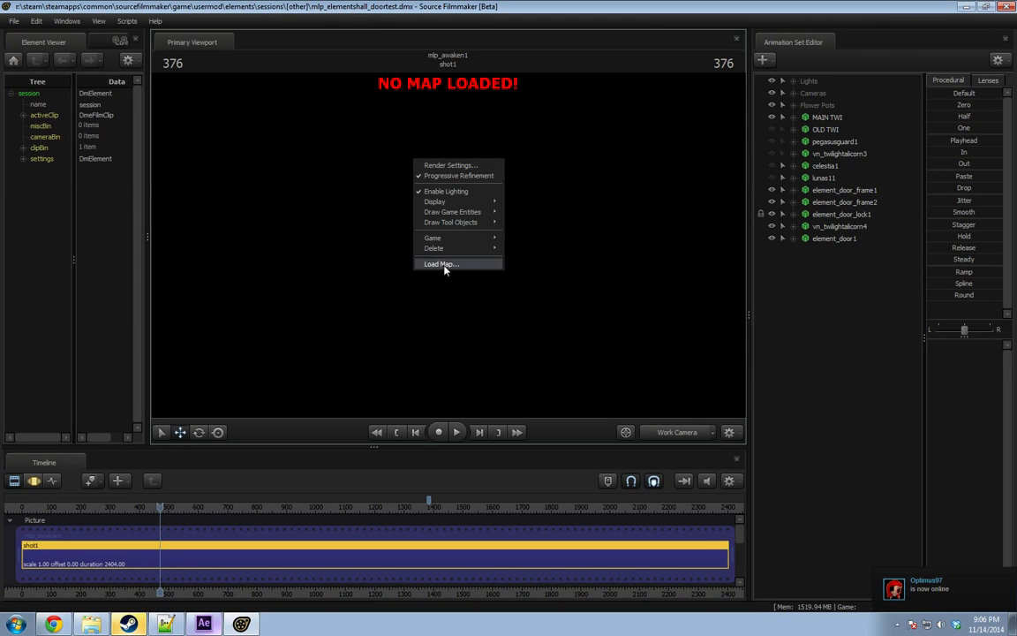
pyautogui.click(441, 264)
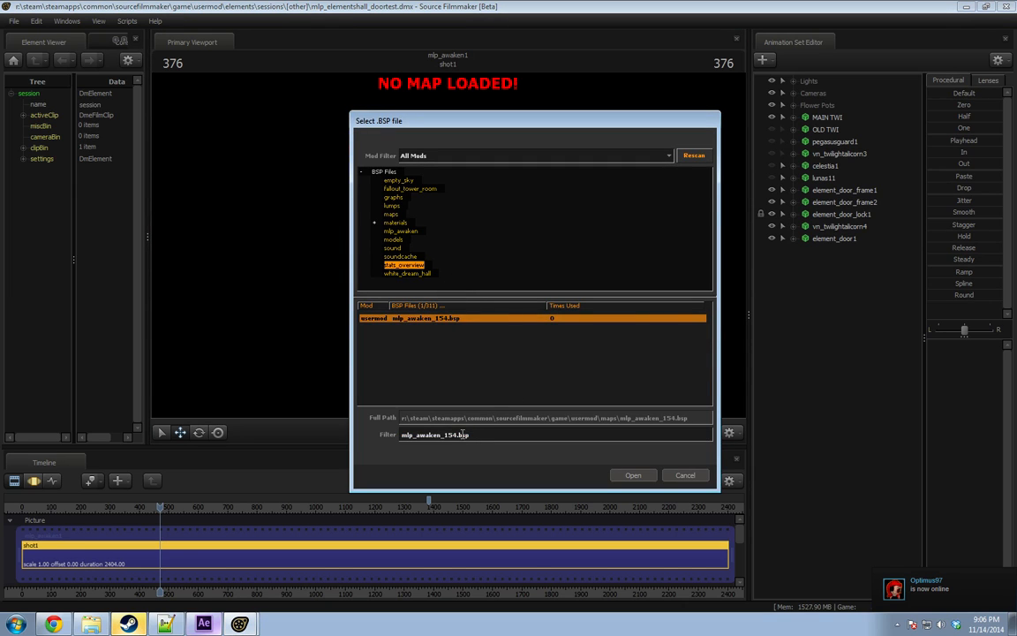
pyautogui.moveTo(489, 435); pyautogui.dragTo(444, 435)
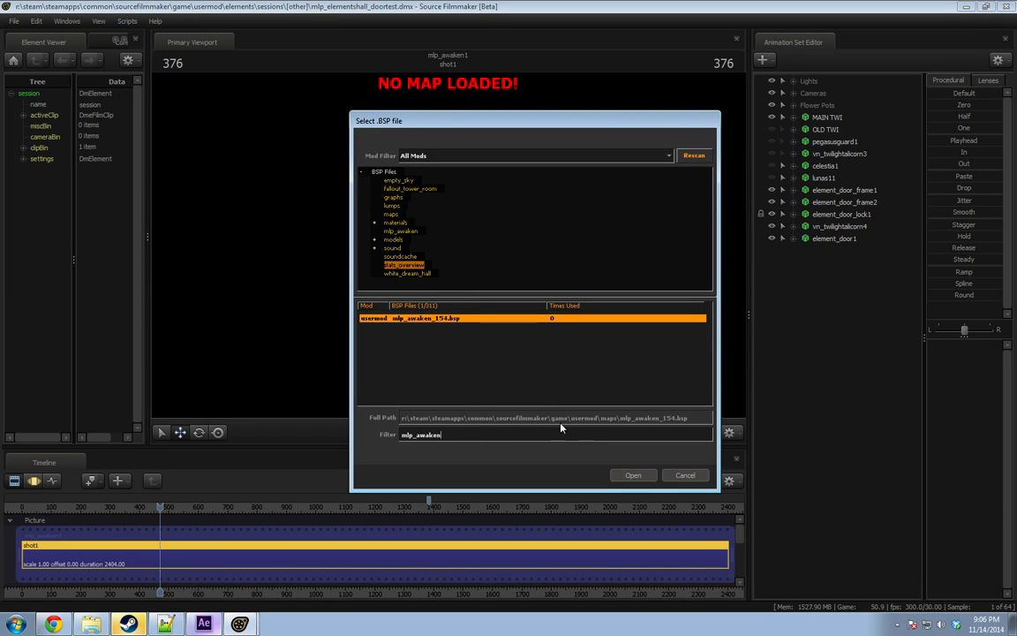
pyautogui.click(579, 372)
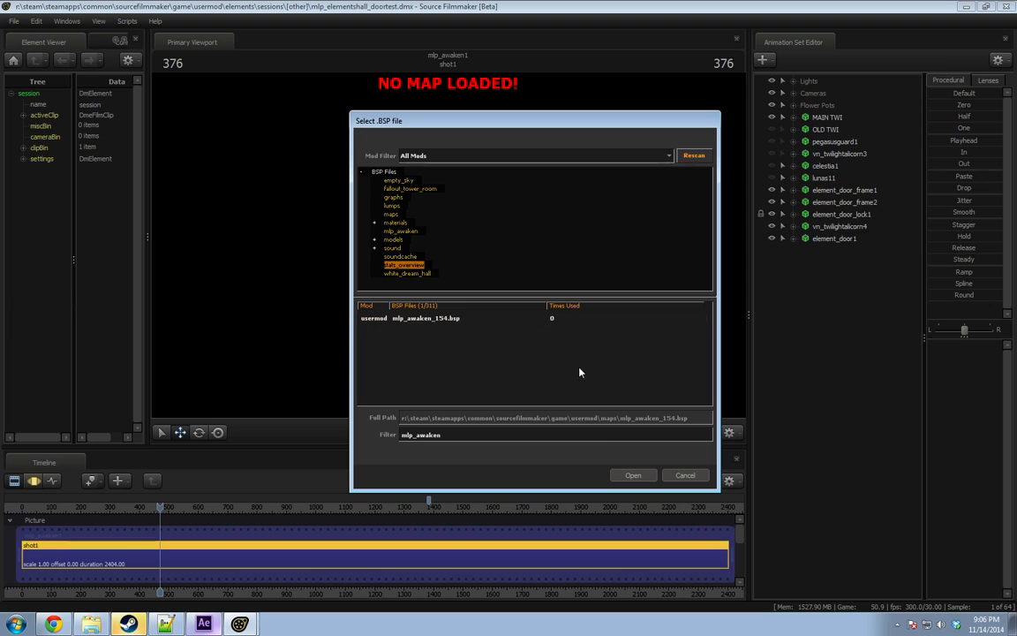
pyautogui.click(381, 173)
pyautogui.click(443, 329)
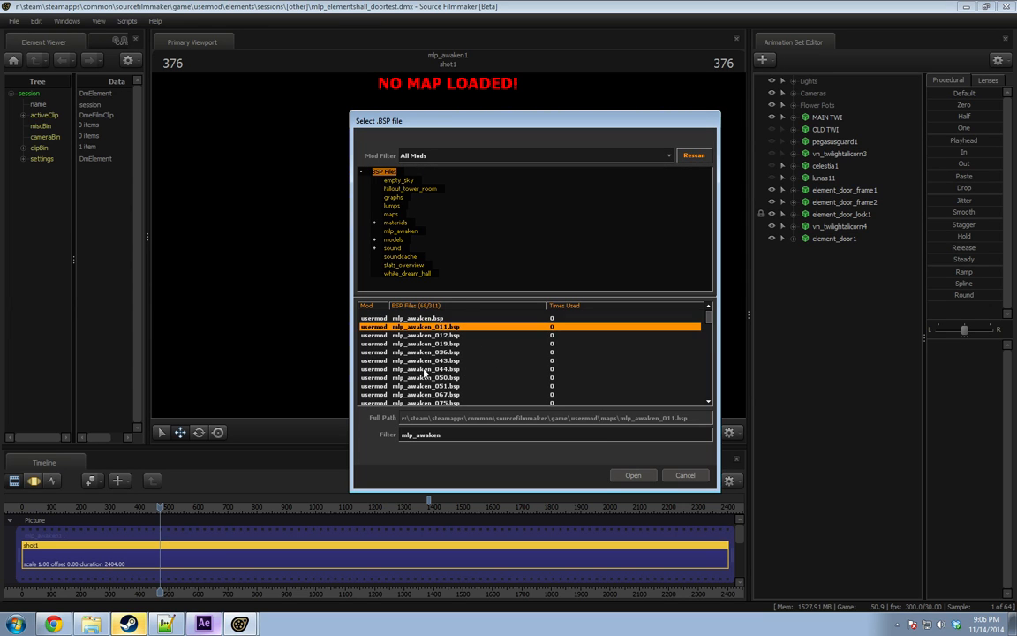
pyautogui.scroll(-5, 425, 374)
pyautogui.scroll(2, 425, 373)
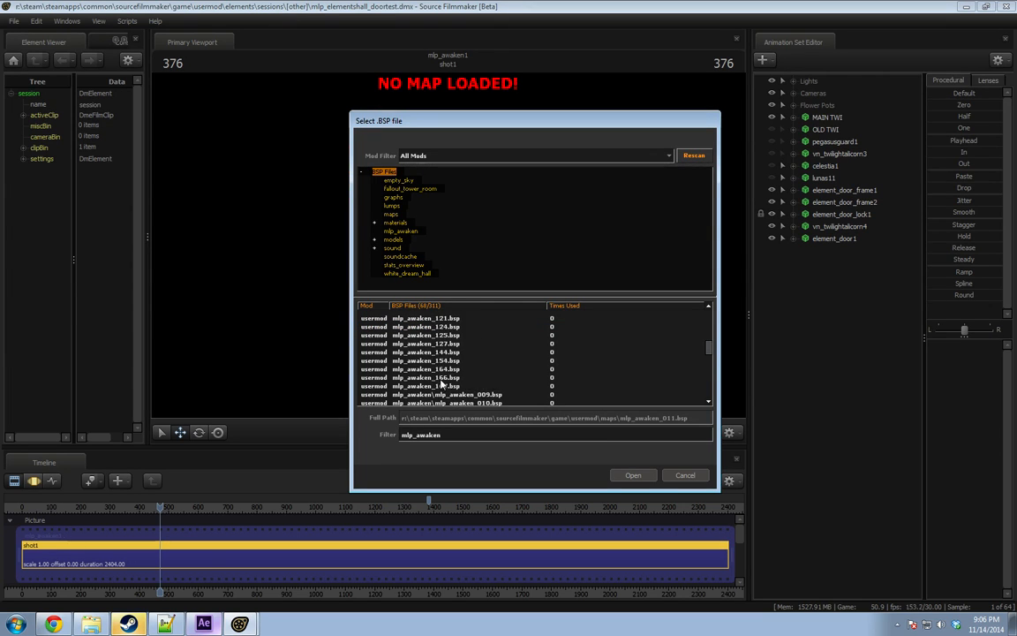
pyautogui.scroll(-3, 446, 393)
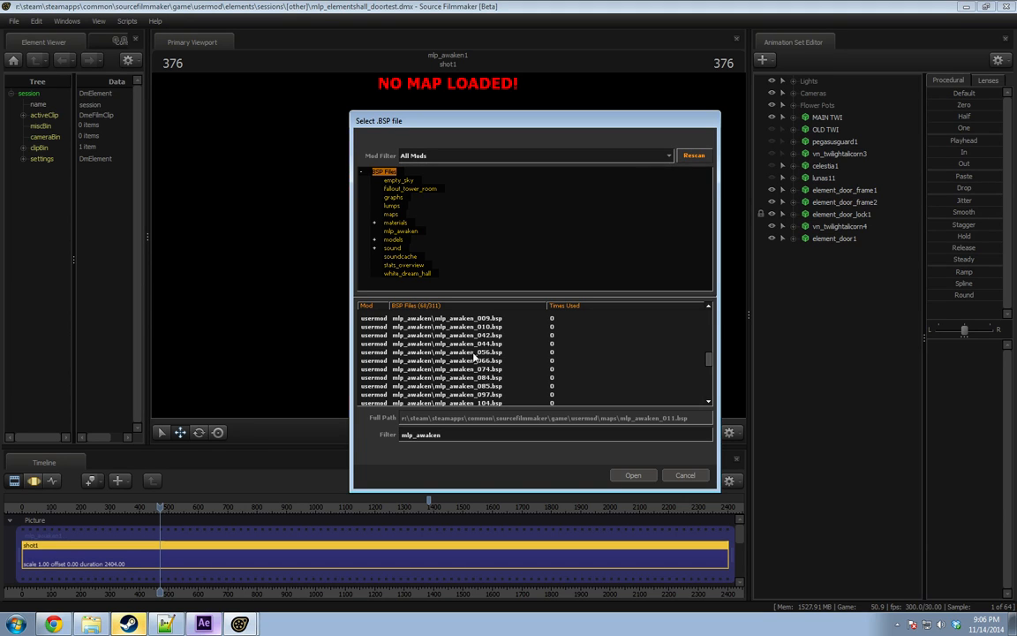
pyautogui.doubleClick(474, 352)
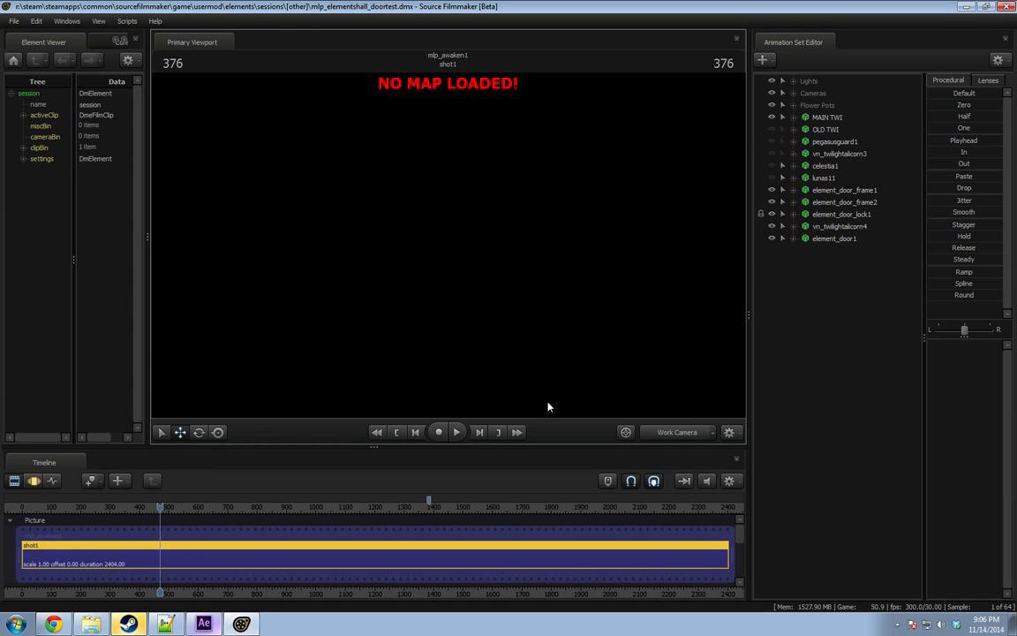
# Reset the map filter to mlp_awaken and load a different version of the mlp_awaken map.
pyautogui.rightClick(483, 280)
pyautogui.click(520, 379)
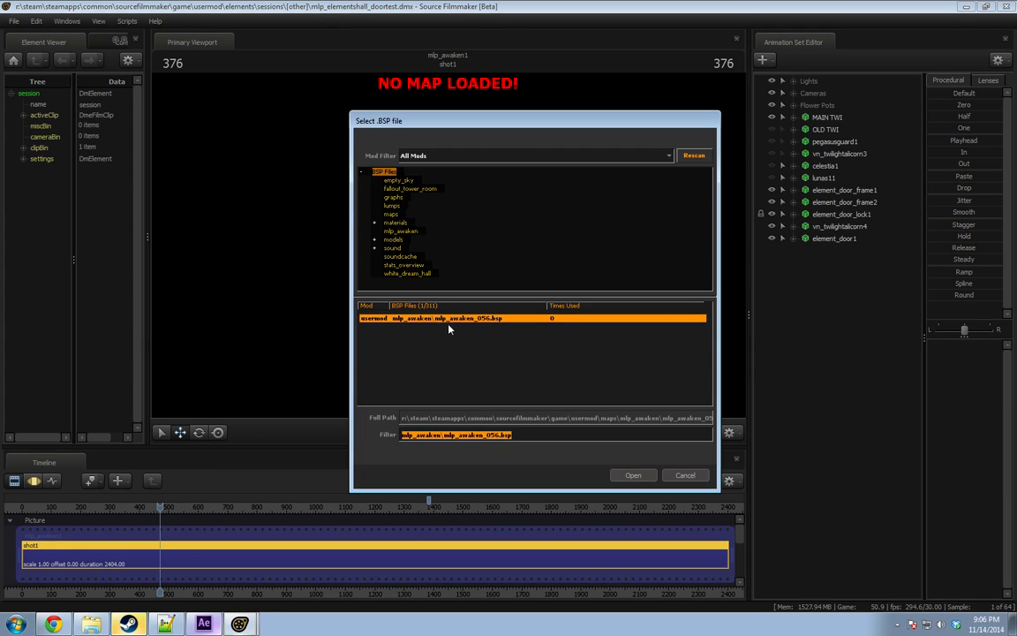
pyautogui.click(477, 442)
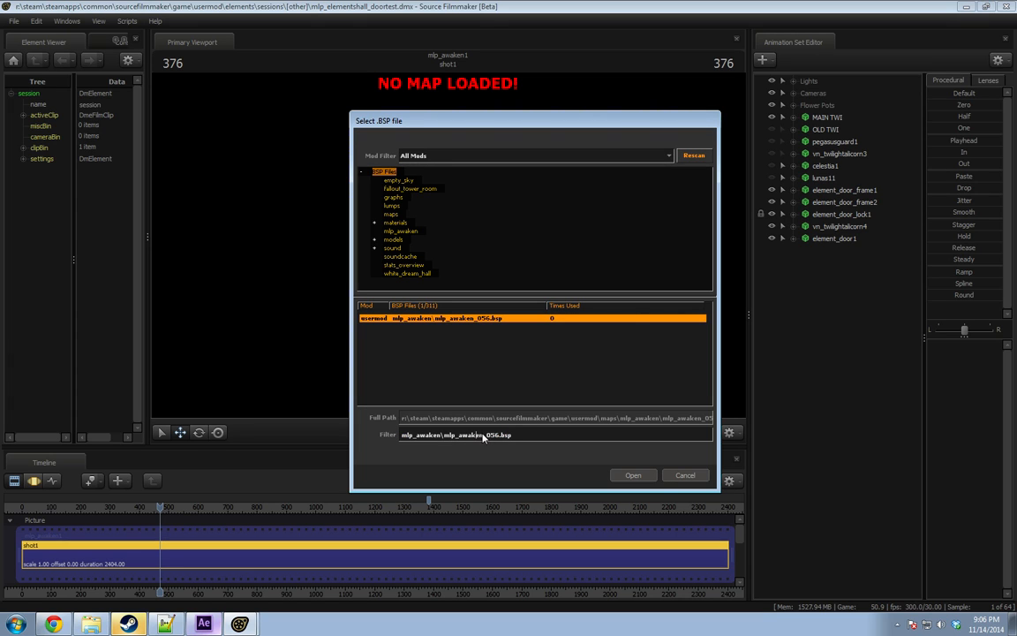
pyautogui.moveTo(485, 436); pyautogui.dragTo(585, 443)
pyautogui.press('BackSpace')
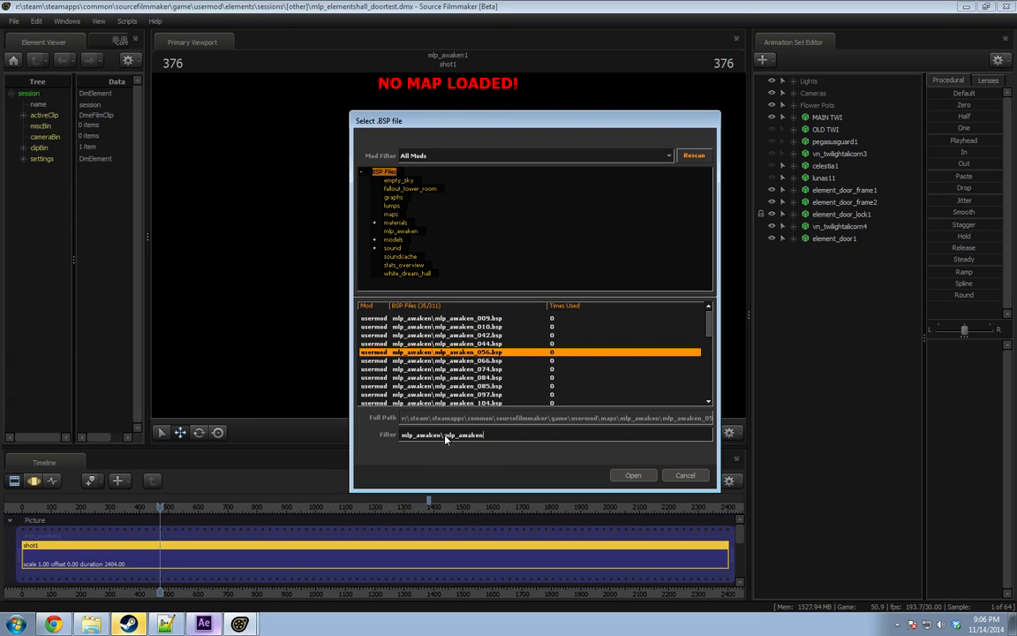
pyautogui.doubleClick(446, 436)
pyautogui.press('BackSpace')
pyautogui.press('BackSpace')
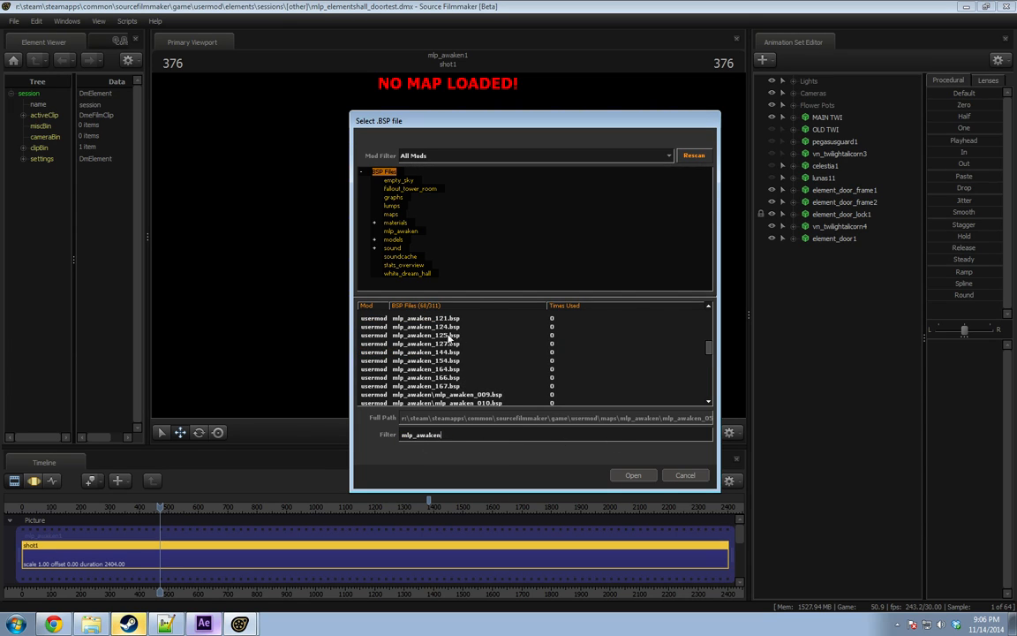
pyautogui.scroll(5, 450, 338)
pyautogui.doubleClick(448, 381)
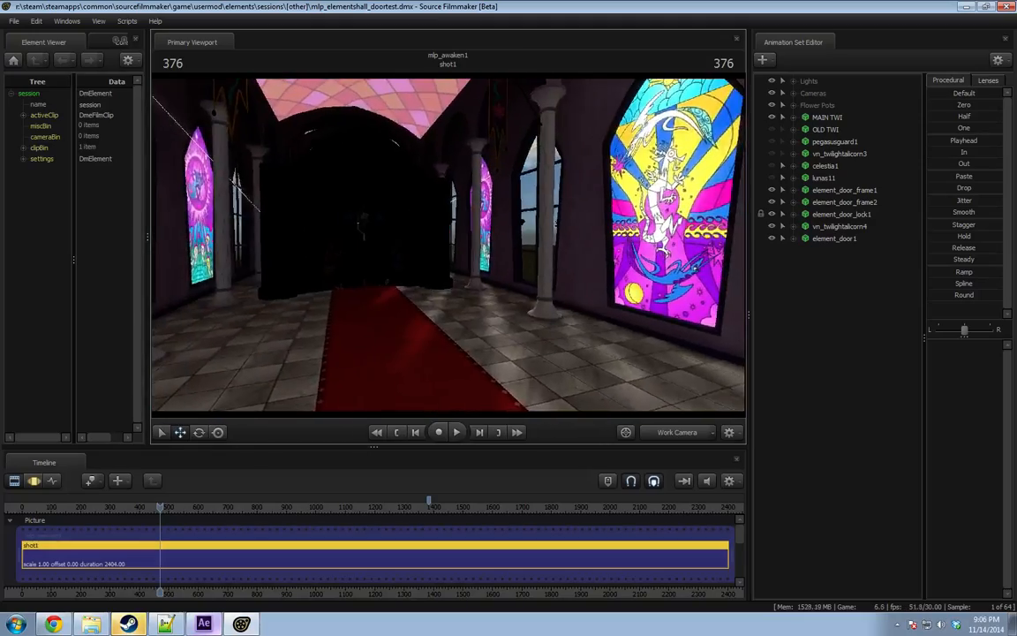
# Explore the newly loaded hall with the work camera and turn off viewport lighting to show it unlit.
pyautogui.moveTo(448, 244); pyautogui.dragTo(538, 245)
pyautogui.press('w')
pyautogui.press('w')
pyautogui.press('w')
pyautogui.press('w')
pyautogui.press('w')
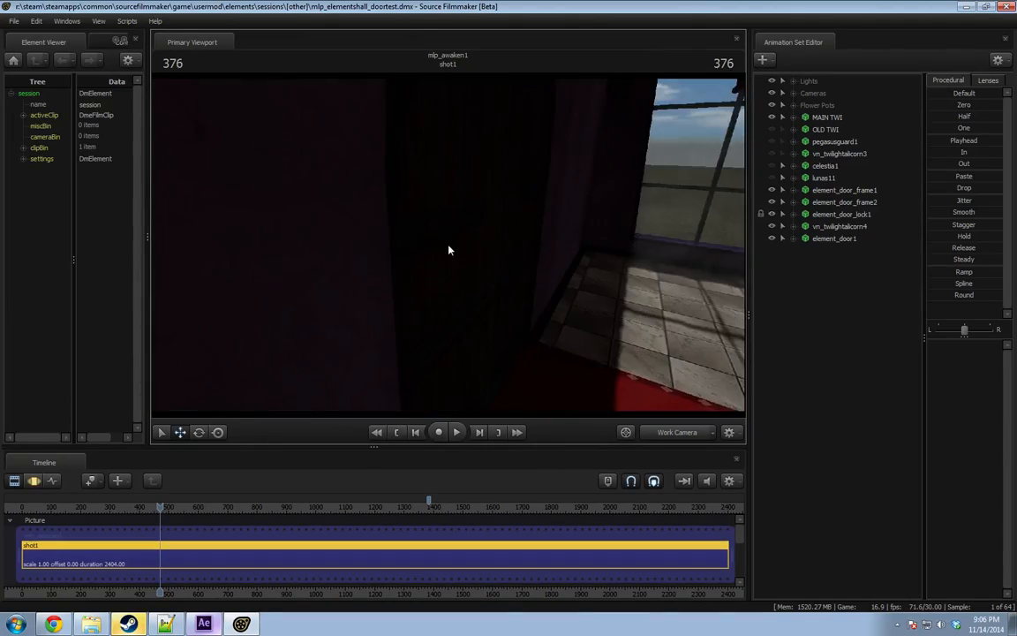
pyautogui.rightClick(448, 244)
pyautogui.click(497, 278)
pyautogui.moveTo(448, 245); pyautogui.dragTo(517, 242)
pyautogui.press('w')
# Hide element_door1, element_door_lock1 and both element door frames.
pyautogui.click(772, 238)
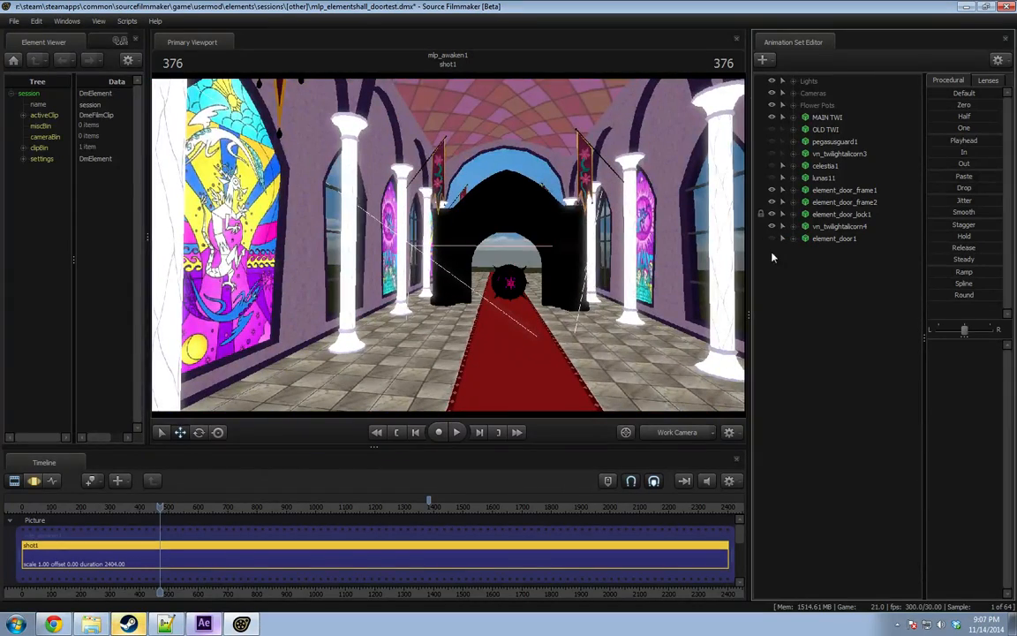
pyautogui.click(771, 213)
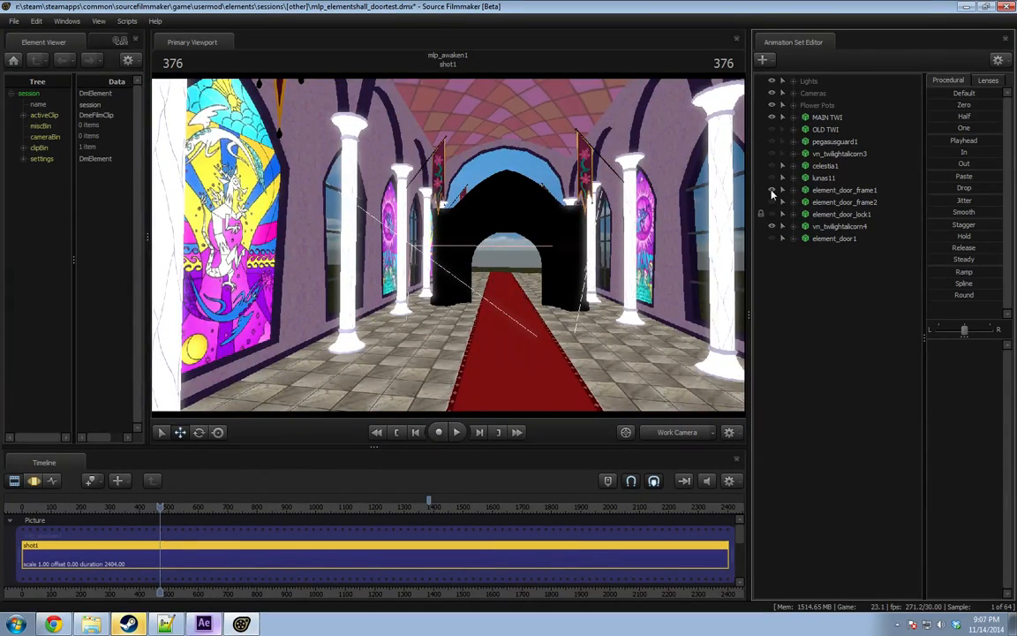
pyautogui.click(772, 191)
# Examine the hall's windows, banners and columns along the red carpet, looking towards the wooden door at its end.
pyautogui.press('w')
pyautogui.moveTo(653, 230); pyautogui.dragTo(521, 254)
pyautogui.press('s')
pyautogui.press('w')
pyautogui.press('a')
pyautogui.press('d')
pyautogui.press('s')
pyautogui.press('a')
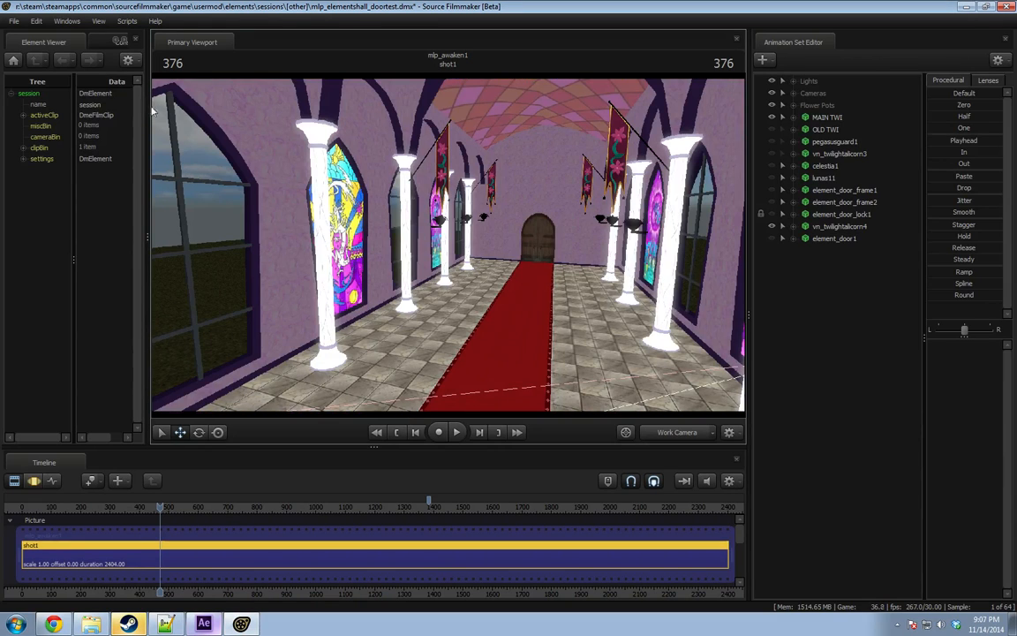
# Open the foliage_demo.dmx session from the sessions folder and continue without saving the current one.
pyautogui.click(15, 21)
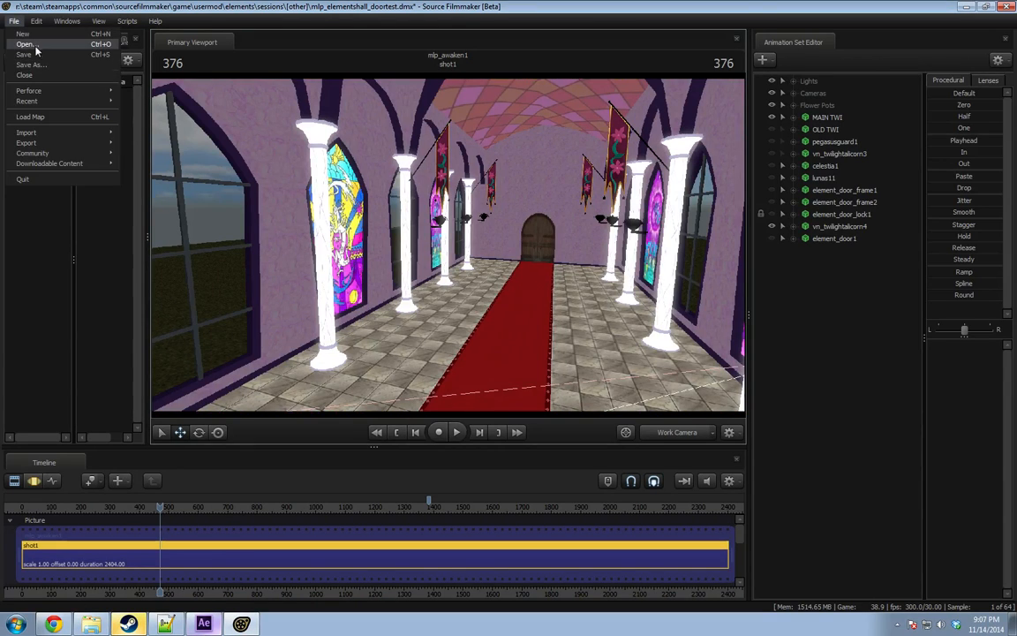
pyautogui.click(26, 45)
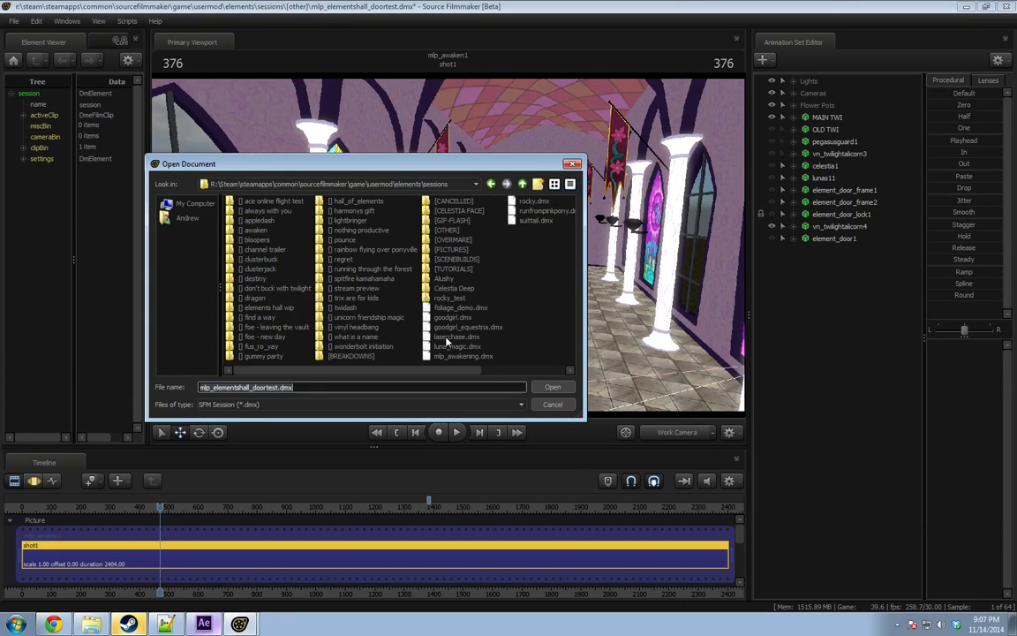
pyautogui.click(457, 307)
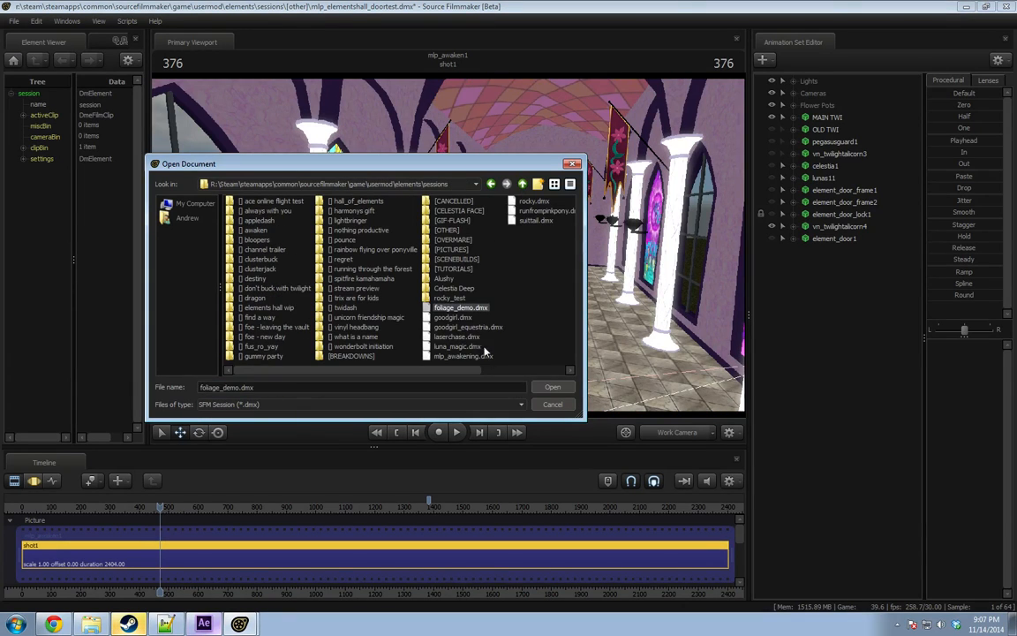
pyautogui.doubleClick(454, 308)
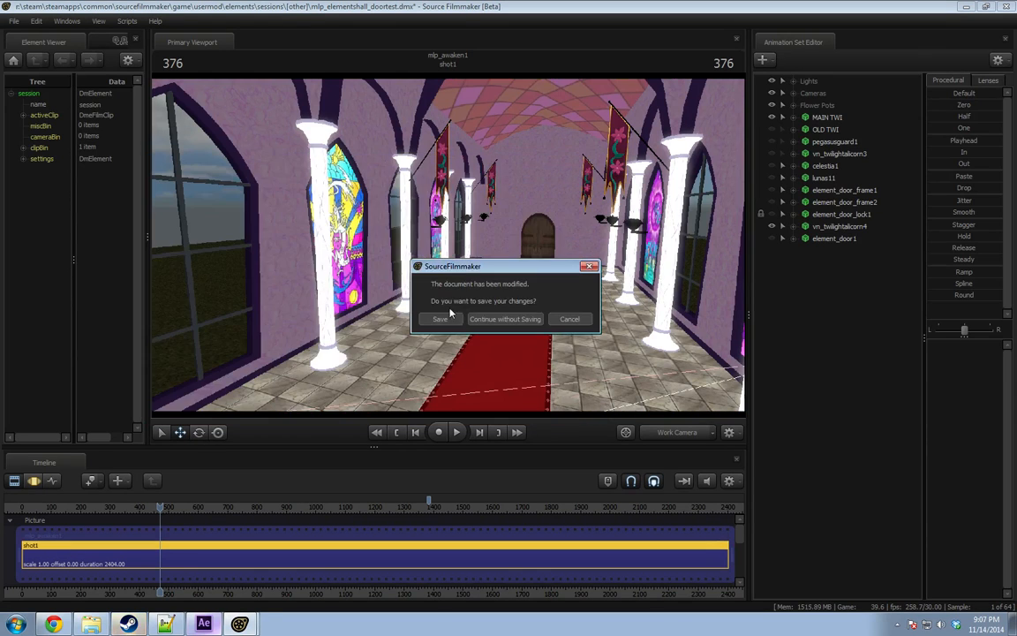
pyautogui.click(510, 320)
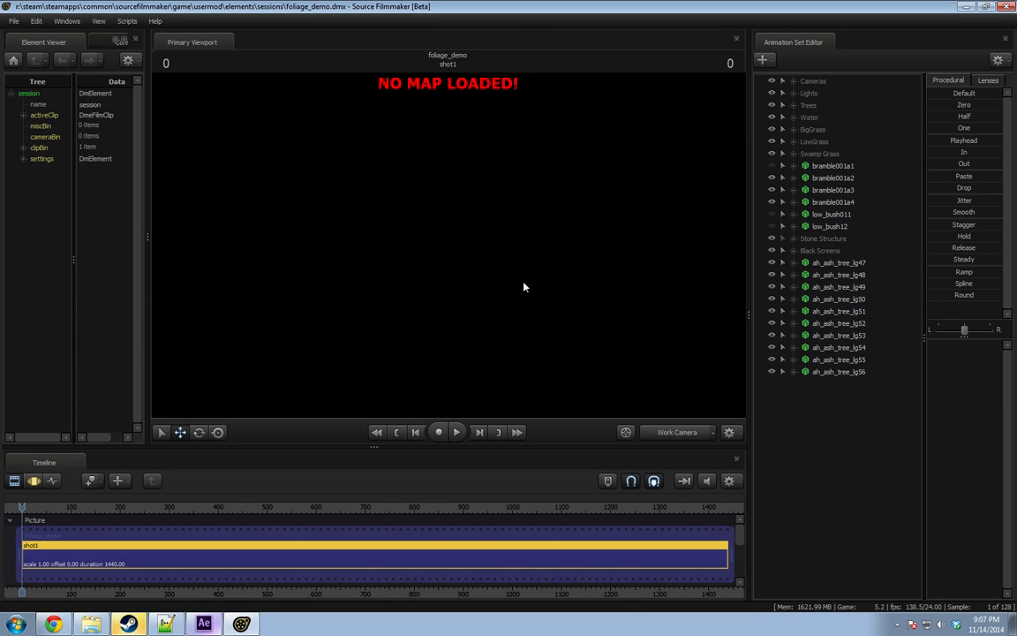
# View the foliage scene through camera2, switch viewport lighting off and back on, and play it briefly.
pyautogui.click(662, 432)
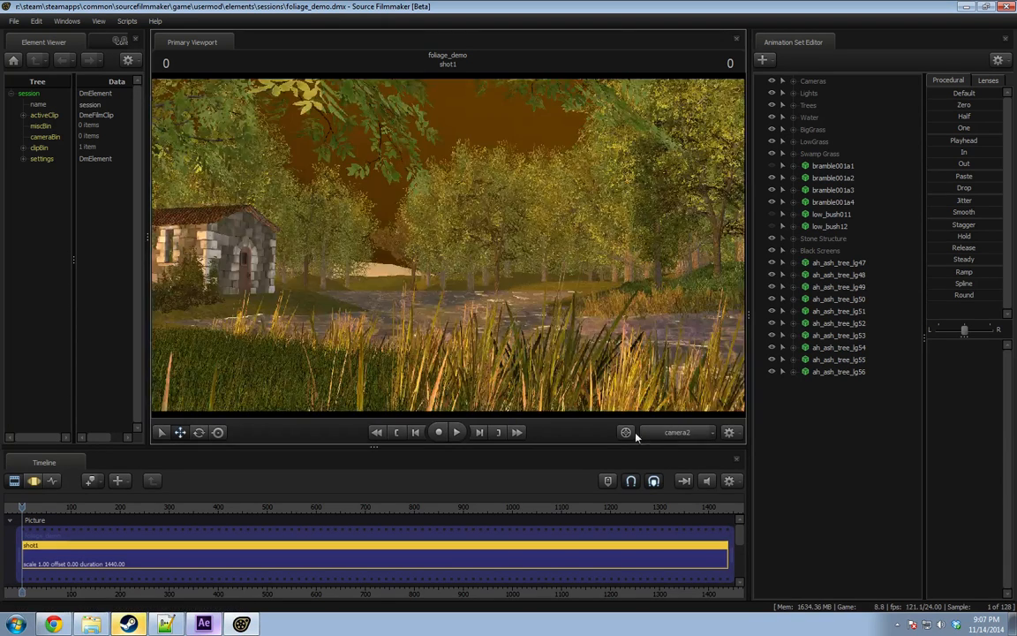
pyautogui.rightClick(501, 329)
pyautogui.click(531, 360)
pyautogui.rightClick(471, 315)
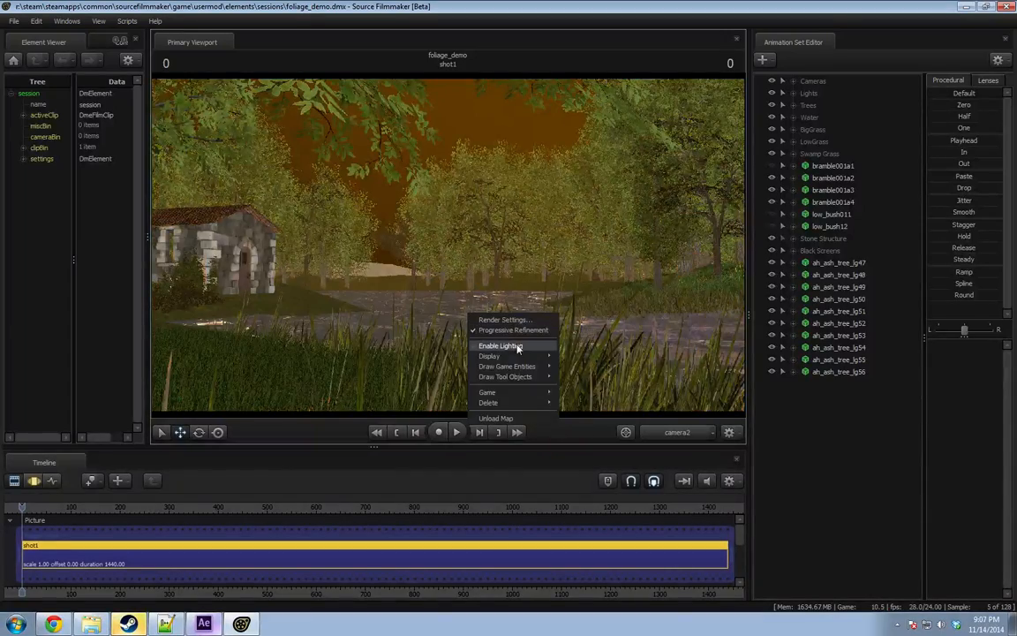
pyautogui.click(518, 346)
pyautogui.press('space')
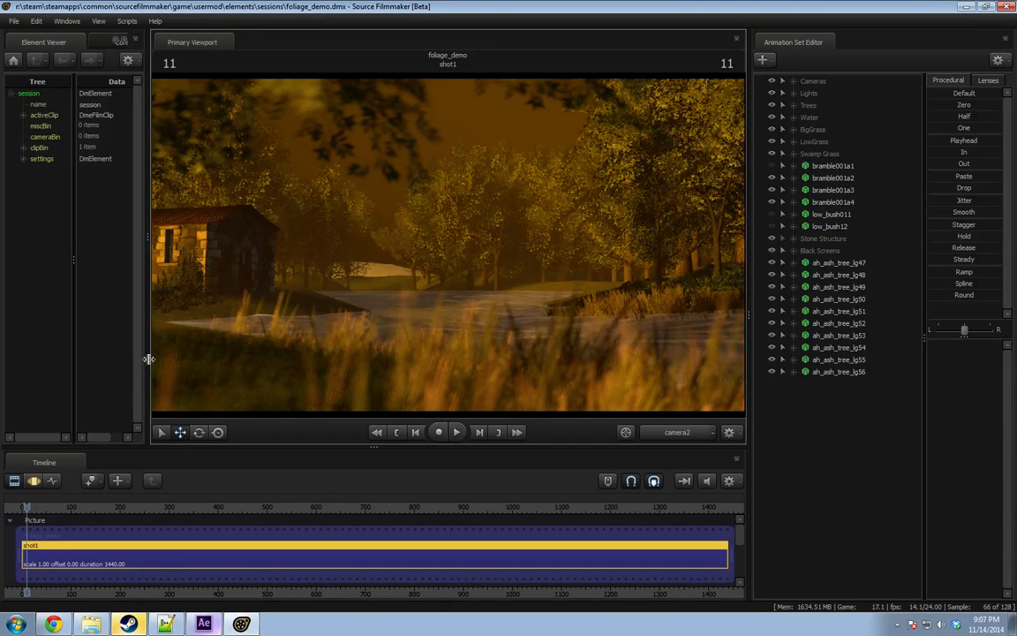
# Widen the Element Viewer and console area, then switch to Chrome, search for skylist and open the Valve Developer Community Sky List.
pyautogui.moveTo(148, 359); pyautogui.dragTo(238, 362)
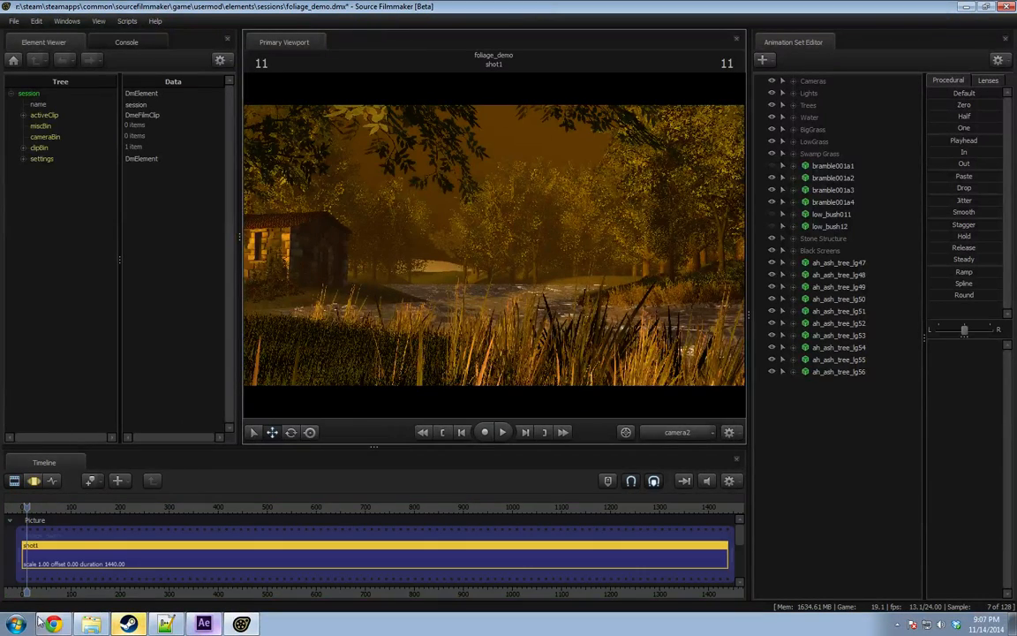
pyautogui.click(54, 624)
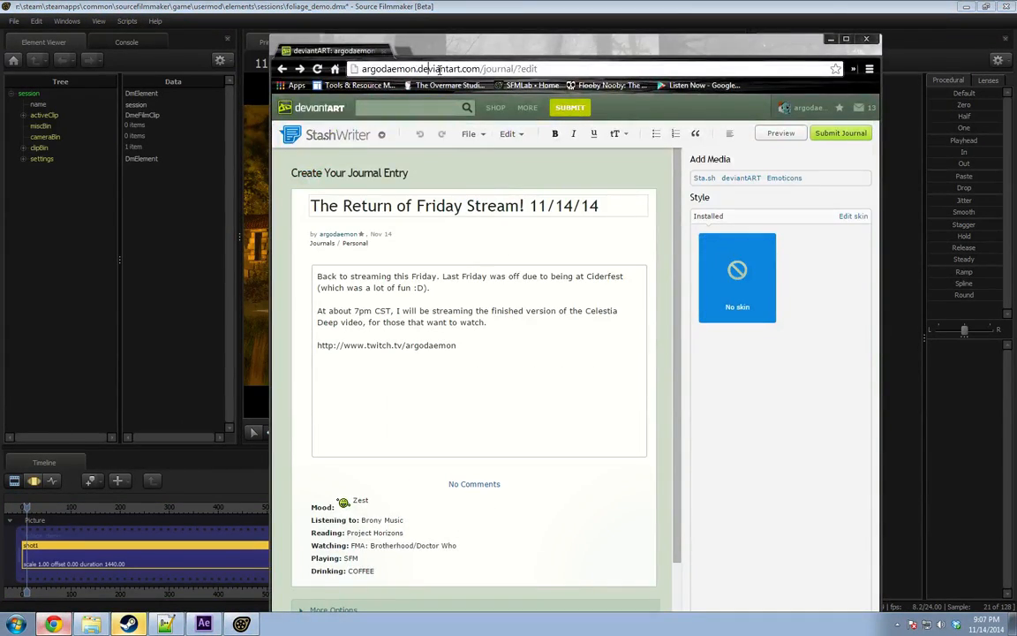
pyautogui.click(439, 70)
pyautogui.write('sky')
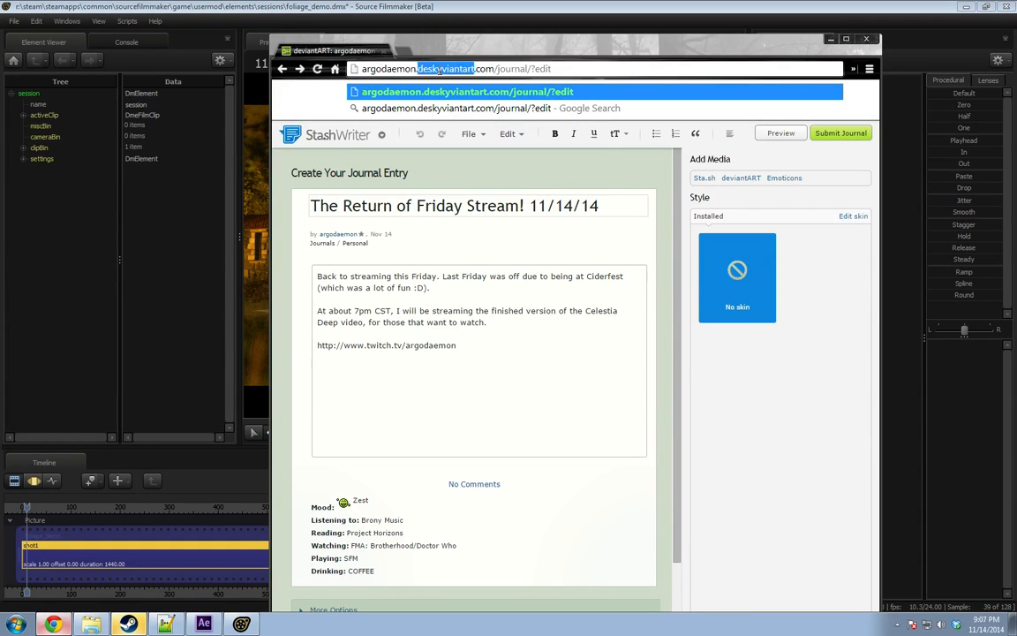
pyautogui.hotkey('ctrl', 'a')
pyautogui.write('skylist')
pyautogui.press('Return')
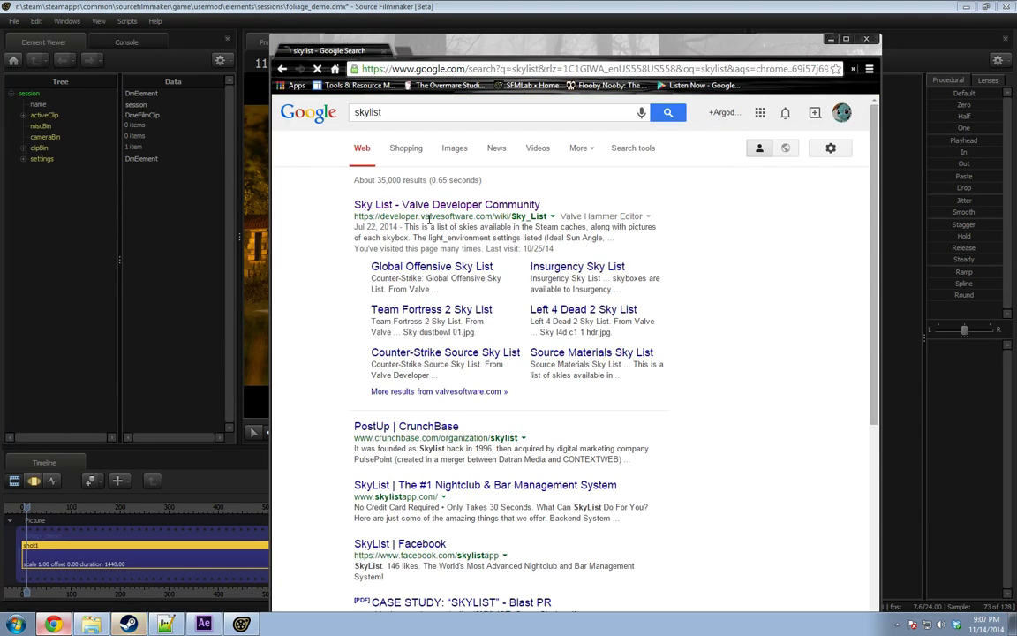
pyautogui.click(424, 204)
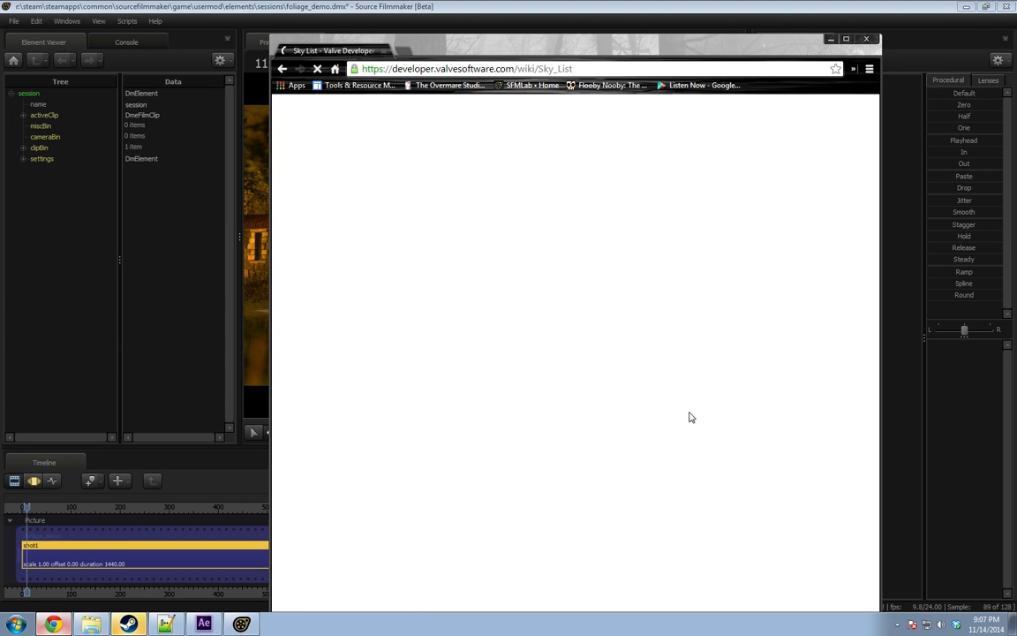
# Look through the first skyboxes in the Sky List and select the name sky_day01_07.
pyautogui.scroll(-15, 636, 423)
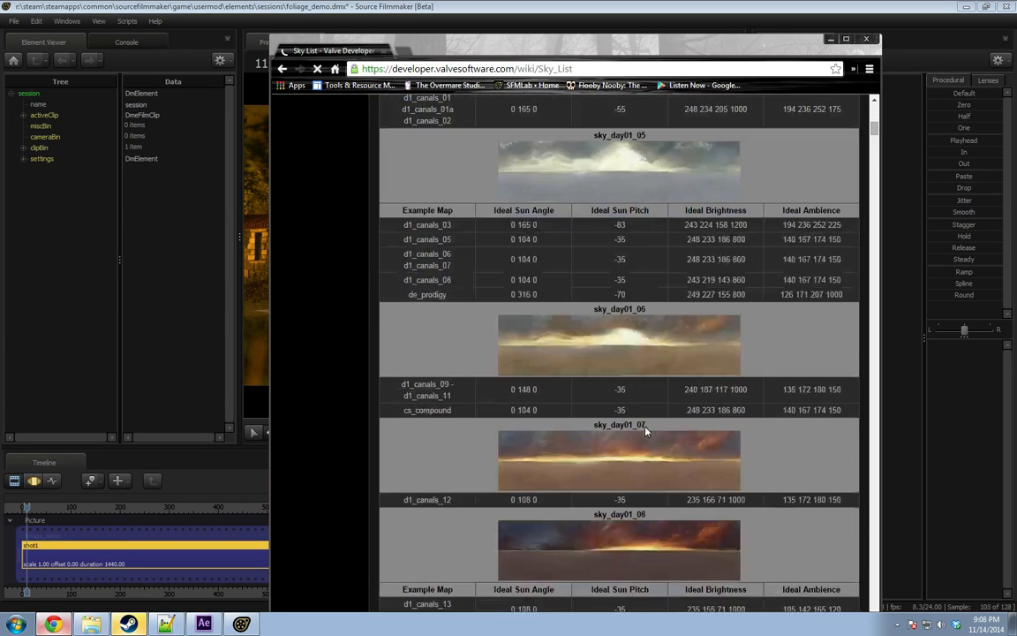
pyautogui.scroll(-4, 653, 410)
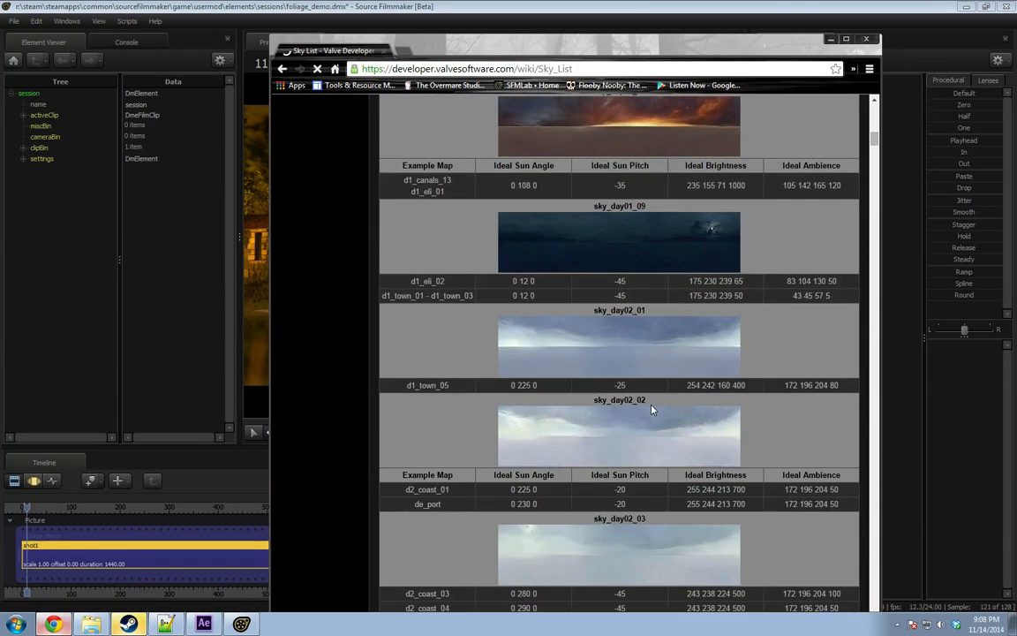
pyautogui.scroll(5, 653, 408)
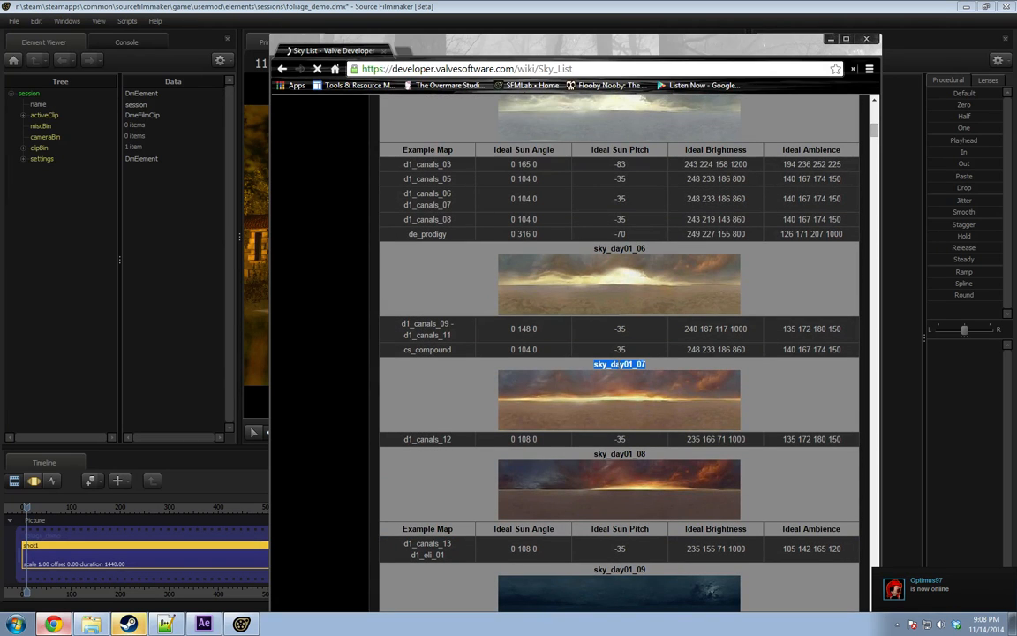
# Switch to Source Filmmaker, run the console command sv_skyname sky_day01_07, and scrub to frame 33 to refresh the sky.
pyautogui.click(51, 442)
pyautogui.click(126, 41)
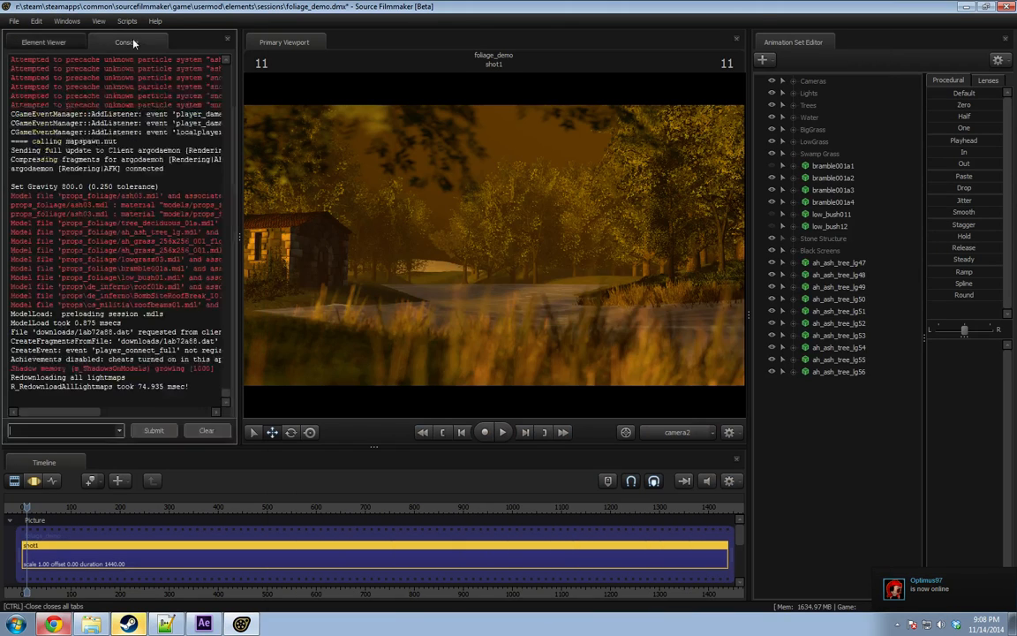
pyautogui.write('sv_skyname')
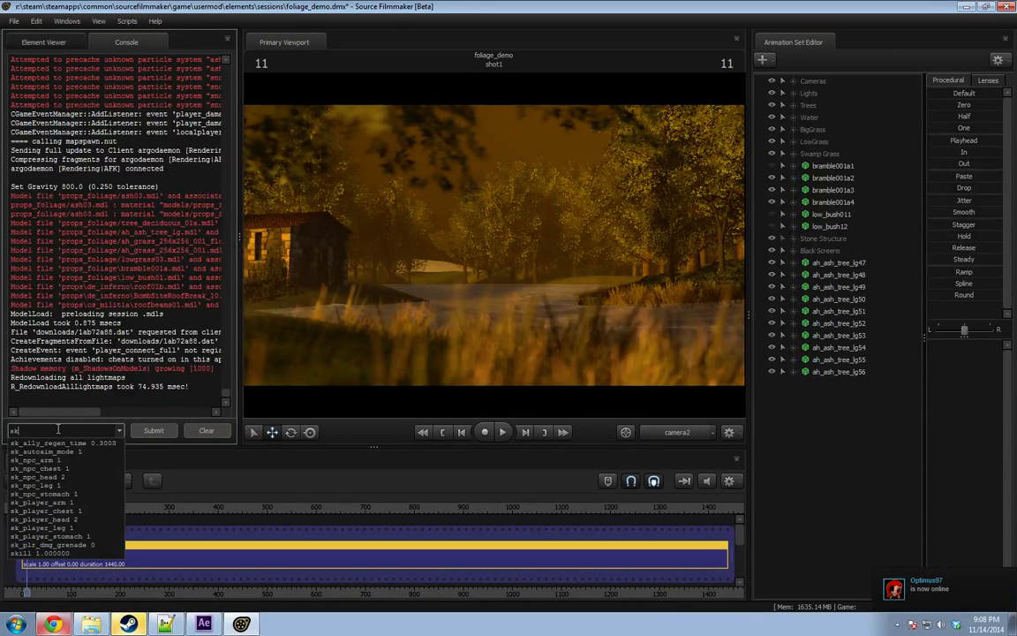
pyautogui.write(' sky_day01_07')
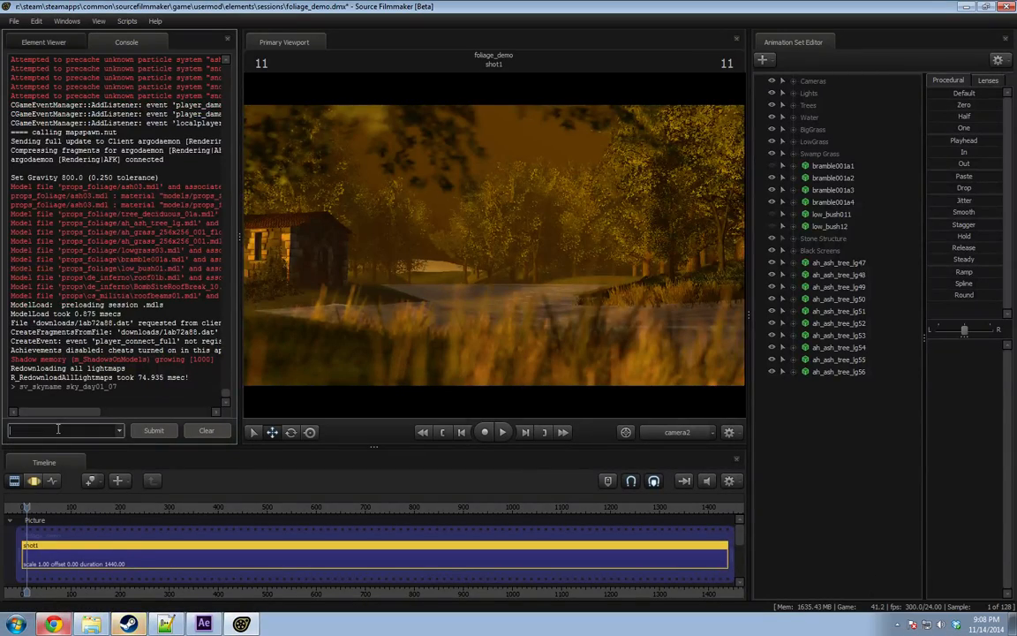
pyautogui.press('Return')
pyautogui.moveTo(42, 508); pyautogui.dragTo(39, 507)
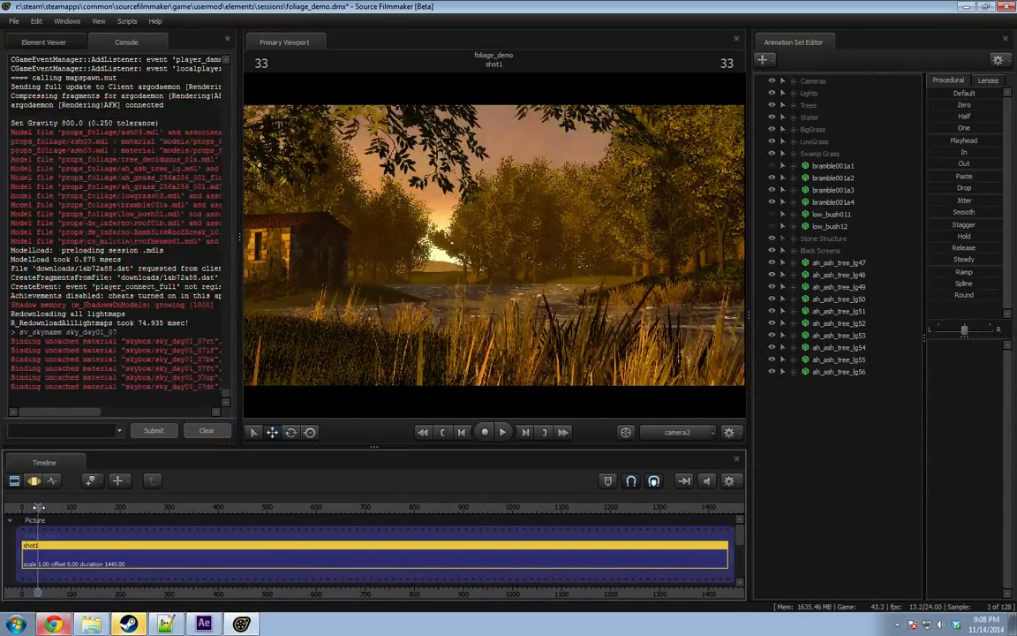
pyautogui.press('F3')
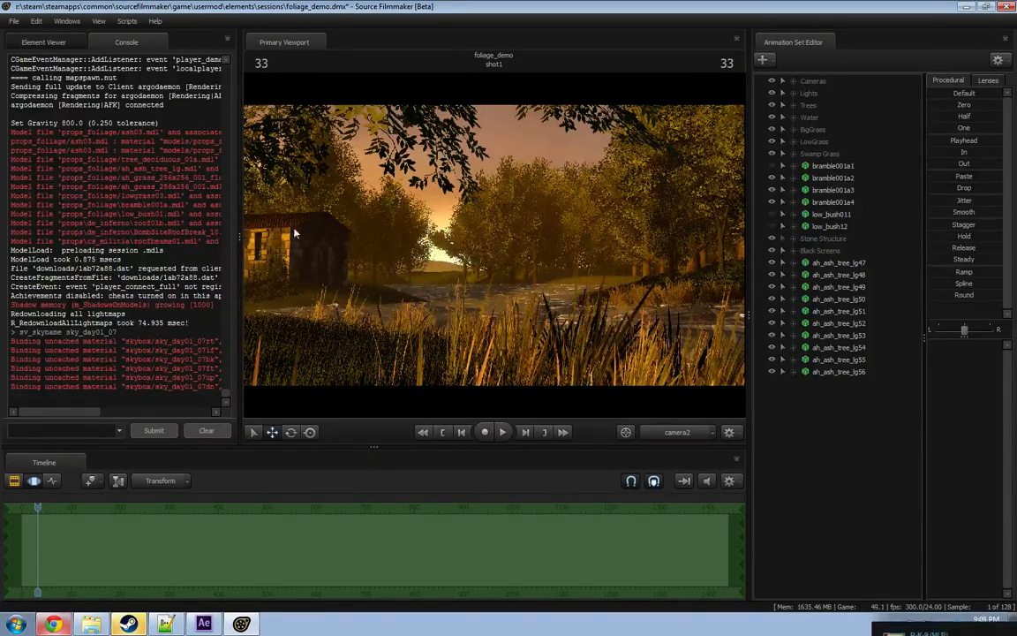
# Return to the Sky List in Chrome and browse the skyboxes from the other games, including the Episode One and Episode Two sets.
pyautogui.click(54, 625)
pyautogui.scroll(-12, 563, 448)
pyautogui.scroll(-15, 582, 443)
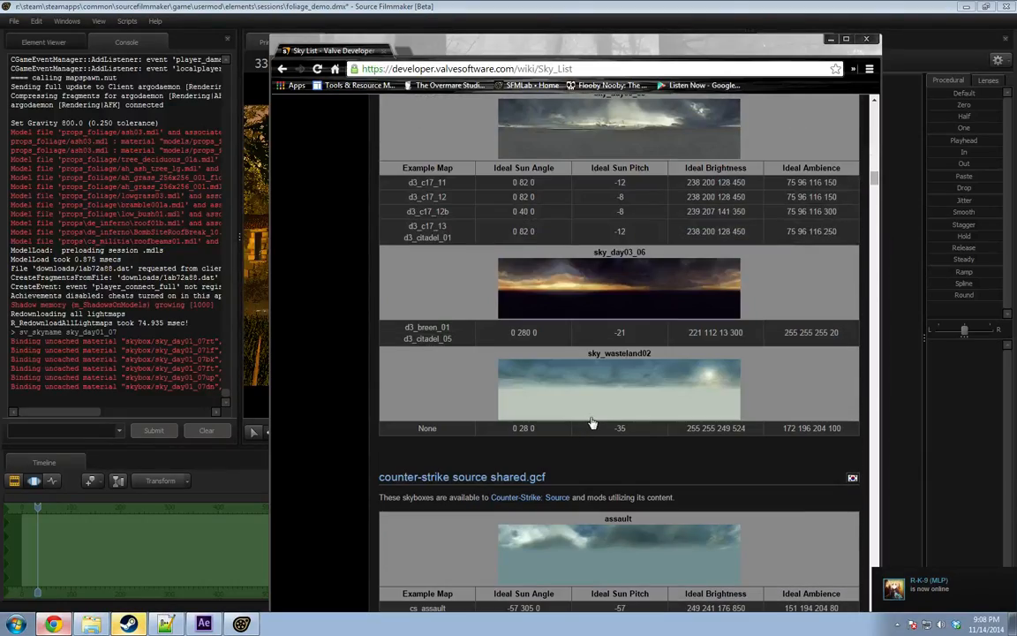
pyautogui.scroll(-10, 592, 424)
pyautogui.scroll(-20, 606, 422)
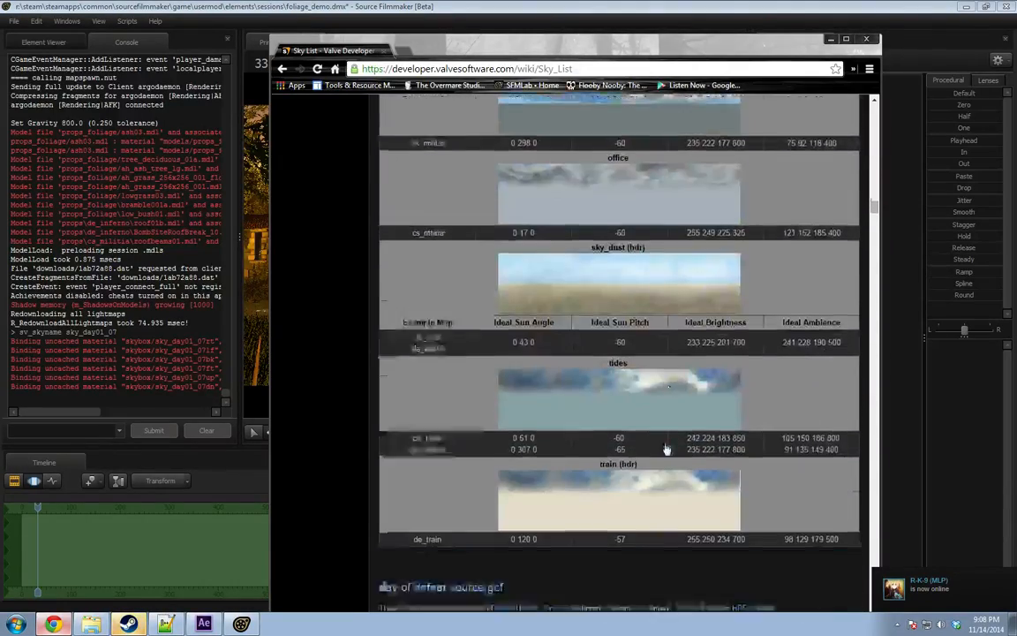
pyautogui.scroll(-1, 642, 439)
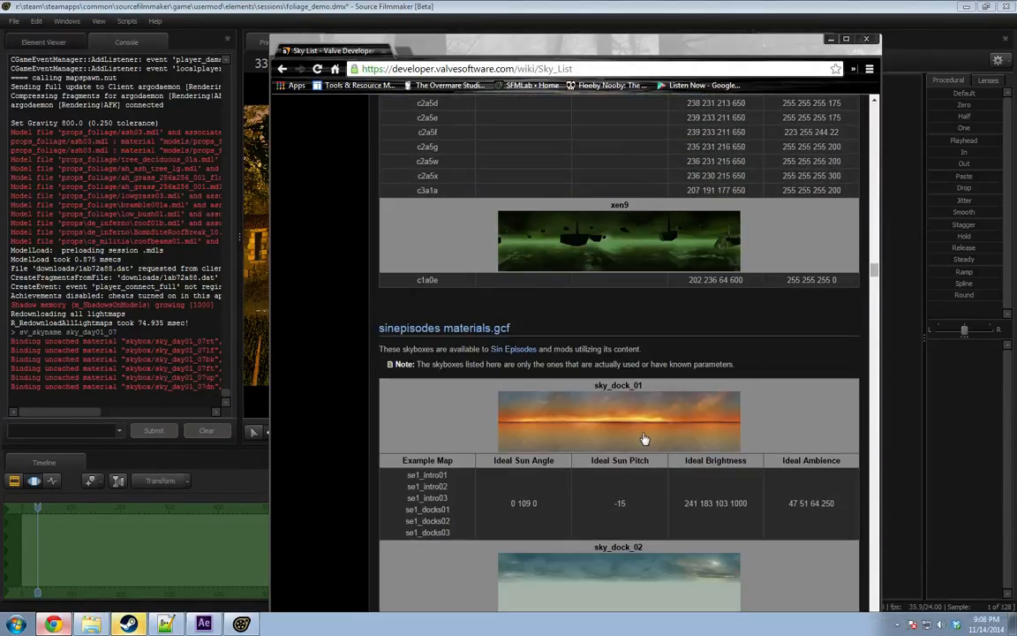
pyautogui.scroll(-15, 622, 424)
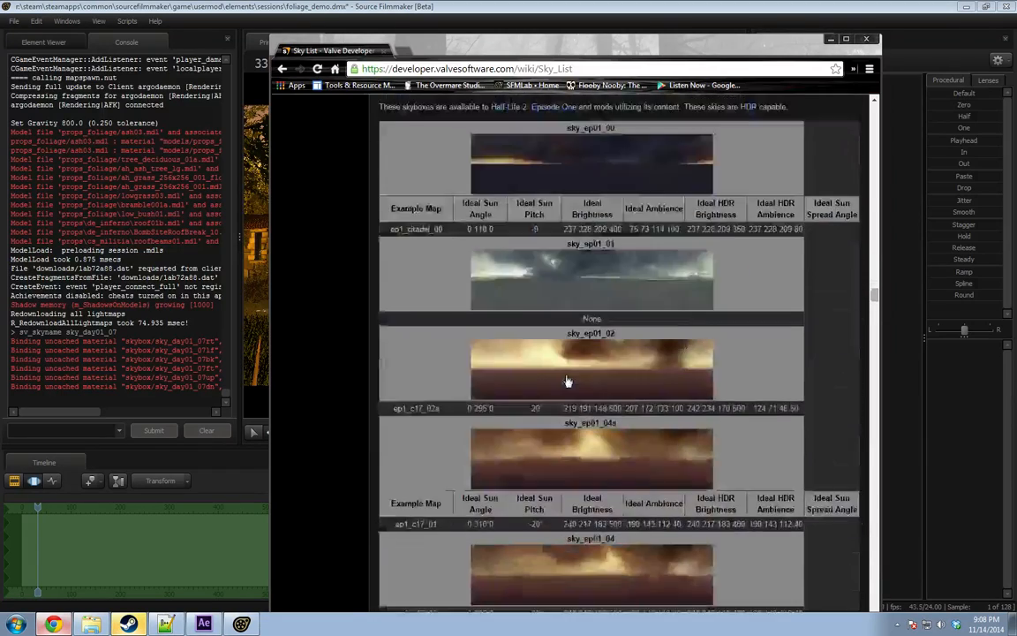
pyautogui.scroll(-6, 566, 379)
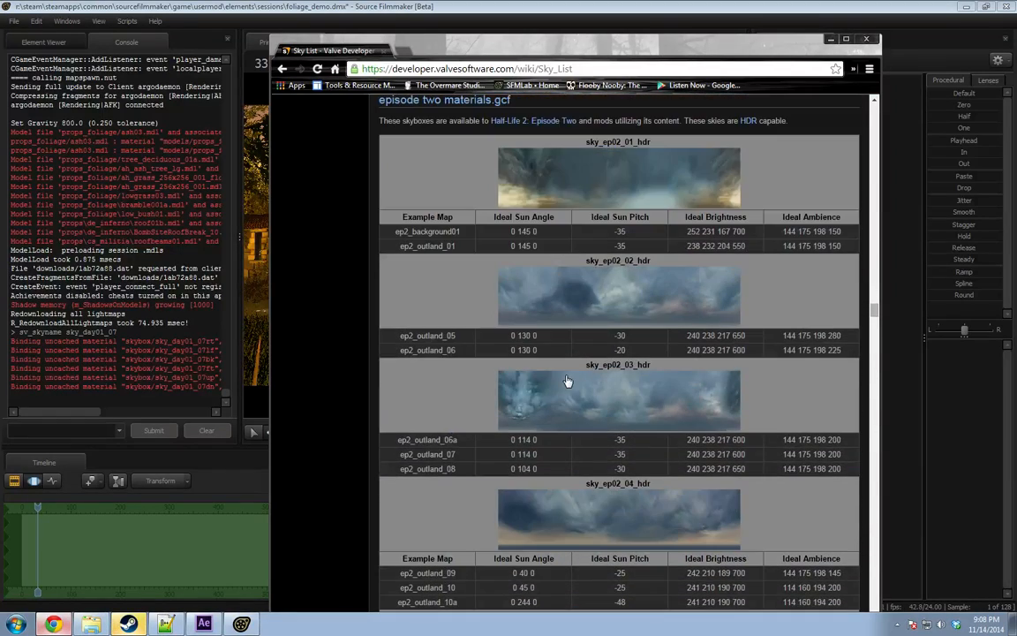
pyautogui.scroll(1, 569, 380)
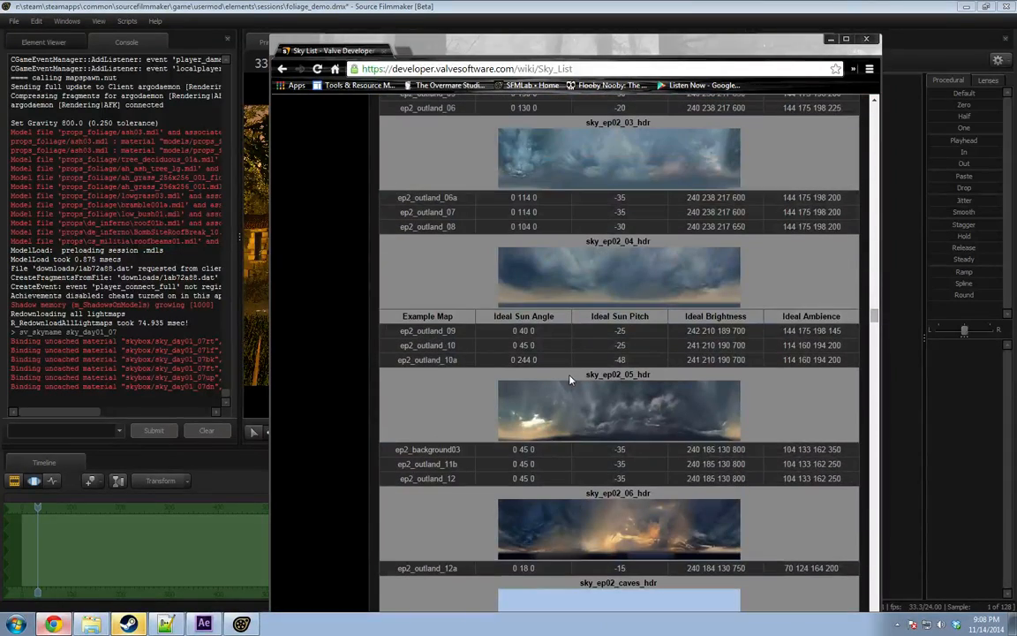
pyautogui.scroll(10, 695, 490)
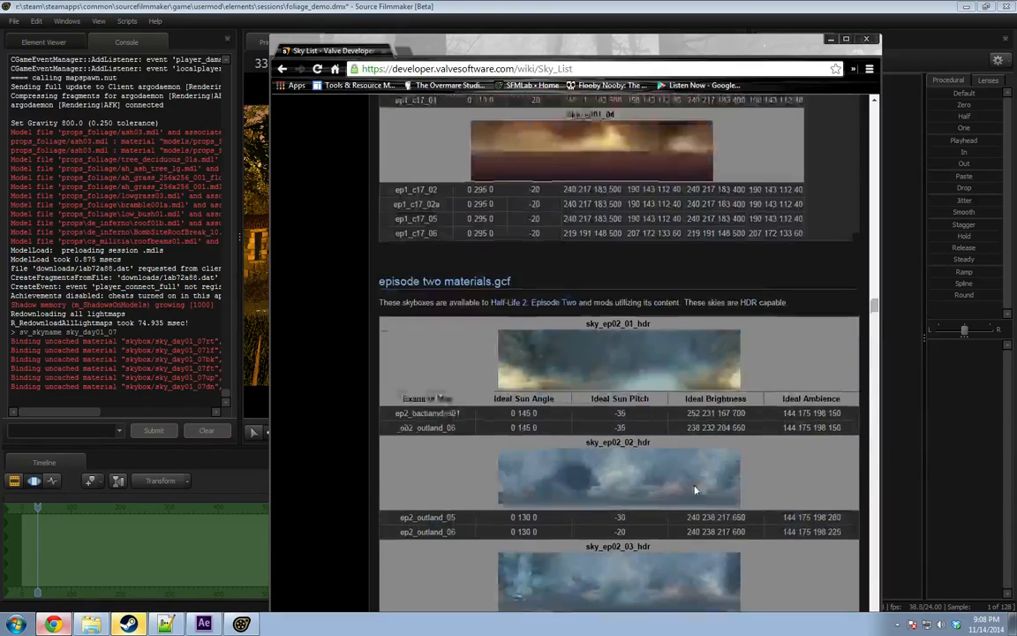
# Switch back to Source Filmmaker, run sv_skyname sky_ep02_06_hdr in the console, and scrub to frame 37 to refresh the sky.
pyautogui.hotkey('alt', 'Tab')
pyautogui.click(51, 431)
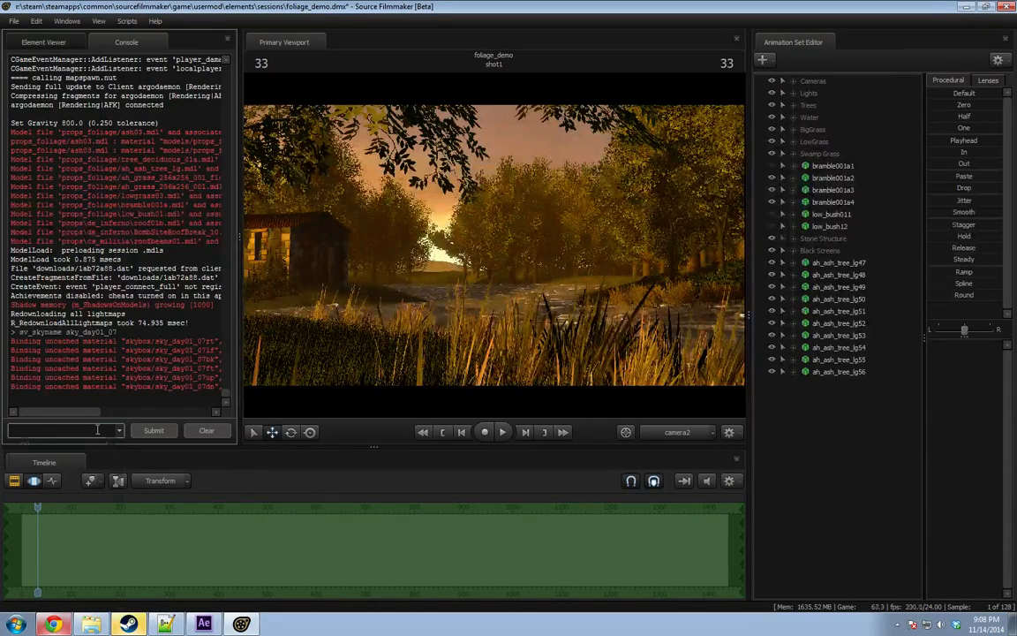
pyautogui.write('sv_sky')
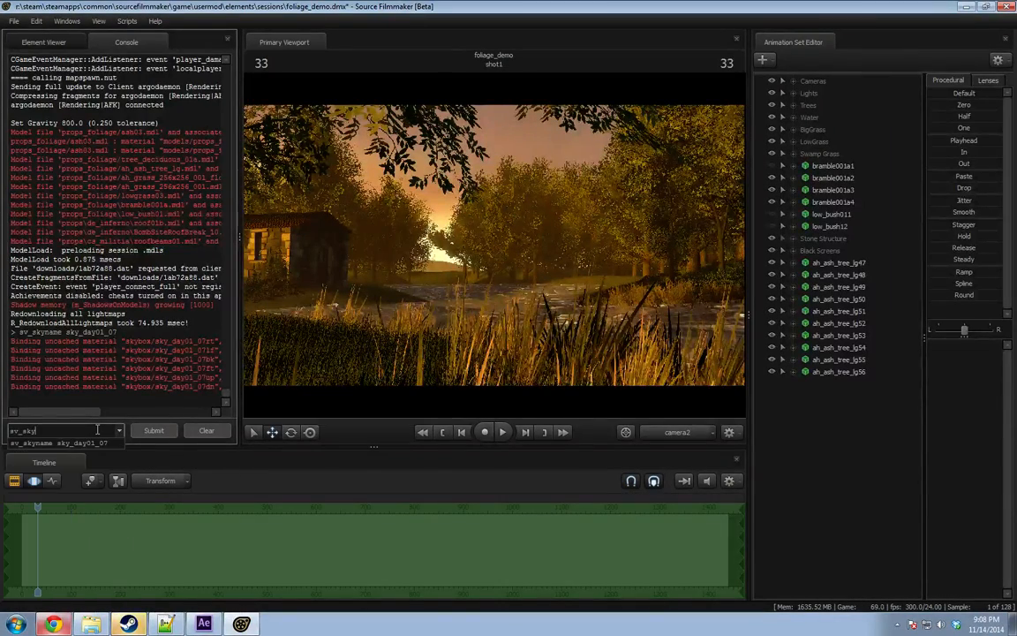
pyautogui.write('name')
pyautogui.write('sky_ep02_06_hdr')
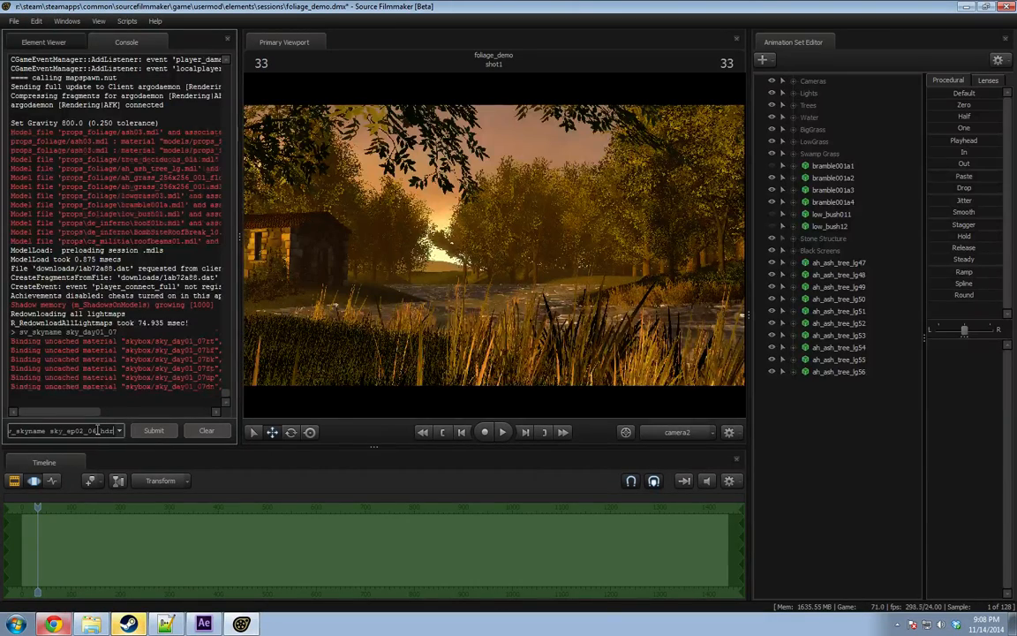
pyautogui.press('Return')
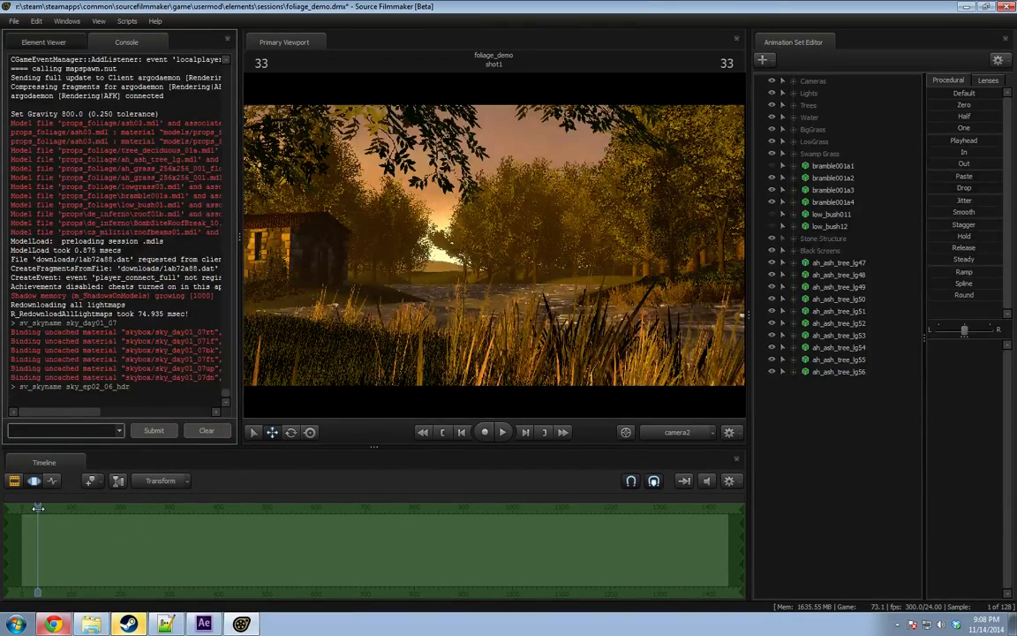
pyautogui.moveTo(38, 508); pyautogui.dragTo(40, 509)
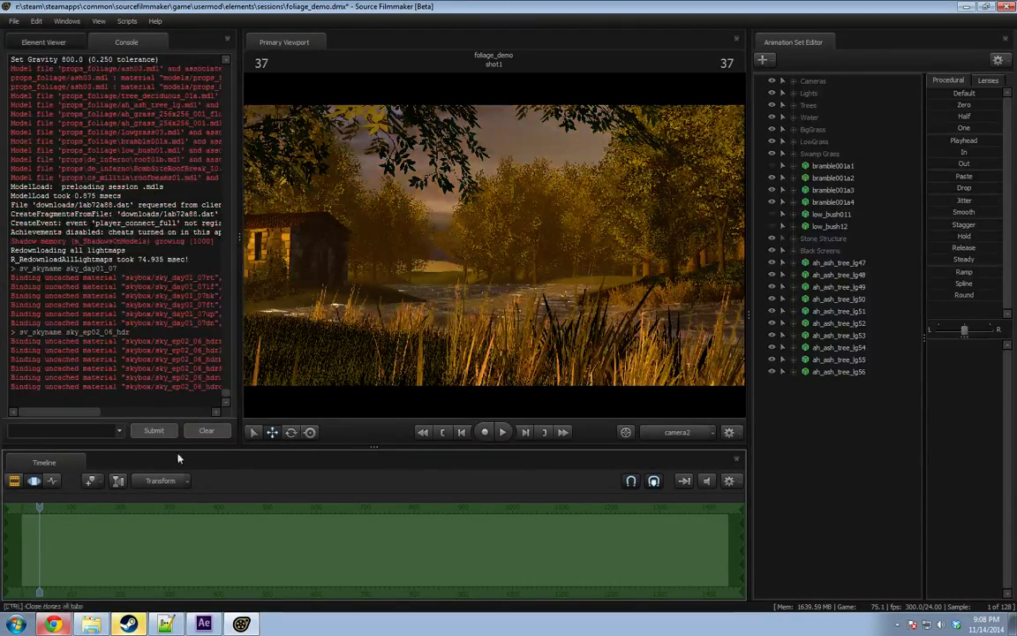
# Set the skybox back to sky_day01_07 with sv_skyname, move the playhead to frame 44, and return to the Clip Editor.
pyautogui.click(70, 432)
pyautogui.press('Return')
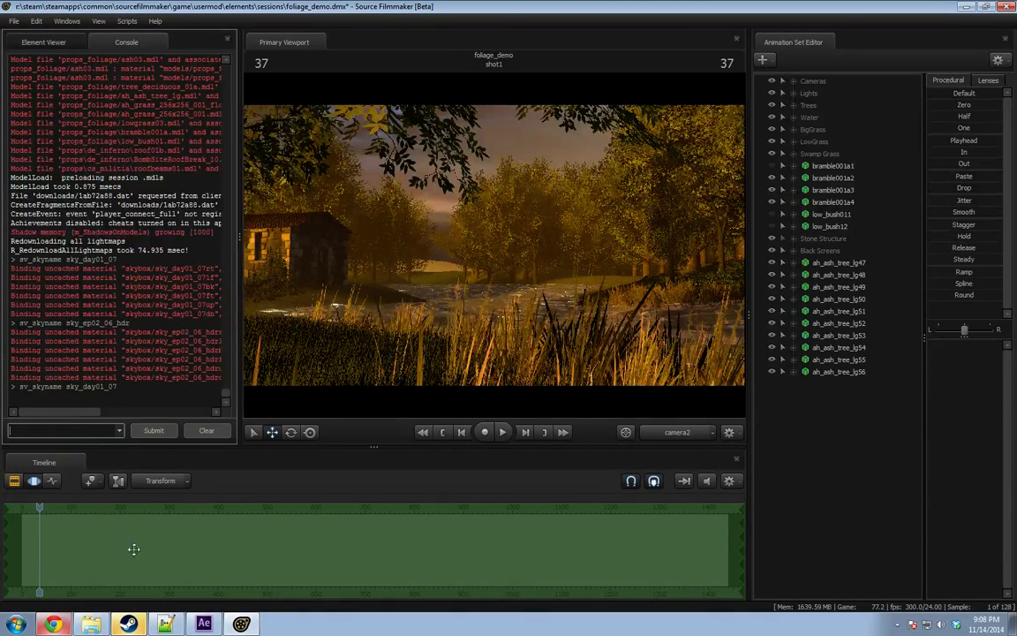
pyautogui.moveTo(37, 507); pyautogui.dragTo(43, 507)
pyautogui.press('F2')
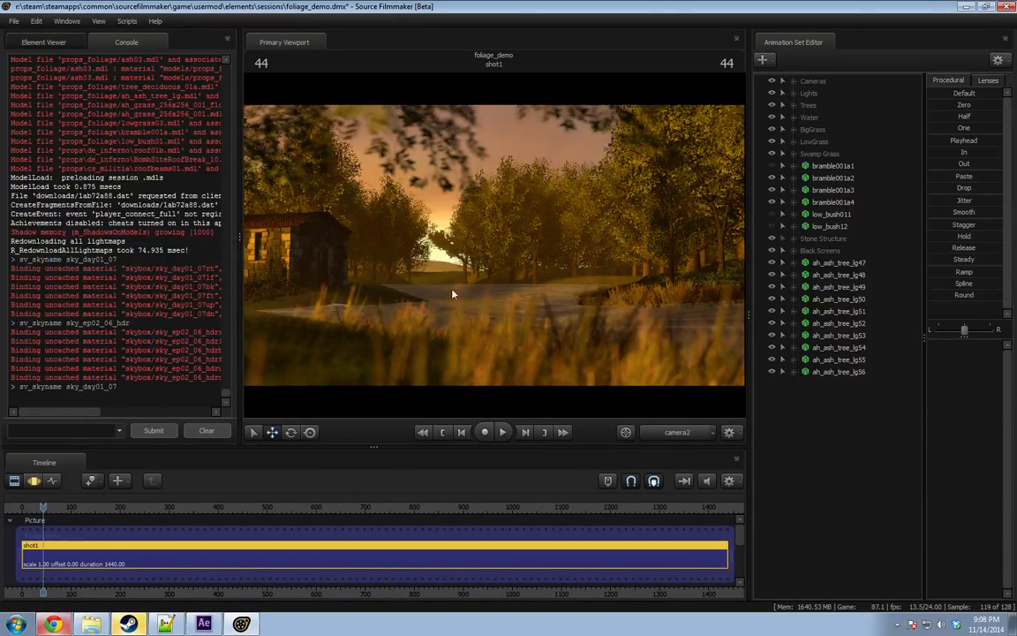
# Switch the viewport to the Work Camera and fly around the foliage scene to view the trees, water and stone building.
pyautogui.click(672, 432)
pyautogui.press('w')
pyautogui.moveTo(600, 335); pyautogui.dragTo(448, 230)
pyautogui.press('s')
pyautogui.press('a')
pyautogui.press('w')
pyautogui.press('s')
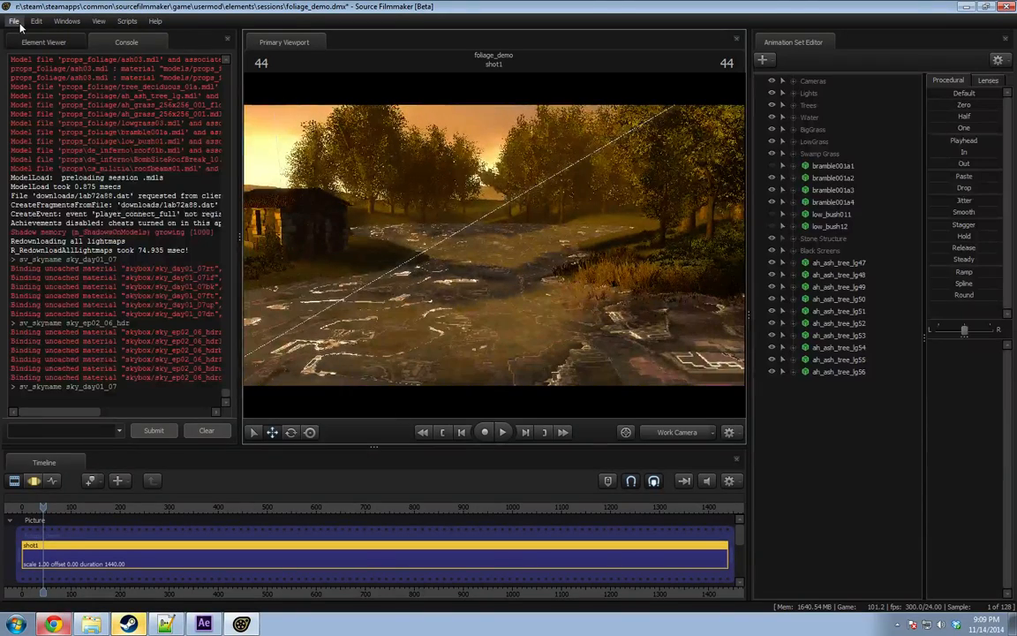
# Open the goodgirl_equestria.dmx session, continuing without saving the changes to foliage_demo.
pyautogui.click(14, 21)
pyautogui.click(26, 36)
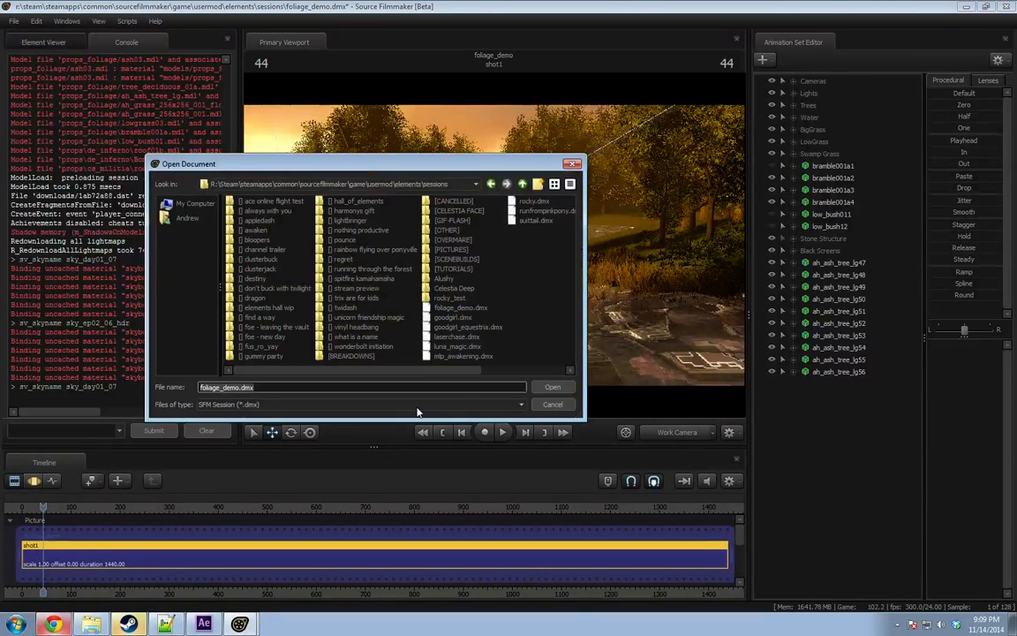
pyautogui.click(461, 347)
pyautogui.click(452, 317)
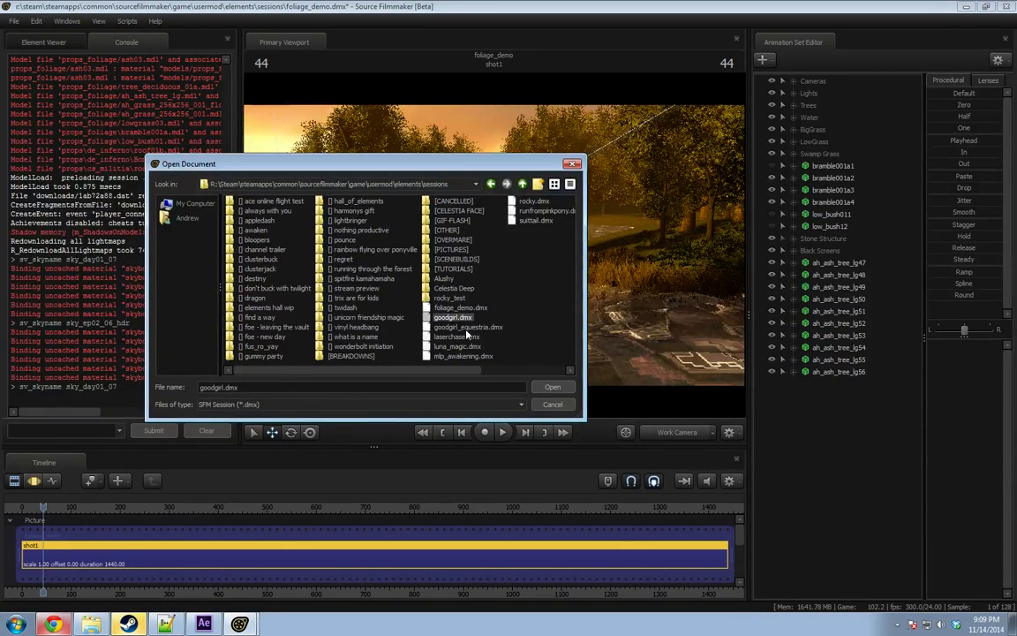
pyautogui.click(552, 388)
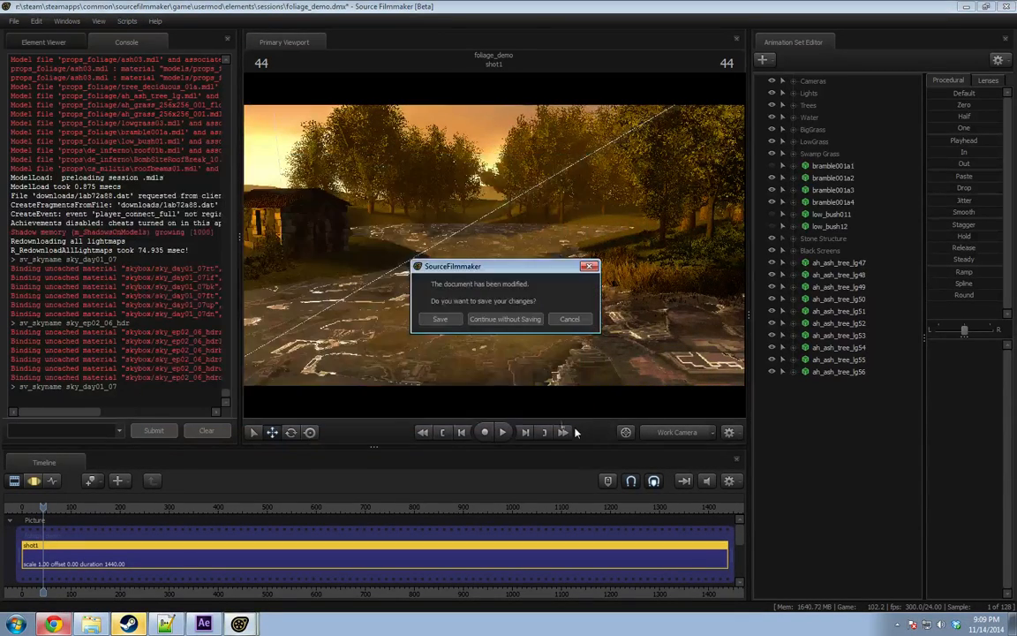
pyautogui.click(521, 320)
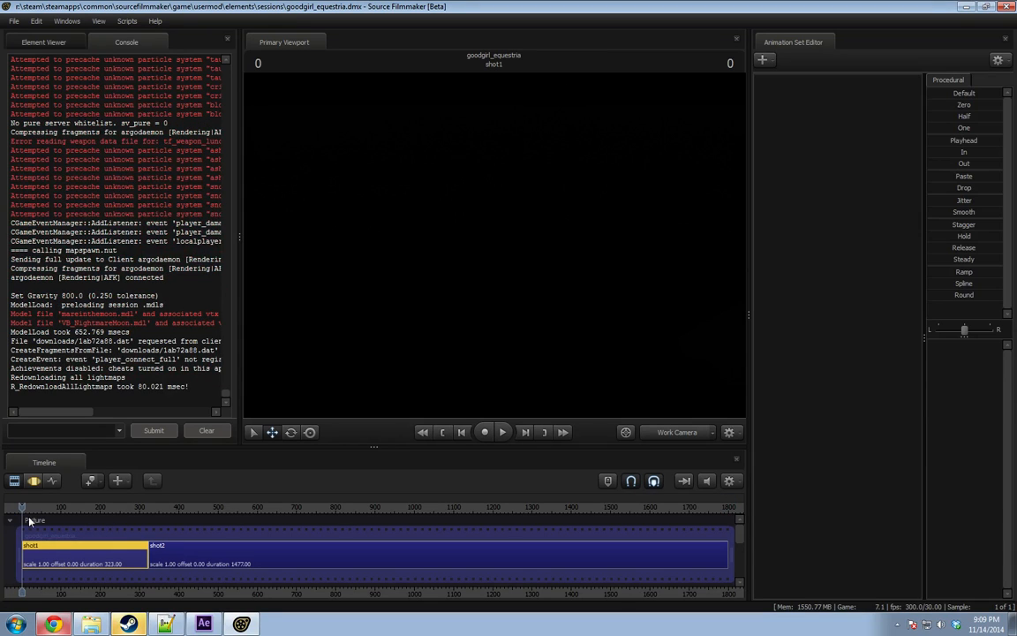
# Play the session from its start into shot2, pause on the dark character shot, and turn off the viewport lighting.
pyautogui.moveTo(34, 507); pyautogui.dragTo(27, 507)
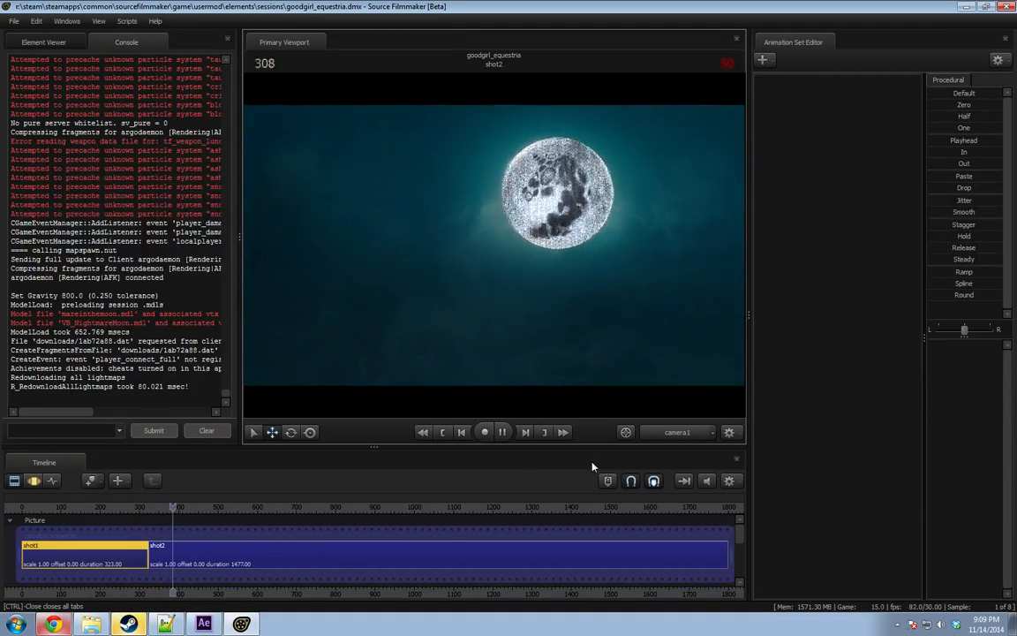
pyautogui.press('space')
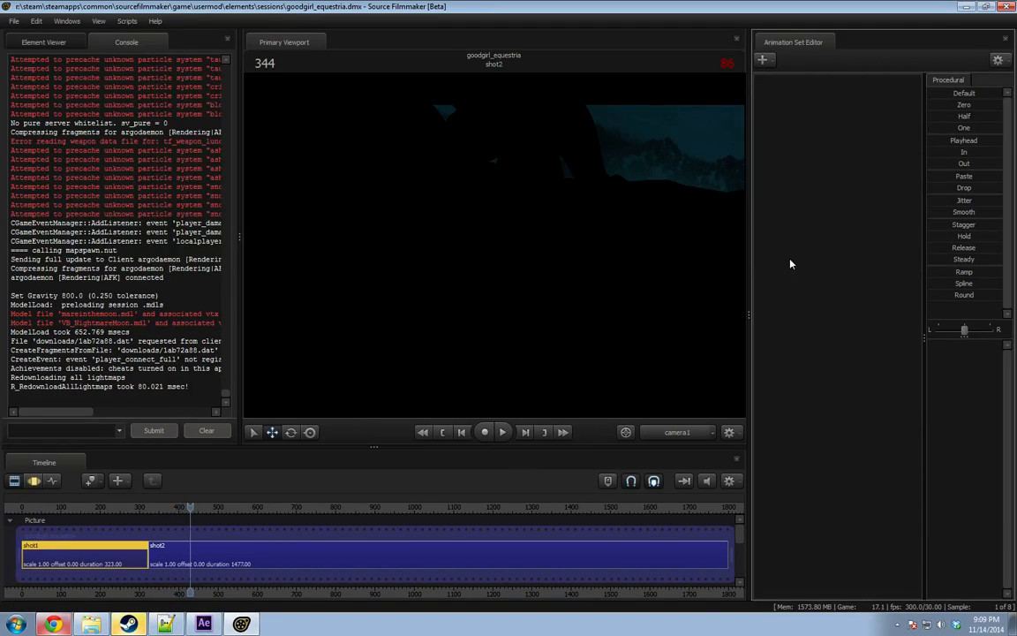
pyautogui.rightClick(790, 259)
pyautogui.rightClick(642, 287)
pyautogui.click(668, 321)
pyautogui.press('space')
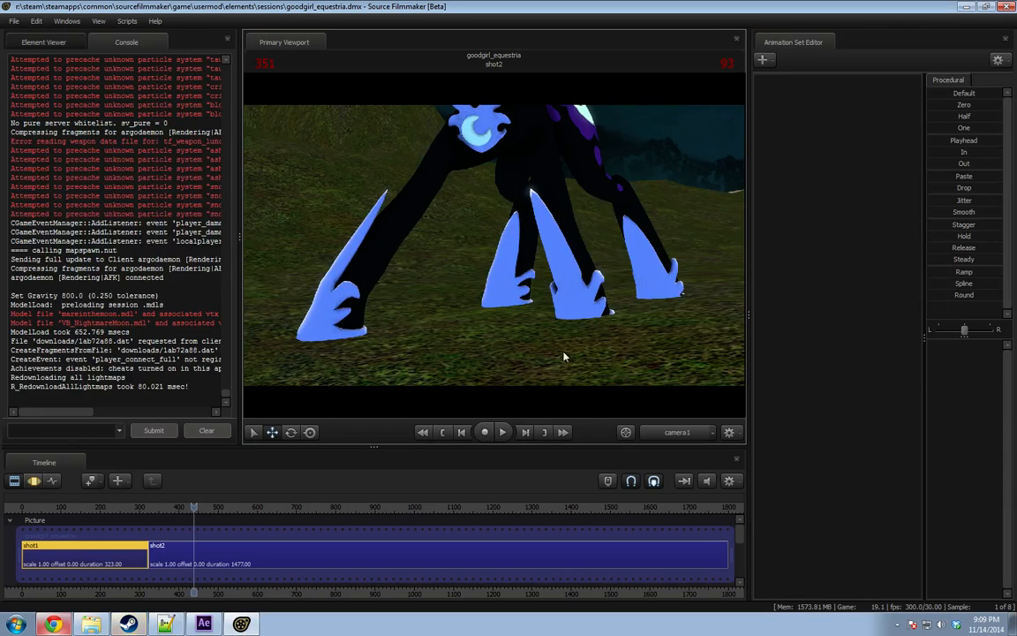
# Fly the Work Camera around the unlit character and scrub back to the moon in shot2.
pyautogui.press('s')
pyautogui.moveTo(565, 291); pyautogui.dragTo(547, 320)
pyautogui.press('z')
pyautogui.press('s')
pyautogui.moveTo(193, 508); pyautogui.dragTo(163, 509)
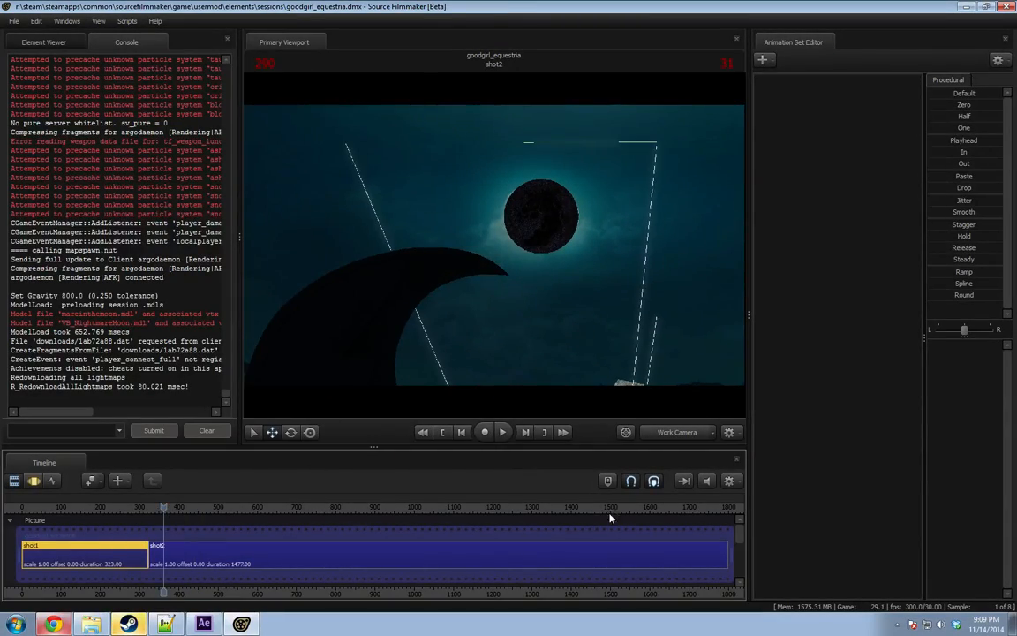
# Return the viewport to camera1, turn the lighting back on, and play the moon section of shot2.
pyautogui.click(672, 433)
pyautogui.press('space')
pyautogui.press('space')
pyautogui.rightClick(524, 245)
pyautogui.click(551, 280)
pyautogui.press('space')
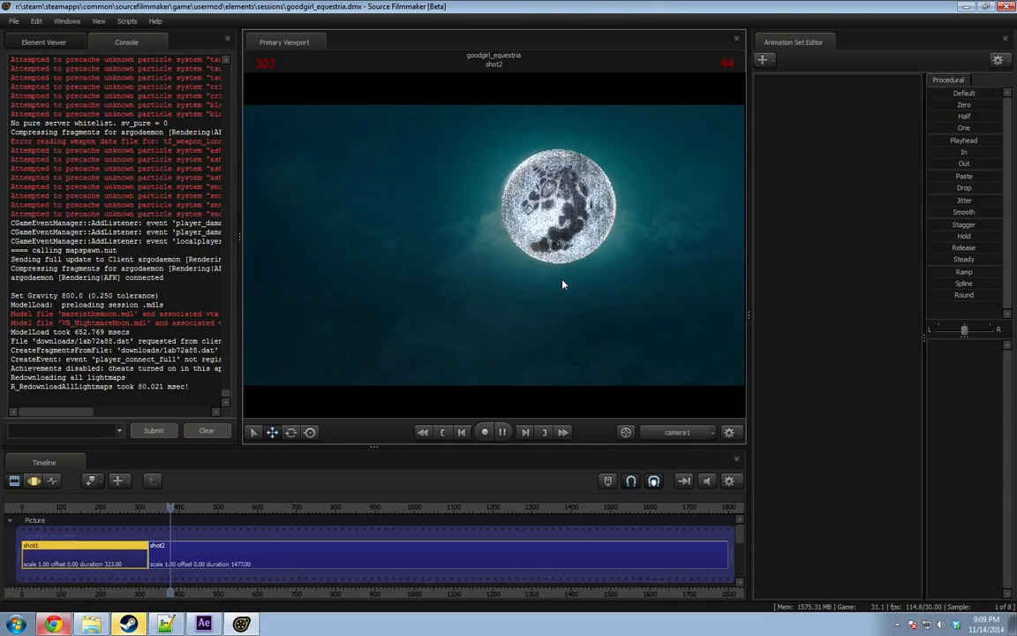
# Switch to the Motion Editor and scrub through the moon section back to frame 264 near the start of shot2.
pyautogui.press('F3')
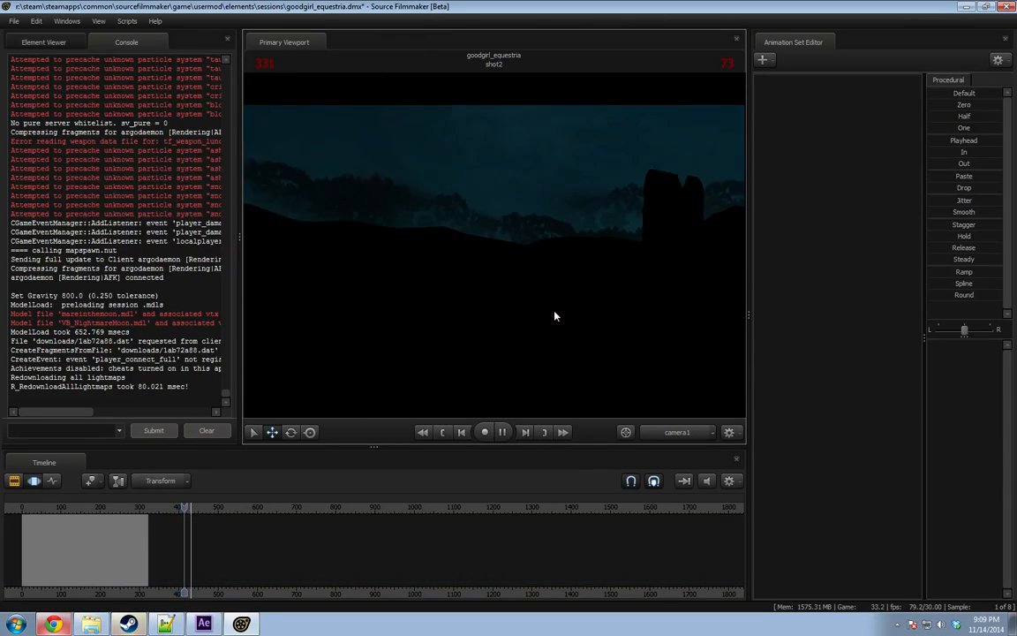
pyautogui.moveTo(115, 507); pyautogui.dragTo(156, 507)
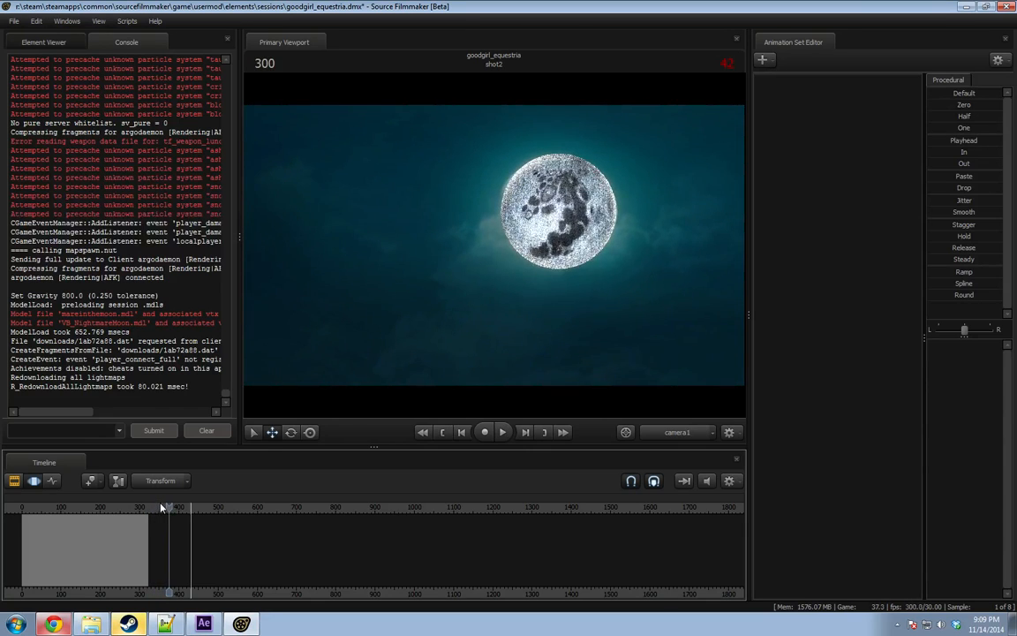
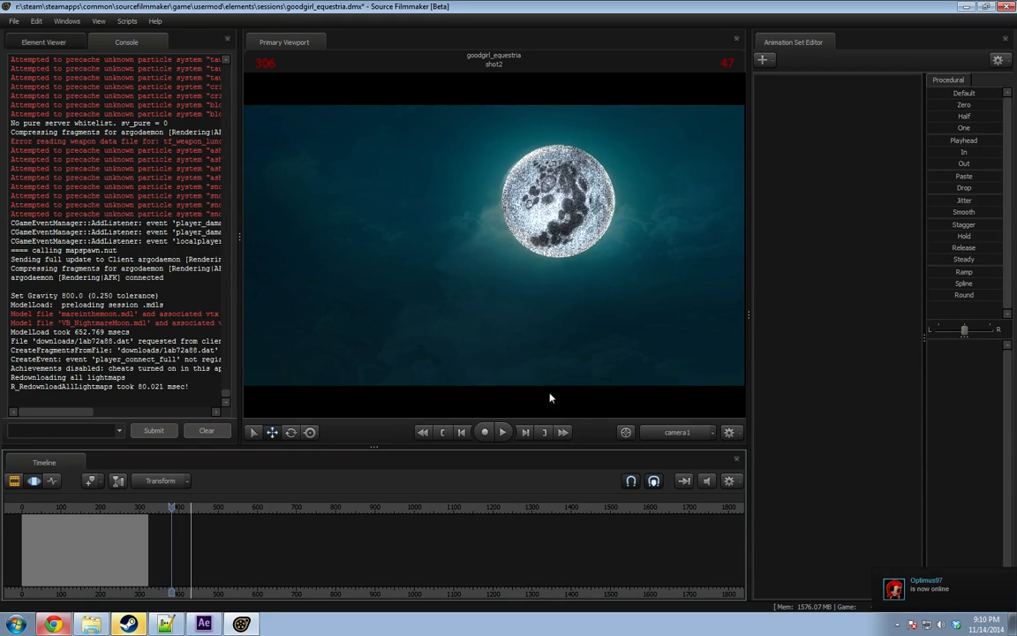
pyautogui.moveTo(119, 506); pyautogui.dragTo(151, 515)
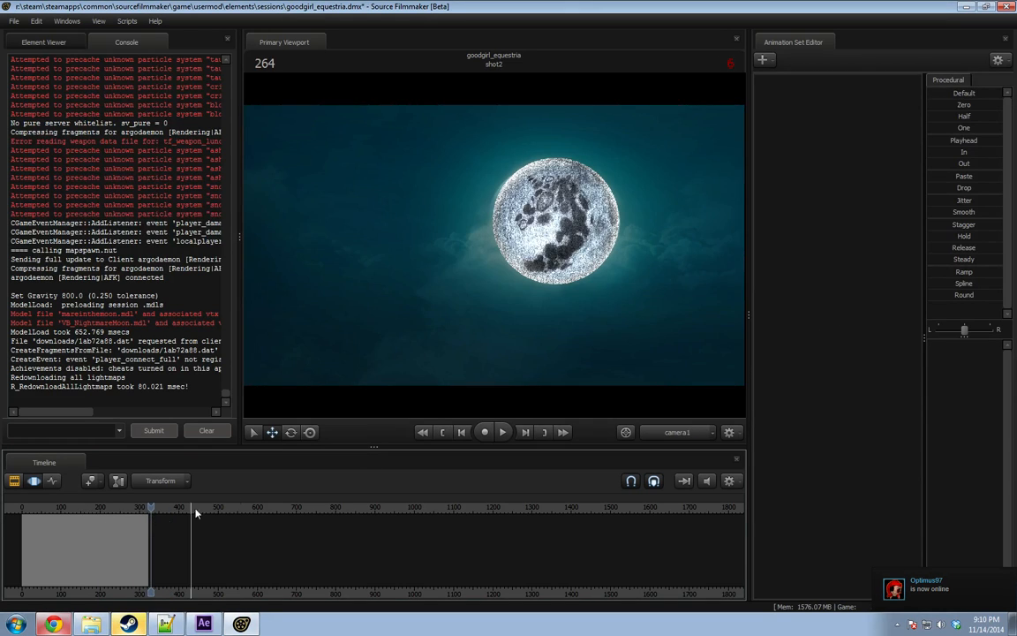
# Fly the Work Camera around the moon scene with the viewport lighting turned off, and return to camera1.
pyautogui.keyDown('ctrl'); pyautogui.click(694, 439); pyautogui.keyUp('ctrl')
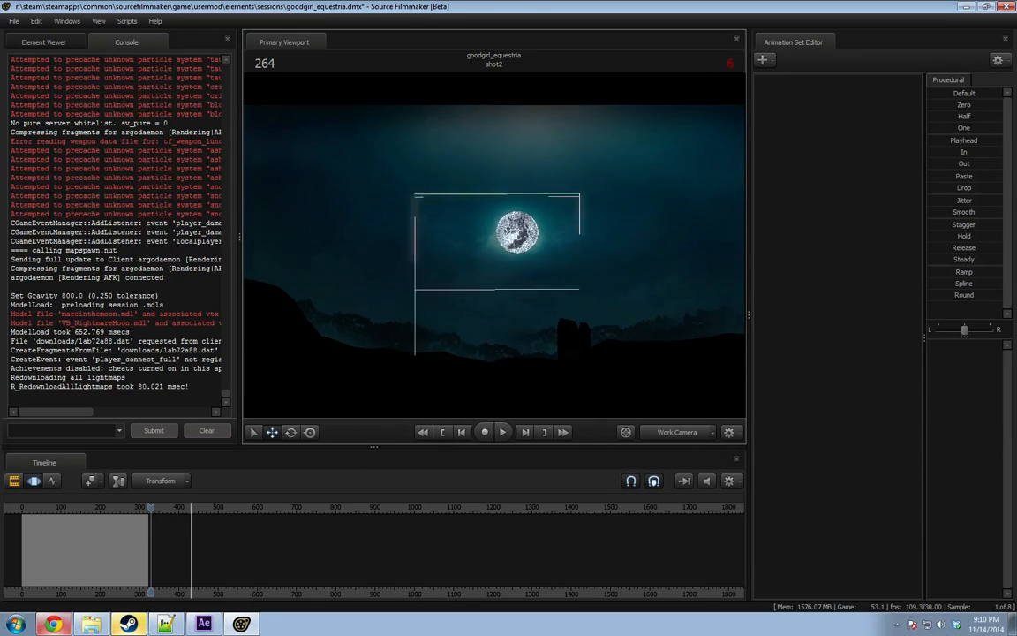
pyautogui.moveTo(484, 250)
pyautogui.mouseDown()
pyautogui.moveTo(621, 273)
pyautogui.moveTo(484, 251)
pyautogui.mouseUp()
pyautogui.rightClick(483, 251)
pyautogui.click(516, 284)
pyautogui.moveTo(516, 284); pyautogui.dragTo(642, 284)
pyautogui.press('w')
pyautogui.press('s')
pyautogui.press('w')
pyautogui.press('w')
pyautogui.press('a')
pyautogui.click(693, 426)
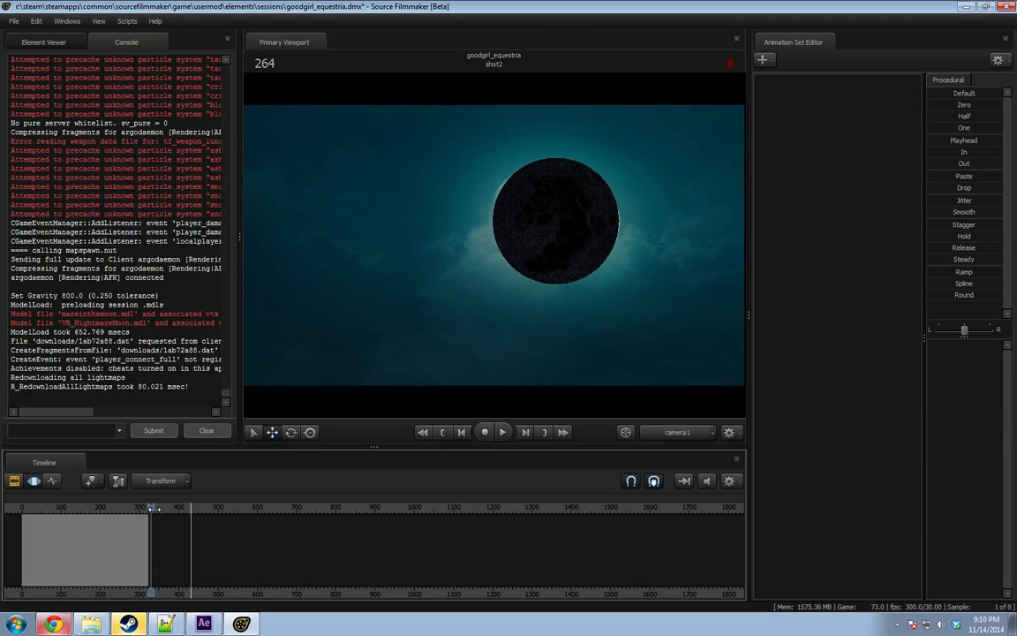
# Scrub slightly forward in shot2, return to the Clip Editor, turn the viewport lighting back on, and play the shot.
pyautogui.moveTo(152, 508); pyautogui.dragTo(158, 508)
pyautogui.press('F2')
pyautogui.rightClick(355, 265)
pyautogui.click(397, 295)
pyautogui.press('space')
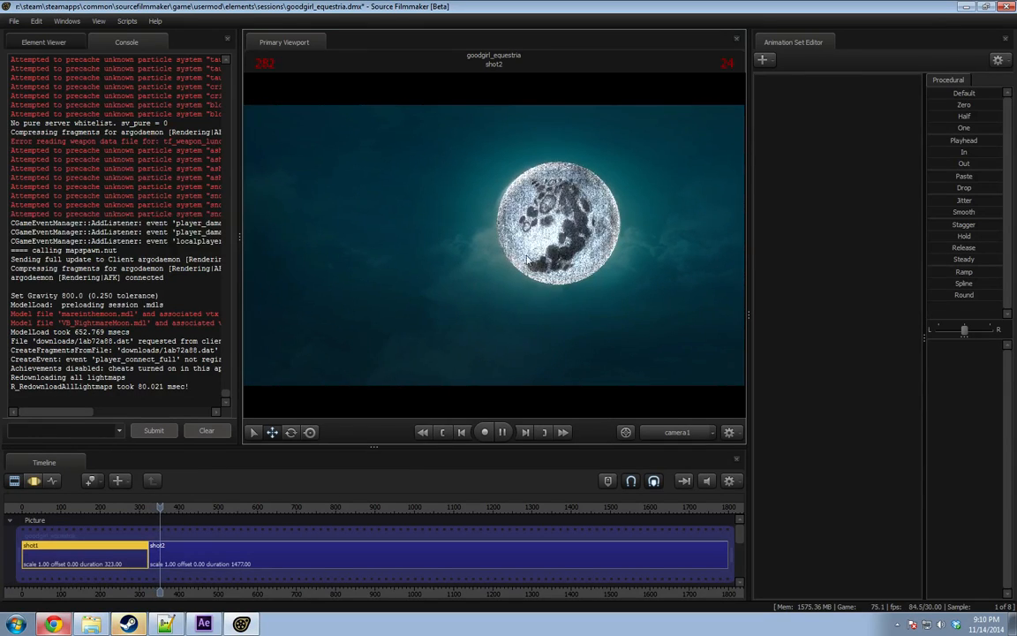
# Select shot2 and play back its moon sequence, then return the playhead to frame 269 of the shot's session time.
pyautogui.press('space')
pyautogui.click(207, 566)
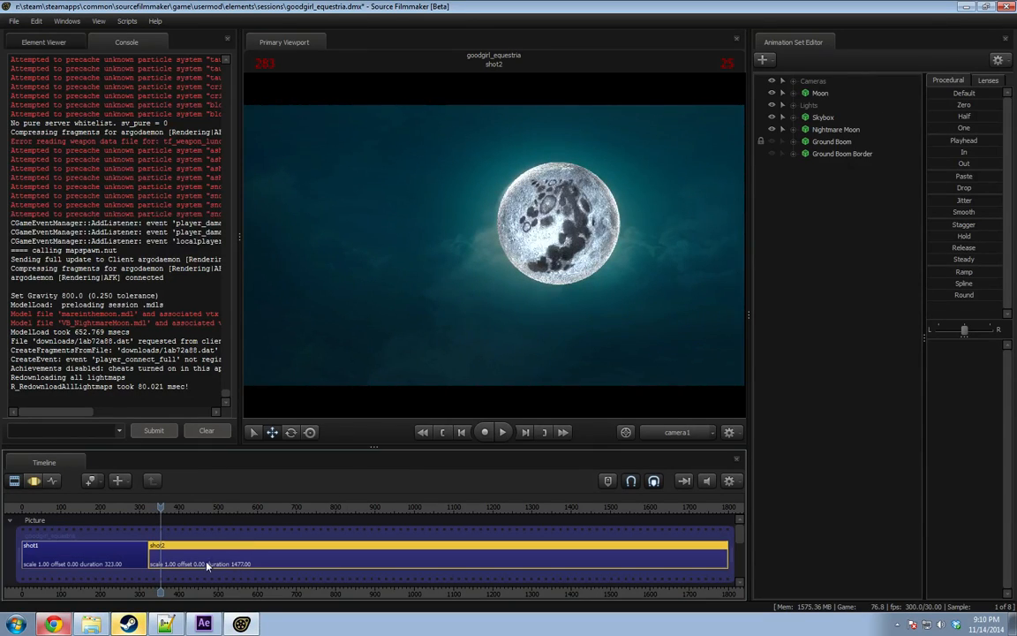
pyautogui.click(772, 92)
pyautogui.press('space')
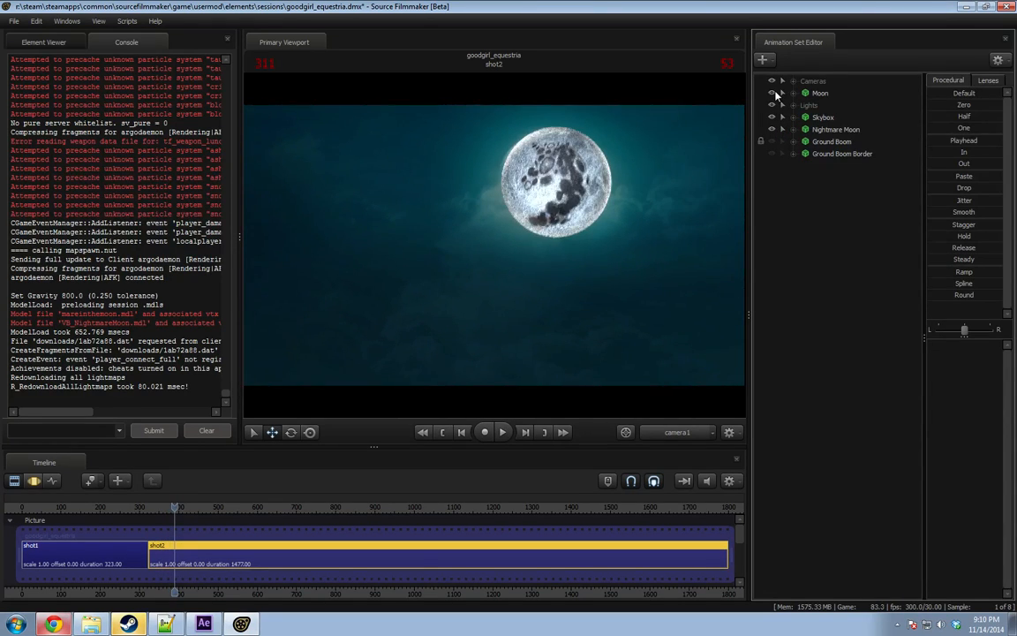
pyautogui.press('space')
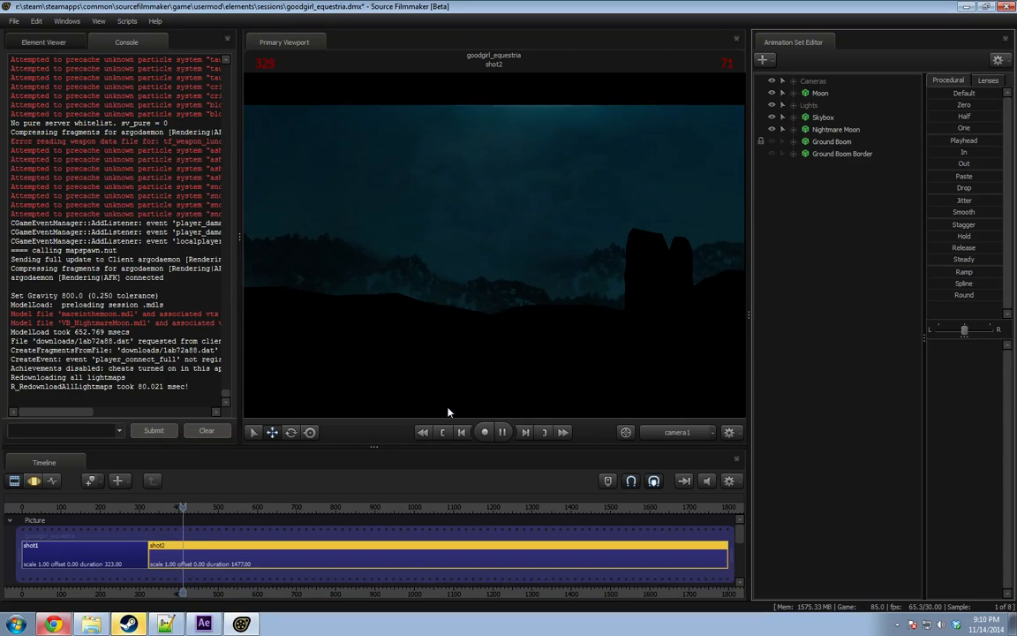
pyautogui.press('space')
pyautogui.click(155, 511)
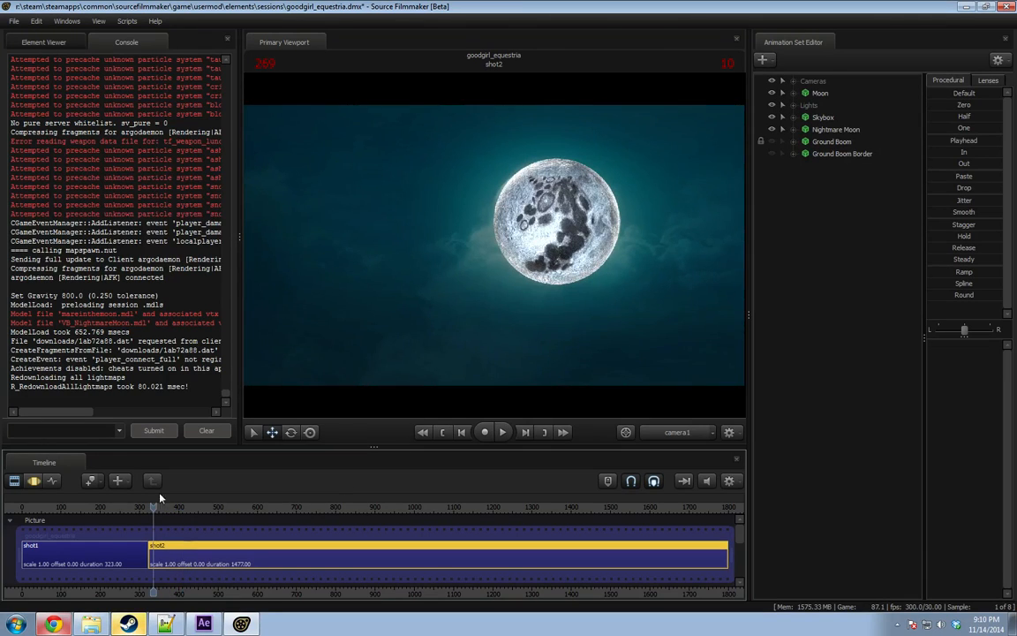
# Open the session runfrompinkpony.dmx, continuing without saving the changes to the current session.
pyautogui.click(15, 21)
pyautogui.click(15, 20)
pyautogui.click(15, 21)
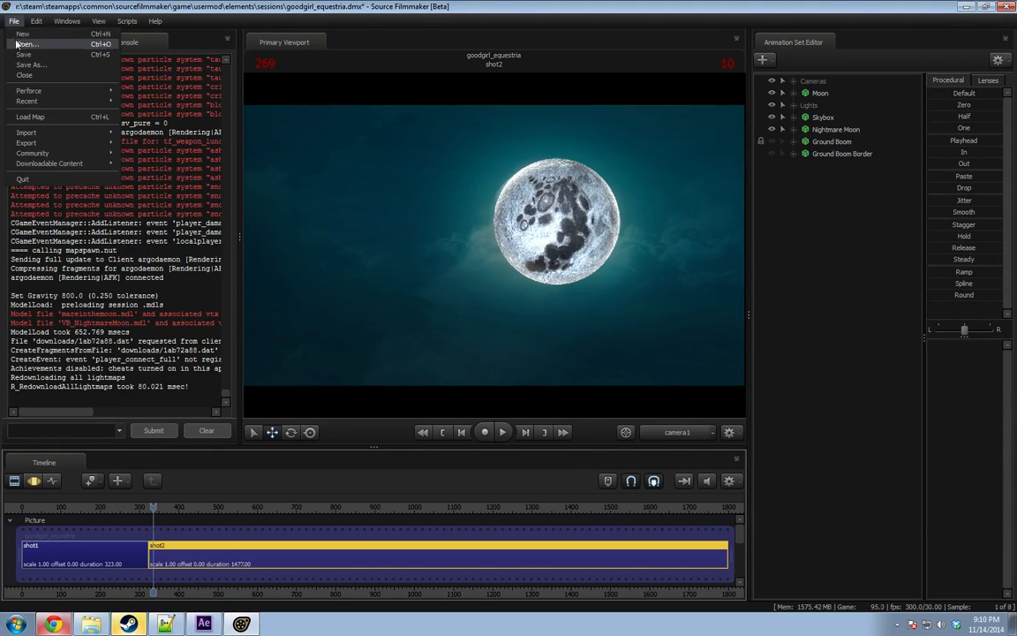
pyautogui.click(24, 44)
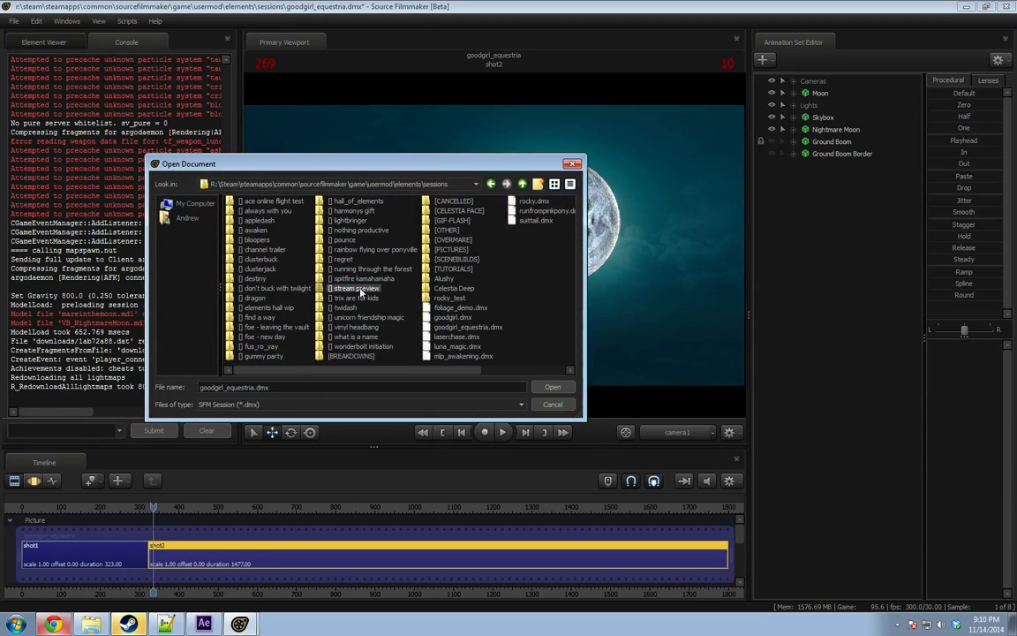
pyautogui.click(346, 259)
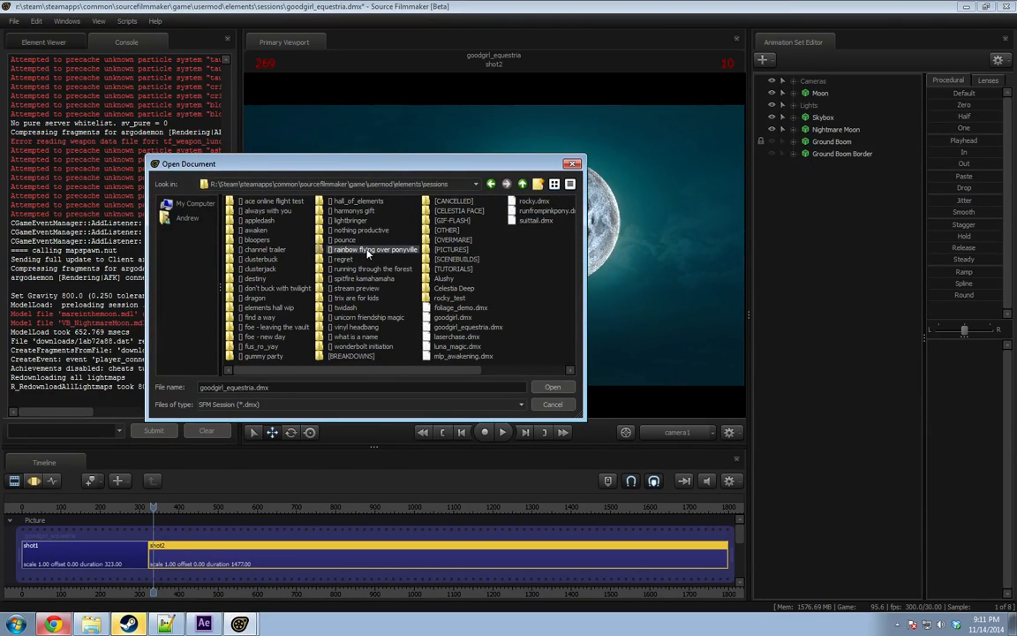
pyautogui.click(346, 260)
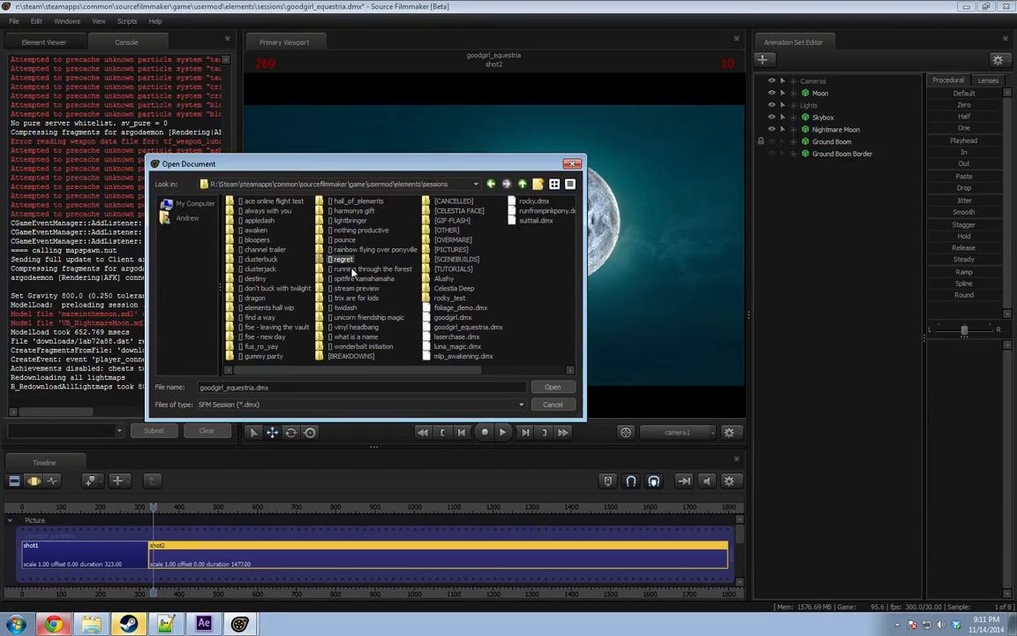
pyautogui.click(444, 279)
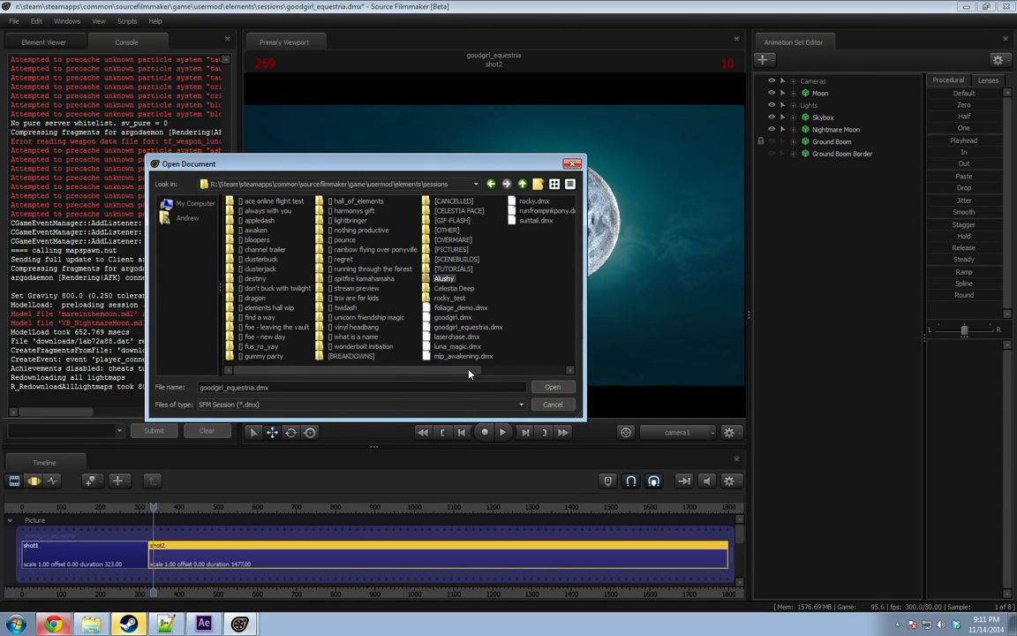
pyautogui.moveTo(469, 374); pyautogui.dragTo(520, 378)
pyautogui.doubleClick(468, 213)
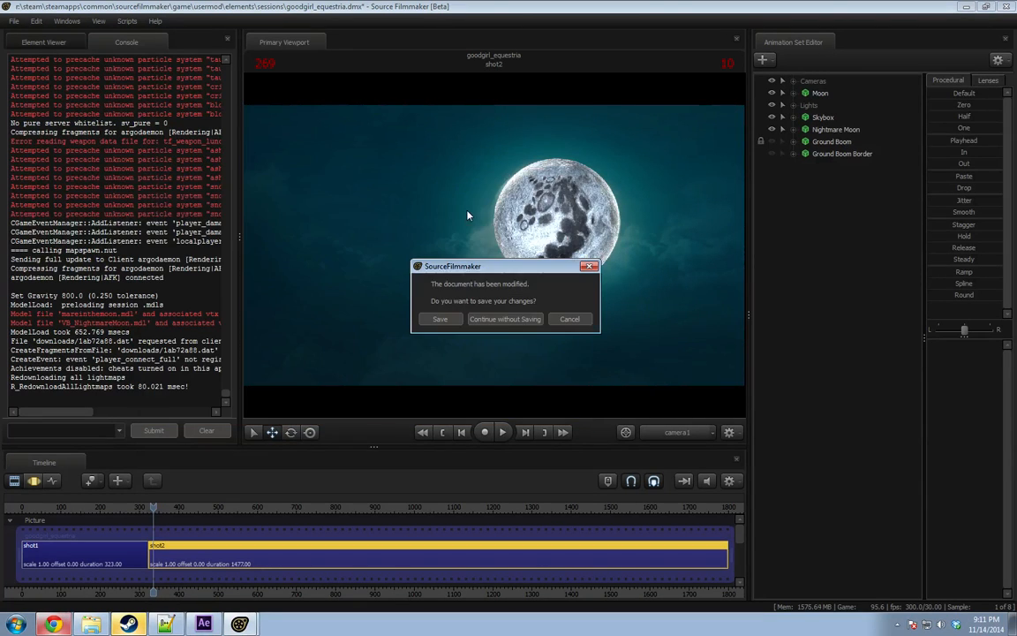
pyautogui.click(501, 321)
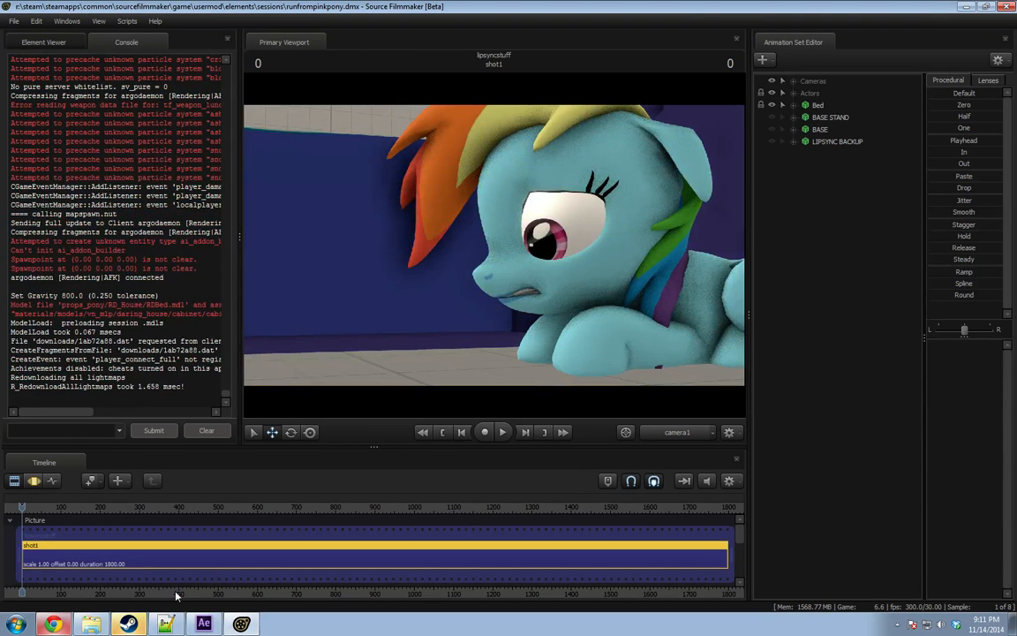
# Play shot1 from frame 0 and replay the part where the pink pony lifts the bed, stopping at frame 214.
pyautogui.press('space')
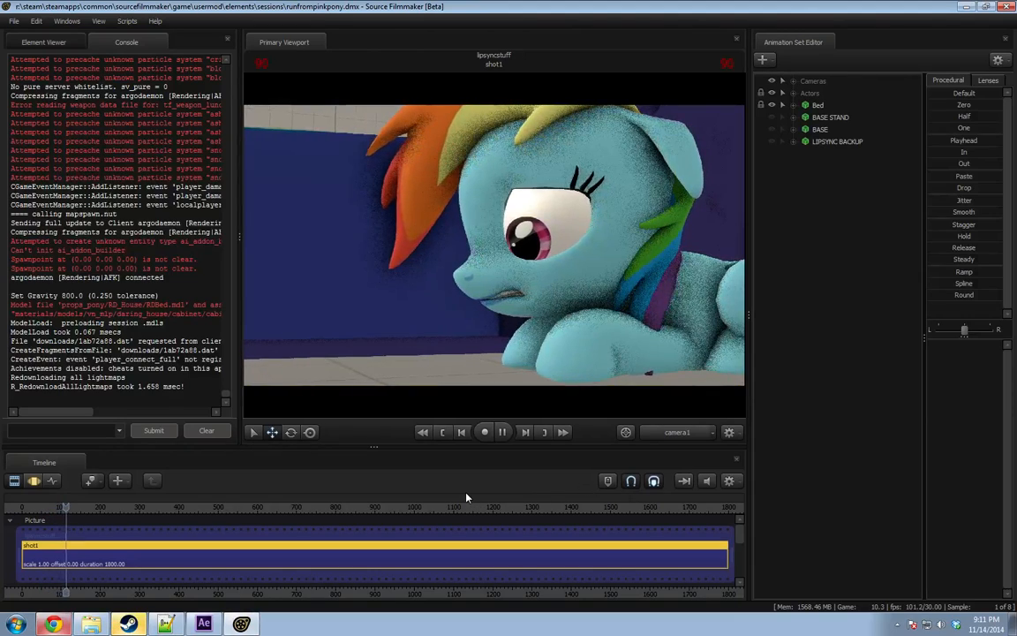
pyautogui.press('F3')
pyautogui.press('F2')
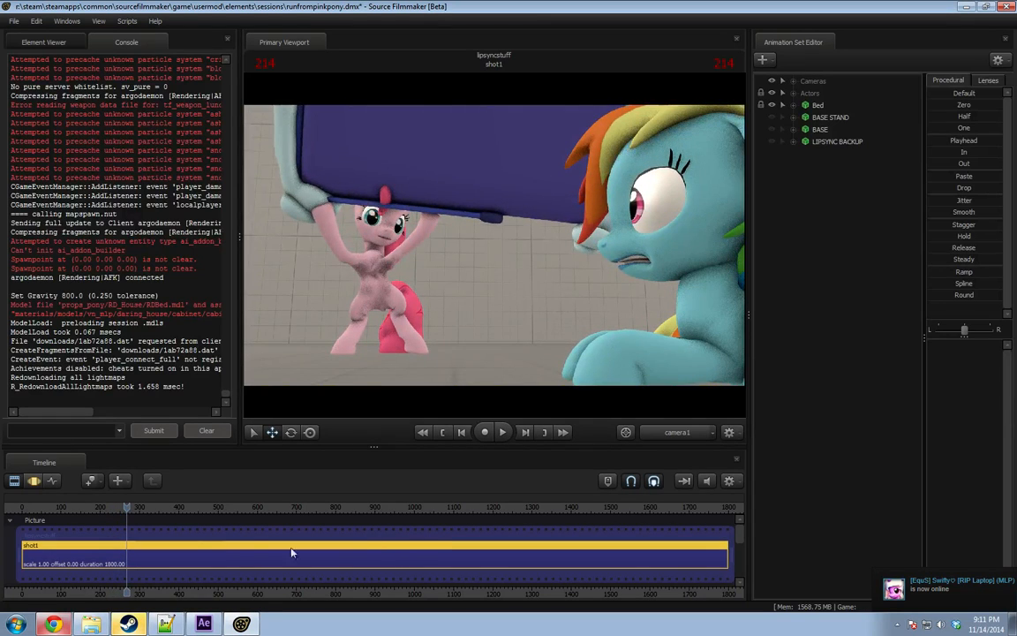
pyautogui.click(94, 508)
pyautogui.press('space')
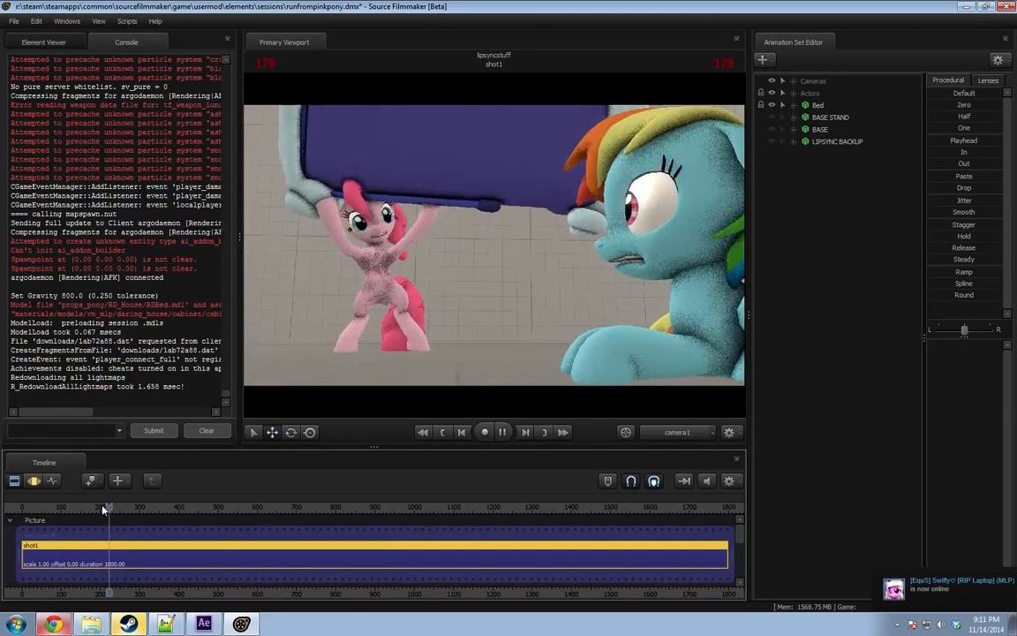
pyautogui.press('space')
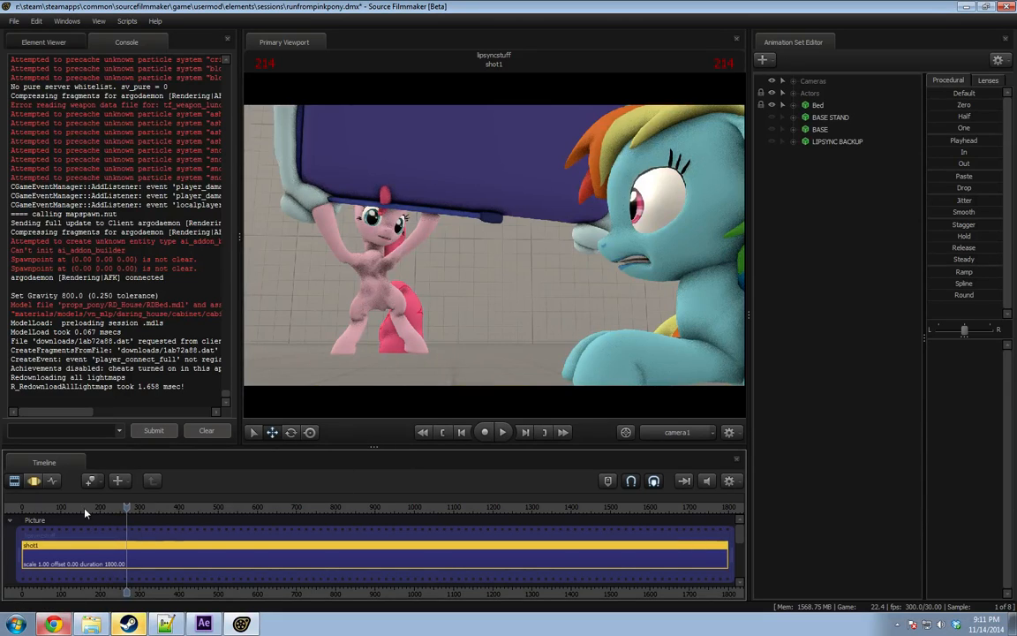
# Scrub and replay the bed-lifting section of shot1 between about frames 125 and 218.
pyautogui.moveTo(81, 509)
pyautogui.mouseDown()
pyautogui.moveTo(61, 509)
pyautogui.moveTo(122, 508)
pyautogui.moveTo(98, 509)
pyautogui.mouseUp()
pyautogui.press('space')
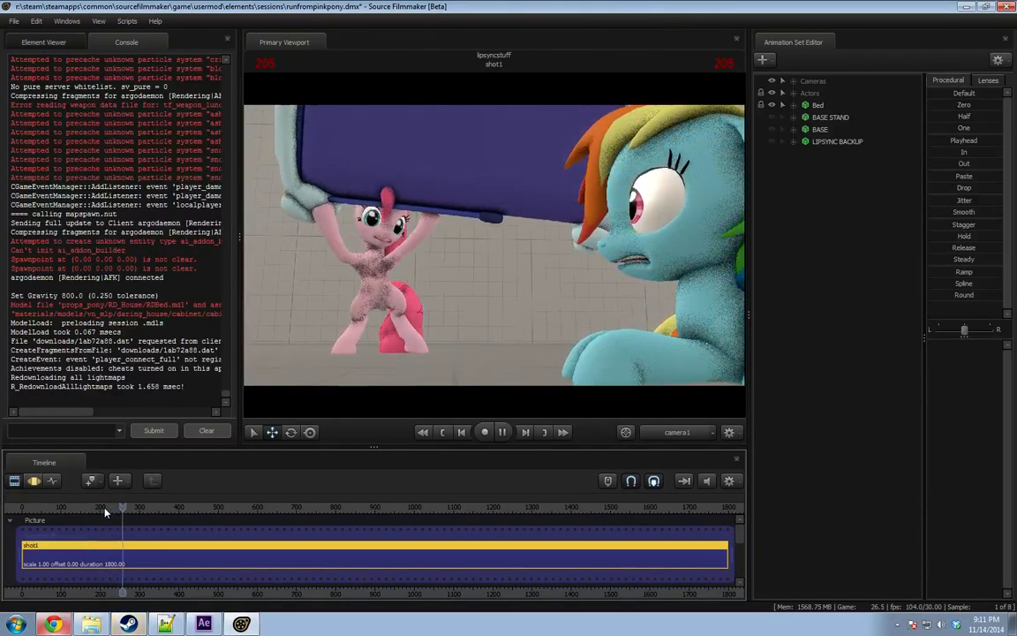
pyautogui.press('space')
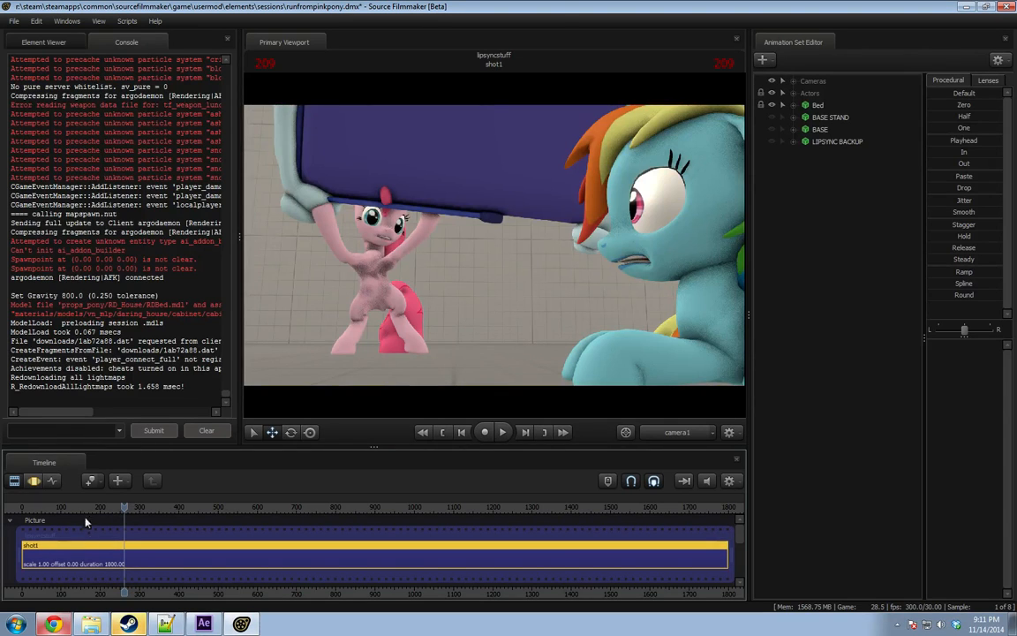
pyautogui.click(82, 509)
pyautogui.press('space')
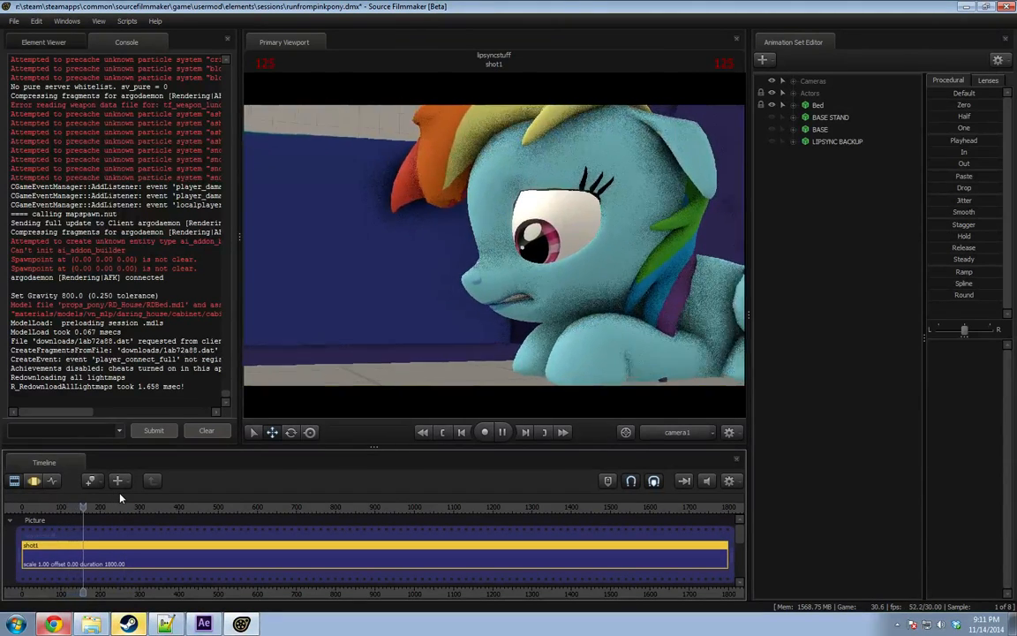
pyautogui.press('space')
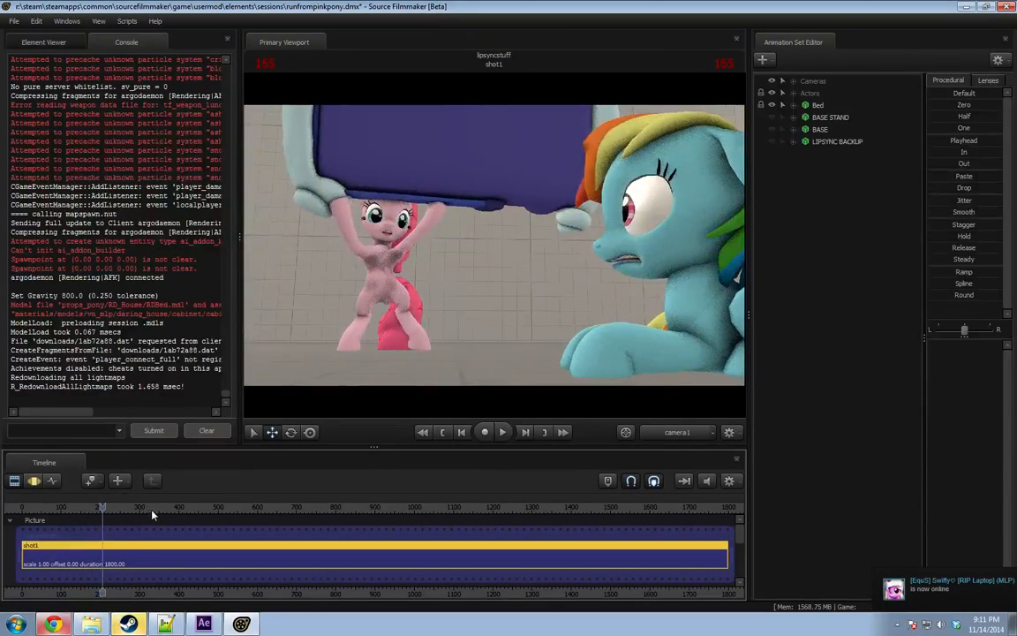
pyautogui.moveTo(102, 509); pyautogui.dragTo(122, 508)
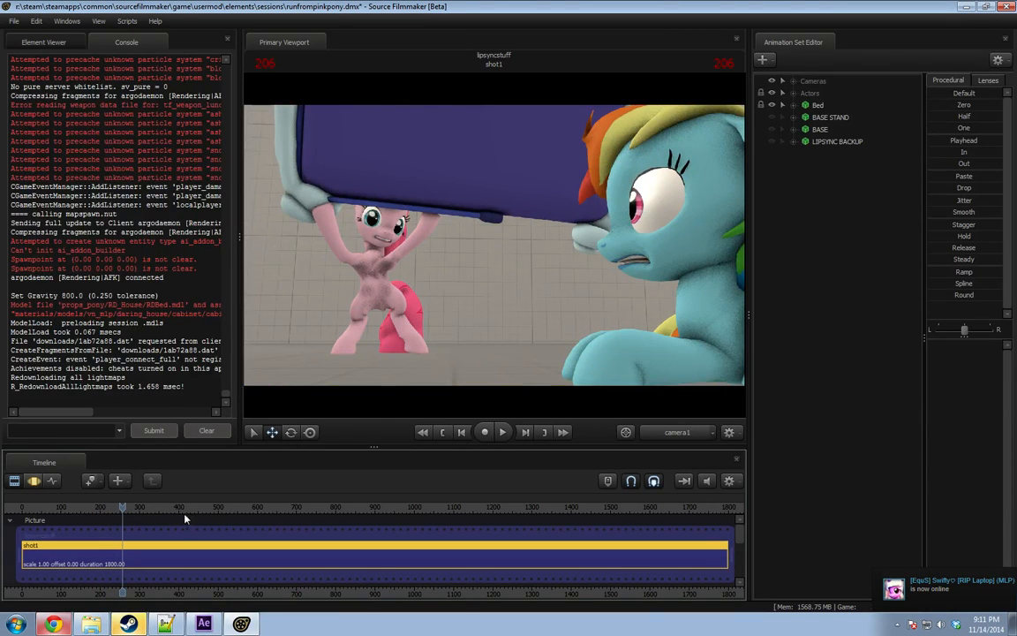
pyautogui.press('space')
# Set the timeline's time code display to Total Seconds.
pyautogui.scroll(3, 204, 526)
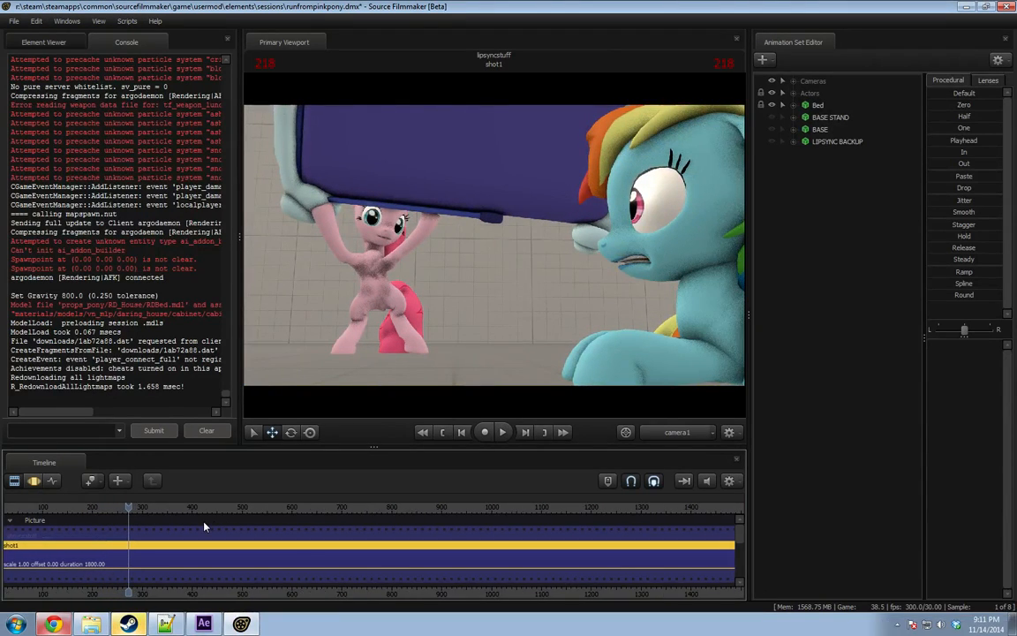
pyautogui.moveTo(220, 594); pyautogui.dragTo(383, 512, button='middle')
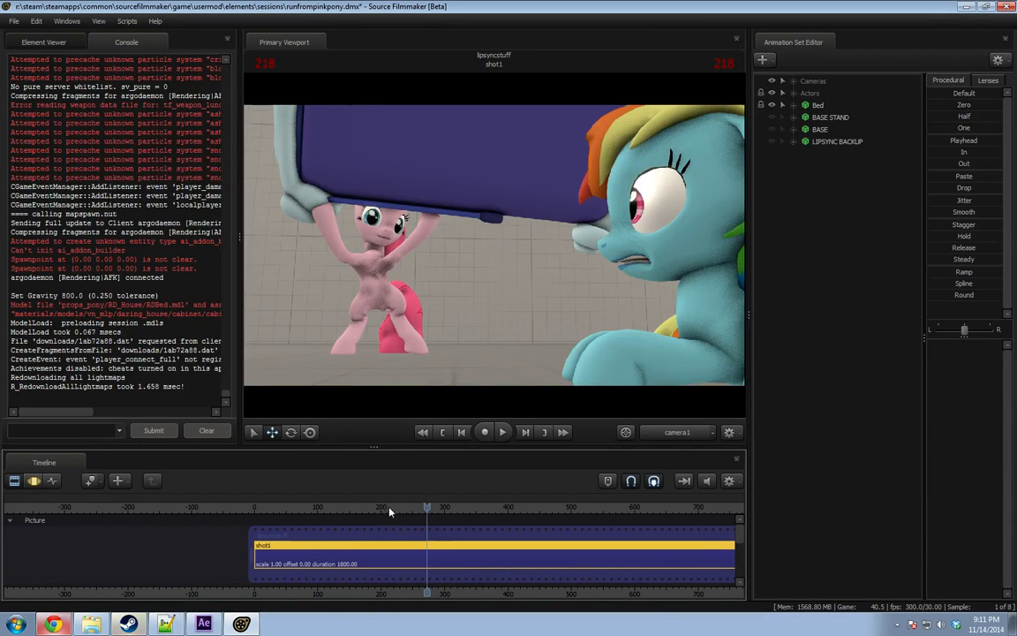
pyautogui.rightClick(393, 497)
pyautogui.moveTo(432, 492)
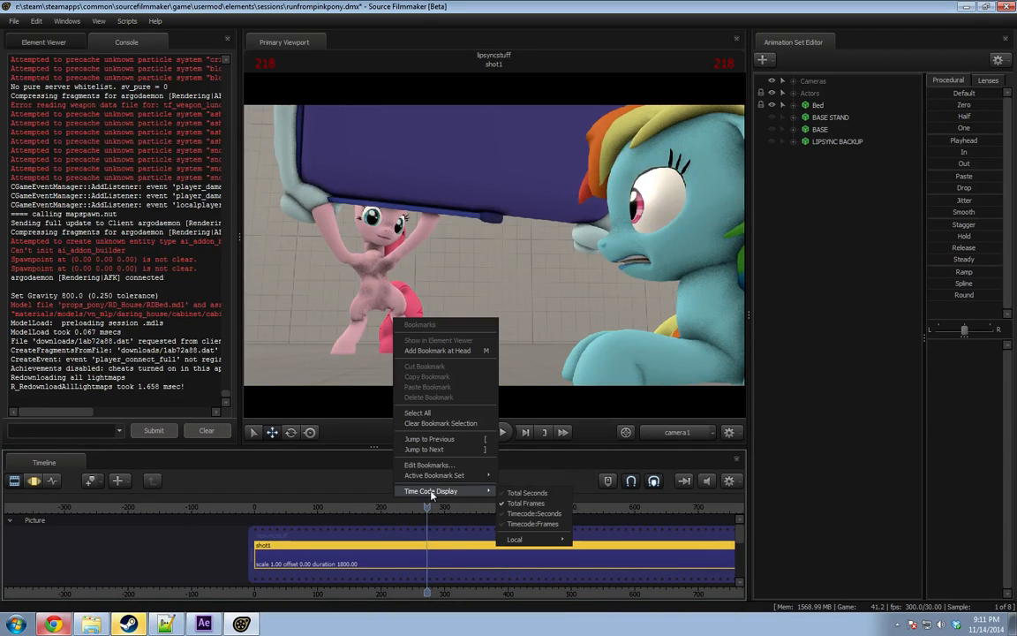
pyautogui.click(533, 494)
# Play shot1 from about 5 to 8.5 seconds, and replay its opening from the start of the shot.
pyautogui.press('space')
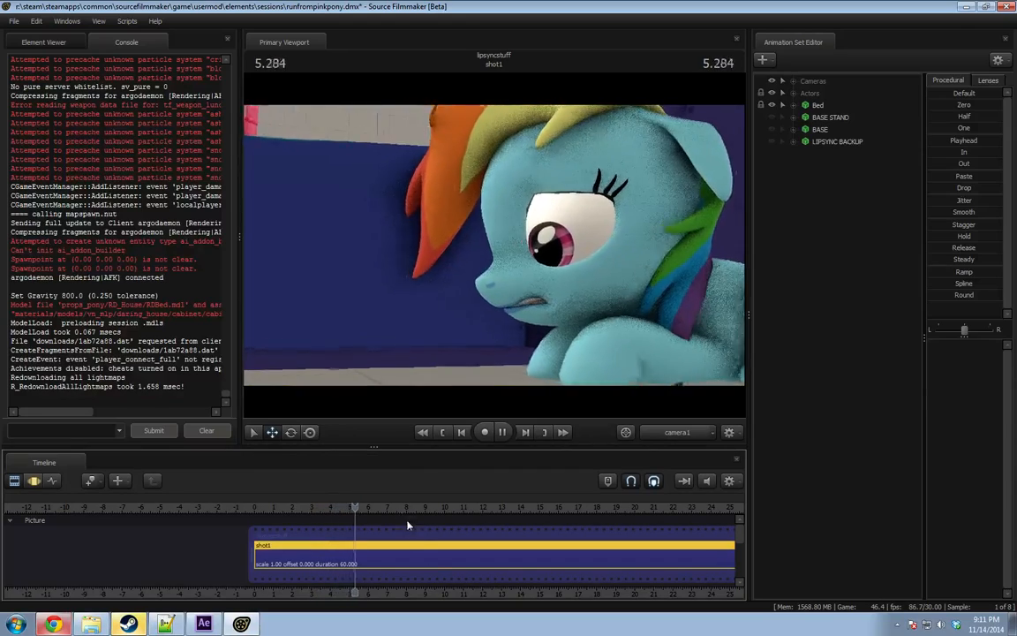
pyautogui.press('space')
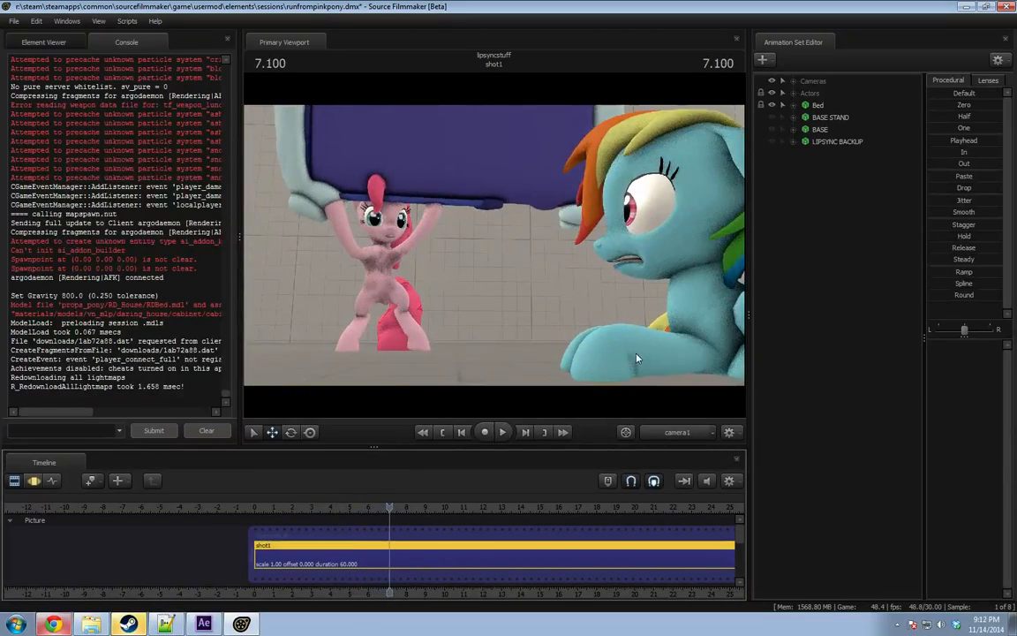
pyautogui.press('space')
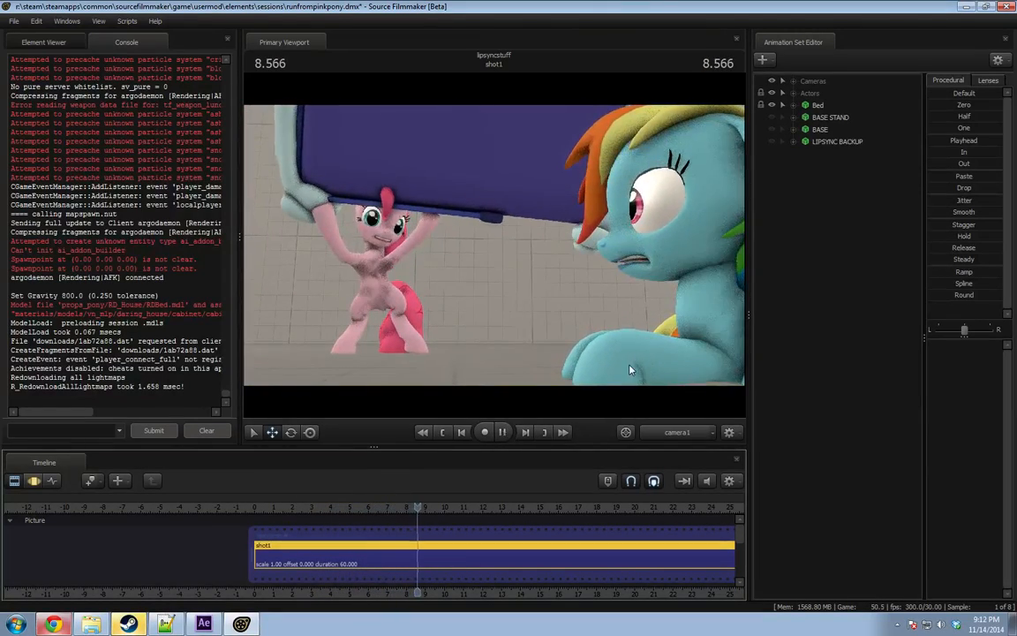
pyautogui.press('space')
pyautogui.click(349, 510)
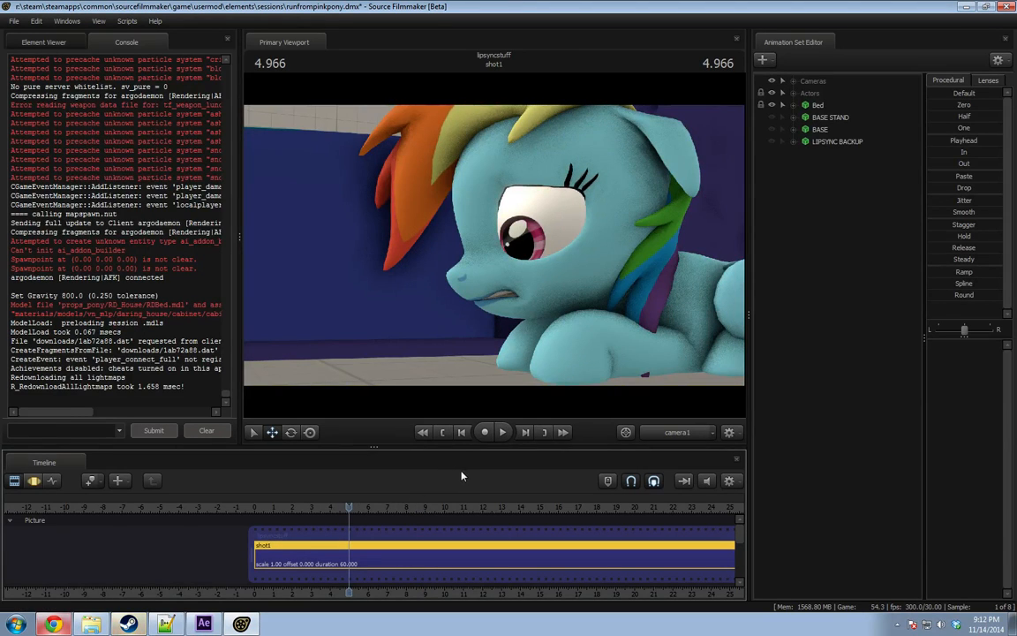
pyautogui.moveTo(310, 509); pyautogui.dragTo(260, 507)
pyautogui.press('space')
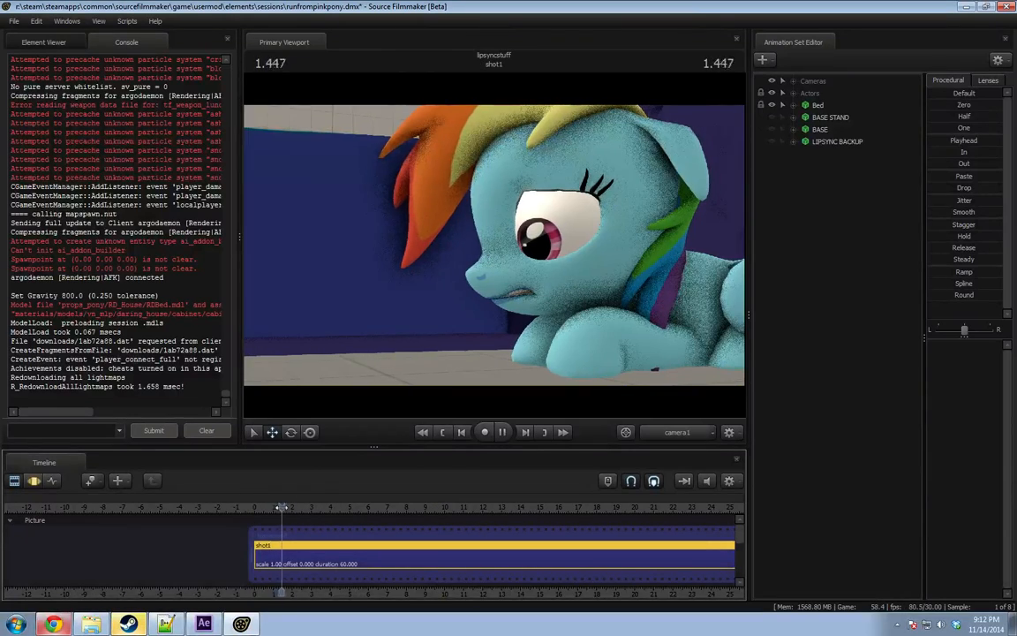
pyautogui.press('F4')
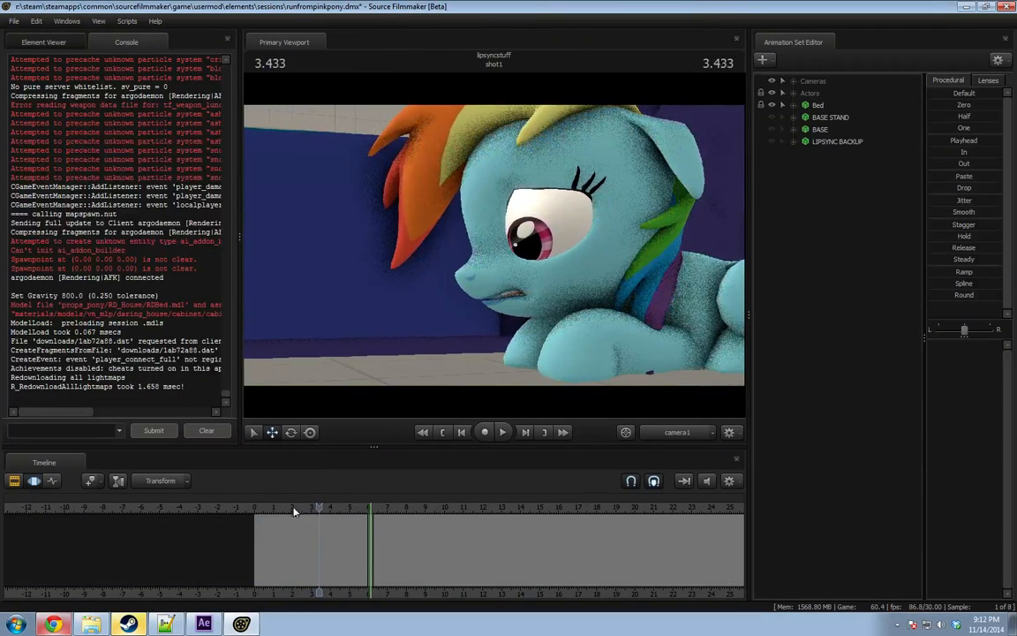
pyautogui.press('F2')
pyautogui.press('space')
# Place the playhead at 0.366 seconds near the start of shot1 and show the shot in the Motion Editor.
pyautogui.scroll(4, 283, 538)
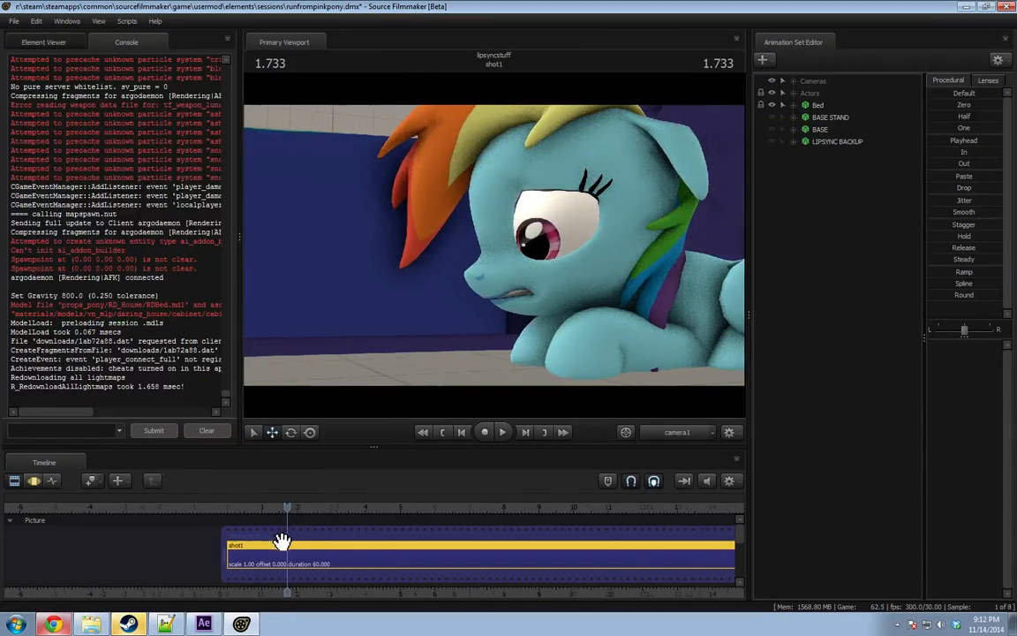
pyautogui.press('F3')
pyautogui.moveTo(256, 510); pyautogui.dragTo(35, 543)
pyautogui.press('F2')
pyautogui.scroll(4, 239, 547)
pyautogui.press('F3')
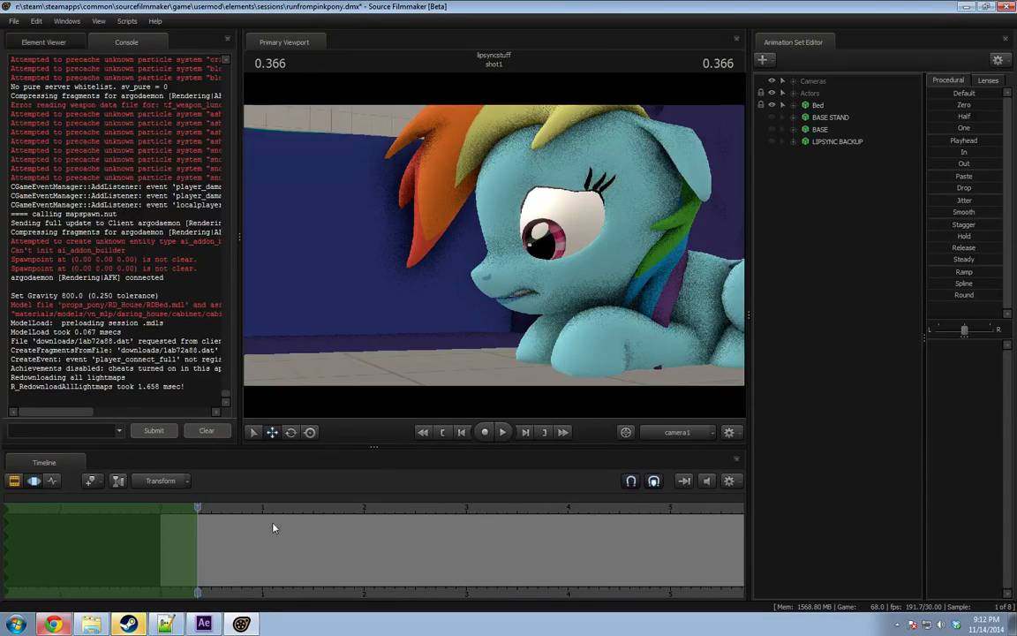
# Switch the viewport to the Work Camera, frame the blue pony, and review shot1 from 5.333 seconds, placing the playhead at 6.033 seconds.
pyautogui.click(663, 432)
pyautogui.moveTo(565, 300); pyautogui.dragTo(506, 250)
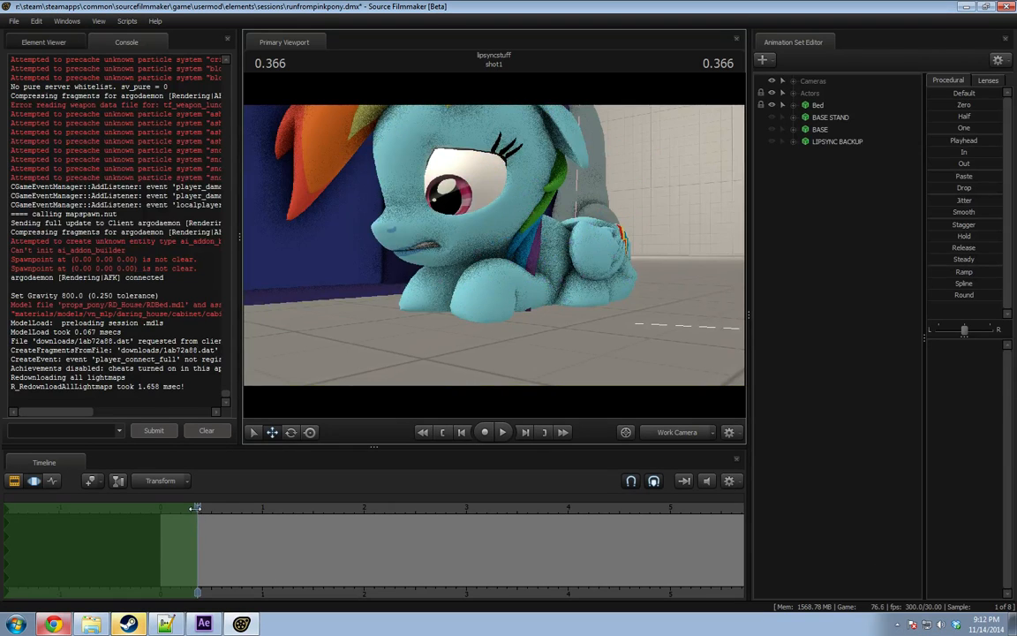
pyautogui.moveTo(170, 530); pyautogui.dragTo(703, 530)
pyautogui.scroll(-3, 613, 530)
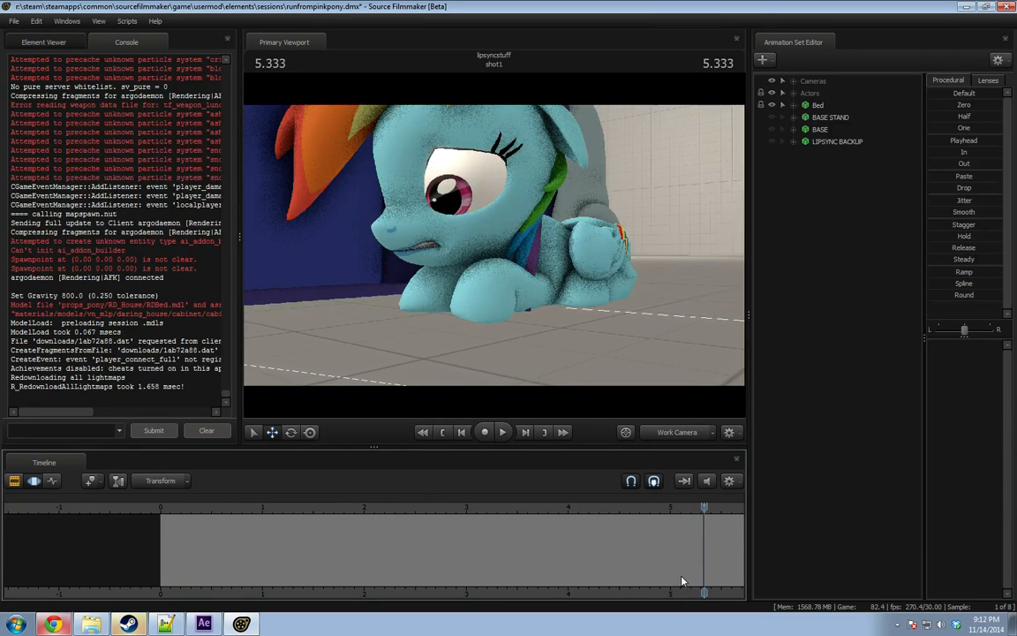
pyautogui.press('space')
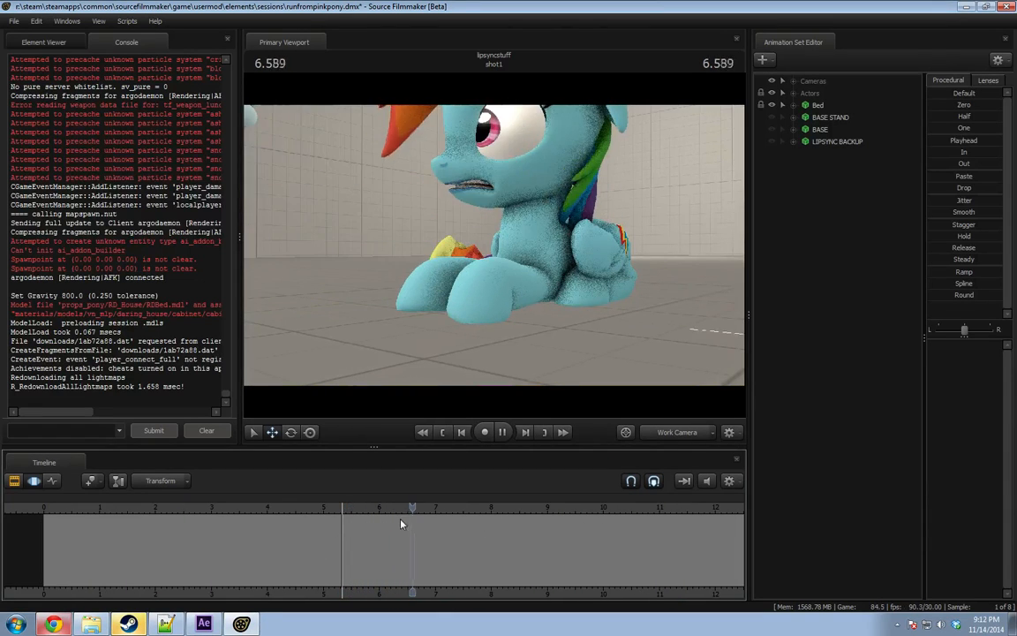
pyautogui.moveTo(360, 510); pyautogui.dragTo(381, 512)
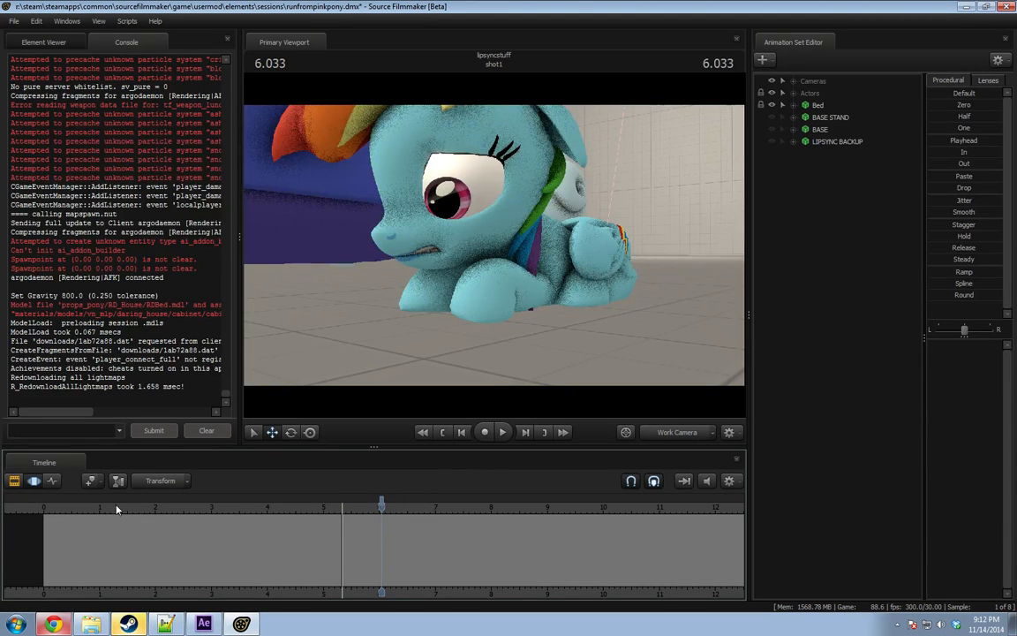
# Place the playhead at 1.5 seconds in shot1 and set the time selection from 2 to 3 seconds.
pyautogui.moveTo(116, 510)
pyautogui.mouseDown()
pyautogui.moveTo(79, 510)
pyautogui.moveTo(84, 537)
pyautogui.moveTo(178, 541)
pyautogui.mouseUp()
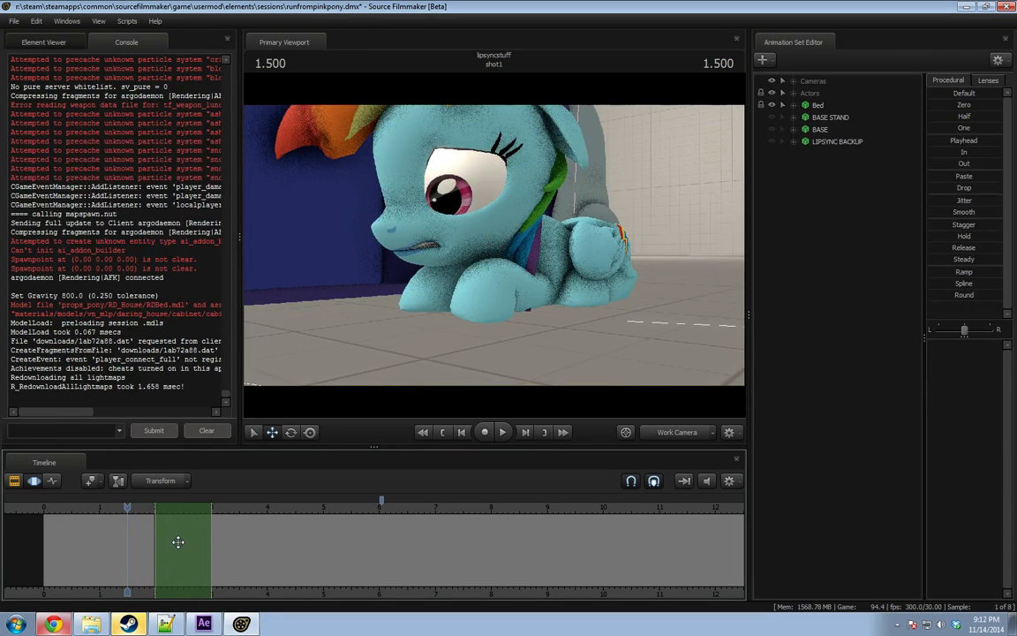
pyautogui.press('ctrl')
pyautogui.moveTo(501, 250); pyautogui.dragTo(525, 324)
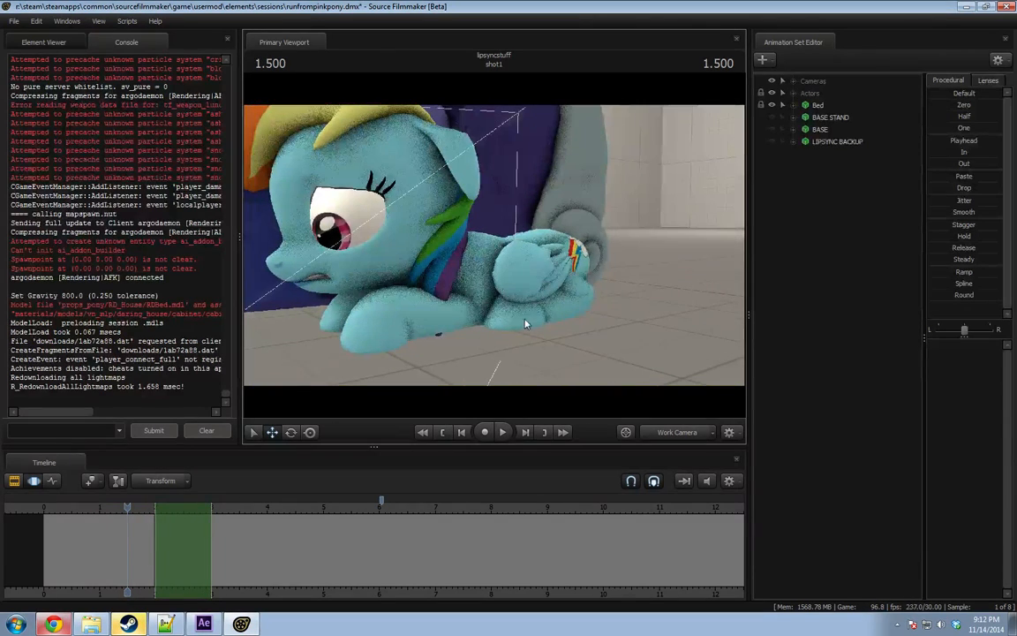
# Expand Rainbow Dash's front-leg bones under Pony Bones and lock the RightBall and LeftBall bones.
pyautogui.click(794, 93)
pyautogui.click(806, 117)
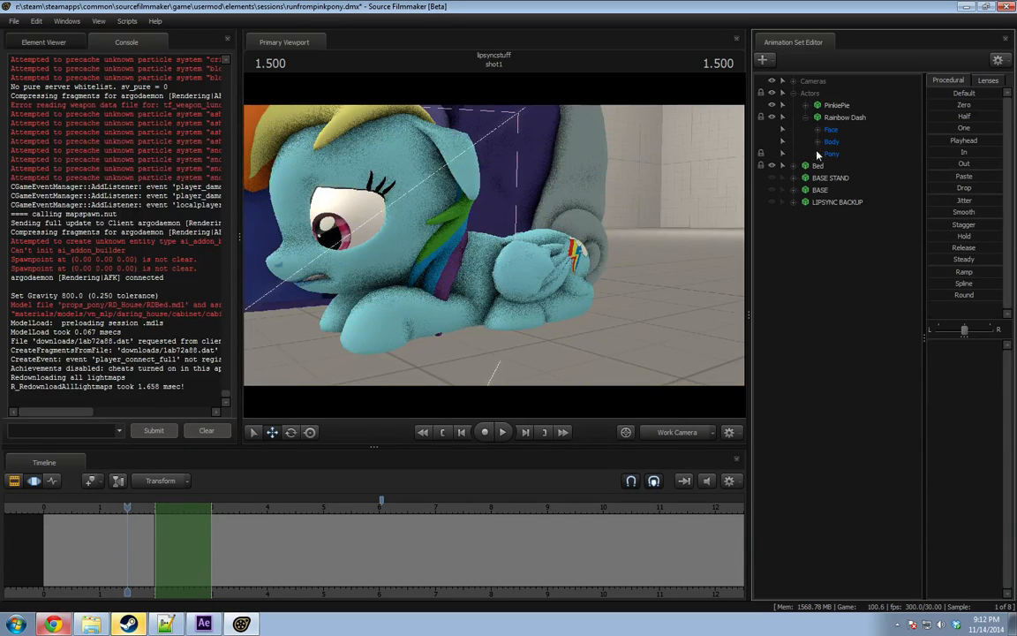
pyautogui.click(818, 153)
pyautogui.click(829, 190)
pyautogui.click(841, 202)
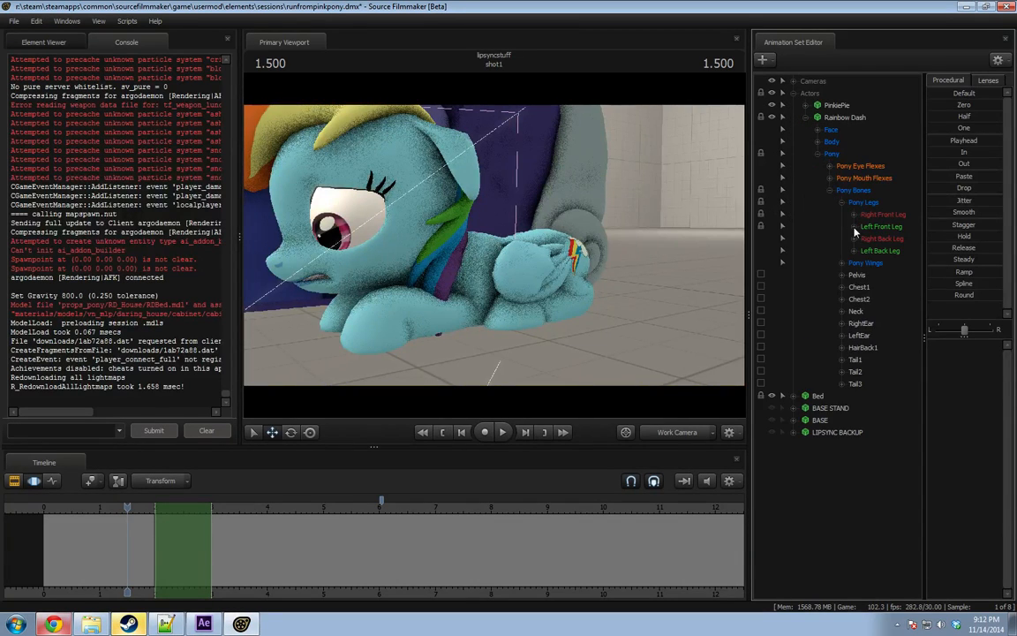
pyautogui.click(854, 226)
pyautogui.click(854, 214)
pyautogui.click(760, 264)
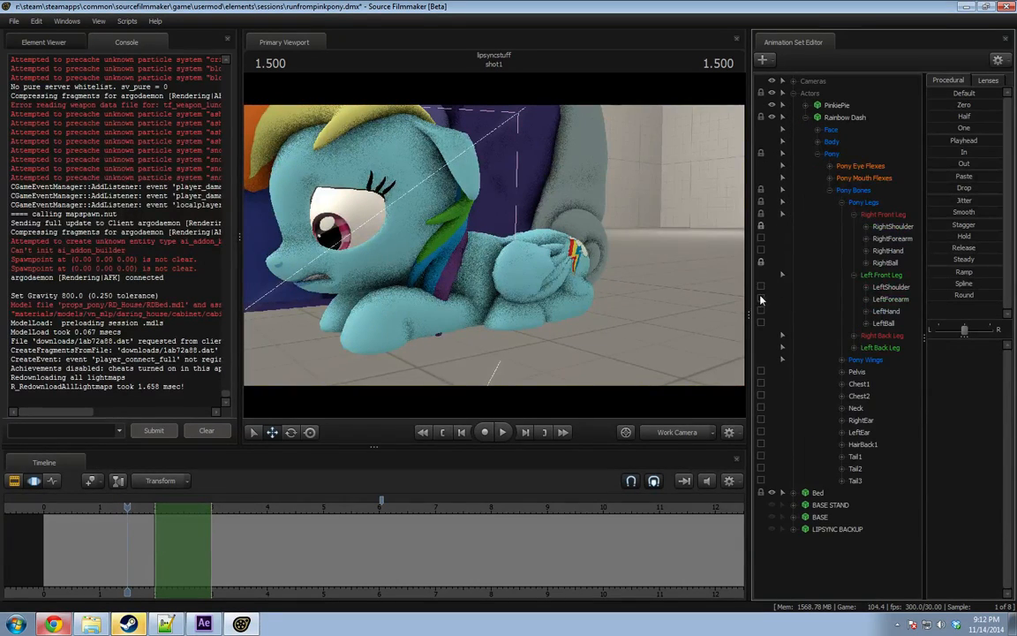
pyautogui.click(762, 289)
pyautogui.click(762, 313)
# Review the bed-lifting moment in shot1 from 6.166 to about 8.966 seconds, viewing both ponies.
pyautogui.moveTo(487, 362)
pyautogui.mouseDown()
pyautogui.moveTo(459, 361)
pyautogui.moveTo(486, 362)
pyautogui.mouseUp()
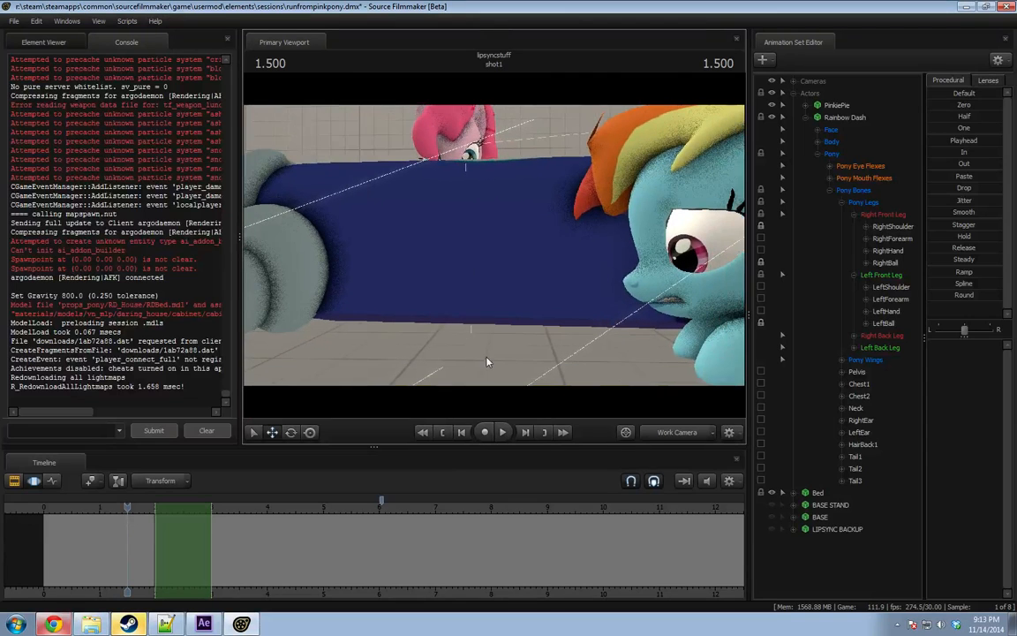
pyautogui.click(378, 509)
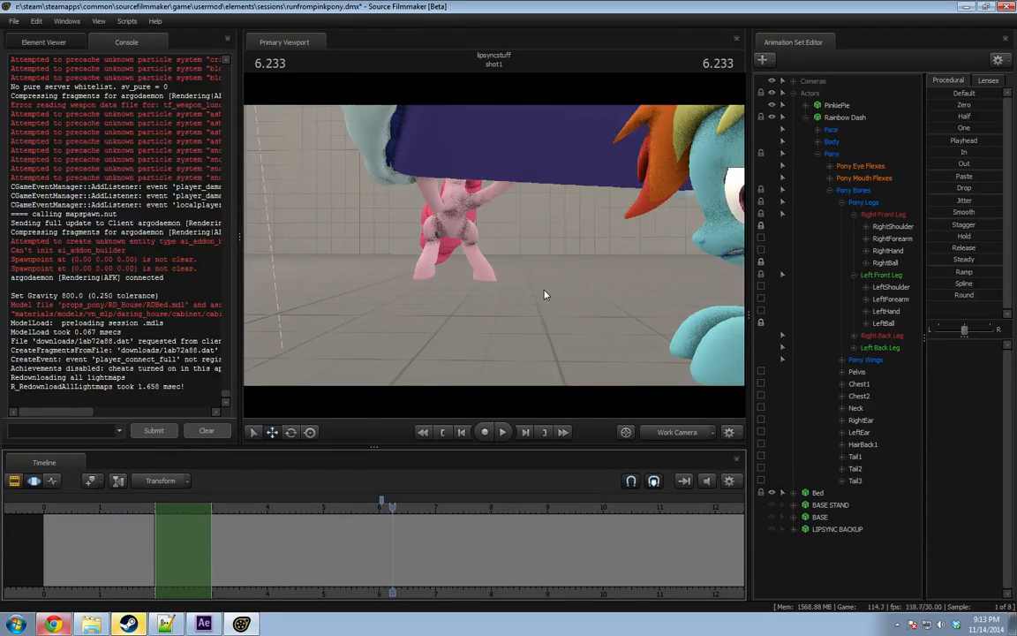
pyautogui.moveTo(408, 507); pyautogui.dragTo(389, 506)
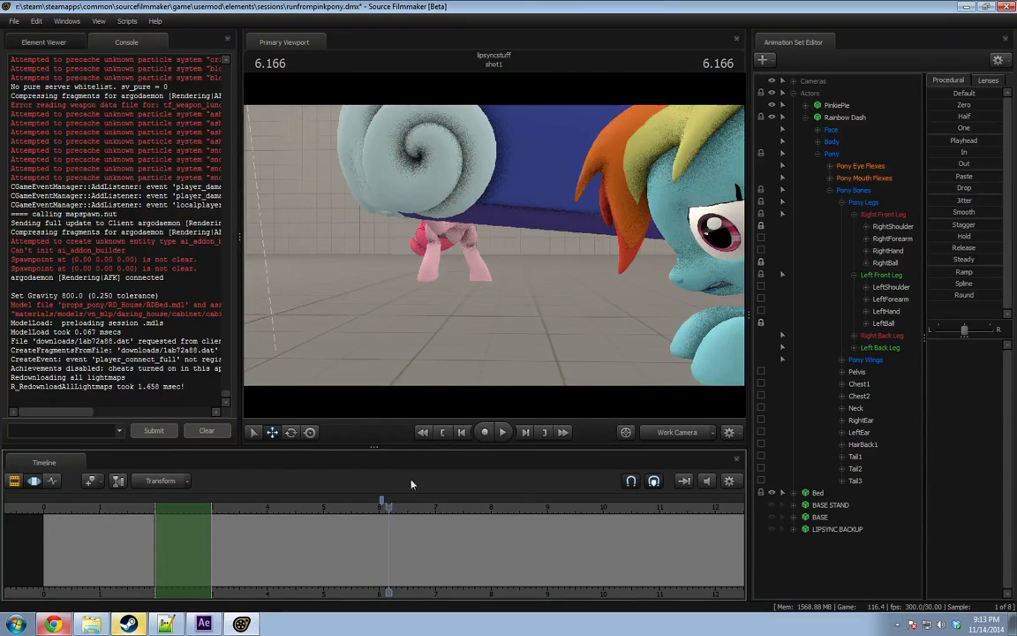
pyautogui.moveTo(455, 309); pyautogui.dragTo(494, 265)
pyautogui.press('space')
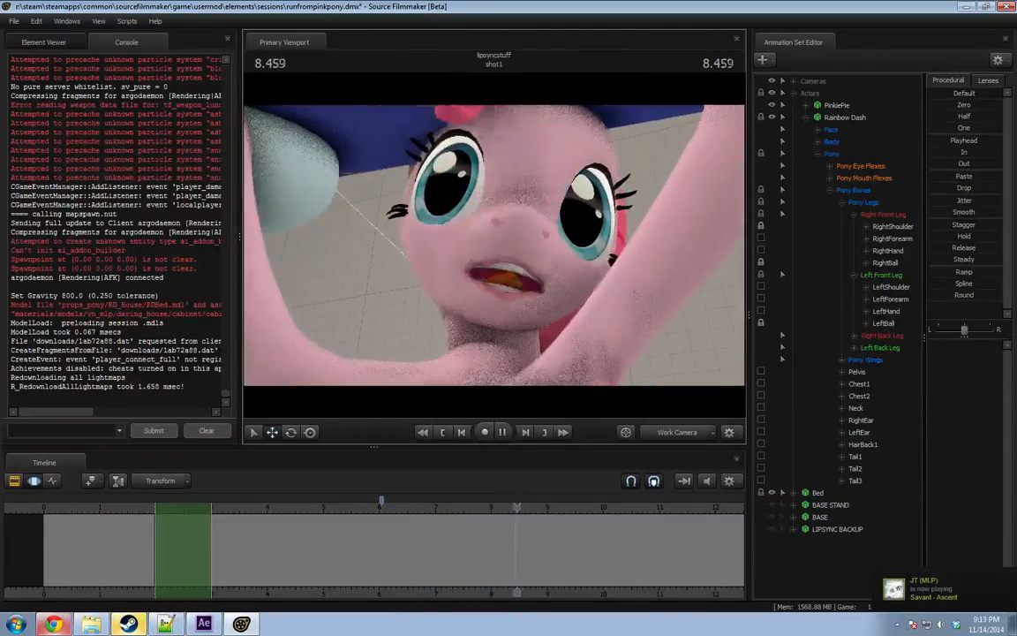
pyautogui.press('space')
pyautogui.moveTo(494, 248); pyautogui.dragTo(565, 237)
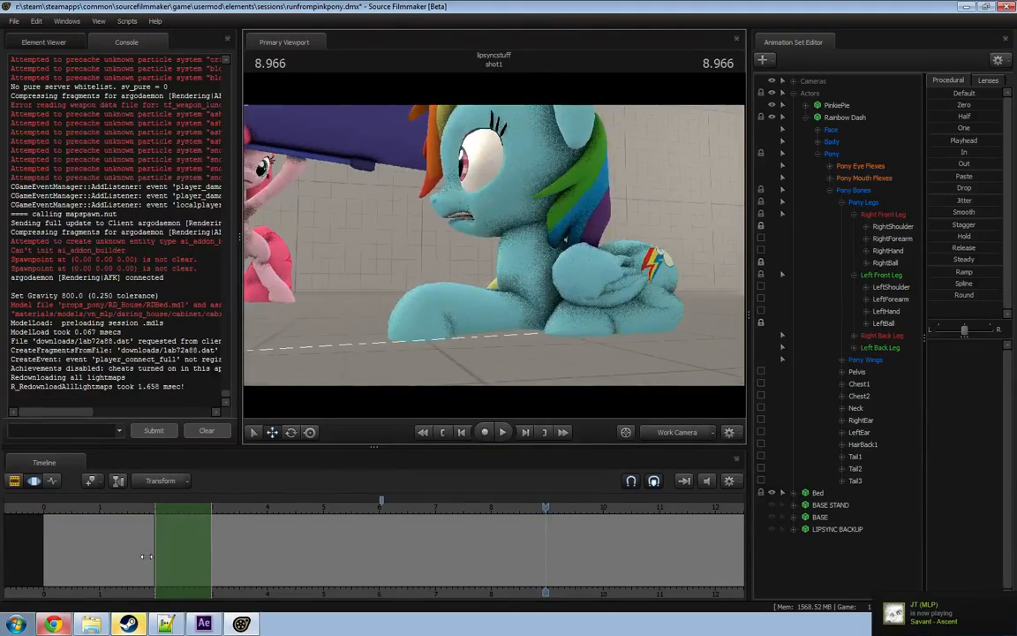
# Place the playhead at 2.533 seconds and rotate Rainbow Dash's Chest1 bone to raise her front body.
pyautogui.moveTo(99, 509); pyautogui.dragTo(186, 508)
pyautogui.press('w')
pyautogui.moveTo(590, 296); pyautogui.dragTo(602, 298)
pyautogui.click(534, 258)
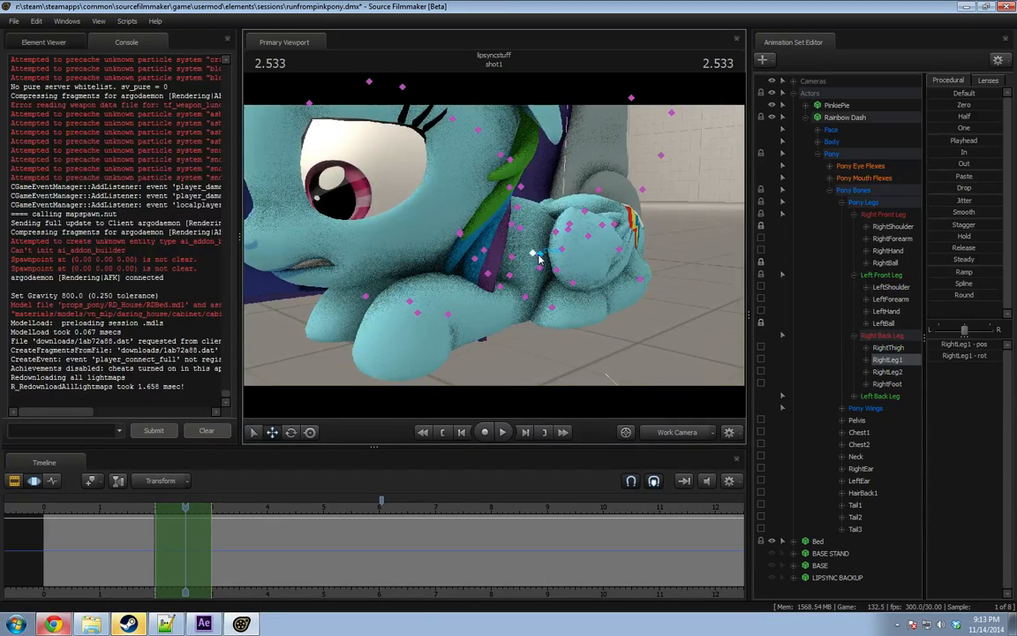
pyautogui.moveTo(517, 237); pyautogui.dragTo(498, 258)
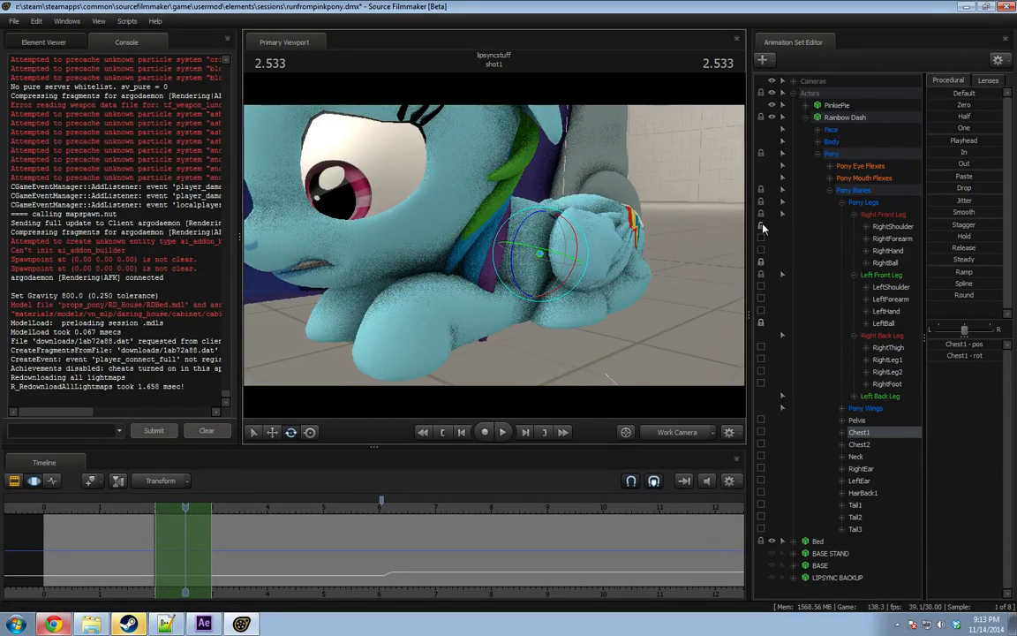
pyautogui.click(854, 393)
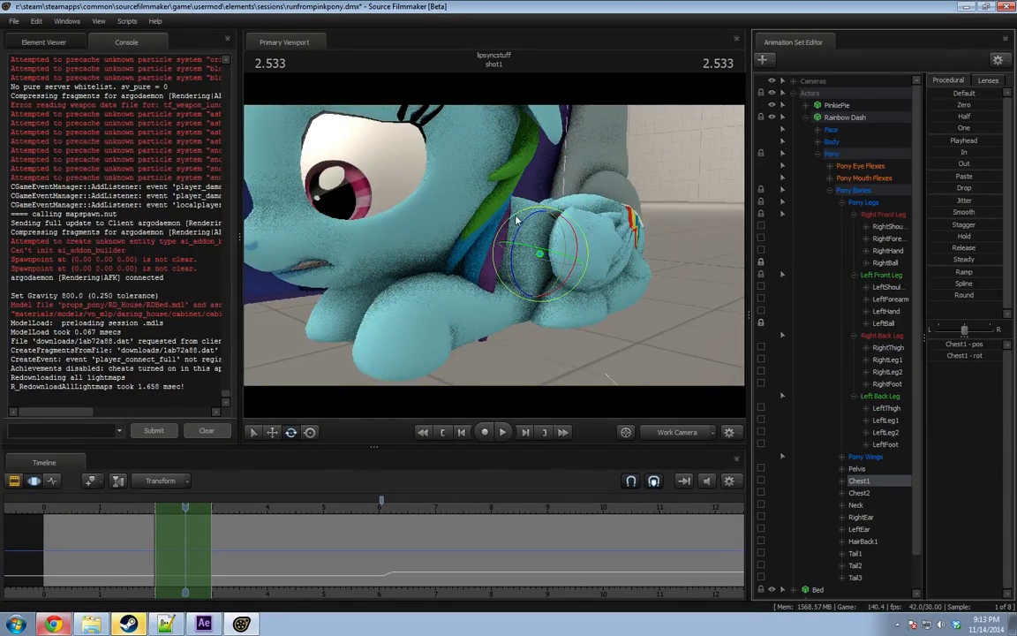
pyautogui.moveTo(527, 218); pyautogui.dragTo(532, 225)
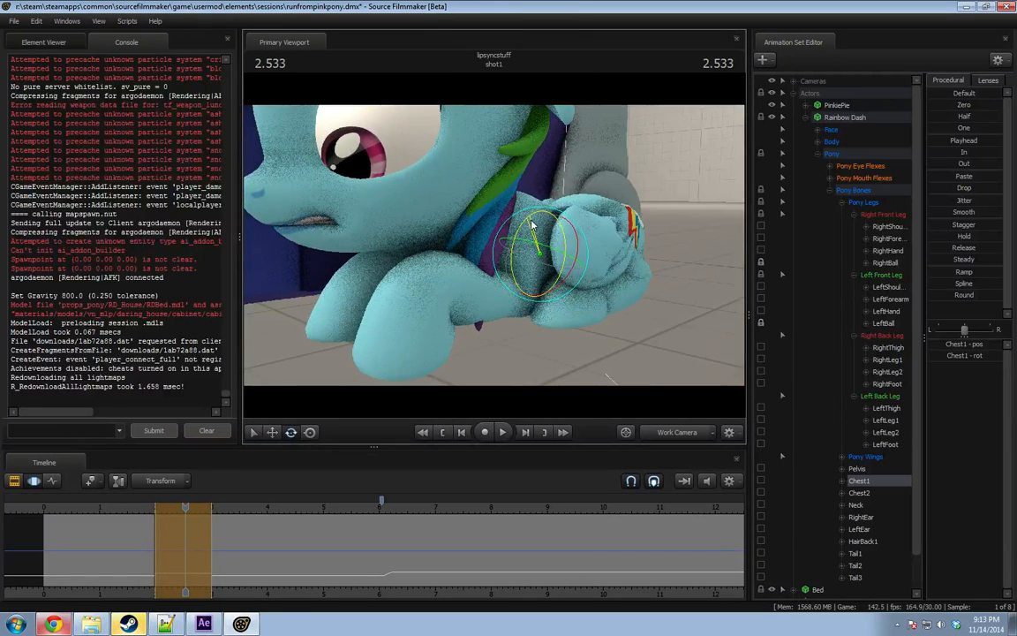
# Rotate Rainbow Dash's Neck bone upward so her head lifts within the 2 to 3 second selection.
pyautogui.press('q')
pyautogui.click(486, 242)
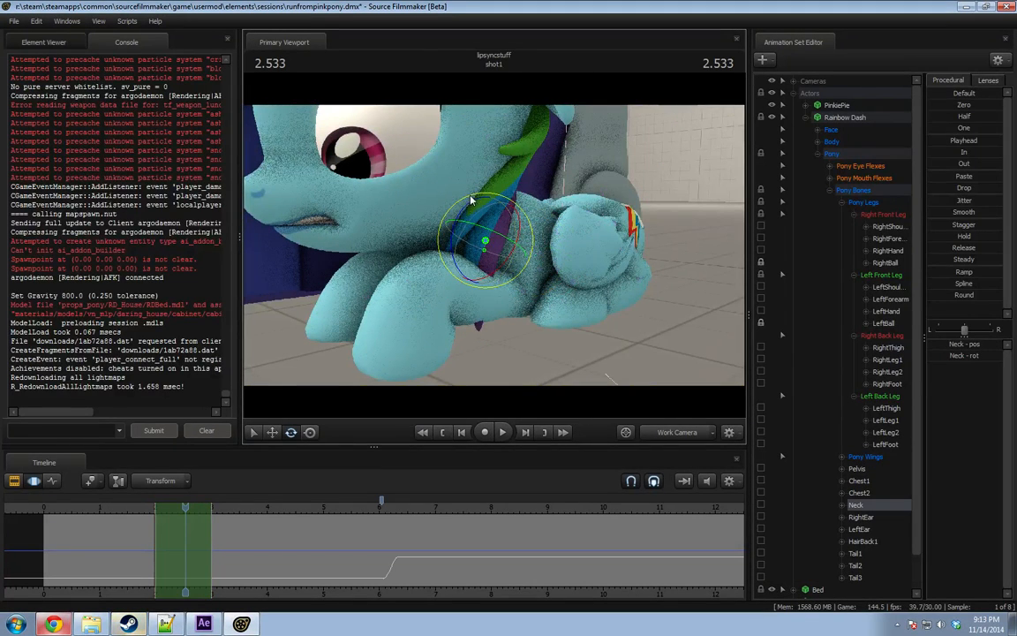
pyautogui.moveTo(470, 200); pyautogui.dragTo(461, 179)
pyautogui.press('q')
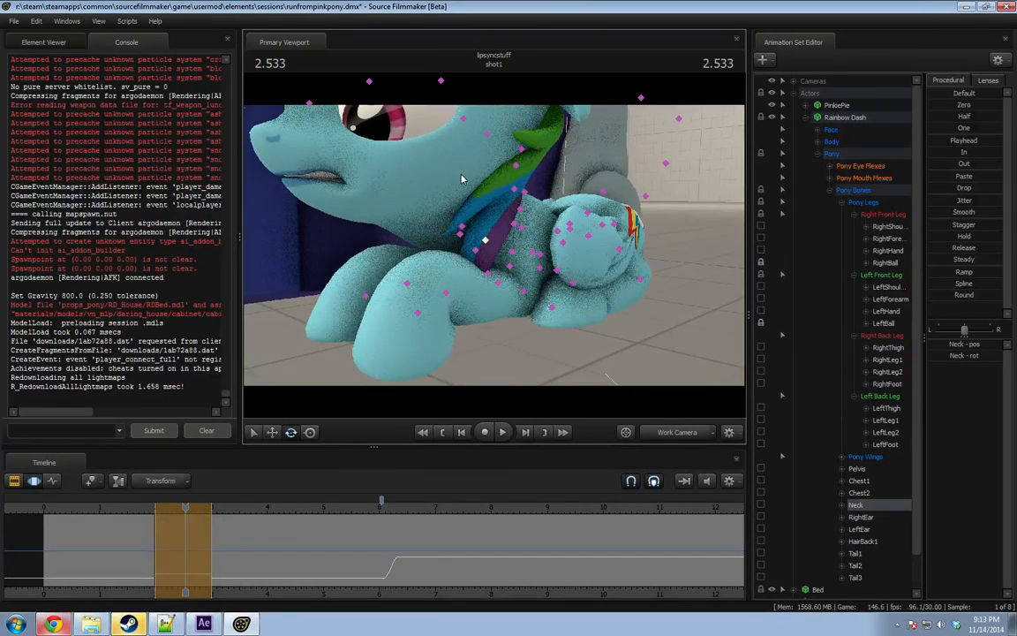
# Rotate Rainbow Dash's Head bone to turn and tilt her face above the front legs.
pyautogui.click(463, 178)
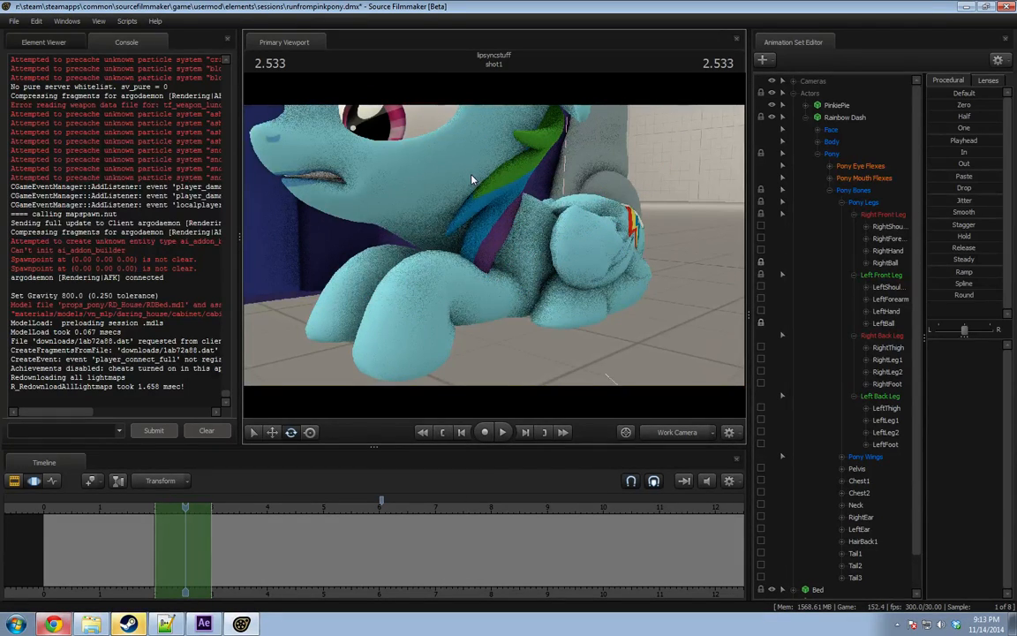
pyautogui.moveTo(466, 184)
pyautogui.keyDown('ctrl'); pyautogui.mouseDown()
pyautogui.moveTo(525, 166)
pyautogui.moveTo(396, 181)
pyautogui.moveTo(409, 179)
pyautogui.moveTo(407, 198)
pyautogui.moveTo(445, 196)
pyautogui.mouseUp(); pyautogui.keyUp('ctrl')
pyautogui.keyDown('alt'); pyautogui.moveTo(551, 303); pyautogui.dragTo(488, 231); pyautogui.keyUp('alt')
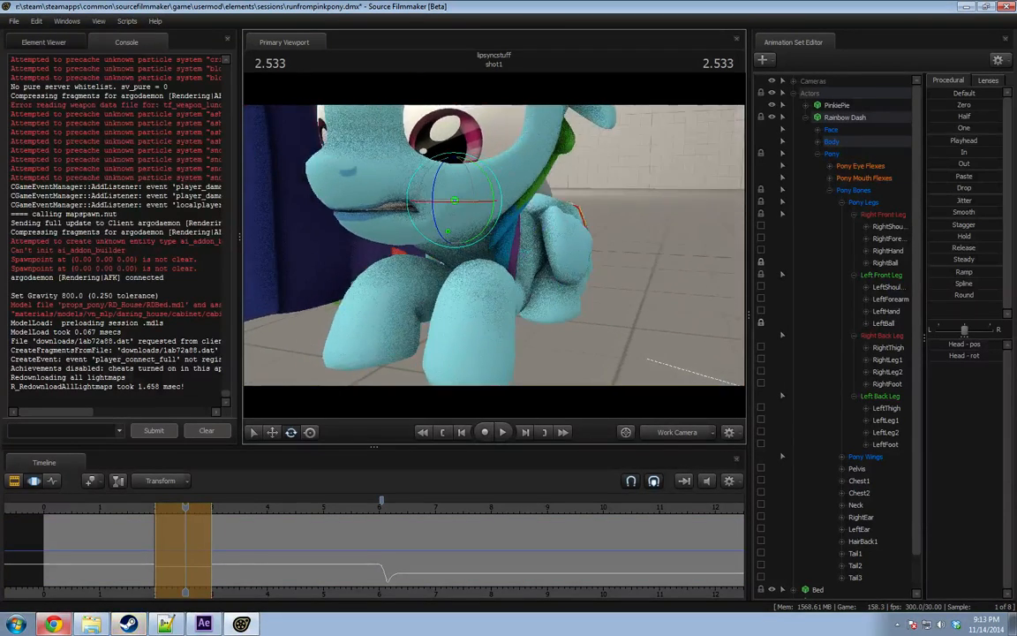
pyautogui.click(479, 229)
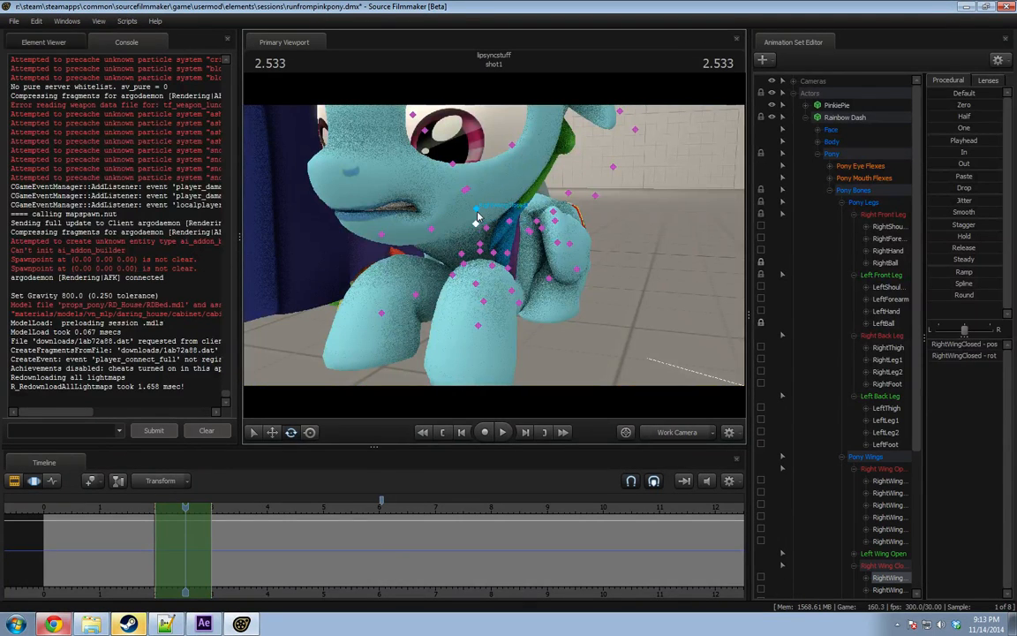
pyautogui.click(478, 247)
pyautogui.moveTo(479, 247); pyautogui.dragTo(485, 233)
pyautogui.keyDown('ctrl'); pyautogui.click(450, 223); pyautogui.keyUp('ctrl')
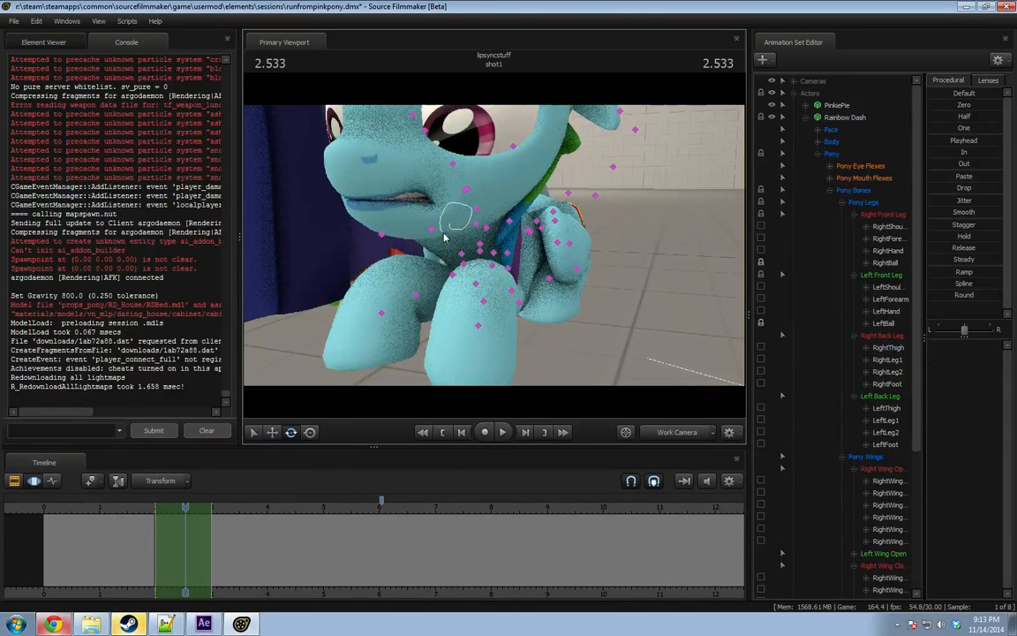
pyautogui.keyDown('ctrl'); pyautogui.moveTo(461, 254); pyautogui.dragTo(483, 248); pyautogui.keyUp('ctrl')
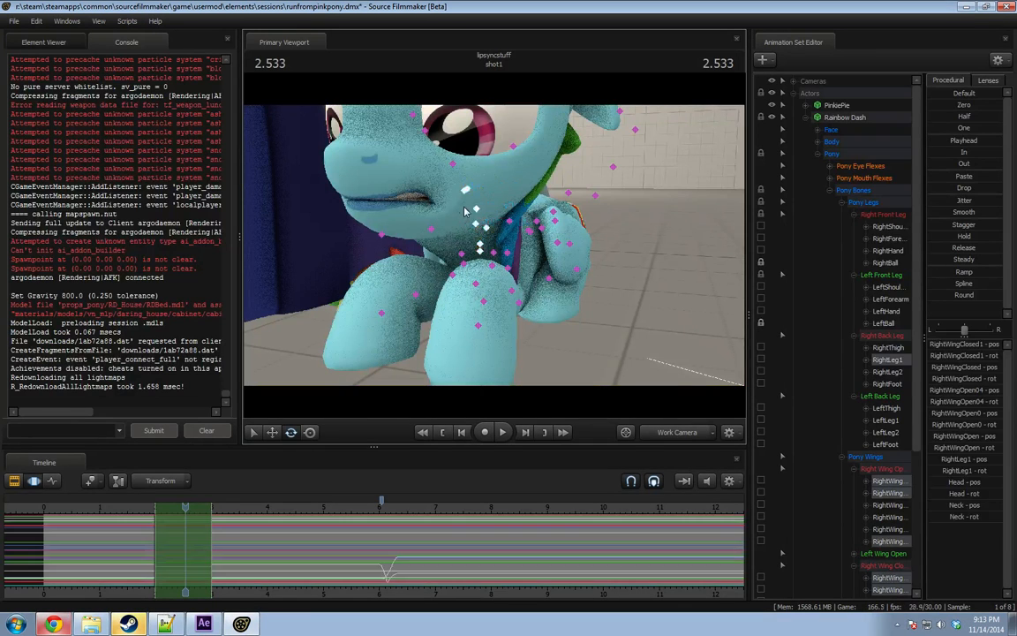
pyautogui.keyDown('ctrl'); pyautogui.click(467, 190); pyautogui.keyUp('ctrl')
pyautogui.moveTo(499, 204)
pyautogui.keyDown('alt'); pyautogui.mouseDown()
pyautogui.moveTo(500, 255)
pyautogui.moveTo(469, 190)
pyautogui.mouseUp(); pyautogui.keyUp('alt')
# Select Rainbow Dash's Face controls and raise the eyes' view target from the floor to in front of the bed.
pyautogui.moveTo(619, 278); pyautogui.dragTo(494, 248)
pyautogui.press('s')
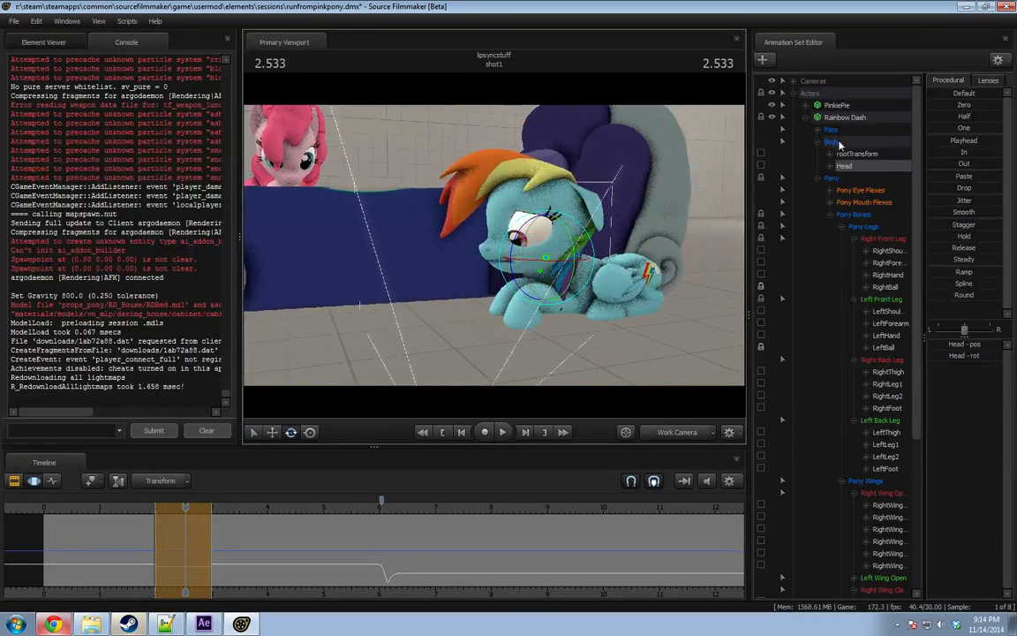
pyautogui.click(831, 130)
pyautogui.moveTo(594, 162); pyautogui.dragTo(468, 349)
pyautogui.click(817, 130)
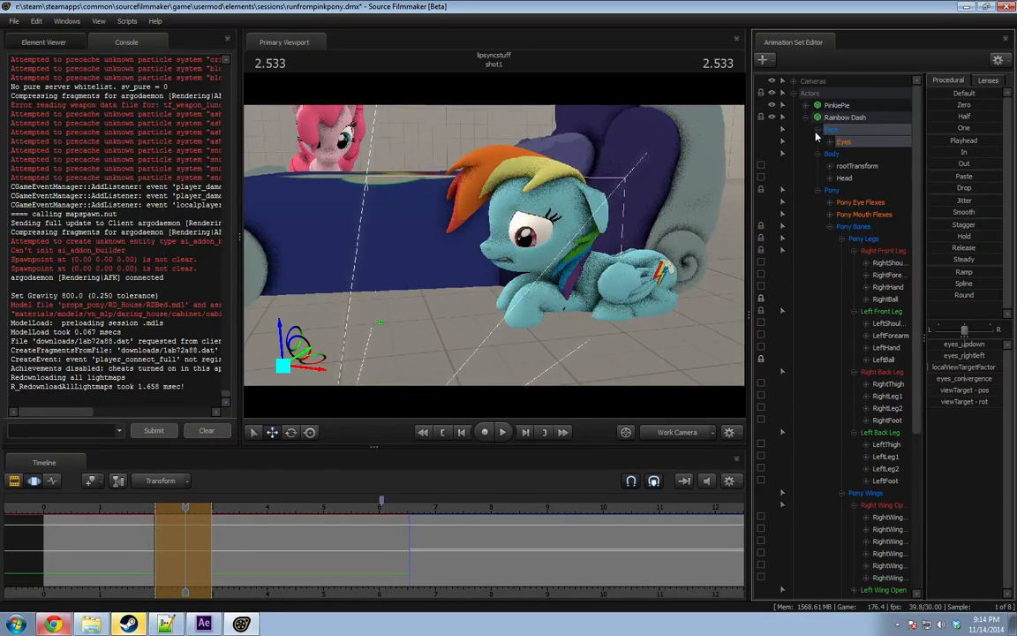
pyautogui.click(817, 130)
pyautogui.moveTo(512, 233); pyautogui.dragTo(496, 249)
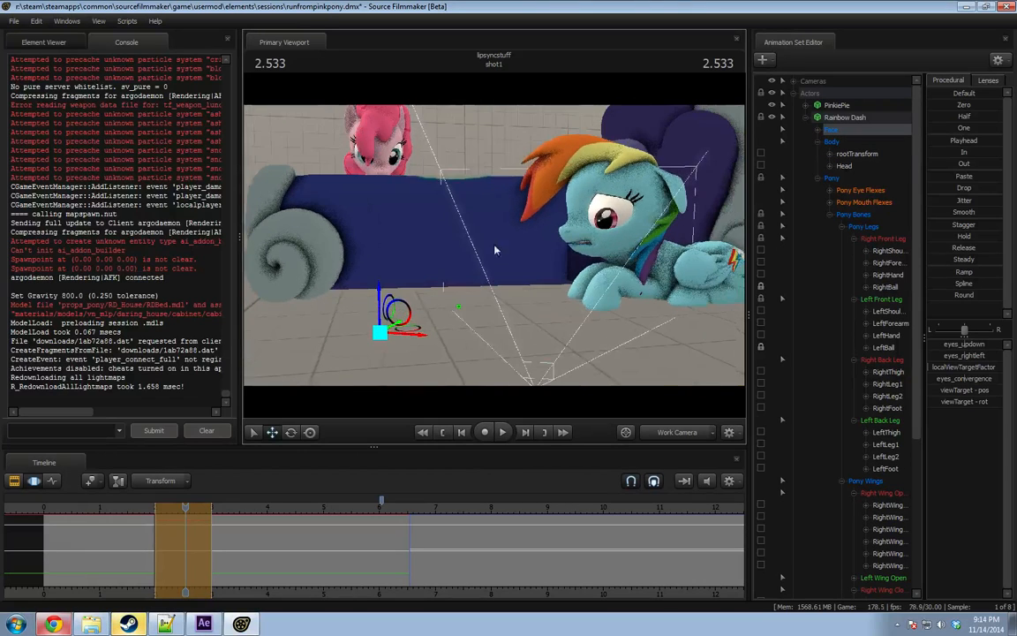
pyautogui.moveTo(405, 328); pyautogui.dragTo(395, 272)
pyautogui.moveTo(190, 545)
pyautogui.mouseDown()
pyautogui.moveTo(136, 537)
pyautogui.moveTo(198, 537)
pyautogui.mouseUp()
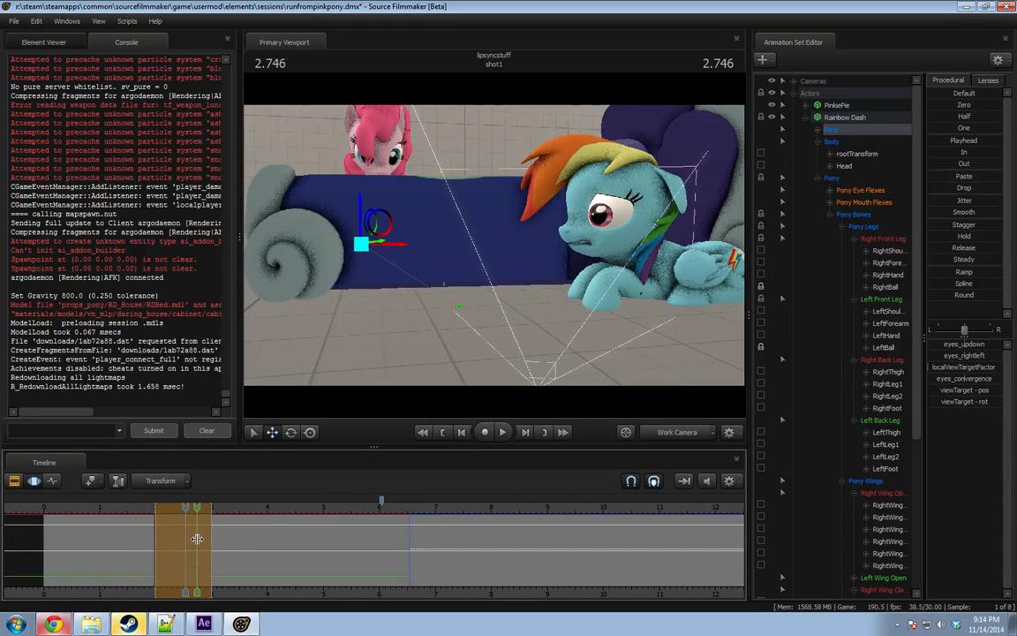
# Check Rainbow Dash's gaze through camera1 and reposition the eyes' view target in the Work Camera view.
pyautogui.moveTo(567, 324); pyautogui.dragTo(610, 323)
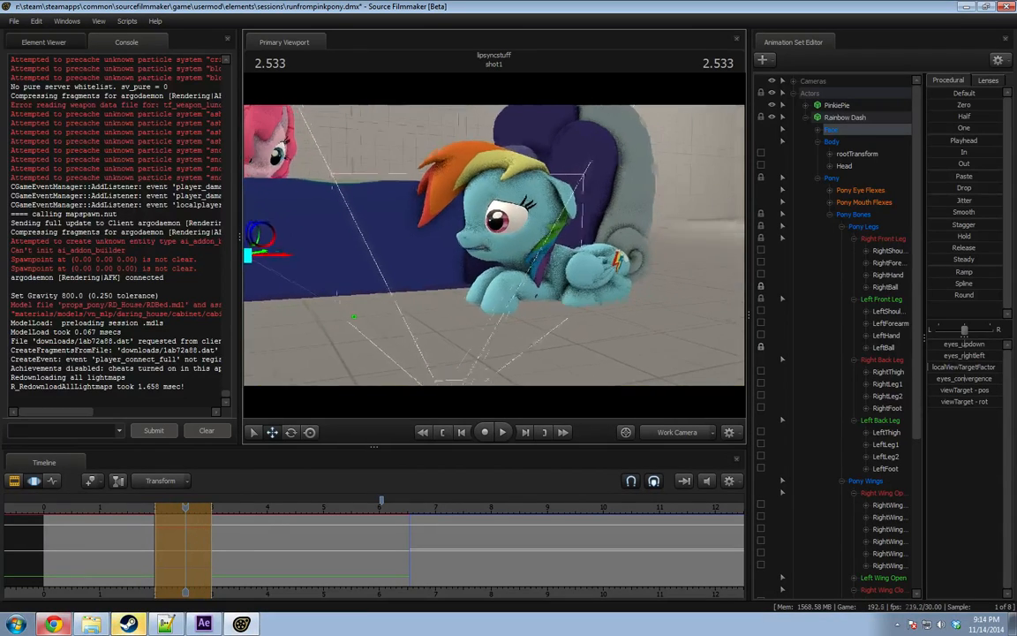
pyautogui.click(680, 438)
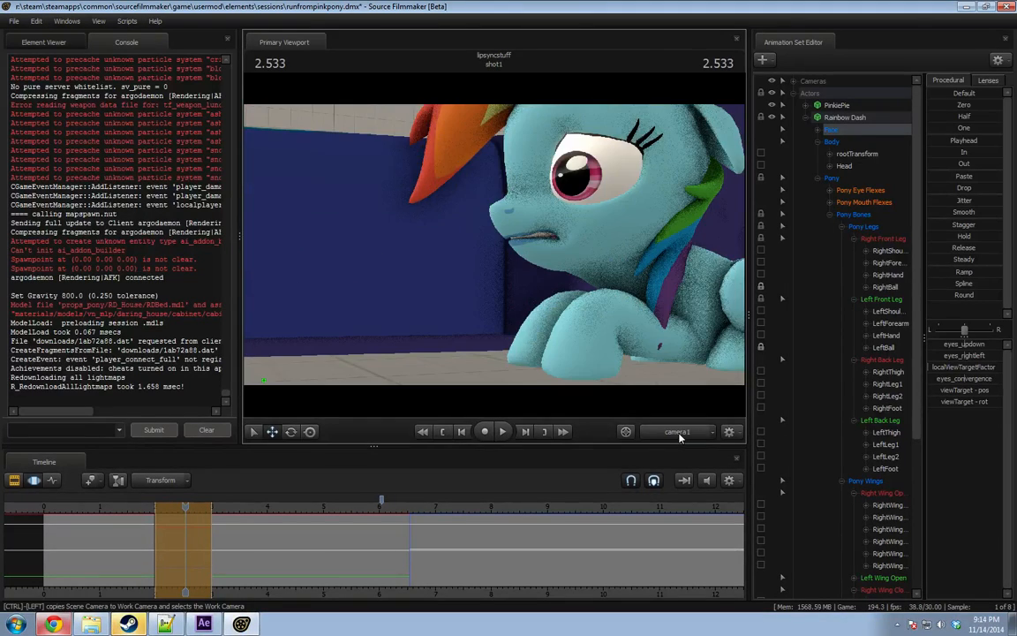
pyautogui.click(680, 438)
pyautogui.moveTo(620, 368); pyautogui.dragTo(397, 232)
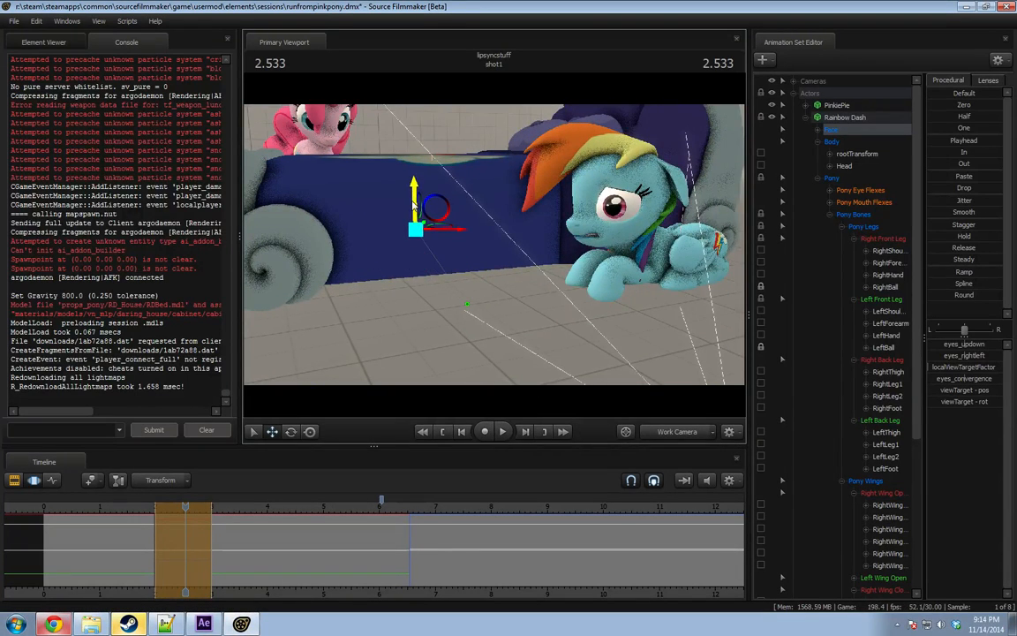
pyautogui.click(686, 433)
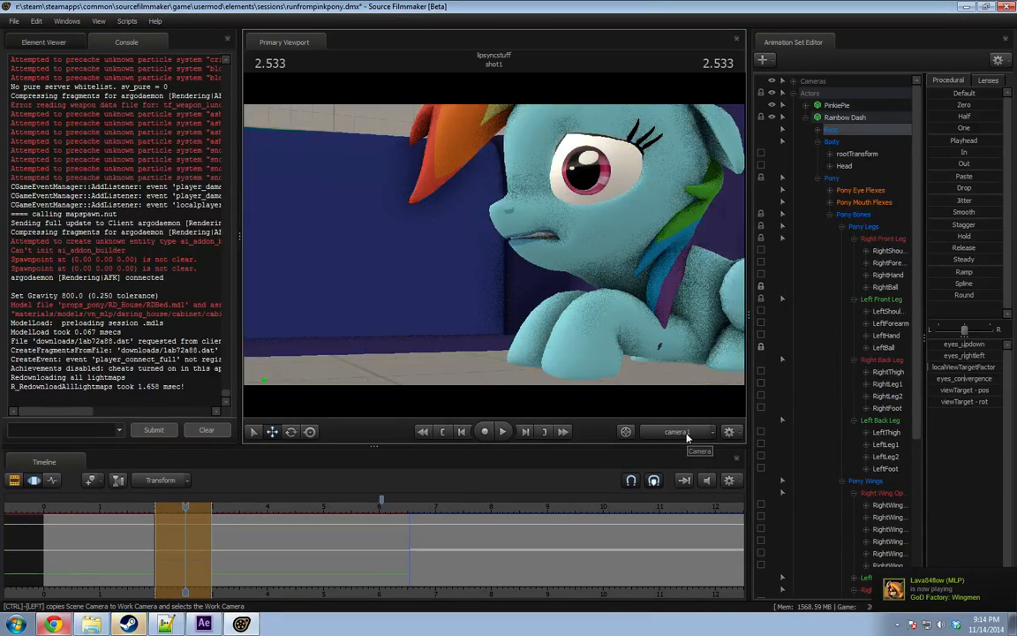
pyautogui.click(685, 436)
# Select Rainbow Dash's Head bone in a close view and rotate it slightly to refine the head's turn.
pyautogui.click(635, 249)
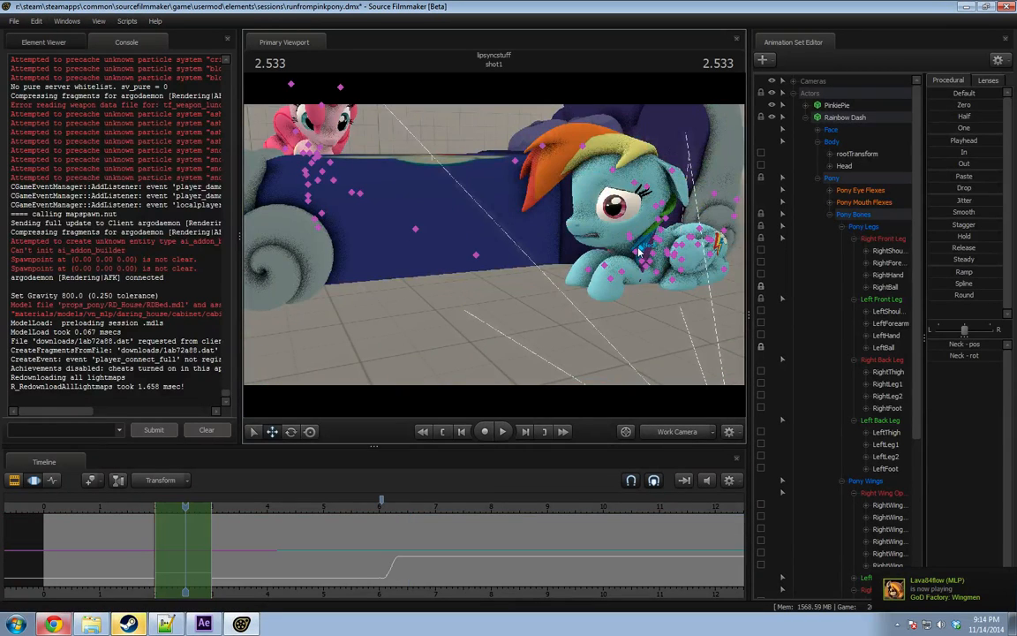
pyautogui.click(633, 240)
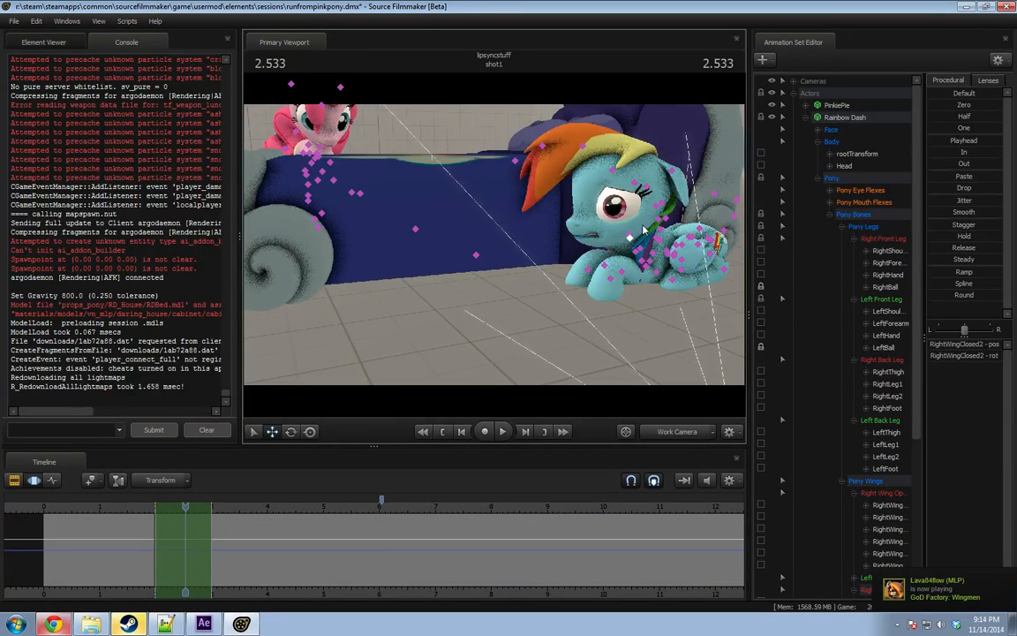
pyautogui.click(646, 227)
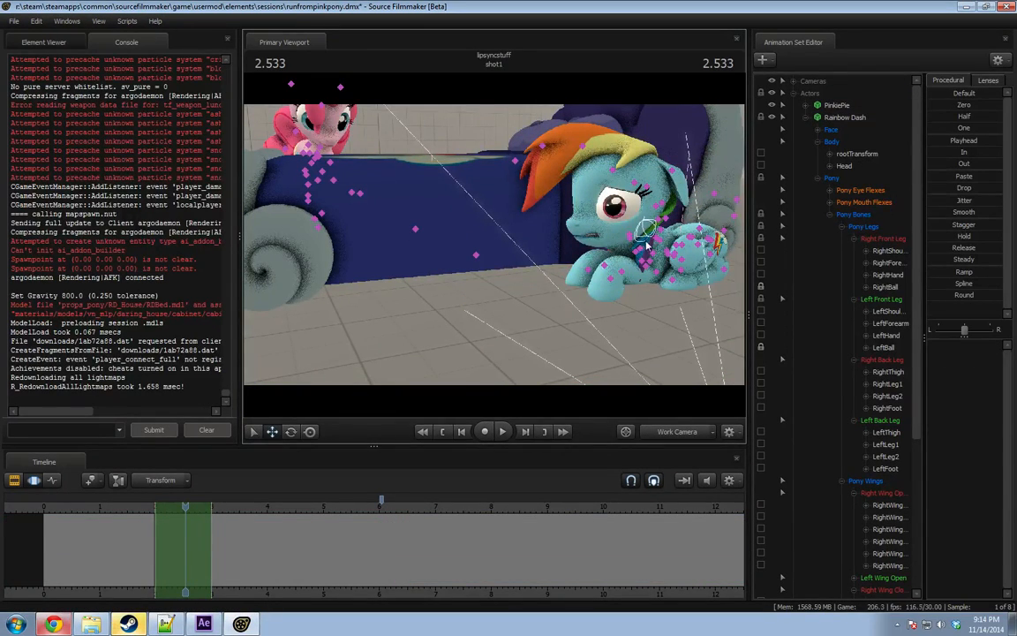
pyautogui.press('w')
pyautogui.moveTo(616, 295); pyautogui.dragTo(571, 209)
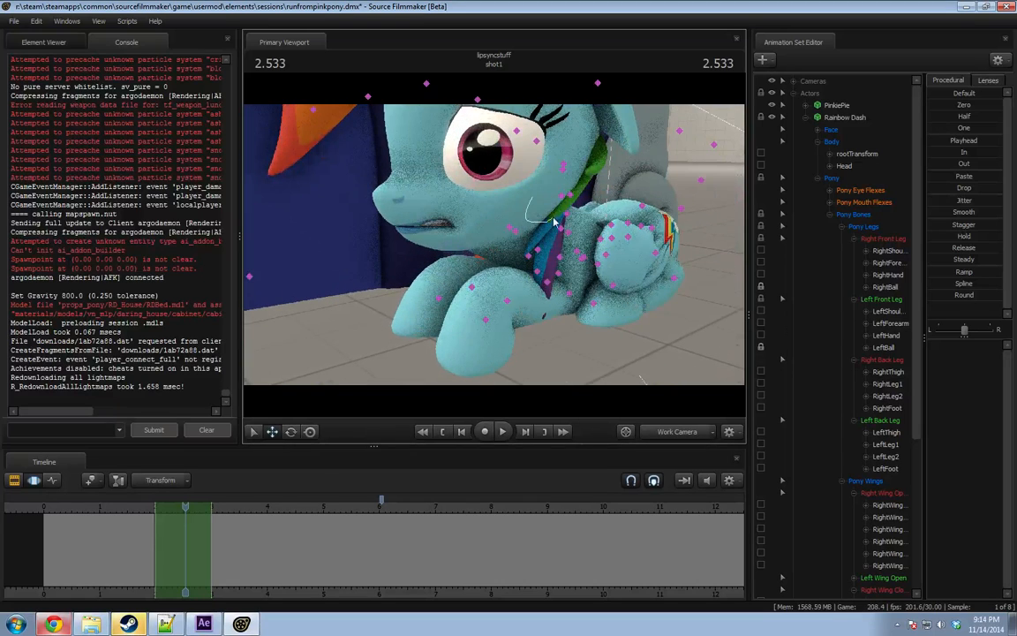
pyautogui.click(521, 212)
pyautogui.press('e')
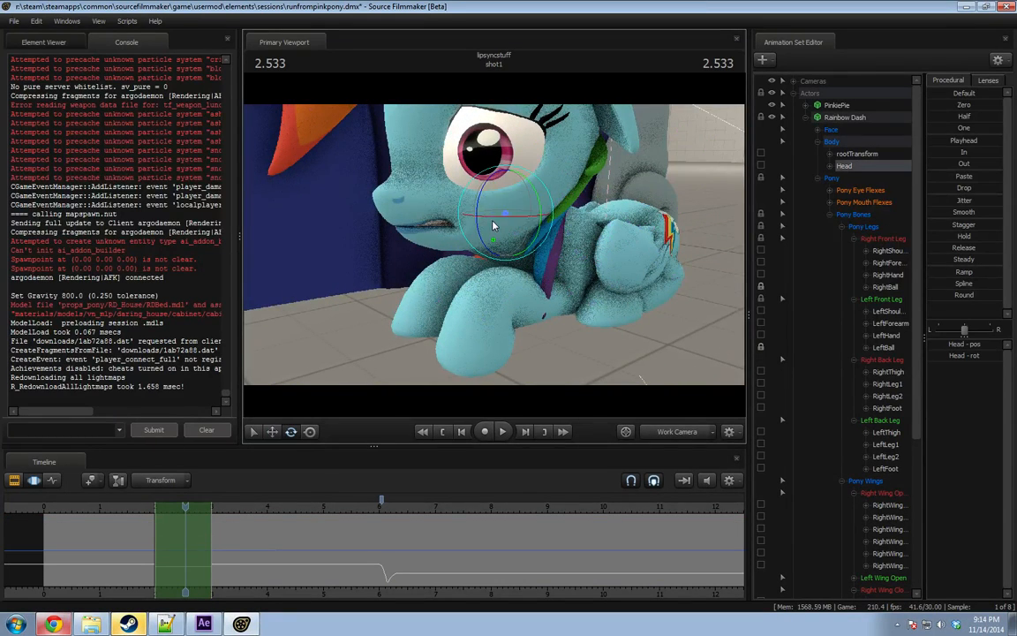
pyautogui.moveTo(494, 226)
pyautogui.mouseDown()
pyautogui.moveTo(517, 247)
pyautogui.moveTo(498, 228)
pyautogui.mouseUp()
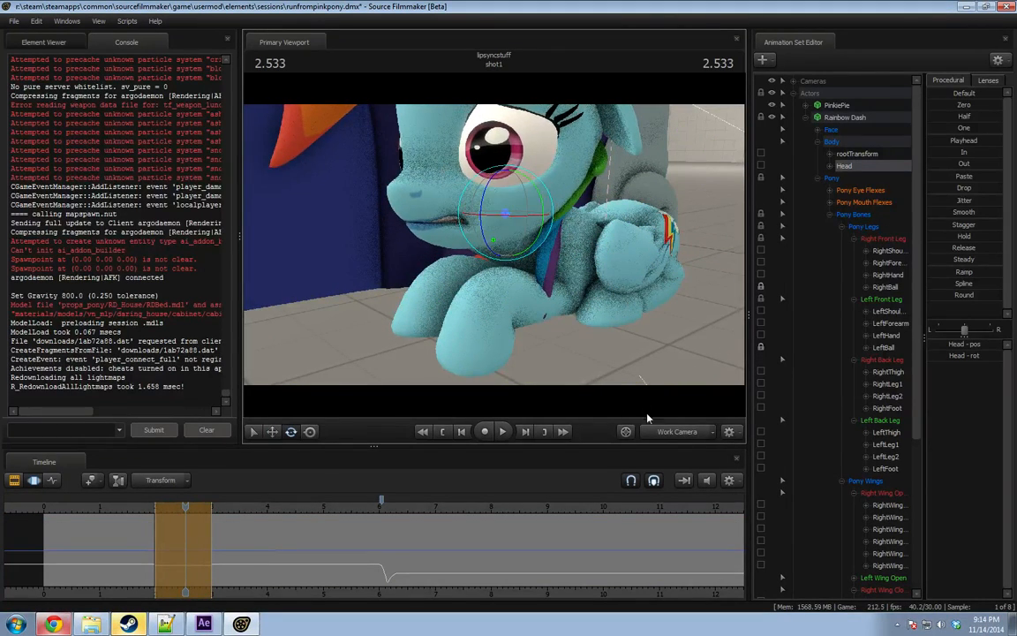
# Rotate Rainbow Dash's Neck bone in the Work Camera view to turn her face slightly outward, and check the pose through camera1.
pyautogui.click(664, 433)
pyautogui.moveTo(186, 513); pyautogui.dragTo(188, 565)
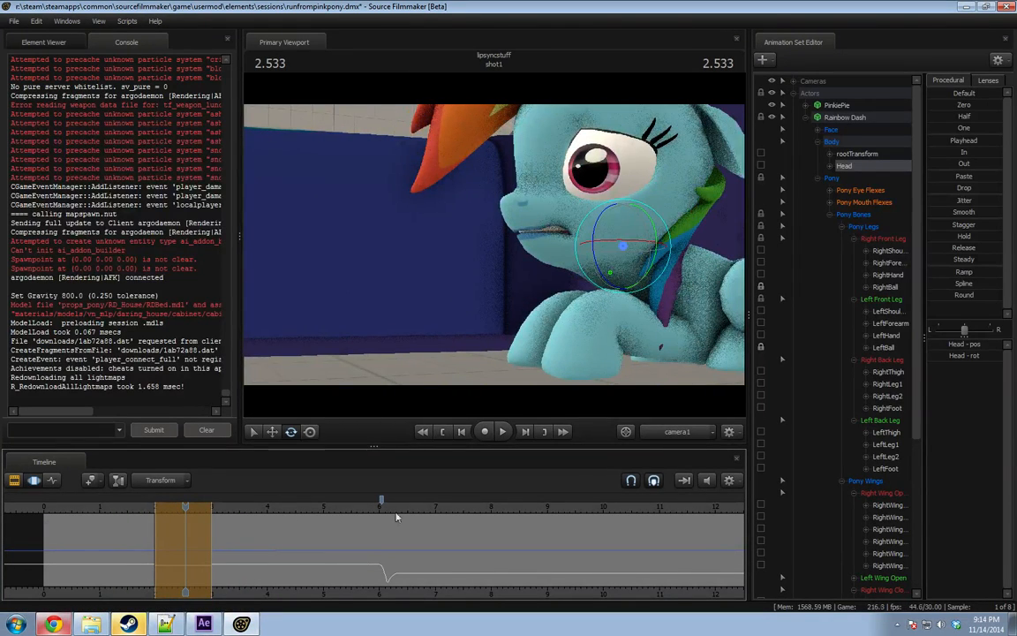
pyautogui.click(678, 432)
pyautogui.click(613, 390)
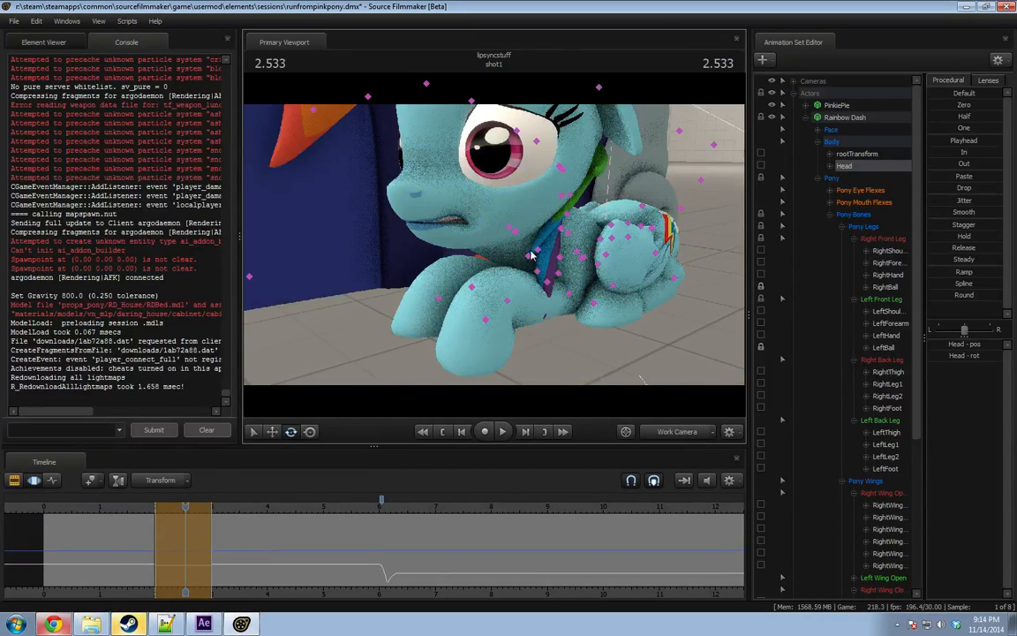
pyautogui.click(536, 253)
pyautogui.moveTo(541, 256); pyautogui.dragTo(551, 256)
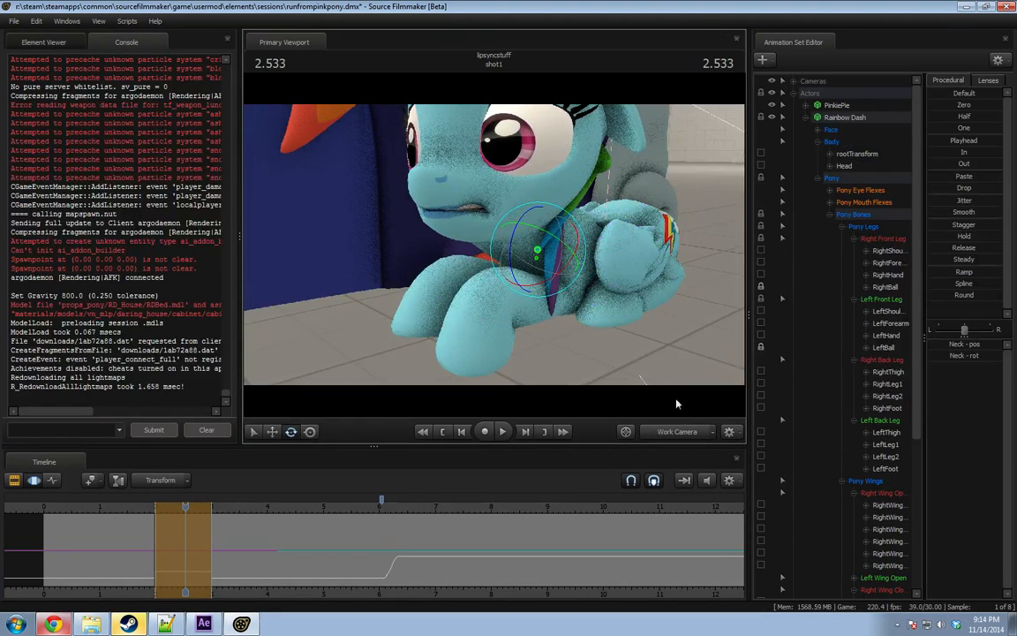
pyautogui.click(677, 430)
pyautogui.moveTo(185, 552)
pyautogui.mouseDown()
pyautogui.moveTo(223, 565)
pyautogui.moveTo(185, 555)
pyautogui.mouseUp()
pyautogui.moveTo(147, 519); pyautogui.dragTo(164, 512)
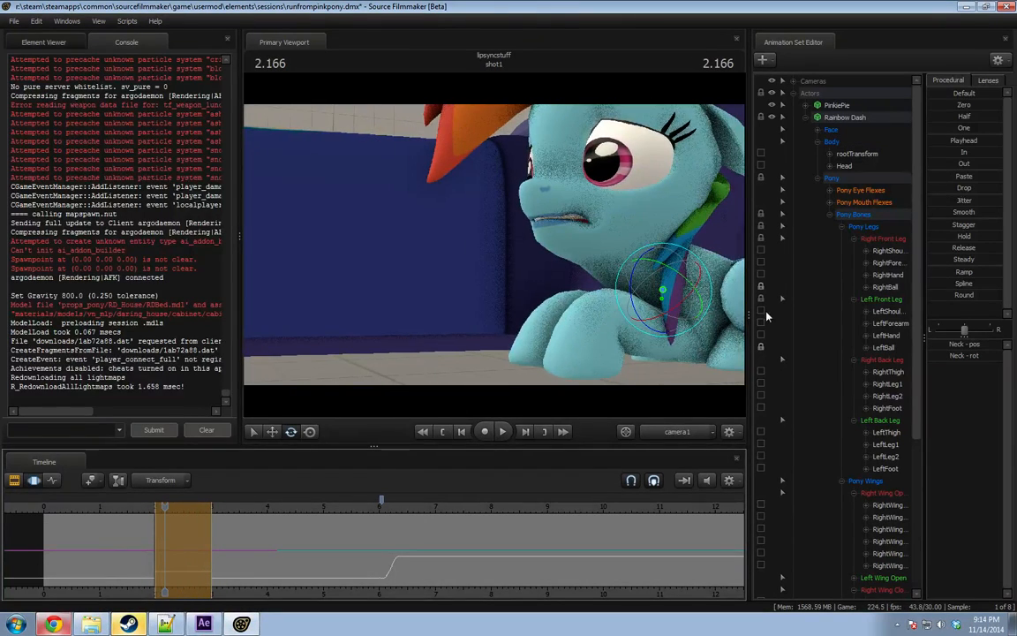
# Select Rainbow Dash's Face controls, move the eyes' view target to shift her gaze outward, and check it through camera1.
pyautogui.click(839, 131)
pyautogui.click(684, 431)
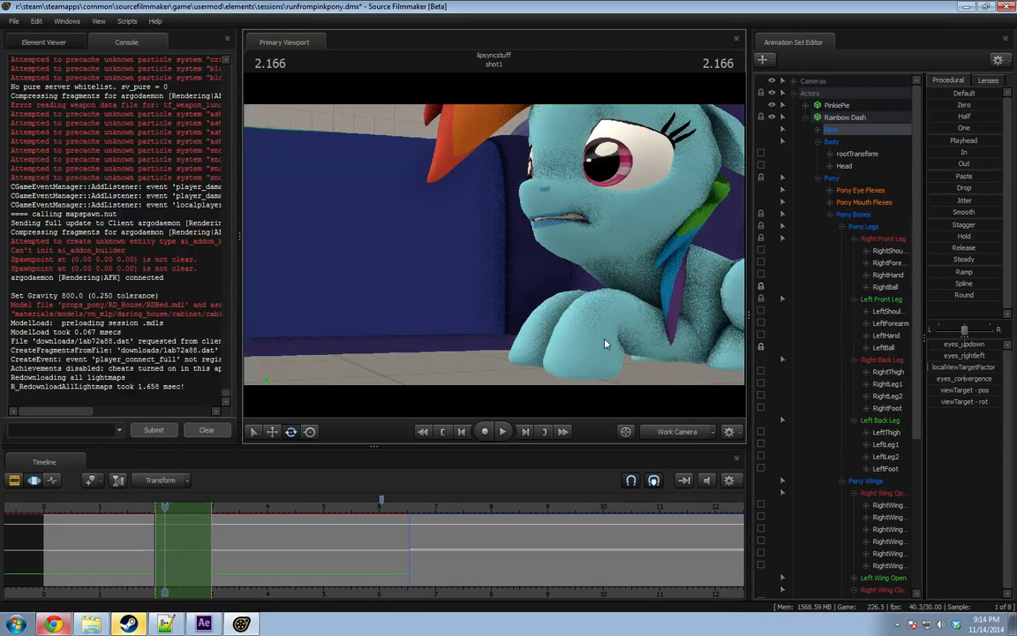
pyautogui.press('w')
pyautogui.keyDown('alt'); pyautogui.moveTo(479, 243); pyautogui.dragTo(452, 227); pyautogui.keyUp('alt')
pyautogui.click(678, 431)
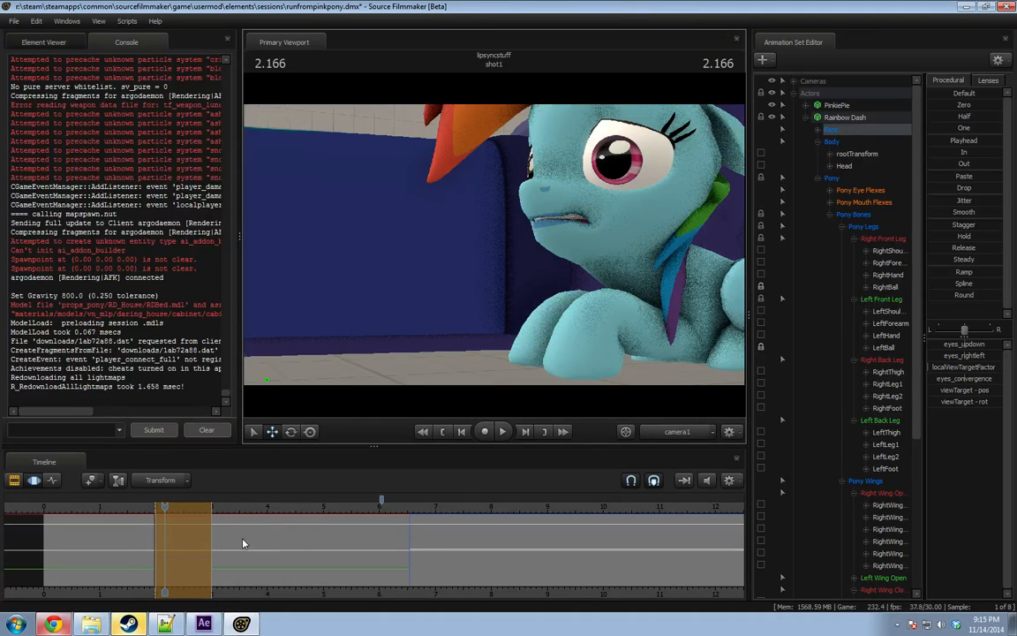
pyautogui.press('shift')
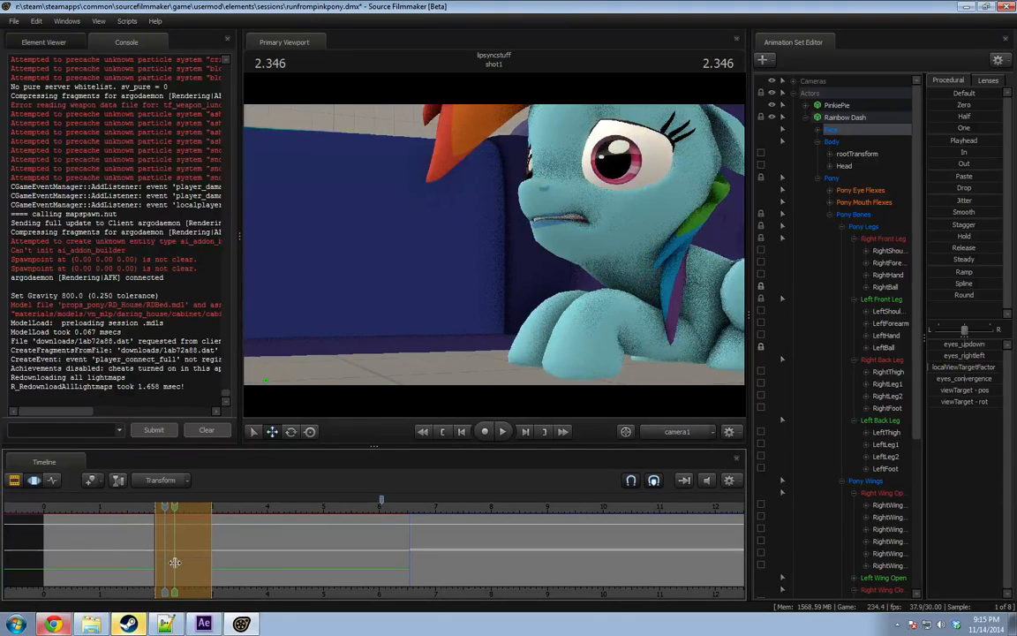
pyautogui.click(168, 510)
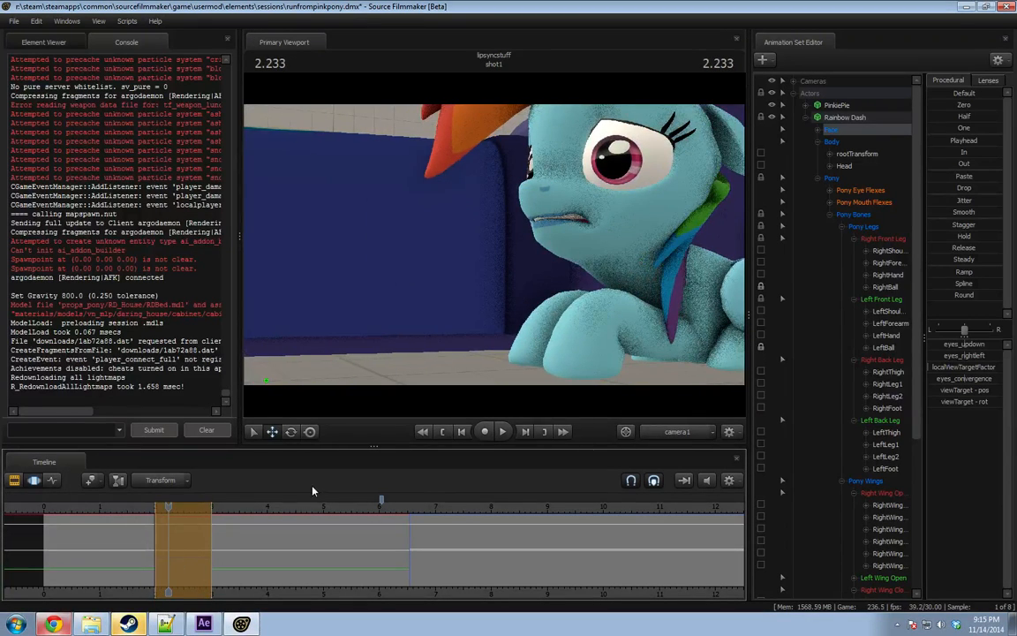
# Select 3 to 4.5 seconds on the timeline and apply the In preset to all of Rainbow Dash's controls over that range.
pyautogui.press('shift')
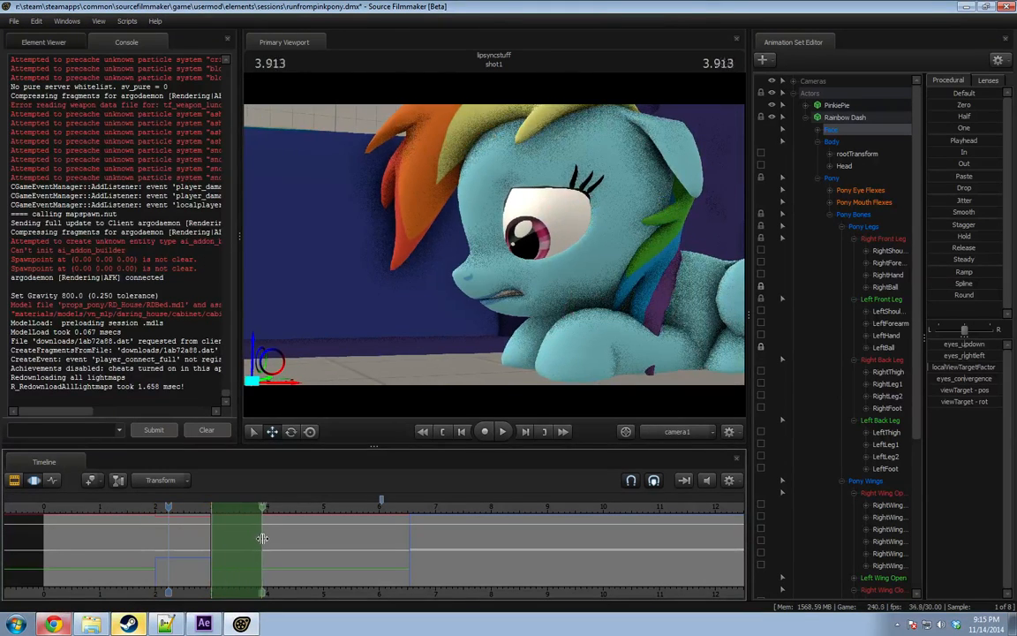
pyautogui.keyDown('shift'); pyautogui.moveTo(268, 540); pyautogui.dragTo(295, 526); pyautogui.keyUp('shift')
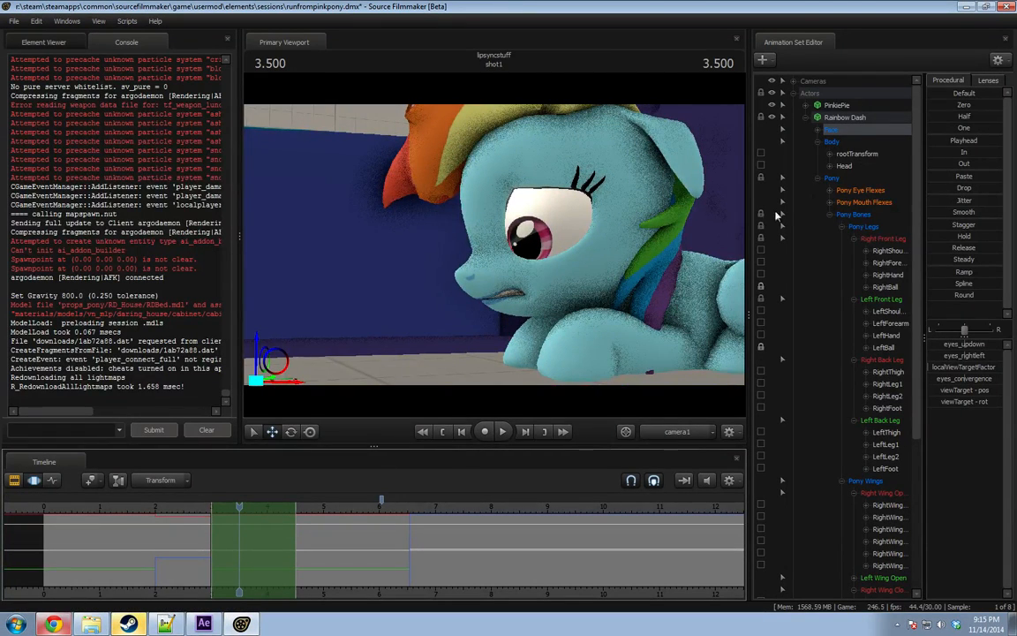
pyautogui.click(855, 120)
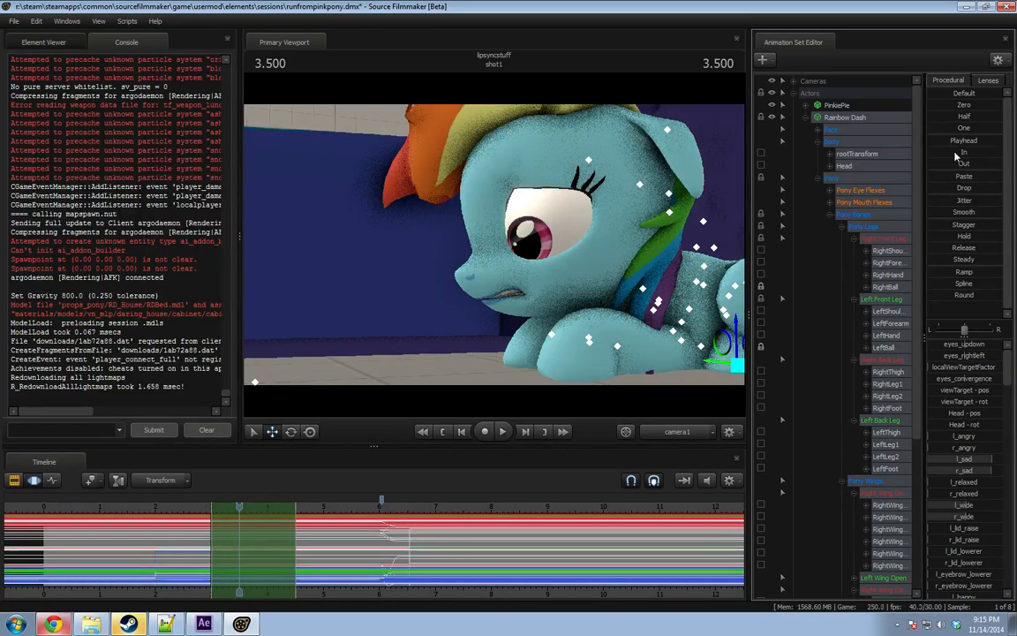
pyautogui.moveTo(955, 154); pyautogui.dragTo(986, 154)
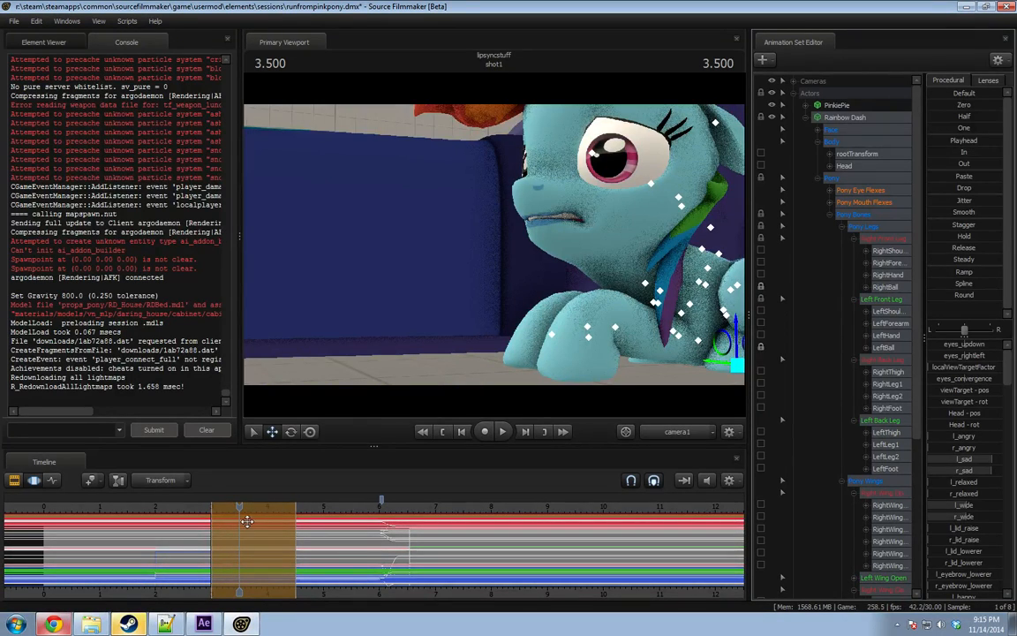
pyautogui.press('Return')
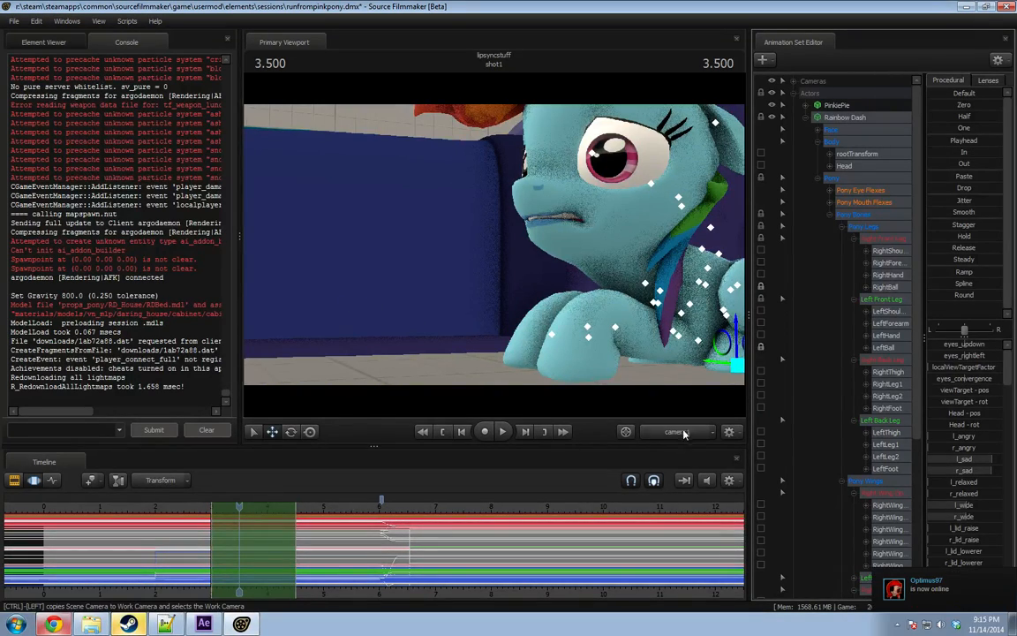
# Rotate Rainbow Dash's Neck bone at 3.5 seconds in the Work Camera view.
pyautogui.click(684, 432)
pyautogui.moveTo(594, 283)
pyautogui.mouseDown()
pyautogui.moveTo(609, 294)
pyautogui.moveTo(585, 281)
pyautogui.mouseUp()
pyautogui.keyDown('ctrl'); pyautogui.click(614, 294); pyautogui.keyUp('ctrl')
pyautogui.press('e')
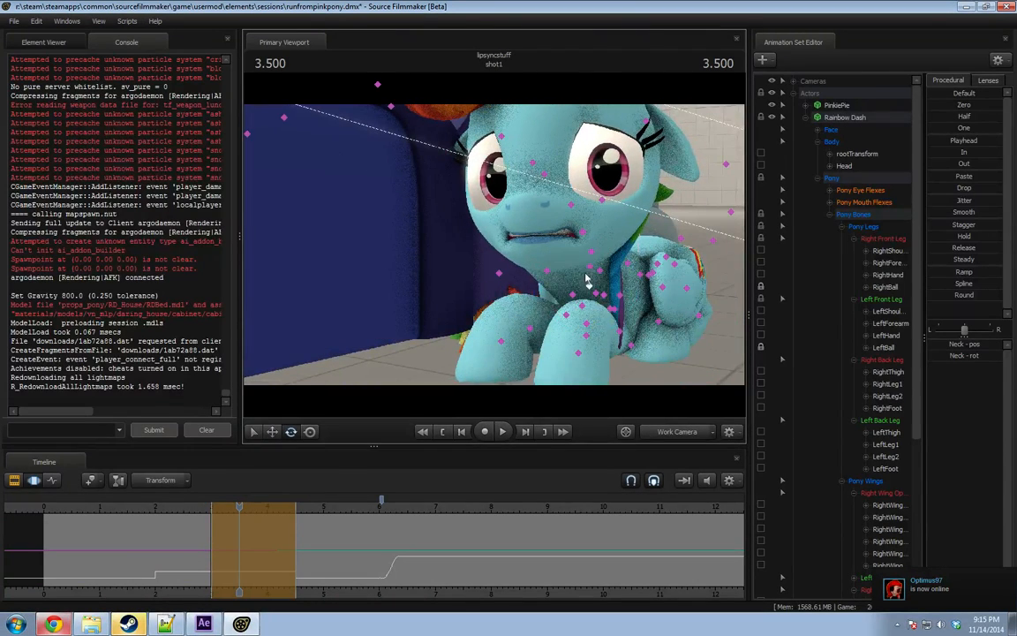
pyautogui.moveTo(559, 244)
pyautogui.keyDown('ctrl'); pyautogui.mouseDown()
pyautogui.moveTo(571, 244)
pyautogui.moveTo(572, 276)
pyautogui.moveTo(584, 273)
pyautogui.mouseUp(); pyautogui.keyUp('ctrl')
pyautogui.keyDown('ctrl'); pyautogui.click(562, 284); pyautogui.keyUp('ctrl')
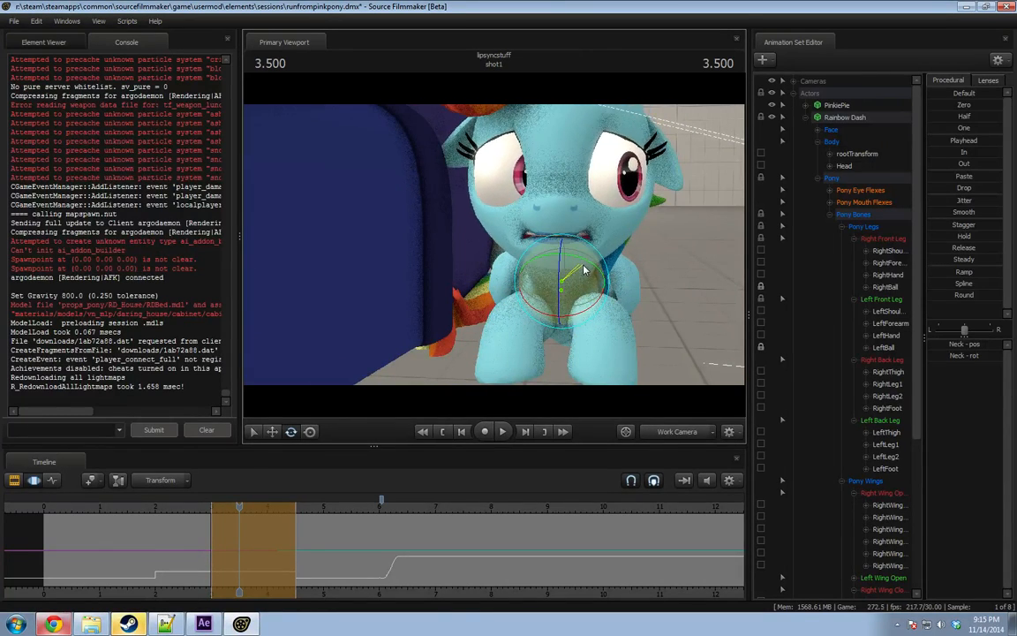
# Rotate Rainbow Dash's Head bone at 3.5 seconds so her face turns toward the foot of the bed.
pyautogui.keyDown('ctrl'); pyautogui.click(559, 249); pyautogui.keyUp('ctrl')
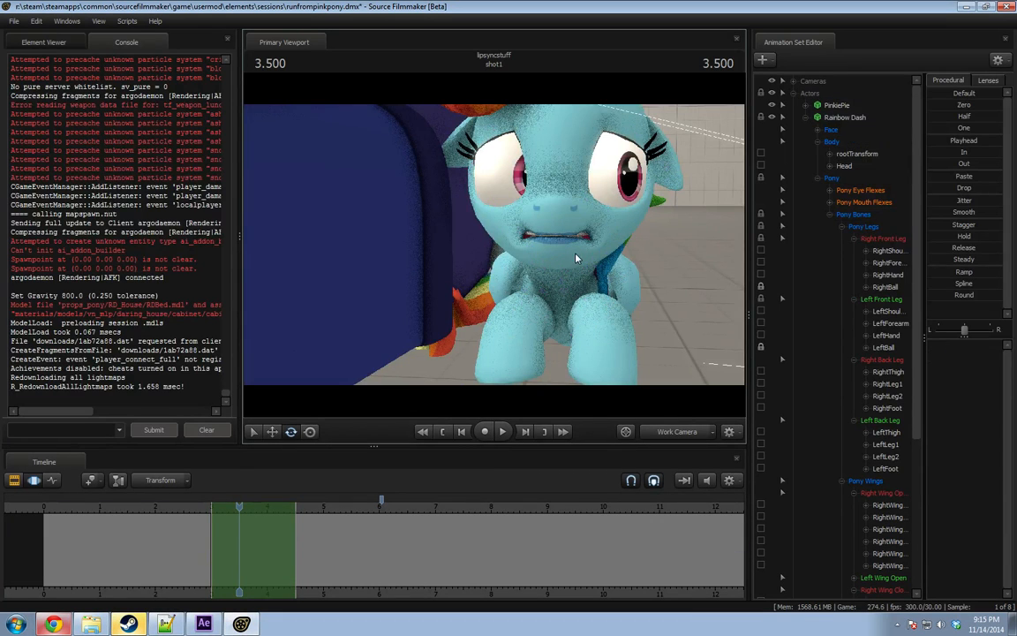
pyautogui.moveTo(576, 254); pyautogui.dragTo(505, 260)
pyautogui.press('s')
pyautogui.moveTo(346, 287); pyautogui.dragTo(296, 270)
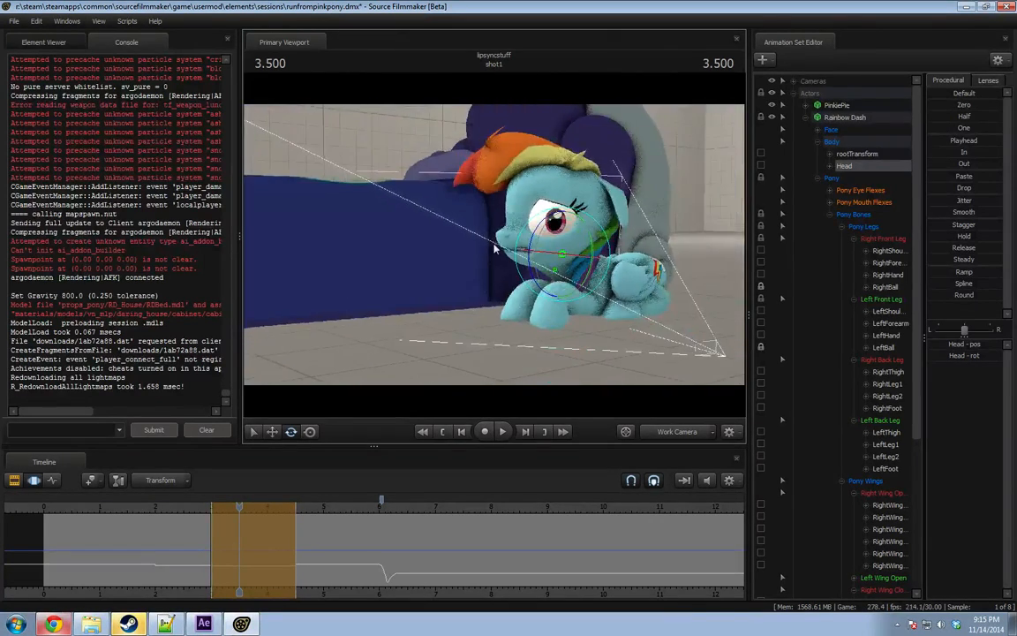
# Move the eyes' view target to the foot end of the bed, lower it slightly, and check the gaze through camera1.
pyautogui.click(833, 130)
pyautogui.press('w')
pyautogui.moveTo(446, 199); pyautogui.dragTo(223, 182)
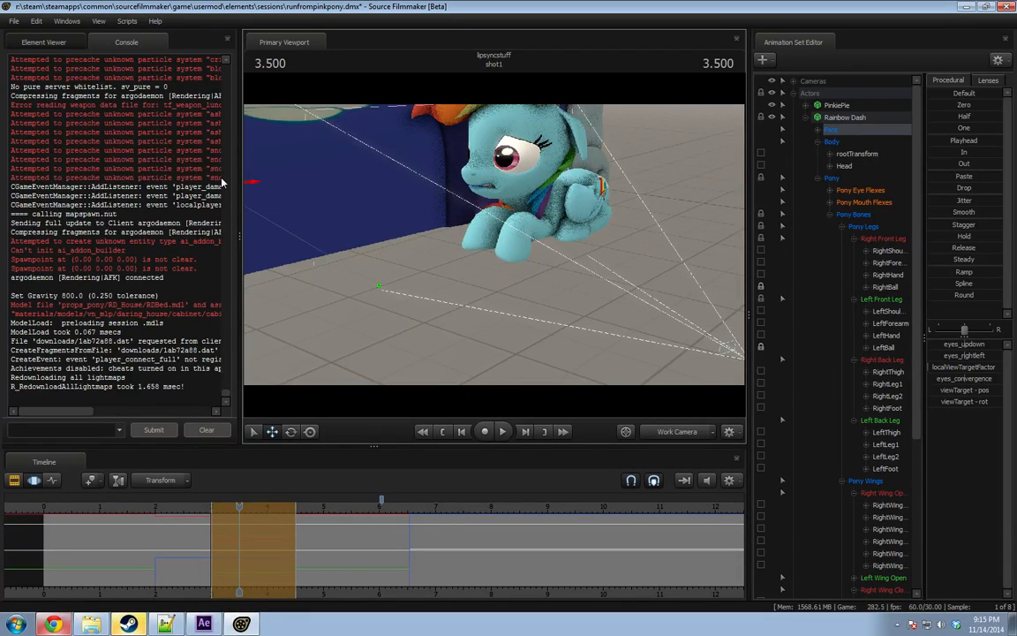
pyautogui.press('d')
pyautogui.moveTo(398, 231); pyautogui.dragTo(448, 226)
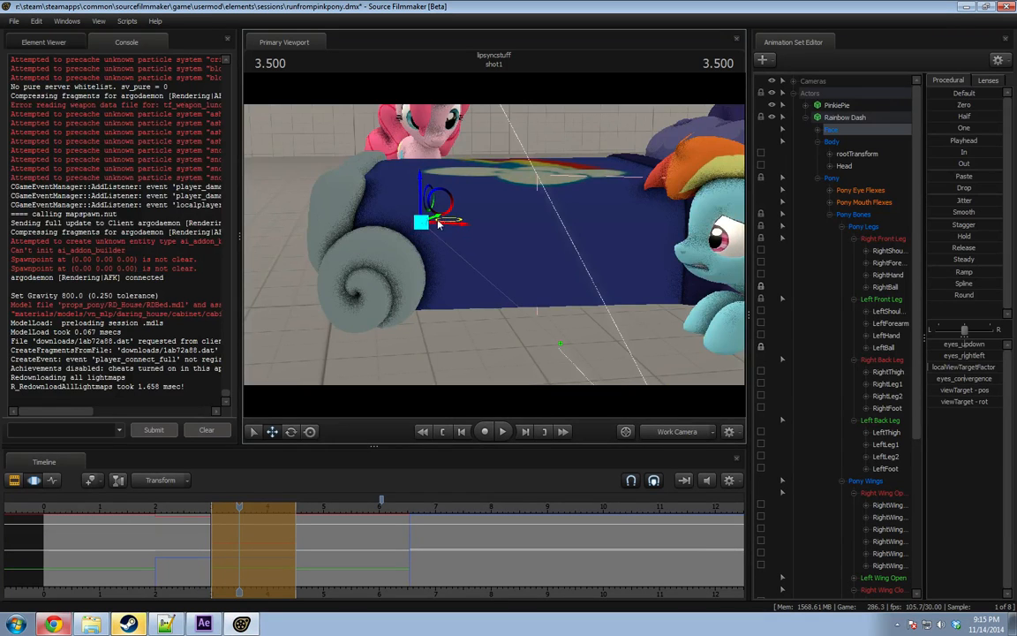
pyautogui.moveTo(419, 190); pyautogui.dragTo(420, 210)
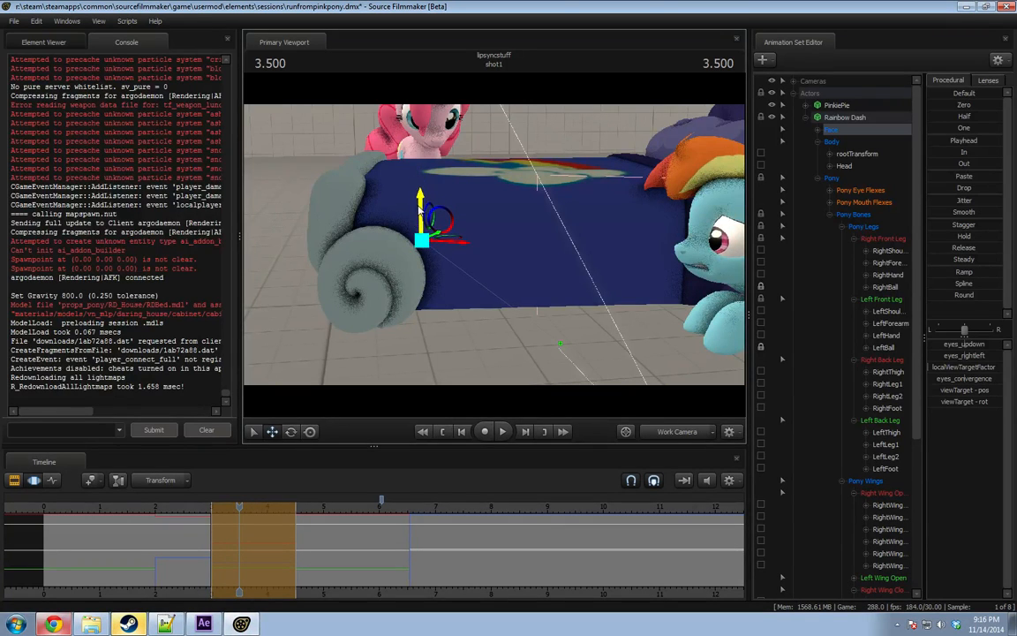
pyautogui.click(659, 431)
# Extend the time selection so it spans 2 to 4.5 seconds.
pyautogui.moveTo(250, 496); pyautogui.dragTo(296, 537)
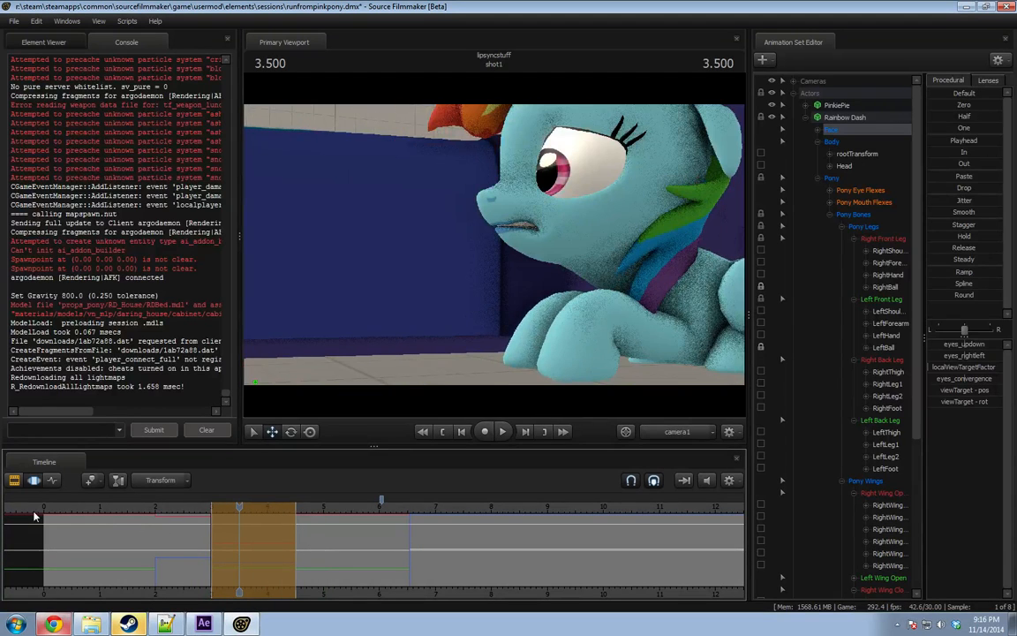
pyautogui.moveTo(44, 536); pyautogui.dragTo(155, 541)
pyautogui.press('ctrl')
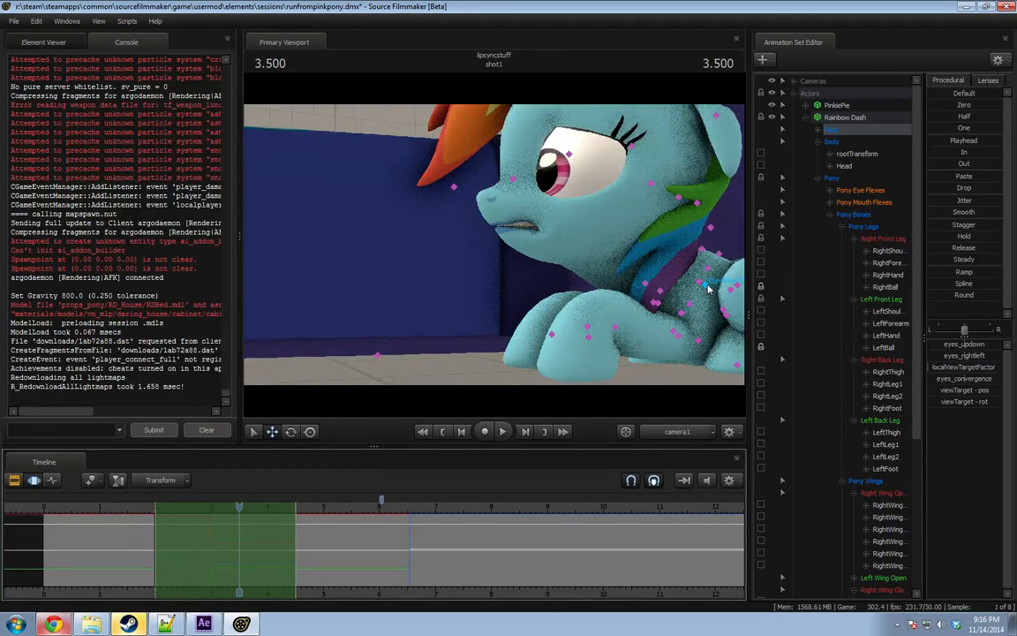
# Try rotating both front shoulder bones and both forearm bones together, and undo the trial leg pose.
pyautogui.click(898, 251)
pyautogui.keyDown('ctrl'); pyautogui.click(896, 312); pyautogui.keyUp('ctrl')
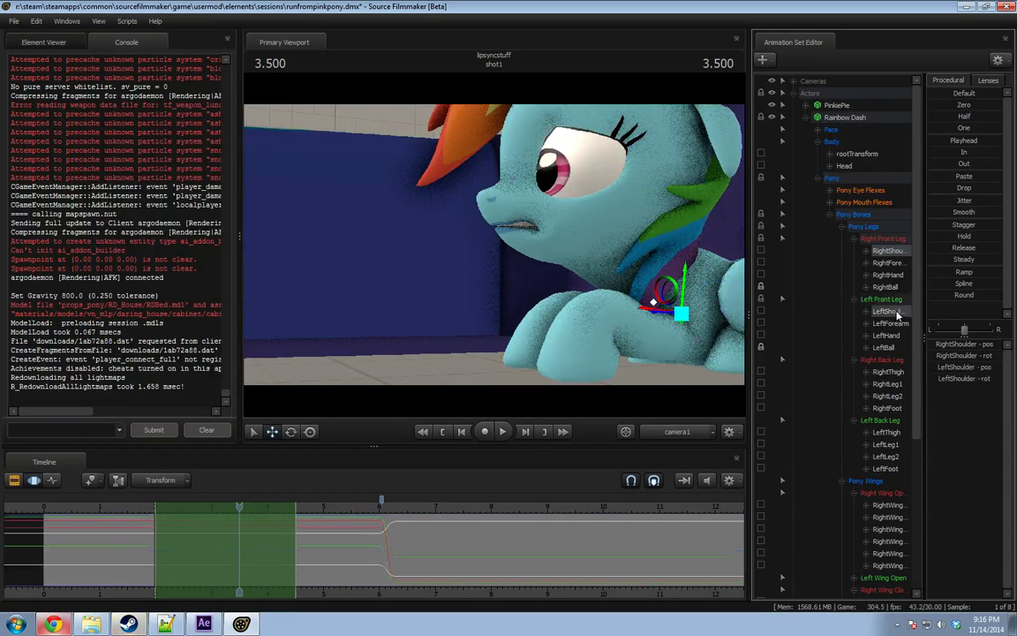
pyautogui.press('e')
pyautogui.moveTo(656, 292); pyautogui.dragTo(666, 288)
pyautogui.press('ctrl')
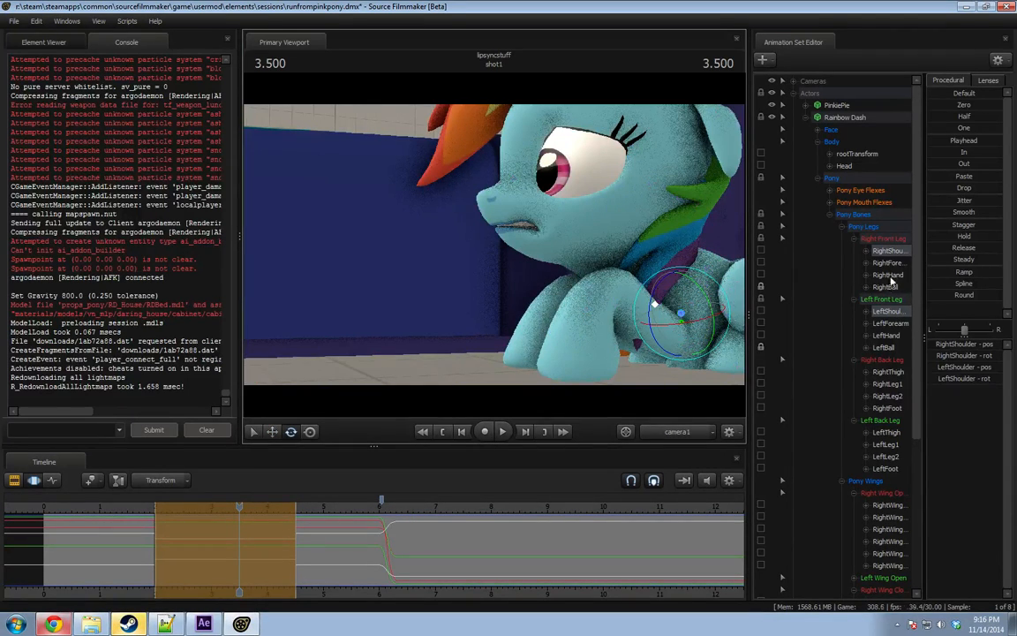
pyautogui.click(898, 264)
pyautogui.keyDown('ctrl'); pyautogui.click(898, 323); pyautogui.keyUp('ctrl')
pyautogui.moveTo(677, 316); pyautogui.dragTo(666, 326)
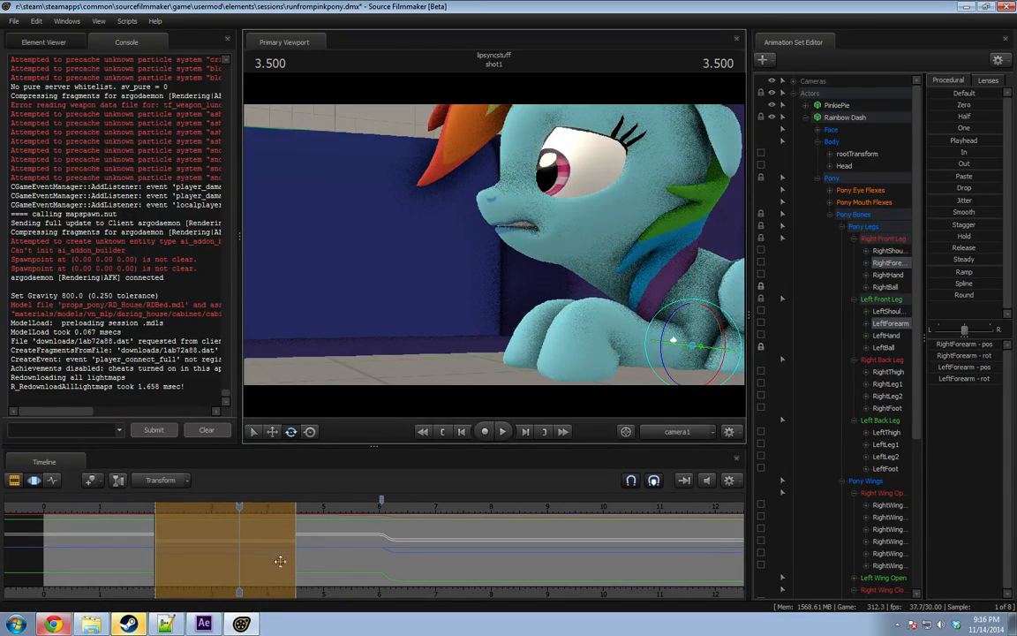
pyautogui.press('shift')
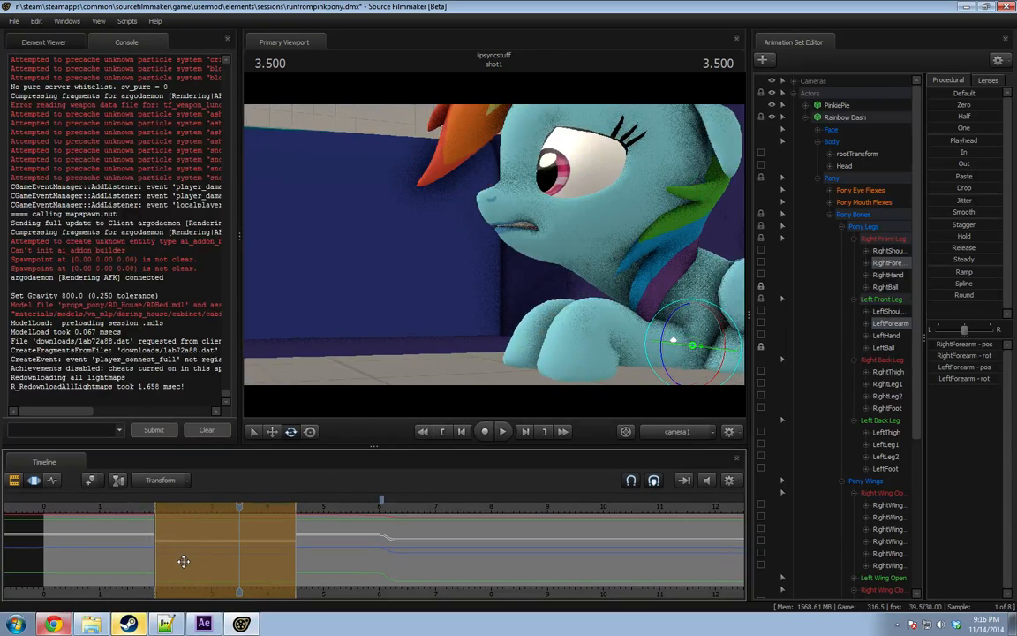
pyautogui.hotkey('ctrl', 'z')
# Rotate the RightShoulder and LeftShoulder bones together to lower the front legs over the selected range.
pyautogui.click(888, 252)
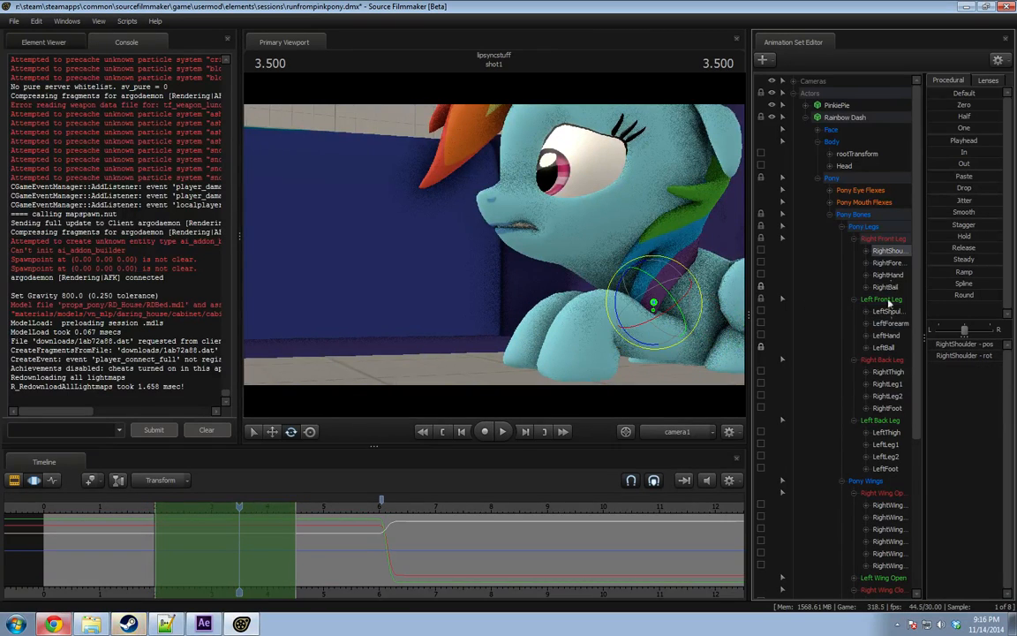
pyautogui.keyDown('ctrl'); pyautogui.click(889, 311); pyautogui.keyUp('ctrl')
pyautogui.moveTo(655, 307); pyautogui.dragTo(655, 315)
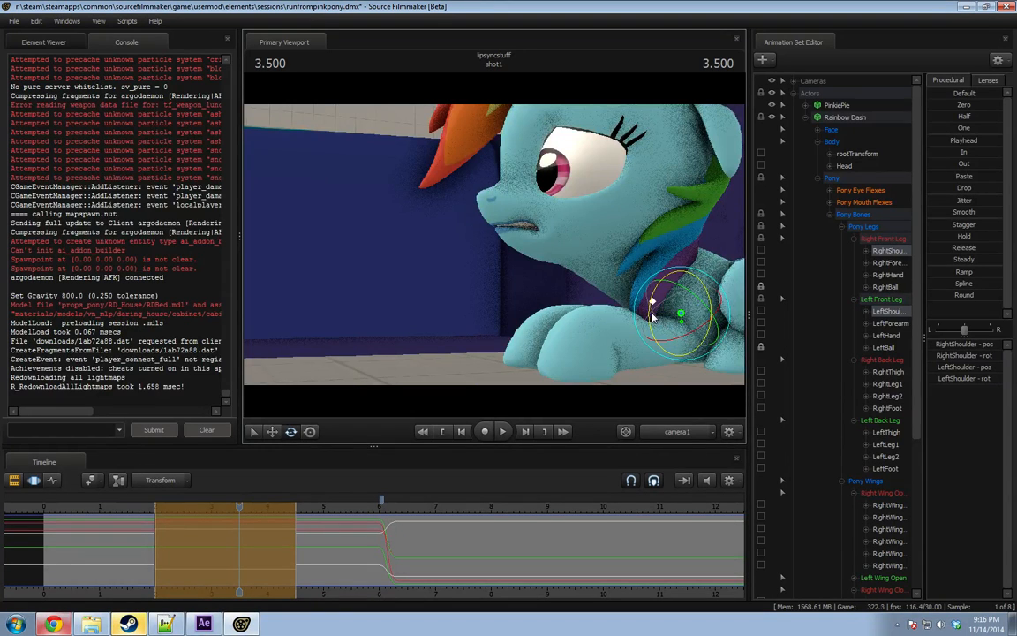
# Rotate the RightForearm and LeftForearm bones together to settle the front legs on the floor, and scrub through the selected range.
pyautogui.click(885, 323)
pyautogui.keyDown('ctrl'); pyautogui.click(893, 264); pyautogui.keyUp('ctrl')
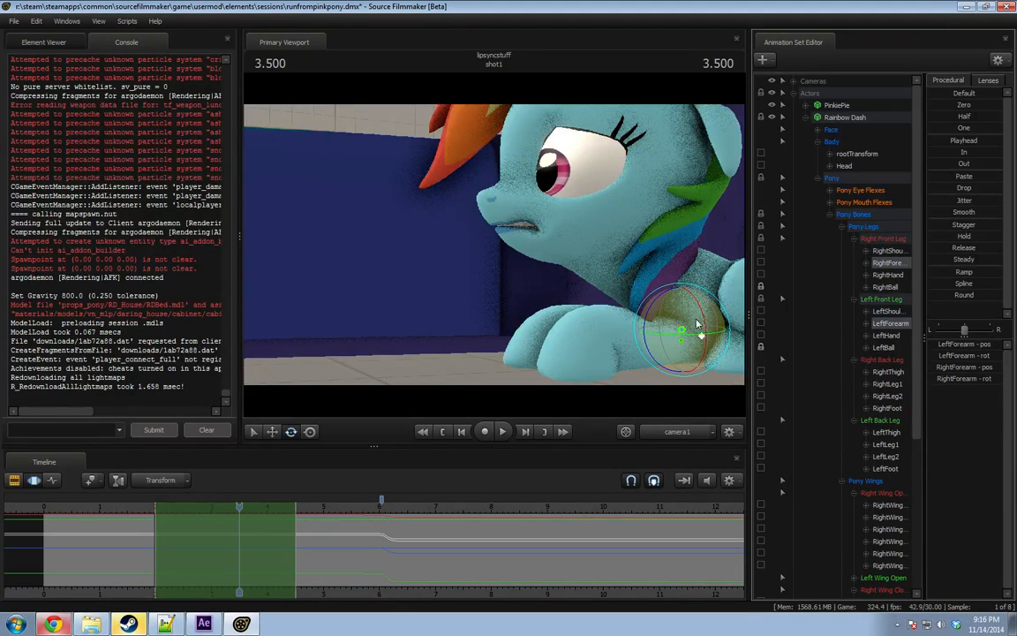
pyautogui.moveTo(648, 319); pyautogui.dragTo(651, 310)
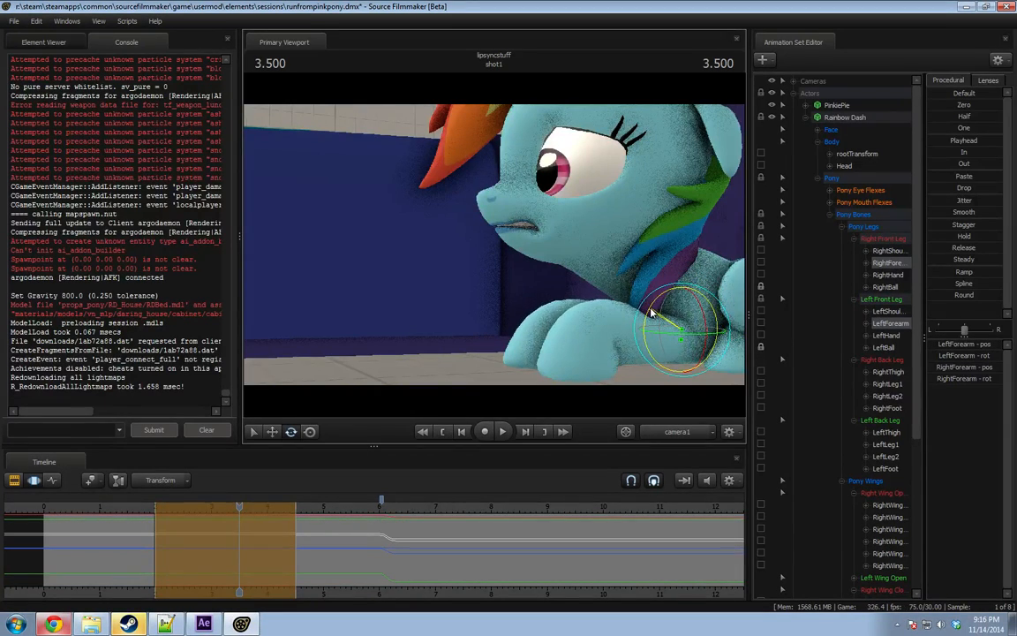
pyautogui.moveTo(192, 538)
pyautogui.mouseDown()
pyautogui.moveTo(148, 539)
pyautogui.moveTo(191, 545)
pyautogui.mouseUp()
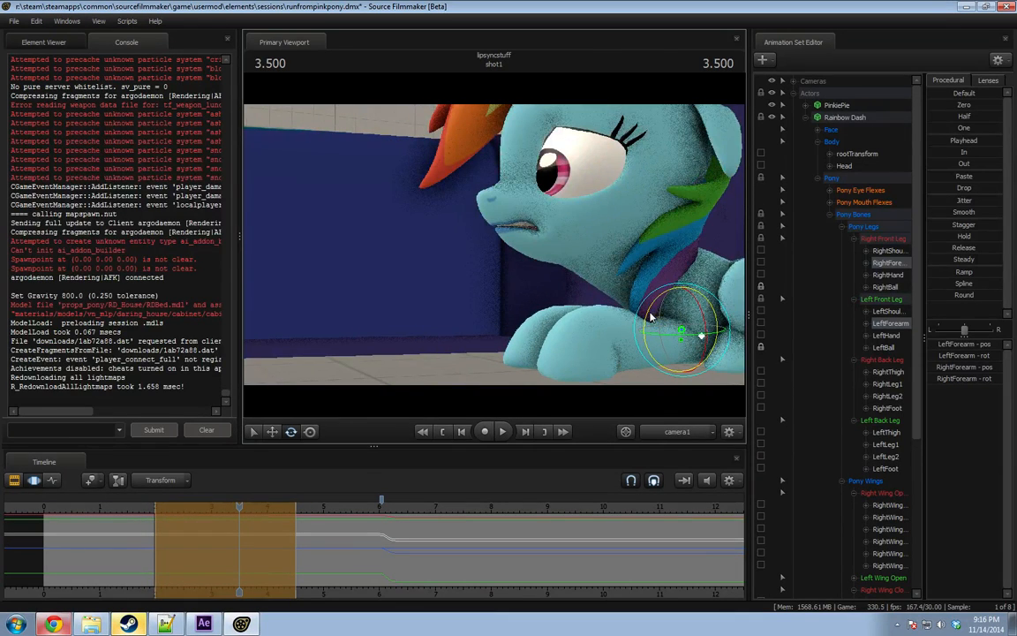
pyautogui.click(117, 547)
pyautogui.moveTo(117, 547); pyautogui.dragTo(189, 554)
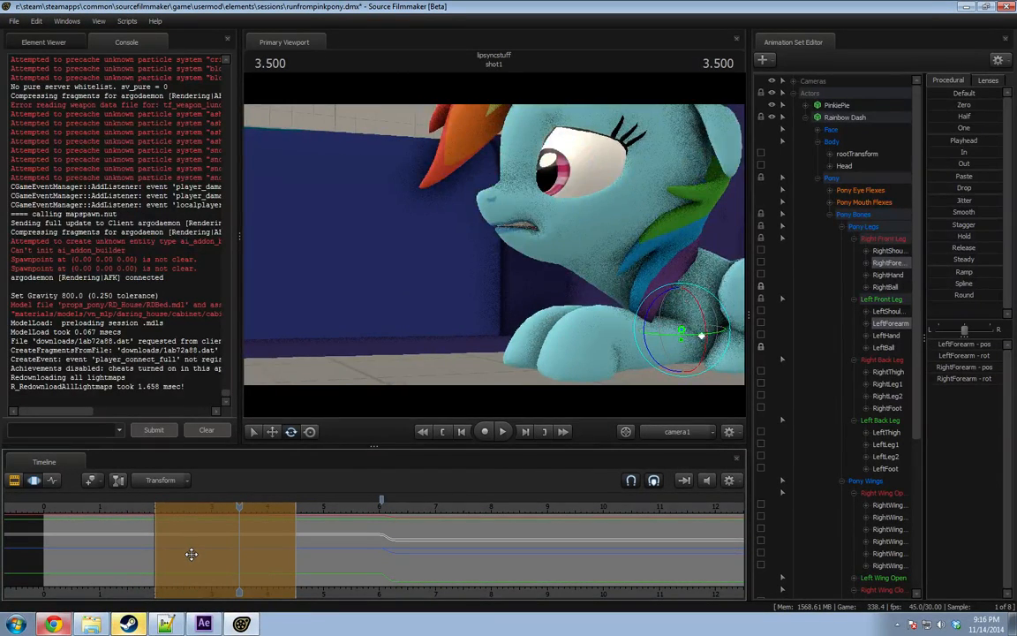
pyautogui.press('Return')
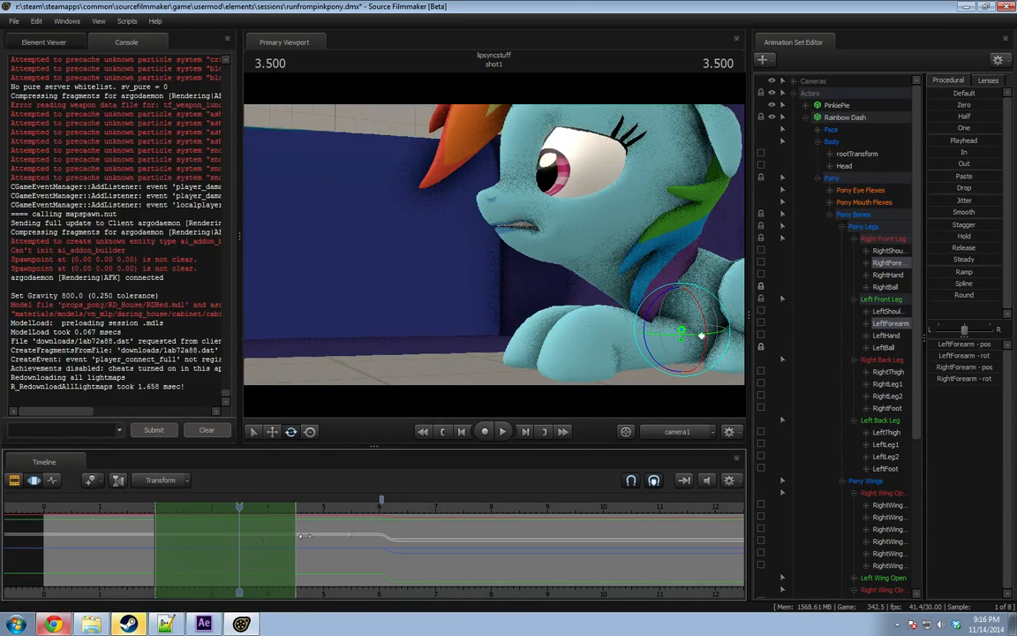
pyautogui.moveTo(125, 519); pyautogui.dragTo(286, 527, button='middle')
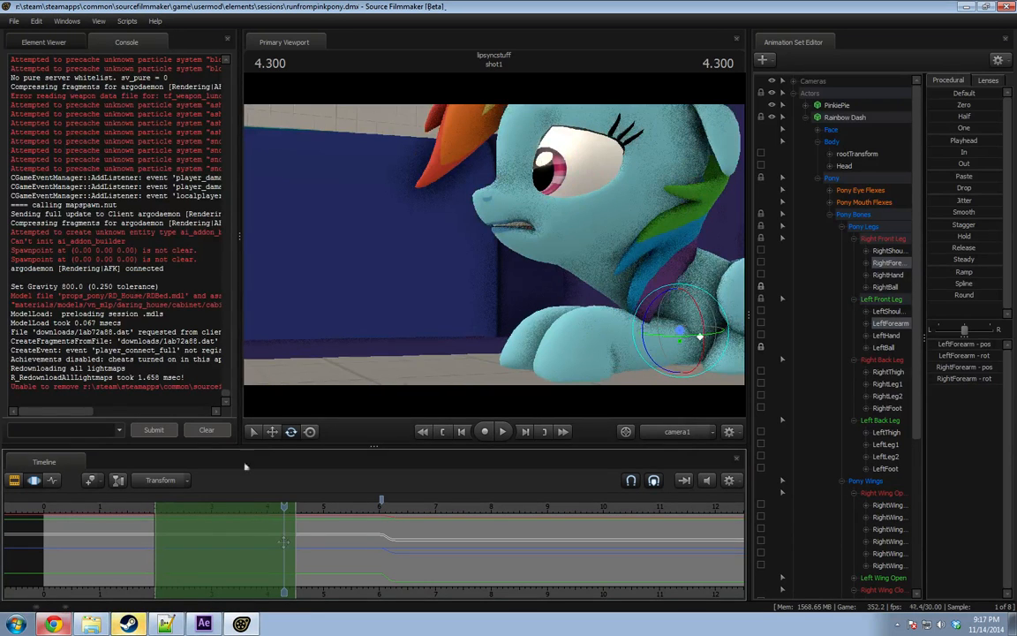
# Open the alushy.dmx session from the Alushy folder.
pyautogui.click(14, 21)
pyautogui.click(24, 44)
pyautogui.doubleClick(454, 287)
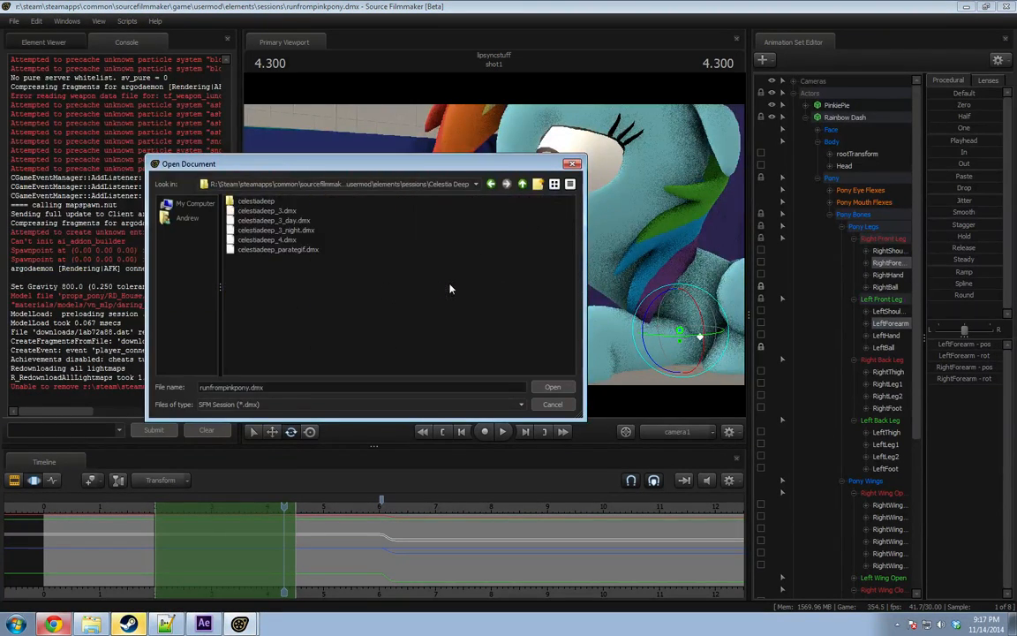
pyautogui.click(521, 184)
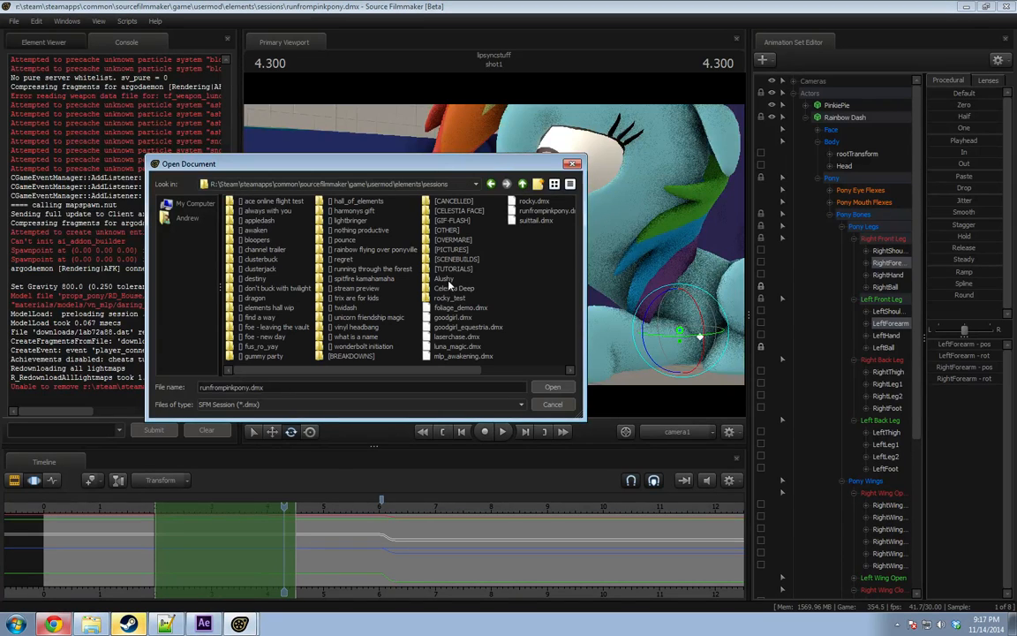
pyautogui.doubleClick(446, 280)
pyautogui.doubleClick(258, 220)
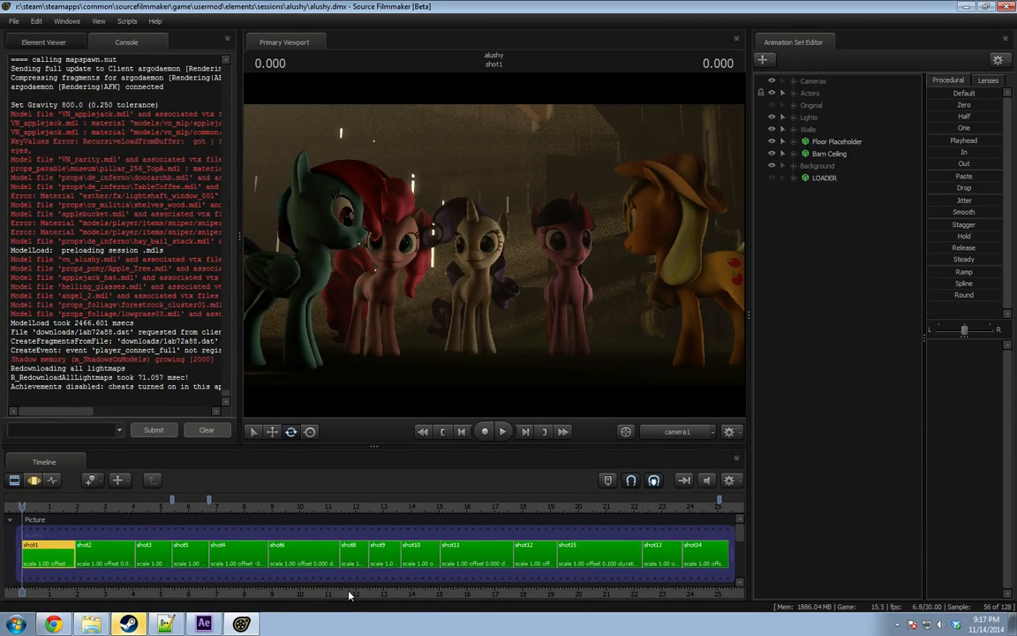
# Select shot9, move the playhead to 13.5 seconds, and open the shot in the Motion Editor.
pyautogui.click(389, 554)
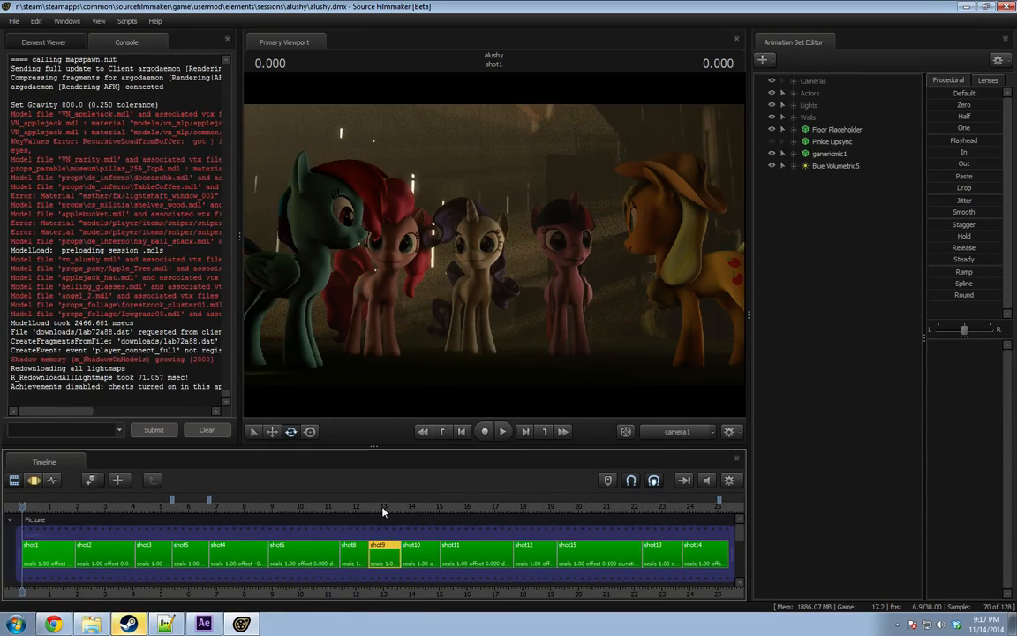
pyautogui.click(384, 509)
pyautogui.moveTo(381, 506); pyautogui.dragTo(367, 504)
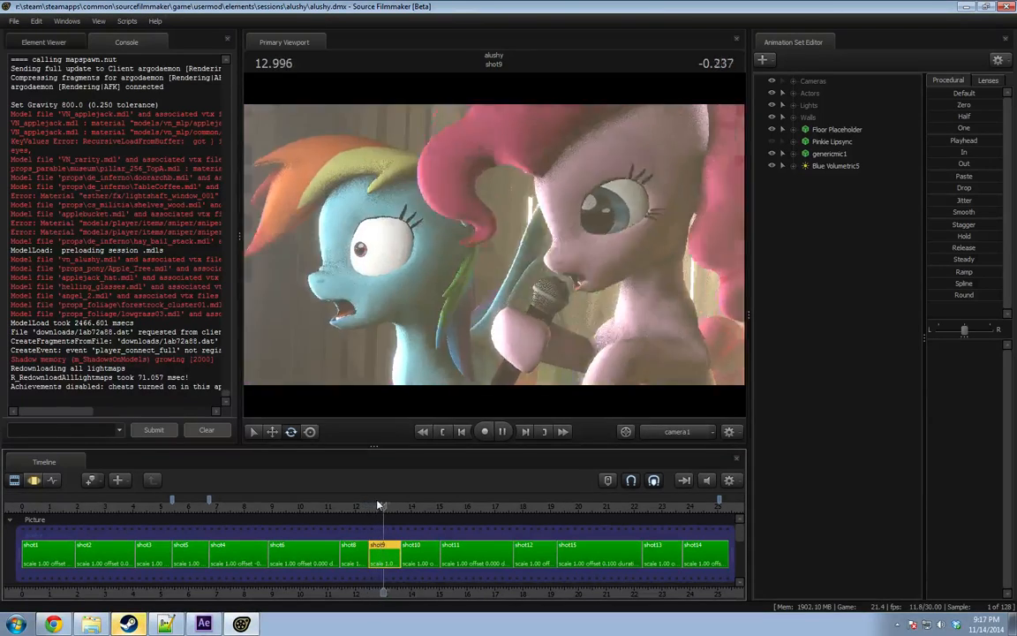
pyautogui.doubleClick(391, 547)
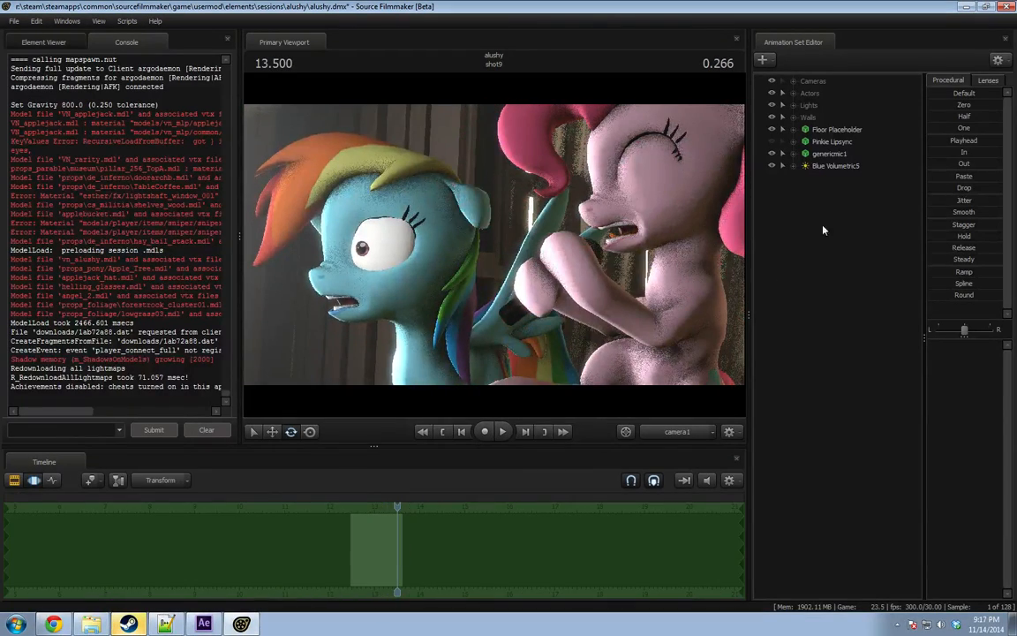
# Export the vn_rainbowdash1 animation without trimming as alushy_rainbow_surprised.
pyautogui.click(800, 94)
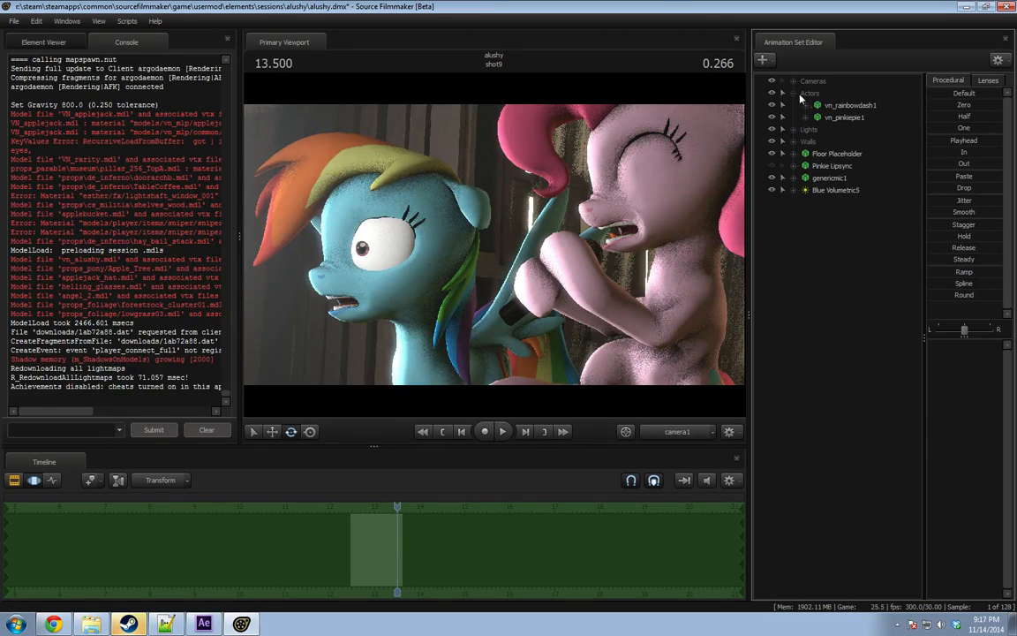
pyautogui.click(850, 105)
pyautogui.rightClick(861, 106)
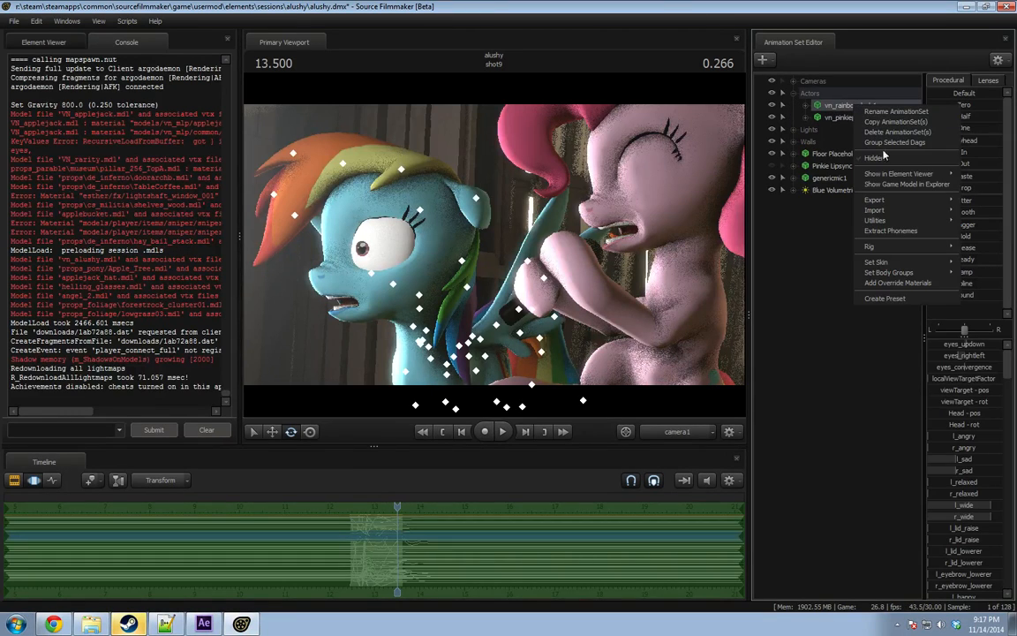
pyautogui.moveTo(878, 220)
pyautogui.moveTo(883, 177)
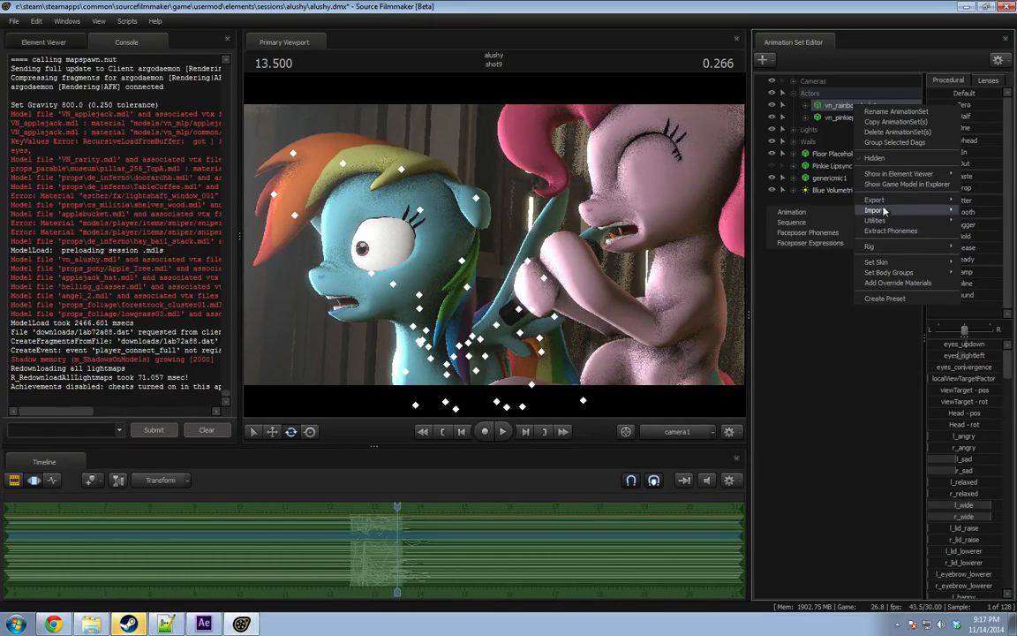
pyautogui.click(841, 215)
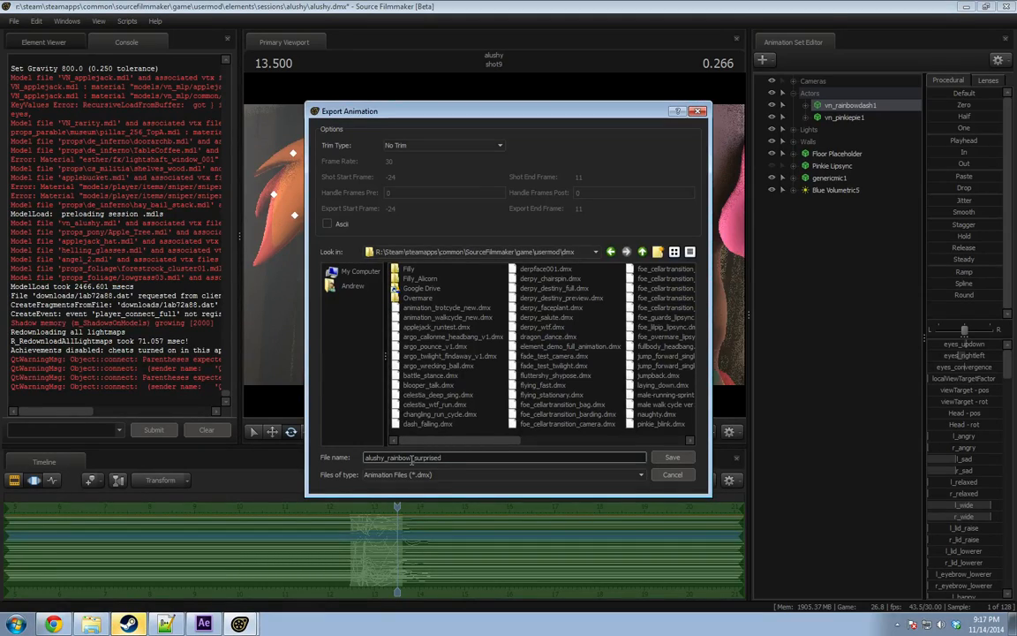
pyautogui.press('Return')
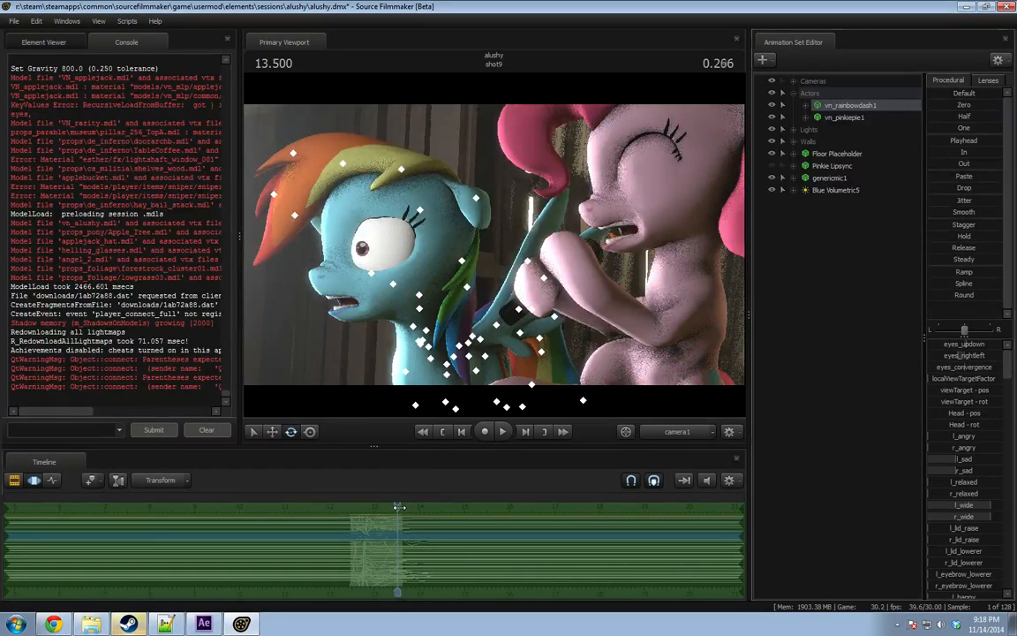
# Scrub and play the sequence from shot6 to shot11 through the shot cameras.
pyautogui.moveTo(399, 507); pyautogui.dragTo(195, 509)
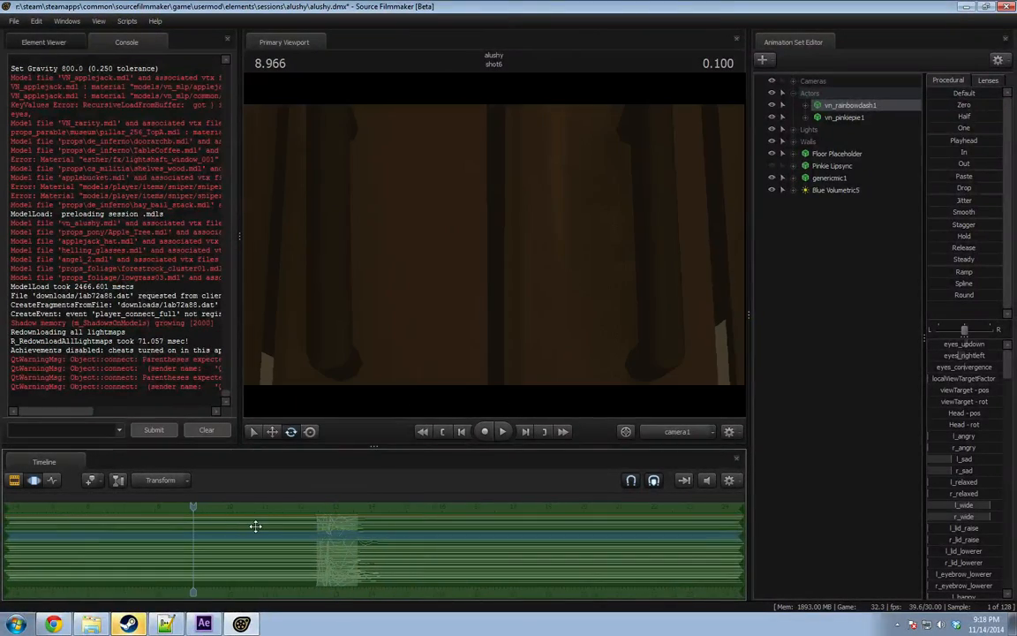
pyautogui.press('space')
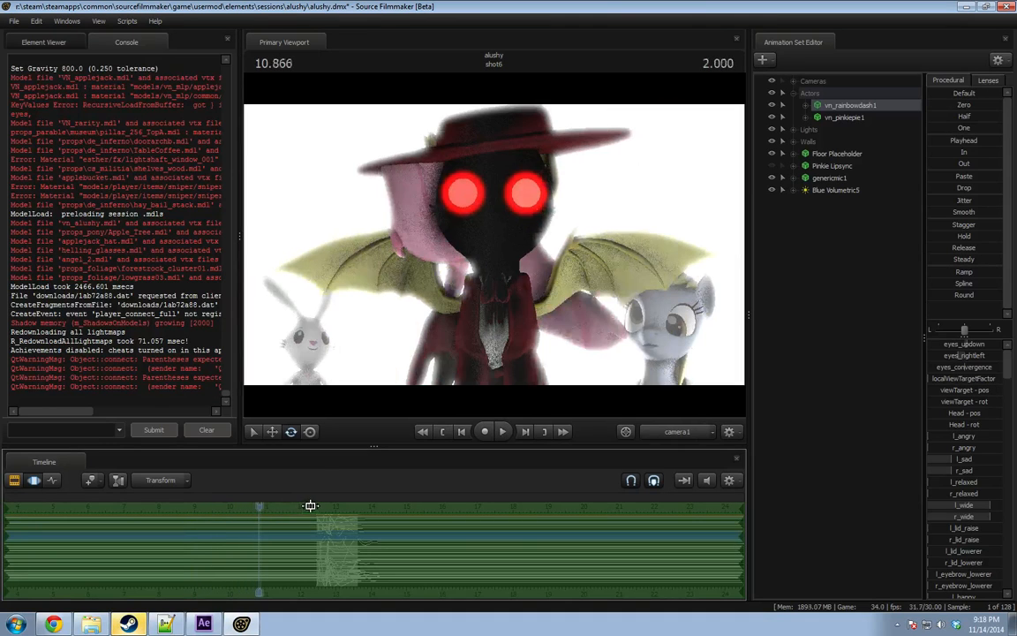
pyautogui.moveTo(270, 508); pyautogui.dragTo(466, 544)
# Switch the viewport to the Work Camera and fly around shot11 at 16.666 seconds to examine the scene layout.
pyautogui.click(674, 433)
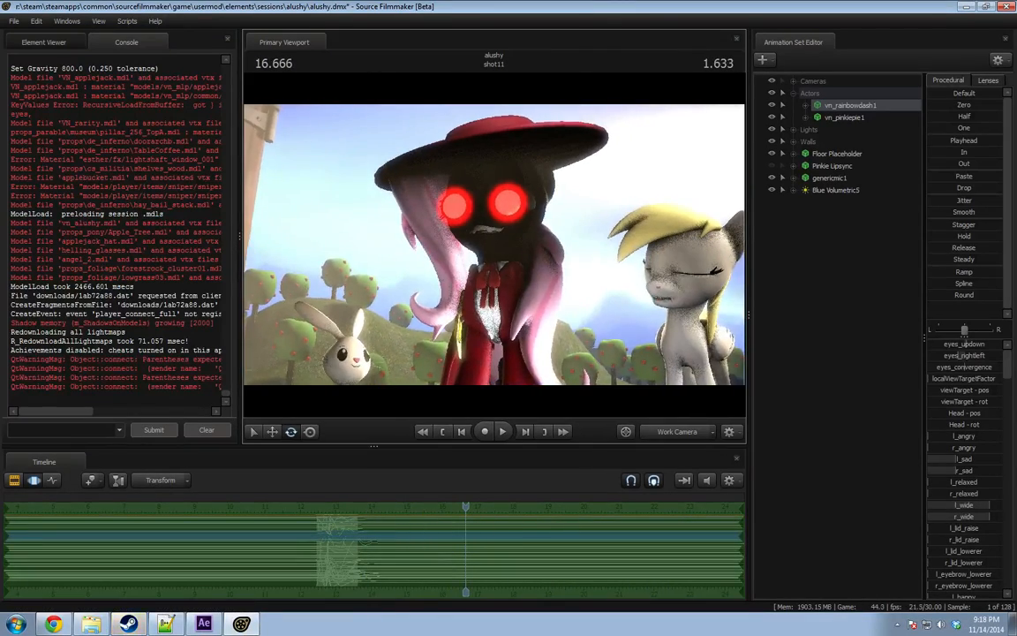
pyautogui.press('s')
pyautogui.moveTo(565, 327); pyautogui.dragTo(483, 276)
pyautogui.press('w')
pyautogui.press('w')
pyautogui.press('s')
pyautogui.press('w')
pyautogui.press('s')
pyautogui.press('w')
# Play the sequence up to shot11 through the Work Camera to examine the barn scene from outside the shot framing.
pyautogui.press('space')
pyautogui.moveTo(476, 506); pyautogui.dragTo(369, 512)
pyautogui.press('s')
pyautogui.moveTo(495, 245)
pyautogui.mouseDown()
pyautogui.moveTo(572, 244)
pyautogui.moveTo(496, 250)
pyautogui.mouseUp()
pyautogui.press('w')
pyautogui.press('w')
pyautogui.press('s')
pyautogui.press('w')
pyautogui.press('space')
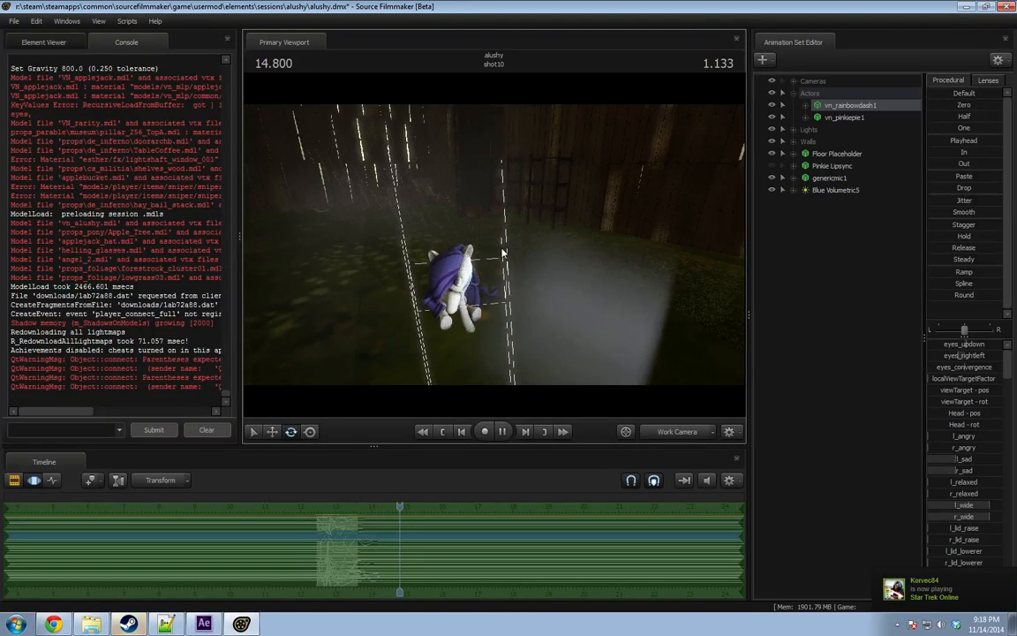
pyautogui.press('space')
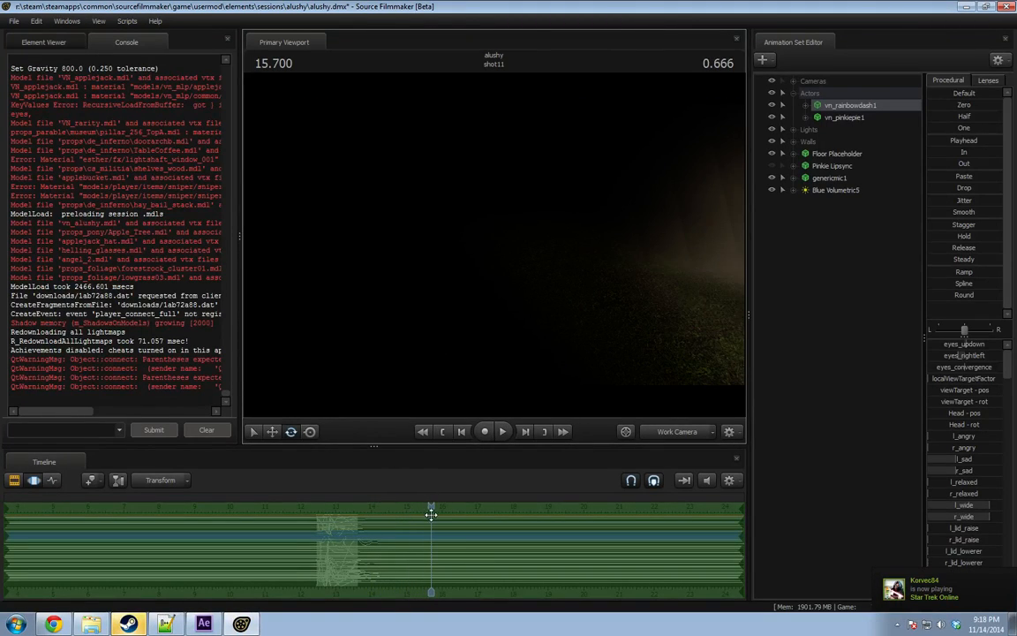
# Return to shot4 and play it through the Work Camera to examine Rainbow Dash and Pinkie Pie together.
pyautogui.moveTo(431, 515); pyautogui.dragTo(69, 525)
pyautogui.press('space')
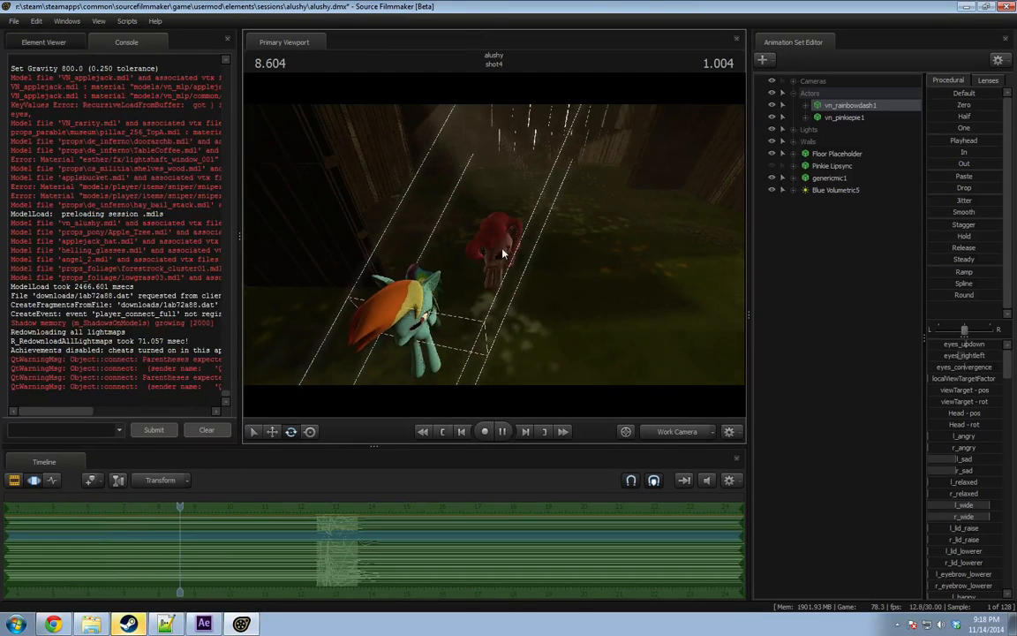
pyautogui.press('space')
pyautogui.moveTo(186, 507); pyautogui.dragTo(84, 461)
pyautogui.press('space')
pyautogui.press('space')
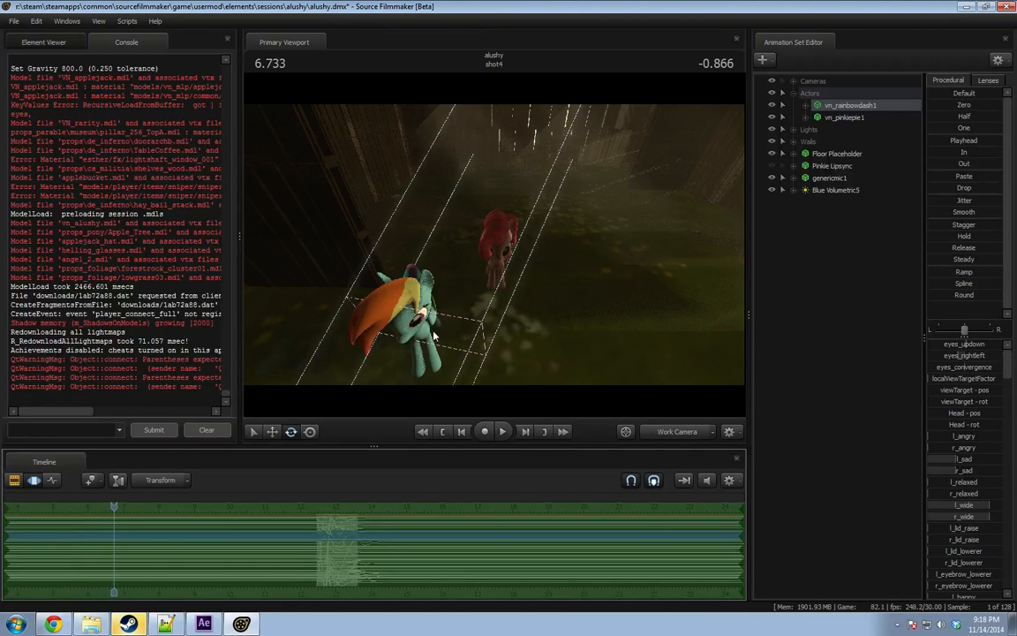
# Play shot4 with the Work Camera close to Pinkie Pie to examine her animation.
pyautogui.press('w')
pyautogui.moveTo(494, 265); pyautogui.dragTo(494, 217)
pyautogui.press('space')
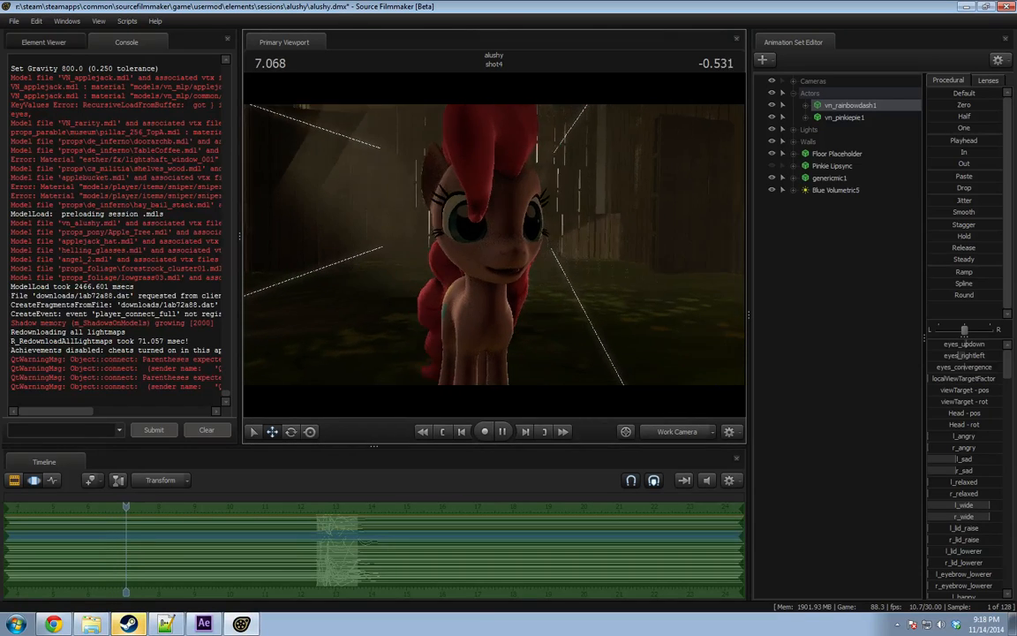
pyautogui.press('space')
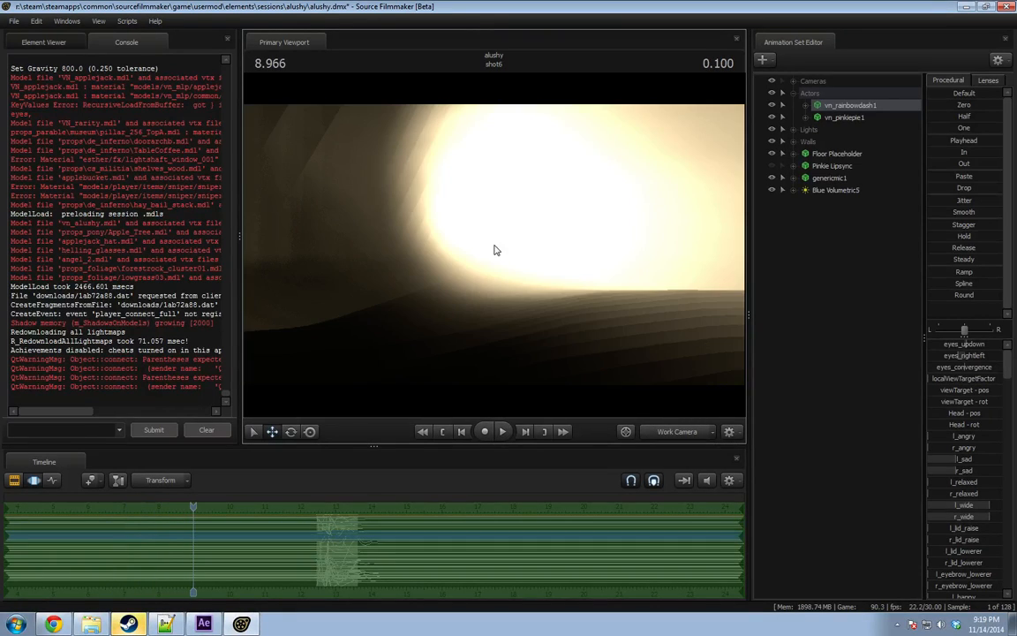
pyautogui.moveTo(199, 507); pyautogui.dragTo(184, 507)
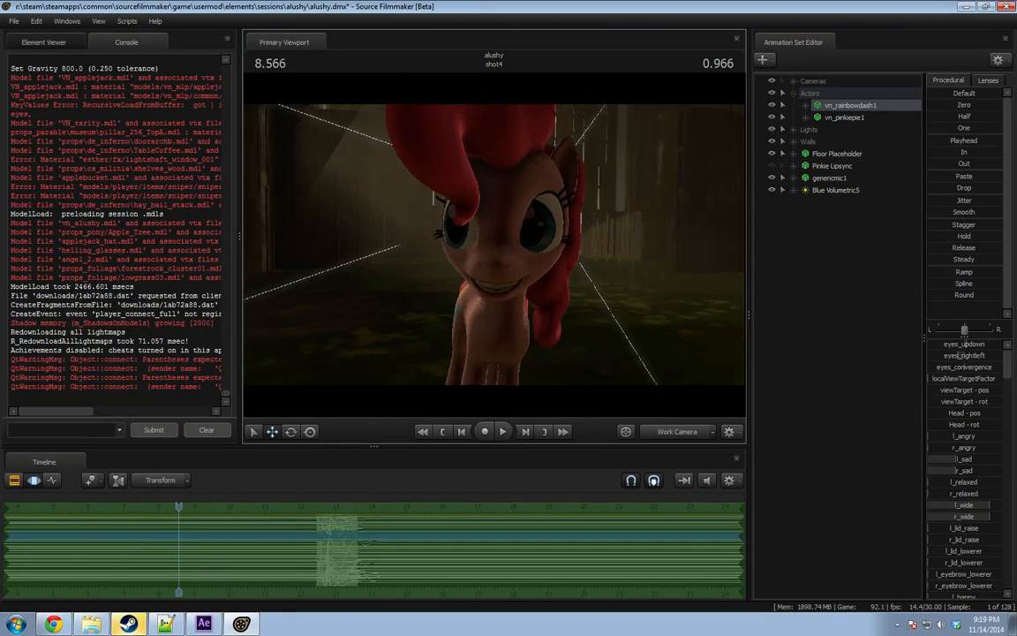
pyautogui.moveTo(495, 245); pyautogui.dragTo(596, 251)
pyautogui.press('space')
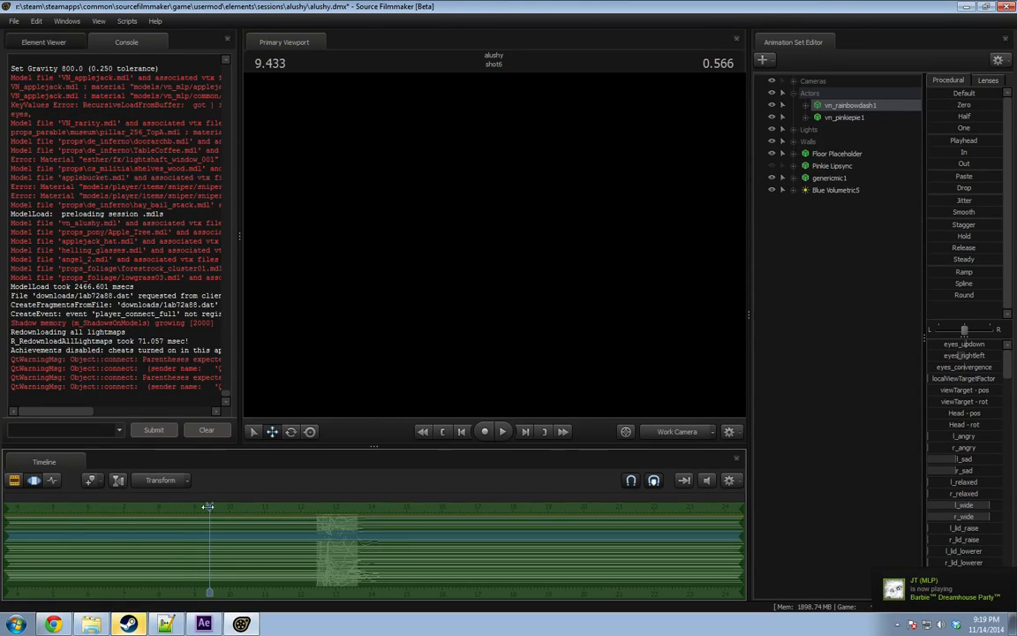
# Move the playhead to 0.933 seconds in shot1 and turn off lighting in the viewport.
pyautogui.moveTo(208, 507); pyautogui.dragTo(15, 543)
pyautogui.moveTo(660, 543); pyautogui.dragTo(527, 532)
pyautogui.moveTo(495, 247); pyautogui.dragTo(510, 240)
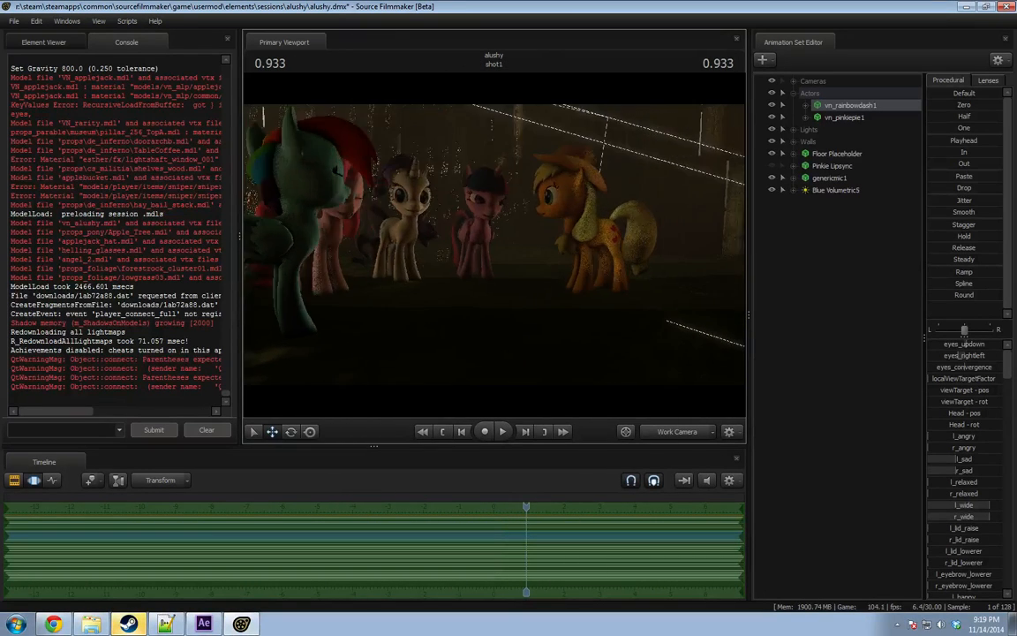
pyautogui.rightClick(495, 247)
pyautogui.click(535, 279)
# Select shot1 in the Clip Editor and unhide its LOADER animation set, framing the extra Rainbow Dash model.
pyautogui.press('F2')
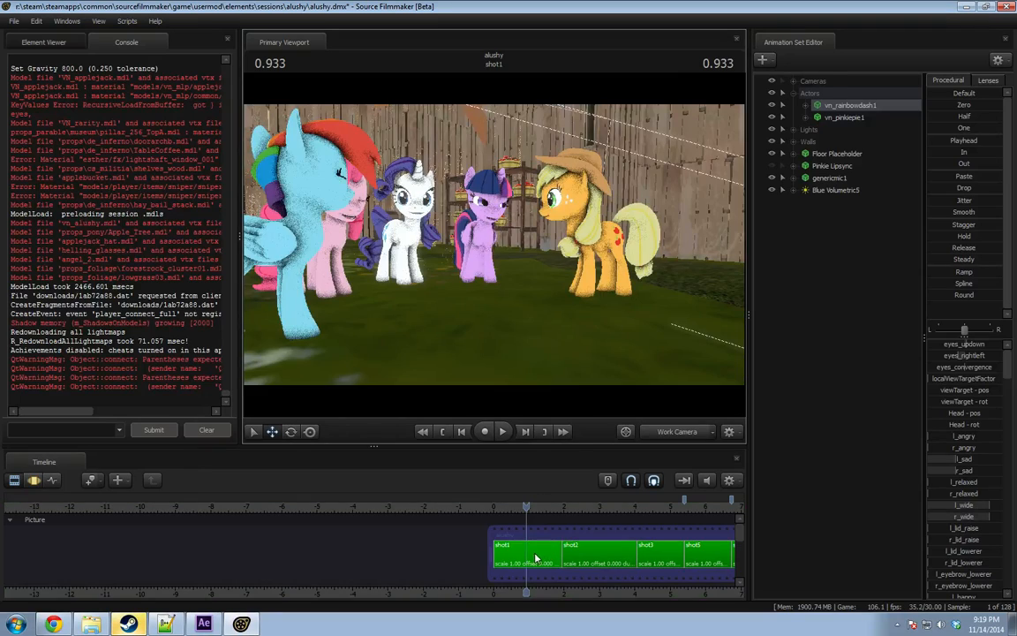
pyautogui.click(536, 557)
pyautogui.click(826, 241)
pyautogui.click(771, 239)
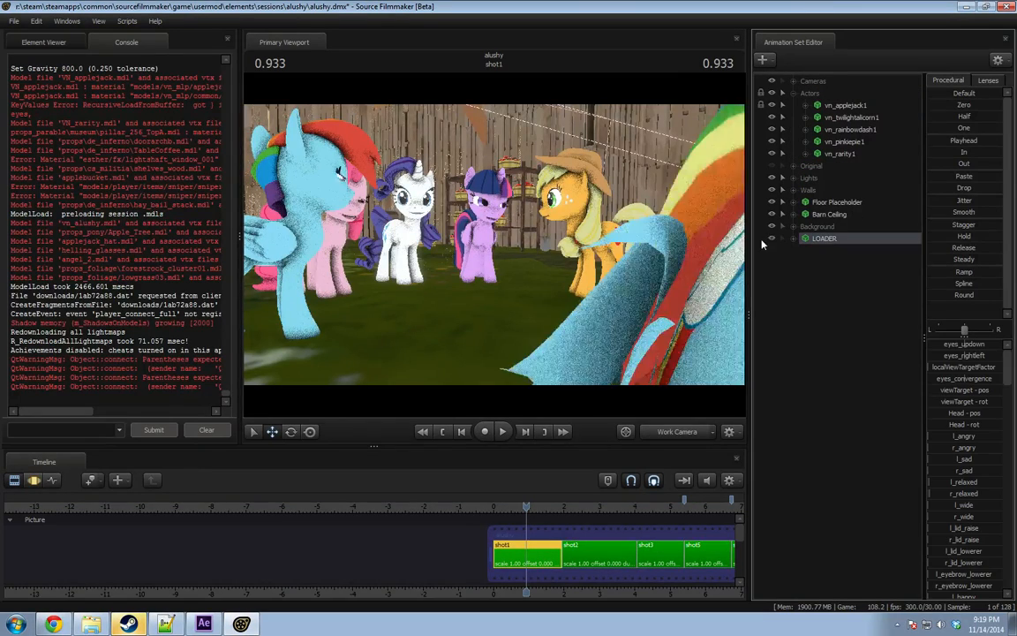
pyautogui.moveTo(718, 263); pyautogui.dragTo(765, 262)
pyautogui.press('space')
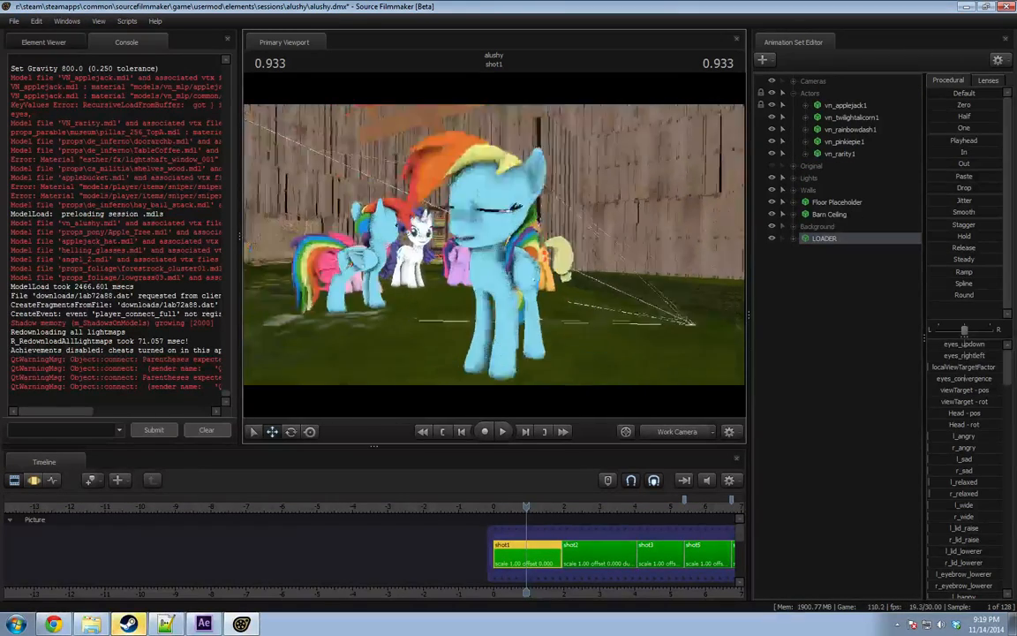
# Replay shot1 several times from near its start to examine the extra Rainbow Dash model's animation.
pyautogui.click(499, 505)
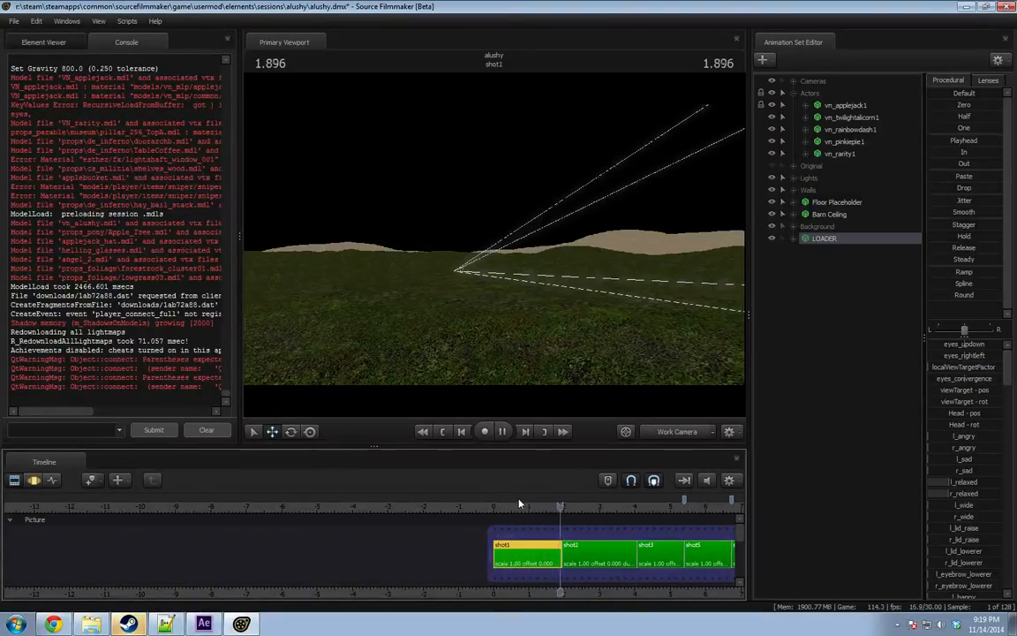
pyautogui.press('space')
pyautogui.click(498, 508)
pyautogui.press('space')
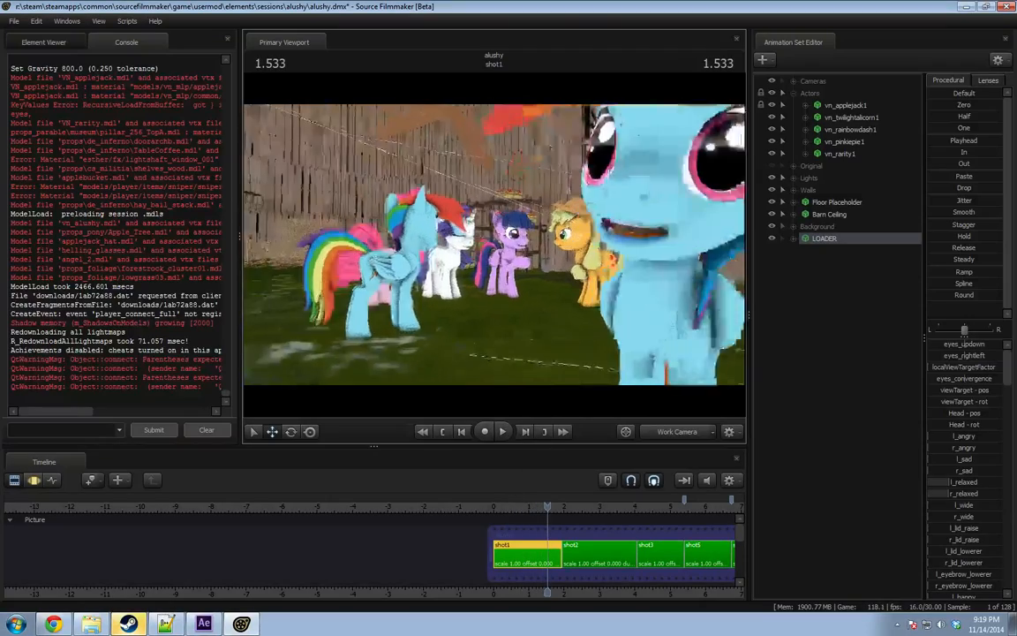
pyautogui.click(504, 505)
pyautogui.press('space')
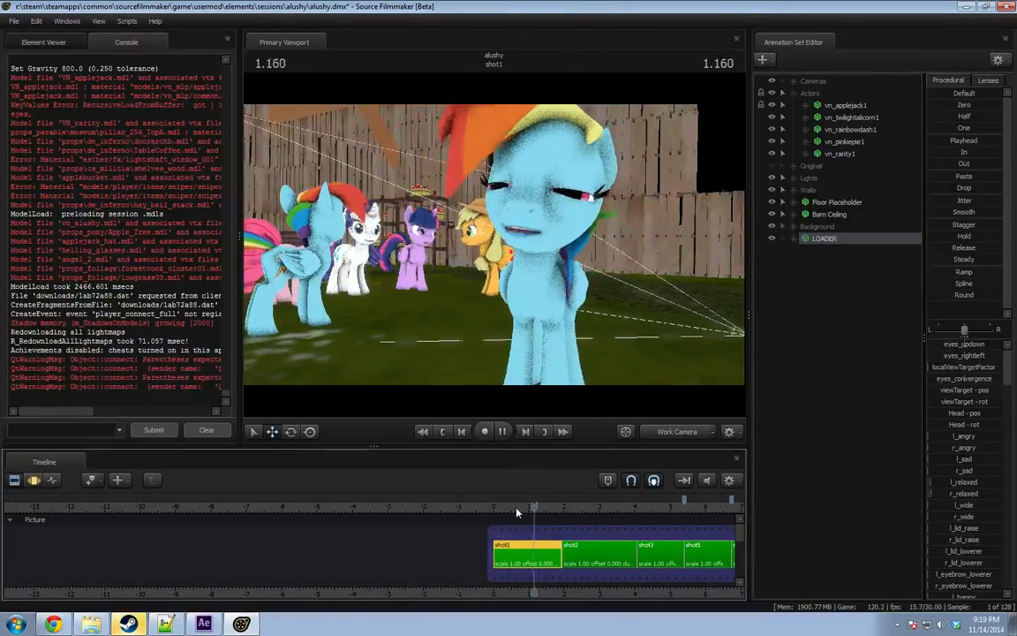
pyautogui.click(498, 506)
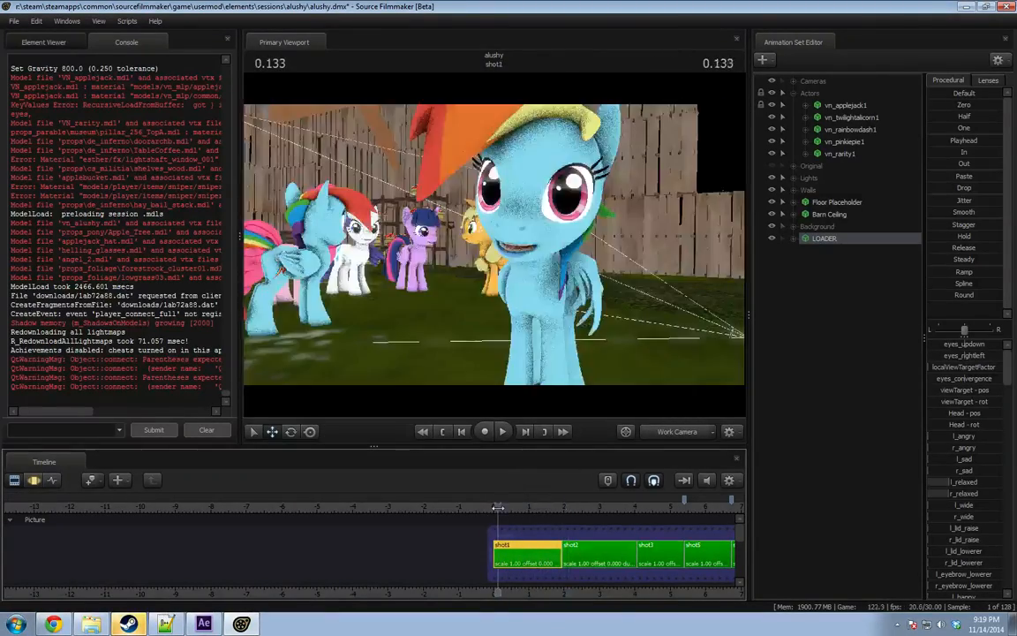
# Move the Work Camera to the pony group in shot1 and replay the shot to examine each character's idle animation.
pyautogui.moveTo(521, 274); pyautogui.dragTo(476, 278)
pyautogui.press('d')
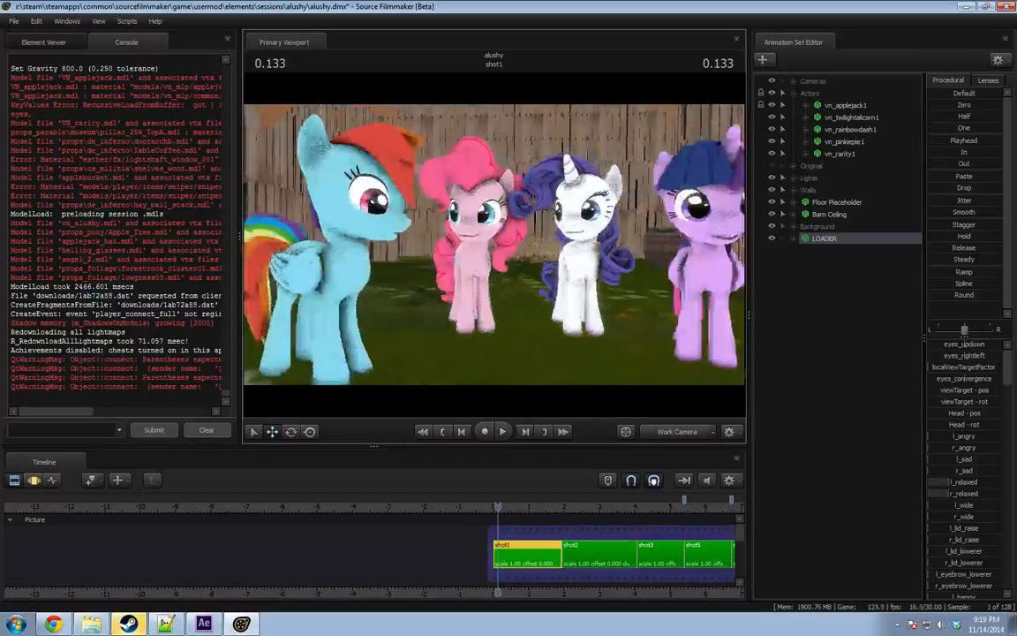
pyautogui.press('space')
pyautogui.press('space')
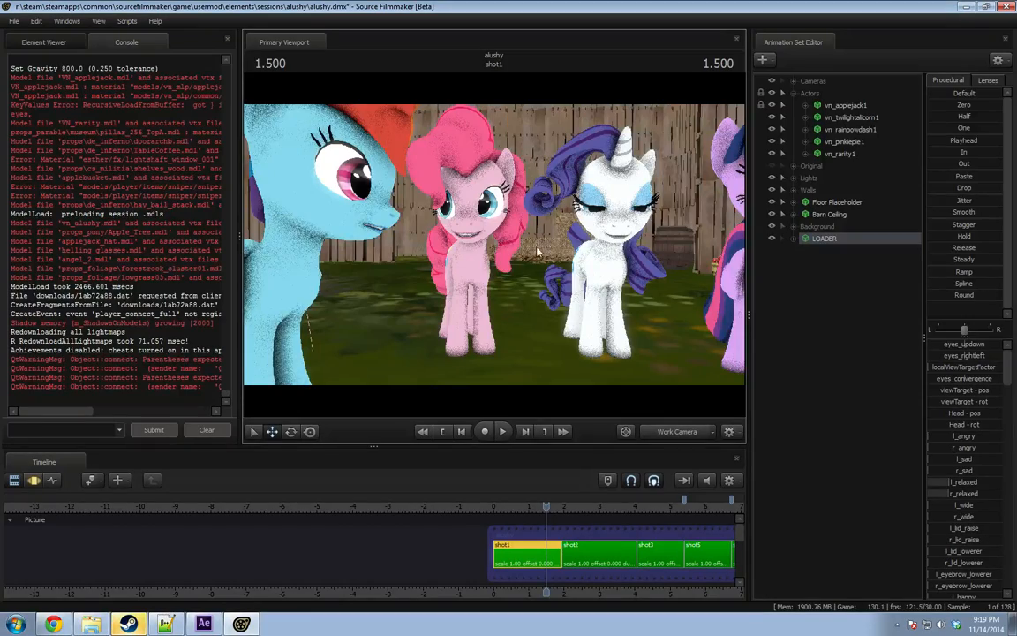
pyautogui.press('space')
pyautogui.press('space')
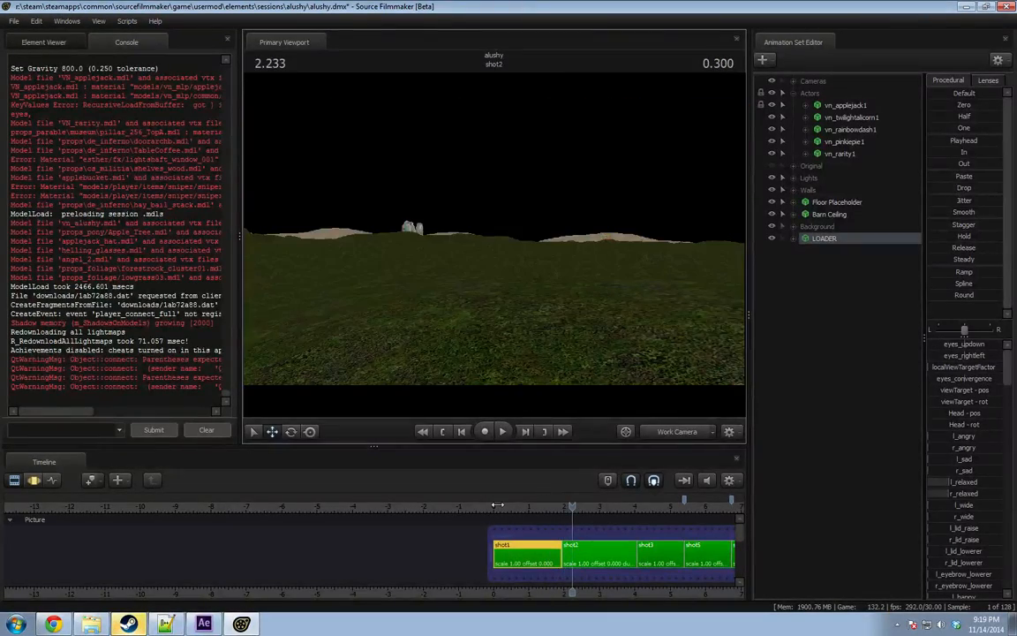
pyautogui.click(497, 505)
pyautogui.press('space')
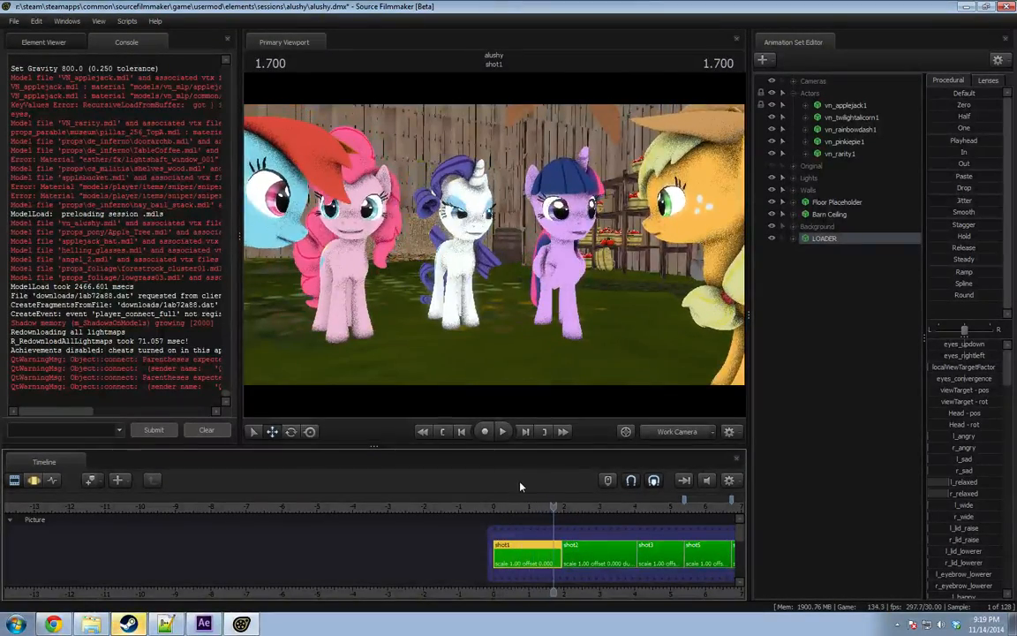
pyautogui.press('space')
pyautogui.click(520, 505)
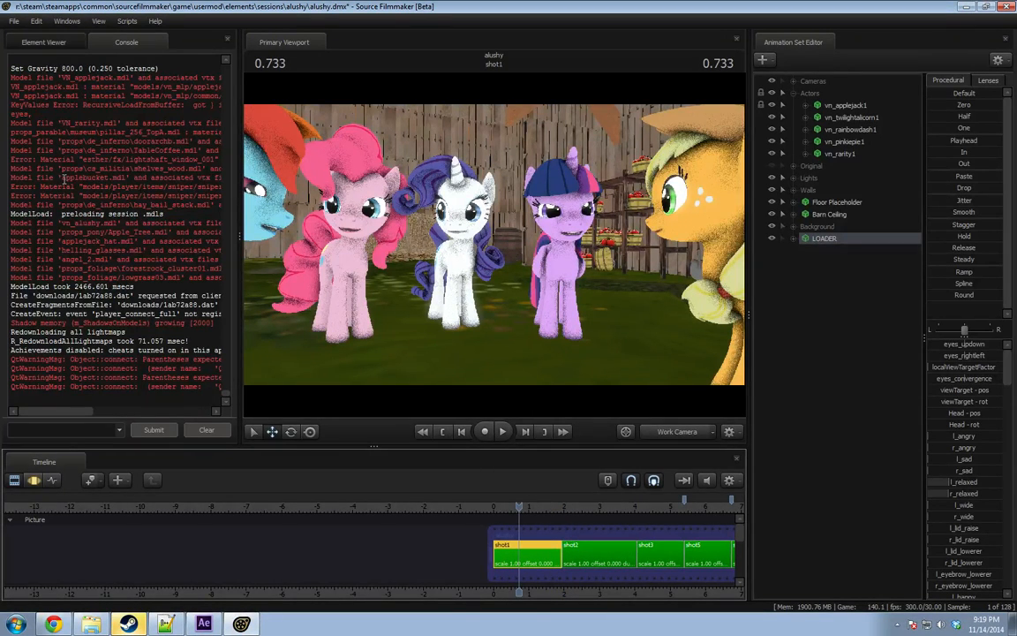
pyautogui.click(15, 21)
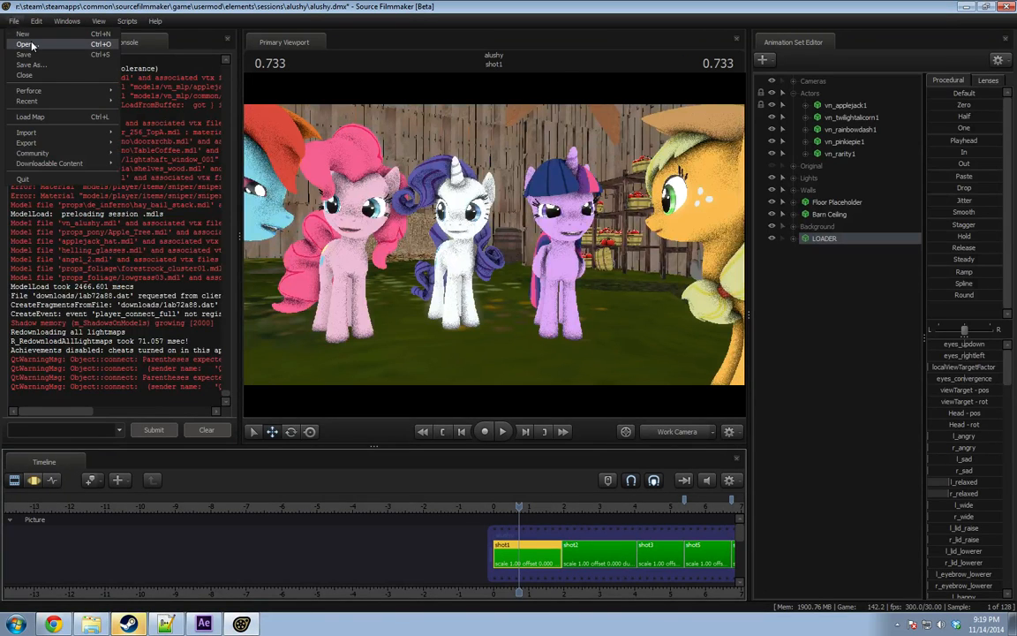
pyautogui.click(27, 44)
pyautogui.click(522, 183)
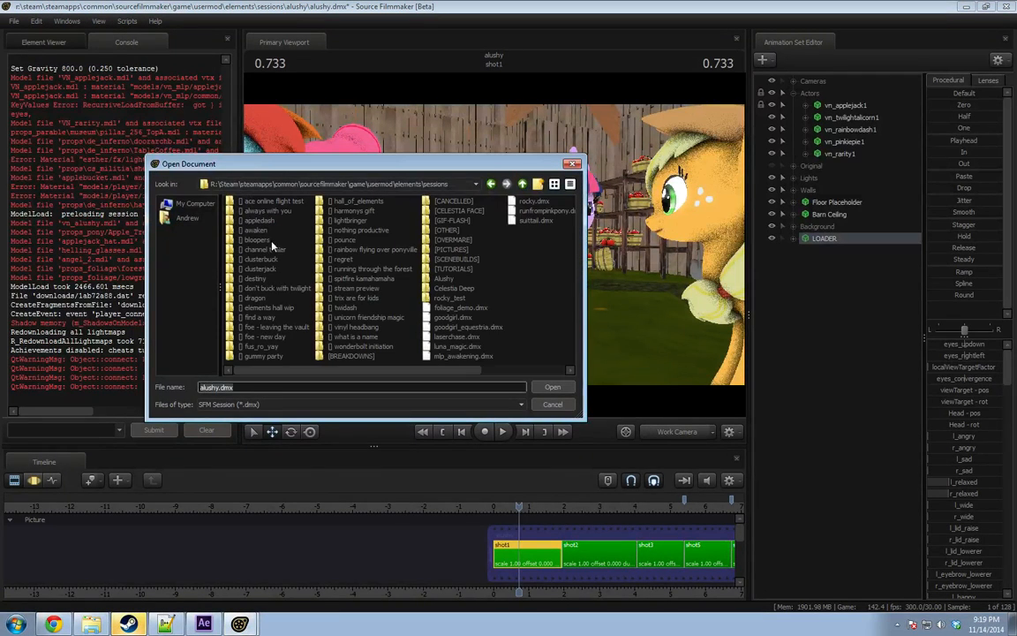
pyautogui.doubleClick(451, 238)
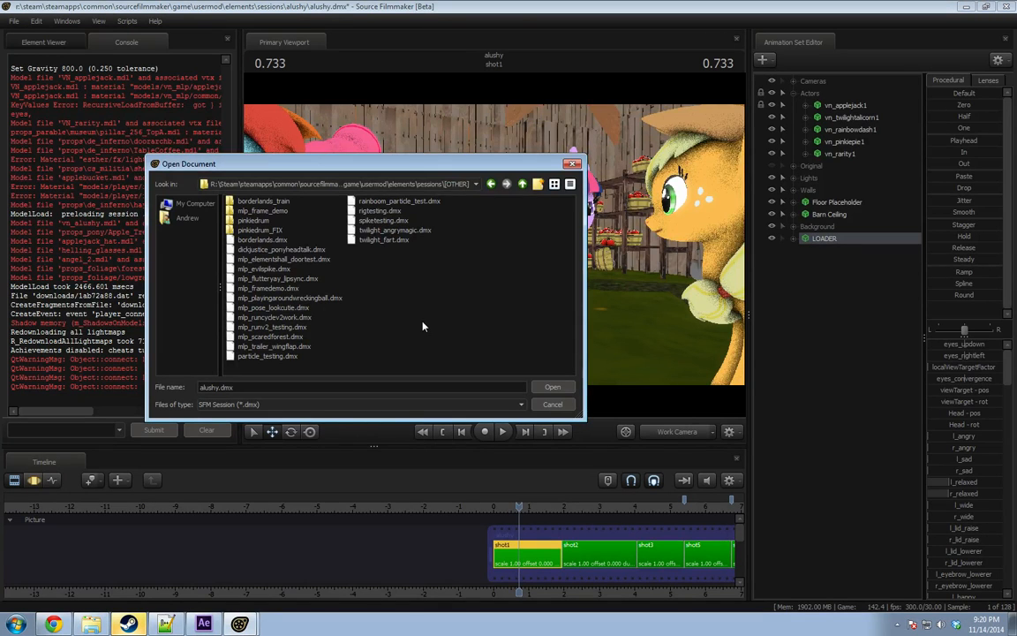
pyautogui.click(552, 407)
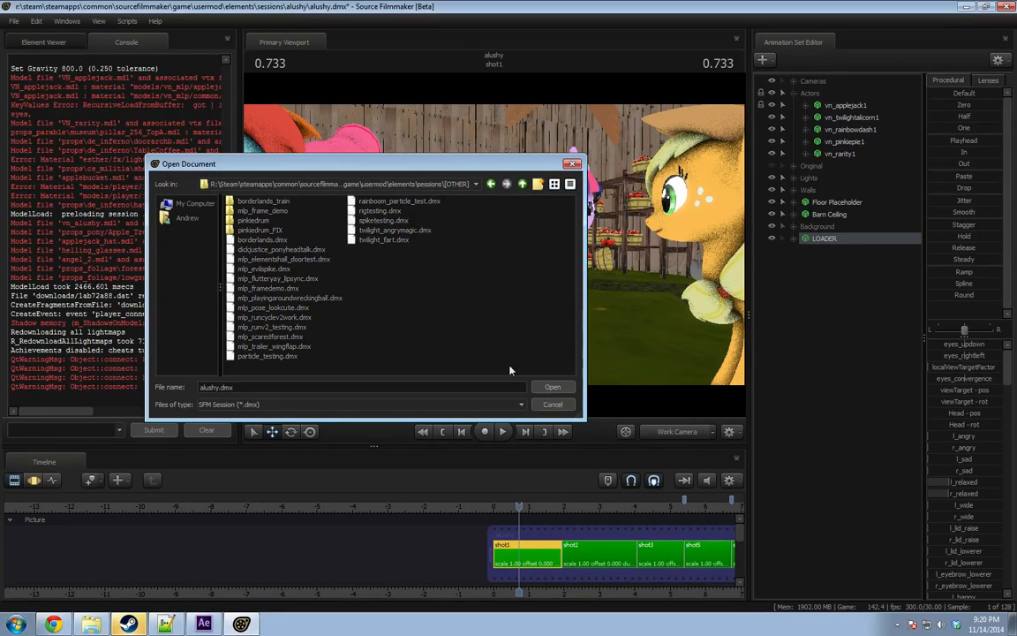
# Reopen the recent session runfrompinkpony.dmx, continuing without saving the changes to alushy.
pyautogui.click(14, 20)
pyautogui.moveTo(27, 103)
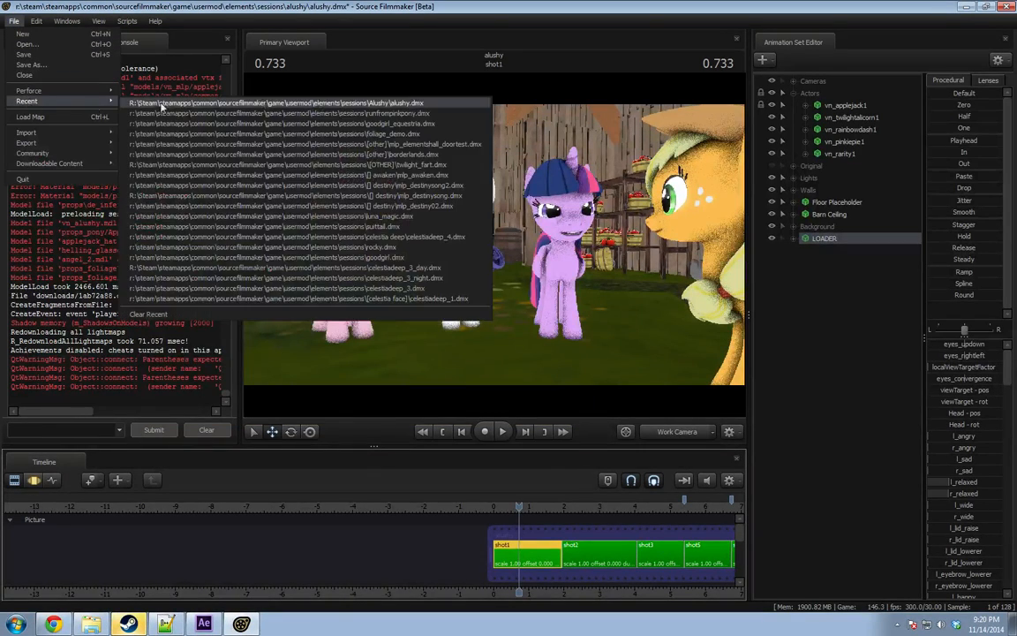
pyautogui.click(339, 114)
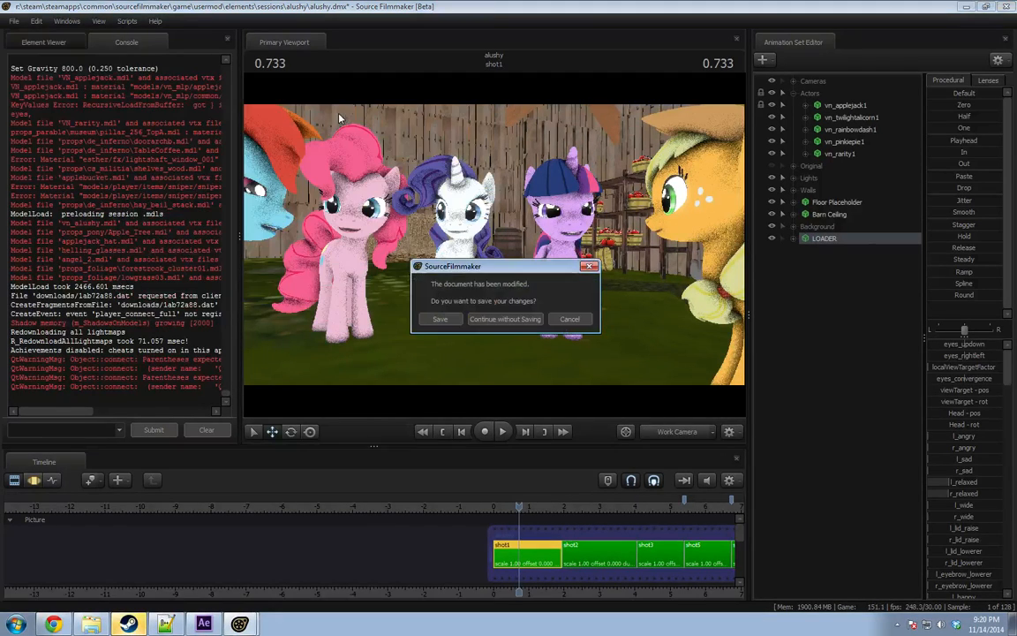
pyautogui.click(503, 319)
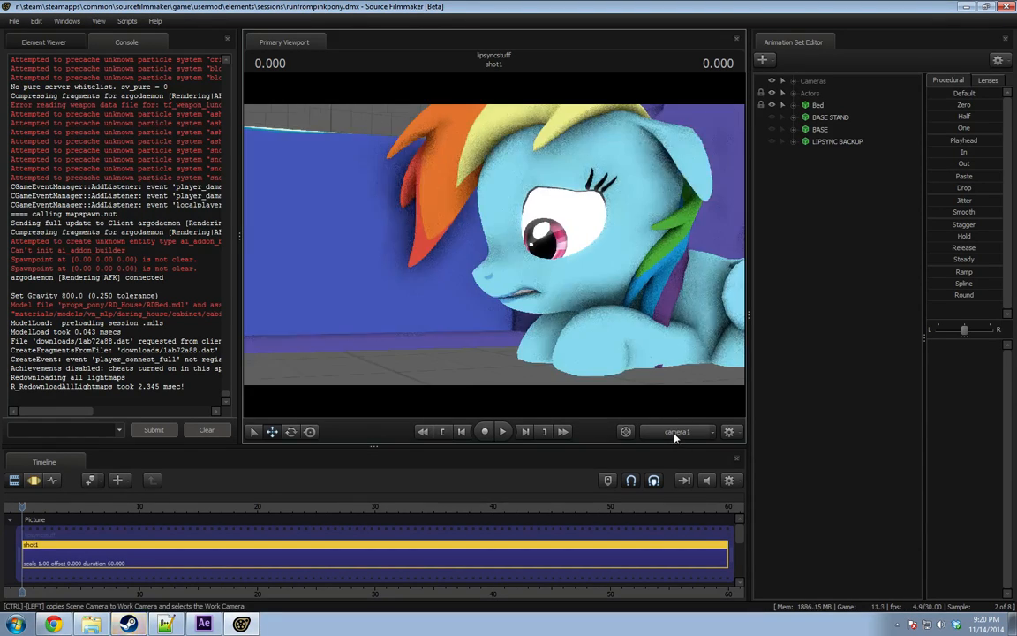
# Switch shot1 to the Motion Editor and Work Camera, and scrub through Rainbow Dash's existing animation beside the bed.
pyautogui.press('F3')
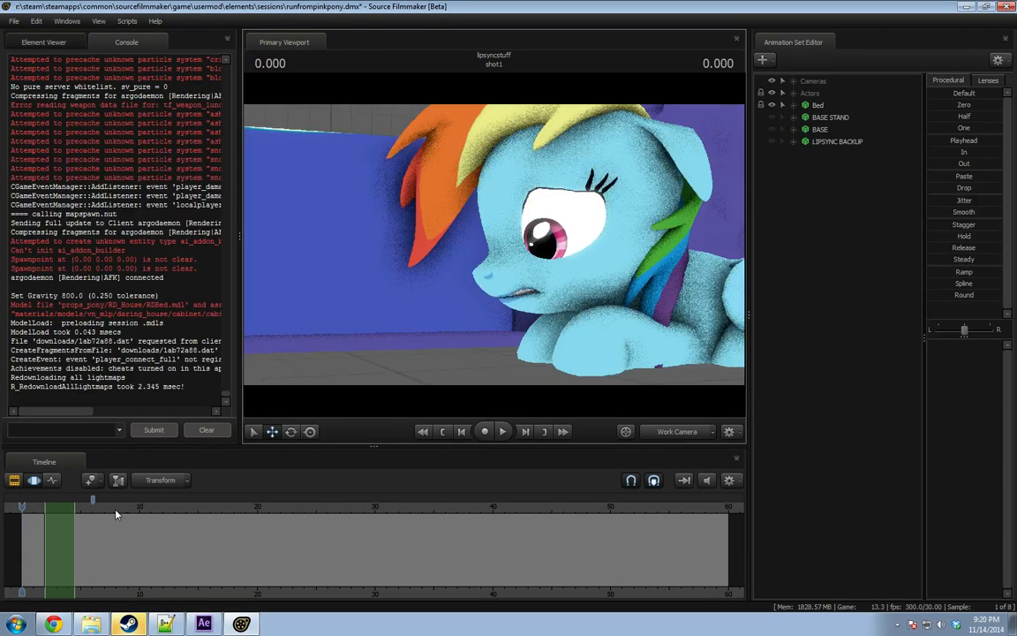
pyautogui.moveTo(115, 513); pyautogui.dragTo(95, 521)
pyautogui.press('space')
pyautogui.moveTo(423, 300); pyautogui.dragTo(521, 279)
pyautogui.press('space')
pyautogui.scroll(3, 133, 548)
pyautogui.moveTo(111, 585); pyautogui.dragTo(509, 553, button='middle')
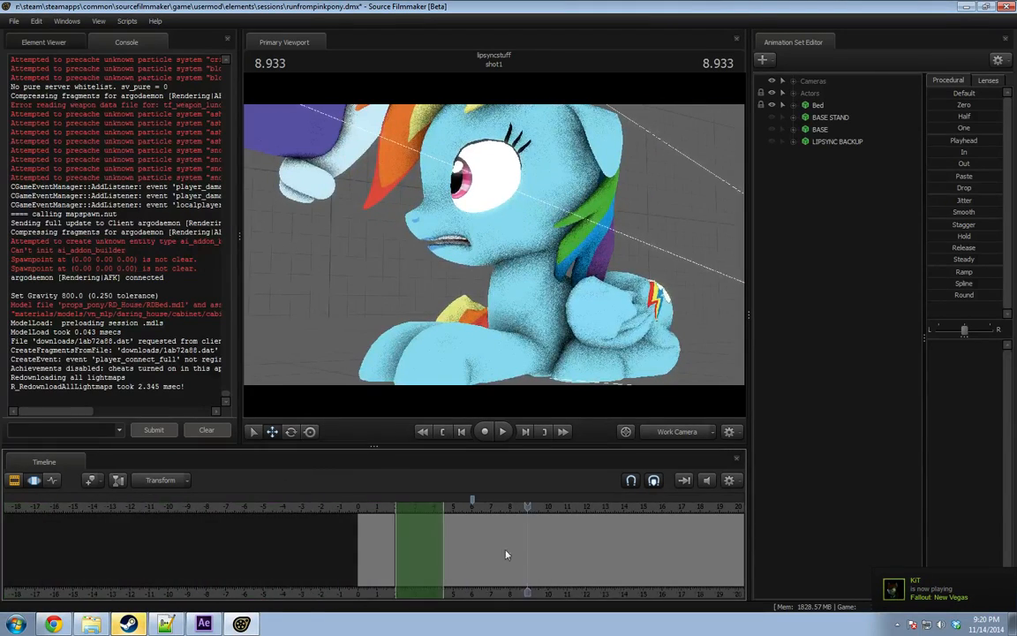
pyautogui.scroll(3, 506, 551)
pyautogui.moveTo(298, 510); pyautogui.dragTo(374, 522)
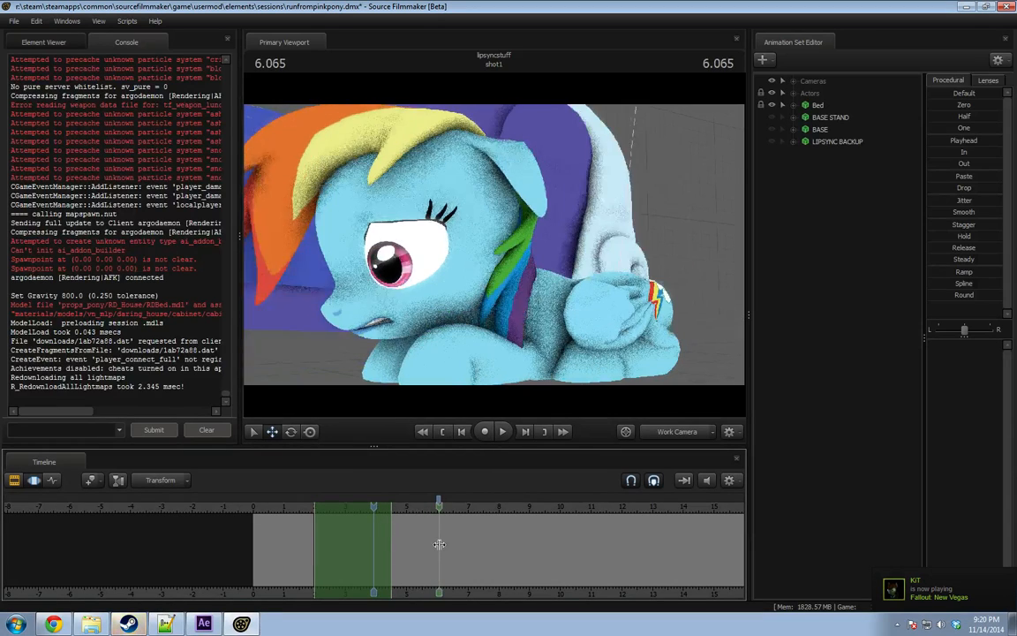
pyautogui.press('space')
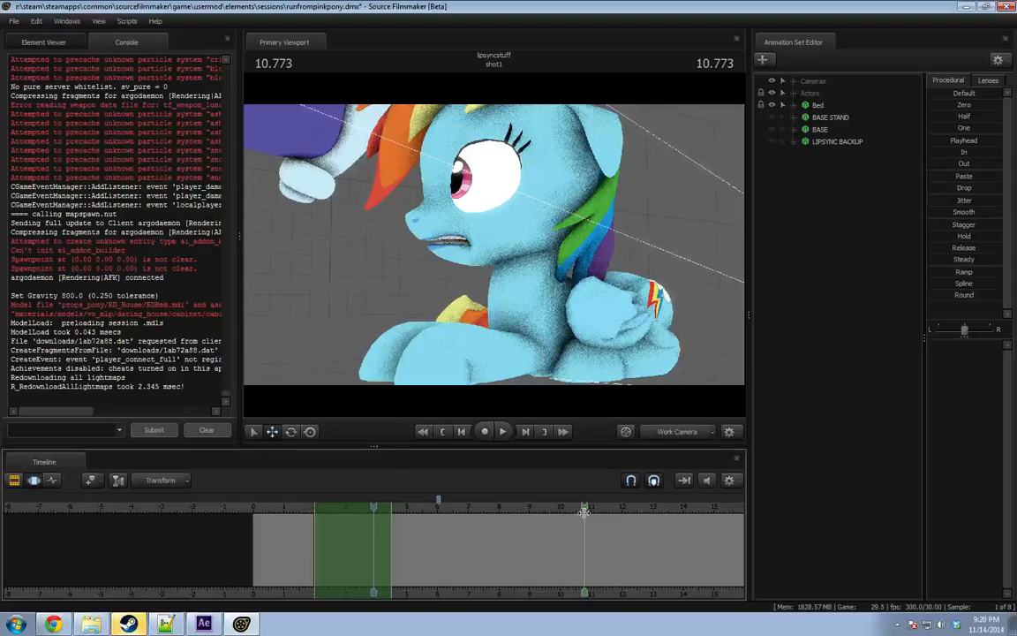
# Create an animation set for a new model using vn_rainbowdash.mdl, filtering the model list by "rainbow".
pyautogui.rightClick(756, 219)
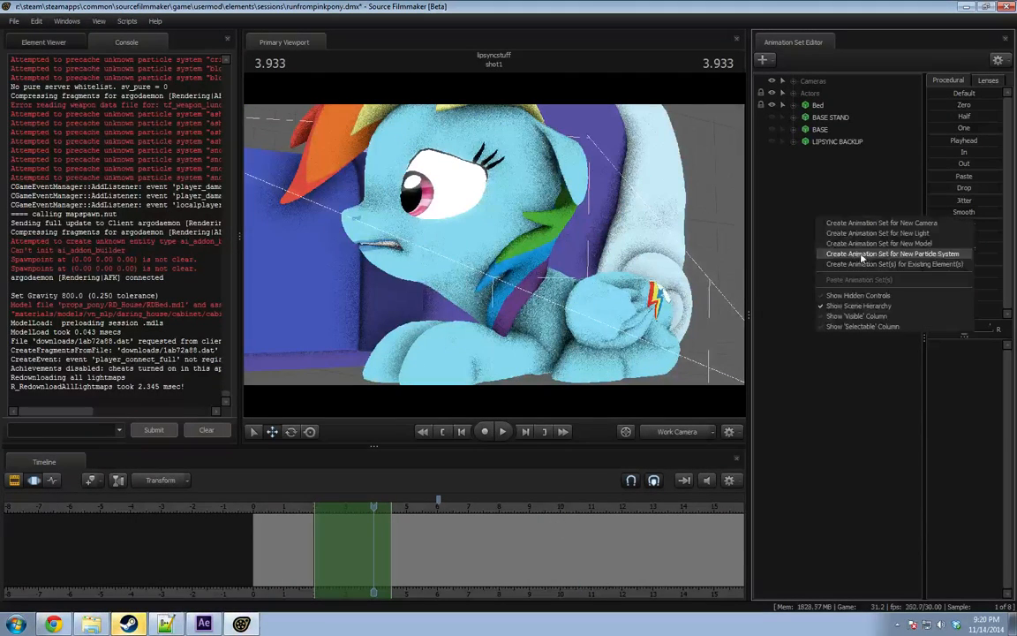
pyautogui.click(818, 243)
pyautogui.write('rainbow')
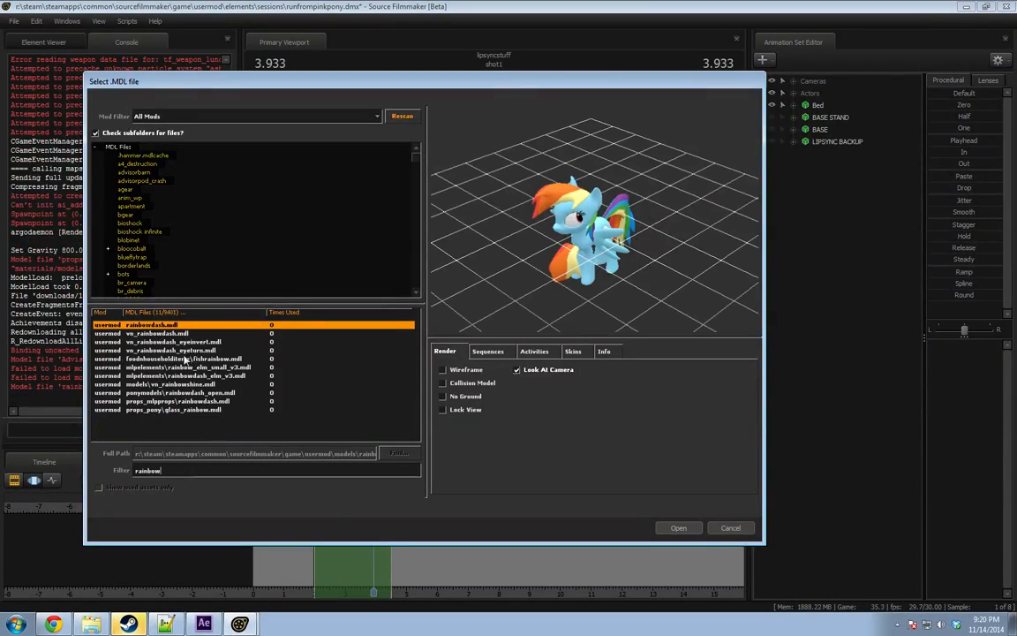
pyautogui.doubleClick(160, 334)
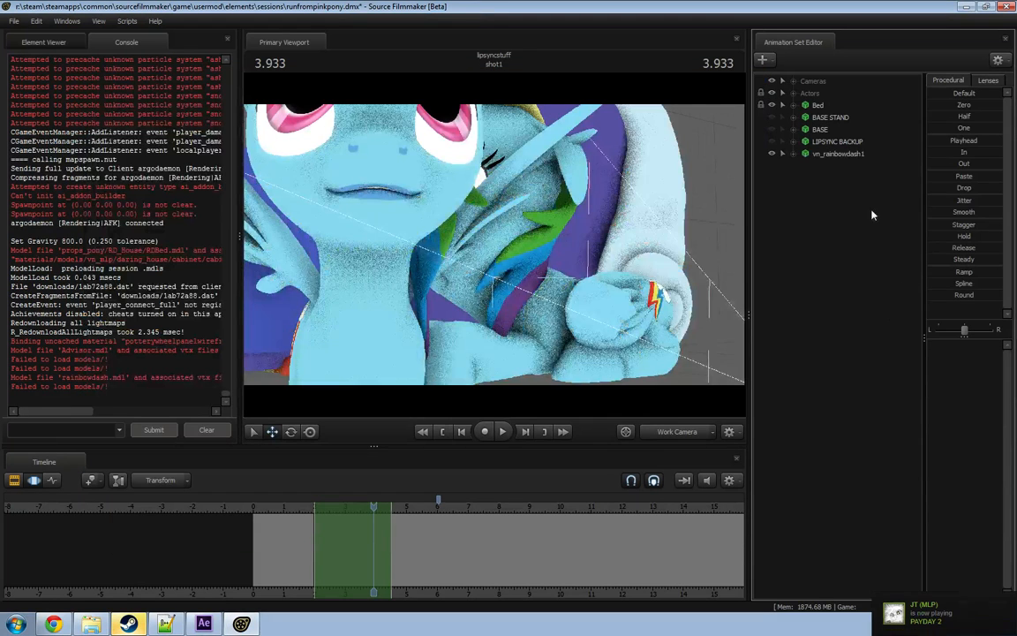
# Rename the new Rainbow Dash animation set to LOADER and hide it.
pyautogui.rightClick(812, 156)
pyautogui.click(858, 162)
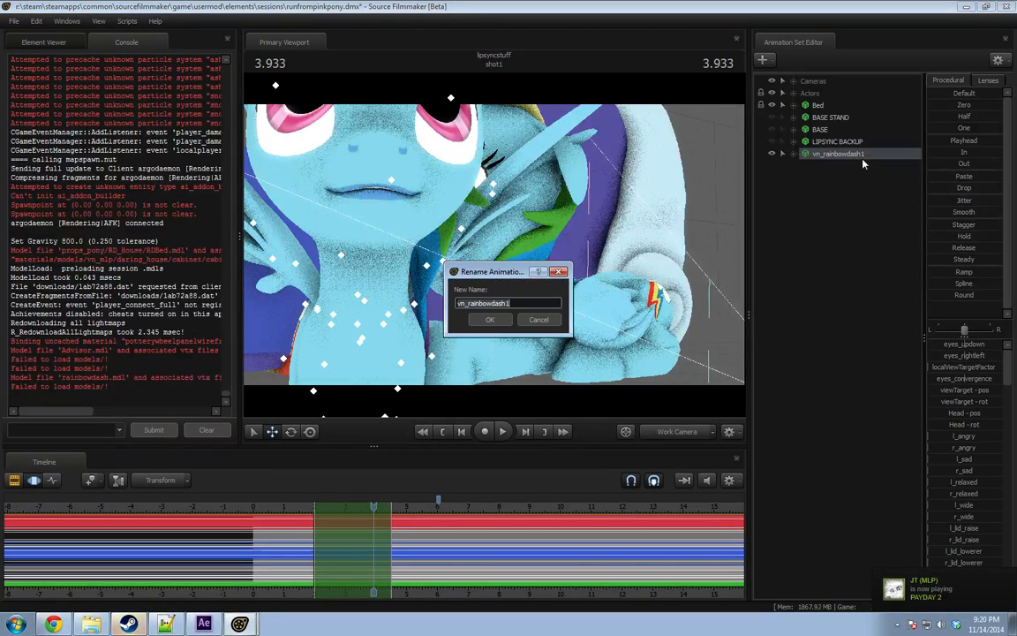
pyautogui.write('LOADER')
pyautogui.press('Return')
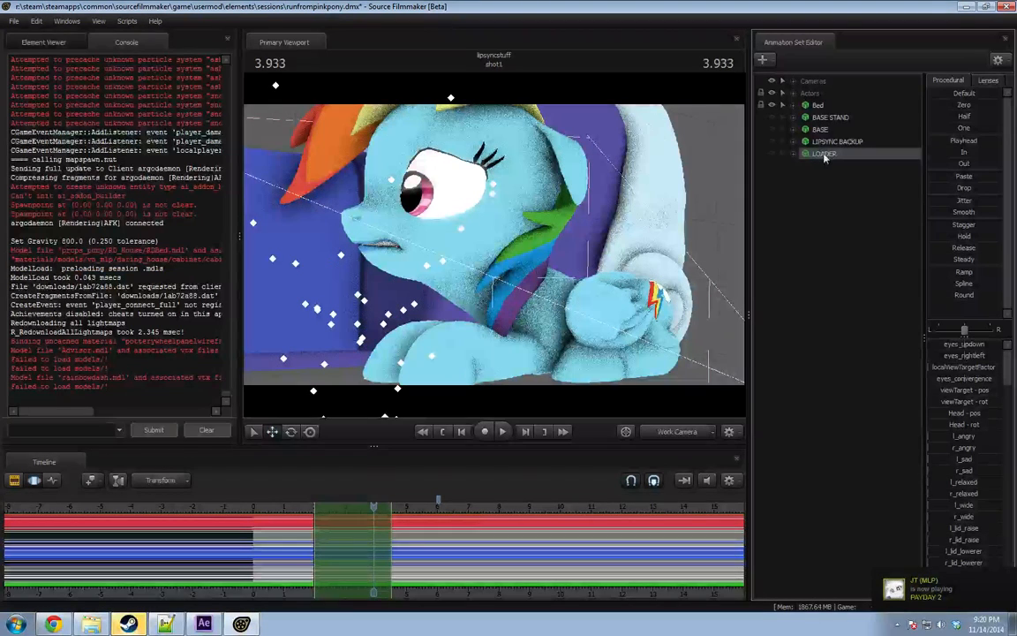
# Select the entire time range and LOADER's face, Head and Pony controls, leaving rootTransform out of the selection.
pyautogui.click(546, 521)
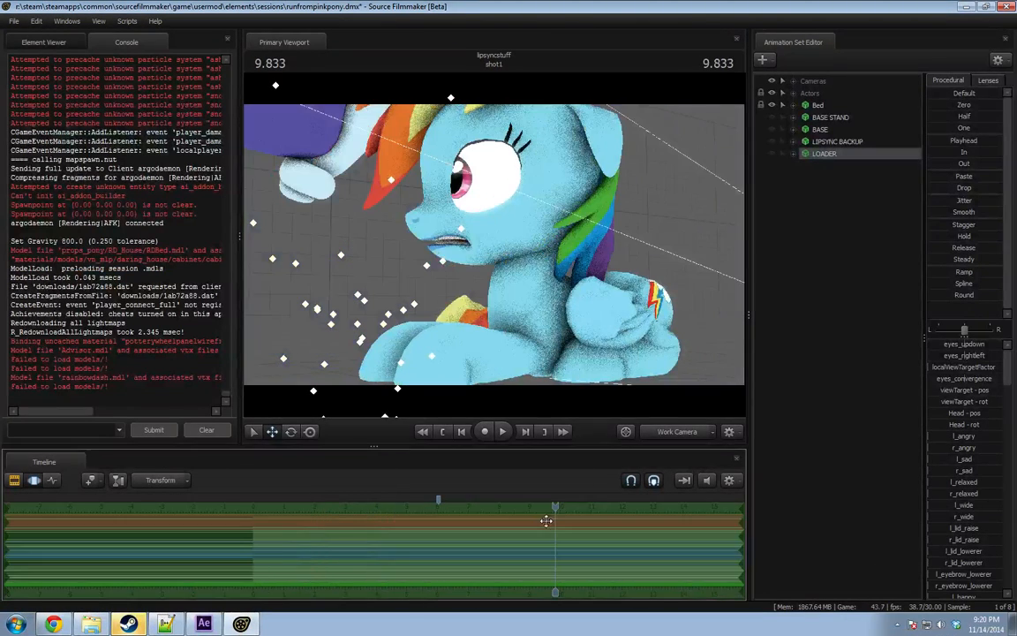
pyautogui.rightClick(848, 156)
pyautogui.click(794, 155)
pyautogui.click(805, 167)
pyautogui.click(806, 166)
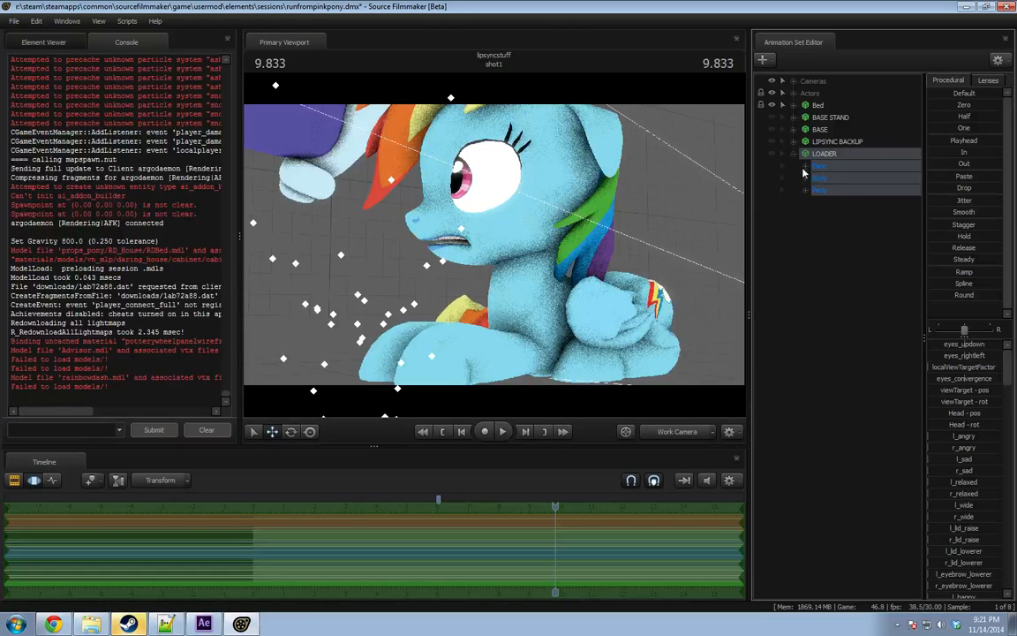
pyautogui.click(806, 178)
pyautogui.keyDown('ctrl'); pyautogui.click(845, 193); pyautogui.keyUp('ctrl')
# Import the animation file alushy_rainbow_surprised.dmx onto the selected LOADER controls.
pyautogui.rightClick(833, 171)
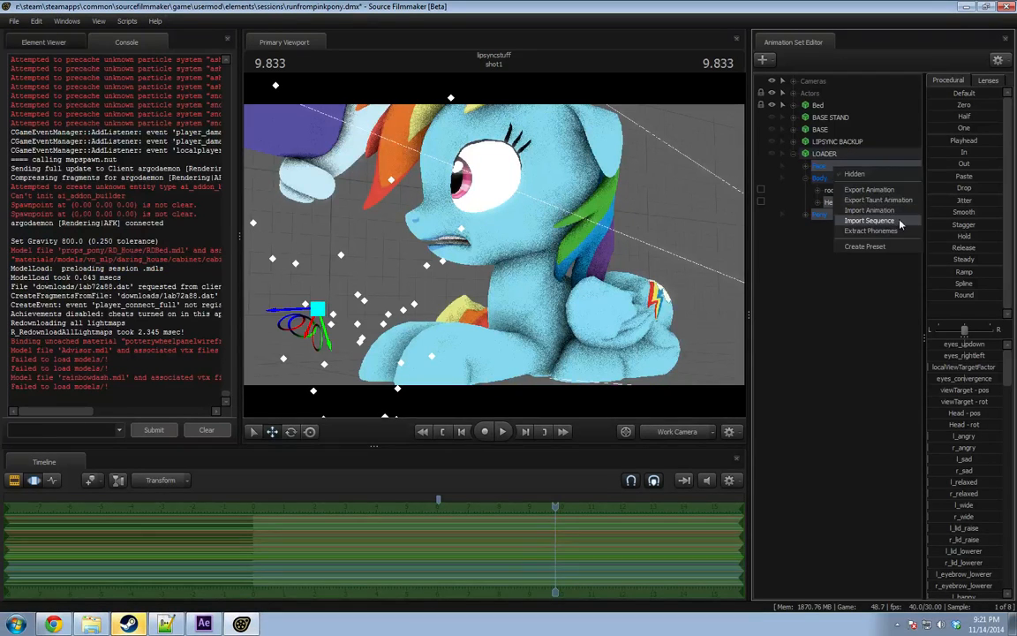
pyautogui.click(870, 210)
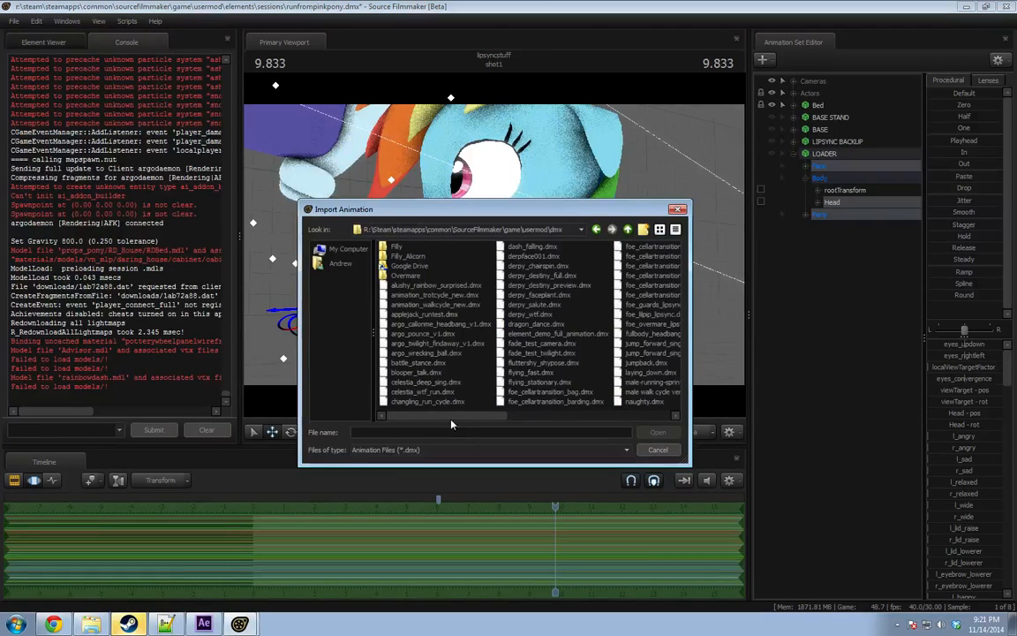
pyautogui.moveTo(450, 417); pyautogui.dragTo(388, 377)
pyautogui.doubleClick(433, 286)
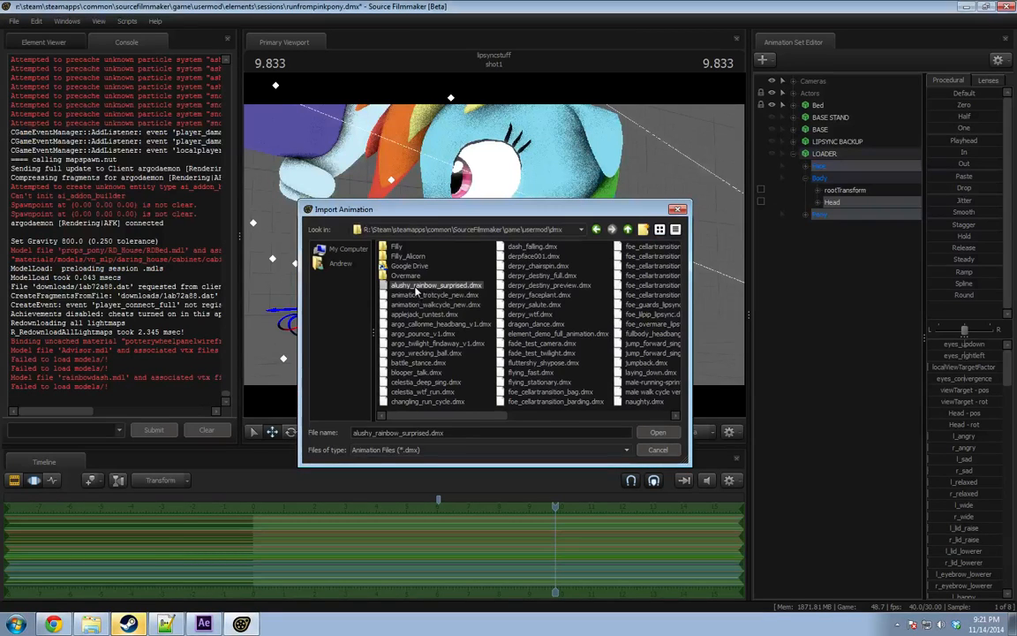
pyautogui.click(517, 364)
# Place the playhead at 2.400 seconds and shift the imported animation to align with it.
pyautogui.moveTo(555, 505)
pyautogui.mouseDown()
pyautogui.moveTo(328, 527)
pyautogui.moveTo(419, 557)
pyautogui.moveTo(484, 521)
pyautogui.mouseUp()
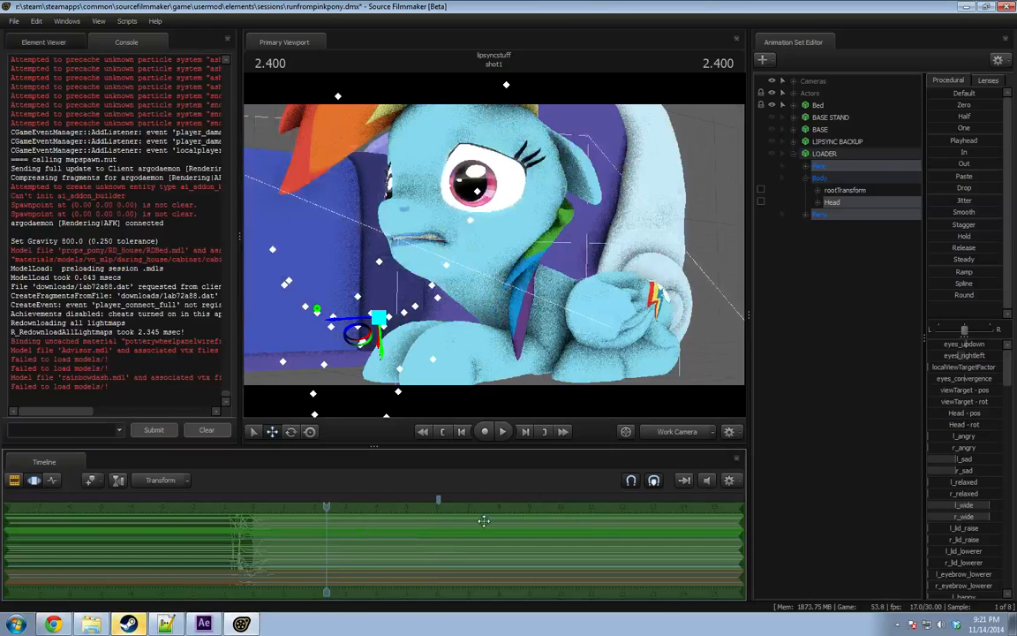
pyautogui.click(730, 486)
pyautogui.click(795, 508)
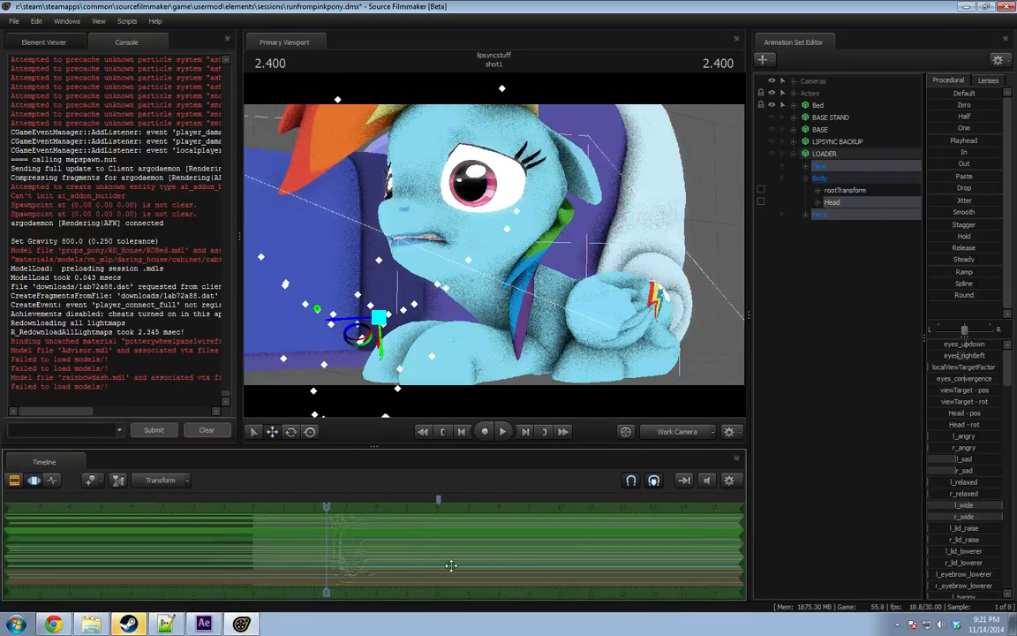
# Unhide LOADER, play the imported animation, and switch the model's skin to a variant with smaller irises.
pyautogui.press('space')
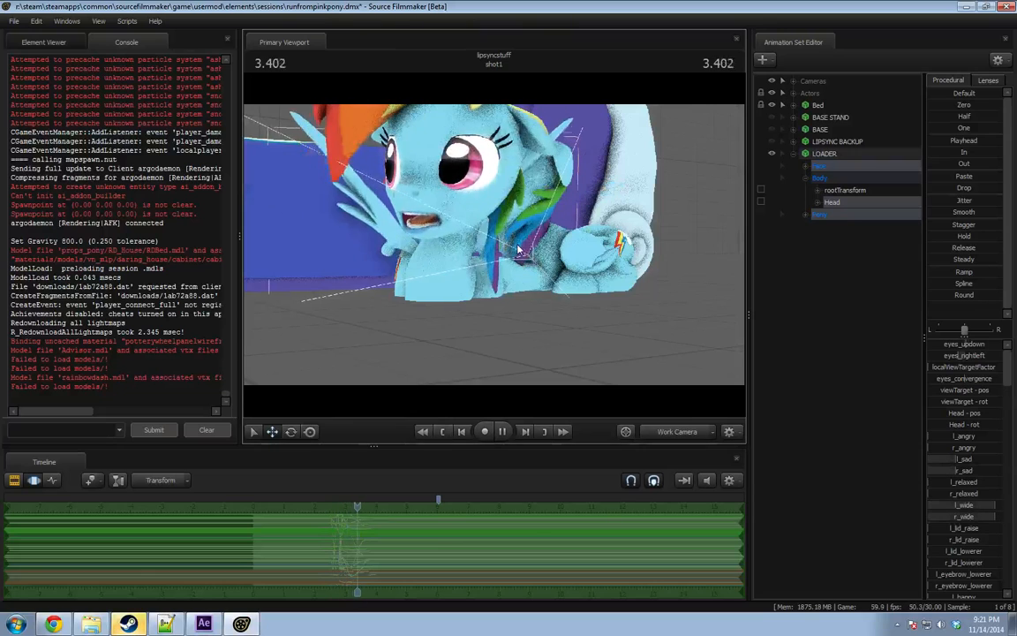
pyautogui.press('space')
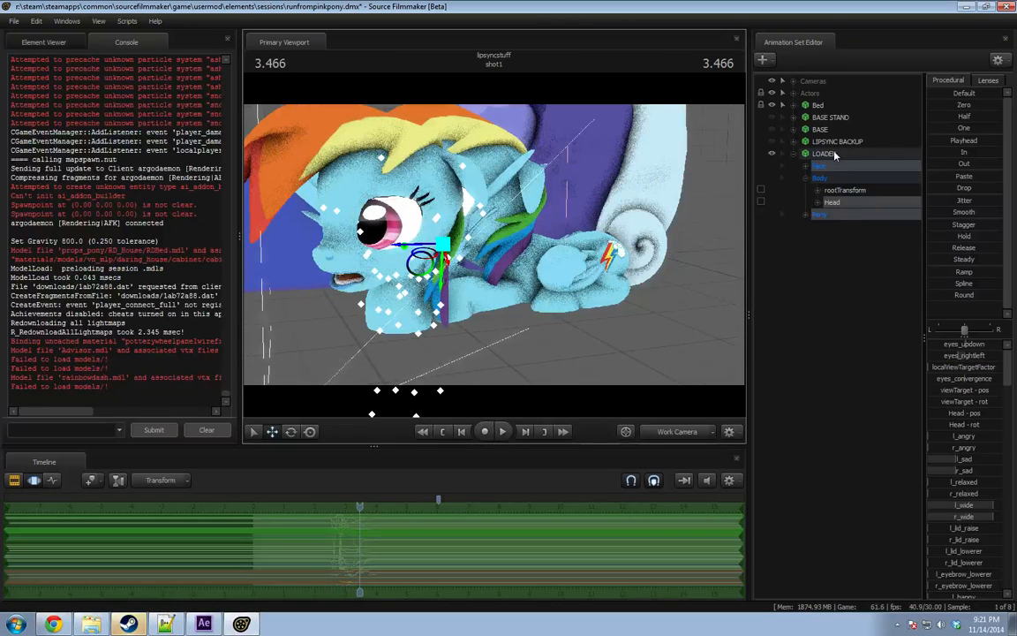
pyautogui.rightClick(834, 155)
pyautogui.moveTo(870, 311)
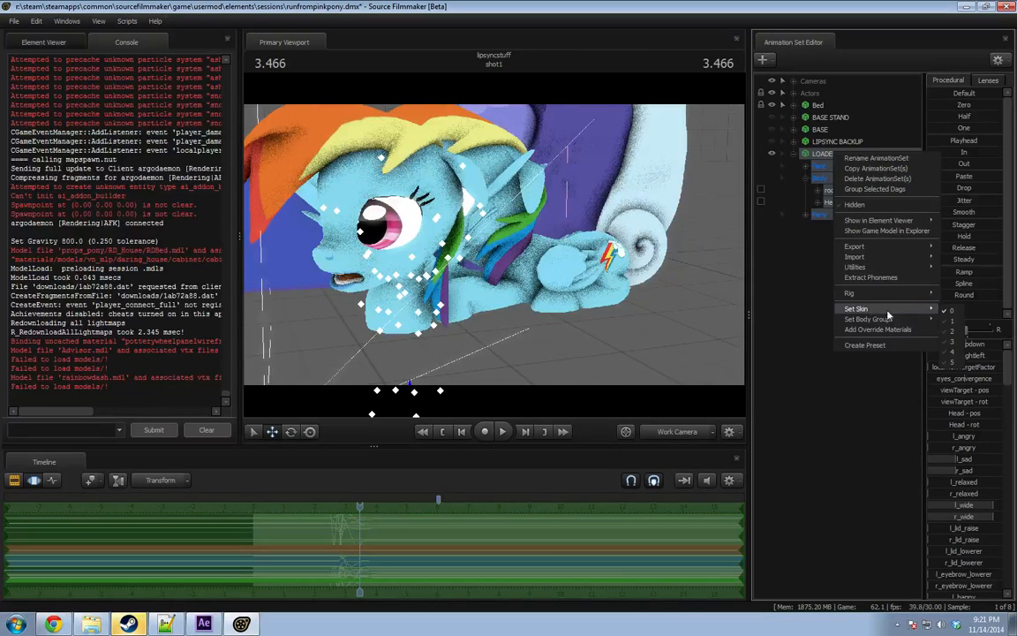
pyautogui.click(950, 327)
pyautogui.press('space')
pyautogui.press('space')
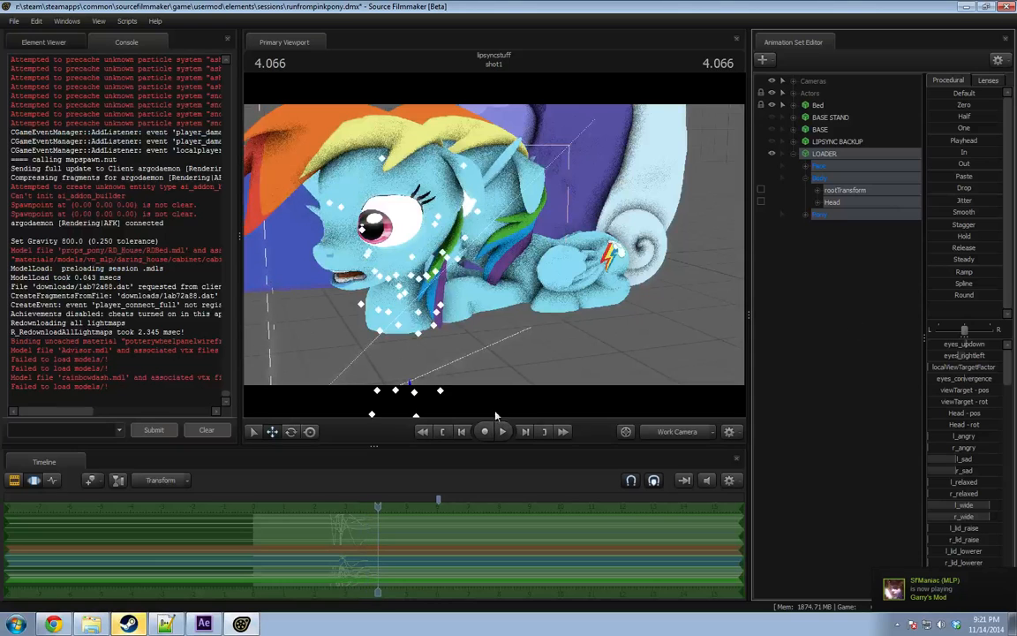
# Move LOADER's rootTransform away from the bed so the model stands clear of the lying Rainbow Dash.
pyautogui.press('s')
pyautogui.moveTo(605, 357)
pyautogui.mouseDown()
pyautogui.moveTo(593, 353)
pyautogui.moveTo(605, 356)
pyautogui.mouseUp()
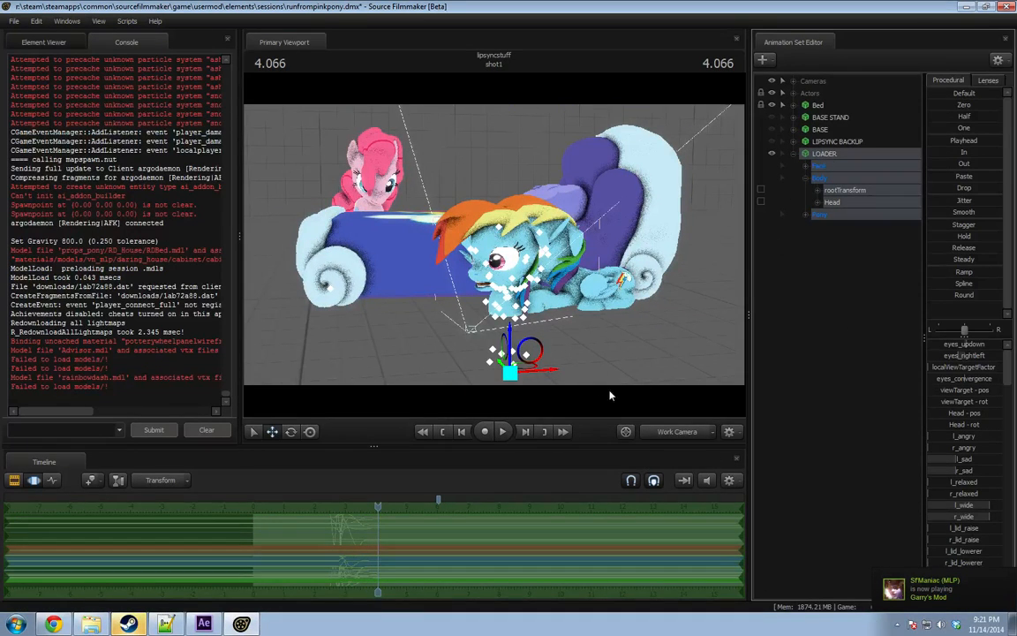
pyautogui.moveTo(511, 375)
pyautogui.mouseDown()
pyautogui.moveTo(740, 354)
pyautogui.moveTo(509, 377)
pyautogui.mouseUp()
# Replay LOADER's surprised animation several times from about 2 to 3.8 seconds, comparing it from the front and side.
pyautogui.moveTo(377, 509); pyautogui.dragTo(316, 519)
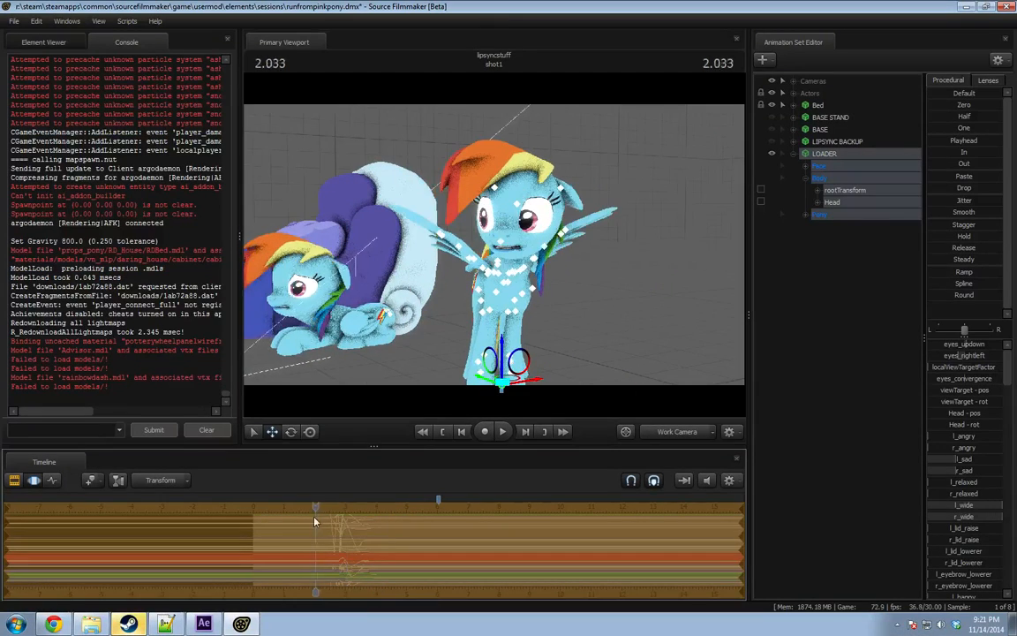
pyautogui.press('space')
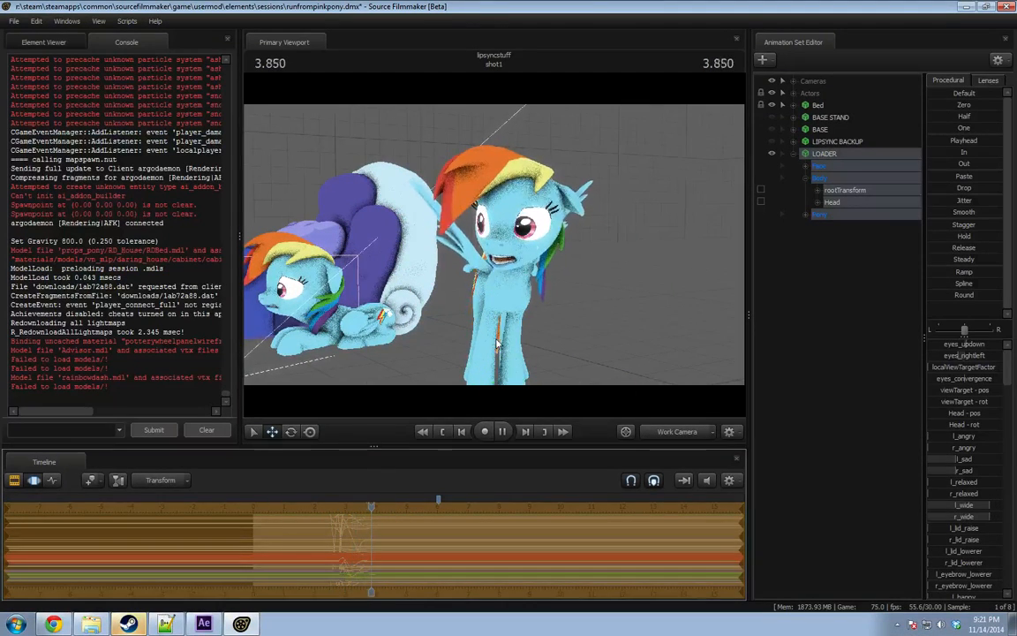
pyautogui.press('space')
pyautogui.keyDown('alt'); pyautogui.moveTo(492, 344); pyautogui.dragTo(506, 248); pyautogui.keyUp('alt')
pyautogui.keyDown('alt'); pyautogui.moveTo(459, 352); pyautogui.dragTo(451, 307, button='right'); pyautogui.keyUp('alt')
pyautogui.click(325, 523)
pyautogui.press('space')
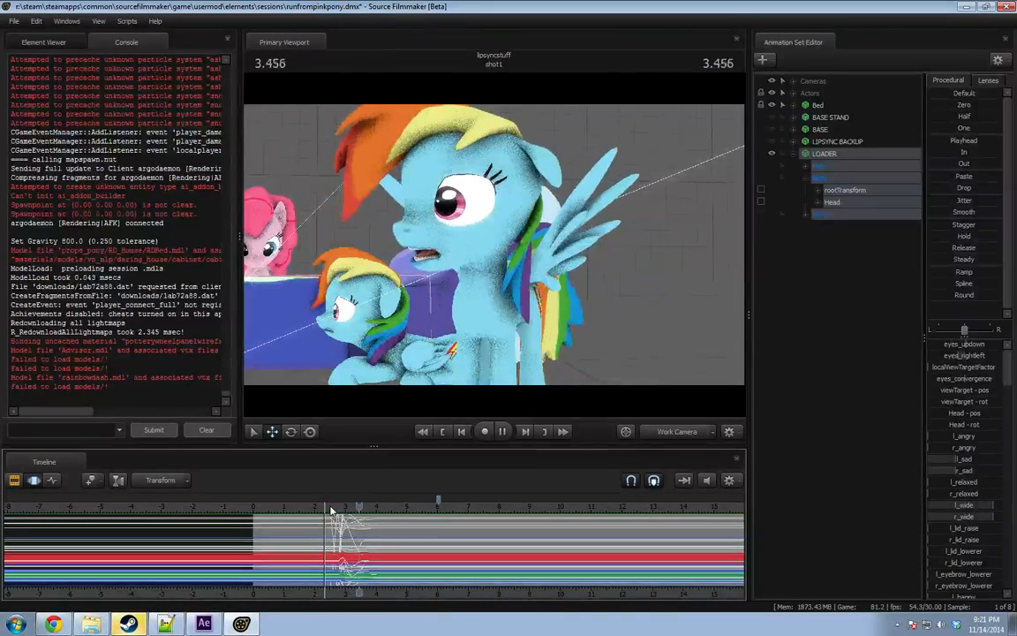
pyautogui.press('space')
pyautogui.press('space')
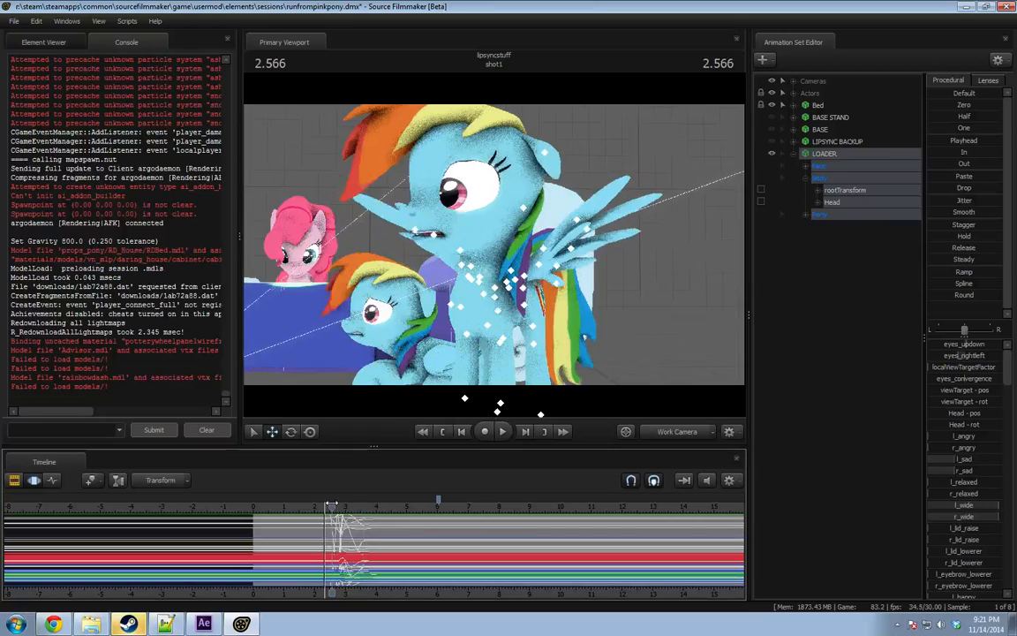
pyautogui.press('space')
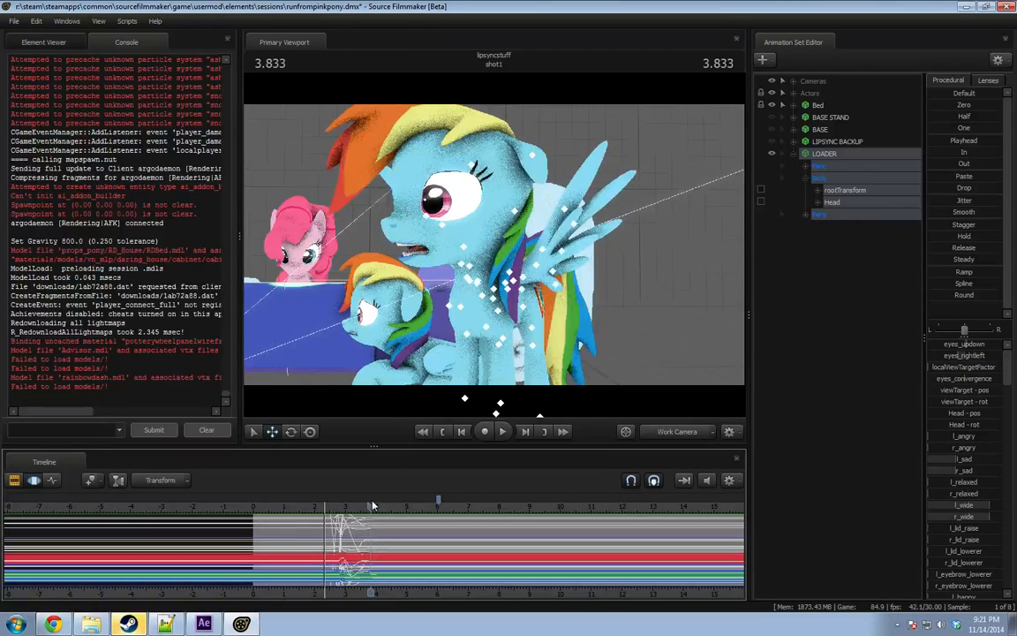
pyautogui.press('space')
pyautogui.press('space')
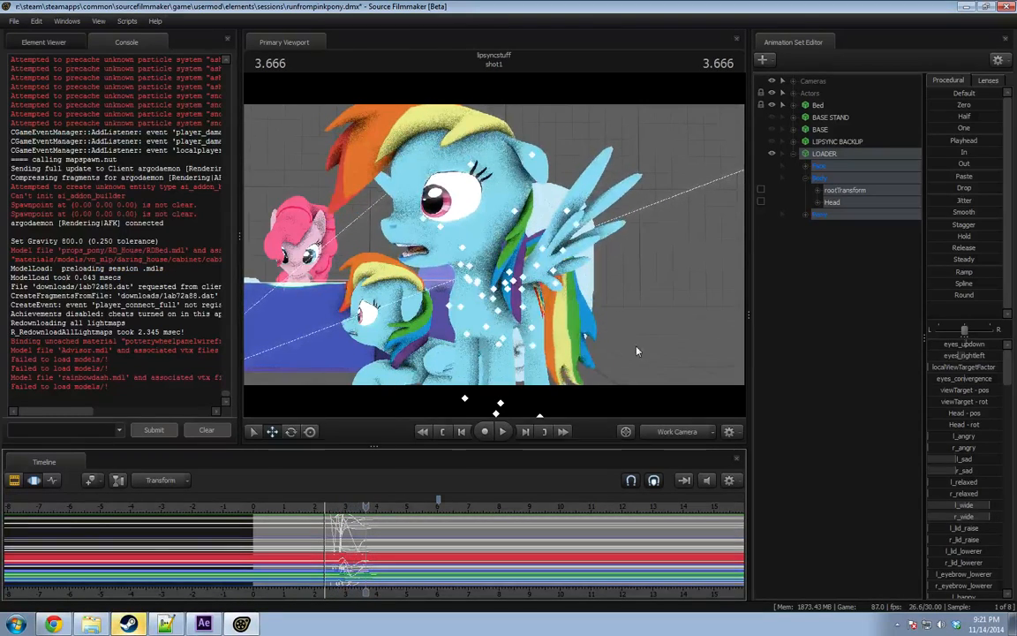
# Expand LOADER's Pony controls and select its Head, Neck, Face, Pony Eye Flexes and Pony Mouth Flexes.
pyautogui.click(805, 215)
pyautogui.click(818, 252)
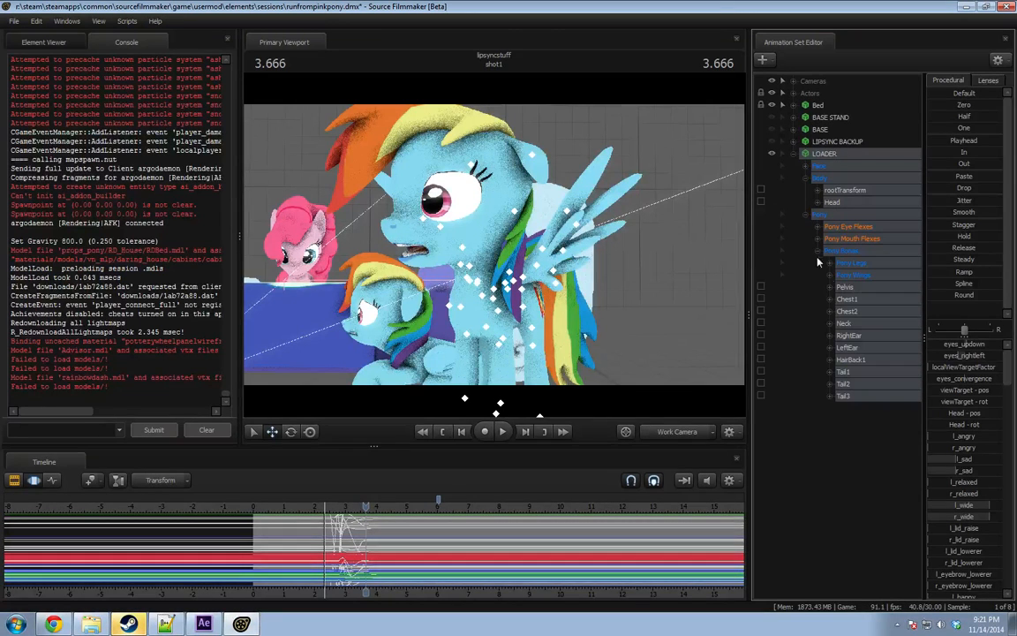
pyautogui.click(842, 203)
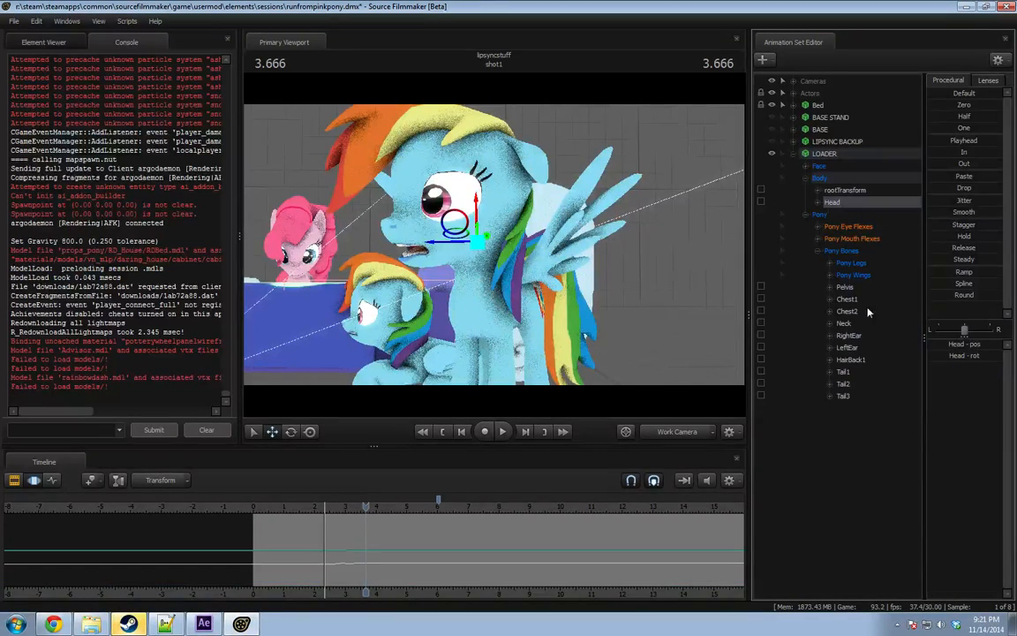
pyautogui.keyDown('ctrl'); pyautogui.click(845, 323); pyautogui.keyUp('ctrl')
pyautogui.keyDown('ctrl'); pyautogui.click(847, 226); pyautogui.keyUp('ctrl')
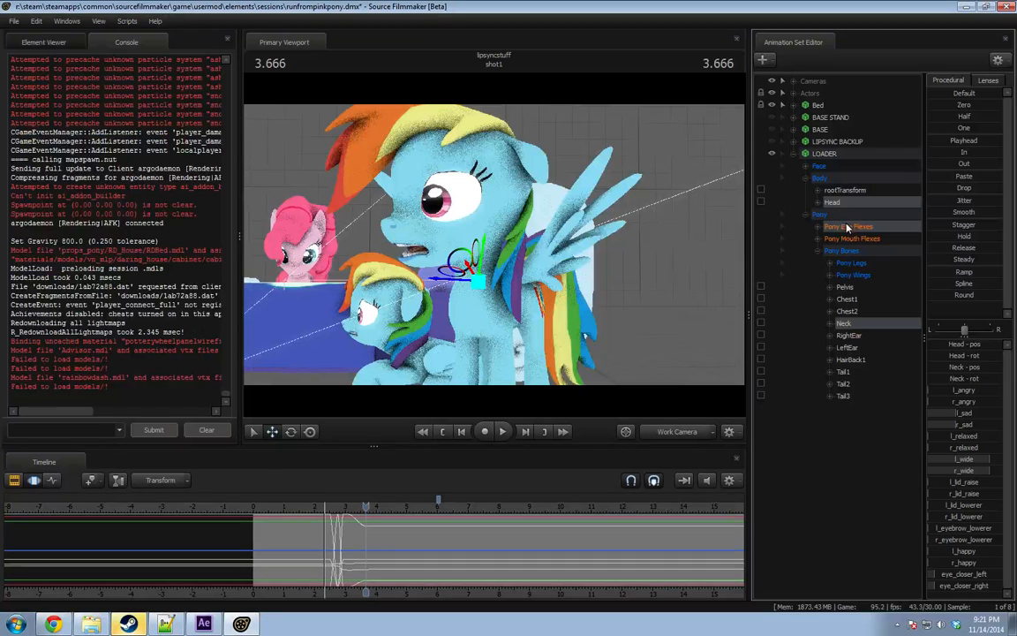
pyautogui.keyDown('ctrl'); pyautogui.click(848, 236); pyautogui.keyUp('ctrl')
pyautogui.keyDown('ctrl'); pyautogui.click(837, 169); pyautogui.keyUp('ctrl')
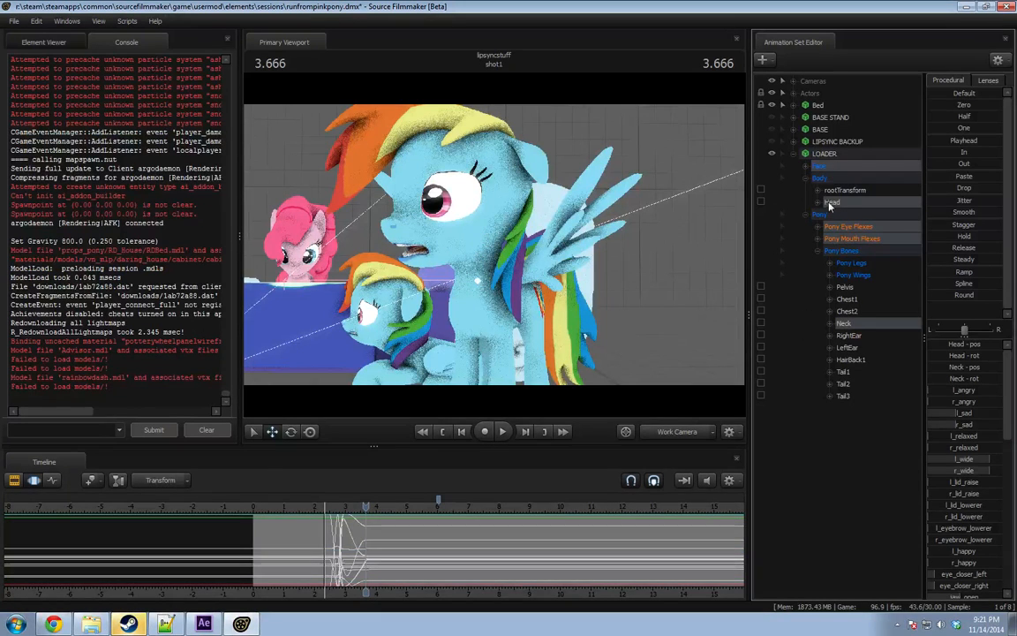
pyautogui.keyDown('ctrl'); pyautogui.click(824, 168); pyautogui.keyUp('ctrl')
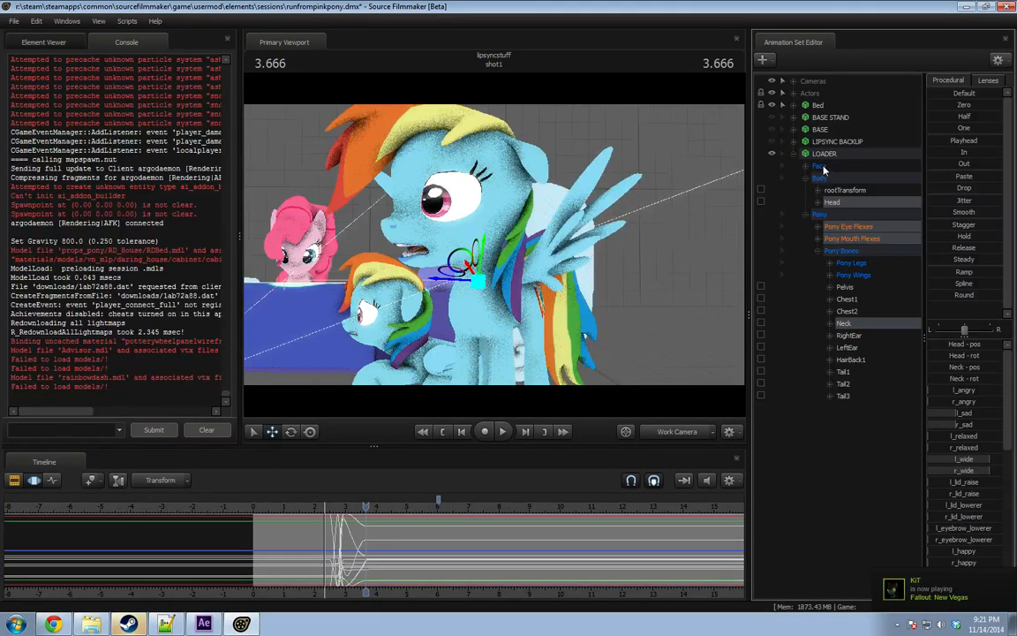
# Select the surprised animation's time range from about 2.5 to 3.8 seconds and copy it from LOADER's selected controls.
pyautogui.click(386, 550)
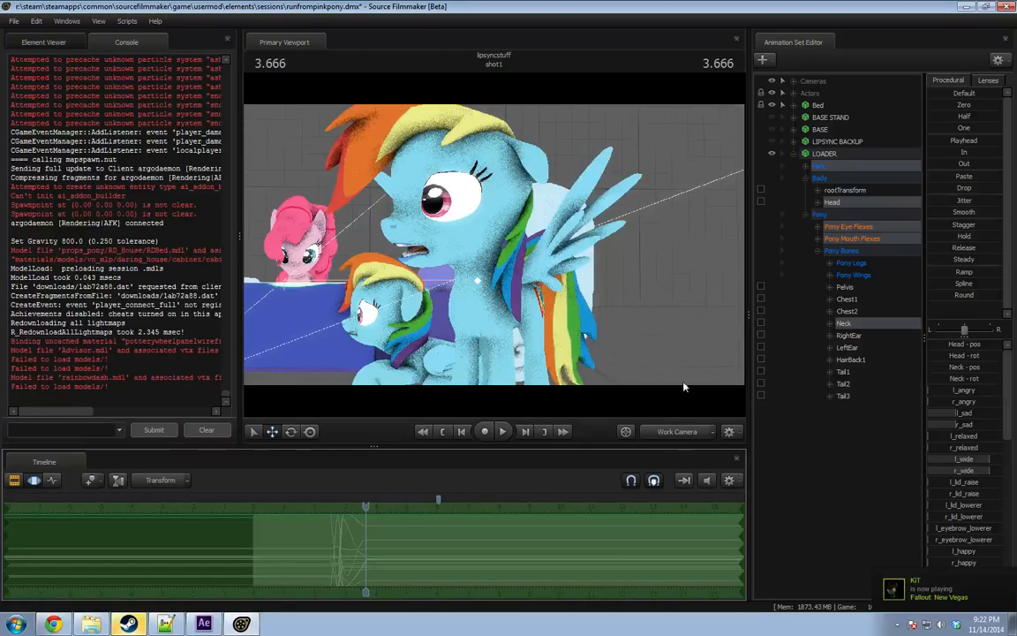
pyautogui.moveTo(684, 387); pyautogui.dragTo(652, 390)
pyautogui.scroll(1, 300, 568)
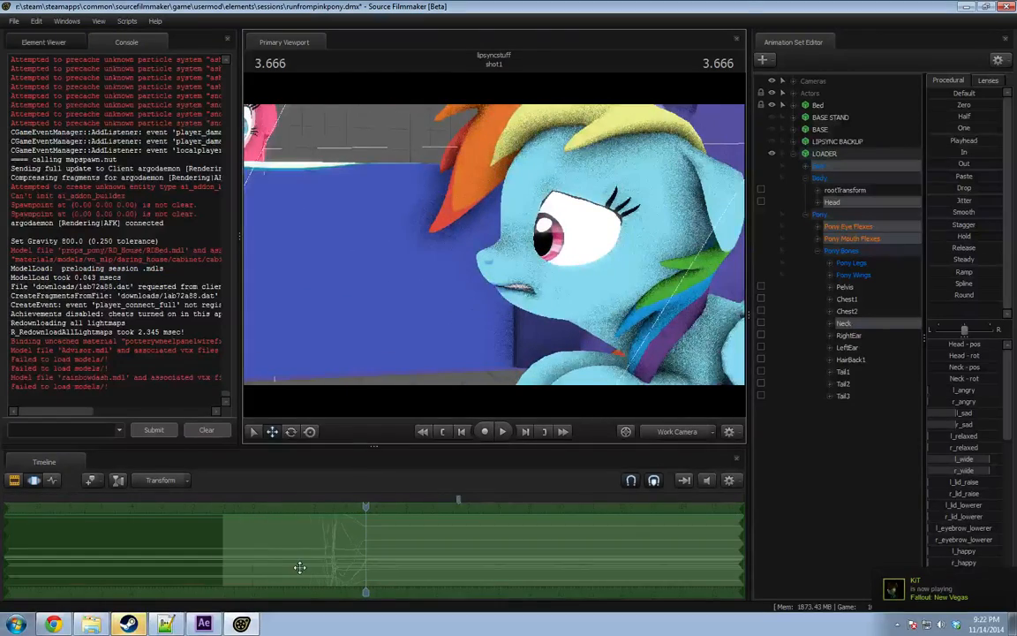
pyautogui.scroll(1, 301, 568)
pyautogui.keyDown('shift'); pyautogui.moveTo(305, 565); pyautogui.dragTo(440, 561); pyautogui.keyUp('shift')
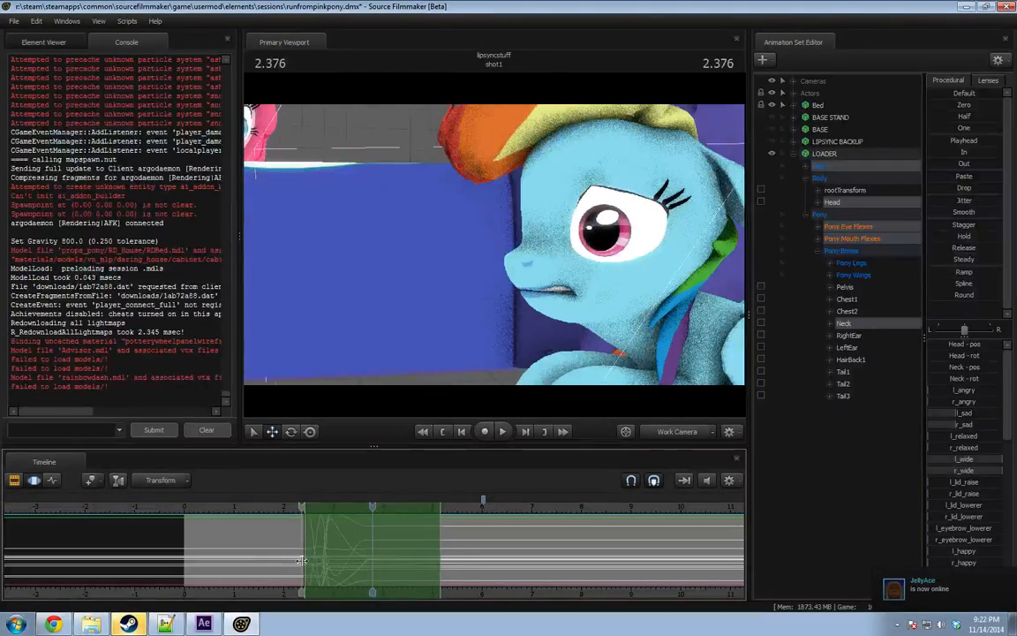
pyautogui.click(309, 560)
pyautogui.press('s')
pyautogui.moveTo(472, 254); pyautogui.dragTo(512, 222)
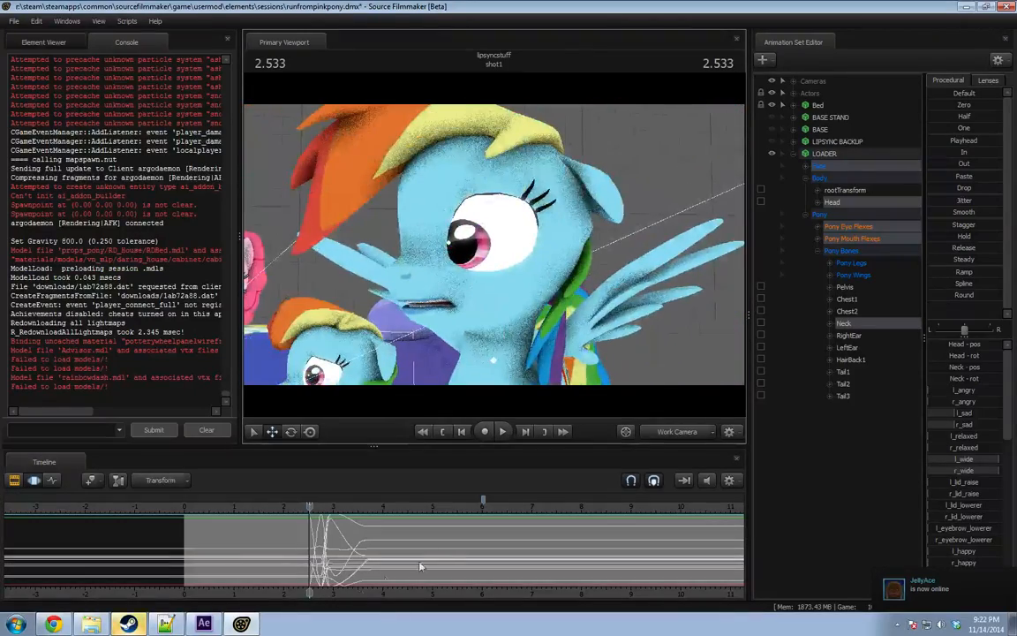
pyautogui.moveTo(315, 561); pyautogui.dragTo(359, 550)
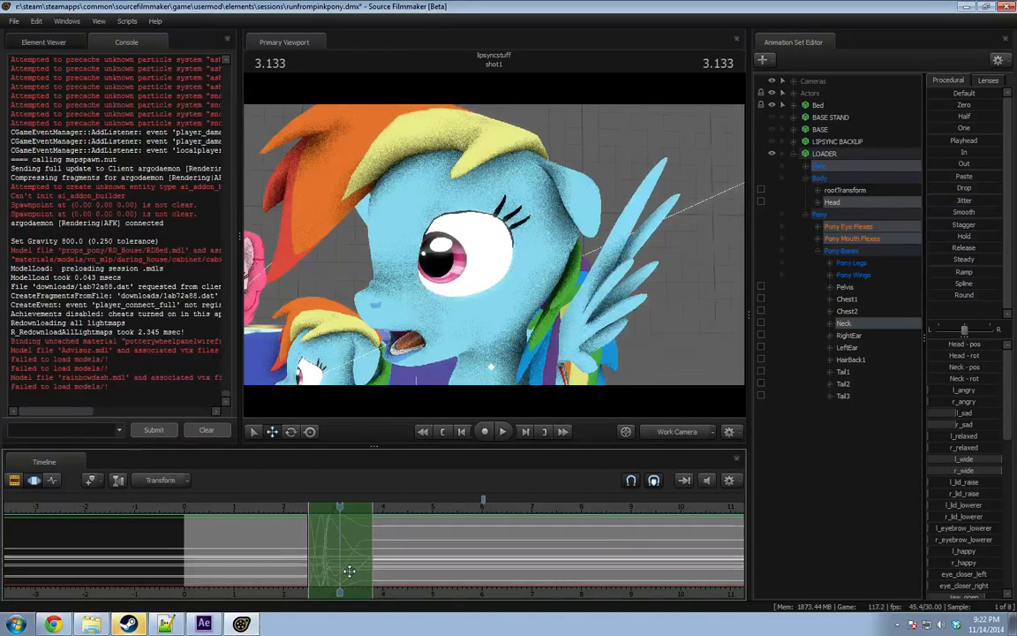
pyautogui.press('F3')
# Hide LOADER and expand Rainbow Dash's bone groups under Actors down to both front legs.
pyautogui.click(793, 154)
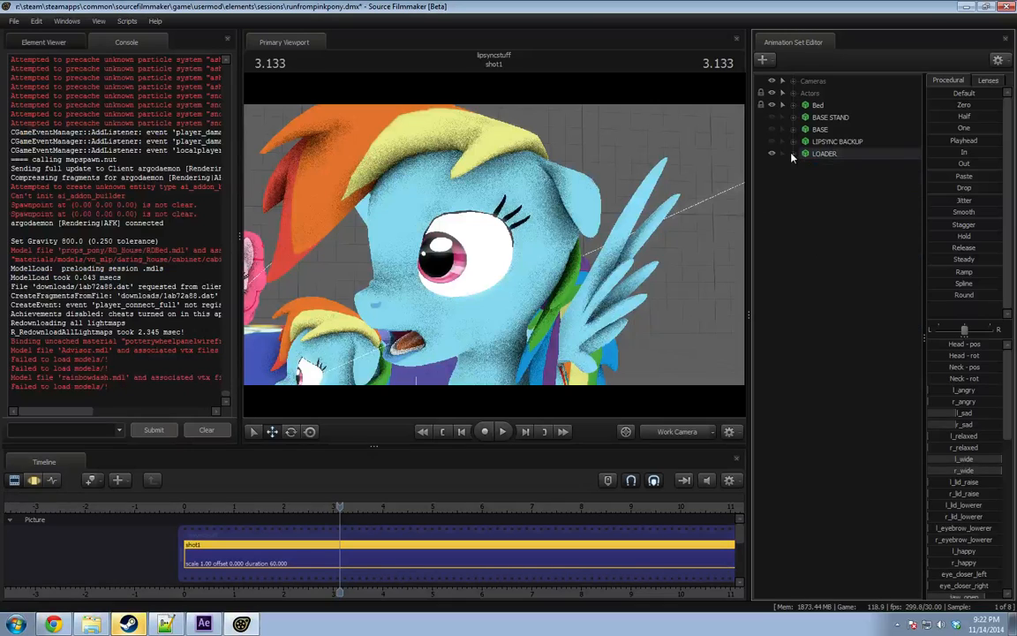
pyautogui.click(773, 154)
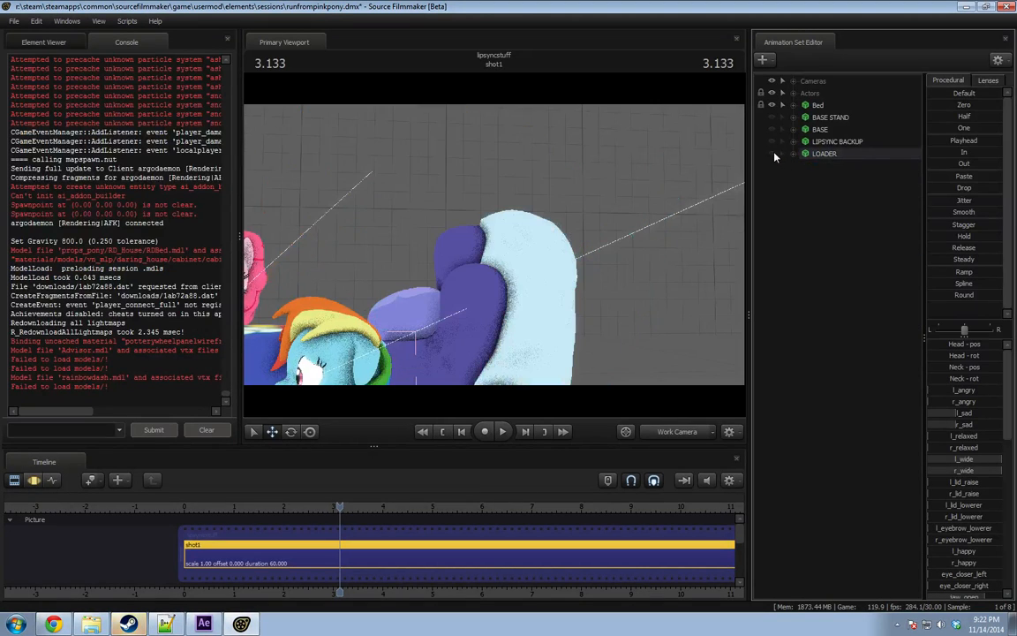
pyautogui.click(793, 93)
pyautogui.click(806, 117)
pyautogui.click(832, 119)
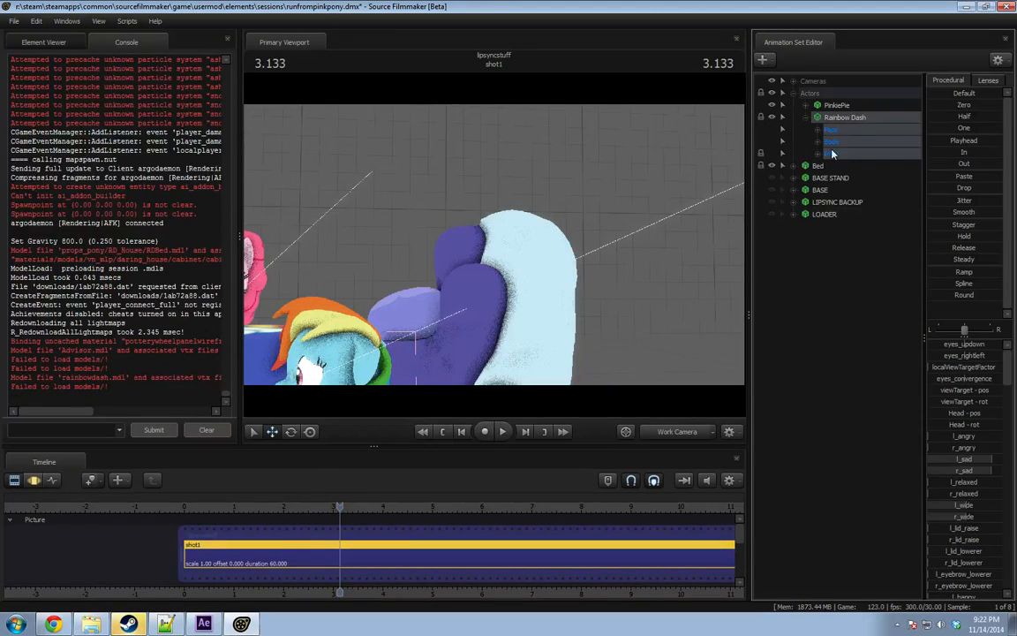
pyautogui.click(818, 154)
pyautogui.click(830, 190)
pyautogui.click(842, 203)
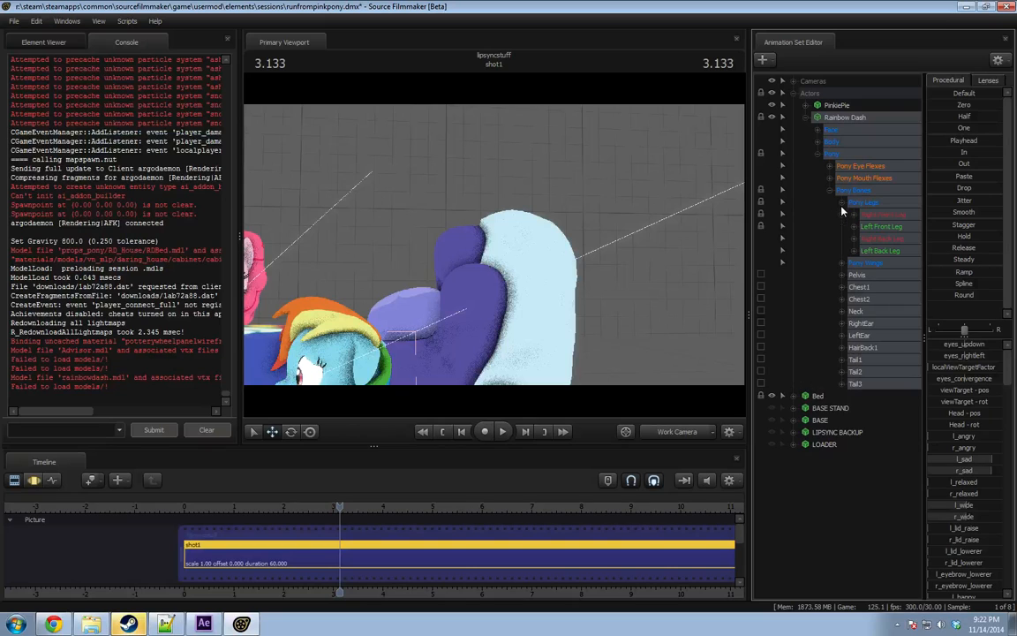
pyautogui.click(854, 227)
pyautogui.click(854, 214)
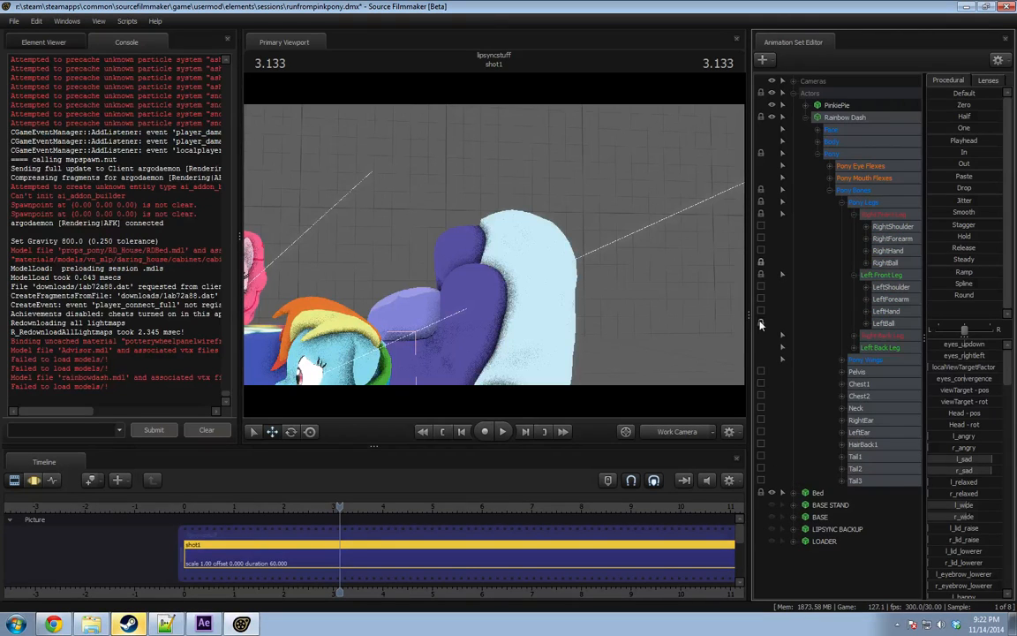
# Select Rainbow Dash's Neck, RightEar, LeftEar, Face, Pony Eye Flexes and Pony Mouth Flexes.
pyautogui.click(861, 409)
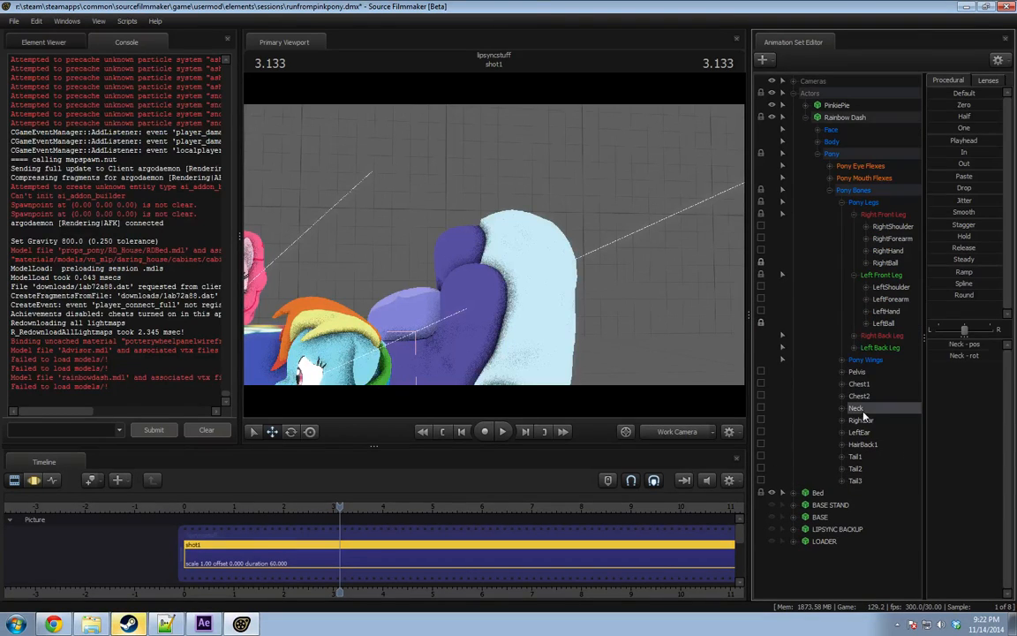
pyautogui.keyDown('ctrl'); pyautogui.click(863, 178); pyautogui.keyUp('ctrl')
pyautogui.keyDown('ctrl'); pyautogui.click(834, 130); pyautogui.keyUp('ctrl')
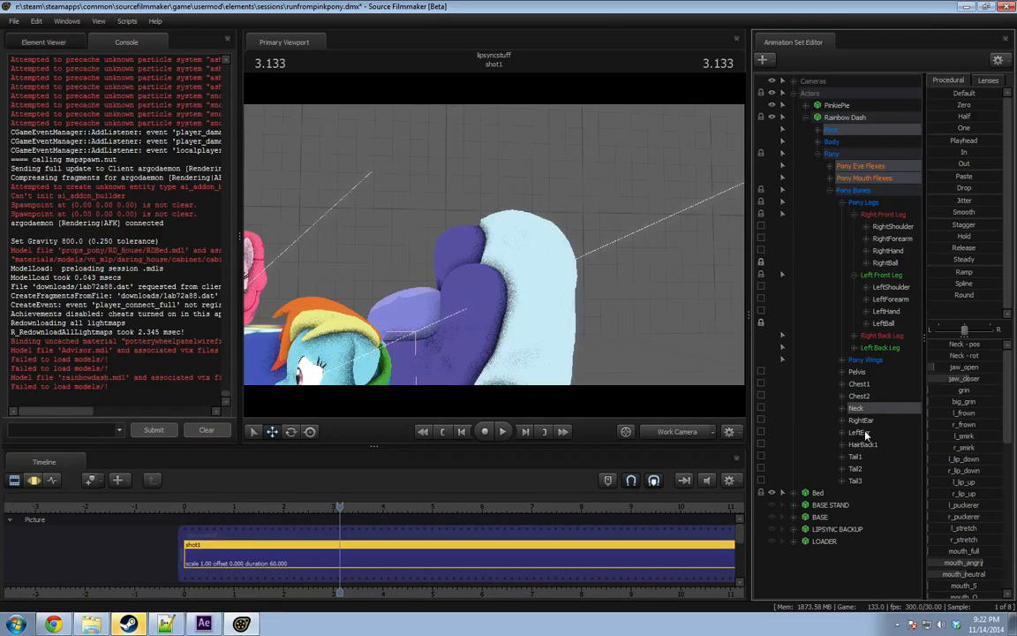
# Paste the copied surprised animation onto Rainbow Dash's selected controls, starting at about 6 seconds.
pyautogui.press('F3')
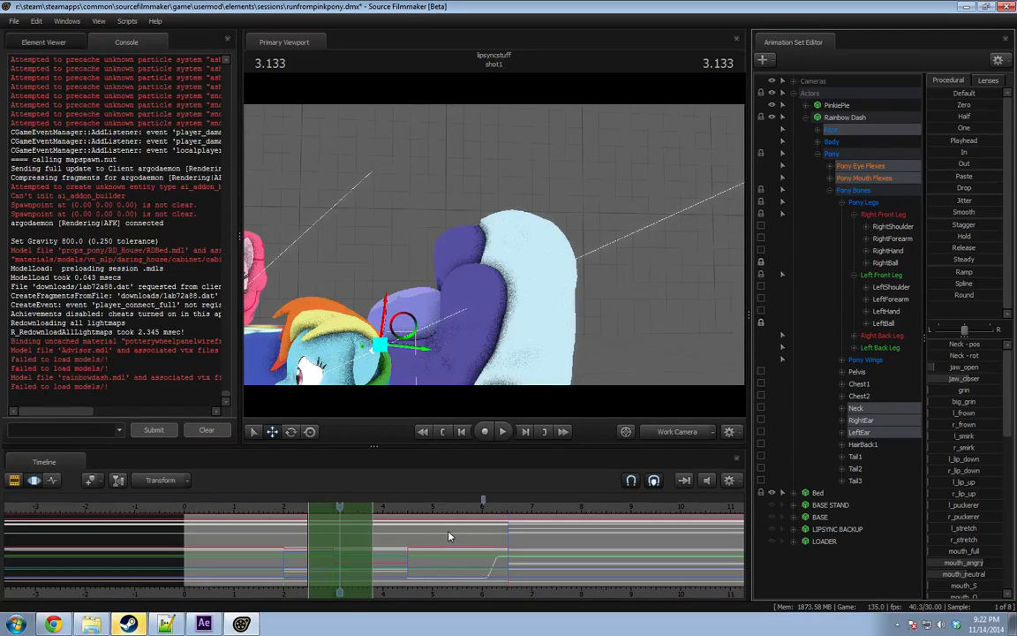
pyautogui.press('F2')
pyautogui.press('w')
pyautogui.moveTo(542, 262); pyautogui.dragTo(494, 249)
pyautogui.press('w')
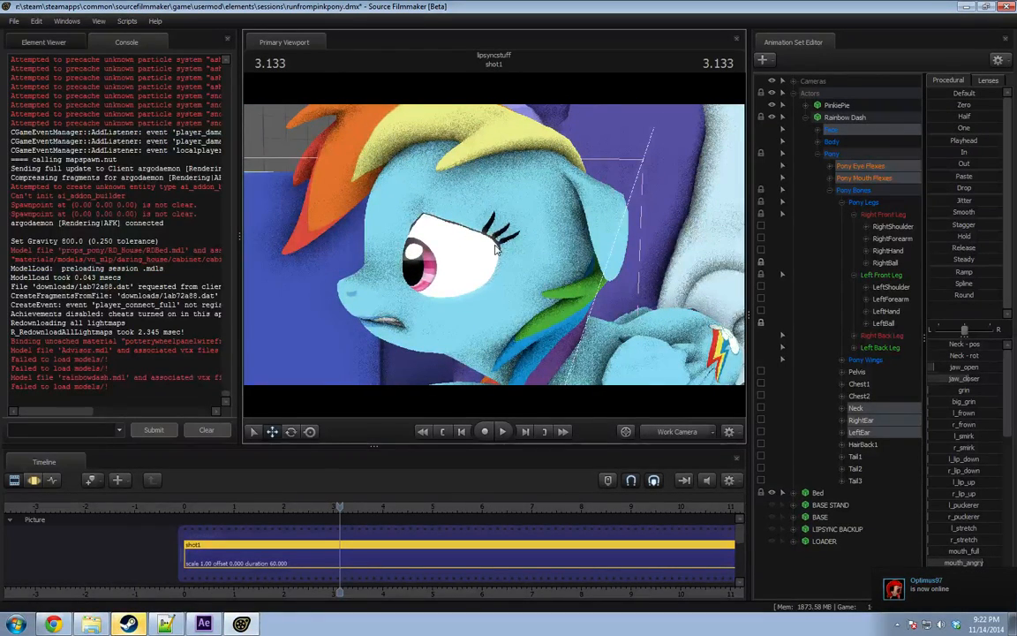
pyautogui.press('F3')
pyautogui.scroll(4, 352, 532)
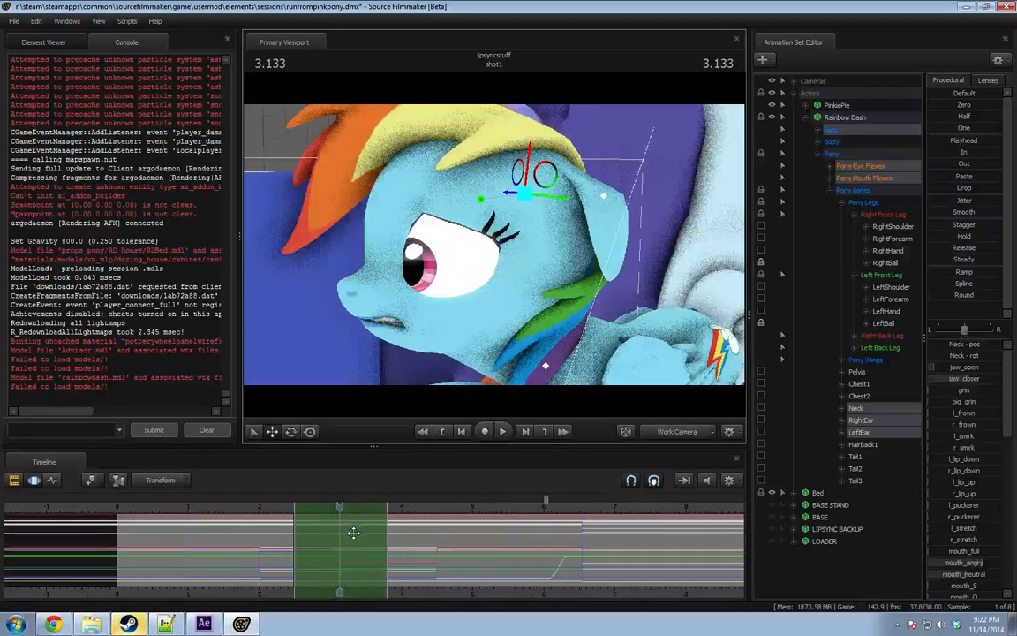
pyautogui.press('shift')
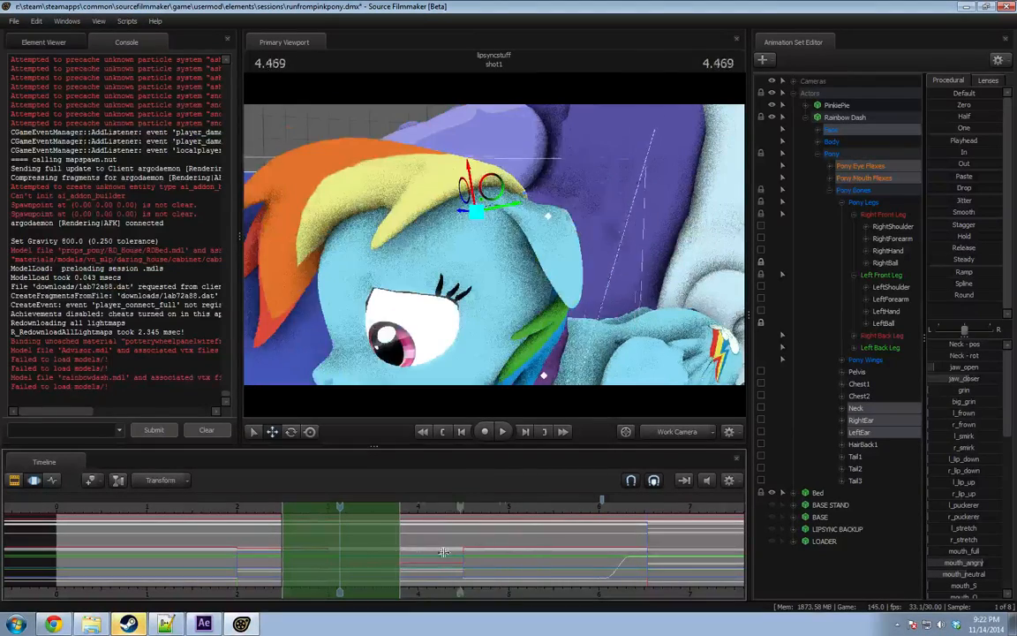
pyautogui.hotkey('ctrl', 'v')
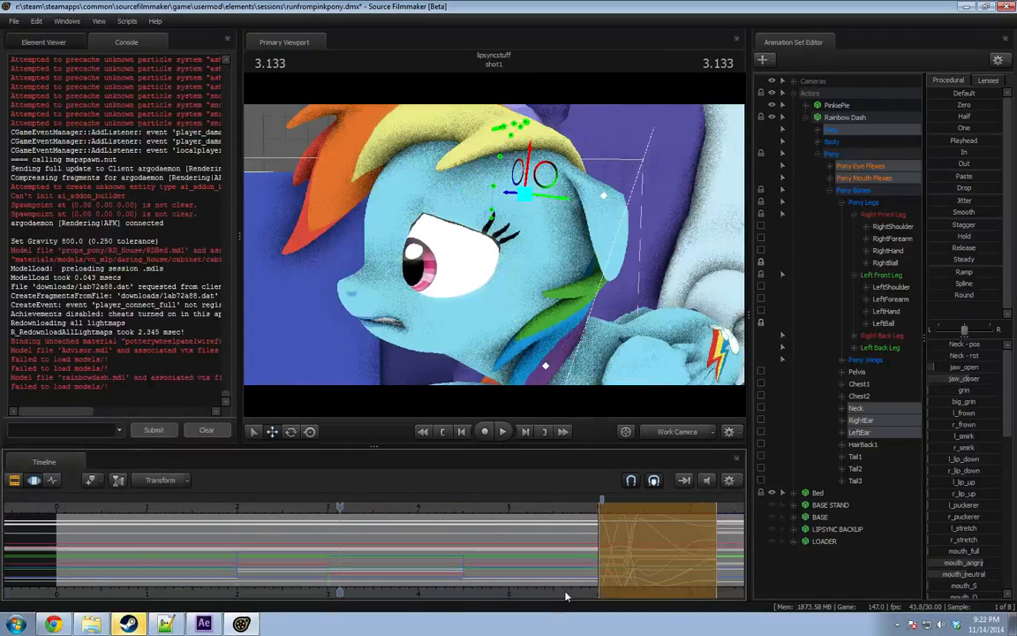
# Play the pasted animation from about 6 seconds and examine Rainbow Dash's head motion from close up and farther back.
pyautogui.moveTo(549, 594); pyautogui.dragTo(447, 589)
pyautogui.press('space')
pyautogui.click(484, 508)
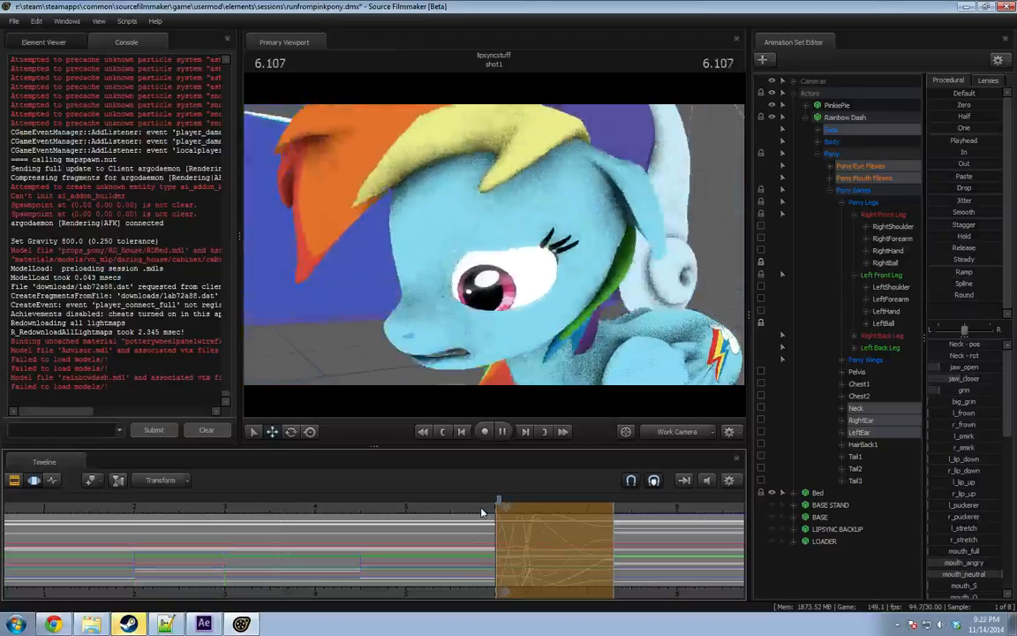
pyautogui.press('space')
pyautogui.click(524, 510)
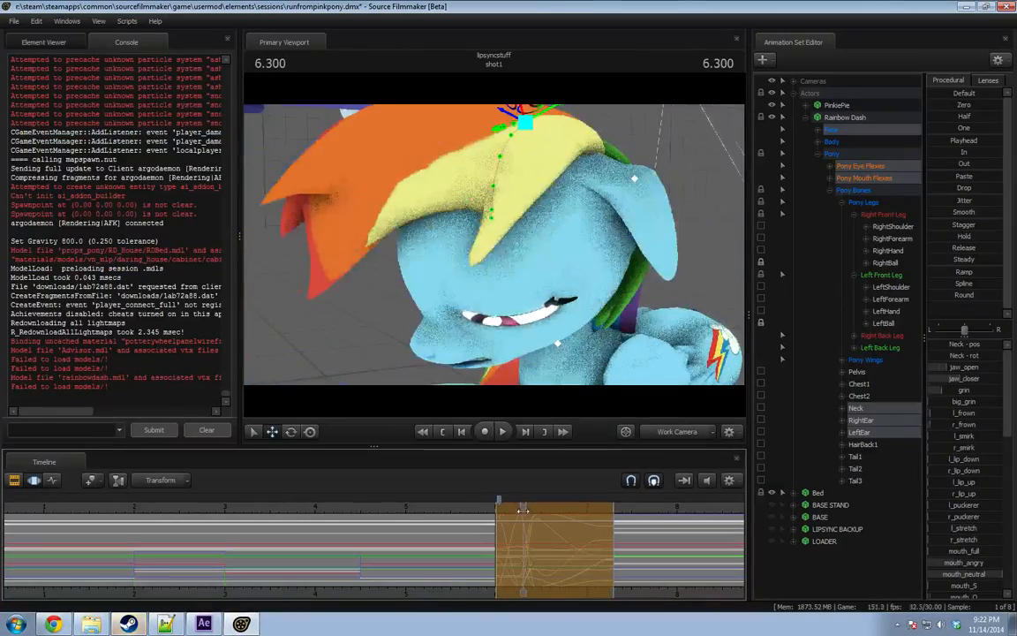
pyautogui.keyDown('alt'); pyautogui.moveTo(481, 204); pyautogui.dragTo(454, 264); pyautogui.keyUp('alt')
pyautogui.moveTo(422, 326); pyautogui.dragTo(550, 295)
pyautogui.press('s')
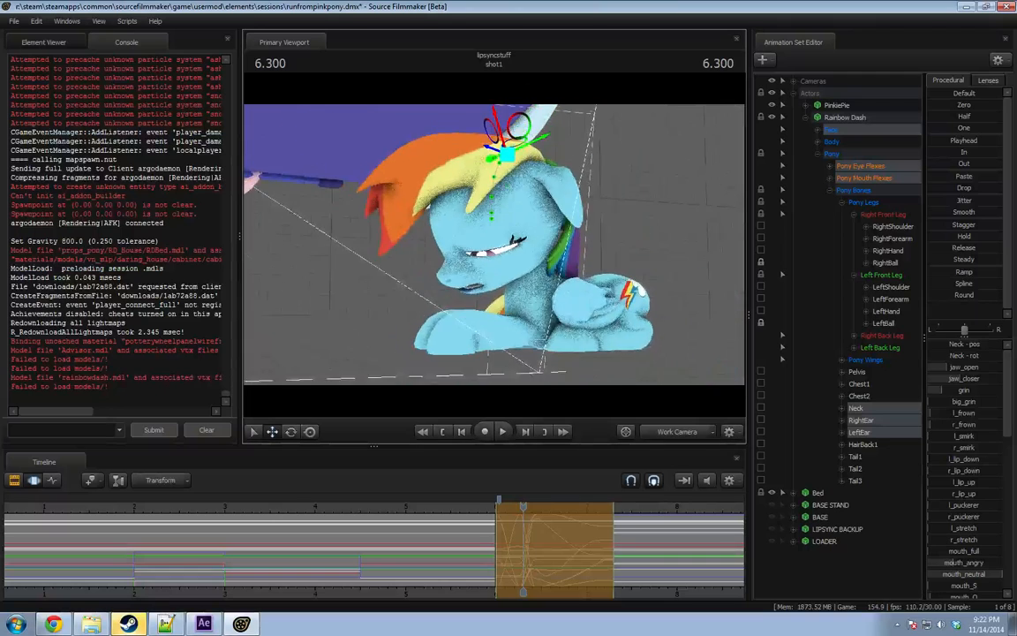
pyautogui.press('space')
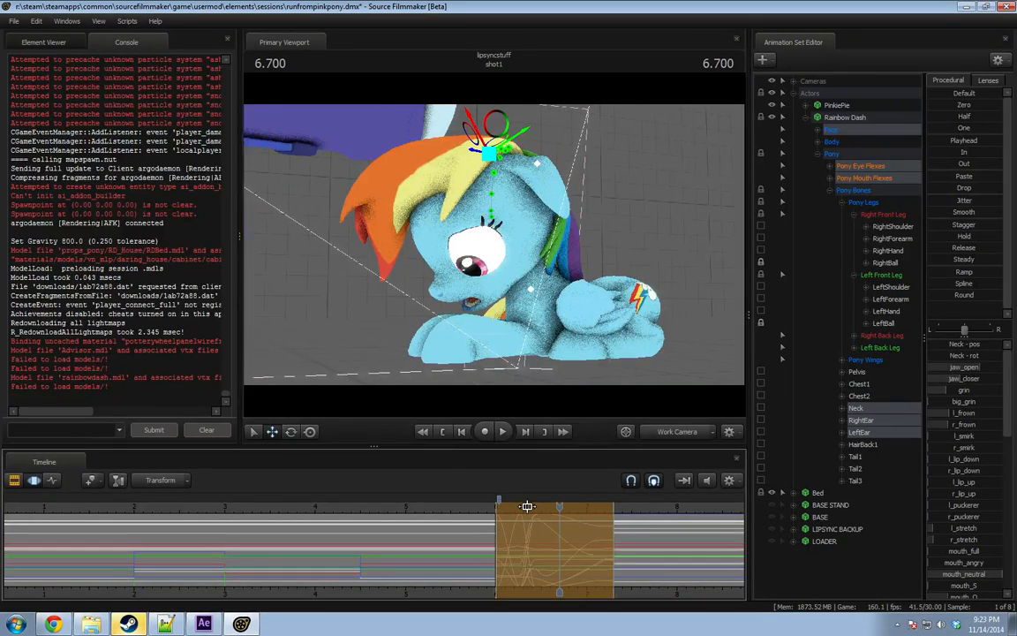
# Nudge the pasted animation slightly later on the timeline and replay Rainbow Dash from before its start.
pyautogui.press('Down')
pyautogui.press('Down')
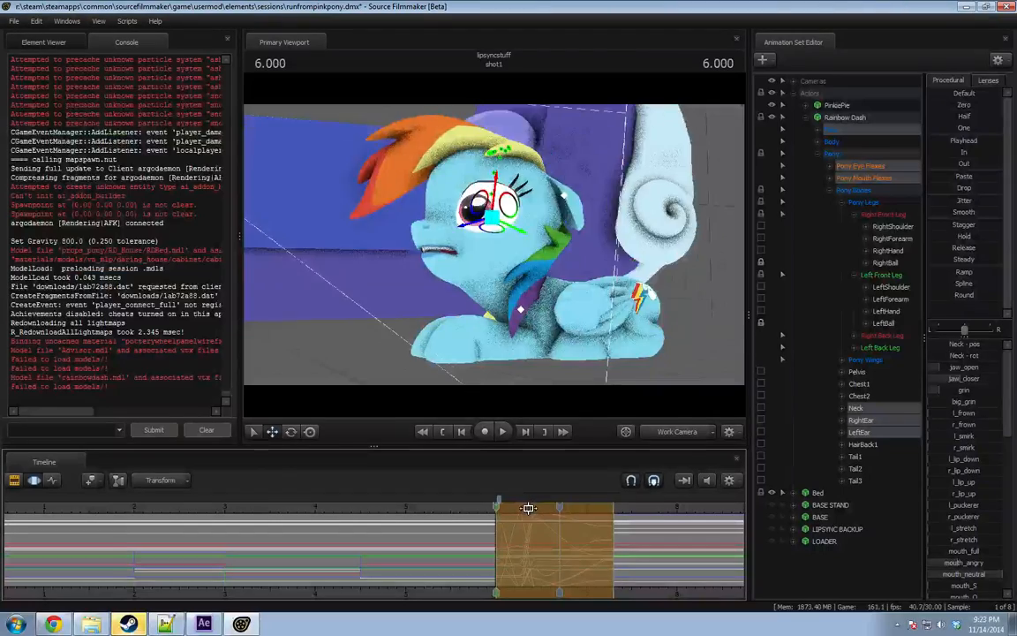
pyautogui.press('Up')
pyautogui.press('Up')
pyautogui.press('space')
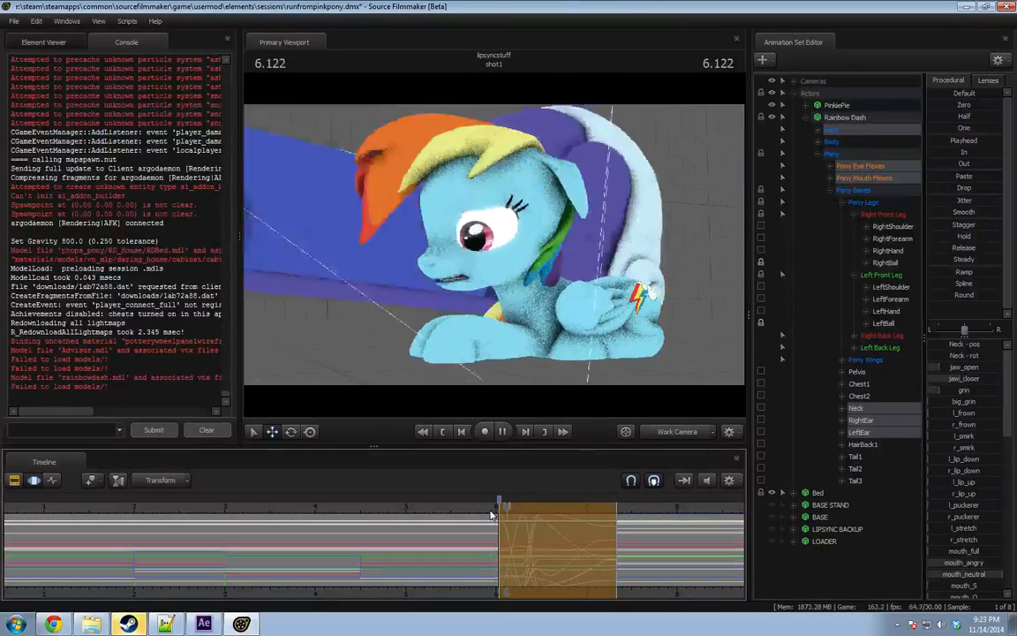
pyautogui.press('space')
pyautogui.click(369, 511)
pyautogui.press('space')
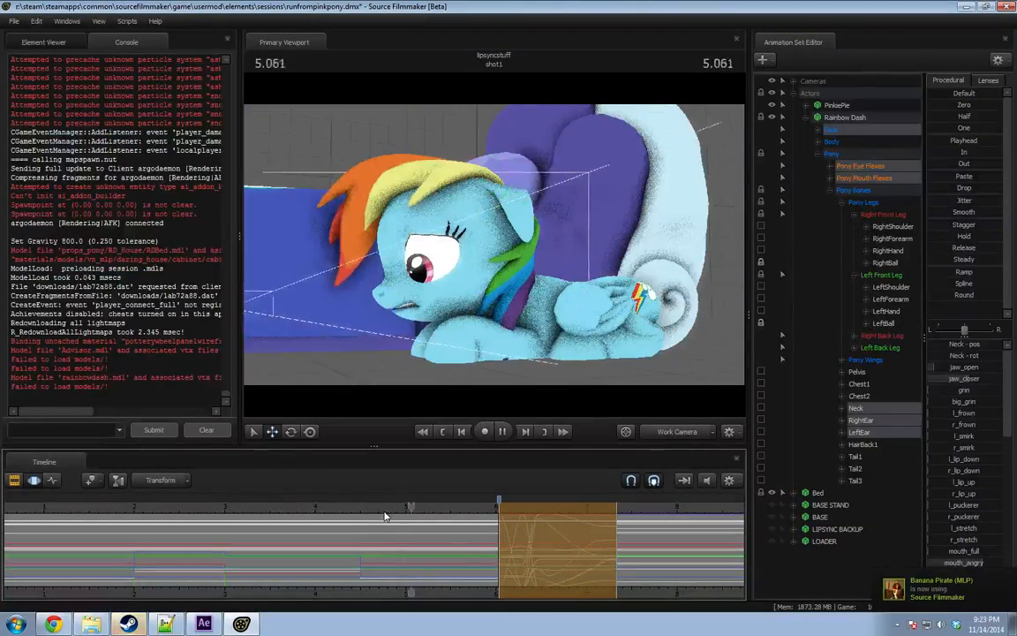
pyautogui.press('space')
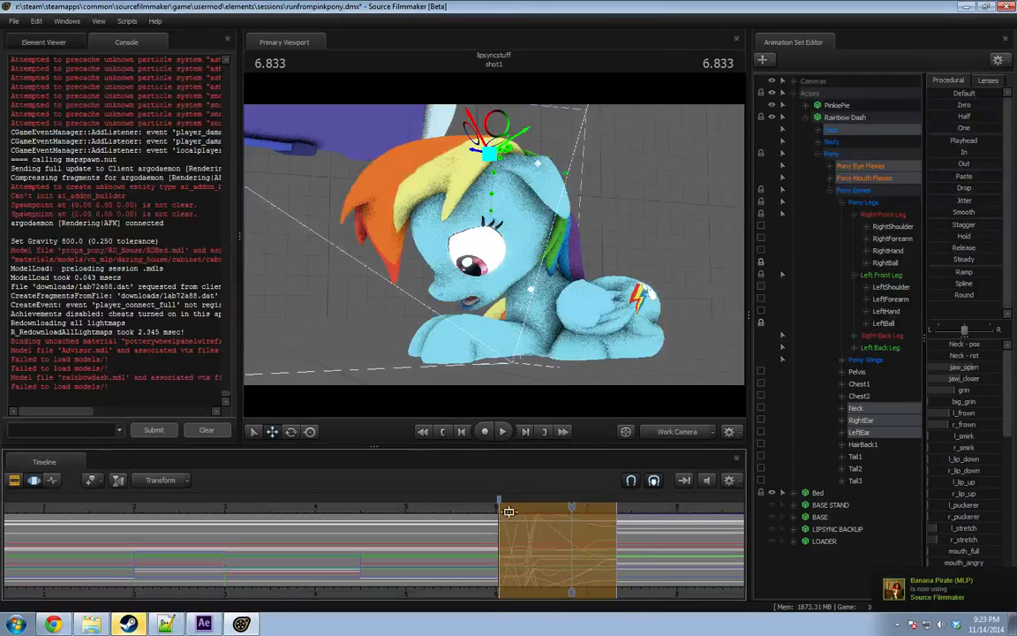
pyautogui.scroll(1, 495, 531)
# Rotate Rainbow Dash's Head upward across the pasted time range, with the playhead at 6.666 seconds.
pyautogui.click(475, 510)
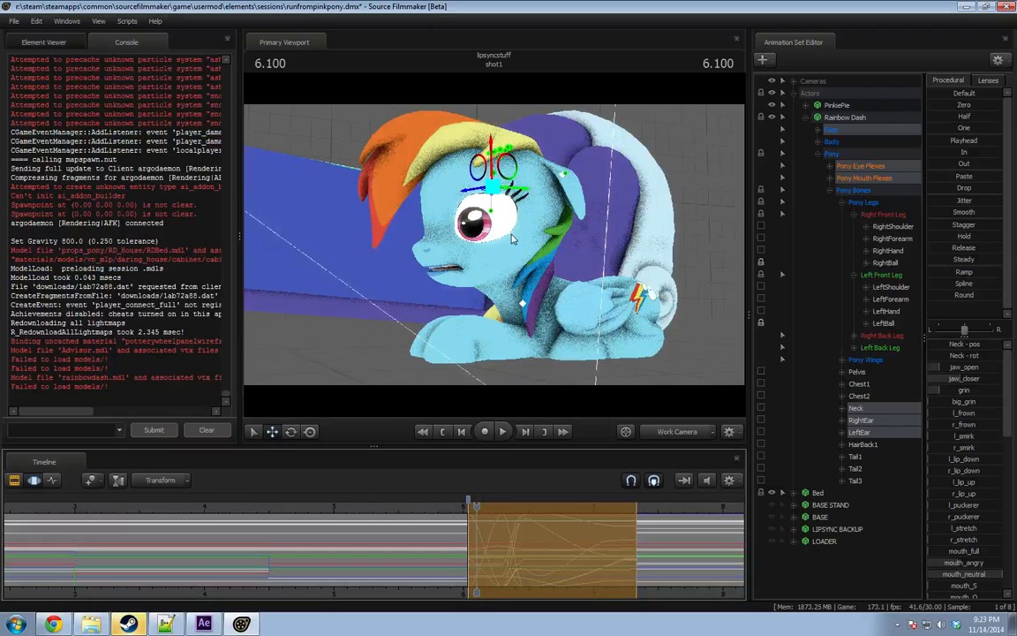
pyautogui.click(510, 271)
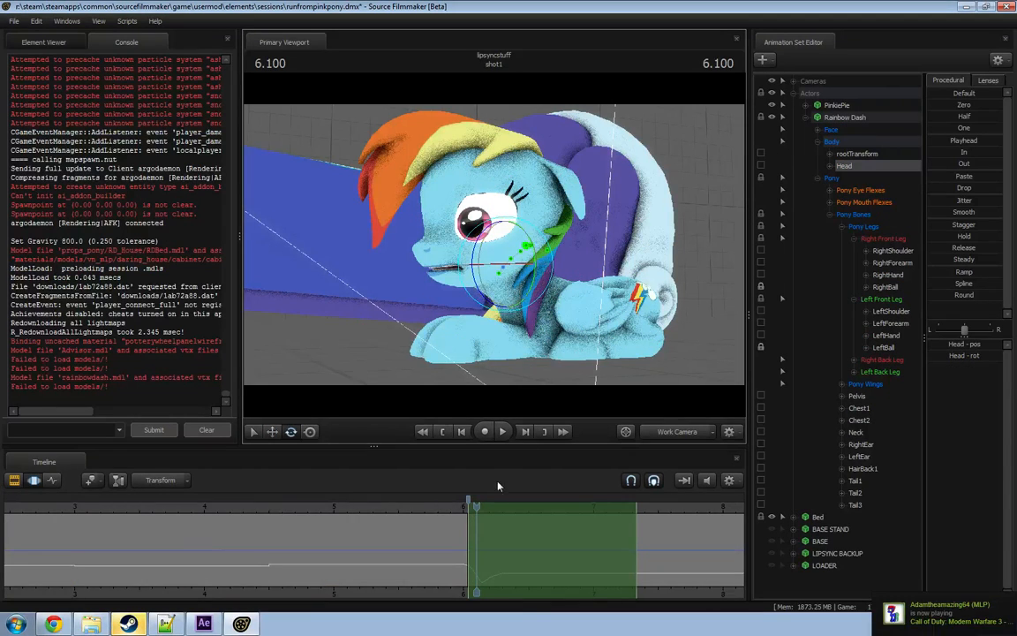
pyautogui.moveTo(477, 506); pyautogui.dragTo(549, 509)
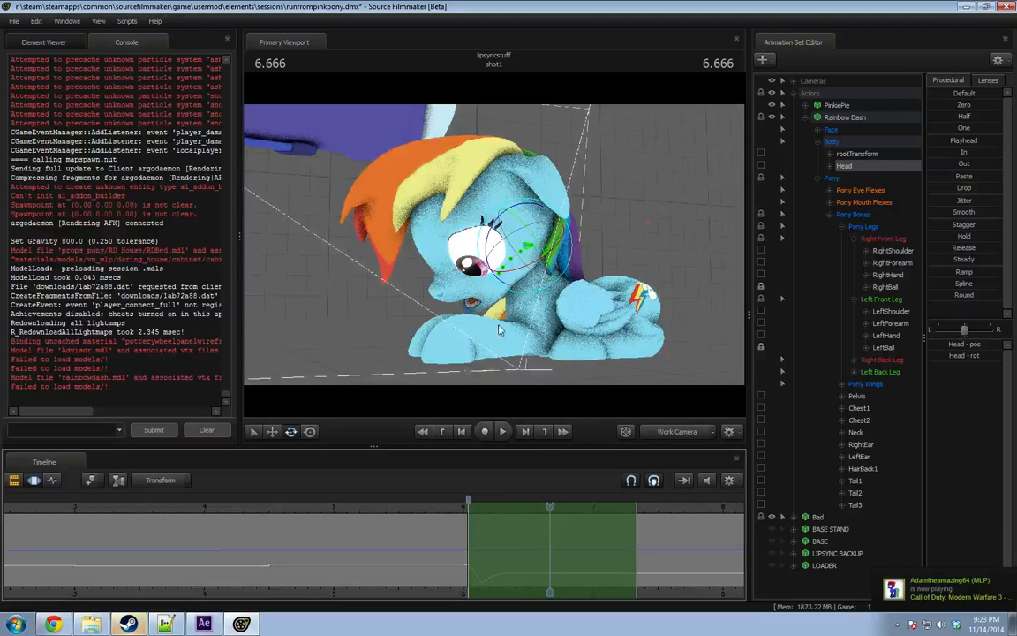
pyautogui.click(531, 293)
pyautogui.keyDown('alt'); pyautogui.moveTo(550, 332); pyautogui.dragTo(499, 327); pyautogui.keyUp('alt')
pyautogui.moveTo(541, 269); pyautogui.dragTo(552, 280)
pyautogui.moveTo(542, 323); pyautogui.dragTo(528, 324)
pyautogui.keyDown('ctrl'); pyautogui.click(512, 275); pyautogui.keyUp('ctrl')
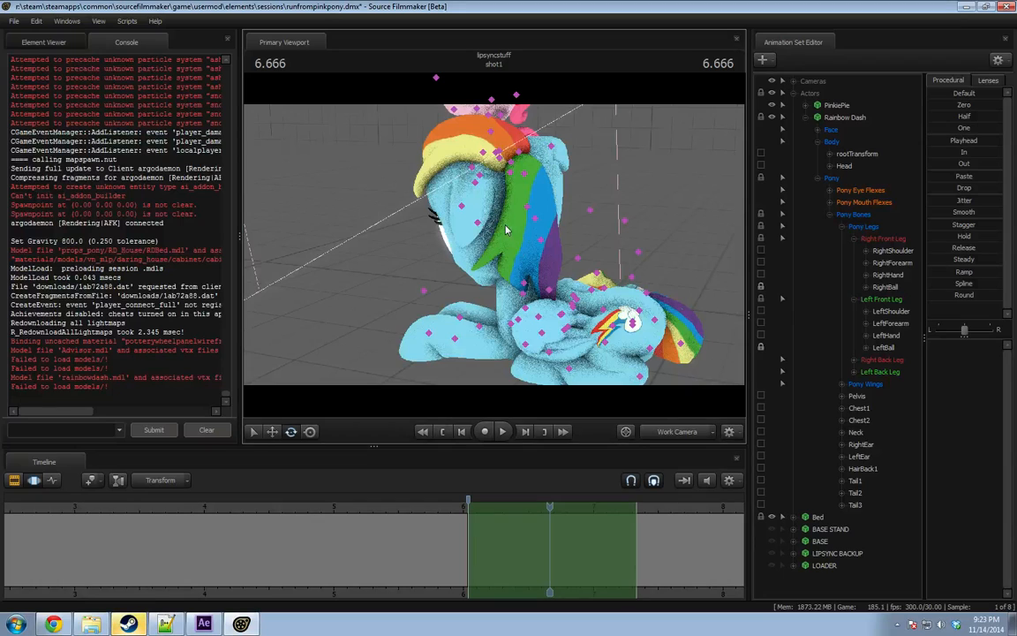
pyautogui.keyDown('ctrl'); pyautogui.click(497, 236); pyautogui.keyUp('ctrl')
pyautogui.moveTo(532, 272); pyautogui.dragTo(618, 290)
pyautogui.moveTo(502, 219); pyautogui.dragTo(502, 266)
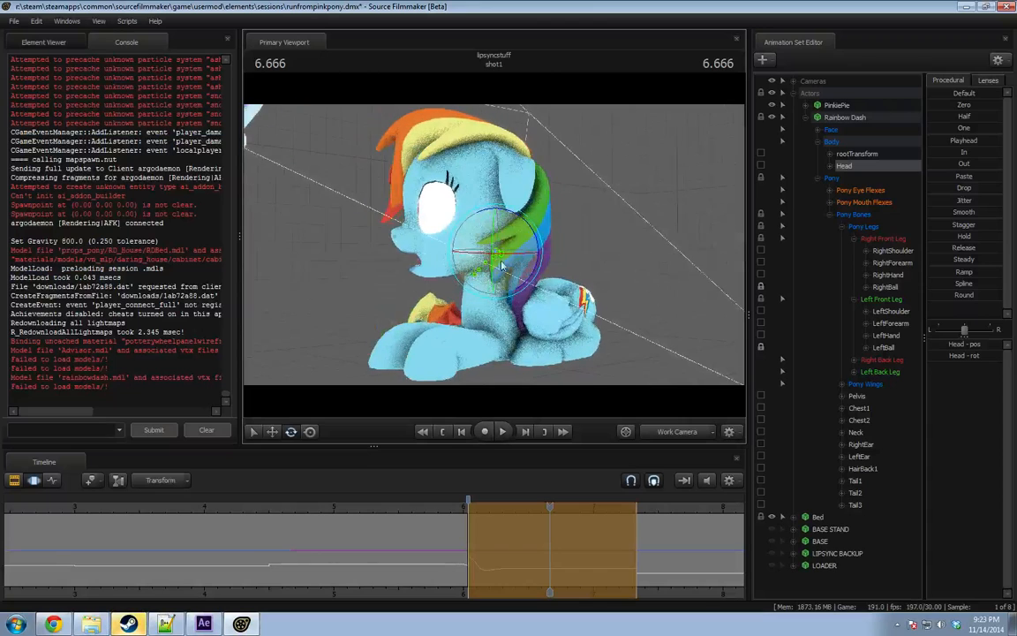
# Replay Rainbow Dash's Head adjustment from just before 6 seconds.
pyautogui.click(454, 510)
pyautogui.press('space')
pyautogui.press('space')
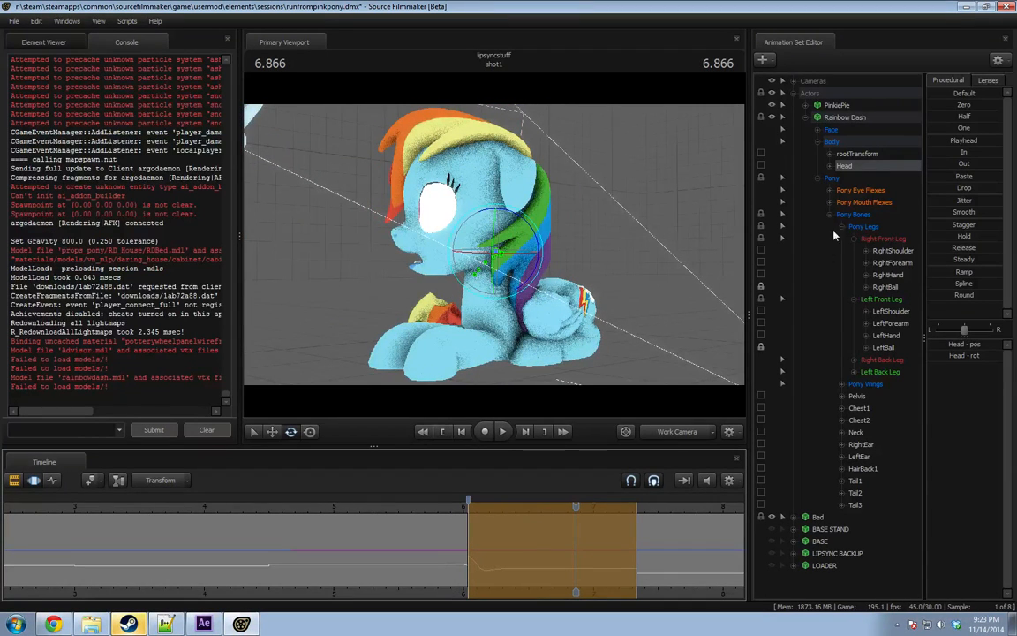
# Apply the Spline preset to Rainbow Dash's Neck and Head over a short feathered time range around 6 seconds.
pyautogui.click(867, 432)
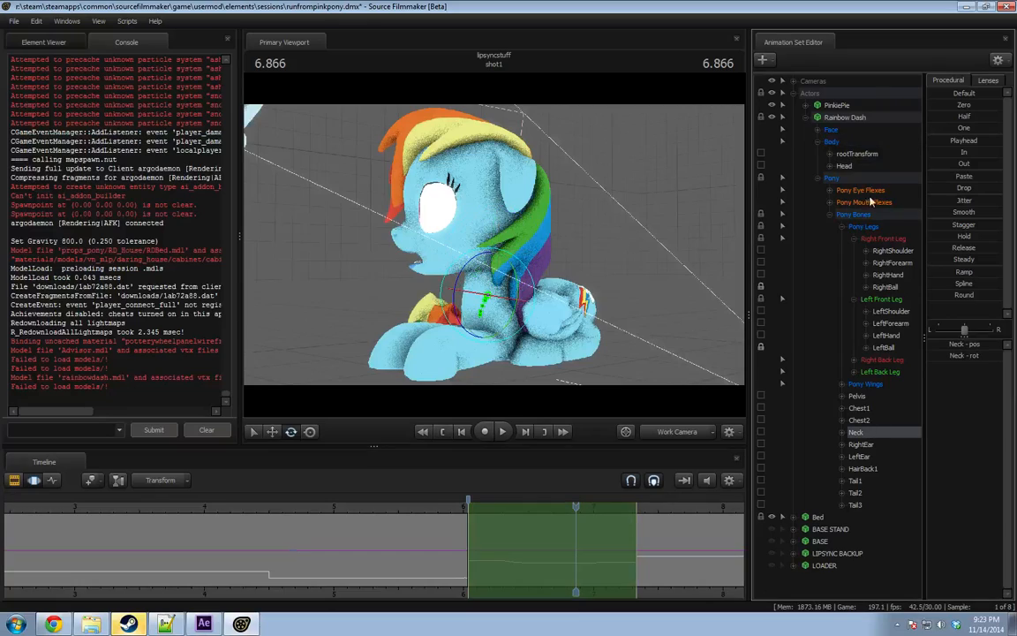
pyautogui.keyDown('ctrl'); pyautogui.click(853, 166); pyautogui.keyUp('ctrl')
pyautogui.scroll(2, 469, 549)
pyautogui.keyDown('shift'); pyautogui.moveTo(448, 558); pyautogui.dragTo(433, 559); pyautogui.keyUp('shift')
pyautogui.click(439, 564)
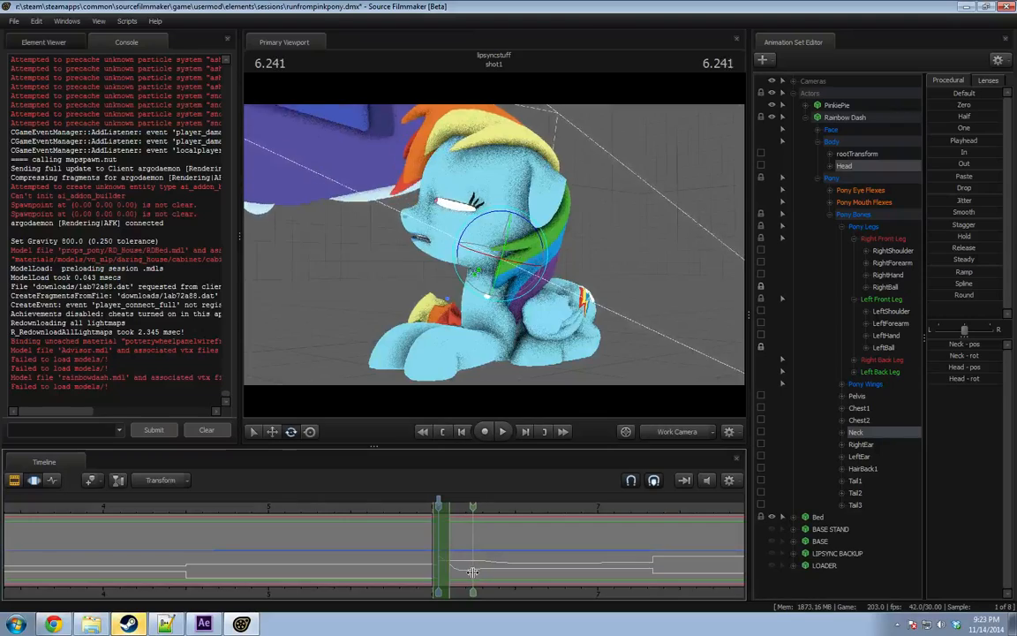
pyautogui.keyDown('shift'); pyautogui.moveTo(471, 574); pyautogui.dragTo(427, 575); pyautogui.keyUp('shift')
pyautogui.keyDown('shift'); pyautogui.scroll(3, 447, 575); pyautogui.keyUp('shift')
pyautogui.moveTo(952, 283); pyautogui.dragTo(1001, 283)
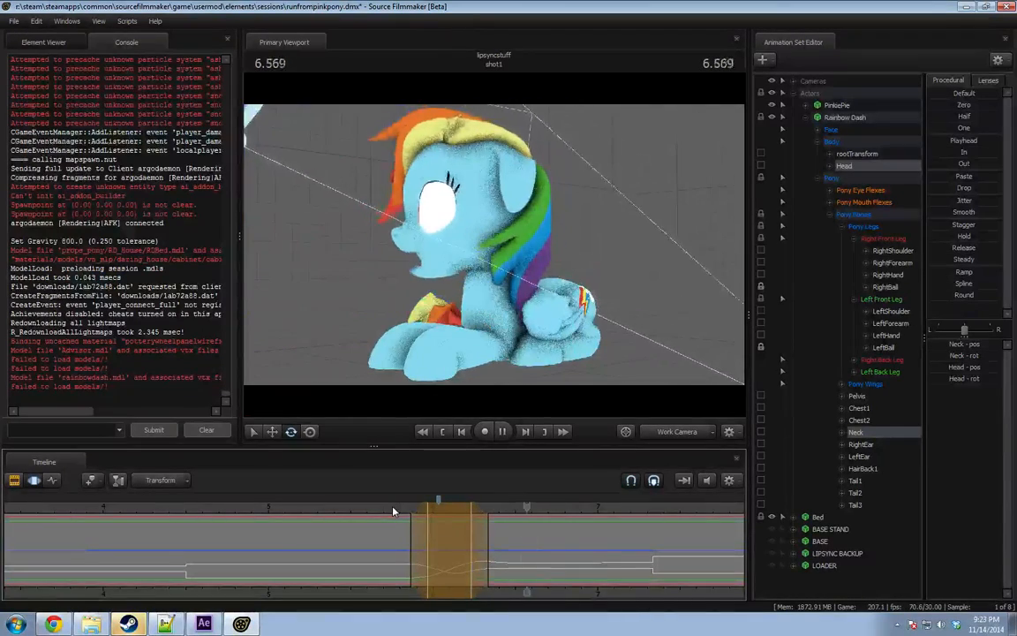
# Play the blended transition through camera1, starting at 5.833 seconds.
pyautogui.click(688, 431)
pyautogui.click(405, 507)
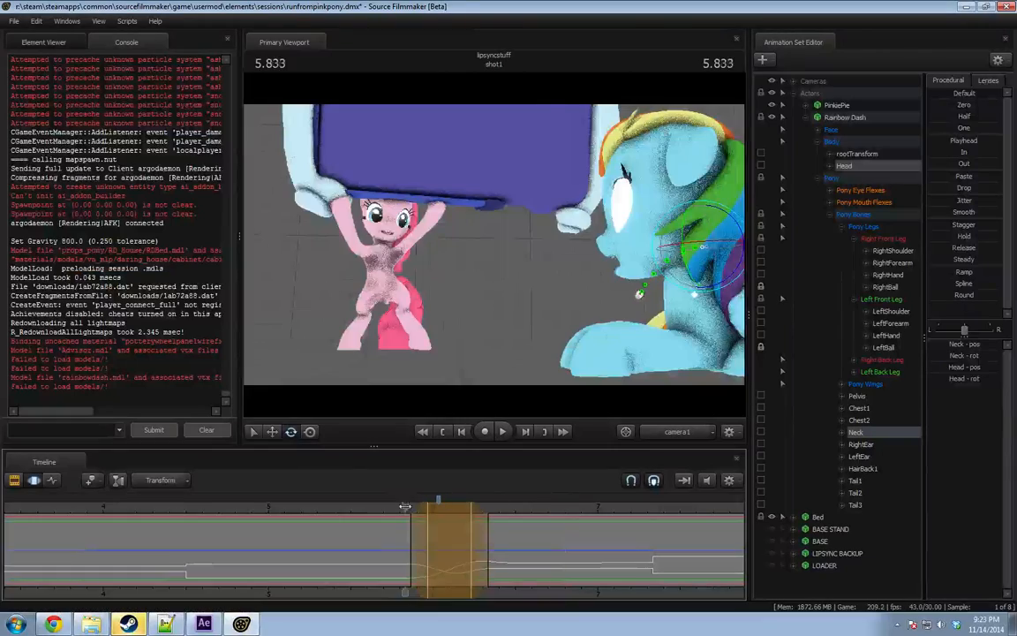
pyautogui.press('space')
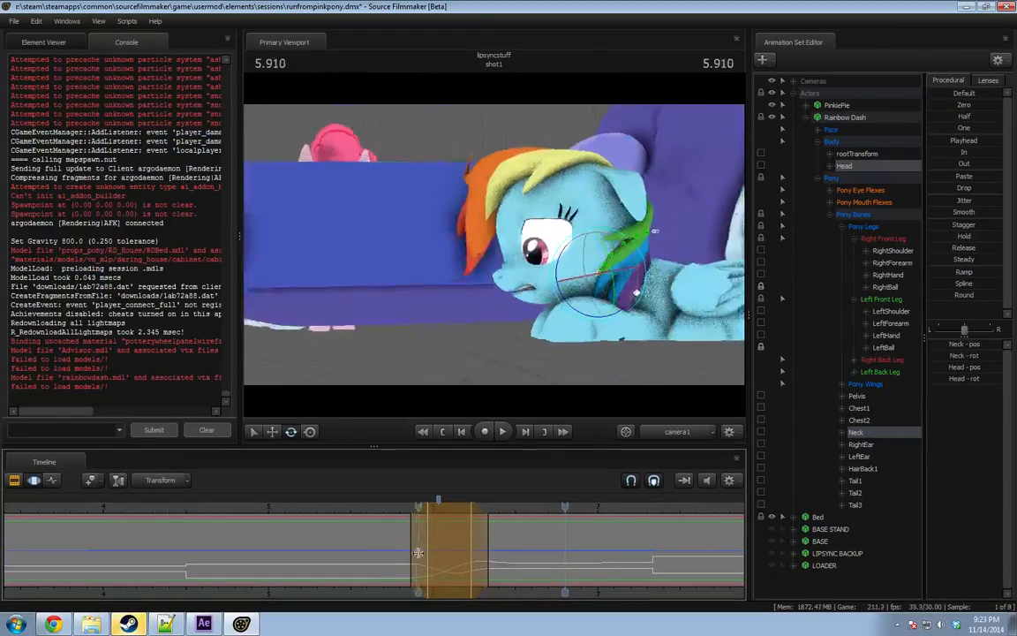
# Rotate Rainbow Dash's Head downward within a feathered time range centred on 6.133 seconds, and play the result.
pyautogui.click(448, 553)
pyautogui.keyDown('shift'); pyautogui.click(453, 553); pyautogui.keyUp('shift')
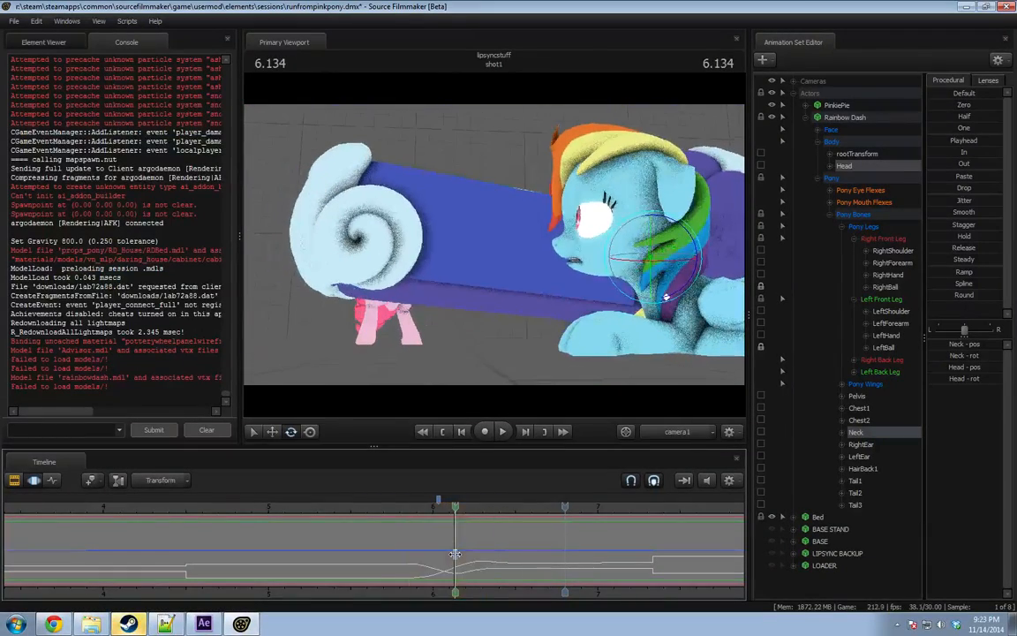
pyautogui.keyDown('shift'); pyautogui.scroll(6, 453, 554); pyautogui.keyUp('shift')
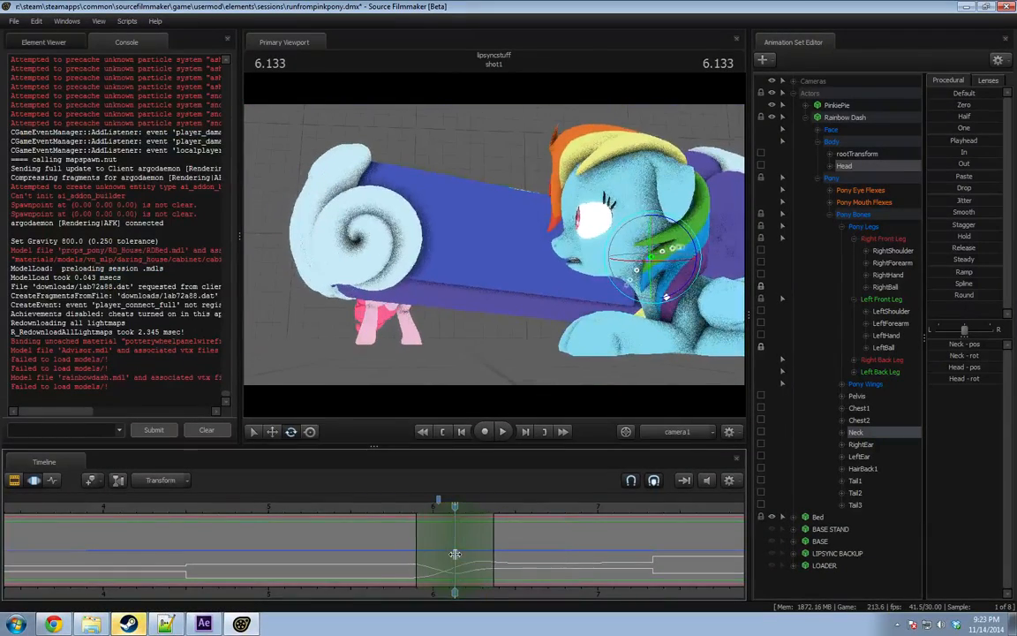
pyautogui.keyDown('ctrl'); pyautogui.click(654, 255); pyautogui.keyUp('ctrl')
pyautogui.moveTo(680, 230); pyautogui.dragTo(665, 227)
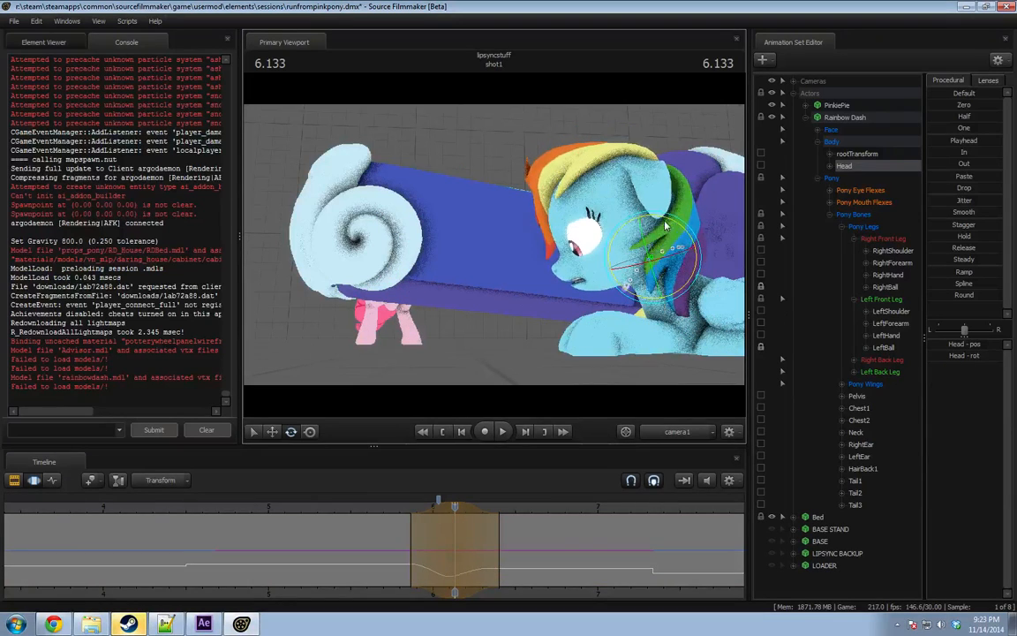
pyautogui.press('space')
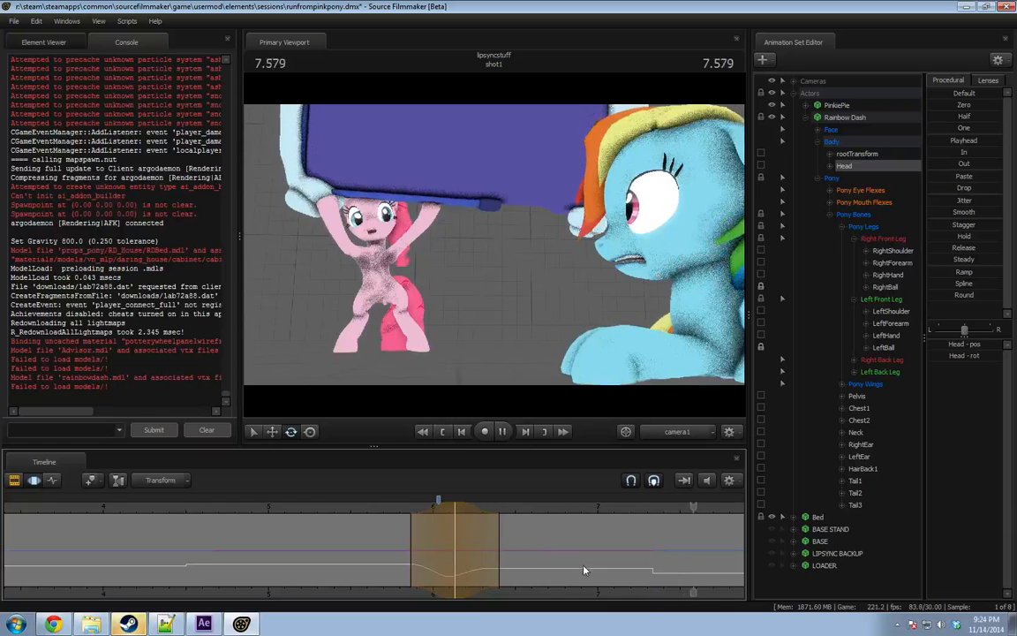
# Apply the Round preset to all Rainbow Dash controls over a feathered time range around 7.4 seconds.
pyautogui.moveTo(623, 609); pyautogui.dragTo(460, 600, button='middle')
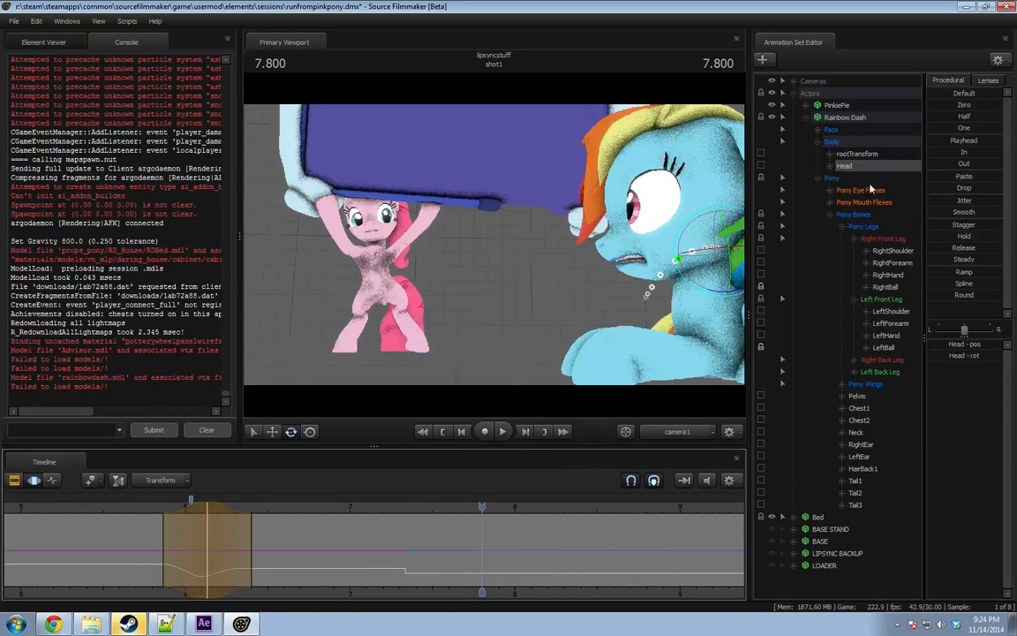
pyautogui.click(850, 121)
pyautogui.click(851, 166)
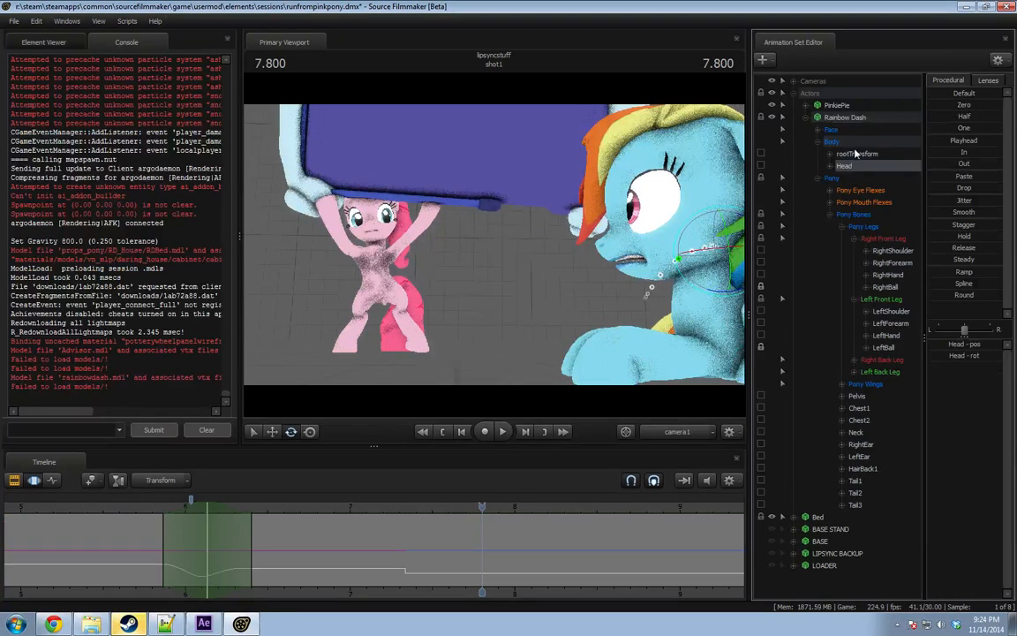
pyautogui.click(845, 117)
pyautogui.moveTo(481, 552); pyautogui.dragTo(443, 553)
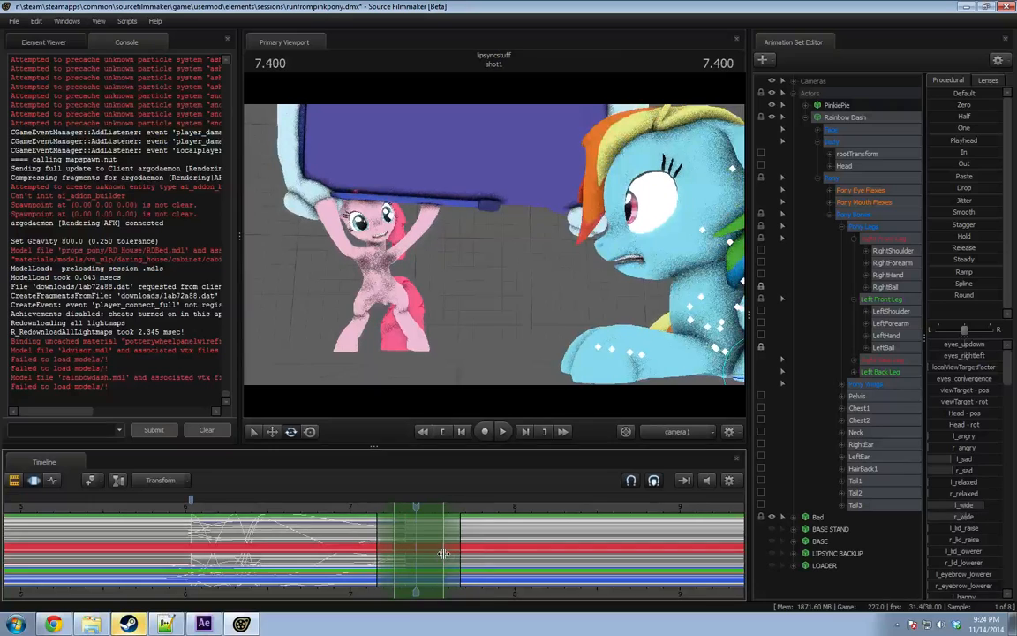
pyautogui.click(947, 299)
# Replay Rainbow Dash's motion several times through camera1 and examine the transition between 7 and 8 seconds.
pyautogui.press('space')
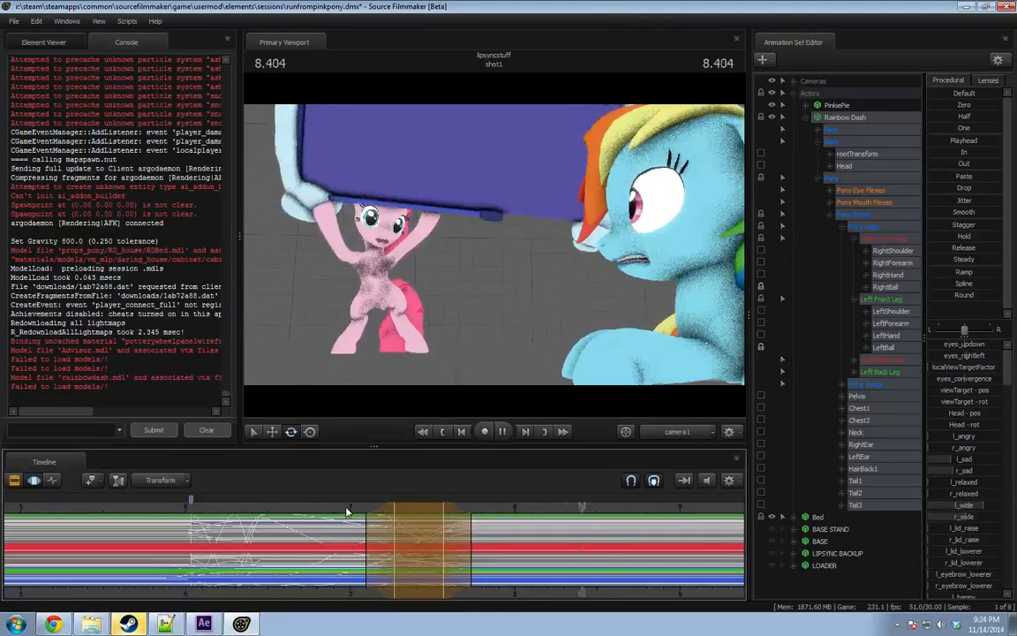
pyautogui.press('space')
pyautogui.click(123, 510)
pyautogui.press('space')
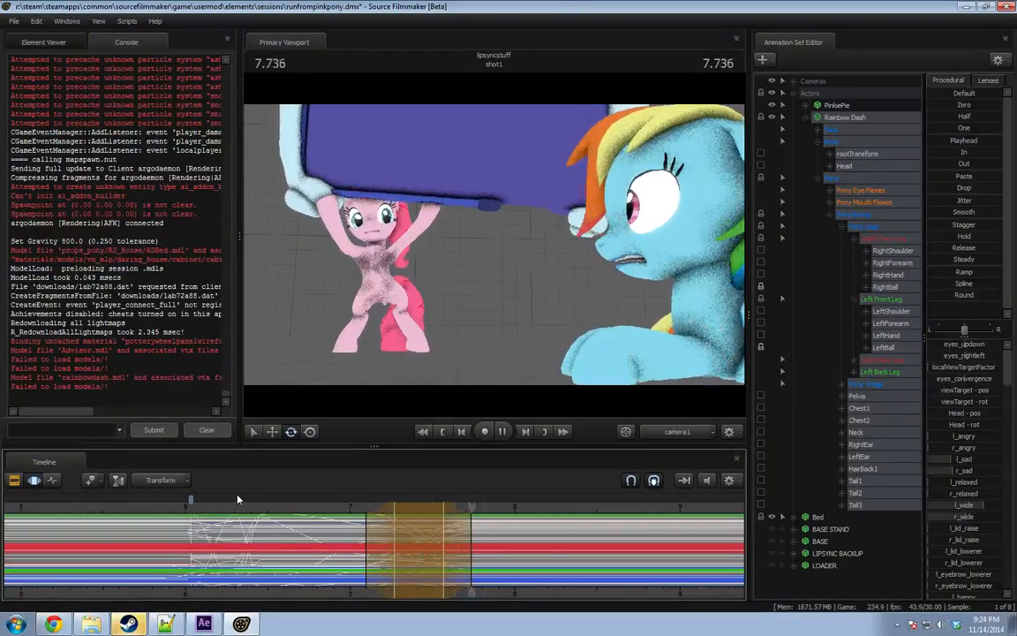
pyautogui.press('space')
pyautogui.click(322, 509)
pyautogui.press('space')
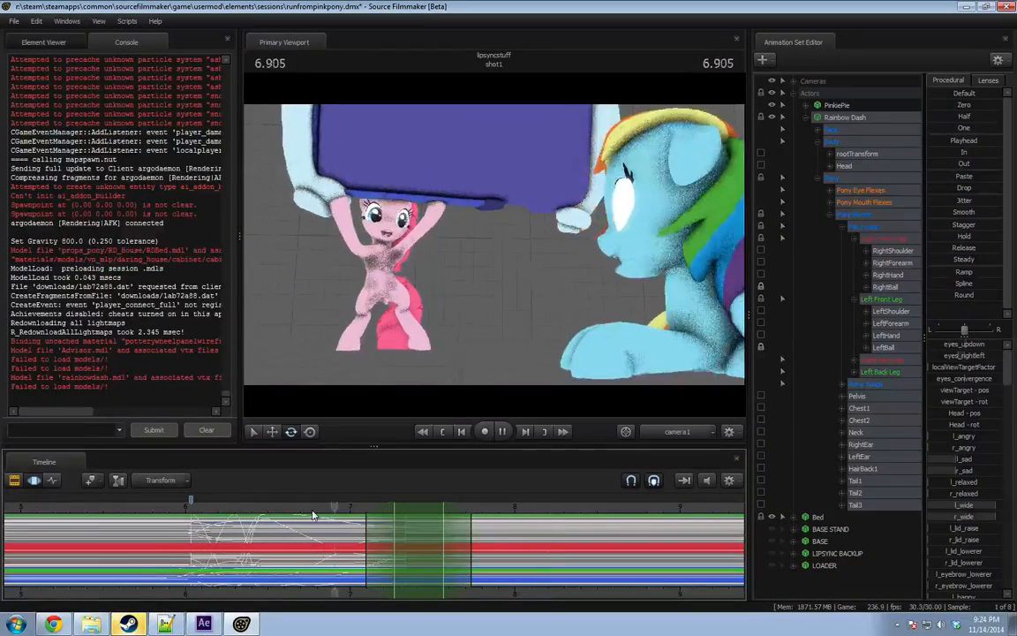
pyautogui.press('space')
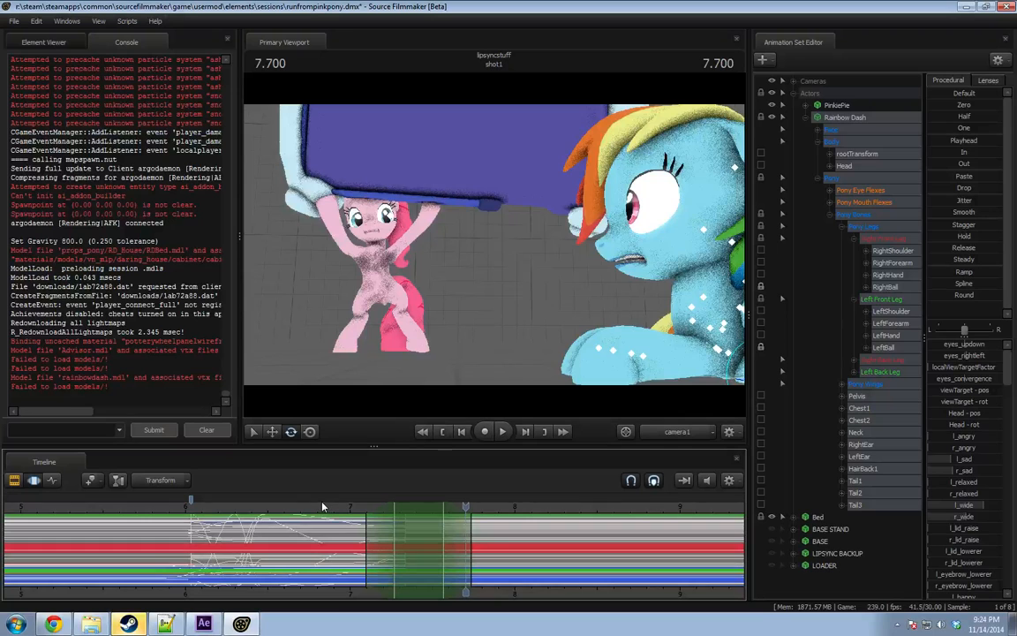
pyautogui.press('space')
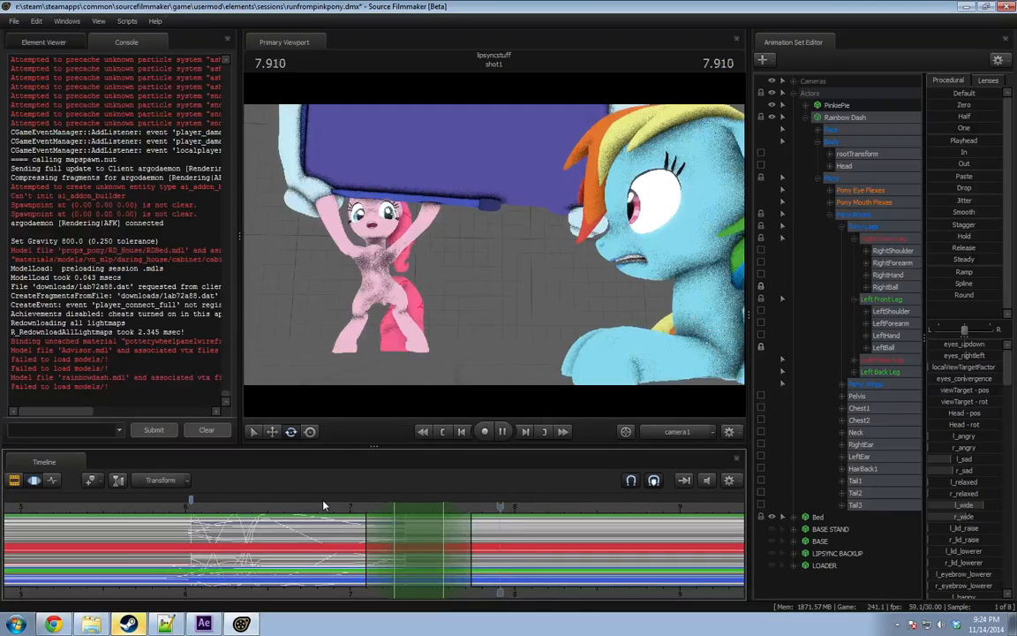
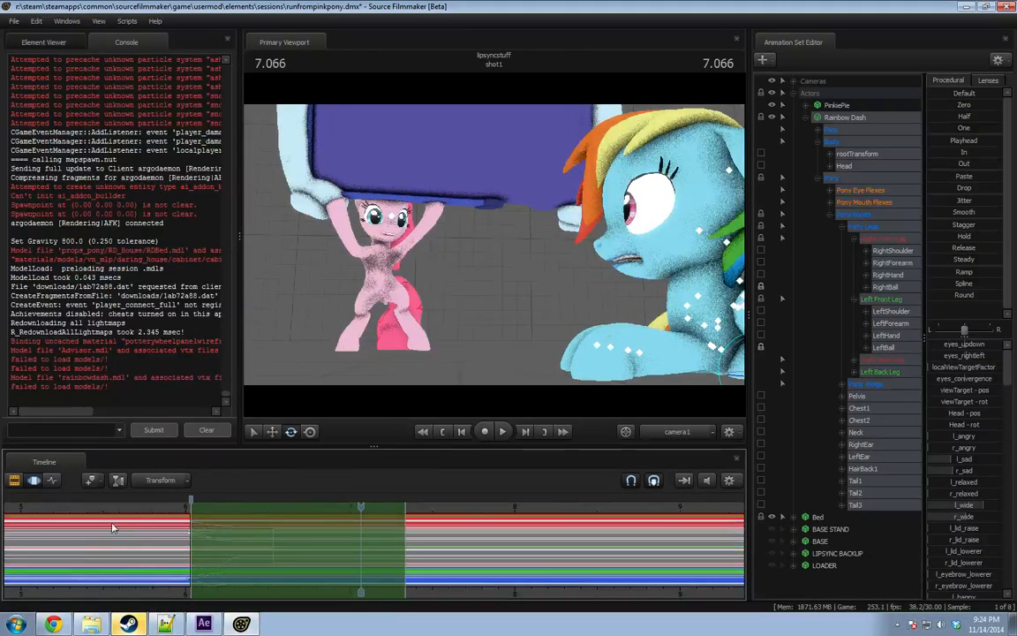
# Review Rainbow Dash's lying pose earlier in the shot, moving the playhead to 2.633 seconds.
pyautogui.moveTo(236, 535); pyautogui.dragTo(672, 523, button='middle')
pyautogui.scroll(-4, 672, 522)
pyautogui.moveTo(209, 508); pyautogui.dragTo(400, 518)
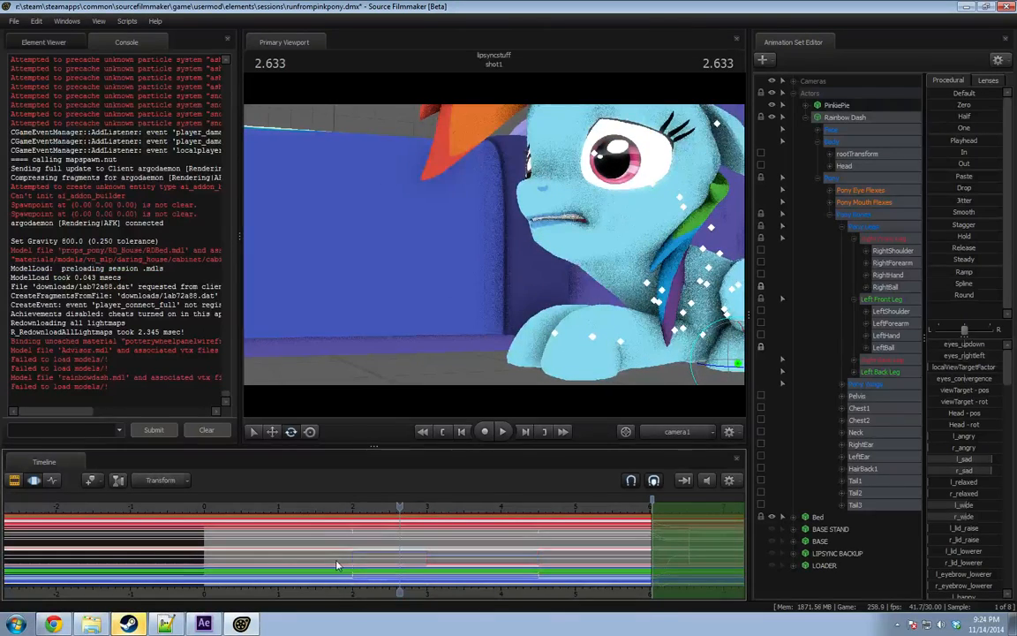
pyautogui.moveTo(336, 565); pyautogui.dragTo(448, 555)
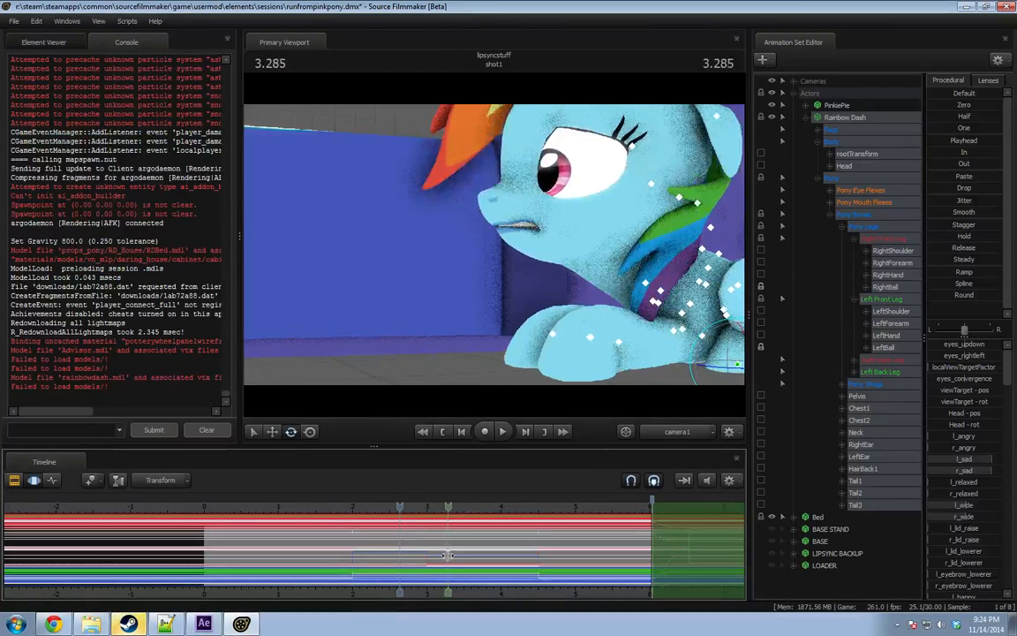
pyautogui.press('space')
pyautogui.press('space')
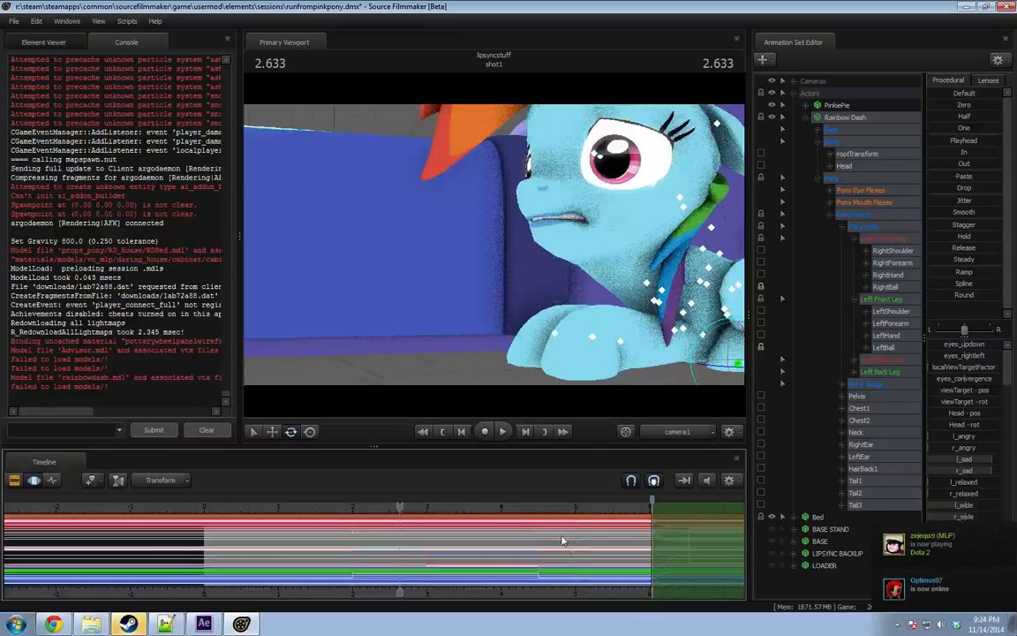
# Rotate Rainbow Dash's Head and Neck downward across the time range from about 4.5 to 6 seconds.
pyautogui.click(536, 551)
pyautogui.moveTo(537, 551); pyautogui.dragTo(726, 540)
pyautogui.scroll(3, 647, 564)
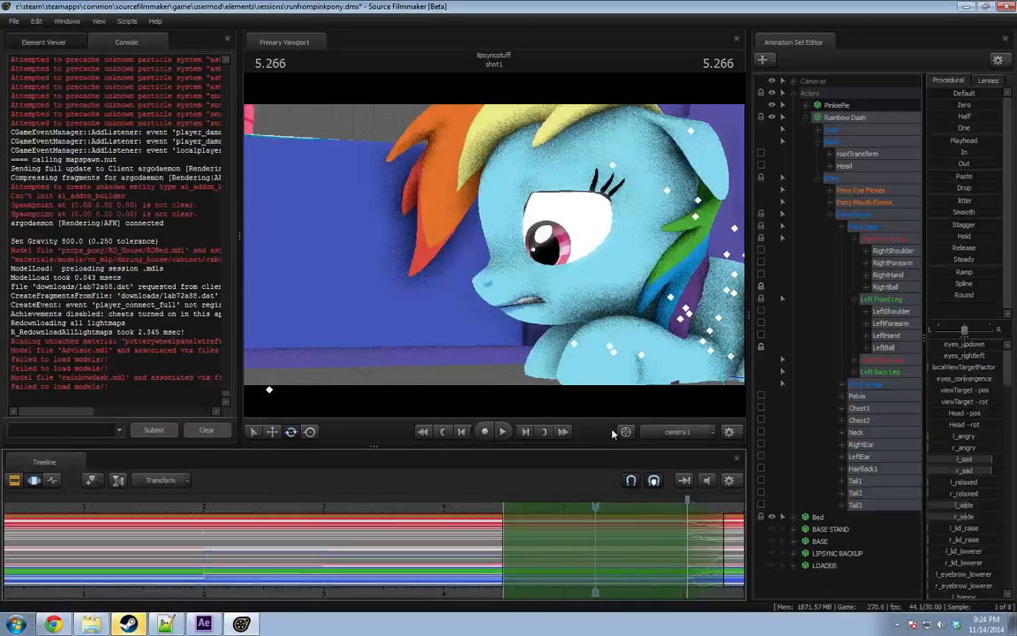
pyautogui.click(664, 303)
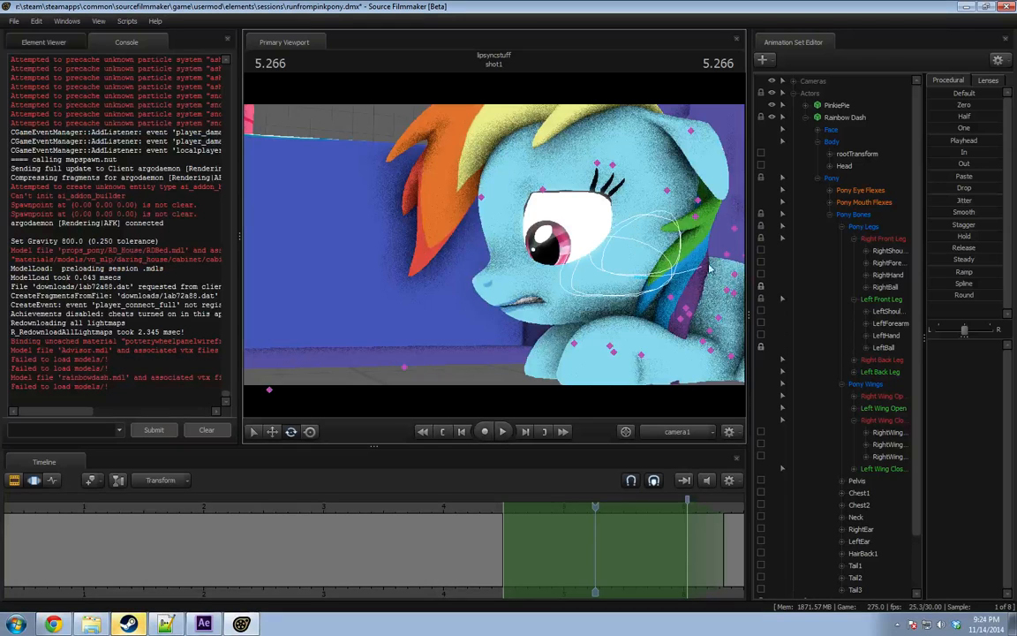
pyautogui.click(592, 274)
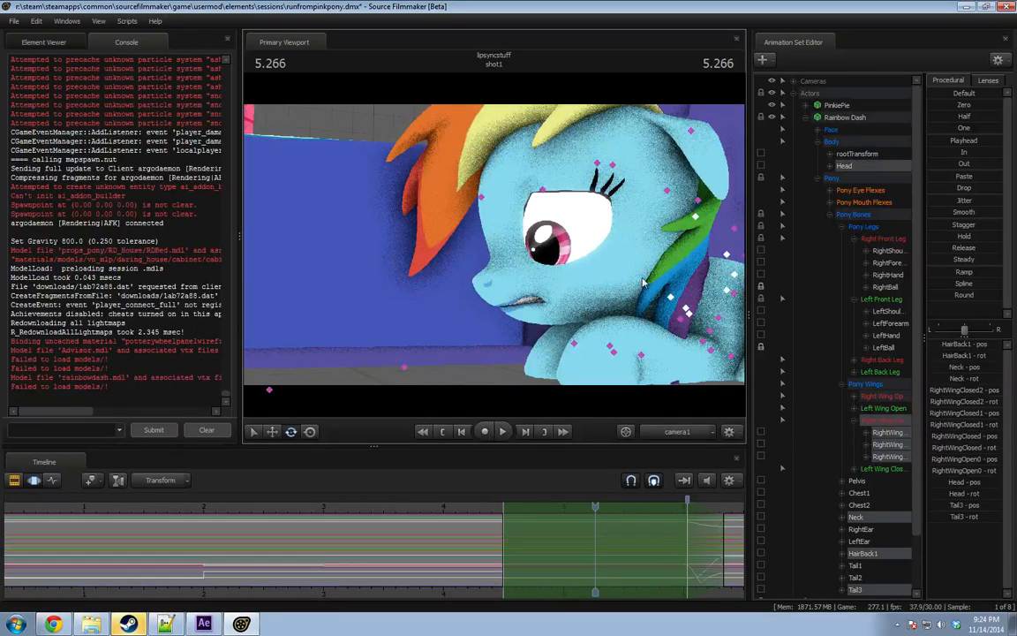
pyautogui.moveTo(592, 274); pyautogui.dragTo(666, 304)
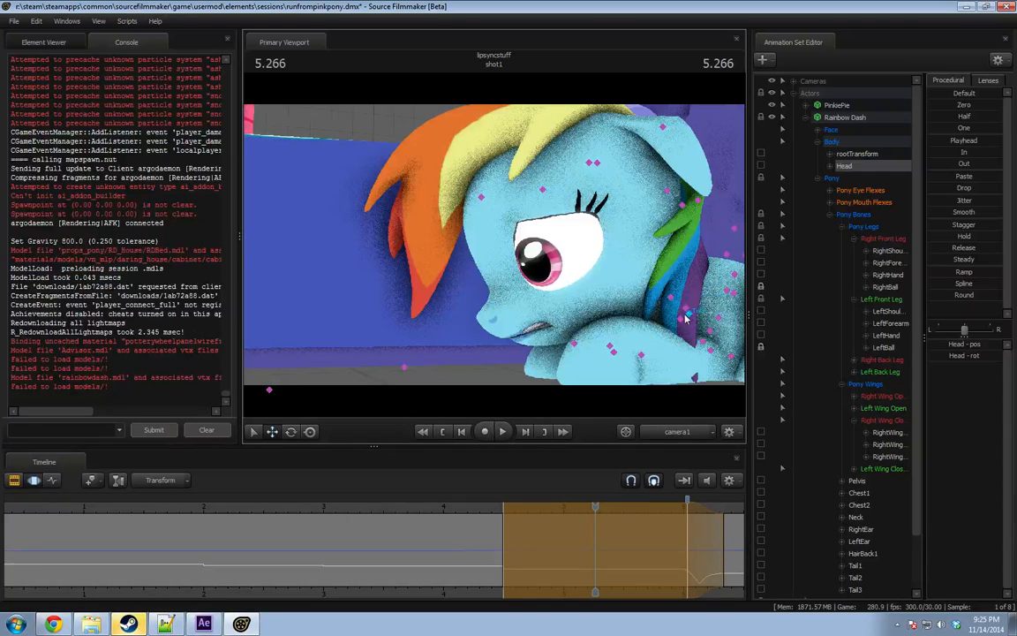
pyautogui.click(687, 316)
pyautogui.moveTo(652, 294); pyautogui.dragTo(650, 309)
# View Rainbow Dash from the front with the Work Camera and unlock her RightBall and LeftBall controls.
pyautogui.click(670, 438)
pyautogui.moveTo(514, 323); pyautogui.dragTo(460, 371)
pyautogui.hotkey('ctrl', 'z')
pyautogui.moveTo(530, 305); pyautogui.dragTo(591, 261)
pyautogui.press('ctrl')
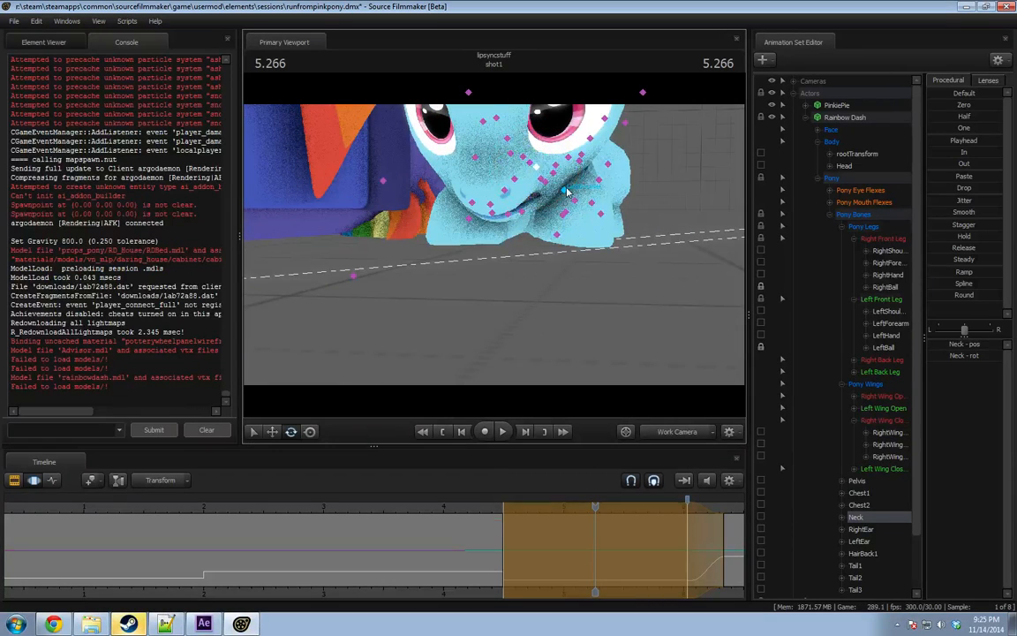
pyautogui.keyDown('ctrl'); pyautogui.click(564, 190); pyautogui.keyUp('ctrl')
pyautogui.press('ctrl')
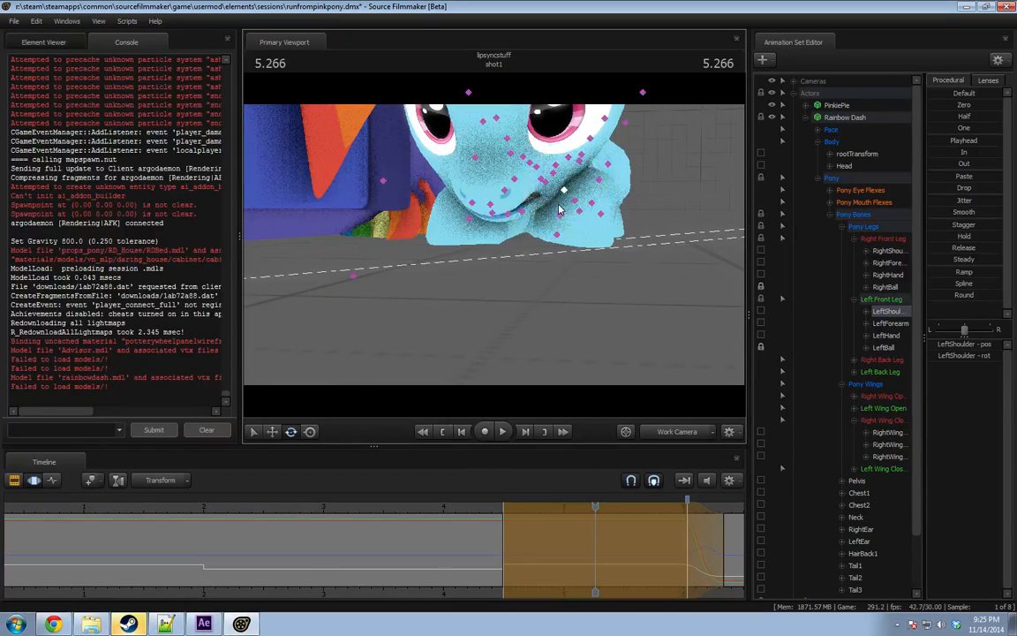
pyautogui.hotkey('ctrl', 'z')
pyautogui.click(760, 347)
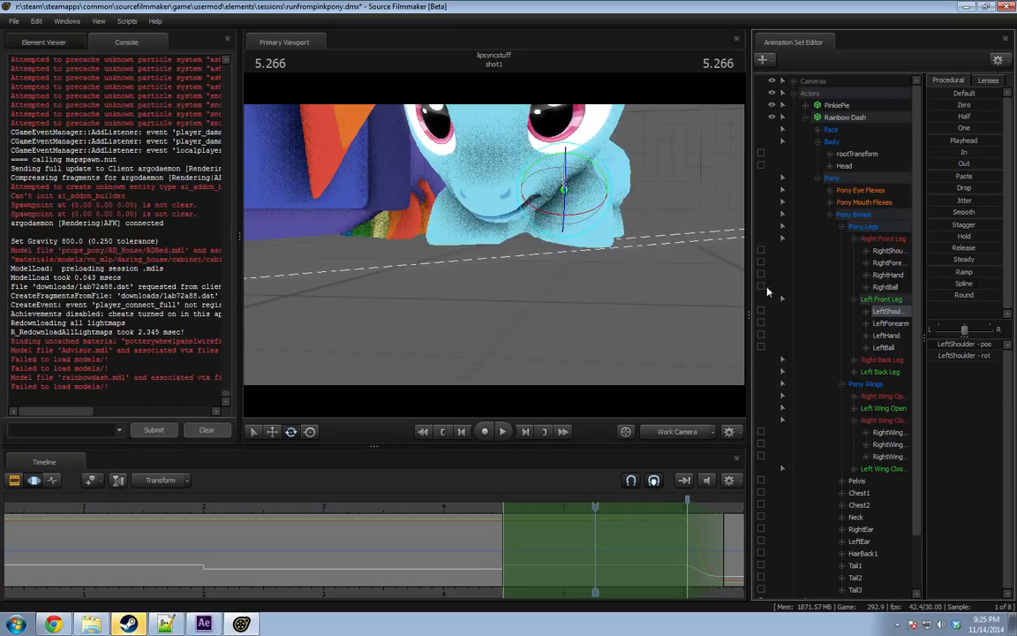
# Rotate LeftShoulder and RightShoulder outward to spread Rainbow Dash's front legs, and return to the camera1 view.
pyautogui.moveTo(568, 203); pyautogui.dragTo(576, 202)
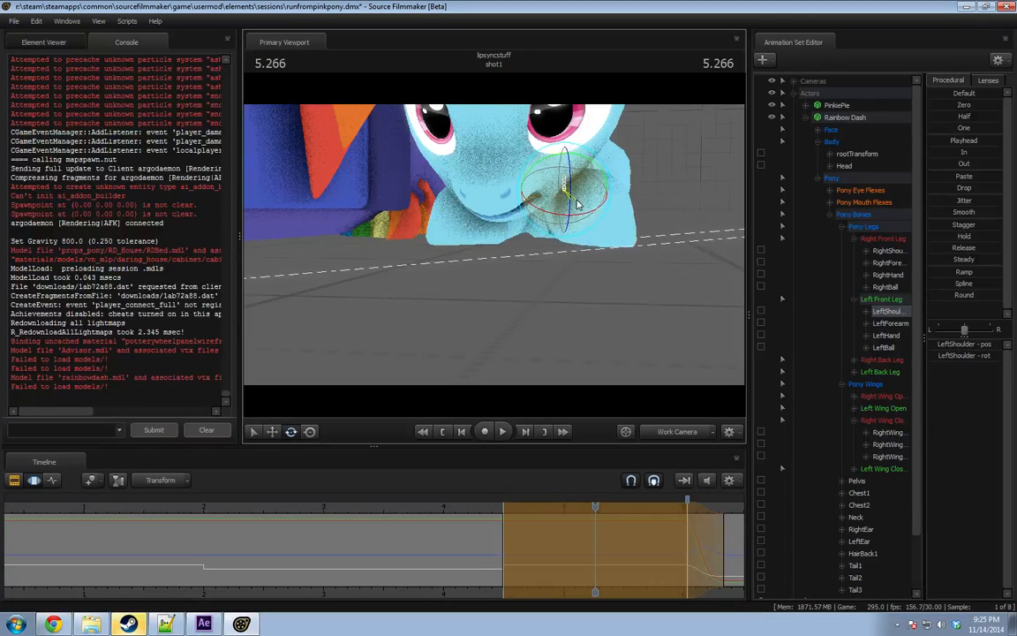
pyautogui.click(887, 252)
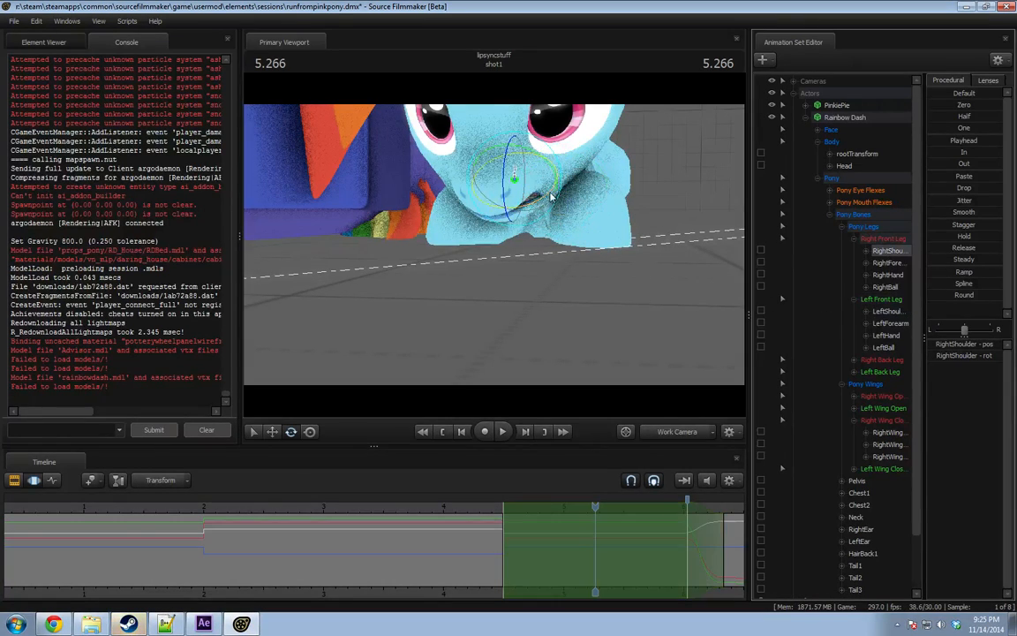
pyautogui.moveTo(528, 192); pyautogui.dragTo(525, 192)
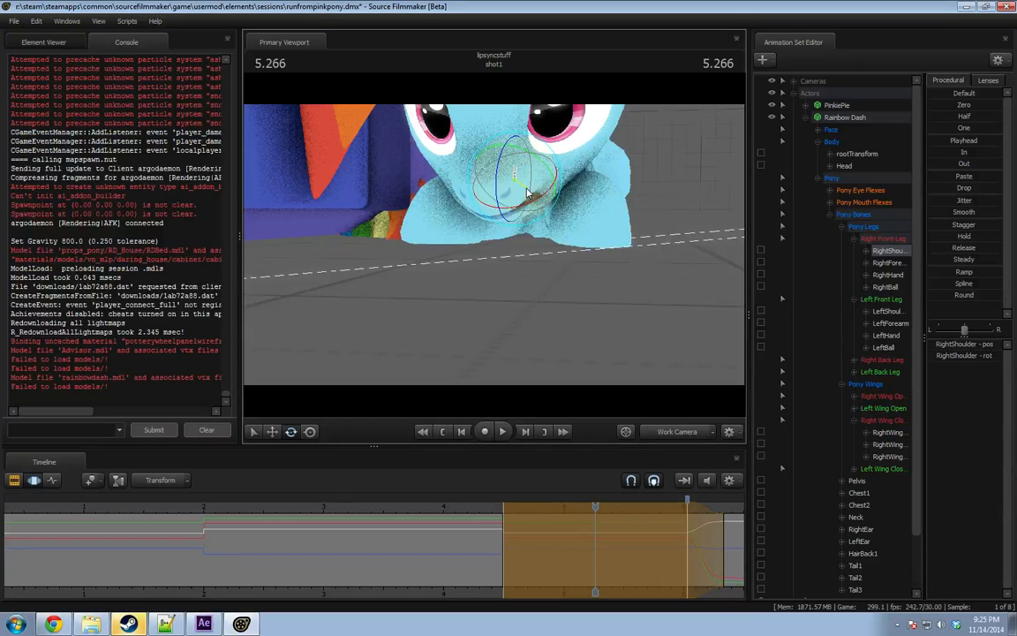
pyautogui.moveTo(593, 221); pyautogui.dragTo(495, 245)
pyautogui.press('F4')
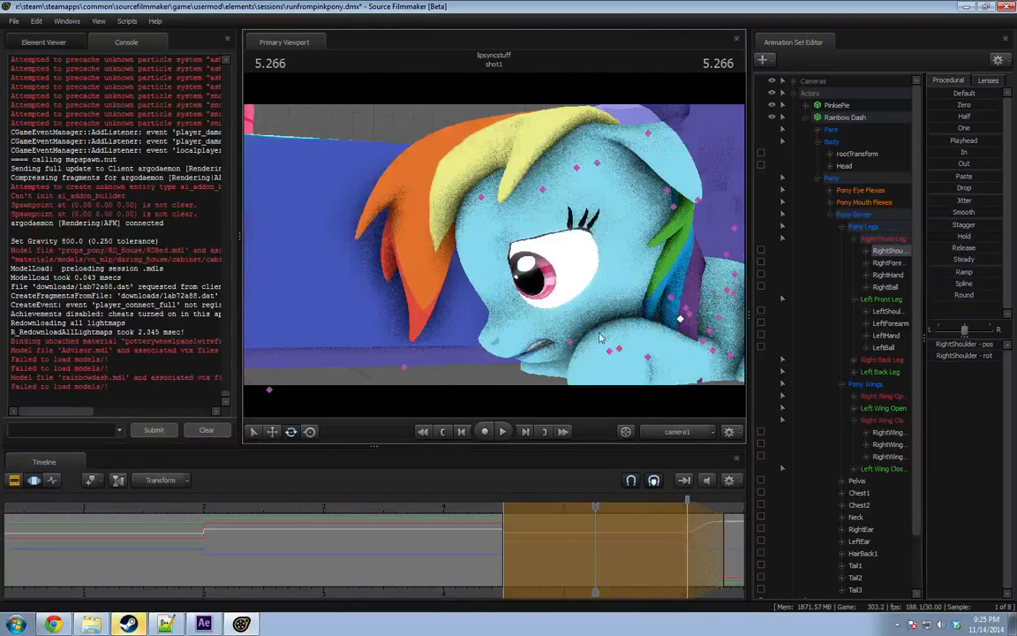
# Rotate Rainbow Dash's Neck farther down so her head rests lower over her front legs at 5.266 seconds.
pyautogui.click(677, 310)
pyautogui.keyDown('ctrl'); pyautogui.click(669, 301); pyautogui.keyUp('ctrl')
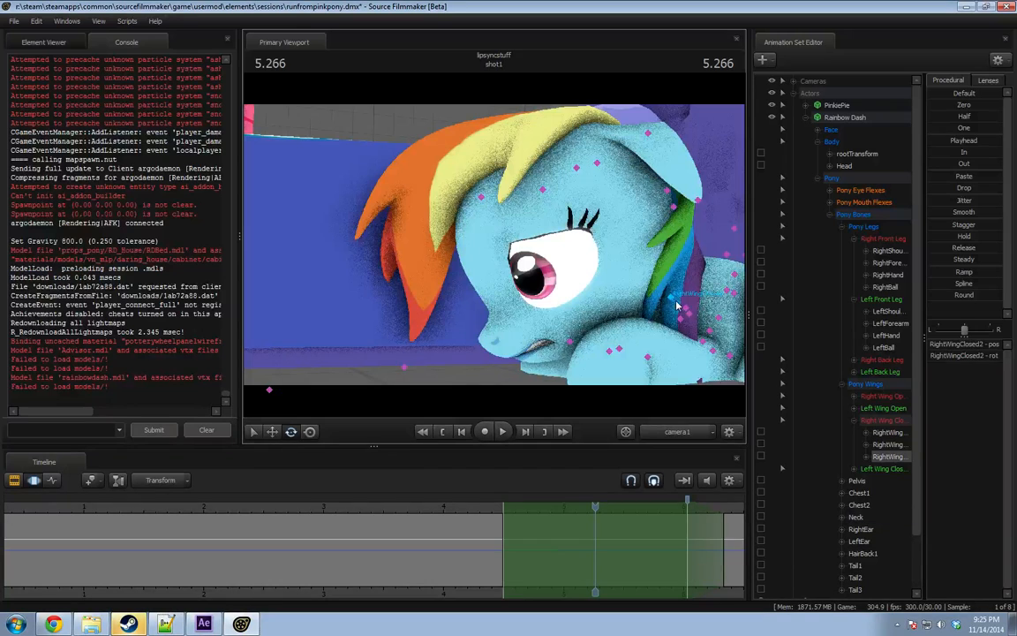
pyautogui.keyDown('ctrl'); pyautogui.click(684, 309); pyautogui.keyUp('ctrl')
pyautogui.moveTo(660, 280); pyautogui.dragTo(657, 292)
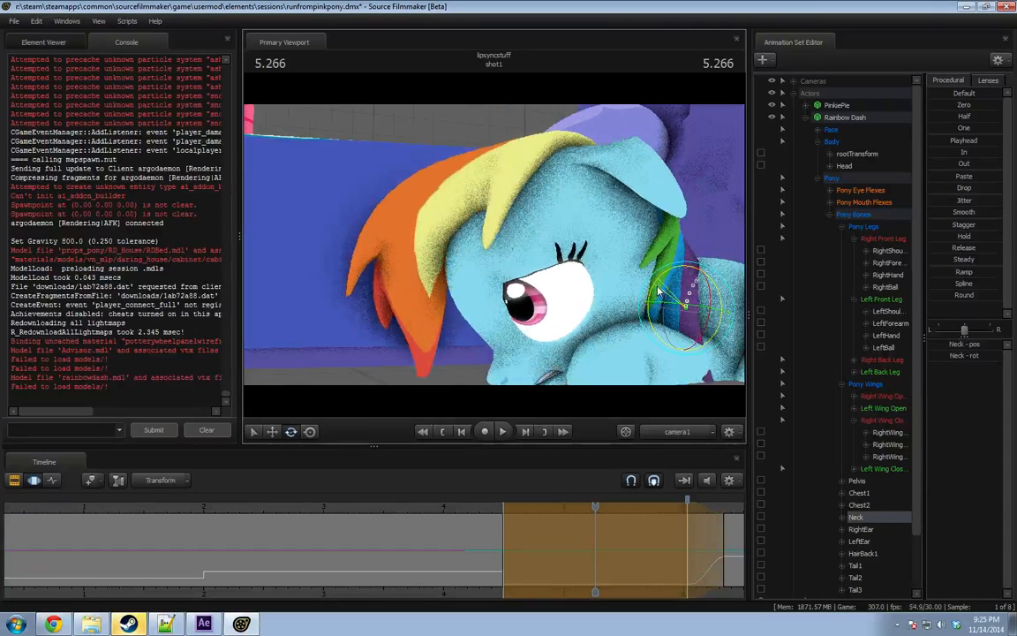
# Rotate Rainbow Dash's Head upward at 5.266 seconds to lift her muzzle over her front legs, and play back the shot.
pyautogui.keyDown('ctrl'); pyautogui.moveTo(592, 318); pyautogui.dragTo(630, 329); pyautogui.keyUp('ctrl')
pyautogui.keyDown('ctrl'); pyautogui.click(628, 294); pyautogui.keyUp('ctrl')
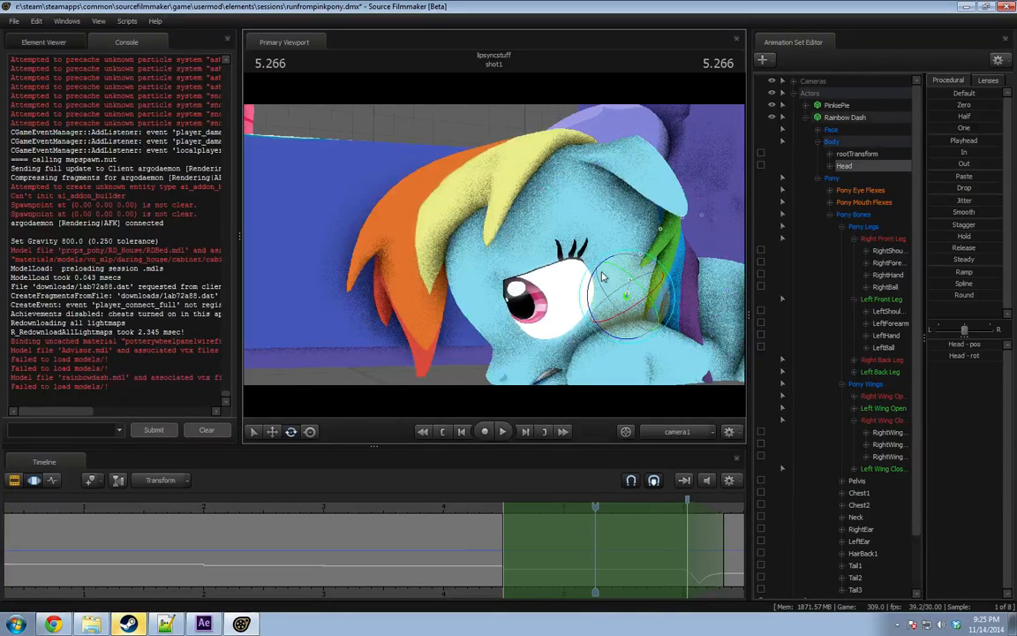
pyautogui.moveTo(601, 278); pyautogui.dragTo(612, 270)
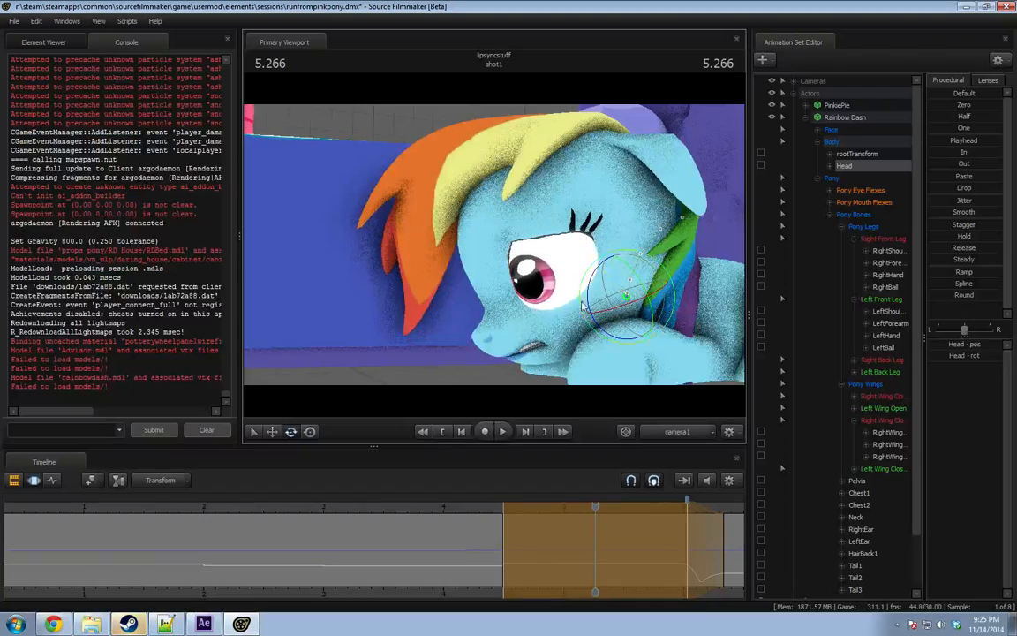
pyautogui.click(482, 509)
pyautogui.press('space')
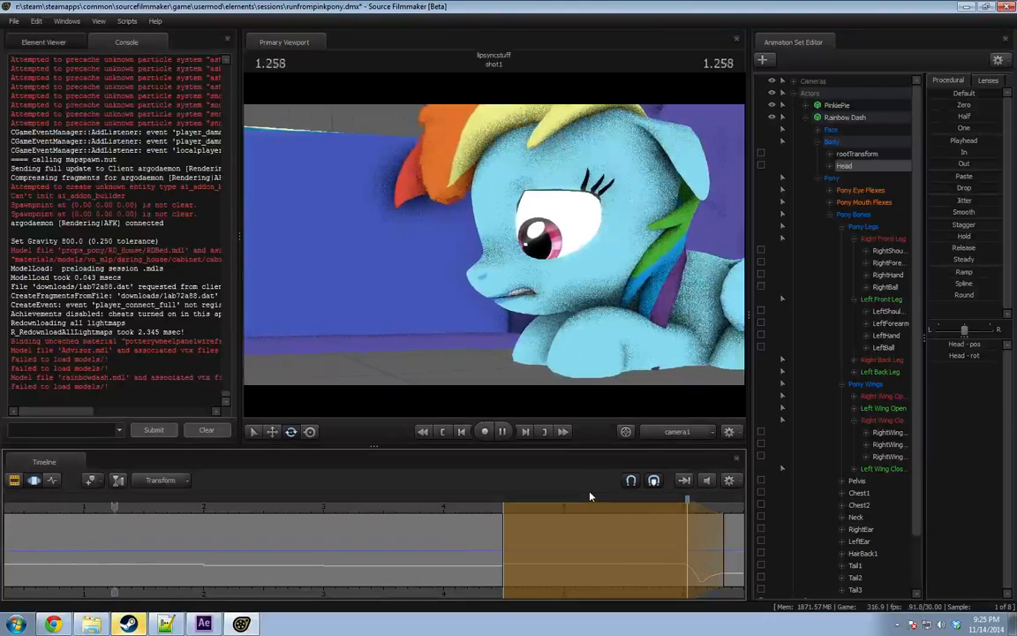
pyautogui.press('space')
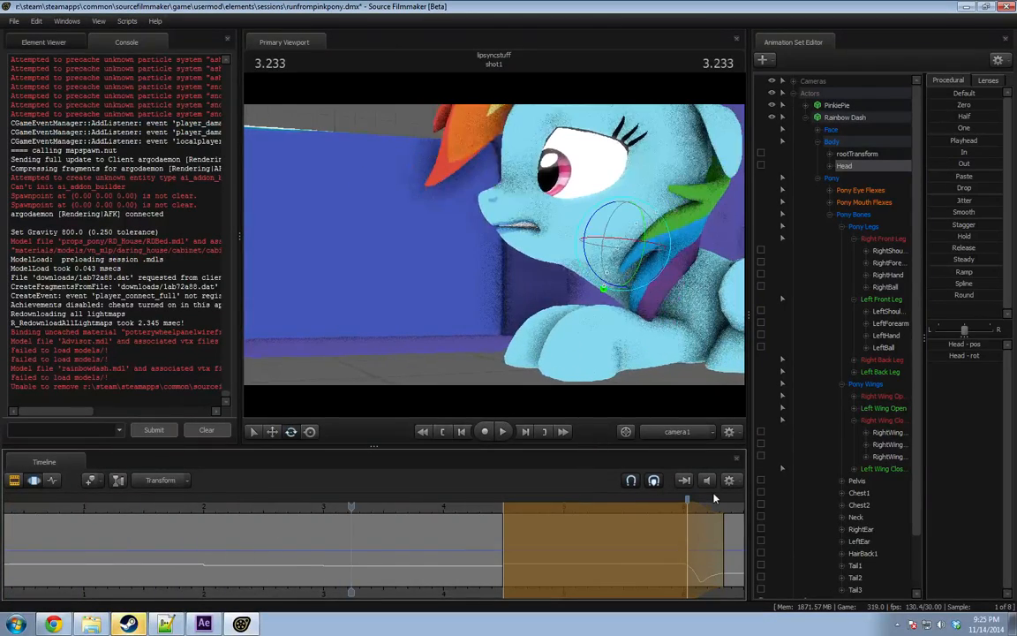
pyautogui.press('space')
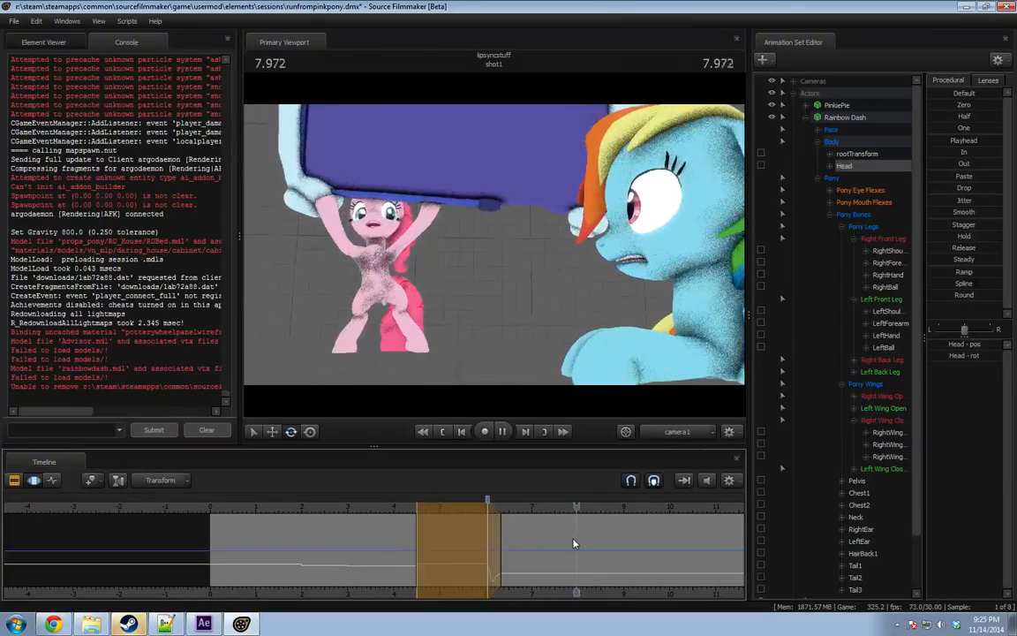
# Turn on scene lighting in the viewport and review Rainbow Dash's animation from the Clip Editor.
pyautogui.rightClick(448, 329)
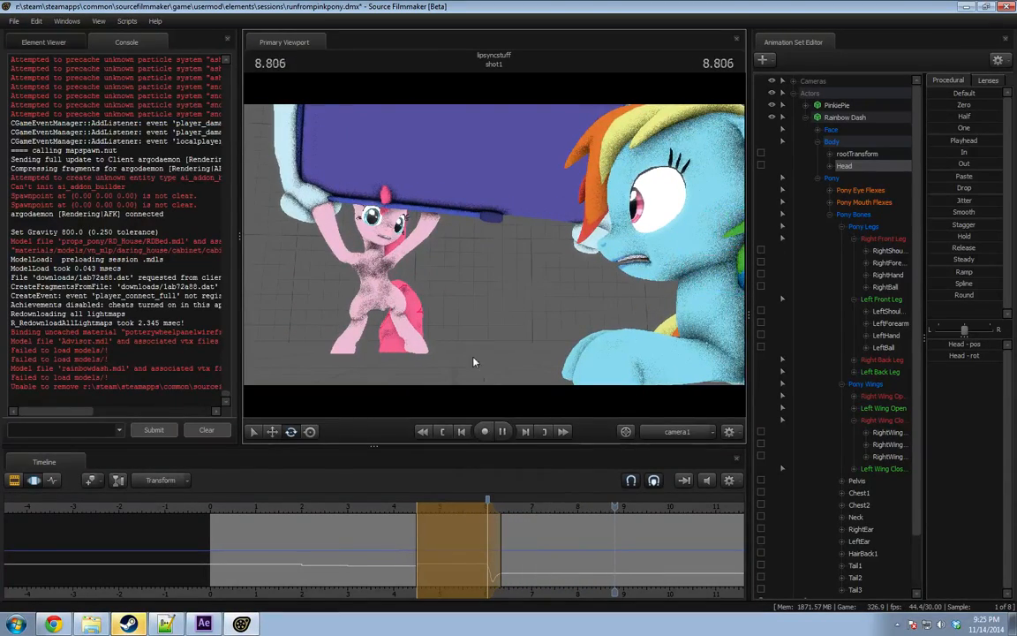
pyautogui.click(459, 342)
pyautogui.press('F3')
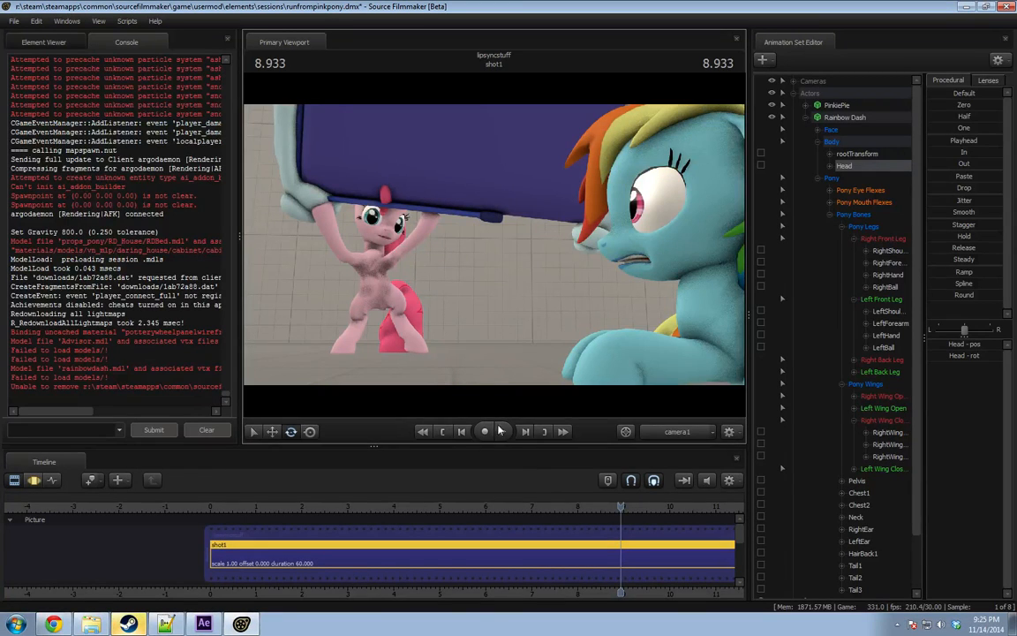
pyautogui.moveTo(452, 508); pyautogui.dragTo(635, 505)
pyautogui.moveTo(307, 507); pyautogui.dragTo(267, 506)
pyautogui.press('space')
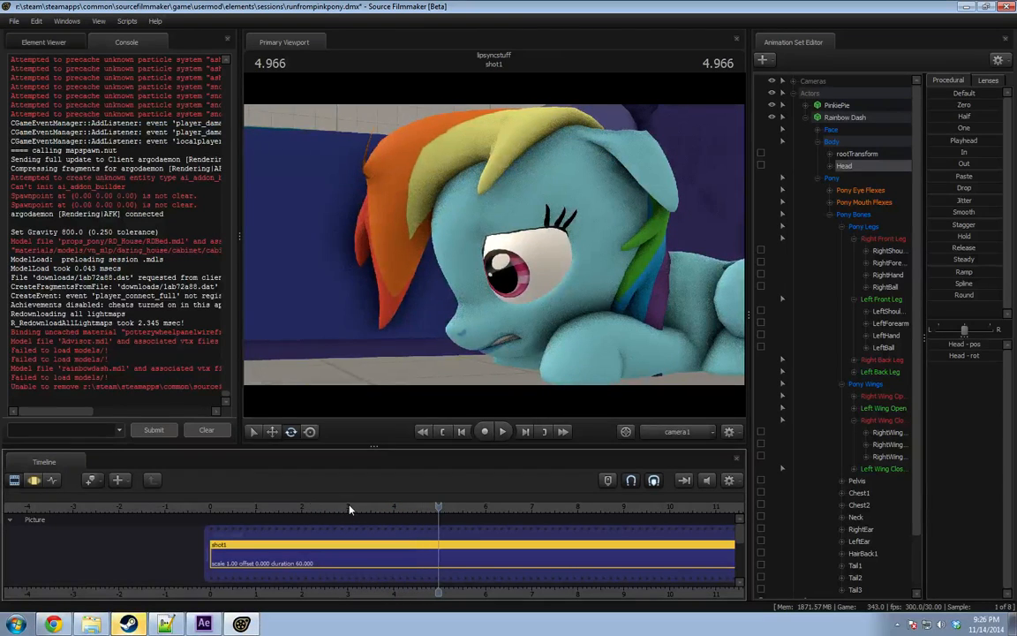
pyautogui.press('space')
# Return to the Motion Editor at 4.766 seconds and rotate Rainbow Dash's Head downward so her muzzle sinks toward the floor.
pyautogui.moveTo(430, 509)
pyautogui.mouseDown()
pyautogui.moveTo(469, 509)
pyautogui.moveTo(429, 509)
pyautogui.mouseUp()
pyautogui.press('F3')
pyautogui.scroll(3, 443, 547)
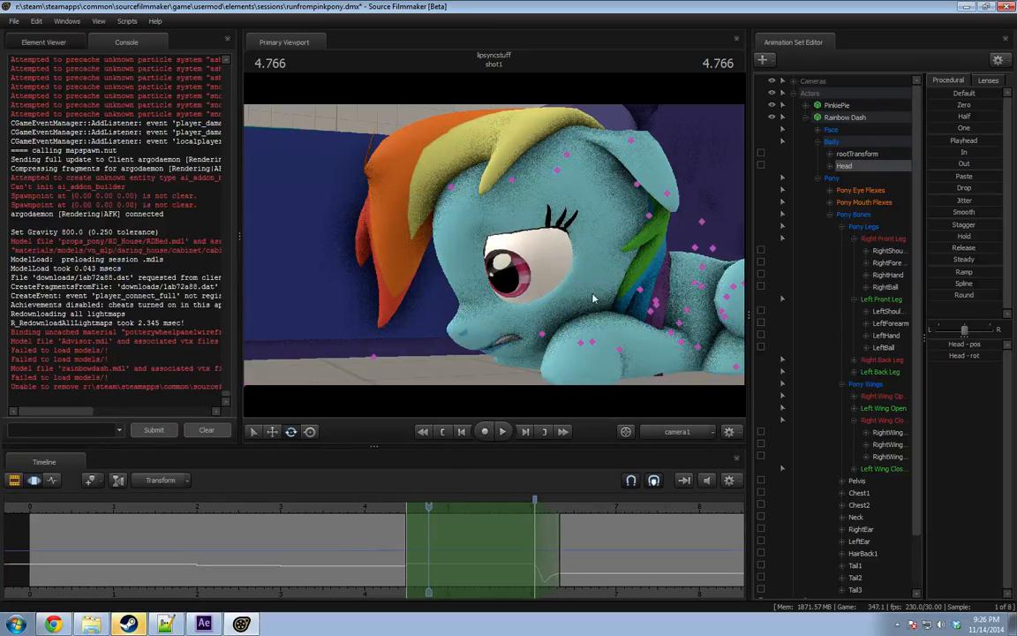
pyautogui.press('e')
pyautogui.moveTo(593, 299); pyautogui.dragTo(563, 292)
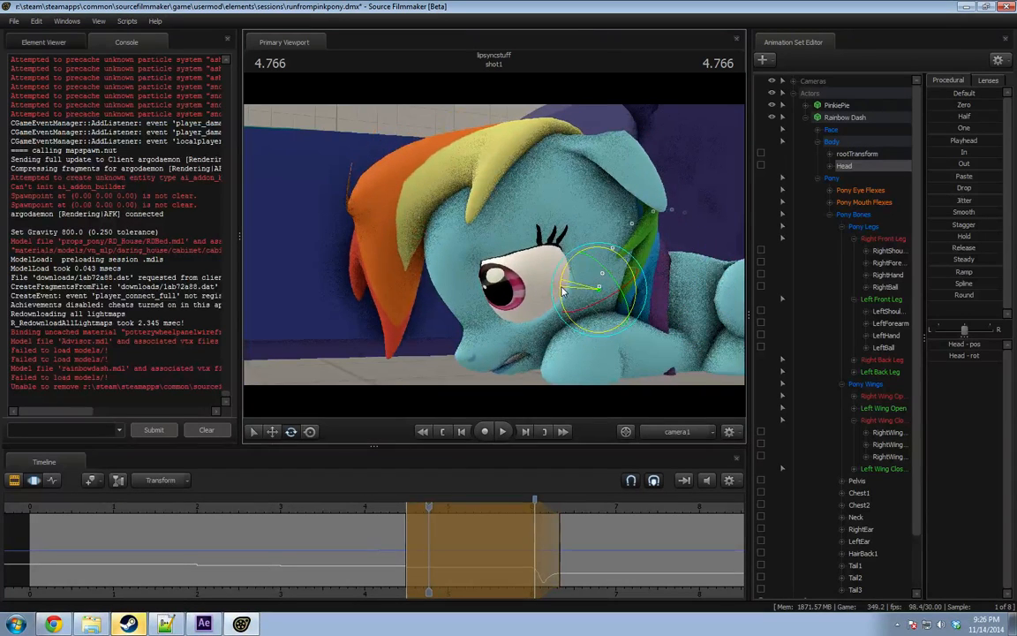
# Using the Work Camera, move Rainbow Dash's viewTarget closer and lower in front of her so her eyes look down at the floor.
pyautogui.click(870, 156)
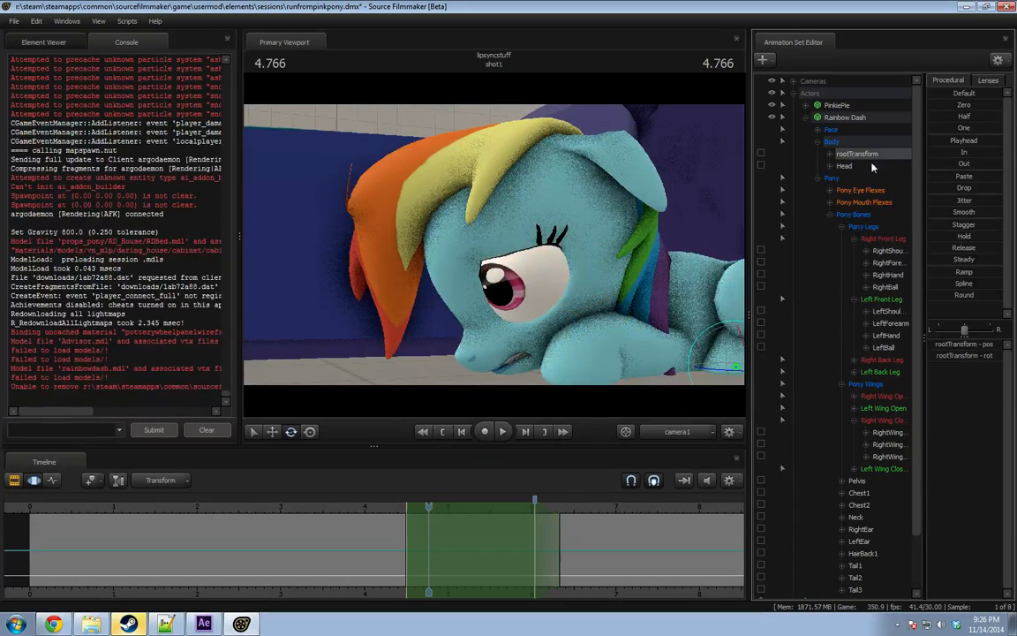
pyautogui.click(862, 188)
pyautogui.click(835, 131)
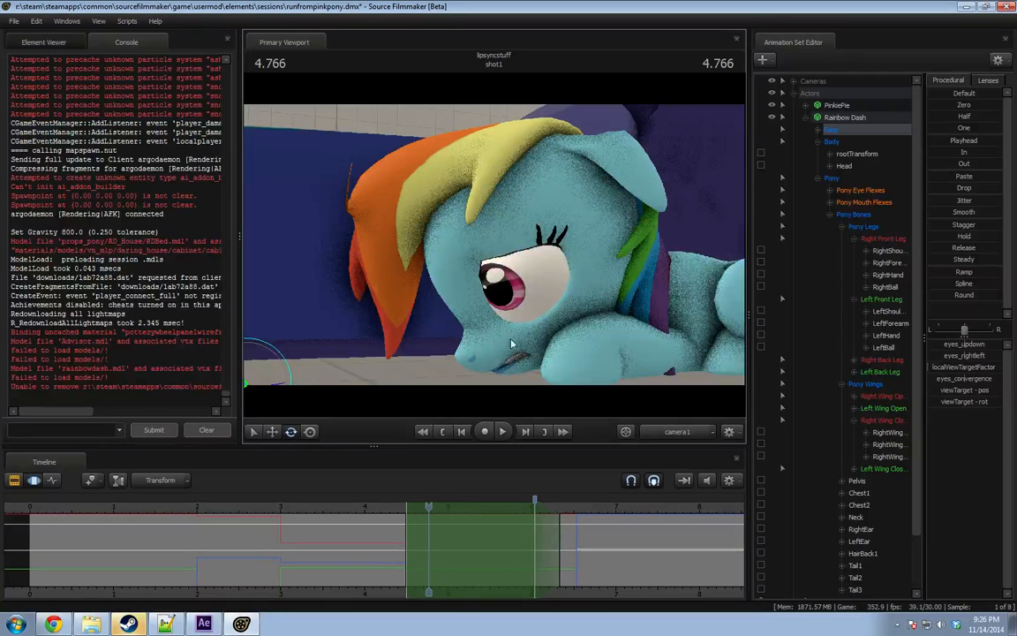
pyautogui.moveTo(585, 334); pyautogui.dragTo(497, 211)
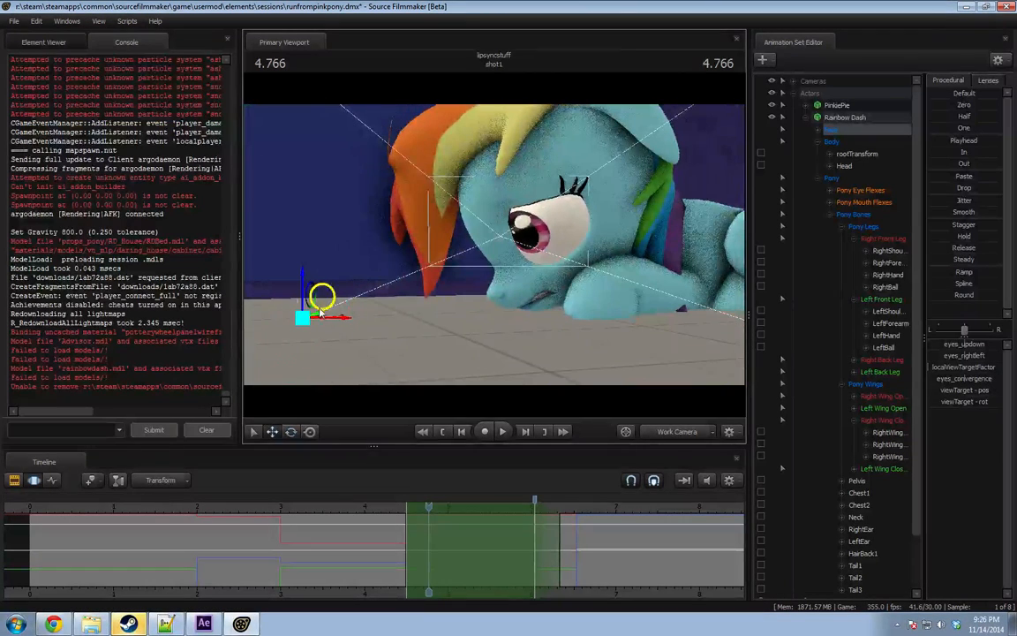
pyautogui.moveTo(329, 320); pyautogui.dragTo(507, 317)
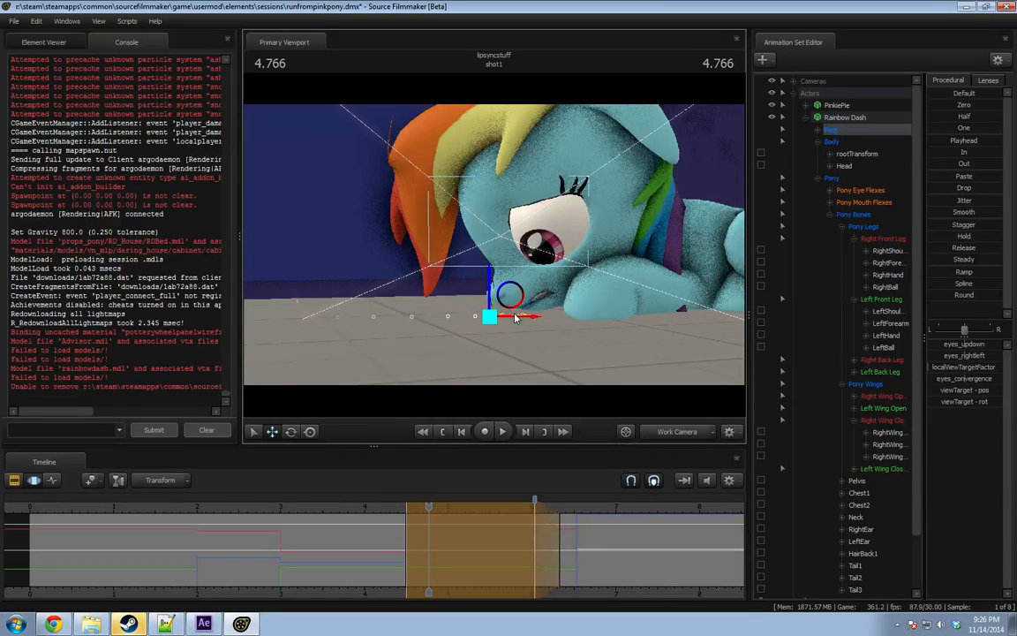
pyautogui.moveTo(492, 298); pyautogui.dragTo(488, 370)
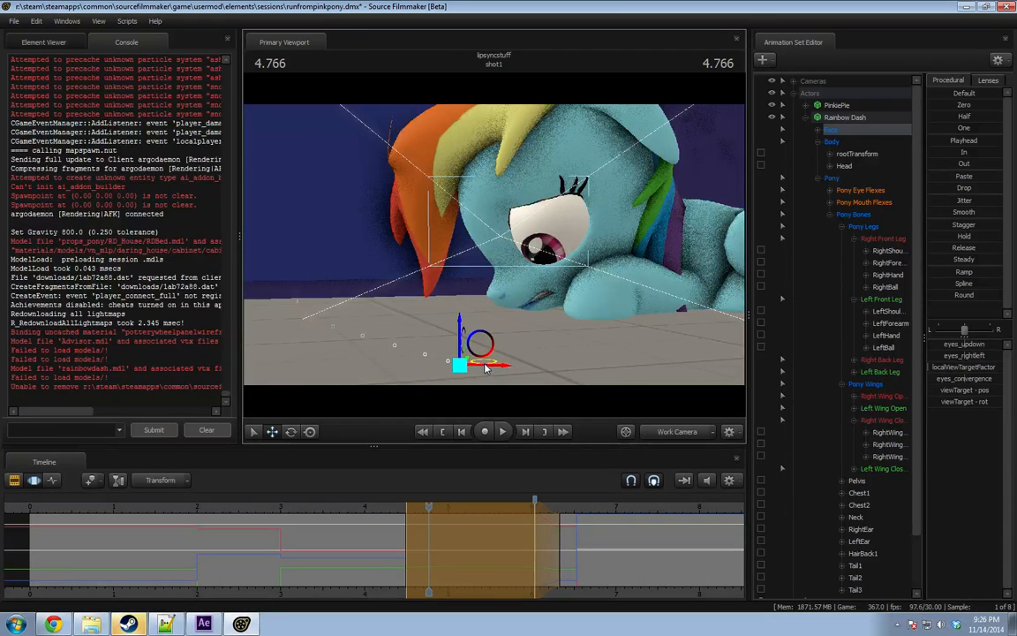
# Clear the pending time selection, return to the camera1 view and play the shot from about 0.3 seconds to check the gaze.
pyautogui.moveTo(427, 507); pyautogui.dragTo(252, 536)
pyautogui.scroll(1, 261, 543)
pyautogui.scroll(-2, 283, 536)
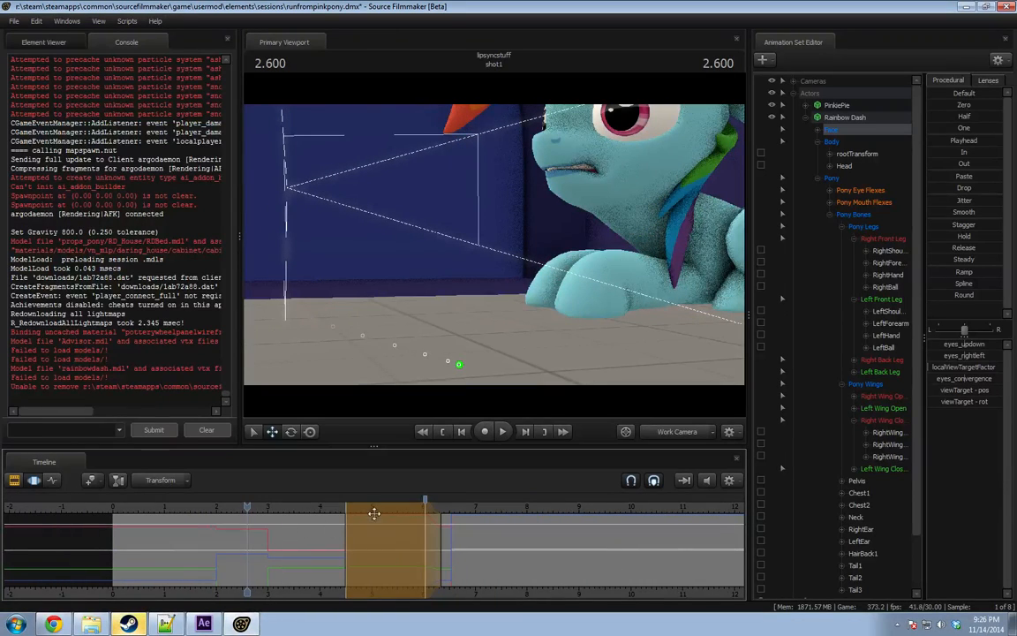
pyautogui.click(413, 527)
pyautogui.press('shift')
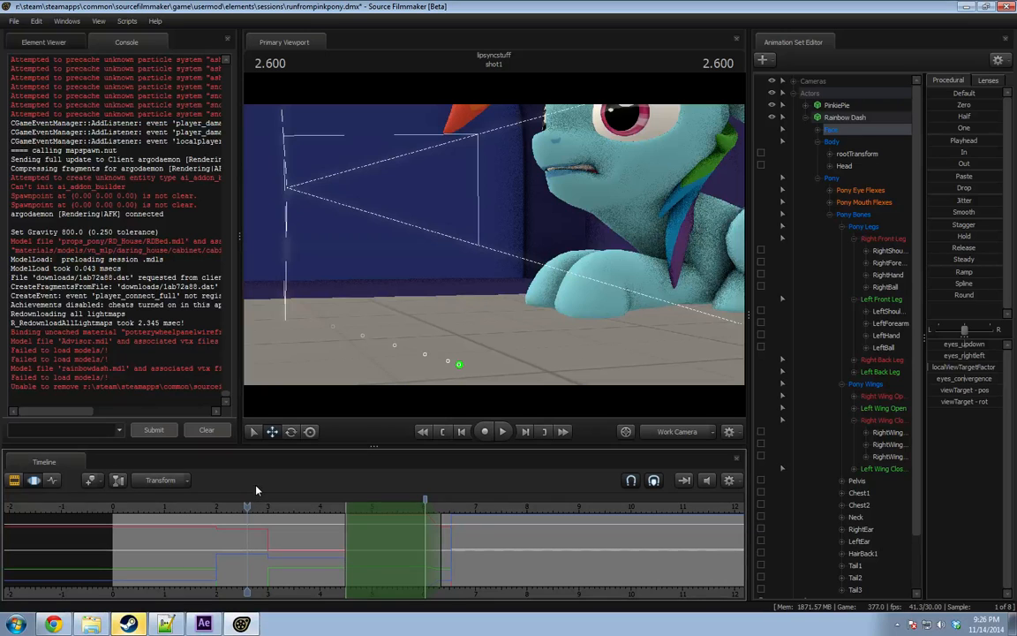
pyautogui.moveTo(139, 506); pyautogui.dragTo(128, 506)
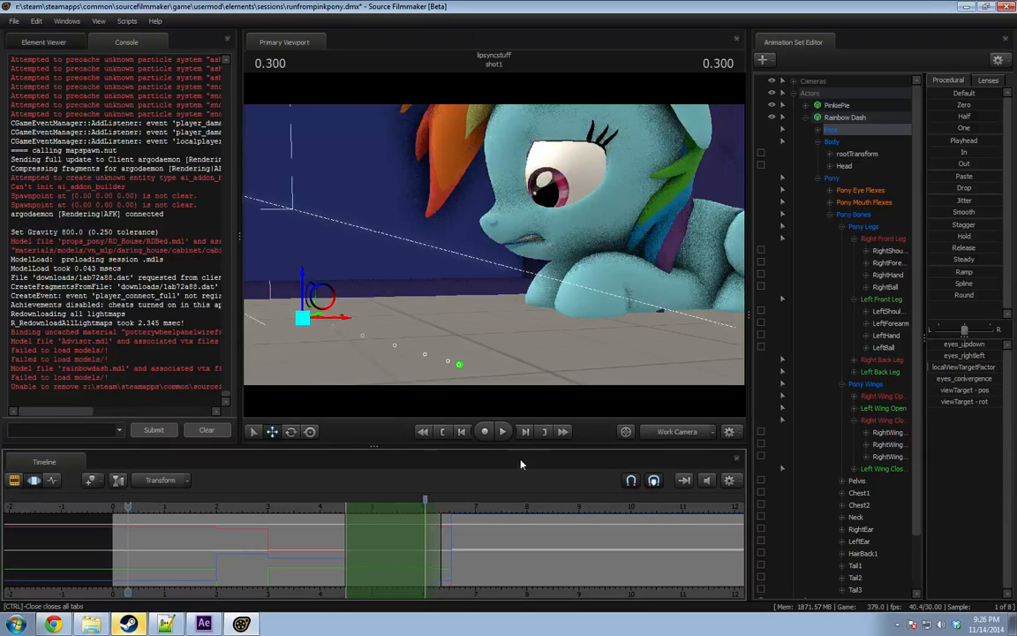
pyautogui.click(649, 432)
pyautogui.press('space')
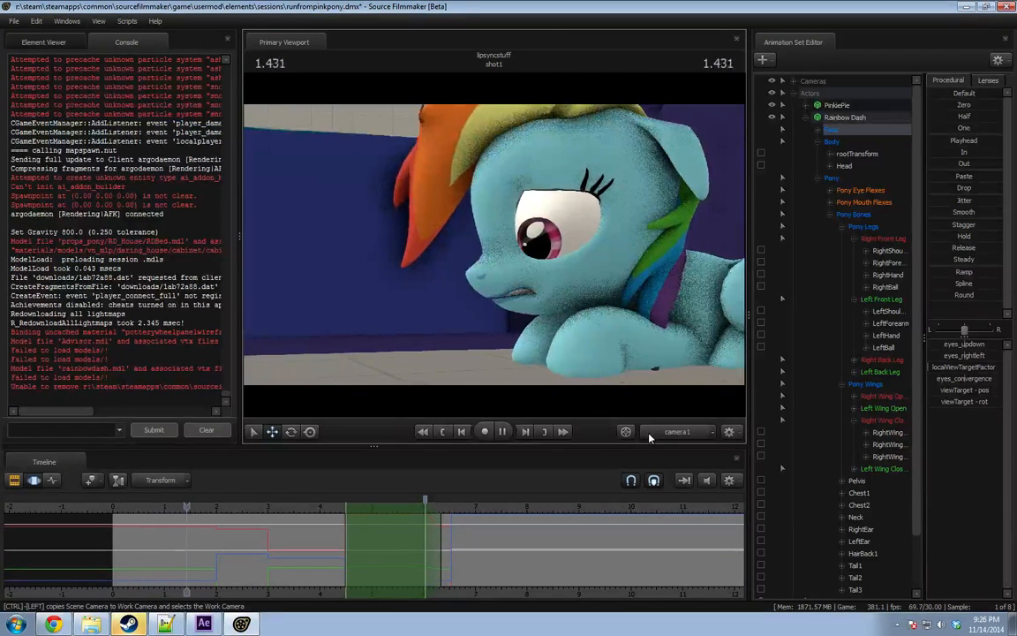
pyautogui.press('space')
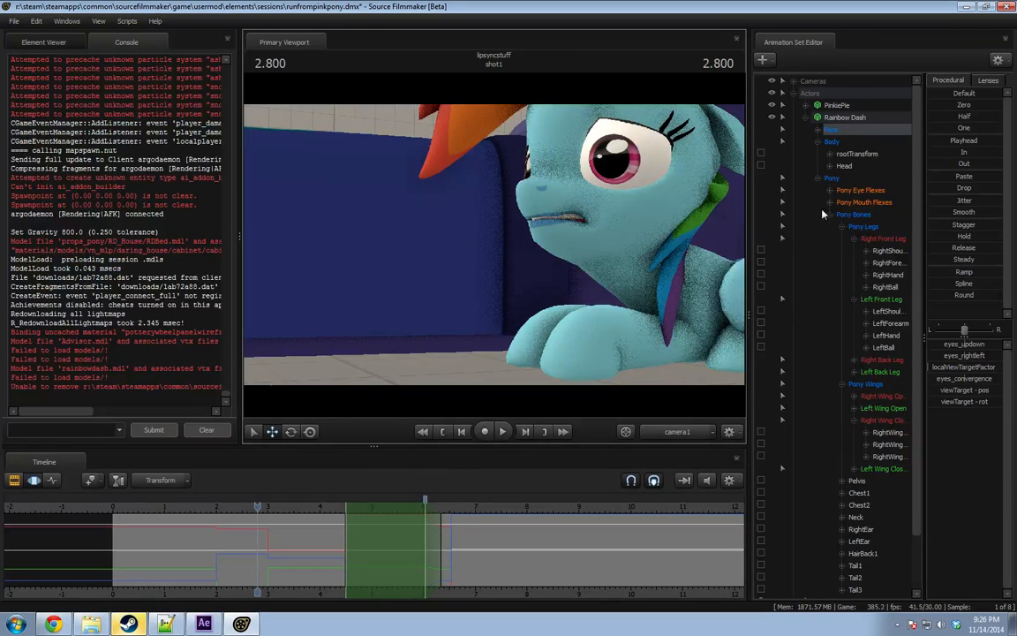
# Smooth all Rainbow Dash controls except Face over a soft time selection around 2 seconds, and preview the pose change.
pyautogui.click(839, 119)
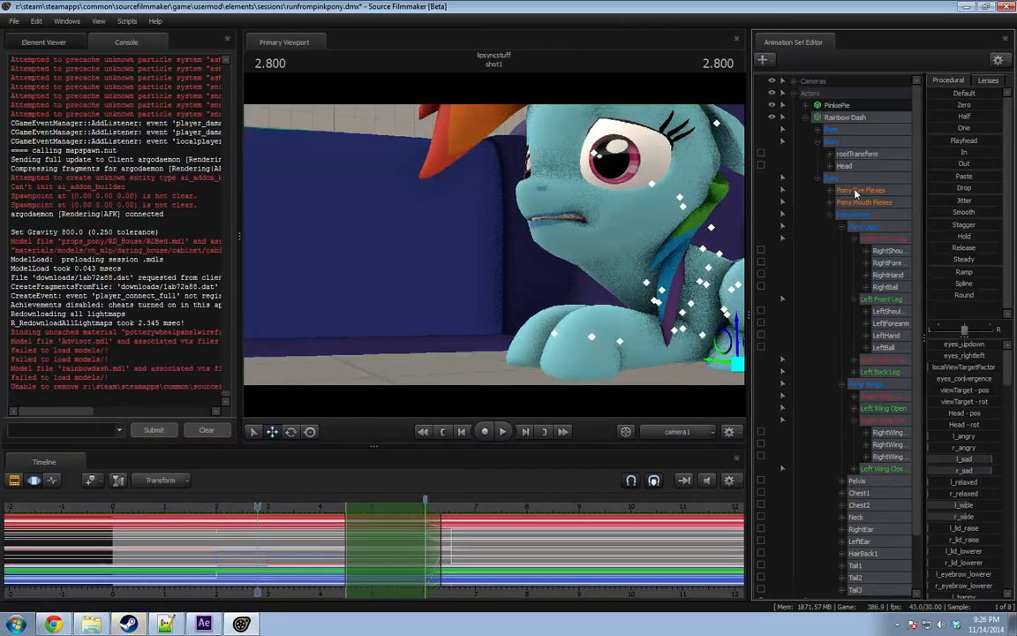
pyautogui.moveTo(256, 587); pyautogui.dragTo(384, 541, button='middle')
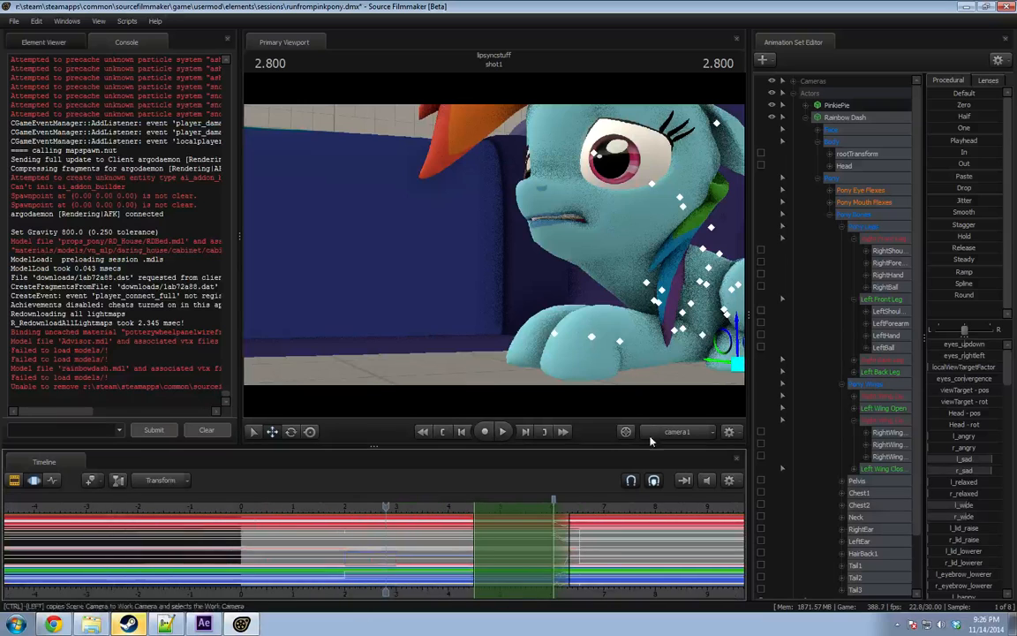
pyautogui.click(838, 133)
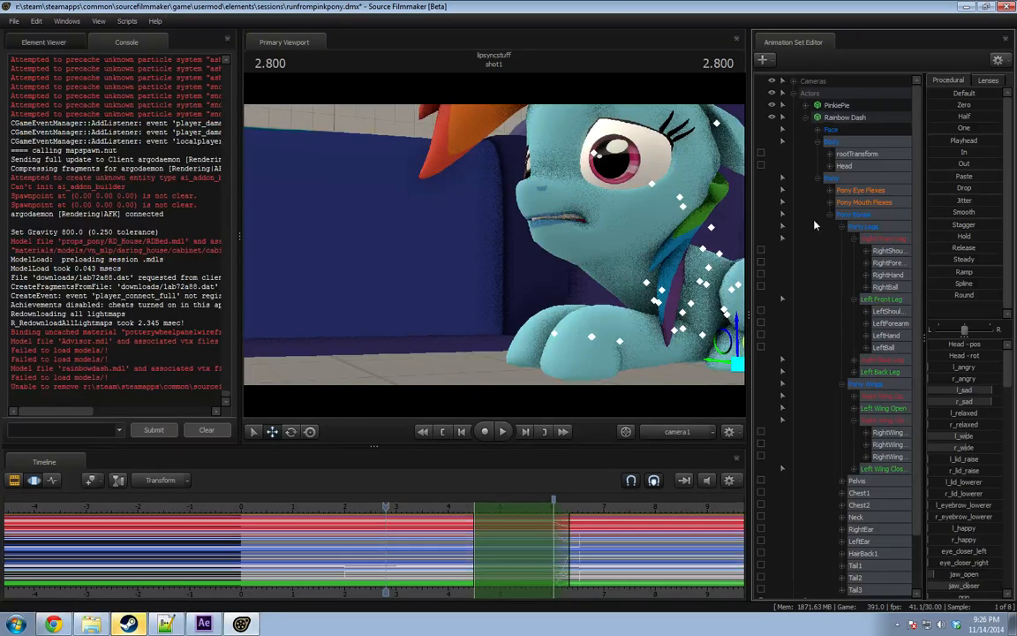
pyautogui.scroll(2, 297, 576)
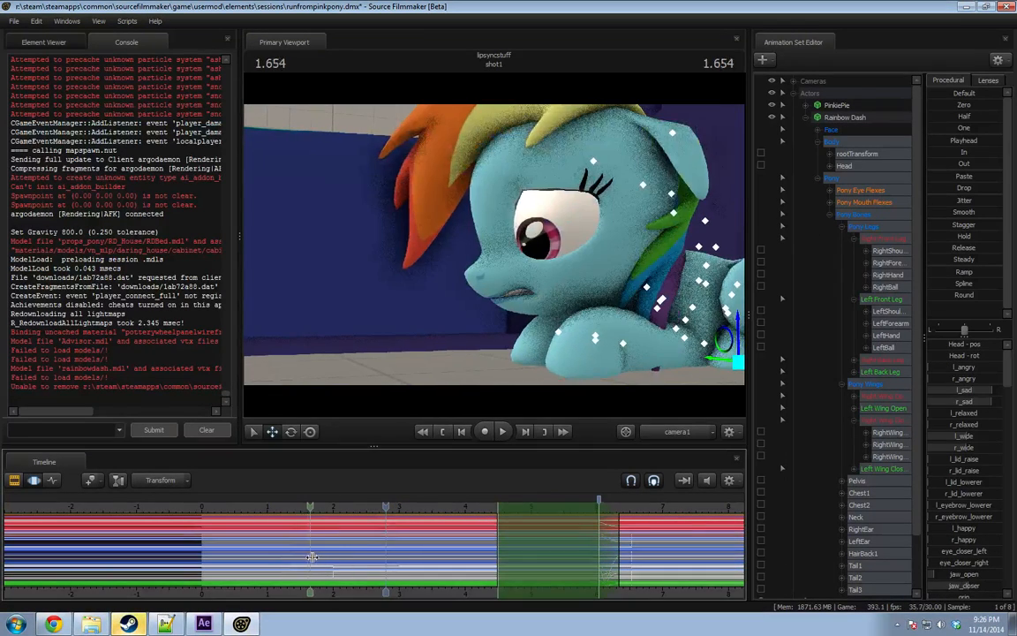
pyautogui.keyDown('shift'); pyautogui.moveTo(322, 556); pyautogui.dragTo(345, 556); pyautogui.keyUp('shift')
pyautogui.scroll(3, 341, 558)
pyautogui.keyDown('shift'); pyautogui.moveTo(325, 567); pyautogui.dragTo(359, 568, button='right'); pyautogui.keyUp('shift')
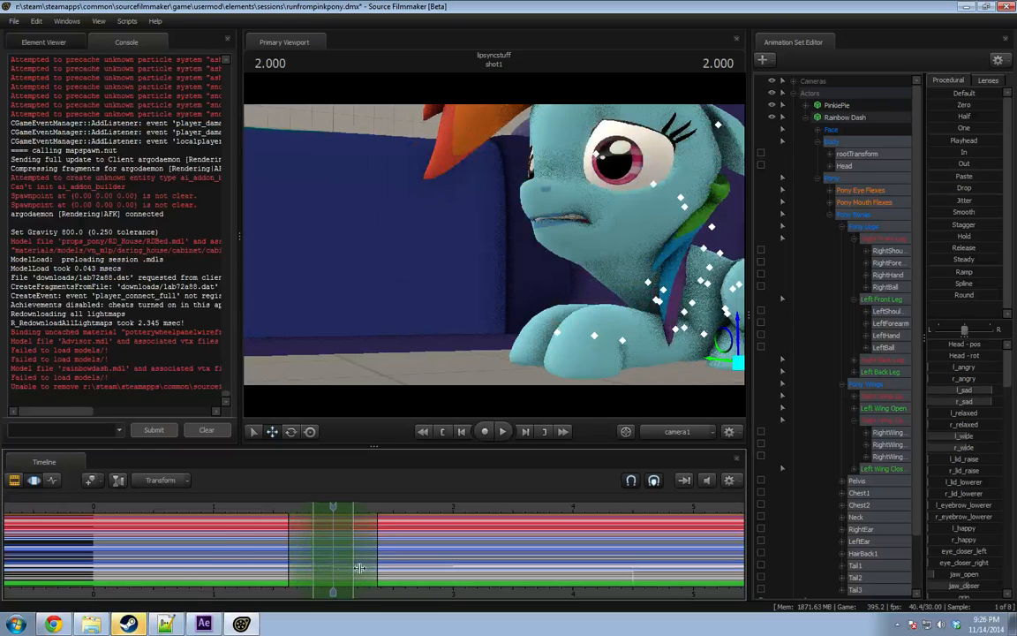
pyautogui.moveTo(382, 549); pyautogui.dragTo(421, 550)
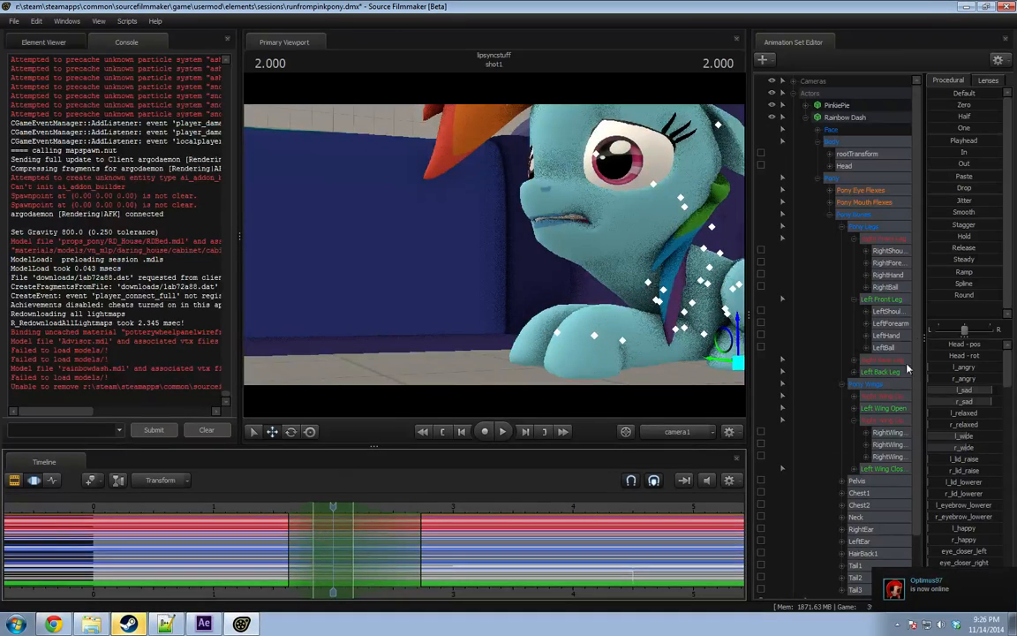
pyautogui.doubleClick(965, 212)
pyautogui.click(277, 509)
pyautogui.press('space')
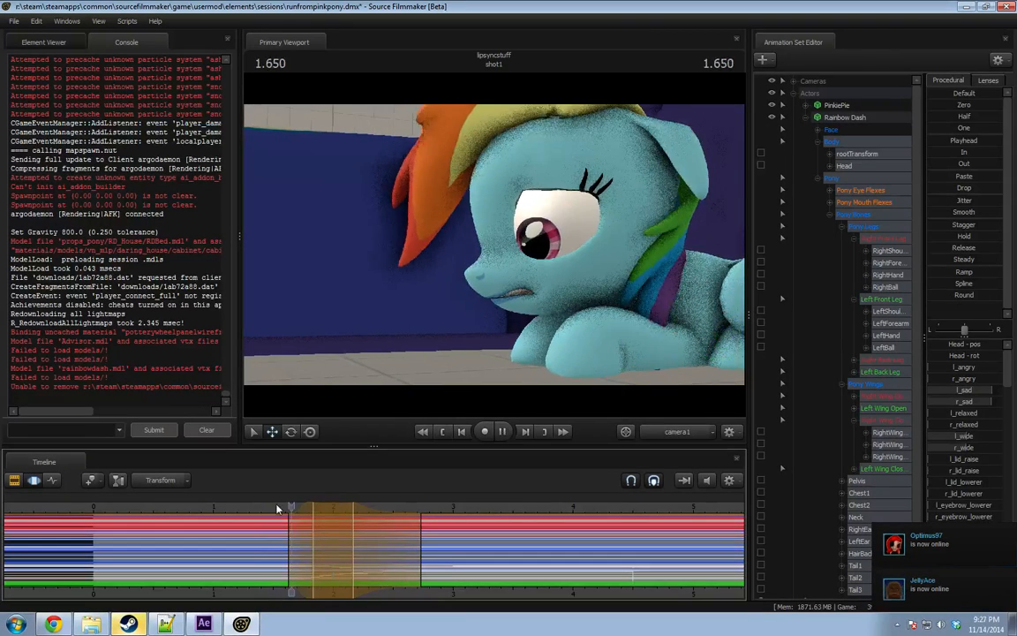
pyautogui.press('space')
# Narrow the smoothed time range around 2 seconds to a falloff from about 1.8 to 2.4 seconds, and replay the transition.
pyautogui.moveTo(313, 542); pyautogui.dragTo(329, 542)
pyautogui.moveTo(357, 539); pyautogui.dragTo(333, 509)
pyautogui.click(278, 511)
pyautogui.press('space')
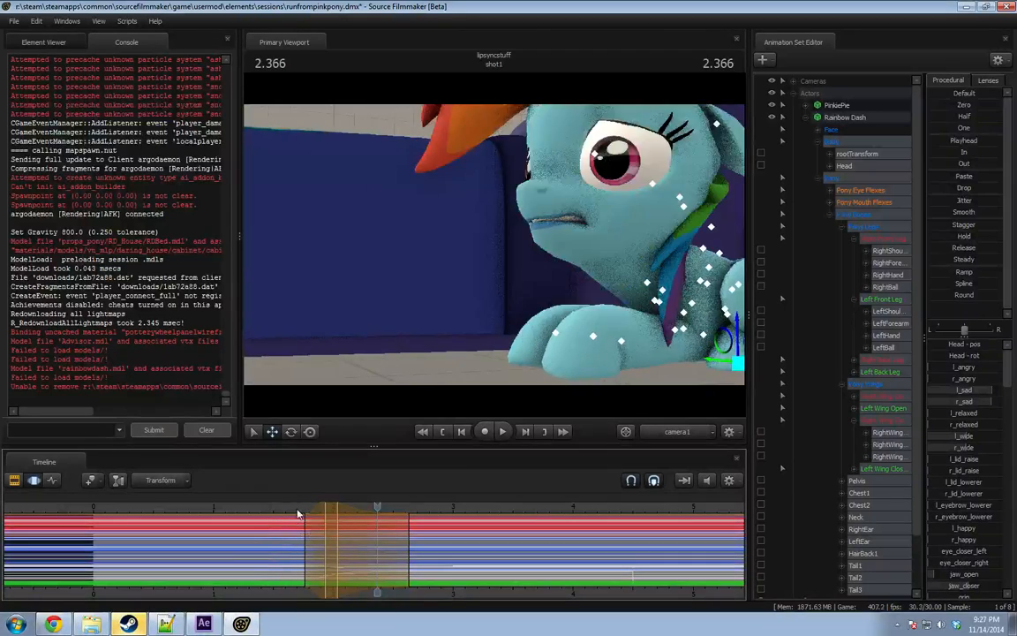
pyautogui.click(297, 513)
pyautogui.press('space')
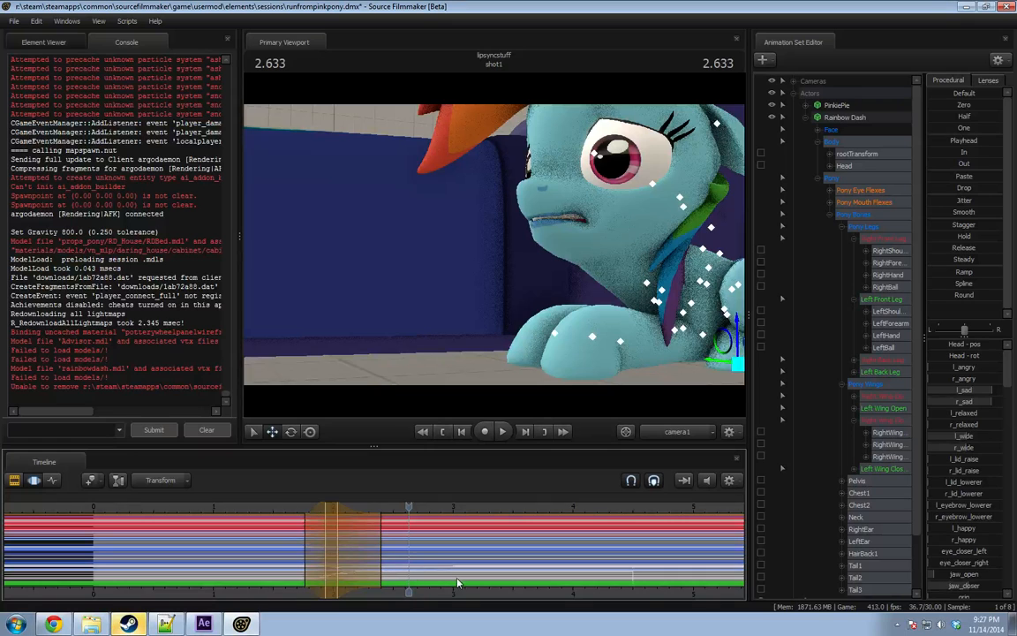
# Move the time selection to 3 seconds, smooth Rainbow Dash's pose change there and play it back.
pyautogui.moveTo(454, 583); pyautogui.dragTo(263, 583, button='middle')
pyautogui.moveTo(159, 507); pyautogui.dragTo(281, 508)
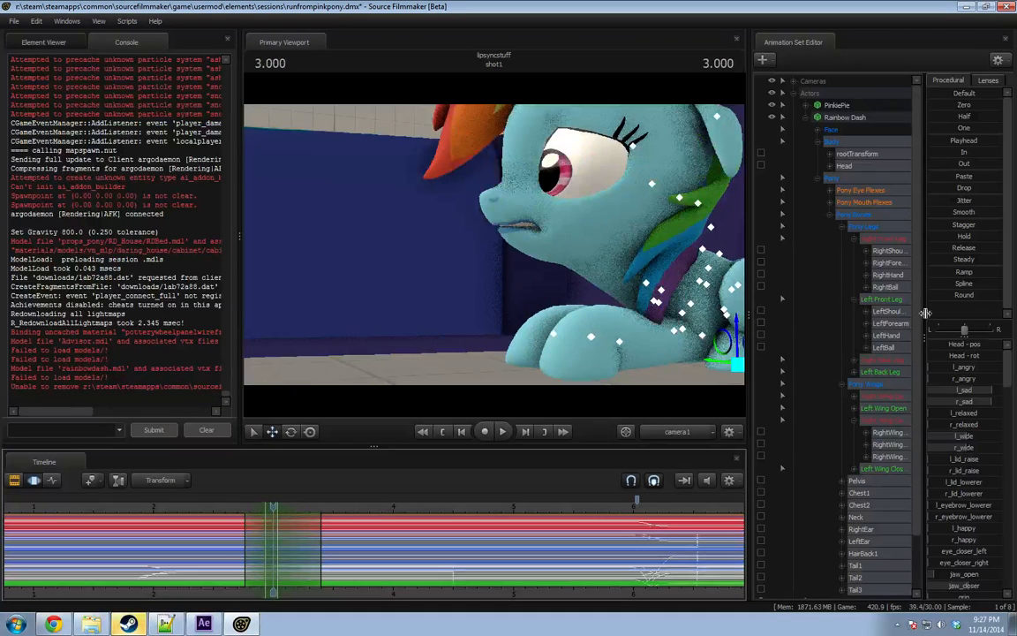
pyautogui.click(965, 212)
pyautogui.press('space')
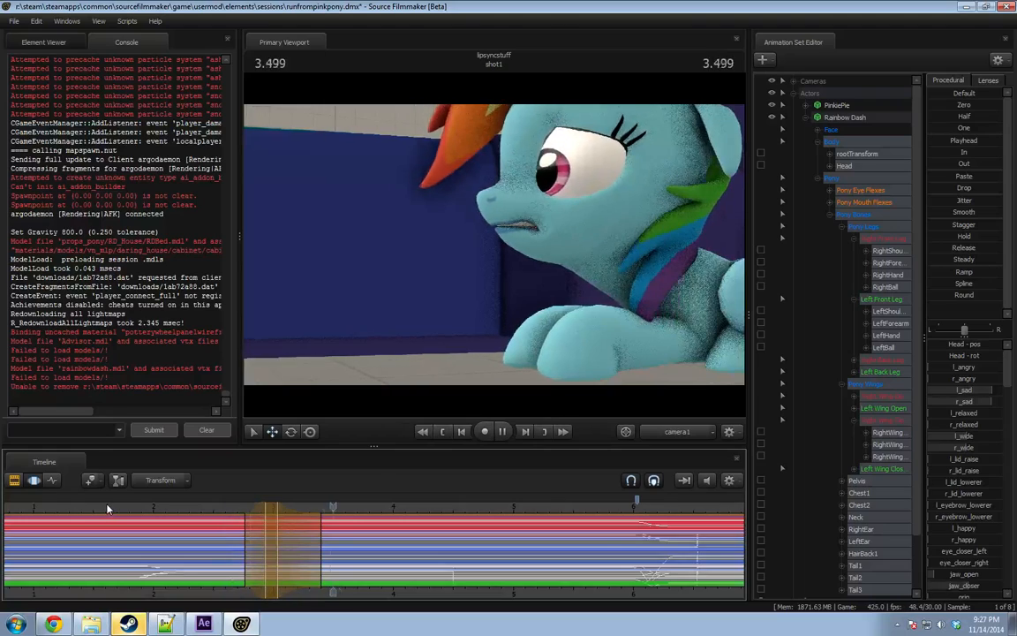
pyautogui.press('space')
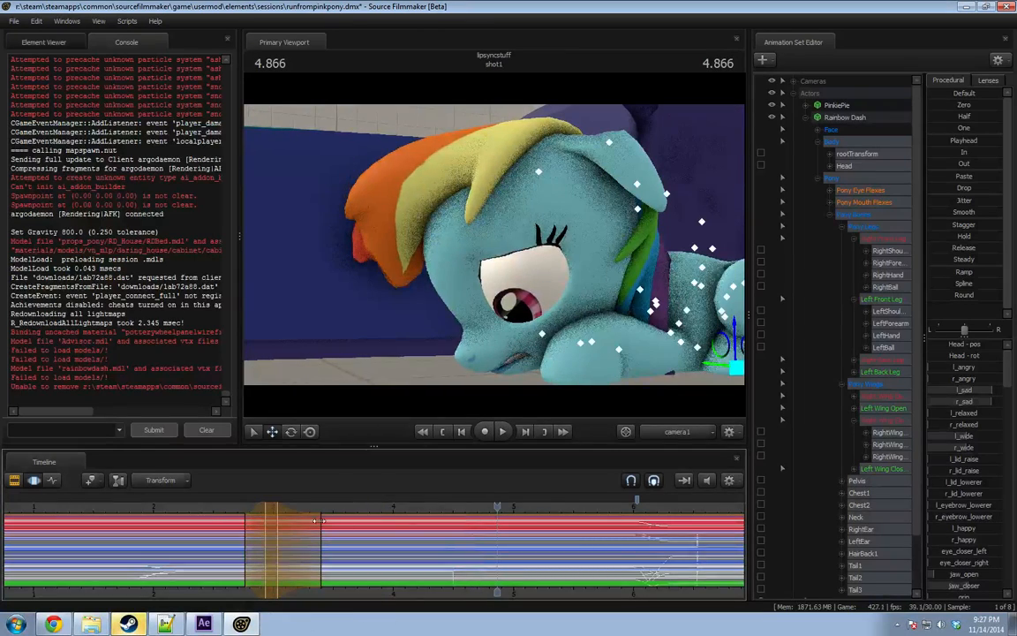
# Smooth Rainbow Dash's head drop around 4.5 seconds, extend the falloff start back to about 4.1 seconds and replay it.
pyautogui.moveTo(273, 508); pyautogui.dragTo(362, 513)
pyautogui.click(960, 263)
pyautogui.press('space')
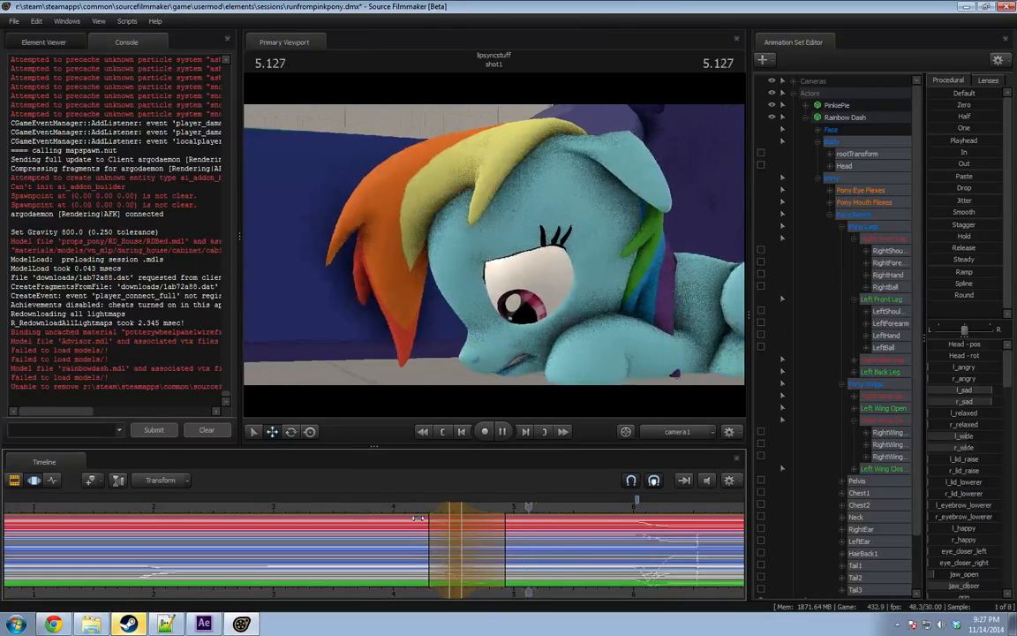
pyautogui.press('space')
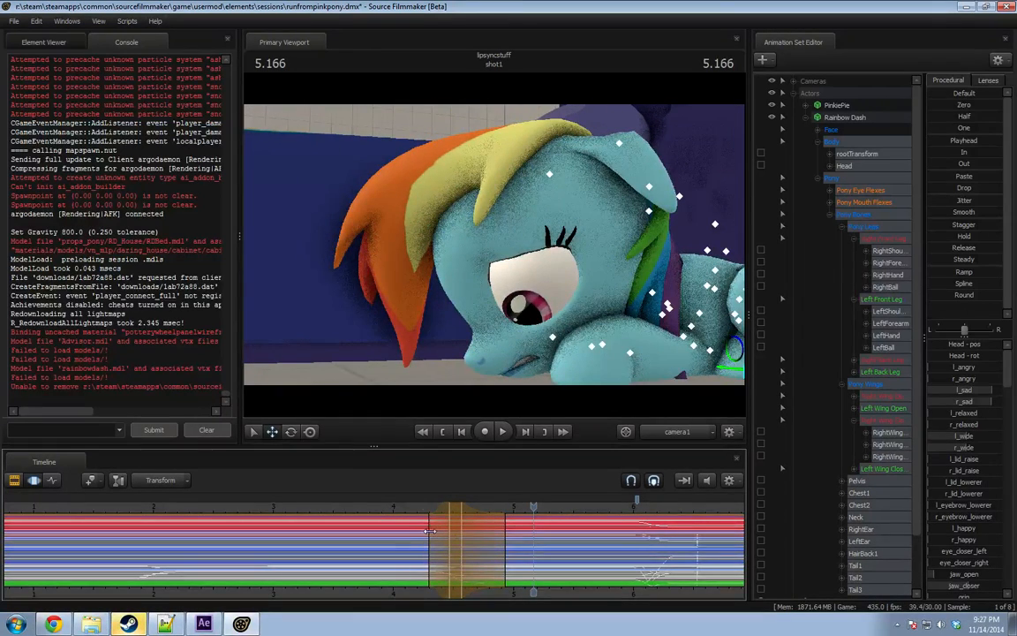
pyautogui.moveTo(442, 534); pyautogui.dragTo(425, 515)
pyautogui.press('space')
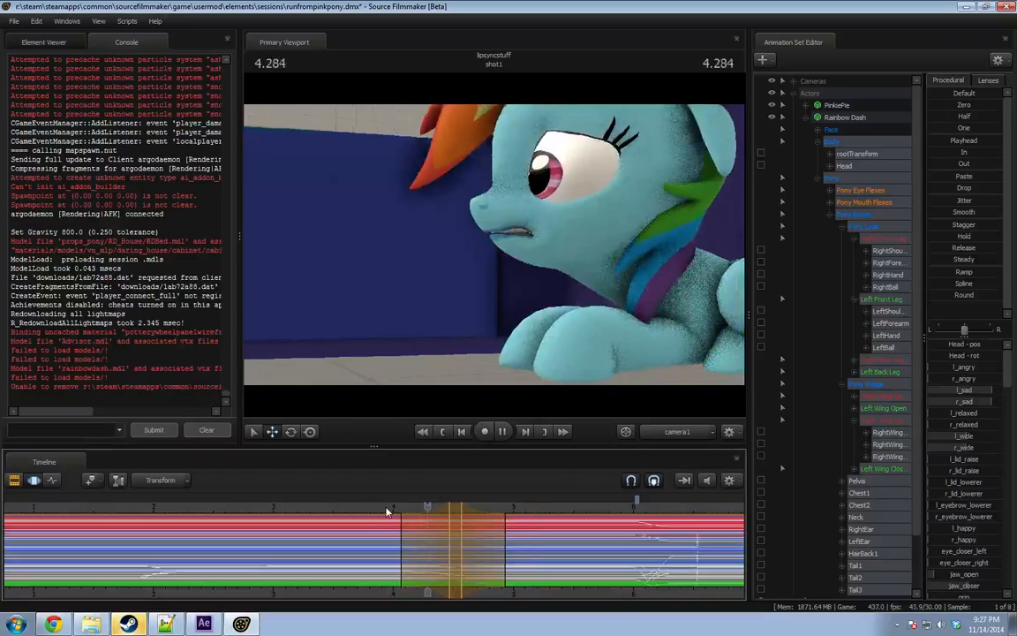
# Review Rainbow Dash's smoothed movements by scrubbing to the end of the action and replaying from about 1.5 seconds.
pyautogui.press('space')
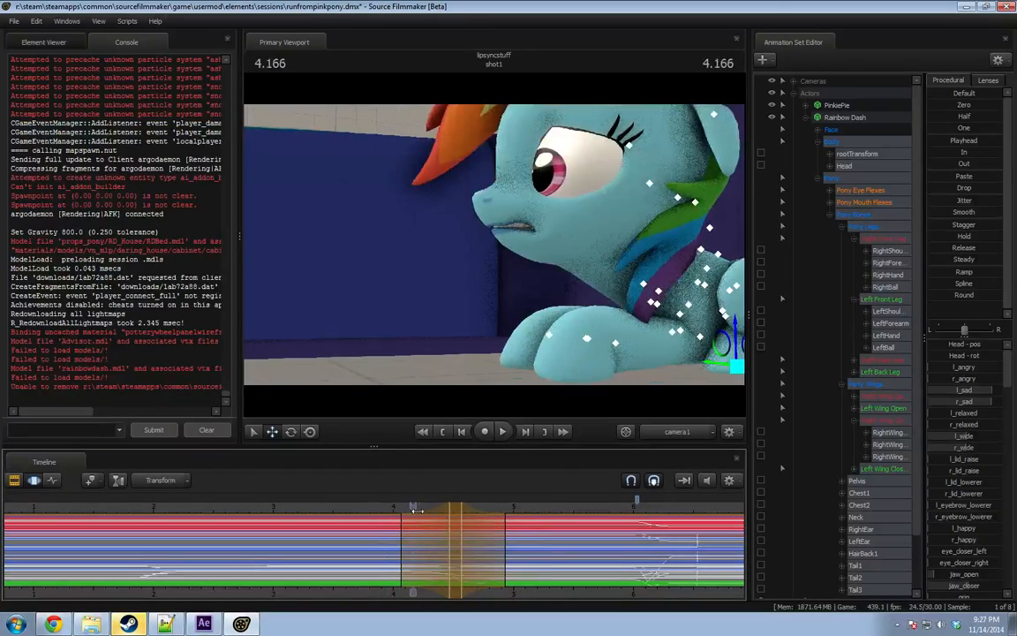
pyautogui.moveTo(568, 535); pyautogui.dragTo(604, 521)
pyautogui.scroll(-6, 456, 543)
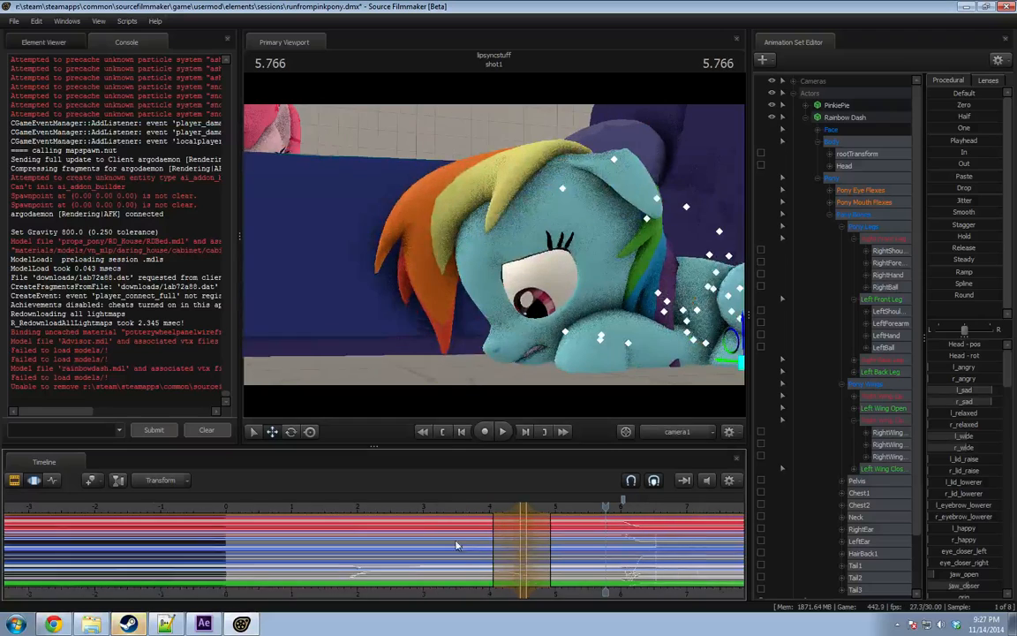
pyautogui.click(321, 509)
pyautogui.press('space')
pyautogui.press('F2')
pyautogui.press('F4')
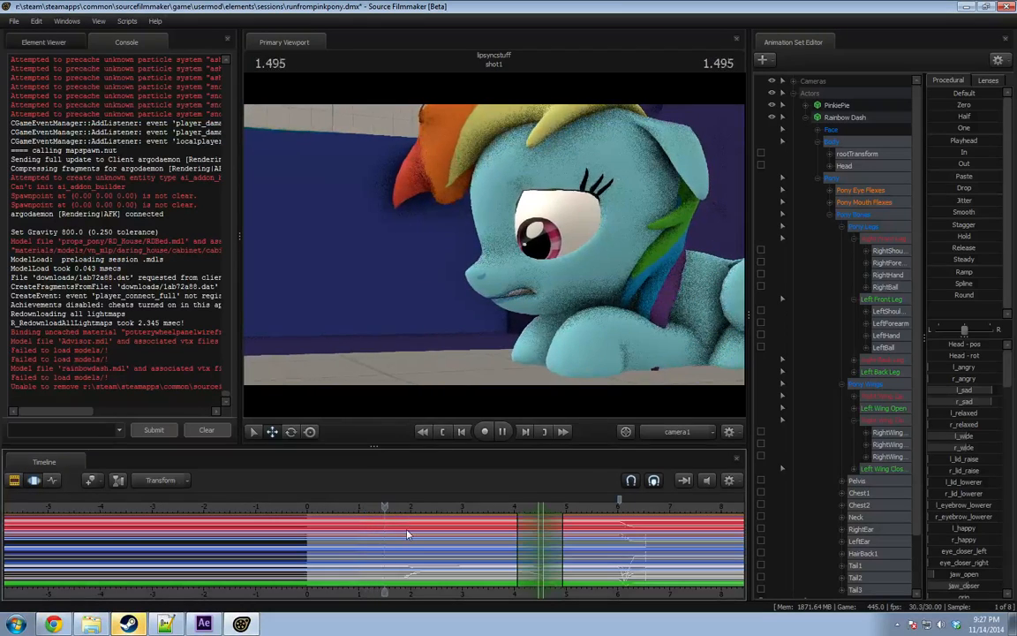
pyautogui.press('space')
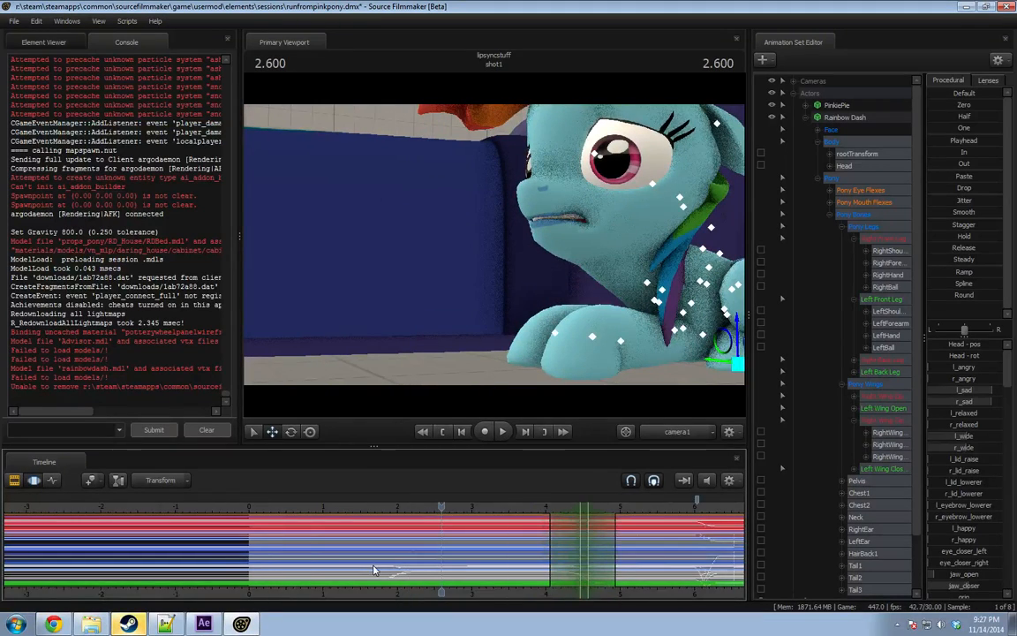
# Add a blink around 2 seconds by zeroing Rainbow Dash's Pony Eye Flexes and fully raising eye_closer_left and eye_closer_right, and replay it.
pyautogui.scroll(3, 374, 568)
pyautogui.moveTo(353, 565); pyautogui.dragTo(368, 568)
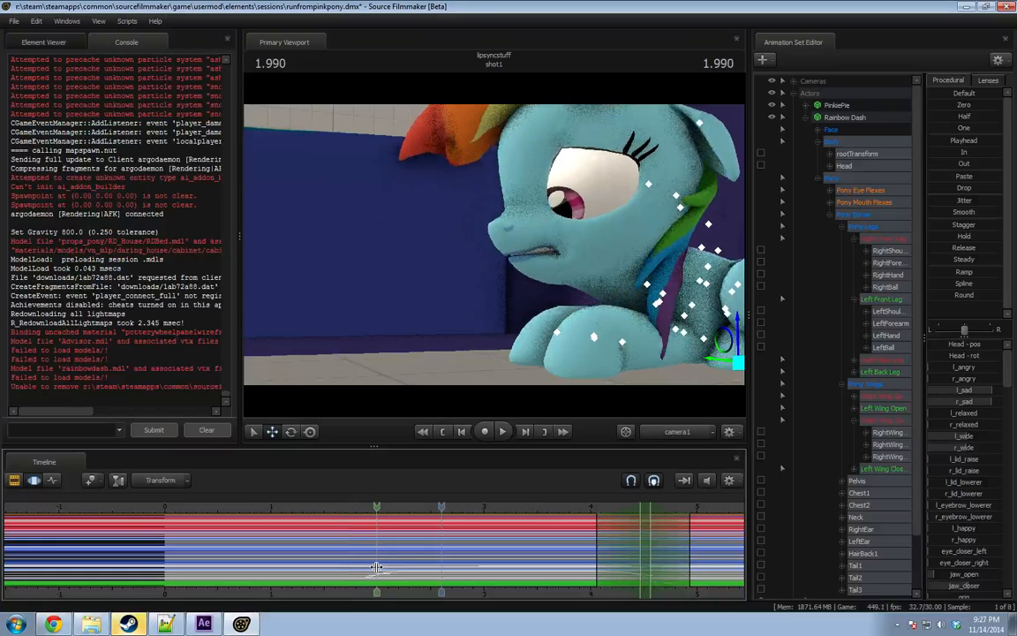
pyautogui.click(869, 189)
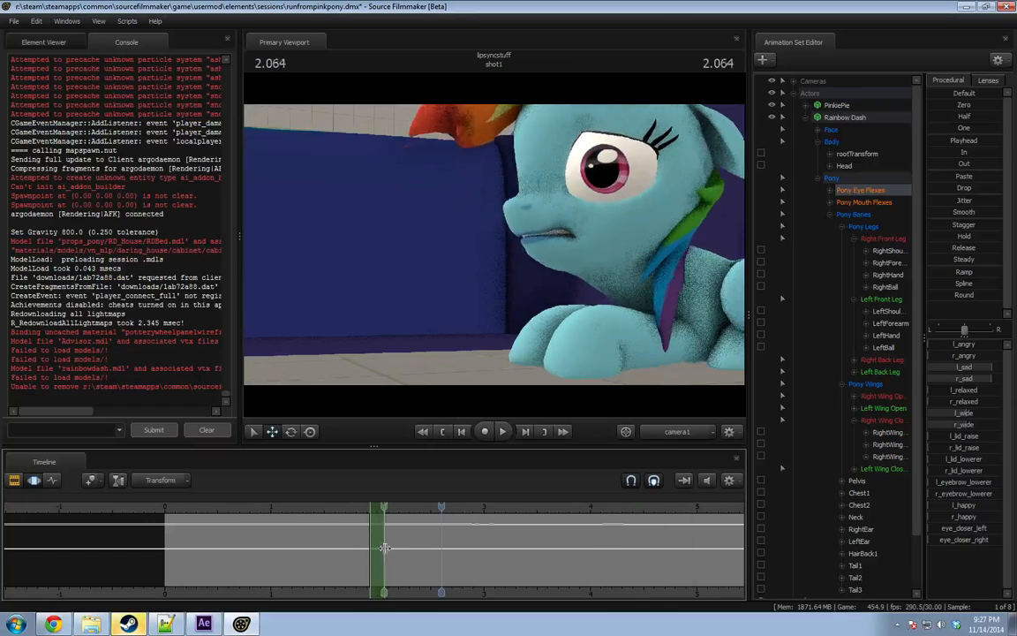
pyautogui.click(381, 547)
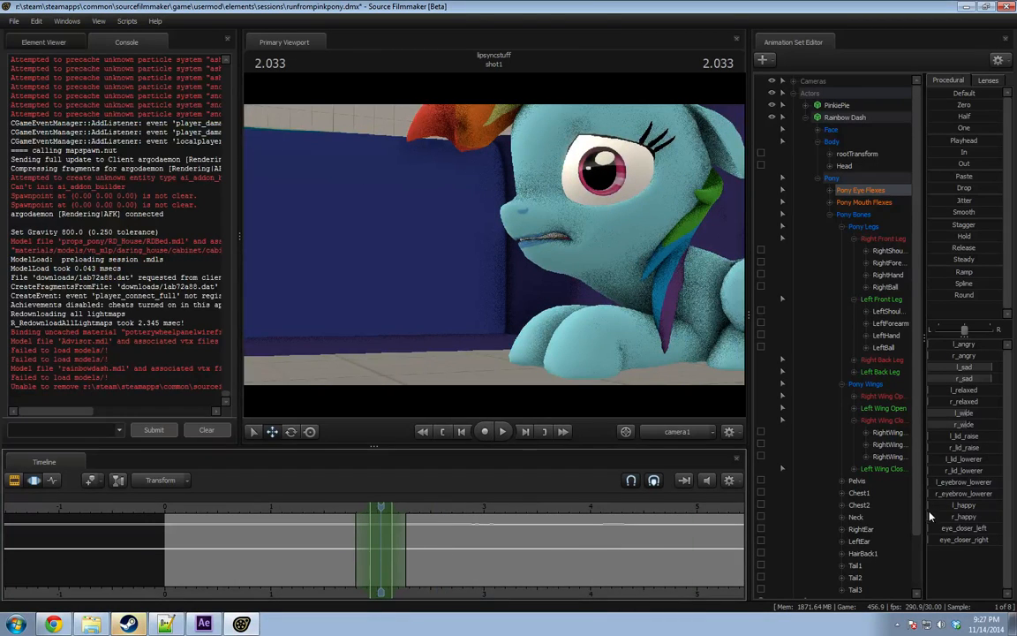
pyautogui.click(951, 118)
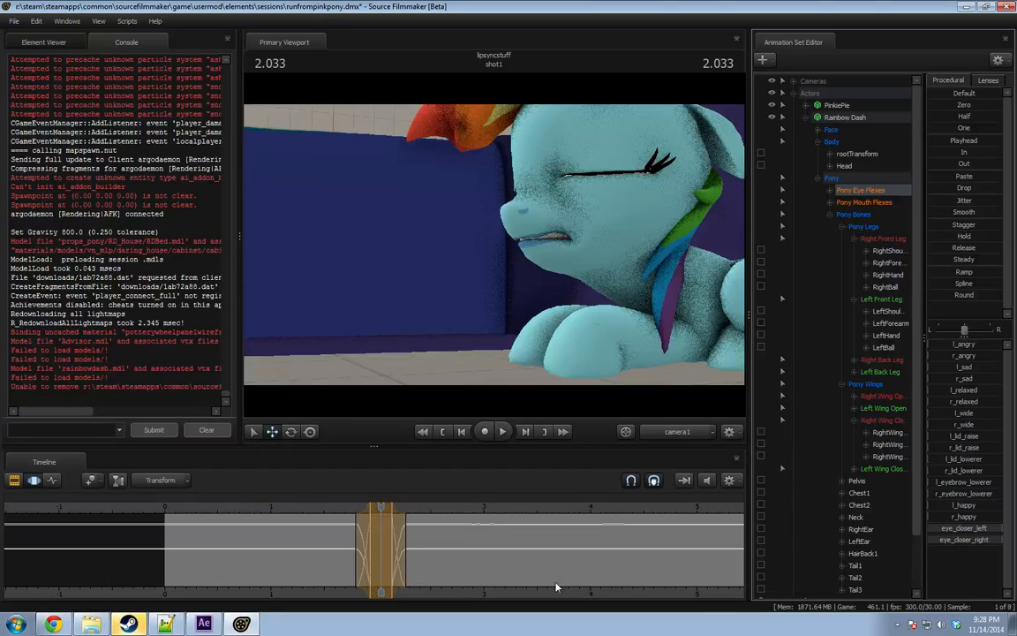
pyautogui.click(334, 509)
pyautogui.press('space')
pyautogui.press('space')
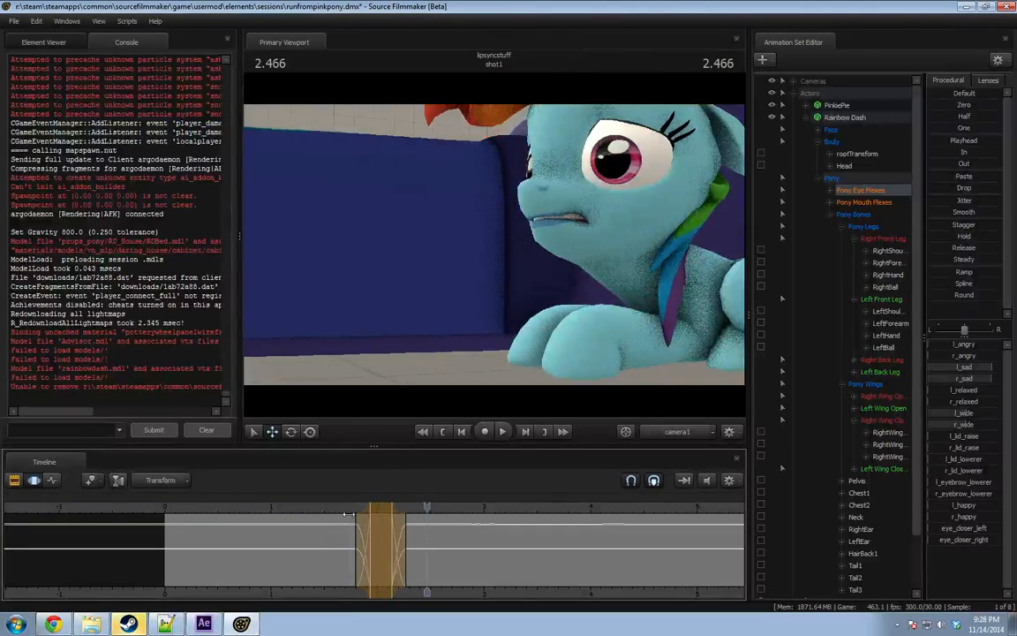
# Shorten the first blink so its falloff ends at about 2.2 seconds, and replay it.
pyautogui.scroll(5, 380, 533)
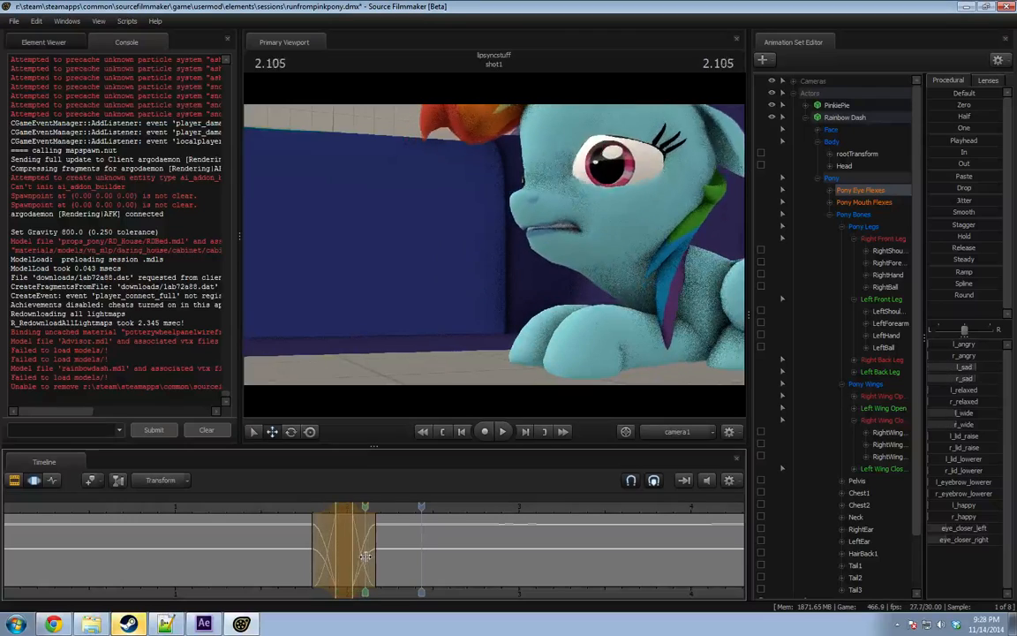
pyautogui.moveTo(351, 555)
pyautogui.mouseDown()
pyautogui.moveTo(327, 557)
pyautogui.moveTo(361, 558)
pyautogui.mouseUp()
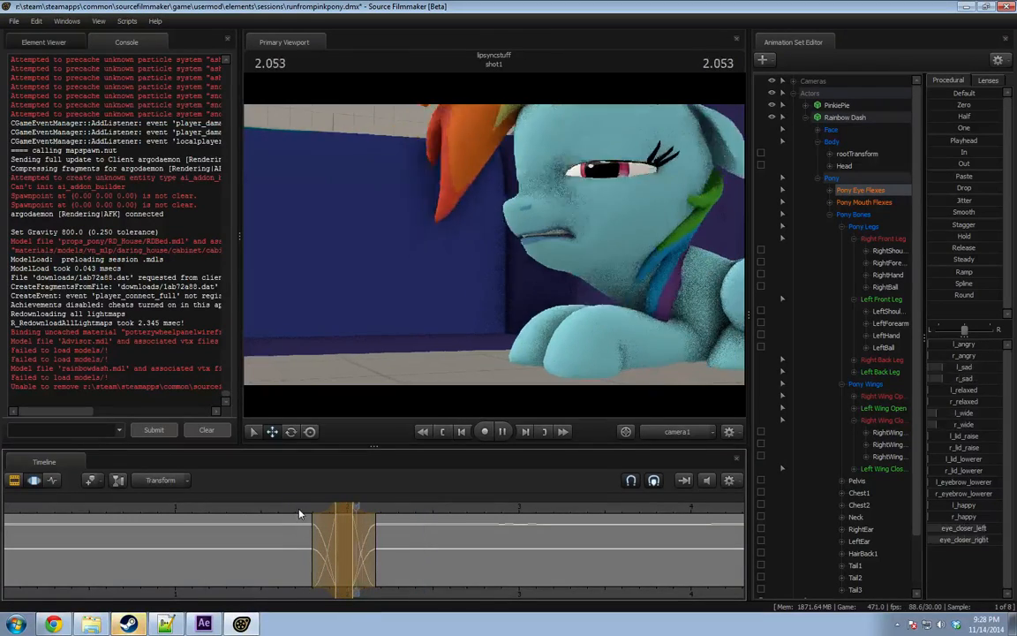
pyautogui.press('space')
pyautogui.press('space')
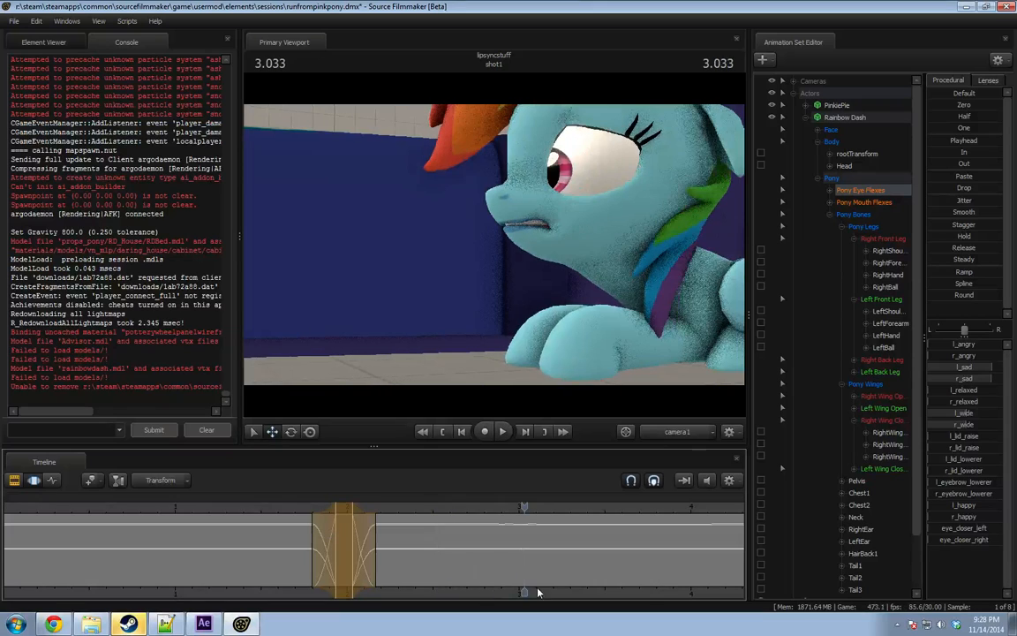
# Repeat the blink around 3 seconds by applying the closed-eye pose from 2 seconds with the Playhead preset, and play it.
pyautogui.moveTo(554, 598); pyautogui.dragTo(432, 589, button='middle')
pyautogui.click(283, 541)
pyautogui.moveTo(226, 511); pyautogui.dragTo(402, 516)
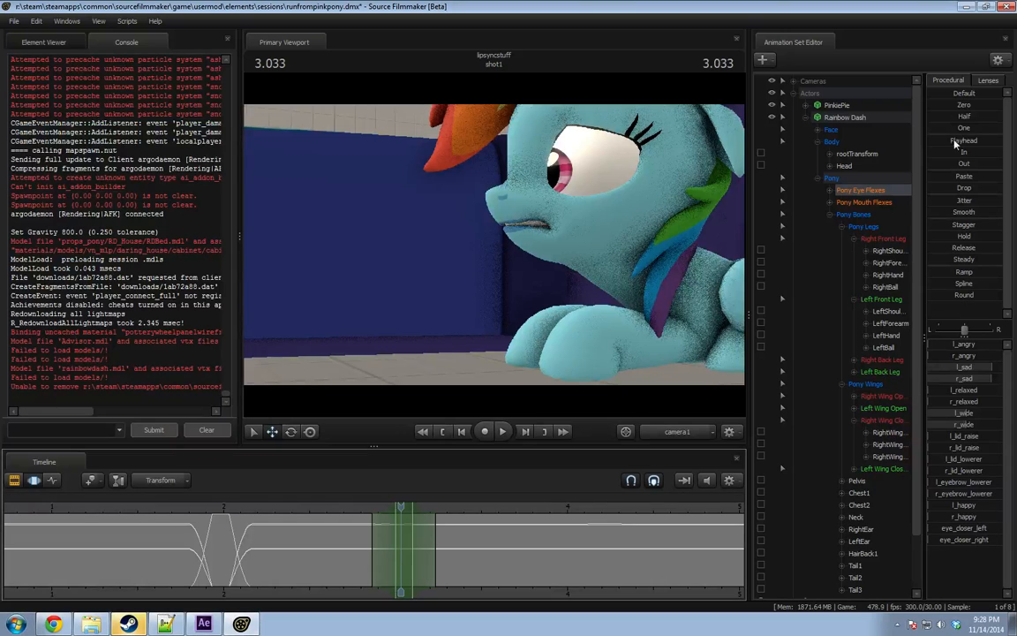
pyautogui.moveTo(402, 509); pyautogui.dragTo(223, 538)
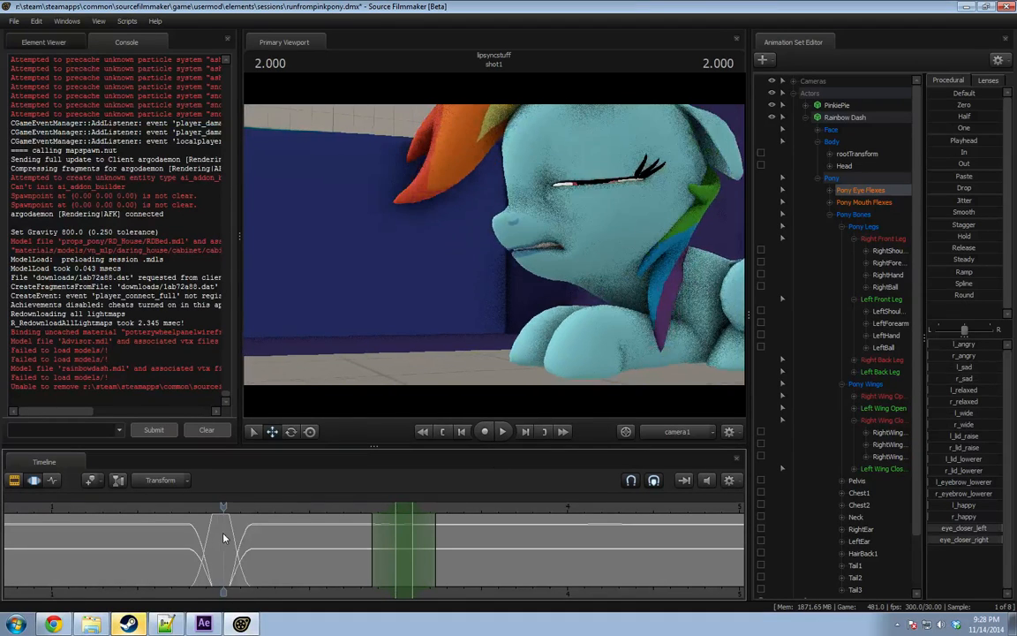
pyautogui.moveTo(947, 143); pyautogui.dragTo(1000, 143)
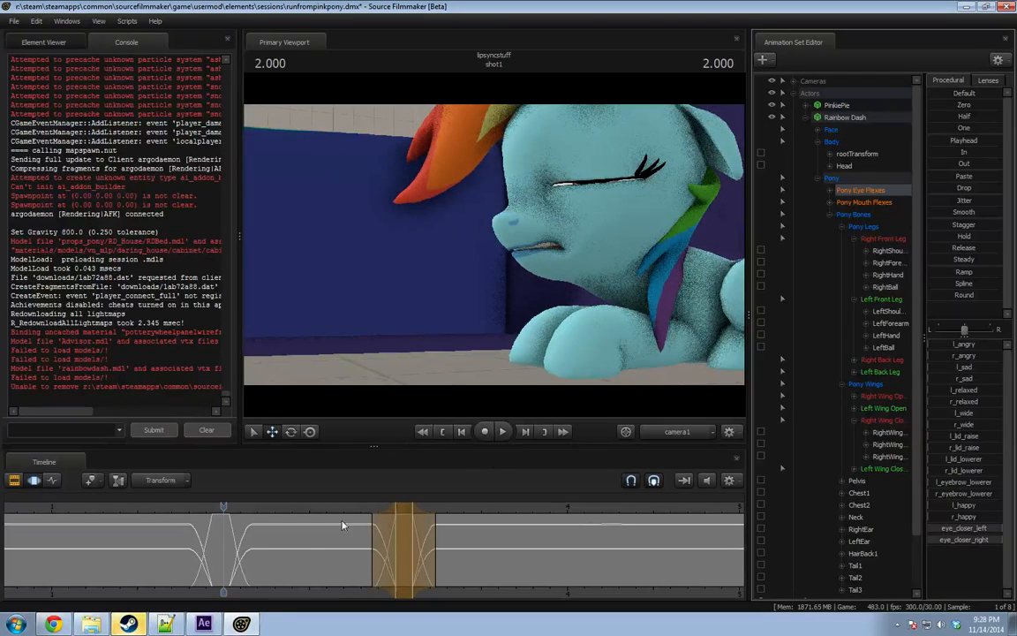
pyautogui.moveTo(343, 509)
pyautogui.mouseDown()
pyautogui.moveTo(356, 507)
pyautogui.moveTo(333, 514)
pyautogui.mouseUp()
pyautogui.press('space')
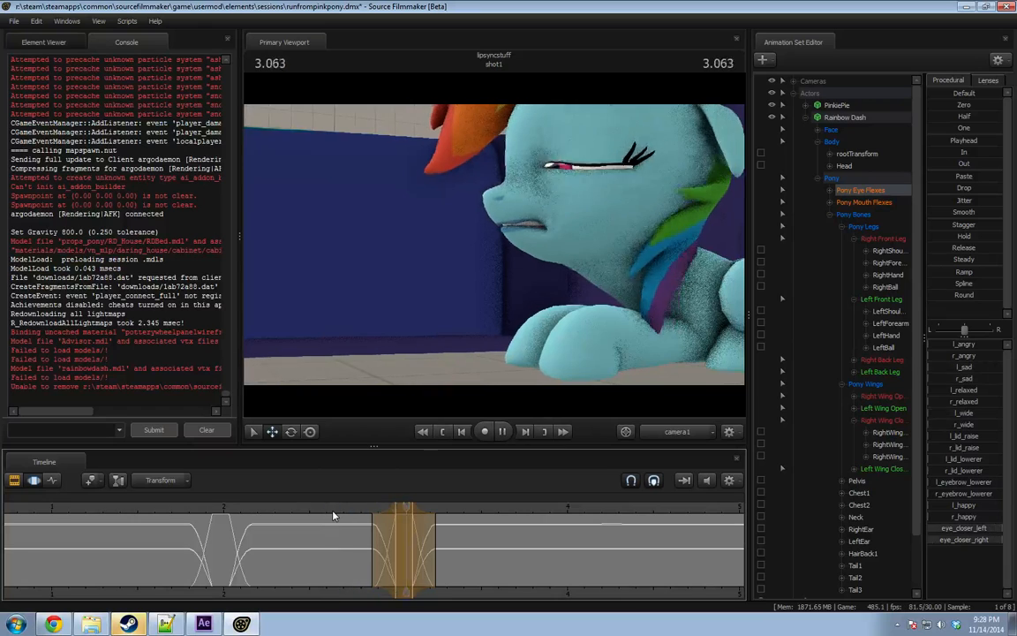
# Shift and narrow the second blink to a falloff from about 2.8 to 3.1 seconds, replaying it together with the first blink.
pyautogui.moveTo(407, 505)
pyautogui.mouseDown()
pyautogui.moveTo(398, 506)
pyautogui.moveTo(411, 531)
pyautogui.moveTo(390, 513)
pyautogui.mouseUp()
pyautogui.click(339, 509)
pyautogui.press('space')
pyautogui.press('space')
pyautogui.click(357, 510)
pyautogui.press('space')
pyautogui.press('space')
pyautogui.click(348, 511)
pyautogui.press('space')
pyautogui.press('space')
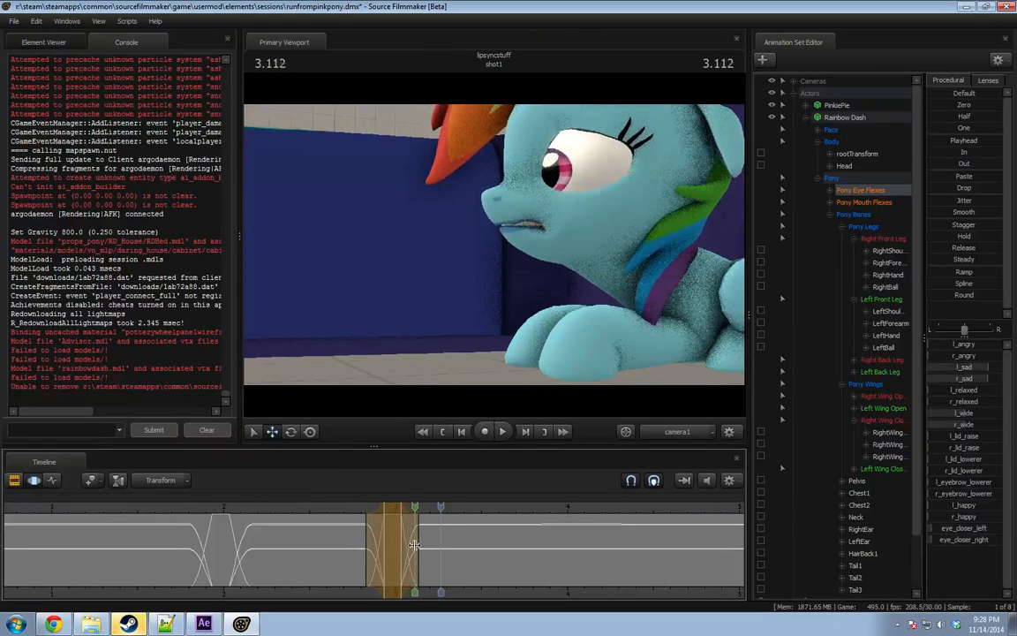
pyautogui.click(172, 510)
pyautogui.press('space')
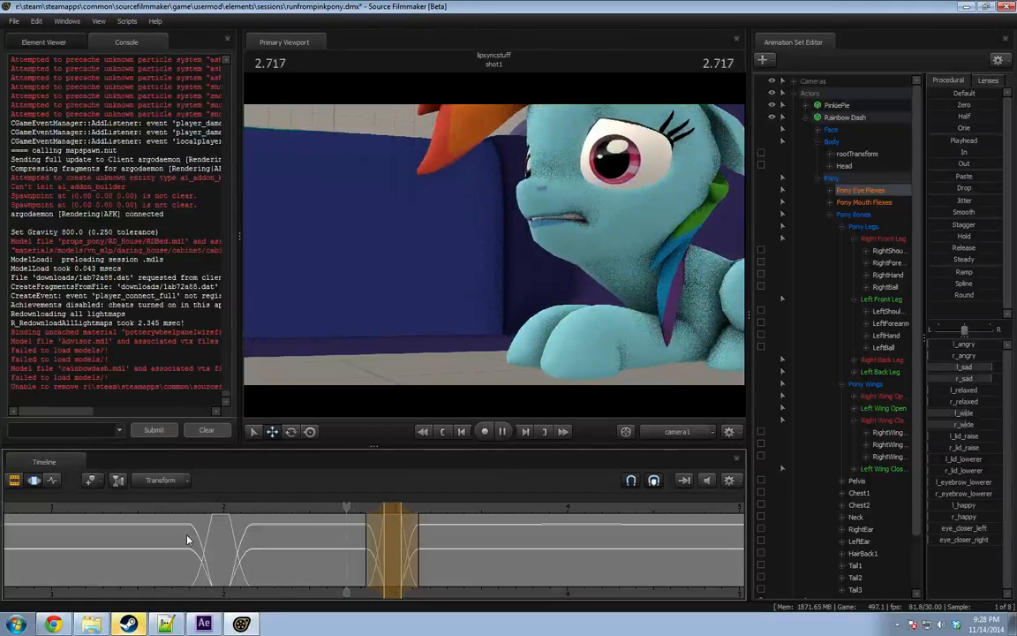
pyautogui.press('space')
# Add a third blink around 4.5 seconds by zeroing the Pony Eye Flexes and fully closing both eyes.
pyautogui.moveTo(483, 597); pyautogui.dragTo(103, 599, button='middle')
pyautogui.press('space')
pyautogui.press('space')
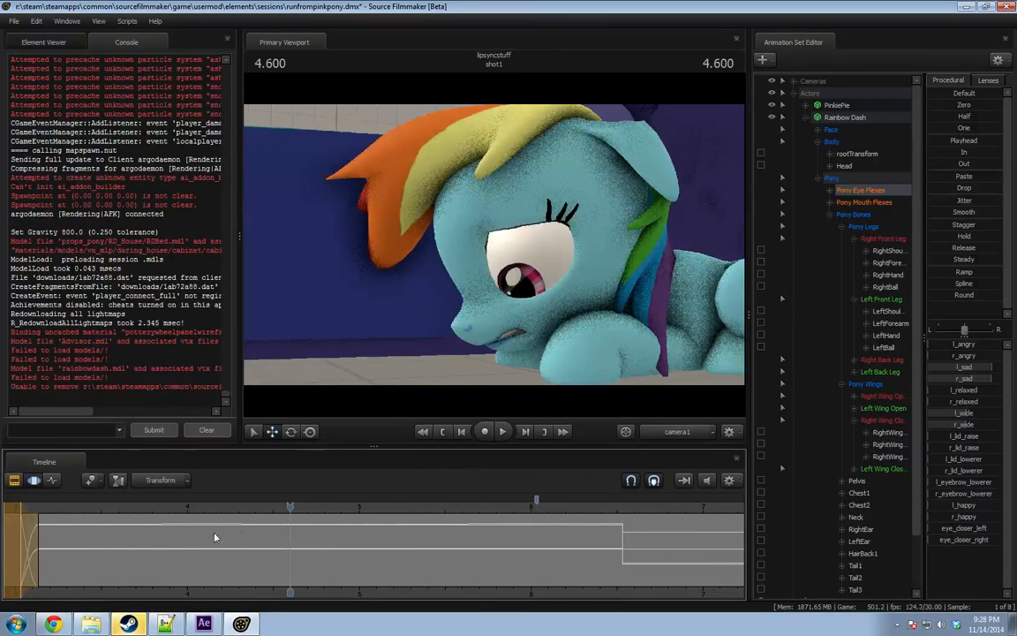
pyautogui.moveTo(29, 506); pyautogui.dragTo(273, 515)
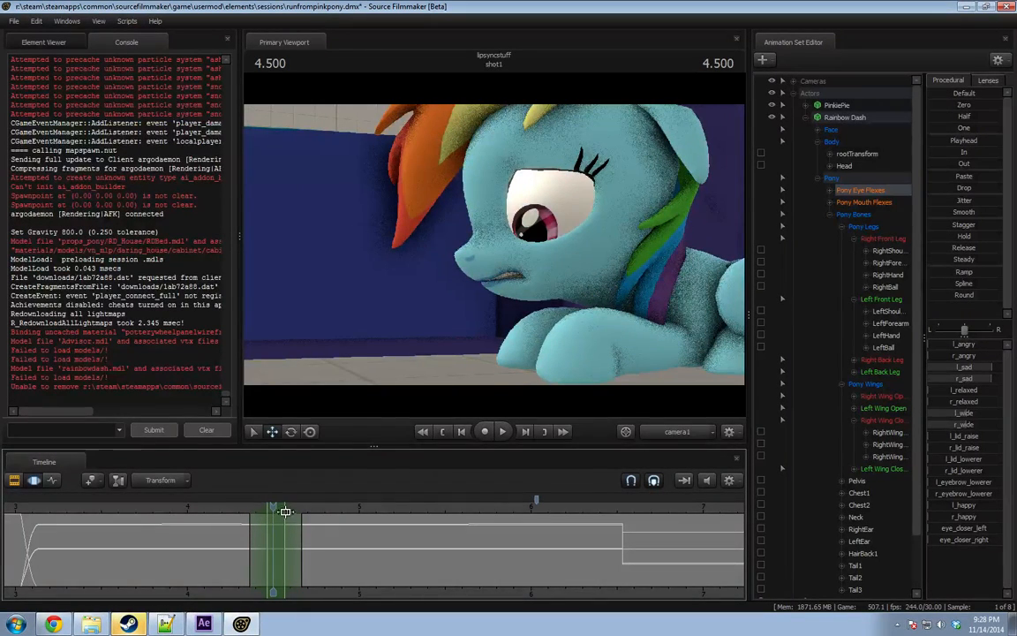
pyautogui.doubleClick(961, 105)
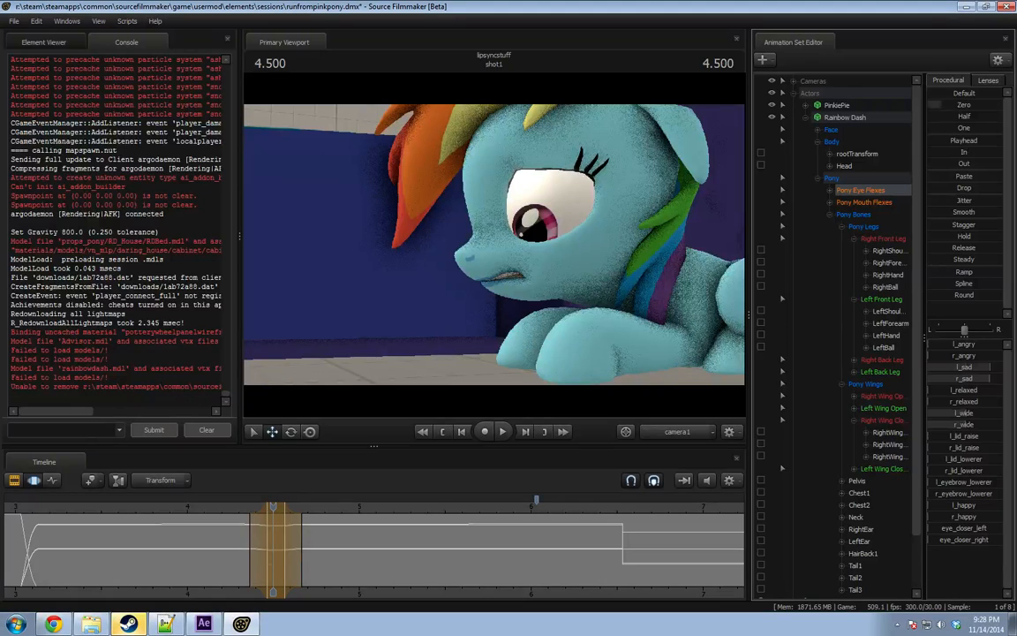
pyautogui.moveTo(948, 528); pyautogui.dragTo(1001, 543)
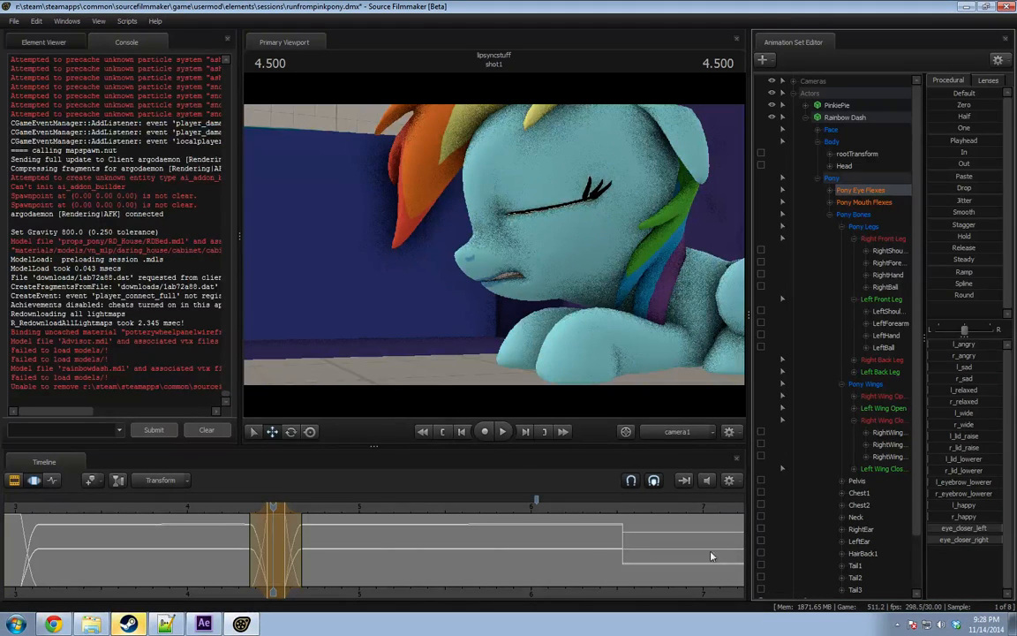
# Widen the third blink's falloff to run from about 4.3 to 4.9 seconds, and replay the head drop through to the bed lift.
pyautogui.moveTo(212, 502); pyautogui.dragTo(347, 504)
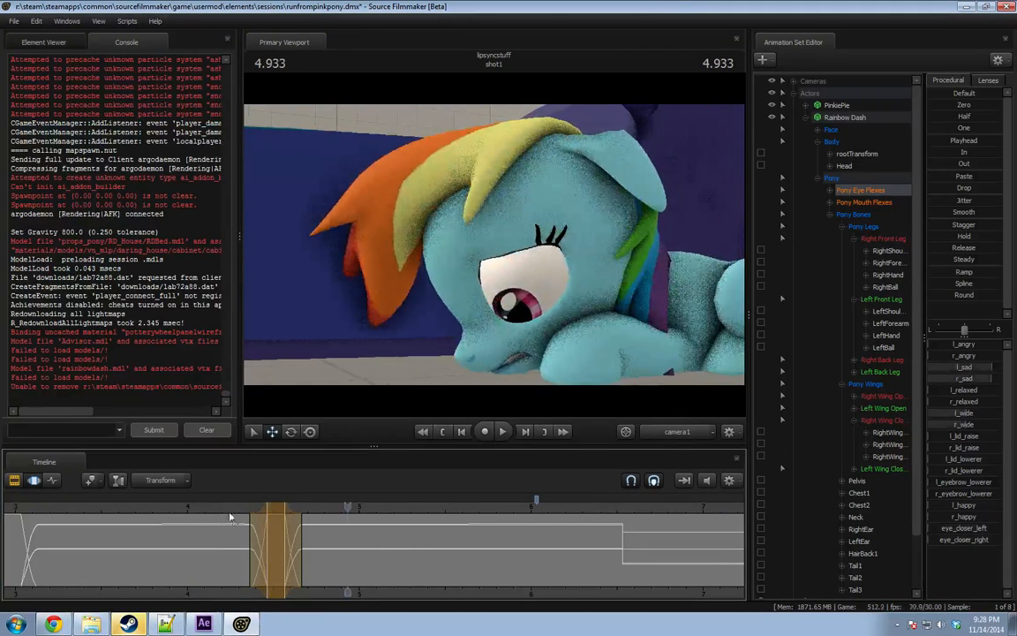
pyautogui.moveTo(250, 542); pyautogui.dragTo(233, 539)
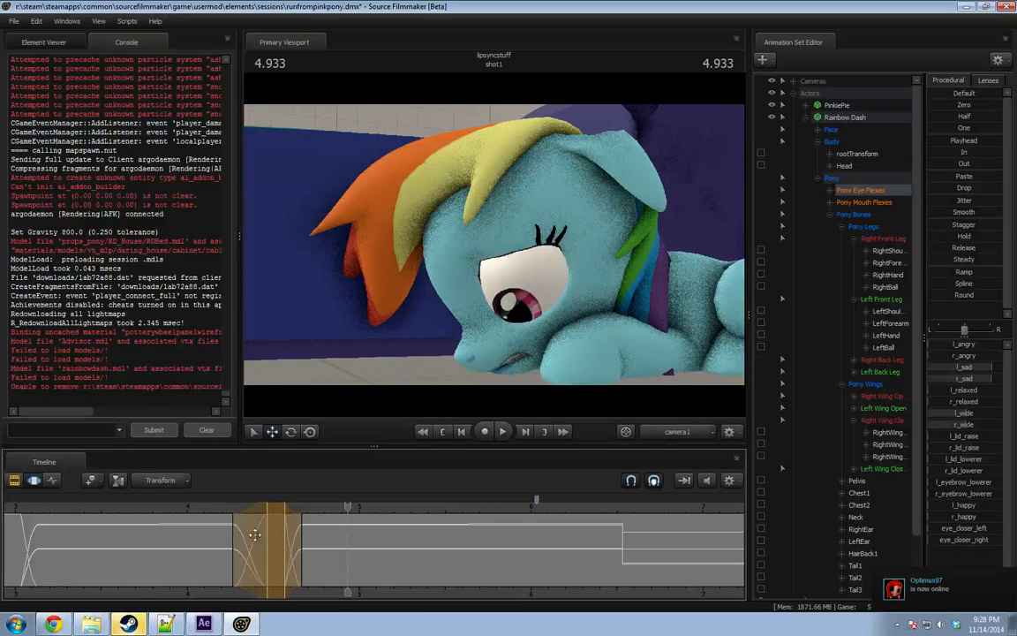
pyautogui.moveTo(302, 535); pyautogui.dragTo(347, 533)
pyautogui.click(218, 510)
pyautogui.press('space')
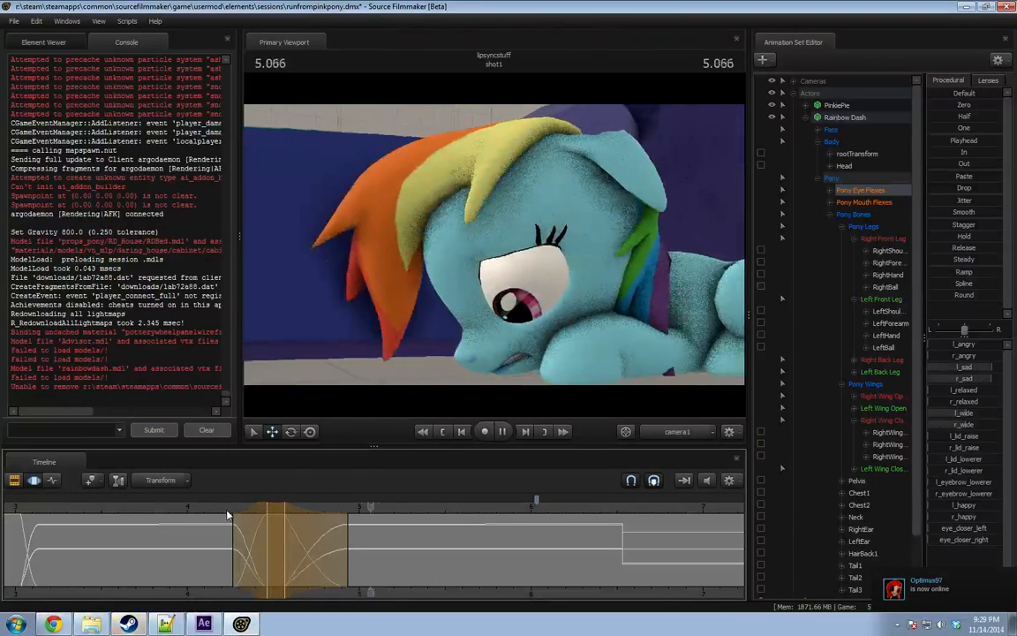
pyautogui.press('space')
pyautogui.click(214, 509)
pyautogui.press('space')
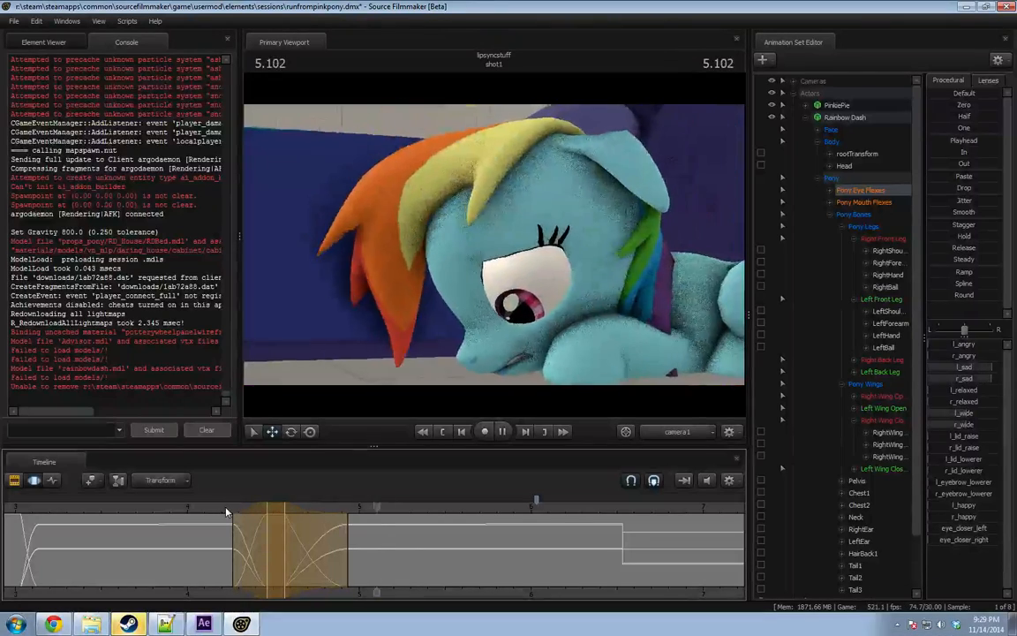
pyautogui.press('space')
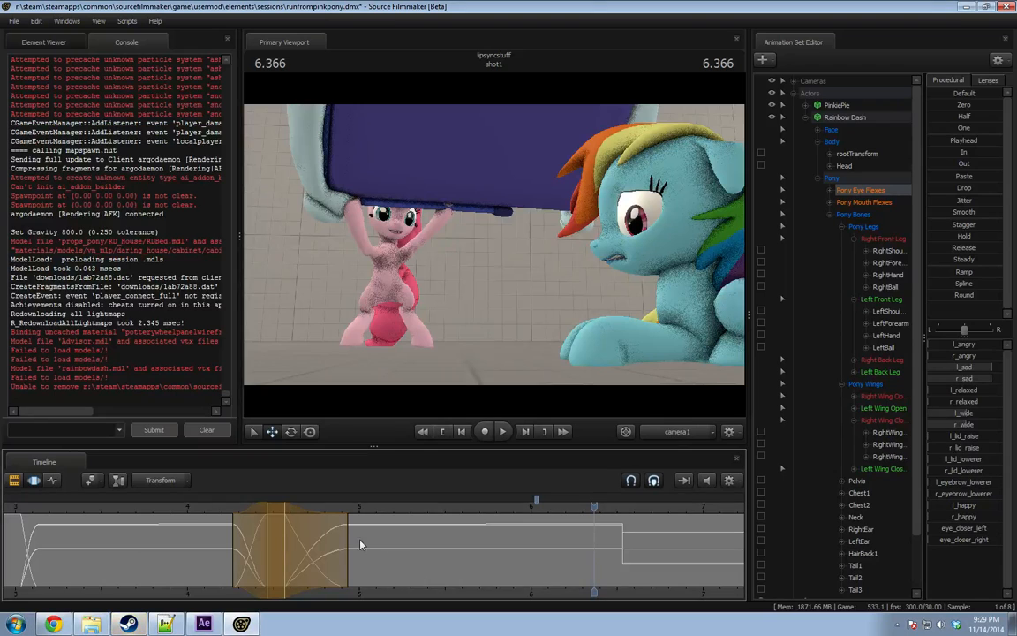
# Save the session on opening the movie export, examine its post-render and layoff settings, and close the export without rendering.
pyautogui.click(16, 21)
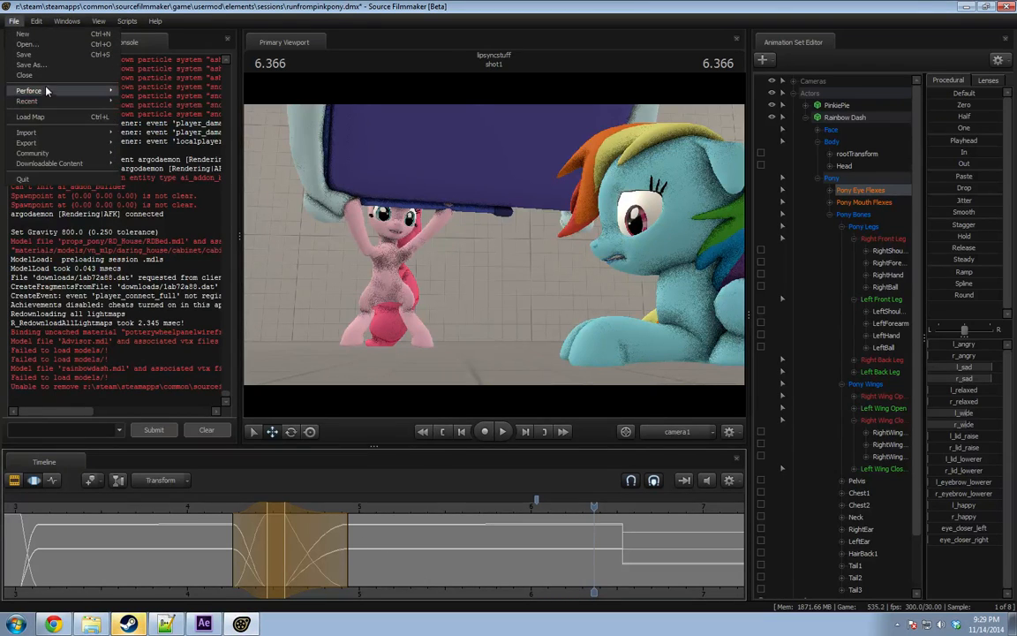
pyautogui.moveTo(40, 142)
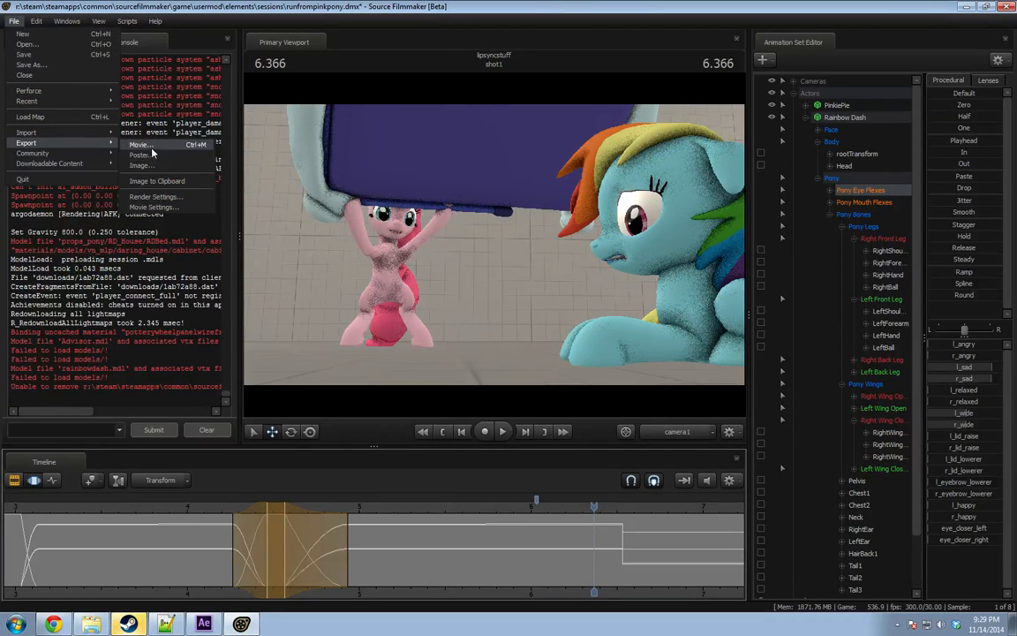
pyautogui.click(152, 148)
pyautogui.click(457, 323)
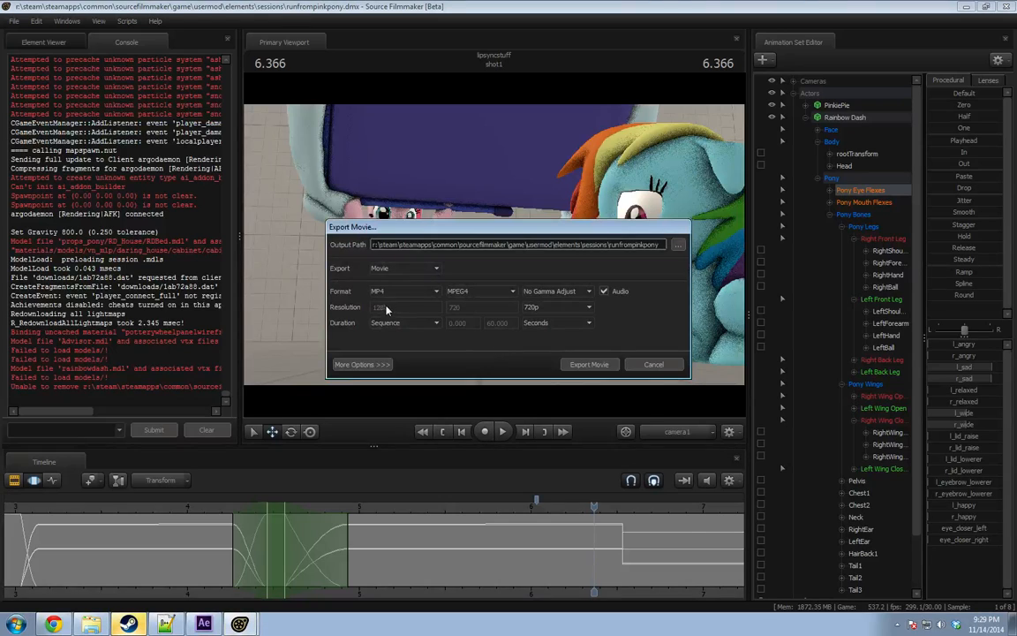
pyautogui.click(349, 359)
pyautogui.click(553, 369)
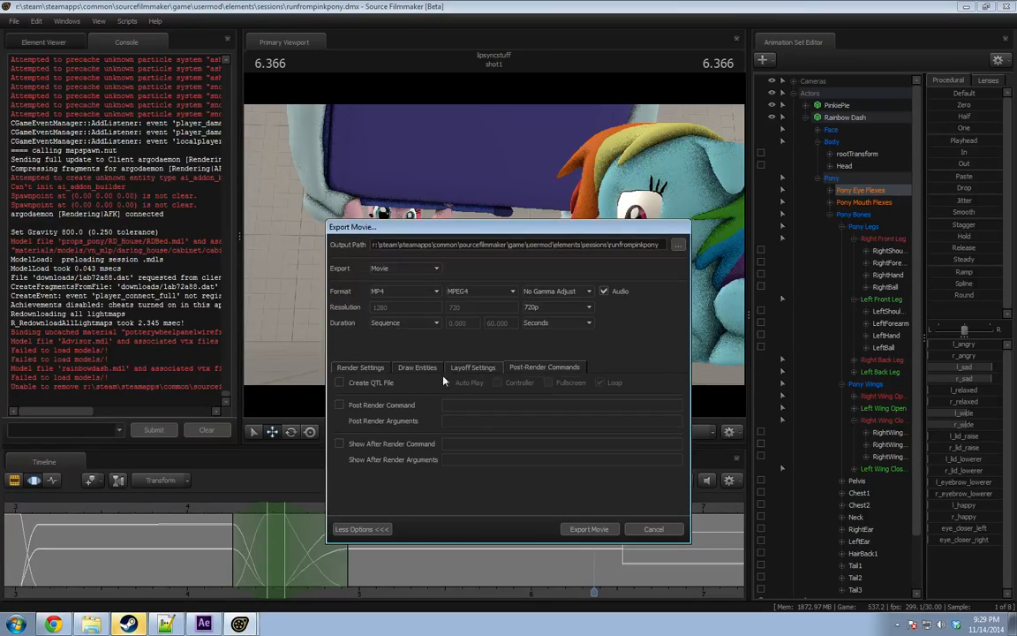
pyautogui.click(468, 369)
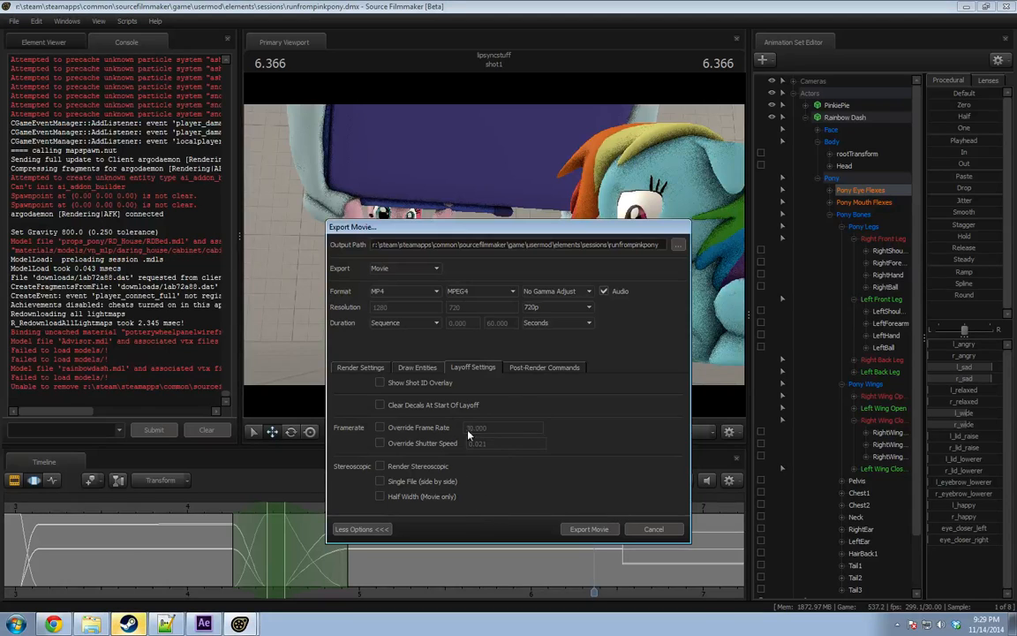
pyautogui.click(654, 529)
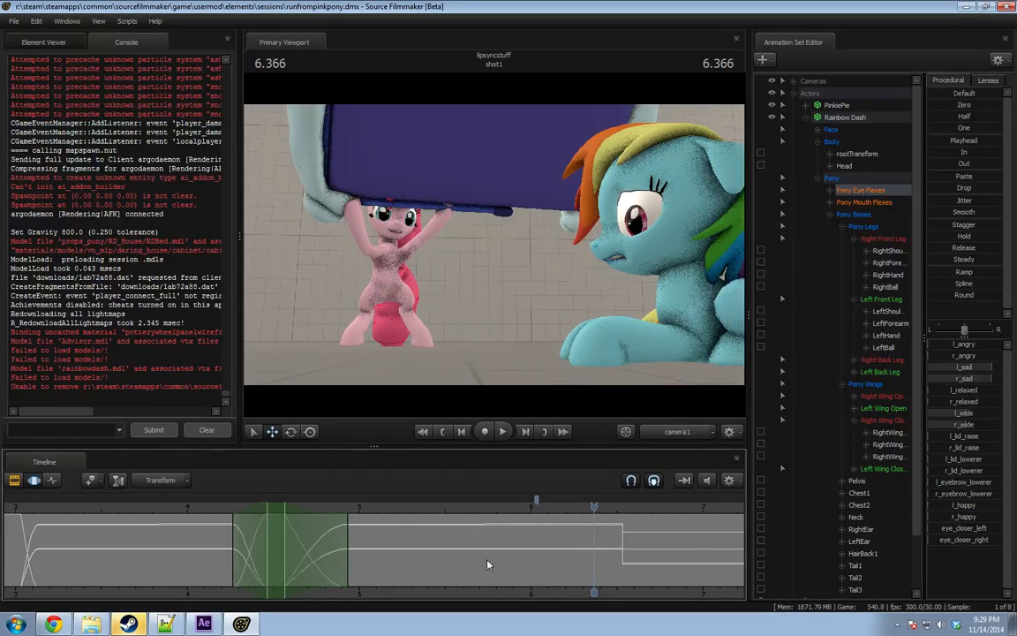
pyautogui.press('F2')
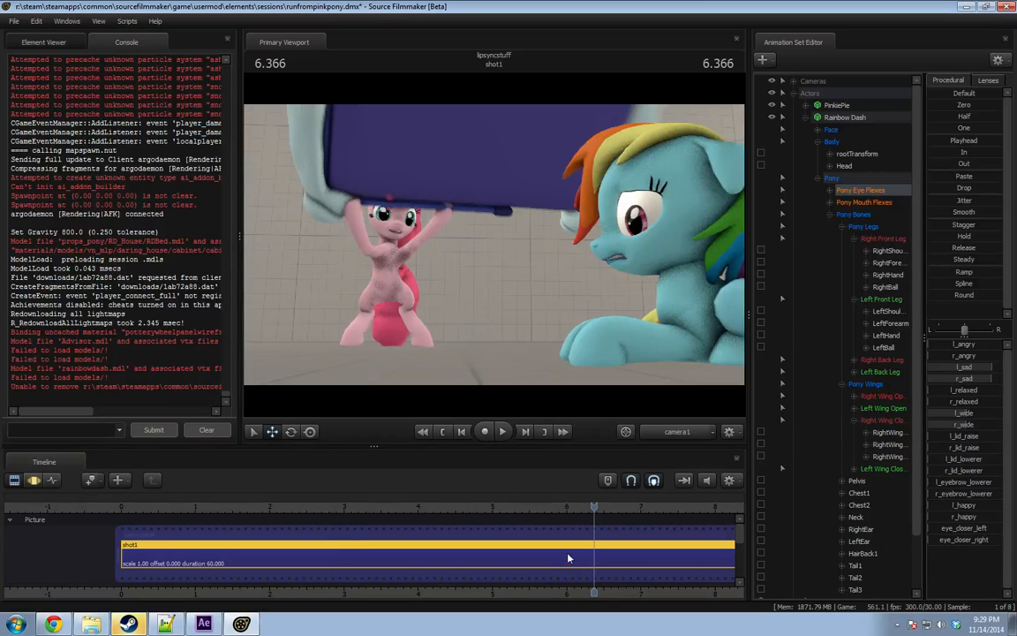
pyautogui.doubleClick(480, 512)
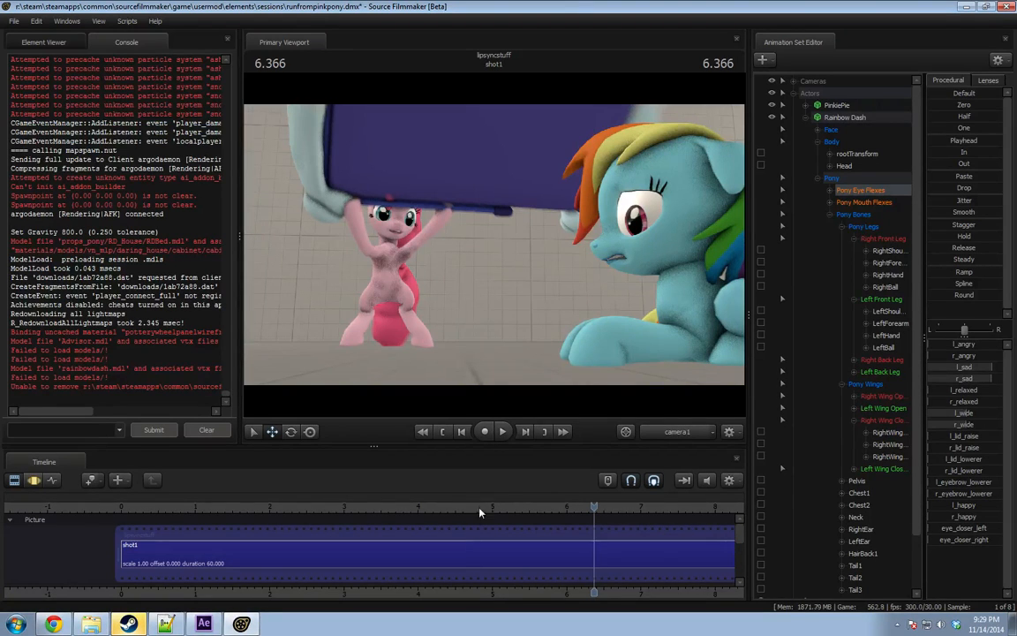
pyautogui.click(465, 554)
pyautogui.press('b')
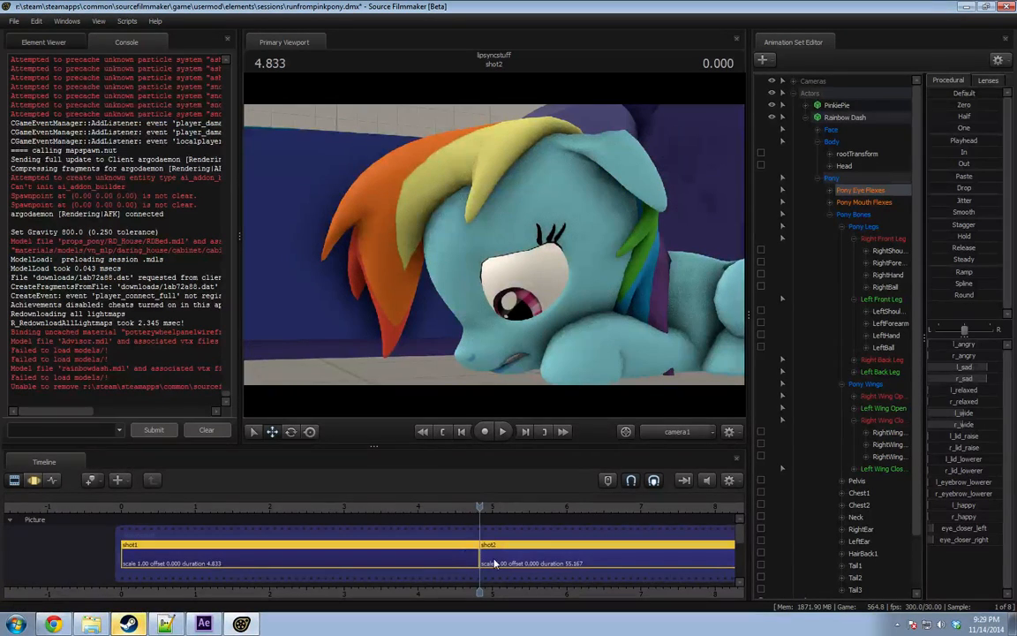
pyautogui.click(495, 564)
pyautogui.moveTo(480, 554)
pyautogui.mouseDown()
pyautogui.moveTo(469, 556)
pyautogui.moveTo(506, 576)
pyautogui.moveTo(494, 581)
pyautogui.mouseUp()
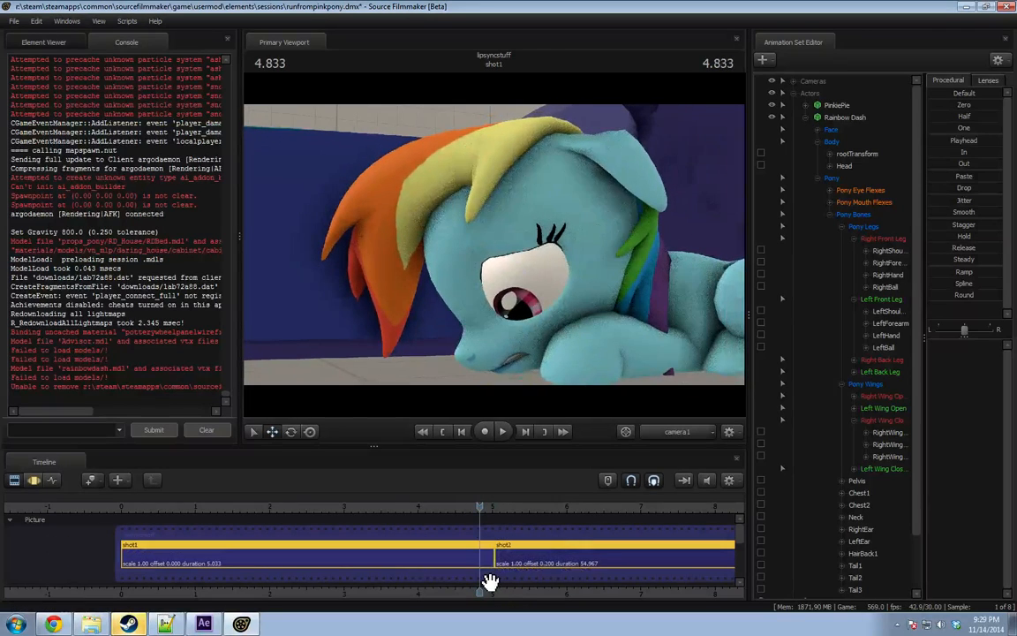
pyautogui.hotkey('ctrl', 'z')
pyautogui.hotkey('ctrl', 'z')
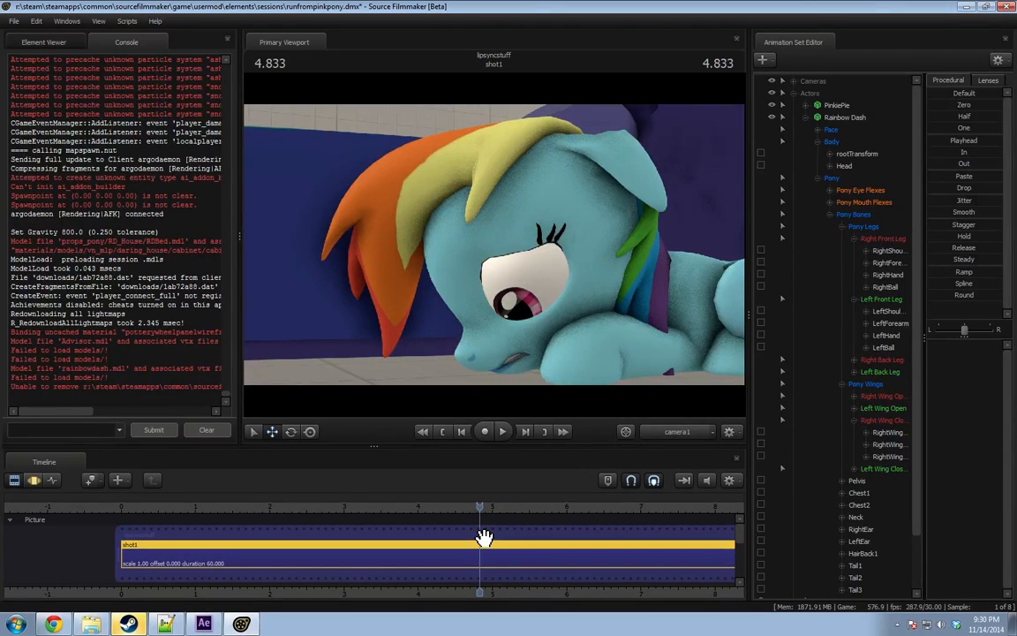
# Replay Rainbow Dash's first blink and head turn from about 1 to 2.4 seconds in the motion view.
pyautogui.moveTo(300, 510); pyautogui.dragTo(195, 510)
pyautogui.press('space')
pyautogui.press('F3')
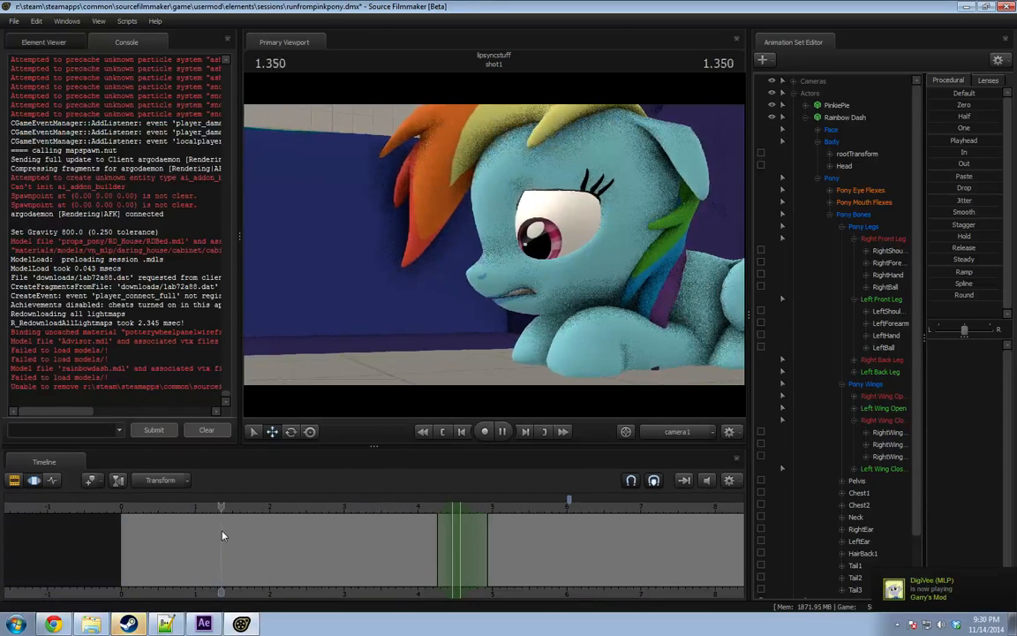
pyautogui.press('space')
pyautogui.scroll(5, 256, 552)
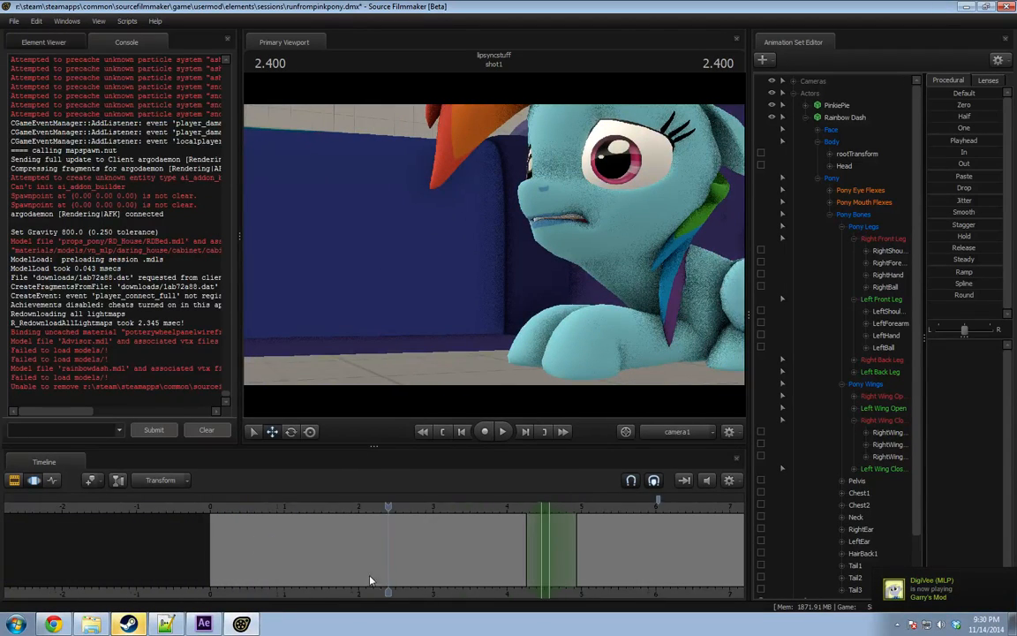
pyautogui.press('F2')
pyautogui.moveTo(153, 584); pyautogui.dragTo(260, 580, button='middle')
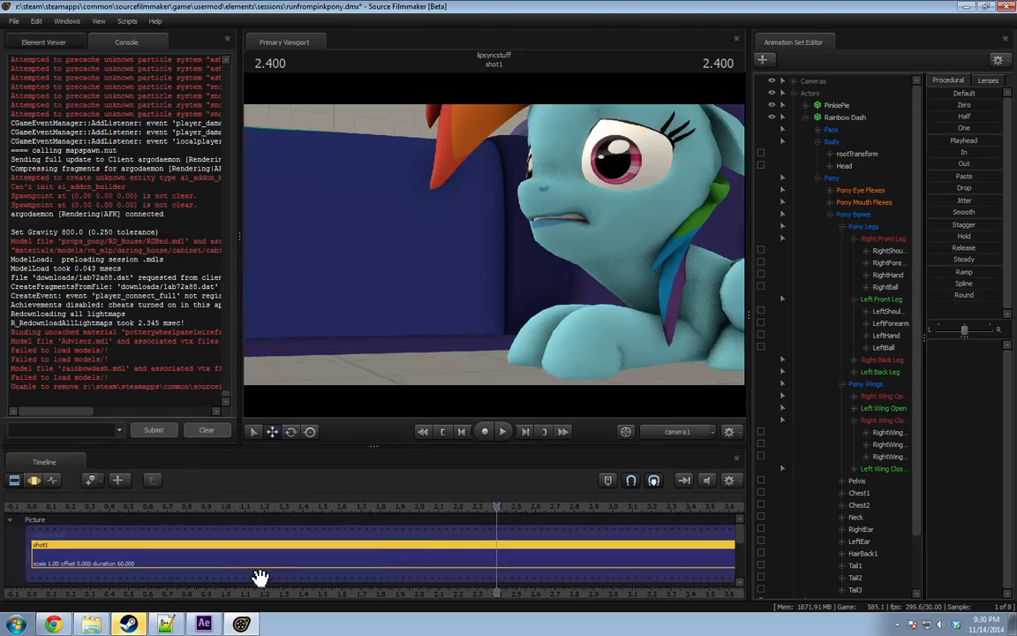
pyautogui.press('F3')
# Centre a time selection on the closed eyes at 1.966 seconds with falloff from about 1.8 to 2.2 seconds.
pyautogui.press('shift')
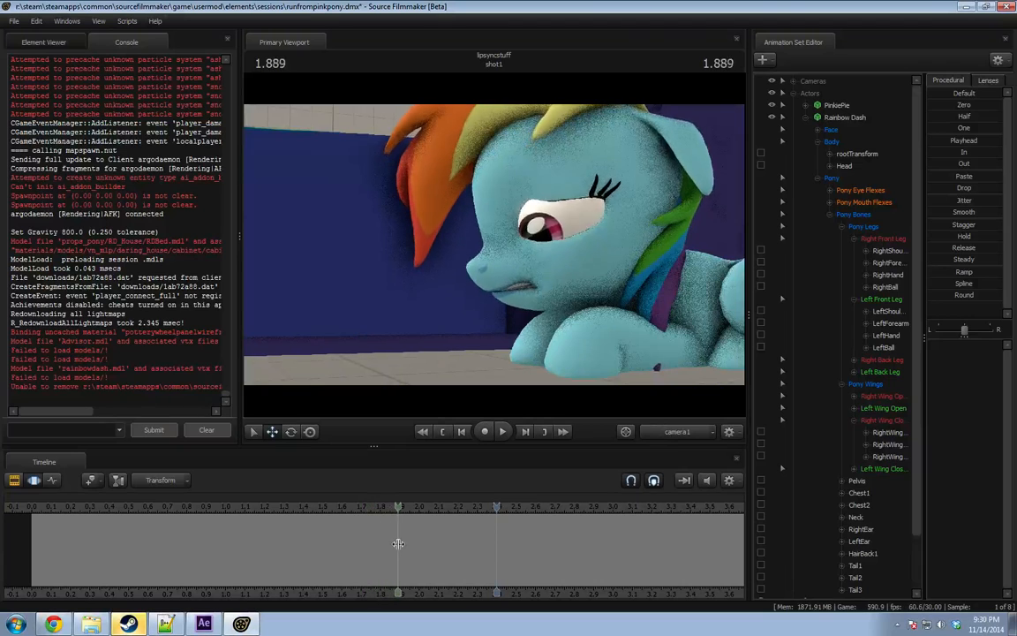
pyautogui.click(412, 540)
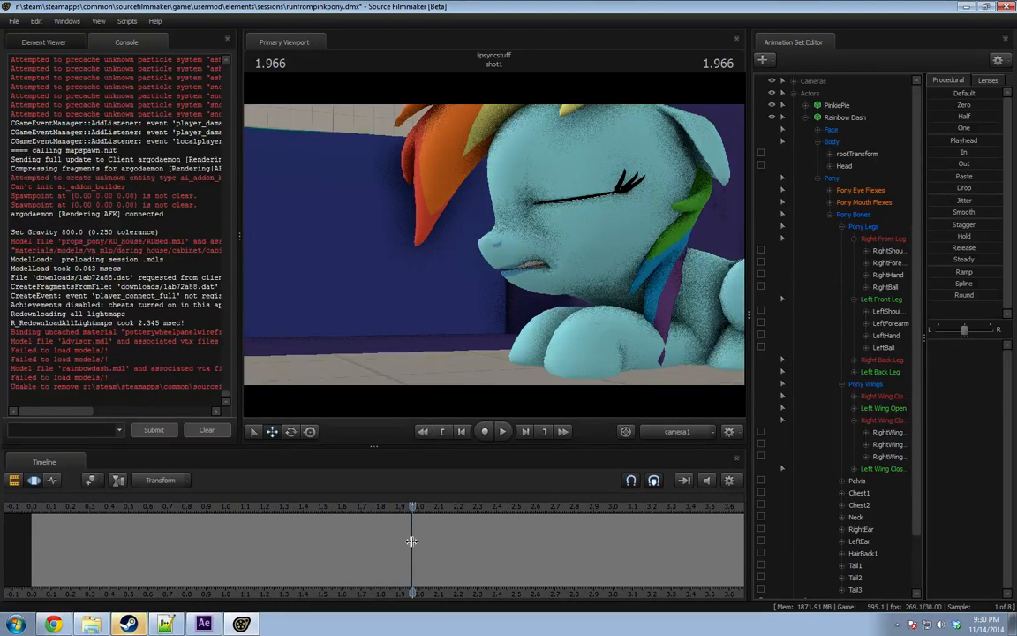
pyautogui.press('F3')
pyautogui.press('F3')
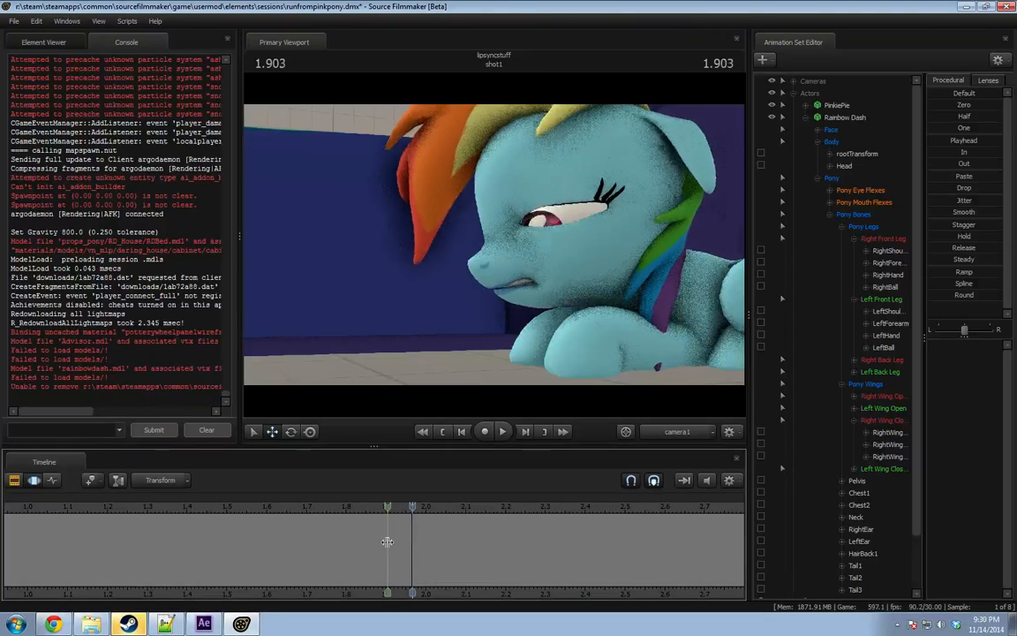
pyautogui.keyDown('shift'); pyautogui.moveTo(372, 542); pyautogui.dragTo(457, 537); pyautogui.keyUp('shift')
pyautogui.click(417, 538)
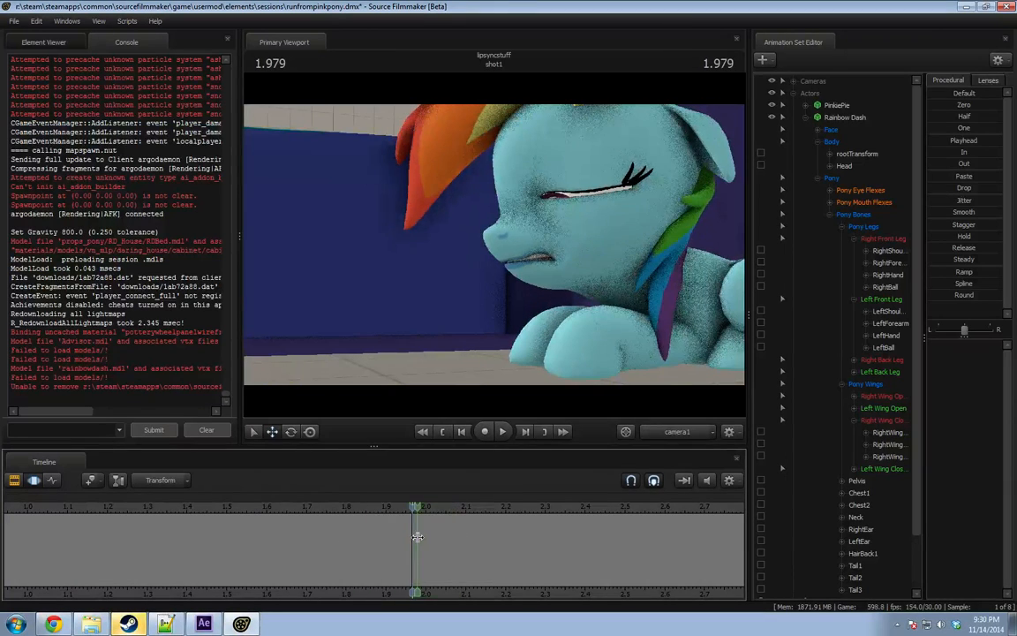
pyautogui.keyDown('shift'); pyautogui.scroll(4, 417, 536); pyautogui.keyUp('shift')
# Rotate Rainbow Dash's Head downward at the first blink and replay the resulting dip.
pyautogui.moveTo(565, 216)
pyautogui.keyDown('ctrl'); pyautogui.mouseDown()
pyautogui.moveTo(653, 215)
pyautogui.moveTo(685, 266)
pyautogui.mouseUp(); pyautogui.keyUp('ctrl')
pyautogui.moveTo(618, 227)
pyautogui.keyDown('ctrl'); pyautogui.mouseDown()
pyautogui.moveTo(611, 243)
pyautogui.moveTo(543, 216)
pyautogui.moveTo(559, 222)
pyautogui.mouseUp(); pyautogui.keyUp('ctrl')
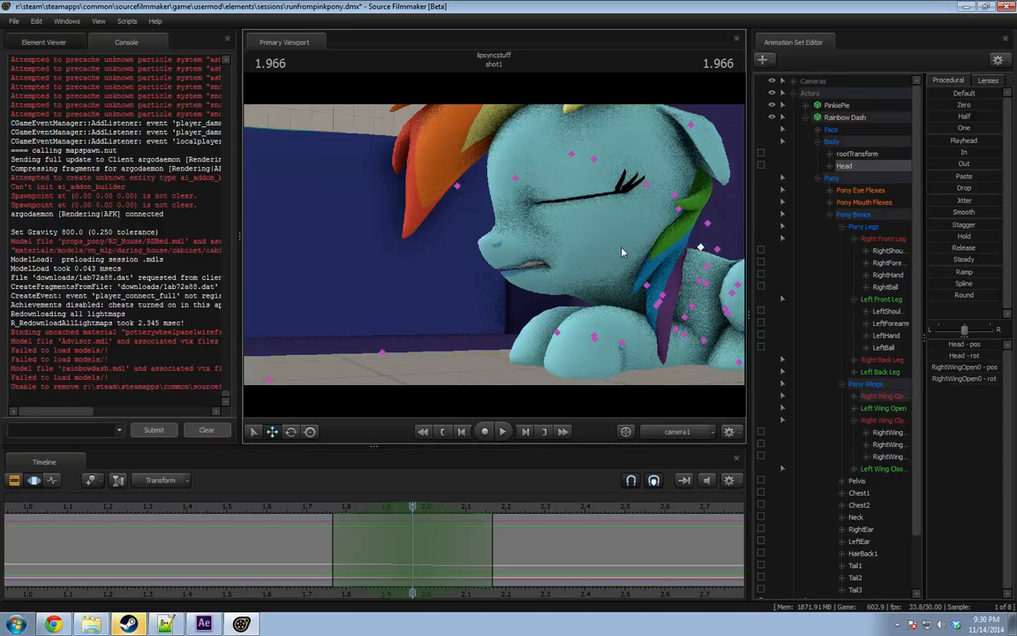
pyautogui.press('space')
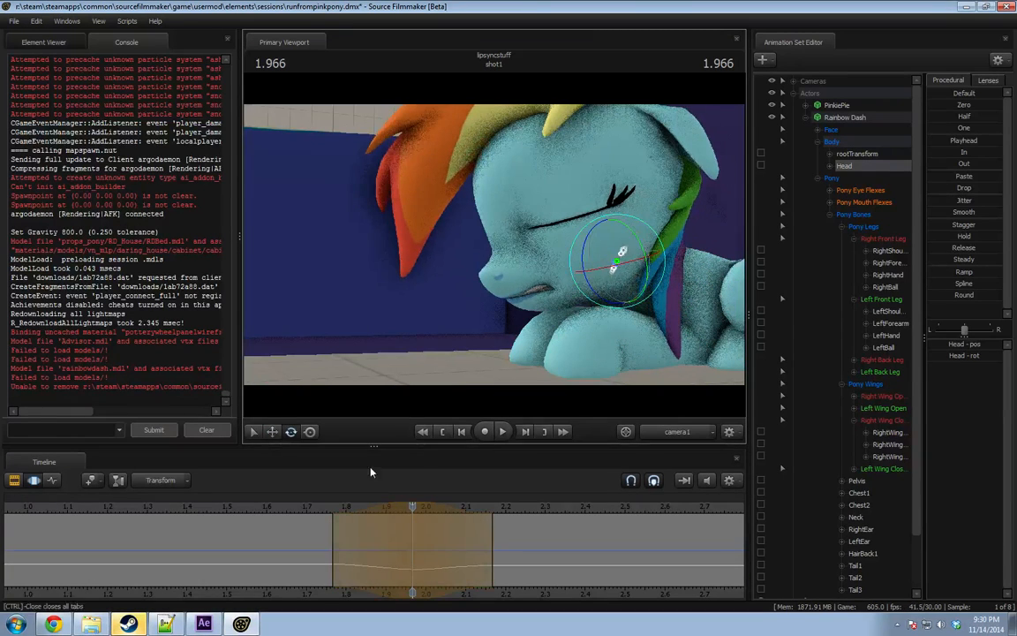
pyautogui.press('space')
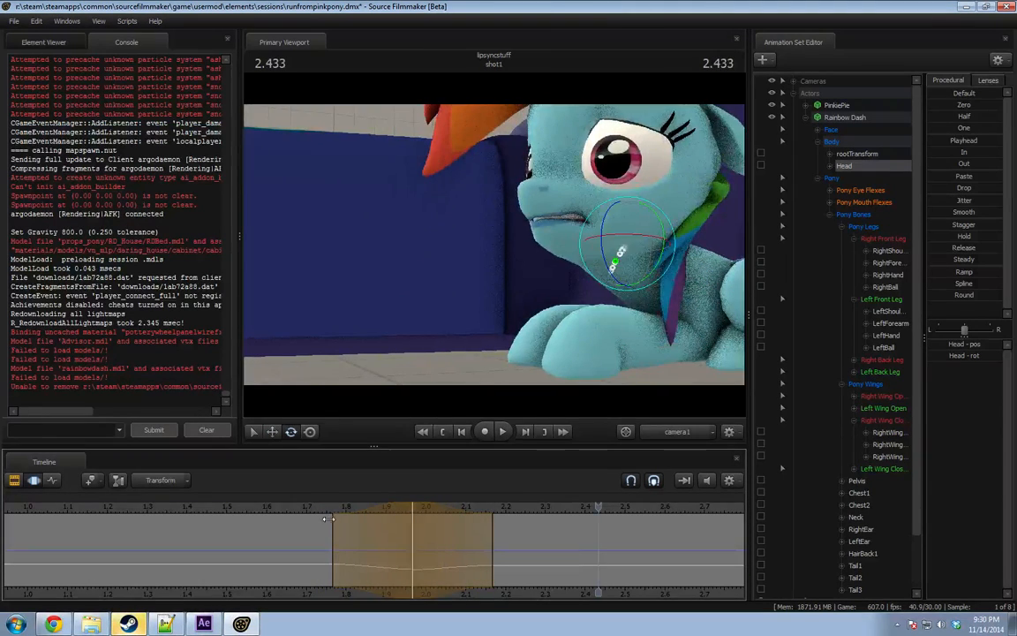
# Extend the end of the first head dip's falloff to about 2.2 seconds and replay the blink.
pyautogui.moveTo(493, 547); pyautogui.dragTo(519, 535)
pyautogui.press('space')
pyautogui.click(318, 509)
pyautogui.press('space')
pyautogui.press('space')
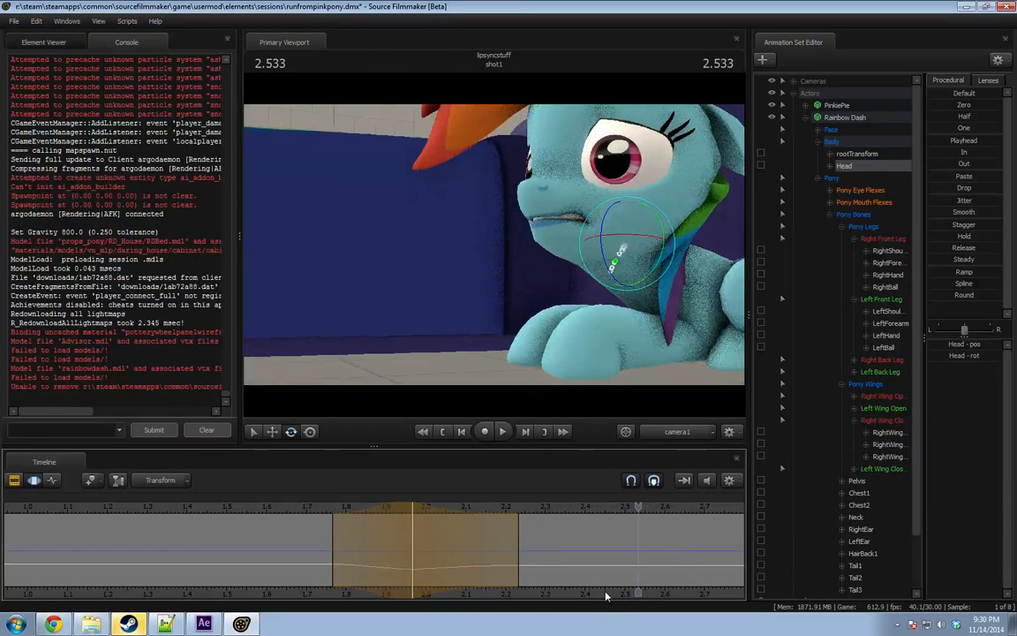
# Rotate the Head slightly around 2.27 seconds with falloff from about 1.9 to 3.0 seconds, and replay the movement.
pyautogui.moveTo(541, 596); pyautogui.dragTo(455, 593)
pyautogui.click(446, 529)
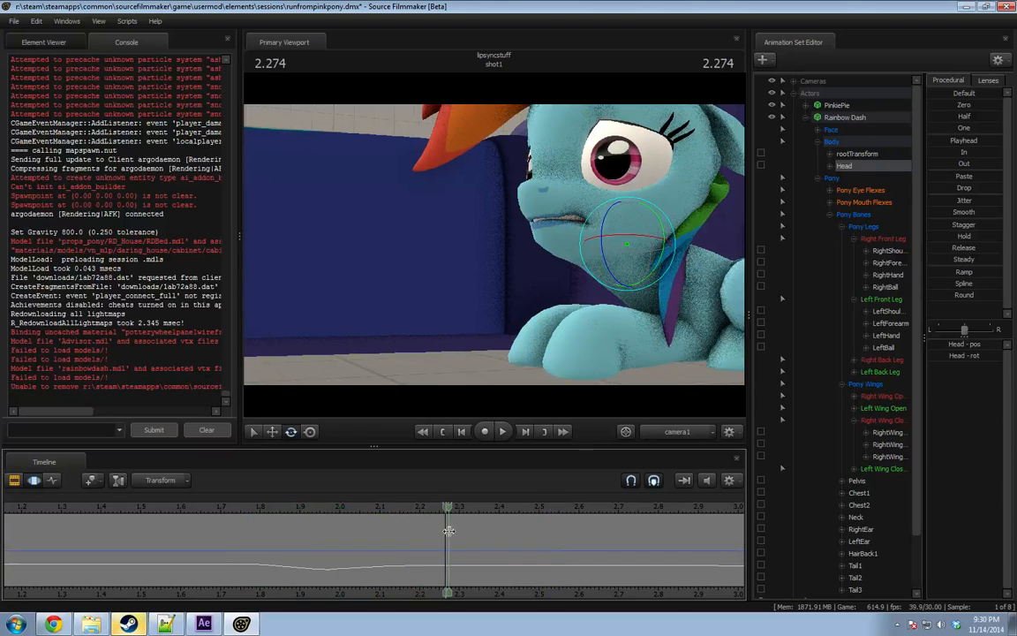
pyautogui.moveTo(580, 554); pyautogui.dragTo(724, 555)
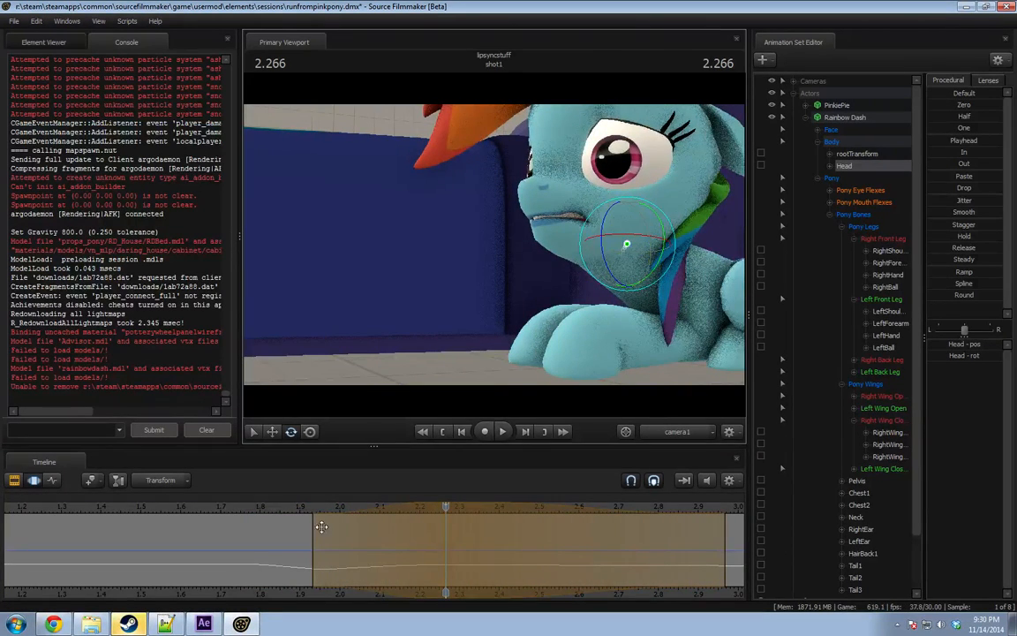
pyautogui.press('space')
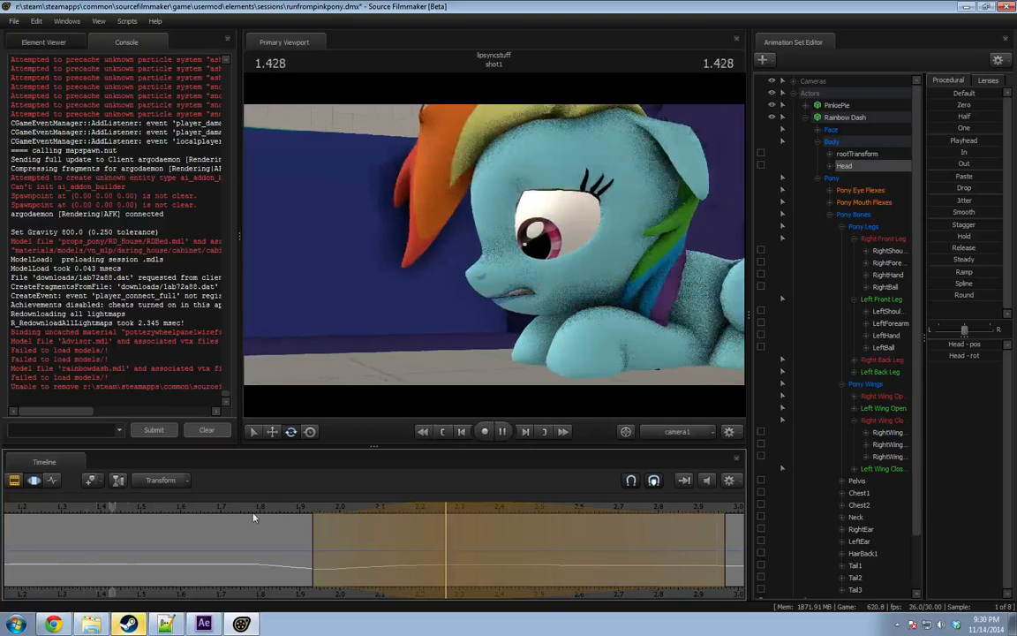
pyautogui.press('space')
pyautogui.scroll(-3, 353, 543)
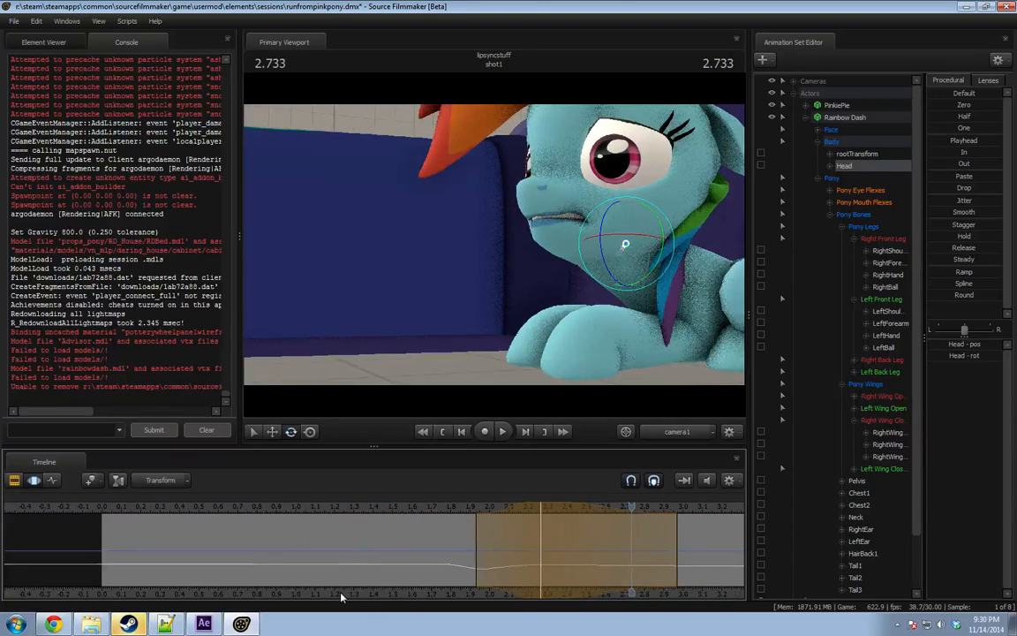
pyautogui.moveTo(341, 598); pyautogui.dragTo(27, 583, button='middle')
pyautogui.press('space')
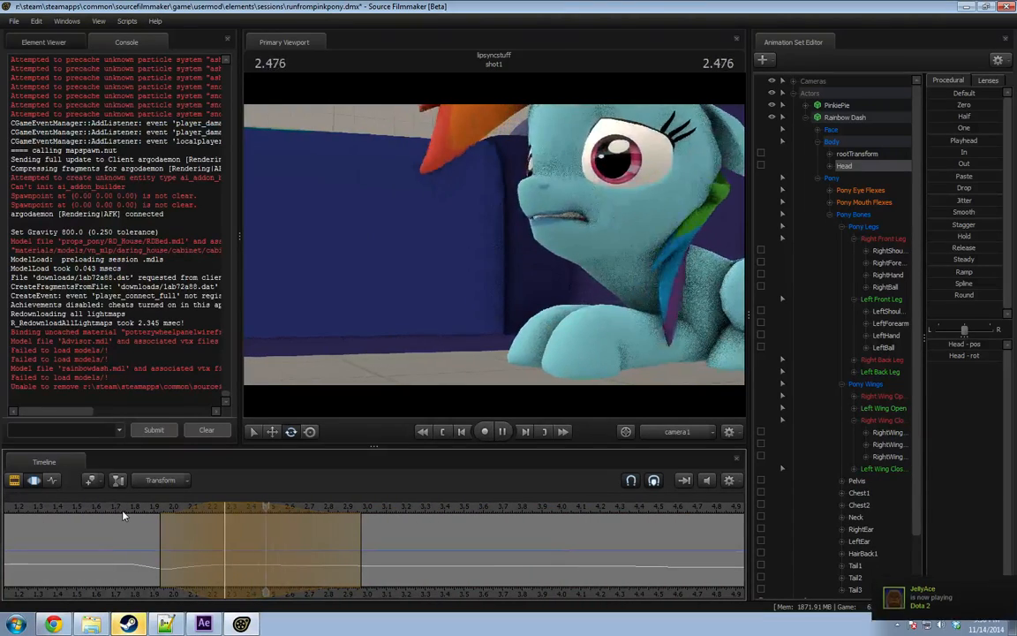
pyautogui.press('space')
# Rotate the Head at the second blink around 3.03 seconds with falloff from about 2.8 to 3.2 seconds, and replay it.
pyautogui.moveTo(372, 572); pyautogui.dragTo(283, 565)
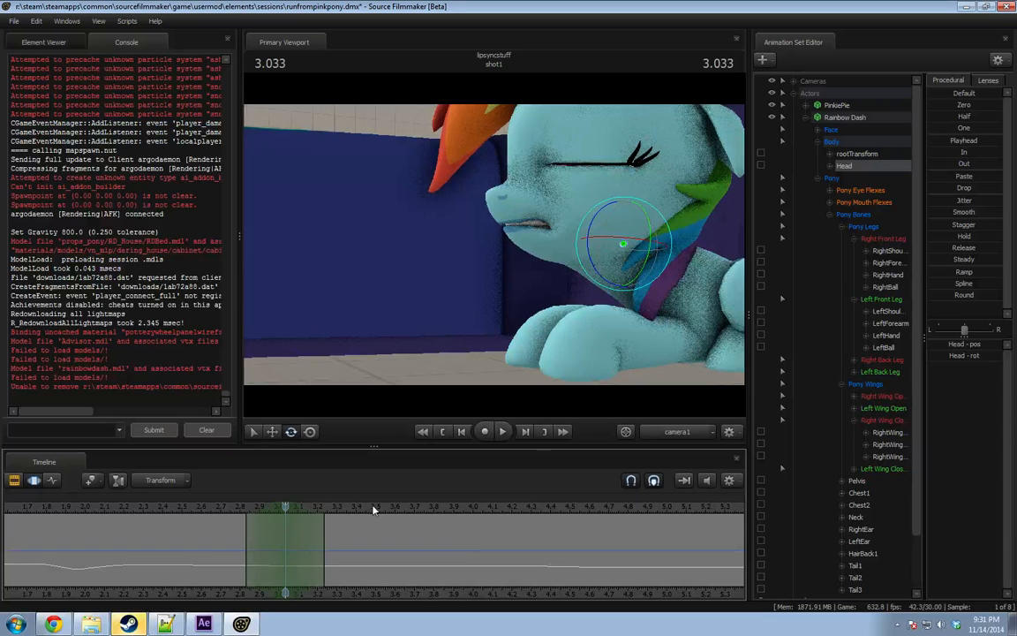
pyautogui.click(227, 506)
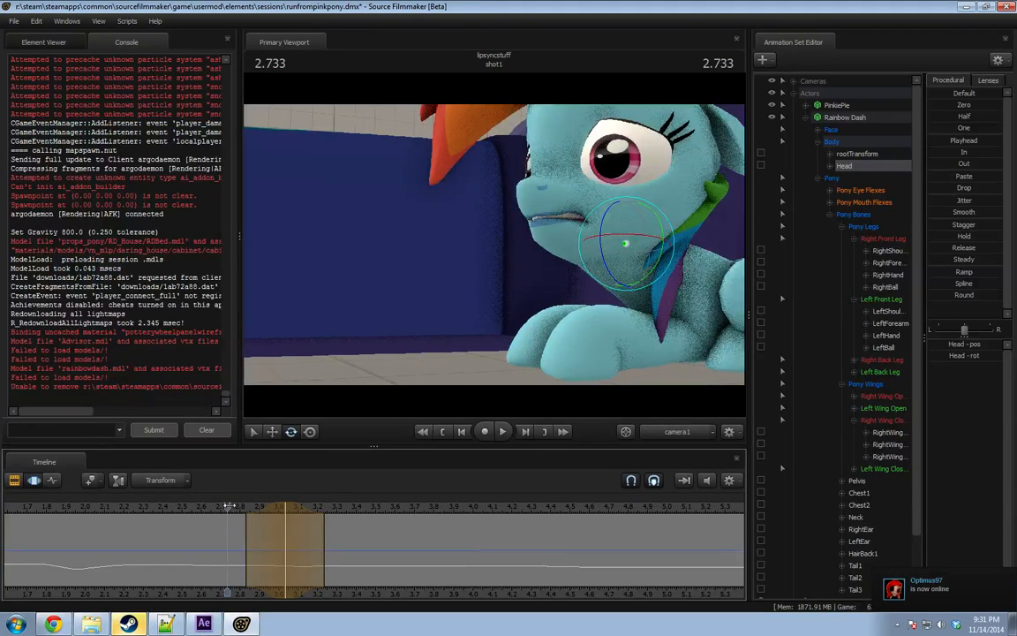
pyautogui.press('space')
pyautogui.moveTo(229, 508); pyautogui.dragTo(287, 507)
pyautogui.moveTo(611, 233); pyautogui.dragTo(530, 272)
pyautogui.press('ctrl')
pyautogui.click(238, 507)
pyautogui.press('space')
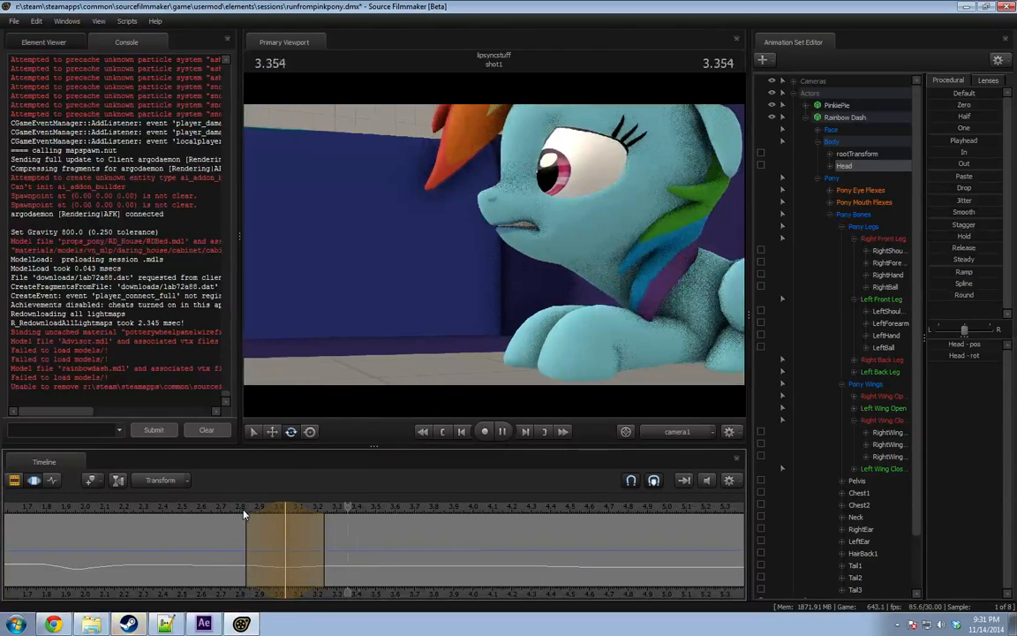
pyautogui.press('space')
# Shift the second blink's head movement to centre on about 3.0 seconds, replaying it after each timing adjustment.
pyautogui.moveTo(262, 507); pyautogui.dragTo(248, 510)
pyautogui.click(222, 510)
pyautogui.press('space')
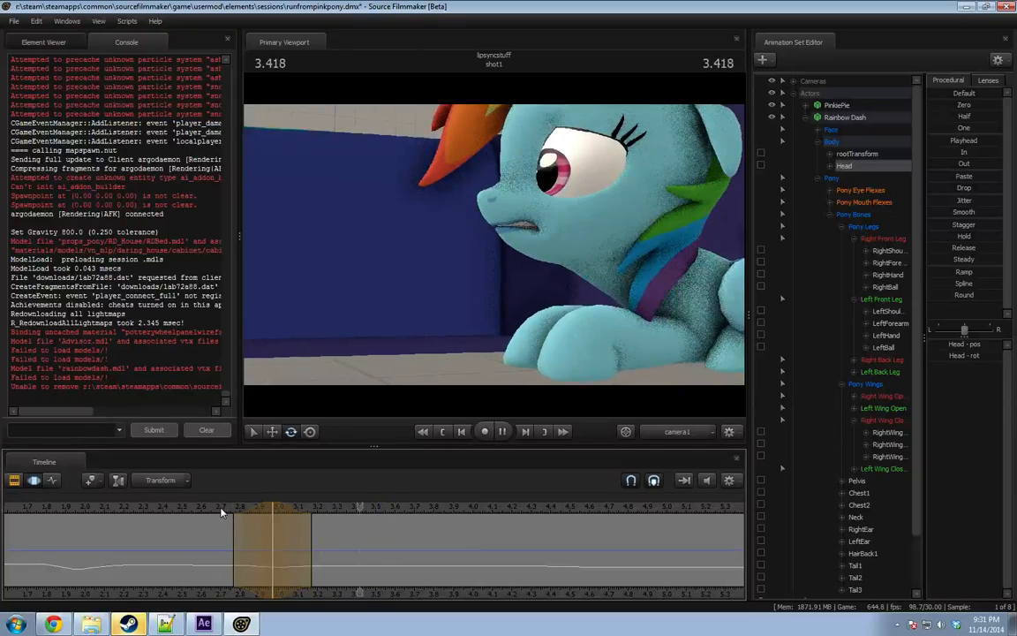
pyautogui.press('space')
pyautogui.click(221, 512)
pyautogui.press('space')
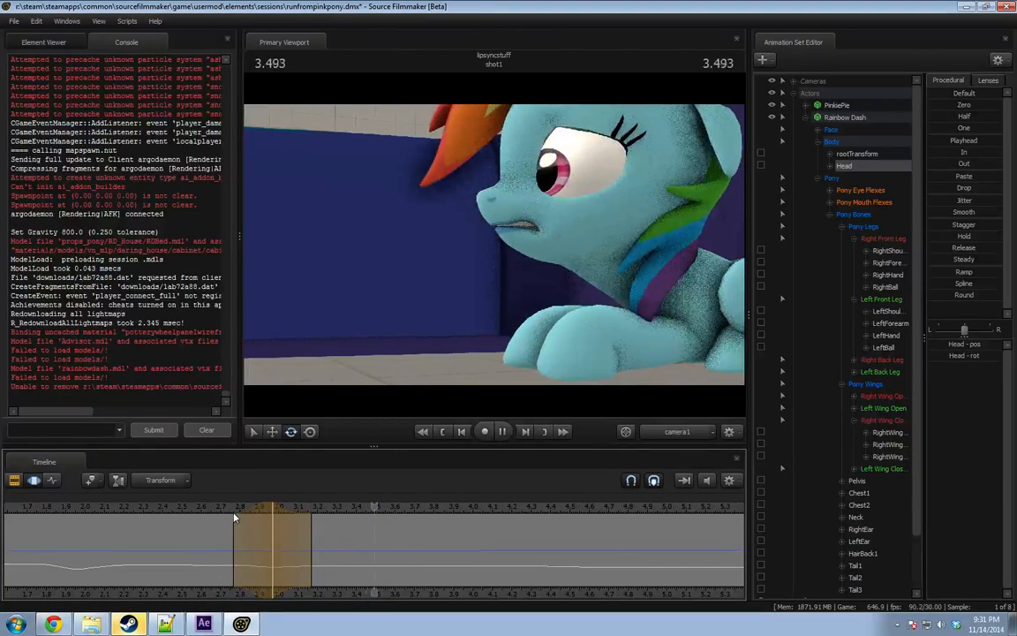
pyautogui.press('space')
pyautogui.click(231, 513)
pyautogui.press('space')
pyautogui.press('space')
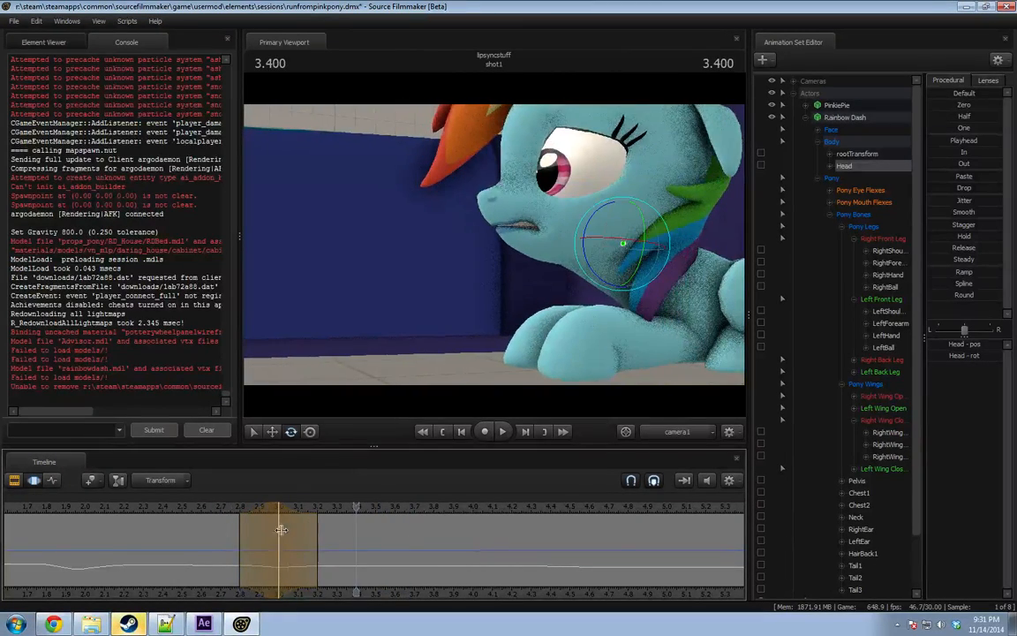
# Extend the end of the second head movement's falloff to about 3.4 seconds and replay it.
pyautogui.moveTo(317, 536); pyautogui.dragTo(356, 534)
pyautogui.click(215, 511)
pyautogui.press('space')
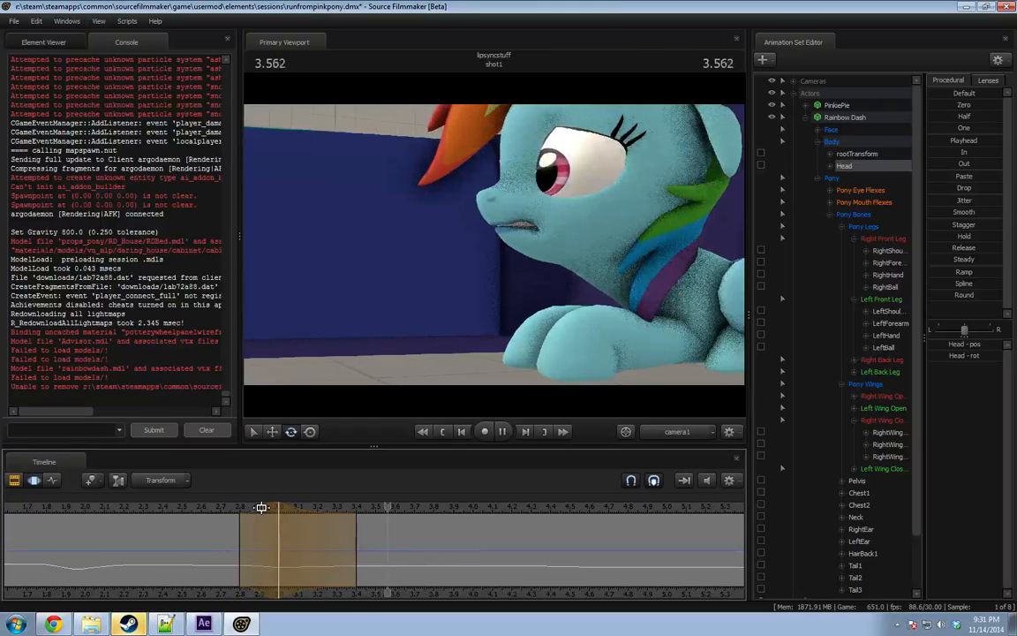
# Rotate the Head slightly at 3.433 seconds with falloff from about 3.0 to 4.1 seconds, and replay the movement.
pyautogui.moveTo(214, 533); pyautogui.dragTo(363, 541)
pyautogui.keyDown('shift'); pyautogui.scroll(6, 363, 541); pyautogui.keyUp('shift')
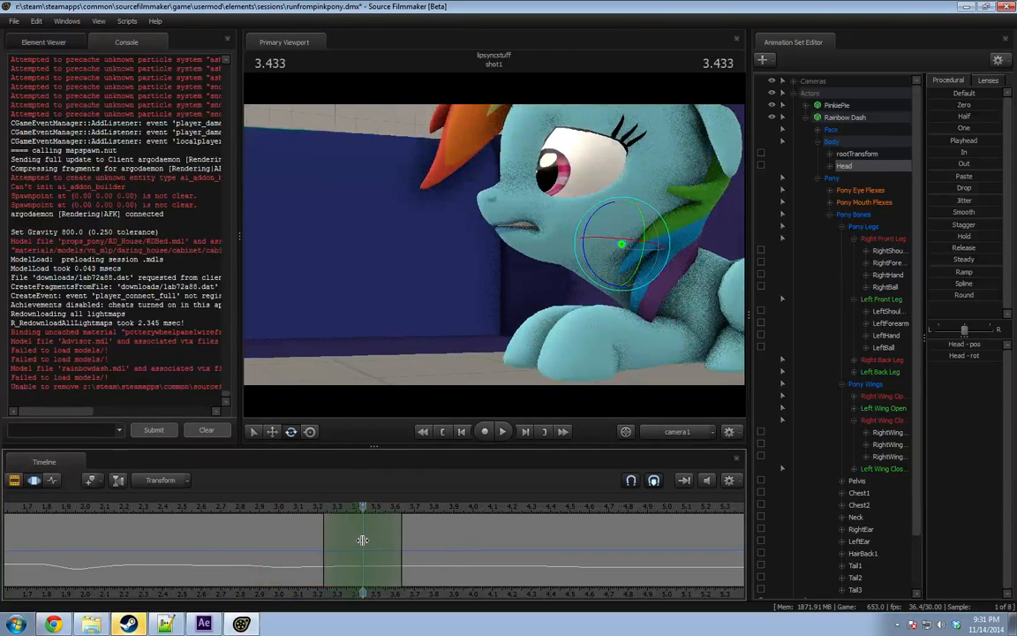
pyautogui.moveTo(453, 556); pyautogui.dragTo(497, 549)
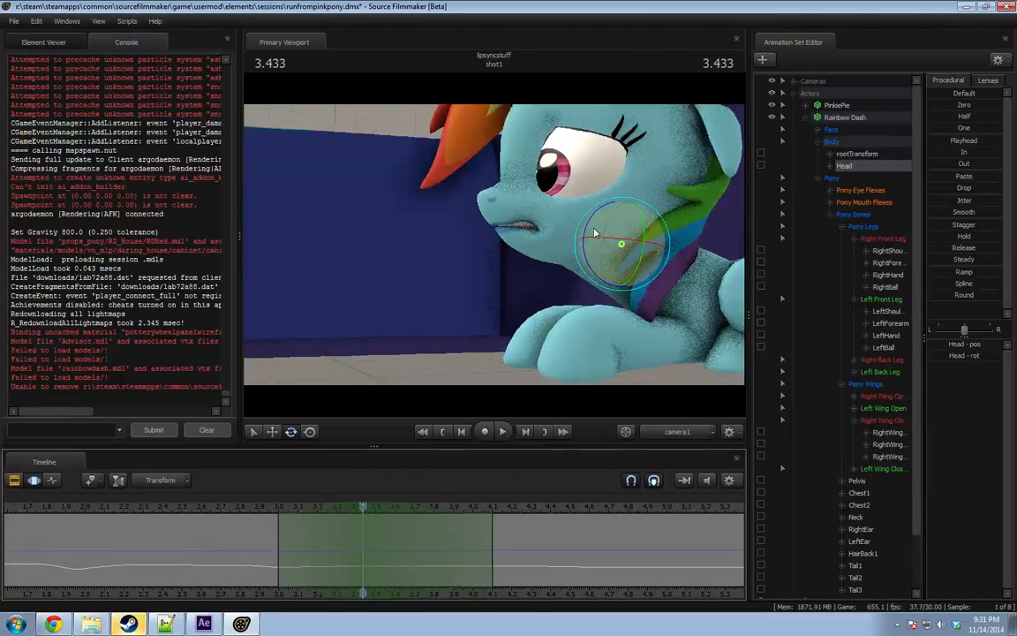
pyautogui.moveTo(593, 228); pyautogui.dragTo(611, 253)
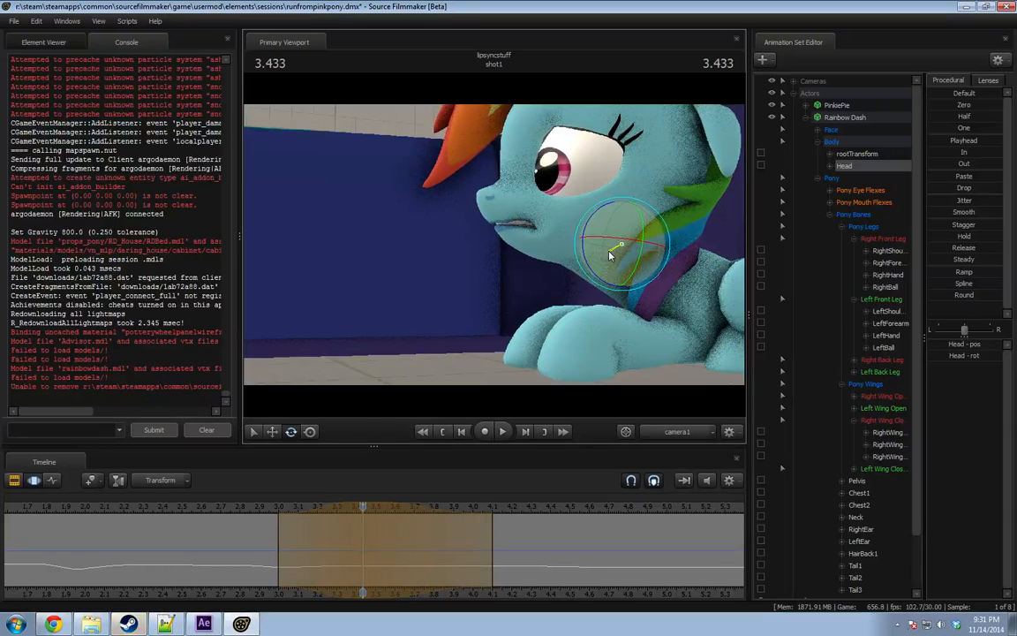
pyautogui.click(221, 518)
pyautogui.press('space')
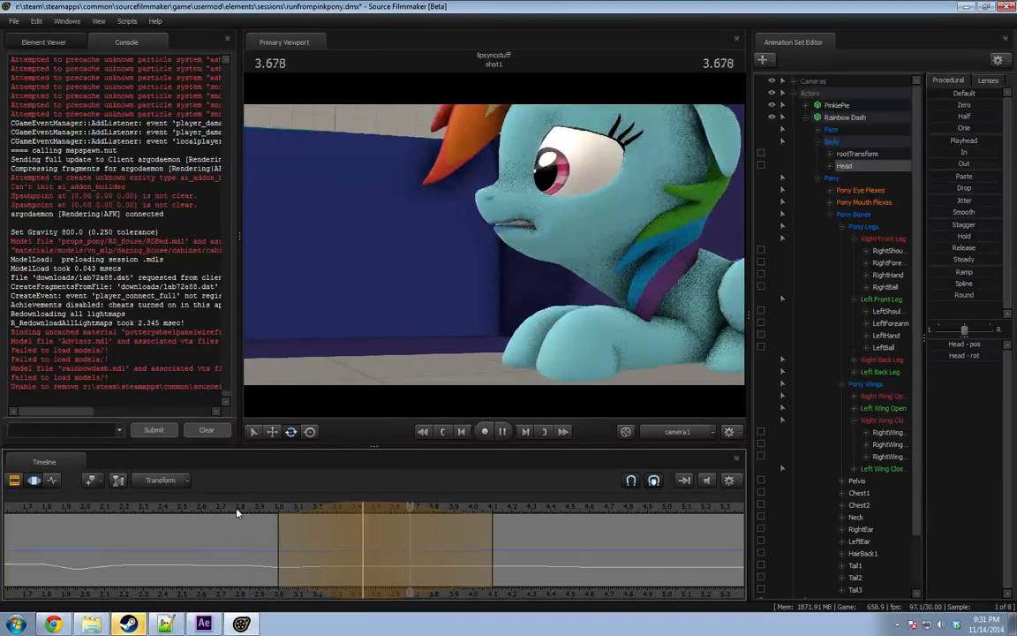
# Centre the slow head movement on about 3.6 seconds, extend its falloff to about 4.3 seconds, and replay it.
pyautogui.press('space')
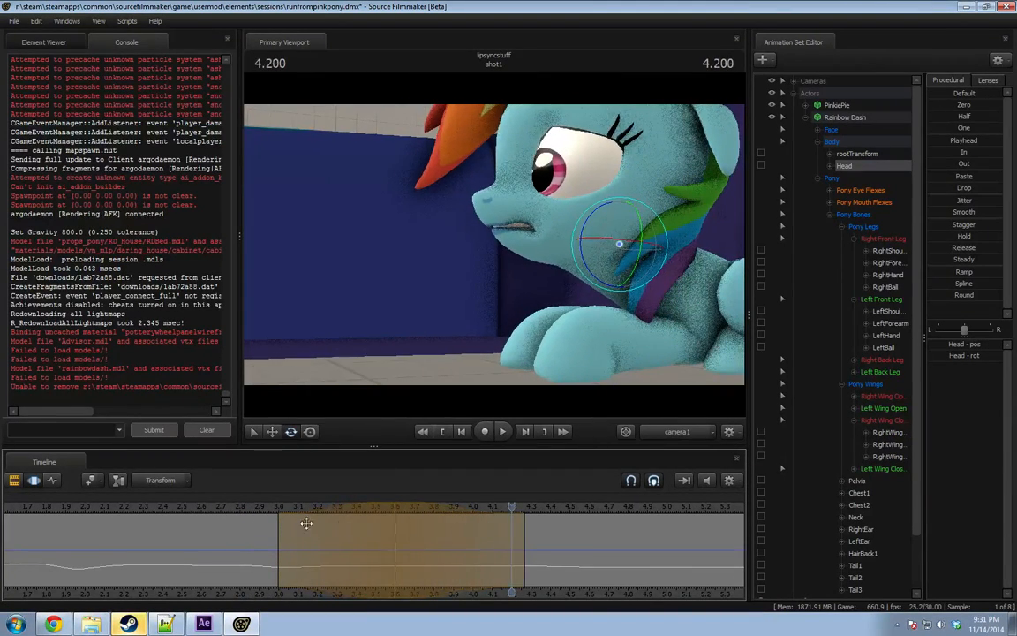
pyautogui.click(270, 510)
pyautogui.press('space')
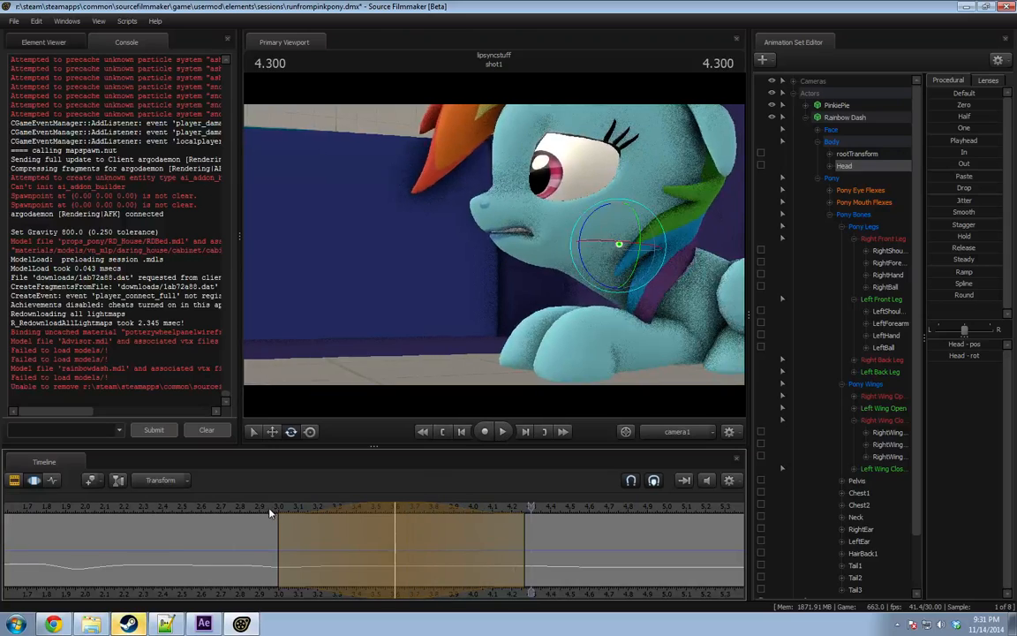
pyautogui.click(171, 512)
pyautogui.press('space')
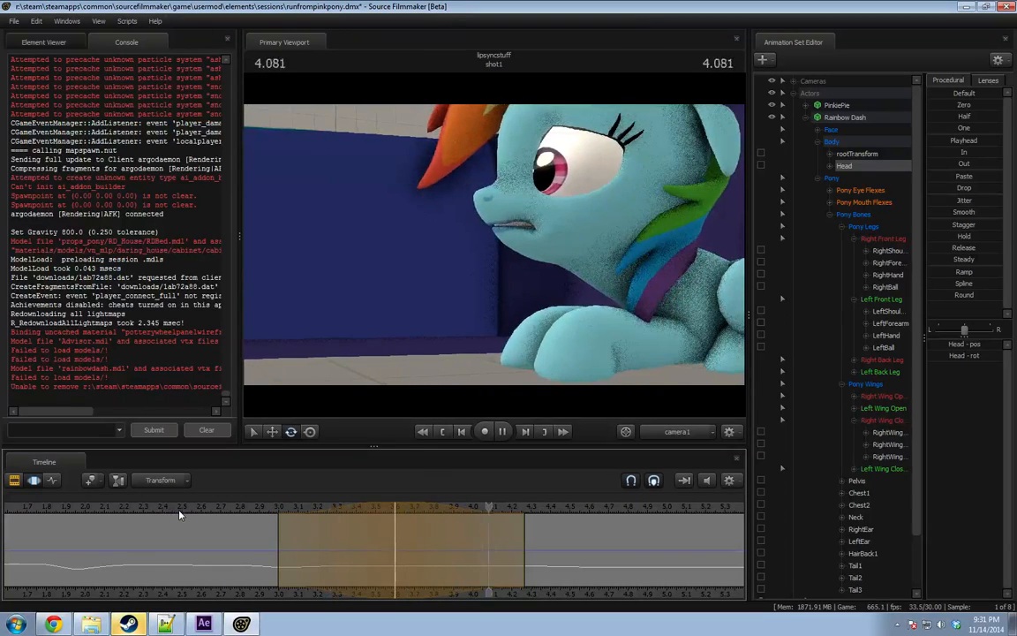
# Rotate the Head at the blink at 4.466 seconds with falloff from about 4.2 to 4.8 seconds.
pyautogui.click(489, 558)
pyautogui.moveTo(490, 558); pyautogui.dragTo(562, 554)
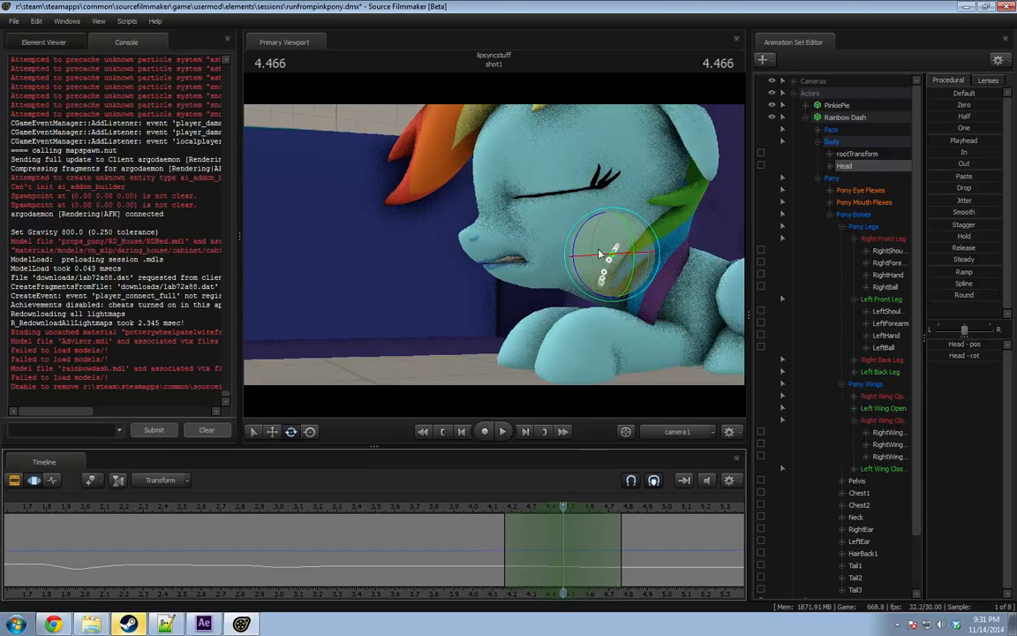
pyautogui.moveTo(538, 224); pyautogui.dragTo(549, 285)
pyautogui.moveTo(483, 507); pyautogui.dragTo(680, 511)
pyautogui.moveTo(649, 574); pyautogui.dragTo(396, 533, button='middle')
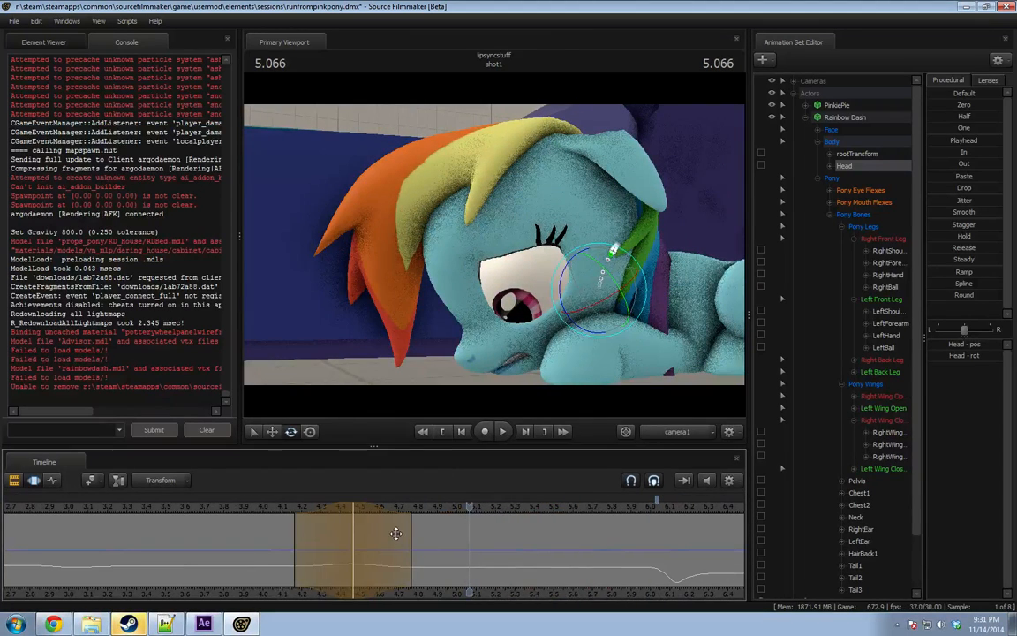
# Rotate the Head slightly further at 4.466 seconds and replay the blink movement.
pyautogui.moveTo(295, 515); pyautogui.dragTo(348, 522)
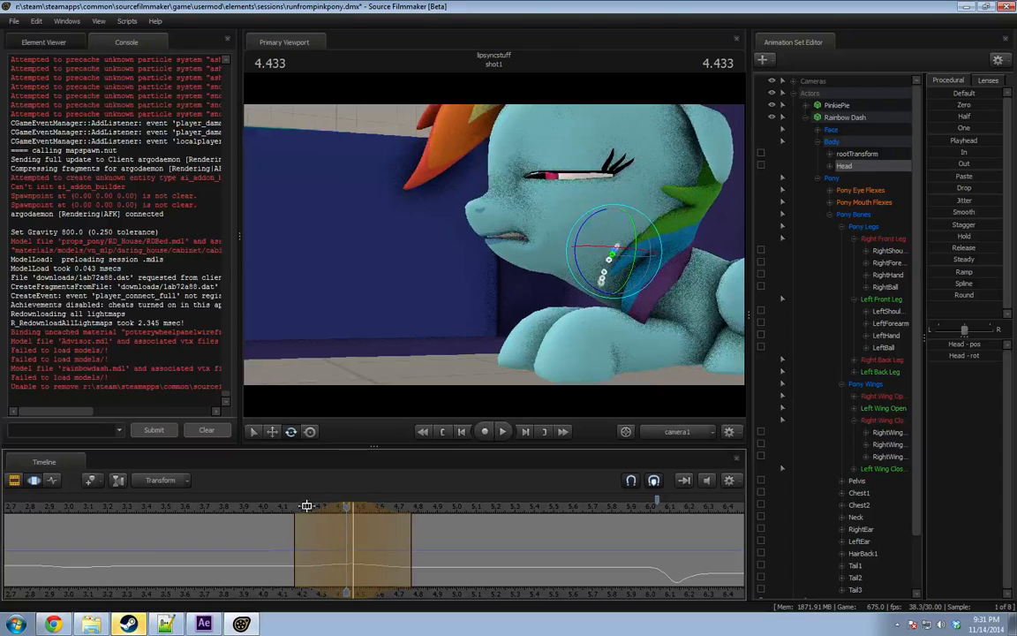
pyautogui.click(350, 510)
pyautogui.moveTo(579, 240); pyautogui.dragTo(583, 236)
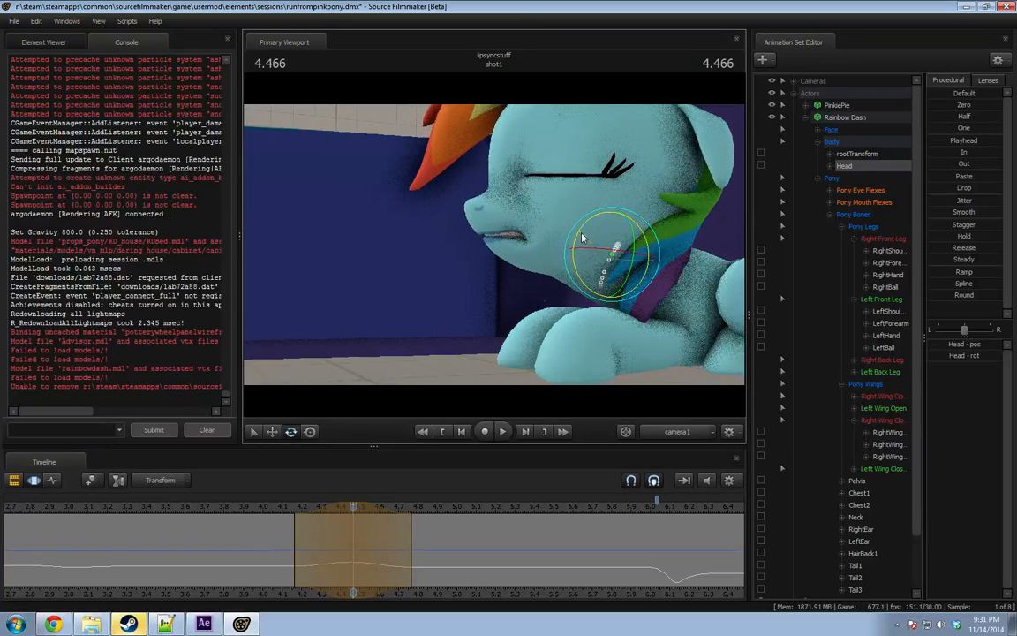
pyautogui.click(295, 507)
pyautogui.press('space')
pyautogui.press('space')
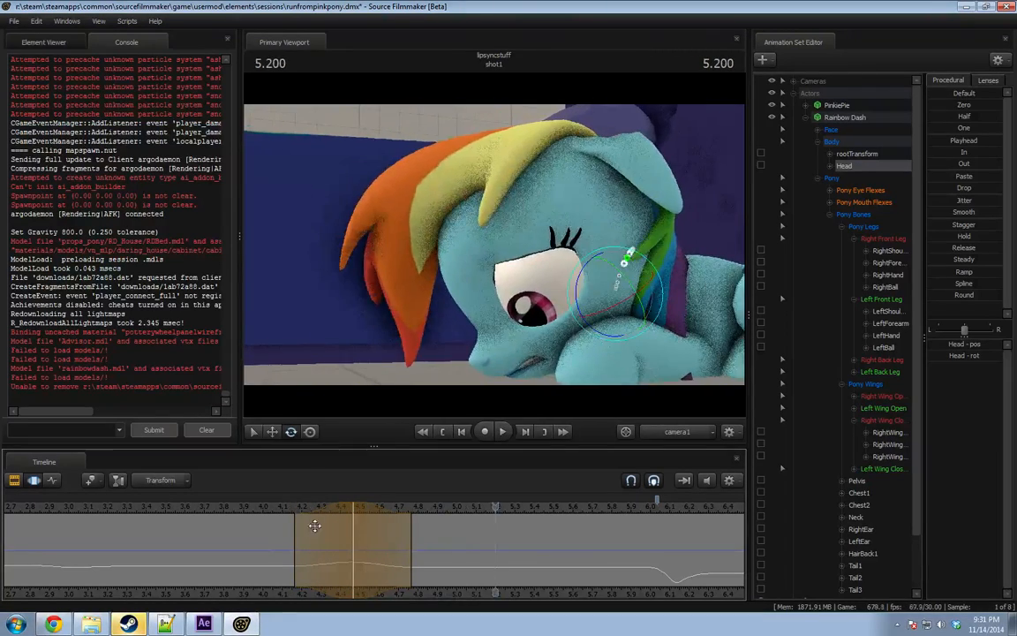
# Rotate the Head slightly at 4.733 seconds with falloff from about 4.5 to 5.0 seconds, and replay the movement.
pyautogui.moveTo(316, 522); pyautogui.dragTo(403, 553)
pyautogui.moveTo(540, 254); pyautogui.dragTo(563, 285)
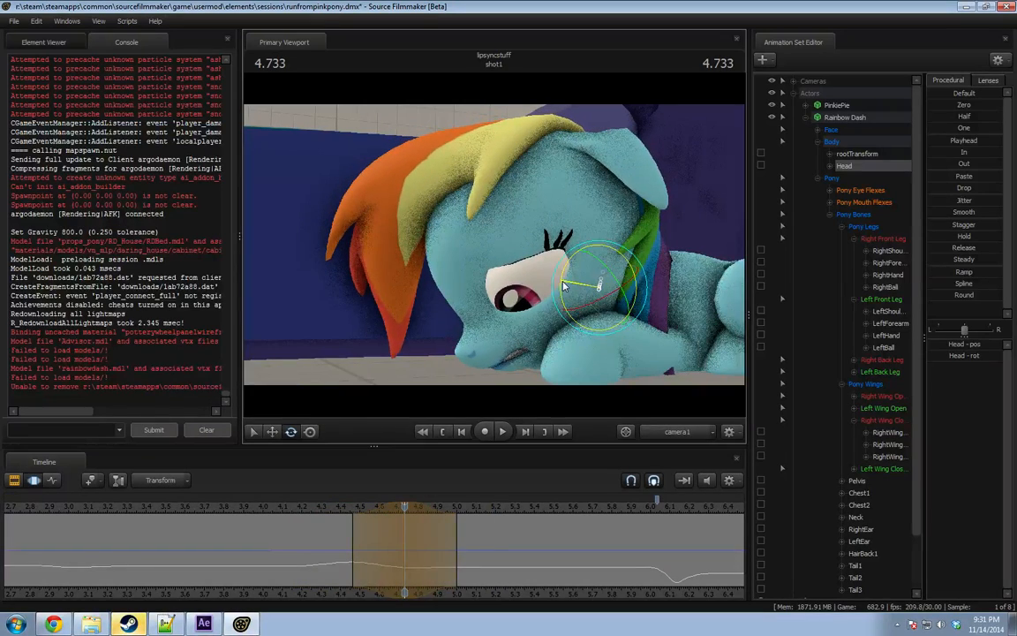
pyautogui.click(343, 512)
pyautogui.press('space')
pyautogui.press('space')
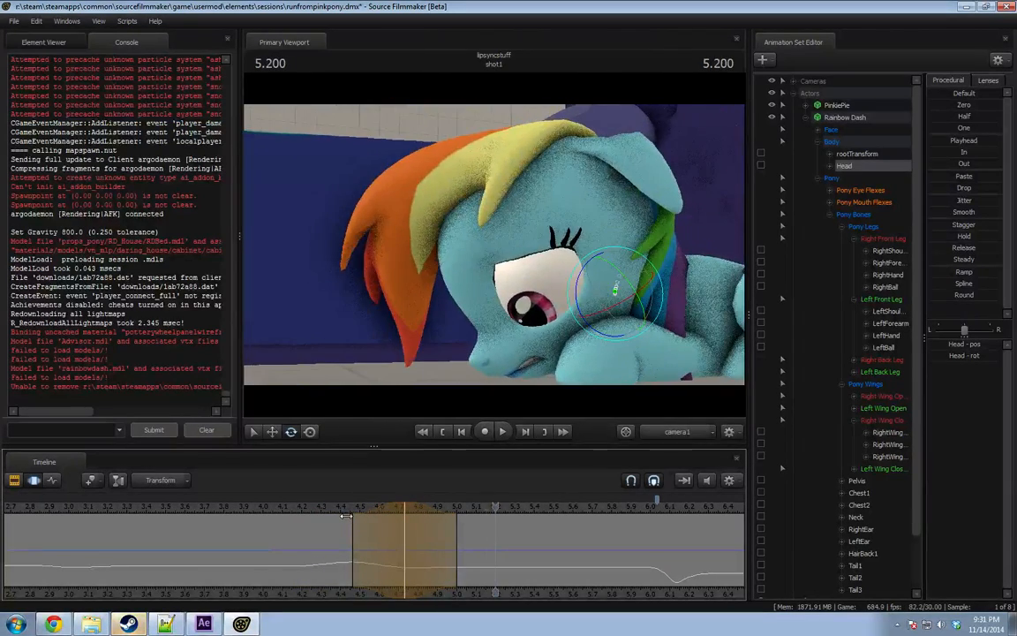
# Narrow the falloff around the 4.733-second head movement, then extend its end to about 5.0 seconds, replaying each adjustment.
pyautogui.scroll(-2, 343, 513)
pyautogui.click(343, 513)
pyautogui.press('space')
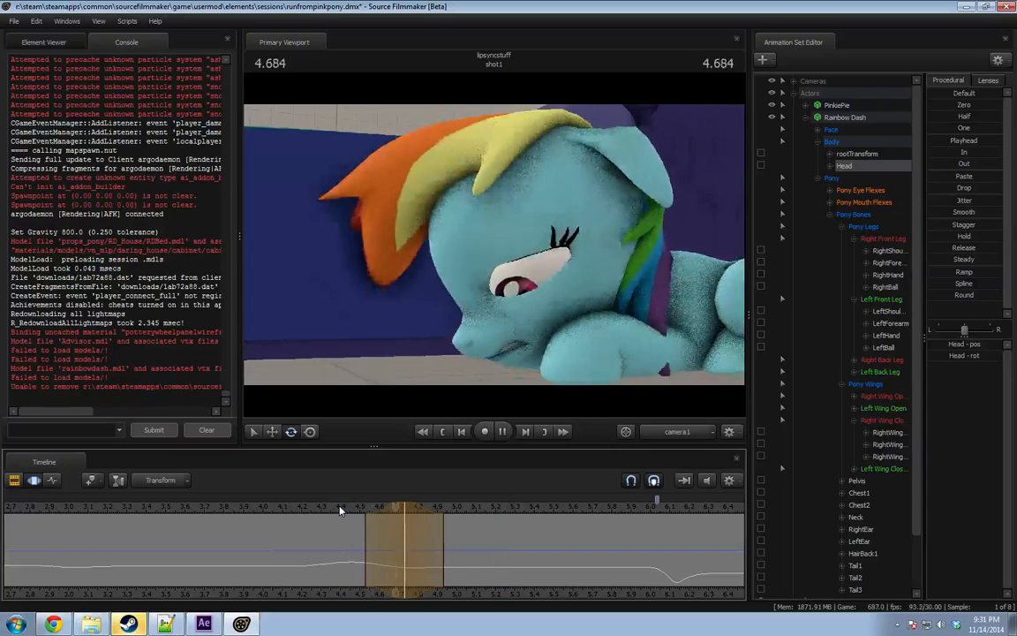
pyautogui.press('space')
pyautogui.click(276, 515)
pyautogui.moveTo(445, 535); pyautogui.dragTo(446, 535)
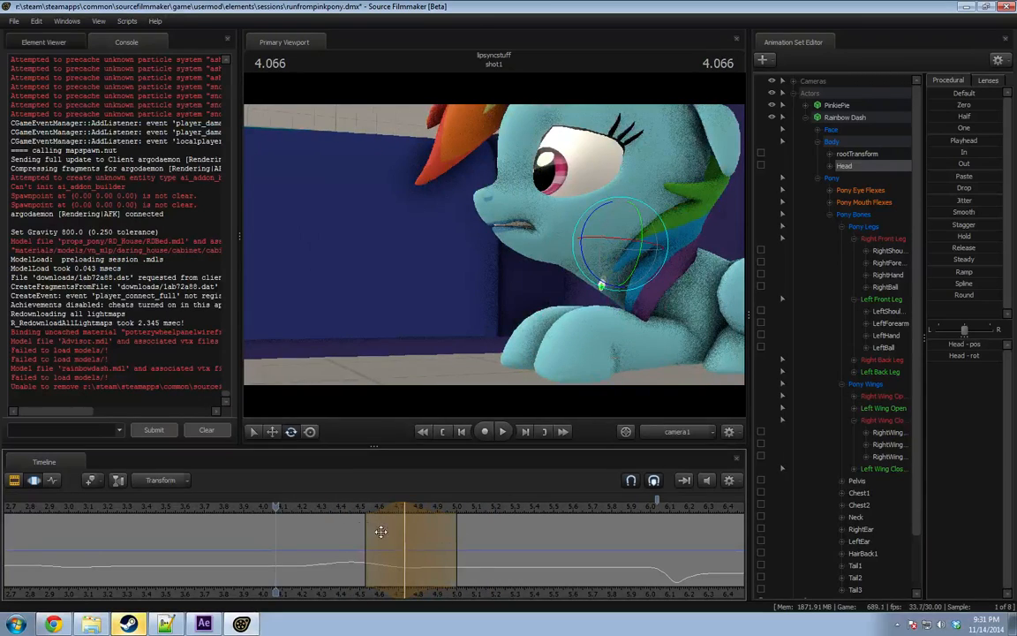
pyautogui.press('space')
pyautogui.press('space')
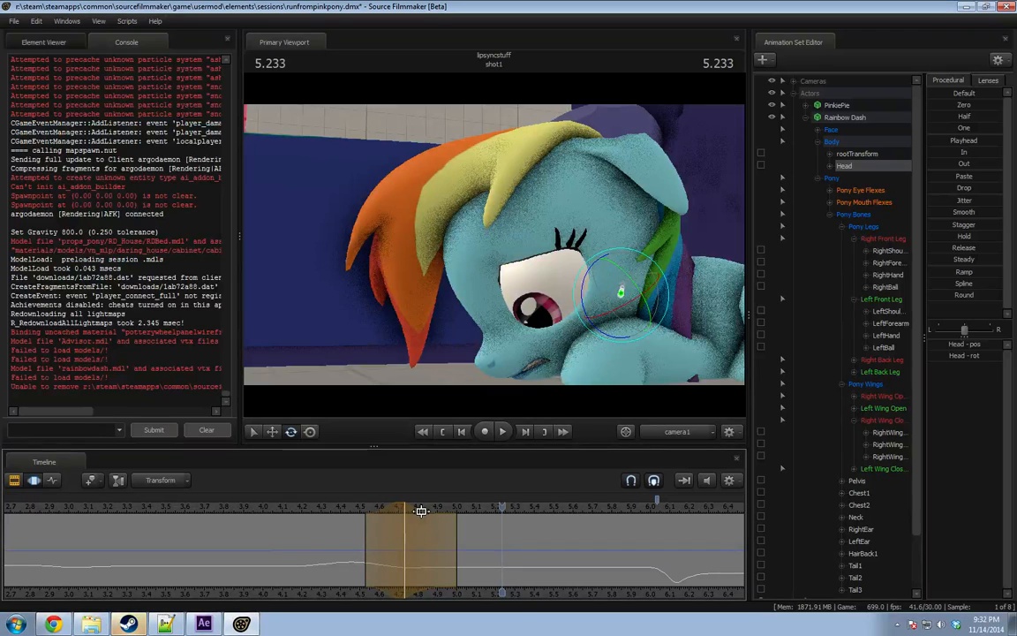
# Replay the shot from near its beginning to review Rainbow Dash's head movements.
pyautogui.scroll(-5, 224, 527)
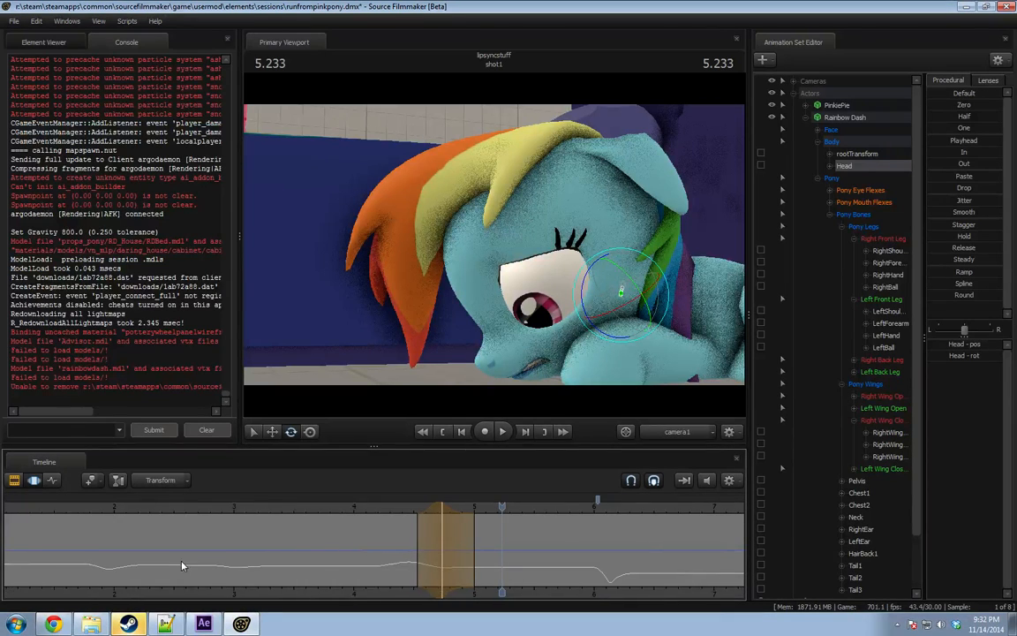
pyautogui.click(83, 507)
pyautogui.press('space')
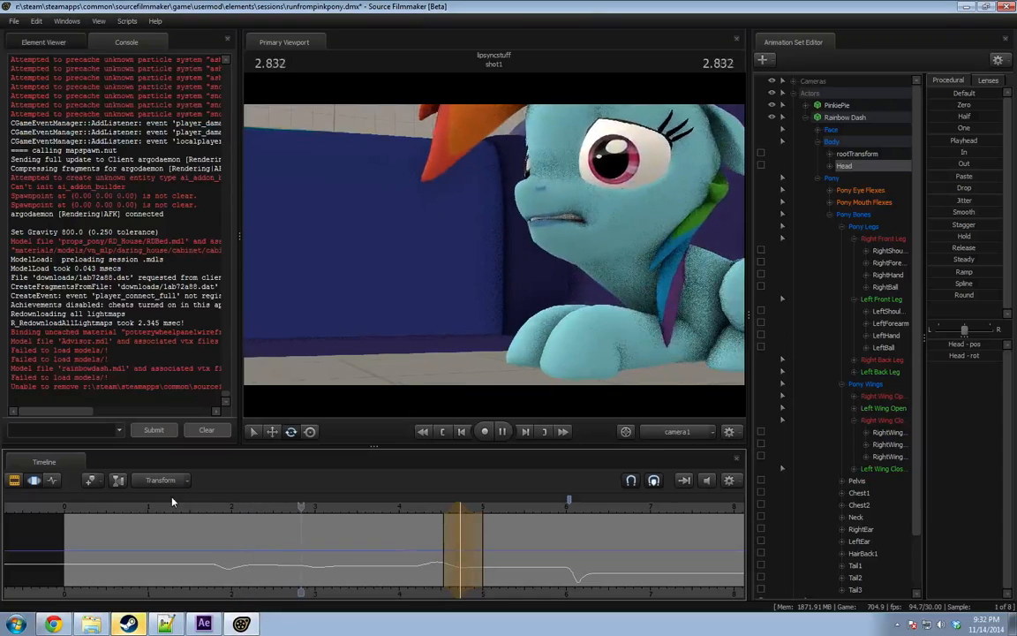
pyautogui.press('space')
pyautogui.click(106, 509)
pyautogui.press('space')
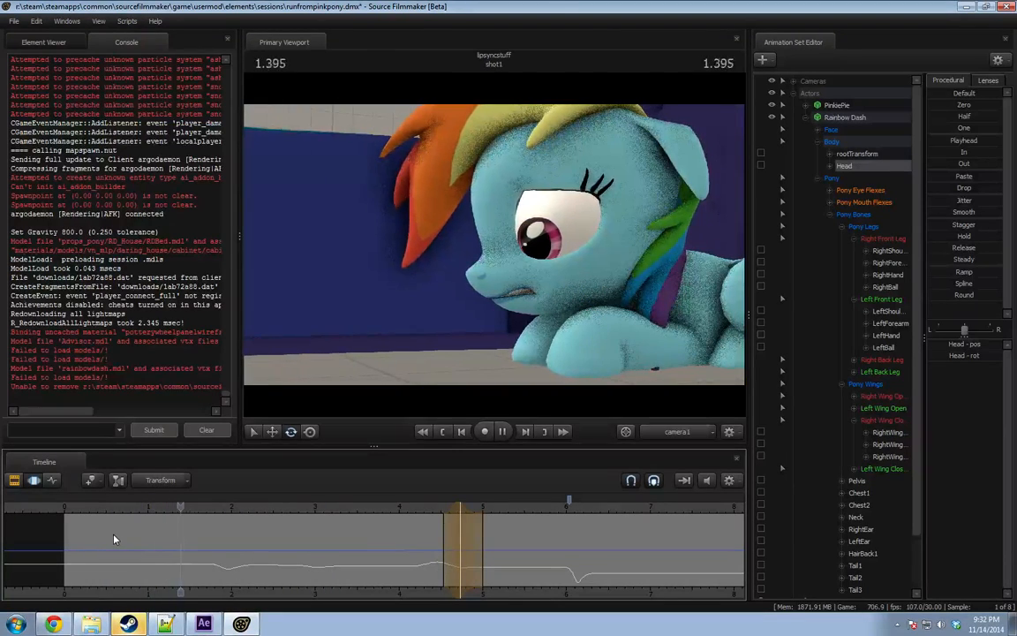
pyautogui.press('space')
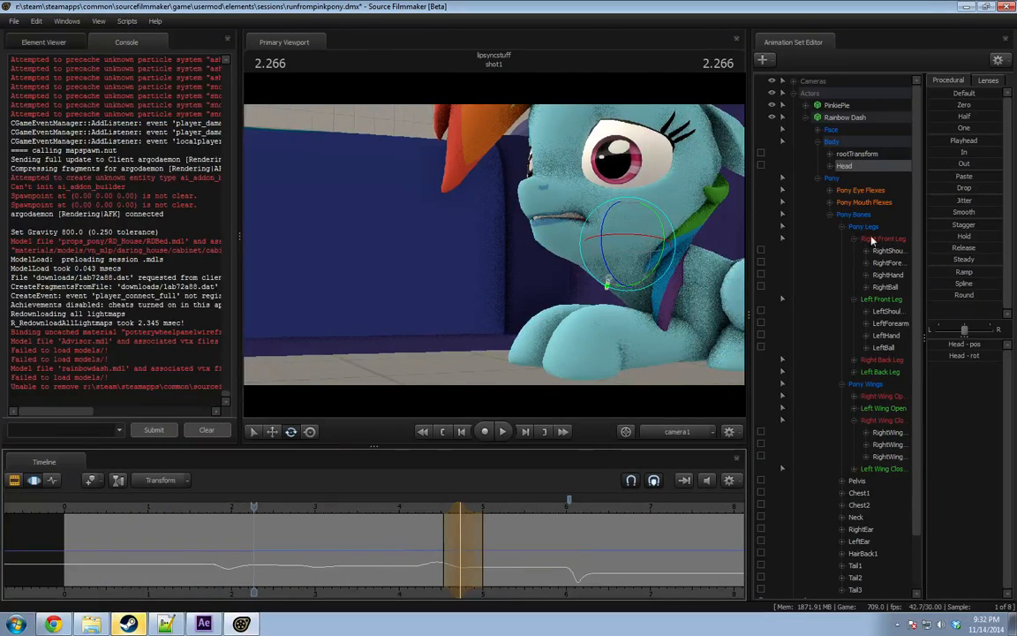
# Collapse Rainbow Dash's Pony Bones group and select the BASE animation set.
pyautogui.moveTo(874, 530); pyautogui.dragTo(866, 541)
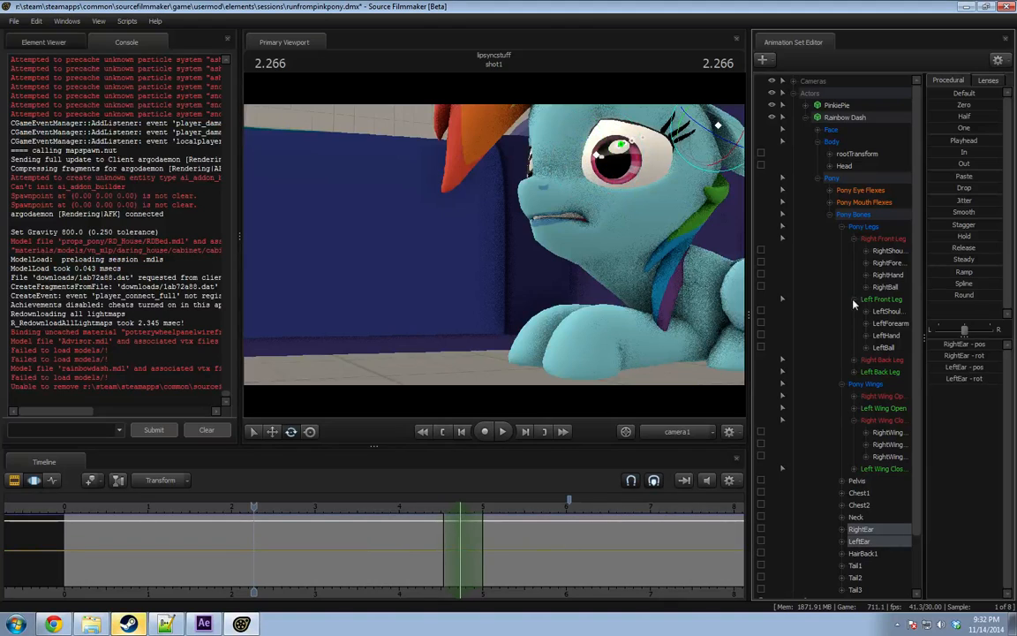
pyautogui.click(830, 215)
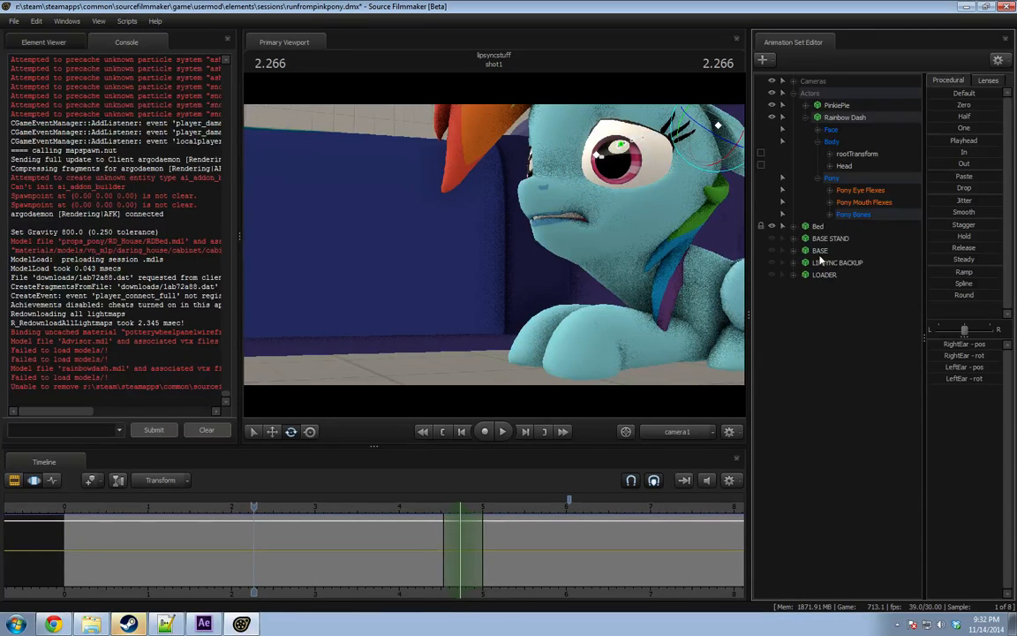
pyautogui.click(820, 253)
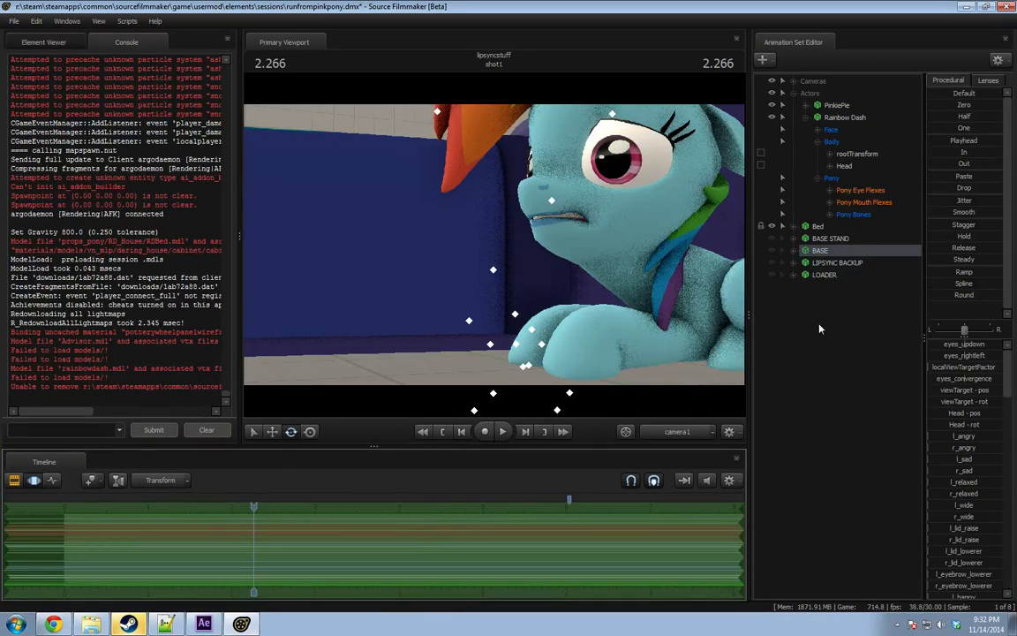
# Raise Rainbow Dash's RightEar and LeftEar bones over the time range from about 2.2 s to 4.4 s.
pyautogui.press('F2')
pyautogui.click(833, 214)
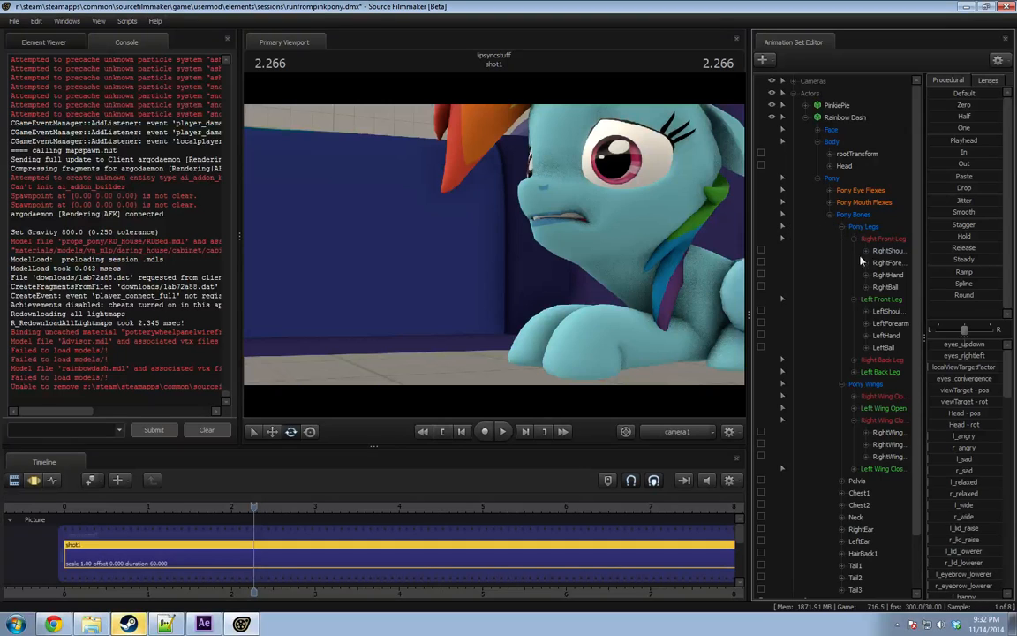
pyautogui.click(829, 216)
pyautogui.click(831, 217)
pyautogui.moveTo(856, 531); pyautogui.dragTo(858, 544)
pyautogui.press('F3')
pyautogui.moveTo(248, 579); pyautogui.dragTo(435, 552)
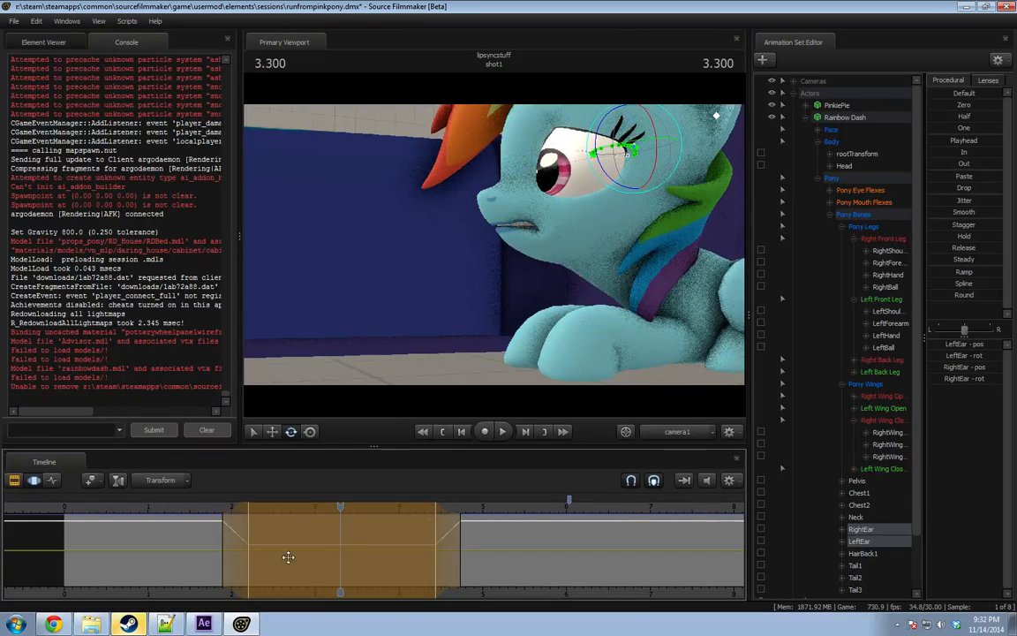
# Preview the ear movement and extend the falloff after the raised-ear range to about 4.8 s.
pyautogui.click(184, 511)
pyautogui.press('space')
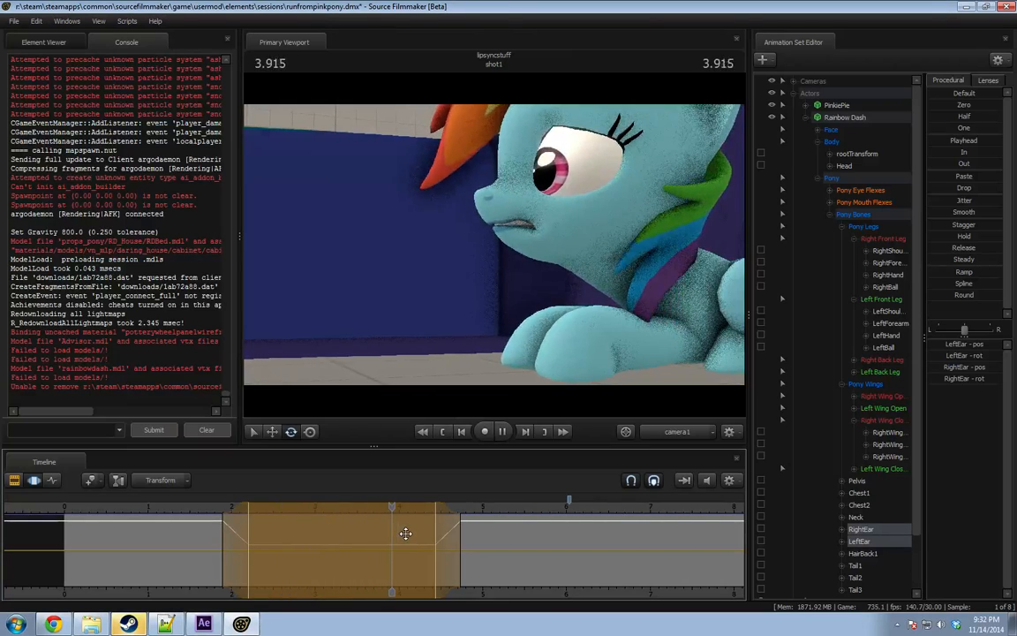
pyautogui.press('space')
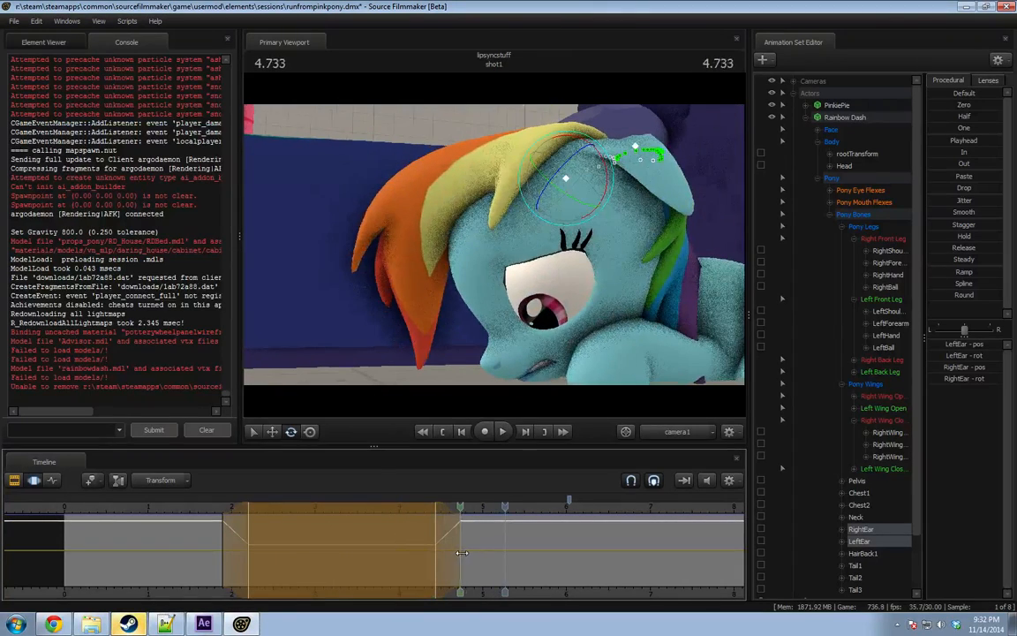
pyautogui.moveTo(462, 553); pyautogui.dragTo(466, 554)
pyautogui.hotkey('ctrl', 'z')
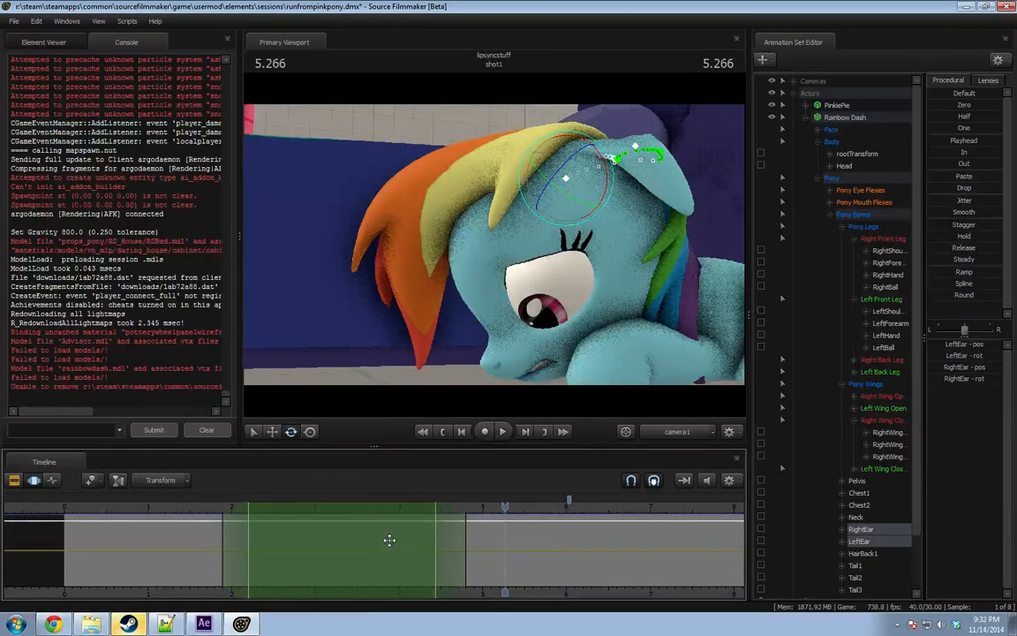
pyautogui.hotkey('ctrl', 'y')
pyautogui.press('Return')
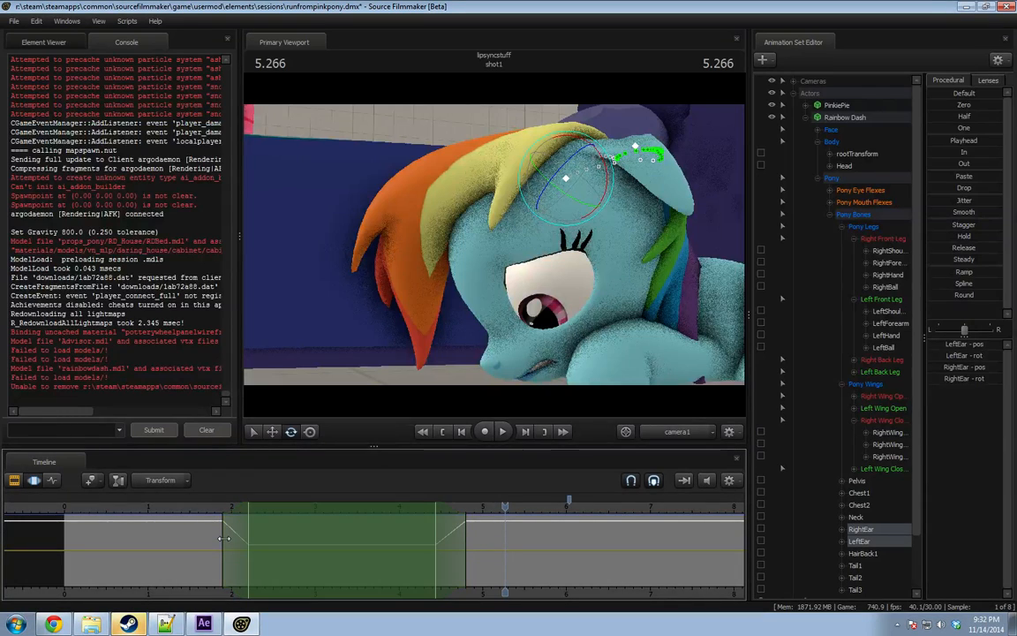
# Apply the Round preset to the ear motion around 2.2 s and around 4.4 s, and play back the result.
pyautogui.keyDown('shift'); pyautogui.moveTo(224, 534); pyautogui.dragTo(255, 550); pyautogui.keyUp('shift')
pyautogui.moveTo(959, 295); pyautogui.dragTo(960, 295)
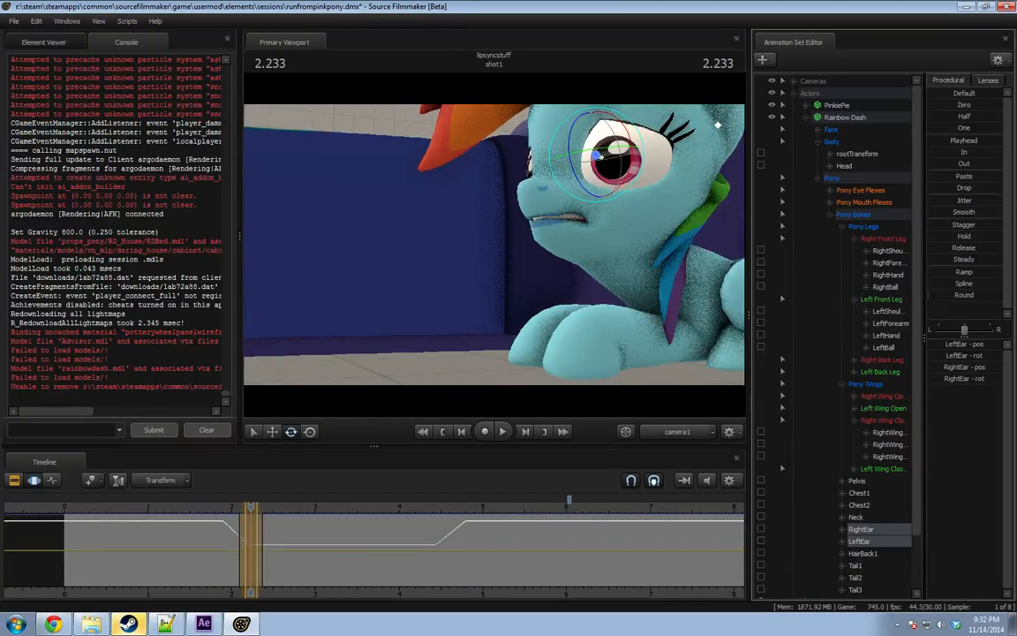
pyautogui.keyDown('shift'); pyautogui.moveTo(430, 544); pyautogui.dragTo(444, 551); pyautogui.keyUp('shift')
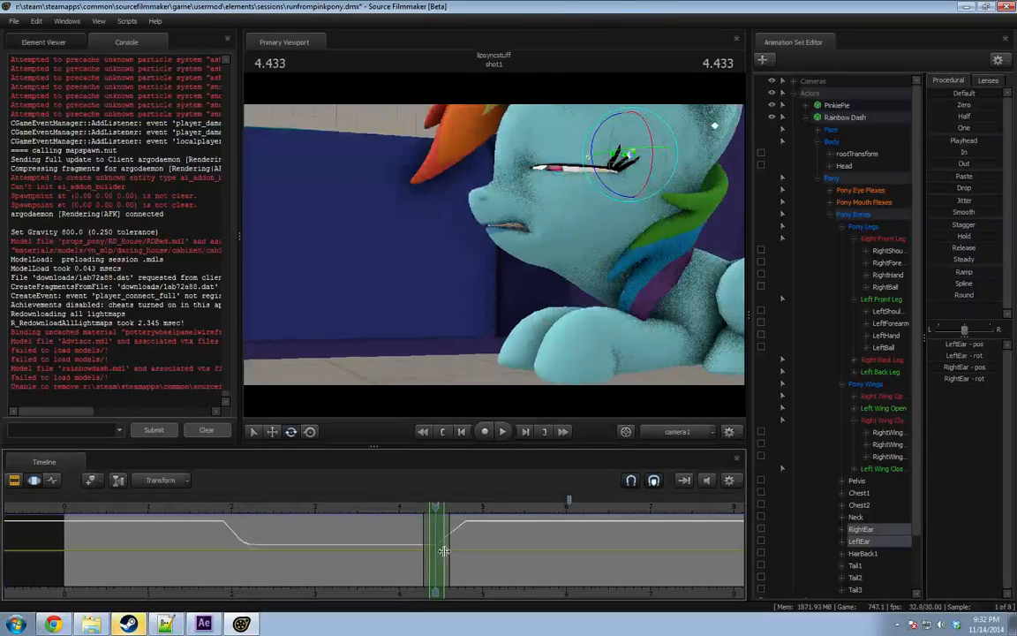
pyautogui.moveTo(959, 296); pyautogui.dragTo(976, 296)
pyautogui.press('space')
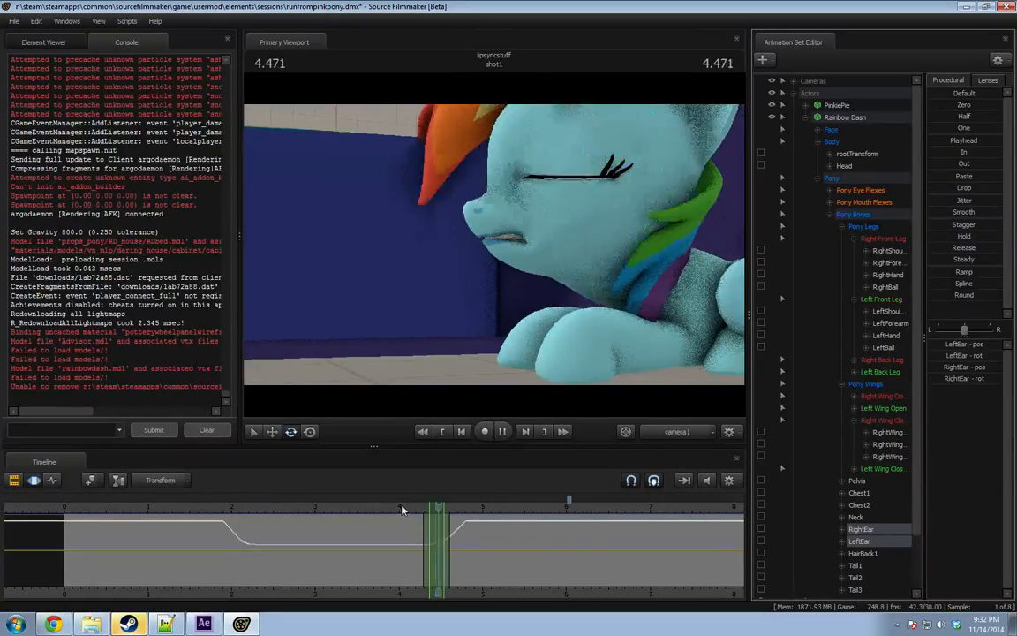
pyautogui.click(404, 510)
pyautogui.press('space')
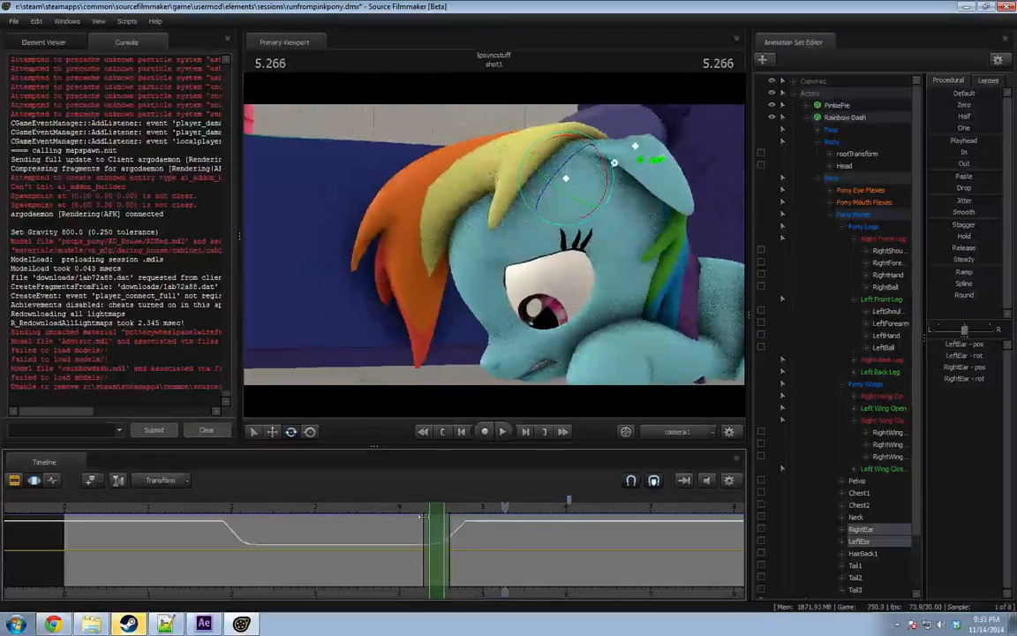
# Apply the Round preset to the ear motion around 4.8 s and widen the time selection to about 4.3–5.0 s with broad falloffs.
pyautogui.click(469, 527)
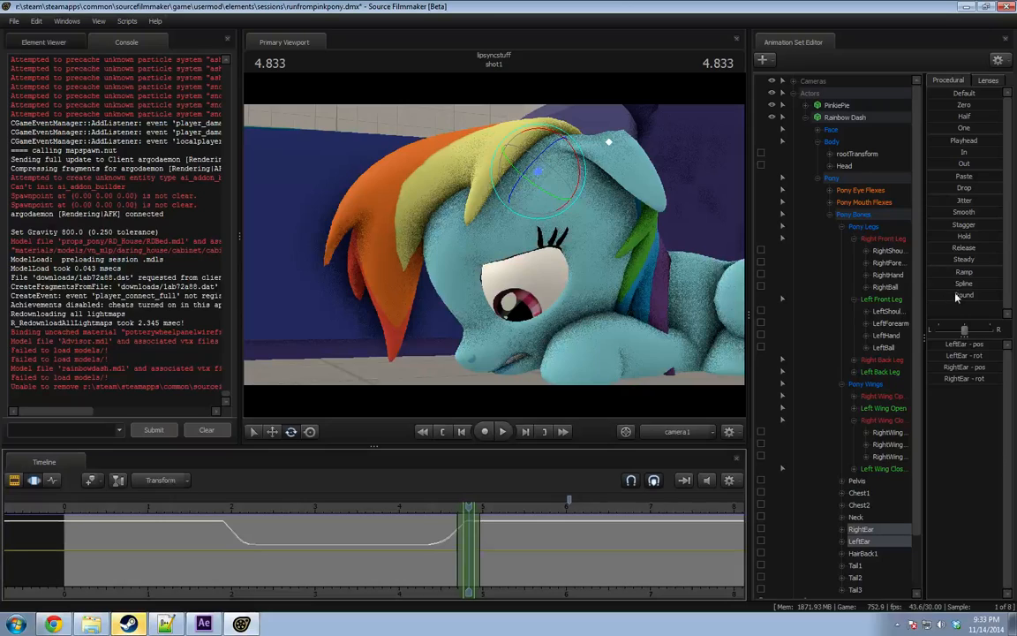
pyautogui.press('space')
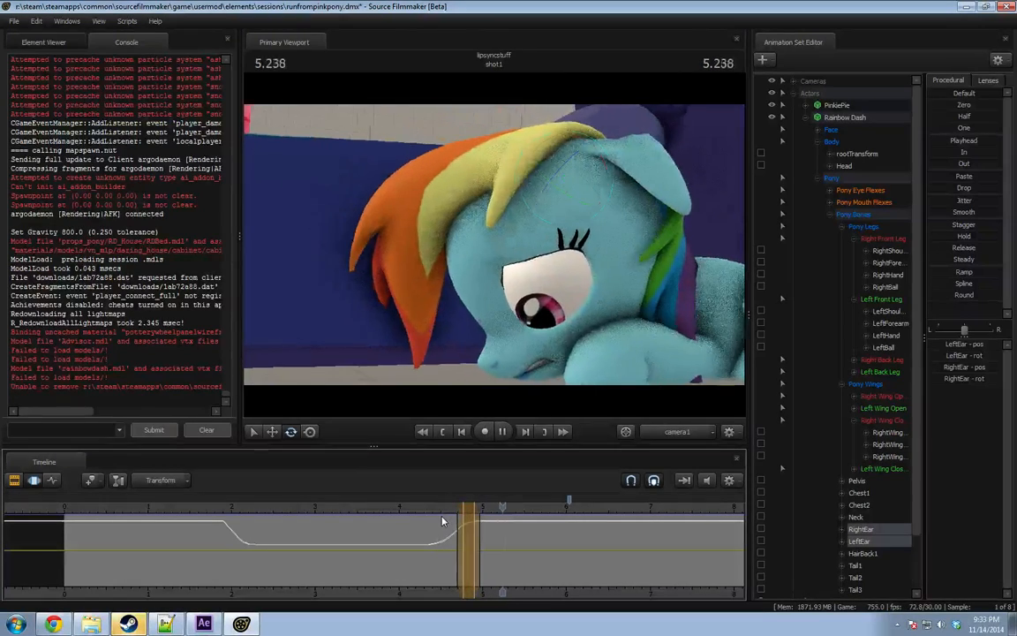
pyautogui.moveTo(482, 531); pyautogui.dragTo(491, 533)
pyautogui.moveTo(456, 536); pyautogui.dragTo(422, 541)
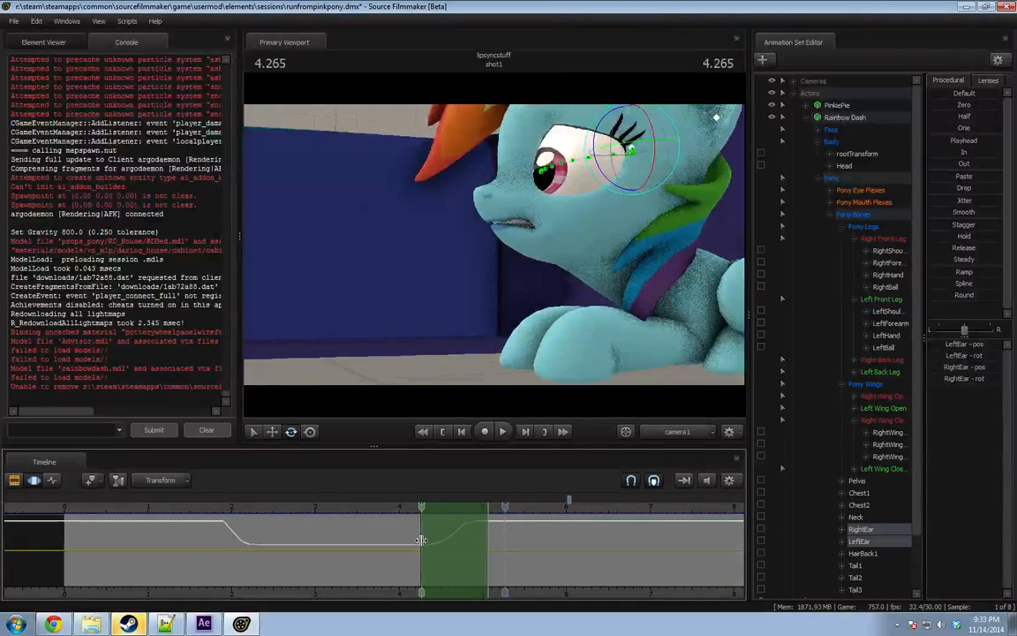
pyautogui.scroll(5, 423, 554)
pyautogui.press('space')
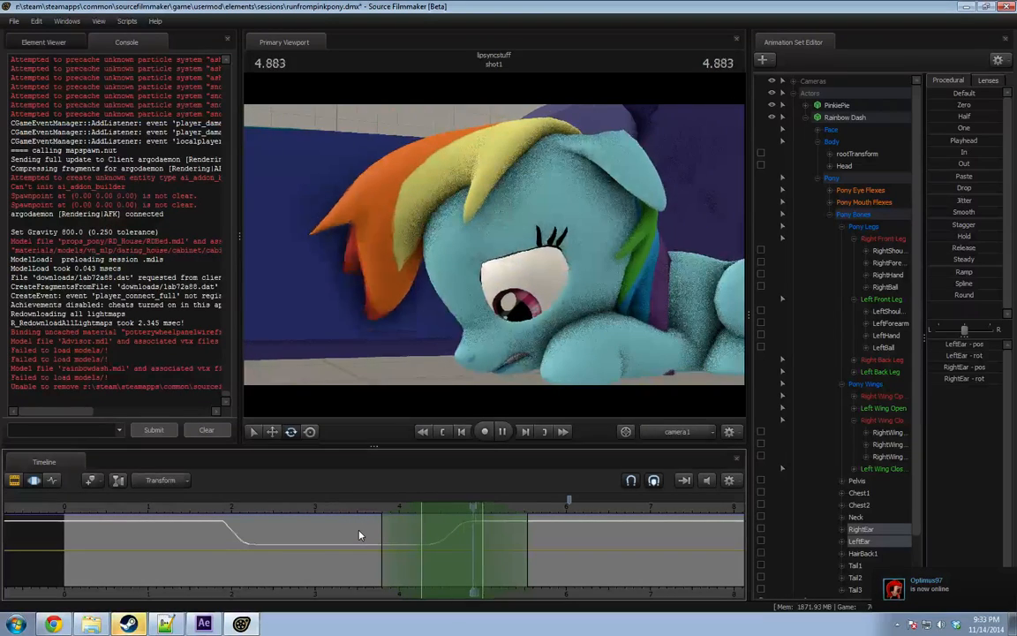
pyautogui.press('space')
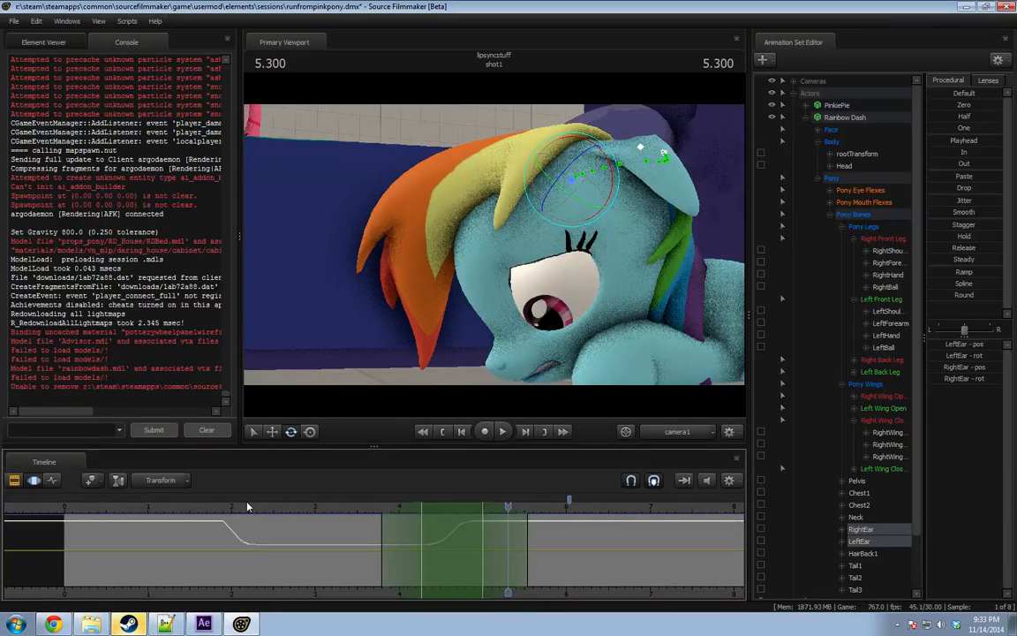
# Apply the Round preset to the ear motion around 1.9 s, where the ears begin to rise, and play back the transition.
pyautogui.click(180, 505)
pyautogui.press('space')
pyautogui.press('space')
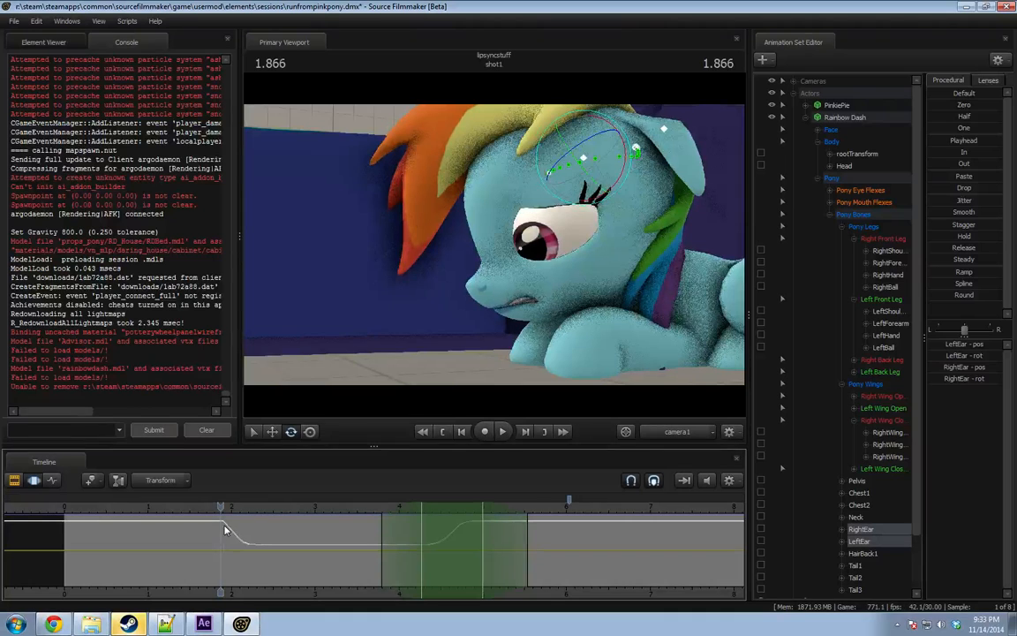
pyautogui.scroll(4, 224, 531)
pyautogui.keyDown('shift'); pyautogui.moveTo(221, 533); pyautogui.dragTo(227, 539); pyautogui.keyUp('shift')
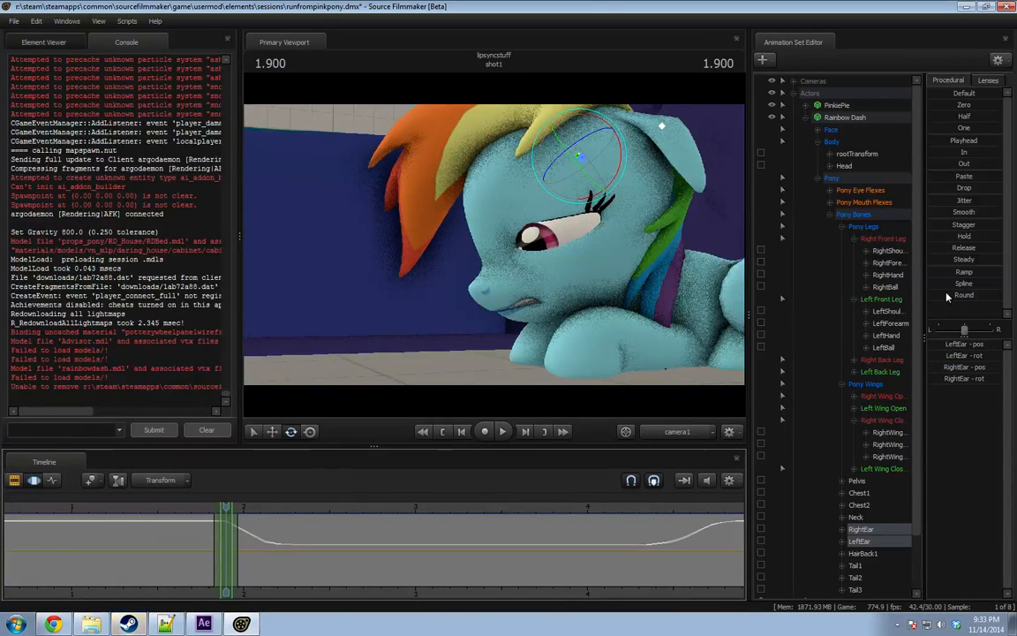
pyautogui.moveTo(947, 297); pyautogui.dragTo(962, 296)
pyautogui.click(203, 510)
pyautogui.press('space')
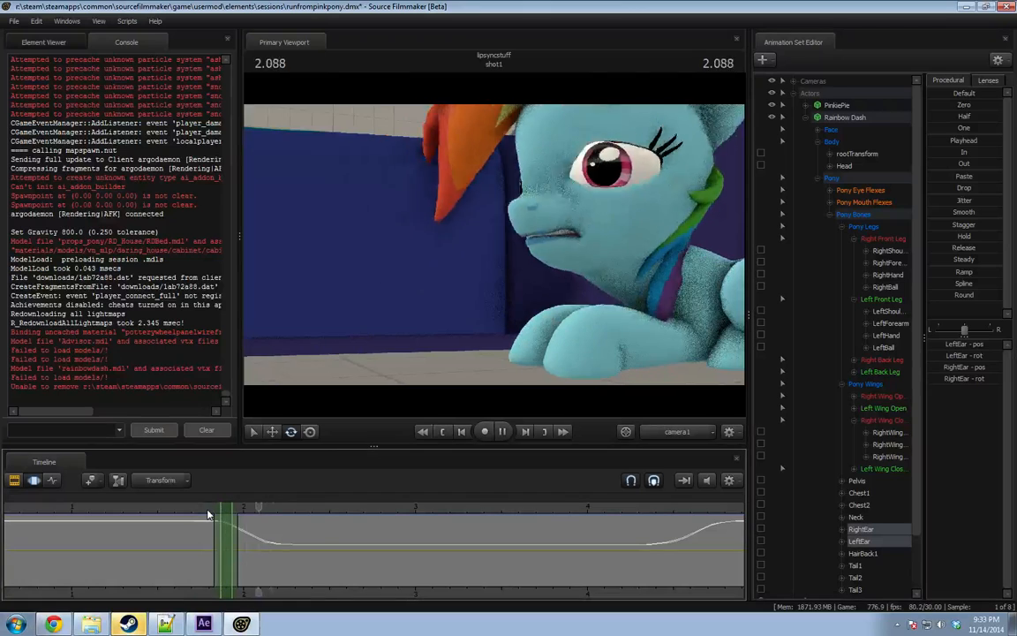
pyautogui.press('space')
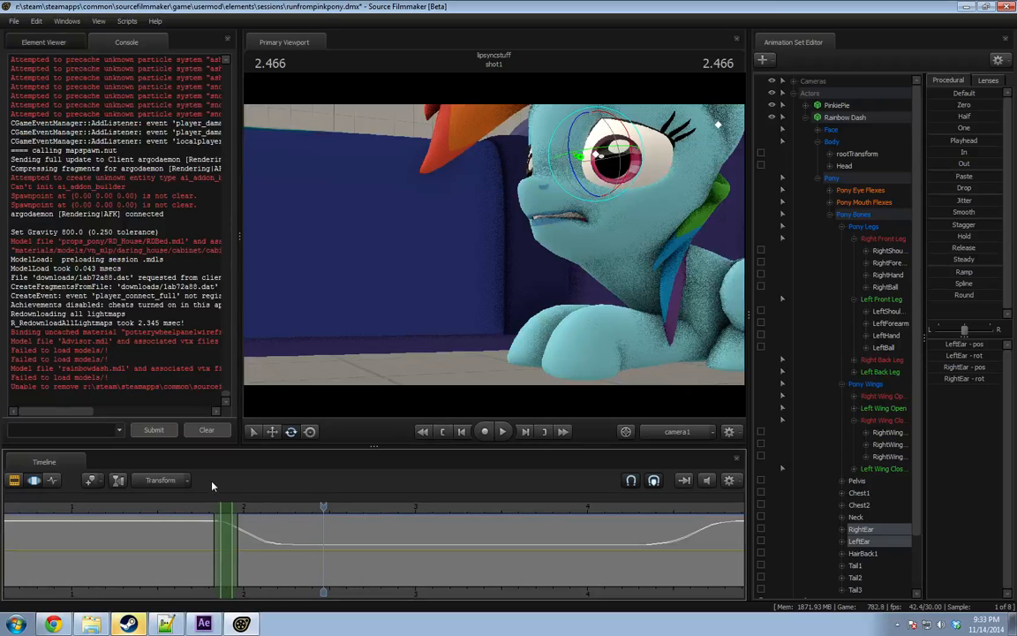
# Play the shot through to about 6.6 s to review how the ears move with Rainbow Dash's head turns.
pyautogui.scroll(-2, 274, 523)
pyautogui.click(228, 510)
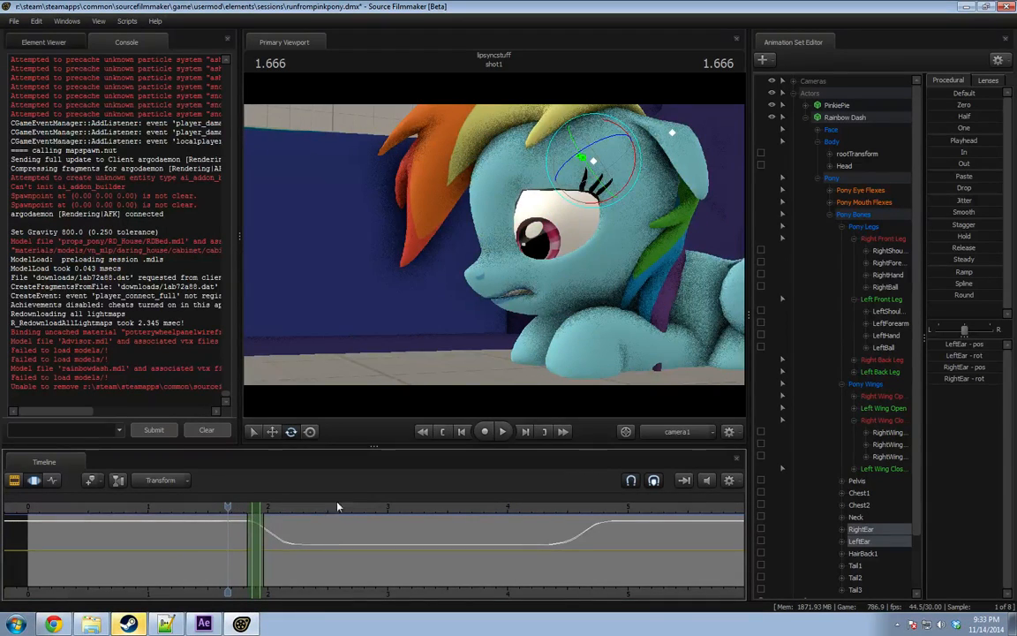
pyautogui.press('space')
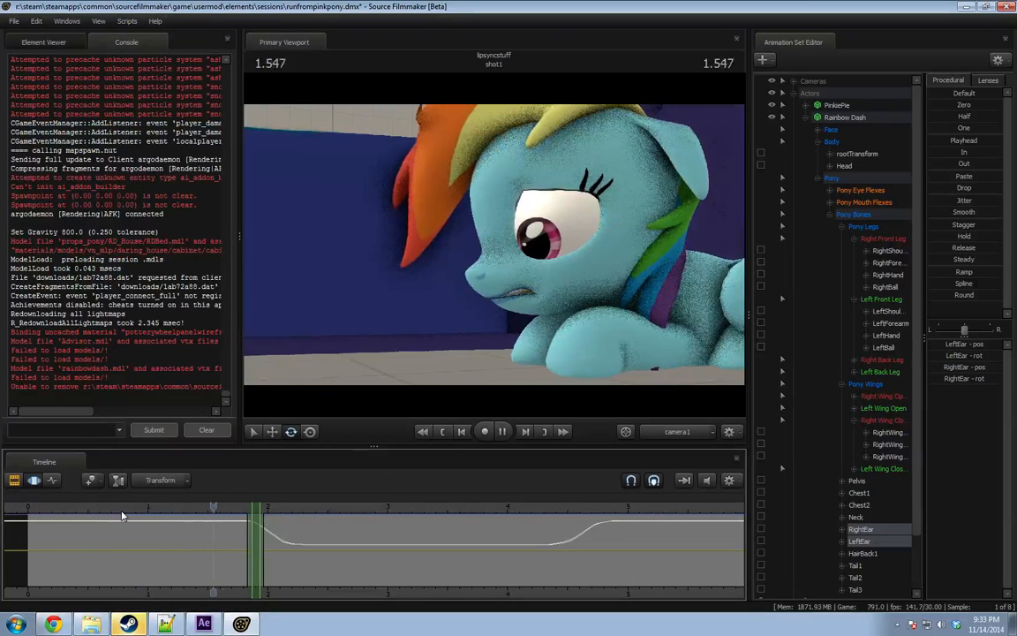
pyautogui.press('space')
pyautogui.scroll(-3, 384, 593)
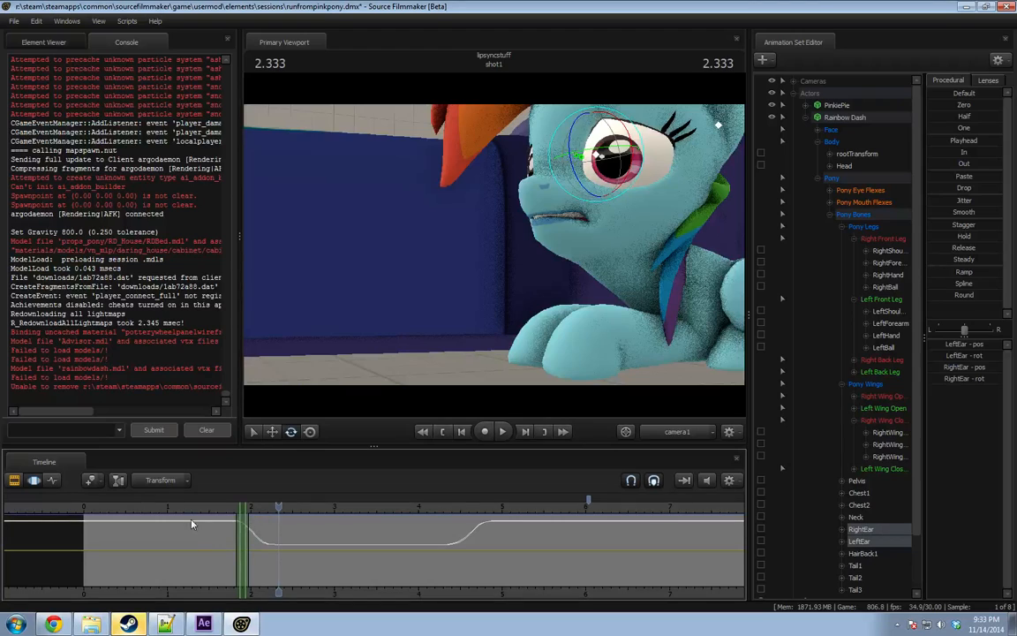
pyautogui.press('space')
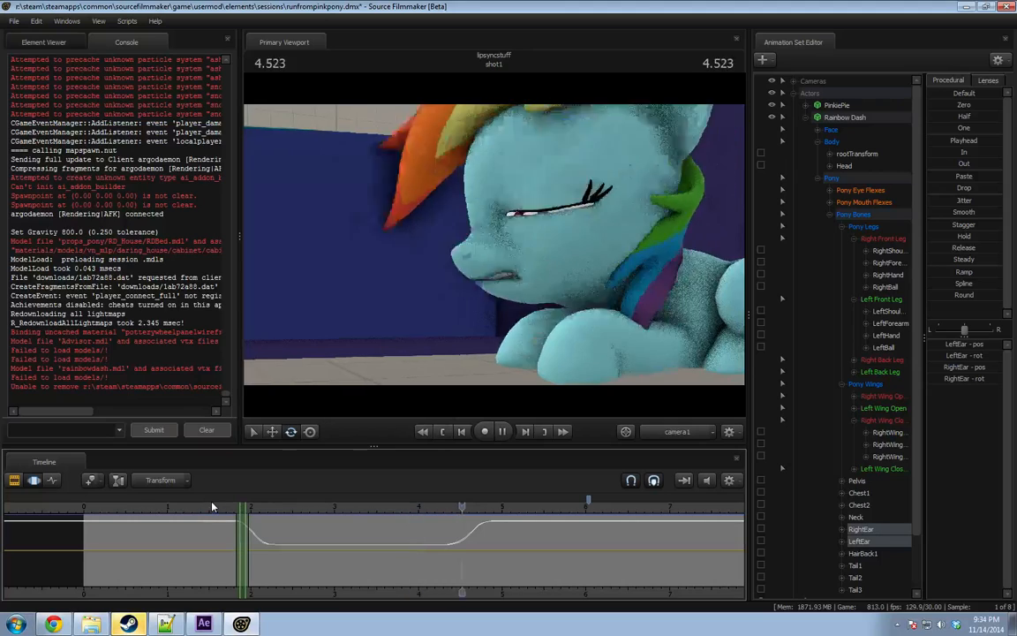
pyautogui.press('space')
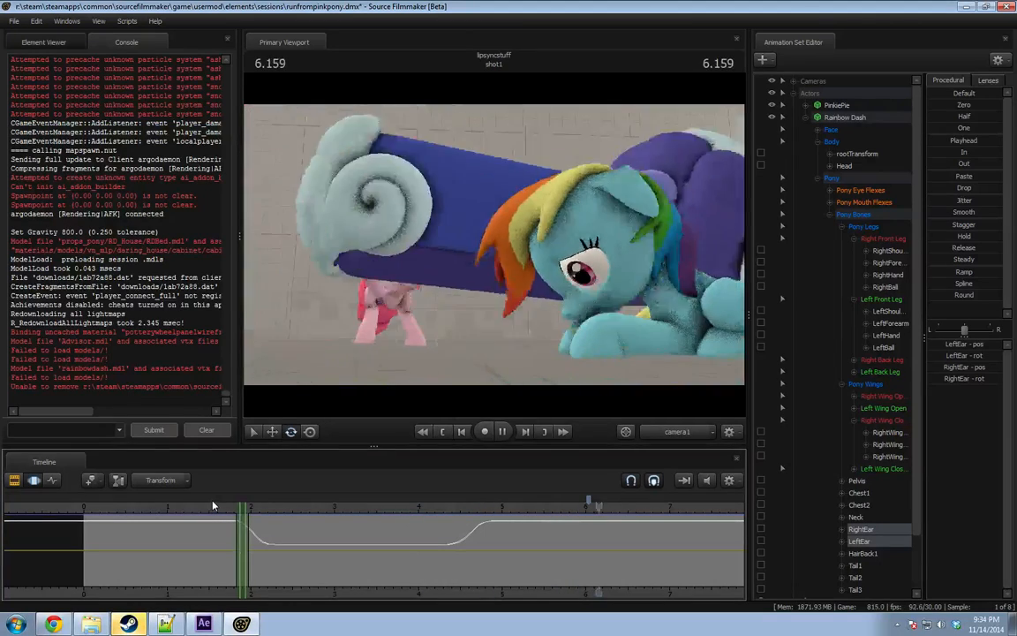
pyautogui.press('space')
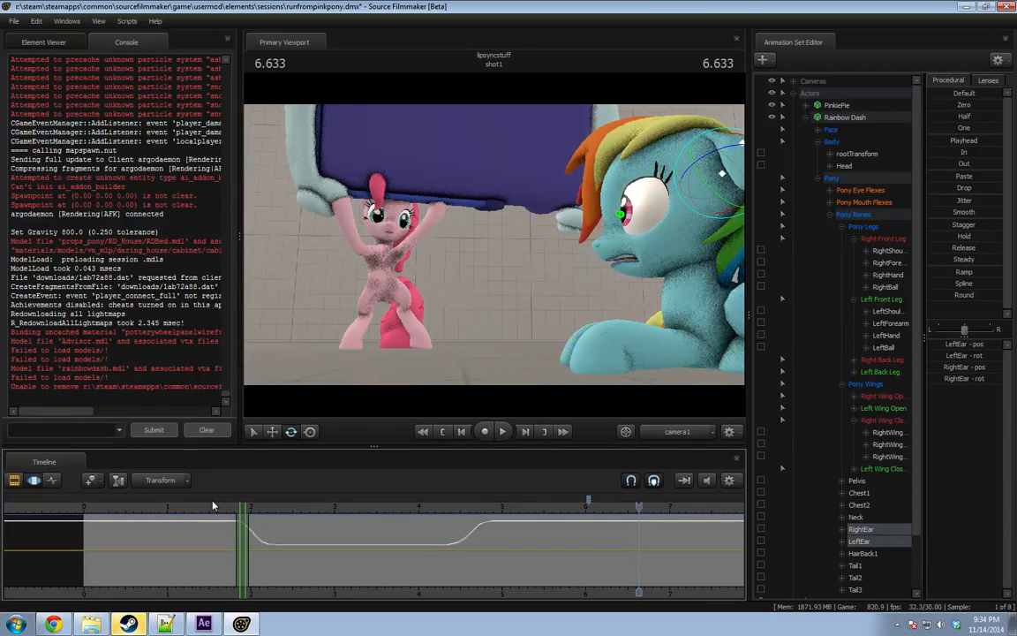
# Replay the shot from its start and examine Rainbow Dash's face and ears during the head turn around 2 s.
pyautogui.click(95, 505)
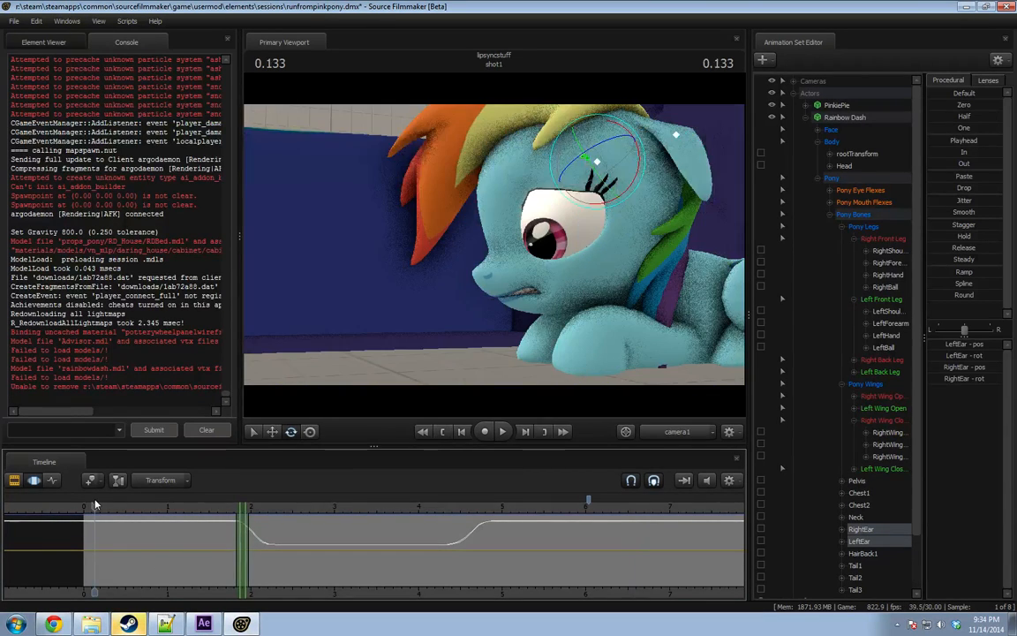
pyautogui.press('space')
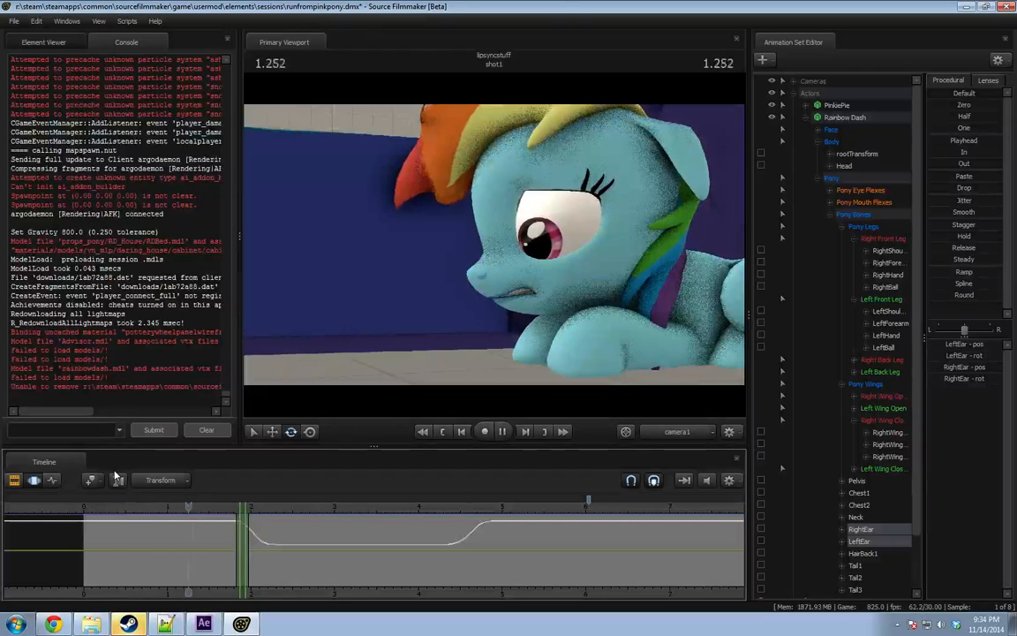
pyautogui.press('space')
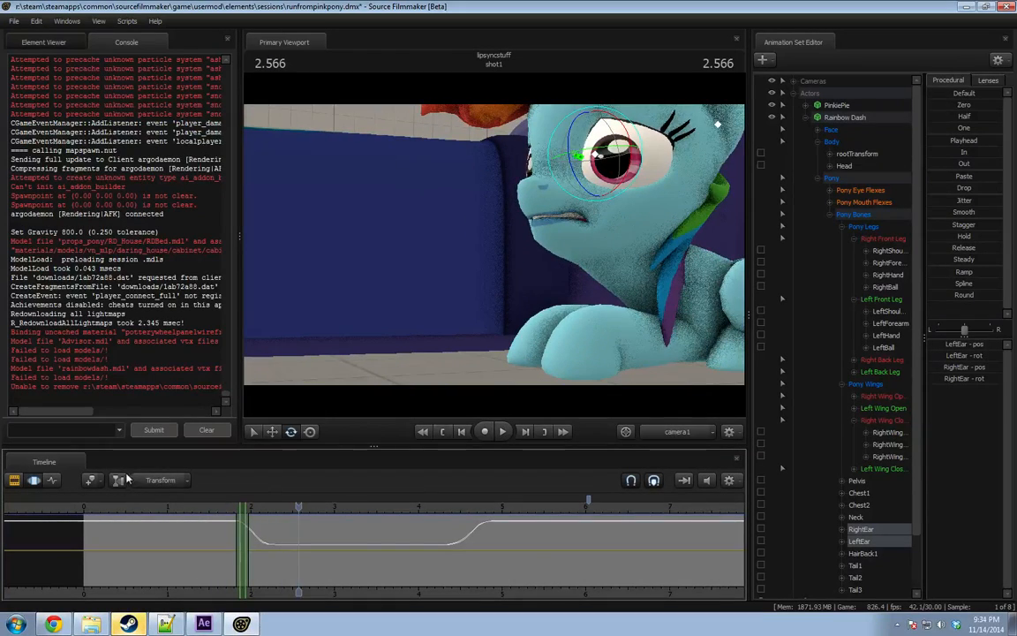
pyautogui.click(171, 517)
pyautogui.press('space')
pyautogui.press('space')
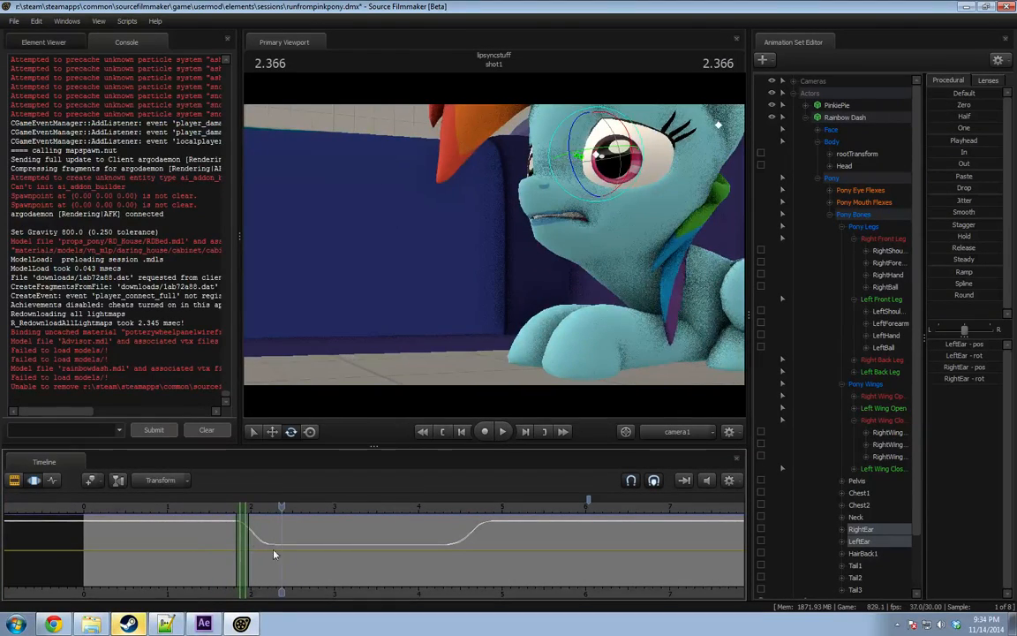
pyautogui.press('space')
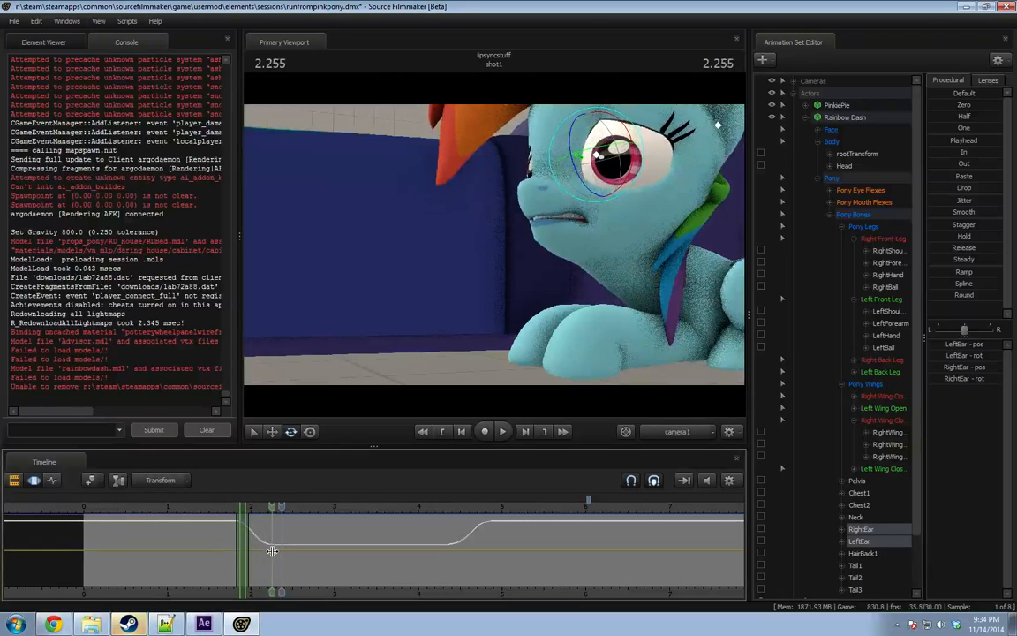
pyautogui.press('space')
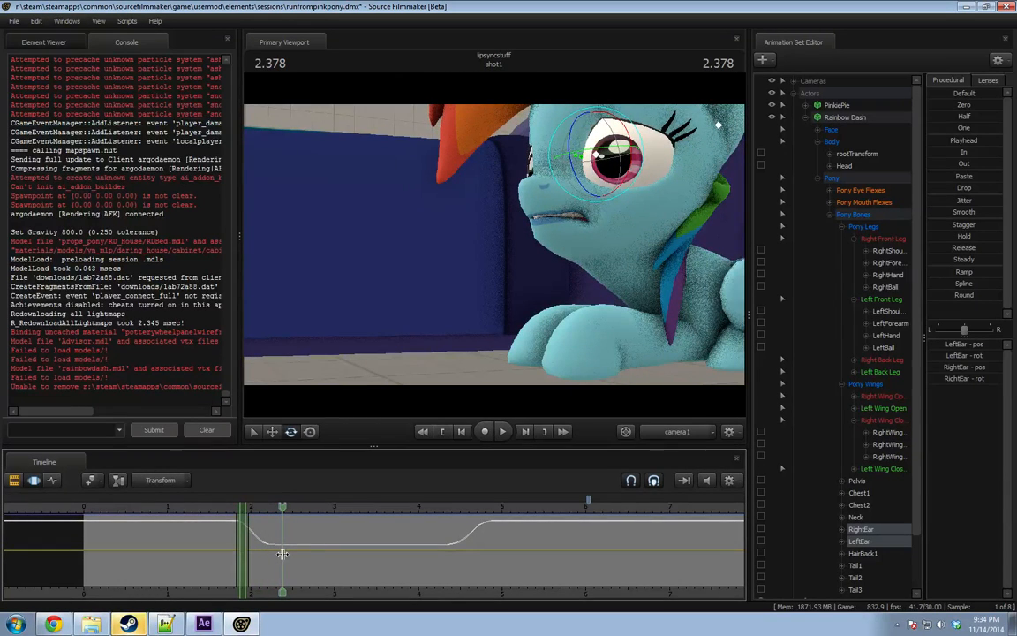
# Raise Rainbow Dash's jaw_closer mouth flex to its maximum around 2.07 s and increase jaw_open slightly around 1.8 s.
pyautogui.moveTo(281, 554); pyautogui.dragTo(255, 538)
pyautogui.keyDown('shift'); pyautogui.click(256, 538); pyautogui.keyUp('shift')
pyautogui.keyDown('shift'); pyautogui.scroll(5, 256, 538); pyautogui.keyUp('shift')
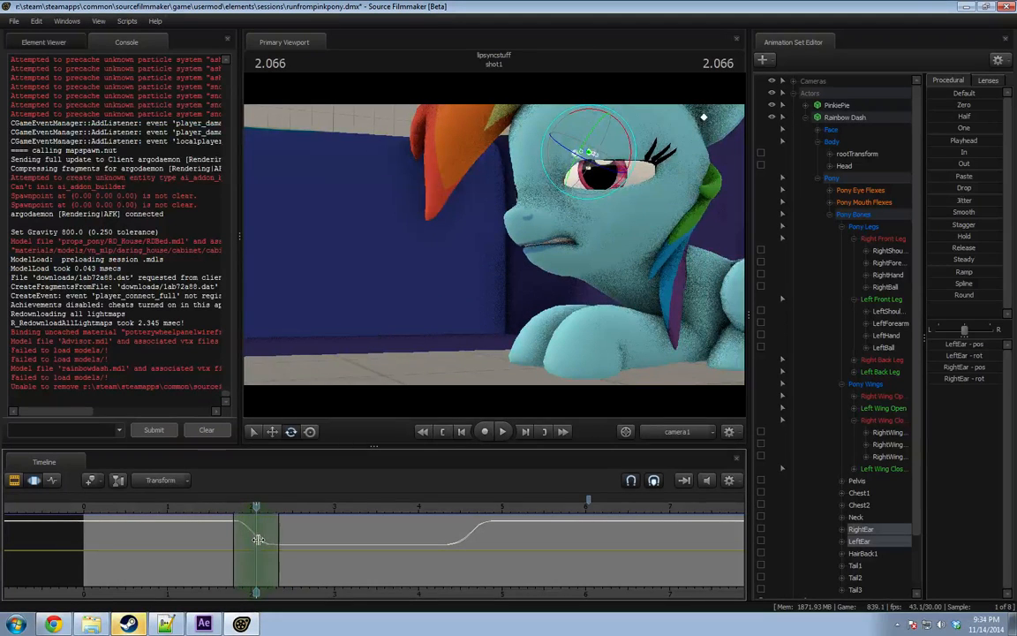
pyautogui.click(870, 204)
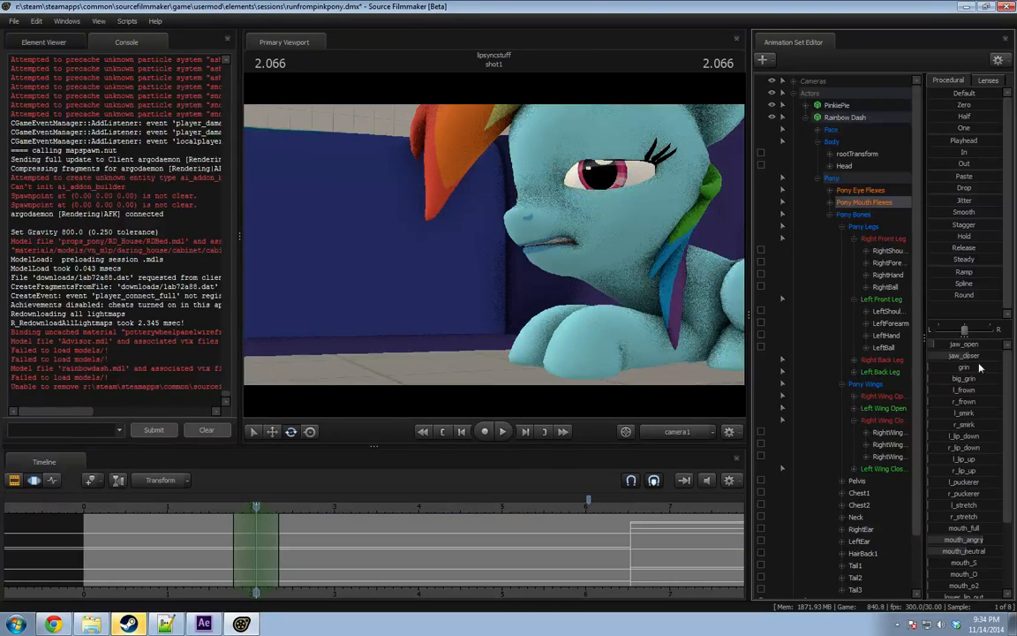
pyautogui.moveTo(990, 551); pyautogui.dragTo(998, 551)
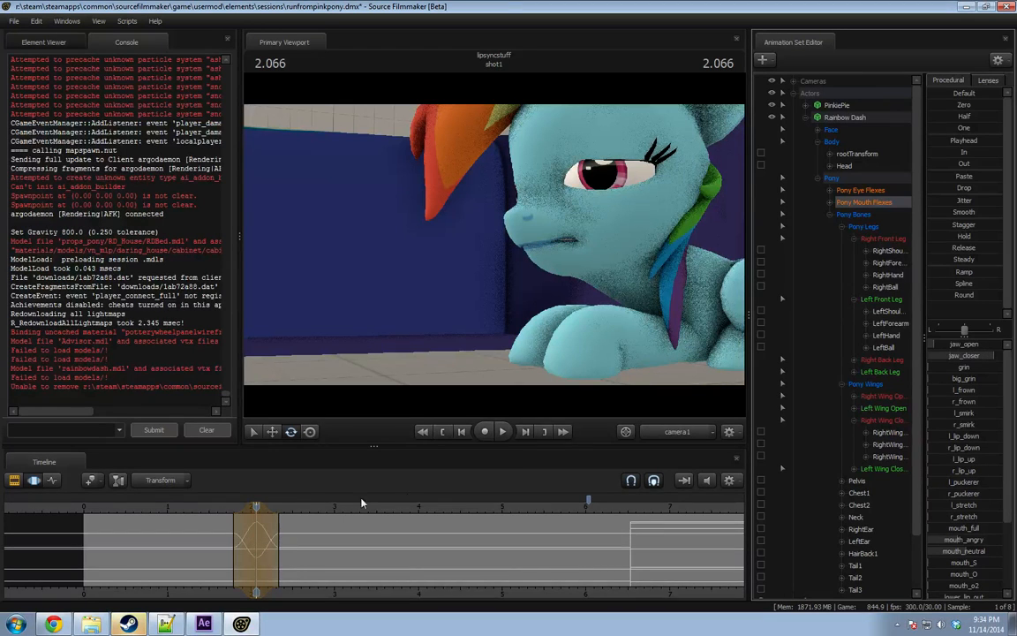
pyautogui.moveTo(256, 507); pyautogui.dragTo(234, 530)
pyautogui.moveTo(950, 345); pyautogui.dragTo(955, 345)
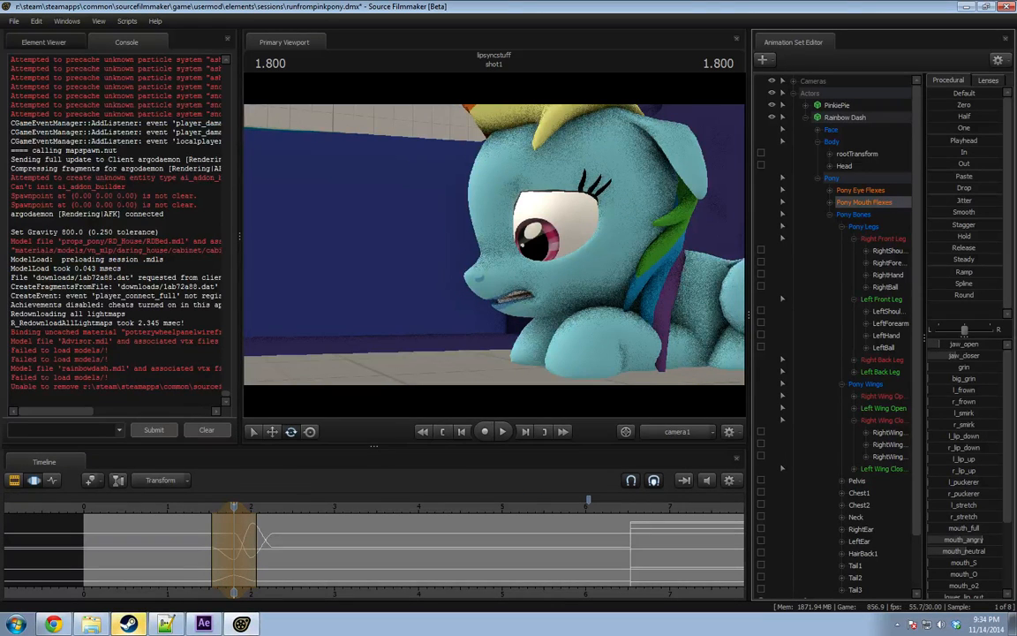
# Reshape Rainbow Dash's mouth around 2.23 s by raising jaw_closer to its maximum and increasing both puckerer flexes and mouth_O.
pyautogui.moveTo(234, 556); pyautogui.dragTo(327, 555)
pyautogui.scroll(3, 271, 556)
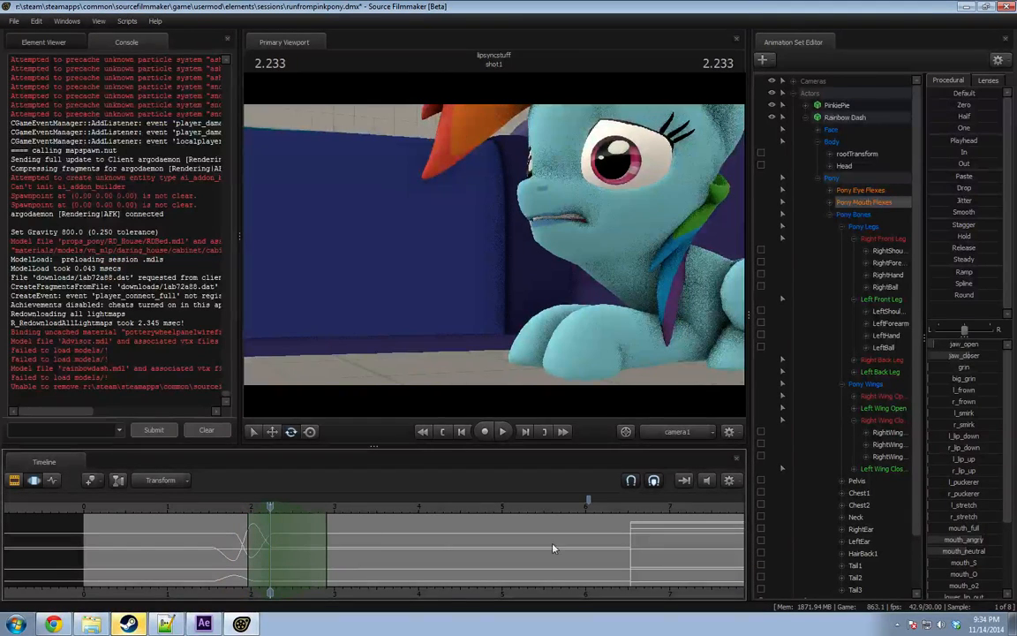
pyautogui.moveTo(970, 357); pyautogui.dragTo(957, 358)
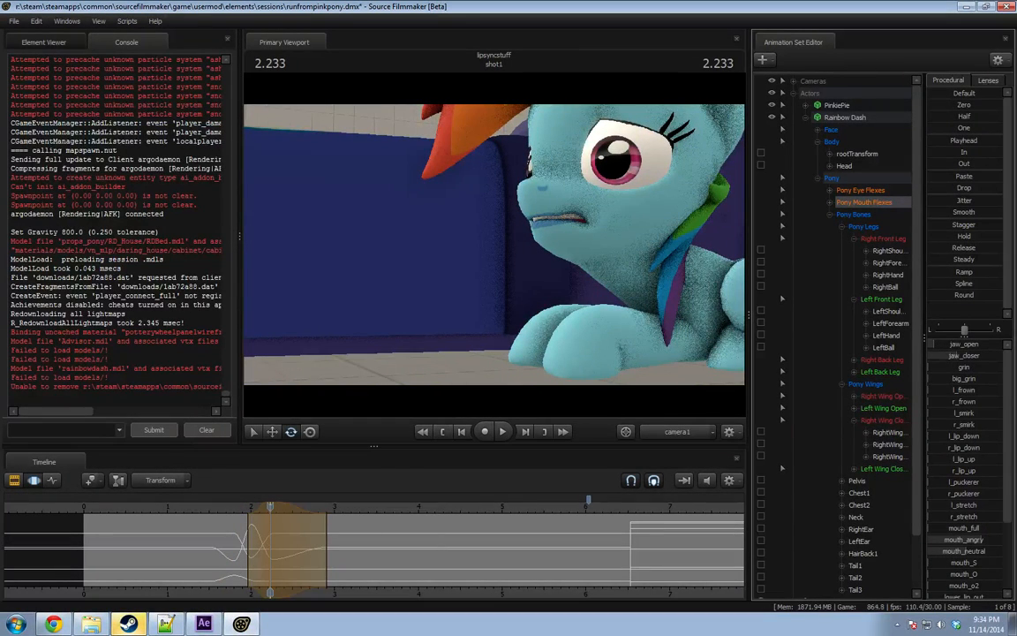
pyautogui.moveTo(964, 550); pyautogui.dragTo(976, 549)
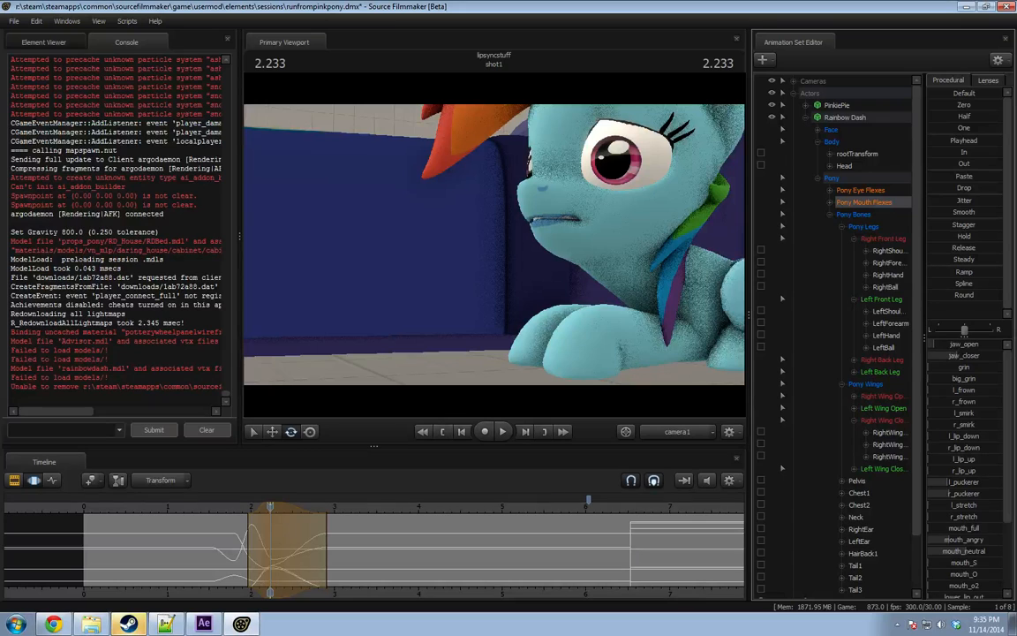
pyautogui.moveTo(954, 357); pyautogui.dragTo(1001, 357)
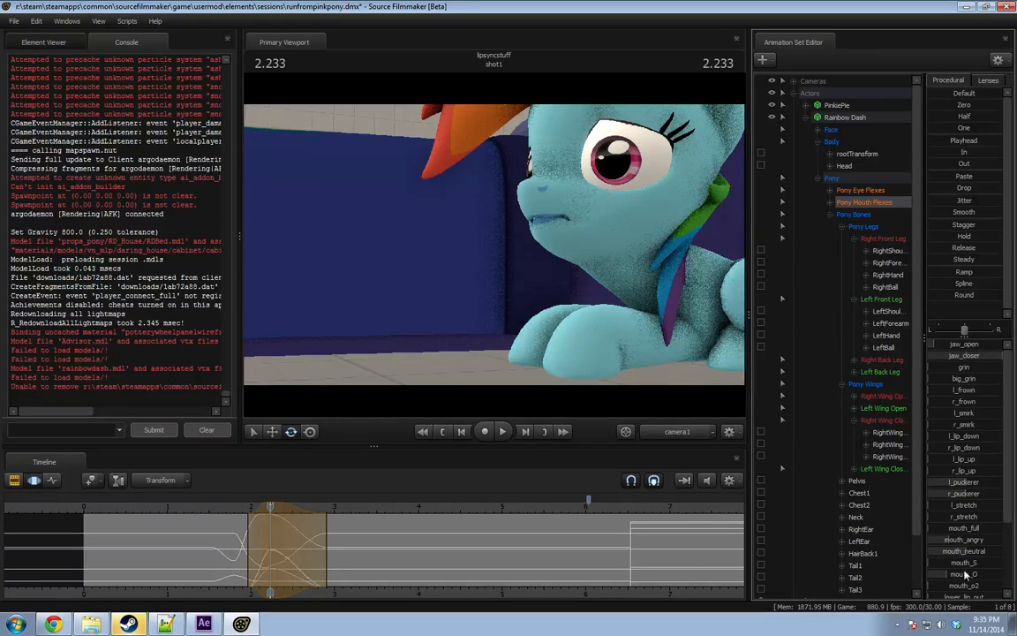
# Extend the falloff of the 2.23 s mouth pose to about 3.8 s and play back the transition.
pyautogui.click(232, 508)
pyautogui.press('space')
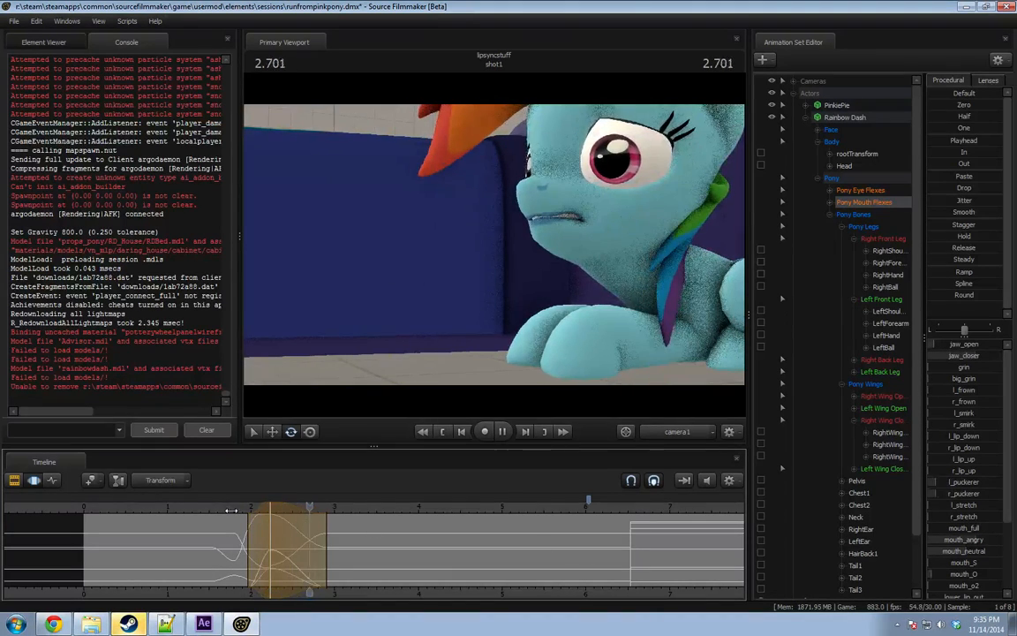
pyautogui.press('space')
pyautogui.moveTo(325, 549); pyautogui.dragTo(402, 550)
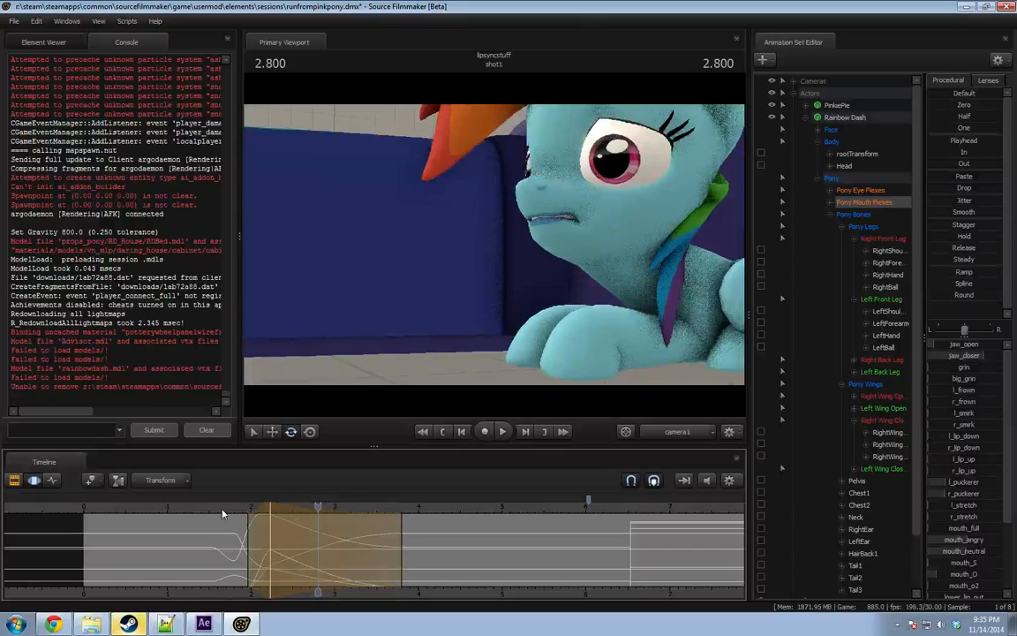
pyautogui.click(222, 509)
pyautogui.press('space')
pyautogui.press('space')
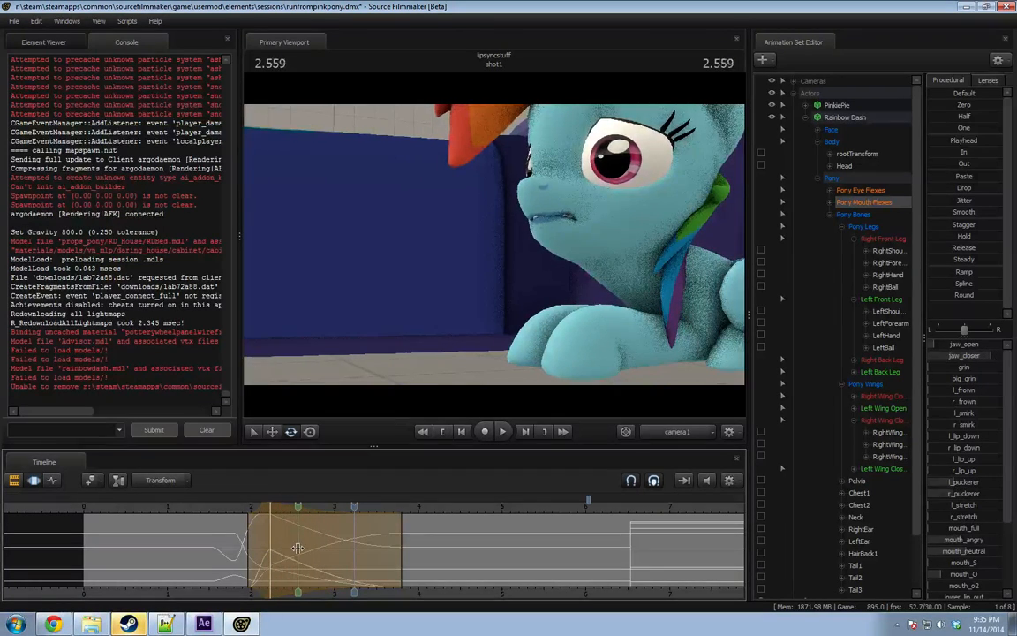
# Increase jaw_open, lower mouth_angry and readjust jaw_closer around 3.1 s, blending from about 2.2 to 3.7 s.
pyautogui.keyDown('shift'); pyautogui.moveTo(342, 547); pyautogui.dragTo(396, 549); pyautogui.keyUp('shift')
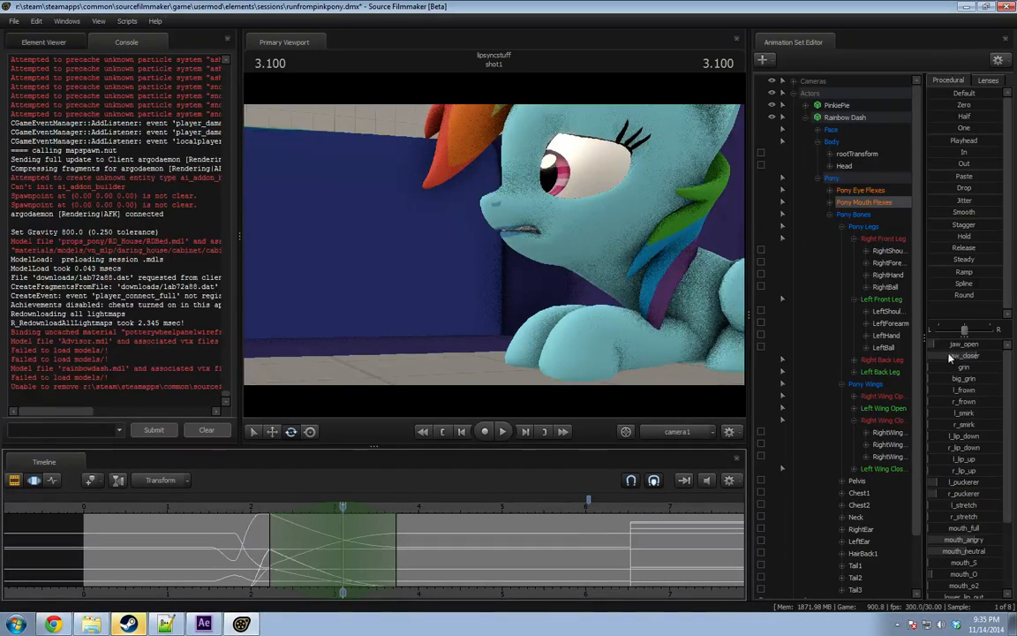
pyautogui.moveTo(950, 346); pyautogui.dragTo(956, 345)
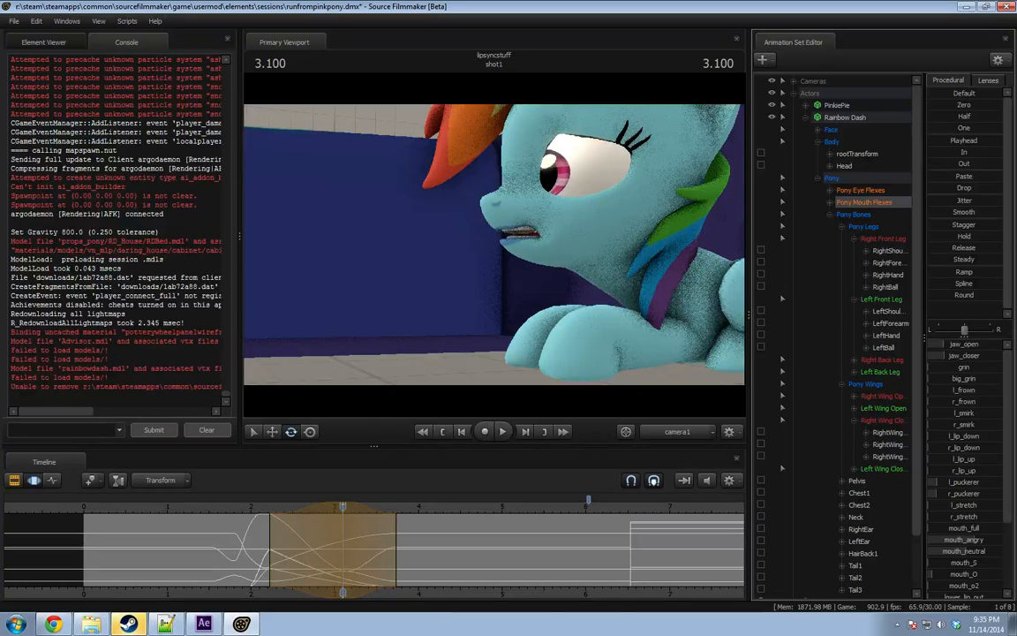
pyautogui.moveTo(973, 554); pyautogui.dragTo(975, 554)
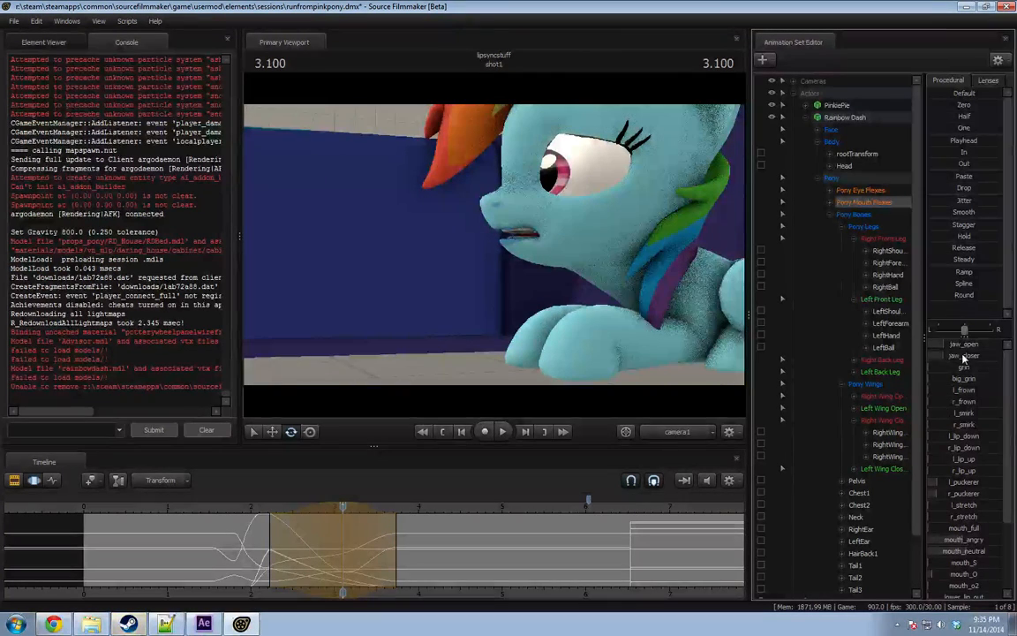
pyautogui.moveTo(964, 356); pyautogui.dragTo(972, 356)
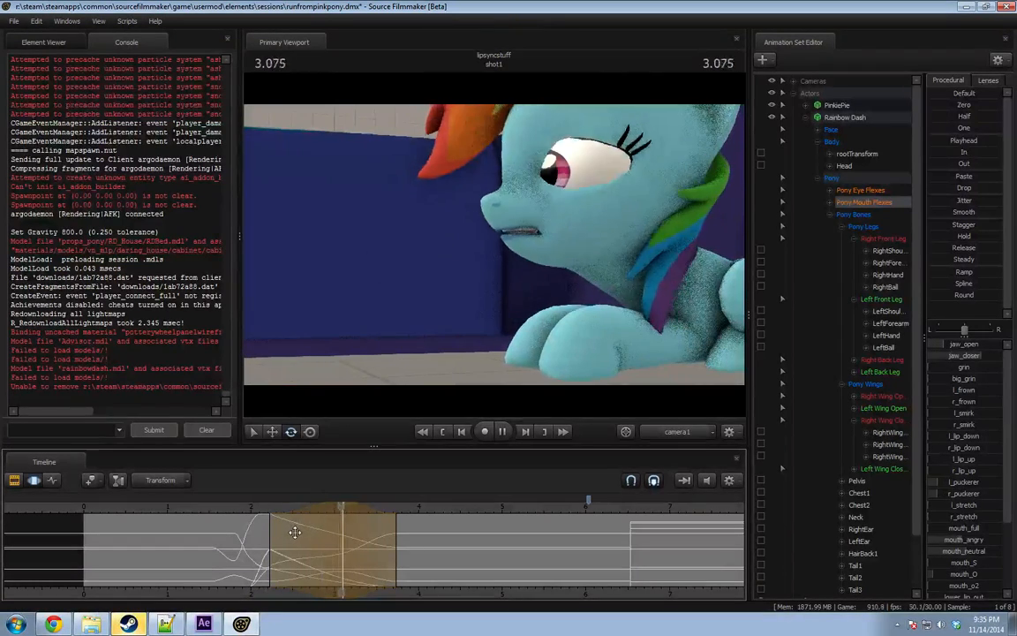
# Increase Rainbow Dash's jaw_open flex slightly around 3.3 s and play back the mouth movement.
pyautogui.click(359, 536)
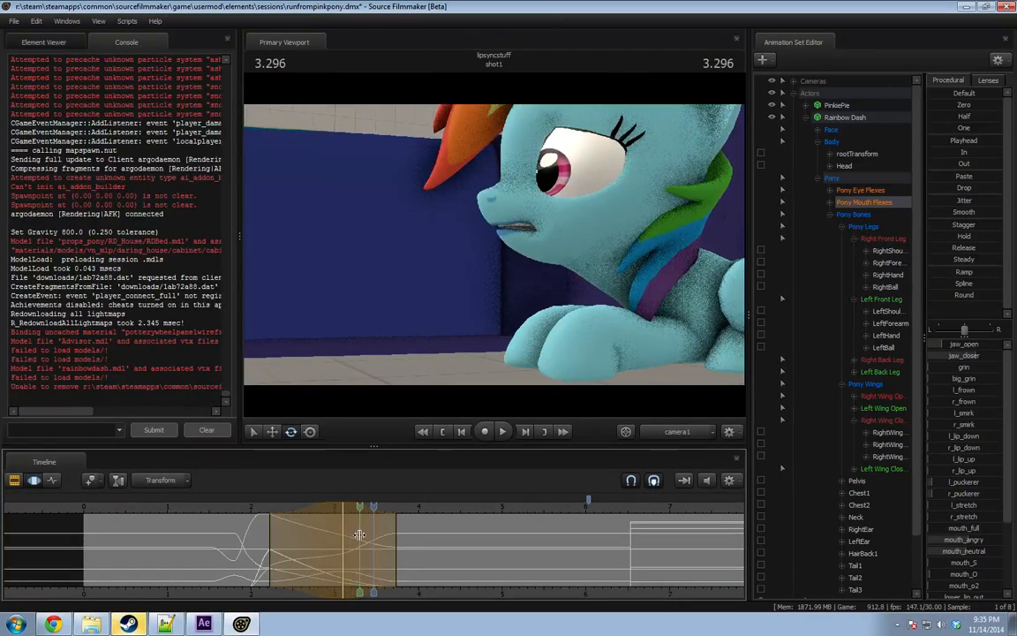
pyautogui.keyDown('shift'); pyautogui.click(360, 538); pyautogui.keyUp('shift')
pyautogui.click(951, 349)
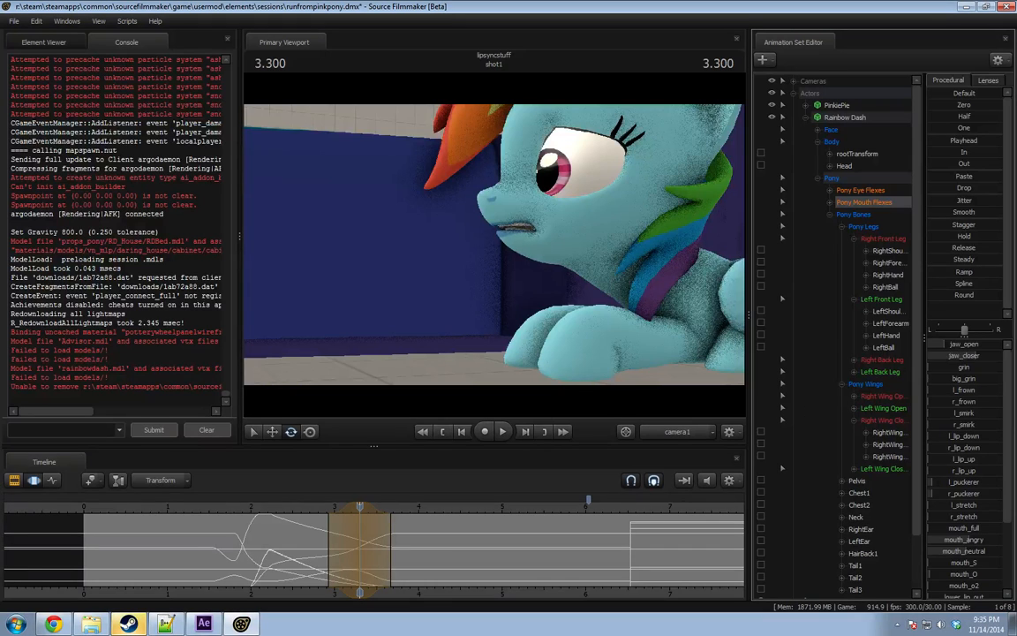
pyautogui.click(298, 511)
pyautogui.press('space')
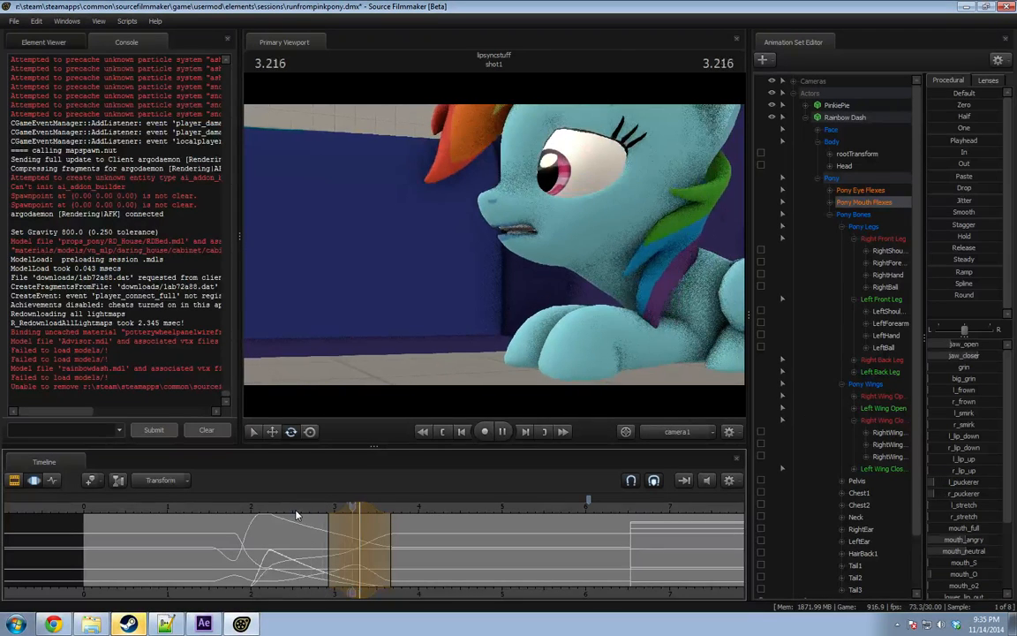
pyautogui.press('space')
# Shift the small jaw opening earlier to around 3 s with a narrower falloff, and replay the mouth movement.
pyautogui.scroll(-3, 347, 514)
pyautogui.moveTo(347, 514); pyautogui.dragTo(322, 516)
pyautogui.click(316, 510)
pyautogui.press('space')
pyautogui.press('space')
pyautogui.press('space')
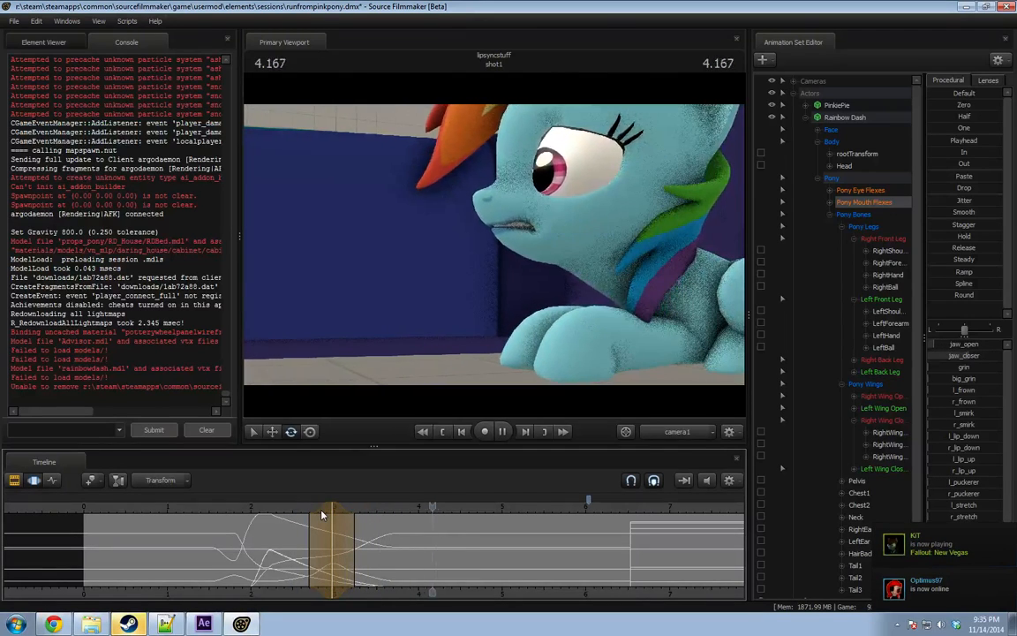
pyautogui.press('space')
# Raise l_stretch and r_stretch slightly and lower mouth_angry around 3.9 s with a wide falloff, then play back the change.
pyautogui.moveTo(361, 535); pyautogui.dragTo(410, 548)
pyautogui.keyDown('shift'); pyautogui.scroll(3, 409, 547); pyautogui.keyUp('shift')
pyautogui.keyDown('shift'); pyautogui.scroll(5, 409, 547); pyautogui.keyUp('shift')
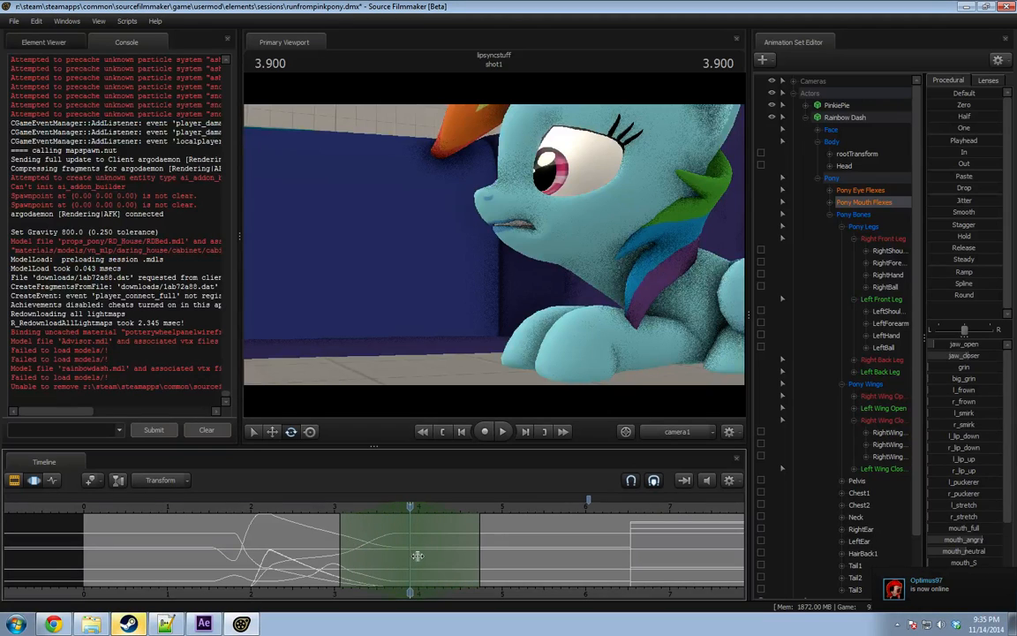
pyautogui.scroll(-2, 948, 511)
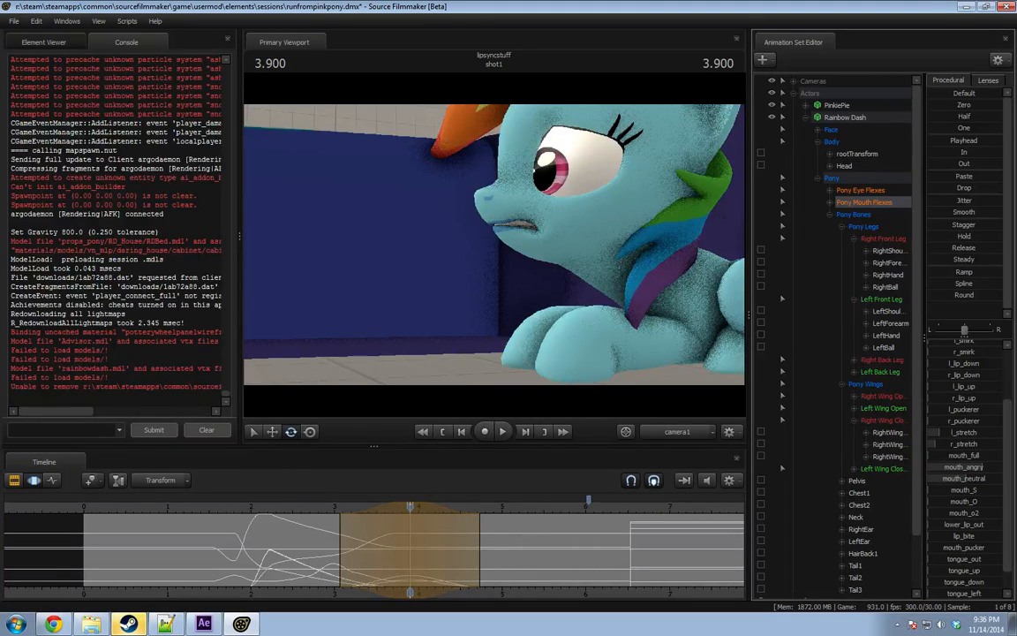
pyautogui.moveTo(979, 468); pyautogui.dragTo(967, 468)
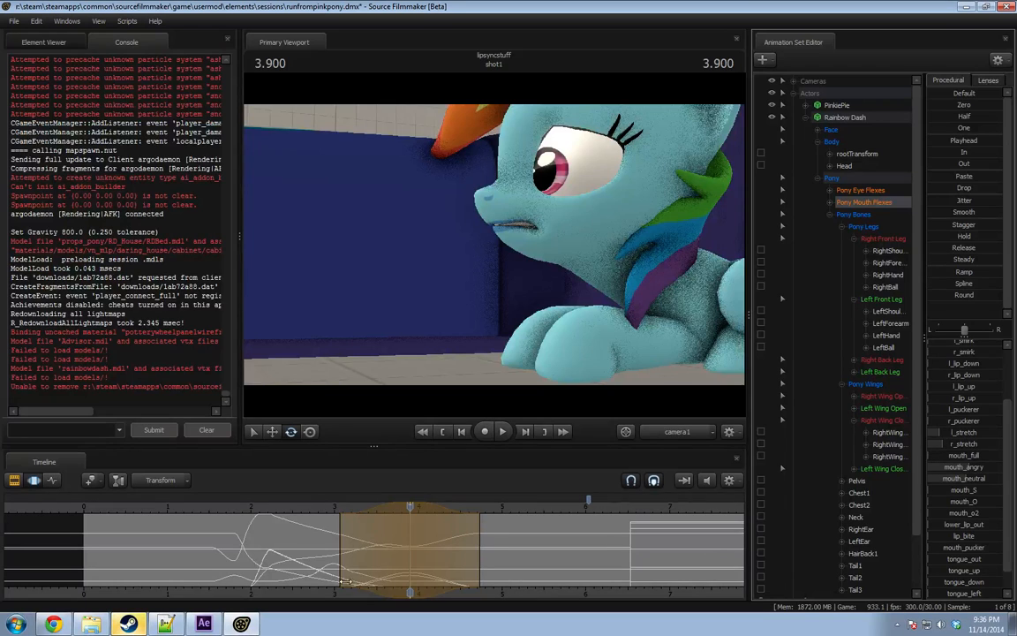
pyautogui.press('space')
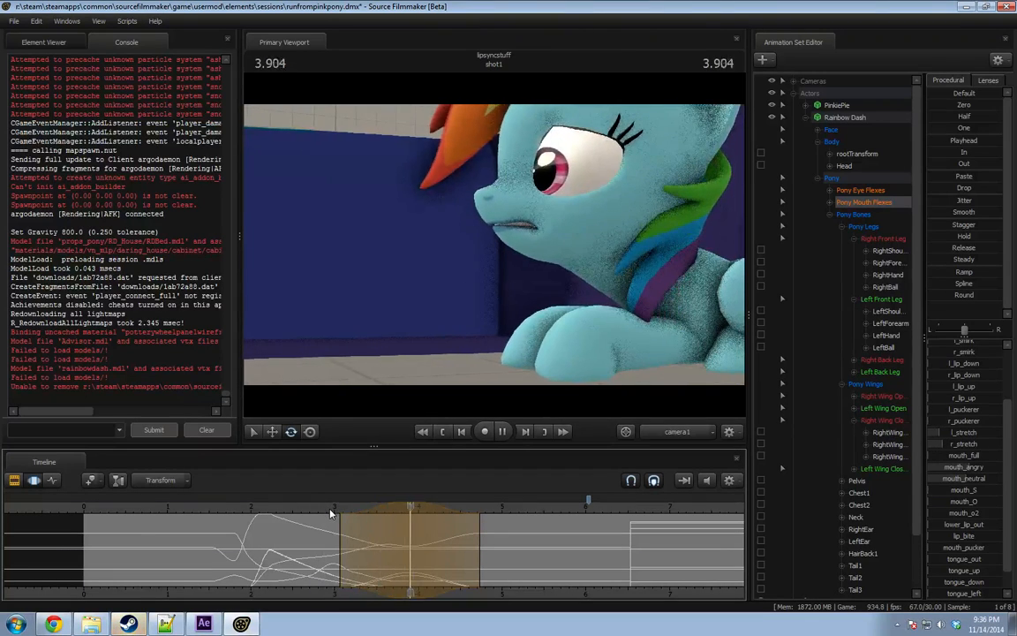
pyautogui.press('space')
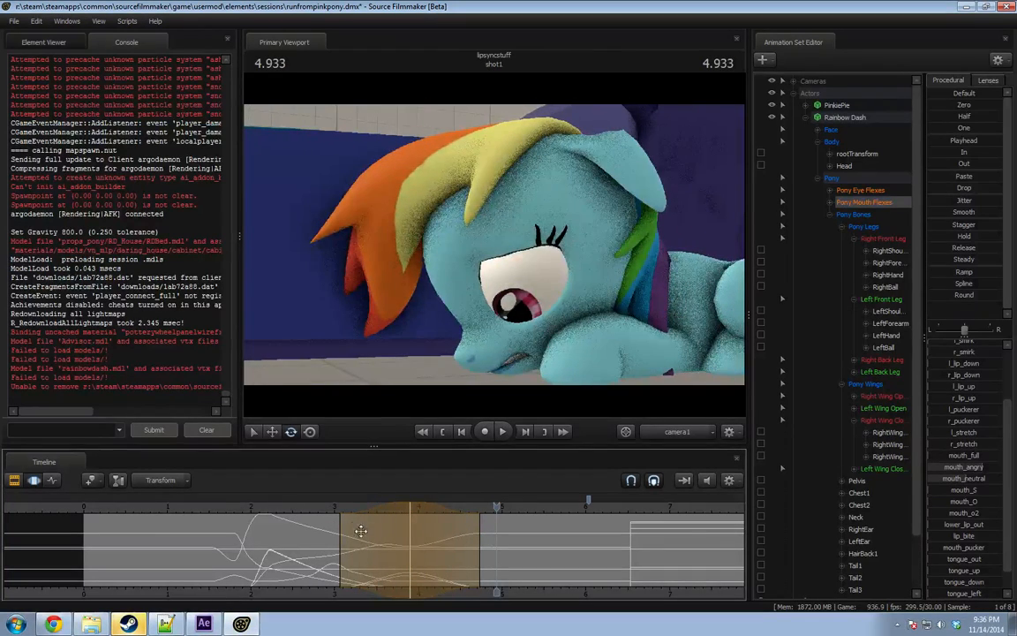
# Raise l_puckerer and r_puckerer around 4.47 s, during the blink, and play back the second head turn.
pyautogui.moveTo(426, 544); pyautogui.dragTo(482, 549)
pyautogui.keyDown('shift'); pyautogui.click(458, 554); pyautogui.keyUp('shift')
pyautogui.scroll(2, 959, 427)
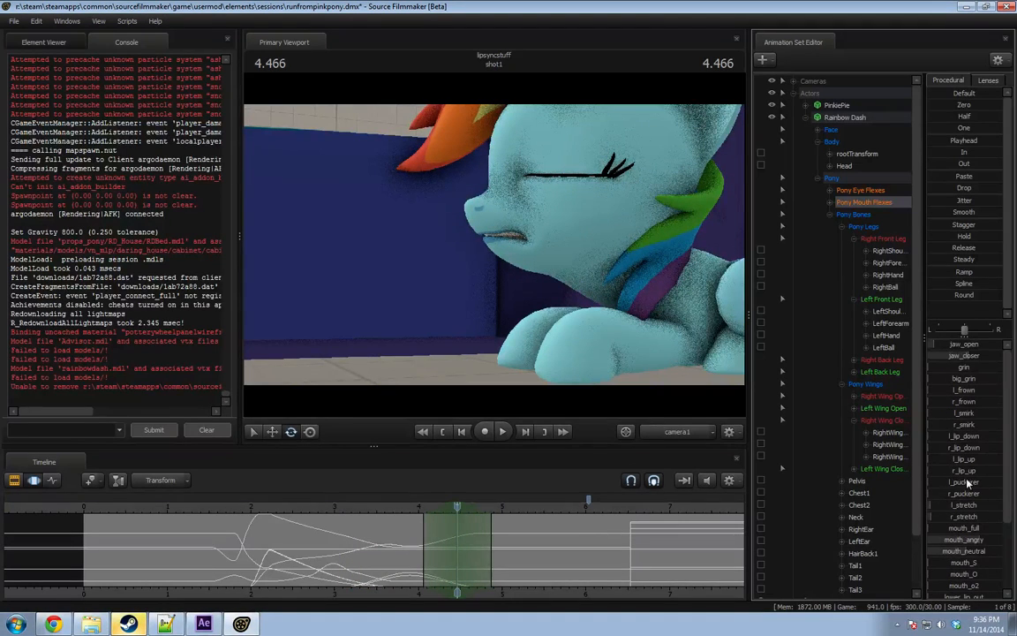
pyautogui.moveTo(968, 483); pyautogui.dragTo(990, 484)
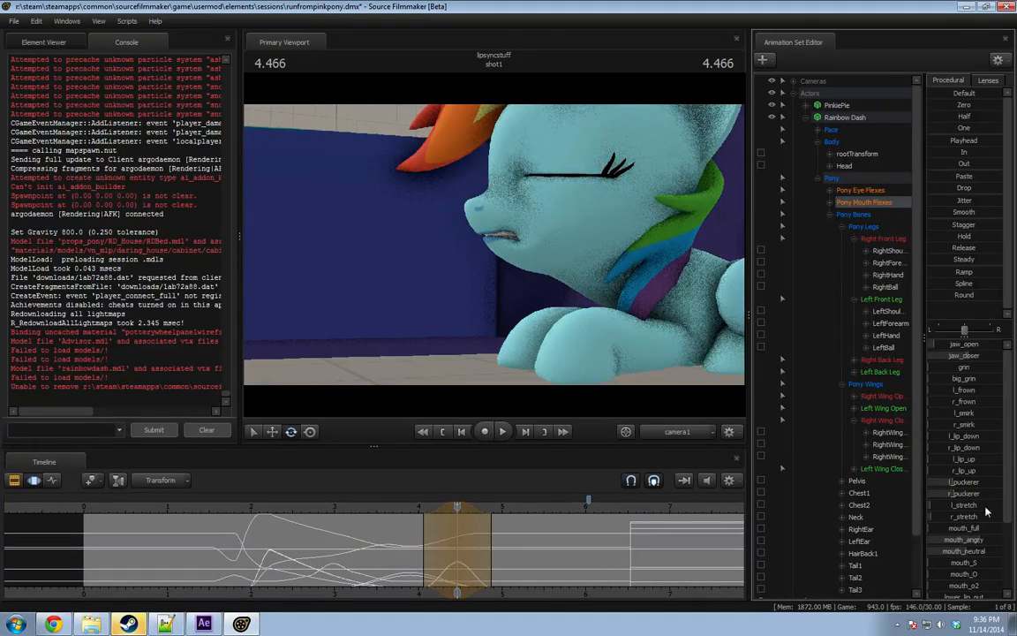
pyautogui.click(406, 508)
pyautogui.press('space')
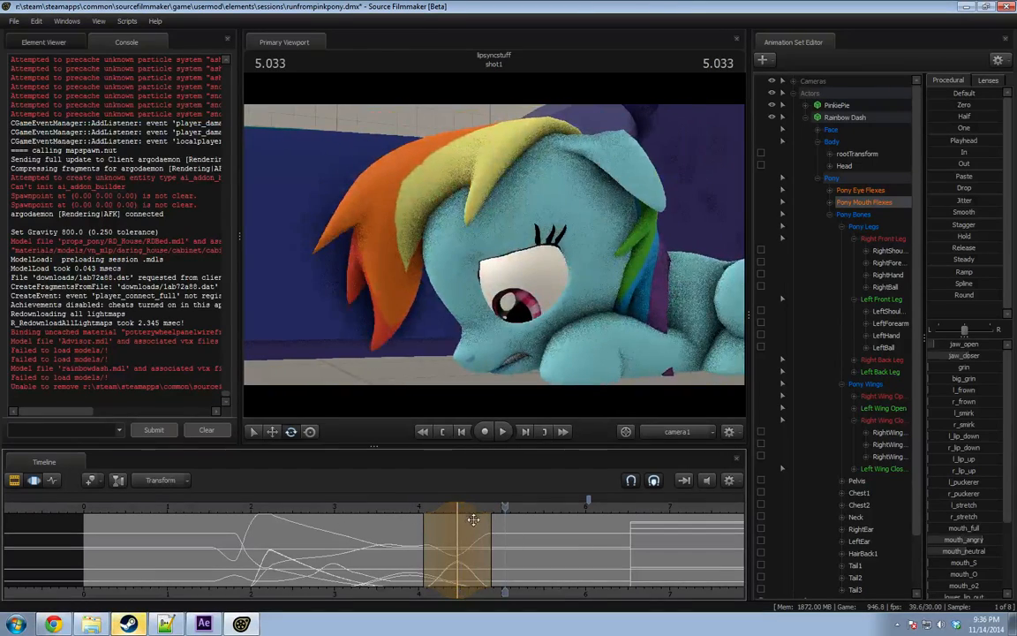
# Add a little mouth_o2 around 4.47 s and replay the shot to check the mouth through both head turns.
pyautogui.moveTo(406, 508); pyautogui.dragTo(457, 510)
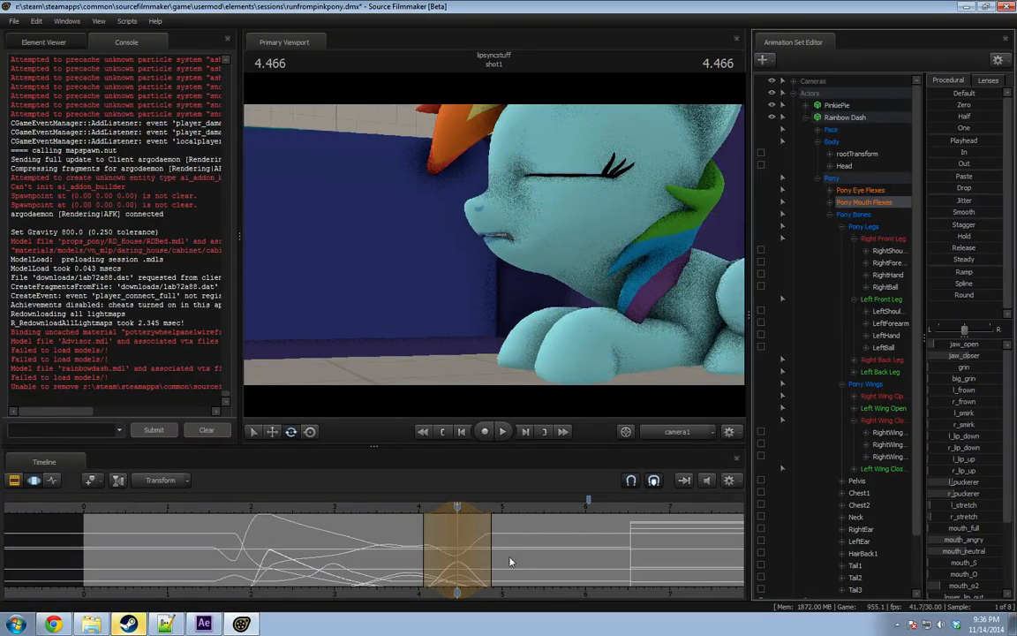
pyautogui.press('space')
pyautogui.press('space')
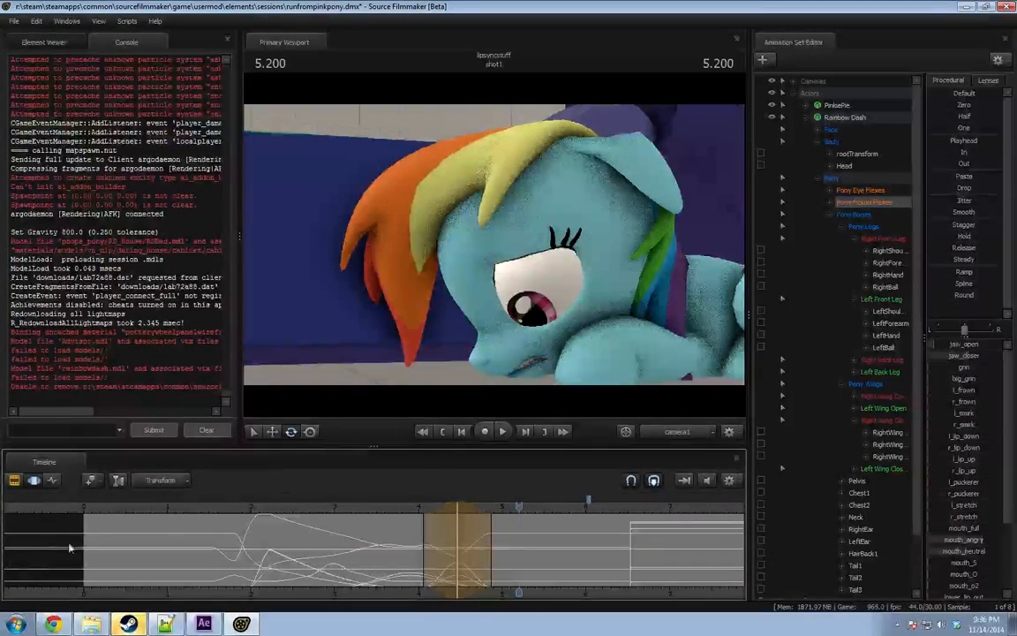
pyautogui.press('space')
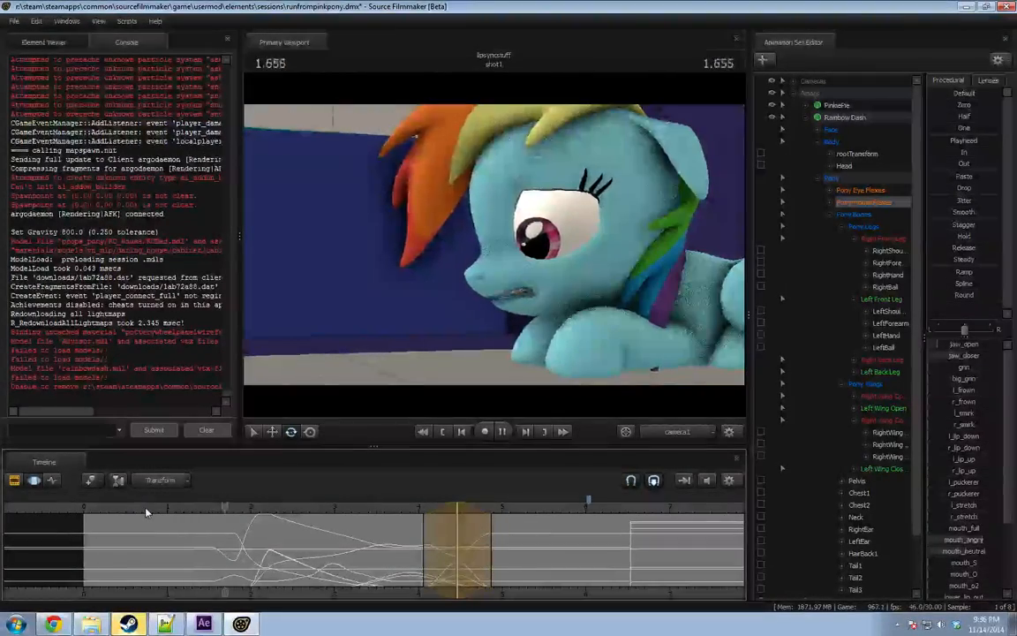
pyautogui.press('space')
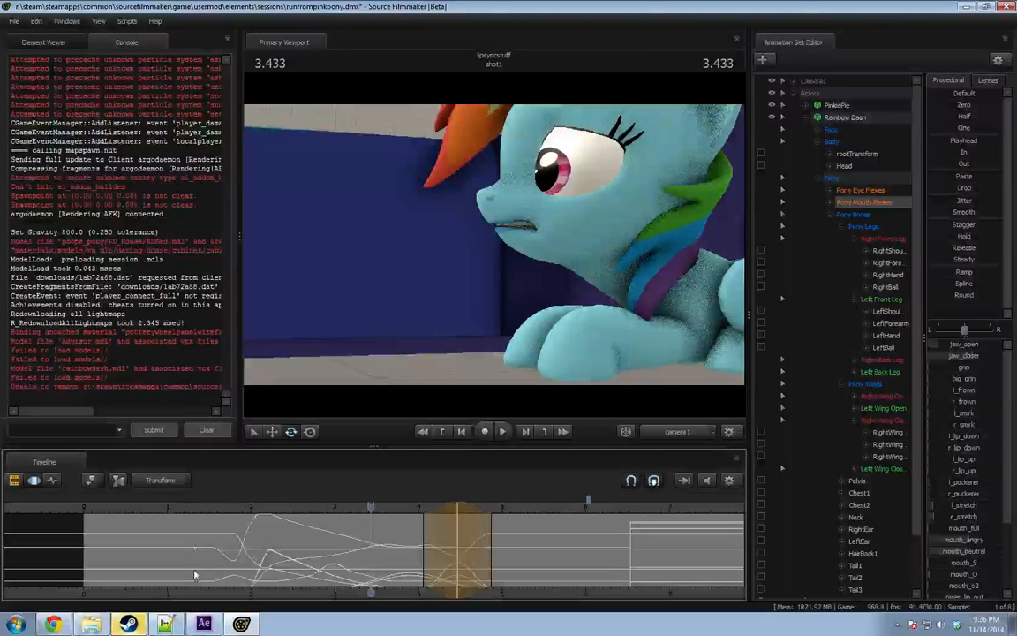
# Select Rainbow Dash's eyes_updown and eyes_rightleft controls near the start of the head turn, around 1.87 s.
pyautogui.click(223, 534)
pyautogui.moveTo(223, 534)
pyautogui.mouseDown()
pyautogui.moveTo(253, 534)
pyautogui.moveTo(240, 534)
pyautogui.mouseUp()
pyautogui.click(832, 130)
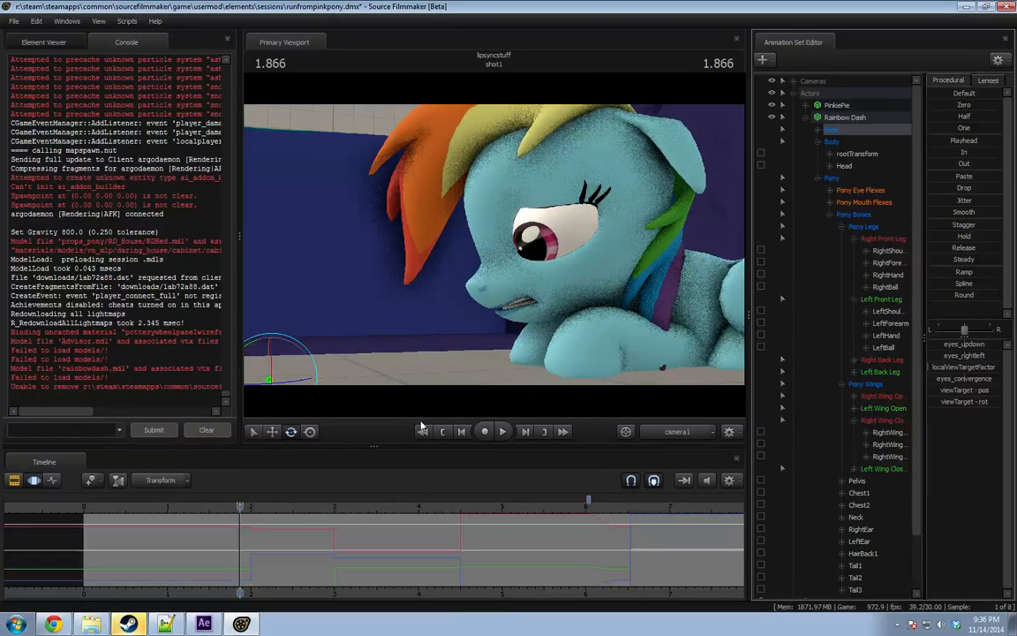
pyautogui.scroll(1, 241, 548)
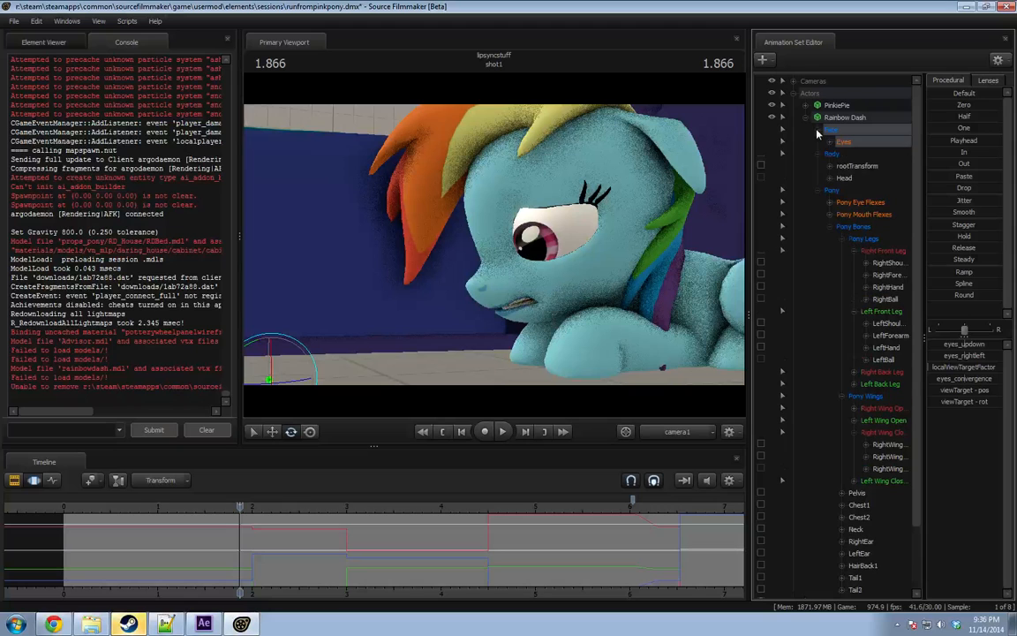
pyautogui.click(819, 131)
pyautogui.moveTo(879, 155); pyautogui.dragTo(874, 166)
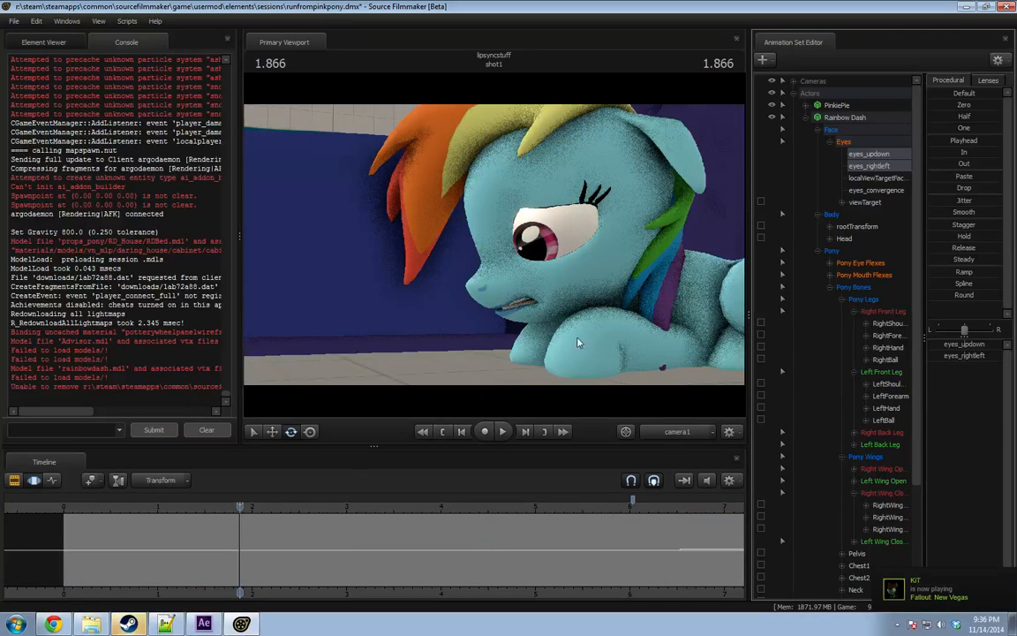
# Offset Rainbow Dash's eyes_updown and eyes_rightleft between about 1.8 and 2.15 s to shift her gaze during the blink.
pyautogui.press('shift')
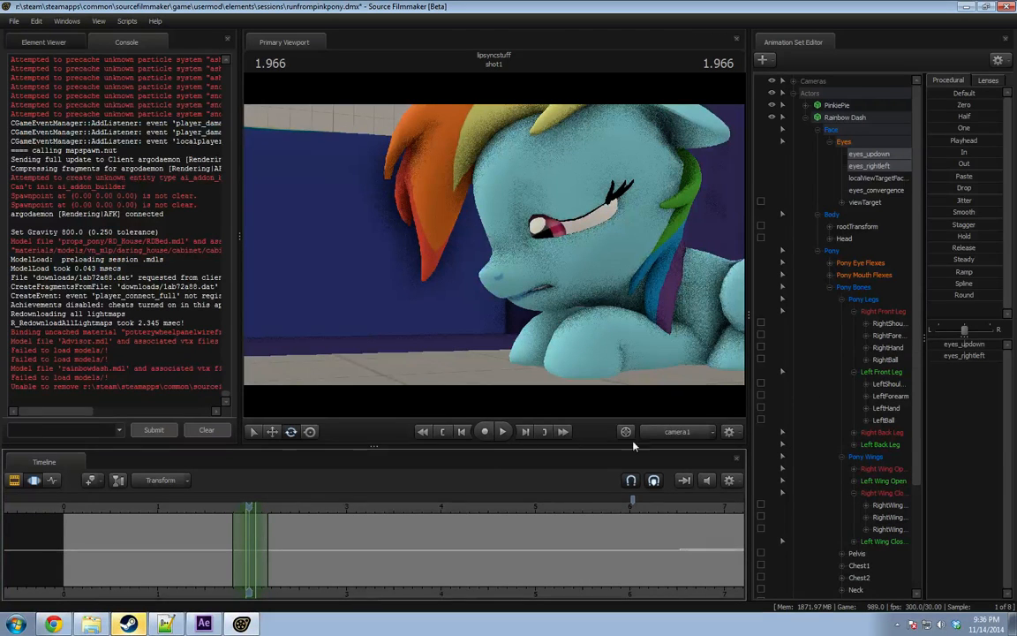
pyautogui.scroll(3, 211, 552)
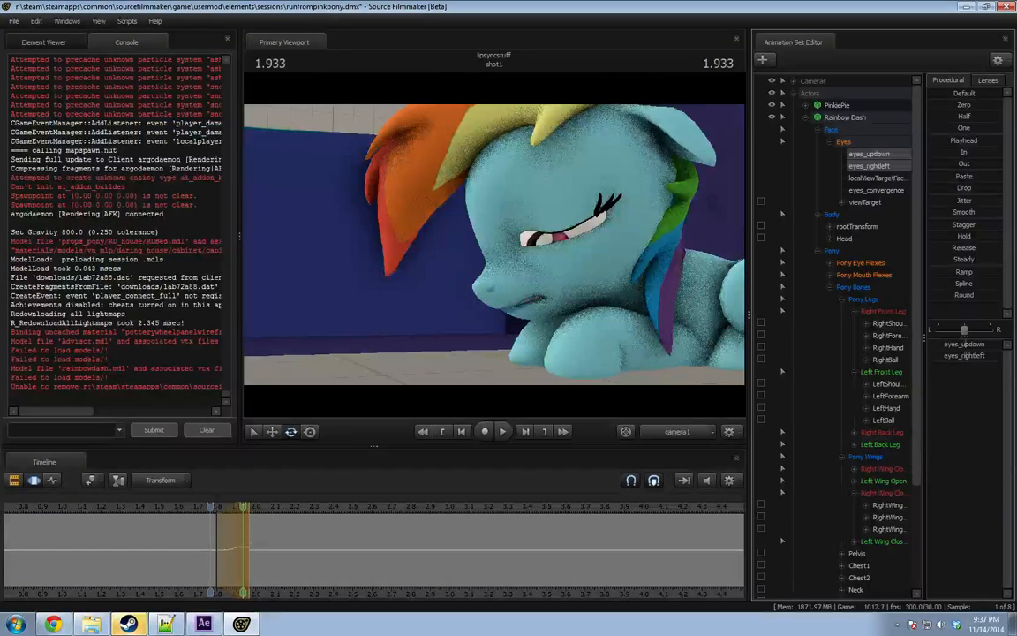
pyautogui.moveTo(227, 537); pyautogui.dragTo(288, 561)
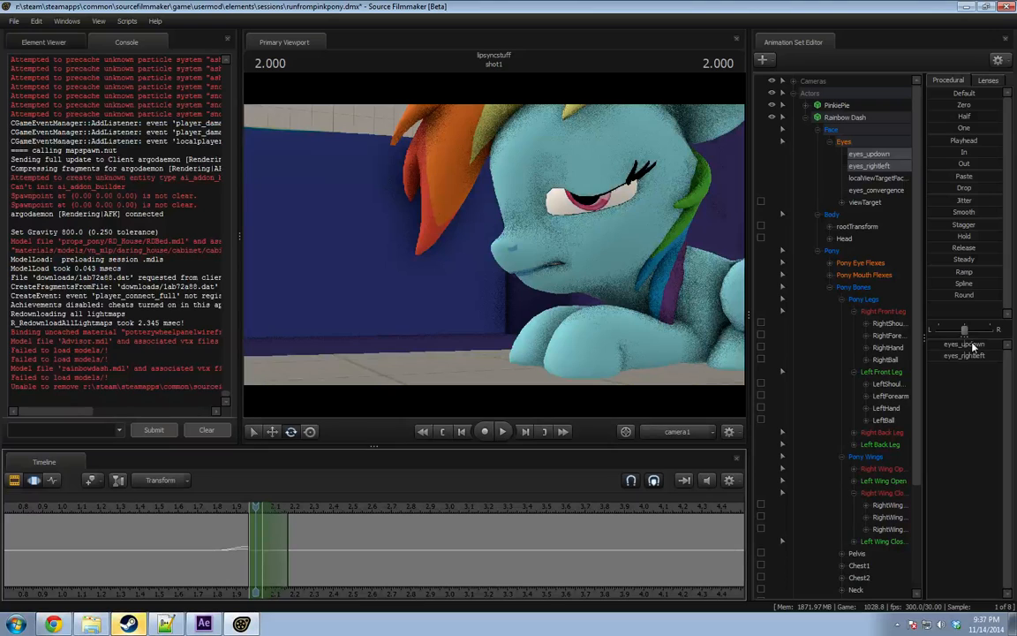
pyautogui.moveTo(974, 347); pyautogui.dragTo(945, 347)
pyautogui.moveTo(256, 529); pyautogui.dragTo(276, 543)
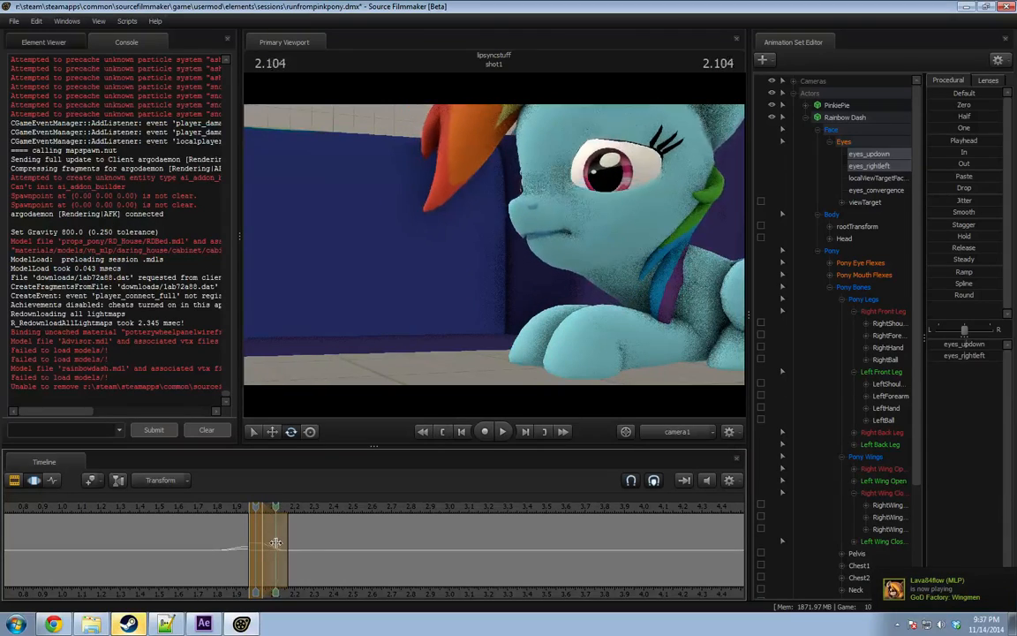
# Replay the head turn from about 1.7 s and examine Rainbow Dash's eye movement during the blink.
pyautogui.moveTo(234, 514); pyautogui.dragTo(187, 507)
pyautogui.click(200, 508)
pyautogui.press('space')
pyautogui.press('space')
pyautogui.press('space')
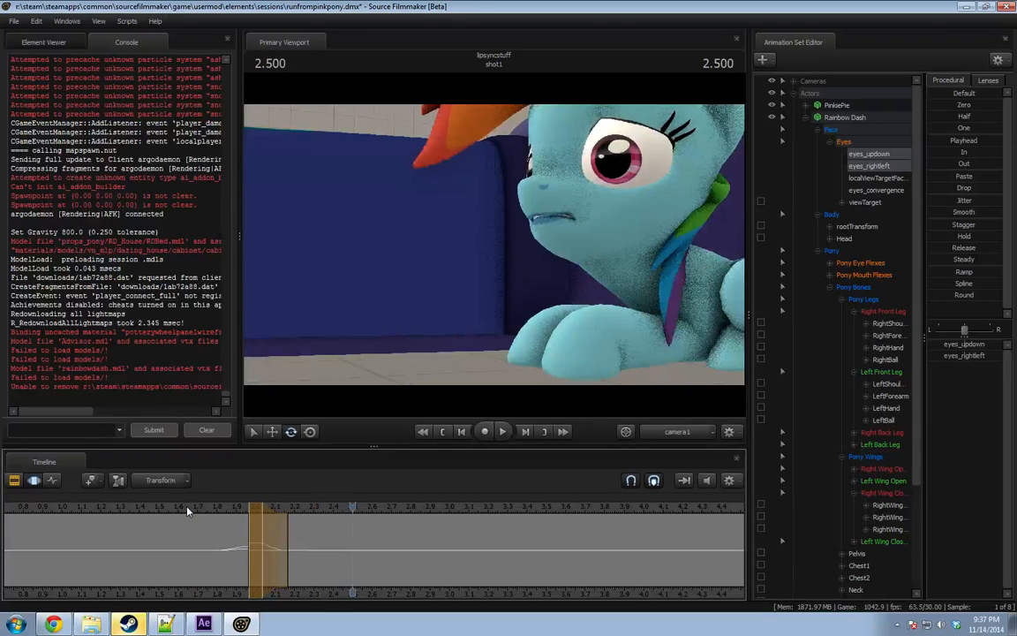
# Replay the first head turn, nudge Rainbow Dash's eyes_updown between about 2.03 and 2.8 s, and play it again.
pyautogui.click(196, 507)
pyautogui.press('space')
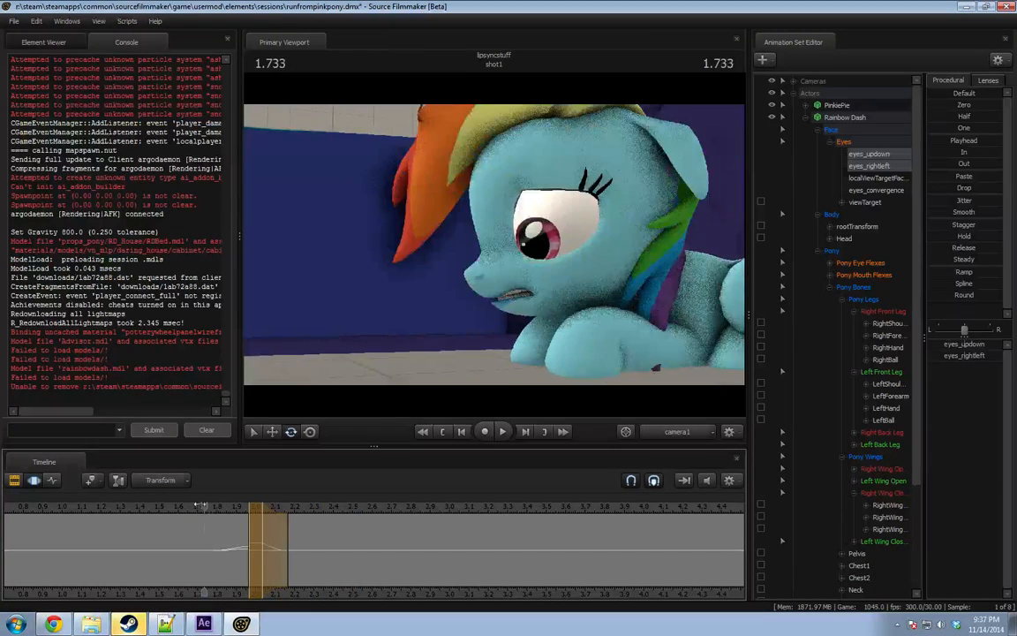
pyautogui.press('shift')
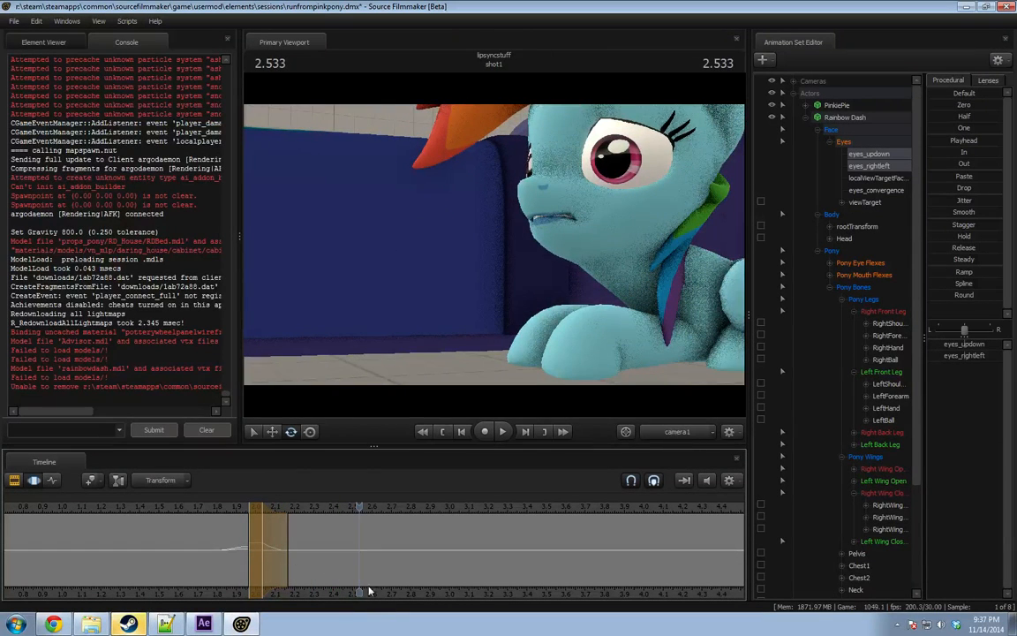
pyautogui.keyDown('shift'); pyautogui.click(295, 556); pyautogui.keyUp('shift')
pyautogui.keyDown('shift'); pyautogui.scroll(5, 299, 557); pyautogui.keyUp('shift')
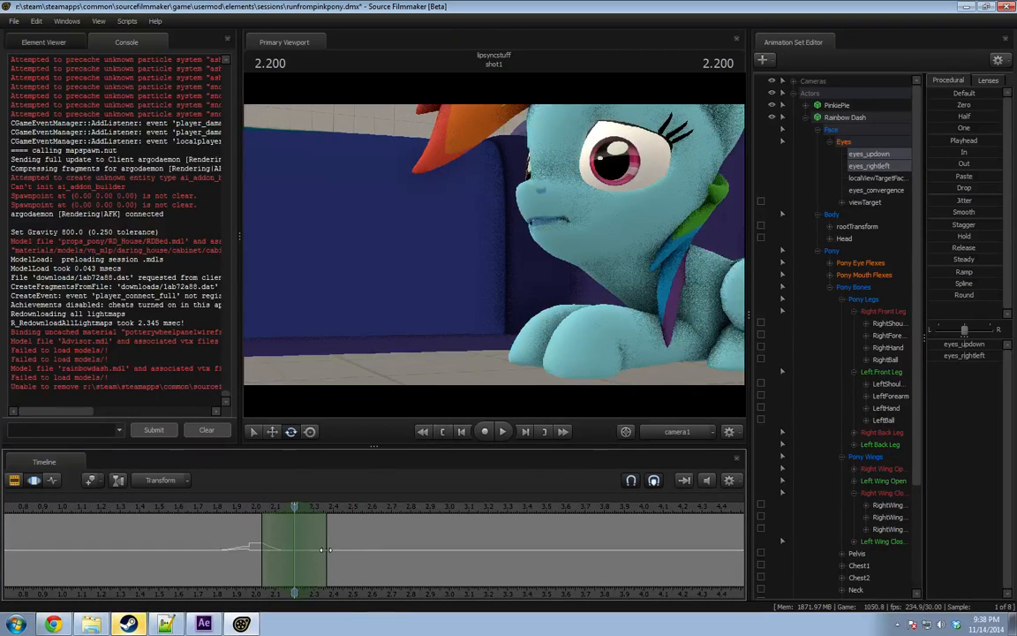
pyautogui.moveTo(327, 553); pyautogui.dragTo(411, 553)
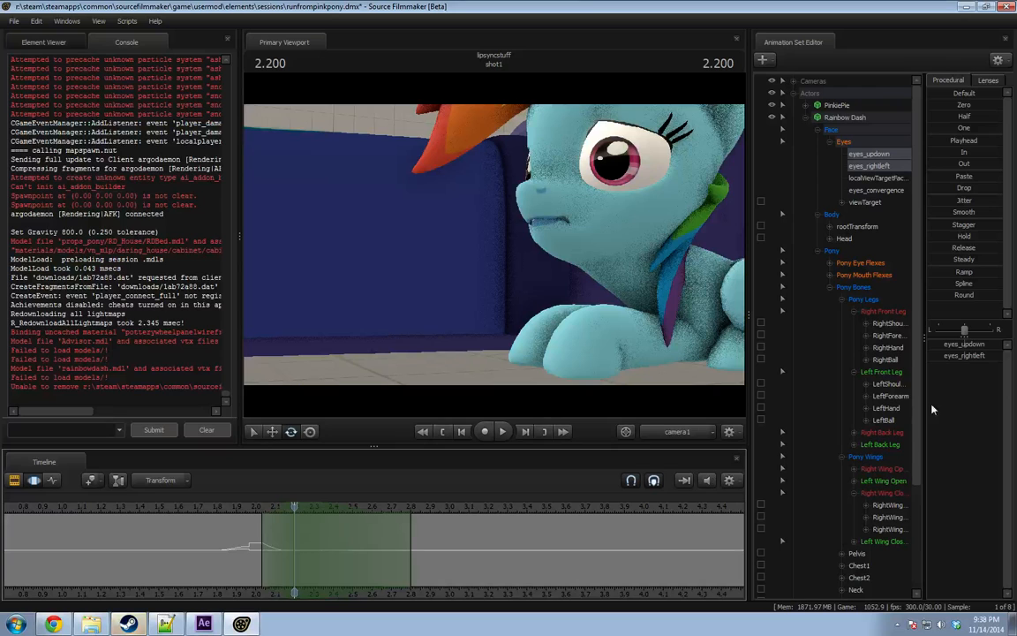
pyautogui.moveTo(965, 345); pyautogui.dragTo(965, 345)
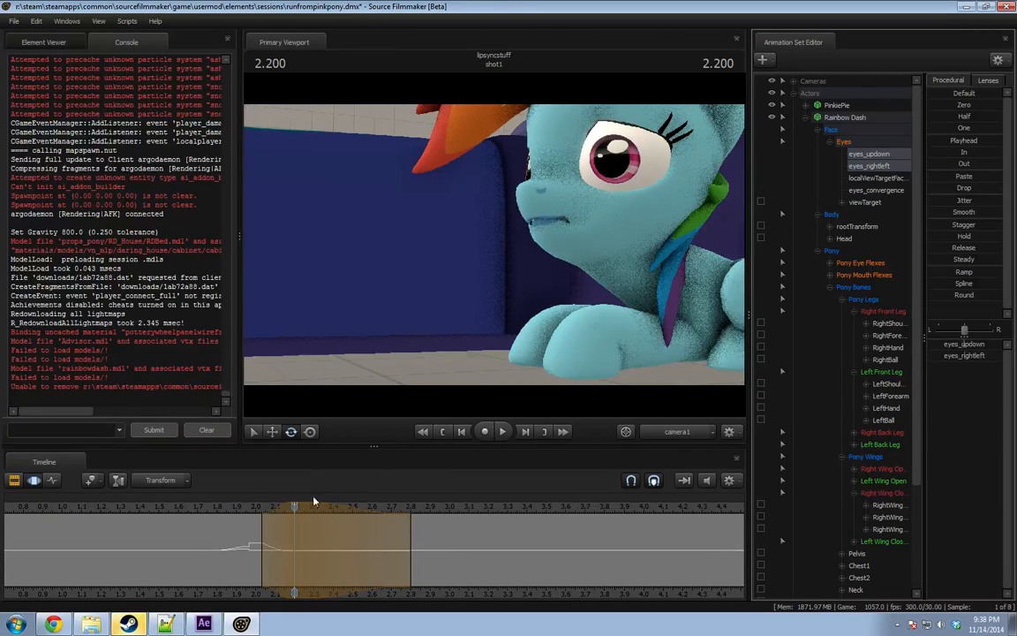
pyautogui.click(244, 505)
pyautogui.press('space')
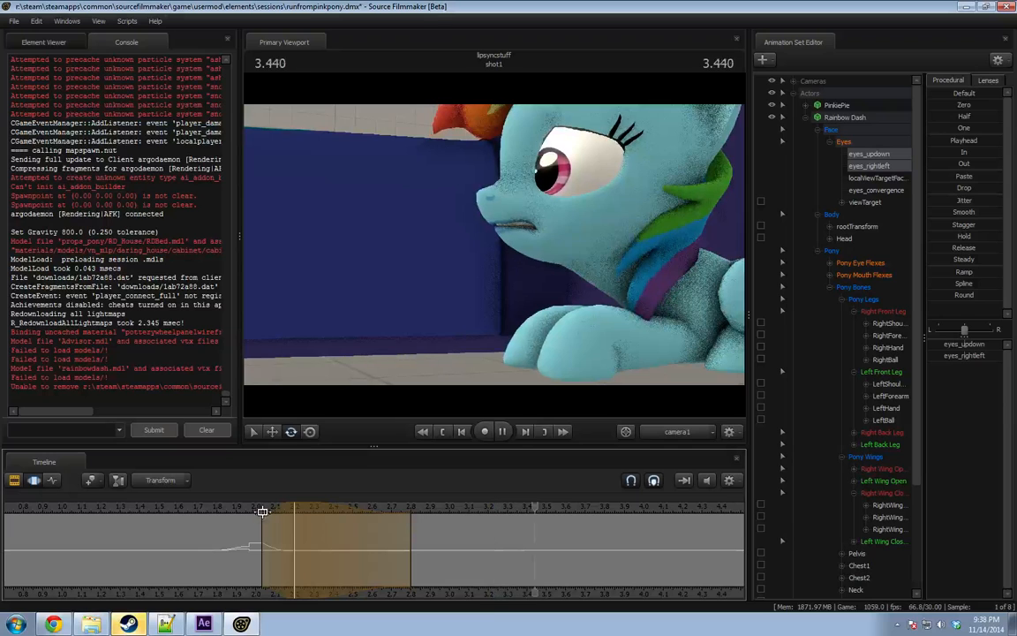
pyautogui.press('space')
# Use the Pony Eye Flexes curves to select the second blink around 2.97 s, with falloff from about 2.85 to 3.13 s.
pyautogui.moveTo(498, 595); pyautogui.dragTo(221, 594, button='middle')
pyautogui.click(199, 550)
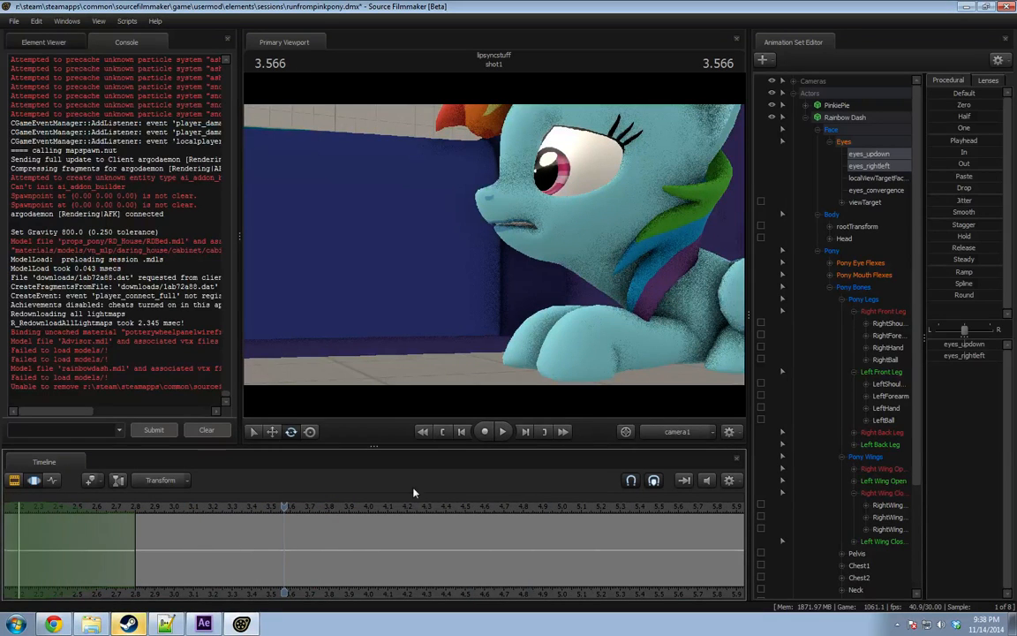
pyautogui.click(858, 262)
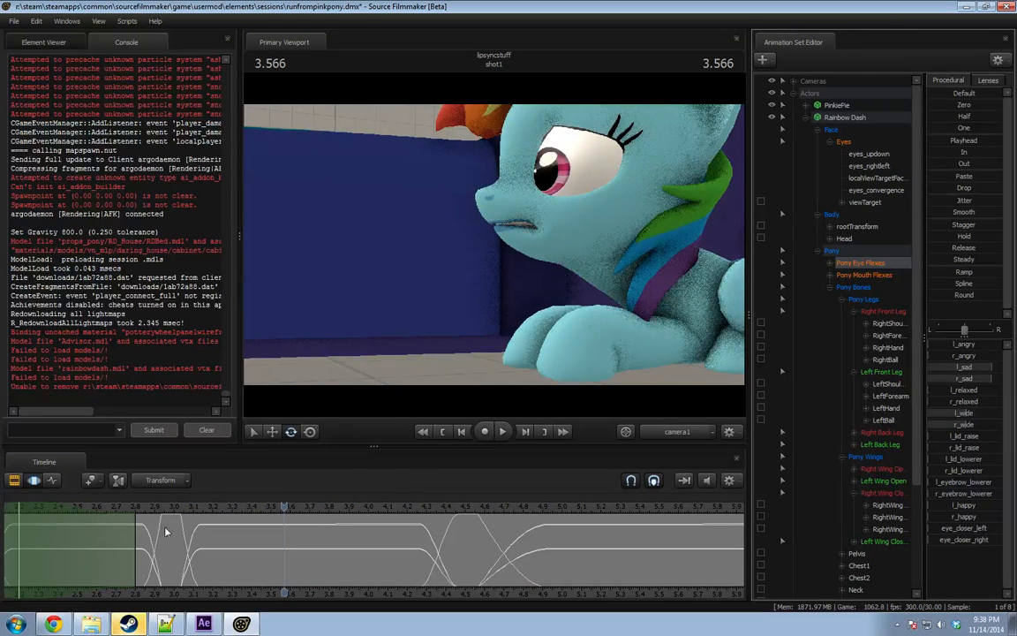
pyautogui.click(157, 535)
pyautogui.keyDown('shift'); pyautogui.moveTo(161, 535); pyautogui.dragTo(180, 533); pyautogui.keyUp('shift')
pyautogui.keyDown('shift'); pyautogui.scroll(3, 179, 533); pyautogui.keyUp('shift')
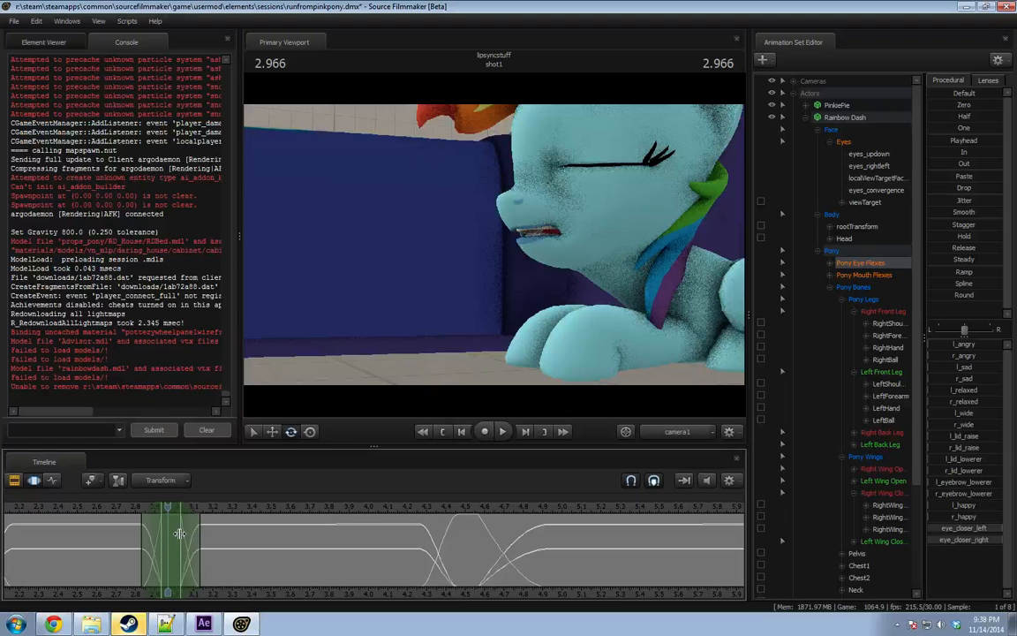
# Offset Rainbow Dash's eyes_updown slightly during the second blink around 2.97 s.
pyautogui.moveTo(869, 154); pyautogui.dragTo(872, 168)
pyautogui.moveTo(263, 591); pyautogui.dragTo(432, 574, button='middle')
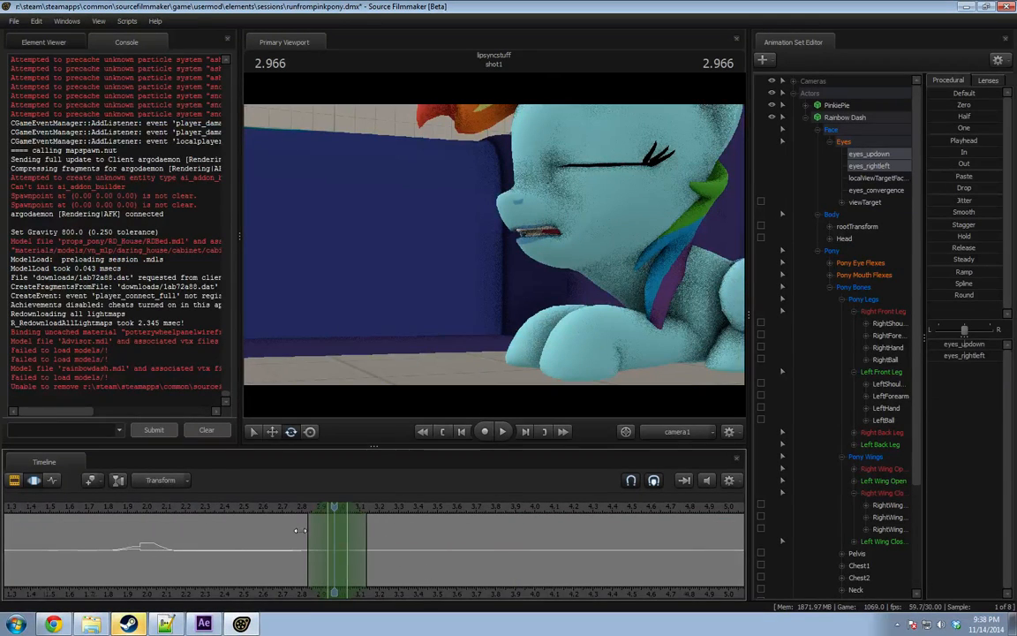
pyautogui.scroll(2, 296, 531)
pyautogui.moveTo(281, 509); pyautogui.dragTo(335, 510)
pyautogui.moveTo(971, 346); pyautogui.dragTo(980, 345)
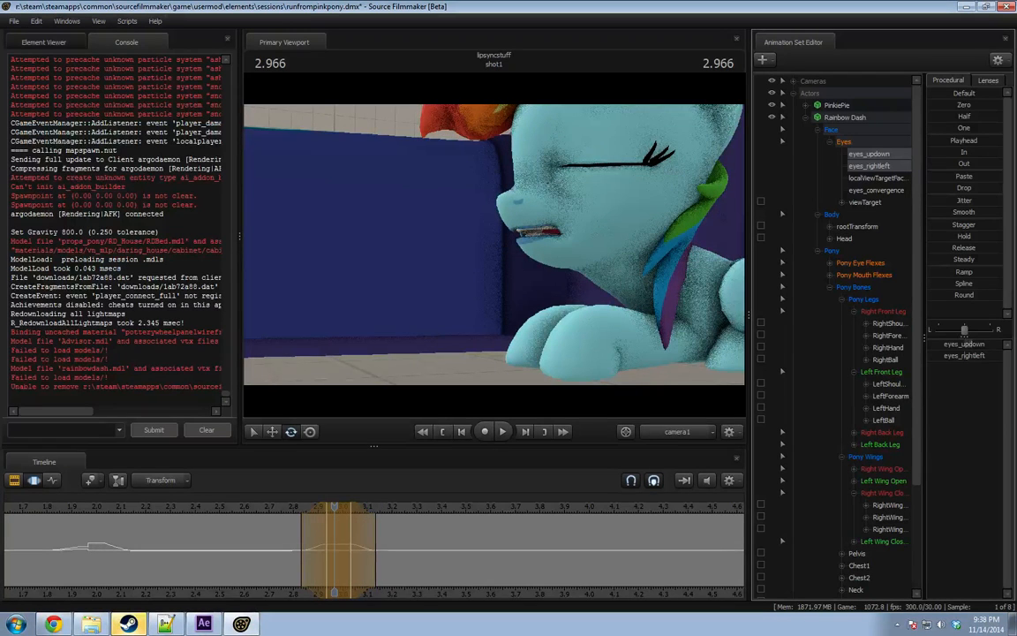
pyautogui.press('shift')
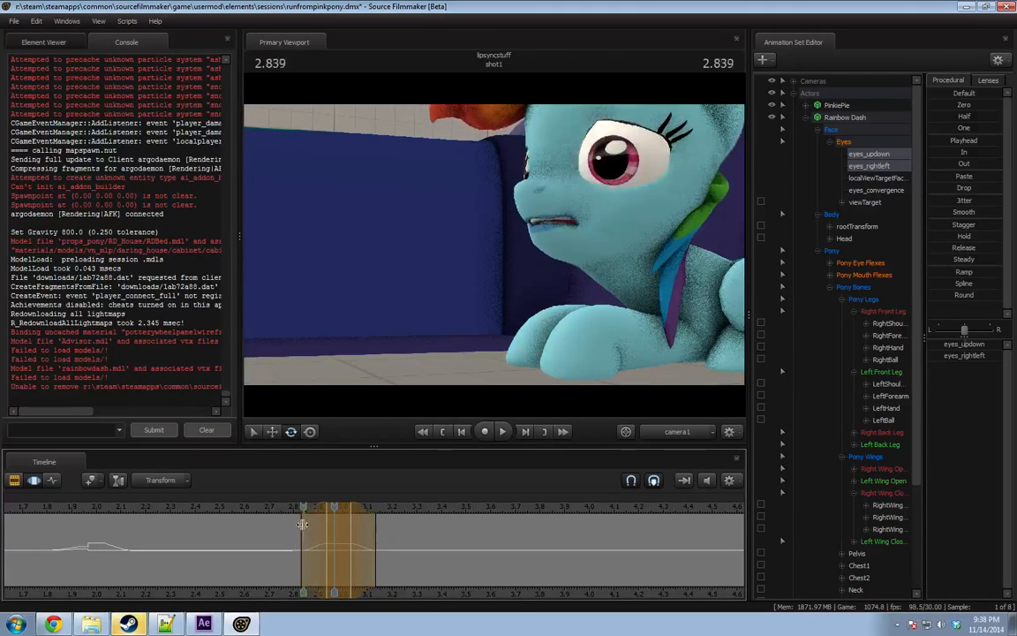
pyautogui.press('shift')
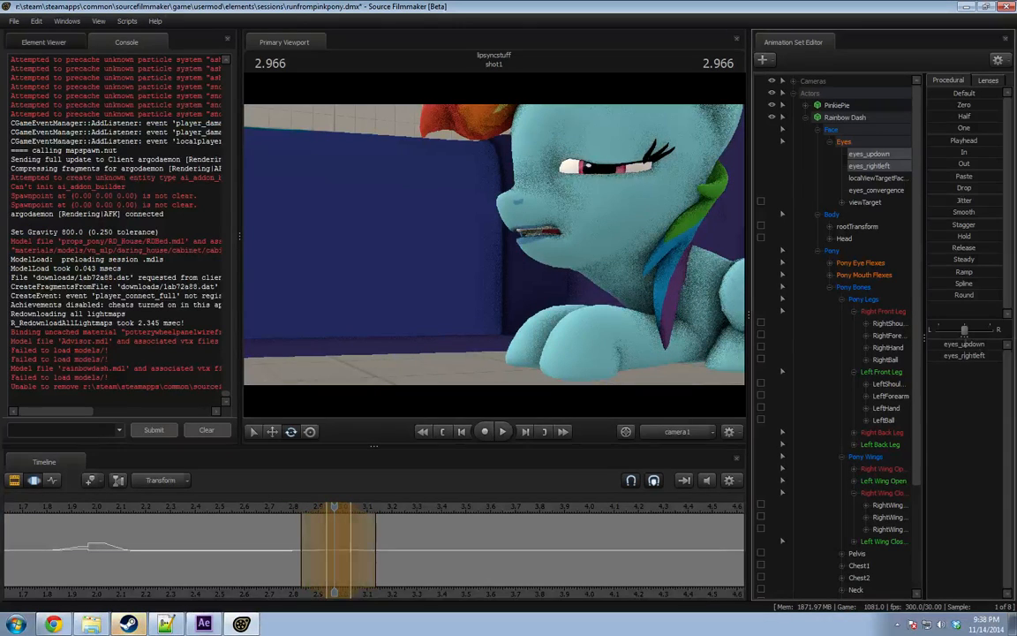
pyautogui.press('shift')
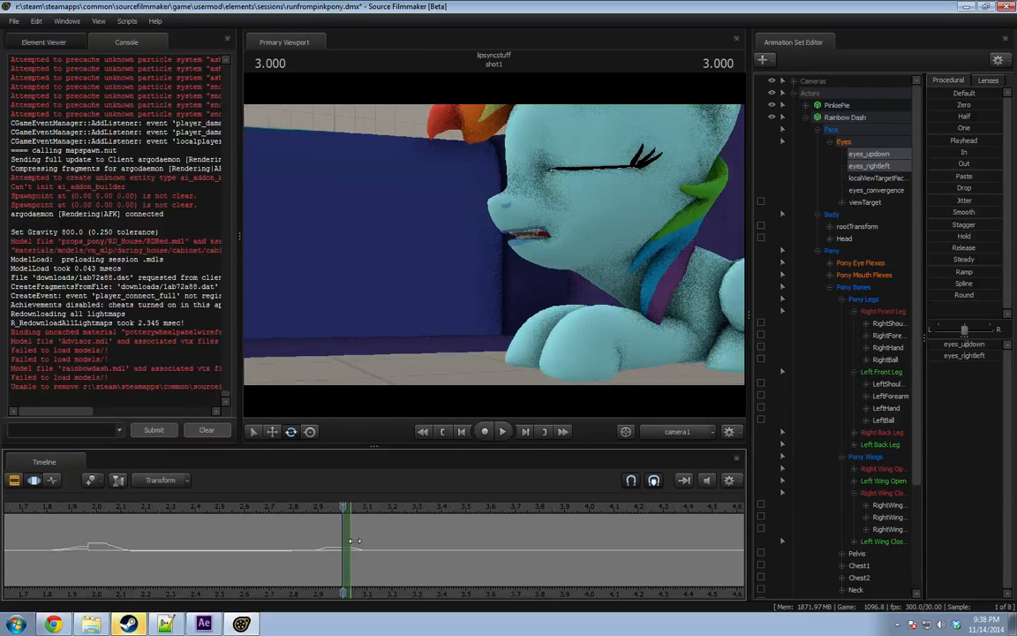
# Adjust Rainbow Dash's eyes_rightleft from 3.0 s, tightening the falloff to end at about 3.1 s.
pyautogui.moveTo(354, 540); pyautogui.dragTo(377, 540)
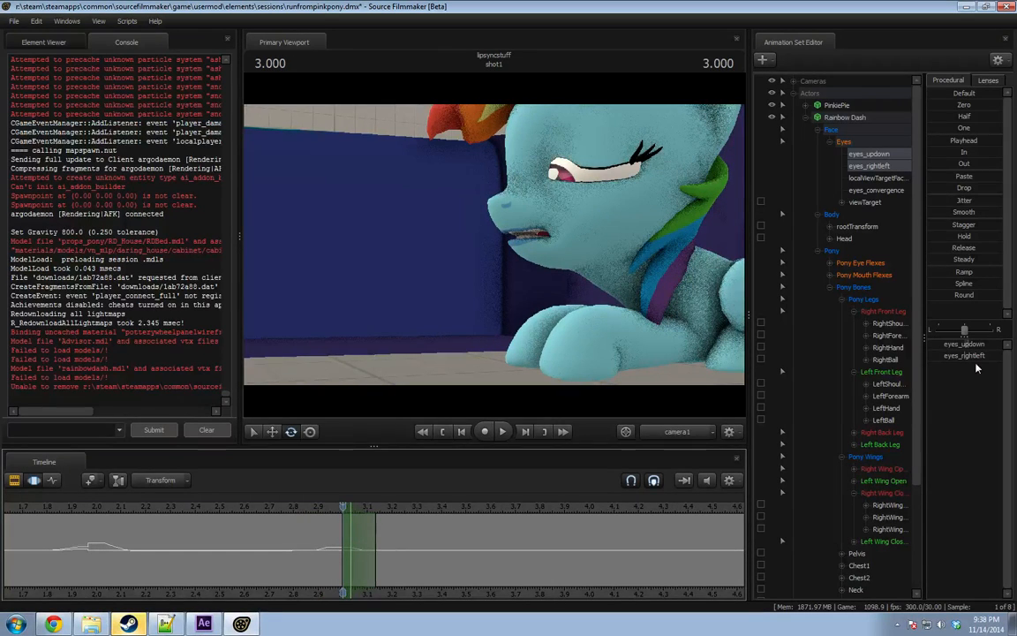
pyautogui.moveTo(973, 356); pyautogui.dragTo(971, 356)
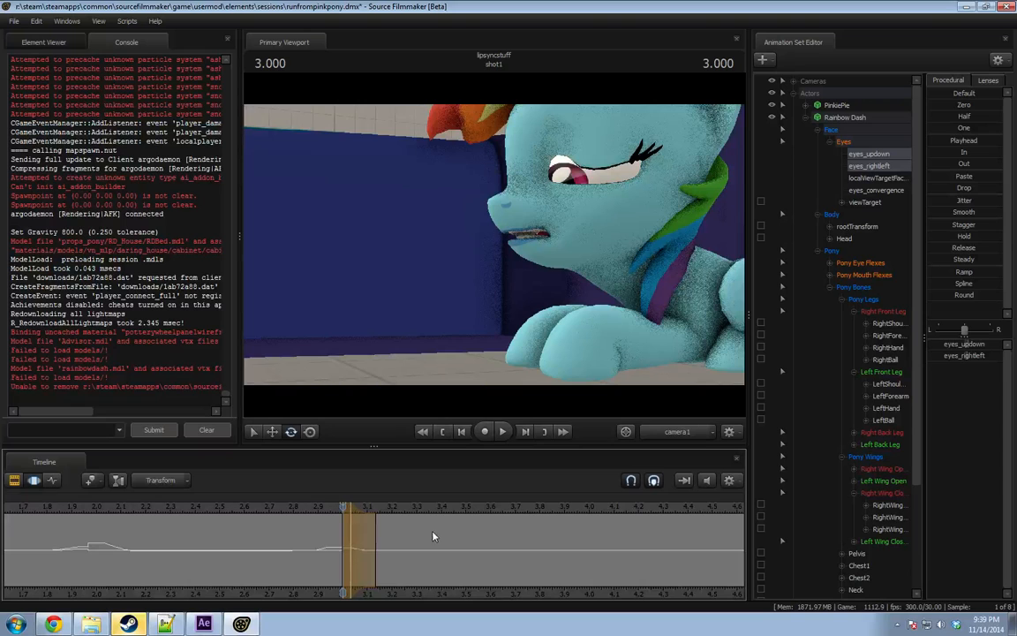
pyautogui.press('space')
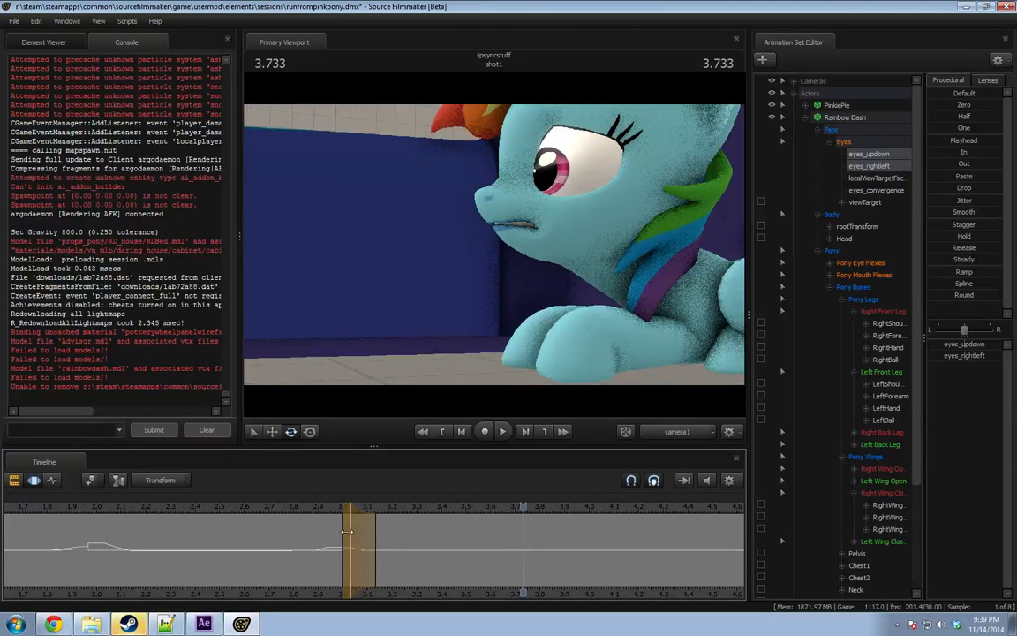
pyautogui.moveTo(379, 535)
pyautogui.mouseDown()
pyautogui.moveTo(388, 536)
pyautogui.moveTo(370, 541)
pyautogui.mouseUp()
# Replay the second head turn from about 2.9 s and earlier to examine the eye movement during the blink.
pyautogui.click(321, 509)
pyautogui.press('space')
pyautogui.press('space')
pyautogui.click(320, 511)
pyautogui.press('space')
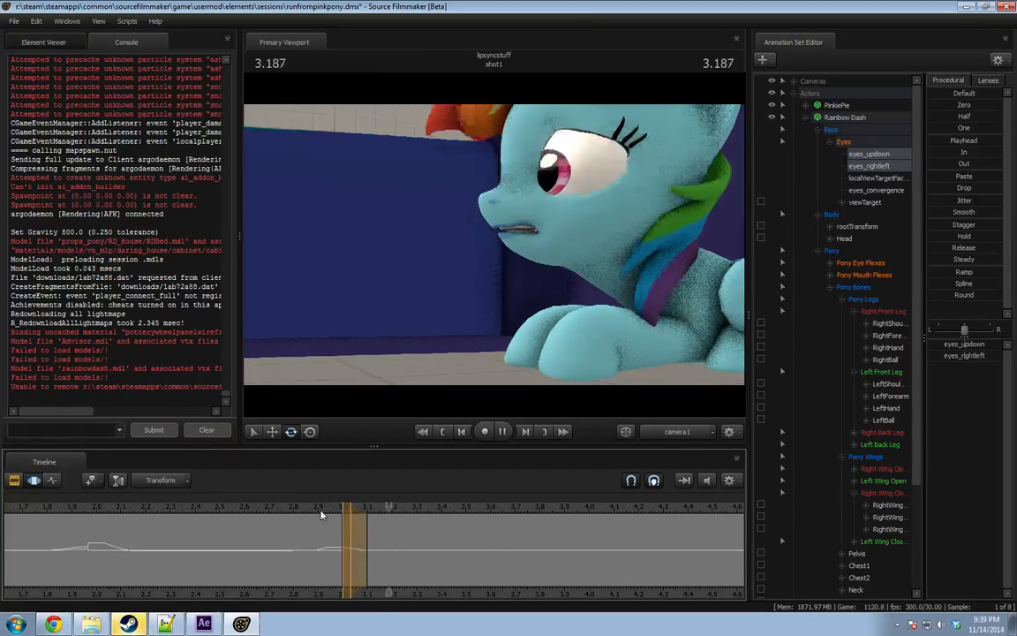
pyautogui.click(254, 511)
pyautogui.press('space')
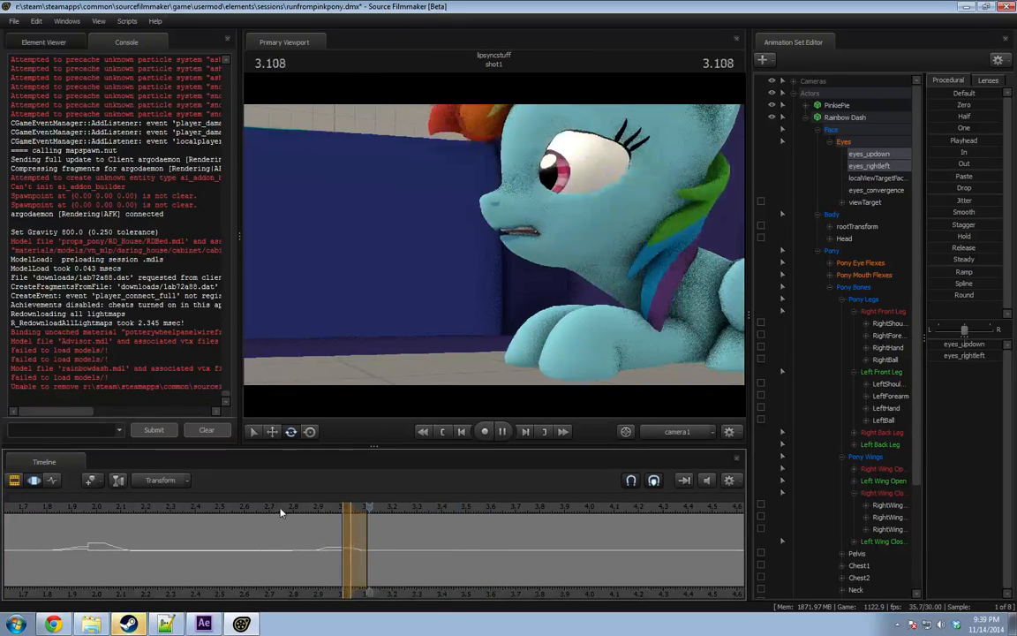
pyautogui.press('space')
# Replay the shot from about 1.5 s through 5 s and examine the eyes across all head turns.
pyautogui.scroll(-3, 321, 507)
pyautogui.click(302, 511)
pyautogui.press('space')
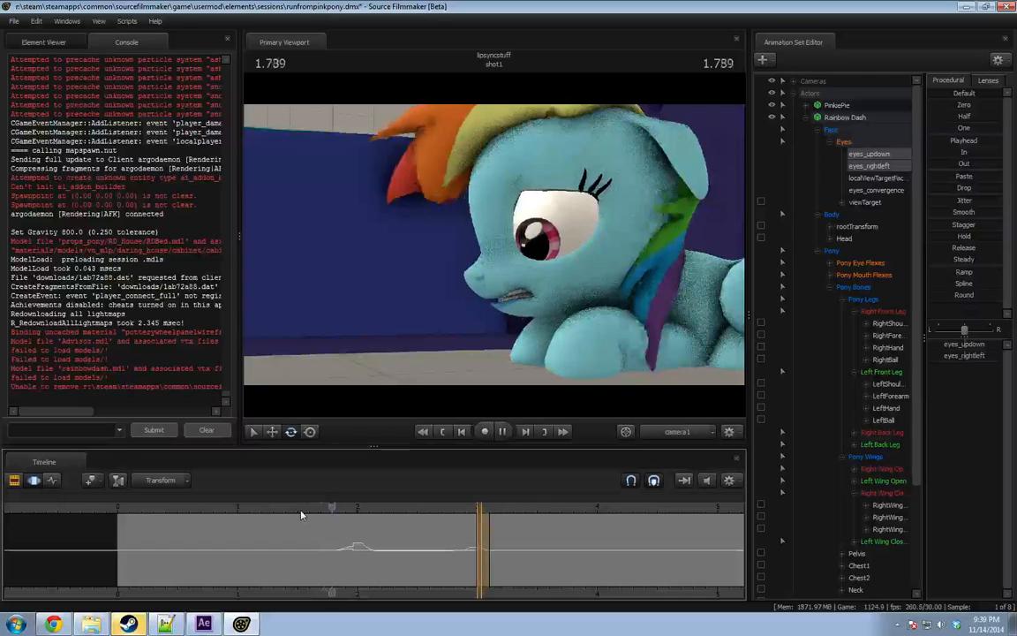
pyautogui.press('space')
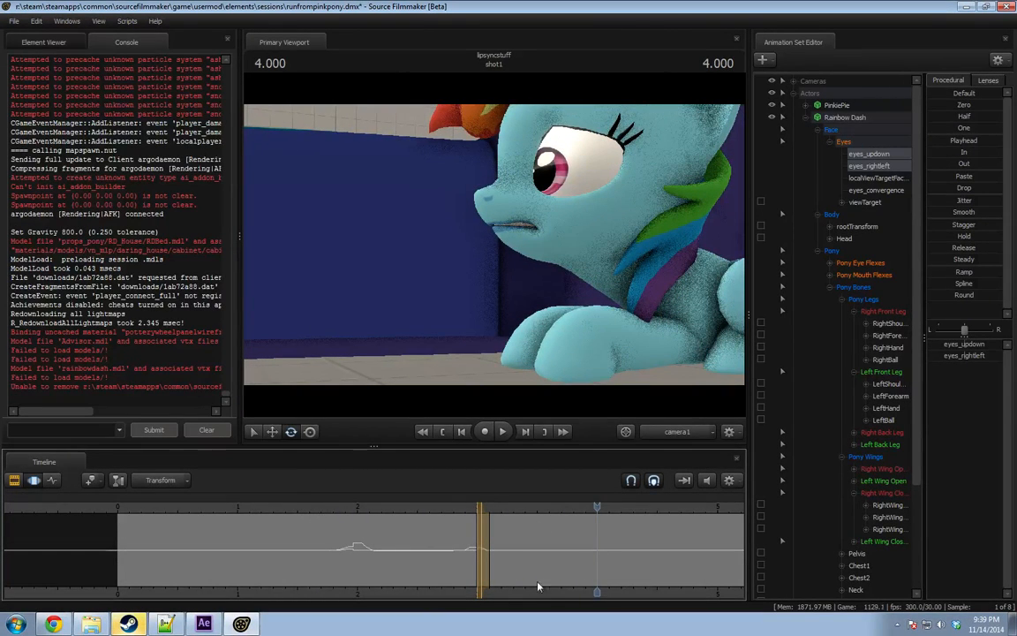
pyautogui.press('space')
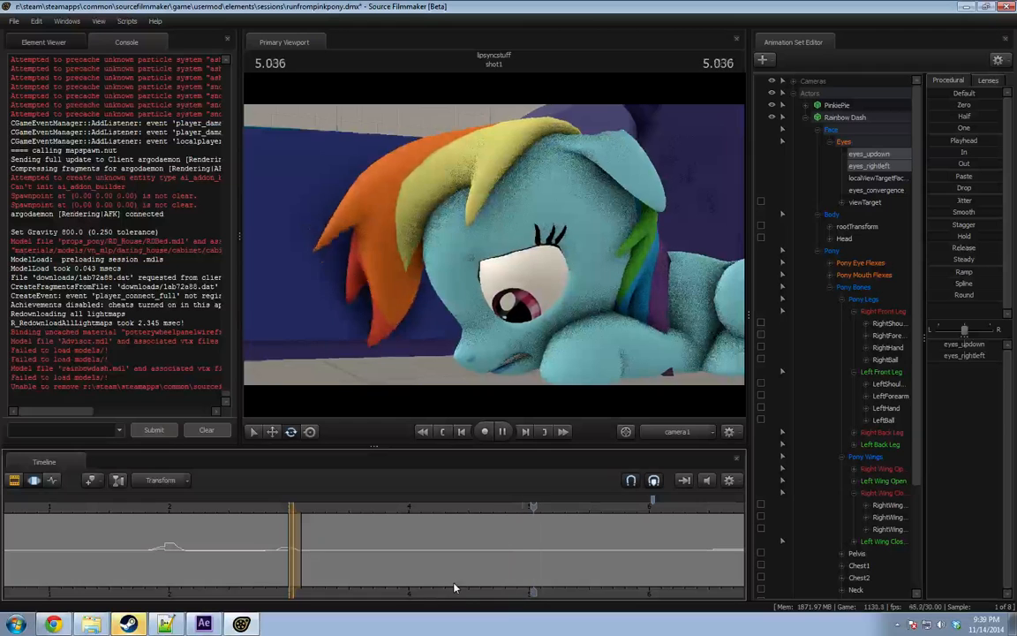
pyautogui.press('space')
pyautogui.click(161, 512)
pyautogui.press('space')
pyautogui.press('space')
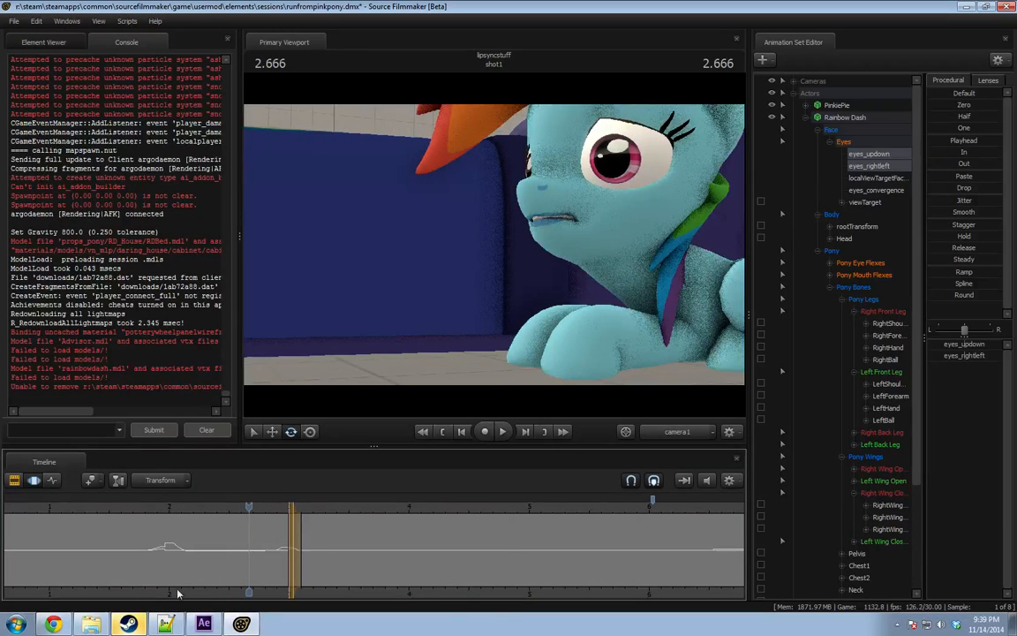
# Raise Rainbow Dash's l_wide and r_wide eye flexes at about 2.17 s, with falloff from about 2.03 to 2.7 s.
pyautogui.click(857, 262)
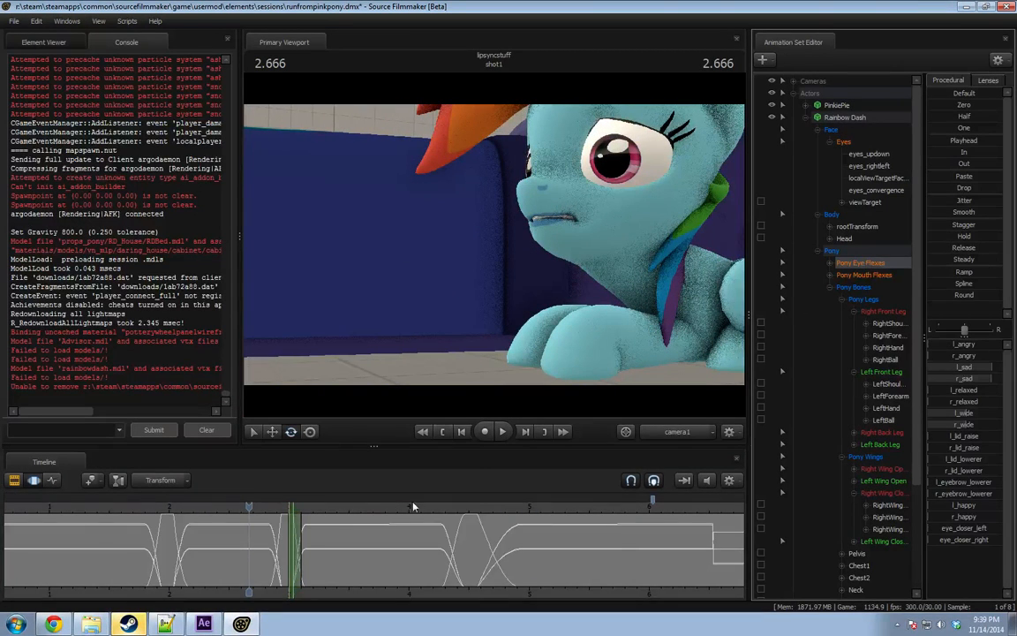
pyautogui.moveTo(188, 584); pyautogui.dragTo(447, 583, button='middle')
pyautogui.press('shift')
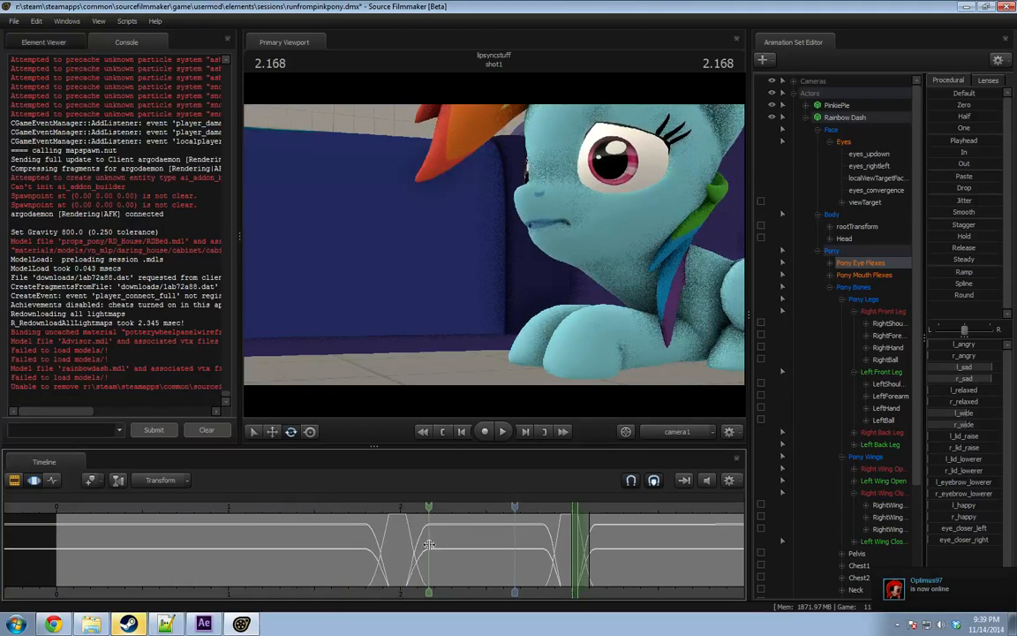
pyautogui.click(427, 544)
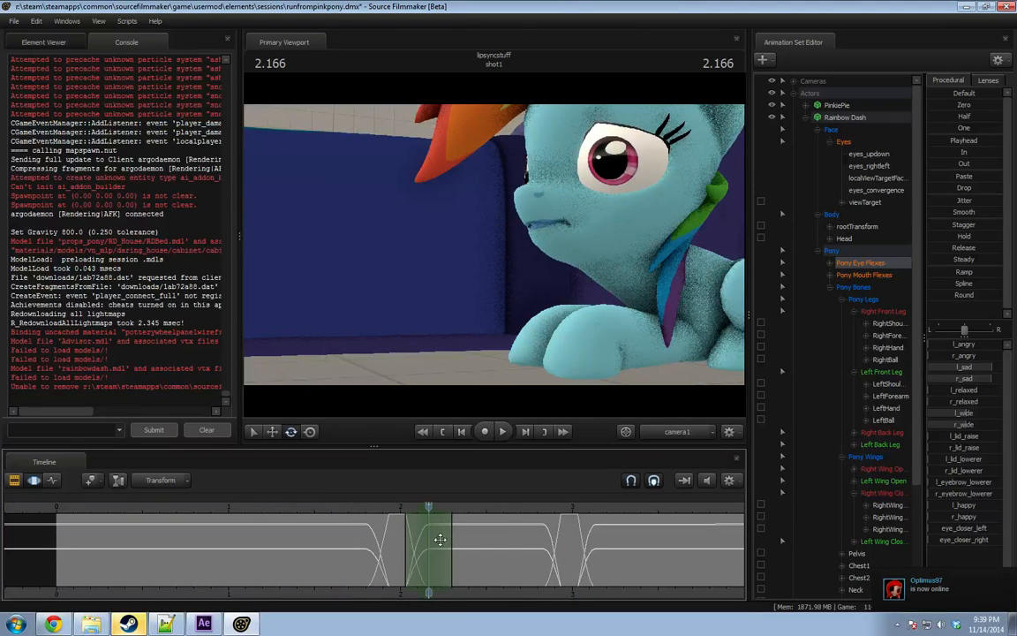
pyautogui.moveTo(440, 538); pyautogui.dragTo(520, 539)
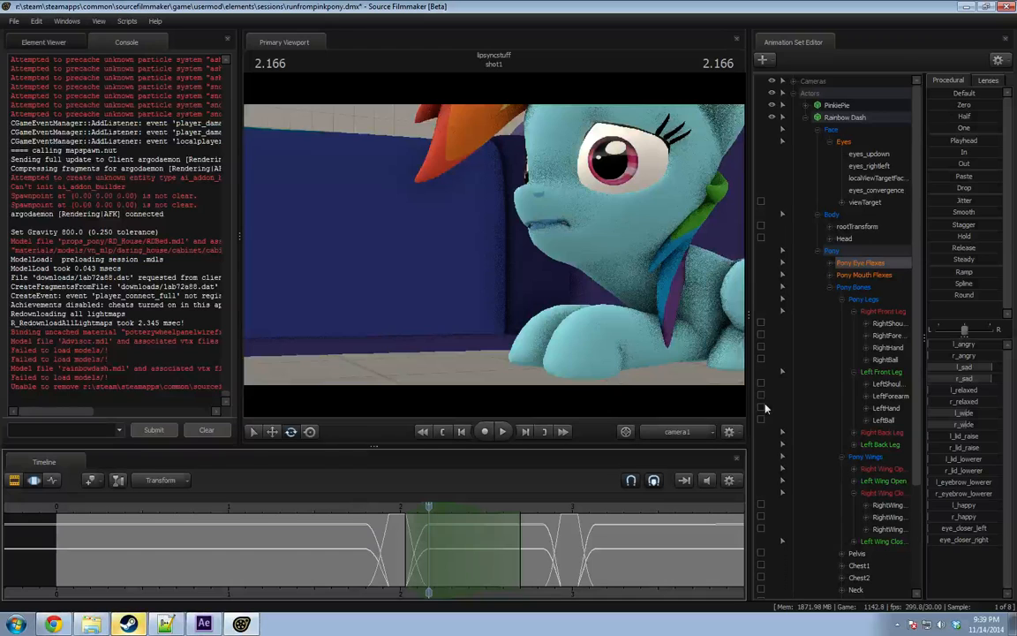
pyautogui.click(969, 372)
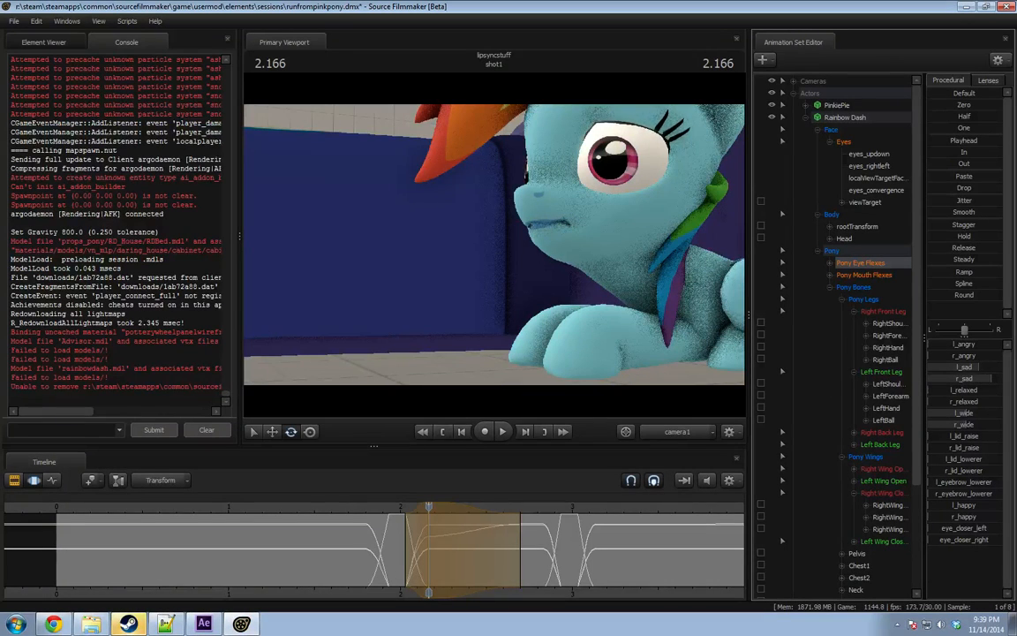
pyautogui.click(974, 415)
pyautogui.click(973, 417)
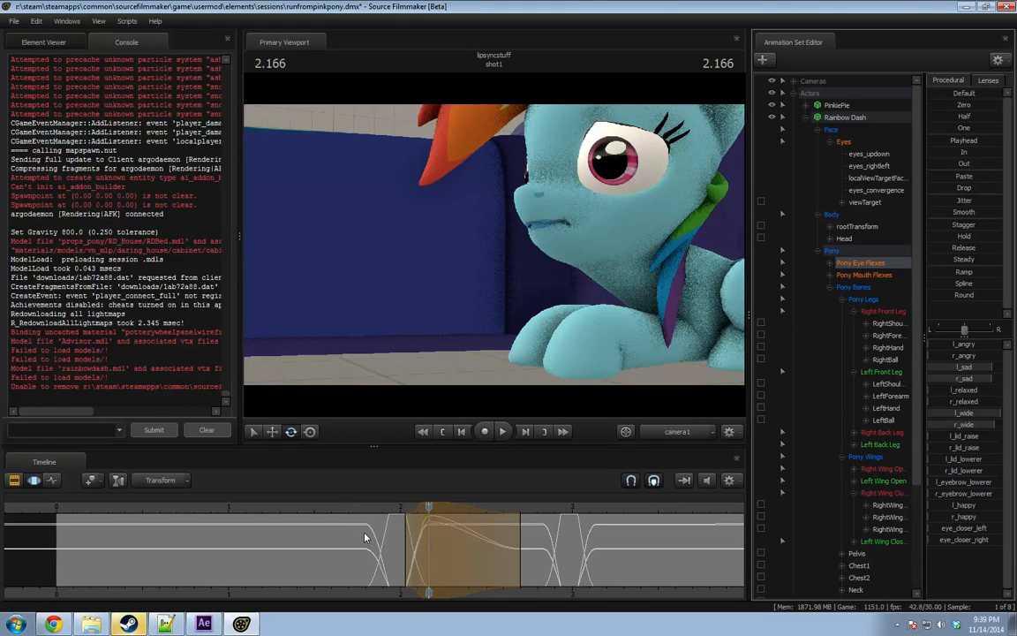
# Lower l_wide and r_wide to zero at about 2.83 s, blending in from about 2.17 s, and replay the head turn.
pyautogui.moveTo(365, 537); pyautogui.dragTo(519, 542)
pyautogui.press('Escape')
pyautogui.keyDown('shift'); pyautogui.scroll(8, 517, 545); pyautogui.keyUp('shift')
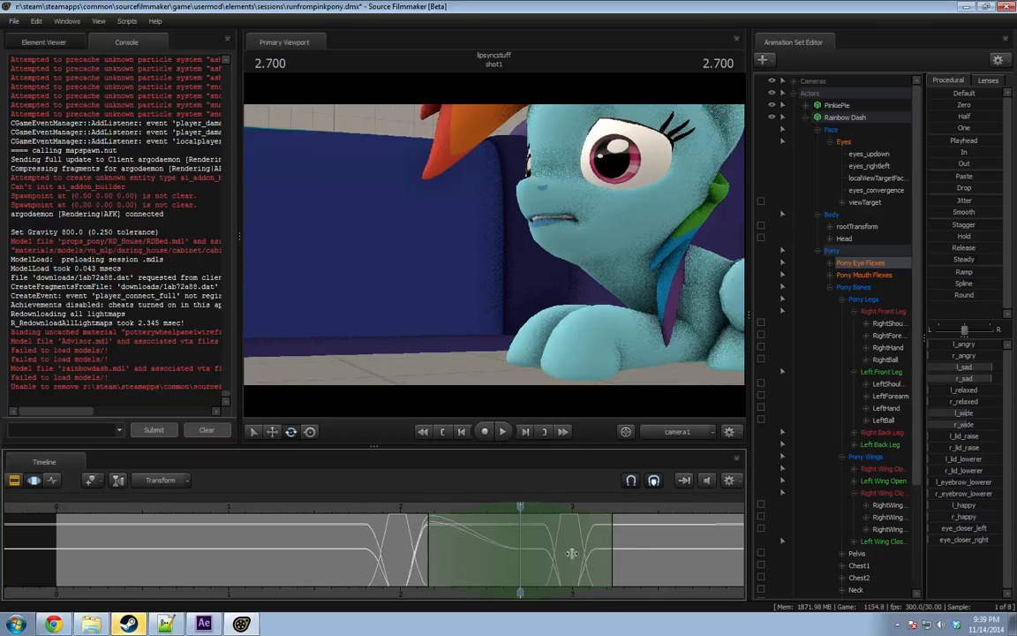
pyautogui.moveTo(617, 549); pyautogui.dragTo(547, 545)
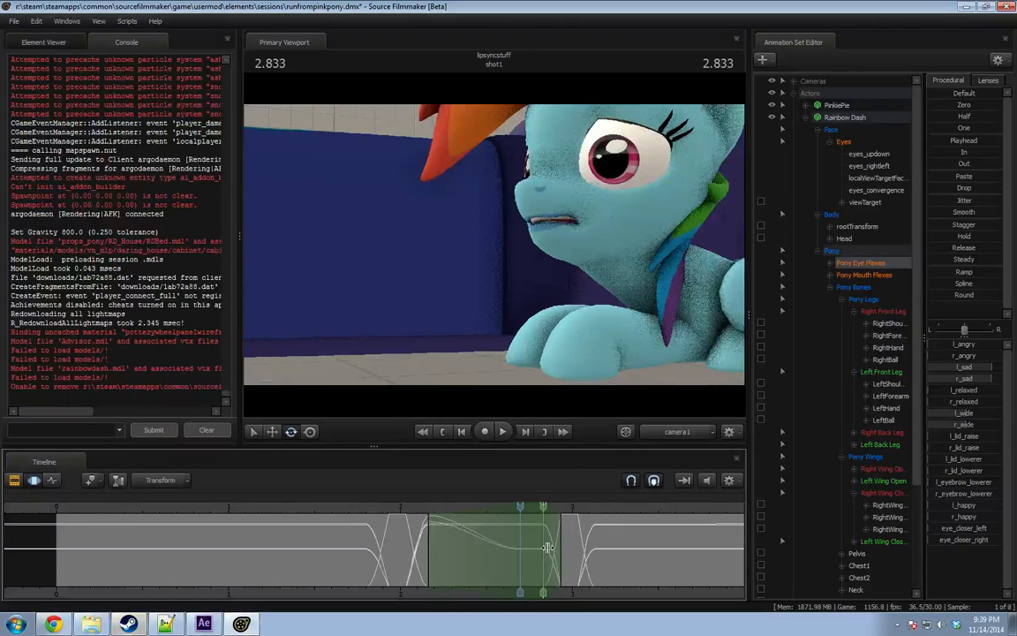
pyautogui.moveTo(967, 415); pyautogui.dragTo(938, 426)
pyautogui.press('space')
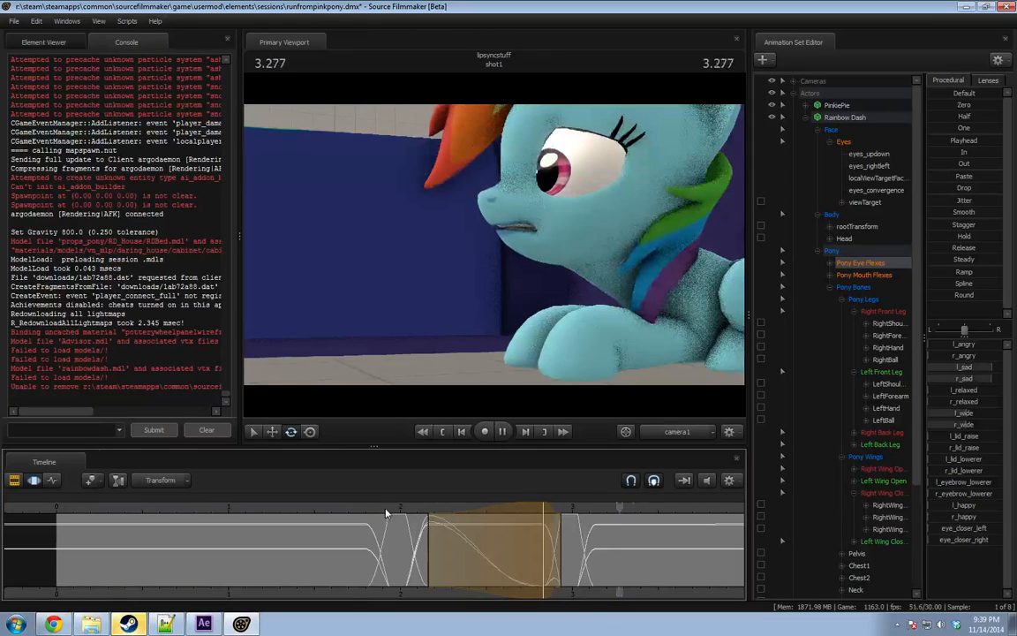
pyautogui.press('space')
# Raise l_lid_raise and r_lid_raise by about a quarter at 2.57 s, with falloff from about 2.07 to 2.87 s.
pyautogui.moveTo(366, 511); pyautogui.dragTo(497, 548)
pyautogui.keyDown('shift'); pyautogui.click(497, 548); pyautogui.keyUp('shift')
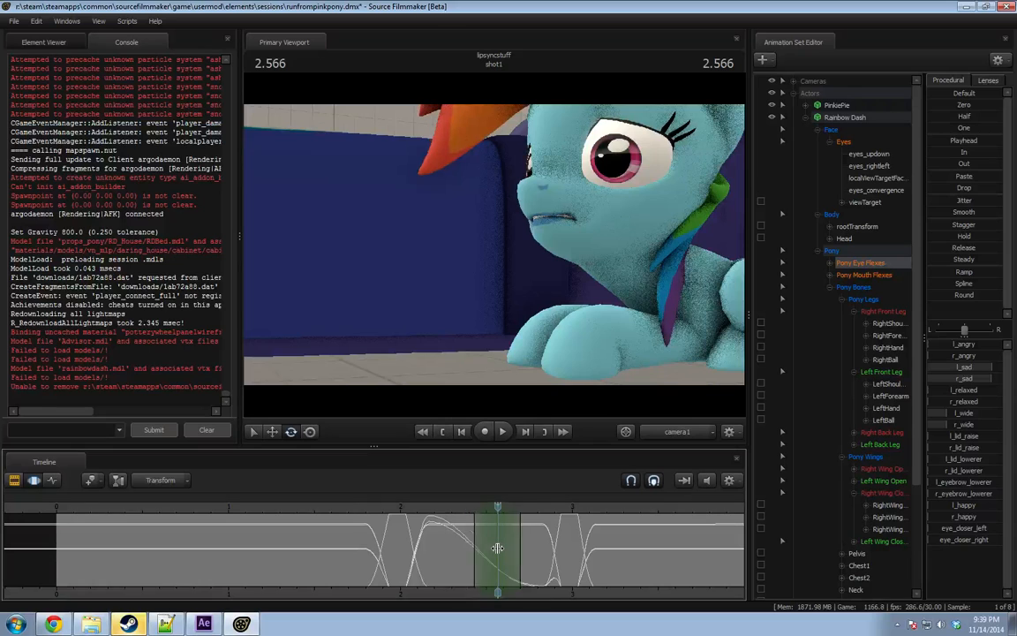
pyautogui.keyDown('shift'); pyautogui.scroll(6, 497, 548); pyautogui.keyUp('shift')
pyautogui.keyDown('shift'); pyautogui.scroll(1, 487, 549); pyautogui.keyUp('shift')
pyautogui.moveTo(589, 535); pyautogui.dragTo(556, 535)
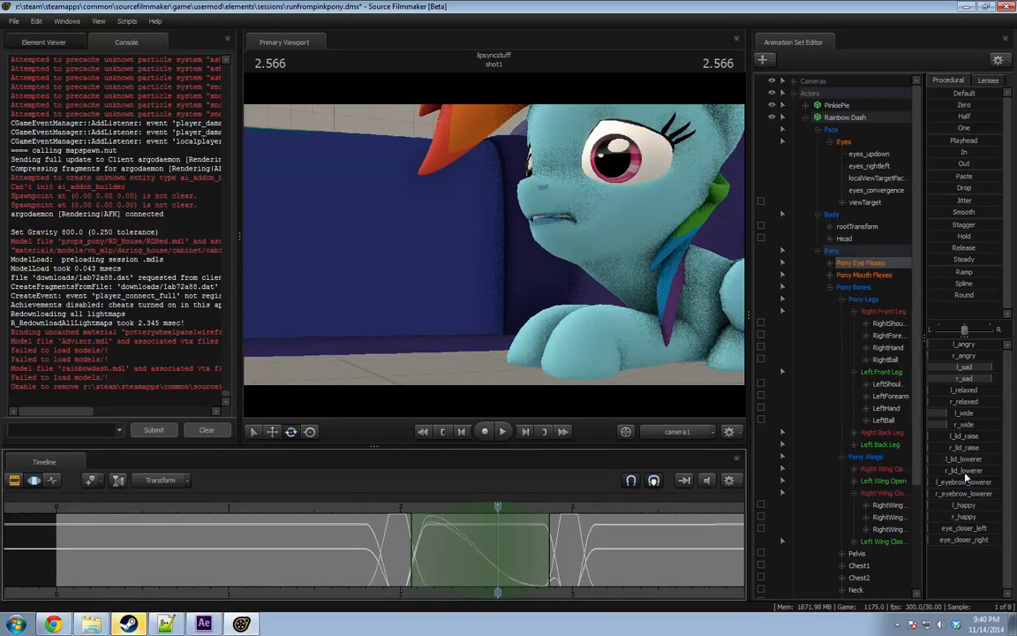
pyautogui.moveTo(955, 435); pyautogui.dragTo(962, 434)
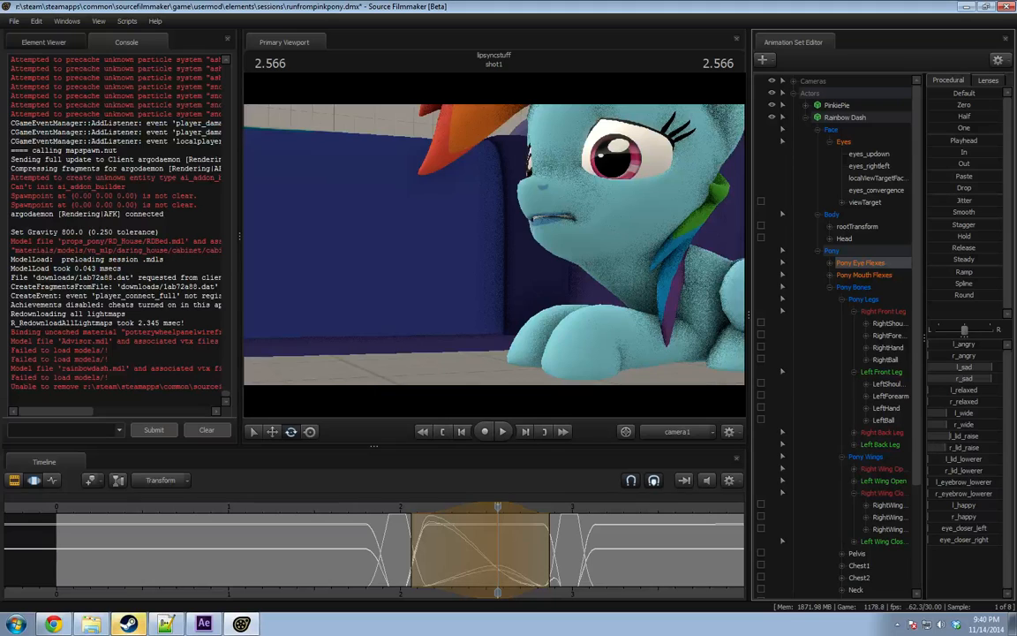
# Hold the raised eyelid flexes from about 2.57 to 2.83 s, extend the falloff to about 2.93 s, and replay the head turn.
pyautogui.press('space')
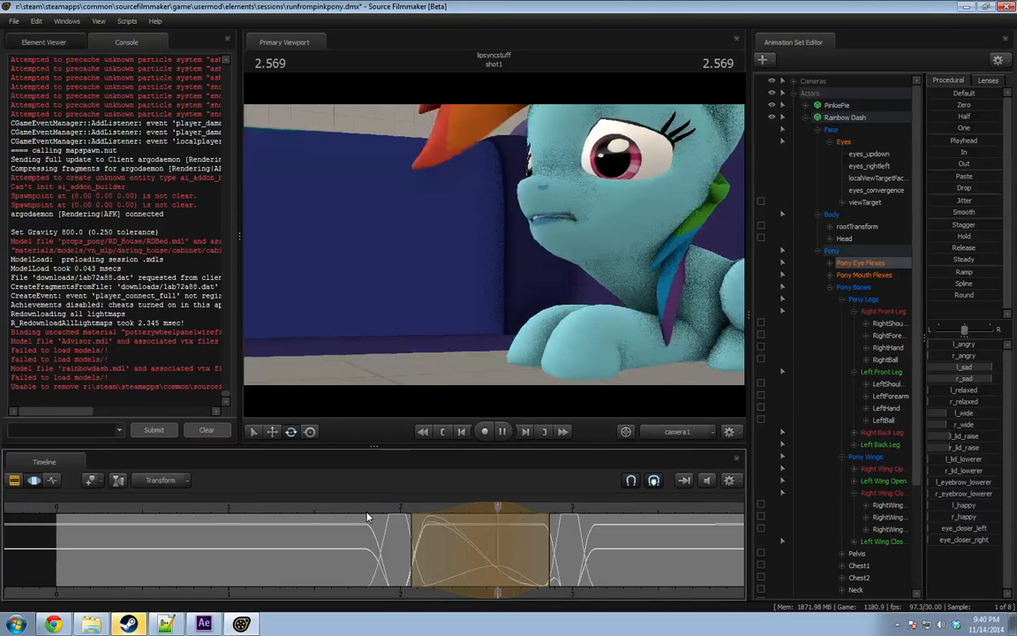
pyautogui.press('space')
pyautogui.moveTo(498, 536); pyautogui.dragTo(561, 533)
pyautogui.press('space')
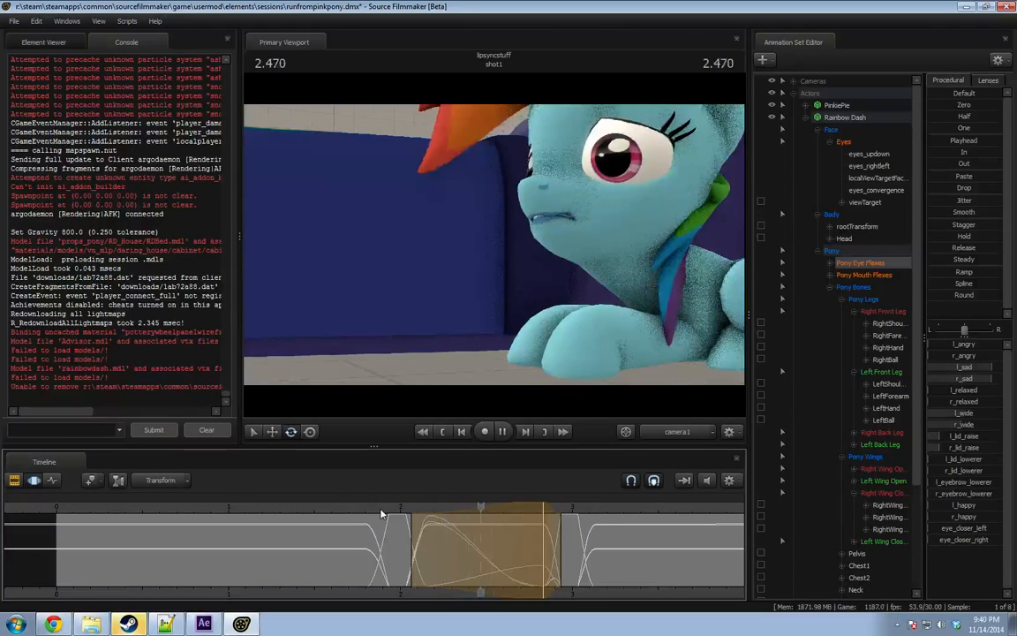
pyautogui.press('space')
pyautogui.press('space')
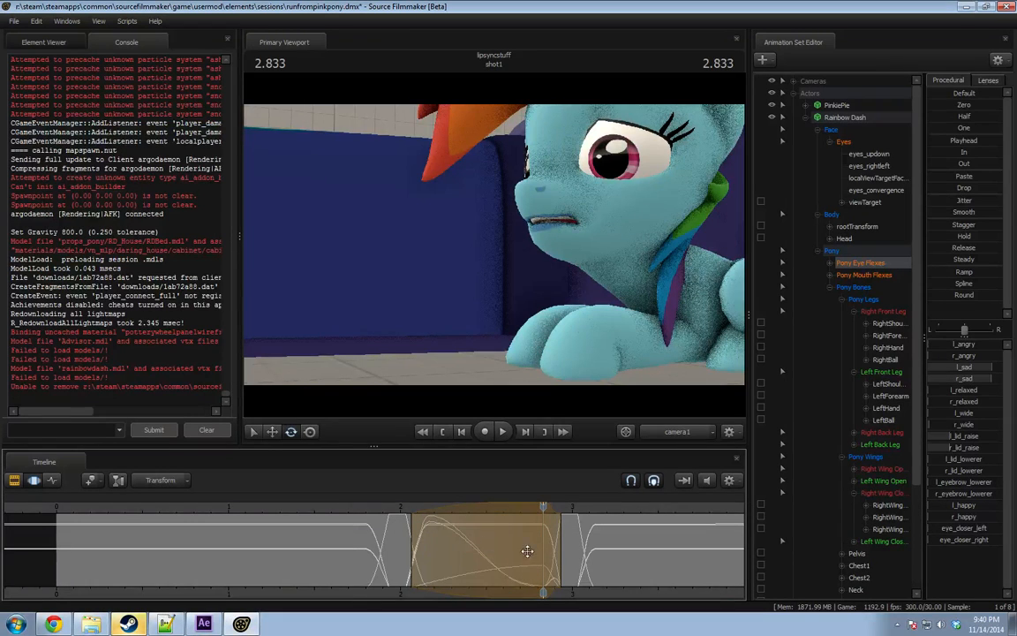
pyautogui.press('space')
pyautogui.press('space')
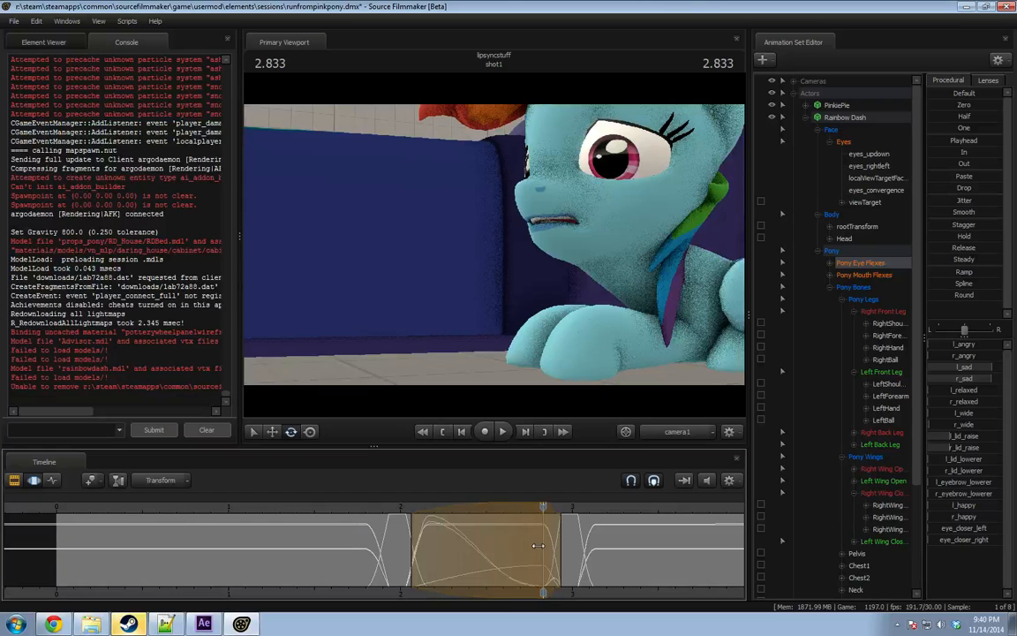
pyautogui.press('space')
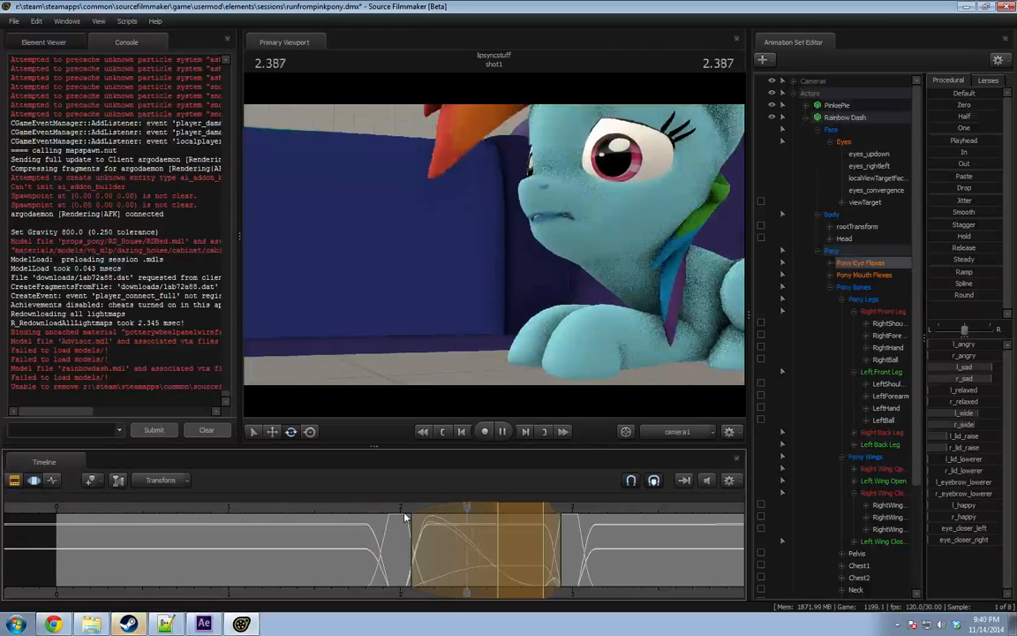
pyautogui.press('space')
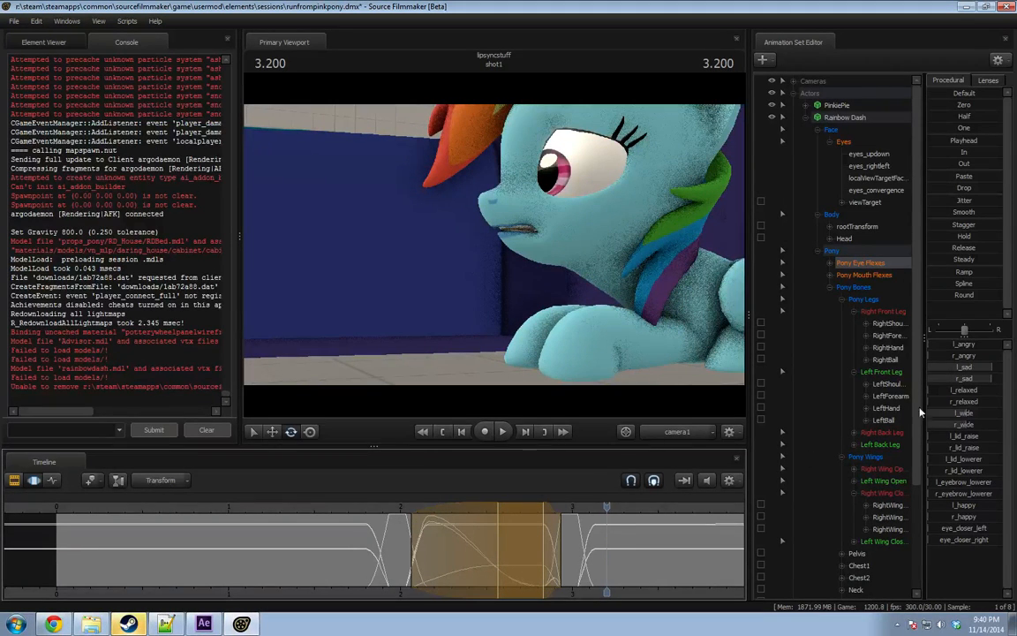
# Smooth l_lid_raise and r_lid_raise from about 2.5 to 2.67 s, with falloff from about 2.37 to 2.8 s, and replay.
pyautogui.click(830, 264)
pyautogui.click(870, 373)
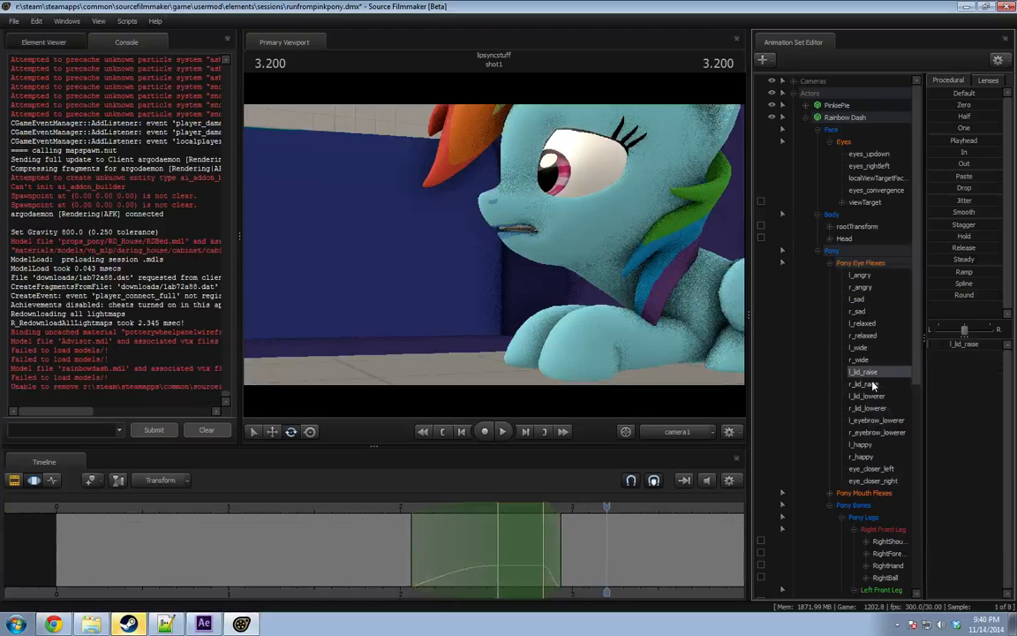
pyautogui.keyDown('ctrl'); pyautogui.click(874, 383); pyautogui.keyUp('ctrl')
pyautogui.keyDown('shift'); pyautogui.moveTo(487, 562); pyautogui.dragTo(514, 562); pyautogui.keyUp('shift')
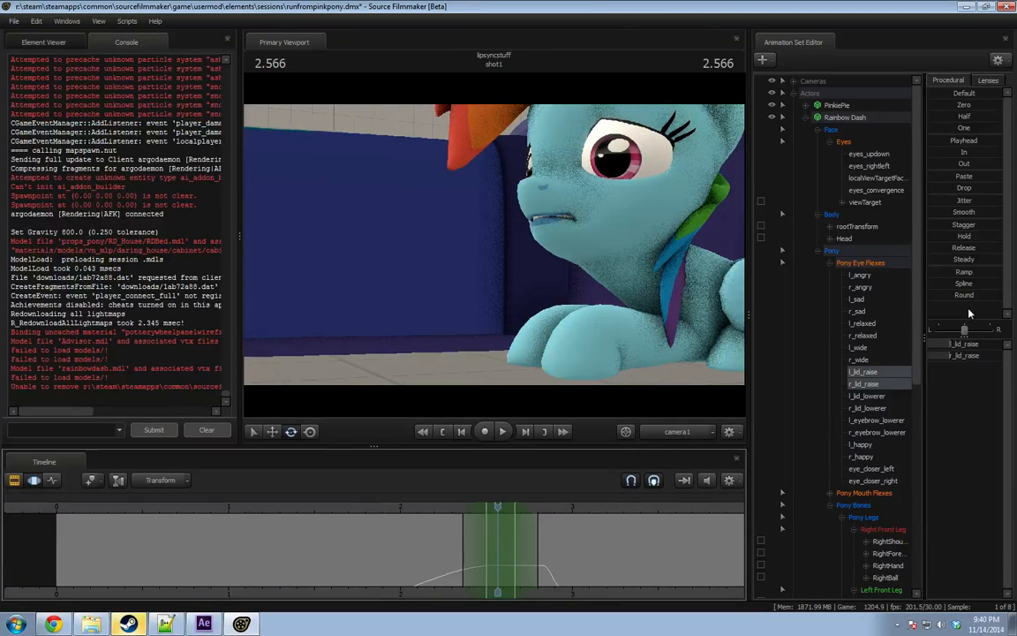
pyautogui.click(400, 510)
pyautogui.press('space')
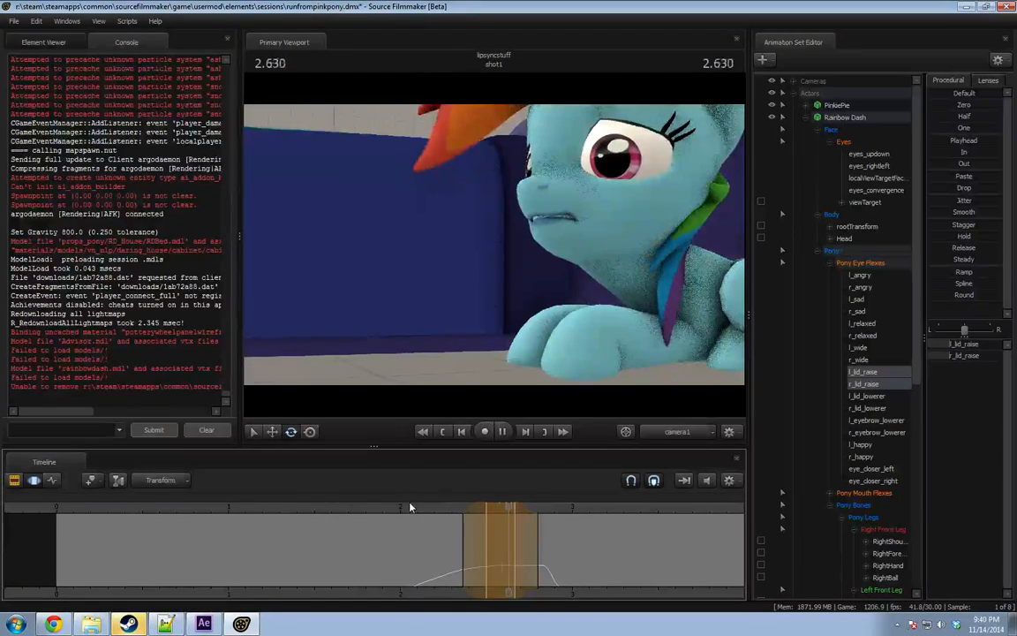
pyautogui.click(384, 510)
pyautogui.press('space')
pyautogui.press('space')
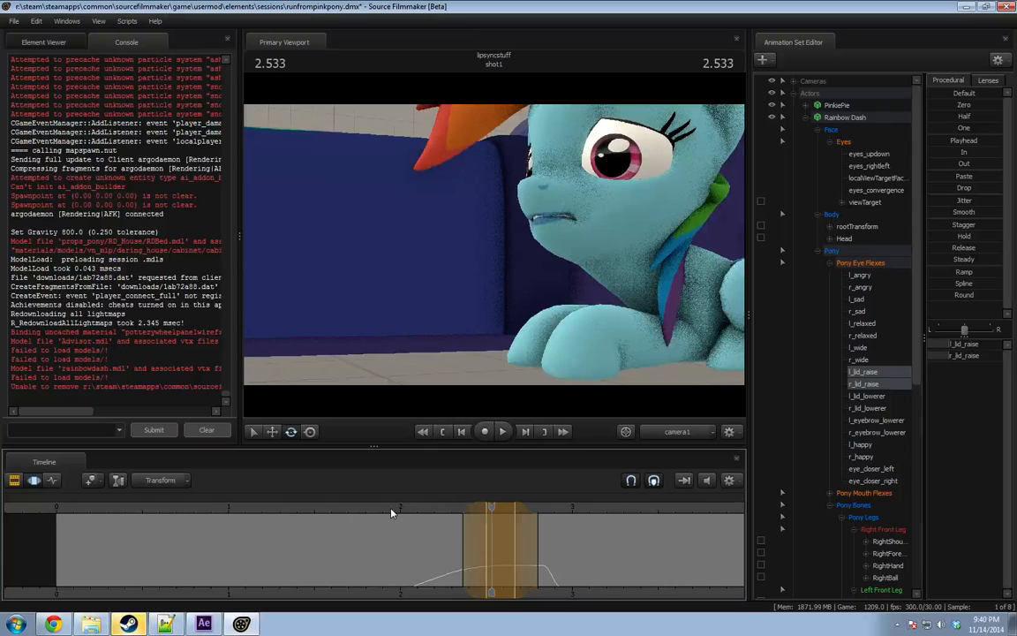
# Raise l_sad and r_sad to full from about 2.5 to 2.83 s, with falloff from about 2.07 to 2.93 s, and replay.
pyautogui.press('shift')
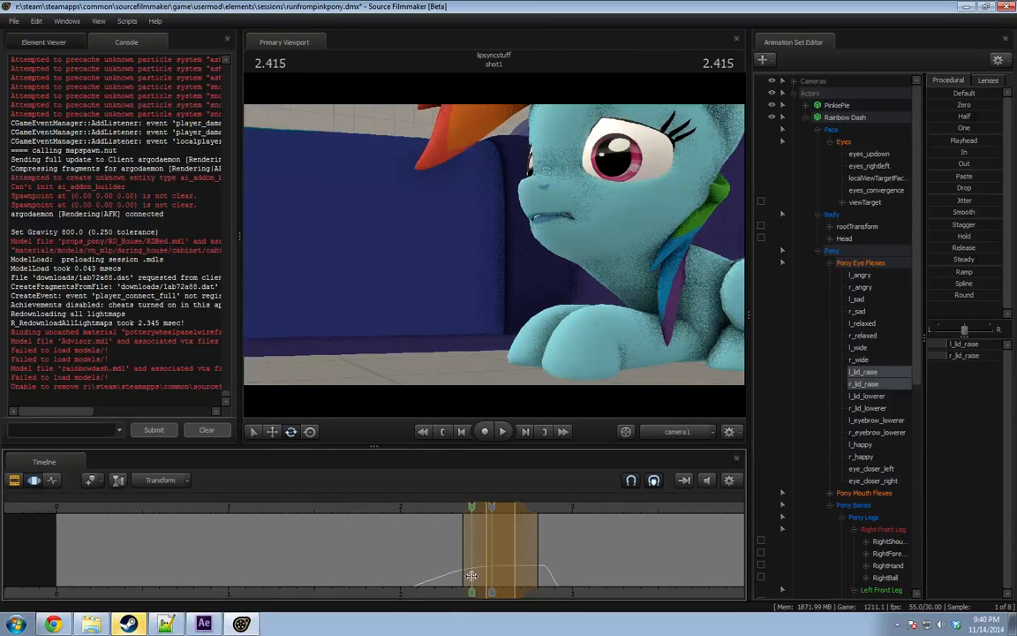
pyautogui.press('F2')
pyautogui.press('F3')
pyautogui.keyDown('shift'); pyautogui.click(488, 561); pyautogui.keyUp('shift')
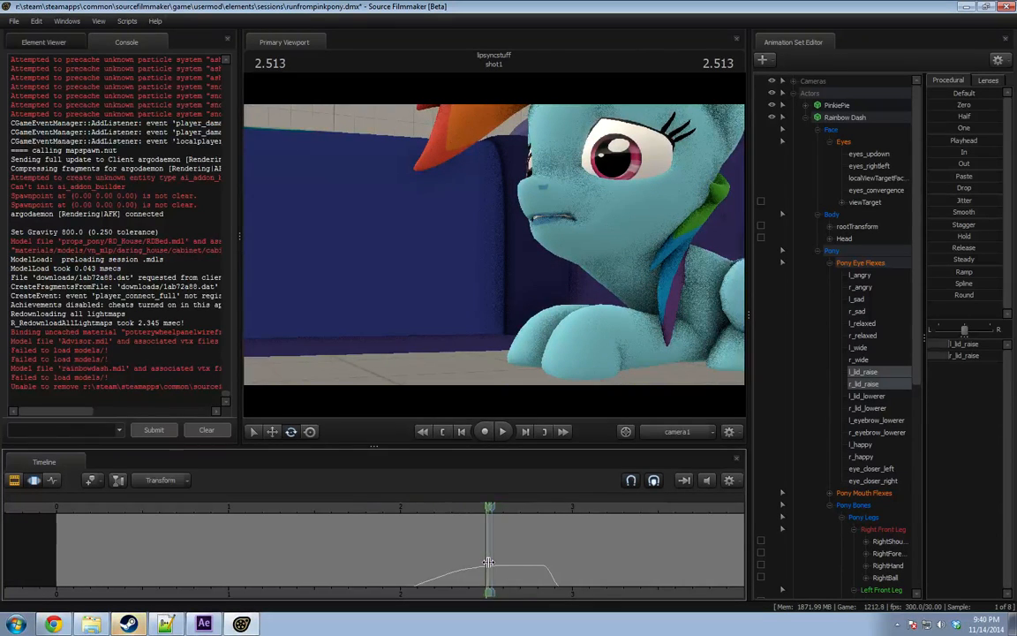
pyautogui.keyDown('shift'); pyautogui.scroll(6, 488, 561); pyautogui.keyUp('shift')
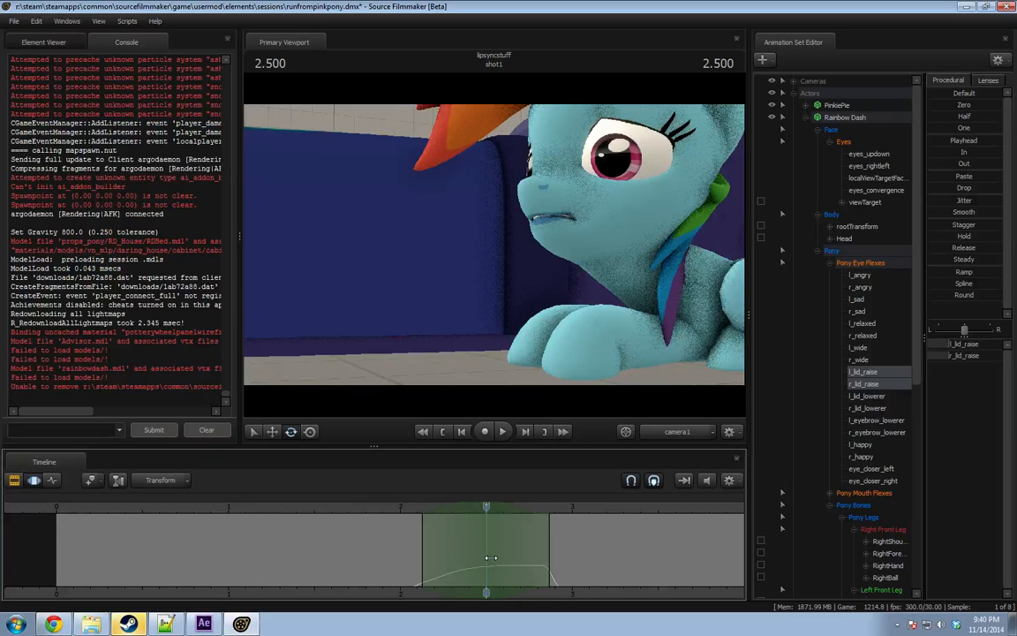
pyautogui.moveTo(491, 558); pyautogui.dragTo(557, 559)
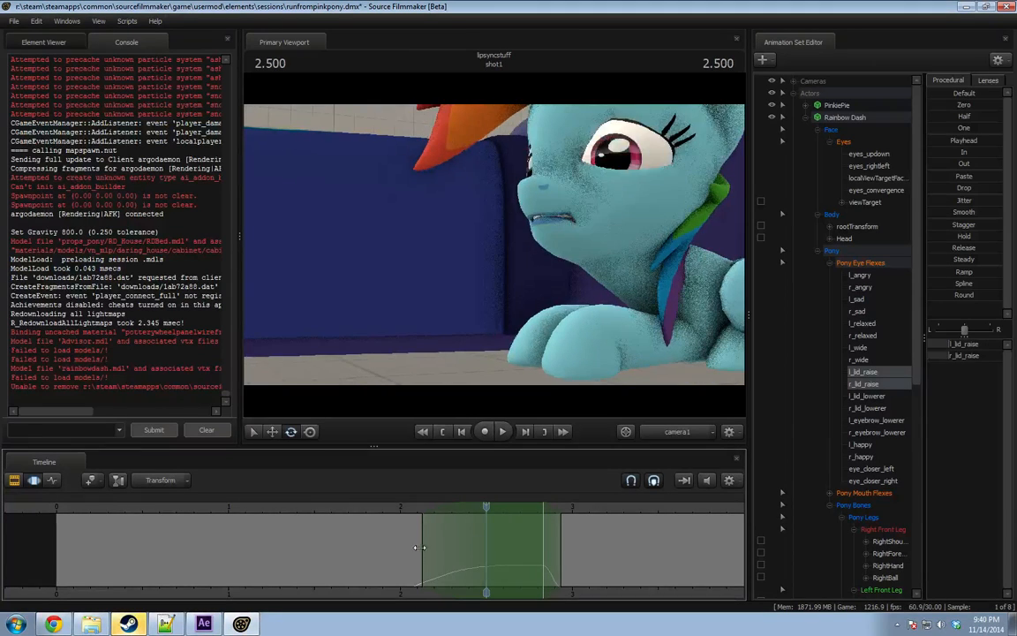
pyautogui.moveTo(419, 547); pyautogui.dragTo(412, 547)
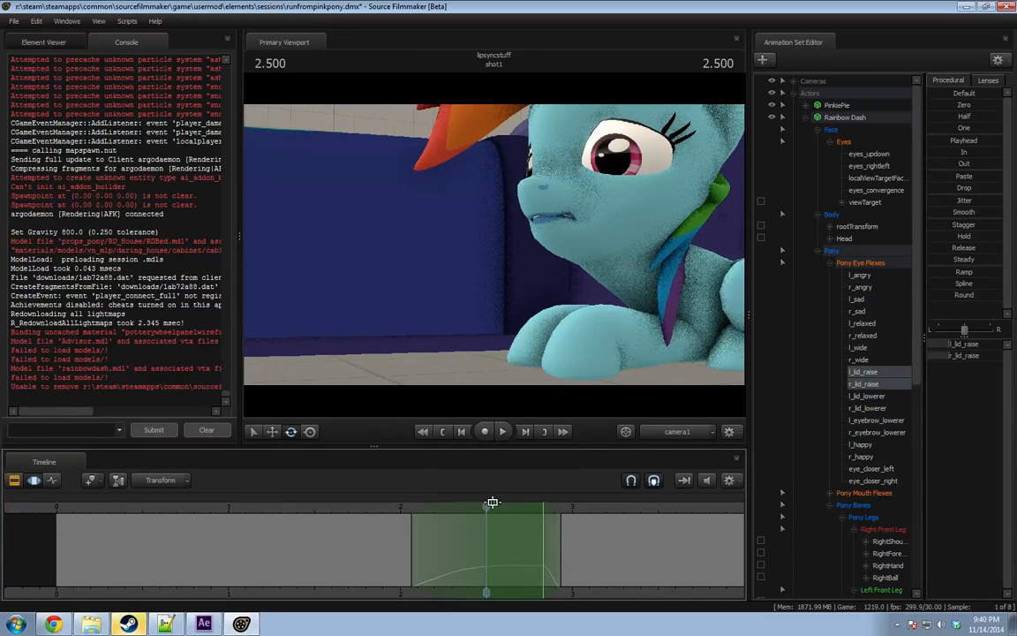
pyautogui.moveTo(492, 502); pyautogui.dragTo(526, 519)
pyautogui.click(870, 309)
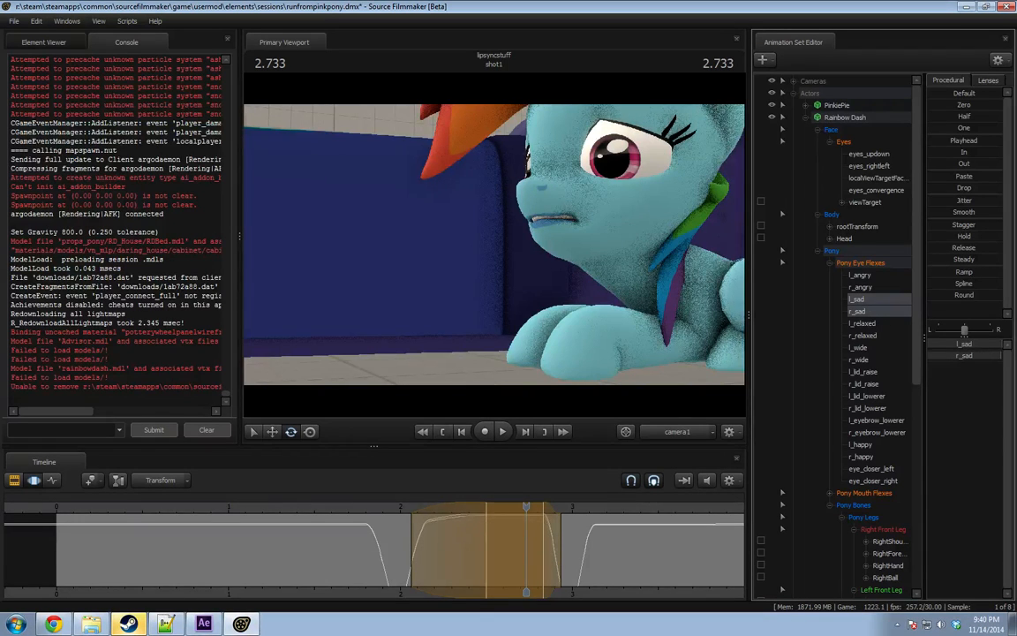
pyautogui.click(394, 509)
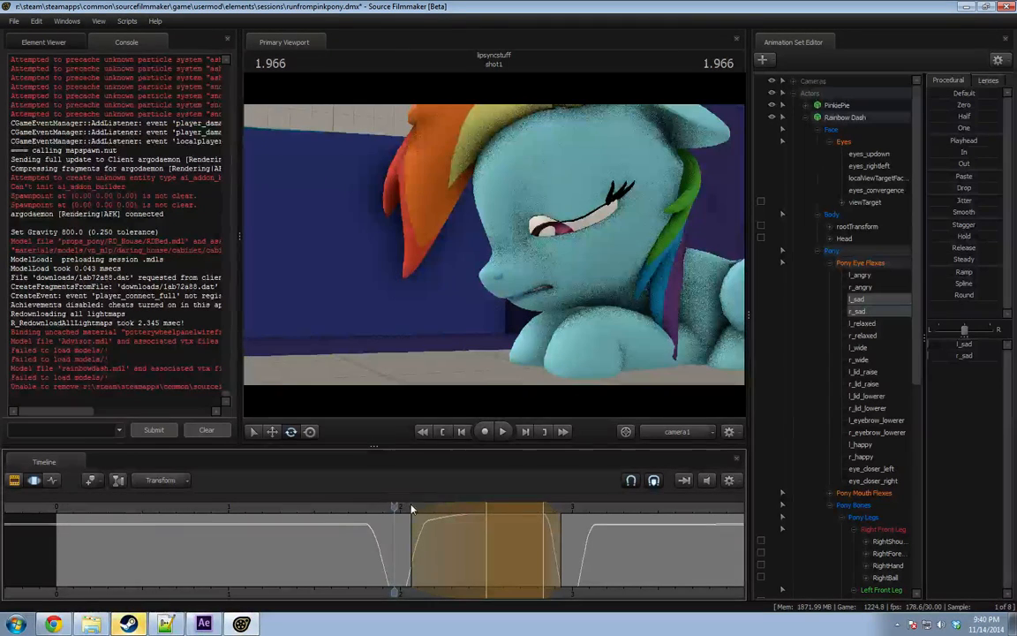
pyautogui.press('space')
pyautogui.press('space')
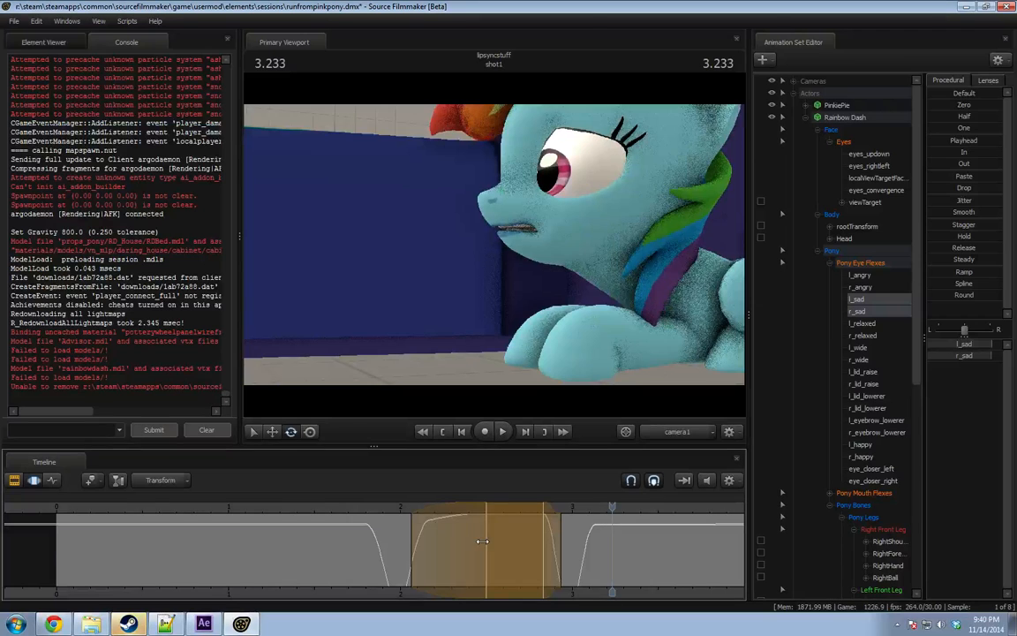
# Stretch the blend-in of the l_sad and r_sad increase to about 2.83 s for a gradual rise, and replay it.
pyautogui.moveTo(482, 541); pyautogui.dragTo(514, 547)
pyautogui.click(388, 511)
pyautogui.press('space')
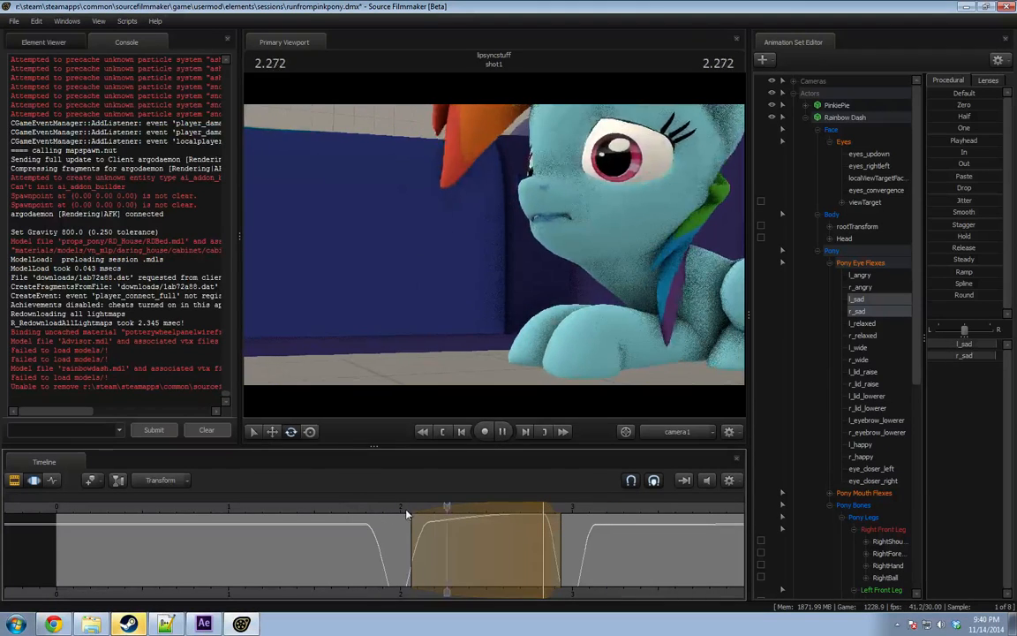
pyautogui.press('space')
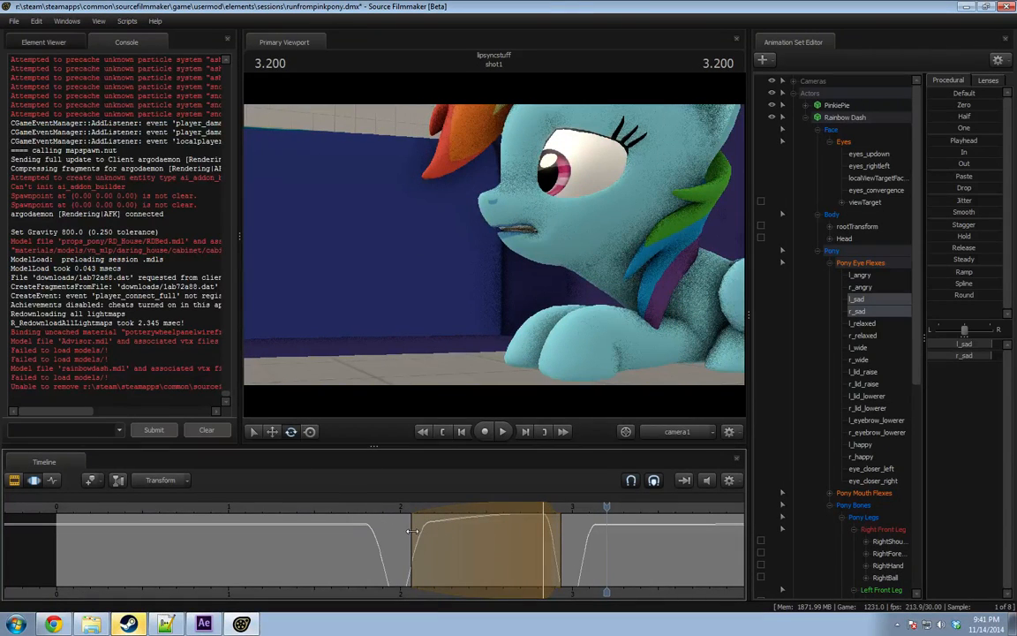
pyautogui.click(389, 524)
pyautogui.press('space')
pyautogui.press('space')
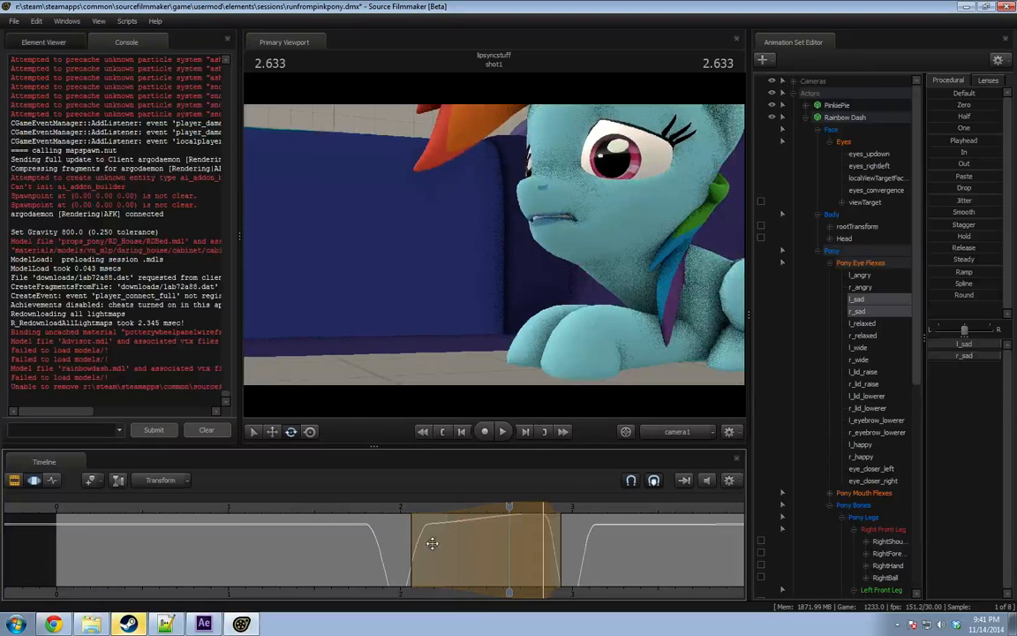
# Try smoothing the start of the l_sad and r_sad rise within about 2.03 to 2.57 s, replaying between adjustments.
pyautogui.moveTo(432, 540)
pyautogui.mouseDown()
pyautogui.moveTo(413, 542)
pyautogui.moveTo(450, 542)
pyautogui.moveTo(428, 543)
pyautogui.mouseUp()
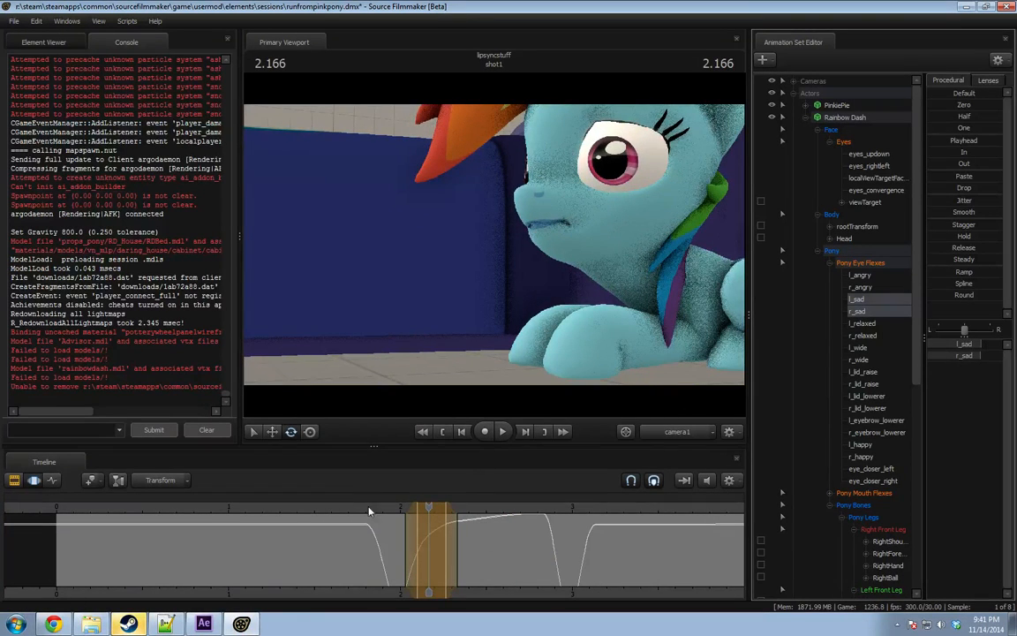
pyautogui.press('space')
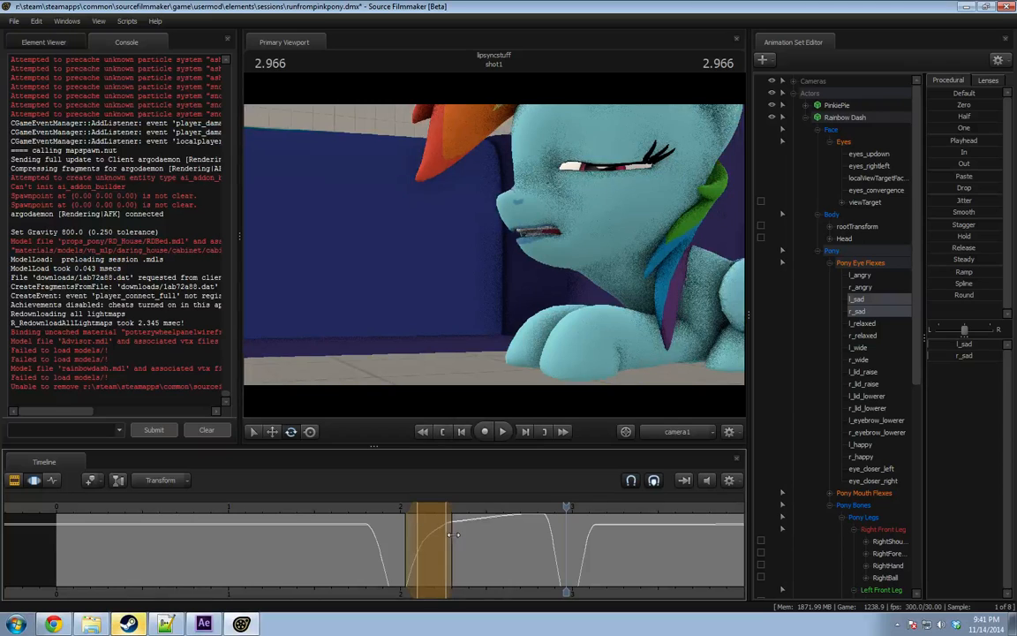
pyautogui.press('space')
pyautogui.press('space')
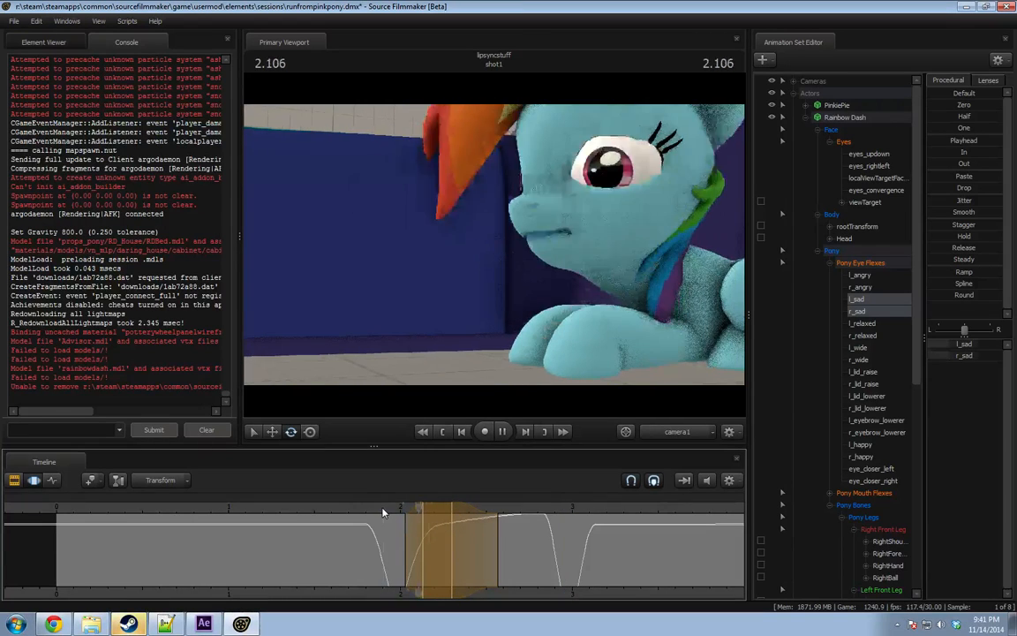
pyautogui.press('space')
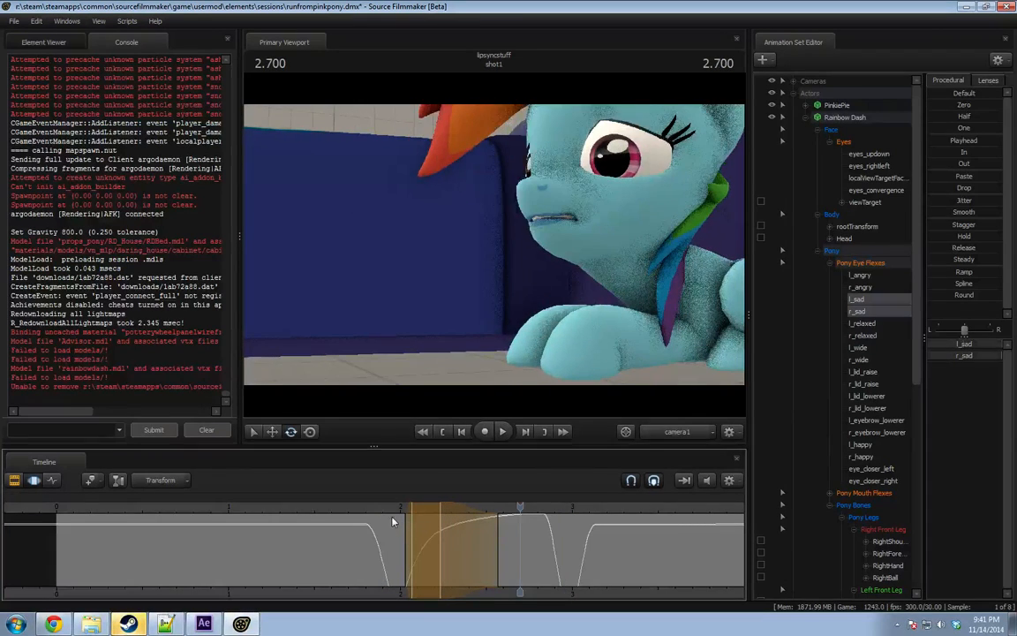
pyautogui.press('space')
pyautogui.press('space')
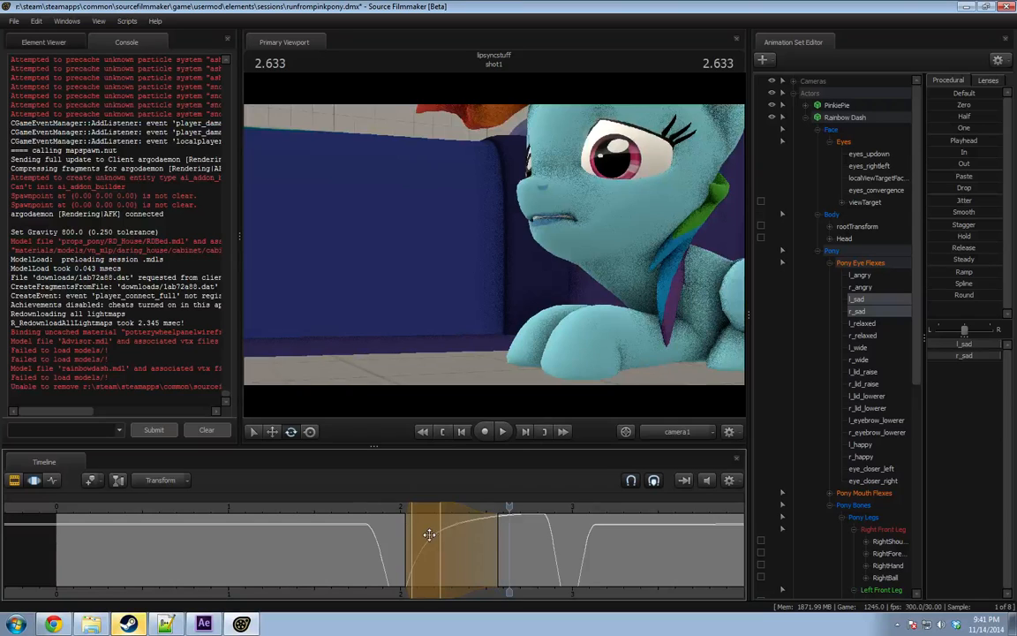
# Try smoothing l_sad and r_sad over a wider range from about 2.03 to 2.83 s, and undo the smoothing.
pyautogui.moveTo(429, 534); pyautogui.dragTo(452, 538)
pyautogui.press('space')
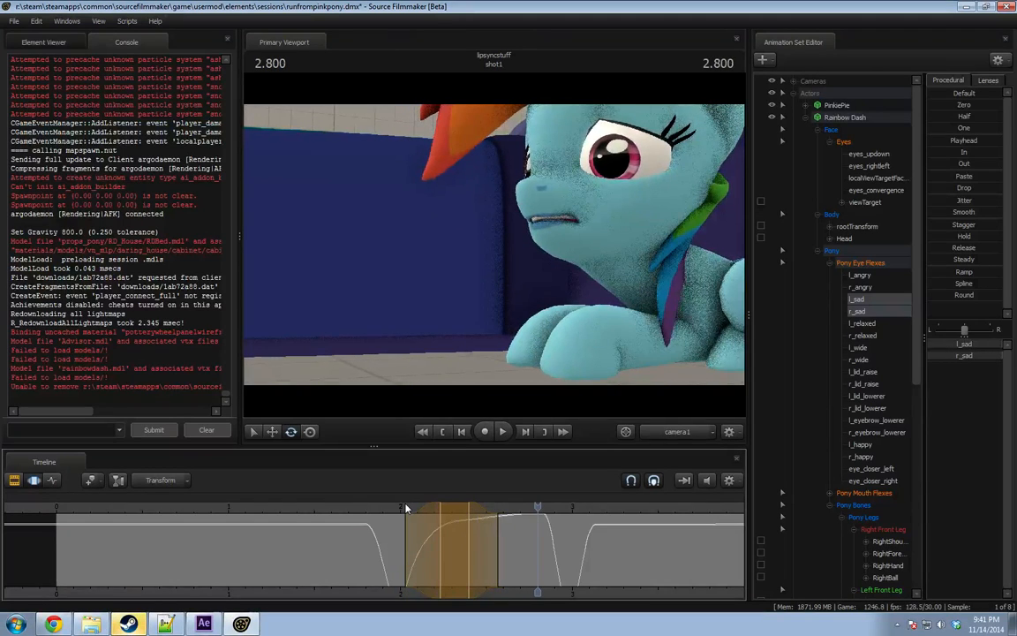
pyautogui.moveTo(479, 533); pyautogui.dragTo(477, 521)
pyautogui.press('space')
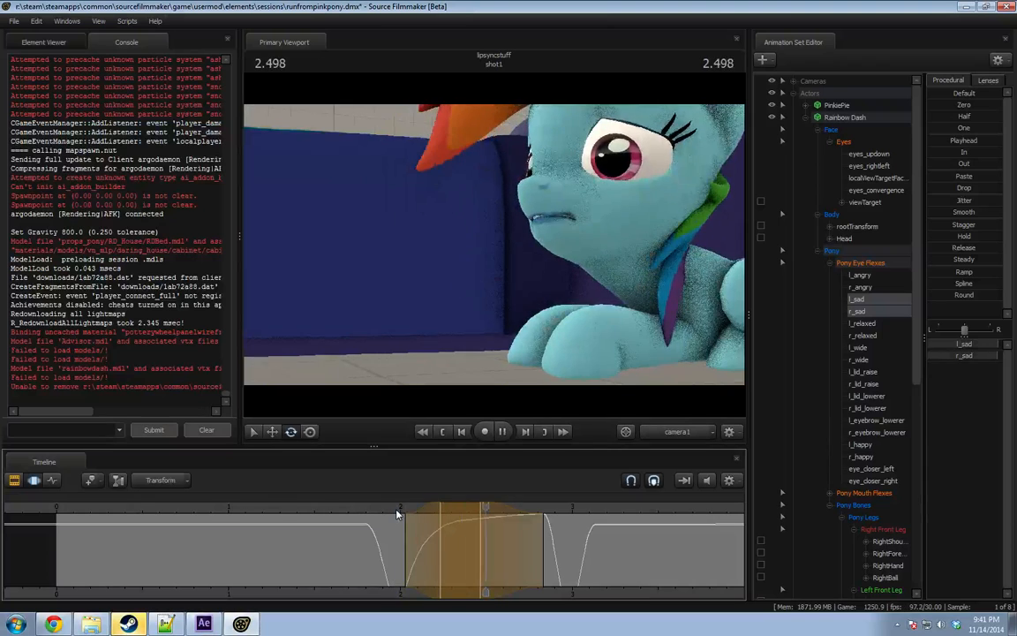
pyautogui.press('space')
pyautogui.hotkey('ctrl', 'z')
# Replay the shot from before the first head turn to about 3.4 s and examine the eye expression.
pyautogui.click(360, 506)
pyautogui.press('space')
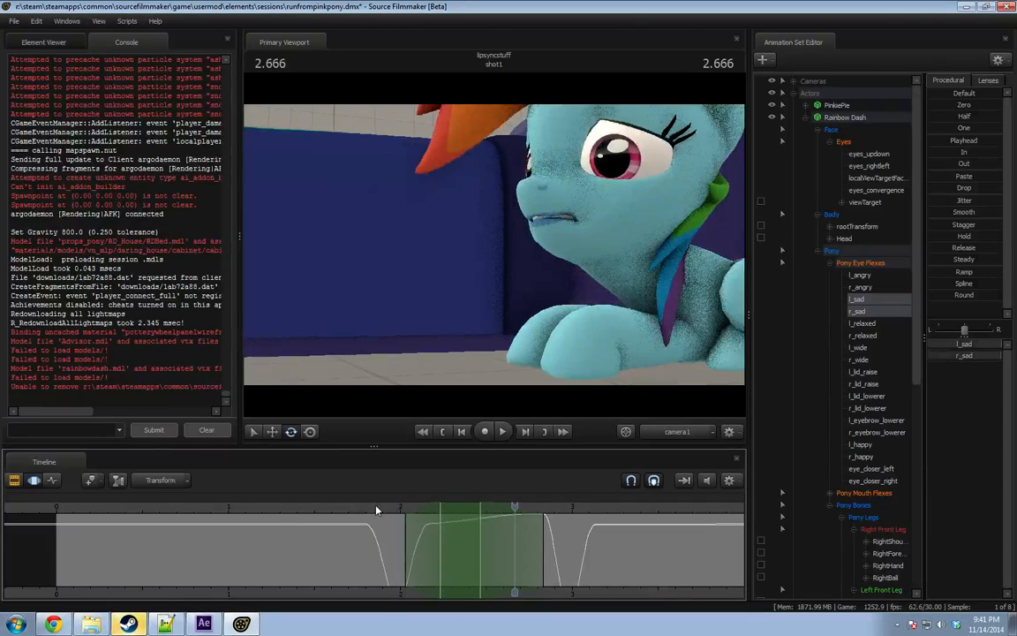
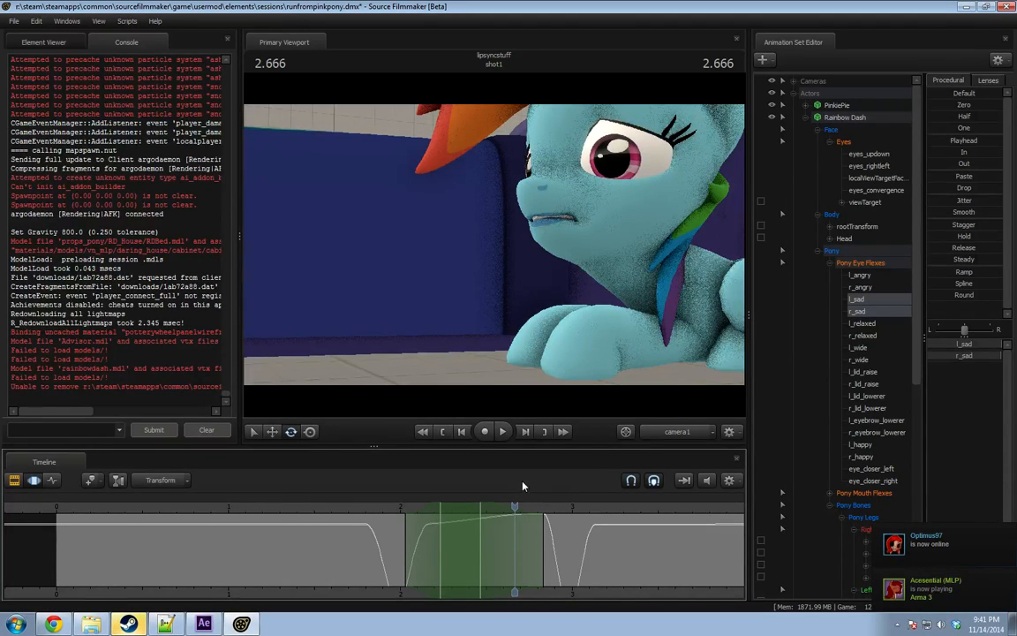
pyautogui.moveTo(304, 509); pyautogui.dragTo(260, 514)
pyautogui.press('space')
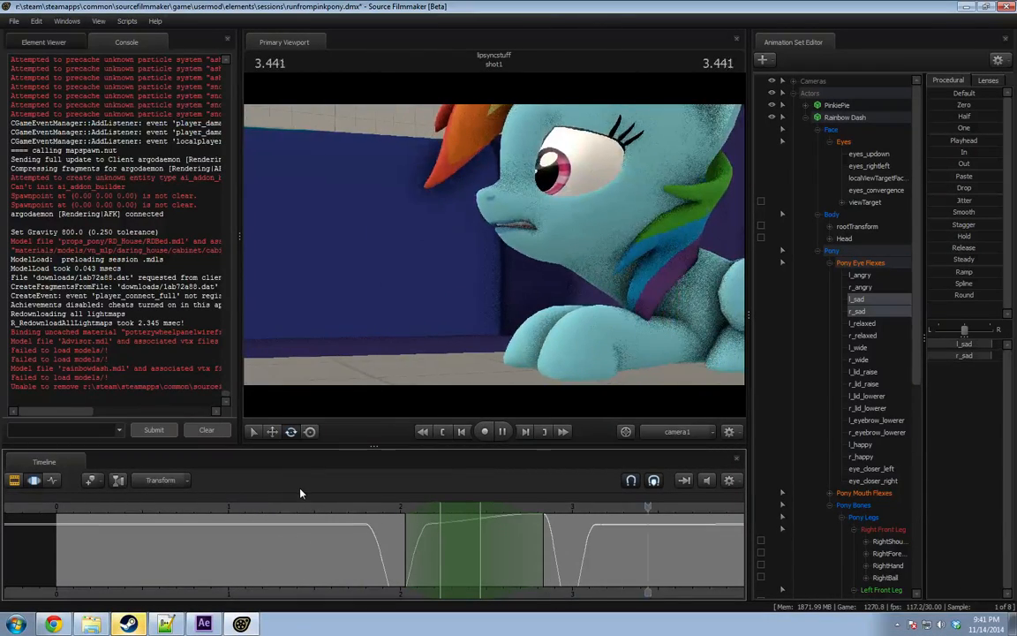
pyautogui.press('space')
# Try shifting eyes_updown slightly at about 2.7 s, with falloff from about 2.1 to 2.97 s, and undo it.
pyautogui.click(413, 549)
pyautogui.moveTo(413, 549)
pyautogui.mouseDown()
pyautogui.moveTo(489, 549)
pyautogui.moveTo(415, 539)
pyautogui.mouseUp()
pyautogui.click(864, 142)
pyautogui.moveTo(968, 346); pyautogui.dragTo(964, 347)
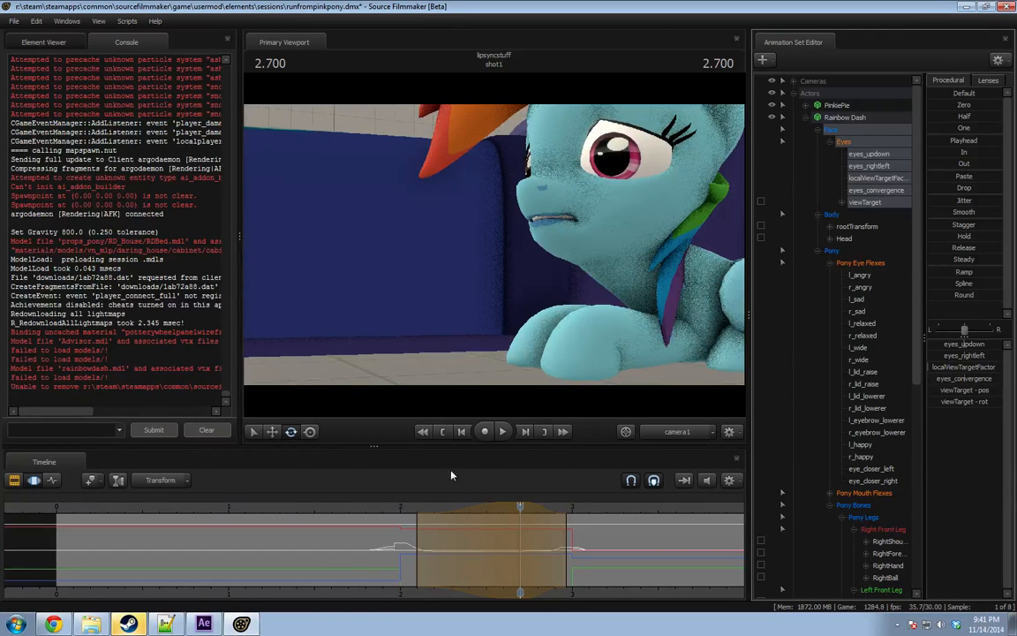
pyautogui.press('space')
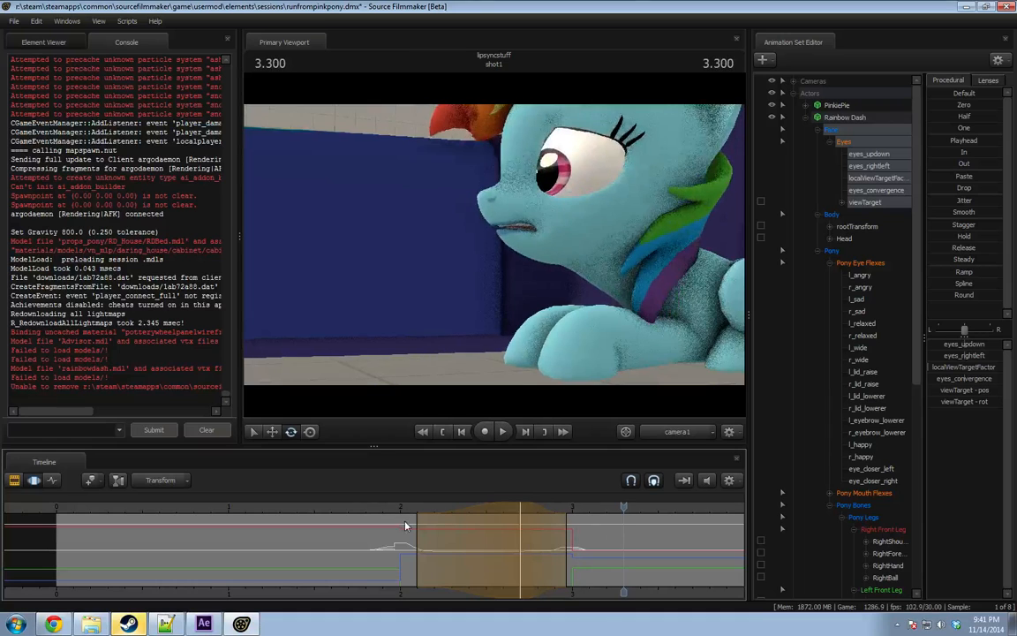
pyautogui.press('space')
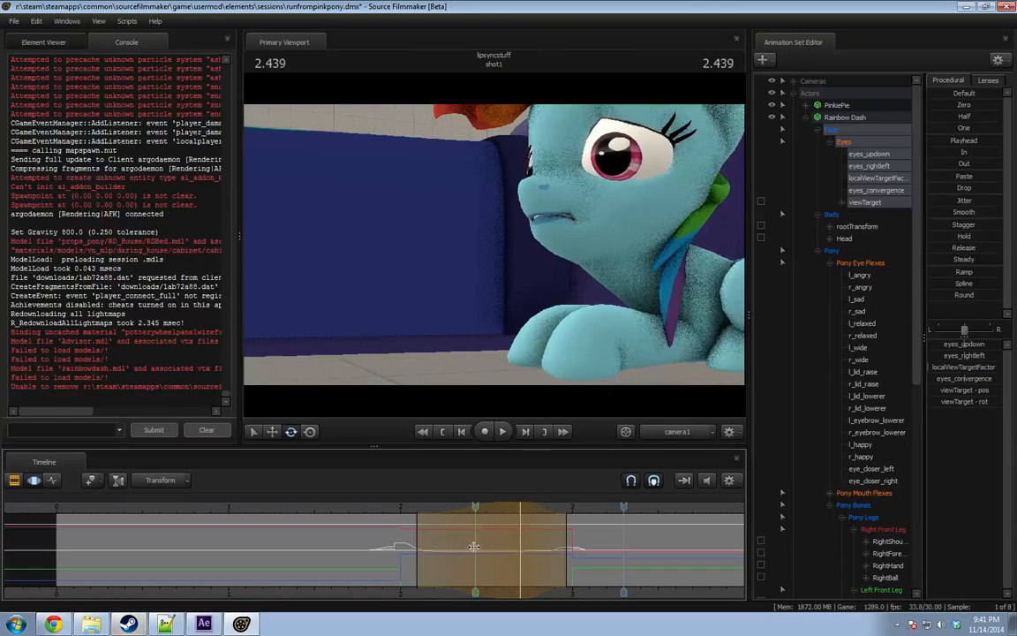
pyautogui.hotkey('ctrl', 'z')
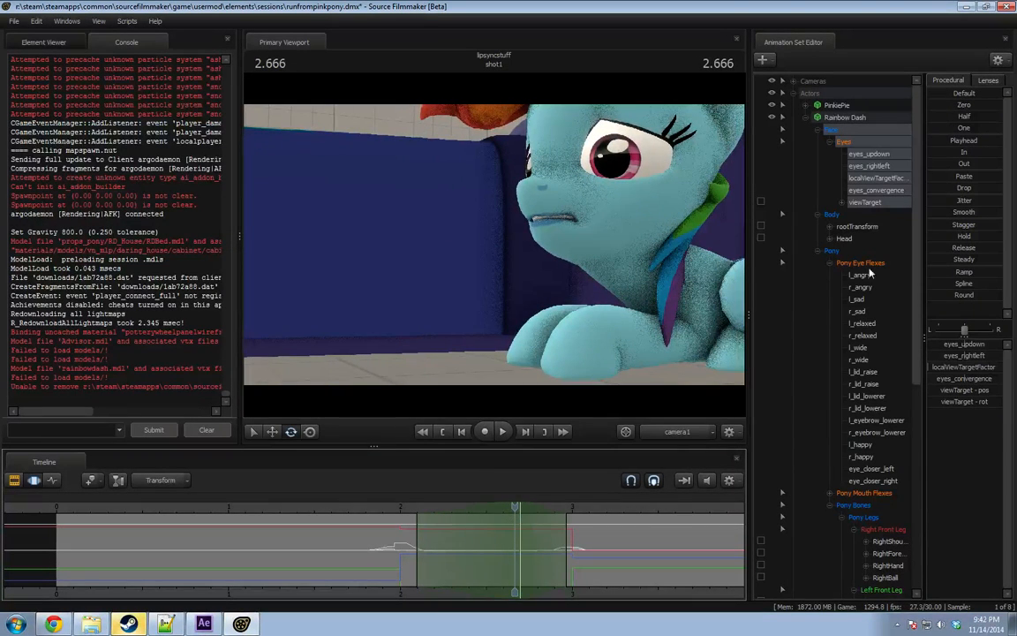
# Rotate Rainbow Dash's head slightly at about 2.7 s, widen its falloff to about 2.03 to 3.03 s, and replay the shot to about 5 s.
pyautogui.click(844, 238)
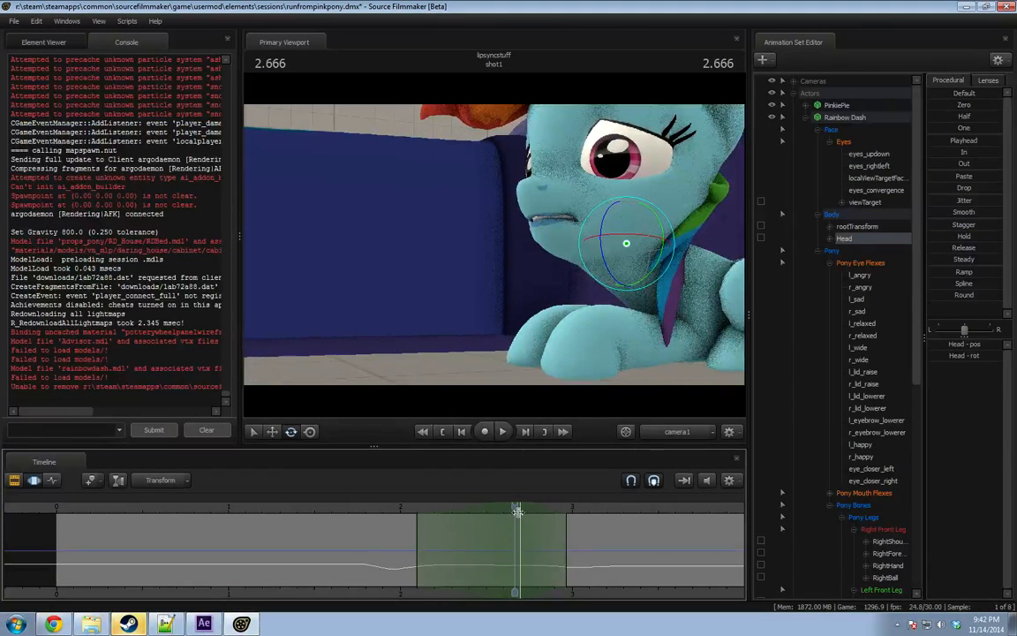
pyautogui.moveTo(517, 511); pyautogui.dragTo(520, 512)
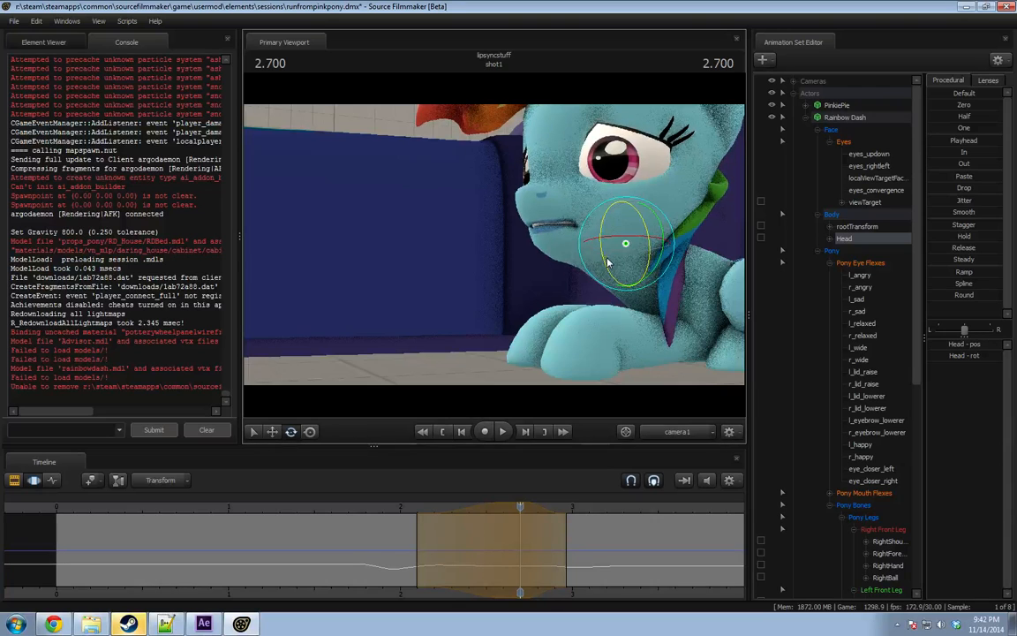
pyautogui.press('space')
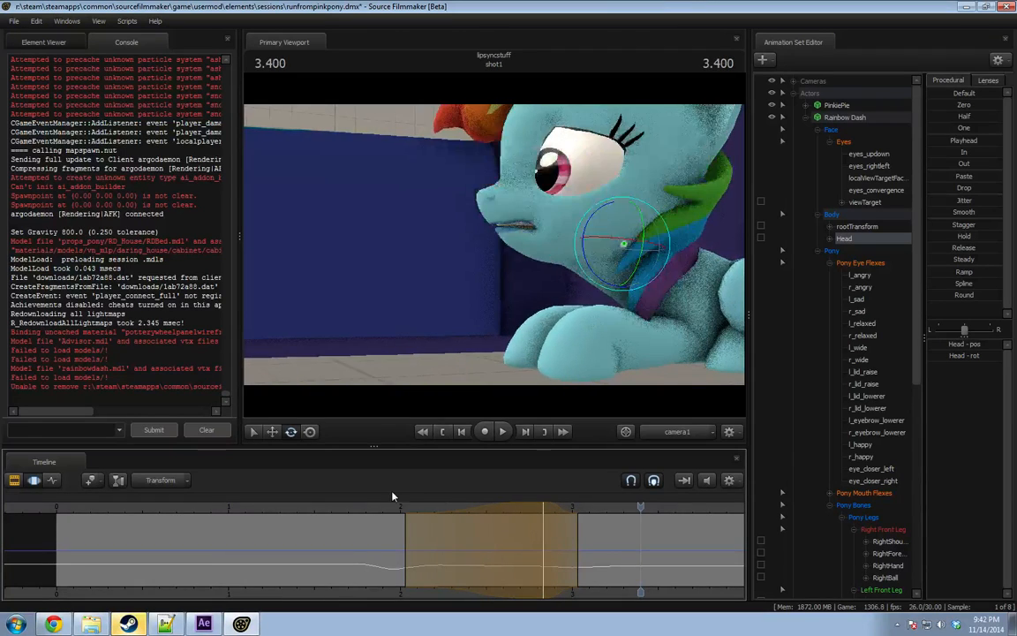
pyautogui.press('space')
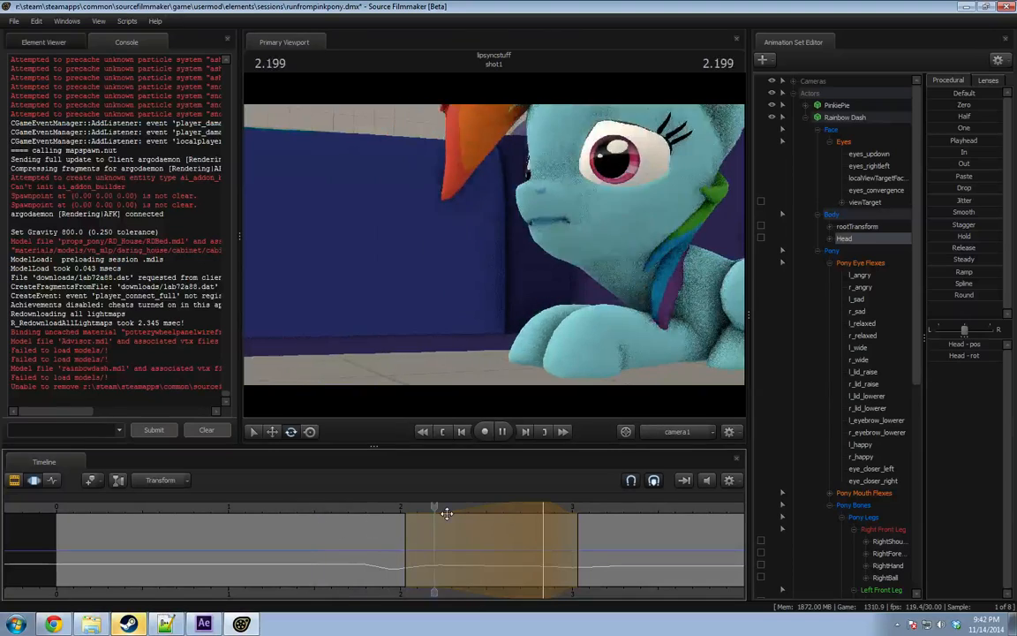
pyautogui.press('space')
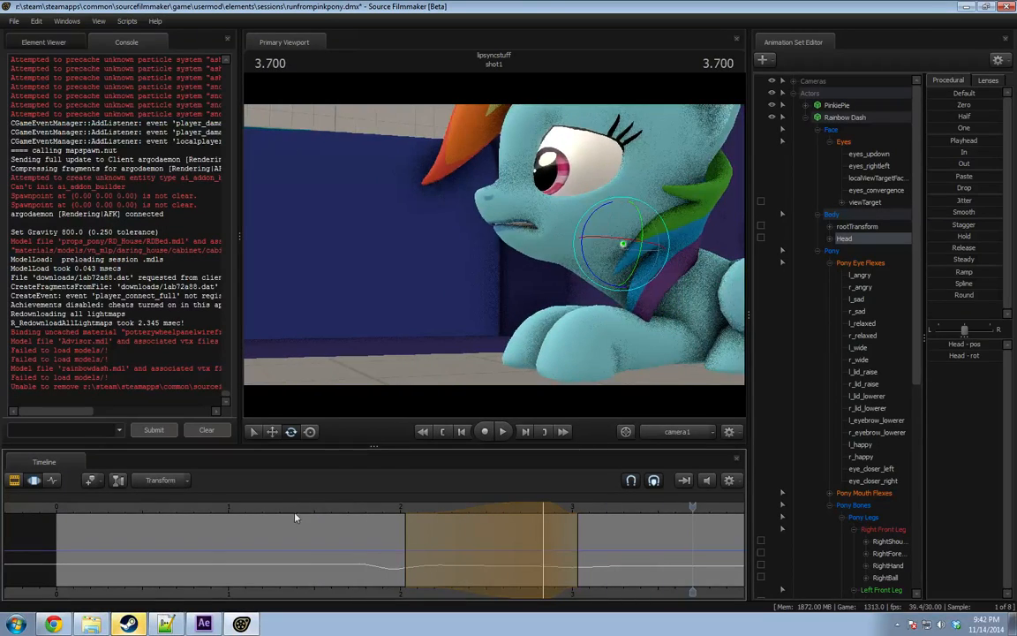
pyautogui.press('space')
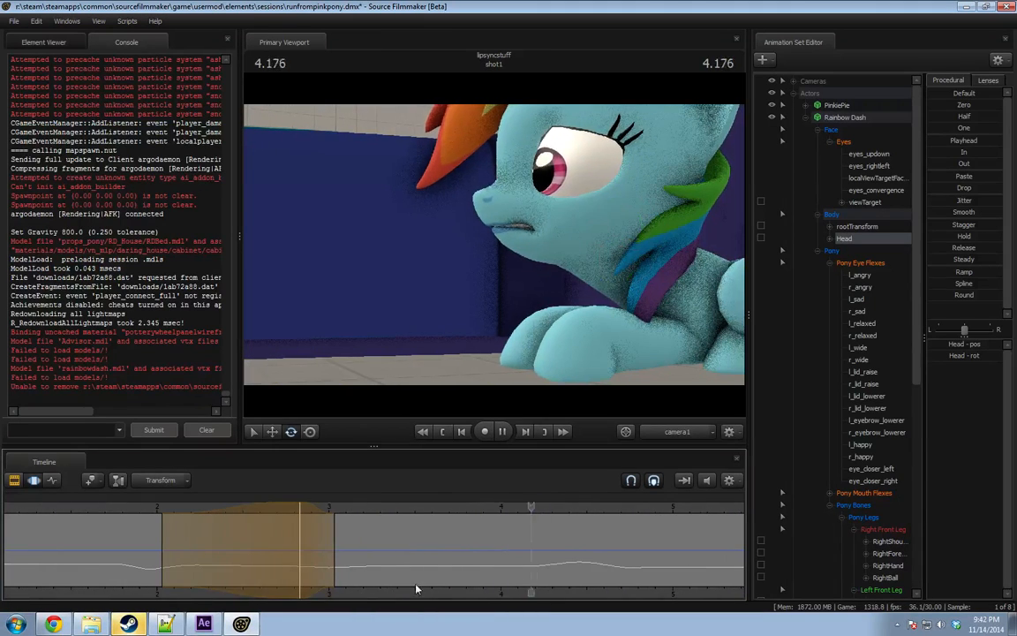
pyautogui.moveTo(370, 508); pyautogui.dragTo(281, 512)
pyautogui.press('space')
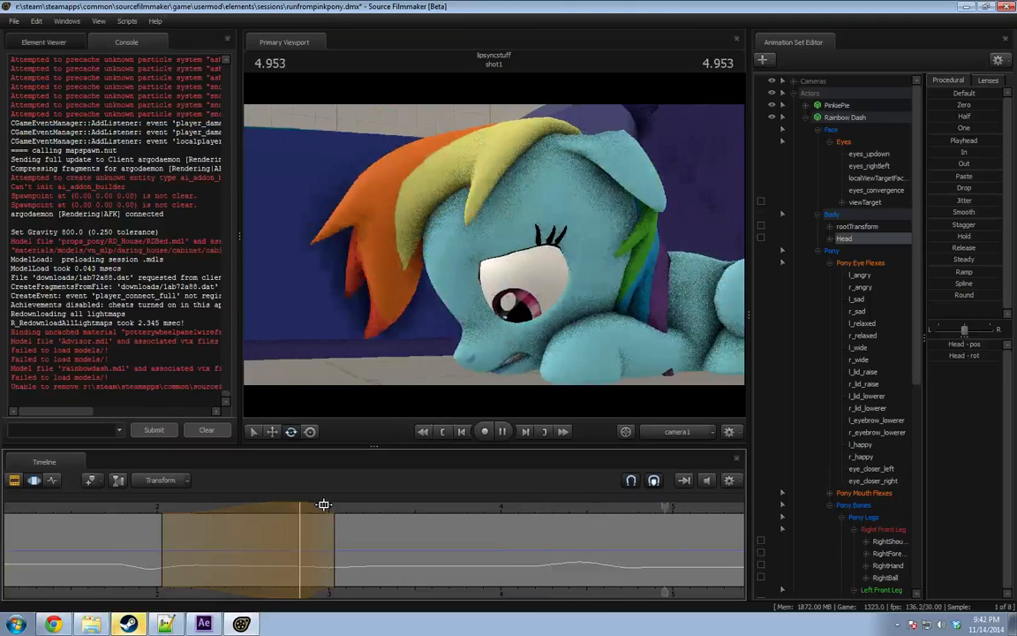
pyautogui.moveTo(321, 506); pyautogui.dragTo(298, 558)
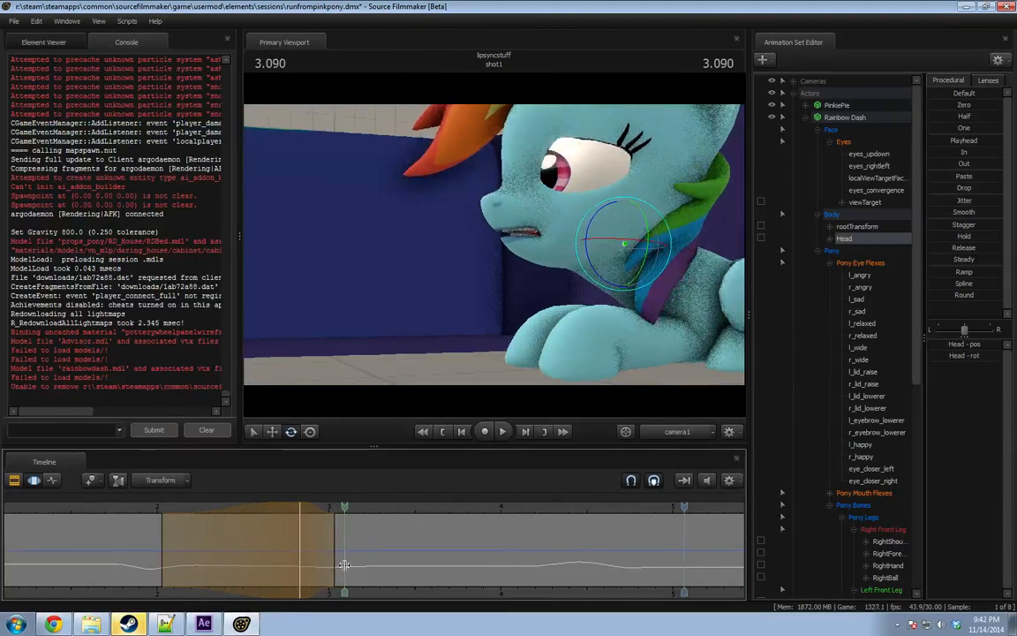
# Shift eyes_updown slightly during the blink at 4.5 s, held from about 4.47 to 4.57 s with falloff from about 4.27 to 4.73 s.
pyautogui.moveTo(451, 567); pyautogui.dragTo(575, 562)
pyautogui.click(869, 154)
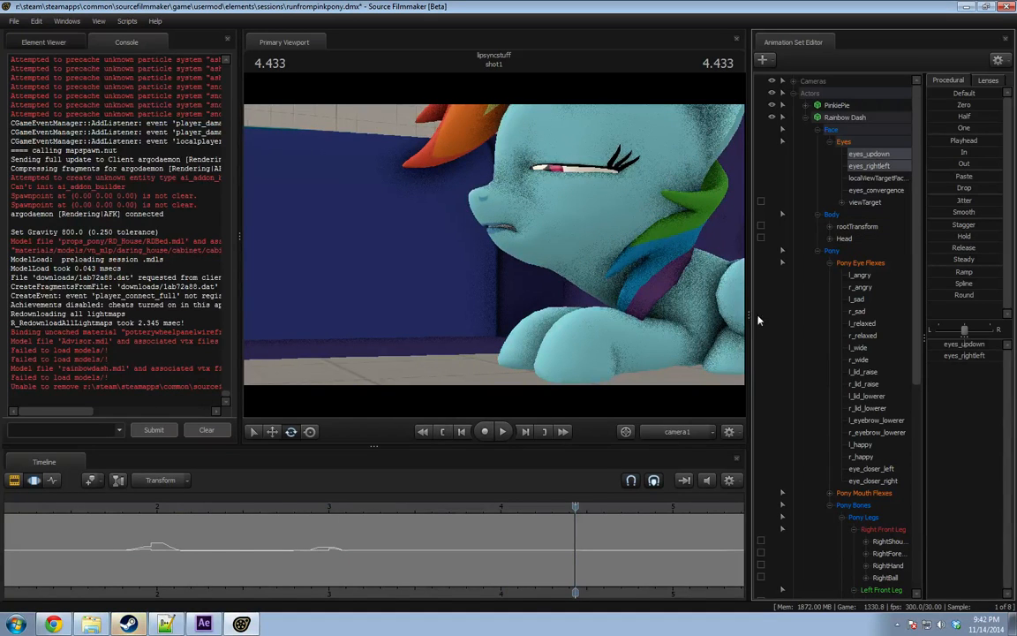
pyautogui.scroll(2, 541, 528)
pyautogui.click(530, 544)
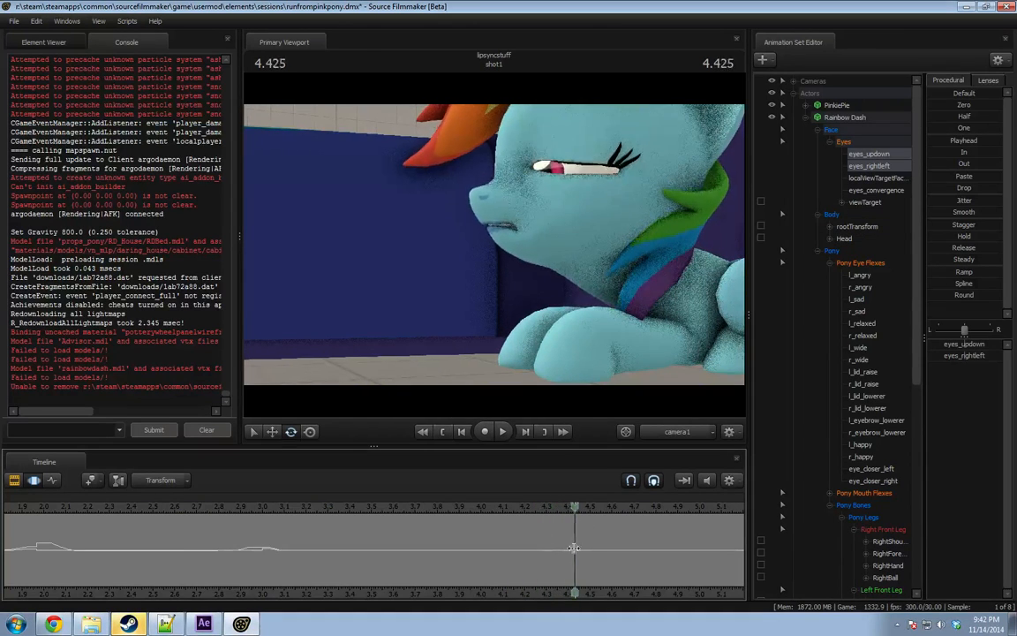
pyautogui.moveTo(580, 550); pyautogui.dragTo(642, 548)
pyautogui.press('Right')
pyautogui.press('Right')
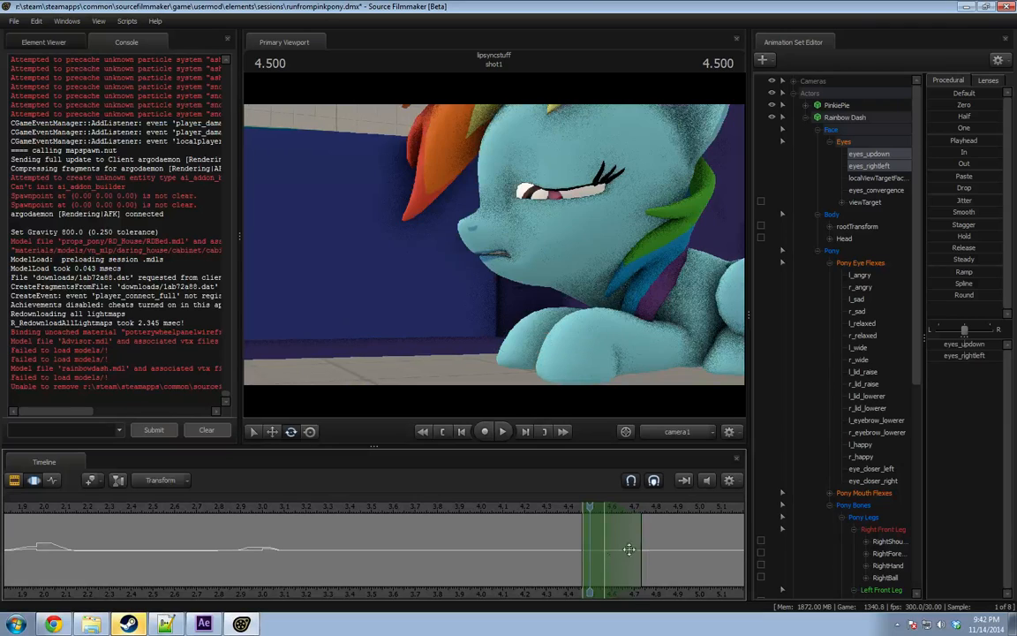
pyautogui.moveTo(580, 545); pyautogui.dragTo(533, 546)
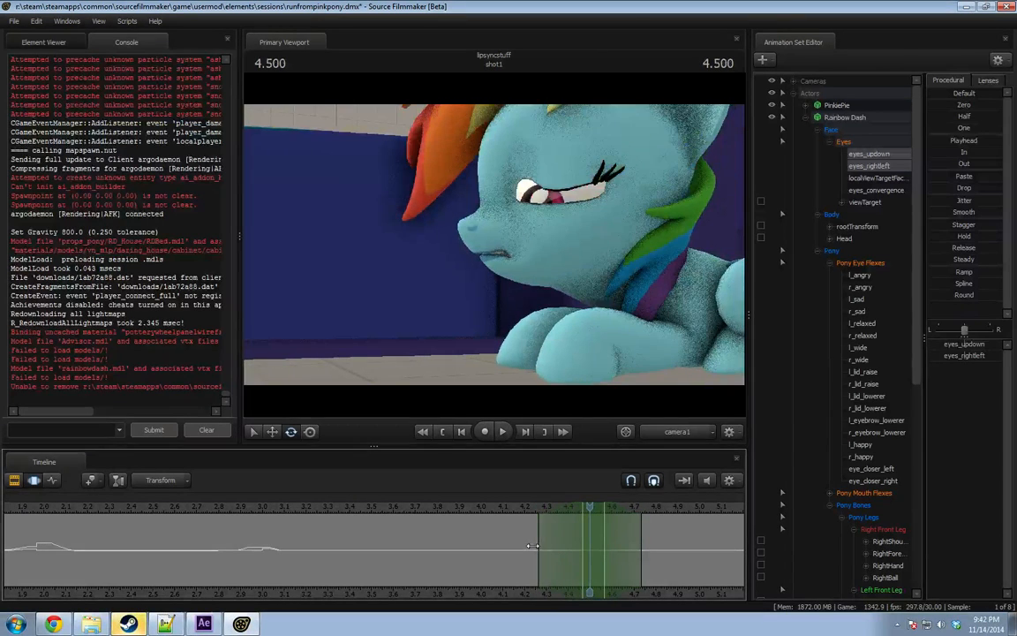
pyautogui.moveTo(589, 506)
pyautogui.mouseDown()
pyautogui.moveTo(535, 506)
pyautogui.moveTo(590, 506)
pyautogui.mouseUp()
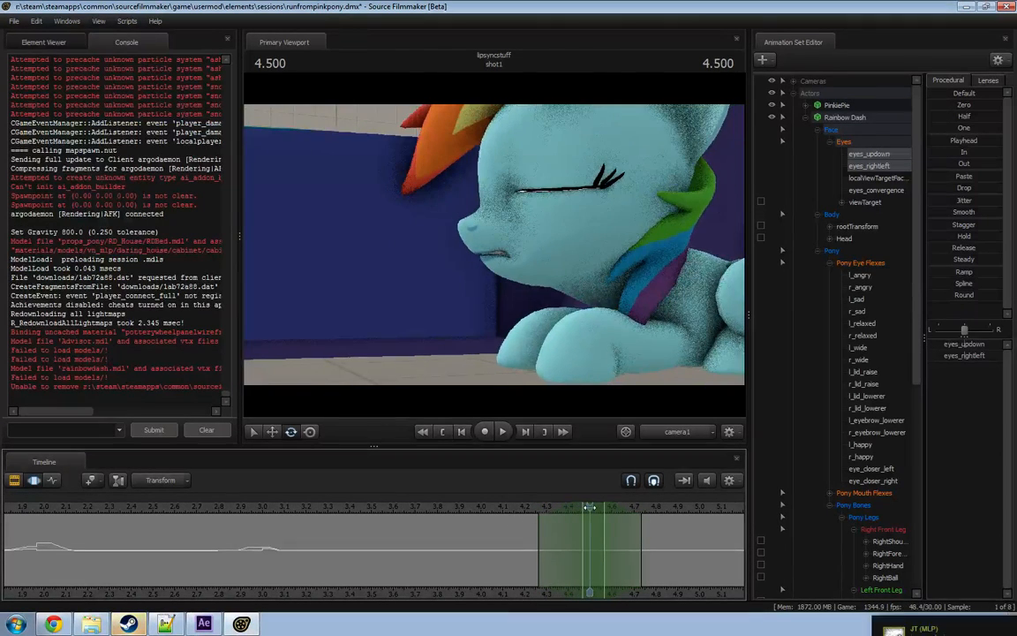
pyautogui.moveTo(955, 344); pyautogui.dragTo(952, 345)
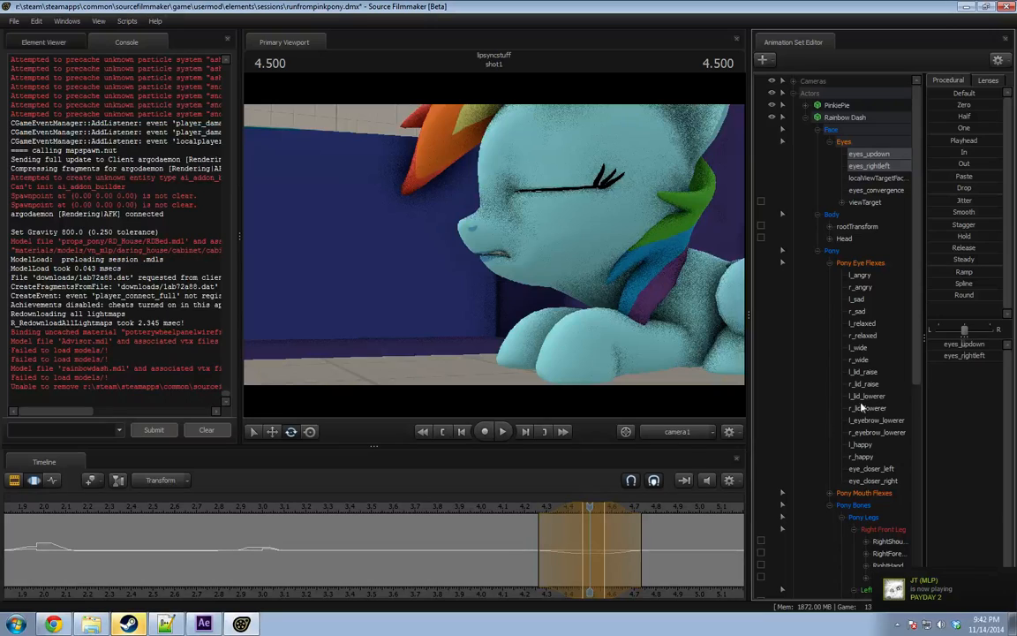
# Extend the eyes_updown shift's hold to about 4.6 s and its falloff end to about 4.77 s, and replay from about 3.9 s.
pyautogui.press('shift')
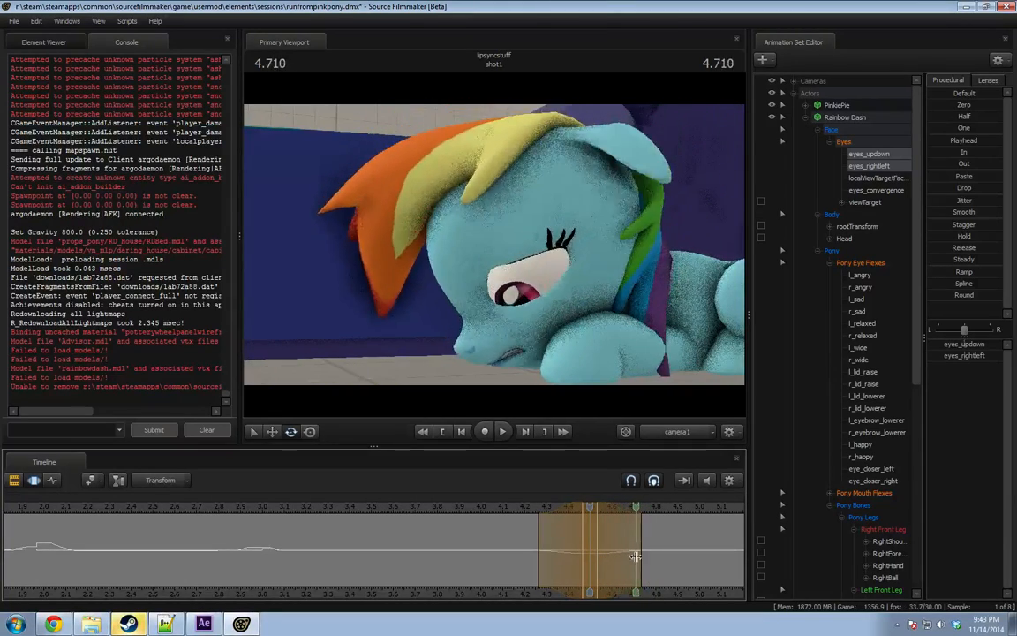
pyautogui.moveTo(638, 558); pyautogui.dragTo(633, 558)
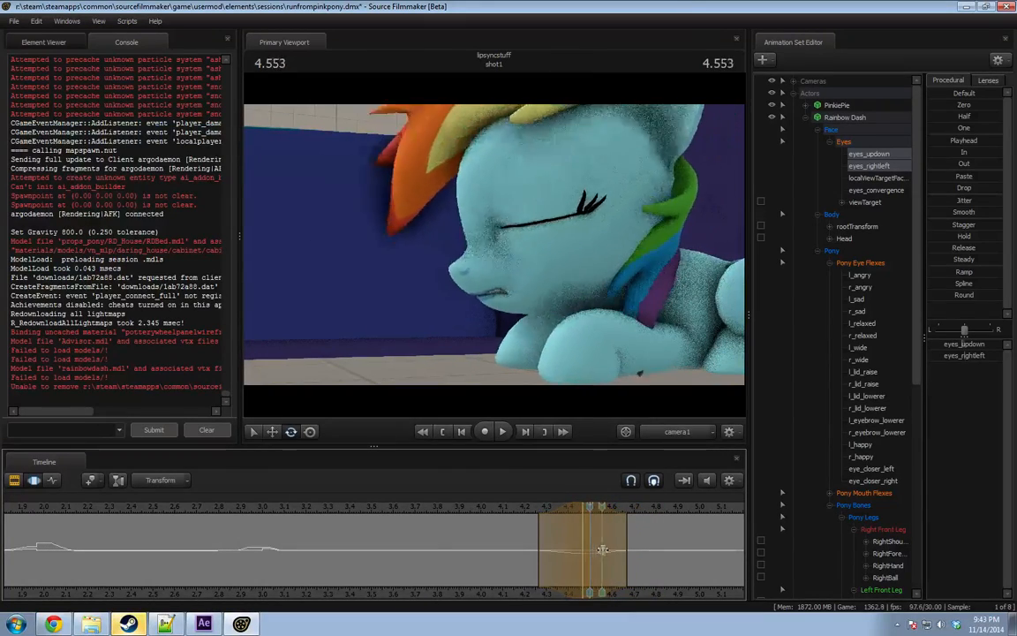
pyautogui.moveTo(611, 552); pyautogui.dragTo(633, 552)
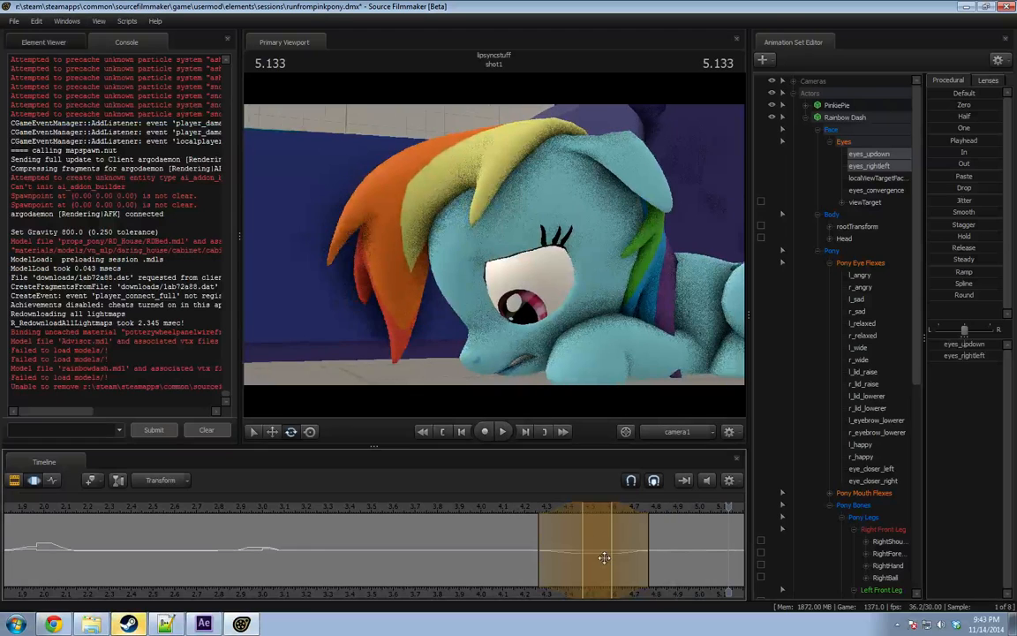
pyautogui.moveTo(683, 600); pyautogui.dragTo(424, 565, button='middle')
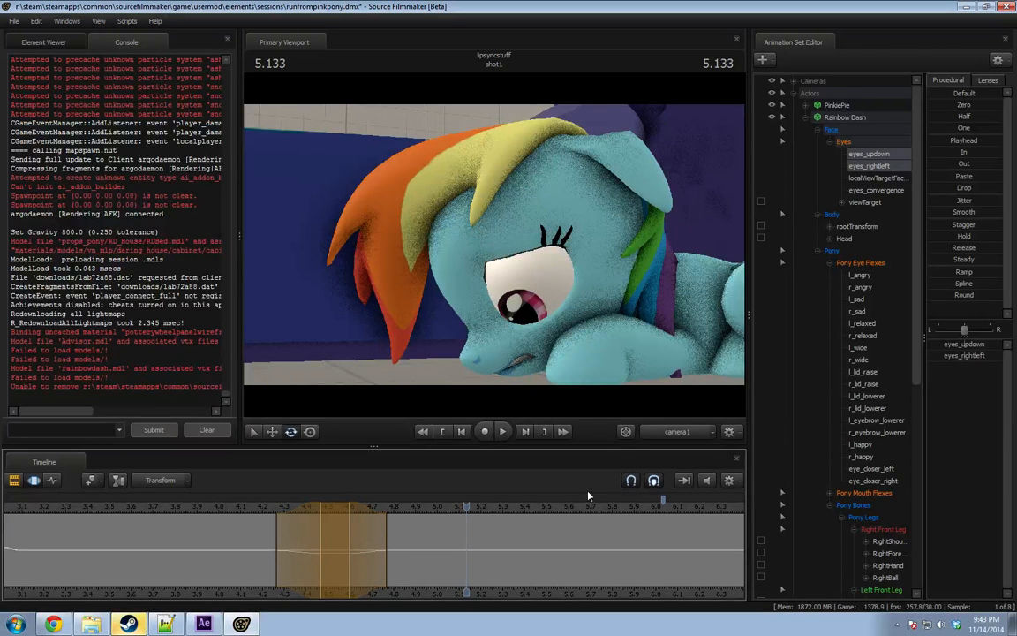
pyautogui.moveTo(421, 596); pyautogui.dragTo(503, 597, button='middle')
pyautogui.click(278, 508)
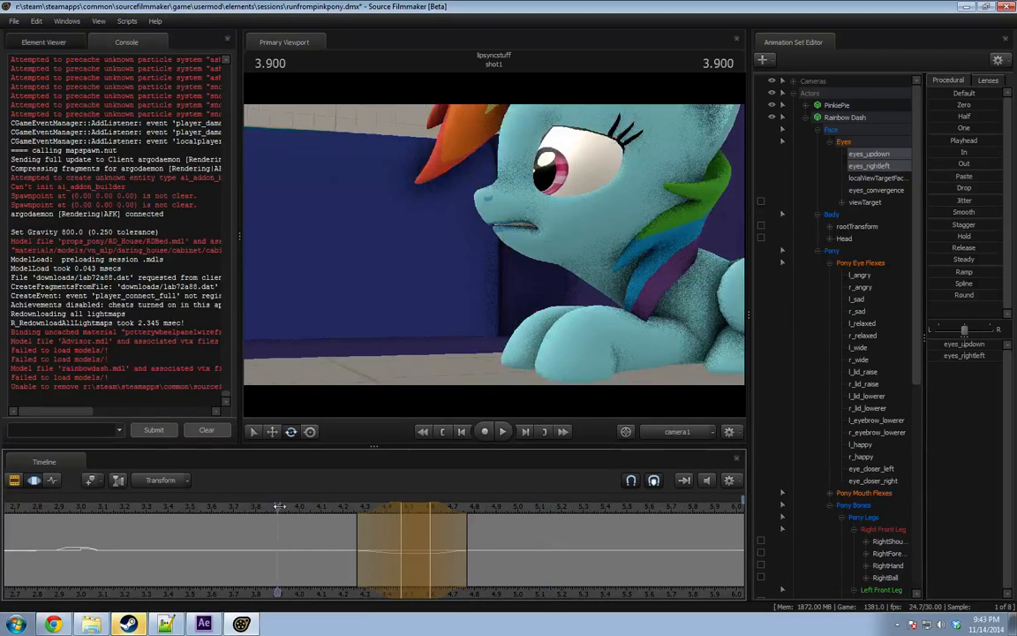
pyautogui.press('space')
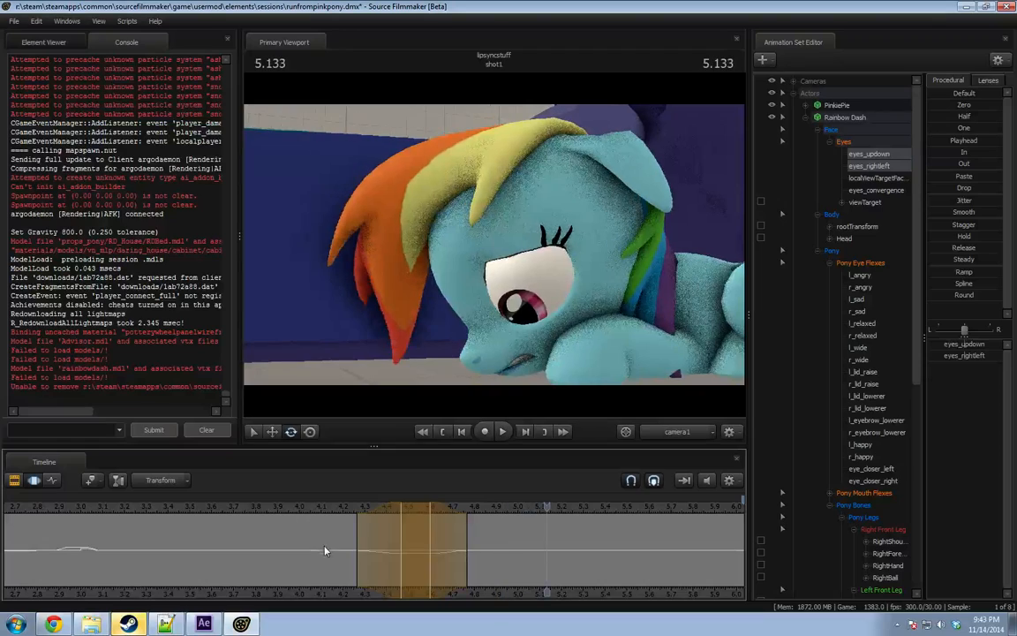
pyautogui.click(285, 509)
pyautogui.press('space')
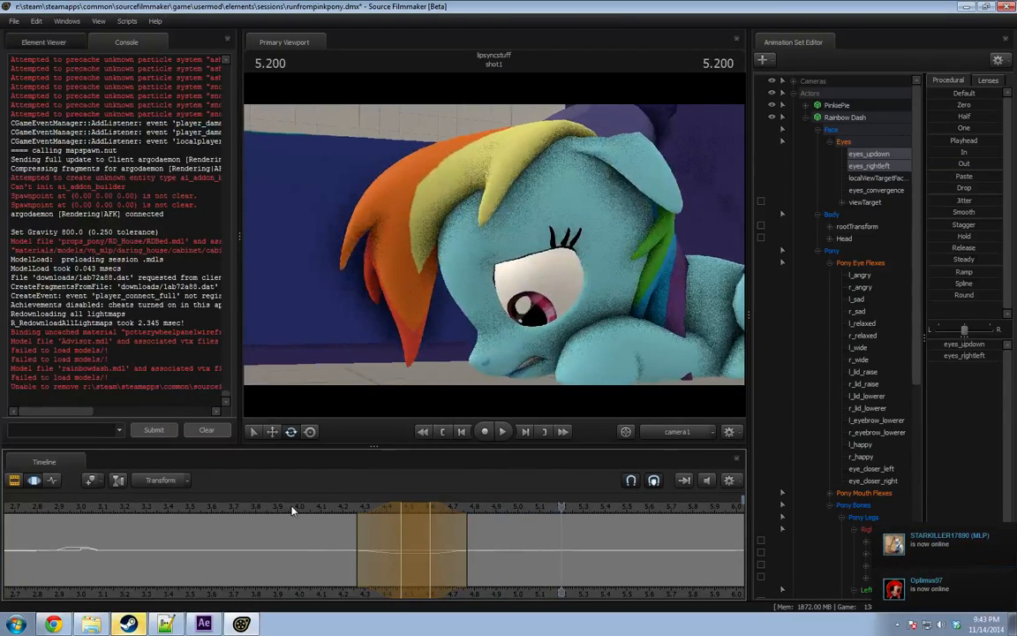
# Shift the gaze further at about 4.57 s within the same time selection, and replay the blink and head drop.
pyautogui.moveTo(337, 509); pyautogui.dragTo(425, 532)
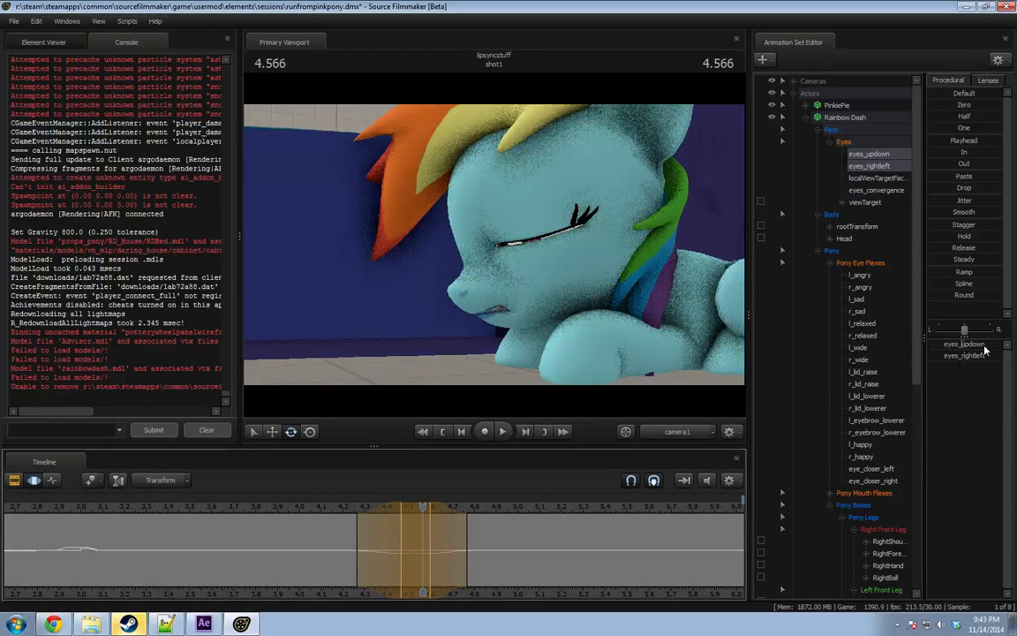
pyautogui.moveTo(338, 547); pyautogui.dragTo(470, 568)
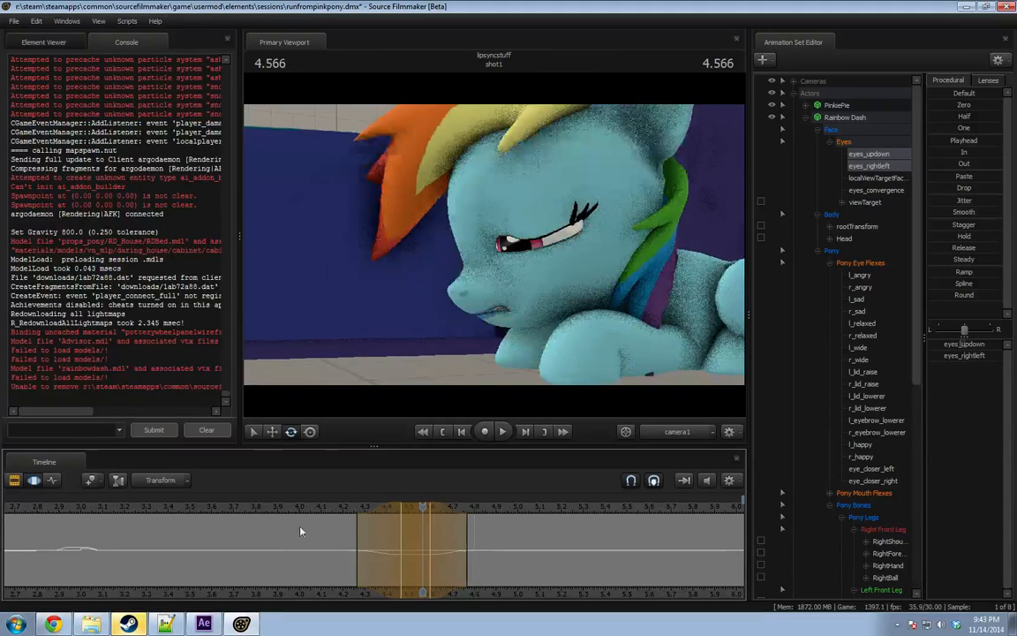
pyautogui.click(267, 508)
pyautogui.press('space')
pyautogui.press('space')
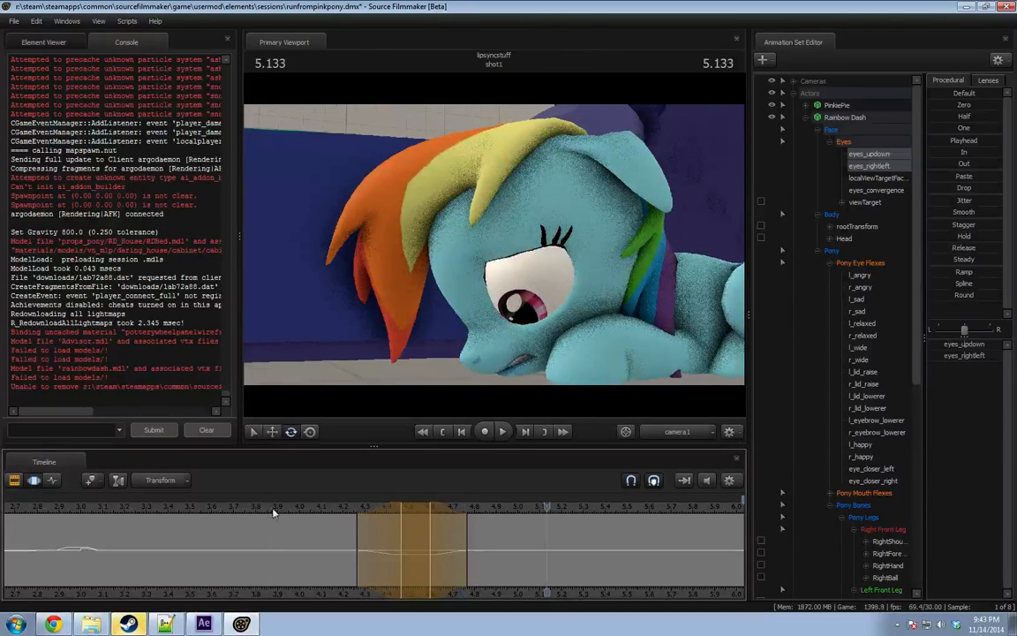
pyautogui.click(340, 511)
pyautogui.press('space')
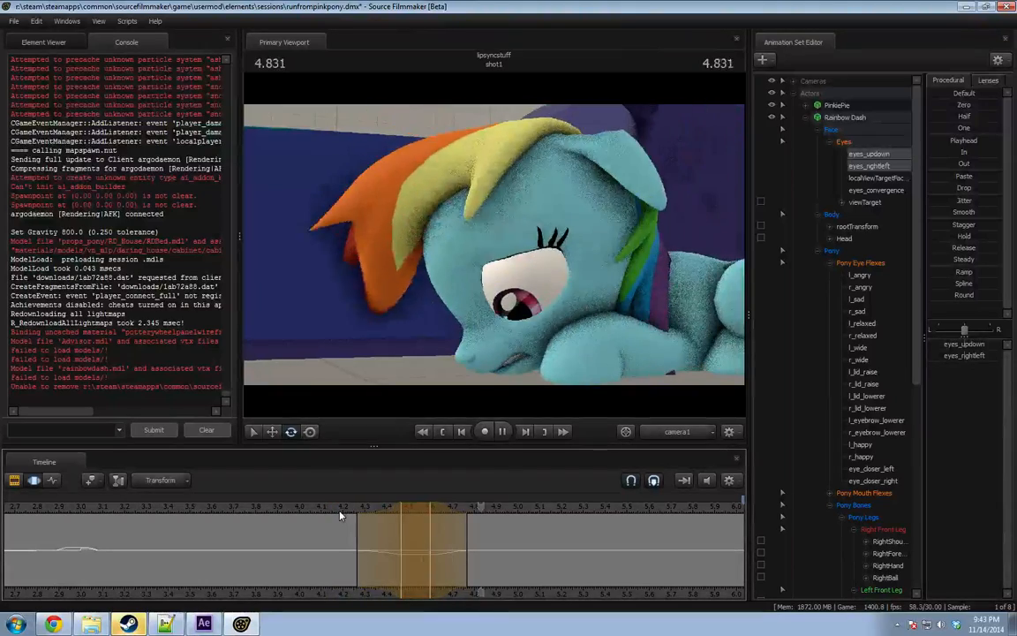
pyautogui.press('space')
pyautogui.moveTo(356, 546)
pyautogui.mouseDown()
pyautogui.moveTo(405, 553)
pyautogui.moveTo(351, 551)
pyautogui.moveTo(381, 554)
pyautogui.mouseUp()
pyautogui.press('space')
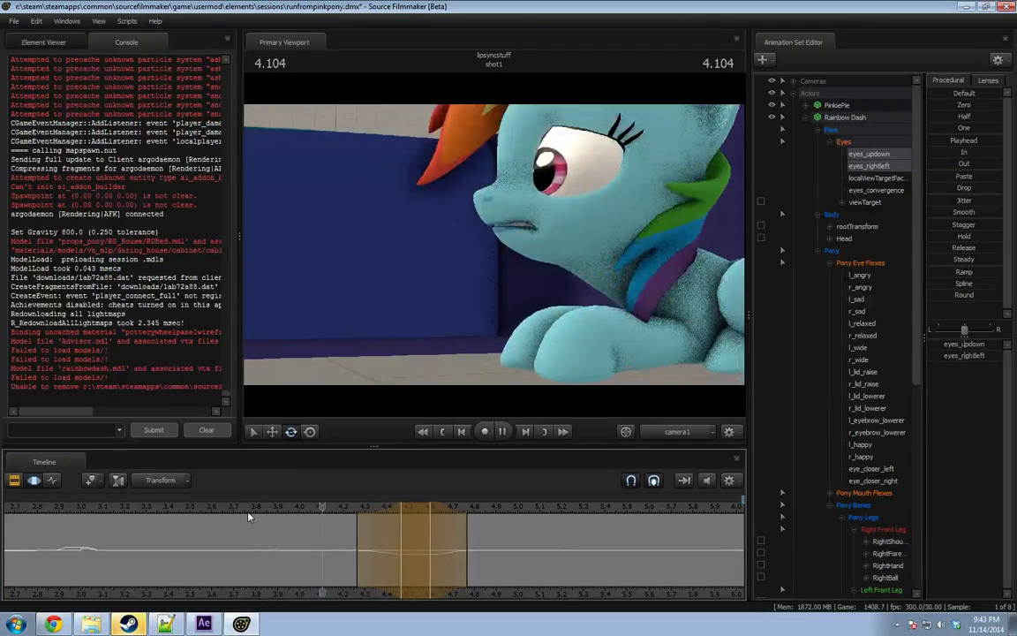
# Replay the shot from before the first head turn past 5.7 s to examine the eye motion, and switch the timeline to the Clip Editor.
pyautogui.scroll(-3, 252, 516)
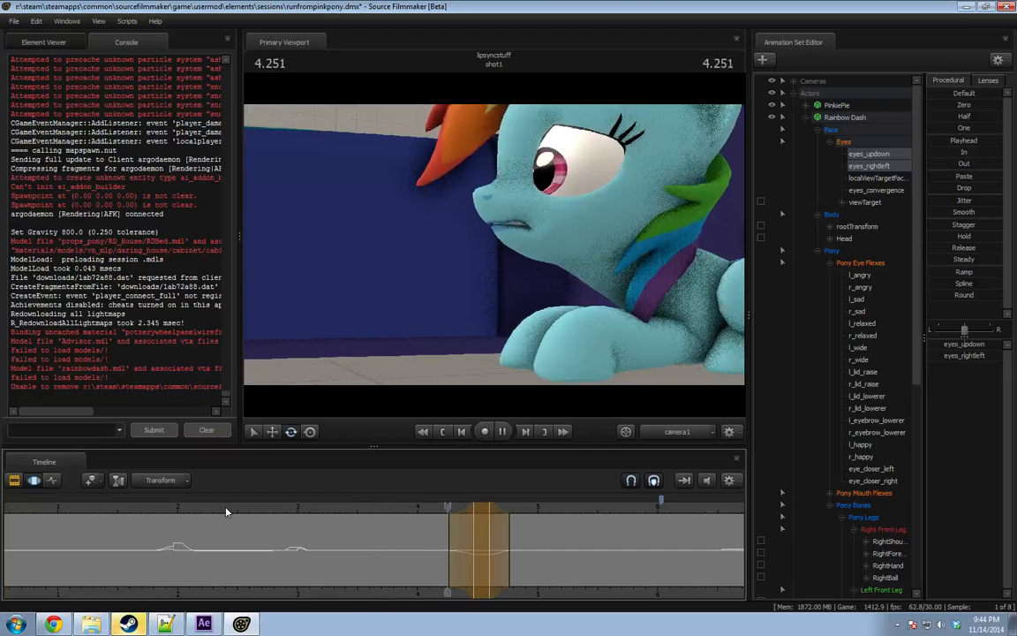
pyautogui.press('space')
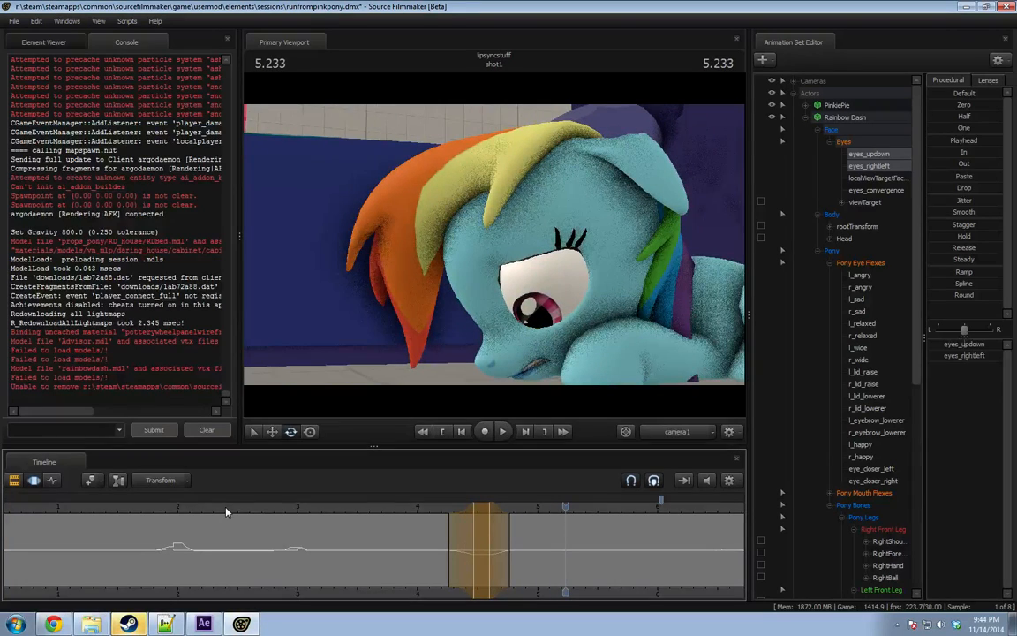
pyautogui.moveTo(203, 511); pyautogui.dragTo(171, 513)
pyautogui.press('space')
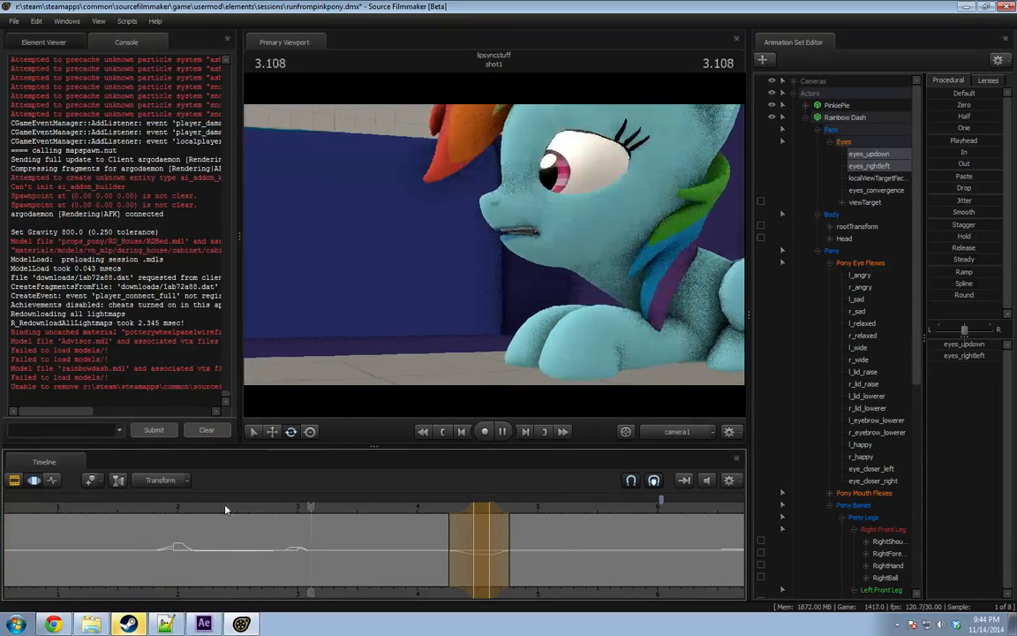
pyautogui.click(244, 511)
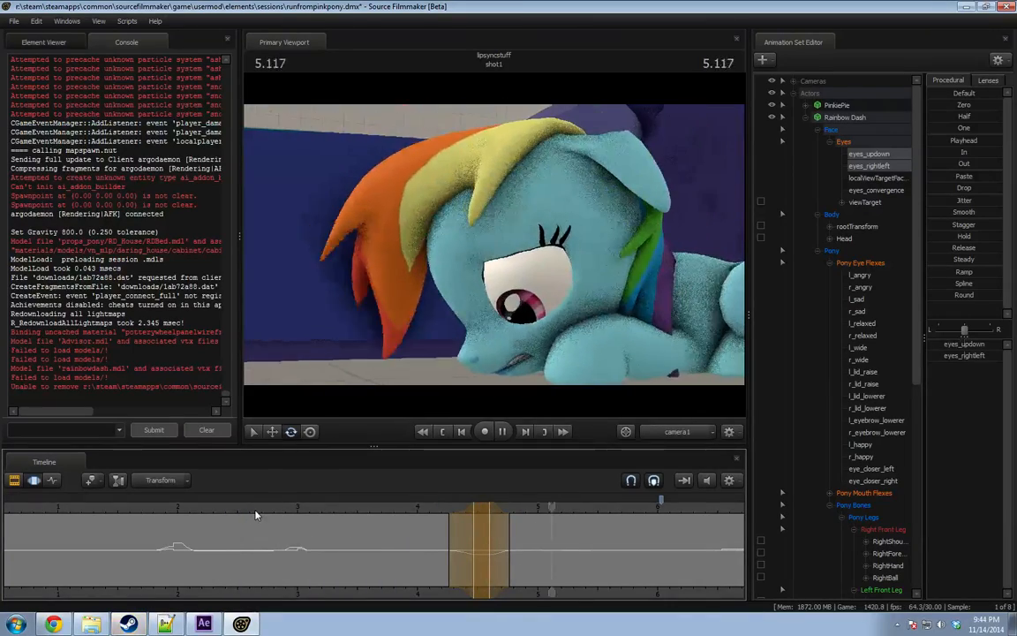
pyautogui.click(160, 506)
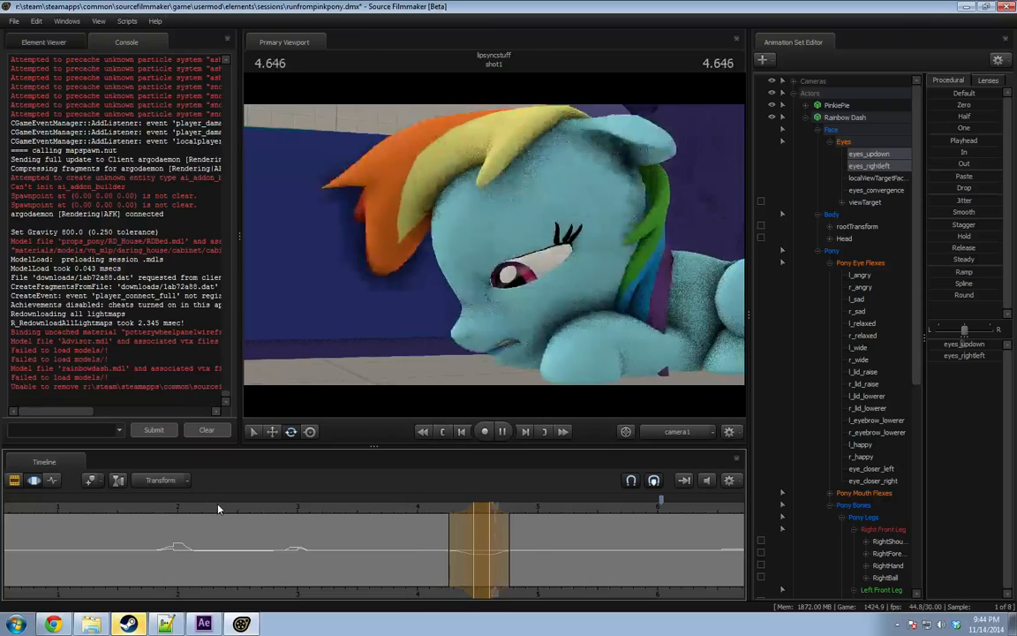
pyautogui.press('space')
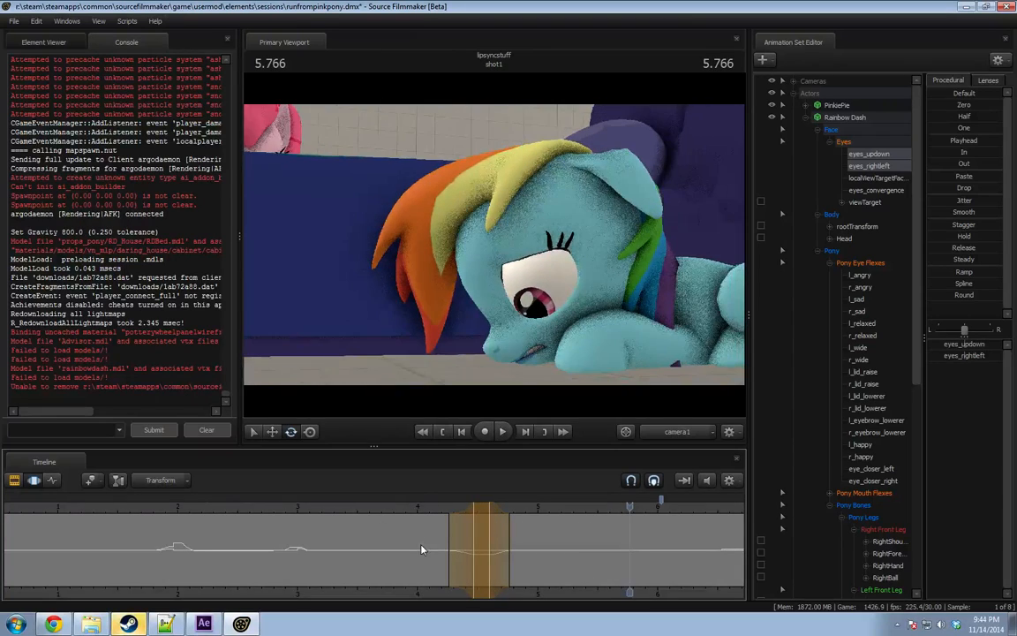
pyautogui.moveTo(418, 511); pyautogui.dragTo(124, 511)
pyautogui.press('space')
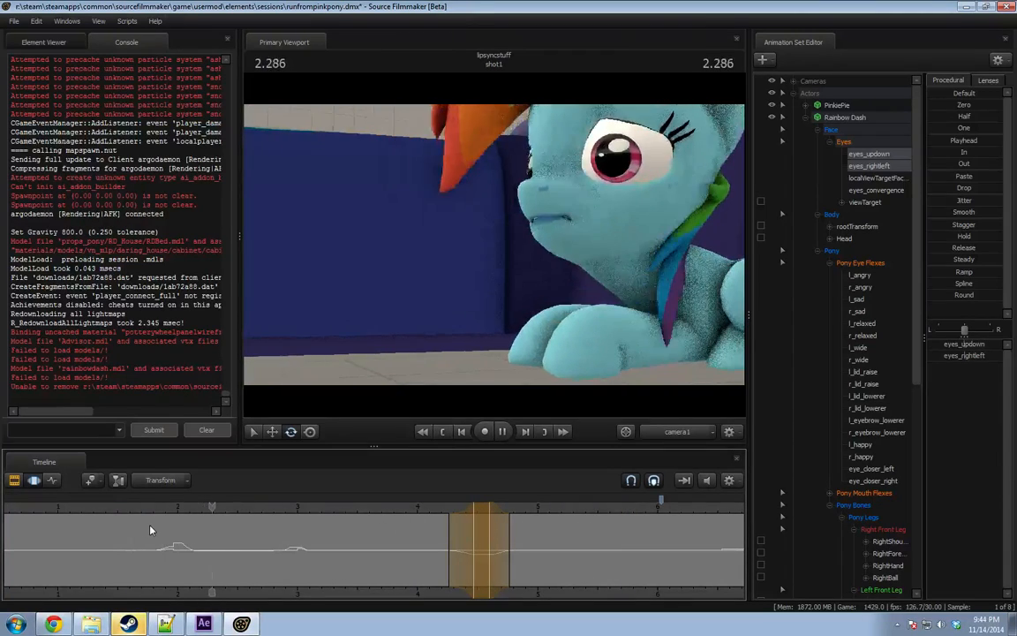
pyautogui.press('space')
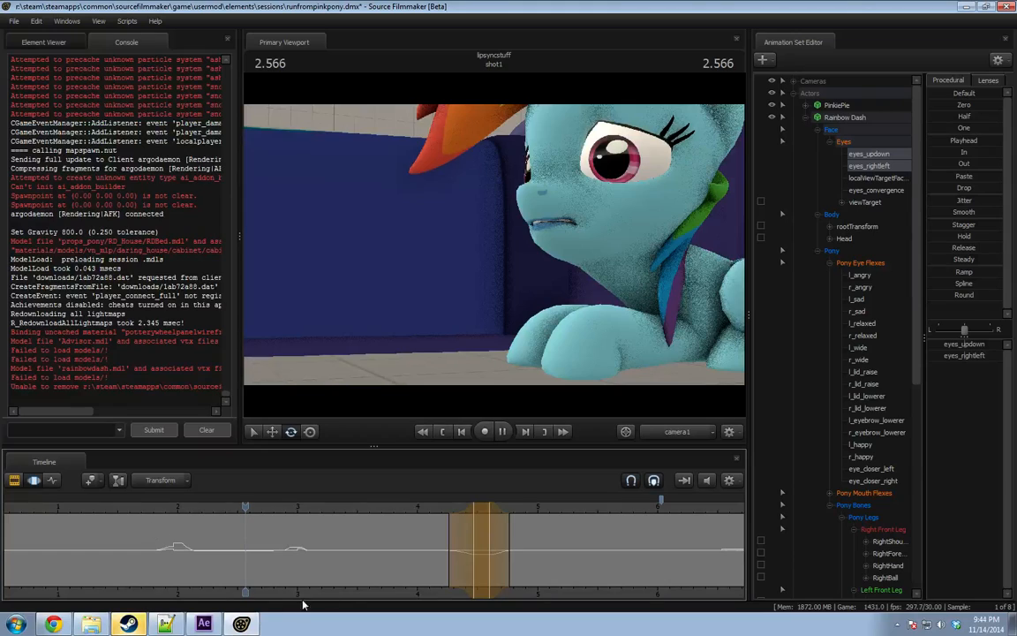
pyautogui.press('space')
pyautogui.press('F2')
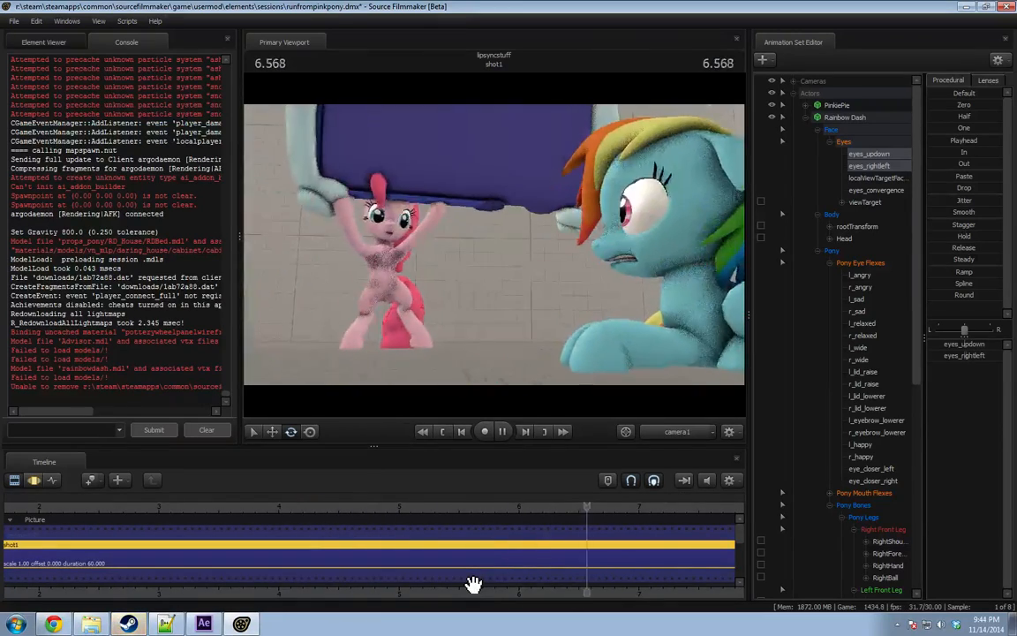
# Replay the shot from about 3.4 s and again from about 5.1 s past 8.5 s, returning the timeline to the Motion Editor.
pyautogui.scroll(-3, 306, 585)
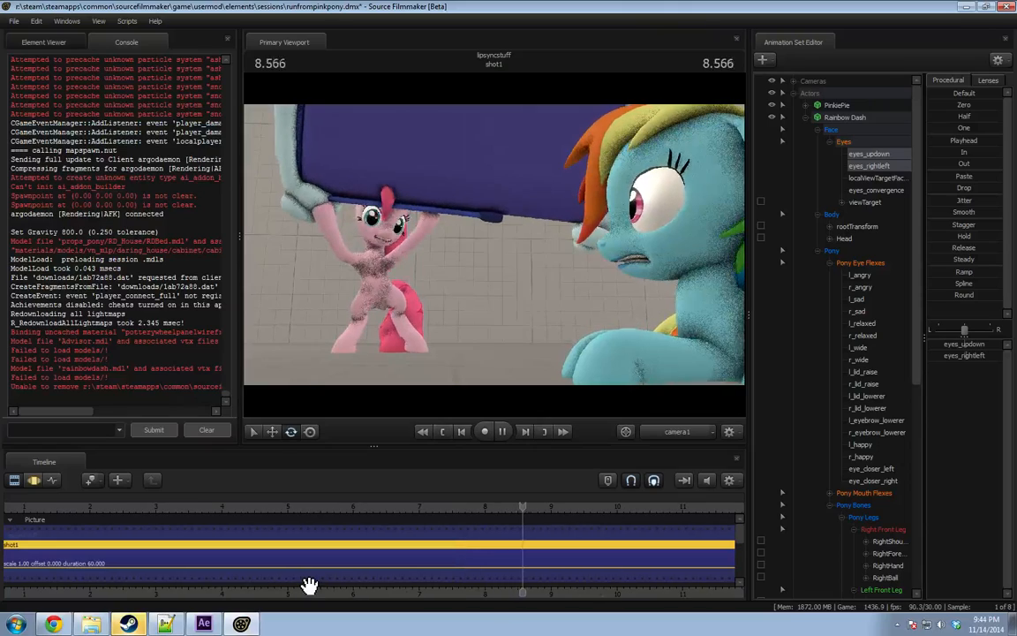
pyautogui.click(185, 508)
pyautogui.press('space')
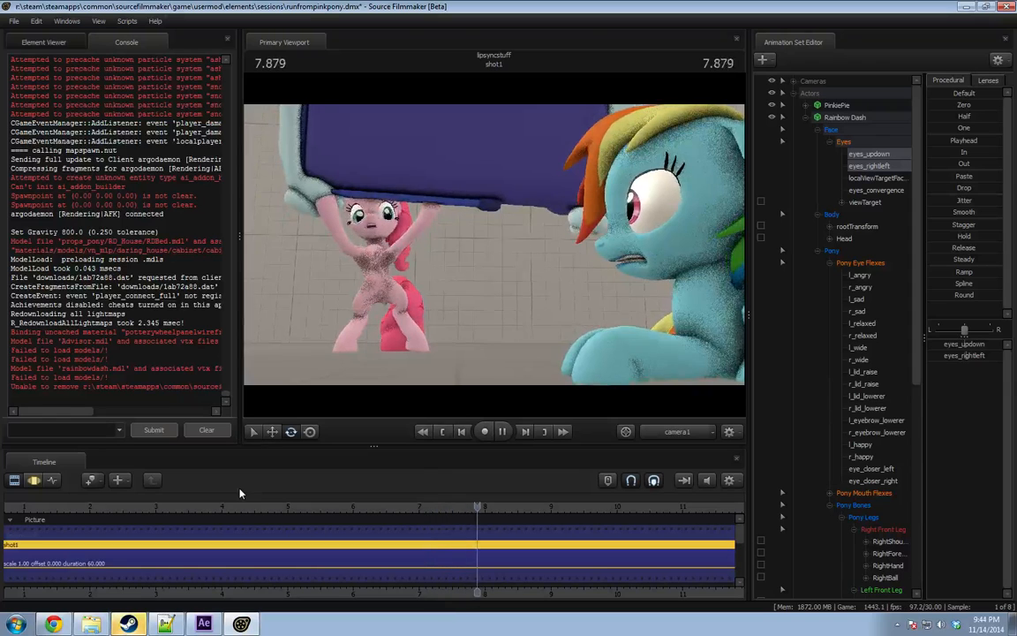
pyautogui.press('space')
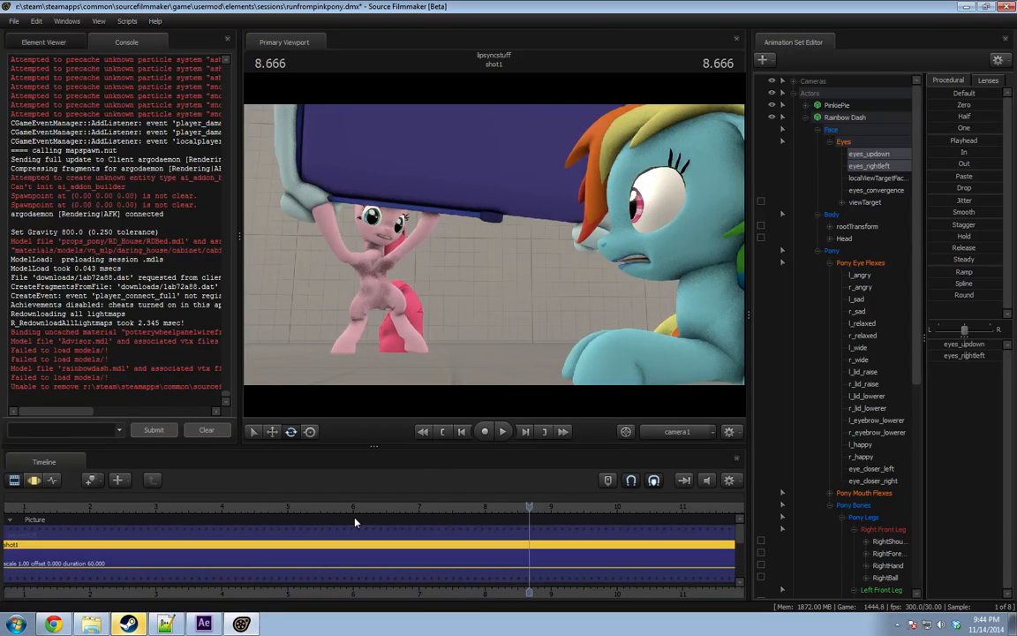
pyautogui.moveTo(476, 521); pyautogui.dragTo(292, 496)
pyautogui.press('space')
pyautogui.press('F3')
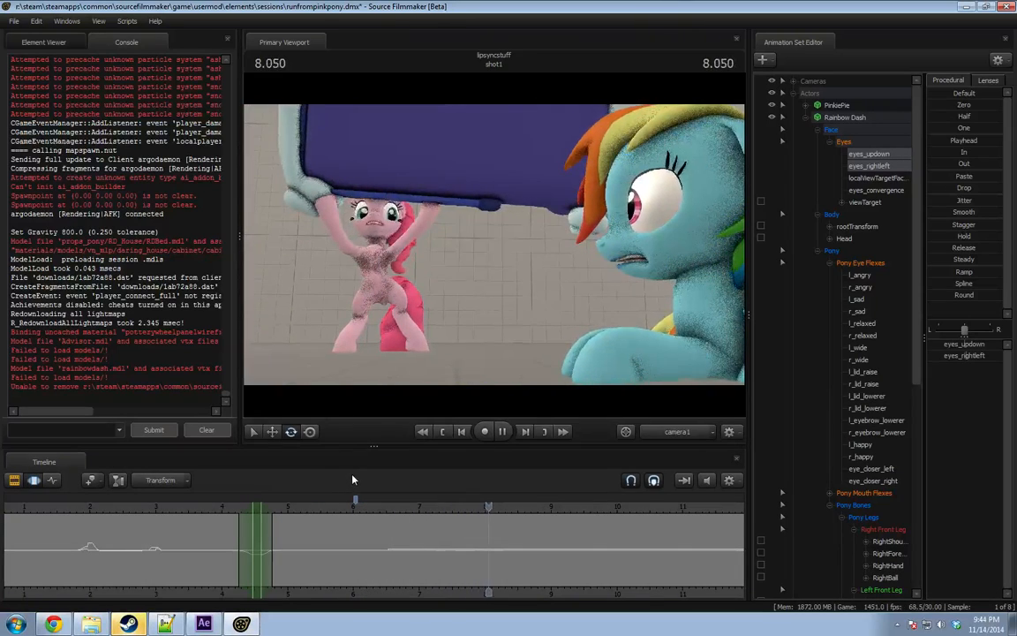
pyautogui.press('space')
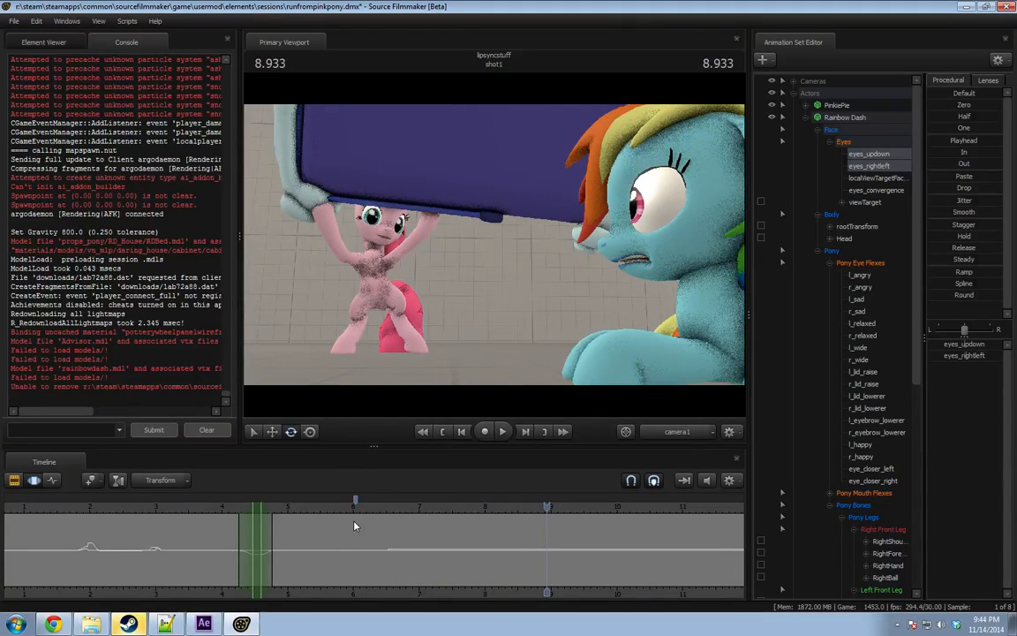
# Check the blink frame at 4.5 s and replay the shot from about 1.9 s to about 7.1 s.
pyautogui.scroll(2, 238, 561)
pyautogui.moveTo(141, 528)
pyautogui.mouseDown()
pyautogui.moveTo(235, 521)
pyautogui.moveTo(254, 530)
pyautogui.moveTo(92, 543)
pyautogui.moveTo(143, 545)
pyautogui.mouseUp()
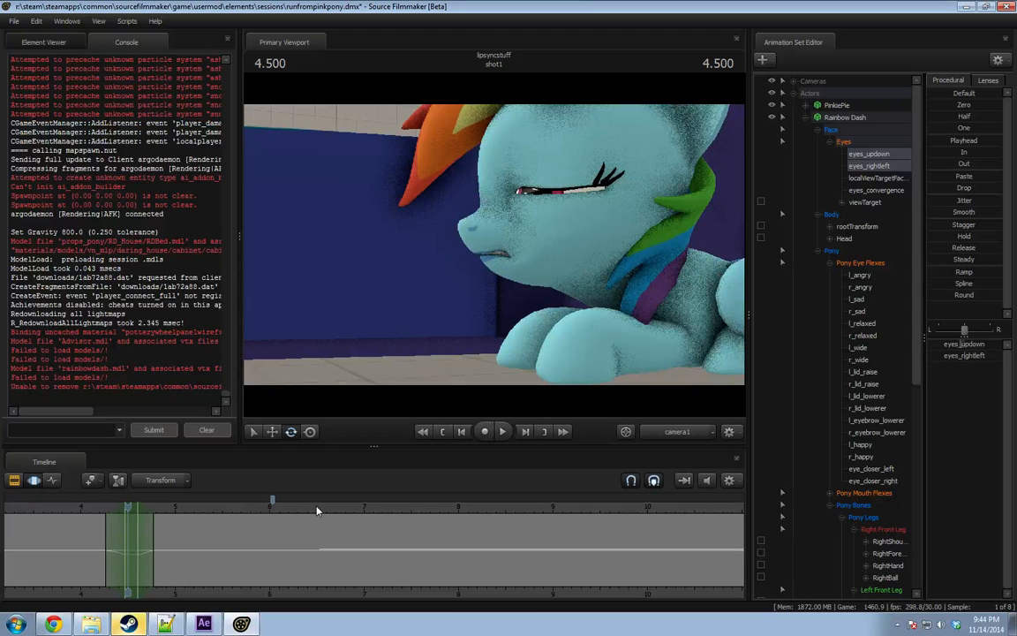
pyautogui.moveTo(240, 574); pyautogui.dragTo(424, 560, button='middle')
pyautogui.scroll(-4, 408, 559)
pyautogui.moveTo(270, 511); pyautogui.dragTo(186, 509)
pyautogui.press('space')
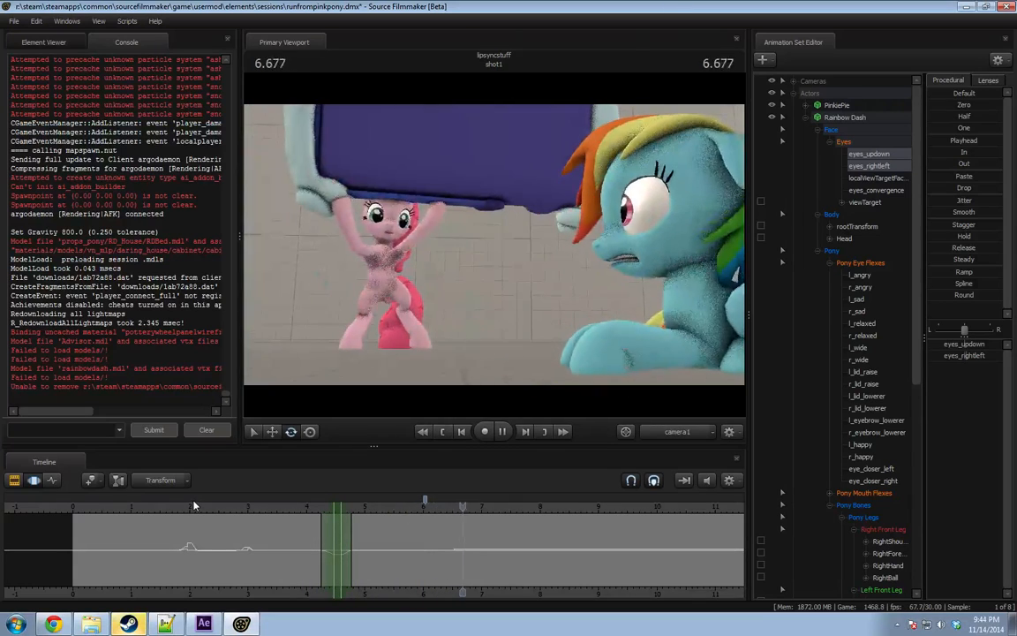
pyautogui.press('space')
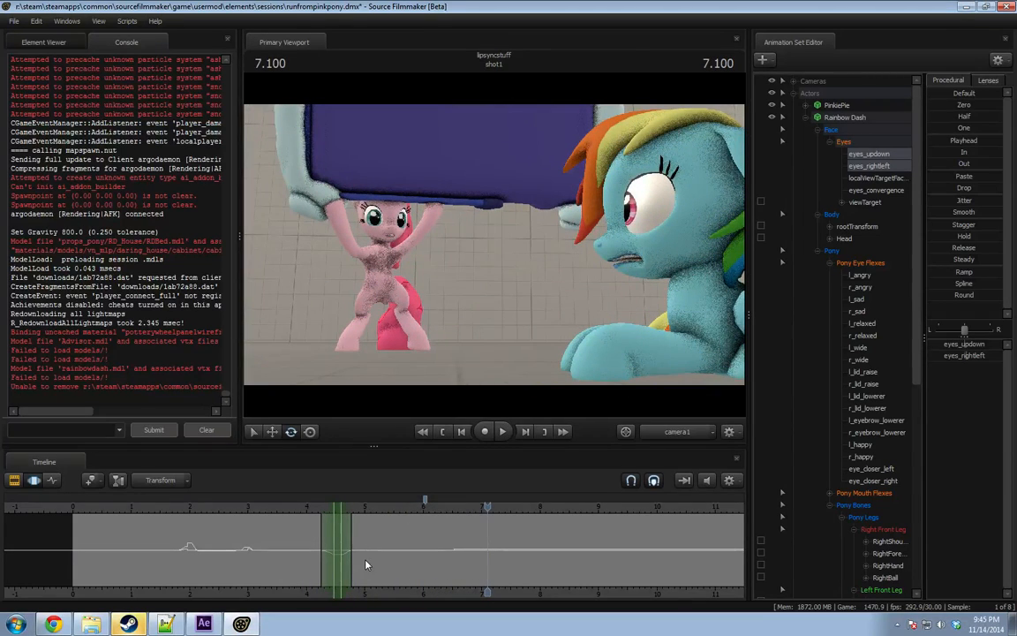
# Replay the bed lift from about 6.2 s to 7.3 s in the Clip Editor, and return to the Motion Editor.
pyautogui.press('F2')
pyautogui.click(437, 505)
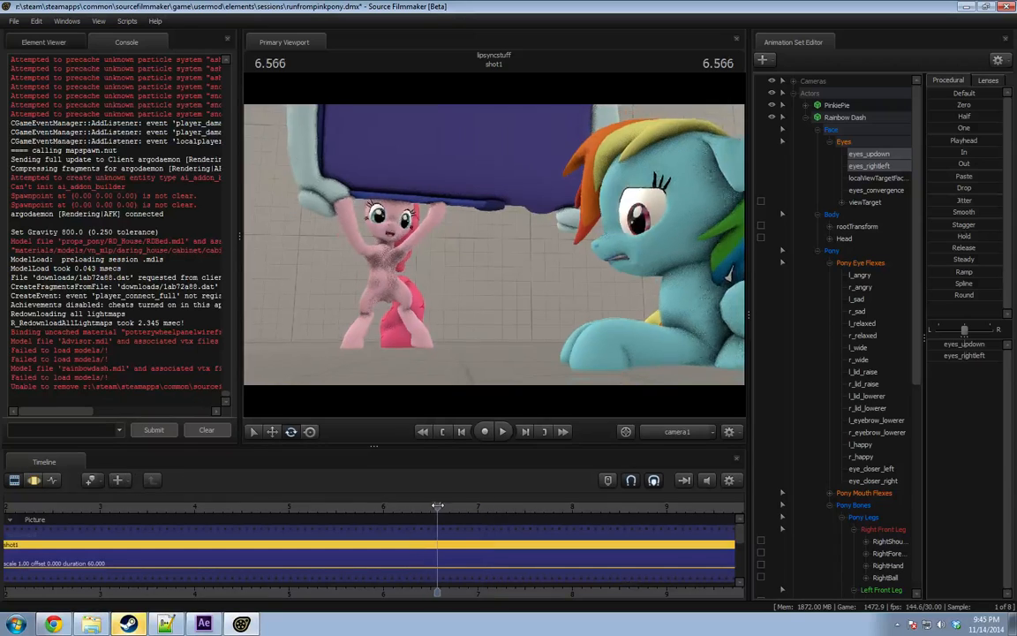
pyautogui.press('space')
pyautogui.click(400, 506)
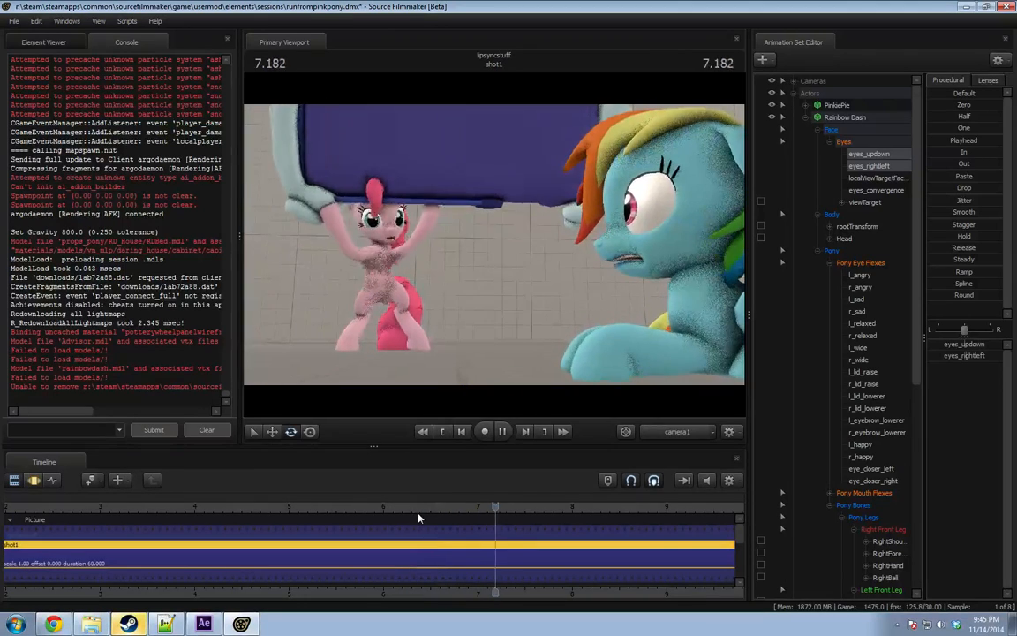
pyautogui.press('space')
pyautogui.press('F3')
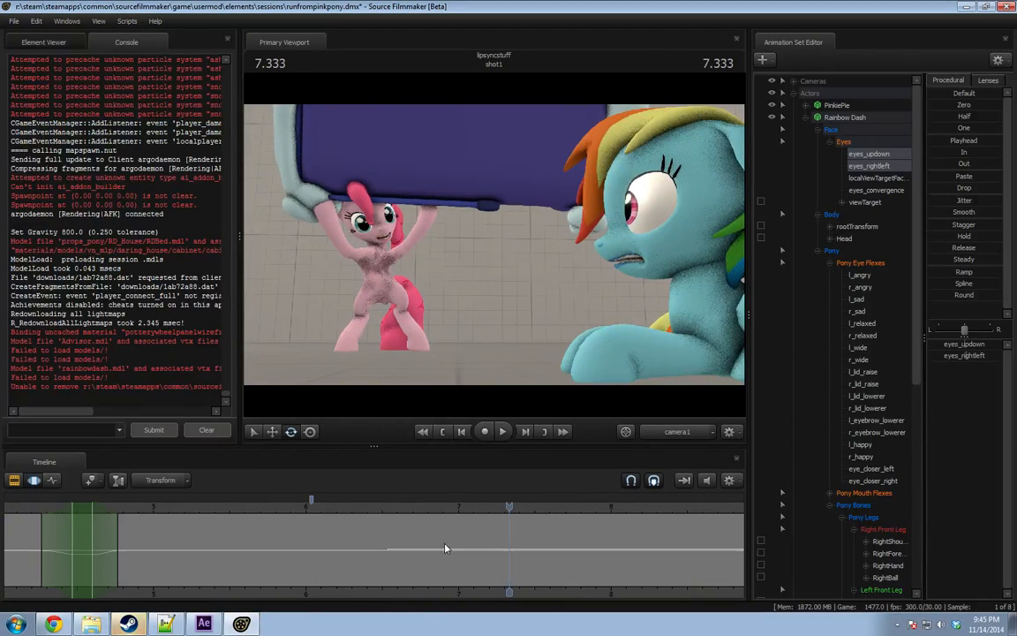
# Scrub between about 8.5 s and 6.53 s to examine how PinkiePie holds the bed, ending at 6.53 s.
pyautogui.moveTo(440, 550); pyautogui.dragTo(694, 533)
pyautogui.moveTo(537, 599); pyautogui.dragTo(402, 596, button='middle')
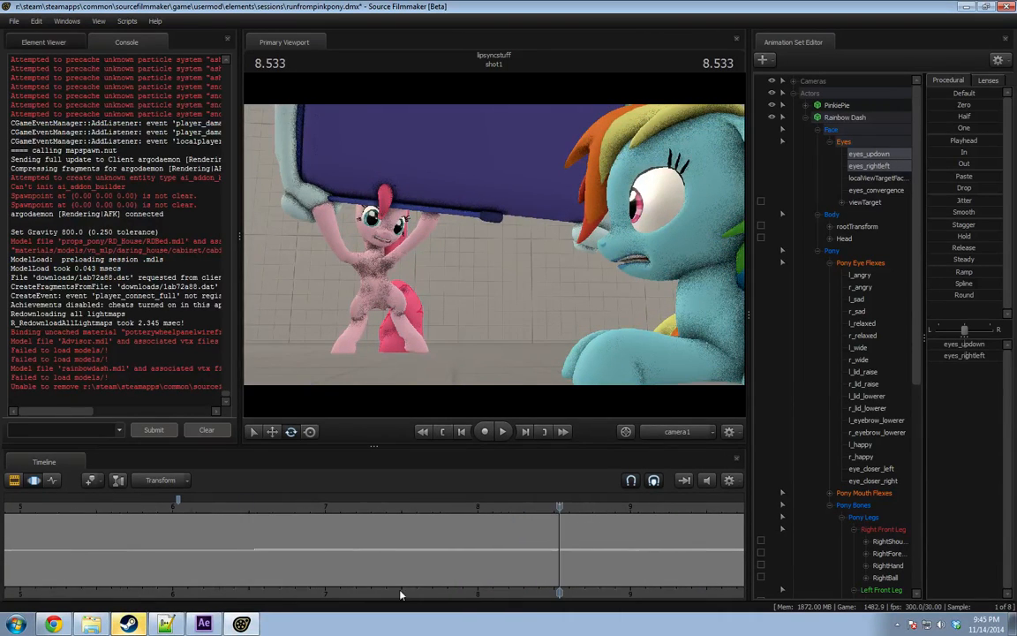
pyautogui.press('shift')
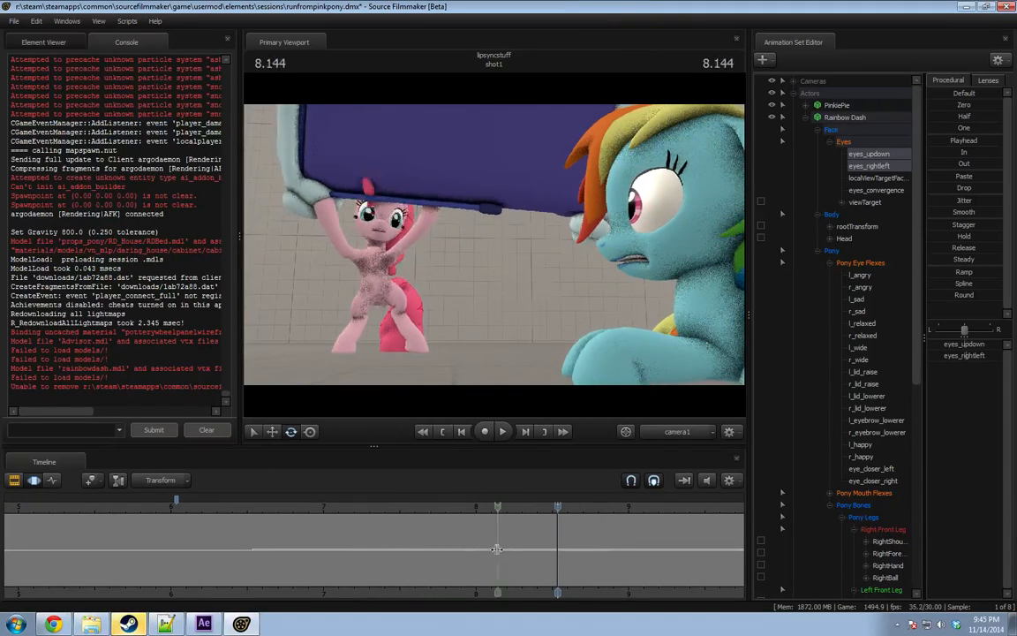
pyautogui.click(456, 538)
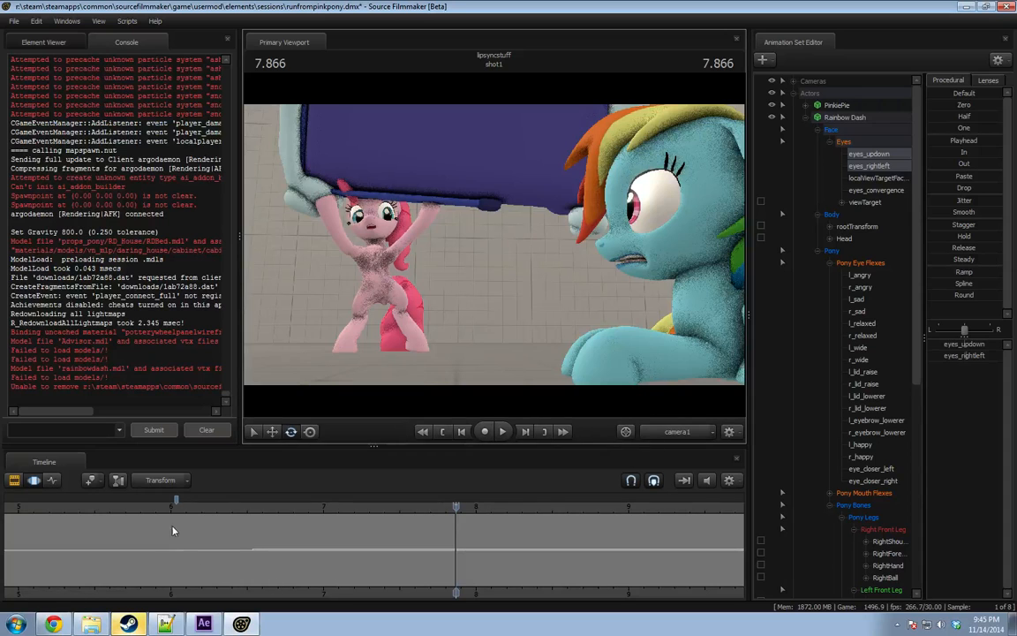
pyautogui.click(252, 530)
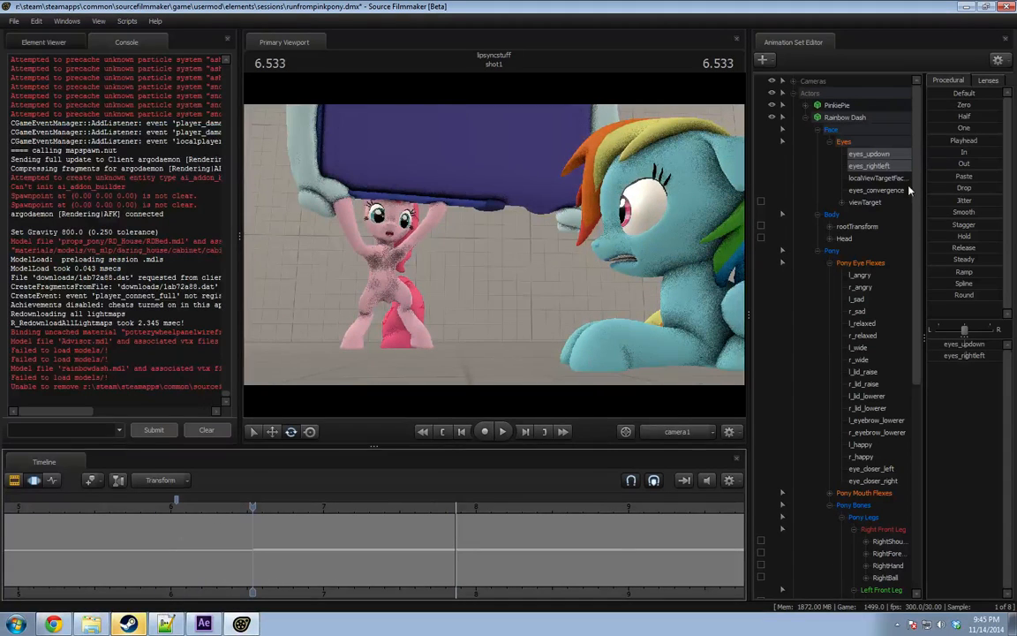
# Collapse Rainbow Dash's controls and expand PinkiePie's Pony control group.
pyautogui.scroll(-5, 830, 379)
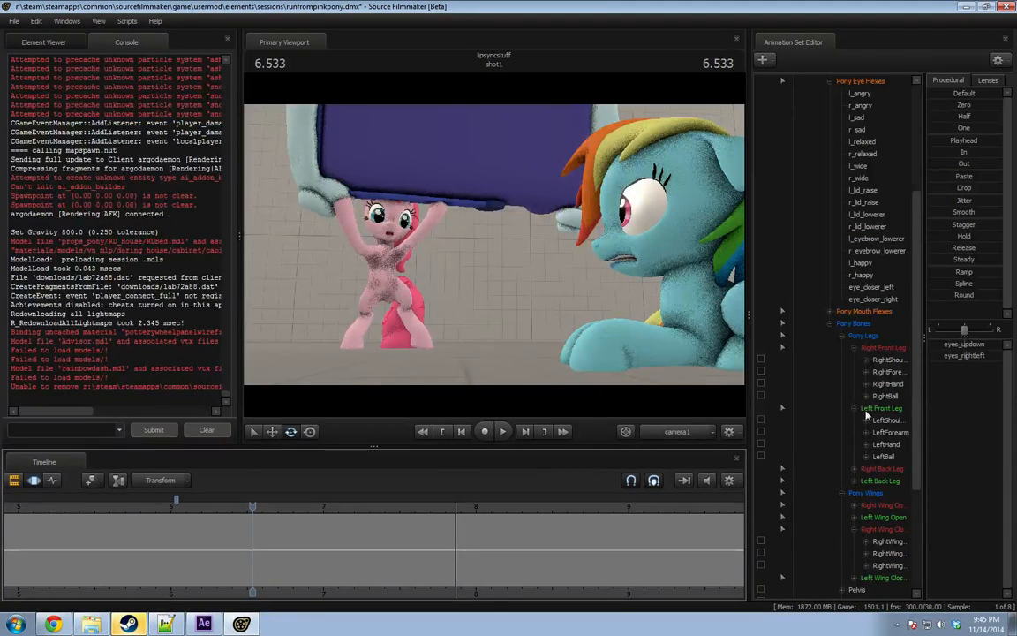
pyautogui.scroll(5, 848, 393)
pyautogui.click(805, 117)
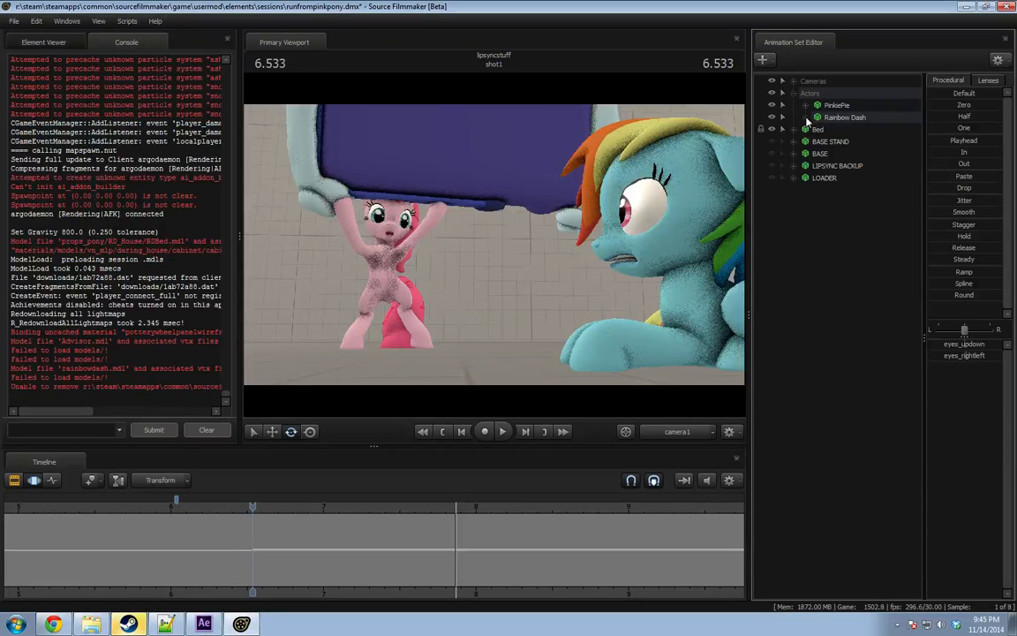
pyautogui.click(805, 105)
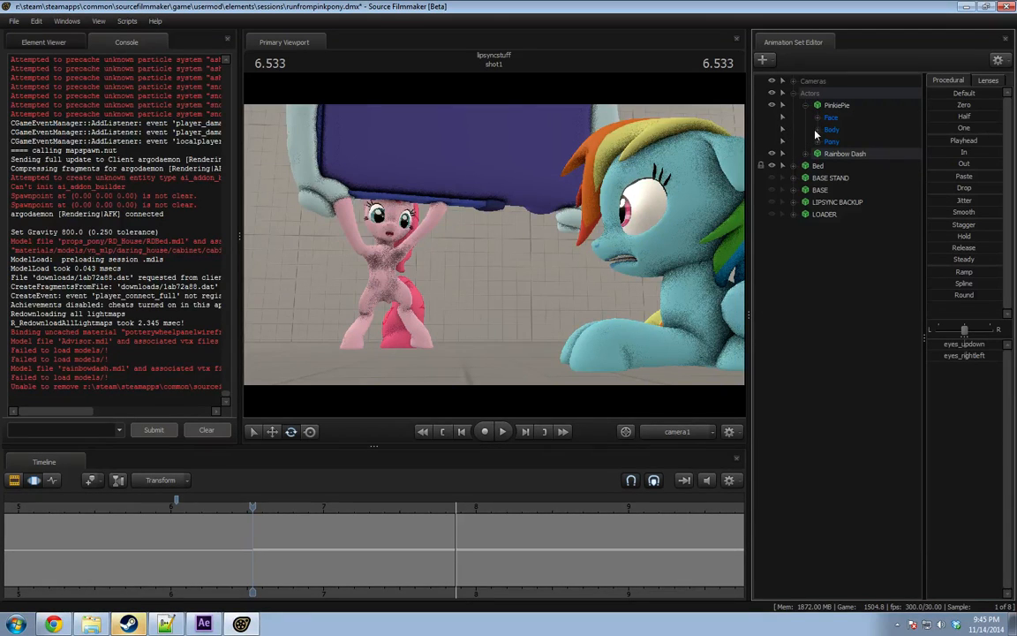
pyautogui.click(818, 129)
pyautogui.click(818, 130)
pyautogui.click(817, 141)
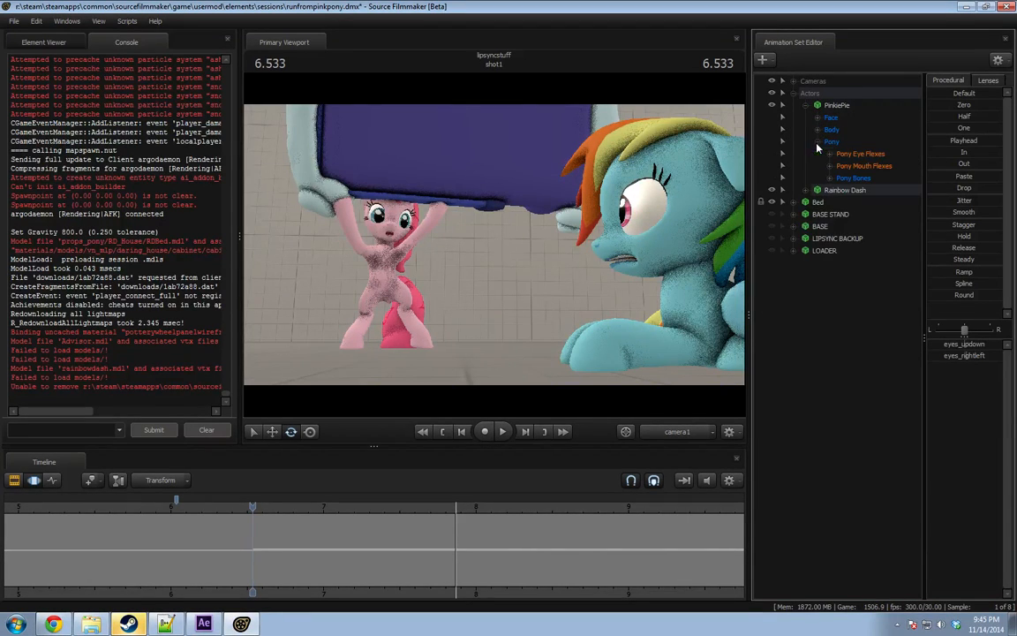
# Select the bed's root control, expand PinkiePie's Pony Bones, and extend the time selection over the whole timeline.
pyautogui.click(793, 202)
pyautogui.click(806, 214)
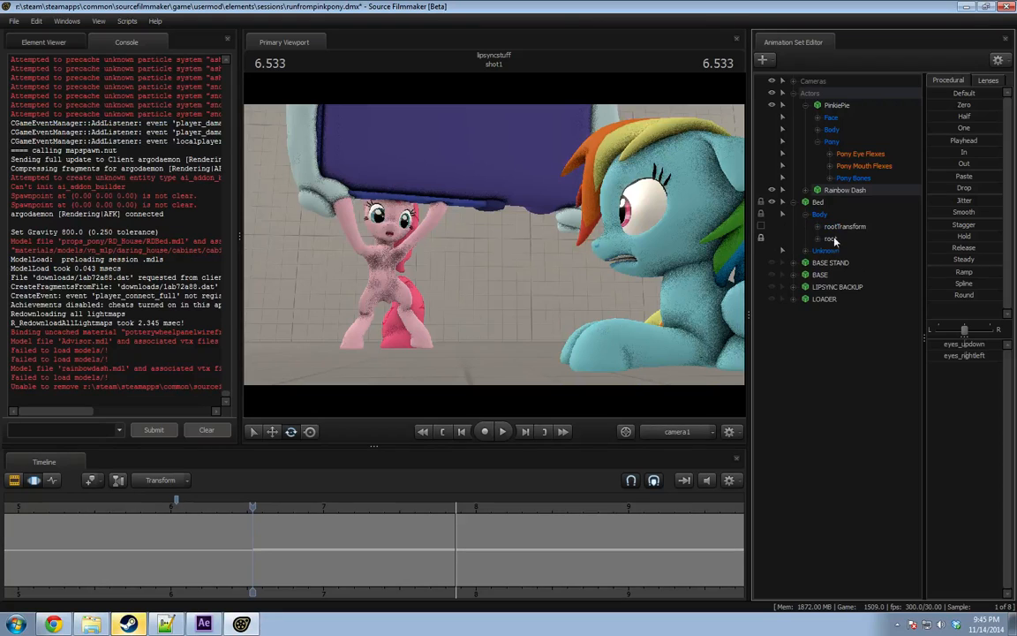
pyautogui.click(819, 239)
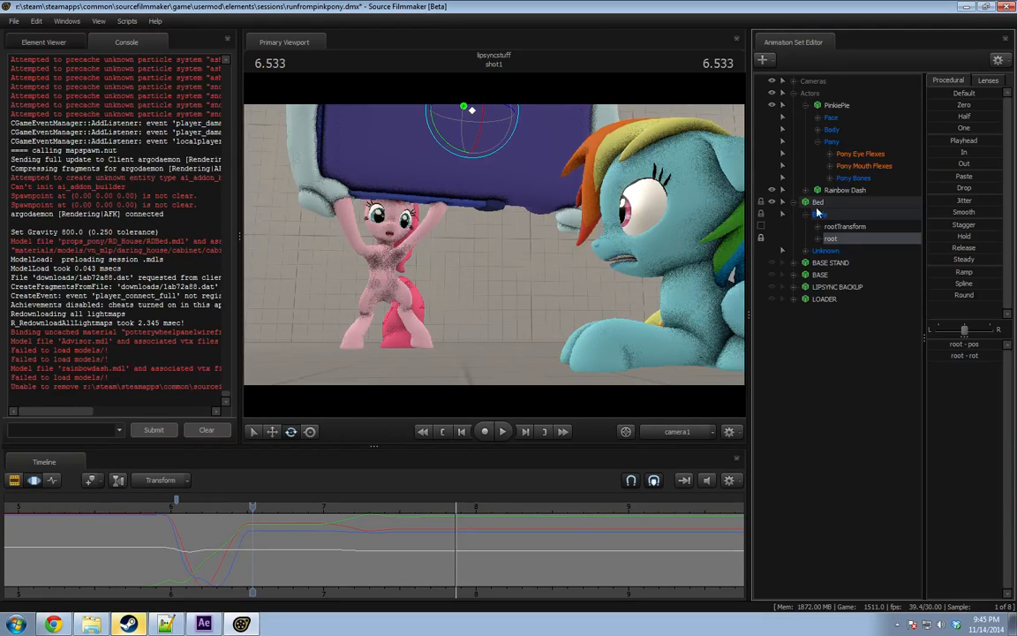
pyautogui.click(830, 177)
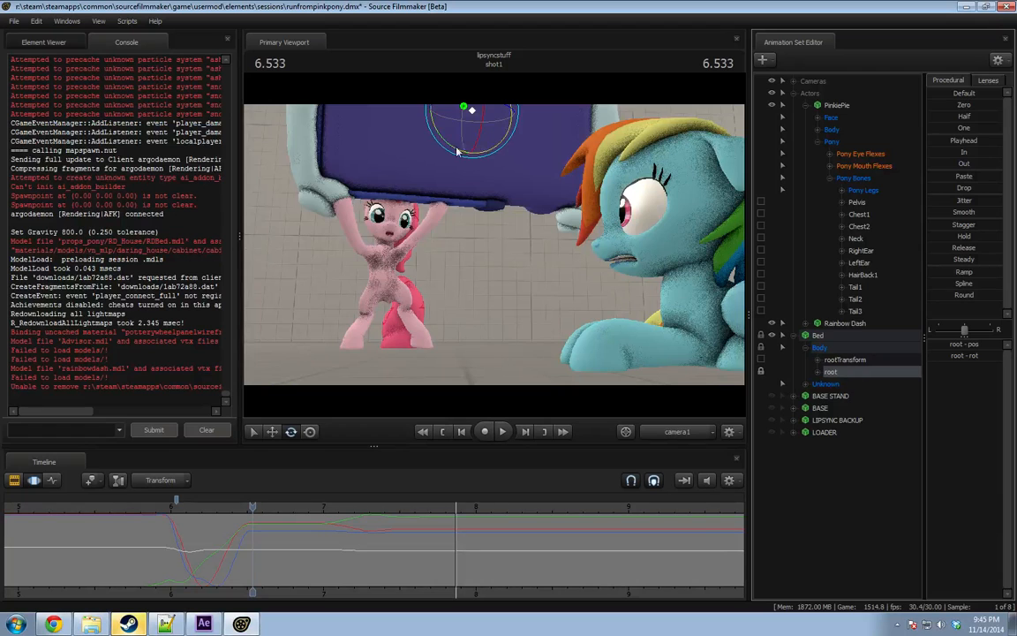
pyautogui.press('shift')
pyautogui.hotkey('ctrl', 'a')
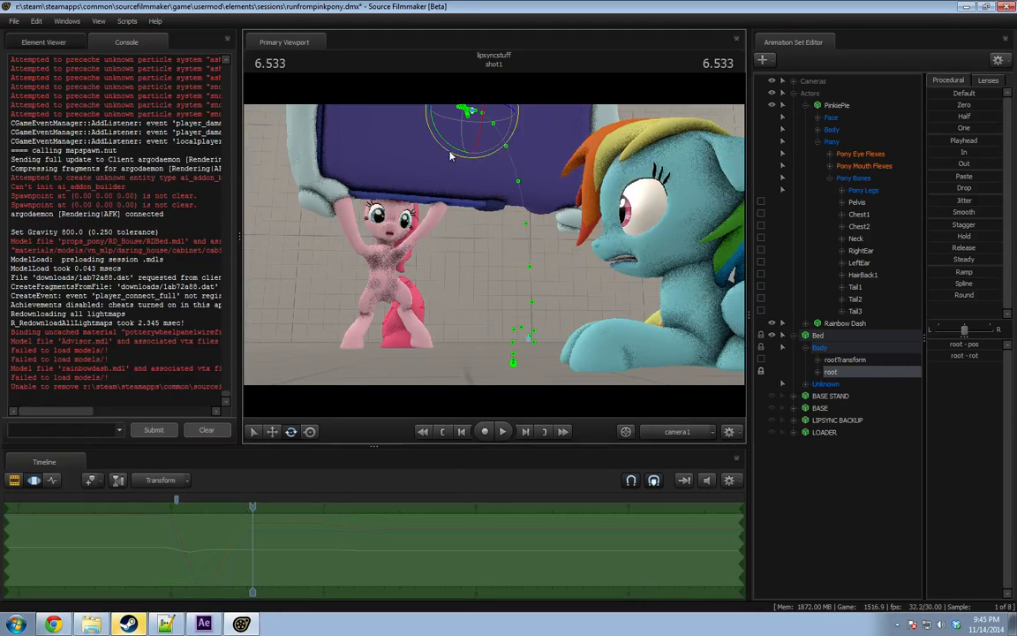
# Try rotating the bed's root across the whole time selection, and undo both rotations.
pyautogui.moveTo(450, 156); pyautogui.dragTo(517, 178)
pyautogui.hotkey('ctrl', 'z')
pyautogui.moveTo(444, 150); pyautogui.dragTo(455, 176)
pyautogui.hotkey('ctrl', 'z')
# Expand PinkiePie's left front leg bones and lock the bed's root to the LeftBall bone over the whole timeline.
pyautogui.click(843, 189)
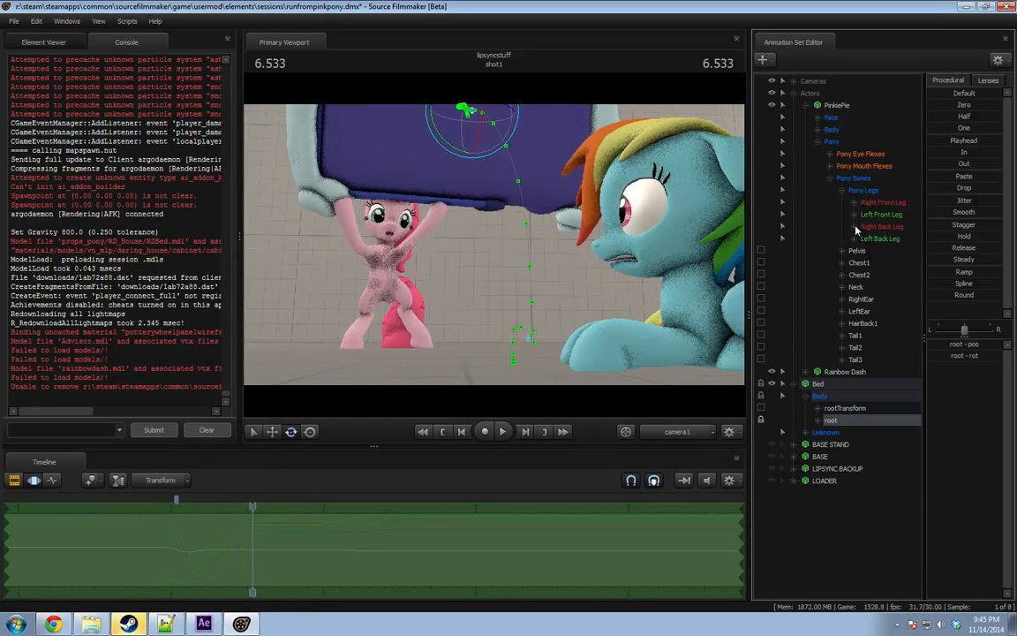
pyautogui.moveTo(175, 587); pyautogui.dragTo(591, 527)
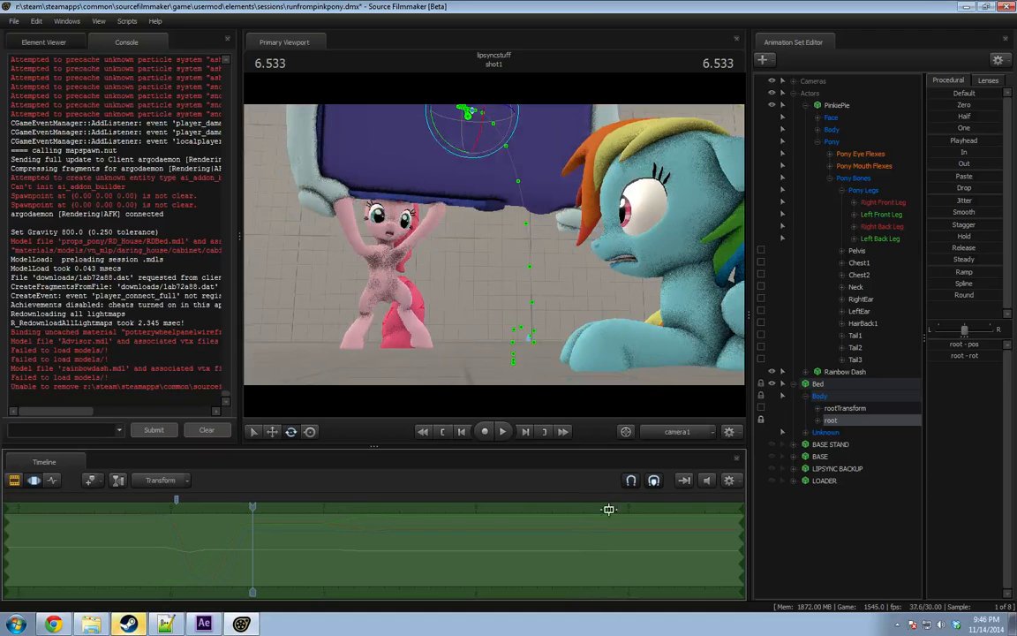
pyautogui.click(854, 216)
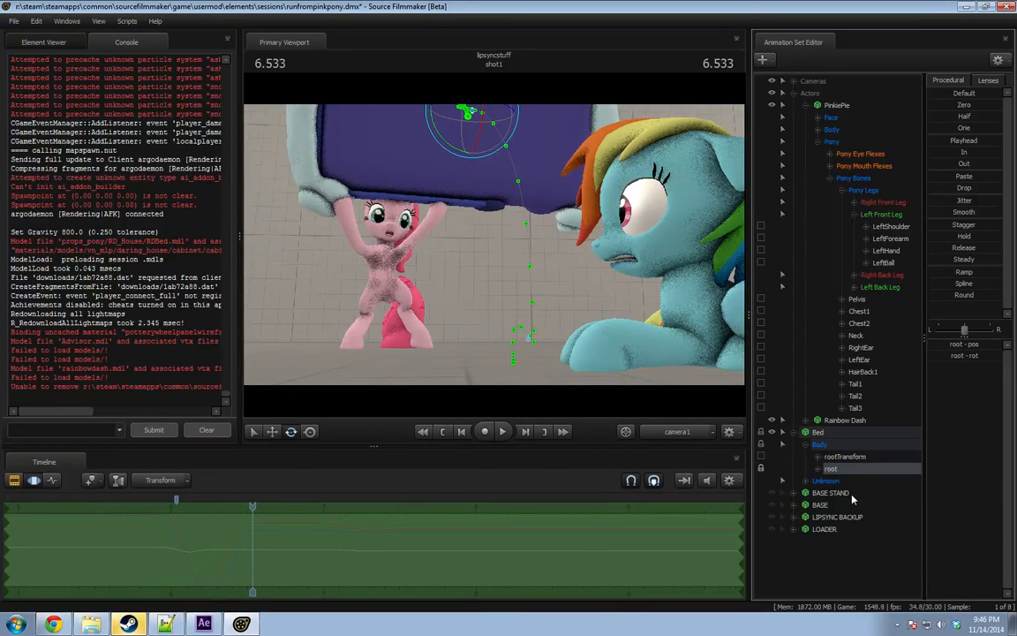
pyautogui.click(886, 263)
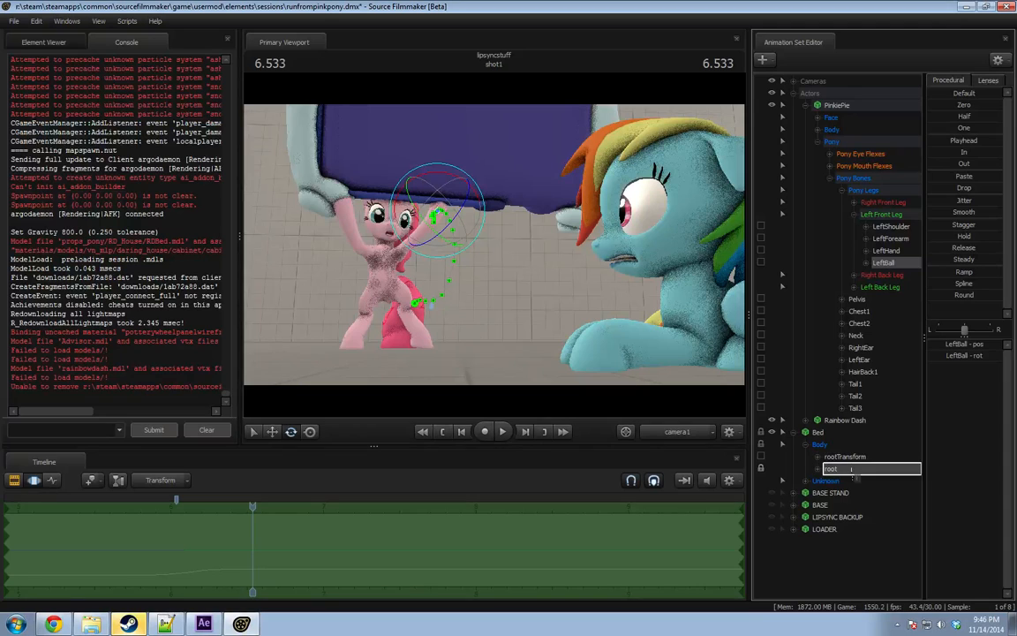
pyautogui.click(843, 469)
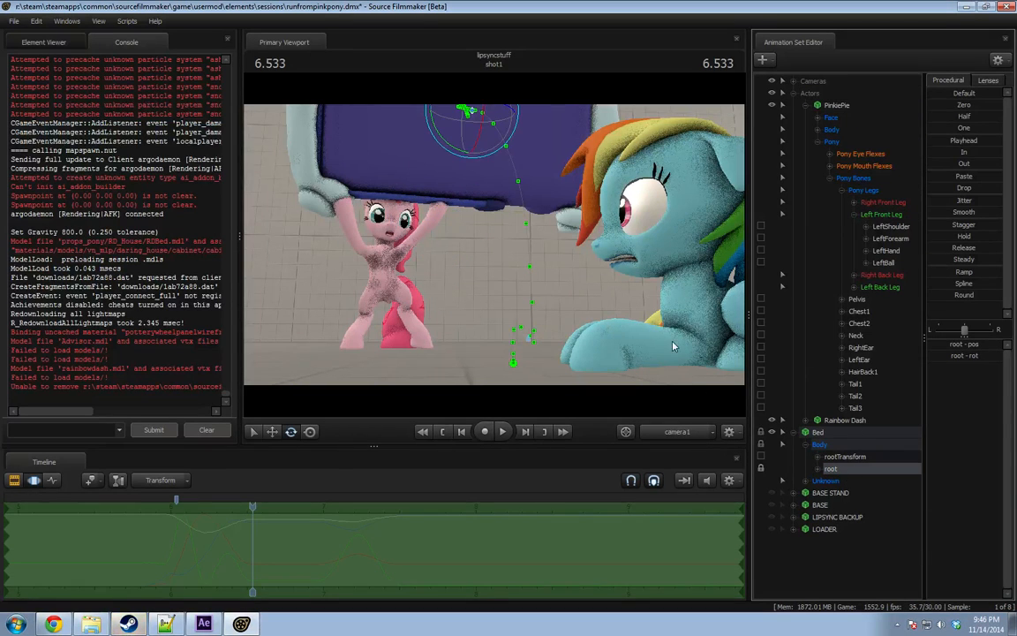
# Replay the bed lift from about 5.97 s to 8.77 s, and scrub back to about 7.27 s to examine the bed's motion.
pyautogui.moveTo(253, 508); pyautogui.dragTo(166, 508)
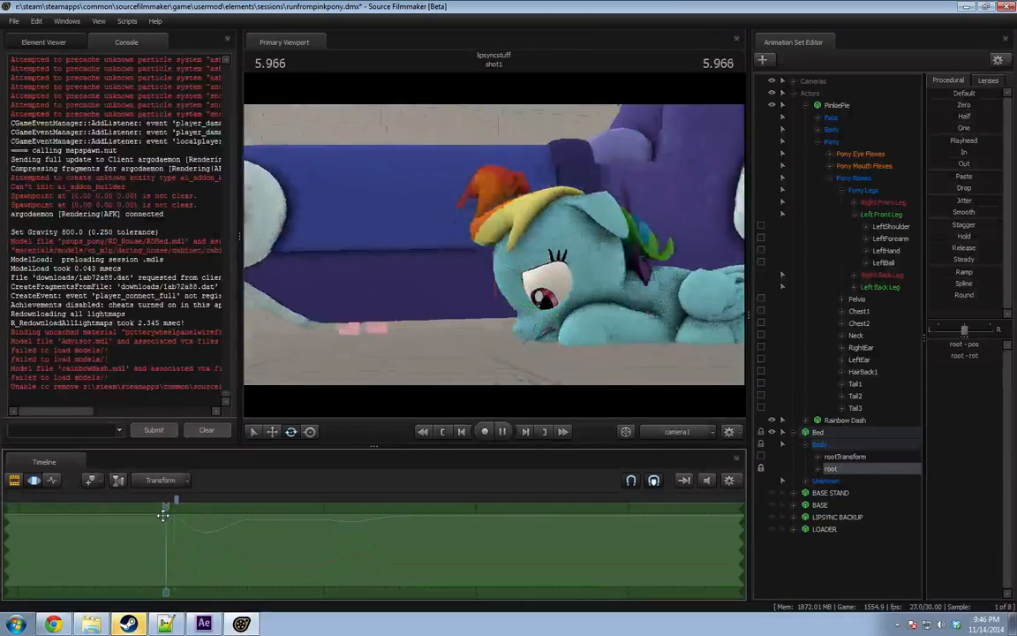
pyautogui.press('space')
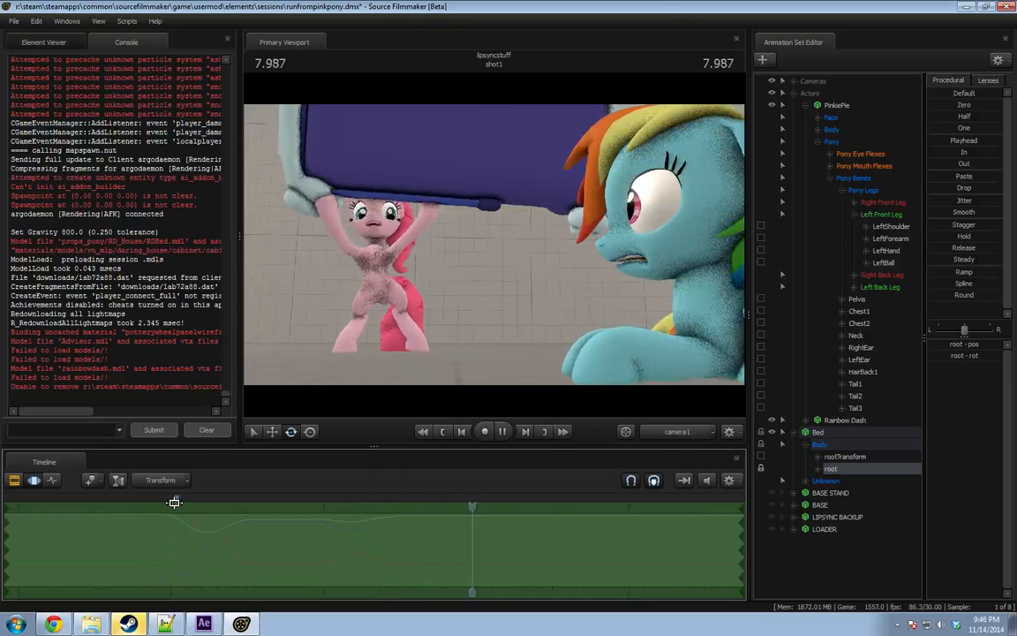
pyautogui.press('space')
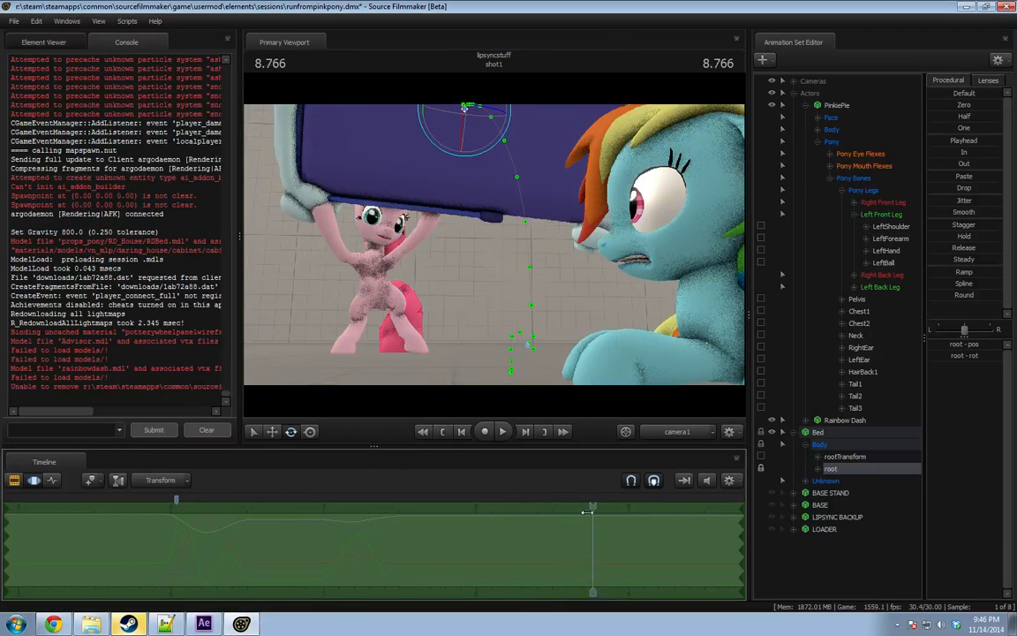
pyautogui.moveTo(588, 511); pyautogui.dragTo(364, 535)
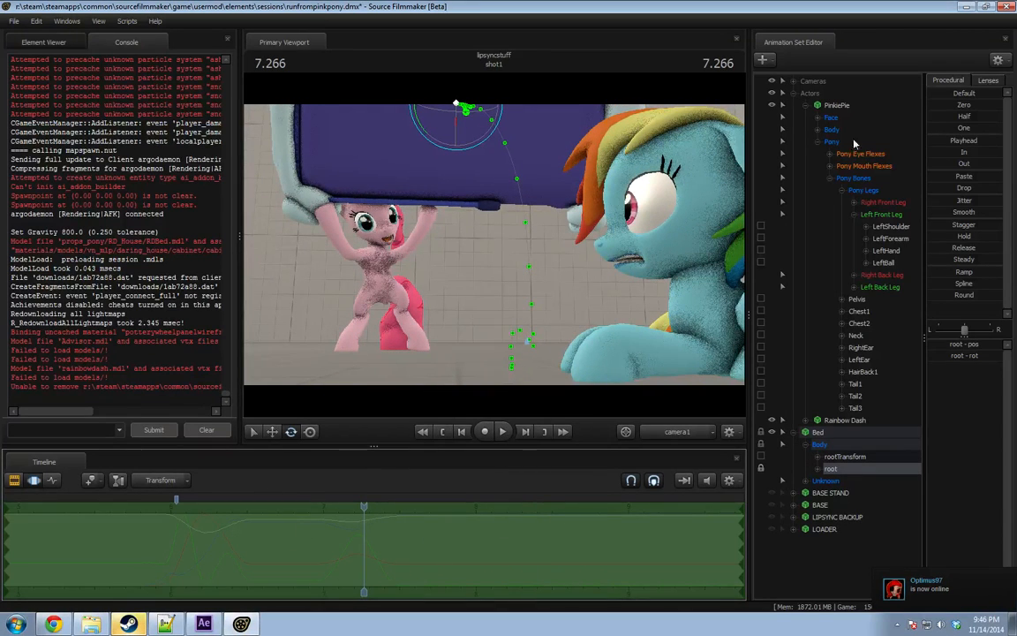
# Select PinkiePie's controls, expand her Body group, and exclude Face, Head, Pony Eye Flexes and Pony Mouth Flexes from the selection.
pyautogui.click(819, 142)
pyautogui.click(830, 105)
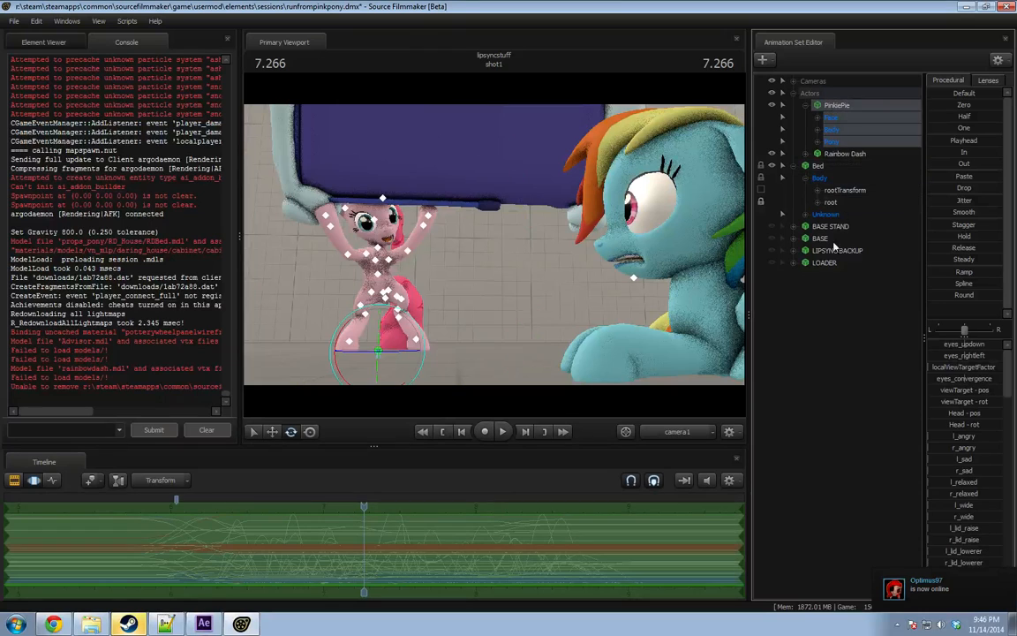
pyautogui.click(819, 141)
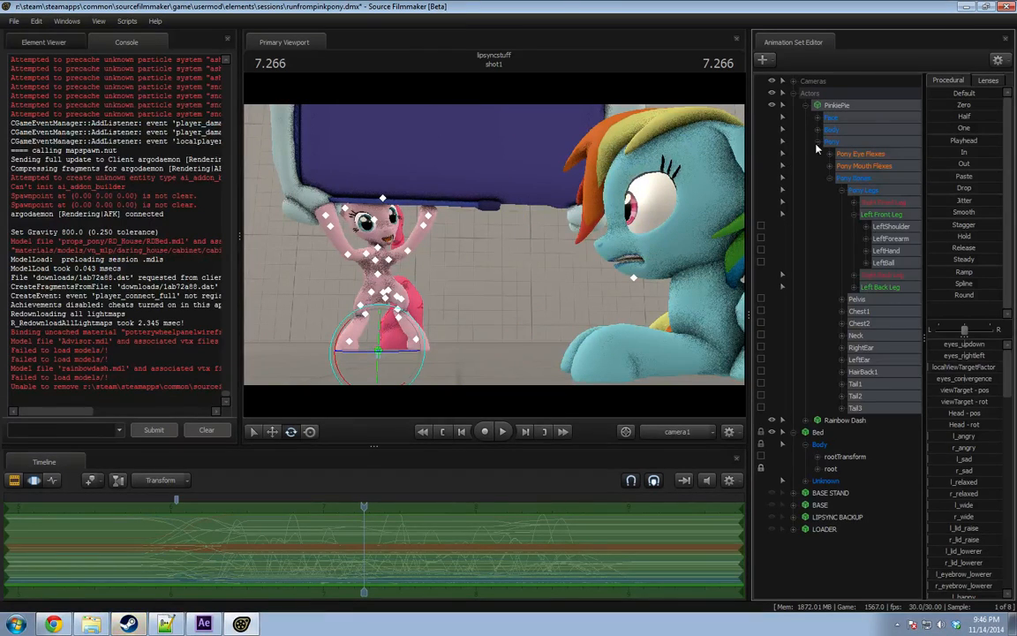
pyautogui.click(818, 130)
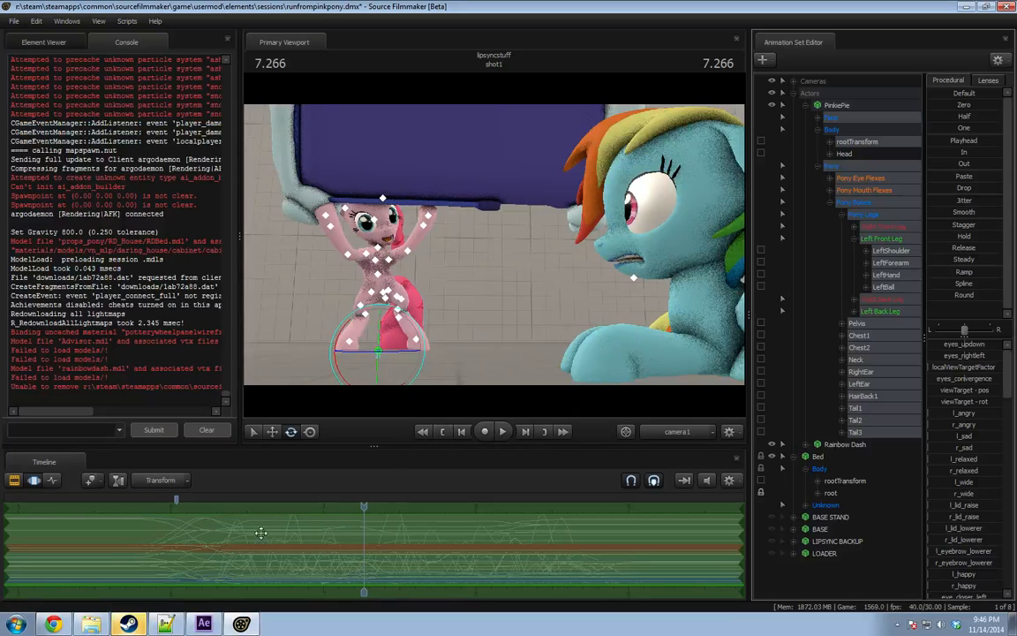
pyautogui.keyDown('ctrl'); pyautogui.click(874, 193); pyautogui.keyUp('ctrl')
pyautogui.keyDown('ctrl'); pyautogui.click(876, 182); pyautogui.keyUp('ctrl')
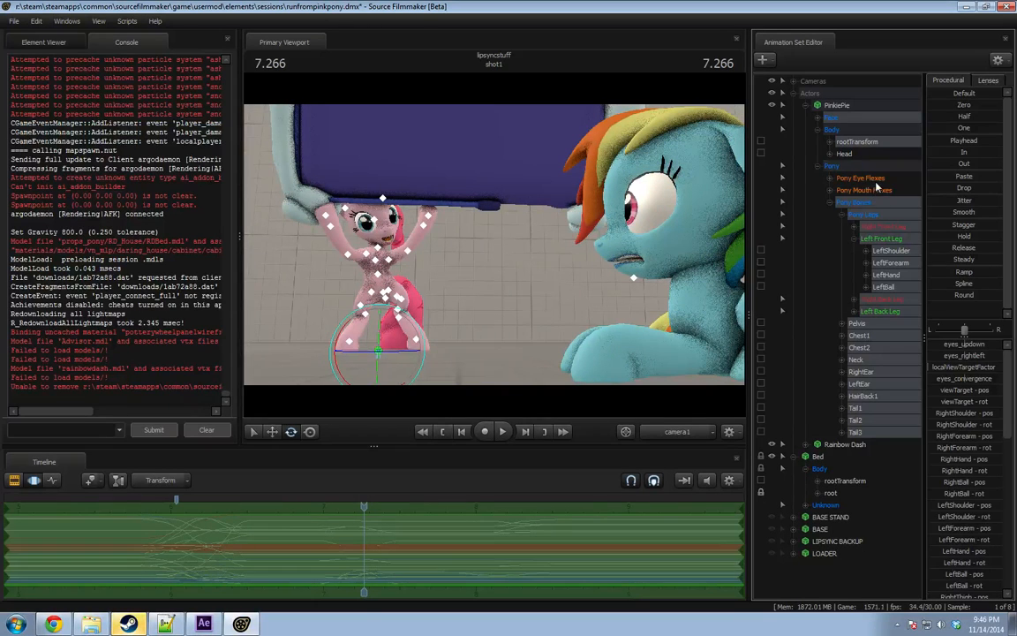
pyautogui.keyDown('ctrl'); pyautogui.click(839, 117); pyautogui.keyUp('ctrl')
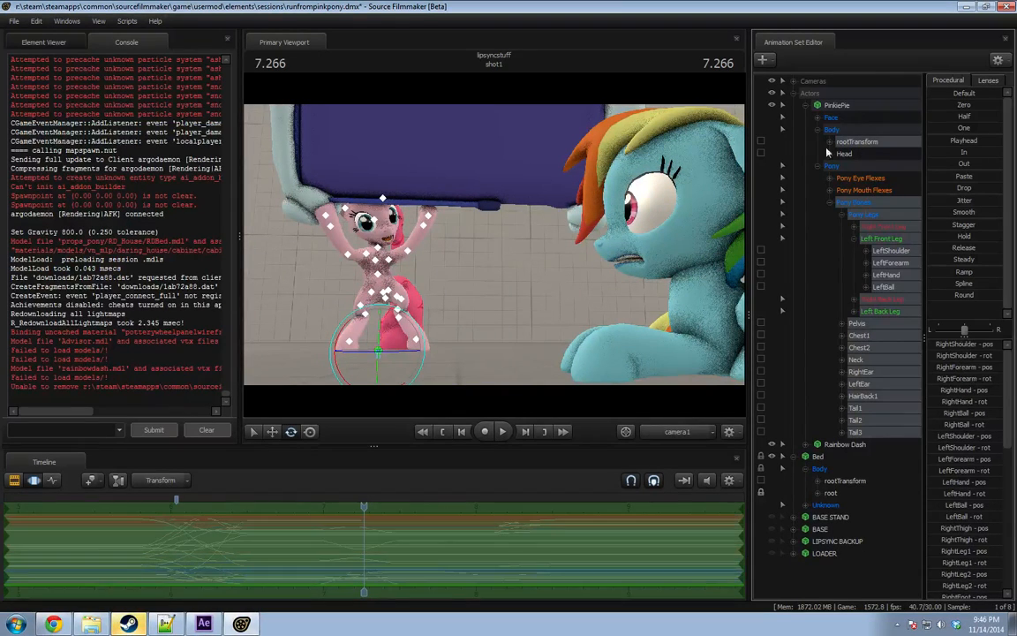
# Try applying the pose at 8.633 s to the time selection around 7.0 s, replay the lift, and undo the change.
pyautogui.click(253, 574)
pyautogui.moveTo(253, 577); pyautogui.dragTo(270, 587, button='middle')
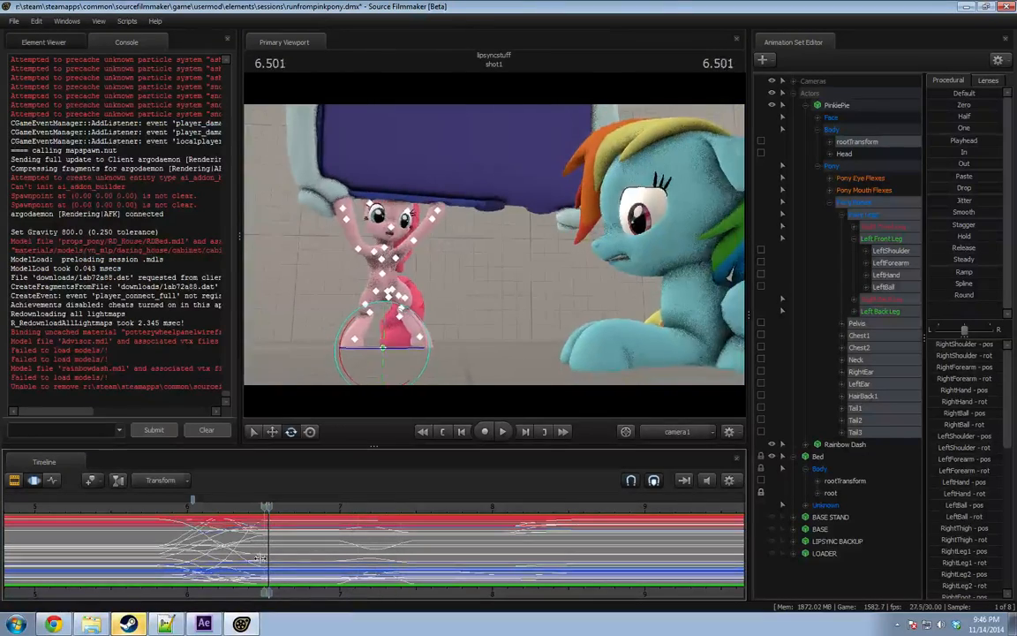
pyautogui.click(340, 554)
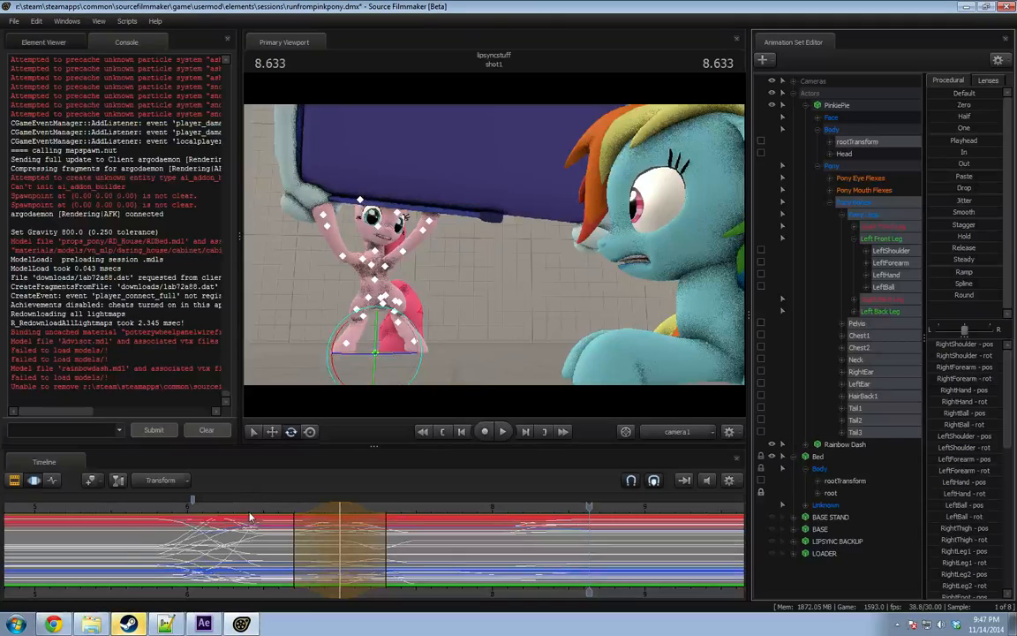
pyautogui.press('space')
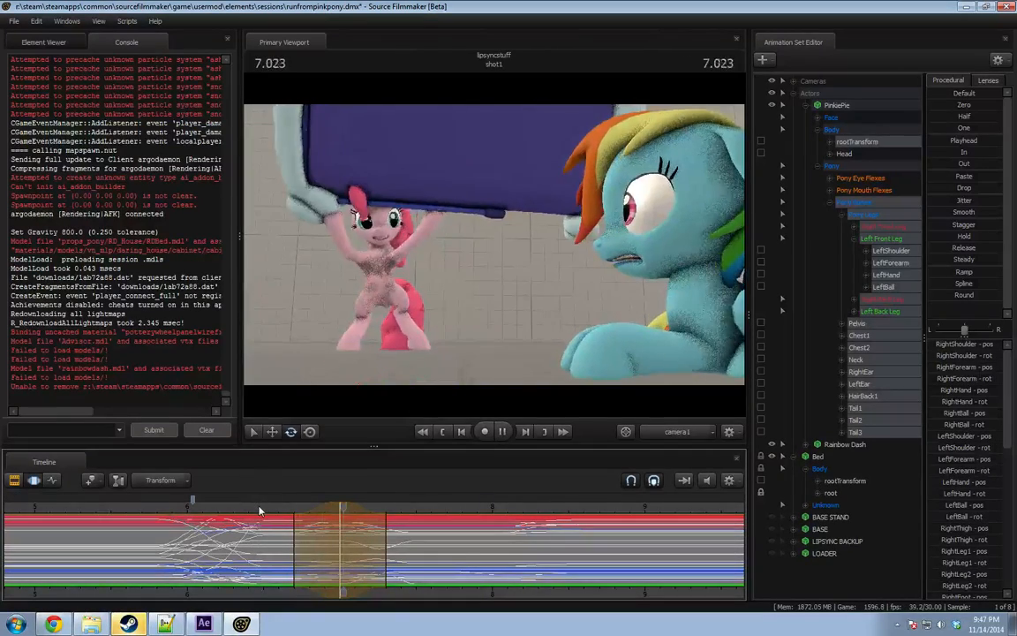
pyautogui.press('space')
pyautogui.moveTo(253, 549); pyautogui.dragTo(445, 549)
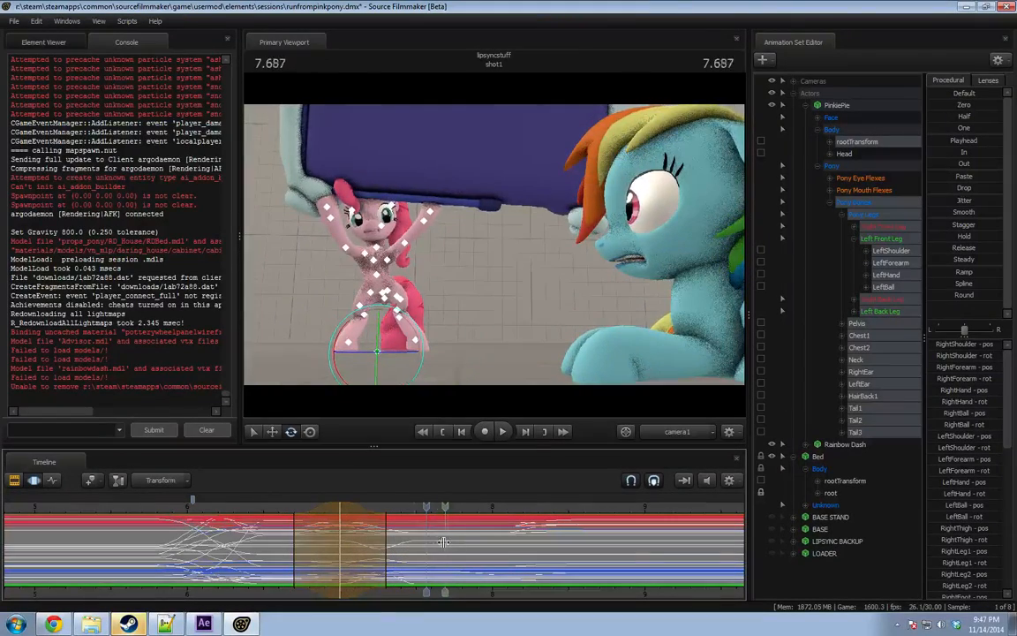
pyautogui.press('space')
pyautogui.click(257, 511)
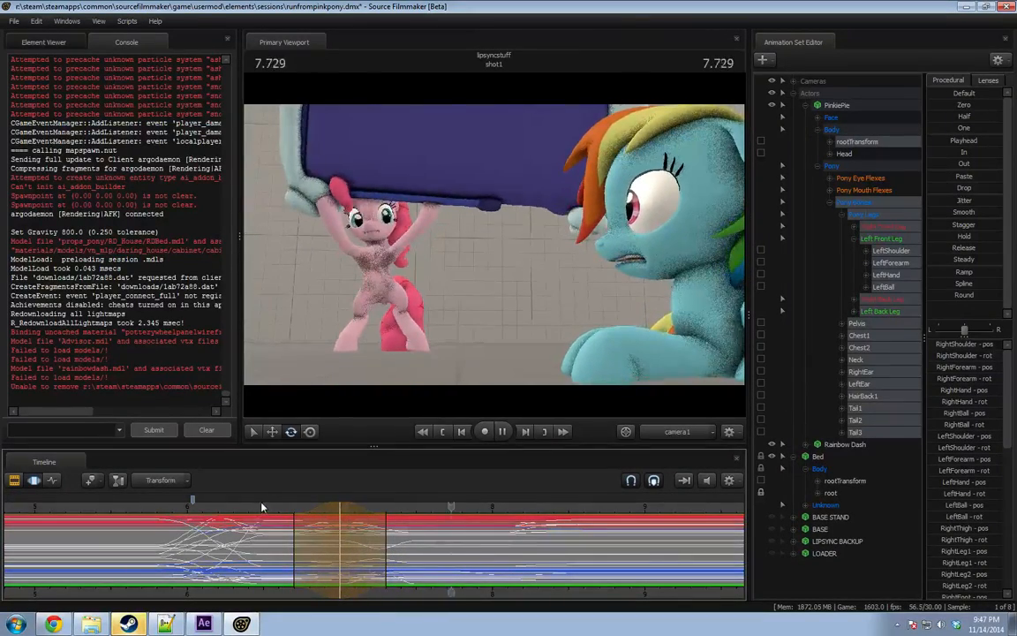
pyautogui.press('space')
pyautogui.click(290, 506)
pyautogui.moveTo(289, 506); pyautogui.dragTo(340, 506)
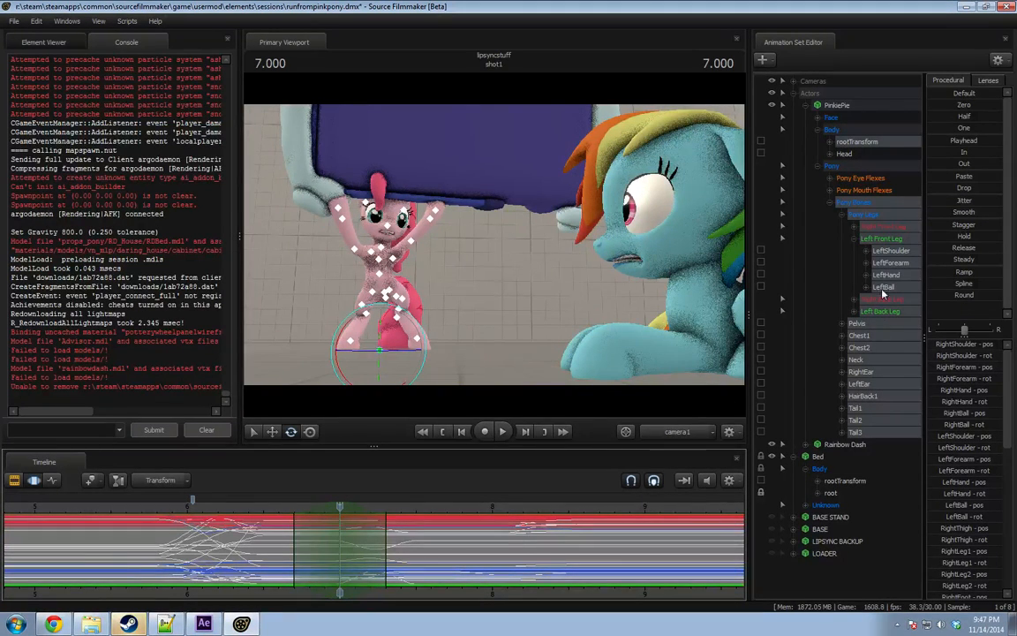
# Expand PinkiePie's right front leg and reselect her Pony Bones without Face, Body, the eye and mouth flexes, or Neck.
pyautogui.click(854, 227)
pyautogui.click(886, 274)
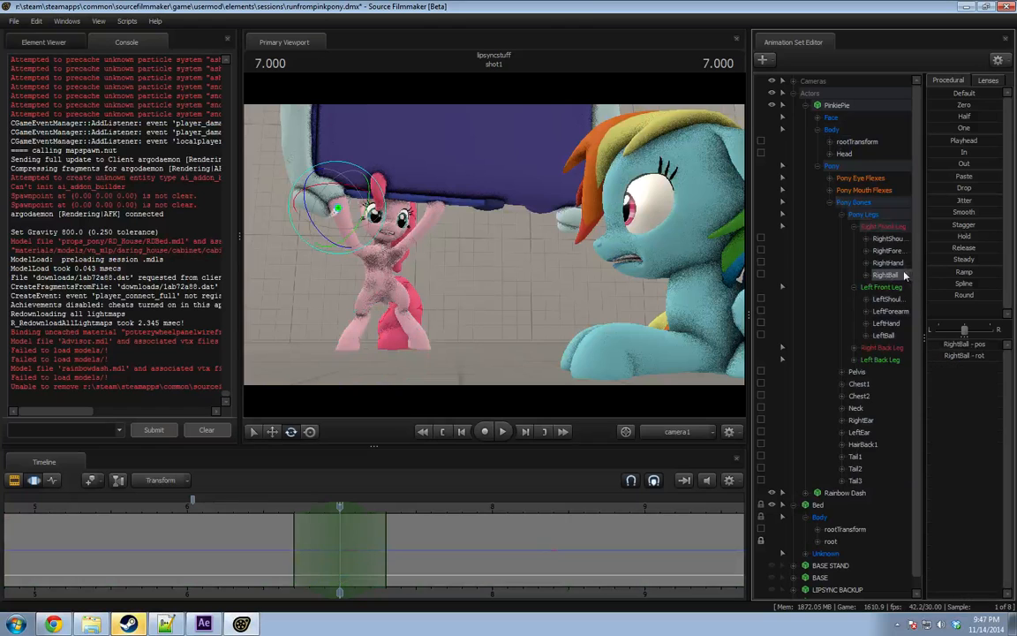
pyautogui.click(832, 542)
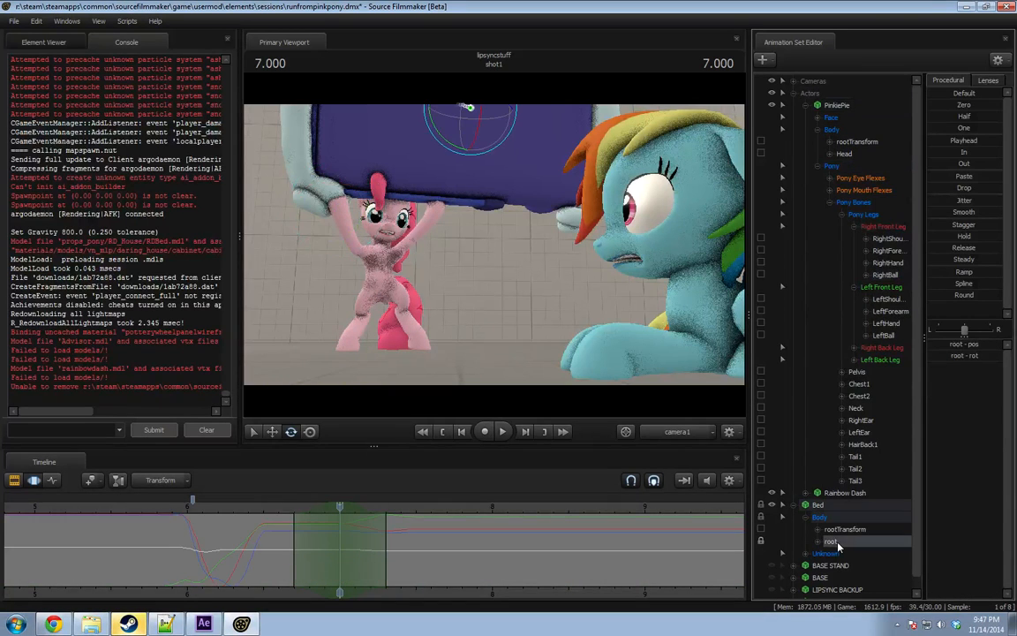
pyautogui.click(837, 106)
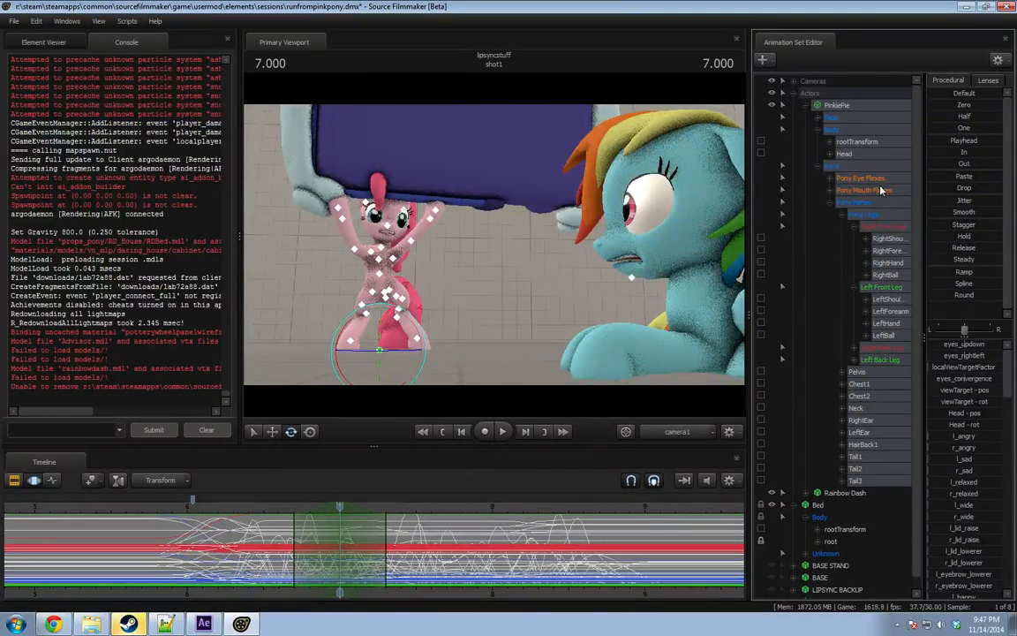
pyautogui.click(839, 128)
pyautogui.click(846, 153)
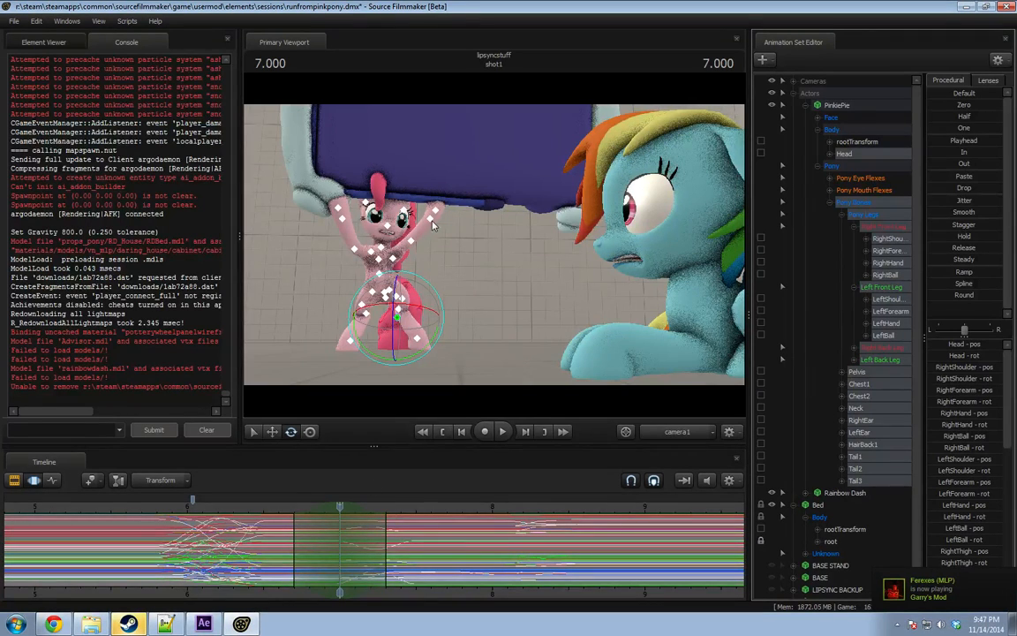
pyautogui.click(777, 141)
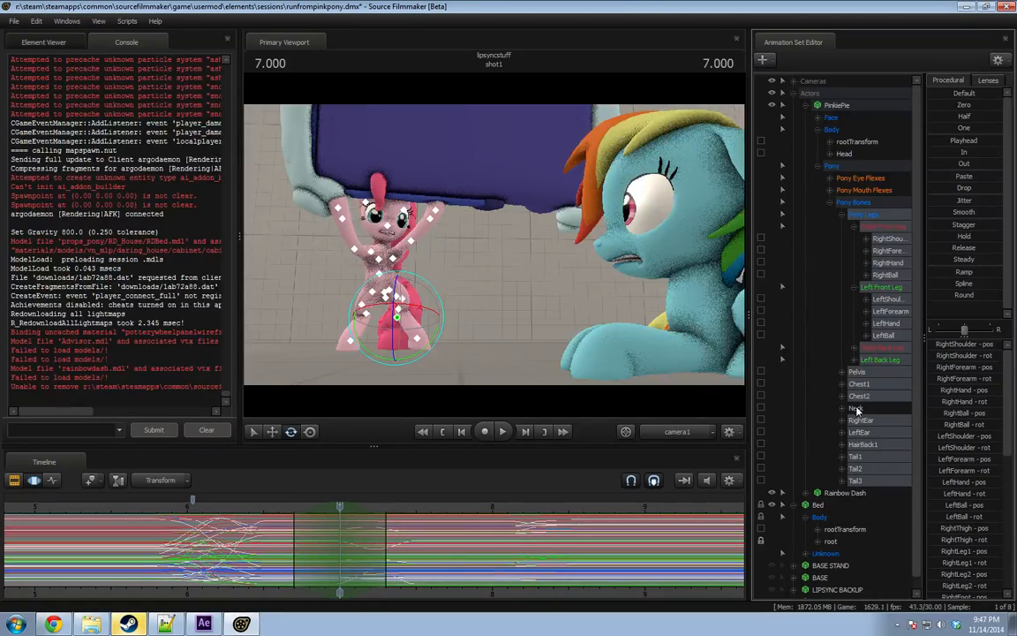
# Apply the Playhead pose at 8.733 s to the selected bones around 7.0 s, and replay the result.
pyautogui.moveTo(317, 576); pyautogui.dragTo(574, 510, button='middle')
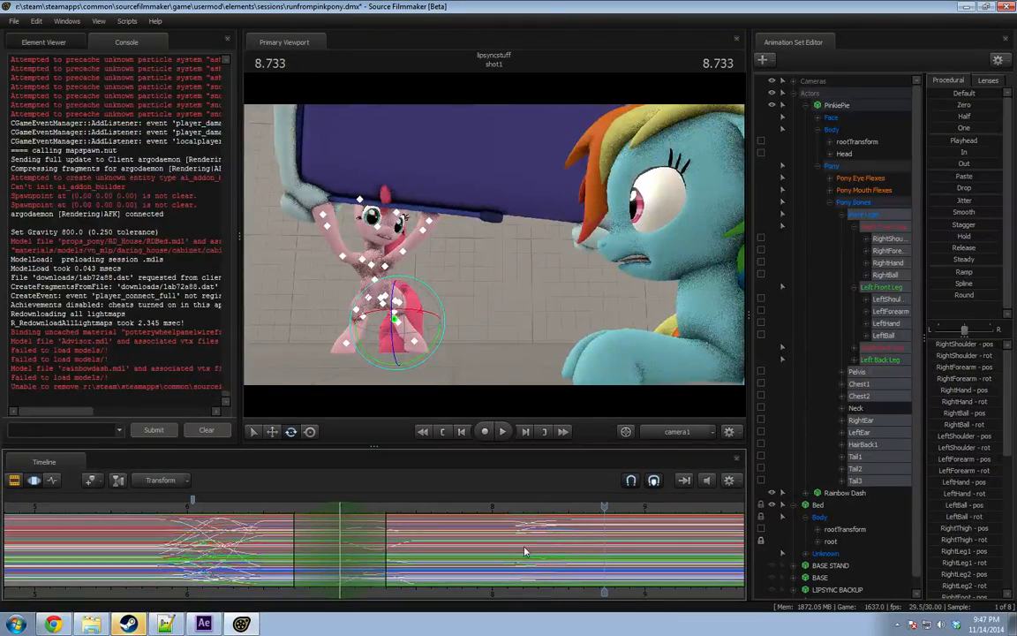
pyautogui.click(976, 146)
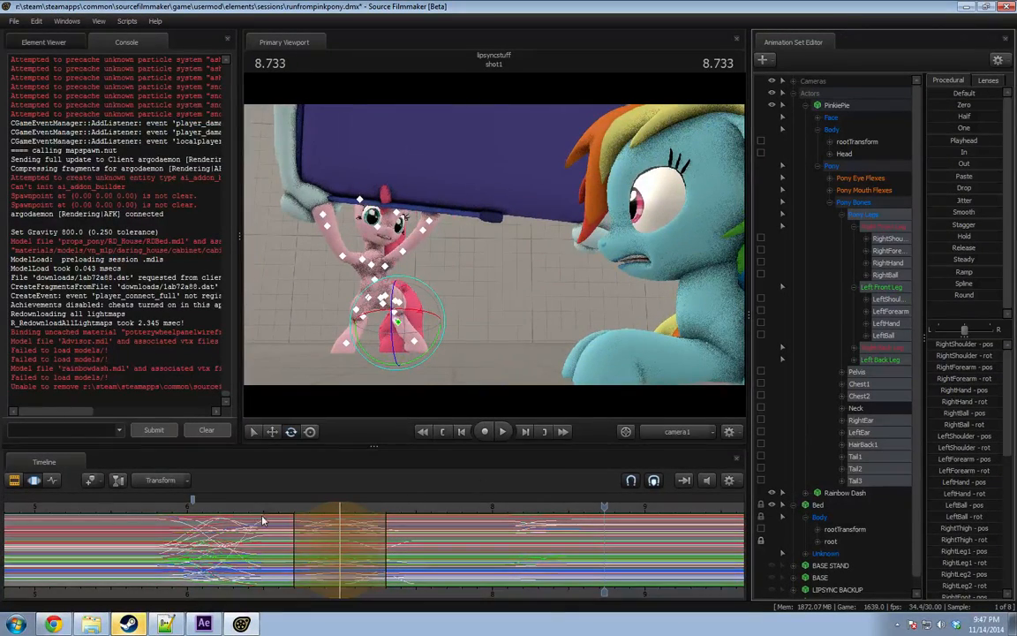
pyautogui.press('space')
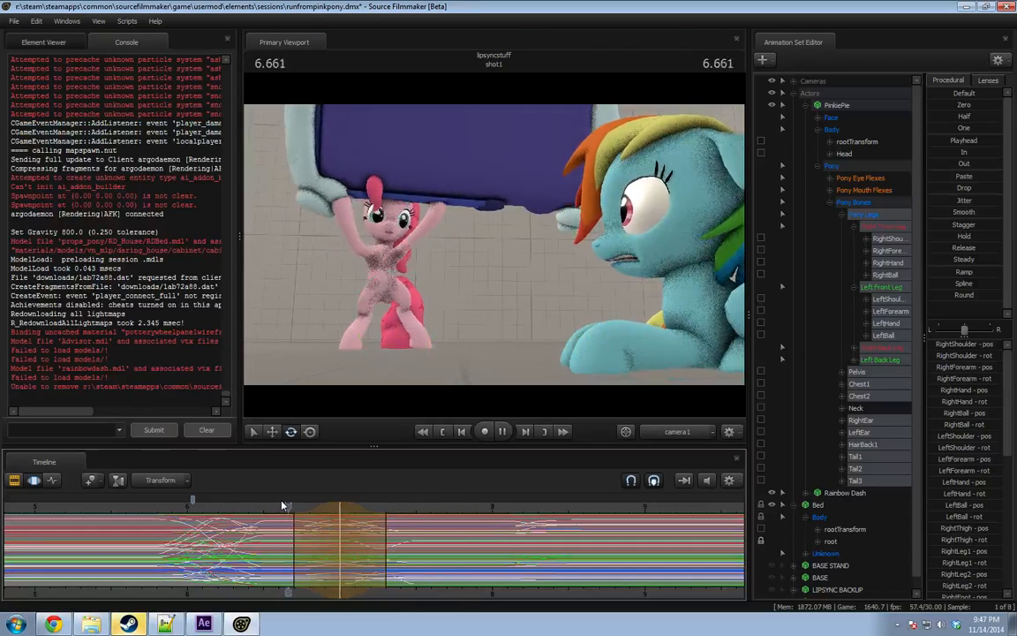
pyautogui.press('space')
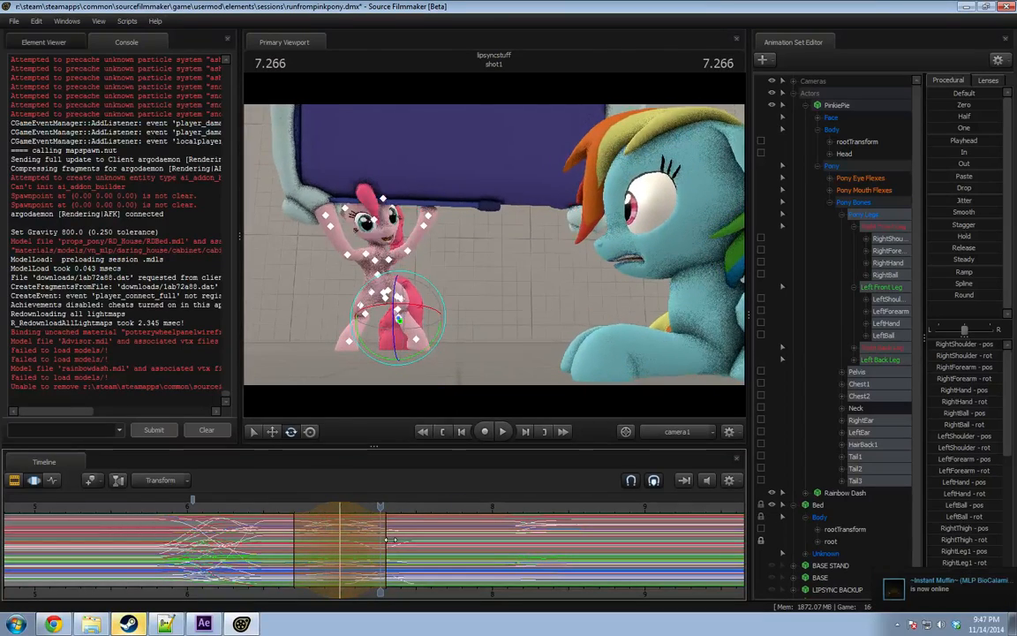
# Adjust the time selection around 7.0 s to run from about 6.7 s to 7.4 s.
pyautogui.moveTo(390, 540); pyautogui.dragTo(363, 551)
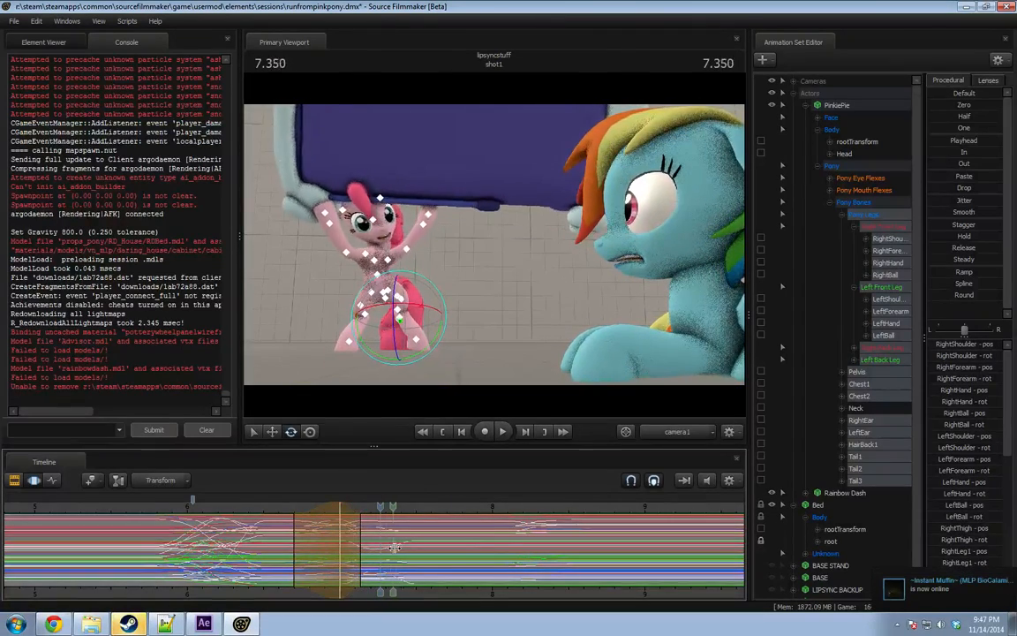
pyautogui.moveTo(330, 506); pyautogui.dragTo(376, 533)
pyautogui.press('space')
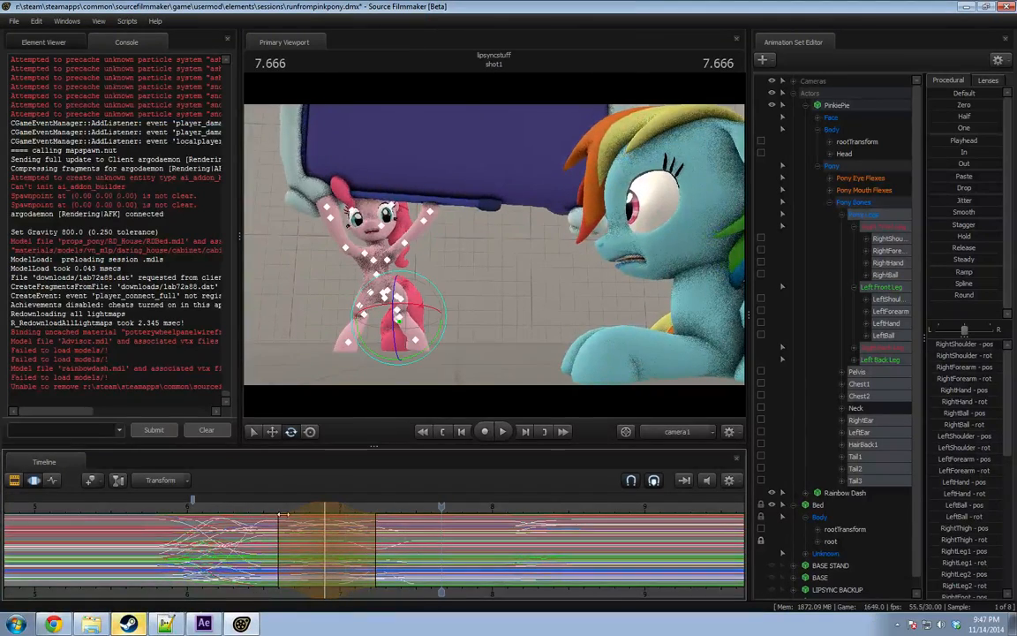
pyautogui.moveTo(304, 513); pyautogui.dragTo(320, 513)
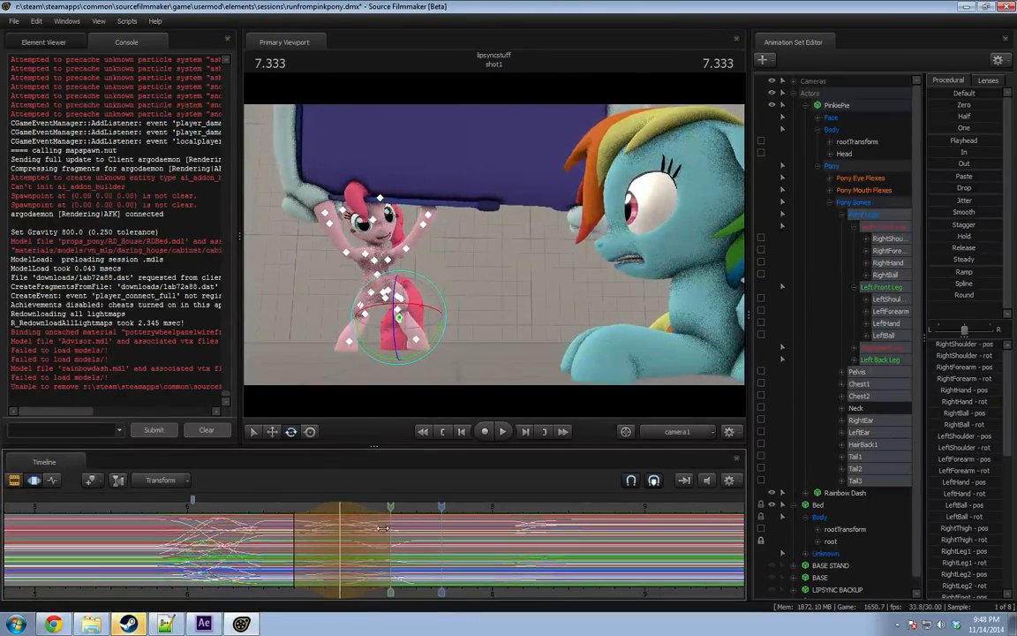
pyautogui.moveTo(383, 528); pyautogui.dragTo(403, 536)
# Replay the bed lift from about 6.6 s several times to examine PinkiePie's smoothed motion.
pyautogui.click(277, 515)
pyautogui.press('space')
pyautogui.press('space')
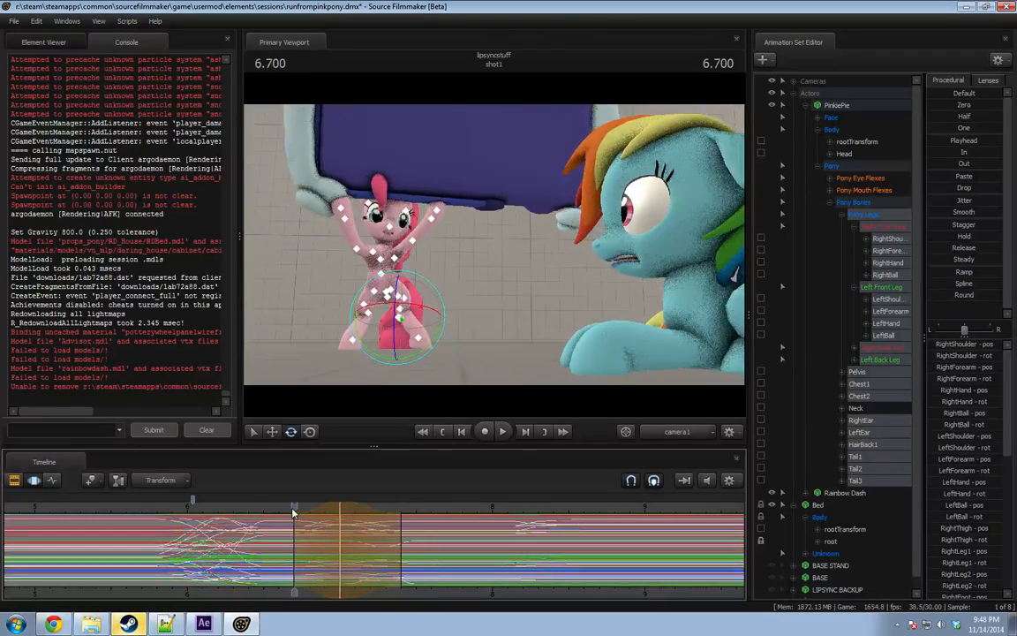
pyautogui.press('space')
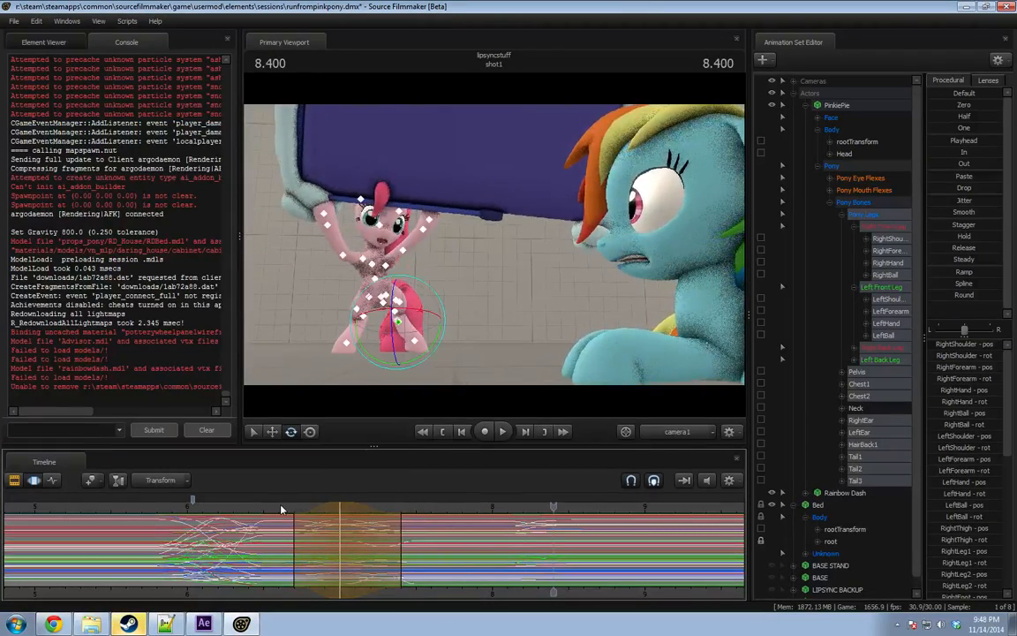
pyautogui.click(287, 509)
pyautogui.press('space')
pyautogui.press('space')
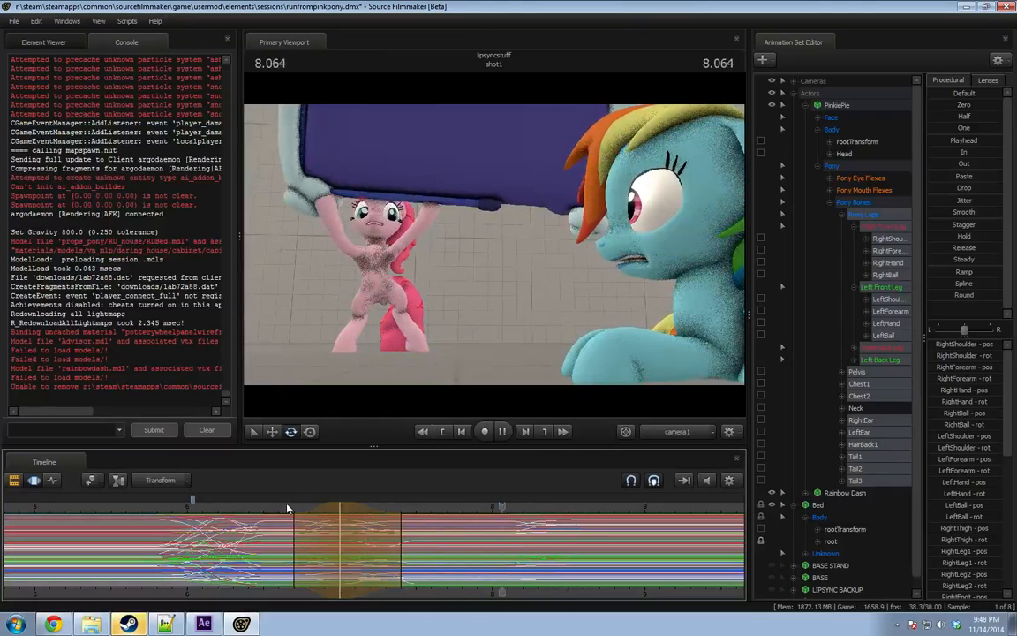
pyautogui.click(161, 506)
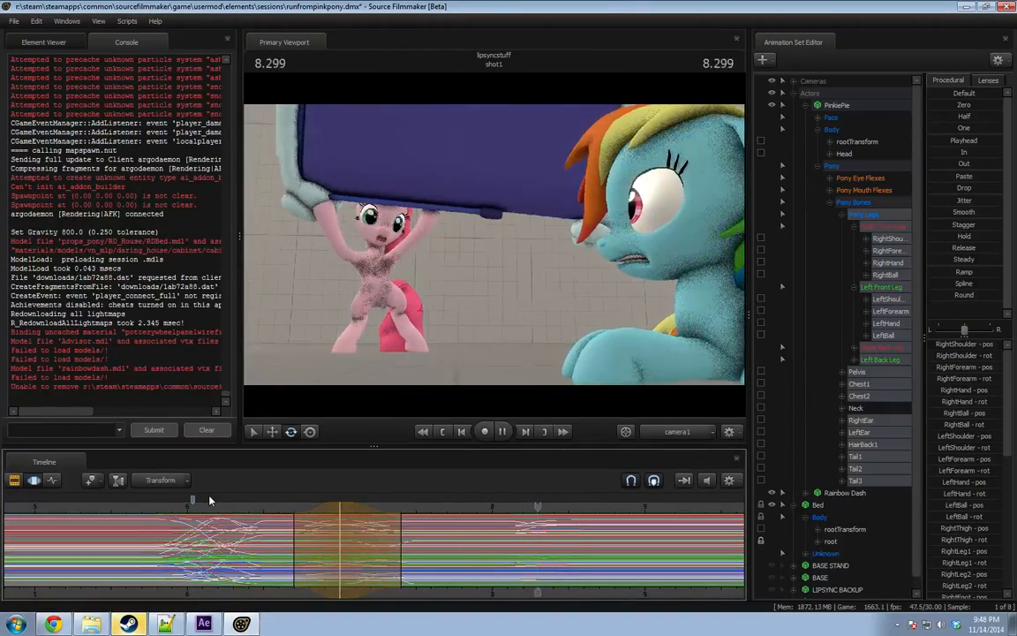
pyautogui.press('space')
# Scrub to 8.1 s and set a time selection around it from about 7.8 s to 8.4 s.
pyautogui.moveTo(238, 511); pyautogui.dragTo(507, 535)
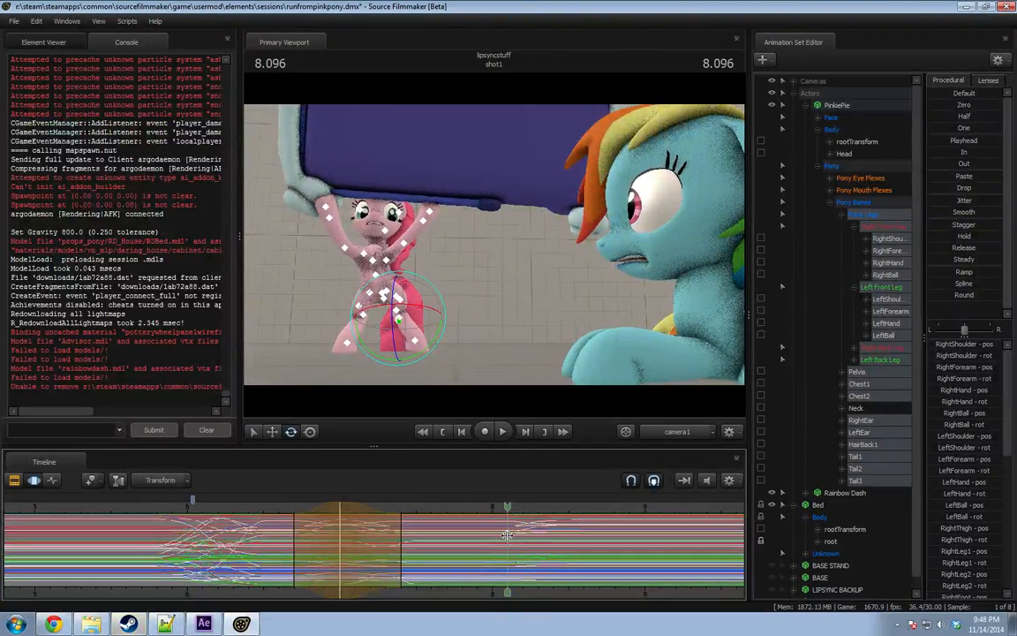
pyautogui.keyDown('shift'); pyautogui.click(507, 535); pyautogui.keyUp('shift')
pyautogui.keyDown('shift'); pyautogui.scroll(8, 507, 537); pyautogui.keyUp('shift')
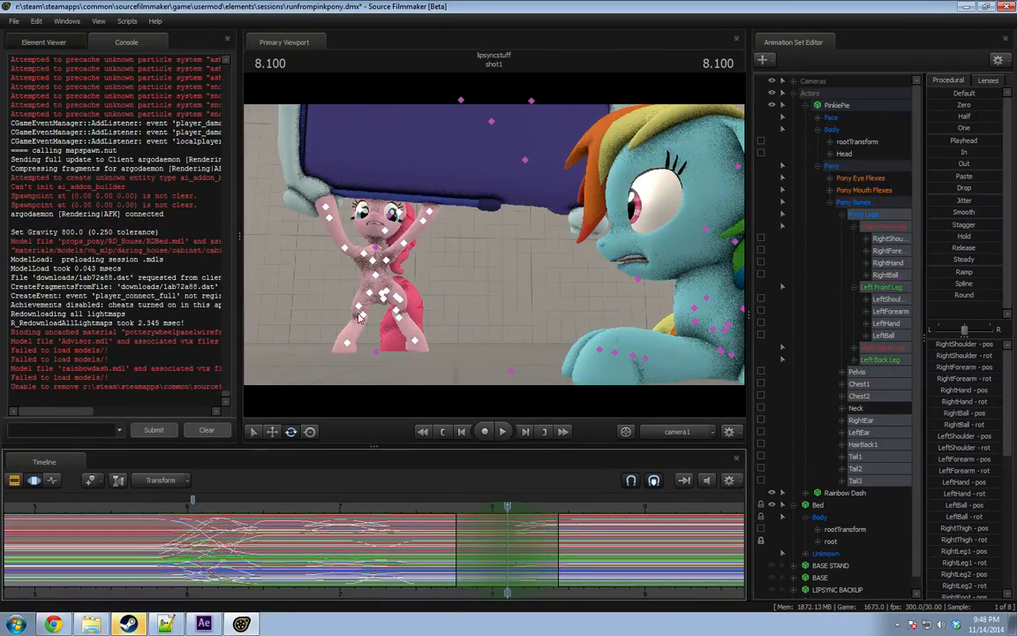
# Try raising PinkiePie's pelvis at 8.1 s, replay the motion, and undo the move.
pyautogui.click(382, 297)
pyautogui.moveTo(379, 282); pyautogui.dragTo(385, 267)
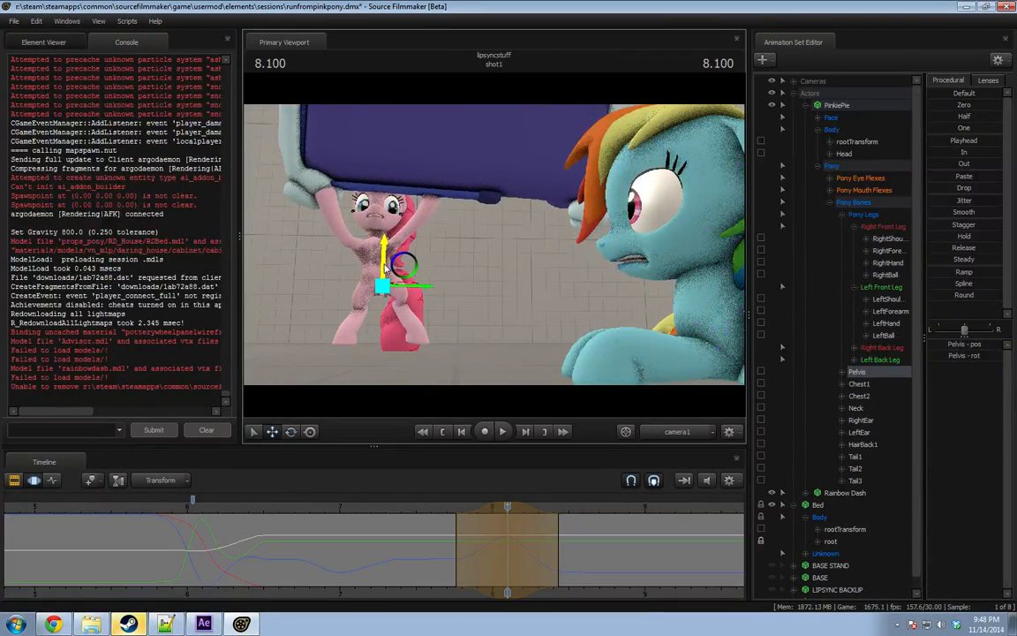
pyautogui.press('space')
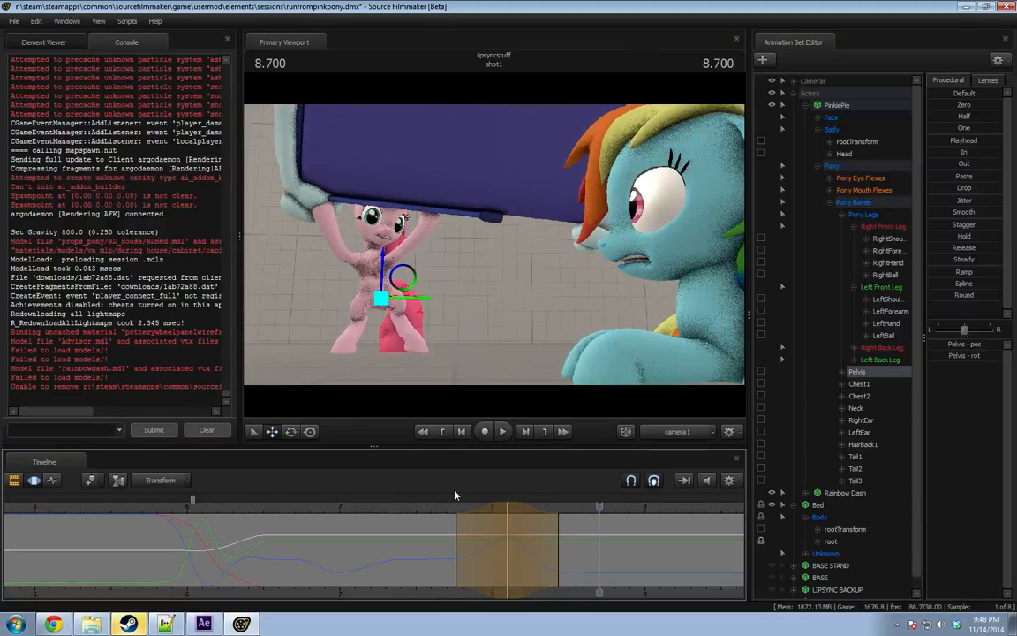
pyautogui.press('space')
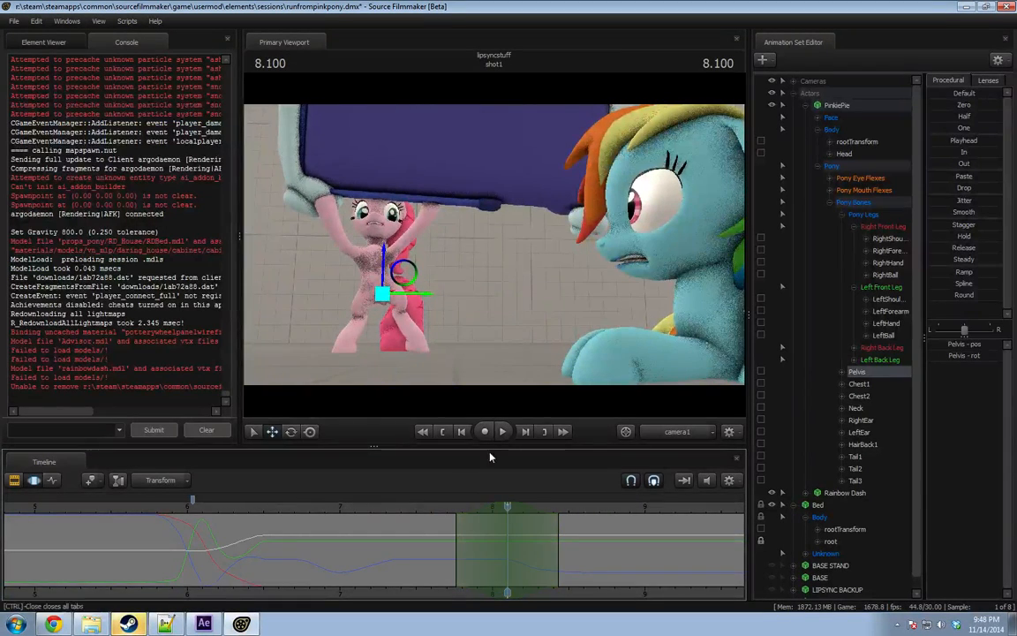
# Expand both back legs, lock the RightFoot and LeftLeg2 bones, raise the pelvis slightly at 8.1 s, and replay it.
pyautogui.click(854, 360)
pyautogui.click(854, 348)
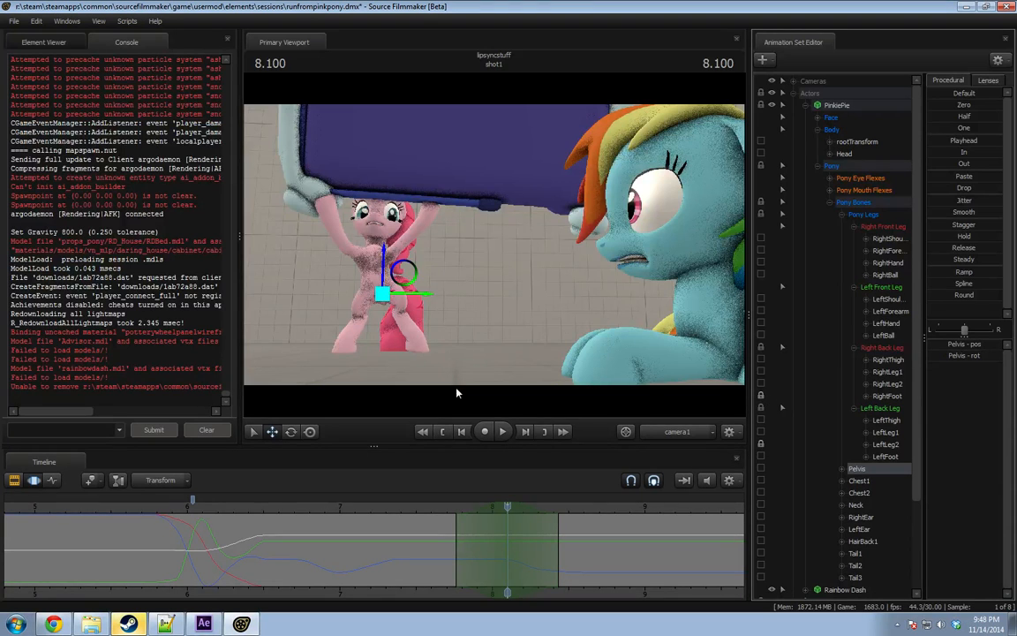
pyautogui.moveTo(387, 275); pyautogui.dragTo(387, 268)
pyautogui.press('space')
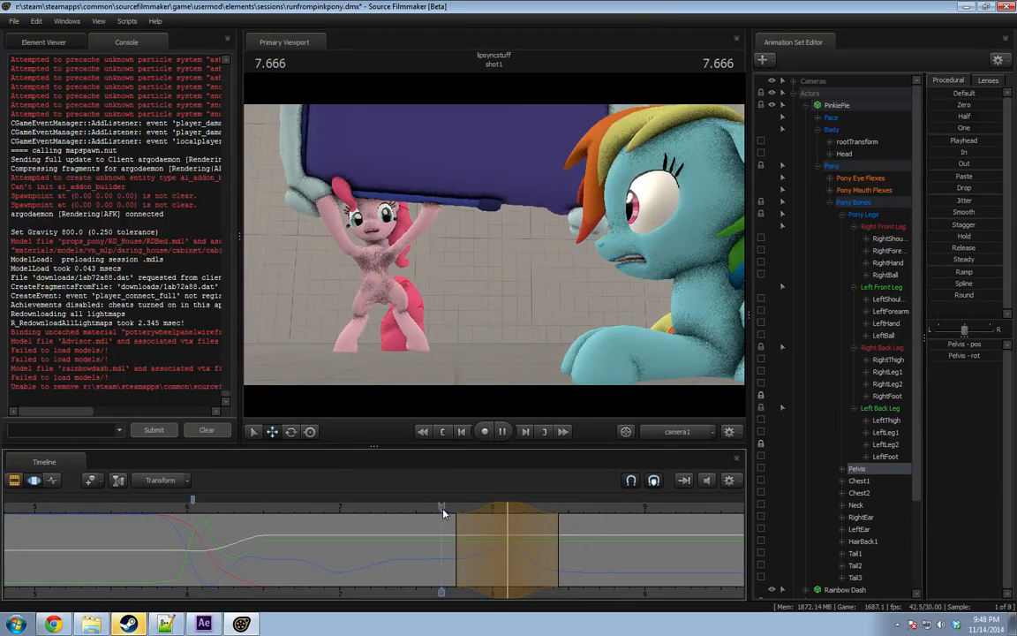
pyautogui.moveTo(516, 513); pyautogui.dragTo(509, 514)
# Switch to the work camera, frame PinkiePie's lower body, and select the RightLeg2 bone for rotation.
pyautogui.click(662, 432)
pyautogui.press('f')
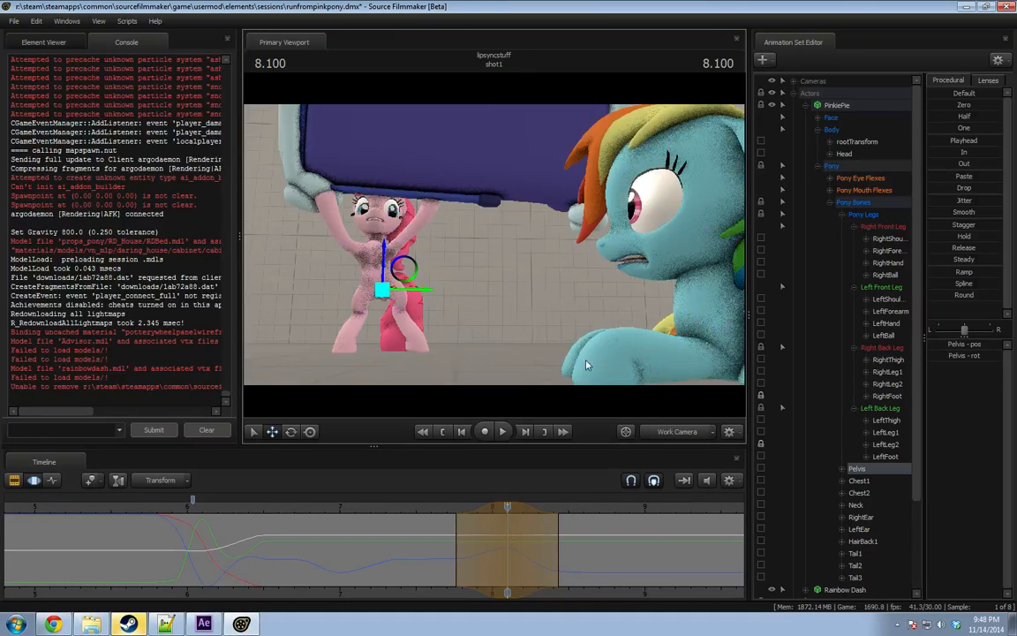
pyautogui.moveTo(474, 303)
pyautogui.keyDown('alt'); pyautogui.mouseDown()
pyautogui.moveTo(495, 245)
pyautogui.moveTo(453, 228)
pyautogui.moveTo(443, 280)
pyautogui.mouseUp(); pyautogui.keyUp('alt')
pyautogui.keyDown('ctrl'); pyautogui.click(478, 246); pyautogui.keyUp('ctrl')
pyautogui.press('e')
pyautogui.keyDown('ctrl'); pyautogui.click(464, 274); pyautogui.keyUp('ctrl')
pyautogui.keyDown('ctrl'); pyautogui.click(477, 290); pyautogui.keyUp('ctrl')
pyautogui.keyDown('alt'); pyautogui.moveTo(398, 225); pyautogui.dragTo(497, 251); pyautogui.keyUp('alt')
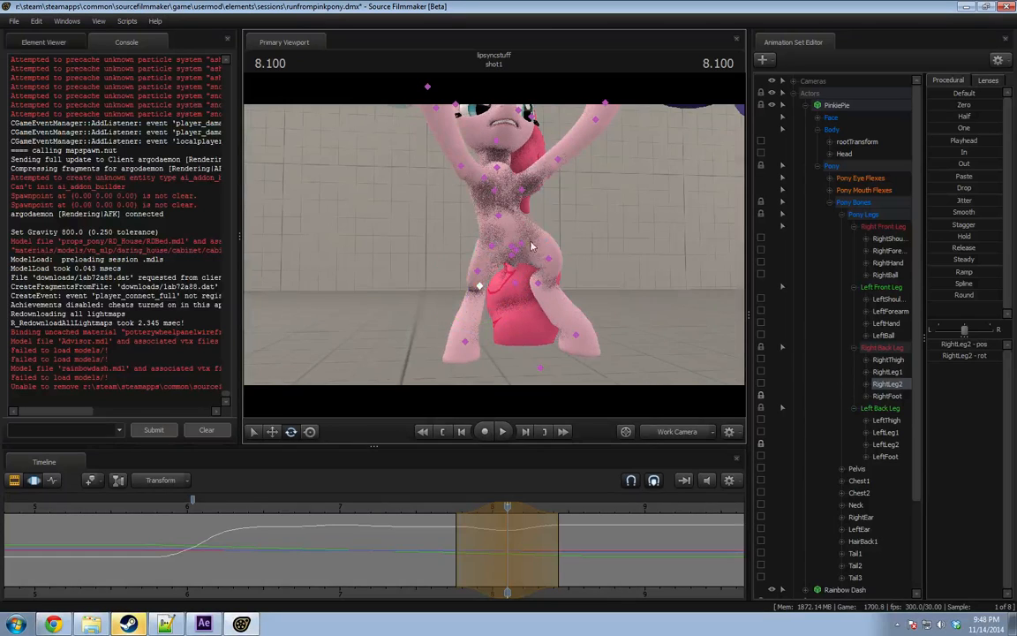
# Move the lock from LeftLeg2 to LeftFoot and rotate PinkiePie's LeftThigh at 8.1 s.
pyautogui.keyDown('ctrl'); pyautogui.click(521, 244); pyautogui.keyUp('ctrl')
pyautogui.moveTo(556, 233); pyautogui.dragTo(563, 276)
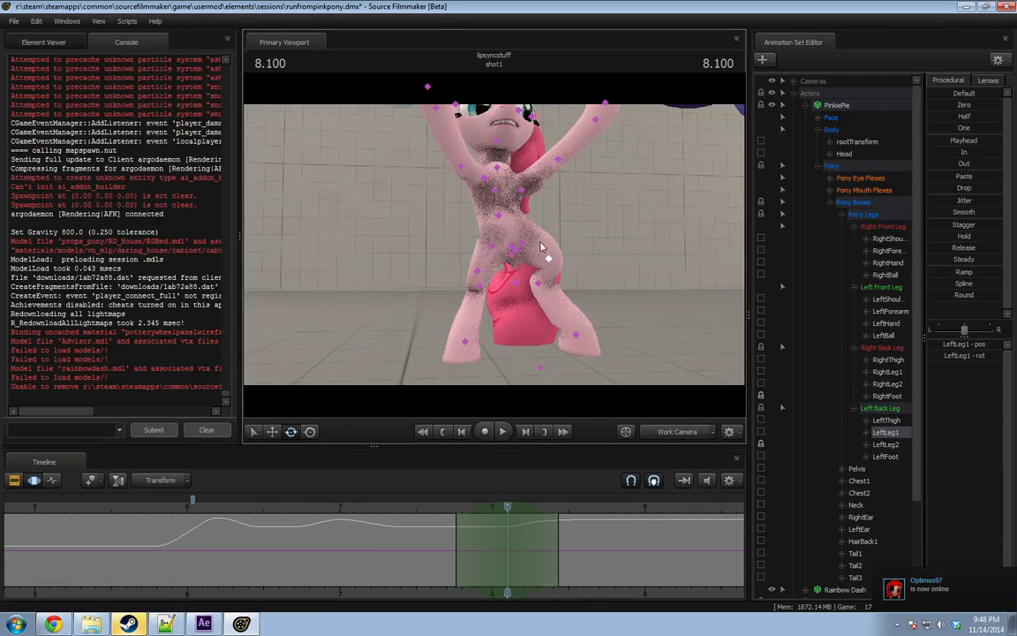
pyautogui.moveTo(553, 238); pyautogui.dragTo(583, 252)
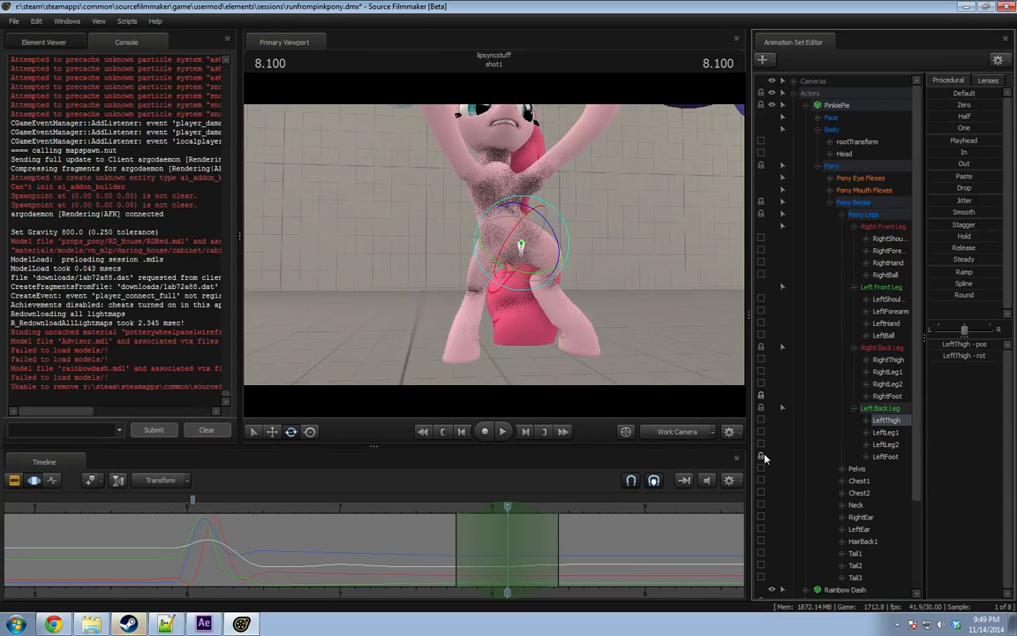
pyautogui.moveTo(576, 338); pyautogui.dragTo(468, 313)
pyautogui.press('shift')
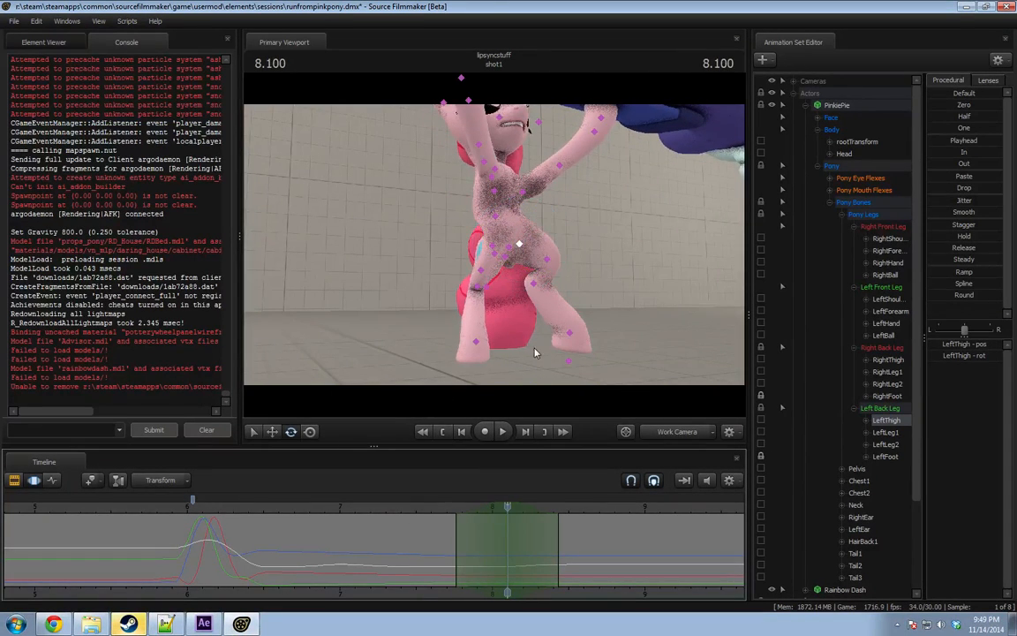
pyautogui.moveTo(563, 248)
pyautogui.mouseDown()
pyautogui.moveTo(583, 249)
pyautogui.moveTo(574, 236)
pyautogui.mouseUp()
# Rotate the LeftLeg2 bone slightly at 8.1 s and replay the motion around that time.
pyautogui.keyDown('ctrl'); pyautogui.click(546, 264); pyautogui.keyUp('ctrl')
pyautogui.keyDown('ctrl'); pyautogui.click(537, 289); pyautogui.keyUp('ctrl')
pyautogui.moveTo(578, 282); pyautogui.dragTo(580, 290)
pyautogui.keyDown('alt'); pyautogui.moveTo(517, 250); pyautogui.dragTo(485, 251); pyautogui.keyUp('alt')
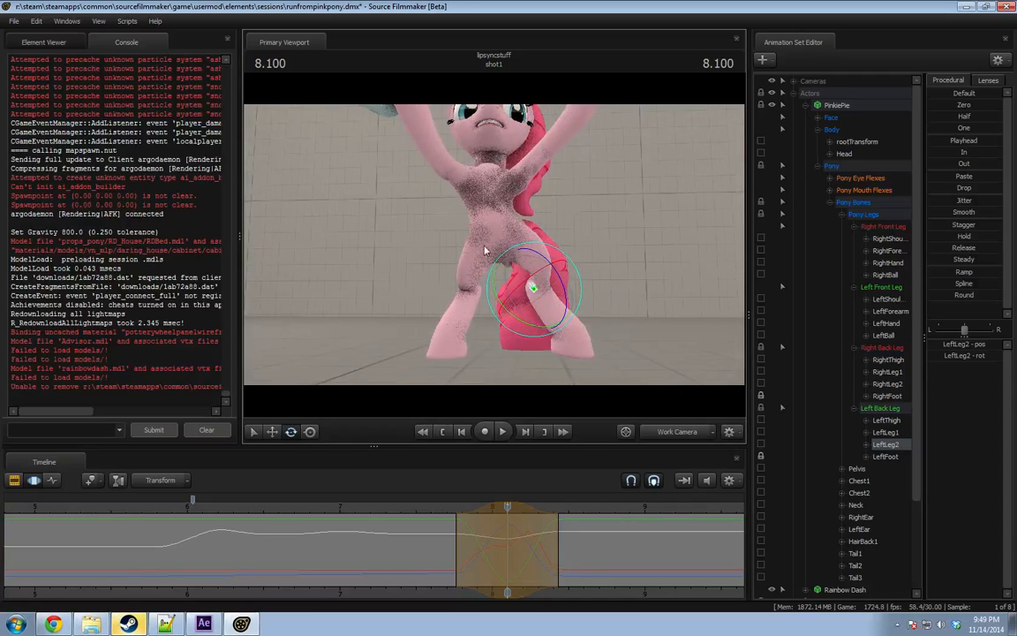
pyautogui.press('space')
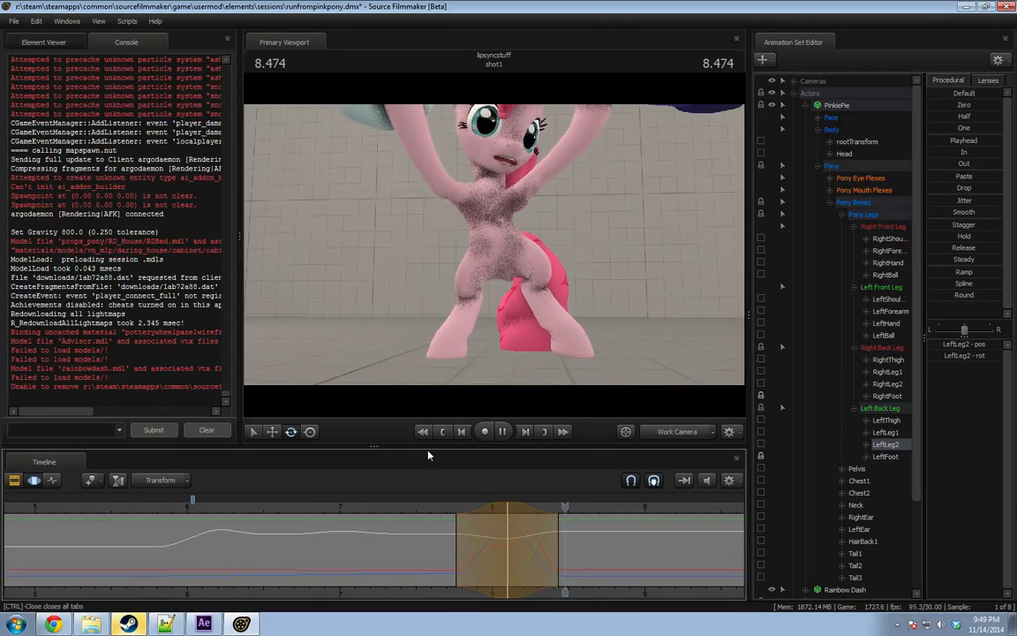
pyautogui.press('space')
pyautogui.moveTo(431, 509); pyautogui.dragTo(508, 507)
# Nudge the LeftLeg2 bone slightly upward at 8.1 s and rotate it to straighten the lower leg.
pyautogui.keyDown('alt'); pyautogui.moveTo(485, 251); pyautogui.dragTo(500, 251); pyautogui.keyUp('alt')
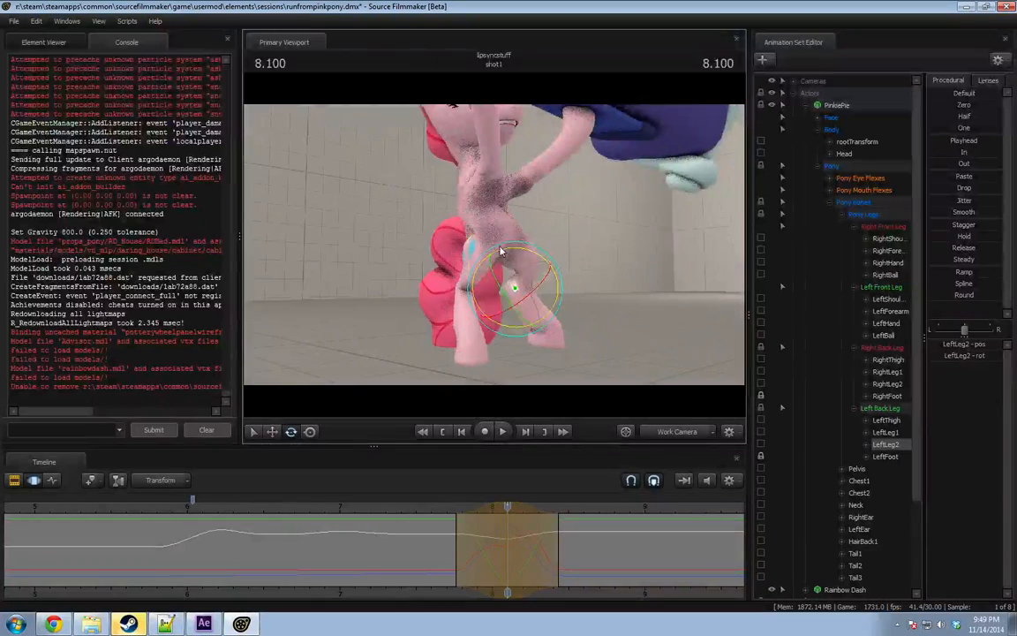
pyautogui.press('shift')
pyautogui.press('shift')
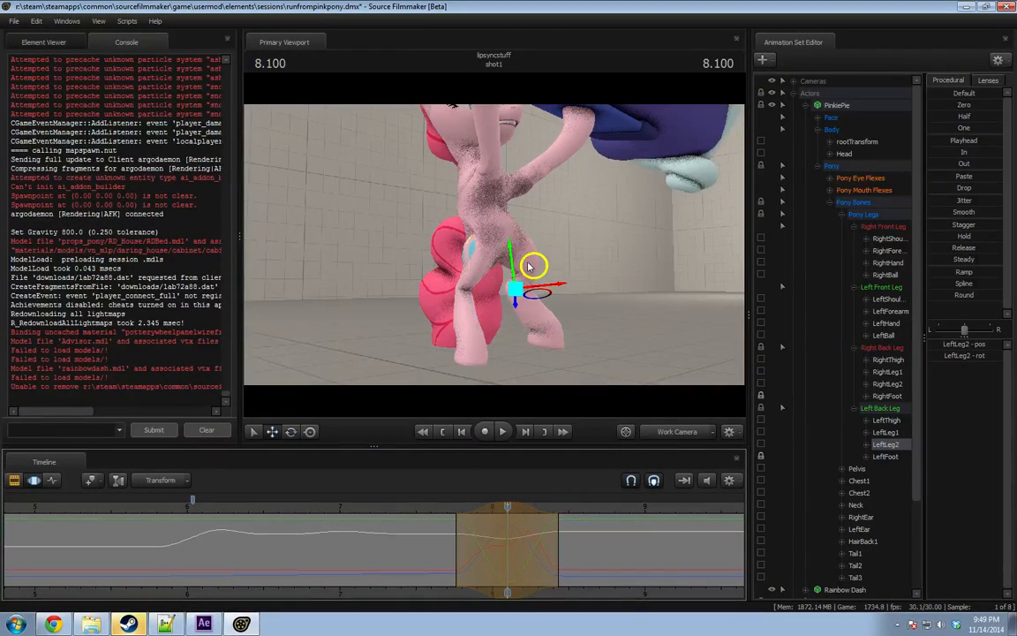
pyautogui.press('e')
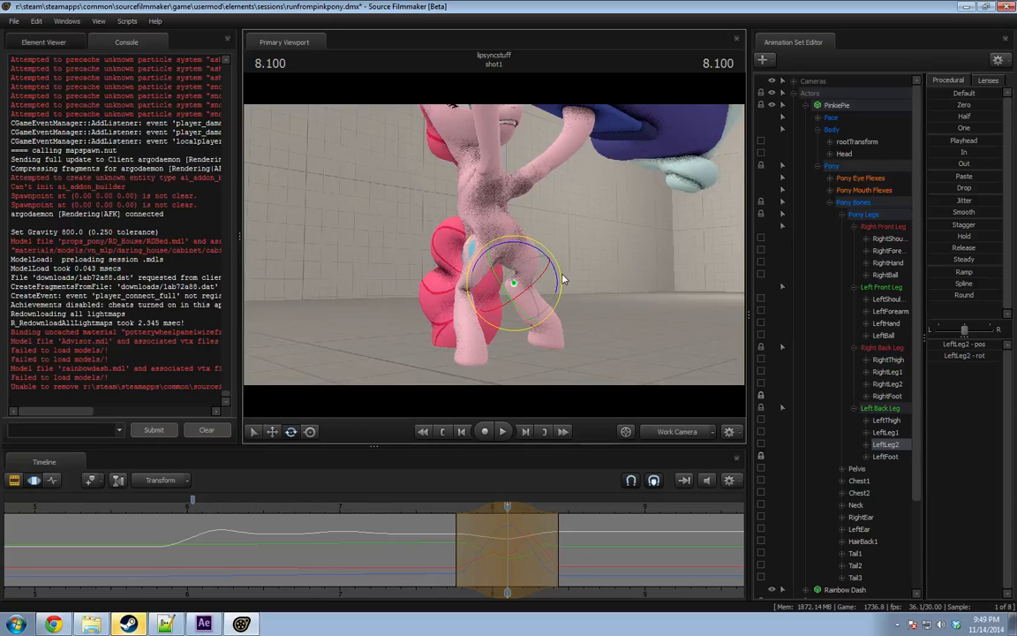
pyautogui.moveTo(561, 286); pyautogui.dragTo(559, 297)
pyautogui.keyDown('alt'); pyautogui.moveTo(559, 297); pyautogui.dragTo(494, 281); pyautogui.keyUp('alt')
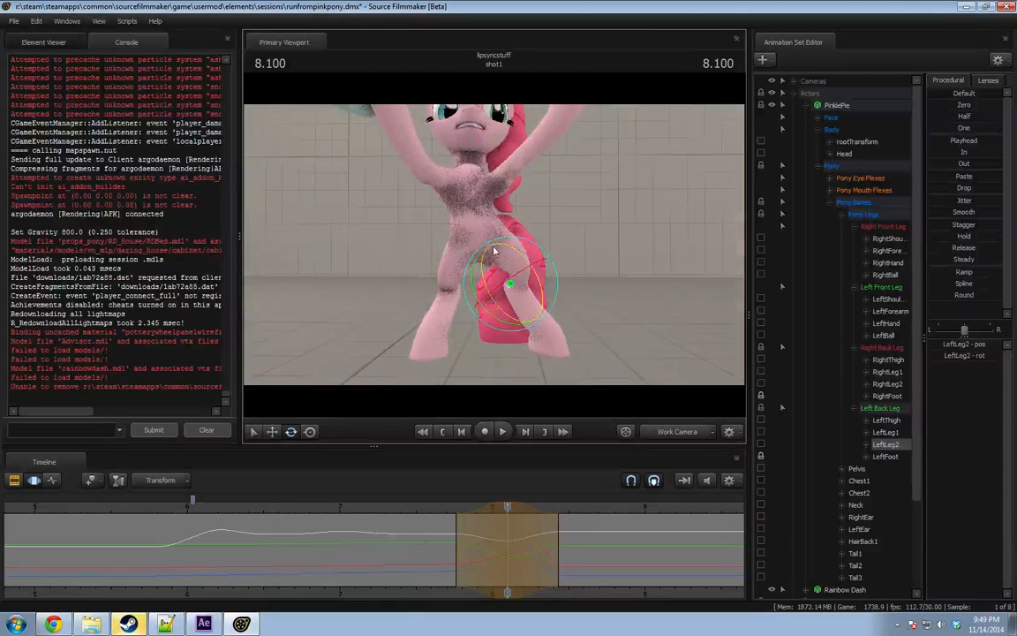
# Rotate the LeftLeg1 and LeftLeg2 bones slightly at 8.1 s and replay the leg motion.
pyautogui.keyDown('alt'); pyautogui.moveTo(426, 311); pyautogui.dragTo(506, 309); pyautogui.keyUp('alt')
pyautogui.keyDown('ctrl'); pyautogui.click(516, 264); pyautogui.keyUp('ctrl')
pyautogui.moveTo(547, 266); pyautogui.dragTo(552, 249)
pyautogui.keyDown('ctrl'); pyautogui.click(512, 285); pyautogui.keyUp('ctrl')
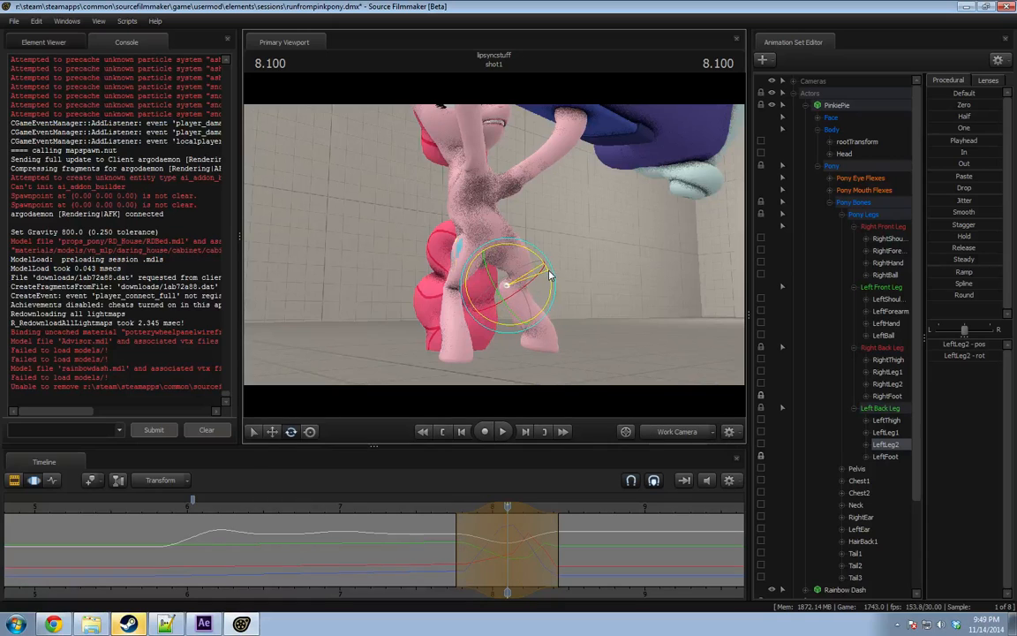
pyautogui.click(447, 507)
pyautogui.press('space')
pyautogui.press('space')
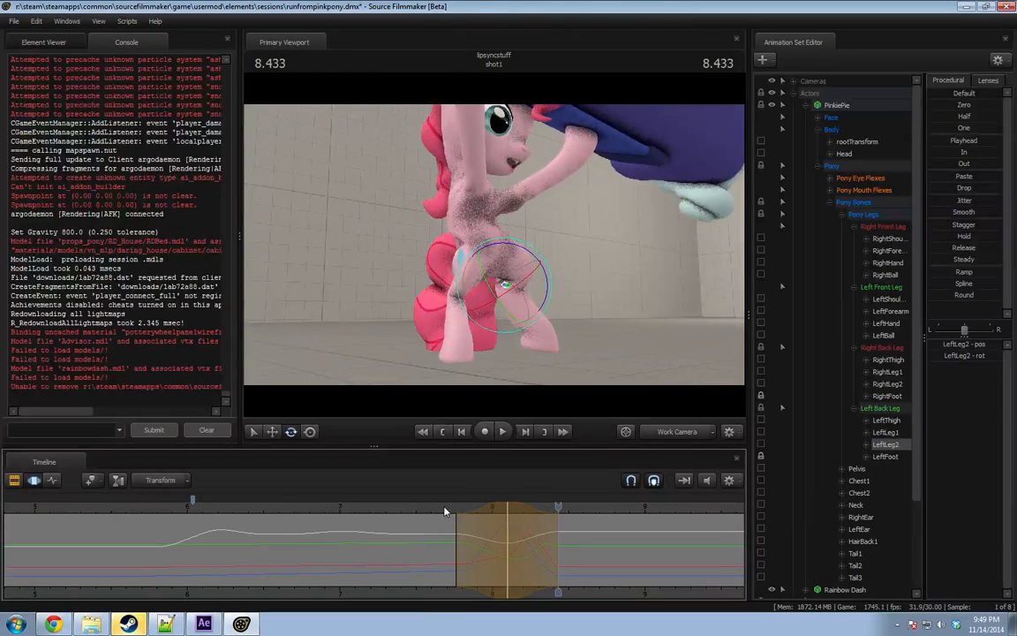
# Return to 8.1 s and try moving the LeftLeg2 bone slightly upward.
pyautogui.click(448, 507)
pyautogui.moveTo(447, 507); pyautogui.dragTo(508, 509)
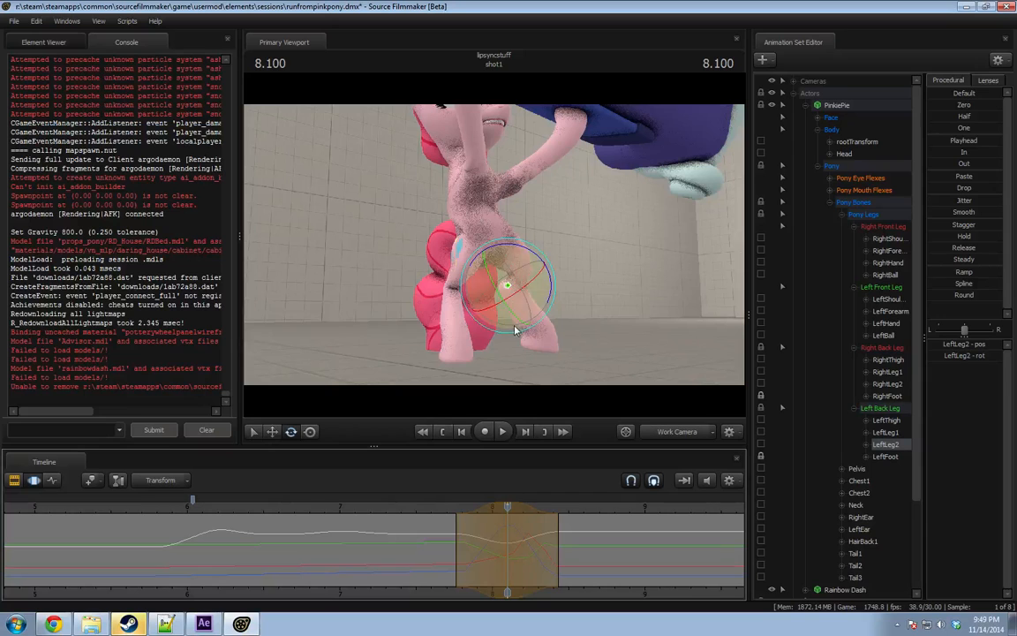
pyautogui.press('w')
pyautogui.moveTo(518, 265); pyautogui.dragTo(518, 260)
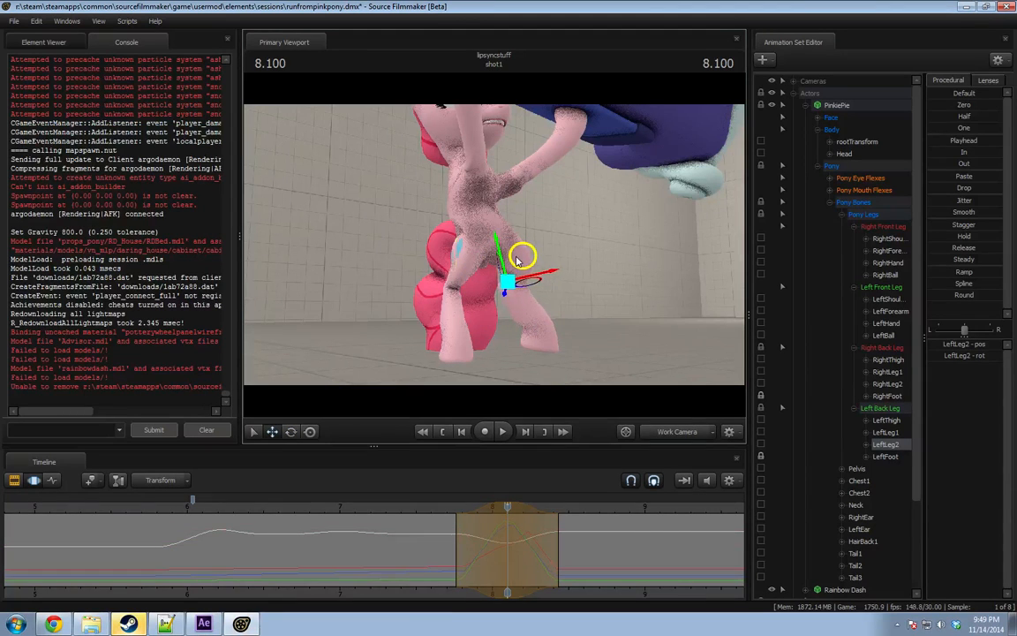
# Isolate LeftLeg2's position channel and bookmark 8.1 s and both edges of the time selection.
pyautogui.click(868, 446)
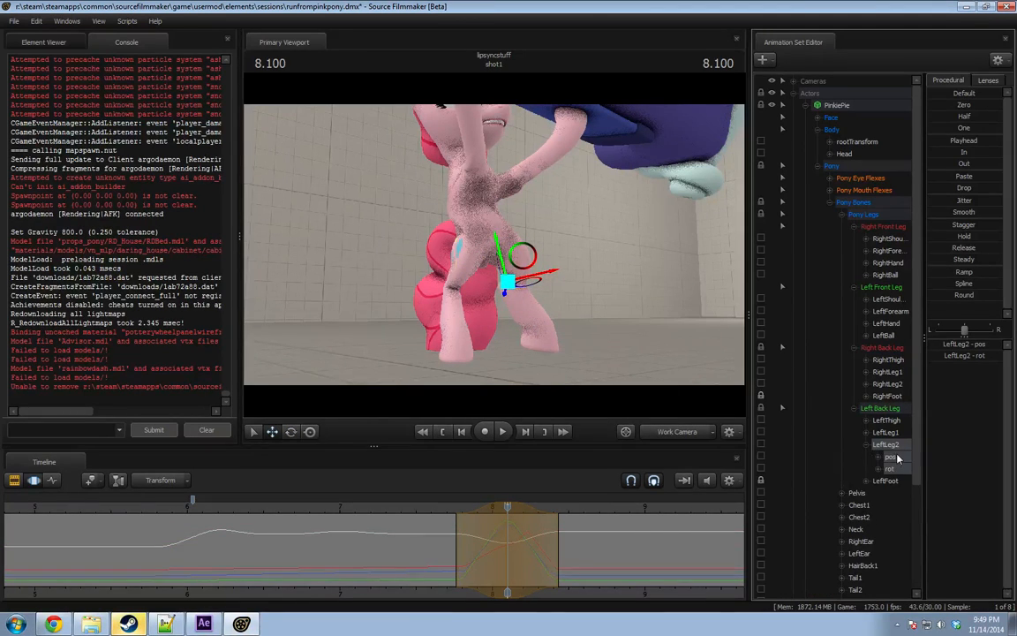
pyautogui.click(899, 459)
pyautogui.keyDown('shift'); pyautogui.moveTo(447, 545); pyautogui.dragTo(568, 545); pyautogui.keyUp('shift')
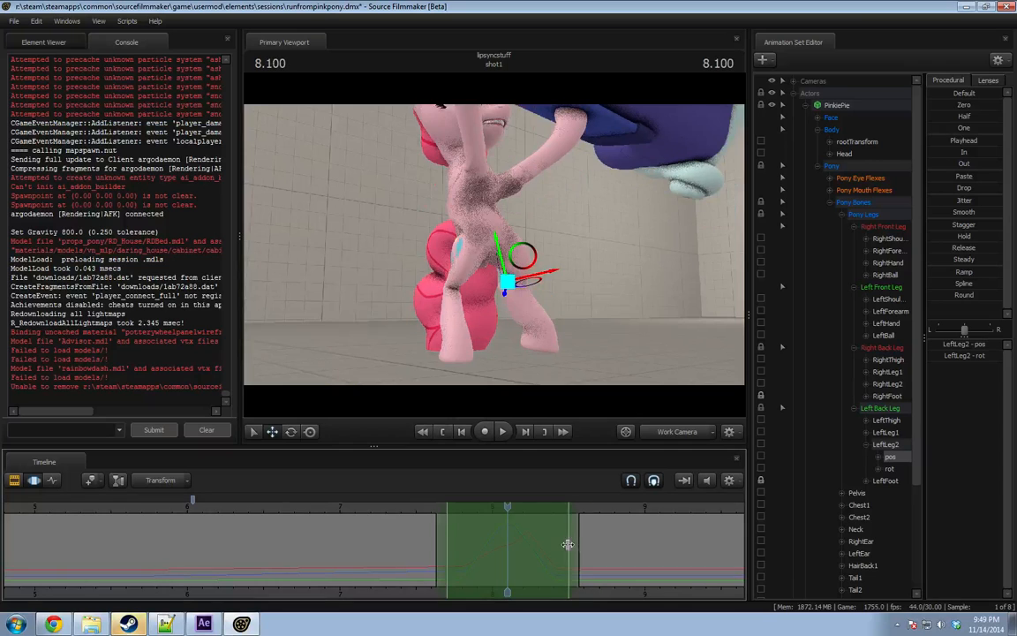
pyautogui.hotkey('ctrl', 'z')
pyautogui.hotkey('ctrl', 'z')
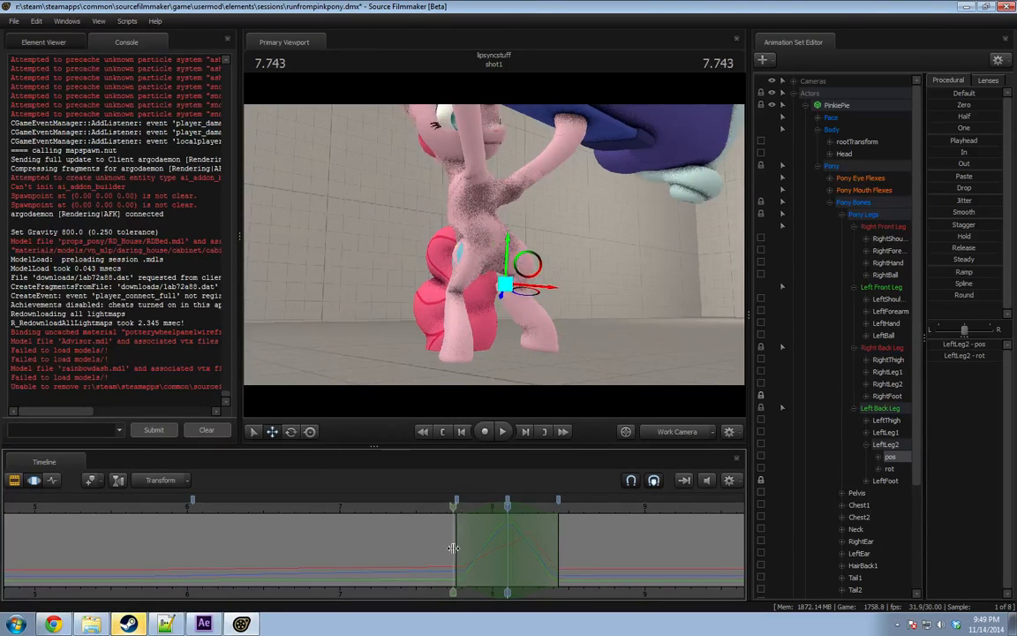
# Smooth LeftLeg2's position curve from about 7.7 s to 8.5 s with a procedural preset and replay it.
pyautogui.keyDown('shift'); pyautogui.moveTo(454, 547); pyautogui.dragTo(570, 547); pyautogui.keyUp('shift')
pyautogui.keyDown('shift'); pyautogui.scroll(2, 569, 548); pyautogui.keyUp('shift')
pyautogui.moveTo(949, 298); pyautogui.dragTo(971, 299)
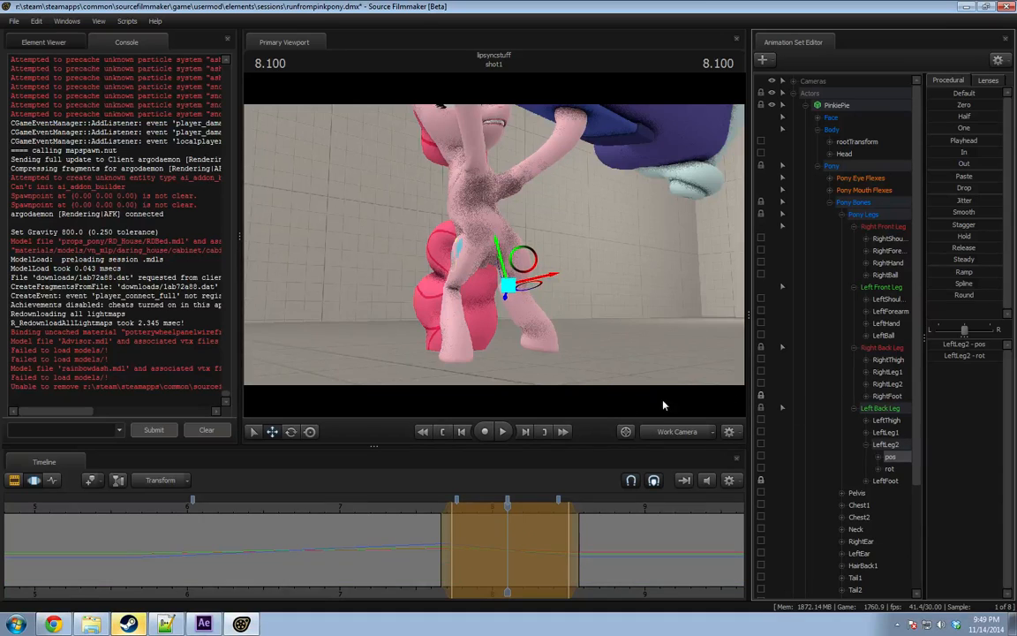
pyautogui.click(422, 584)
pyautogui.press('space')
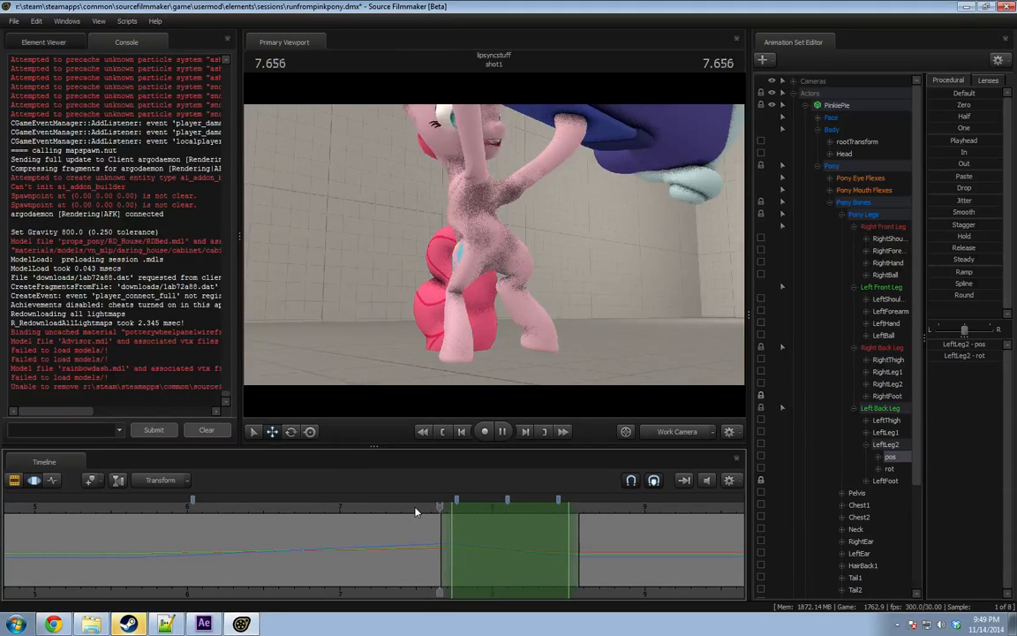
# Reset the time selection to about 7.8–8.4 s around 8.1 s and inspect the left back leg from several angles.
pyautogui.keyDown('shift'); pyautogui.click(506, 526); pyautogui.keyUp('shift')
pyautogui.scroll(4, 508, 537)
pyautogui.scroll(3, 509, 539)
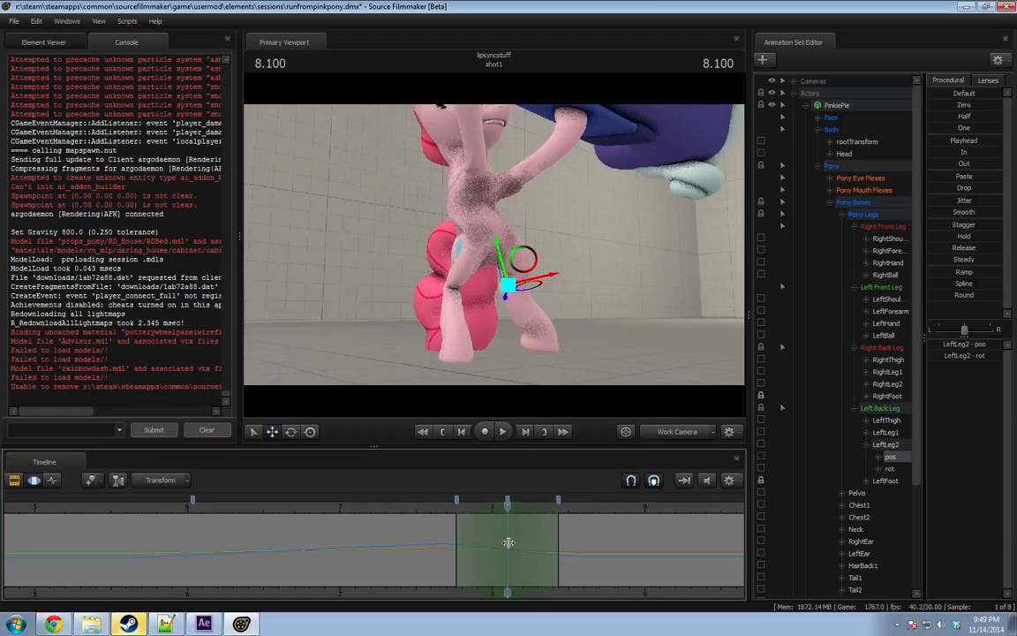
pyautogui.keyDown('alt'); pyautogui.moveTo(487, 324); pyautogui.dragTo(493, 300); pyautogui.keyUp('alt')
pyautogui.click(452, 533)
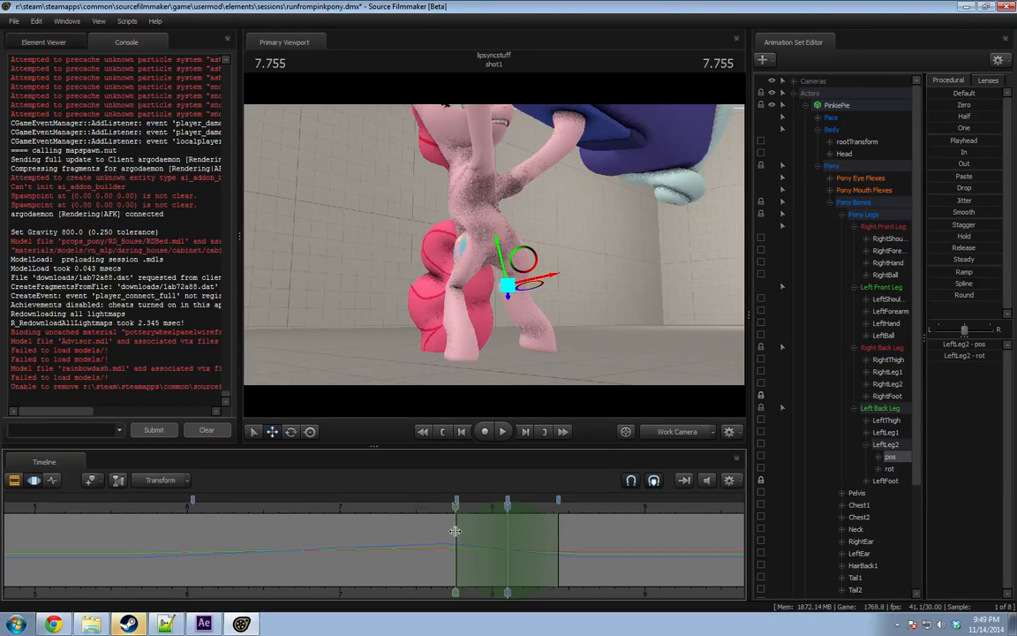
pyautogui.click(453, 535)
pyautogui.keyDown('alt'); pyautogui.moveTo(498, 232); pyautogui.dragTo(393, 237); pyautogui.keyUp('alt')
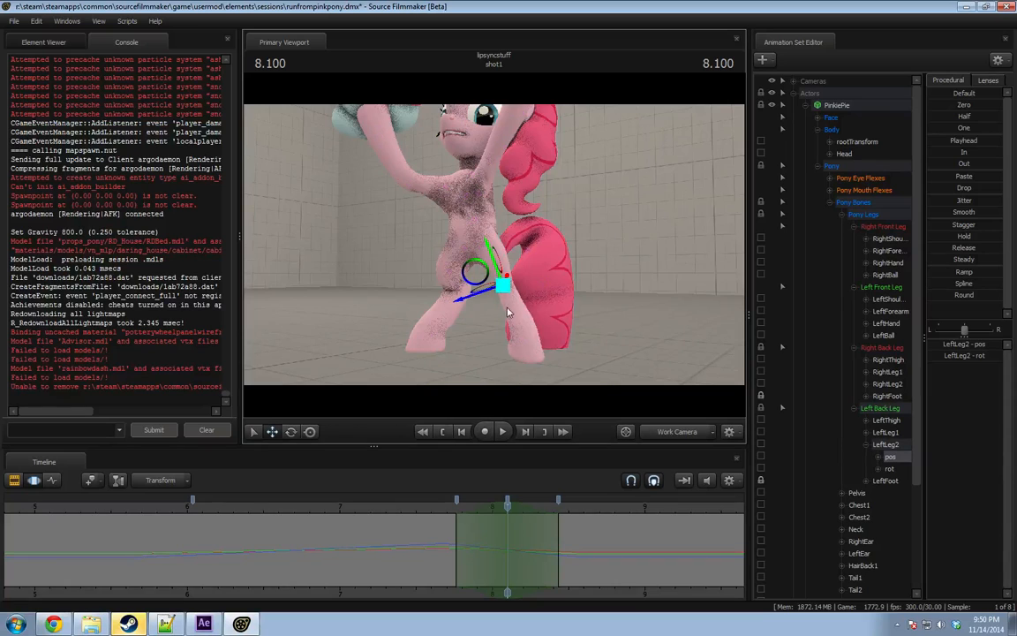
# Select the whole LeftLeg2 bone, rotate it at 8.1 s, and replay the result from about 7.6 s.
pyautogui.press('e')
pyautogui.moveTo(474, 297); pyautogui.dragTo(469, 310)
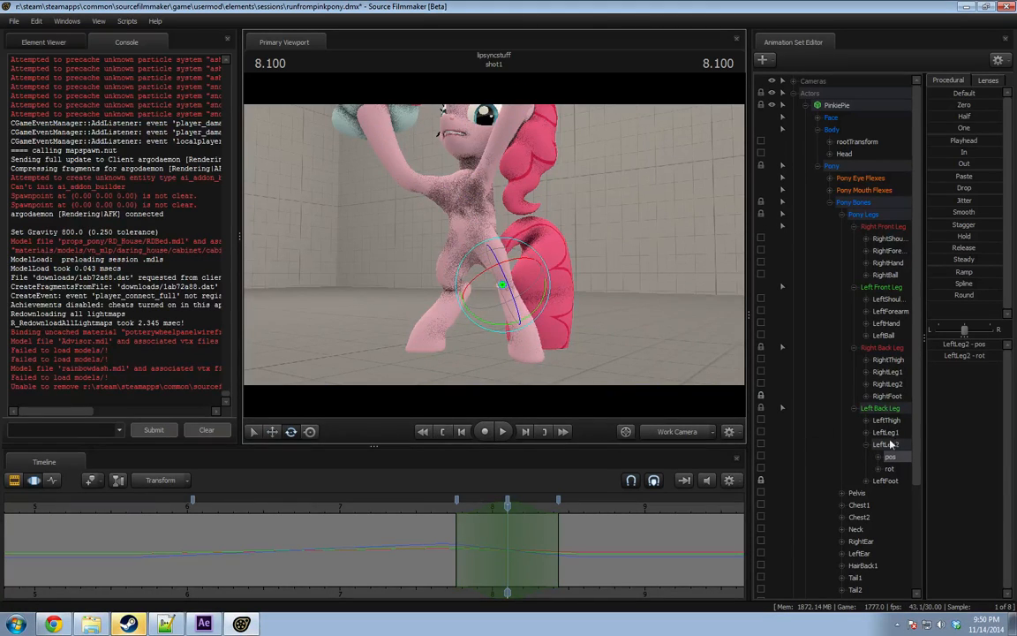
pyautogui.moveTo(461, 298); pyautogui.dragTo(480, 323)
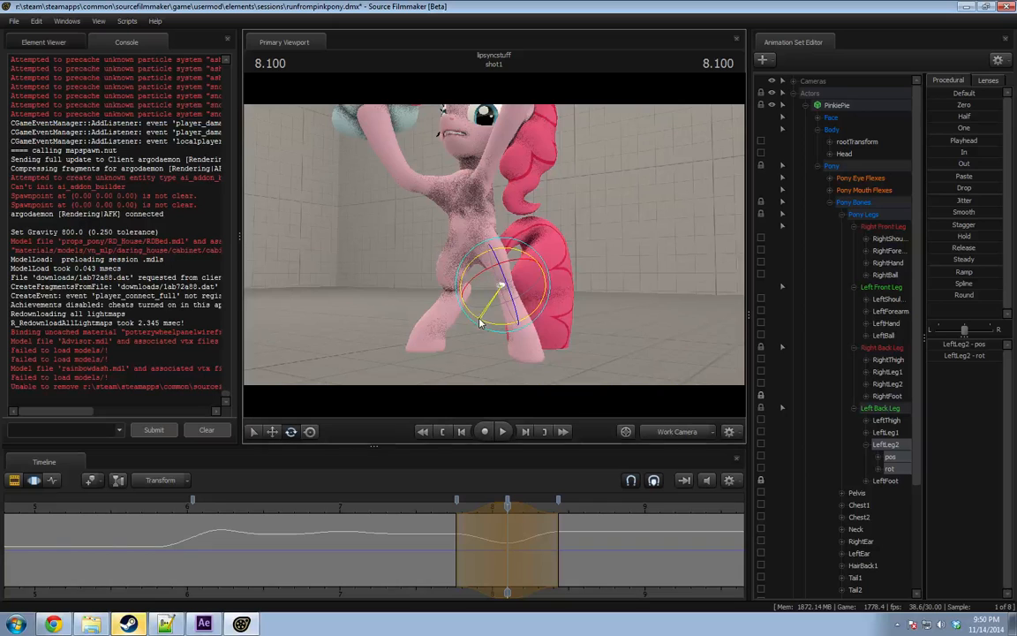
pyautogui.click(433, 508)
pyautogui.press('space')
pyautogui.press('space')
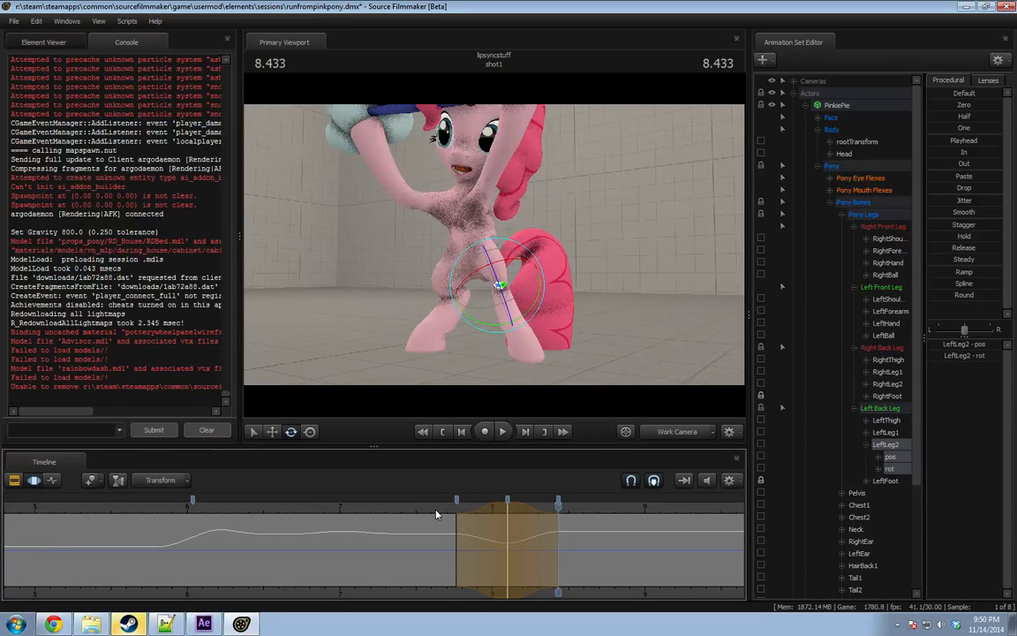
# Fine-tune the LeftLeg2 rotation at 8.1 s and replay the motion again.
pyautogui.press('space')
pyautogui.click(502, 521)
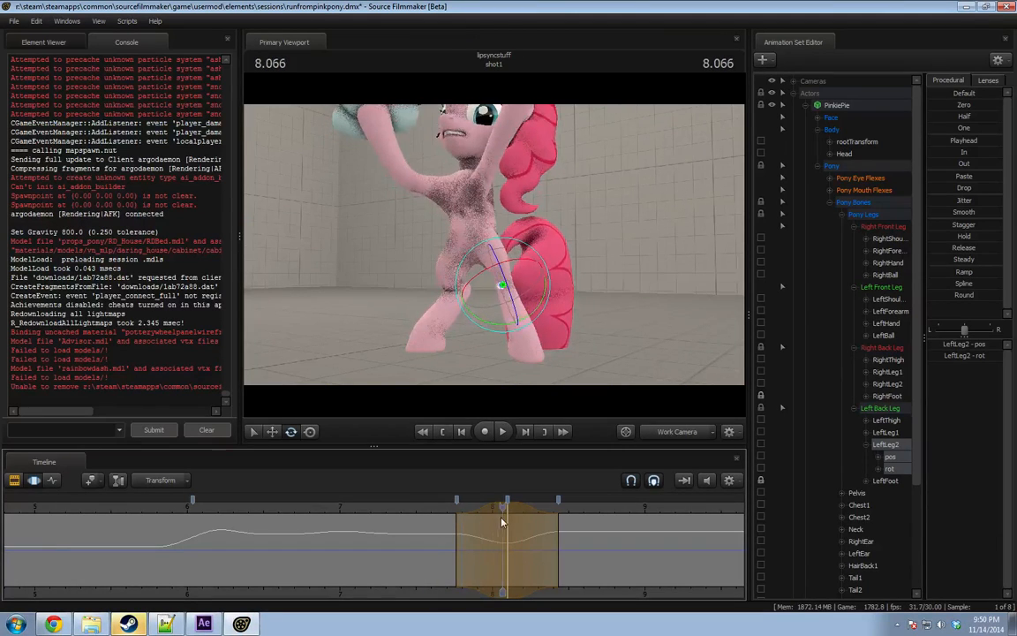
pyautogui.click(508, 501)
pyautogui.moveTo(498, 332); pyautogui.dragTo(495, 329)
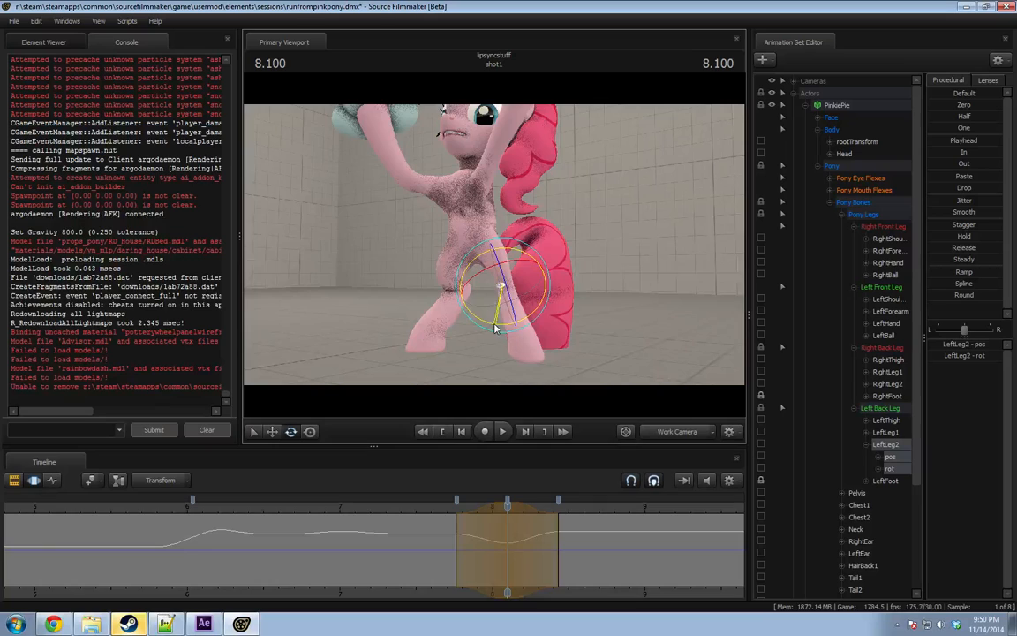
pyautogui.click(445, 512)
pyautogui.press('space')
pyautogui.press('space')
# Switch to camera1 and replay the bed lift from about 6.2 s and again from about 5.7 s.
pyautogui.click(678, 435)
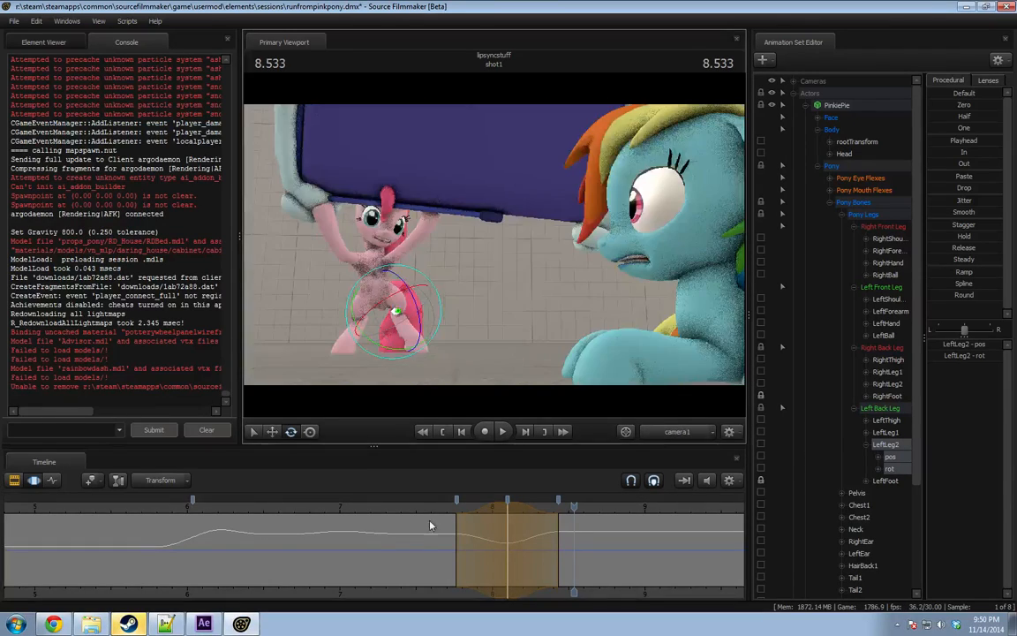
pyautogui.click(217, 512)
pyautogui.press('space')
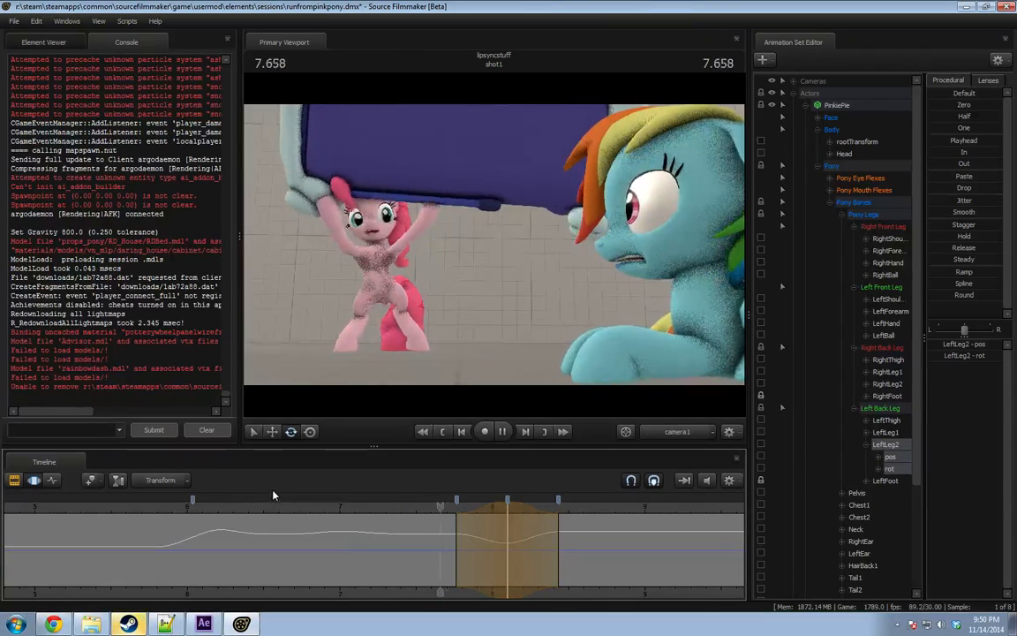
pyautogui.press('space')
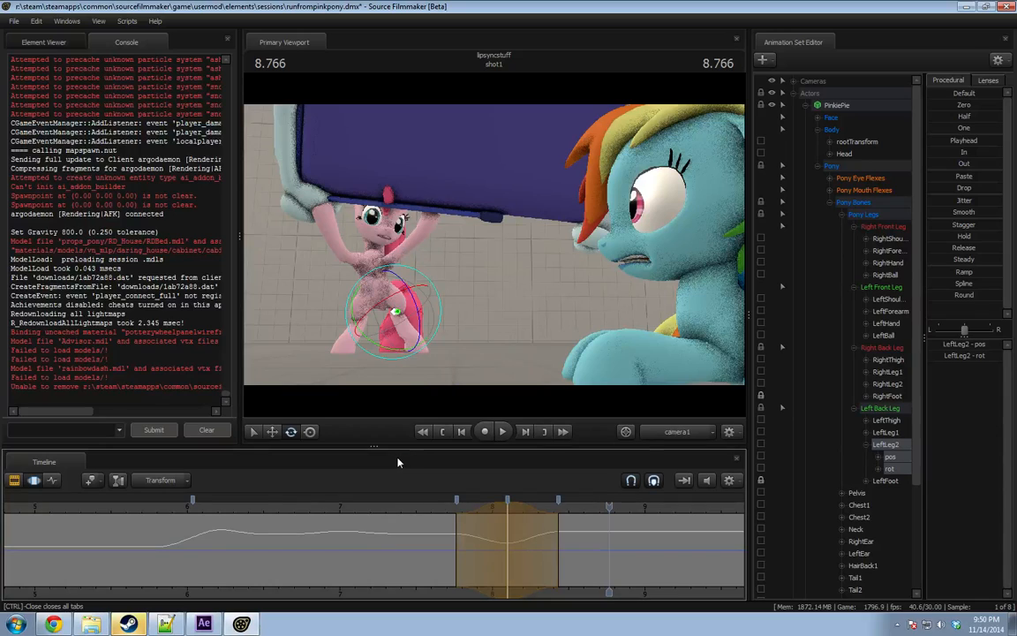
pyautogui.click(137, 514)
pyautogui.press('space')
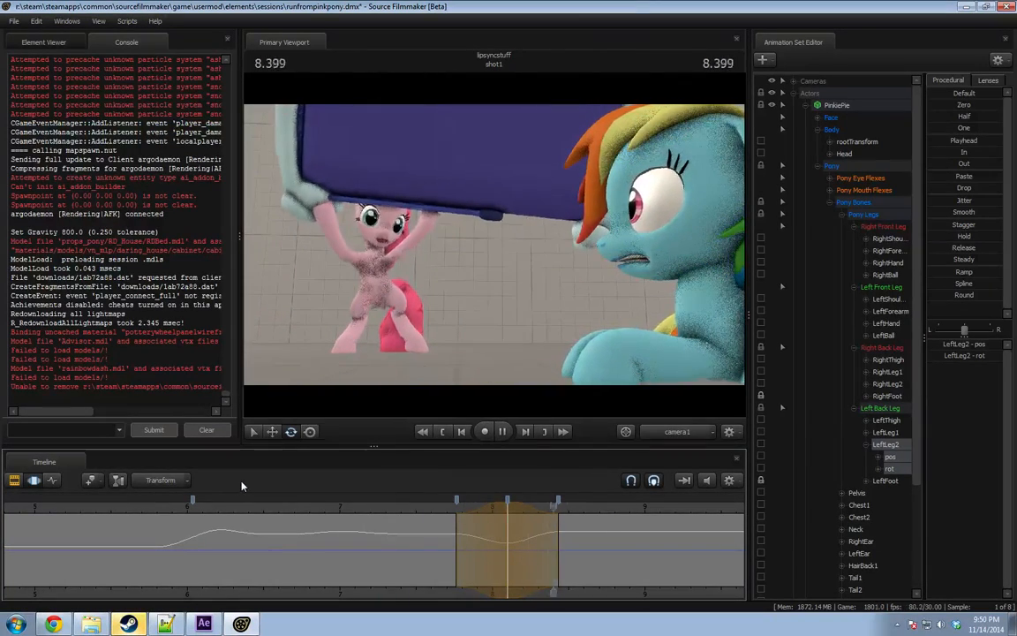
# Set a time selection around 7.866 s from about 7.6 s to 8.1 s, select Chest2, and replay the motion.
pyautogui.moveTo(290, 554); pyautogui.dragTo(473, 547)
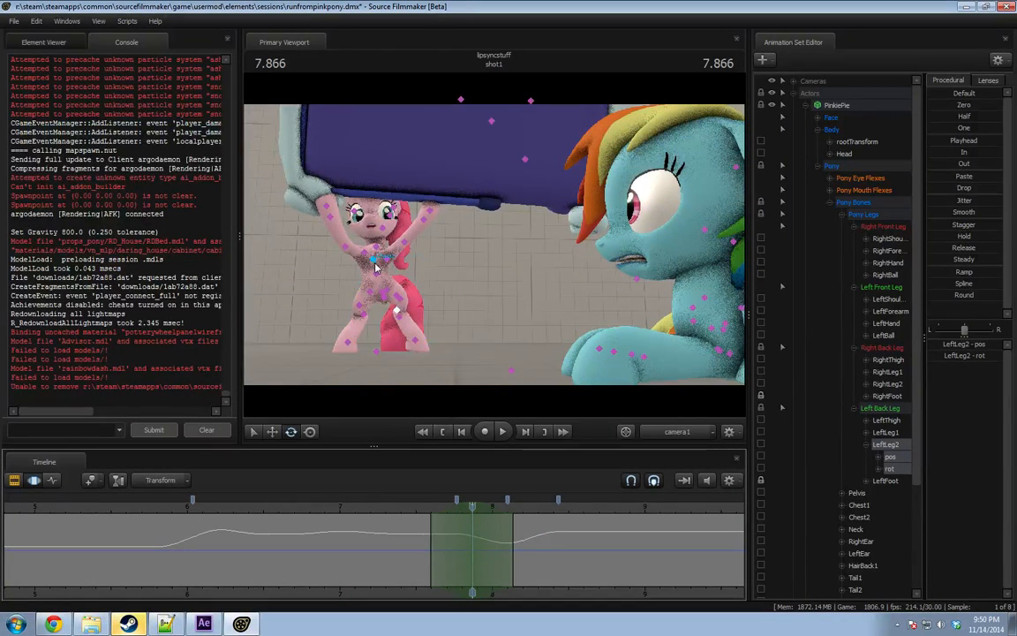
pyautogui.click(377, 264)
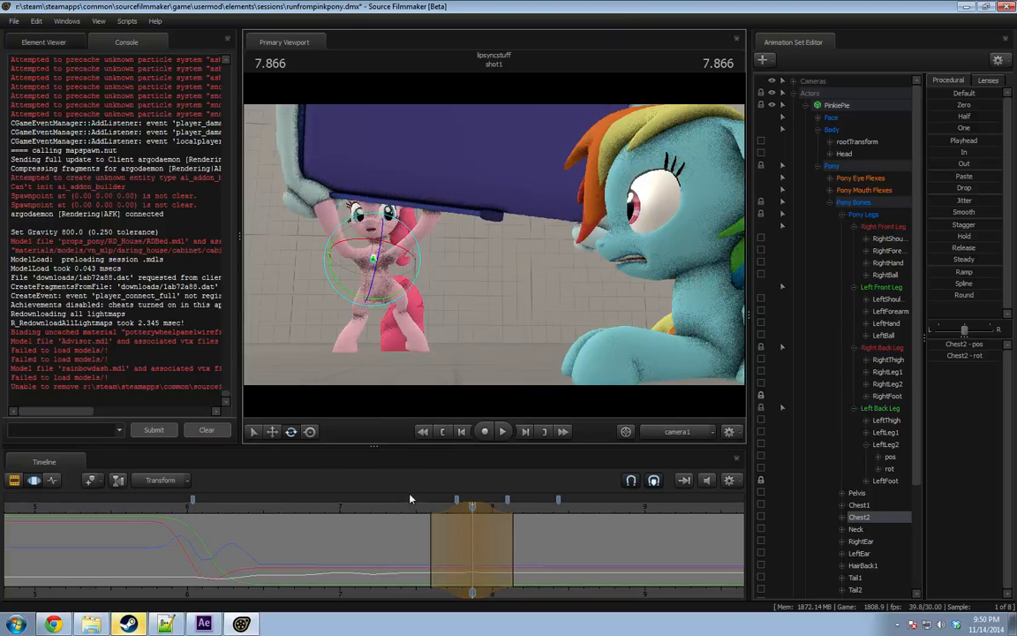
pyautogui.press('space')
pyautogui.press('space')
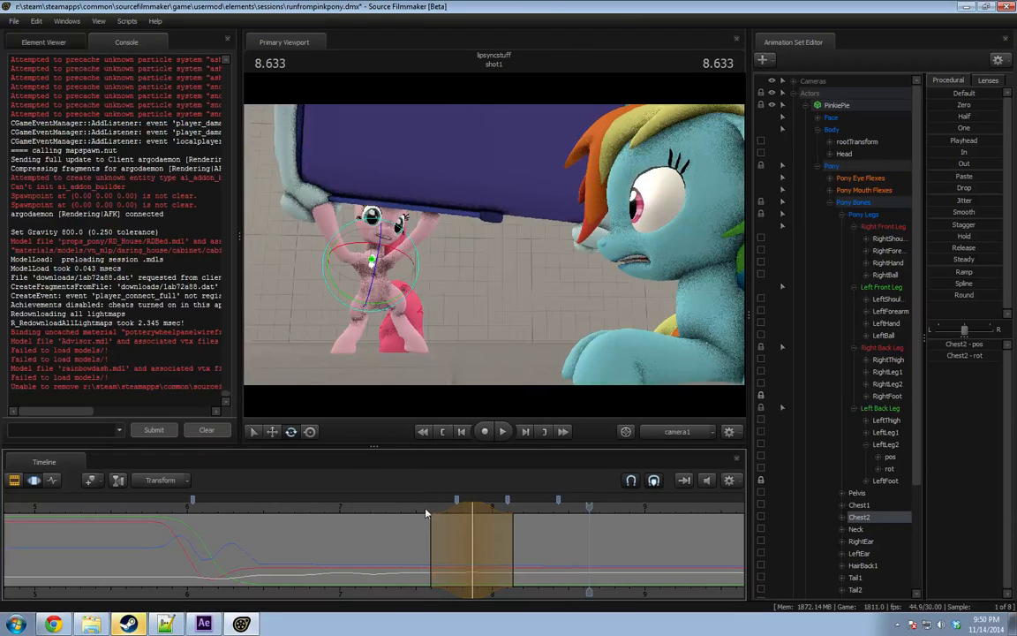
# Switch to the work camera and replay the bed lift from the side, from about 7.5 s and again from about 7.1 s.
pyautogui.click(422, 508)
pyautogui.click(676, 430)
pyautogui.moveTo(521, 300); pyautogui.dragTo(415, 256)
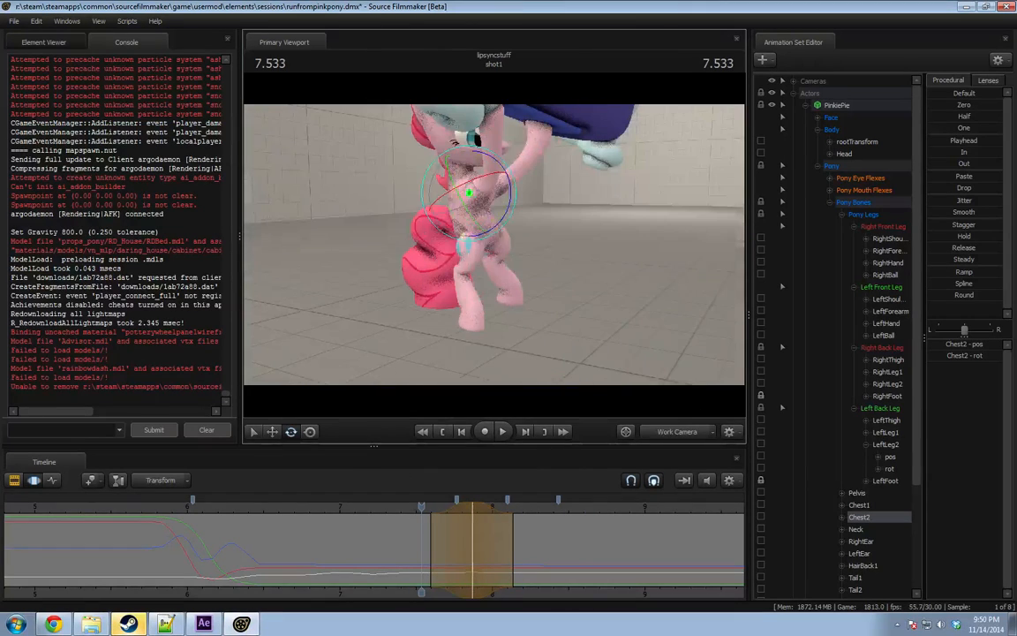
pyautogui.click(403, 514)
pyautogui.moveTo(396, 505); pyautogui.dragTo(542, 505)
pyautogui.moveTo(532, 322); pyautogui.dragTo(510, 303)
pyautogui.press('space')
pyautogui.click(350, 505)
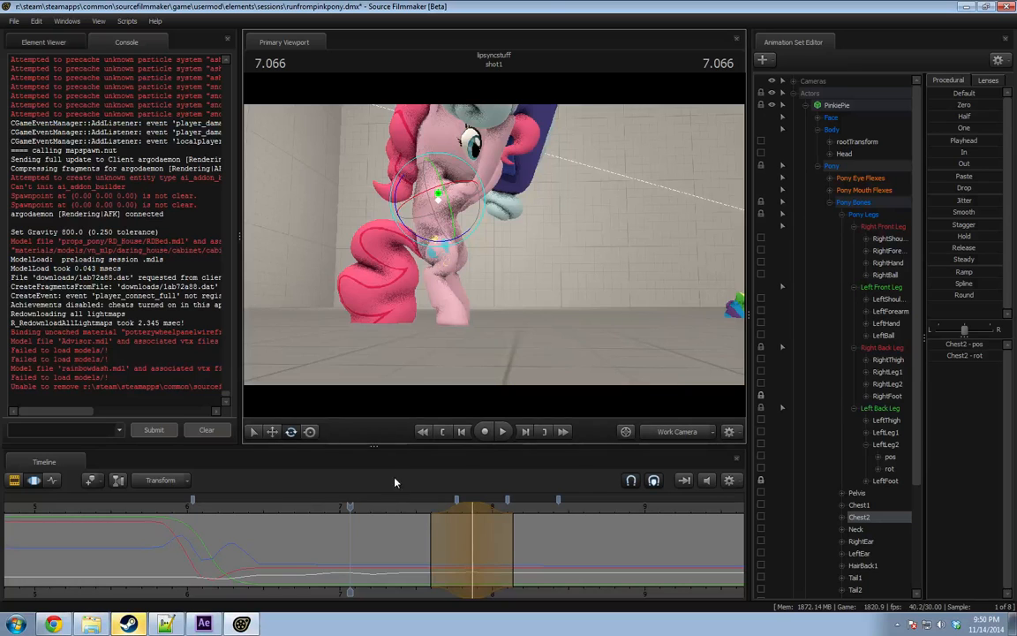
pyautogui.press('space')
pyautogui.press('space')
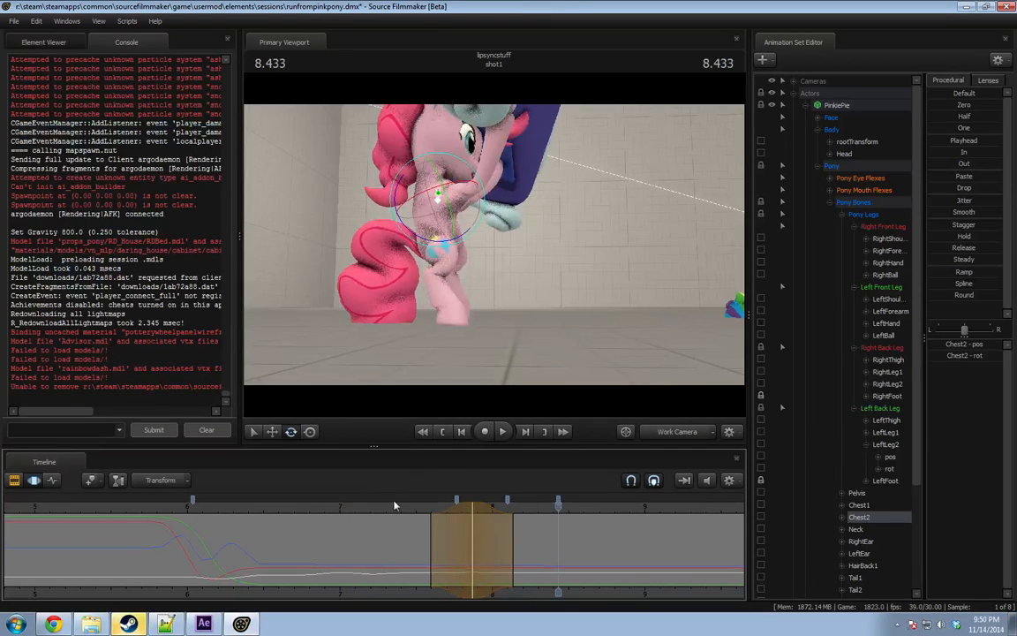
# Replace the time selection with an open-ended one that ramps in from about 6.0 s to 6.5 s.
pyautogui.press('Escape')
pyautogui.press('Escape')
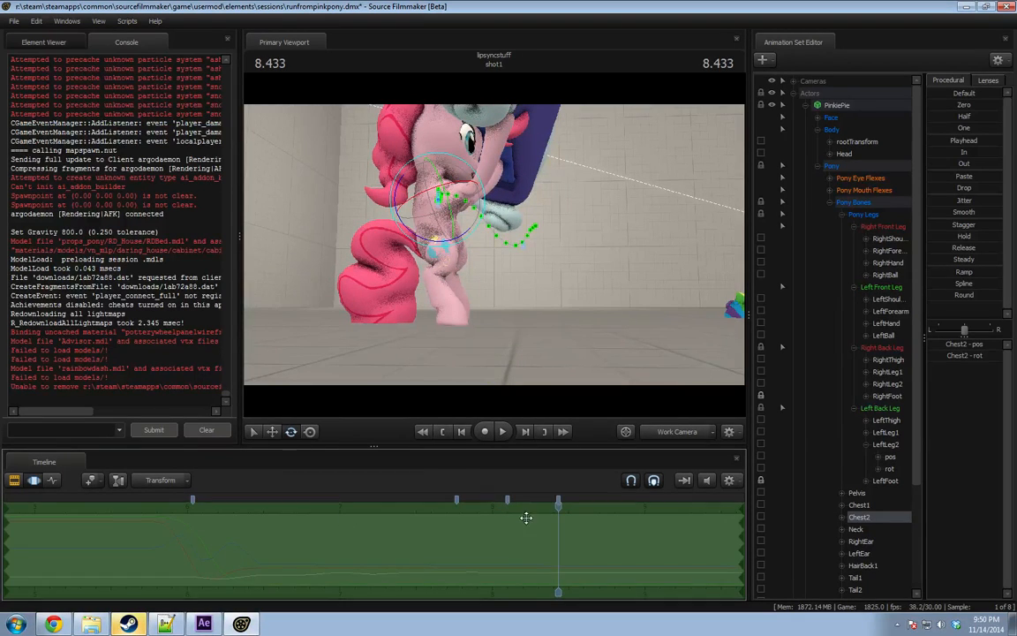
pyautogui.moveTo(566, 507); pyautogui.dragTo(260, 558)
pyautogui.press('space')
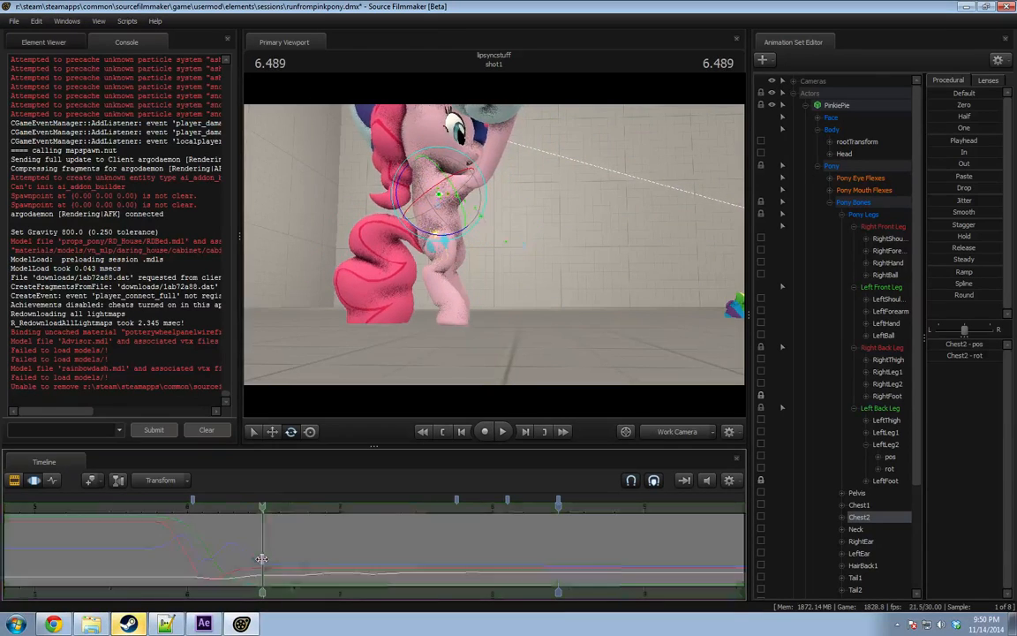
pyautogui.moveTo(342, 571); pyautogui.dragTo(188, 560)
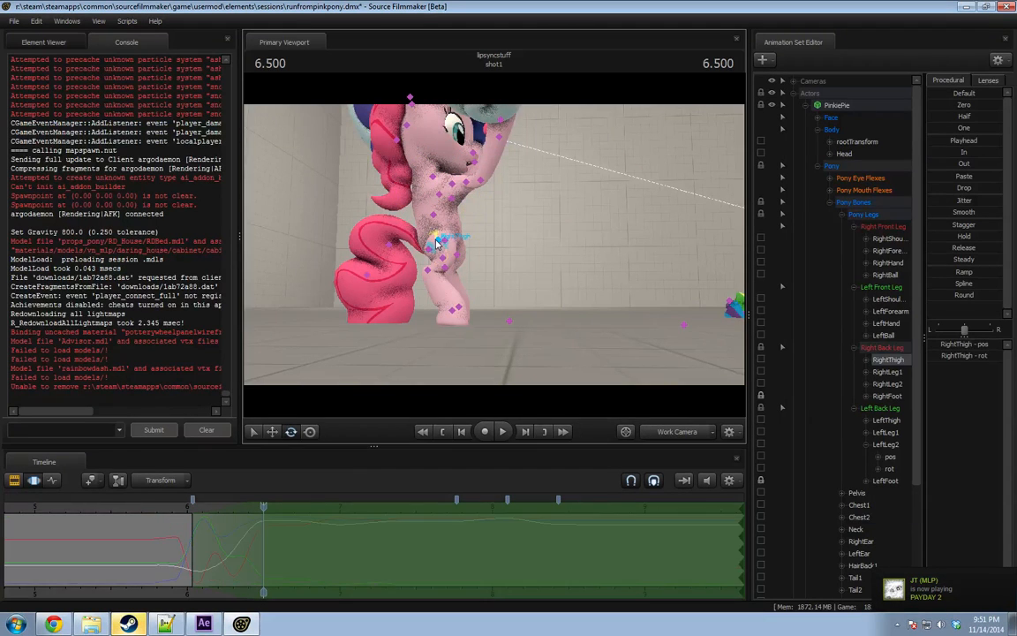
# Lock LeftThigh and RightThigh, and rotate Pelvis at 6.5 s to tilt PinkiePie's body forward.
pyautogui.click(435, 247)
pyautogui.hotkey('ctrl', 'z')
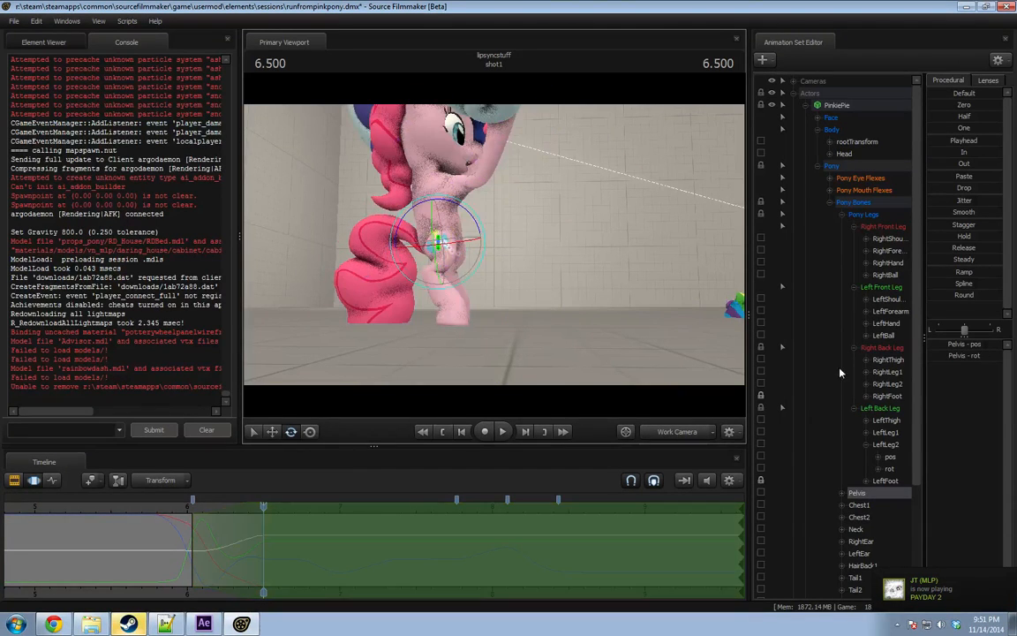
pyautogui.click(762, 421)
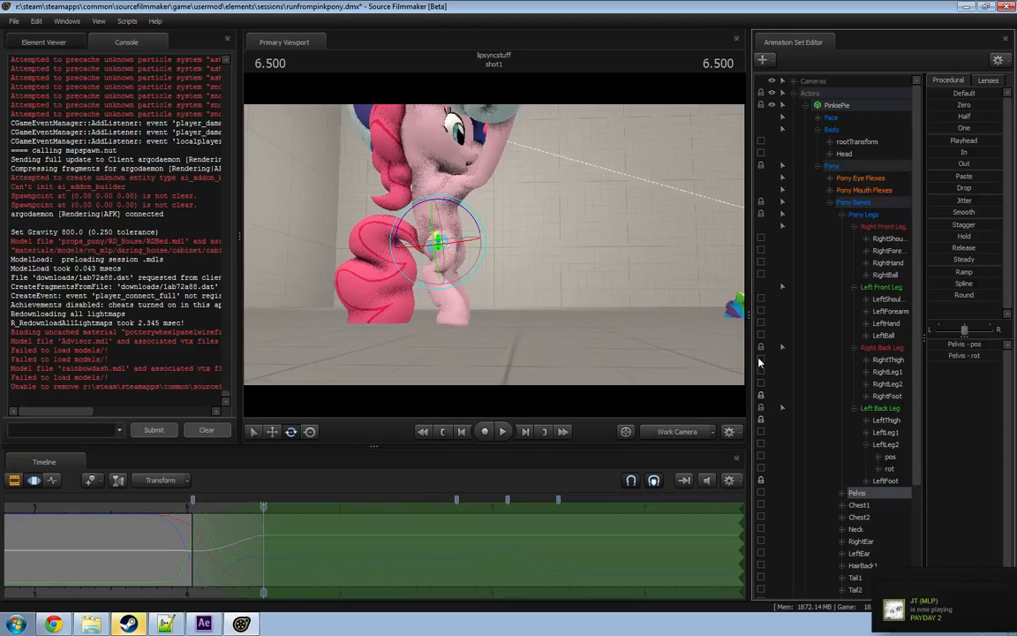
pyautogui.click(761, 360)
pyautogui.moveTo(477, 223); pyautogui.dragTo(477, 250)
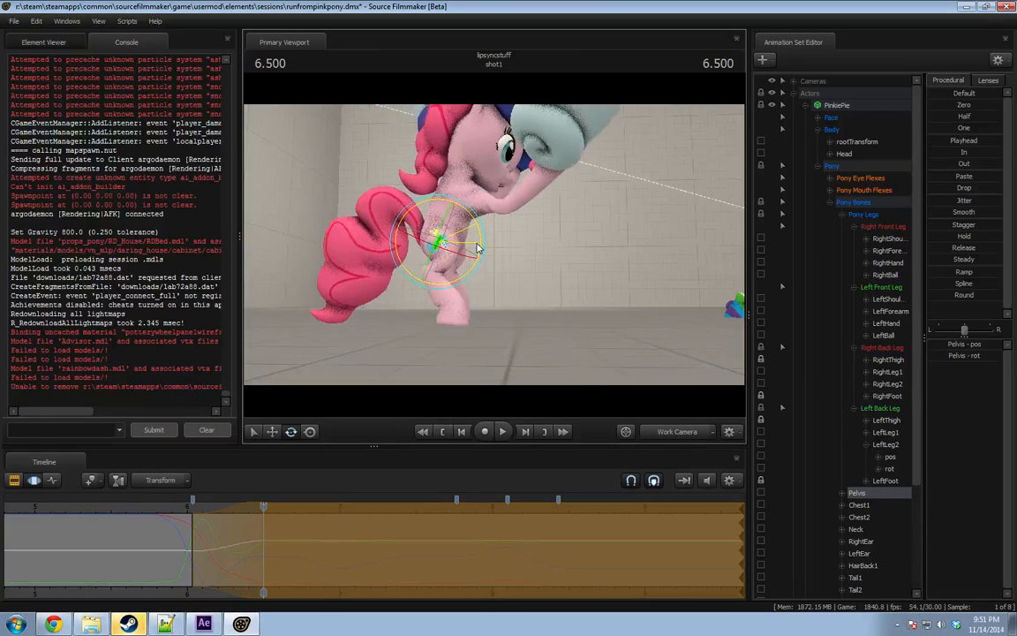
# Select Chest1 and rotate it at 6.5 s to bring the upper body back upright.
pyautogui.keyDown('ctrl'); pyautogui.click(454, 221); pyautogui.keyUp('ctrl')
pyautogui.moveTo(491, 205); pyautogui.dragTo(482, 190)
pyautogui.moveTo(494, 244); pyautogui.dragTo(494, 246)
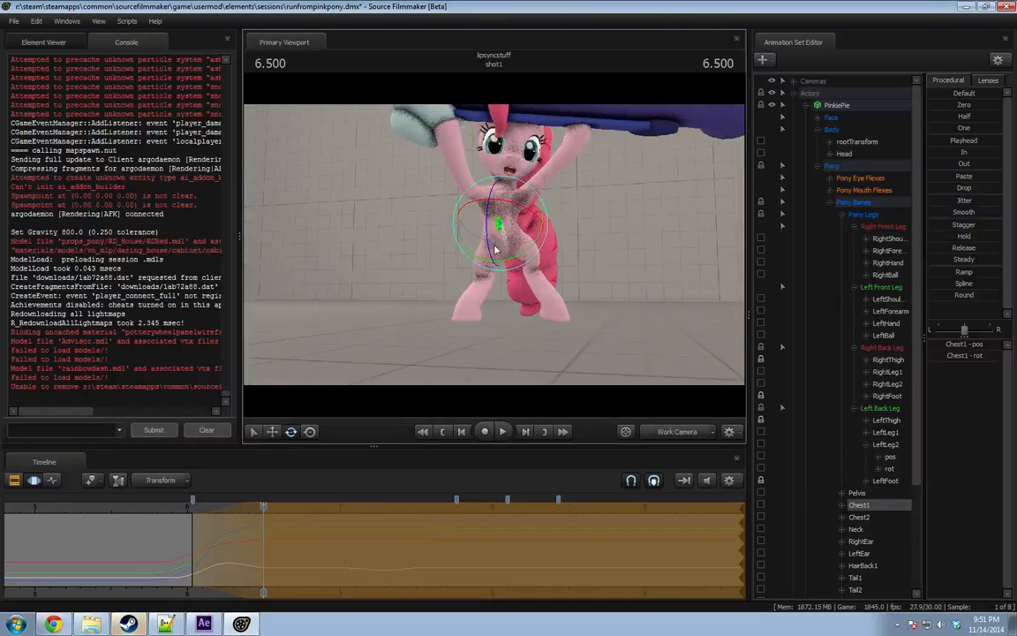
# Replay the bed lift through camera1 and again in the work camera from about 5.9 s, viewed from the side.
pyautogui.click(663, 434)
pyautogui.press('space')
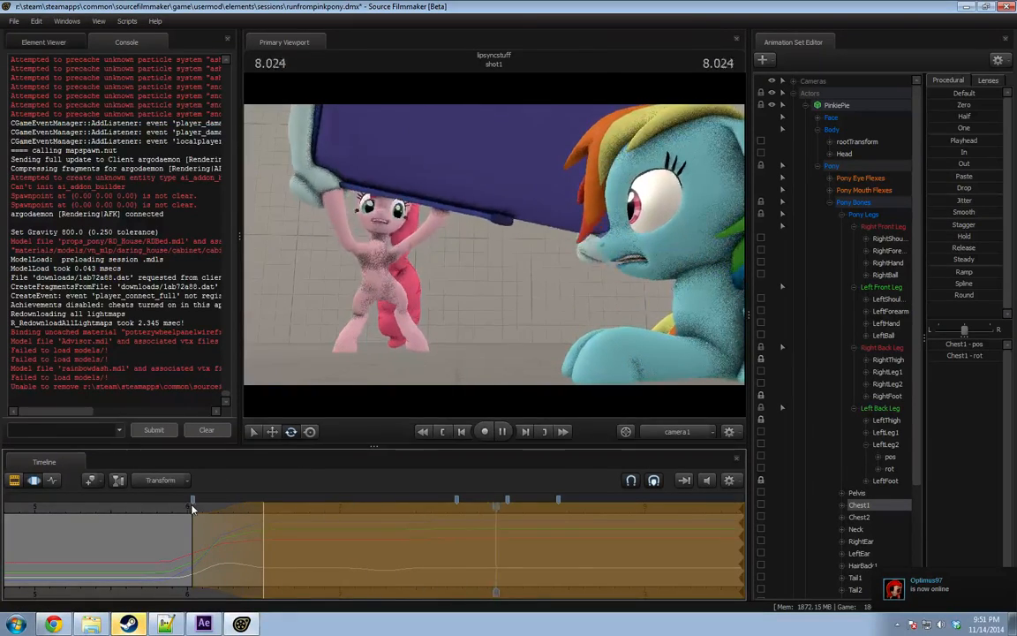
pyautogui.press('space')
pyautogui.click(668, 439)
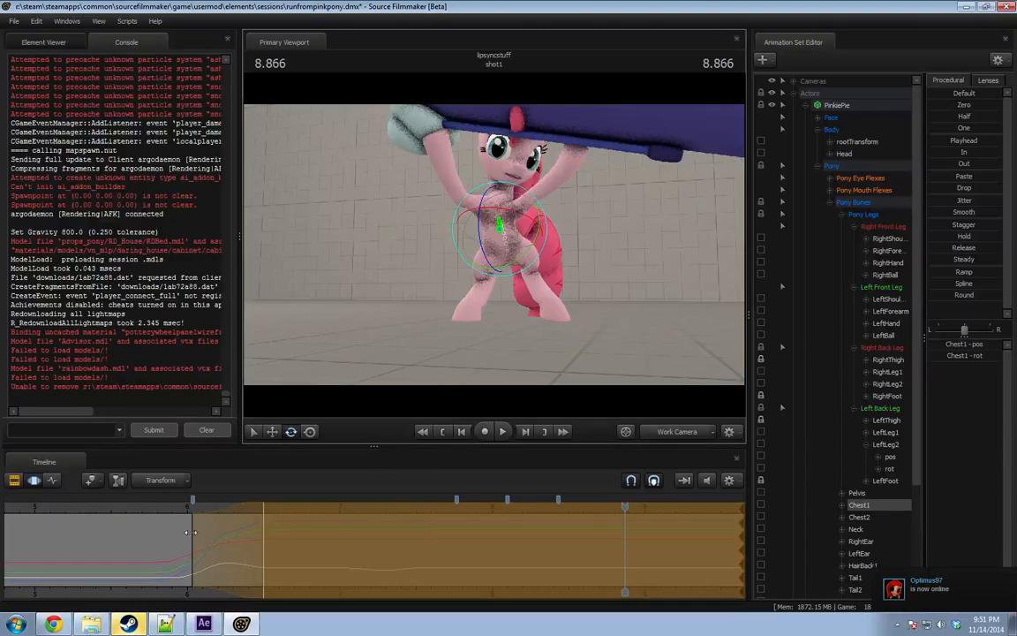
pyautogui.click(169, 507)
pyautogui.keyDown('alt'); pyautogui.moveTo(380, 291); pyautogui.dragTo(503, 282); pyautogui.keyUp('alt')
pyautogui.press('space')
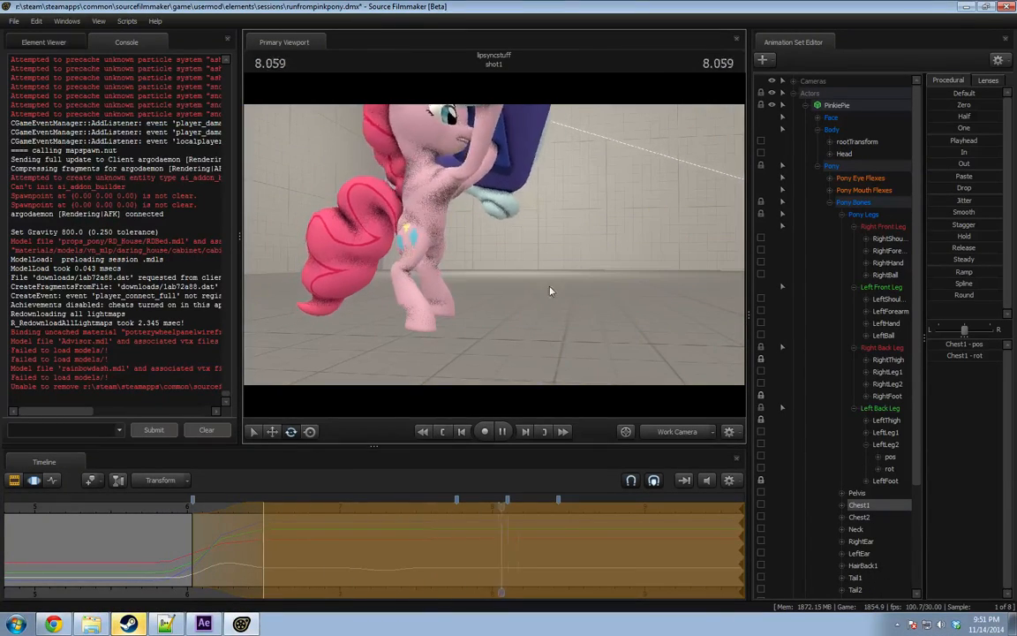
# At 7.266 s, rotate Pelvis back slightly and adjust Chest1 and Chest2 to balance the torso pose.
pyautogui.moveTo(579, 506); pyautogui.dragTo(380, 506)
pyautogui.keyDown('alt'); pyautogui.moveTo(441, 251); pyautogui.dragTo(487, 247); pyautogui.keyUp('alt')
pyautogui.click(413, 242)
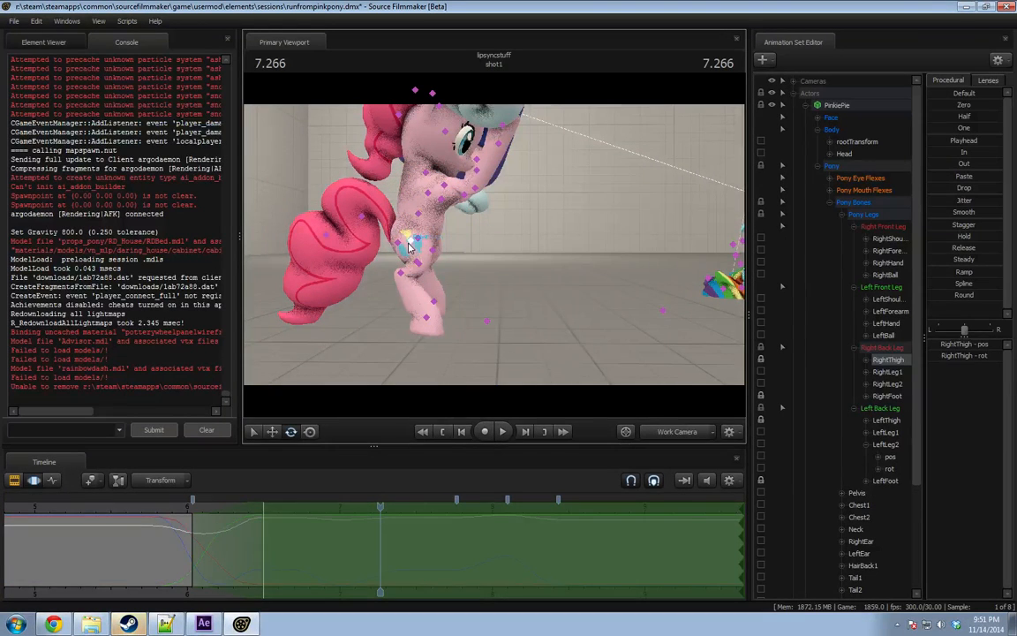
pyautogui.click(409, 246)
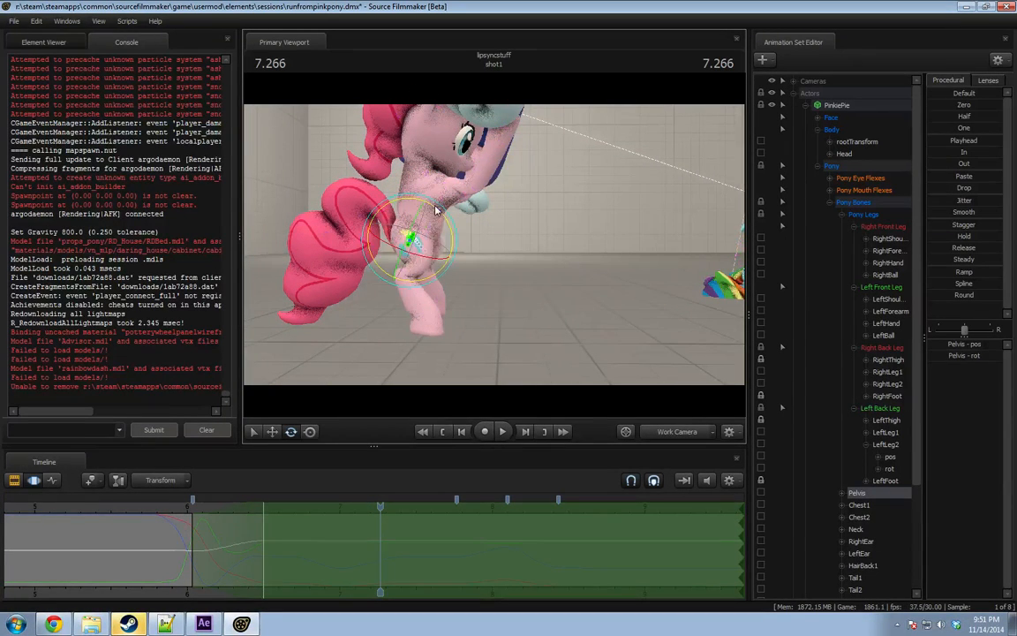
pyautogui.moveTo(437, 210); pyautogui.dragTo(405, 202)
pyautogui.keyDown('ctrl'); pyautogui.click(424, 218); pyautogui.keyUp('ctrl')
pyautogui.keyDown('ctrl'); pyautogui.click(433, 194); pyautogui.keyUp('ctrl')
# Replay the revised torso motion through camera1 from about 5.8 s and in the work camera from 5.7 s.
pyautogui.keyDown('alt'); pyautogui.moveTo(502, 321); pyautogui.dragTo(263, 314); pyautogui.keyUp('alt')
pyautogui.click(676, 433)
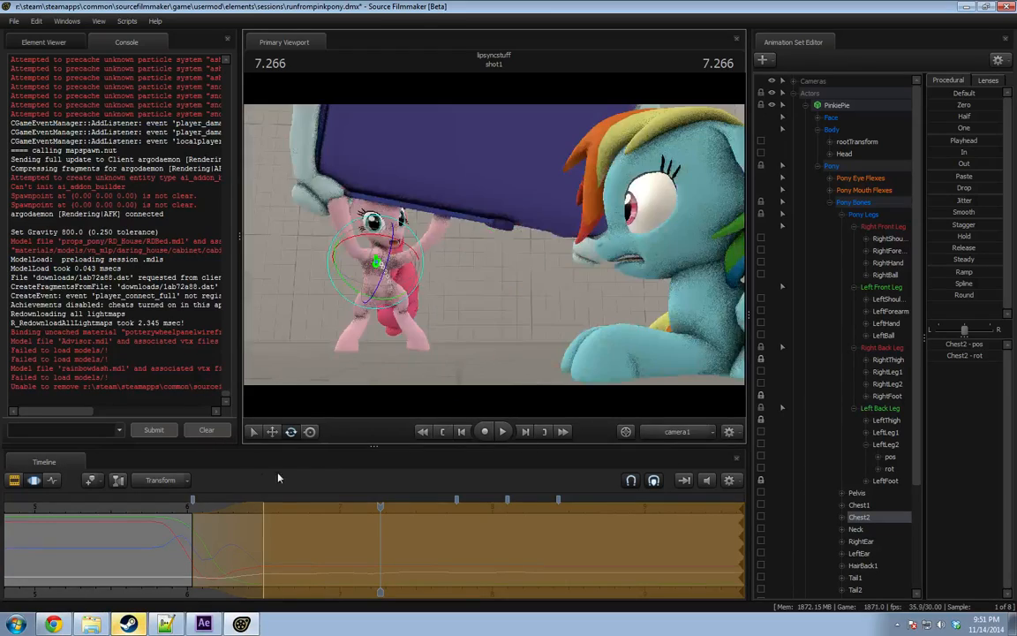
pyautogui.click(162, 506)
pyautogui.press('space')
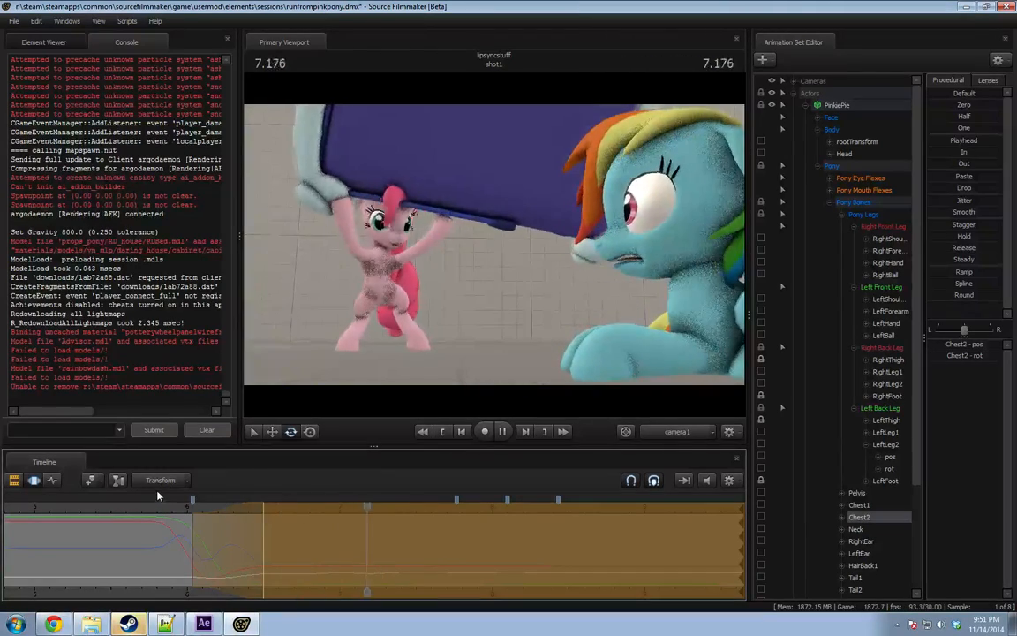
pyautogui.press('space')
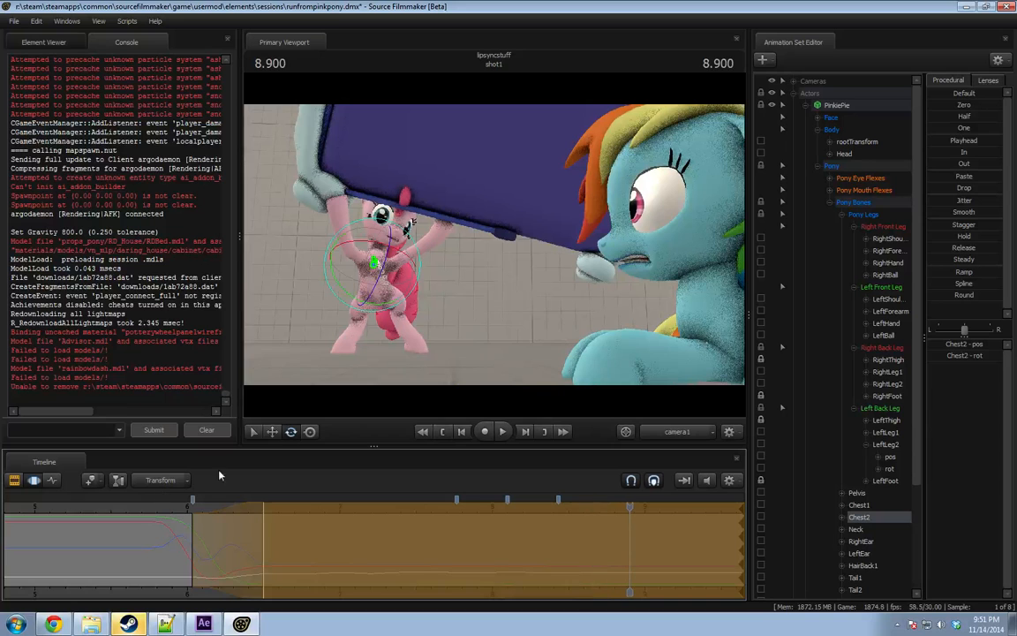
pyautogui.click(142, 506)
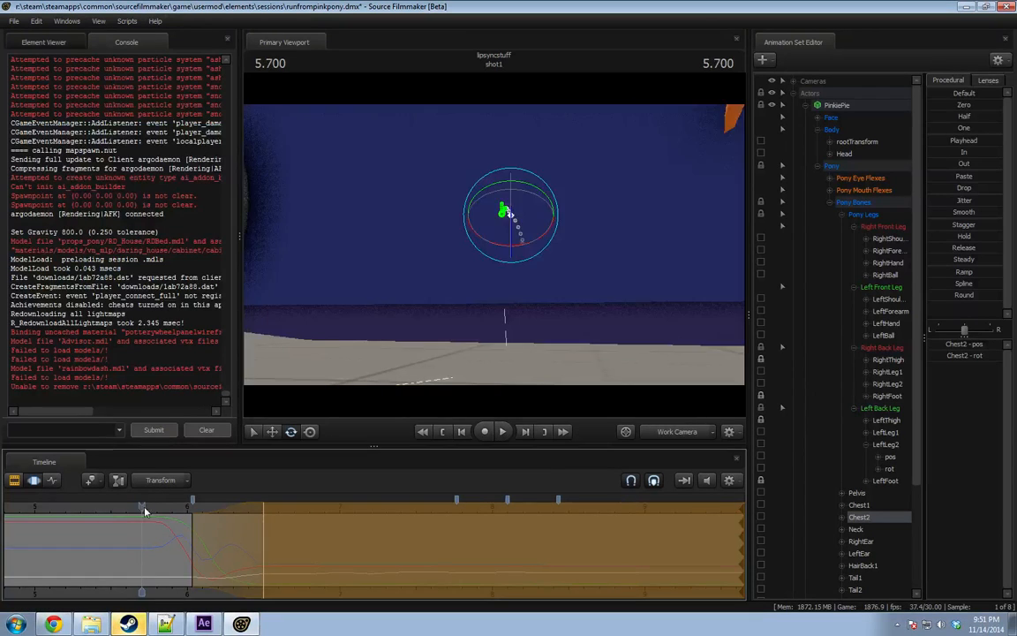
pyautogui.press('space')
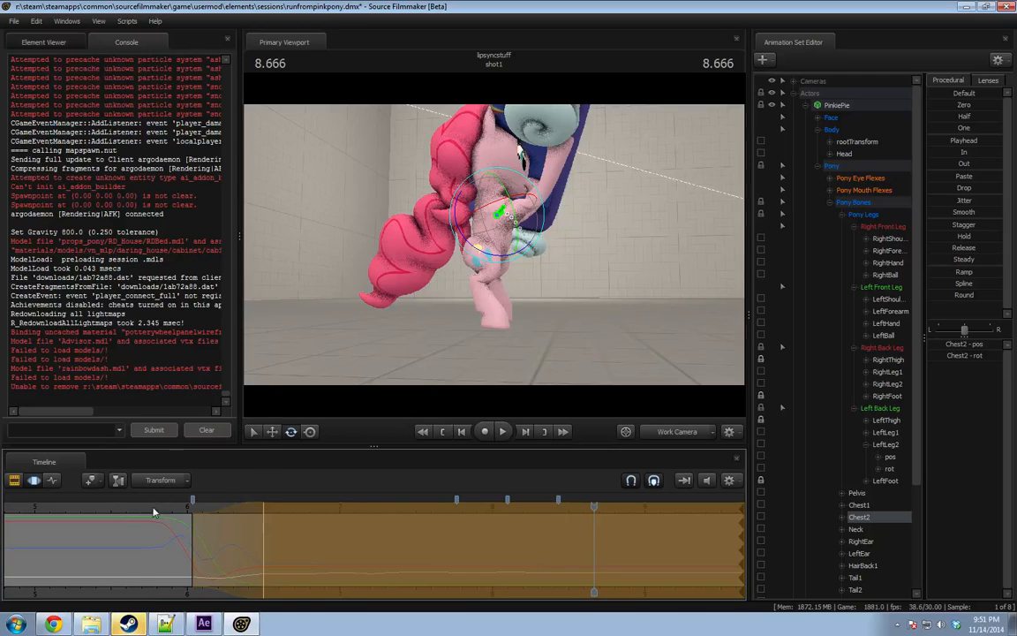
# Set a time selection centred on 8.1 s that fades out to about 7.8 s and 8.4 s.
pyautogui.moveTo(155, 510); pyautogui.dragTo(506, 543)
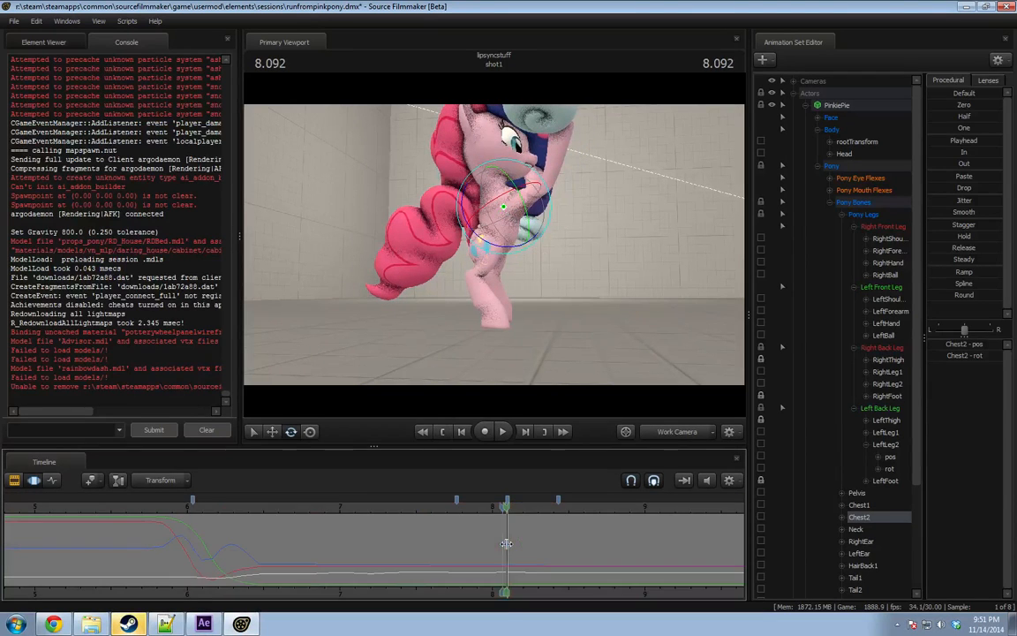
pyautogui.keyDown('shift'); pyautogui.scroll(6, 506, 543); pyautogui.keyUp('shift')
pyautogui.keyDown('alt'); pyautogui.moveTo(506, 265); pyautogui.dragTo(379, 265); pyautogui.keyUp('alt')
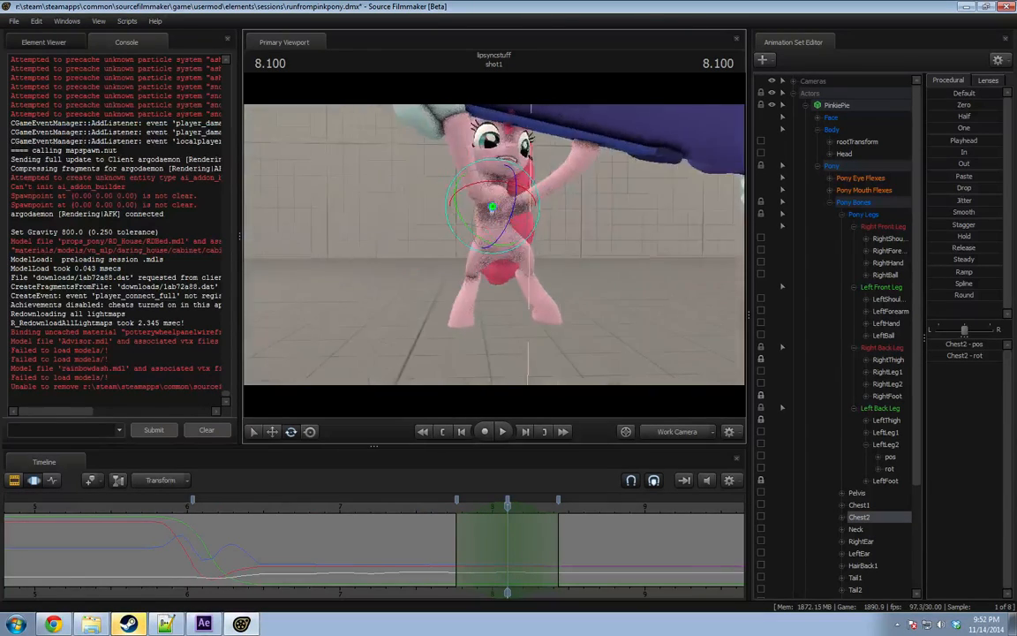
pyautogui.keyDown('alt'); pyautogui.moveTo(492, 247); pyautogui.dragTo(609, 247); pyautogui.keyUp('alt')
# Select RightThigh, rotate it slightly at 8.1 s, and scrub through the surrounding motion.
pyautogui.keyDown('ctrl'); pyautogui.click(490, 248); pyautogui.keyUp('ctrl')
pyautogui.keyDown('alt'); pyautogui.moveTo(490, 248); pyautogui.dragTo(442, 252); pyautogui.keyUp('alt')
pyautogui.moveTo(520, 274); pyautogui.dragTo(522, 271)
pyautogui.keyDown('alt'); pyautogui.moveTo(466, 382); pyautogui.dragTo(362, 380); pyautogui.keyUp('alt')
pyautogui.moveTo(496, 247); pyautogui.dragTo(609, 278)
pyautogui.moveTo(455, 501); pyautogui.dragTo(549, 536)
pyautogui.press('space')
pyautogui.press('space')
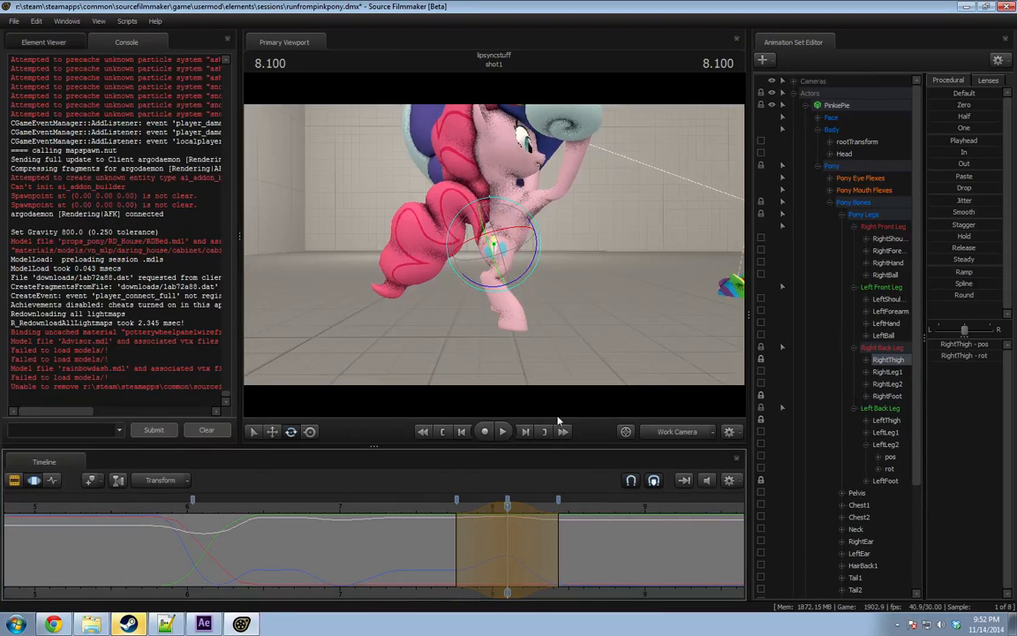
# Refine the right back leg bend at 8.1 s by rotating RightLeg1 and RightLeg2.
pyautogui.press('w')
pyautogui.moveTo(565, 291); pyautogui.dragTo(579, 292)
pyautogui.press('ctrl')
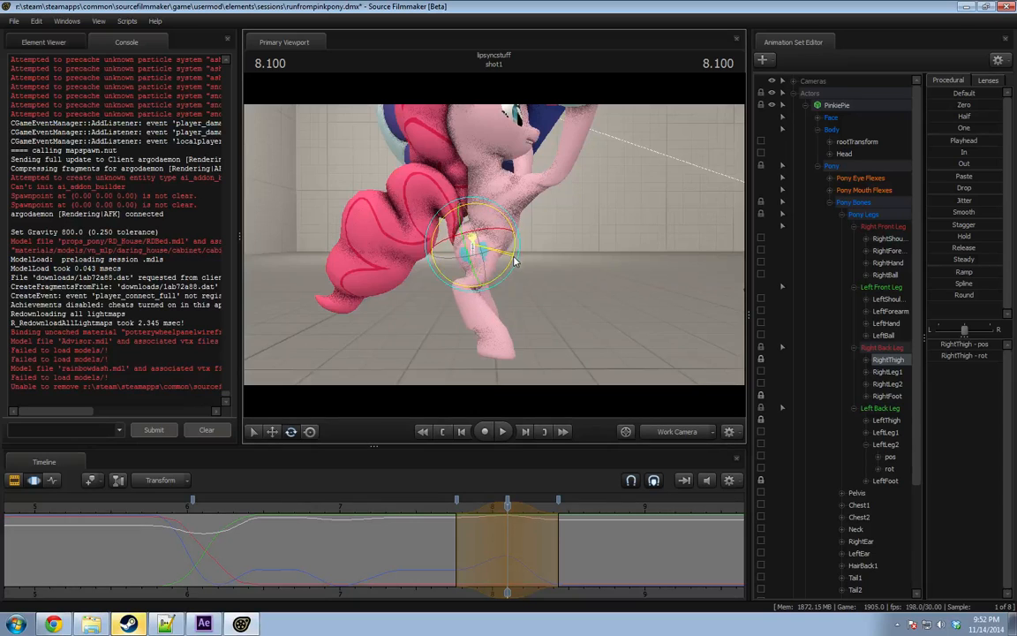
pyautogui.keyDown('ctrl'); pyautogui.click(472, 274); pyautogui.keyUp('ctrl')
pyautogui.keyDown('ctrl'); pyautogui.click(478, 268); pyautogui.keyUp('ctrl')
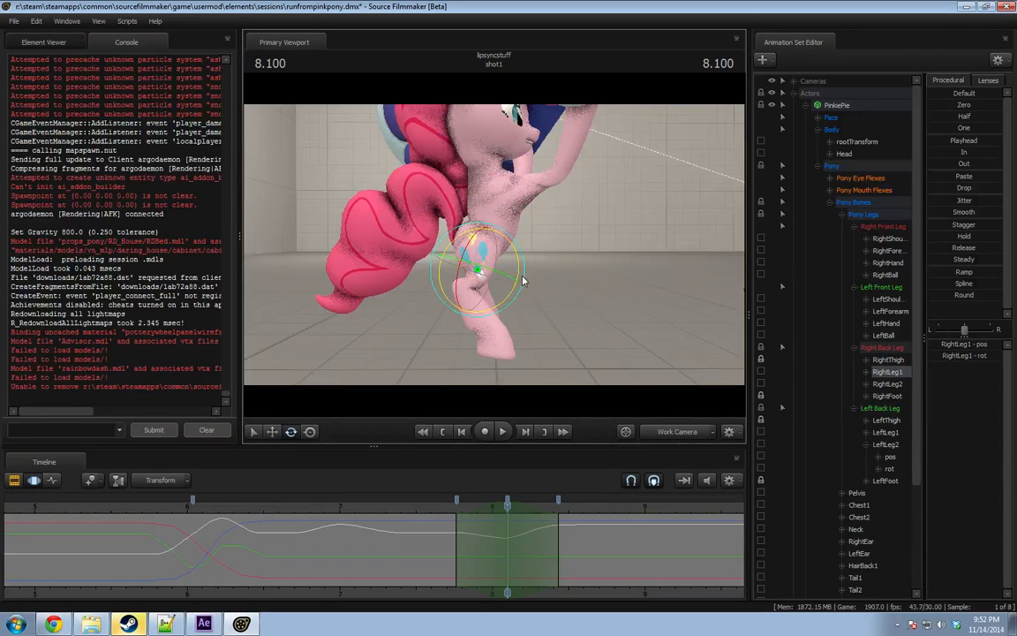
pyautogui.moveTo(523, 276); pyautogui.dragTo(506, 287)
pyautogui.keyDown('ctrl'); pyautogui.click(463, 286); pyautogui.keyUp('ctrl')
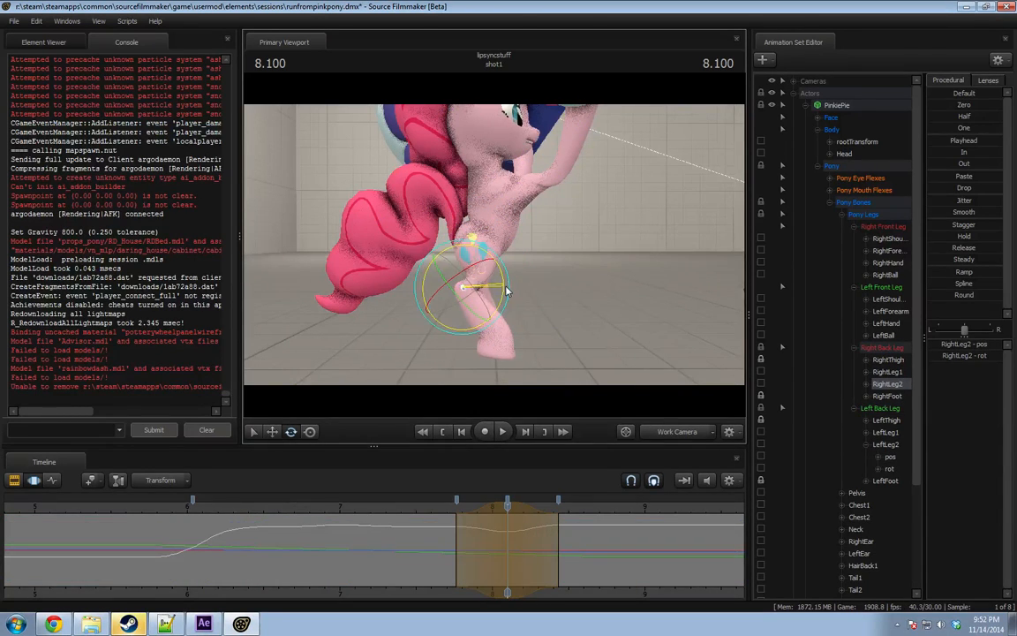
# Replay the leg motion from about 7.6 s, inspect the opposite side, and replay the whole lift through camera1.
pyautogui.click(433, 506)
pyautogui.press('space')
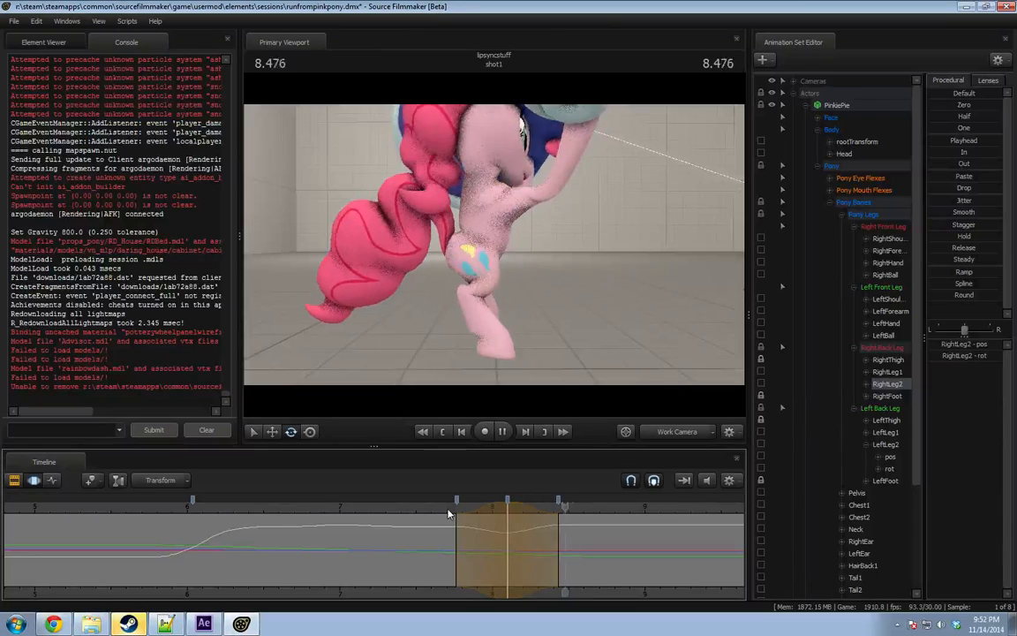
pyautogui.press('space')
pyautogui.press('shift')
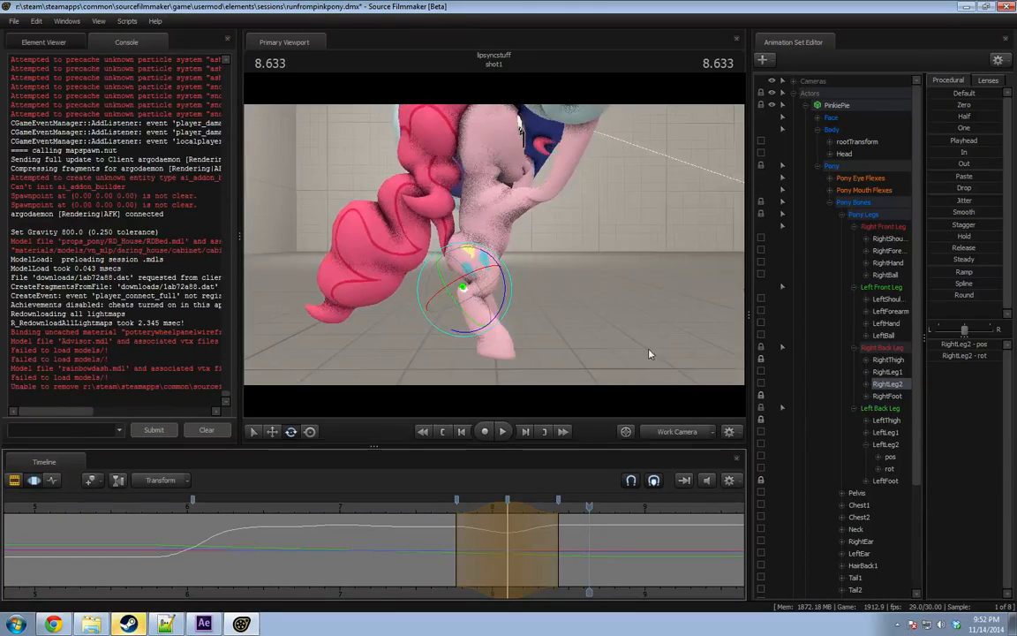
pyautogui.keyDown('alt'); pyautogui.moveTo(649, 354); pyautogui.dragTo(406, 368); pyautogui.keyUp('alt')
pyautogui.press('shift')
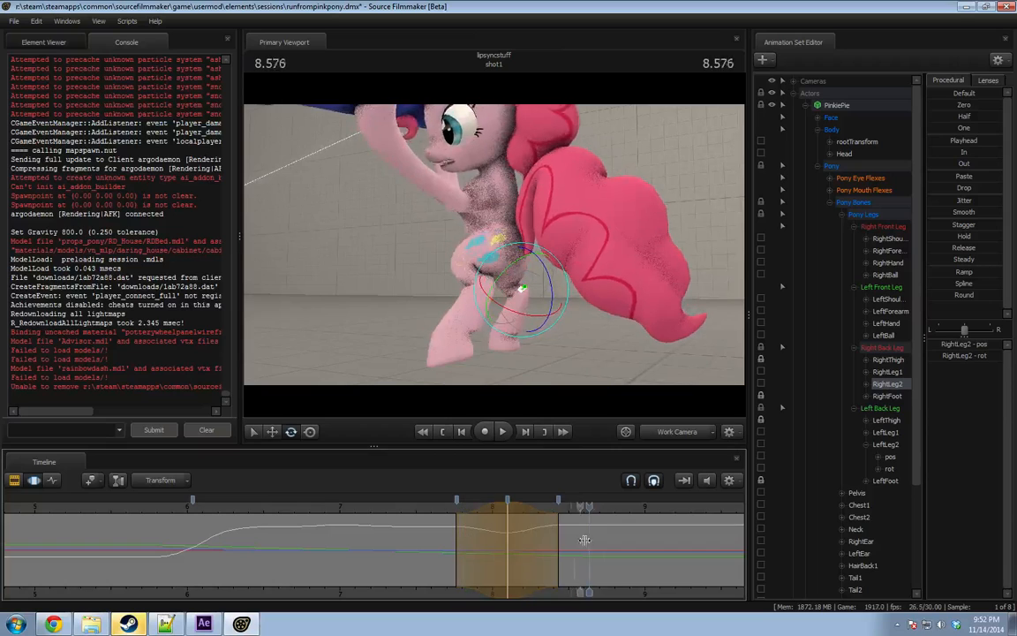
pyautogui.click(238, 513)
pyautogui.press('space')
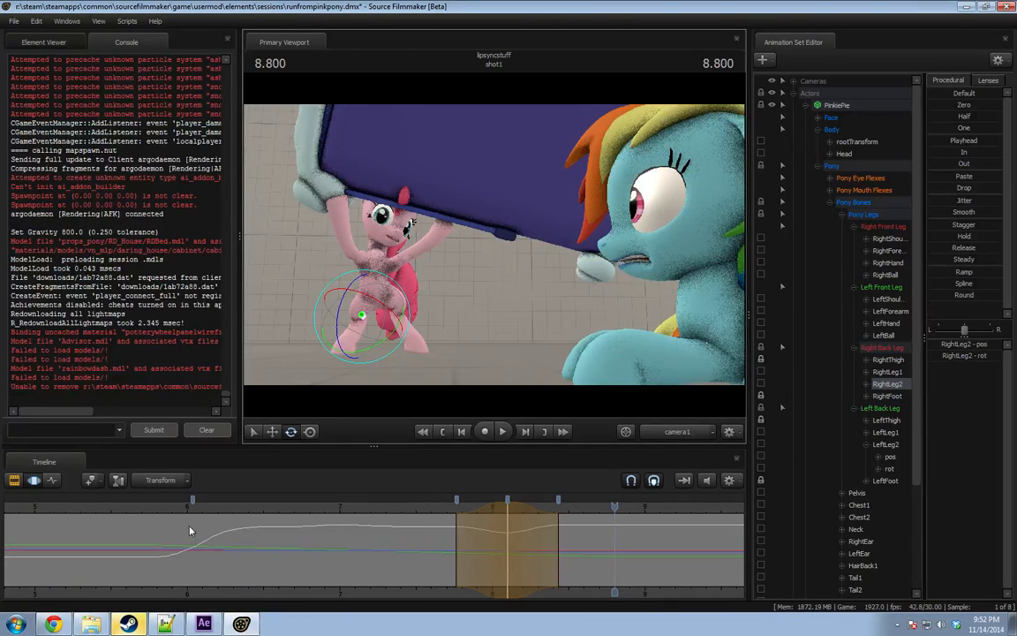
pyautogui.click(158, 508)
pyautogui.press('space')
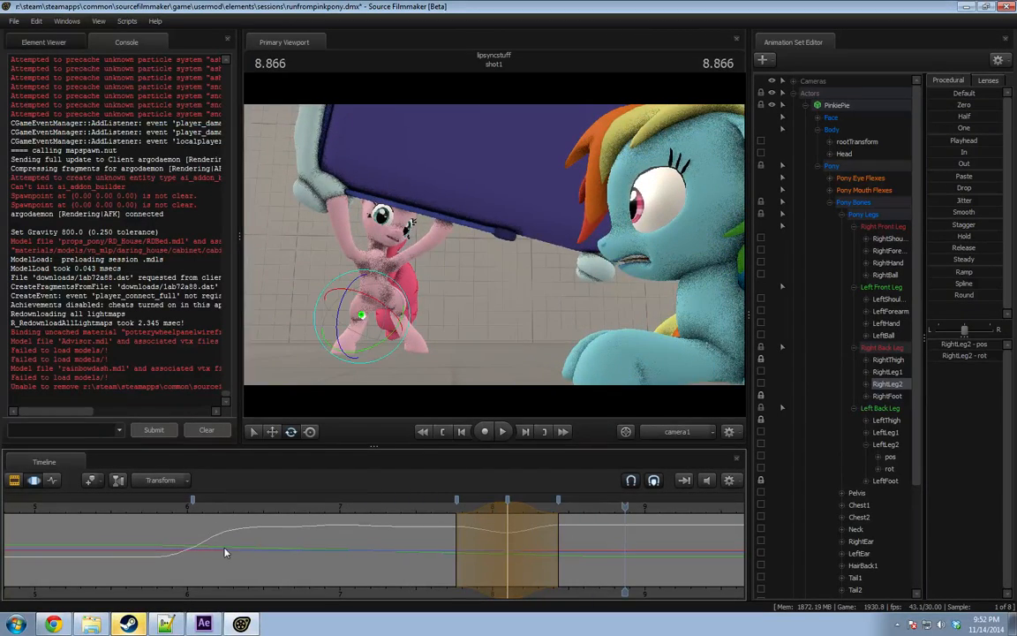
# Add a blink to Pony Eye Flexes around 7.066 s, within a time selection from about 6.8 s to 7.3 s, and replay it.
pyautogui.press('shift')
pyautogui.click(861, 177)
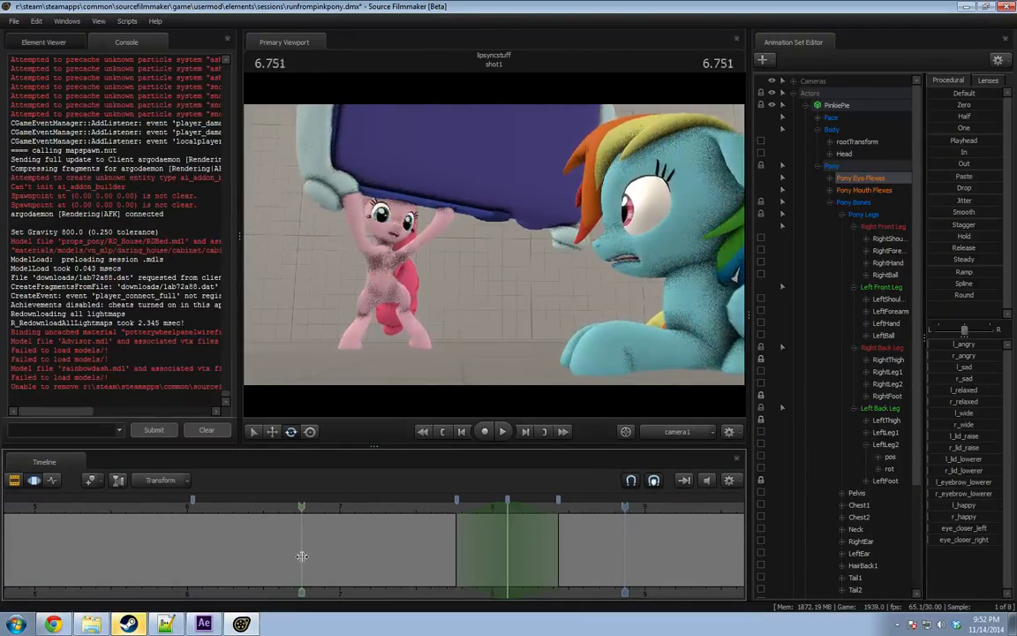
pyautogui.keyDown('shift'); pyautogui.moveTo(342, 558); pyautogui.dragTo(365, 541); pyautogui.keyUp('shift')
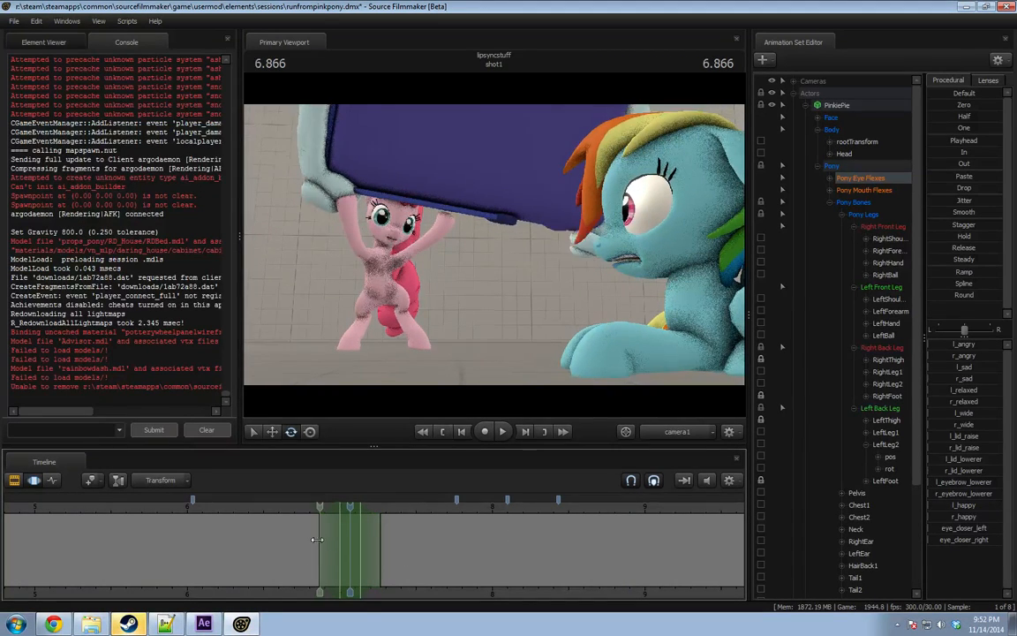
pyautogui.click(849, 216)
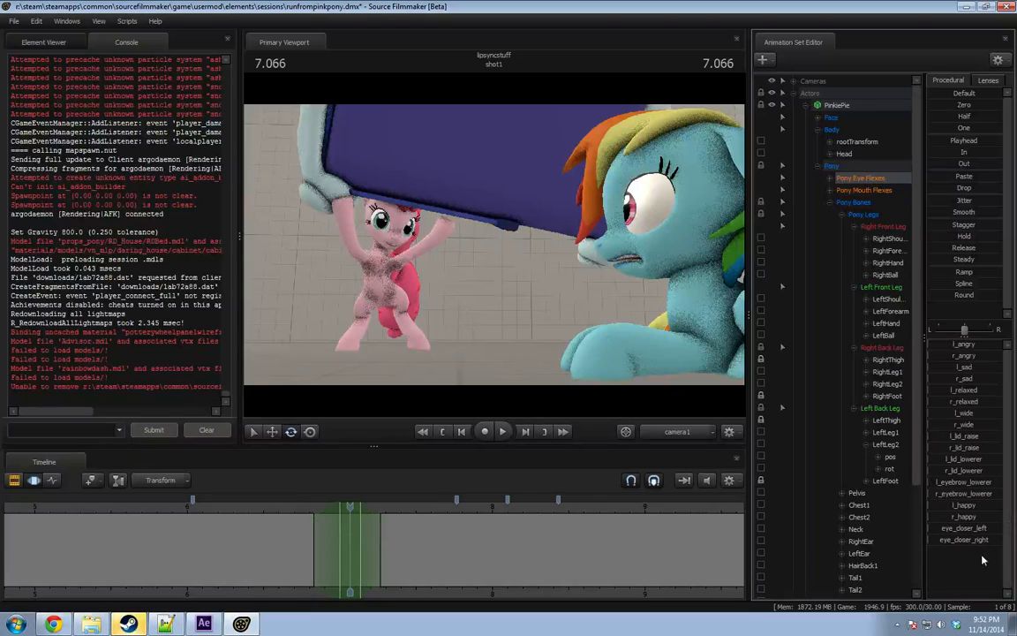
pyautogui.press('space')
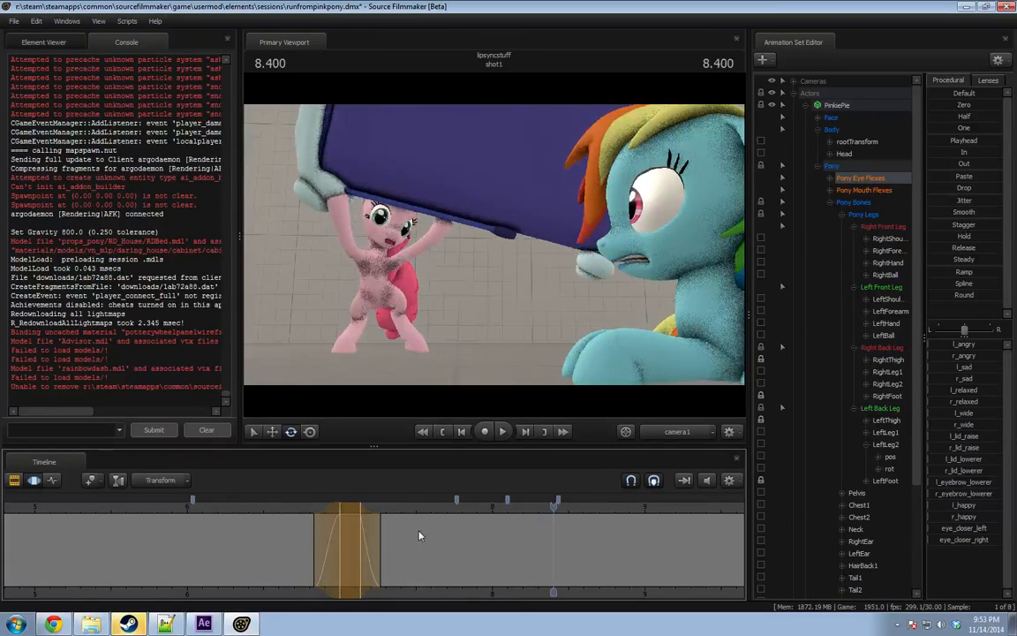
# Add a blink to Pony Eye Flexes around 8.233 s, within a time selection from about 8.13 s to 8.37 s, and replay it.
pyautogui.moveTo(419, 536); pyautogui.dragTo(536, 546)
pyautogui.moveTo(950, 528); pyautogui.dragTo(989, 545)
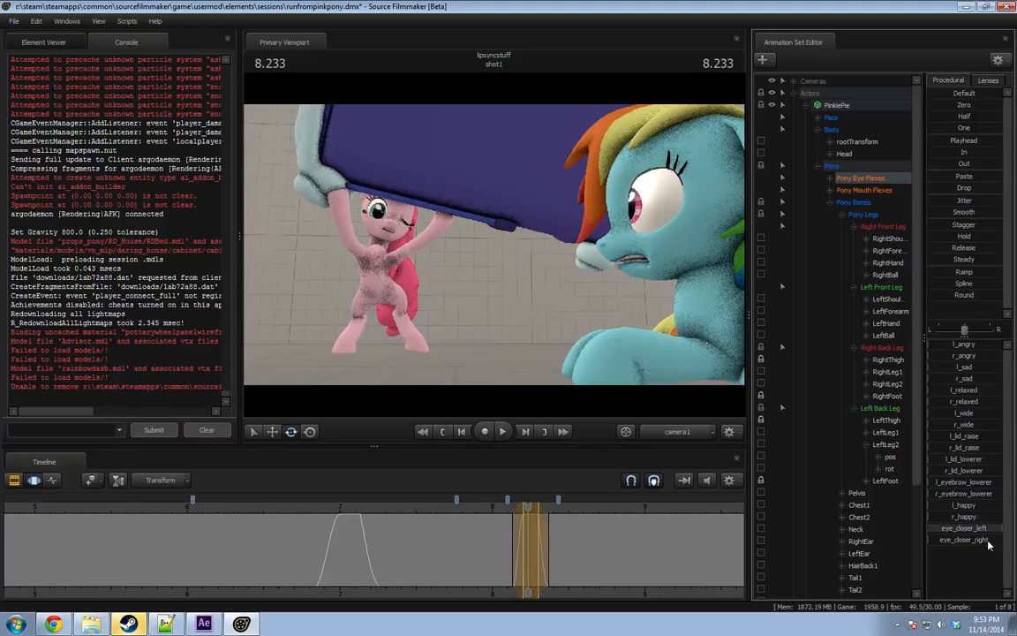
pyautogui.press('space')
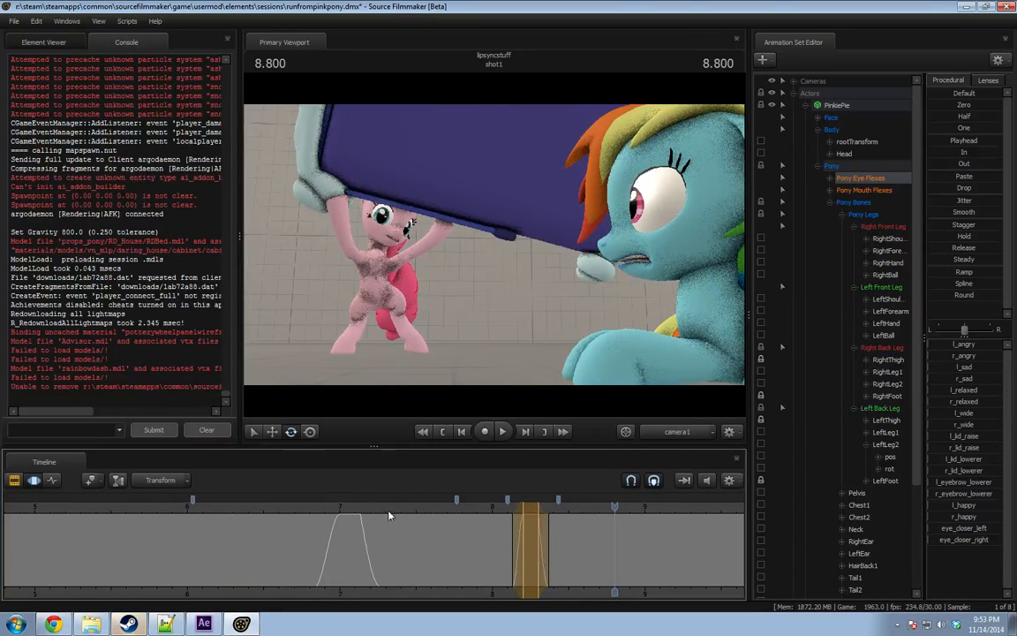
# Close both of PinkiePie's eyes at 7.766 s within a time selection from about 7.63 s to 7.93 s, and replay the blink.
pyautogui.click(444, 546)
pyautogui.click(460, 549)
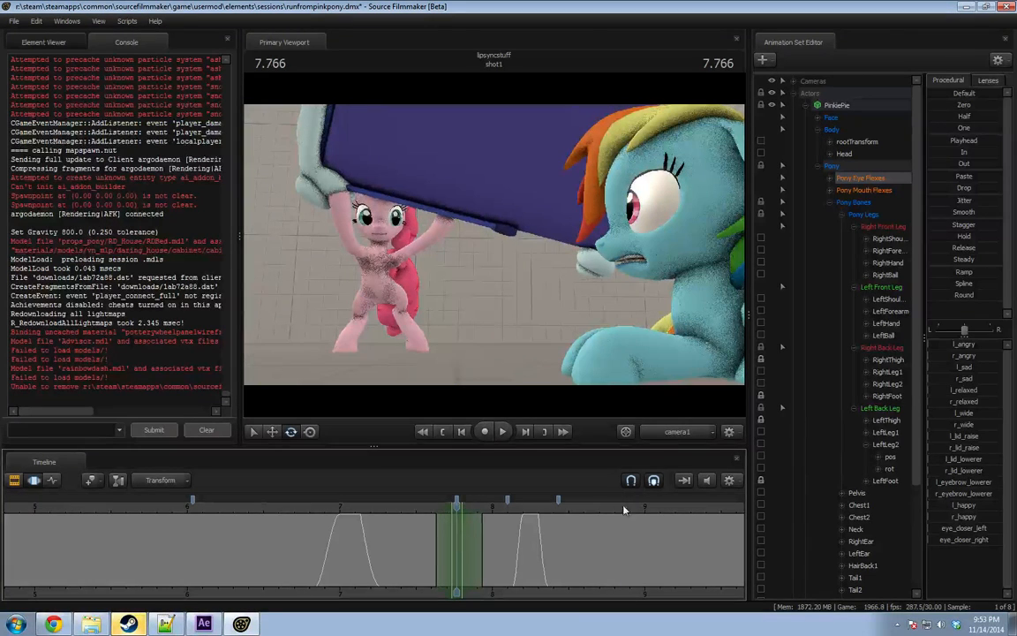
pyautogui.moveTo(935, 531); pyautogui.dragTo(955, 548)
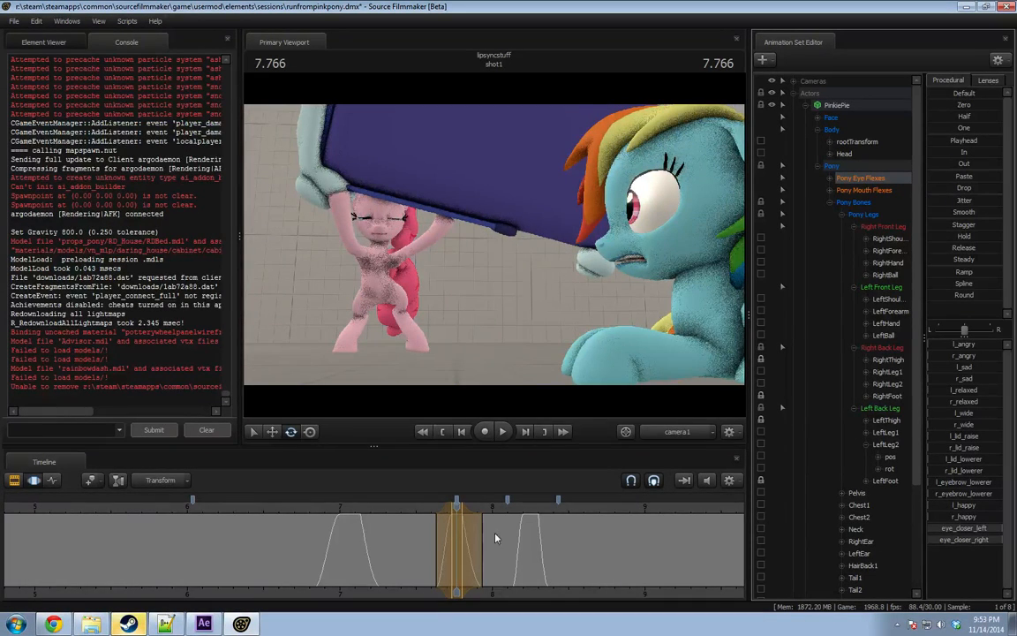
pyautogui.press('space')
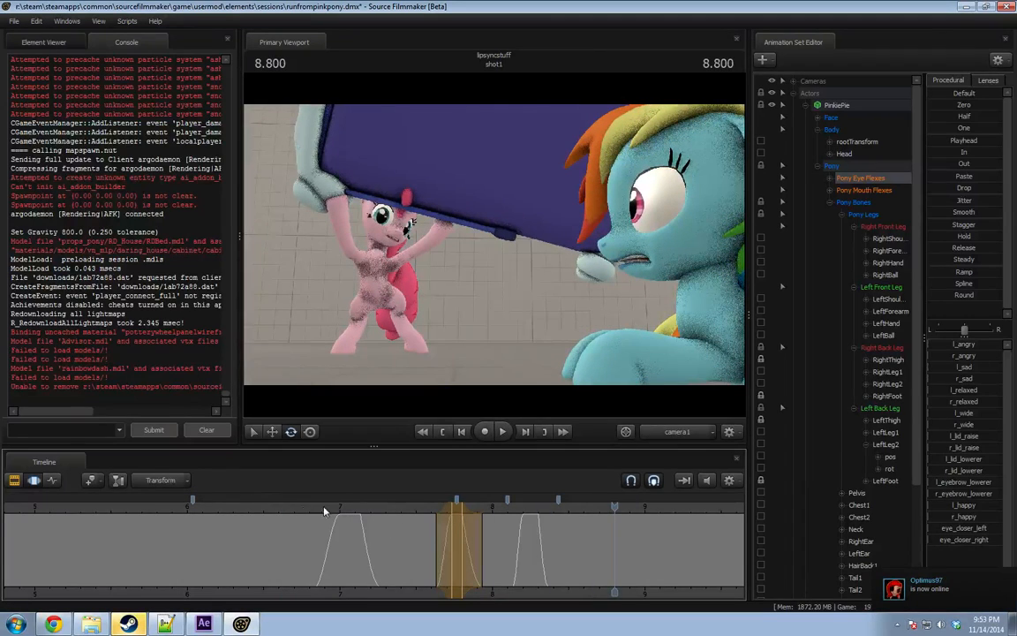
pyautogui.press('space')
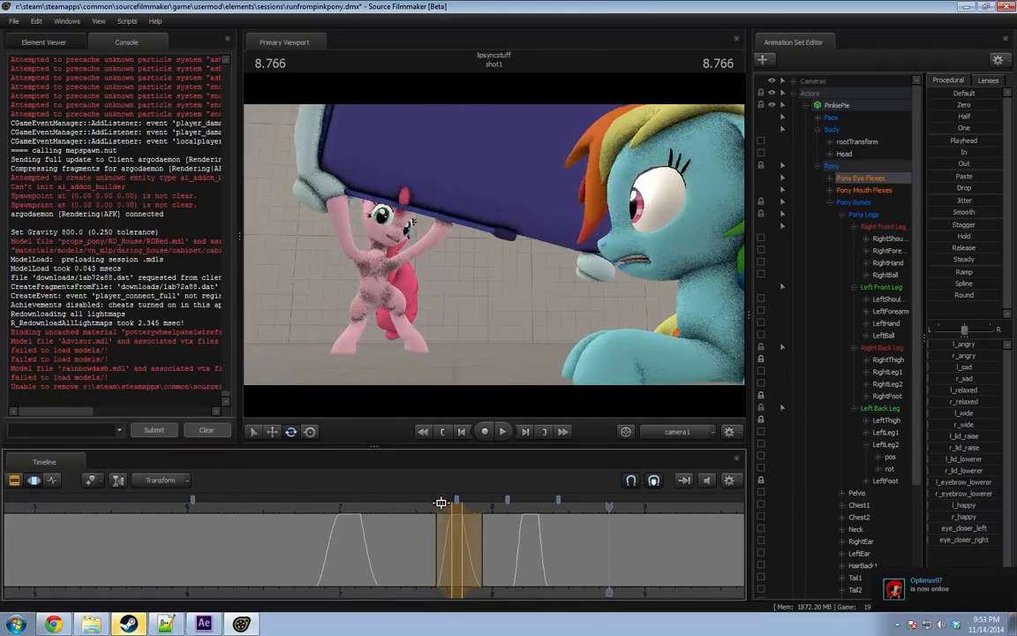
# Scrub and replay PinkiePie's blinks, including from about 6.666 s, and bring up shot1 in the Clip Editor.
pyautogui.moveTo(447, 545)
pyautogui.mouseDown()
pyautogui.moveTo(481, 546)
pyautogui.moveTo(352, 550)
pyautogui.moveTo(381, 558)
pyautogui.mouseUp()
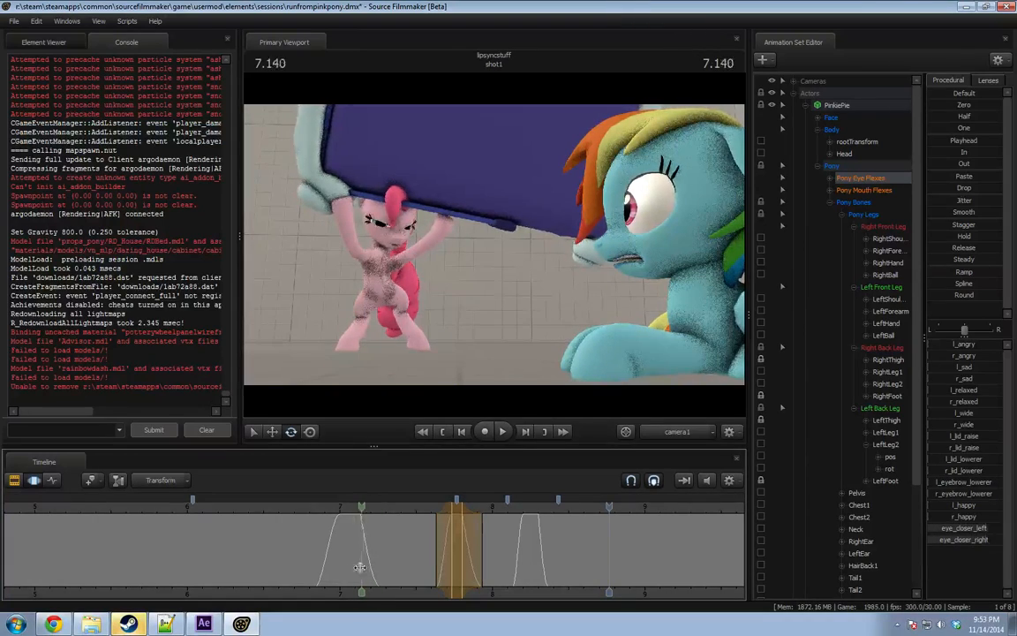
pyautogui.press('space')
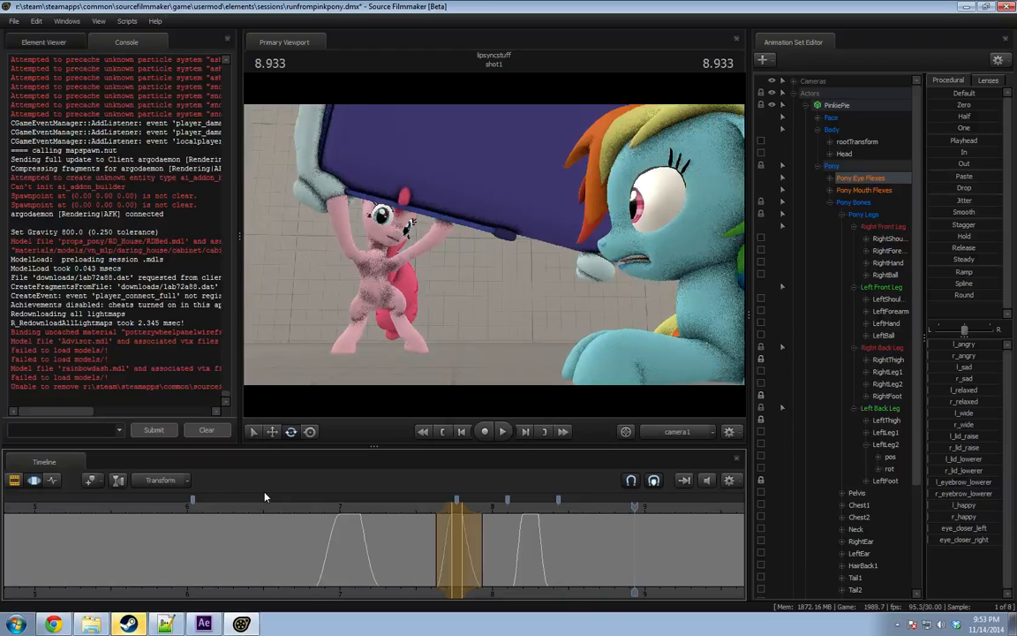
pyautogui.click(287, 507)
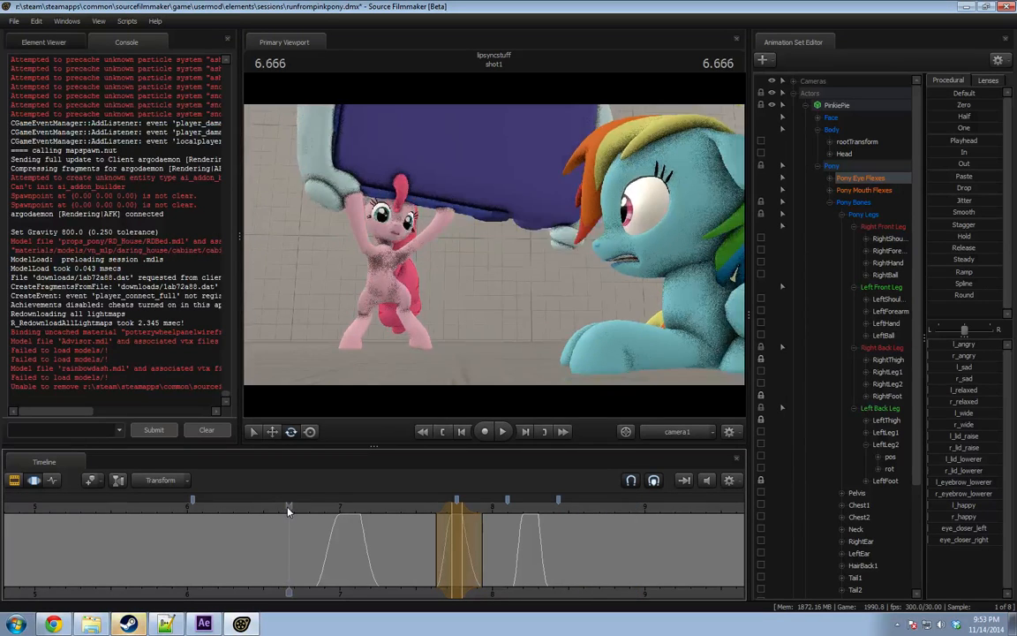
pyautogui.press('space')
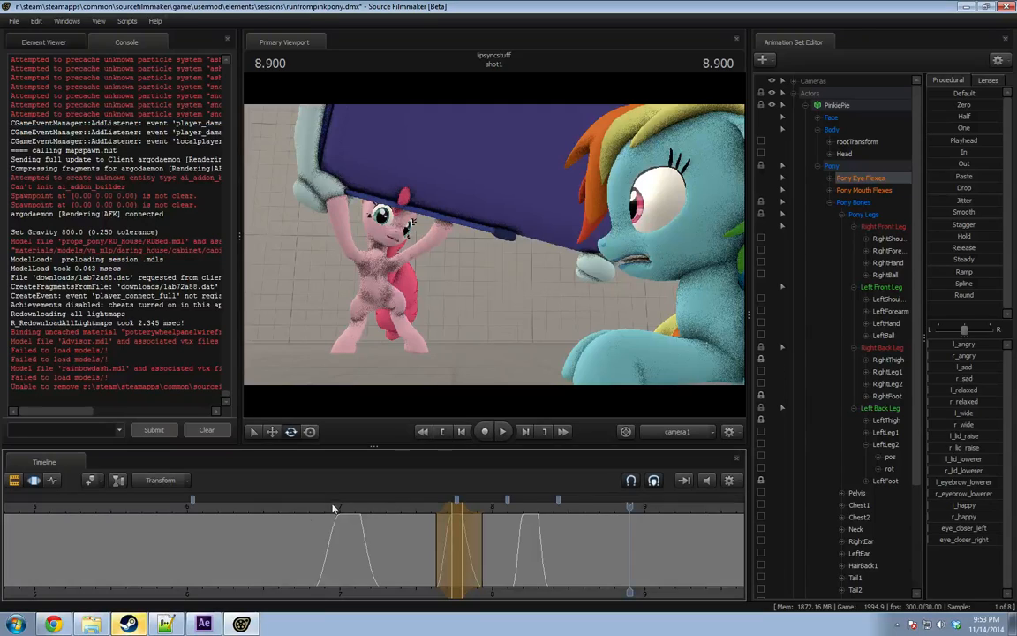
pyautogui.scroll(-4, 333, 509)
pyautogui.click(59, 509)
pyautogui.press('space')
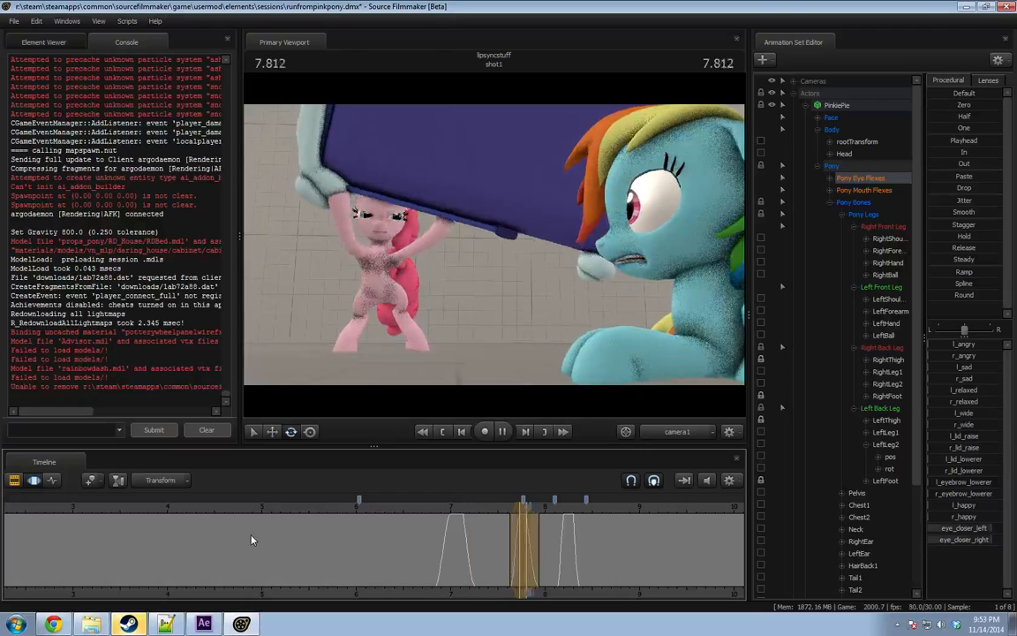
pyautogui.press('space')
pyautogui.press('F2')
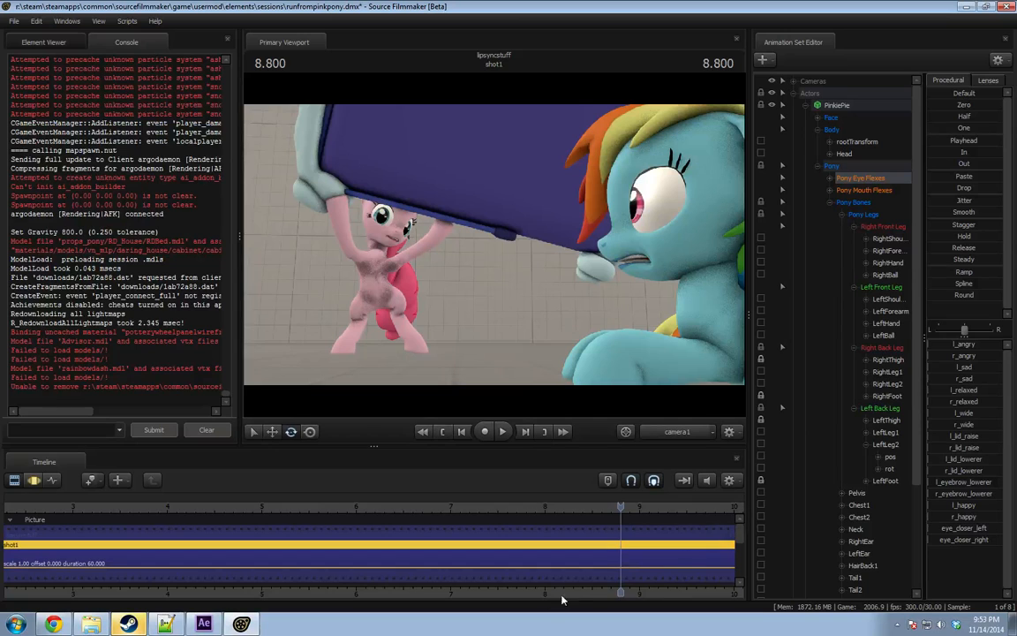
pyautogui.scroll(-3, 565, 539)
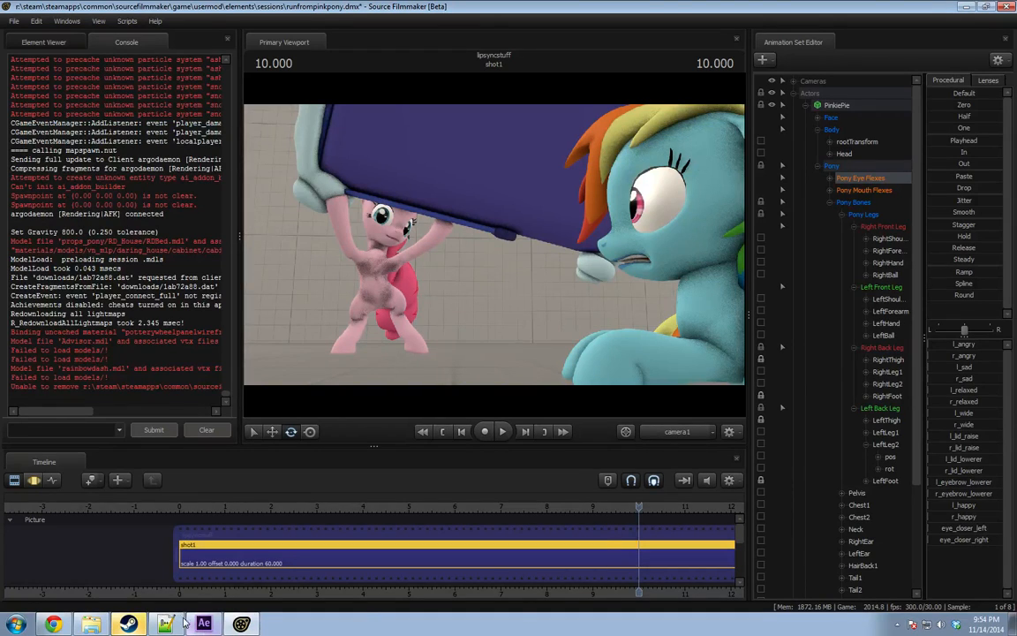
# Switch to Windows Explorer, look through the Pony SFM Videos folder, select CelestiaDeep_Ciderfest.mp4, and return to Source Filmmaker.
pyautogui.click(106, 623)
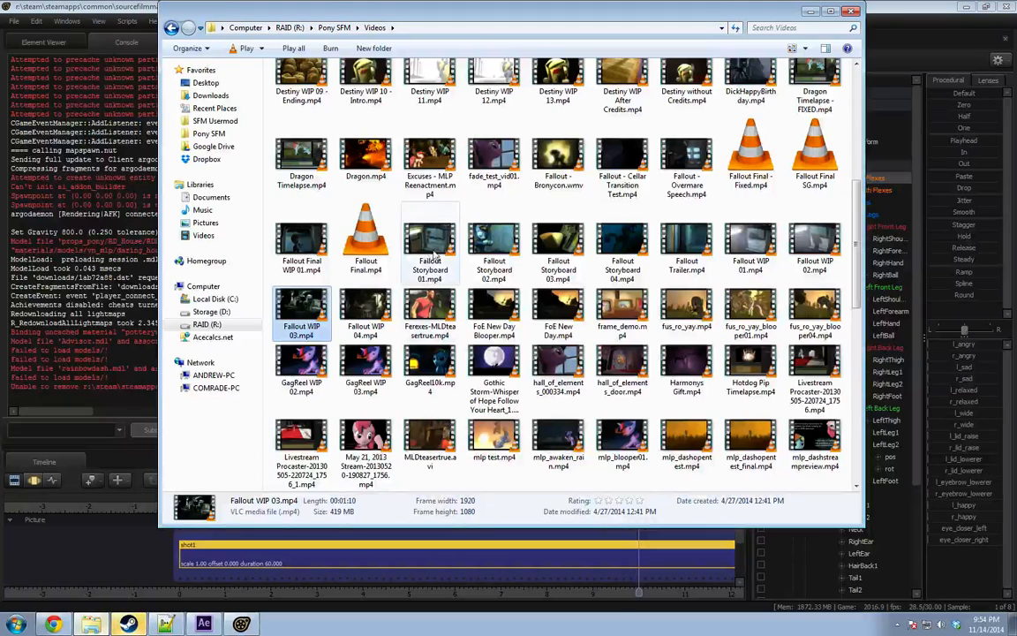
pyautogui.scroll(5, 437, 258)
pyautogui.click(433, 323)
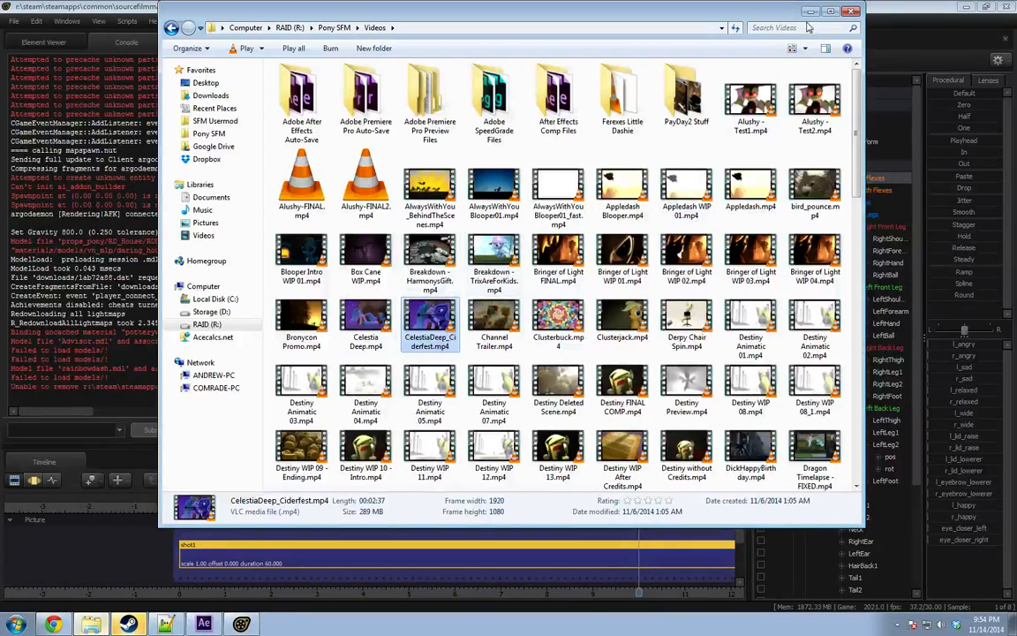
pyautogui.click(883, 10)
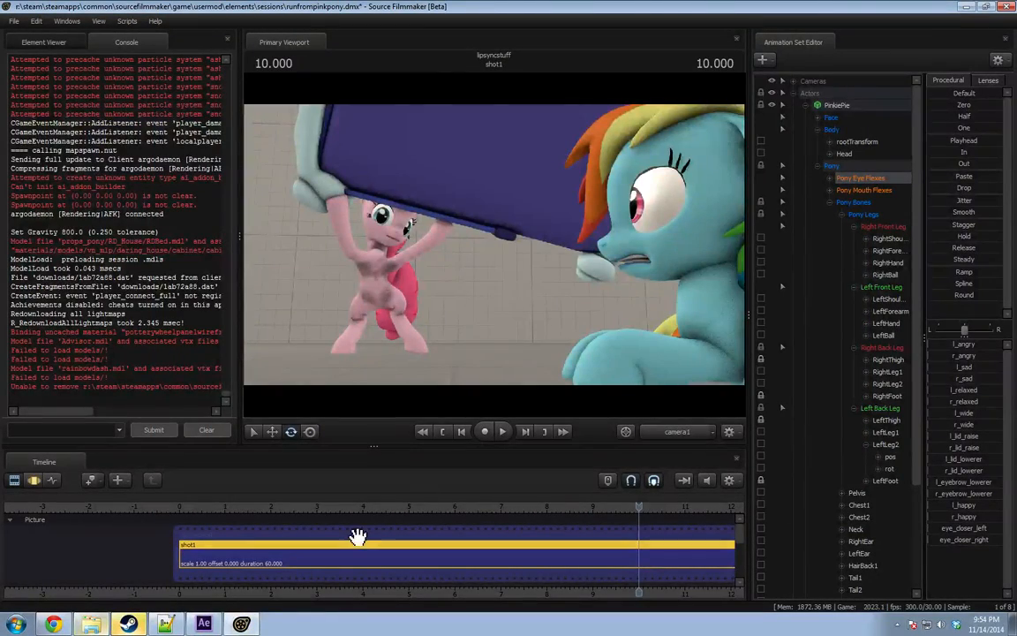
# Replay shot1 repeatedly from its opening seconds and watch it through the bed lift up to about 8.8 s.
pyautogui.moveTo(335, 510); pyautogui.dragTo(305, 513)
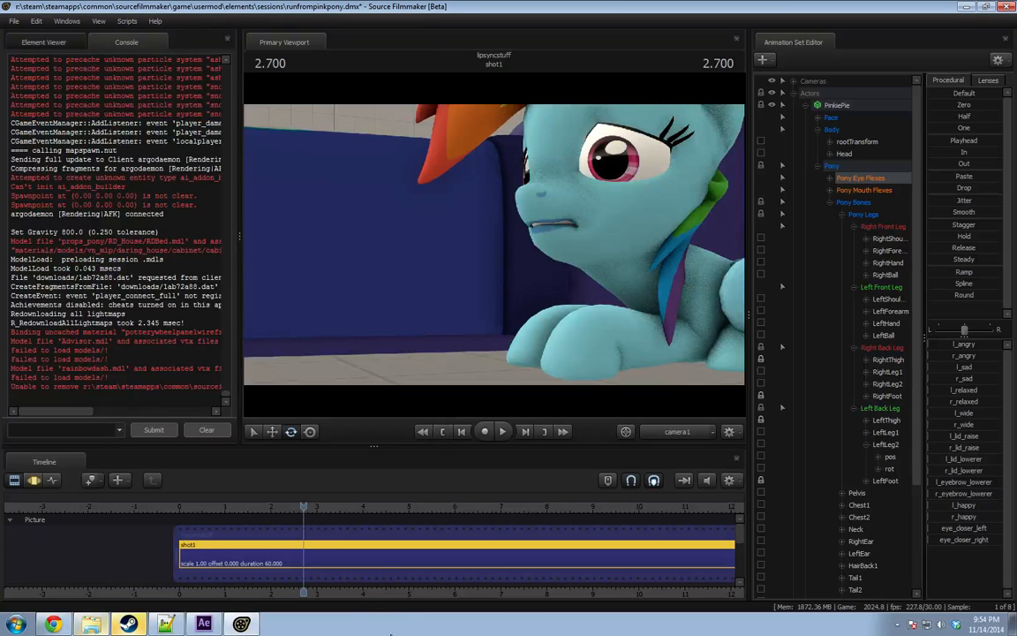
pyautogui.moveTo(363, 549); pyautogui.dragTo(228, 582, button='middle')
pyautogui.press('space')
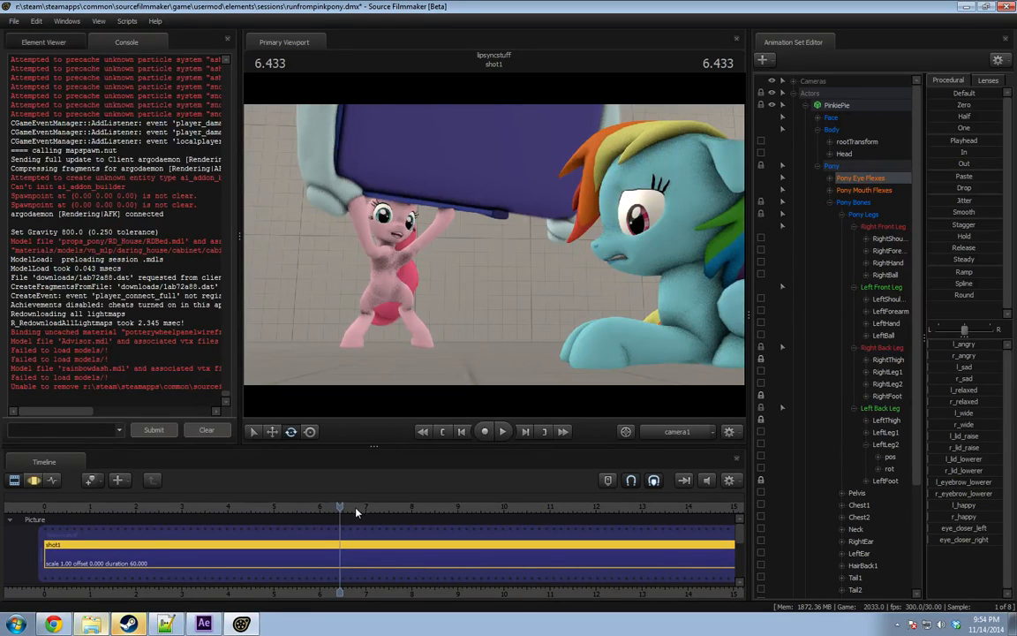
pyautogui.click(105, 506)
pyautogui.press('space')
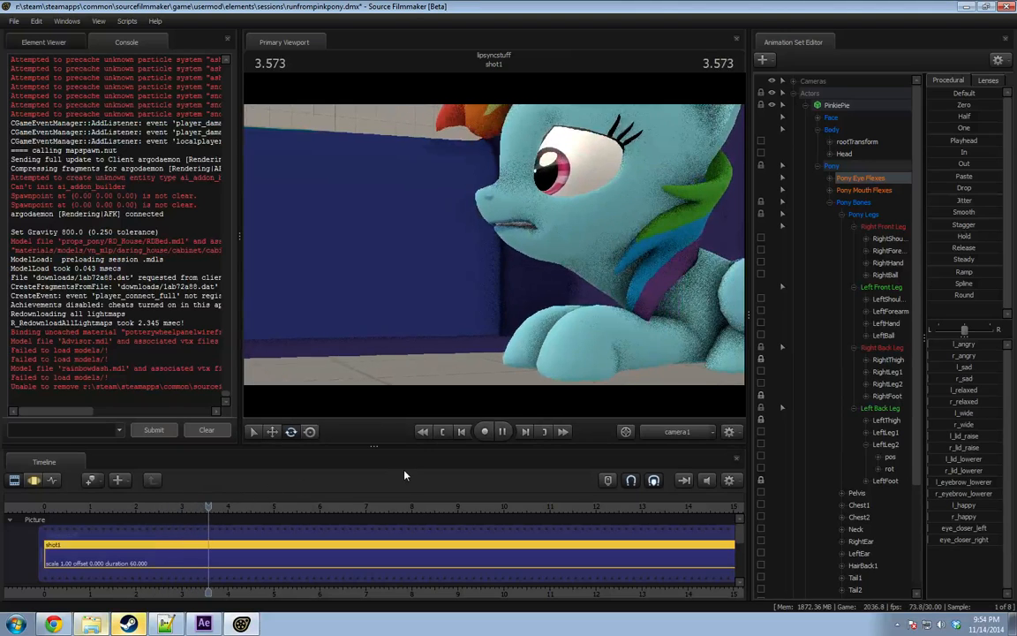
pyautogui.press('space')
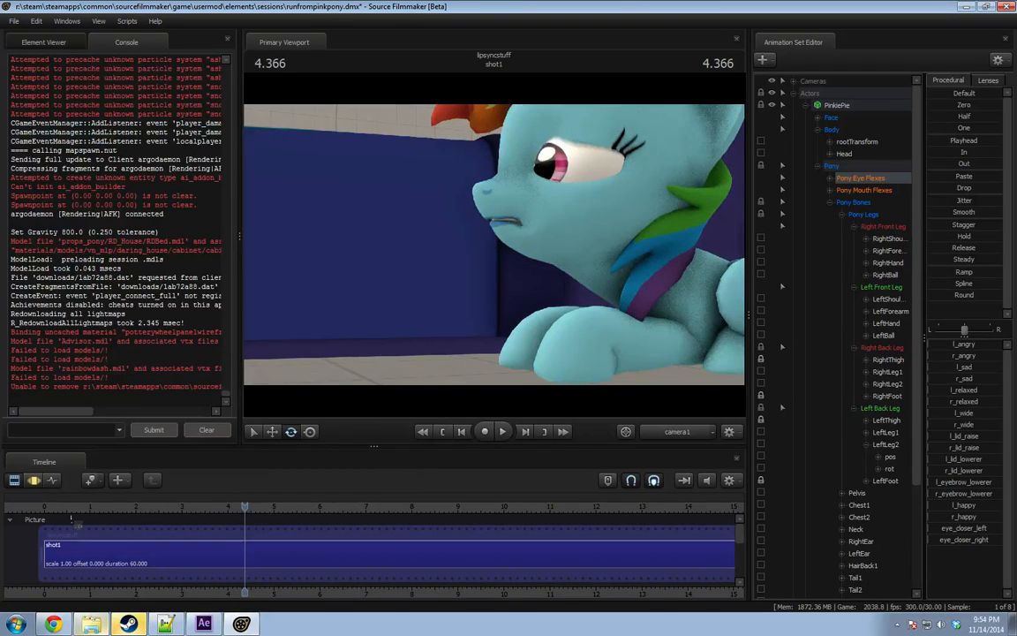
pyautogui.click(73, 507)
pyautogui.press('space')
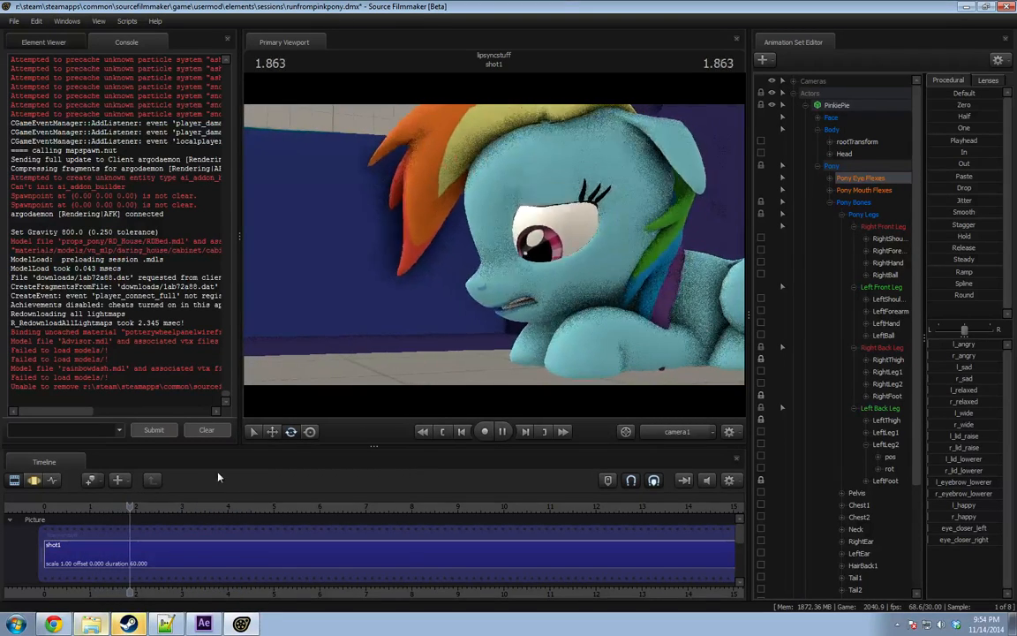
pyautogui.press('space')
pyautogui.press('space')
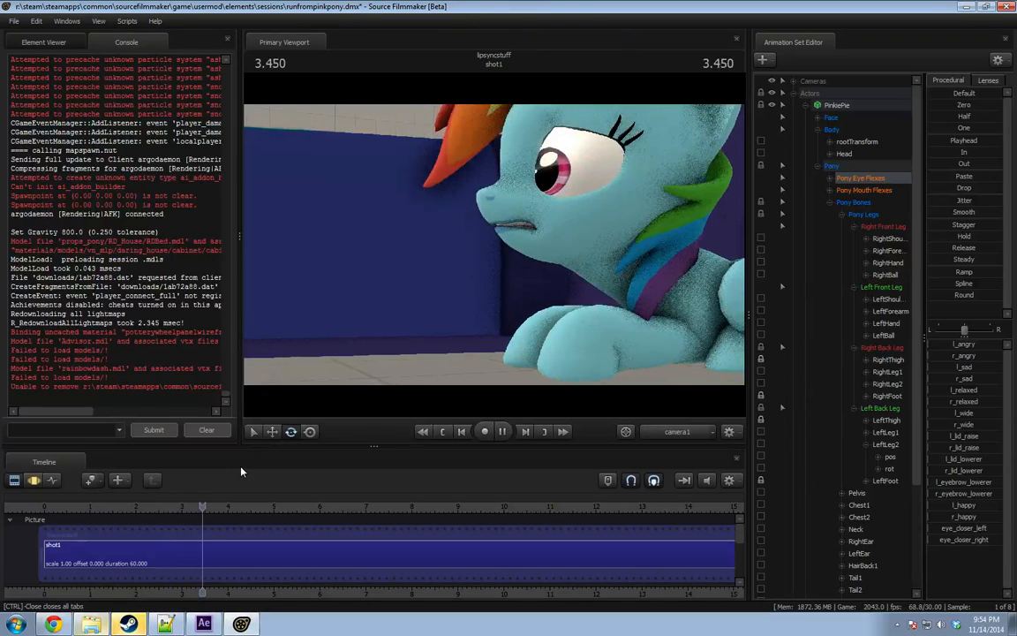
pyautogui.click(62, 507)
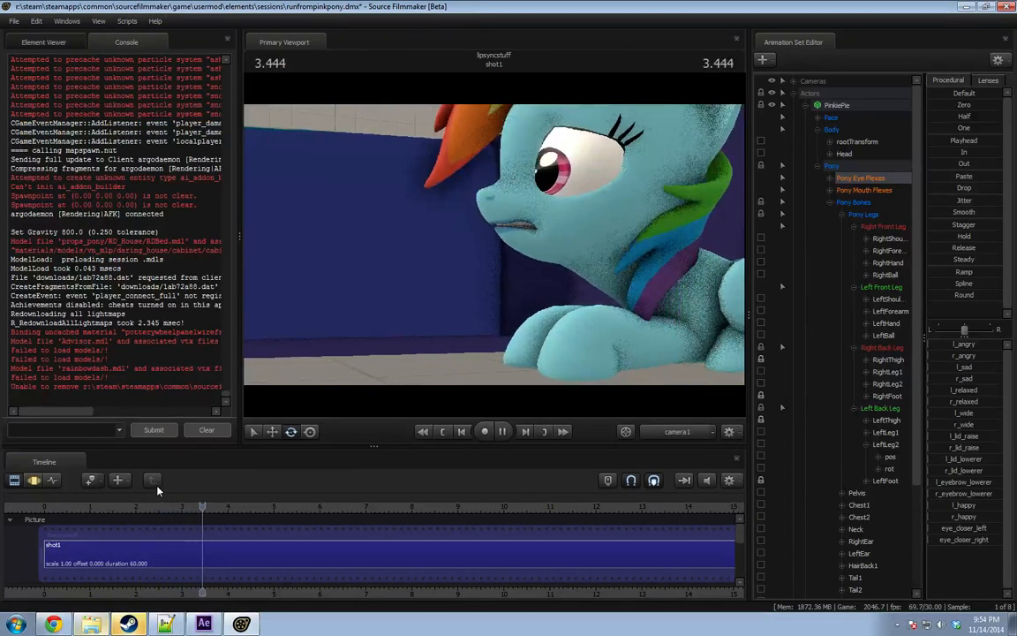
pyautogui.press('space')
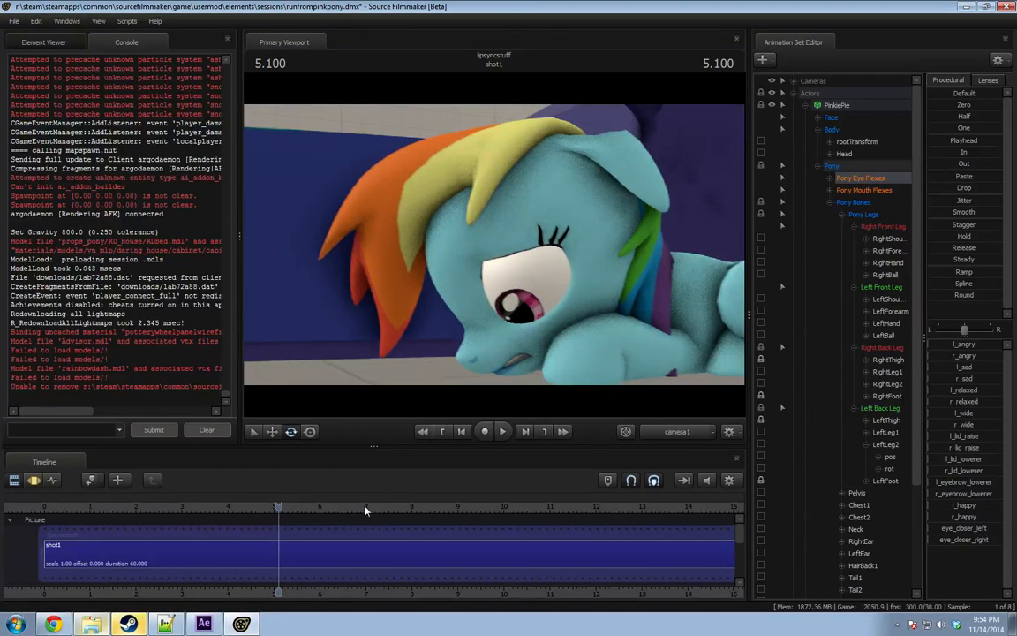
pyautogui.press('space')
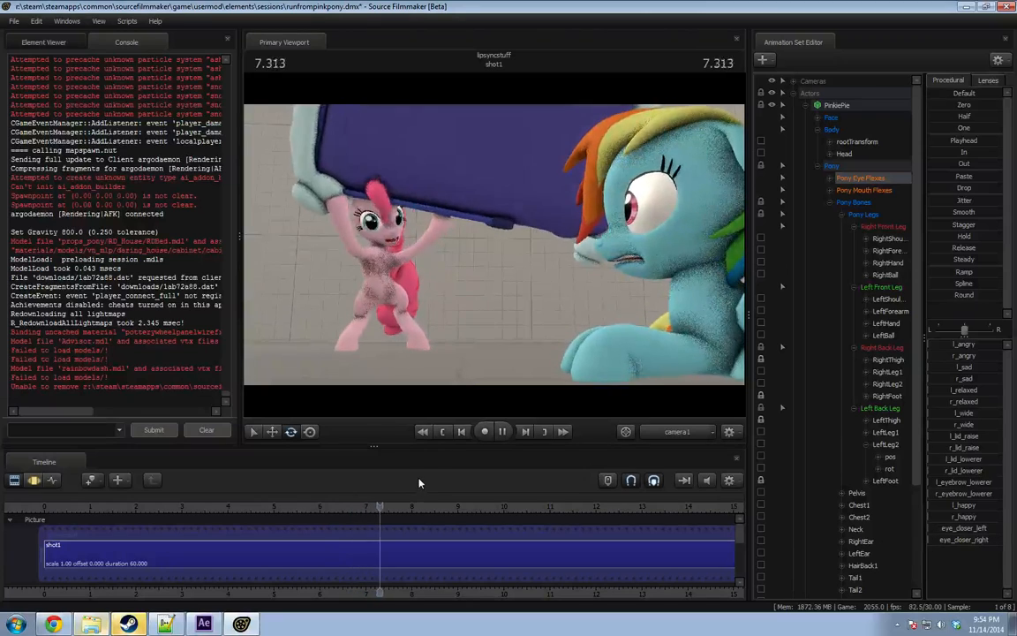
pyautogui.press('space')
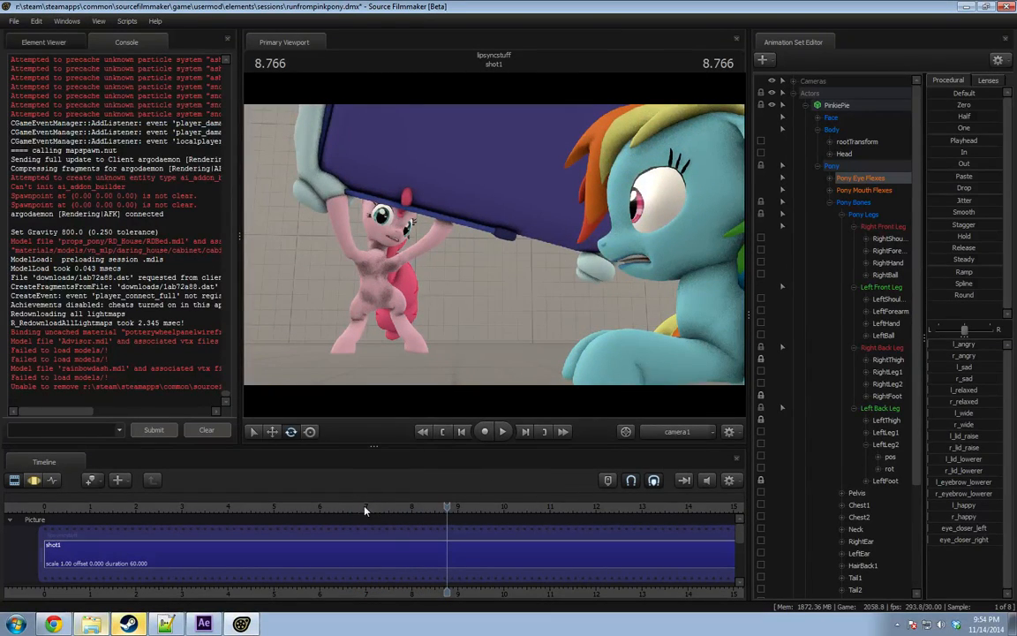
# Set a Motion Editor time selection centred on 7.0 s, with falloff reaching from about 6.67 s to 7.33 s.
pyautogui.moveTo(365, 511); pyautogui.dragTo(345, 504)
pyautogui.press('F3')
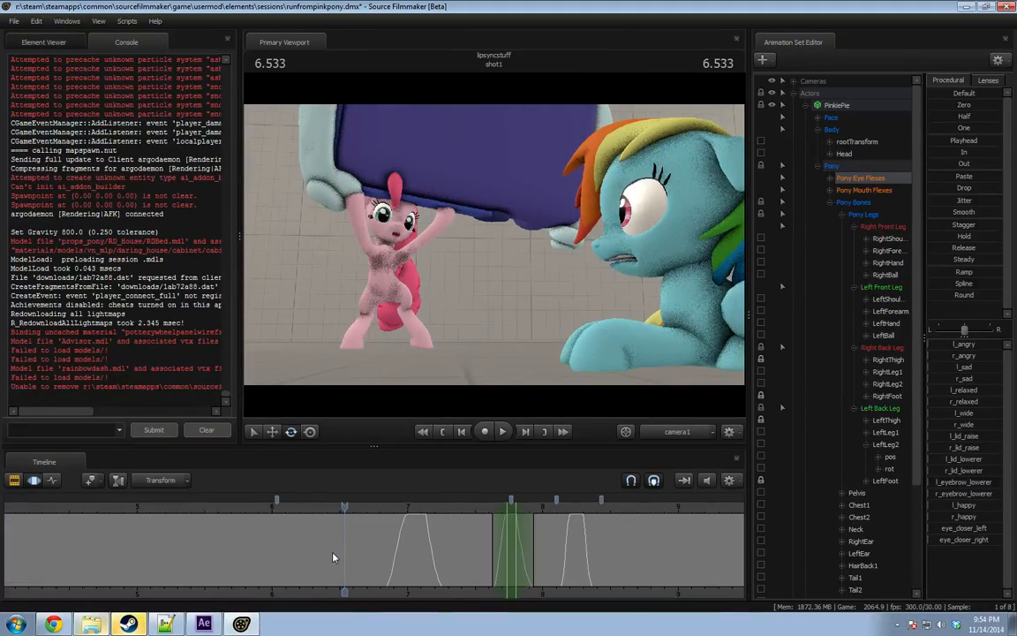
pyautogui.press('F2')
pyautogui.press('F3')
pyautogui.press('F2')
pyautogui.click(342, 556)
pyautogui.press('F3')
pyautogui.scroll(2, 342, 557)
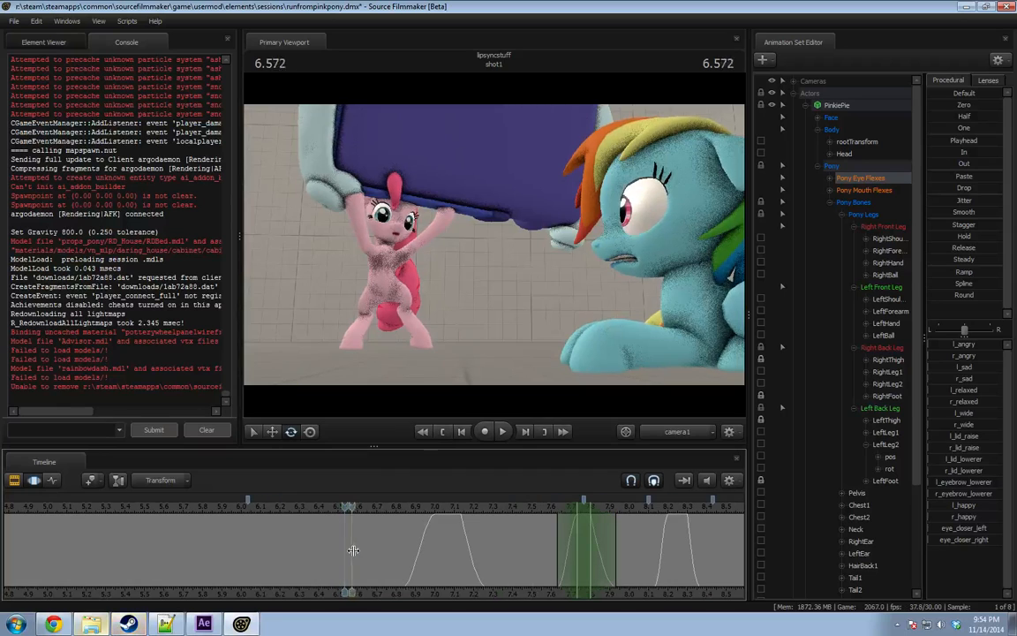
pyautogui.keyDown('shift'); pyautogui.click(391, 549); pyautogui.keyUp('shift')
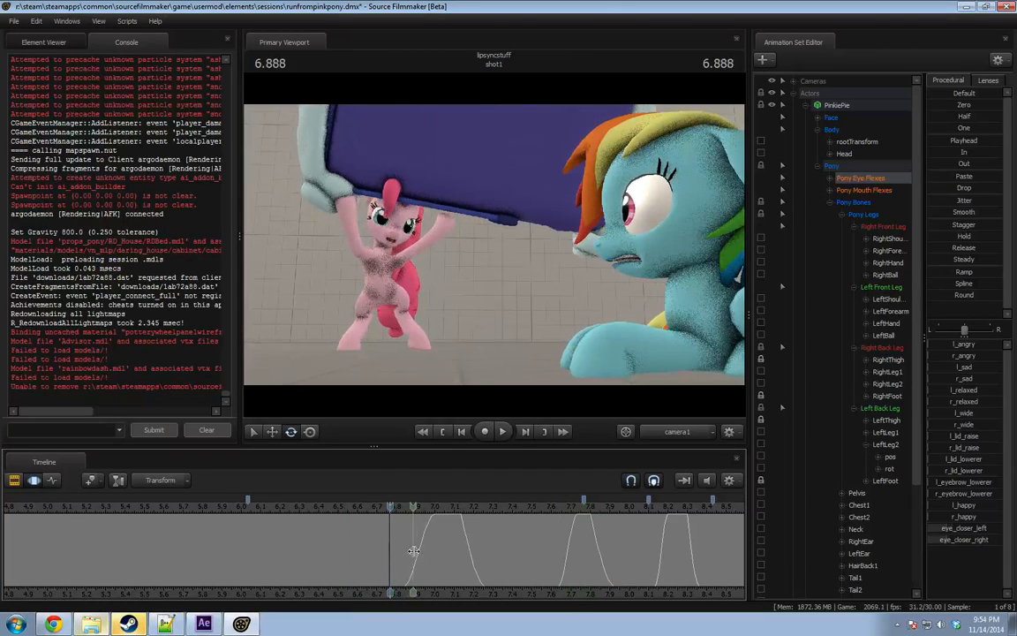
pyautogui.keyDown('shift'); pyautogui.moveTo(414, 551); pyautogui.dragTo(481, 551); pyautogui.keyUp('shift')
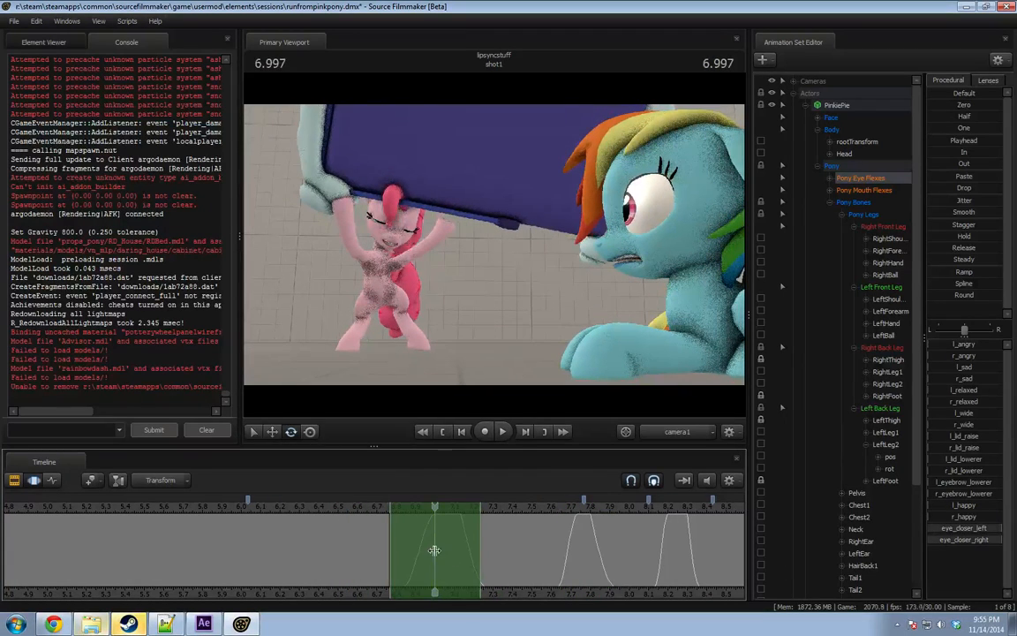
pyautogui.keyDown('shift'); pyautogui.click(434, 551); pyautogui.keyUp('shift')
pyautogui.keyDown('shift'); pyautogui.scroll(10, 434, 551); pyautogui.keyUp('shift')
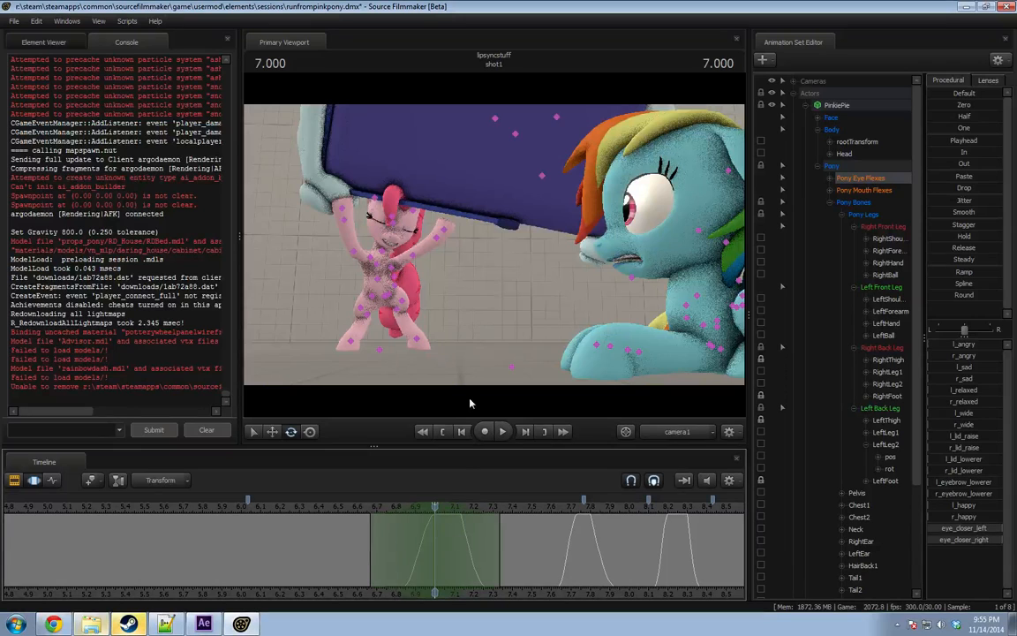
# Select the Bed's root control and offset its rotation pivot to PinkiePie's raised hoof on the bed's left edge.
pyautogui.click(818, 167)
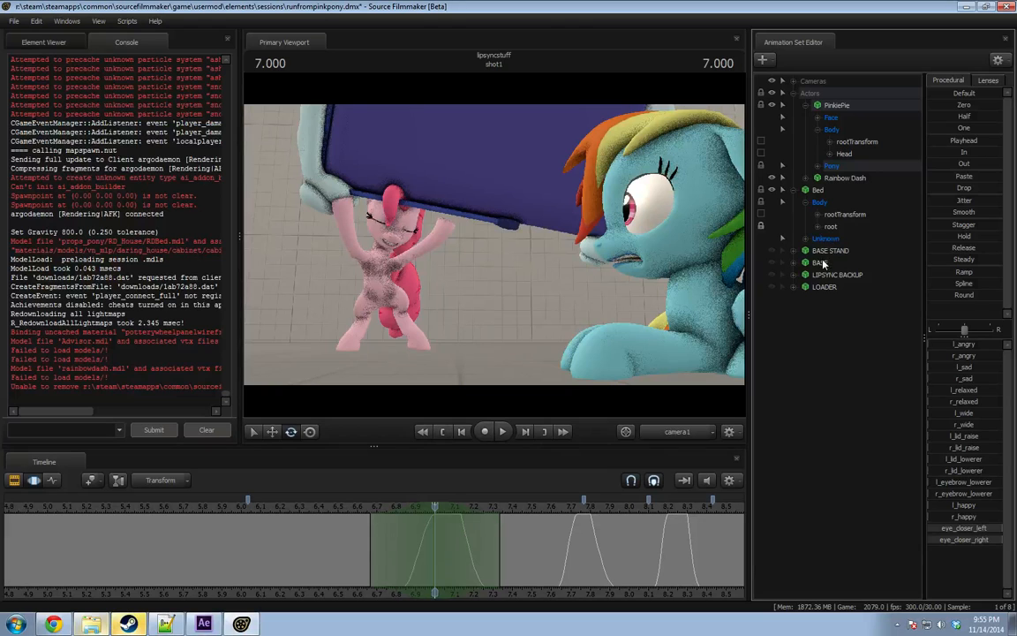
pyautogui.click(818, 190)
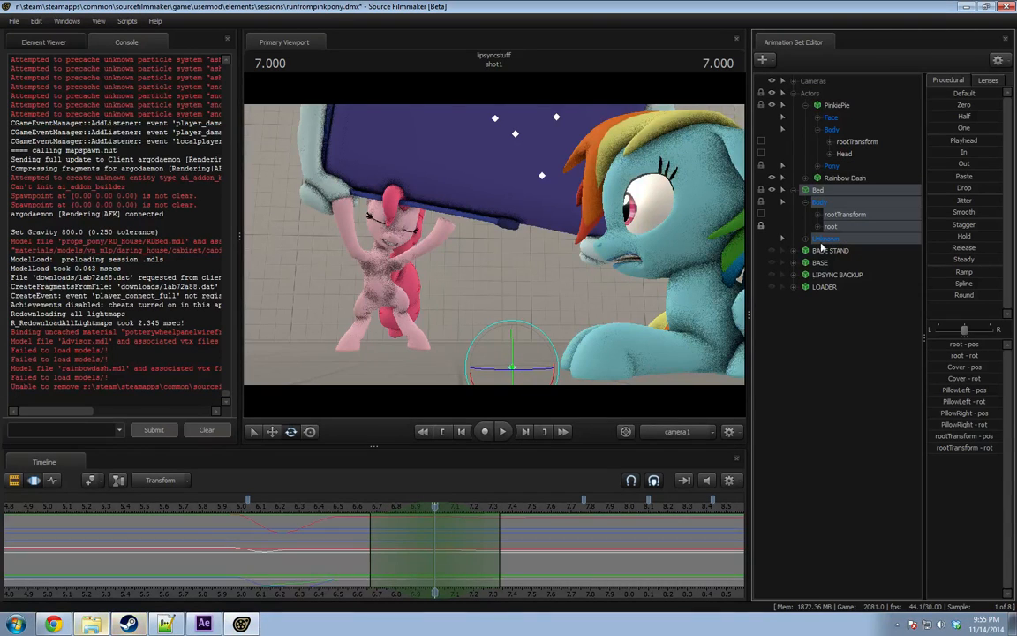
pyautogui.click(840, 227)
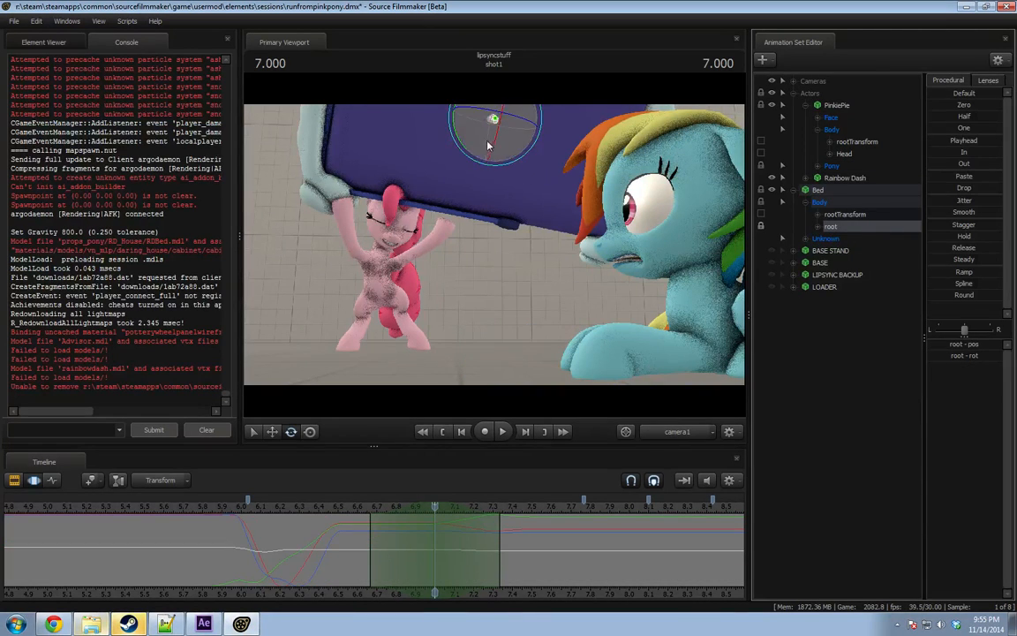
pyautogui.press('r')
pyautogui.keyDown('ctrl'); pyautogui.moveTo(495, 119); pyautogui.dragTo(345, 196); pyautogui.keyUp('ctrl')
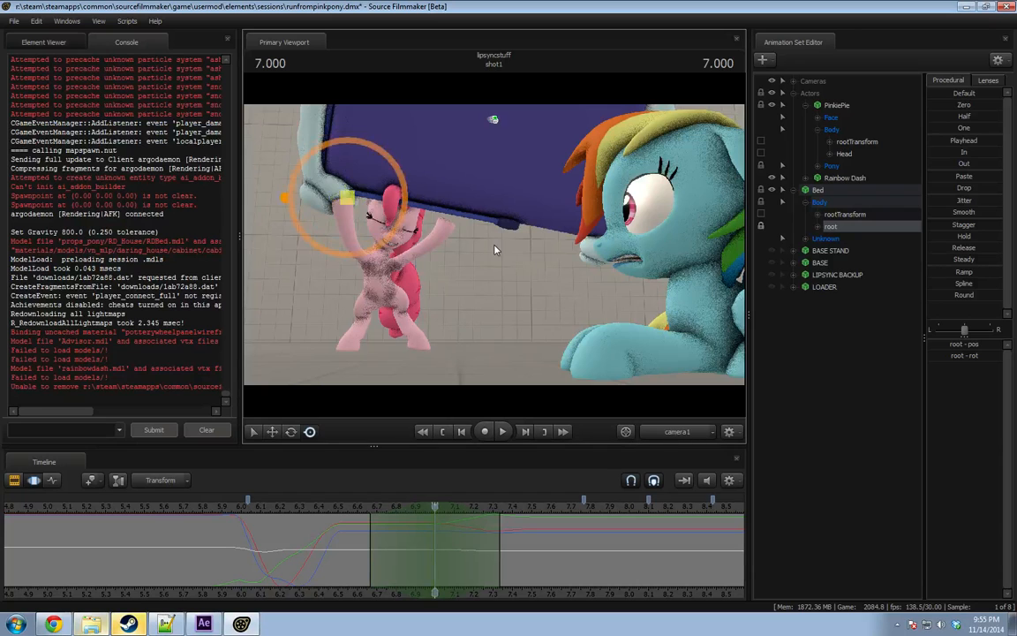
# Rotate the bed slightly about the pivot at PinkiePie's hoof within the time selection around 7.0 s and play back the motion.
pyautogui.press('e')
pyautogui.moveTo(363, 157); pyautogui.dragTo(376, 173)
pyautogui.click(354, 510)
pyautogui.press('space')
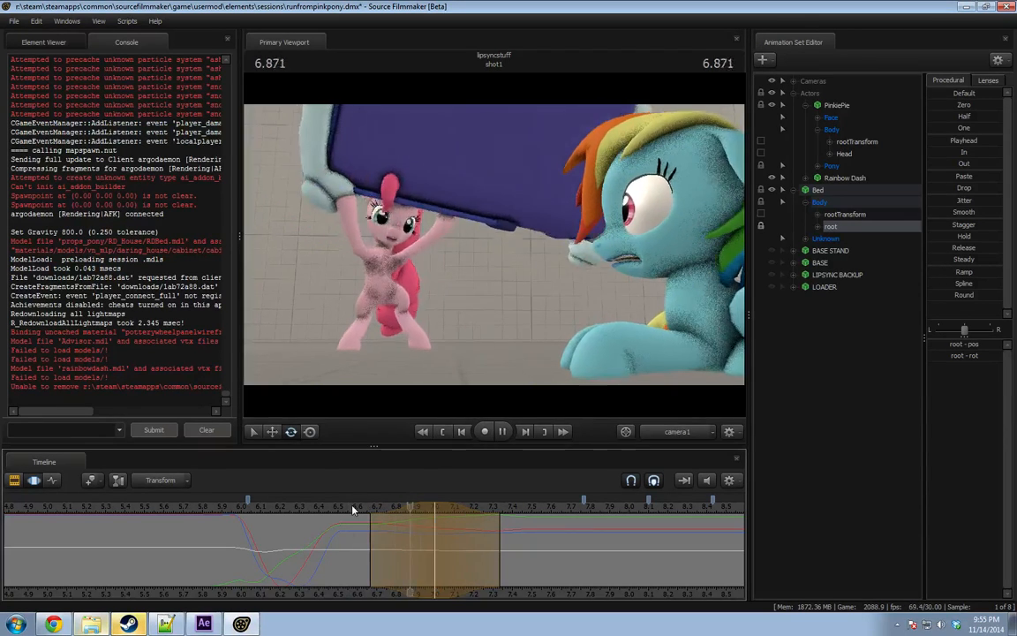
pyautogui.press('space')
pyautogui.moveTo(357, 534); pyautogui.dragTo(396, 541)
pyautogui.press('space')
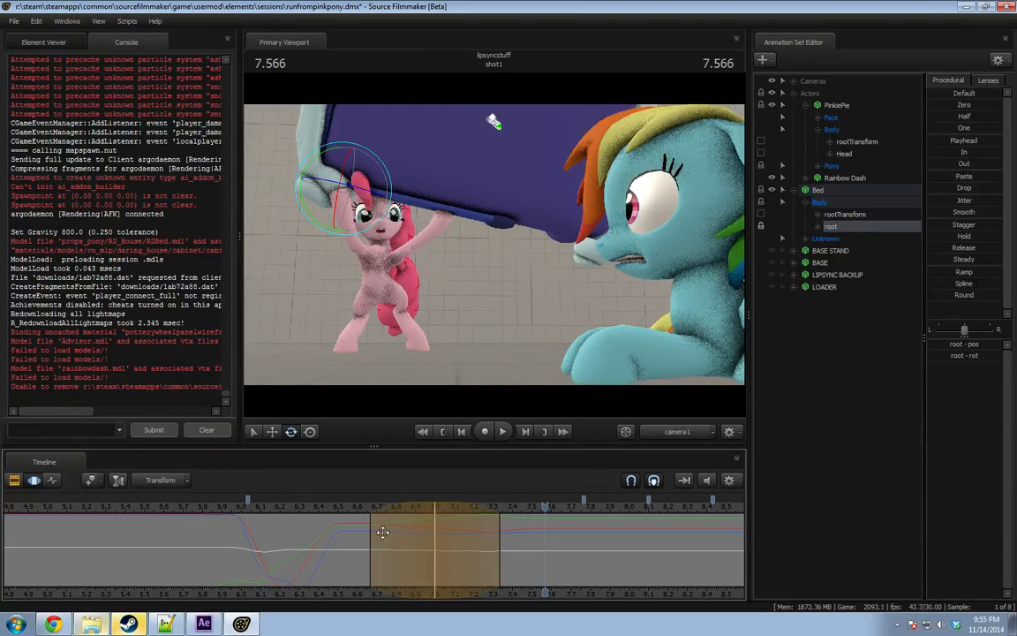
# Shift the centre of the bed's time selection slightly earlier, to about 6.97 s, and replay the bed lift.
pyautogui.moveTo(360, 524); pyautogui.dragTo(452, 545)
pyautogui.moveTo(385, 551)
pyautogui.mouseDown()
pyautogui.moveTo(470, 556)
pyautogui.moveTo(444, 545)
pyautogui.moveTo(382, 552)
pyautogui.moveTo(464, 558)
pyautogui.moveTo(425, 548)
pyautogui.mouseUp()
pyautogui.press('space')
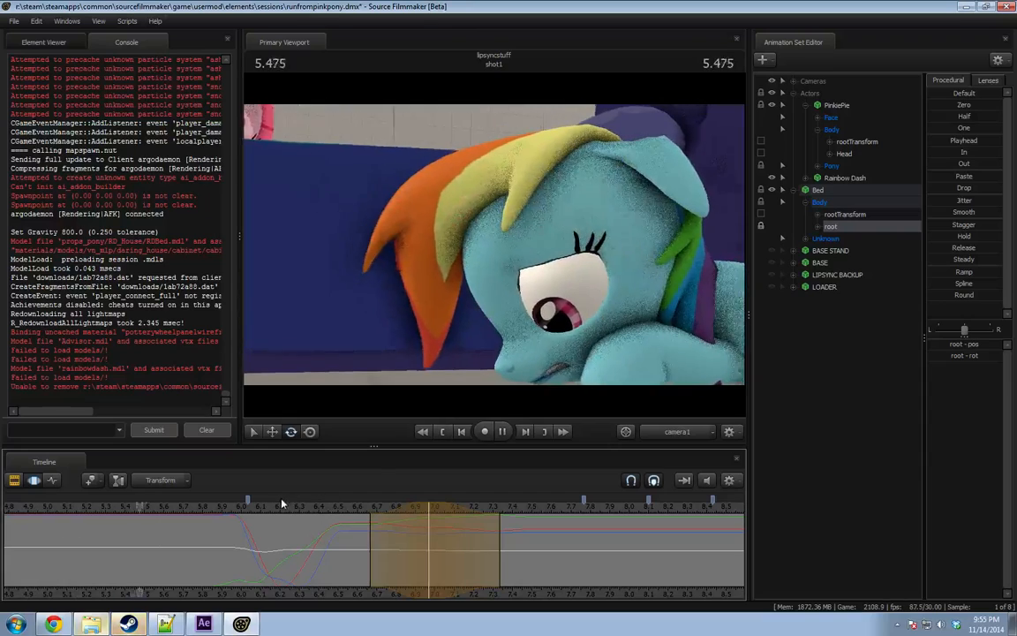
pyautogui.press('space')
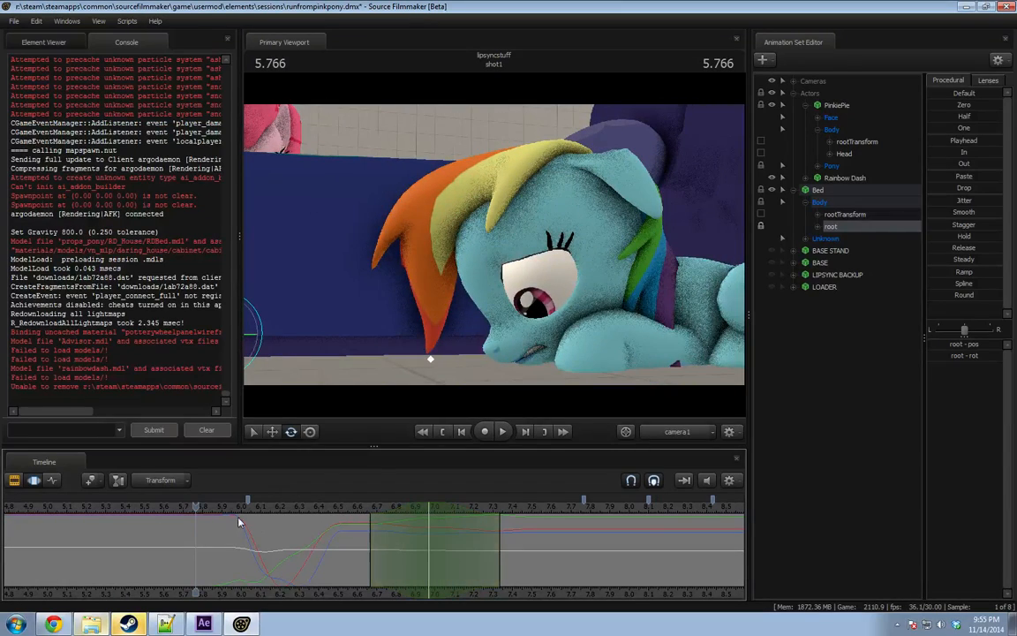
pyautogui.moveTo(239, 523); pyautogui.dragTo(501, 505)
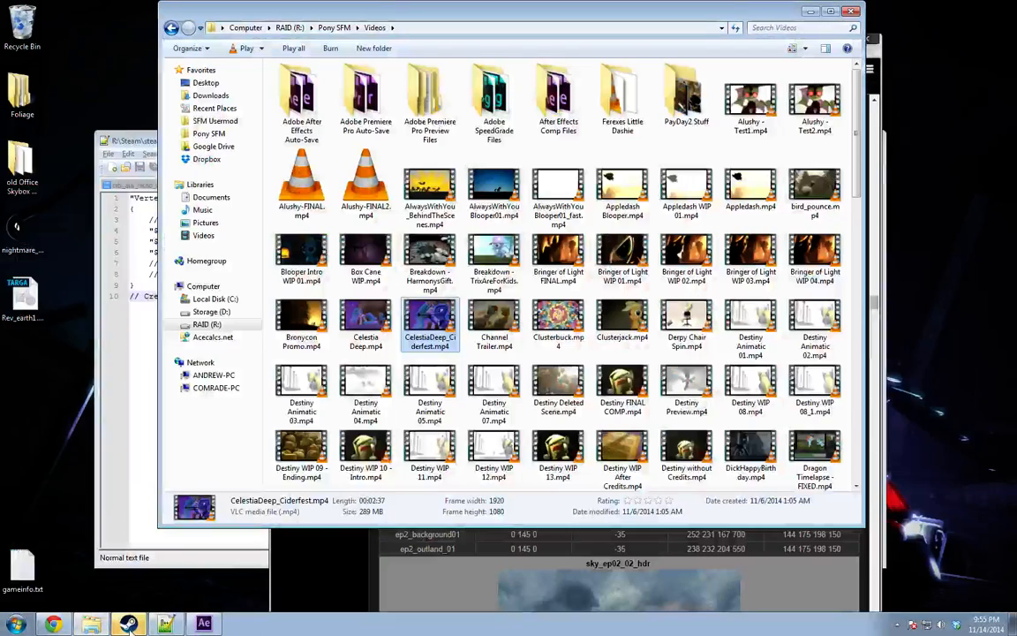
# Bring up the Steam chat, dismiss it, and close the open browser and text editor windows behind the Videos folder.
pyautogui.click(128, 625)
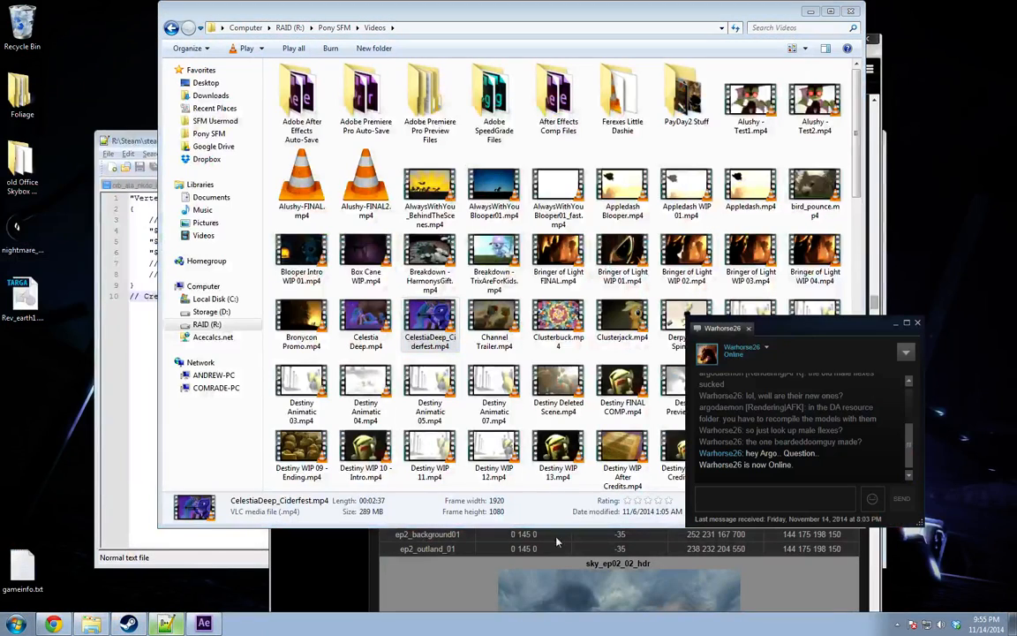
pyautogui.click(918, 324)
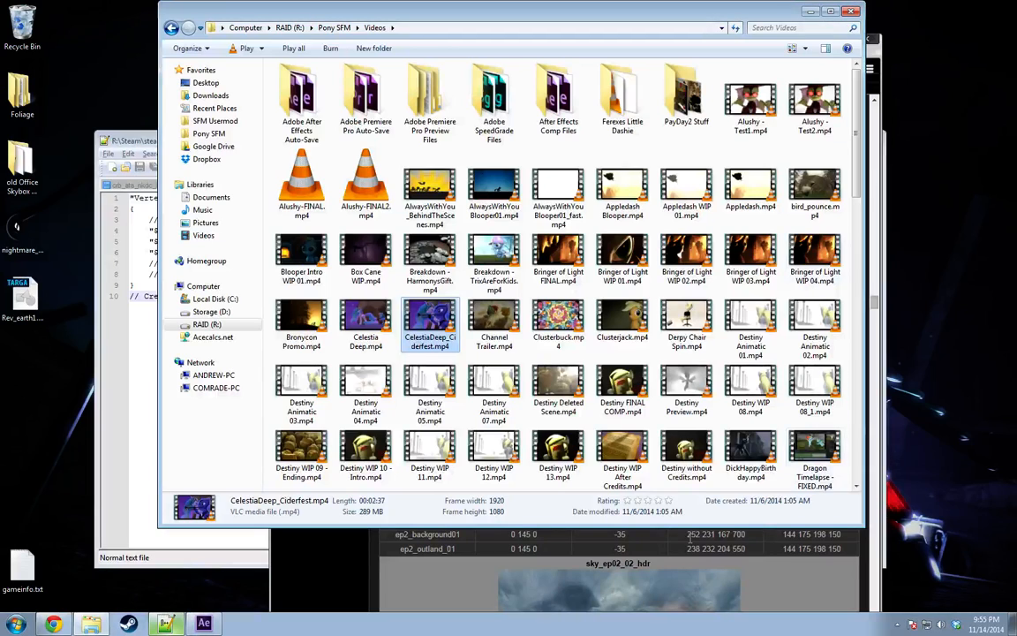
pyautogui.click(333, 559)
pyautogui.click(867, 38)
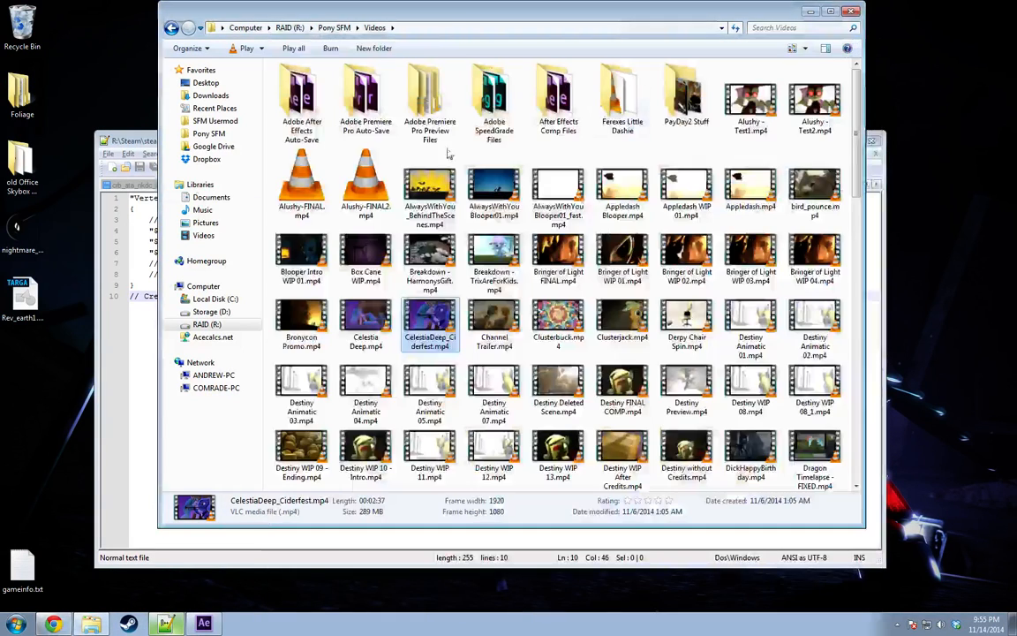
pyautogui.click(872, 142)
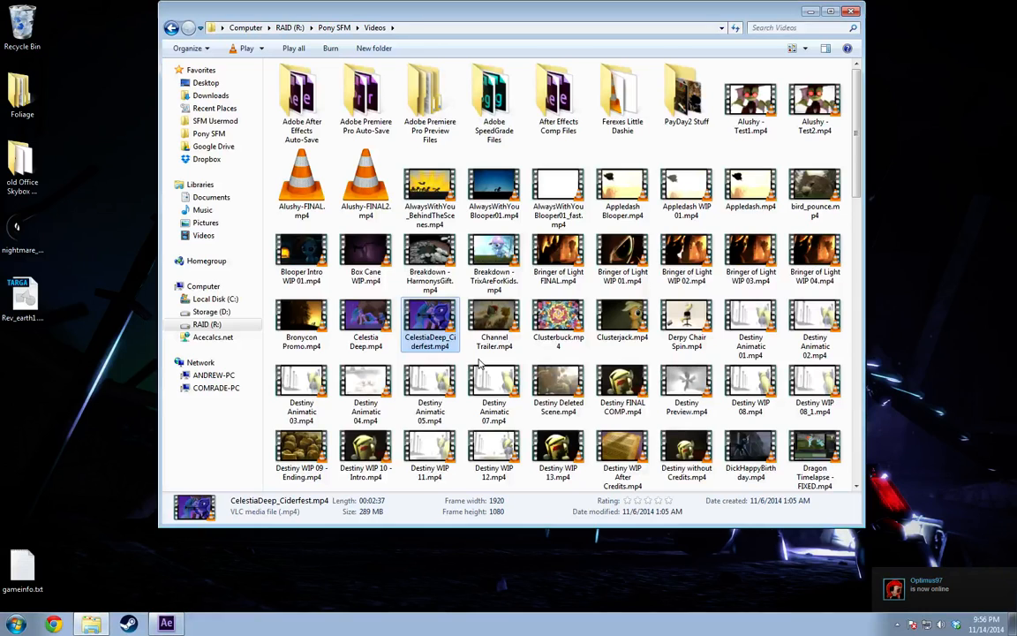
# Select Celestia Deep.mp4, switch to Chrome, search YouTube for "celestia deep", and open the video Princess Celestia Being Deep.
pyautogui.click(362, 318)
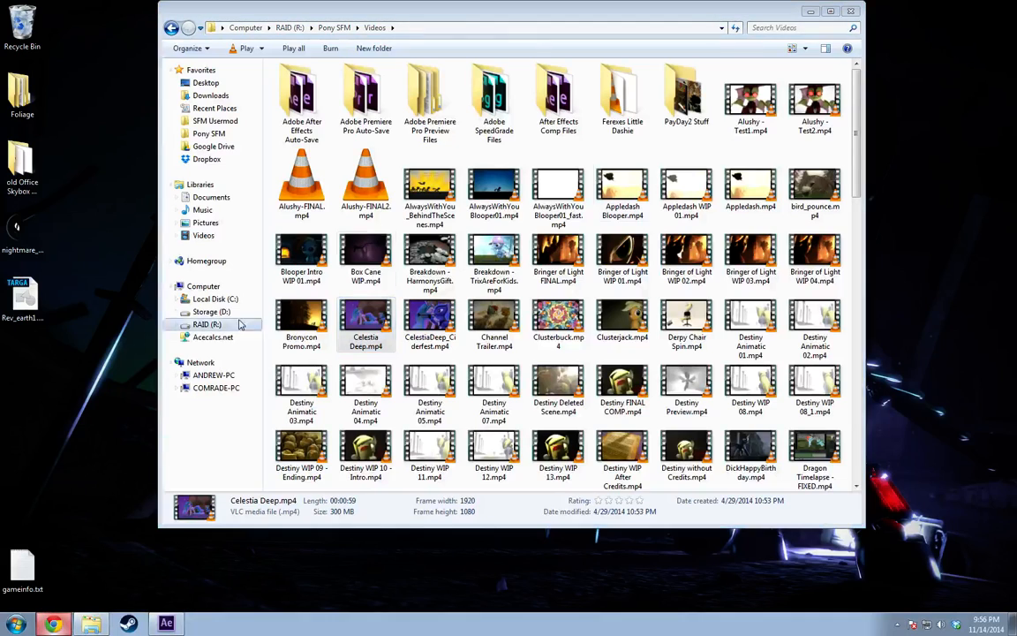
pyautogui.click(54, 623)
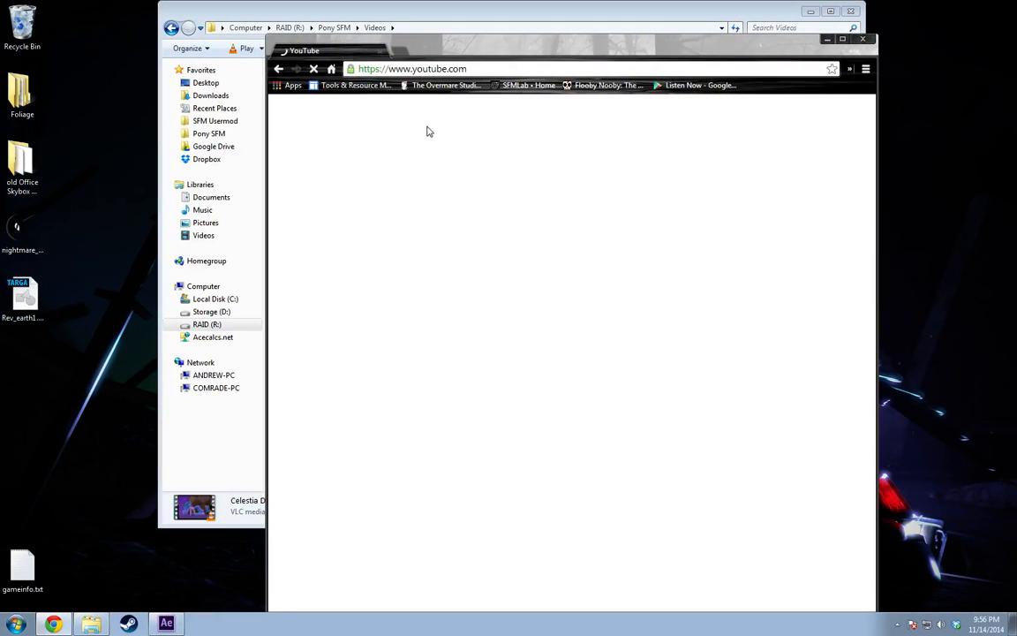
pyautogui.write('celestia ')
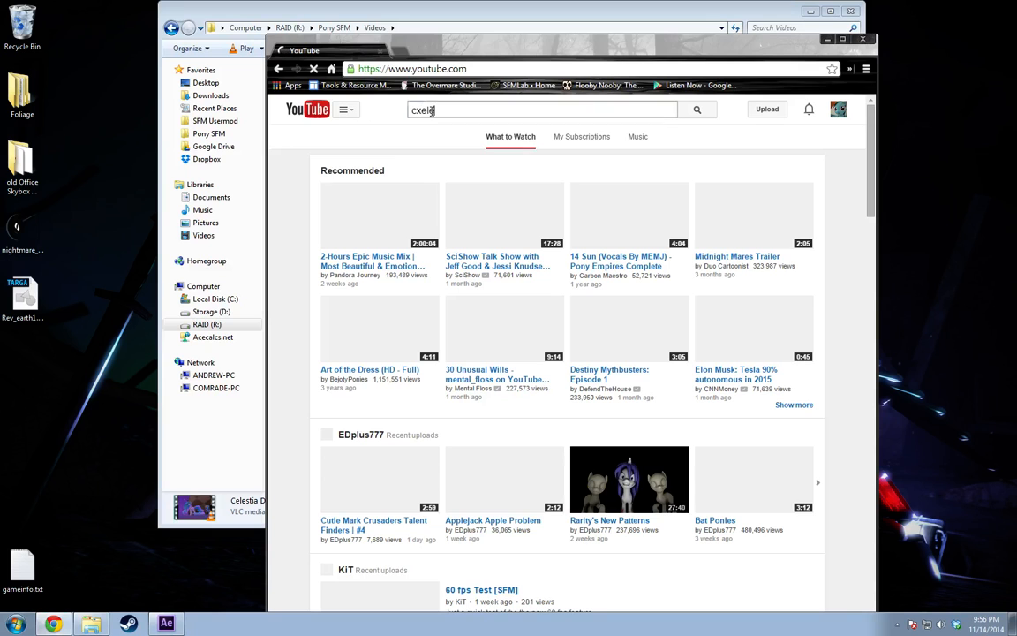
pyautogui.write('deep')
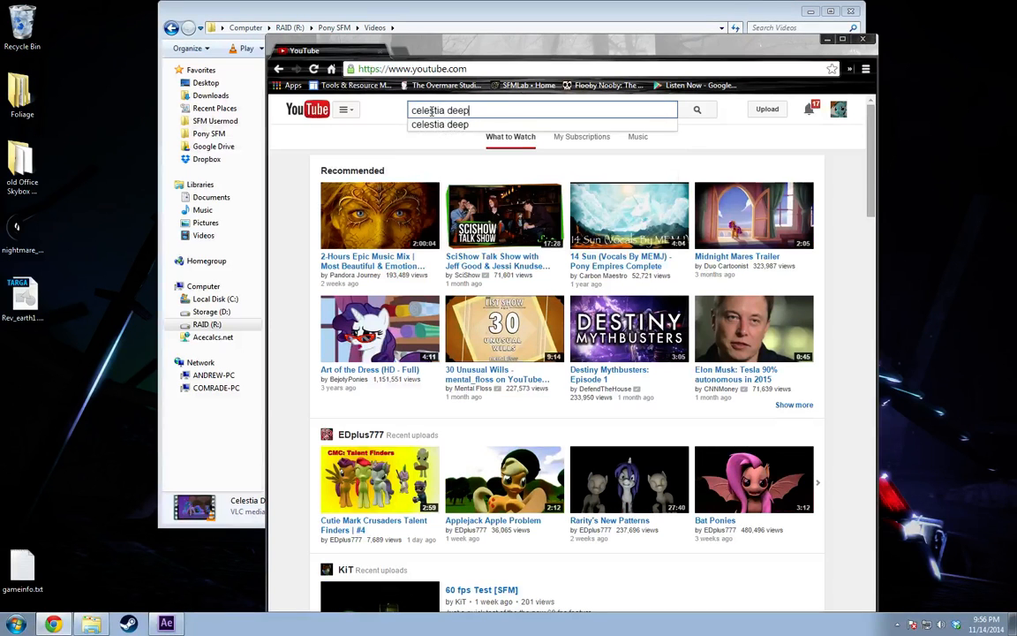
pyautogui.press('Return')
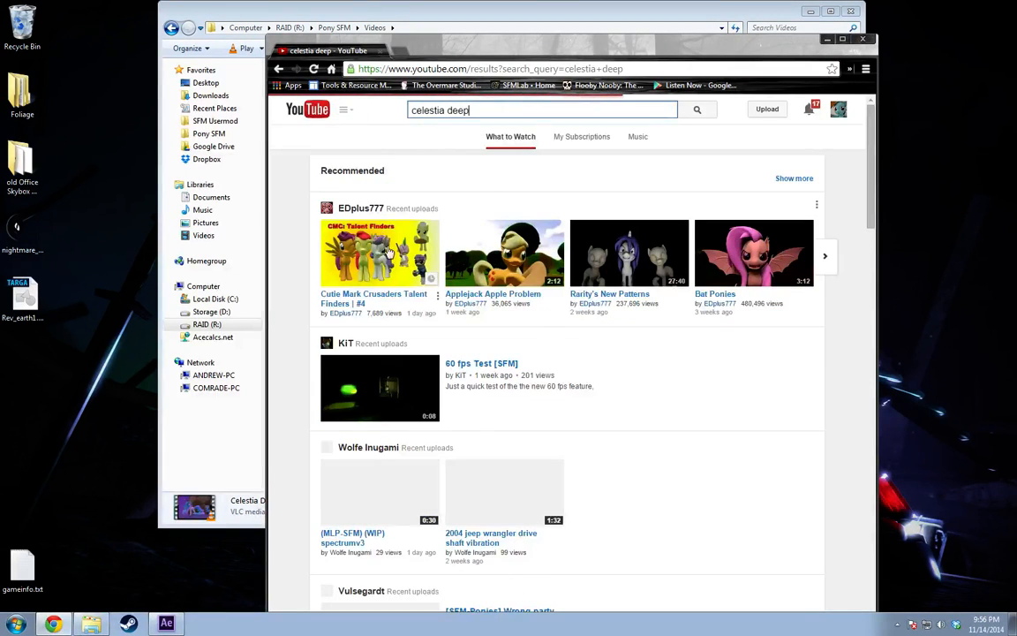
pyautogui.click(448, 167)
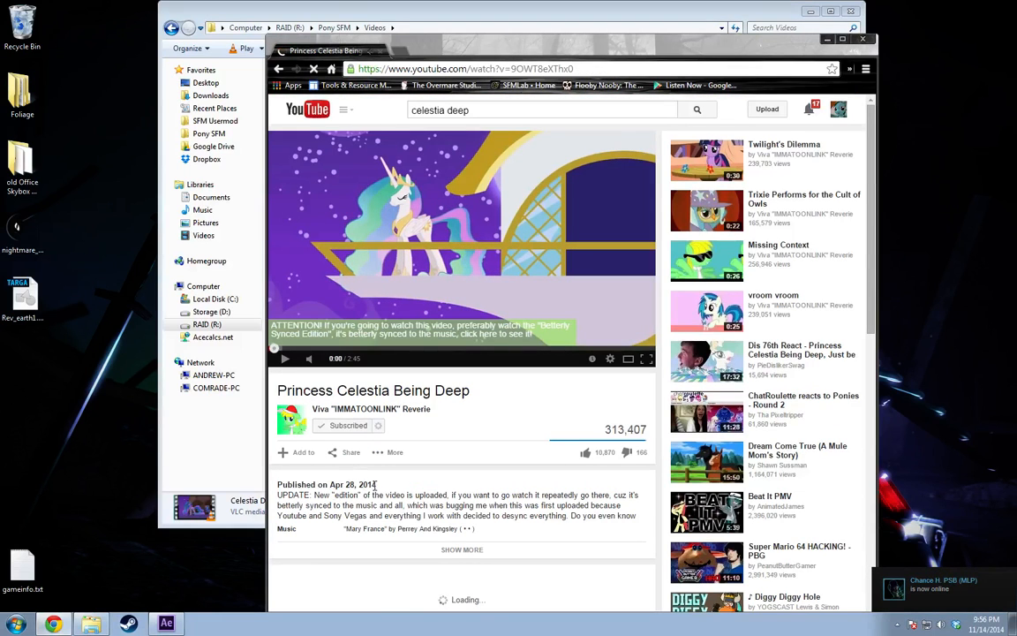
# Minimise the browser and play Celestia Deep.mp4 from the Videos folder in a maximised VLC window.
pyautogui.click(827, 41)
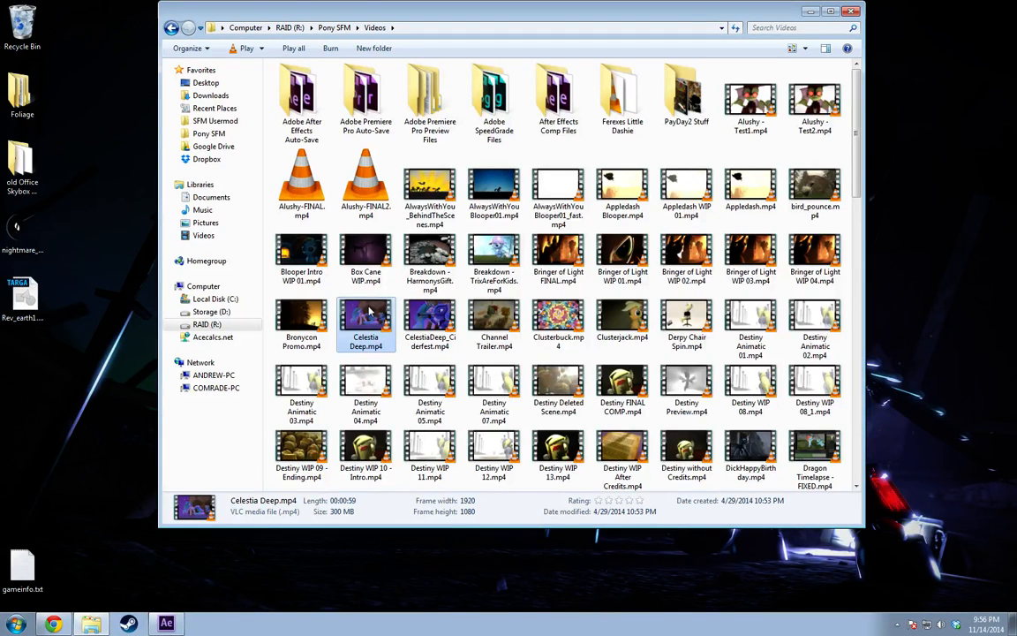
pyautogui.doubleClick(369, 311)
pyautogui.doubleClick(602, 78)
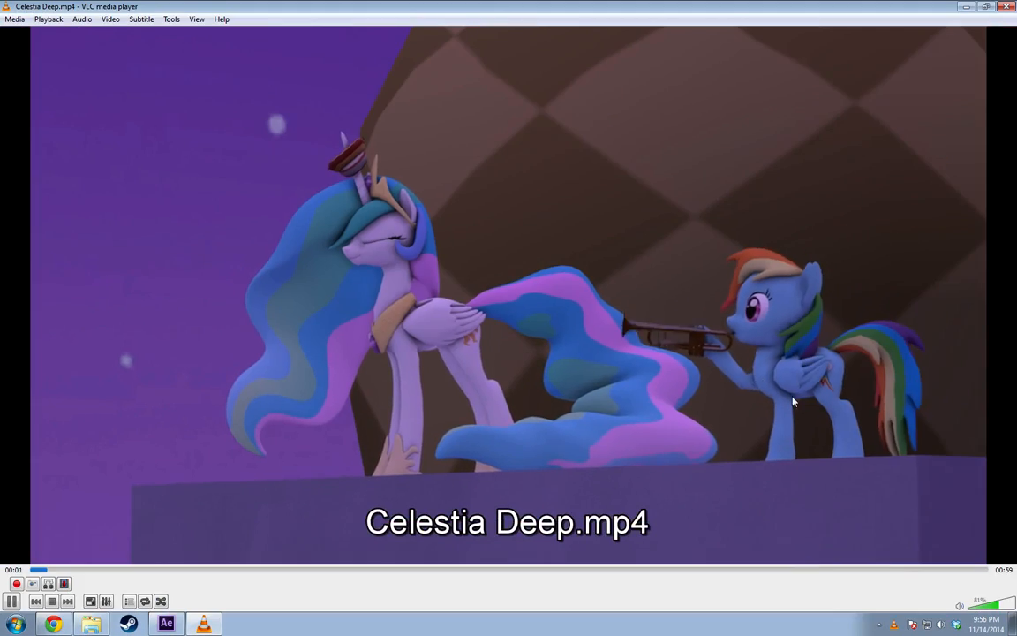